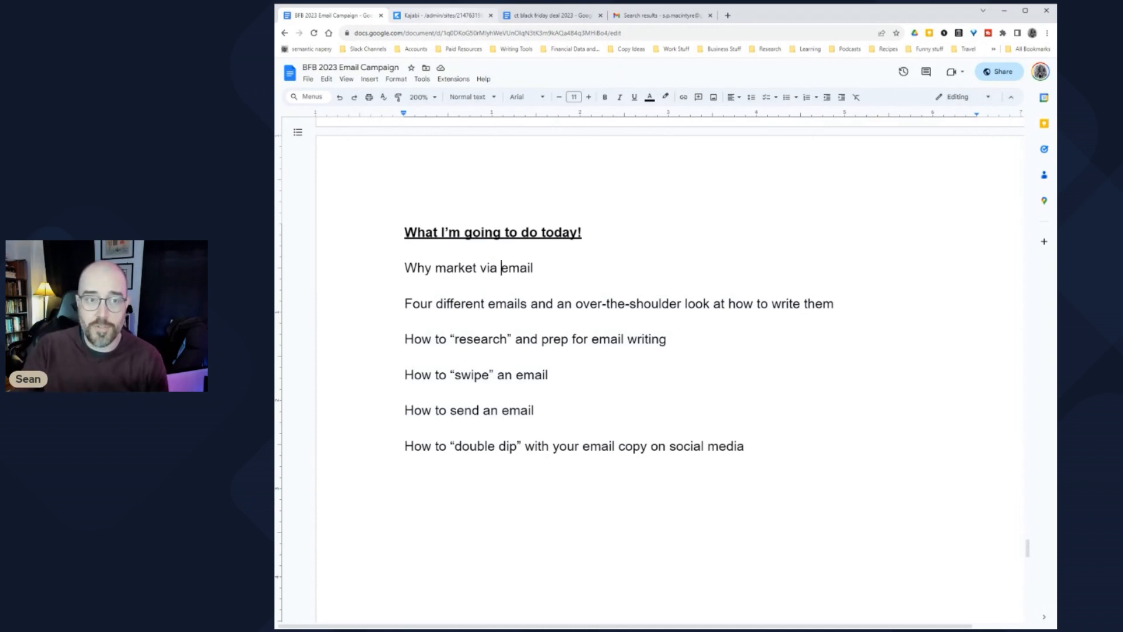
# Step: Switch to Kajabi's Net Revenue report showing $2,655.00 for Nov 18 – Nov 22, 2023
pyautogui.click(452, 17)
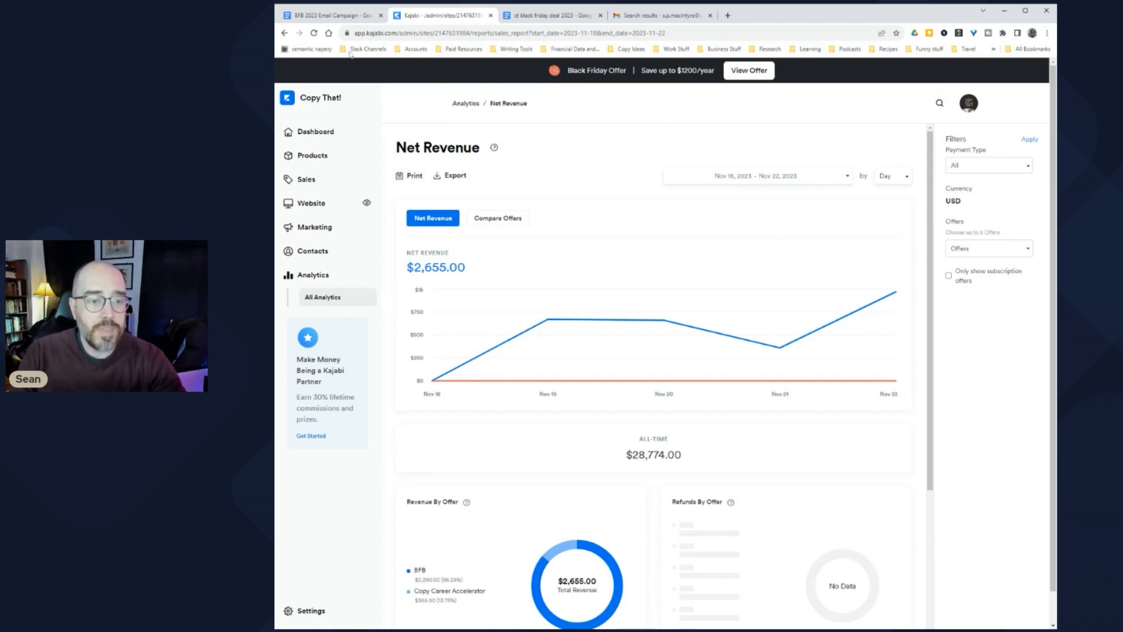
# Step: Return to the BFB 2023 Email Campaign document's six-item agenda
pyautogui.click(350, 17)
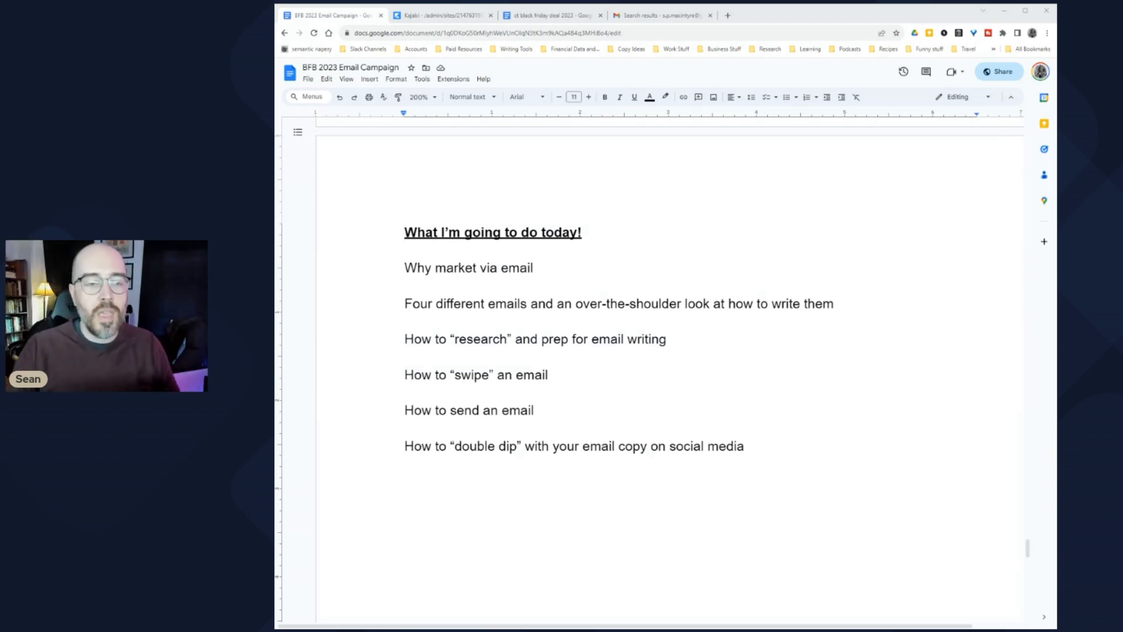
# Step: Select the agenda line 'Why market via email' in the document
pyautogui.click(583, 340)
pyautogui.moveTo(533, 268); pyautogui.dragTo(404, 268)
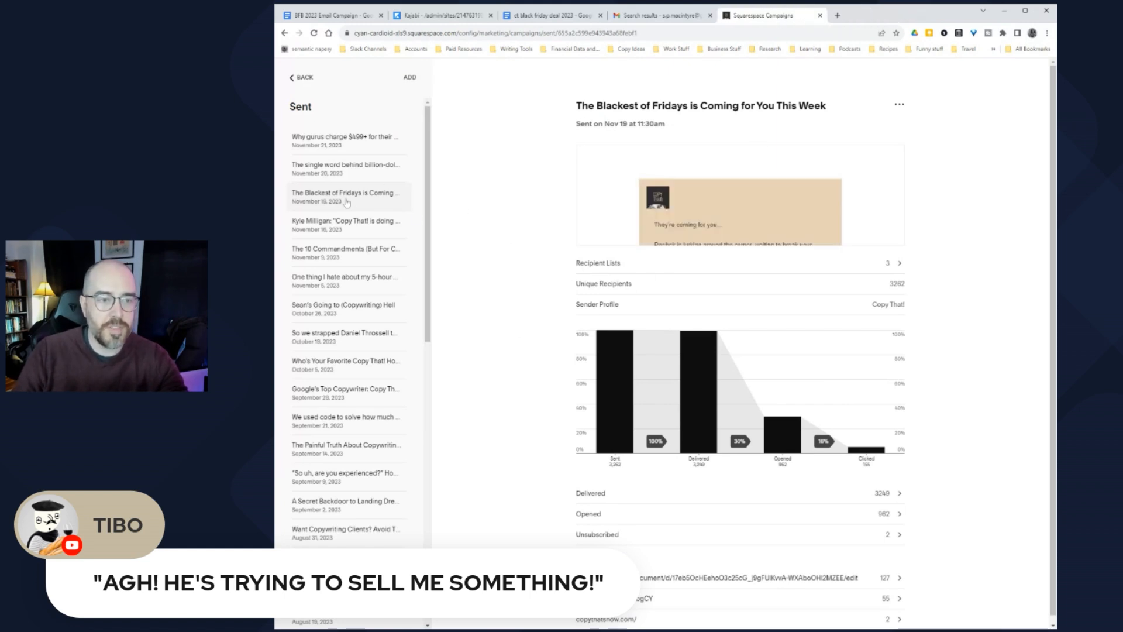
pyautogui.moveTo(576, 107); pyautogui.dragTo(855, 117)
pyautogui.moveTo(726, 213)
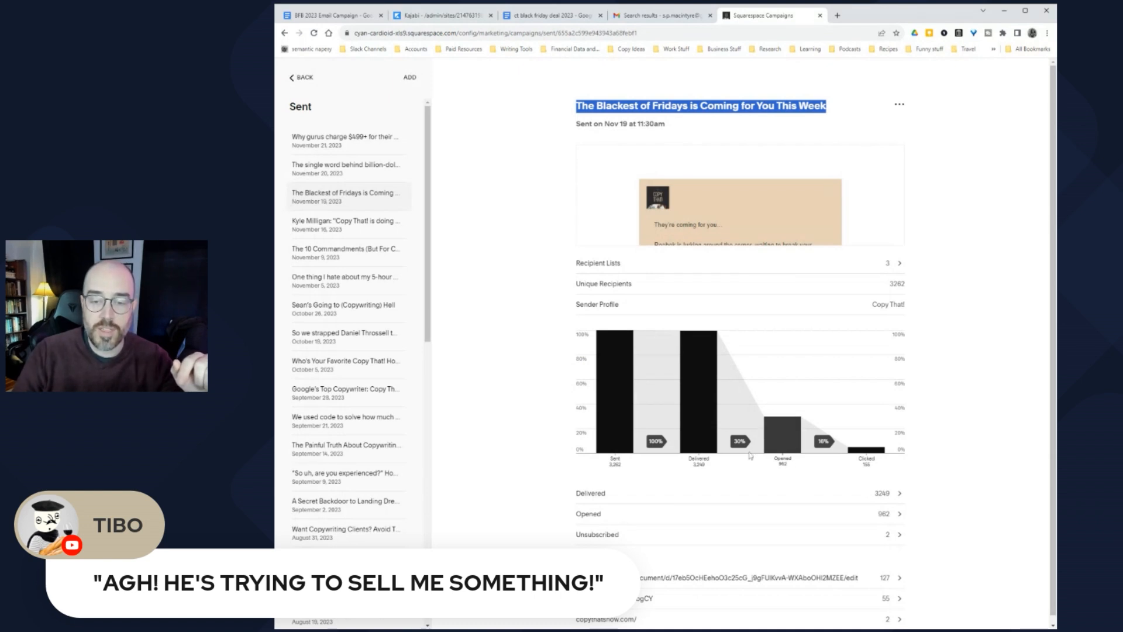
# Step: Open the full preview of 'The Blackest of Fridays' email and start reading its body
pyautogui.click(709, 218)
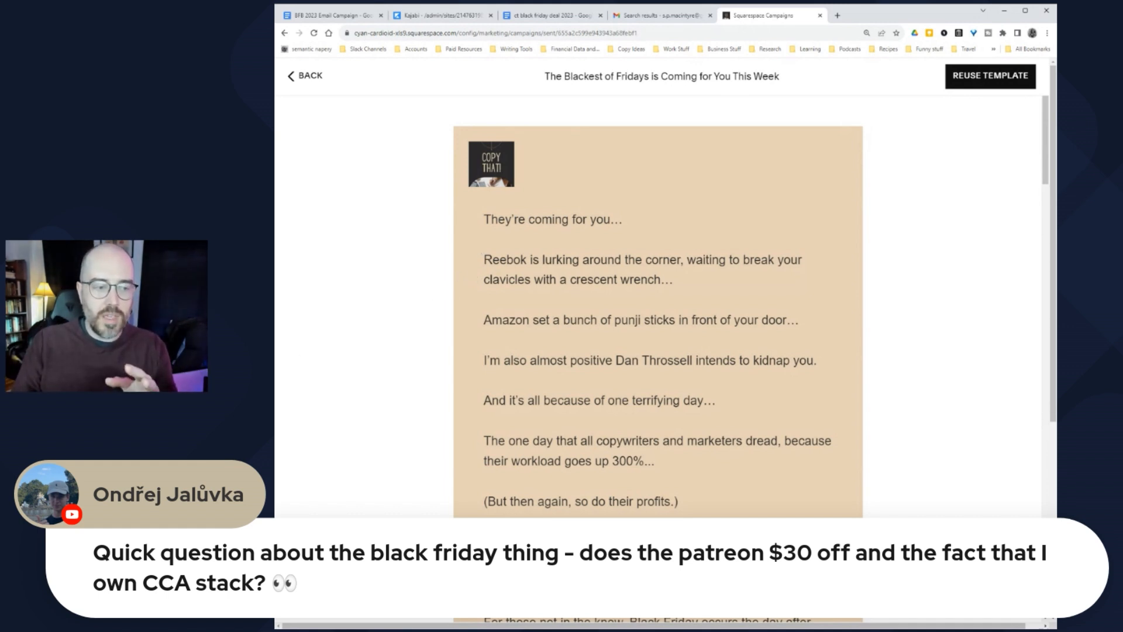
pyautogui.scroll(-3, 454, 311)
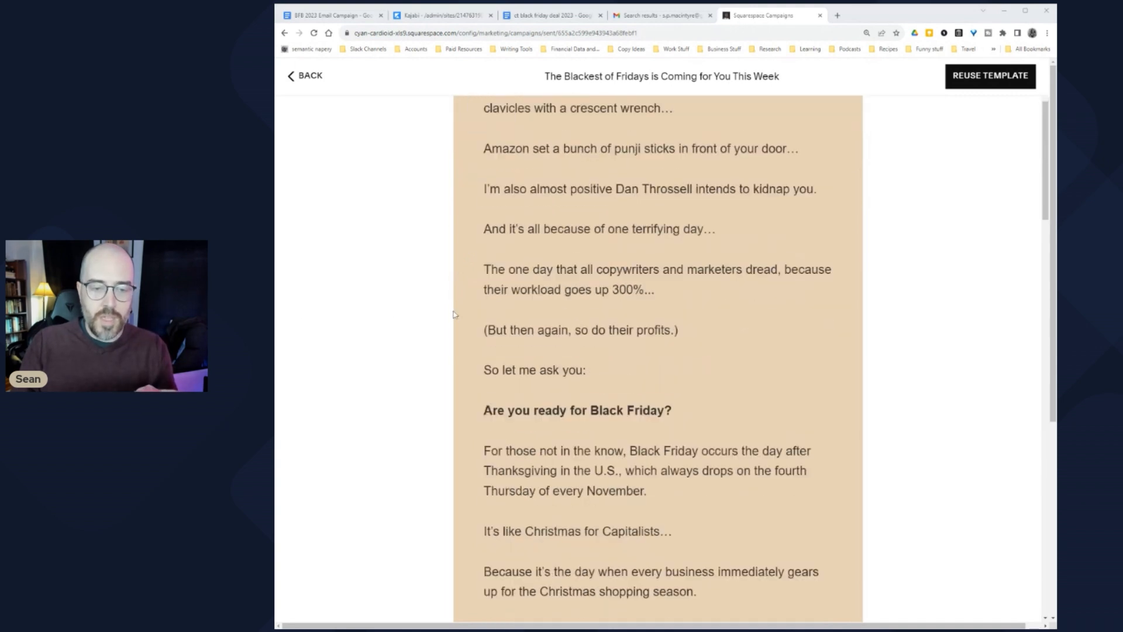
pyautogui.scroll(2, 454, 312)
pyautogui.scroll(-8, 454, 312)
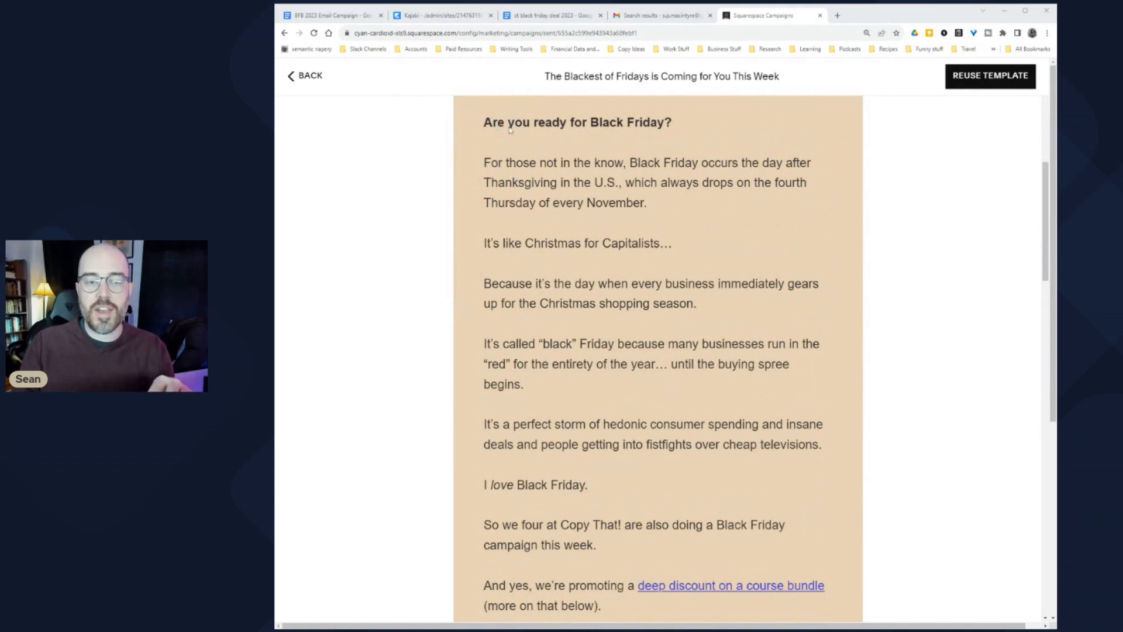
pyautogui.scroll(-2, 535, 198)
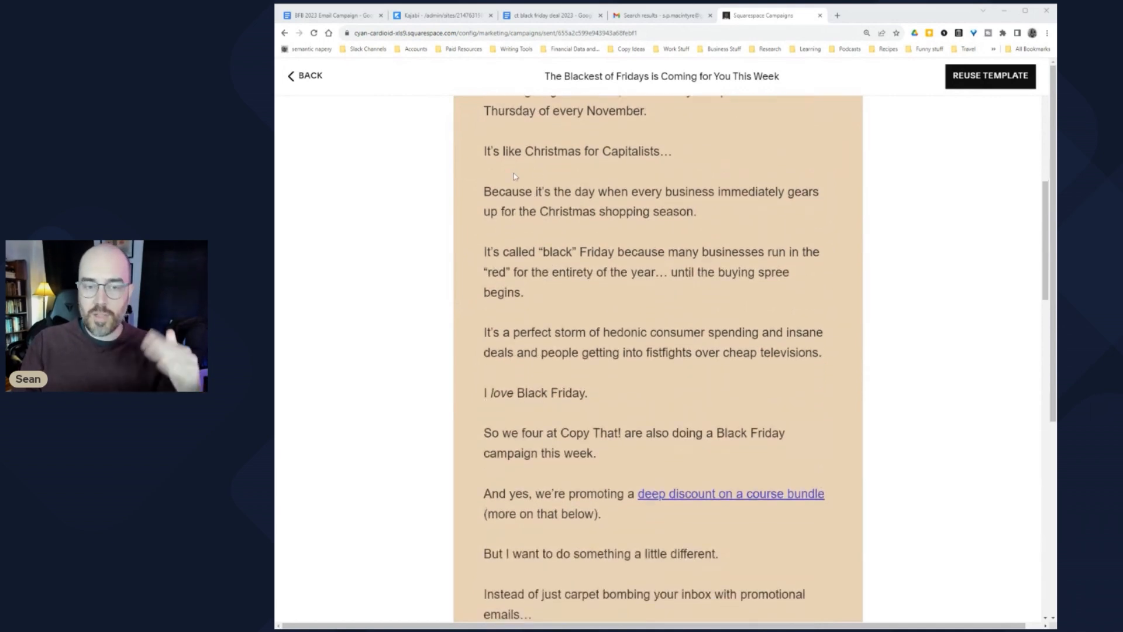
pyautogui.scroll(-3, 527, 263)
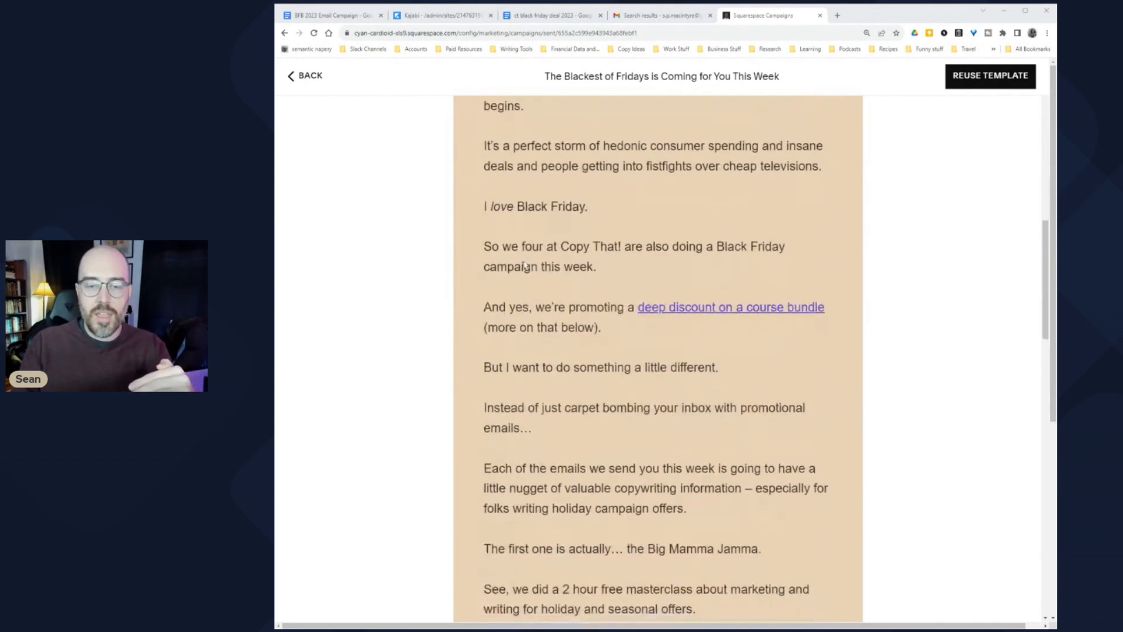
pyautogui.scroll(-2, 525, 265)
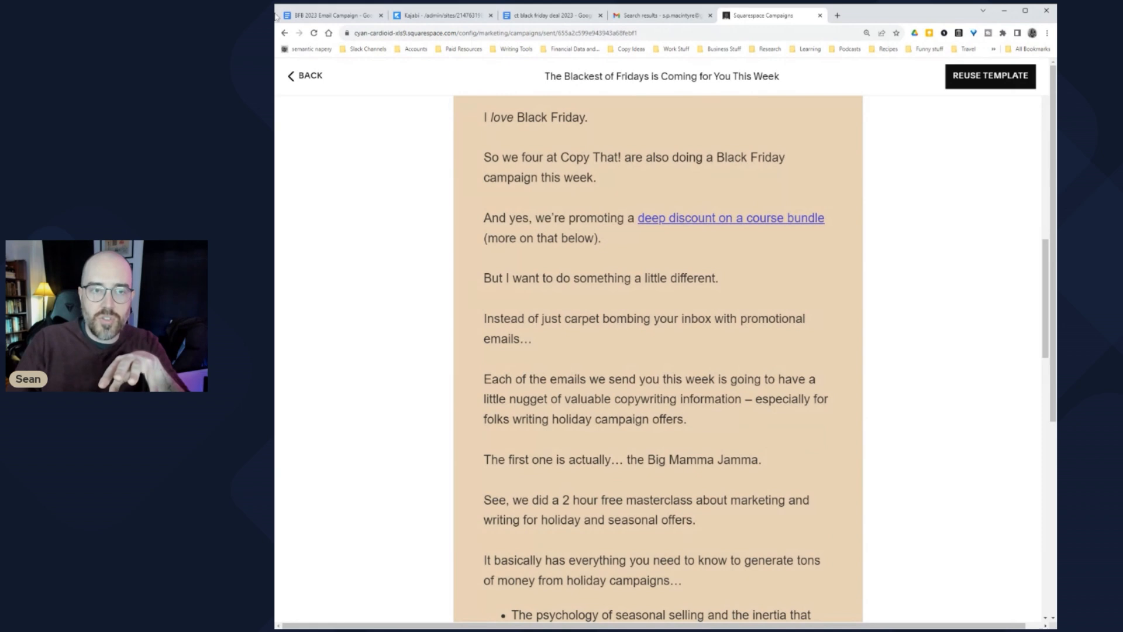
# Step: Read on to the free 2-hour masterclass and 'How To: Write to Sell Seasonal Offers' video
pyautogui.scroll(-2, 510, 251)
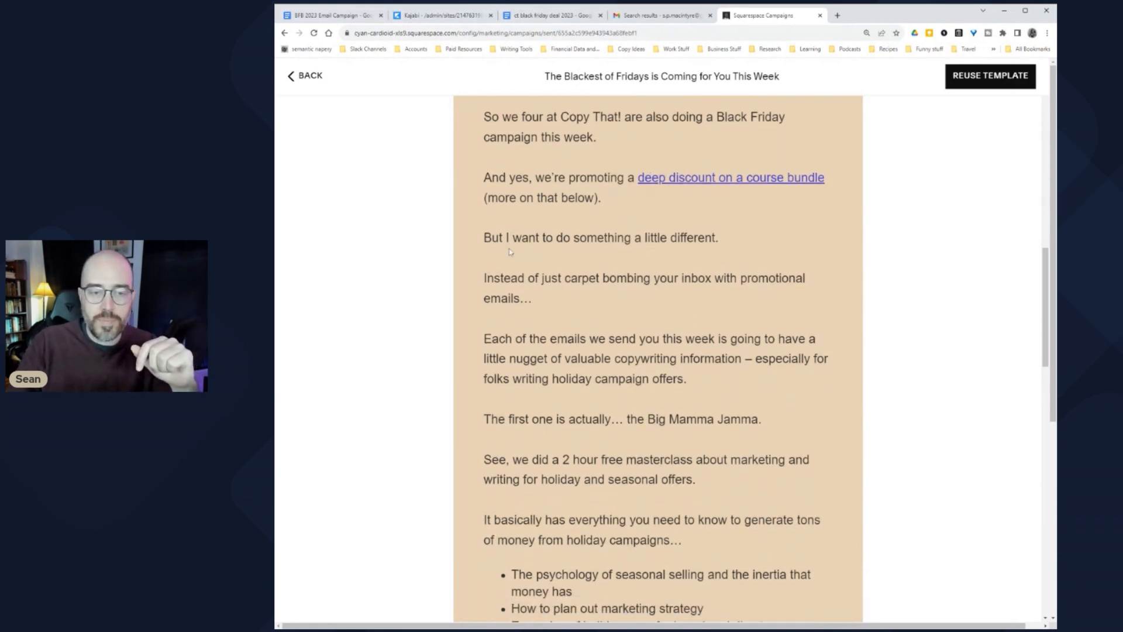
pyautogui.scroll(-2, 510, 252)
pyautogui.scroll(-3, 502, 237)
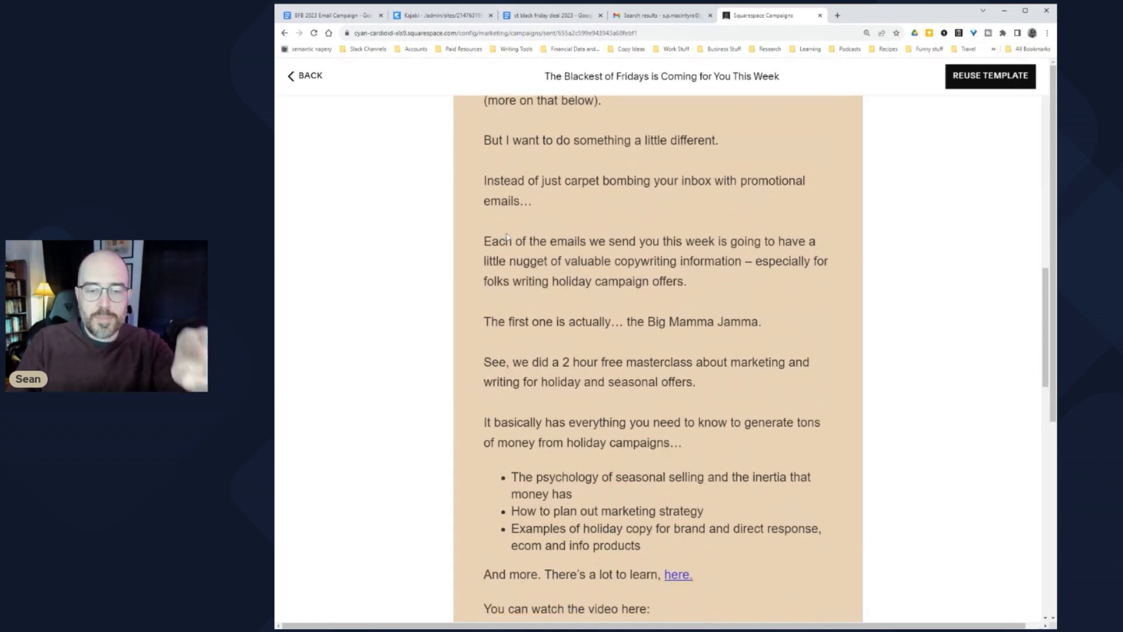
pyautogui.scroll(-2, 509, 190)
pyautogui.scroll(5, 508, 190)
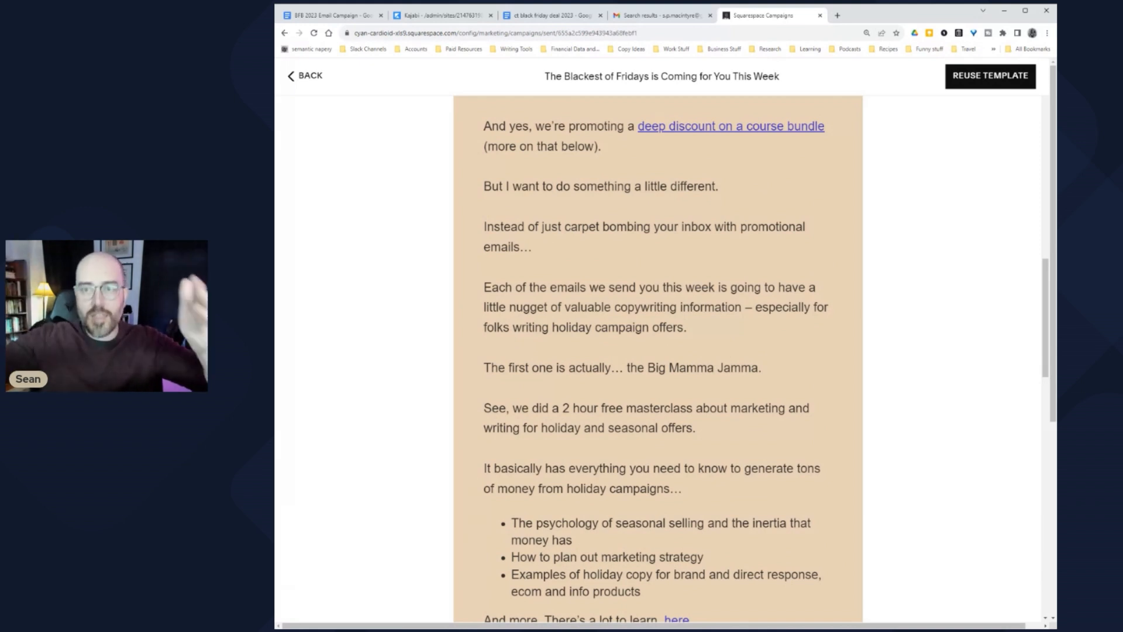
pyautogui.scroll(-1, 494, 209)
pyautogui.scroll(-4, 494, 210)
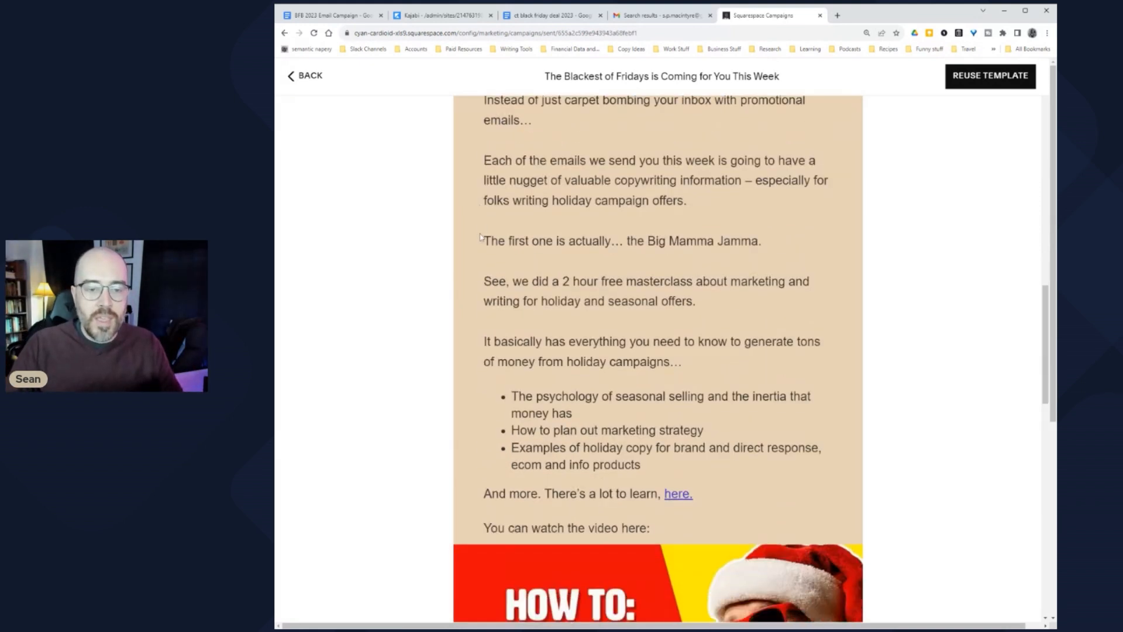
pyautogui.scroll(-2, 489, 257)
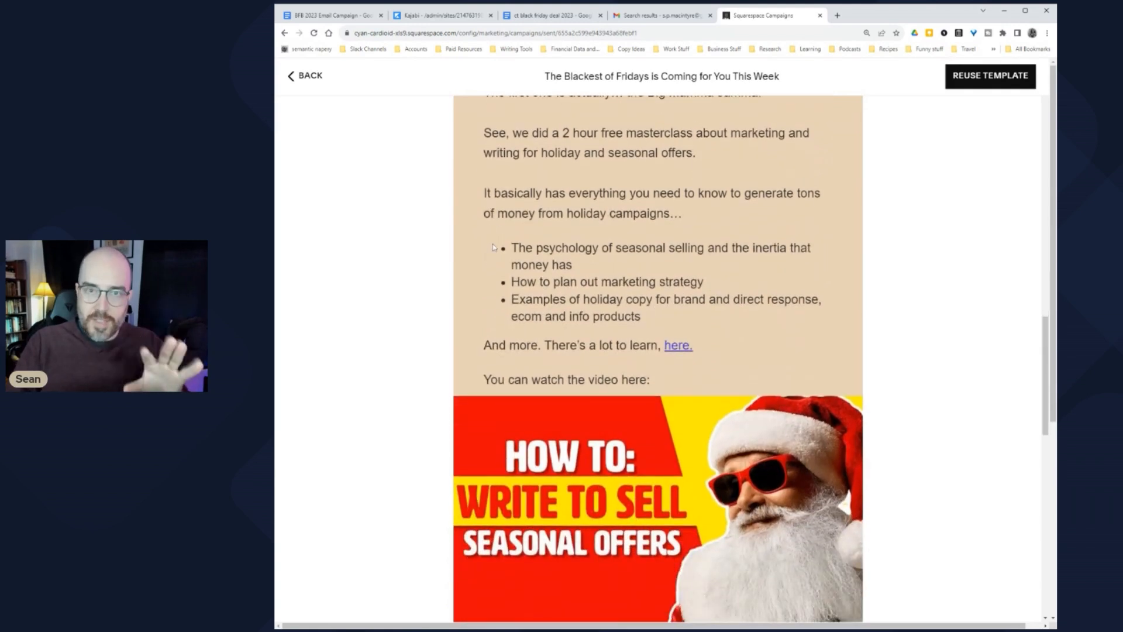
pyautogui.scroll(2, 492, 254)
pyautogui.scroll(-2, 495, 249)
pyautogui.scroll(-3, 494, 250)
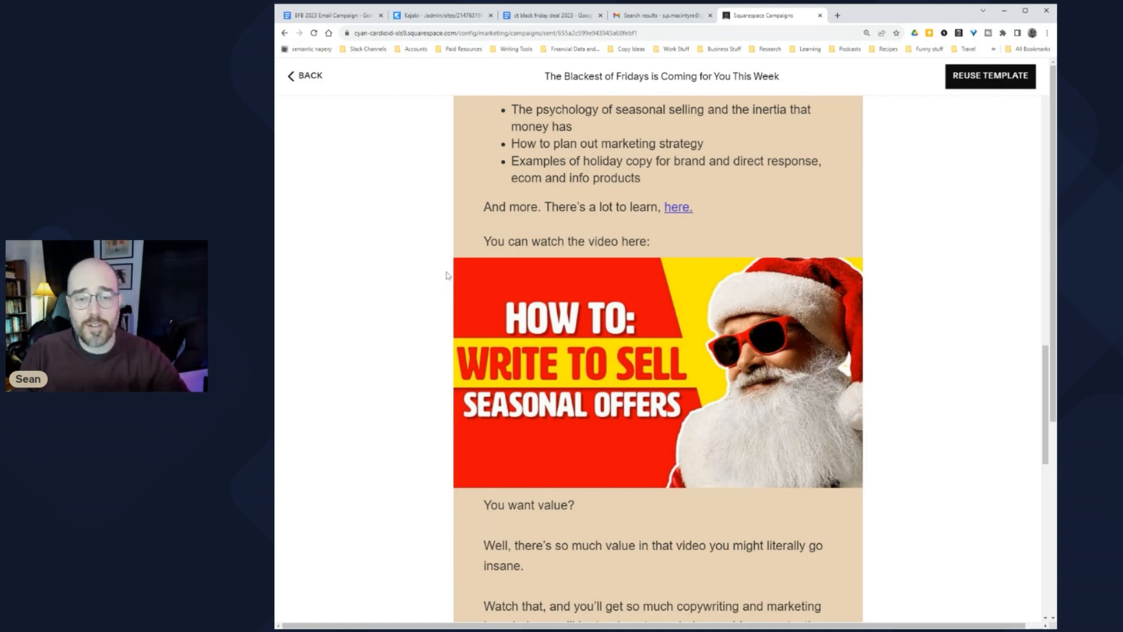
pyautogui.scroll(-4, 646, 252)
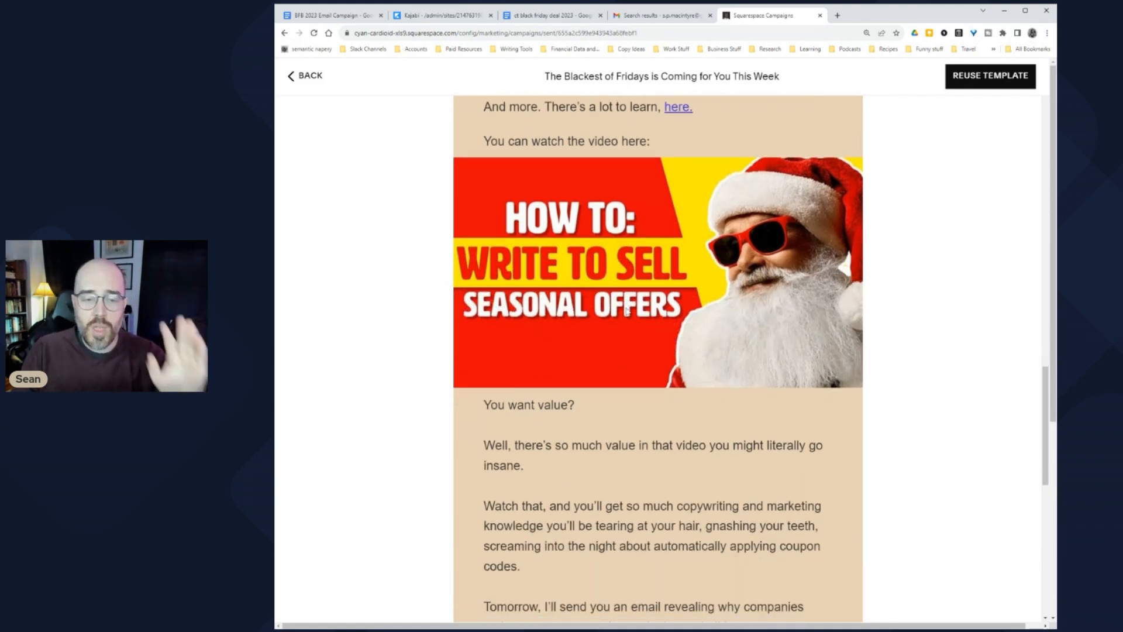
pyautogui.scroll(-8, 627, 310)
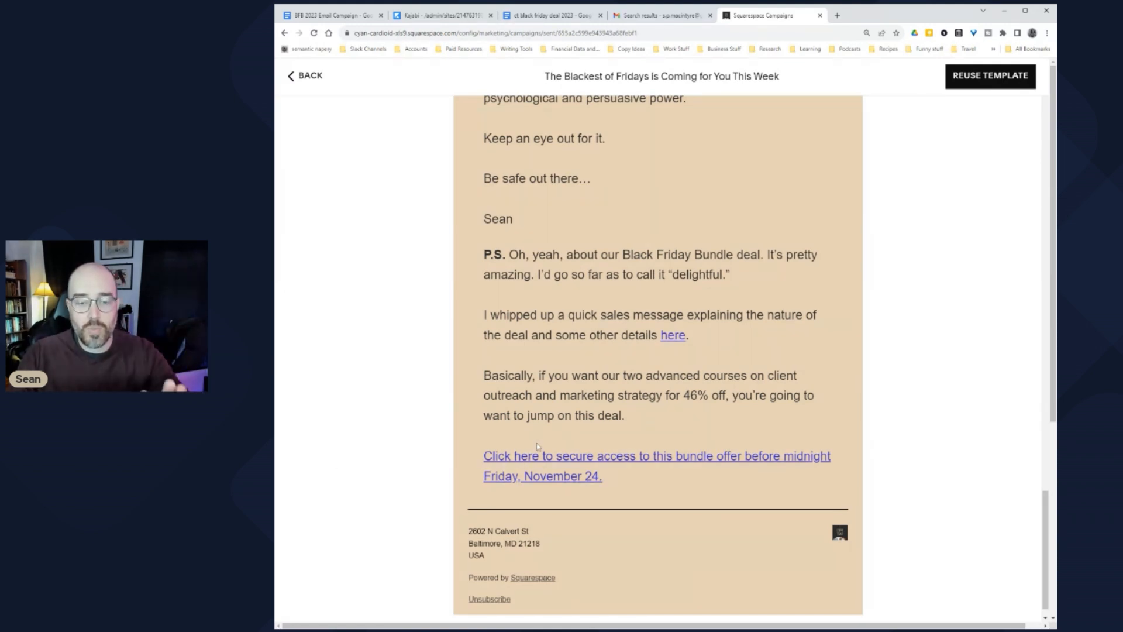
# Step: Back on the report, review link clicks: 127 Google Docs, 55 YouTube, 2 copythatshow.com
pyautogui.click(308, 79)
pyautogui.scroll(-3, 684, 366)
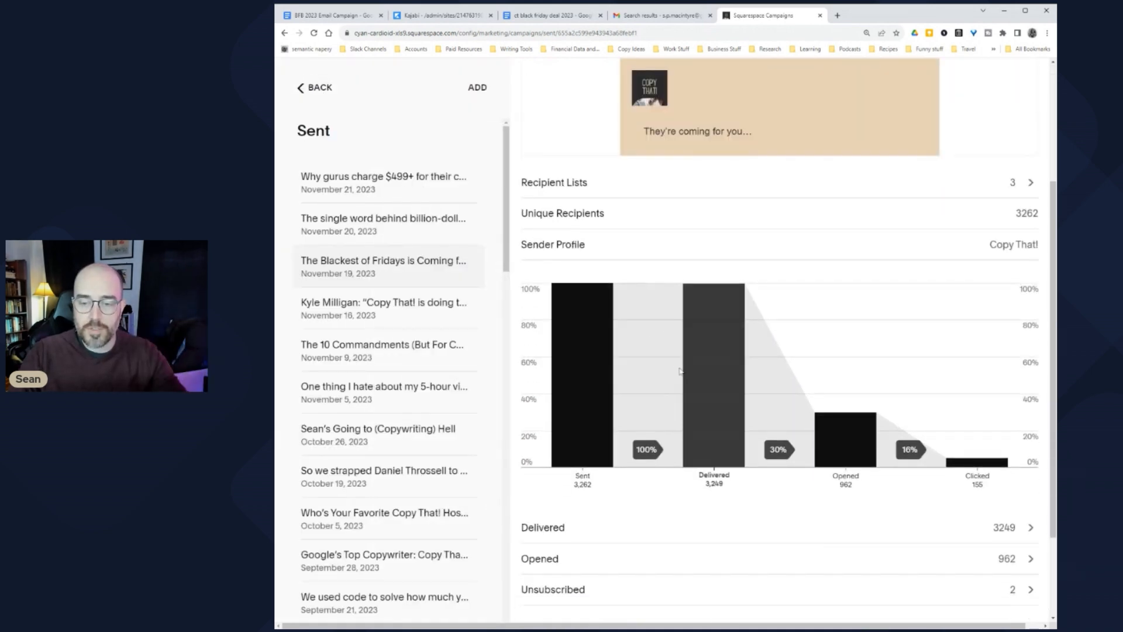
pyautogui.scroll(-1, 684, 366)
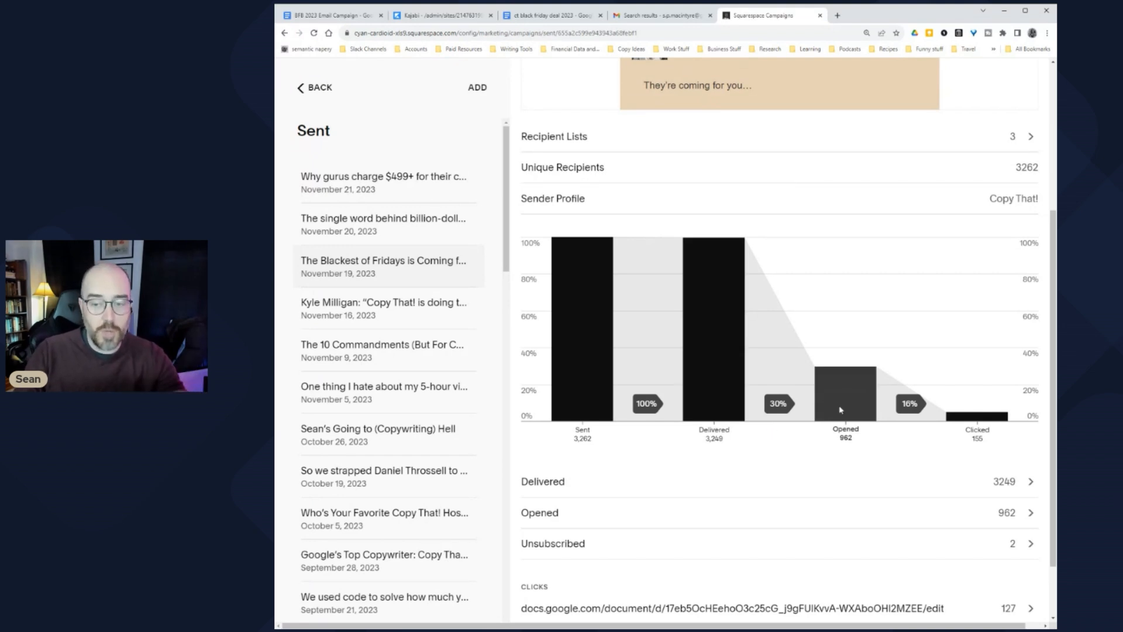
pyautogui.scroll(-1, 921, 442)
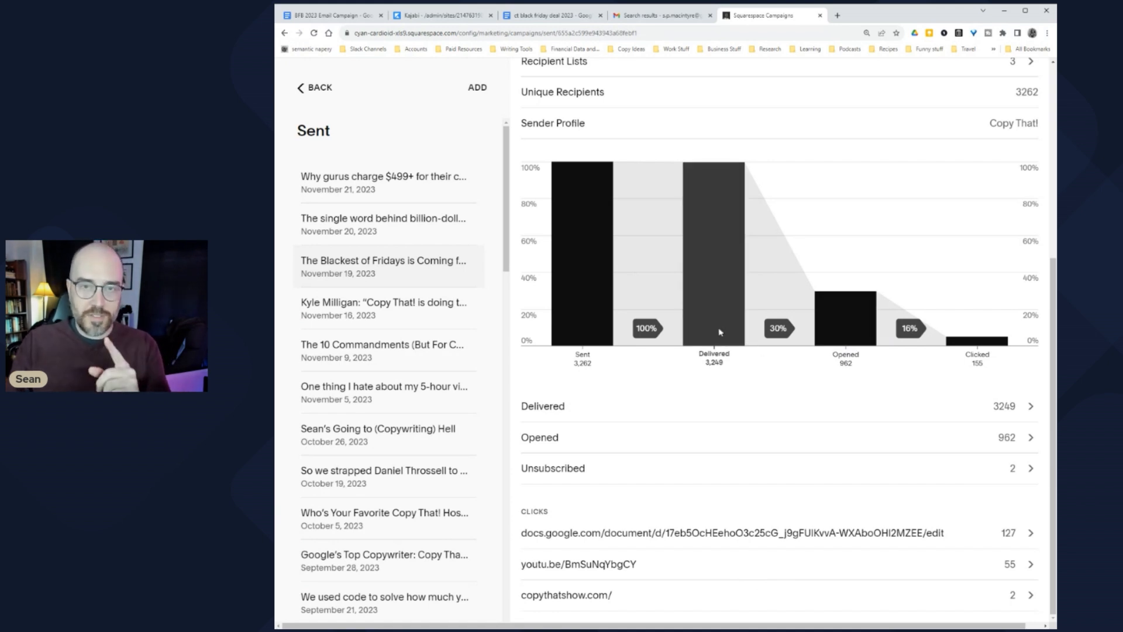
# Step: Open 'The single word behind billion-dollar copy' campaign and skim its statistics
pyautogui.click(381, 227)
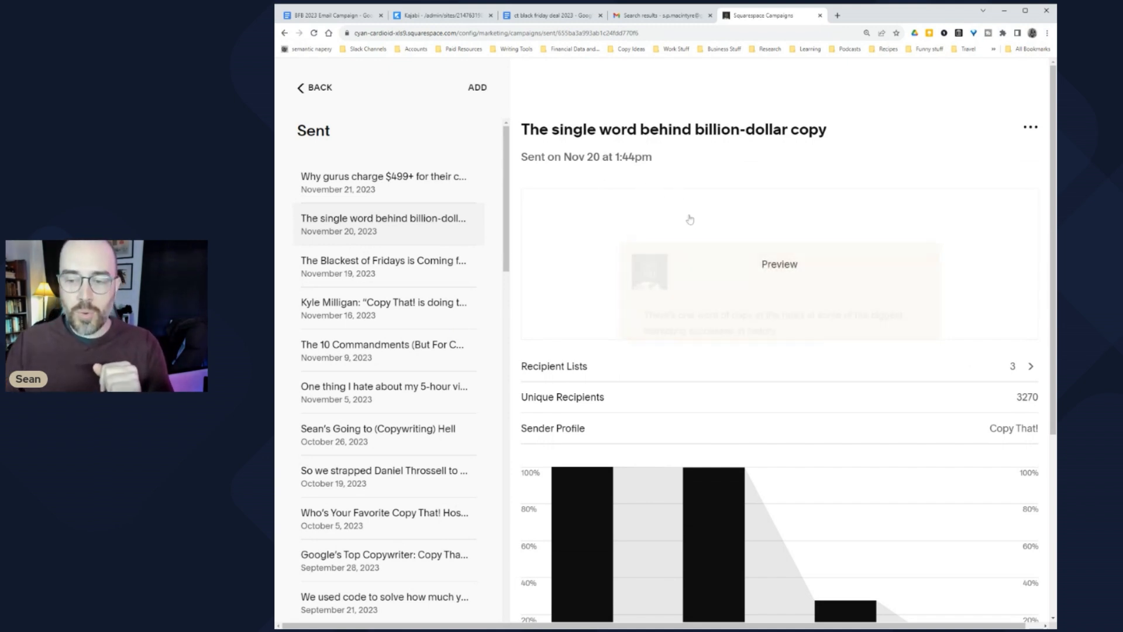
pyautogui.scroll(-2, 702, 263)
pyautogui.scroll(1, 712, 312)
pyautogui.scroll(-2, 713, 380)
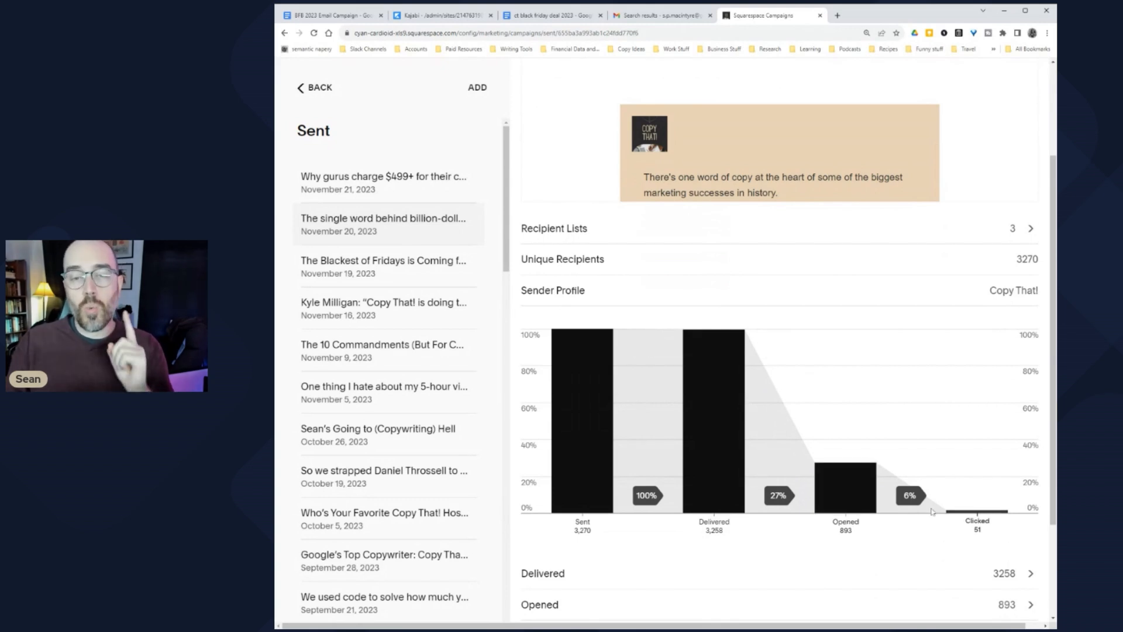
pyautogui.scroll(2, 851, 412)
pyautogui.scroll(1, 840, 404)
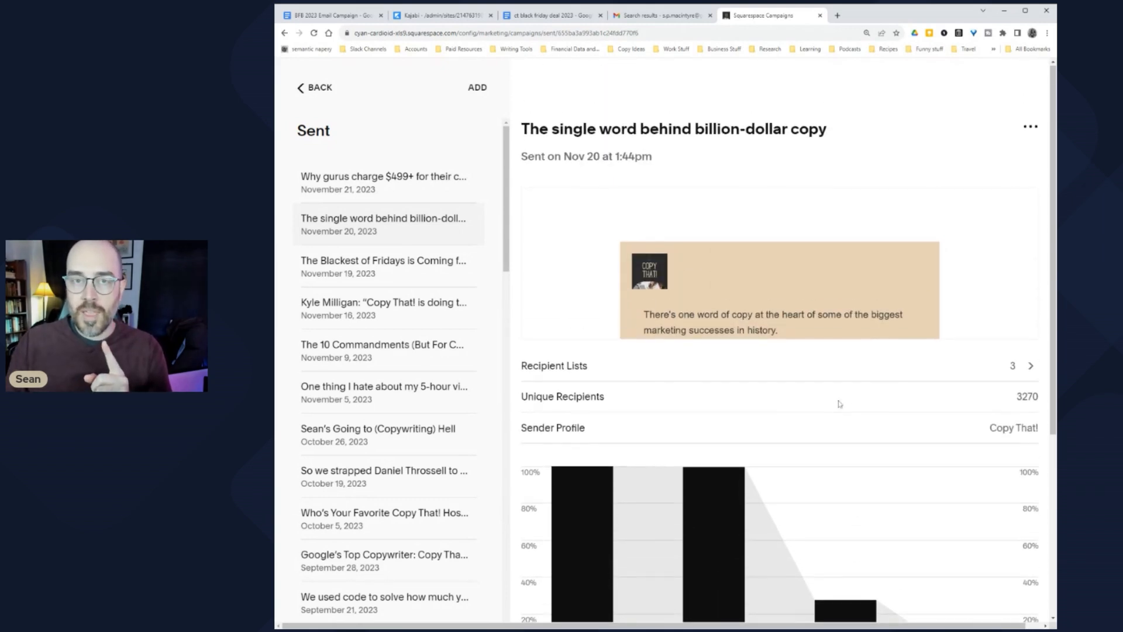
# Step: Reopen the Blackest of Fridays campaign and its full email preview
pyautogui.moveTo(713, 293)
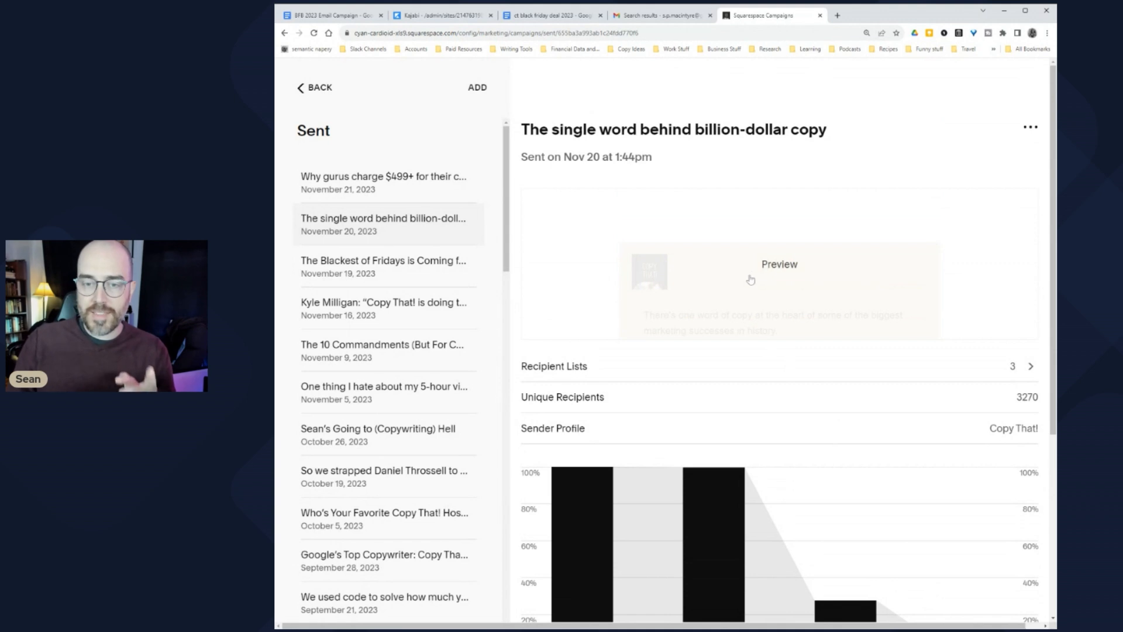
pyautogui.click(369, 269)
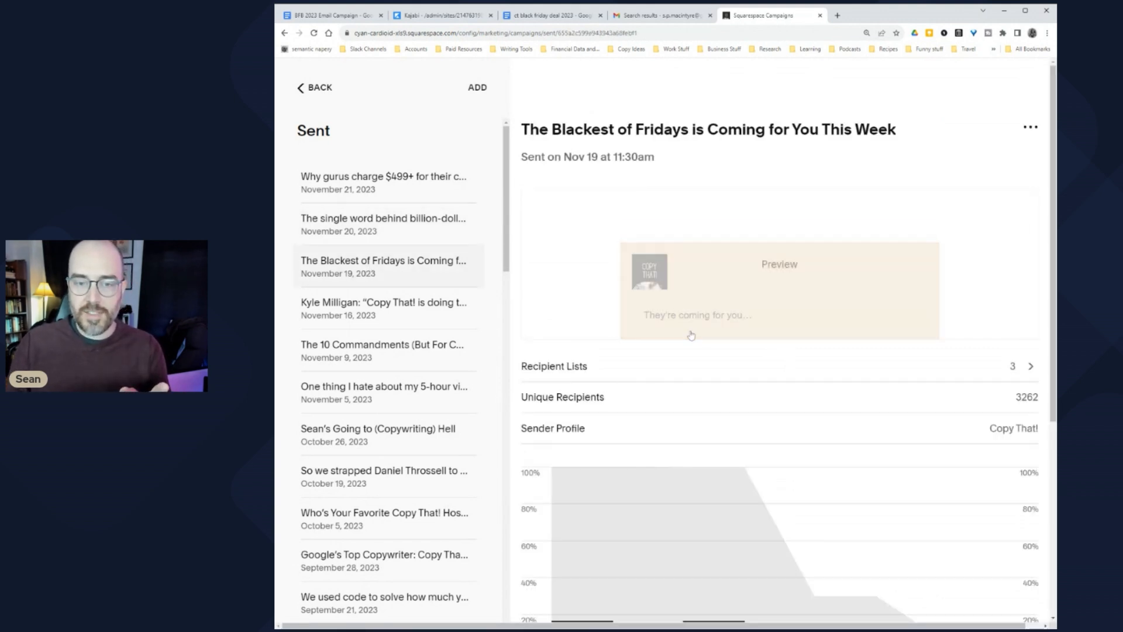
pyautogui.click(774, 267)
pyautogui.scroll(-10, 570, 416)
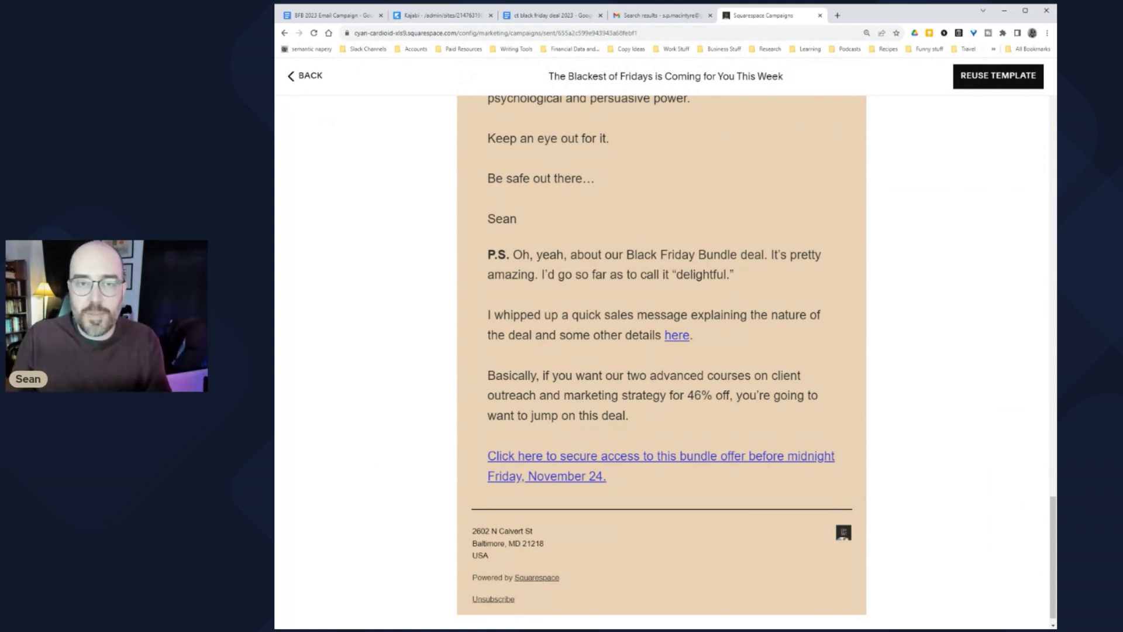
# Step: Check the ct black friday deal 2023 sales doc, then reopen the billion-dollar copy campaign report
pyautogui.click(553, 14)
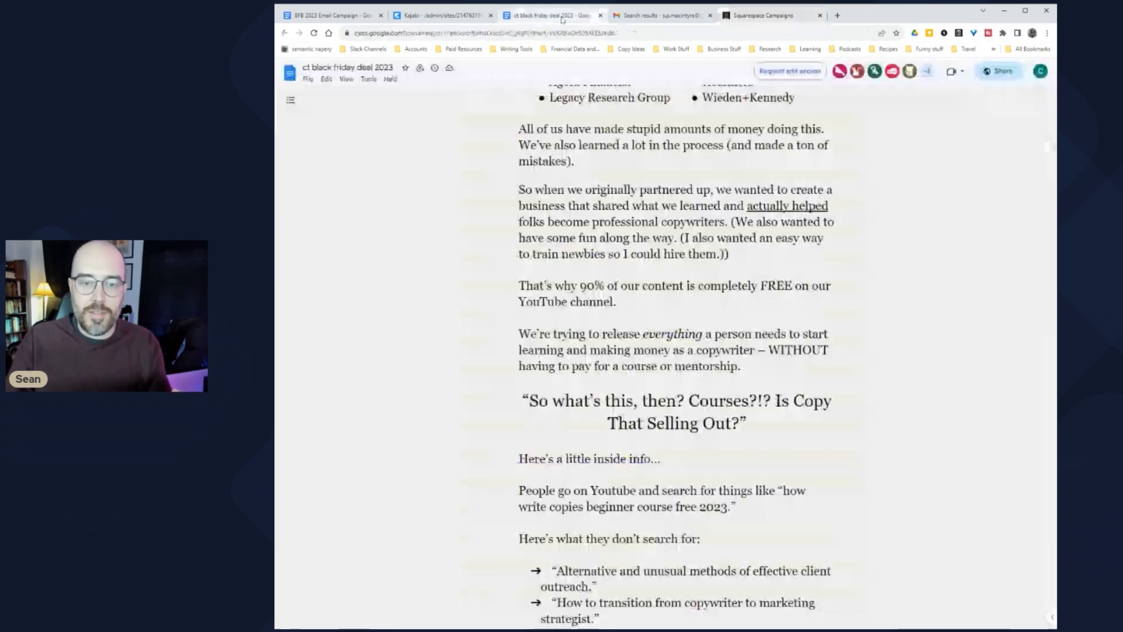
pyautogui.scroll(7, 677, 351)
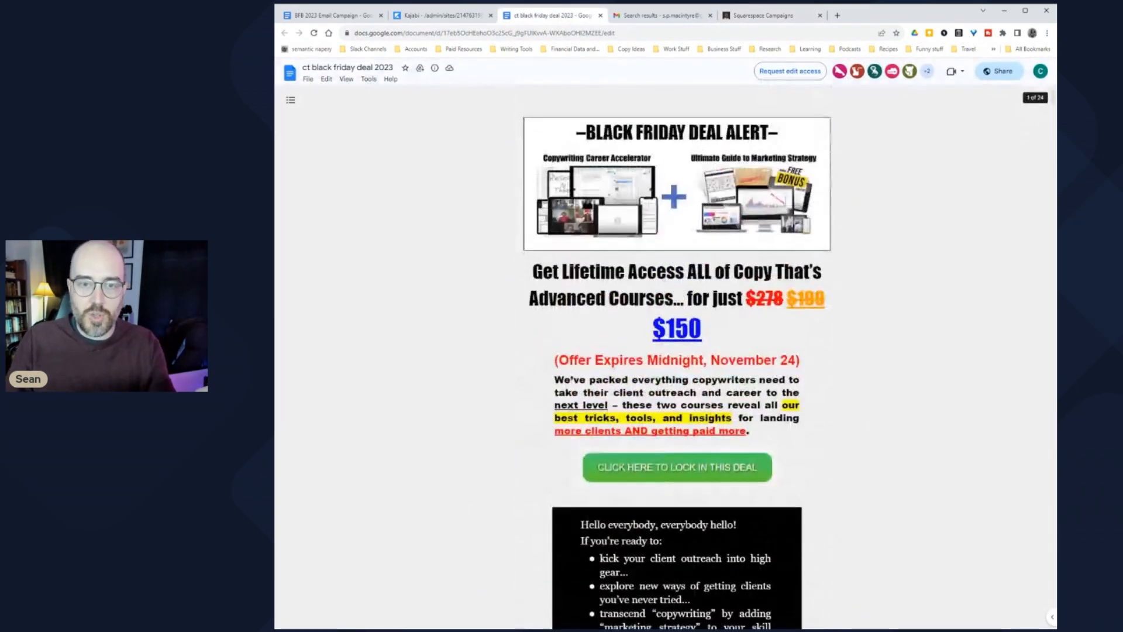
pyautogui.click(755, 15)
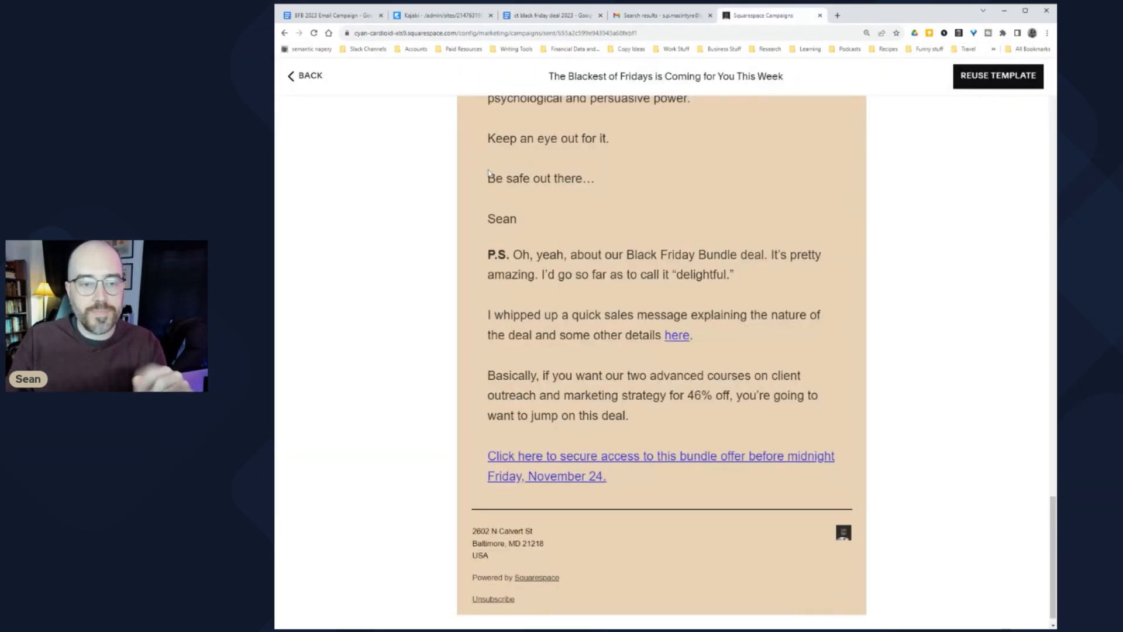
pyautogui.click(309, 75)
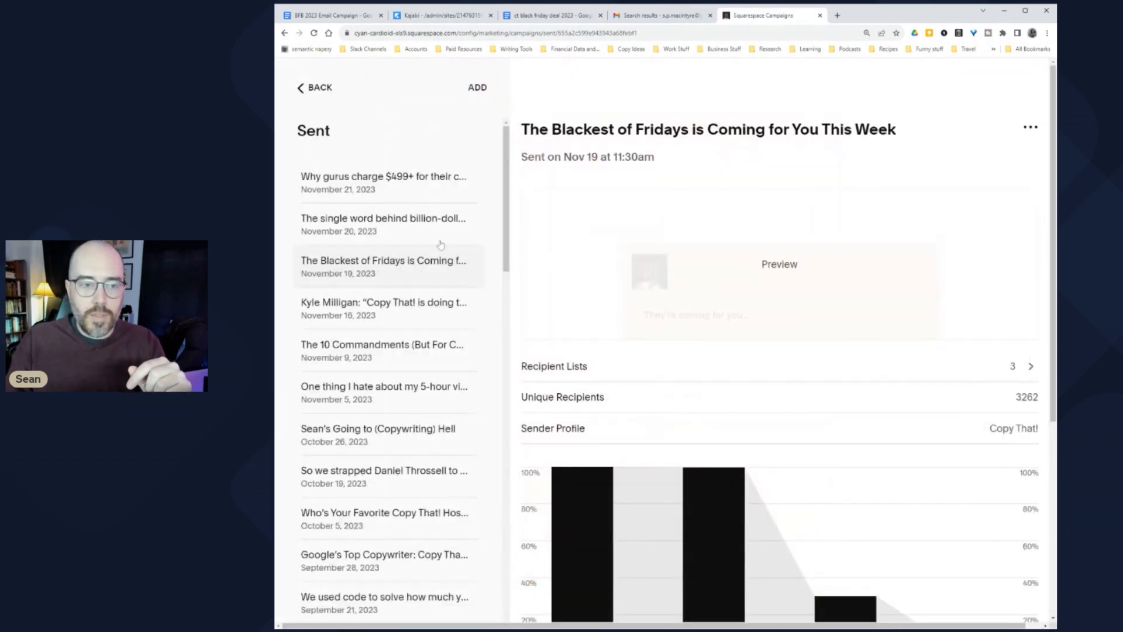
pyautogui.click(385, 230)
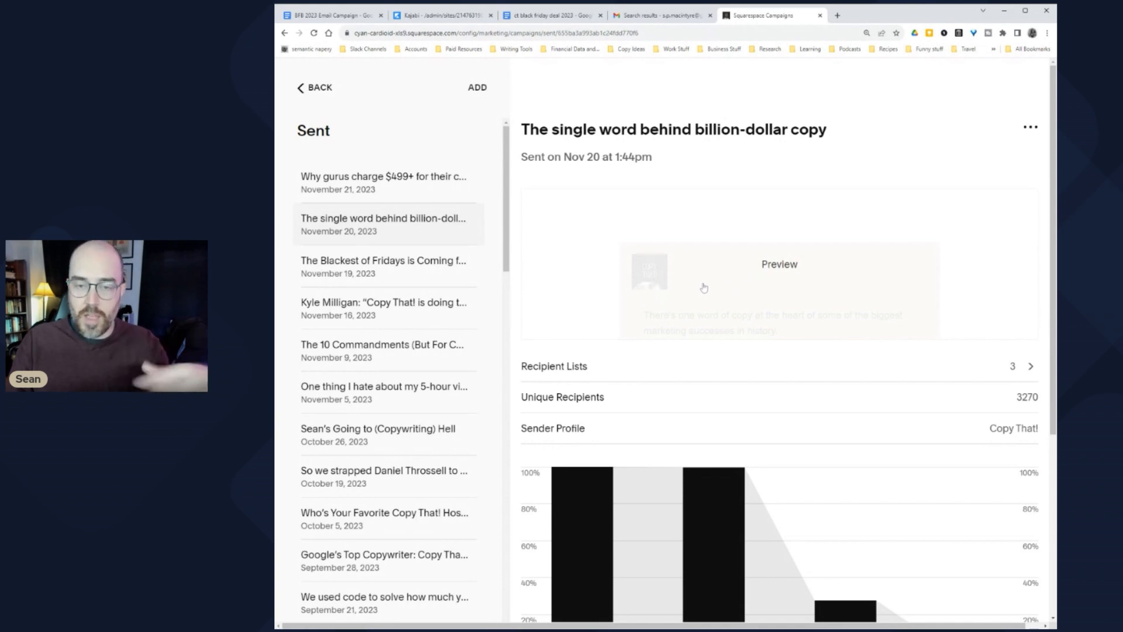
# Step: Read the full billion-dollar copy email explaining 'because' as the logic behind holiday campaigns
pyautogui.click(766, 266)
pyautogui.scroll(-10, 661, 293)
pyautogui.scroll(8, 647, 330)
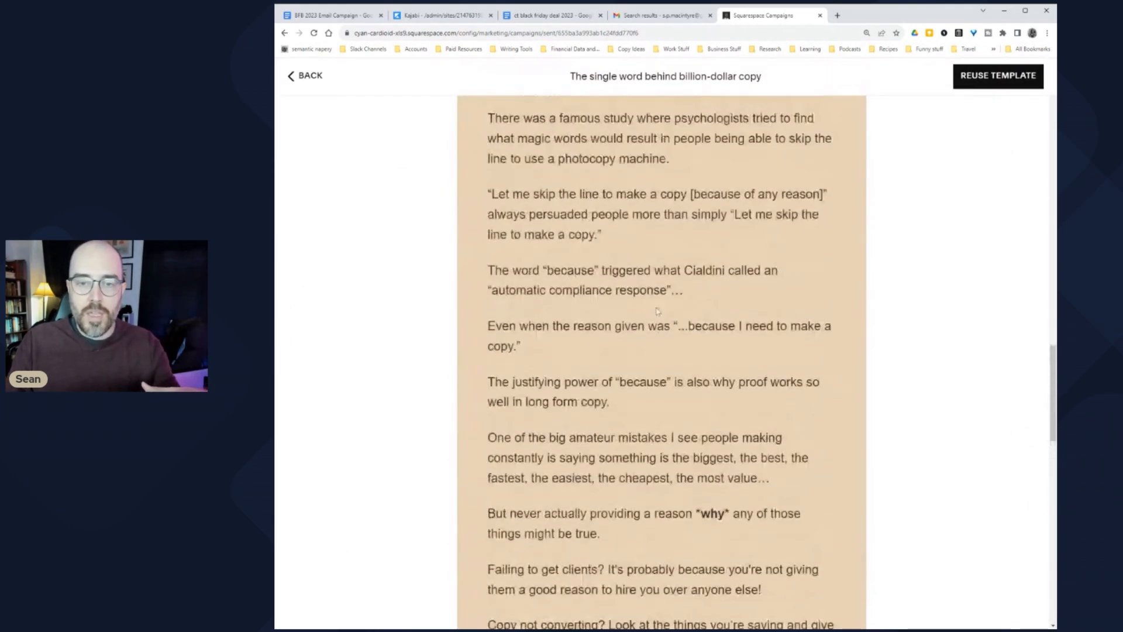
pyautogui.scroll(10, 648, 330)
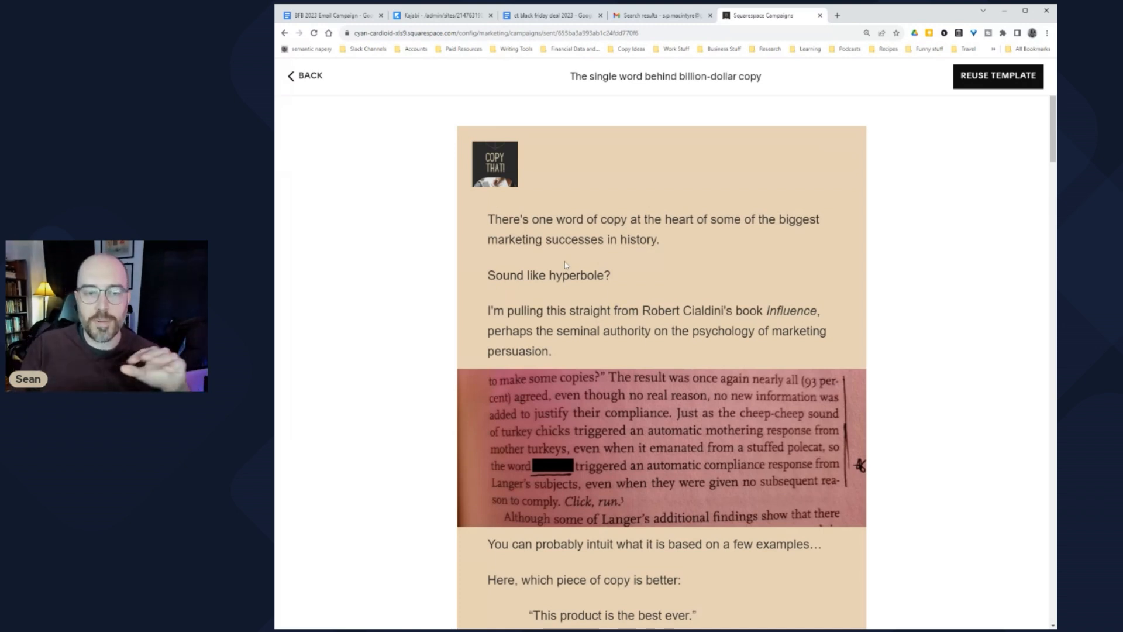
pyautogui.scroll(-1, 560, 293)
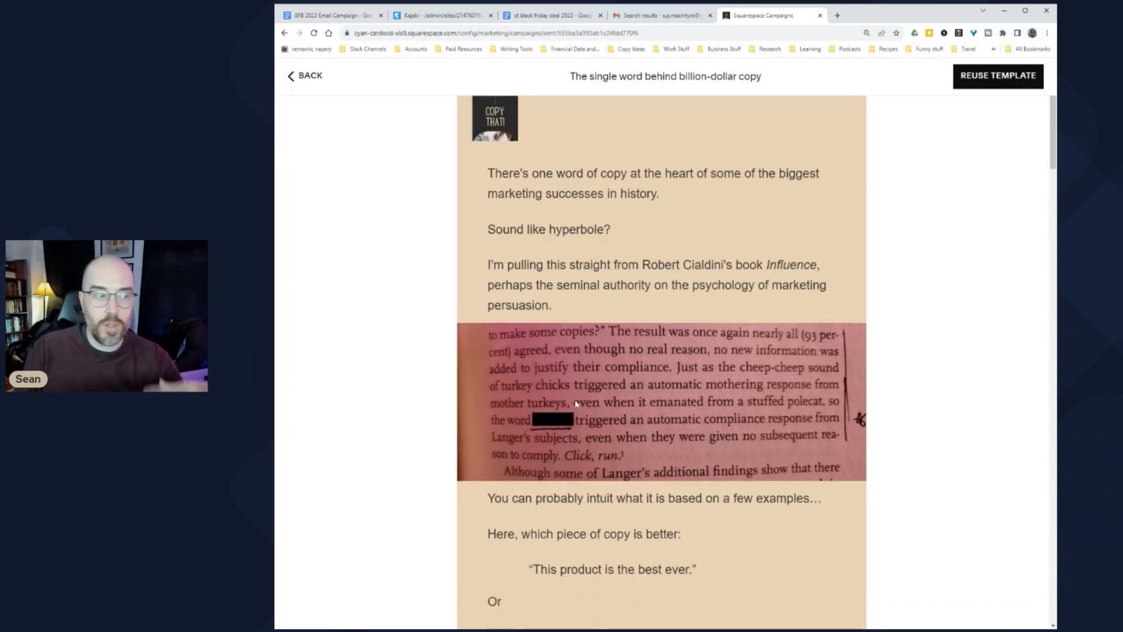
pyautogui.scroll(-1, 576, 404)
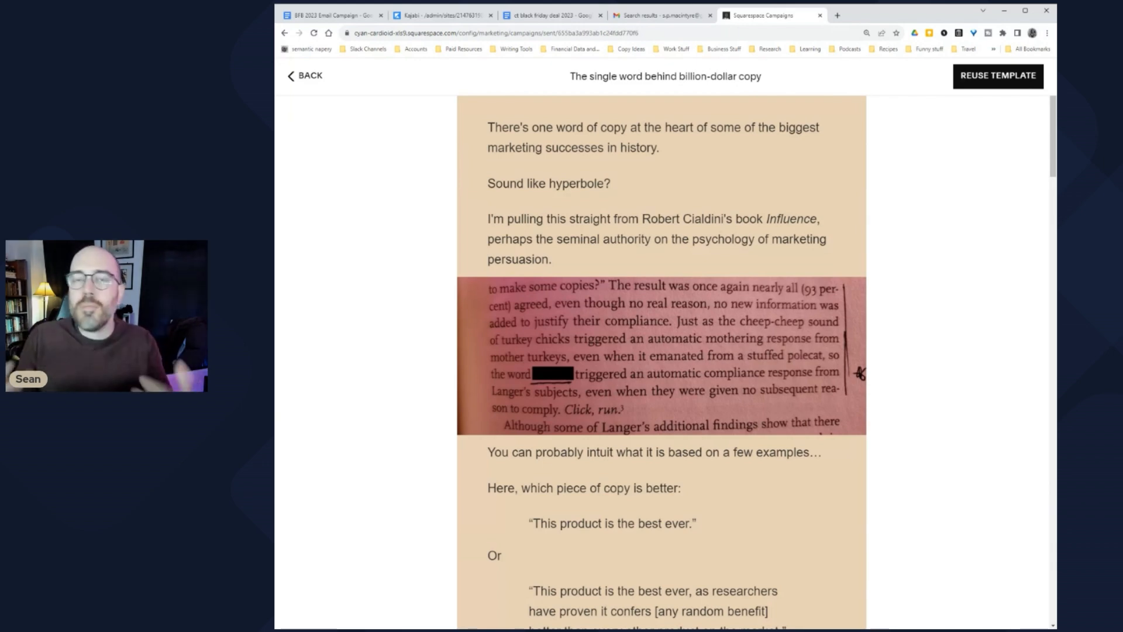
pyautogui.scroll(-8, 568, 391)
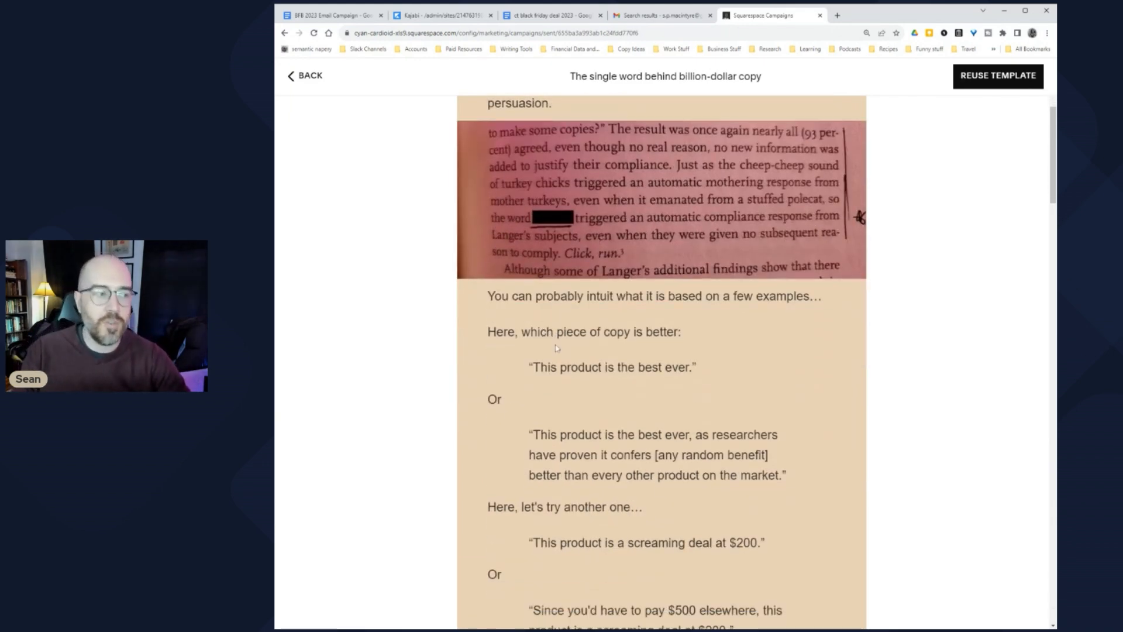
pyautogui.scroll(-4, 551, 340)
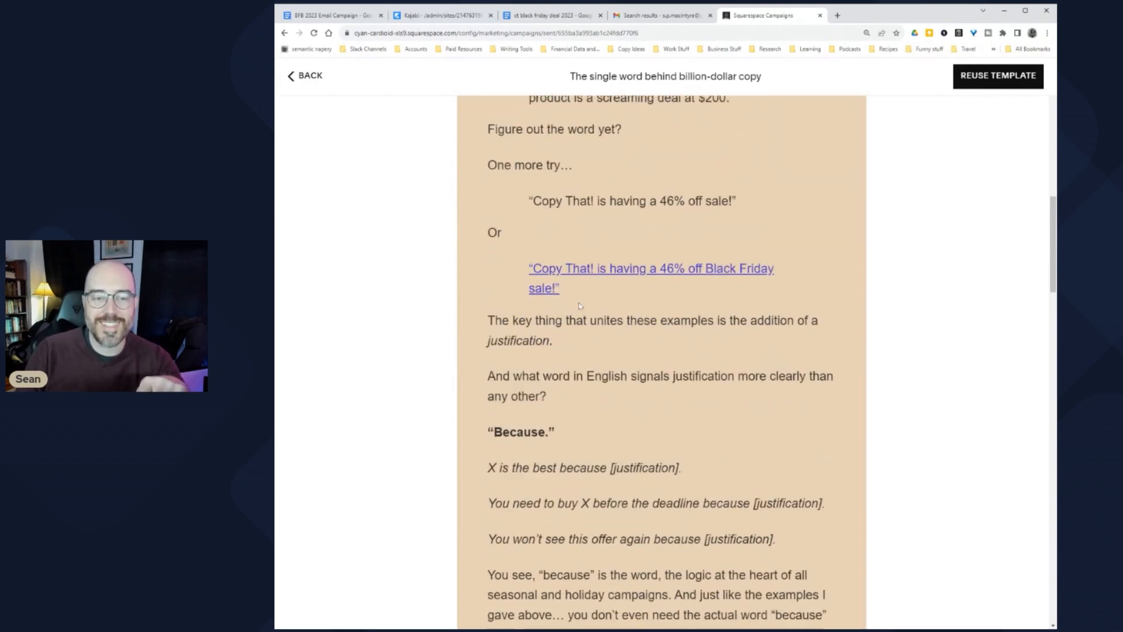
pyautogui.scroll(1, 568, 280)
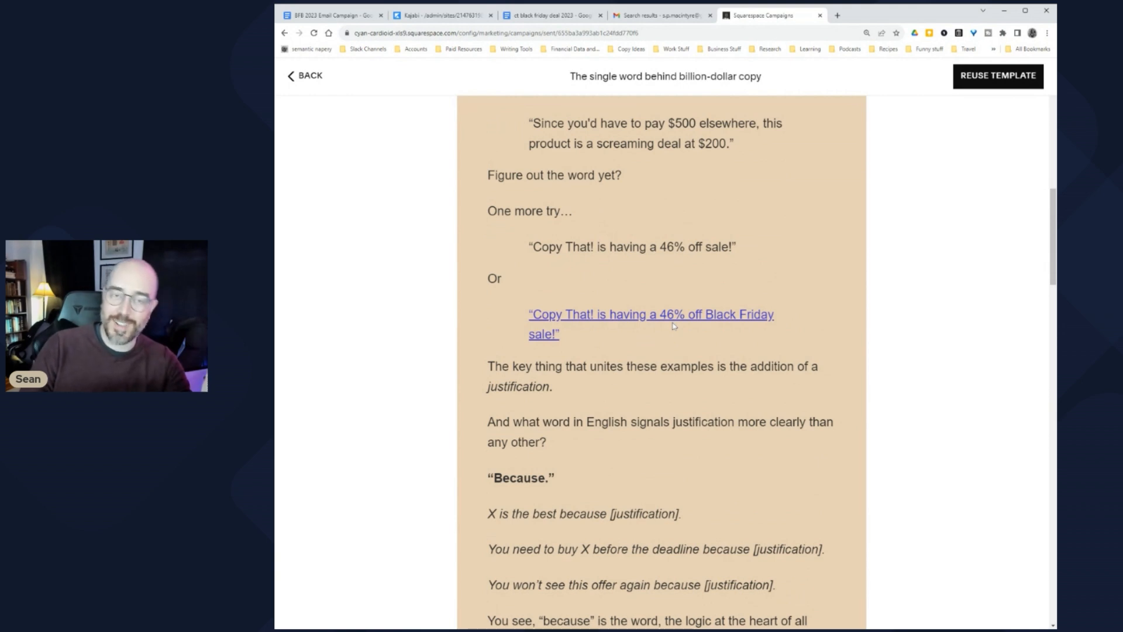
pyautogui.scroll(-1, 654, 328)
pyautogui.scroll(-6, 654, 328)
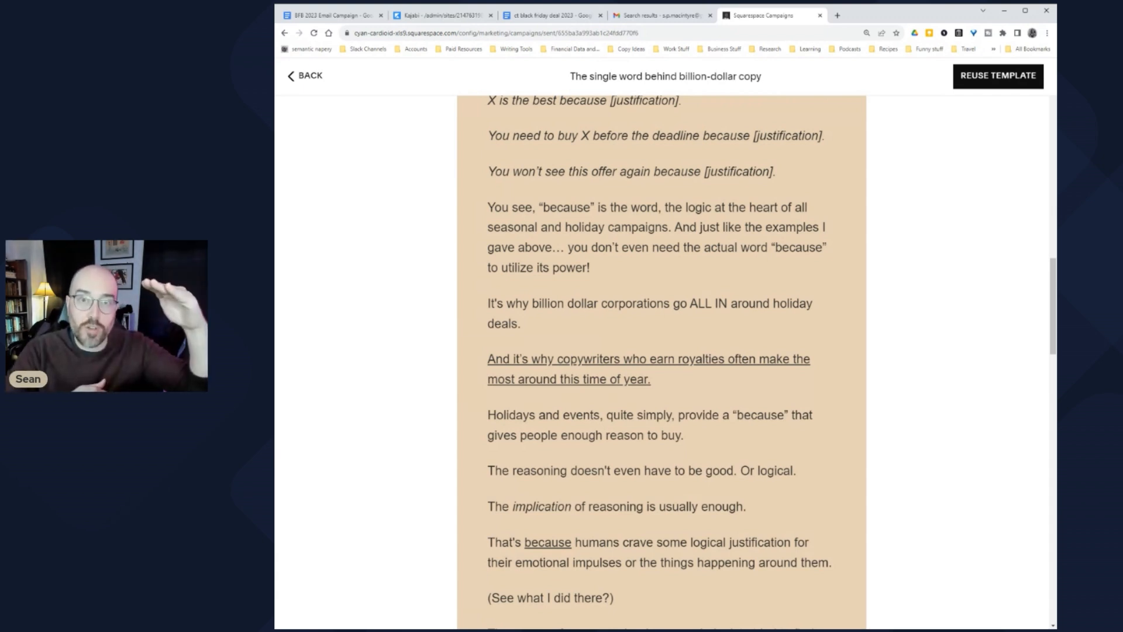
pyautogui.scroll(-4, 679, 302)
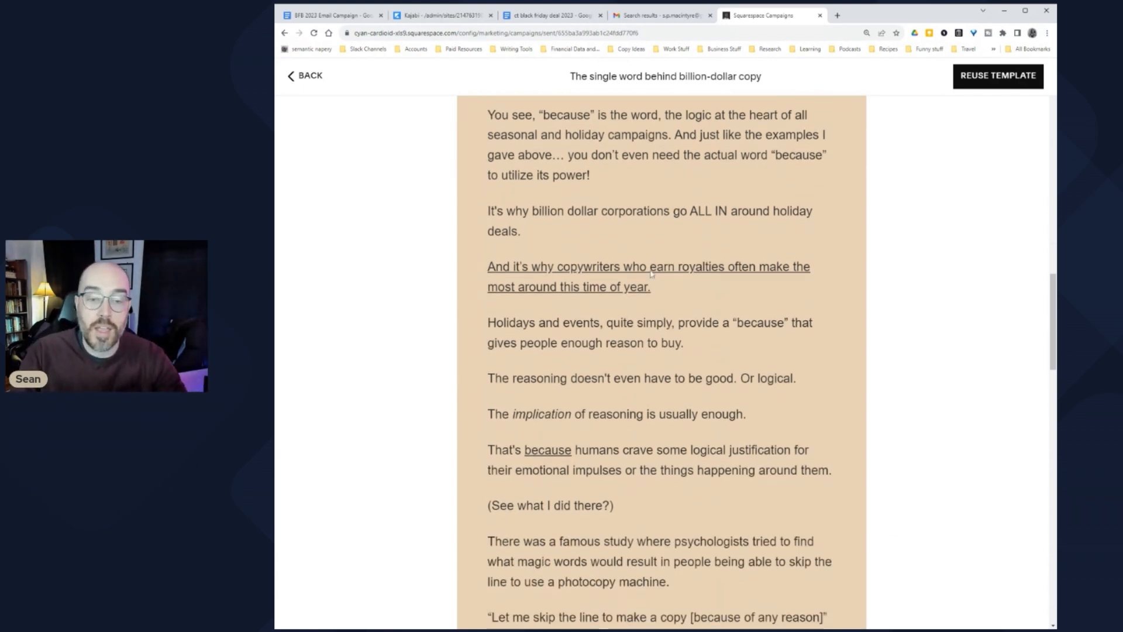
pyautogui.scroll(-12, 617, 301)
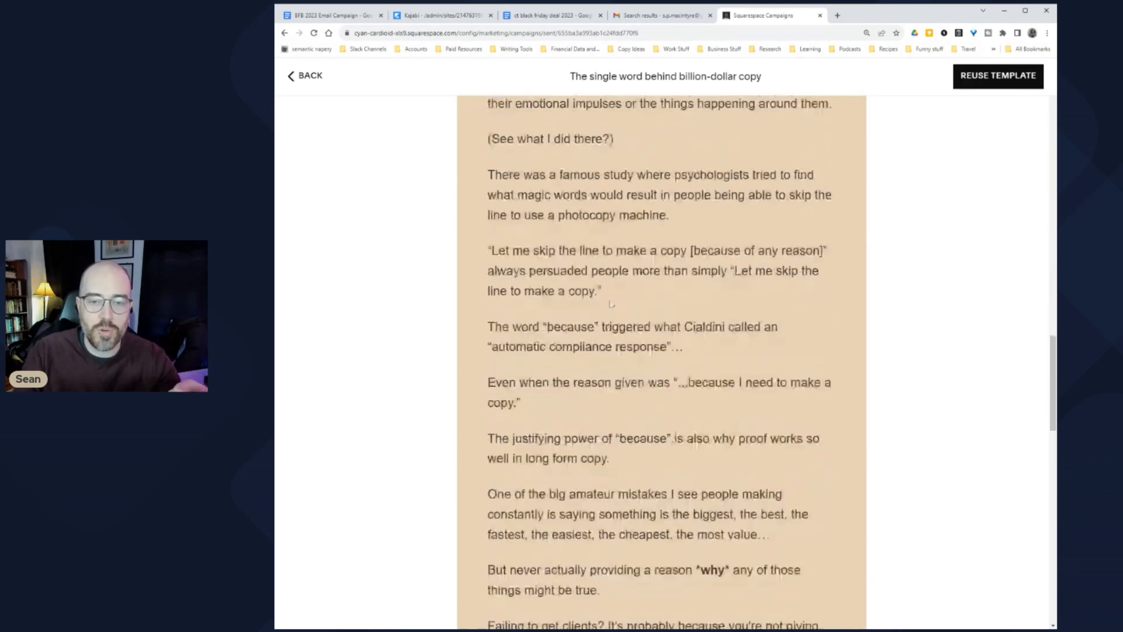
pyautogui.scroll(-7, 572, 342)
pyautogui.scroll(2, 478, 319)
pyautogui.scroll(-2, 477, 319)
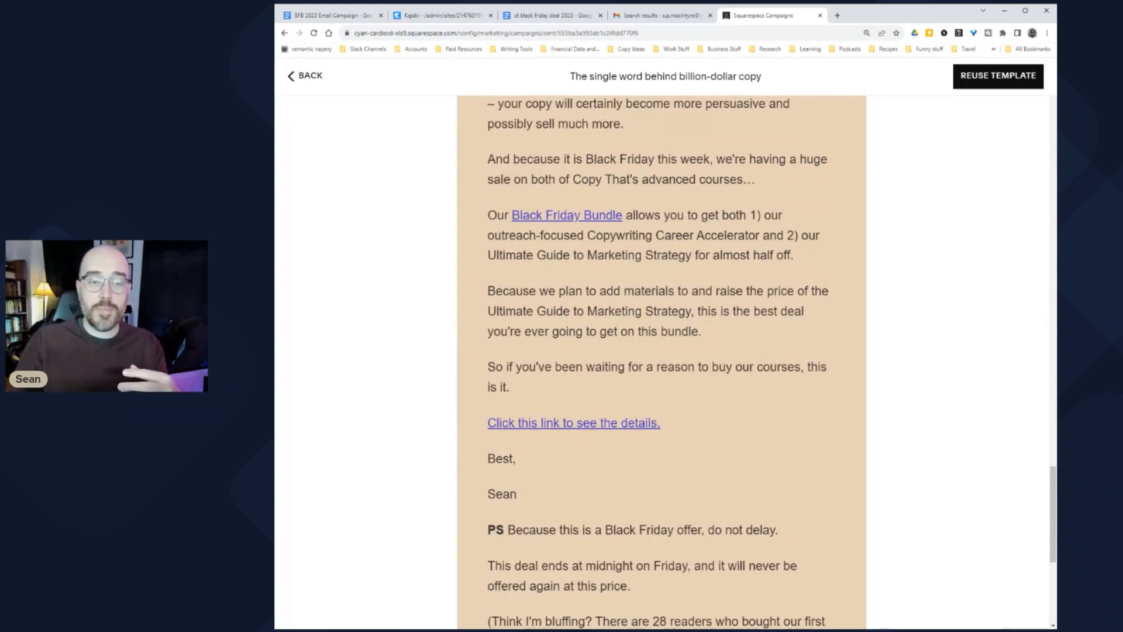
pyautogui.scroll(2, 479, 310)
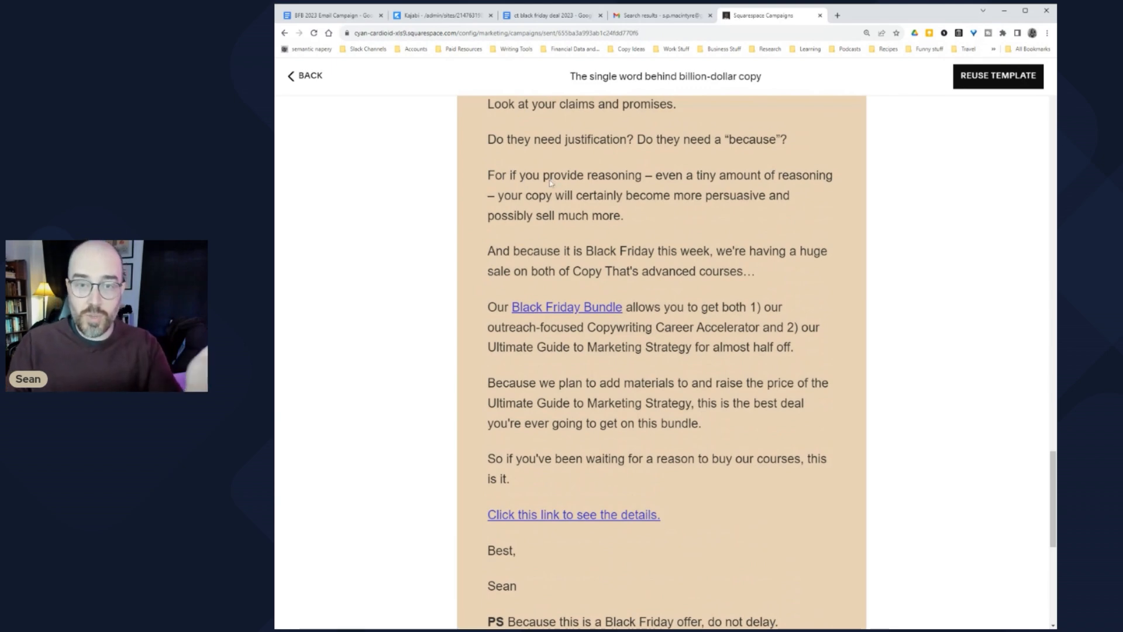
pyautogui.scroll(-1, 545, 208)
pyautogui.scroll(-7, 545, 207)
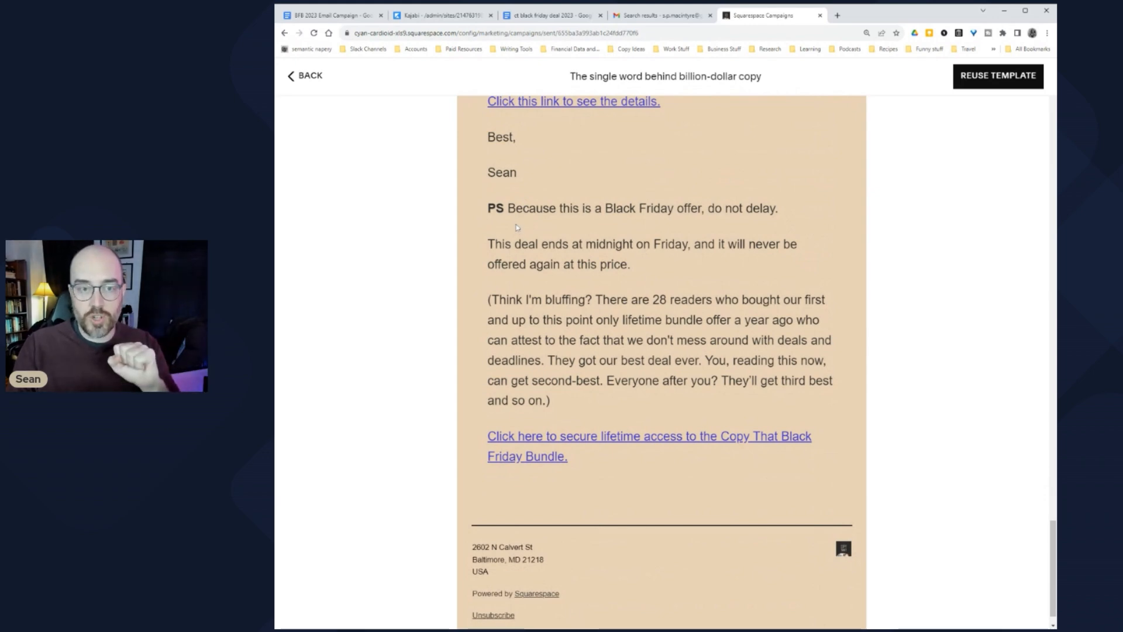
pyautogui.scroll(-1, 508, 219)
pyautogui.scroll(12, 702, 359)
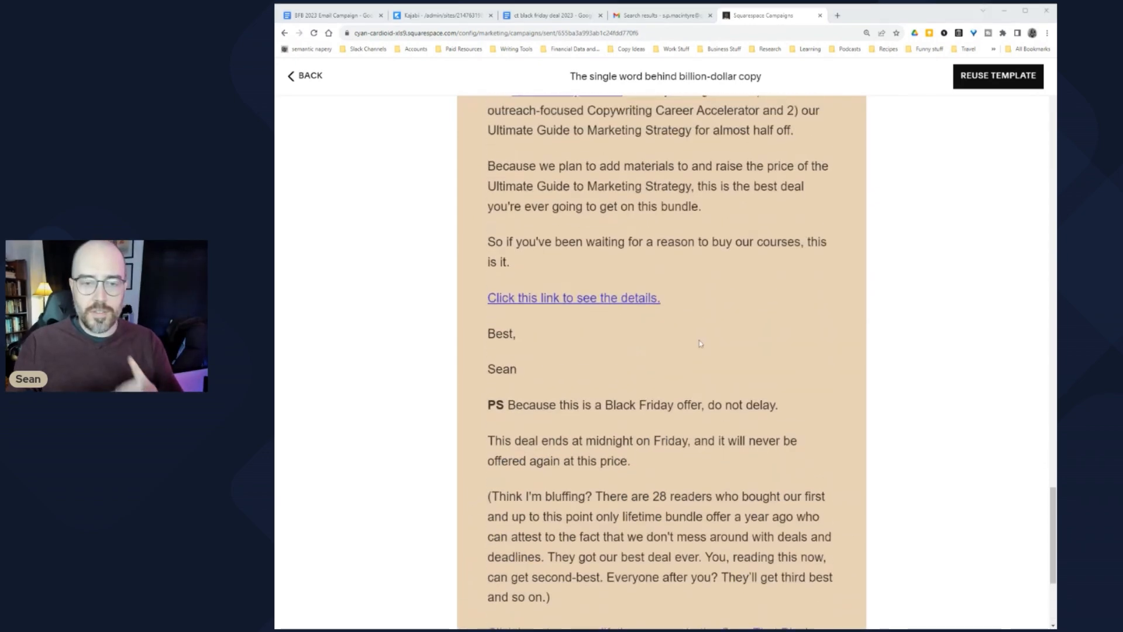
pyautogui.scroll(20, 702, 359)
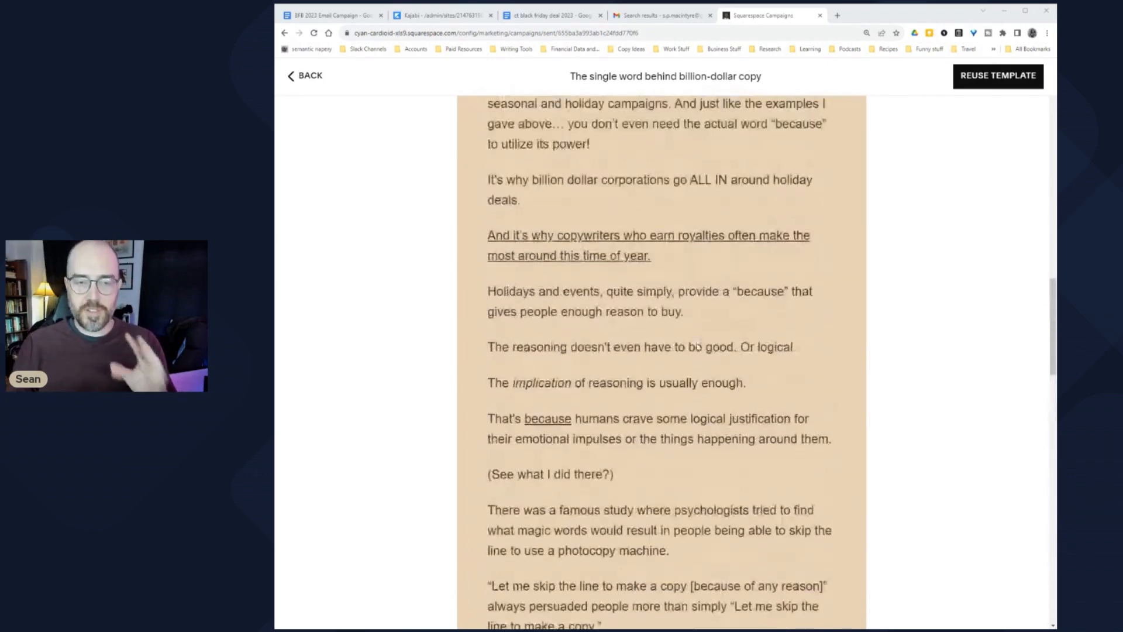
pyautogui.scroll(6, 691, 349)
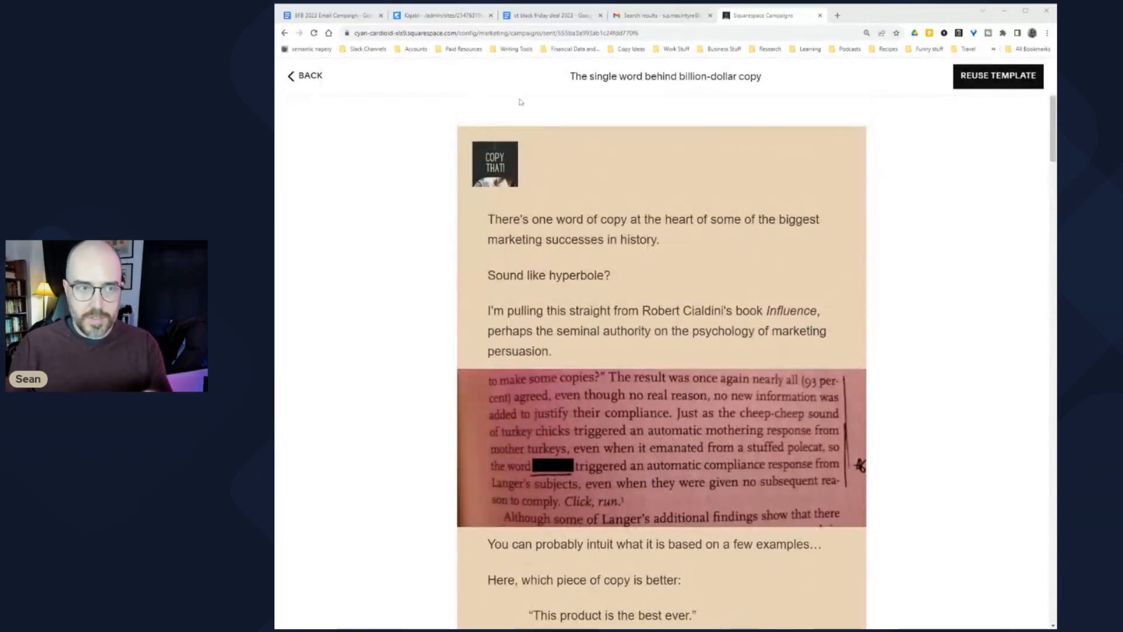
# Step: Close the preview, review 893 opens and 51 clicks from 3,270 sent, then select the title
pyautogui.click(311, 82)
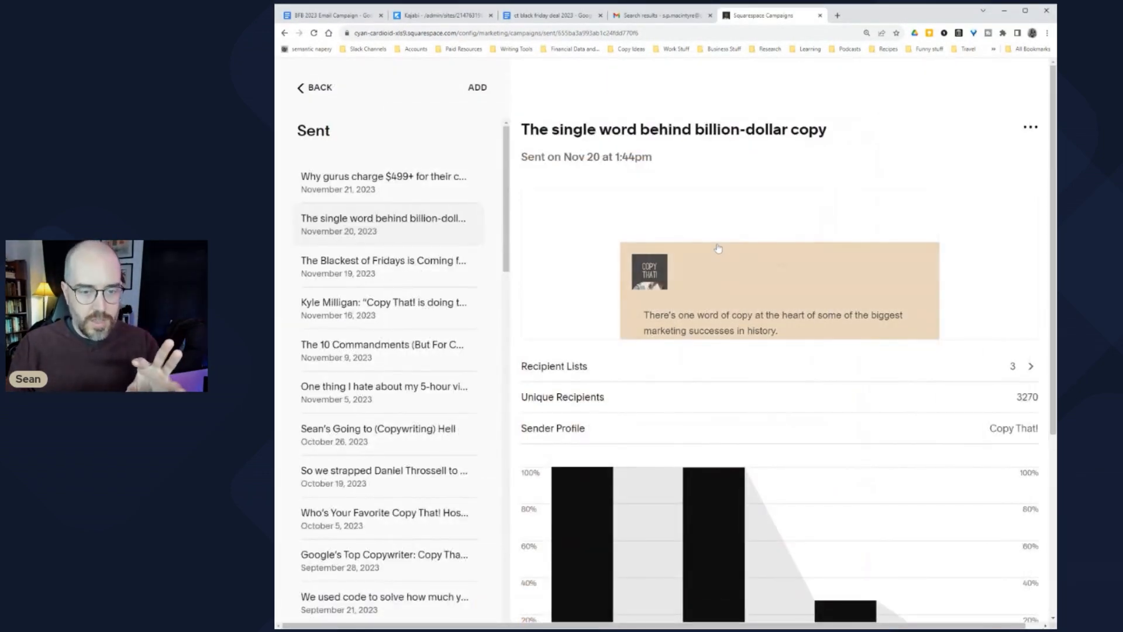
pyautogui.scroll(-3, 715, 249)
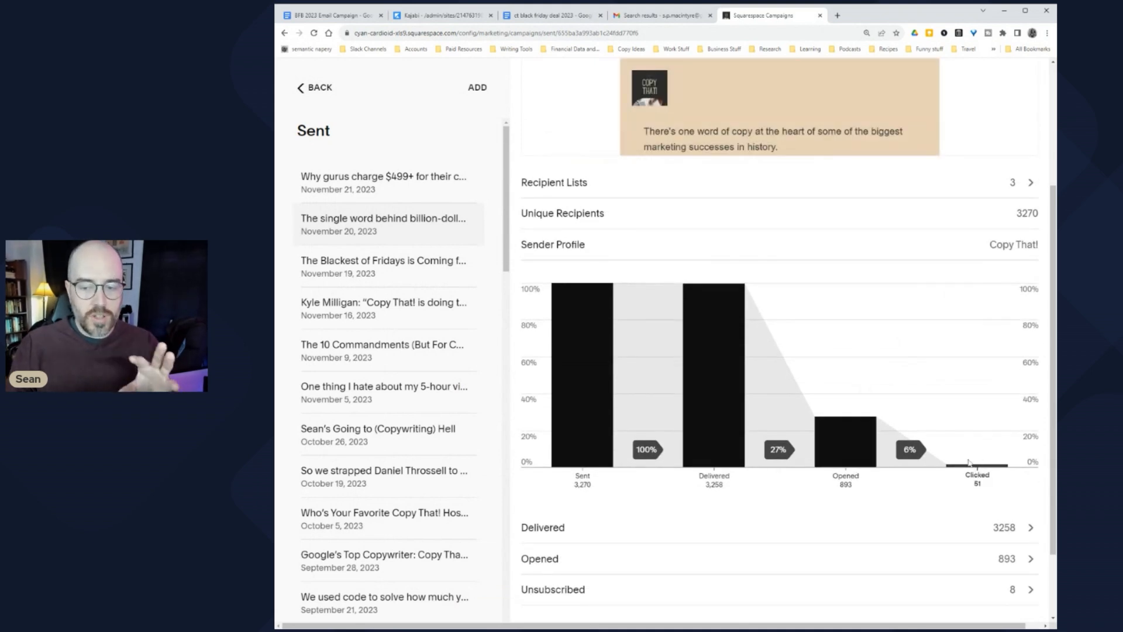
pyautogui.scroll(-1, 967, 454)
pyautogui.scroll(-1, 932, 422)
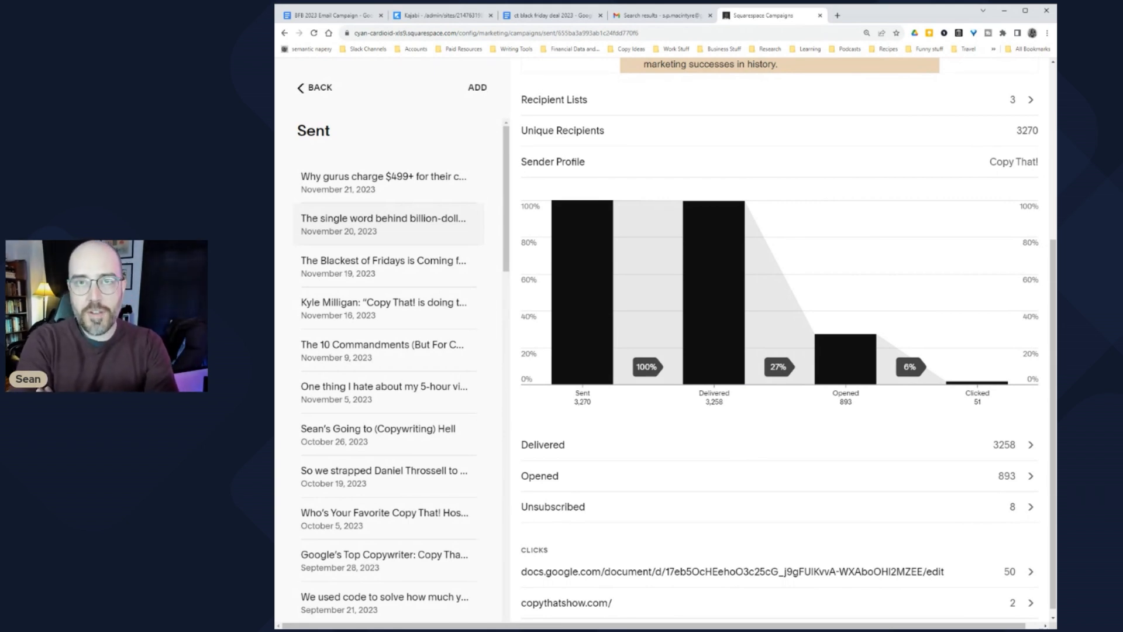
pyautogui.scroll(5, 725, 427)
pyautogui.moveTo(746, 129); pyautogui.dragTo(520, 130)
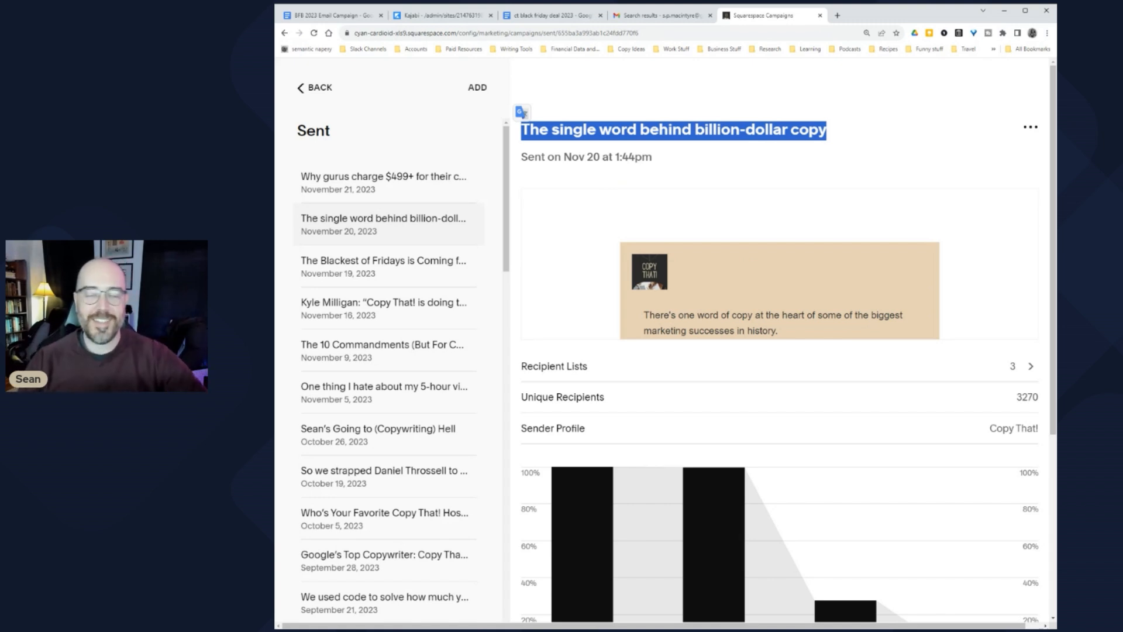
pyautogui.click(639, 147)
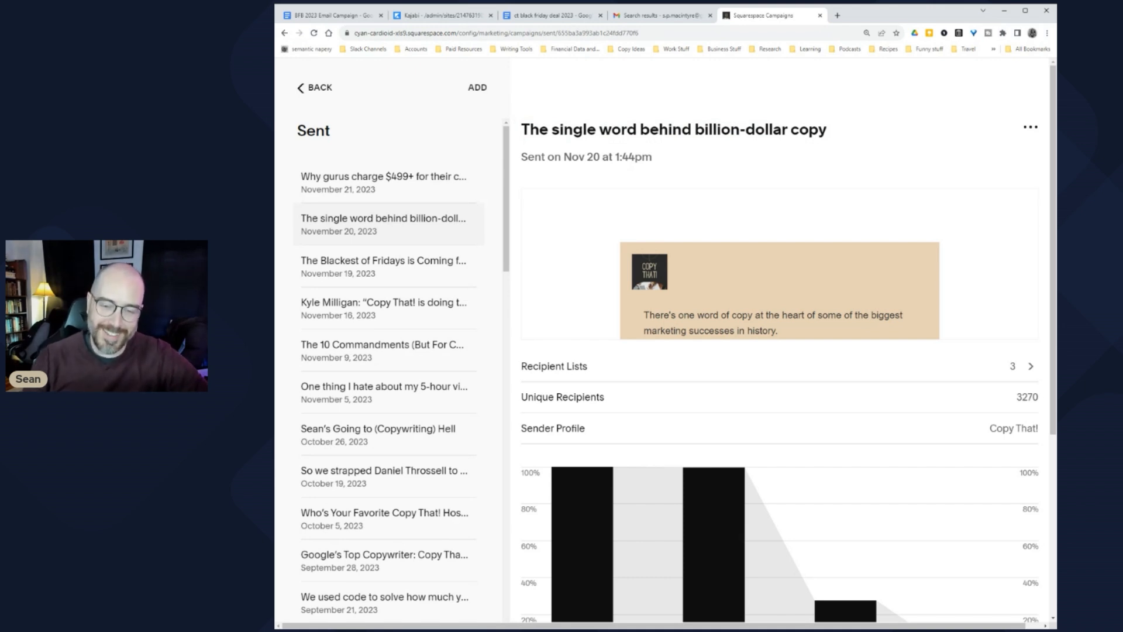
pyautogui.scroll(-3, 681, 293)
pyautogui.scroll(3, 682, 234)
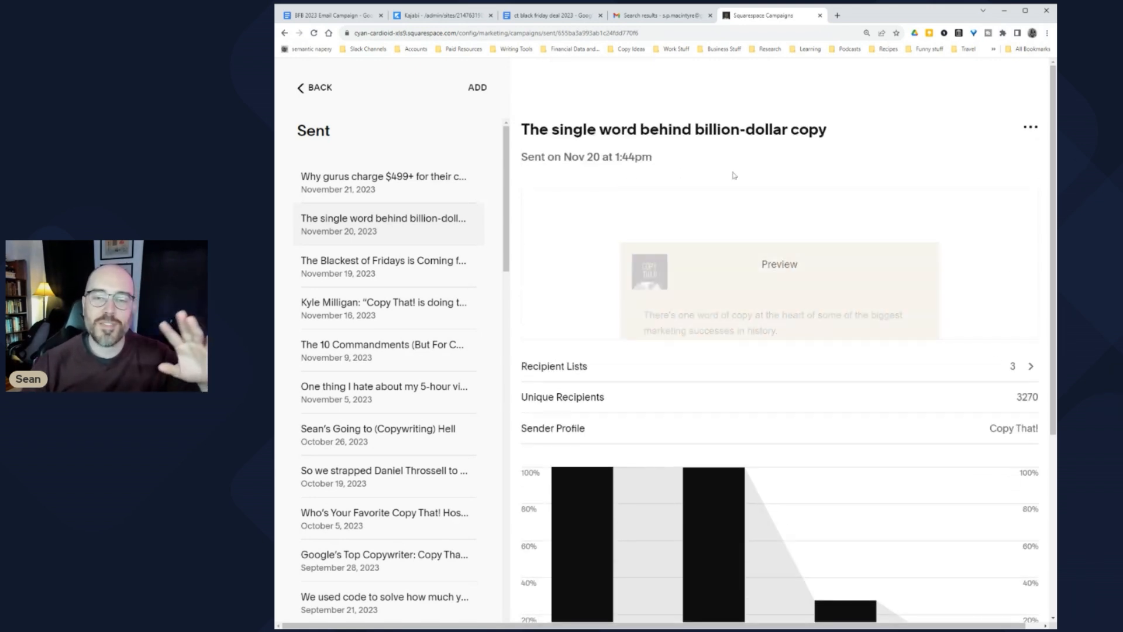
pyautogui.moveTo(840, 133); pyautogui.dragTo(521, 130)
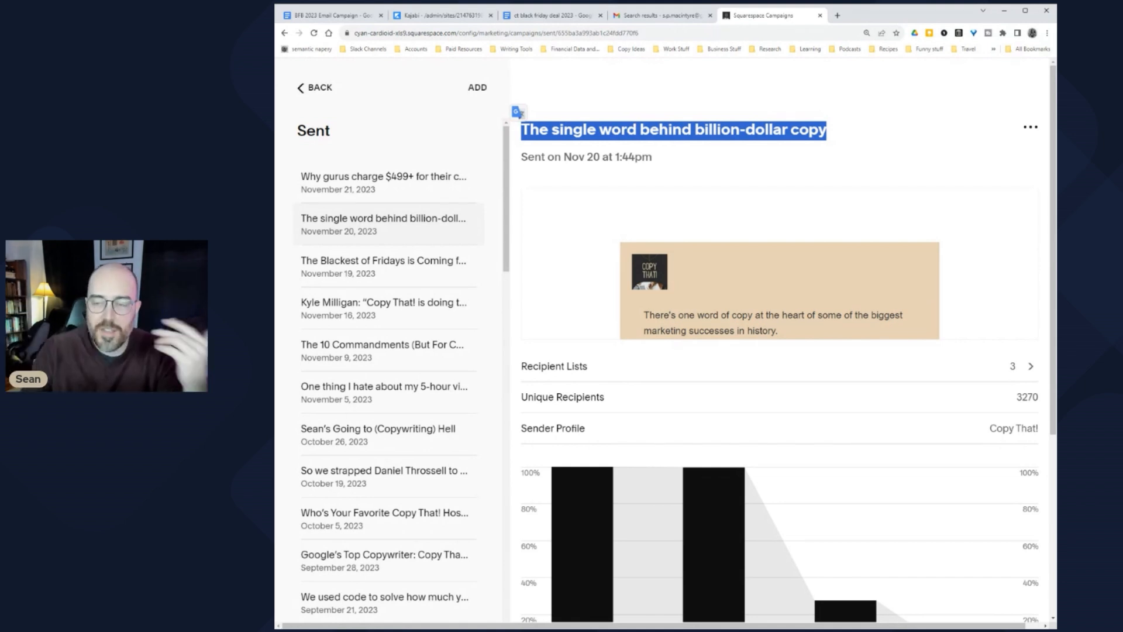
pyautogui.click(518, 114)
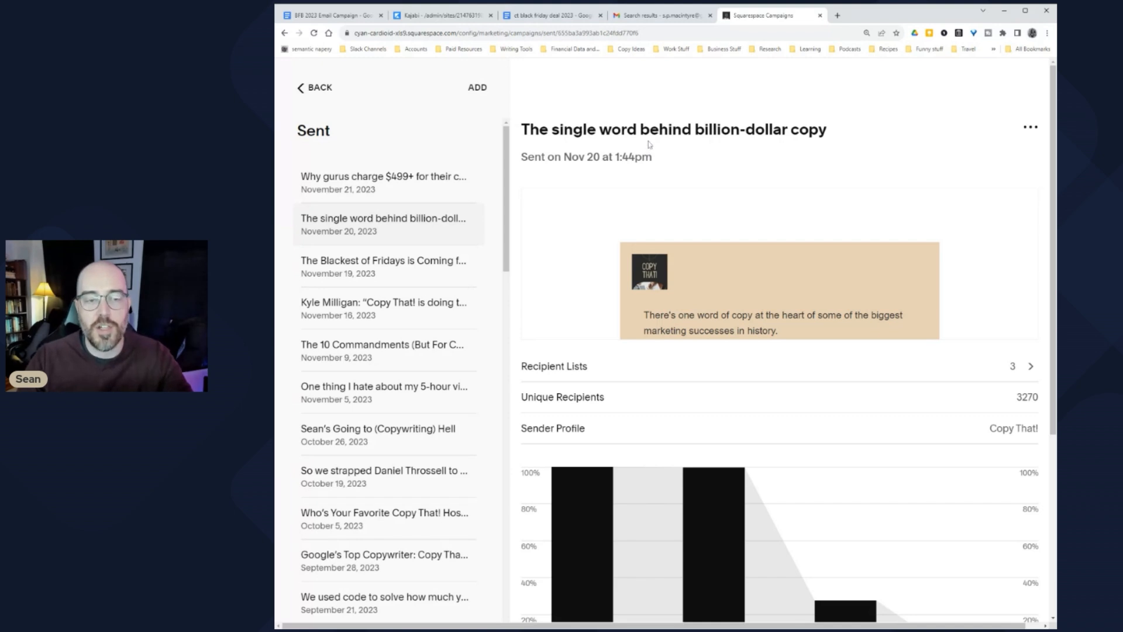
# Step: View the 'Why gurus charge $499+' report: sent Nov 21, 3,259 delivered, 906 opened, 62 clicked
pyautogui.click(391, 191)
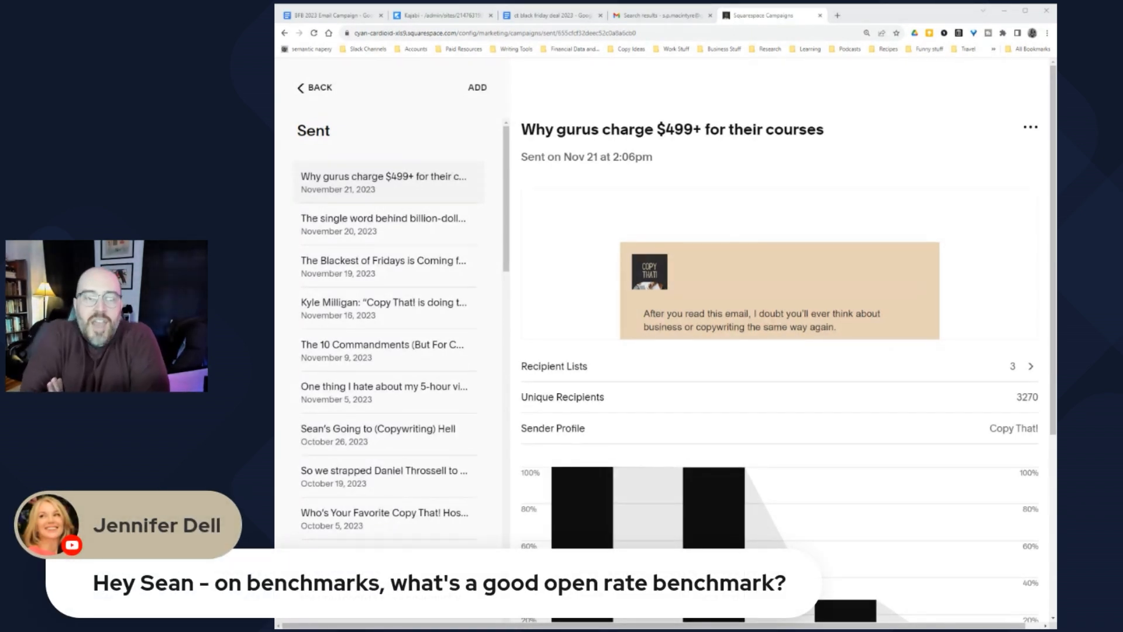
pyautogui.moveTo(585, 226)
pyautogui.scroll(-3, 585, 225)
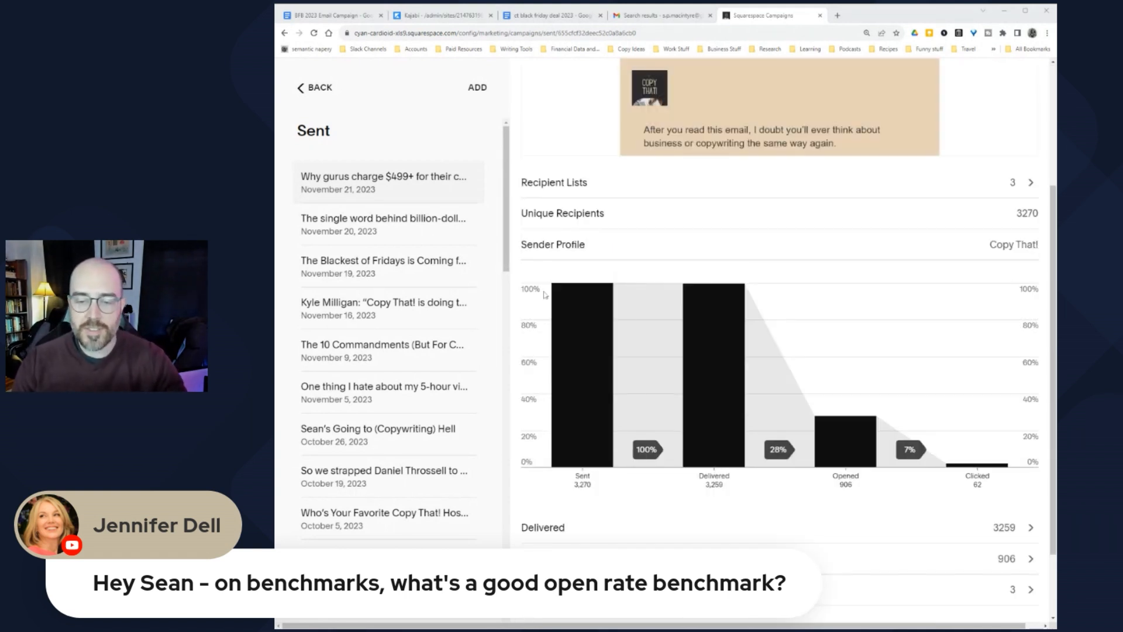
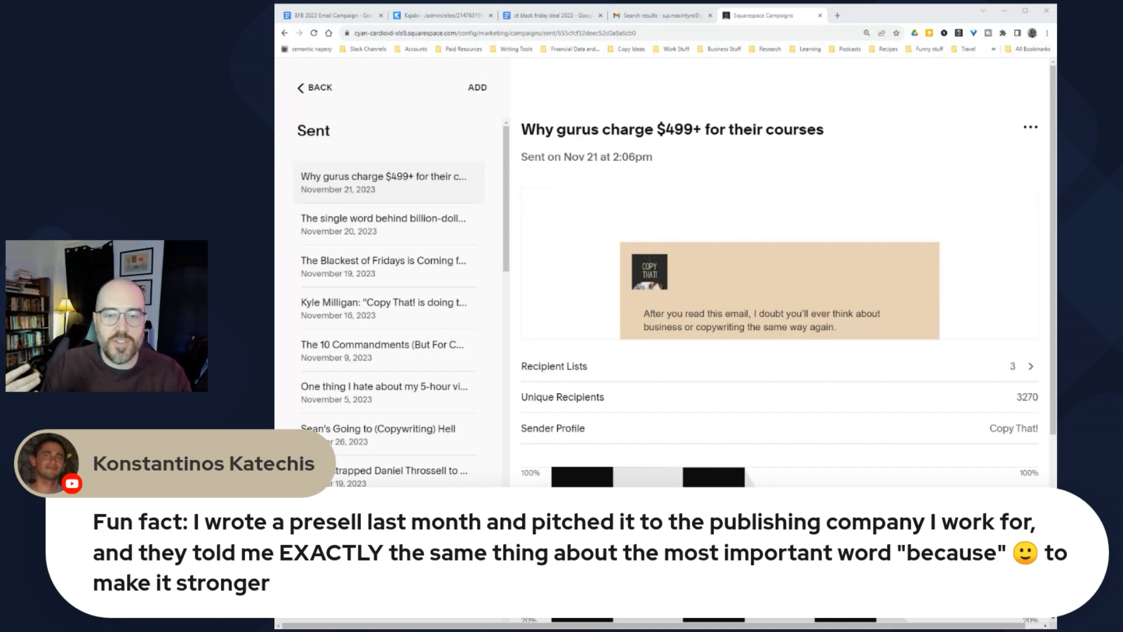
# Step: Open the full preview of the 'Why gurus charge $499+ for their courses' email
pyautogui.moveTo(651, 329)
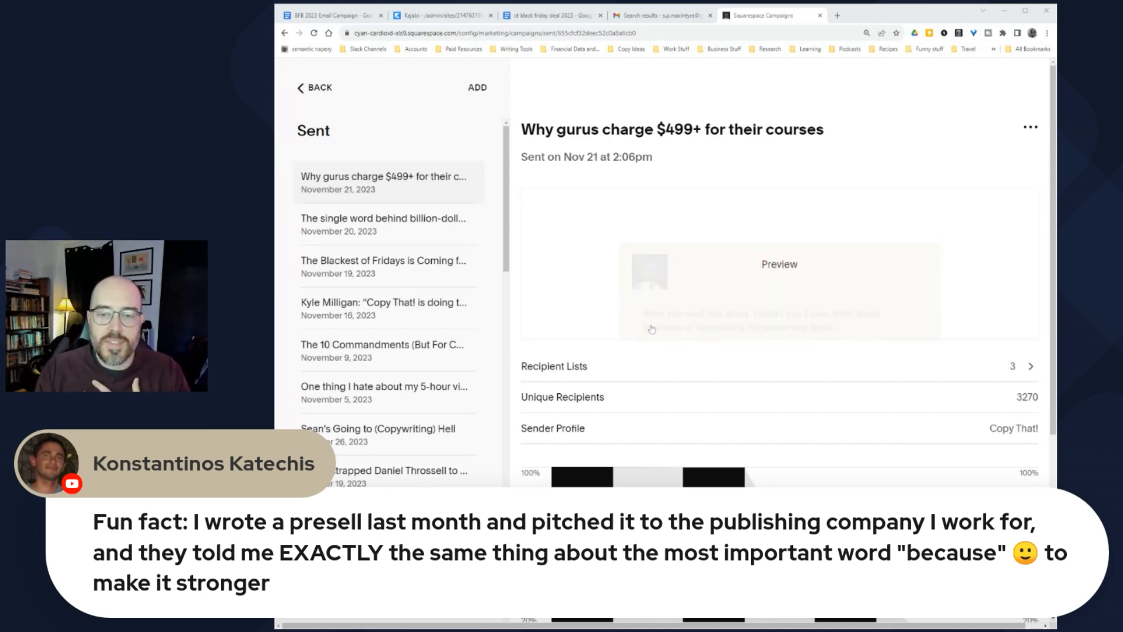
pyautogui.click(767, 267)
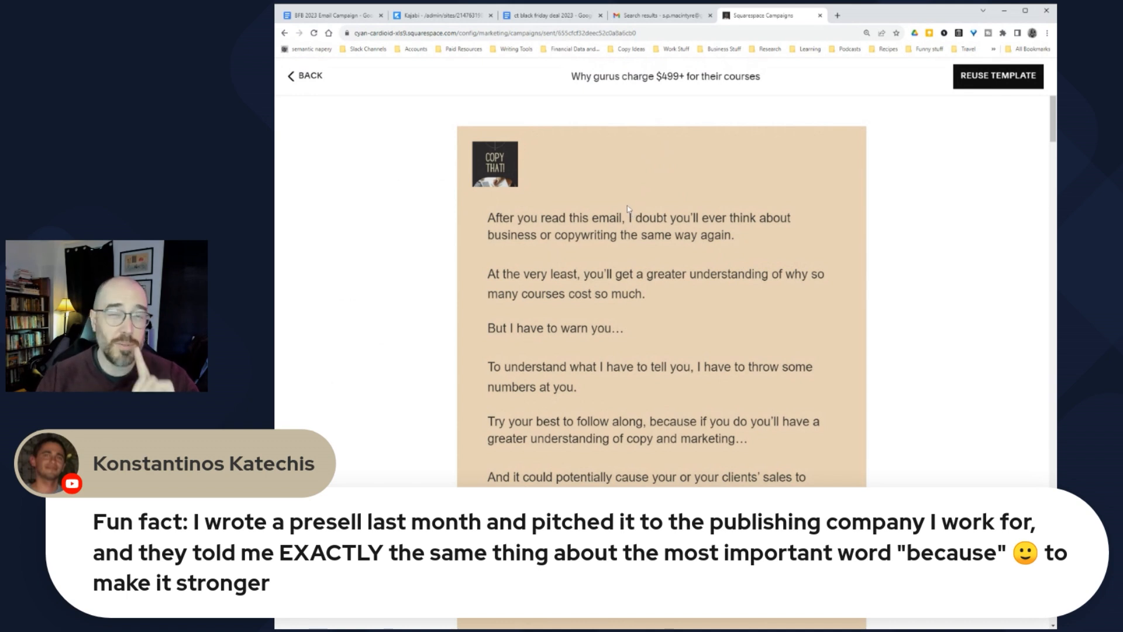
pyautogui.scroll(-3, 614, 234)
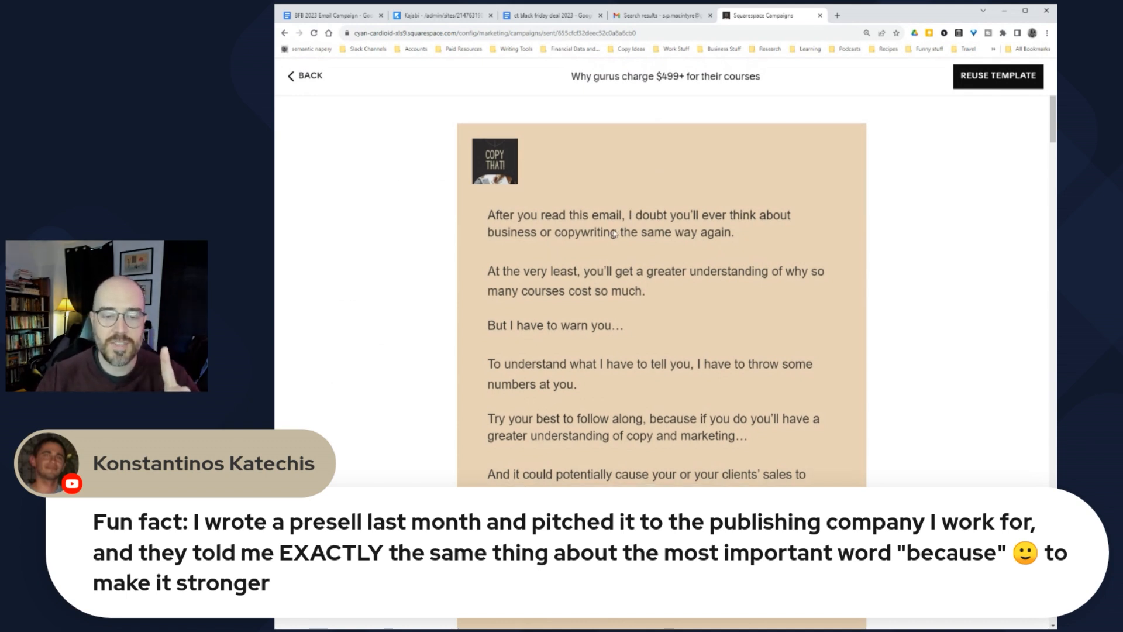
pyautogui.scroll(-2, 614, 234)
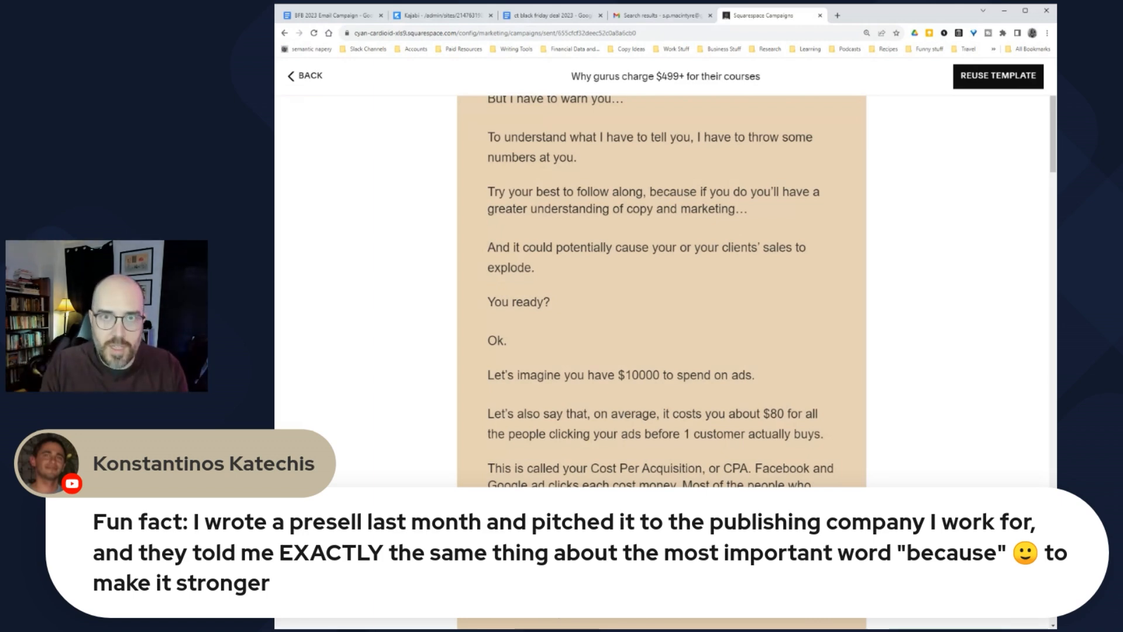
# Step: Read down the email body to the Direct to Front End Forecast/Break Even Analysis table
pyautogui.scroll(-8, 622, 212)
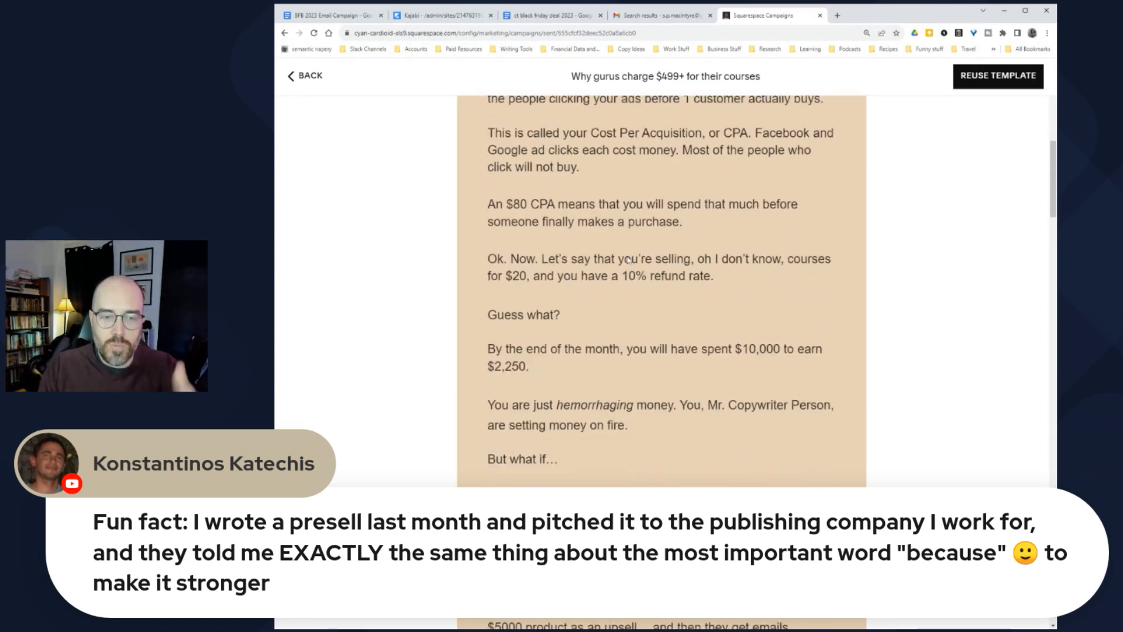
pyautogui.scroll(-10, 587, 261)
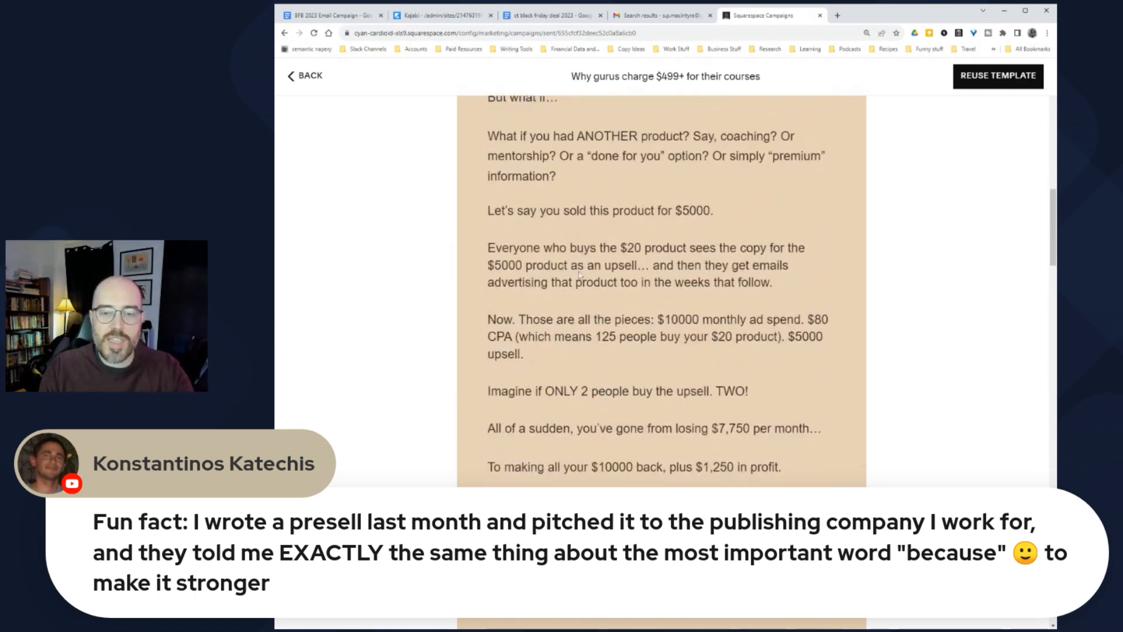
pyautogui.scroll(-18, 578, 274)
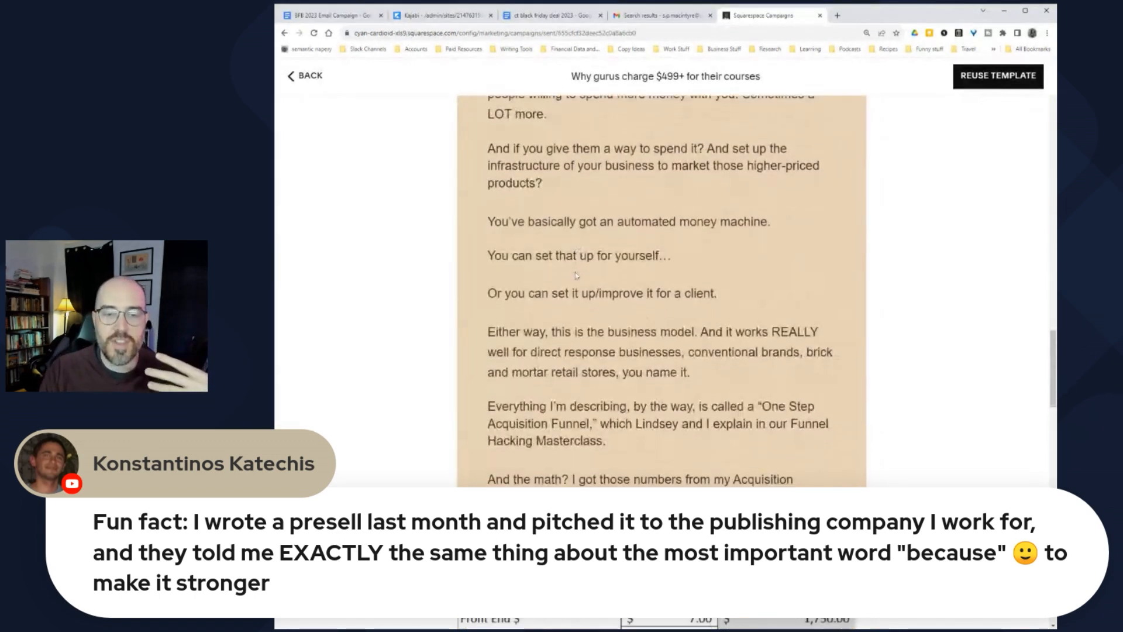
pyautogui.scroll(-2, 514, 299)
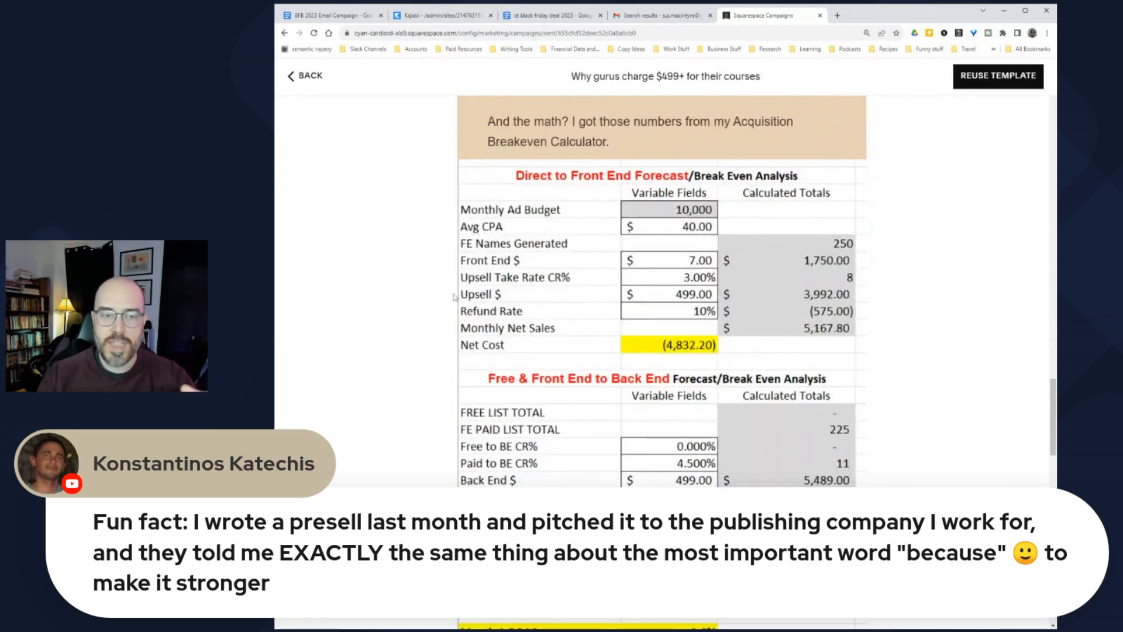
pyautogui.scroll(-2, 456, 307)
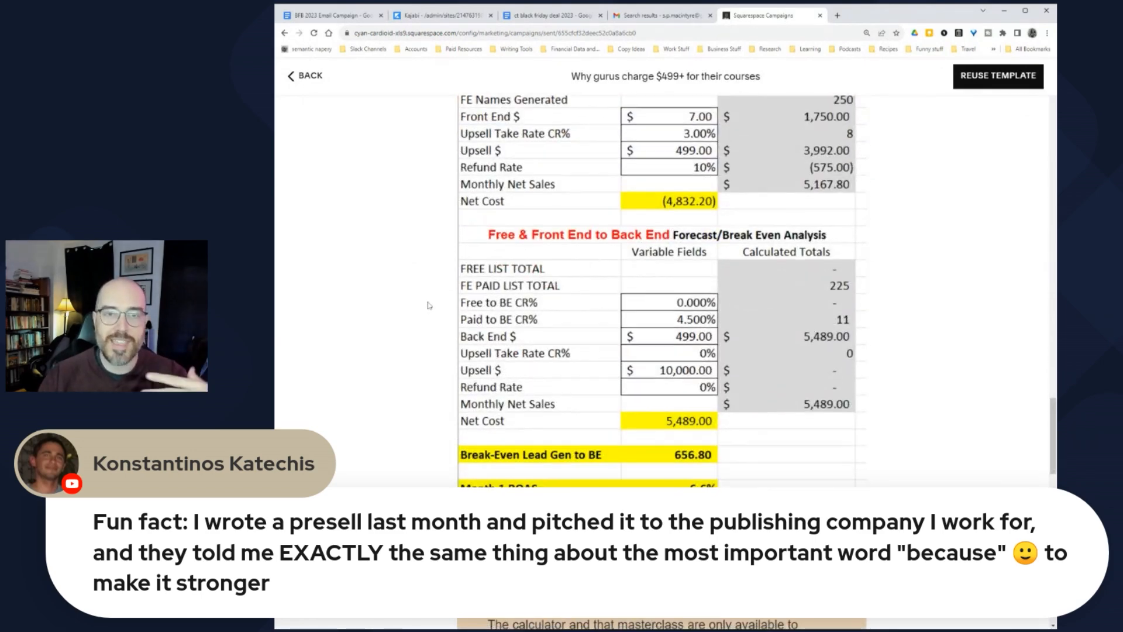
pyautogui.scroll(-2, 433, 305)
pyautogui.scroll(12, 430, 302)
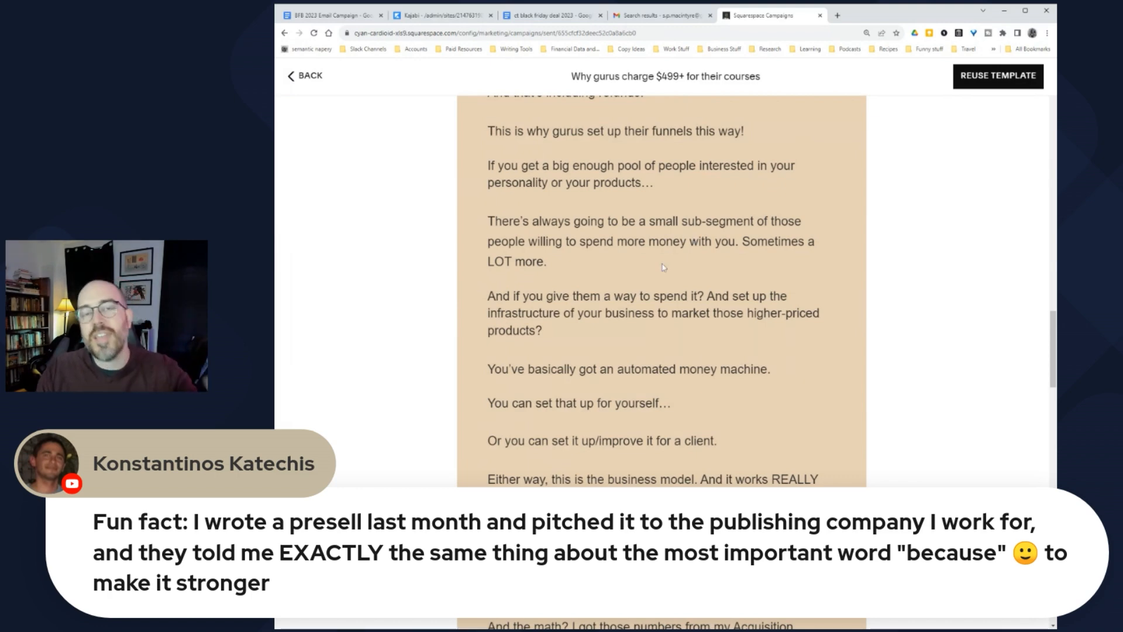
pyautogui.scroll(-2, 658, 278)
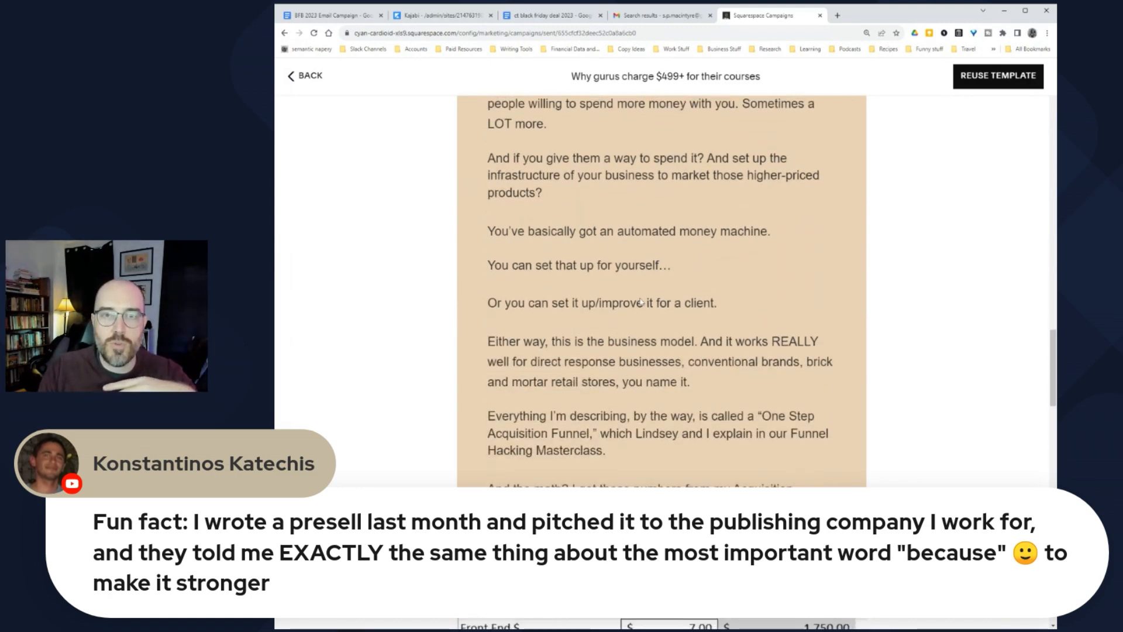
pyautogui.scroll(-2, 644, 297)
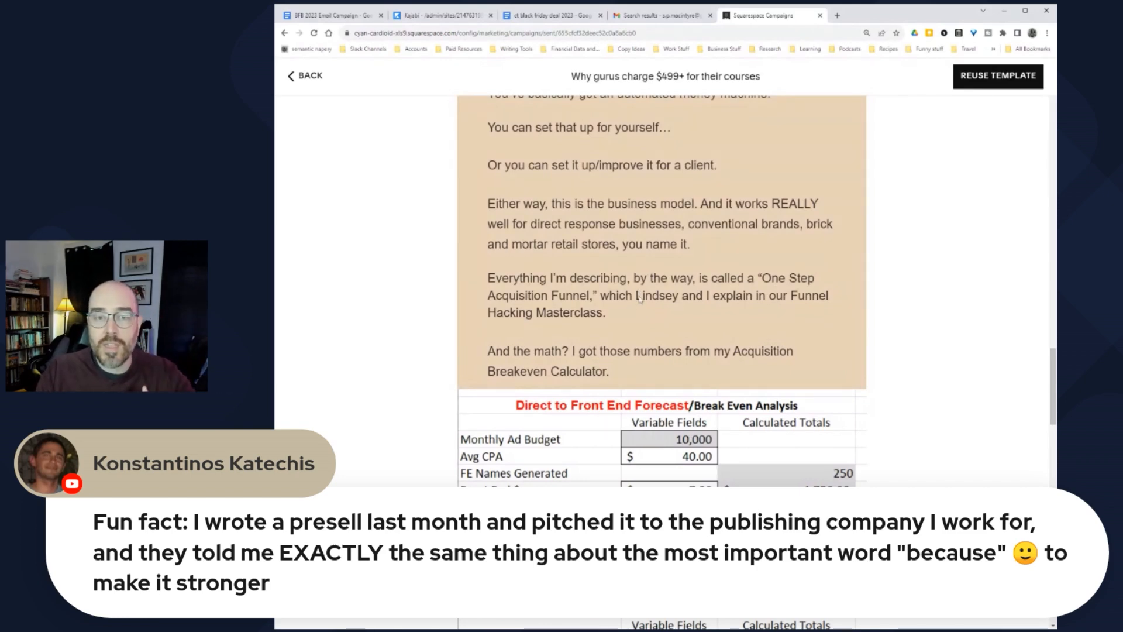
pyautogui.scroll(6, 641, 295)
pyautogui.scroll(4, 644, 309)
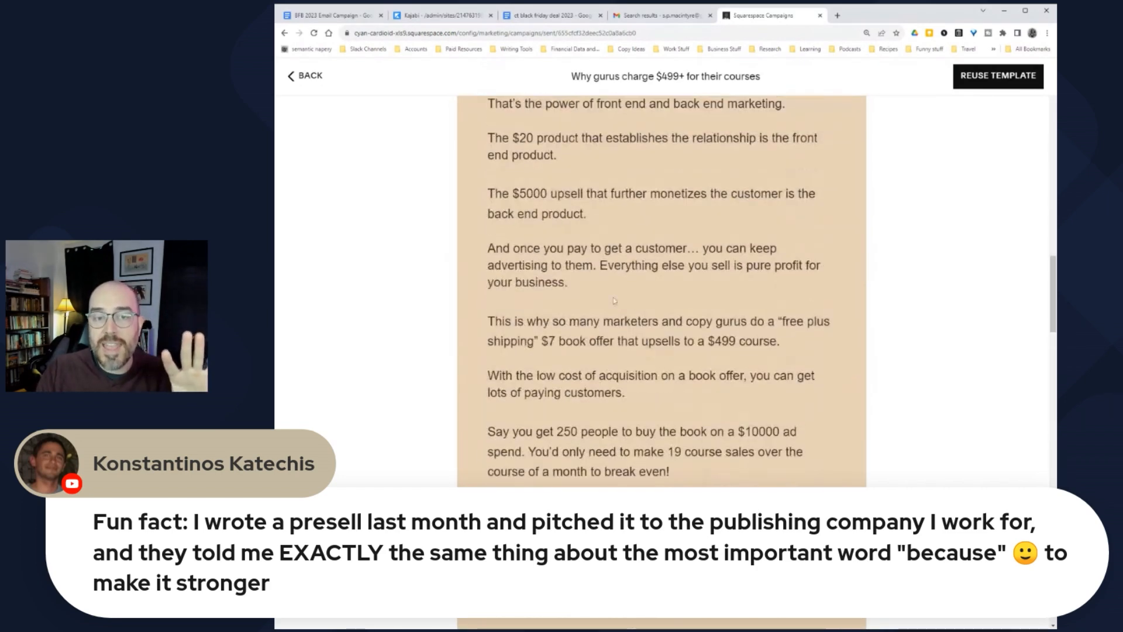
pyautogui.scroll(-13, 534, 170)
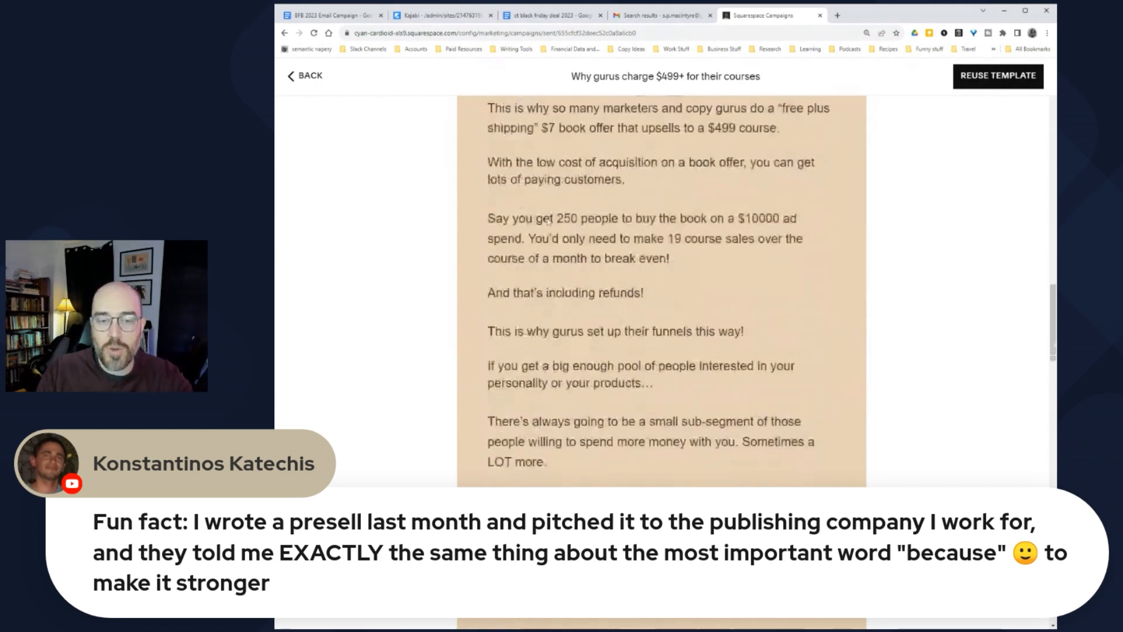
pyautogui.scroll(-2, 549, 226)
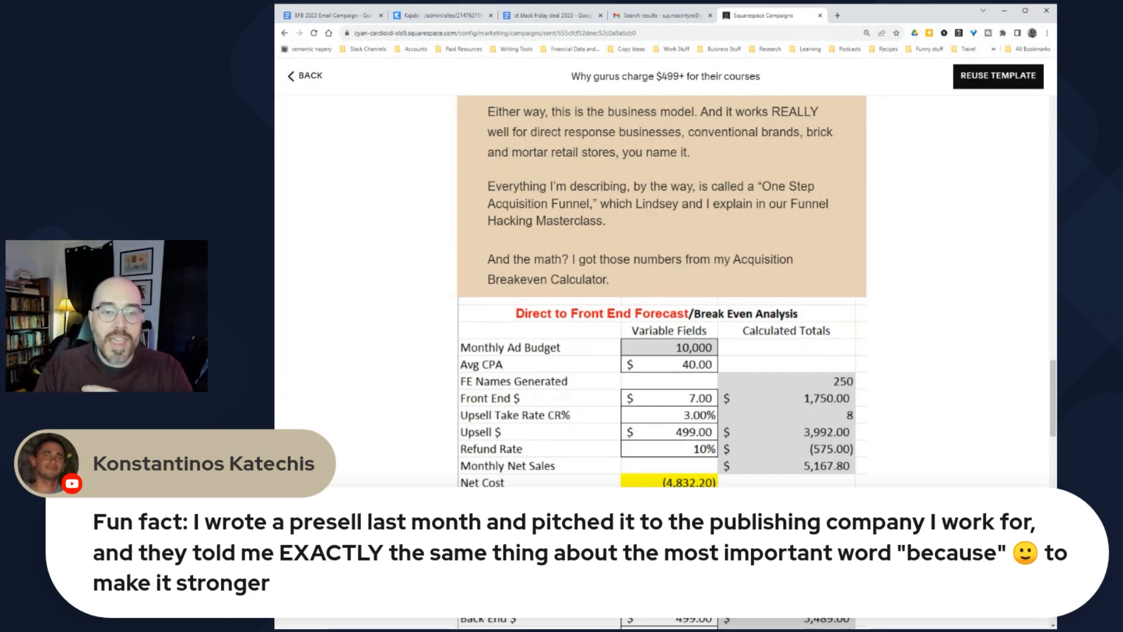
# Step: Read the rest of the email preview down to its sign-off
pyautogui.scroll(-3, 569, 283)
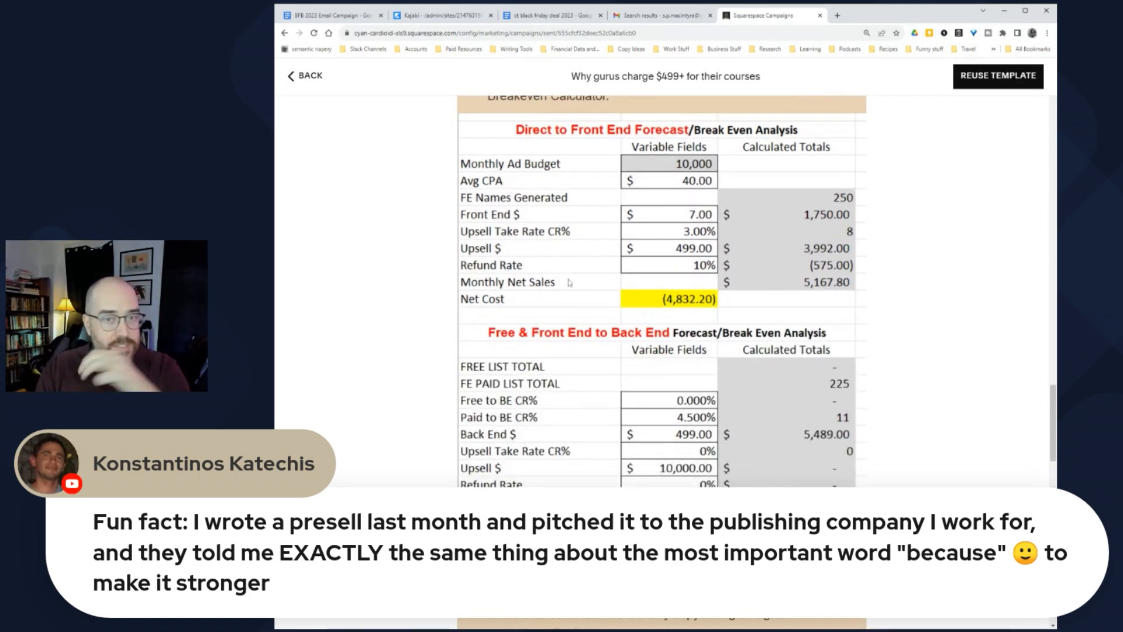
pyautogui.scroll(2, 569, 282)
pyautogui.scroll(-9, 569, 282)
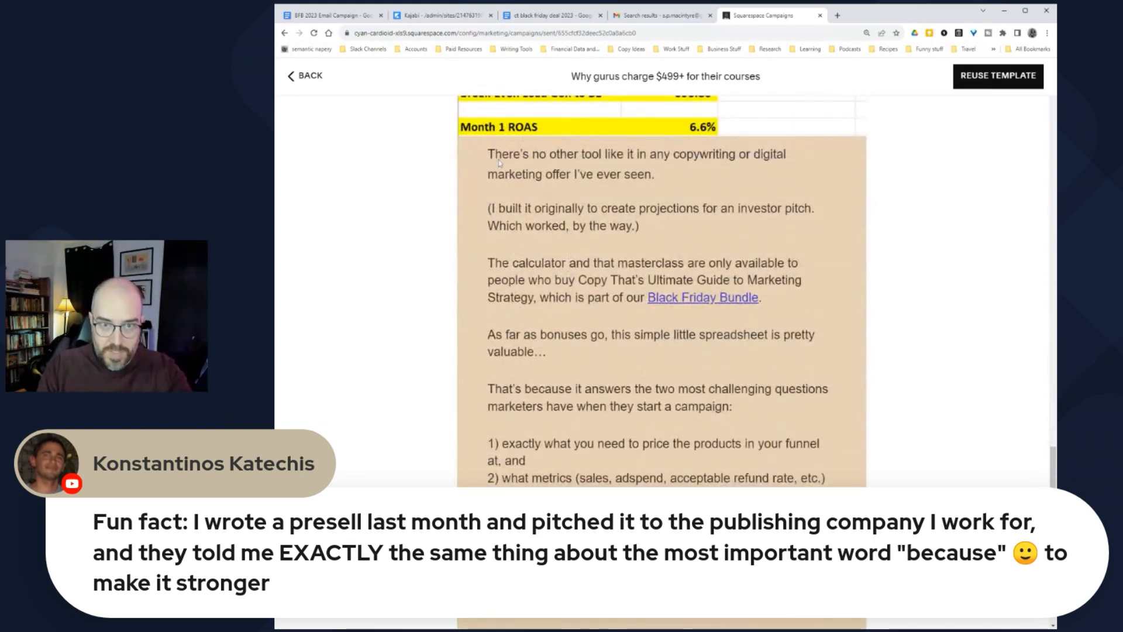
pyautogui.scroll(-3, 498, 160)
pyautogui.scroll(2, 522, 187)
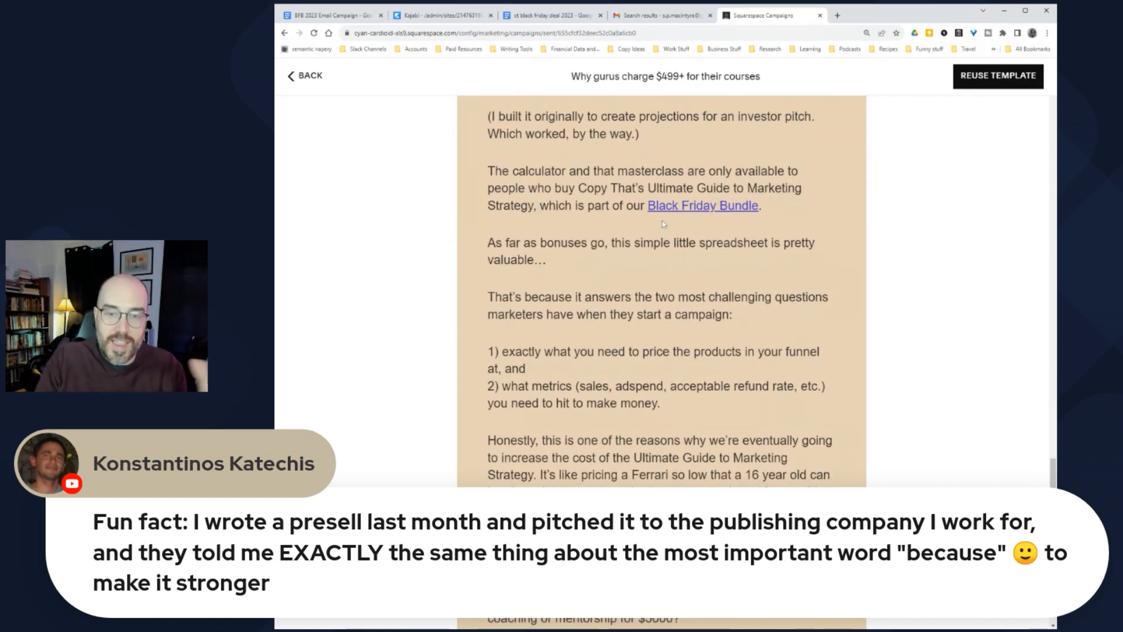
pyautogui.scroll(-8, 675, 212)
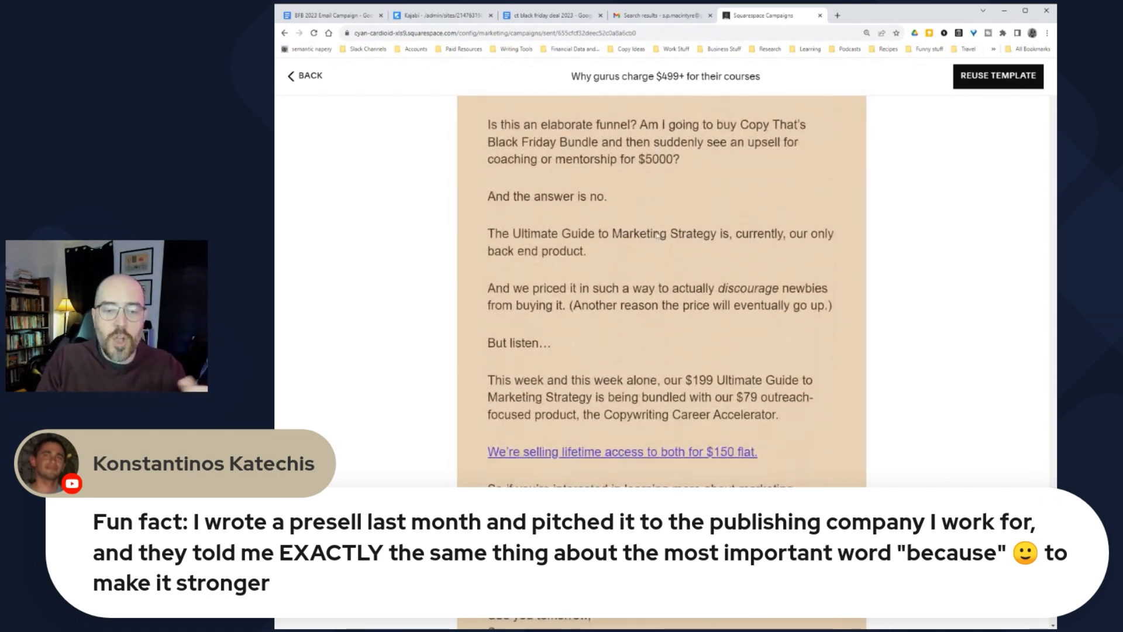
pyautogui.scroll(6, 569, 309)
pyautogui.scroll(-10, 569, 309)
pyautogui.scroll(6, 550, 322)
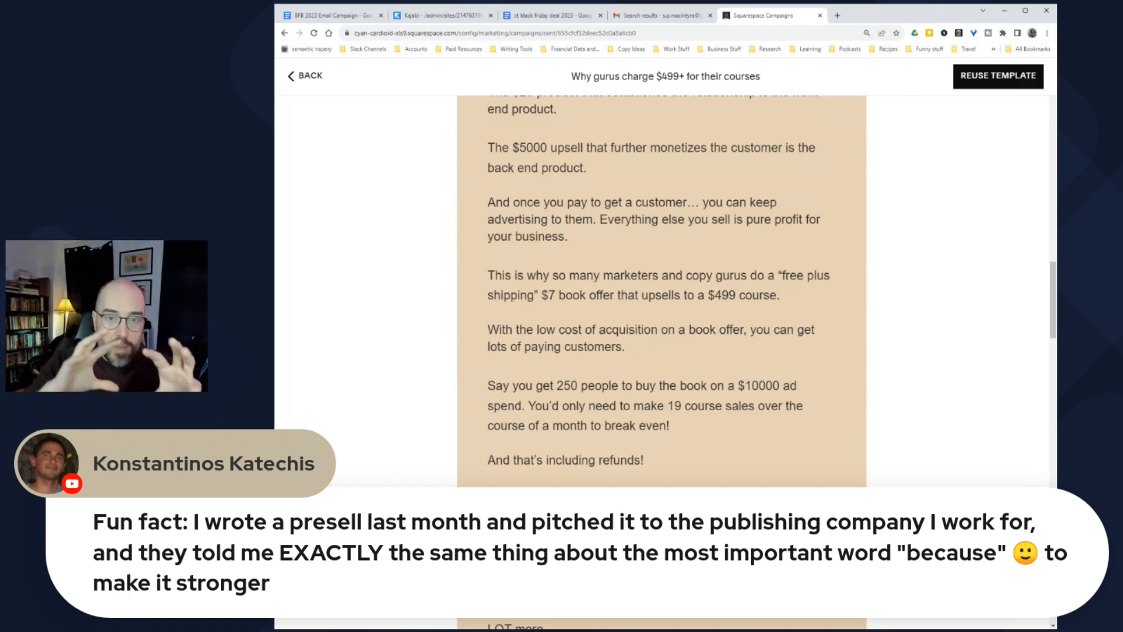
pyautogui.scroll(-5, 523, 338)
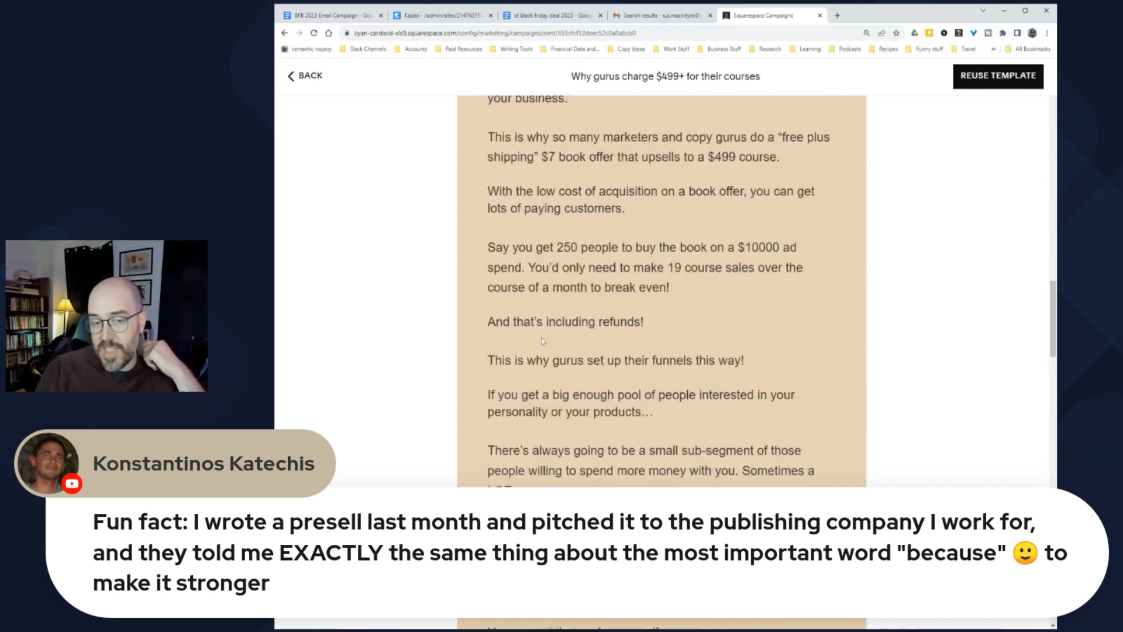
pyautogui.scroll(-20, 523, 338)
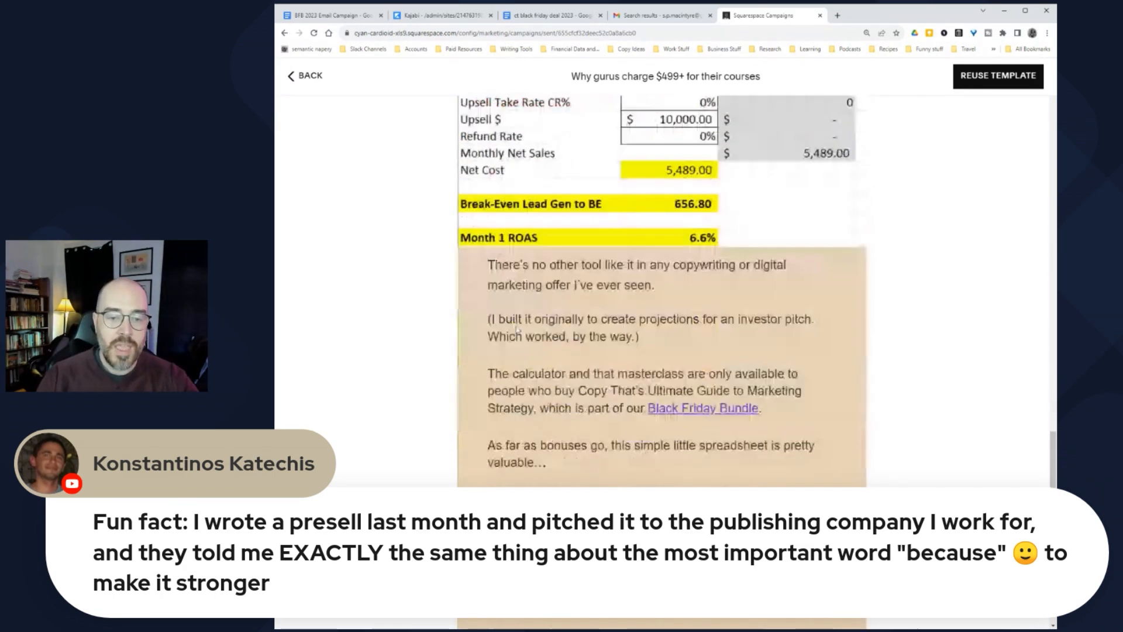
pyautogui.scroll(-7, 516, 322)
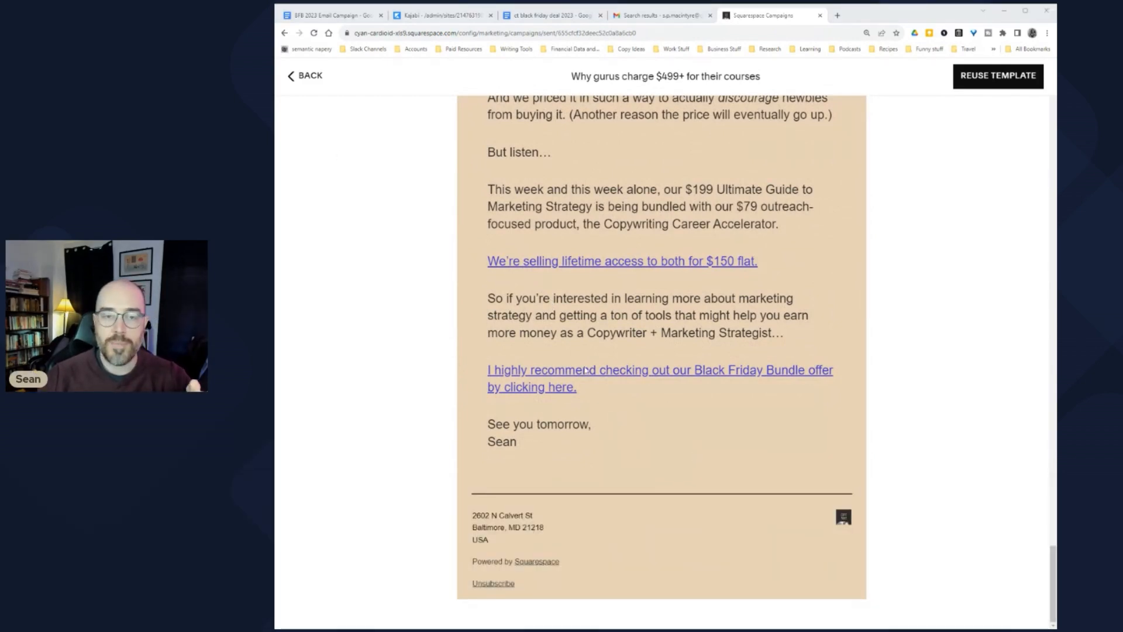
# Step: Scroll back up and close the preview, returning to the campaign summary with 3270 recipients
pyautogui.scroll(1, 572, 351)
pyautogui.scroll(8, 573, 361)
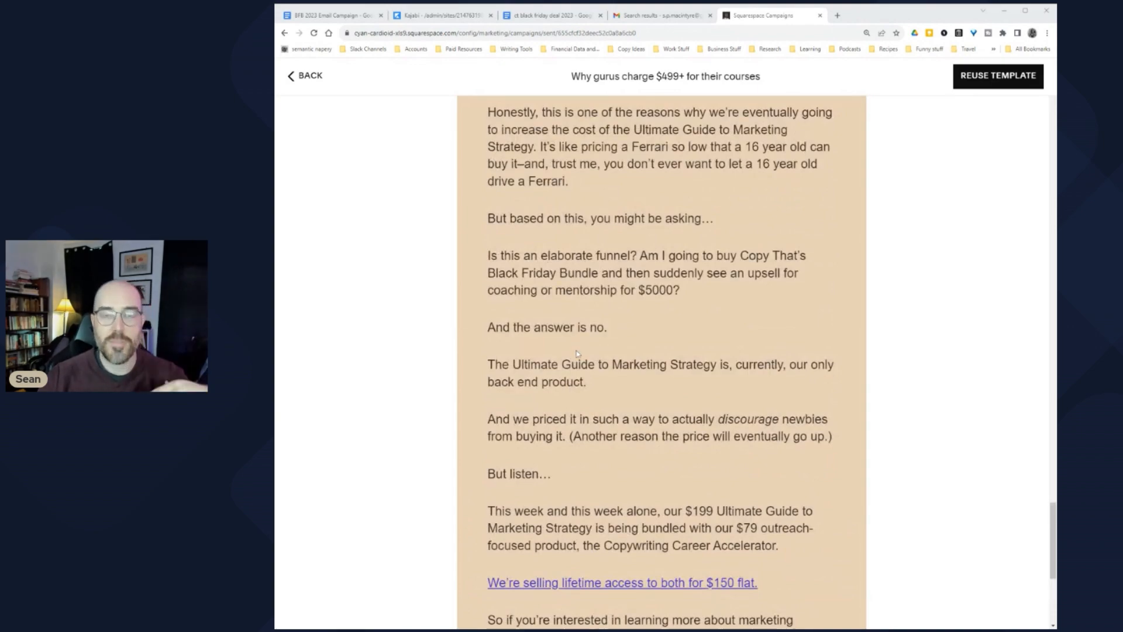
pyautogui.scroll(15, 578, 355)
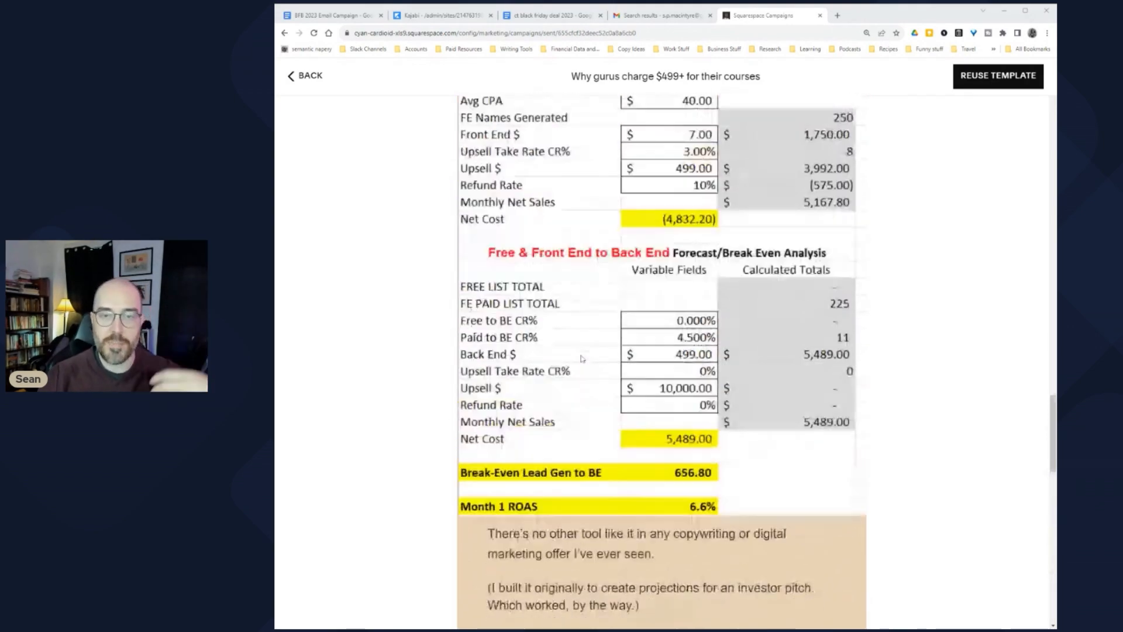
pyautogui.scroll(15, 579, 363)
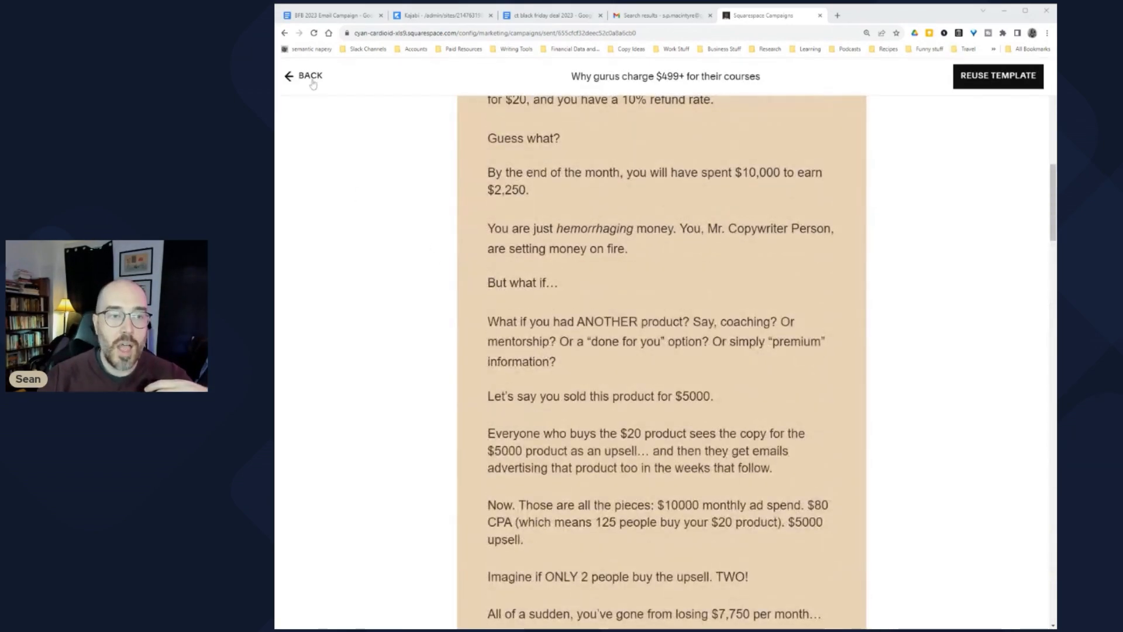
pyautogui.click(312, 79)
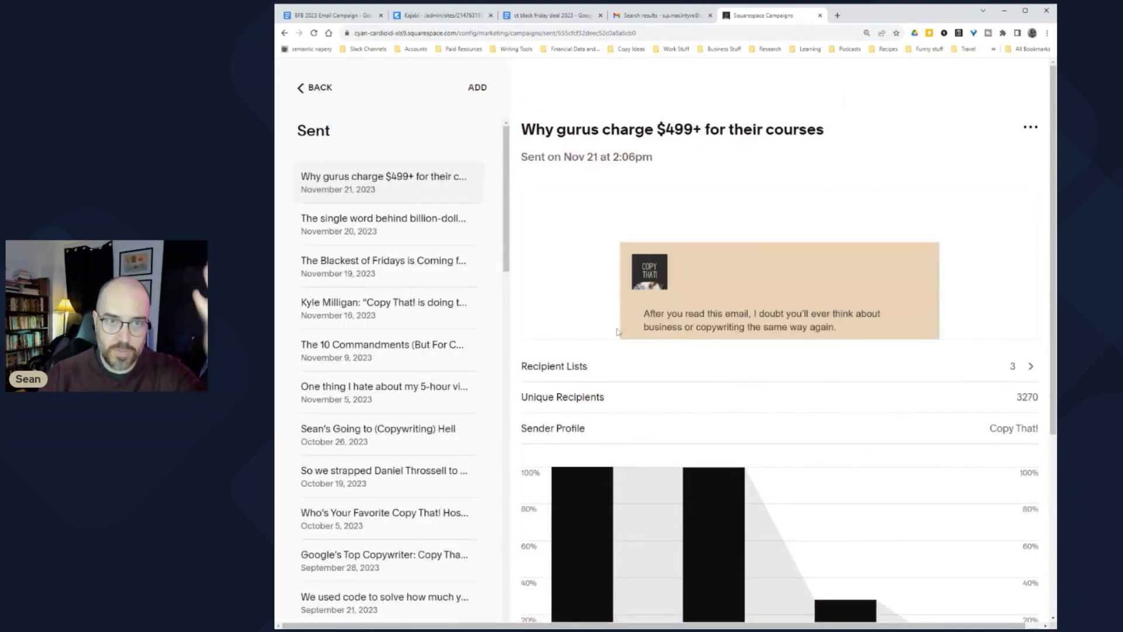
pyautogui.click(330, 15)
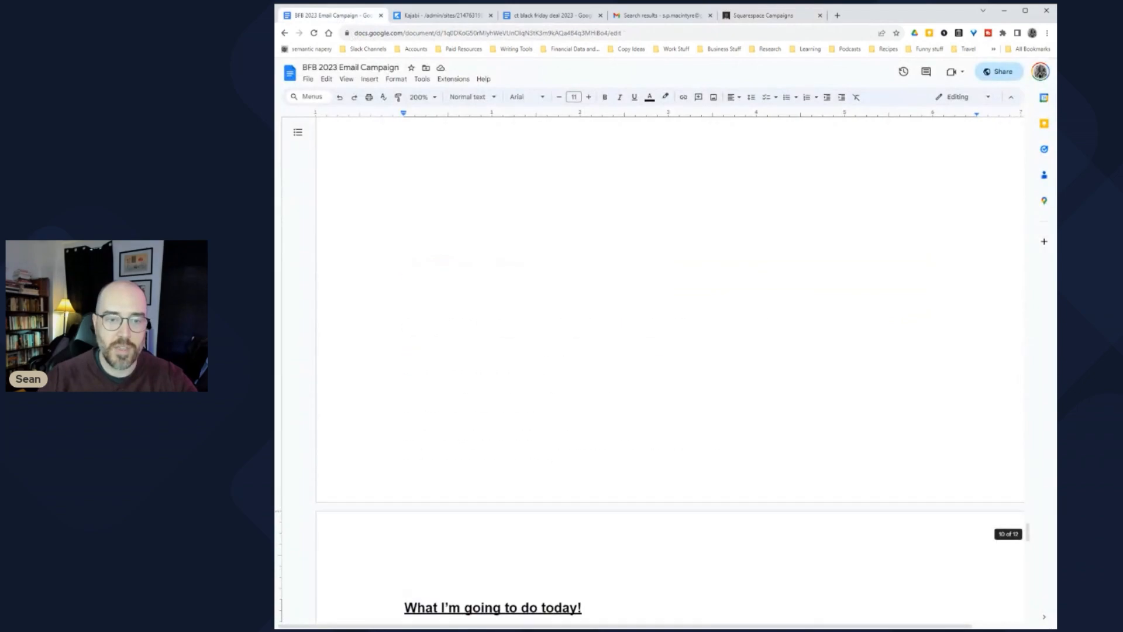
pyautogui.scroll(20, 712, 368)
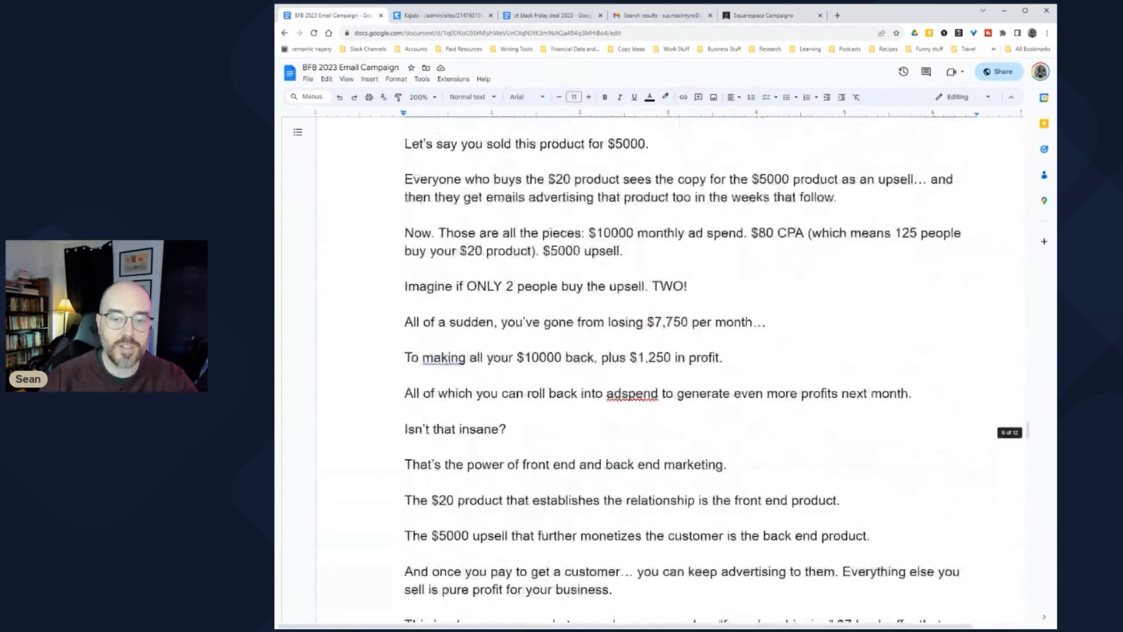
pyautogui.scroll(-20, 713, 369)
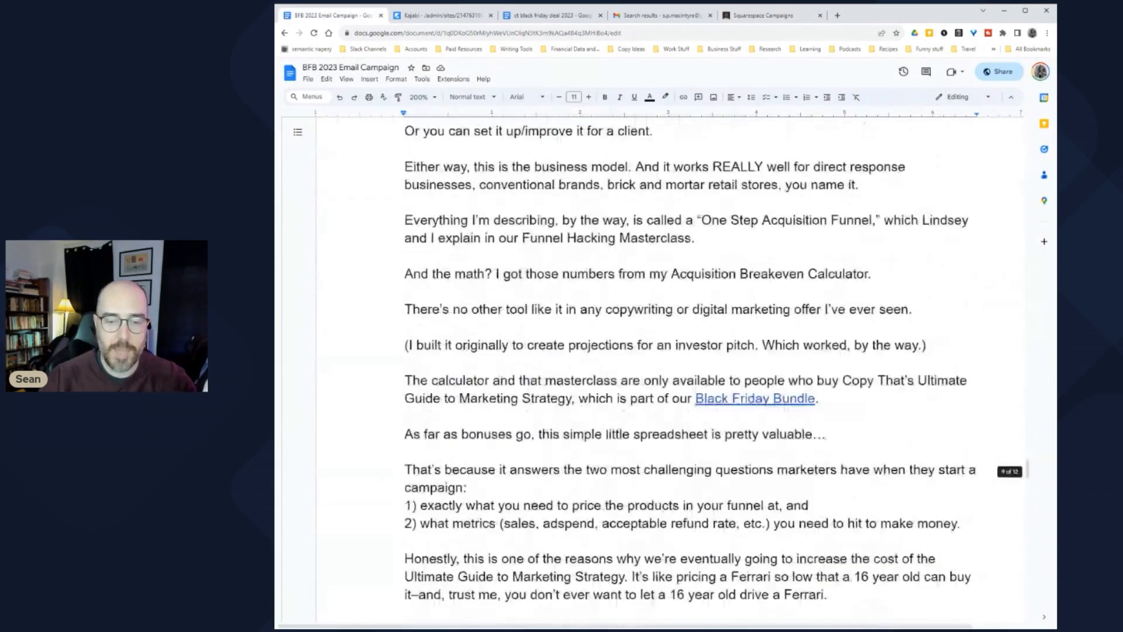
pyautogui.scroll(-10, 593, 362)
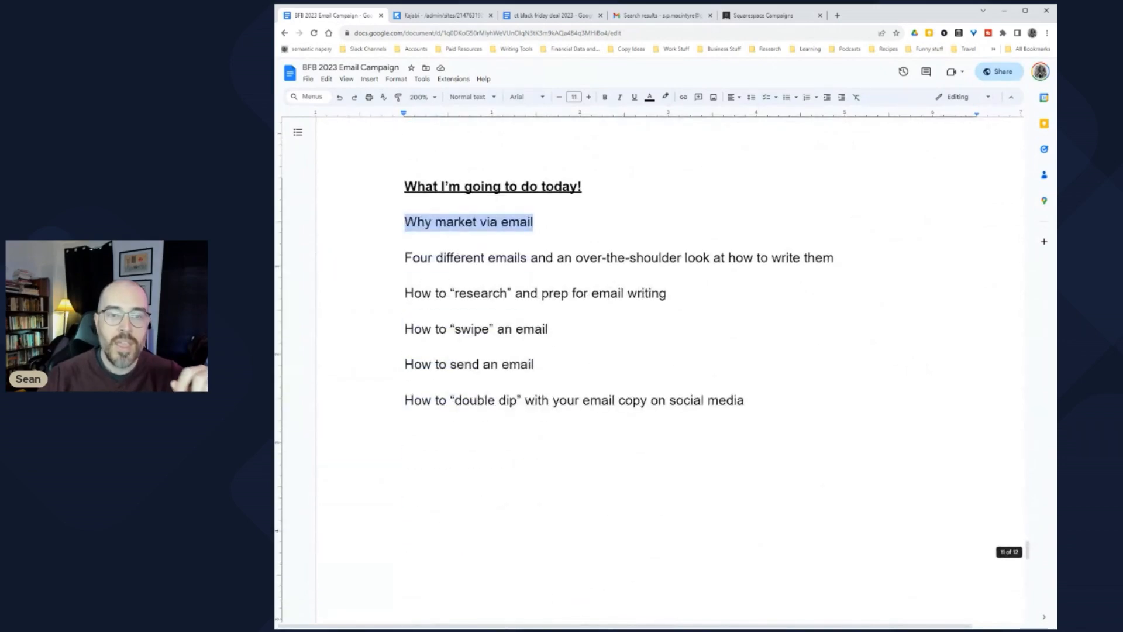
pyautogui.click(764, 16)
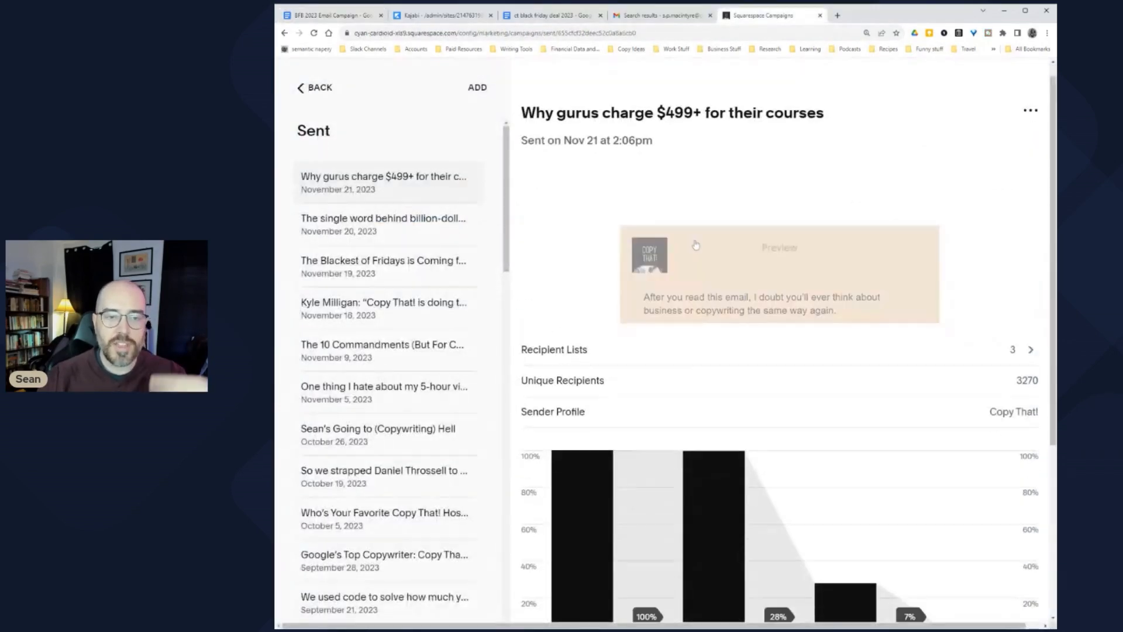
pyautogui.scroll(-2, 687, 253)
pyautogui.scroll(2, 687, 253)
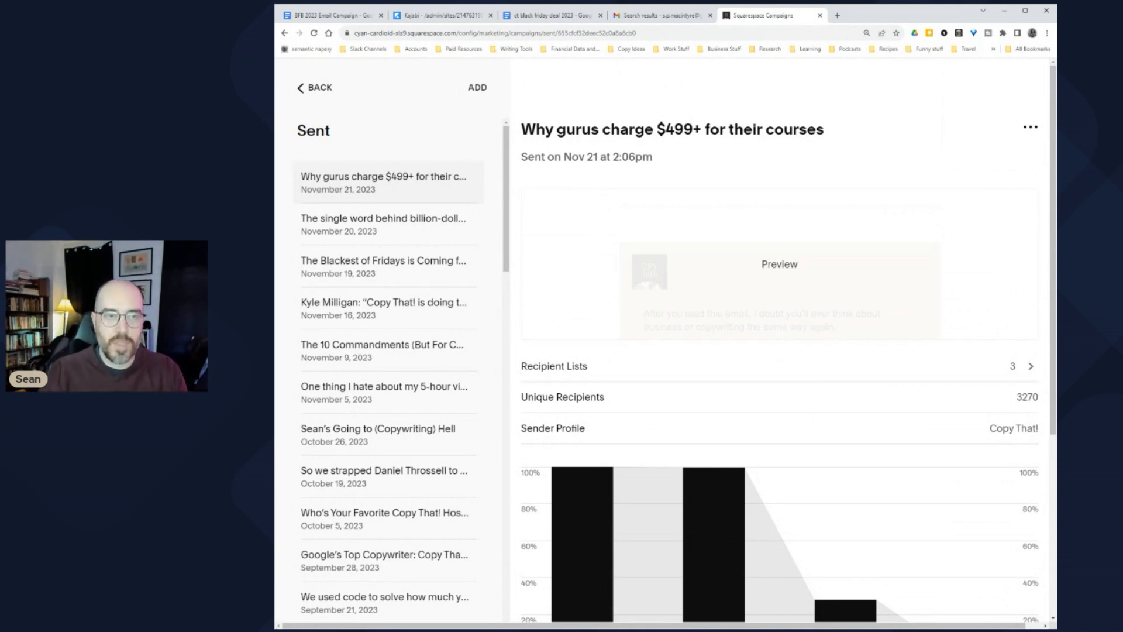
pyautogui.click(343, 16)
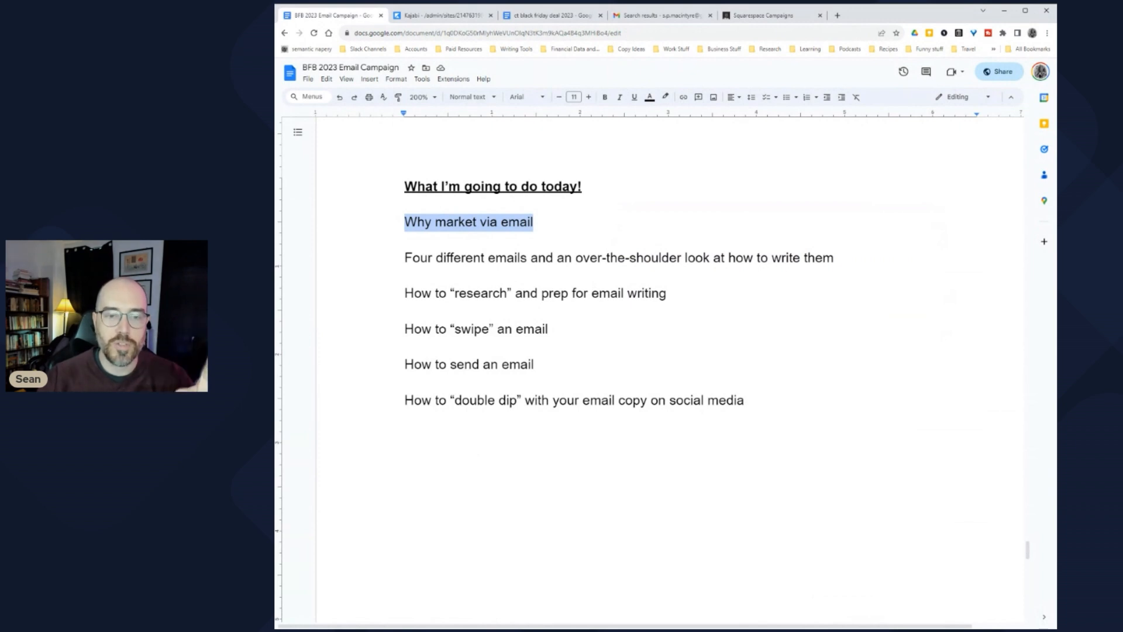
# Step: Highlight the agenda lines in turn: Four different emails, research and prep, swipe, send
pyautogui.click(546, 258)
pyautogui.press('Up')
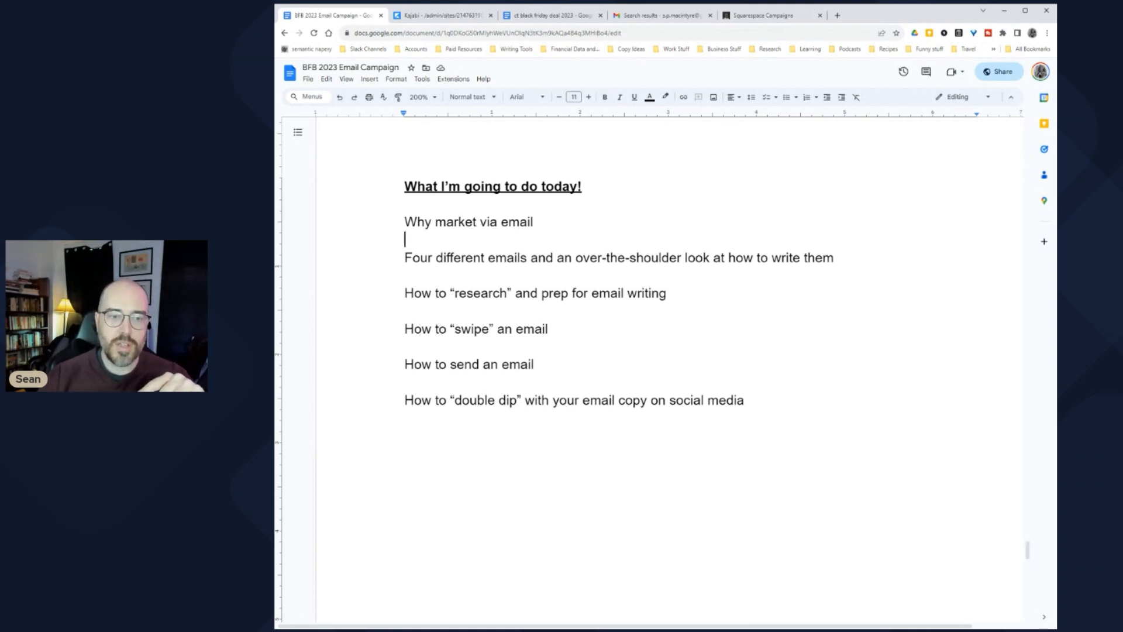
pyautogui.moveTo(405, 258); pyautogui.dragTo(841, 257)
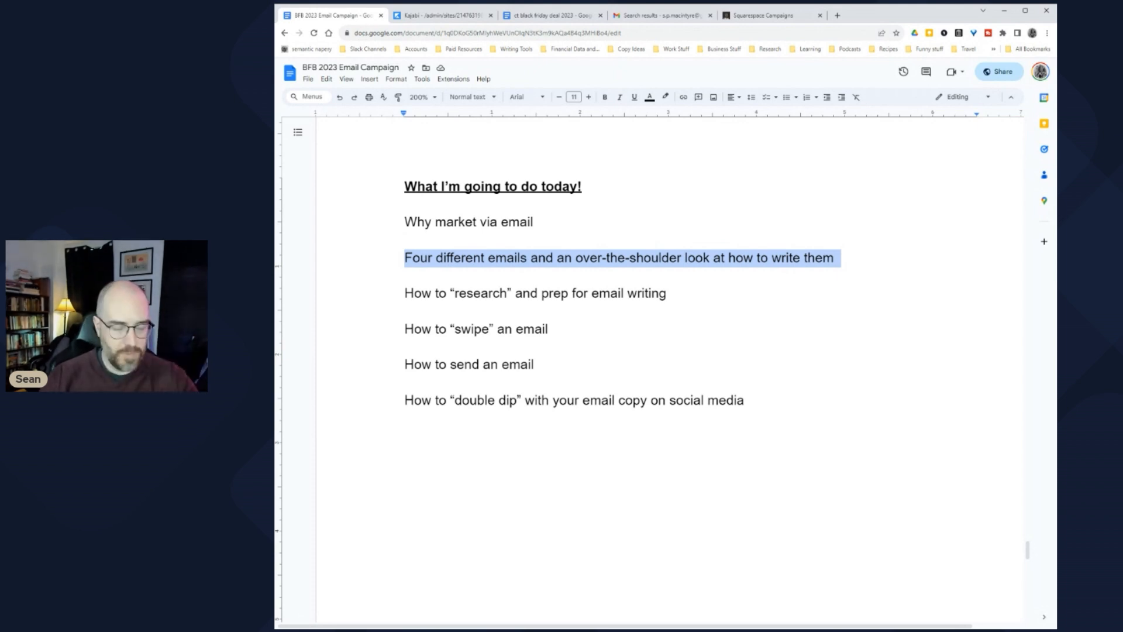
pyautogui.moveTo(666, 293); pyautogui.dragTo(405, 294)
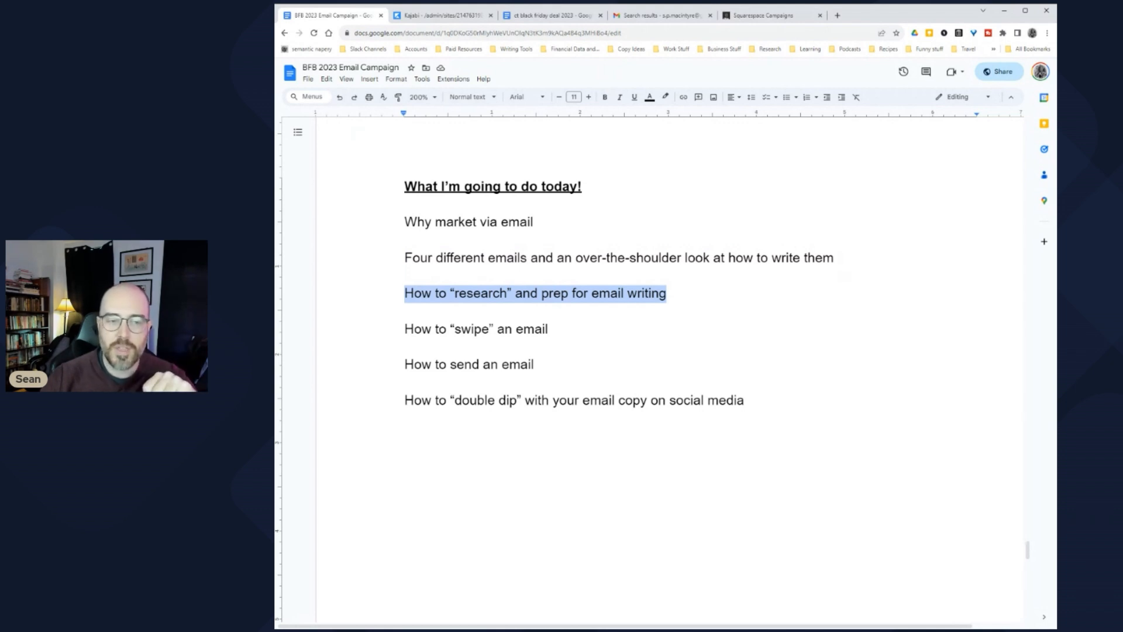
pyautogui.moveTo(405, 329); pyautogui.dragTo(554, 329)
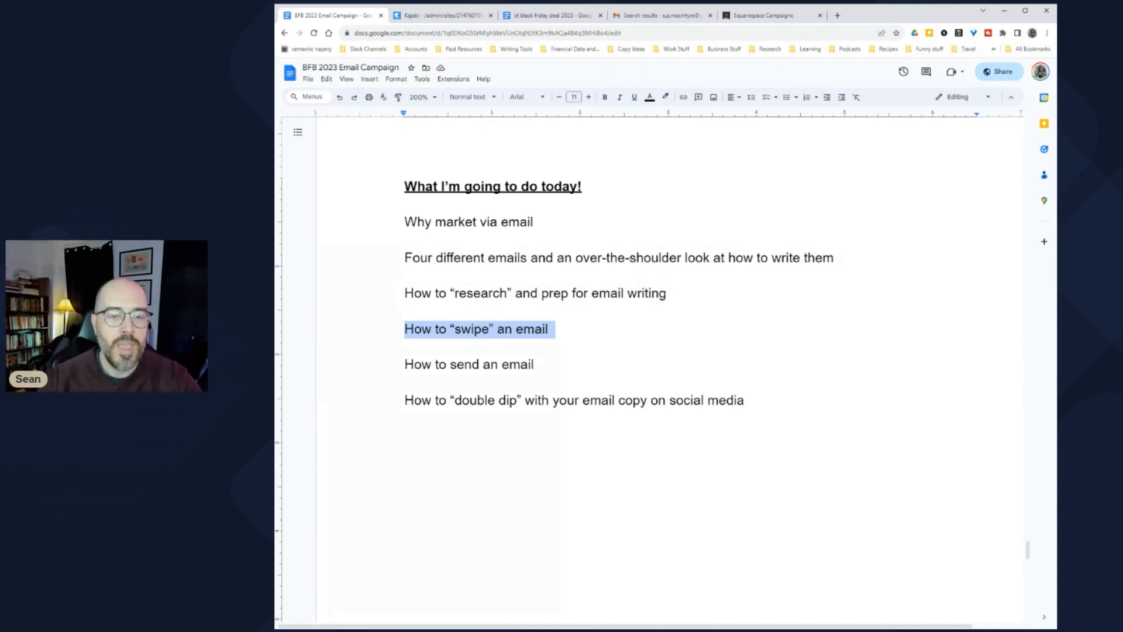
pyautogui.moveTo(534, 364); pyautogui.dragTo(404, 364)
# Step: Glance at the email stats in Squarespace Campaigns, then select the double dip line
pyautogui.click(760, 16)
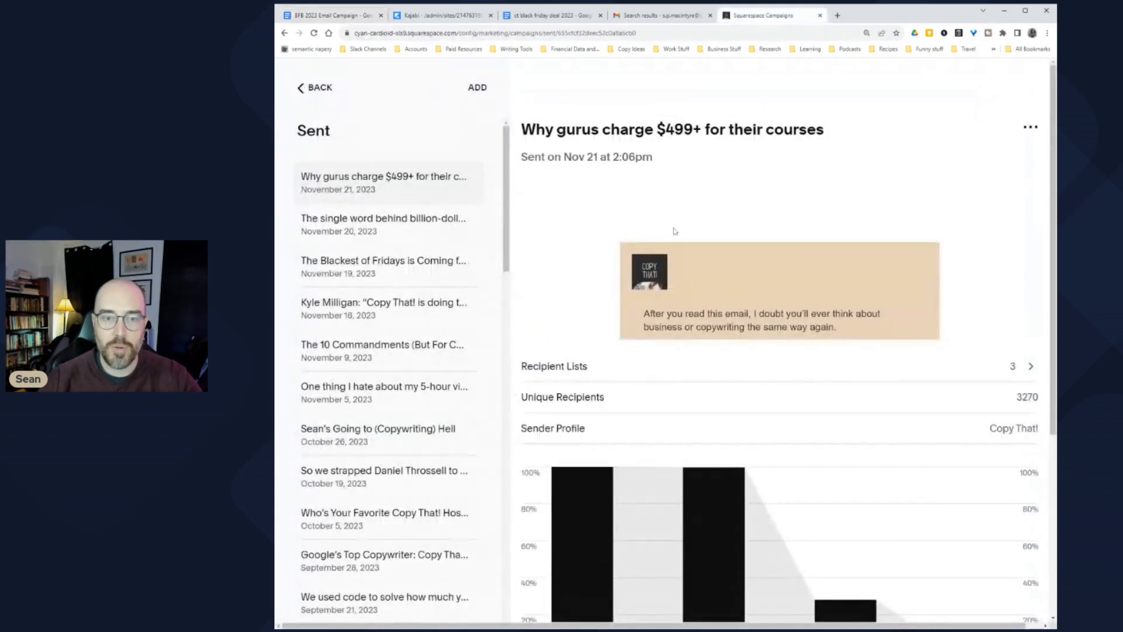
pyautogui.click(315, 23)
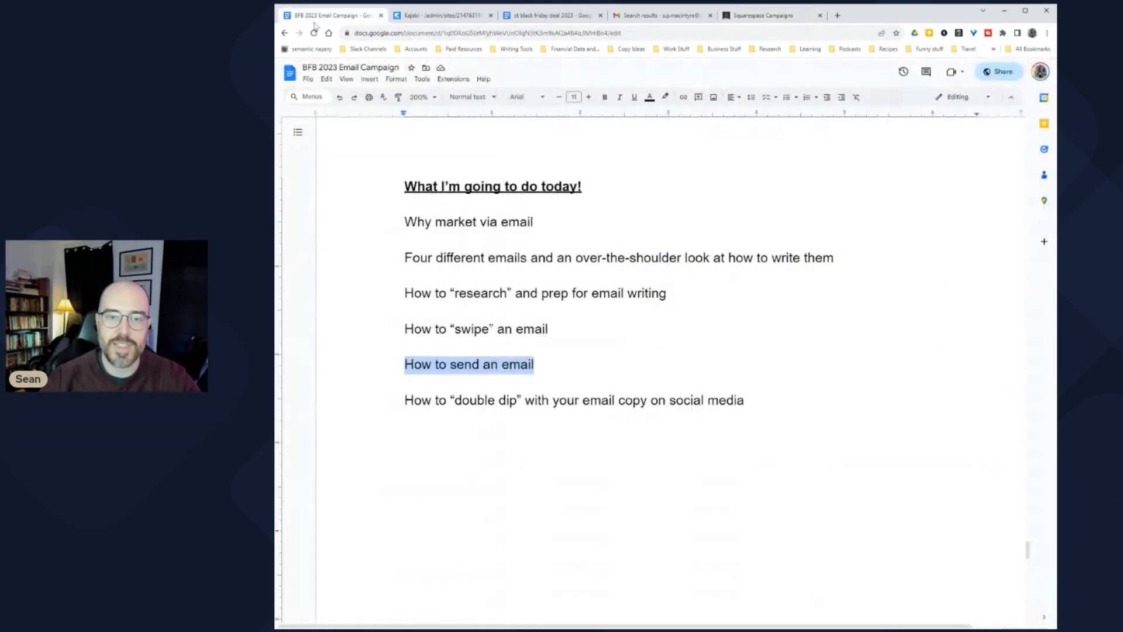
pyautogui.click(550, 293)
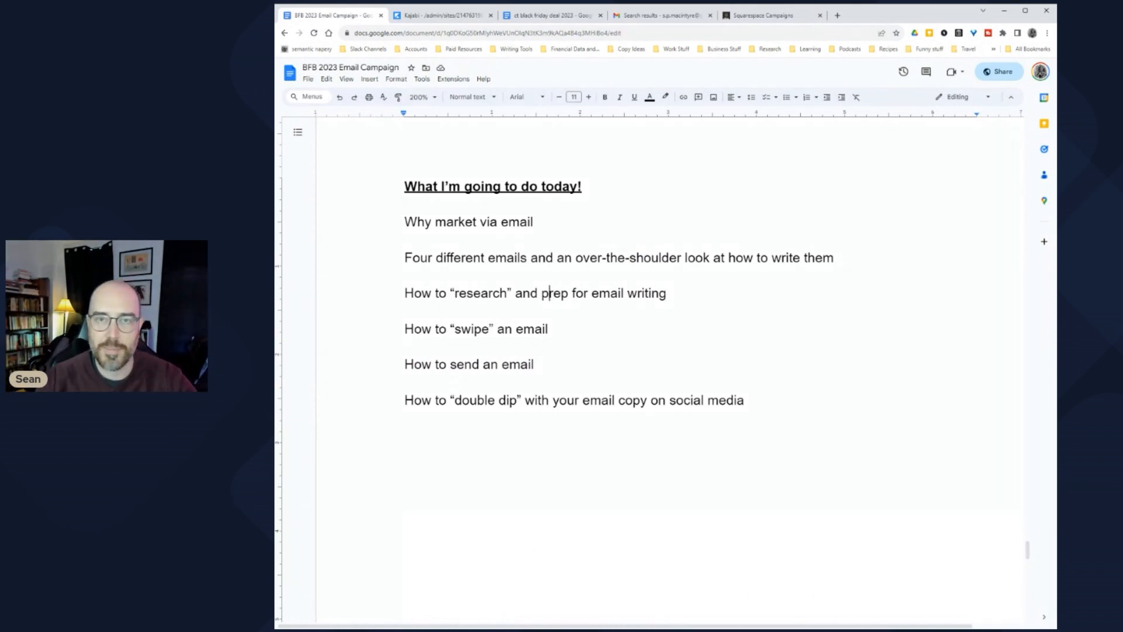
pyautogui.moveTo(414, 400); pyautogui.dragTo(751, 400)
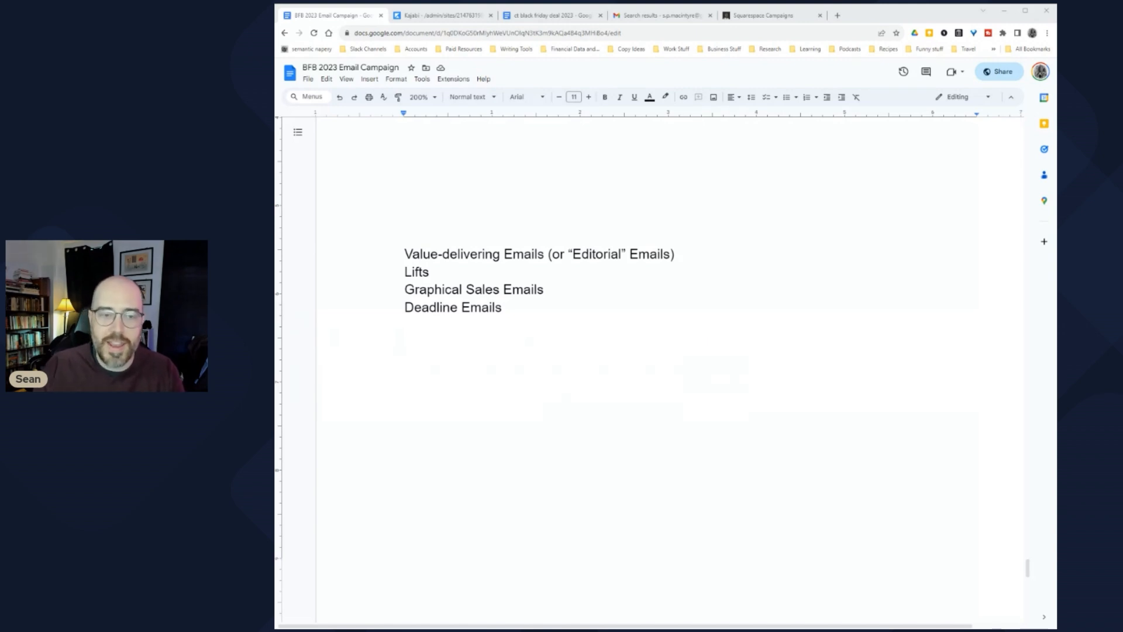
pyautogui.moveTo(404, 254); pyautogui.dragTo(430, 272)
pyautogui.click(536, 254)
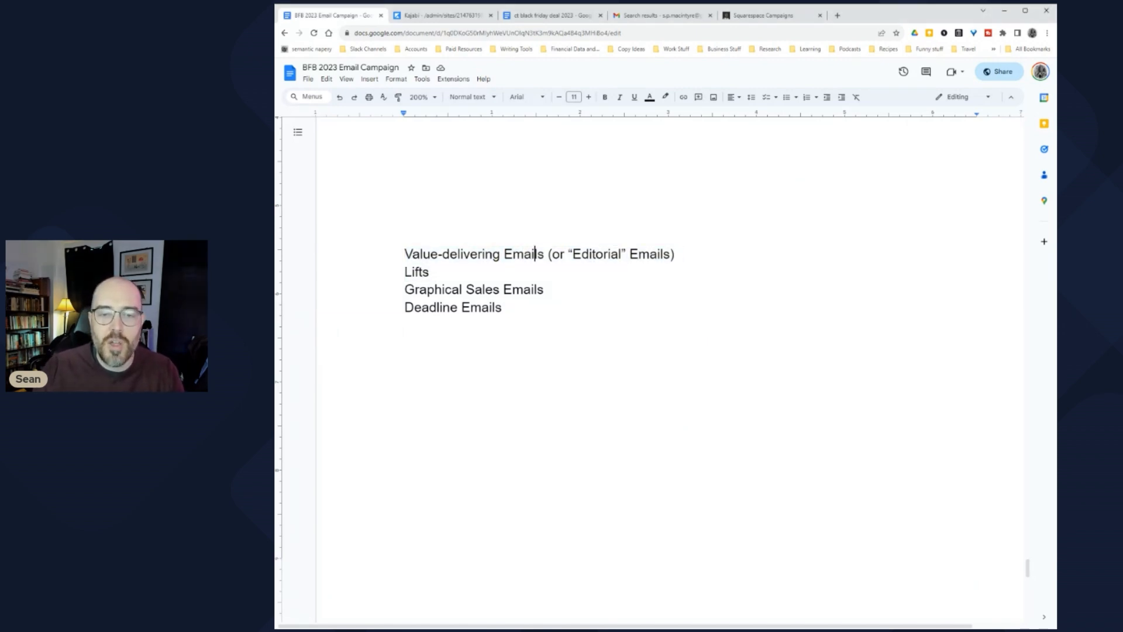
pyautogui.moveTo(619, 254); pyautogui.dragTo(405, 254)
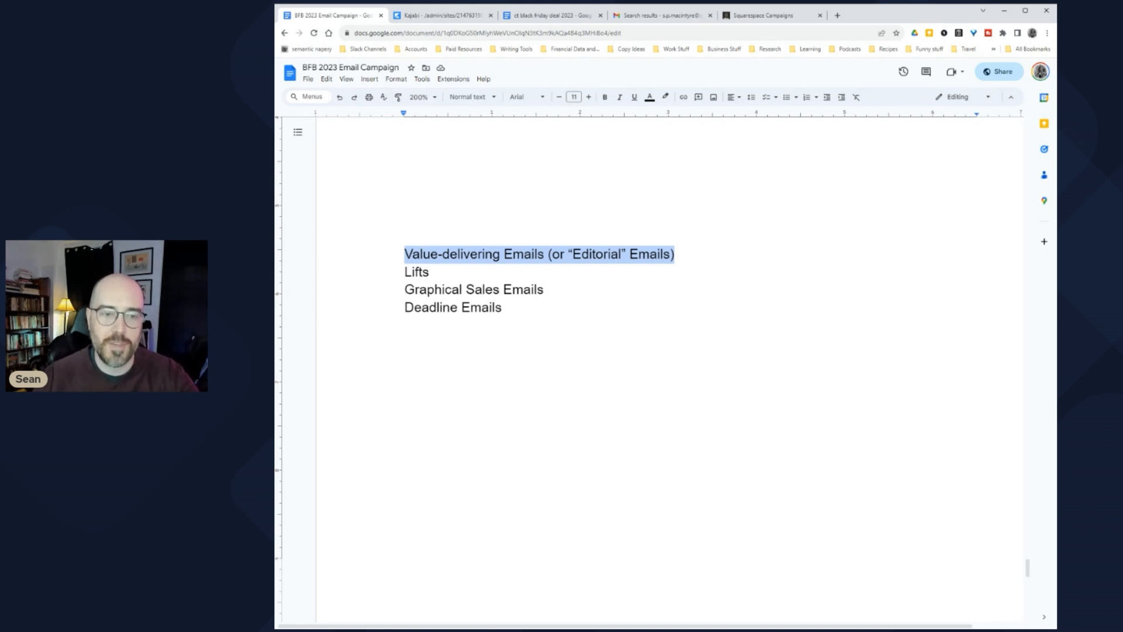
pyautogui.click(405, 254)
pyautogui.moveTo(405, 254); pyautogui.dragTo(681, 254)
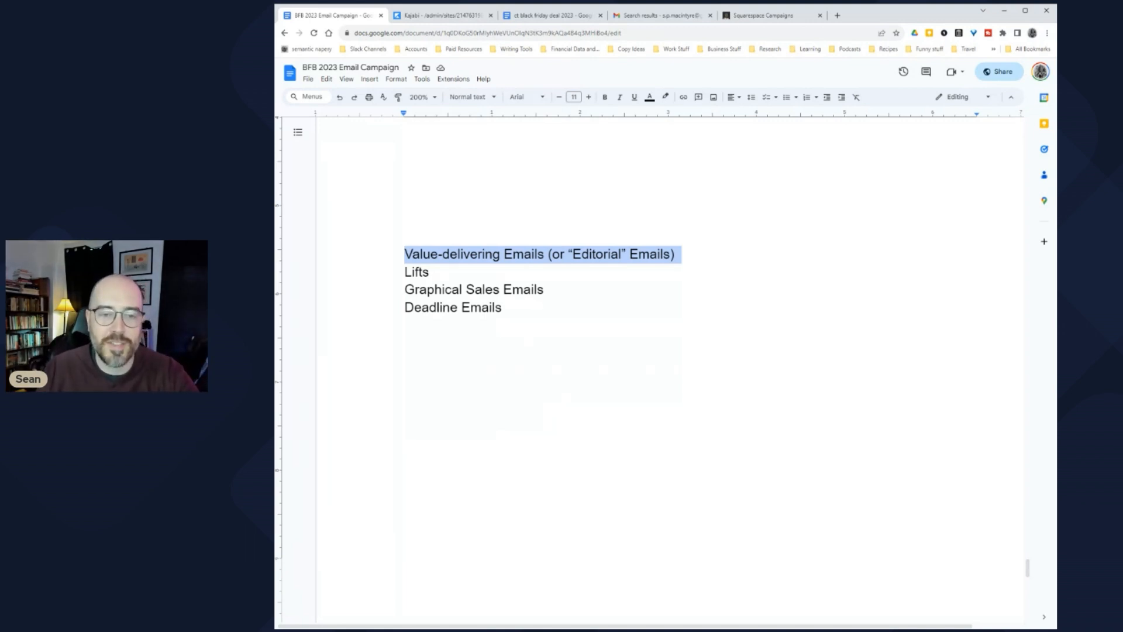
pyautogui.click(589, 254)
pyautogui.moveTo(675, 254); pyautogui.dragTo(404, 254)
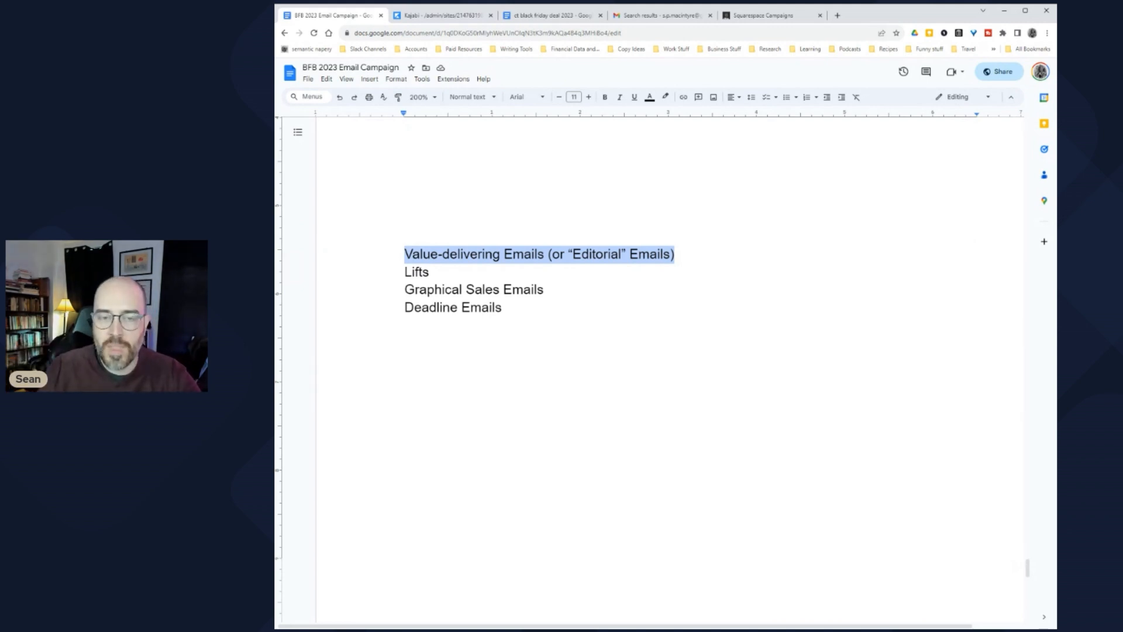
pyautogui.click(462, 254)
pyautogui.click(405, 272)
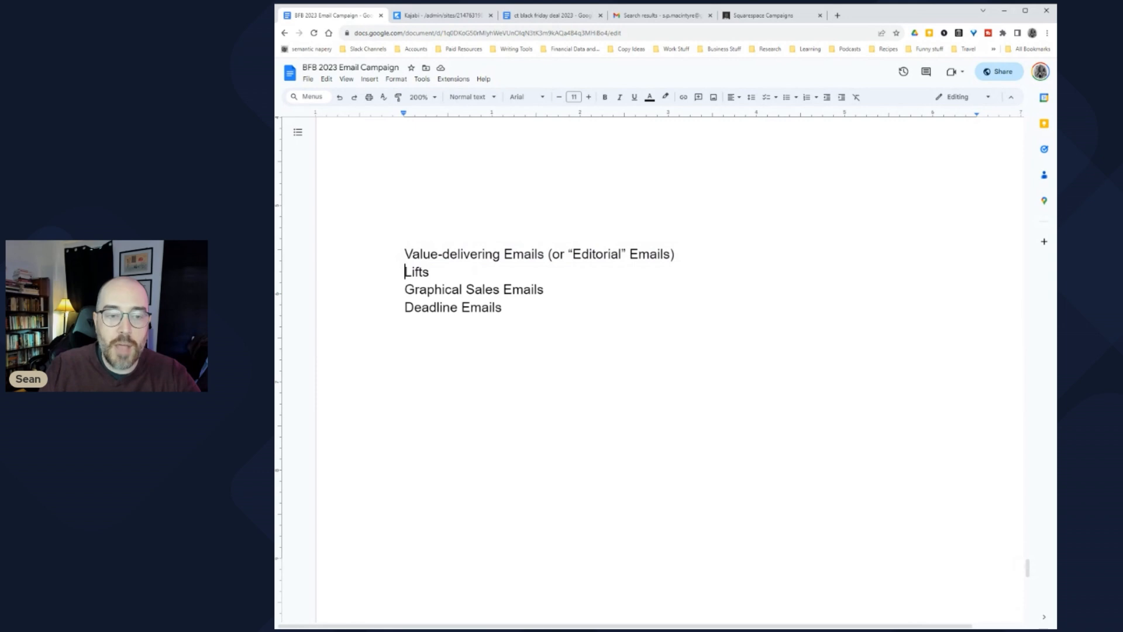
pyautogui.moveTo(405, 272); pyautogui.dragTo(550, 290)
pyautogui.click(405, 272)
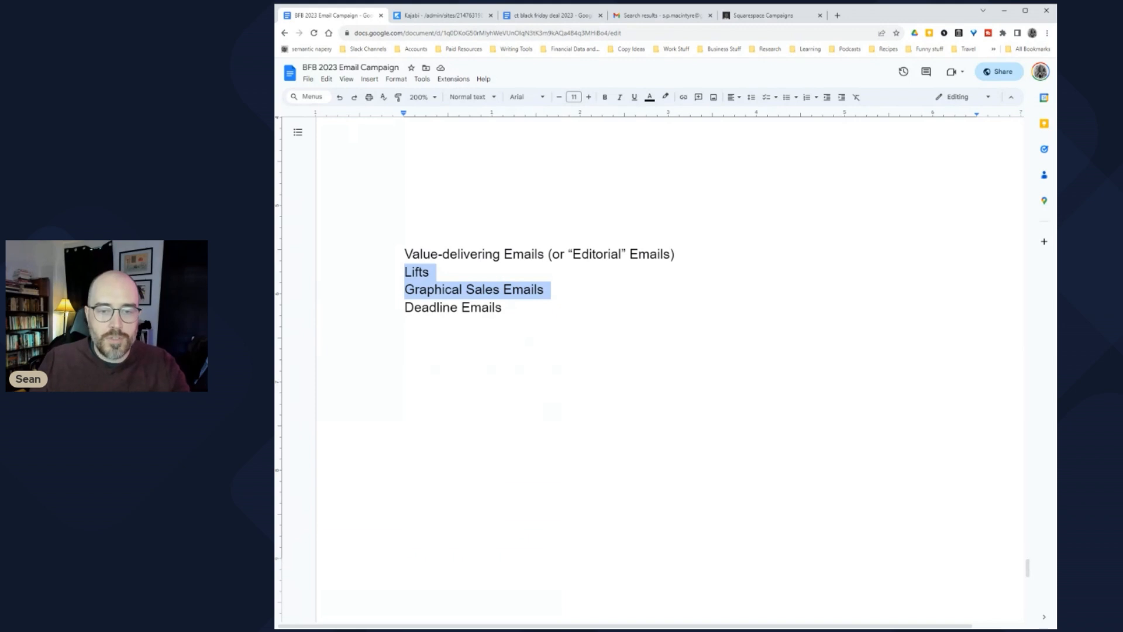
# Step: Add a yellow-highlighted 'Sales emails' line under Value-delivering Emails
pyautogui.click(677, 254)
pyautogui.press('Return')
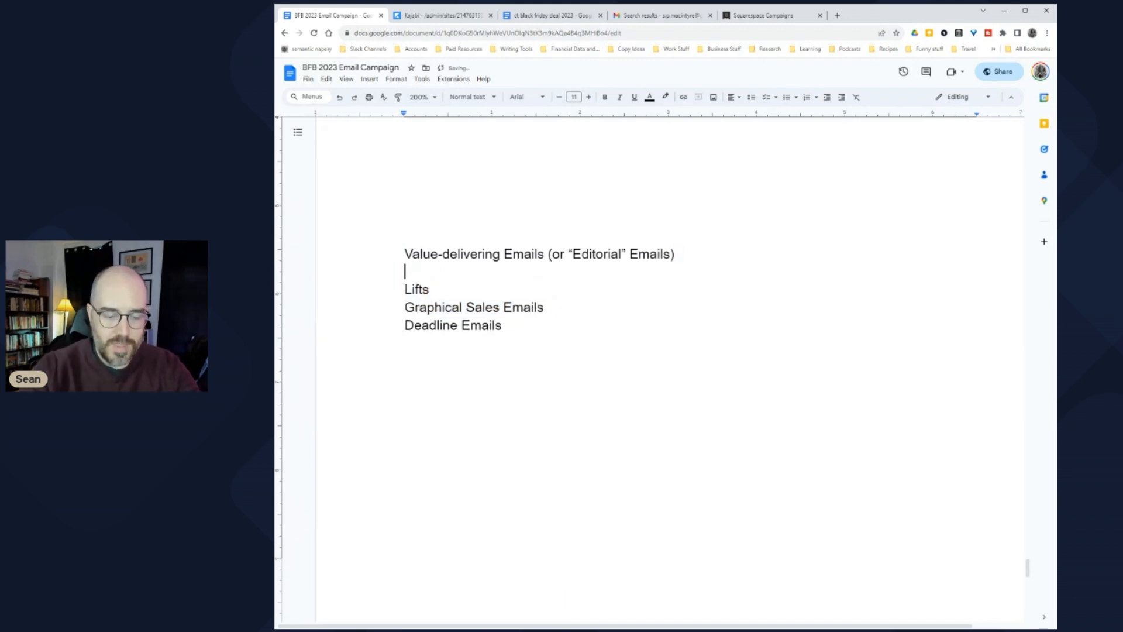
pyautogui.write('Sales ')
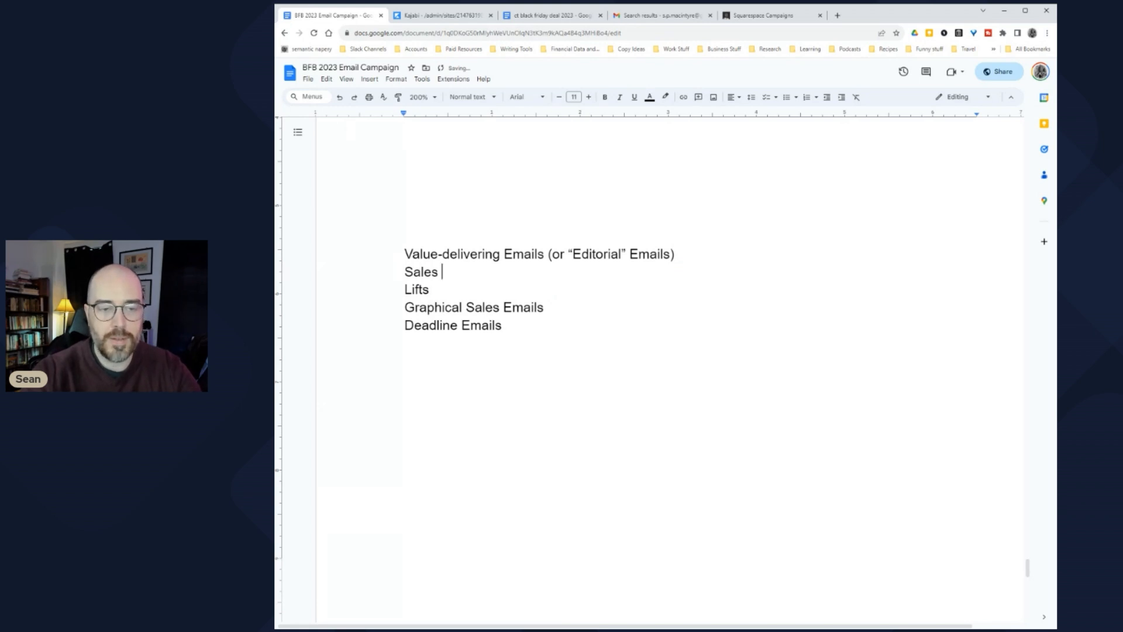
pyautogui.write('emails')
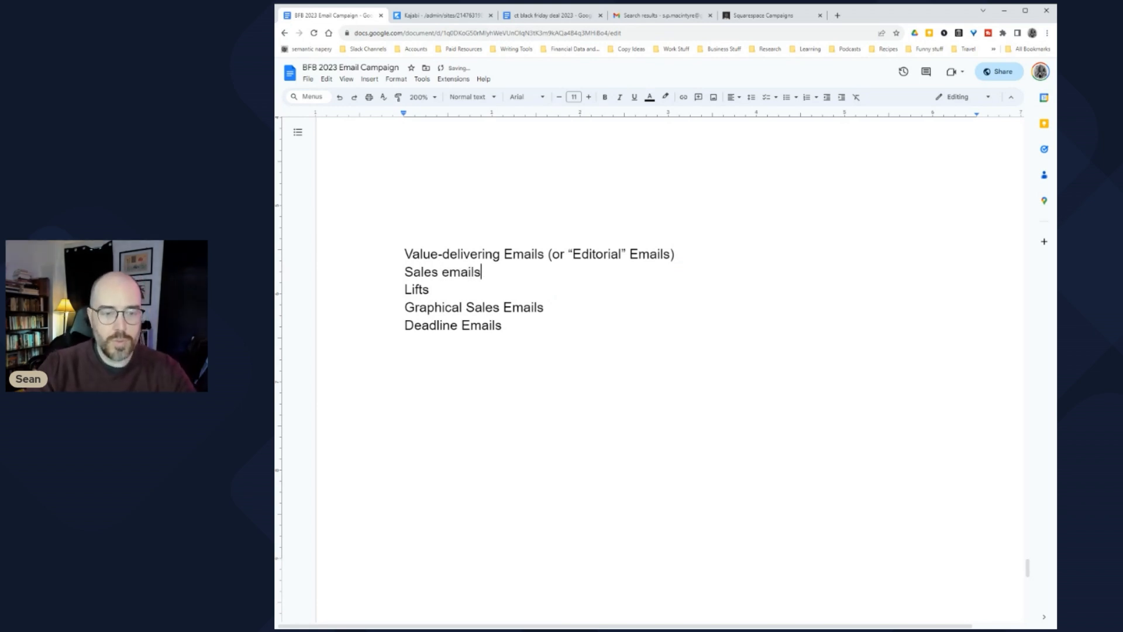
pyautogui.hotkey('shift', 'Left')
pyautogui.hotkey('shift', 'Left')
pyautogui.hotkey('shift', 'Left')
pyautogui.hotkey('shift', 'Left')
pyautogui.hotkey('shift', 'Left')
pyautogui.hotkey('shift', 'Left')
pyautogui.hotkey('shift', 'Left')
pyautogui.hotkey('shift', 'Left')
pyautogui.hotkey('shift', 'Left')
pyautogui.hotkey('shift', 'Left')
pyautogui.hotkey('shift', 'Left')
pyautogui.hotkey('shift', 'Left')
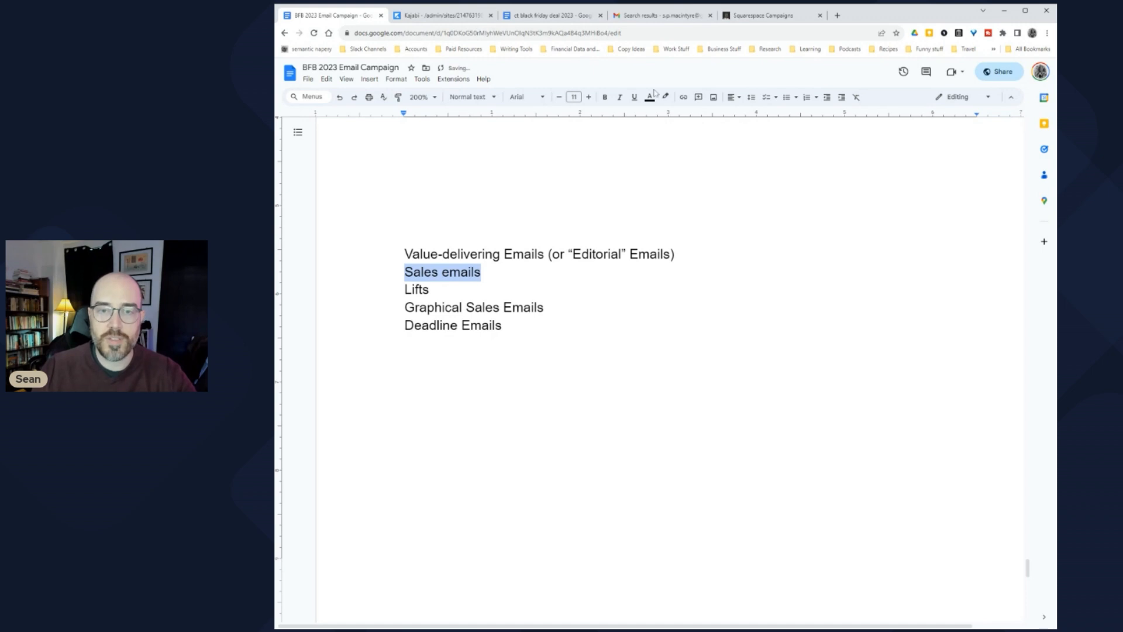
pyautogui.click(666, 96)
pyautogui.click(702, 148)
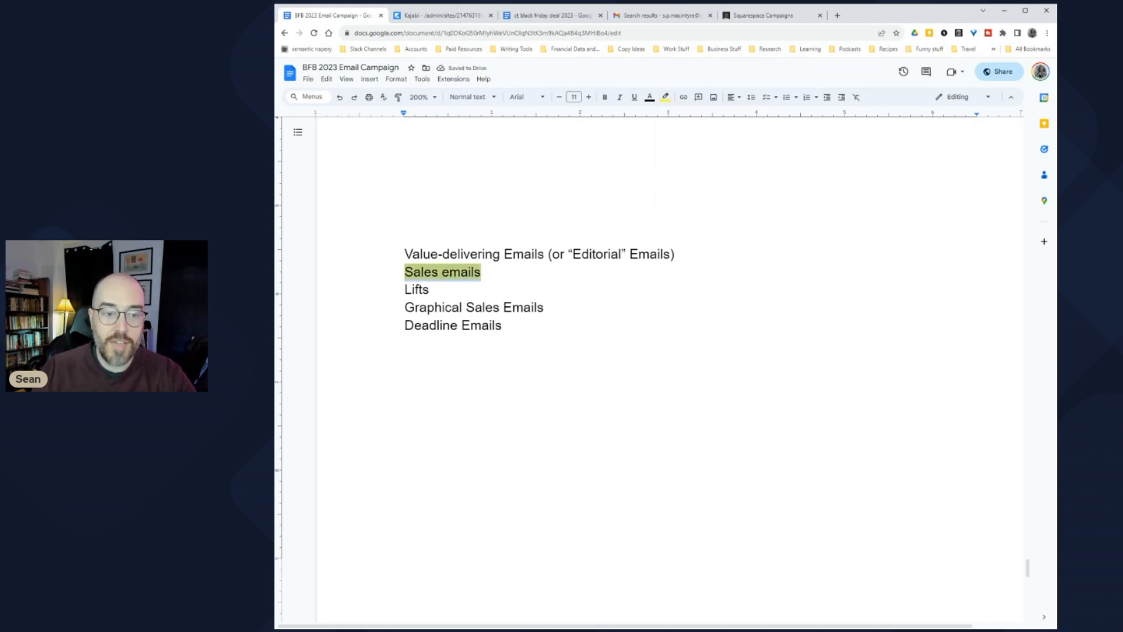
pyautogui.press('Down')
pyautogui.press('Down')
# Step: Close the Kajabi tab and switch to the ct black friday deal 2023 document
pyautogui.hotkey('shift', 'Down')
pyautogui.press('Up')
pyautogui.press('Up')
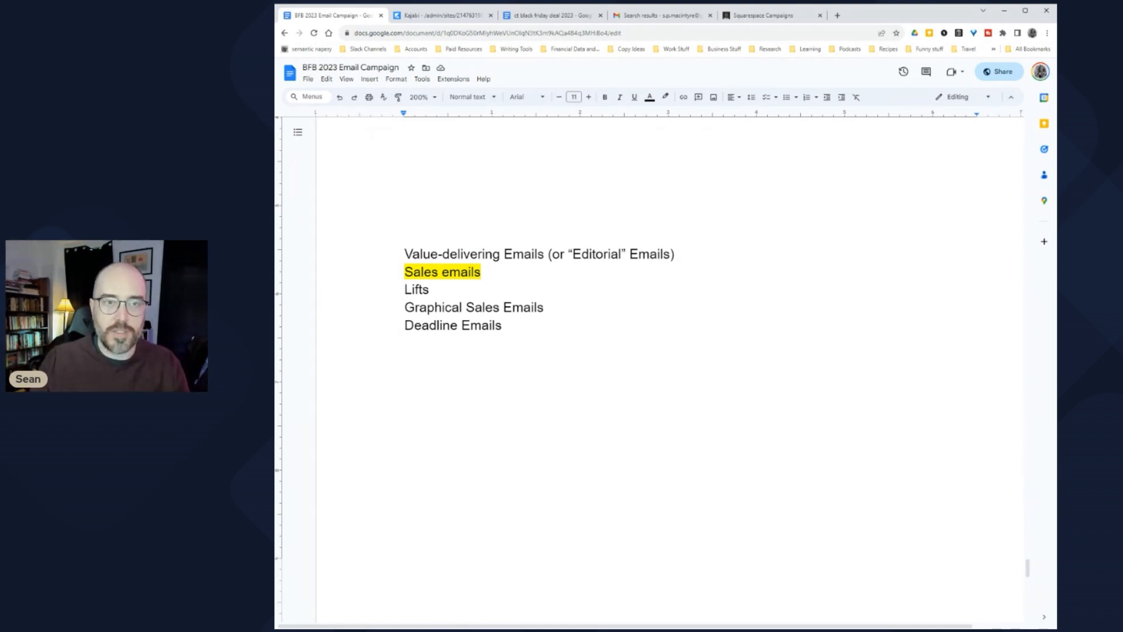
pyautogui.click(491, 16)
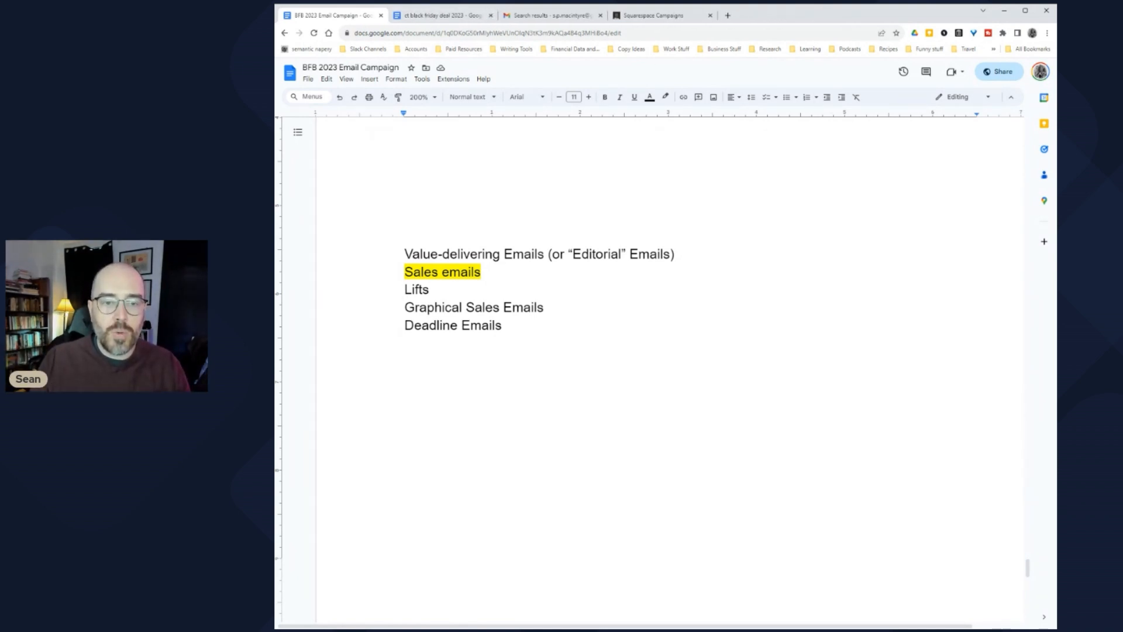
pyautogui.click(458, 18)
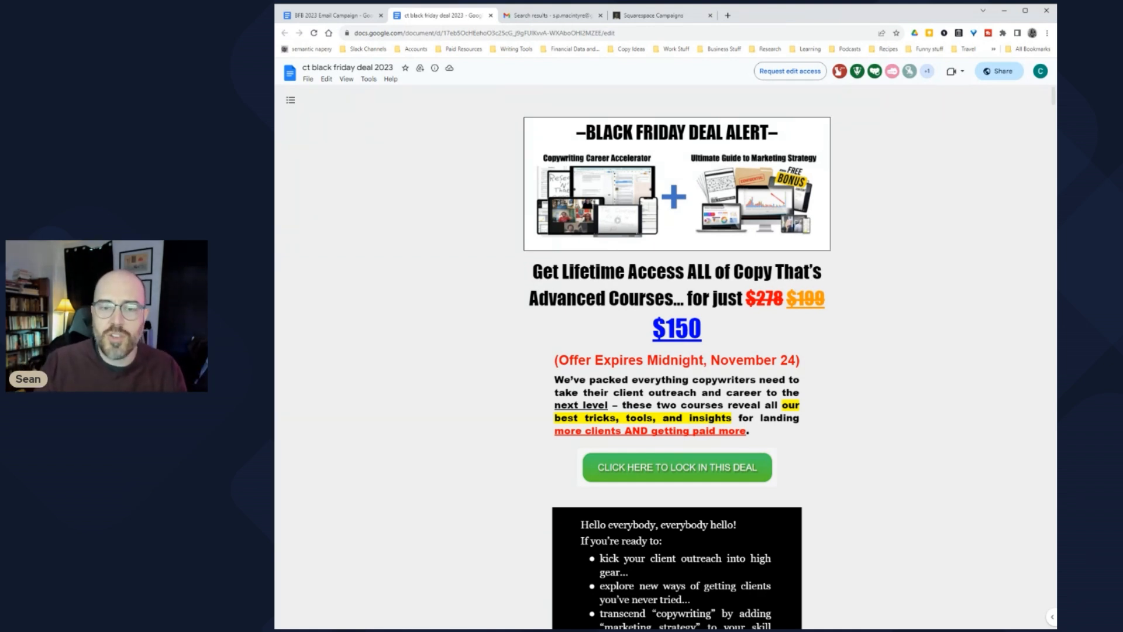
pyautogui.scroll(-7, 676, 357)
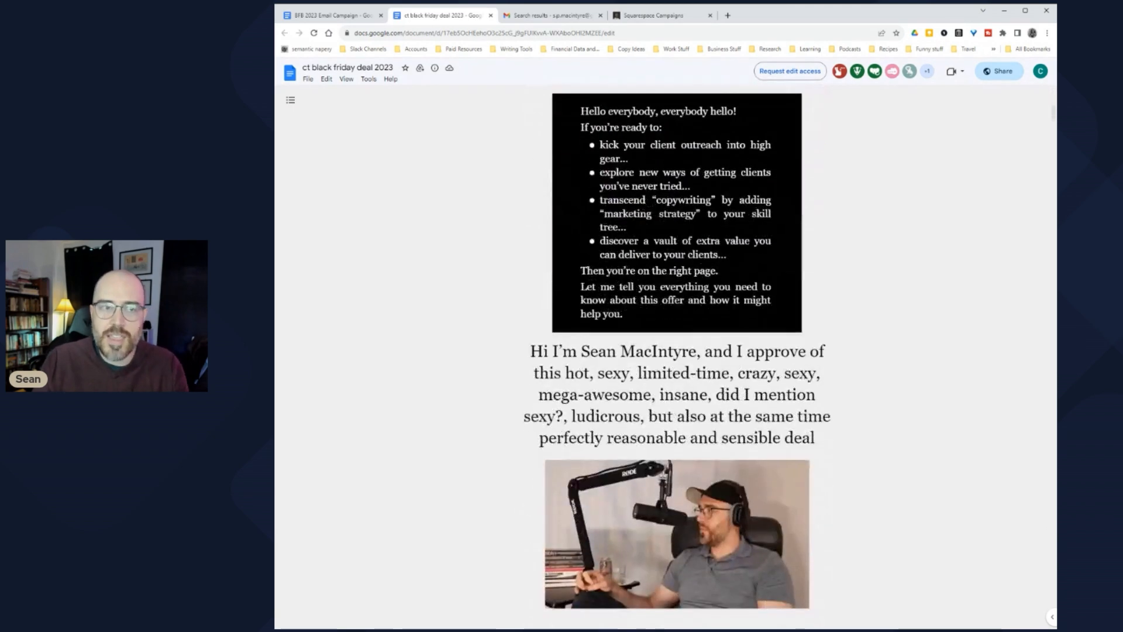
pyautogui.scroll(-5, 677, 357)
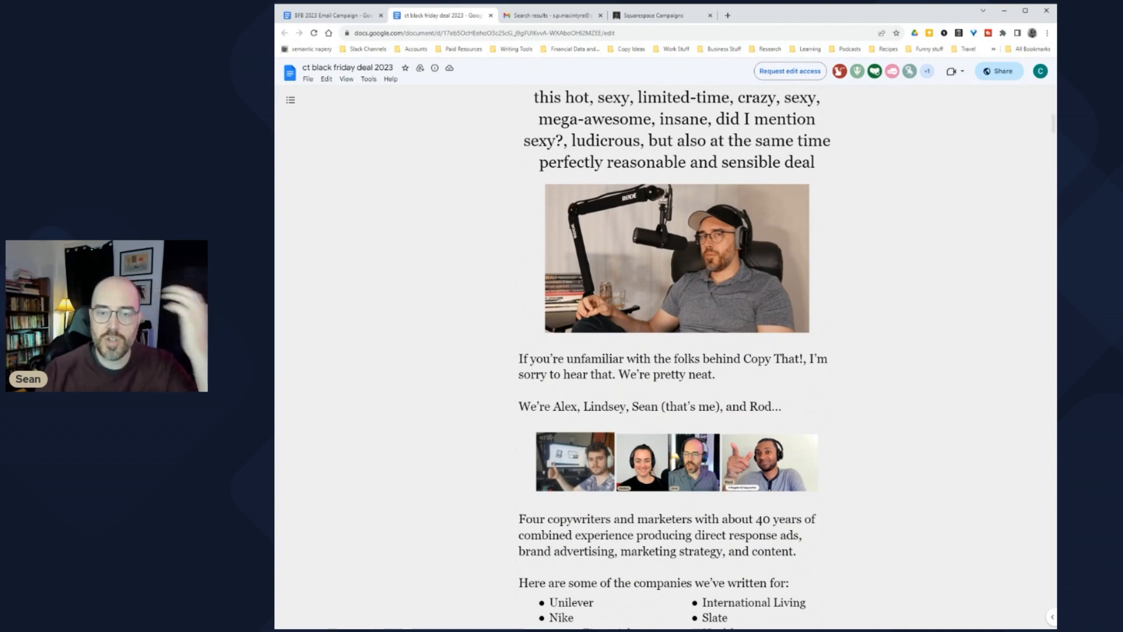
pyautogui.scroll(12, 677, 357)
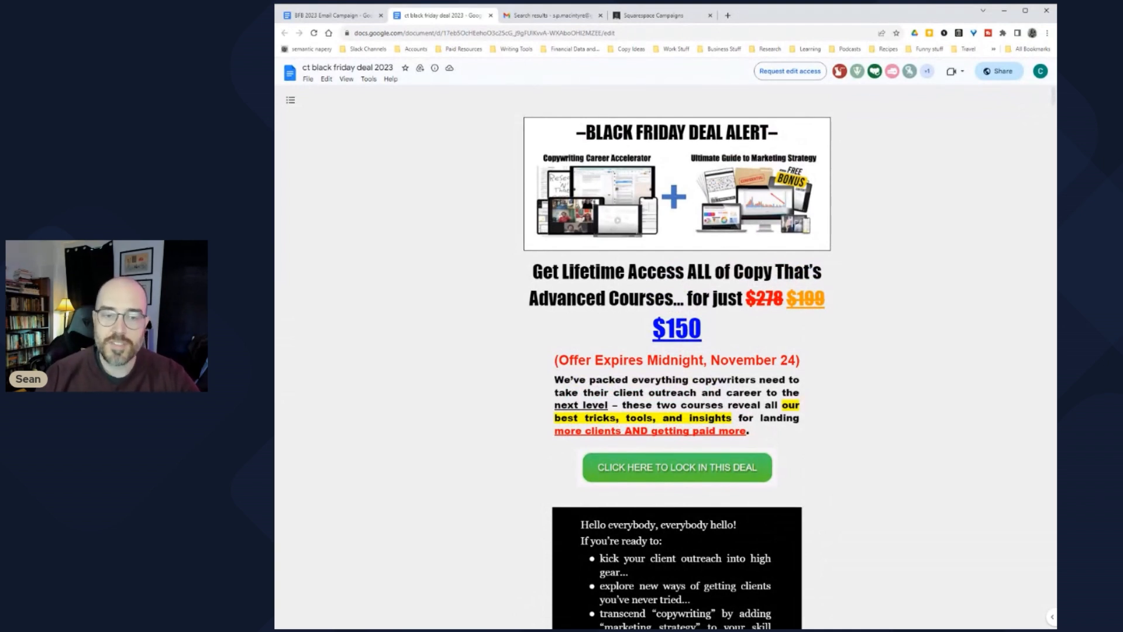
pyautogui.hotkey('shift', 'Down')
pyautogui.hotkey('shift', 'Down')
pyautogui.hotkey('shift', 'Down')
pyautogui.press('Down')
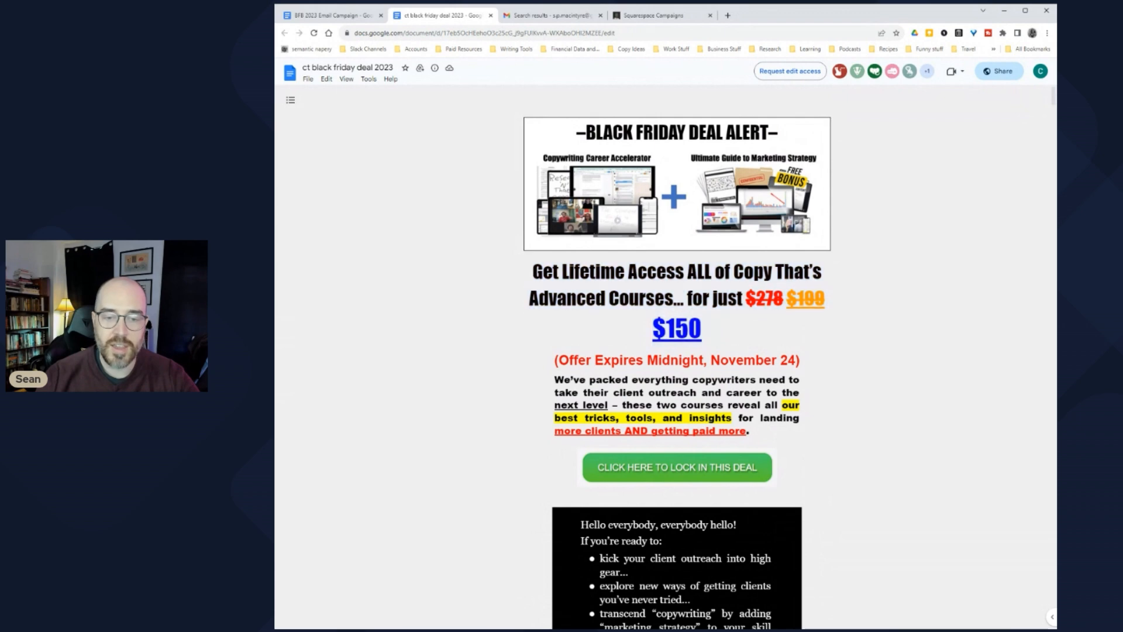
pyautogui.scroll(-3, 677, 352)
pyautogui.scroll(-2, 677, 351)
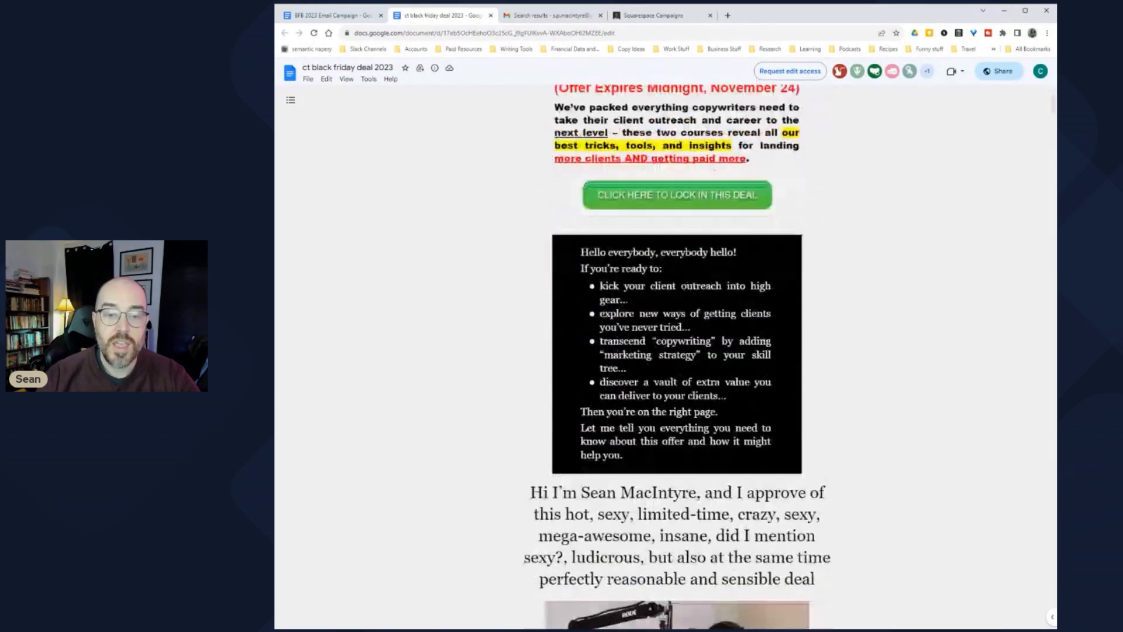
pyautogui.hotkey('shift', 'Down')
pyautogui.hotkey('shift', 'Down')
pyautogui.hotkey('shift', 'Down')
pyautogui.hotkey('shift', 'Down')
pyautogui.hotkey('shift', 'Down')
pyautogui.hotkey('shift', 'Down')
pyautogui.hotkey('shift', 'Down')
pyautogui.hotkey('shift', 'Down')
pyautogui.hotkey('shift', 'Down')
pyautogui.hotkey('shift', 'Down')
pyautogui.hotkey('shift', 'Down')
pyautogui.hotkey('shift', 'Down')
pyautogui.hotkey('shift', 'Down')
pyautogui.hotkey('shift', 'Down')
pyautogui.hotkey('shift', 'Down')
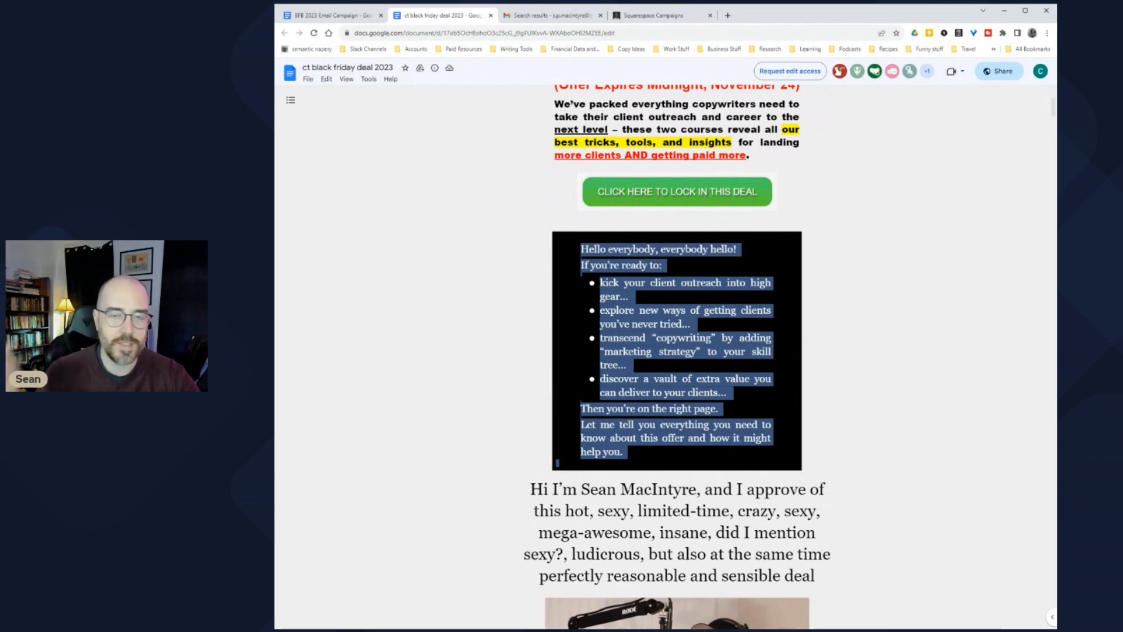
pyautogui.scroll(-3, 677, 351)
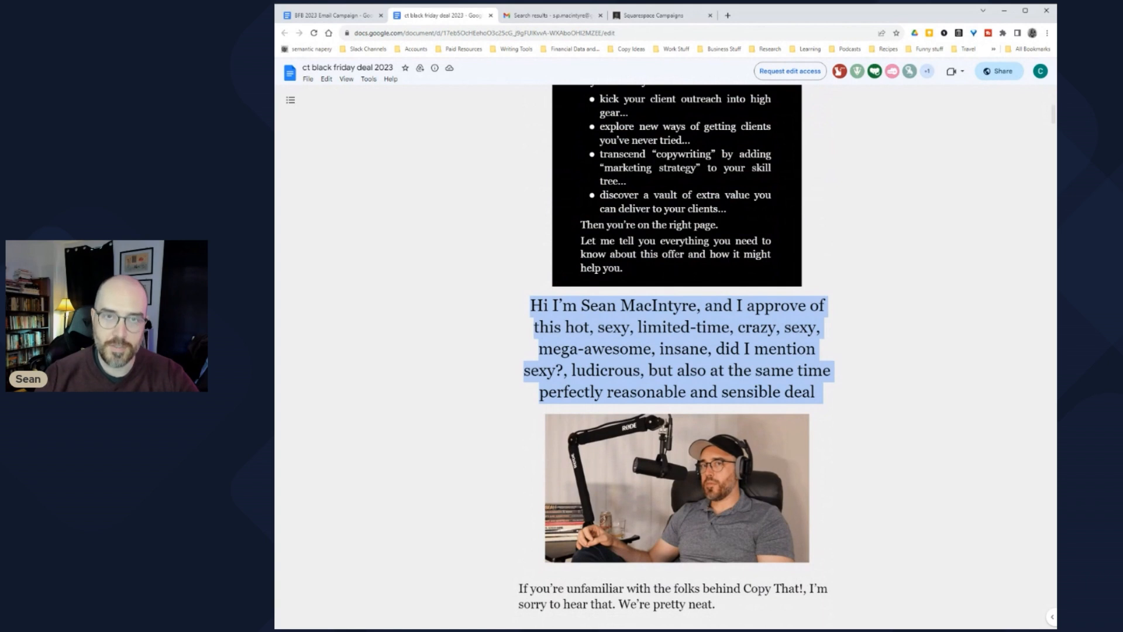
pyautogui.scroll(-1, 677, 360)
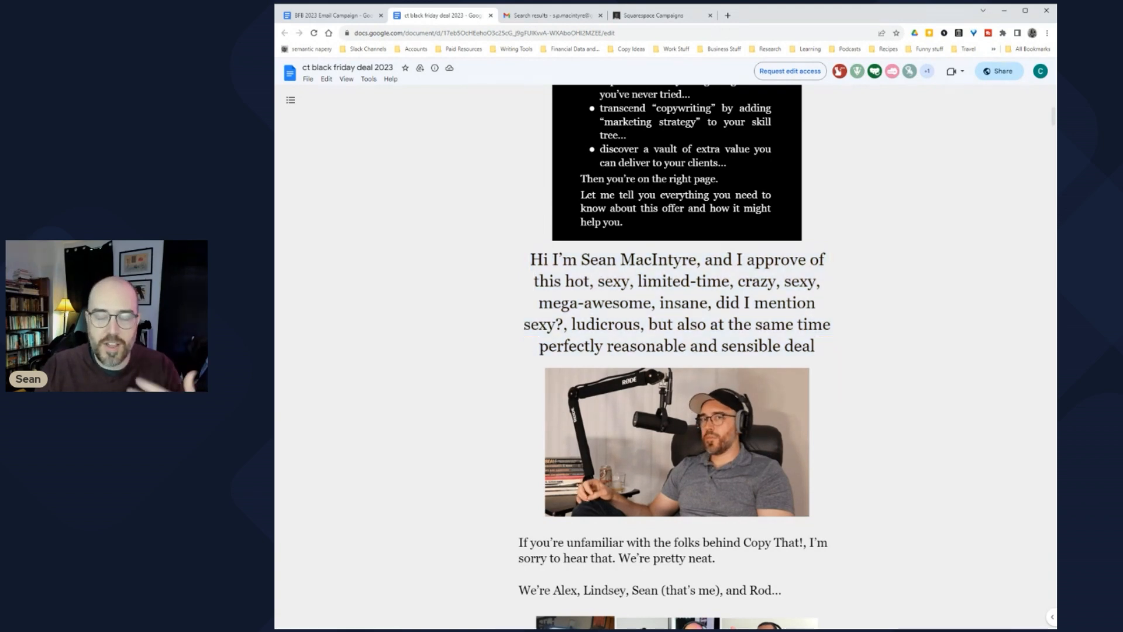
pyautogui.scroll(-3, 673, 351)
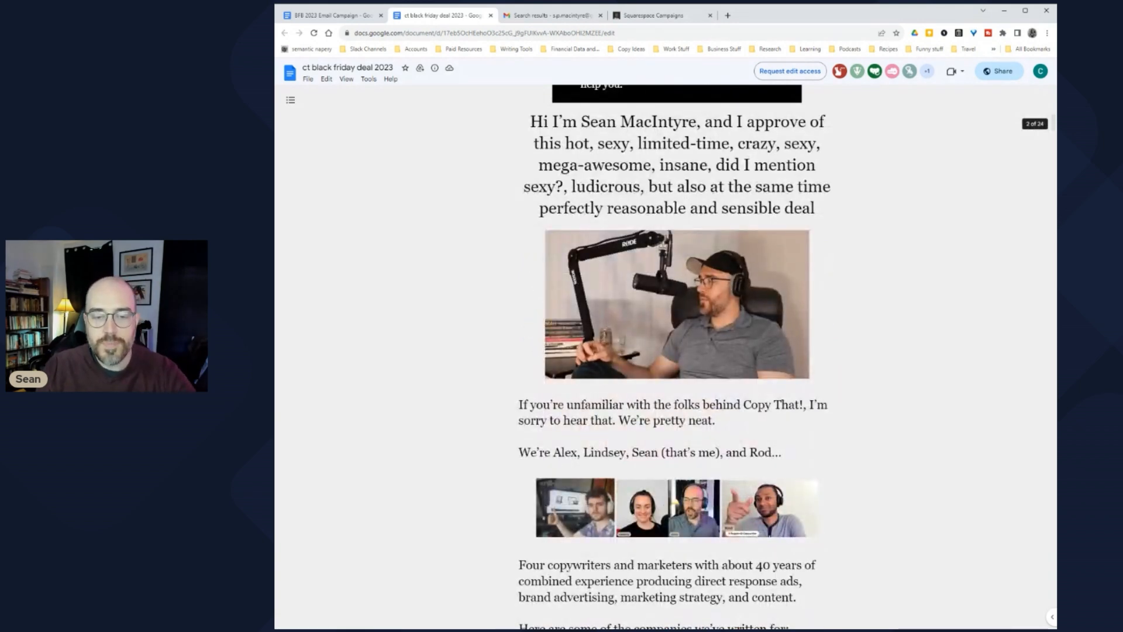
pyautogui.scroll(-2, 672, 352)
pyautogui.scroll(4, 315, 416)
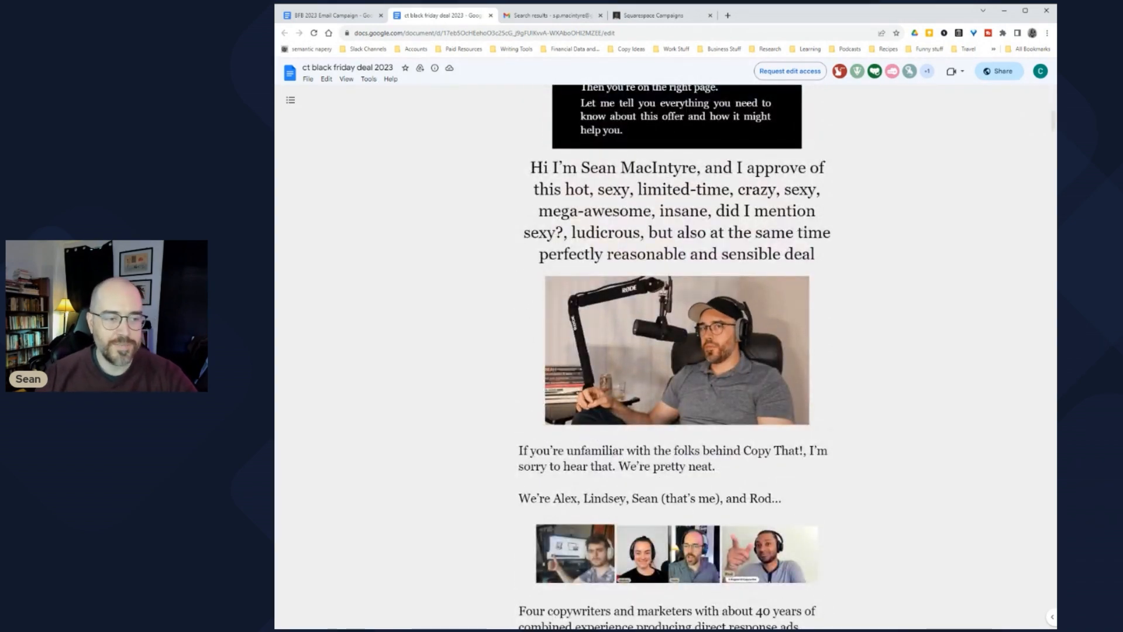
pyautogui.scroll(-4, 315, 417)
pyautogui.moveTo(519, 221); pyautogui.dragTo(796, 512)
pyautogui.scroll(-5, 673, 351)
pyautogui.scroll(-2, 673, 351)
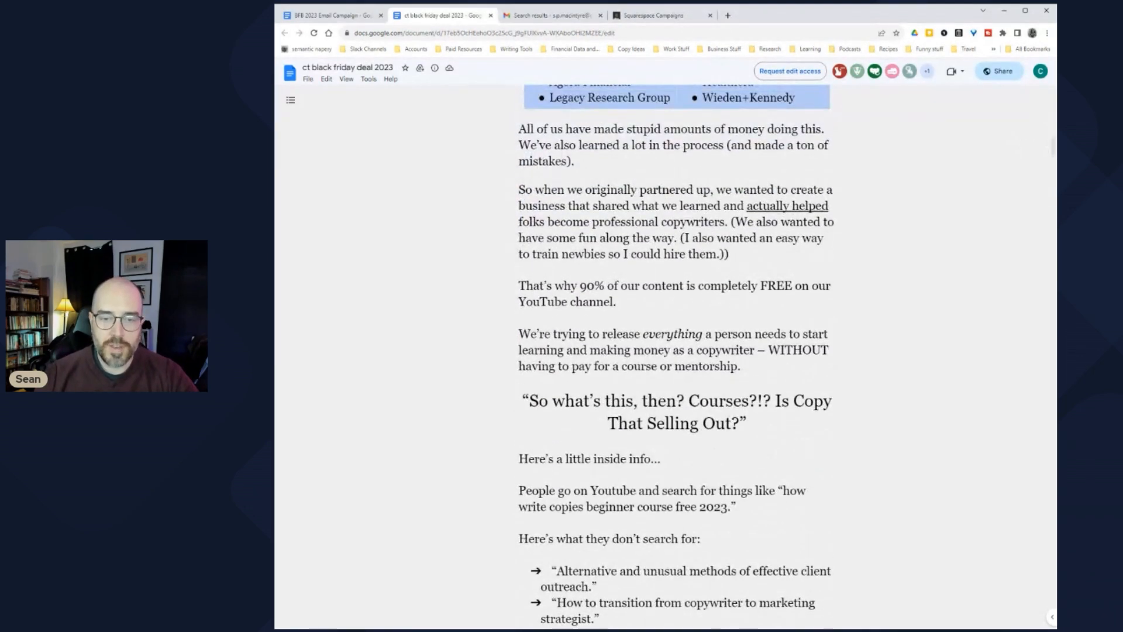
pyautogui.moveTo(518, 129); pyautogui.dragTo(742, 366)
pyautogui.scroll(-2, 673, 351)
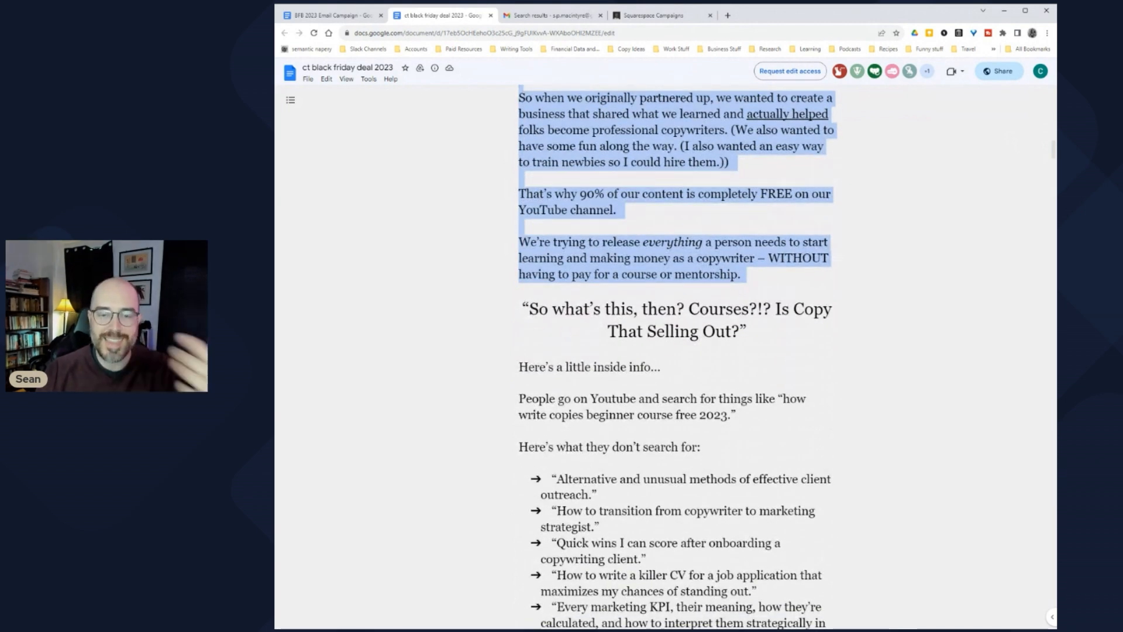
pyautogui.scroll(1, 673, 351)
pyautogui.press('Right')
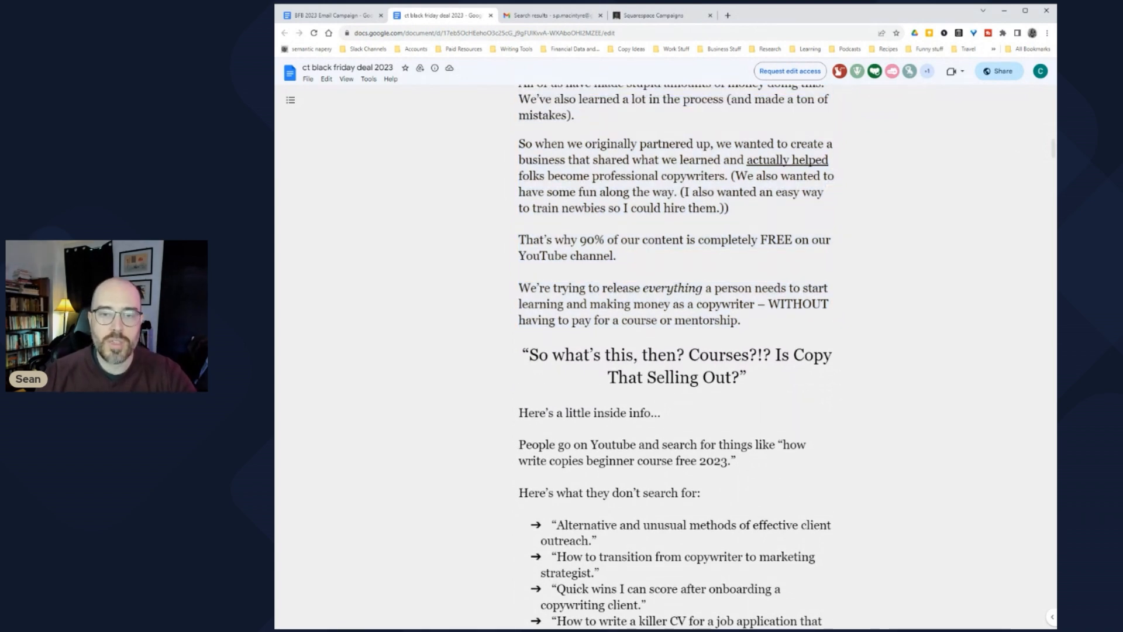
pyautogui.scroll(1, 673, 351)
pyautogui.moveTo(519, 129); pyautogui.dragTo(742, 366)
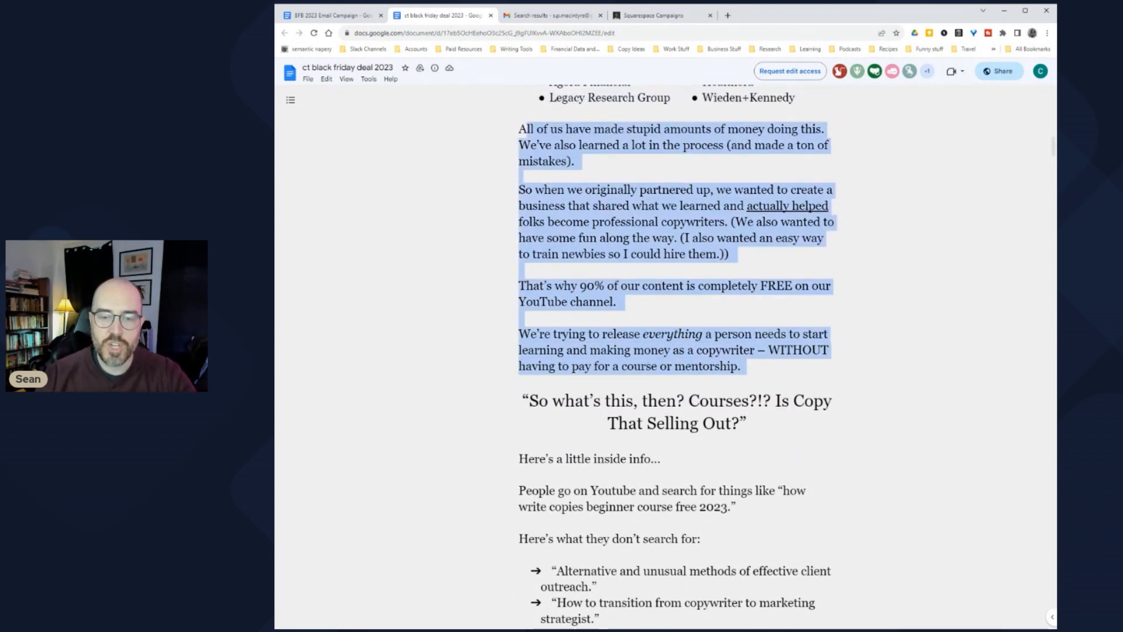
pyautogui.scroll(-3, 672, 351)
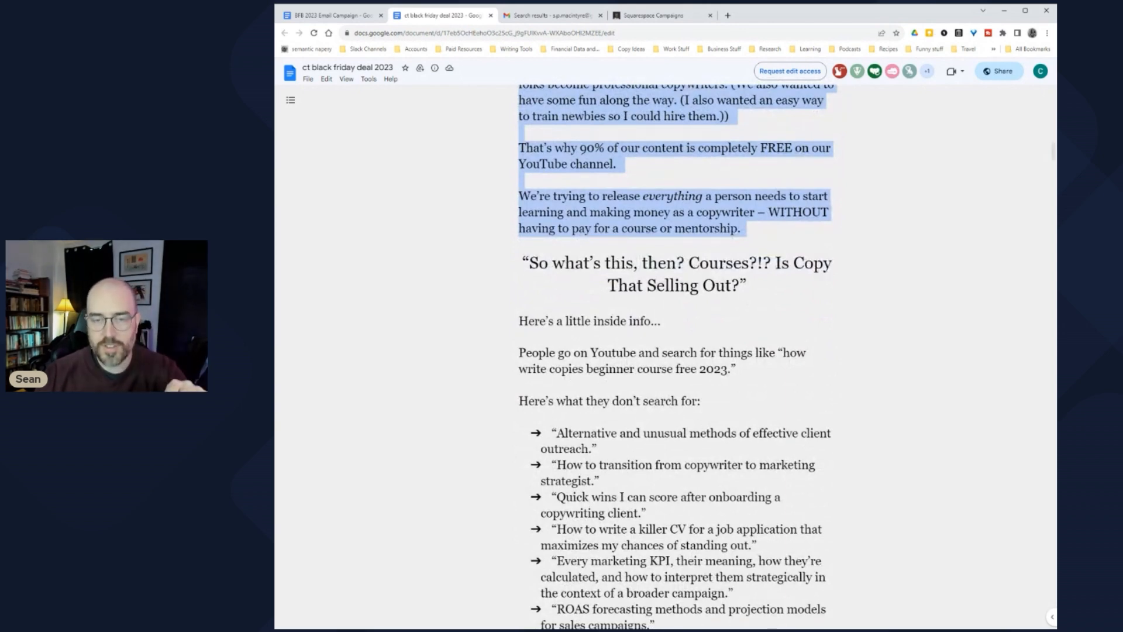
pyautogui.scroll(-3, 673, 351)
pyautogui.scroll(2, 672, 351)
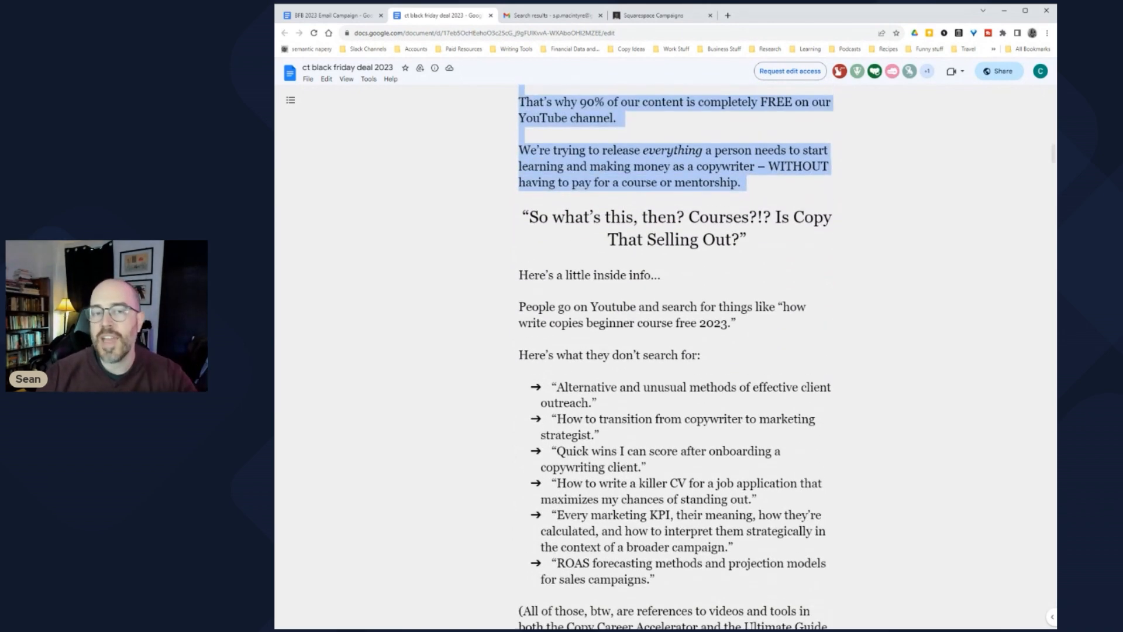
pyautogui.moveTo(539, 150); pyautogui.dragTo(521, 291)
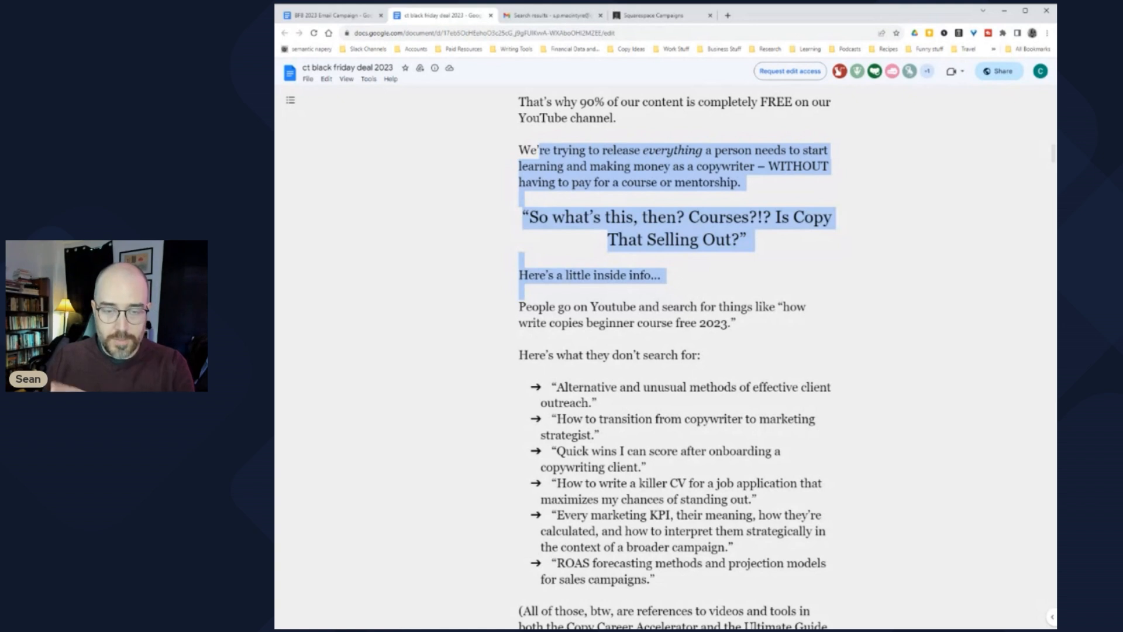
pyautogui.press('Right')
pyautogui.scroll(-1, 673, 357)
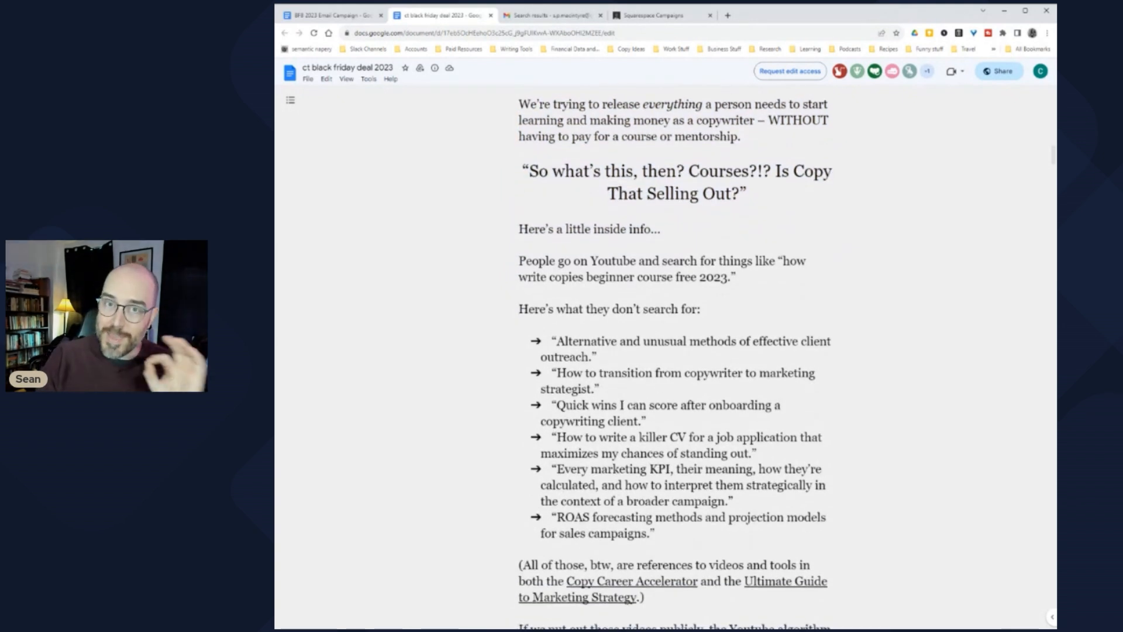
pyautogui.scroll(-2, 673, 357)
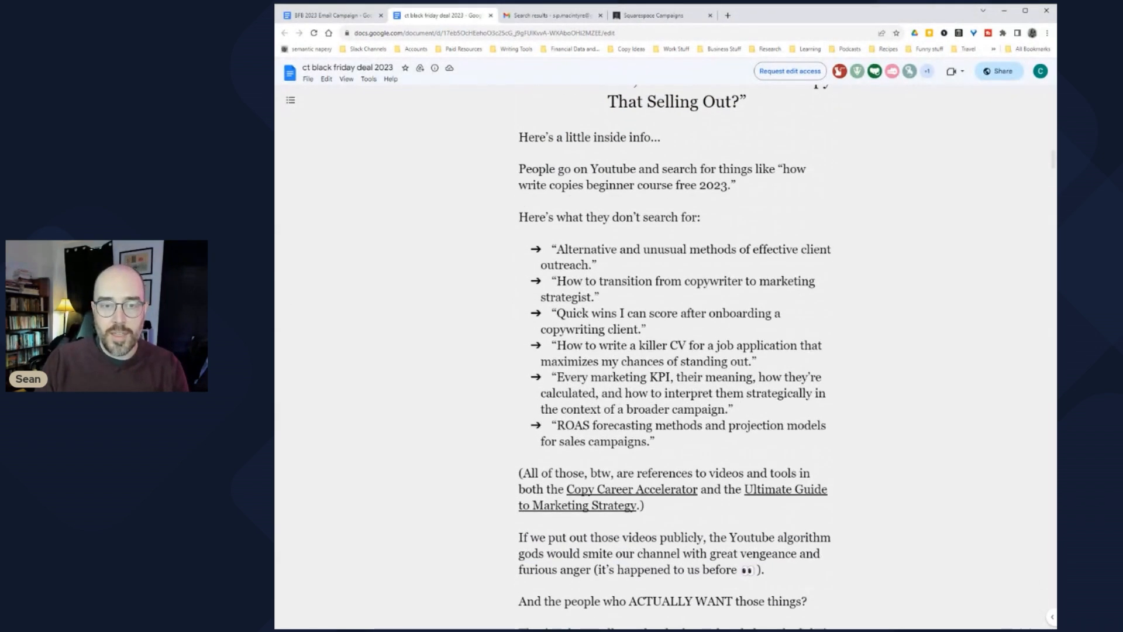
pyautogui.moveTo(519, 137); pyautogui.dragTo(522, 202)
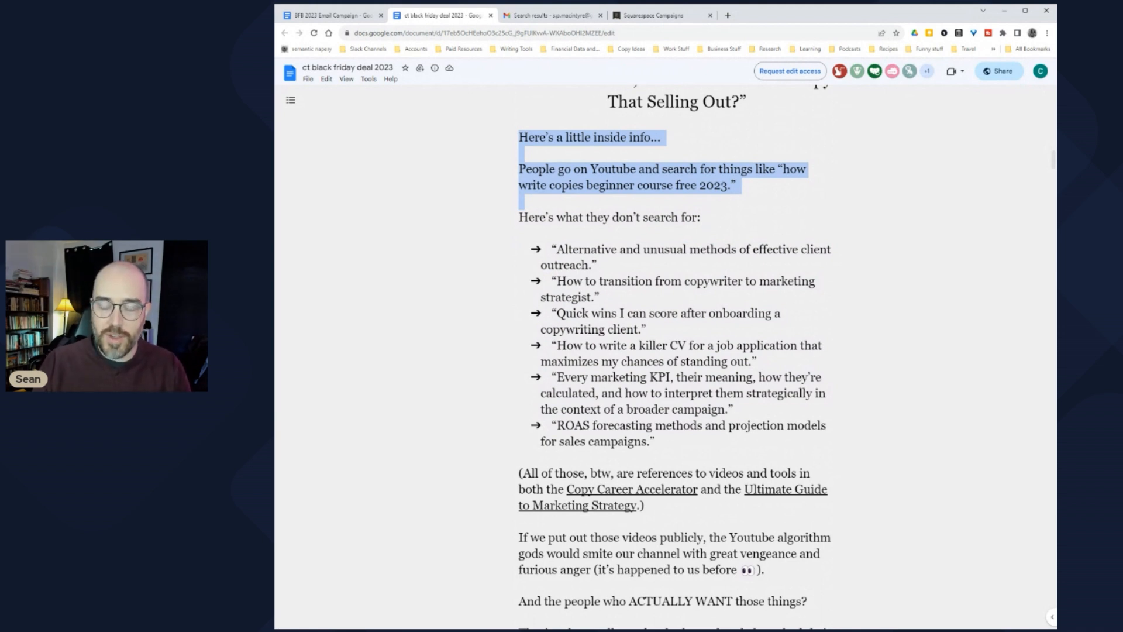
pyautogui.press('Right')
pyautogui.hotkey('shift', 'Down')
pyautogui.hotkey('shift', 'Down')
pyautogui.hotkey('shift', 'Down')
pyautogui.hotkey('shift', 'Down')
pyautogui.hotkey('shift', 'Down')
pyautogui.hotkey('shift', 'Down')
pyautogui.hotkey('shift', 'Down')
pyautogui.hotkey('shift', 'Down')
pyautogui.hotkey('shift', 'Down')
pyautogui.hotkey('shift', 'Down')
pyautogui.hotkey('shift', 'Down')
pyautogui.hotkey('shift', 'Down')
pyautogui.hotkey('shift', 'Down')
pyautogui.hotkey('shift', 'Down')
pyautogui.hotkey('shift', 'Down')
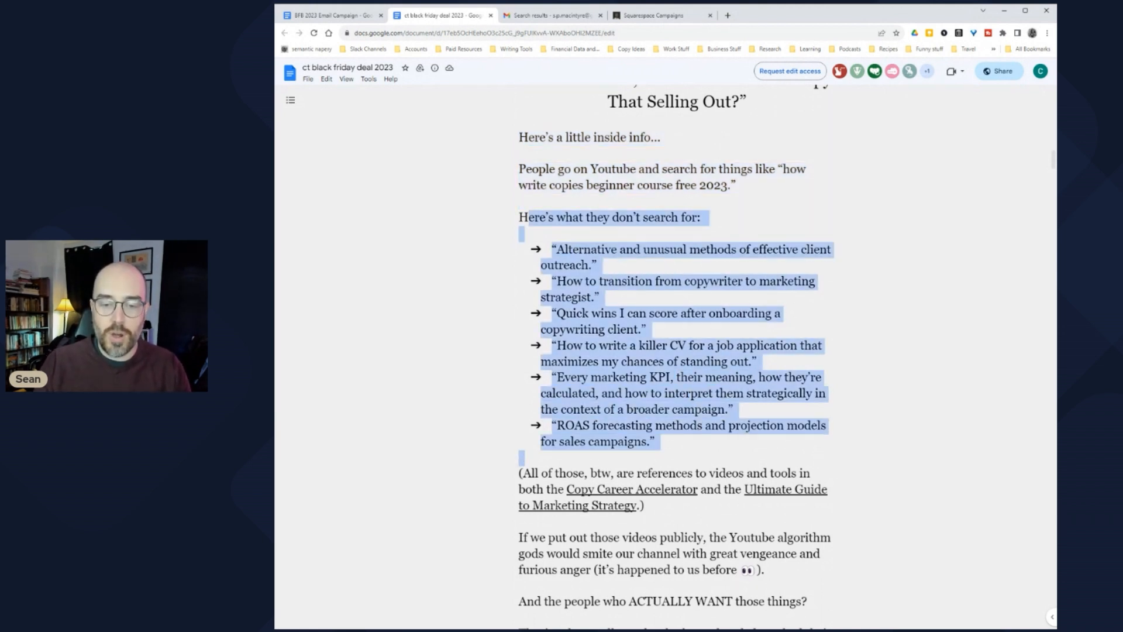
pyautogui.scroll(-2, 673, 351)
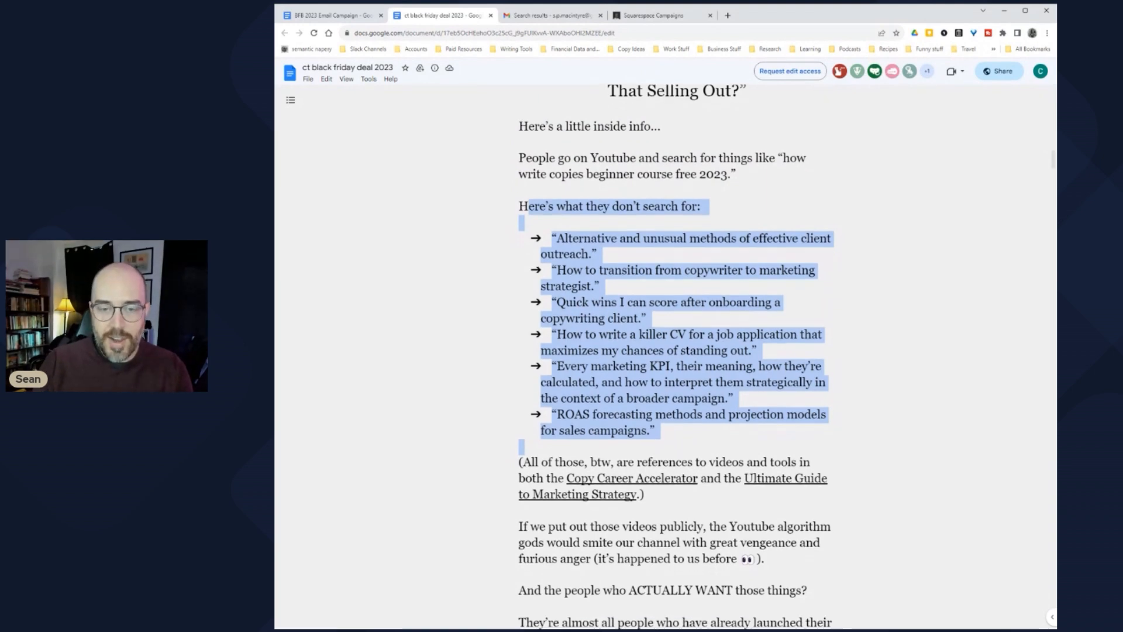
pyautogui.scroll(2, 673, 351)
pyautogui.scroll(-1, 672, 351)
pyautogui.scroll(3, 675, 357)
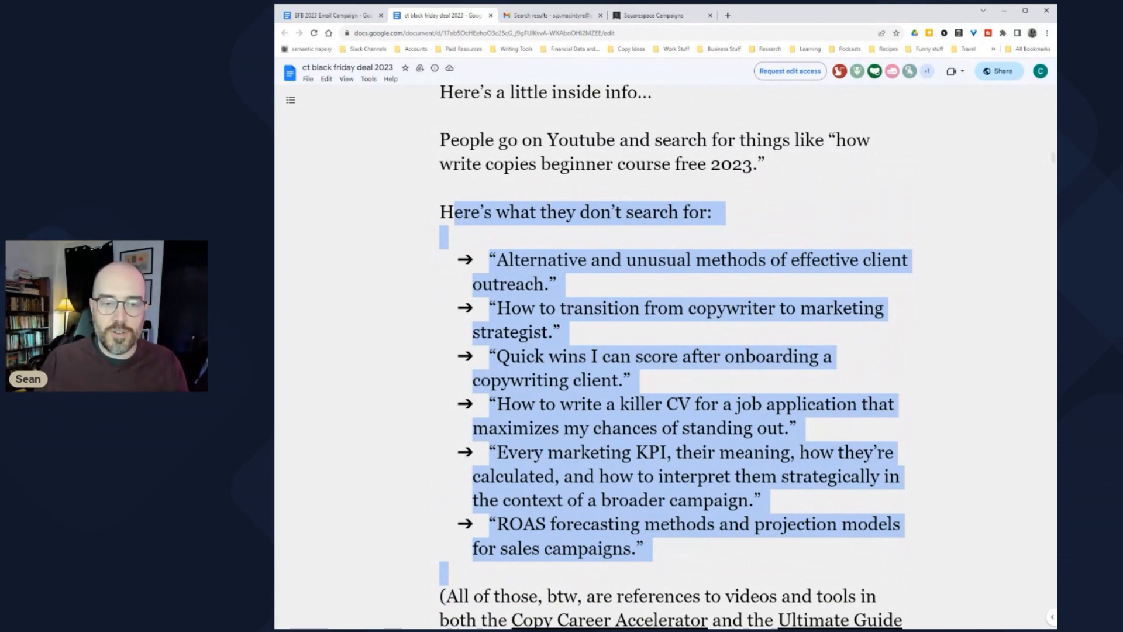
pyautogui.press('Left')
pyautogui.moveTo(489, 260); pyautogui.dragTo(565, 285)
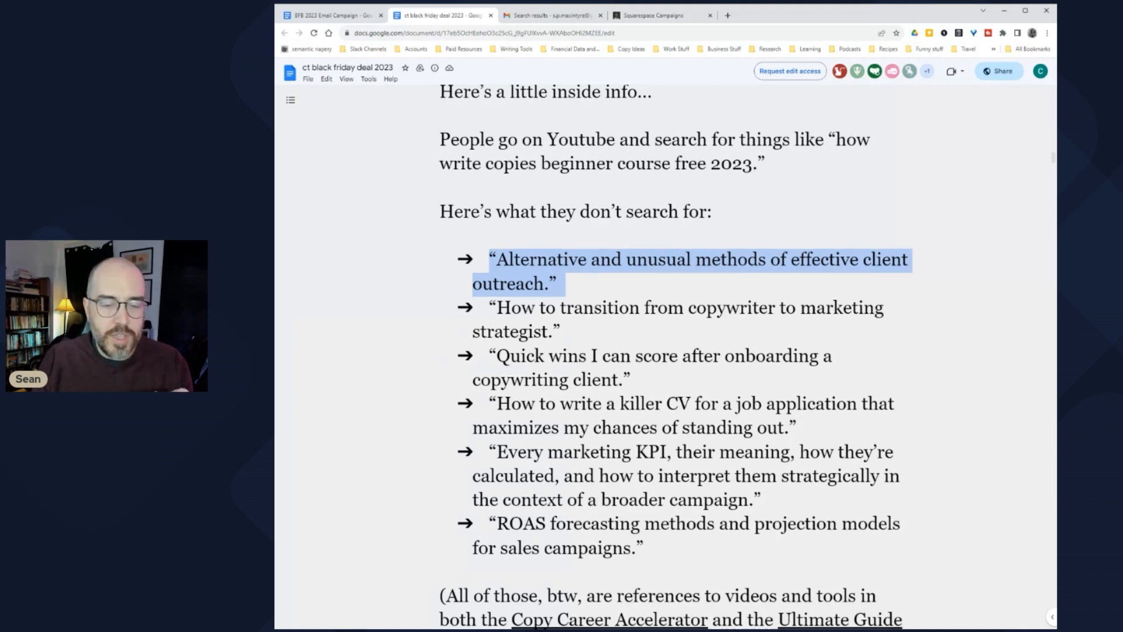
pyautogui.scroll(-3, 671, 357)
pyautogui.moveTo(458, 458); pyautogui.dragTo(635, 507)
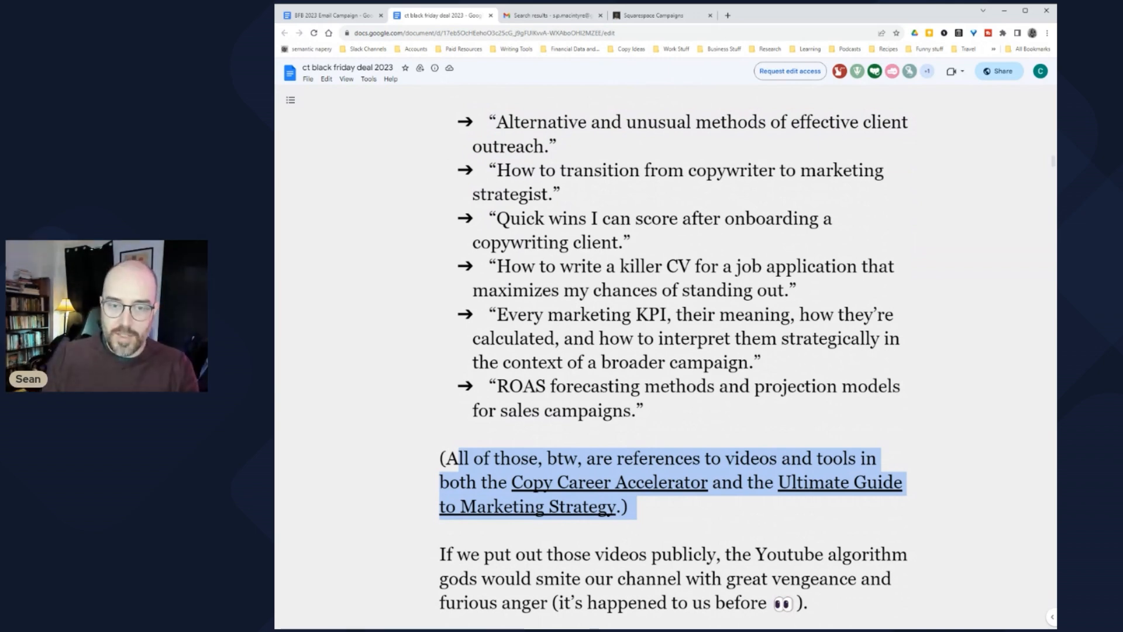
pyautogui.scroll(2, 671, 357)
pyautogui.scroll(3, 672, 357)
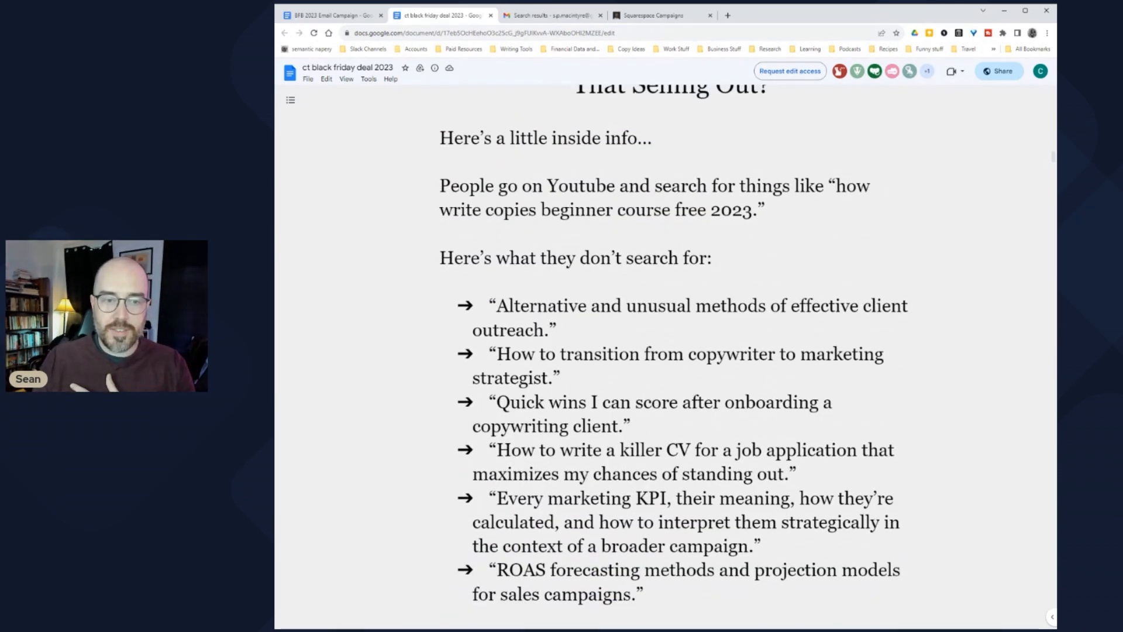
pyautogui.moveTo(450, 186); pyautogui.dragTo(773, 210)
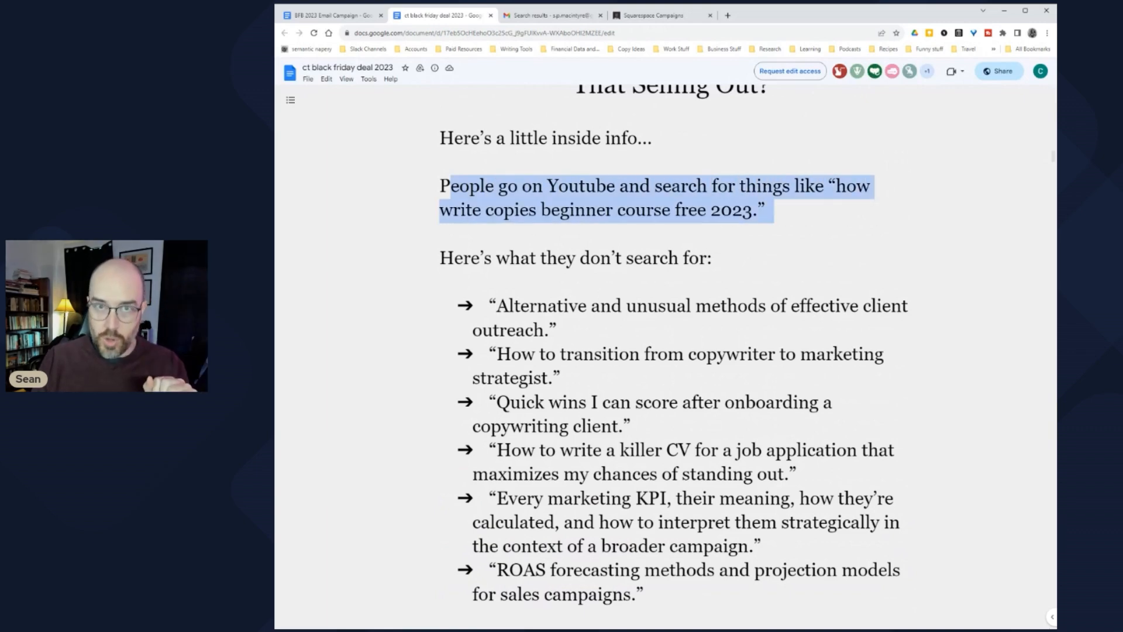
pyautogui.scroll(-2, 671, 357)
pyautogui.click(774, 210)
pyautogui.moveTo(440, 165); pyautogui.dragTo(557, 238)
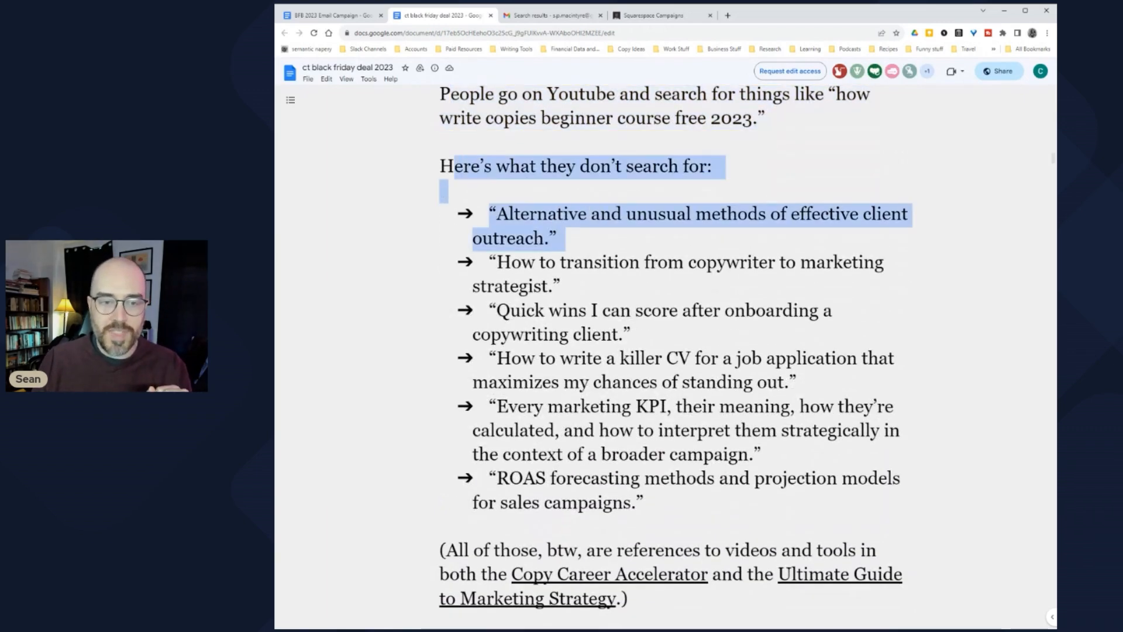
pyautogui.click(557, 239)
pyautogui.moveTo(489, 213); pyautogui.dragTo(653, 503)
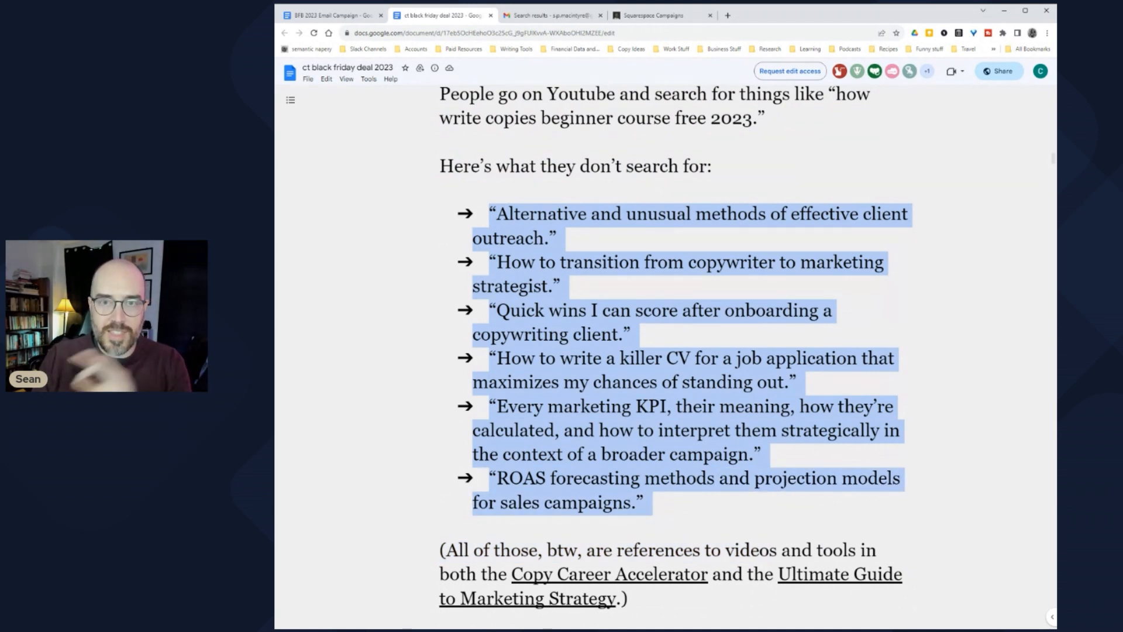
pyautogui.scroll(-9, 676, 357)
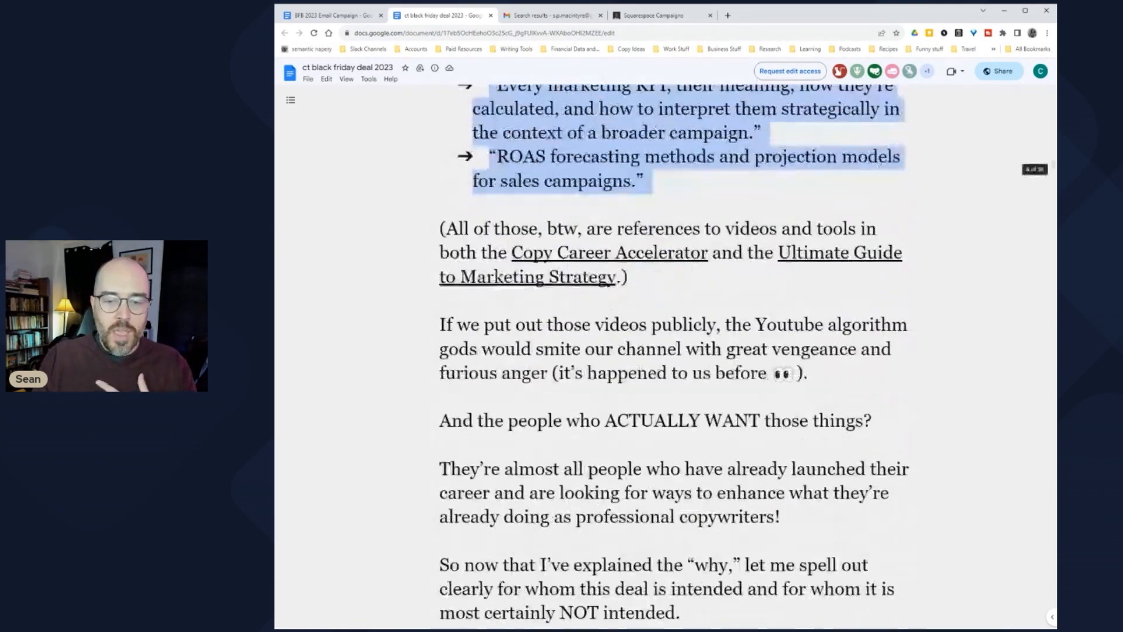
# Step: Scroll down the draft and highlight the bullets in the NOT FOR YOU box
pyautogui.scroll(-5, 674, 357)
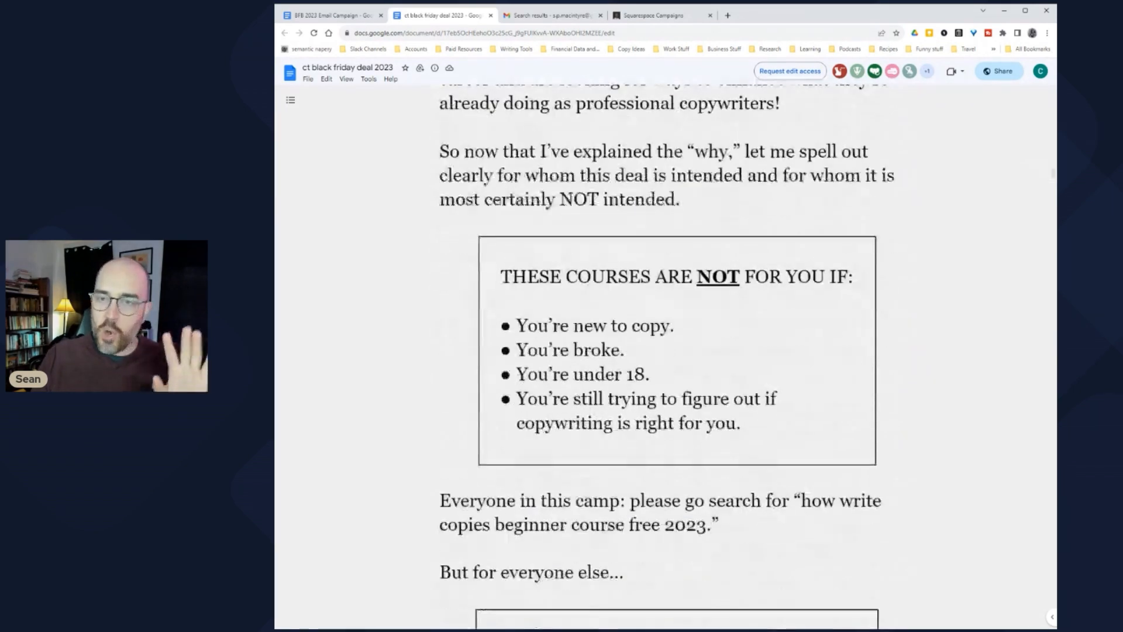
pyautogui.scroll(-2, 677, 357)
pyautogui.scroll(3, 676, 357)
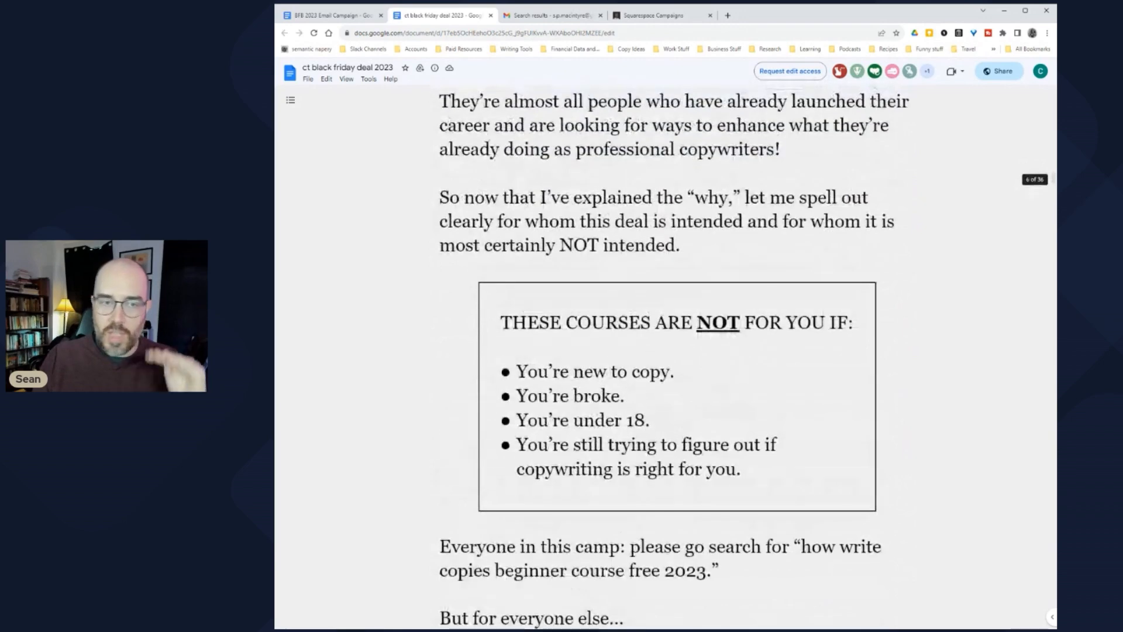
pyautogui.scroll(-1, 676, 357)
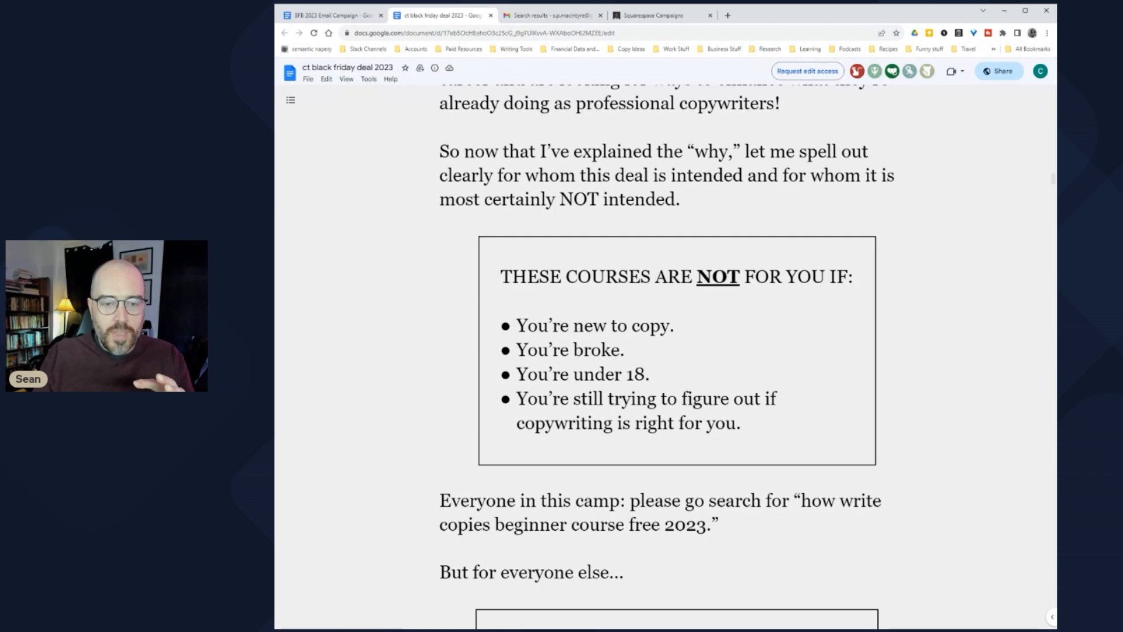
pyautogui.scroll(-1, 666, 357)
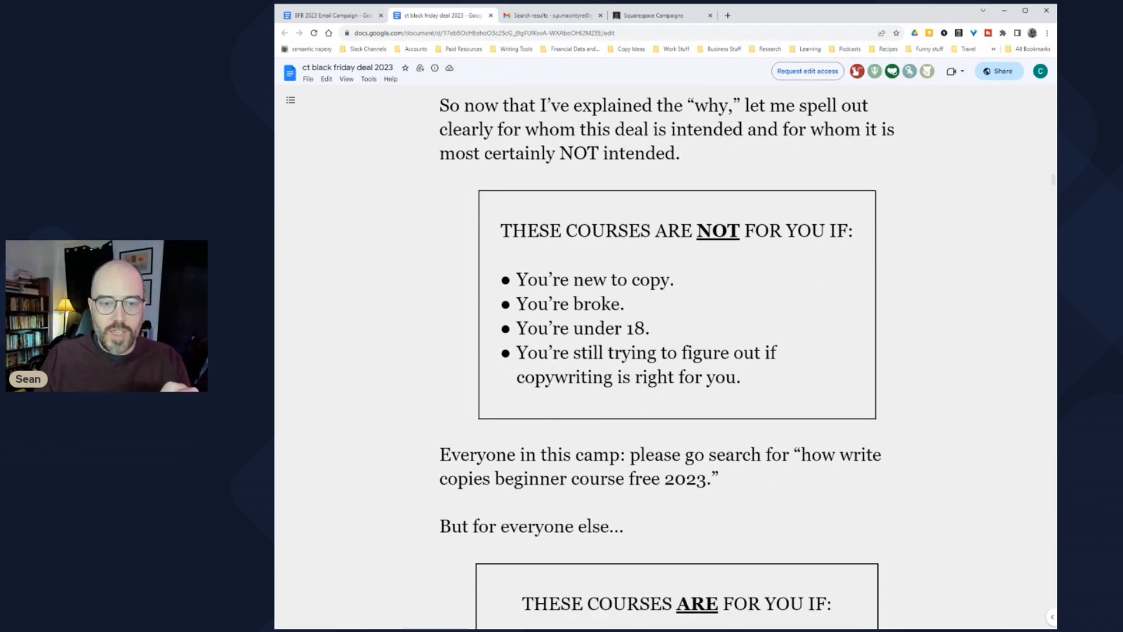
pyautogui.moveTo(517, 280); pyautogui.dragTo(759, 378)
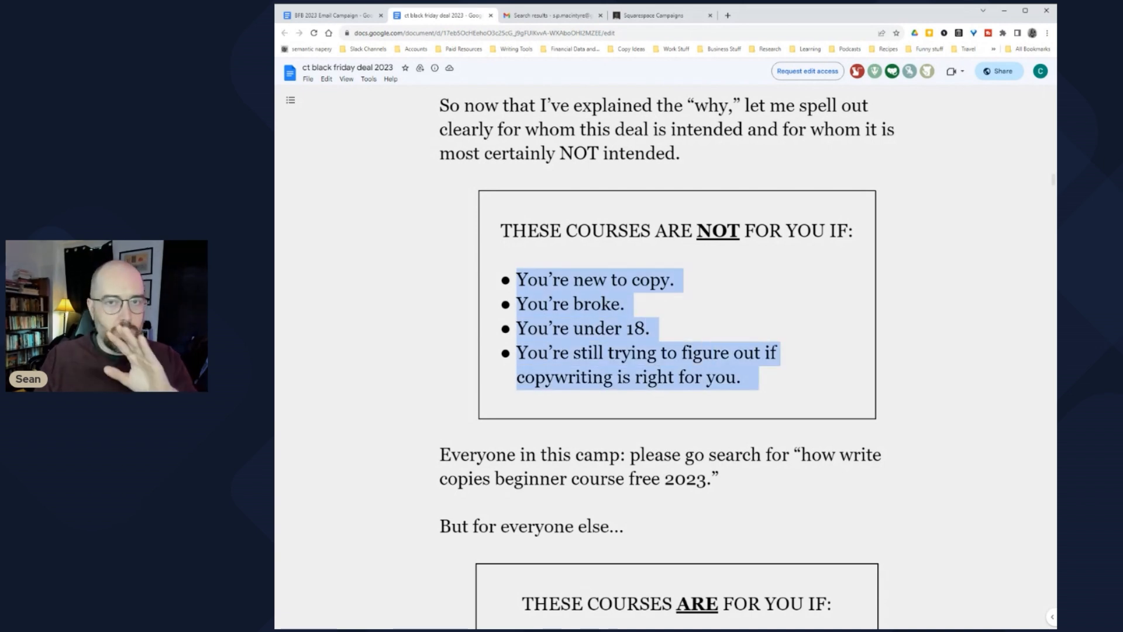
pyautogui.scroll(-2, 666, 357)
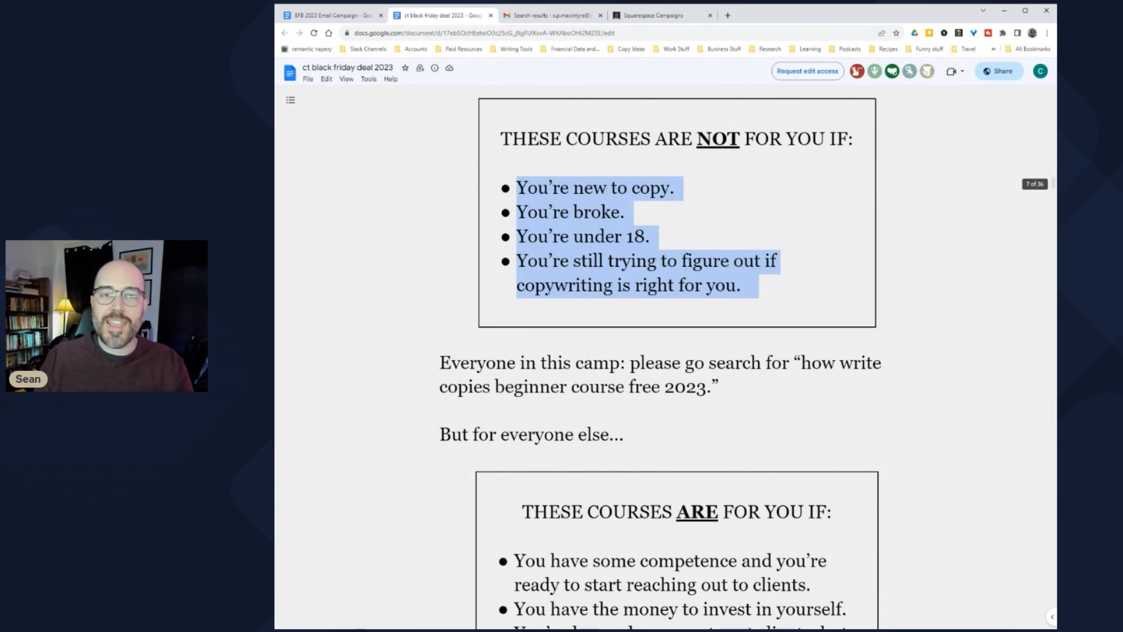
pyautogui.moveTo(440, 363); pyautogui.dragTo(731, 388)
# Step: Highlight the YouTube-search and 'Everyone in this camp' paragraphs, then the THESE COURSES ARE FOR YOU IF list
pyautogui.scroll(20, 666, 357)
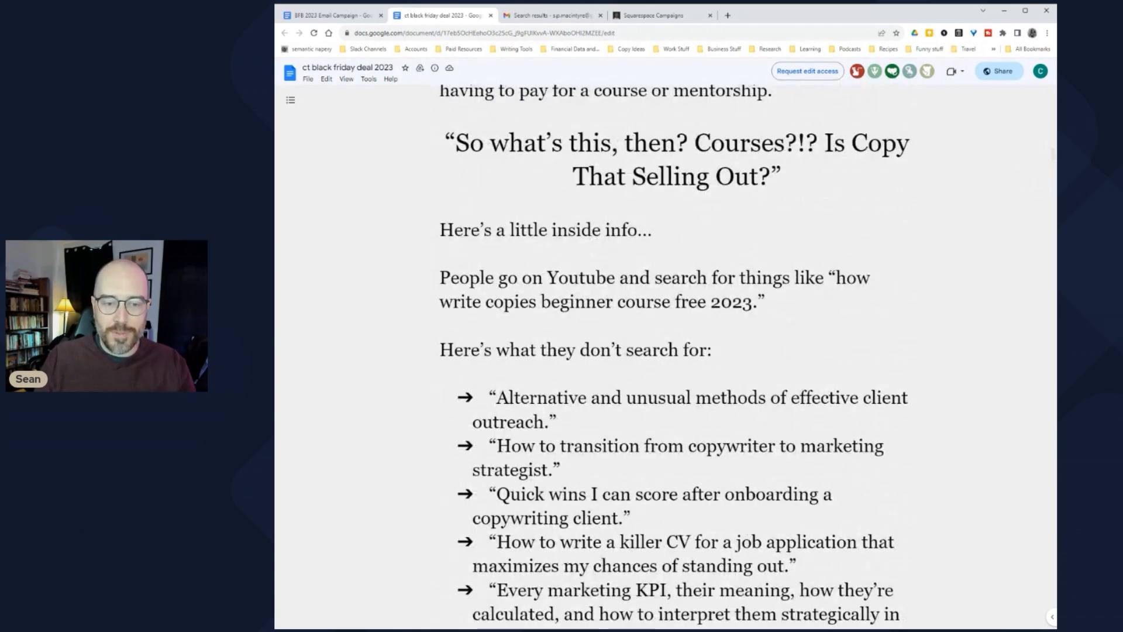
pyautogui.tripleClick(643, 290)
pyautogui.scroll(-5, 666, 357)
pyautogui.scroll(-17, 666, 357)
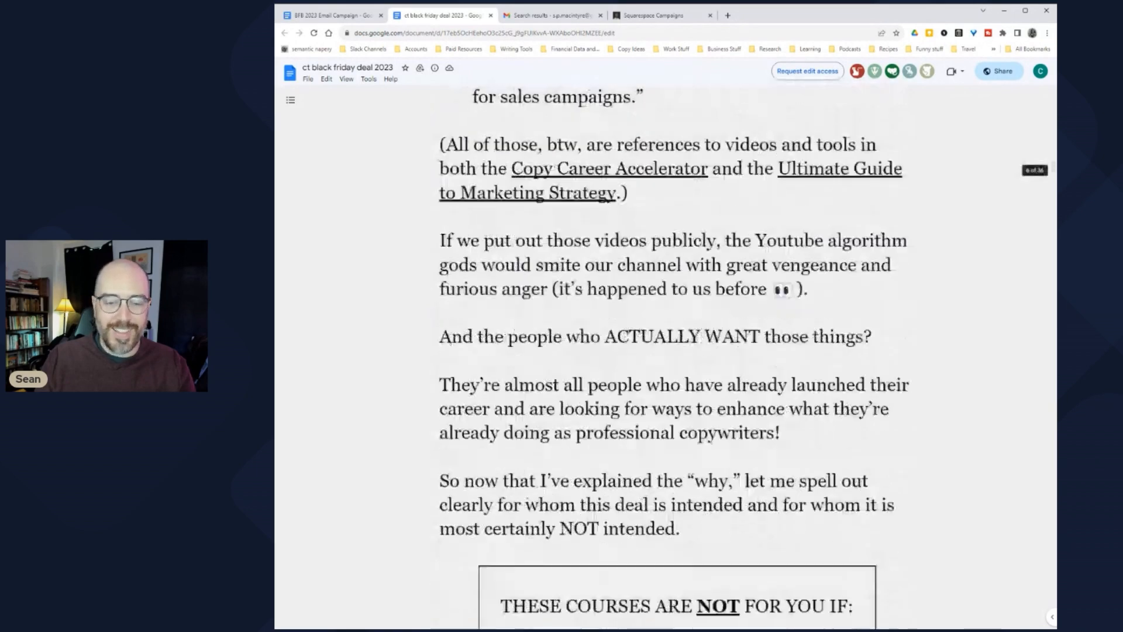
pyautogui.scroll(2, 665, 357)
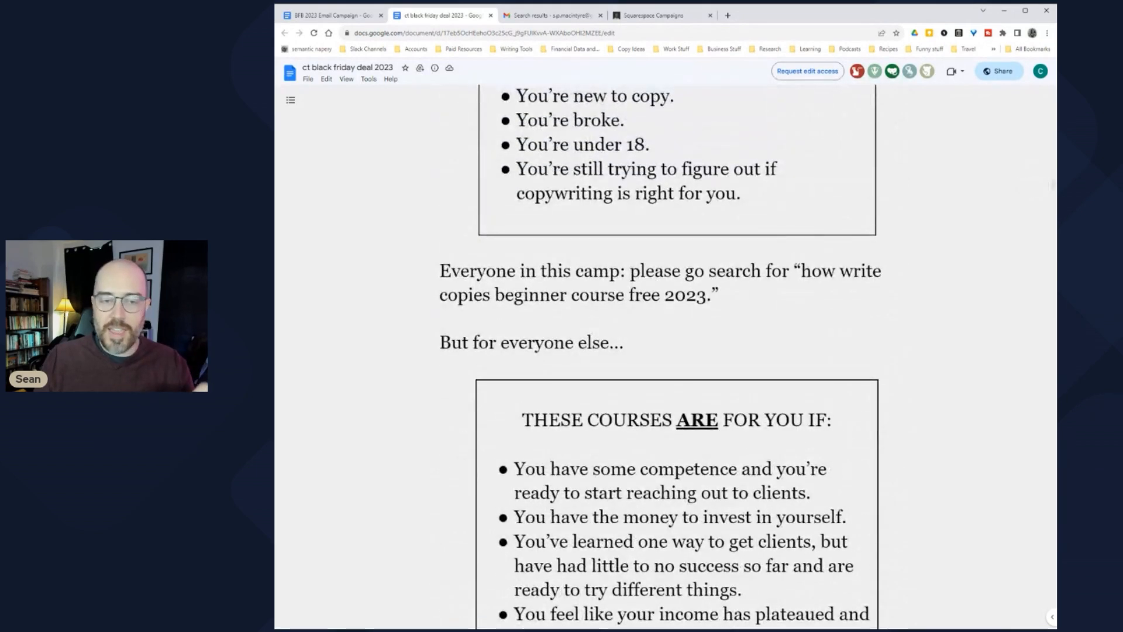
pyautogui.moveTo(468, 272); pyautogui.dragTo(731, 295)
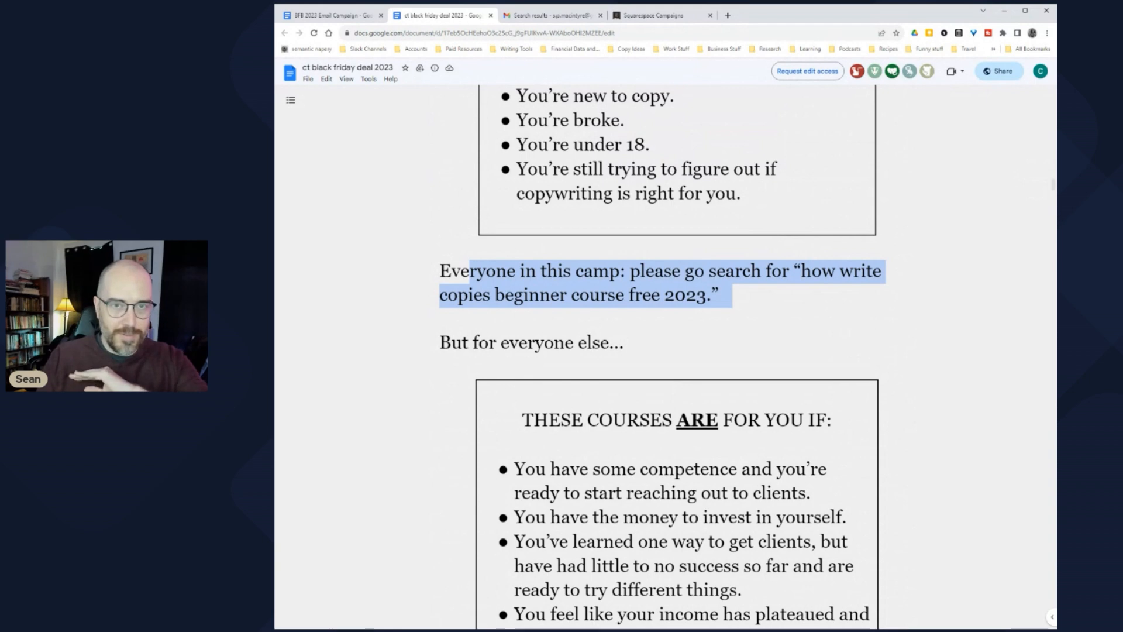
pyautogui.scroll(-5, 666, 357)
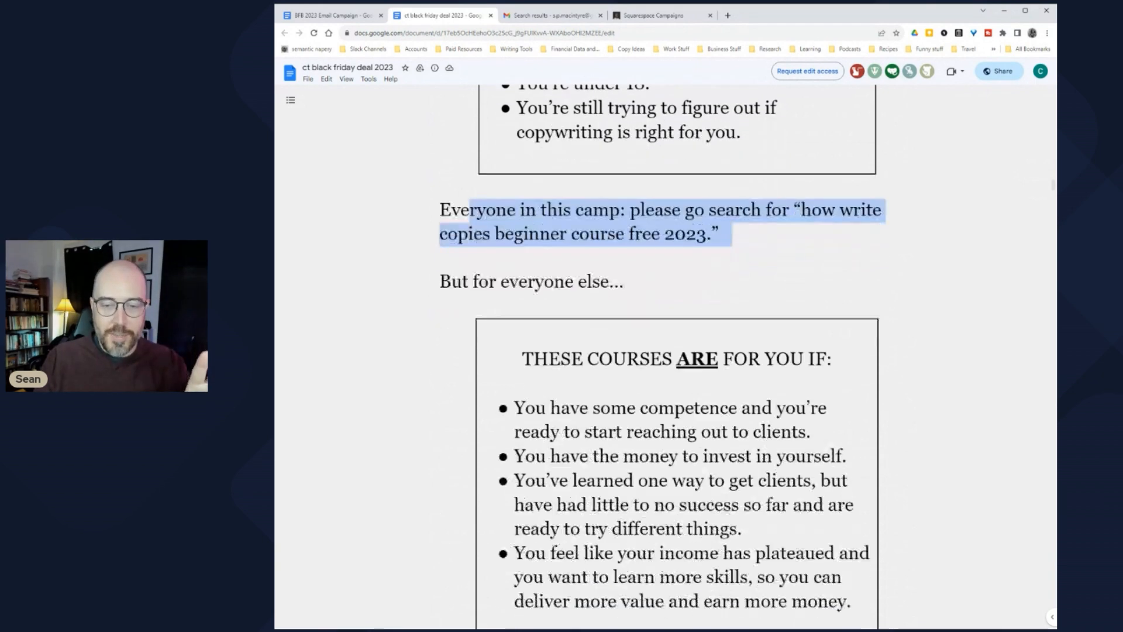
pyautogui.scroll(2, 666, 357)
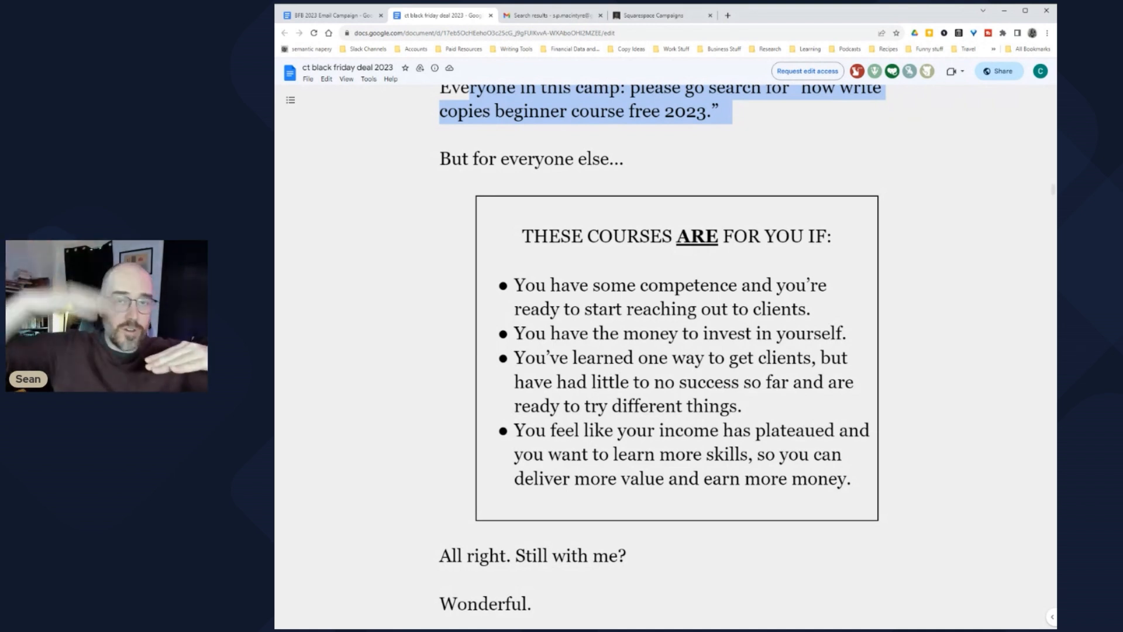
pyautogui.moveTo(570, 285); pyautogui.dragTo(777, 455)
# Step: Scroll past the bundle image and $79 Copywriting Career Accelerator to the $199 marketing strategy guide
pyautogui.scroll(-4, 777, 455)
pyautogui.scroll(-5, 661, 351)
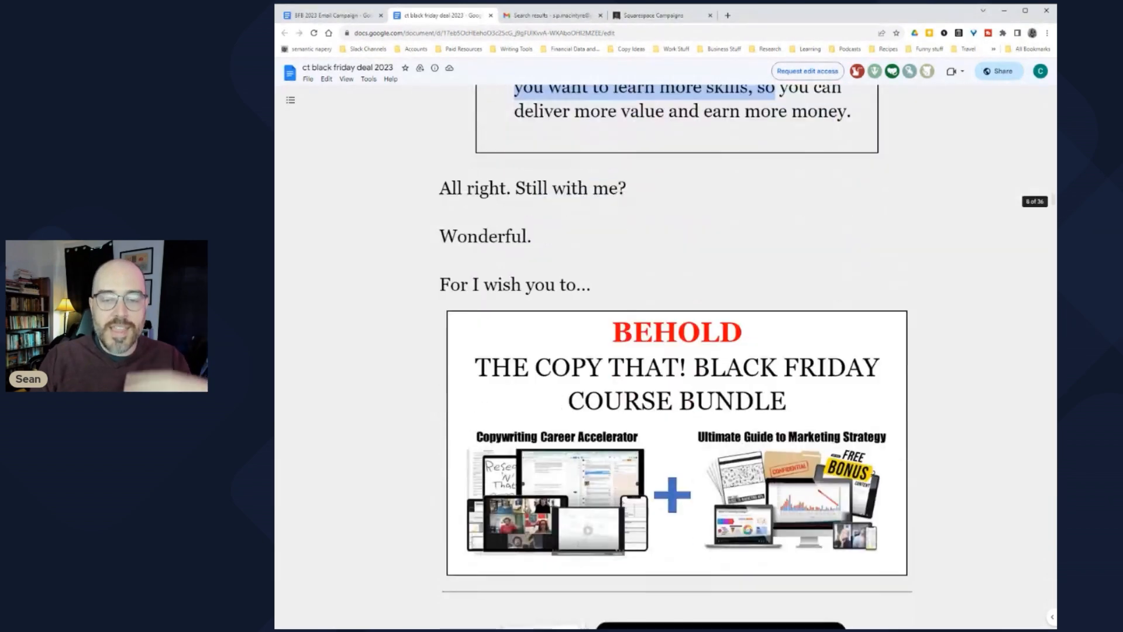
pyautogui.scroll(-5, 661, 351)
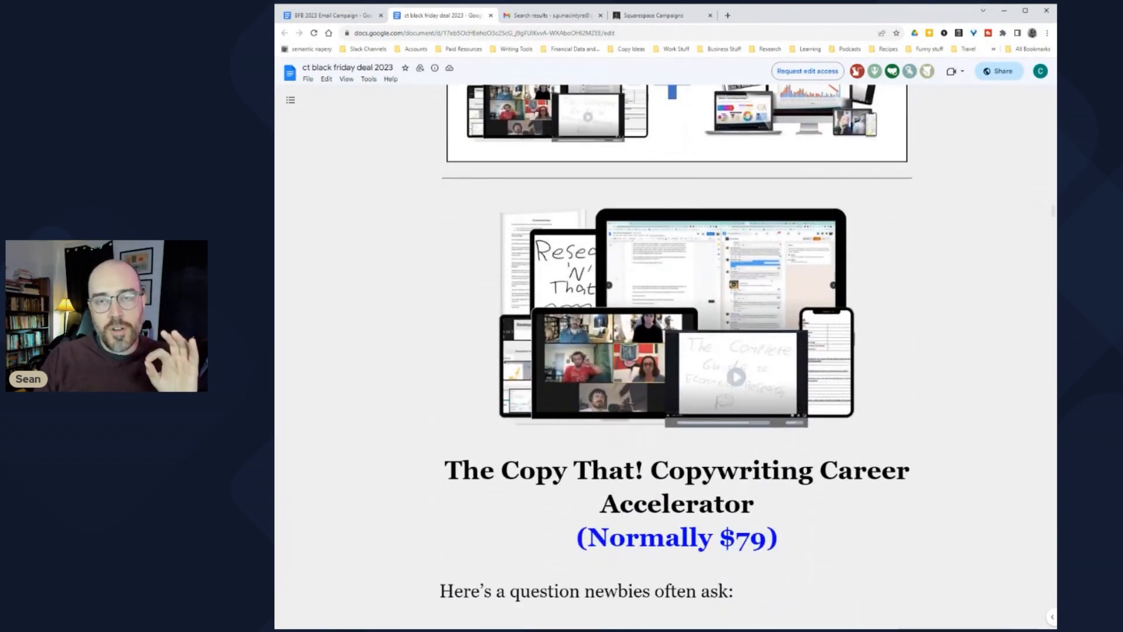
pyautogui.scroll(-2, 661, 351)
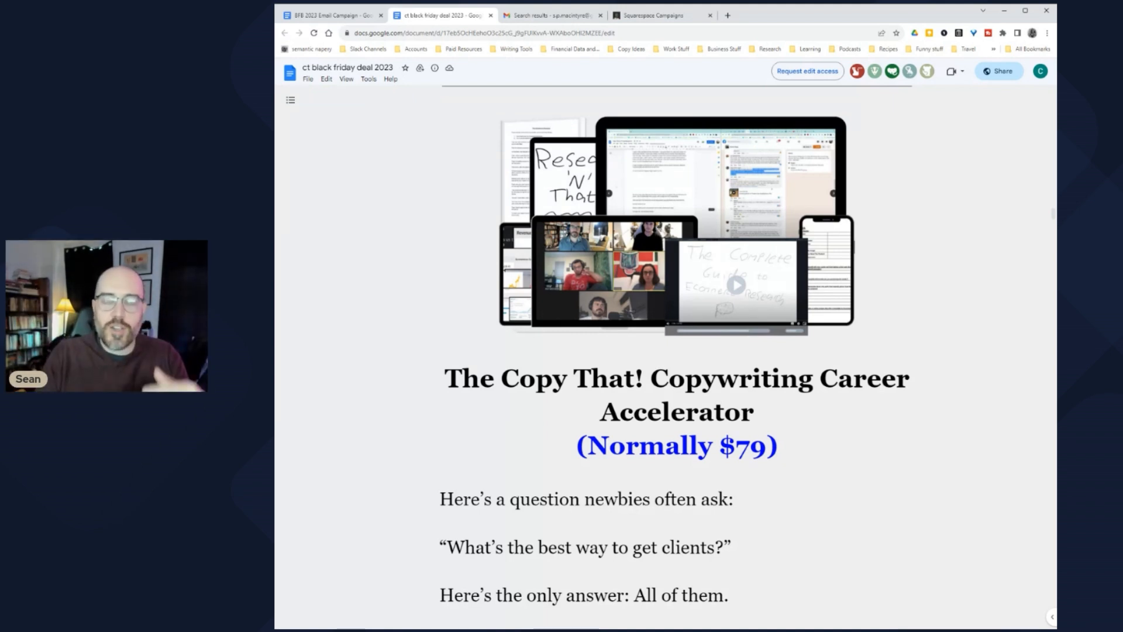
pyautogui.scroll(-3, 676, 357)
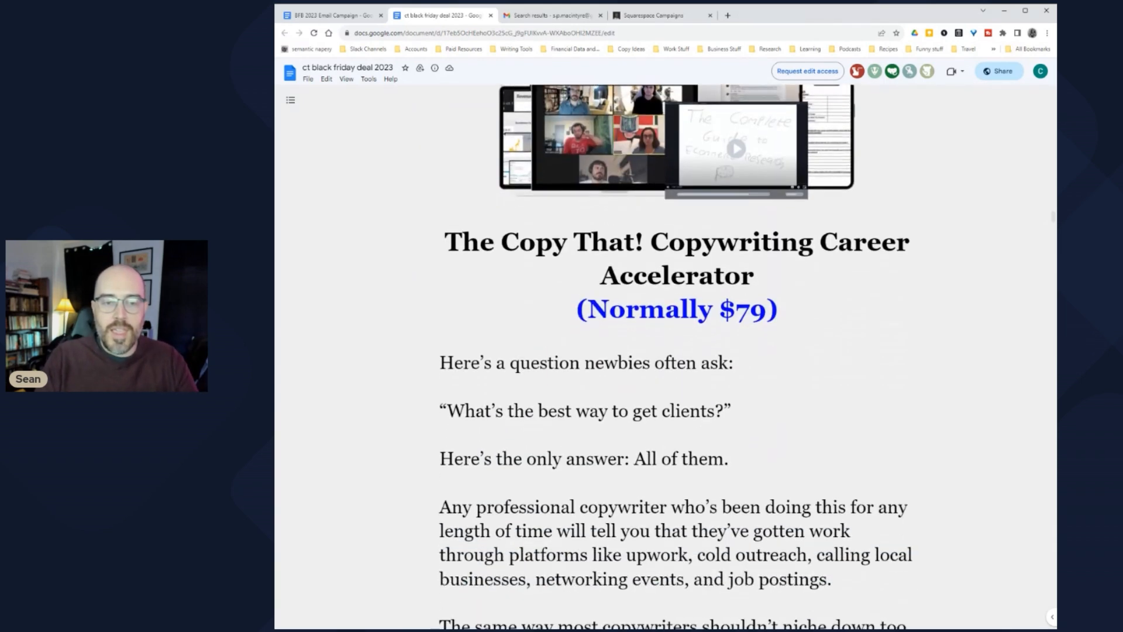
pyautogui.moveTo(462, 240); pyautogui.dragTo(778, 309)
pyautogui.scroll(-5, 675, 356)
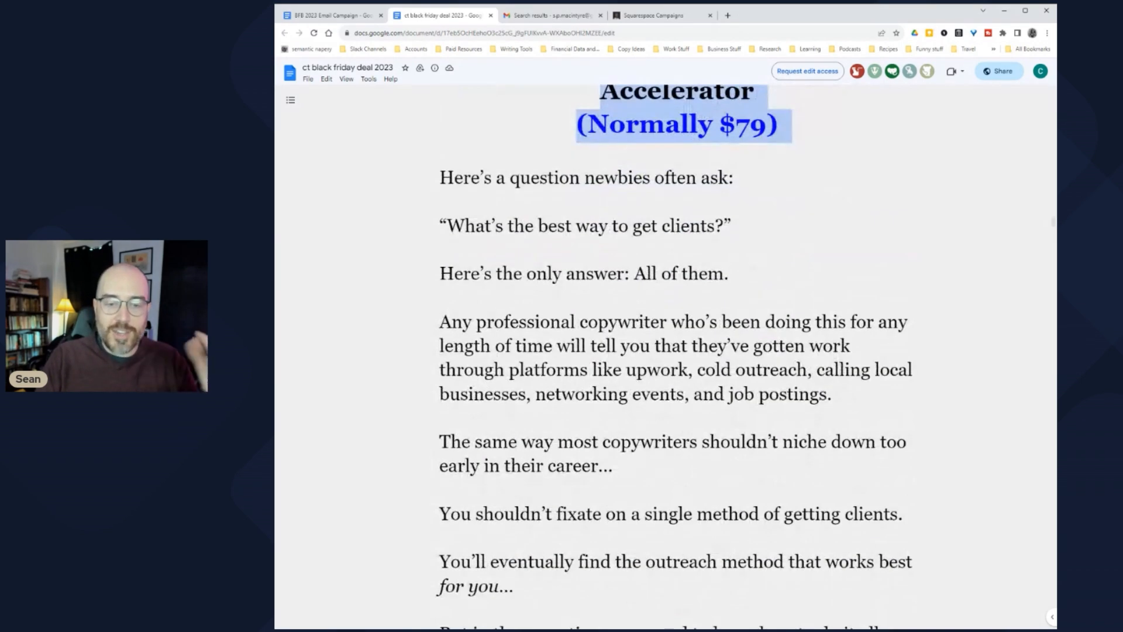
pyautogui.scroll(-12, 666, 357)
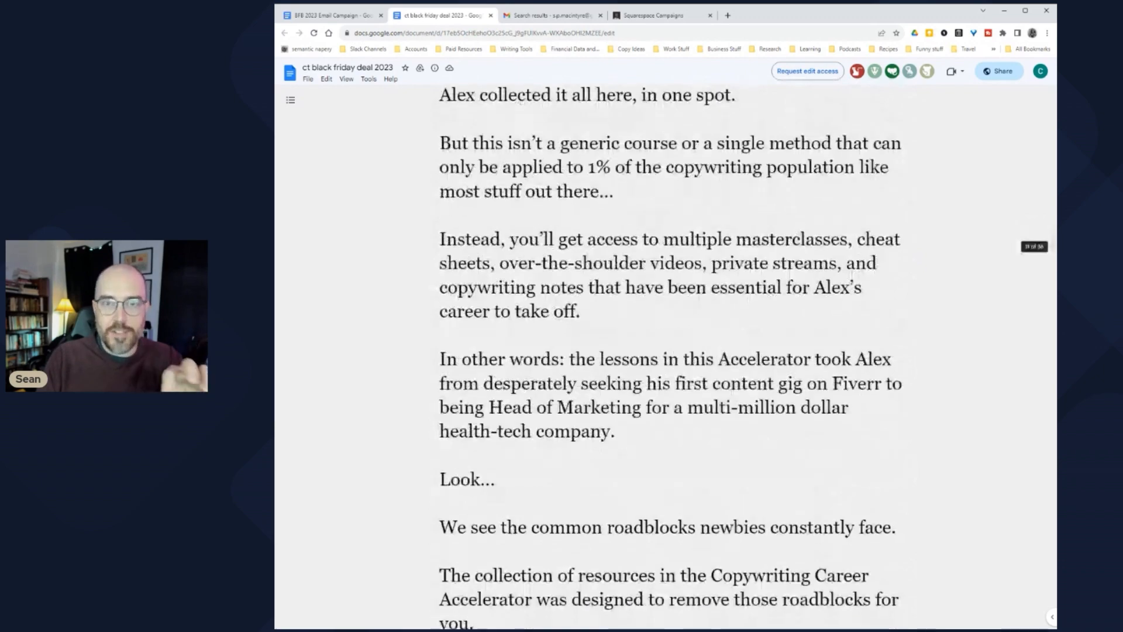
pyautogui.scroll(-12, 666, 357)
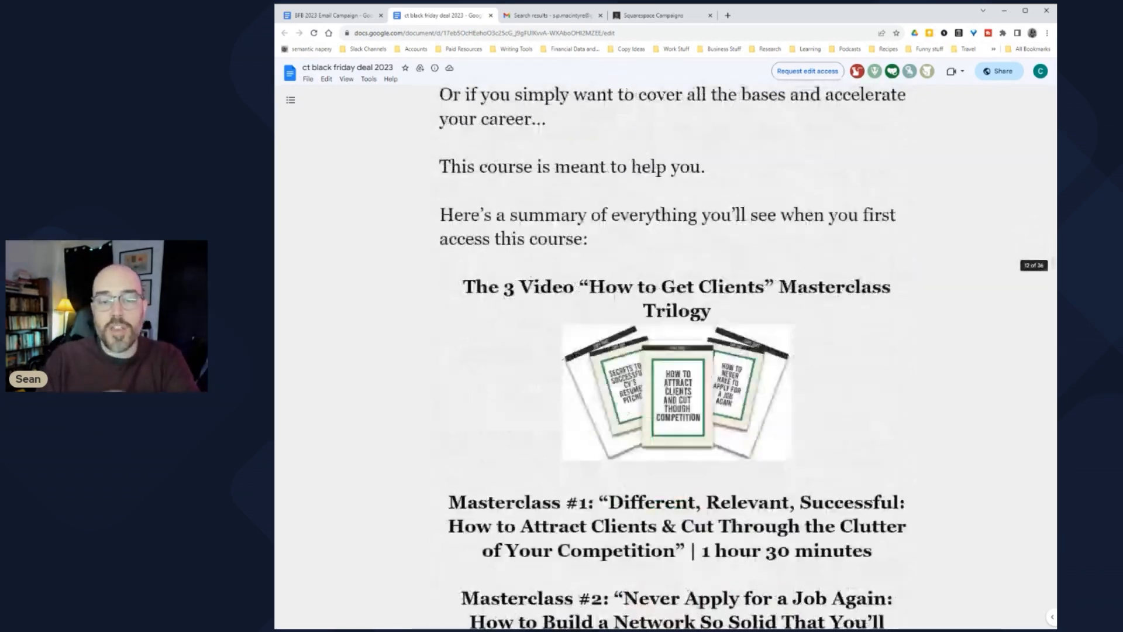
pyautogui.scroll(-4, 666, 357)
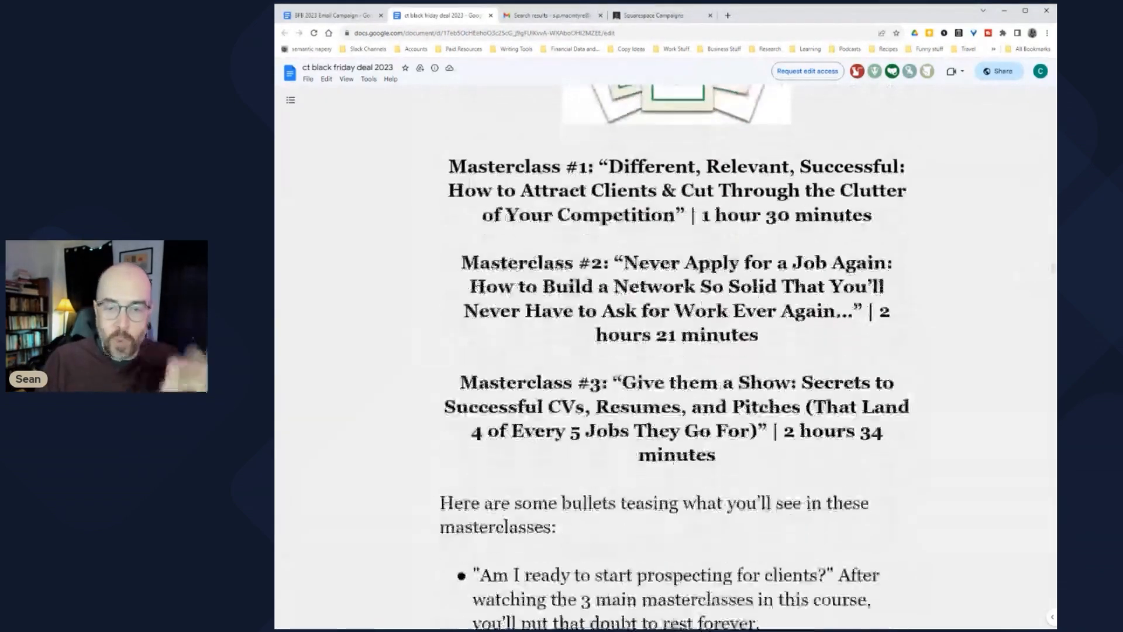
pyautogui.scroll(-10, 665, 357)
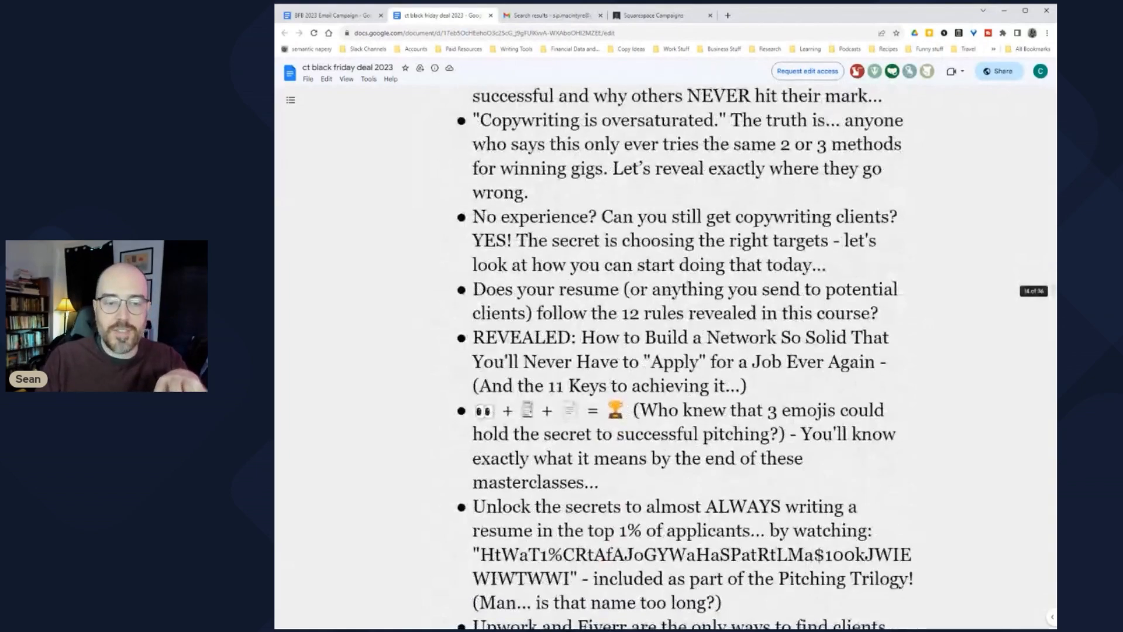
pyautogui.scroll(-10, 665, 357)
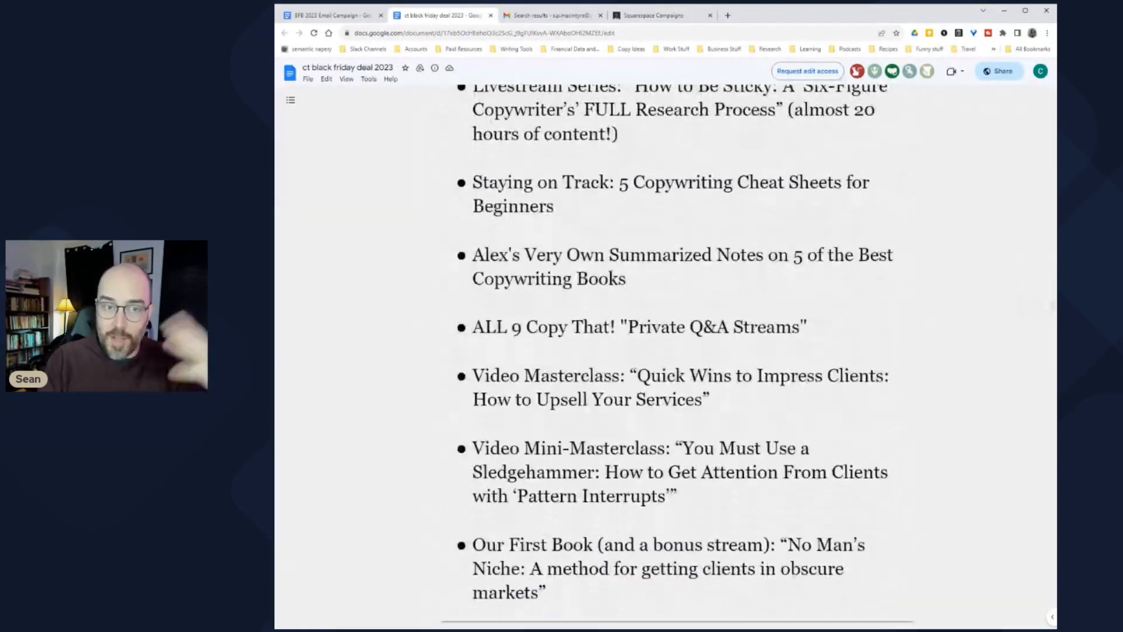
pyautogui.scroll(-3, 666, 357)
# Step: Scroll through the marketing strategy masterclasses to the 'You'd Have to Spend $278' heading
pyautogui.scroll(-9, 666, 357)
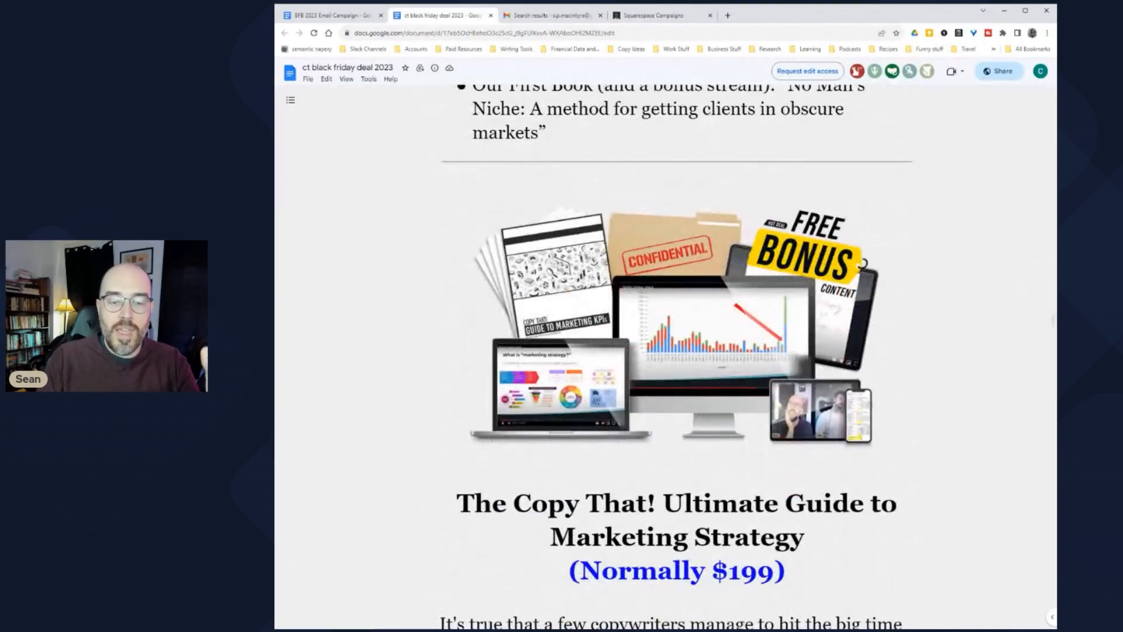
pyautogui.scroll(-4, 666, 356)
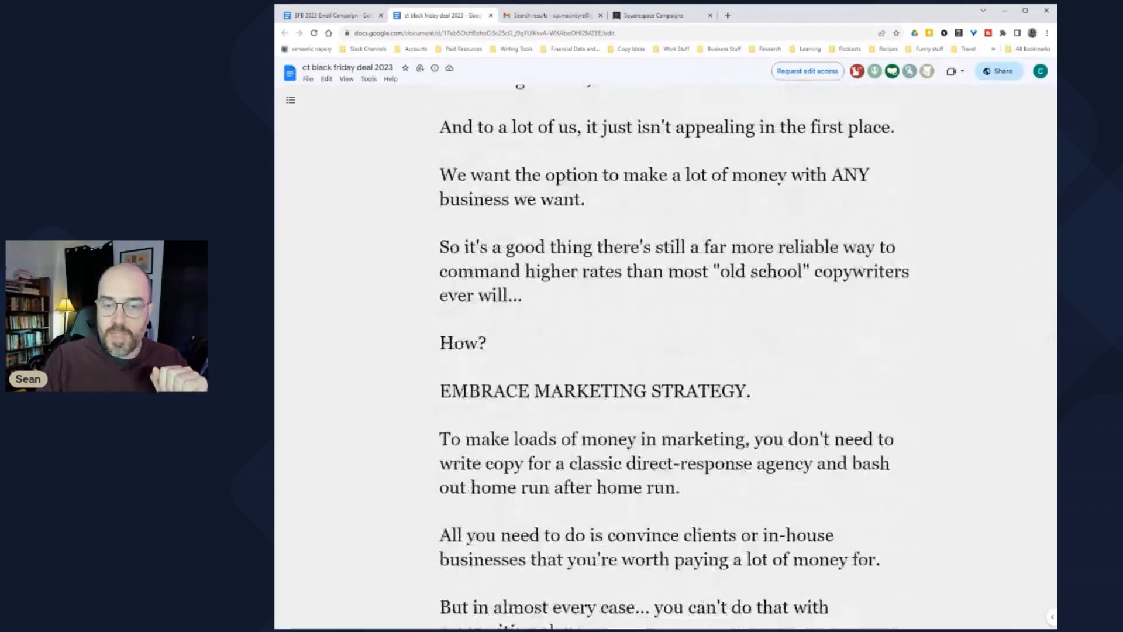
pyautogui.scroll(-13, 665, 357)
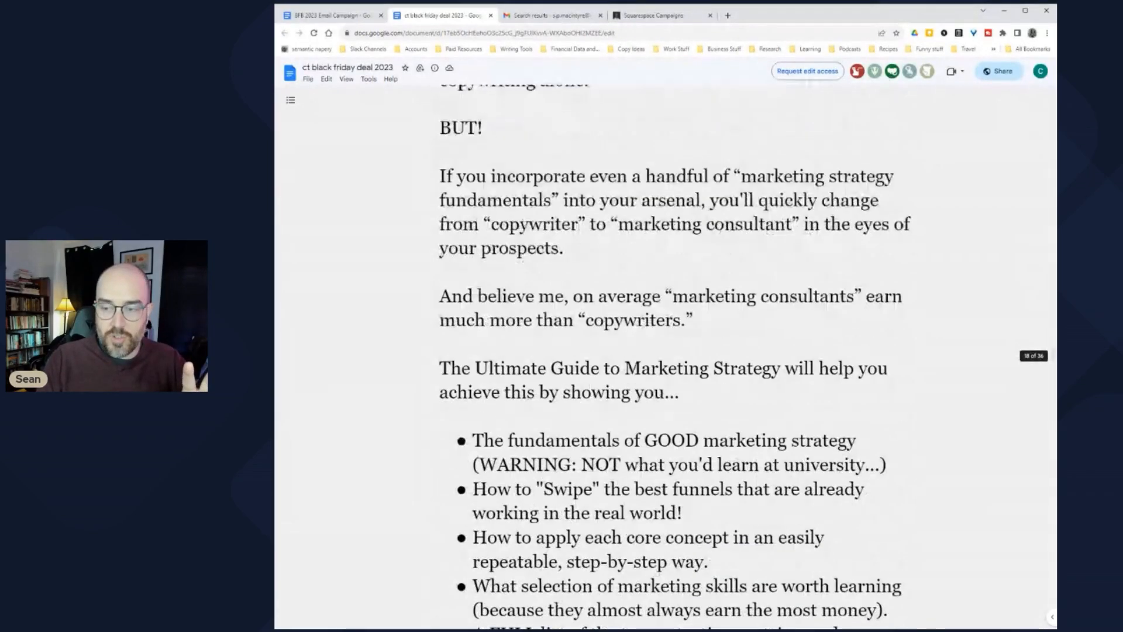
pyautogui.scroll(-11, 666, 357)
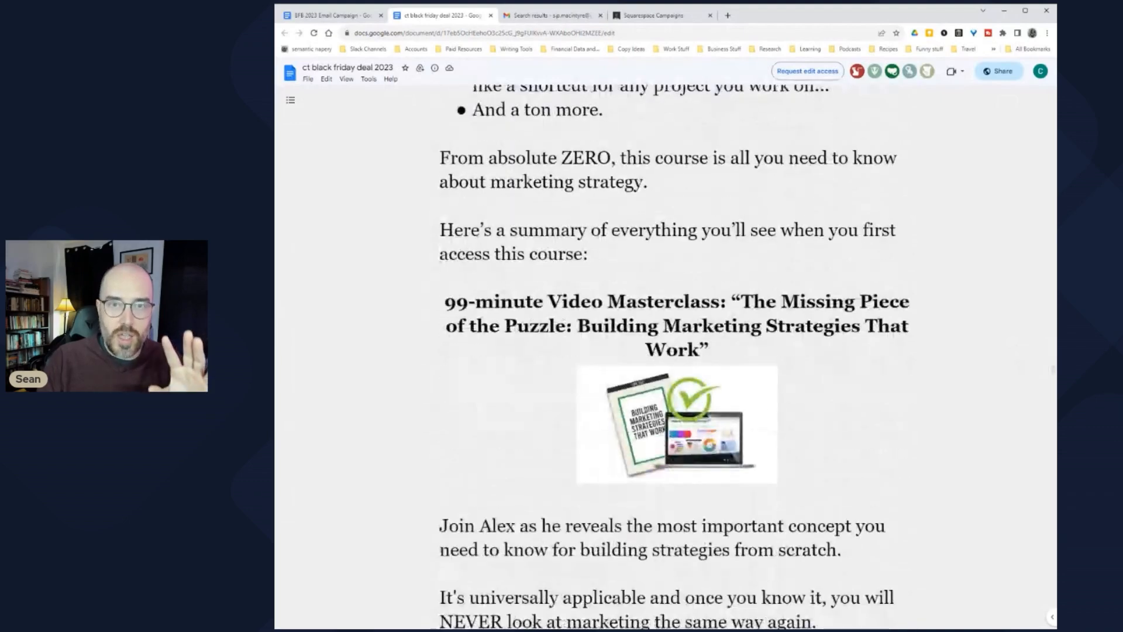
pyautogui.scroll(-2, 666, 357)
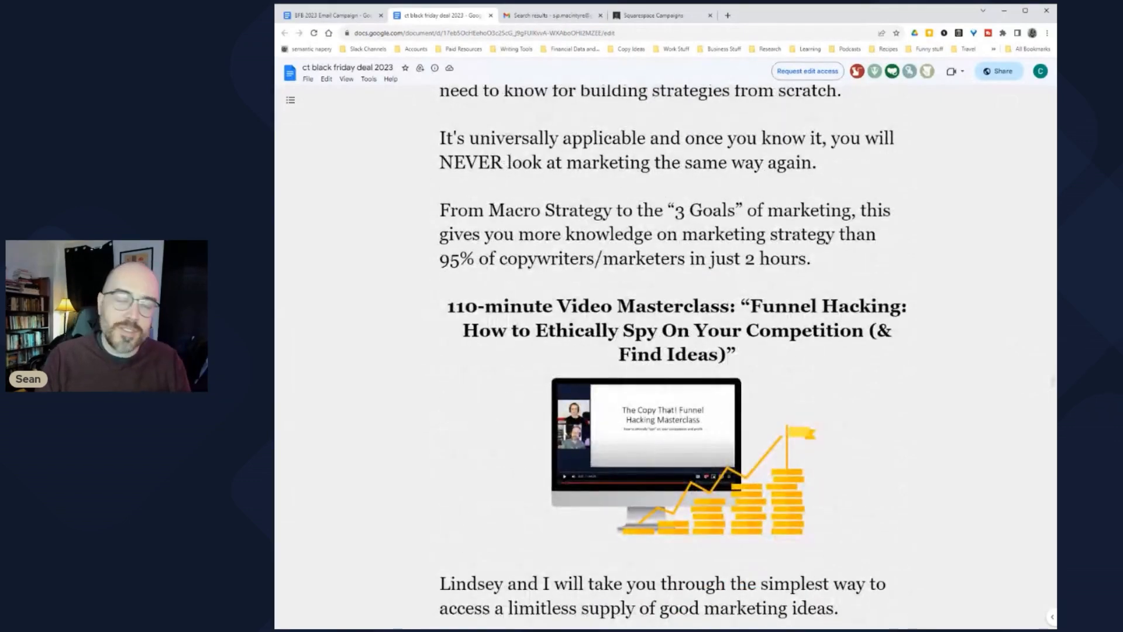
pyautogui.scroll(-4, 665, 357)
pyautogui.scroll(-5, 666, 357)
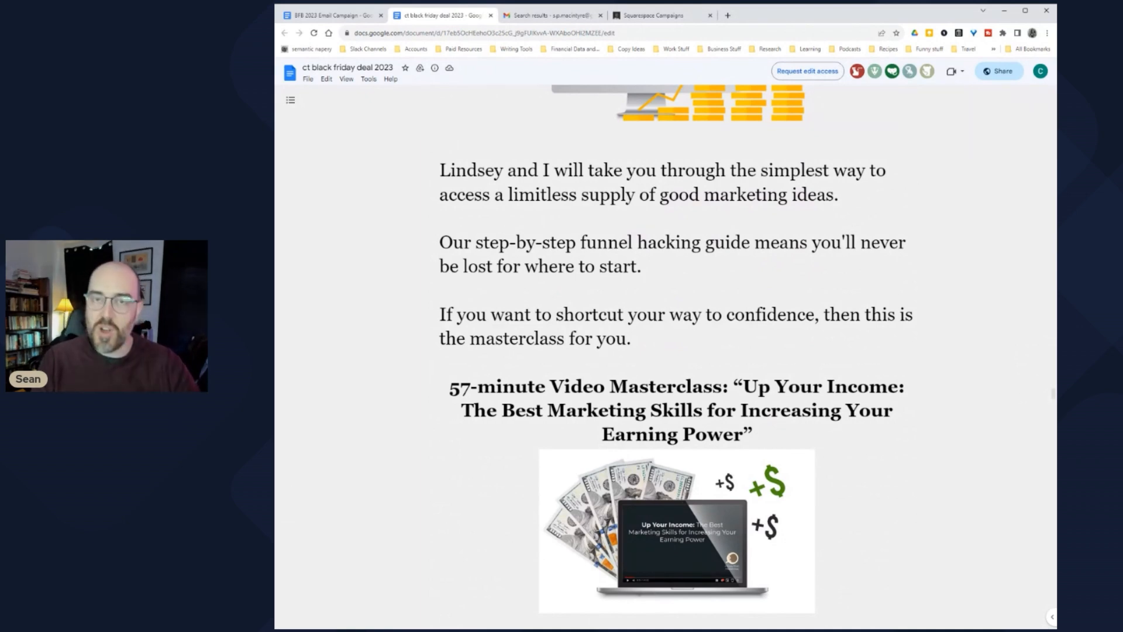
pyautogui.scroll(-5, 666, 357)
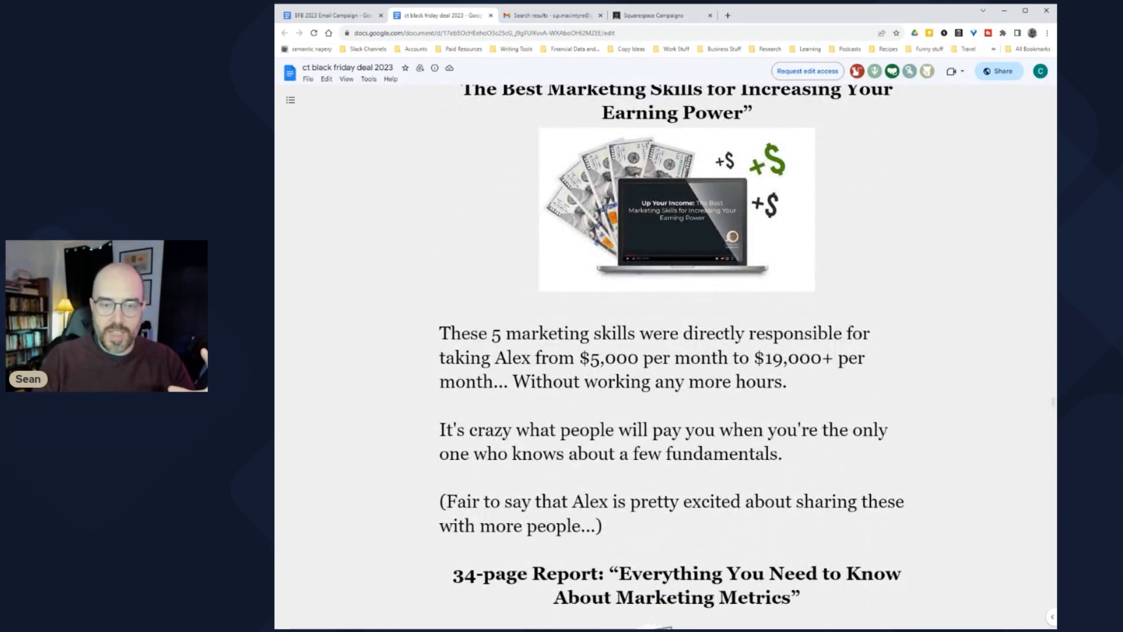
pyautogui.scroll(-12, 666, 357)
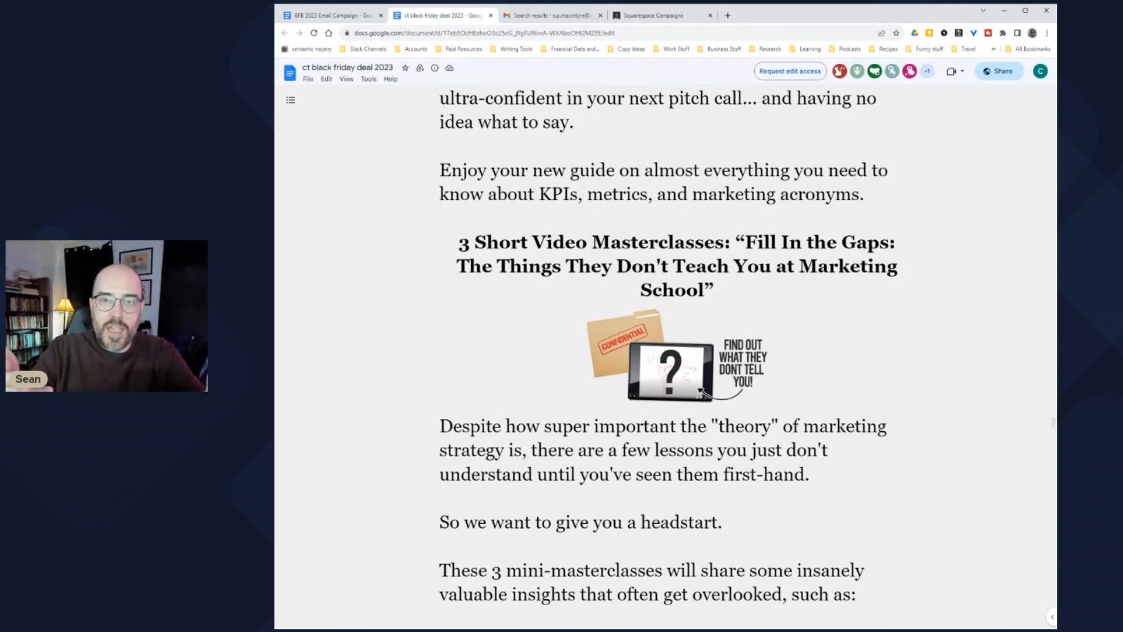
pyautogui.scroll(-5, 665, 357)
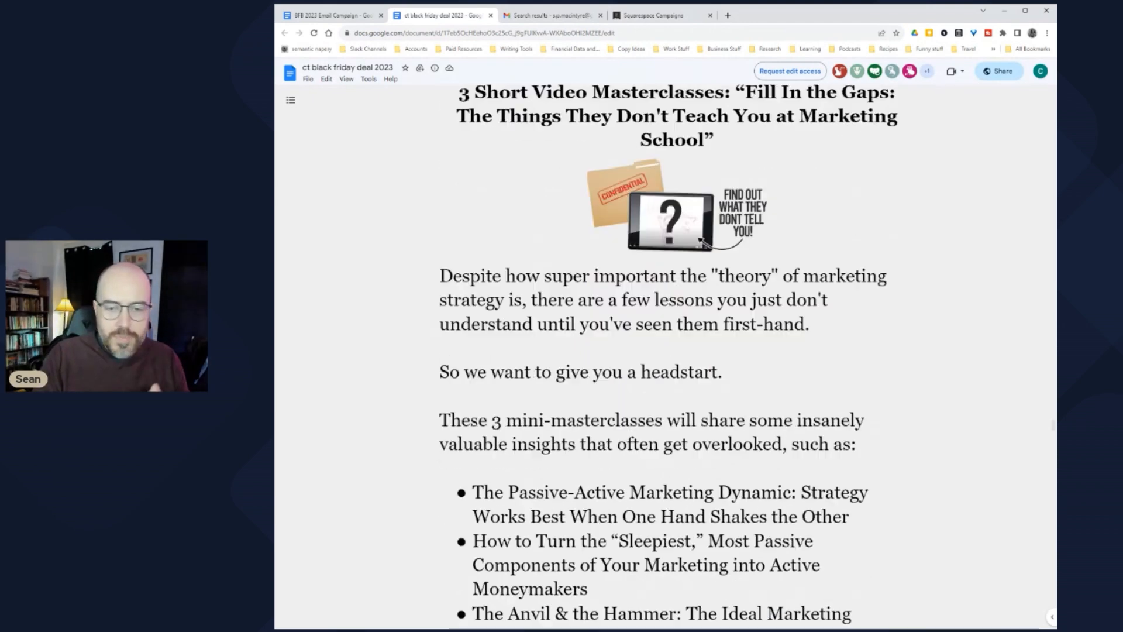
pyautogui.scroll(-14, 665, 357)
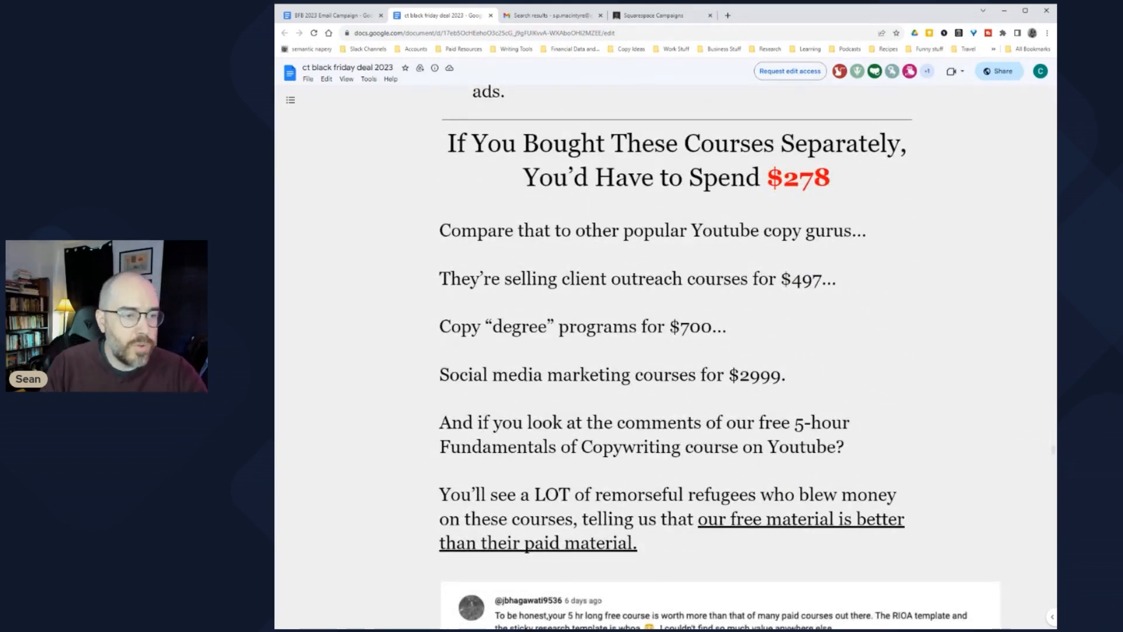
pyautogui.moveTo(447, 144); pyautogui.dragTo(845, 177)
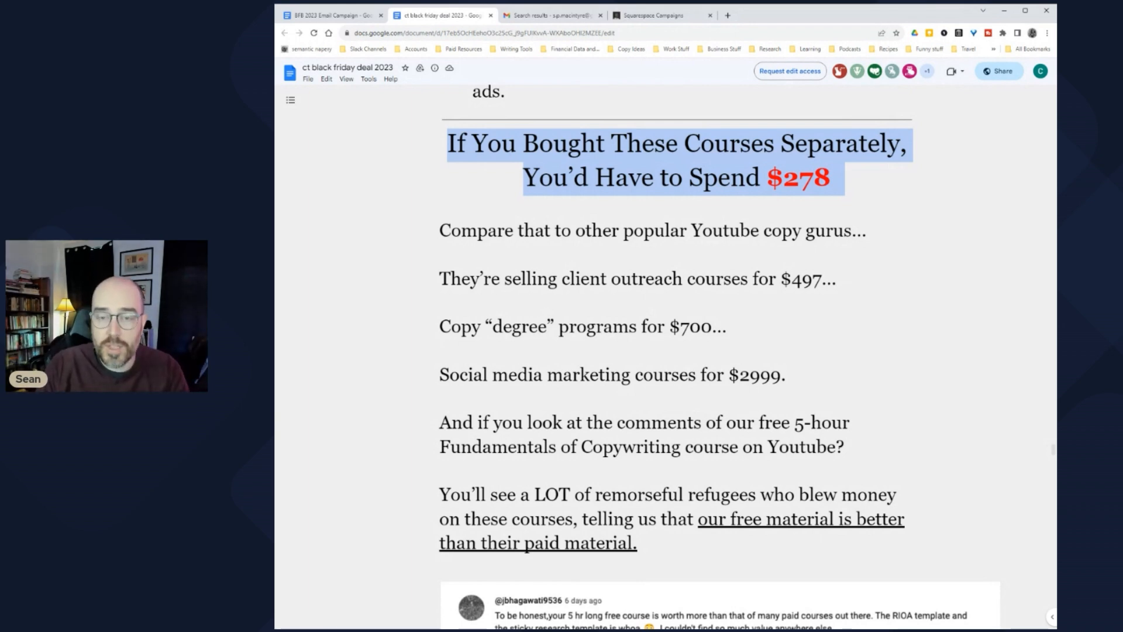
pyautogui.scroll(-1, 672, 351)
pyautogui.moveTo(478, 185); pyautogui.dragTo(851, 232)
pyautogui.click(851, 233)
pyautogui.moveTo(449, 233); pyautogui.dragTo(790, 330)
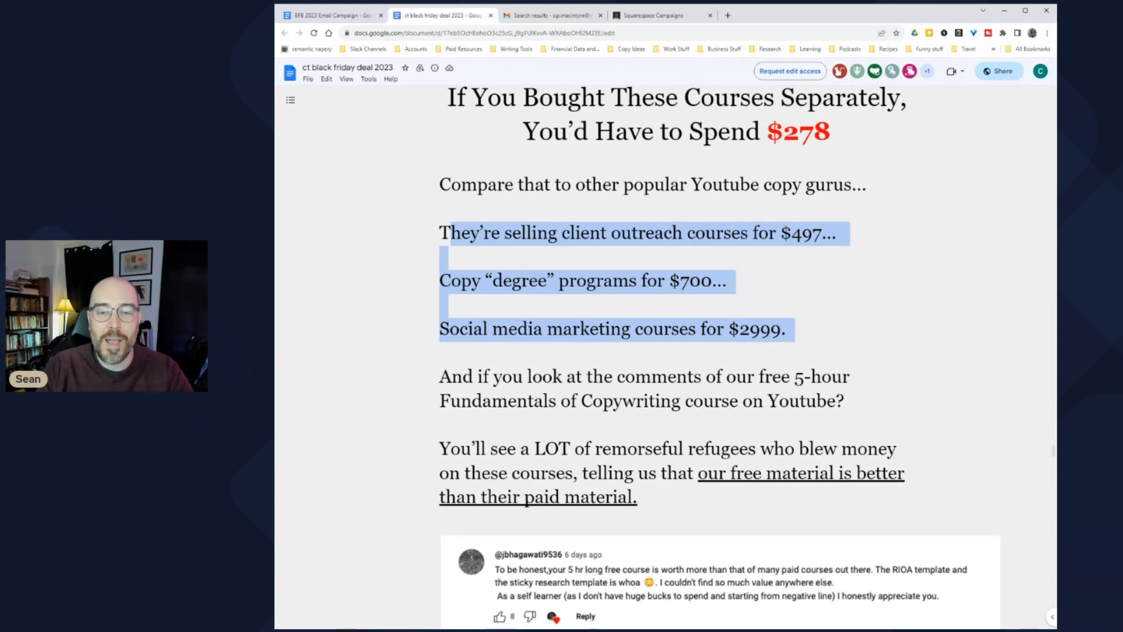
pyautogui.press('Escape')
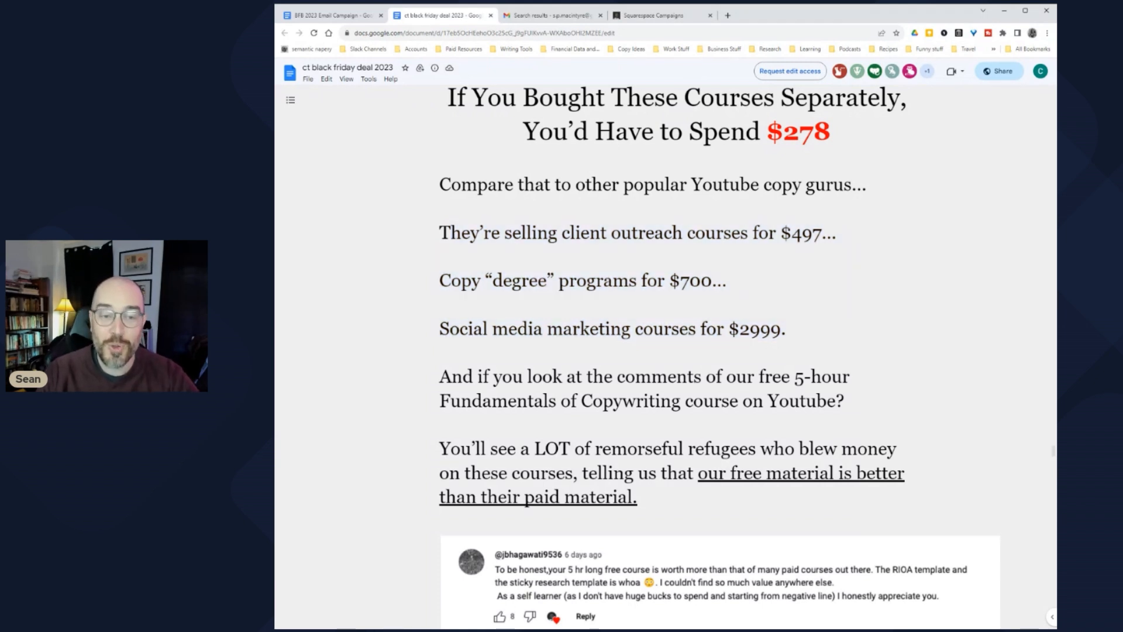
pyautogui.moveTo(440, 233); pyautogui.dragTo(787, 329)
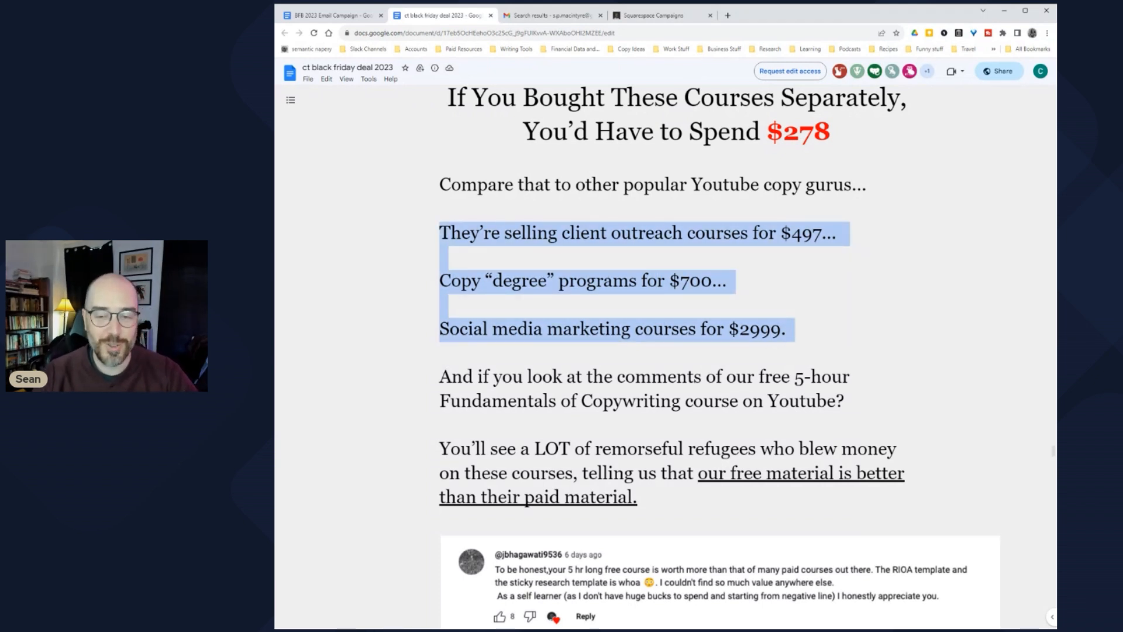
pyautogui.scroll(-1, 720, 356)
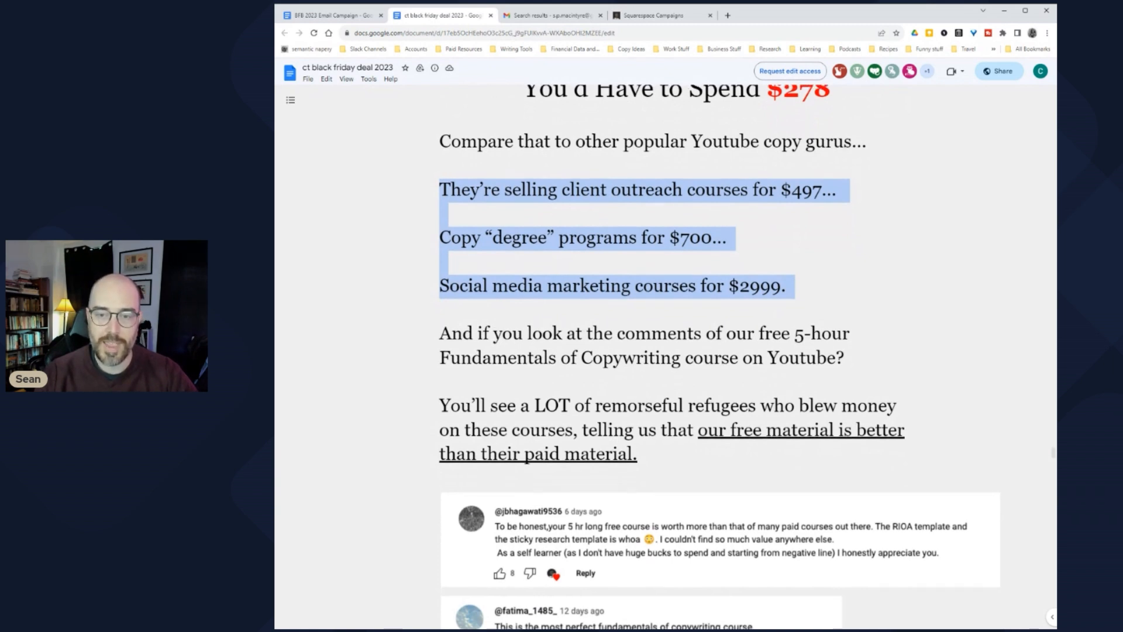
pyautogui.scroll(1, 720, 357)
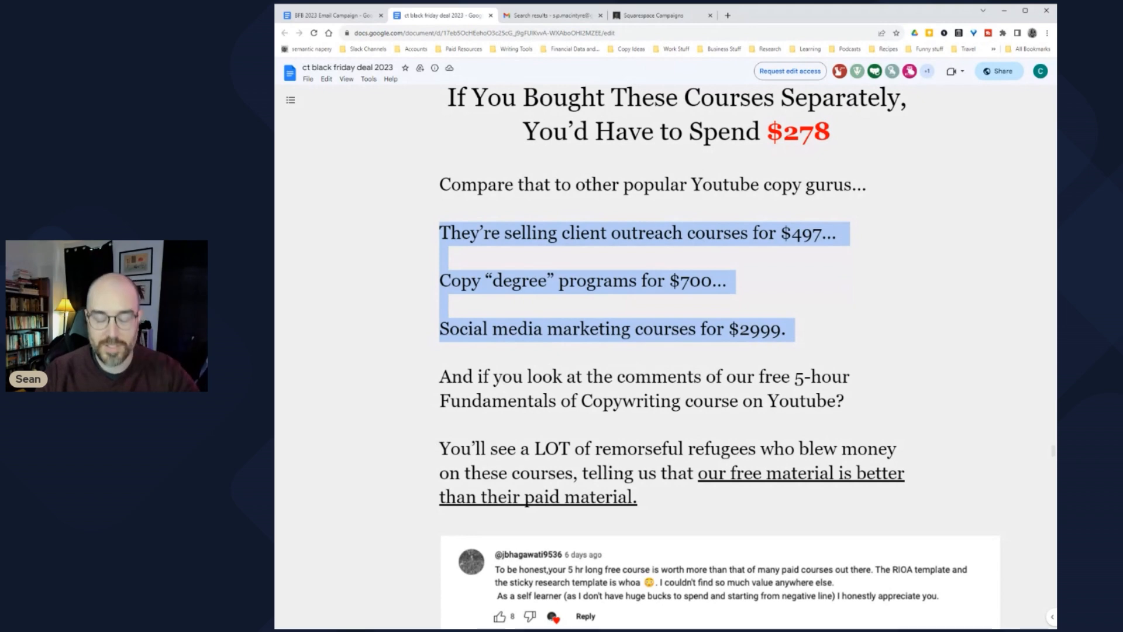
pyautogui.scroll(-1, 720, 357)
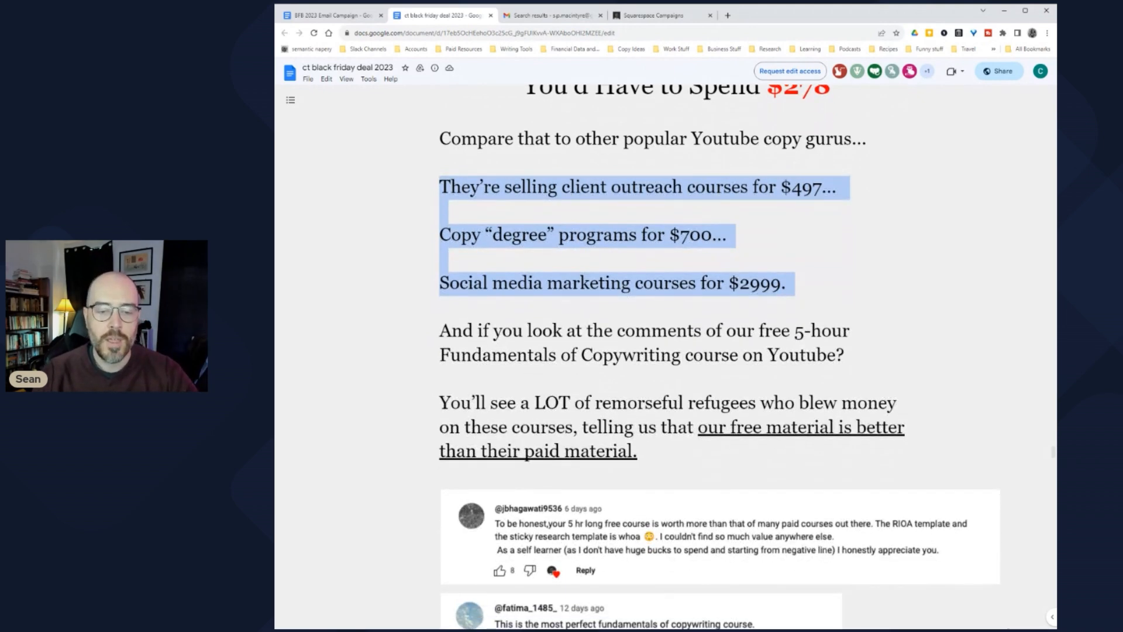
pyautogui.scroll(-2, 720, 356)
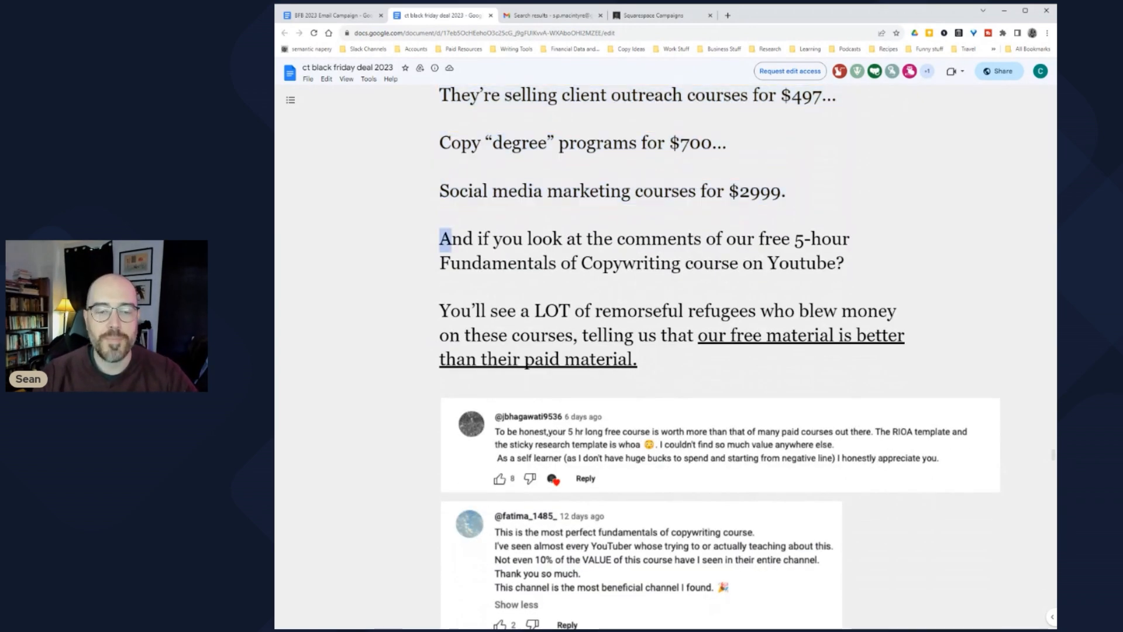
pyautogui.moveTo(440, 238); pyautogui.dragTo(644, 360)
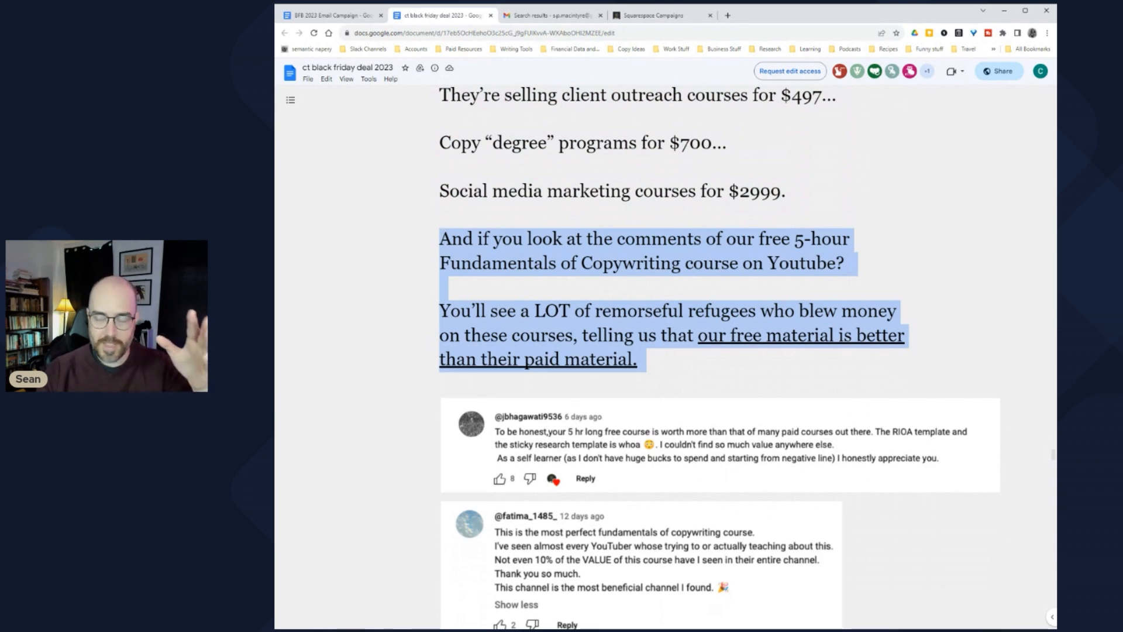
pyautogui.scroll(-3, 720, 357)
pyautogui.scroll(3, 720, 357)
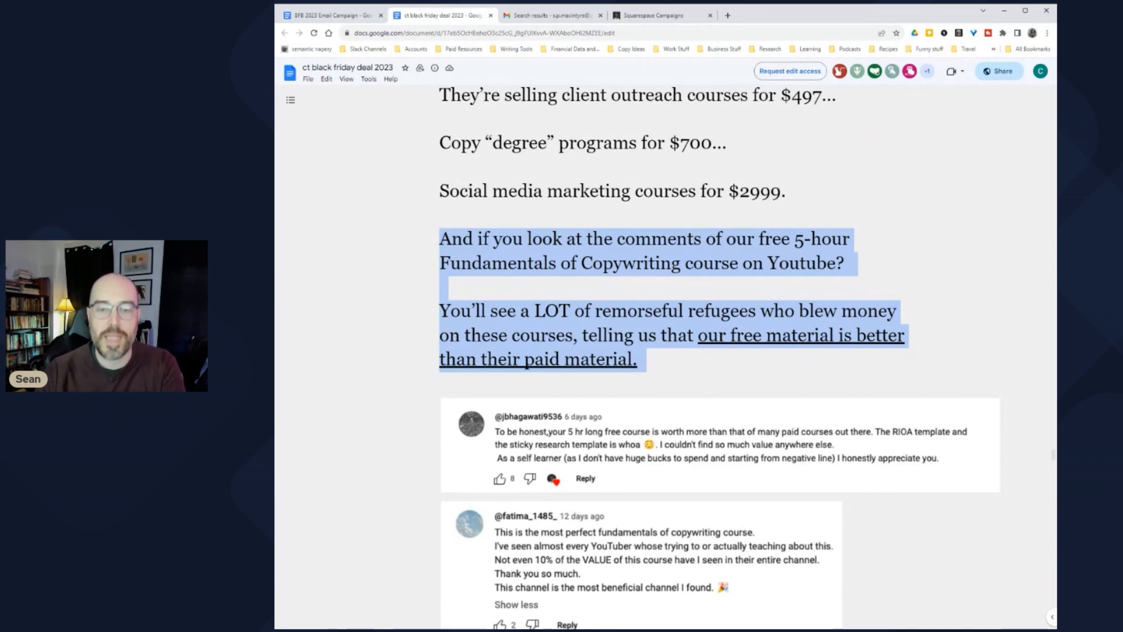
pyautogui.scroll(-6, 719, 357)
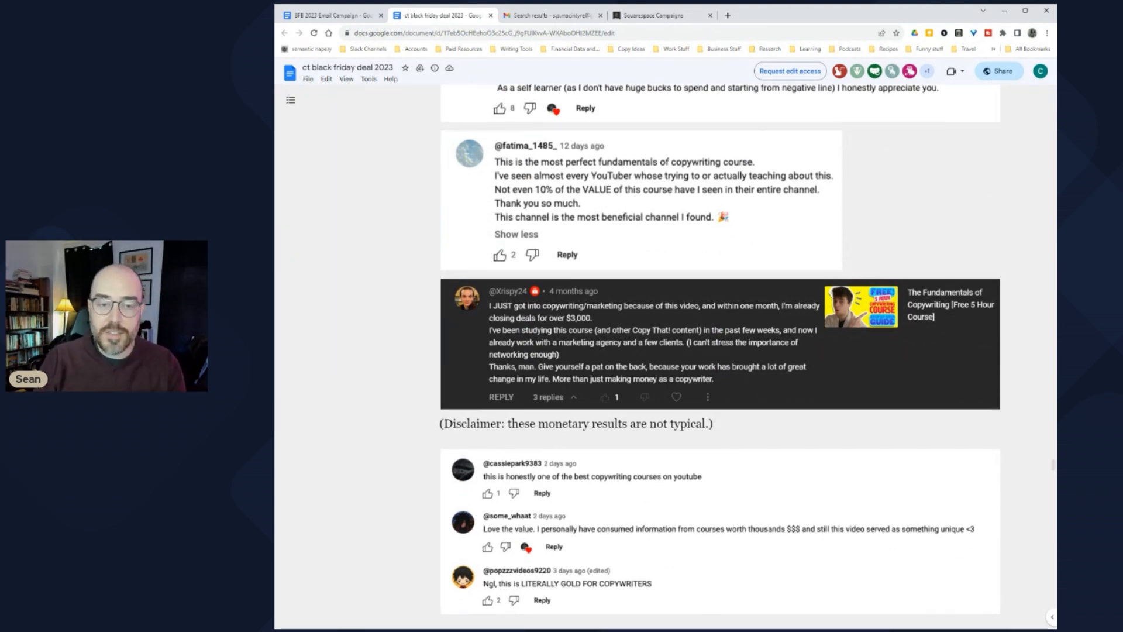
pyautogui.scroll(-3, 661, 351)
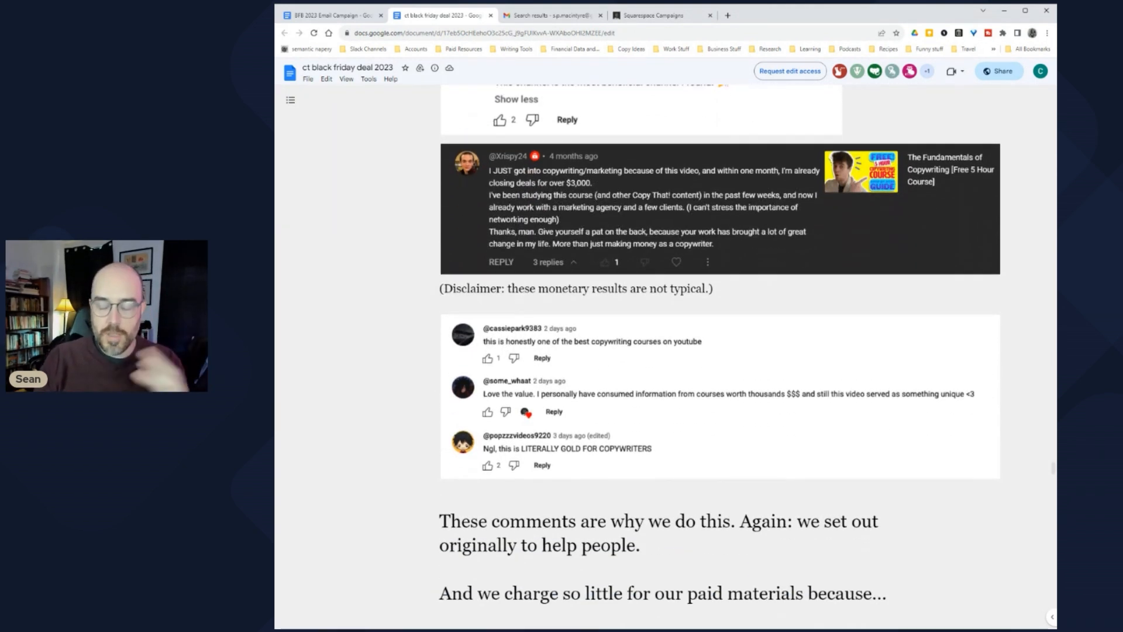
pyautogui.scroll(-1, 661, 351)
pyautogui.scroll(3, 661, 351)
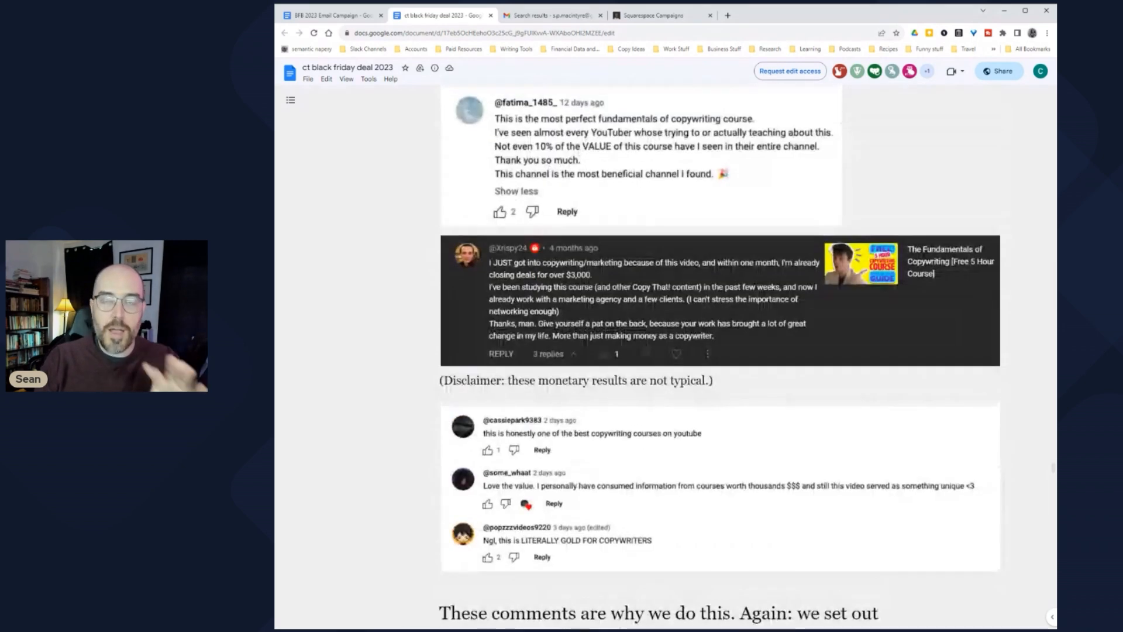
pyautogui.scroll(-5, 661, 351)
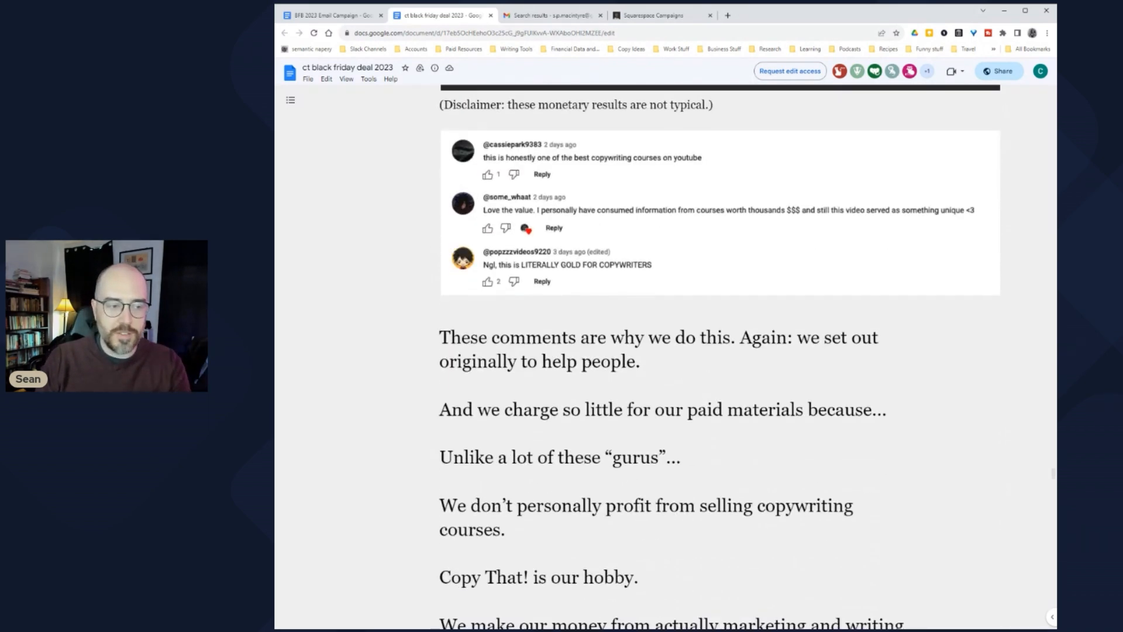
pyautogui.scroll(-3, 661, 352)
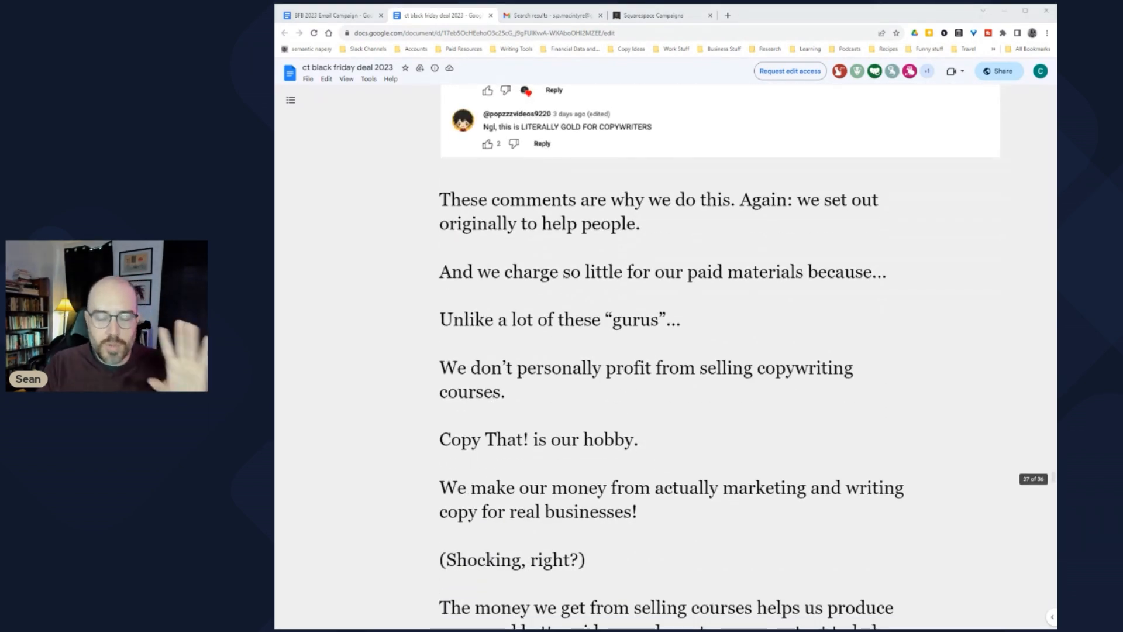
pyautogui.scroll(-2, 661, 351)
pyautogui.scroll(-4, 661, 352)
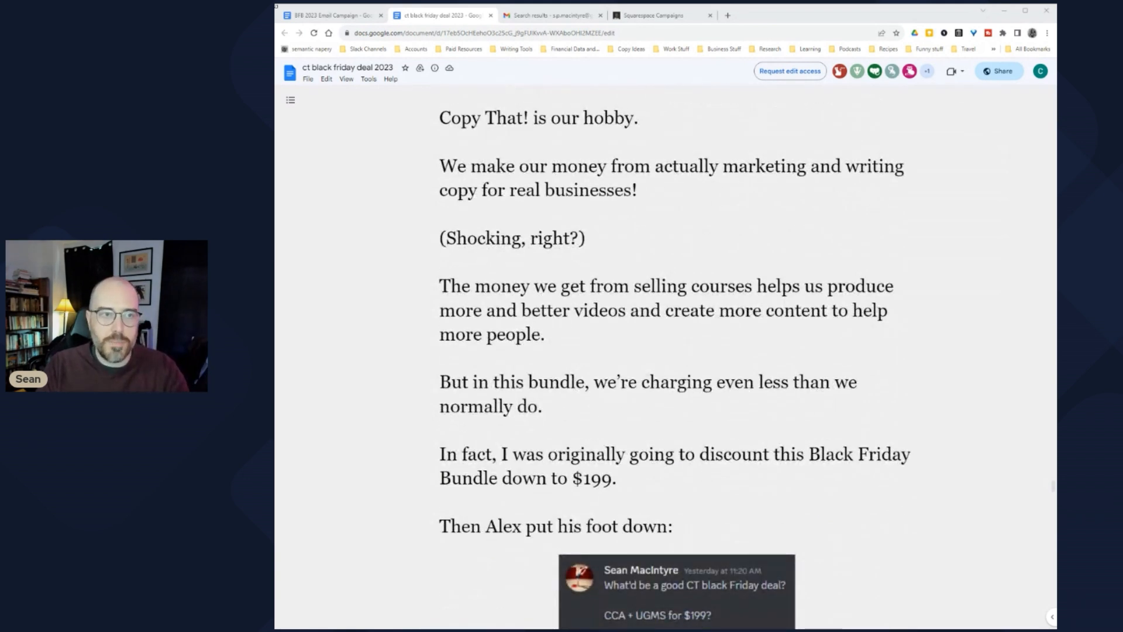
pyautogui.click(326, 16)
pyautogui.scroll(-3, 451, 155)
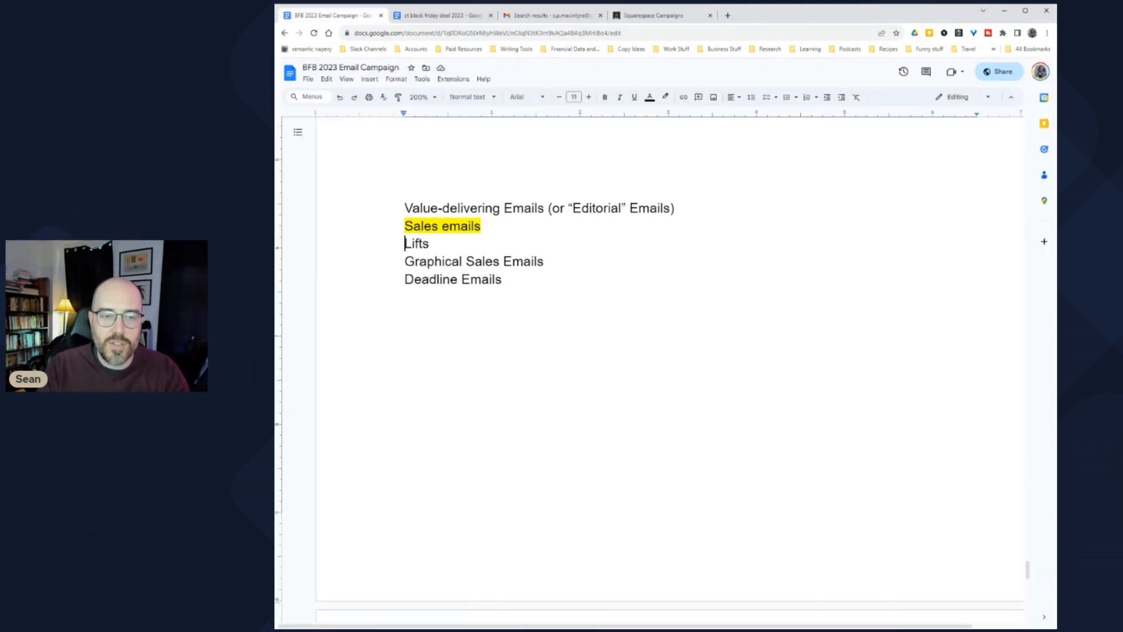
pyautogui.scroll(-4, 670, 368)
pyautogui.scroll(-2, 670, 368)
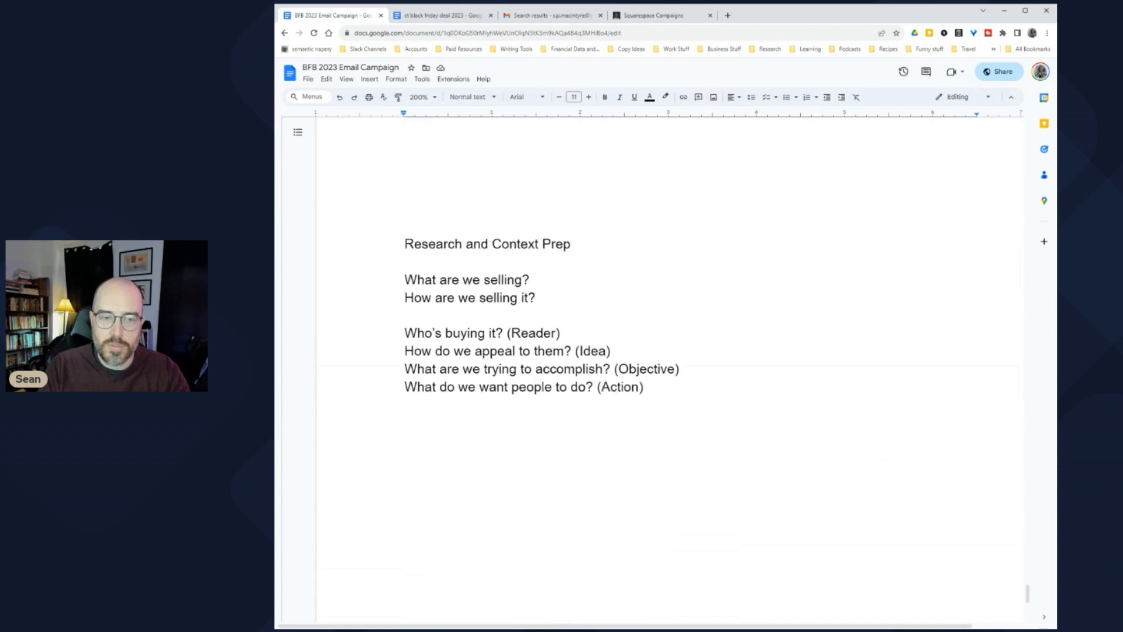
pyautogui.moveTo(415, 244); pyautogui.dragTo(576, 244)
pyautogui.click(522, 279)
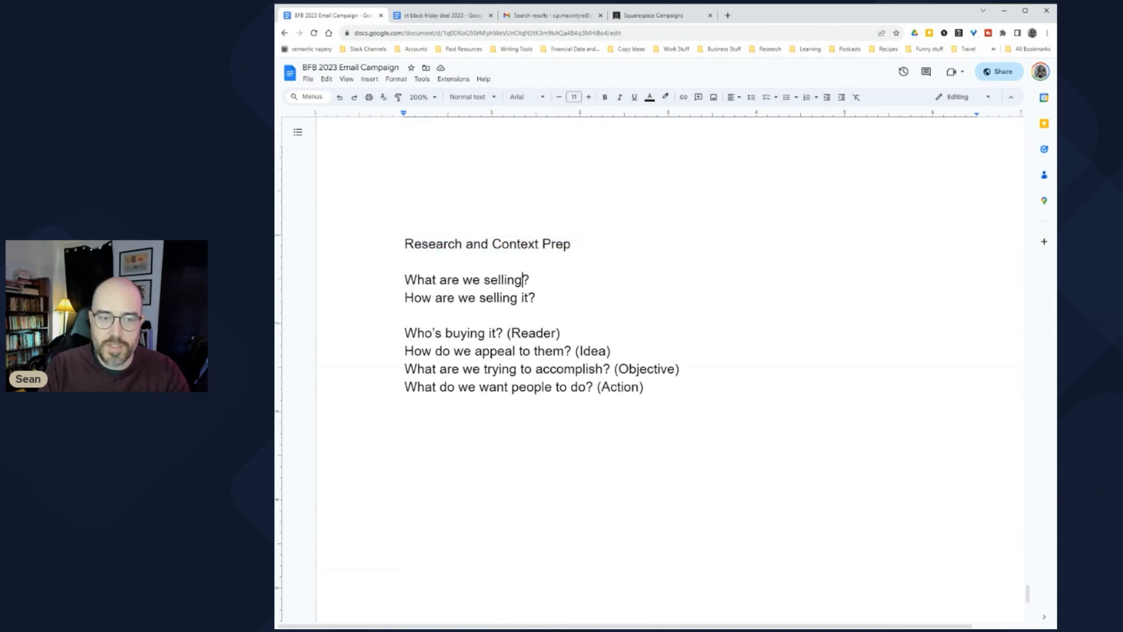
pyautogui.hotkey('shift', 'Home')
pyautogui.click(536, 298)
pyautogui.hotkey('shift', 'Home')
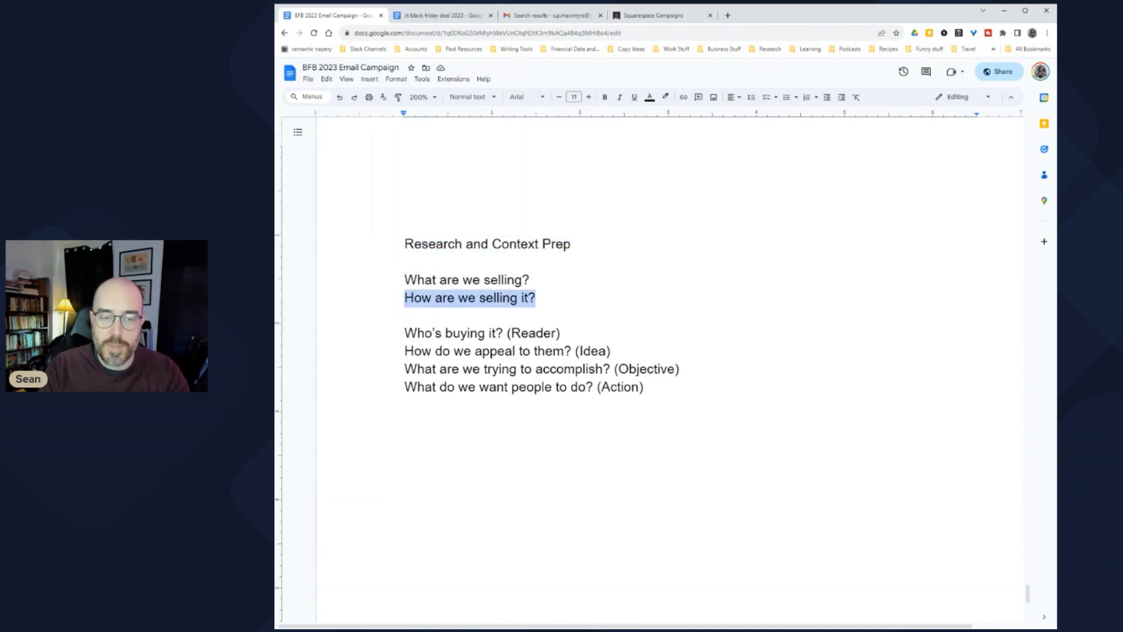
pyautogui.scroll(8, 670, 369)
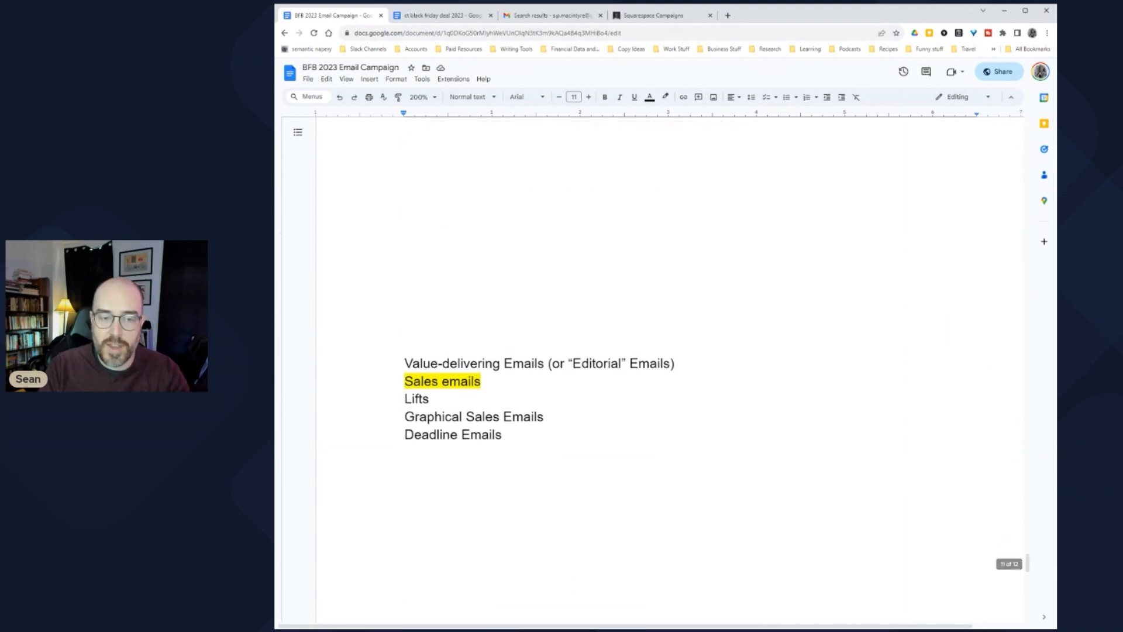
pyautogui.scroll(-1, 670, 368)
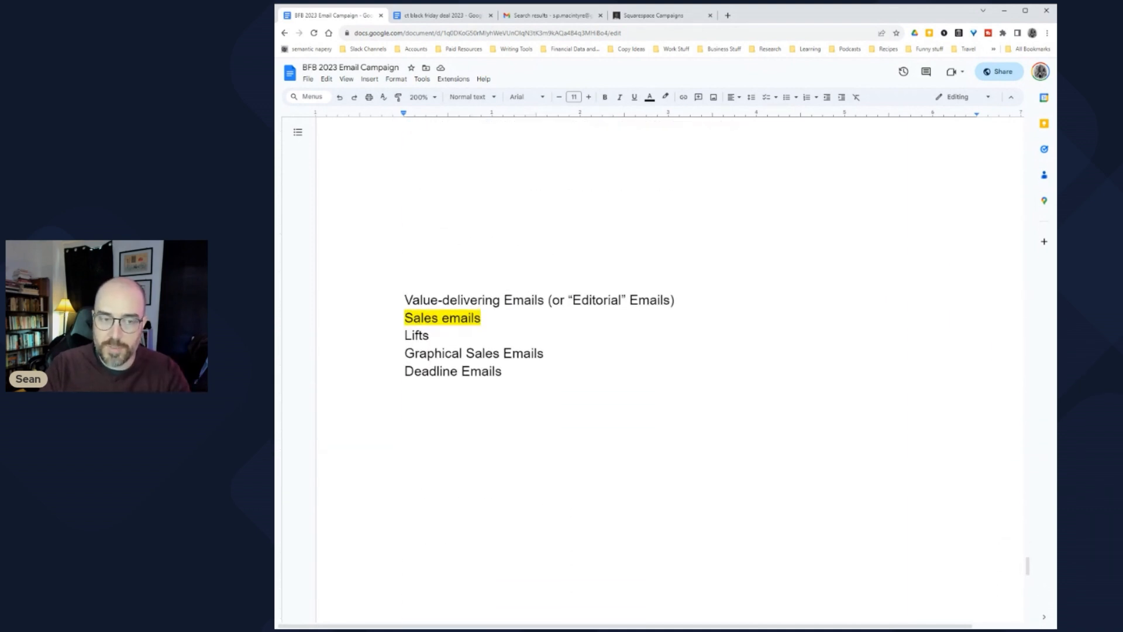
pyautogui.hotkey('shift', 'Down')
pyautogui.hotkey('shift', 'Down')
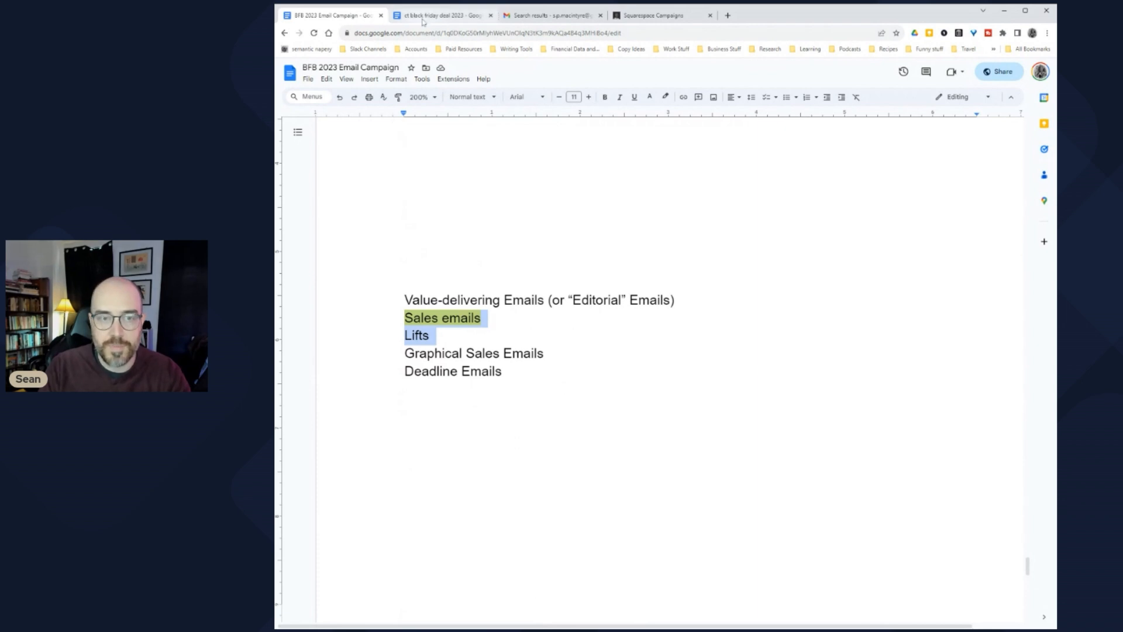
pyautogui.hotkey('ctrl', 'Tab')
# Step: Highlight the $199 discount paragraph and the line about Alex putting his foot down
pyautogui.hotkey('shift', 'Down')
pyautogui.hotkey('shift', 'Down')
pyautogui.hotkey('shift', 'Down')
pyautogui.hotkey('shift', 'Down')
pyautogui.hotkey('shift', 'Down')
pyautogui.hotkey('shift', 'Down')
pyautogui.hotkey('shift', 'Down')
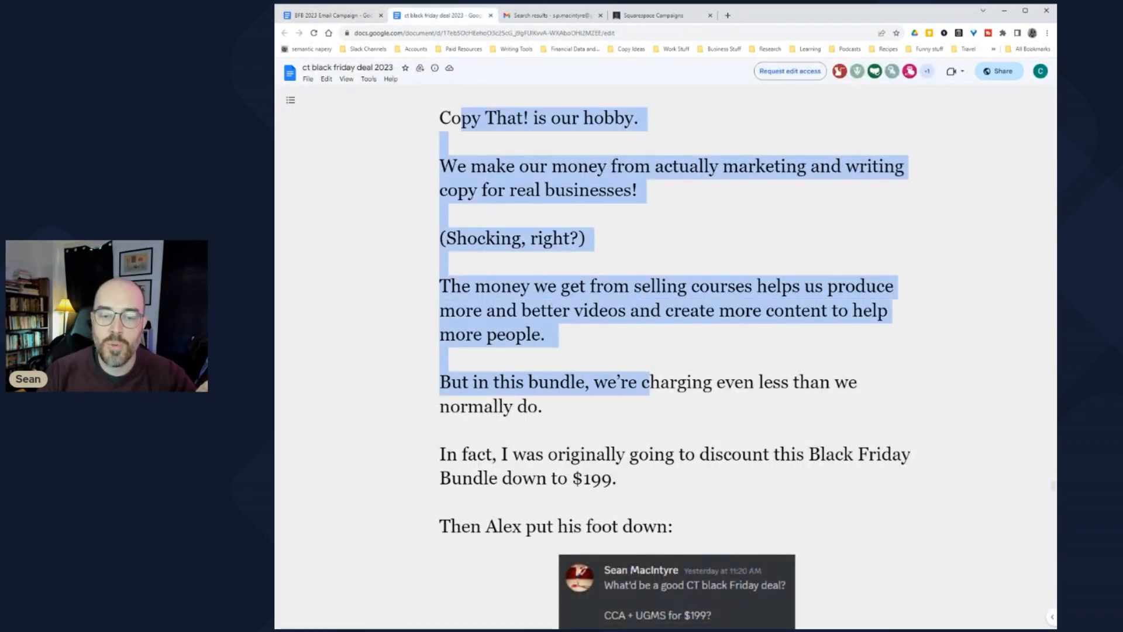
pyautogui.scroll(4, 677, 351)
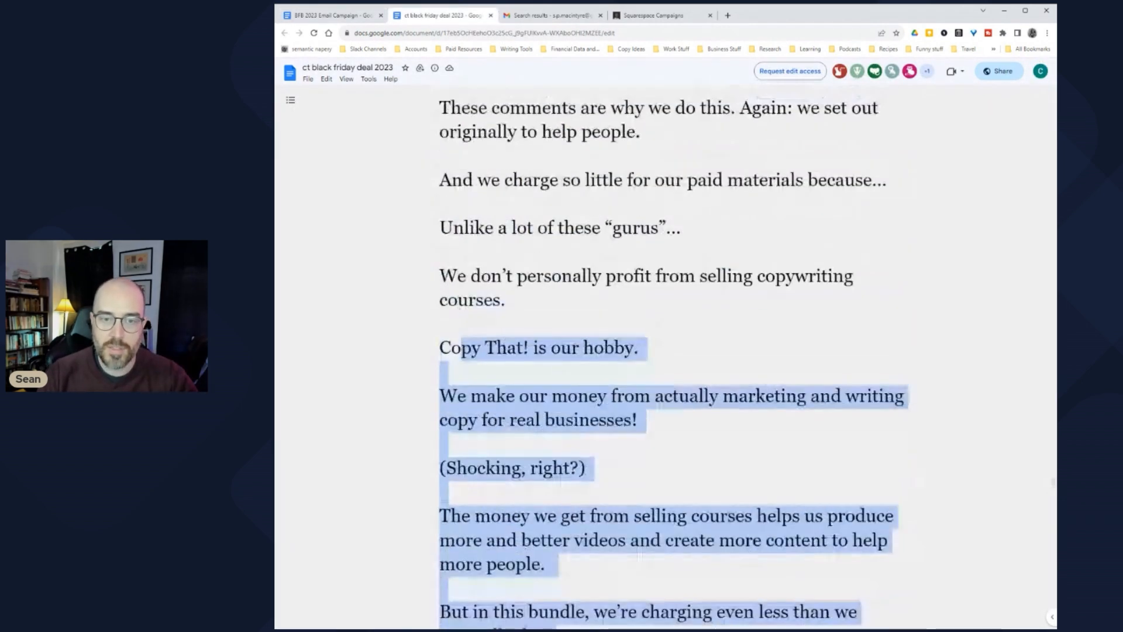
pyautogui.scroll(-5, 678, 352)
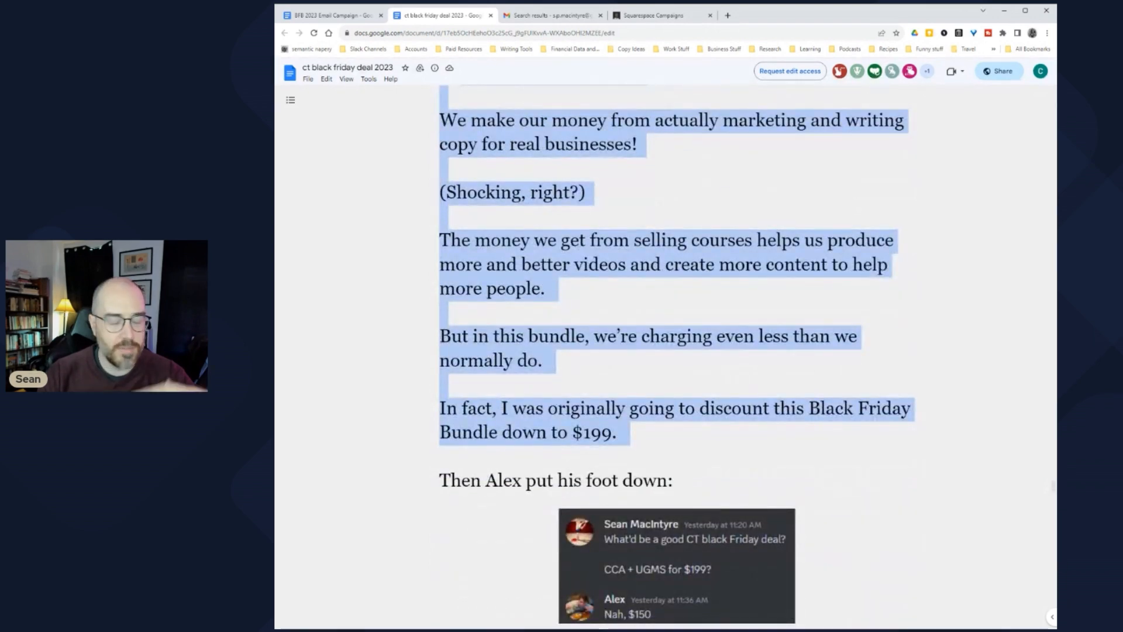
pyautogui.scroll(-2, 678, 351)
pyautogui.scroll(-2, 677, 351)
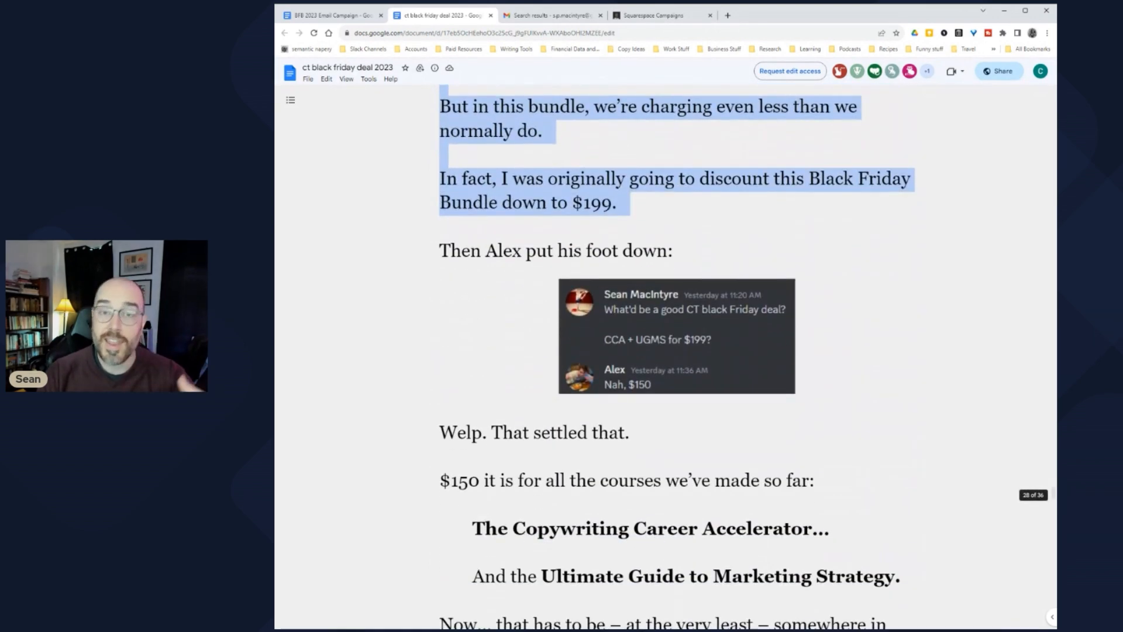
pyautogui.moveTo(451, 250); pyautogui.dragTo(672, 251)
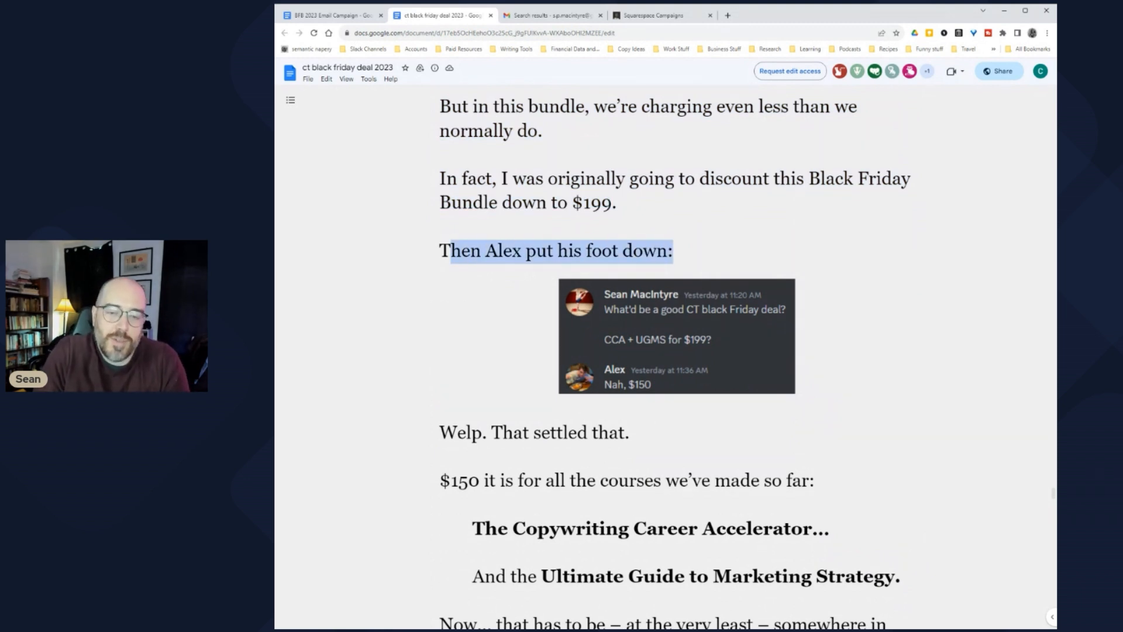
# Step: Open the CLICK HERE TO LOCK IN THIS DEAL checkout link, then return to the draft
pyautogui.scroll(-1, 671, 358)
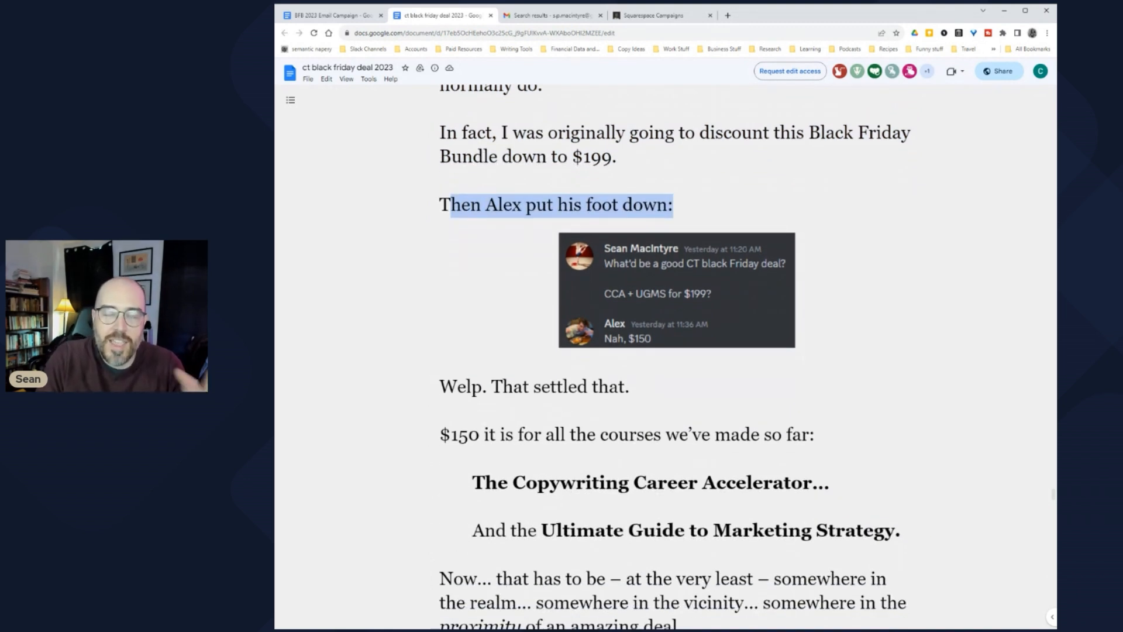
pyautogui.scroll(-2, 671, 358)
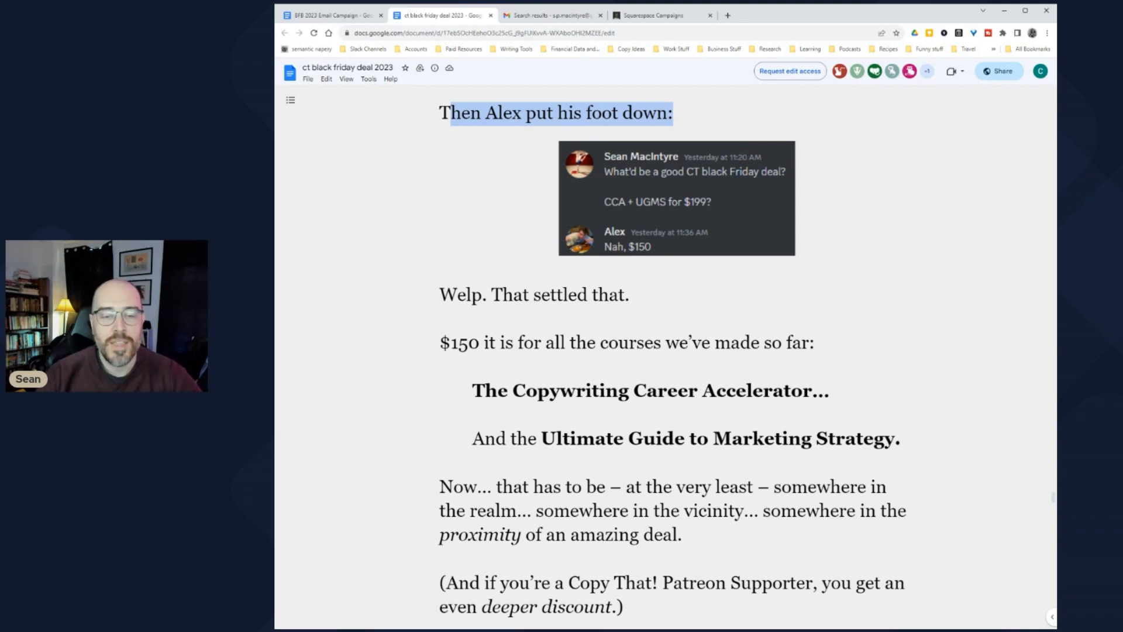
pyautogui.scroll(-3, 666, 357)
pyautogui.scroll(-5, 666, 357)
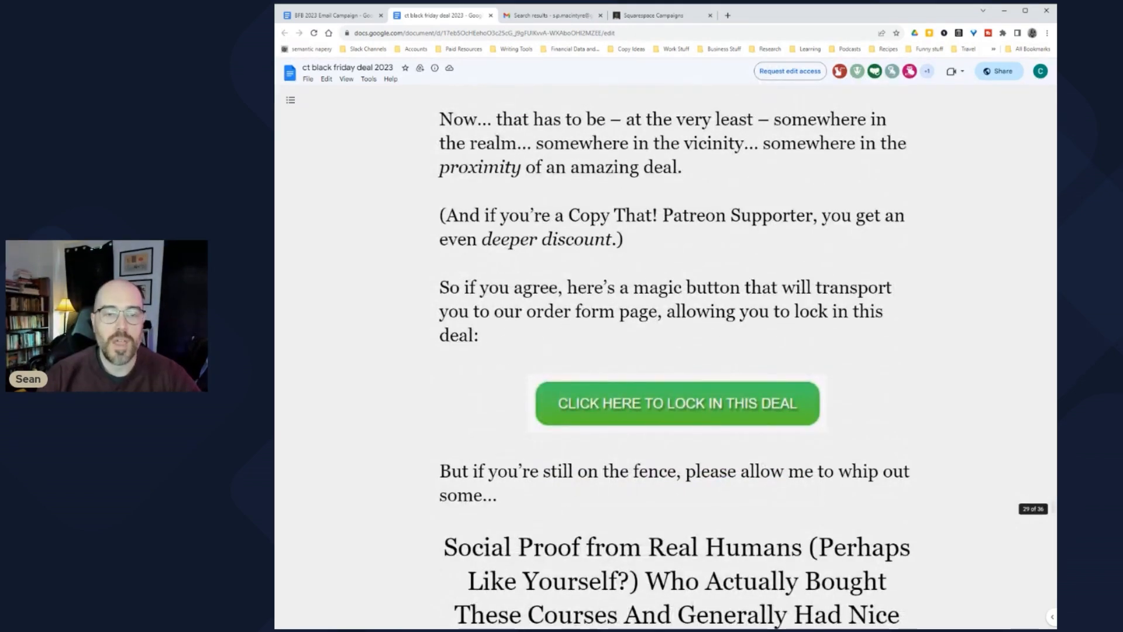
pyautogui.scroll(-4, 666, 357)
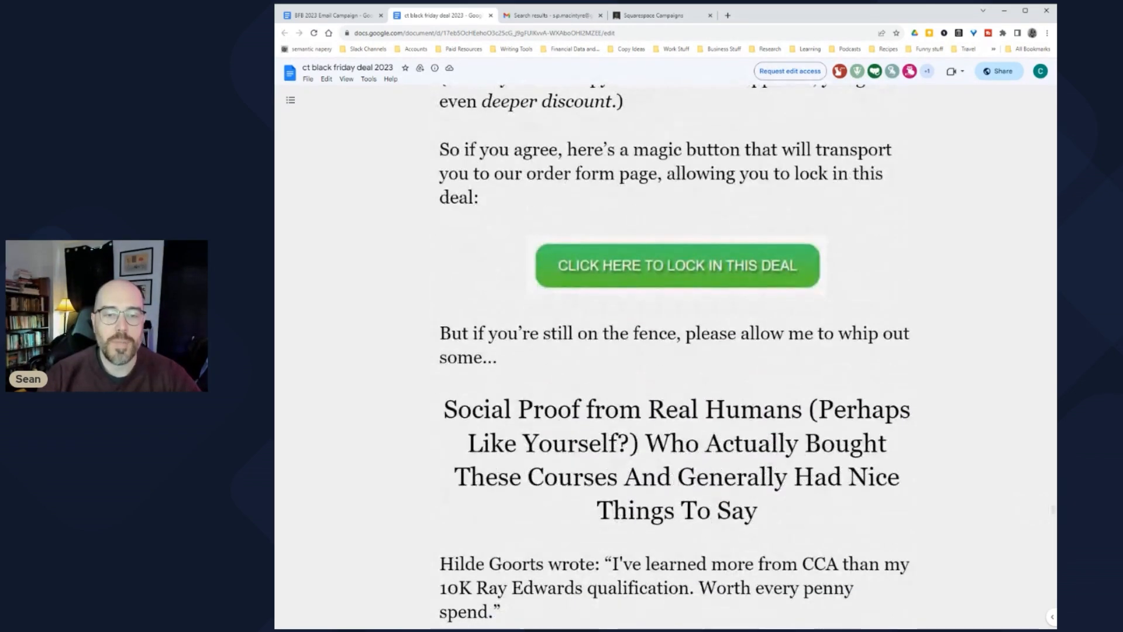
pyautogui.click(603, 310)
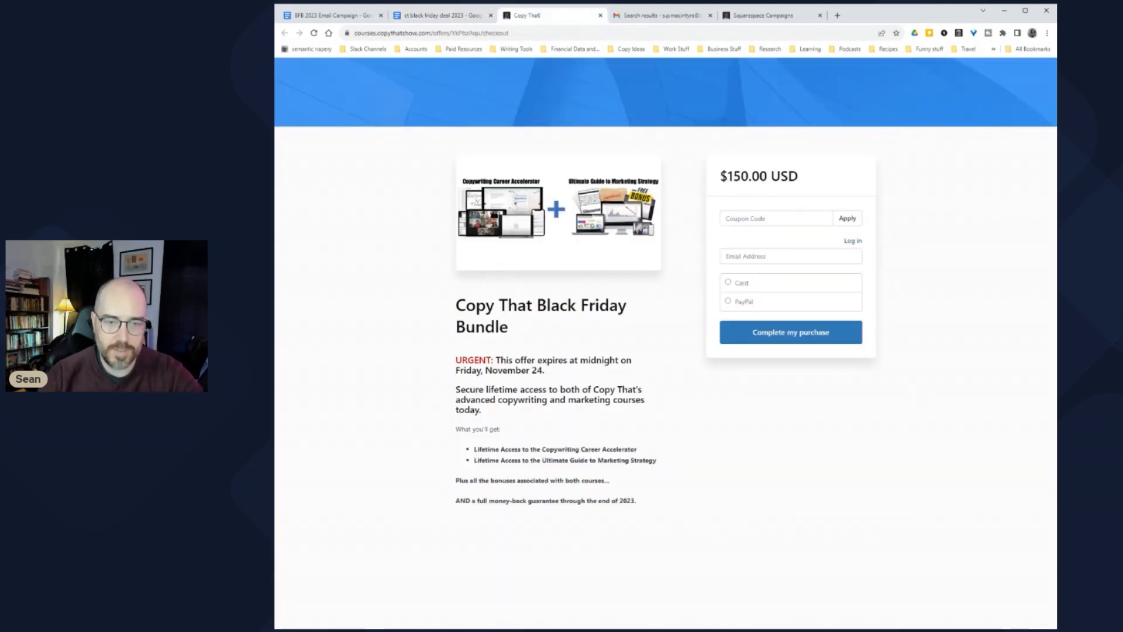
pyautogui.click(455, 16)
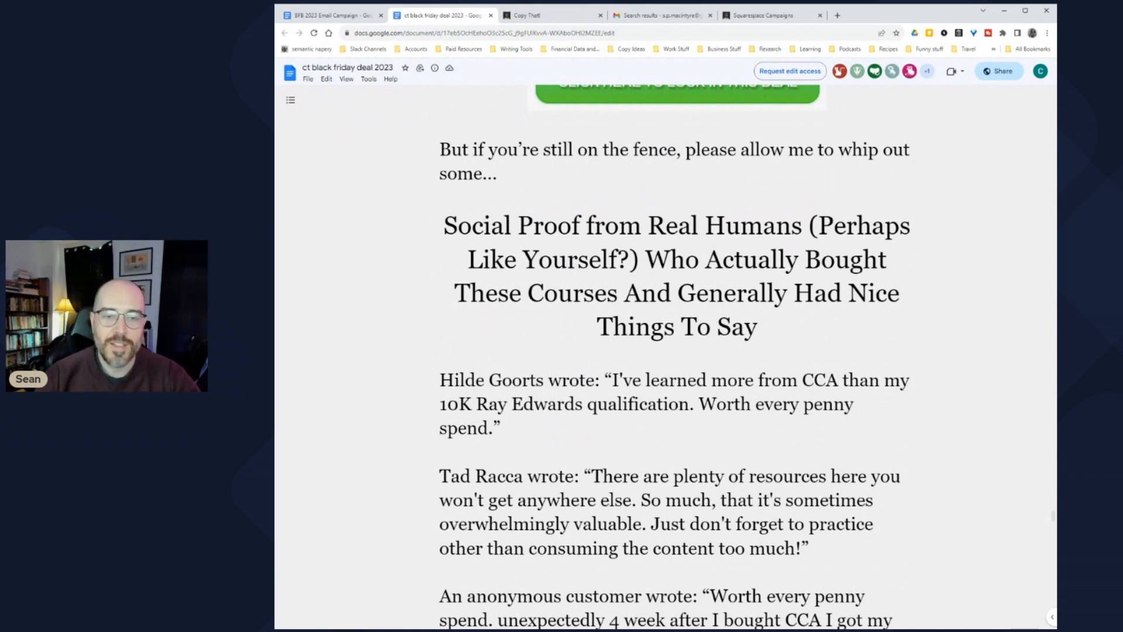
# Step: Highlight the Social Proof heading and scroll into the testimonial
pyautogui.moveTo(444, 226); pyautogui.dragTo(764, 328)
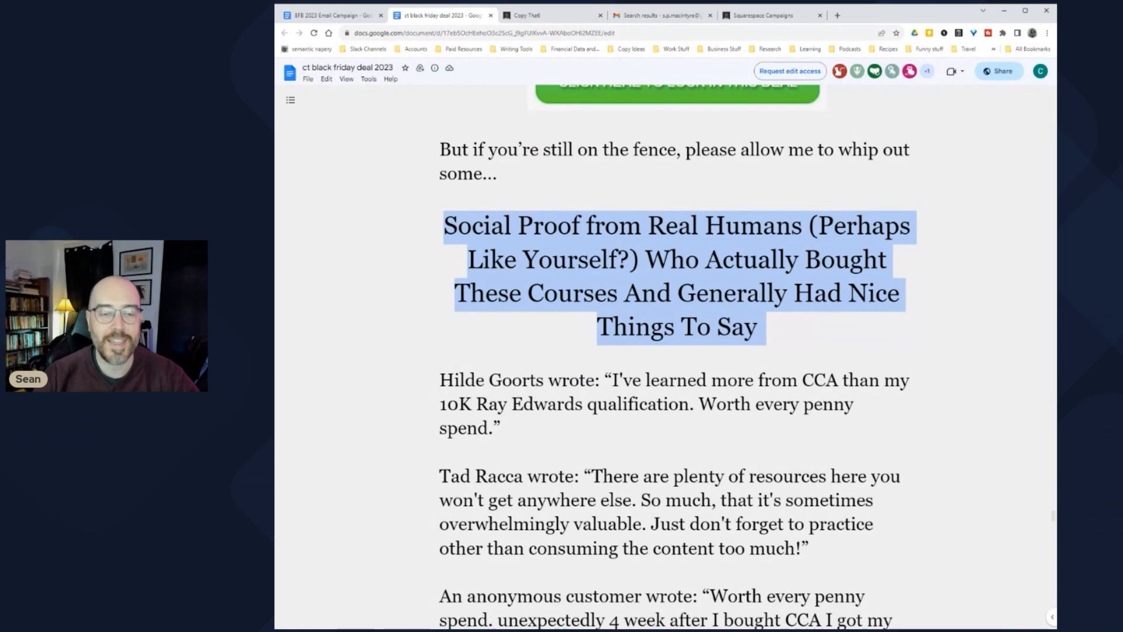
pyautogui.scroll(-3, 739, 357)
pyautogui.scroll(-10, 678, 357)
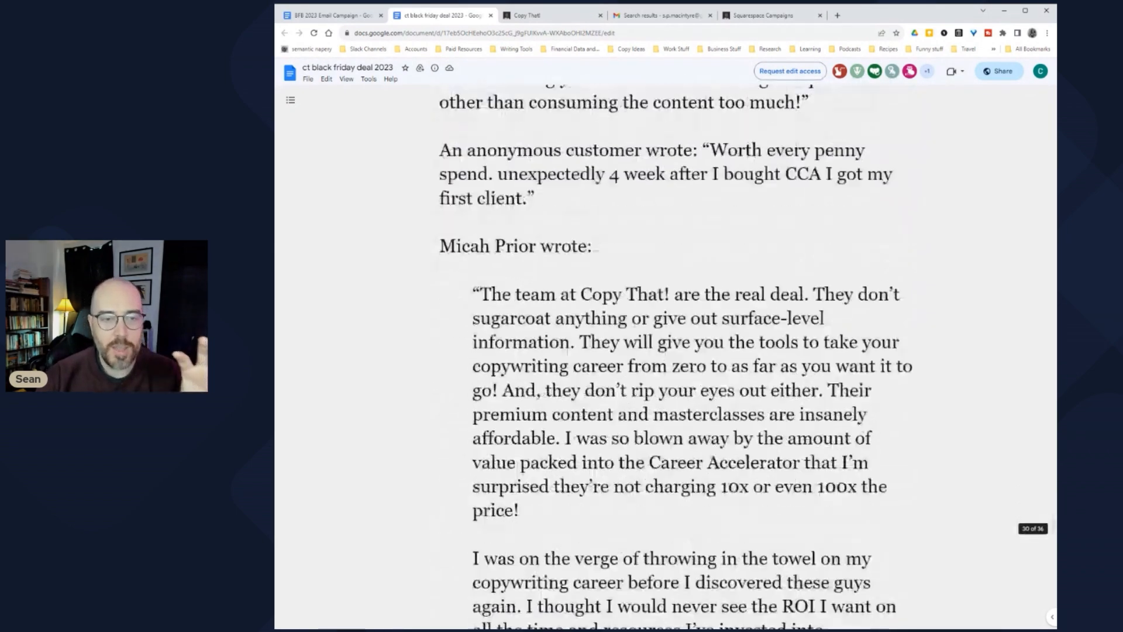
pyautogui.scroll(-2, 678, 357)
# Step: Highlight the heading 'But, Like, Surely You're Cherry Picking. Show Us the BAD Reviews!'
pyautogui.scroll(4, 679, 357)
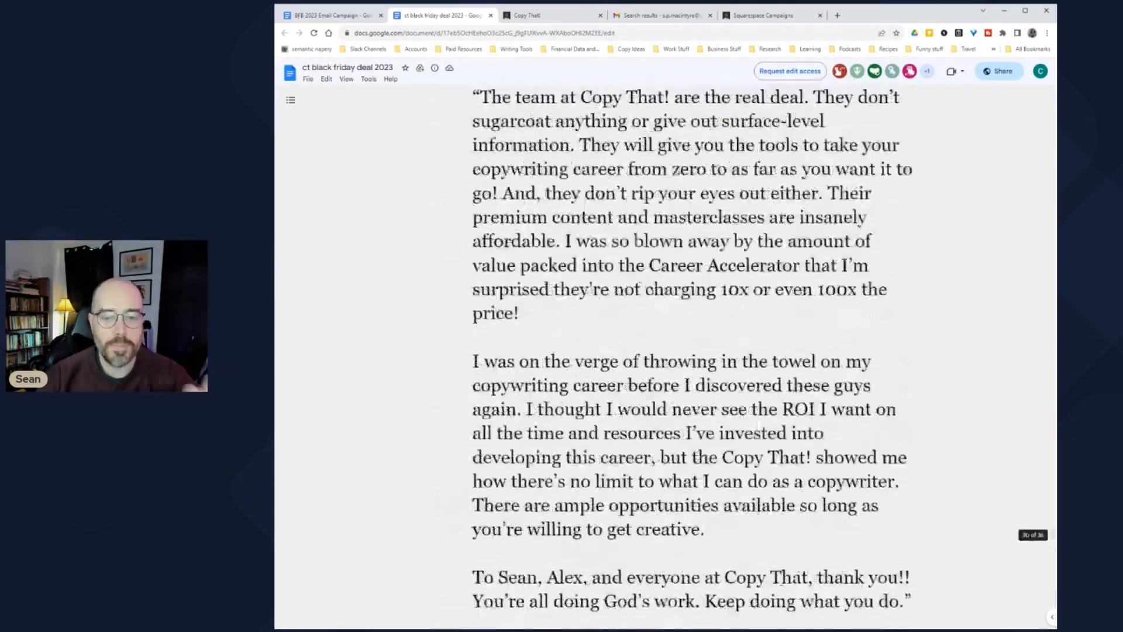
pyautogui.scroll(2, 679, 357)
pyautogui.scroll(-4, 679, 357)
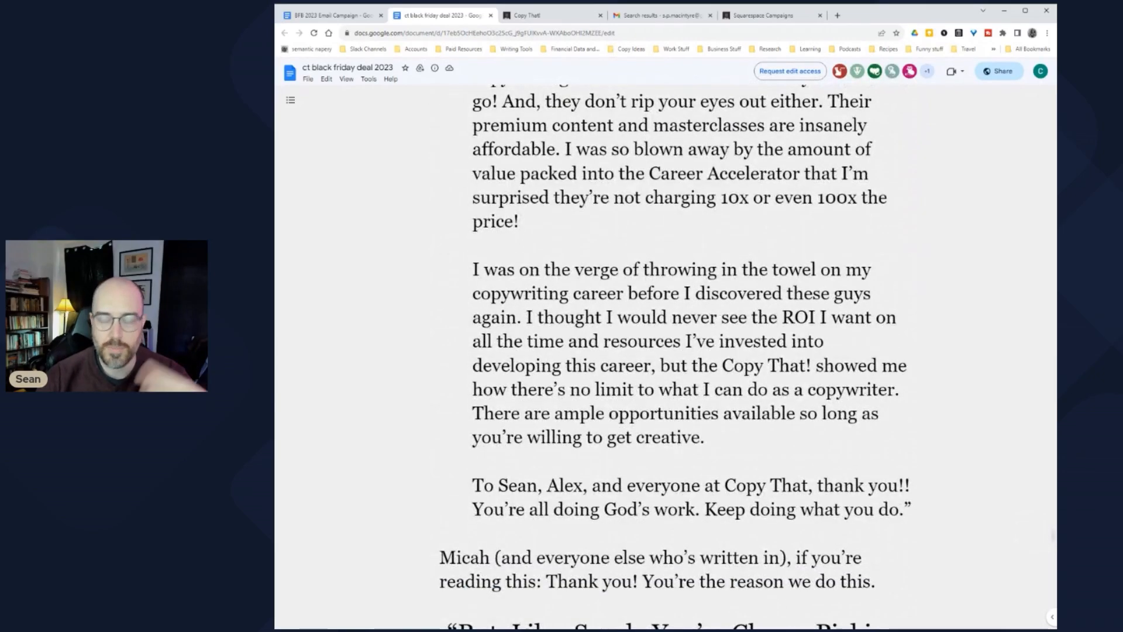
pyautogui.scroll(-4, 679, 357)
pyautogui.scroll(-1, 682, 357)
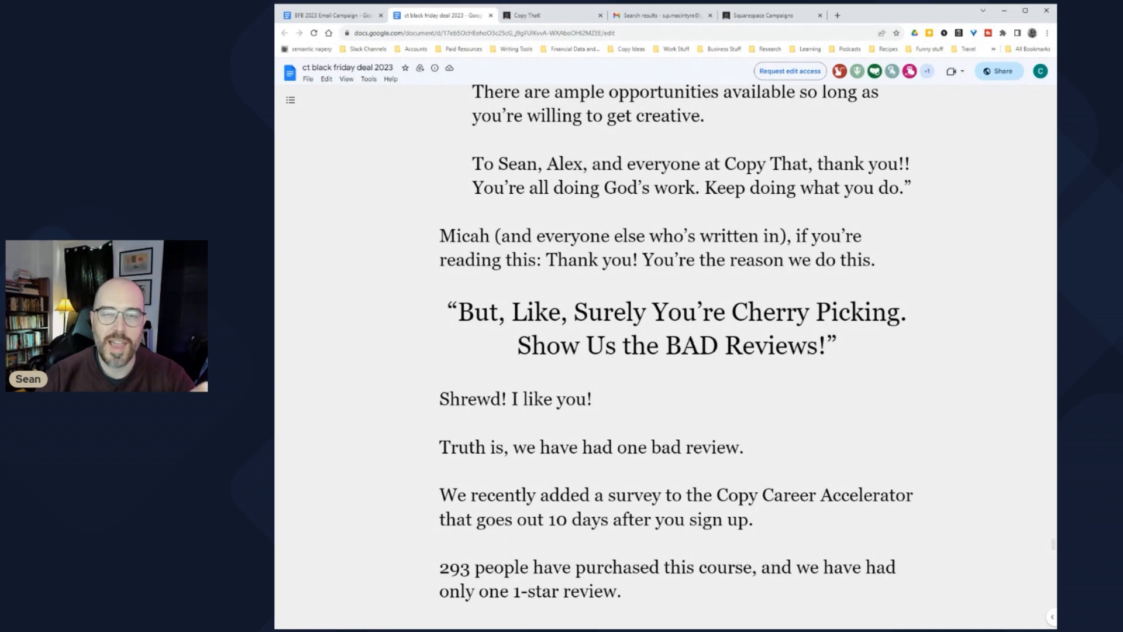
pyautogui.scroll(-2, 666, 357)
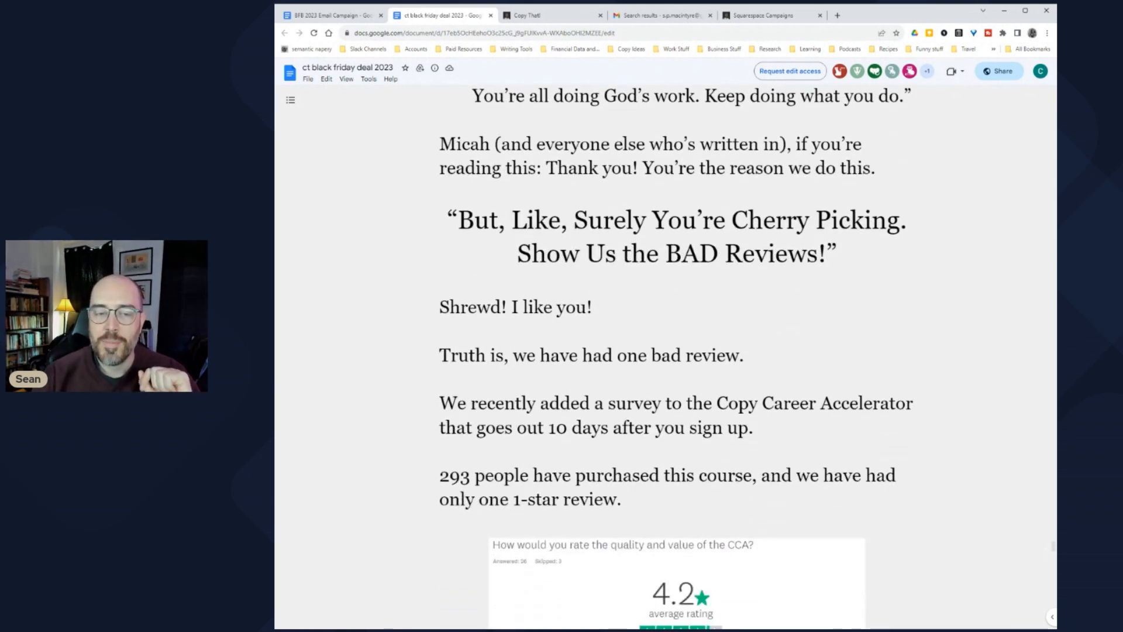
pyautogui.moveTo(450, 221); pyautogui.dragTo(848, 255)
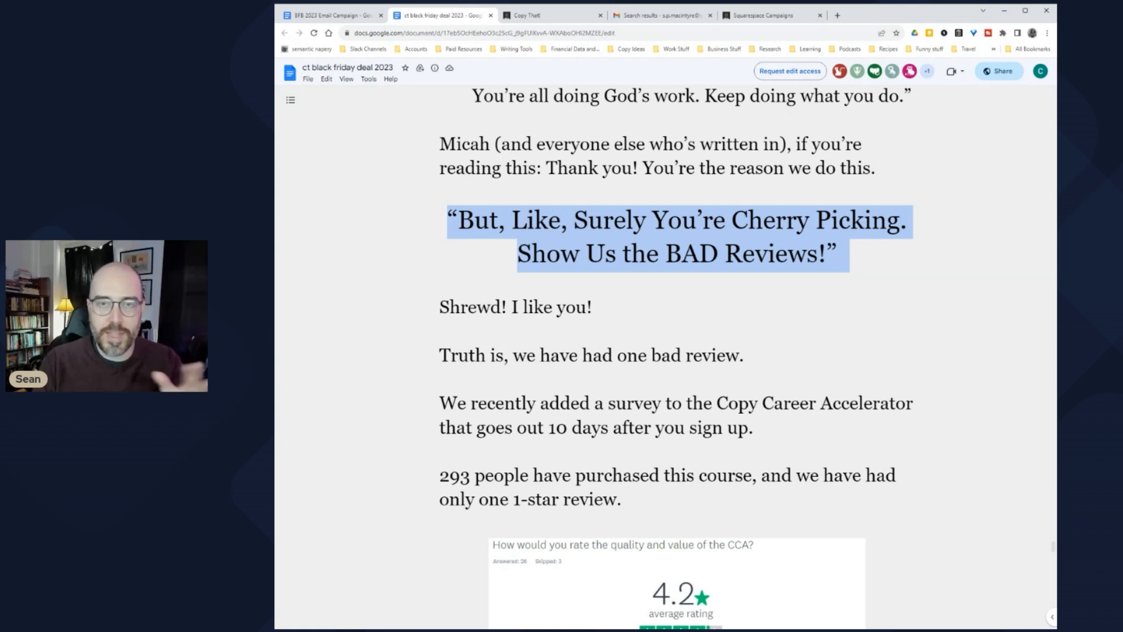
# Step: Scroll down and highlight the reviewer's complaint about their copywriting career
pyautogui.scroll(-3, 665, 357)
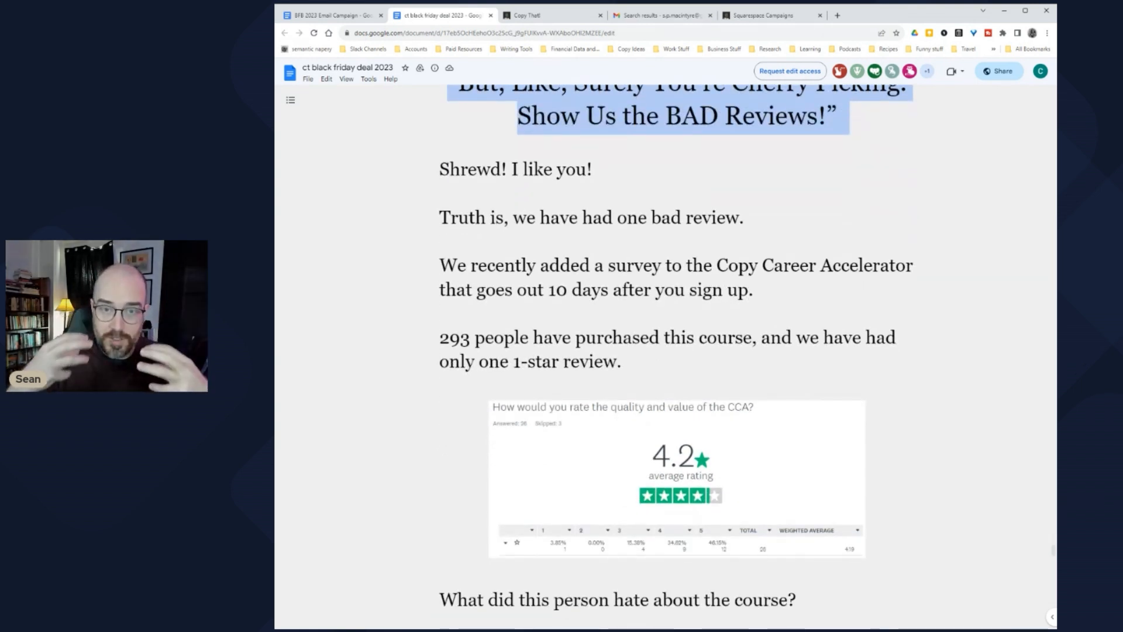
pyautogui.scroll(-2, 665, 357)
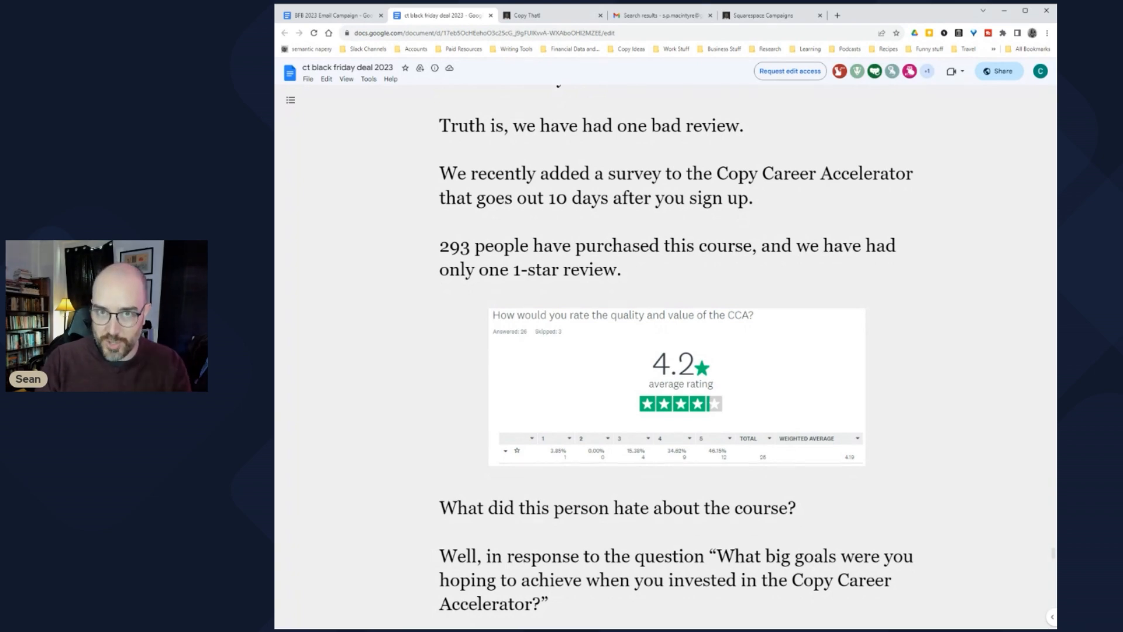
pyautogui.scroll(-1, 665, 357)
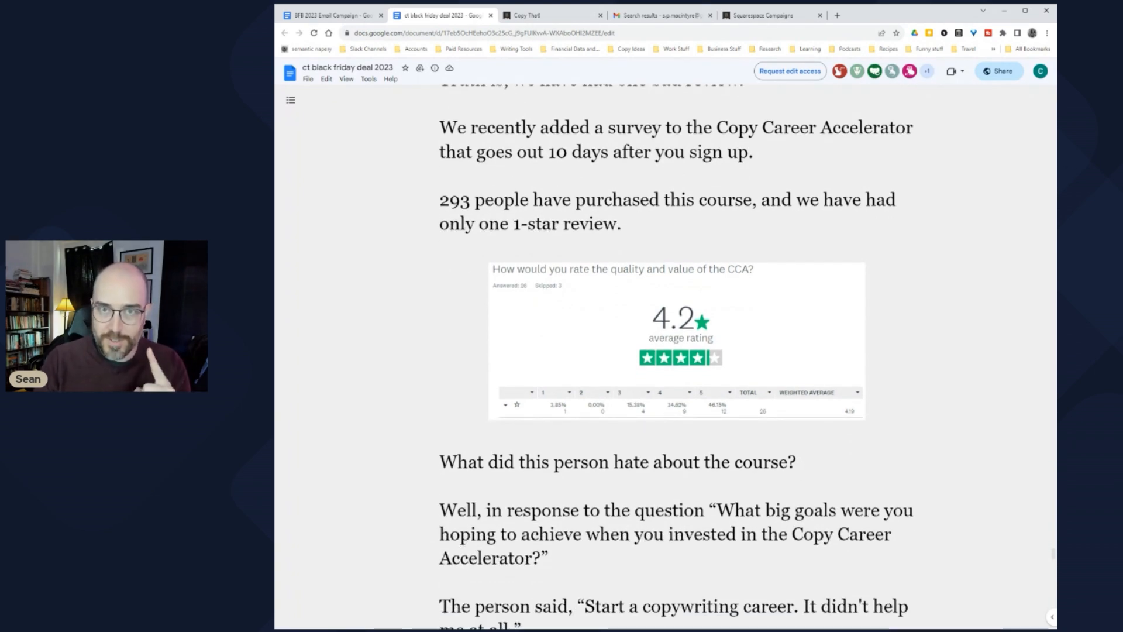
pyautogui.scroll(-2, 665, 357)
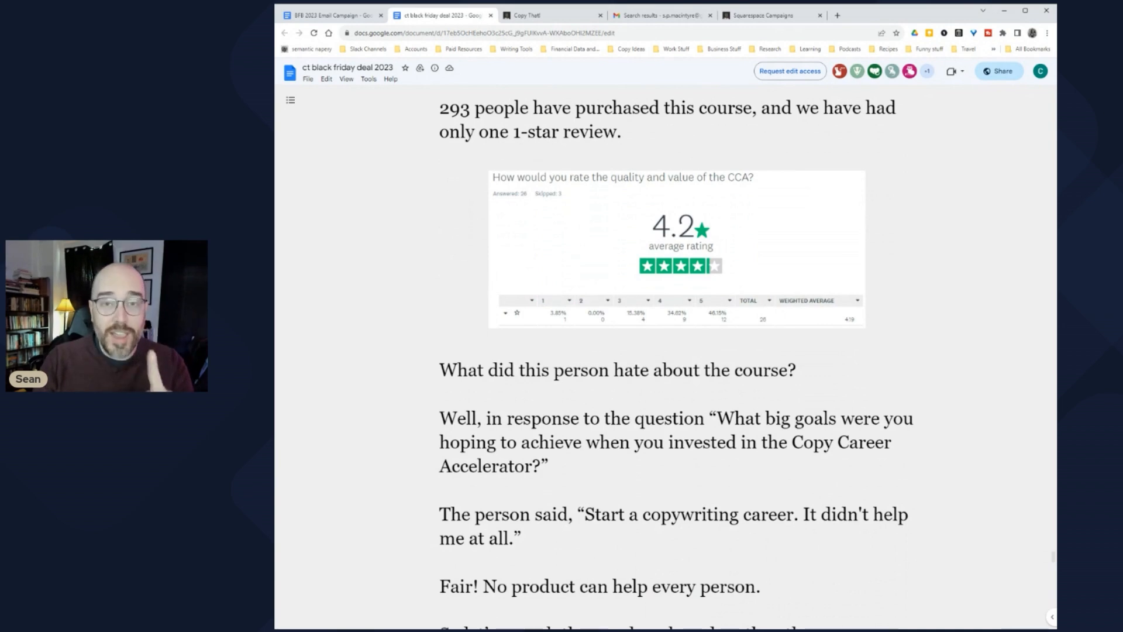
pyautogui.scroll(-2, 665, 357)
pyautogui.scroll(-1, 665, 357)
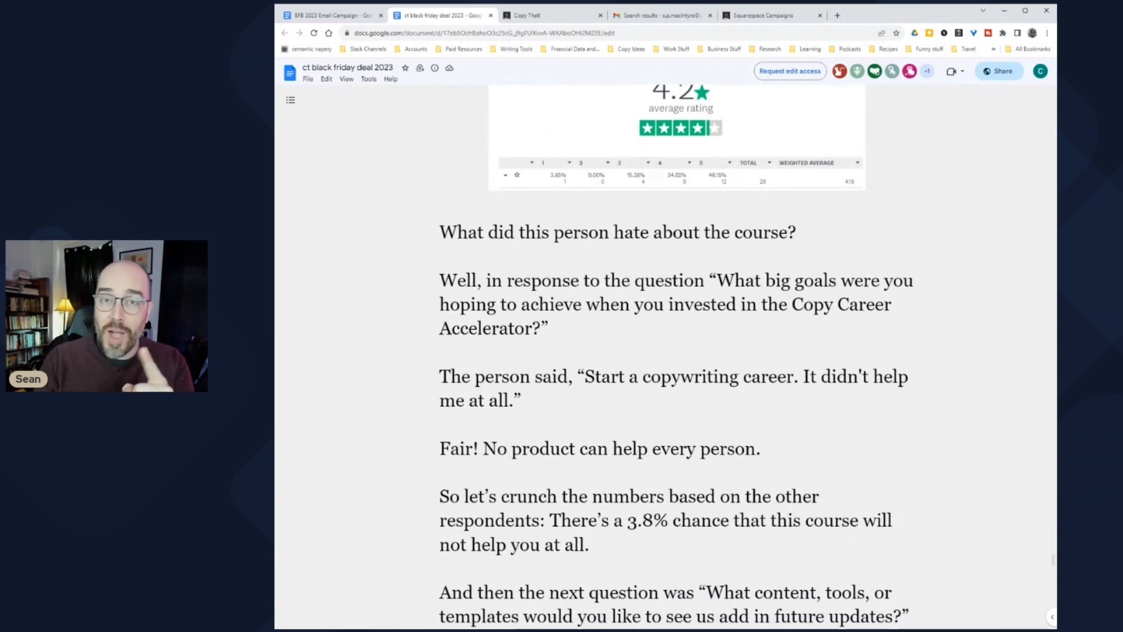
pyautogui.scroll(-1, 665, 357)
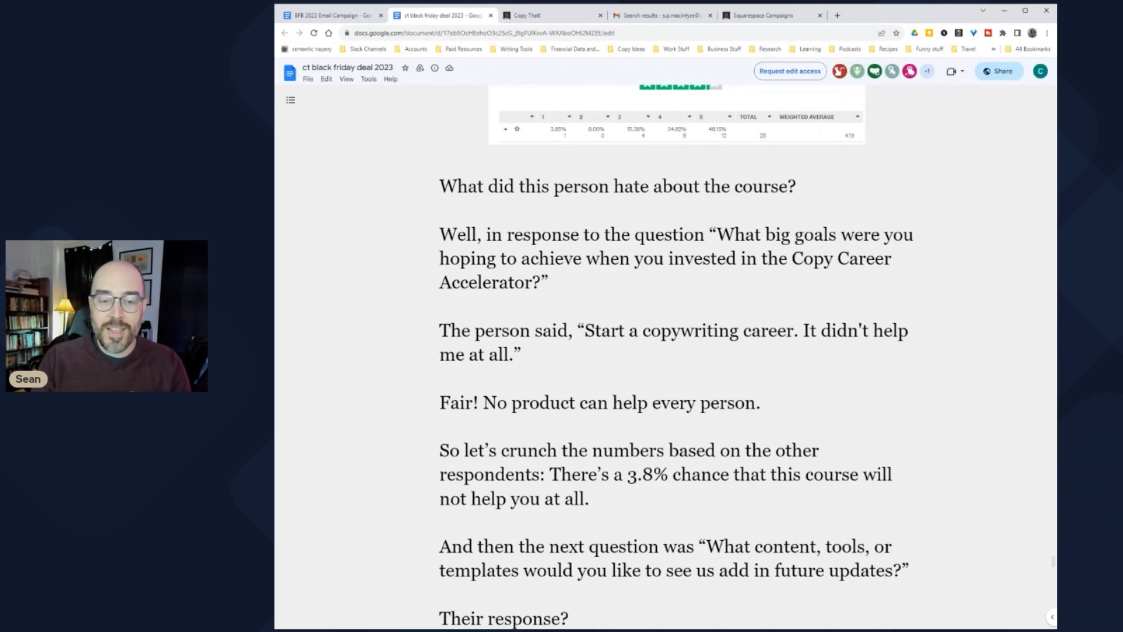
pyautogui.moveTo(440, 331); pyautogui.dragTo(529, 355)
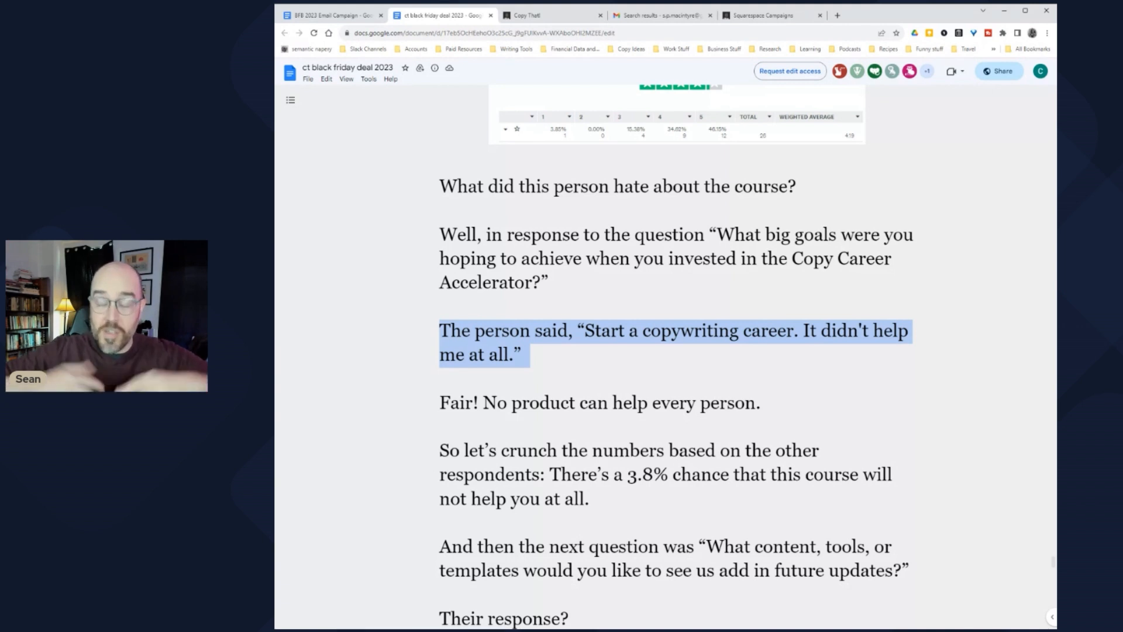
# Step: Highlight the 'So let's crunch' paragraph with the 3.8% numbers
pyautogui.scroll(-2, 666, 357)
pyautogui.scroll(-3, 665, 357)
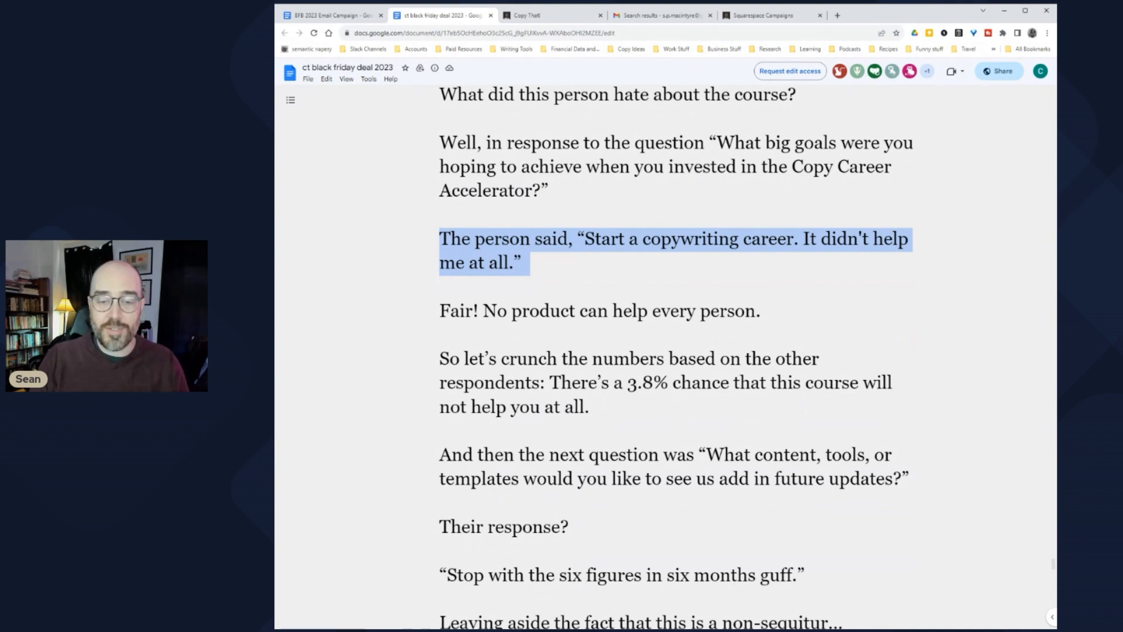
pyautogui.press('Right')
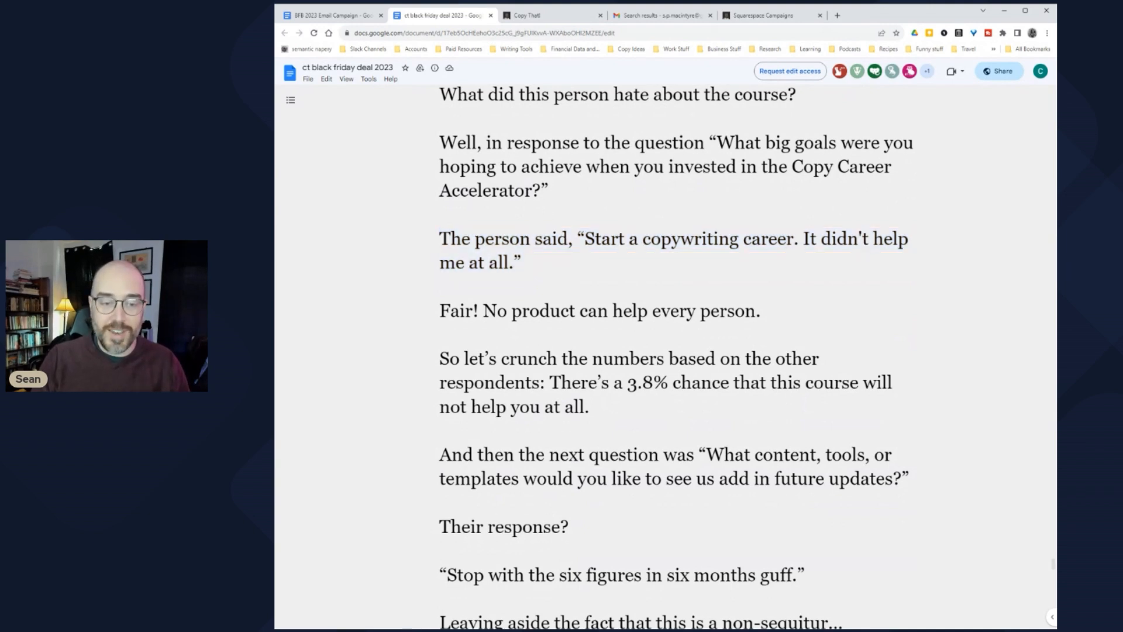
pyautogui.moveTo(449, 358); pyautogui.dragTo(597, 406)
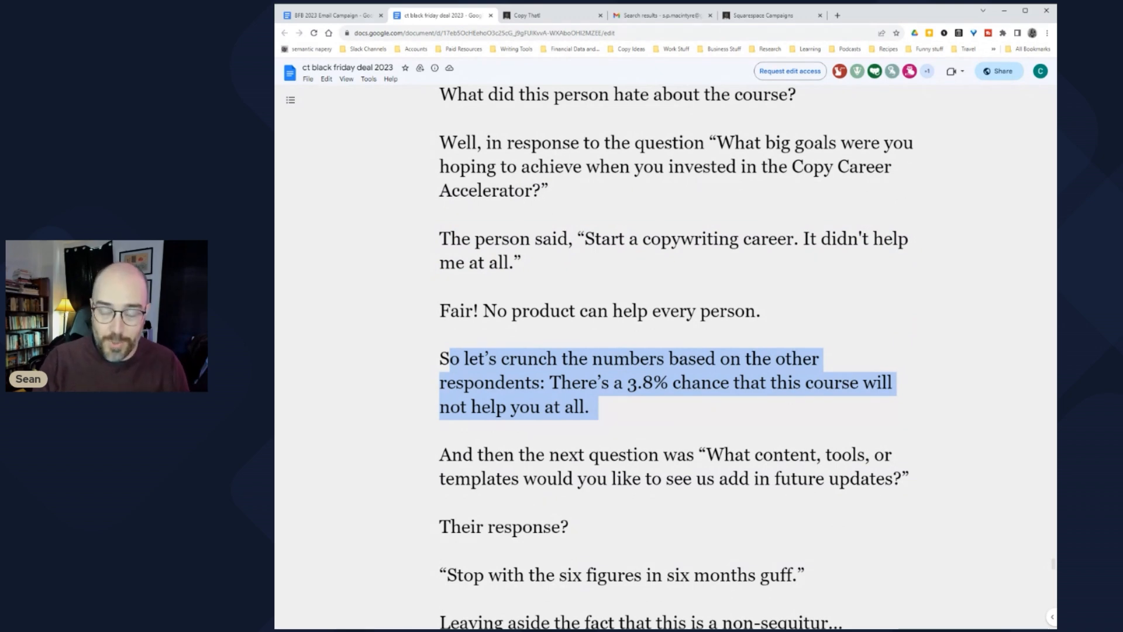
# Step: Highlight the paragraph about the next survey question
pyautogui.scroll(-2, 666, 357)
pyautogui.scroll(-1, 665, 357)
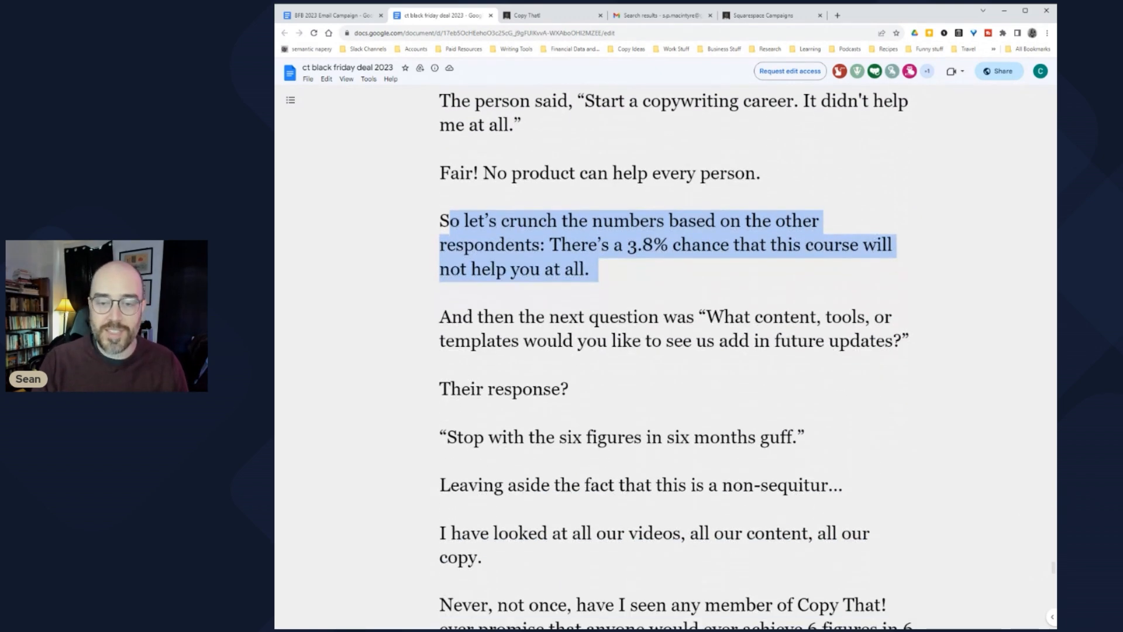
pyautogui.scroll(-1, 666, 357)
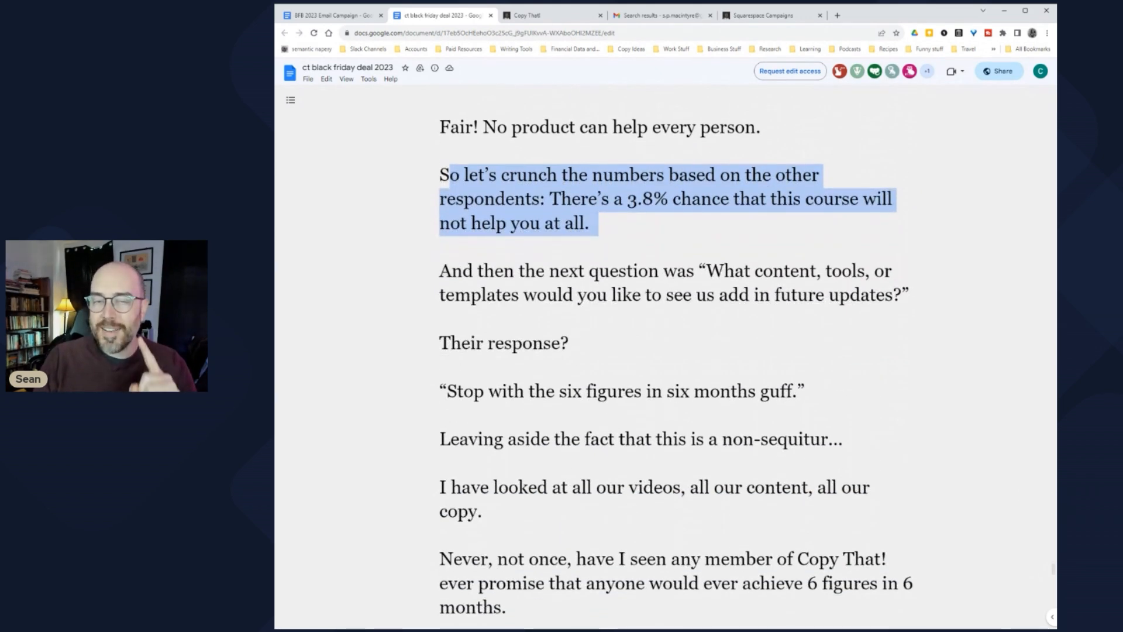
pyautogui.moveTo(451, 270); pyautogui.dragTo(918, 295)
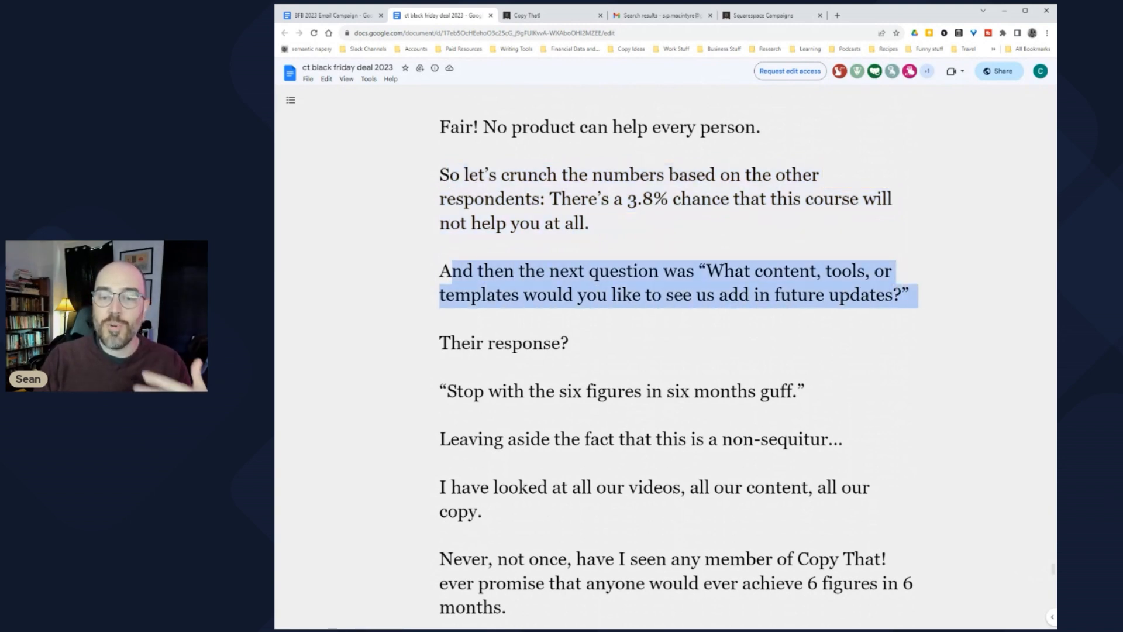
pyautogui.scroll(-1, 666, 357)
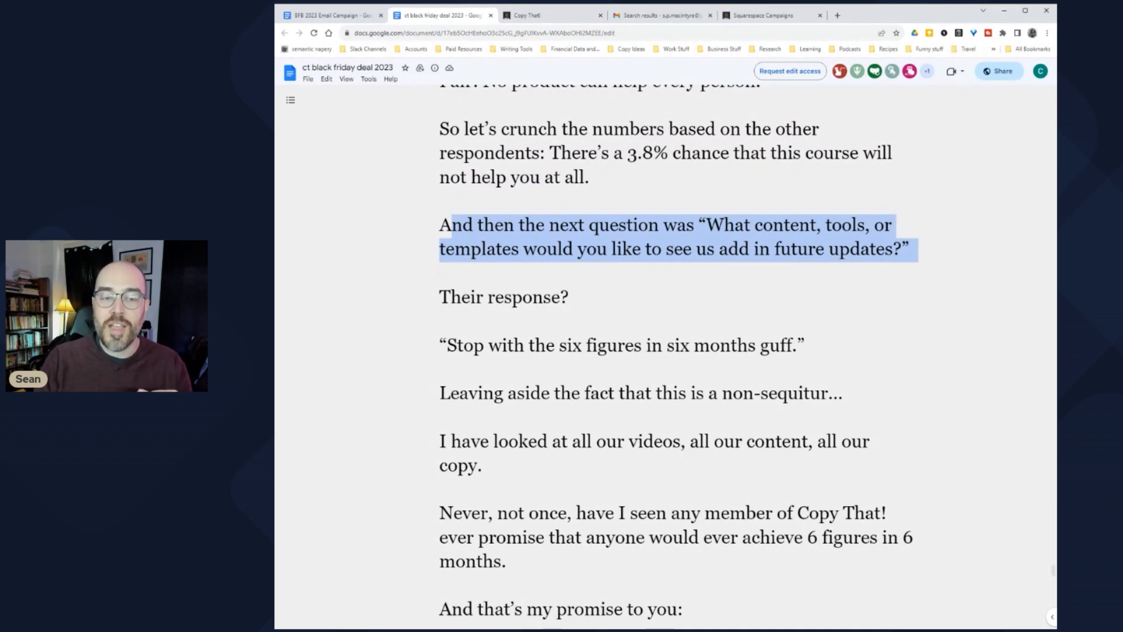
# Step: Highlight the six-figures quote, then extend the selection over the surrounding paragraphs
pyautogui.moveTo(440, 345); pyautogui.dragTo(814, 346)
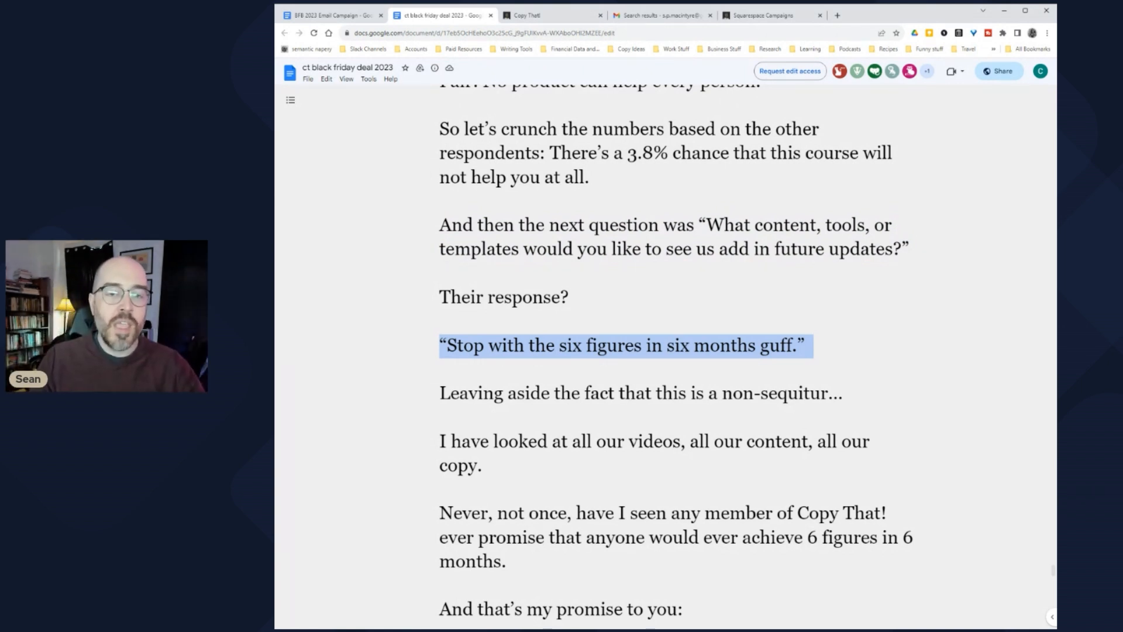
pyautogui.press('Left')
pyautogui.hotkey('shift', 'Down')
pyautogui.hotkey('shift', 'Down')
pyautogui.hotkey('shift', 'Down')
pyautogui.hotkey('shift', 'Down')
pyautogui.hotkey('shift', 'Down')
pyautogui.hotkey('shift', 'Down')
pyautogui.hotkey('shift', 'Down')
pyautogui.hotkey('shift', 'Down')
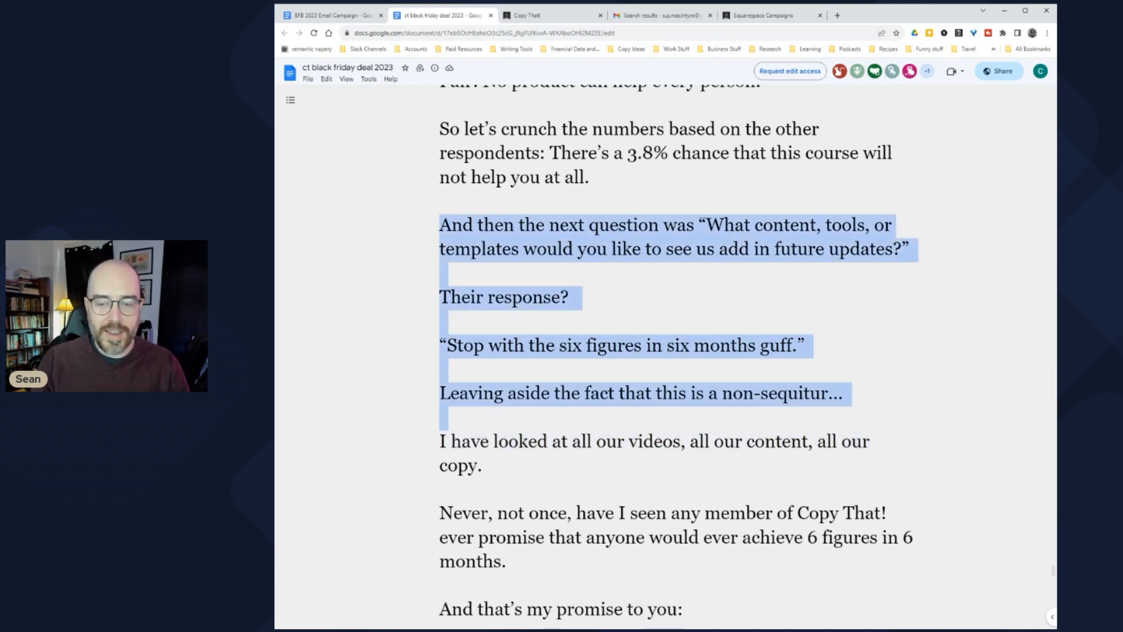
pyautogui.hotkey('shift', 'Up')
pyautogui.hotkey('shift', 'Up')
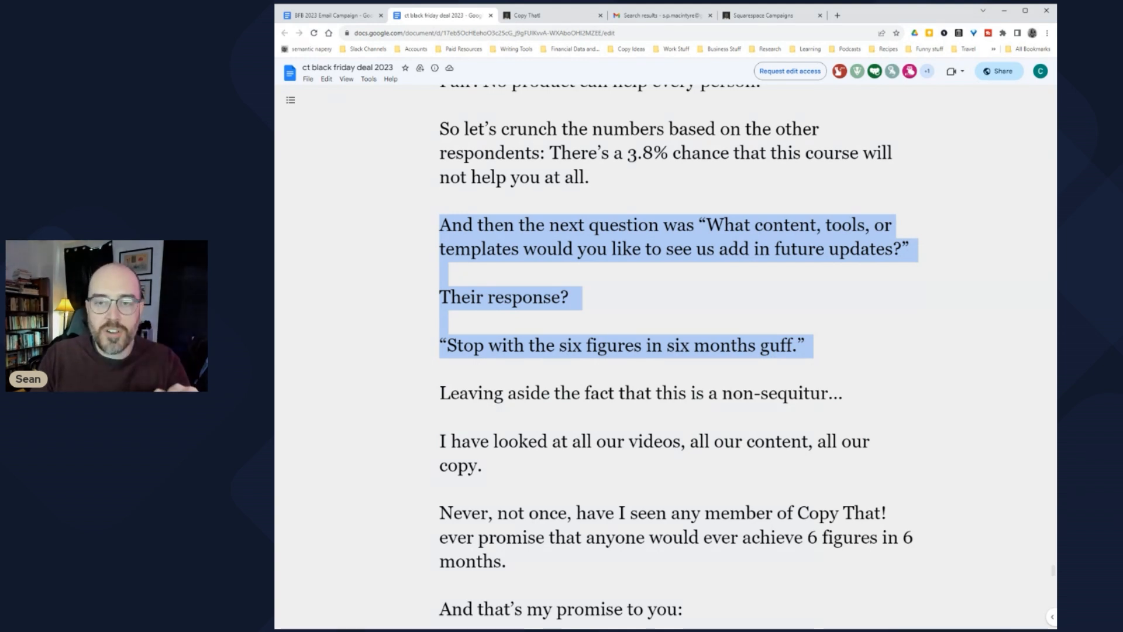
pyautogui.scroll(2, 665, 357)
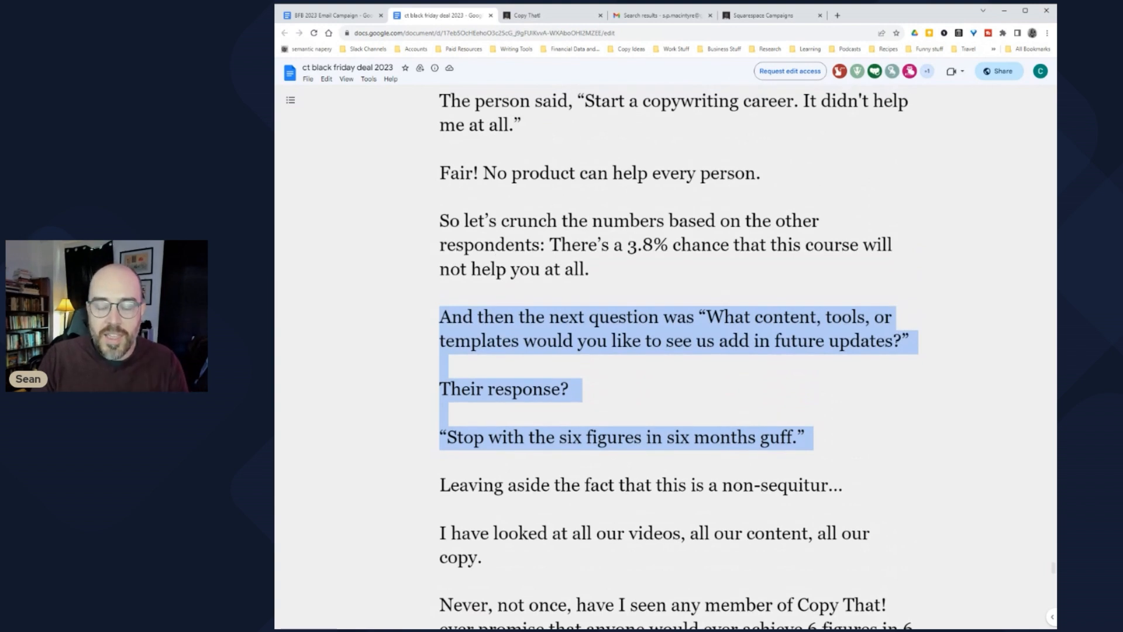
pyautogui.scroll(-1, 666, 357)
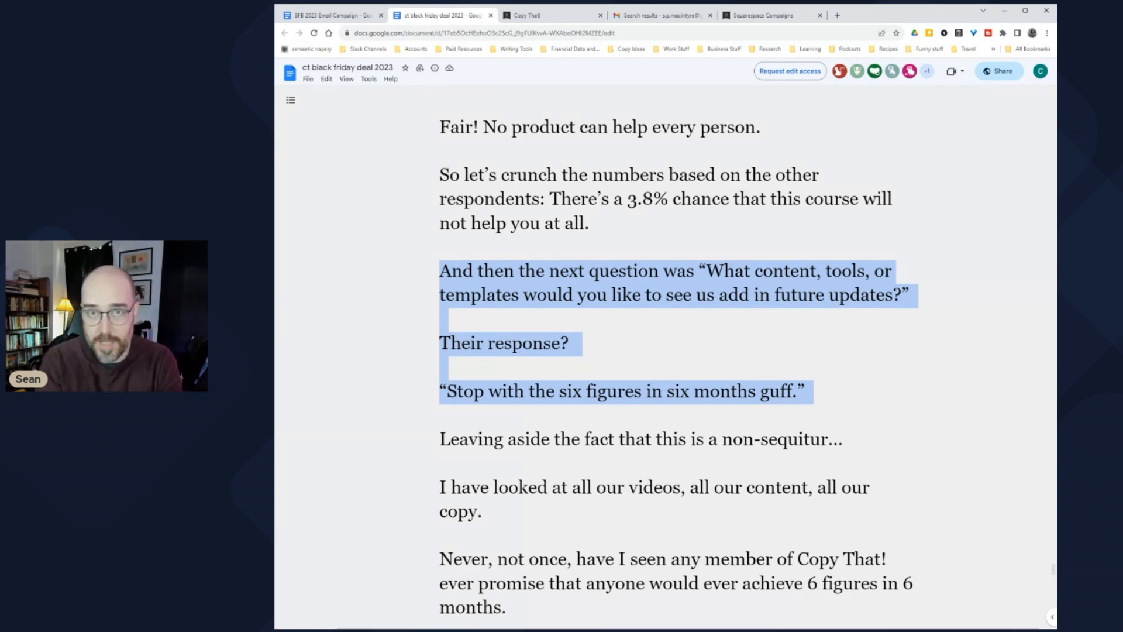
pyautogui.scroll(-1, 666, 356)
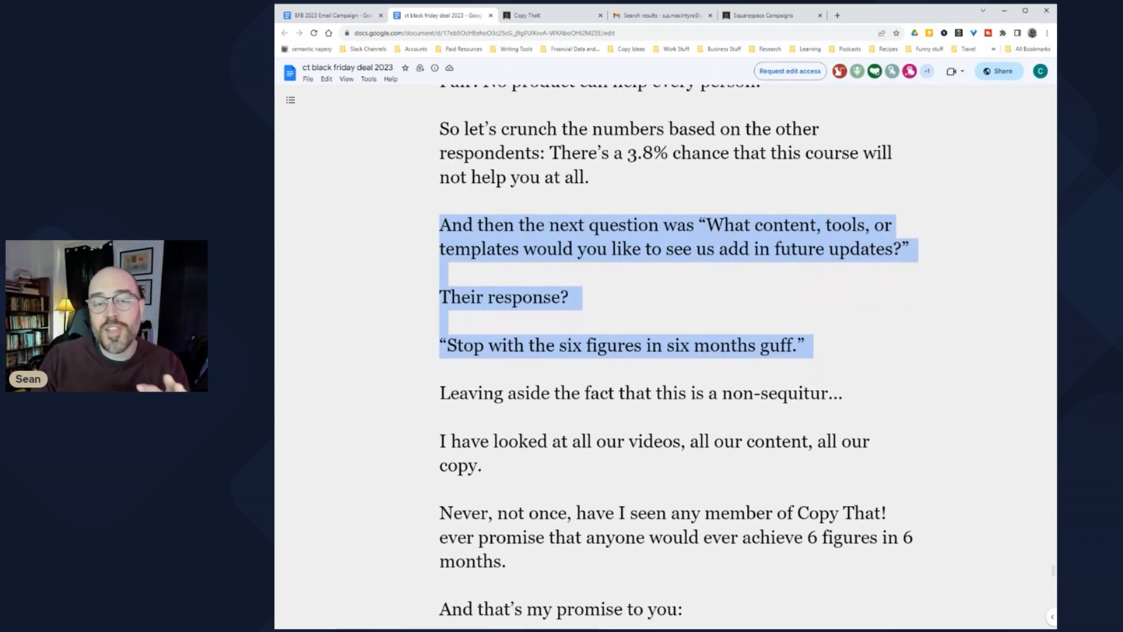
# Step: Highlight from "Leaving aside…" through "You will probably not achieve 6 figures in 6 months."
pyautogui.moveTo(440, 225); pyautogui.dragTo(812, 347)
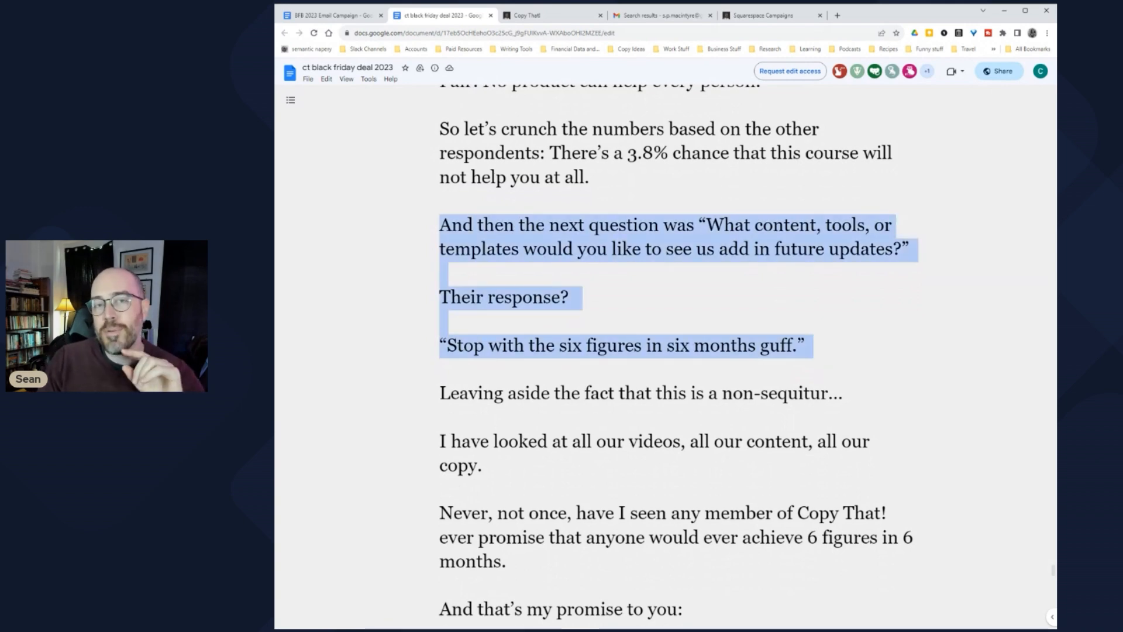
pyautogui.scroll(-1, 666, 356)
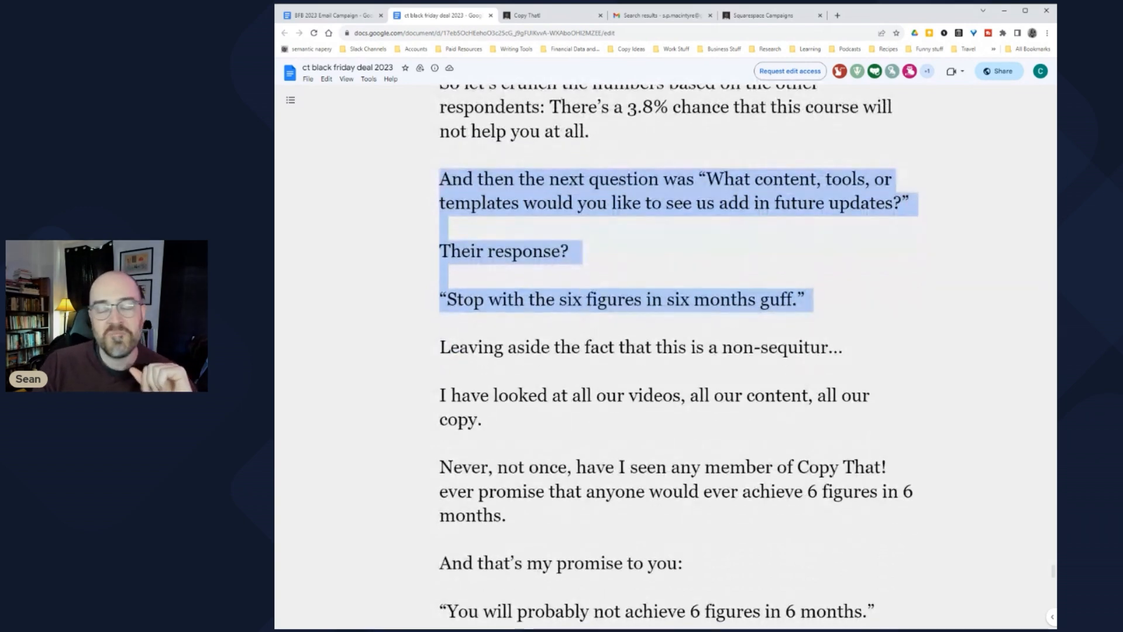
pyautogui.scroll(-4, 666, 356)
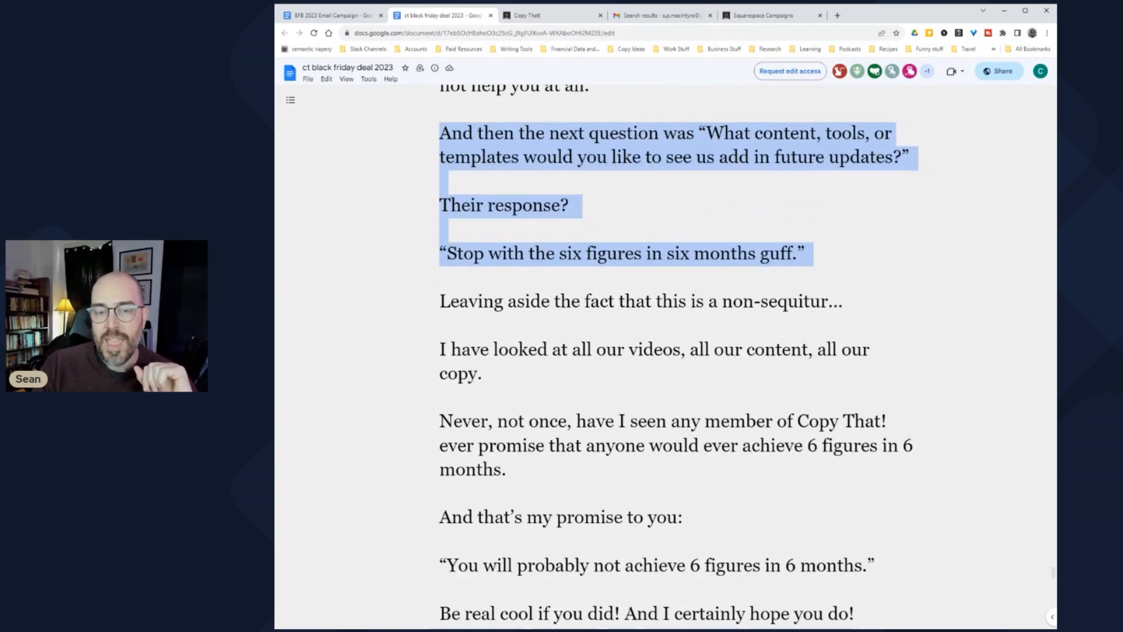
pyautogui.moveTo(449, 163); pyautogui.dragTo(884, 428)
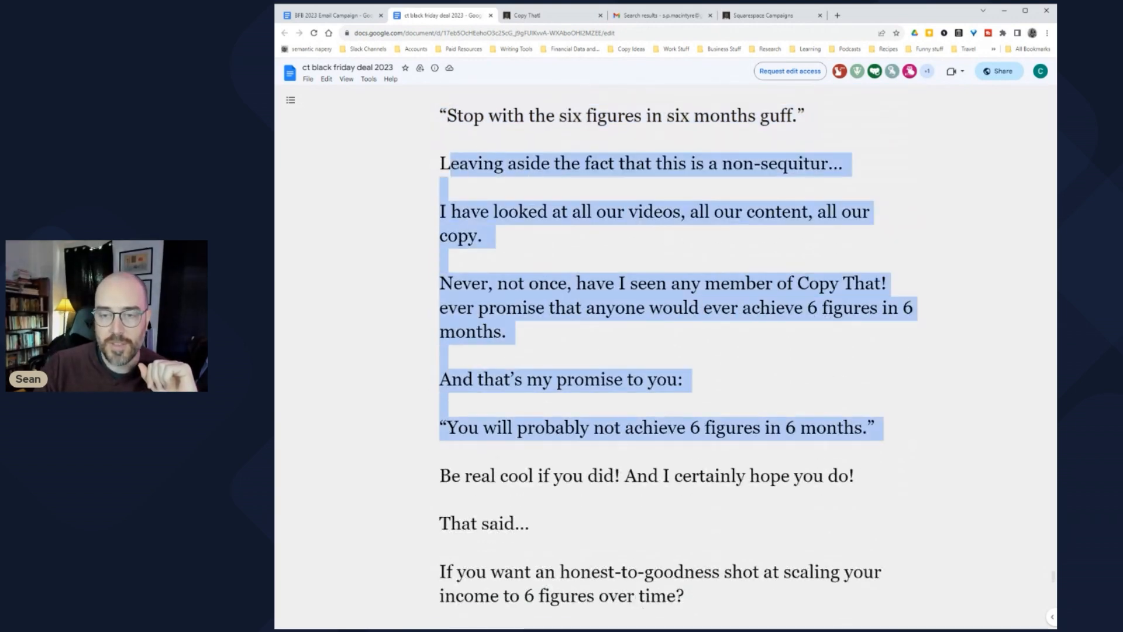
pyautogui.scroll(-2, 666, 356)
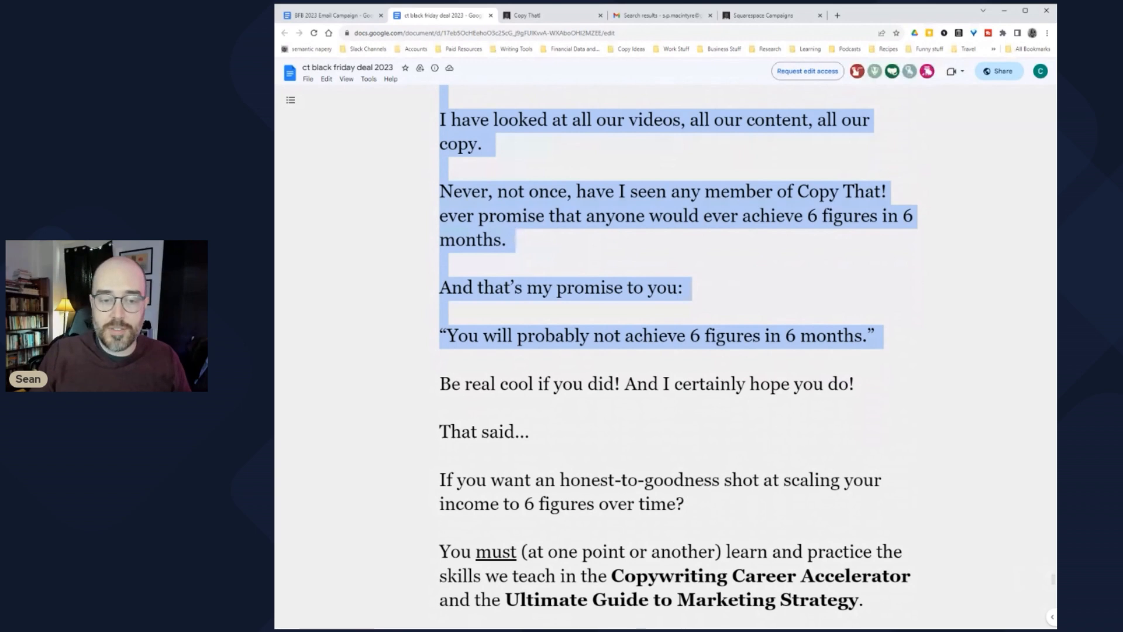
pyautogui.scroll(-3, 679, 351)
pyautogui.moveTo(452, 246); pyautogui.dragTo(855, 246)
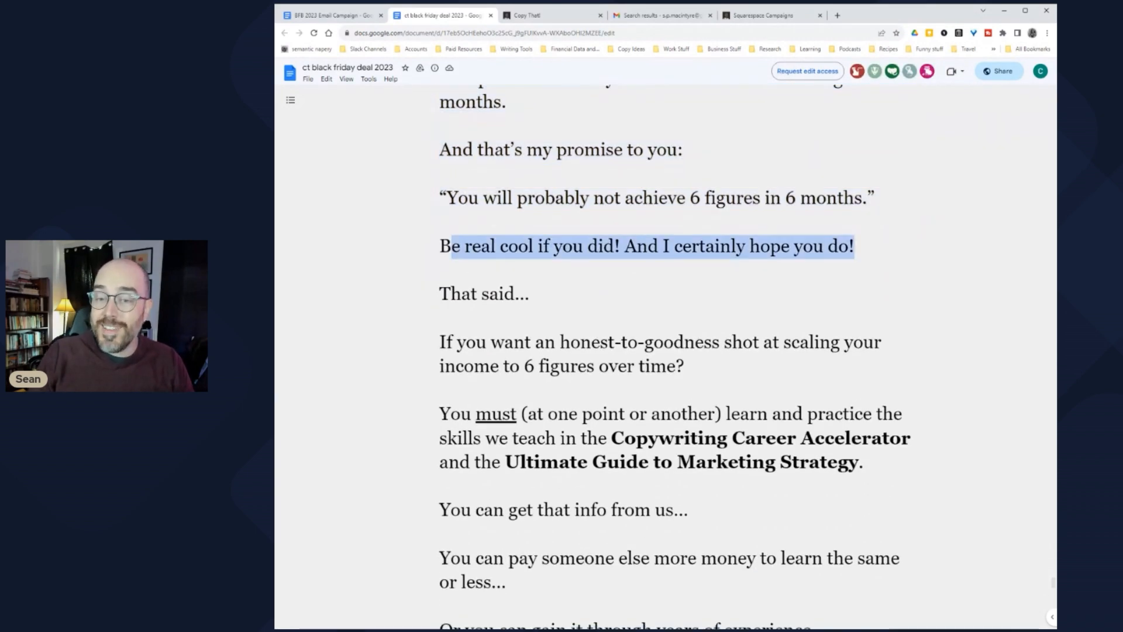
pyautogui.scroll(-2, 666, 356)
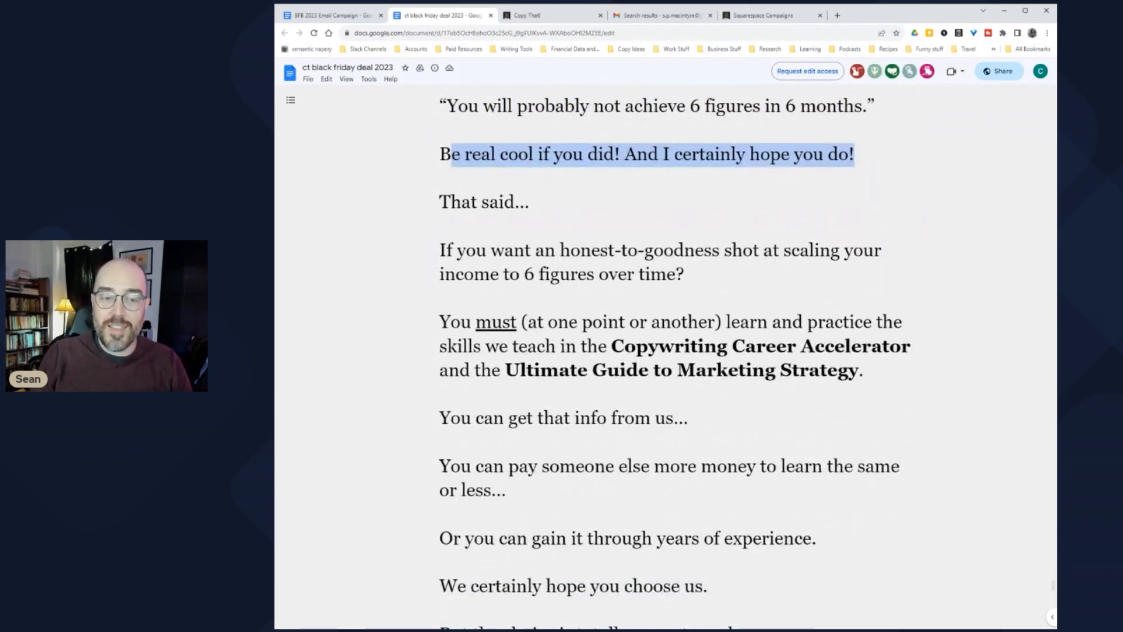
pyautogui.moveTo(440, 251); pyautogui.dragTo(698, 275)
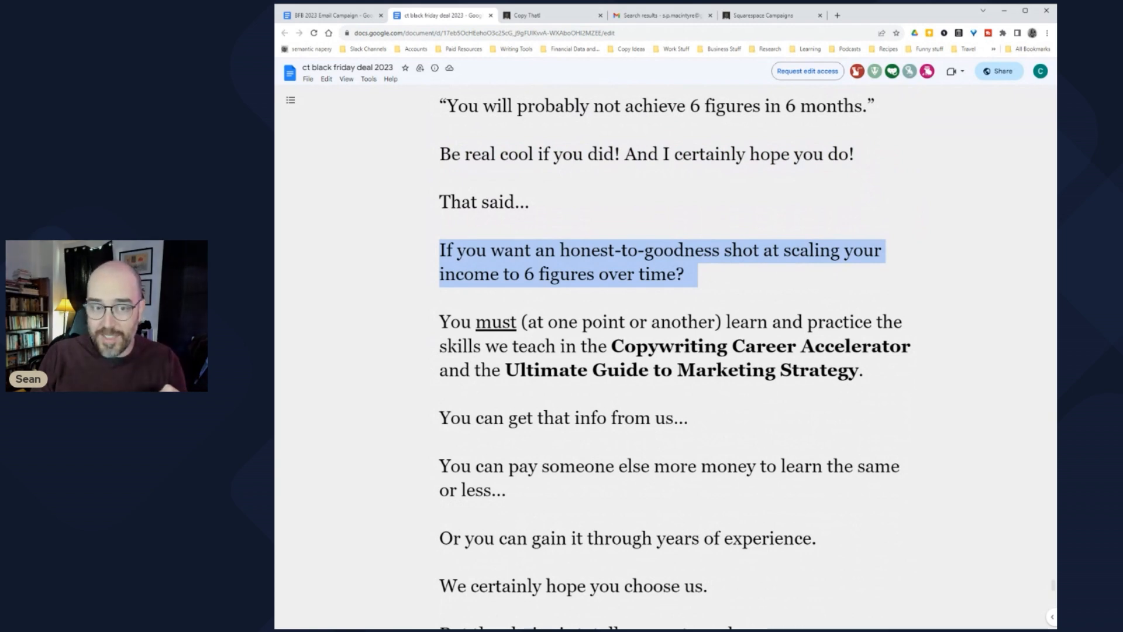
pyautogui.scroll(-2, 665, 356)
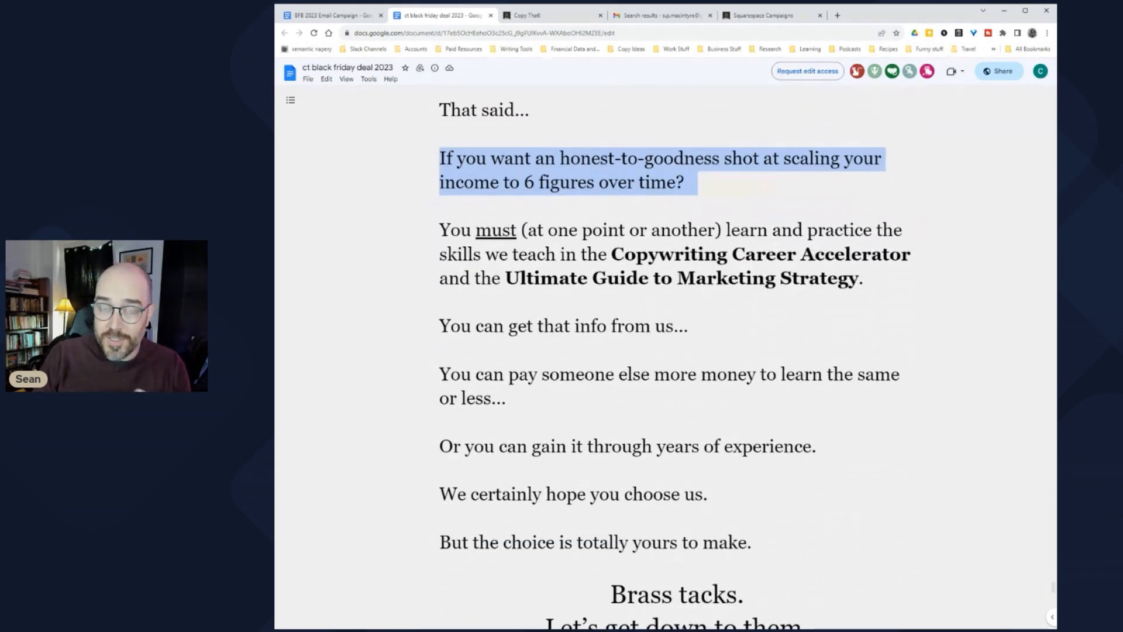
pyautogui.scroll(-1, 665, 356)
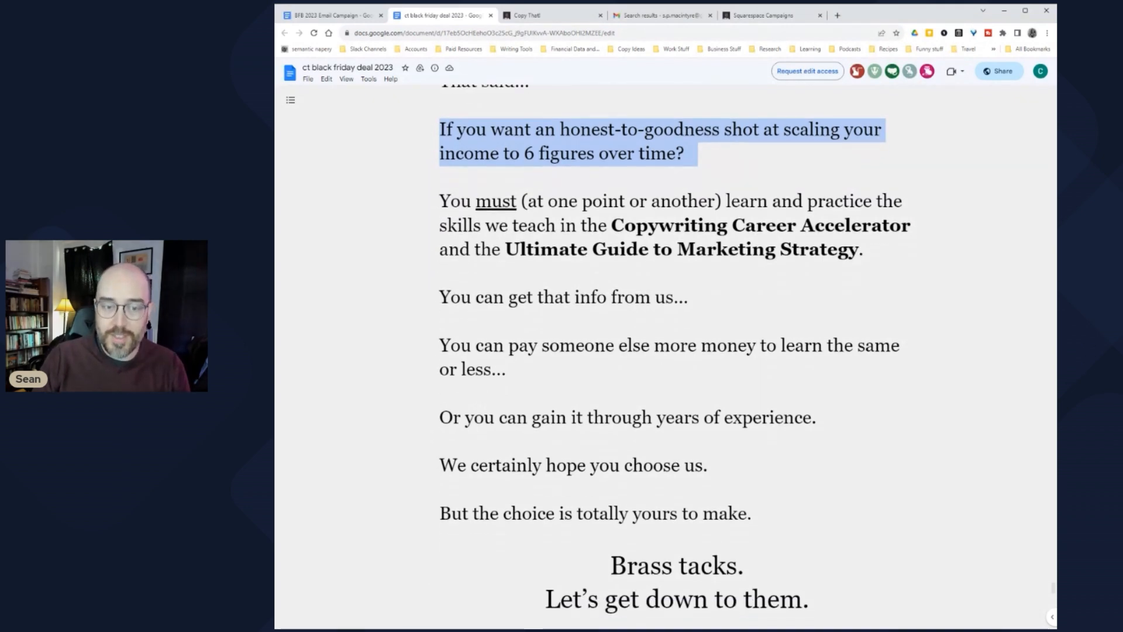
pyautogui.scroll(-2, 666, 356)
pyautogui.moveTo(440, 234); pyautogui.dragTo(515, 307)
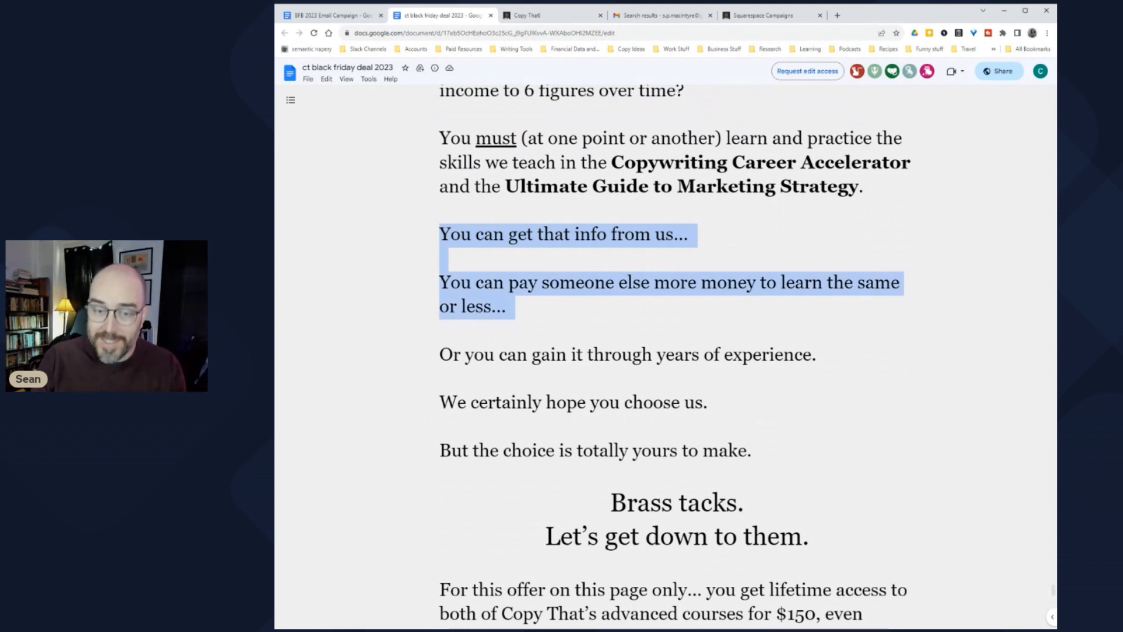
pyautogui.moveTo(515, 307); pyautogui.dragTo(823, 355)
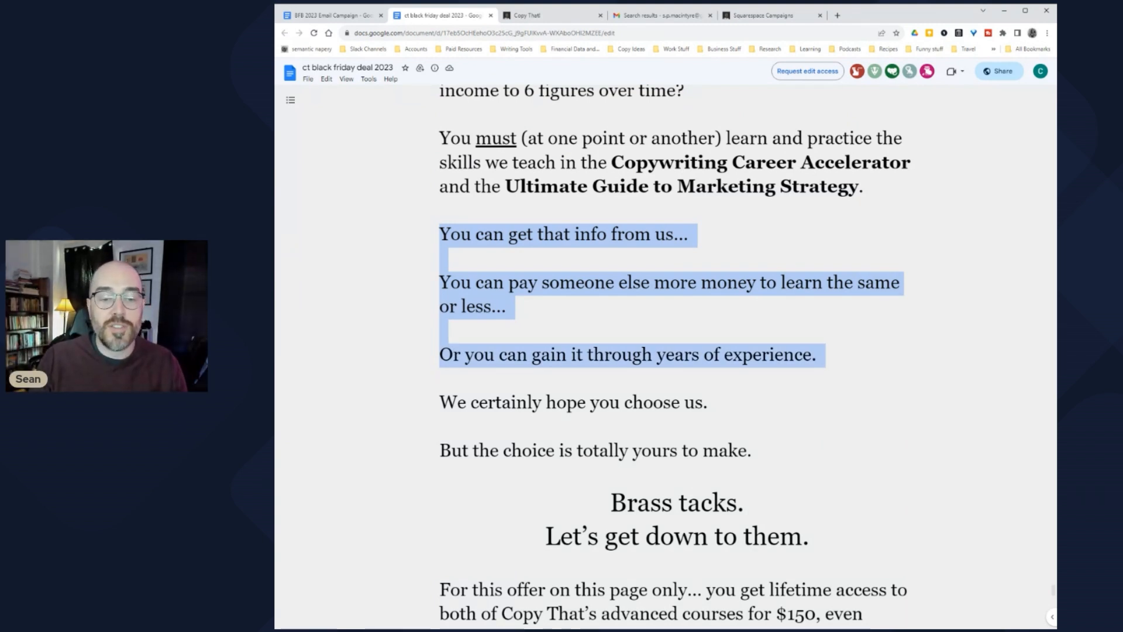
pyautogui.moveTo(458, 403); pyautogui.dragTo(715, 404)
pyautogui.moveTo(440, 234); pyautogui.dragTo(715, 403)
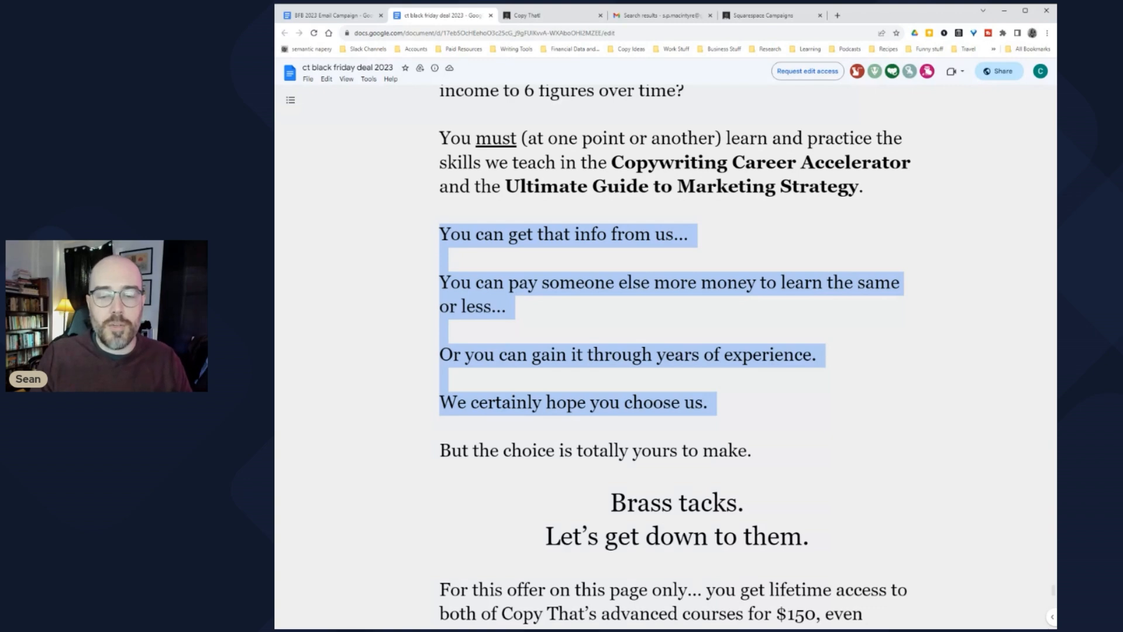
pyautogui.scroll(-5, 672, 351)
pyautogui.hotkey('shift', 'Down')
pyautogui.hotkey('shift', 'Down')
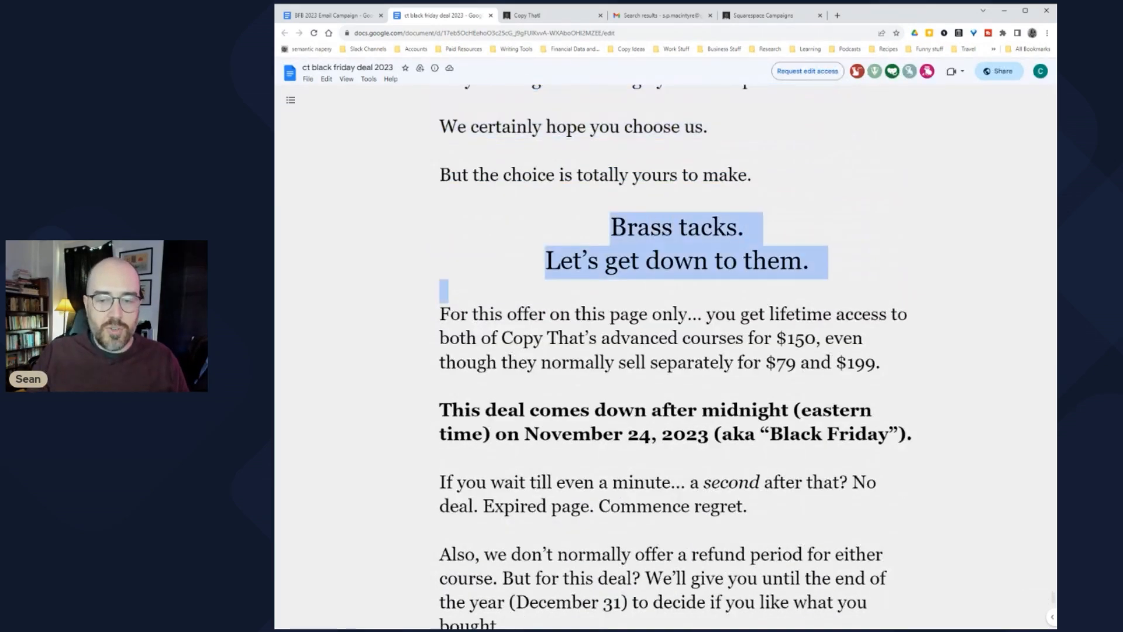
pyautogui.scroll(-2, 673, 351)
pyautogui.moveTo(461, 176); pyautogui.dragTo(928, 297)
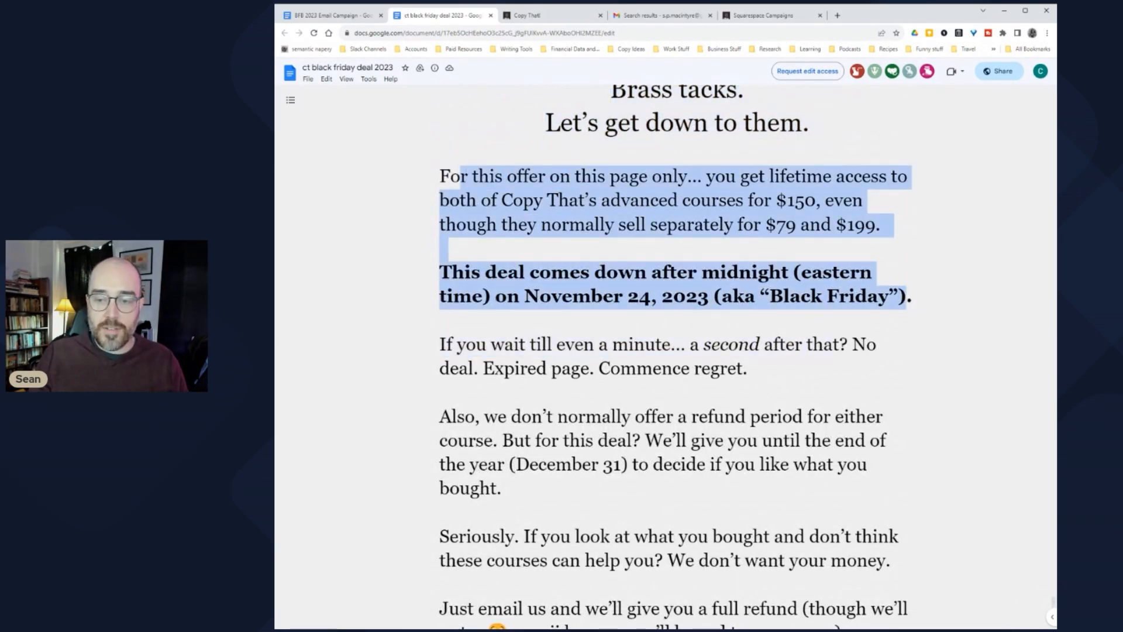
pyautogui.scroll(-2, 679, 351)
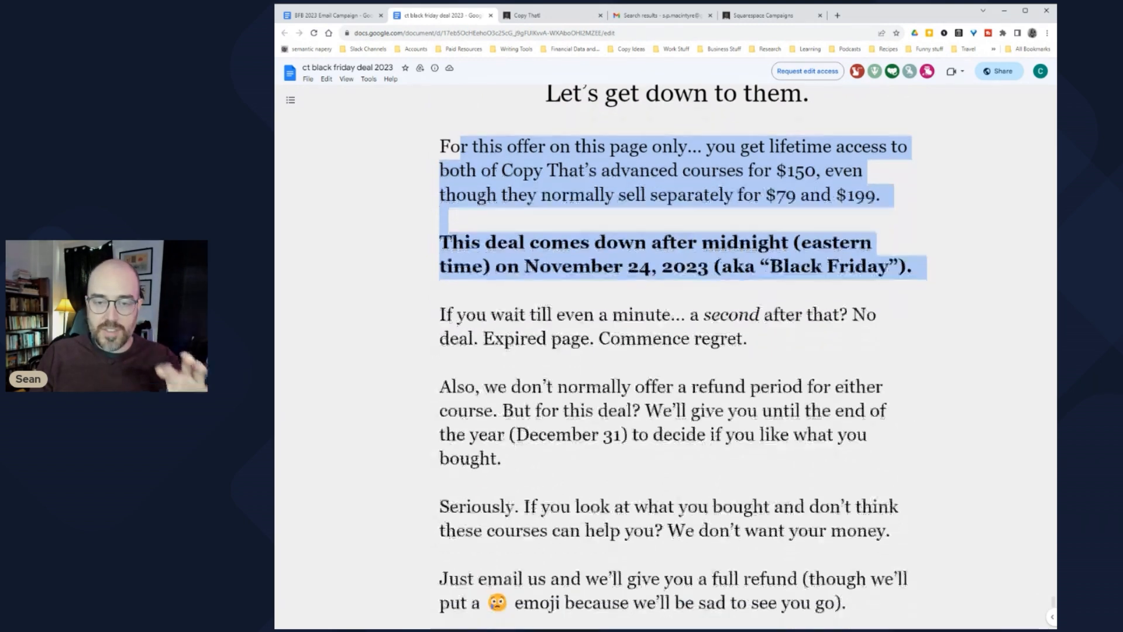
pyautogui.moveTo(440, 252); pyautogui.dragTo(882, 252)
pyautogui.moveTo(752, 278); pyautogui.dragTo(761, 277)
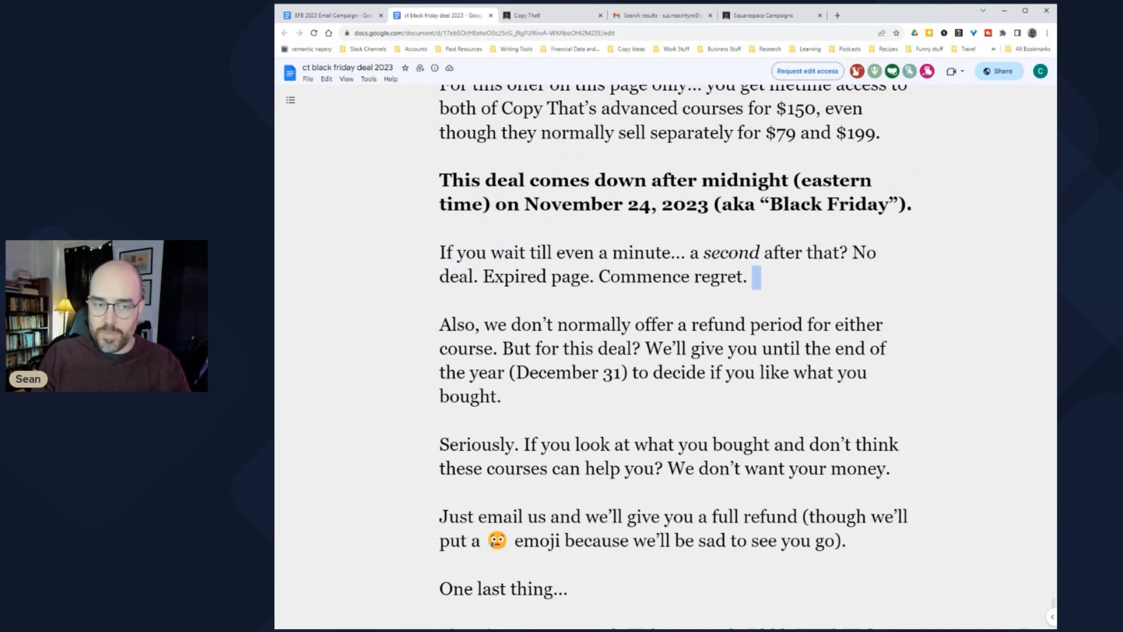
pyautogui.click(761, 278)
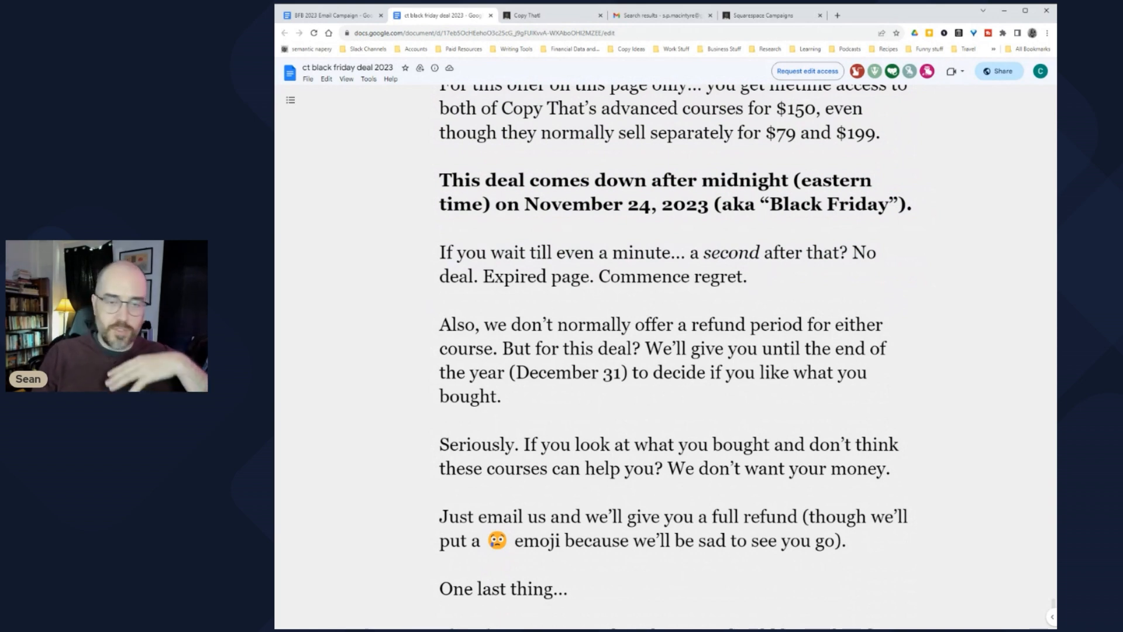
pyautogui.scroll(-1, 679, 351)
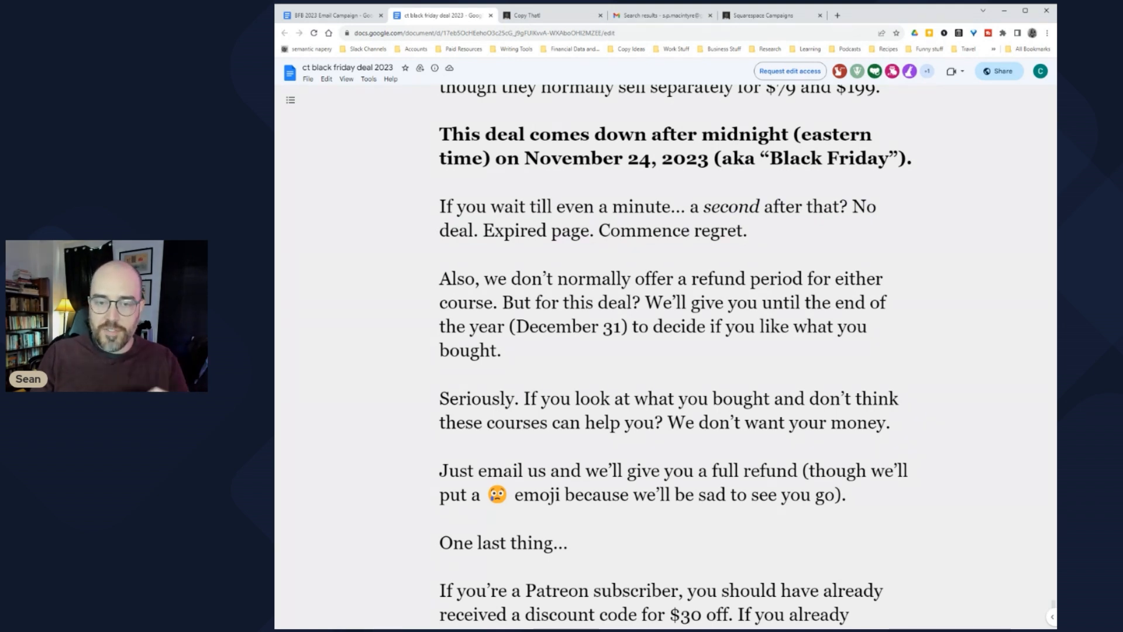
pyautogui.moveTo(440, 278); pyautogui.dragTo(510, 351)
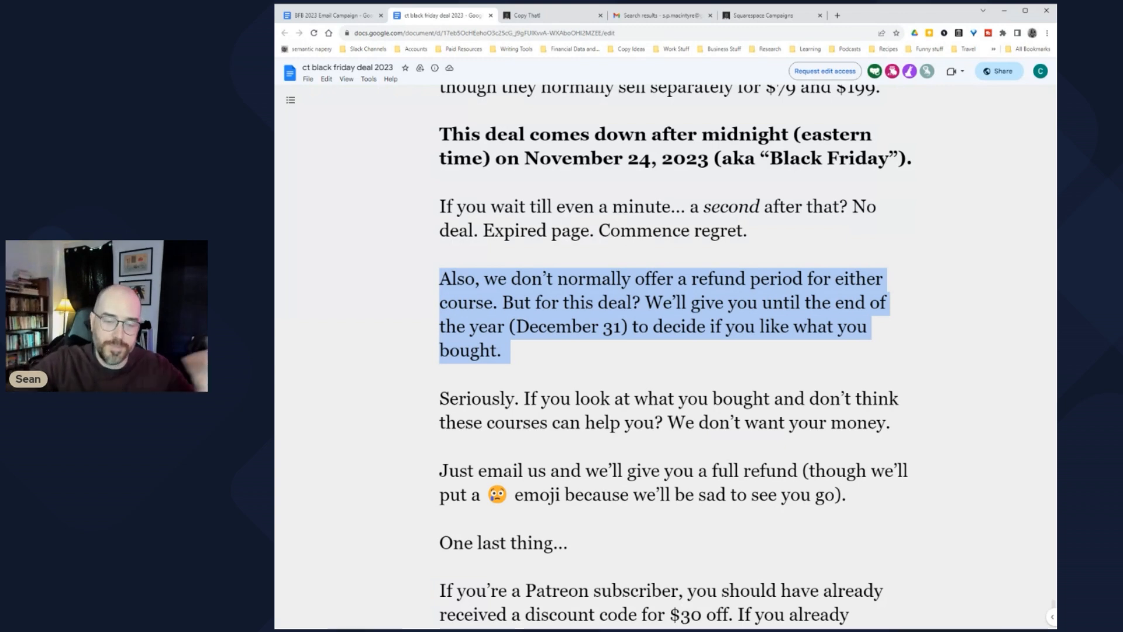
pyautogui.scroll(-5, 665, 357)
pyautogui.moveTo(440, 316); pyautogui.dragTo(741, 386)
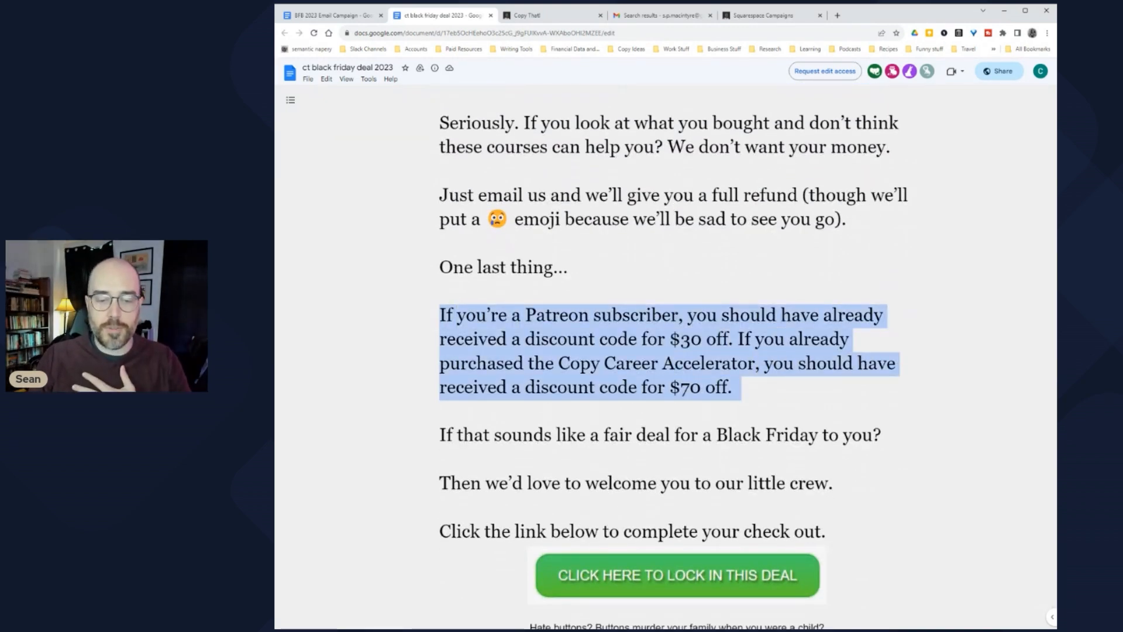
# Step: Highlight the Hate buttons line, then preview the checkout link URL
pyautogui.scroll(-5, 666, 357)
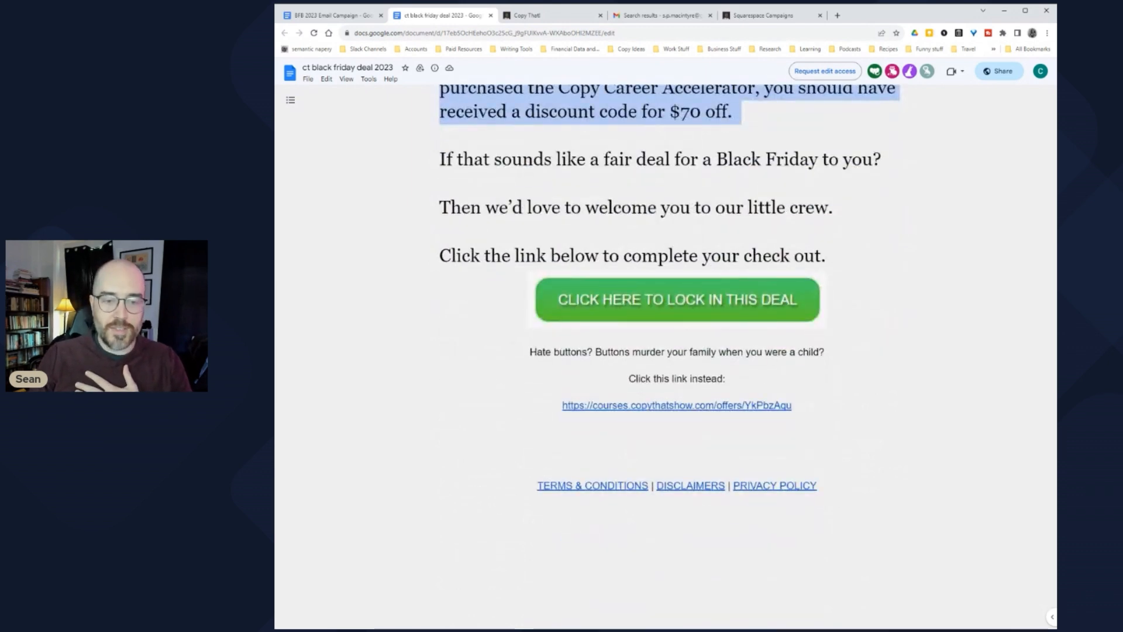
pyautogui.moveTo(530, 352); pyautogui.dragTo(828, 353)
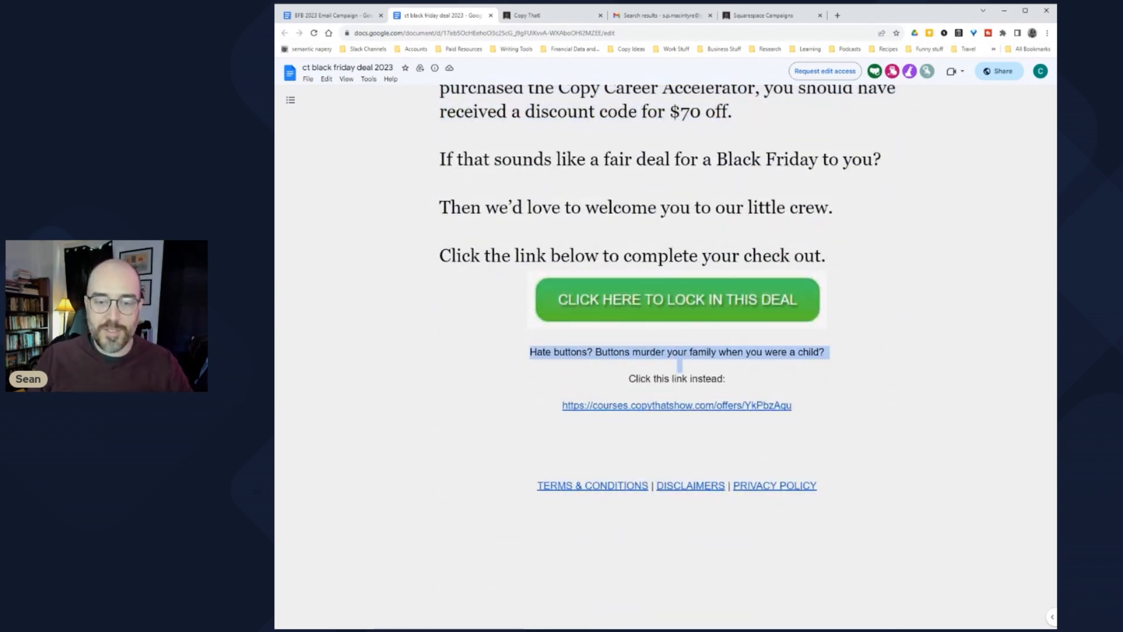
pyautogui.click(680, 365)
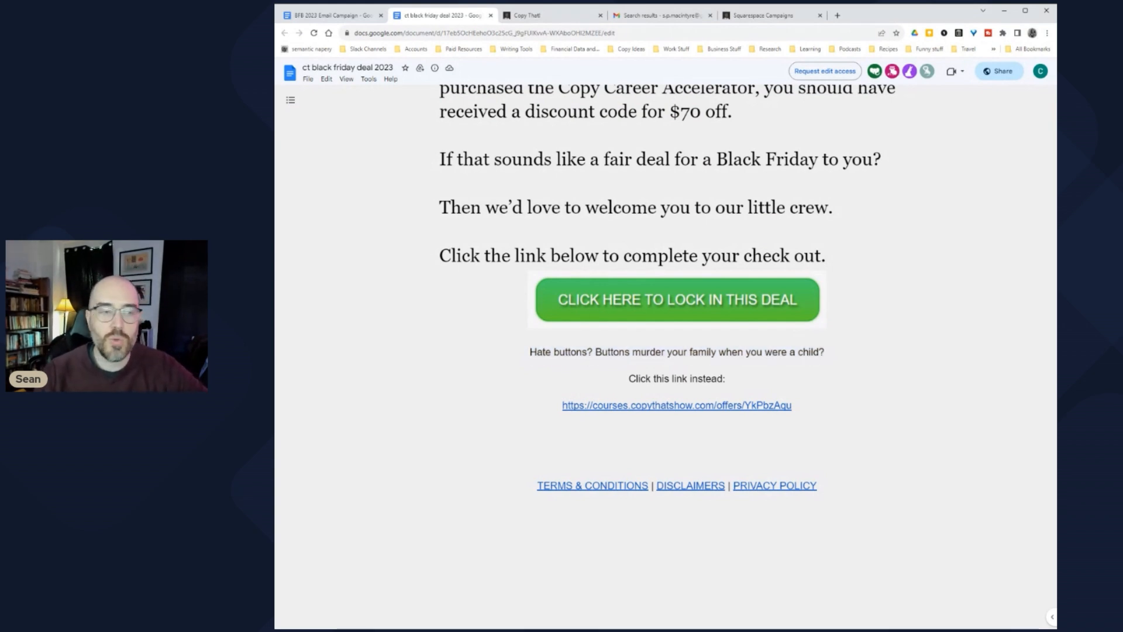
pyautogui.moveTo(677, 300)
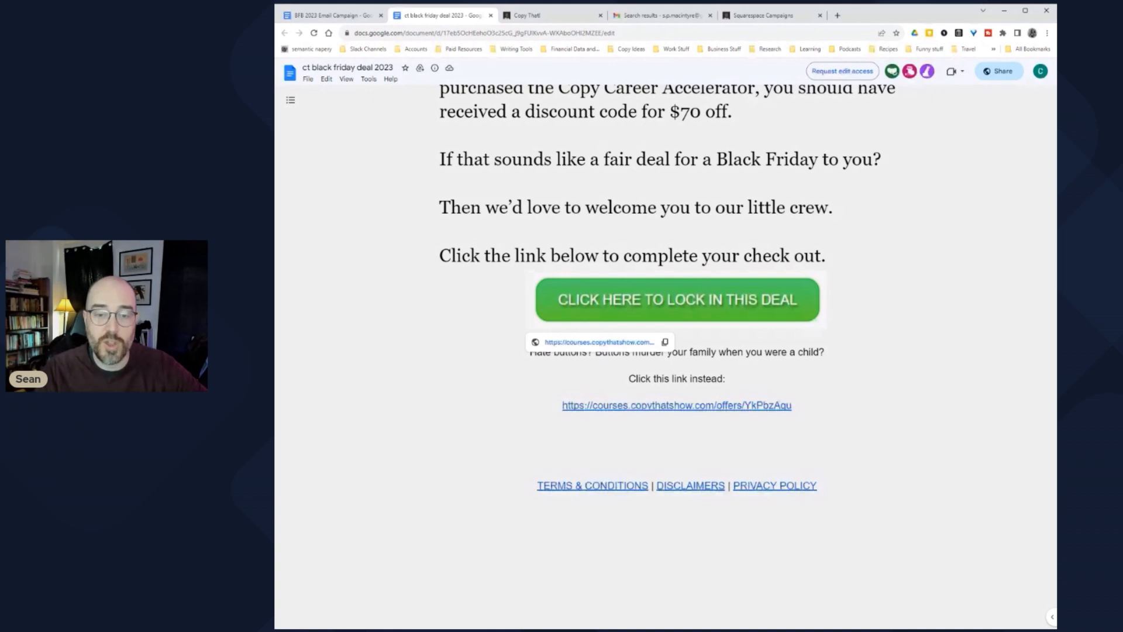
pyautogui.click(620, 405)
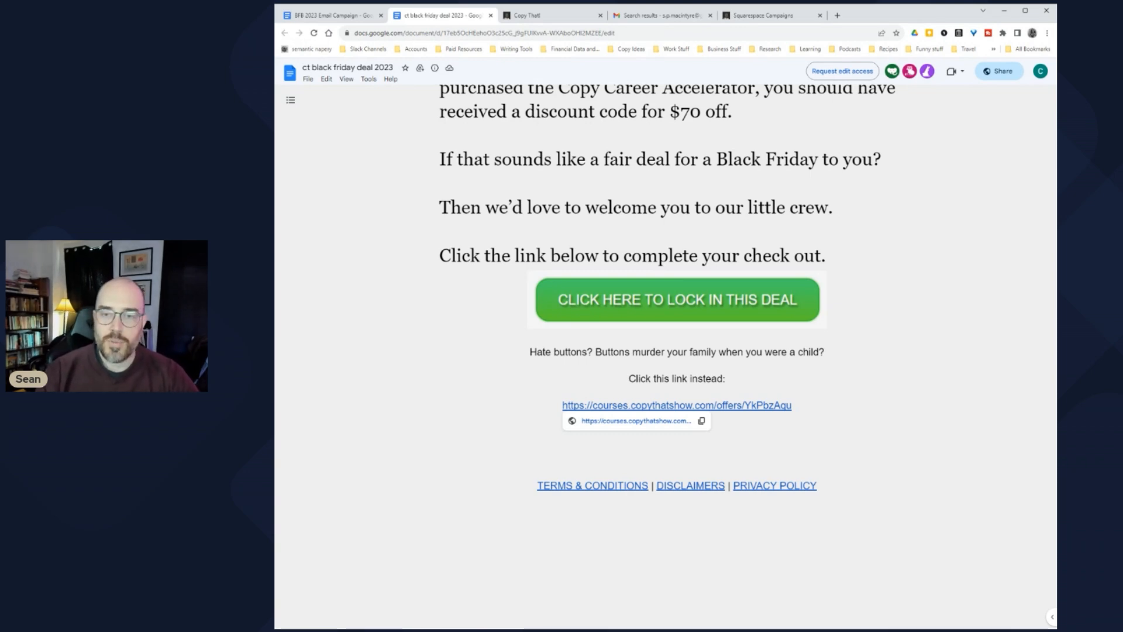
# Step: Jump to the top and switch back to the BFB 2023 Email Campaign document
pyautogui.scroll(20, 666, 351)
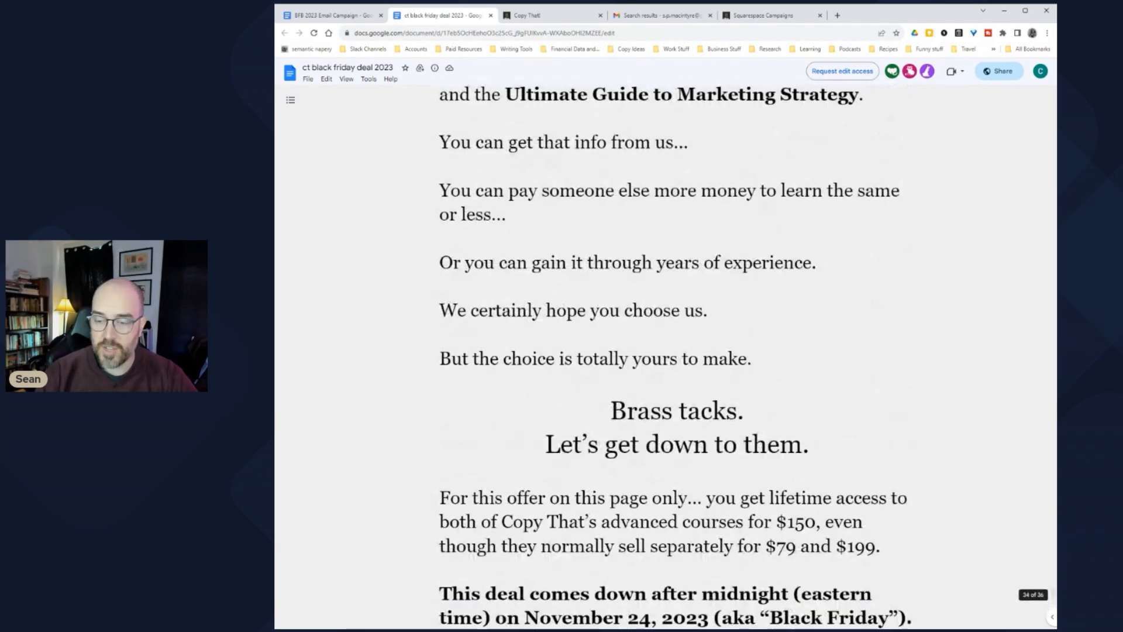
pyautogui.hotkey('ctrl', 'Home')
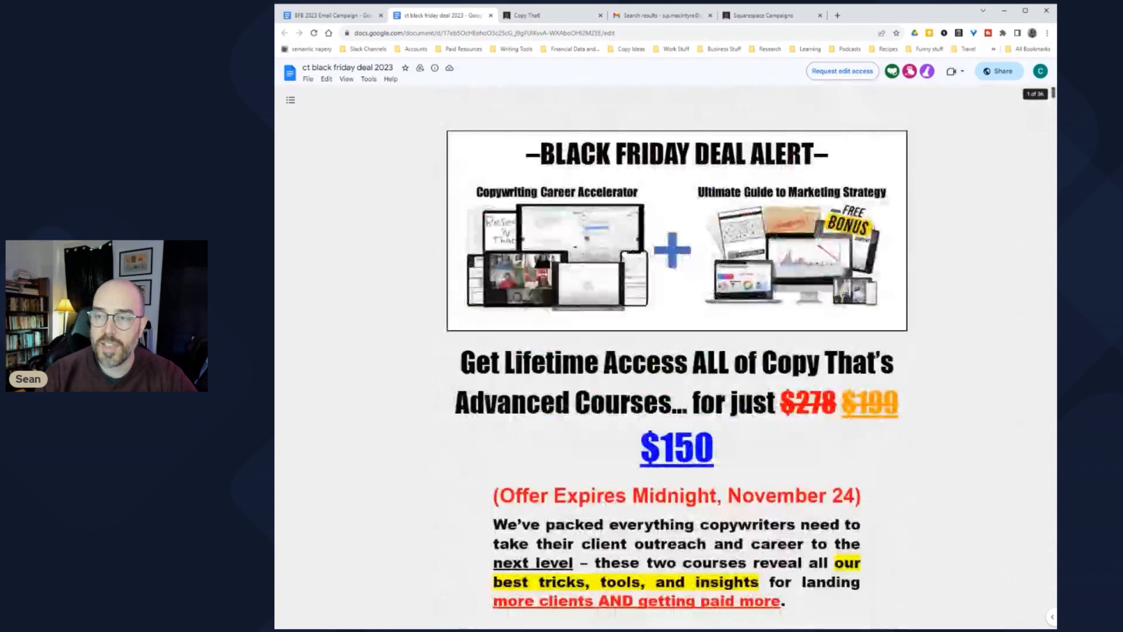
pyautogui.click(330, 16)
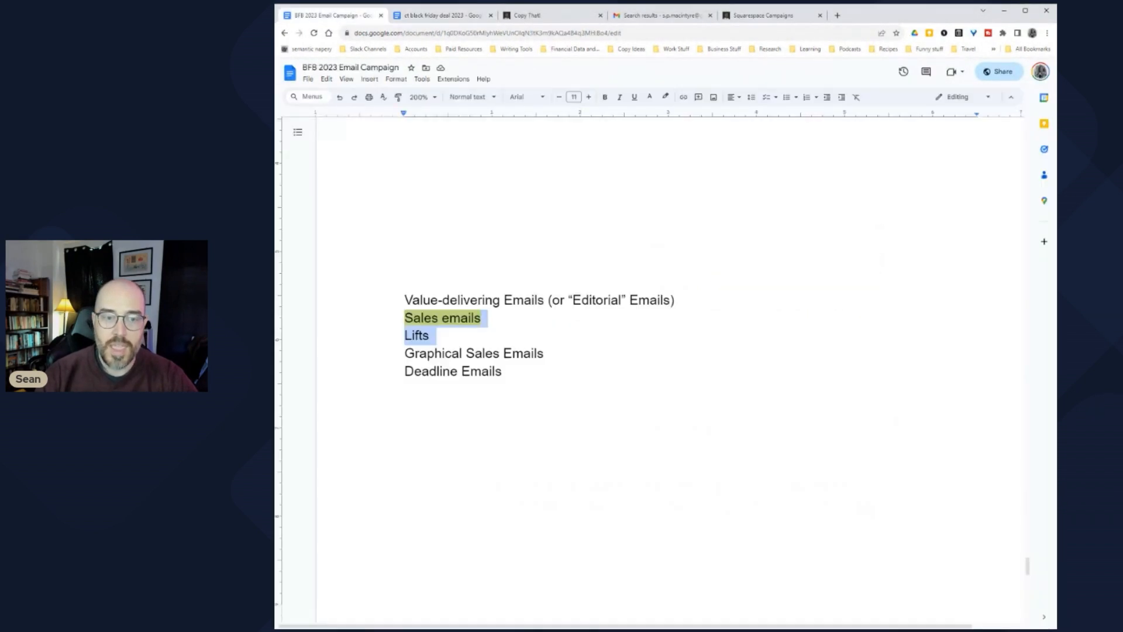
pyautogui.click(430, 335)
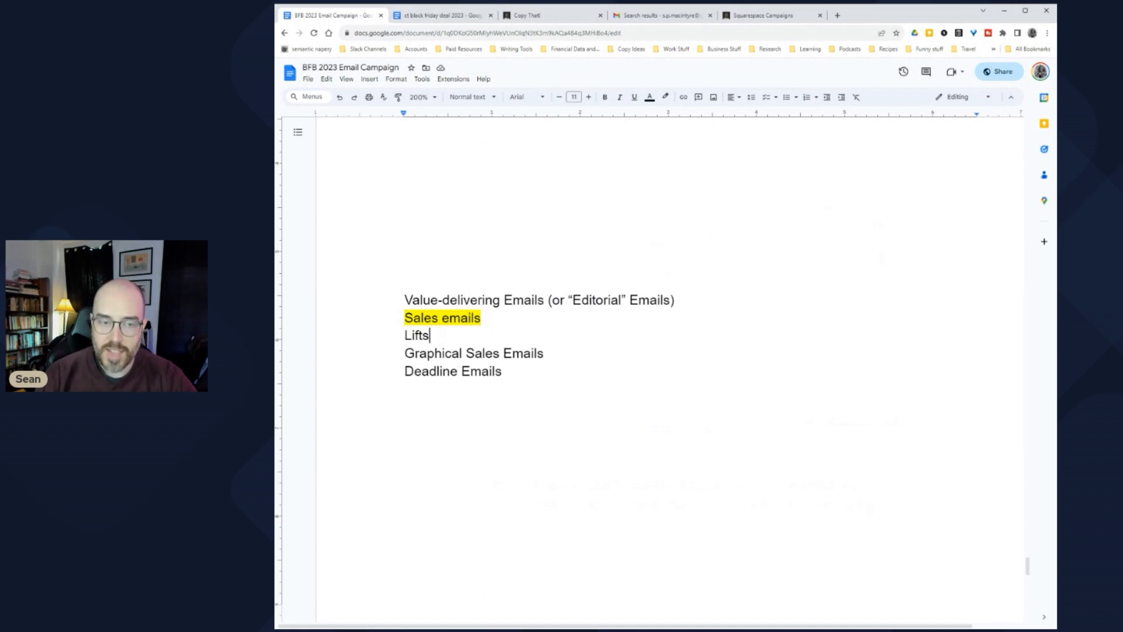
pyautogui.click(481, 317)
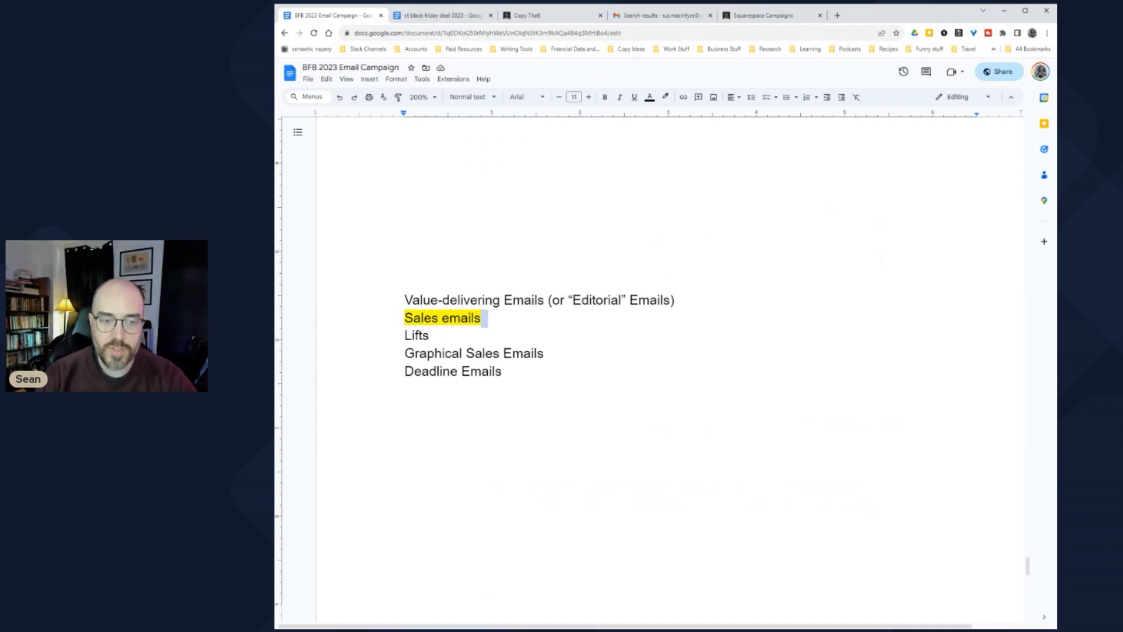
pyautogui.hotkey('shift', 'Home')
pyautogui.hotkey('ctrl', 'Tab')
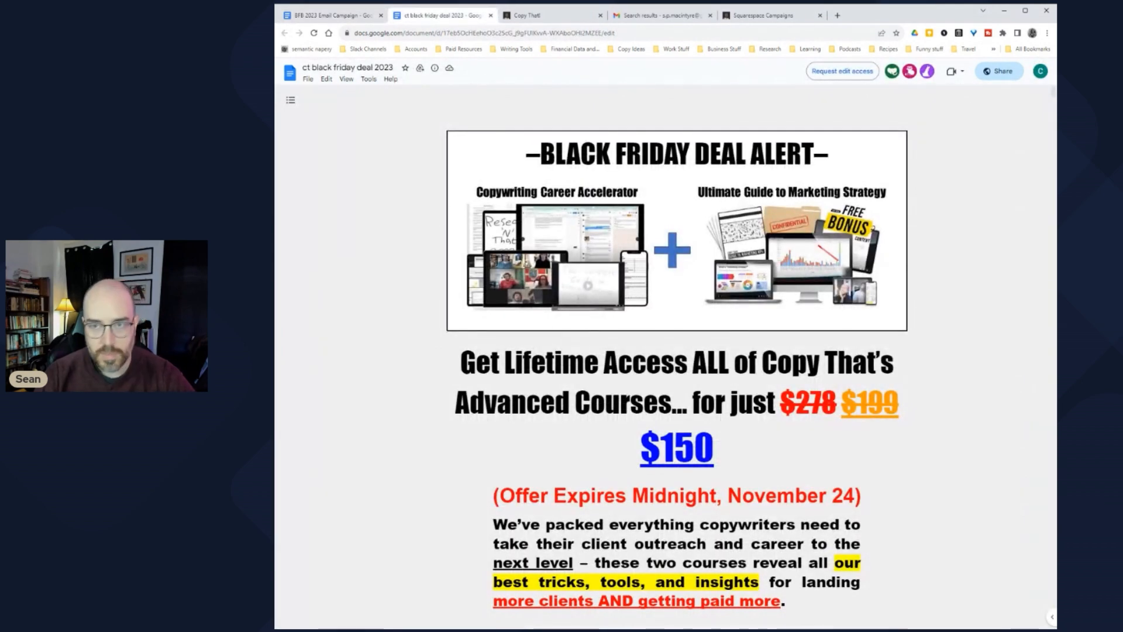
pyautogui.click(354, 20)
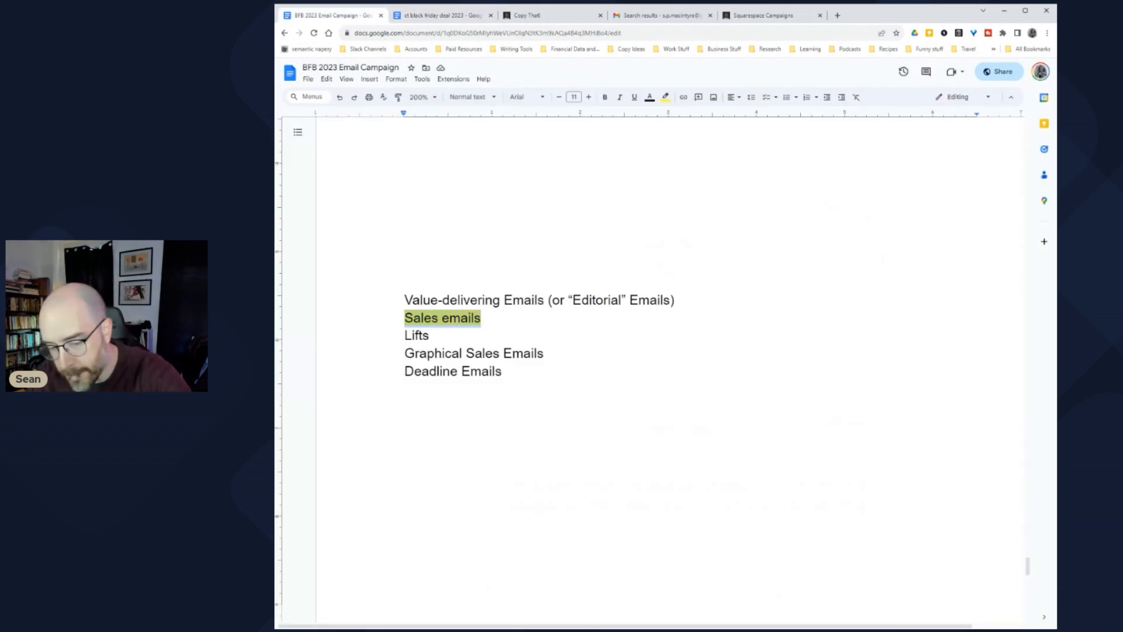
pyautogui.press('BackSpace')
pyautogui.doubleClick(416, 334)
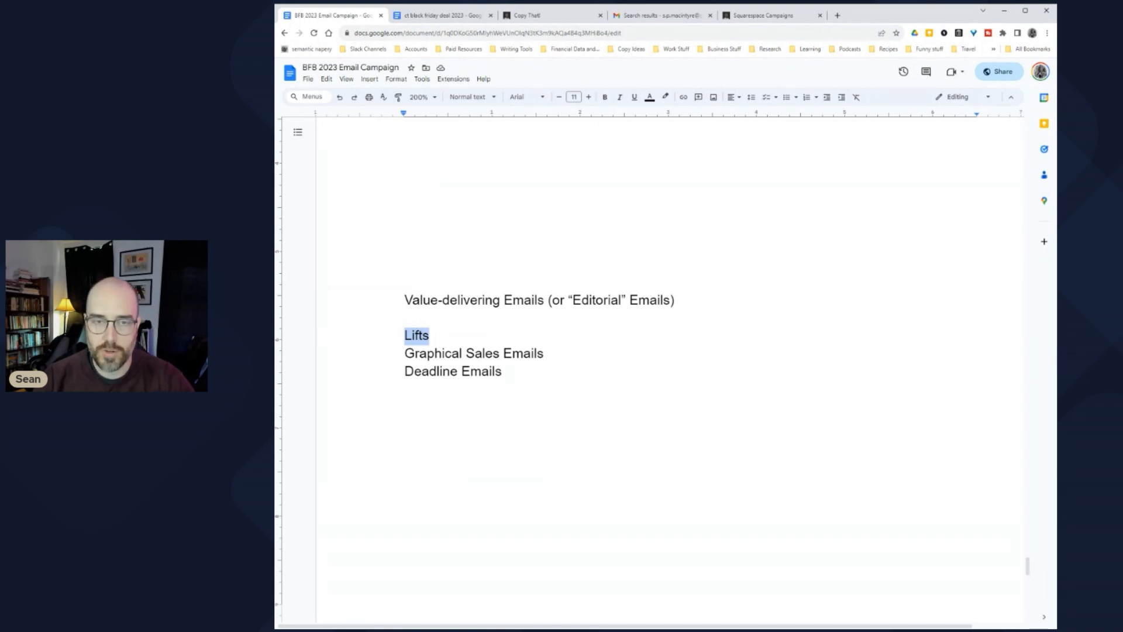
pyautogui.click(405, 317)
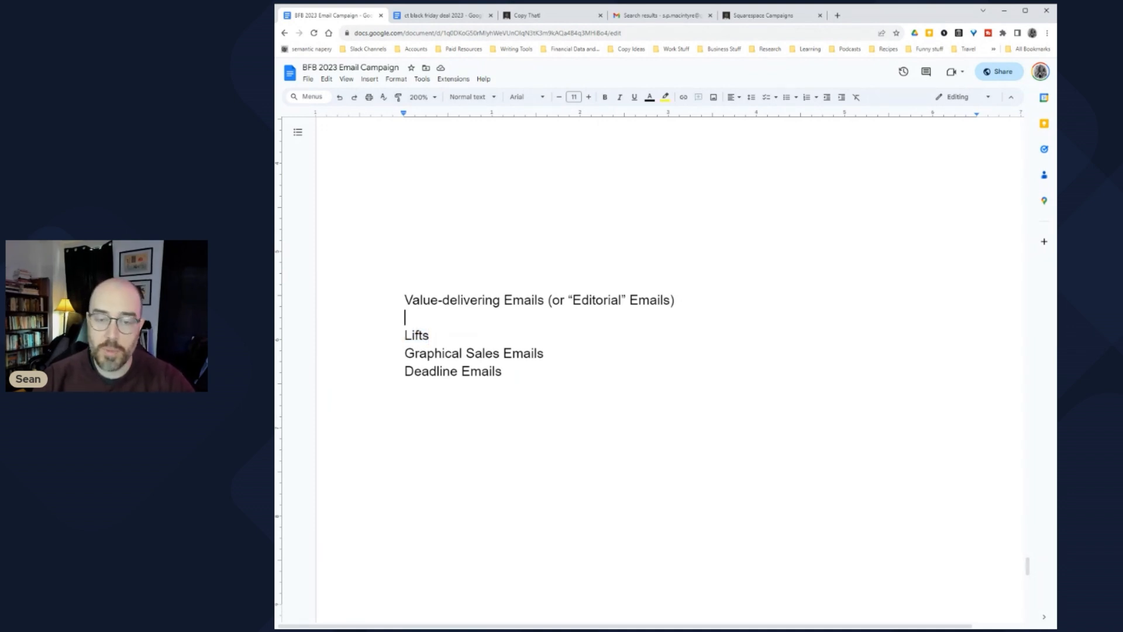
pyautogui.press('Delete')
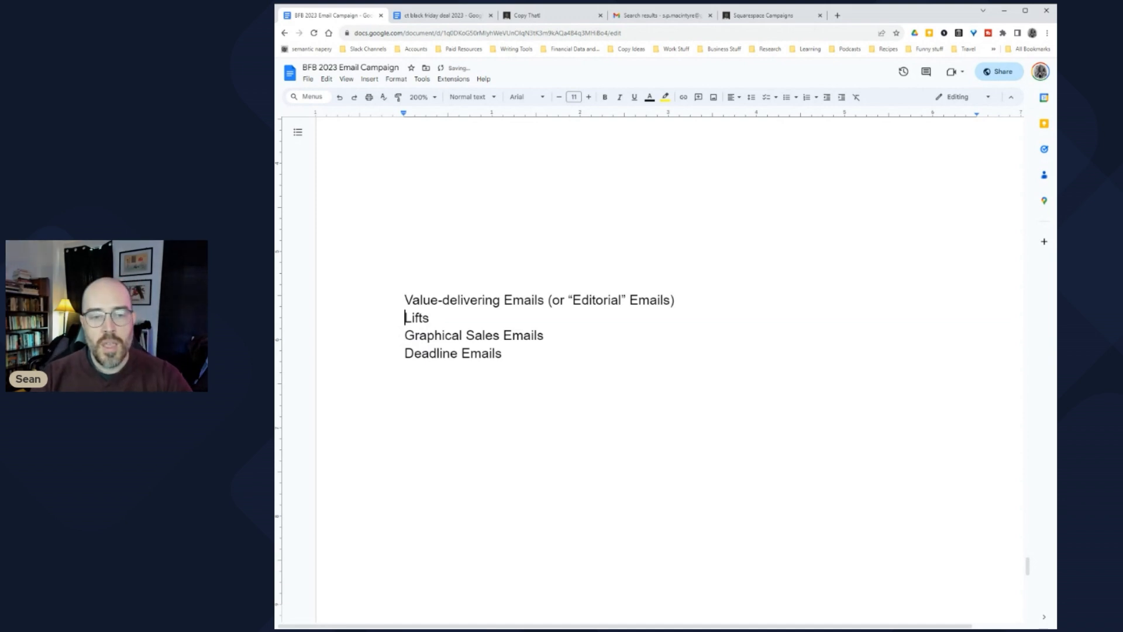
pyautogui.press('Down')
pyautogui.press('End')
pyautogui.hotkey('shift', 'Home')
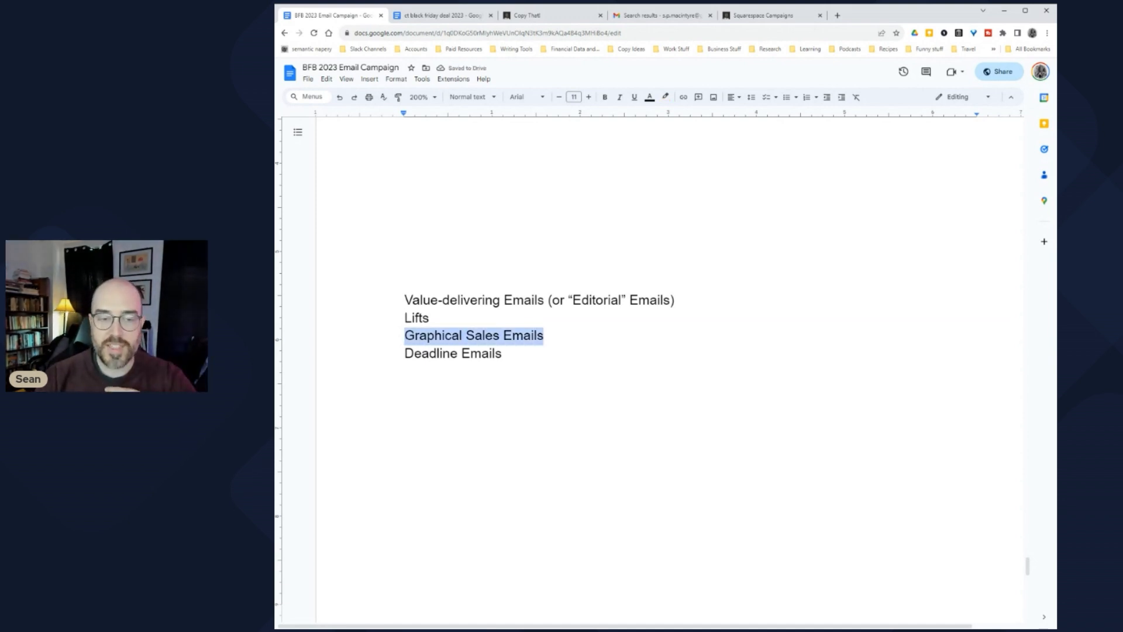
pyautogui.press('Left')
pyautogui.hotkey('shift', 'Down')
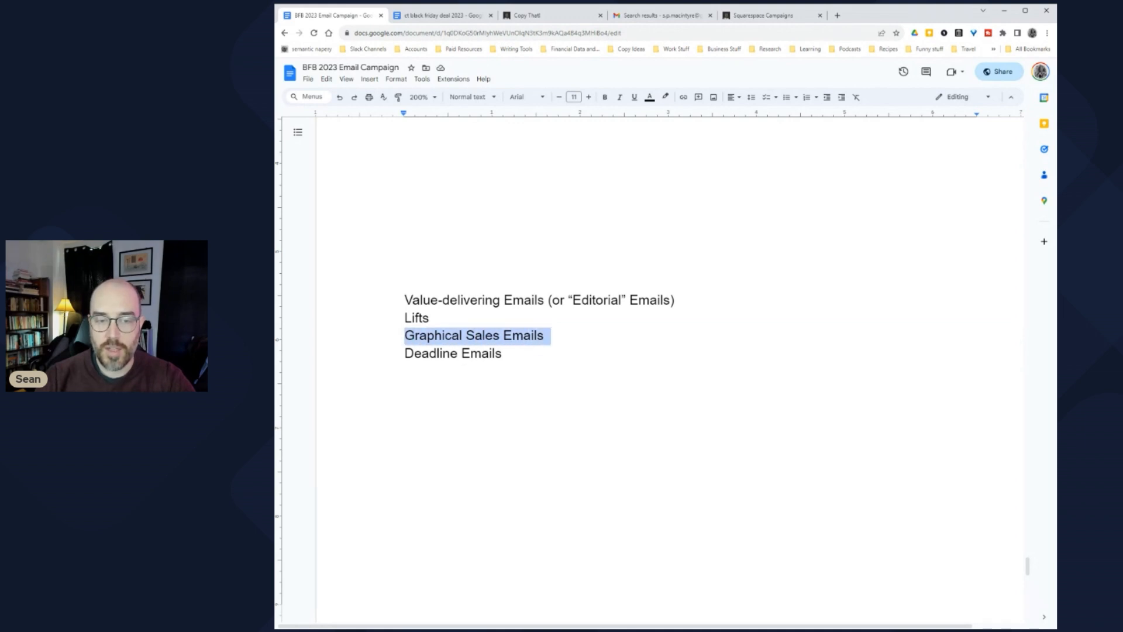
pyautogui.press('End')
pyautogui.hotkey('shift', 'Home')
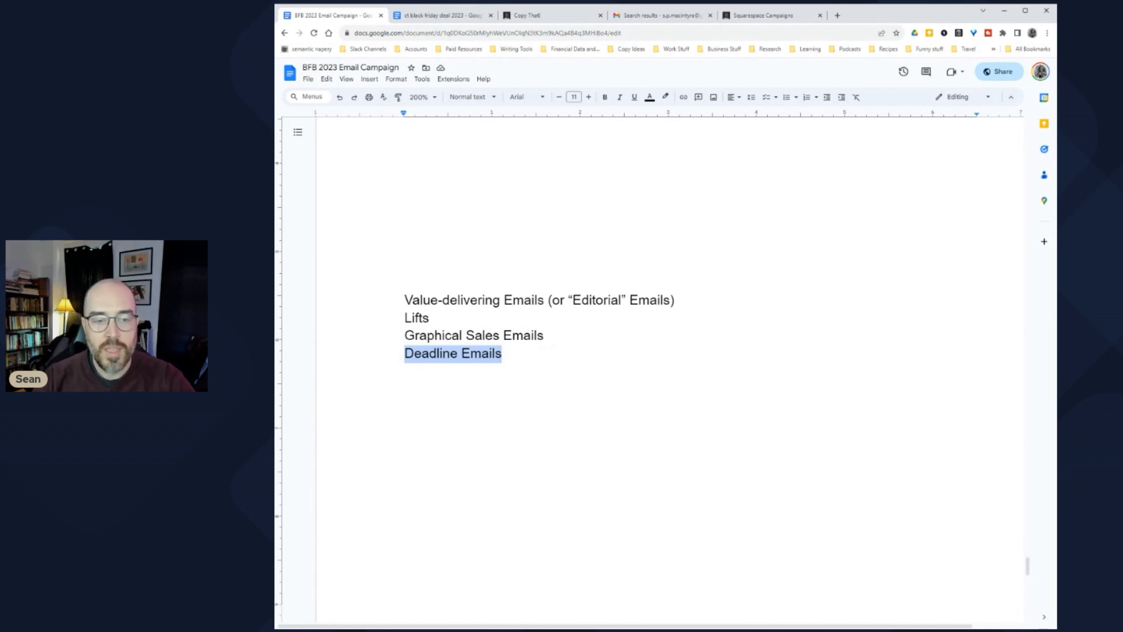
pyautogui.press('Up')
pyautogui.press('Up')
pyautogui.press('Up')
pyautogui.hotkey('shift', 'Down')
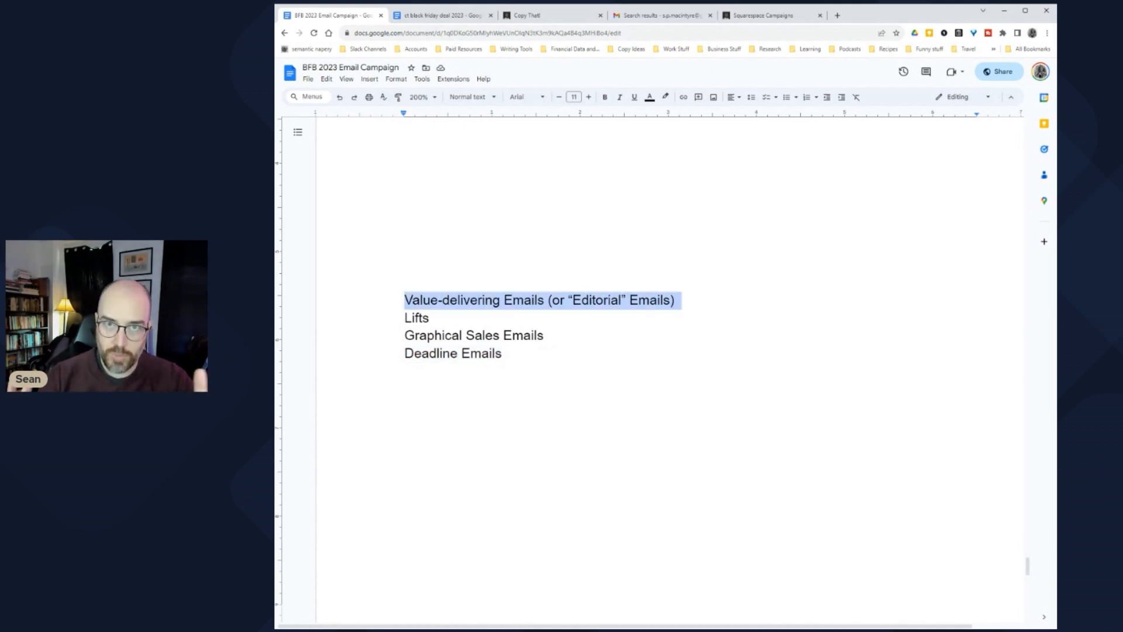
# Step: Select the four email type lines and briefly check the ct black friday deal 2023 document
pyautogui.scroll(-1, 649, 351)
pyautogui.scroll(-4, 649, 351)
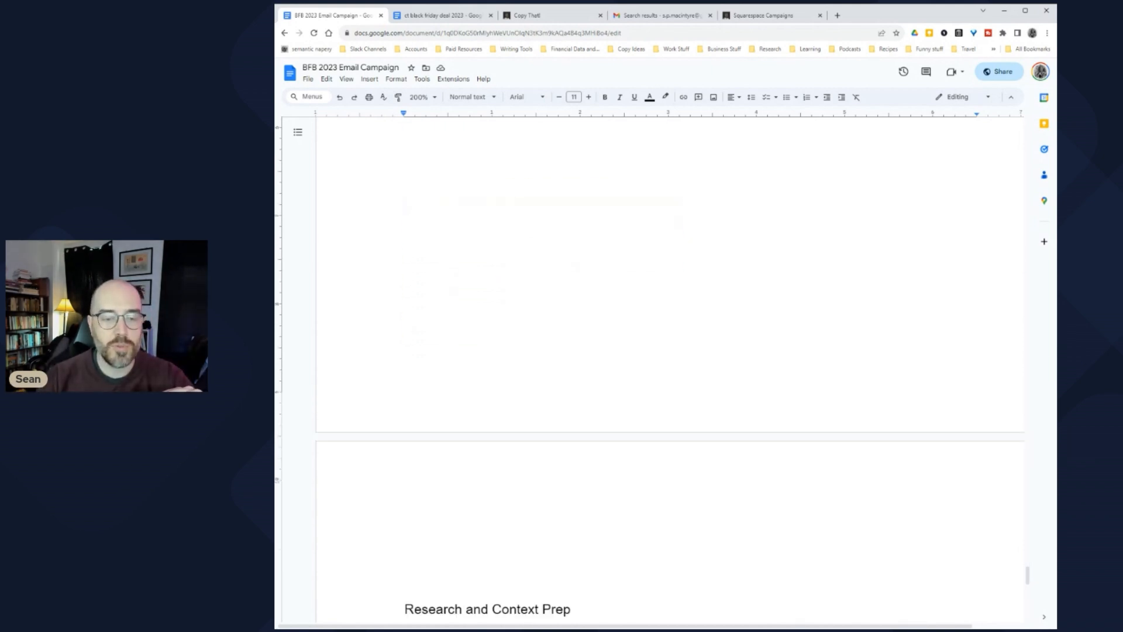
pyautogui.scroll(5, 650, 351)
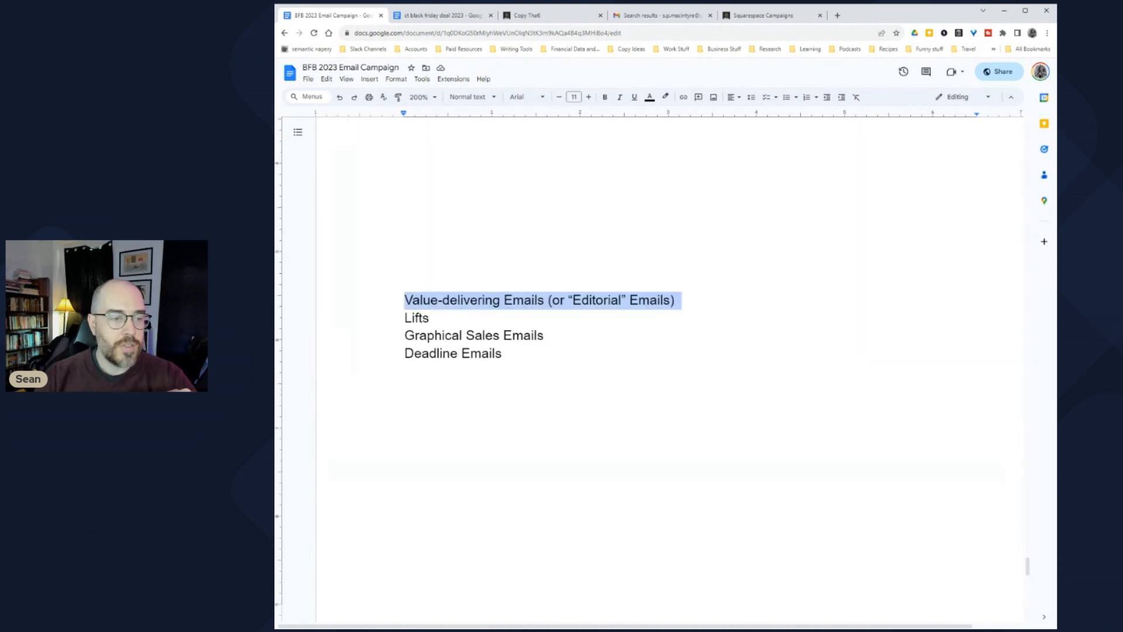
pyautogui.click(405, 370)
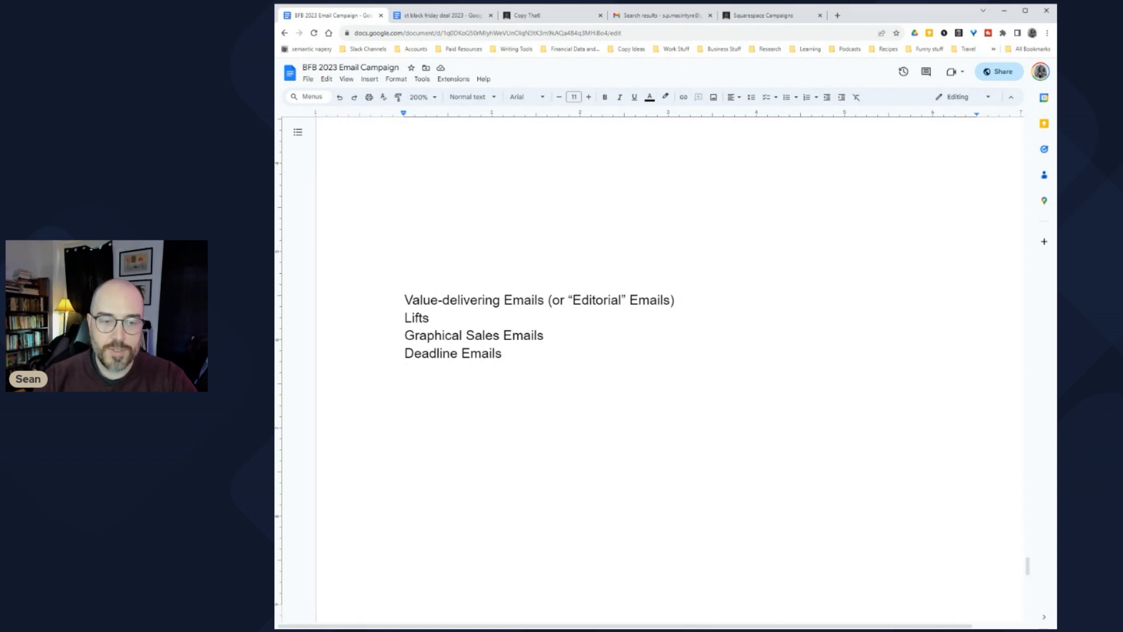
pyautogui.hotkey('shift', 'Up')
pyautogui.hotkey('shift', 'Up')
pyautogui.hotkey('shift', 'Up')
pyautogui.hotkey('shift', 'Up')
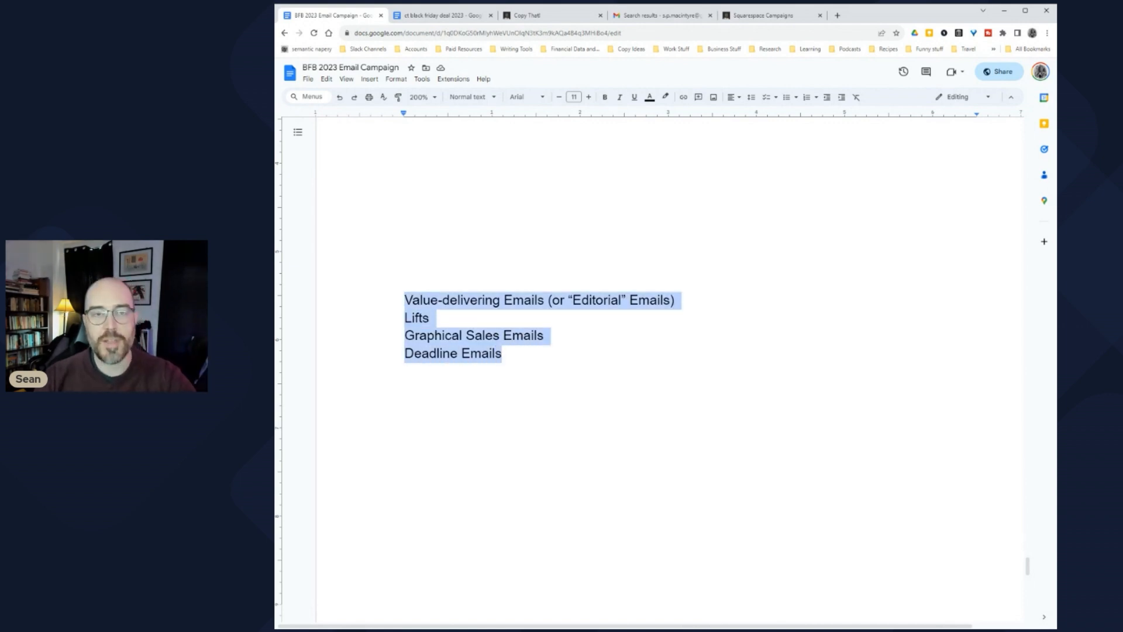
pyautogui.click(404, 16)
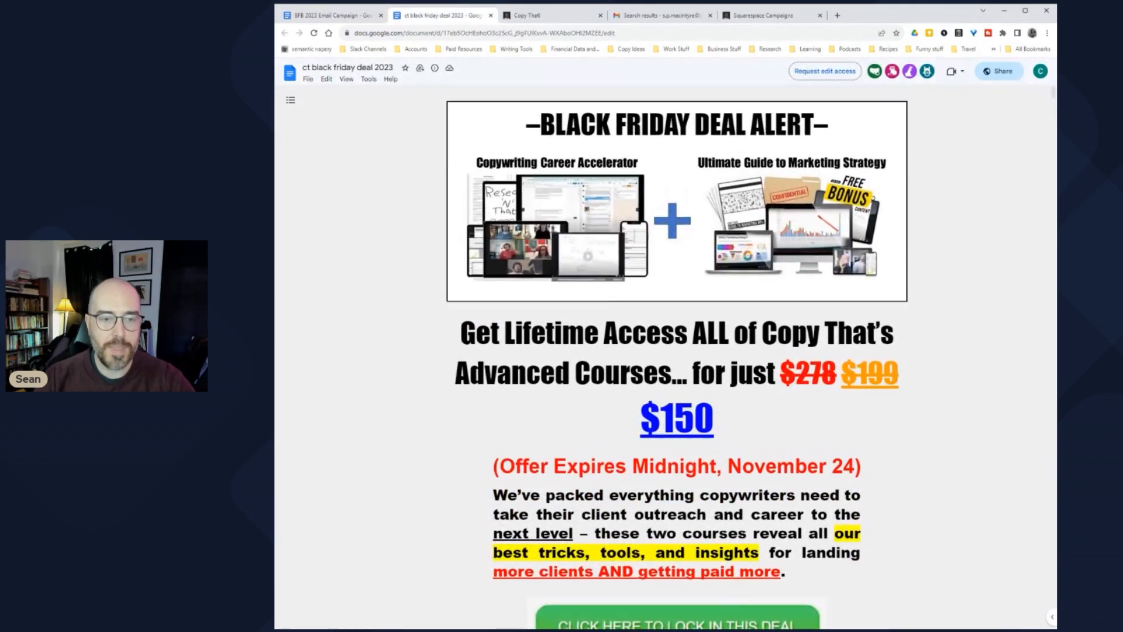
pyautogui.click(367, 18)
# Step: Highlight "What are we selling?" and "How are we selling it?", cross-checking the deal document
pyautogui.scroll(-5, 643, 351)
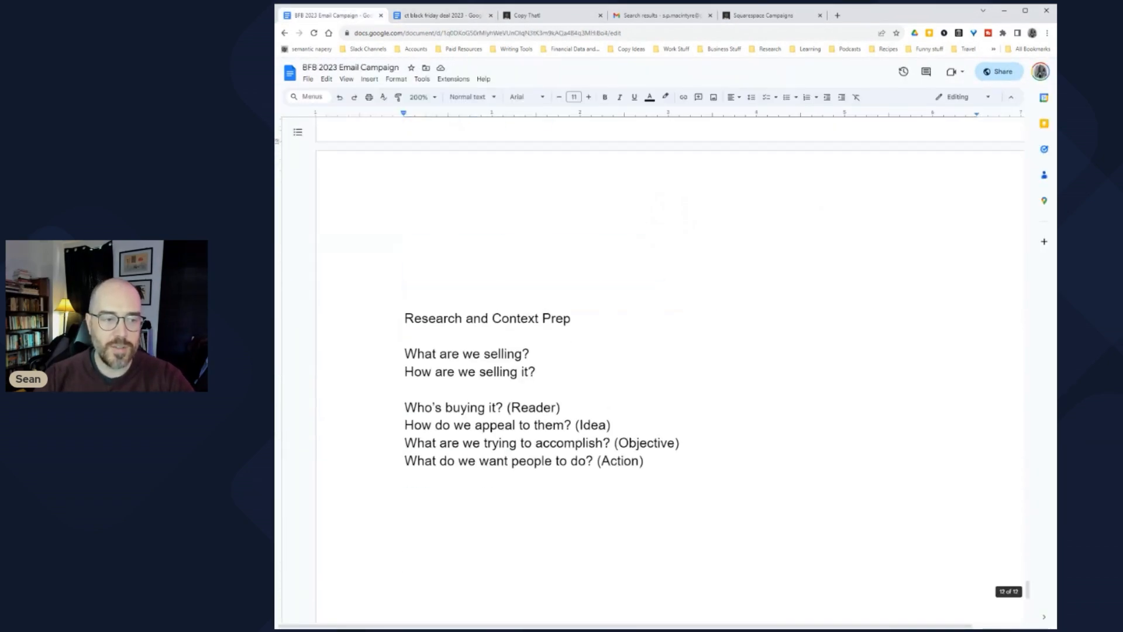
pyautogui.scroll(3, 644, 351)
pyautogui.scroll(-1, 644, 351)
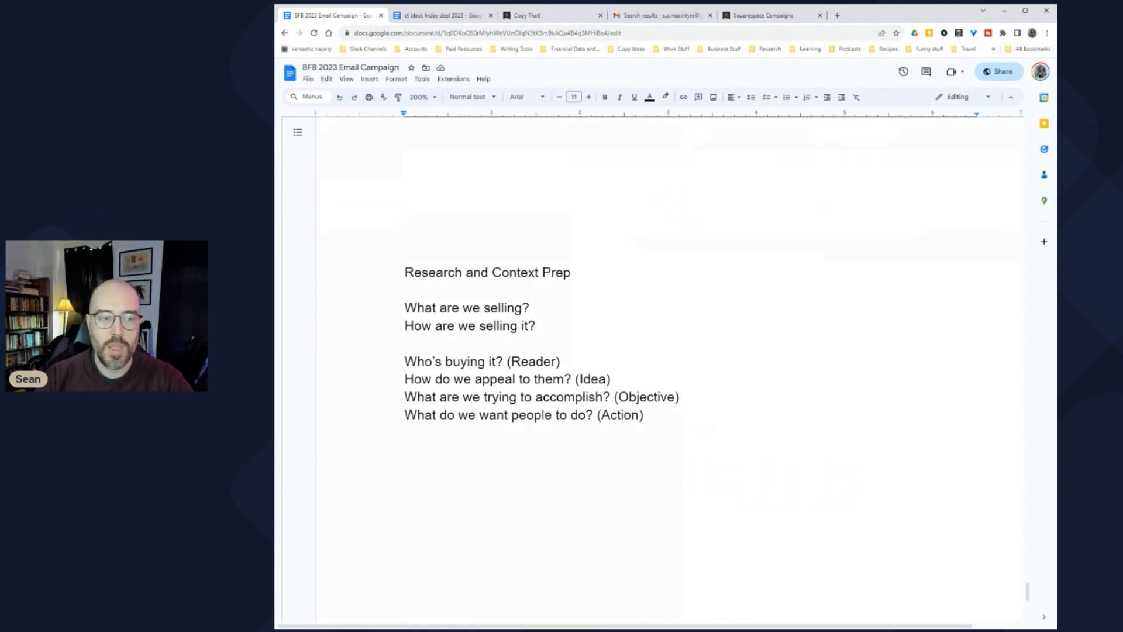
pyautogui.moveTo(405, 308); pyautogui.dragTo(536, 308)
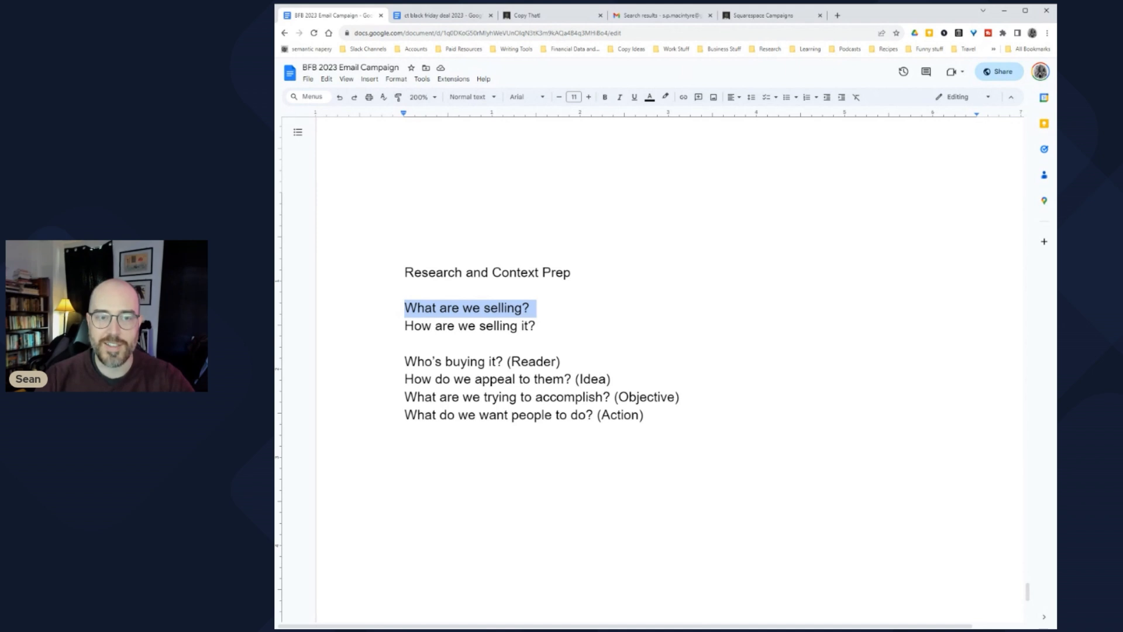
pyautogui.moveTo(404, 326); pyautogui.dragTo(542, 325)
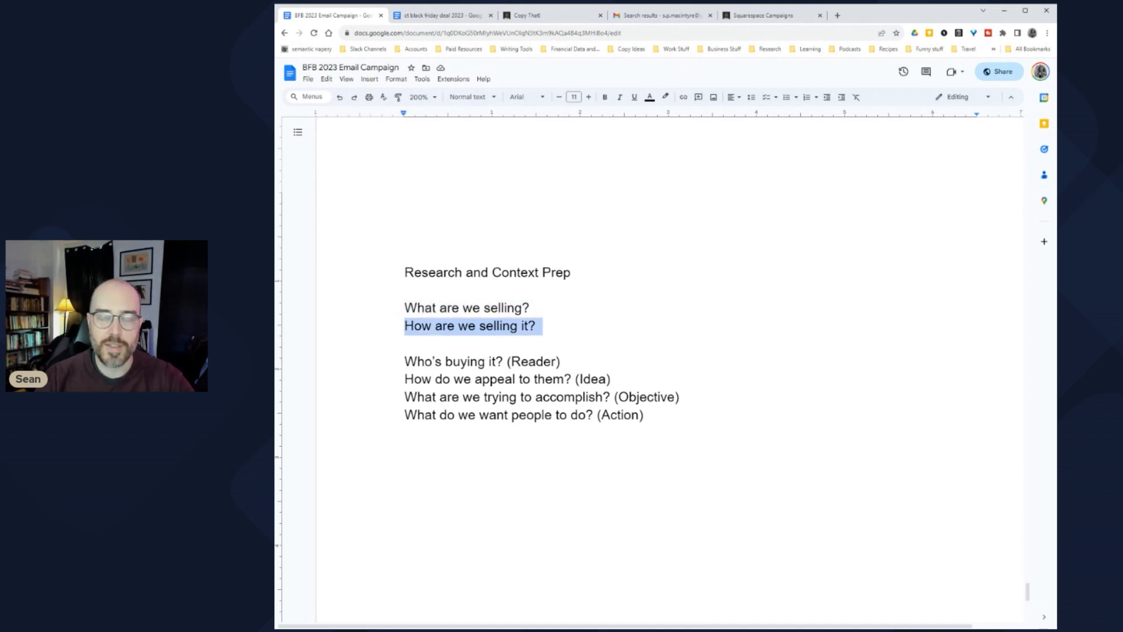
pyautogui.click(413, 15)
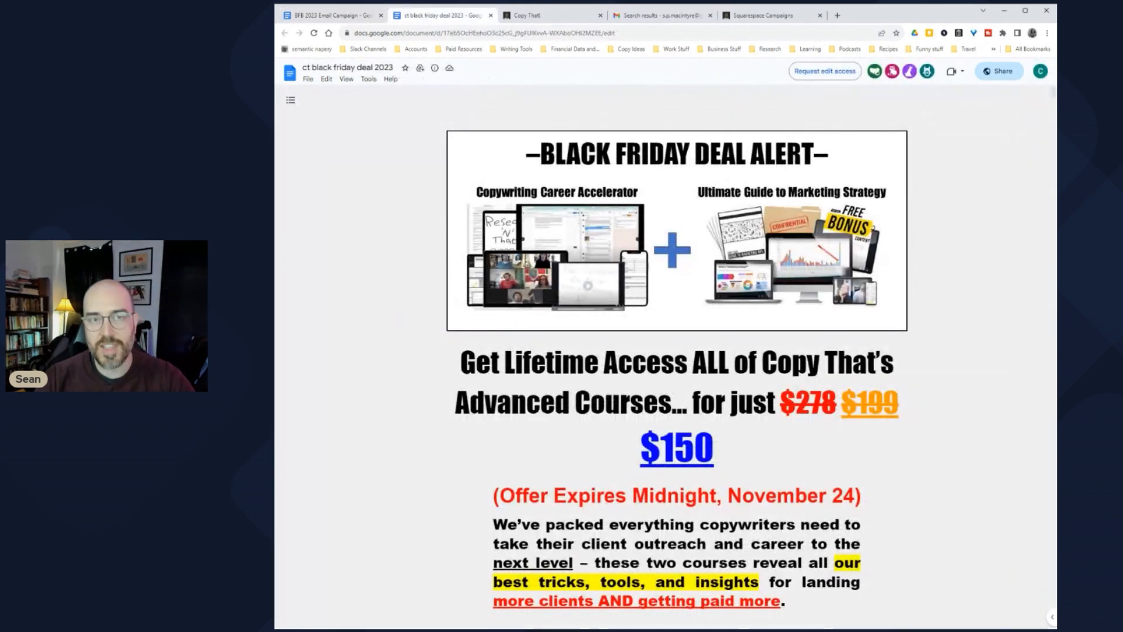
pyautogui.click(328, 15)
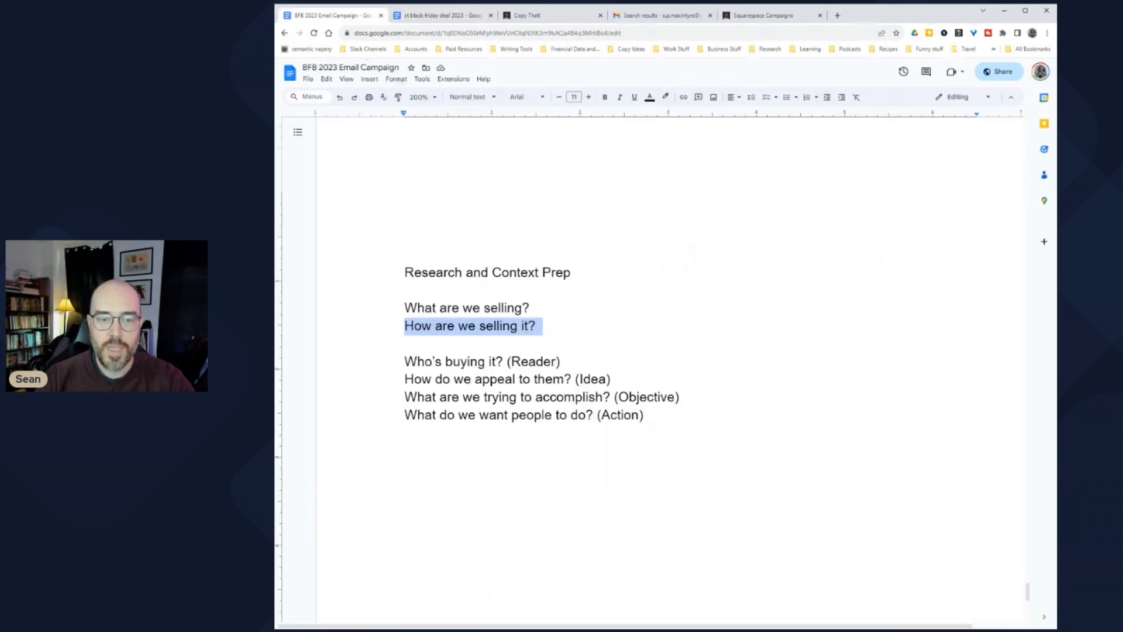
# Step: Highlight "Who's buying it? (Reader)" and select the four audience questions through (Action)
pyautogui.moveTo(404, 362); pyautogui.dragTo(561, 361)
pyautogui.click(561, 362)
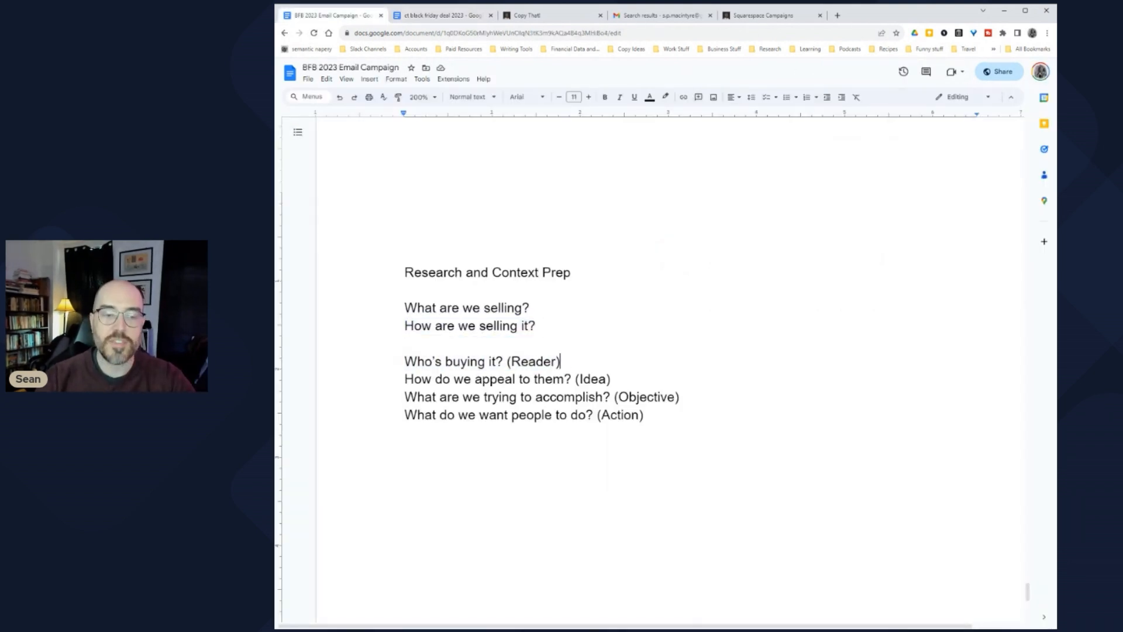
pyautogui.moveTo(405, 343); pyautogui.dragTo(648, 417)
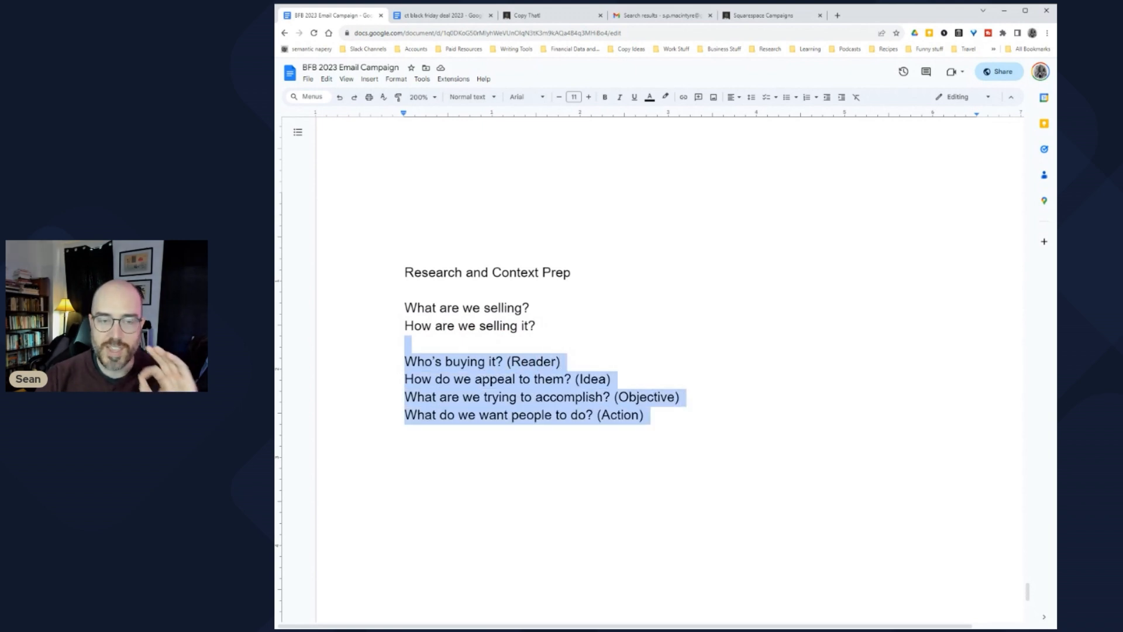
pyautogui.click(646, 415)
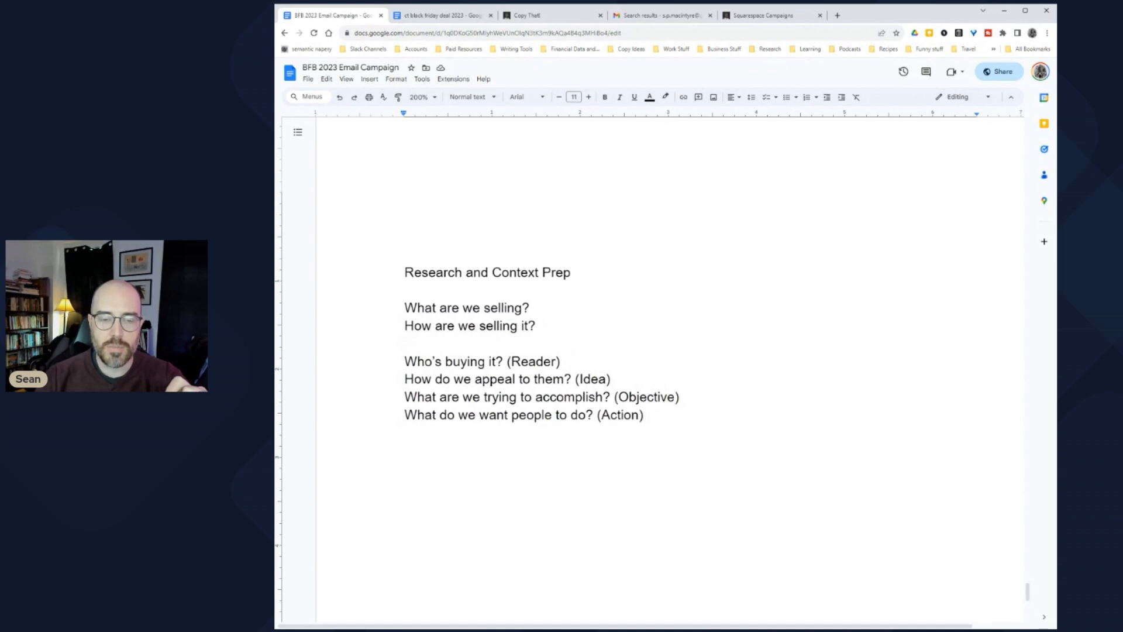
# Step: Copy the four audience questions and paste them onto a new page at the document's end
pyautogui.hotkey('shift', 'Up')
pyautogui.hotkey('shift', 'Up')
pyautogui.hotkey('shift', 'Up')
pyautogui.hotkey('shift', 'Up')
pyautogui.hotkey('ctrl', 'c')
pyautogui.press('BackSpace')
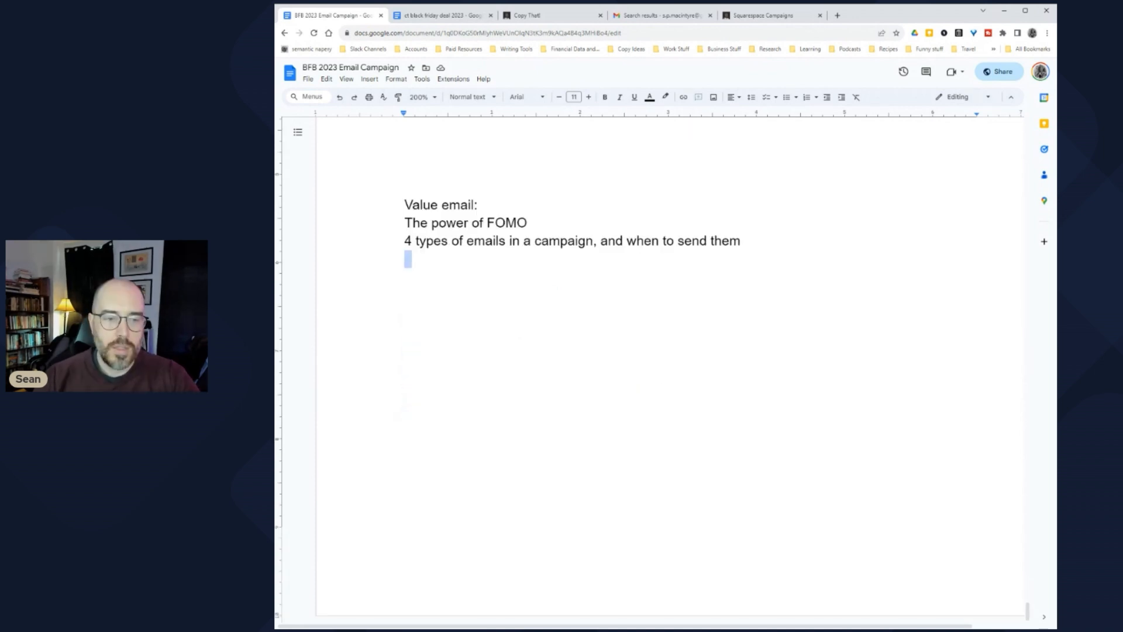
pyautogui.click(370, 79)
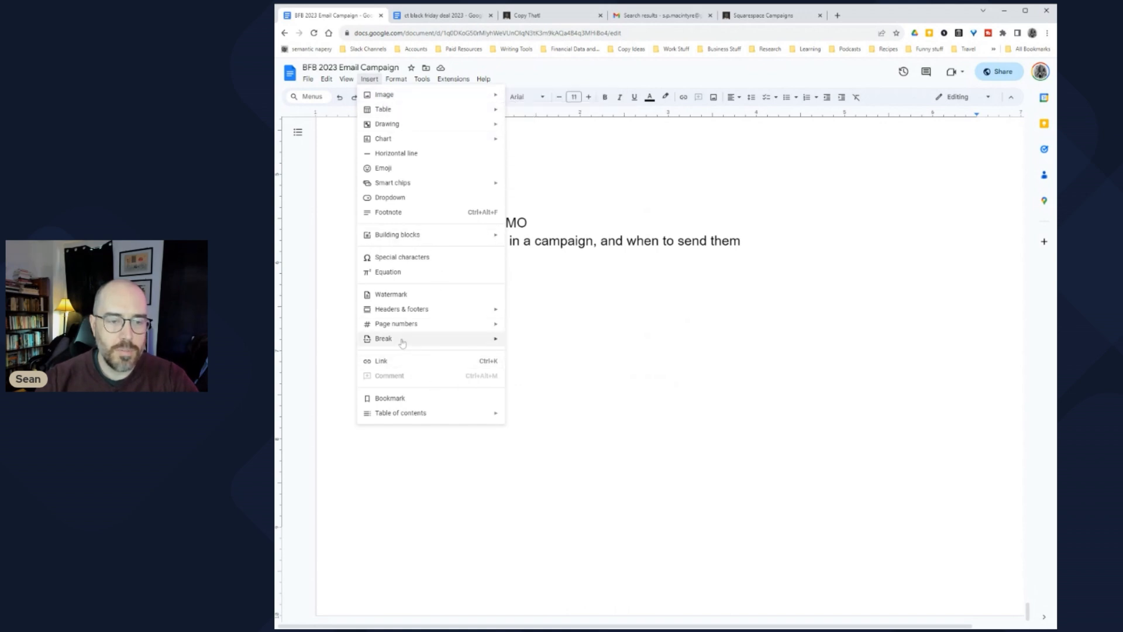
pyautogui.moveTo(403, 343)
pyautogui.click(542, 340)
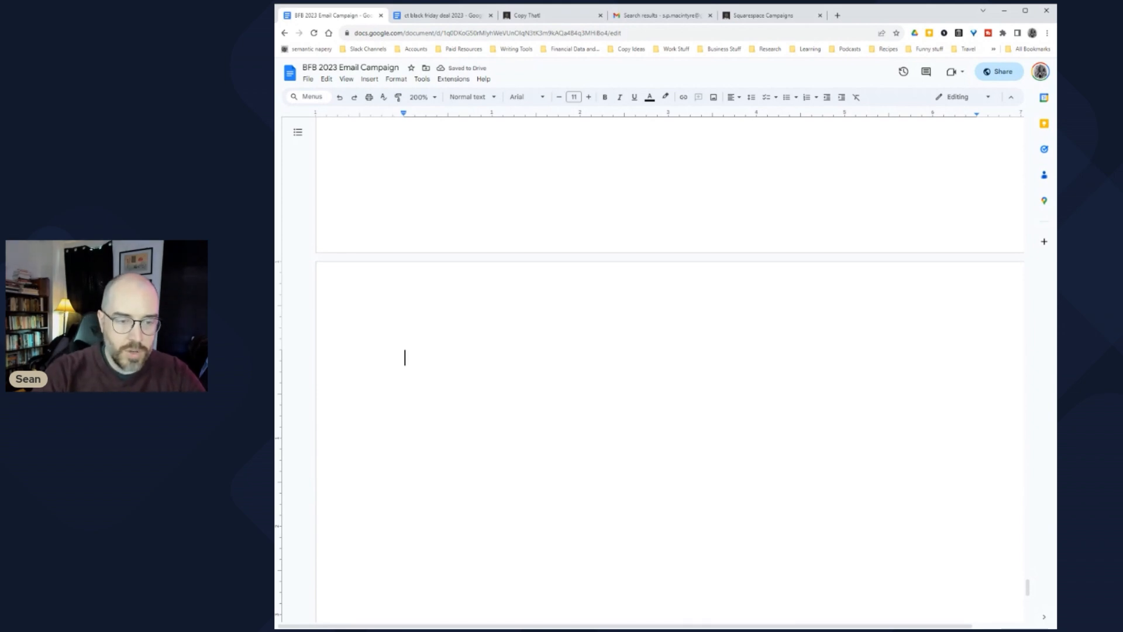
pyautogui.hotkey('ctrl', 'v')
# Step: Add the heading 'CT BFB Email Campain -' above the pasted questions
pyautogui.click(405, 358)
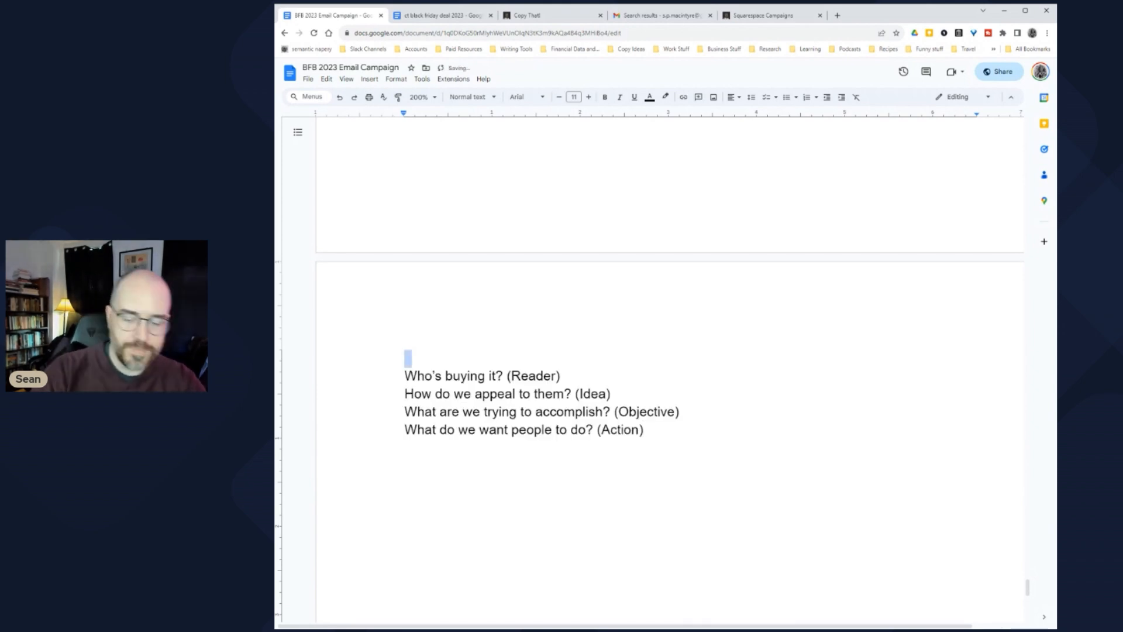
pyautogui.press('Return')
pyautogui.press('Up')
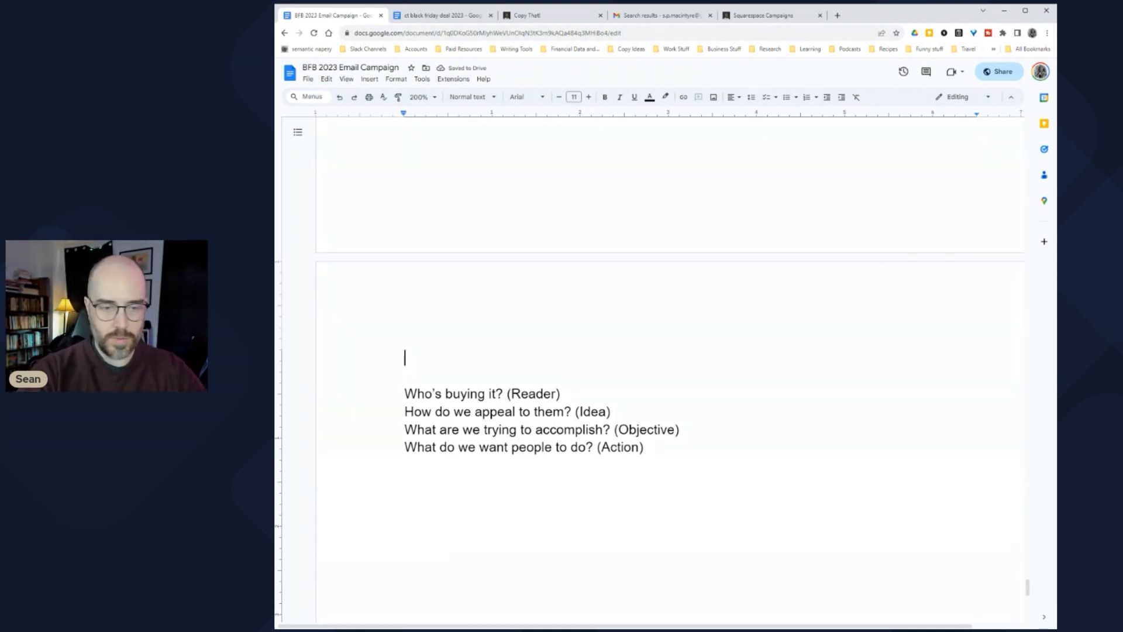
pyautogui.write('CT ')
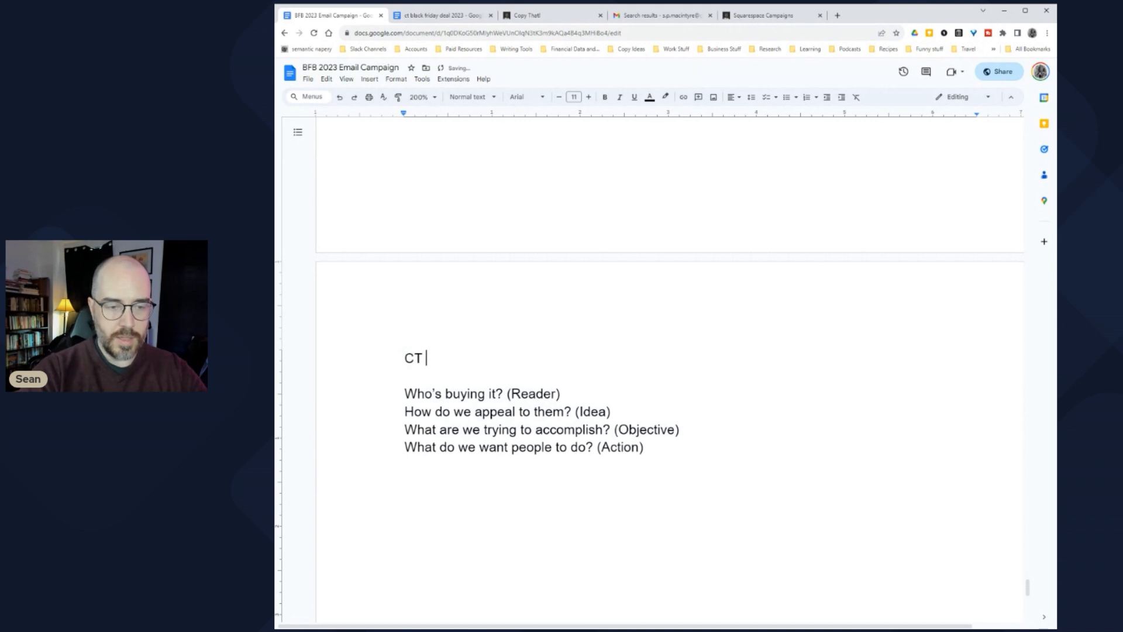
pyautogui.write('BFB E')
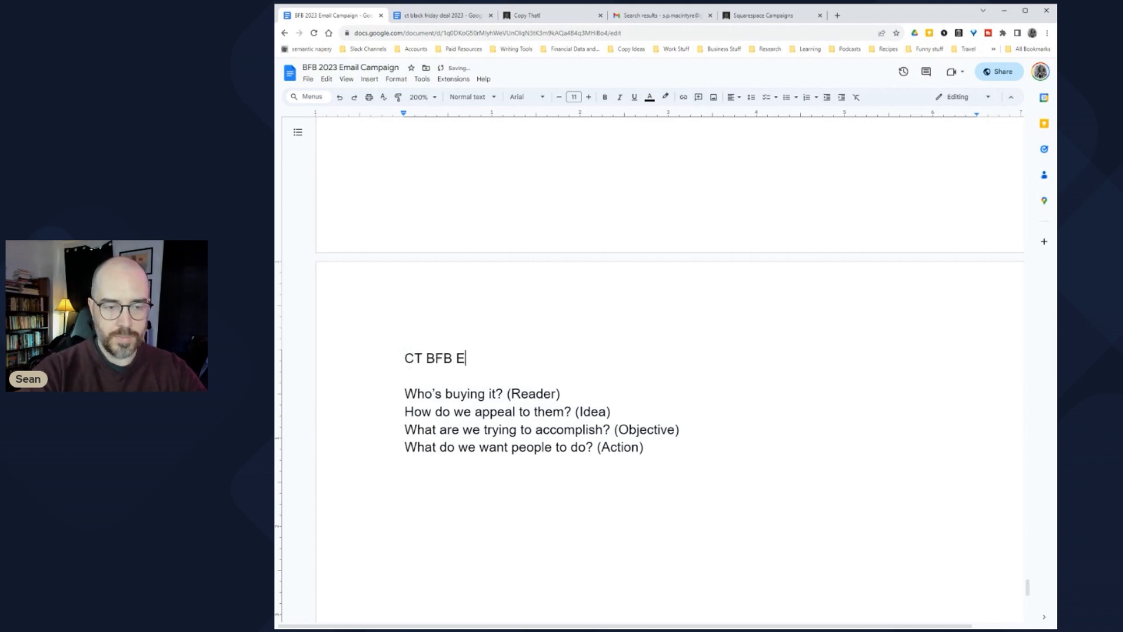
pyautogui.write('mail Campain -')
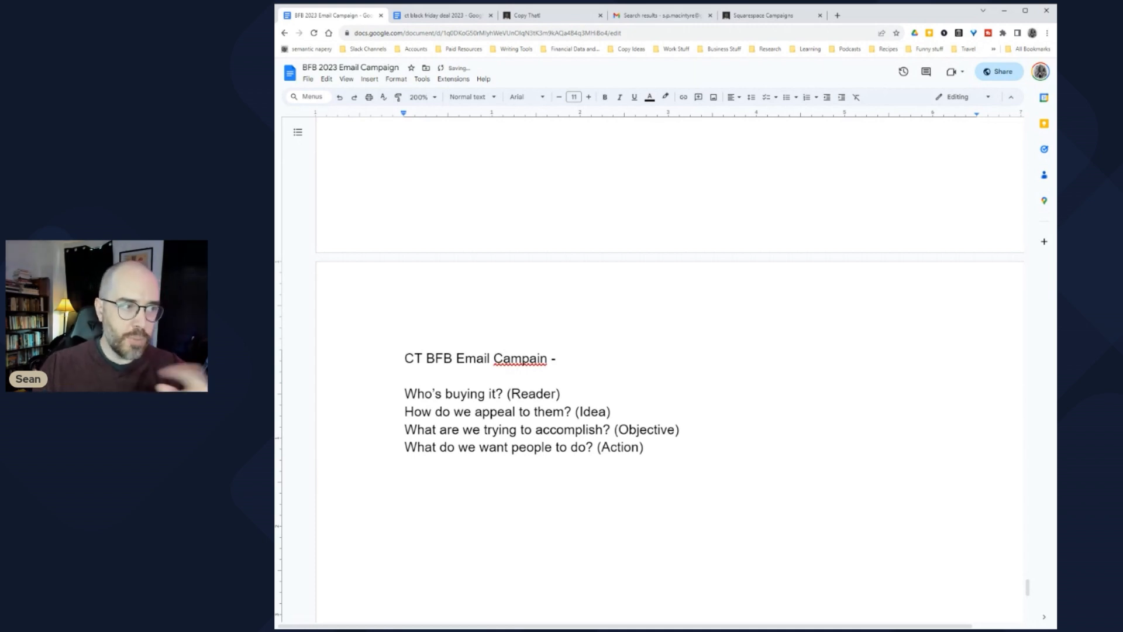
pyautogui.click(540, 358)
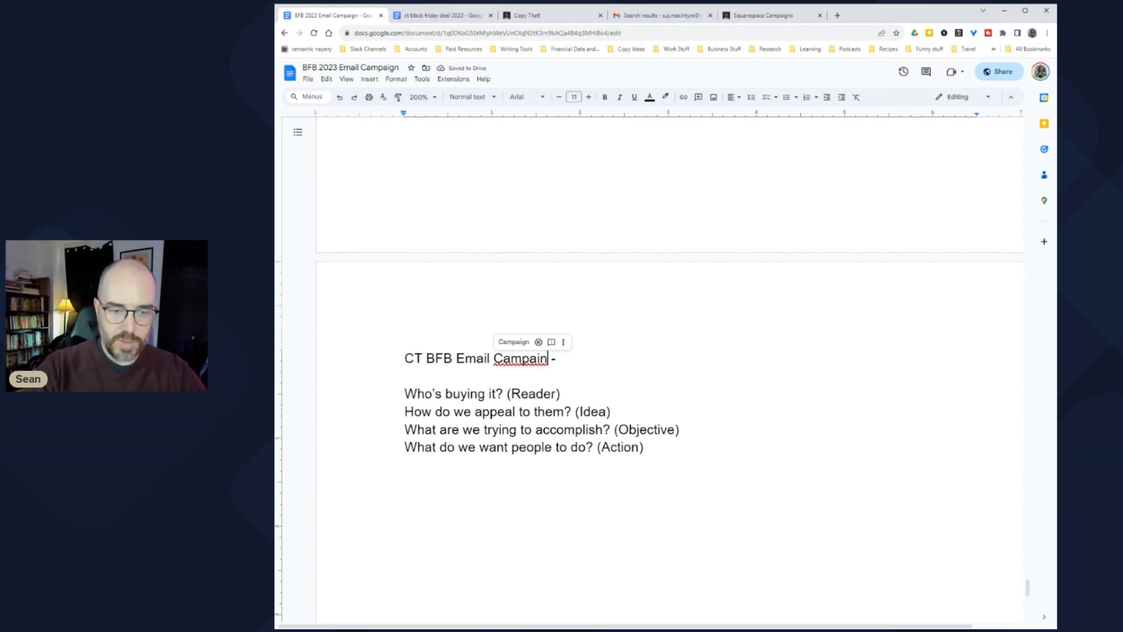
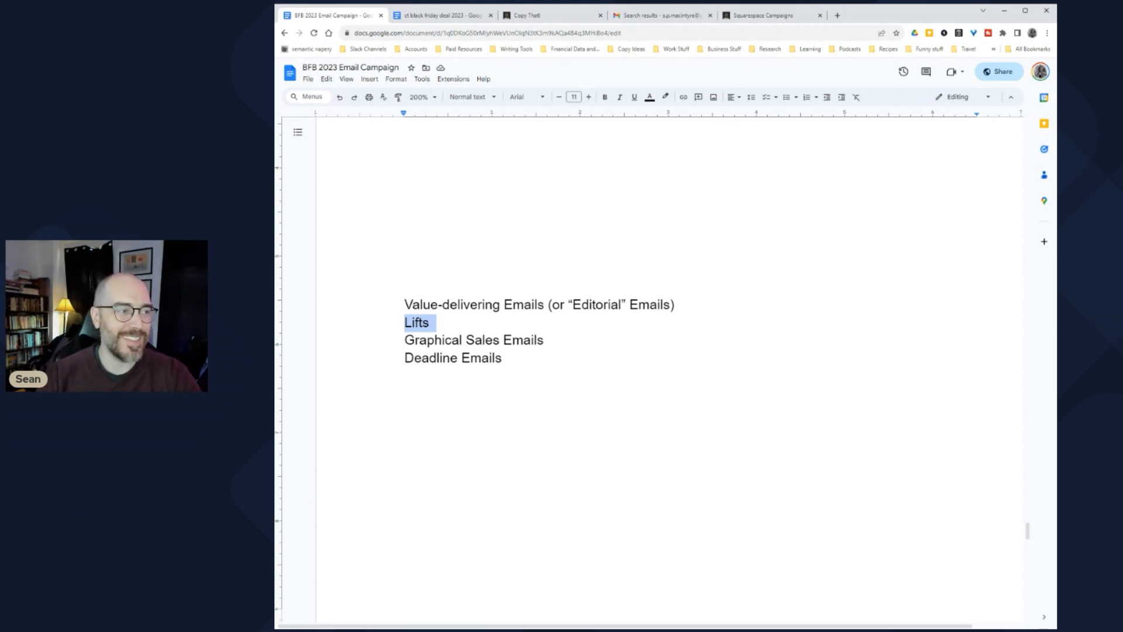
# Step: Change the heading's X to 6, append 'Friday AM', and add a blank line below it
pyautogui.scroll(-20, 670, 368)
pyautogui.scroll(1, 671, 363)
pyautogui.scroll(-1, 671, 363)
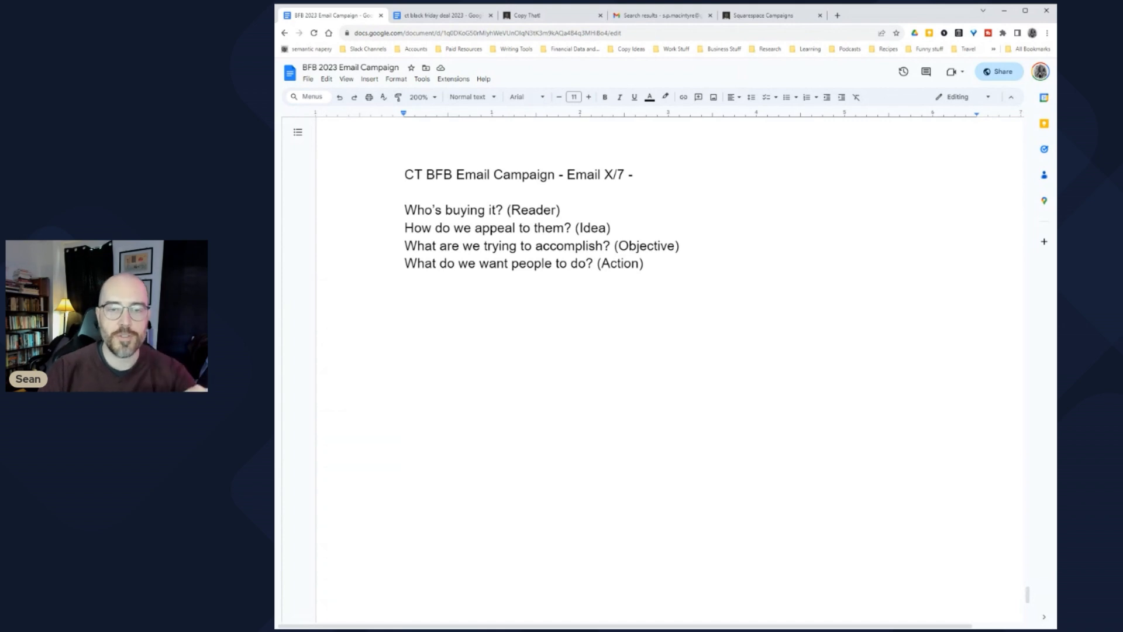
pyautogui.doubleClick(608, 174)
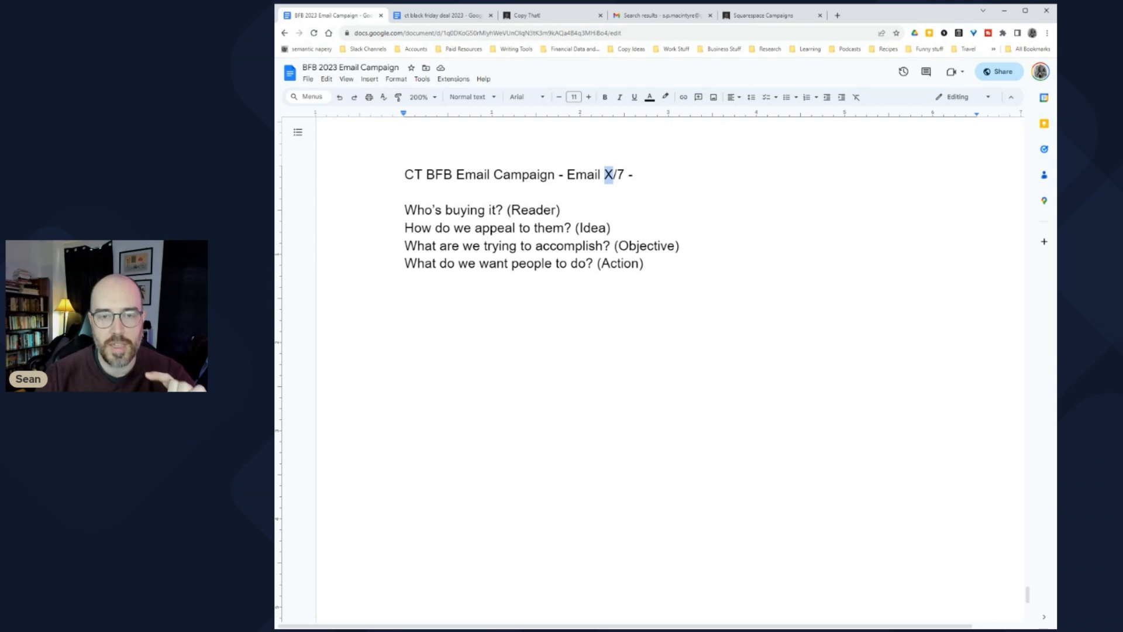
pyautogui.write('6')
pyautogui.press('End')
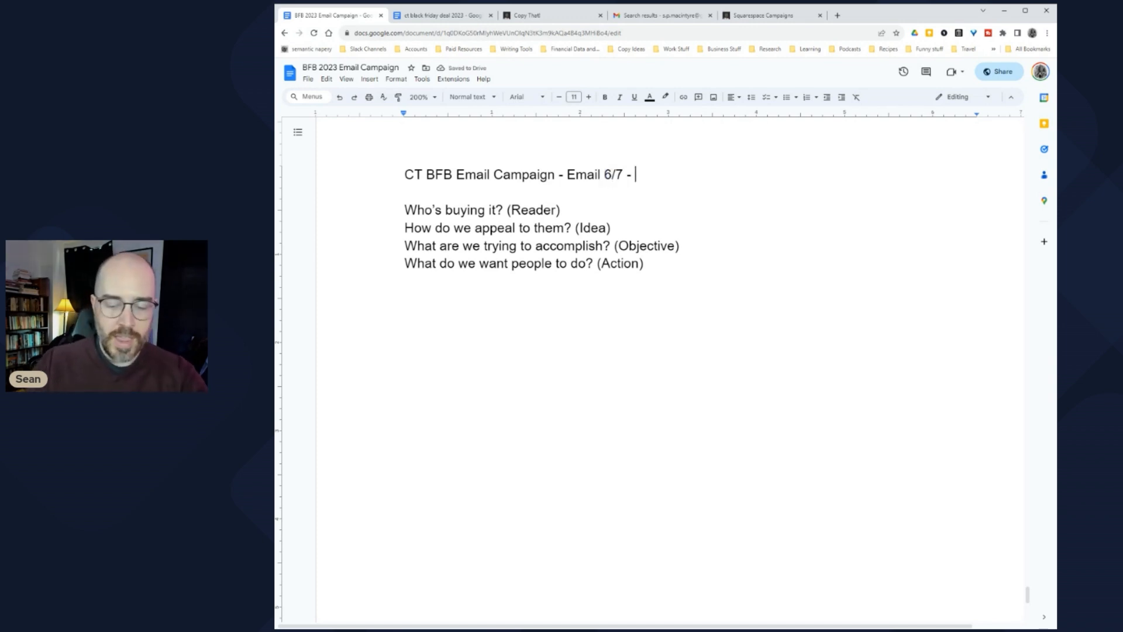
pyautogui.write('Friday AM')
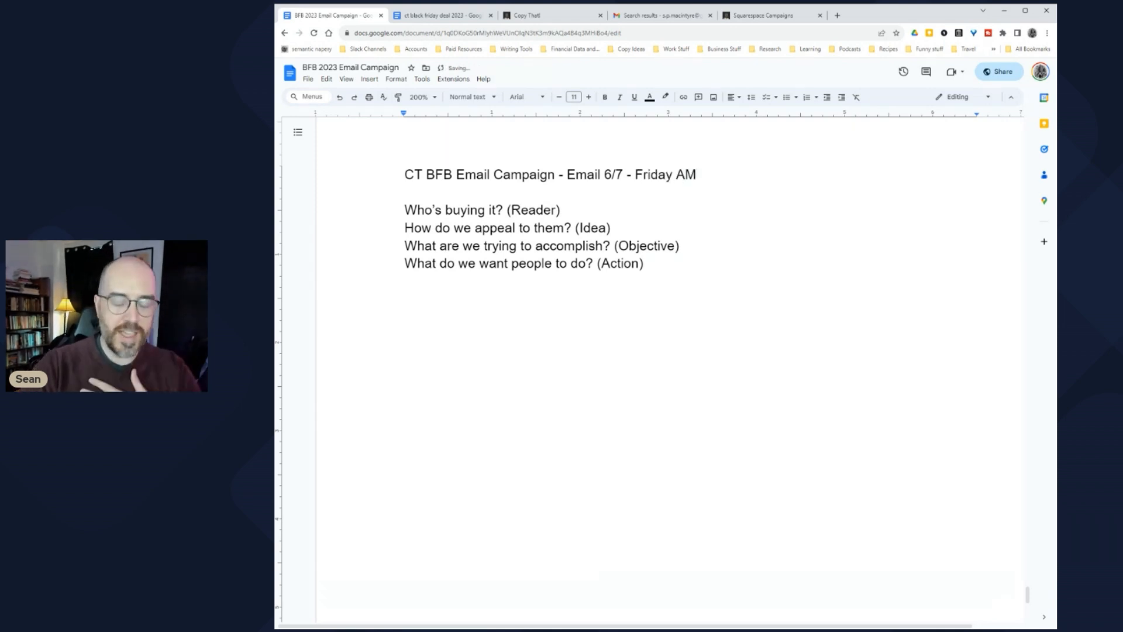
pyautogui.click(405, 192)
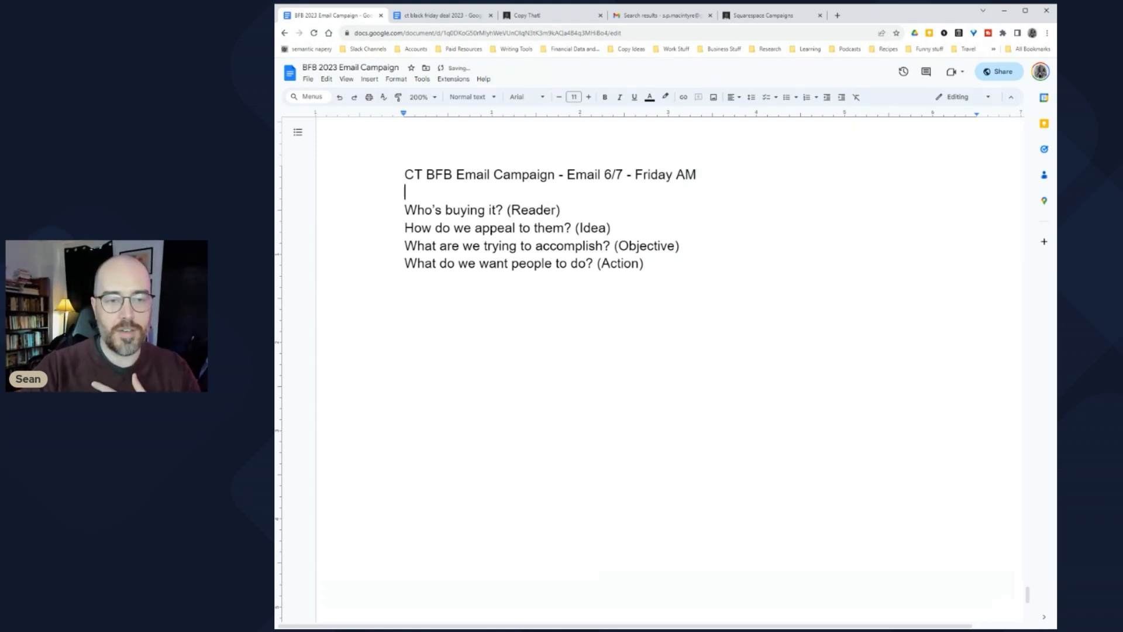
pyautogui.press('Return')
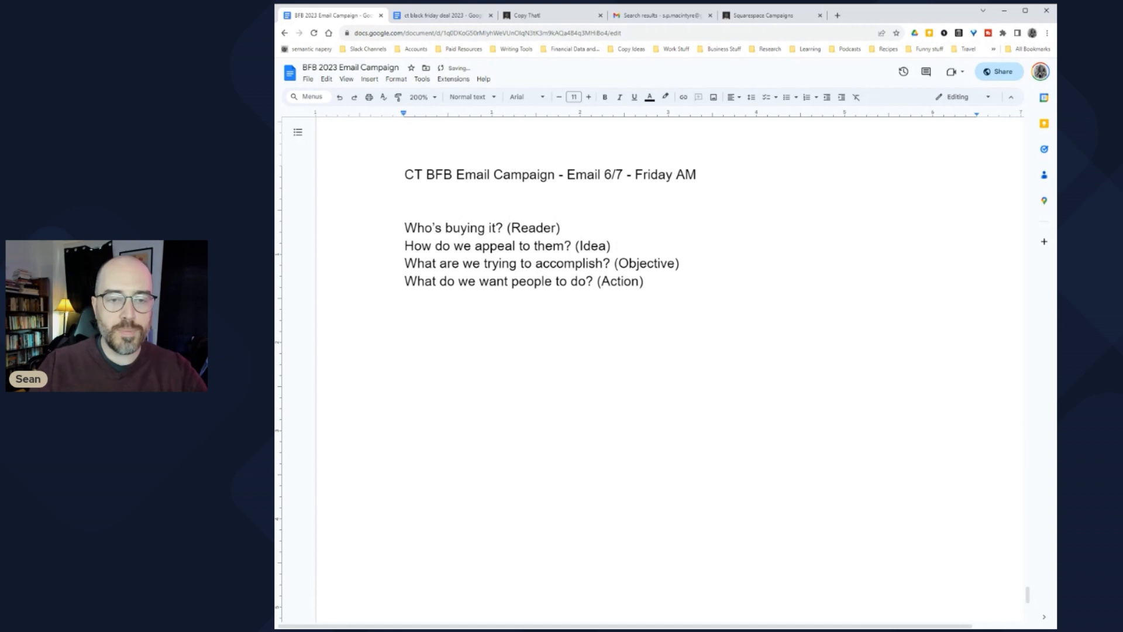
# Step: Answer Reader with 'Prospective copywriters who have exited the newbie phase' and Idea with 'Press on urgency to take action'
pyautogui.click(563, 227)
pyautogui.write('- ')
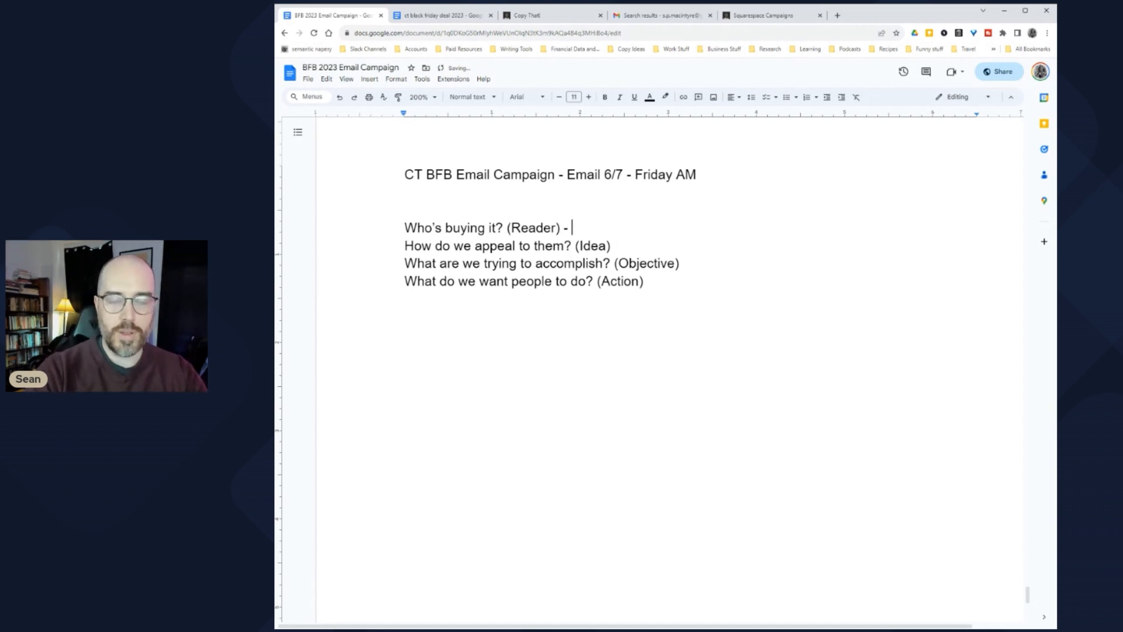
pyautogui.write('Prospect')
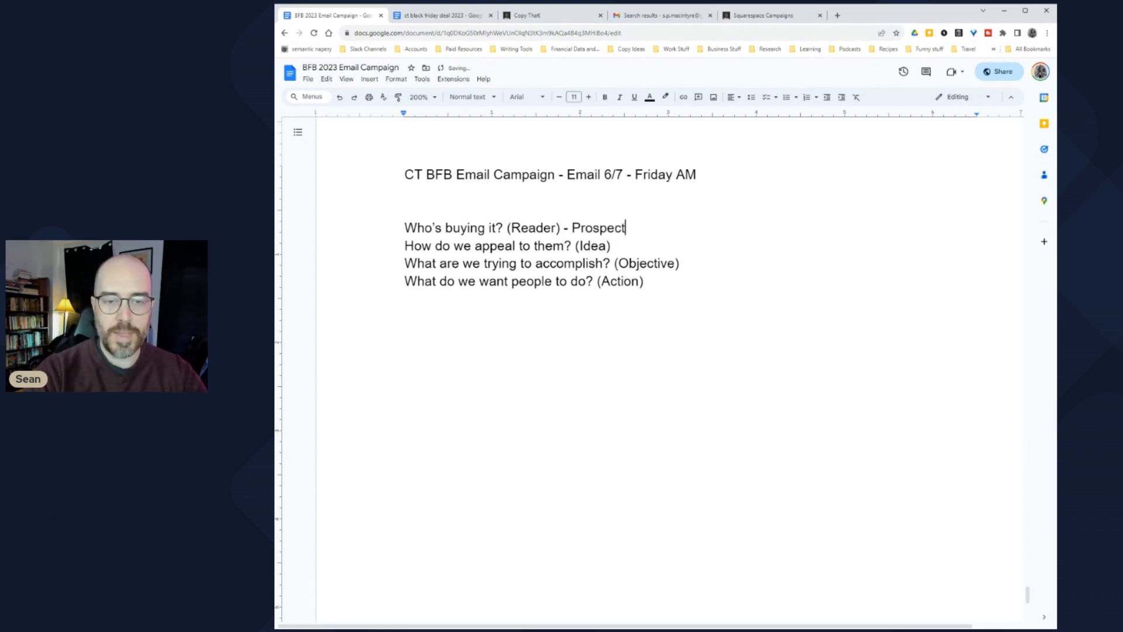
pyautogui.write('ive copywriters ')
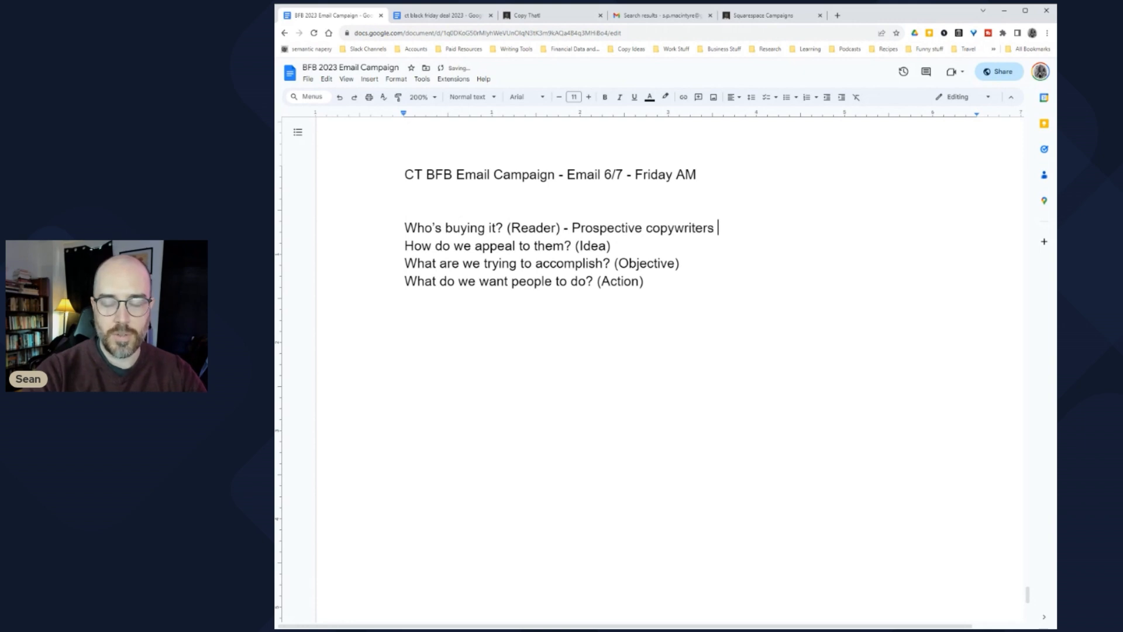
pyautogui.write('who have exi')
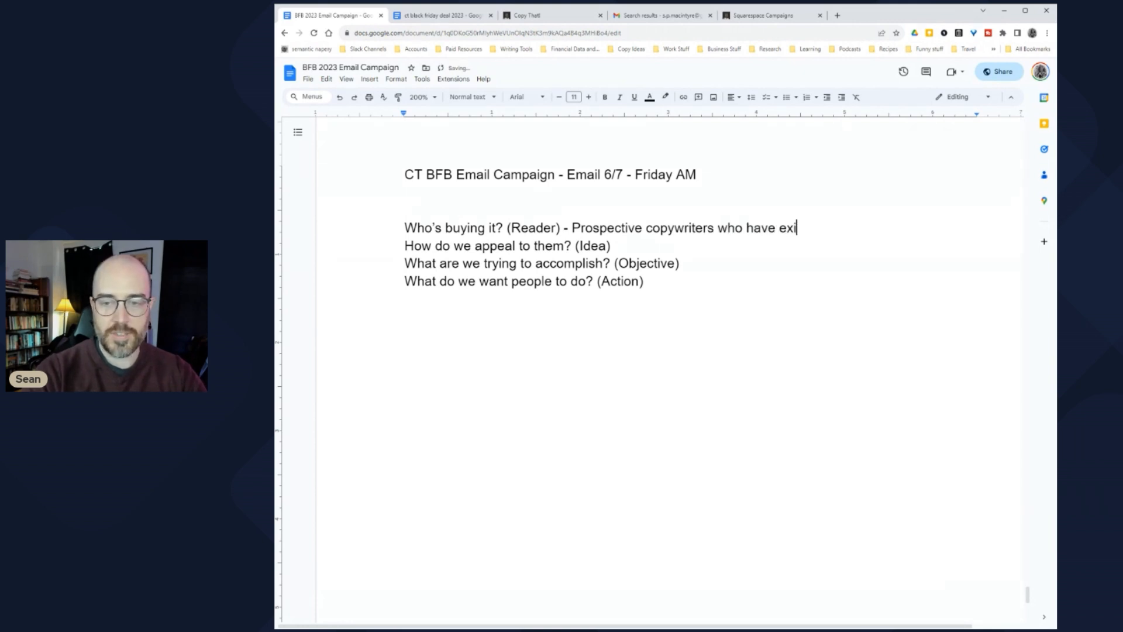
pyautogui.write('ted the newbie ')
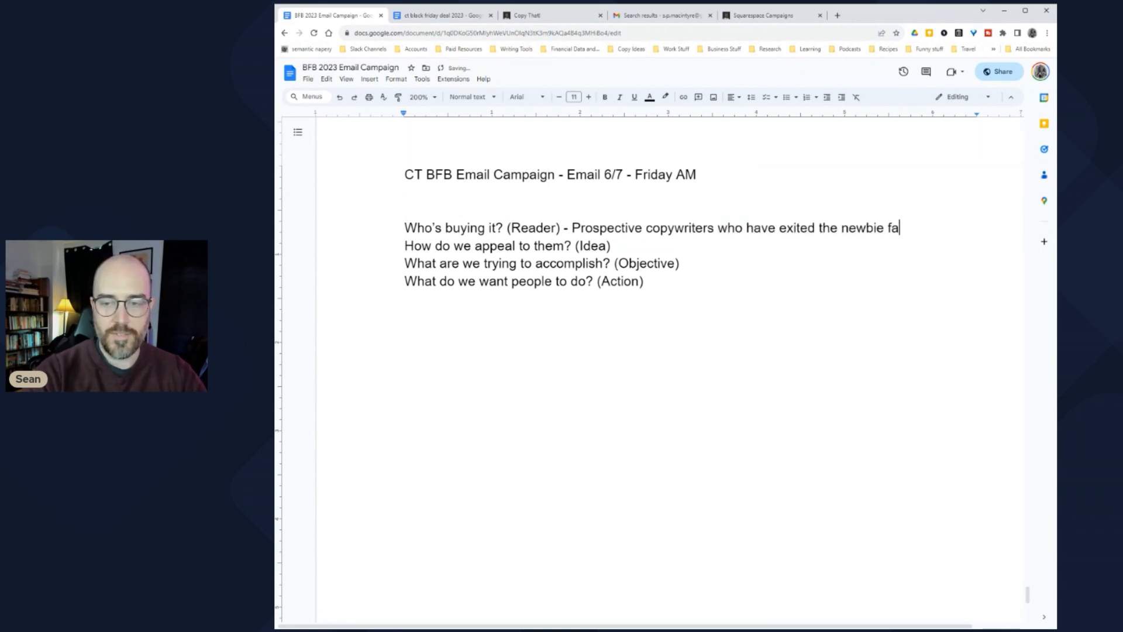
pyautogui.write('phase')
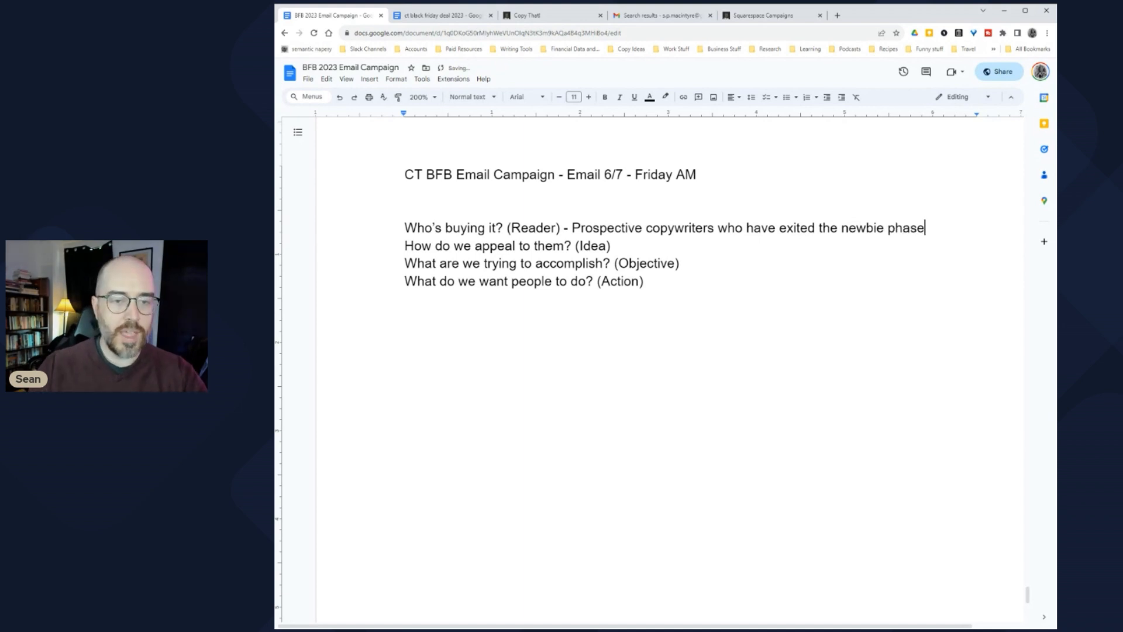
pyautogui.click(612, 245)
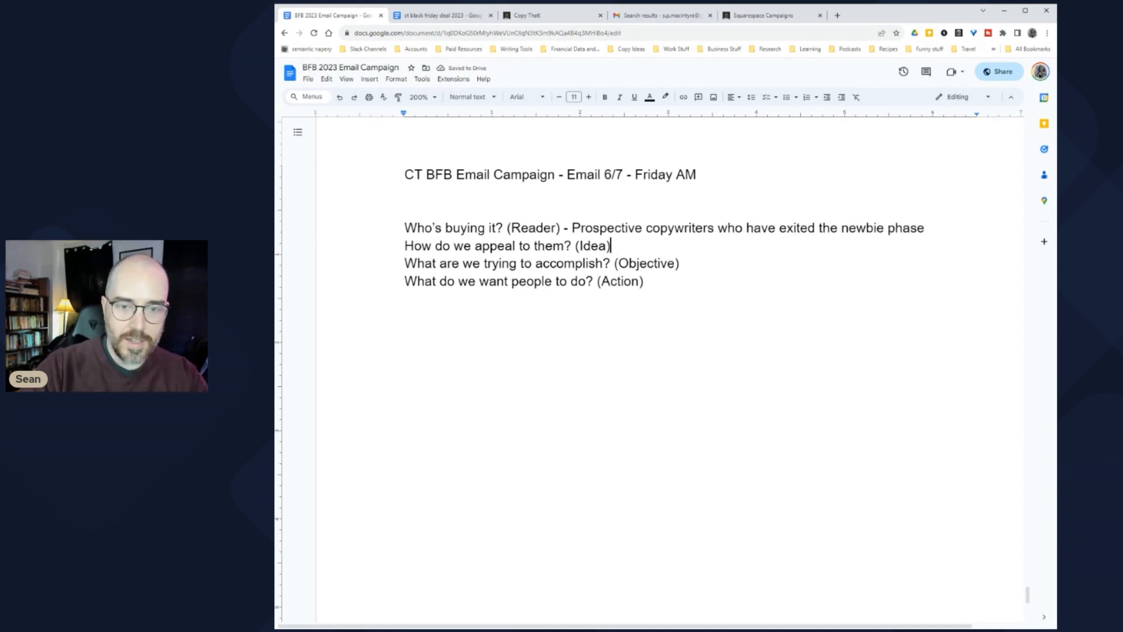
pyautogui.write('-')
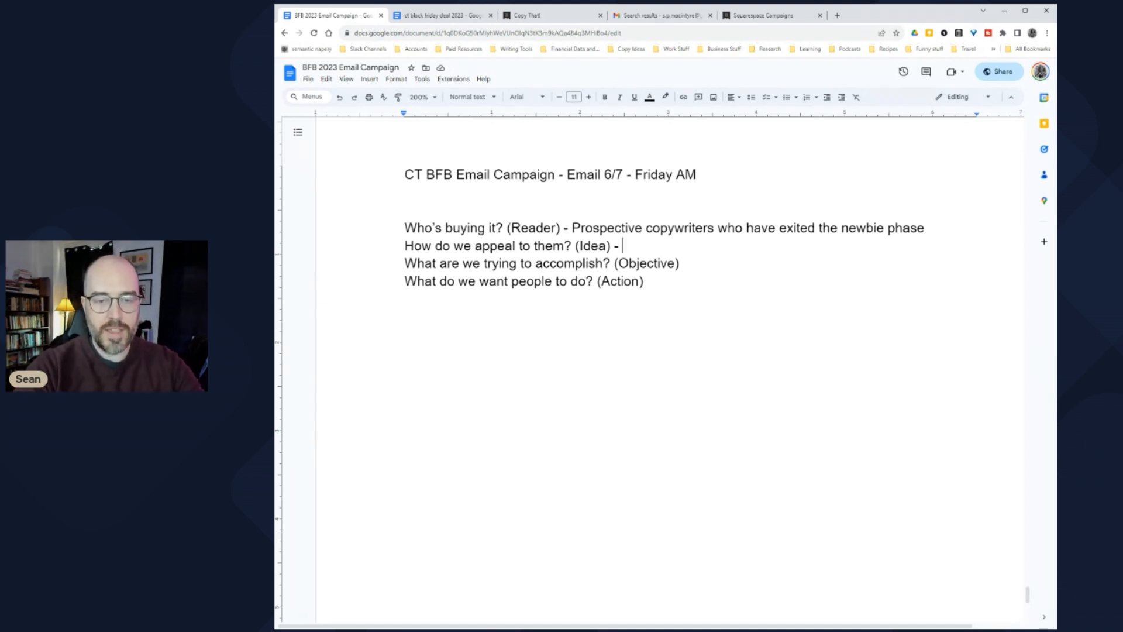
pyautogui.write('Press on')
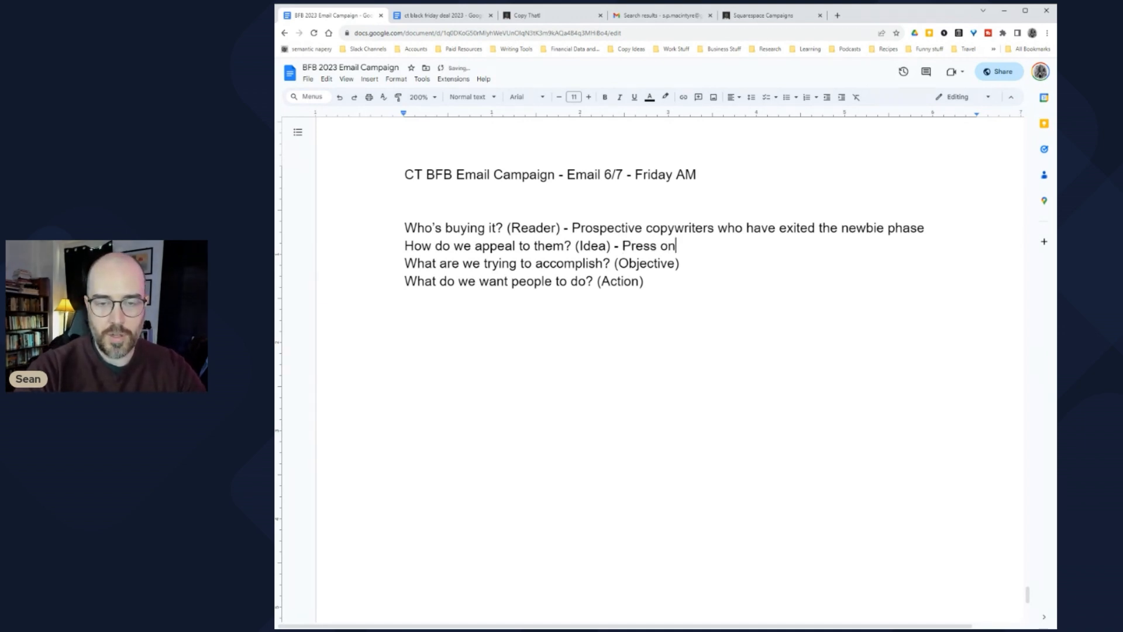
pyautogui.write(' urgency to ')
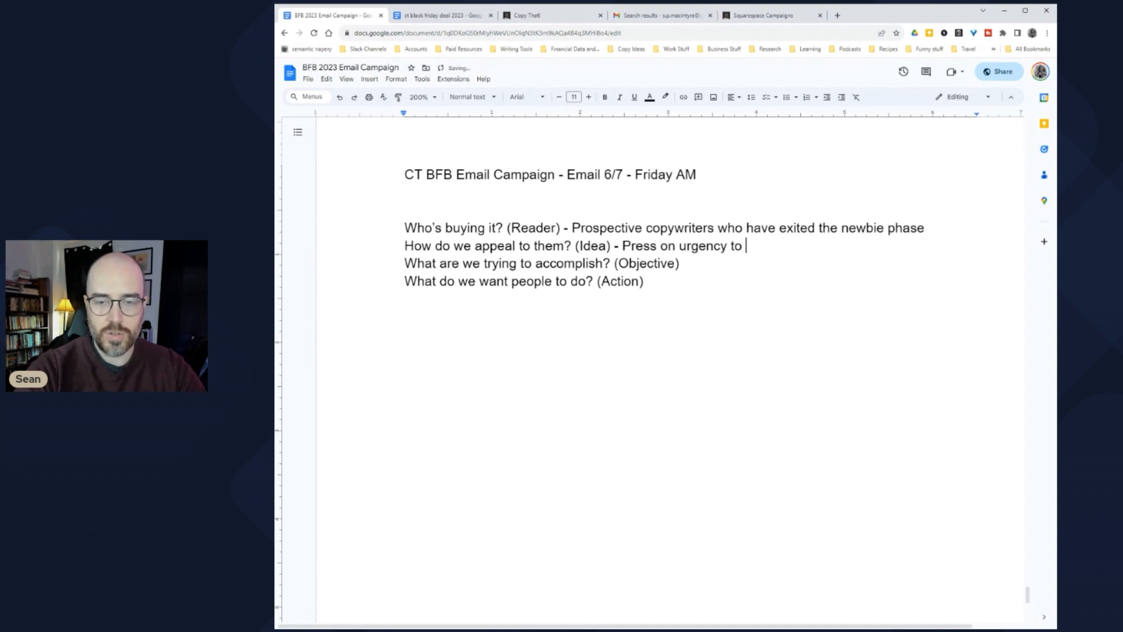
pyautogui.write('take action')
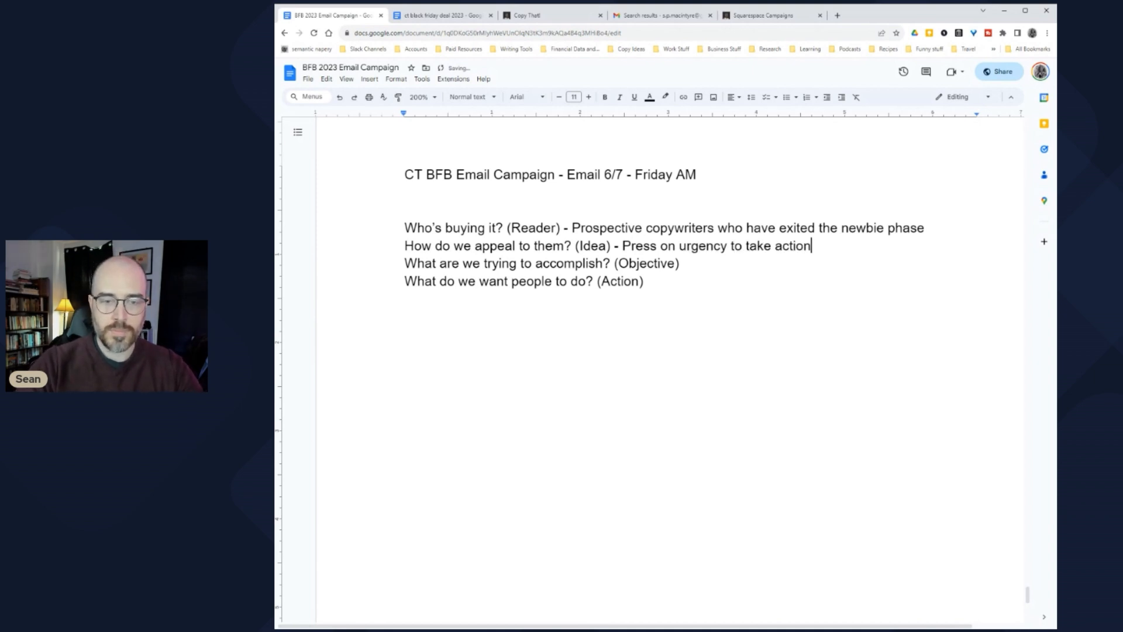
# Step: Answer Objective with 'Drive traffic to the sales page', then switch to the Black Friday sales page doc
pyautogui.click(680, 263)
pyautogui.write('-')
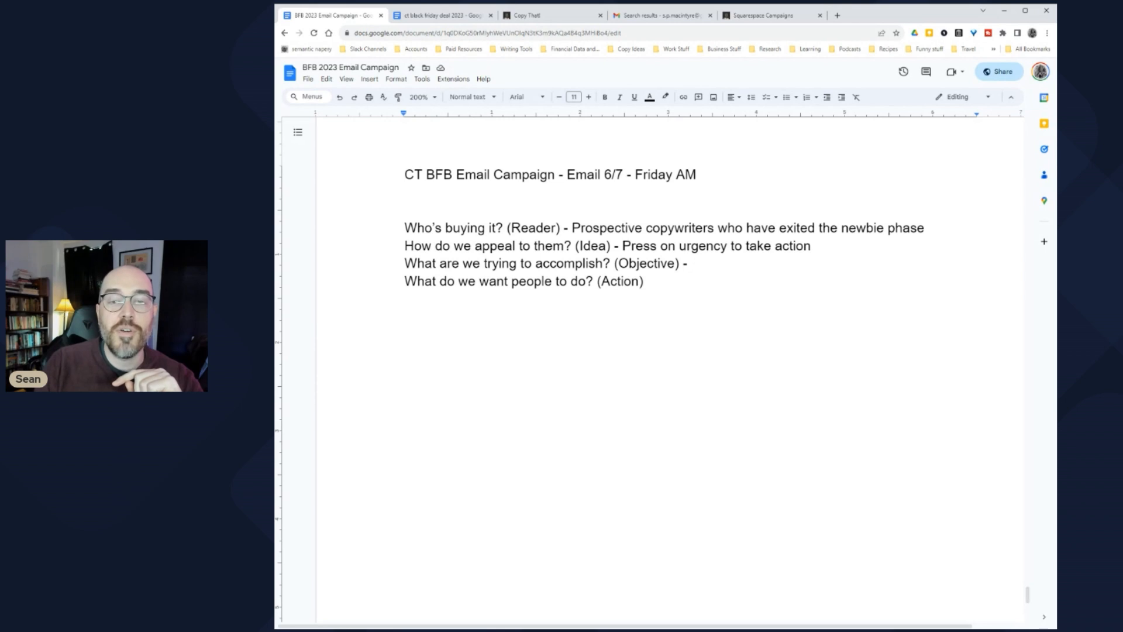
pyautogui.moveTo(696, 174); pyautogui.dragTo(457, 174)
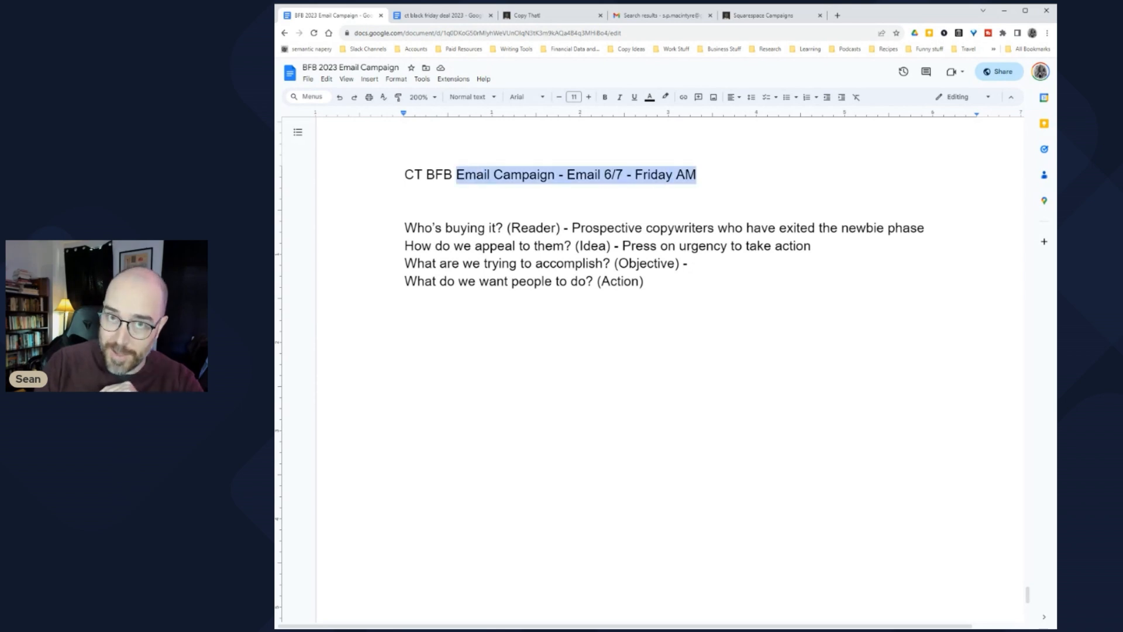
pyautogui.click(472, 246)
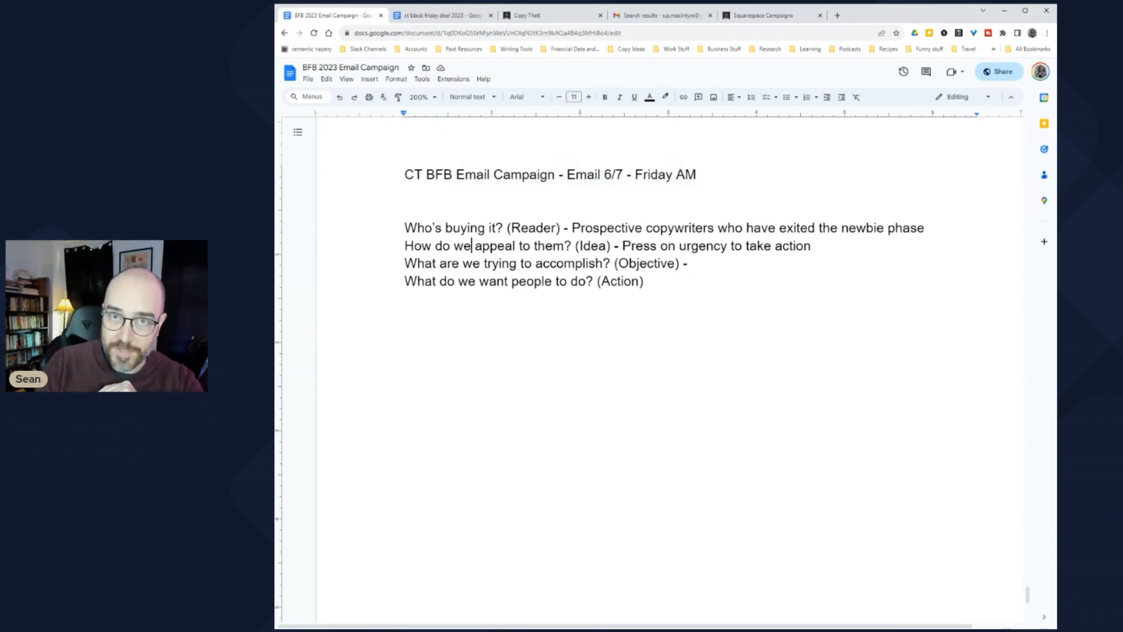
pyautogui.click(692, 263)
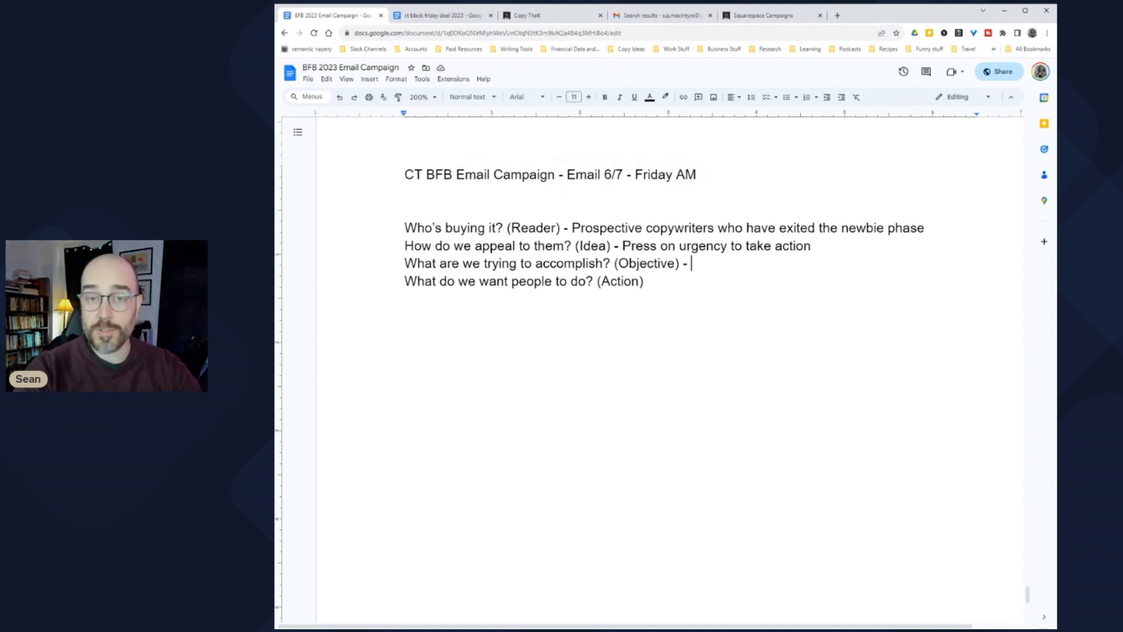
pyautogui.write('Drive traffic to the sales page')
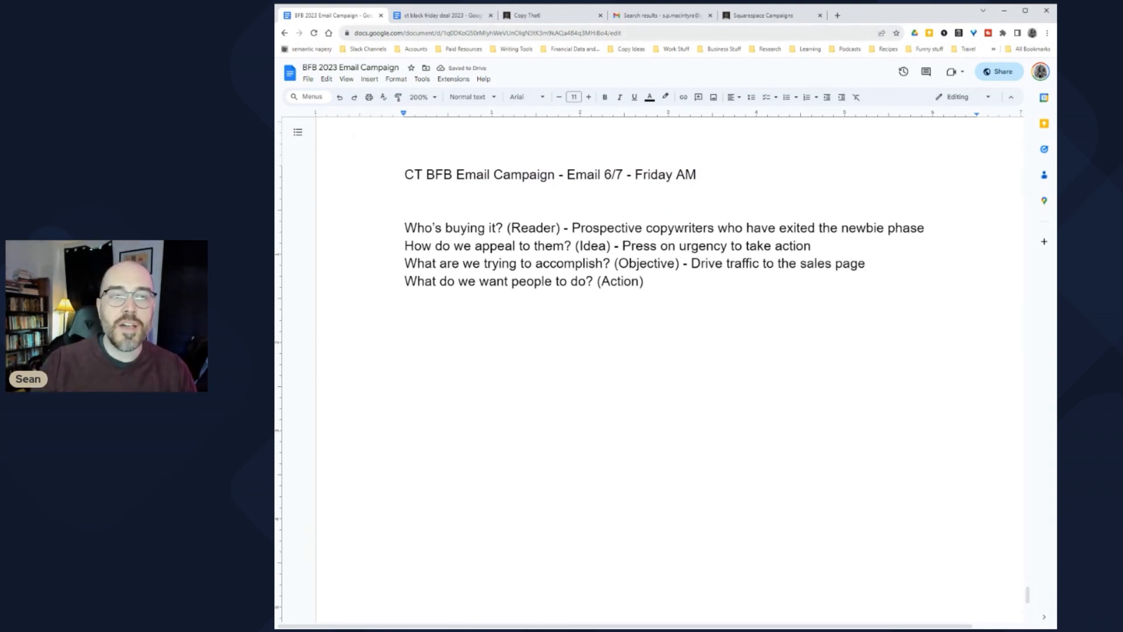
pyautogui.click(445, 15)
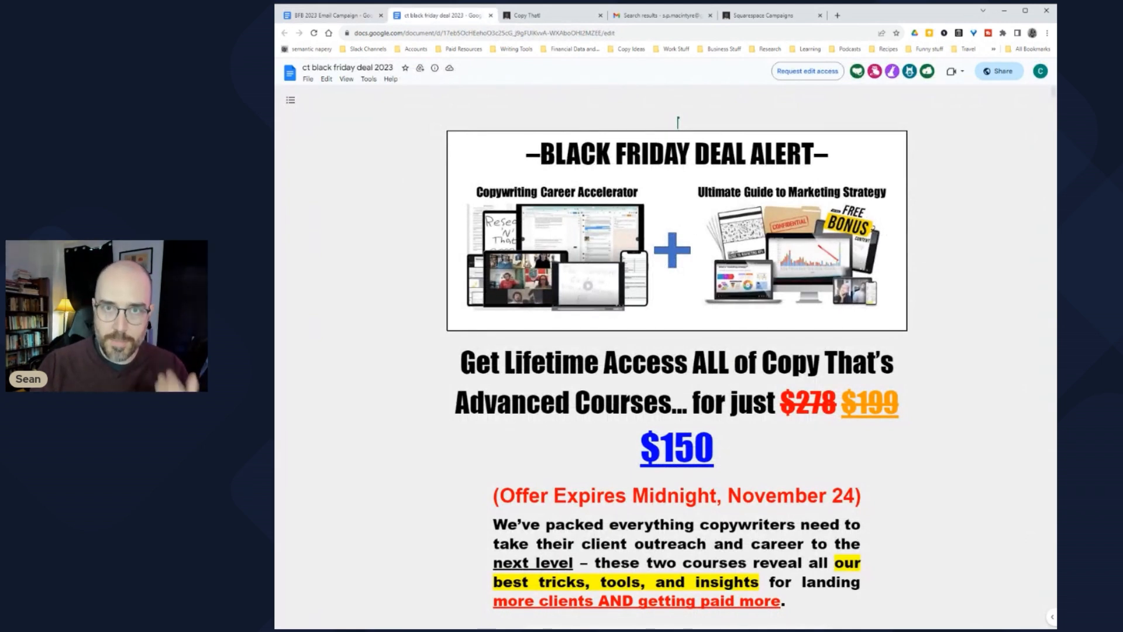
# Step: Switch back to the BFB 2023 Email Campaign planning doc
pyautogui.click(335, 13)
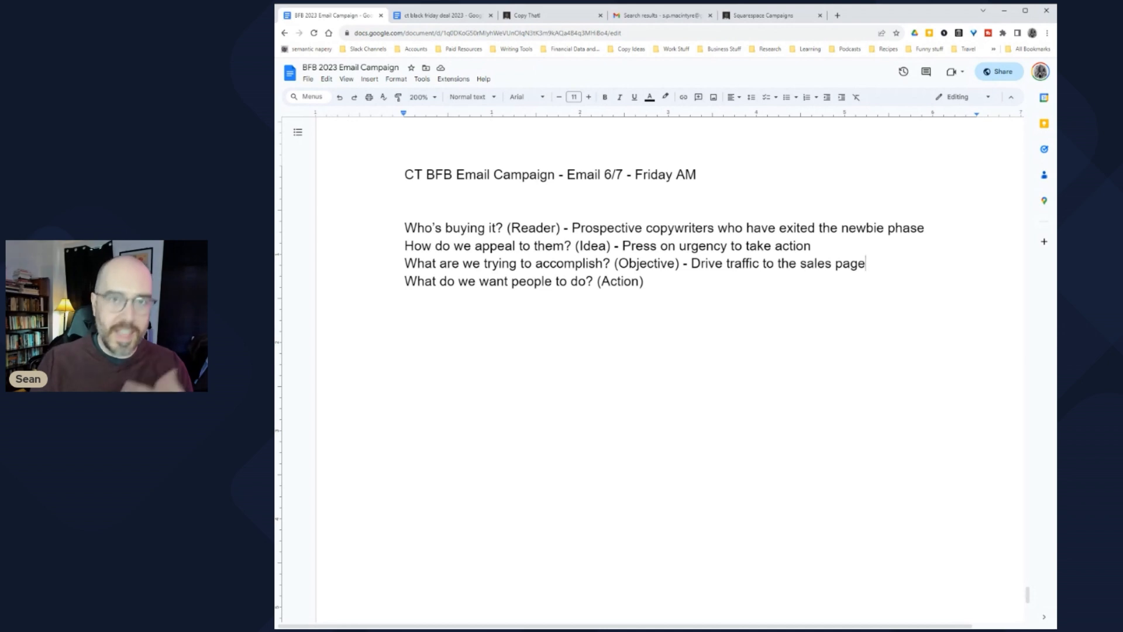
# Step: Answer the Action question with '- CLICK THE LINK' and add space below the questions
pyautogui.click(644, 281)
pyautogui.write('-')
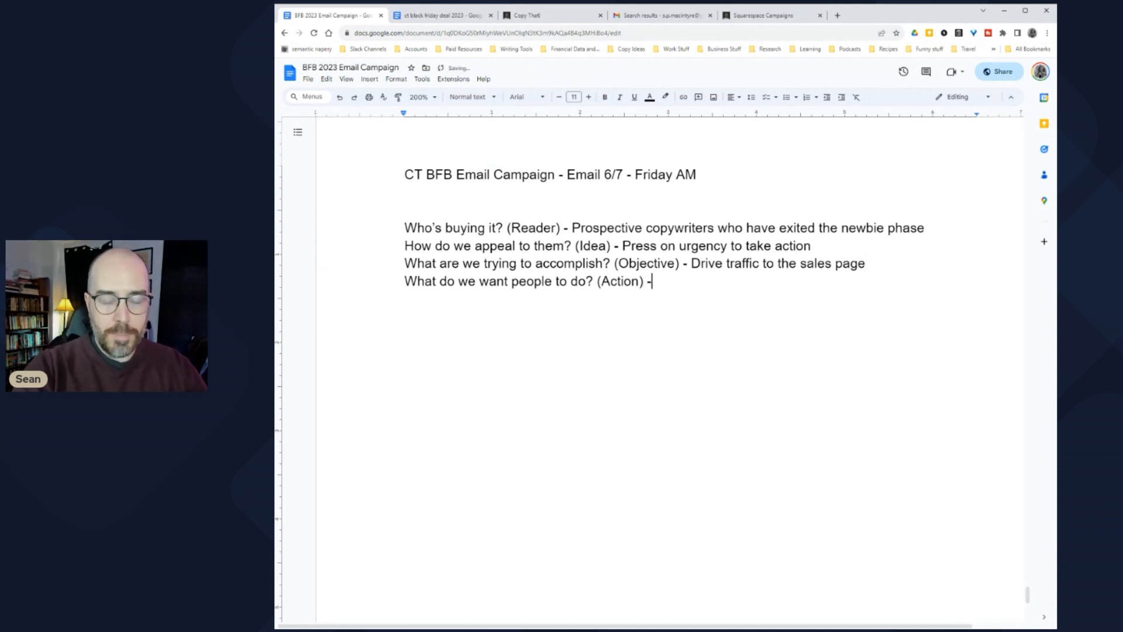
pyautogui.write(' CLICK THE LINK')
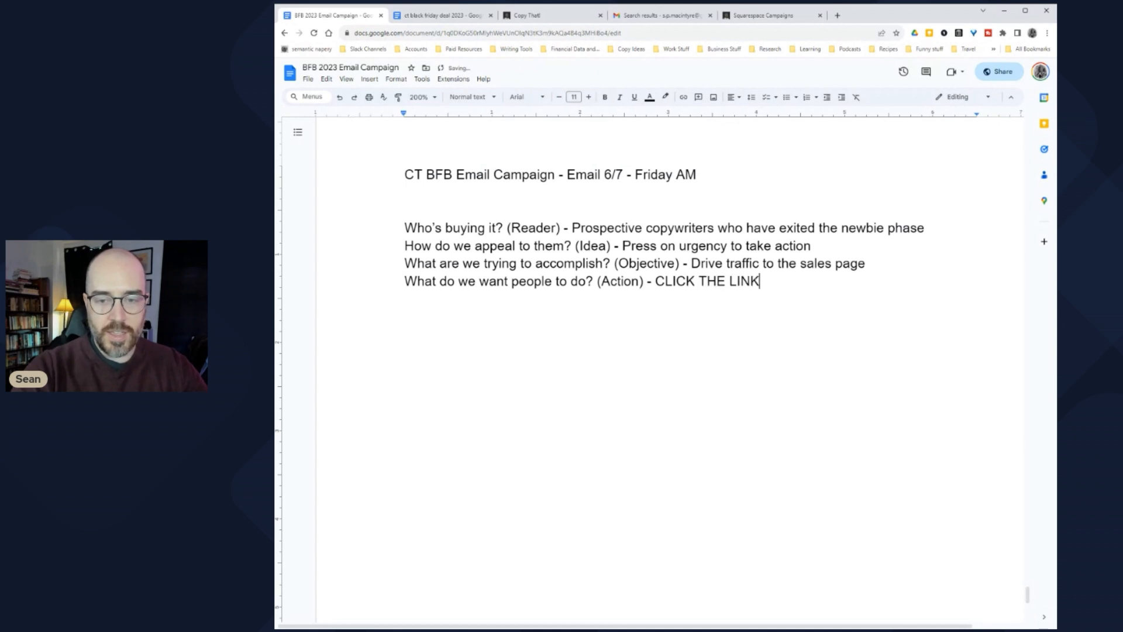
pyautogui.press('Return')
pyautogui.press('Return')
pyautogui.press('Return')
pyautogui.press('Return')
pyautogui.press('Return')
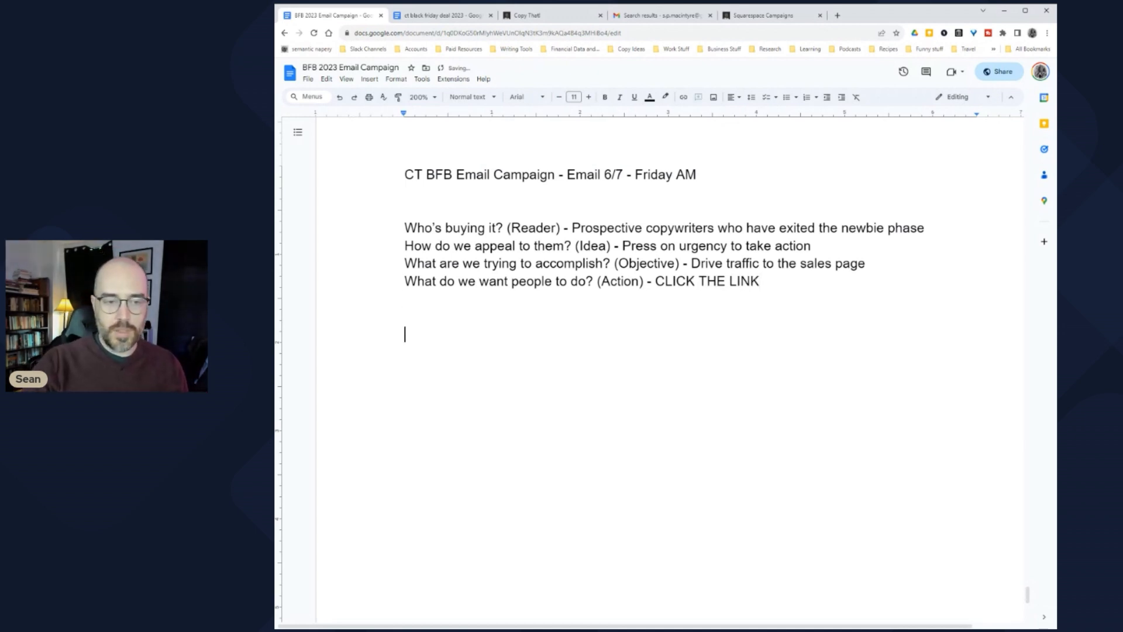
pyautogui.press('BackSpace')
pyautogui.press('BackSpace')
pyautogui.press('BackSpace')
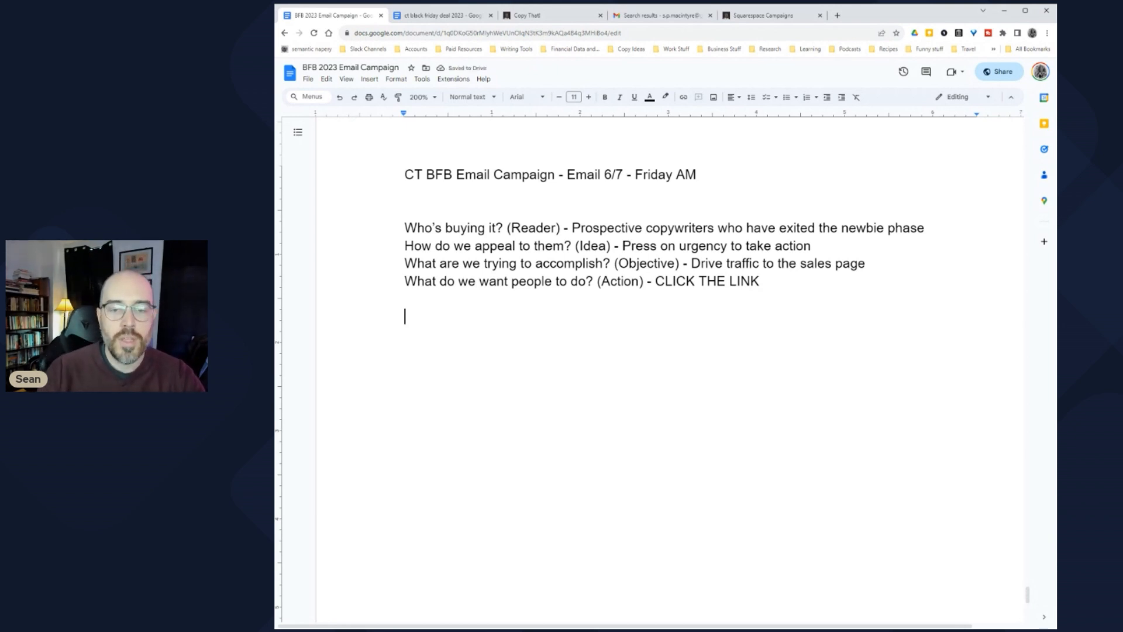
# Step: Insert a horizontal line below the four answered planning questions
pyautogui.moveTo(761, 282); pyautogui.dragTo(405, 228)
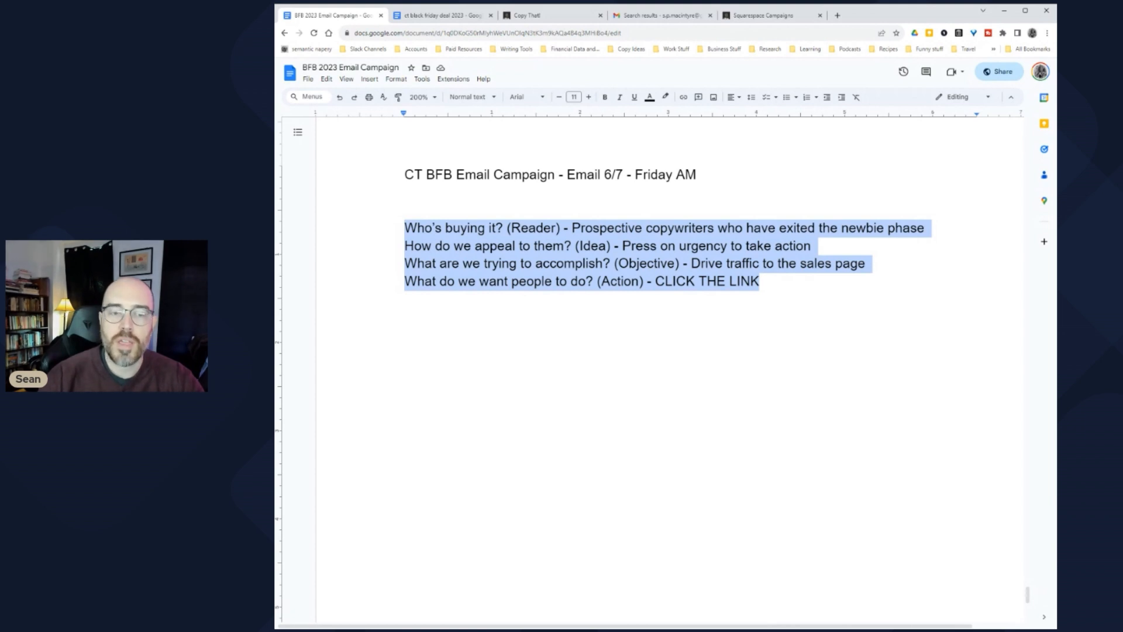
pyautogui.click(405, 299)
pyautogui.press('Down')
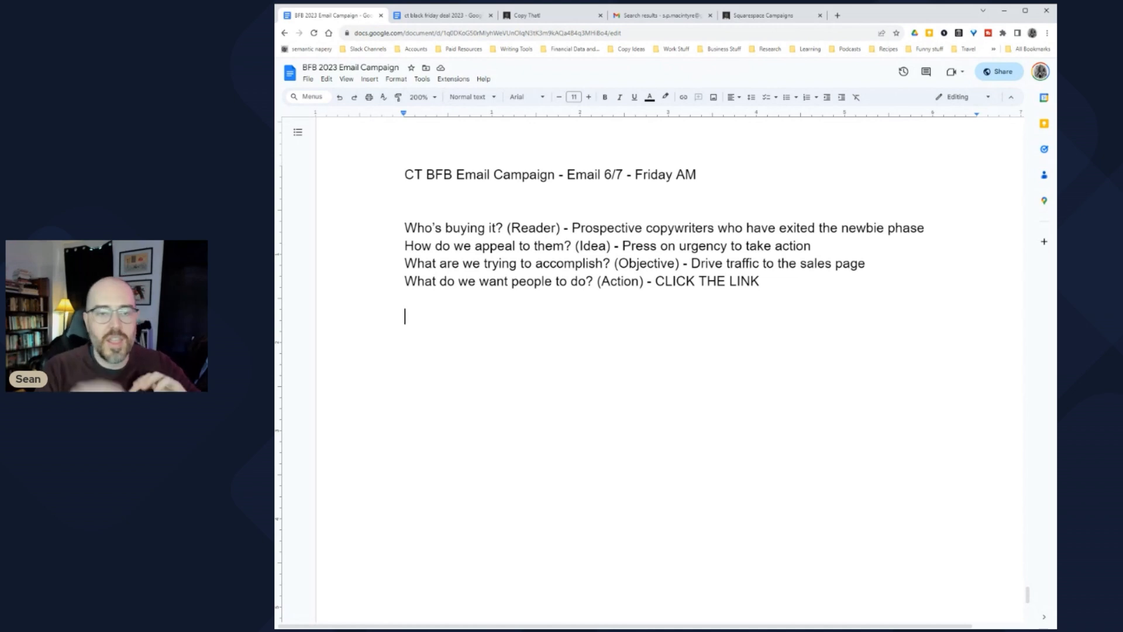
pyautogui.click(365, 80)
pyautogui.click(398, 153)
# Step: Highlight the title line 'CT BFB Email Campaign - Email 6/7 - Friday AM' in yellow
pyautogui.moveTo(760, 282); pyautogui.dragTo(404, 175)
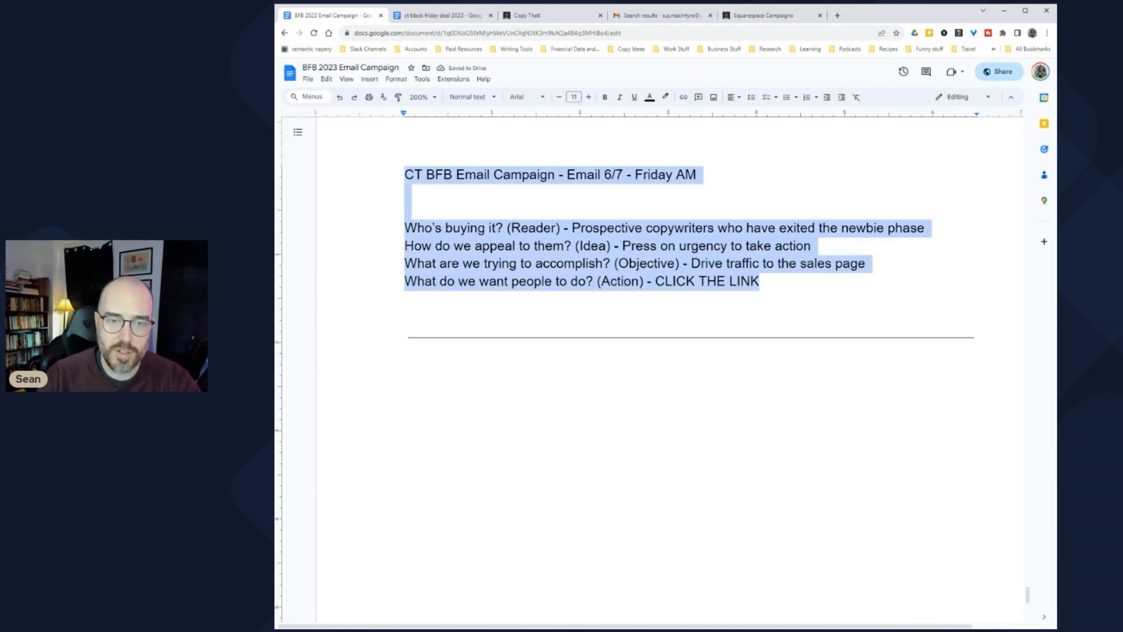
pyautogui.click(406, 316)
pyautogui.moveTo(696, 174); pyautogui.dragTo(404, 175)
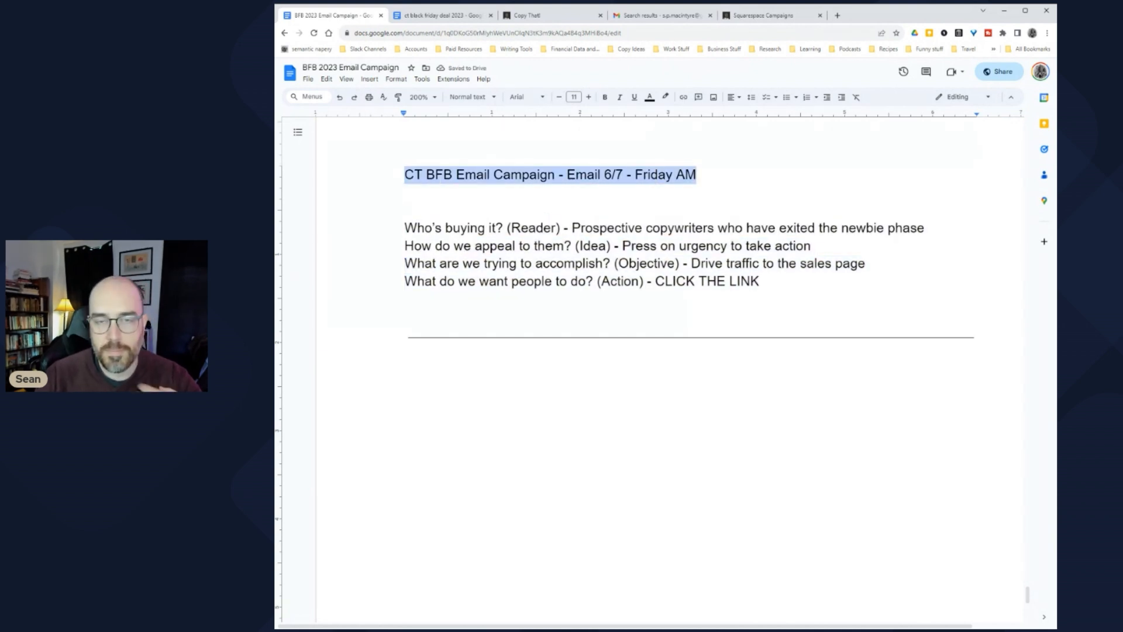
pyautogui.click(665, 97)
pyautogui.click(695, 142)
pyautogui.click(405, 191)
pyautogui.click(406, 316)
pyautogui.click(405, 209)
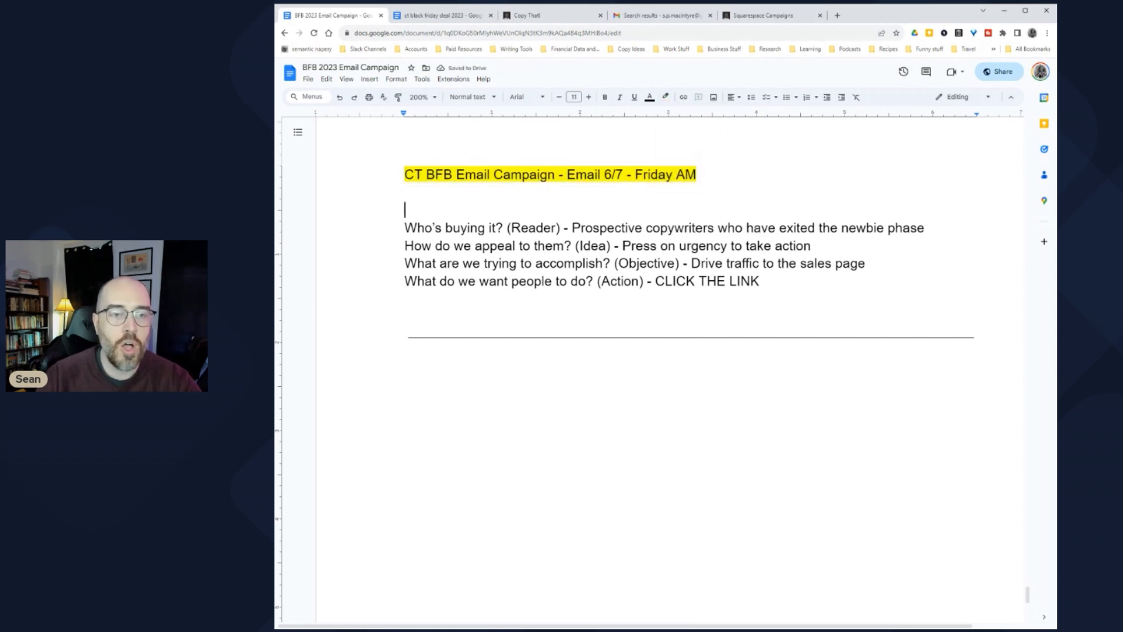
pyautogui.hotkey('shift', 'Down')
pyautogui.hotkey('shift', 'Down')
pyautogui.hotkey('shift', 'Down')
pyautogui.hotkey('shift', 'Down')
pyautogui.hotkey('shift', 'Down')
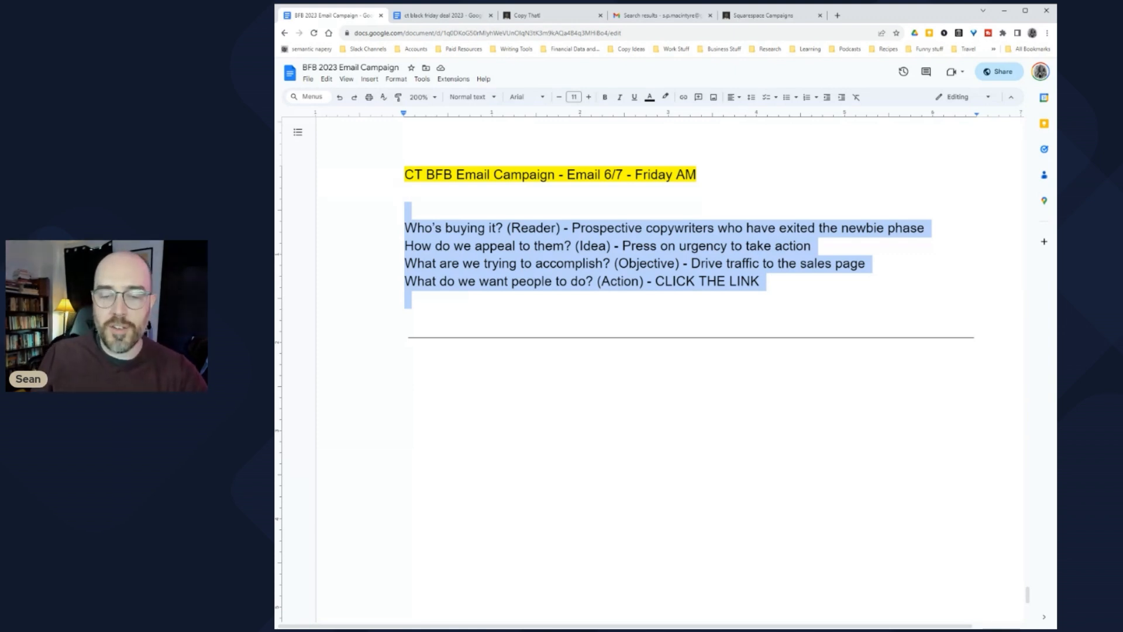
# Step: Add 'SL:' and 'SSL:' label lines below the horizontal rule
pyautogui.click(405, 388)
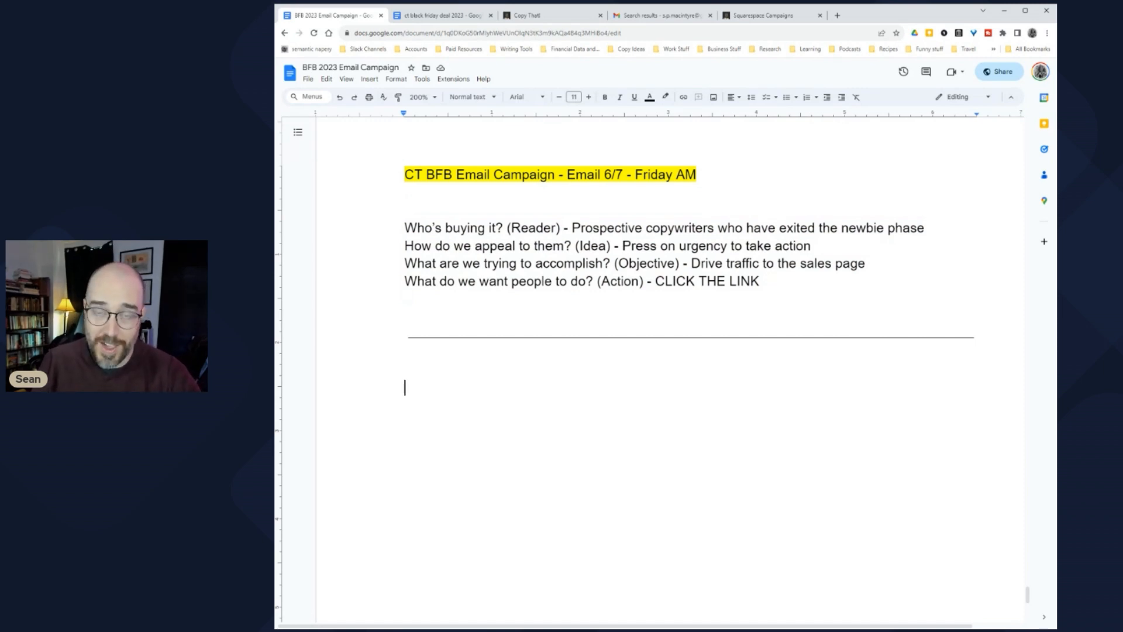
pyautogui.click(405, 370)
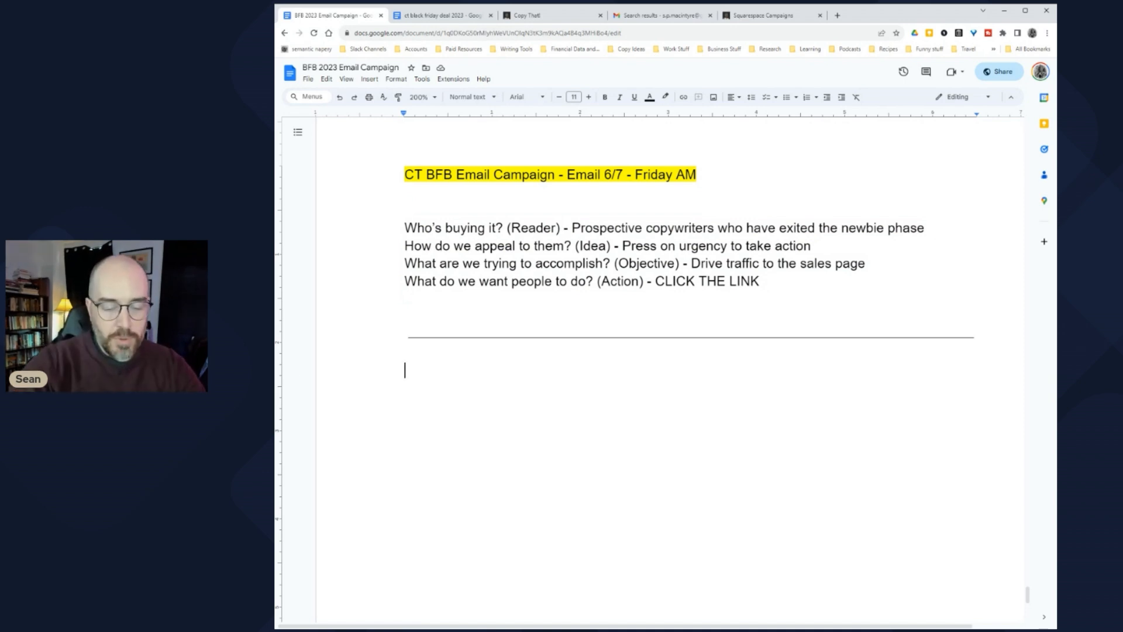
pyautogui.write('SL:')
pyautogui.press('Return')
pyautogui.write('SSL:')
pyautogui.press('Return')
pyautogui.press('Return')
pyautogui.press('Return')
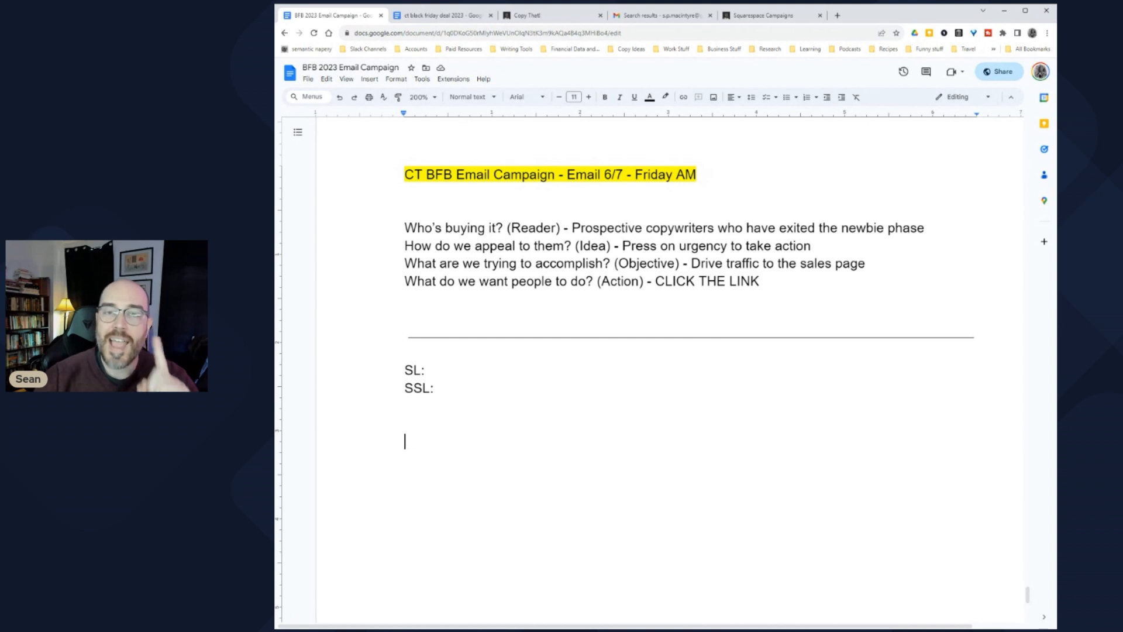
# Step: Select the agenda line 'How to “swipe” an email' and switch to the Gmail black friday results
pyautogui.scroll(20, 670, 368)
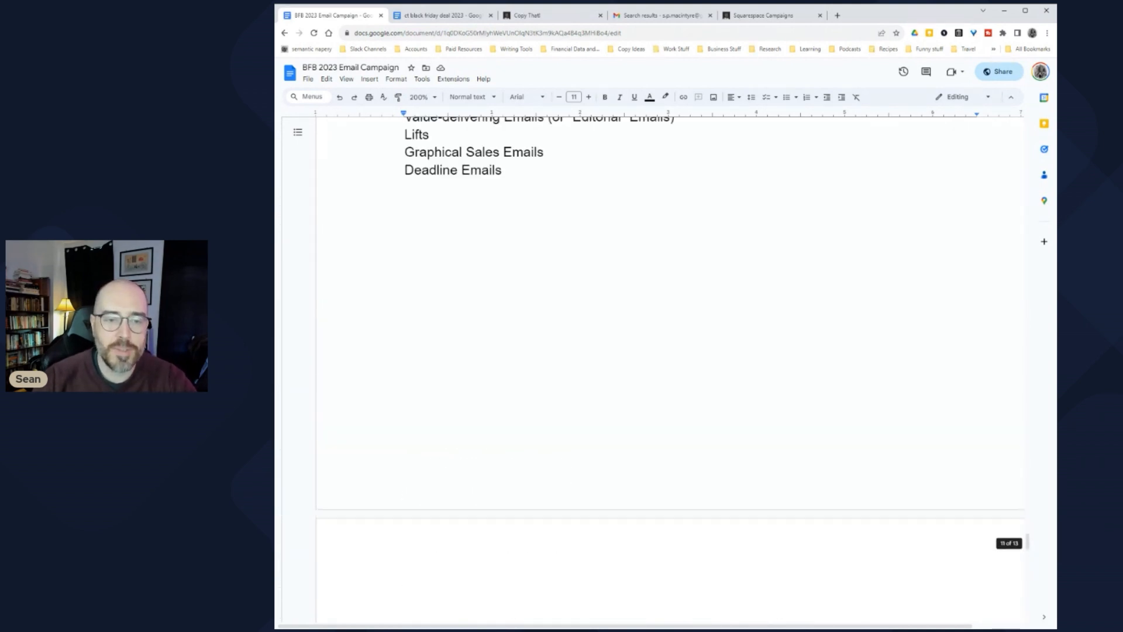
pyautogui.moveTo(404, 379); pyautogui.dragTo(555, 379)
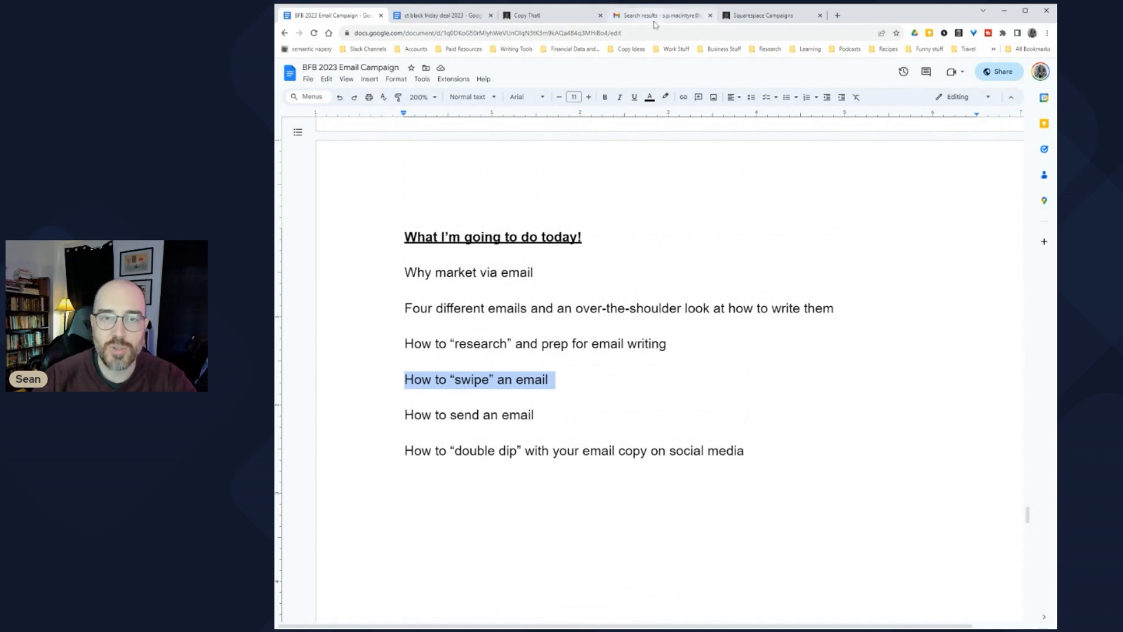
pyautogui.click(657, 16)
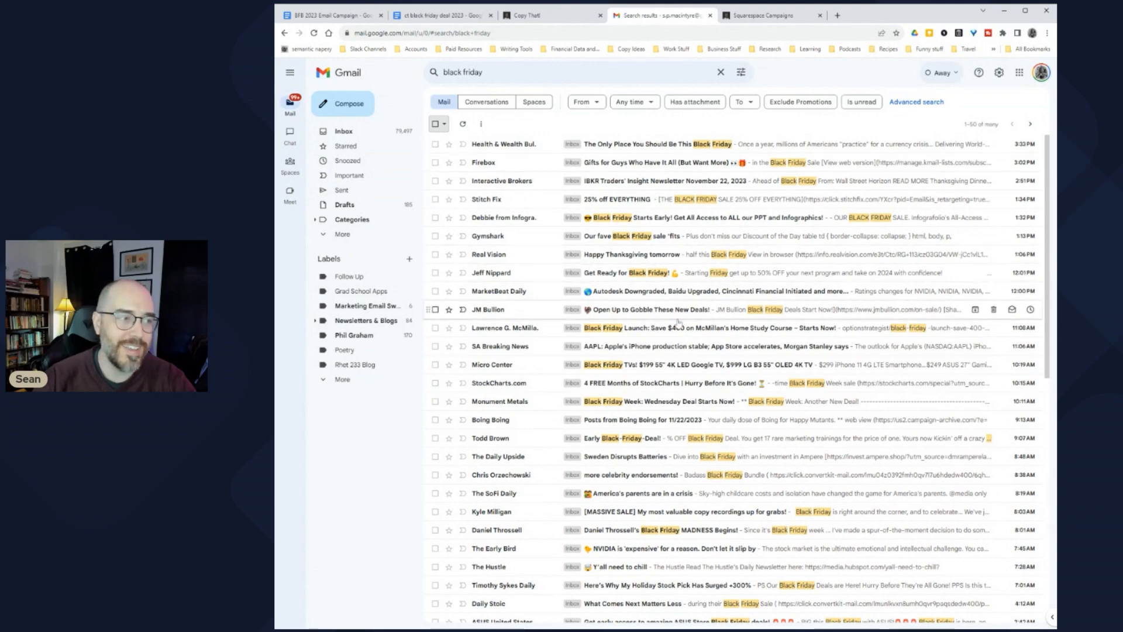
pyautogui.scroll(-3, 676, 319)
pyautogui.scroll(3, 676, 319)
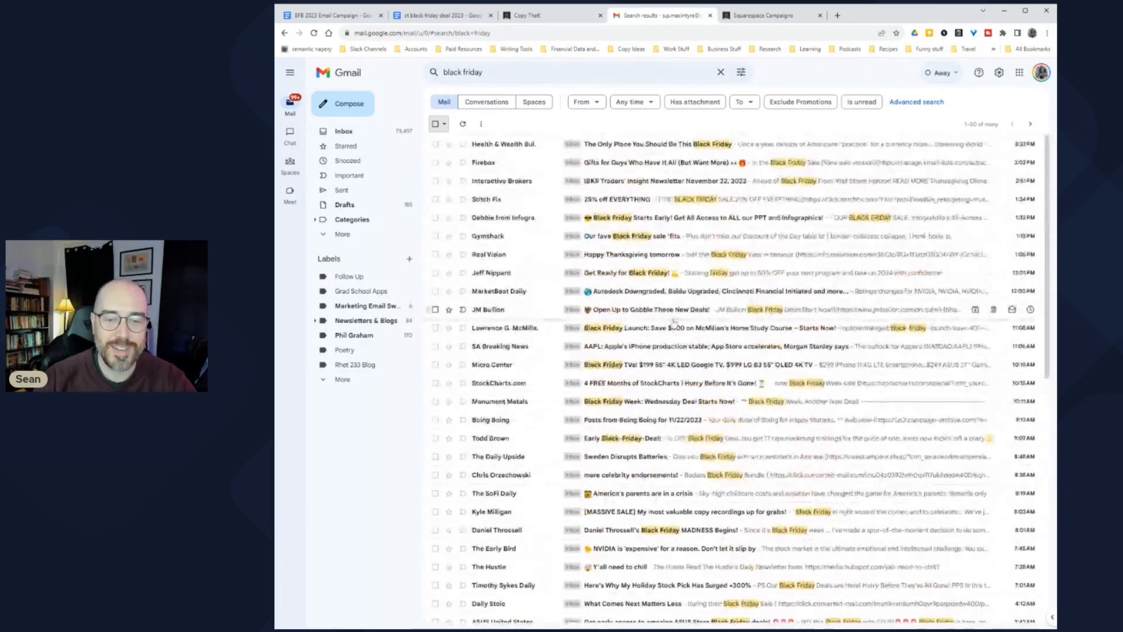
pyautogui.scroll(-1, 732, 419)
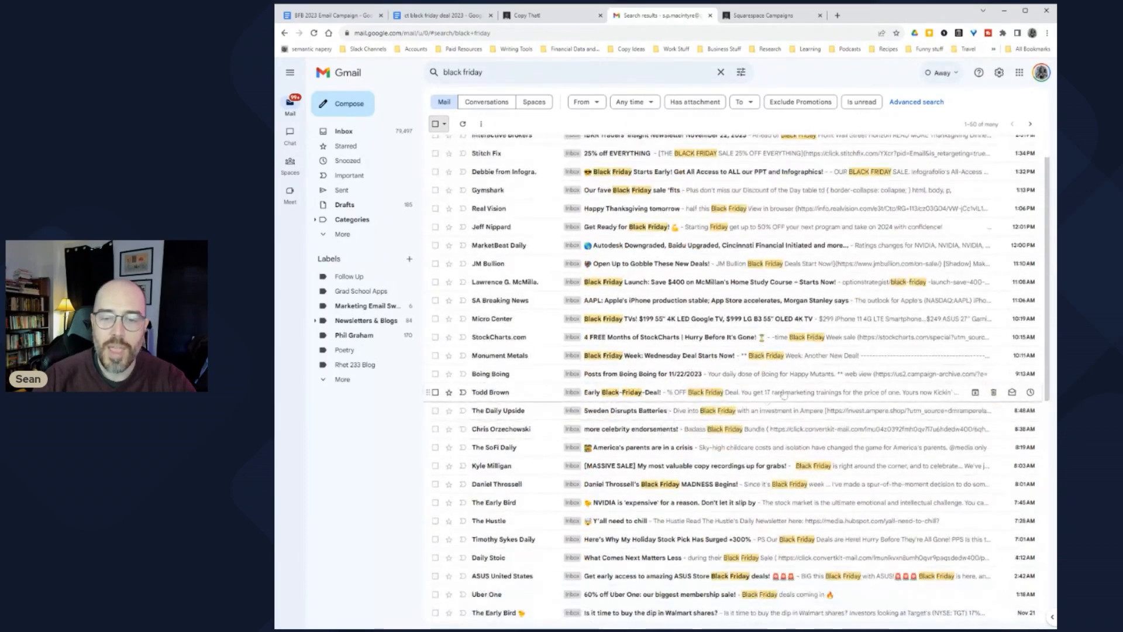
# Step: Open the Early Black-Friday-Deal! email, zoom in, and read its subject, opening and 85%-OFF offer
pyautogui.click(788, 398)
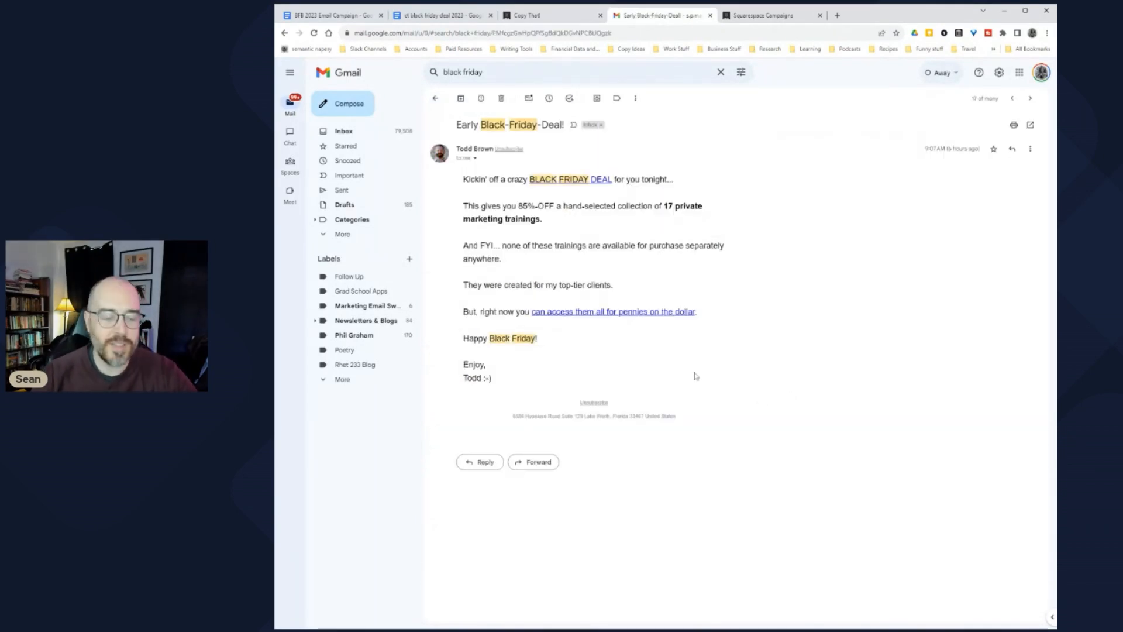
pyautogui.hotkey('ctrl', '+')
pyautogui.hotkey('ctrl', '+')
pyautogui.hotkey('ctrl', '+')
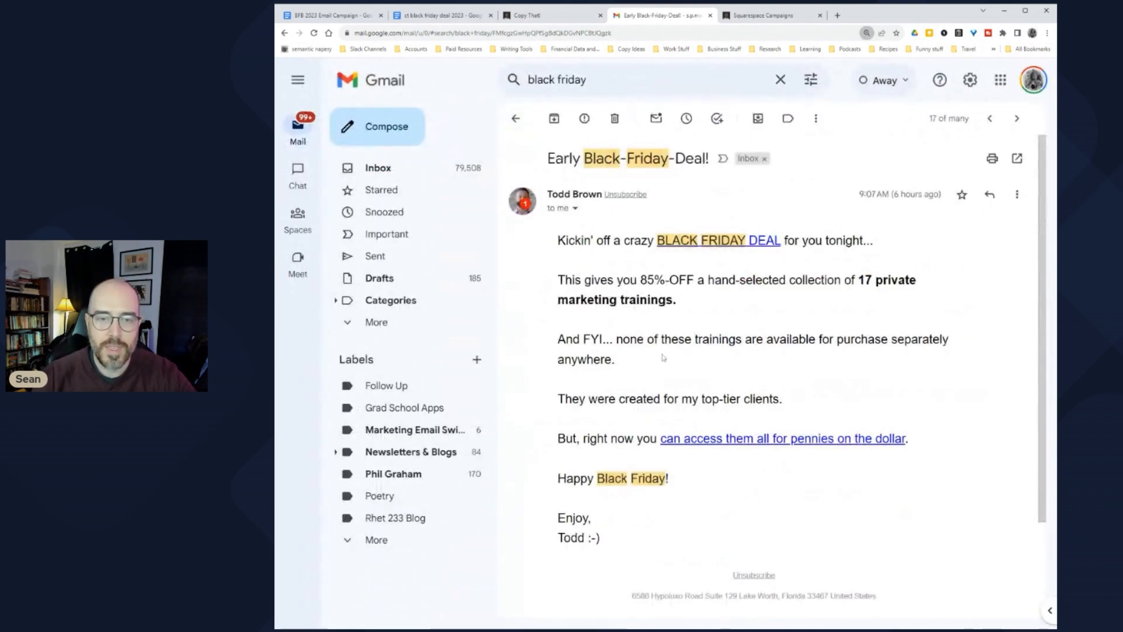
pyautogui.moveTo(548, 159); pyautogui.dragTo(706, 159)
pyautogui.click(706, 159)
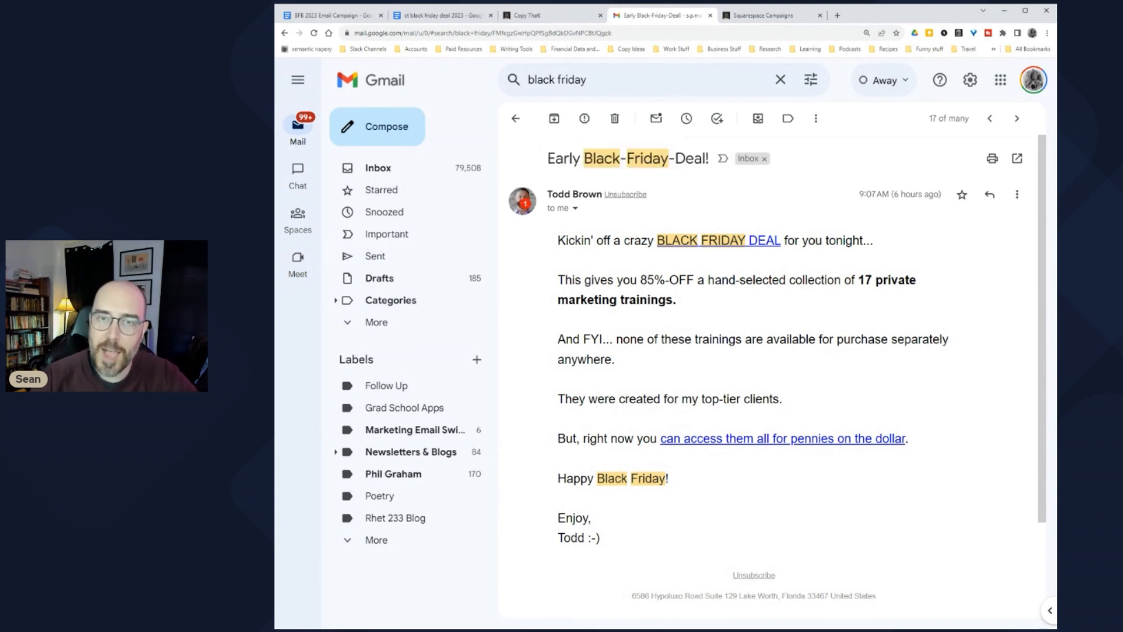
pyautogui.moveTo(558, 240); pyautogui.dragTo(669, 246)
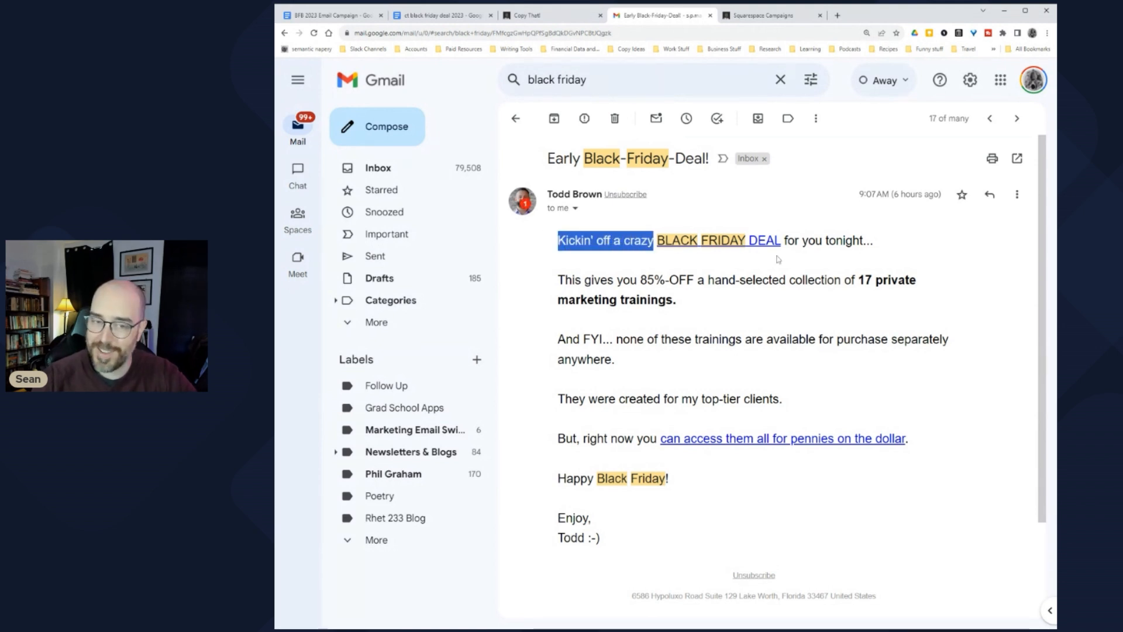
pyautogui.moveTo(559, 281); pyautogui.dragTo(743, 302)
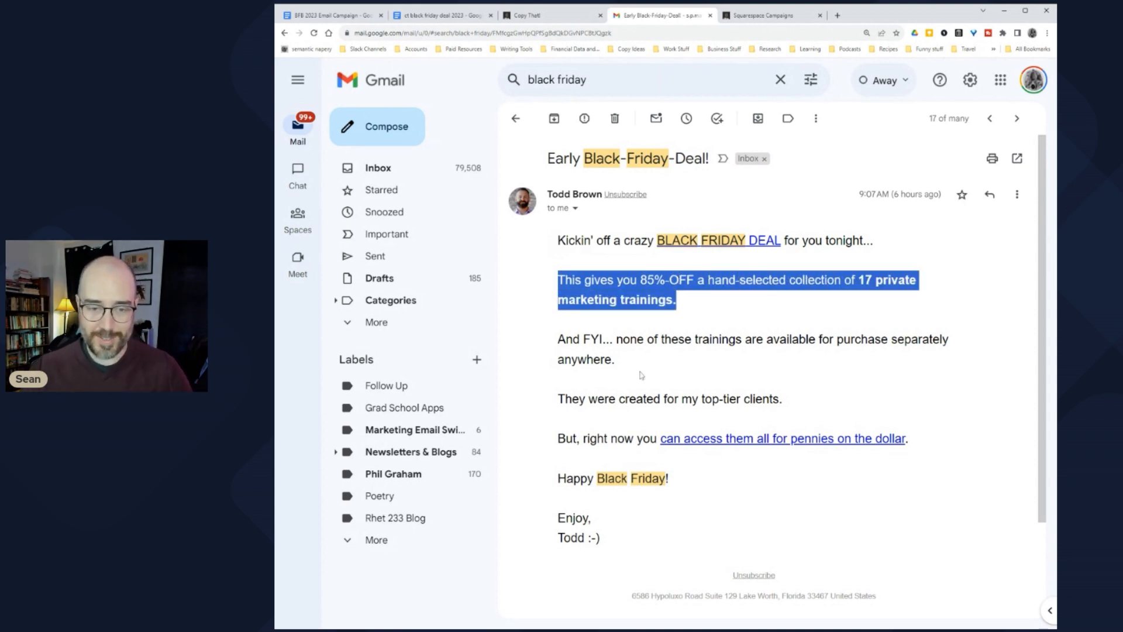
pyautogui.moveTo(558, 340); pyautogui.dragTo(714, 358)
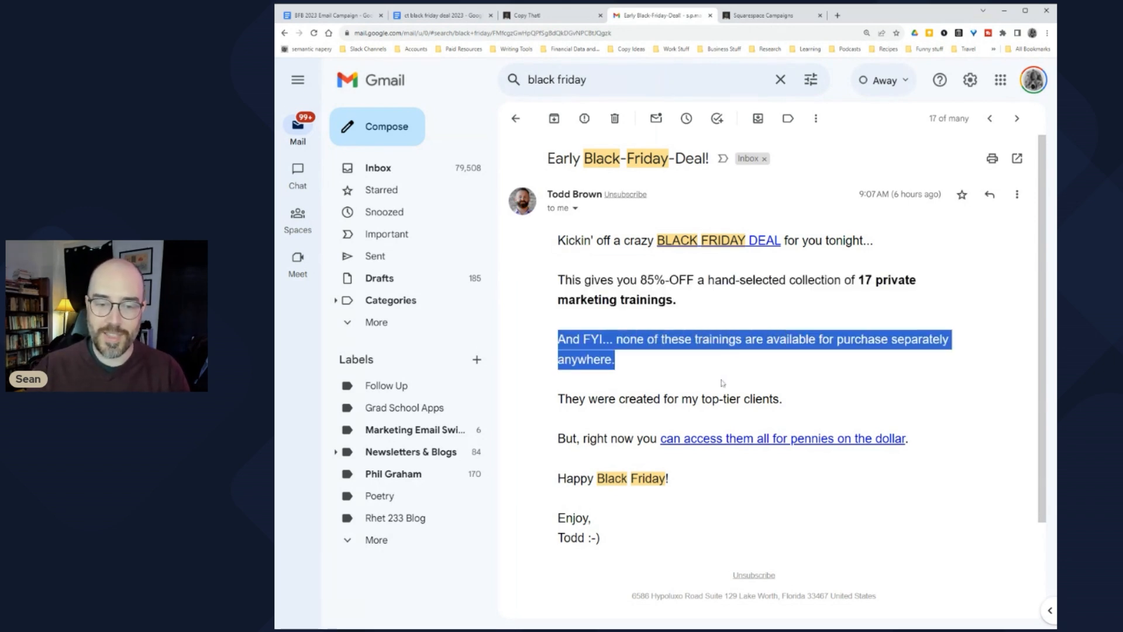
# Step: Read the rest of the email through the sign-off, then return to the planning doc
pyautogui.moveTo(565, 399); pyautogui.dragTo(785, 405)
pyautogui.click(785, 405)
pyautogui.moveTo(557, 438); pyautogui.dragTo(637, 439)
pyautogui.click(768, 463)
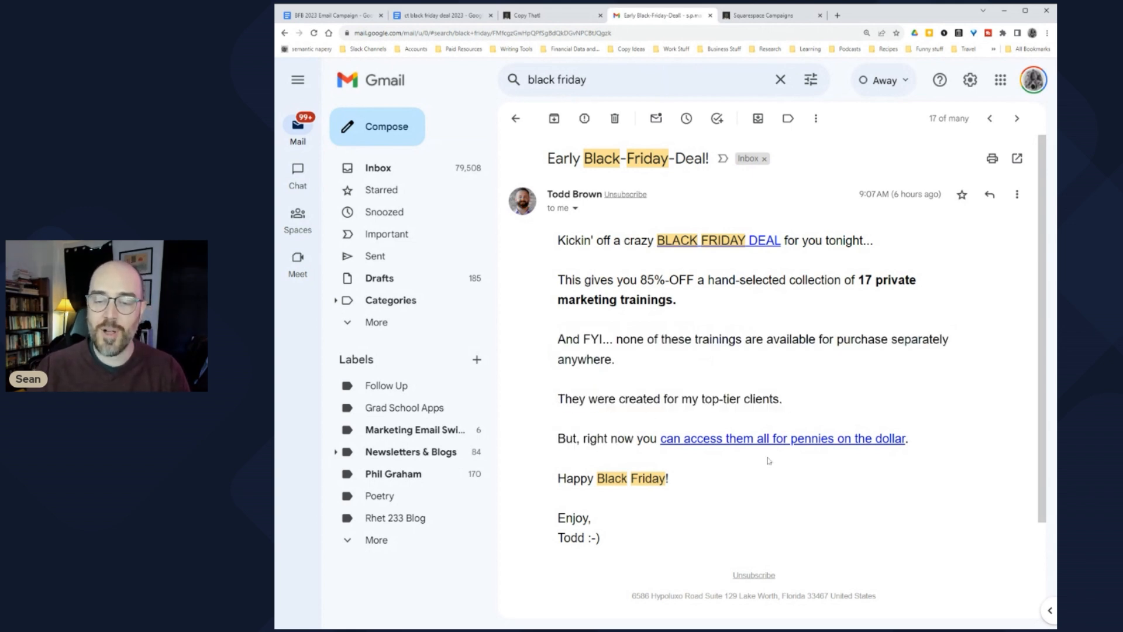
pyautogui.moveTo(557, 484); pyautogui.dragTo(716, 486)
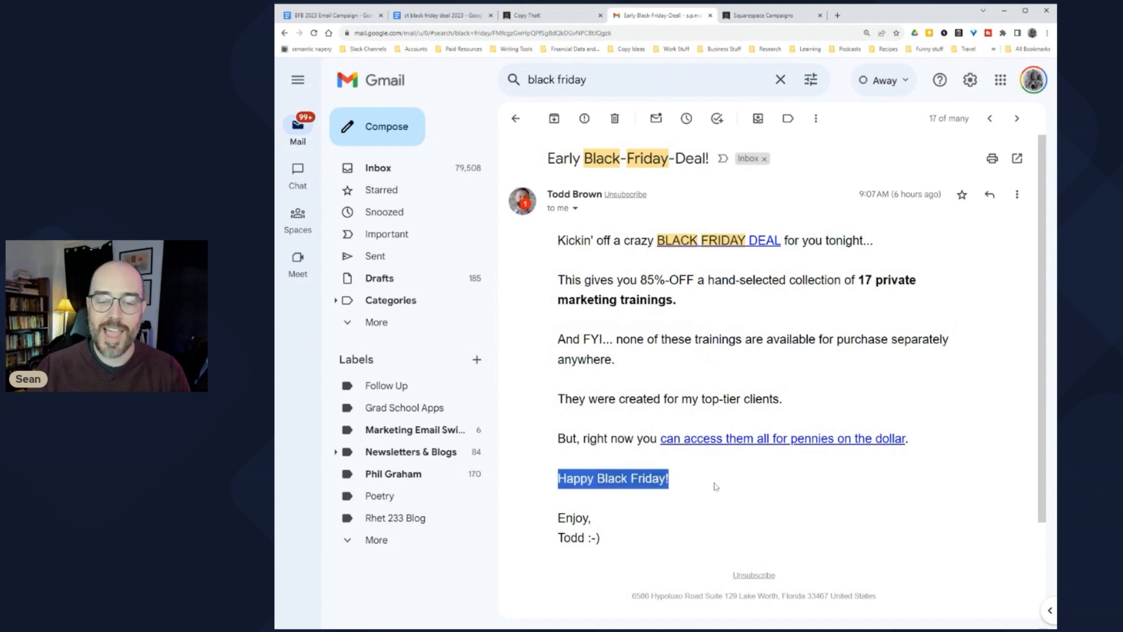
pyautogui.click(665, 514)
pyautogui.moveTo(559, 532); pyautogui.dragTo(637, 543)
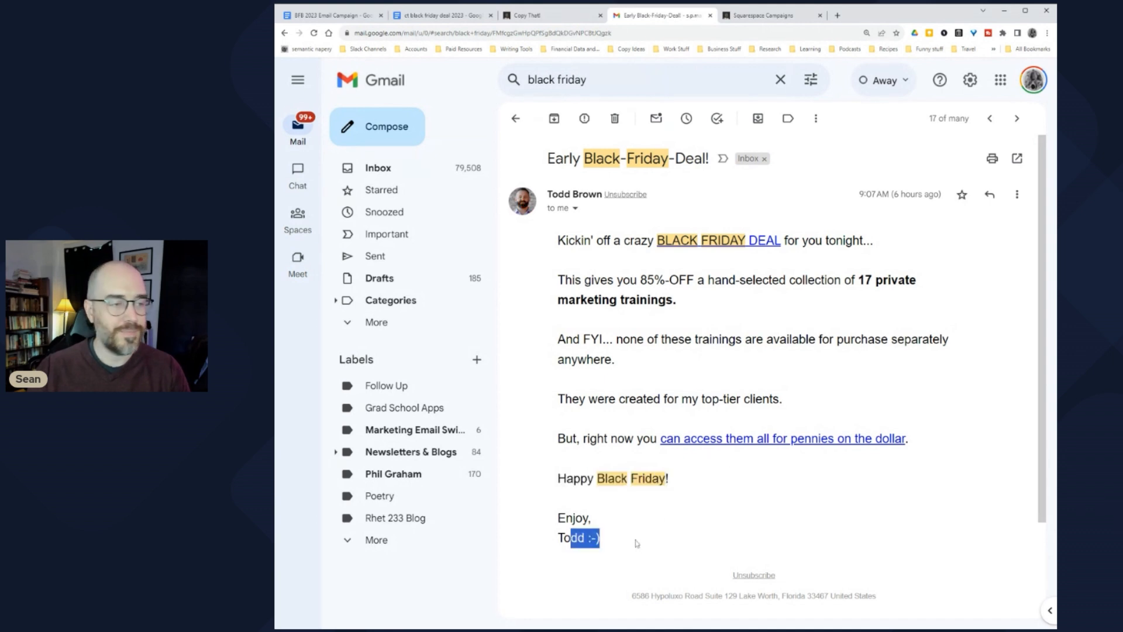
pyautogui.click(638, 544)
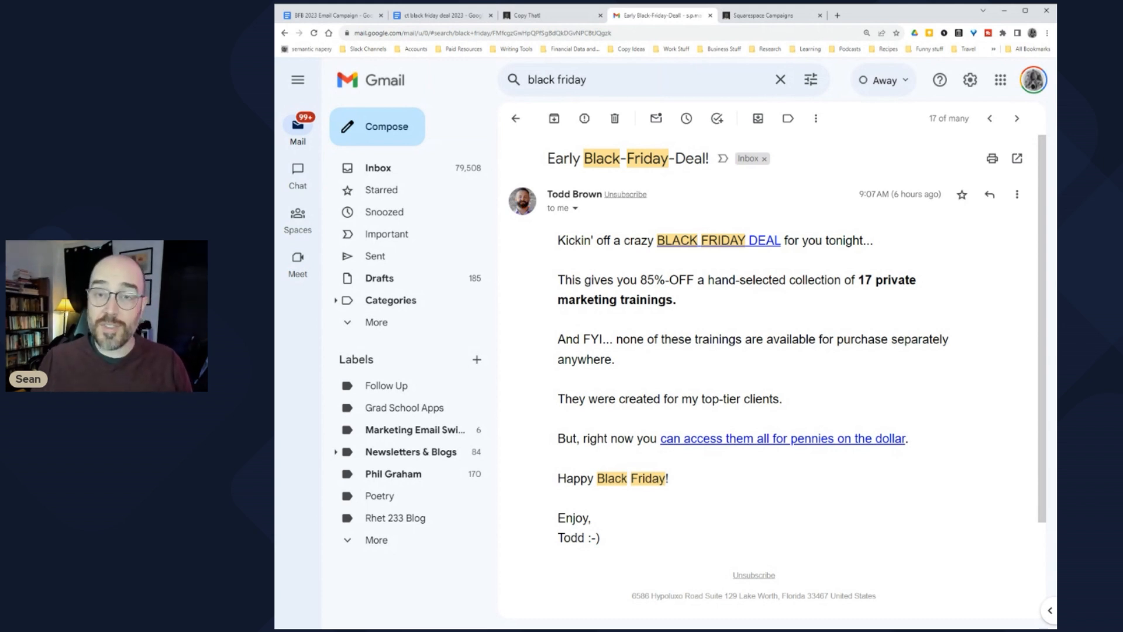
pyautogui.scroll(-1, 631, 366)
pyautogui.scroll(1, 631, 364)
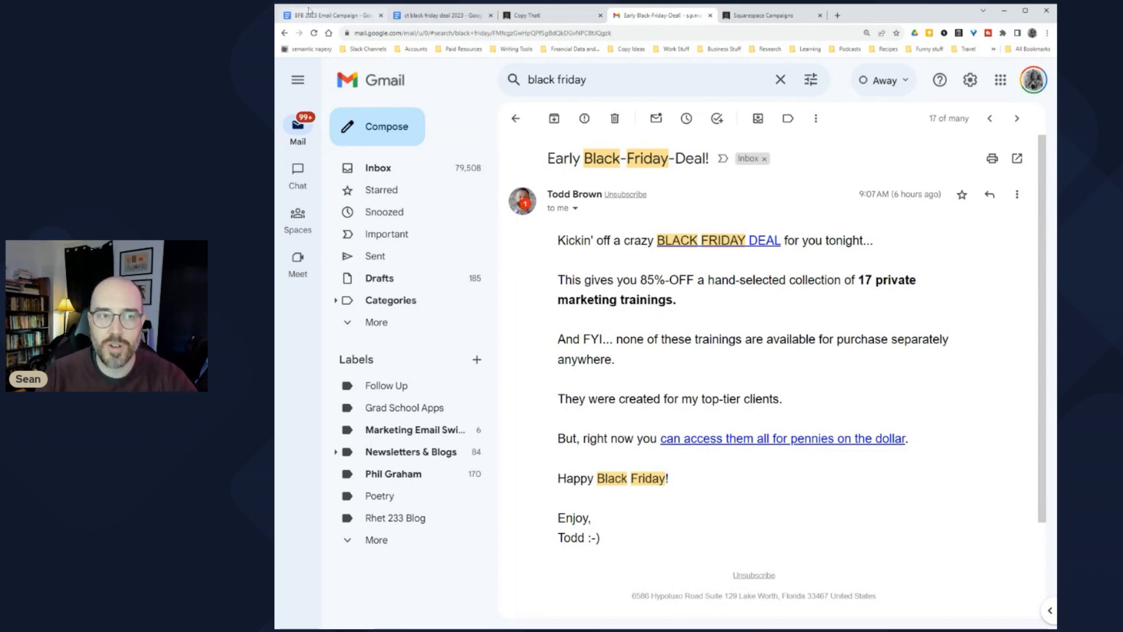
pyautogui.click(331, 15)
# Step: Type DISRUPT, INTRIGUE and CLICK on separate lines below SSL:, then return to the Gmail email
pyautogui.scroll(-20, 670, 369)
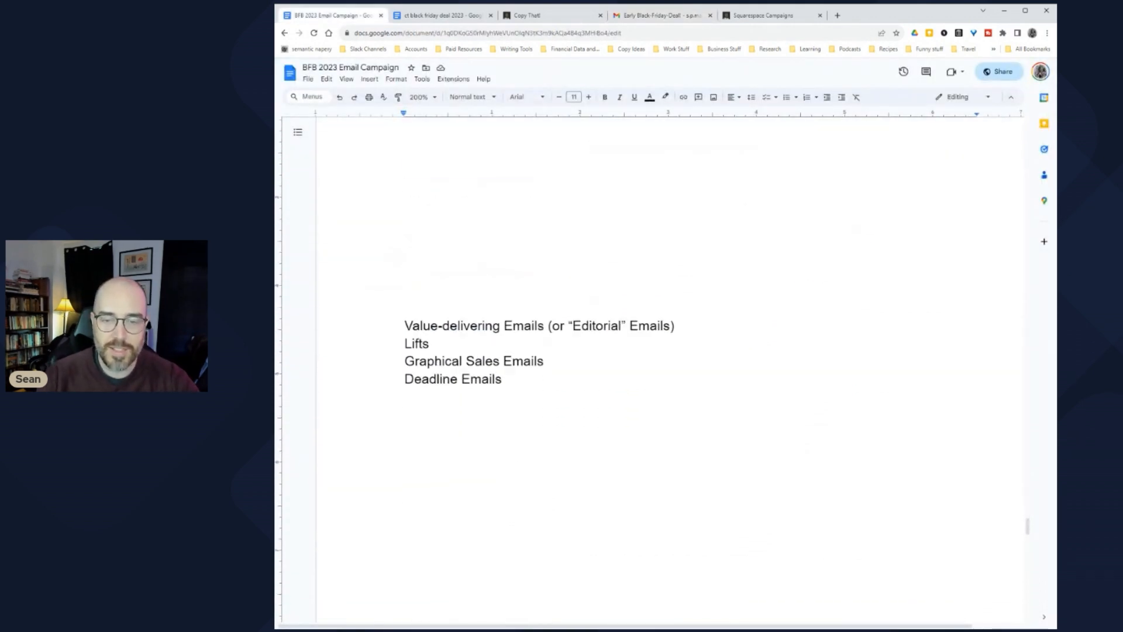
pyautogui.click(404, 293)
pyautogui.write('DlSRUPT')
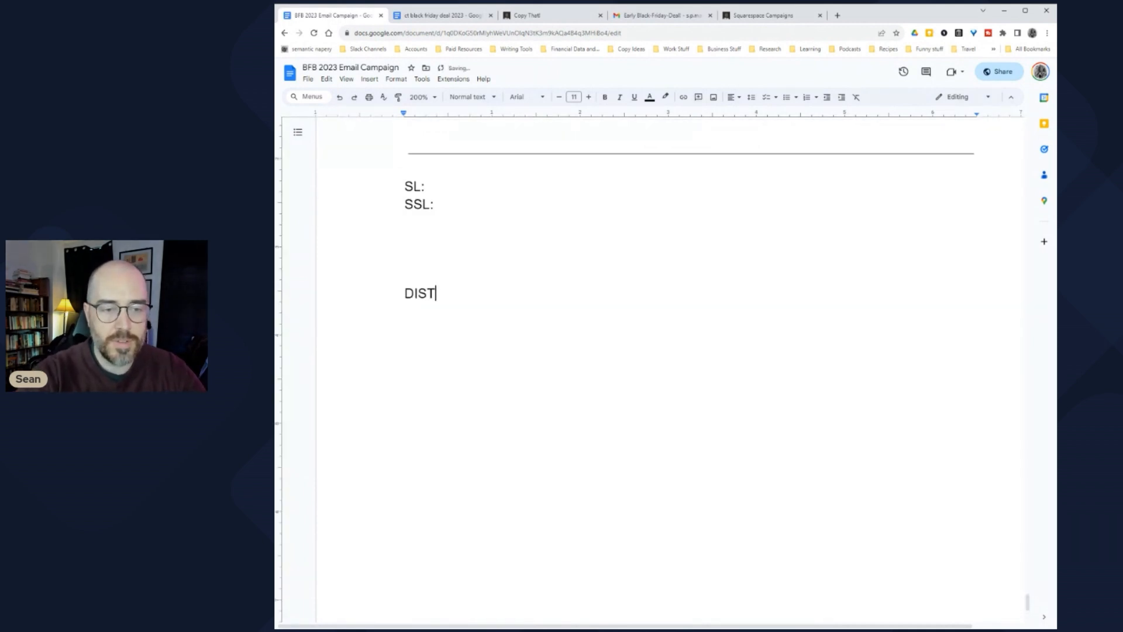
pyautogui.press('Return')
pyautogui.write('INTRIGUE')
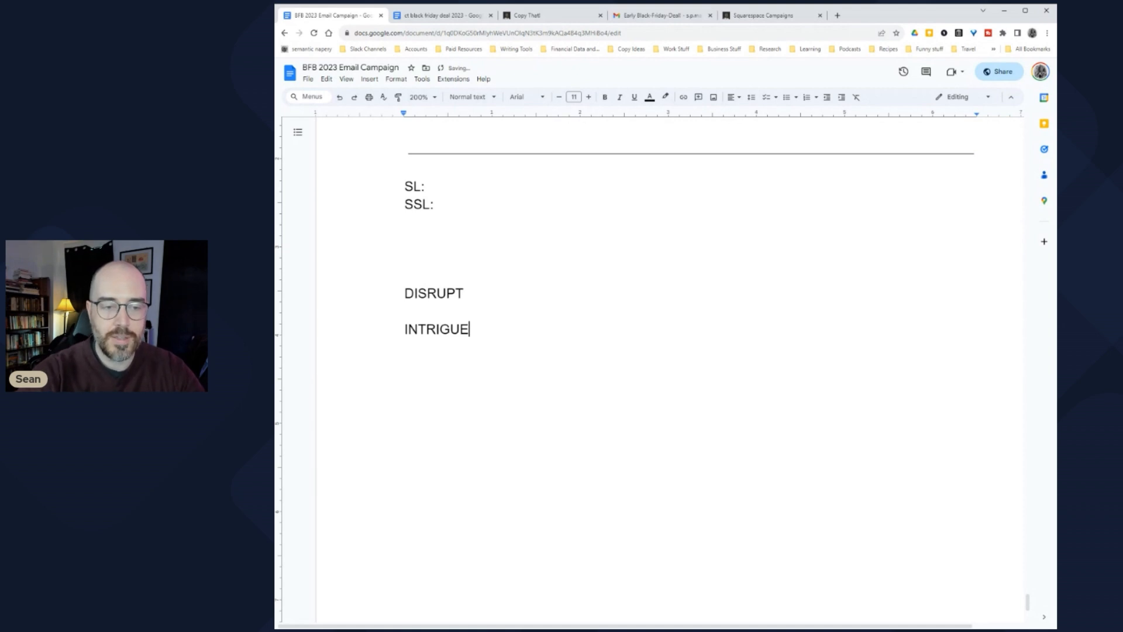
pyautogui.press('Return')
pyautogui.write('CLICK')
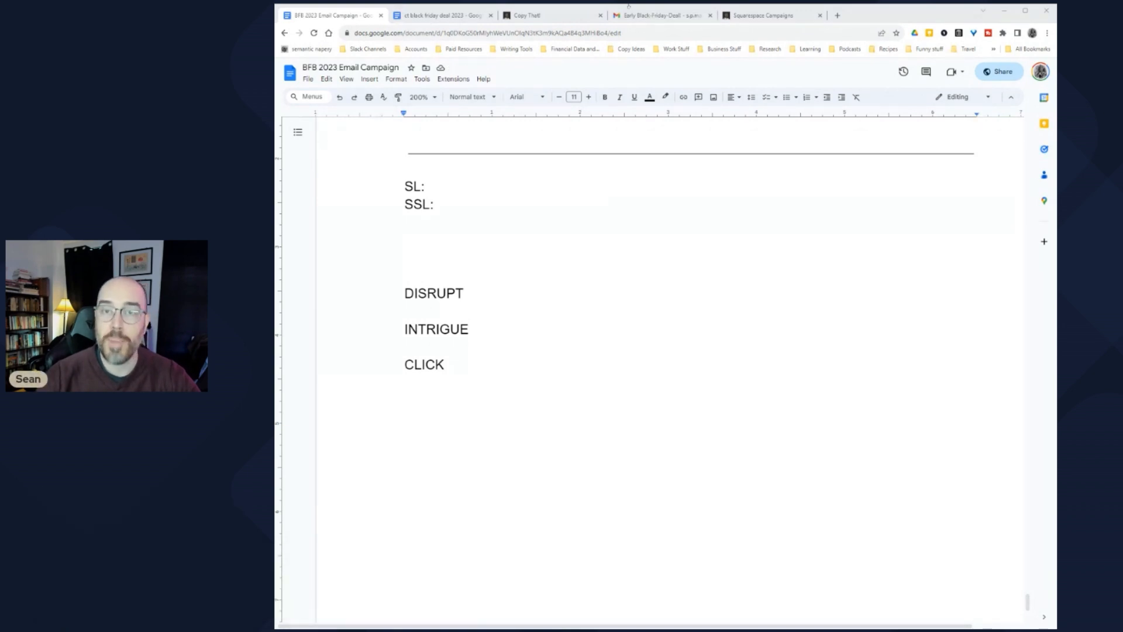
pyautogui.click(653, 15)
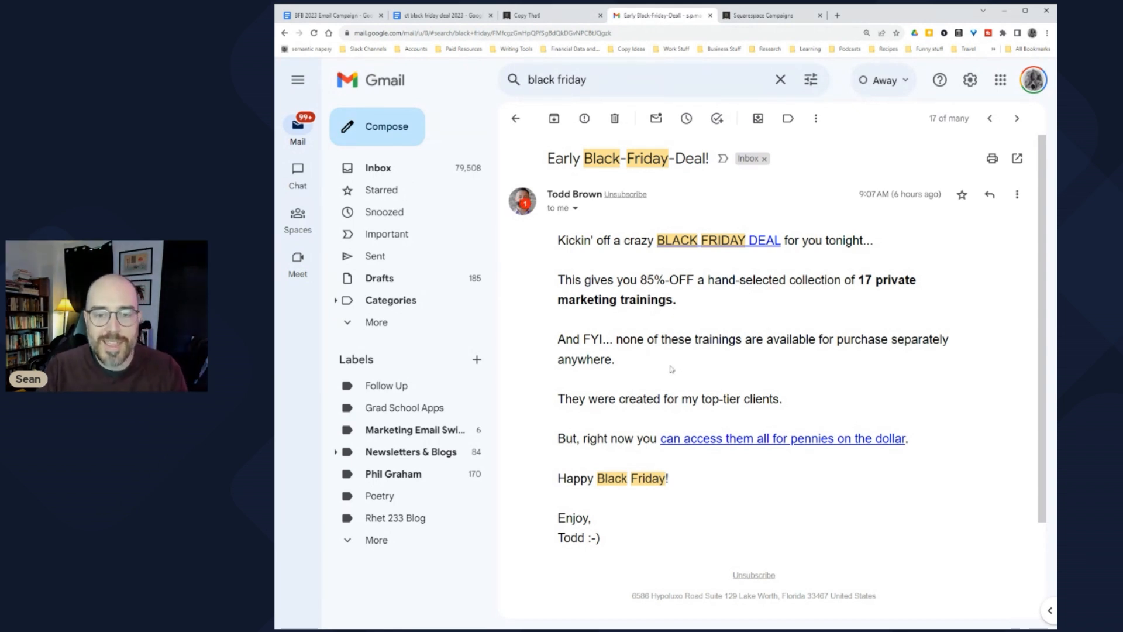
# Step: Select the full email body, then open its BLACK FRIDAY DEAL link in a new tab
pyautogui.moveTo(575, 240)
pyautogui.mouseDown()
pyautogui.moveTo(747, 502)
pyautogui.moveTo(747, 542)
pyautogui.mouseUp()
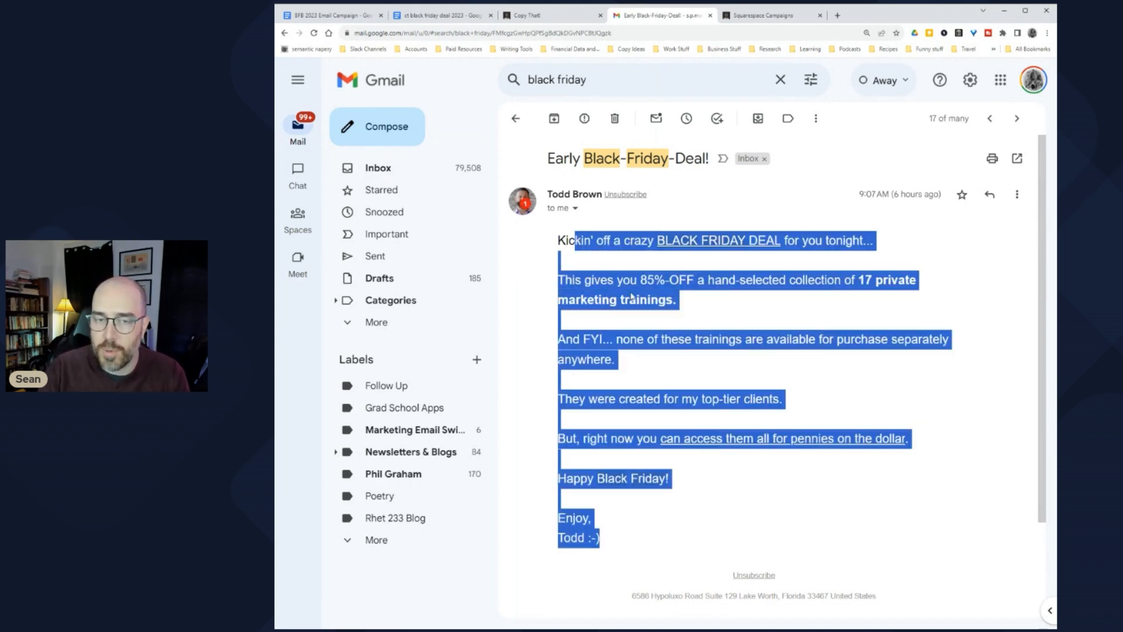
pyautogui.click(657, 311)
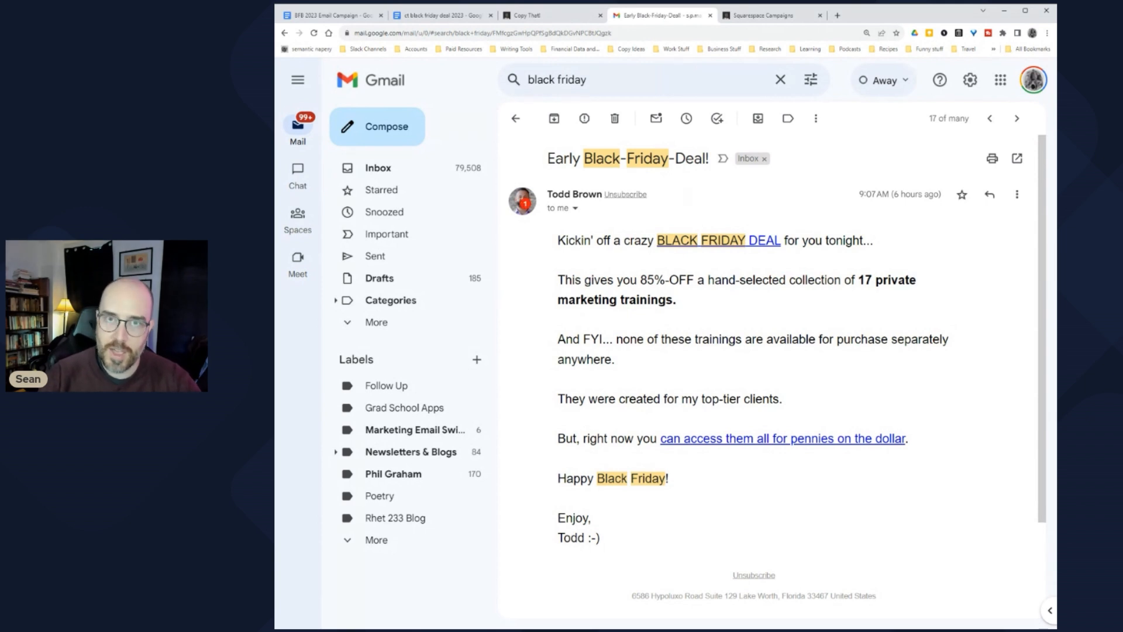
pyautogui.moveTo(558, 239); pyautogui.dragTo(672, 546)
pyautogui.hotkey('ctrl', 'c')
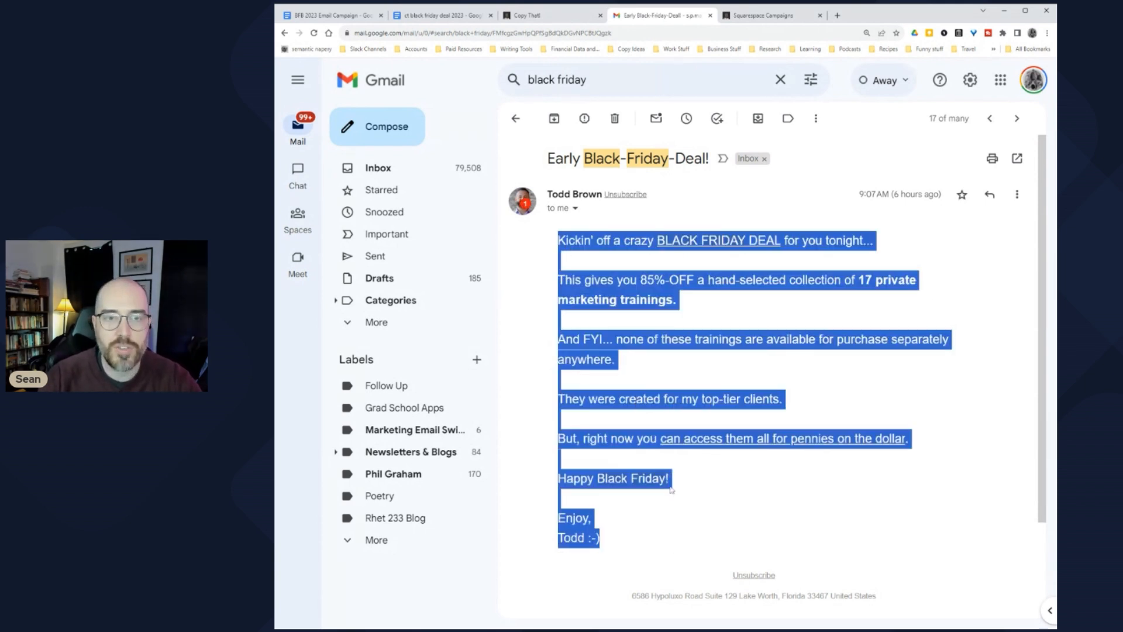
pyautogui.click(687, 264)
pyautogui.click(695, 247)
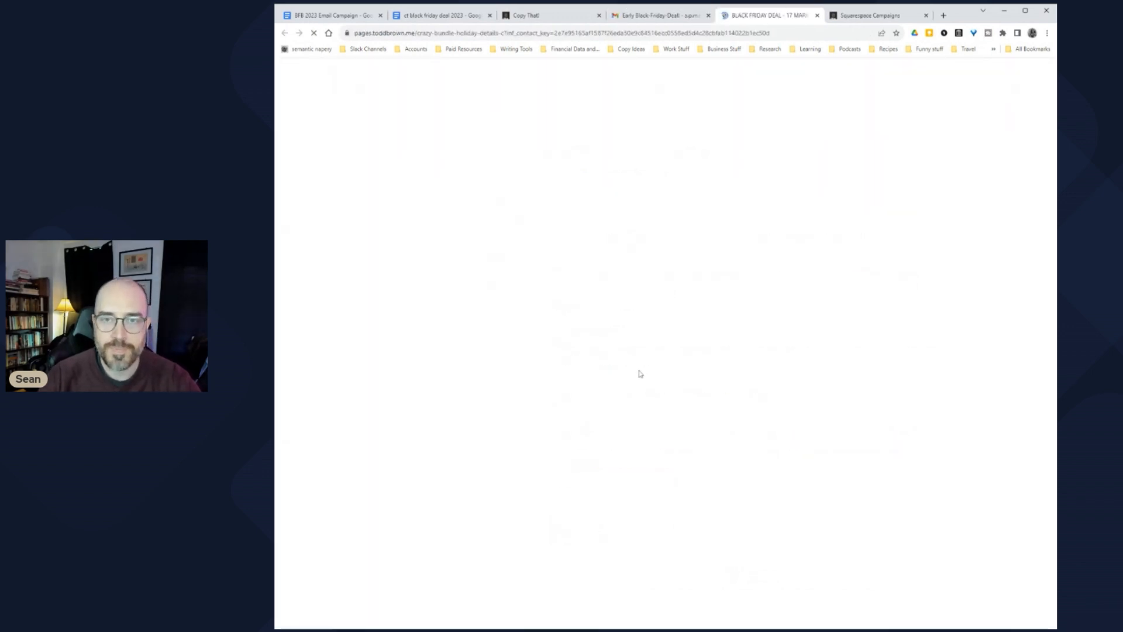
# Step: Scroll through the Black Friday Deal sales page, selecting the headline down to the savings line
pyautogui.scroll(-1, 432, 285)
pyautogui.scroll(-15, 431, 285)
pyautogui.scroll(-11, 435, 286)
pyautogui.scroll(14, 438, 329)
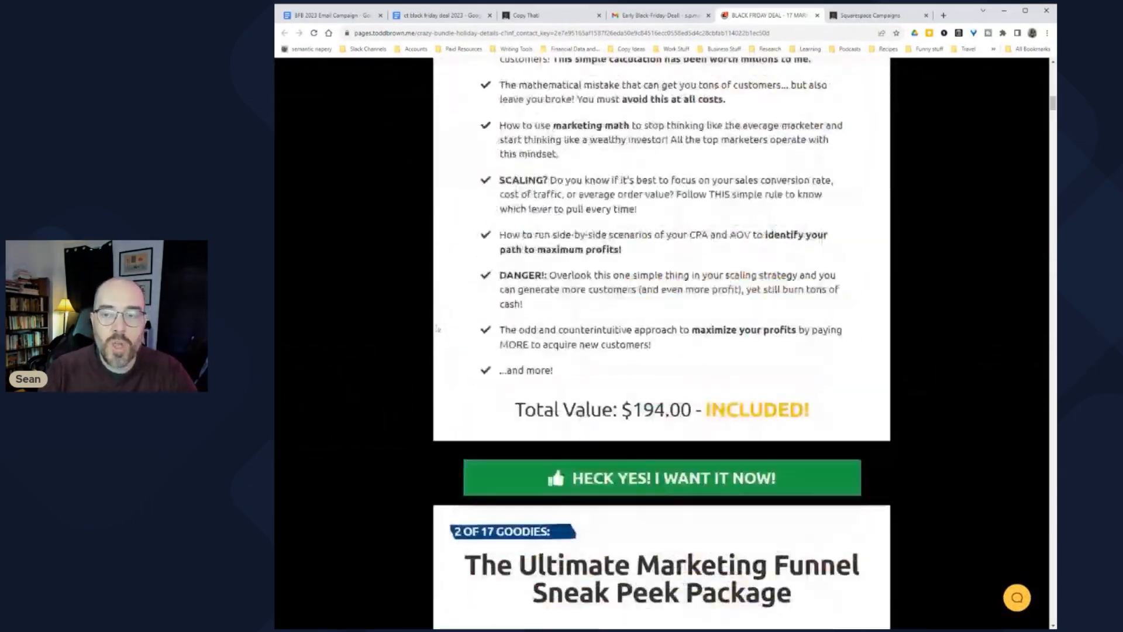
pyautogui.scroll(15, 438, 329)
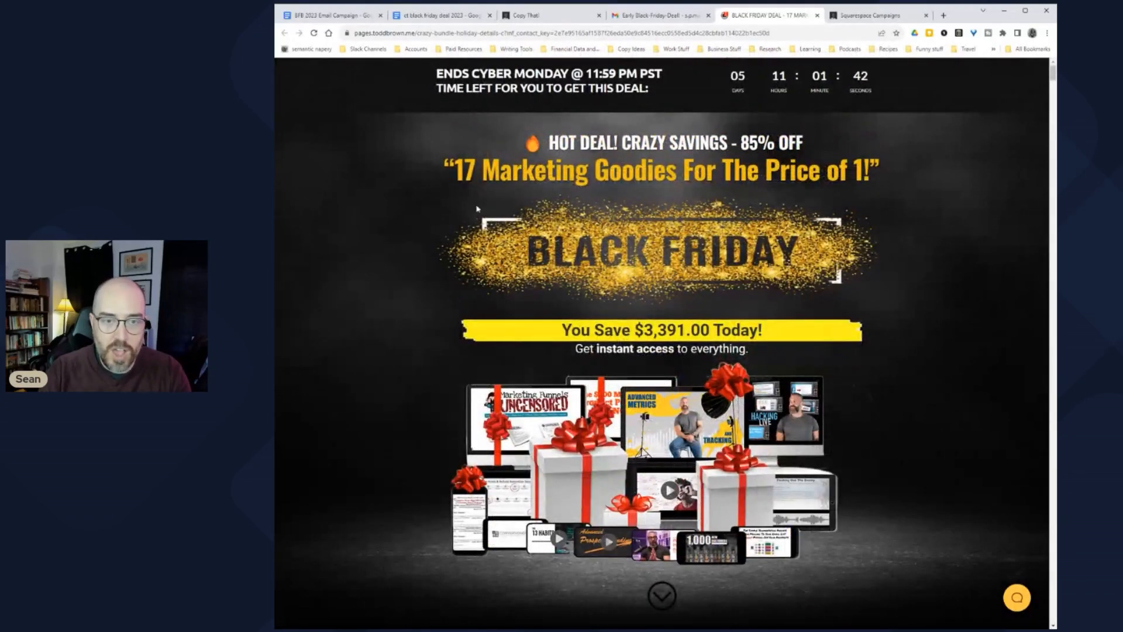
pyautogui.moveTo(463, 174); pyautogui.dragTo(764, 342)
pyautogui.scroll(-12, 706, 333)
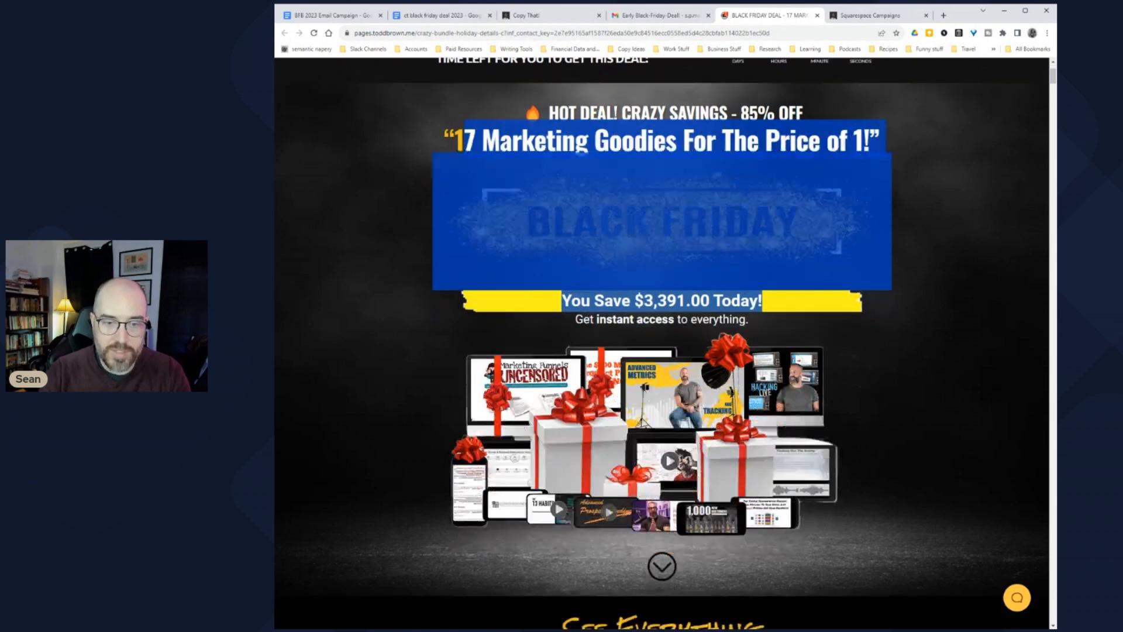
pyautogui.scroll(3, 707, 333)
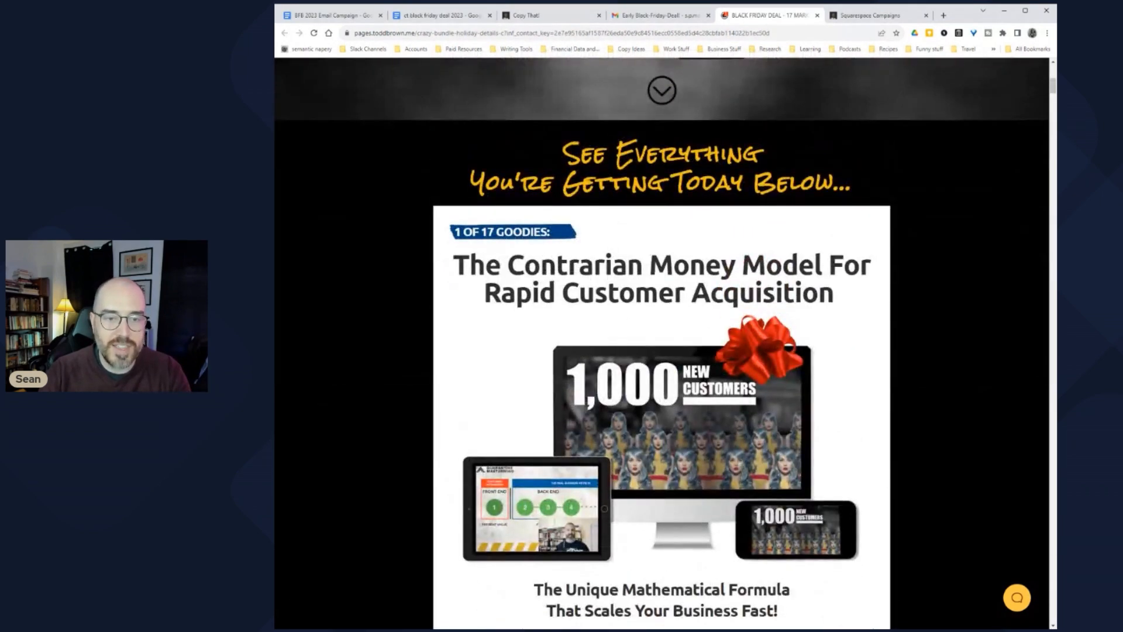
pyautogui.scroll(-7, 681, 247)
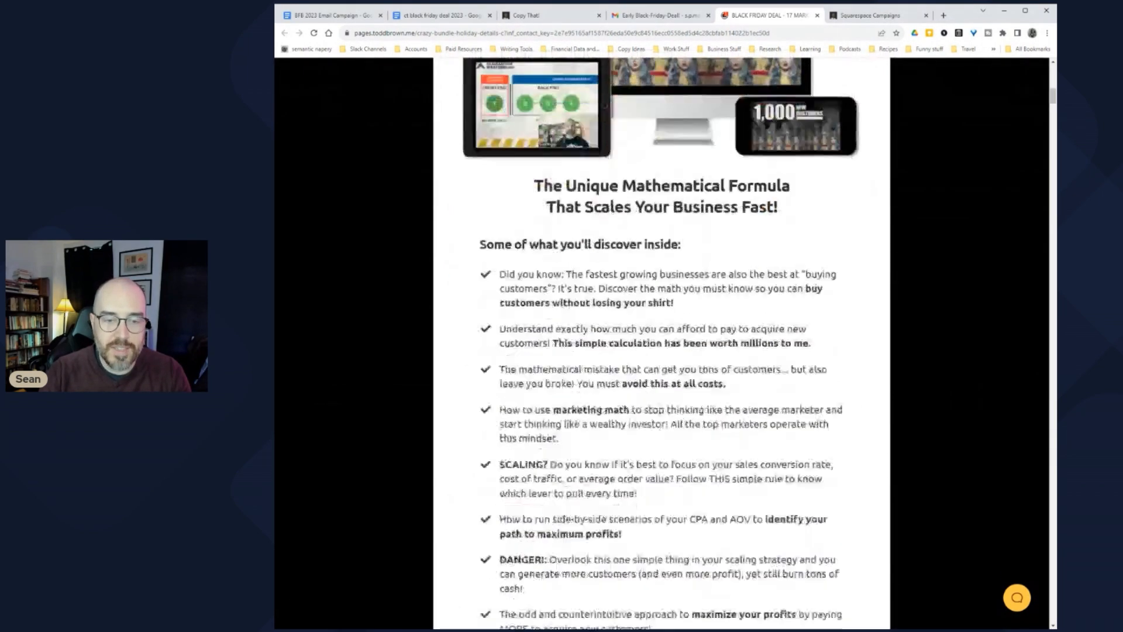
pyautogui.moveTo(555, 197); pyautogui.dragTo(705, 454)
# Step: Scroll through the rest of the 17-goodie bundle page, then switch back to the BFB 2023 Email Campaign doc
pyautogui.scroll(-6, 704, 455)
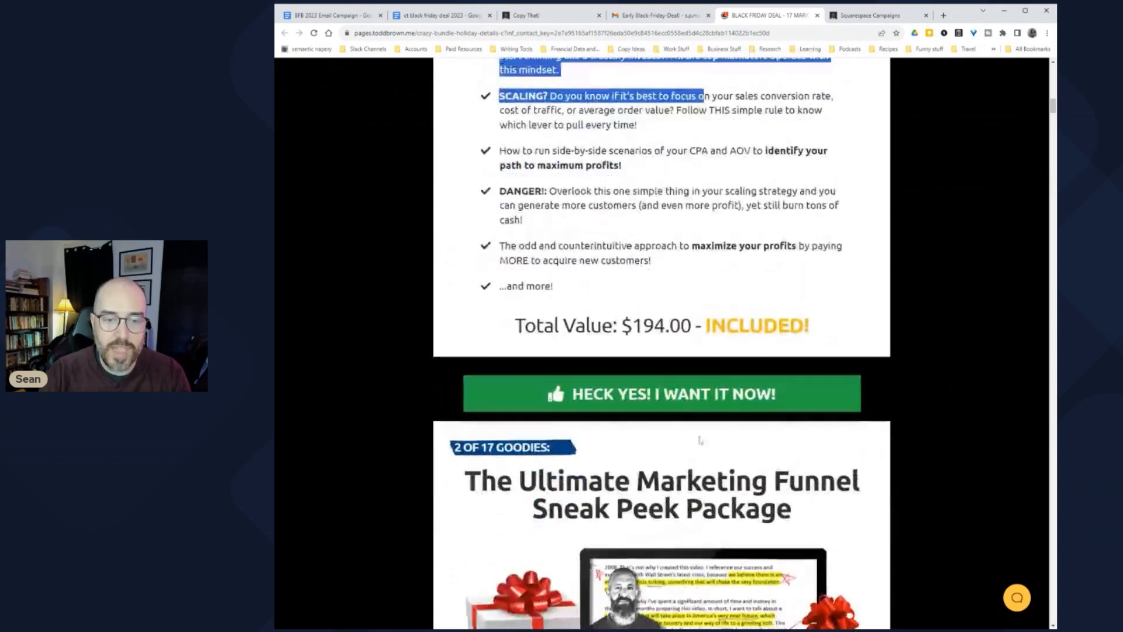
pyautogui.scroll(4, 704, 304)
pyautogui.scroll(-7, 704, 304)
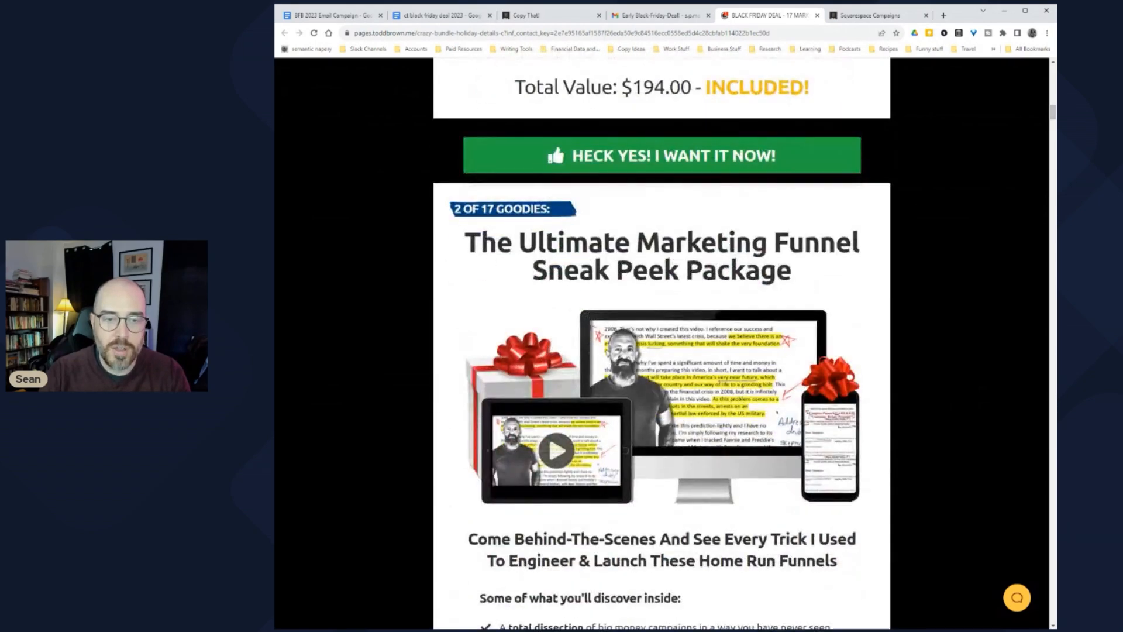
pyautogui.scroll(-20, 608, 312)
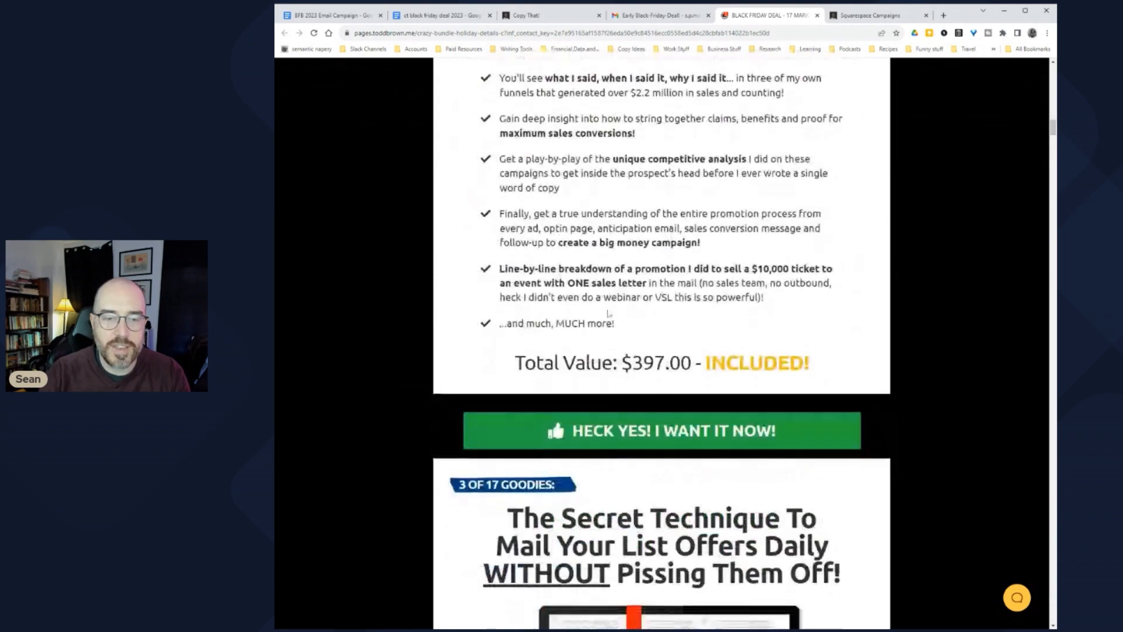
pyautogui.scroll(-17, 607, 312)
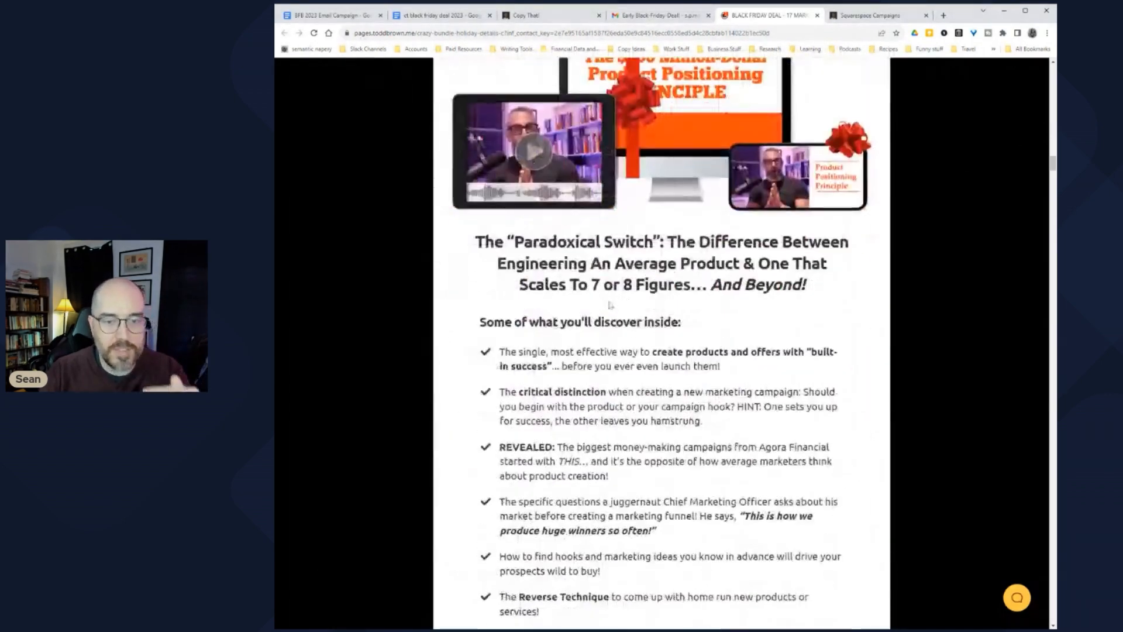
pyautogui.scroll(-9, 607, 307)
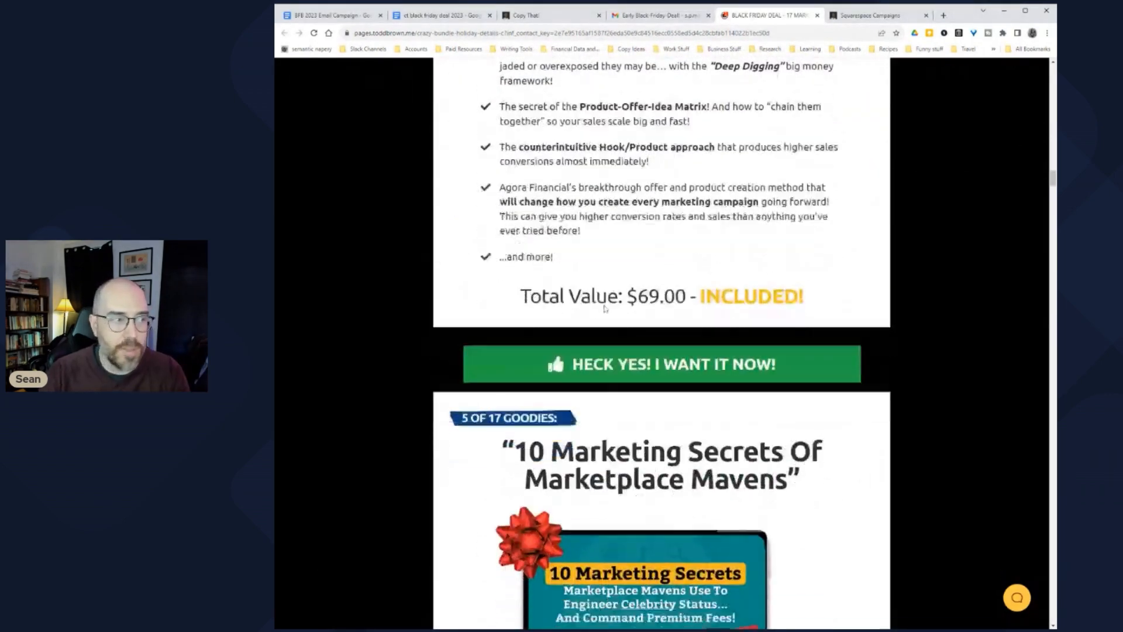
pyautogui.scroll(-5, 641, 313)
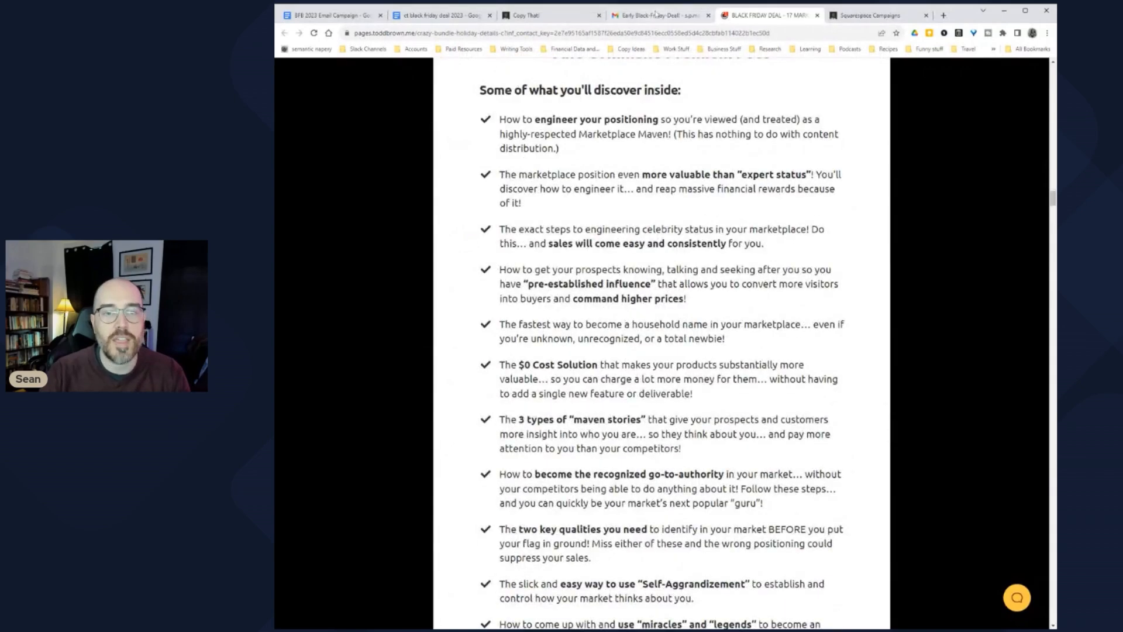
pyautogui.scroll(-10, 662, 343)
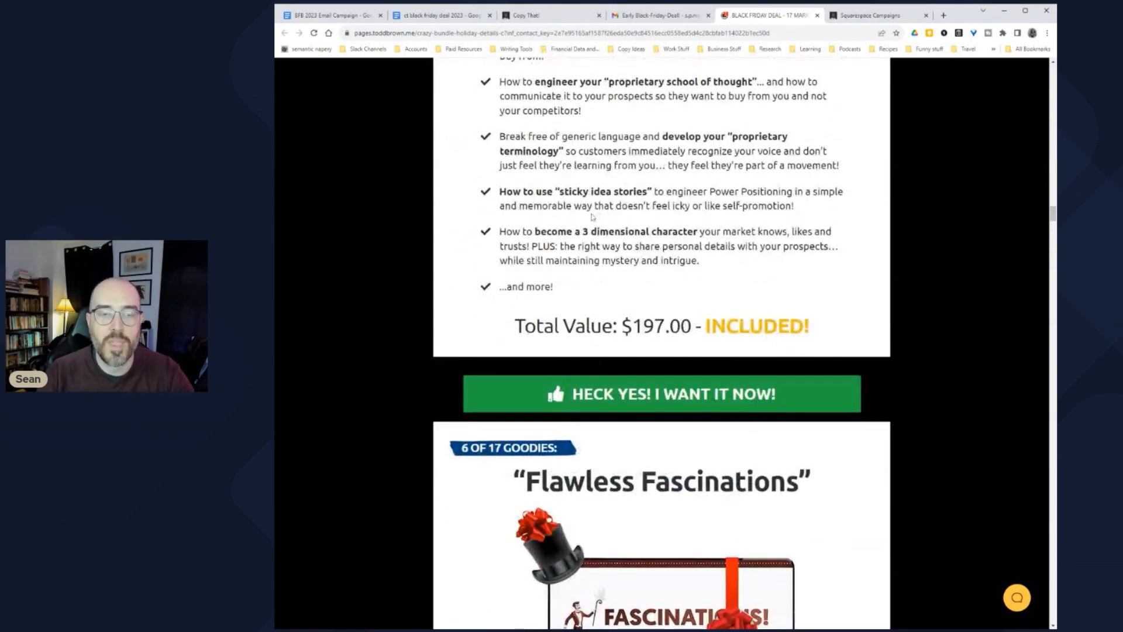
pyautogui.click(444, 16)
pyautogui.hotkey('ctrl', 'shift', 'Tab')
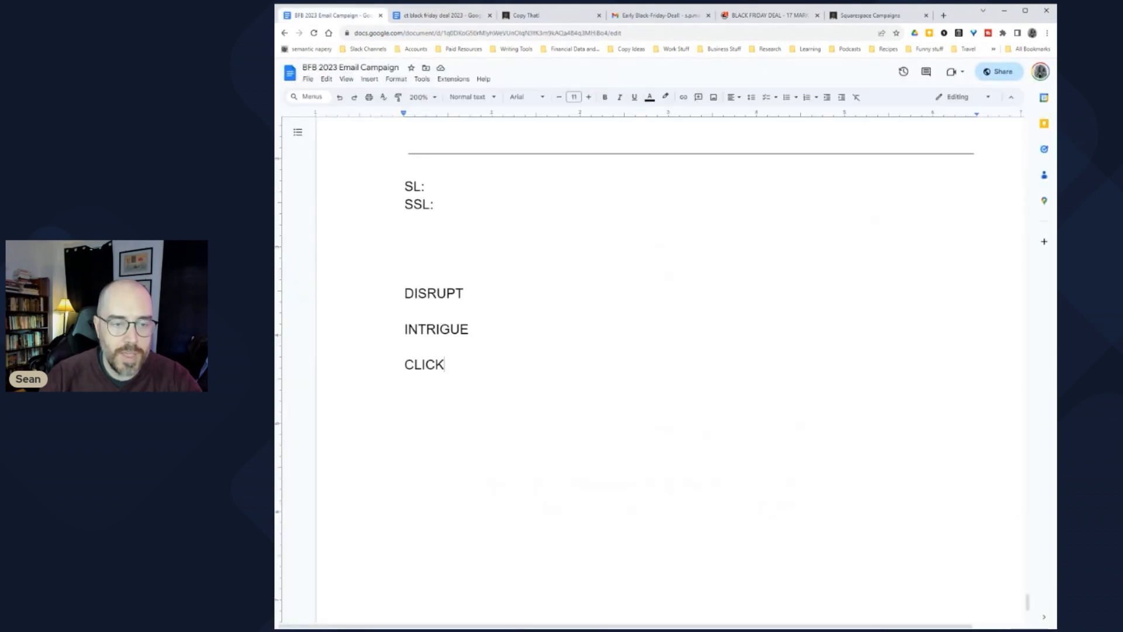
# Step: Paste the Black Friday email body below CLICK, then reopen the Early Black-Friday-Deal! email and select its subject line
pyautogui.click(445, 364)
pyautogui.press('Return')
pyautogui.press('Return')
pyautogui.hotkey('ctrl', 'v')
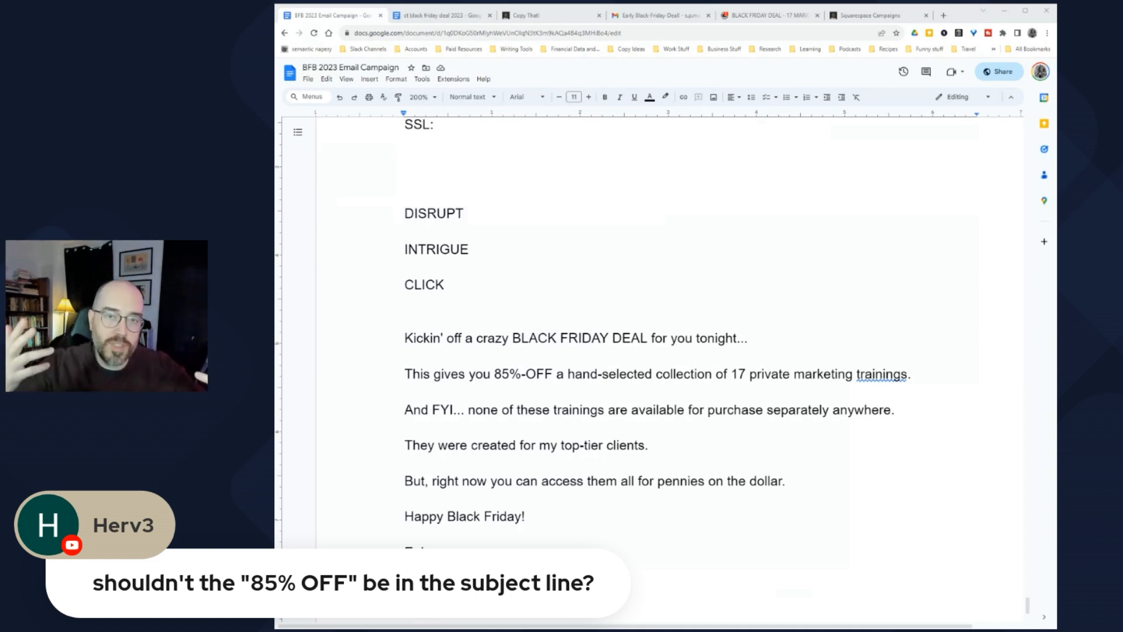
pyautogui.click(672, 14)
pyautogui.moveTo(548, 162); pyautogui.dragTo(722, 159)
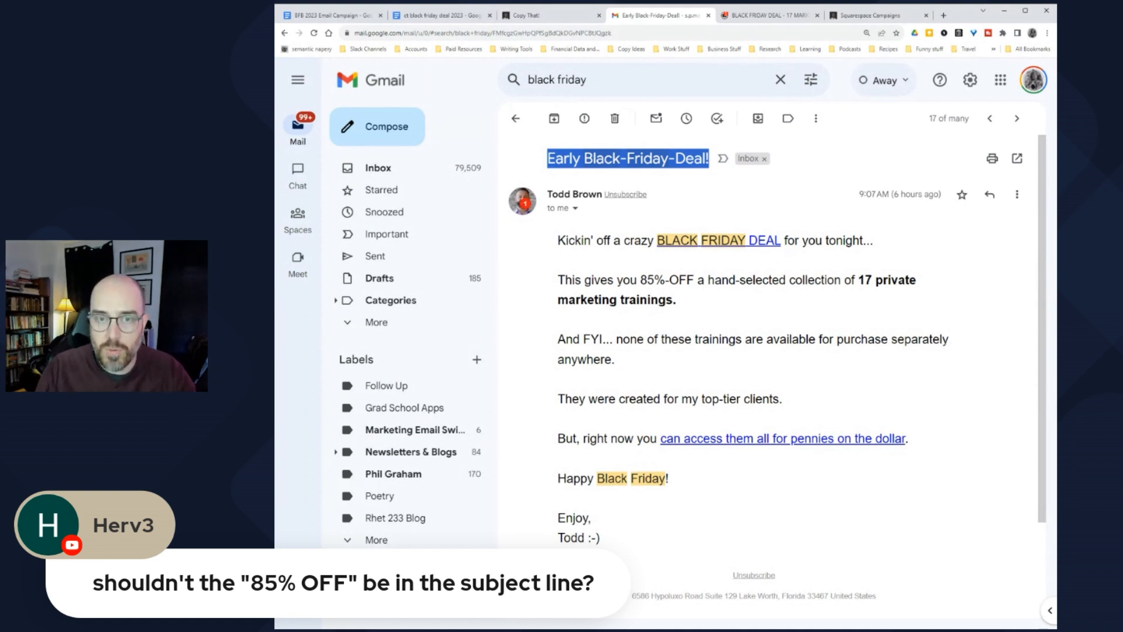
# Step: Select the Early Black-Friday-Deal! subject line in Gmail, then return to the BFB 2023 Email Campaign doc
pyautogui.moveTo(548, 158); pyautogui.dragTo(696, 171)
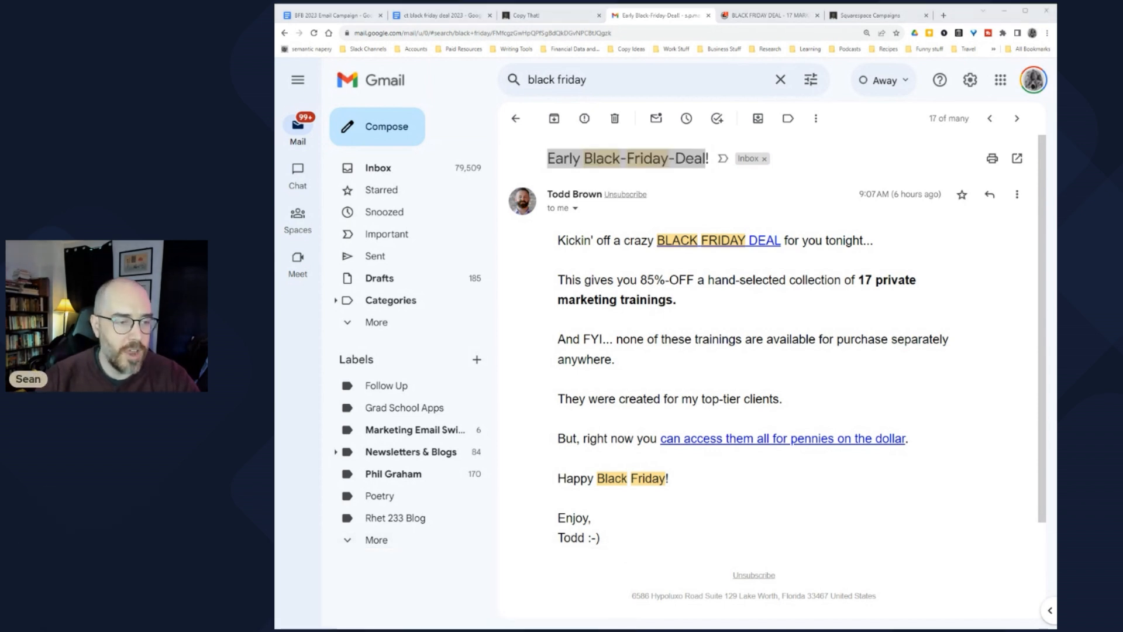
pyautogui.hotkey('ctrl', '1')
pyautogui.click(668, 97)
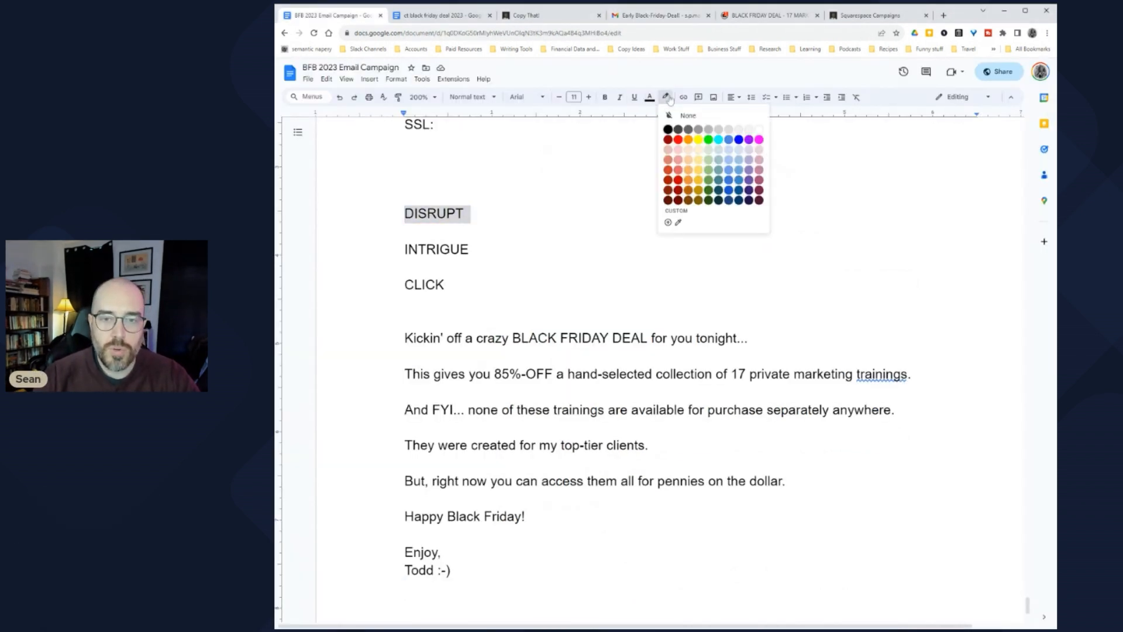
# Step: Highlight DISRUPT in red, INTRIGUE in cyan and CLICK in magenta
pyautogui.click(678, 140)
pyautogui.moveTo(403, 250); pyautogui.dragTo(475, 250)
pyautogui.click(665, 97)
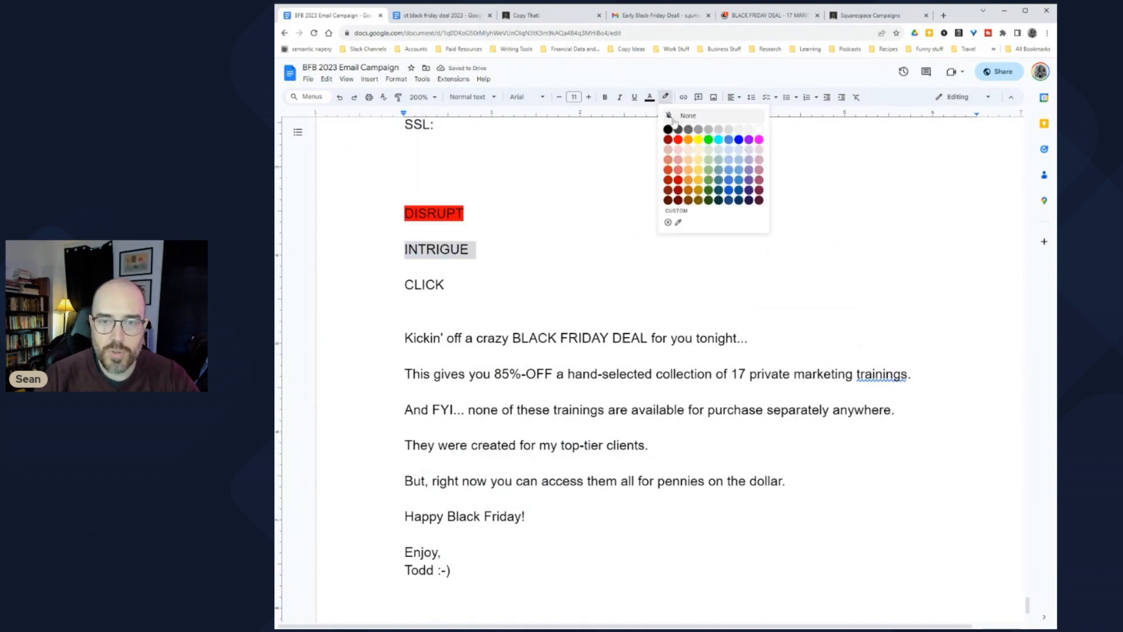
pyautogui.click(718, 139)
pyautogui.moveTo(404, 285); pyautogui.dragTo(451, 285)
pyautogui.click(666, 97)
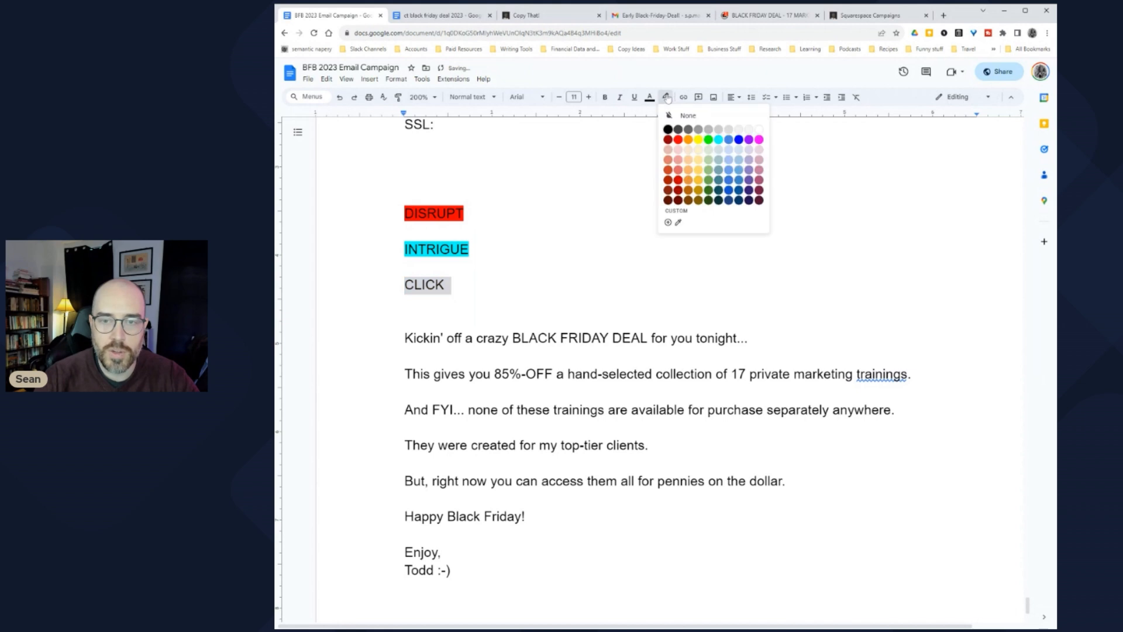
pyautogui.click(759, 140)
# Step: Move down to the pasted email and select the Kickin' off line
pyautogui.press('Down')
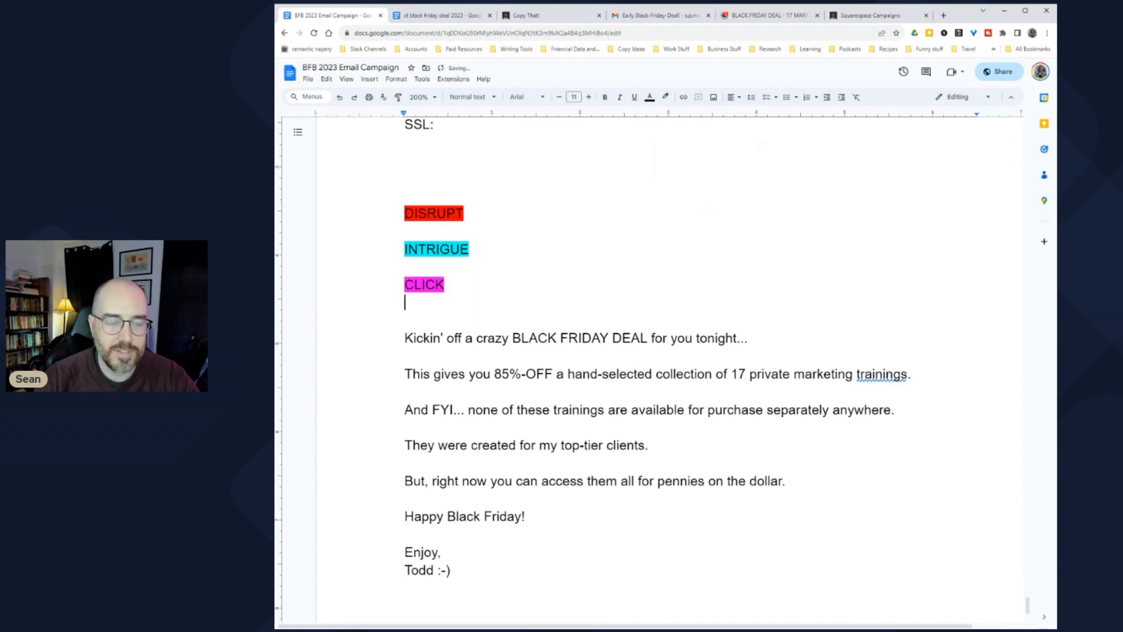
pyautogui.scroll(-1, 655, 348)
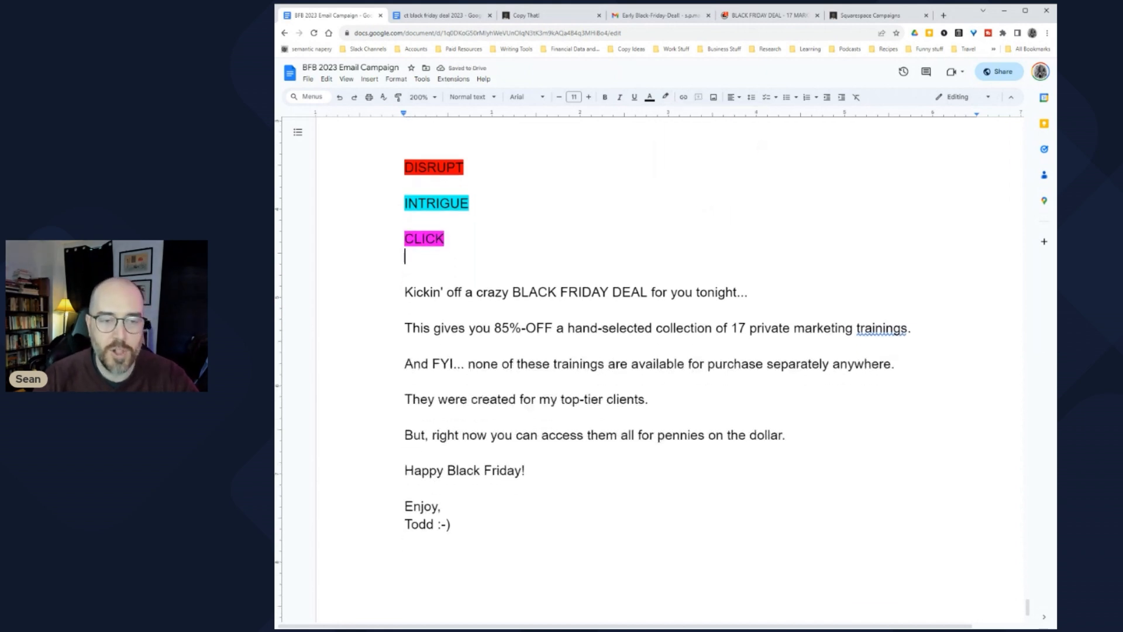
pyautogui.press('Down')
pyautogui.press('Down')
pyautogui.hotkey('shift', 'Right')
pyautogui.hotkey('shift', 'Right')
pyautogui.hotkey('shift', 'Right')
pyautogui.hotkey('shift', 'Right')
pyautogui.hotkey('shift', 'Right')
pyautogui.hotkey('shift', 'Right')
pyautogui.hotkey('shift', 'Right')
pyautogui.hotkey('shift', 'Right')
pyautogui.hotkey('shift', 'Right')
pyautogui.hotkey('shift', 'Right')
pyautogui.hotkey('shift', 'Right')
pyautogui.hotkey('shift', 'Right')
pyautogui.hotkey('shift', 'Right')
pyautogui.hotkey('shift', 'Right')
pyautogui.hotkey('shift', 'Right')
pyautogui.hotkey('shift', 'Right')
pyautogui.hotkey('shift', 'Right')
pyautogui.hotkey('shift', 'Right')
pyautogui.hotkey('shift', 'Right')
pyautogui.hotkey('shift', 'Right')
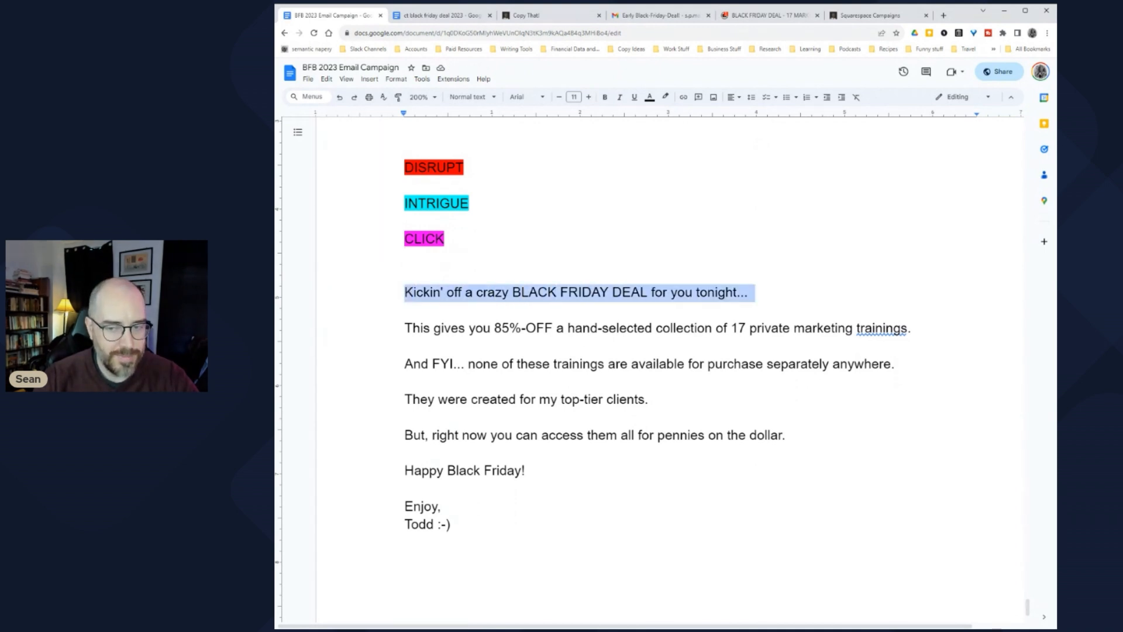
# Step: Highlight the Kickin' off line in red
pyautogui.click(665, 97)
pyautogui.click(673, 147)
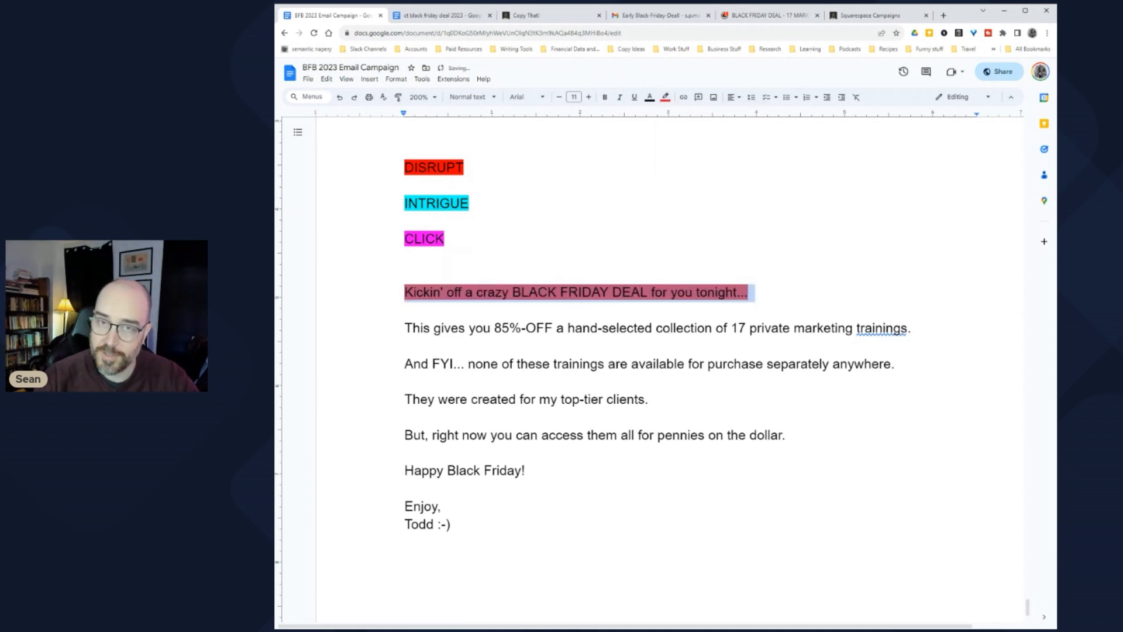
pyautogui.click(473, 292)
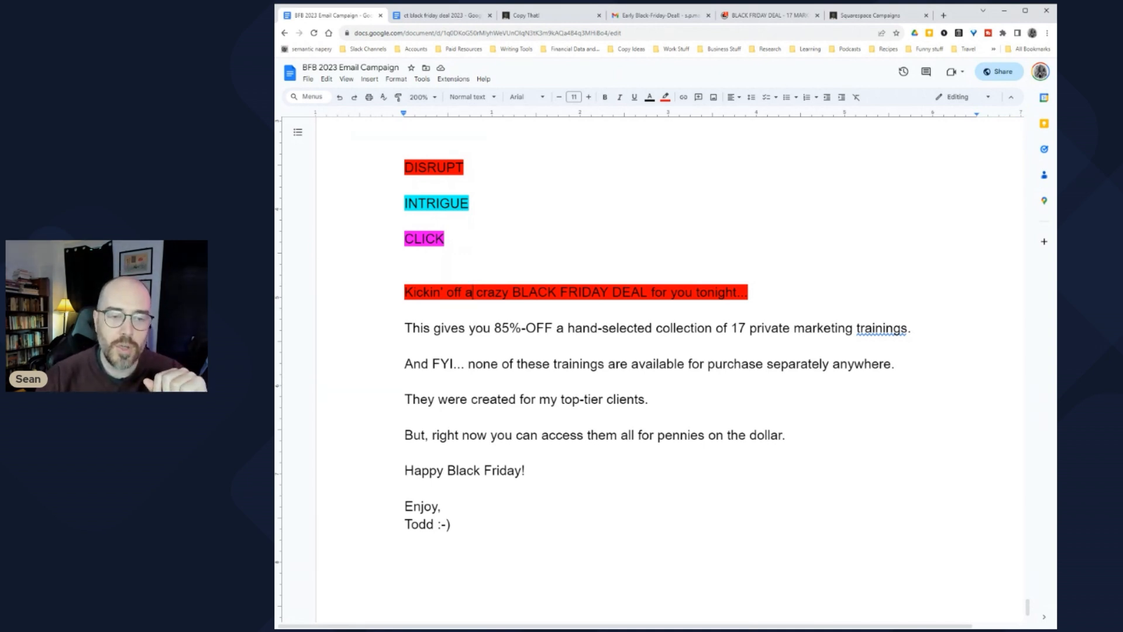
# Step: Select the whole 85%-OFF line with the keyboard and highlight it cyan
pyautogui.hotkey('ctrl', 'shift', 'Right')
pyautogui.hotkey('ctrl', 'shift', 'Right')
pyautogui.hotkey('ctrl', 'shift', 'Right')
pyautogui.hotkey('ctrl', 'shift', 'Right')
pyautogui.hotkey('ctrl', 'shift', 'Right')
pyautogui.hotkey('ctrl', 'shift', 'Right')
pyautogui.hotkey('shift', 'Right')
pyautogui.hotkey('shift', 'Right')
pyautogui.hotkey('shift', 'Right')
pyautogui.hotkey('shift', 'Right')
pyautogui.hotkey('shift', 'Right')
pyautogui.hotkey('shift', 'Right')
pyautogui.hotkey('shift', 'Right')
pyautogui.hotkey('shift', 'Right')
pyautogui.hotkey('shift', 'Right')
pyautogui.hotkey('shift', 'Right')
pyautogui.hotkey('shift', 'Right')
pyautogui.hotkey('shift', 'Right')
pyautogui.hotkey('shift', 'Right')
pyautogui.press('Right')
pyautogui.press('Right')
pyautogui.press('Right')
pyautogui.press('Right')
pyautogui.press('Right')
pyautogui.hotkey('shift', 'Right')
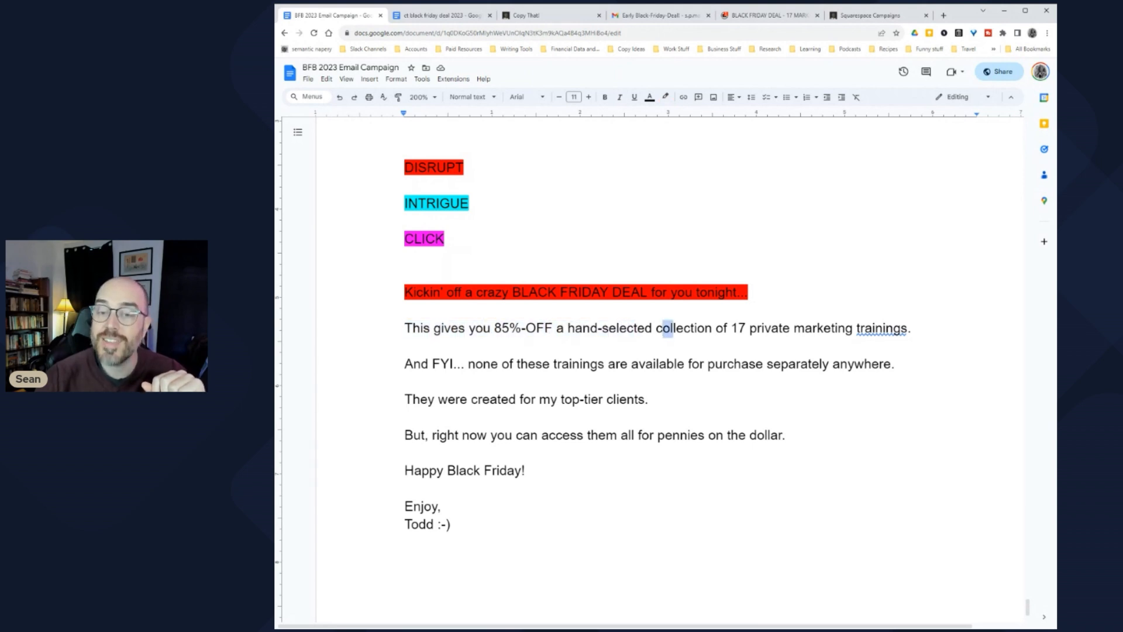
pyautogui.hotkey('ctrl', 'Right')
pyautogui.hotkey('ctrl', 'Right')
pyautogui.hotkey('ctrl', 'shift', 'Right')
pyautogui.hotkey('ctrl', 'shift', 'Right')
pyautogui.hotkey('ctrl', 'shift', 'Right')
pyautogui.hotkey('shift', 'Right')
pyautogui.hotkey('shift', 'Right')
pyautogui.hotkey('shift', 'Right')
pyautogui.hotkey('shift', 'Right')
pyautogui.hotkey('shift', 'Right')
pyautogui.hotkey('shift', 'Right')
pyautogui.hotkey('shift', 'Right')
pyautogui.hotkey('shift', 'Right')
pyautogui.press('End')
pyautogui.hotkey('shift', 'Right')
pyautogui.hotkey('shift', 'Right')
pyautogui.hotkey('shift', 'Left')
pyautogui.hotkey('shift', 'Left')
pyautogui.hotkey('ctrl', 'shift', 'Left')
pyautogui.hotkey('ctrl', 'shift', 'Left')
pyautogui.hotkey('ctrl', 'shift', 'Left')
pyautogui.hotkey('ctrl', 'shift', 'Left')
pyautogui.hotkey('ctrl', 'shift', 'Left')
pyautogui.hotkey('shift', 'Right')
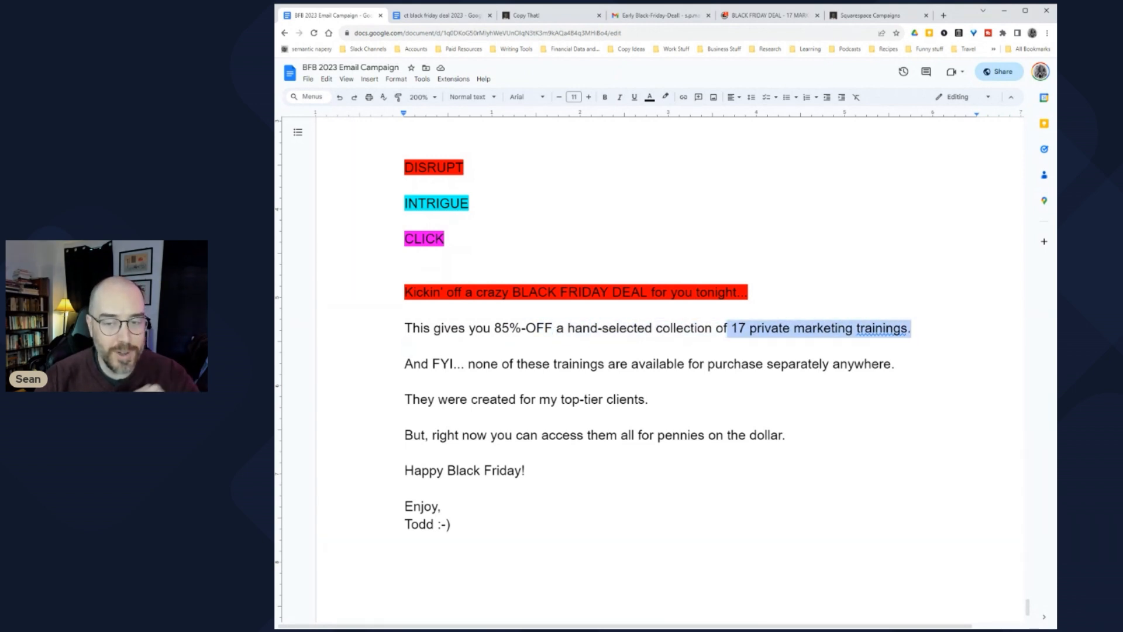
pyautogui.hotkey('ctrl', 'shift', 'Left')
pyautogui.hotkey('shift', 'Home')
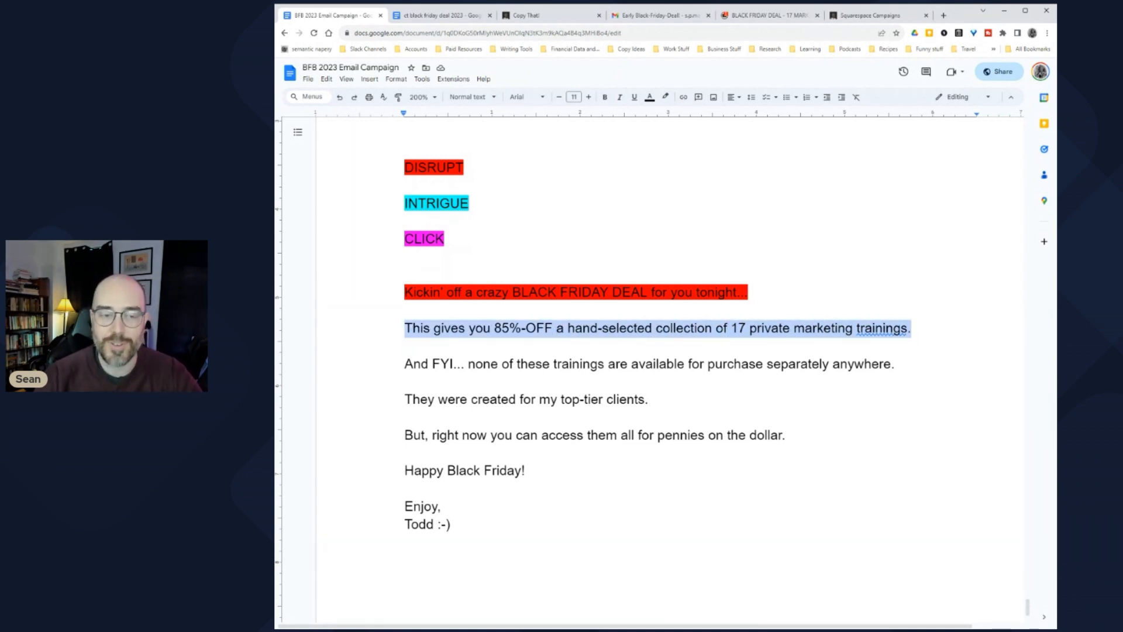
pyautogui.click(665, 98)
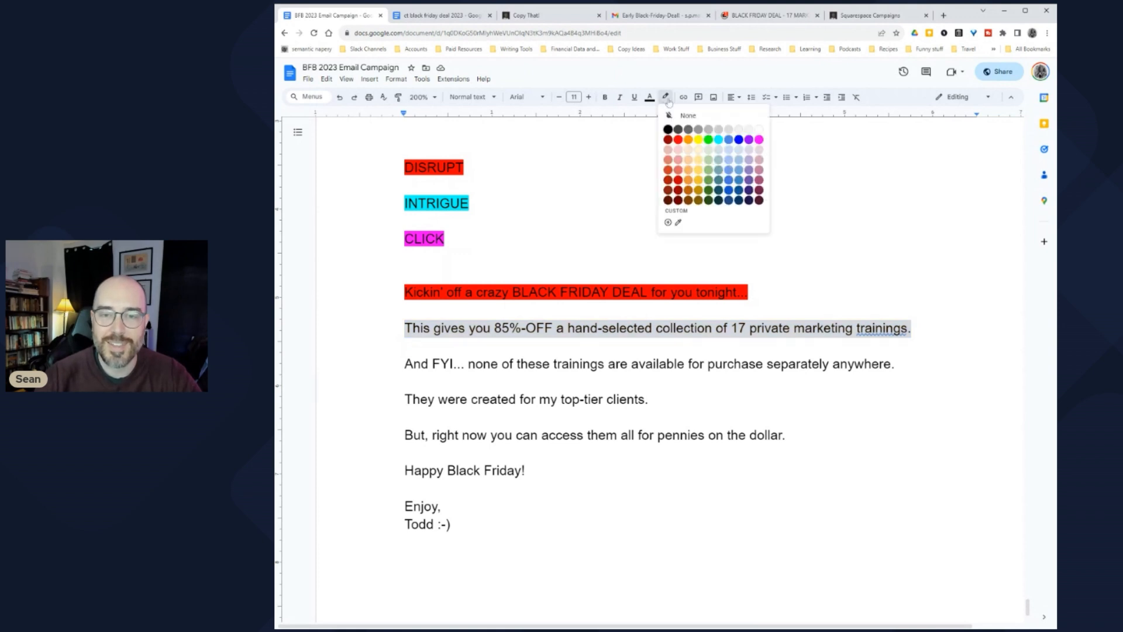
pyautogui.click(721, 144)
# Step: Highlight the And FYI... line and the top-tier clients line in cyan
pyautogui.moveTo(413, 364); pyautogui.dragTo(902, 363)
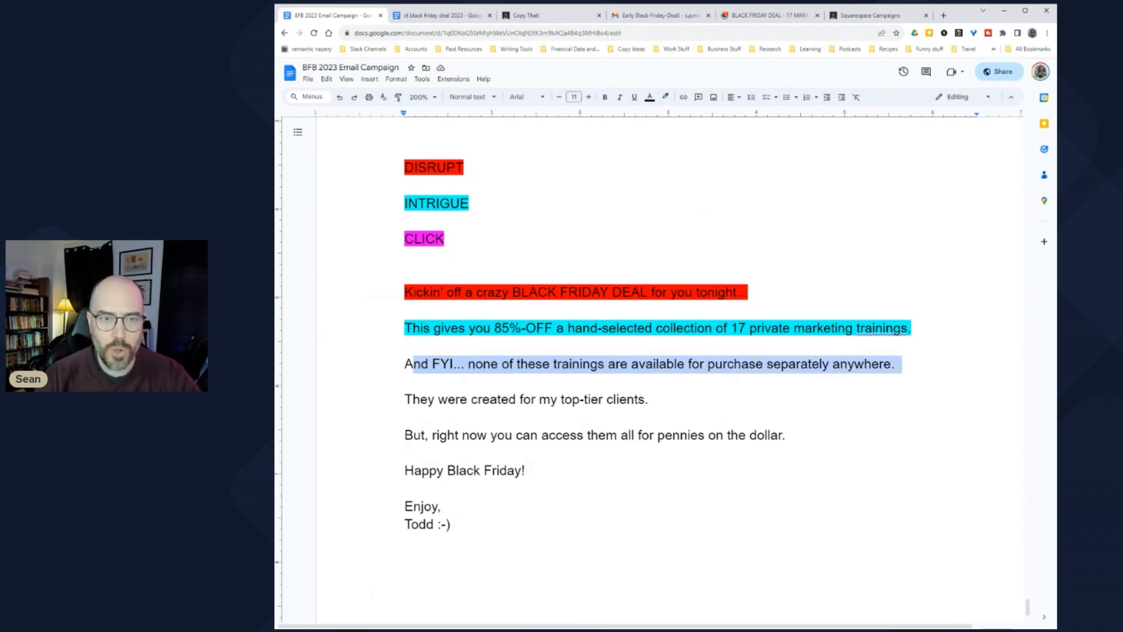
pyautogui.click(665, 96)
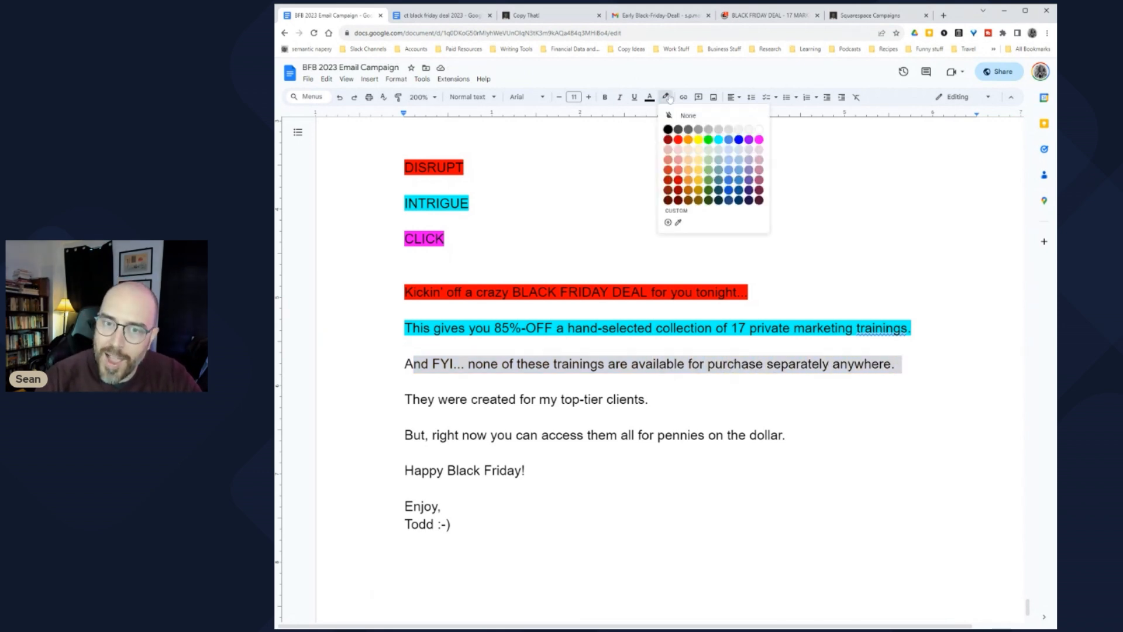
pyautogui.click(718, 139)
pyautogui.click(408, 347)
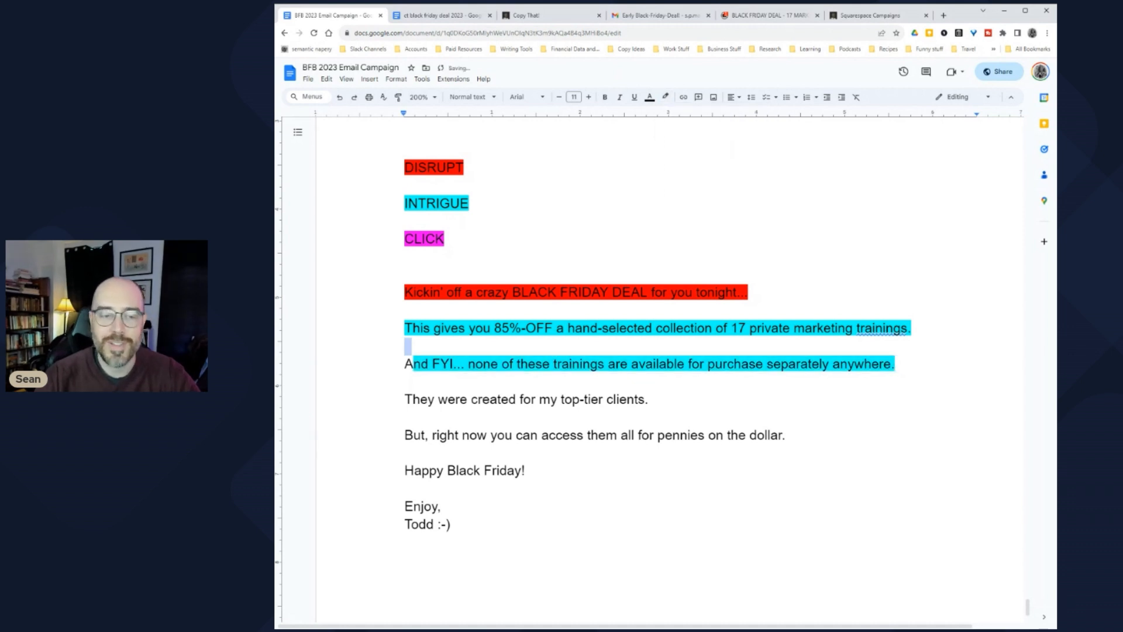
pyautogui.moveTo(404, 399); pyautogui.dragTo(655, 400)
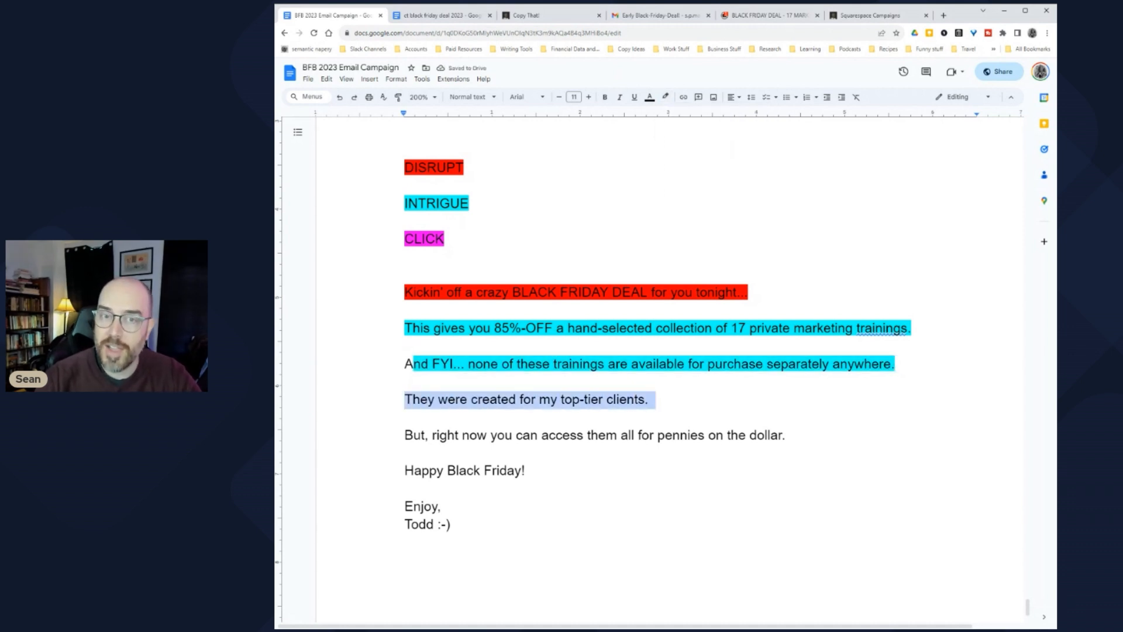
pyautogui.click(666, 93)
pyautogui.click(720, 144)
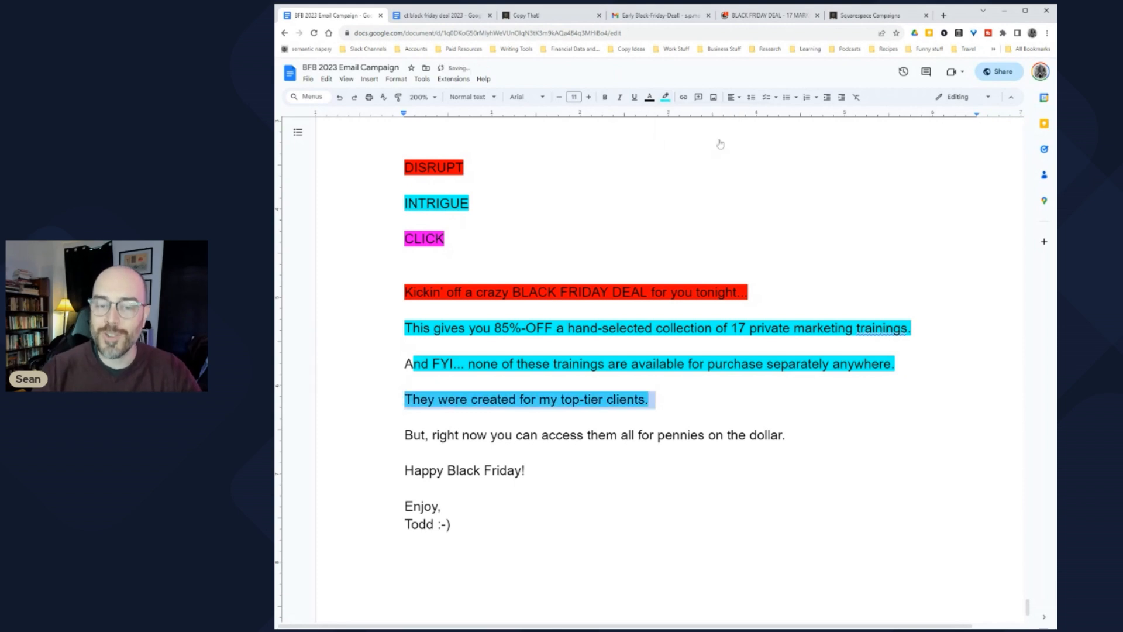
# Step: Highlight the 'But, right now' line magenta, then select the pennies-on-the-dollar sentence in Gmail
pyautogui.moveTo(404, 435); pyautogui.dragTo(792, 436)
pyautogui.click(665, 97)
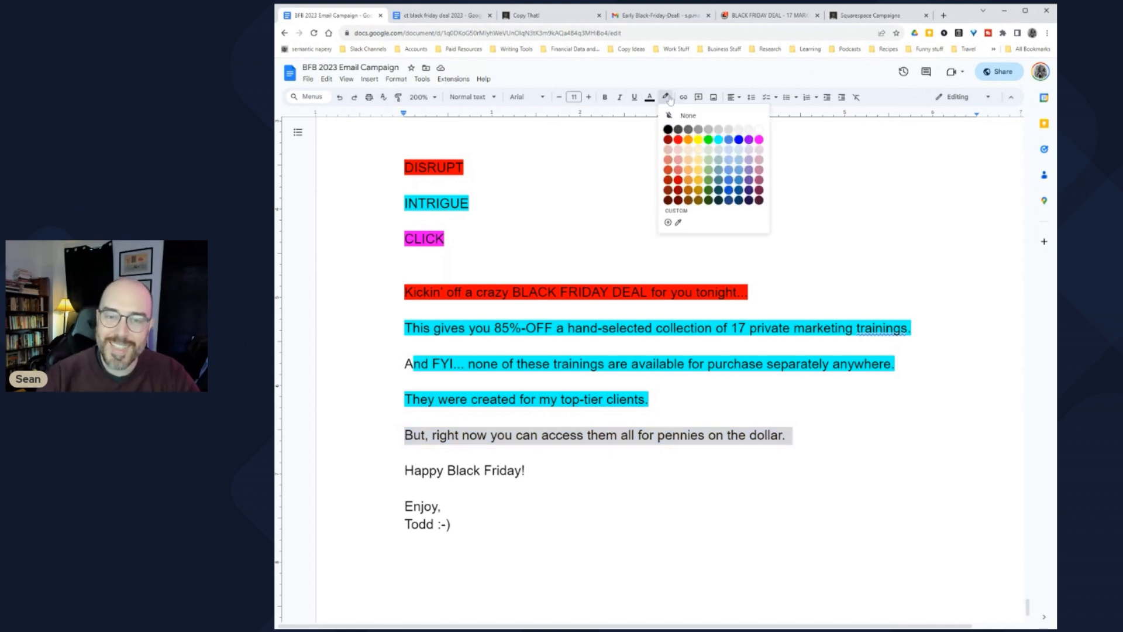
pyautogui.click(718, 140)
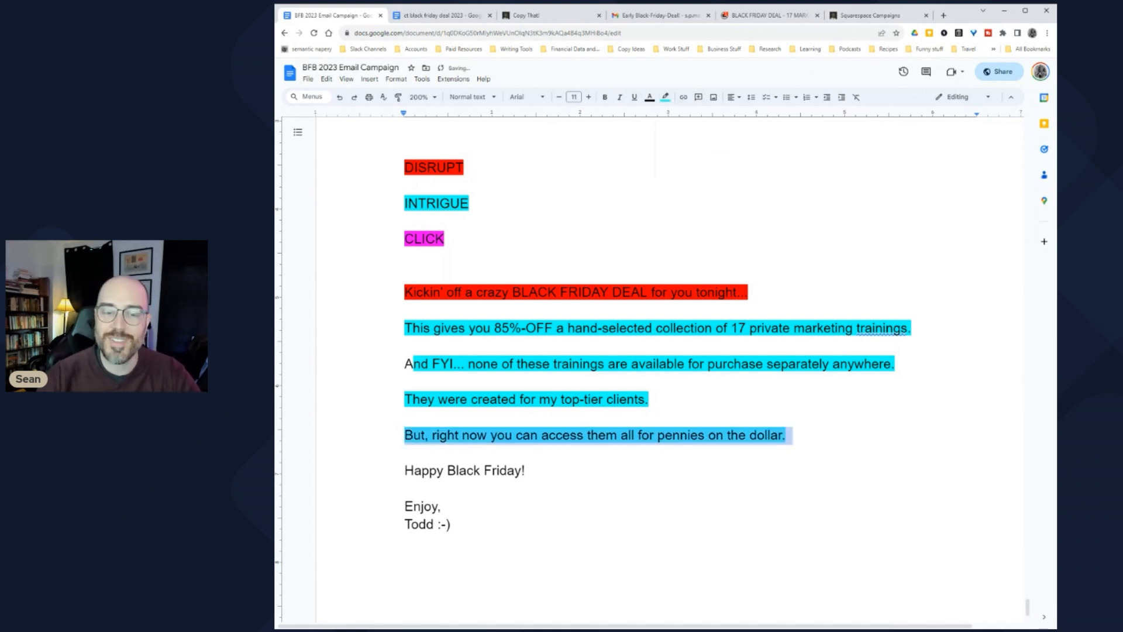
pyautogui.moveTo(404, 436); pyautogui.dragTo(792, 436)
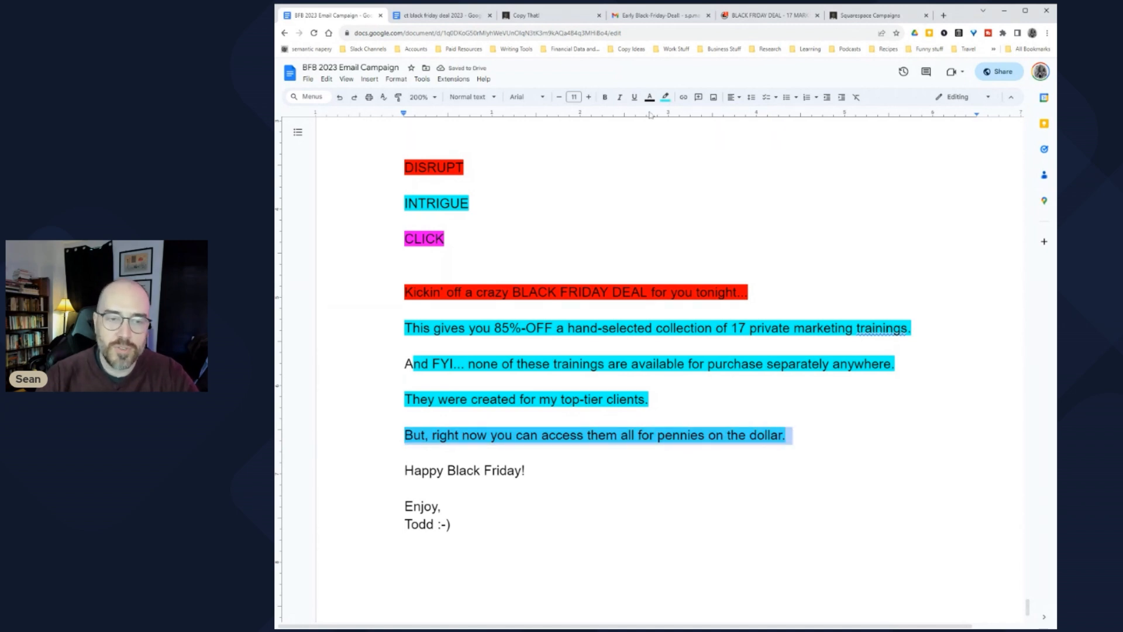
pyautogui.click(665, 97)
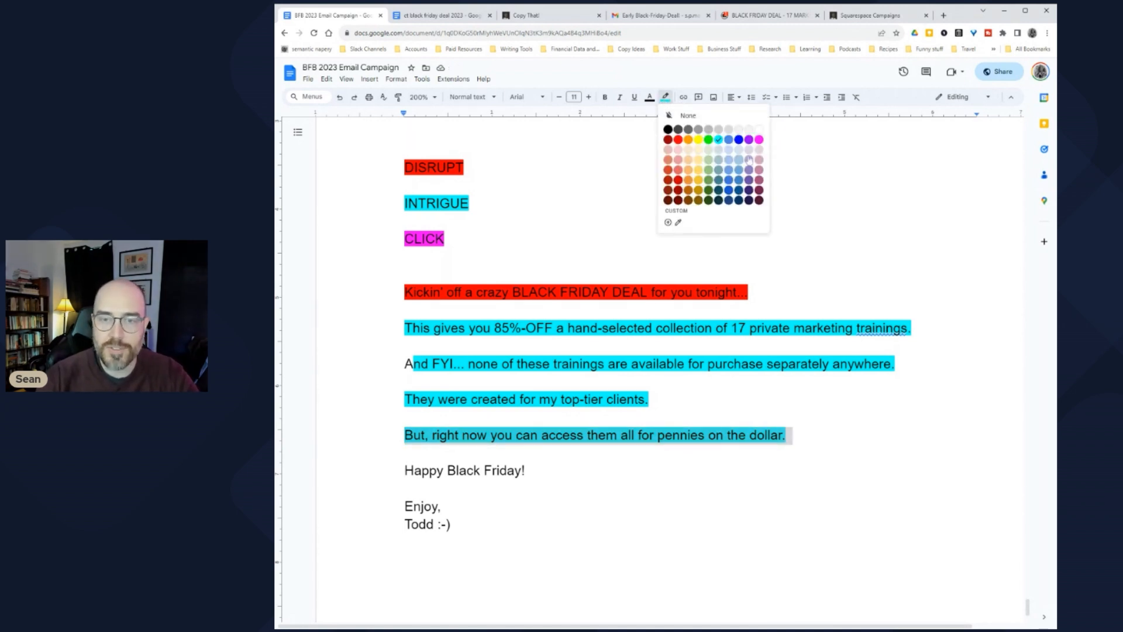
pyautogui.click(759, 140)
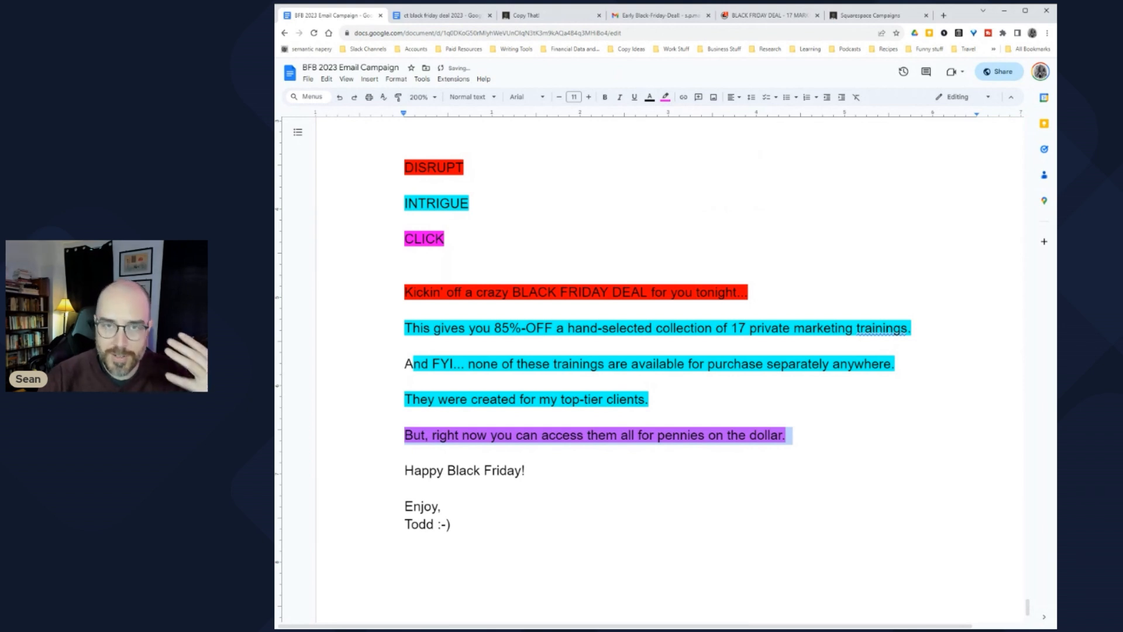
pyautogui.click(598, 435)
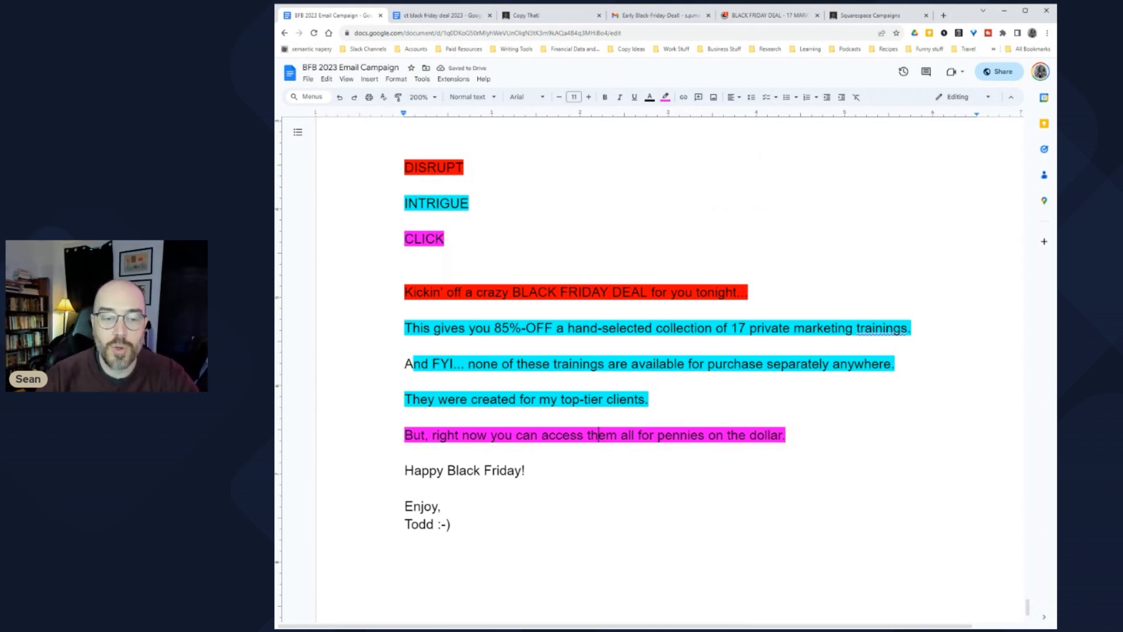
pyautogui.moveTo(405, 435); pyautogui.dragTo(791, 436)
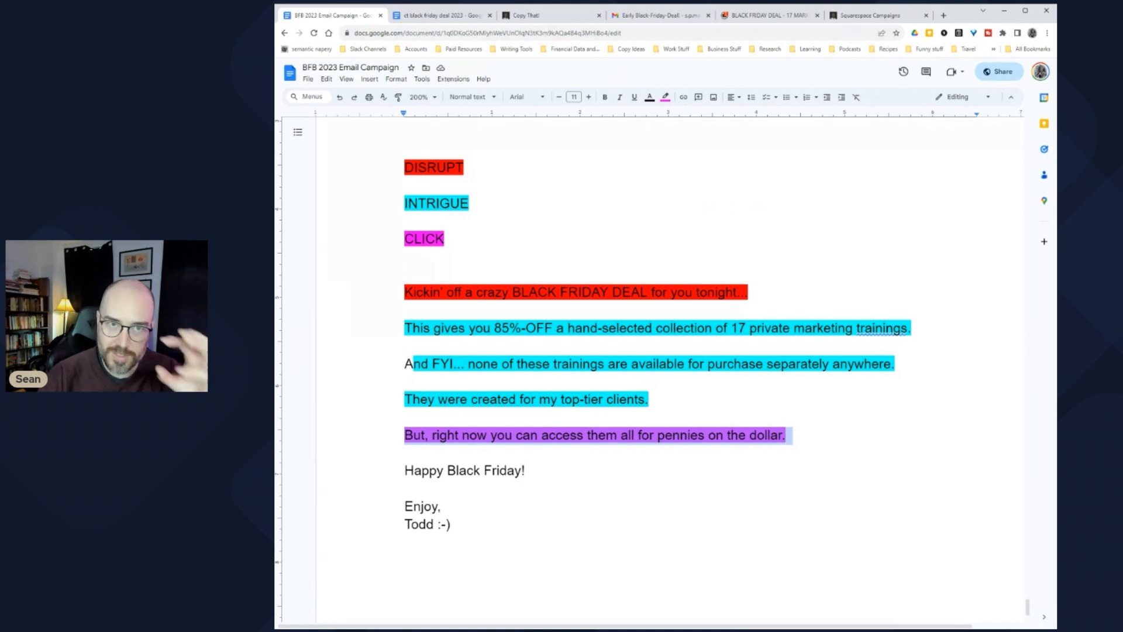
pyautogui.click(648, 22)
pyautogui.moveTo(590, 439); pyautogui.dragTo(932, 440)
pyautogui.hotkey('ctrl', 'shift', 'Tab')
pyautogui.hotkey('ctrl', 'shift', 'Tab')
pyautogui.hotkey('ctrl', 'shift', 'Tab')
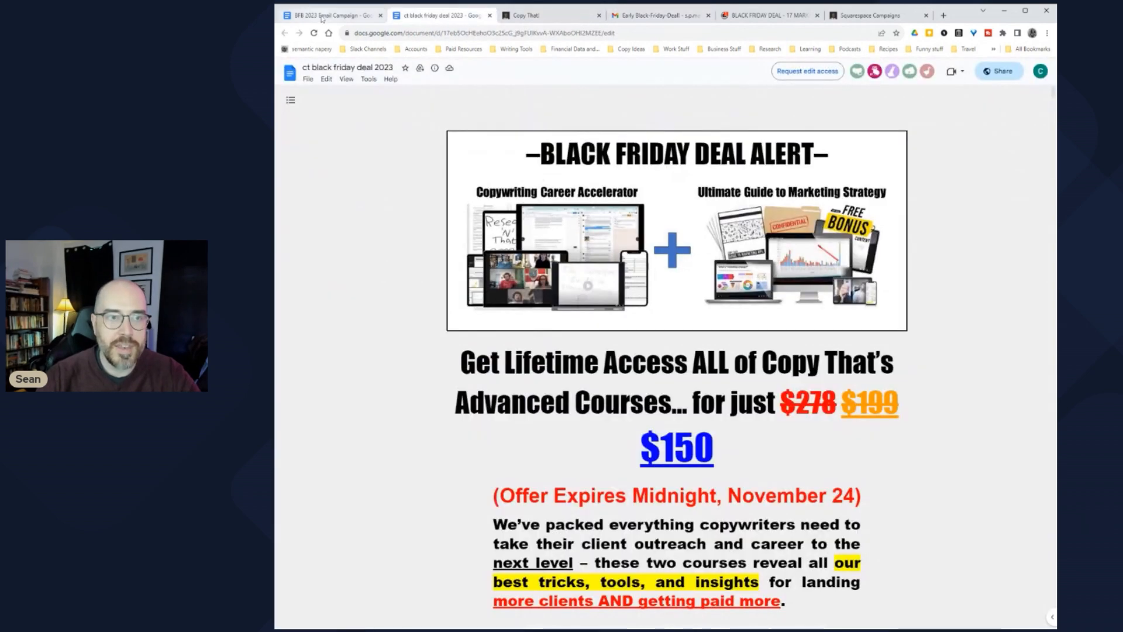
pyautogui.press('Down')
pyautogui.hotkey('shift', 'Down')
pyautogui.hotkey('shift', 'Down')
pyautogui.hotkey('shift', 'Down')
pyautogui.hotkey('shift', 'Down')
pyautogui.hotkey('shift', 'Down')
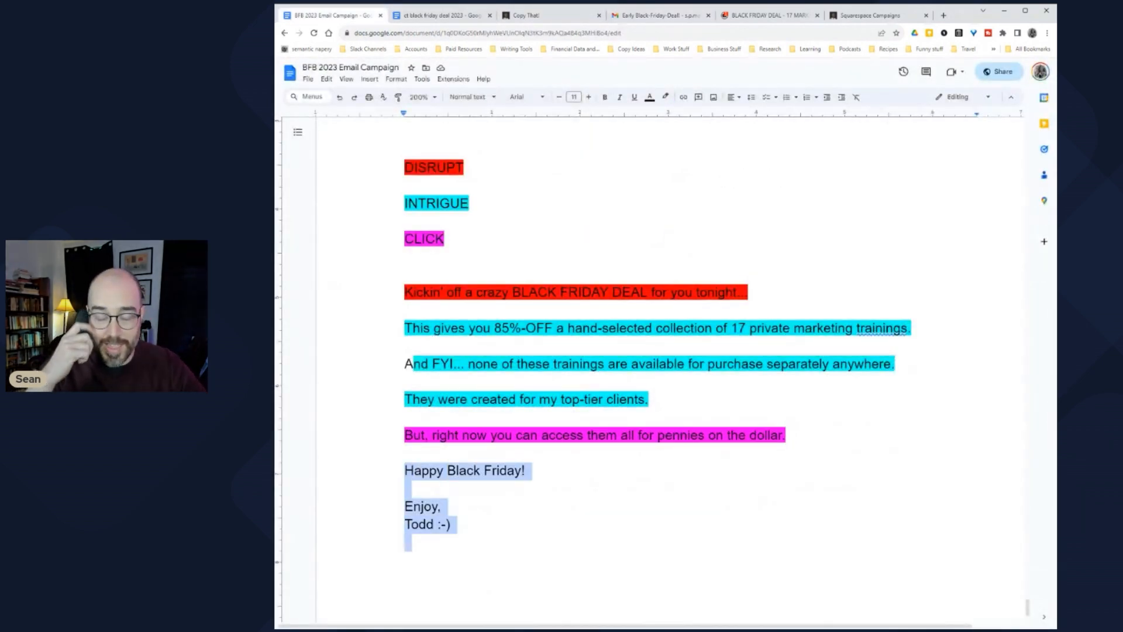
pyautogui.click(406, 381)
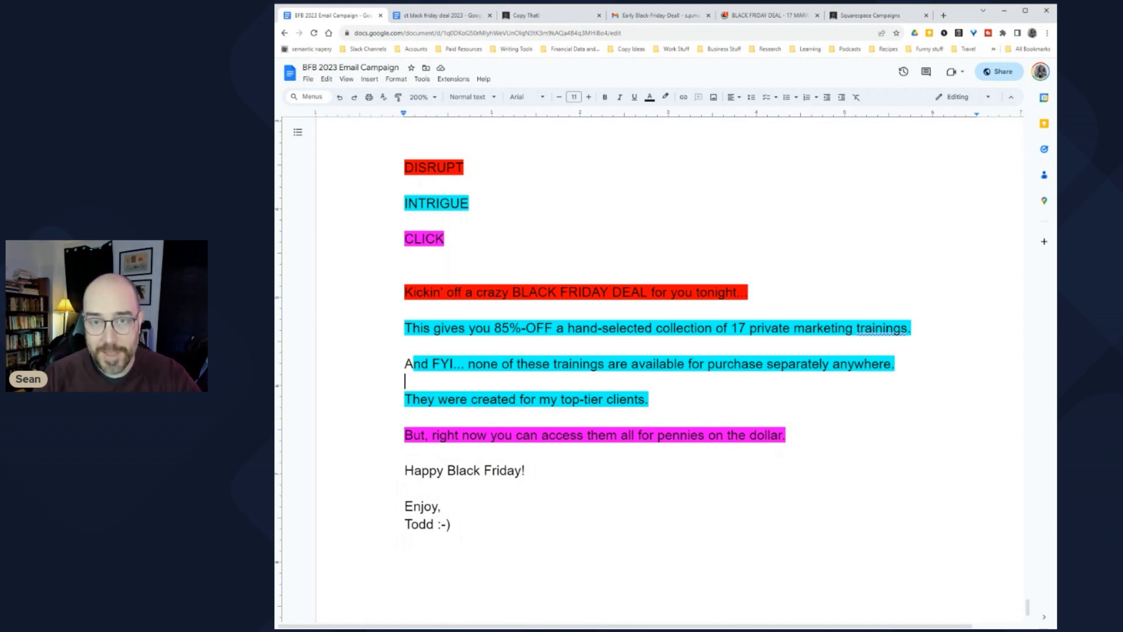
pyautogui.click(656, 15)
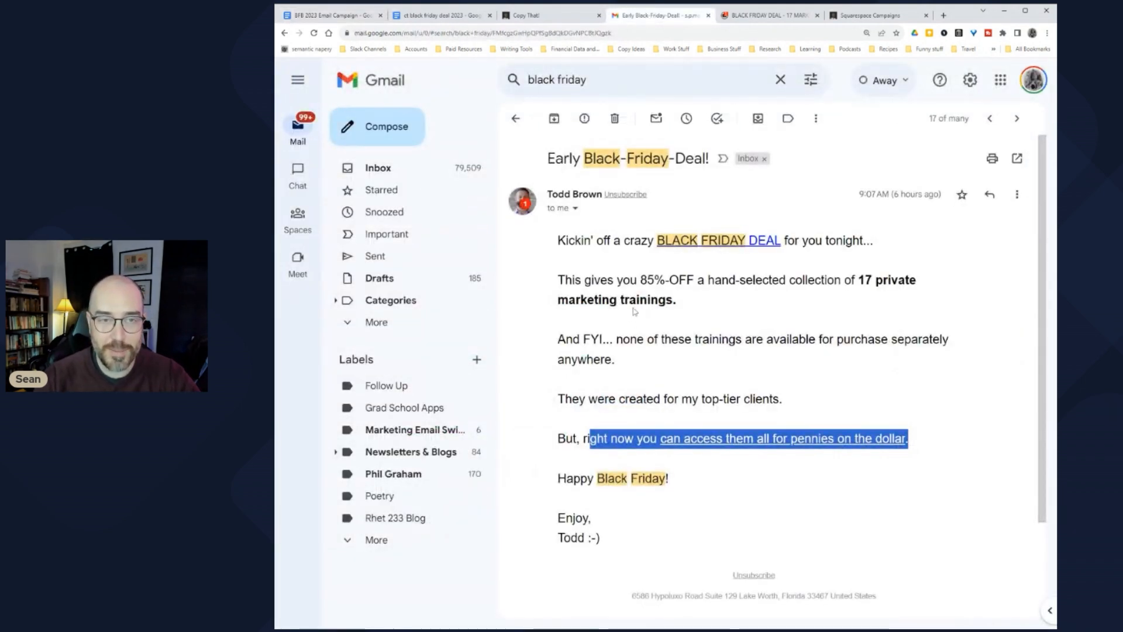
pyautogui.click(337, 16)
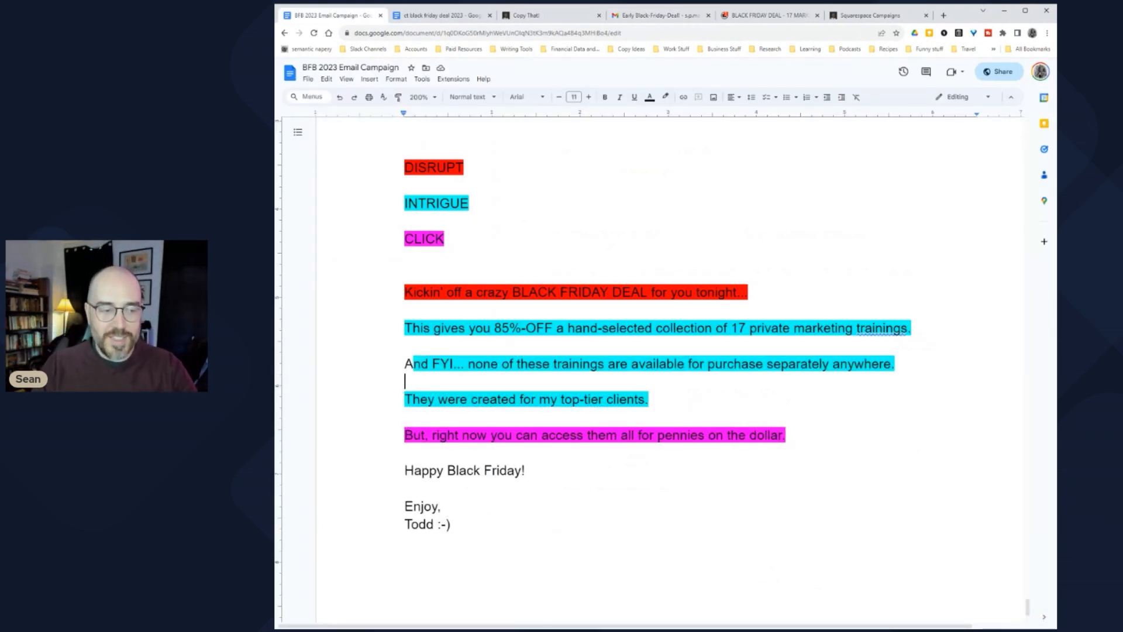
pyautogui.scroll(2, 655, 351)
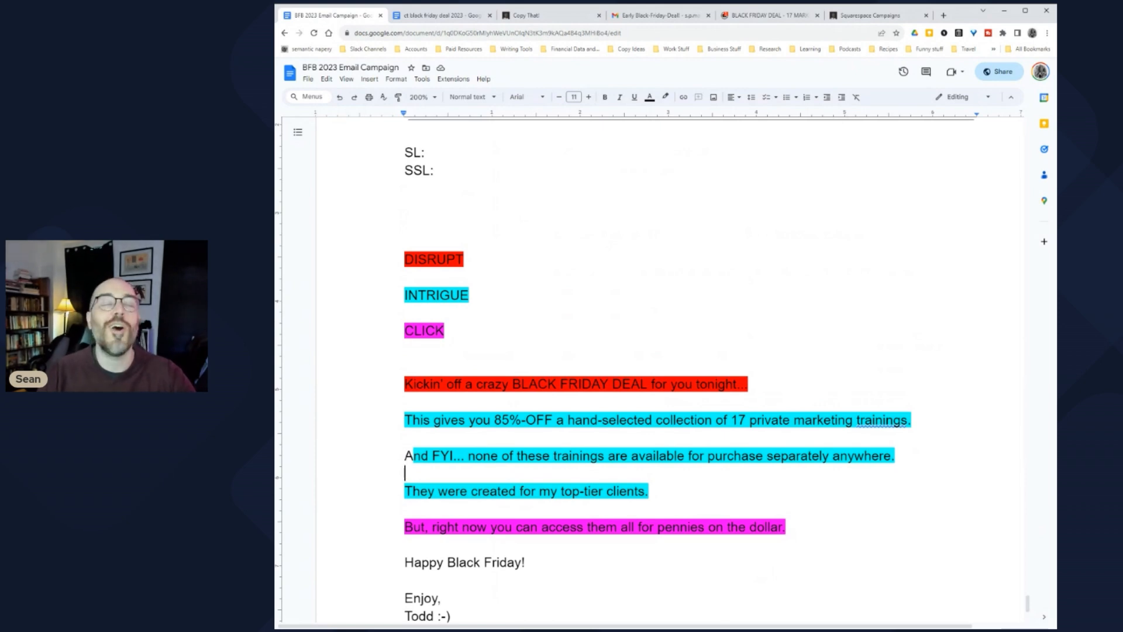
pyautogui.click(426, 152)
pyautogui.scroll(3, 655, 351)
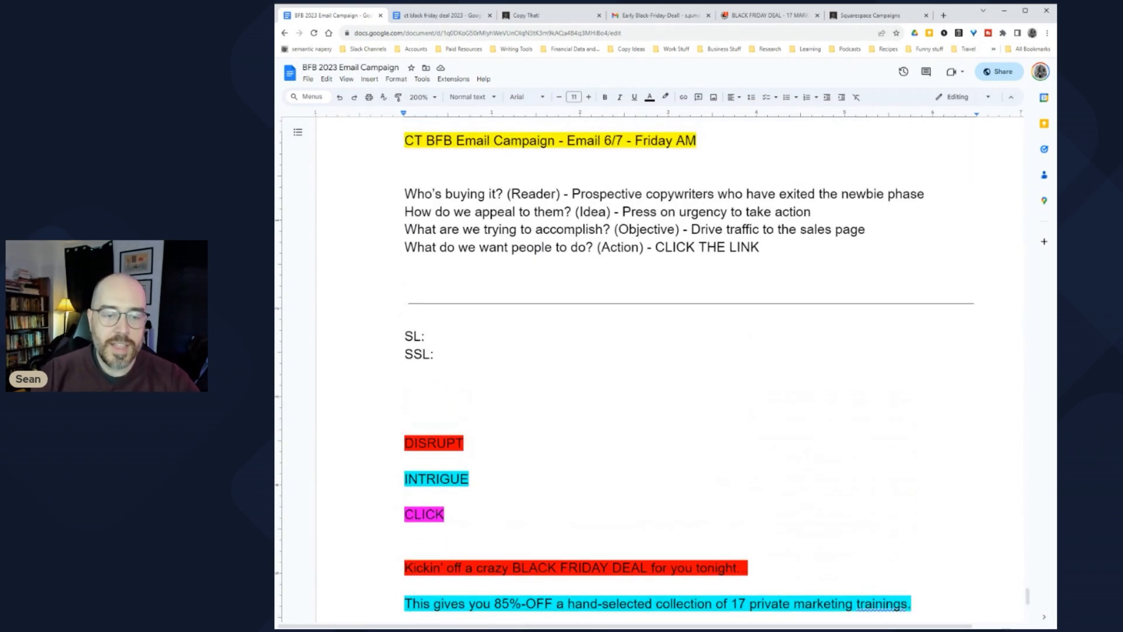
pyautogui.scroll(-2, 655, 351)
pyautogui.scroll(2, 656, 351)
pyautogui.scroll(-4, 655, 351)
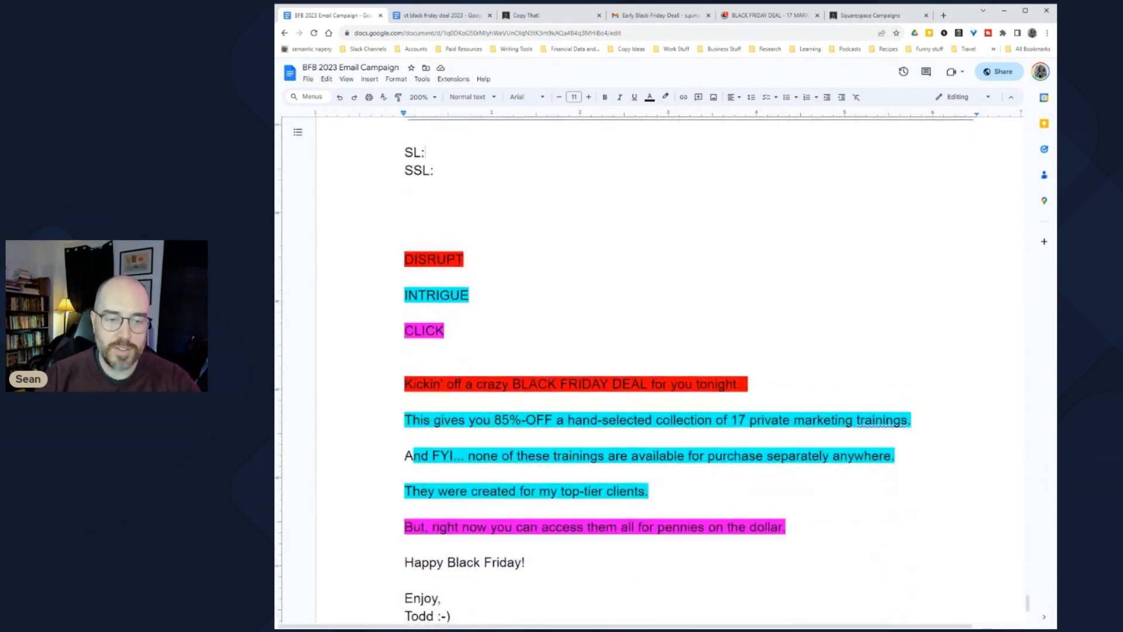
pyautogui.scroll(3, 655, 351)
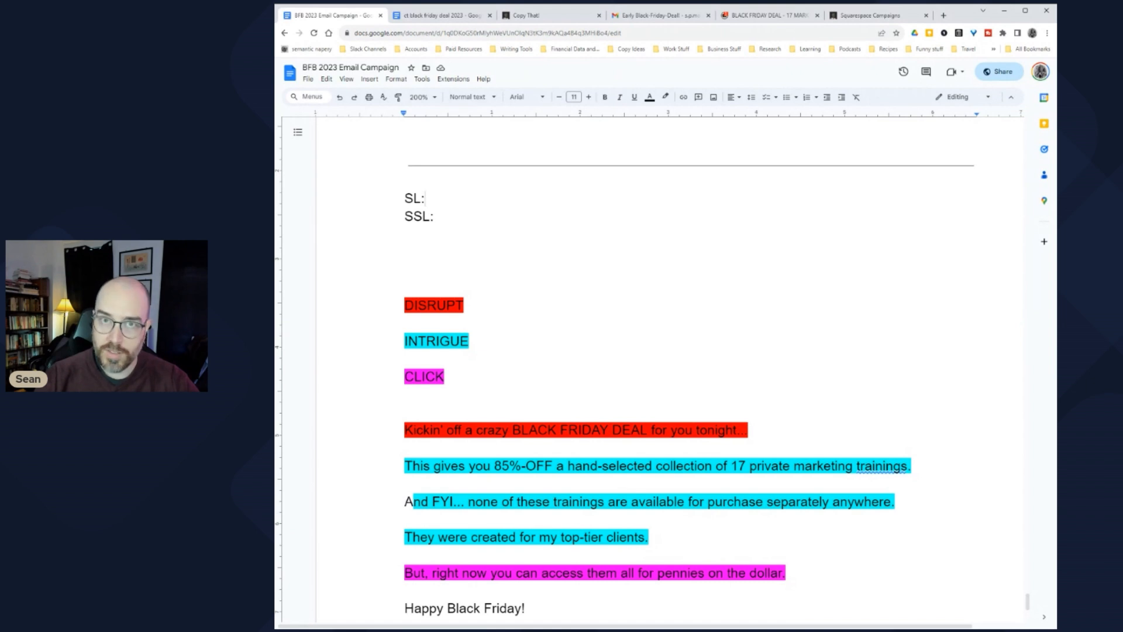
pyautogui.moveTo(405, 430); pyautogui.dragTo(755, 430)
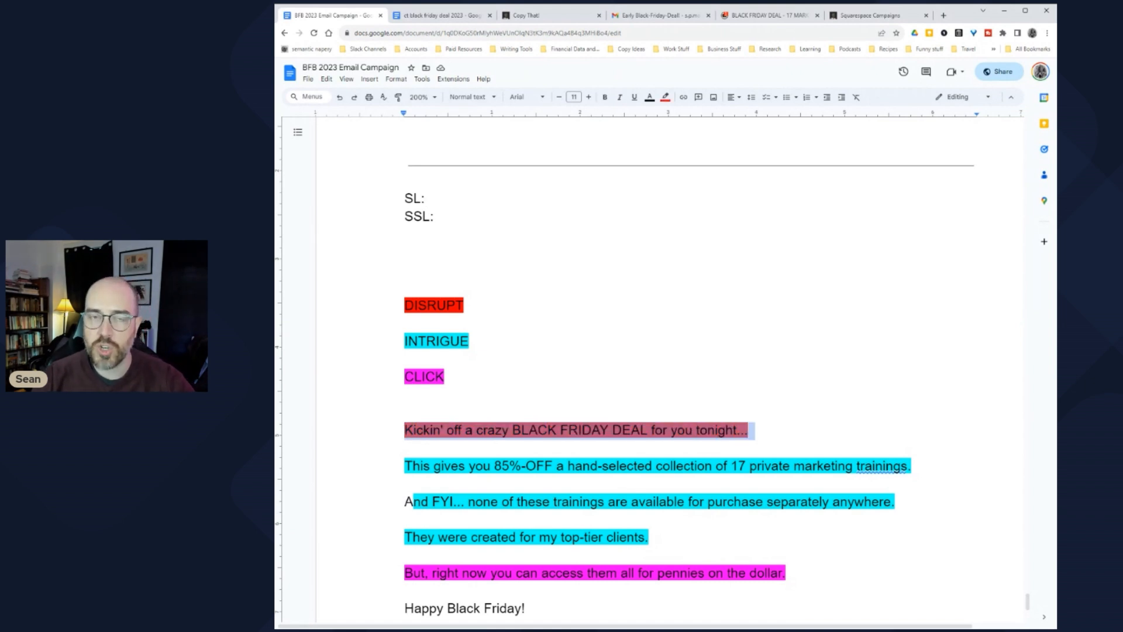
pyautogui.scroll(-2, 690, 370)
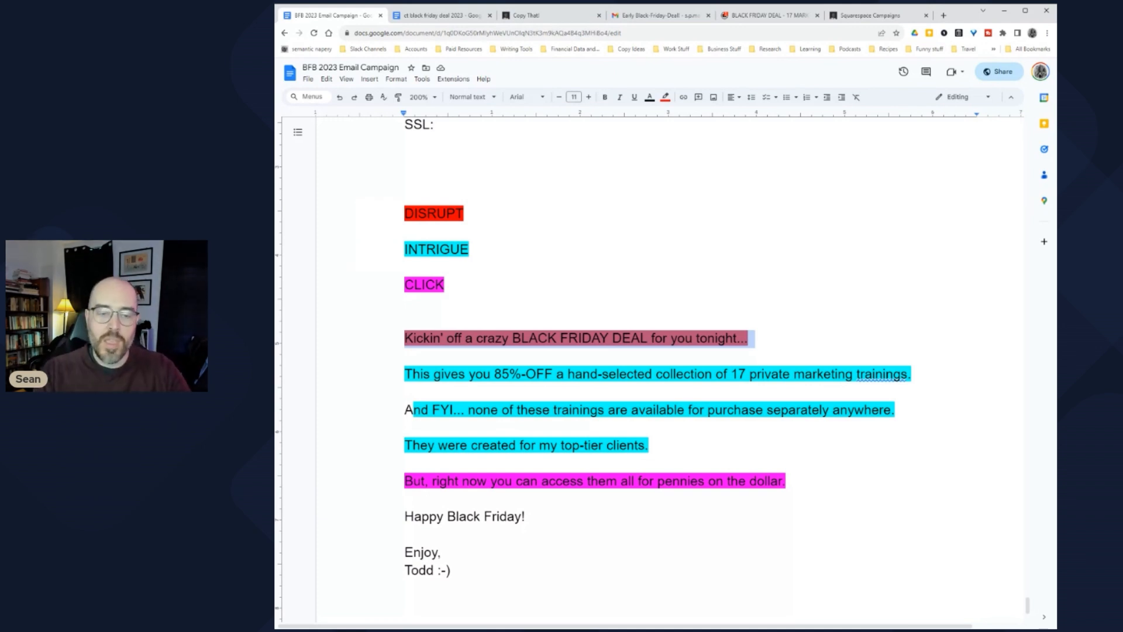
pyautogui.scroll(3, 690, 370)
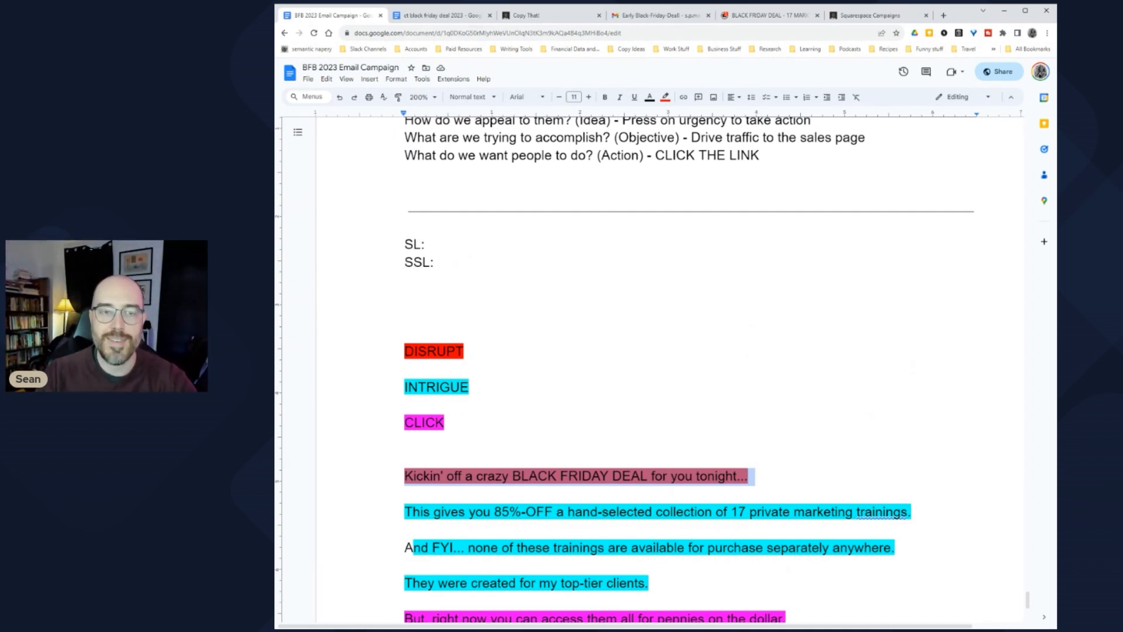
pyautogui.scroll(1, 690, 369)
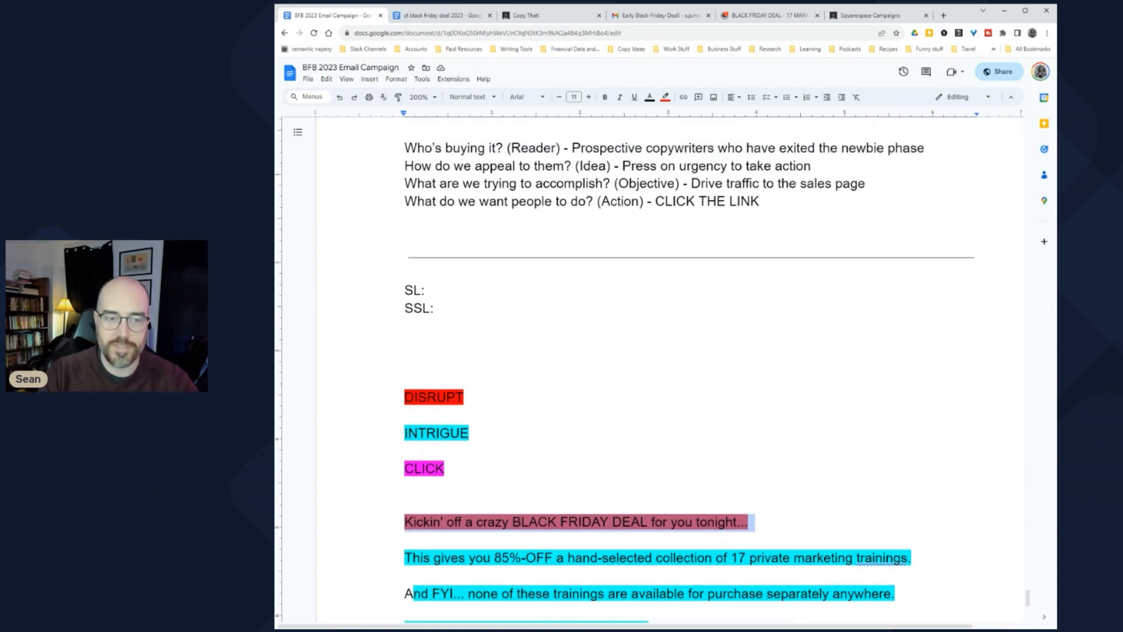
pyautogui.hotkey('ctrl', '4')
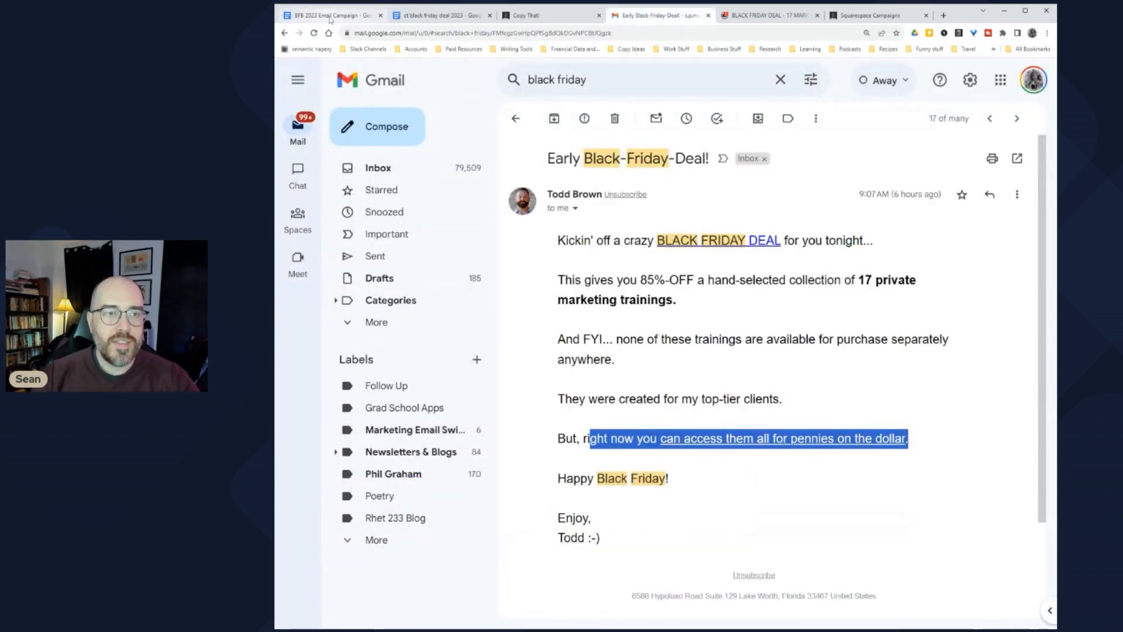
# Step: Write the subject line 'Final Day for this Black Friday Deal!' after SL:
pyautogui.click(463, 17)
pyautogui.click(310, 16)
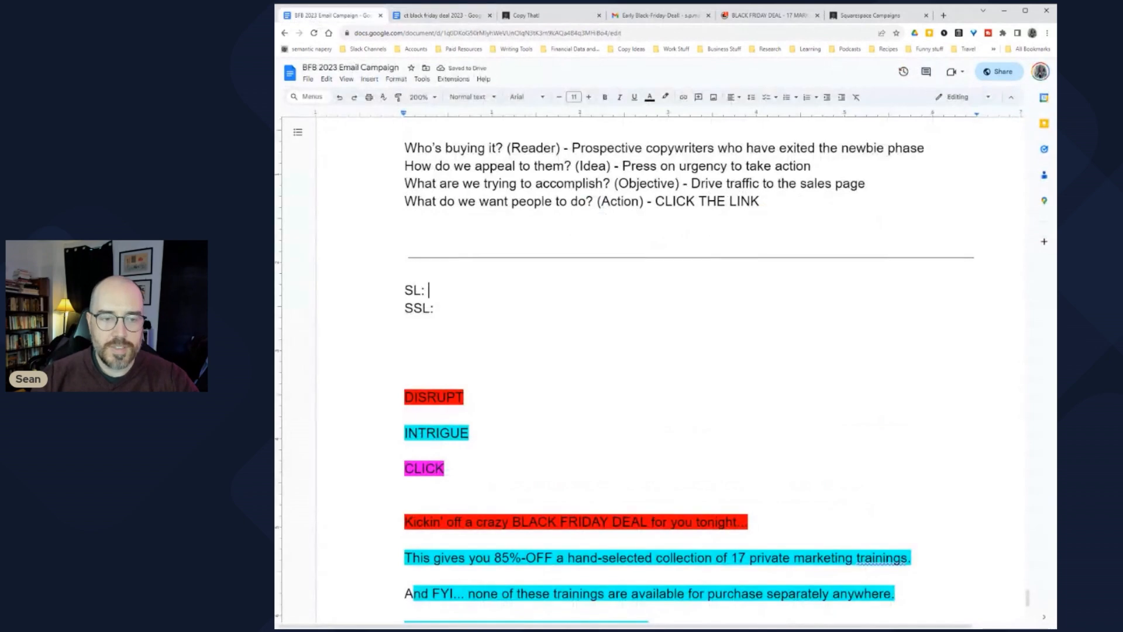
pyautogui.scroll(2, 655, 374)
pyautogui.moveTo(594, 233); pyautogui.dragTo(686, 233)
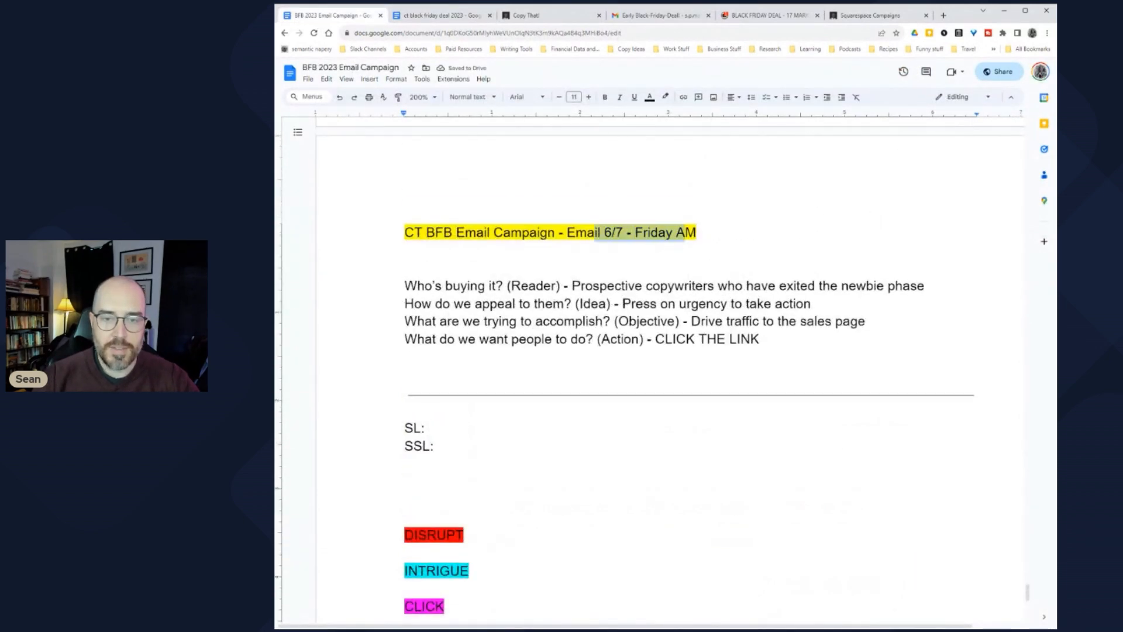
pyautogui.scroll(-1, 655, 374)
pyautogui.click(433, 384)
pyautogui.scroll(-2, 655, 374)
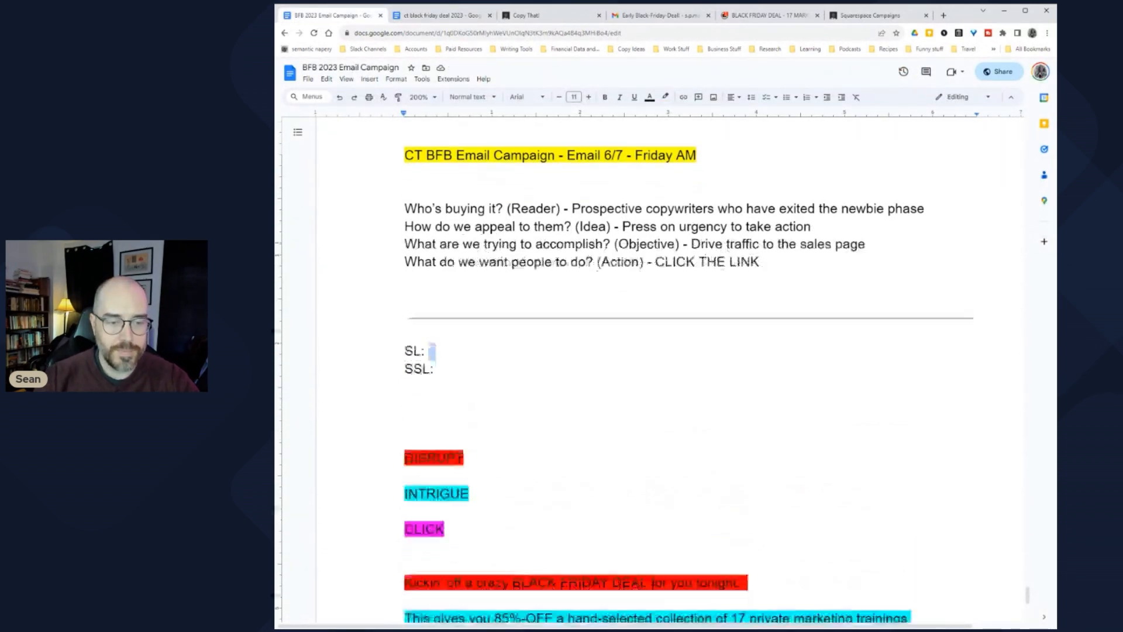
pyautogui.write('Final BlackDay for t')
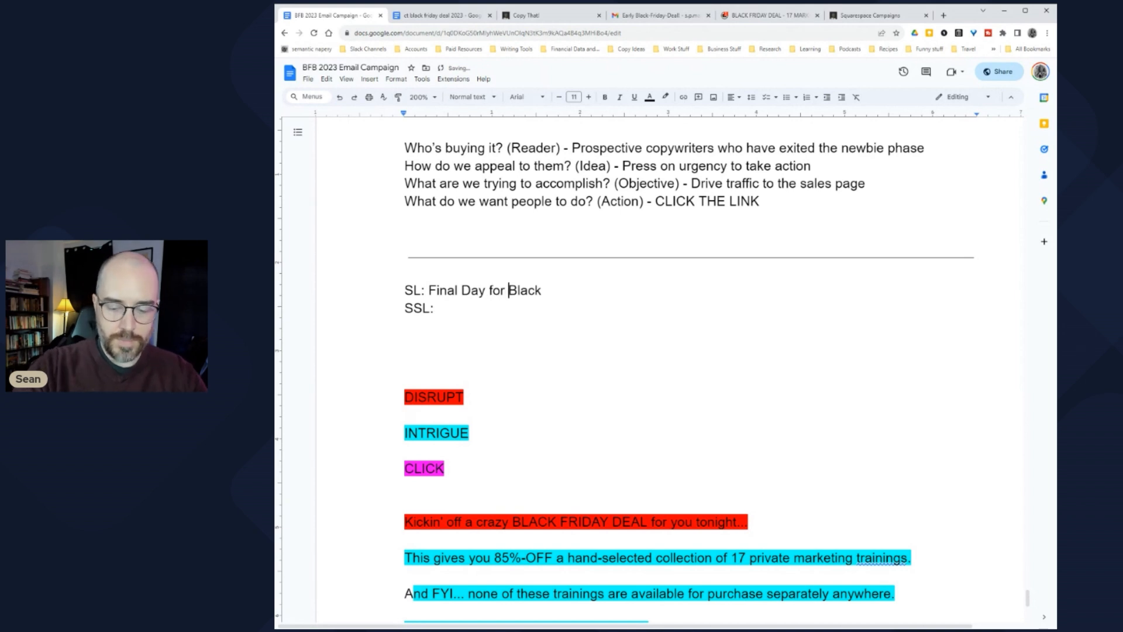
pyautogui.write('his')
pyautogui.click(569, 291)
pyautogui.write('Fr')
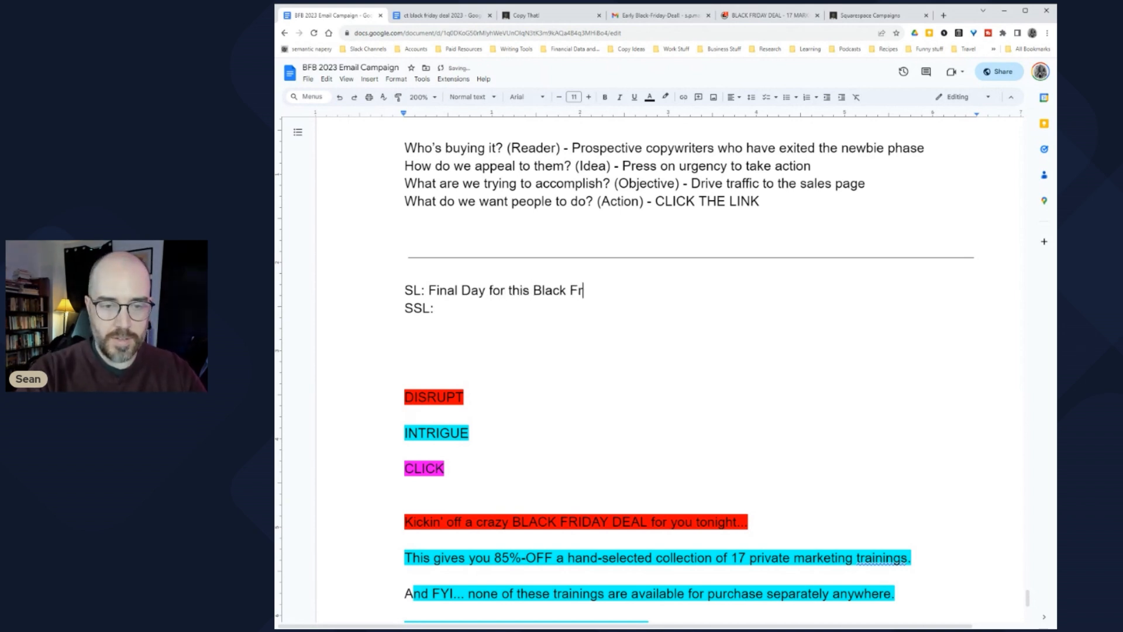
pyautogui.write('iday Deal!')
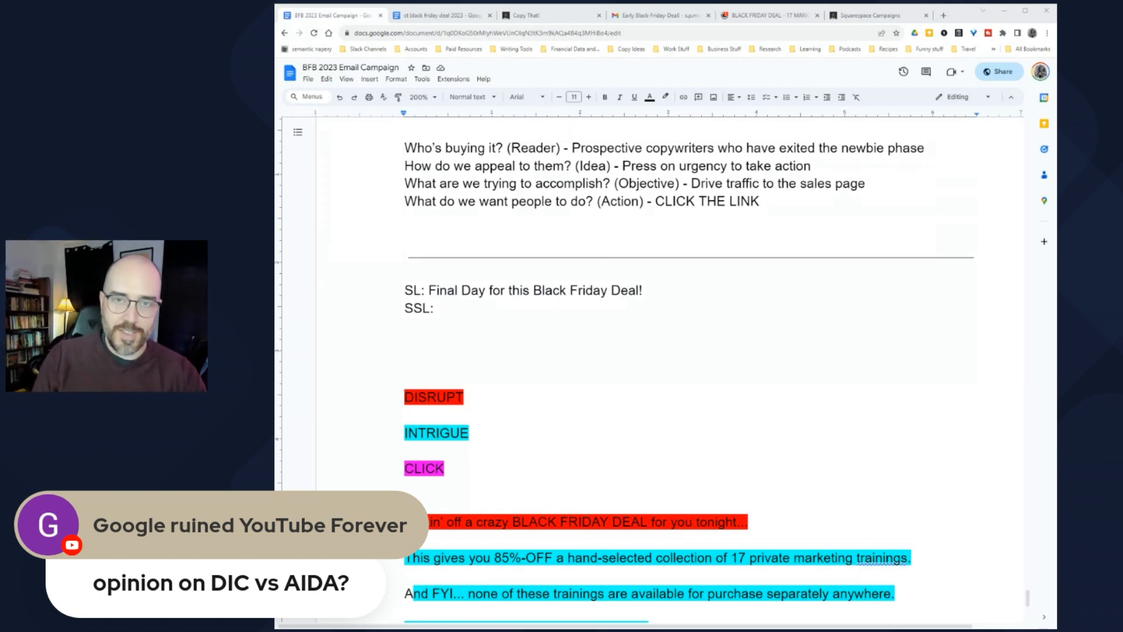
# Step: Select the DISRUPT, INTRIGUE and CLICK example lines, then place the caret on the SSL: line
pyautogui.doubleClick(408, 345)
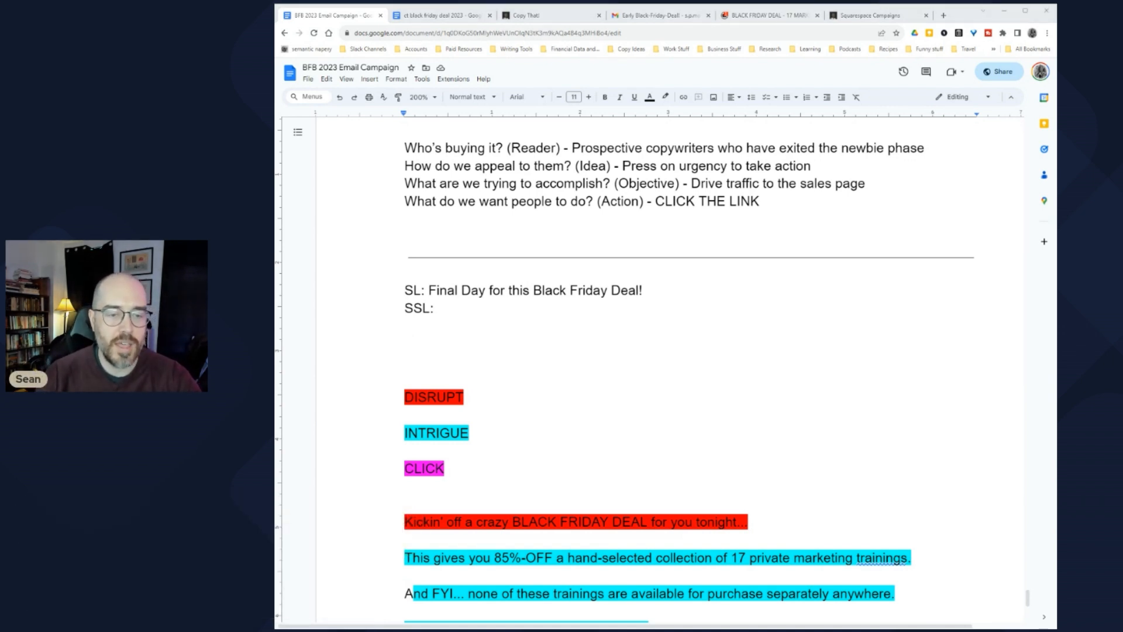
pyautogui.scroll(-3, 346, 395)
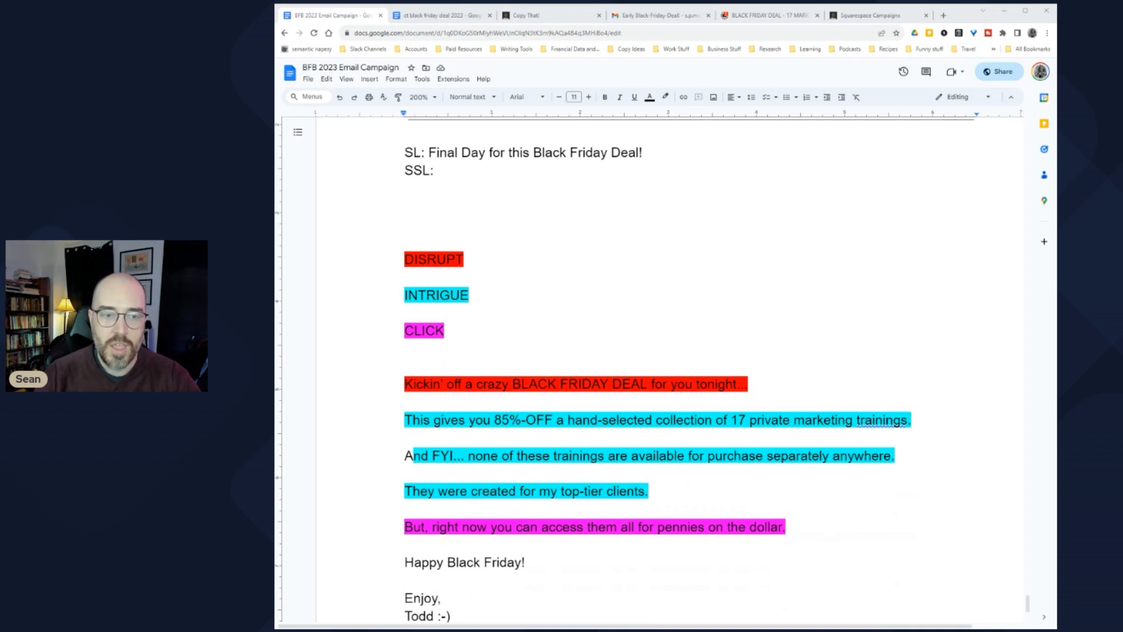
pyautogui.moveTo(404, 259); pyautogui.dragTo(446, 331)
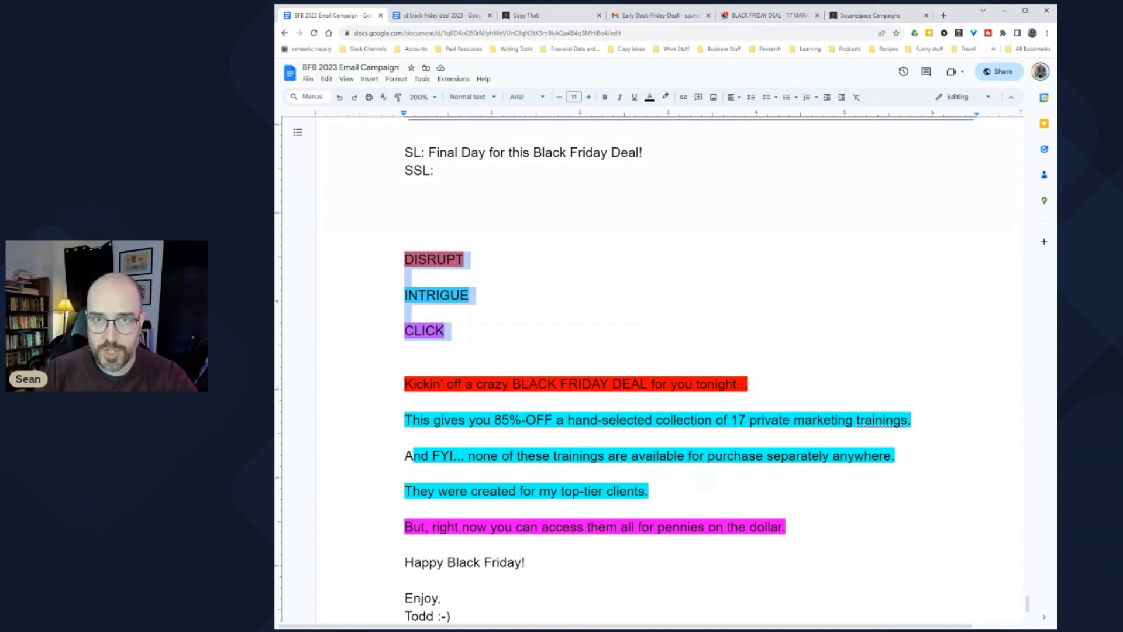
pyautogui.click(437, 259)
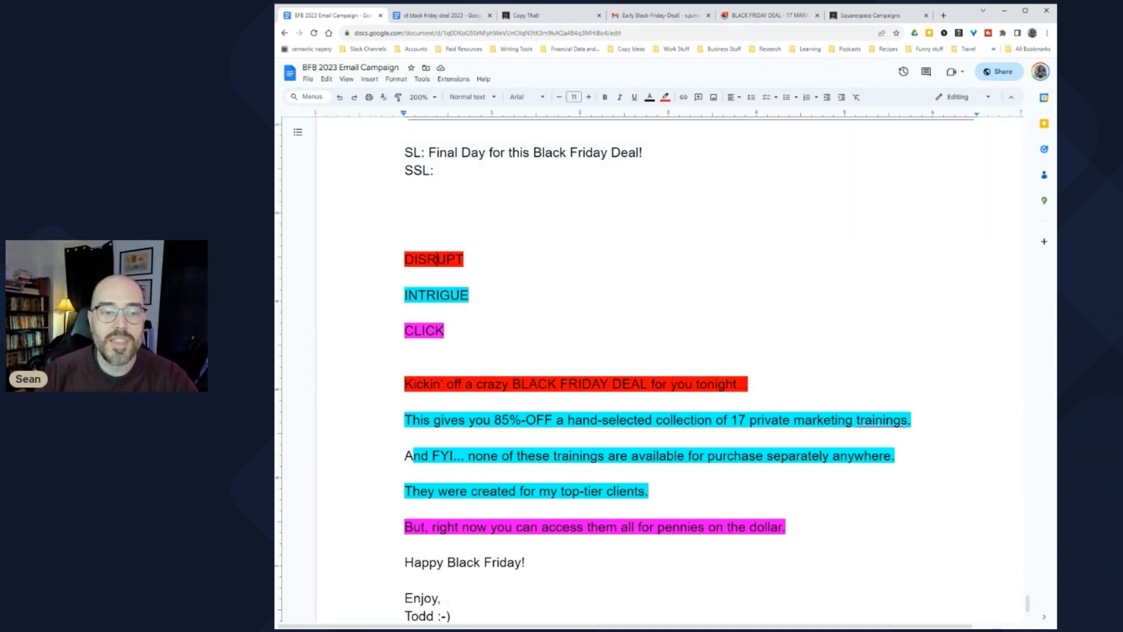
pyautogui.hotkey('shift', 'Down')
pyautogui.hotkey('shift', 'Down')
pyautogui.hotkey('shift', 'Down')
pyautogui.hotkey('shift', 'Down')
pyautogui.hotkey('shift', 'Down')
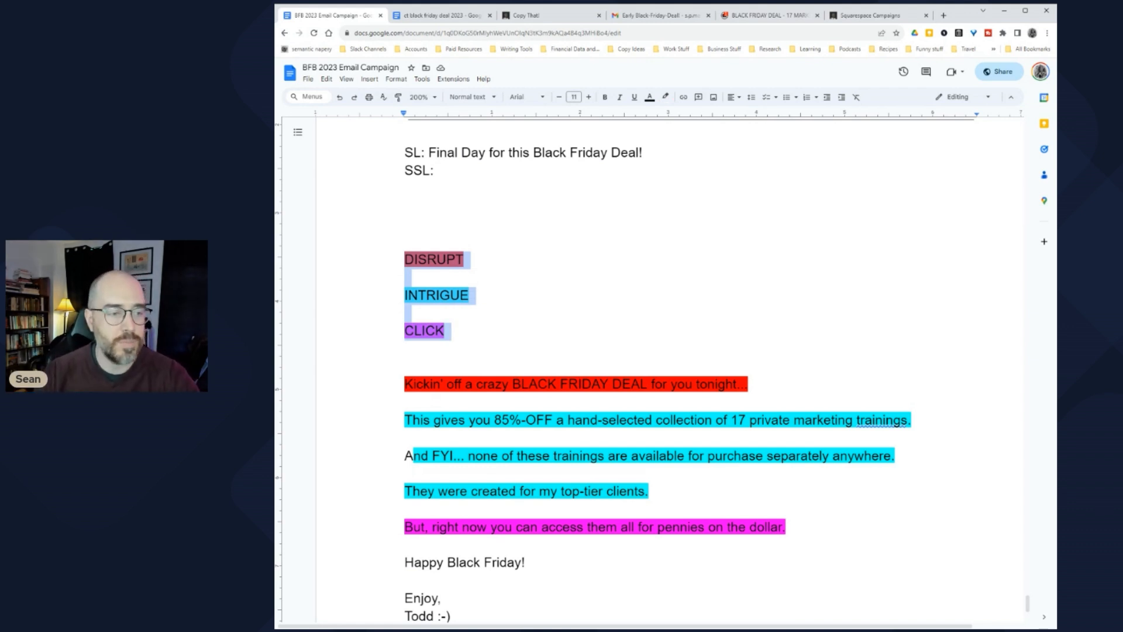
pyautogui.click(405, 223)
pyautogui.moveTo(429, 152); pyautogui.dragTo(651, 152)
pyautogui.click(439, 171)
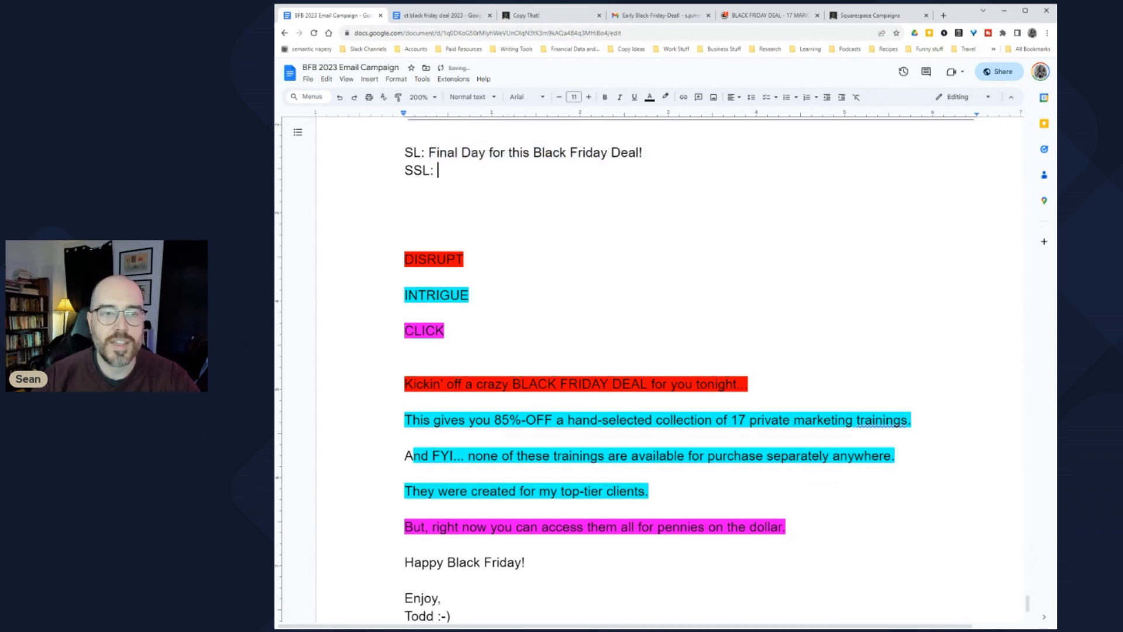
pyautogui.click(660, 16)
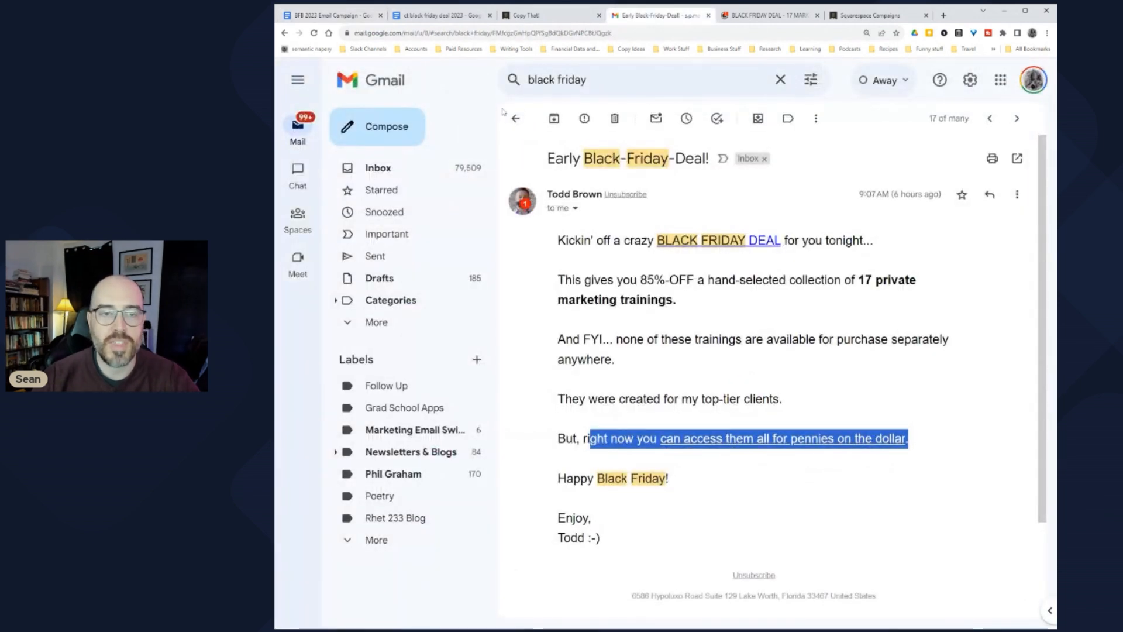
# Step: Zoom Gmail out twice, open the Early Black-Friday-Deal! email, select its opening lines, and return to the doc
pyautogui.click(515, 118)
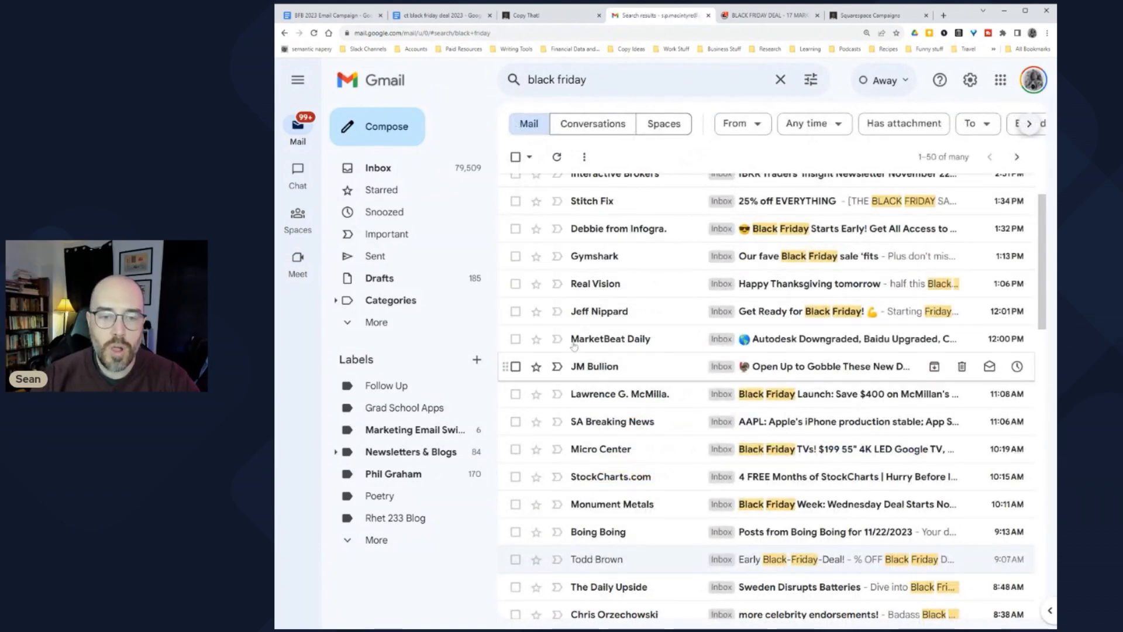
pyautogui.hotkey('ctrl', '-')
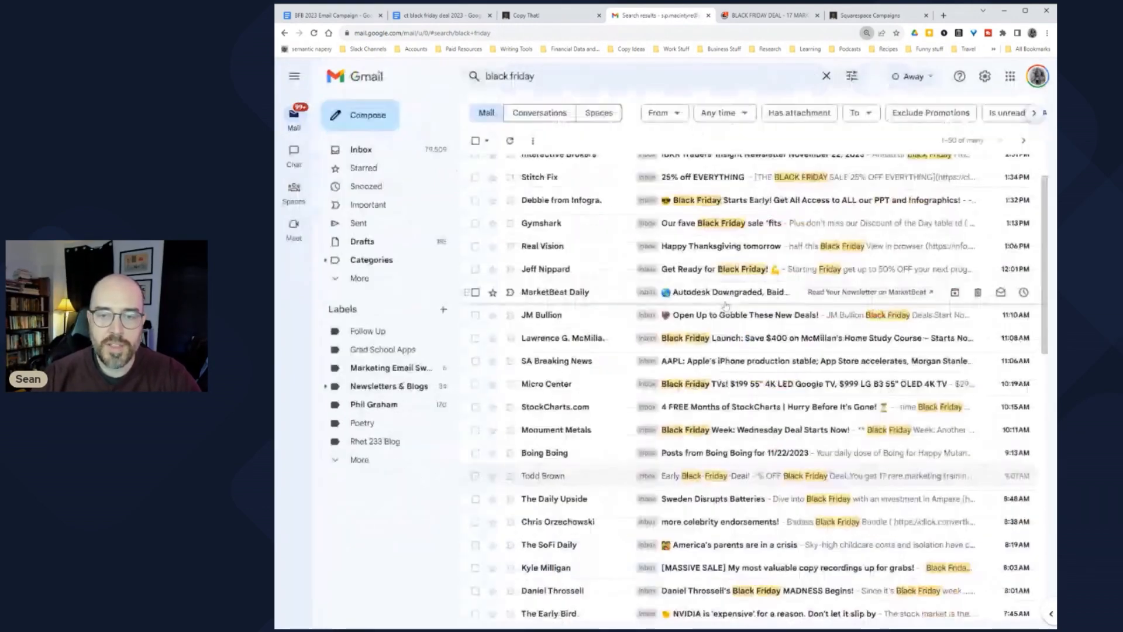
pyautogui.hotkey('ctrl', '-')
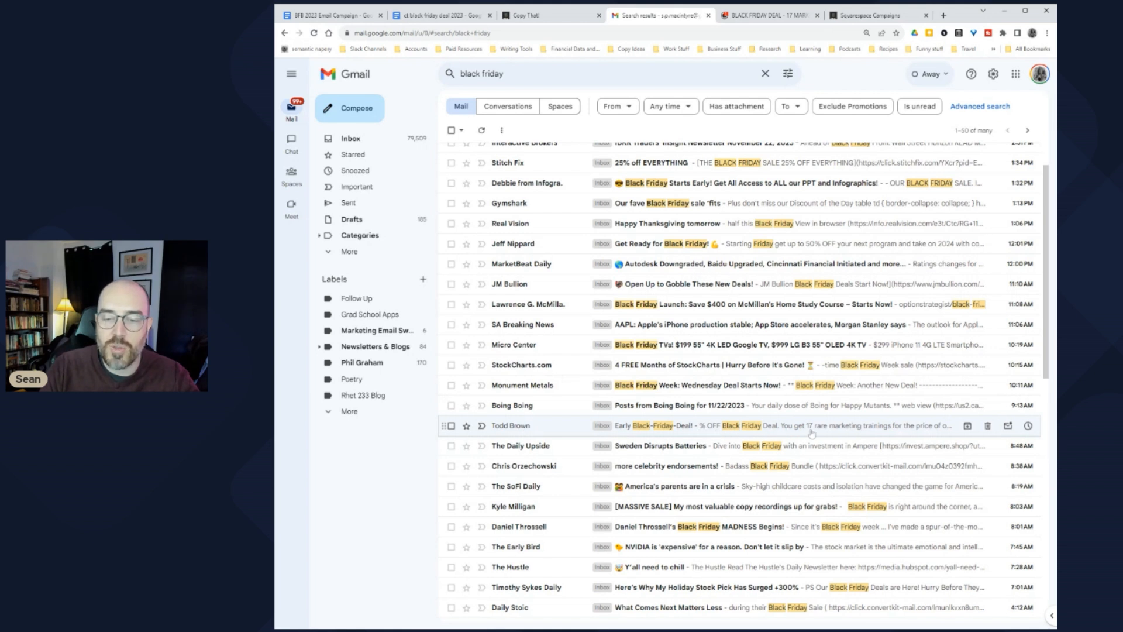
pyautogui.click(867, 431)
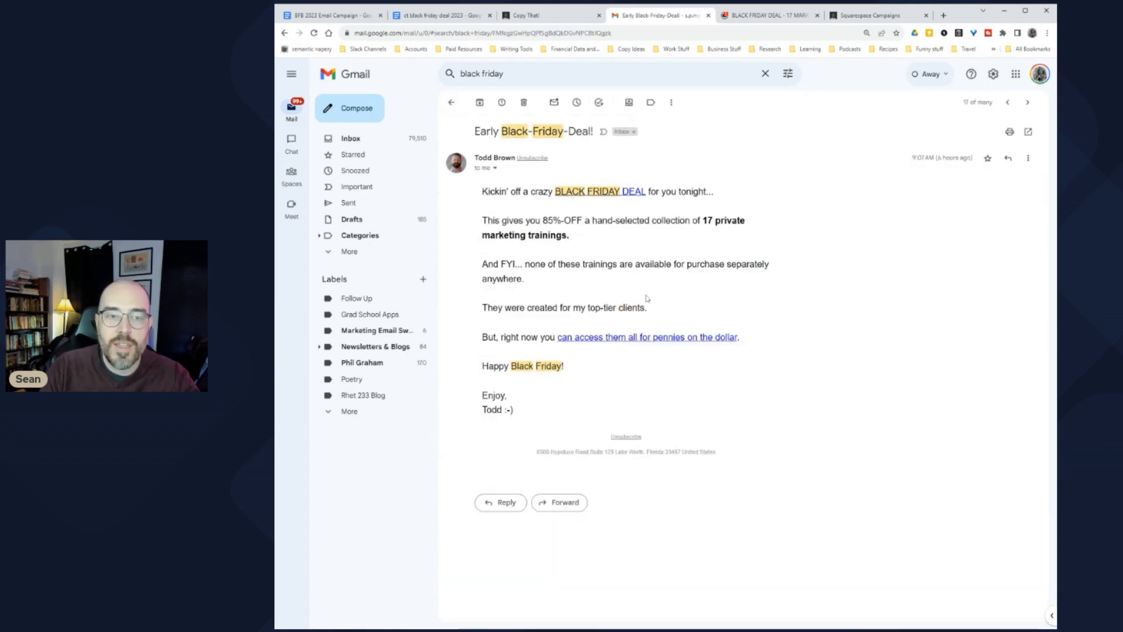
pyautogui.moveTo(487, 191); pyautogui.dragTo(720, 235)
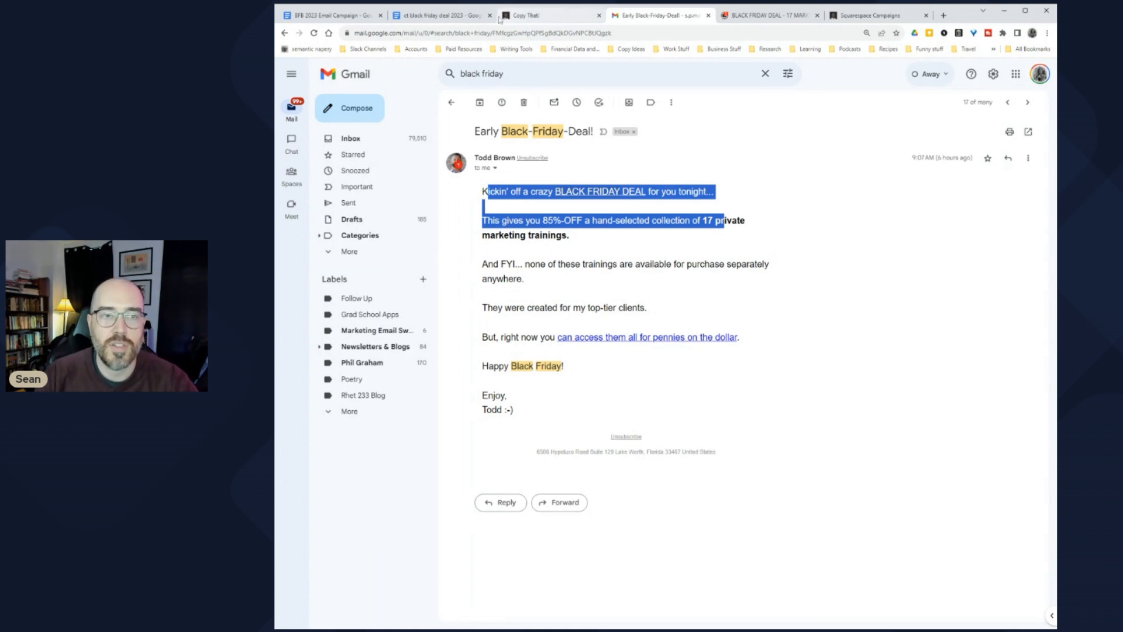
pyautogui.hotkey('ctrl', '1')
# Step: Type 'Huge savings are ending today' after SSL: and add an empty line below
pyautogui.write('Huge savings ')
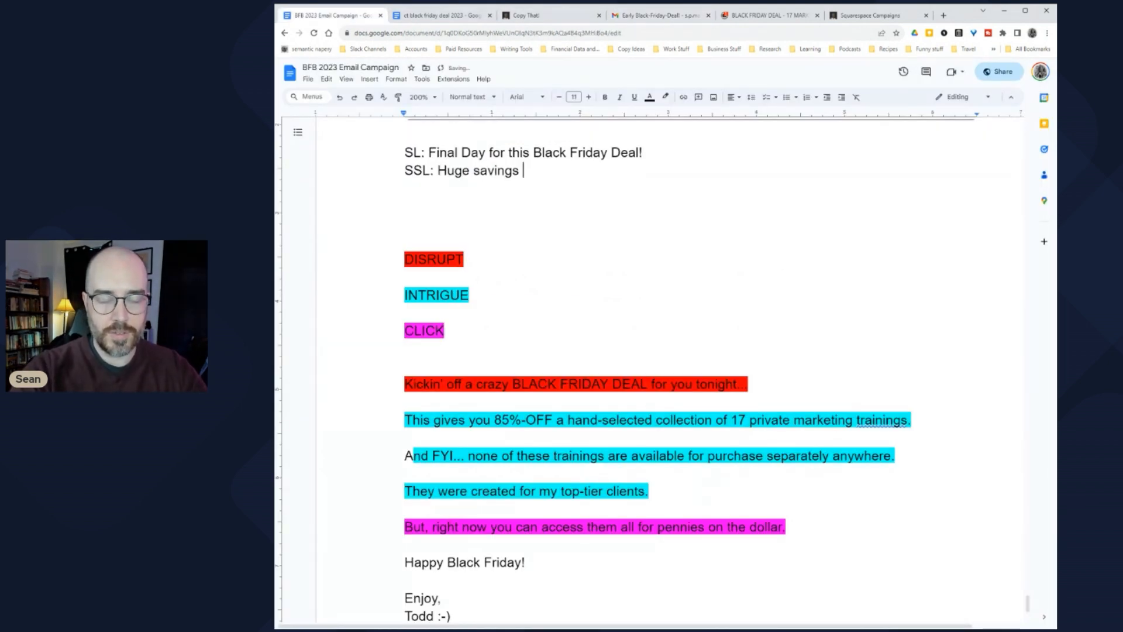
pyautogui.write('are ending today')
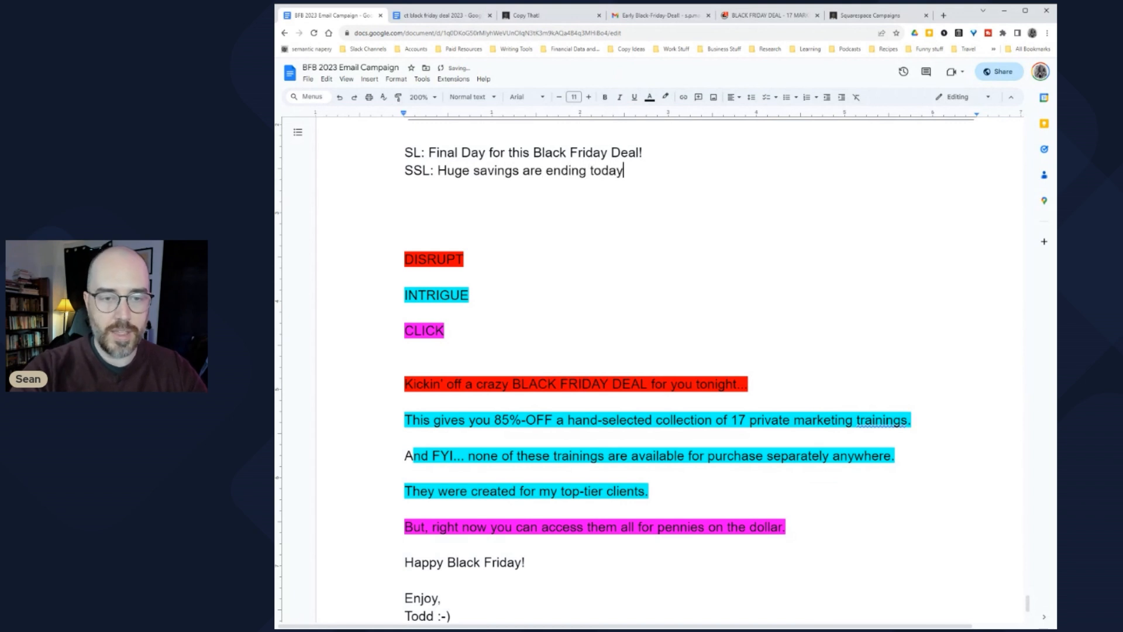
pyautogui.click(405, 205)
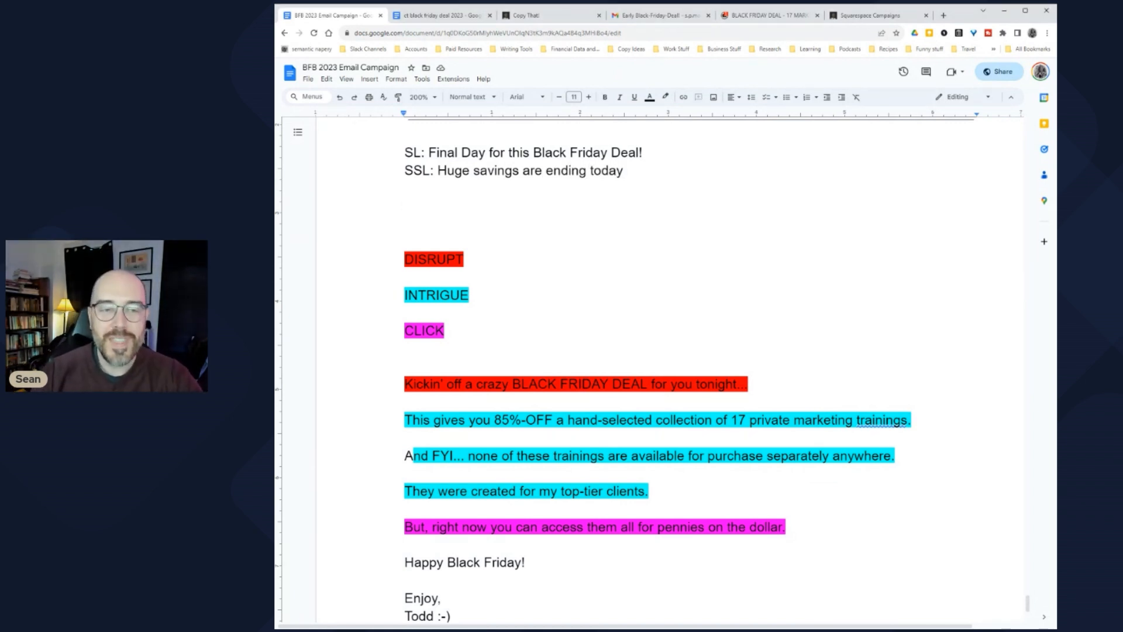
pyautogui.moveTo(405, 152); pyautogui.dragTo(405, 206)
pyautogui.click(405, 242)
pyautogui.click(405, 205)
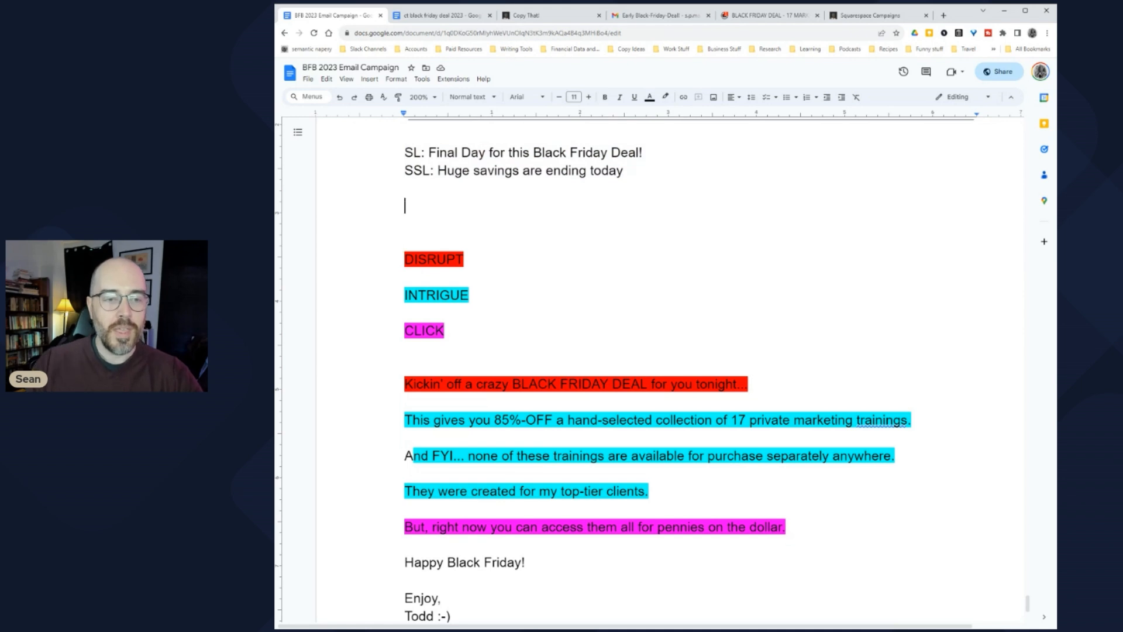
pyautogui.press('Return')
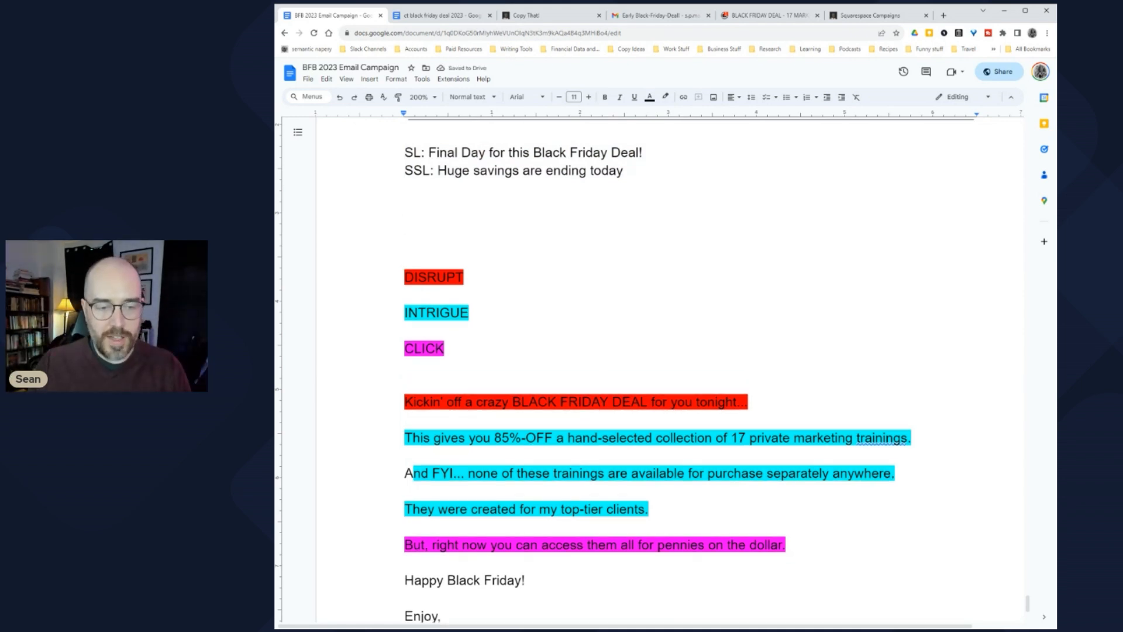
# Step: Select the red Kickin' off opening line to review it, then return to the blank line
pyautogui.moveTo(405, 401); pyautogui.dragTo(409, 421)
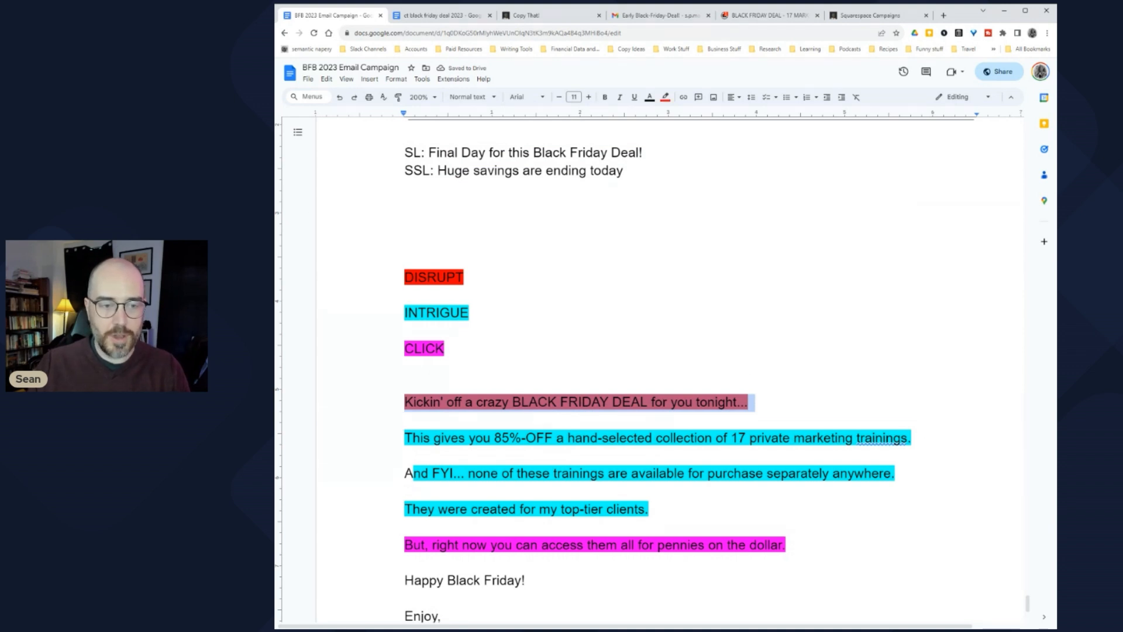
pyautogui.click(404, 221)
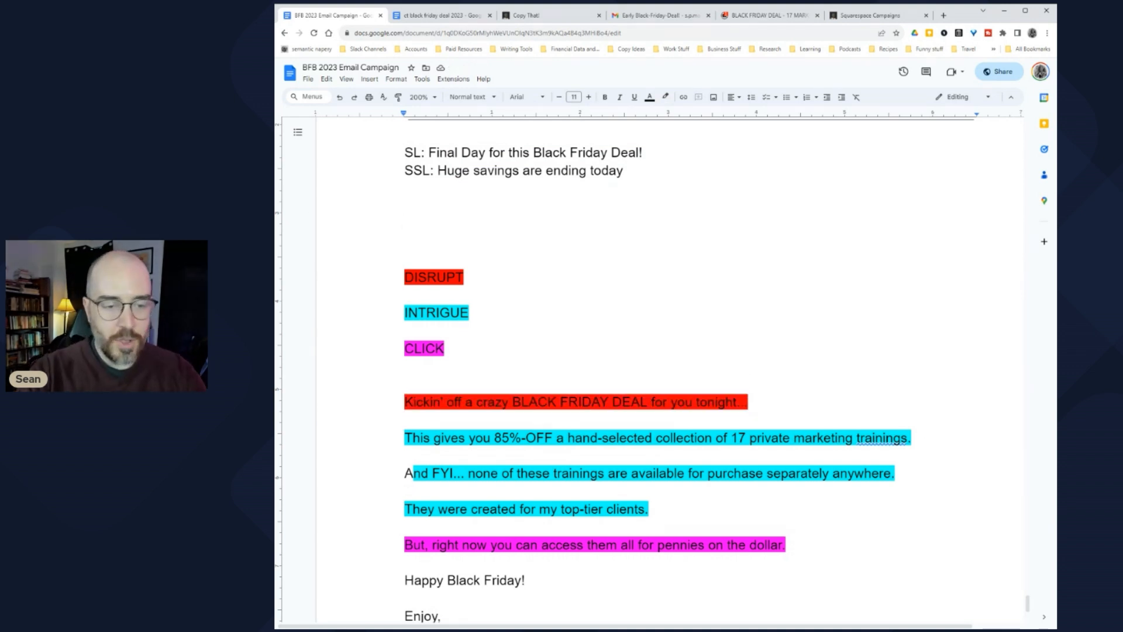
pyautogui.moveTo(405, 401); pyautogui.dragTo(509, 402)
pyautogui.click(557, 402)
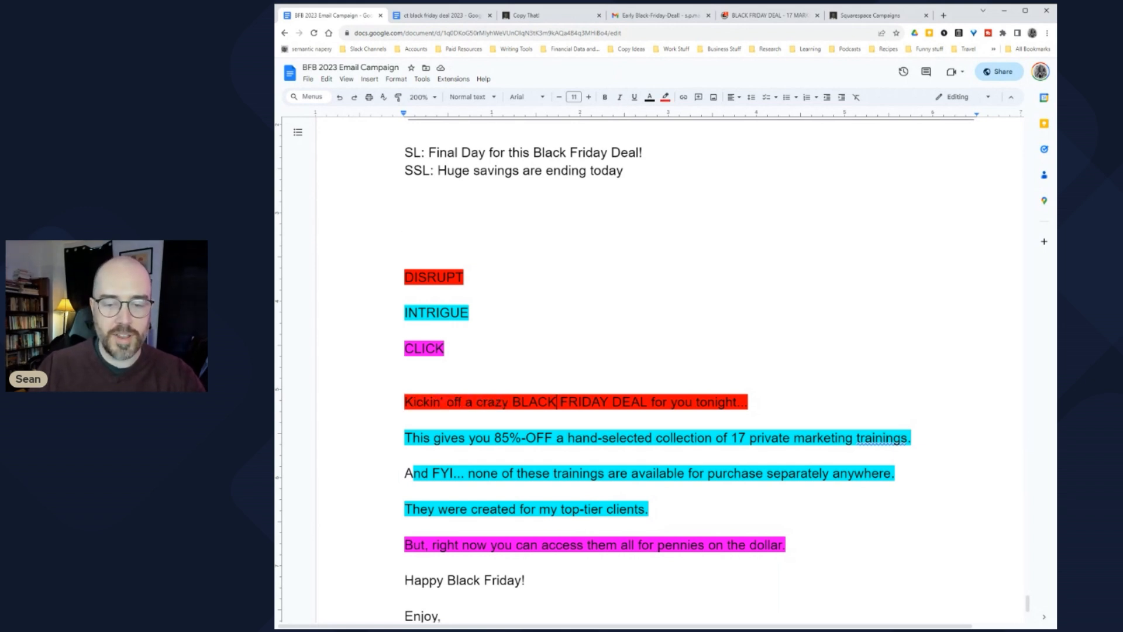
pyautogui.click(405, 205)
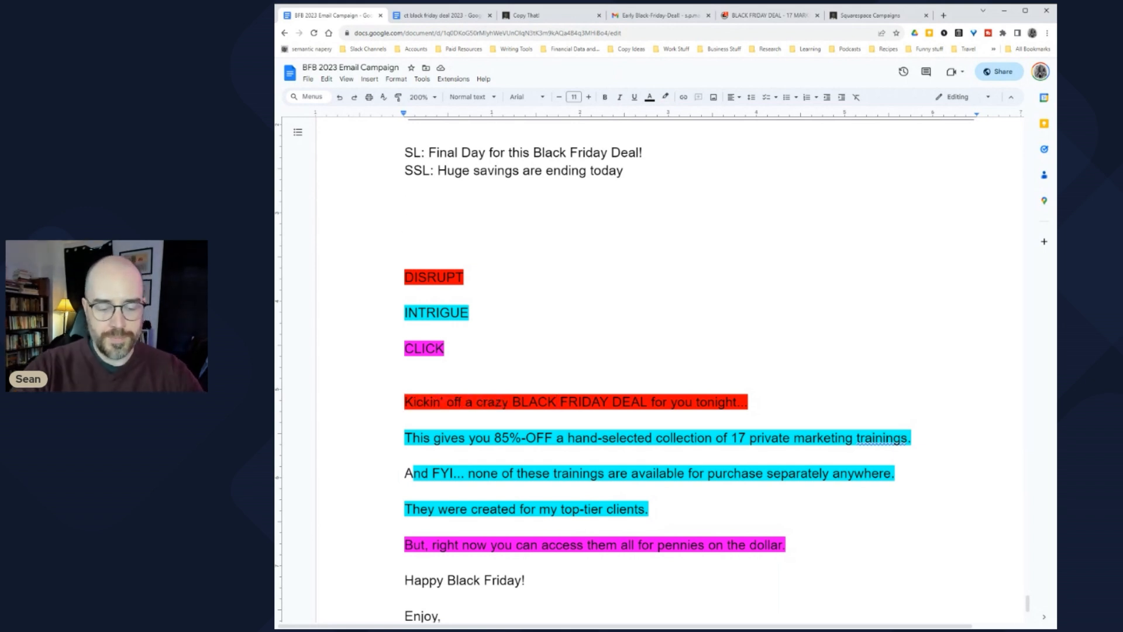
# Step: Type 'Hey, we're closing our crazy BLACK FRIDAY BUNDLE deal tonight.' and start a new line
pyautogui.write('Hey, w')
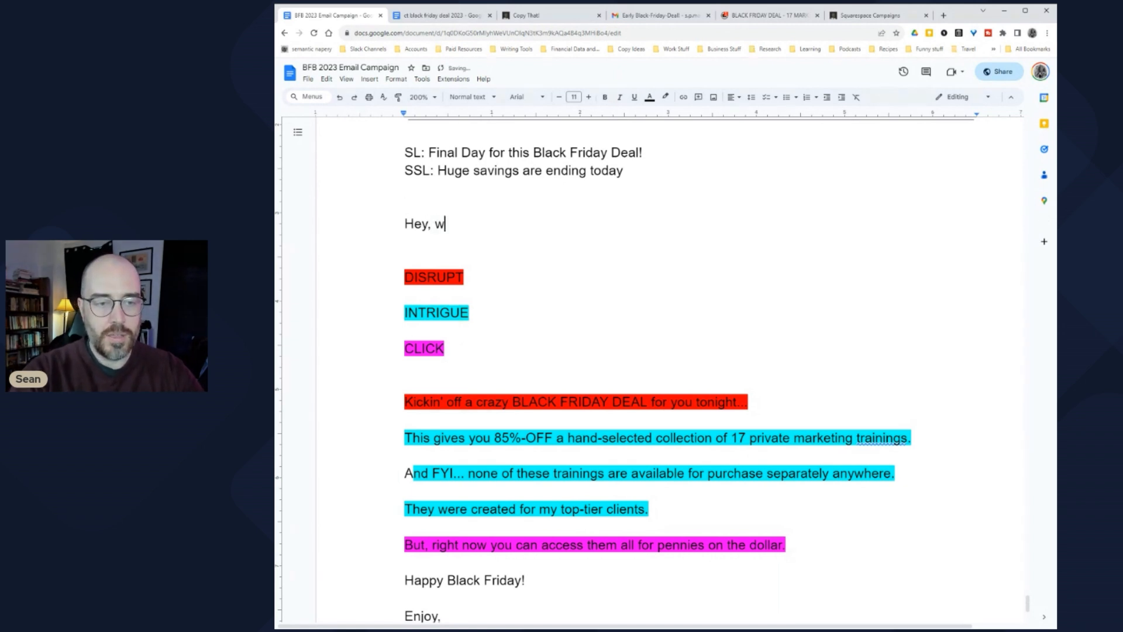
pyautogui.write("e're closing ")
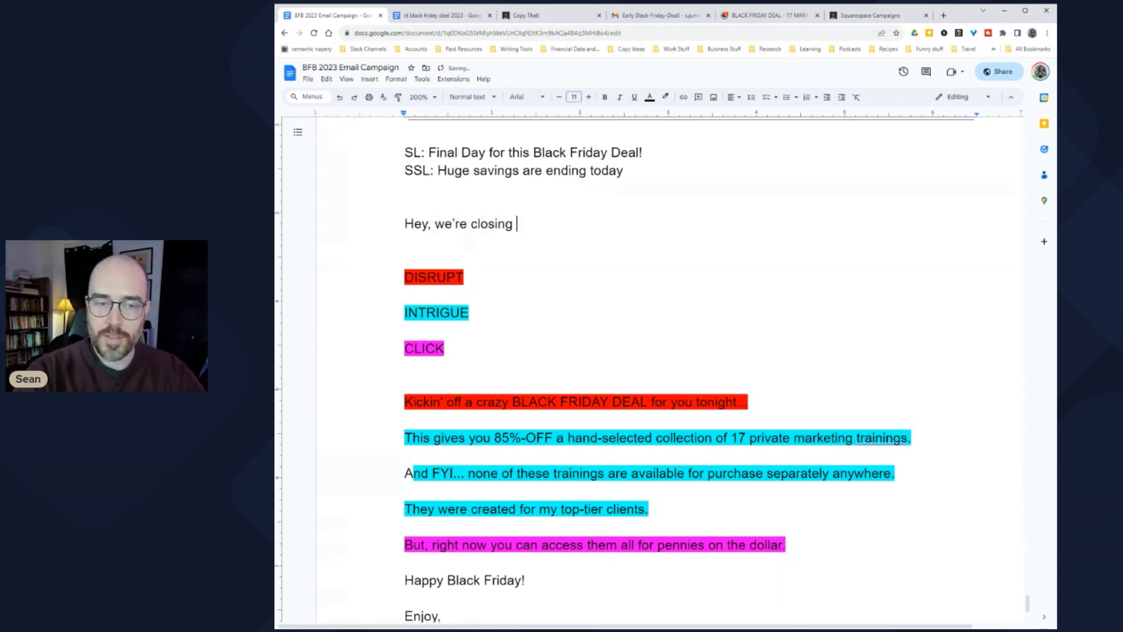
pyautogui.write('our crazy B')
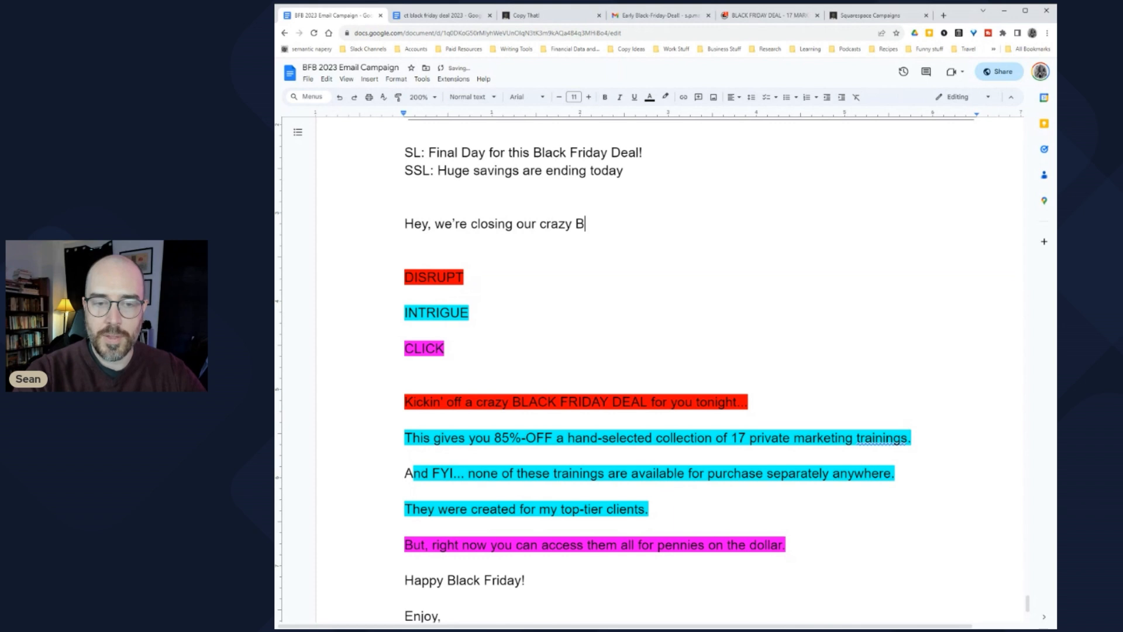
pyautogui.write('LACK FRIDAY')
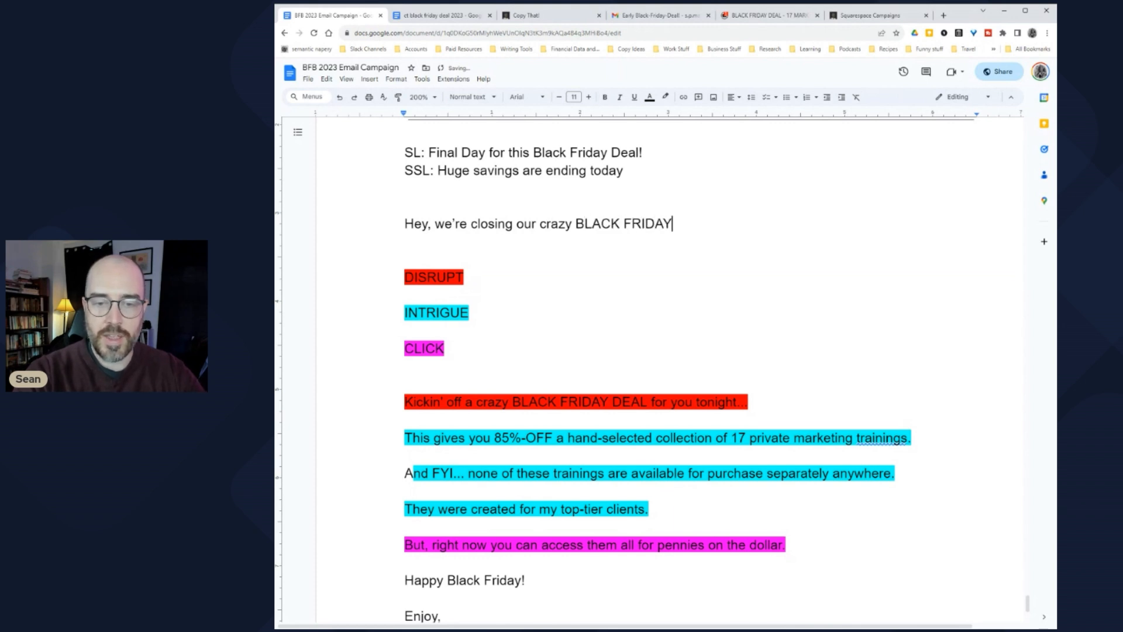
pyautogui.write(' BUNDLE deal tonight')
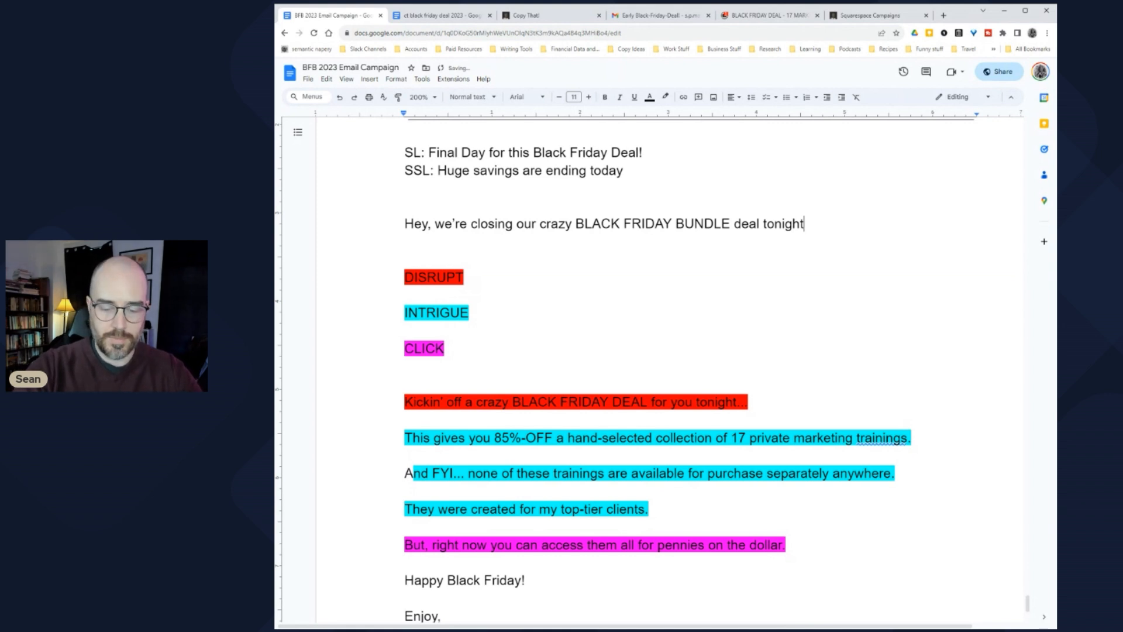
pyautogui.write('.')
pyautogui.press('Return')
pyautogui.press('Return')
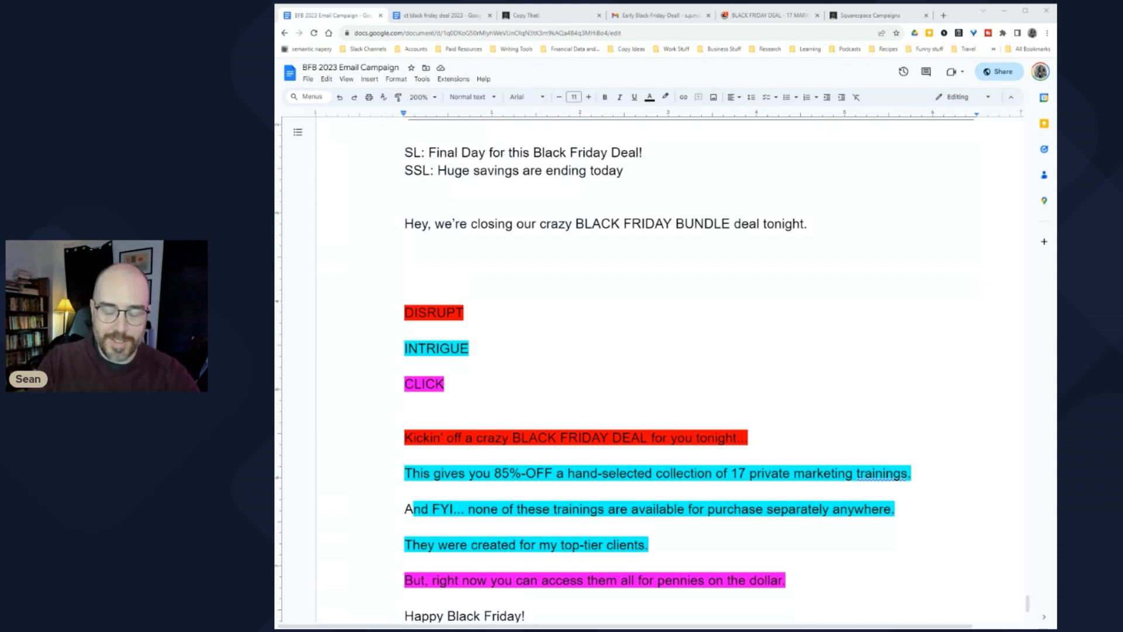
pyautogui.click(407, 260)
pyautogui.scroll(1, 408, 260)
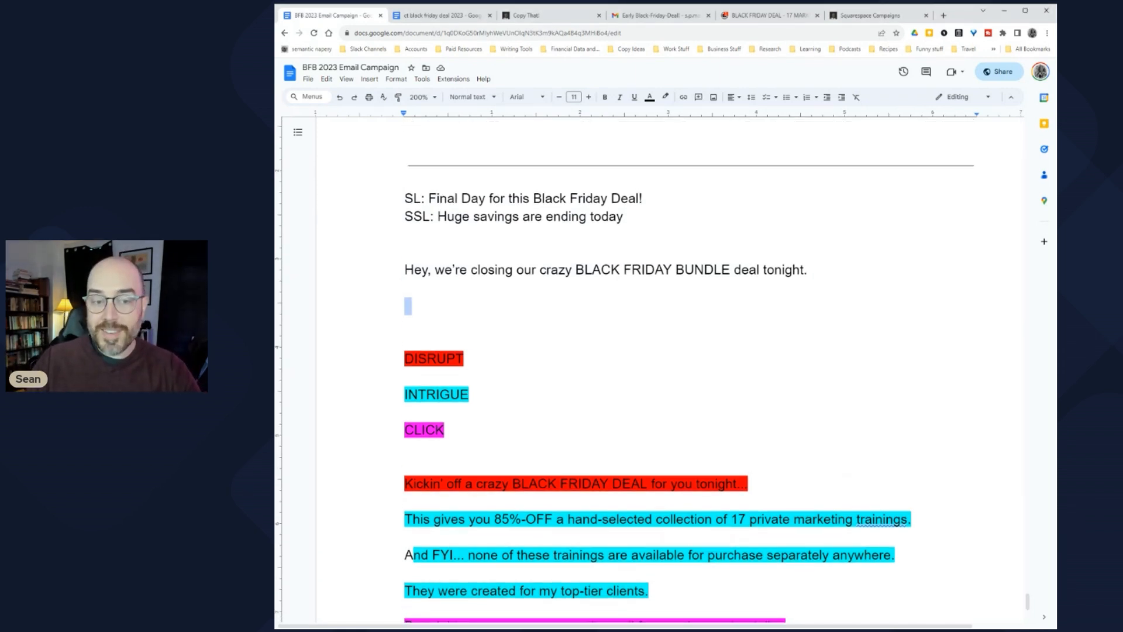
pyautogui.hotkey('shift', 'Up')
pyautogui.moveTo(413, 484); pyautogui.dragTo(755, 484)
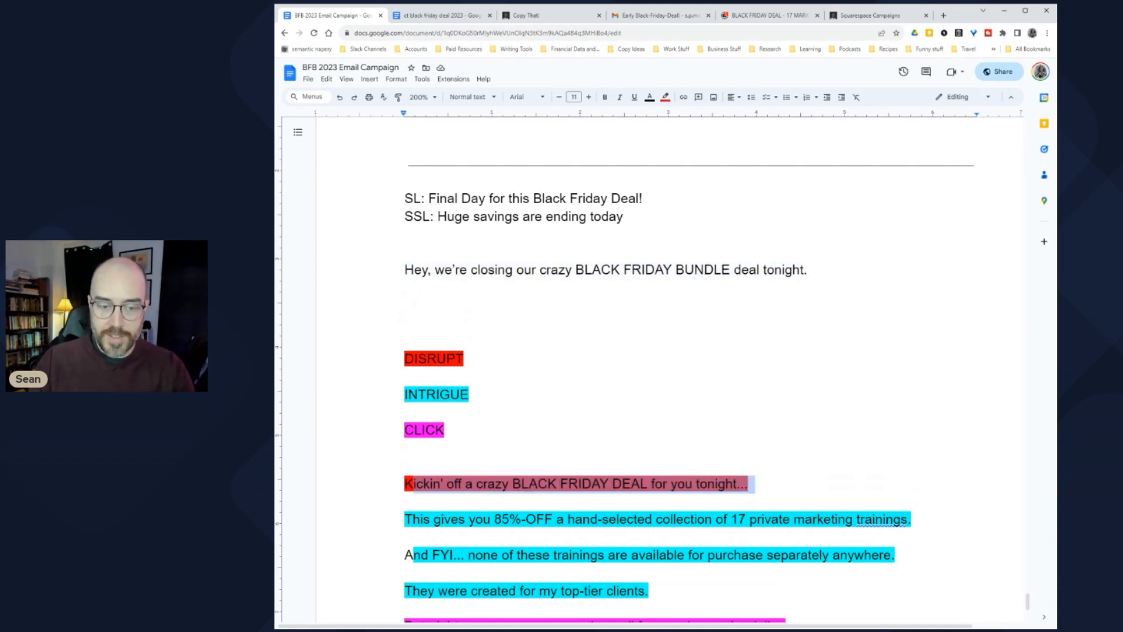
pyautogui.scroll(-1, 655, 369)
pyautogui.moveTo(404, 438); pyautogui.dragTo(513, 438)
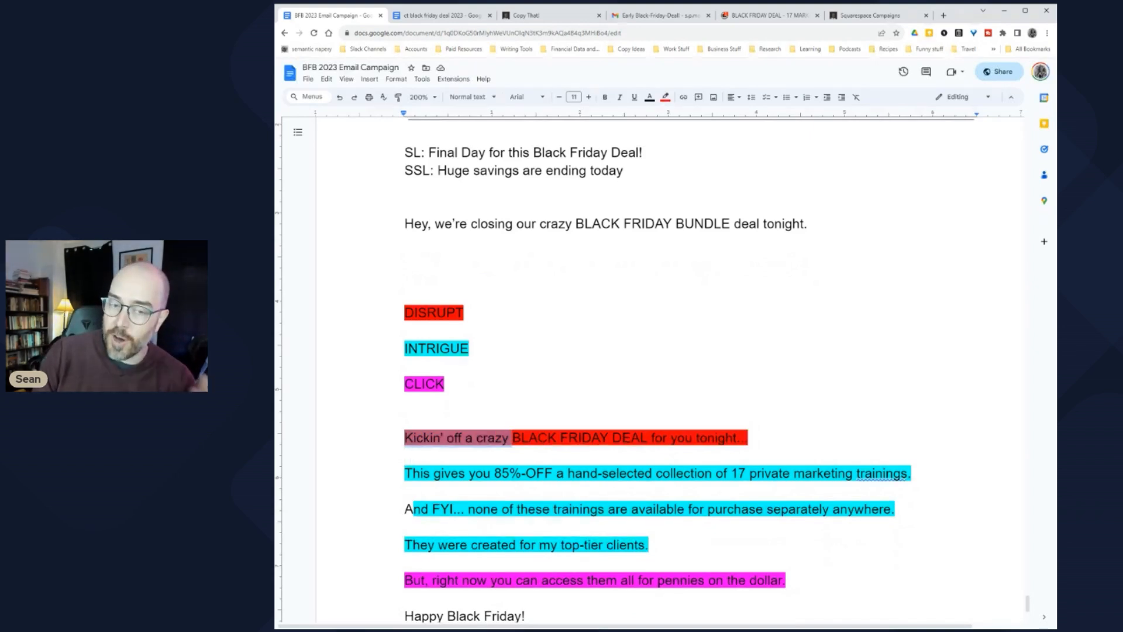
pyautogui.click(509, 438)
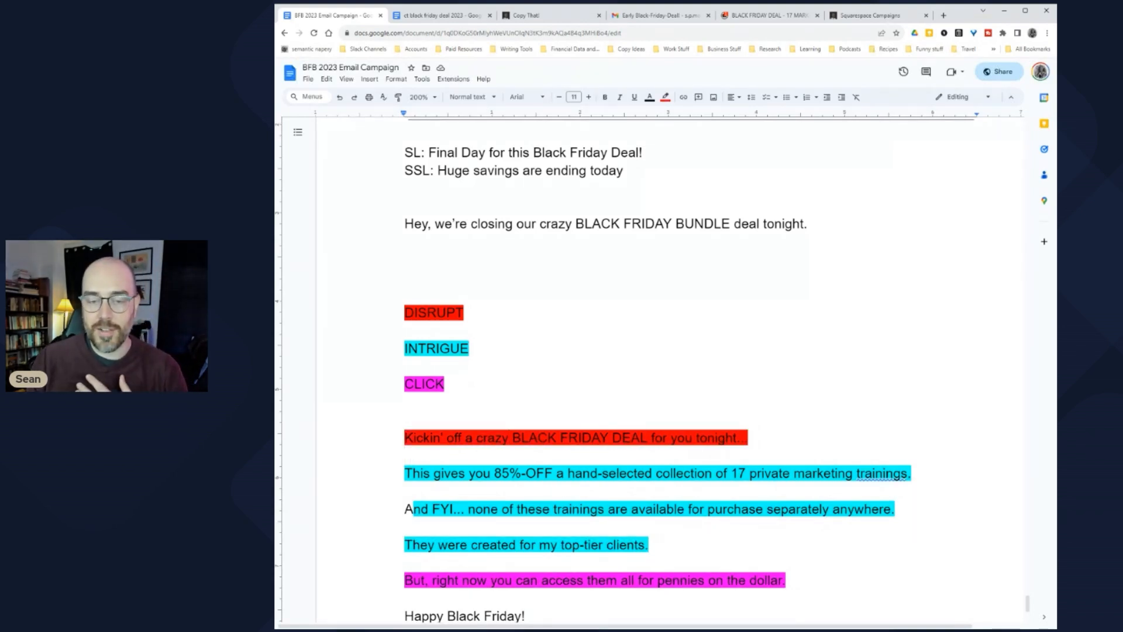
pyautogui.moveTo(404, 223); pyautogui.dragTo(408, 246)
pyautogui.scroll(3, 409, 246)
pyautogui.scroll(1, 656, 368)
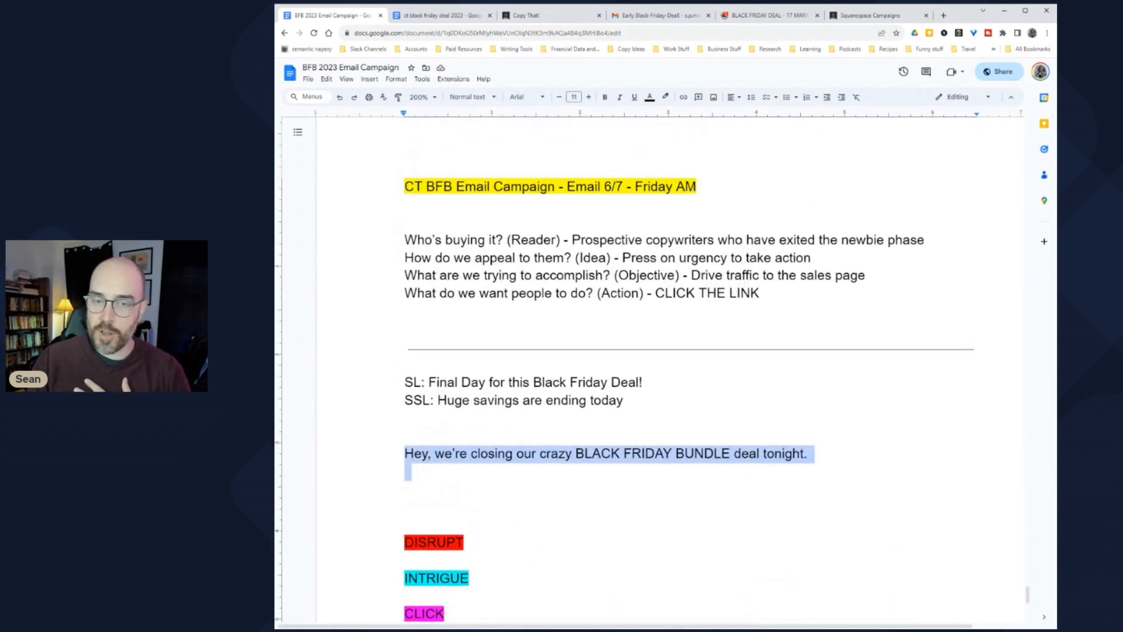
pyautogui.moveTo(605, 186); pyautogui.dragTo(696, 186)
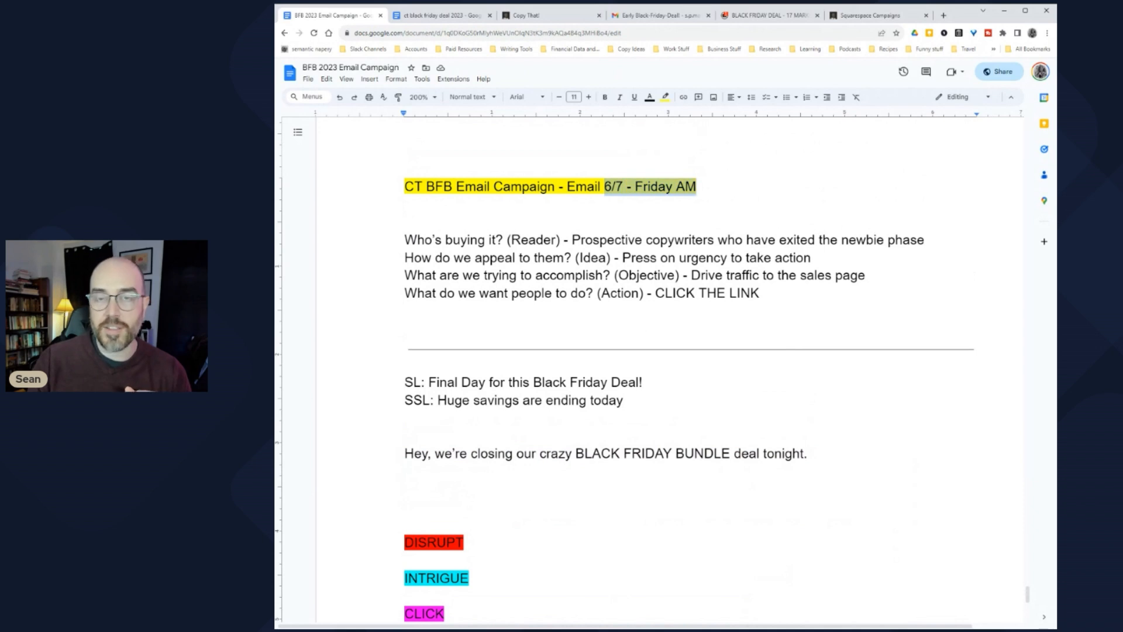
pyautogui.scroll(-3, 655, 368)
pyautogui.click(405, 352)
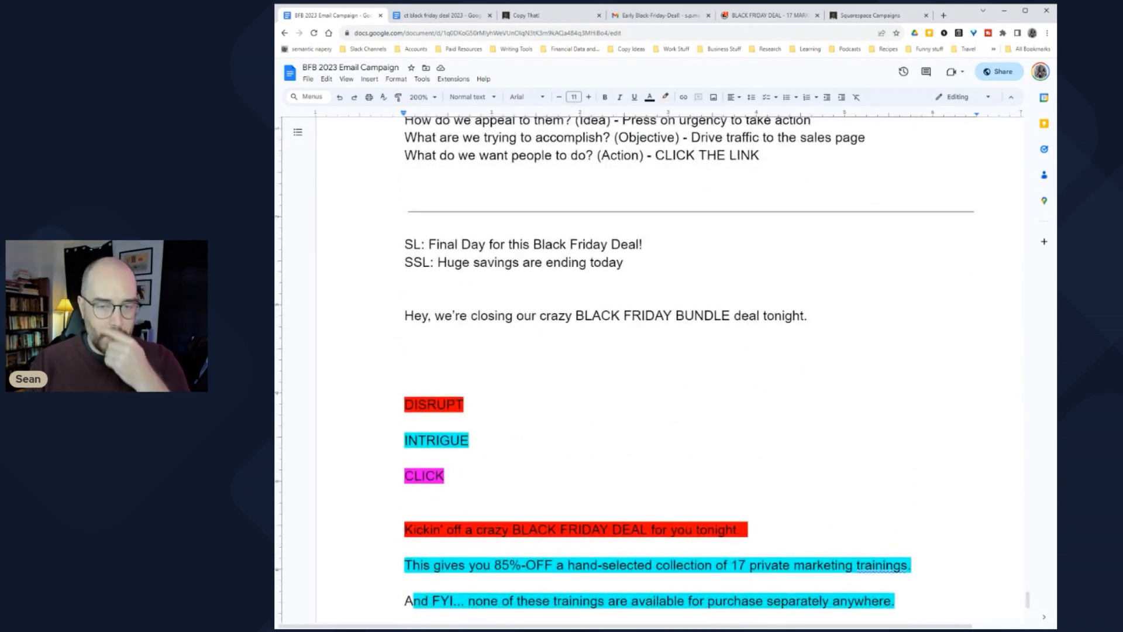
pyautogui.scroll(-3, 655, 369)
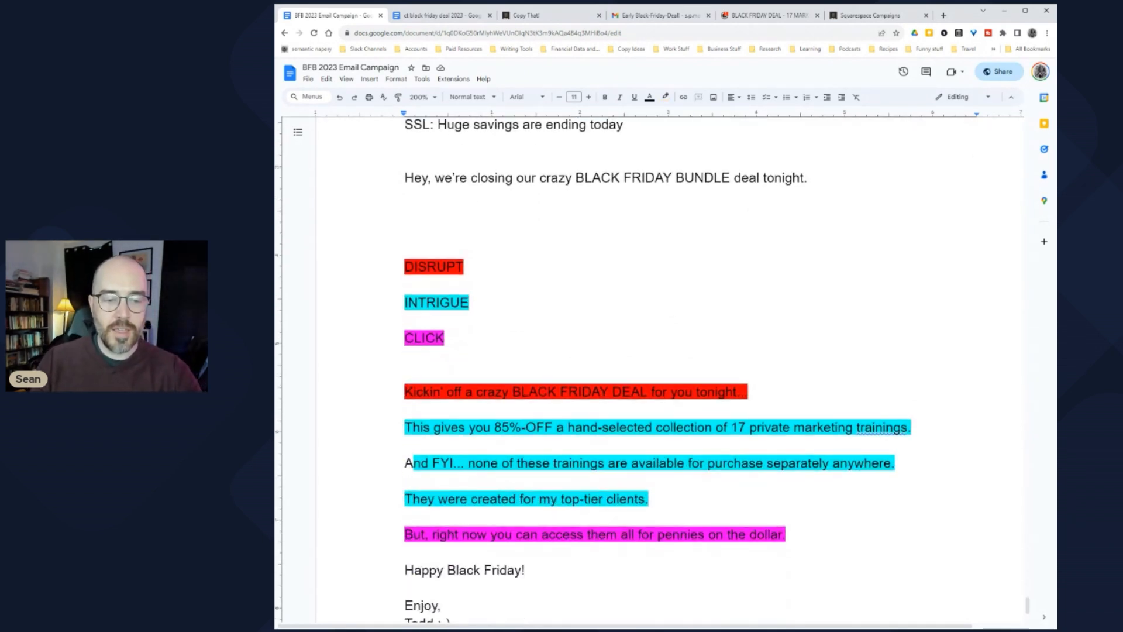
# Step: Write 'This bundle allows you to lock in a 46% discount on our two most advanced copywriting courses.'
pyautogui.write('This ')
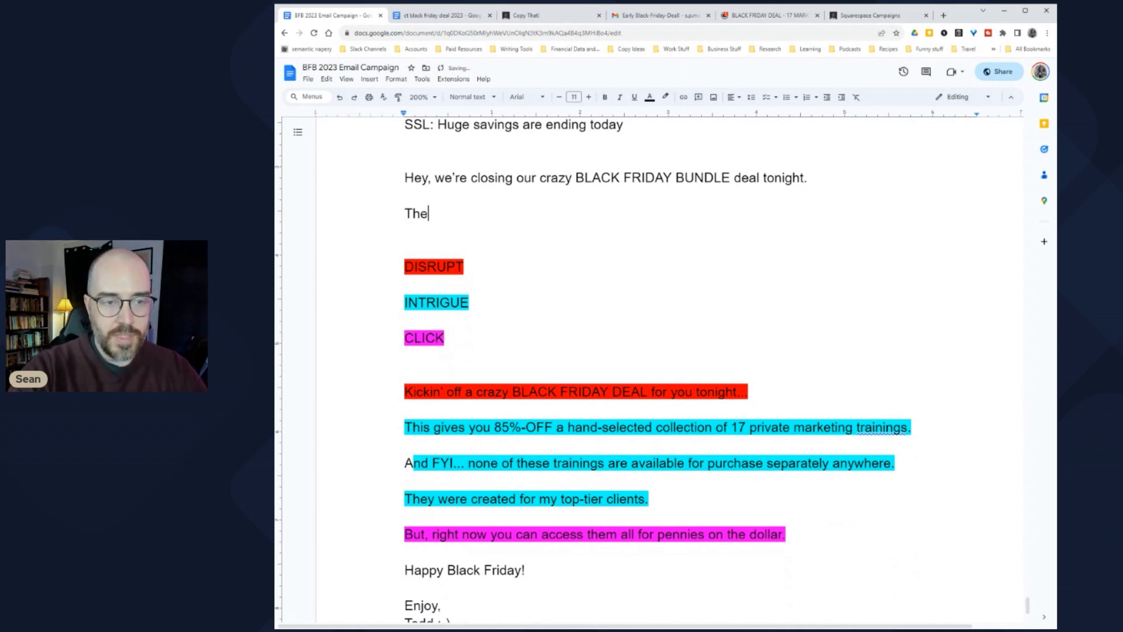
pyautogui.write('bundle a')
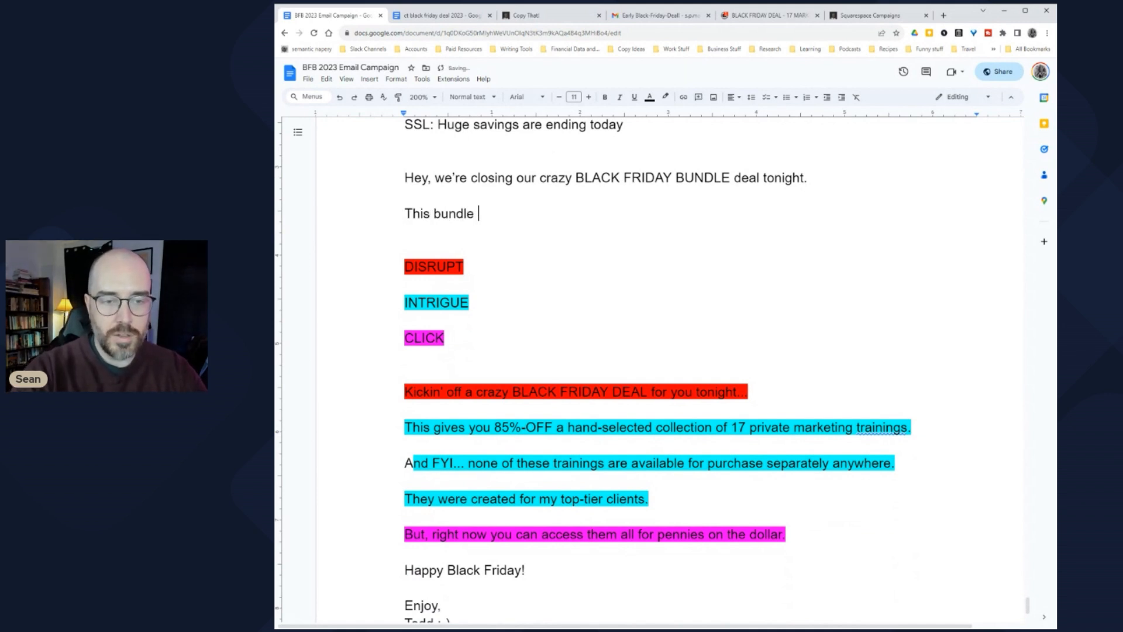
pyautogui.write('llows you to lock in')
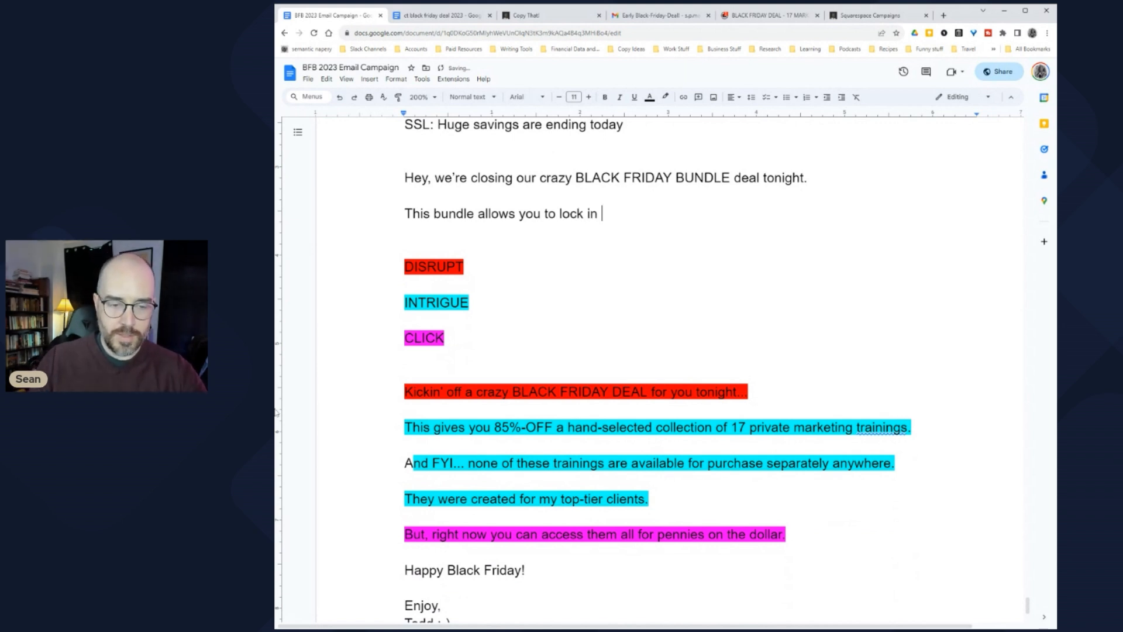
pyautogui.moveTo(476, 428); pyautogui.dragTo(589, 427)
pyautogui.click(602, 213)
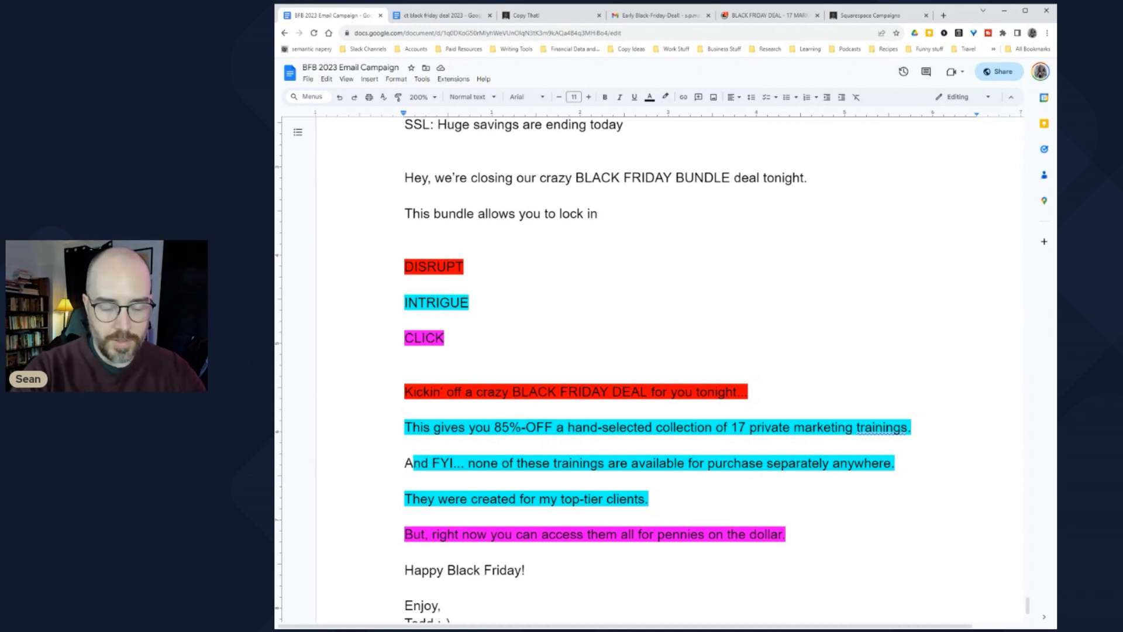
pyautogui.write('46')
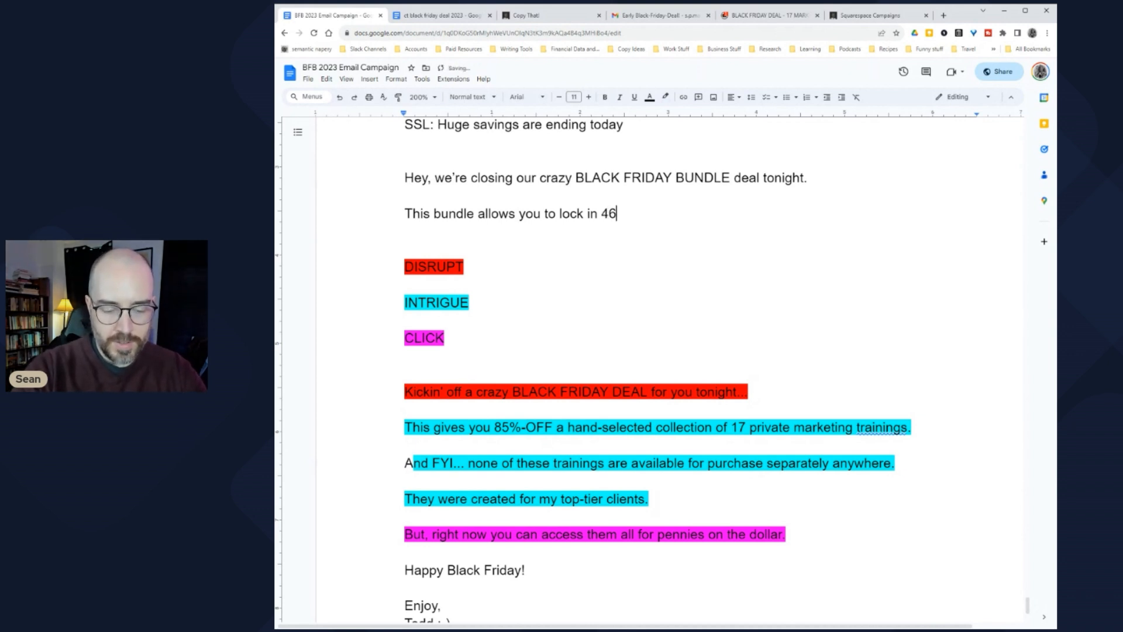
pyautogui.write('%-OFF')
pyautogui.press('Left')
pyautogui.press('Left')
pyautogui.press('Left')
pyautogui.press('Left')
pyautogui.press('Left')
pyautogui.click(601, 213)
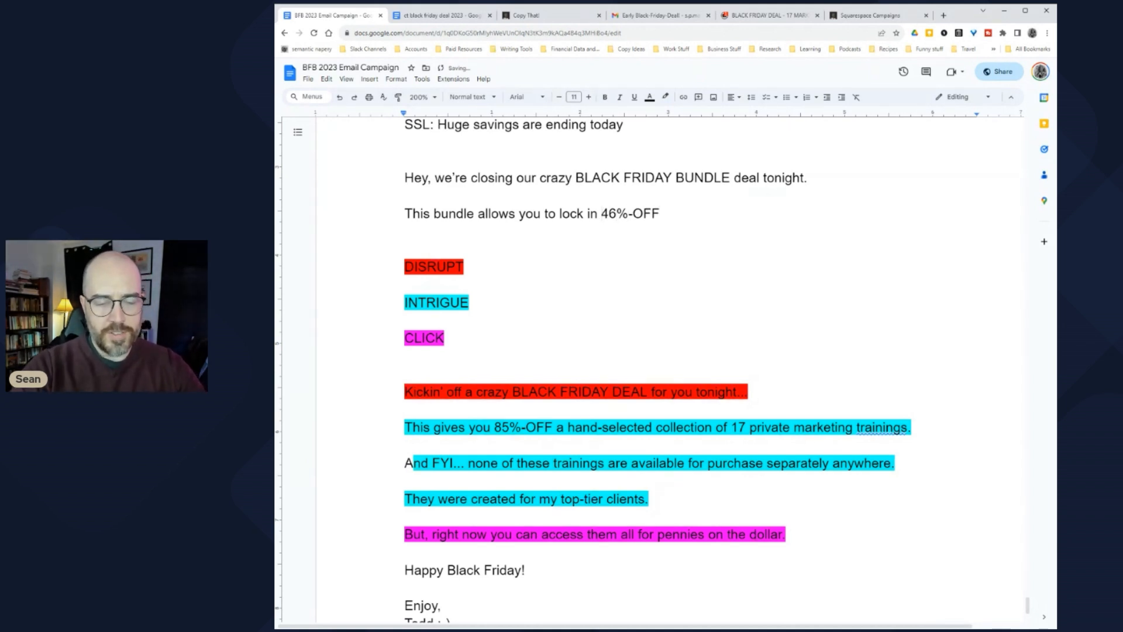
pyautogui.write('a')
pyautogui.press('Right')
pyautogui.press('Right')
pyautogui.press('Right')
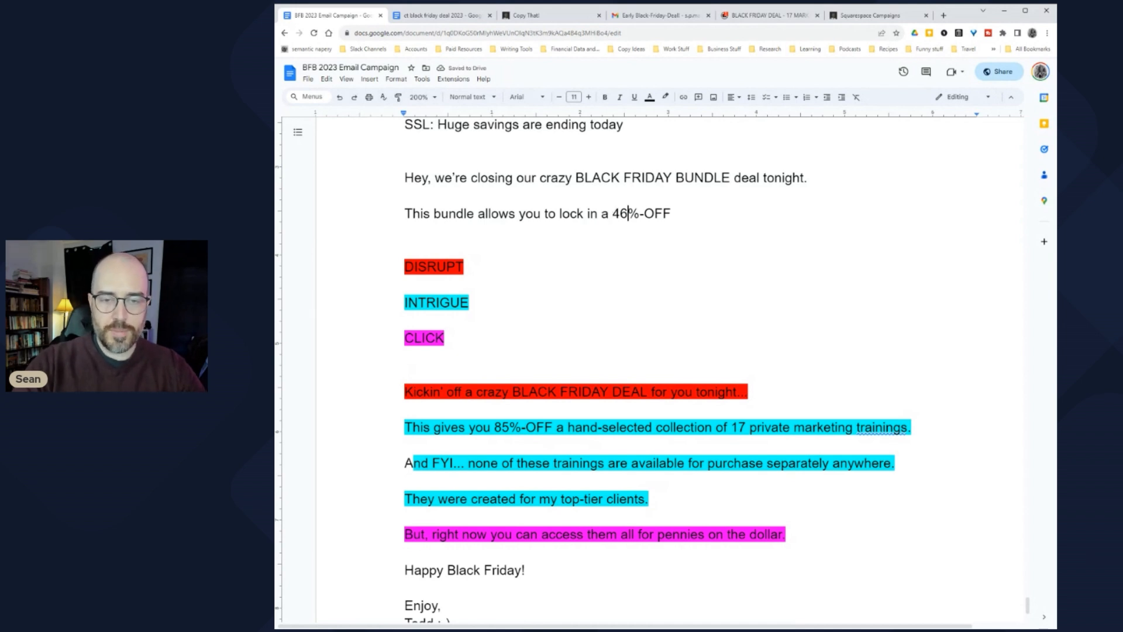
pyautogui.hotkey('shift', 'End')
pyautogui.write('di')
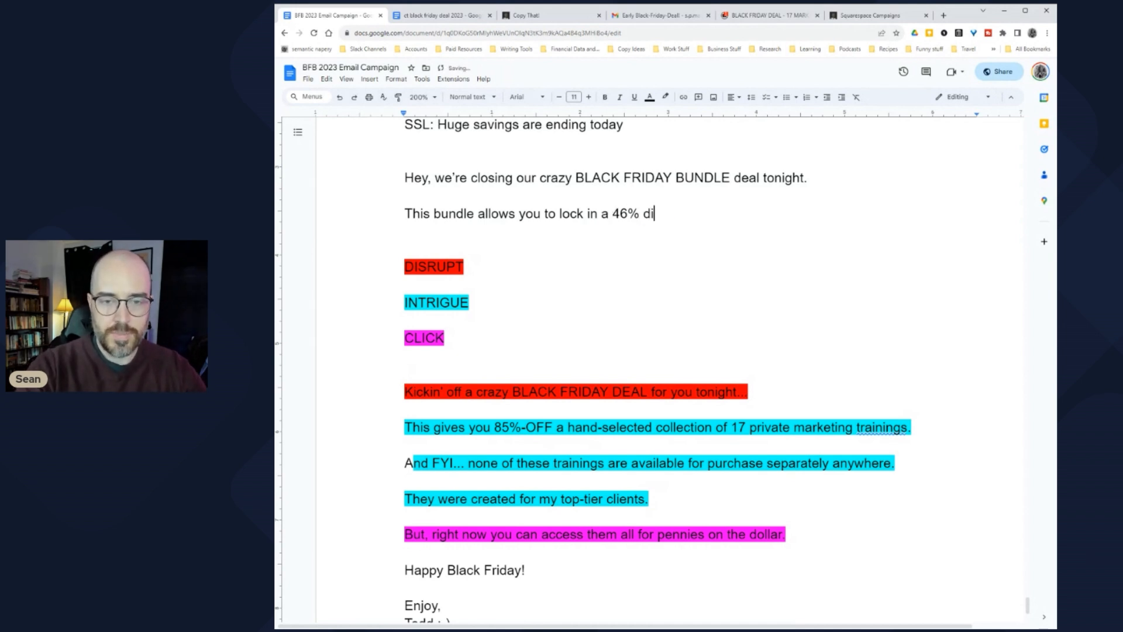
pyautogui.write('scount on ')
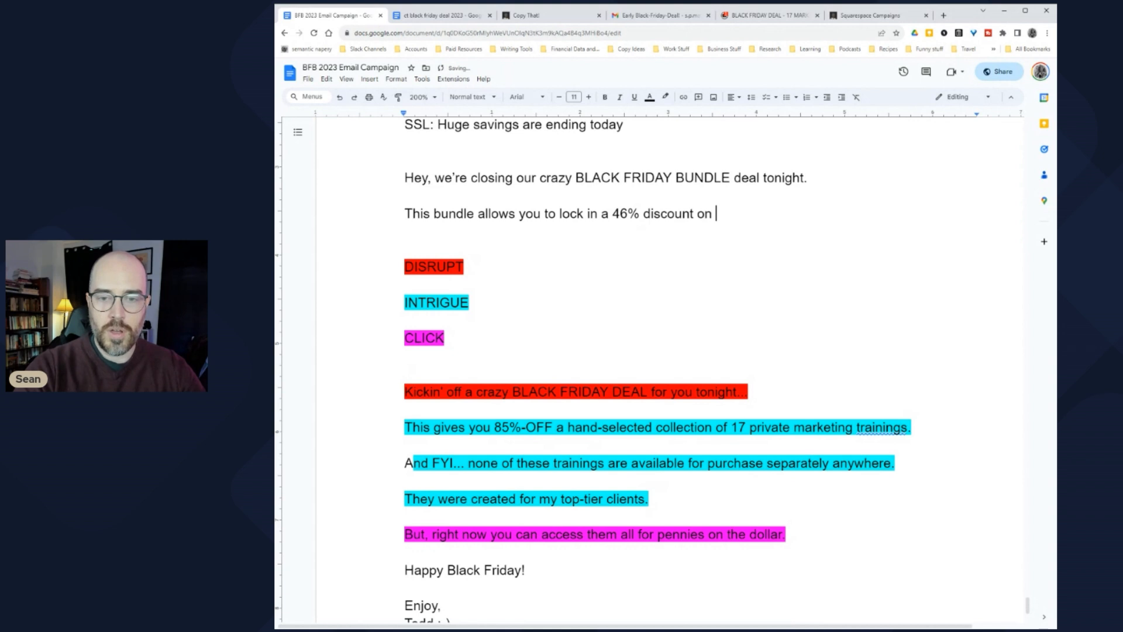
pyautogui.write('our ')
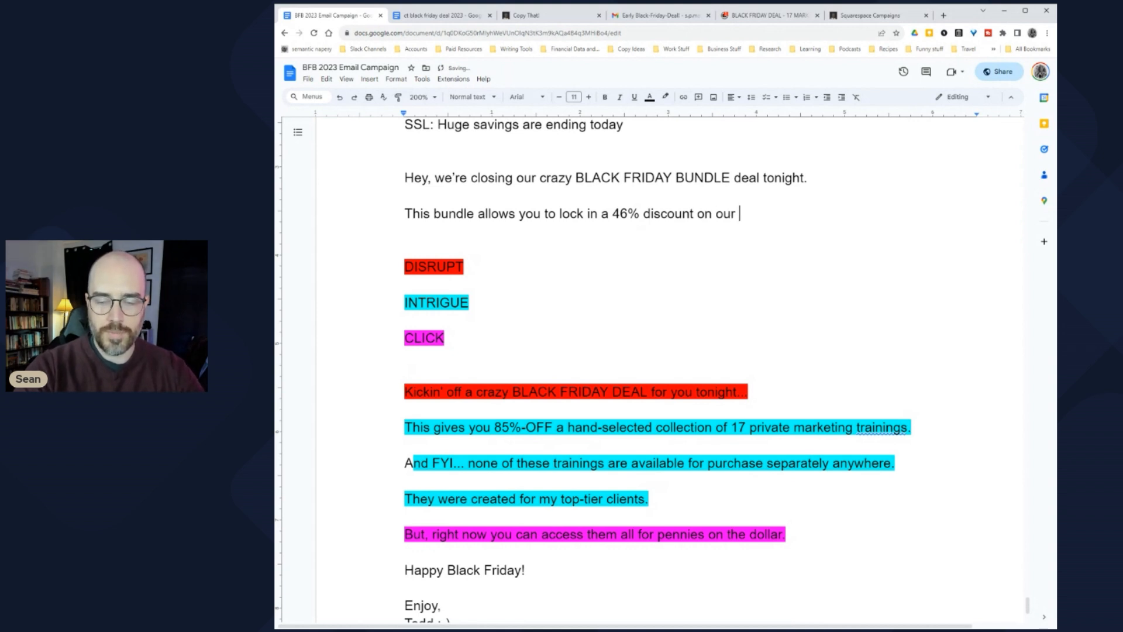
pyautogui.write('two mos')
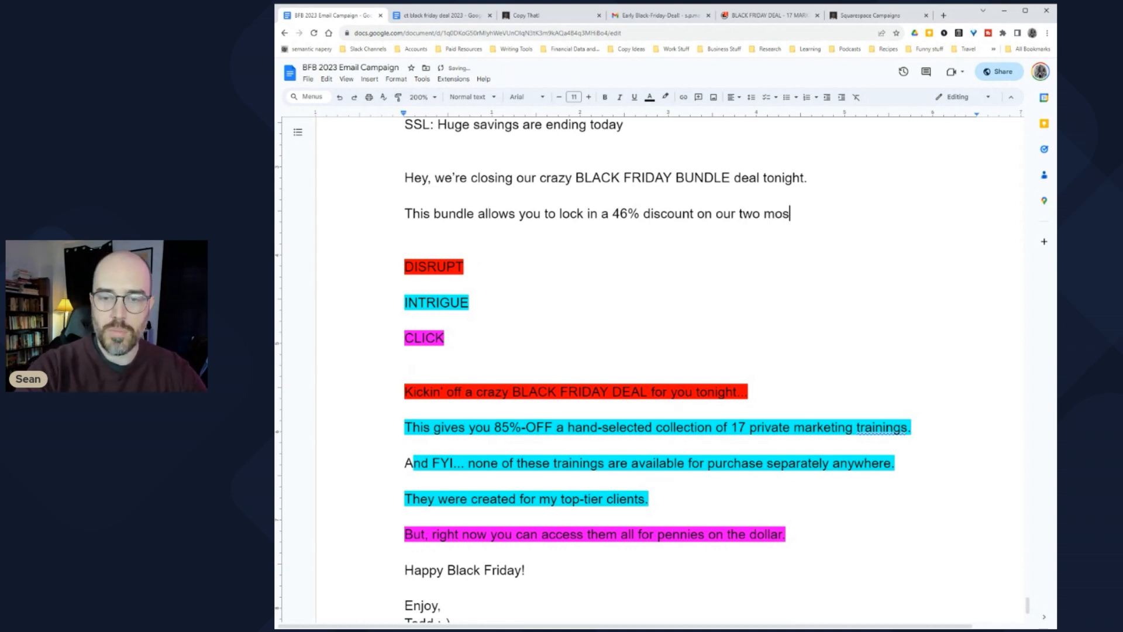
pyautogui.write('t advanced')
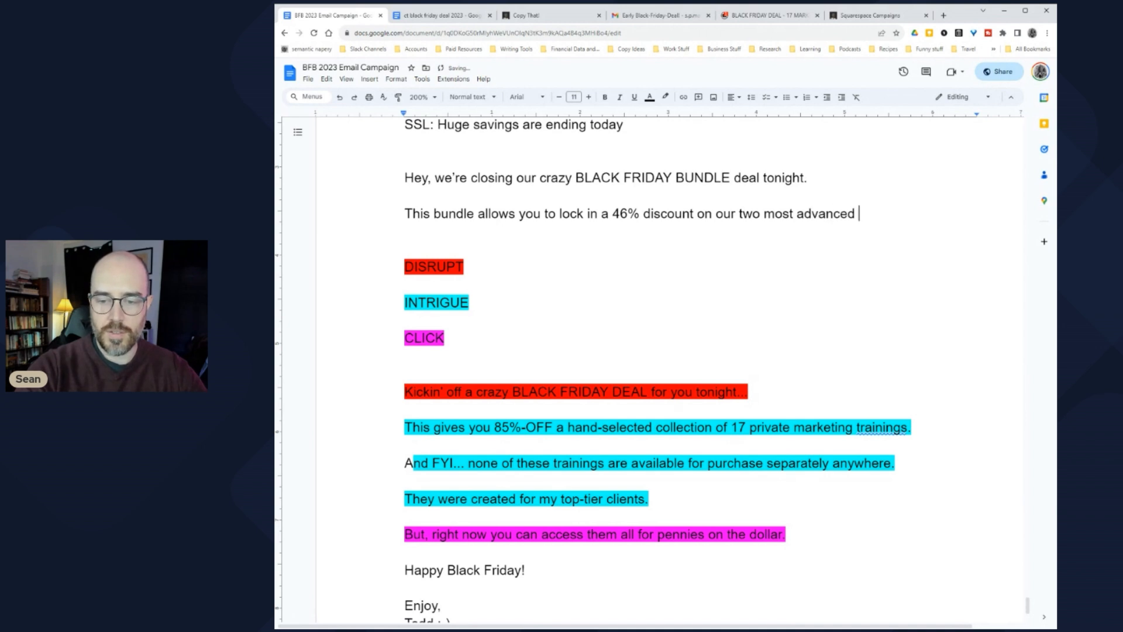
pyautogui.write(' copywriting courses.')
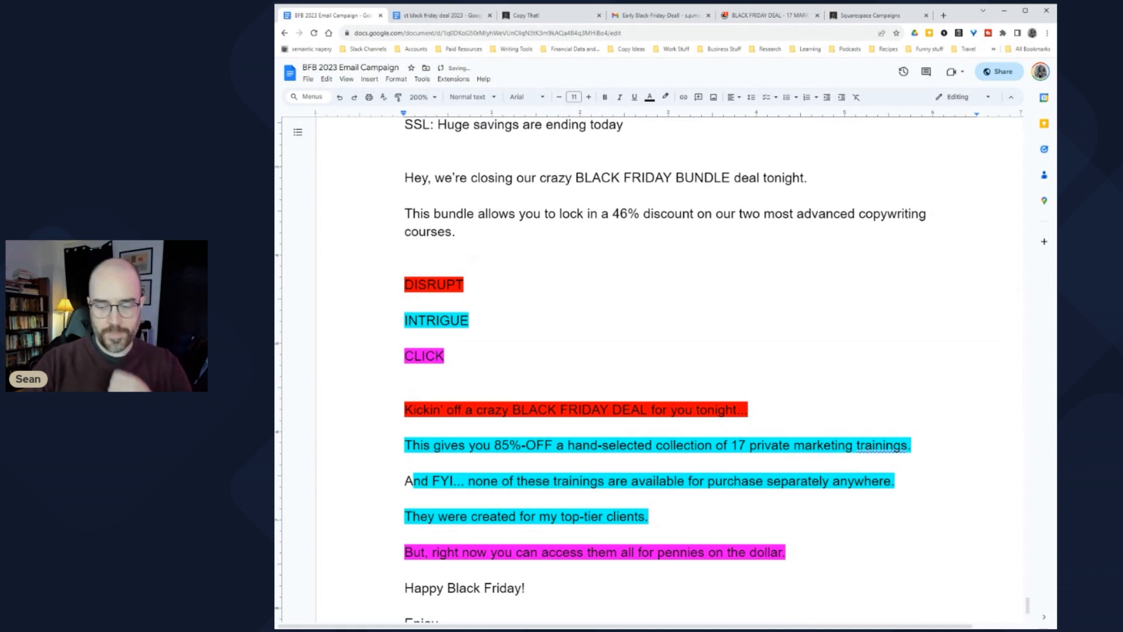
pyautogui.press('Return')
# Step: Select 'marketing trainings' in the example line for reference
pyautogui.scroll(-2, 655, 369)
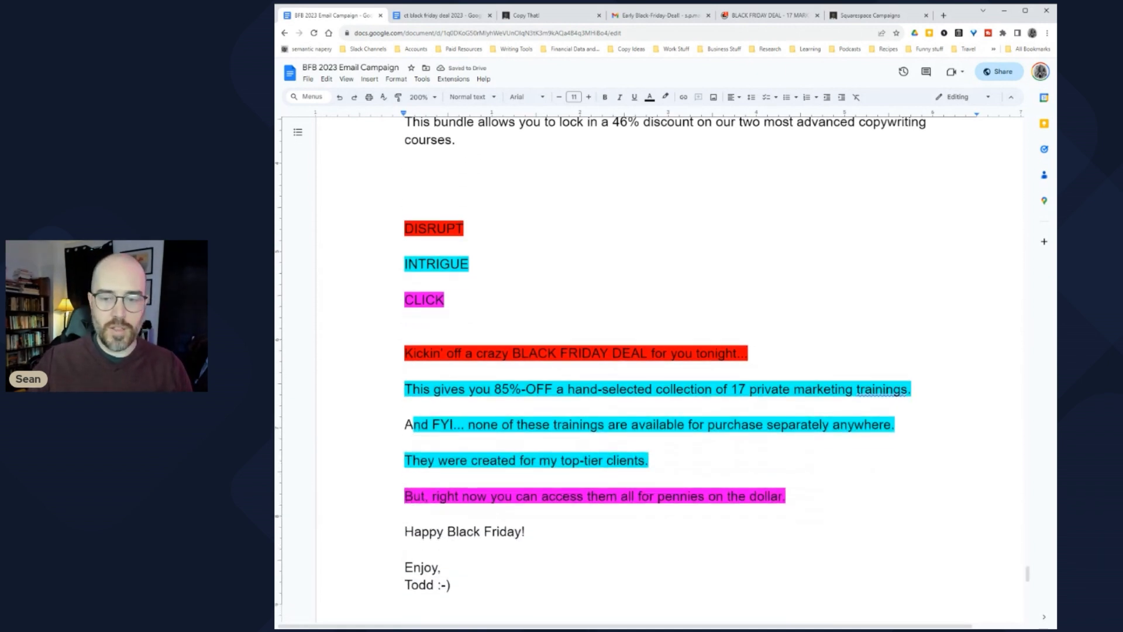
pyautogui.moveTo(911, 389); pyautogui.dragTo(407, 407)
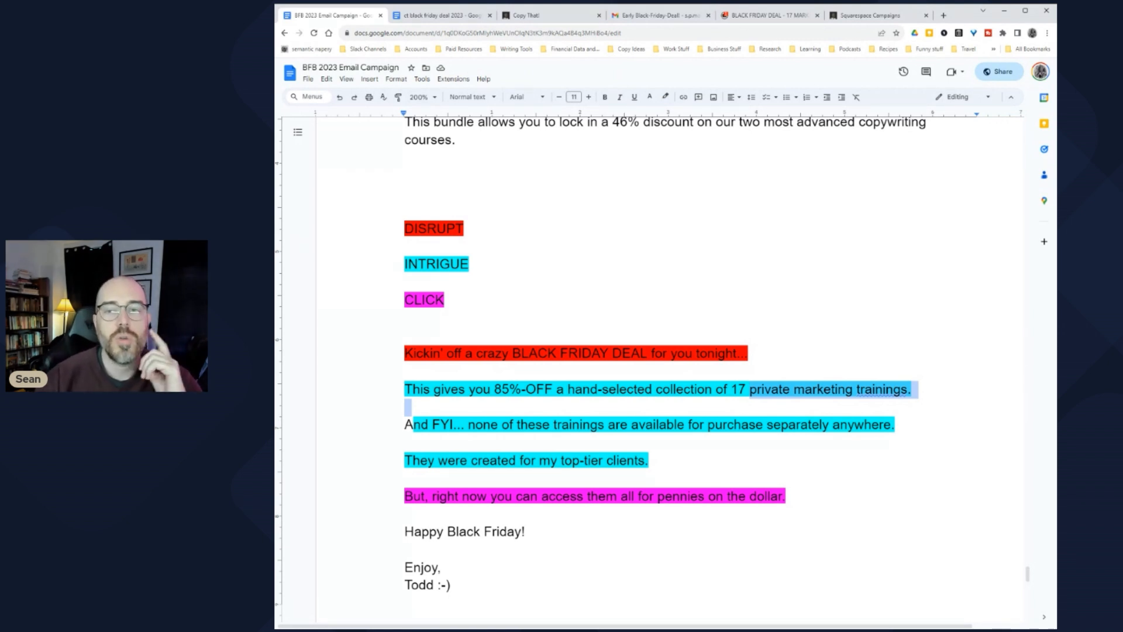
pyautogui.scroll(2, 650, 368)
pyautogui.scroll(1, 650, 369)
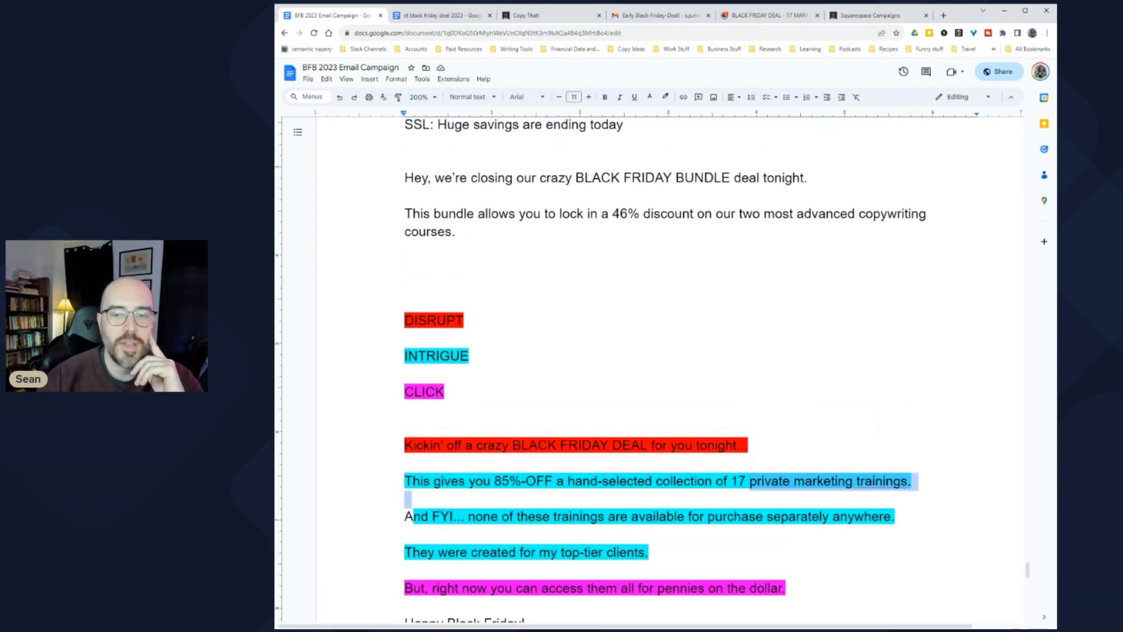
# Step: Replace 'writing courses' with '[word]' so the bundle sentence ends 'copy [word].'
pyautogui.click(724, 213)
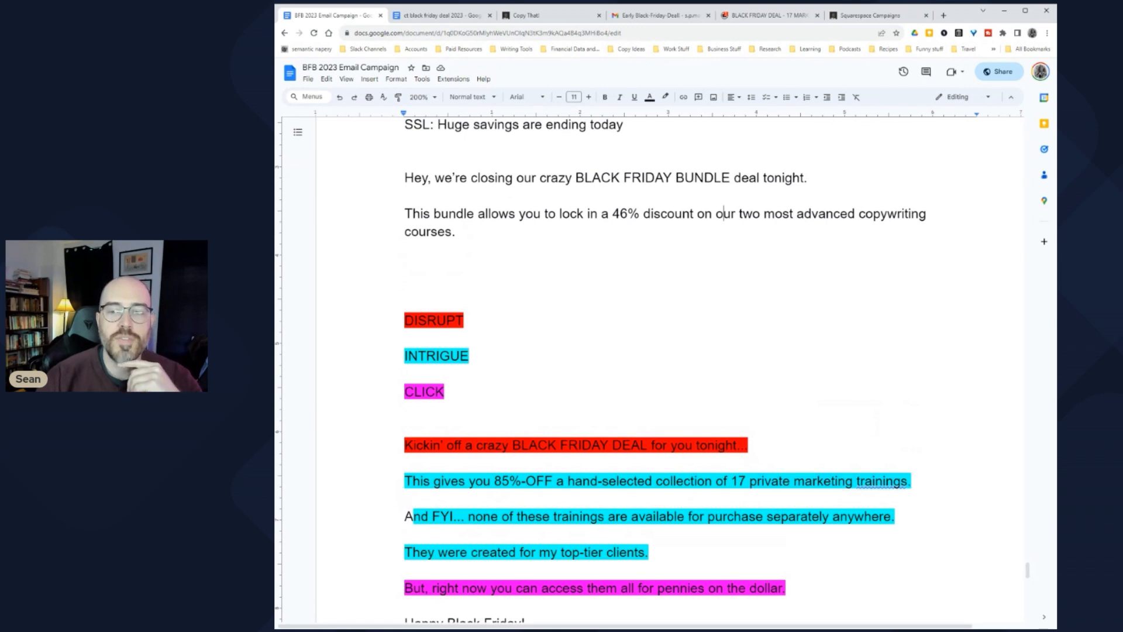
pyautogui.doubleClick(427, 232)
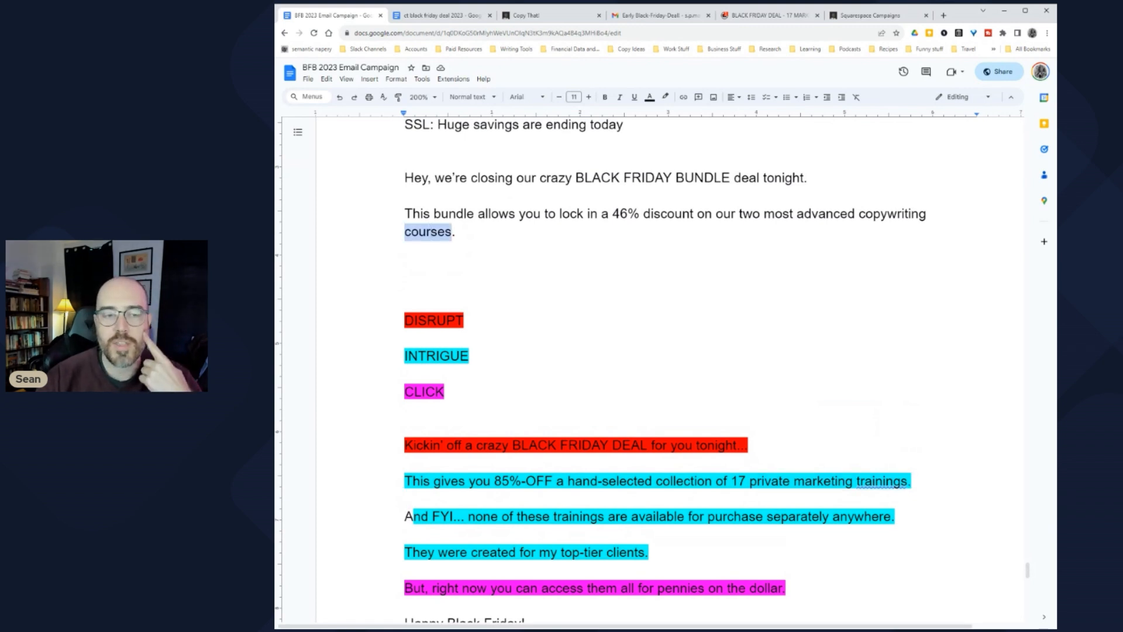
pyautogui.keyDown('shift'); pyautogui.click(888, 214); pyautogui.keyUp('shift')
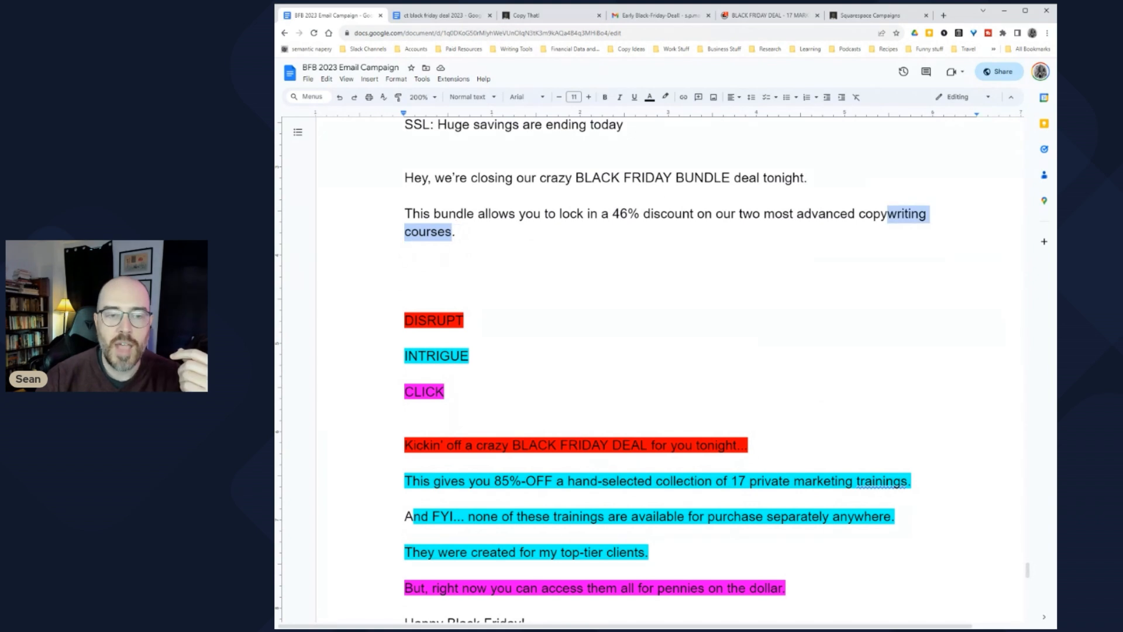
pyautogui.press('BackSpace')
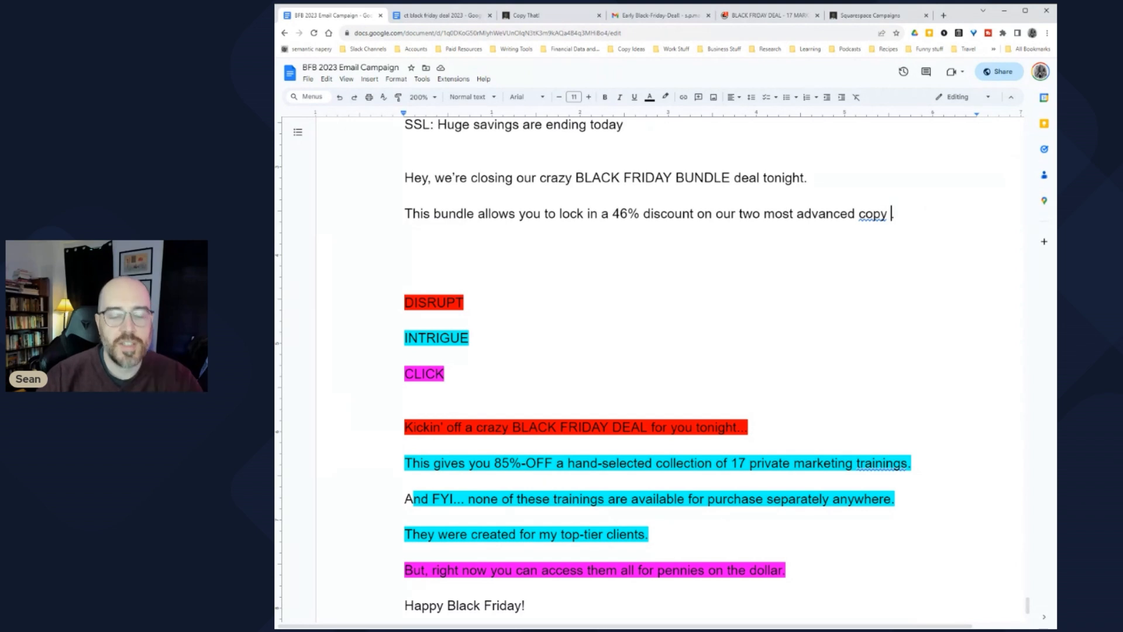
pyautogui.write('[word]')
pyautogui.click(404, 249)
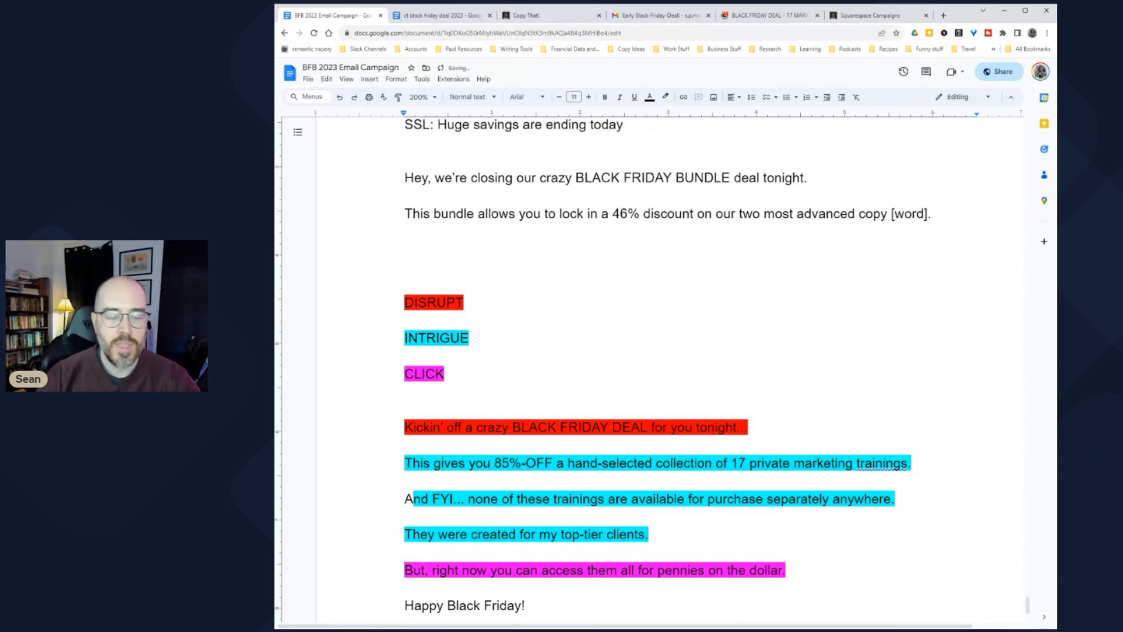
pyautogui.moveTo(414, 499); pyautogui.dragTo(902, 500)
pyautogui.click(895, 499)
pyautogui.click(405, 249)
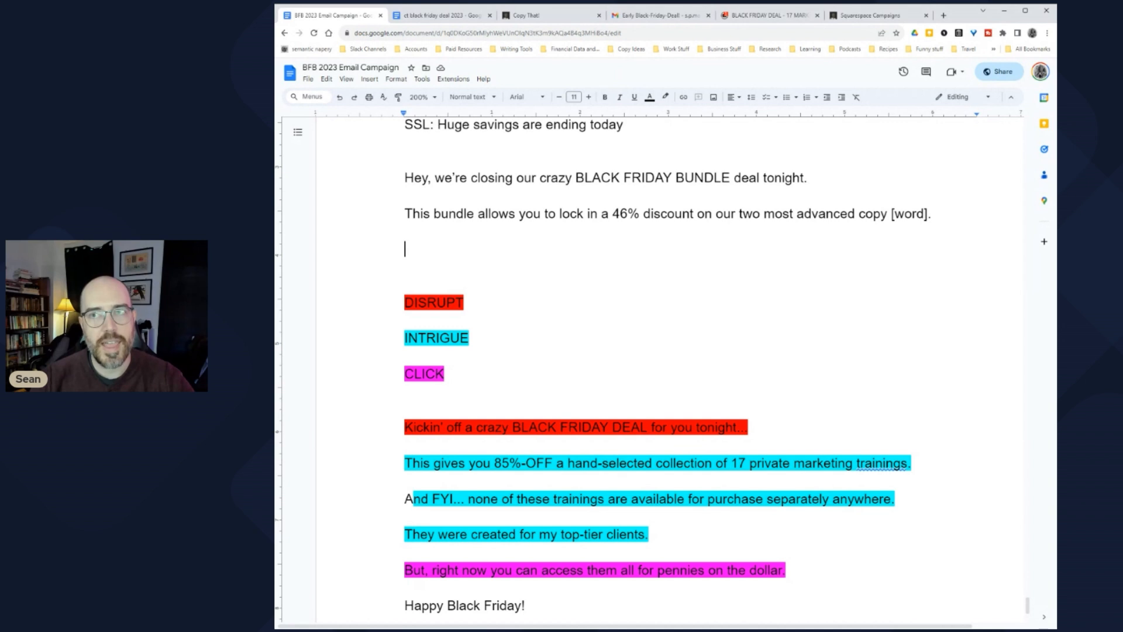
# Step: Add the 'And for the record' sentence about raising each [word] price soon, then start a line with 'F'
pyautogui.write('And')
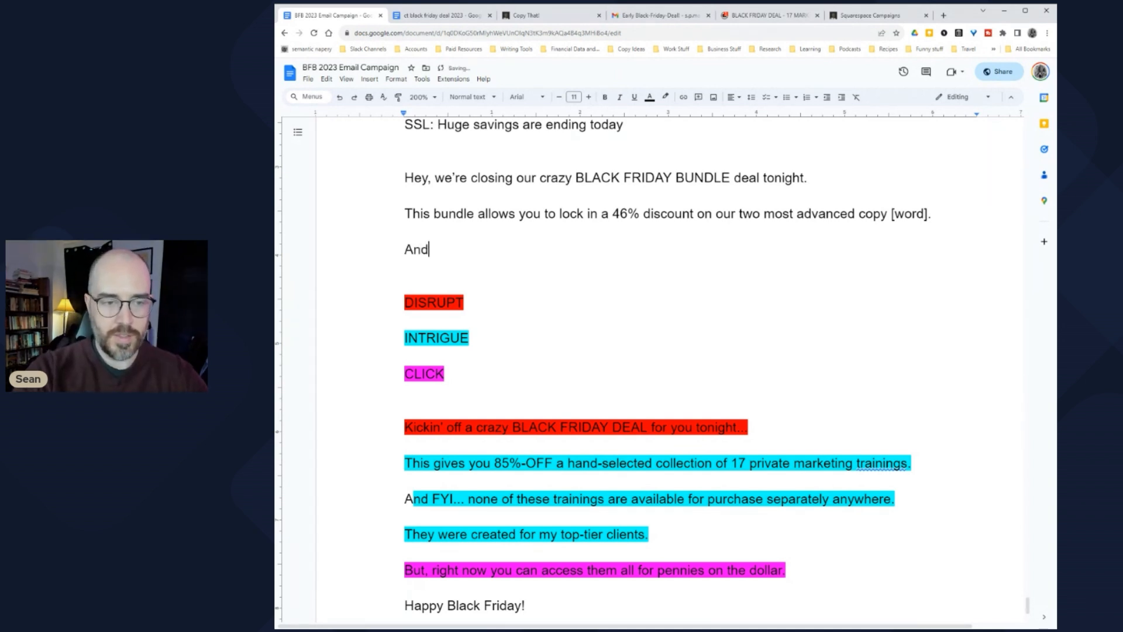
pyautogui.write(' for the record: [word]')
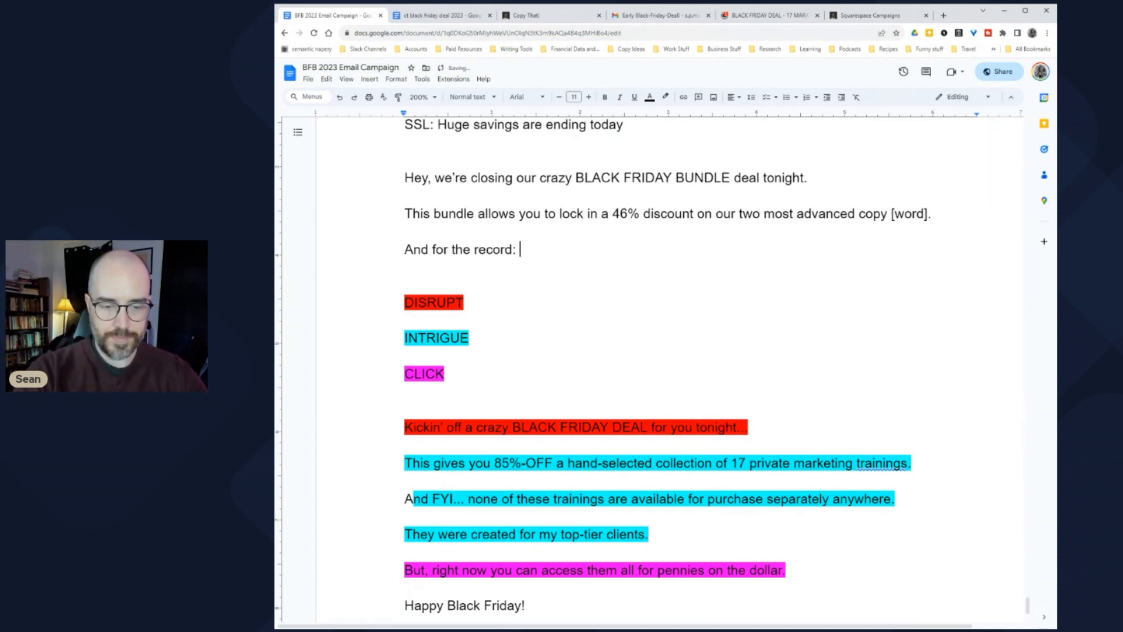
pyautogui.hotkey('shift', 'Left')
pyautogui.hotkey('shift', 'Left')
pyautogui.hotkey('shift', 'Left')
pyautogui.hotkey('shift', 'Left')
pyautogui.hotkey('shift', 'Left')
pyautogui.hotkey('shift', 'Left')
pyautogui.write('this is proba')
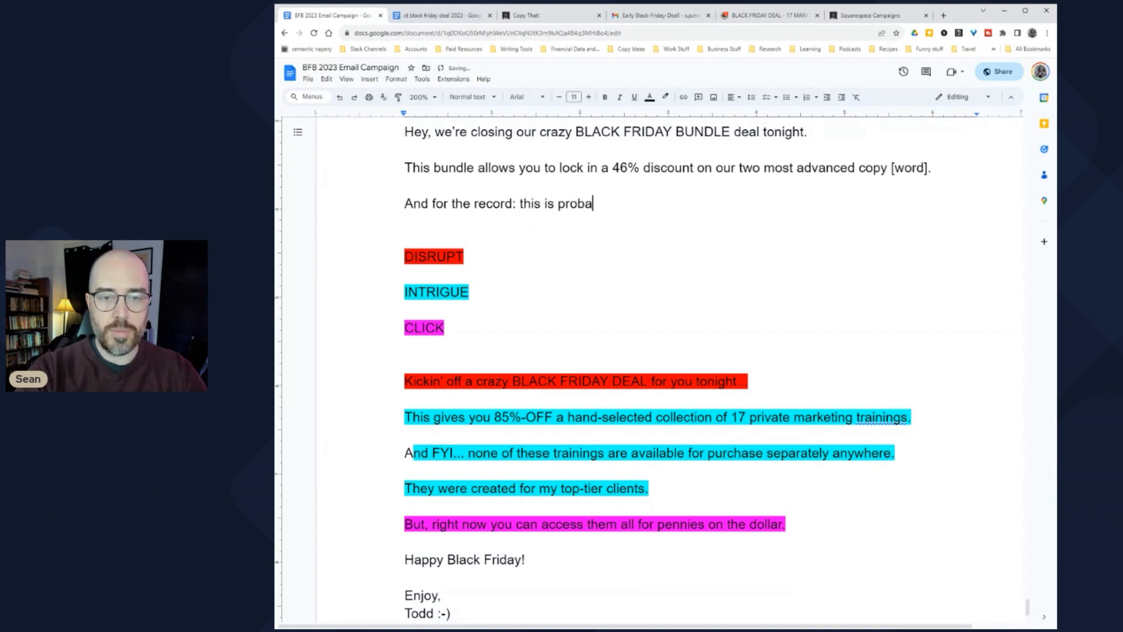
pyautogui.write('bly the cheapest ')
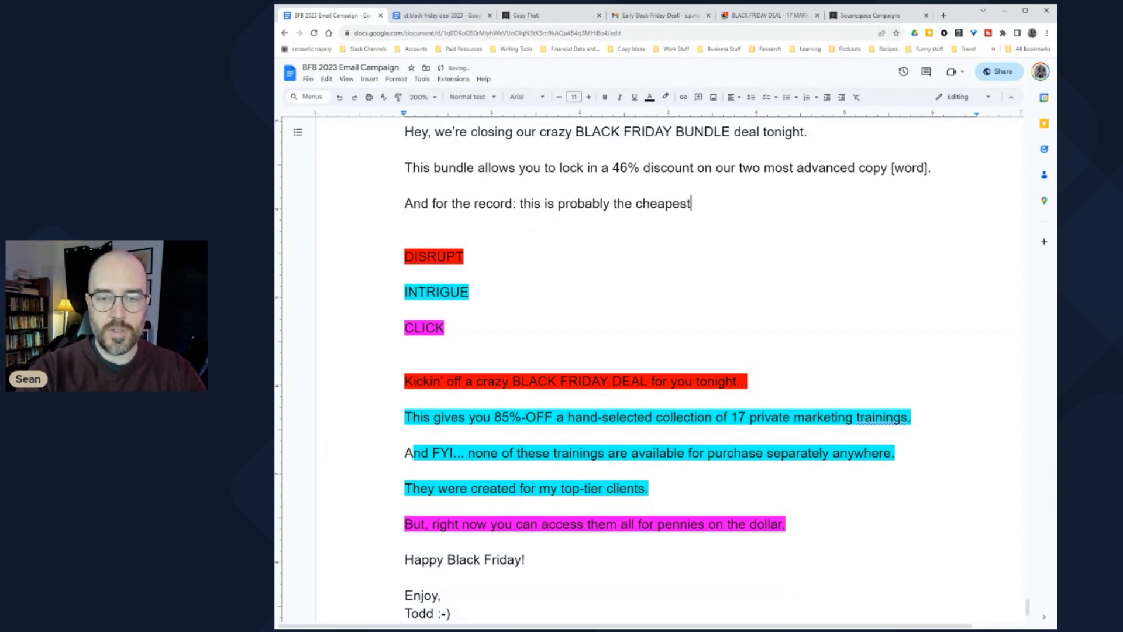
pyautogui.write("we'll ever ")
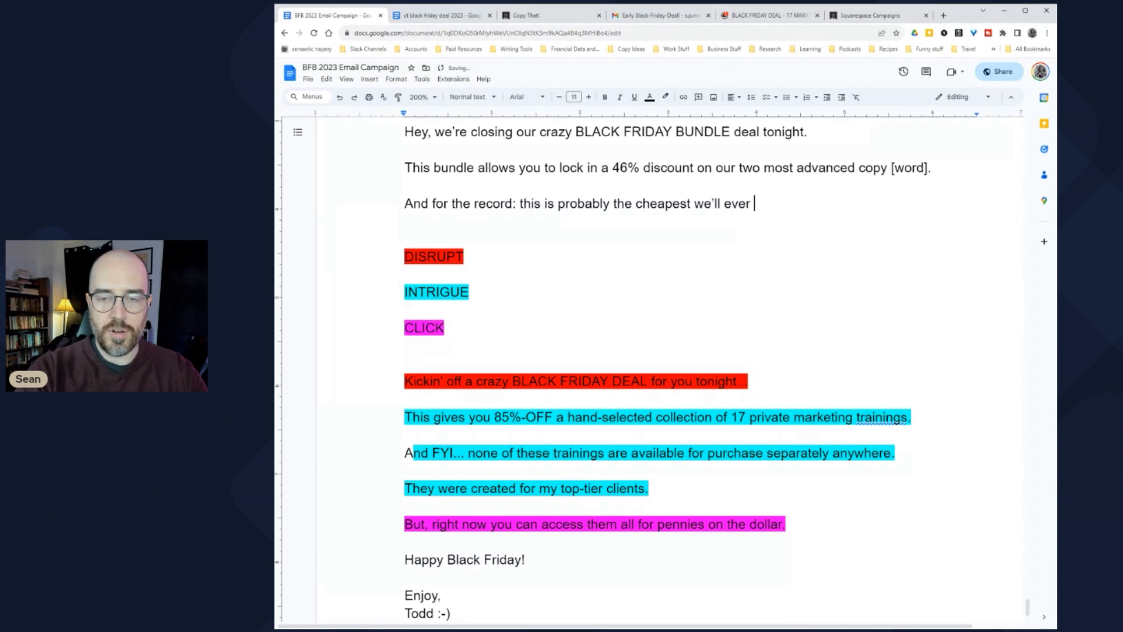
pyautogui.write('offer this bundle')
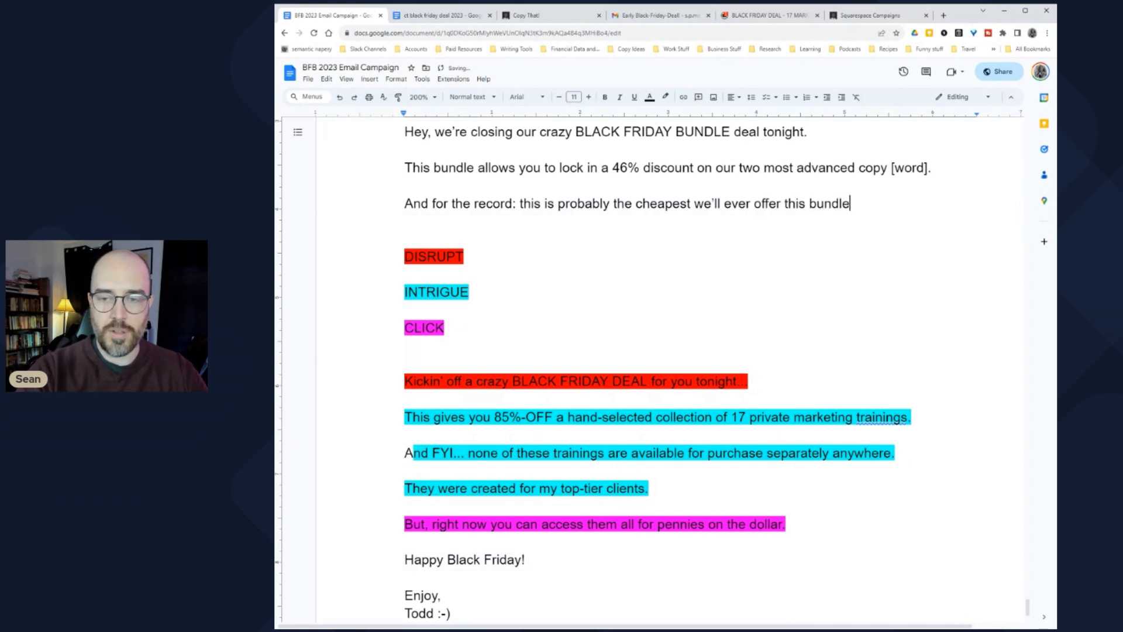
pyautogui.write(', because we')
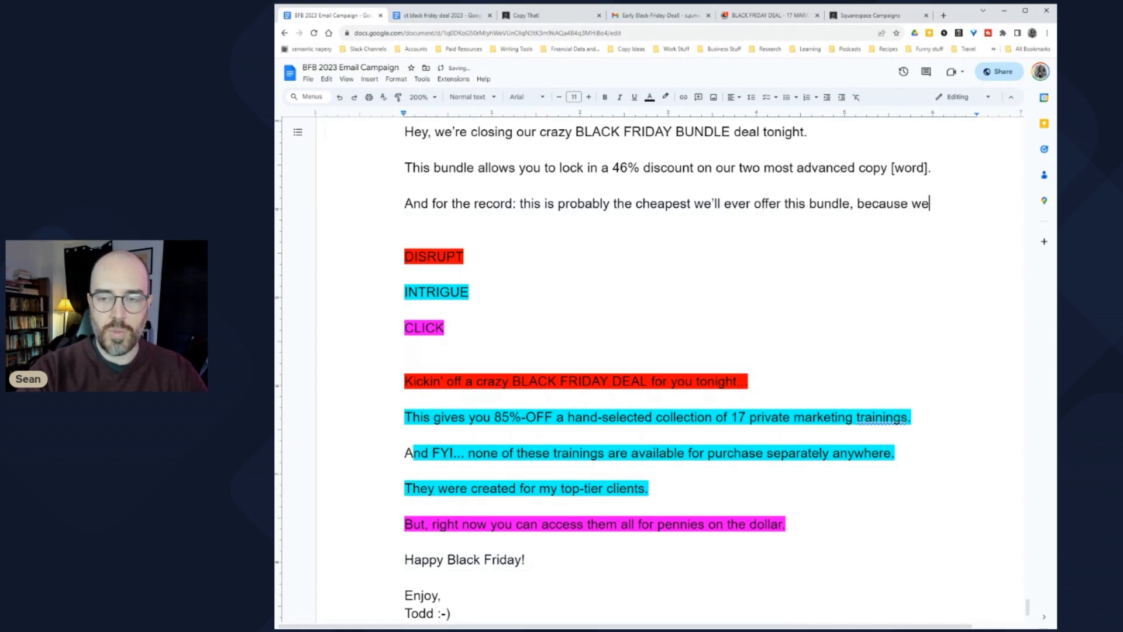
pyautogui.write(' plan to raise the price ')
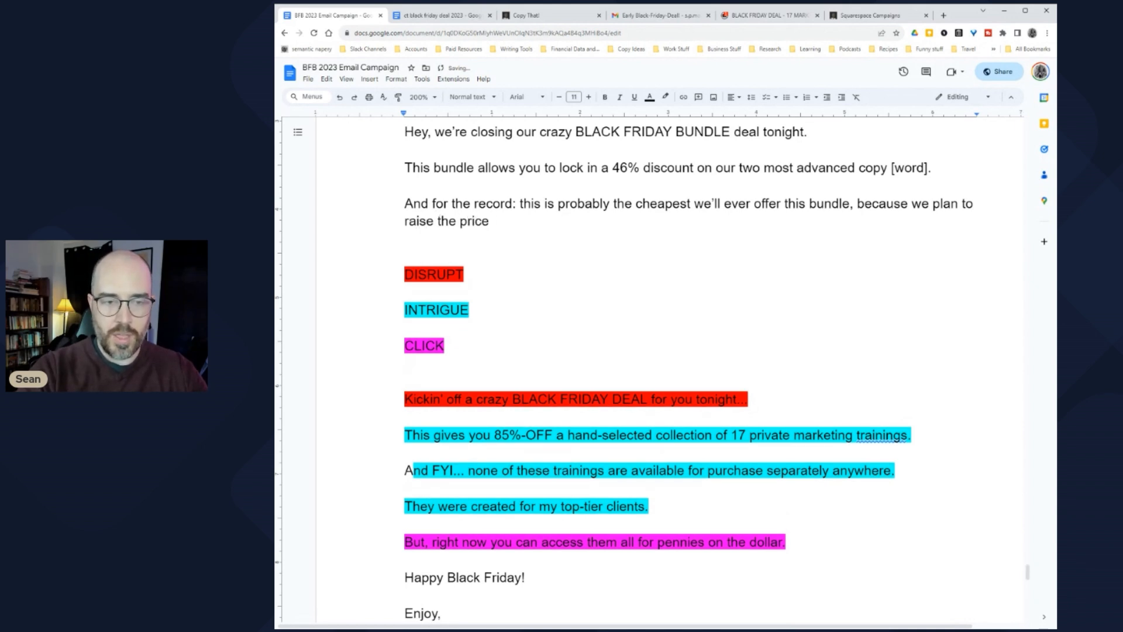
pyautogui.write('for each [word] soon.')
pyautogui.press('Return')
pyautogui.write('F')
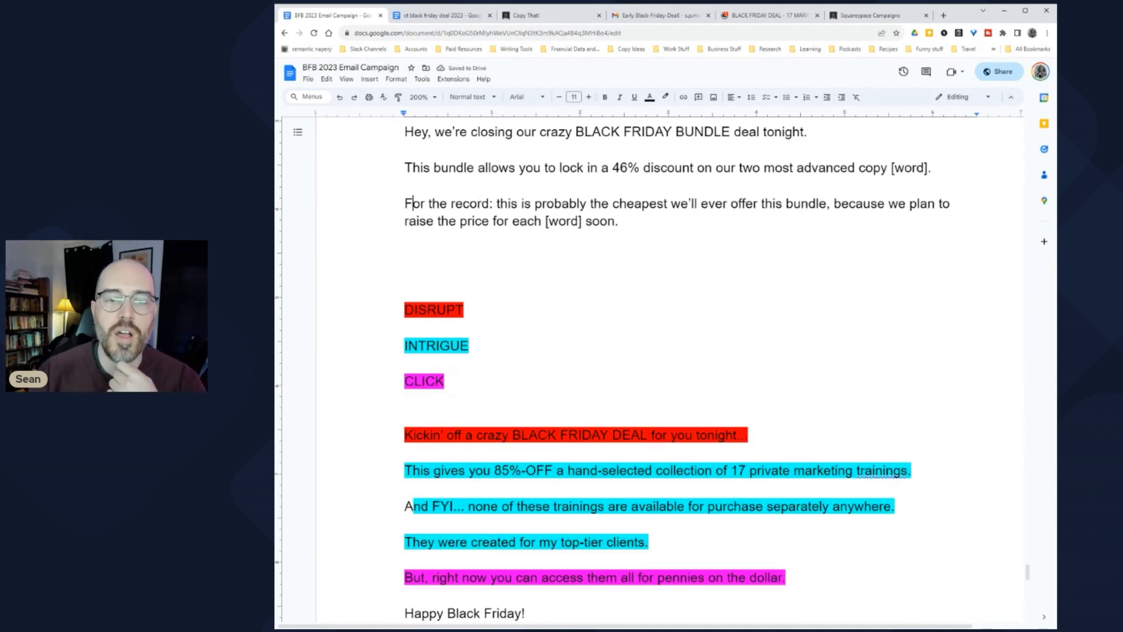
# Step: Delete 'probably' and fill both [word] placeholders with 'courses'
pyautogui.moveTo(534, 203); pyautogui.dragTo(590, 204)
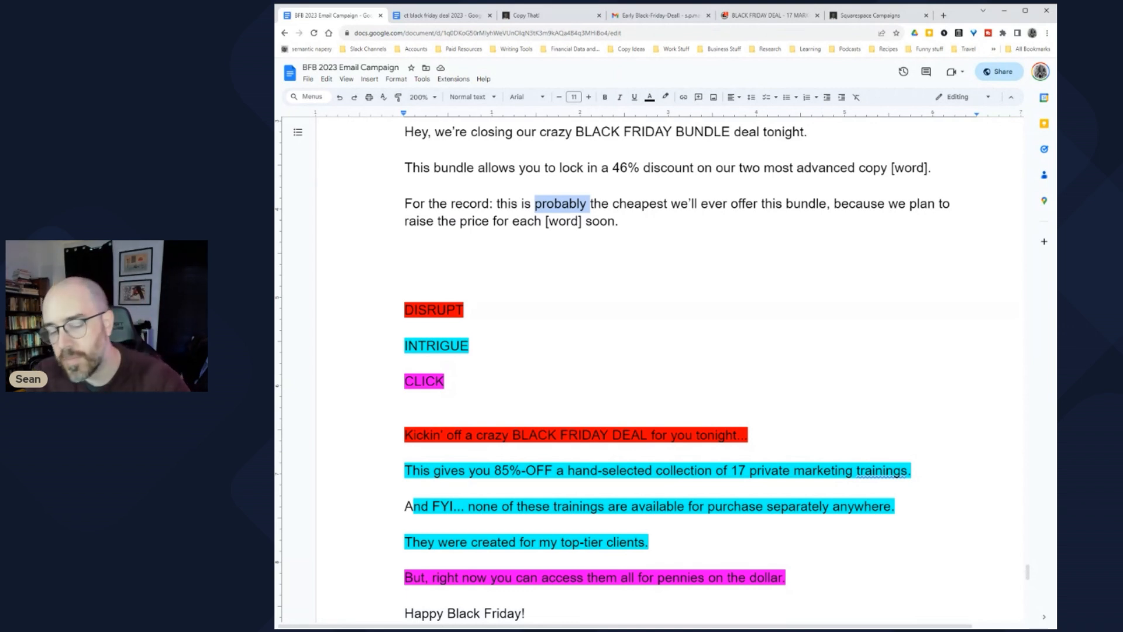
pyautogui.press('BackSpace')
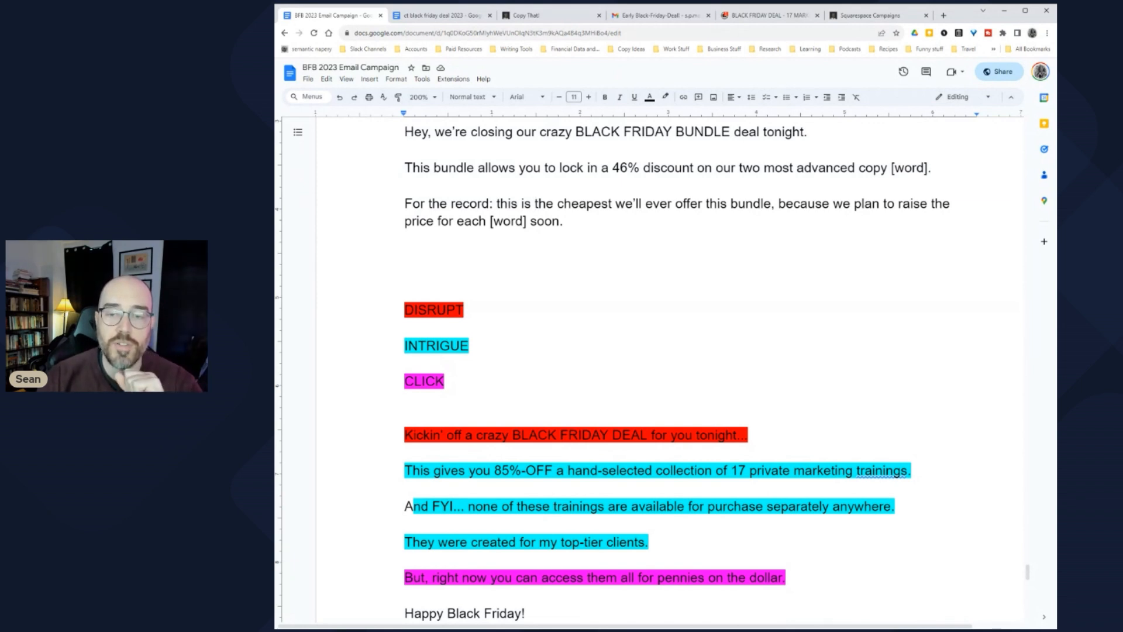
pyautogui.click(405, 239)
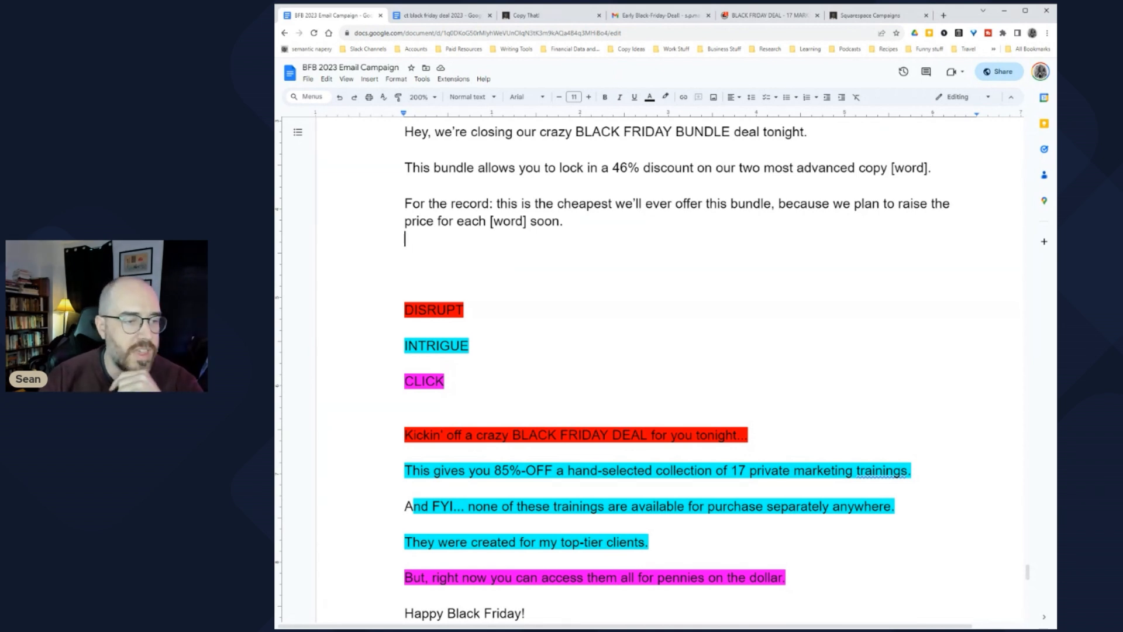
pyautogui.hotkey('ctrl', 'z')
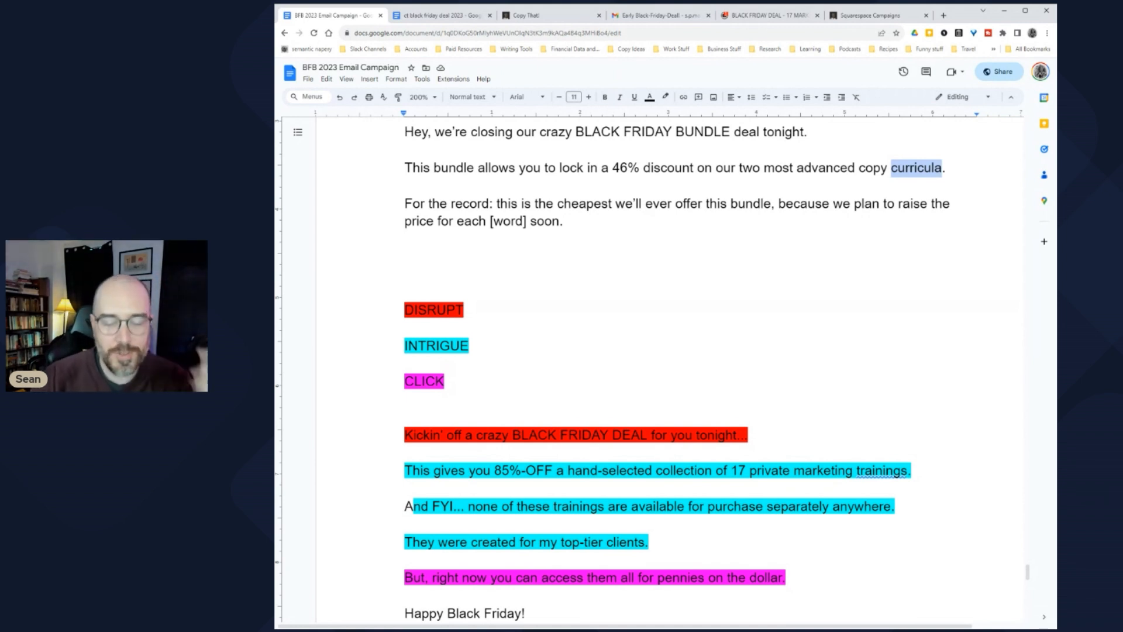
pyautogui.write('courses')
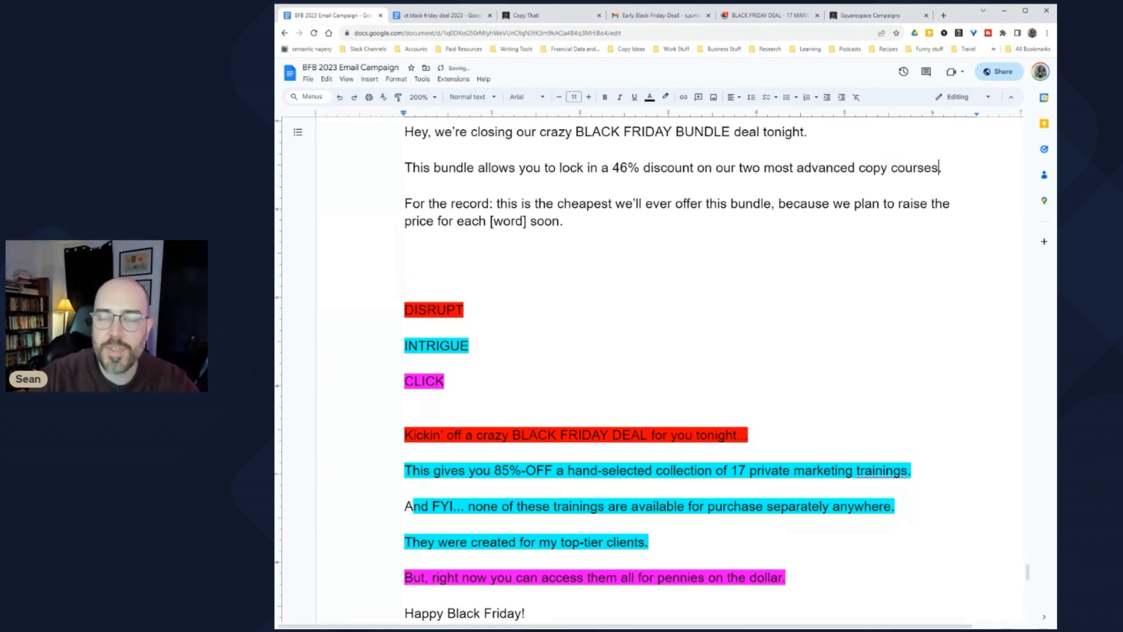
pyautogui.moveTo(486, 221); pyautogui.dragTo(526, 221)
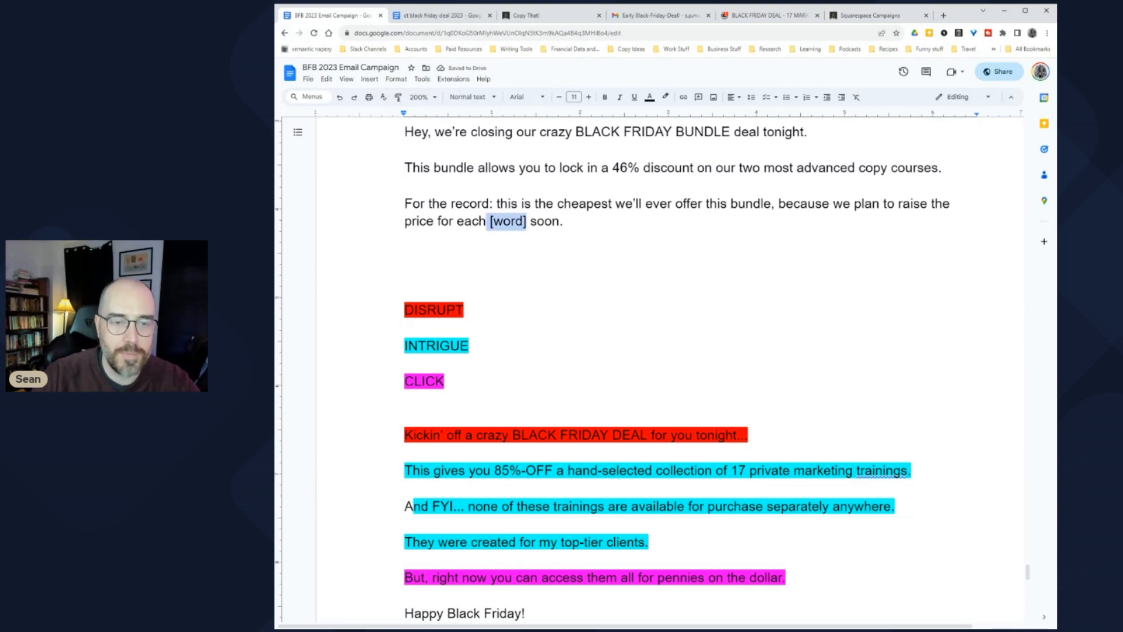
pyautogui.write('courses')
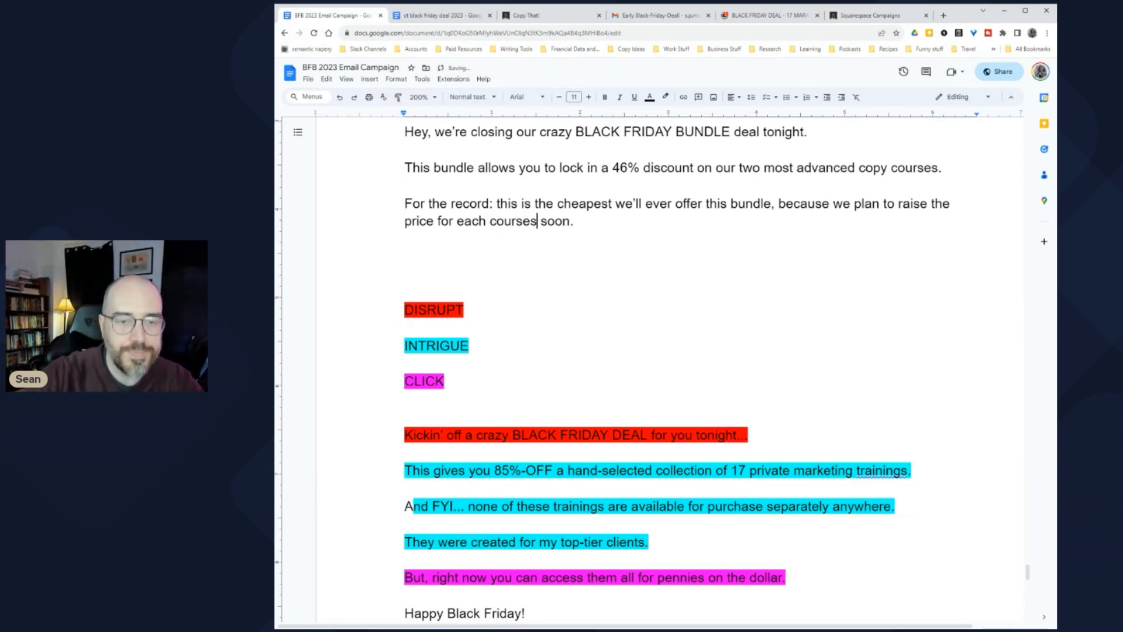
# Step: Reword the third sentence's ending to 'price for one of these courses soon.'
pyautogui.click(405, 239)
pyautogui.doubleClick(513, 221)
pyautogui.press('BackSpace')
pyautogui.press('BackSpace')
pyautogui.press('BackSpace')
pyautogui.press('BackSpace')
pyautogui.press('BackSpace')
pyautogui.press('BackSpace')
pyautogui.press('BackSpace')
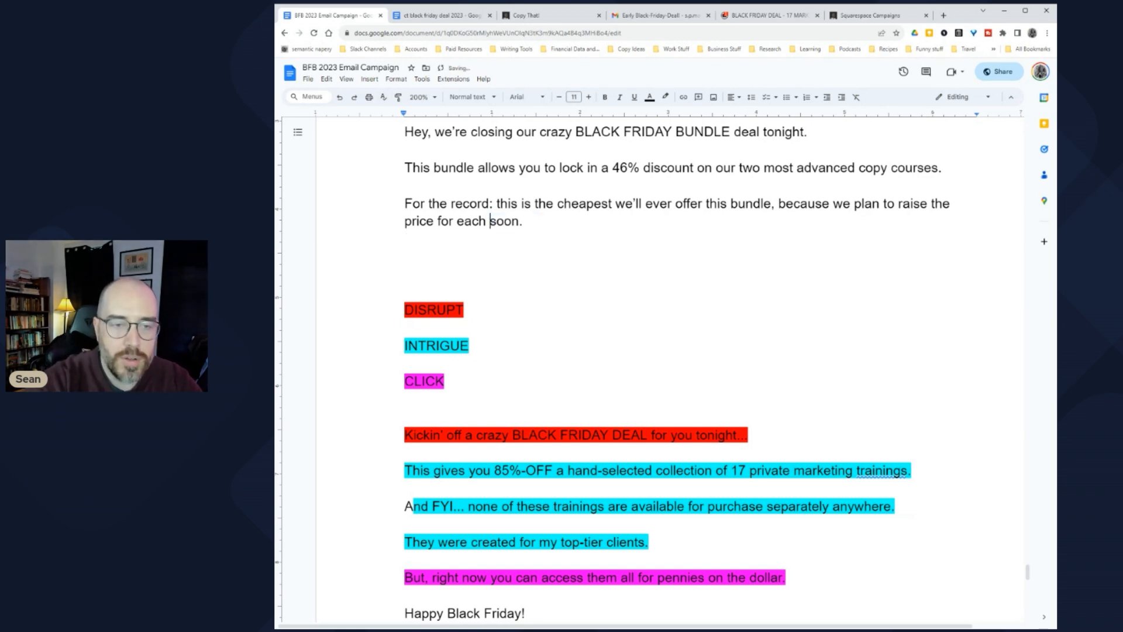
pyautogui.write('one of these co')
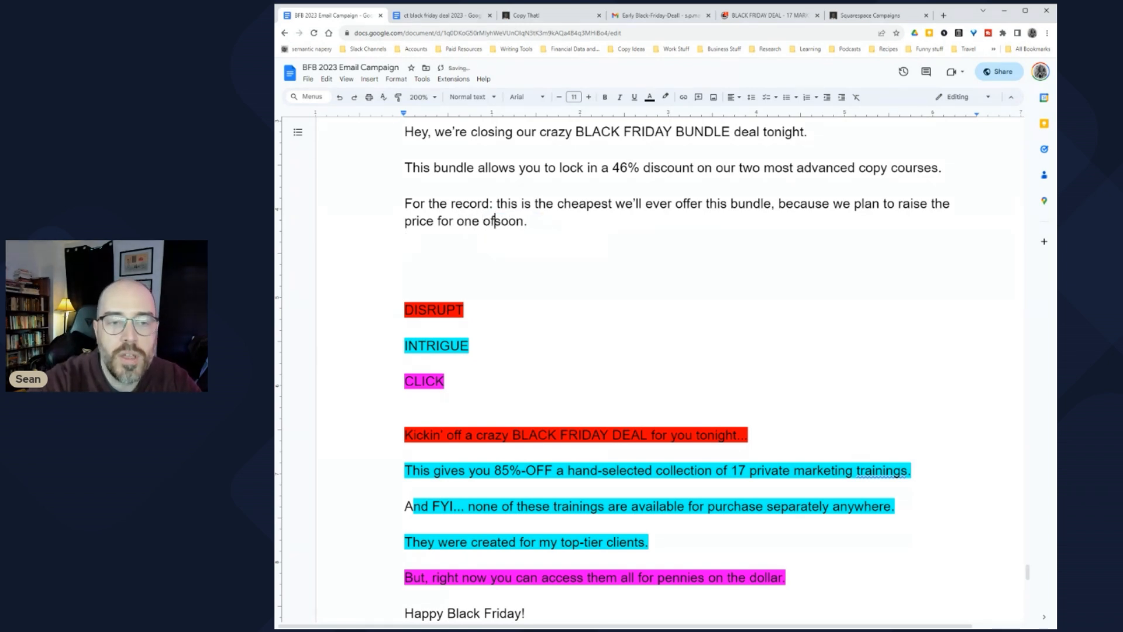
pyautogui.write('urses')
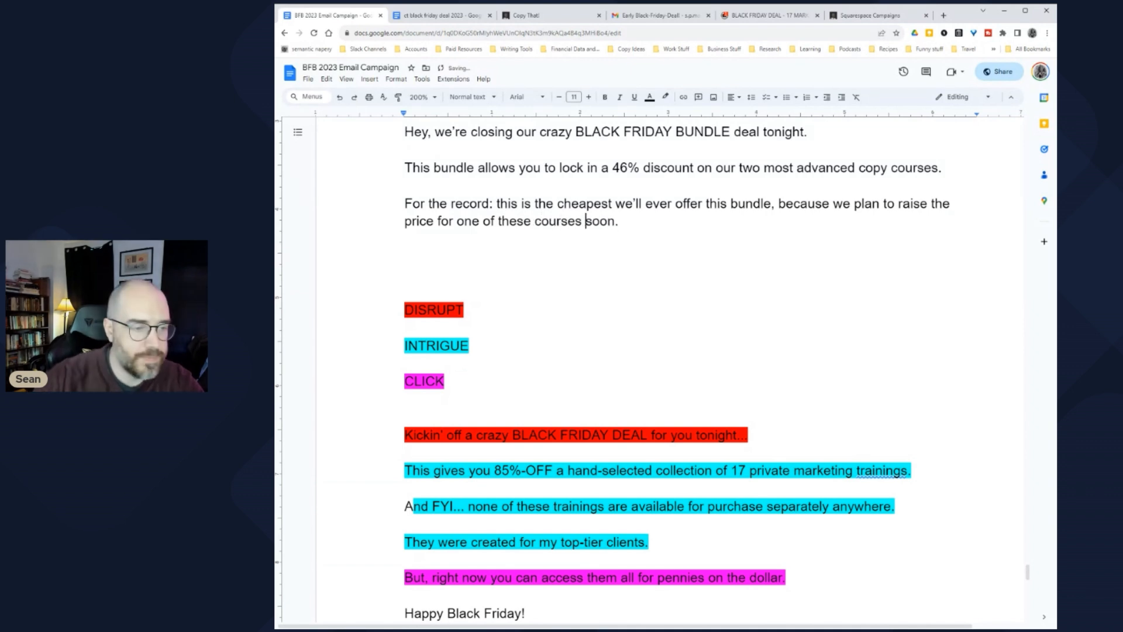
pyautogui.click(404, 256)
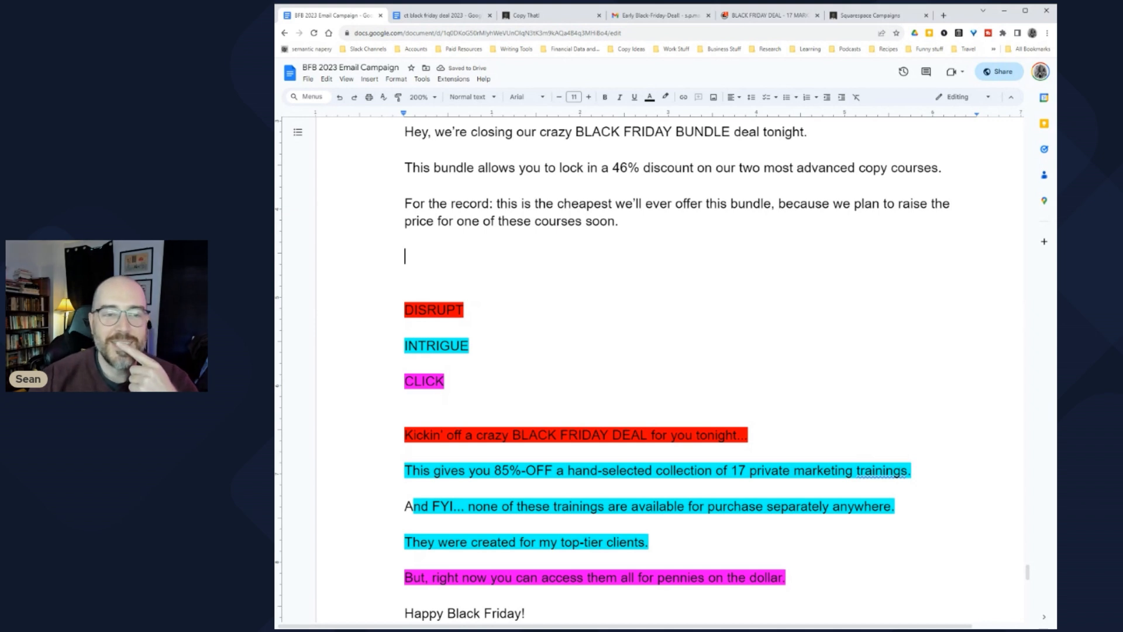
# Step: Add 'We made them especially for copywriters looking to boost their knowledge, skillset, and income.' then start 'But right now'
pyautogui.scroll(1, 678, 374)
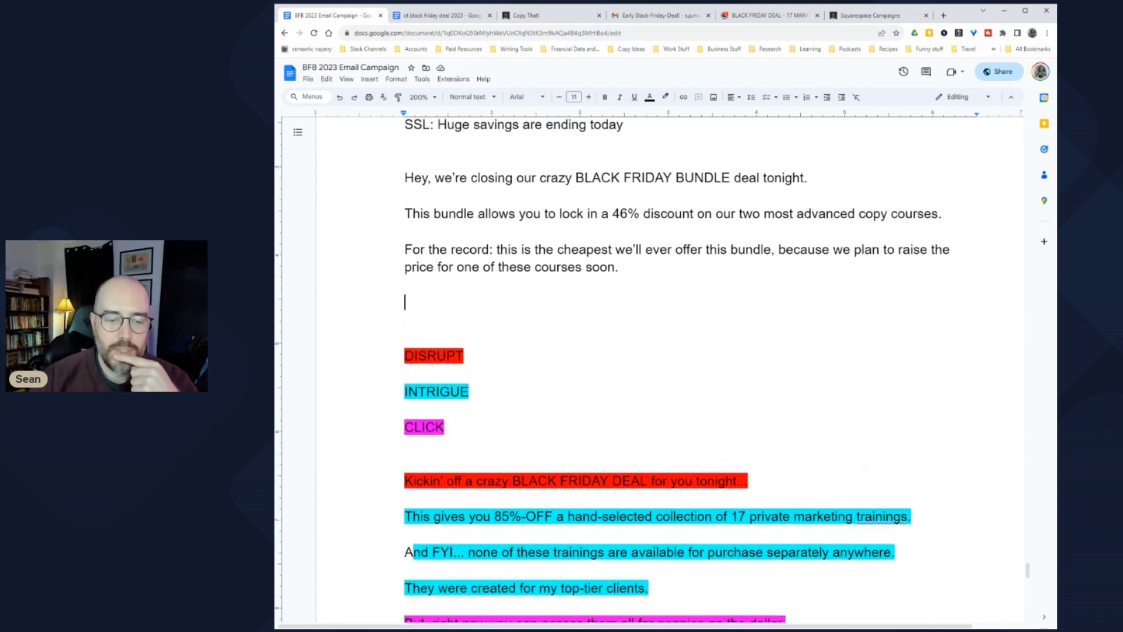
pyautogui.moveTo(405, 571); pyautogui.dragTo(629, 588)
pyautogui.click(405, 302)
pyautogui.write('WEa')
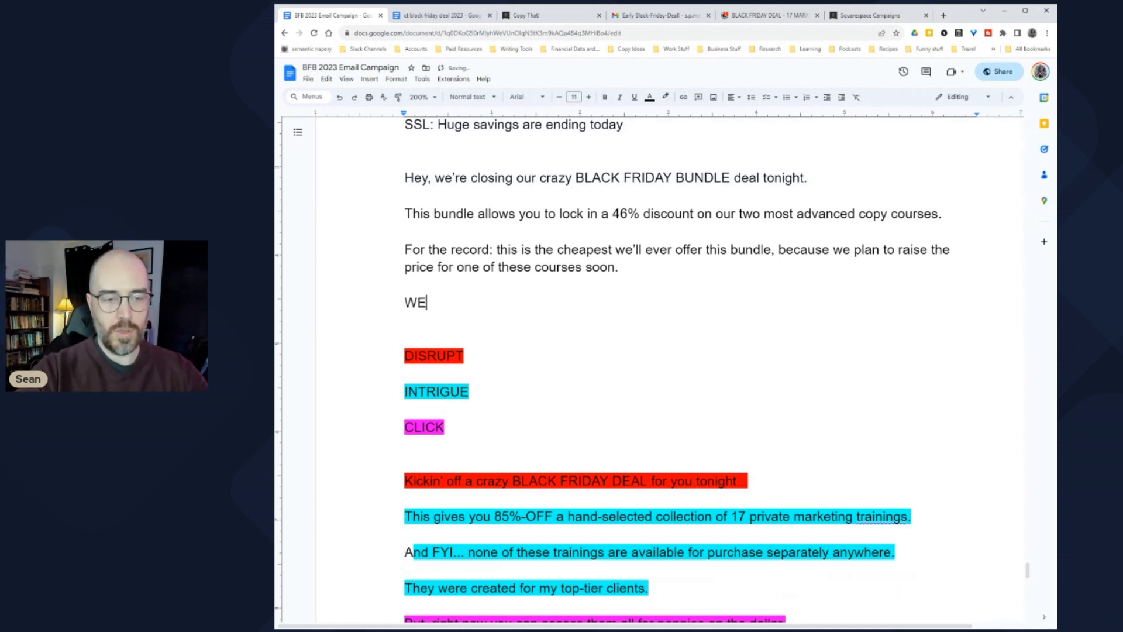
pyautogui.press('BackSpace')
pyautogui.press('BackSpace')
pyautogui.press('BackSpace')
pyautogui.write('We')
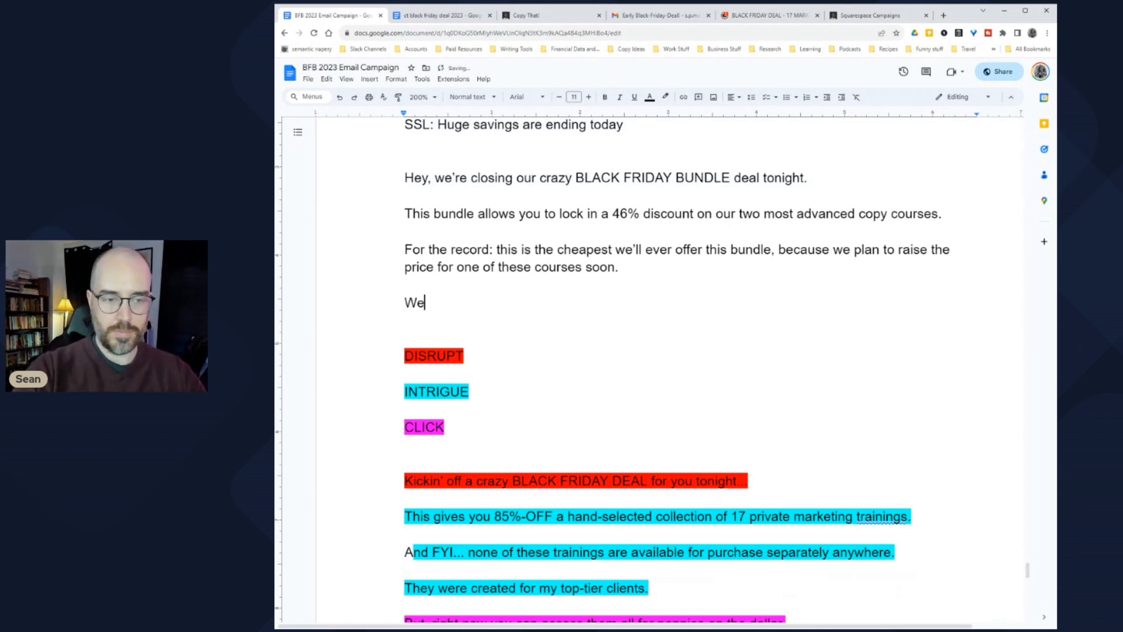
pyautogui.write(' made them e')
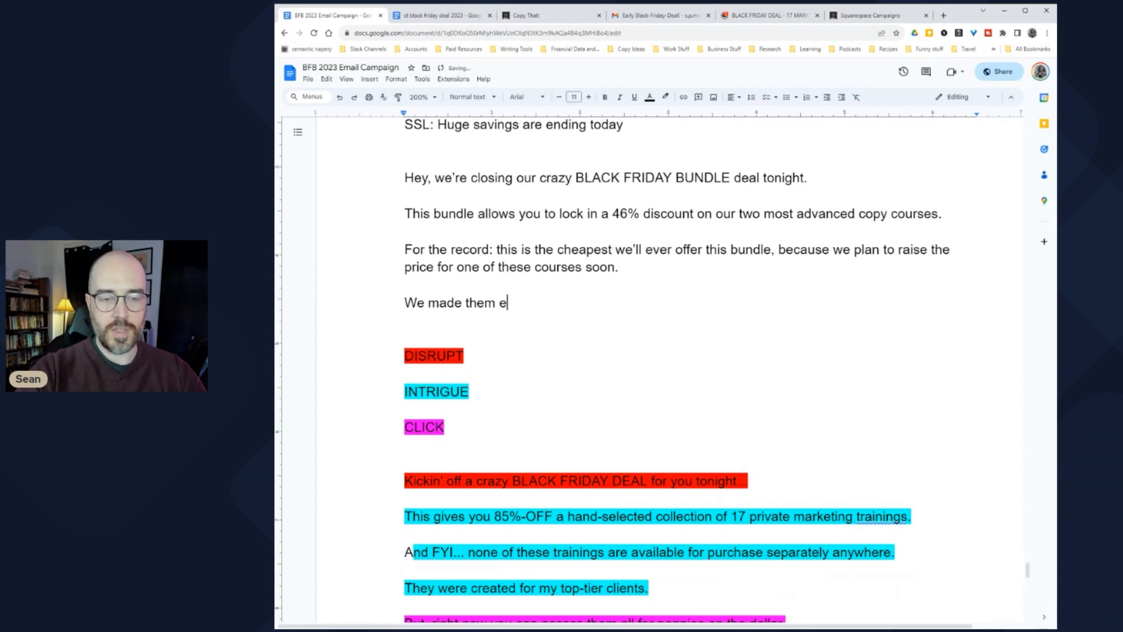
pyautogui.write('specially fo')
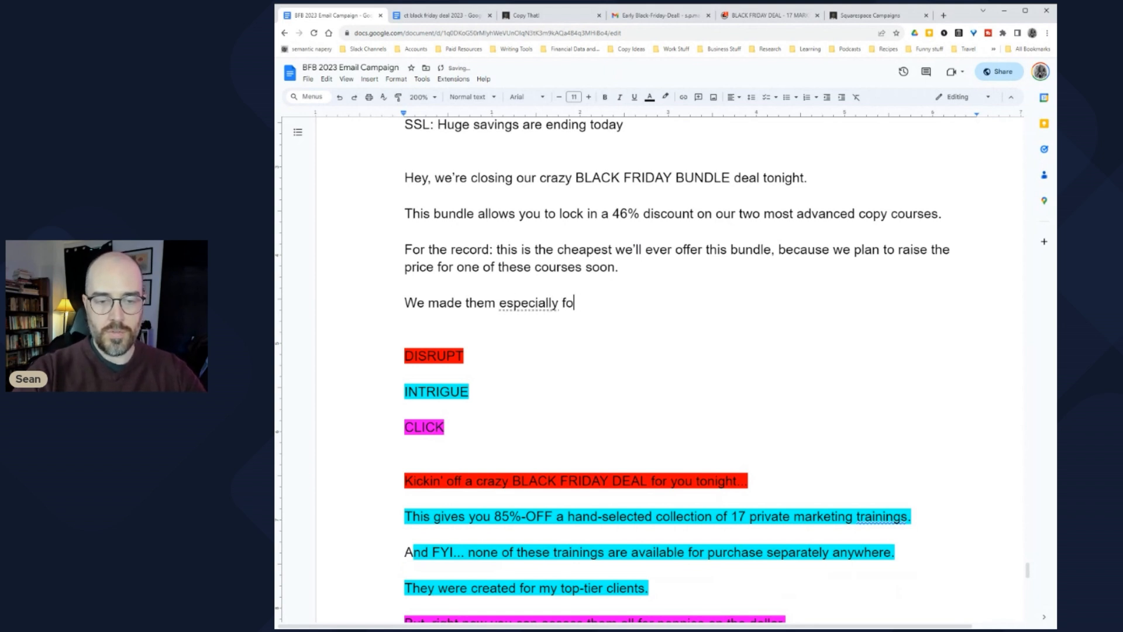
pyautogui.write('r copywriters ')
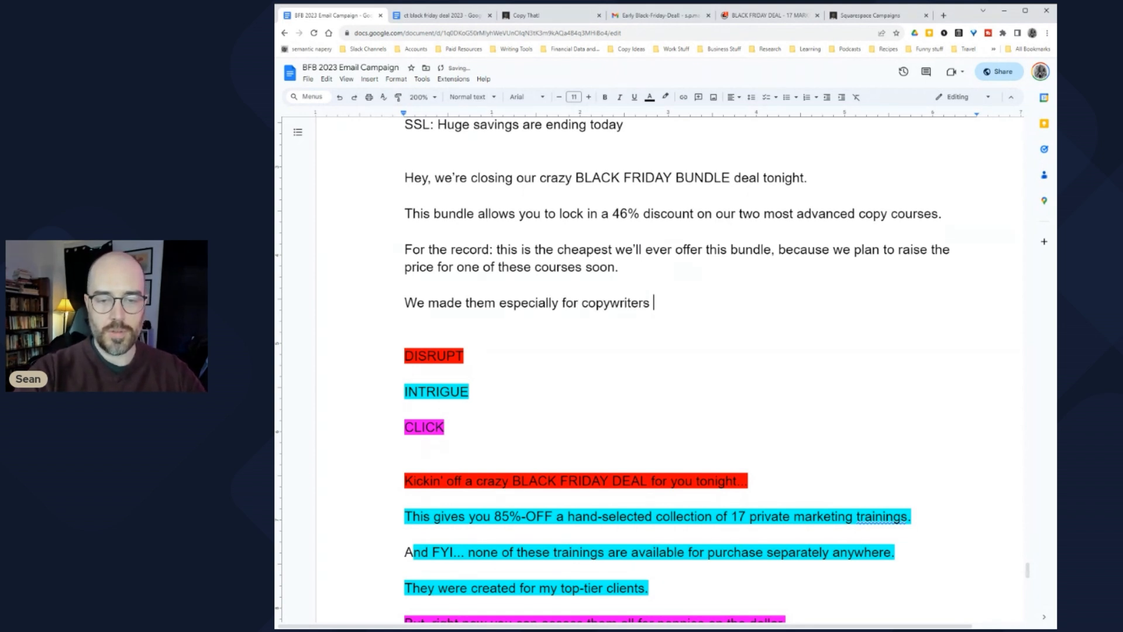
pyautogui.write('looking to boose')
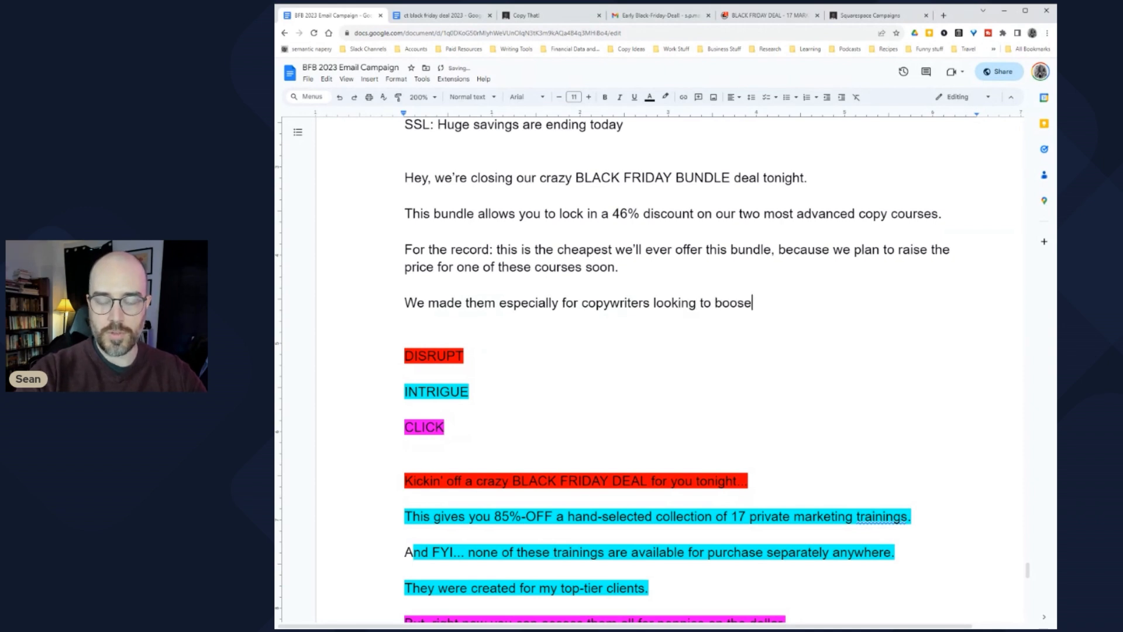
pyautogui.press('BackSpace')
pyautogui.write('t the')
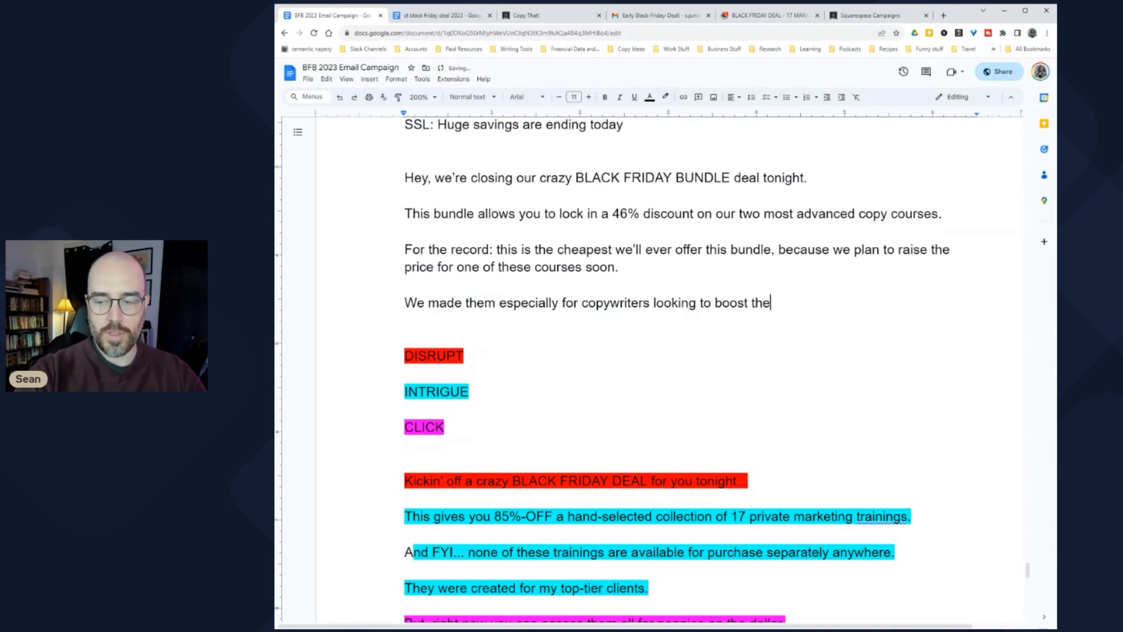
pyautogui.write('ir knowledge, skils')
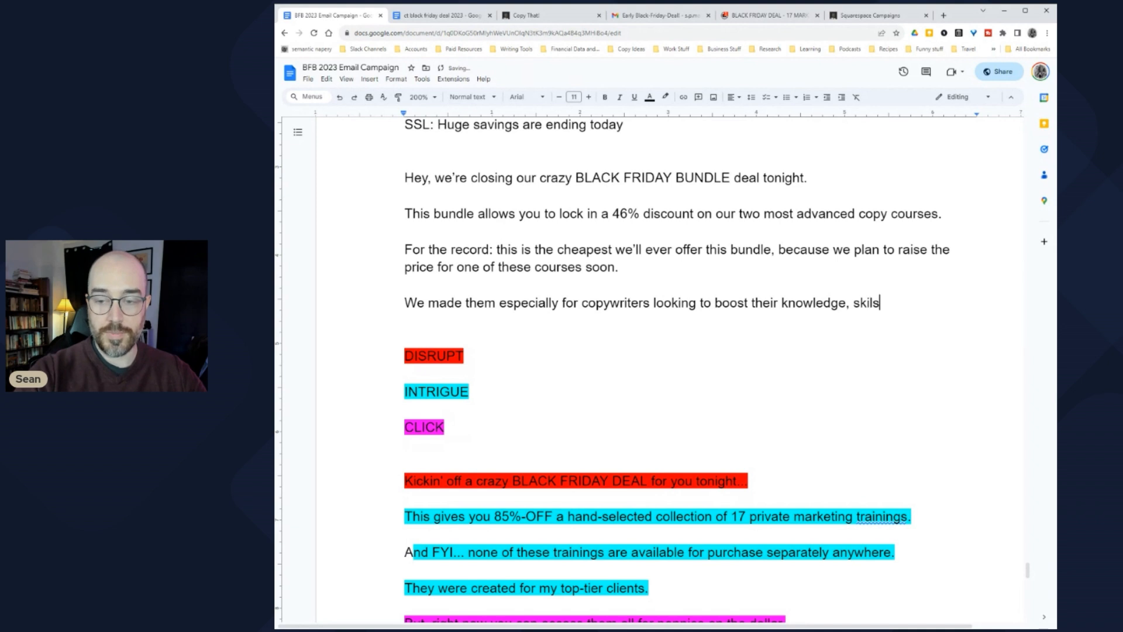
pyautogui.press('BackSpace')
pyautogui.write('lset, a')
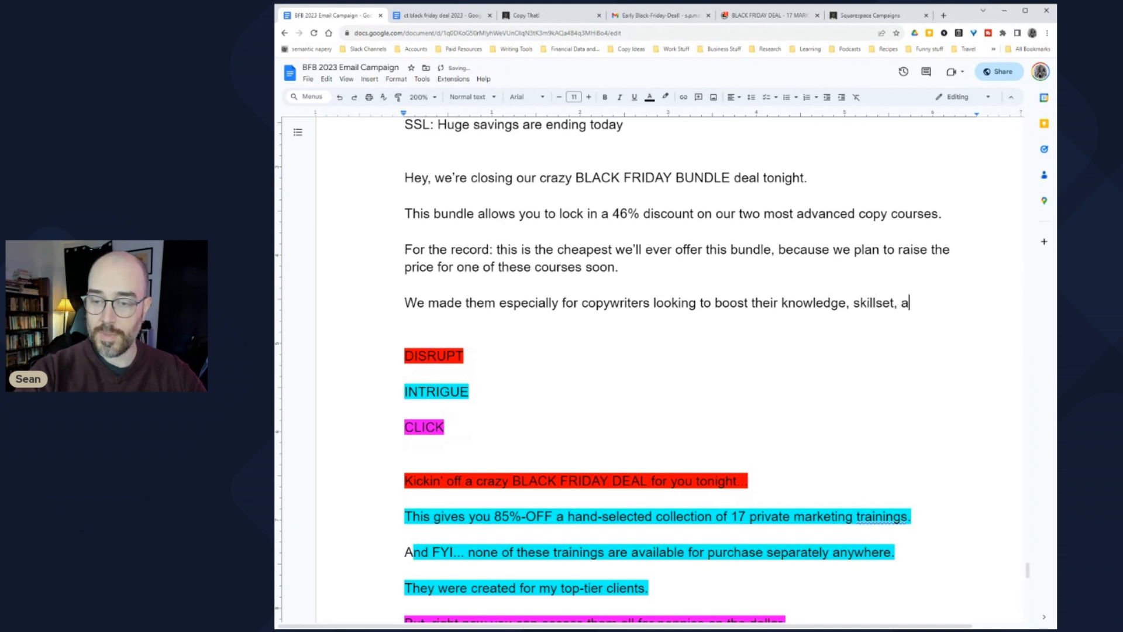
pyautogui.write('nd income.')
pyautogui.press('Return')
pyautogui.press('Return')
pyautogui.write('But ')
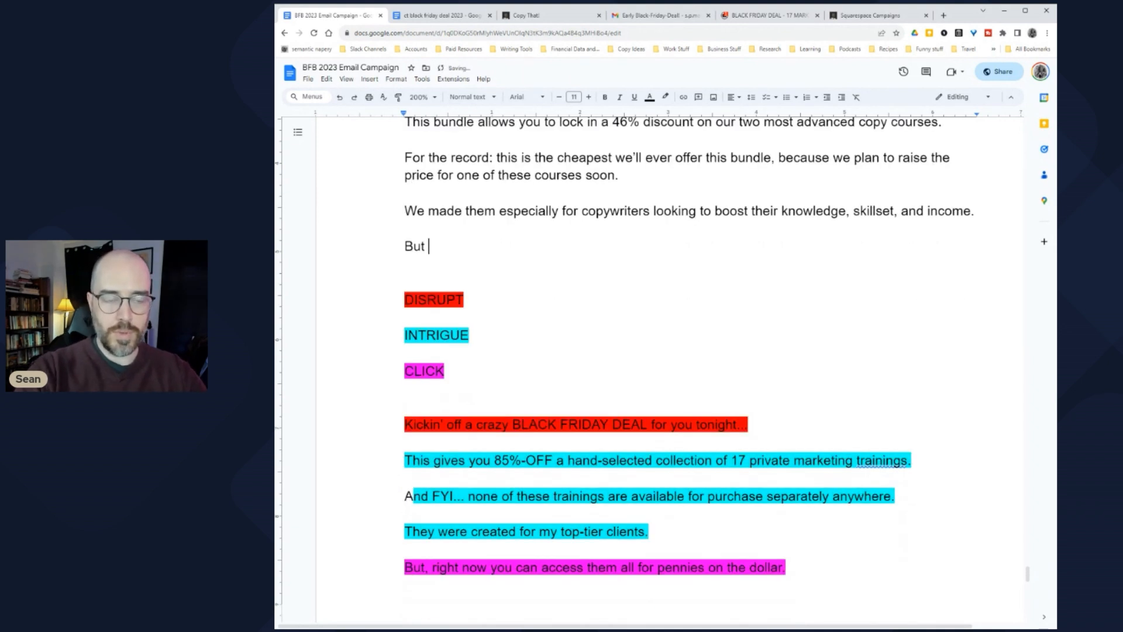
pyautogui.write('right now')
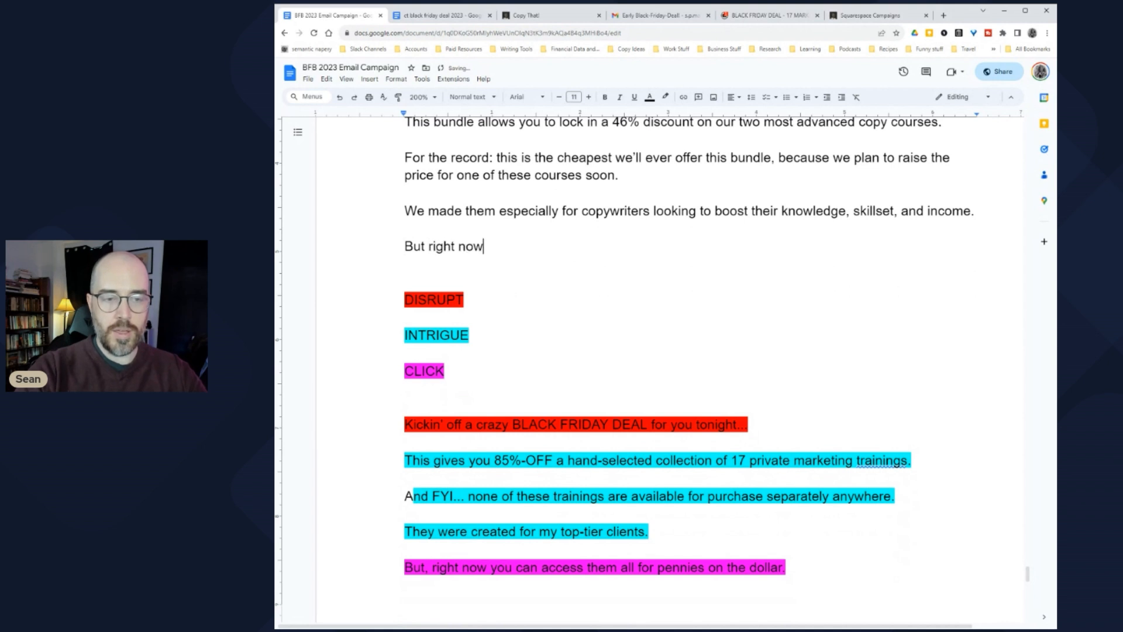
pyautogui.scroll(1, 655, 363)
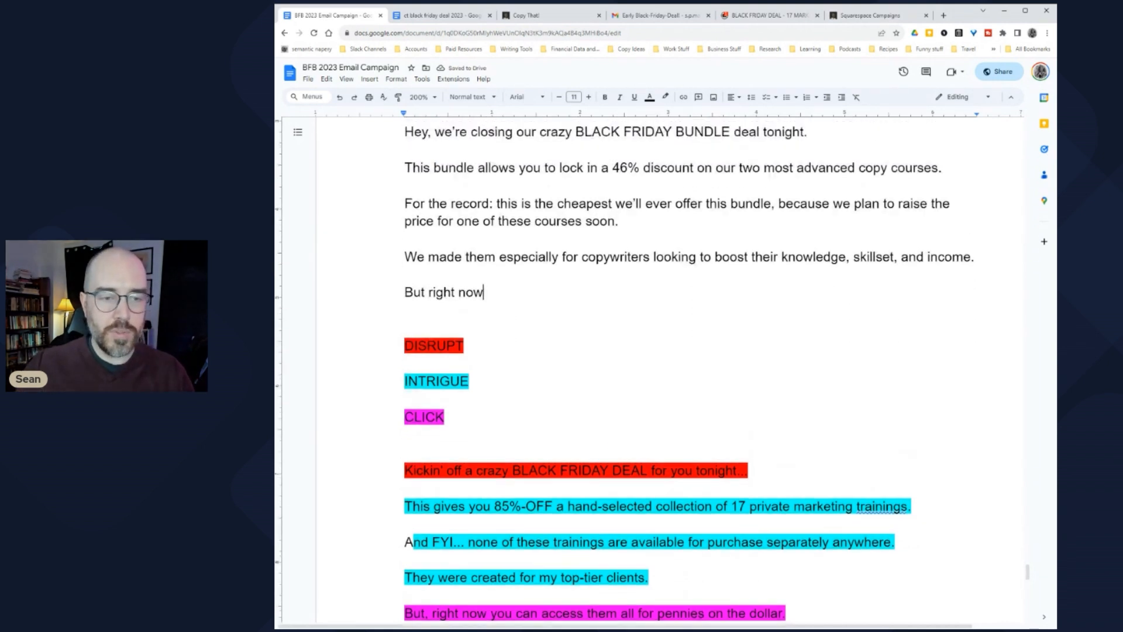
pyautogui.scroll(-2, 655, 362)
pyautogui.moveTo(404, 486); pyautogui.dragTo(656, 486)
pyautogui.scroll(2, 655, 486)
pyautogui.scroll(-1, 655, 363)
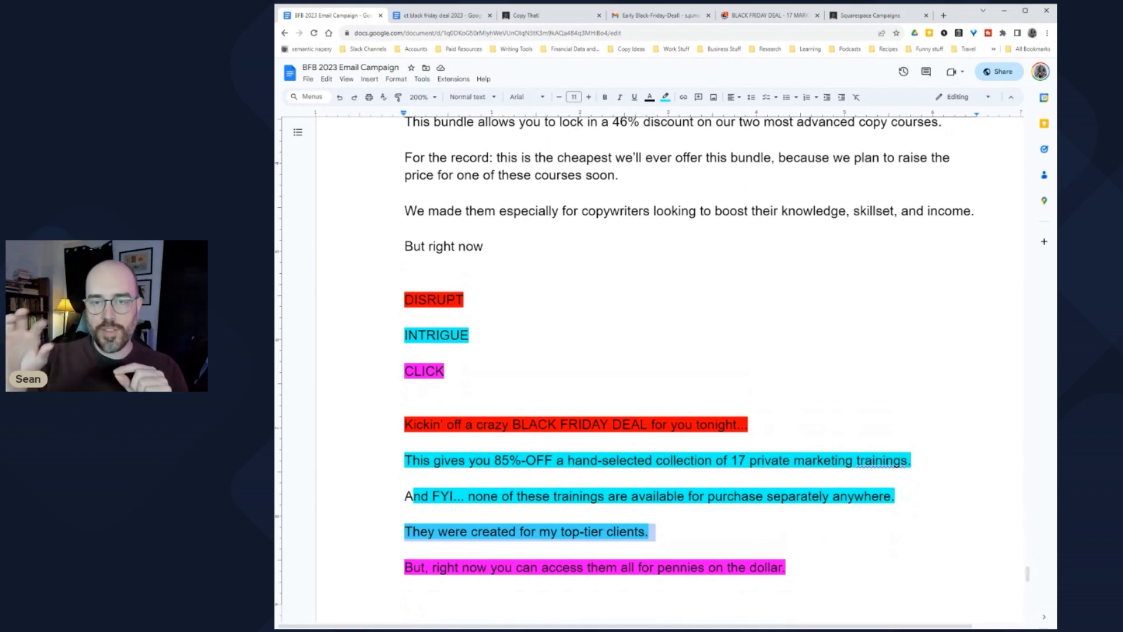
pyautogui.press('Left')
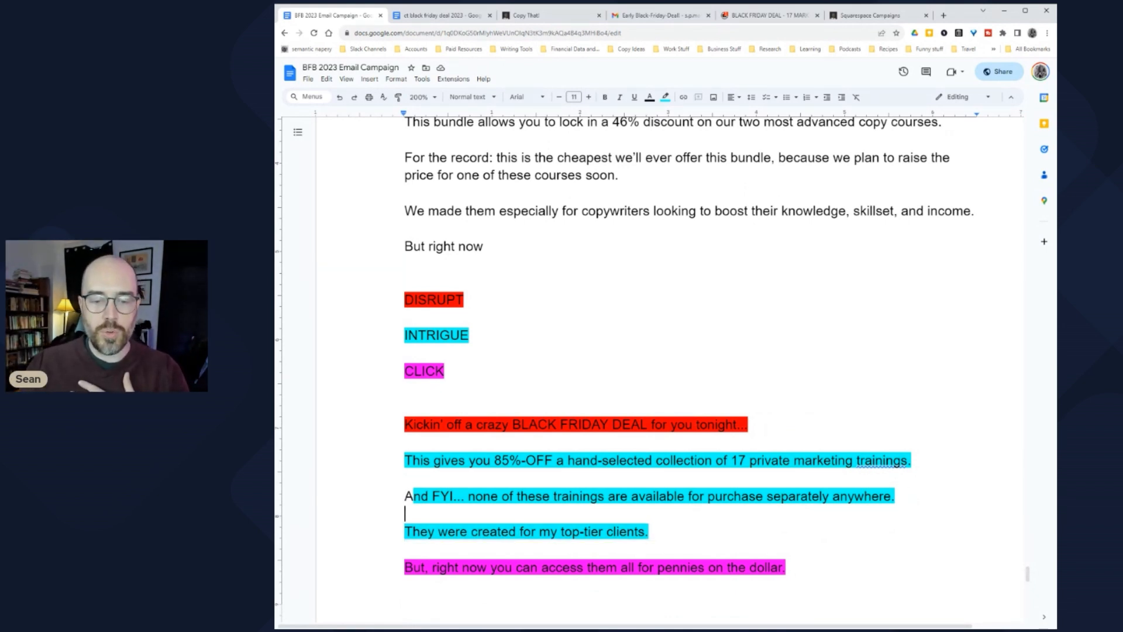
pyautogui.scroll(-1, 655, 363)
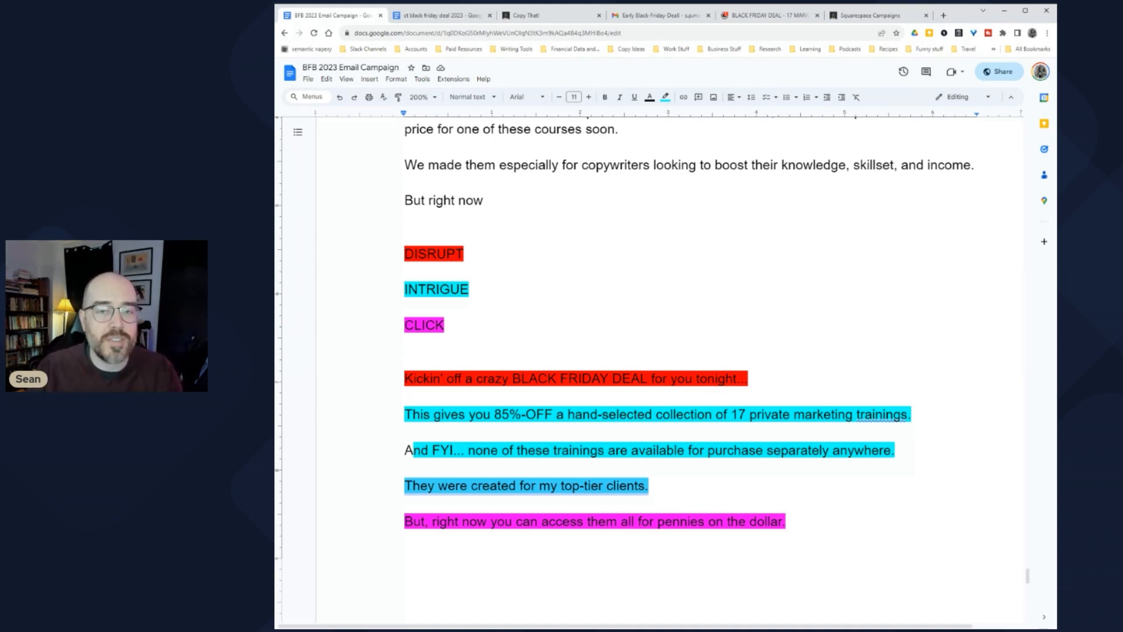
pyautogui.scroll(3, 689, 368)
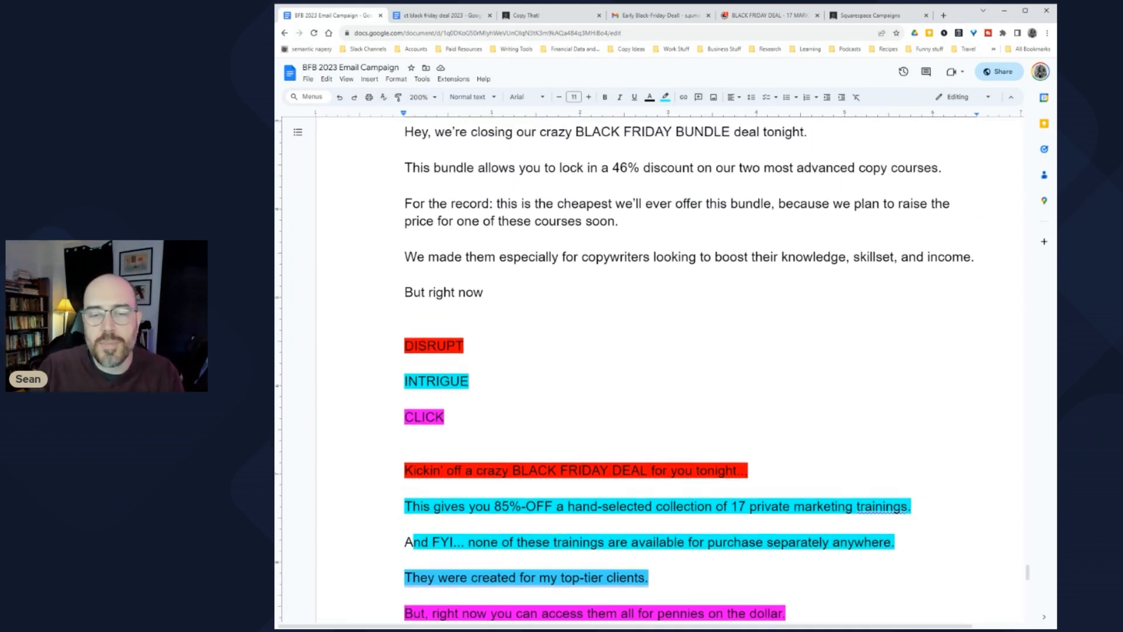
pyautogui.scroll(-2, 689, 369)
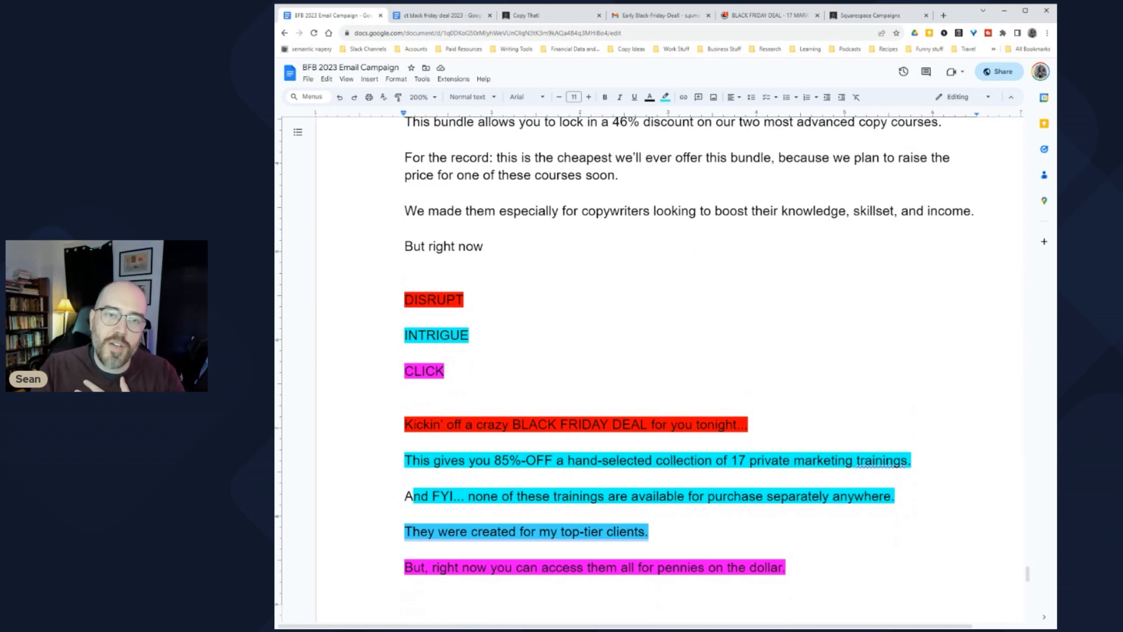
pyautogui.tripleClick(422, 211)
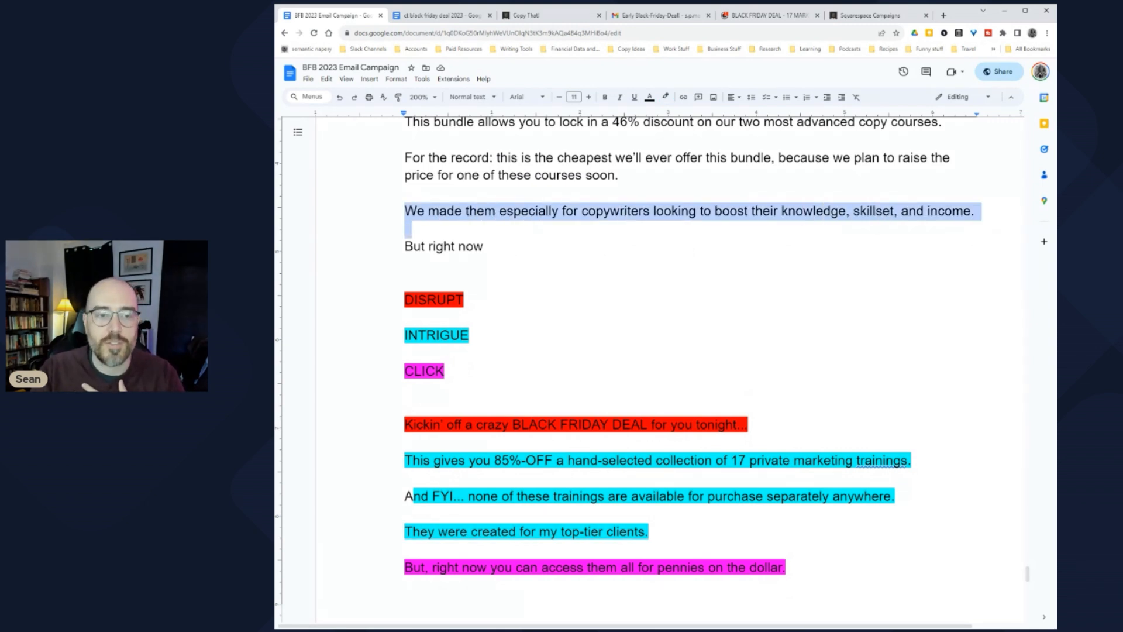
pyautogui.scroll(1, 688, 369)
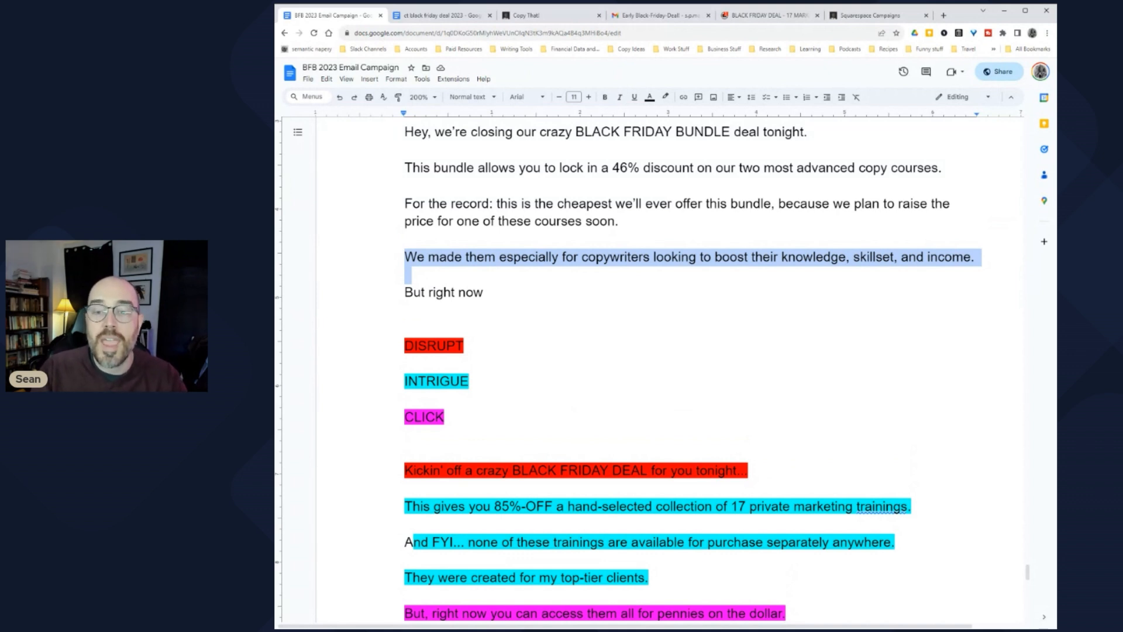
pyautogui.click(405, 239)
pyautogui.moveTo(703, 257); pyautogui.dragTo(971, 257)
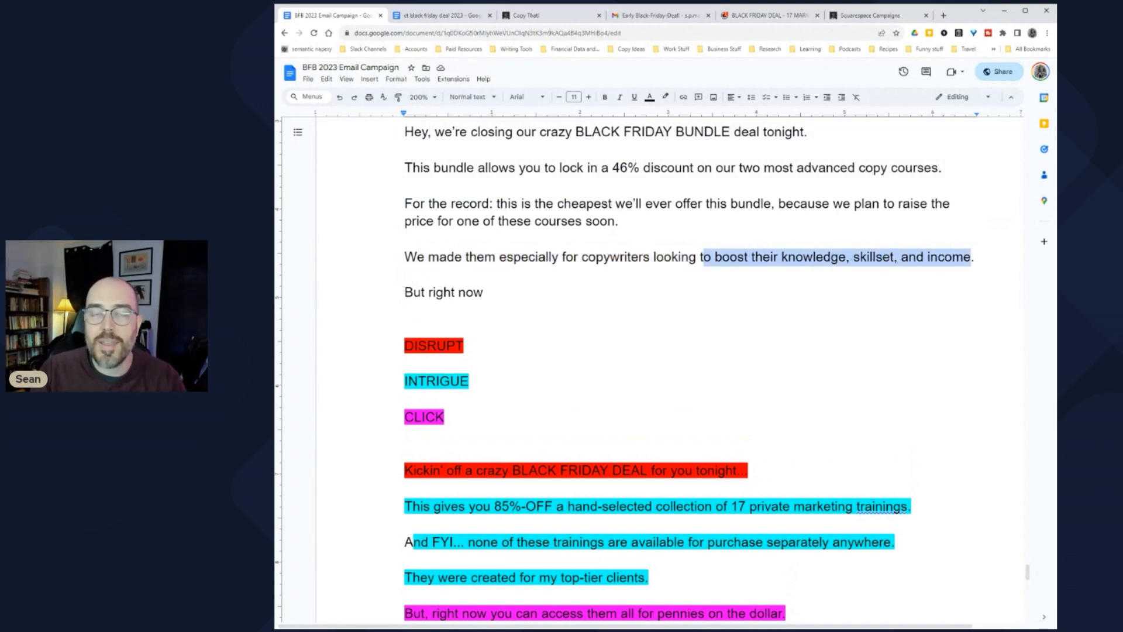
pyautogui.scroll(1, 689, 369)
pyautogui.scroll(-4, 689, 369)
pyautogui.moveTo(468, 475); pyautogui.dragTo(791, 476)
pyautogui.scroll(3, 791, 476)
# Step: Complete the line as 'But right now you can get lifetime access at nearly half the cost.'
pyautogui.click(486, 292)
pyautogui.scroll(1, 708, 374)
pyautogui.write('you can get lifetime')
pyautogui.write(' access ')
pyautogui.write('f')
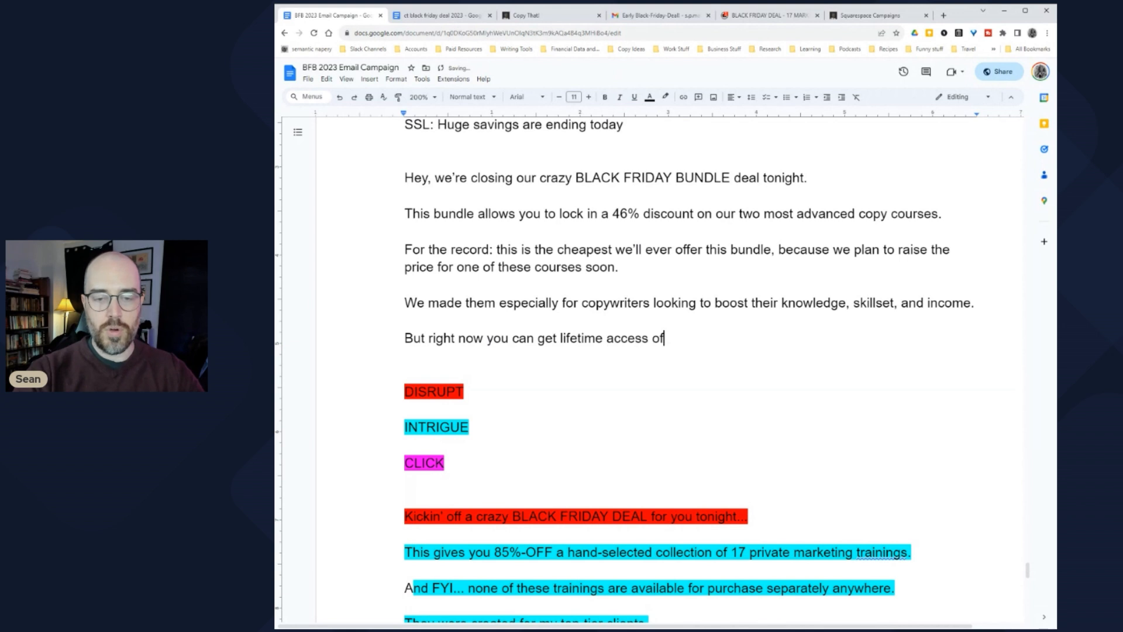
pyautogui.write('or nearly')
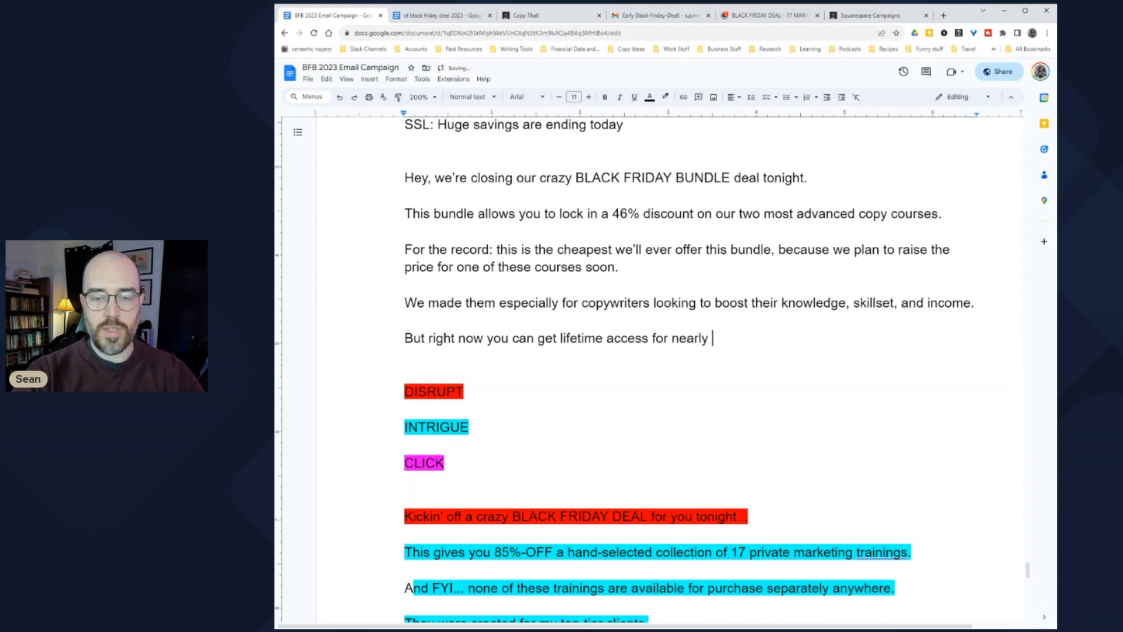
pyautogui.press('BackSpace')
pyautogui.press('BackSpace')
pyautogui.press('BackSpace')
pyautogui.press('BackSpace')
pyautogui.press('BackSpace')
pyautogui.press('BackSpace')
pyautogui.press('BackSpace')
pyautogui.write('nearly half')
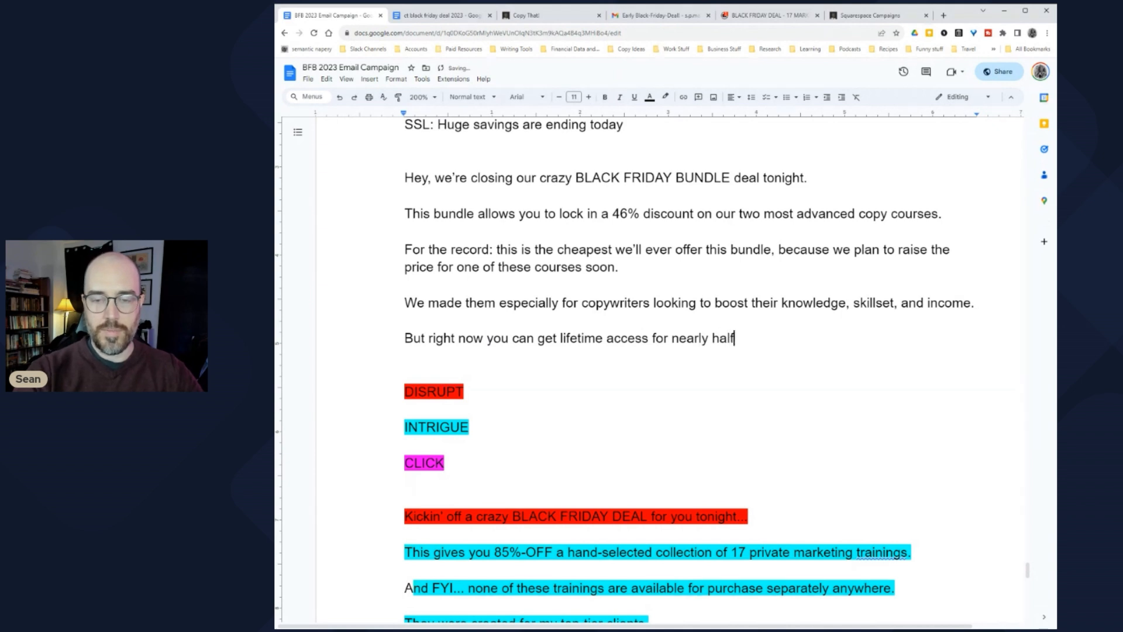
pyautogui.write(' the cost.')
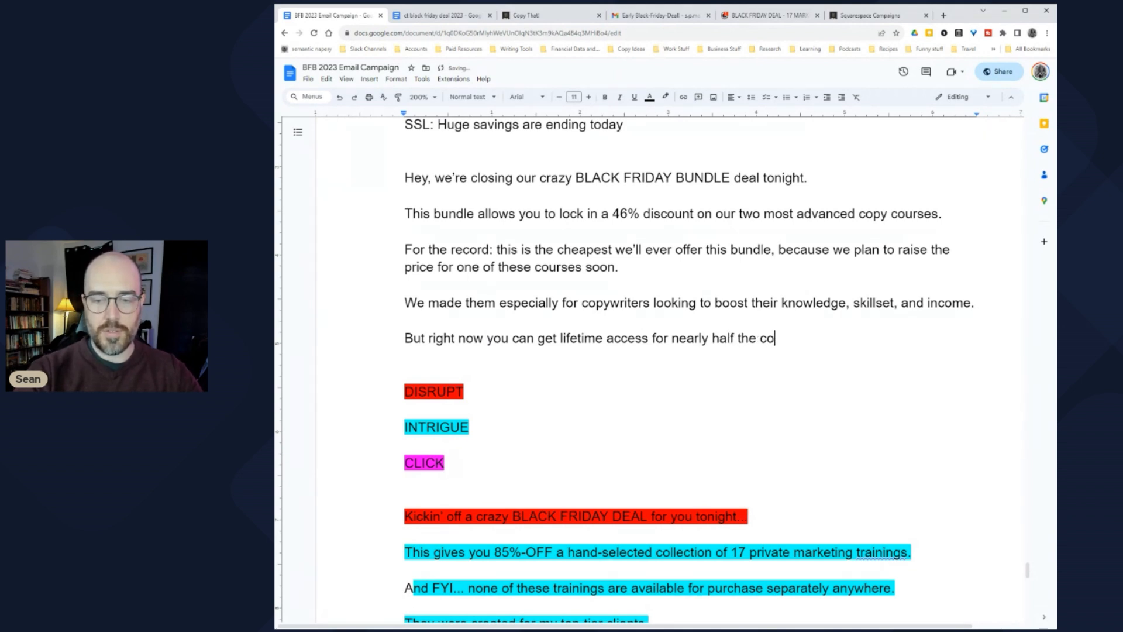
pyautogui.hotkey('ctrl', 'Left')
pyautogui.hotkey('ctrl', 'Left')
pyautogui.hotkey('ctrl', 'Left')
pyautogui.hotkey('ctrl', 'Left')
pyautogui.hotkey('ctrl', 'Left')
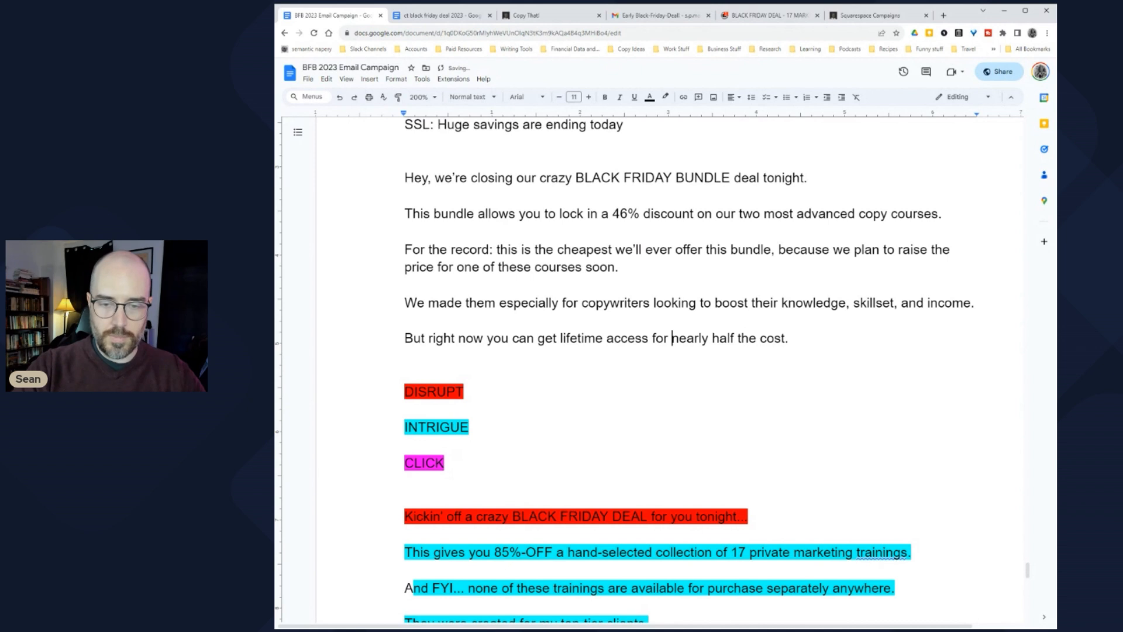
pyautogui.hotkey('ctrl', 'shift', 'Right')
pyautogui.write('at')
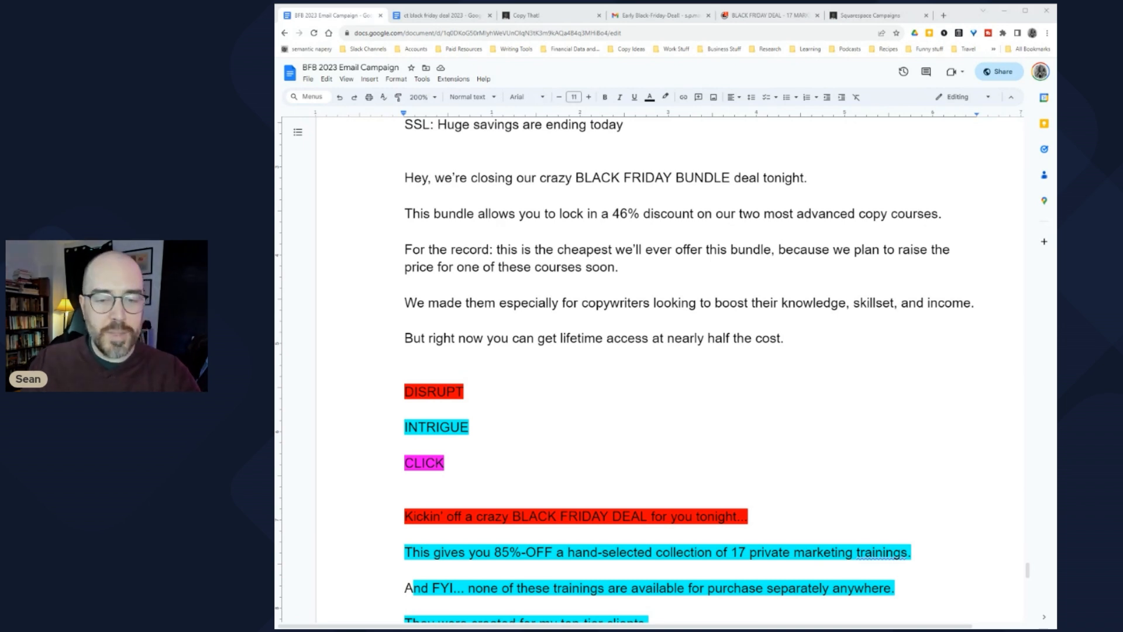
# Step: Replace 'nearly' with 'virtually' in the closing sentence
pyautogui.moveTo(784, 338); pyautogui.dragTo(649, 339)
pyautogui.click(649, 338)
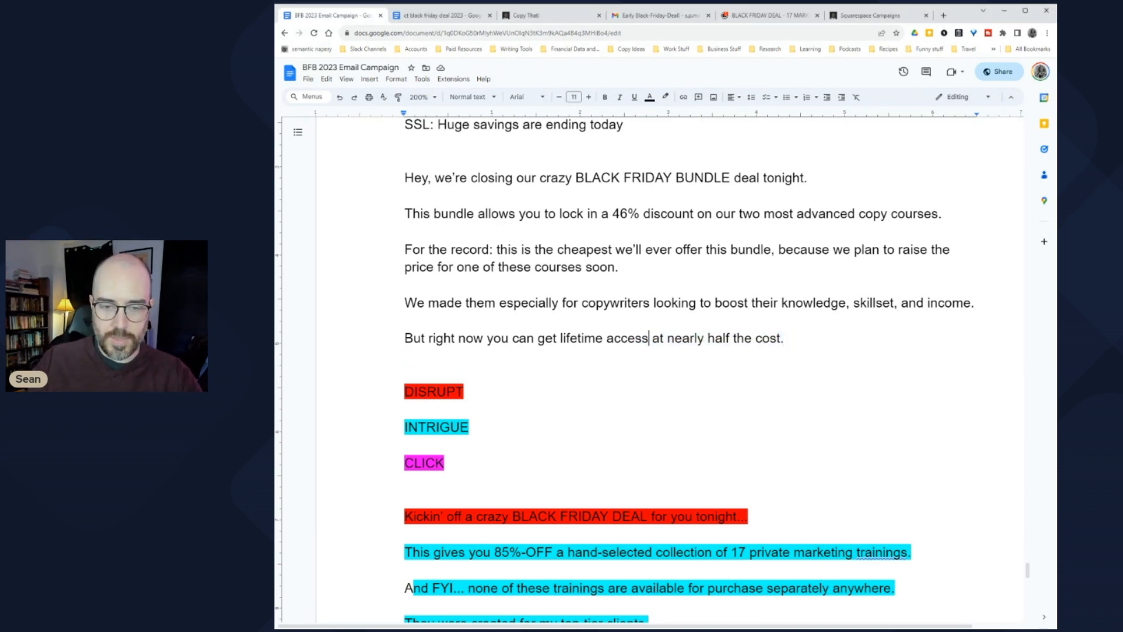
pyautogui.moveTo(651, 339); pyautogui.dragTo(705, 339)
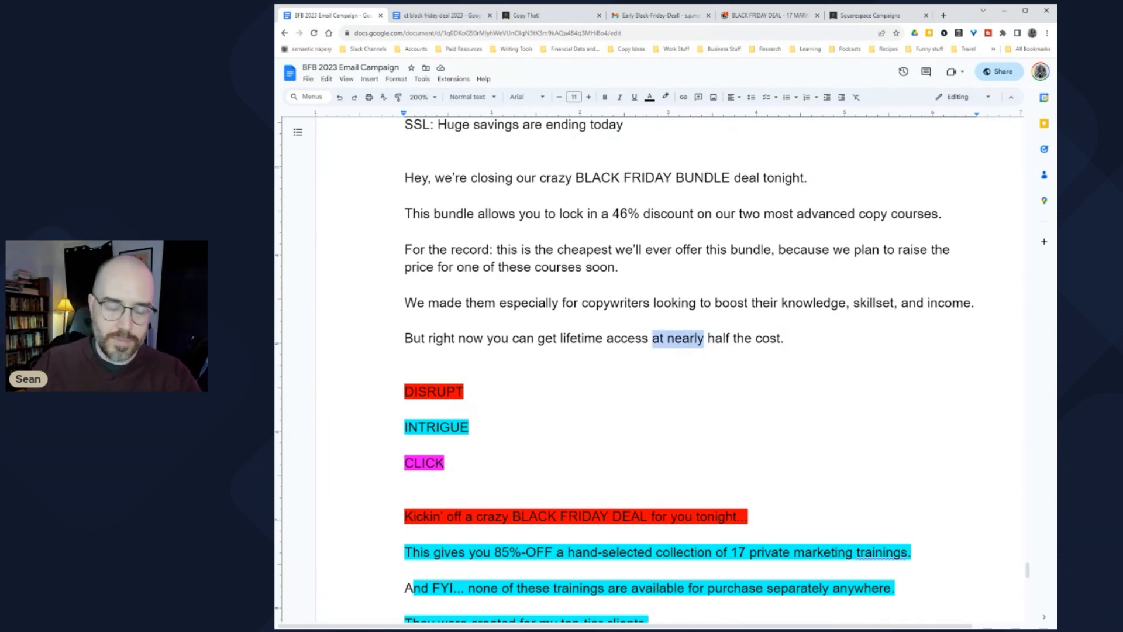
pyautogui.click(651, 339)
pyautogui.click(676, 339)
pyautogui.doubleClick(685, 338)
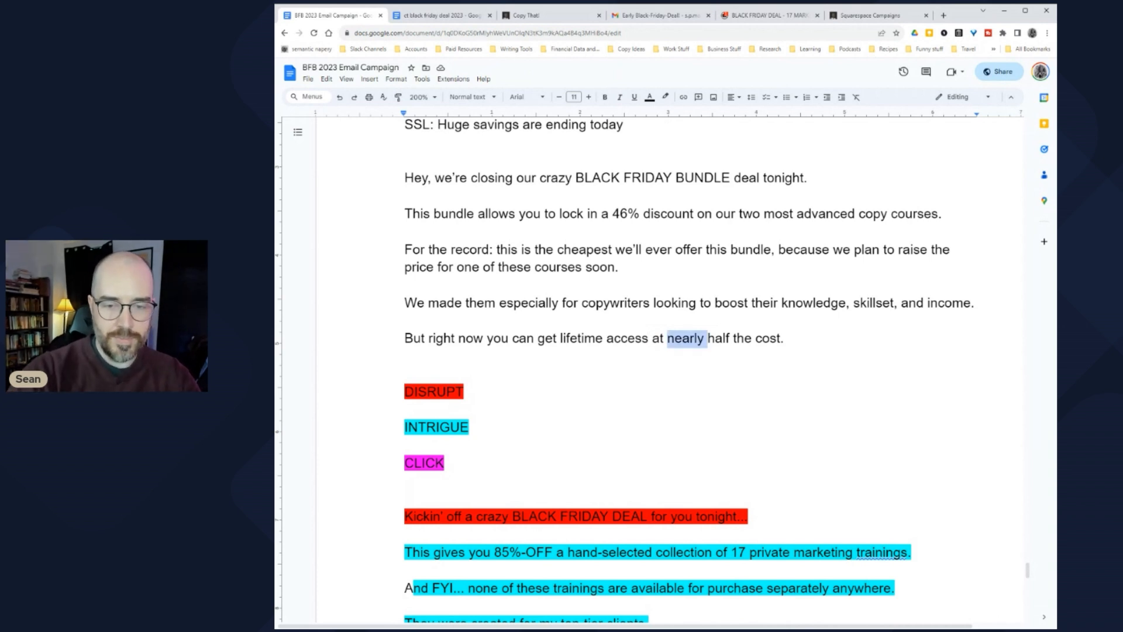
pyautogui.write('c')
pyautogui.press('BackSpace')
pyautogui.write('virtually')
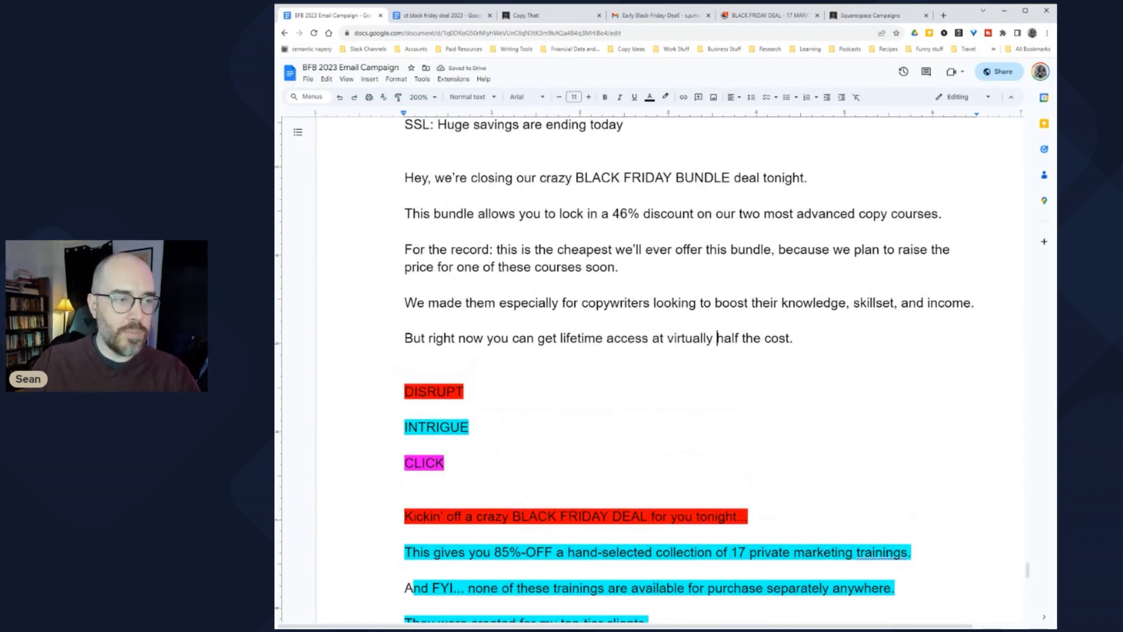
# Step: Compare the ending against the '46% discount' line and change 'cost' to 'price'
pyautogui.moveTo(613, 213); pyautogui.dragTo(694, 214)
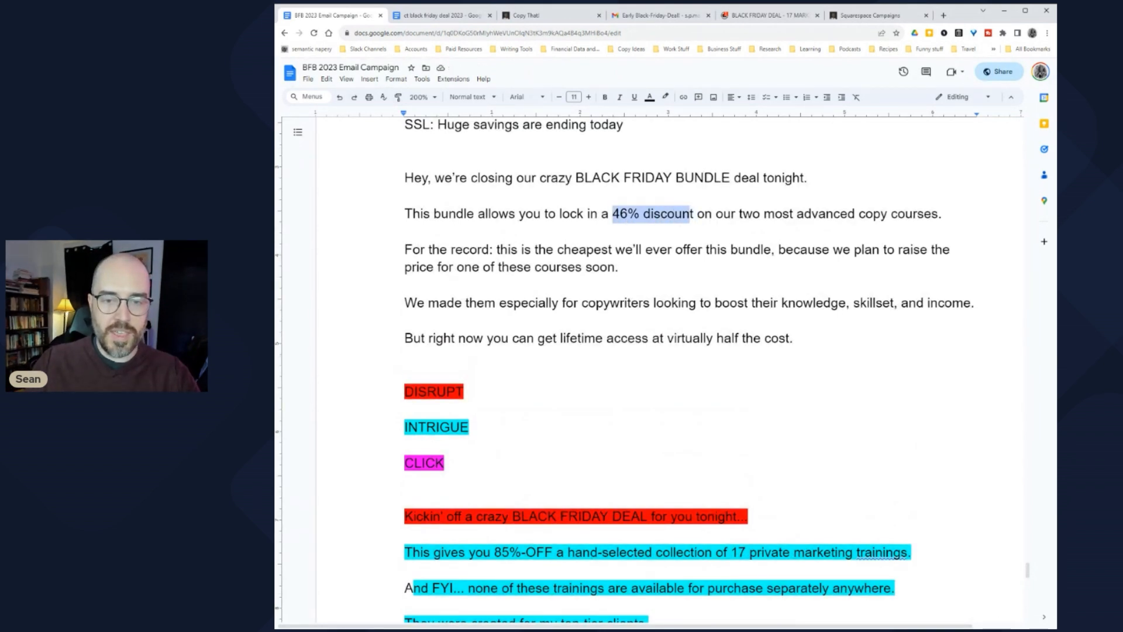
pyautogui.moveTo(668, 338); pyautogui.dragTo(794, 338)
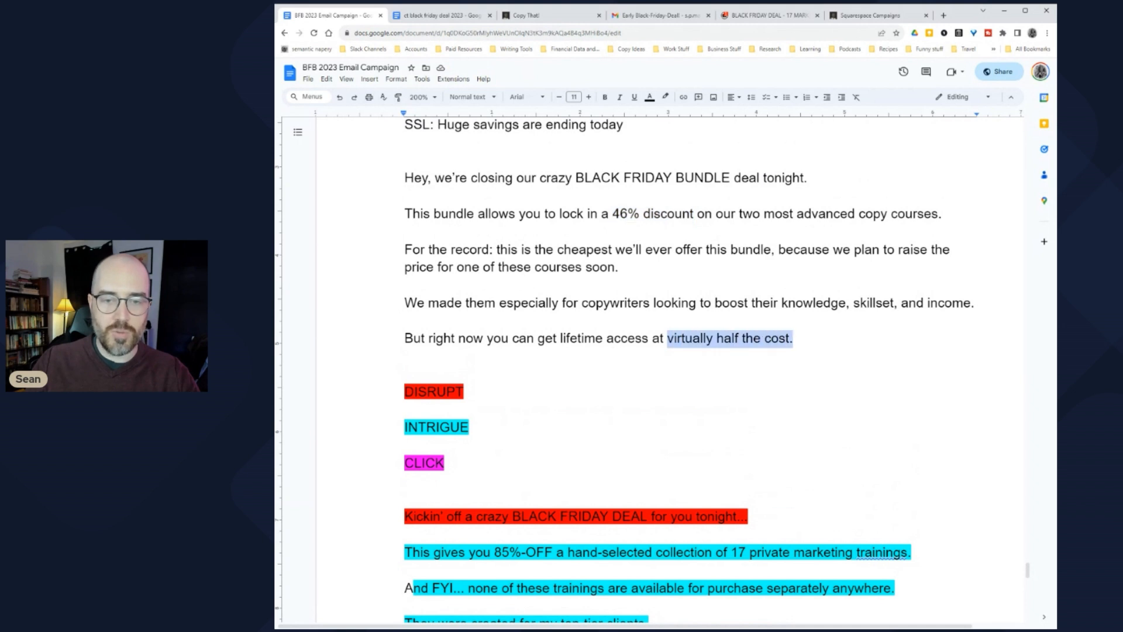
pyautogui.moveTo(613, 213); pyautogui.dragTo(706, 214)
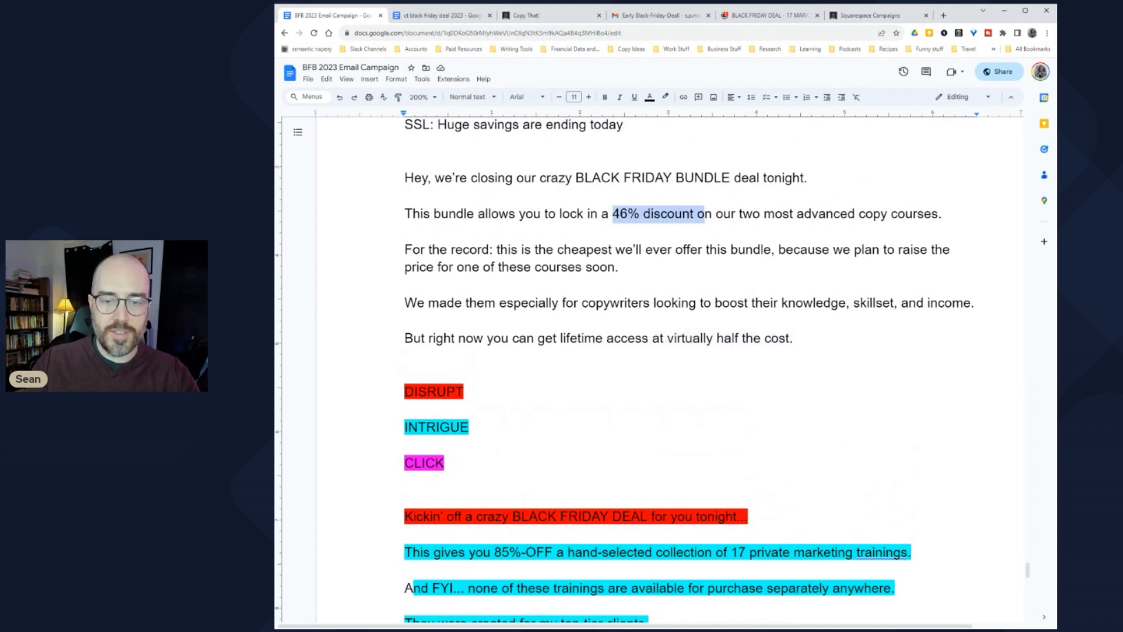
pyautogui.moveTo(668, 338); pyautogui.dragTo(799, 338)
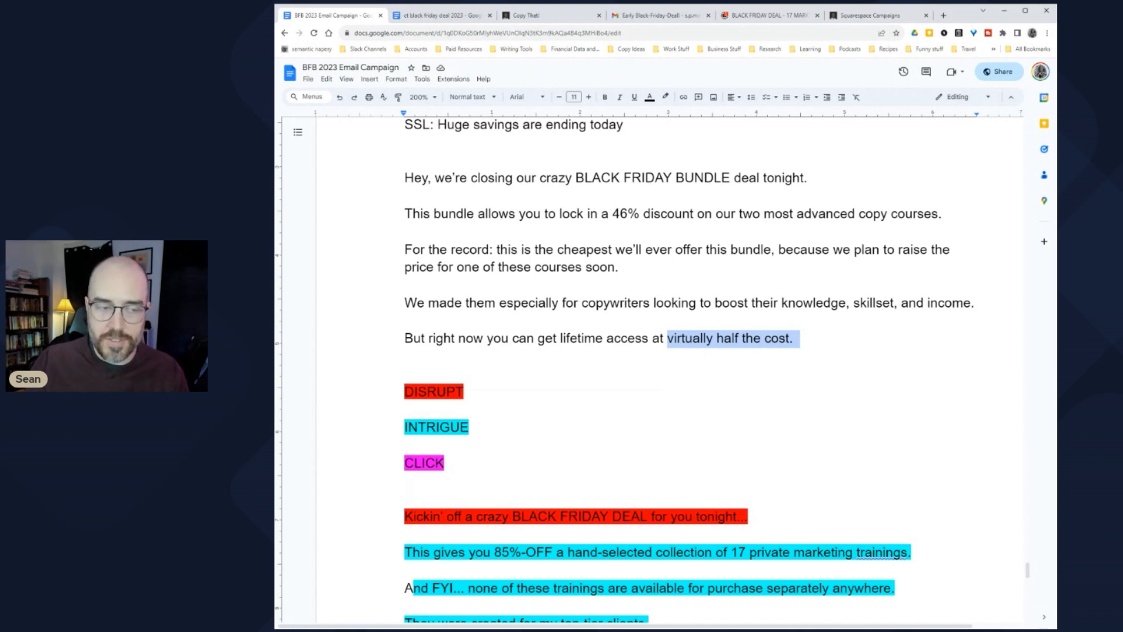
pyautogui.hotkey('alt', 'Tab')
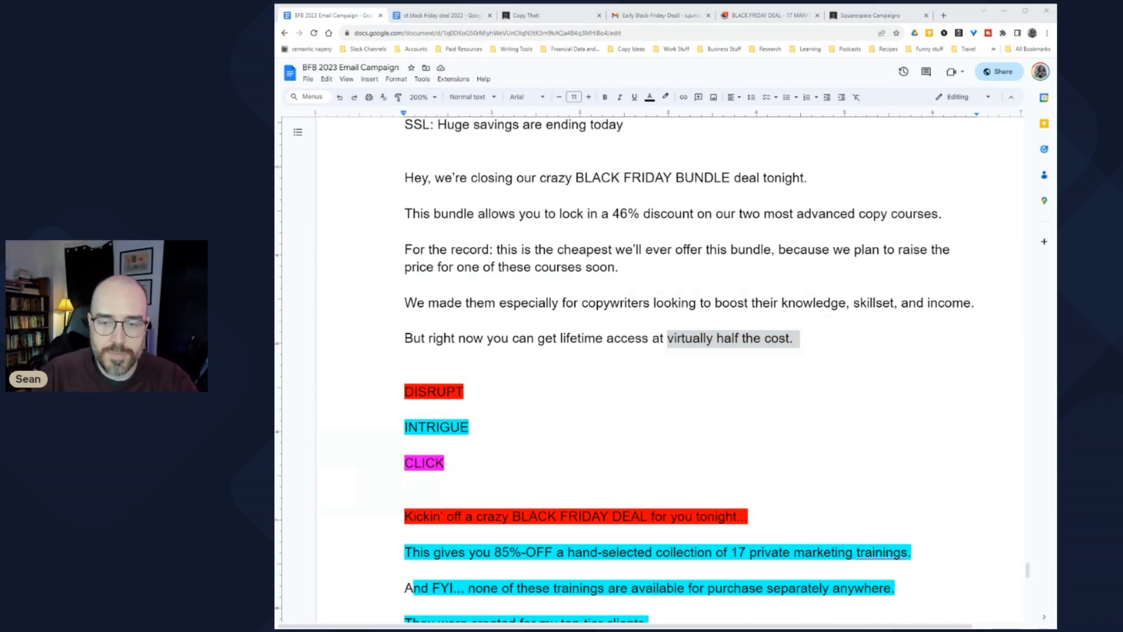
pyautogui.hotkey('alt', 'Tab')
pyautogui.doubleClick(777, 338)
pyautogui.write('pri')
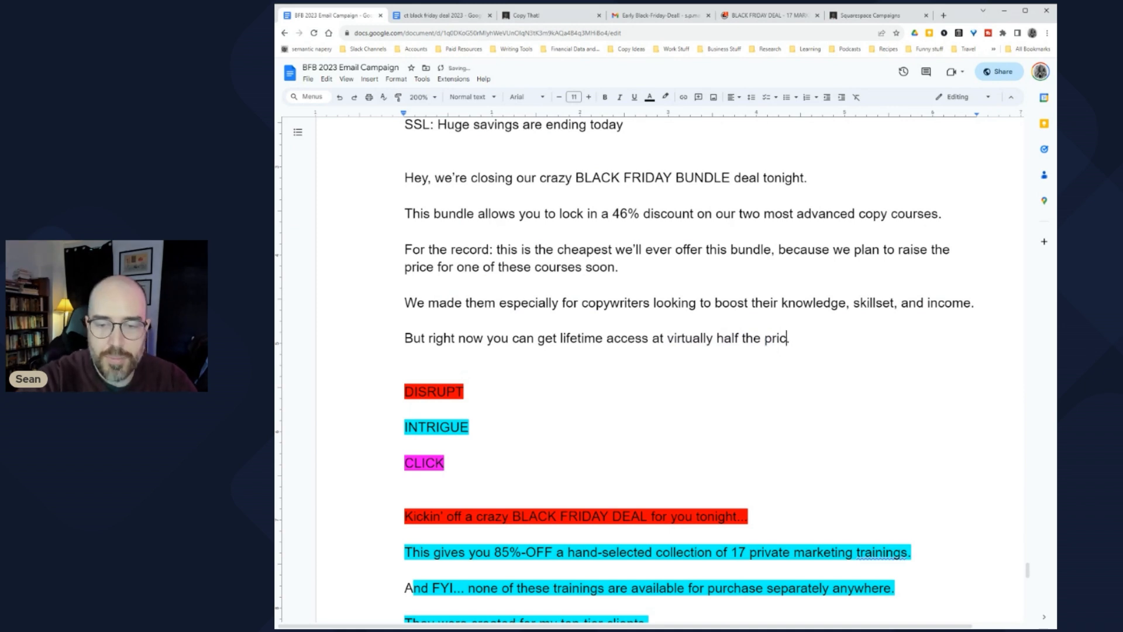
pyautogui.write('ce.')
pyautogui.hotkey('alt', 'Tab')
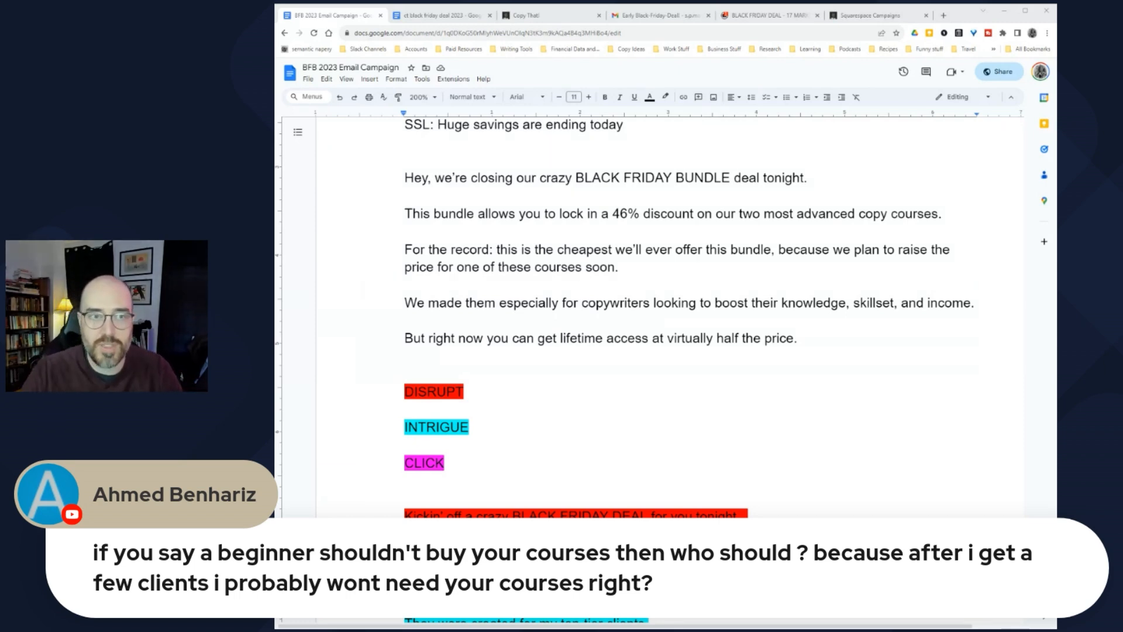
# Step: Switch to 'ct black friday deal 2023' and scroll to its 'NOT FOR YOU IF' and 'ARE FOR YOU IF' lists
pyautogui.click(442, 15)
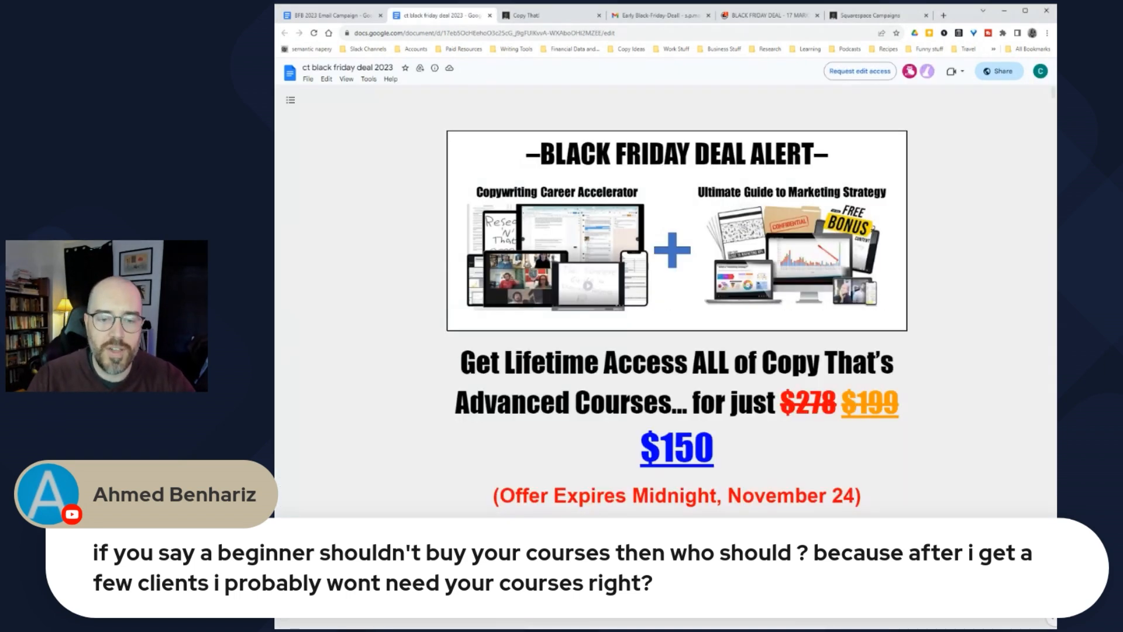
pyautogui.scroll(-10, 665, 293)
pyautogui.scroll(-15, 665, 293)
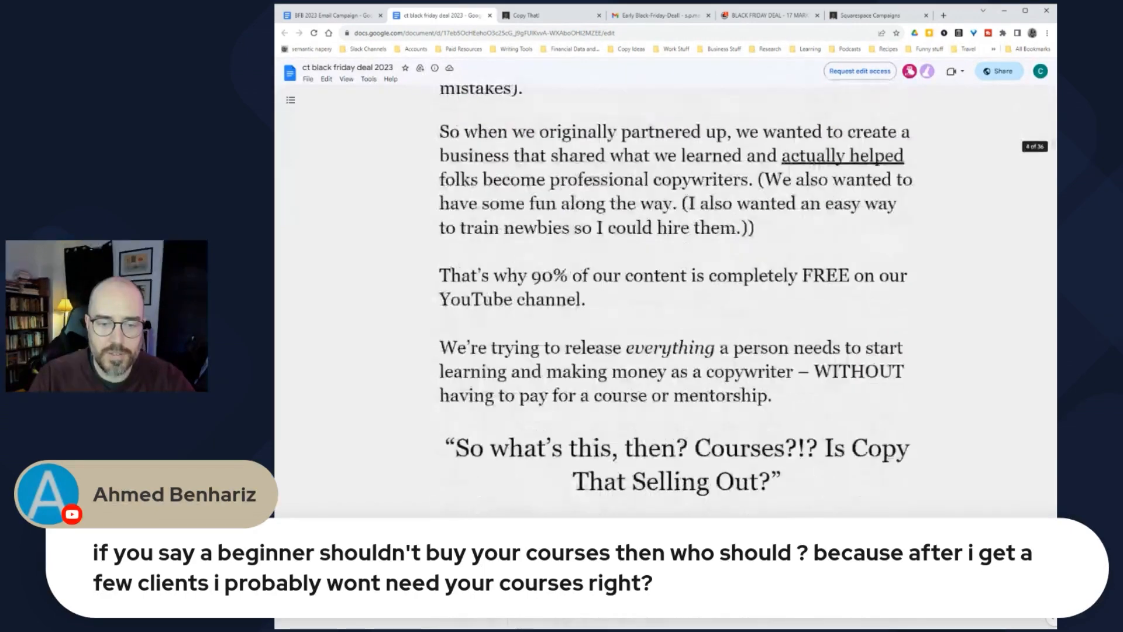
pyautogui.scroll(-7, 665, 292)
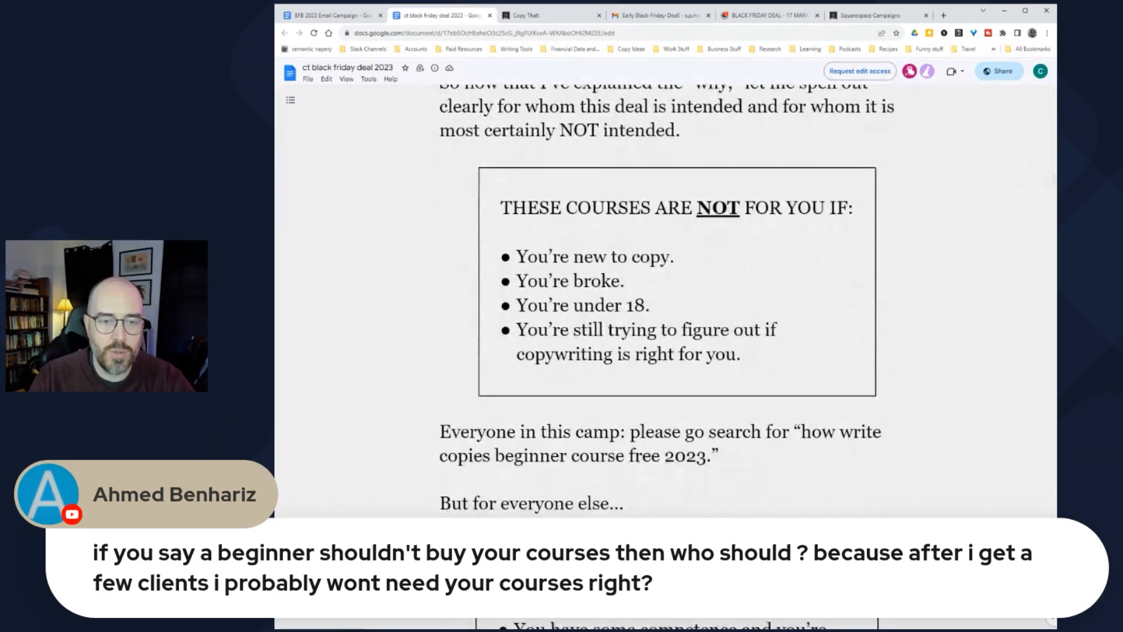
pyautogui.moveTo(516, 256); pyautogui.dragTo(759, 354)
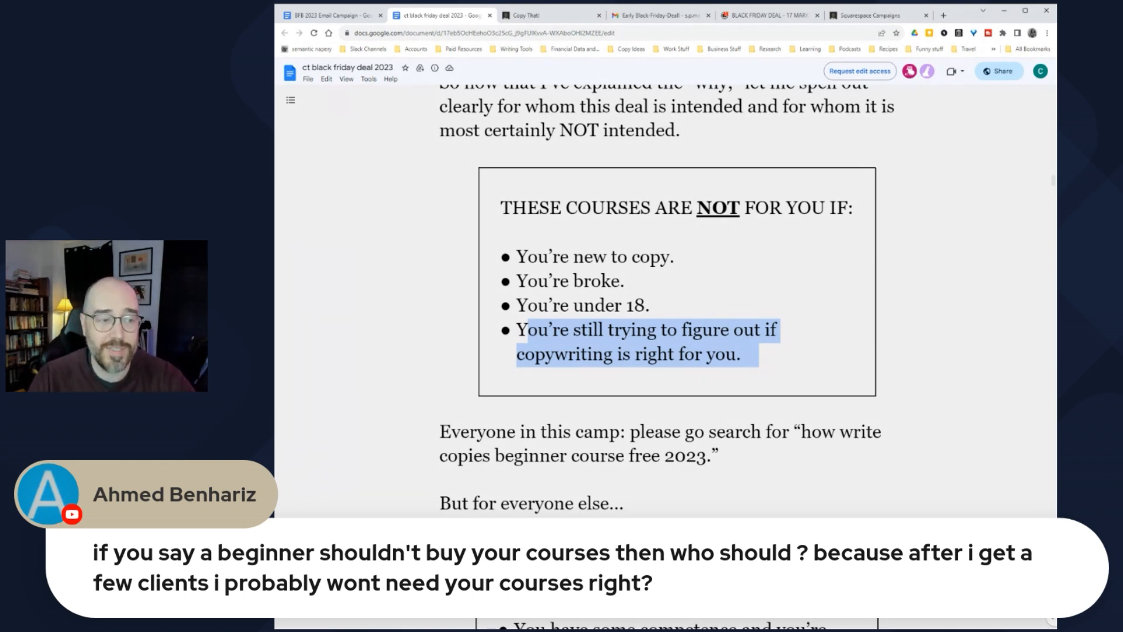
pyautogui.scroll(-6, 666, 351)
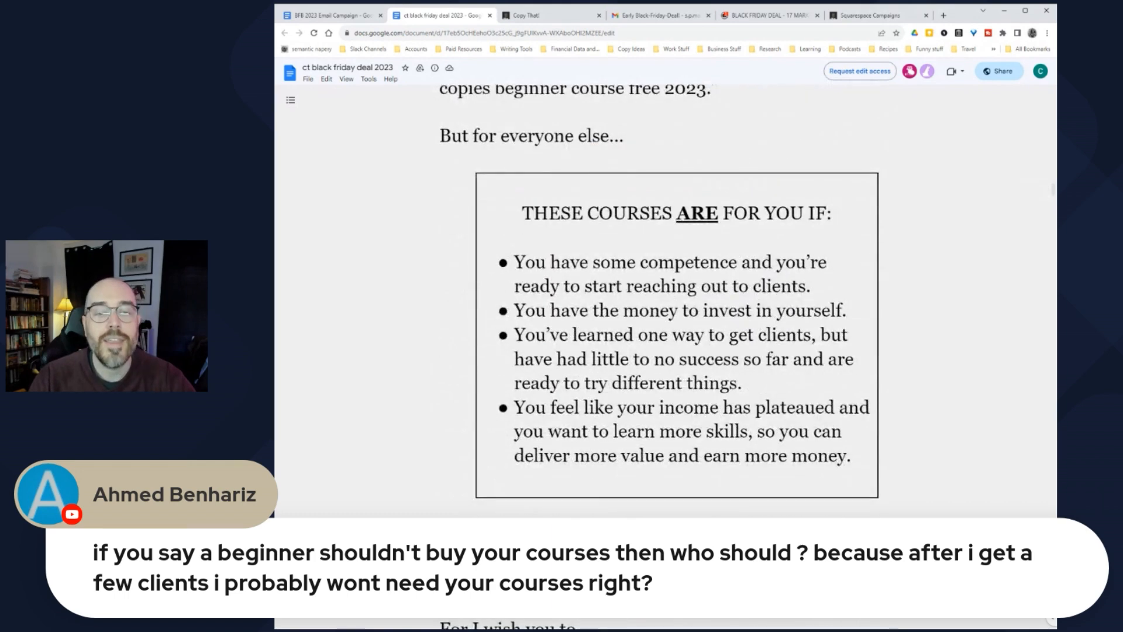
pyautogui.moveTo(525, 262); pyautogui.dragTo(822, 287)
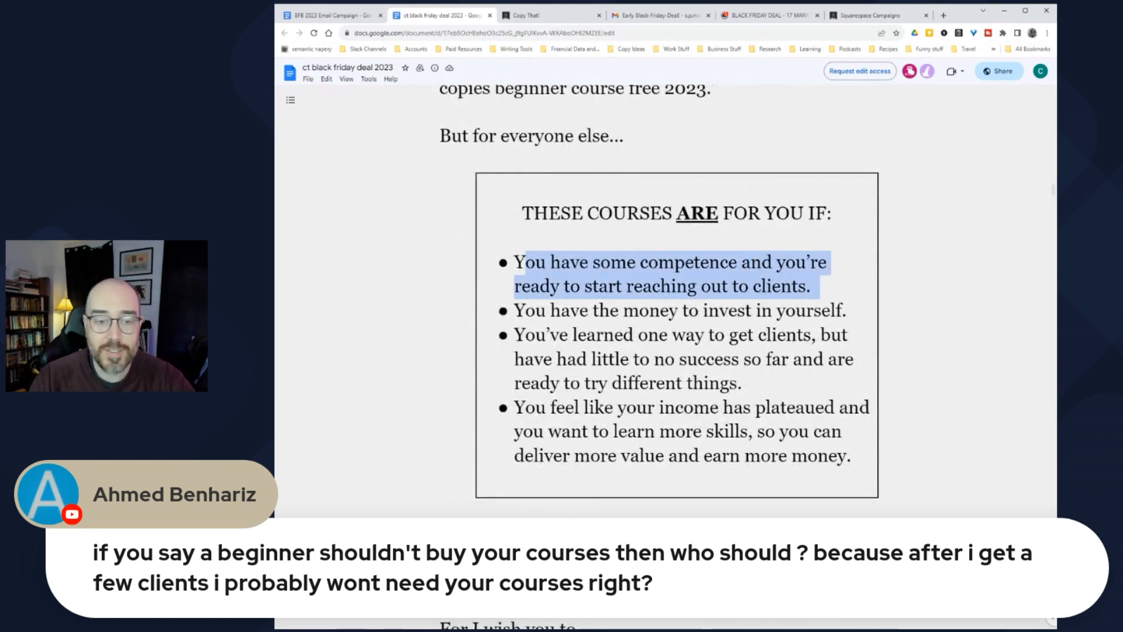
pyautogui.click(822, 287)
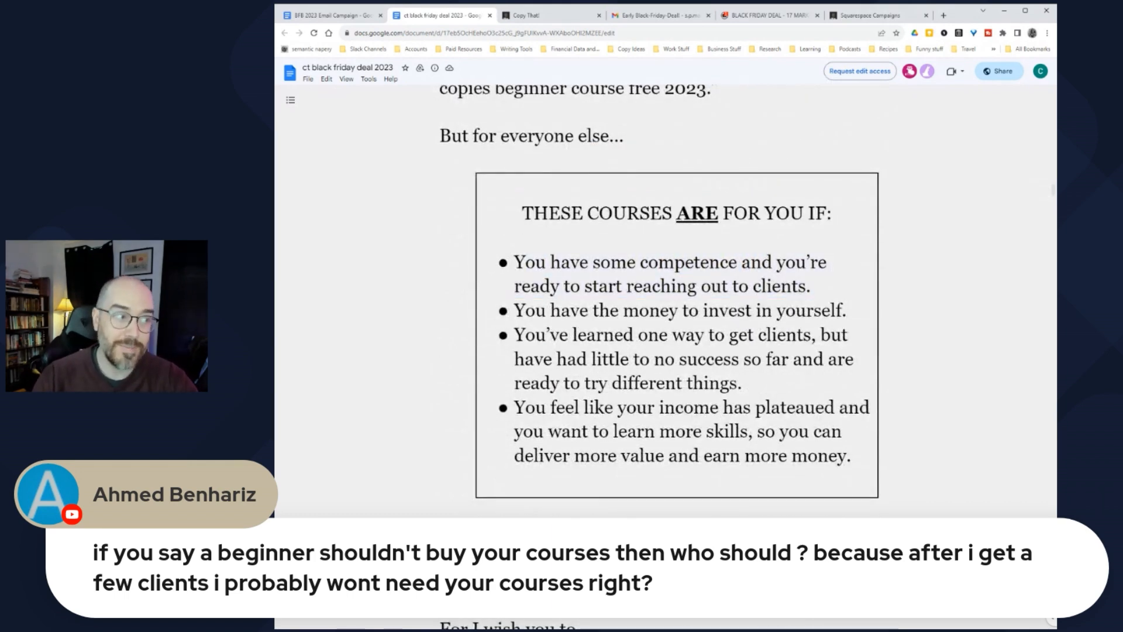
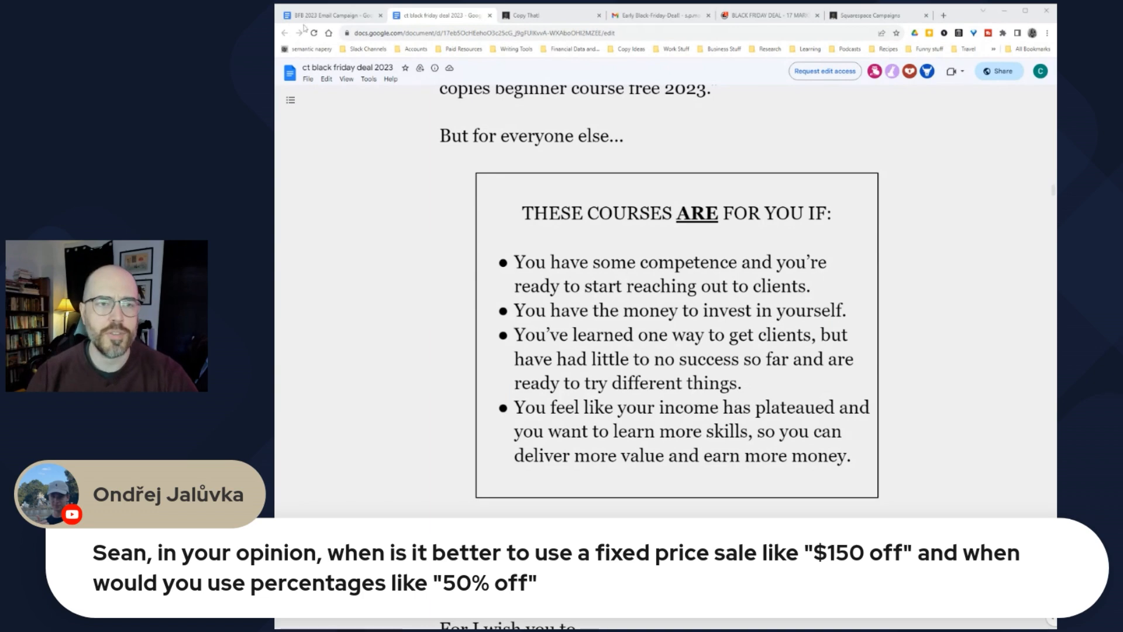
# Step: Bring the BFB 2023 Email Campaign Google Doc forward to show the final-day bundle draft
pyautogui.click(353, 20)
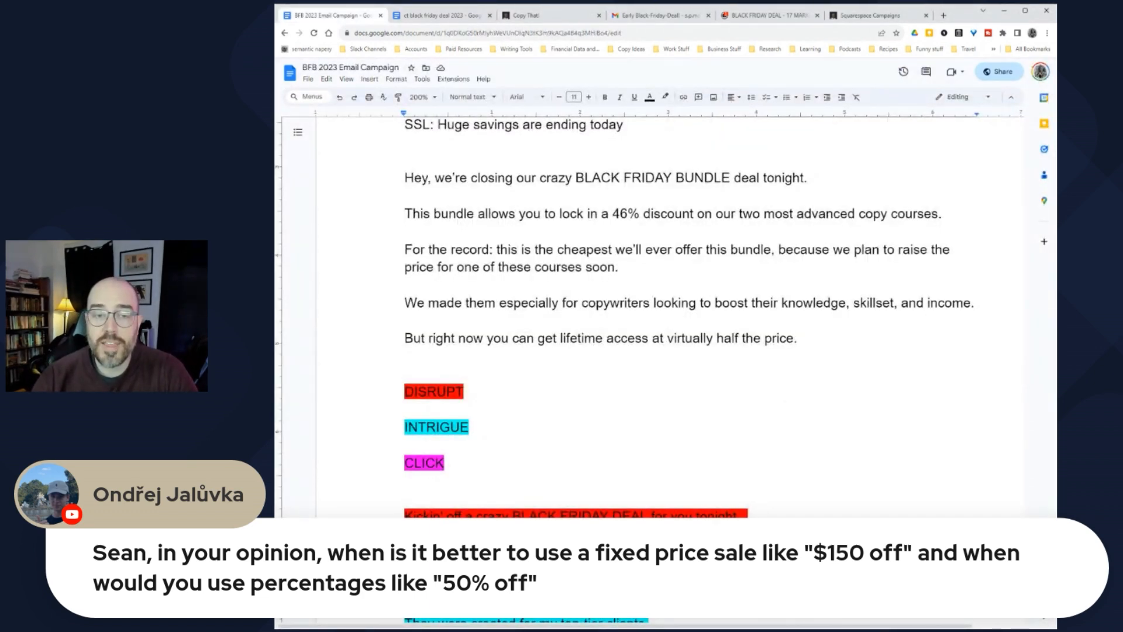
pyautogui.moveTo(509, 213); pyautogui.dragTo(693, 214)
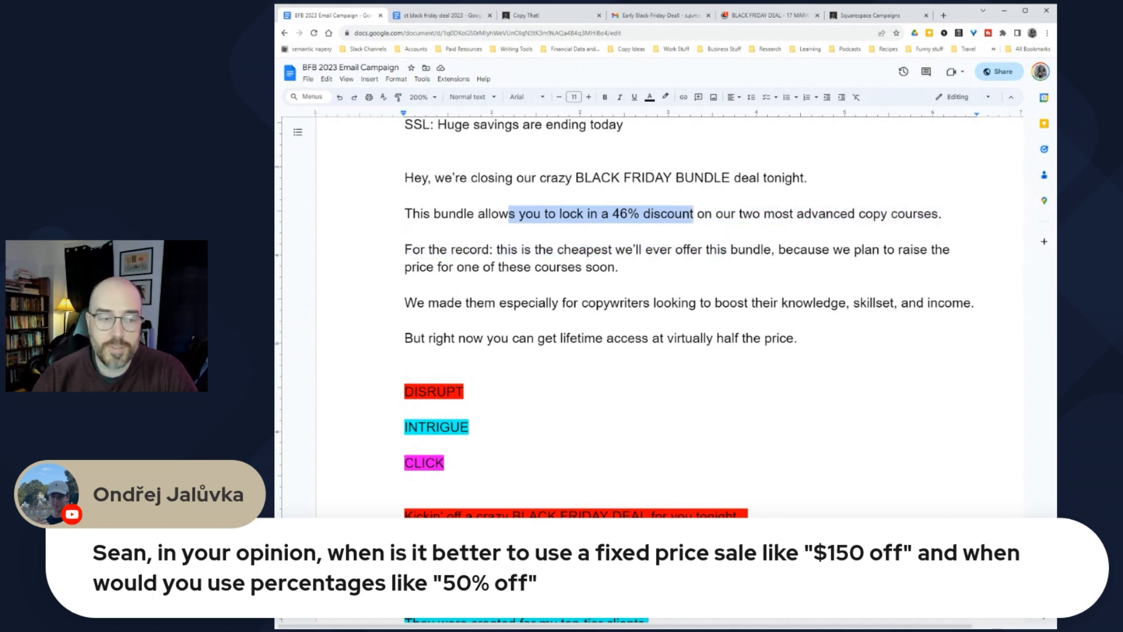
pyautogui.click(697, 213)
pyautogui.moveTo(613, 213); pyautogui.dragTo(690, 214)
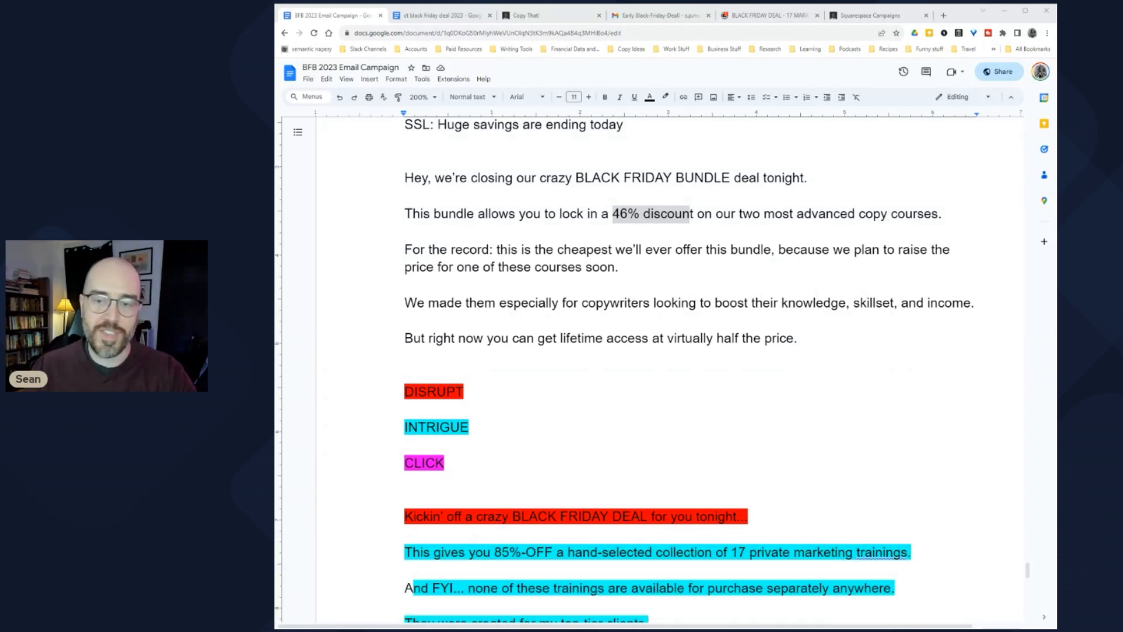
pyautogui.click(773, 302)
pyautogui.click(405, 374)
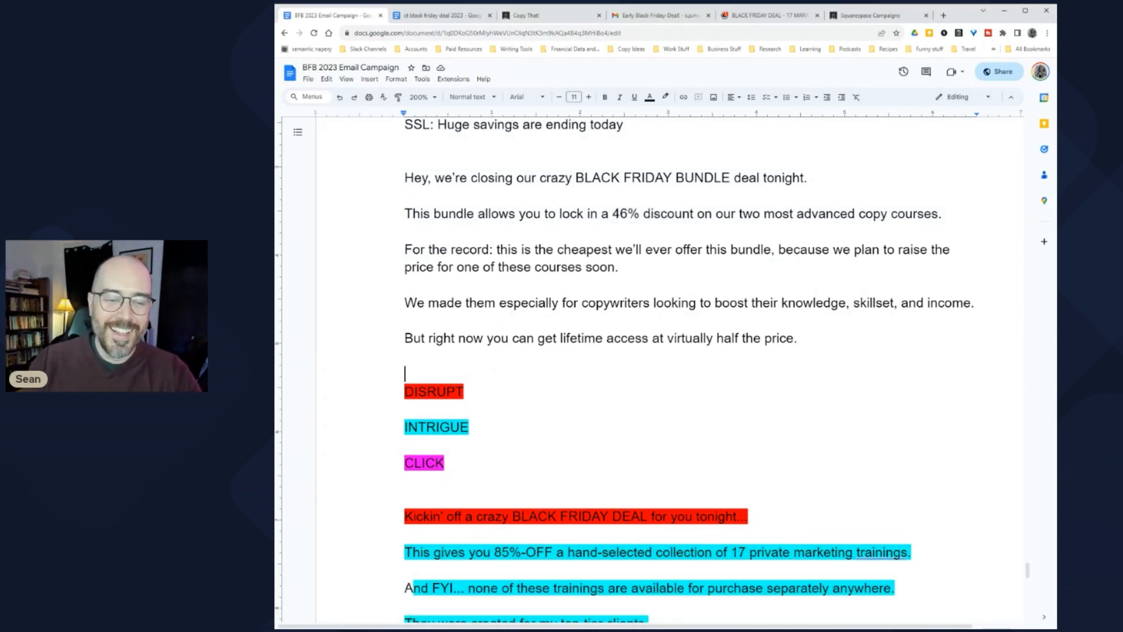
pyautogui.click(405, 357)
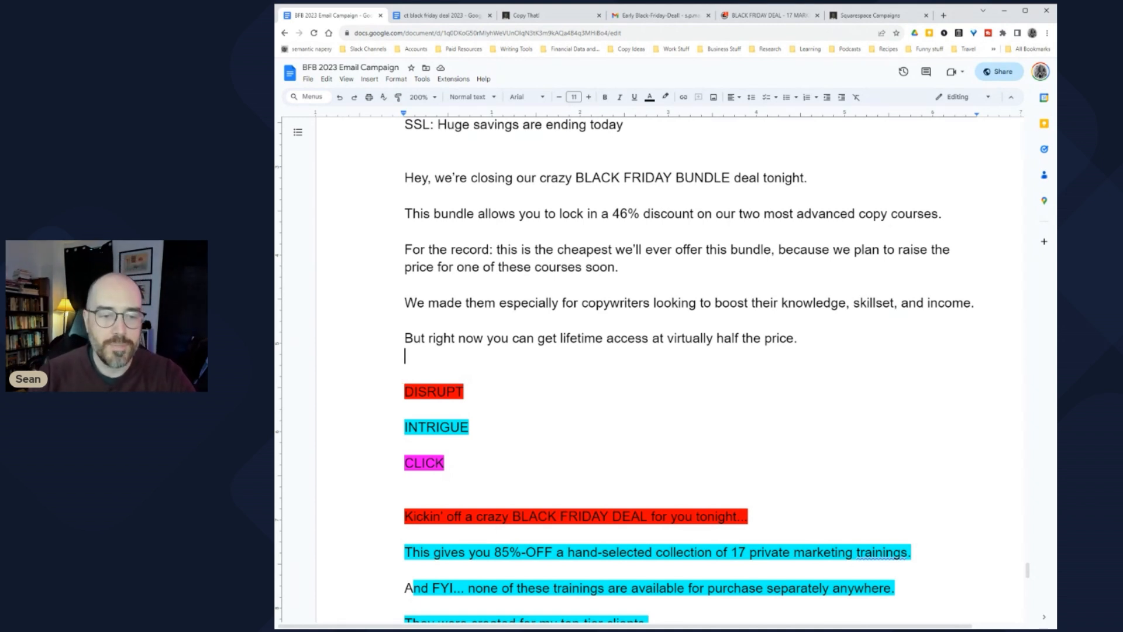
pyautogui.moveTo(465, 338); pyautogui.dragTo(777, 339)
pyautogui.click(777, 338)
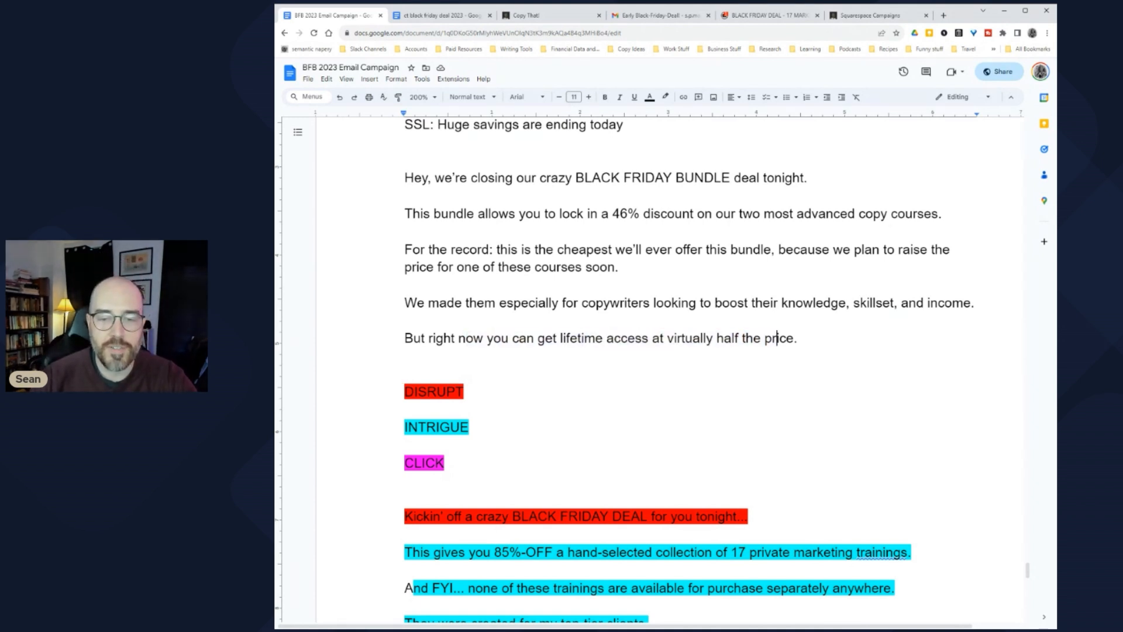
pyautogui.scroll(-2, 656, 375)
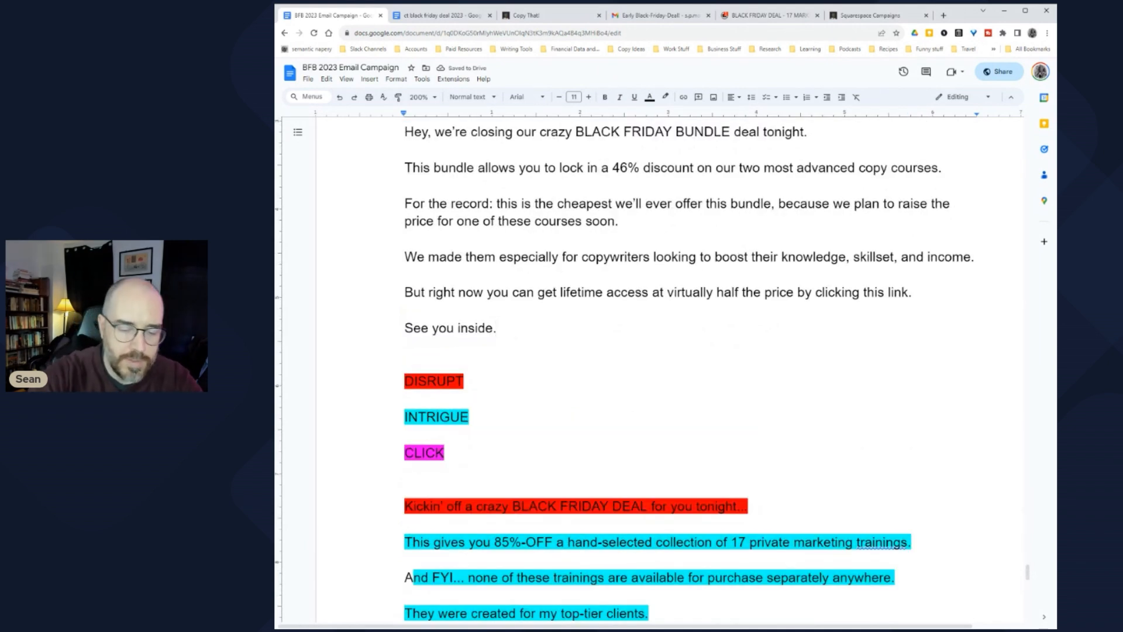
# Step: Finish 'See you inside!' and add a 'Best,' sign-off with the sender's name beneath
pyautogui.write('!')
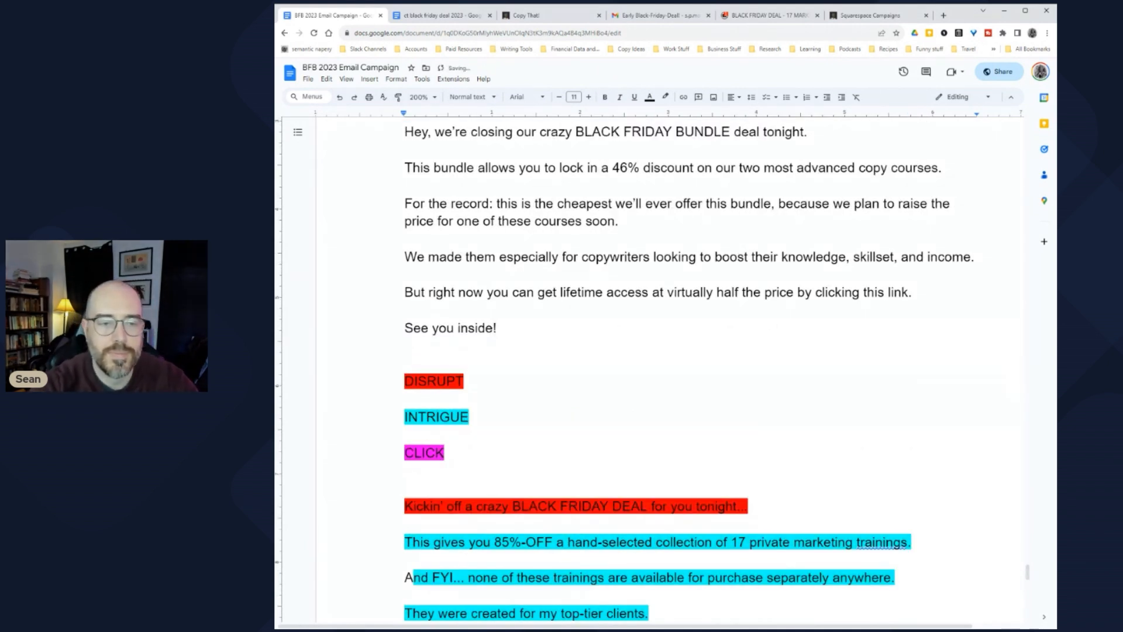
pyautogui.press('Return')
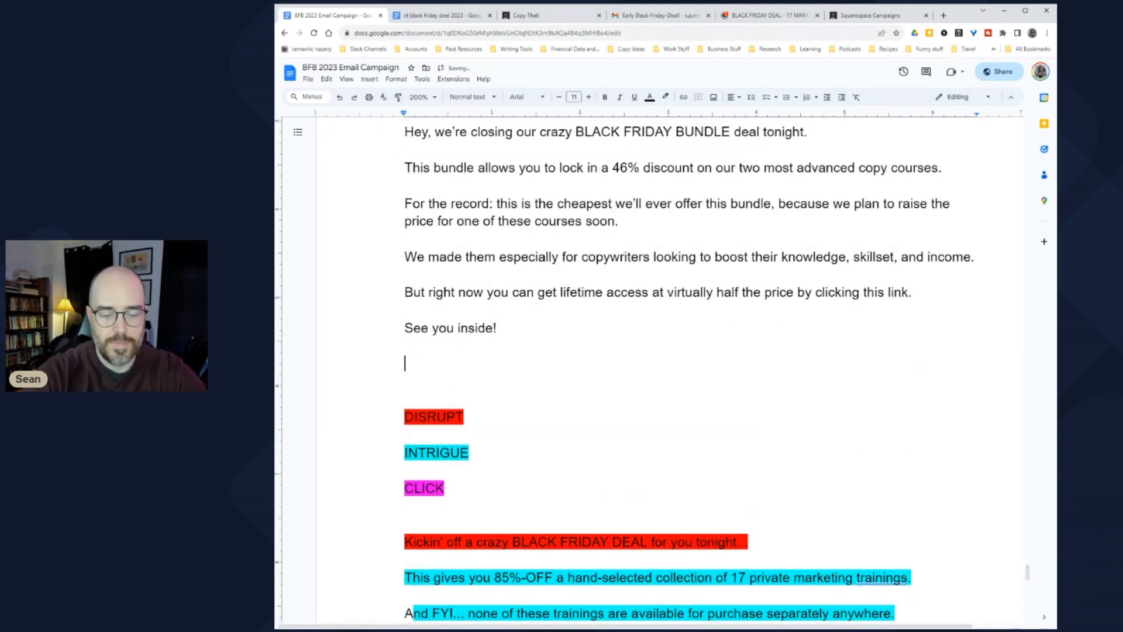
pyautogui.write('Best,')
pyautogui.hotkey('shift', 'Return')
pyautogui.write('Sean')
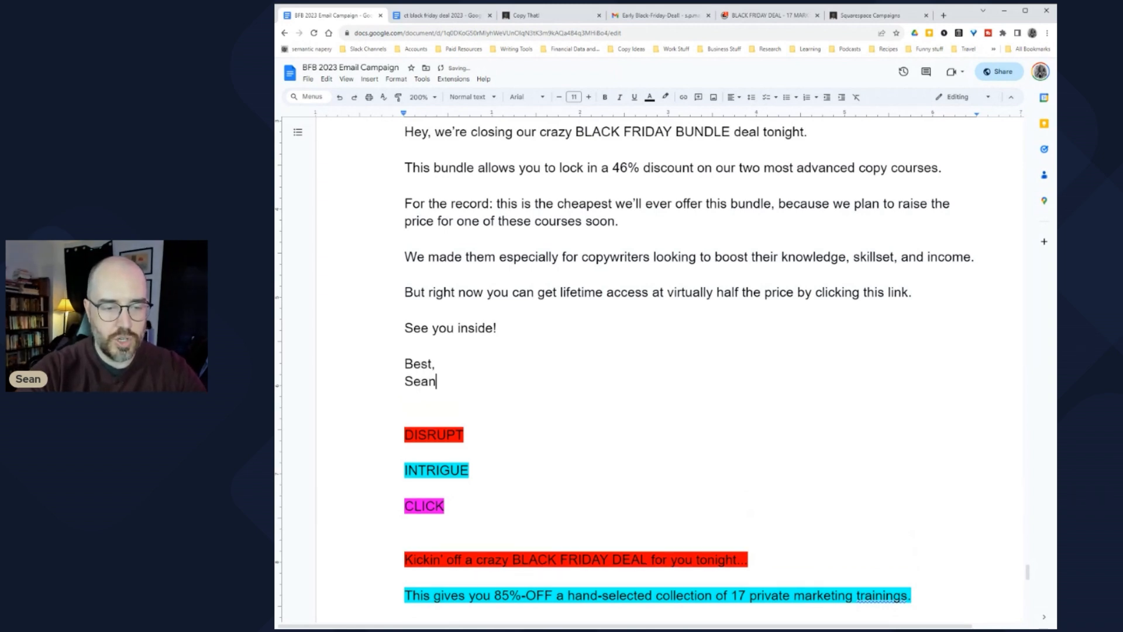
# Step: Select and delete the reference email below the sign-off
pyautogui.scroll(-4, 667, 368)
pyautogui.scroll(5, 667, 369)
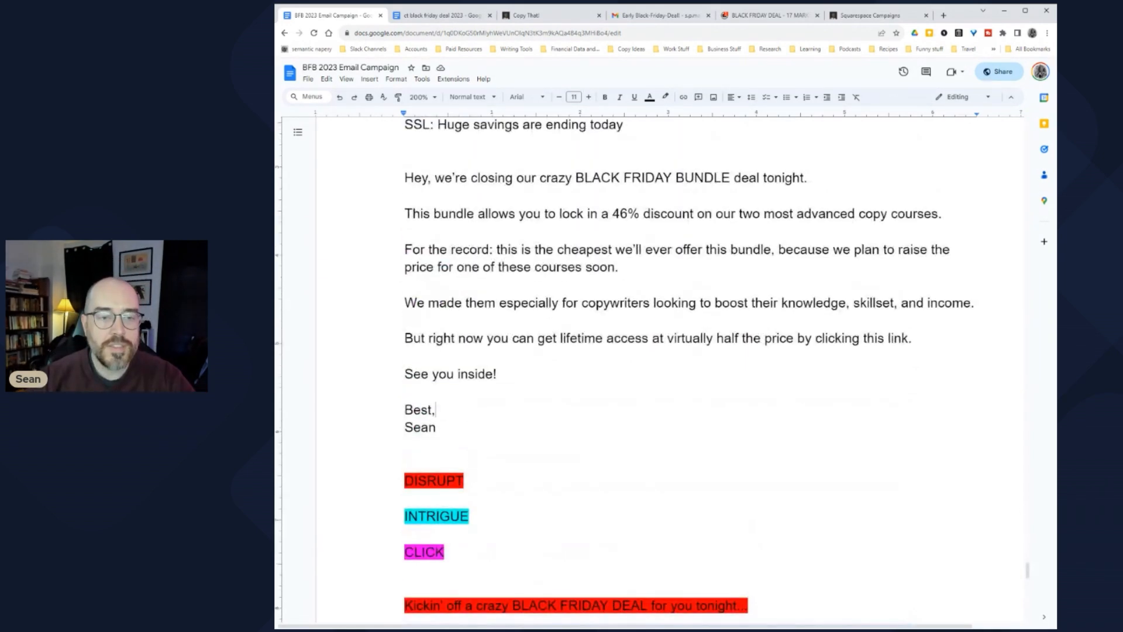
pyautogui.hotkey('ctrl', 'shift', 'Up')
pyautogui.hotkey('ctrl', 'shift', 'Up')
pyautogui.hotkey('ctrl', 'shift', 'Up')
pyautogui.hotkey('ctrl', 'shift', 'Up')
pyautogui.hotkey('ctrl', 'shift', 'Up')
pyautogui.hotkey('ctrl', 'shift', 'Up')
pyautogui.hotkey('ctrl', 'shift', 'Up')
pyautogui.hotkey('ctrl', 'shift', 'Up')
pyautogui.hotkey('ctrl', 'shift', 'Up')
pyautogui.scroll(-5, 667, 368)
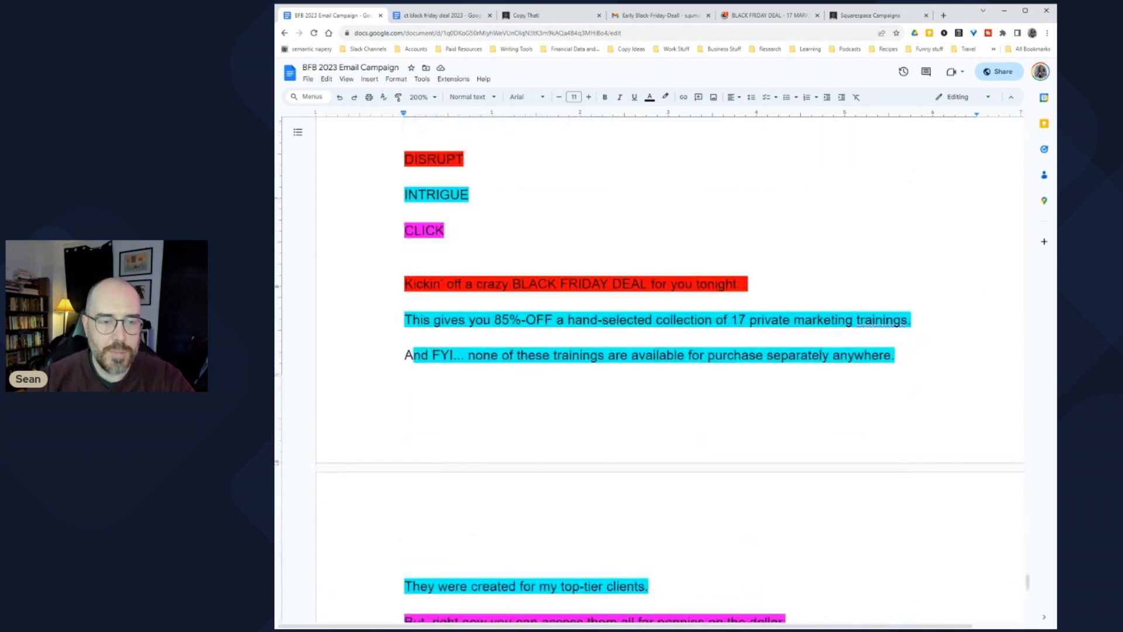
pyautogui.hotkey('ctrl', 'shift', 'Down')
pyautogui.hotkey('ctrl', 'shift', 'Down')
pyautogui.hotkey('ctrl', 'shift', 'Down')
pyautogui.hotkey('ctrl', 'shift', 'Down')
pyautogui.hotkey('ctrl', 'shift', 'Down')
pyautogui.hotkey('ctrl', 'shift', 'Down')
pyautogui.hotkey('ctrl', 'shift', 'Down')
pyautogui.hotkey('ctrl', 'shift', 'Down')
pyautogui.hotkey('ctrl', 'shift', 'Down')
pyautogui.hotkey('ctrl', 'shift', 'Down')
pyautogui.hotkey('ctrl', 'shift', 'Down')
pyautogui.hotkey('ctrl', 'shift', 'Down')
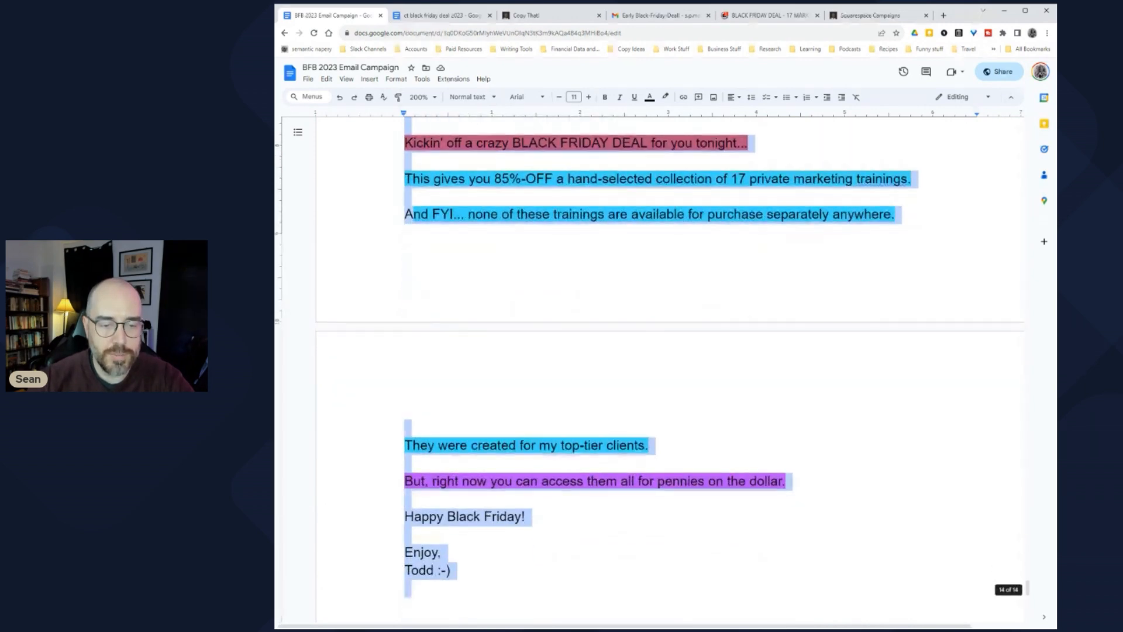
pyautogui.press('BackSpace')
pyautogui.scroll(5, 667, 368)
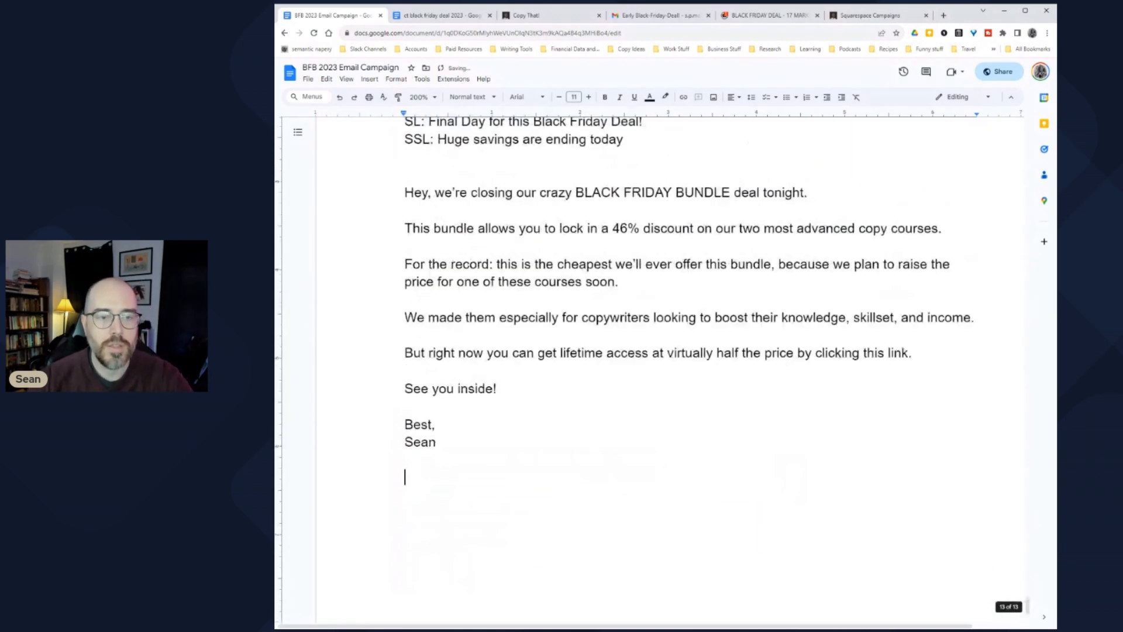
pyautogui.scroll(-2, 667, 369)
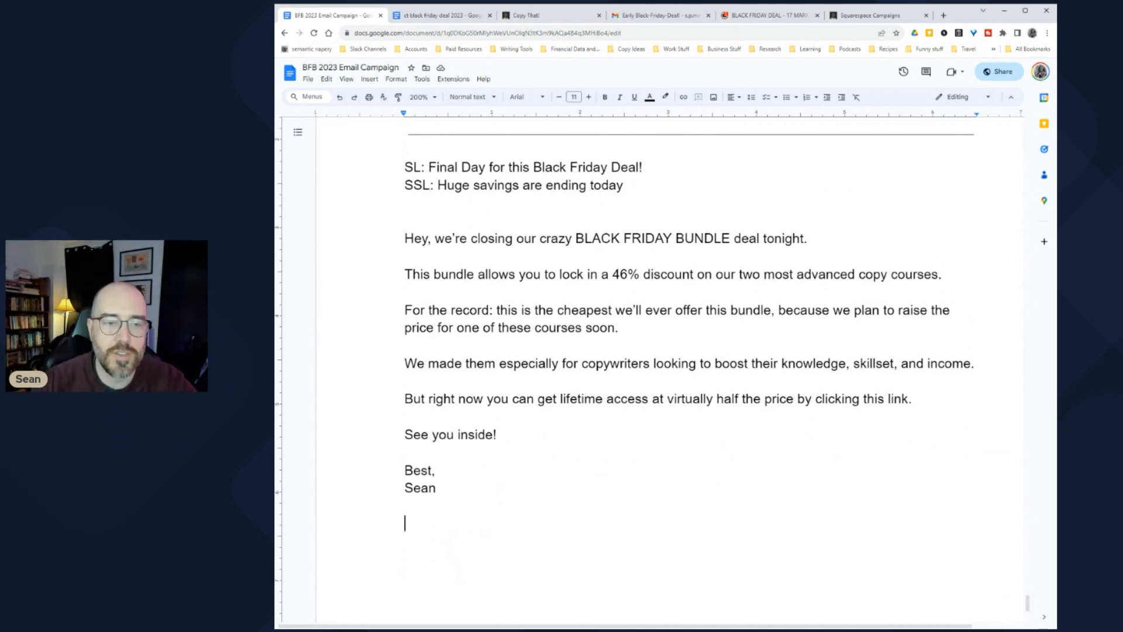
# Step: Replace 'crazy' in the opening line with 'insane (and sexy)'
pyautogui.moveTo(421, 239); pyautogui.dragTo(815, 238)
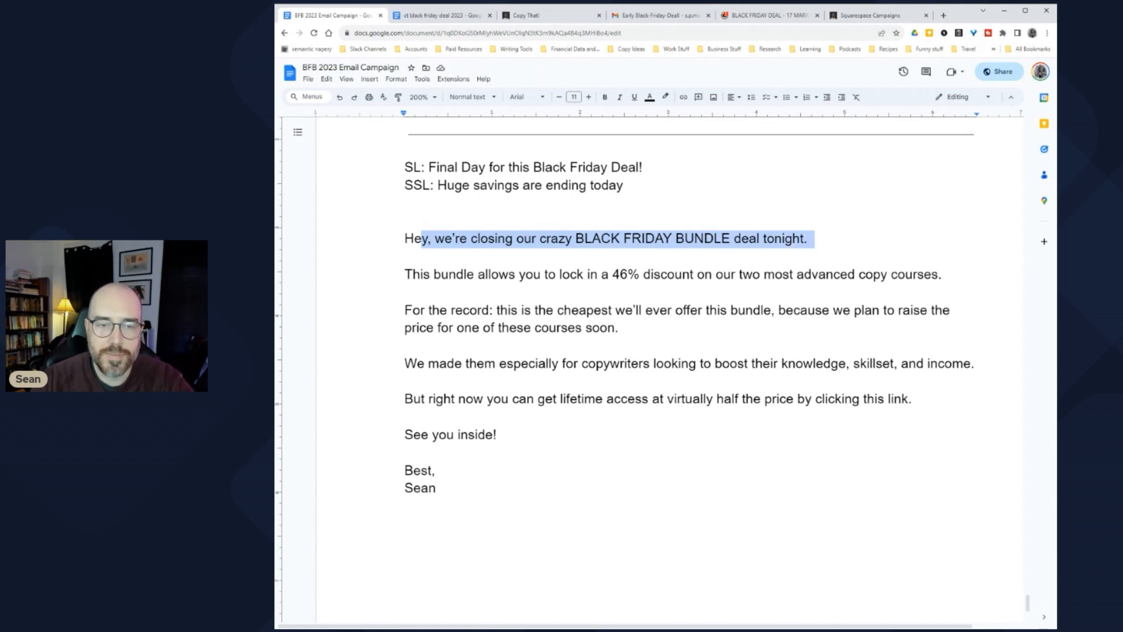
pyautogui.doubleClick(556, 238)
pyautogui.write('inhs')
pyautogui.press('BackSpace')
pyautogui.press('BackSpace')
pyautogui.write('sane (and se')
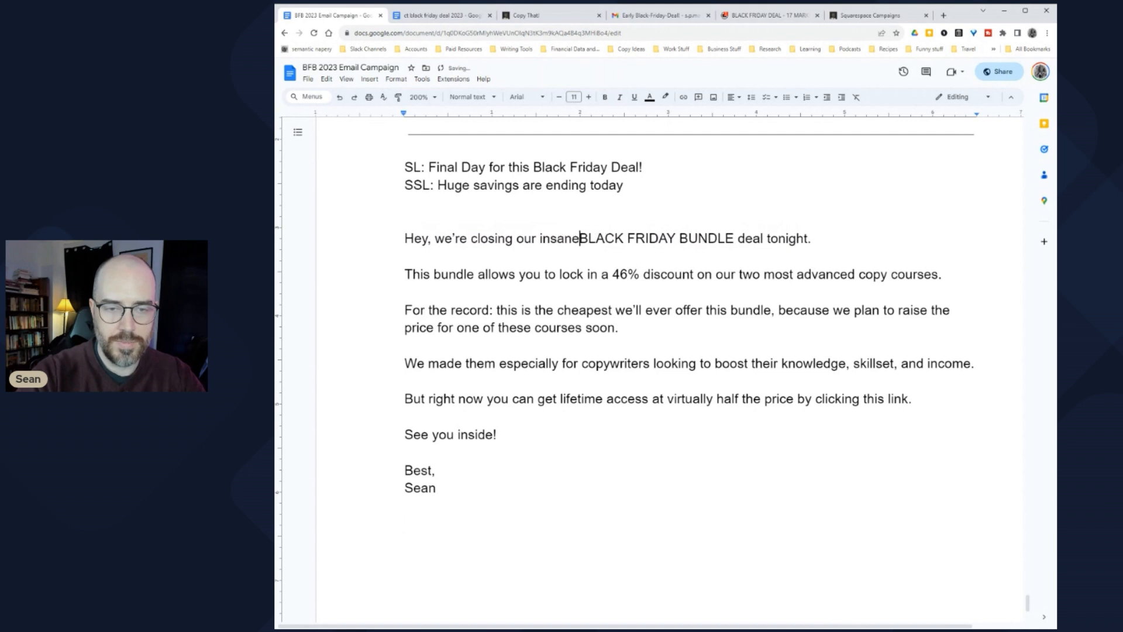
pyautogui.write('xy)')
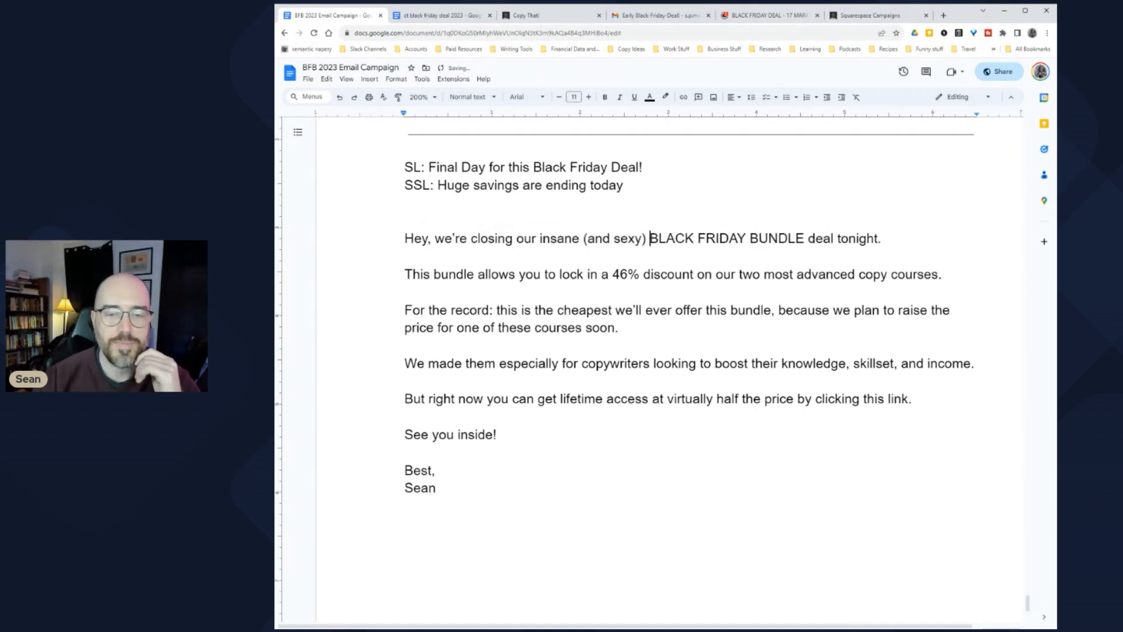
# Step: Review the draft, highlighting the bundle deal, '46% discount', 'For the record' and lifetime-access lines
pyautogui.hotkey('shift', 'Right')
pyautogui.hotkey('shift', 'Right')
pyautogui.hotkey('shift', 'Right')
pyautogui.hotkey('ctrl', 'shift', 'Right')
pyautogui.hotkey('ctrl', 'shift', 'Right')
pyautogui.hotkey('ctrl', 'shift', 'Right')
pyautogui.hotkey('ctrl', 'shift', 'Right')
pyautogui.click(697, 238)
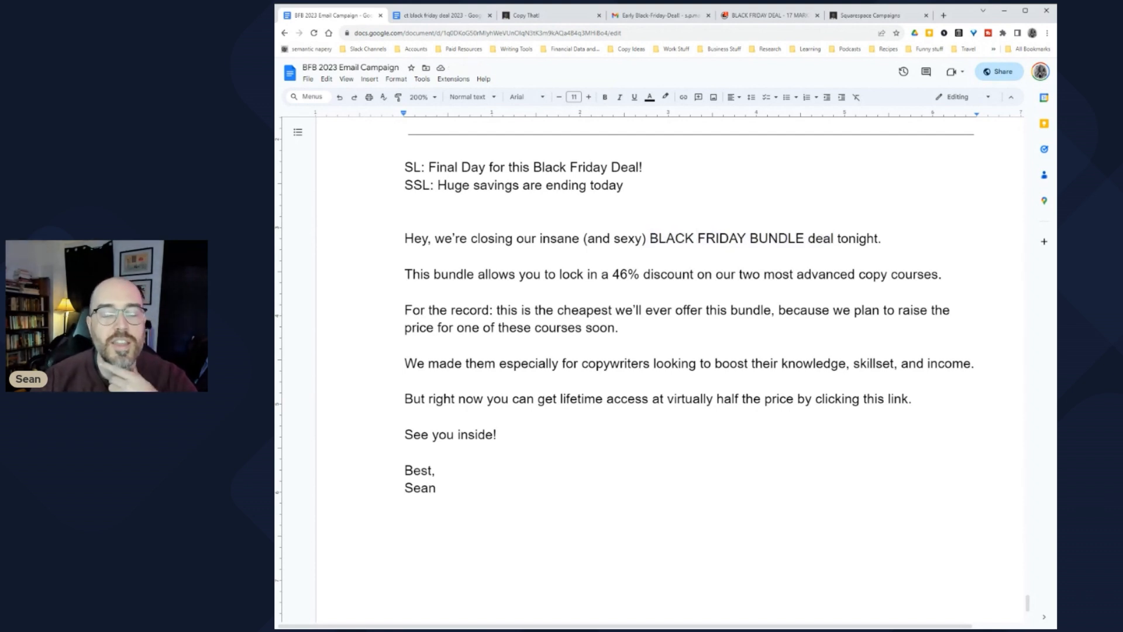
pyautogui.moveTo(613, 274); pyautogui.dragTo(776, 274)
pyautogui.click(776, 274)
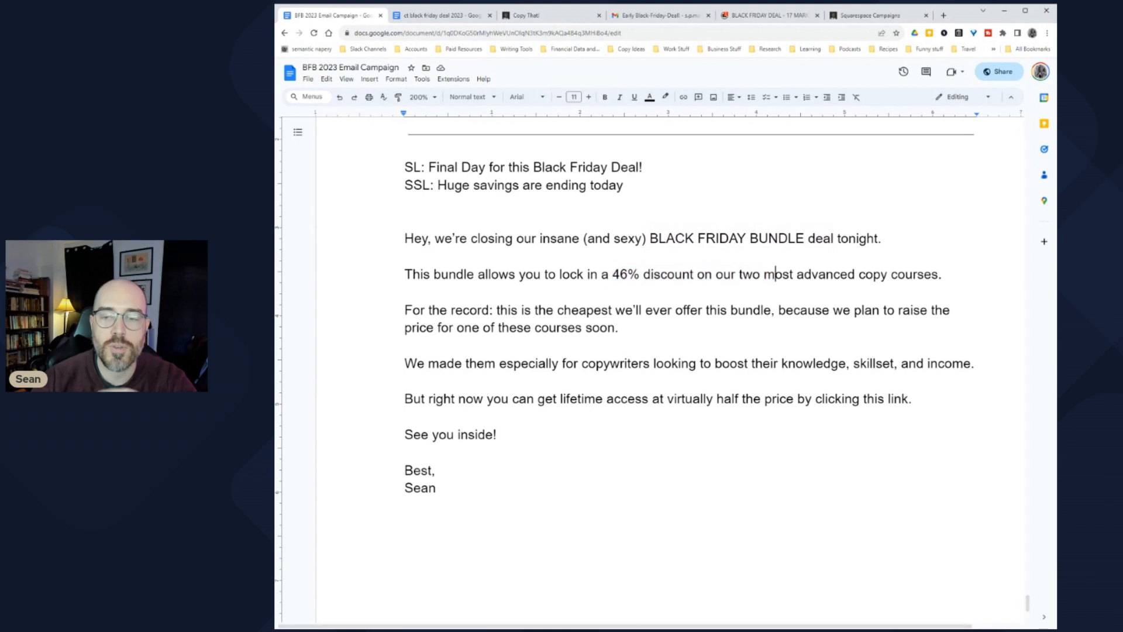
pyautogui.moveTo(413, 310); pyautogui.dragTo(661, 310)
pyautogui.click(661, 311)
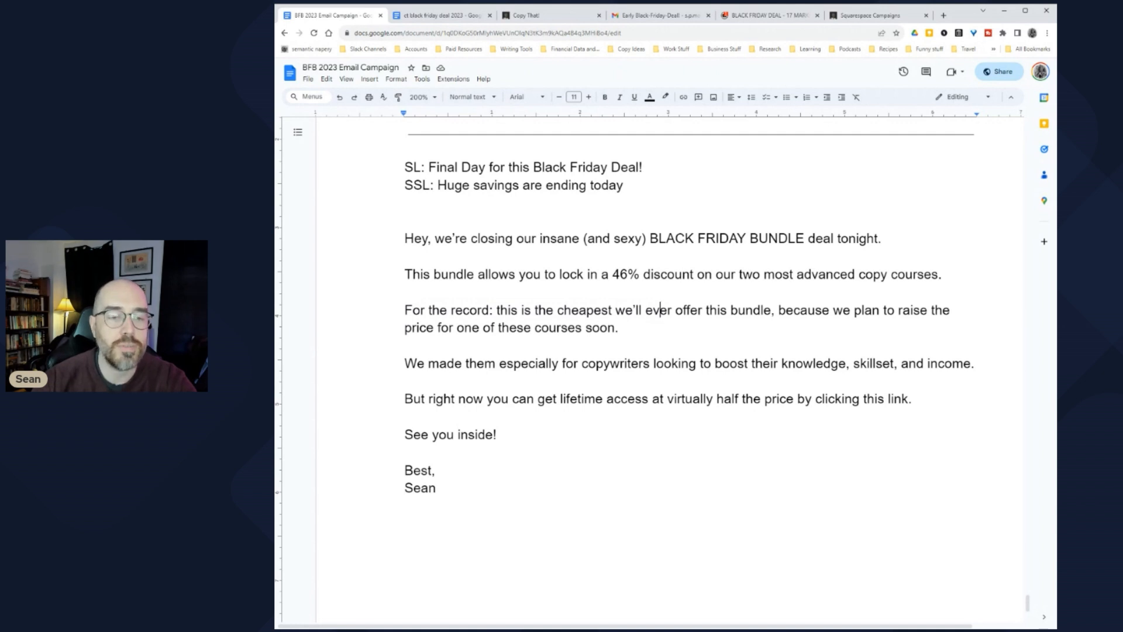
pyautogui.moveTo(405, 363); pyautogui.dragTo(963, 363)
pyautogui.moveTo(425, 399); pyautogui.dragTo(919, 398)
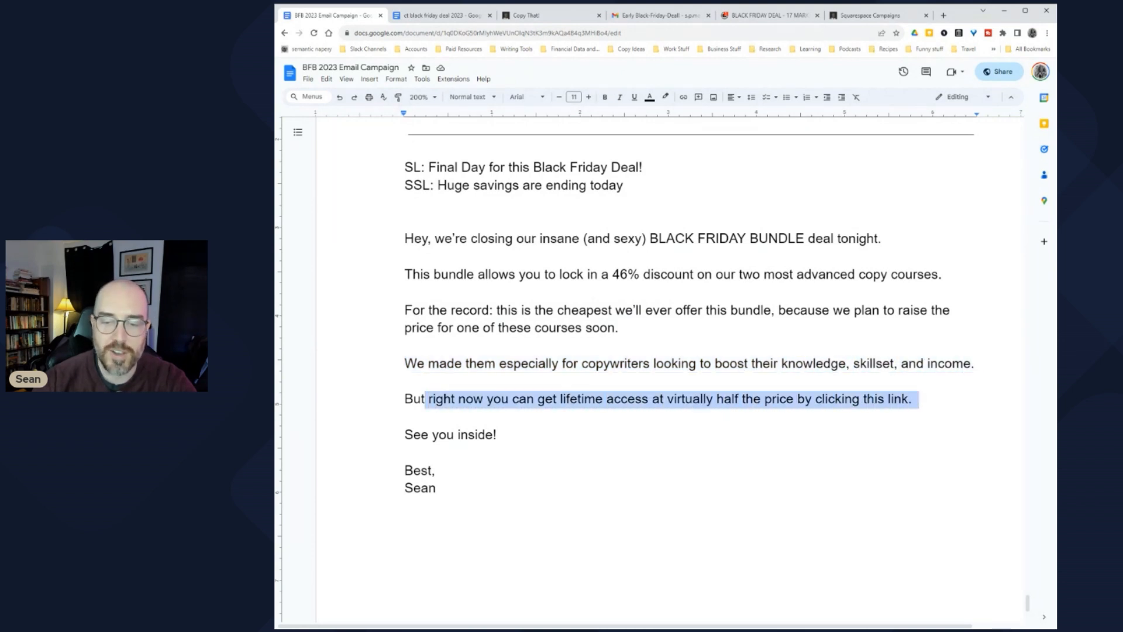
pyautogui.click(405, 416)
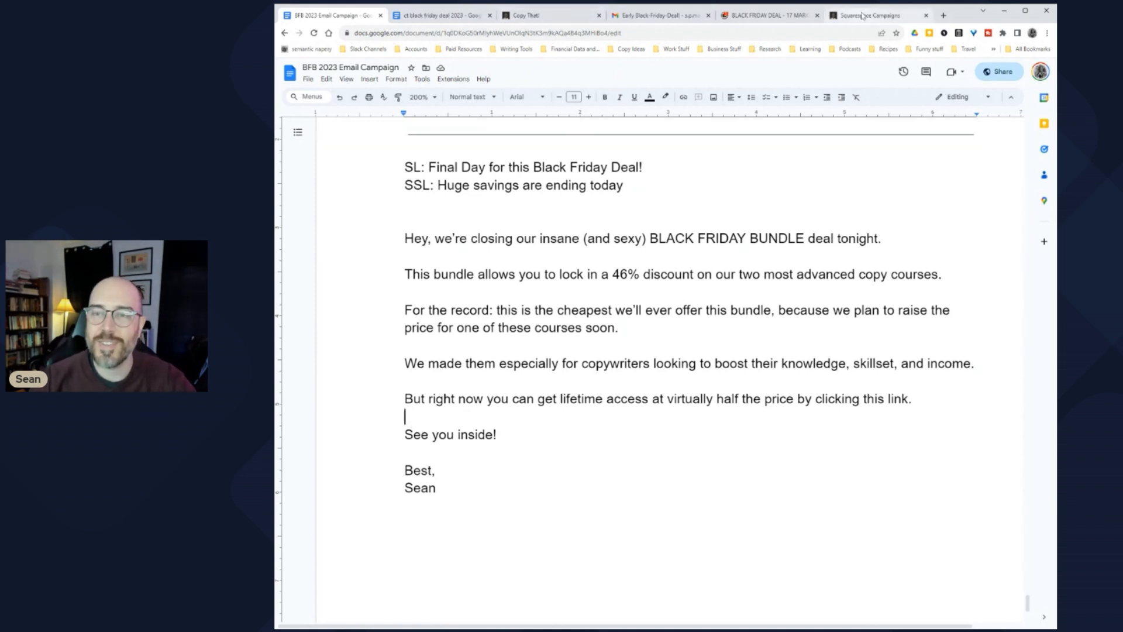
pyautogui.click(831, 16)
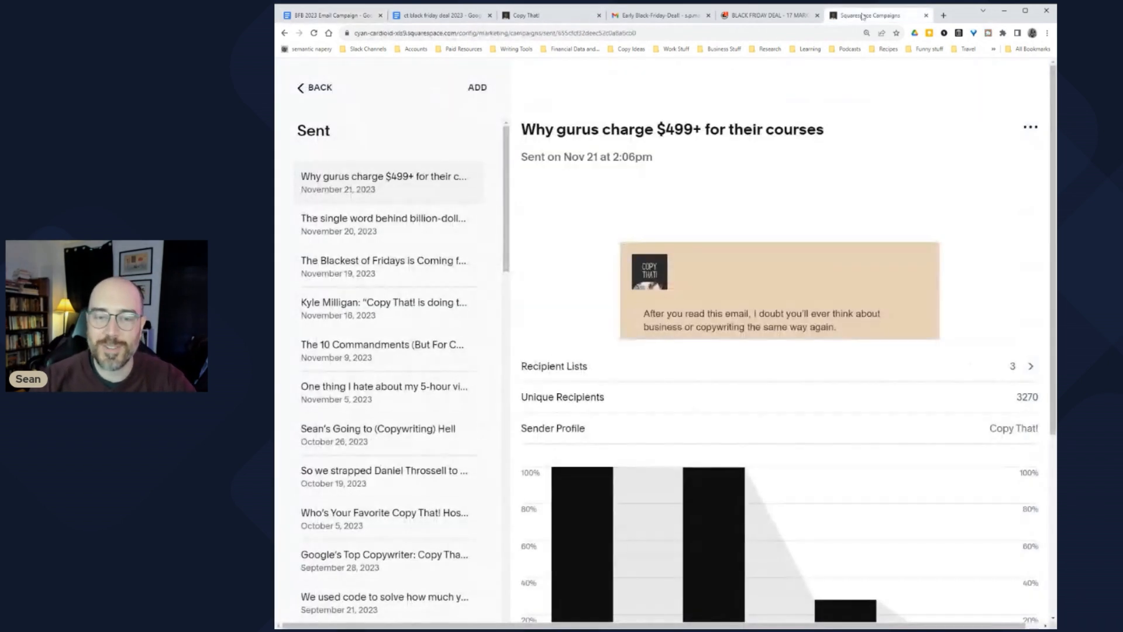
pyautogui.click(331, 16)
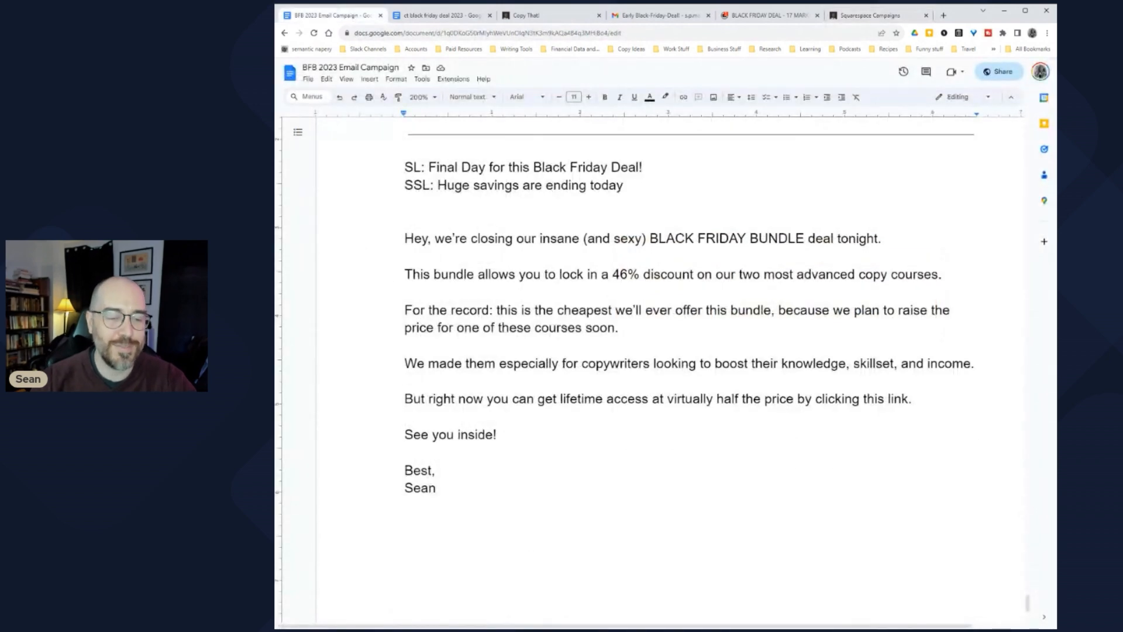
pyautogui.scroll(5, 644, 351)
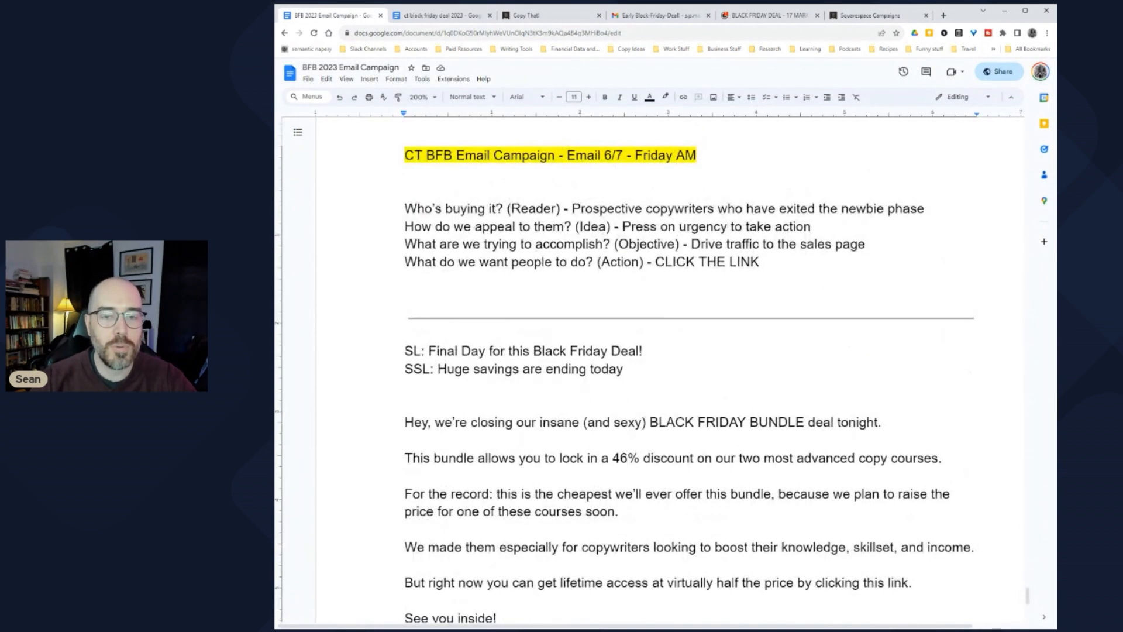
pyautogui.scroll(-5, 643, 351)
pyautogui.scroll(2, 644, 351)
pyautogui.hotkey('ctrl', 'End')
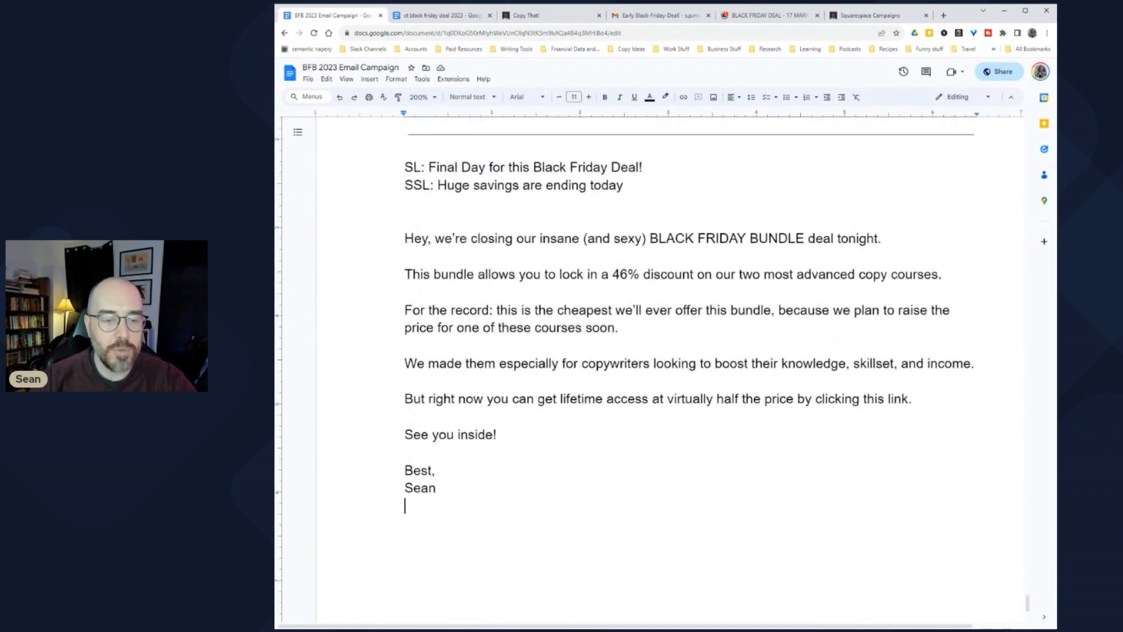
pyautogui.hotkey('shift', 'Up')
pyautogui.hotkey('shift', 'Up')
pyautogui.hotkey('shift', 'Up')
pyautogui.hotkey('shift', 'Up')
pyautogui.hotkey('shift', 'Up')
pyautogui.hotkey('shift', 'Up')
pyautogui.hotkey('shift', 'Up')
pyautogui.hotkey('shift', 'Up')
pyautogui.hotkey('shift', 'Up')
pyautogui.hotkey('shift', 'Up')
pyautogui.hotkey('shift', 'Up')
pyautogui.hotkey('shift', 'Up')
pyautogui.hotkey('shift', 'Up')
pyautogui.hotkey('shift', 'Up')
pyautogui.hotkey('shift', 'Up')
pyautogui.hotkey('shift', 'Up')
pyautogui.hotkey('shift', 'Up')
pyautogui.hotkey('shift', 'Up')
pyautogui.hotkey('shift', 'Up')
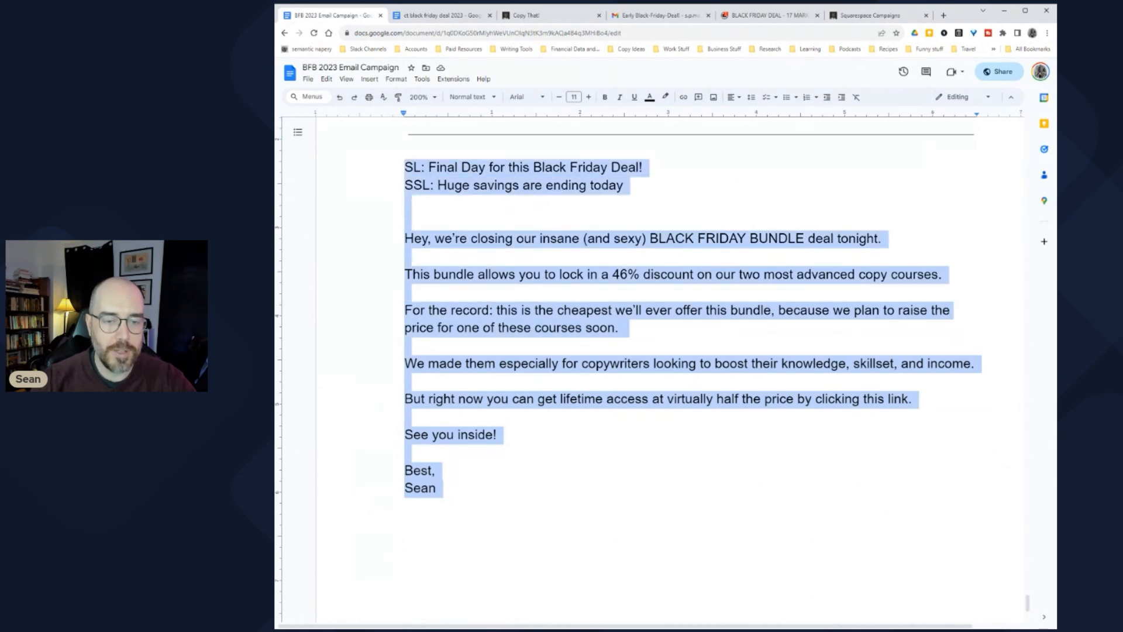
pyautogui.click(525, 310)
pyautogui.hotkey('ctrl', 'End')
pyautogui.hotkey('shift', 'Up')
pyautogui.hotkey('shift', 'Up')
pyautogui.hotkey('shift', 'Up')
pyautogui.hotkey('shift', 'Up')
pyautogui.hotkey('shift', 'Up')
pyautogui.hotkey('shift', 'Up')
pyautogui.hotkey('shift', 'Up')
pyautogui.hotkey('shift', 'Up')
pyautogui.hotkey('shift', 'Up')
pyautogui.hotkey('shift', 'Up')
pyautogui.hotkey('shift', 'Up')
pyautogui.hotkey('shift', 'Up')
pyautogui.hotkey('shift', 'Up')
pyautogui.hotkey('shift', 'Up')
pyautogui.hotkey('shift', 'Up')
pyautogui.hotkey('shift', 'Up')
pyautogui.hotkey('shift', 'Up')
pyautogui.hotkey('shift', 'Up')
pyautogui.hotkey('shift', 'Up')
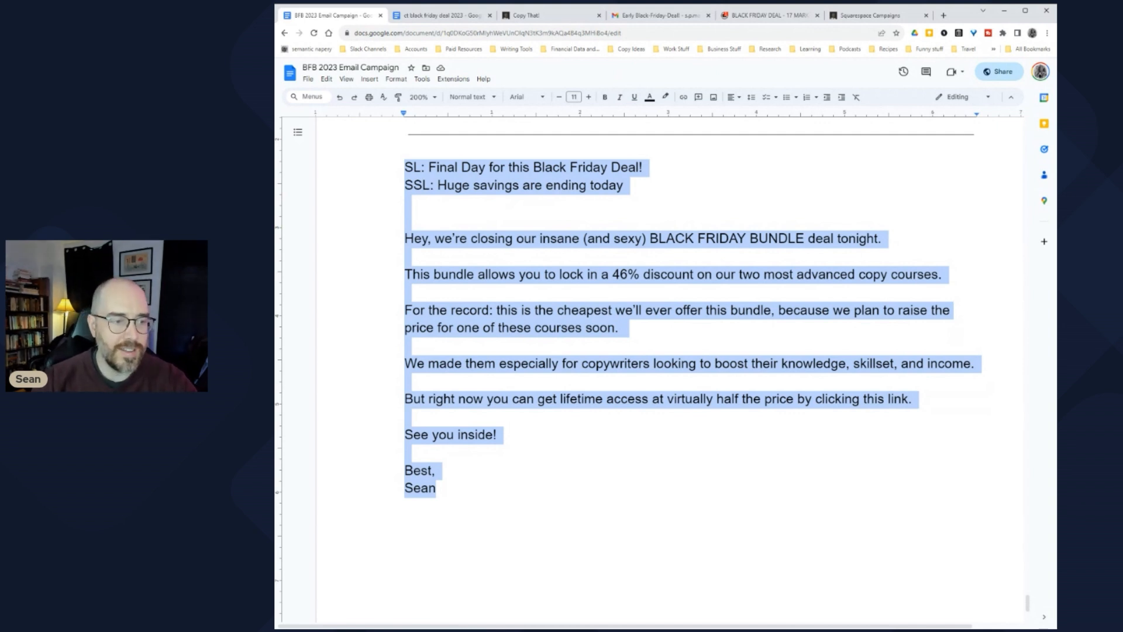
pyautogui.click(405, 345)
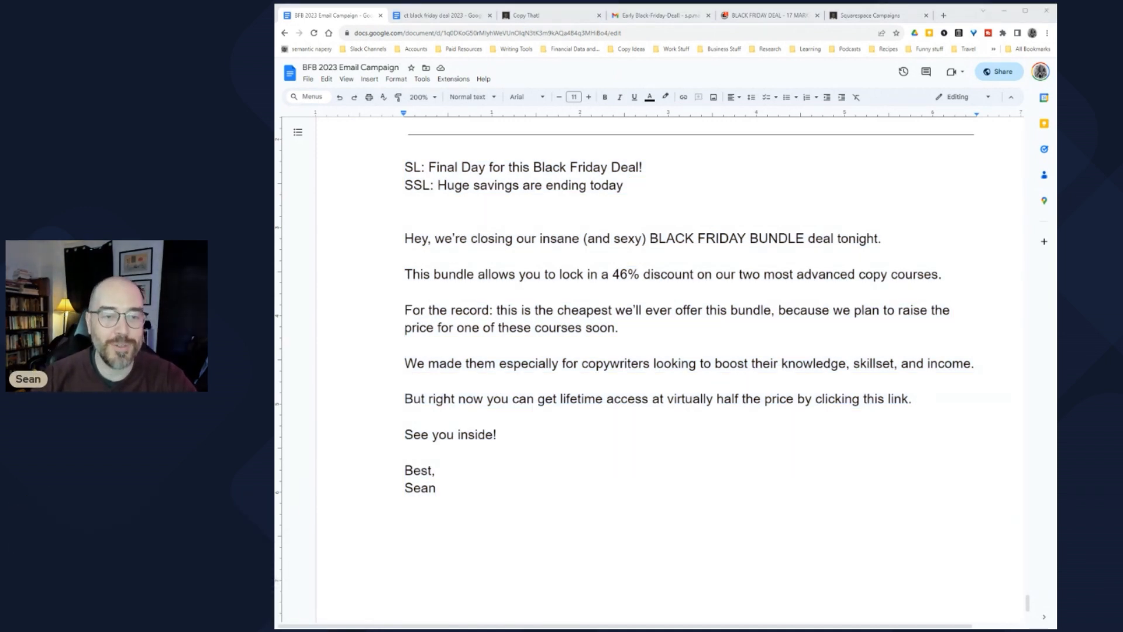
pyautogui.scroll(5, 690, 363)
pyautogui.scroll(-5, 691, 363)
pyautogui.scroll(-2, 690, 362)
pyautogui.doubleClick(439, 426)
pyautogui.scroll(2, 439, 426)
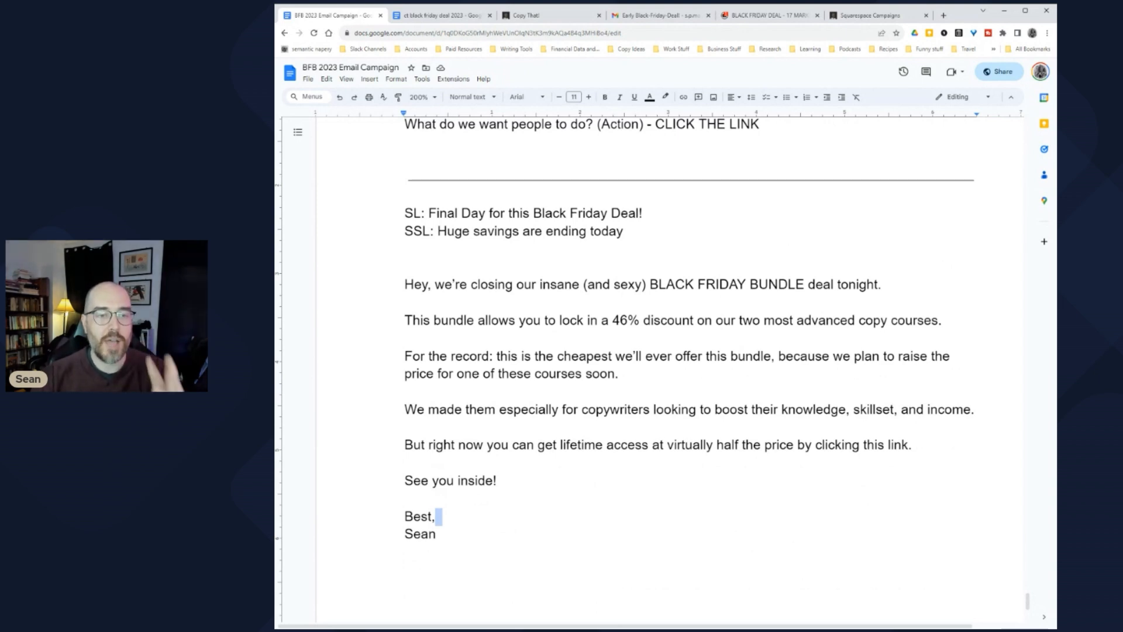
pyautogui.scroll(20, 655, 363)
pyautogui.scroll(7, 656, 362)
pyautogui.scroll(-5, 656, 363)
pyautogui.scroll(2, 655, 363)
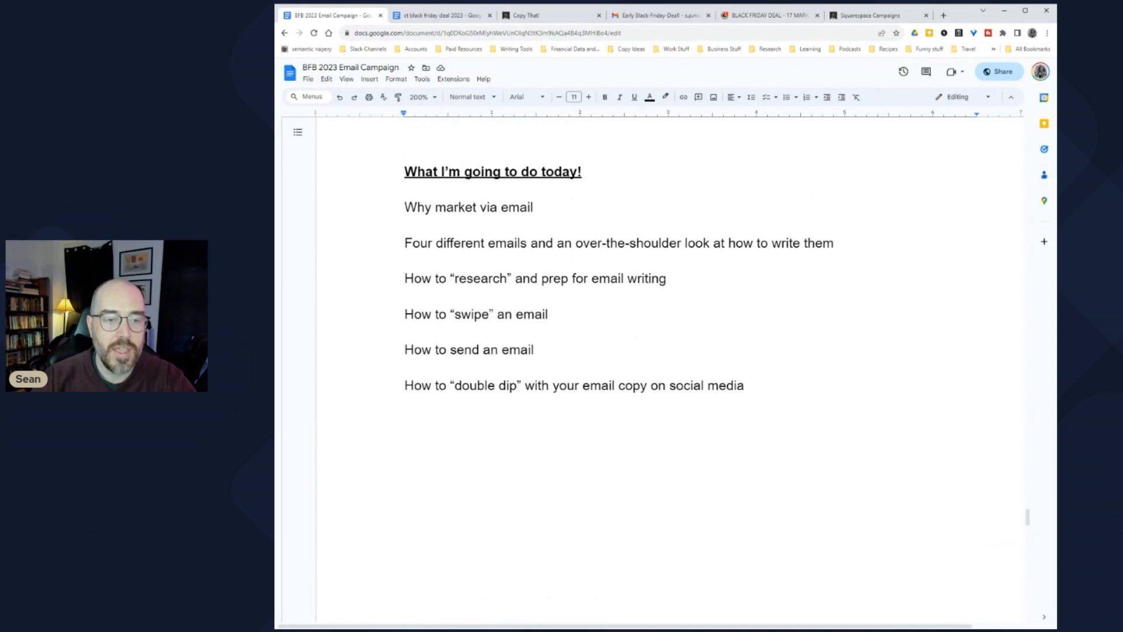
# Step: Highlight the research, swipe-an-email and how-to-send agenda points, then scroll to the final-day email
pyautogui.moveTo(404, 278); pyautogui.dragTo(673, 279)
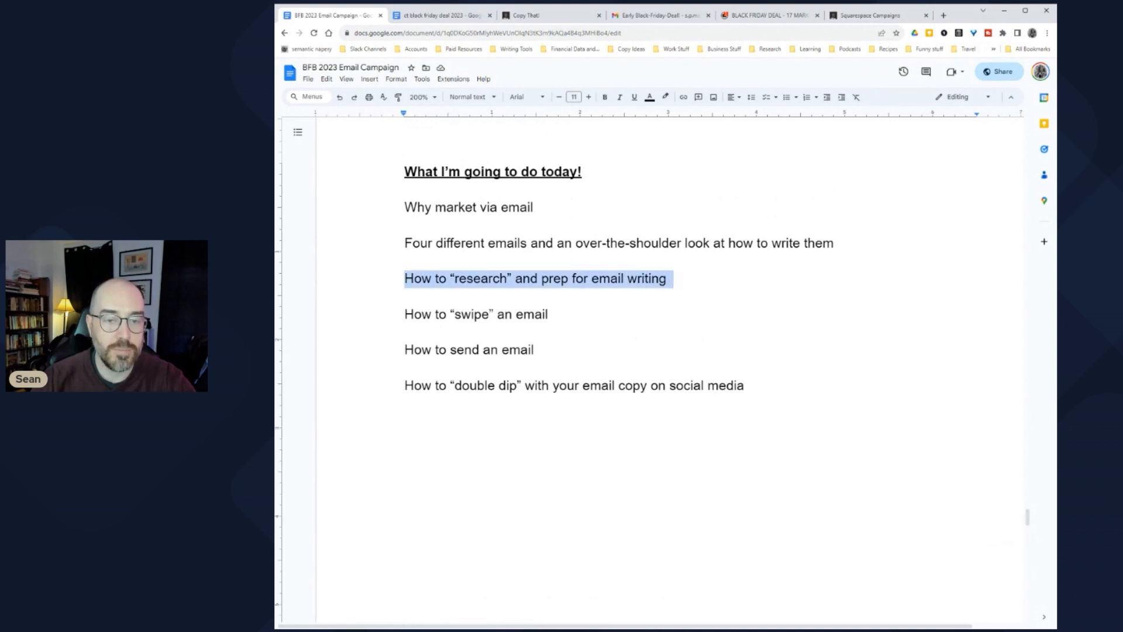
pyautogui.click(461, 314)
pyautogui.moveTo(404, 314); pyautogui.dragTo(555, 314)
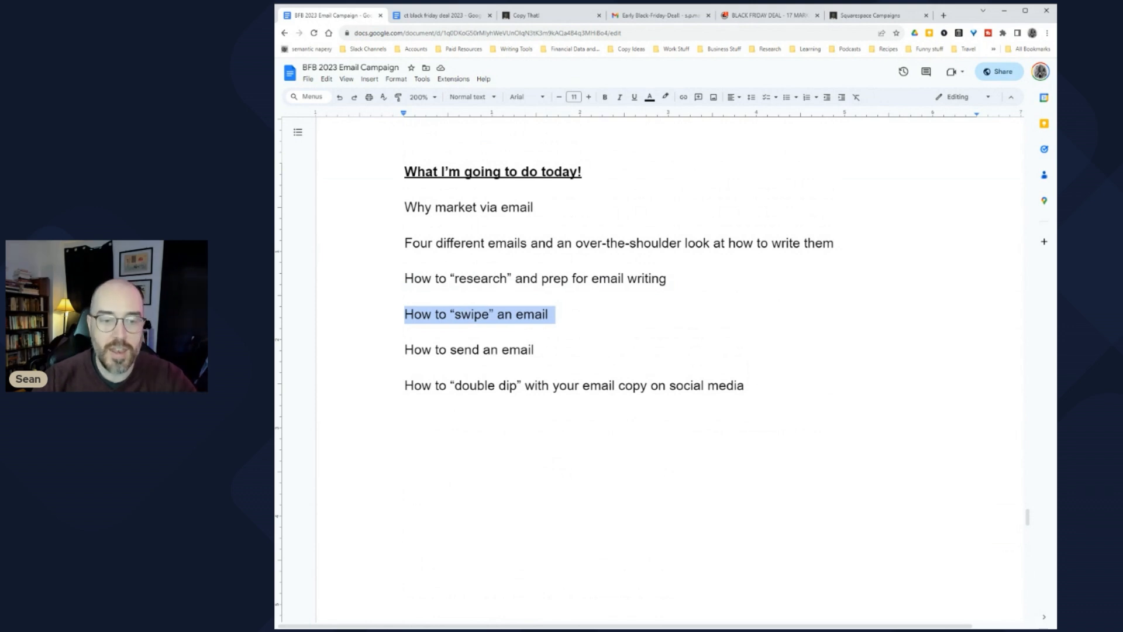
pyautogui.moveTo(404, 350); pyautogui.dragTo(541, 350)
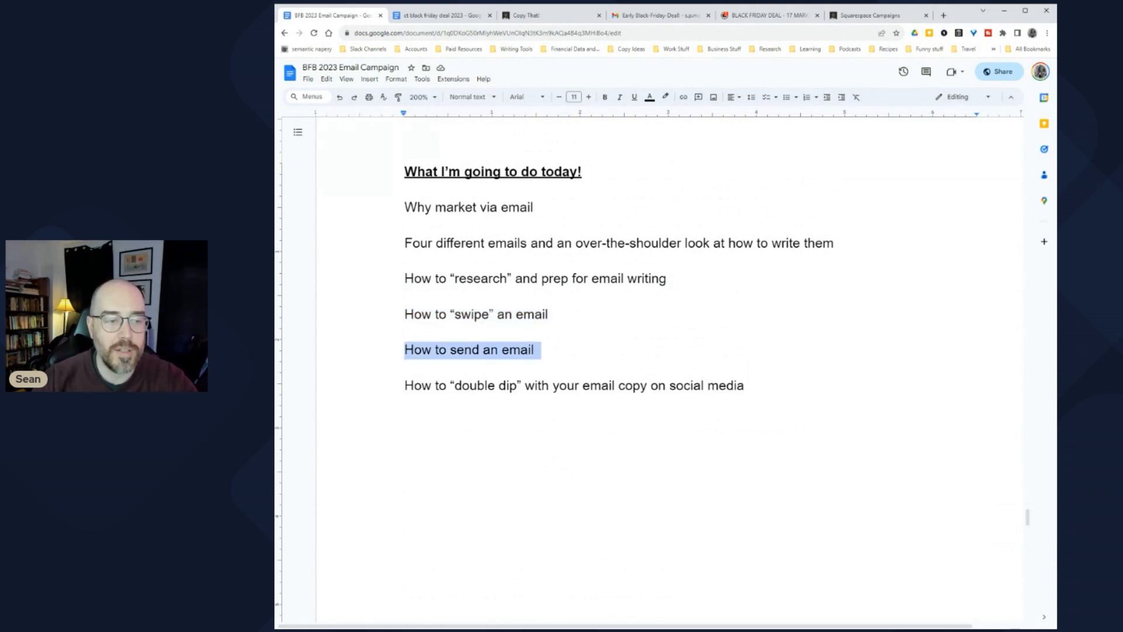
pyautogui.scroll(-20, 656, 369)
pyautogui.scroll(5, 655, 369)
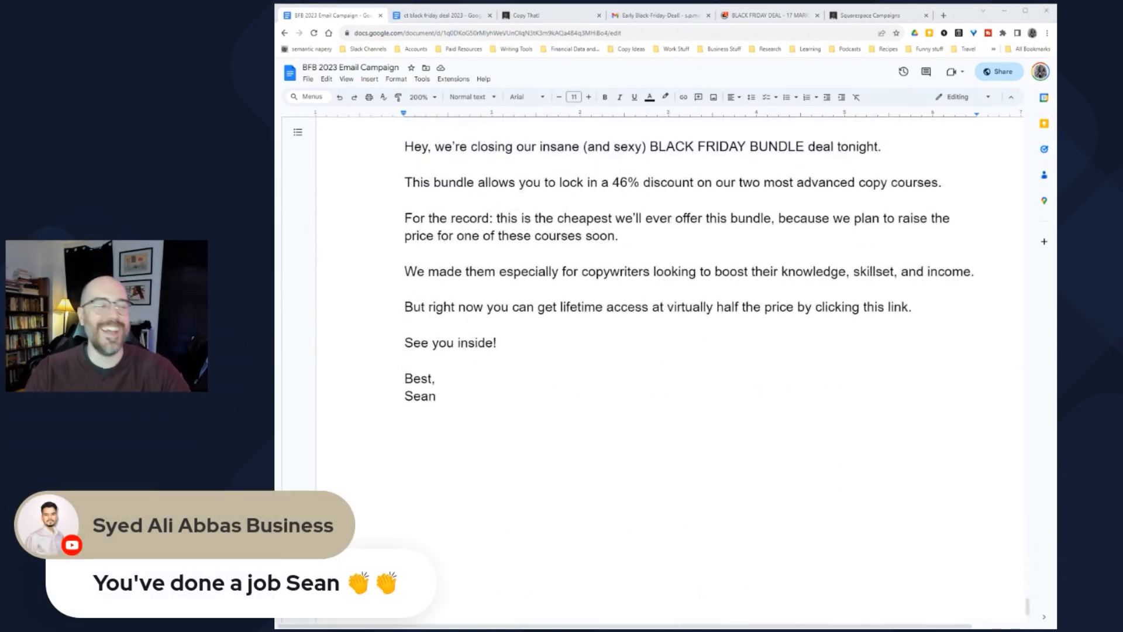
pyautogui.scroll(2, 655, 369)
pyautogui.scroll(1, 655, 368)
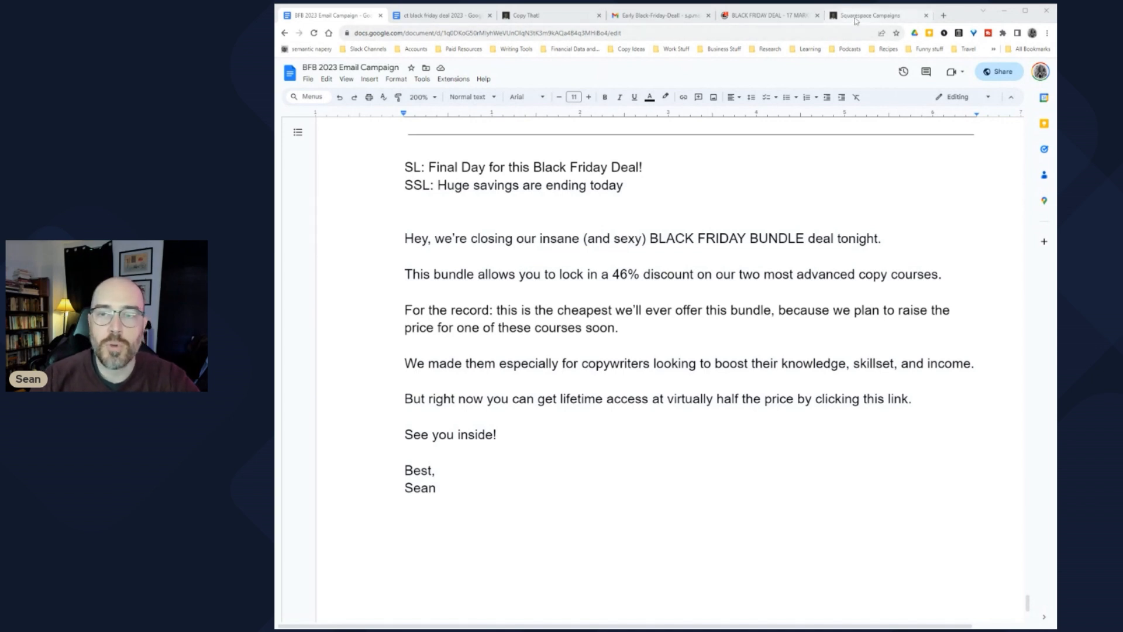
# Step: Create a new campaign from the sent 'Why gurus charge $499+ for their courses' email and edit its body
pyautogui.click(871, 15)
pyautogui.click(481, 89)
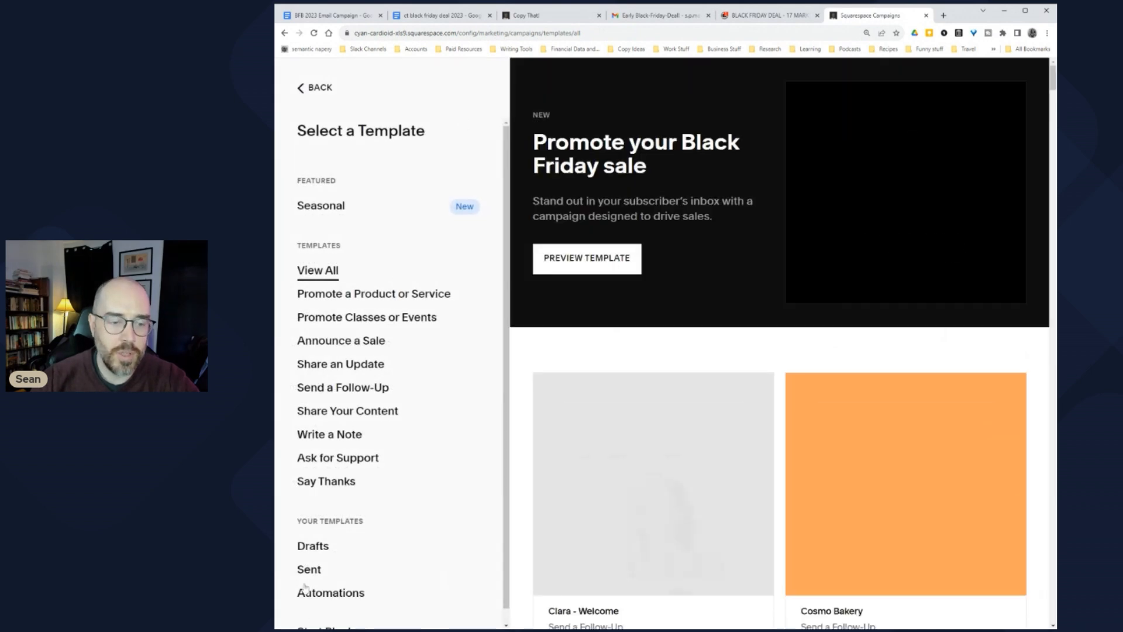
pyautogui.click(309, 569)
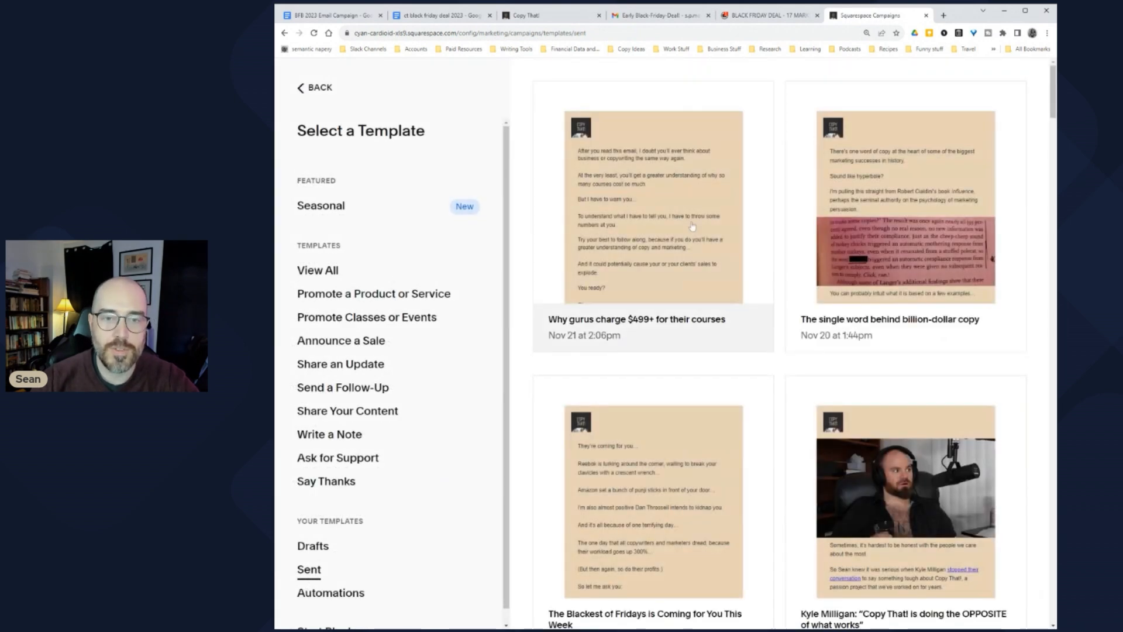
pyautogui.click(640, 185)
pyautogui.click(989, 76)
pyautogui.click(661, 77)
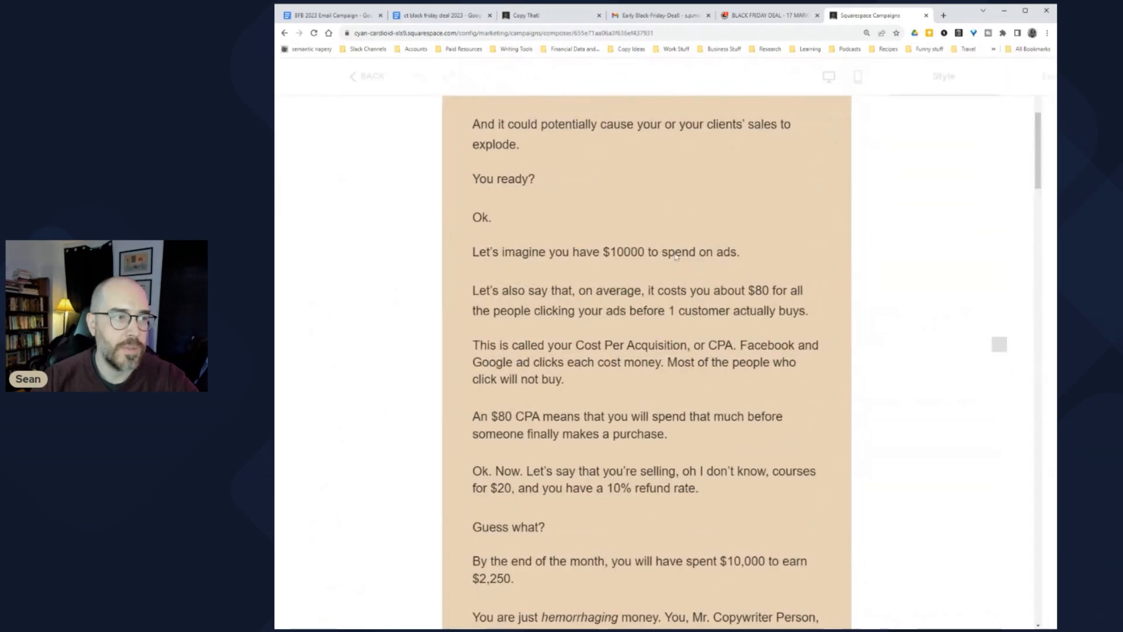
pyautogui.click(501, 308)
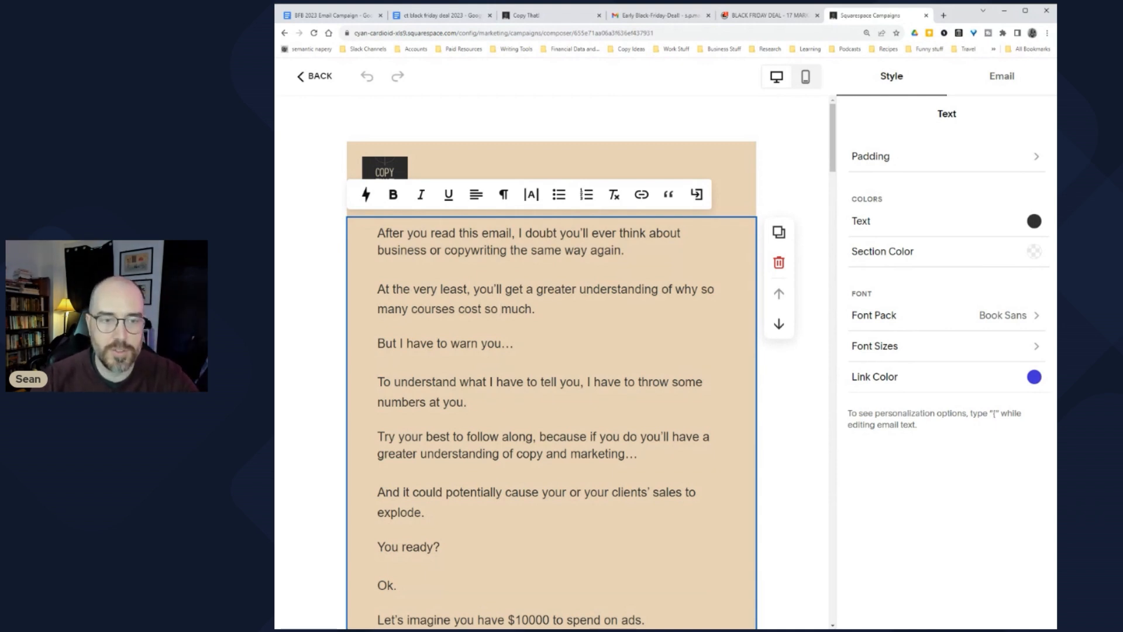
# Step: Remove the old body text and spreadsheet image, leaving an empty text block
pyautogui.hotkey('ctrl', 'a')
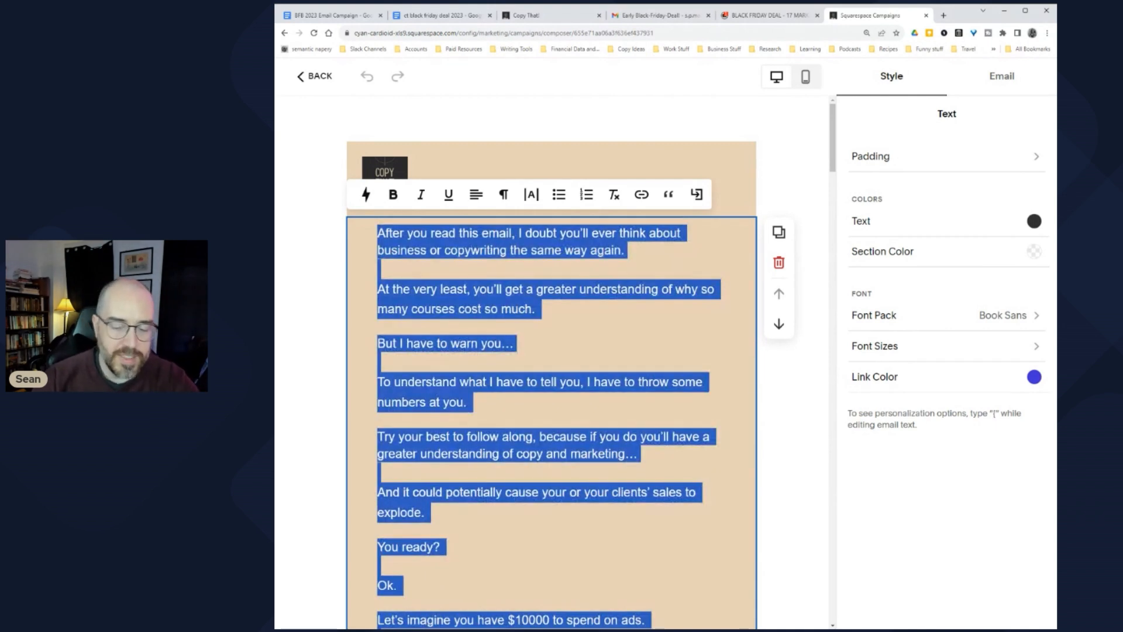
pyautogui.hotkey('ctrl', 'v')
pyautogui.click(505, 349)
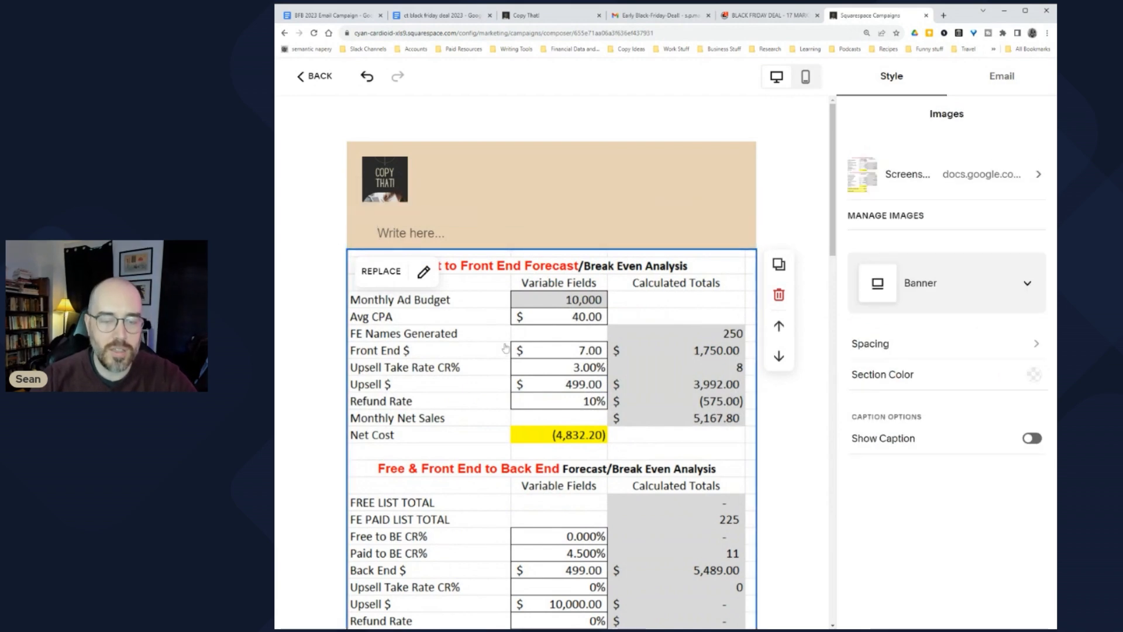
pyautogui.click(779, 294)
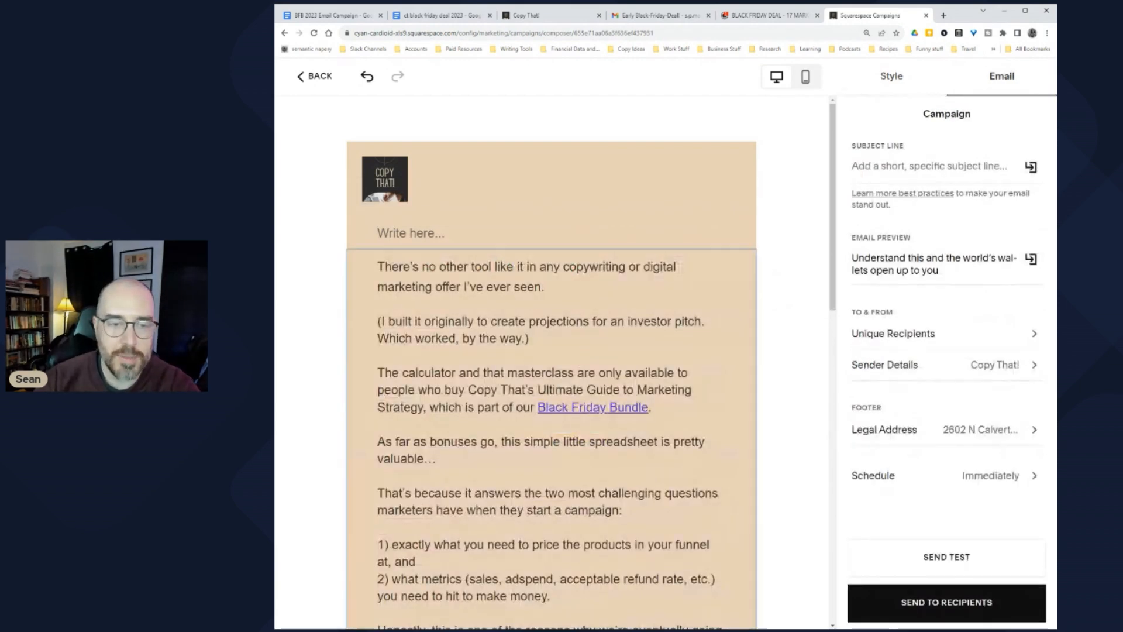
pyautogui.click(779, 299)
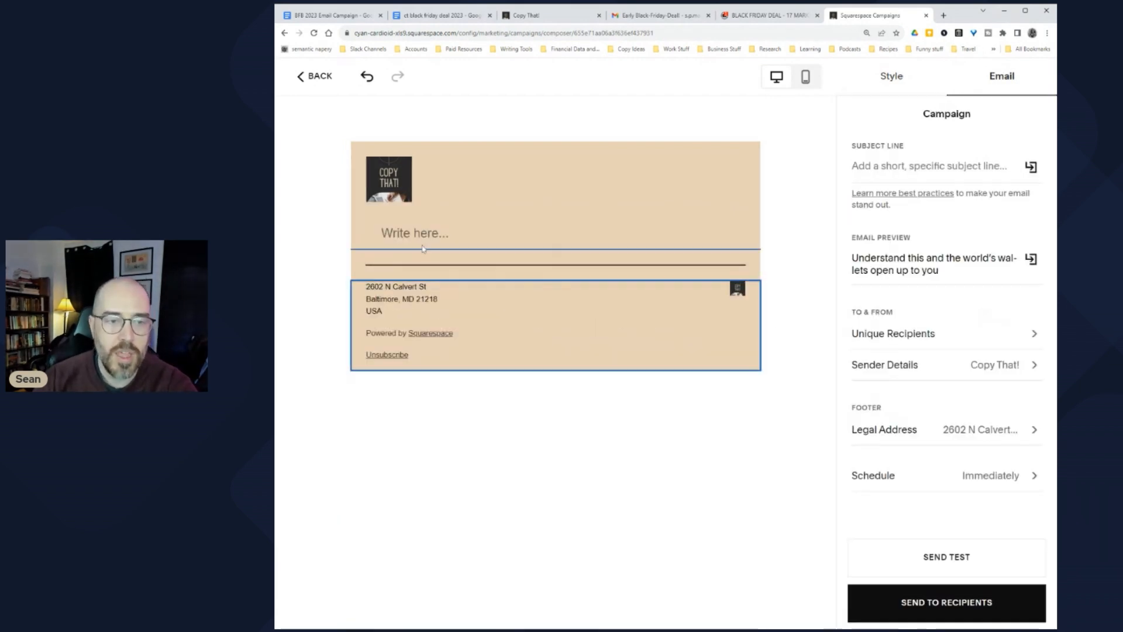
pyautogui.click(428, 220)
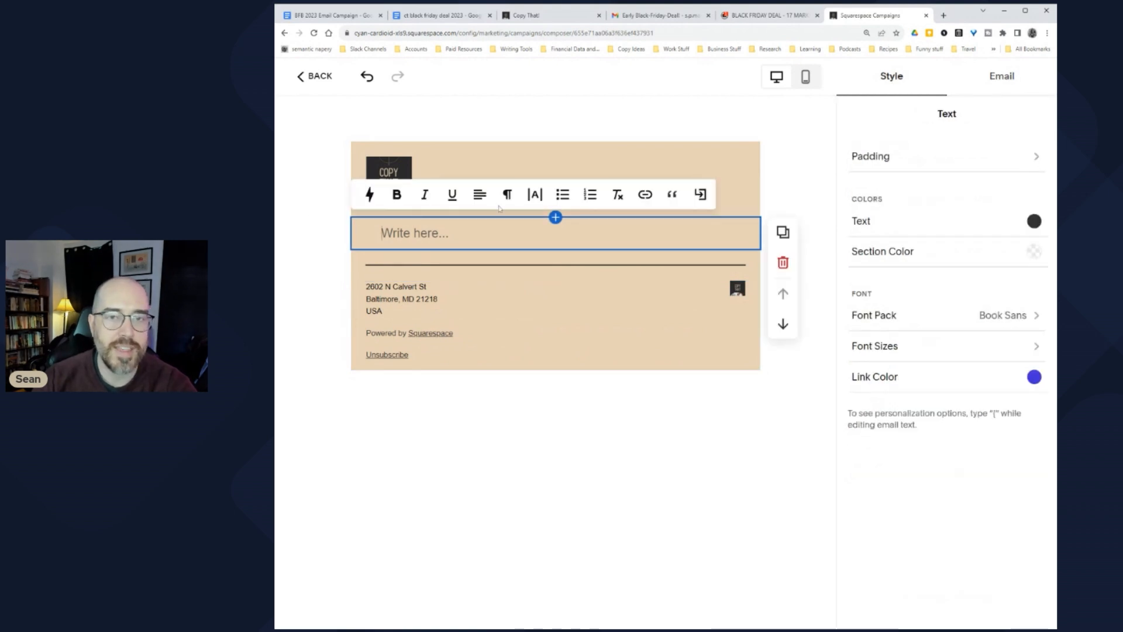
# Step: Copy the closing email from 'Hey' through the sign-off in the Google Doc and paste it in
pyautogui.hotkey('ctrl', '4')
pyautogui.hotkey('ctrl', '1')
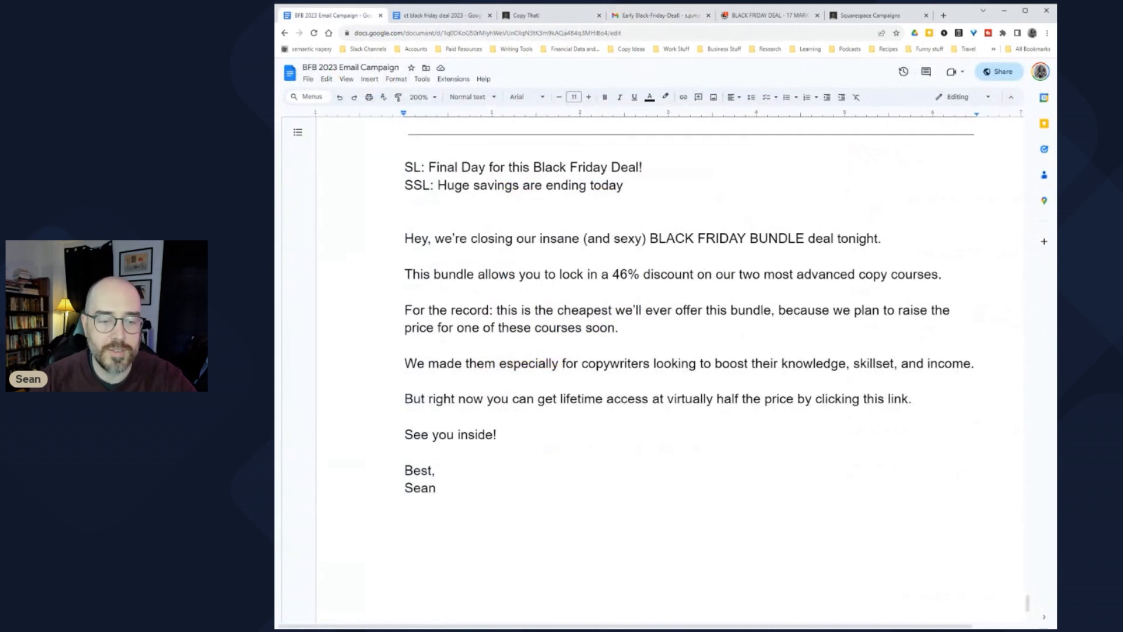
pyautogui.moveTo(436, 488); pyautogui.dragTo(404, 238)
pyautogui.hotkey('ctrl', 'c')
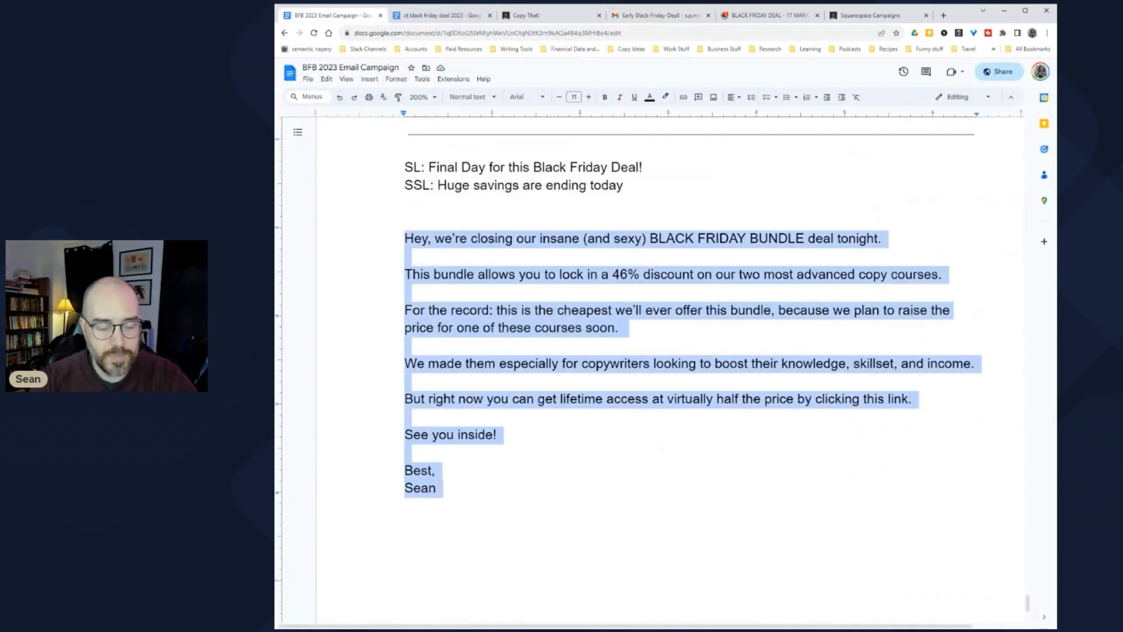
pyautogui.hotkey('ctrl', '6')
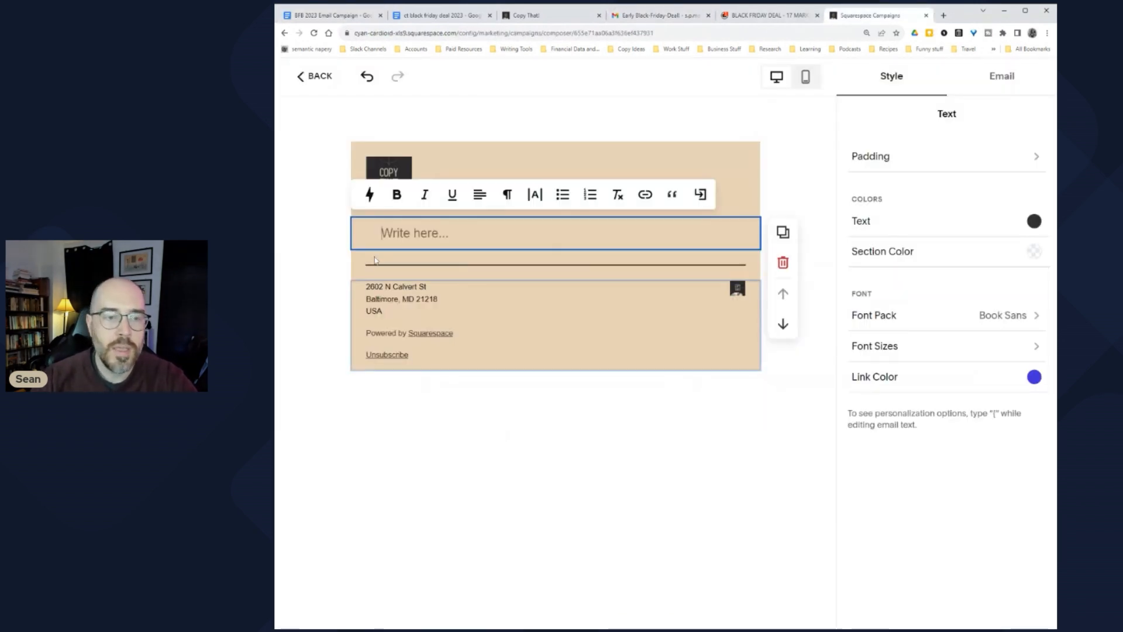
pyautogui.hotkey('ctrl', 'v')
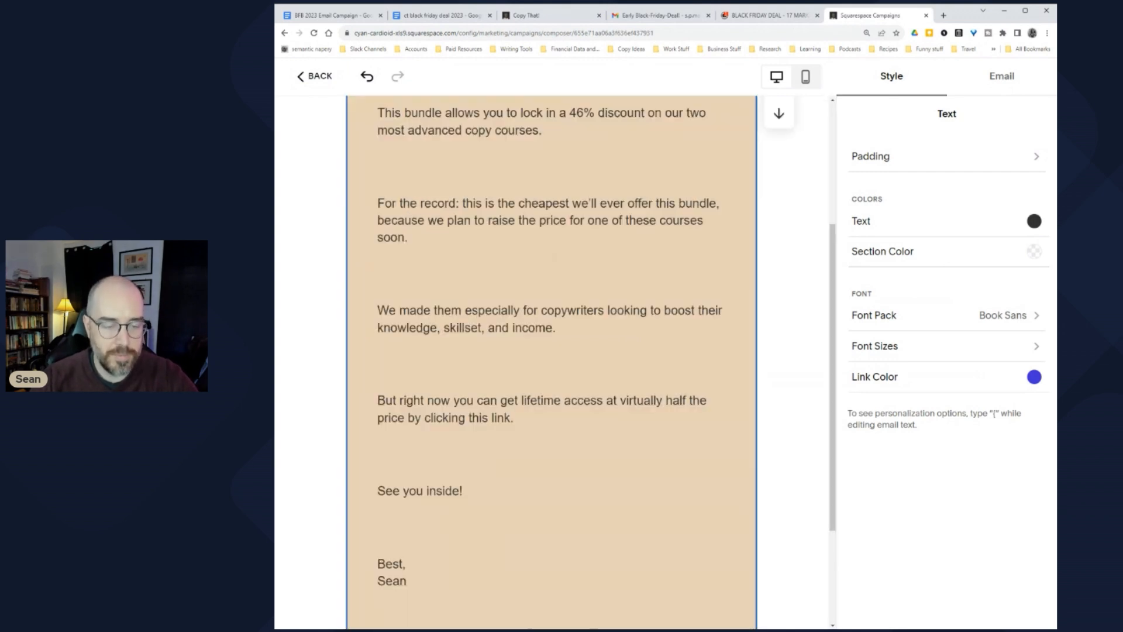
pyautogui.hotkey('ctrl', 'z')
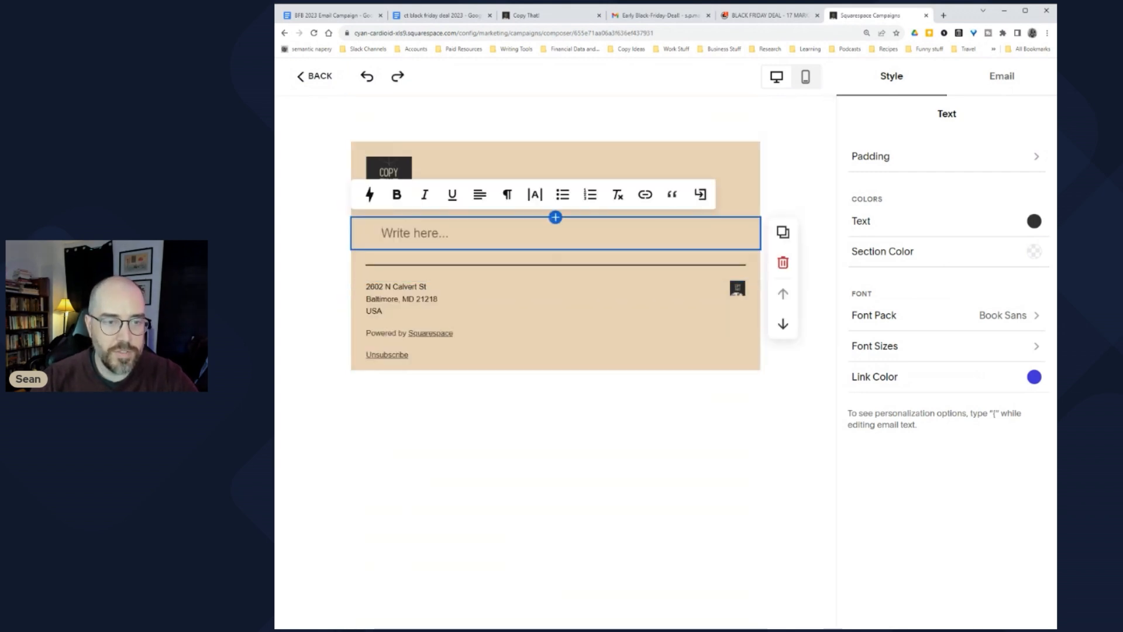
pyautogui.hotkey('ctrl', 'v')
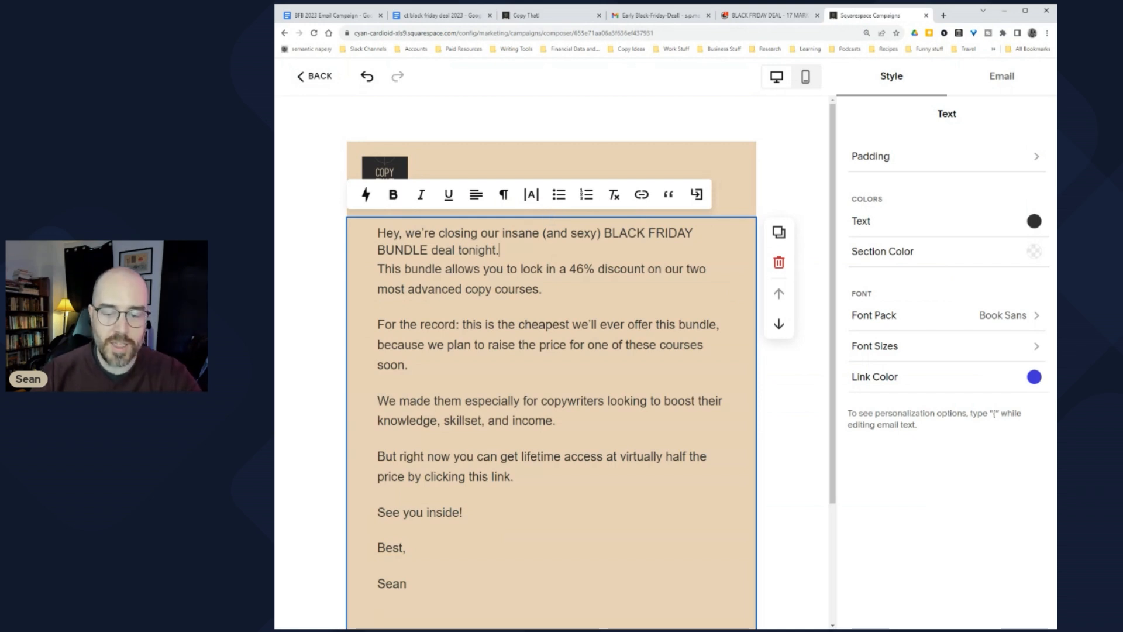
# Step: Leave one blank line between the paragraphs from the opening through 'But right now'
pyautogui.click(378, 268)
pyautogui.press('BackSpace')
pyautogui.press('Return')
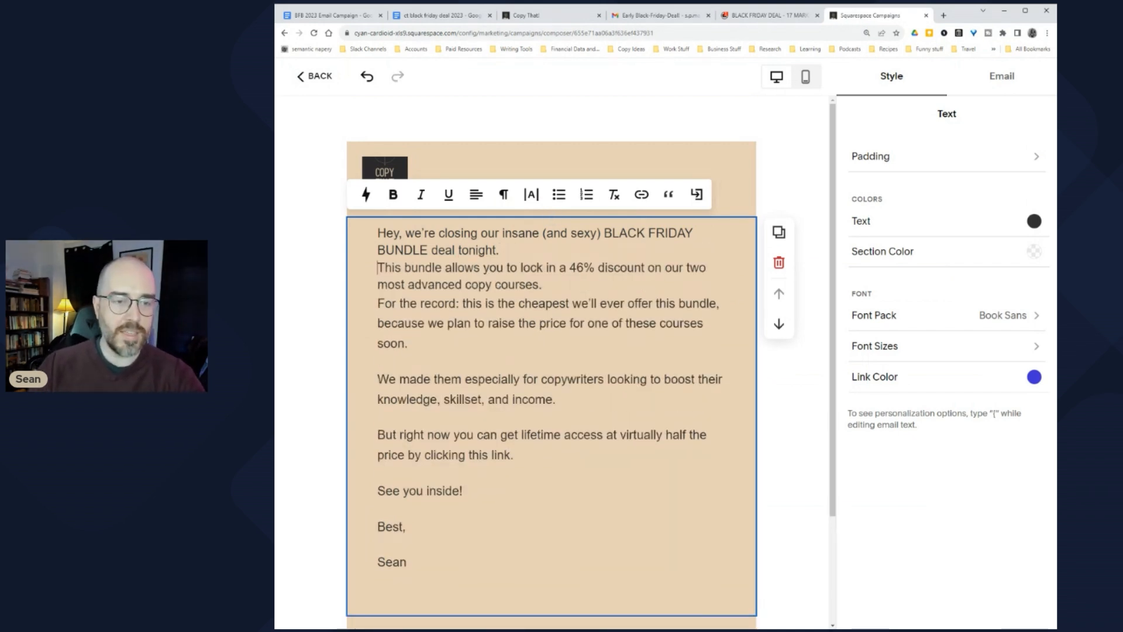
pyautogui.press('Return')
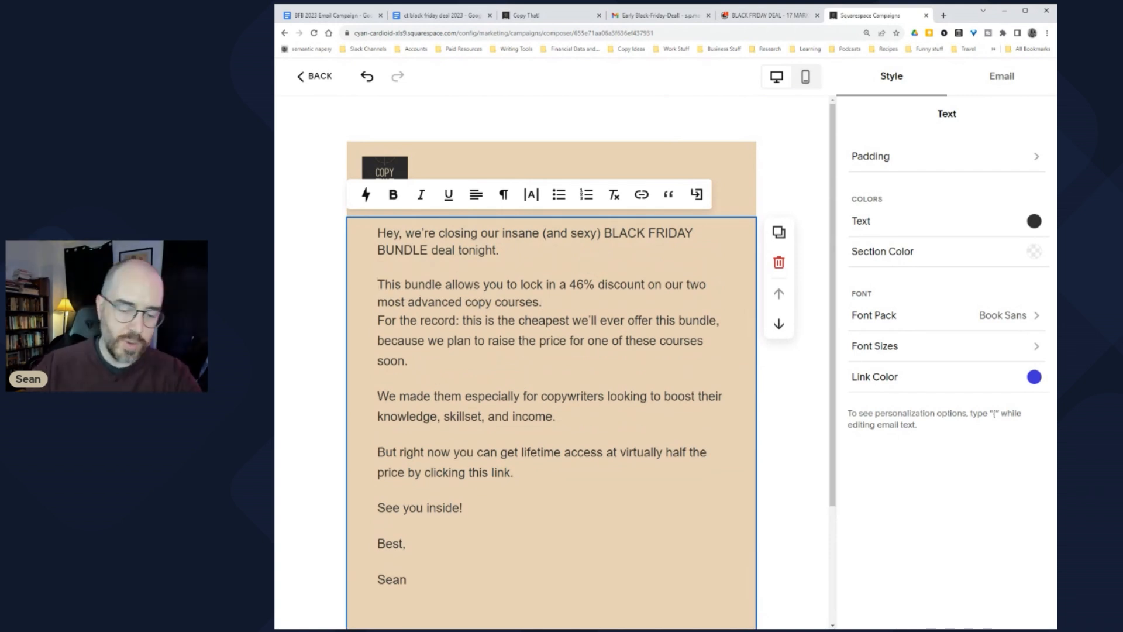
pyautogui.press('Delete')
pyautogui.press('Return')
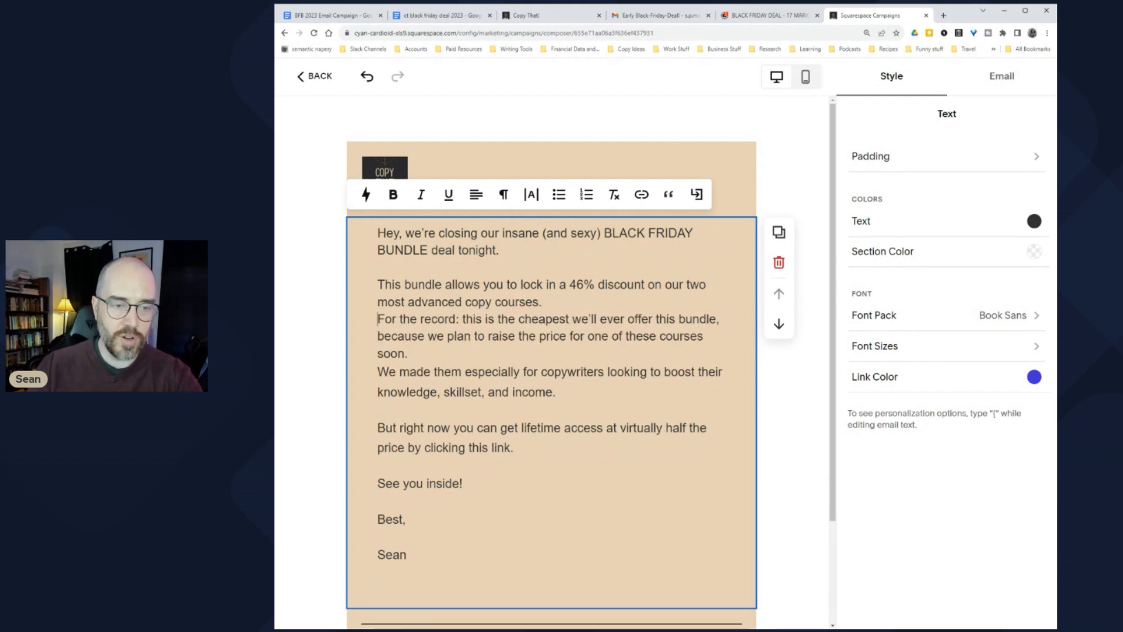
pyautogui.press('Return')
pyautogui.press('Delete')
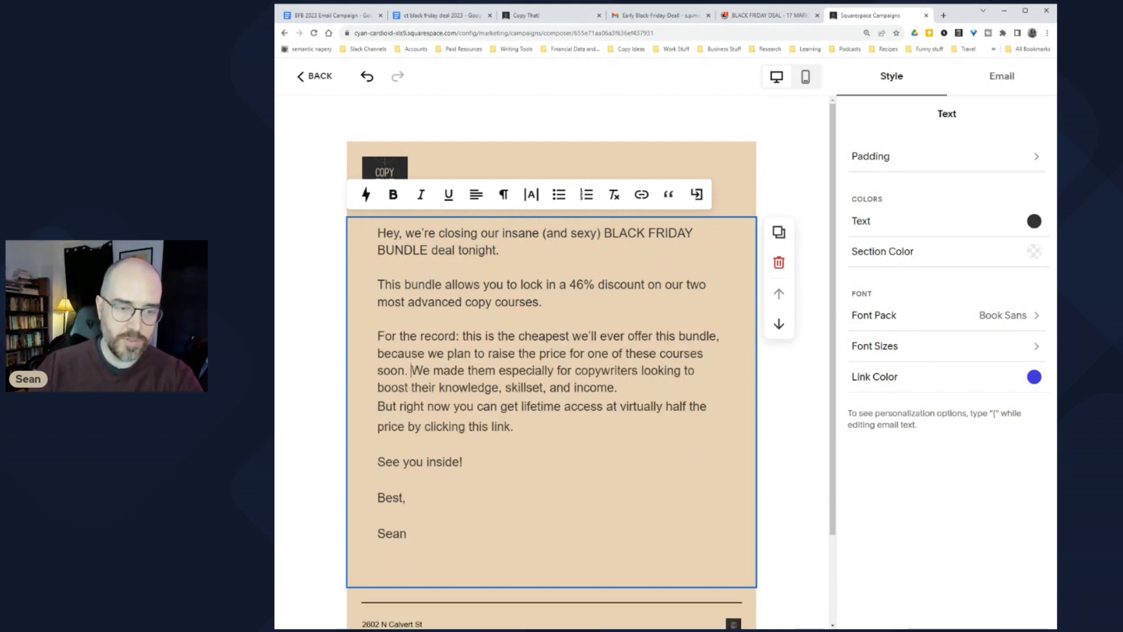
pyautogui.press('Return')
pyautogui.press('Return')
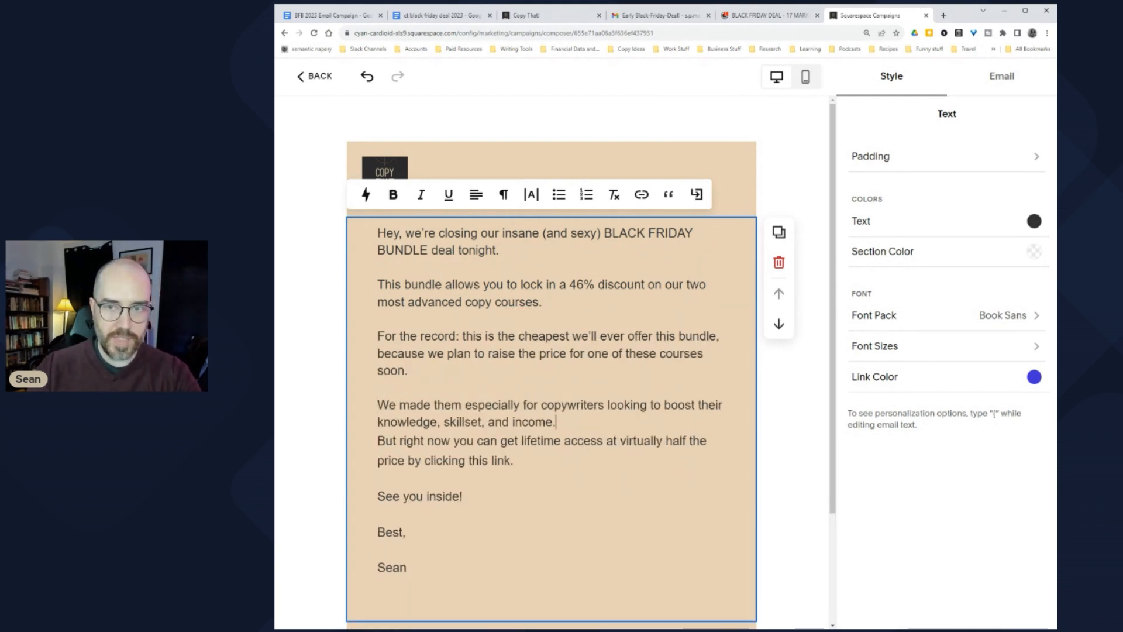
pyautogui.press('Delete')
pyautogui.press('Return')
pyautogui.press('Return')
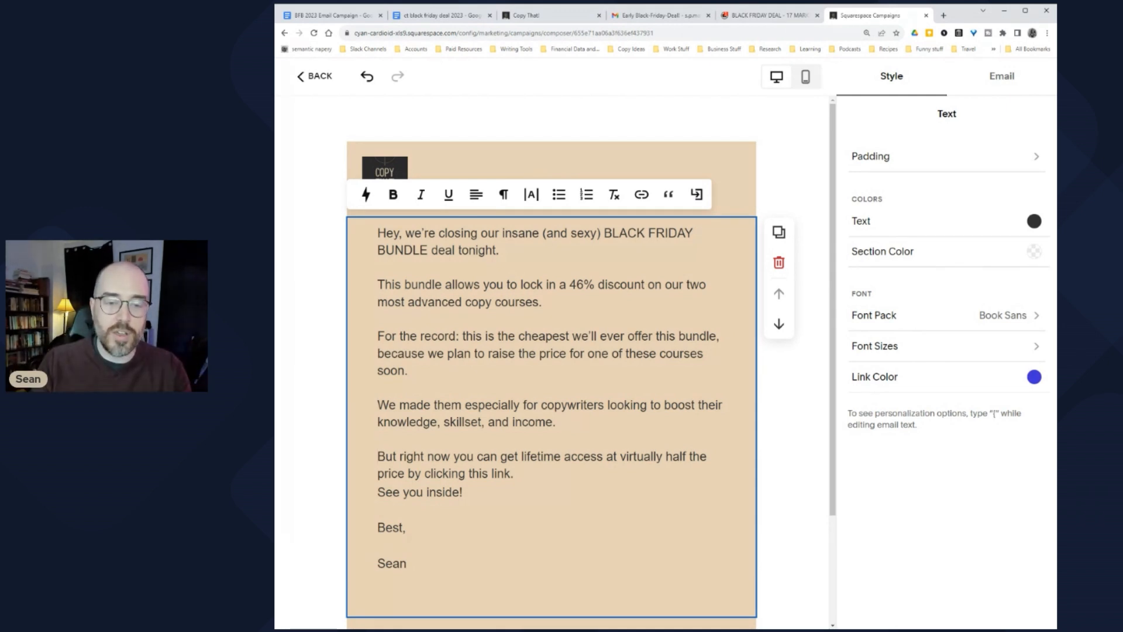
# Step: Give 'See you inside!' its own paragraph and keep the name directly under 'Best,'
pyautogui.click(513, 473)
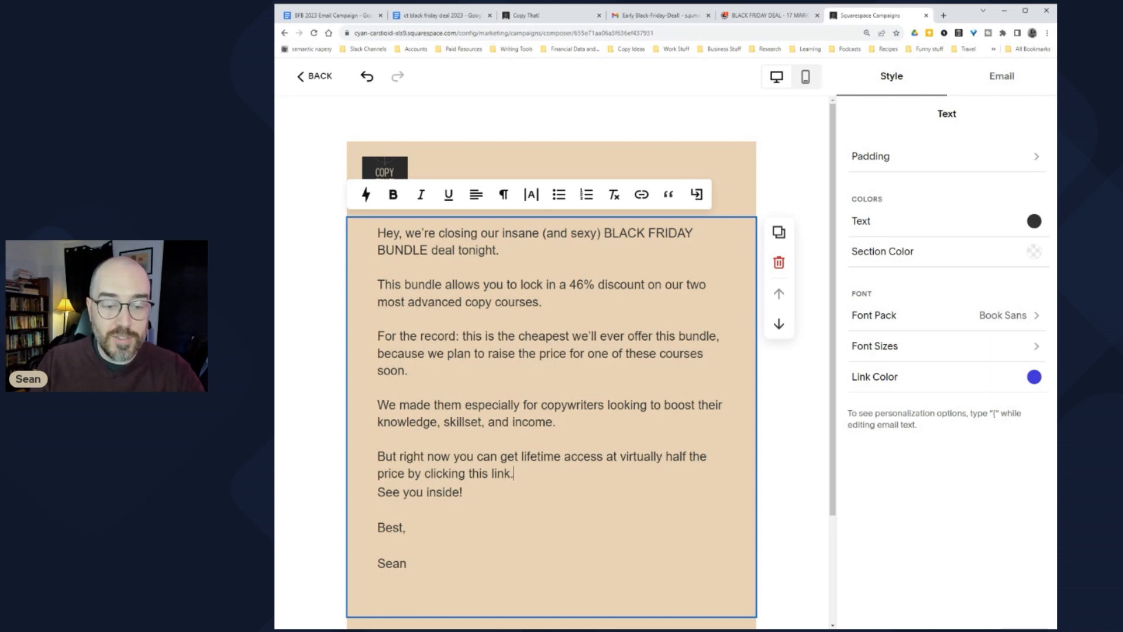
pyautogui.press('Delete')
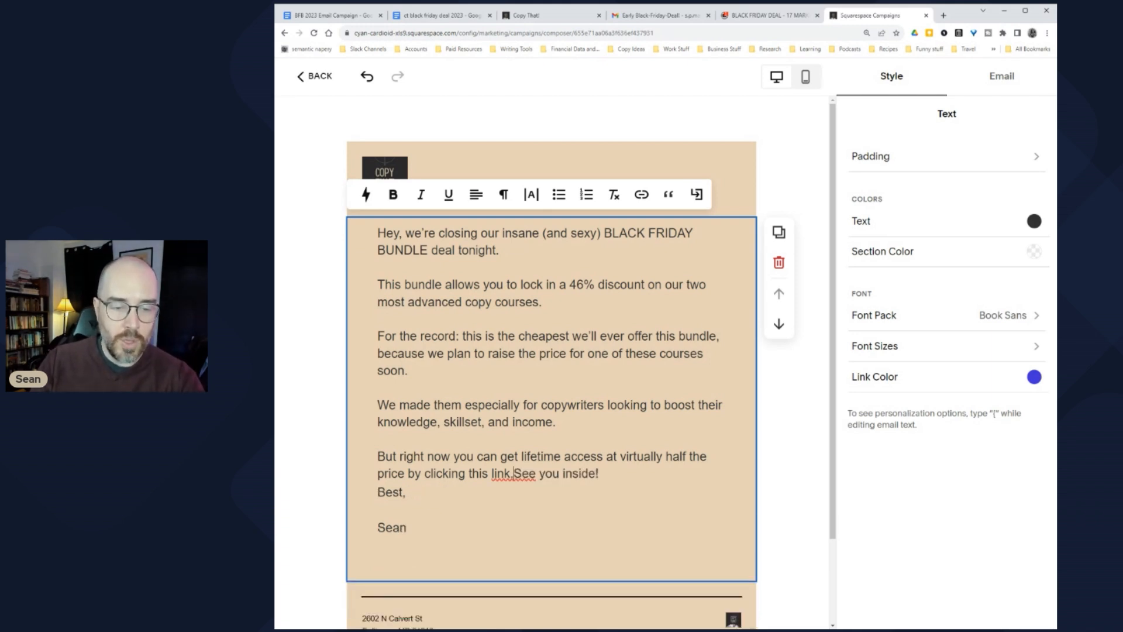
pyautogui.press('Return')
pyautogui.press('Return')
pyautogui.press('BackSpace')
pyautogui.press('Return')
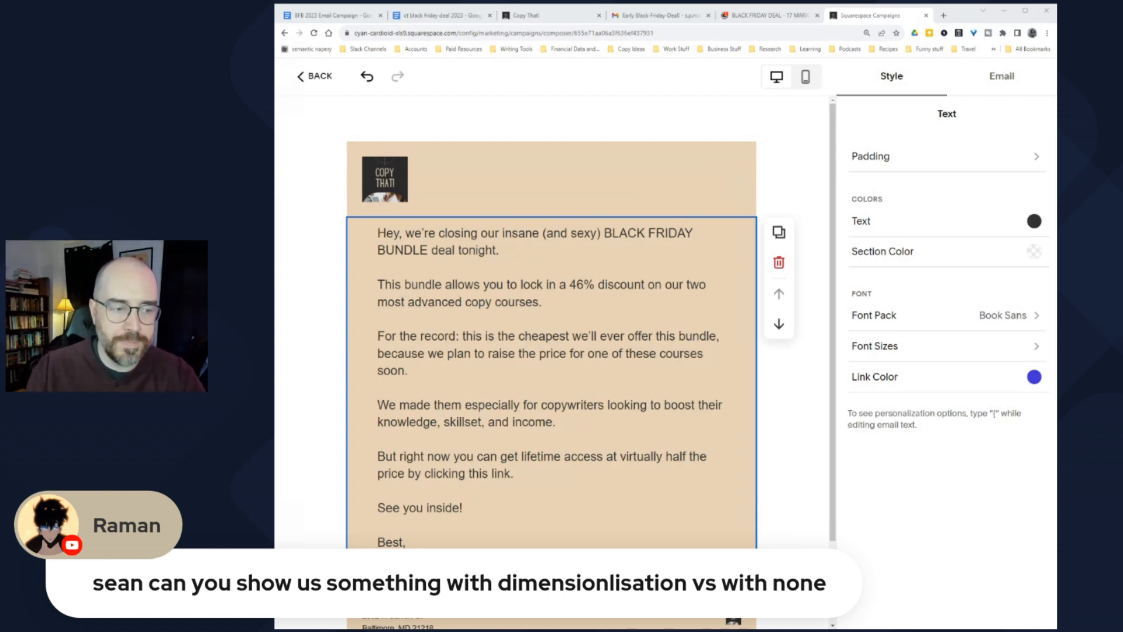
pyautogui.click(377, 319)
pyautogui.moveTo(604, 233); pyautogui.dragTo(455, 250)
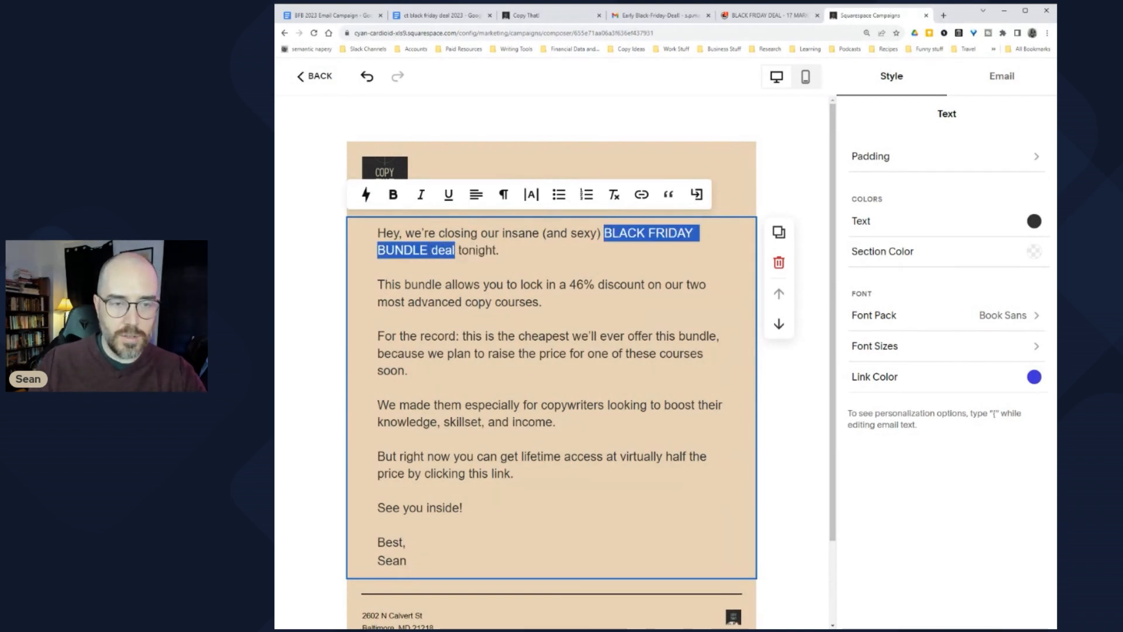
# Step: Link 'BLACK FRIDAY BUNDLE deal' to the deal Google Doc, test that it opens, then bold it
pyautogui.click(648, 199)
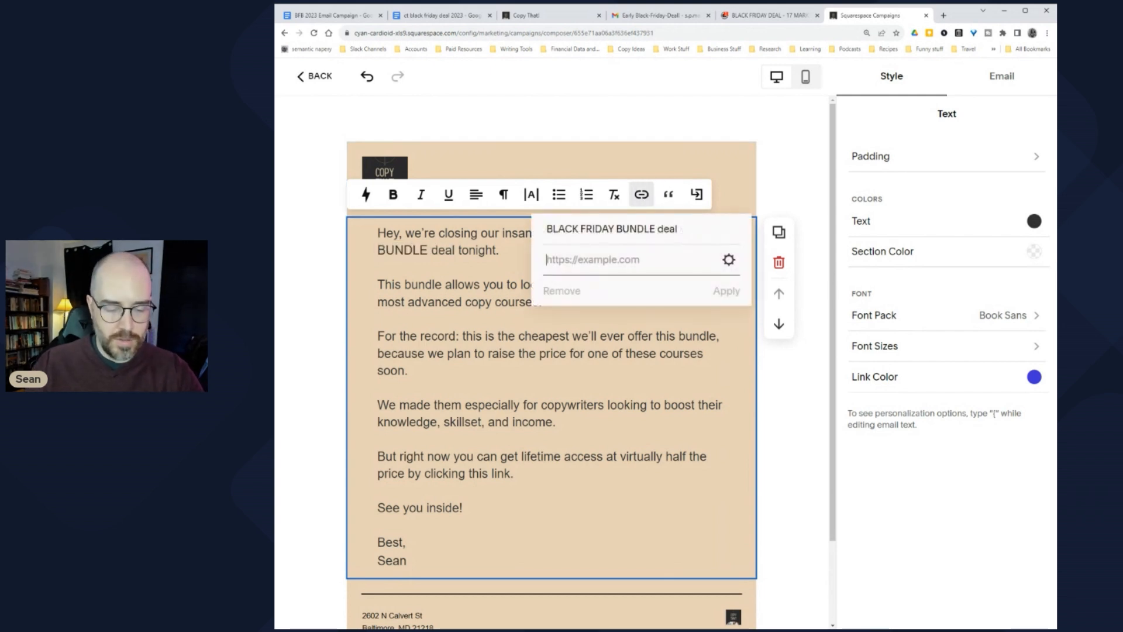
pyautogui.hotkey('ctrl', 'v')
pyautogui.click(726, 292)
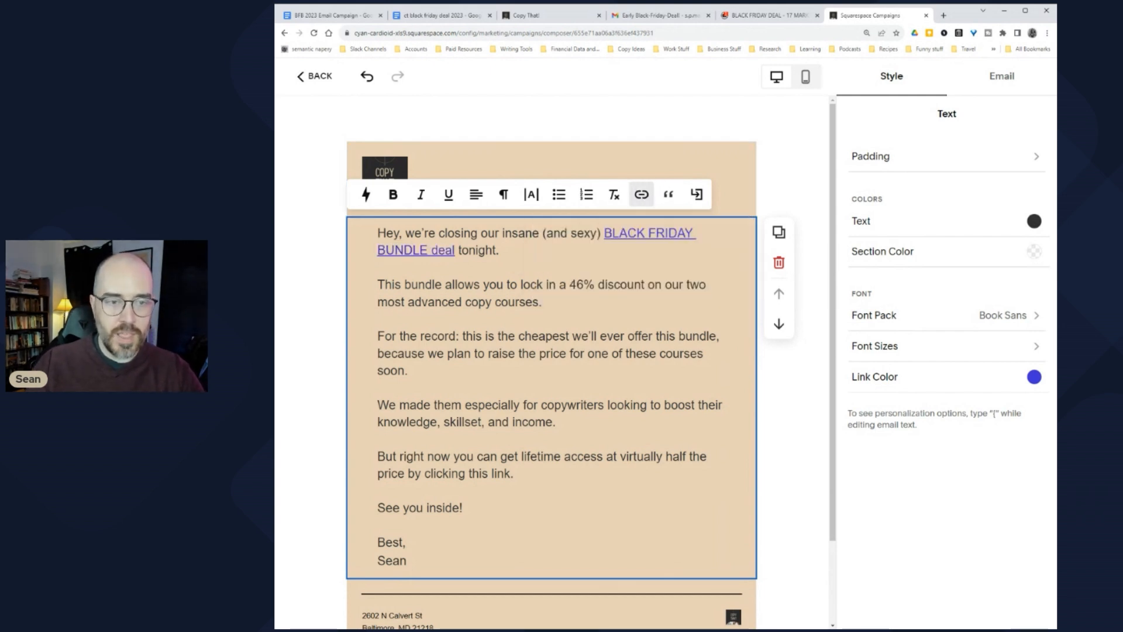
pyautogui.click(621, 233)
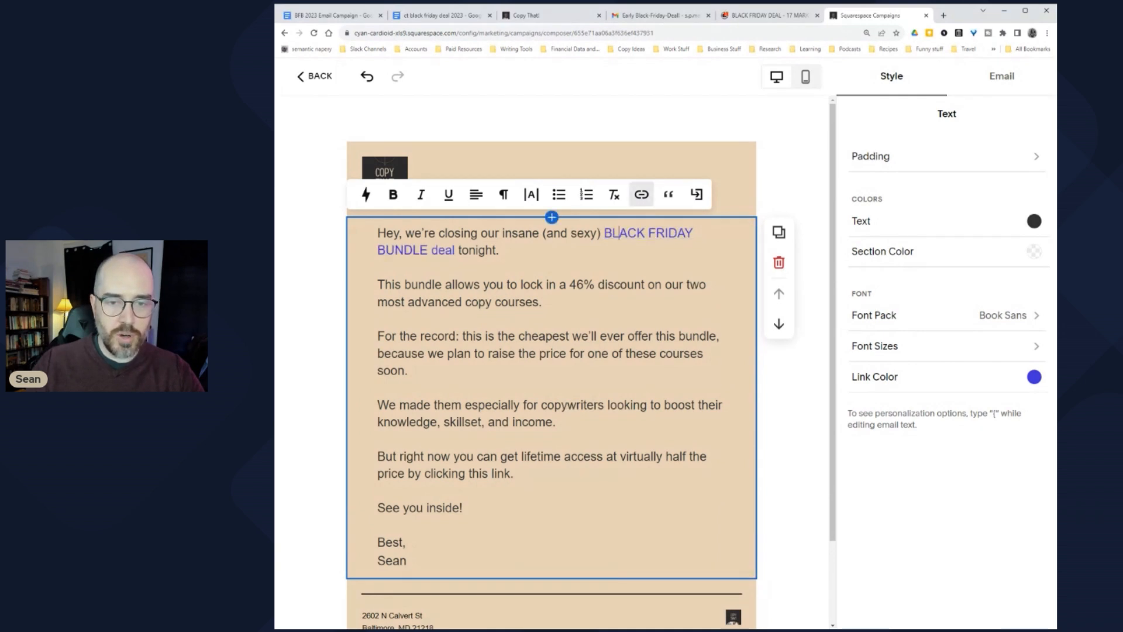
pyautogui.click(860, 18)
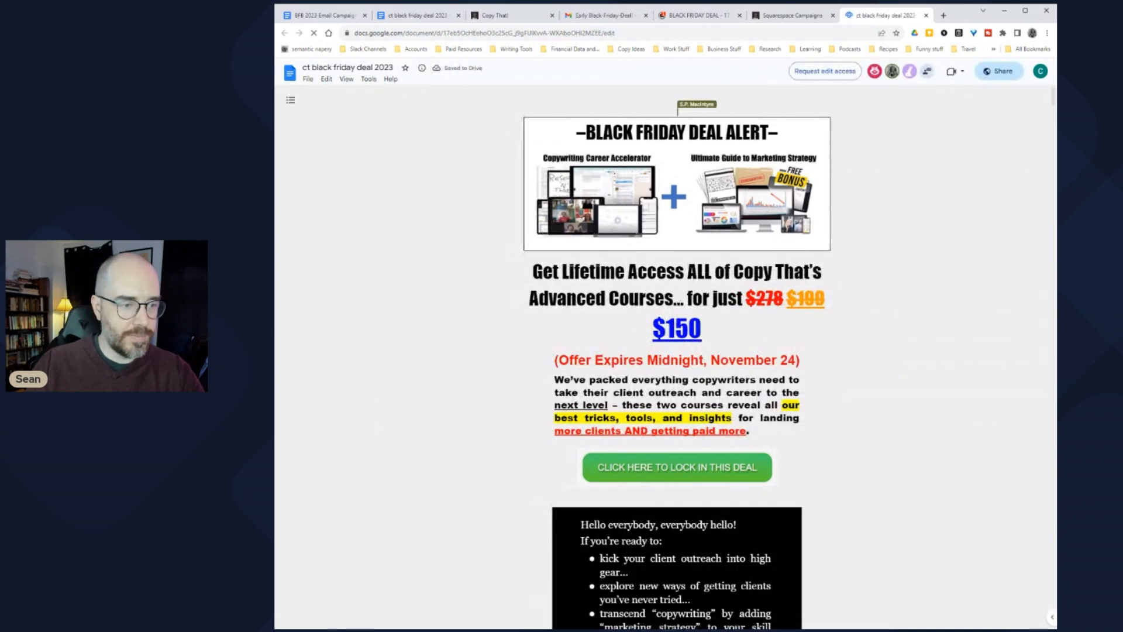
pyautogui.click(417, 16)
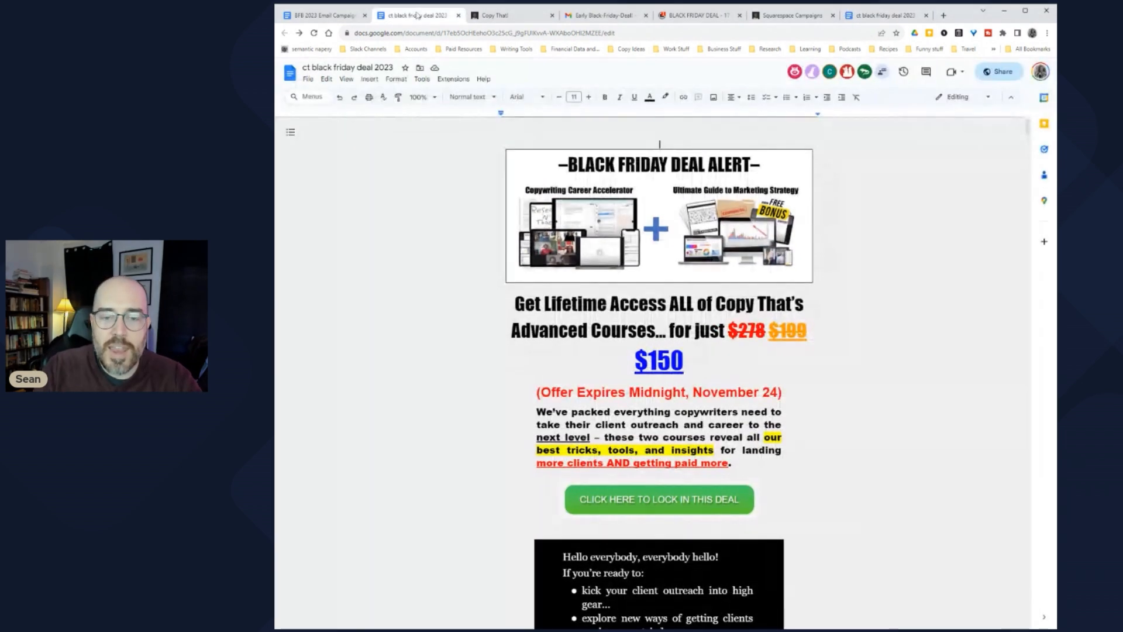
pyautogui.click(890, 15)
pyautogui.click(767, 14)
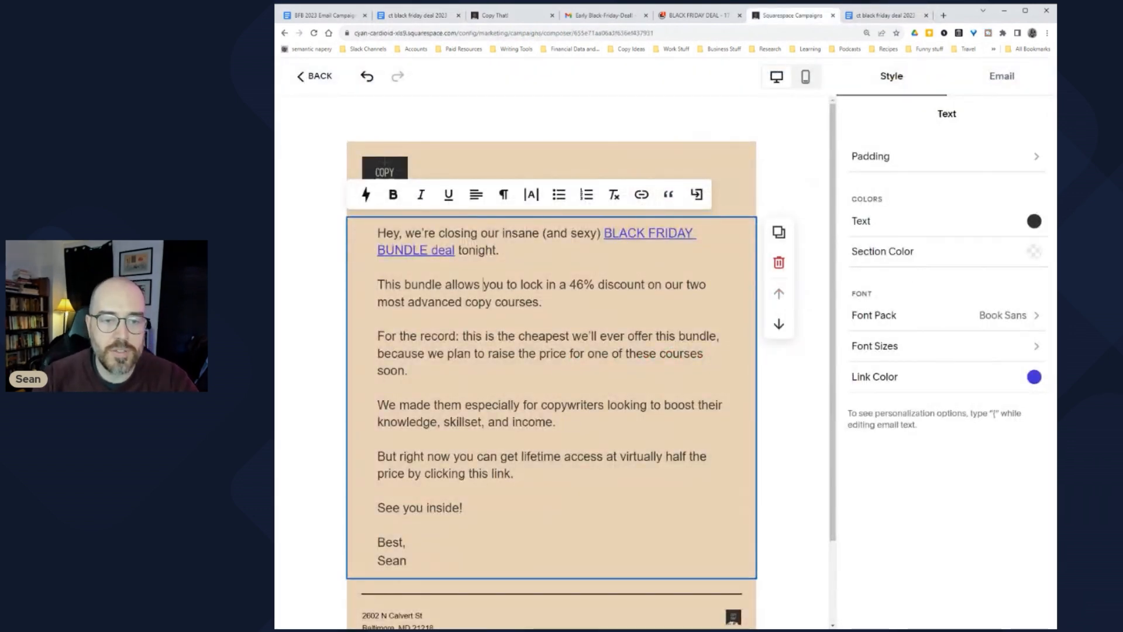
pyautogui.moveTo(604, 233); pyautogui.dragTo(458, 250)
pyautogui.click(393, 194)
pyautogui.click(443, 302)
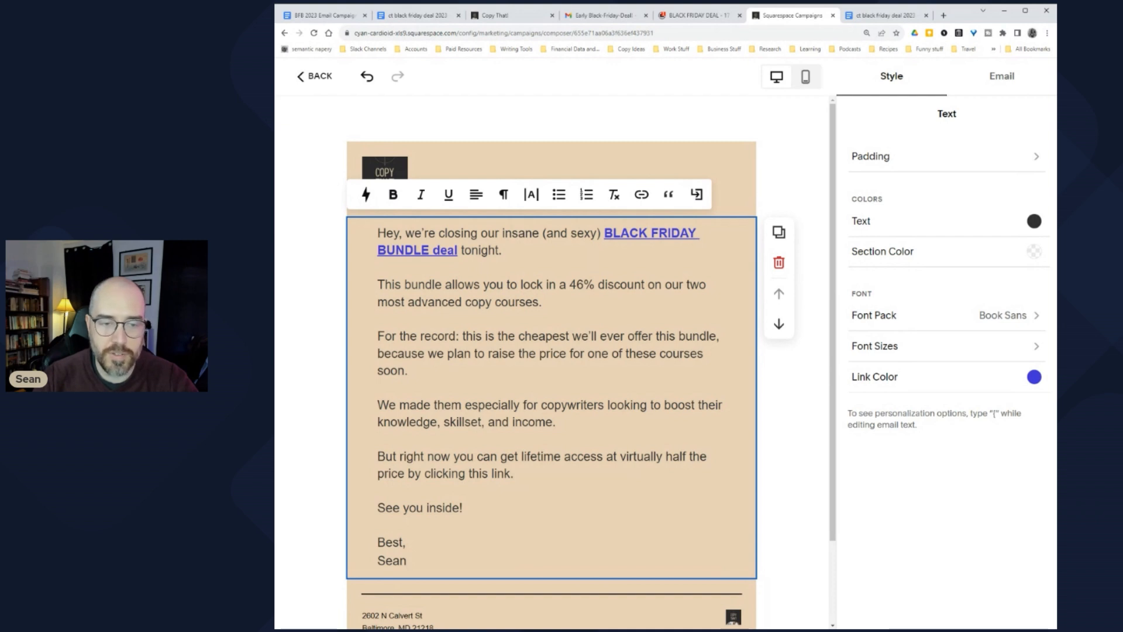
# Step: Make the 'get lifetime access' sentence a bold link to the deal doc
pyautogui.moveTo(396, 354); pyautogui.dragTo(657, 353)
pyautogui.click(450, 422)
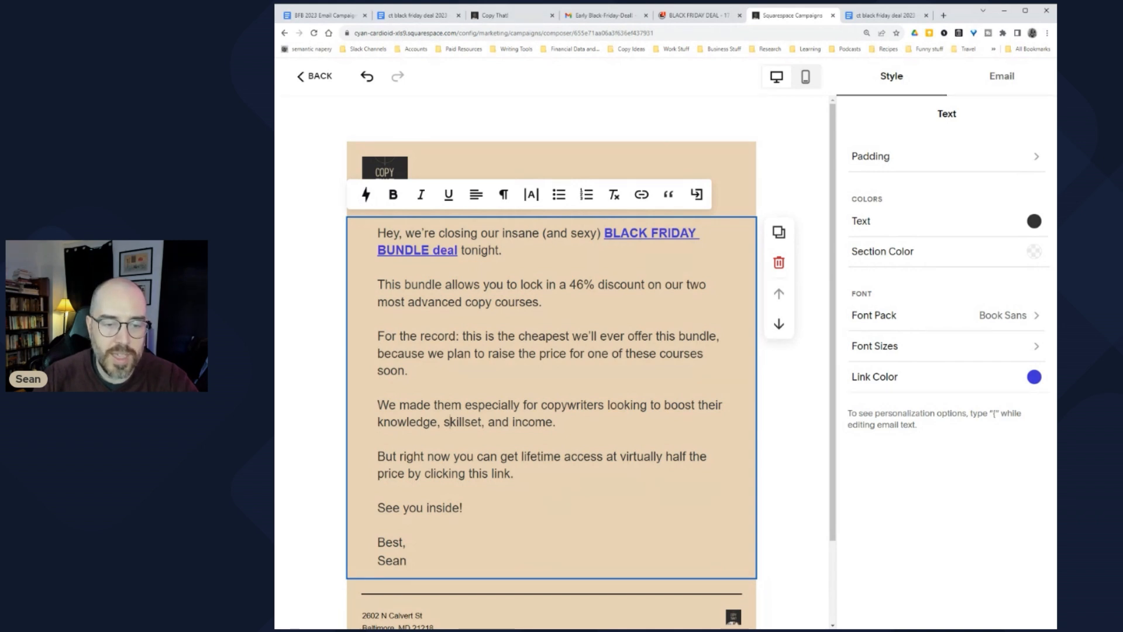
pyautogui.moveTo(501, 457); pyautogui.dragTo(514, 473)
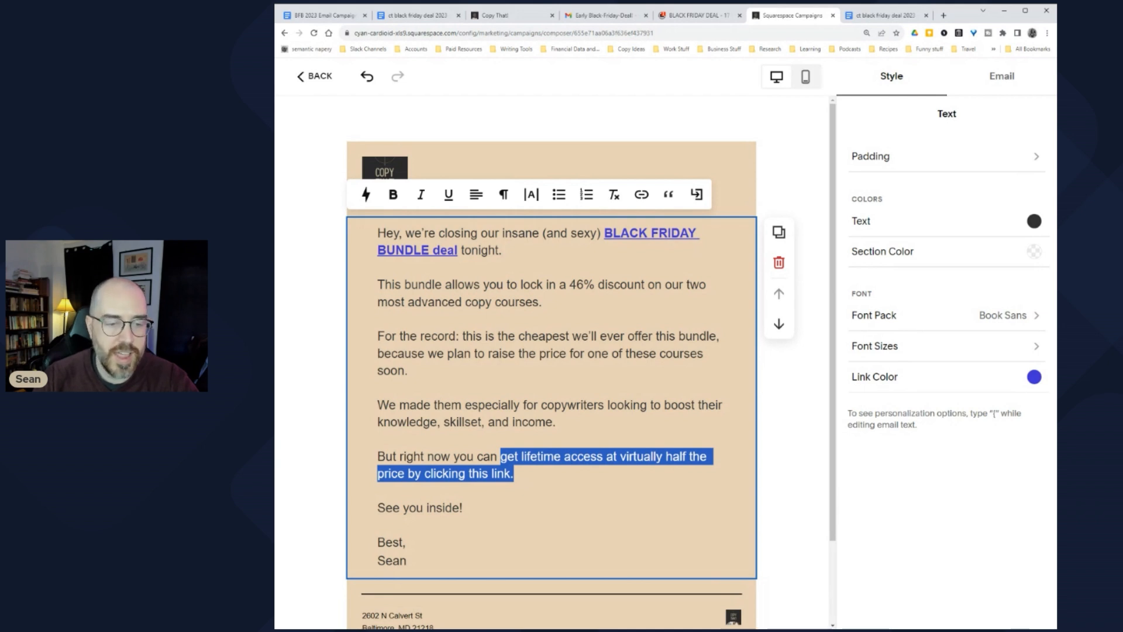
pyautogui.click(642, 194)
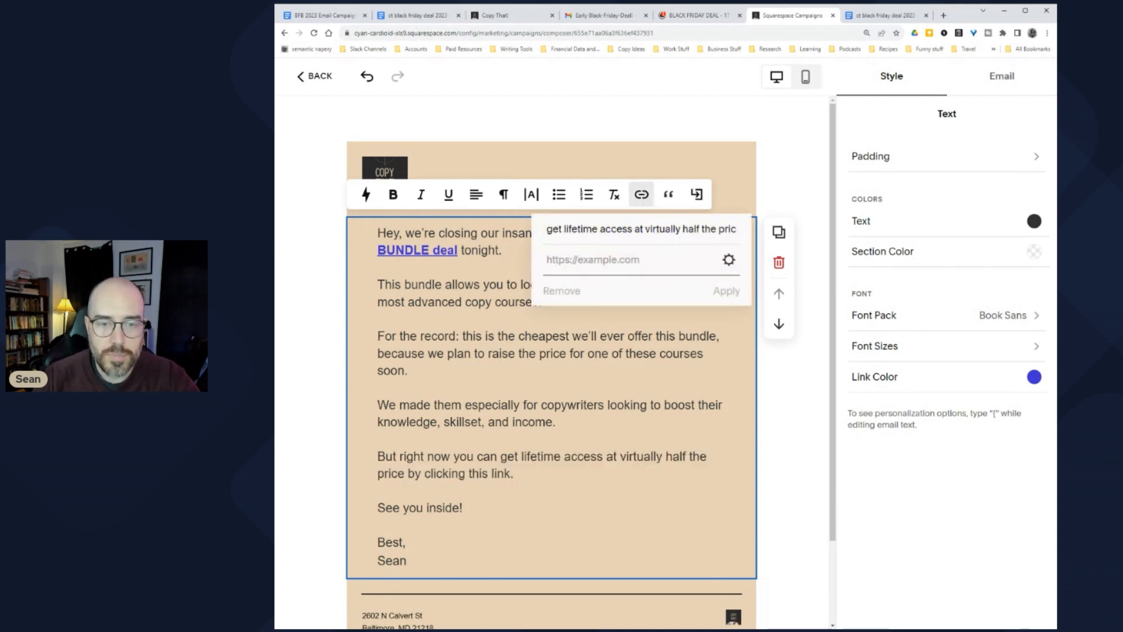
pyautogui.hotkey('ctrl', 'v')
pyautogui.press('Return')
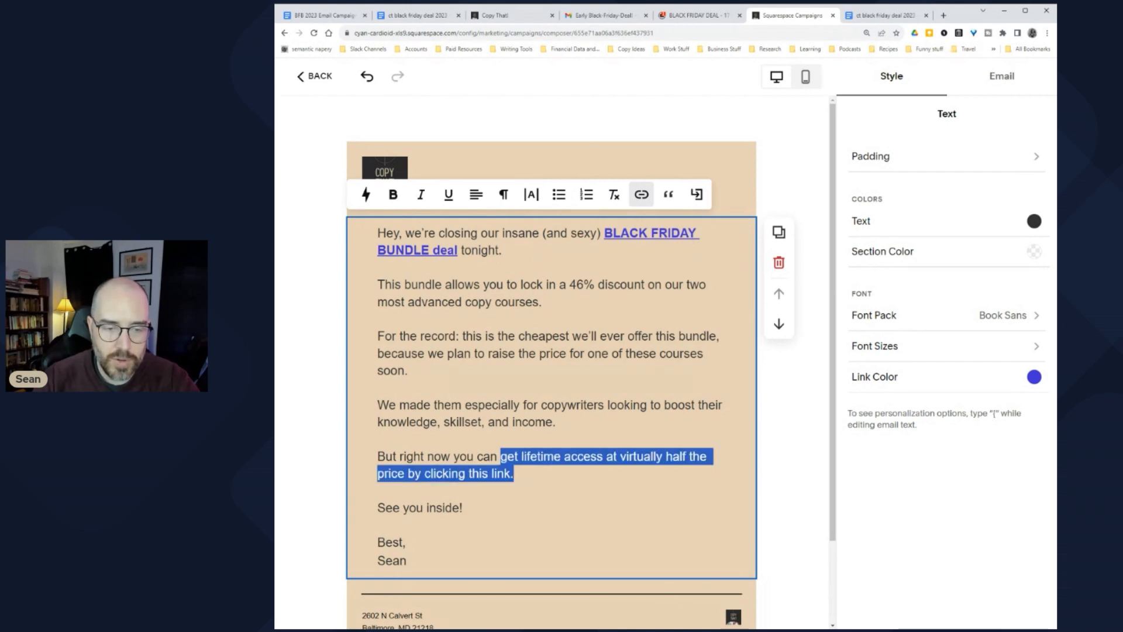
pyautogui.click(393, 195)
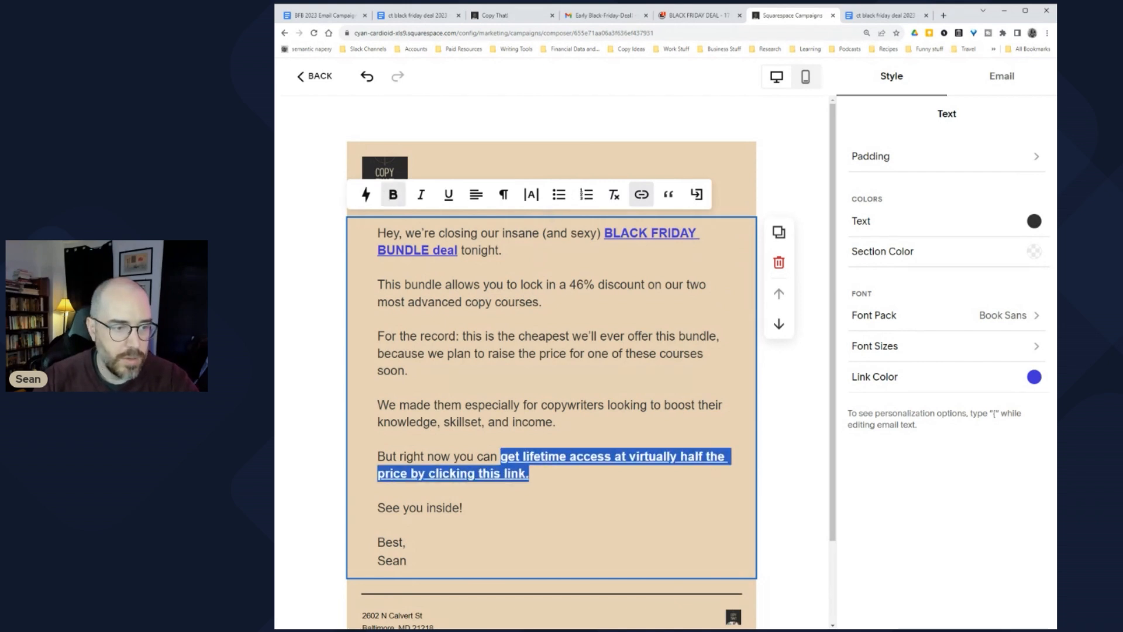
pyautogui.click(411, 371)
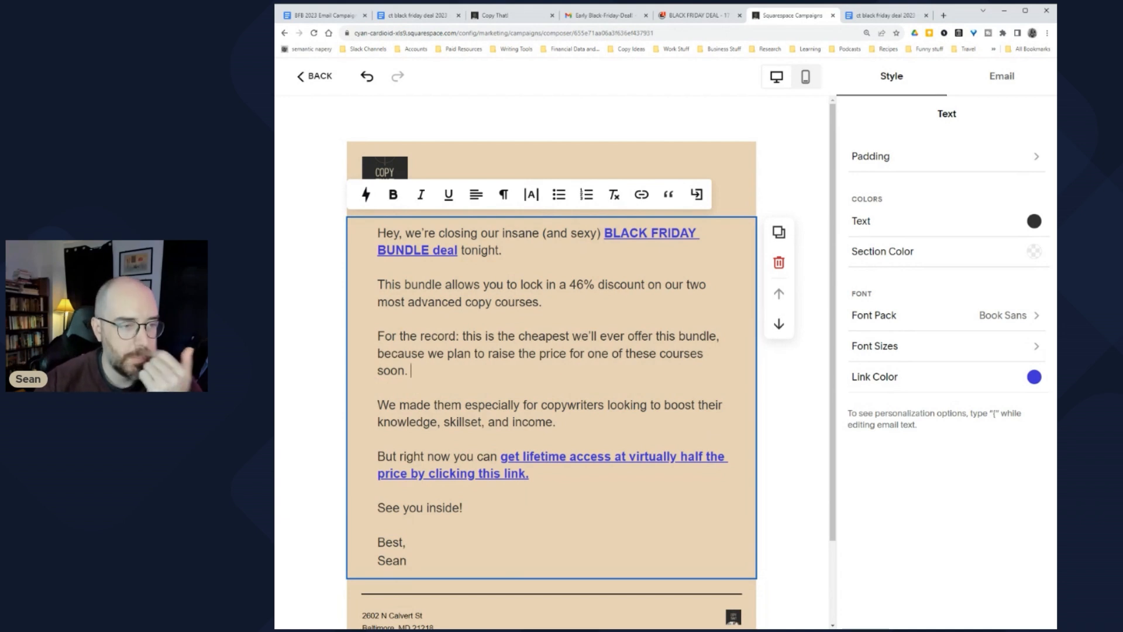
pyautogui.click(274, 265)
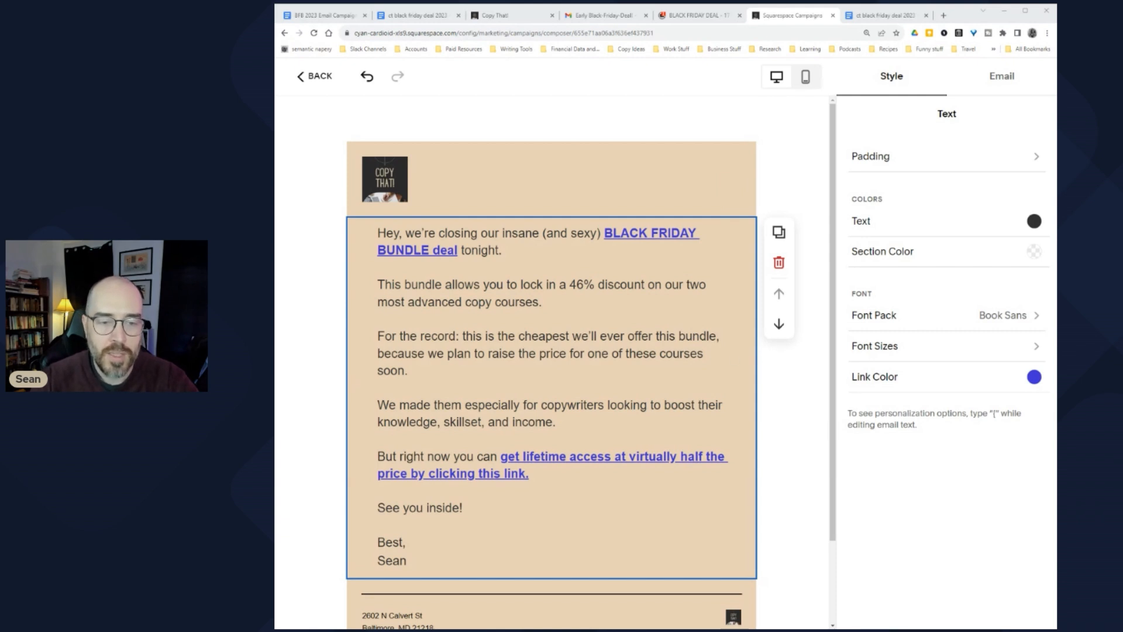
# Step: Make 'this is the cheapest we'll ever offer this bundle' a bold link to the deal doc
pyautogui.moveTo(404, 285); pyautogui.dragTo(481, 285)
pyautogui.click(559, 285)
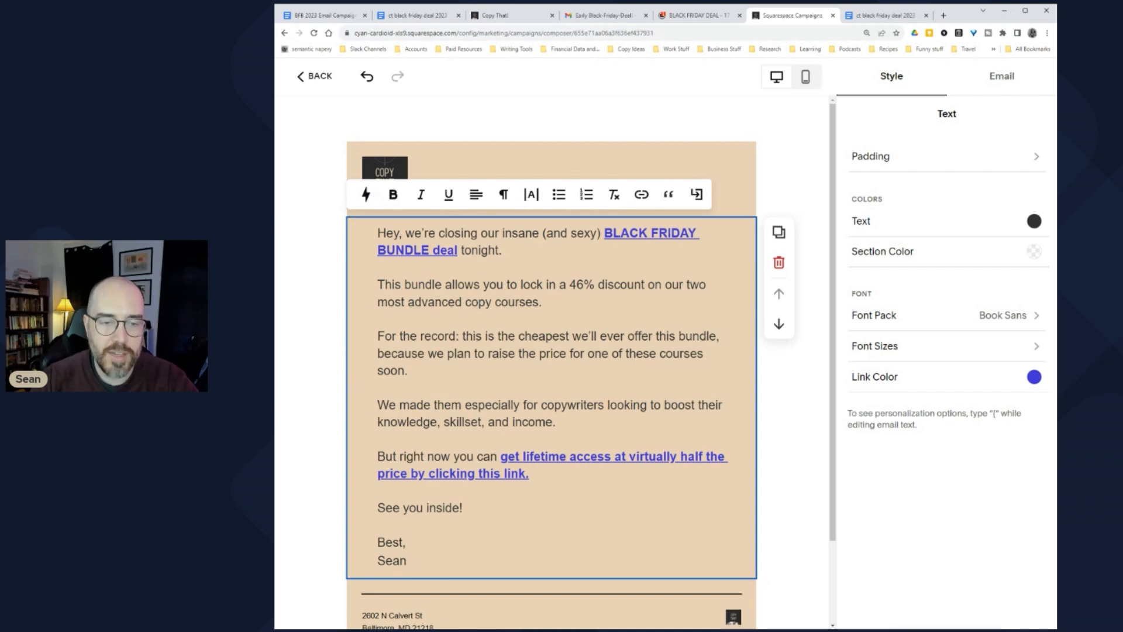
pyautogui.moveTo(463, 336); pyautogui.dragTo(716, 336)
pyautogui.click(641, 194)
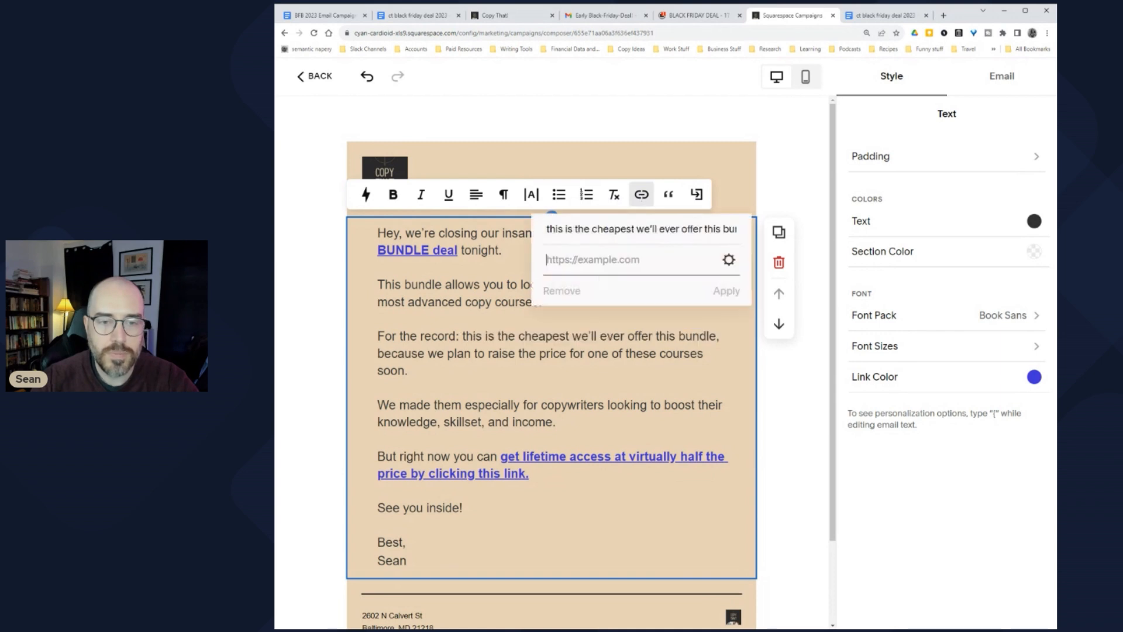
pyautogui.hotkey('ctrl', 'v')
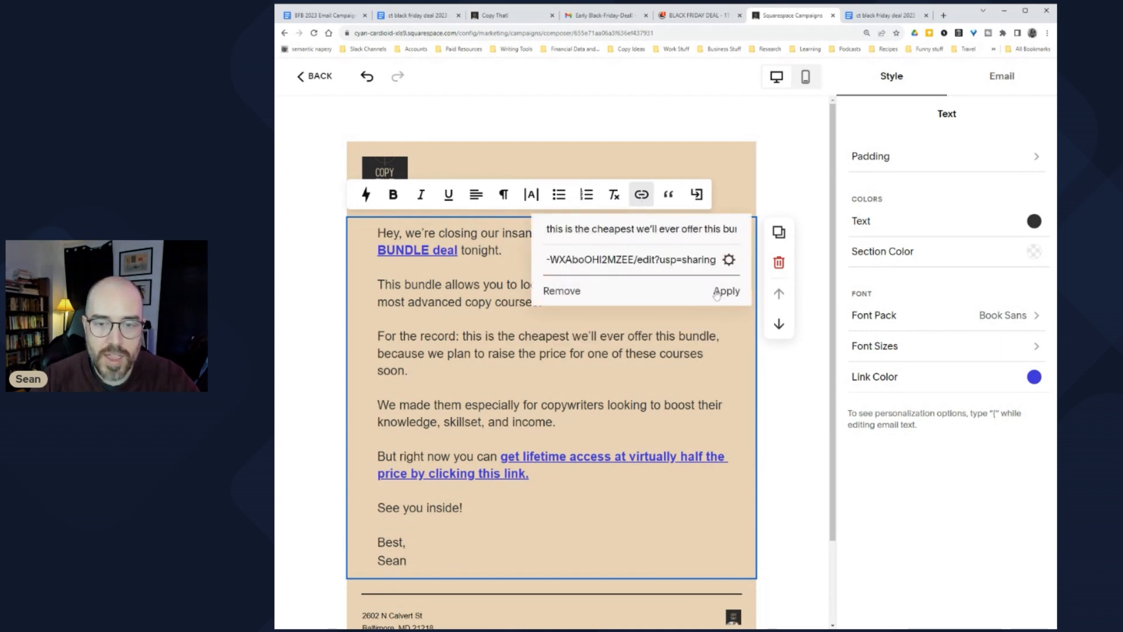
pyautogui.click(728, 296)
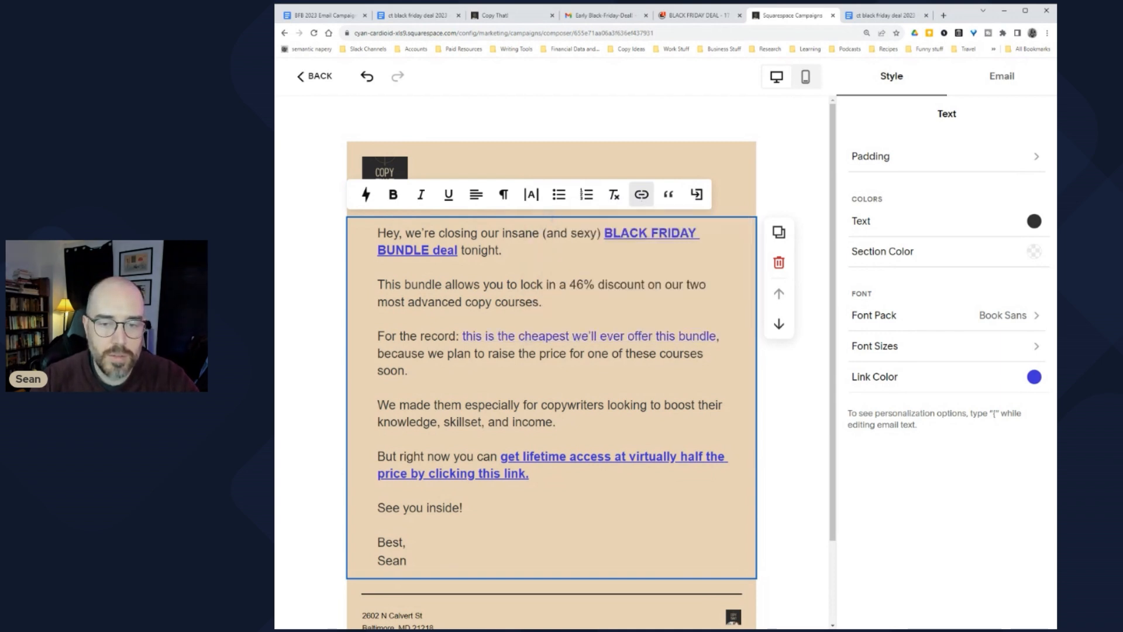
pyautogui.hotkey('ctrl', 'shift', 'Left')
pyautogui.hotkey('ctrl', 'shift', 'Left')
pyautogui.hotkey('ctrl', 'shift', 'Left')
pyautogui.hotkey('ctrl', 'shift', 'Left')
pyautogui.hotkey('ctrl', 'shift', 'Left')
pyautogui.hotkey('ctrl', 'shift', 'Left')
pyautogui.hotkey('ctrl', 'shift', 'Left')
pyautogui.hotkey('ctrl', 'shift', 'Left')
pyautogui.hotkey('ctrl', 'shift', 'Left')
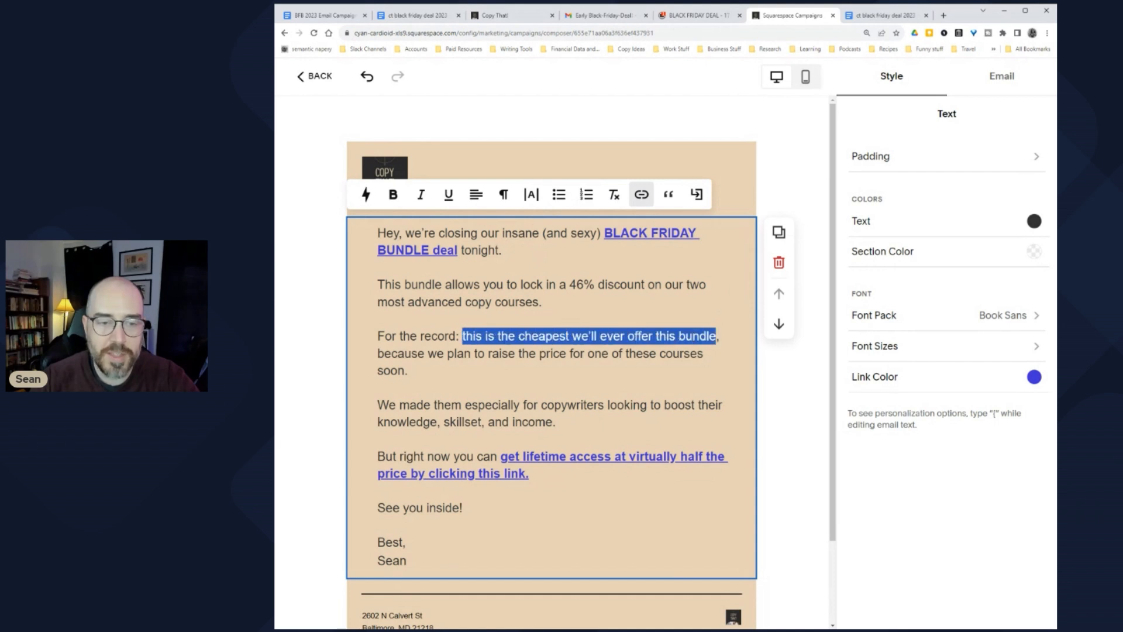
pyautogui.click(402, 195)
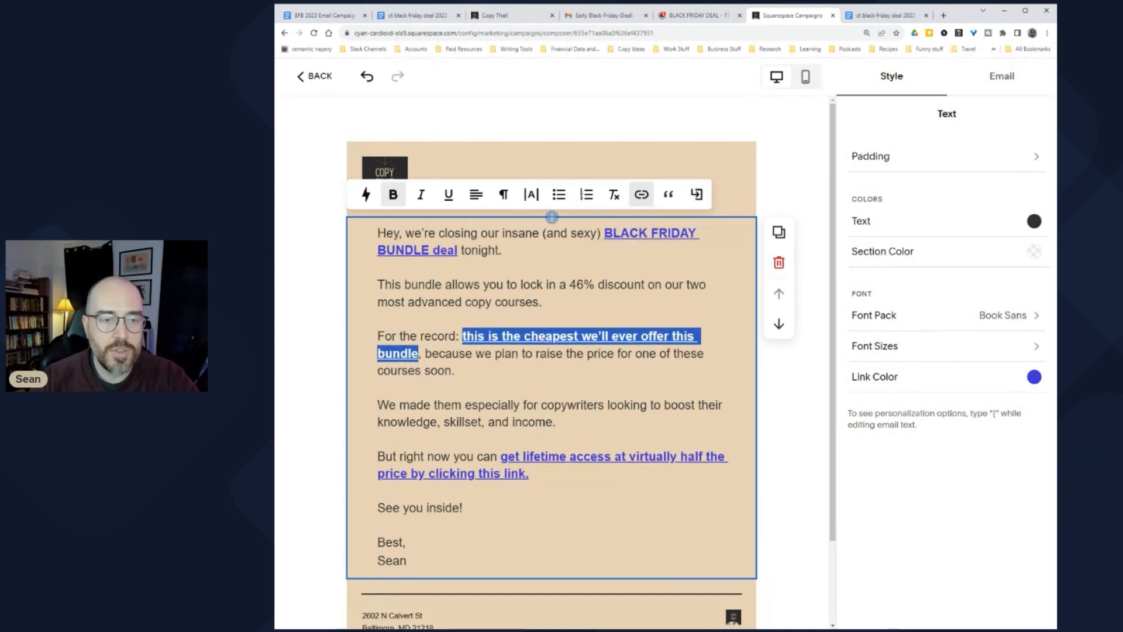
pyautogui.click(550, 284)
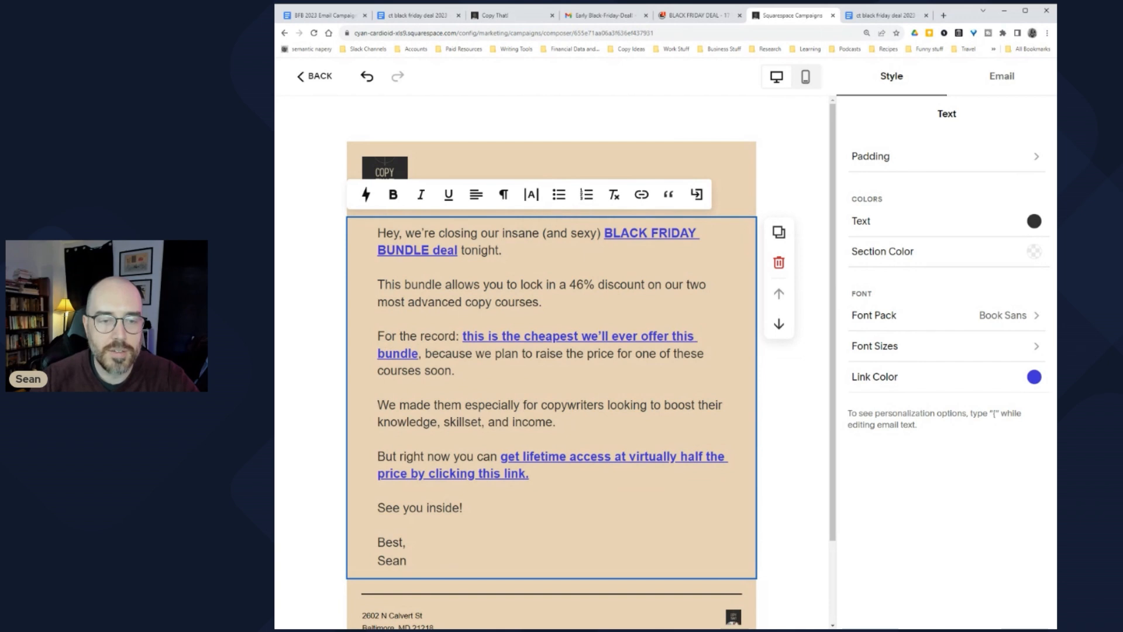
# Step: Reselect the cheapest-offer and lifetime-access links to confirm both are applied
pyautogui.moveTo(462, 336); pyautogui.dragTo(419, 353)
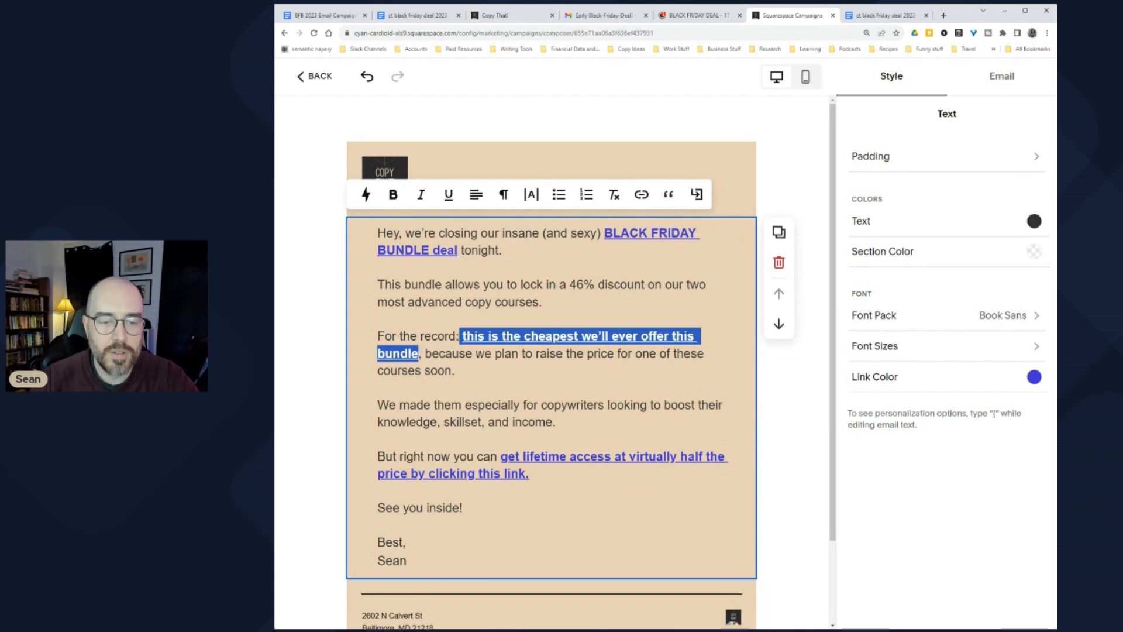
pyautogui.moveTo(530, 473); pyautogui.dragTo(483, 457)
pyautogui.click(446, 370)
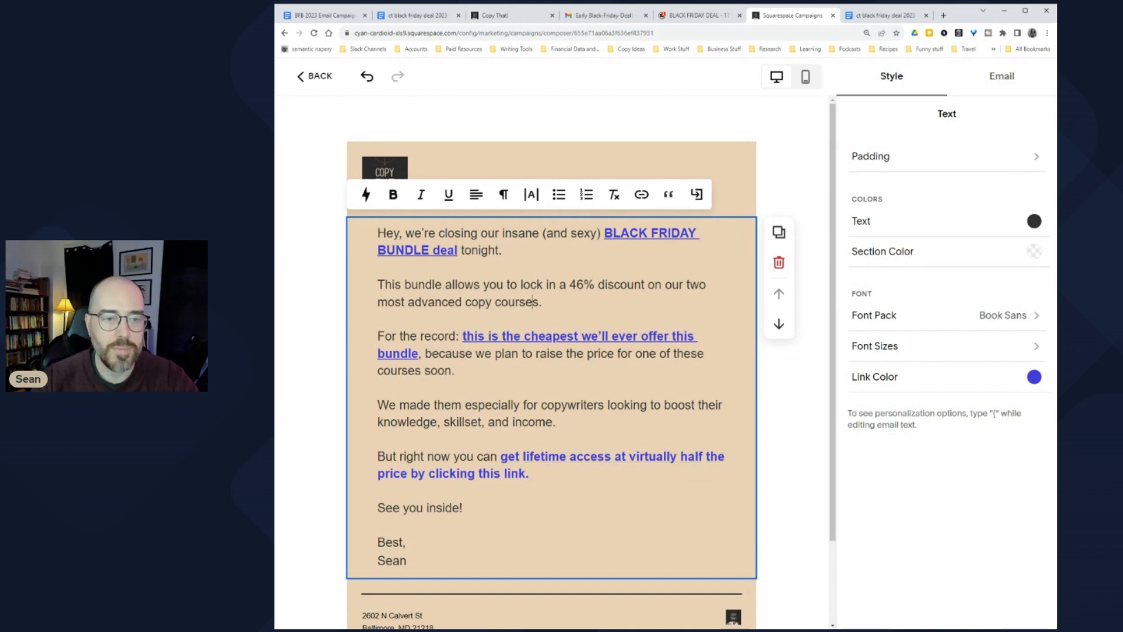
pyautogui.scroll(-2, 549, 351)
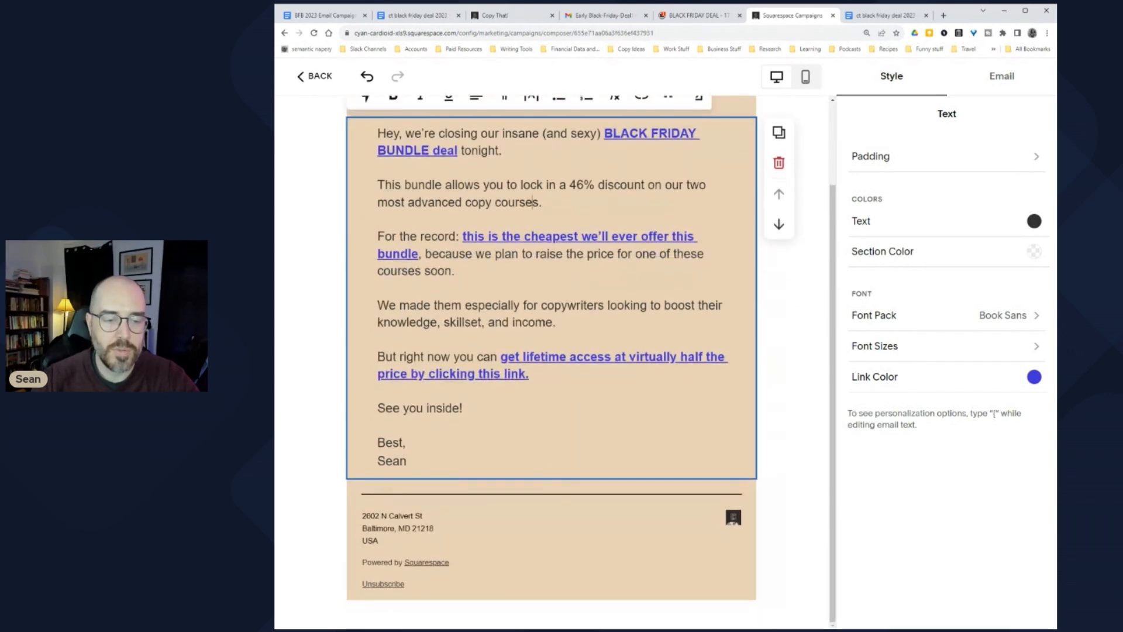
pyautogui.scroll(2, 553, 478)
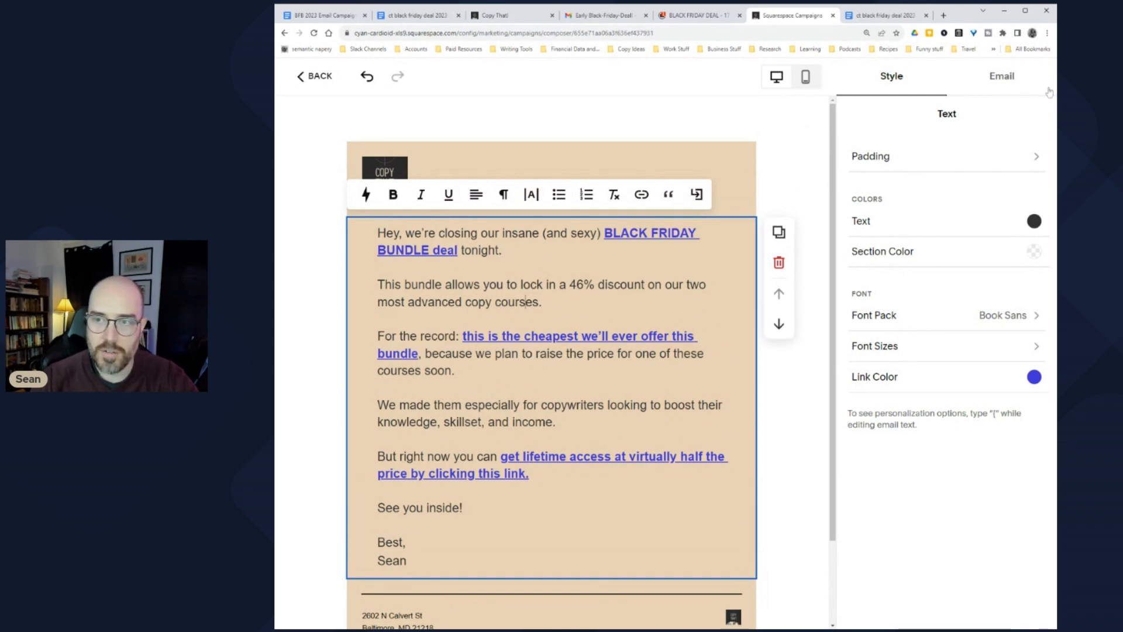
pyautogui.click(999, 77)
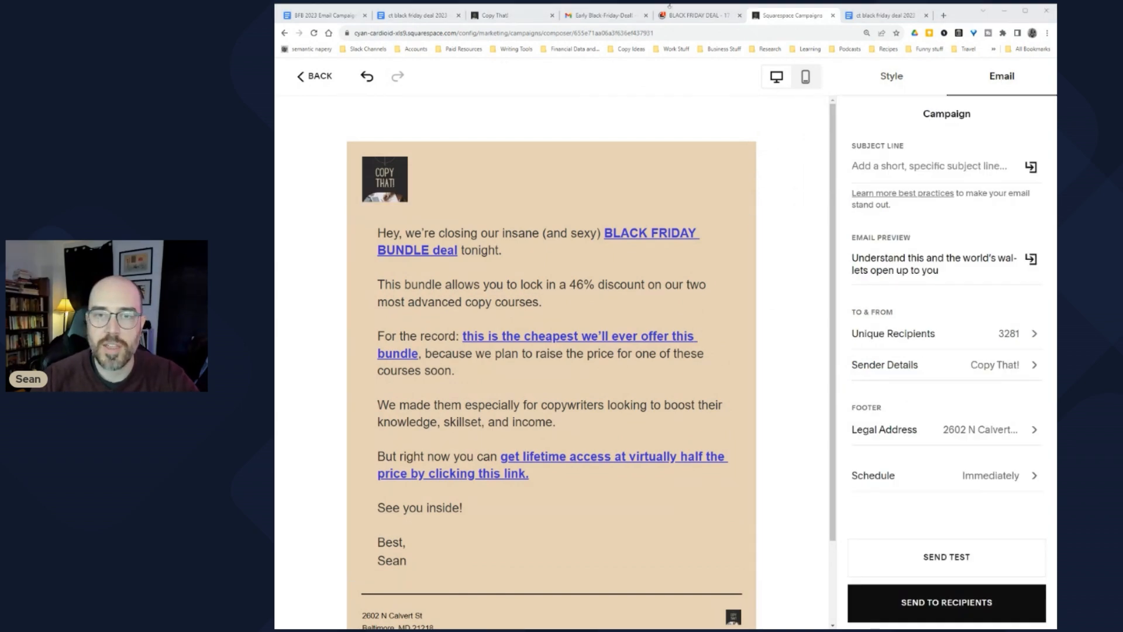
# Step: Copy 'Final Day for this Black Friday Deal!' from the draft doc into the subject line
pyautogui.click(417, 15)
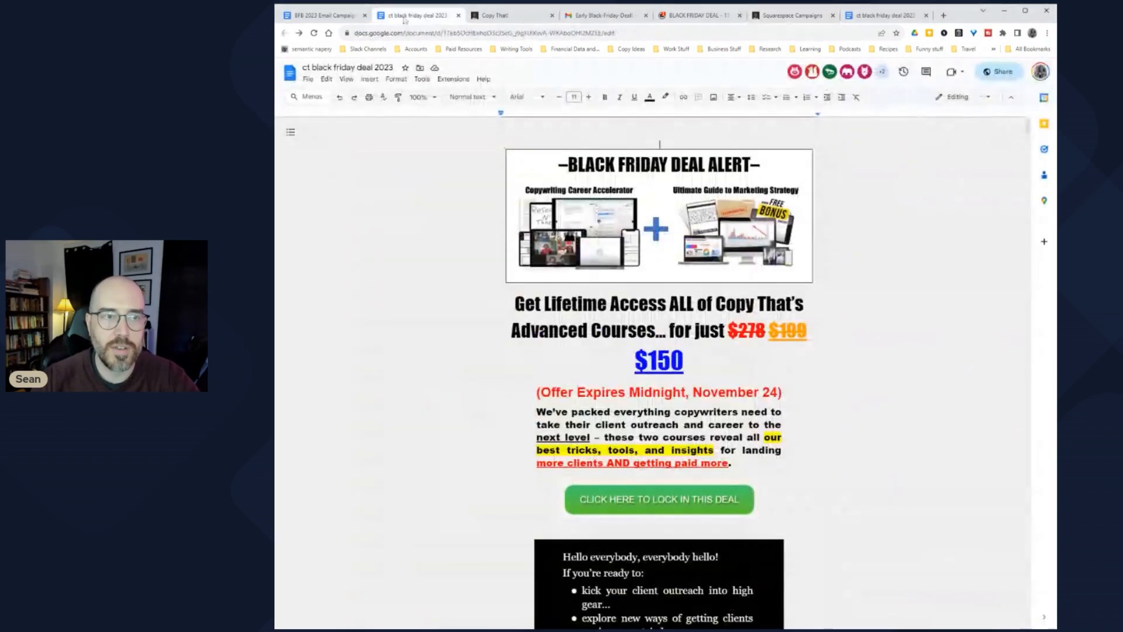
pyautogui.click(325, 16)
pyautogui.click(405, 202)
pyautogui.moveTo(643, 168); pyautogui.dragTo(426, 167)
pyautogui.hotkey('ctrl', 'c')
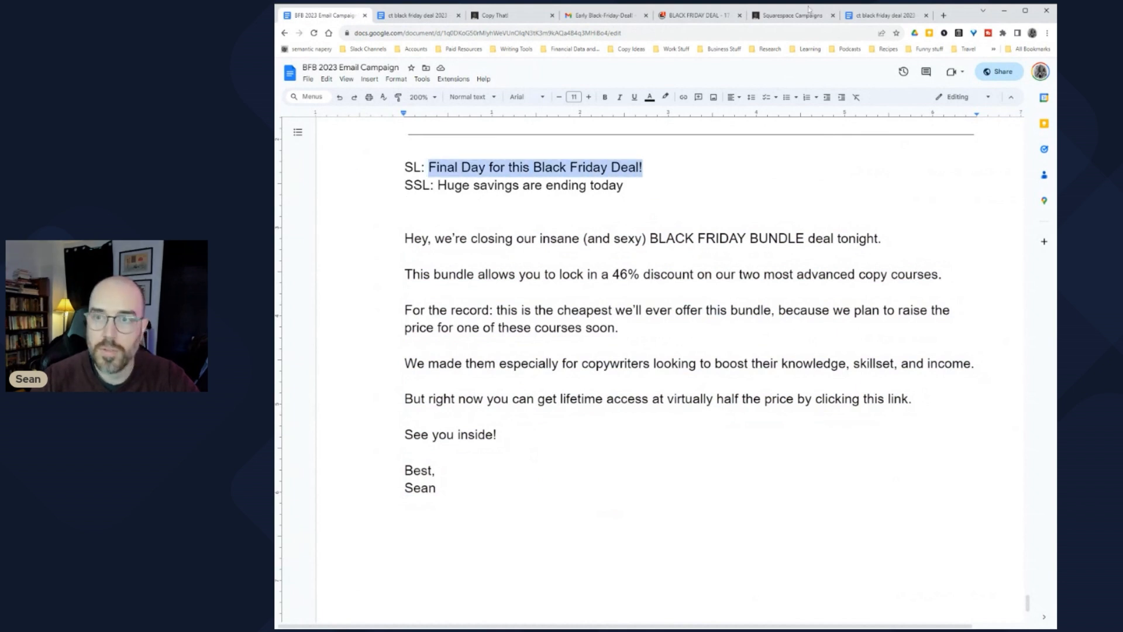
pyautogui.click(887, 15)
pyautogui.click(786, 16)
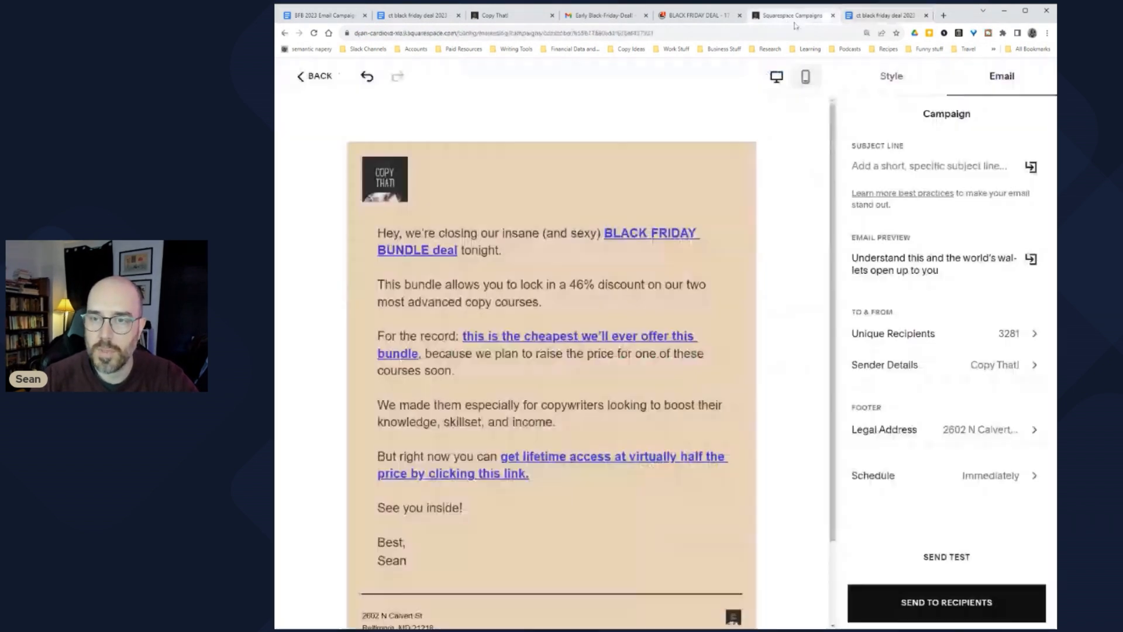
pyautogui.click(904, 169)
pyautogui.hotkey('ctrl', 'v')
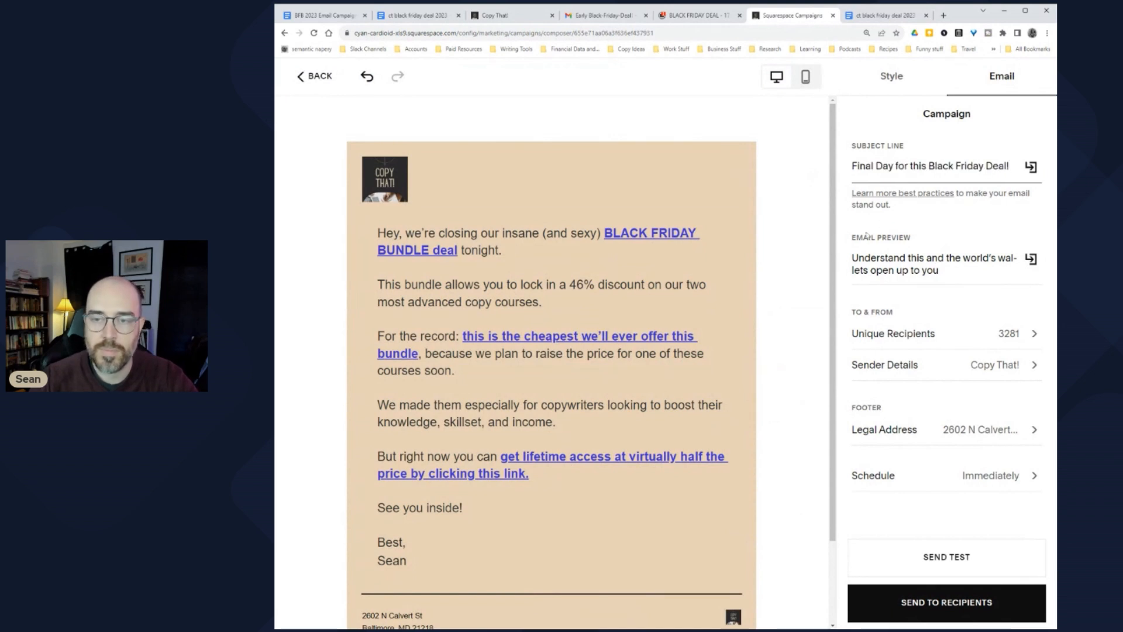
# Step: Replace the preview text with 'Huge savings are ending today' copied from the draft doc
pyautogui.click(319, 16)
pyautogui.moveTo(624, 185); pyautogui.dragTo(437, 185)
pyautogui.hotkey('ctrl', 'c')
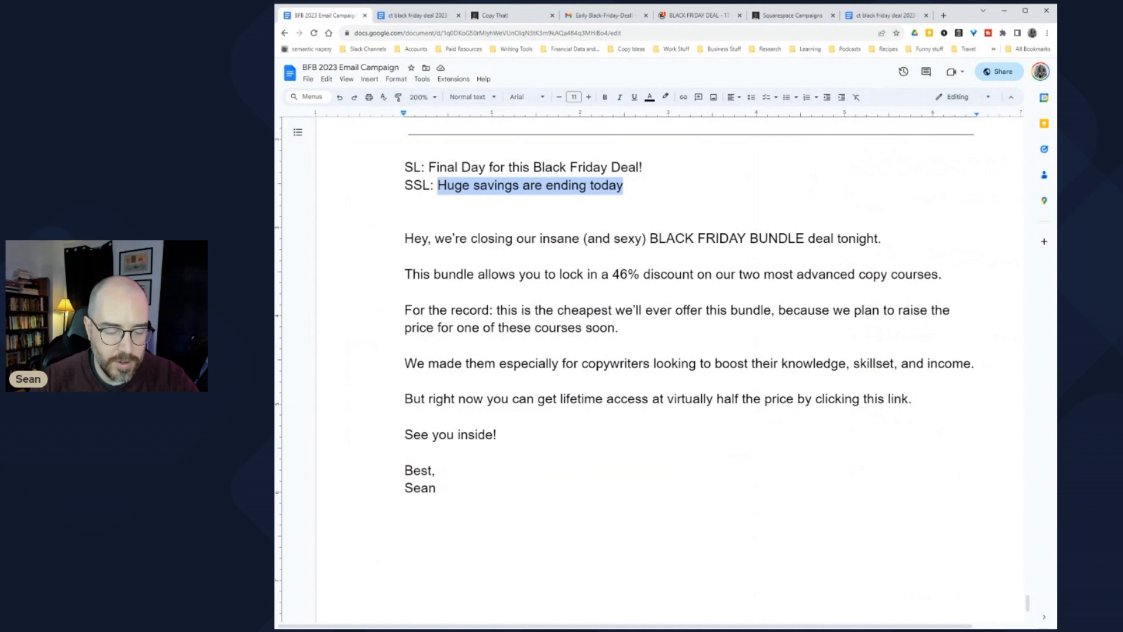
pyautogui.click(778, 17)
pyautogui.tripleClick(936, 265)
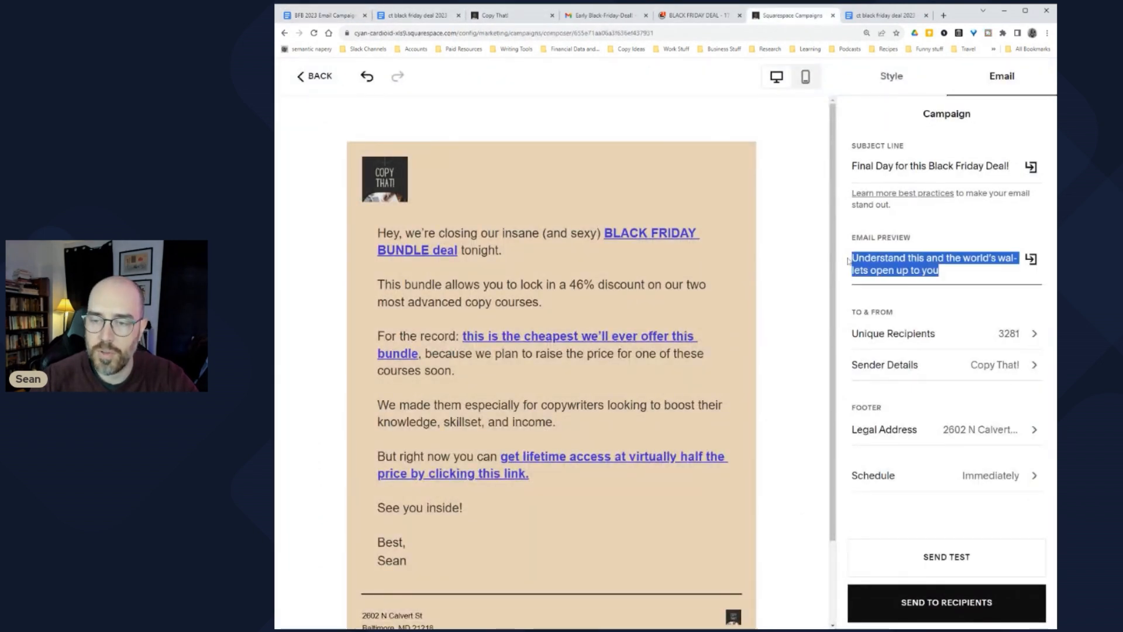
pyautogui.hotkey('ctrl', 'v')
pyautogui.click(923, 332)
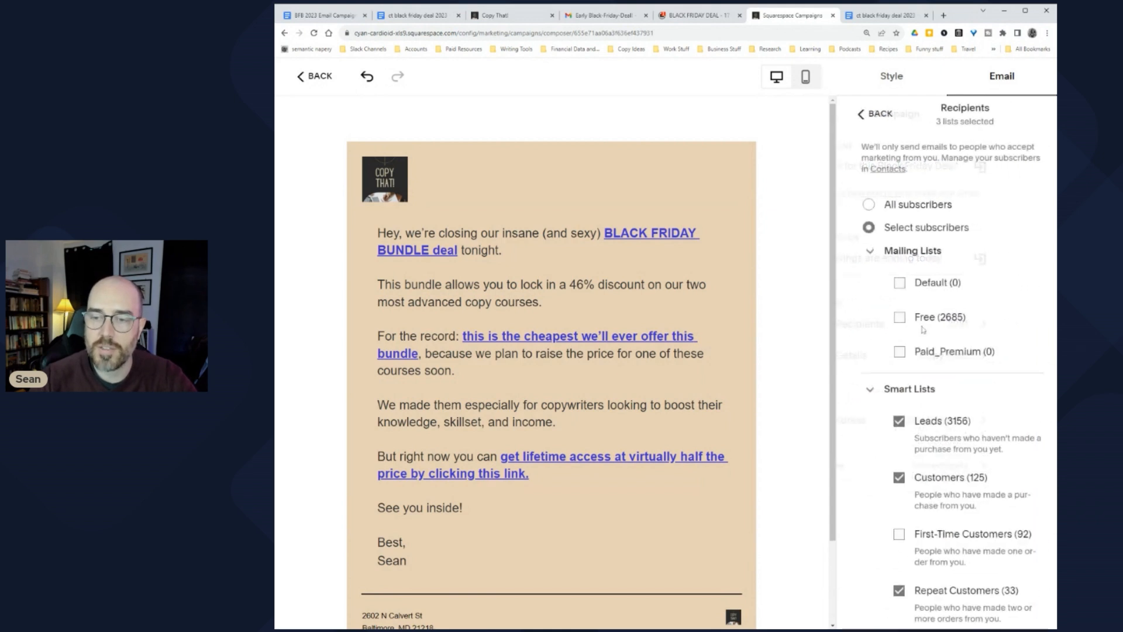
# Step: Review the Leads, Customers and Repeat Customers lists, then return to the 3281-recipient campaign summary
pyautogui.scroll(-3, 951, 206)
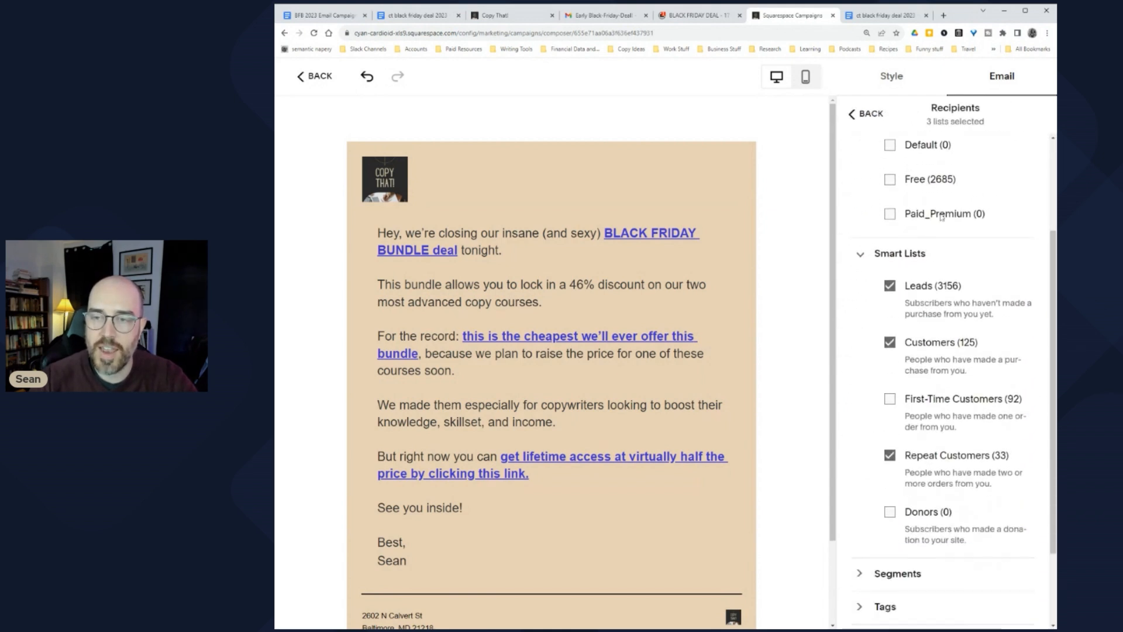
pyautogui.scroll(-1, 927, 220)
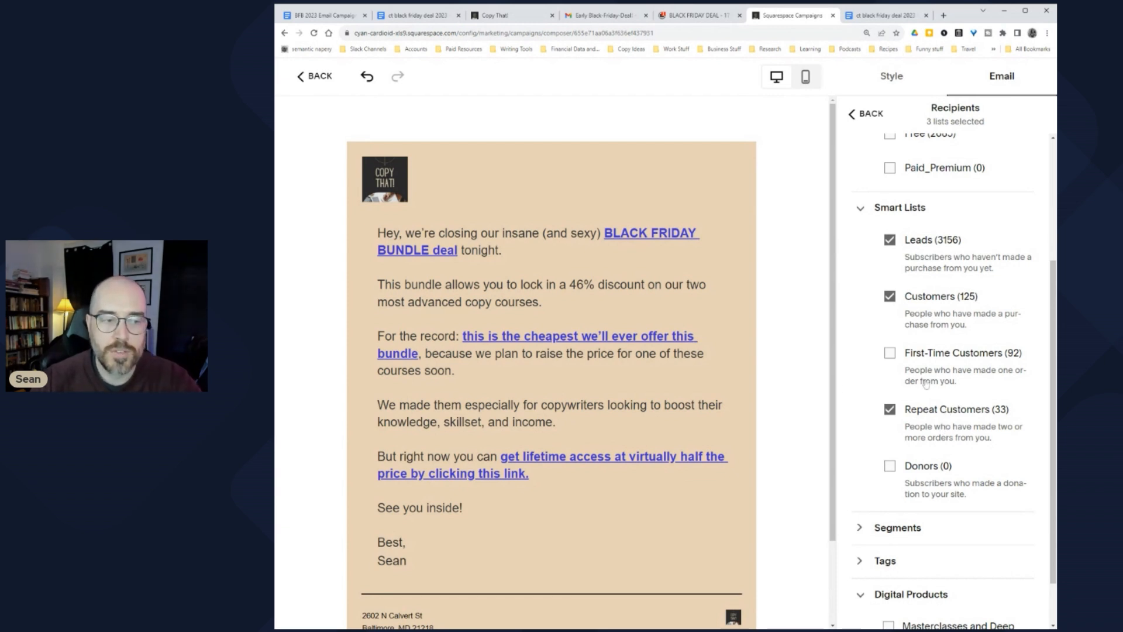
pyautogui.scroll(-1, 929, 296)
pyautogui.scroll(-1, 929, 296)
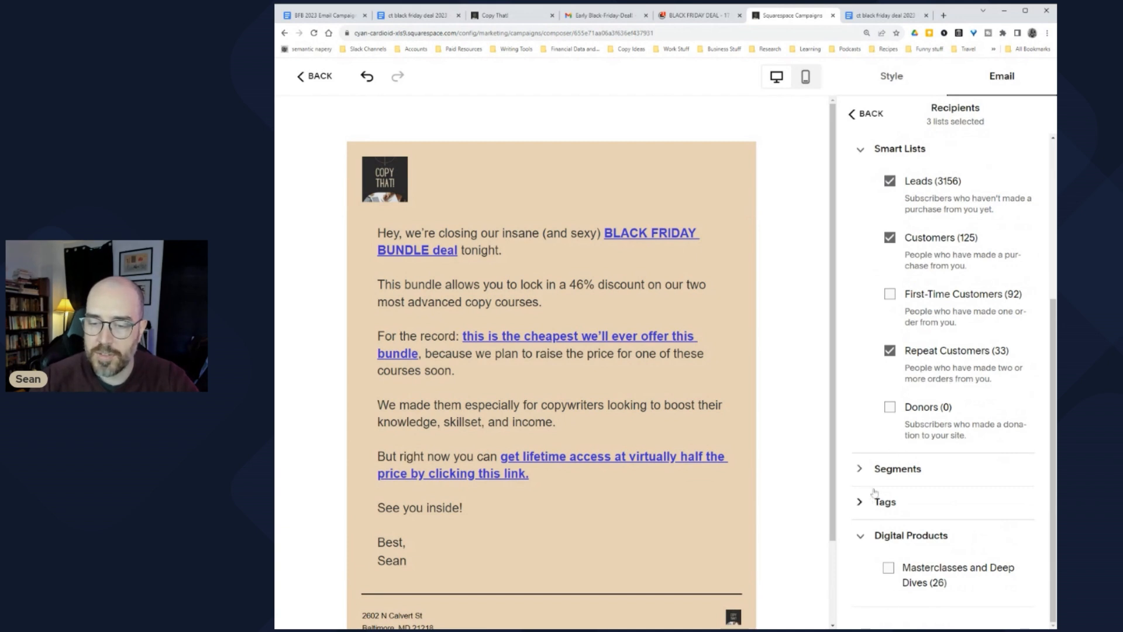
pyautogui.scroll(5, 913, 368)
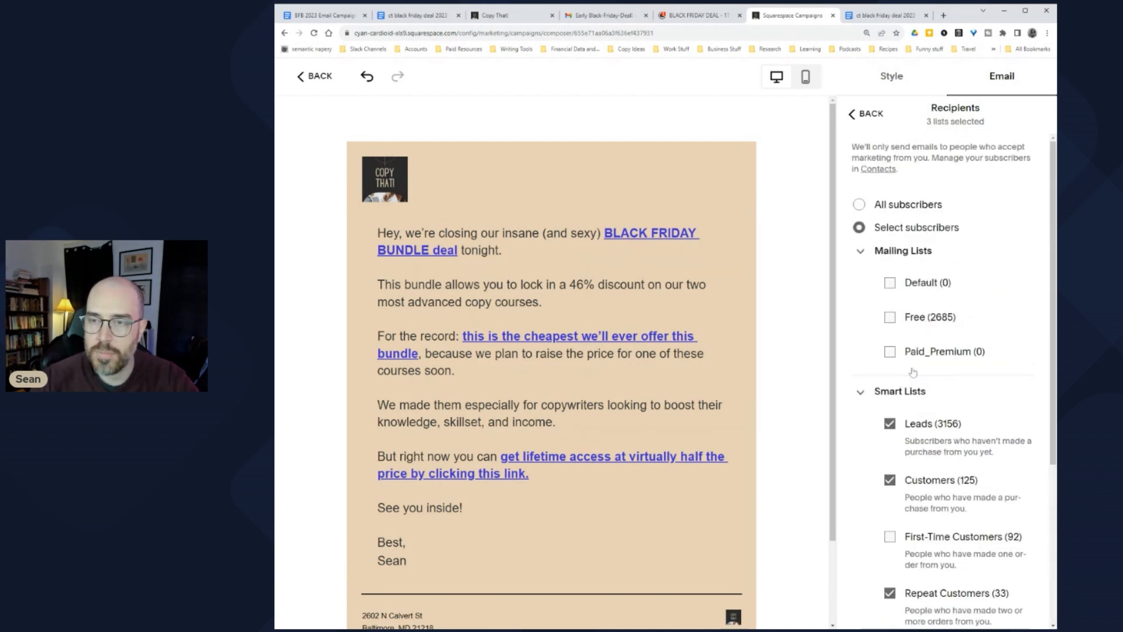
pyautogui.click(867, 114)
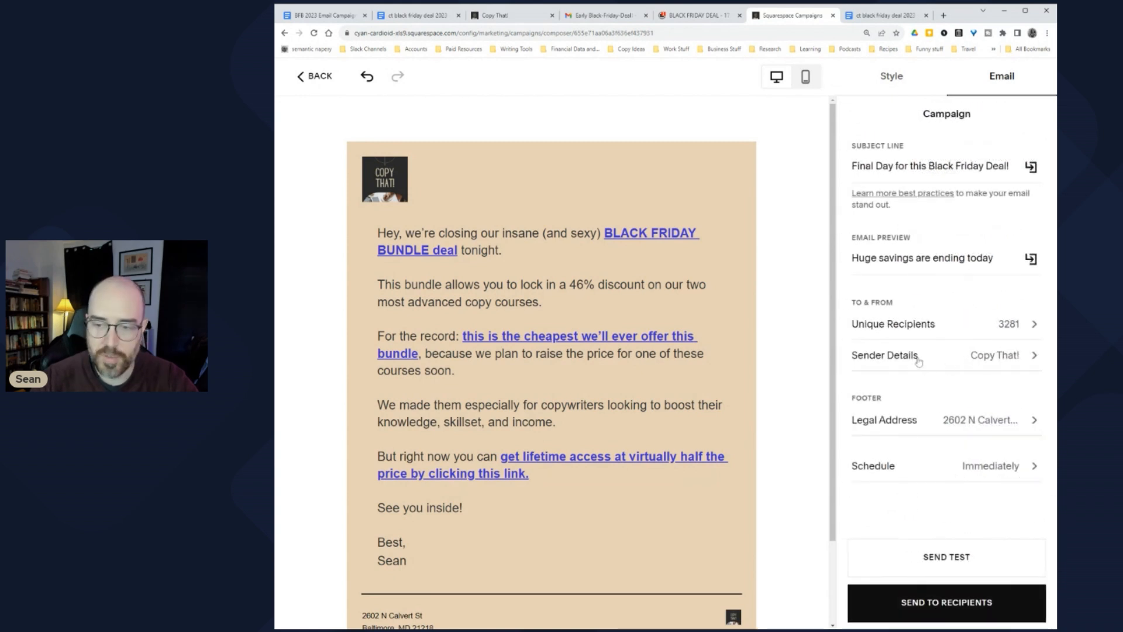
# Step: Turn off Send Immediately and schedule the email for November 24 at 8:45am
pyautogui.click(959, 472)
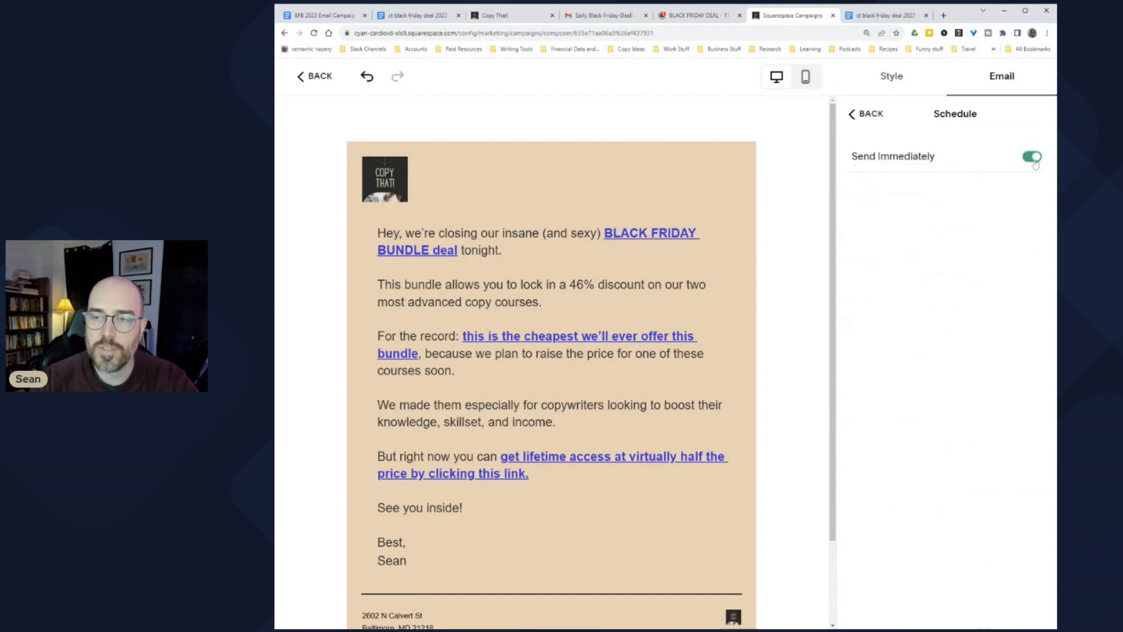
pyautogui.click(1033, 159)
pyautogui.click(1004, 336)
pyautogui.click(1008, 399)
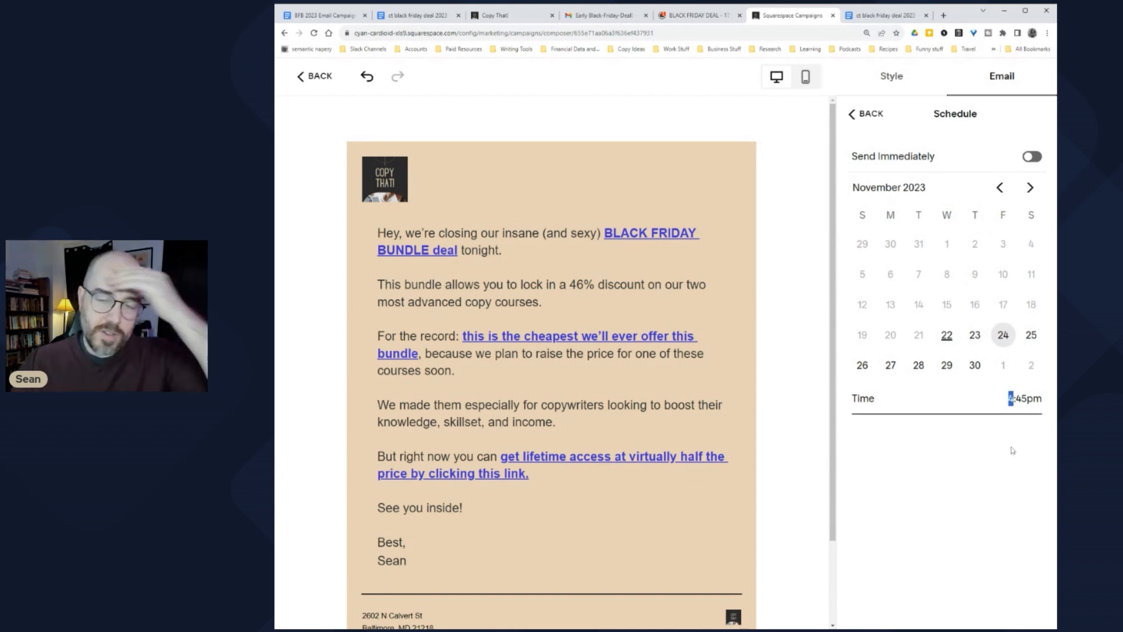
pyautogui.write('10:45')
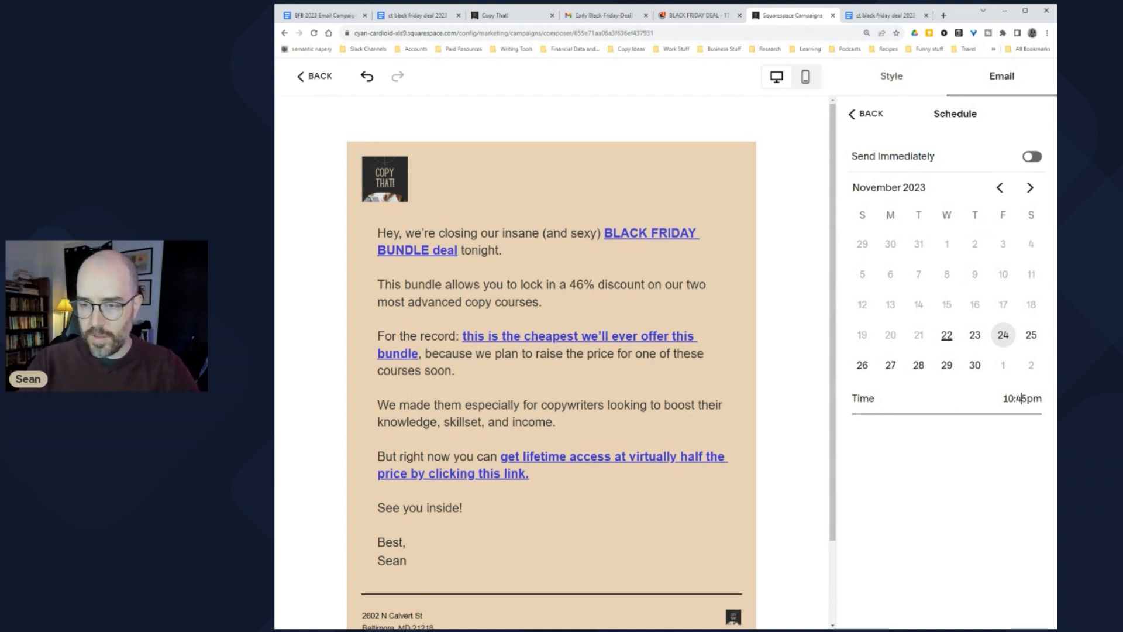
pyautogui.write('a')
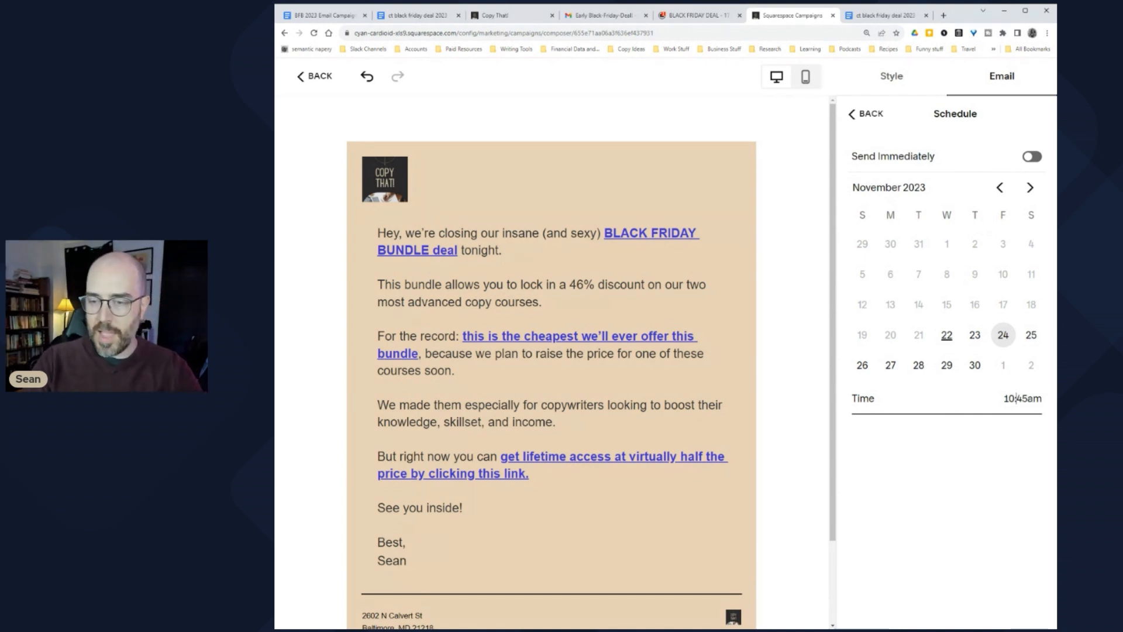
pyautogui.doubleClick(1009, 398)
pyautogui.write('8')
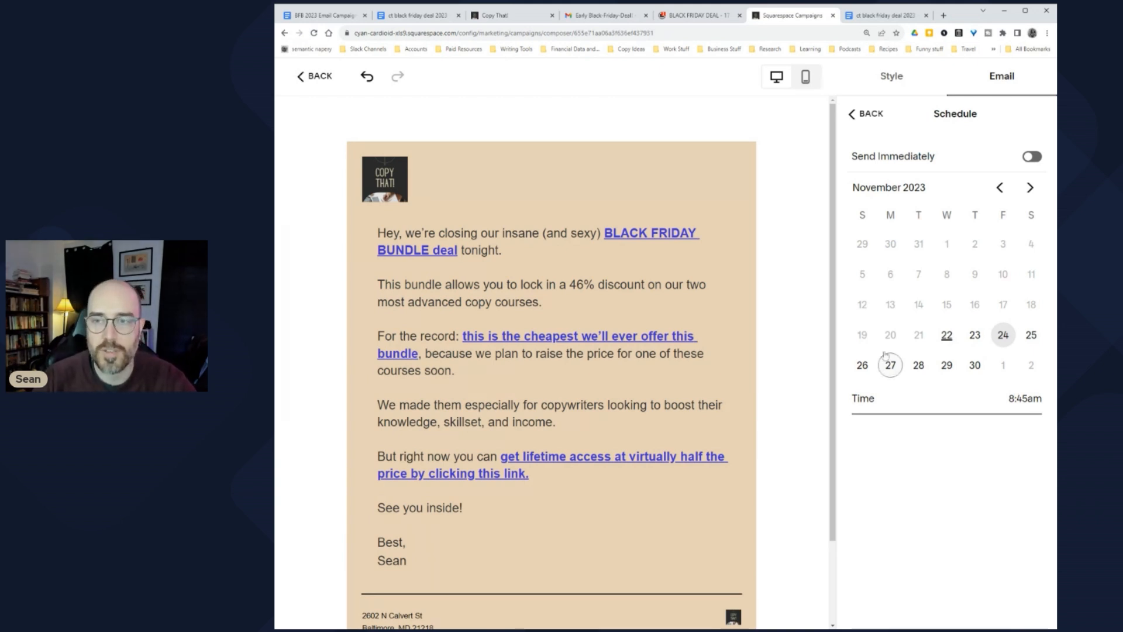
pyautogui.click(872, 117)
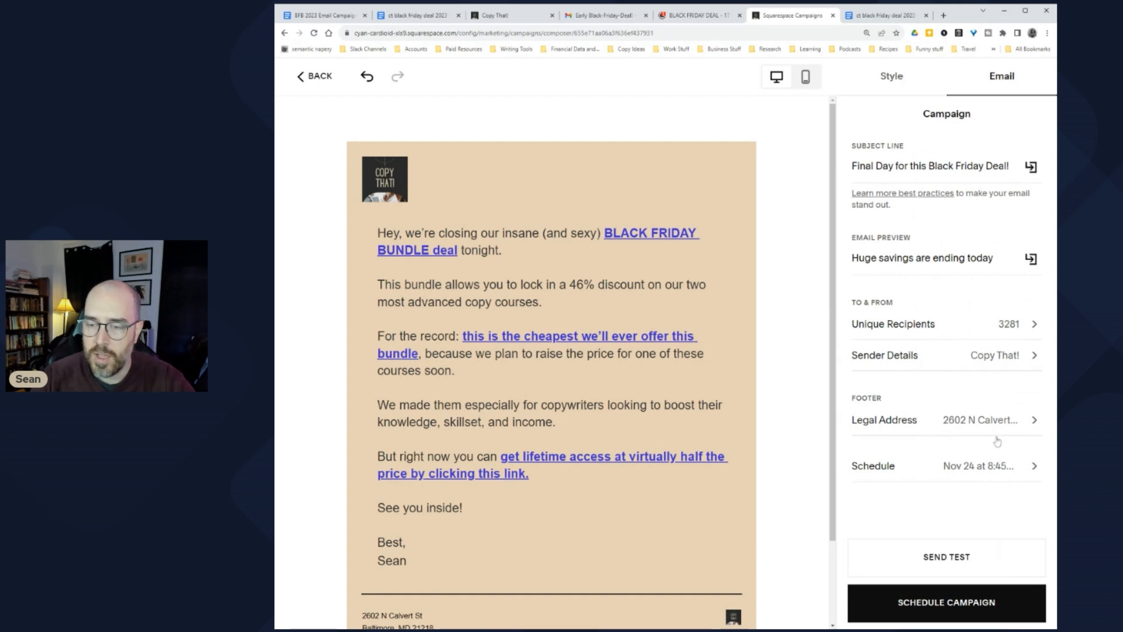
# Step: Look over the scheduled campaign summary, then switch to Gmail to check for the test copy
pyautogui.scroll(-2, 742, 467)
pyautogui.scroll(2, 742, 467)
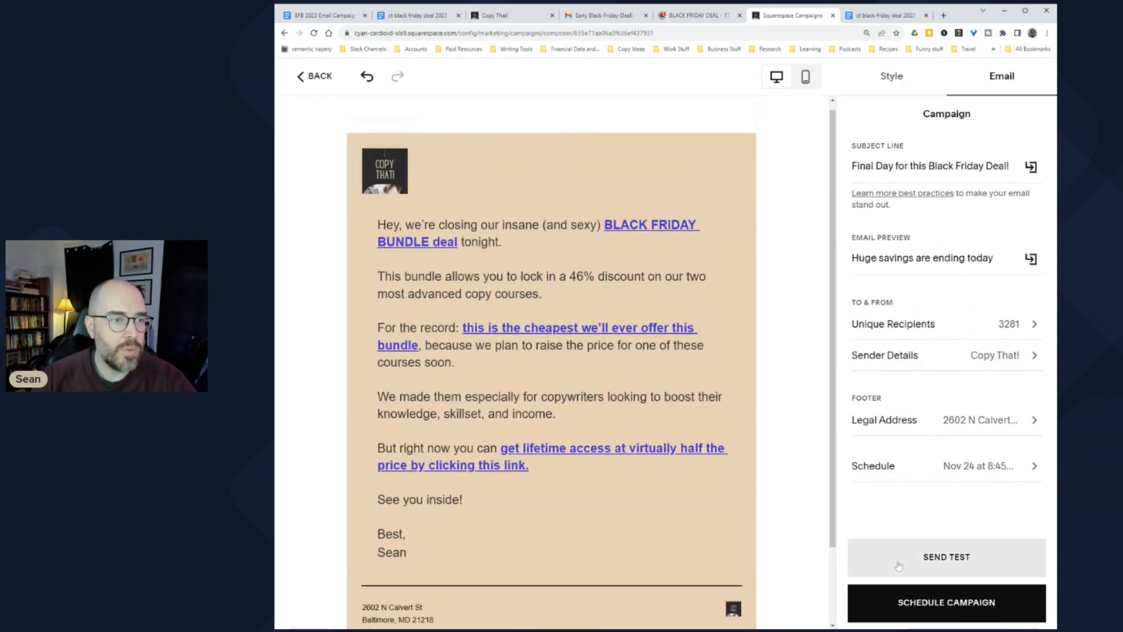
pyautogui.scroll(-2, 810, 407)
pyautogui.scroll(1, 802, 415)
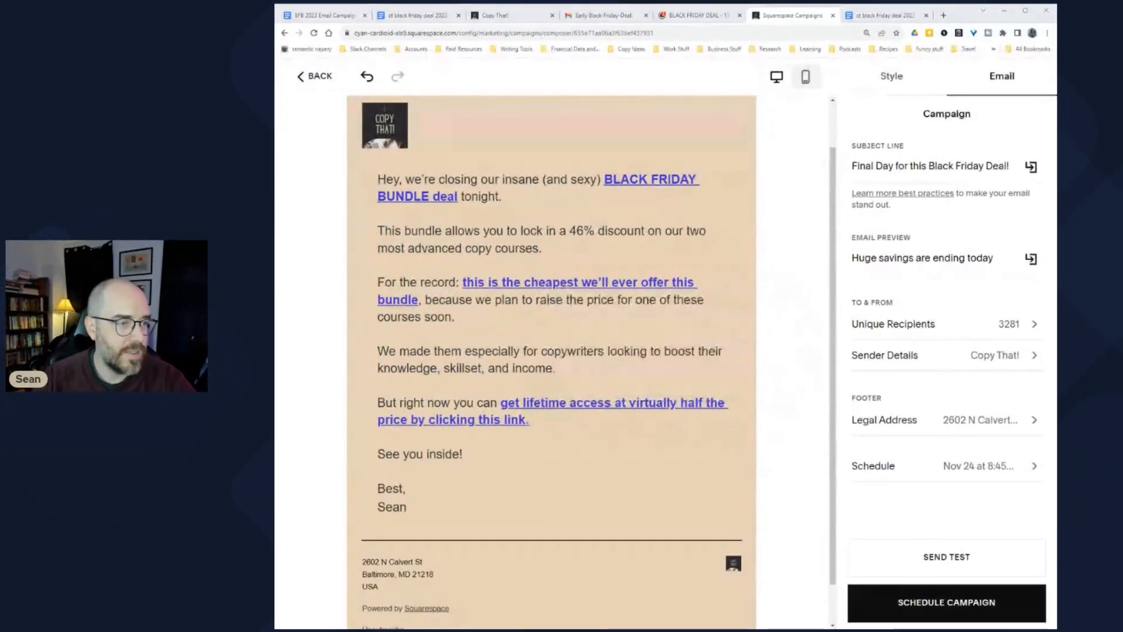
pyautogui.click(603, 15)
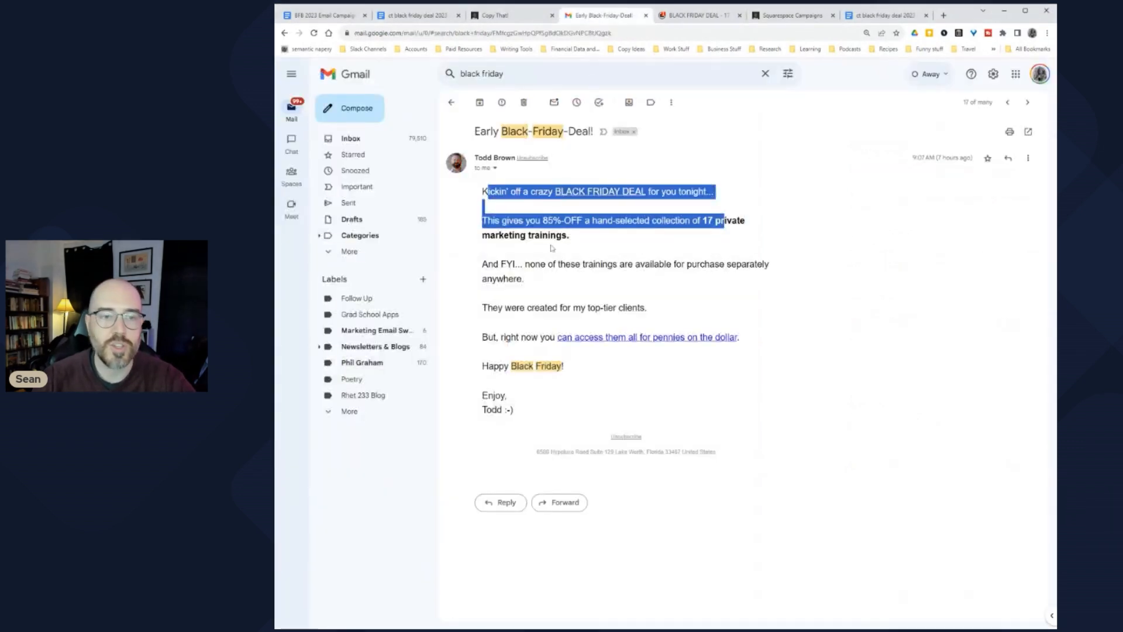
# Step: Refresh the Gmail inbox, open '[Test Email] Final Day for this Black Friday Deal!', then return to Squarespace
pyautogui.click(351, 141)
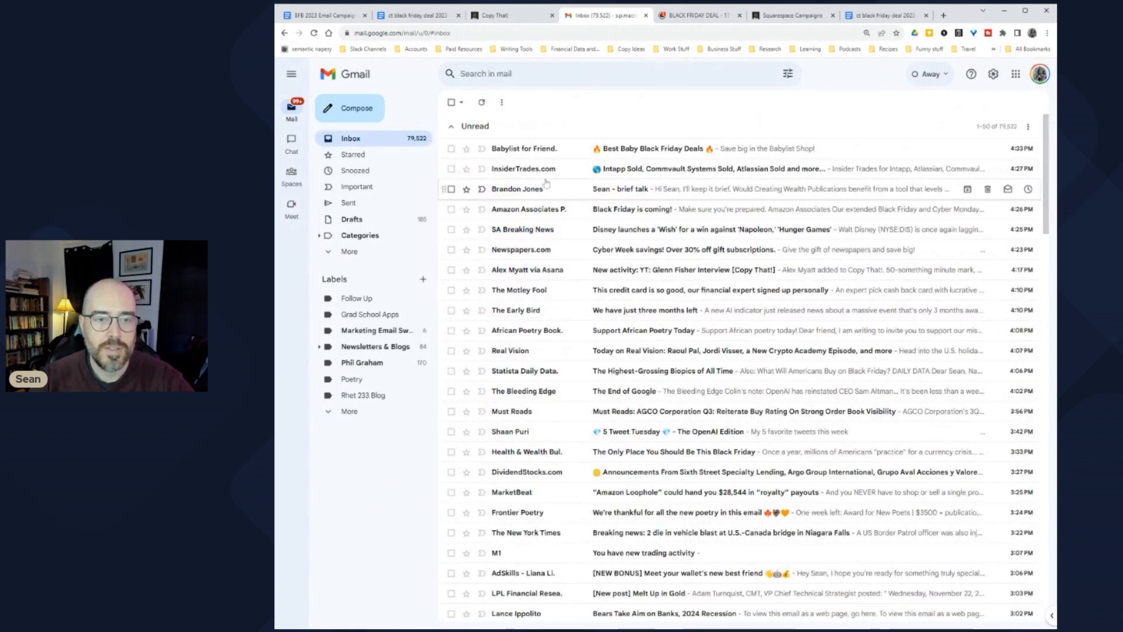
pyautogui.click(482, 103)
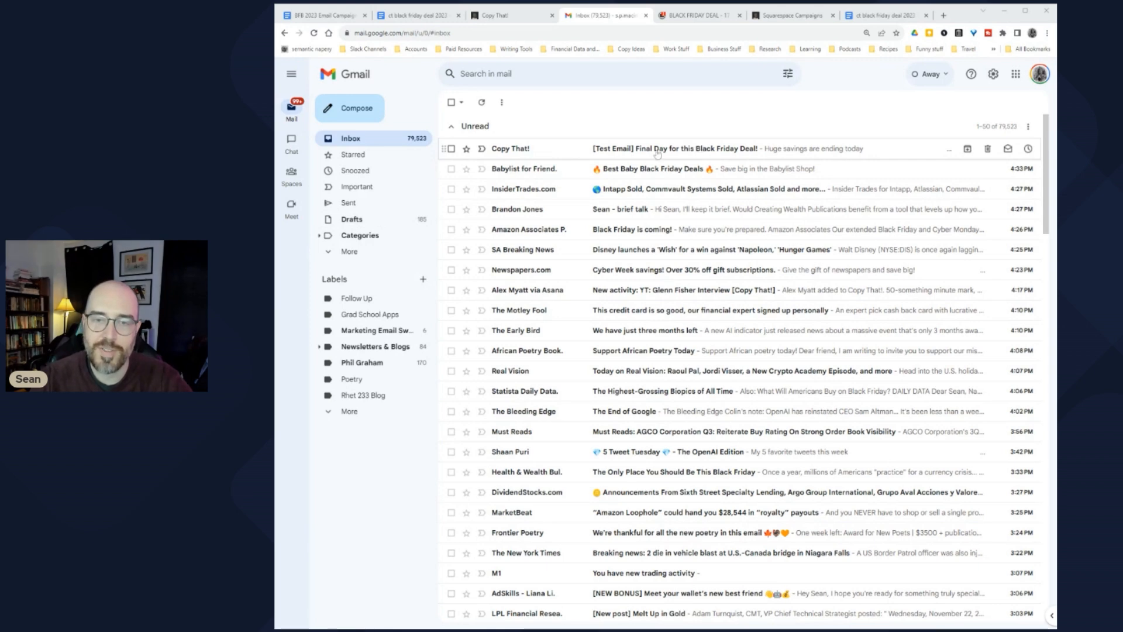
pyautogui.click(775, 155)
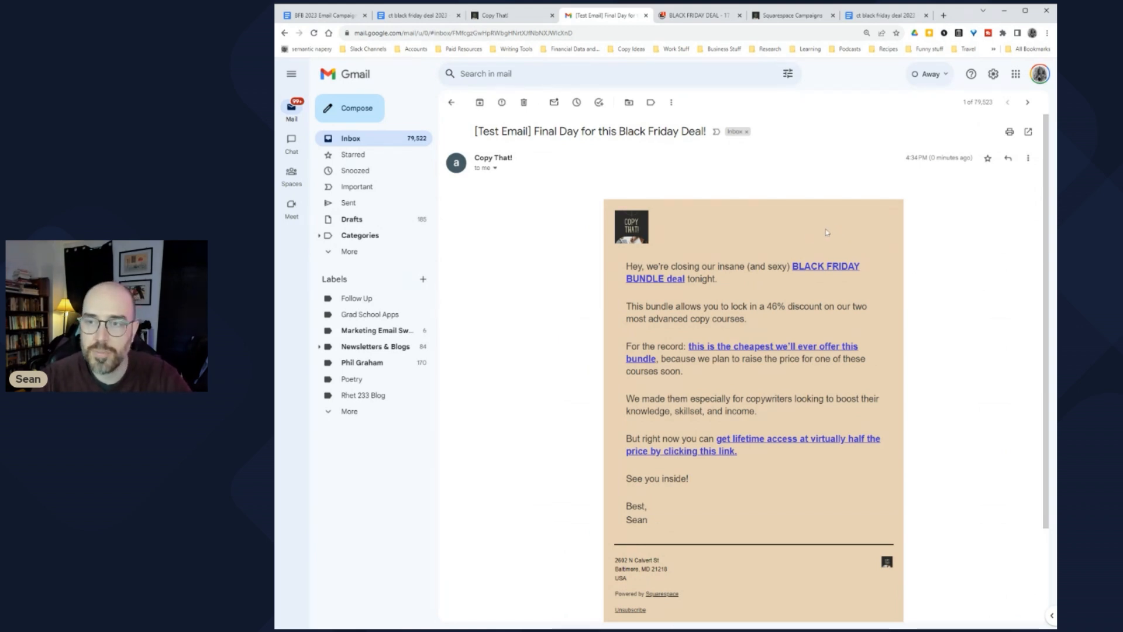
pyautogui.hotkey('ctrl', 'Tab')
pyautogui.hotkey('ctrl', 'Tab')
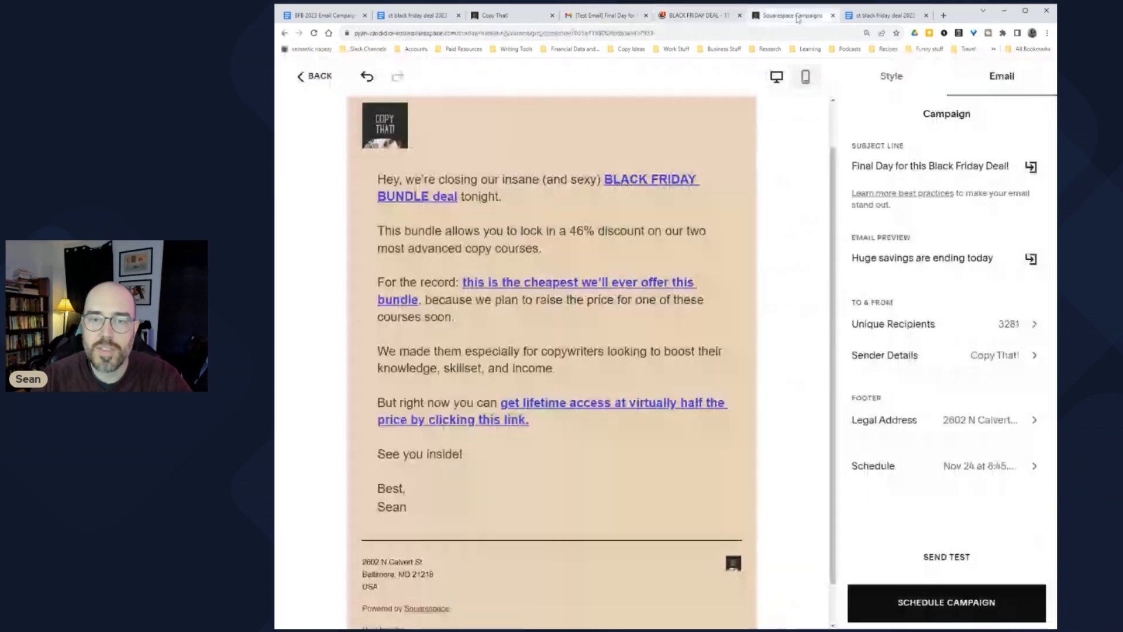
# Step: Preview the campaign email in its mobile layout
pyautogui.click(806, 76)
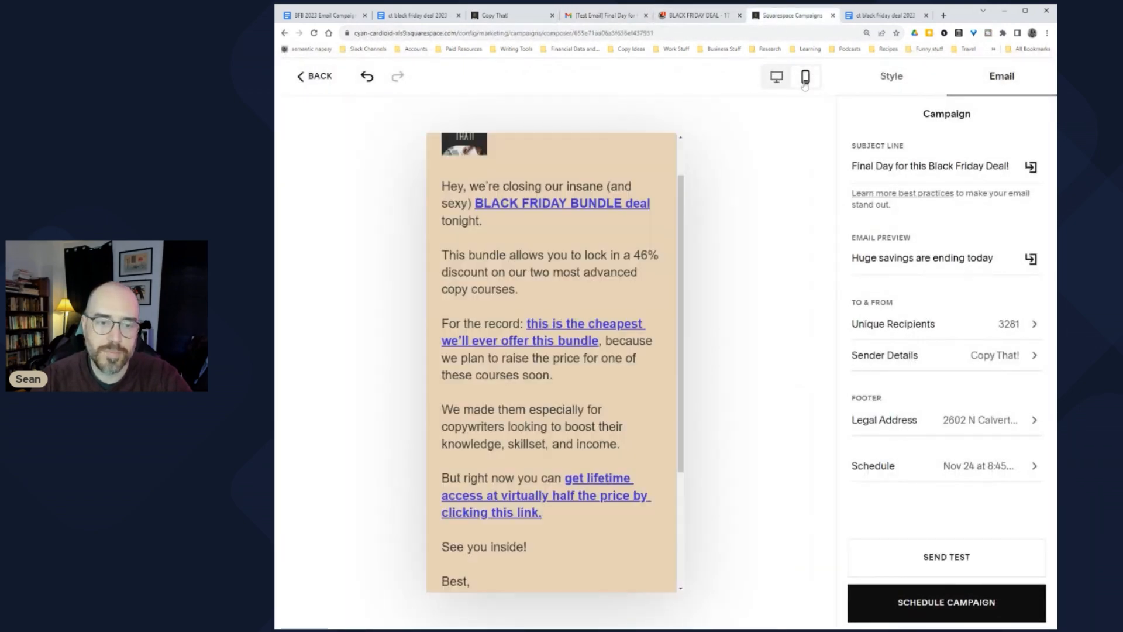
pyautogui.scroll(-10, 550, 351)
pyautogui.scroll(12, 550, 351)
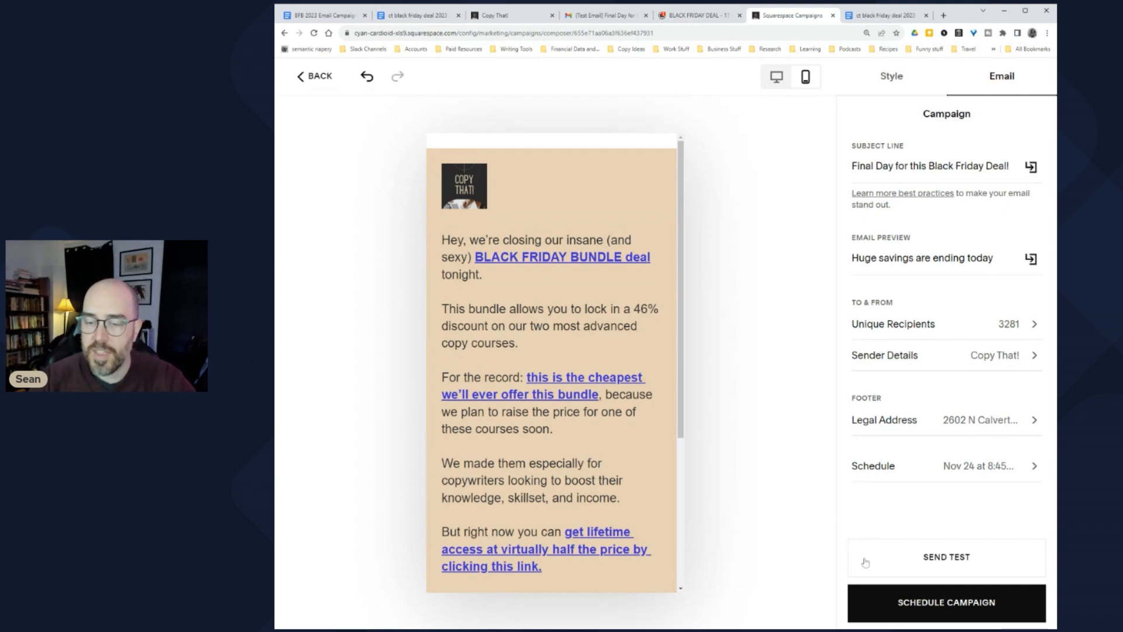
# Step: Check the sales and bundle checkout pages, then follow the test email's three links
pyautogui.click(687, 15)
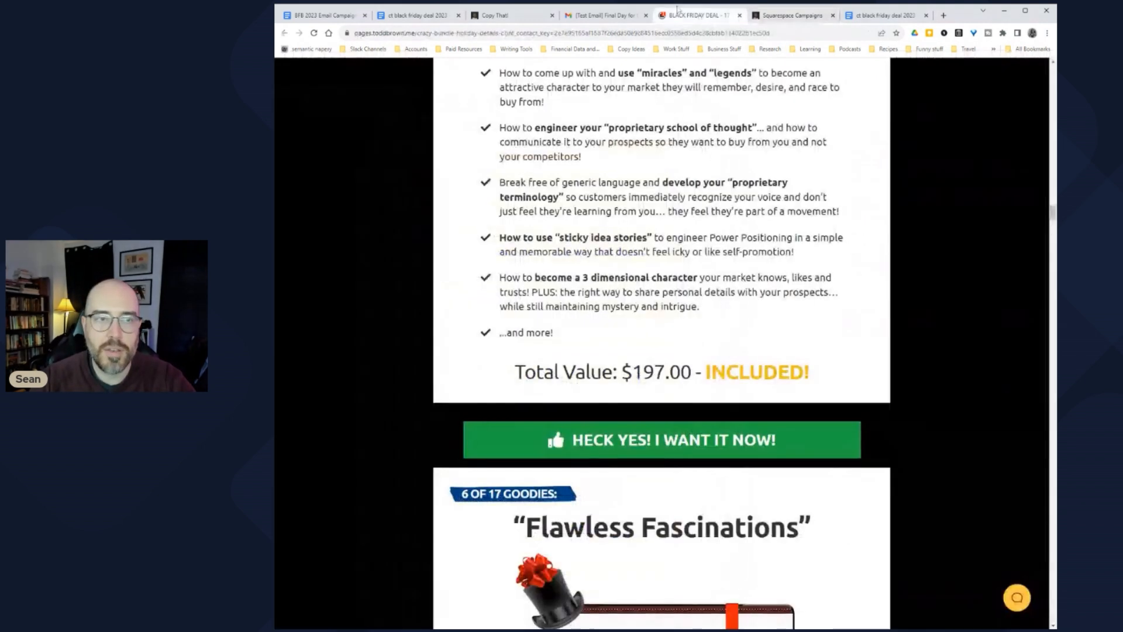
pyautogui.click(501, 17)
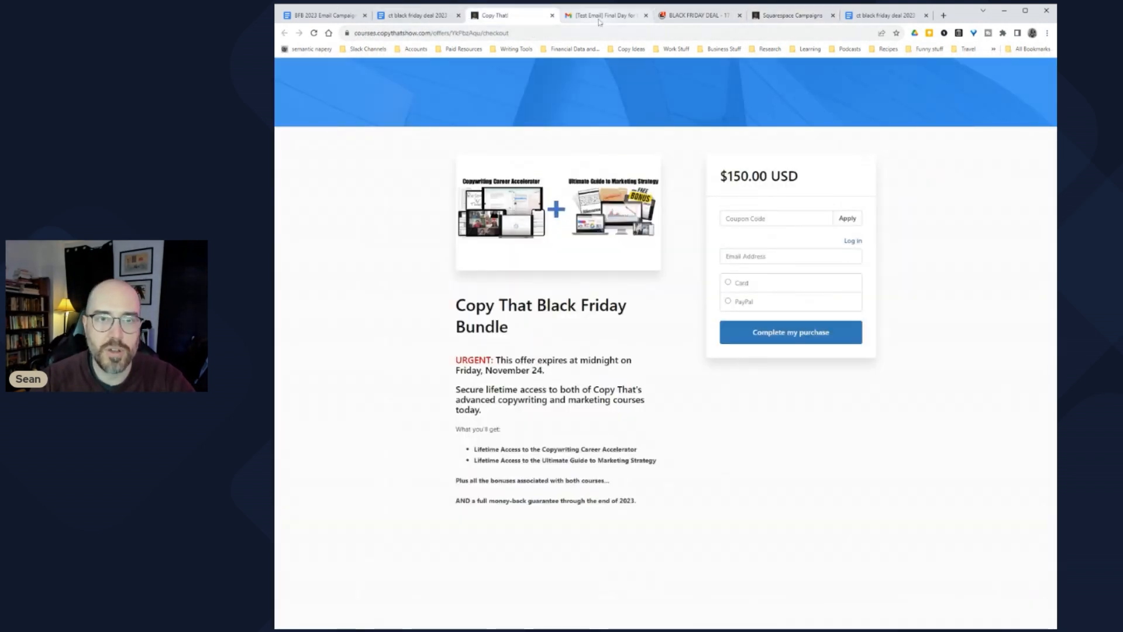
pyautogui.click(598, 18)
pyautogui.click(656, 278)
pyautogui.click(749, 346)
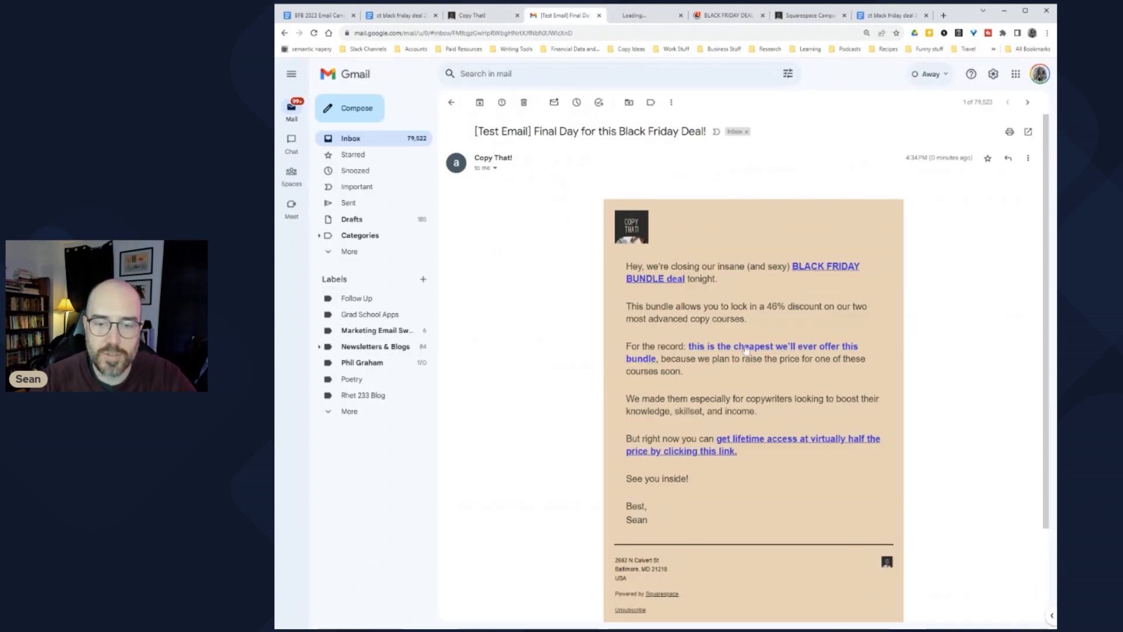
pyautogui.click(738, 452)
# Step: Review and close the extra Google Doc copies, then return to the campaign editor
pyautogui.click(585, 16)
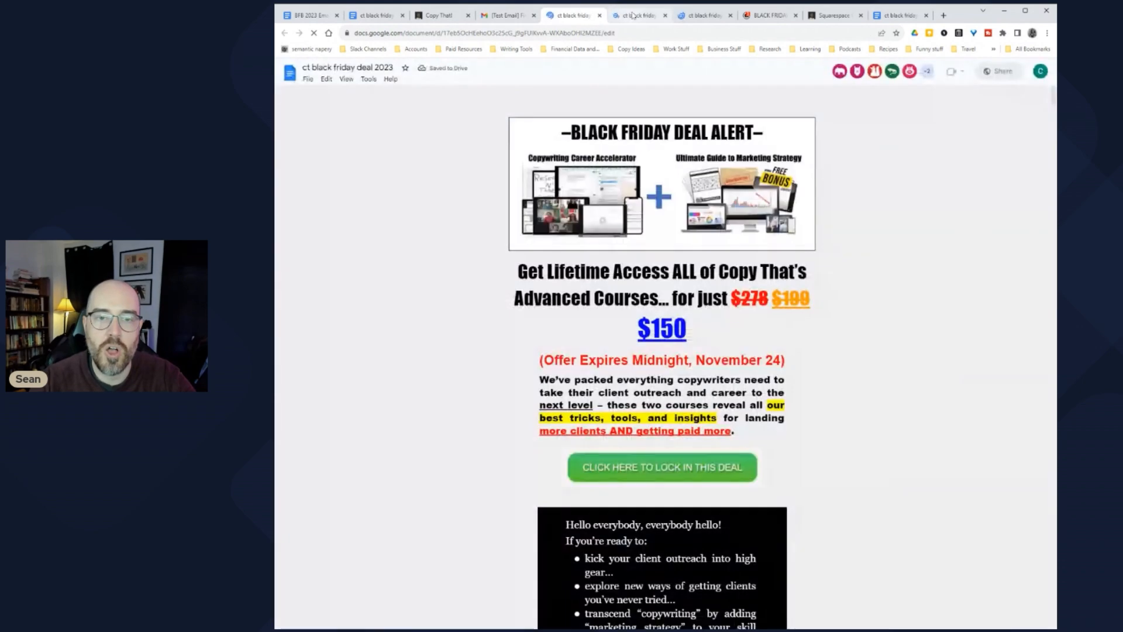
pyautogui.hotkey('ctrl', 'Tab')
pyautogui.hotkey('ctrl', 'Tab')
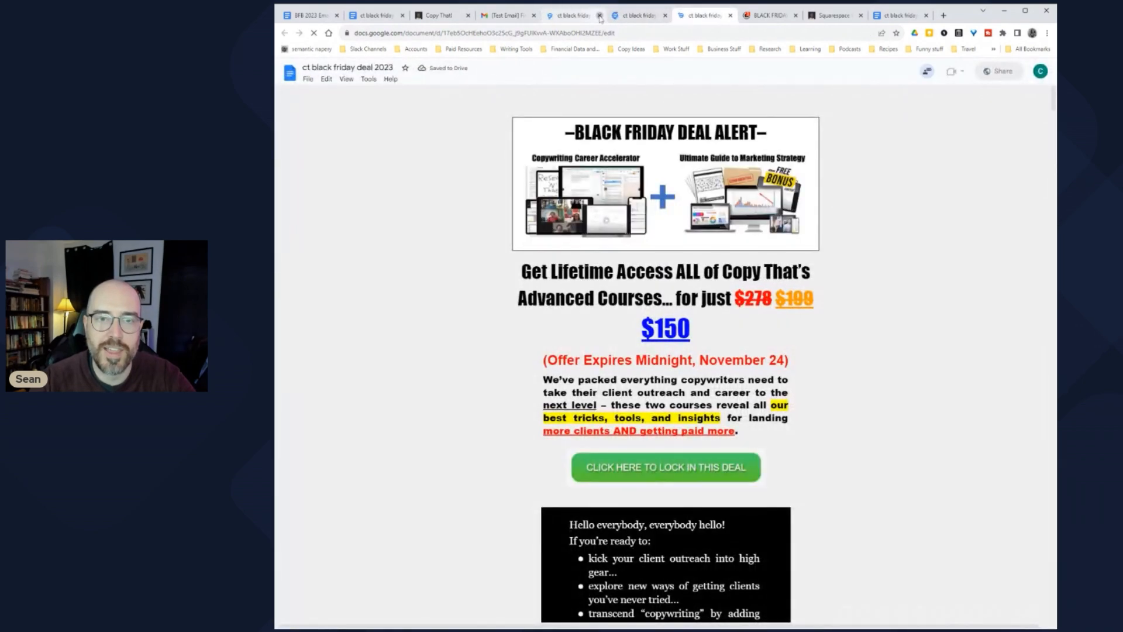
pyautogui.click(598, 15)
pyautogui.click(598, 16)
pyautogui.click(600, 16)
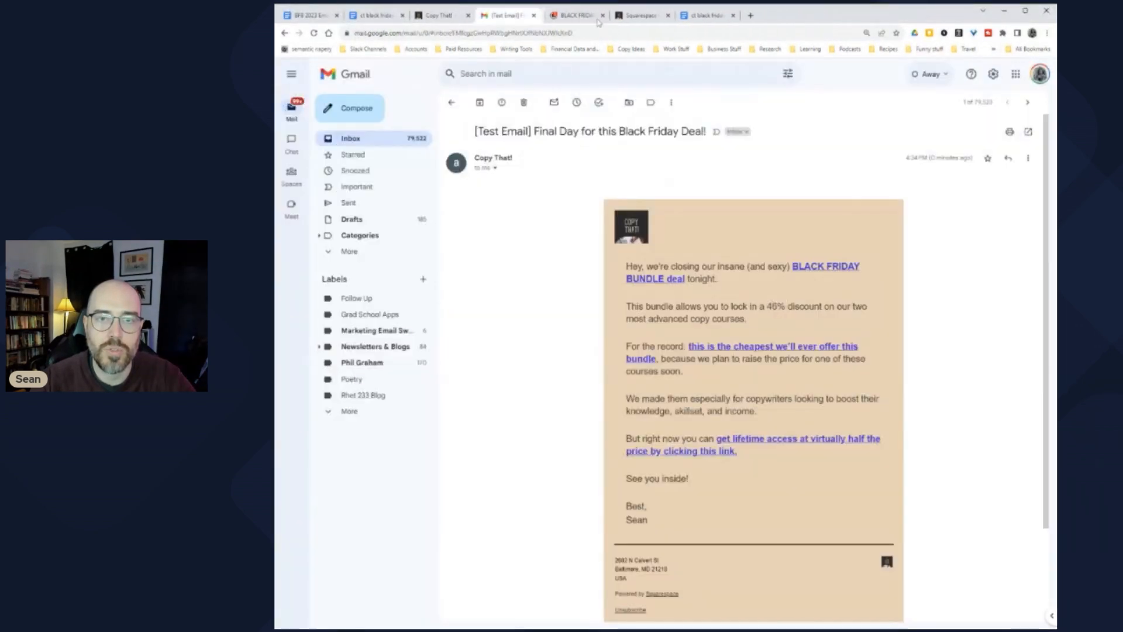
pyautogui.click(734, 17)
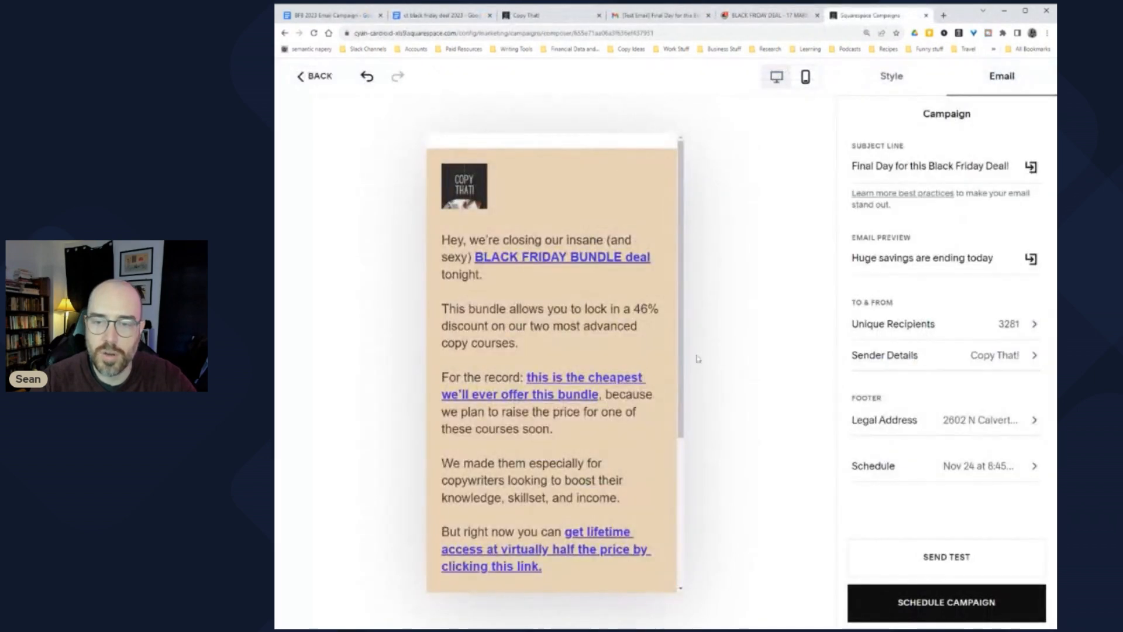
# Step: Switch back to desktop preview and schedule for November 24, 2023, 8:45am EST to 3,281 recipients
pyautogui.click(776, 77)
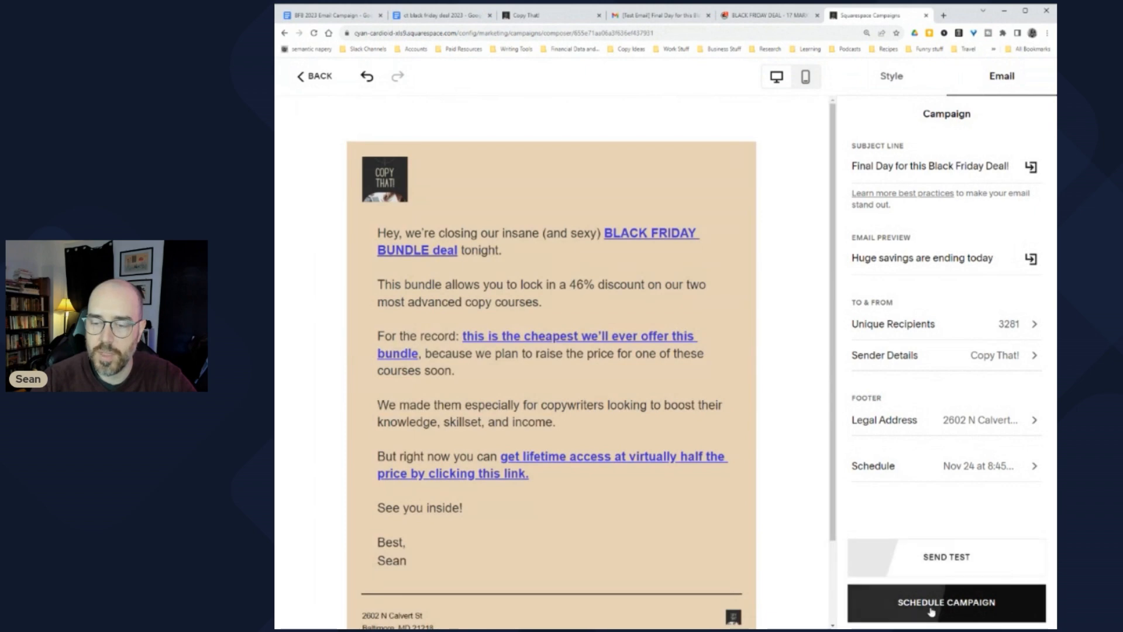
pyautogui.click(934, 606)
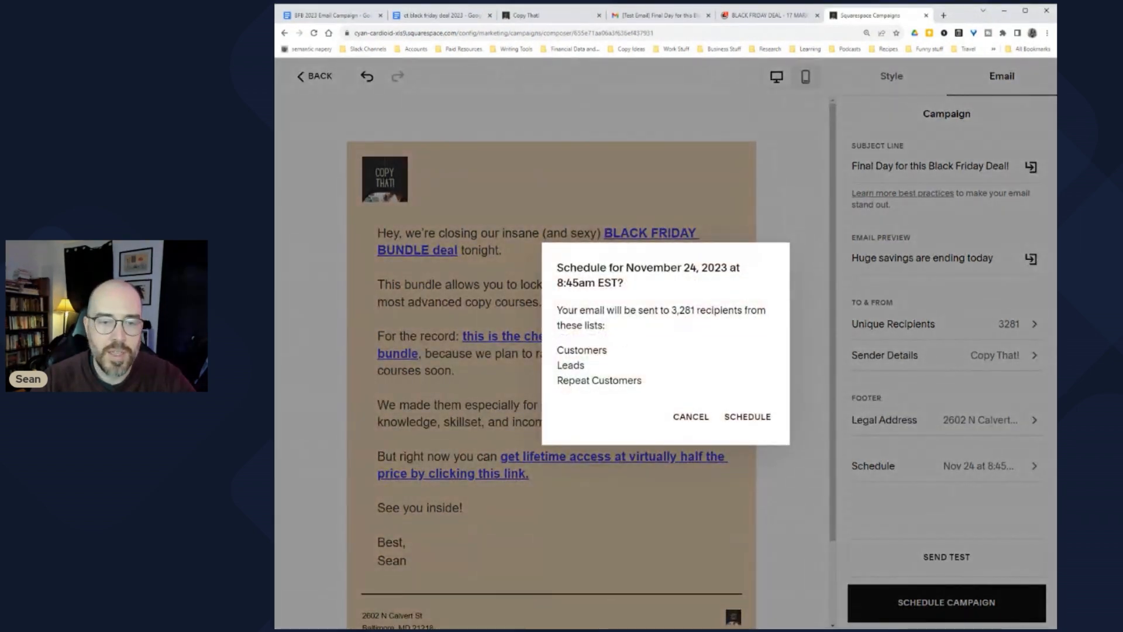
pyautogui.moveTo(577, 267); pyautogui.dragTo(700, 310)
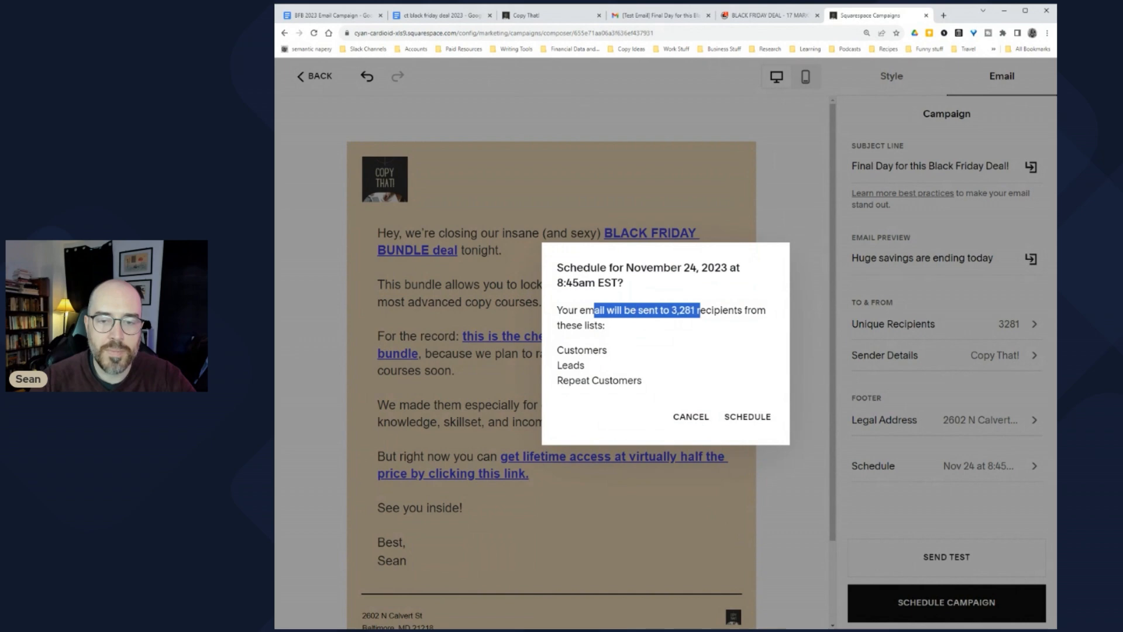
pyautogui.click(753, 418)
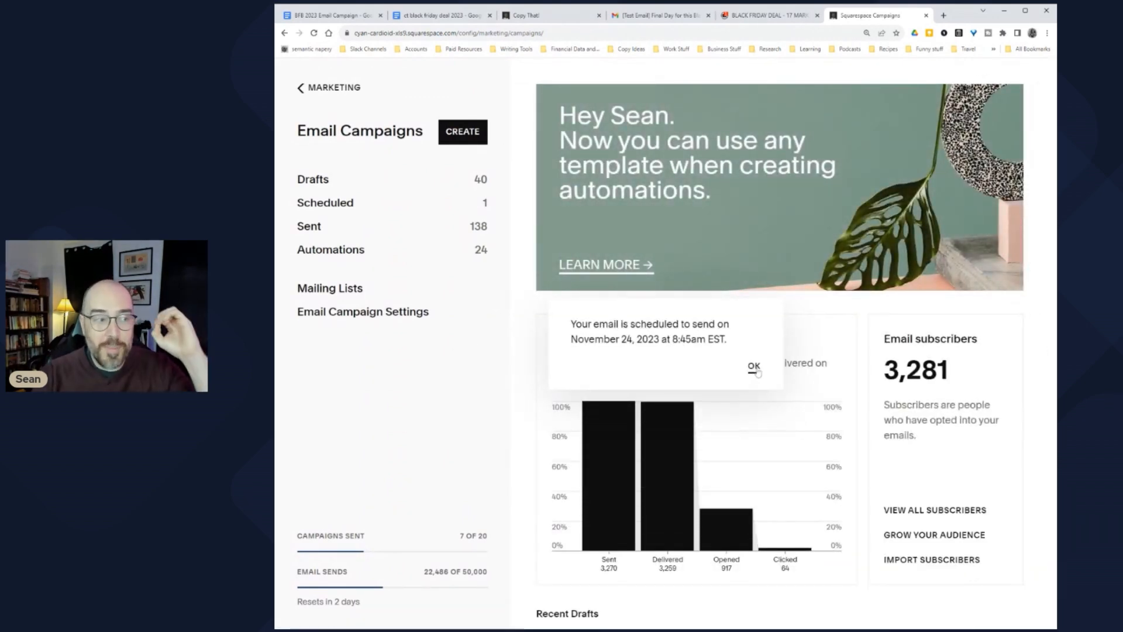
# Step: Dismiss the scheduled-email confirmation and switch to the 'black friday deal 2023' Google Doc
pyautogui.click(754, 366)
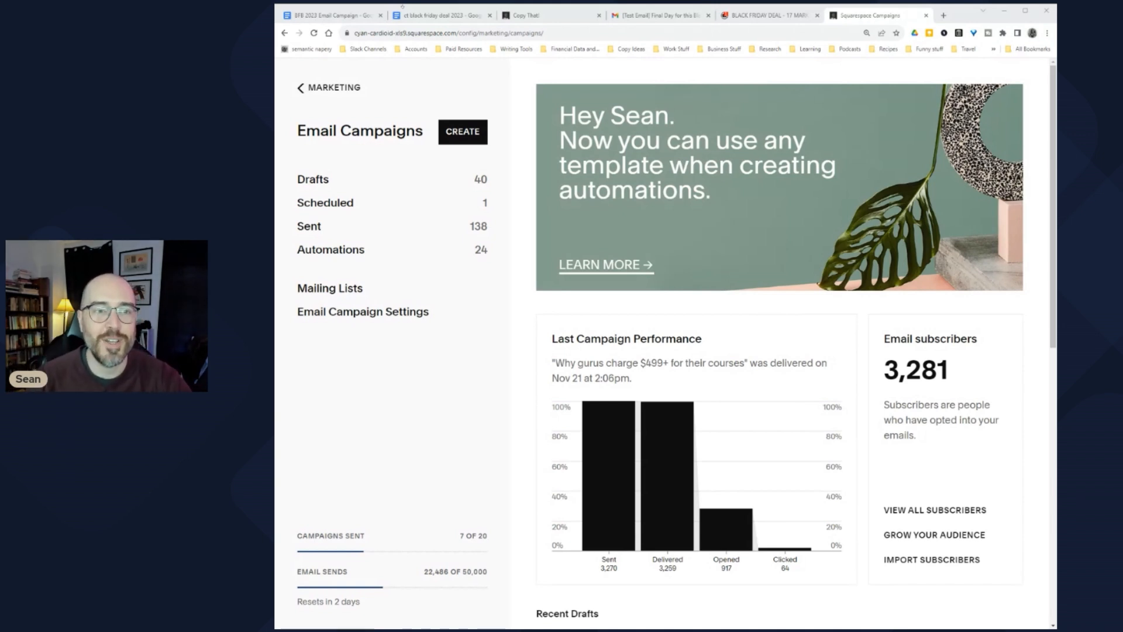
pyautogui.click(443, 15)
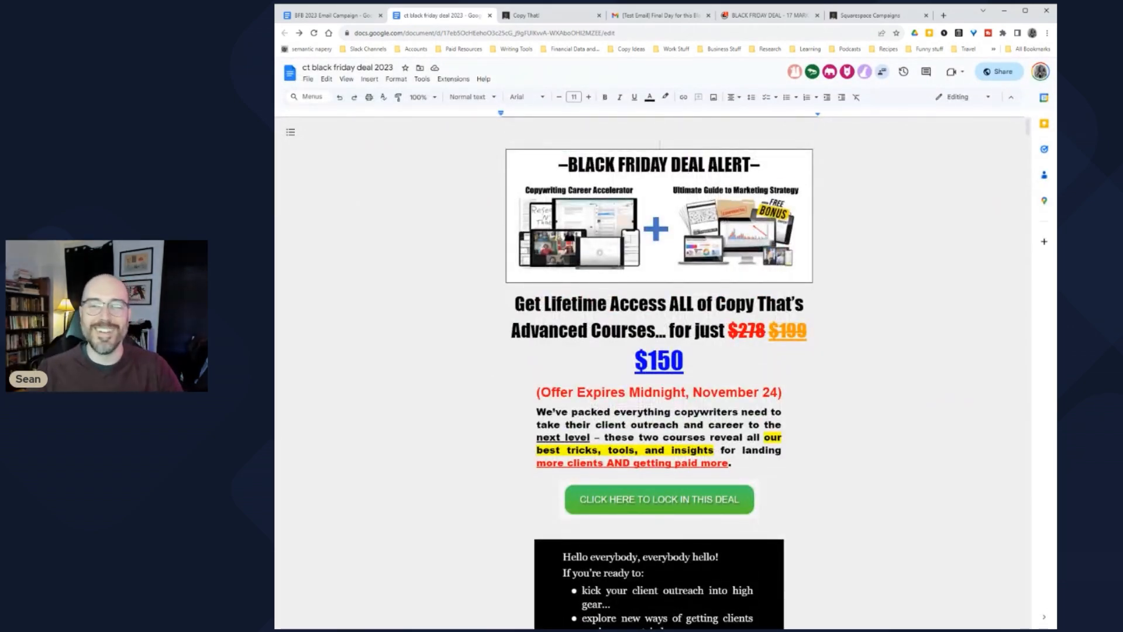
# Step: In the BFB 2023 Email Campaign doc, strike through the word 'Lifts'
pyautogui.click(324, 16)
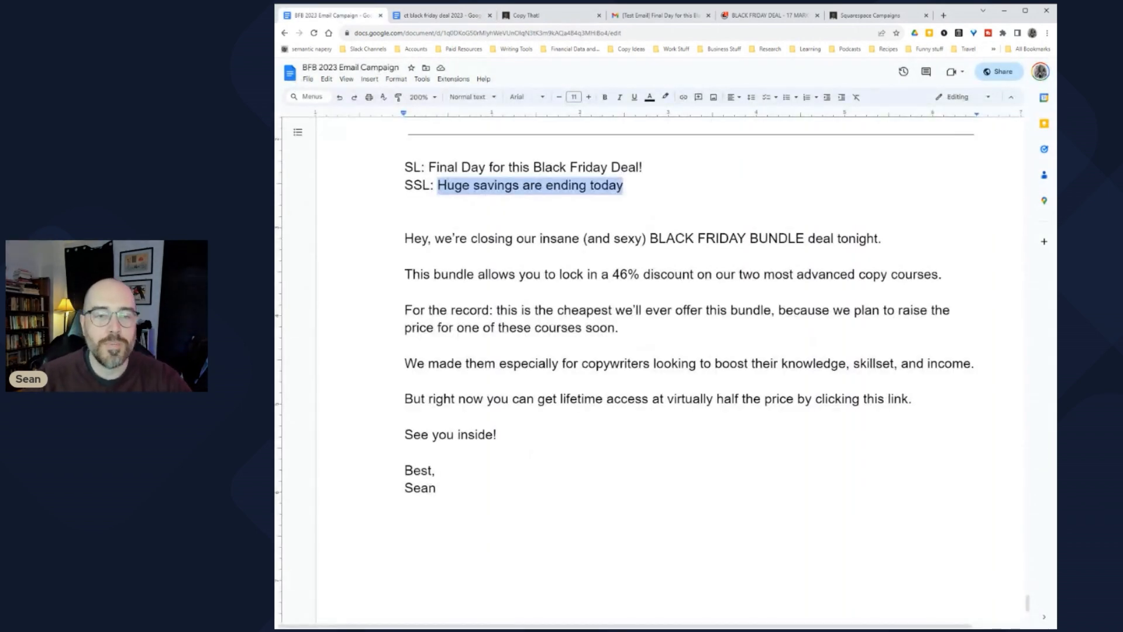
pyautogui.scroll(3, 644, 351)
pyautogui.moveTo(404, 155); pyautogui.dragTo(810, 226)
pyautogui.scroll(10, 644, 352)
pyautogui.scroll(6, 643, 351)
pyautogui.scroll(8, 644, 351)
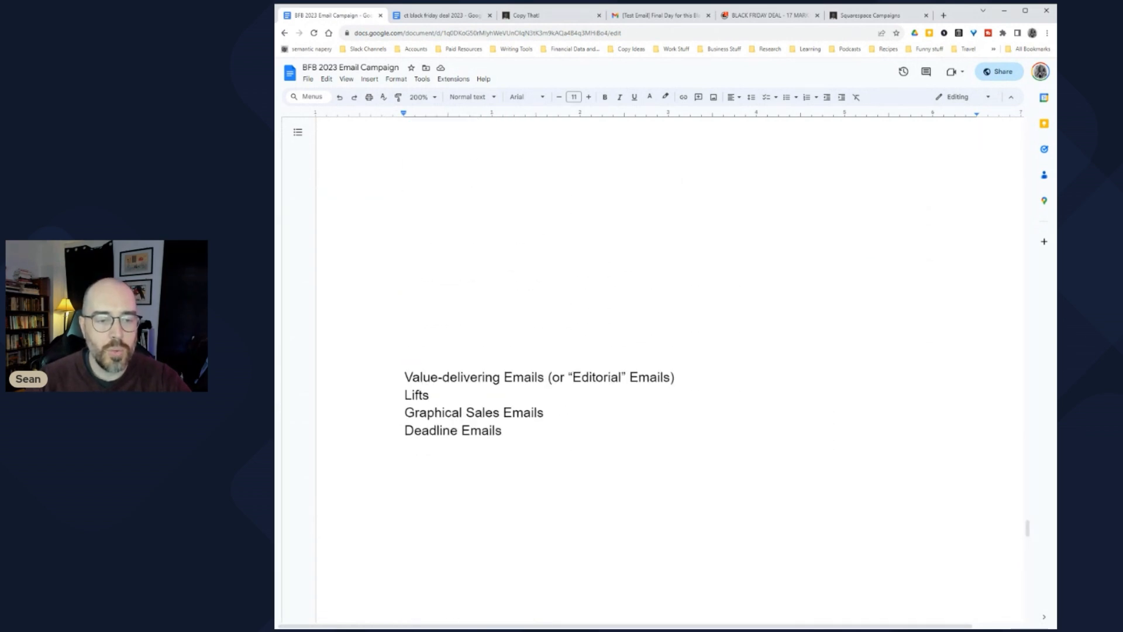
pyautogui.doubleClick(417, 395)
pyautogui.hotkey('alt', 'shift', '5')
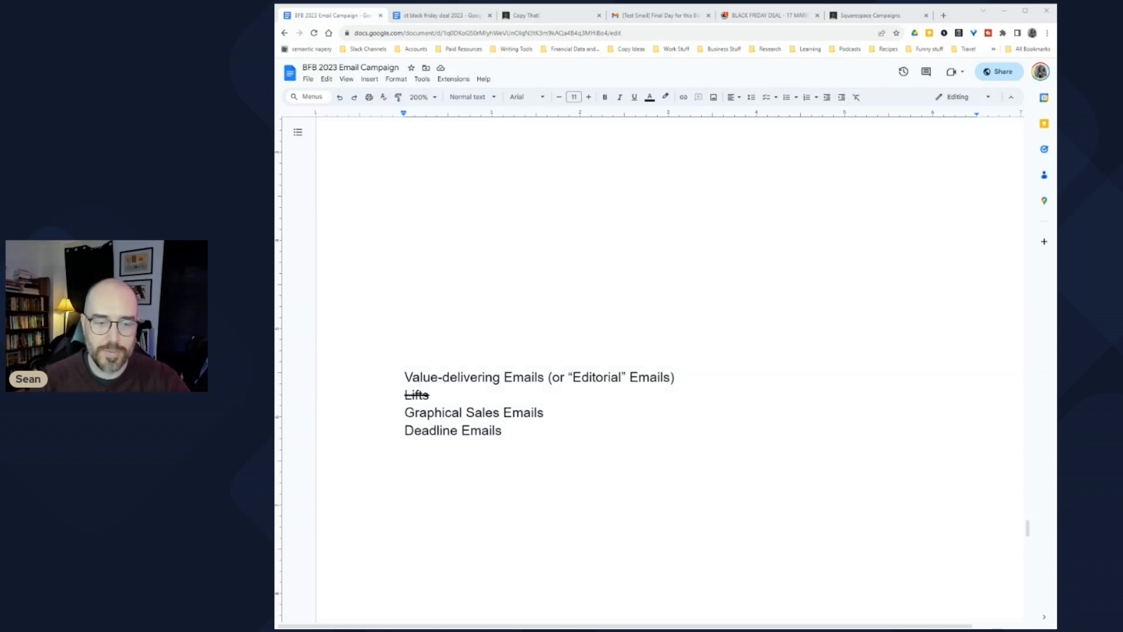
# Step: Select the Graphical Sales Emails line, then bring up the Final Day test email in Gmail
pyautogui.hotkey('shift', 'Home')
pyautogui.scroll(-20, 670, 369)
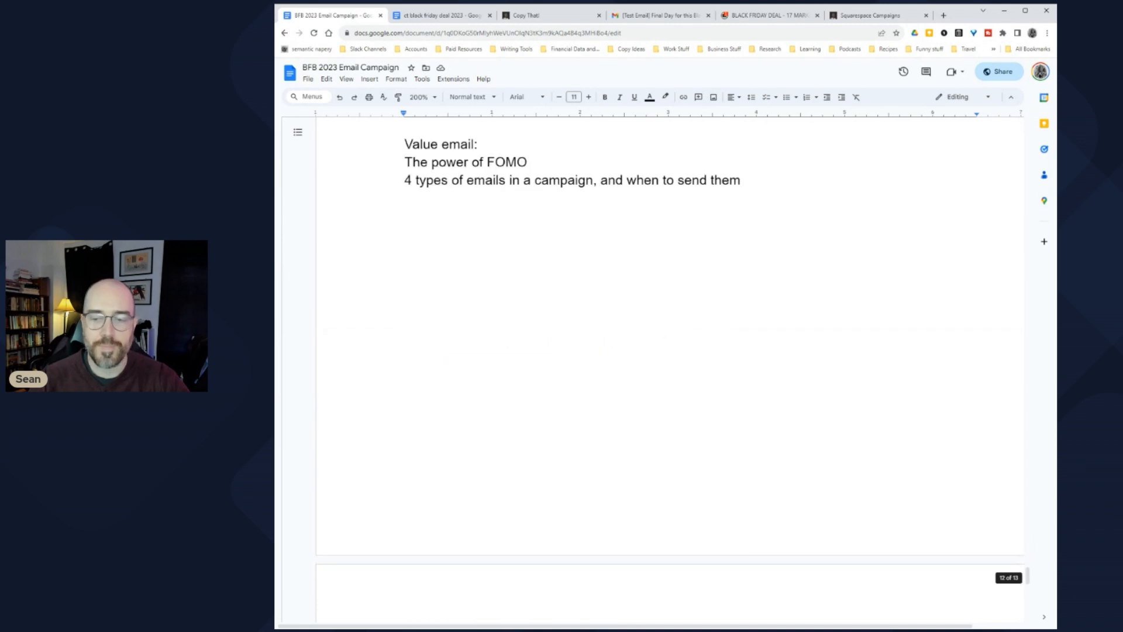
pyautogui.scroll(5, 670, 369)
pyautogui.scroll(-1, 670, 369)
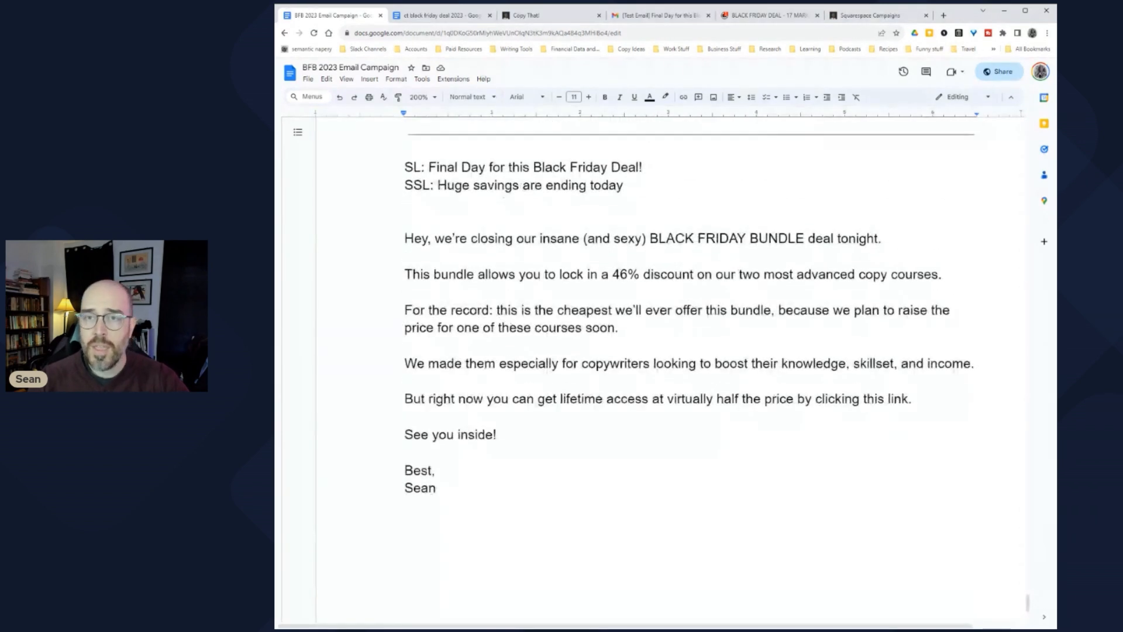
pyautogui.click(641, 19)
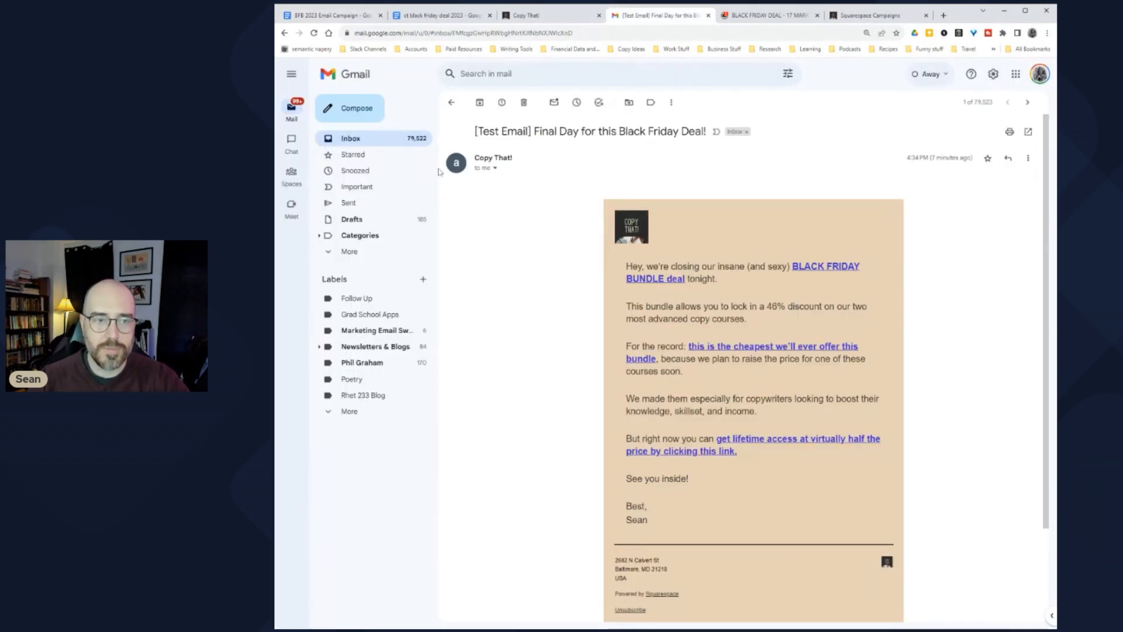
# Step: Return to the inbox and search Gmail for 'black friday'
pyautogui.click(351, 139)
pyautogui.click(526, 73)
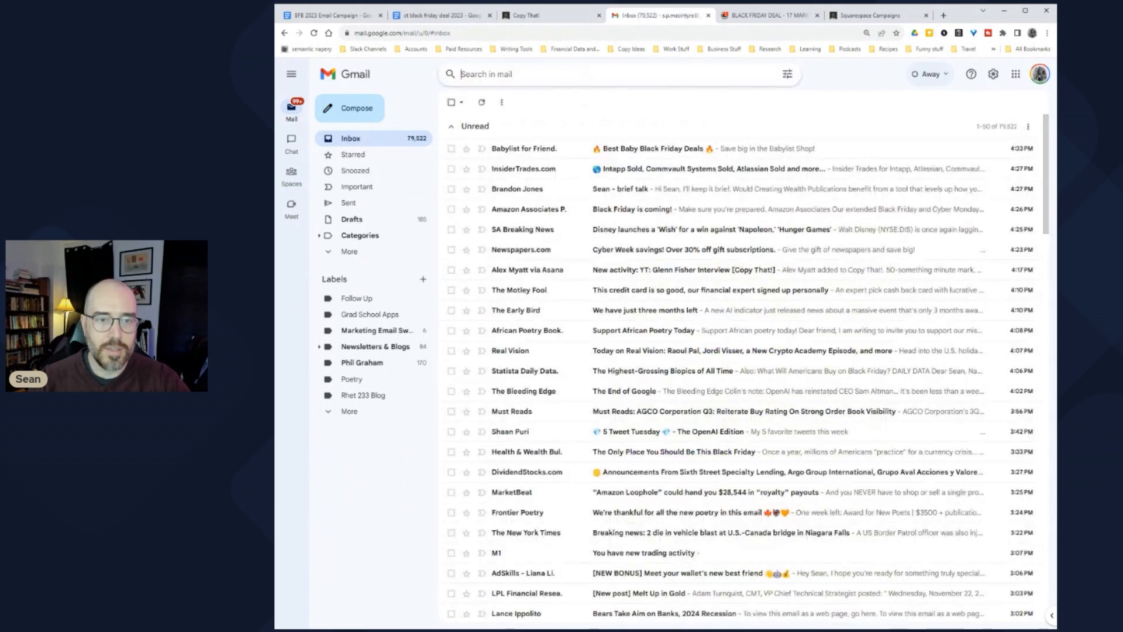
pyautogui.write('blac')
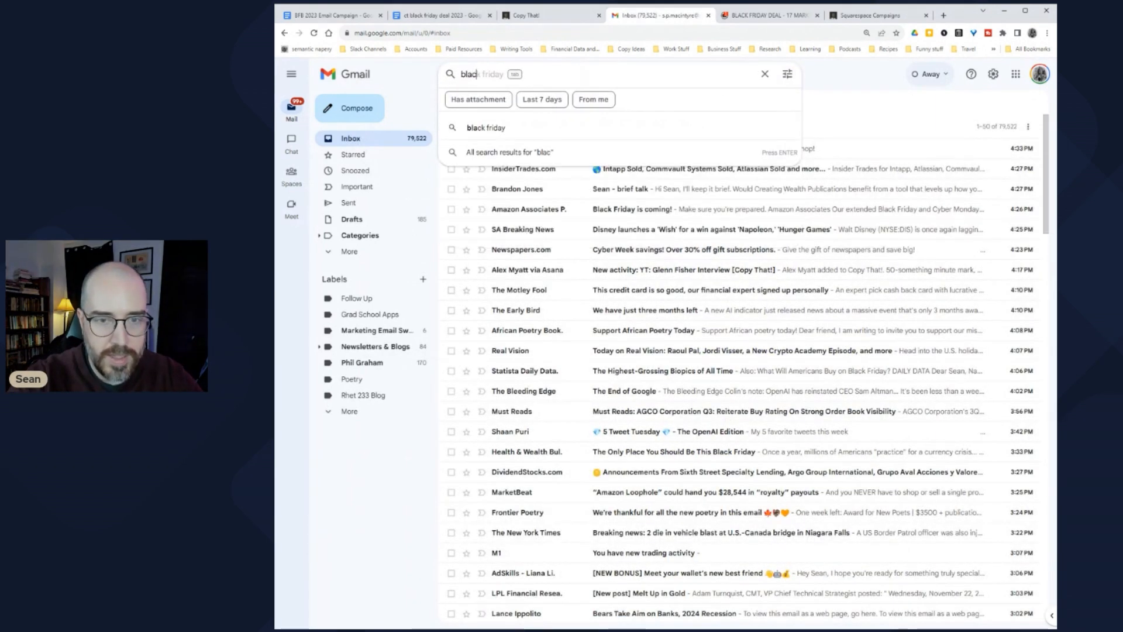
pyautogui.write('k friday')
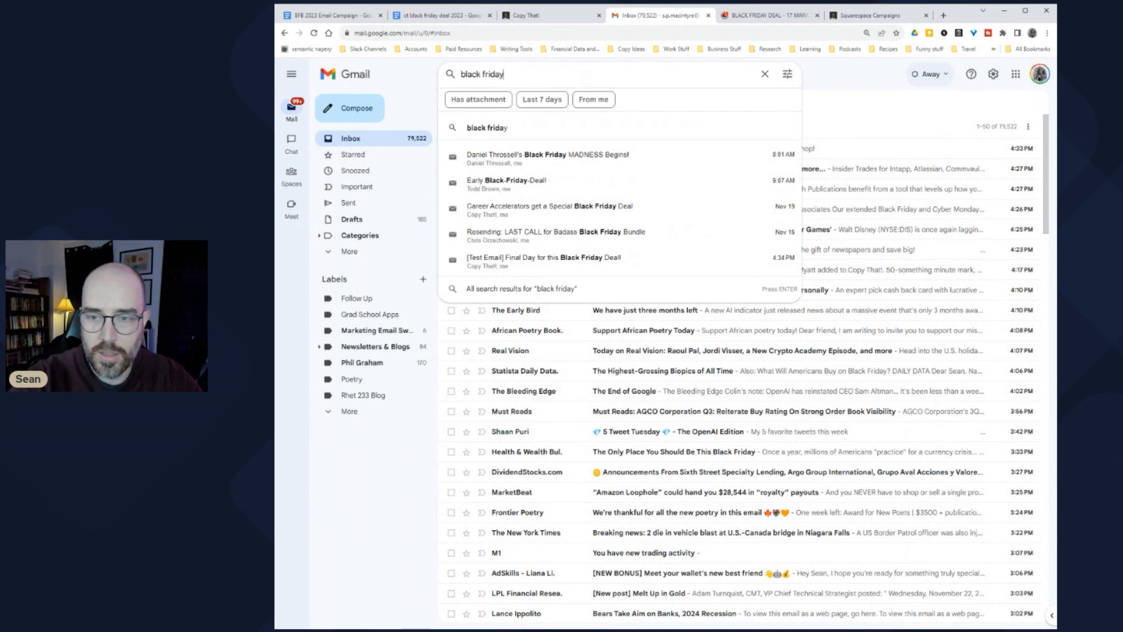
pyautogui.press('Return')
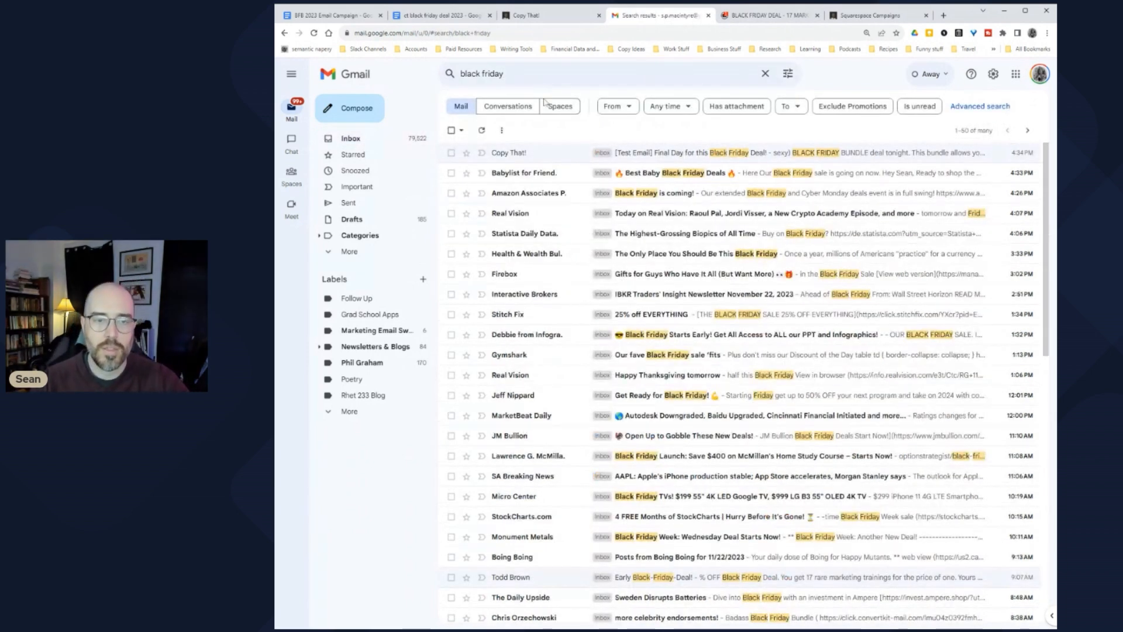
# Step: Read through the Stitch Fix '25% off EVERYTHING' email, then return to the search results
pyautogui.click(702, 314)
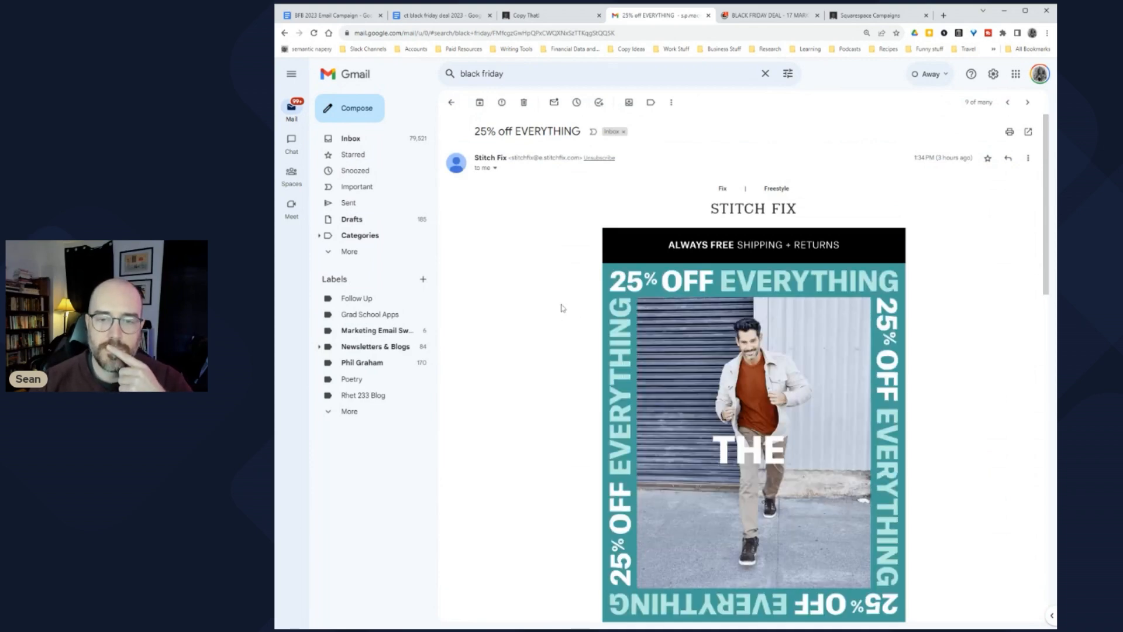
pyautogui.scroll(-1, 572, 291)
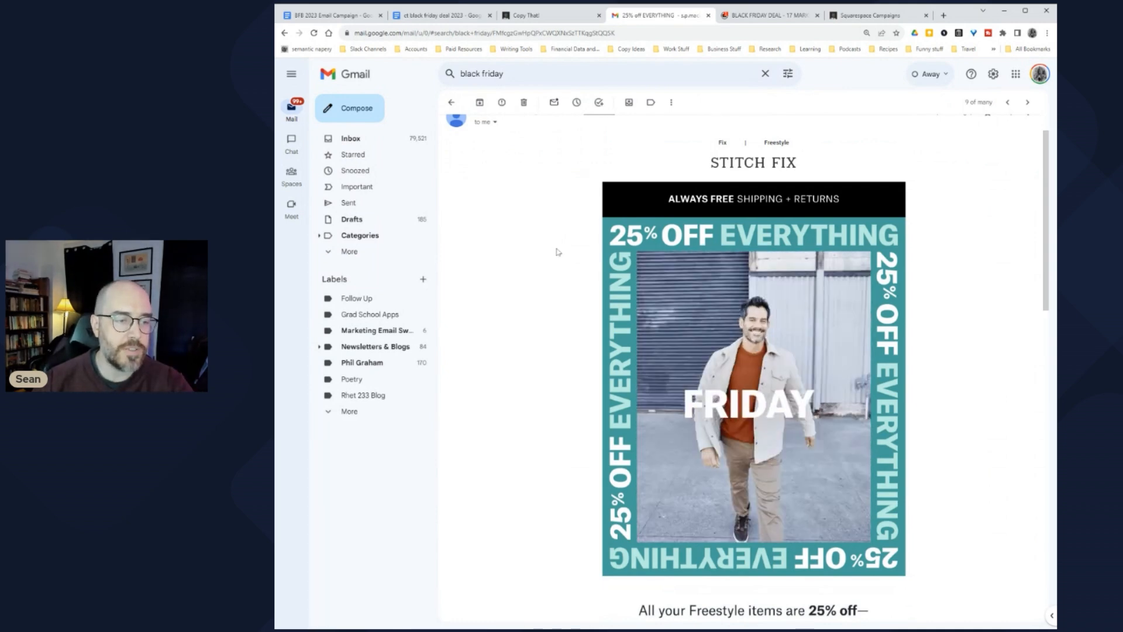
pyautogui.scroll(-3, 560, 250)
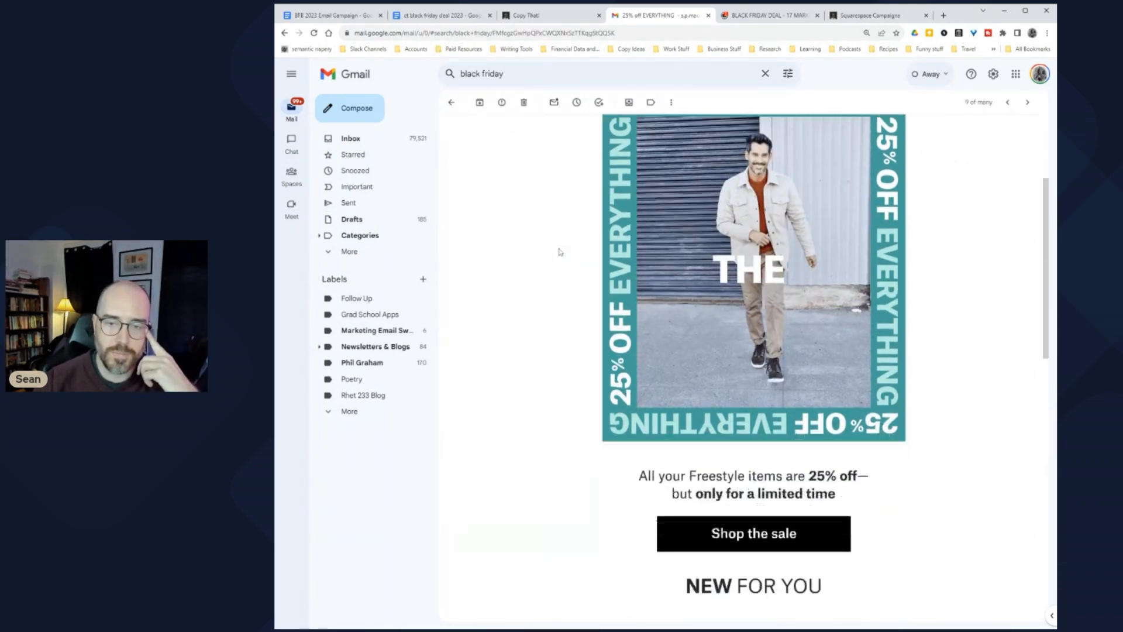
pyautogui.scroll(2, 560, 253)
pyautogui.scroll(1, 560, 253)
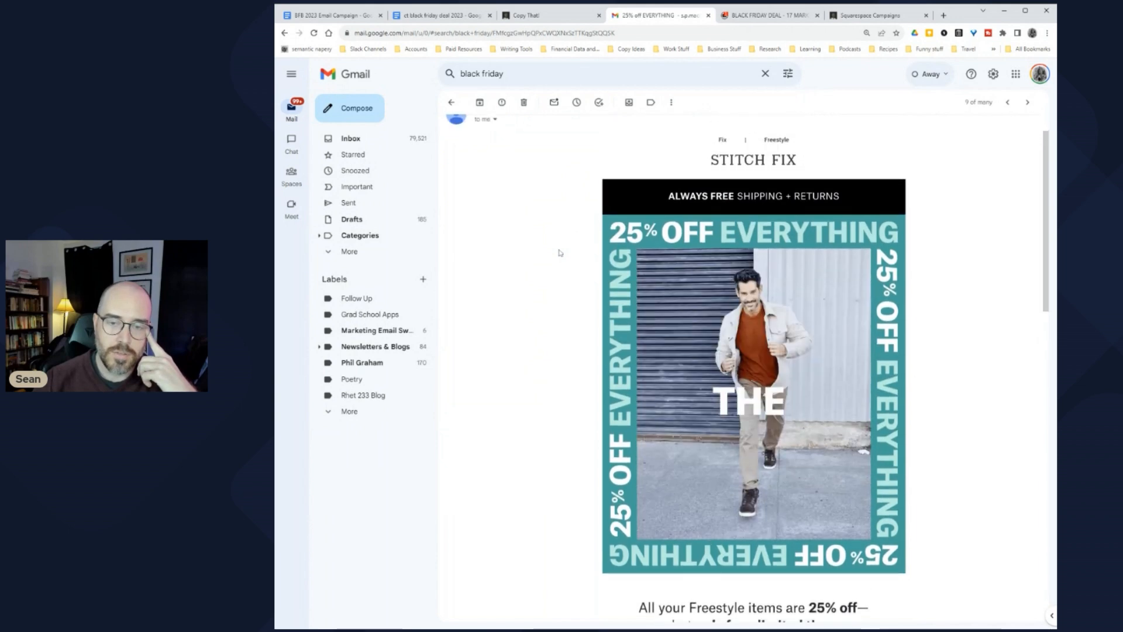
pyautogui.scroll(-5, 560, 253)
pyautogui.scroll(-3, 560, 253)
pyautogui.scroll(8, 562, 258)
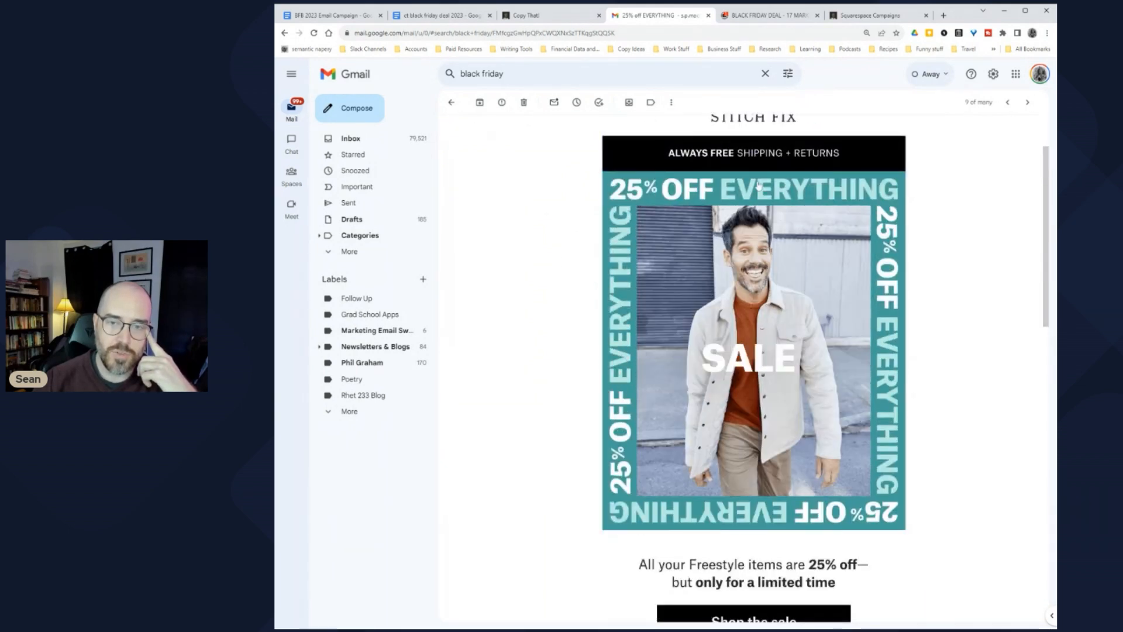
pyautogui.scroll(-5, 534, 438)
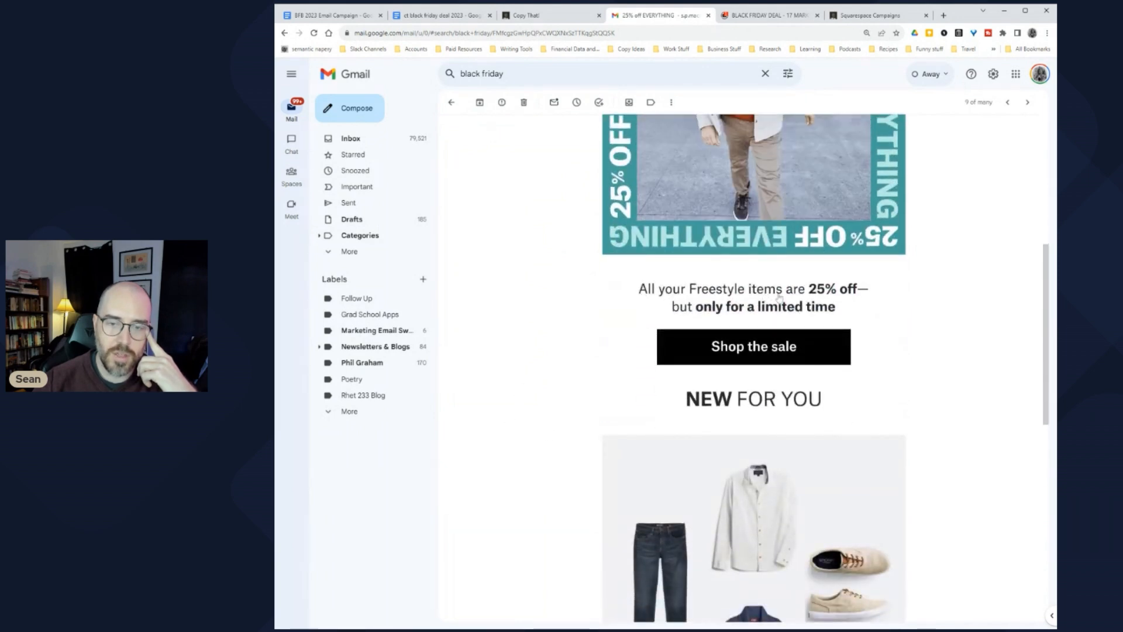
pyautogui.scroll(-5, 529, 360)
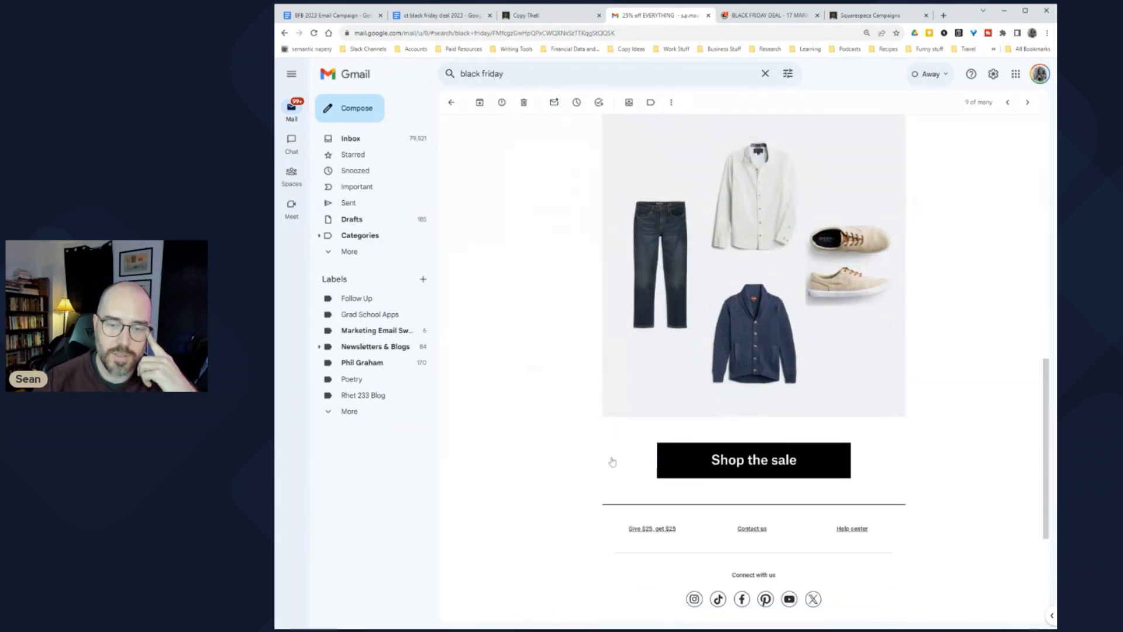
pyautogui.scroll(3, 553, 442)
pyautogui.scroll(-5, 550, 443)
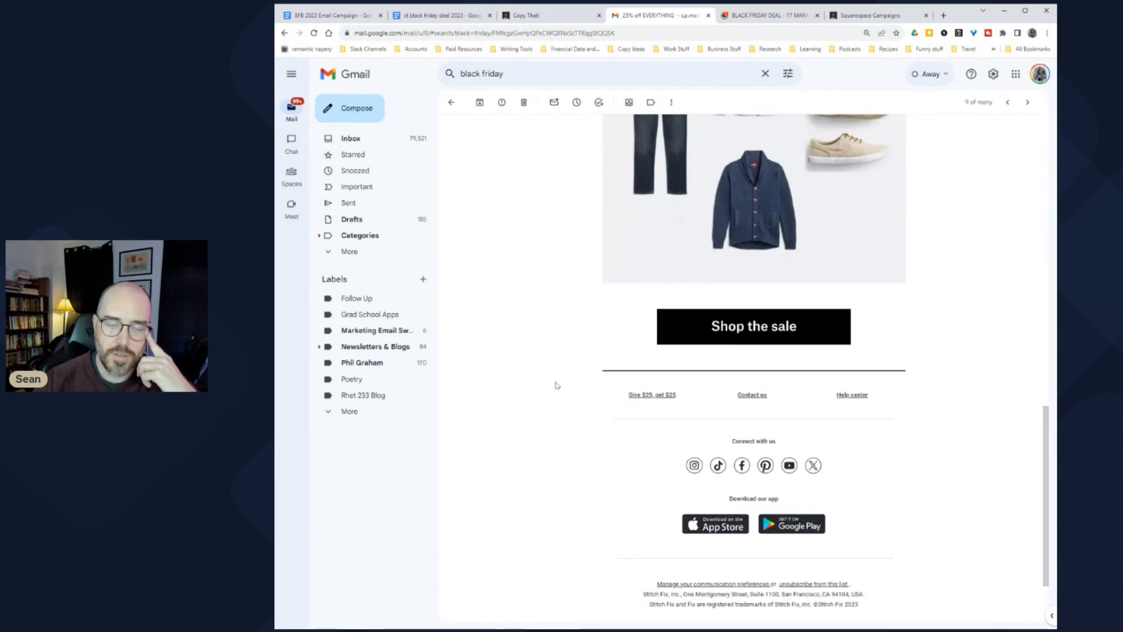
pyautogui.scroll(15, 555, 363)
pyautogui.click(452, 103)
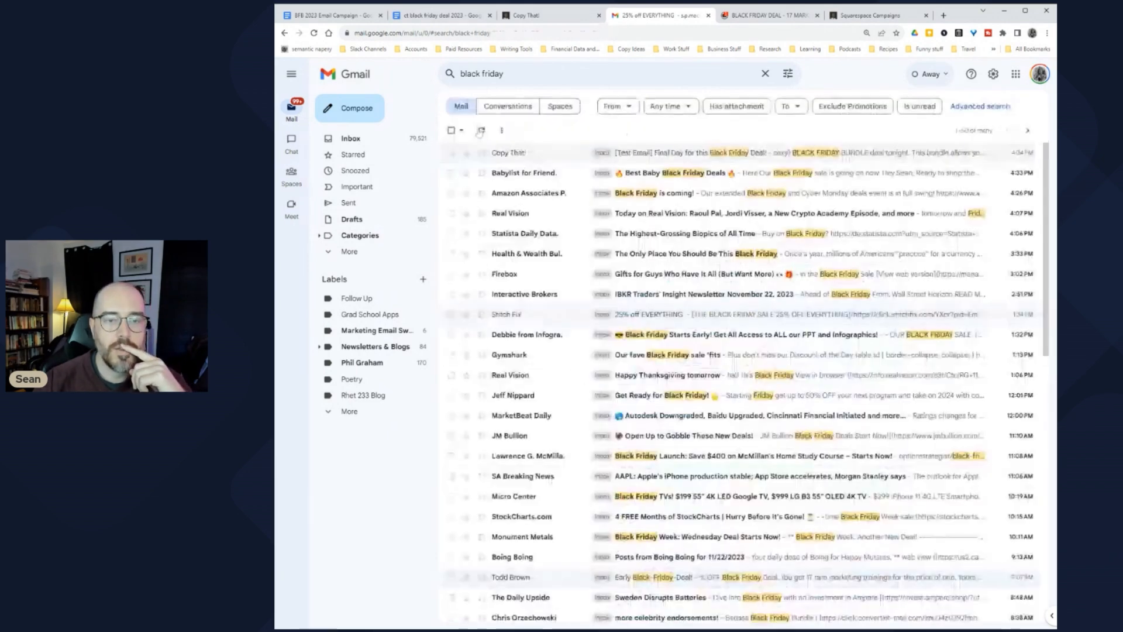
pyautogui.scroll(-4, 674, 319)
pyautogui.scroll(-4, 672, 351)
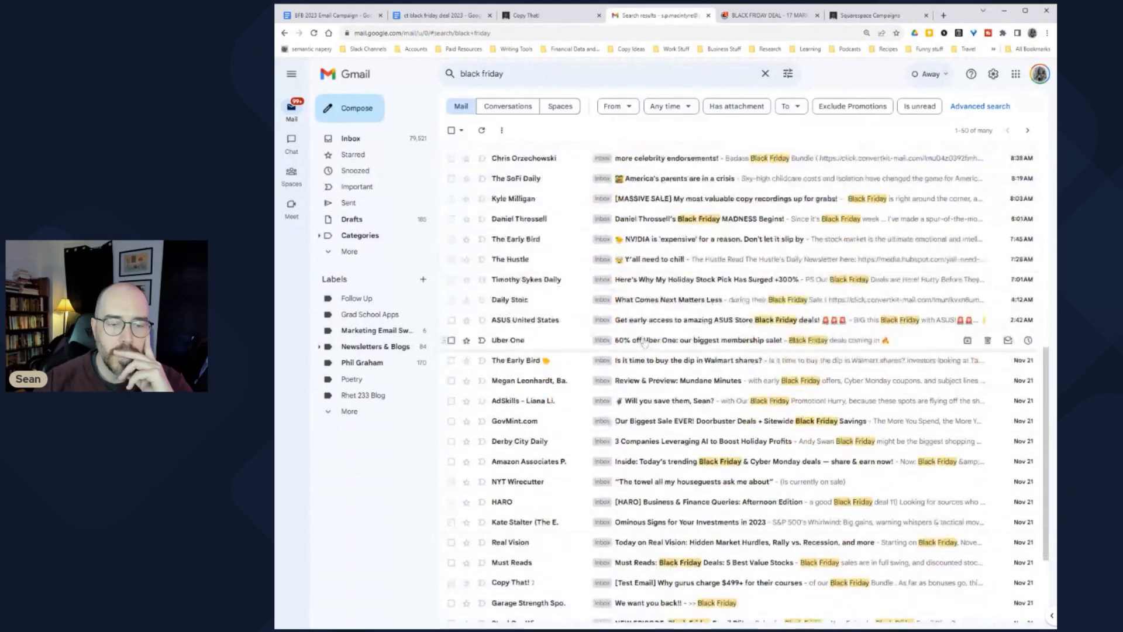
pyautogui.scroll(-1, 646, 327)
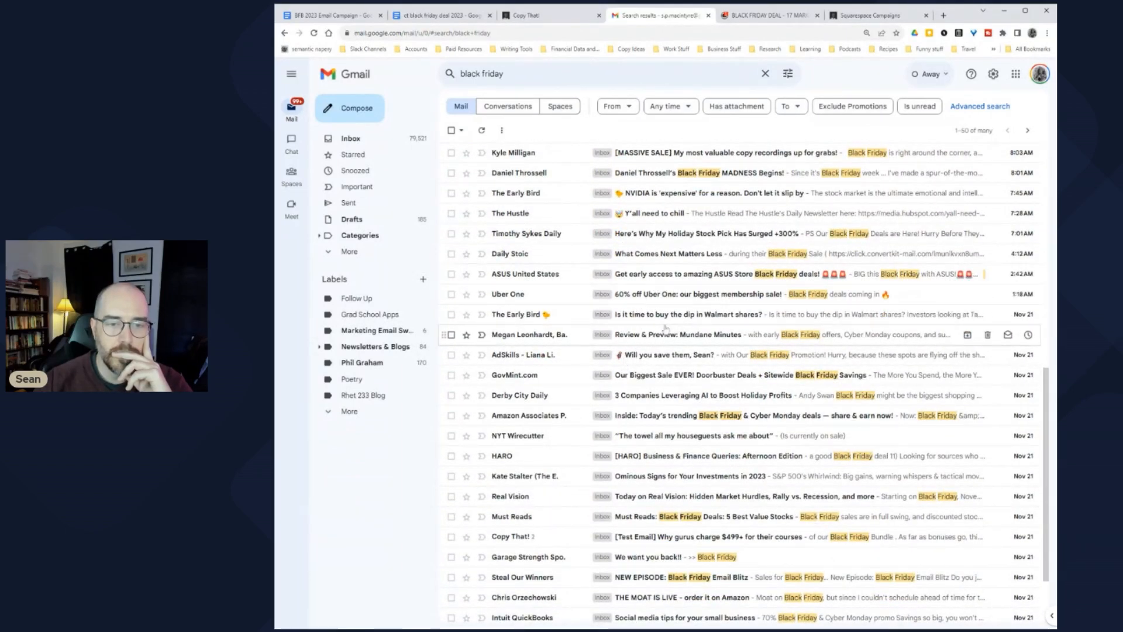
pyautogui.click(672, 302)
pyautogui.scroll(-3, 538, 364)
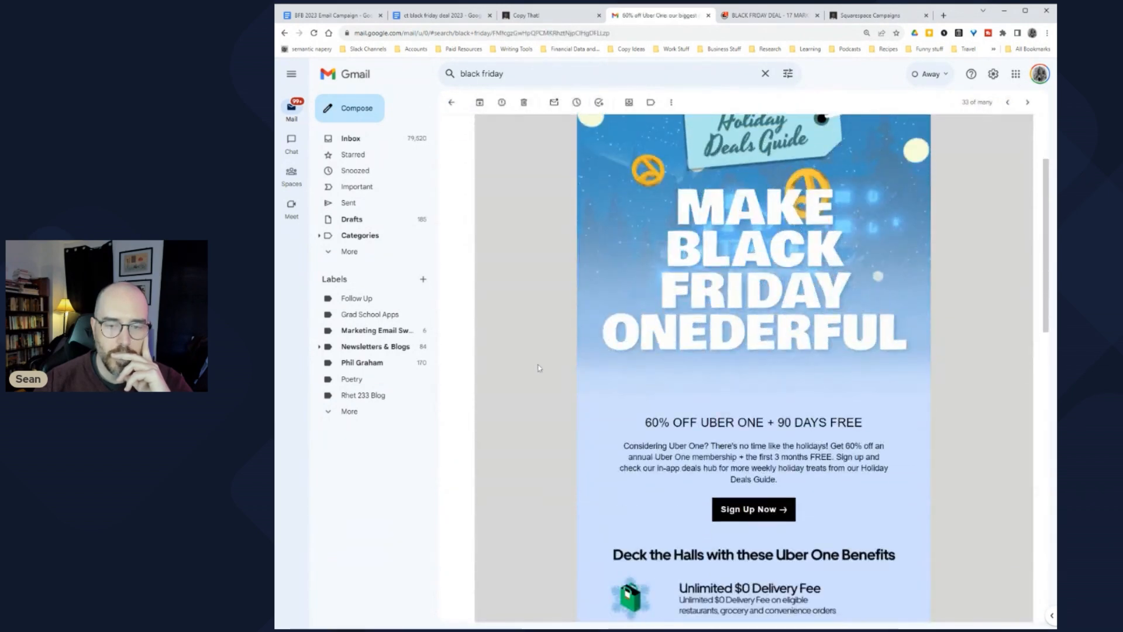
pyautogui.scroll(-2, 543, 365)
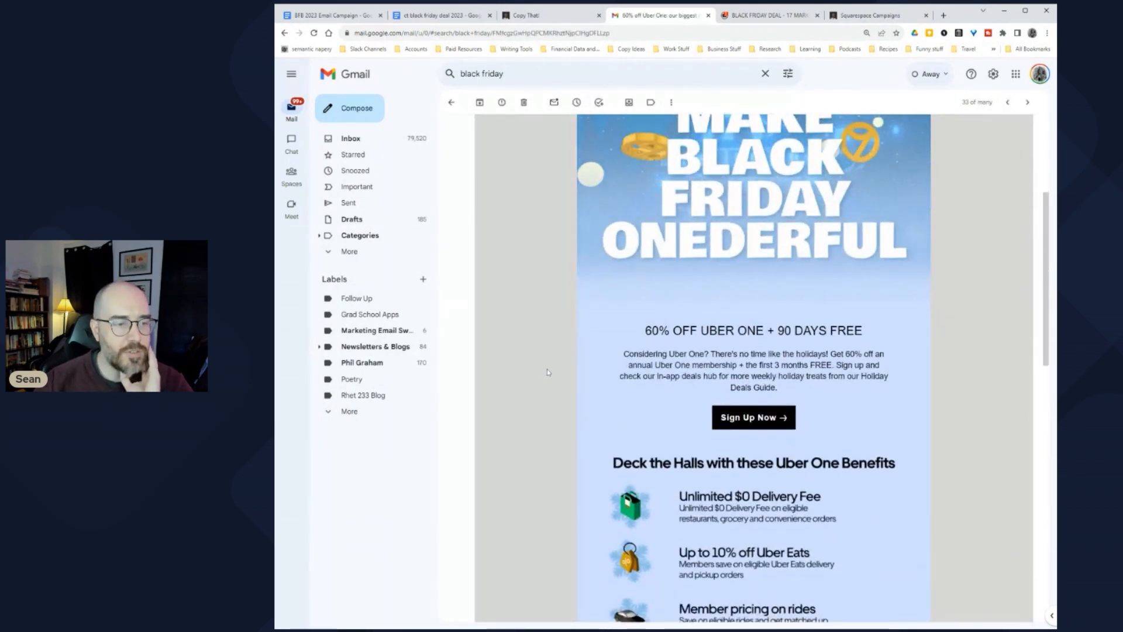
pyautogui.moveTo(646, 331); pyautogui.dragTo(858, 333)
pyautogui.click(860, 344)
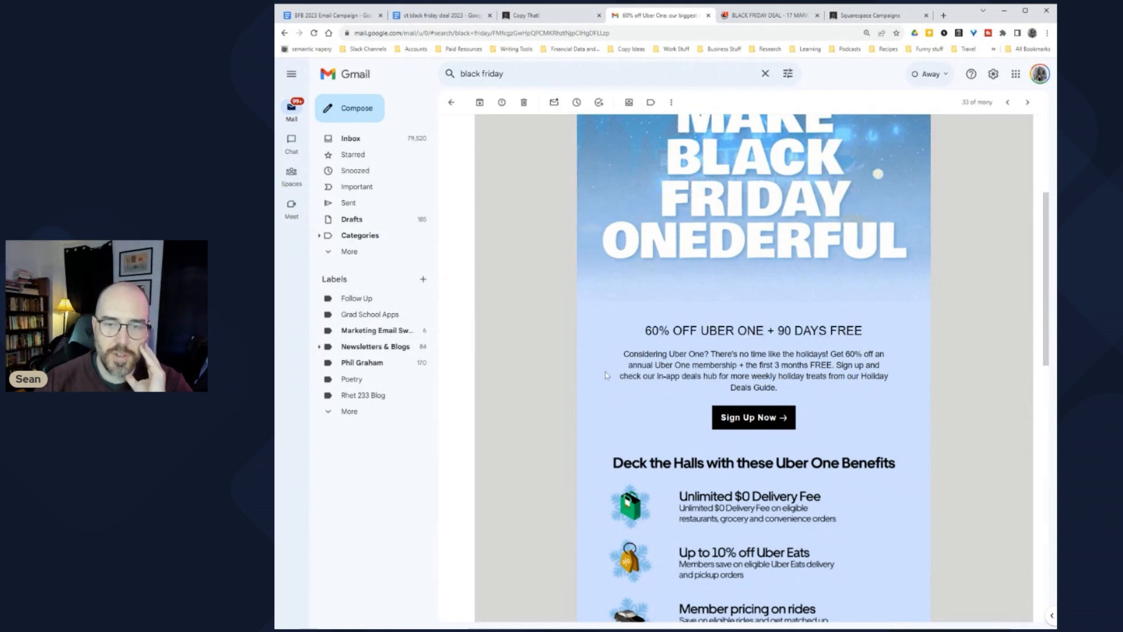
pyautogui.scroll(2, 550, 418)
pyautogui.scroll(3, 550, 418)
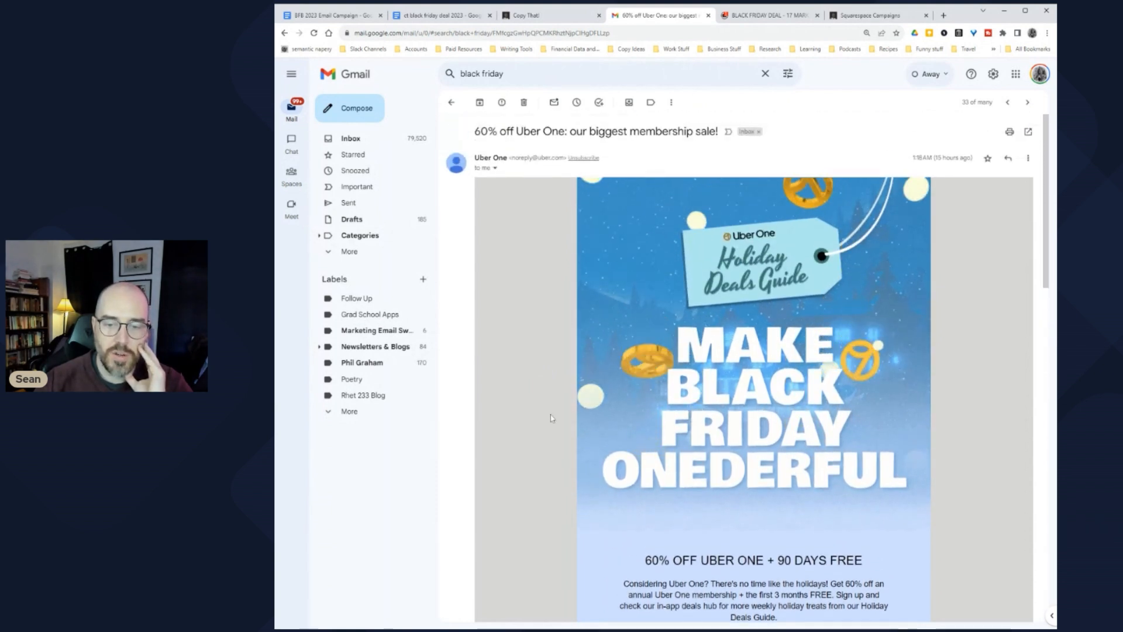
pyautogui.scroll(-3, 551, 418)
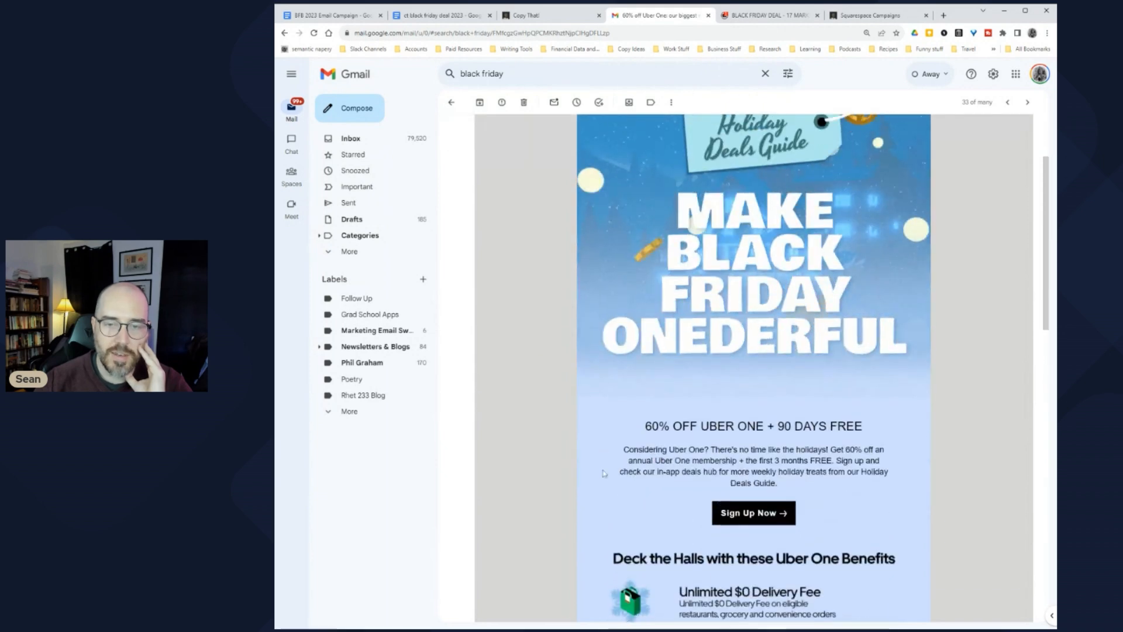
pyautogui.scroll(-4, 573, 468)
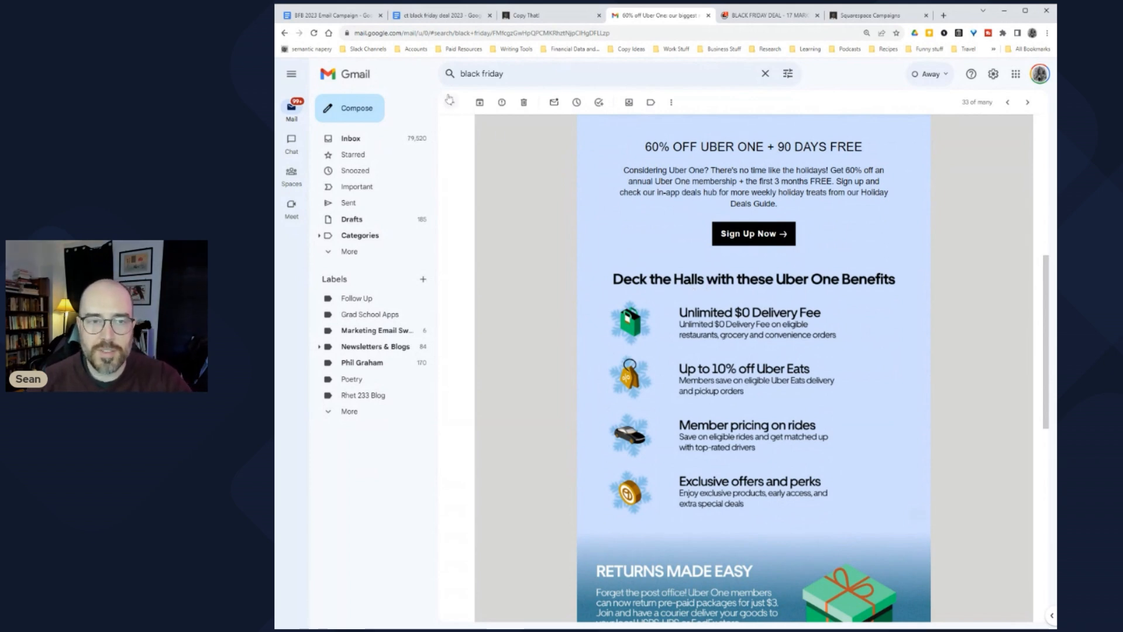
pyautogui.scroll(-12, 571, 397)
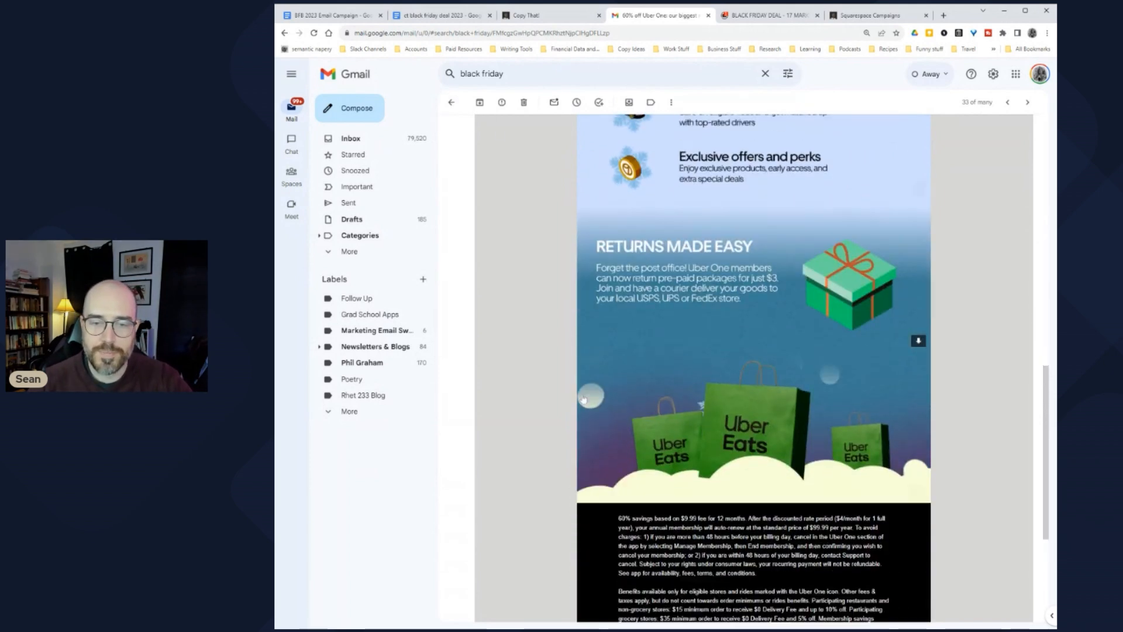
pyautogui.scroll(5, 571, 398)
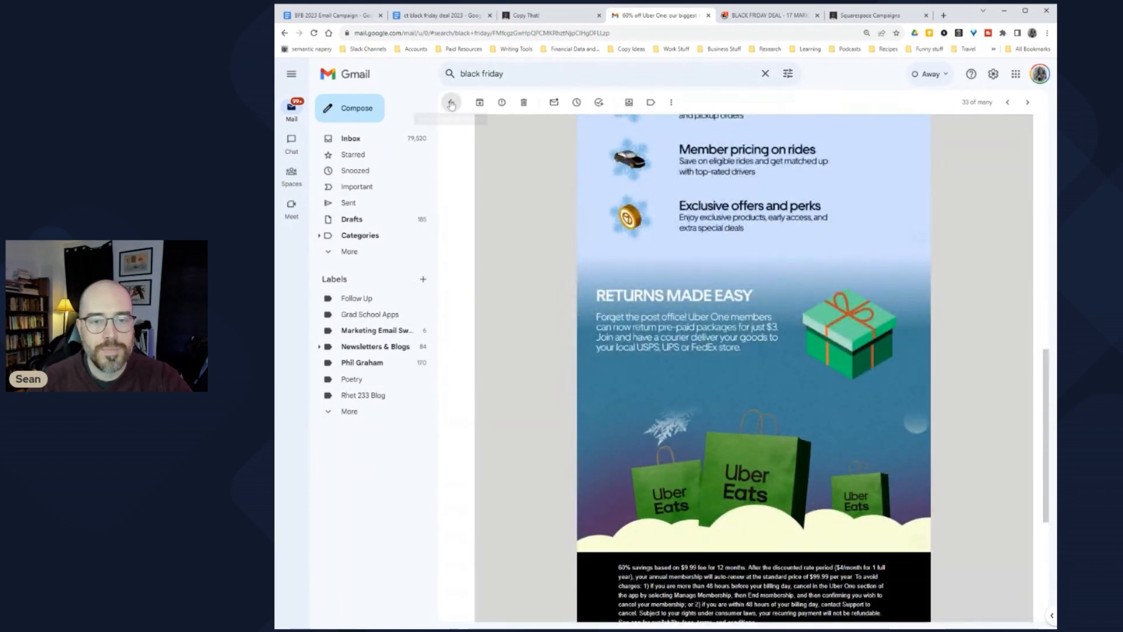
pyautogui.click(451, 102)
pyautogui.scroll(-3, 598, 338)
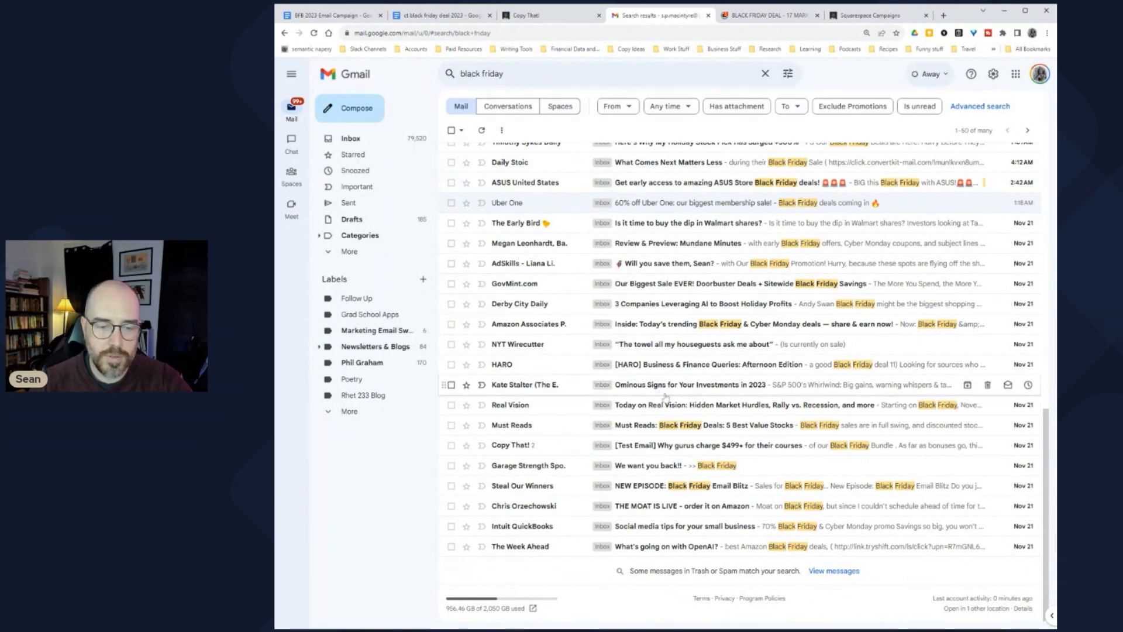
pyautogui.scroll(3, 669, 392)
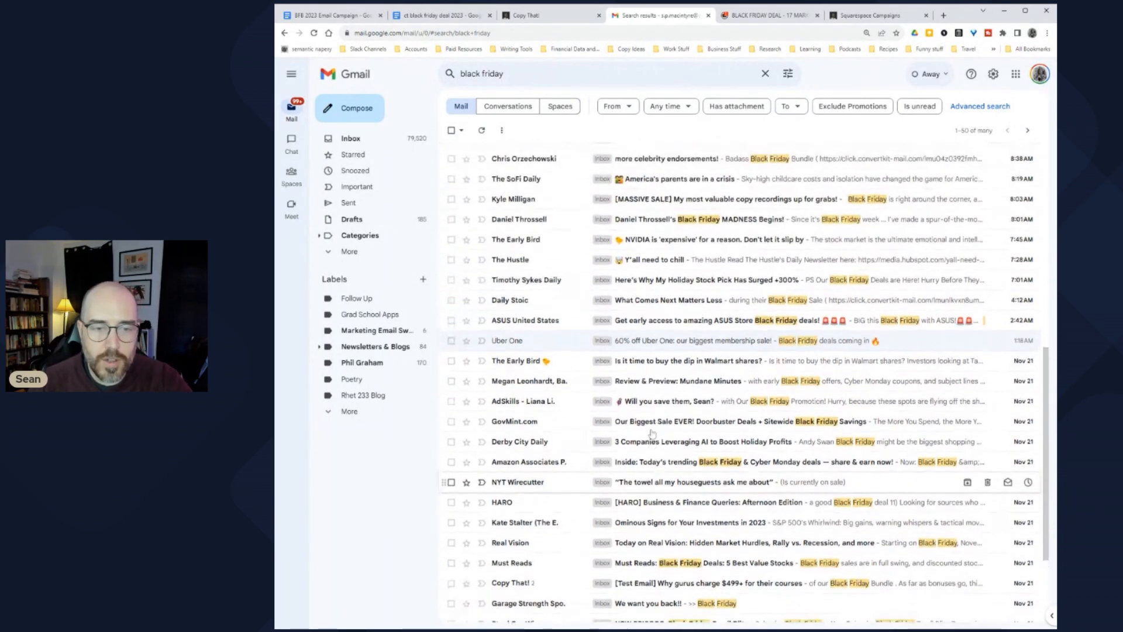
pyautogui.scroll(3, 644, 422)
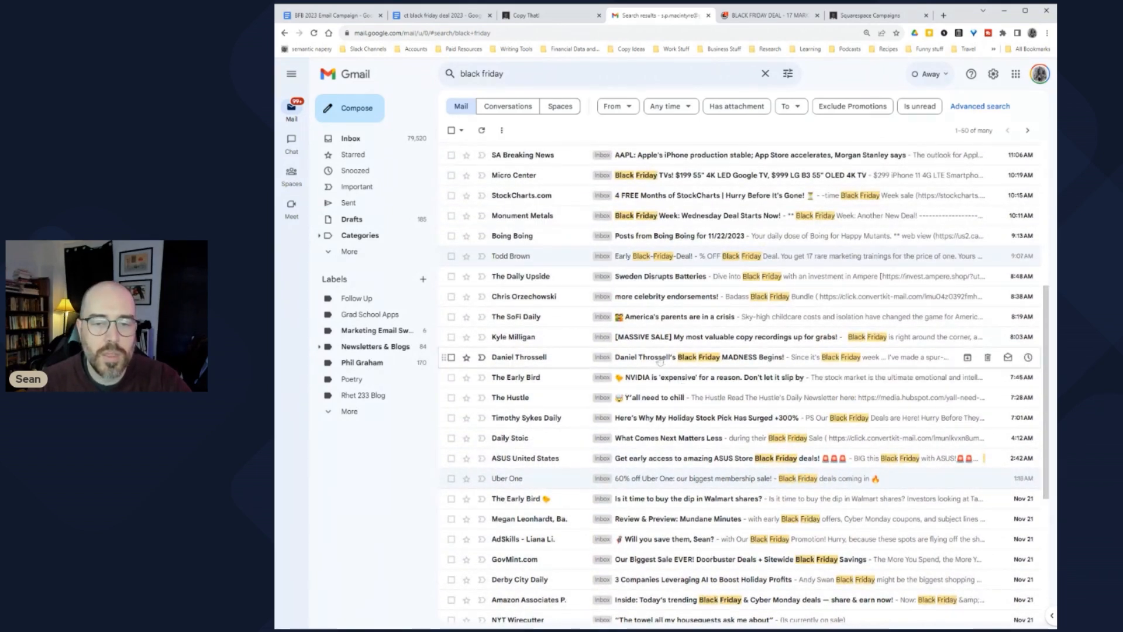
pyautogui.scroll(3, 643, 397)
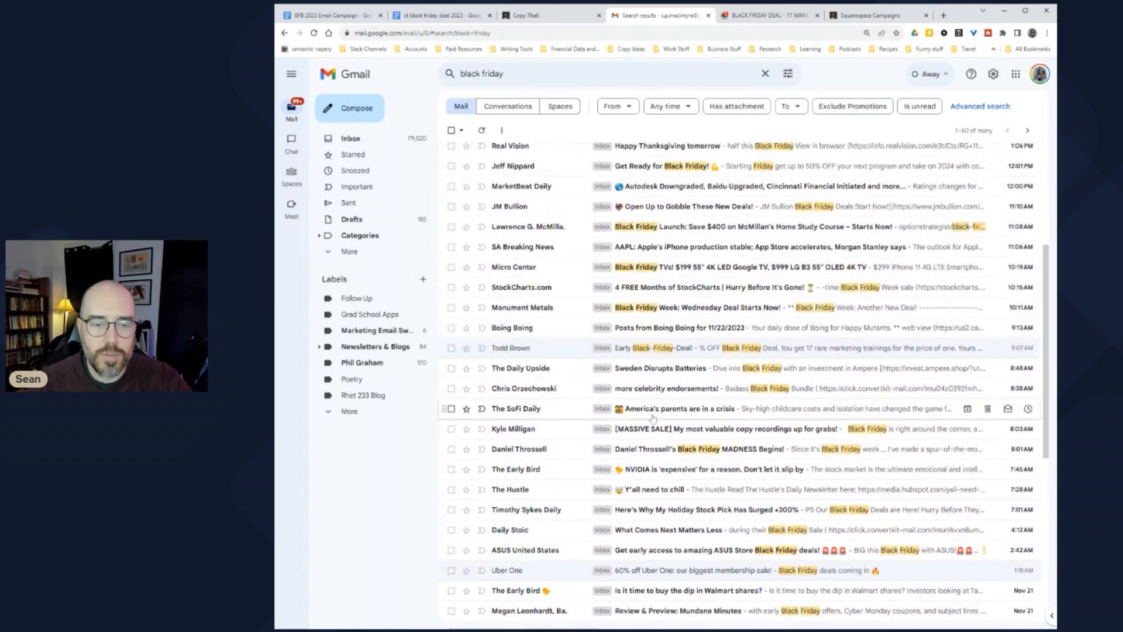
pyautogui.click(658, 440)
pyautogui.scroll(-7, 575, 268)
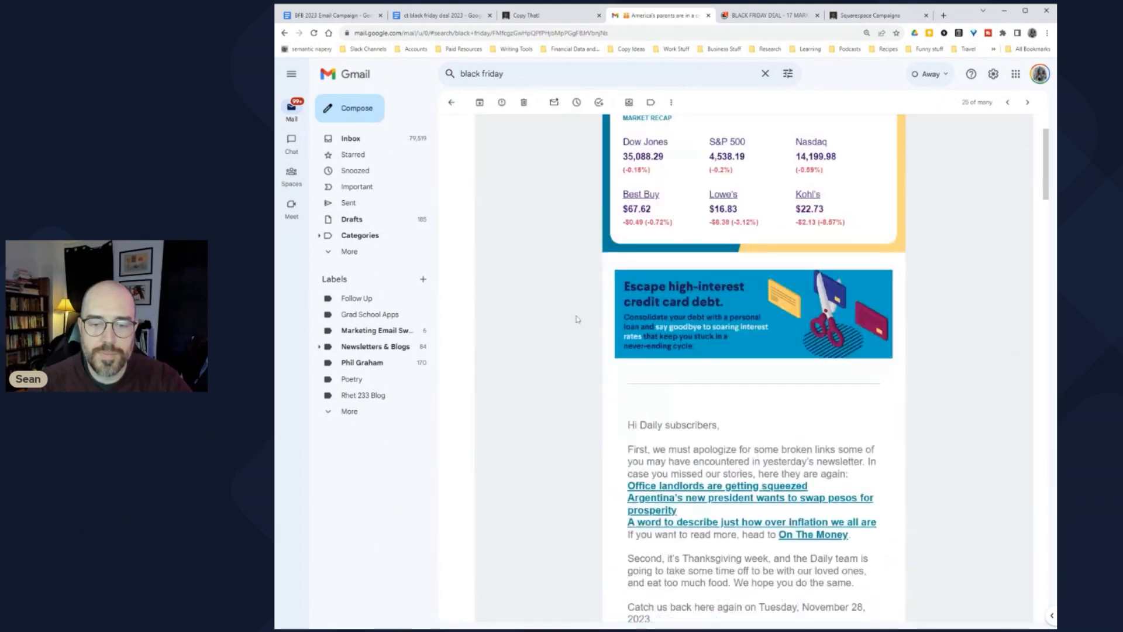
pyautogui.click(452, 103)
pyautogui.scroll(3, 702, 351)
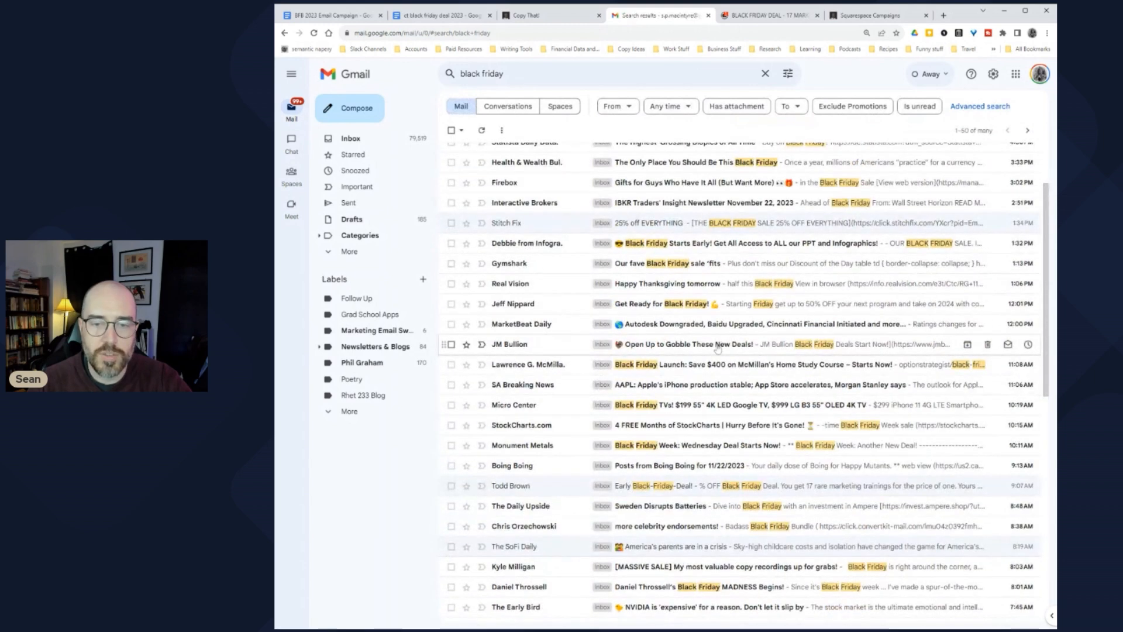
pyautogui.click(718, 350)
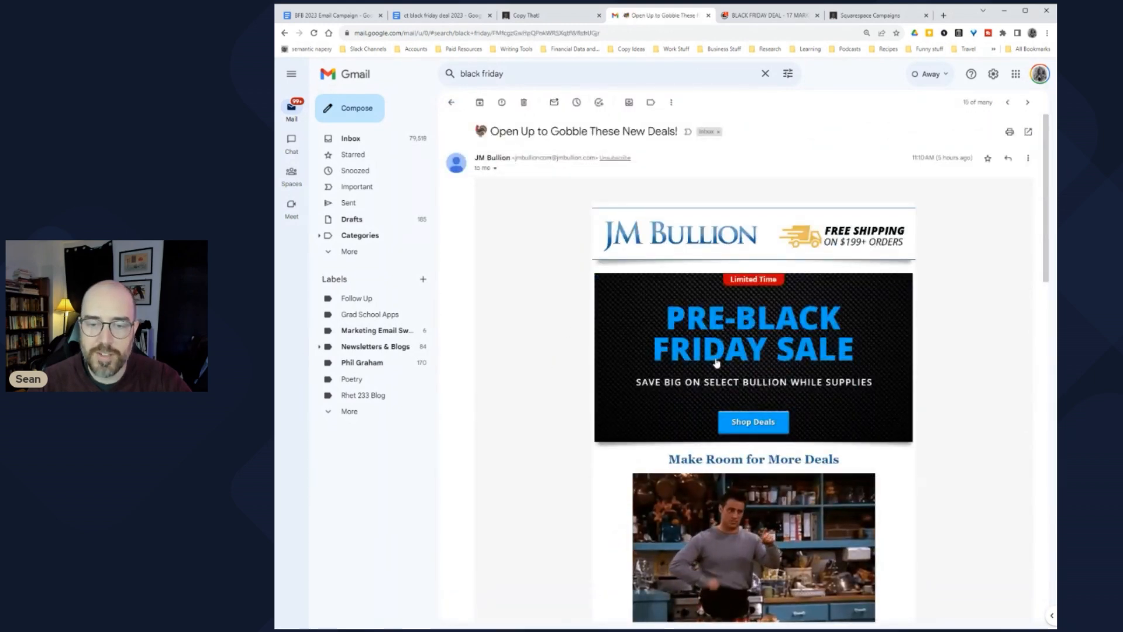
pyautogui.scroll(-2, 555, 425)
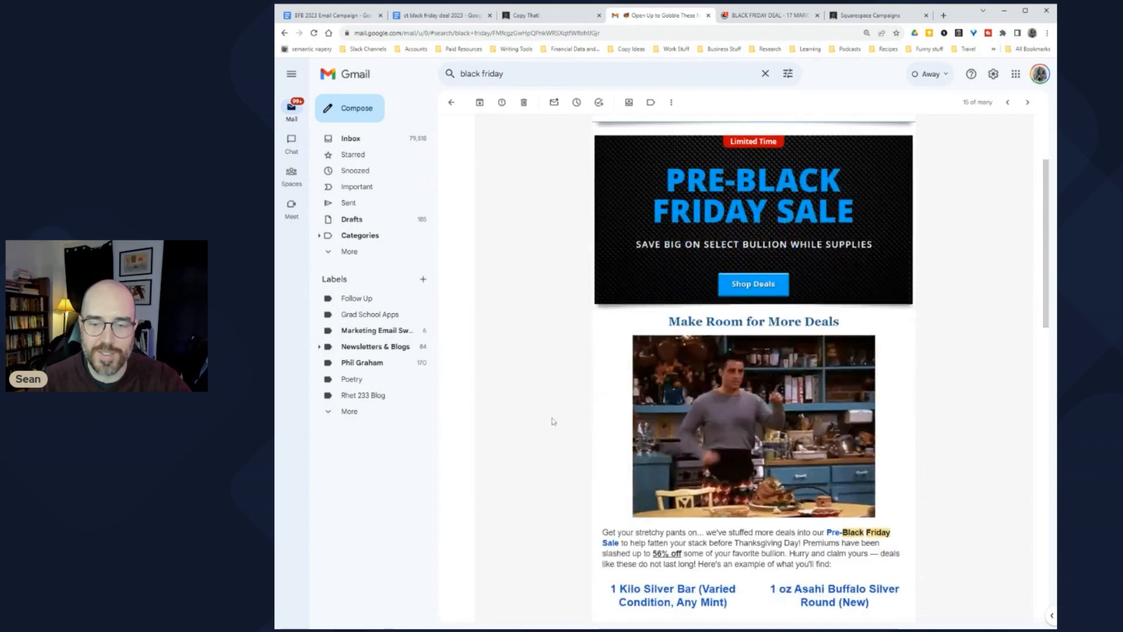
pyautogui.scroll(-2, 555, 426)
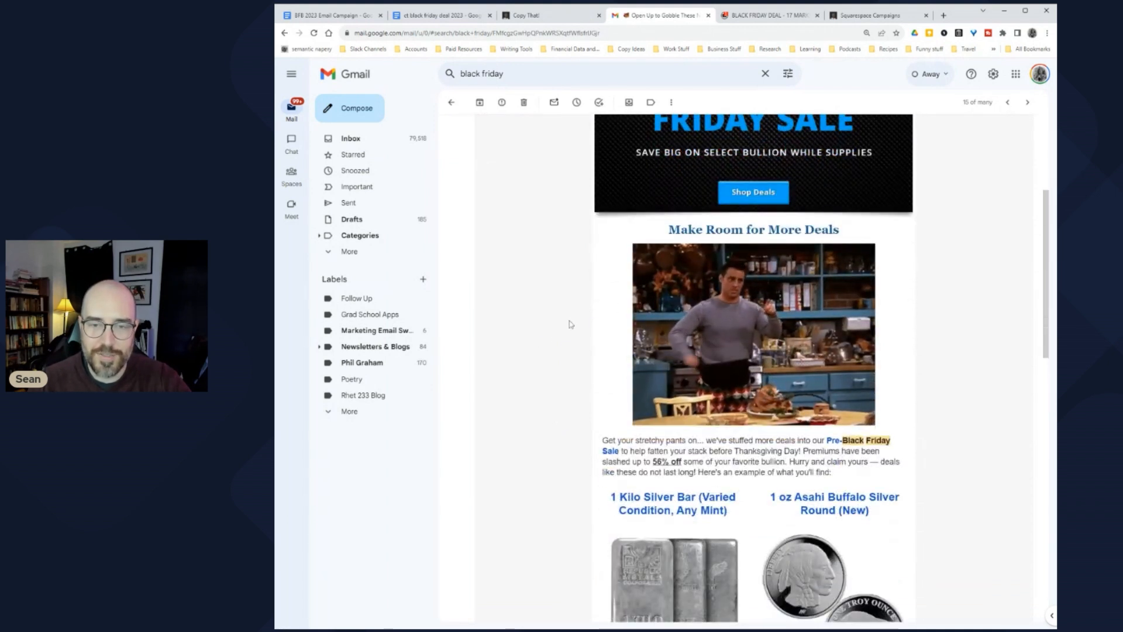
pyautogui.scroll(-3, 525, 328)
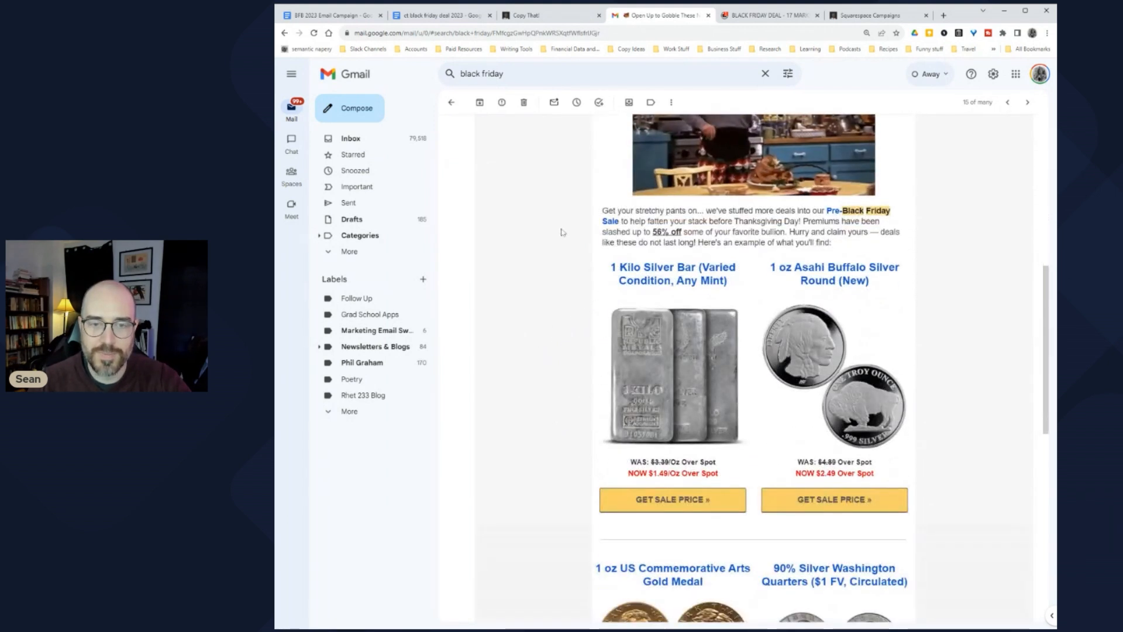
pyautogui.scroll(1, 555, 309)
pyautogui.scroll(3, 554, 309)
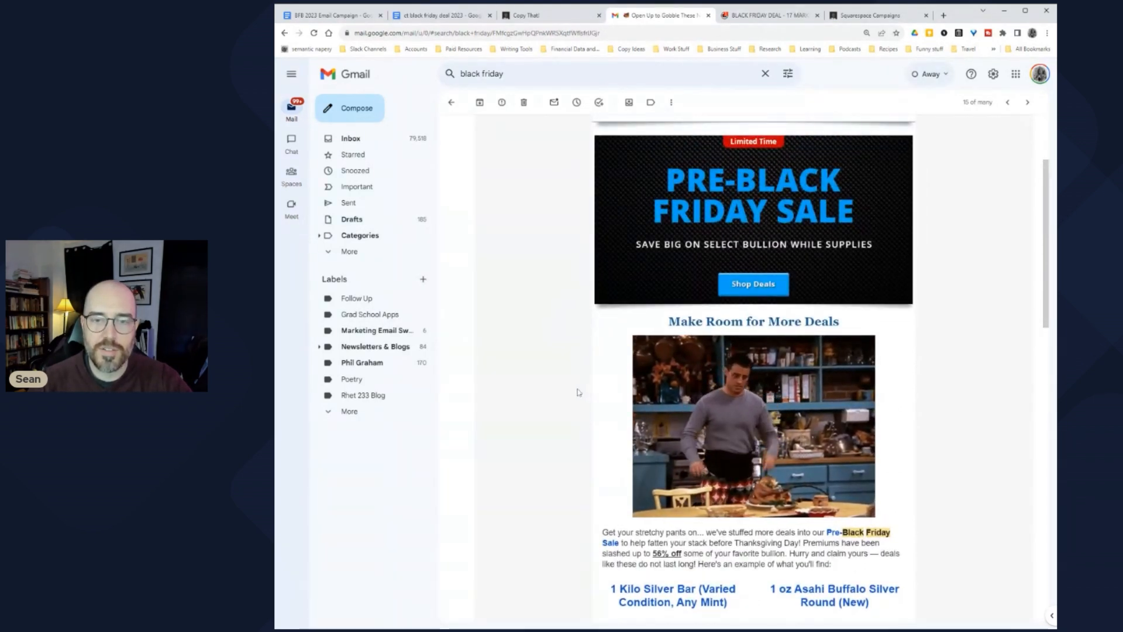
pyautogui.scroll(2, 581, 395)
pyautogui.scroll(-5, 583, 396)
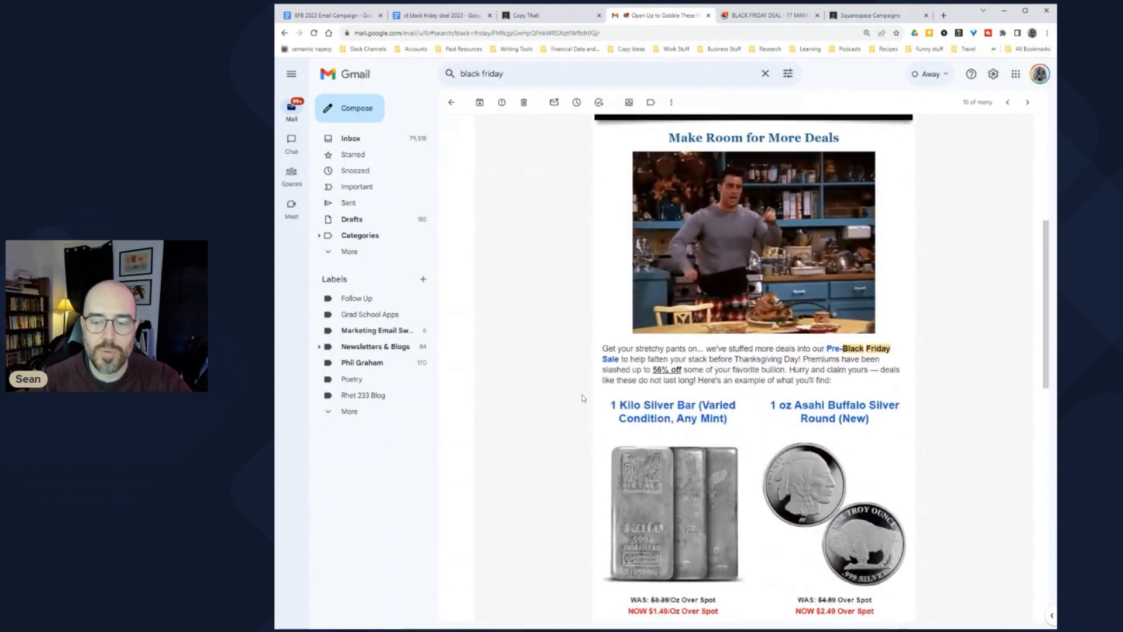
pyautogui.scroll(5, 573, 351)
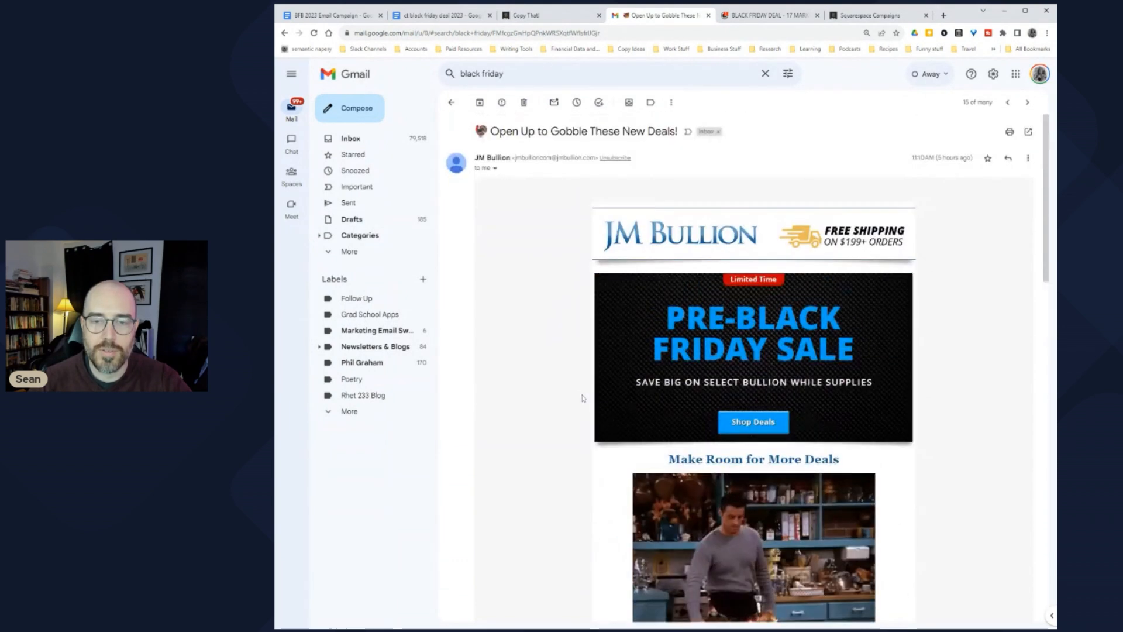
pyautogui.scroll(-1, 565, 296)
pyautogui.click(451, 102)
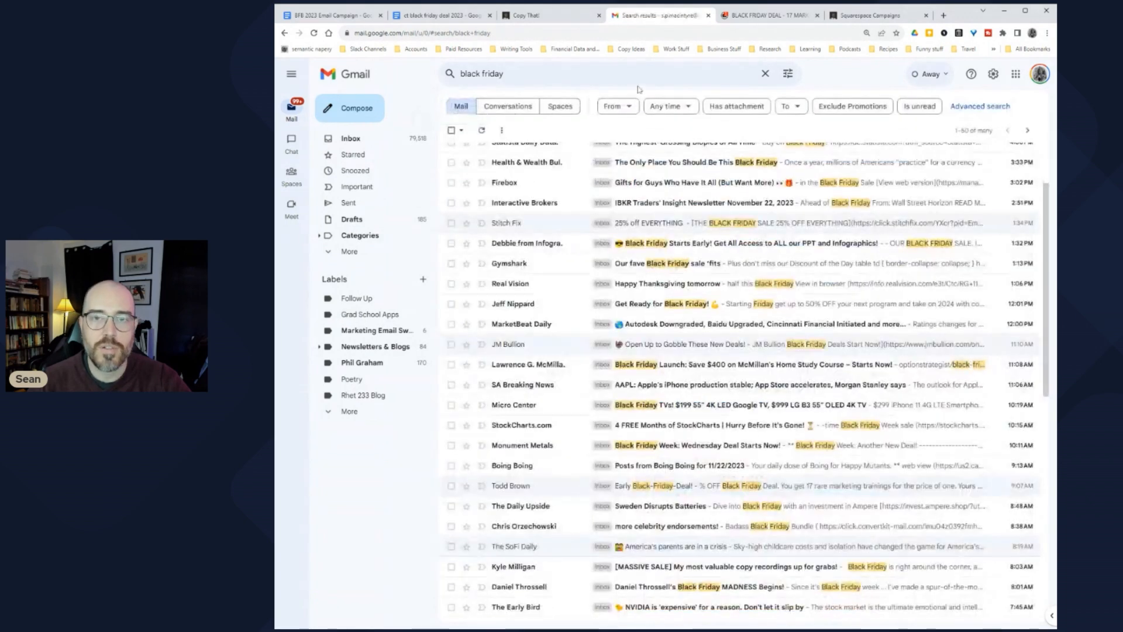
pyautogui.scroll(2, 702, 316)
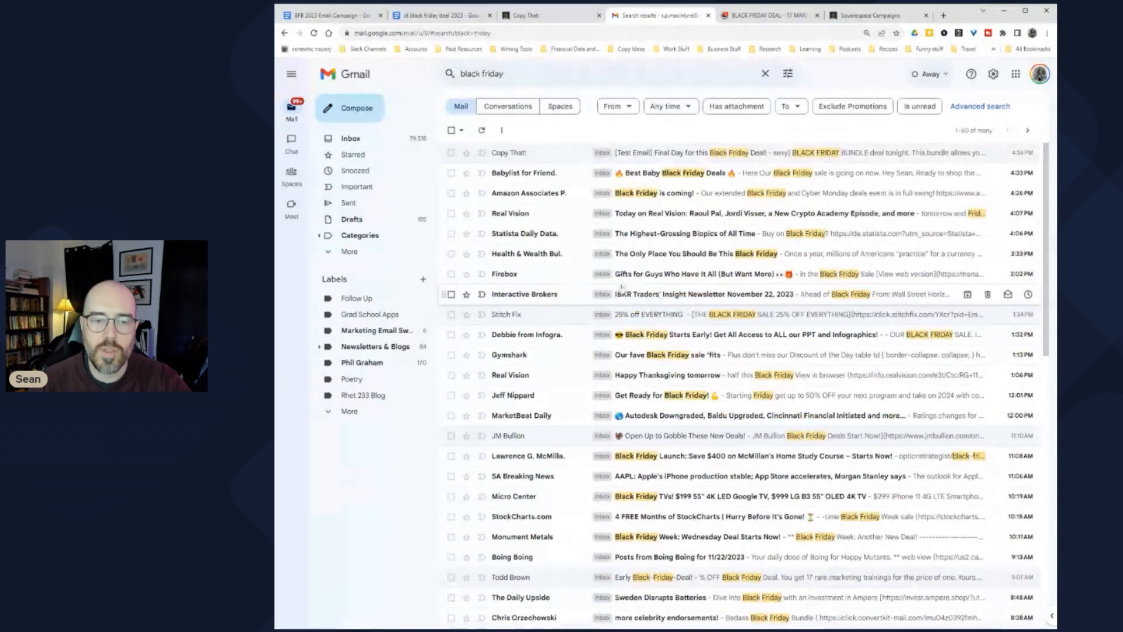
# Step: In Squarespace Campaigns, start a new email campaign, backing out of an initial regular blast choice
pyautogui.click(871, 16)
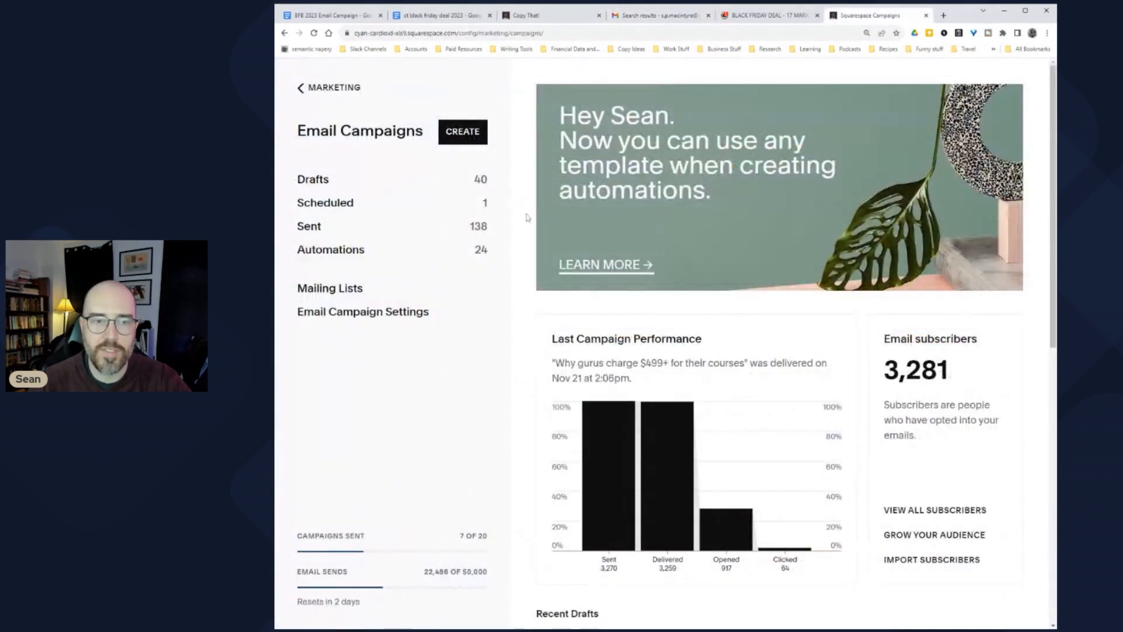
pyautogui.click(464, 133)
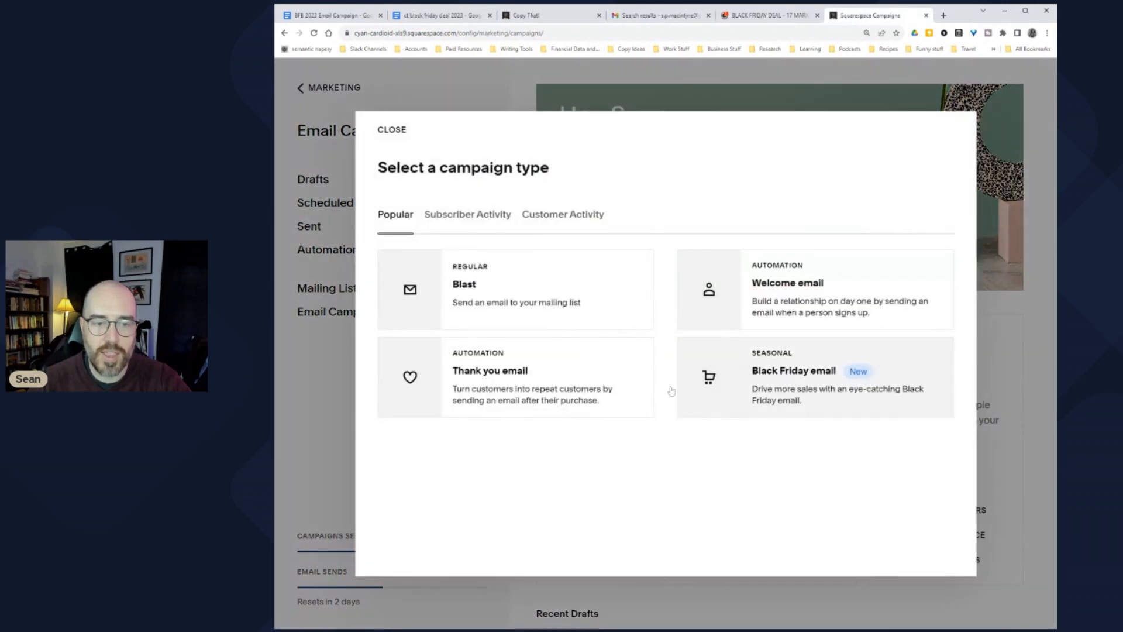
pyautogui.click(562, 291)
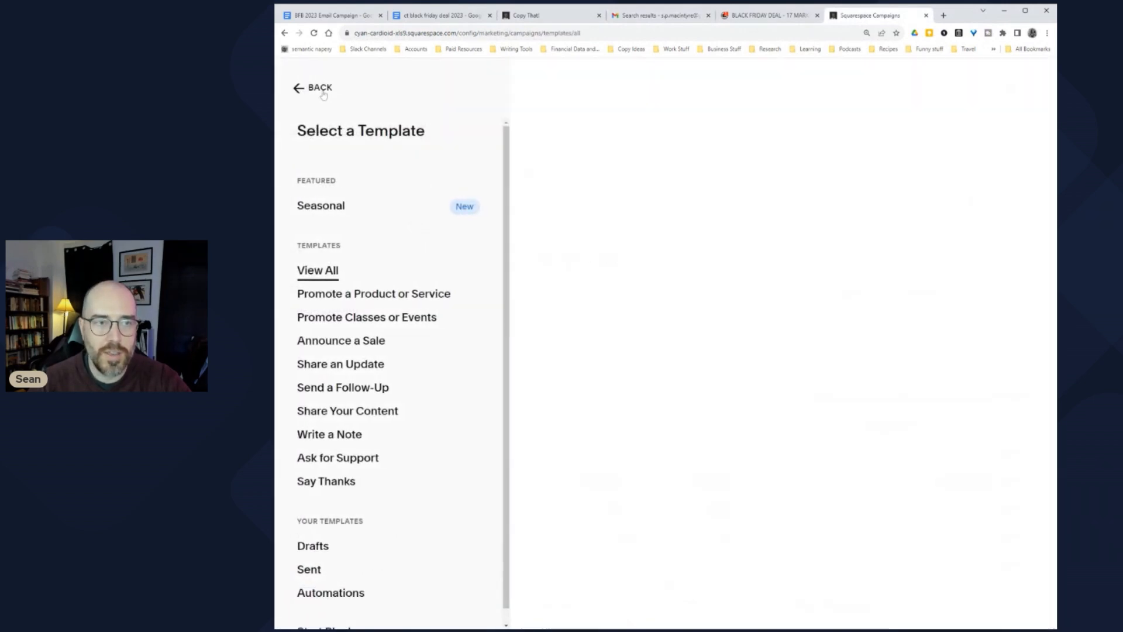
pyautogui.click(323, 92)
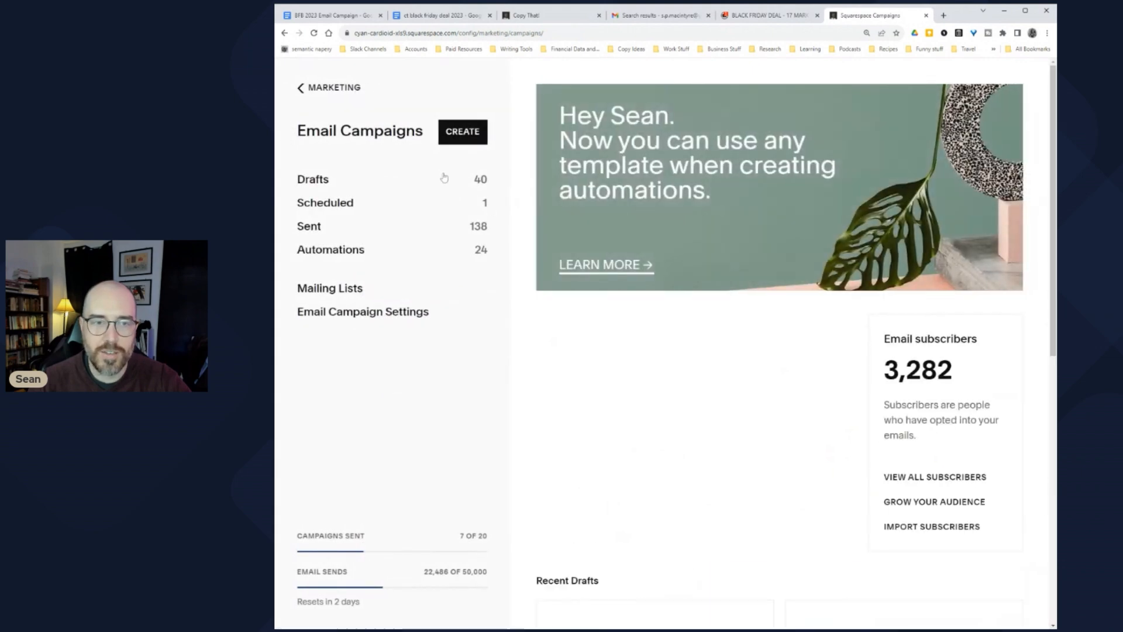
pyautogui.click(462, 132)
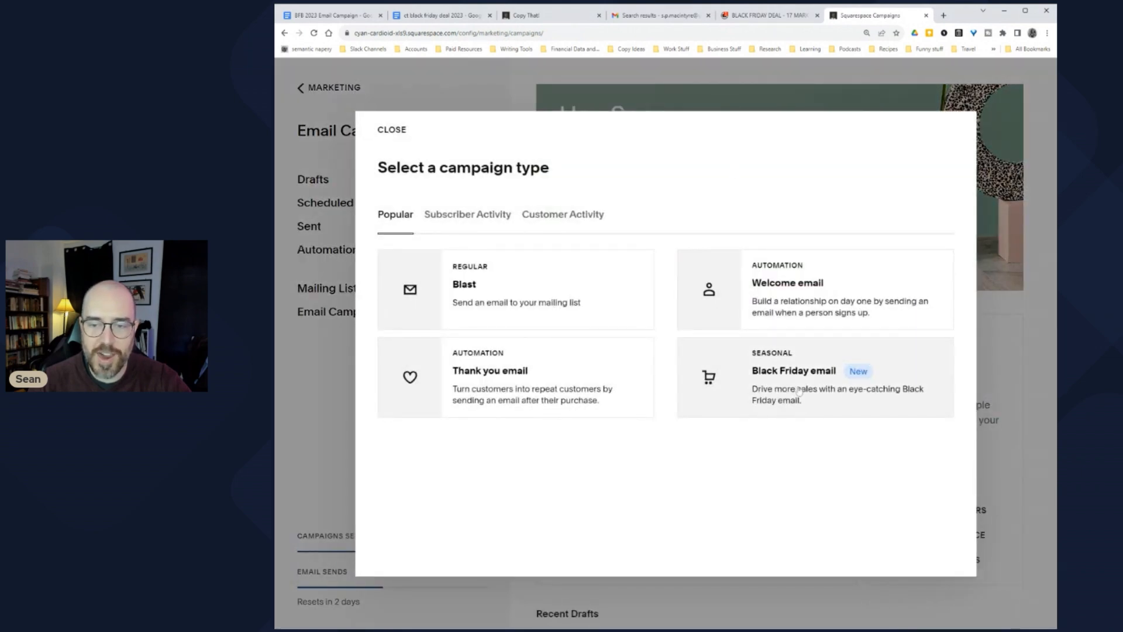
# Step: Choose the Black Friday email type and preview the 'Black Friday - Bold' template
pyautogui.click(857, 407)
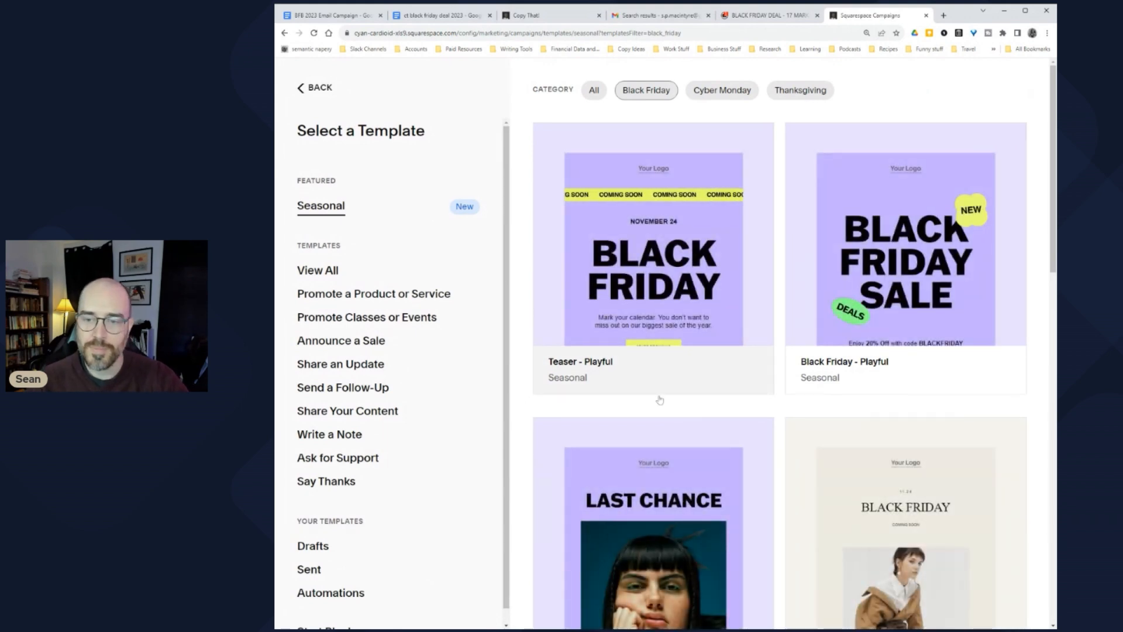
pyautogui.scroll(-5, 785, 406)
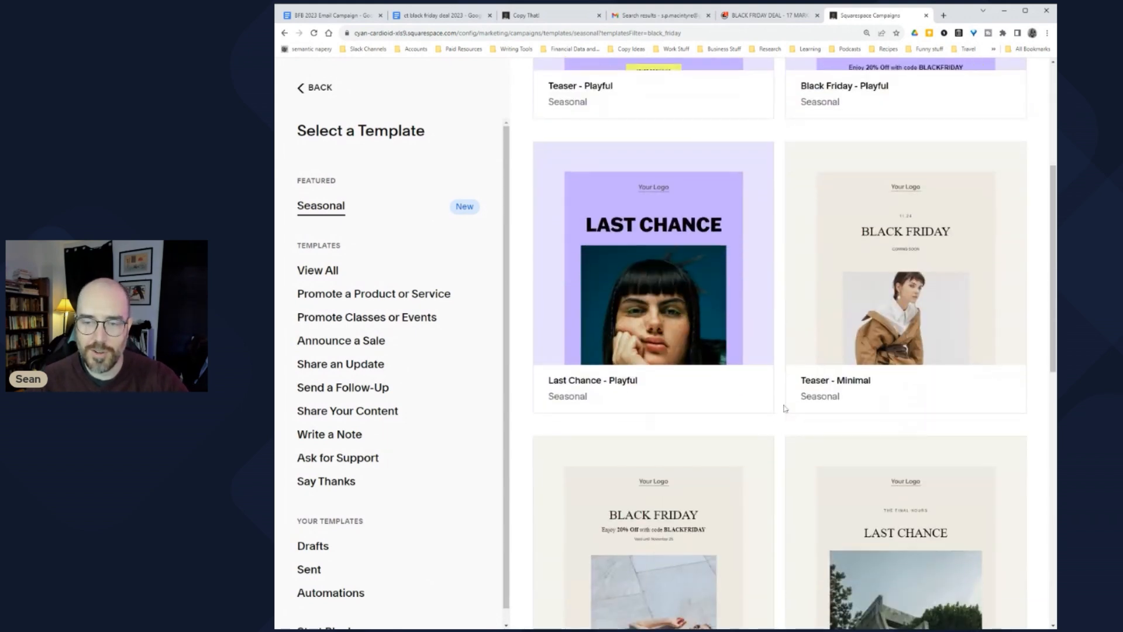
pyautogui.scroll(-8, 785, 414)
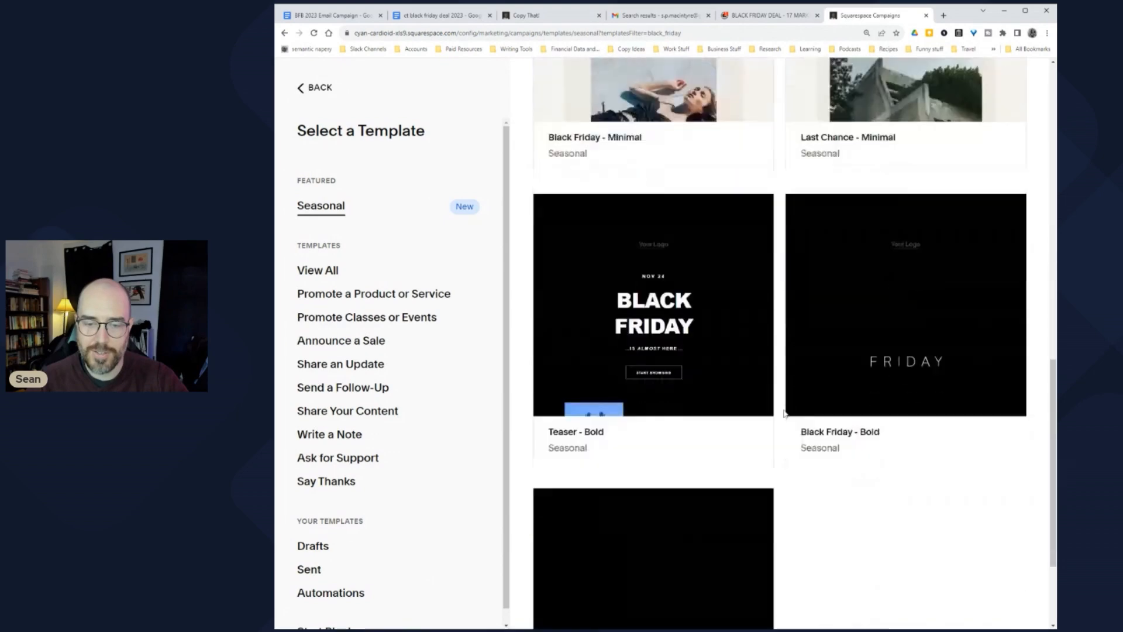
pyautogui.scroll(-2, 784, 413)
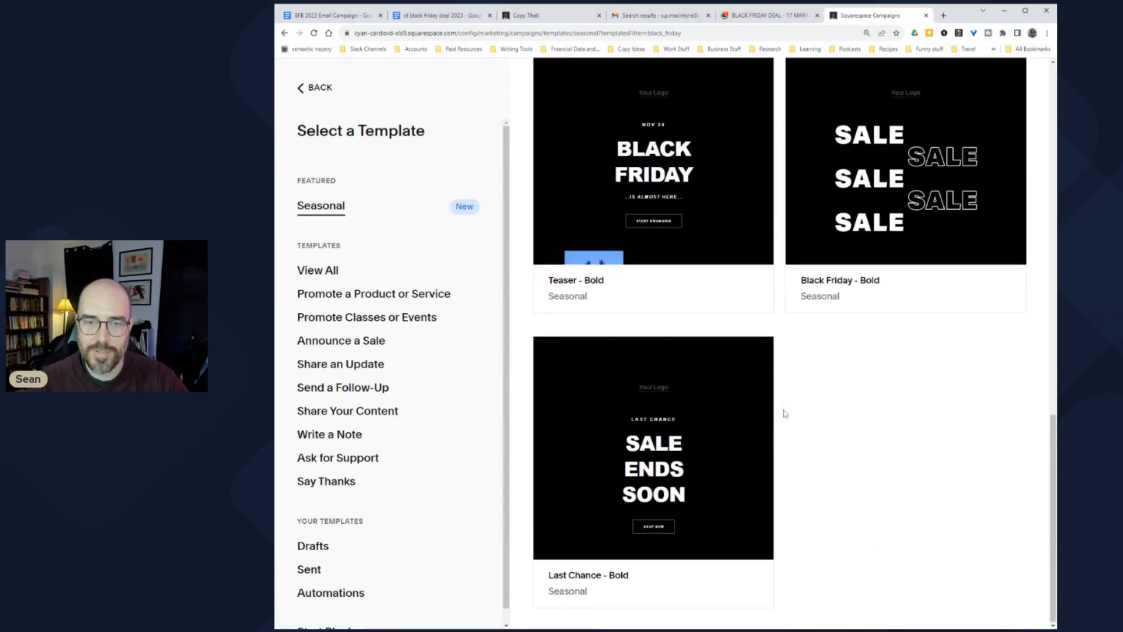
pyautogui.scroll(4, 785, 413)
pyautogui.scroll(-4, 785, 413)
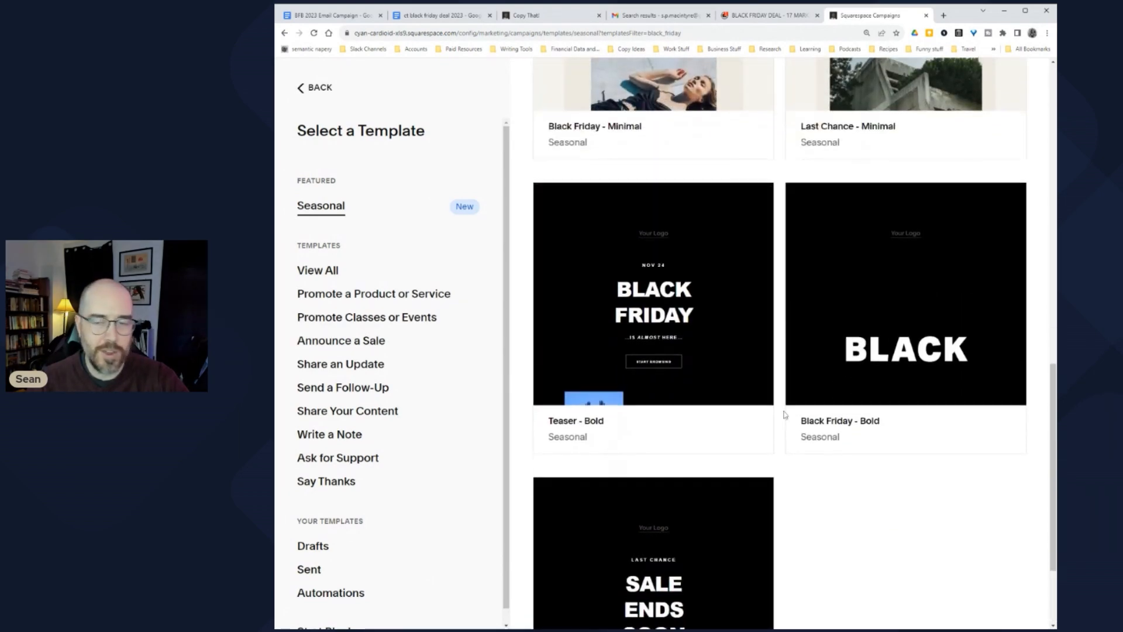
pyautogui.scroll(3, 786, 434)
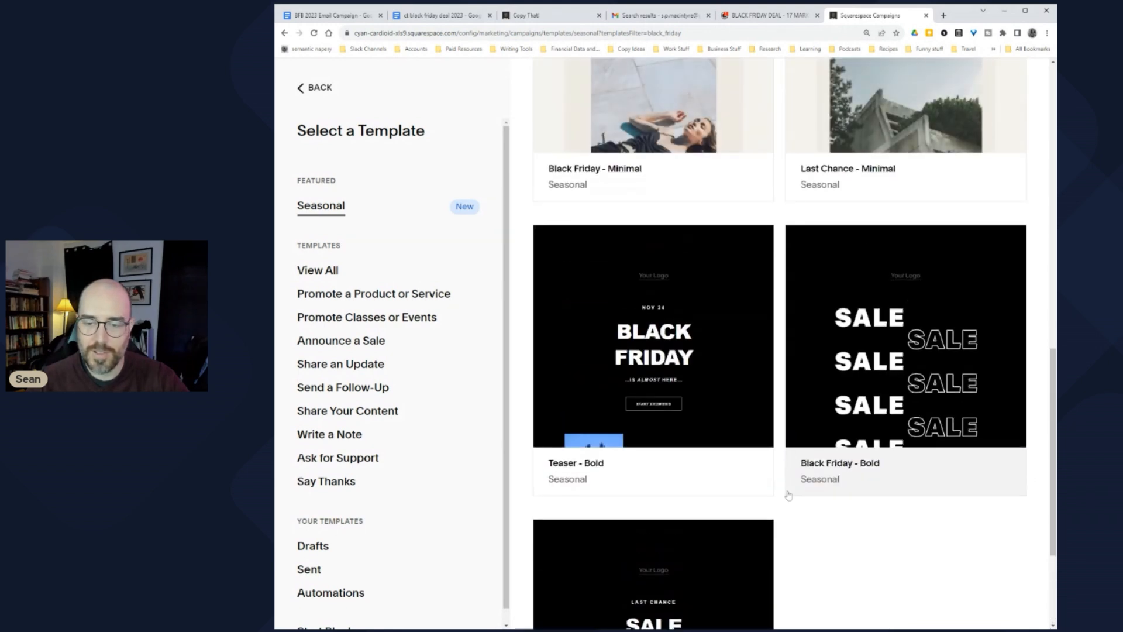
pyautogui.click(828, 473)
# Step: Scroll through the Last Chance - Bold template preview and create an email from it
pyautogui.scroll(10, 419, 377)
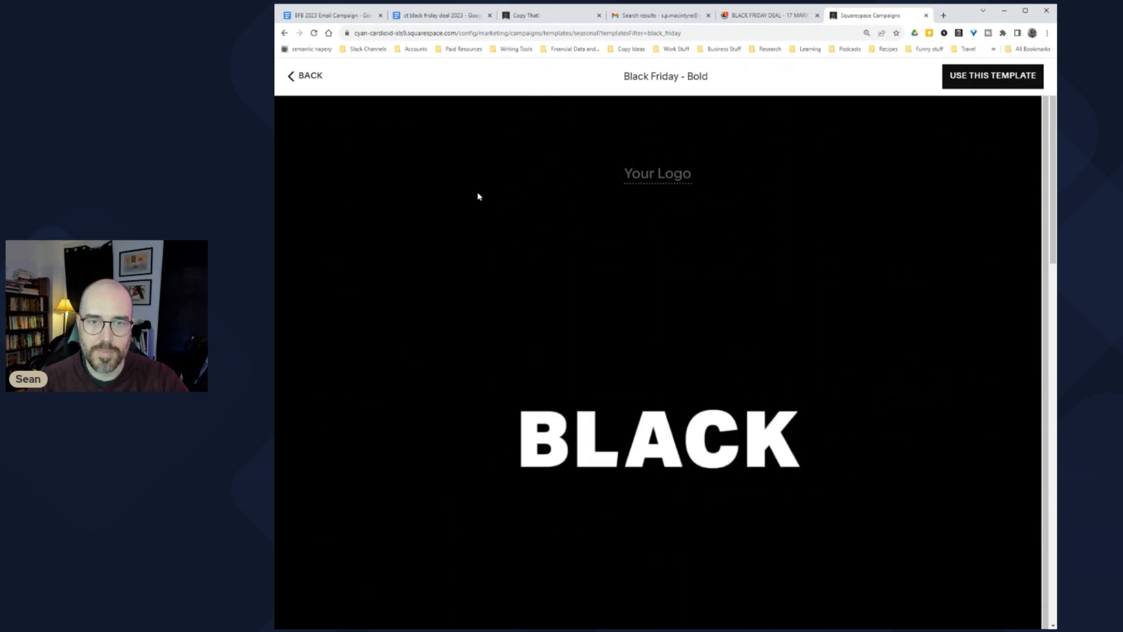
pyautogui.scroll(-5, 454, 261)
pyautogui.scroll(5, 446, 298)
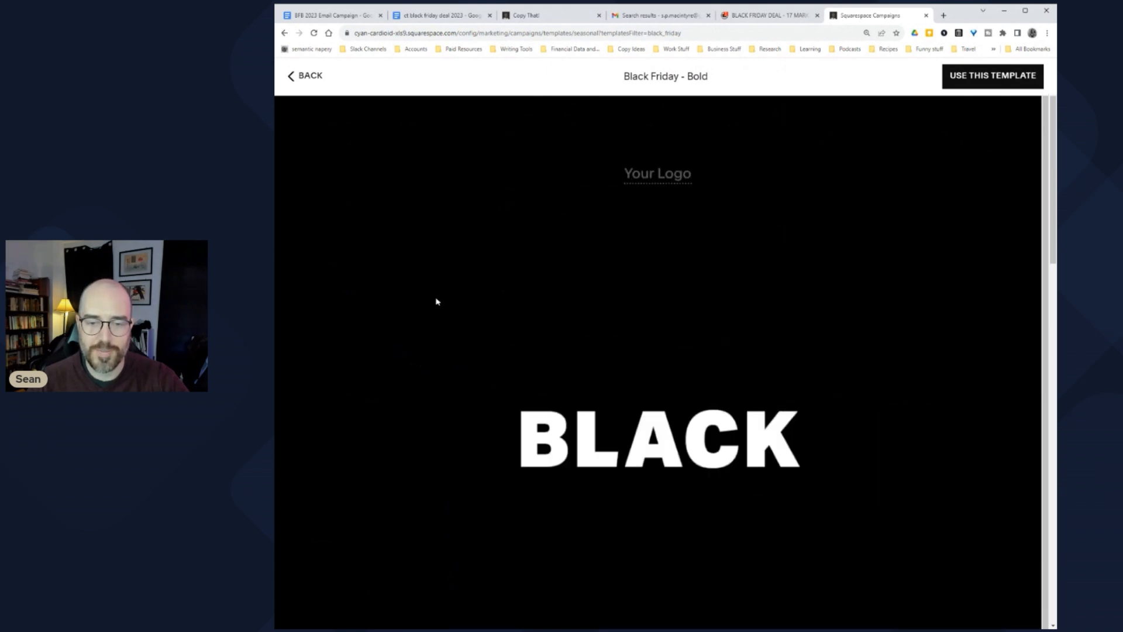
pyautogui.scroll(-5, 436, 302)
pyautogui.scroll(-10, 436, 302)
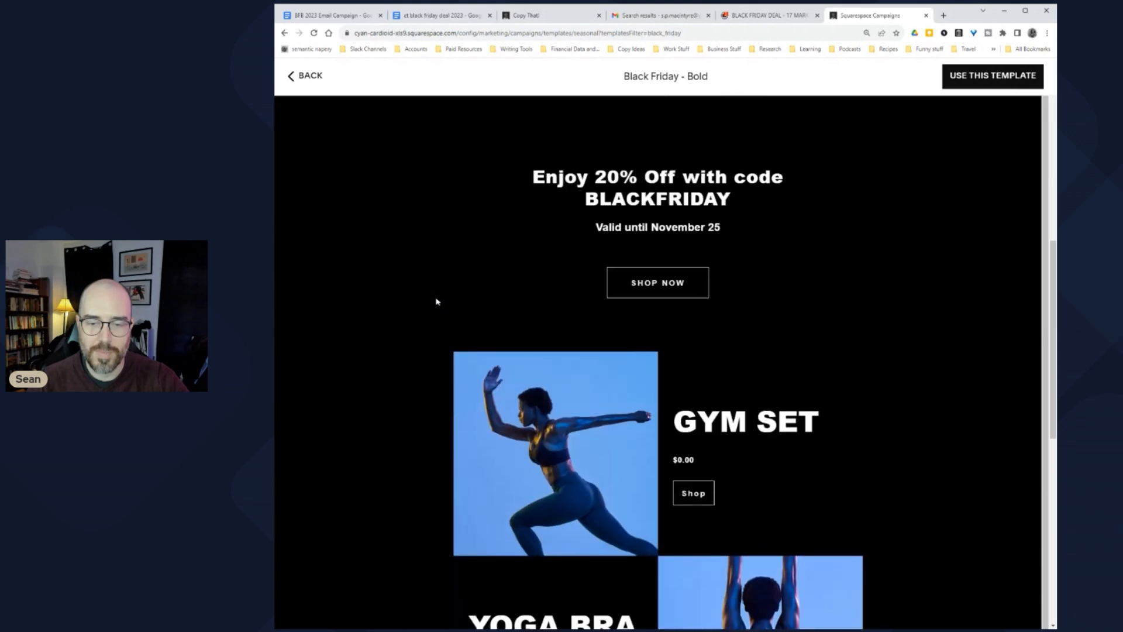
pyautogui.scroll(-1, 432, 310)
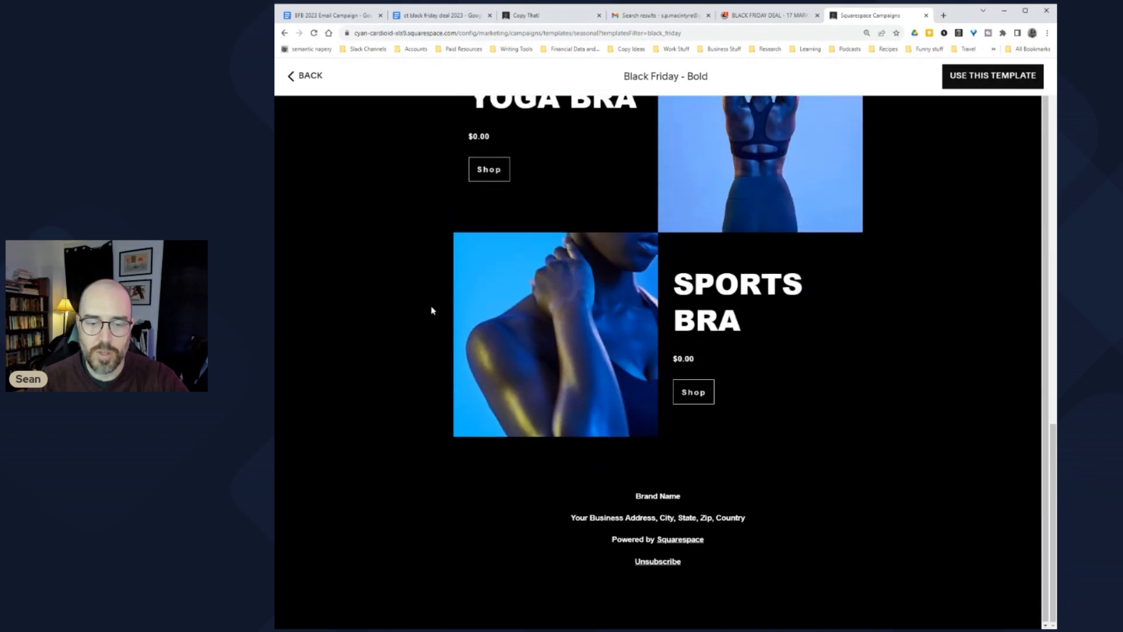
pyautogui.scroll(9, 433, 310)
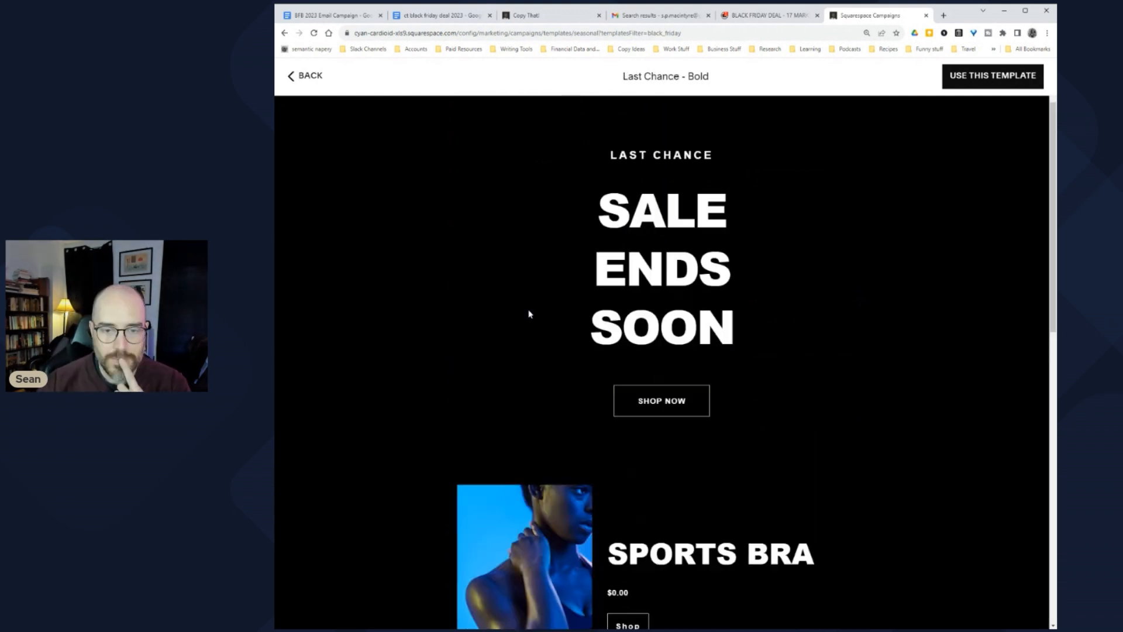
pyautogui.scroll(2, 602, 316)
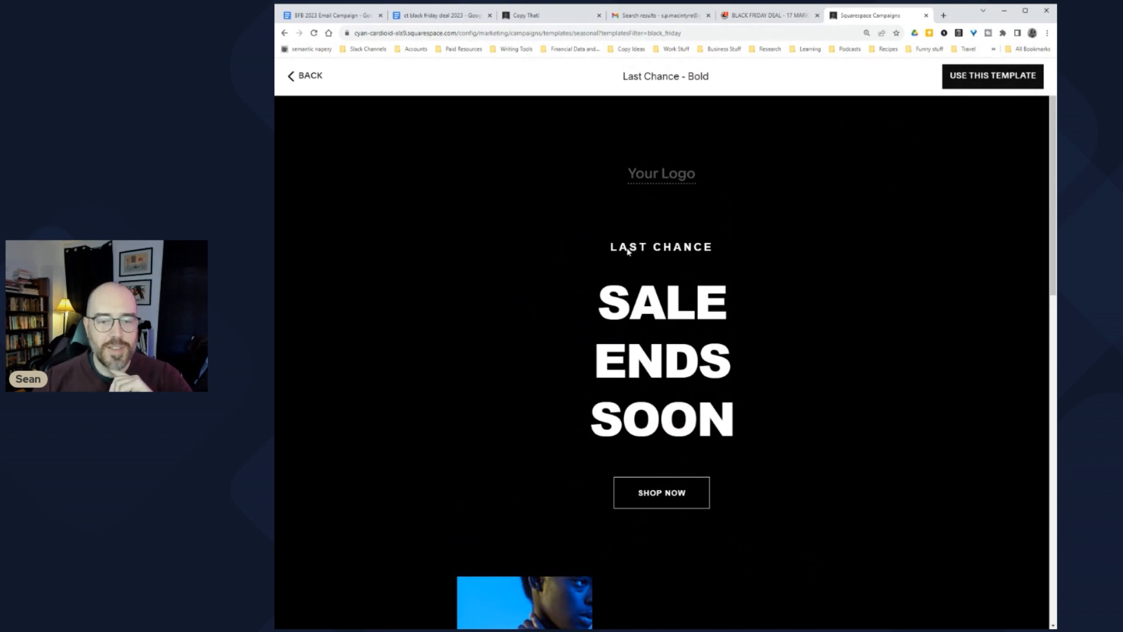
pyautogui.scroll(-1, 614, 436)
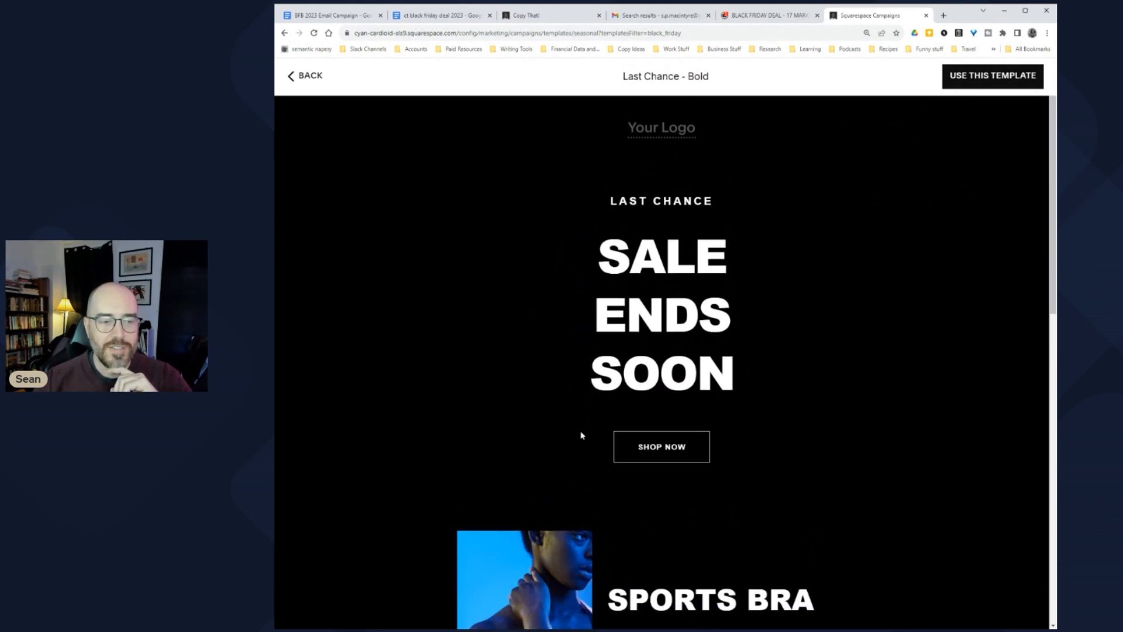
pyautogui.scroll(1, 582, 435)
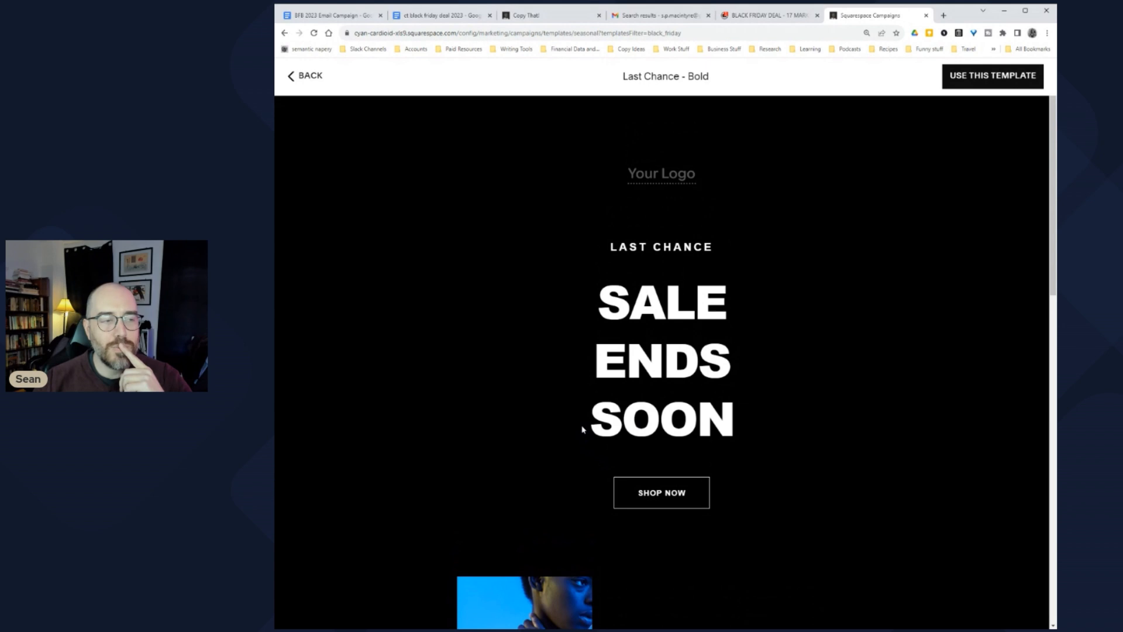
pyautogui.scroll(-2, 582, 430)
pyautogui.scroll(2, 582, 430)
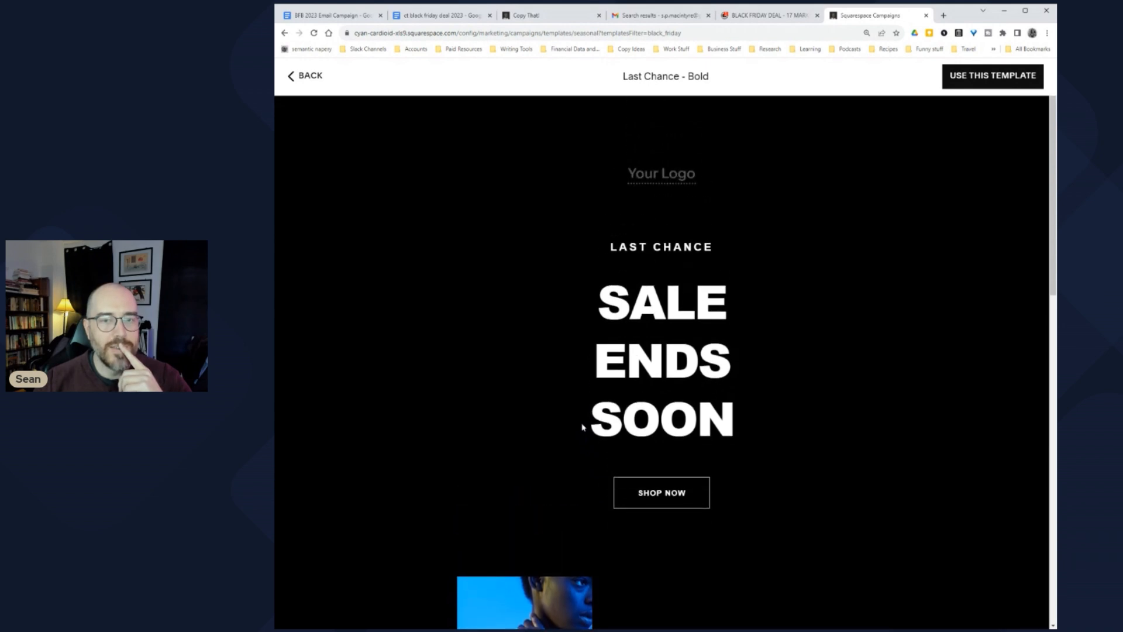
pyautogui.click(985, 82)
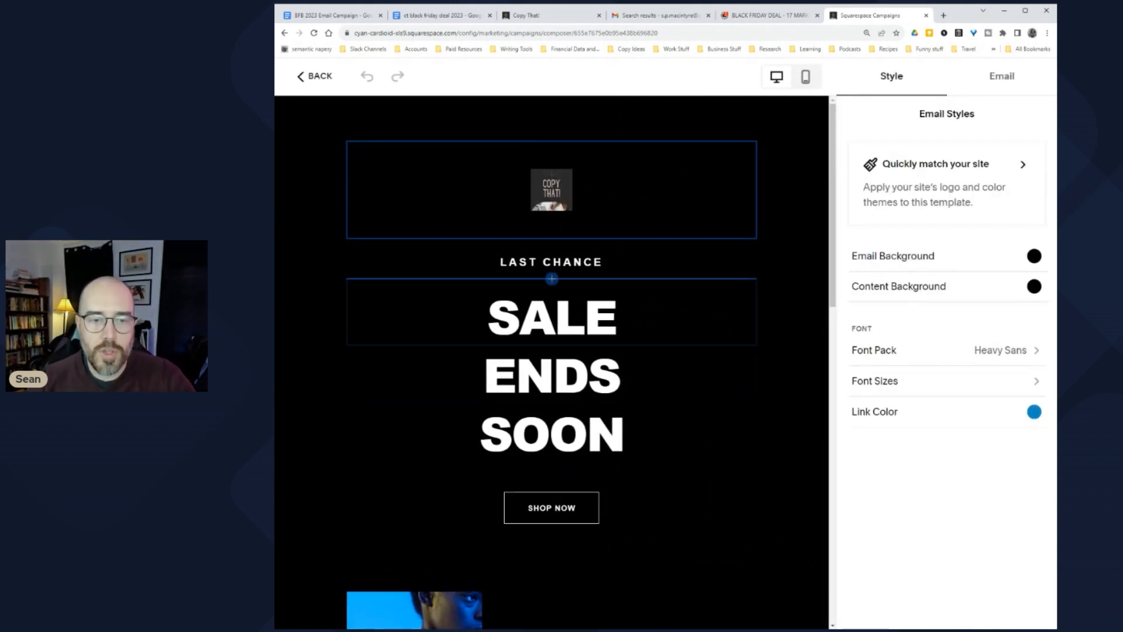
# Step: Retype the LAST CHANCE headline as ONE DAY REMAINS
pyautogui.click(509, 263)
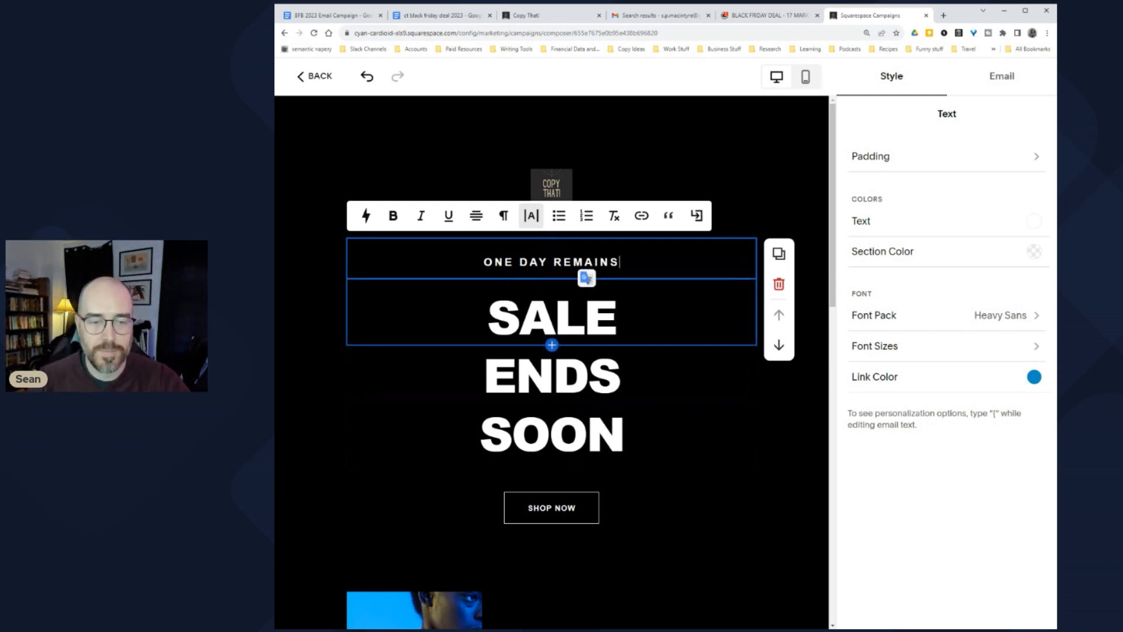
pyautogui.hotkey('ctrl', 'z')
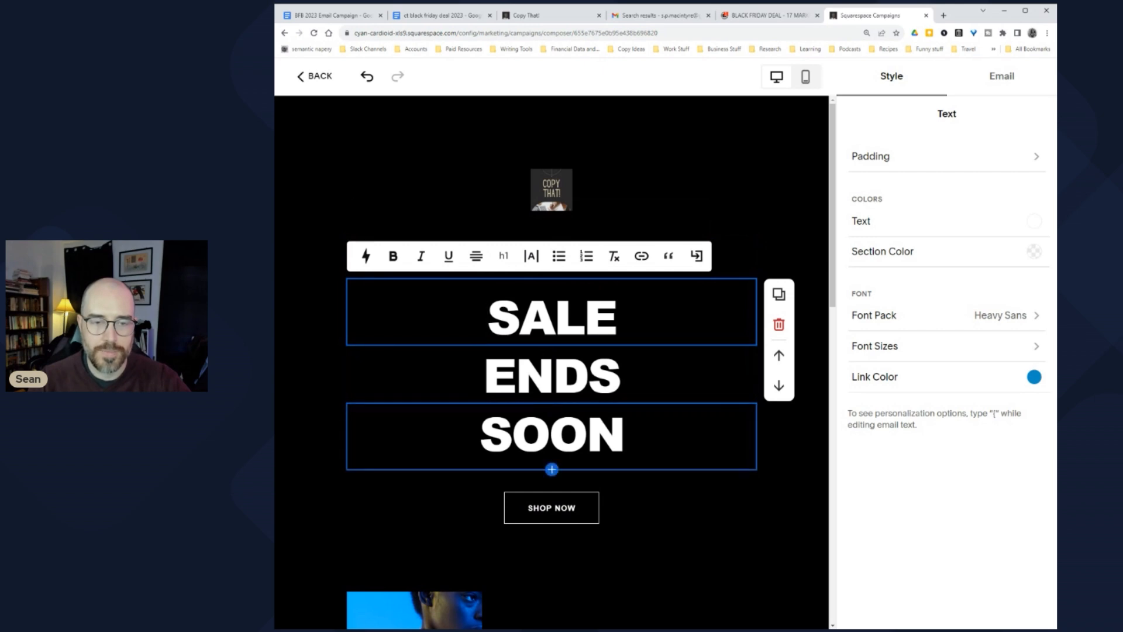
pyautogui.scroll(-2, 625, 479)
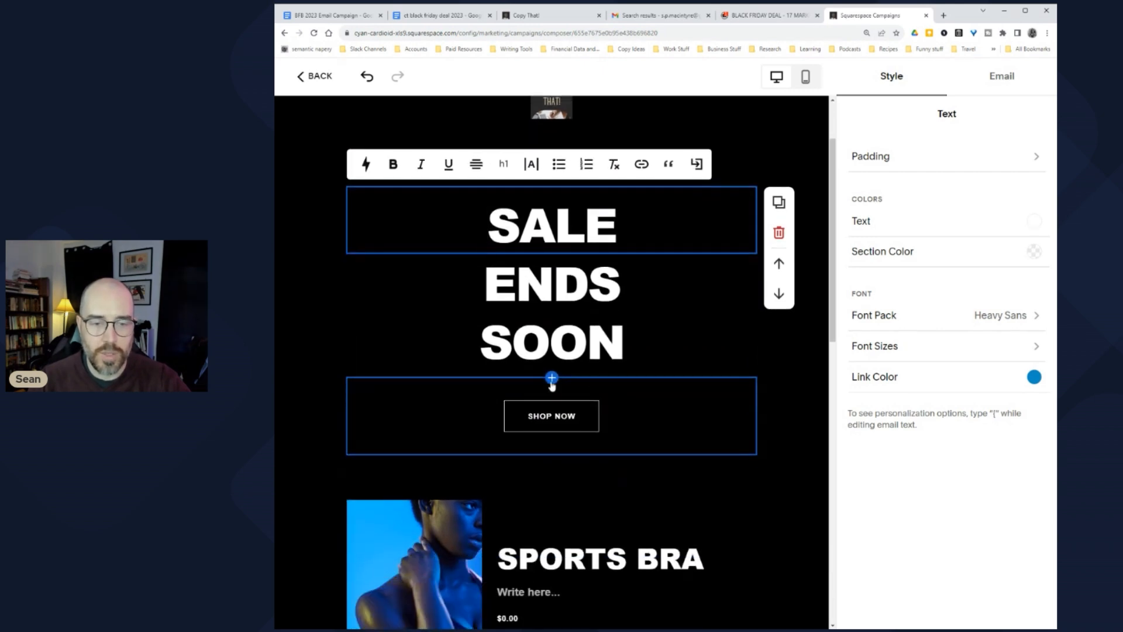
# Step: Insert an empty image section and a text section below the headline
pyautogui.click(552, 378)
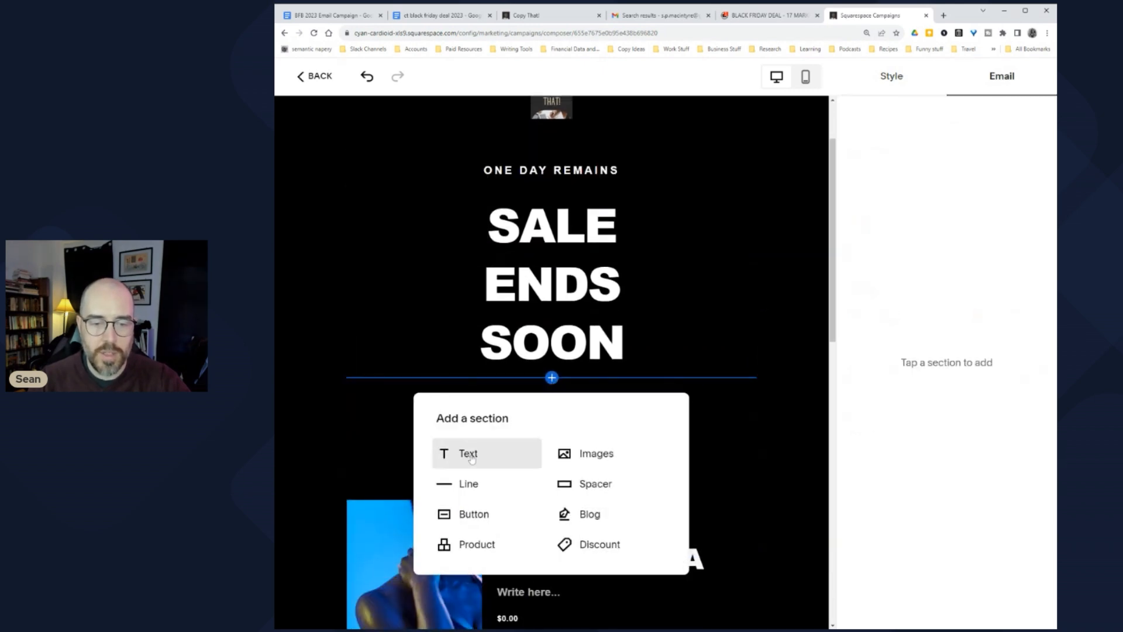
pyautogui.click(597, 454)
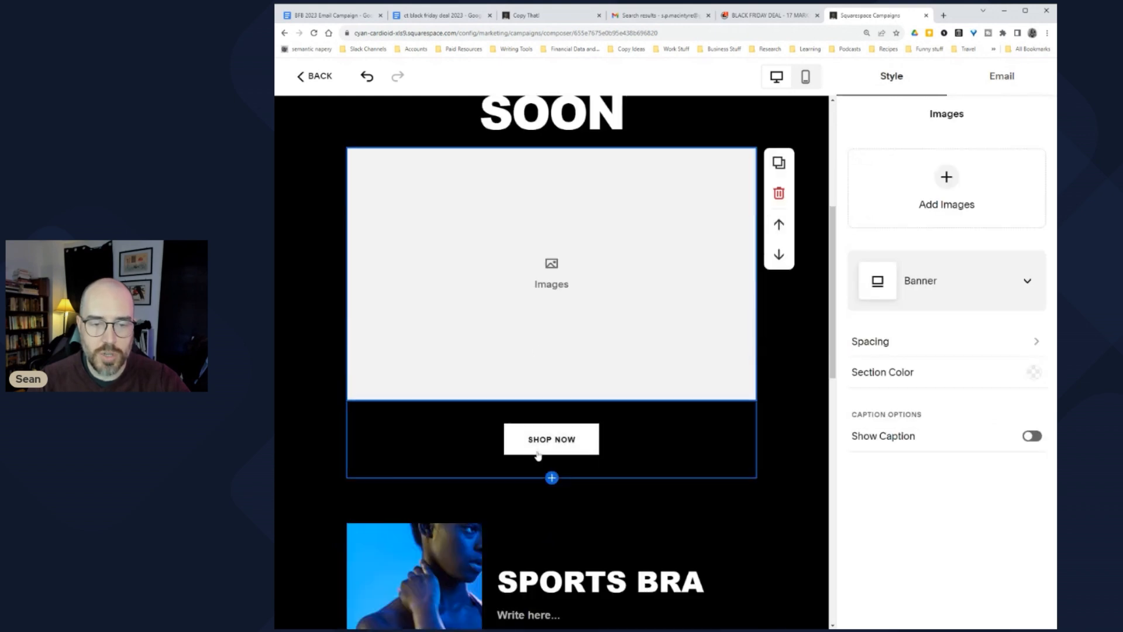
pyautogui.click(552, 401)
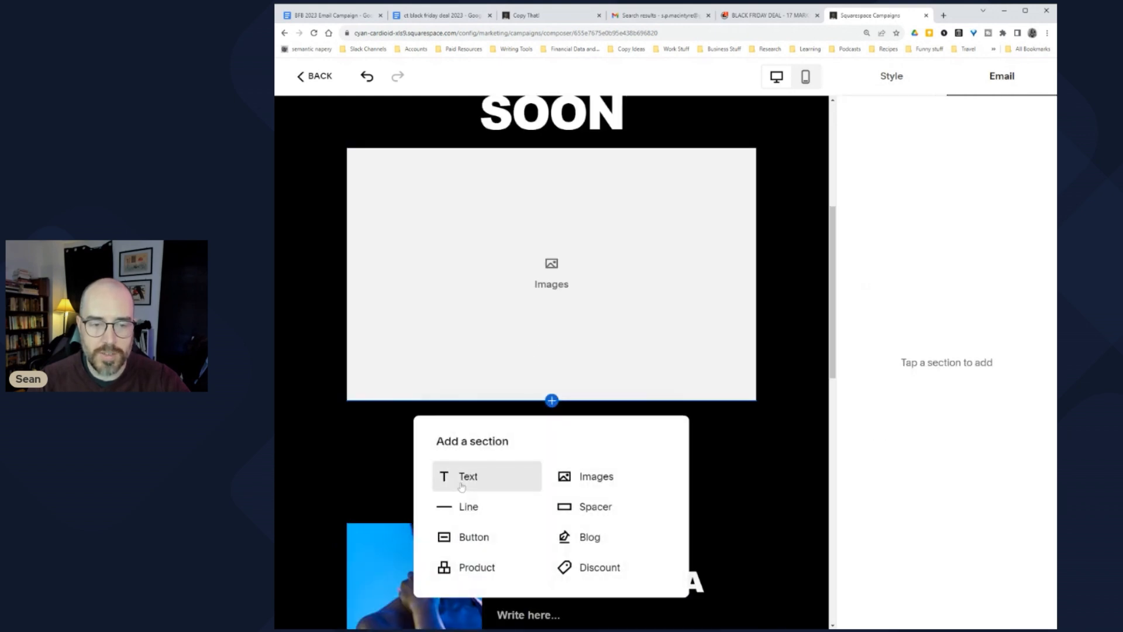
pyautogui.click(465, 480)
pyautogui.scroll(1, 535, 394)
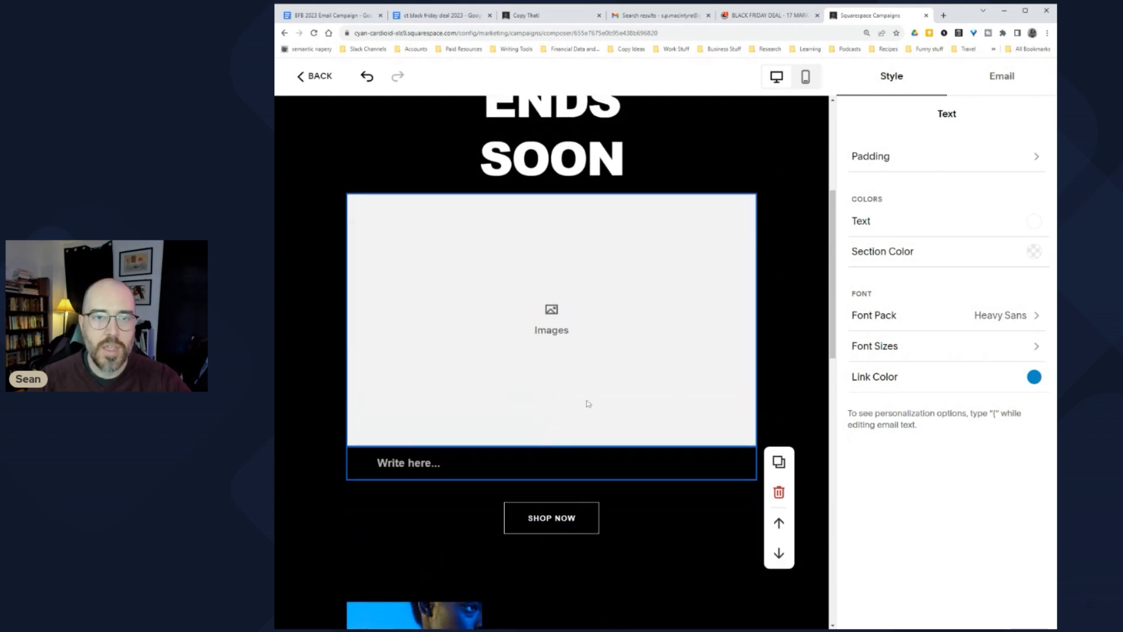
pyautogui.scroll(5, 585, 396)
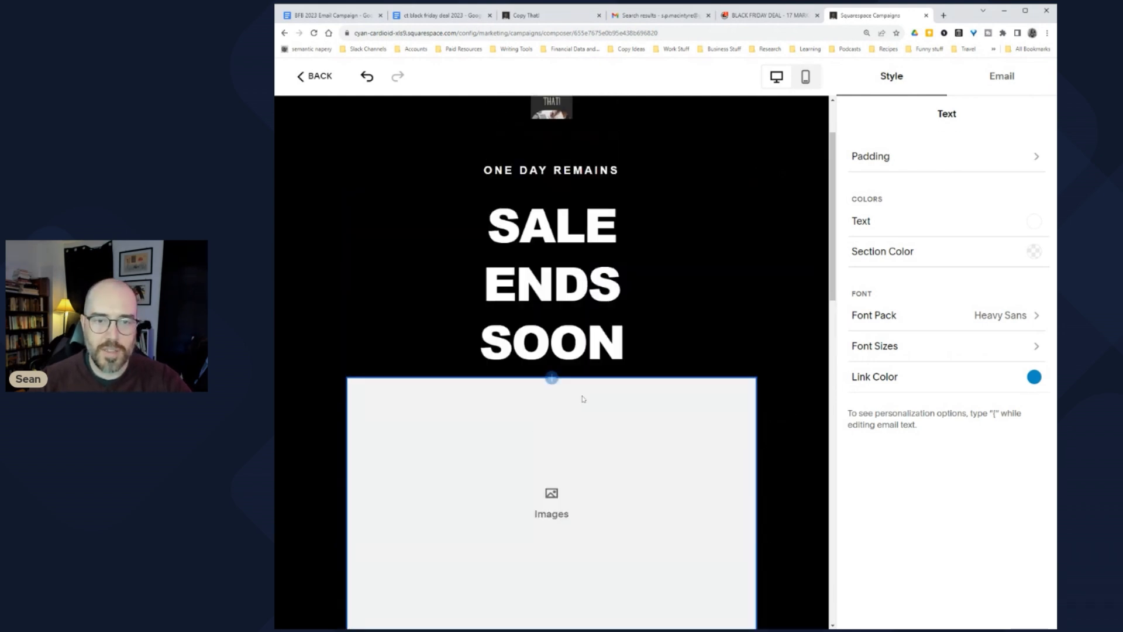
# Step: Show the email background colour options and the site colour themes
pyautogui.click(795, 275)
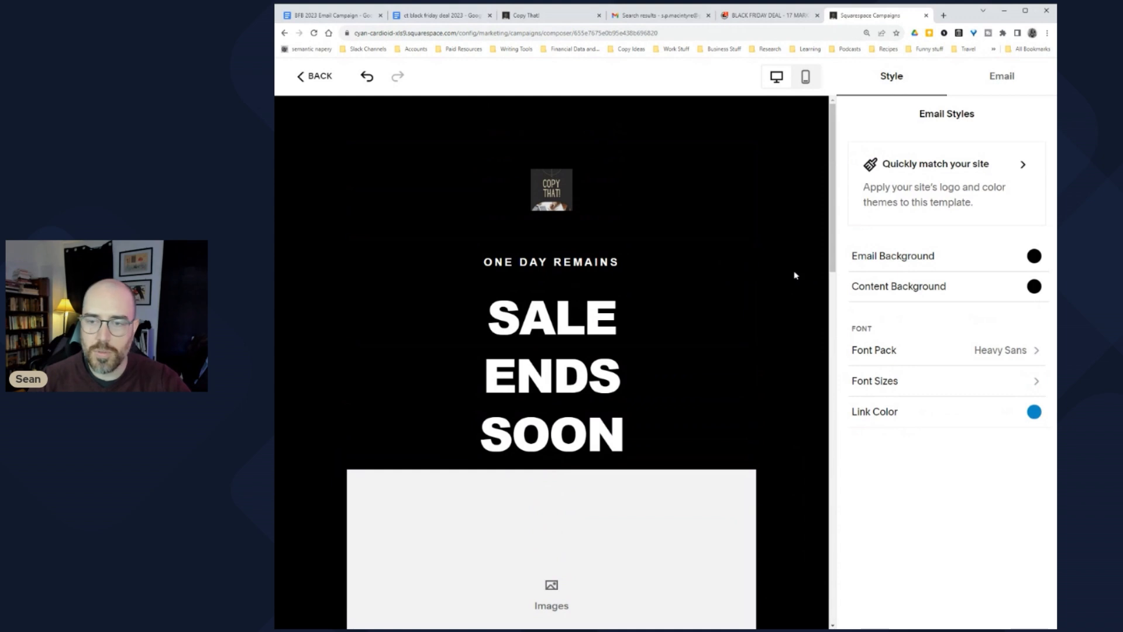
pyautogui.click(988, 259)
pyautogui.click(960, 155)
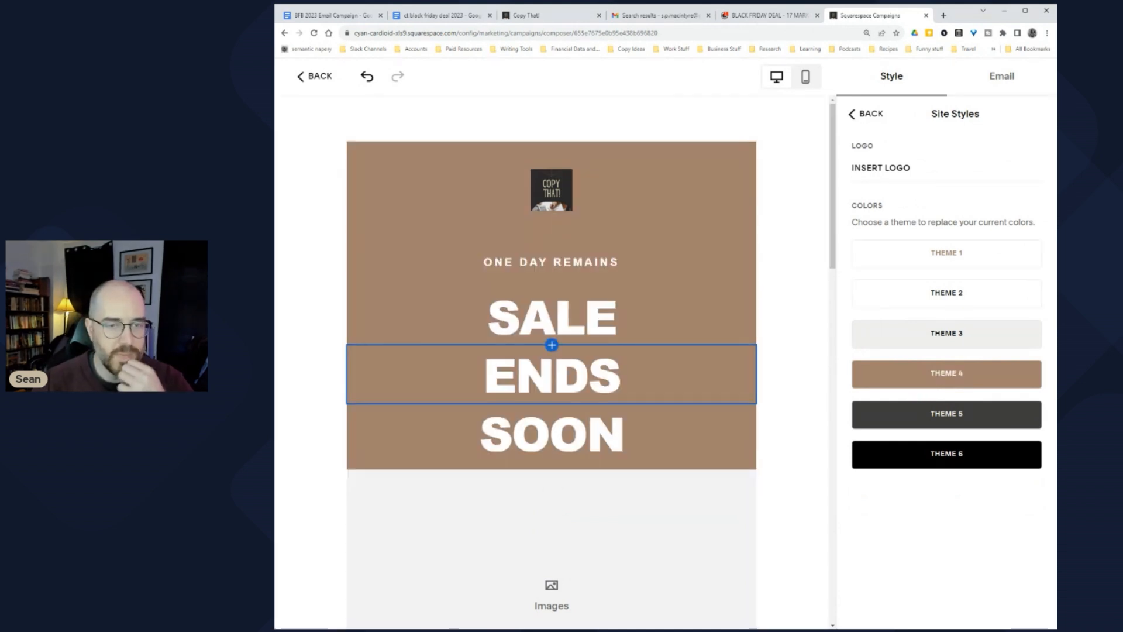
# Step: Abandon the Last Chance draft and return to the campaigns overview
pyautogui.scroll(-2, 778, 348)
pyautogui.scroll(2, 778, 349)
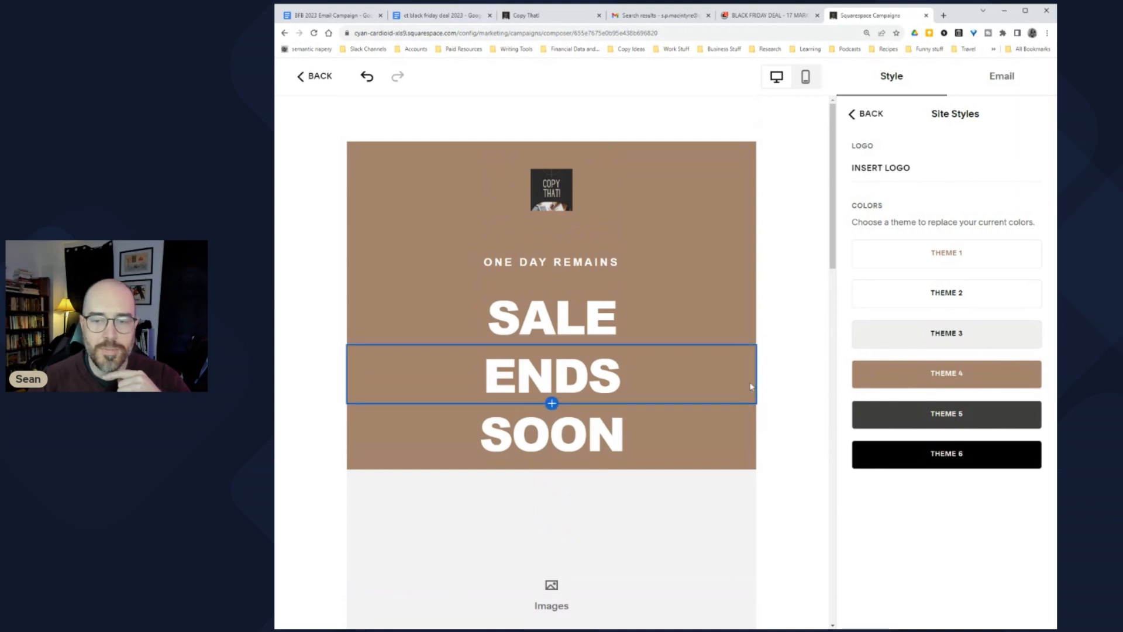
pyautogui.scroll(-10, 755, 369)
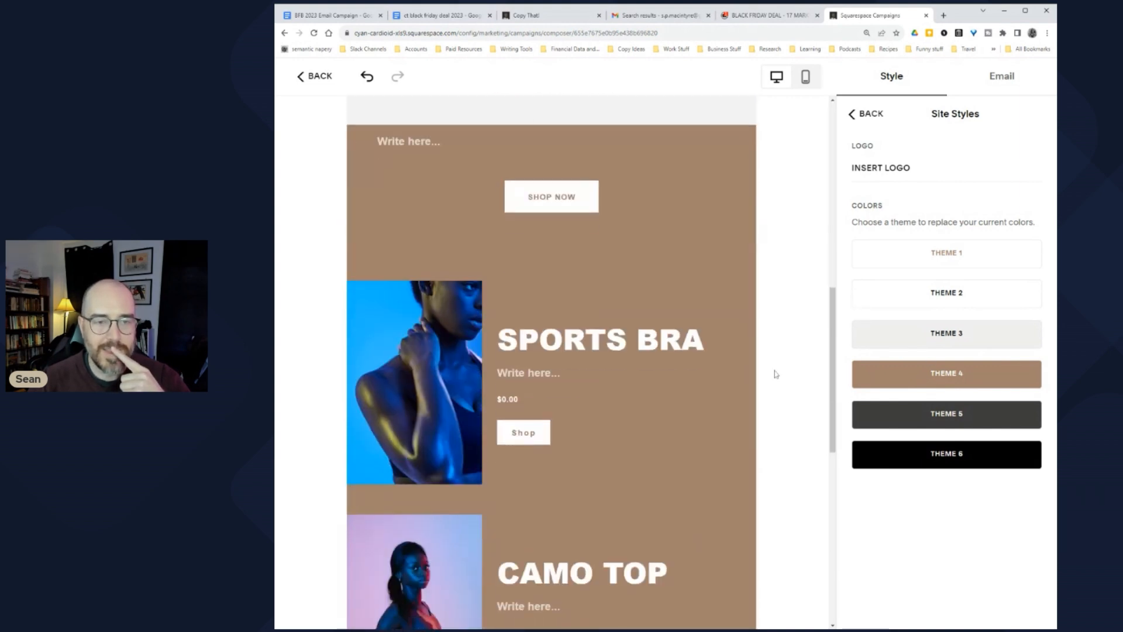
pyautogui.scroll(-9, 776, 374)
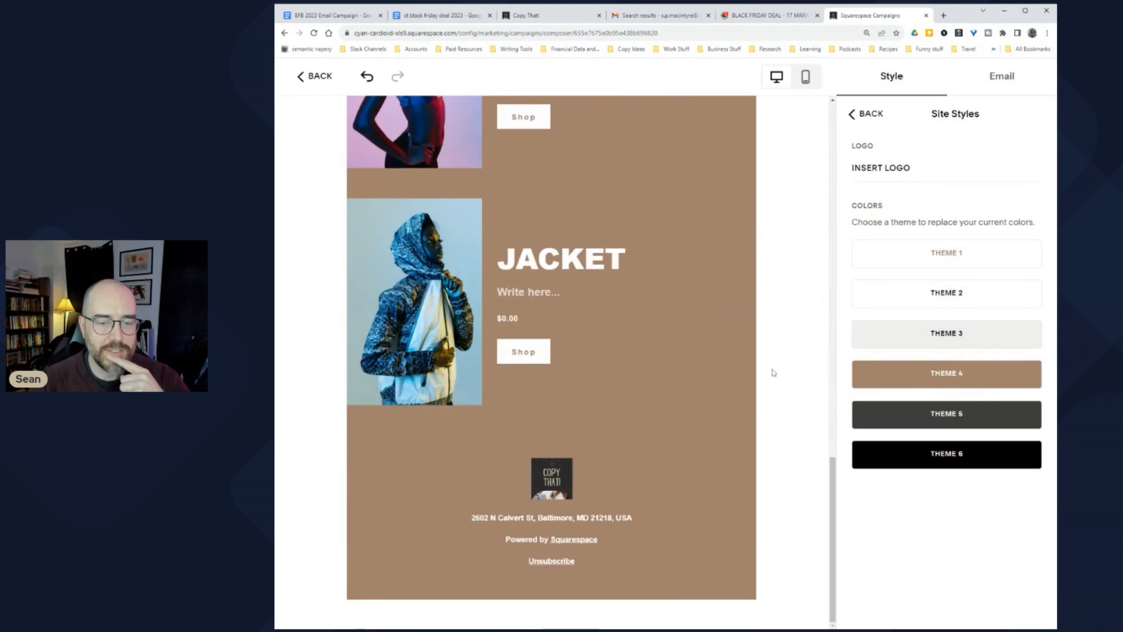
pyautogui.scroll(19, 772, 375)
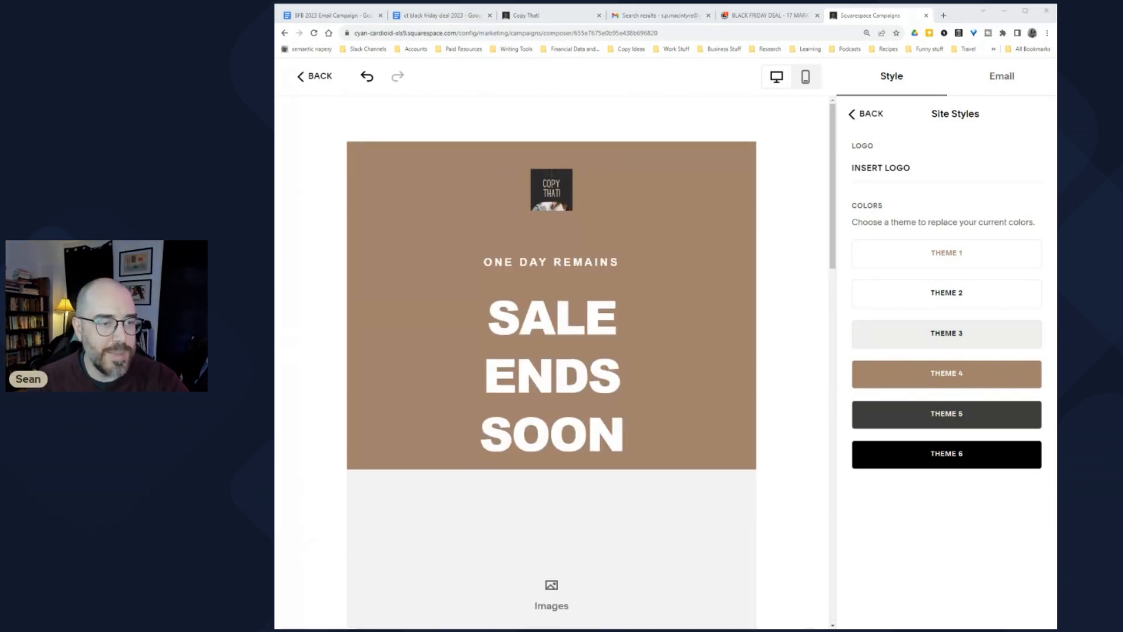
pyautogui.click(316, 79)
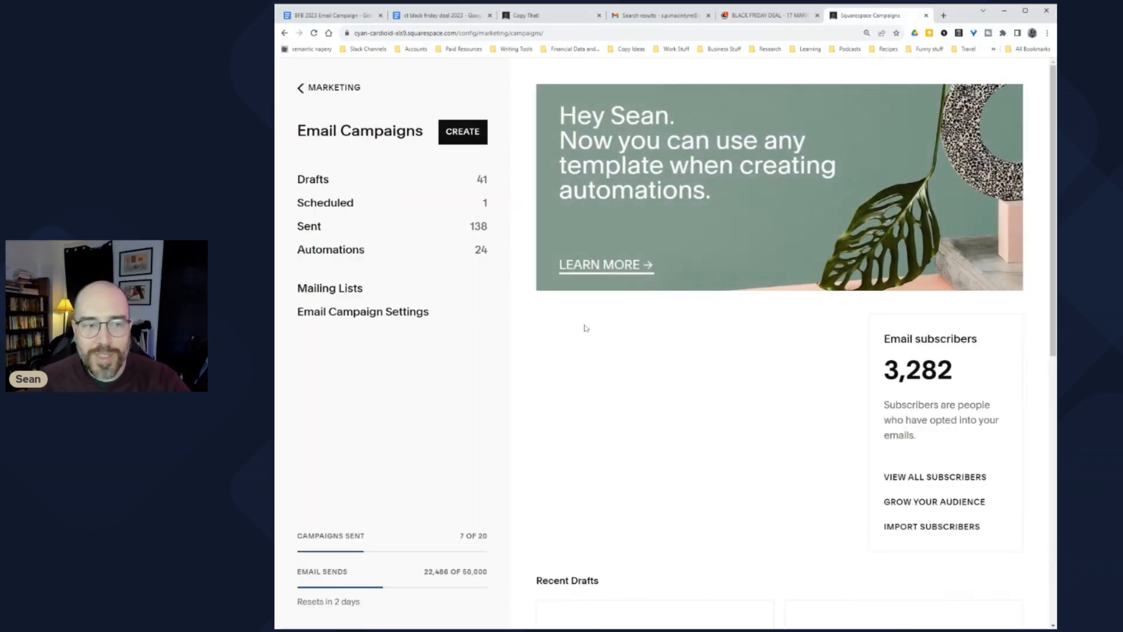
# Step: Start a new email from the Black Friday - Bold template and show its background colours
pyautogui.click(461, 140)
pyautogui.click(778, 380)
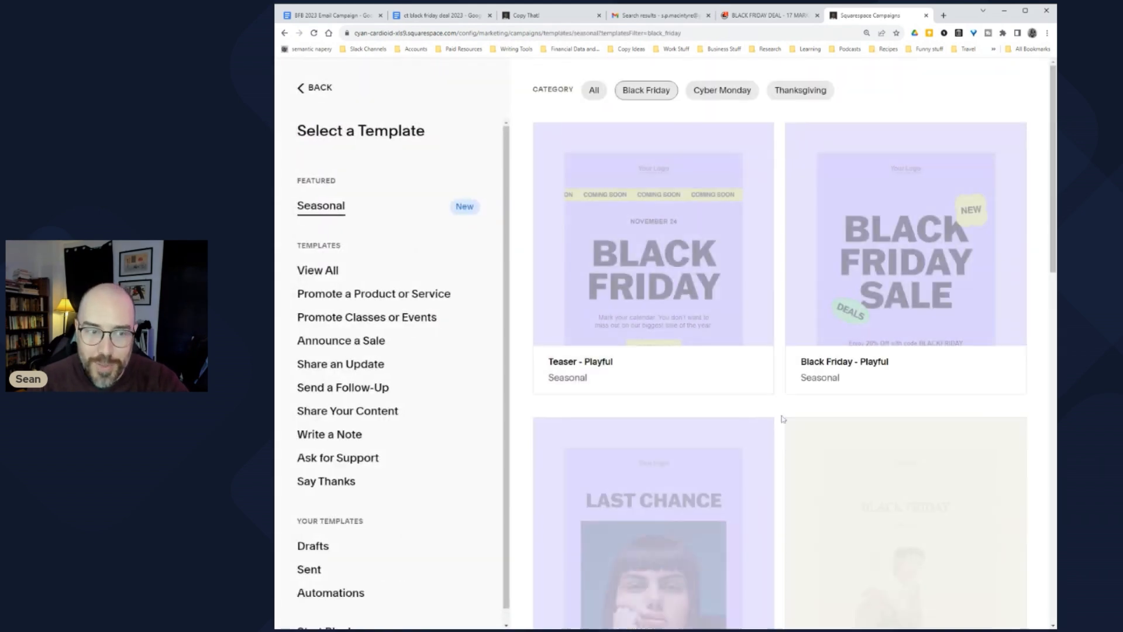
pyautogui.scroll(-4, 784, 387)
pyautogui.scroll(-10, 772, 381)
pyautogui.scroll(4, 903, 326)
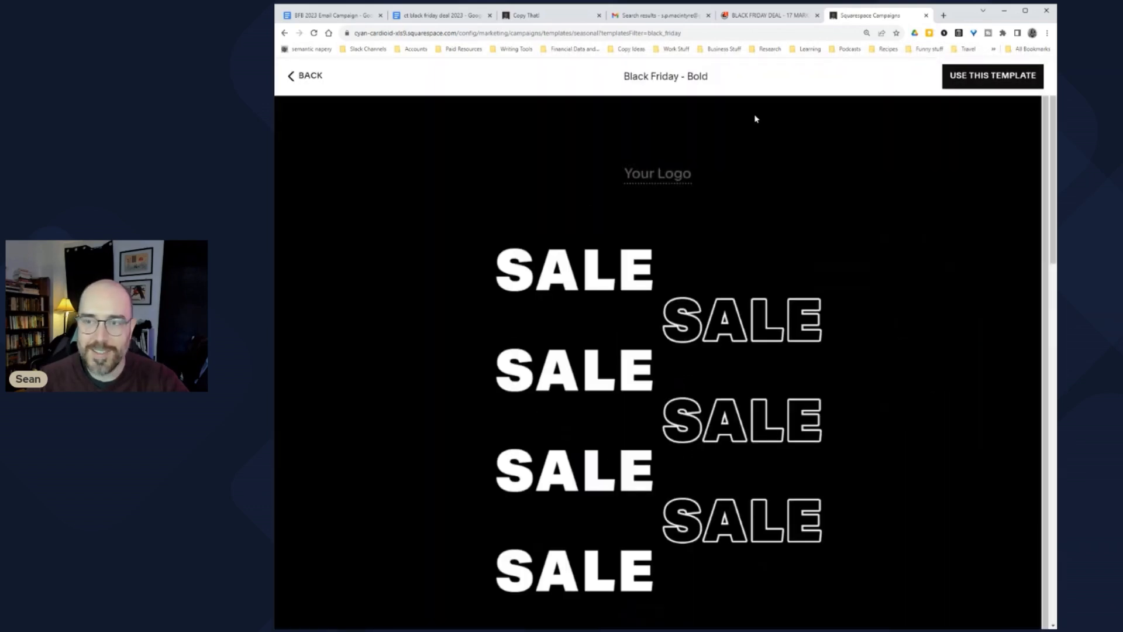
pyautogui.click(981, 78)
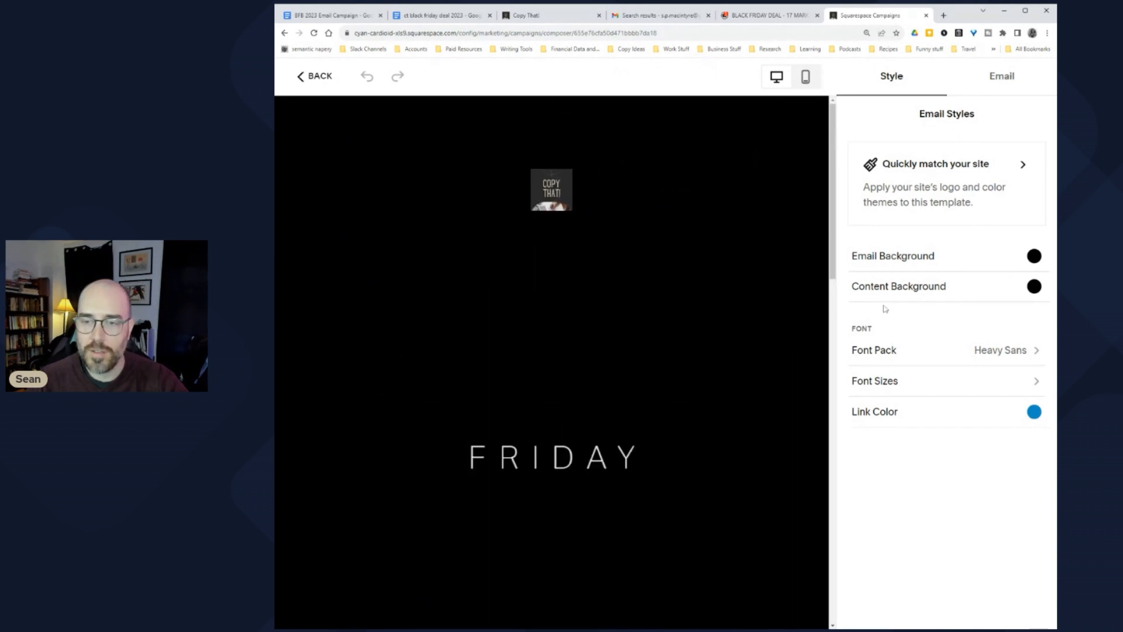
pyautogui.click(1006, 262)
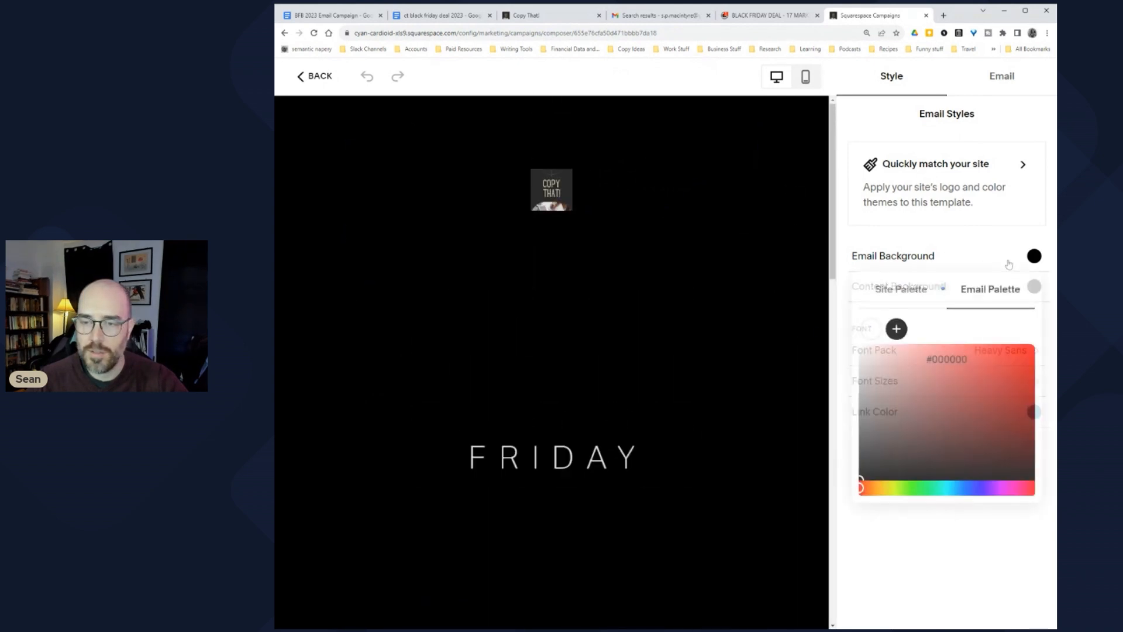
# Step: Apply the all-black Theme 6 from the site colour themes
pyautogui.click(926, 171)
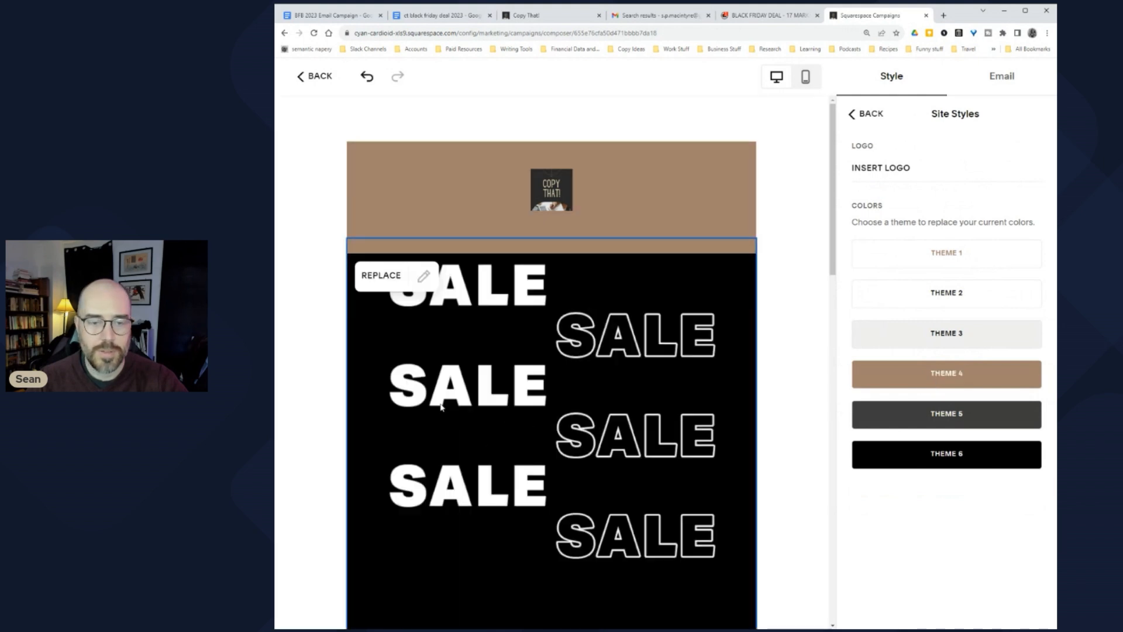
pyautogui.scroll(-4, 745, 372)
pyautogui.scroll(4, 686, 381)
pyautogui.scroll(-2, 712, 375)
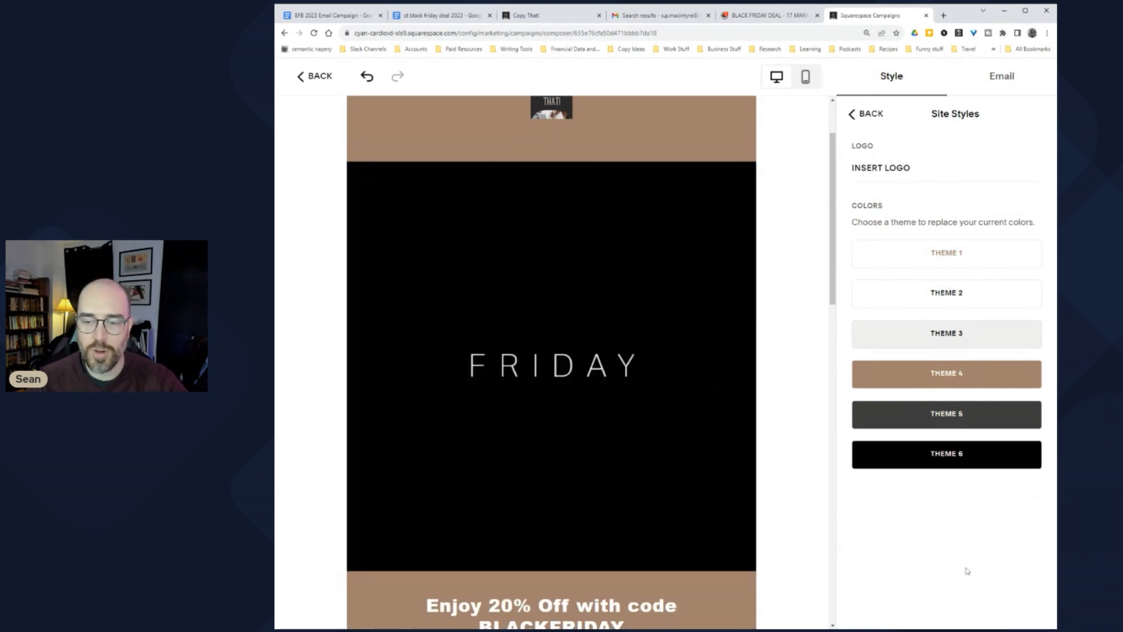
pyautogui.click(896, 467)
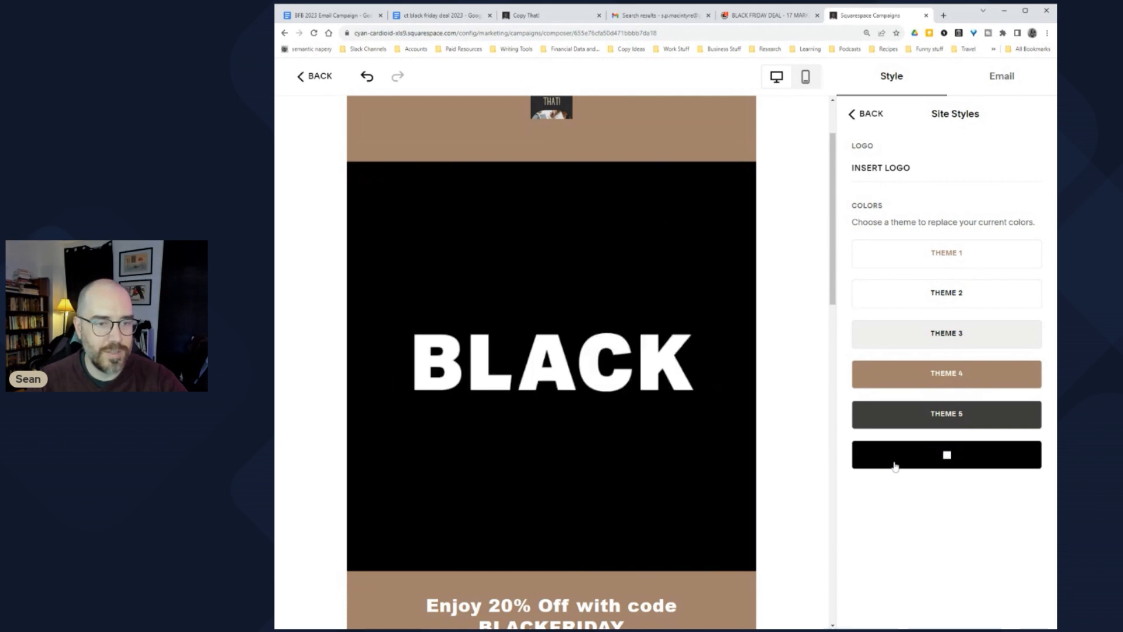
pyautogui.scroll(-4, 775, 470)
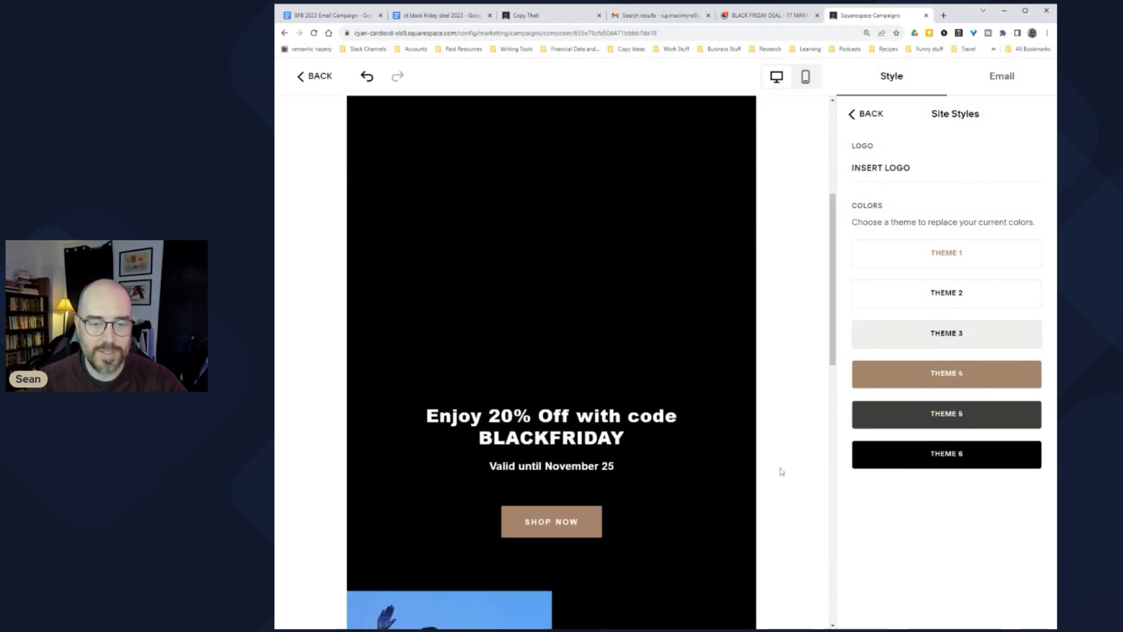
pyautogui.scroll(4, 781, 472)
# Step: Try the tan colour theme, then switch back to the all-black Theme 6
pyautogui.click(931, 375)
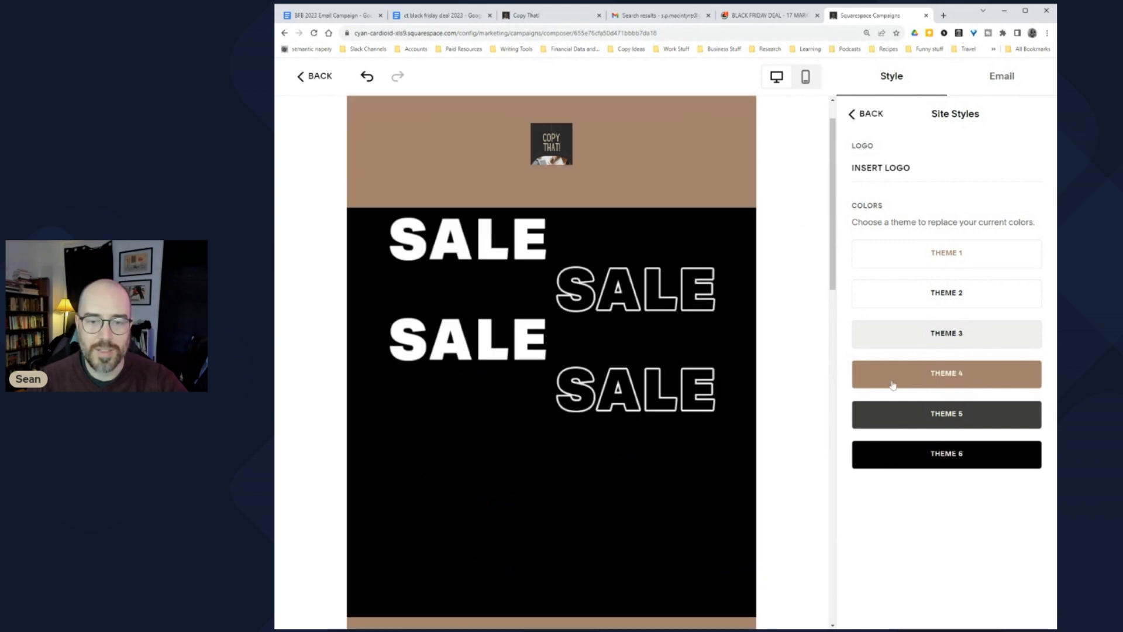
pyautogui.scroll(-1, 673, 424)
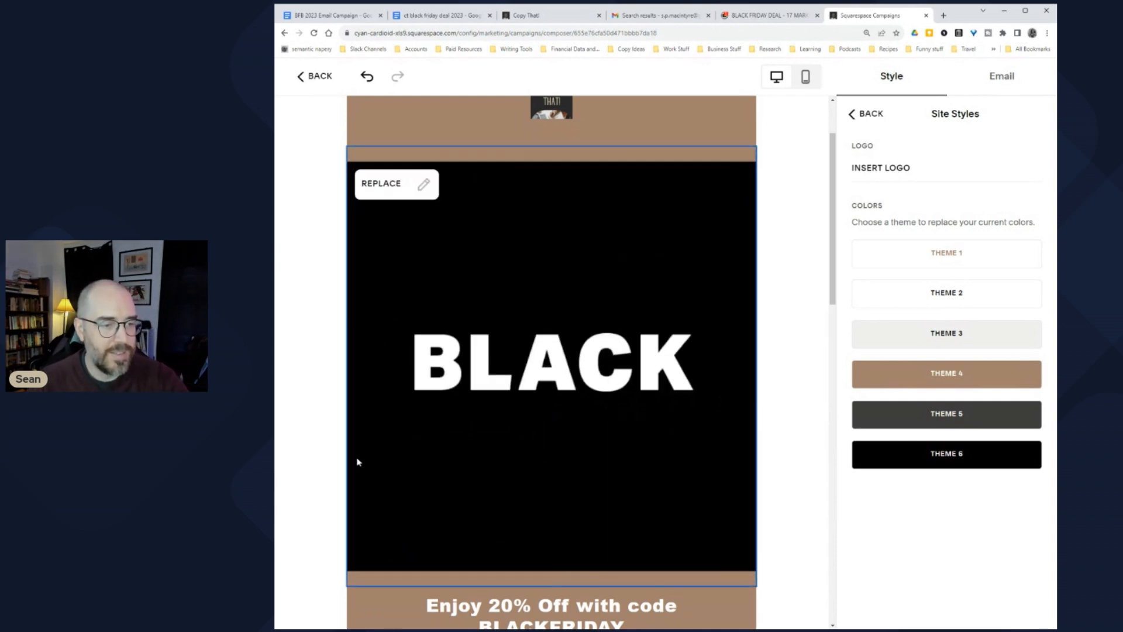
pyautogui.scroll(1, 401, 451)
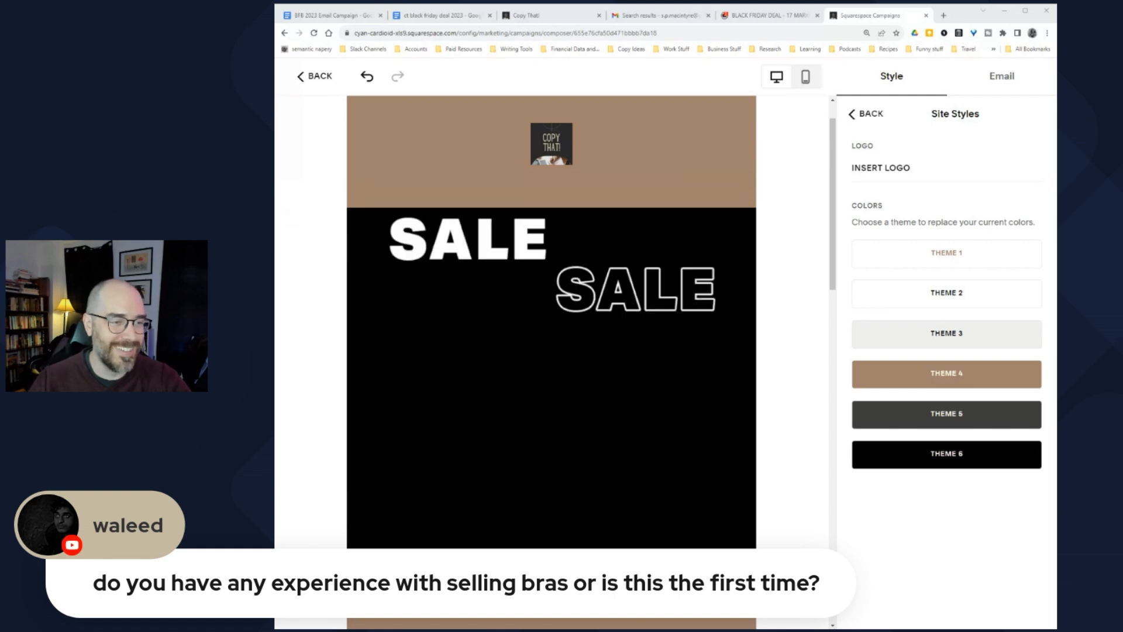
pyautogui.moveTo(547, 359)
pyautogui.scroll(-2, 804, 405)
pyautogui.scroll(3, 804, 405)
pyautogui.scroll(-3, 805, 405)
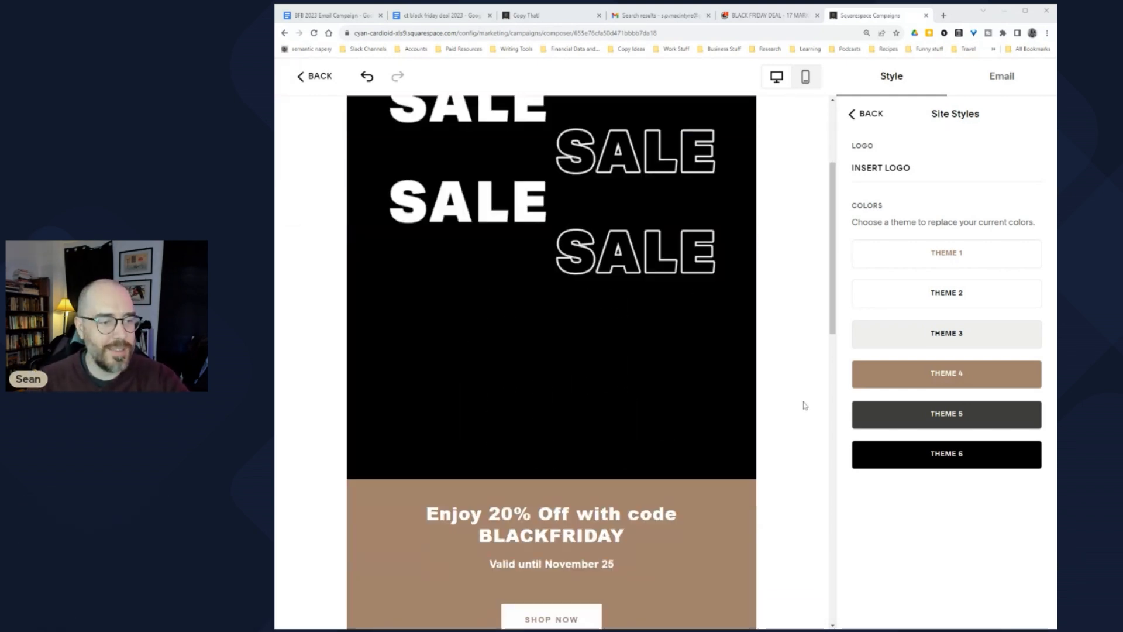
pyautogui.click(943, 456)
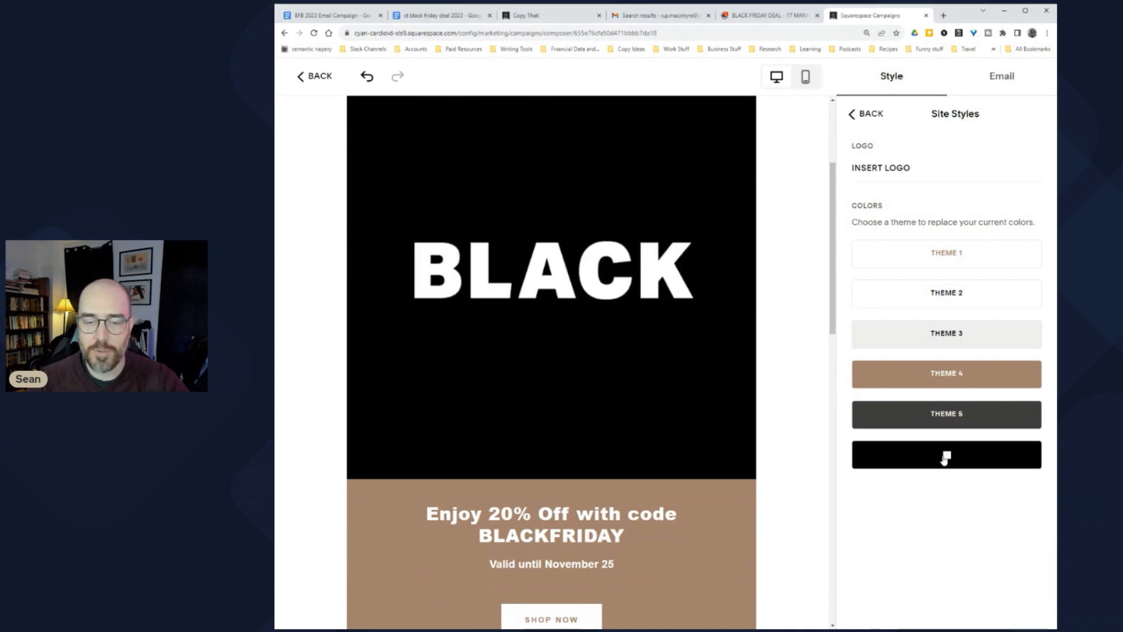
pyautogui.scroll(3, 588, 415)
pyautogui.scroll(-5, 583, 414)
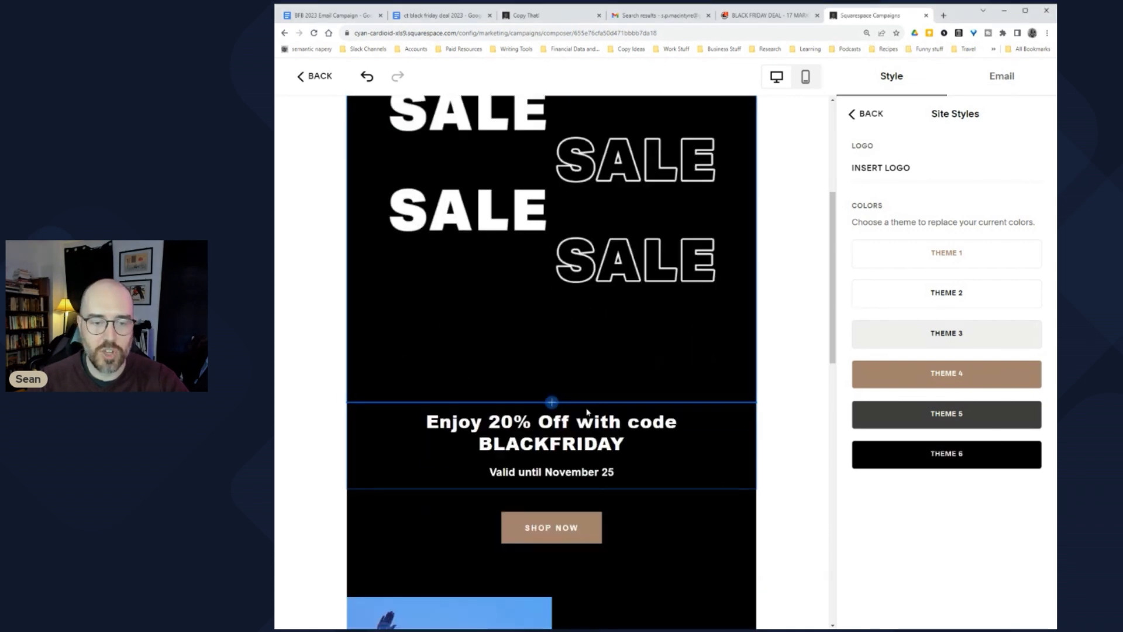
# Step: Add a centred line 'ONE DAY LEFT TO SECURE 46% OFF THE COPY THAT' and delete the 20% off block
pyautogui.click(585, 409)
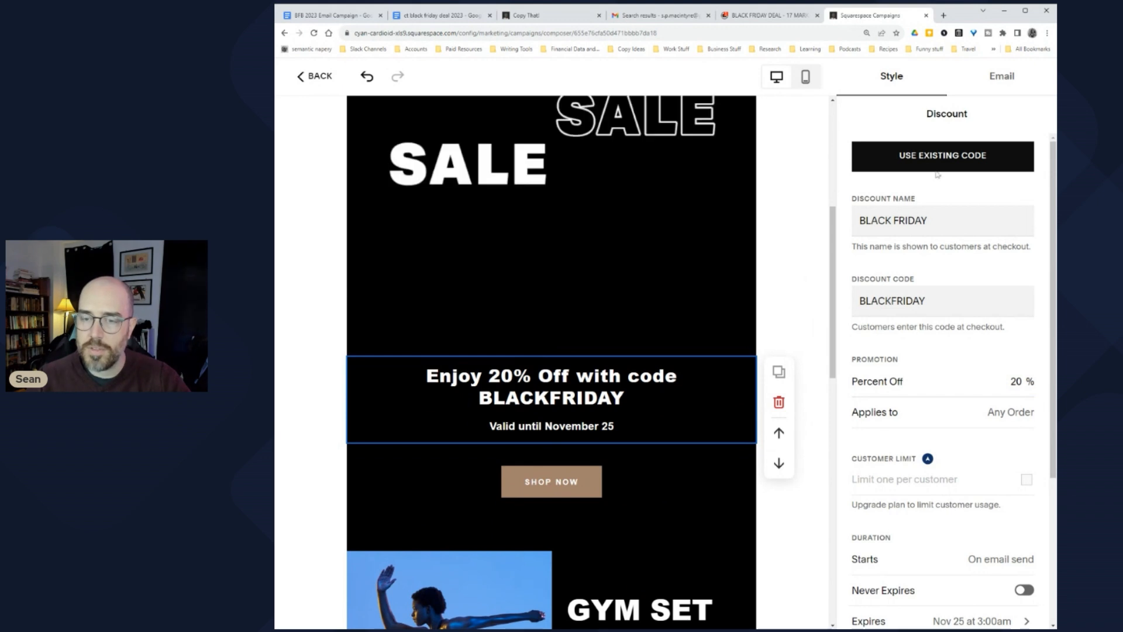
pyautogui.click(551, 357)
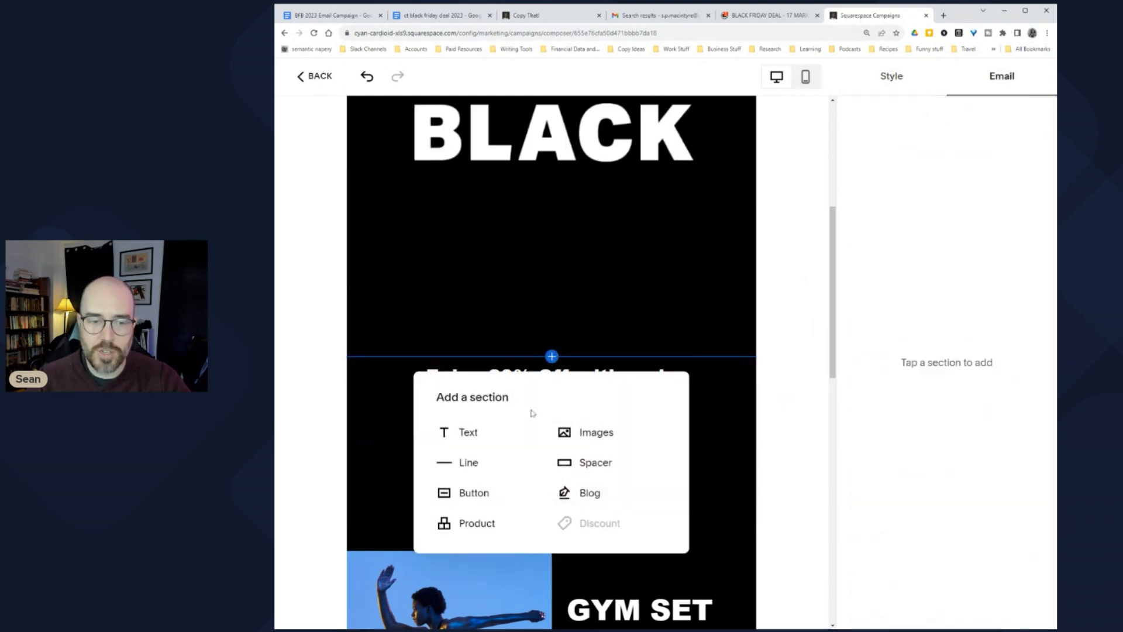
pyautogui.click(465, 433)
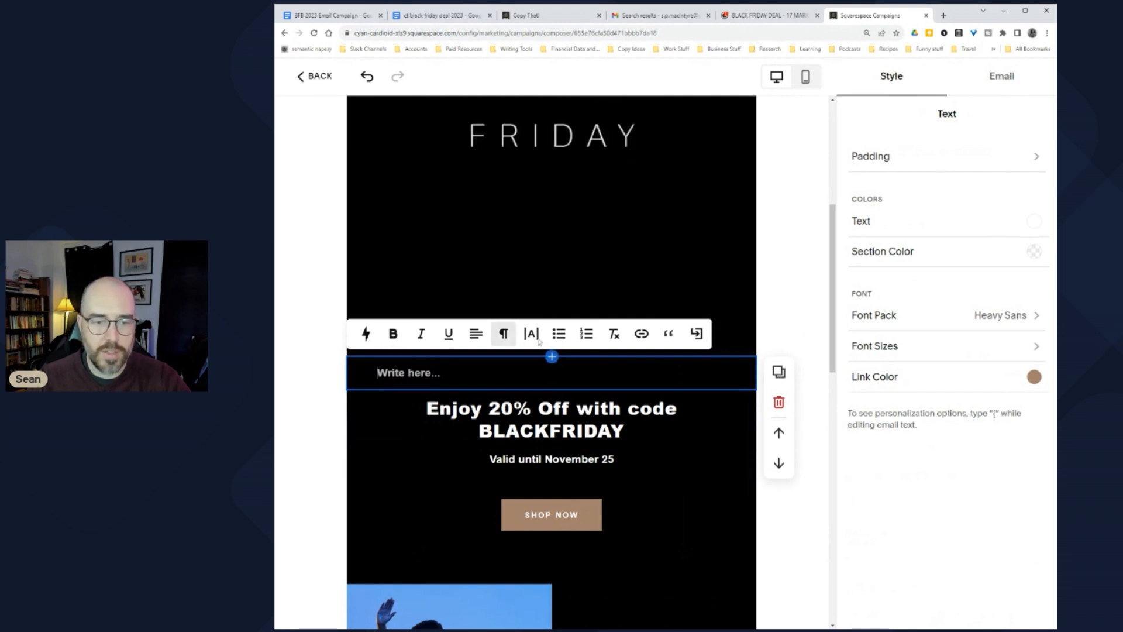
pyautogui.click(476, 335)
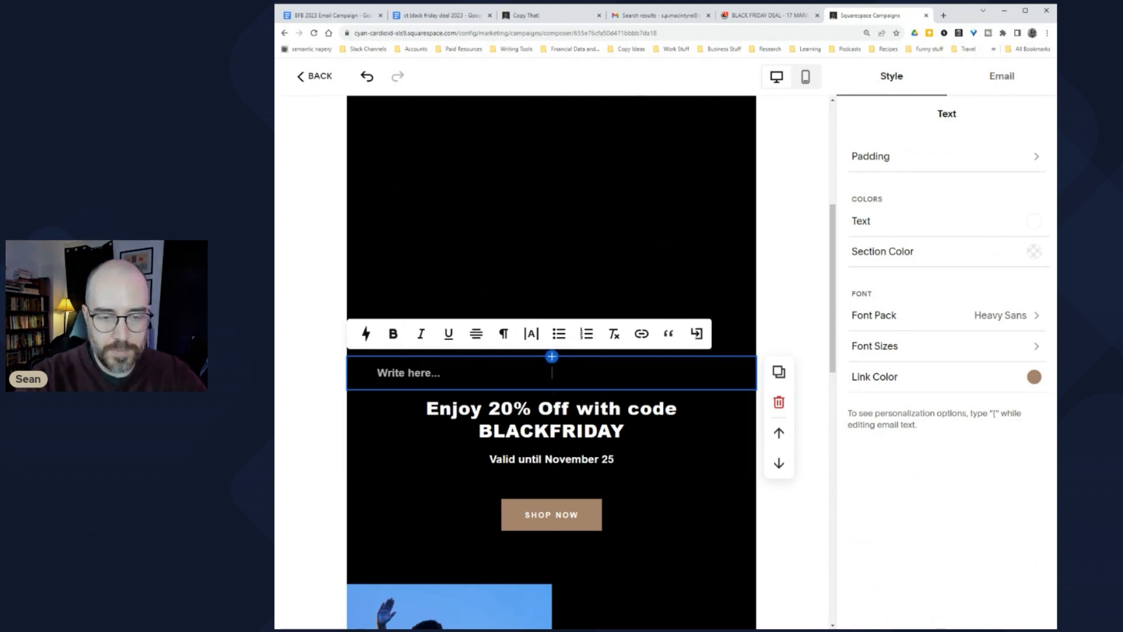
pyautogui.write('ONE DAY LEFT')
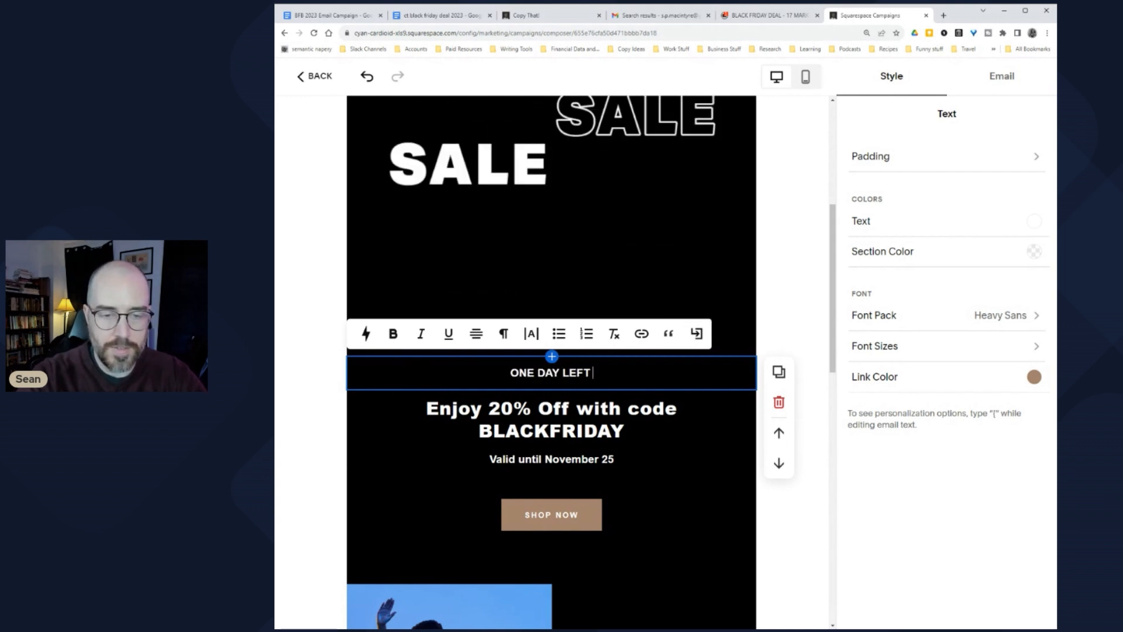
pyautogui.write(' TO SECU')
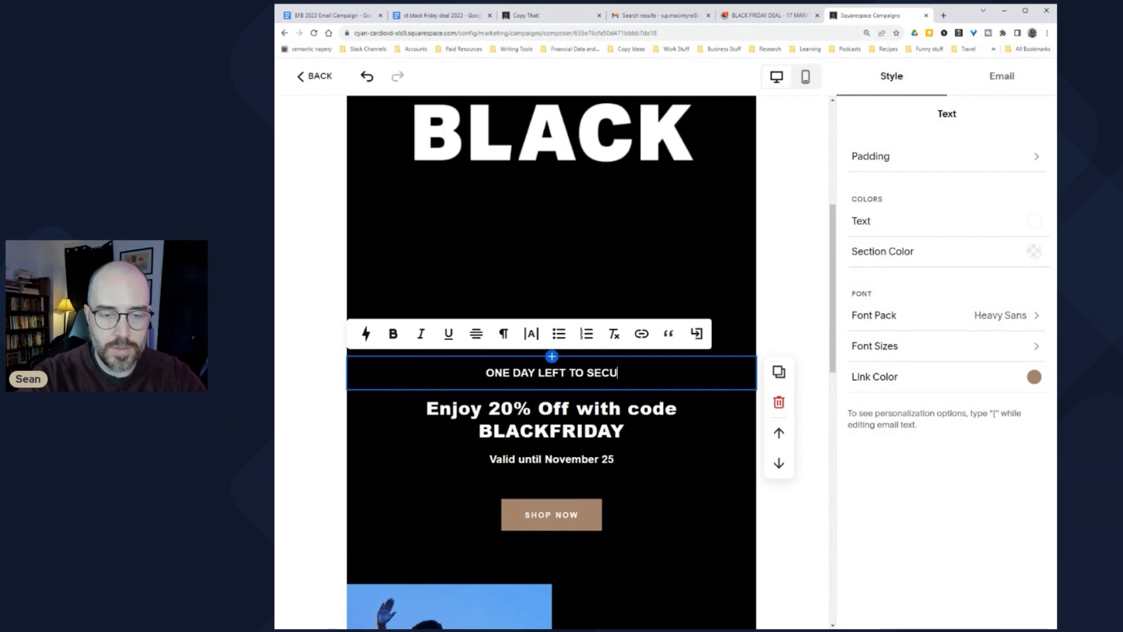
pyautogui.write('RE 46')
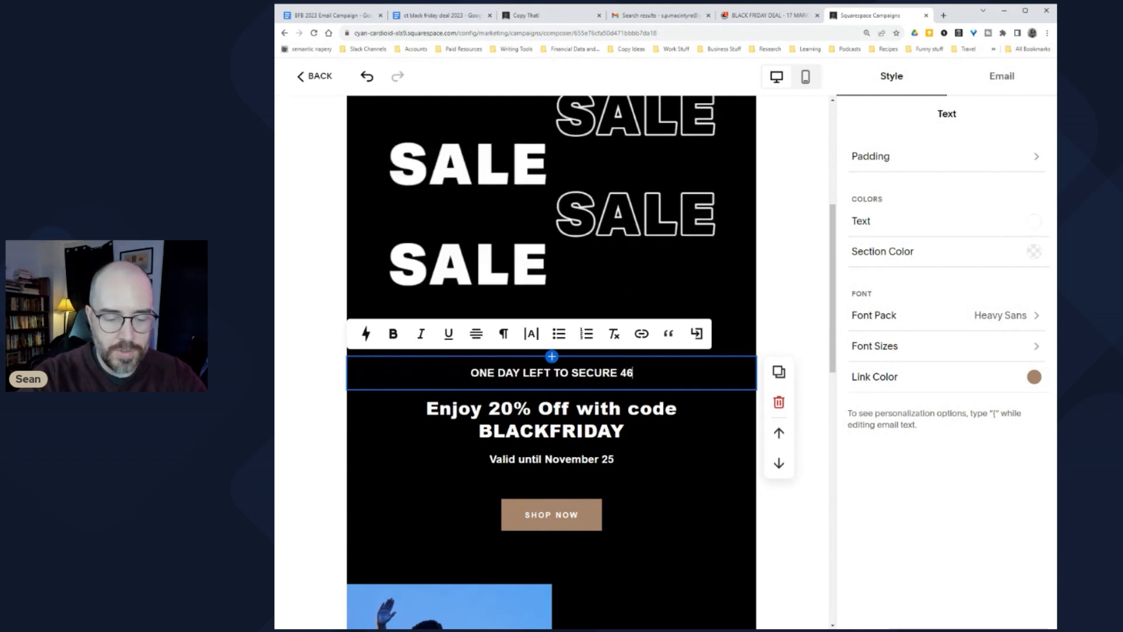
pyautogui.write('% OFF ')
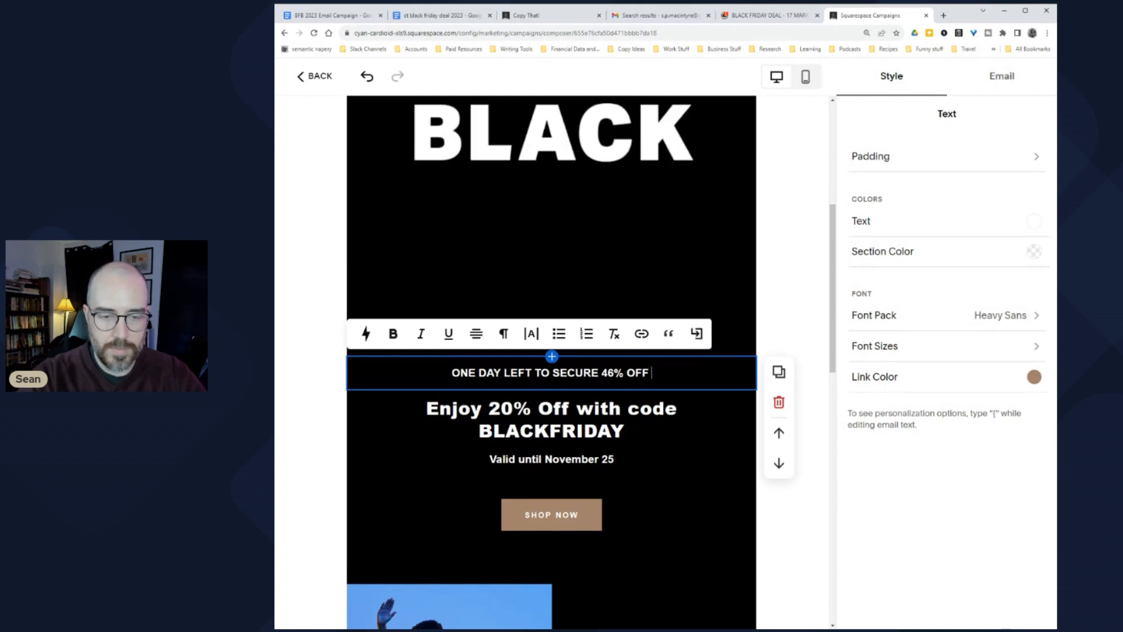
pyautogui.write('THE COPY THAT')
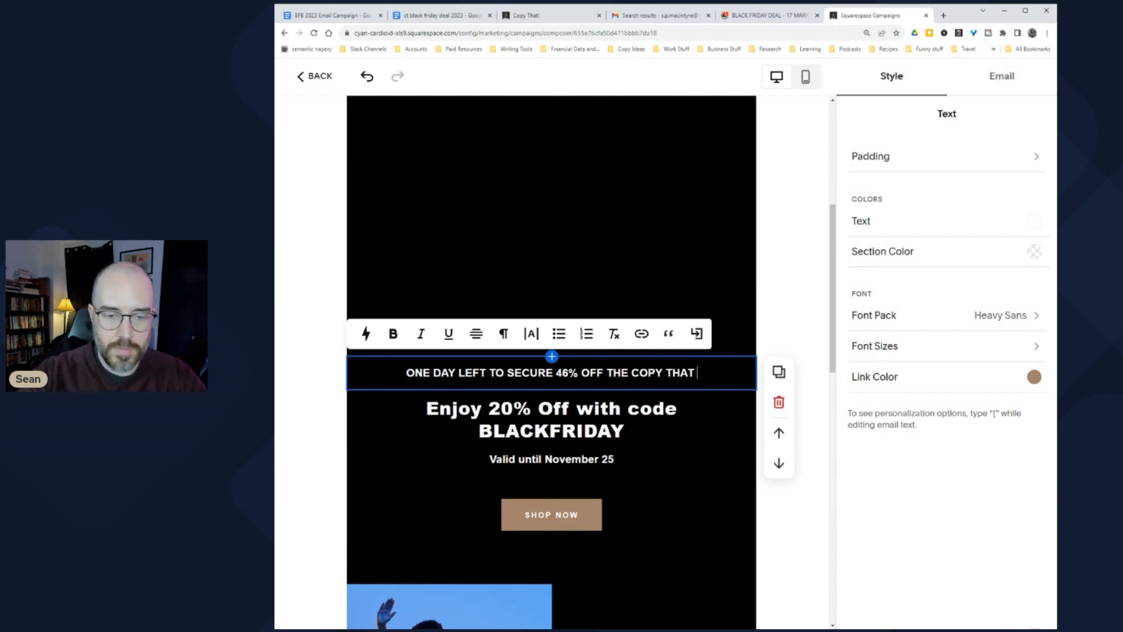
pyautogui.click(715, 434)
pyautogui.click(777, 434)
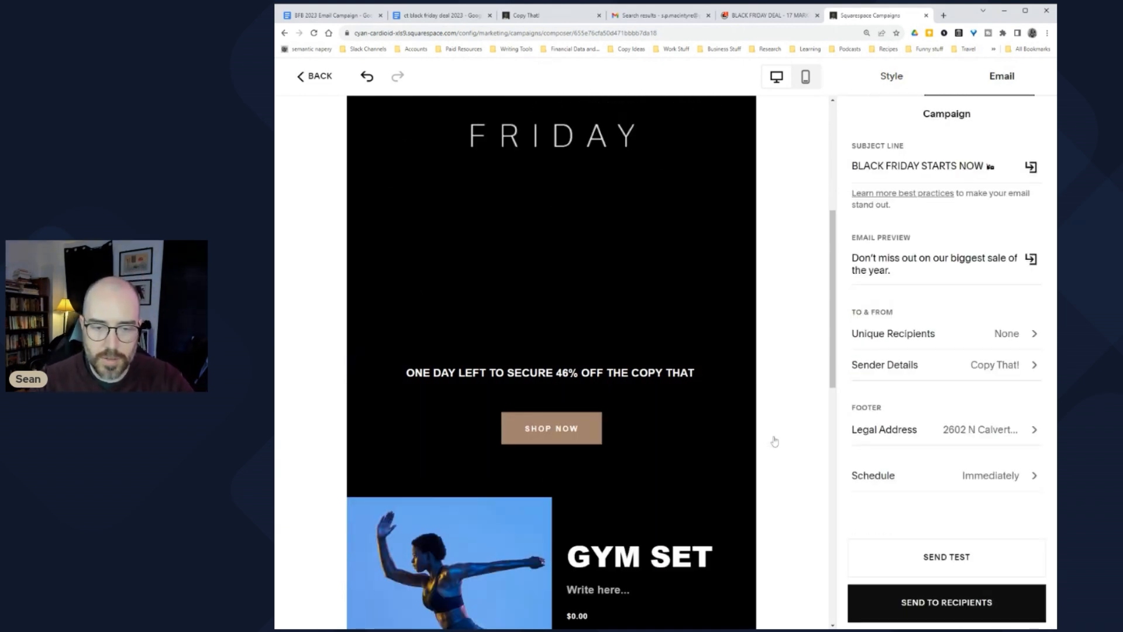
# Step: Delete the GYM SET product block
pyautogui.scroll(-2, 774, 441)
pyautogui.click(703, 368)
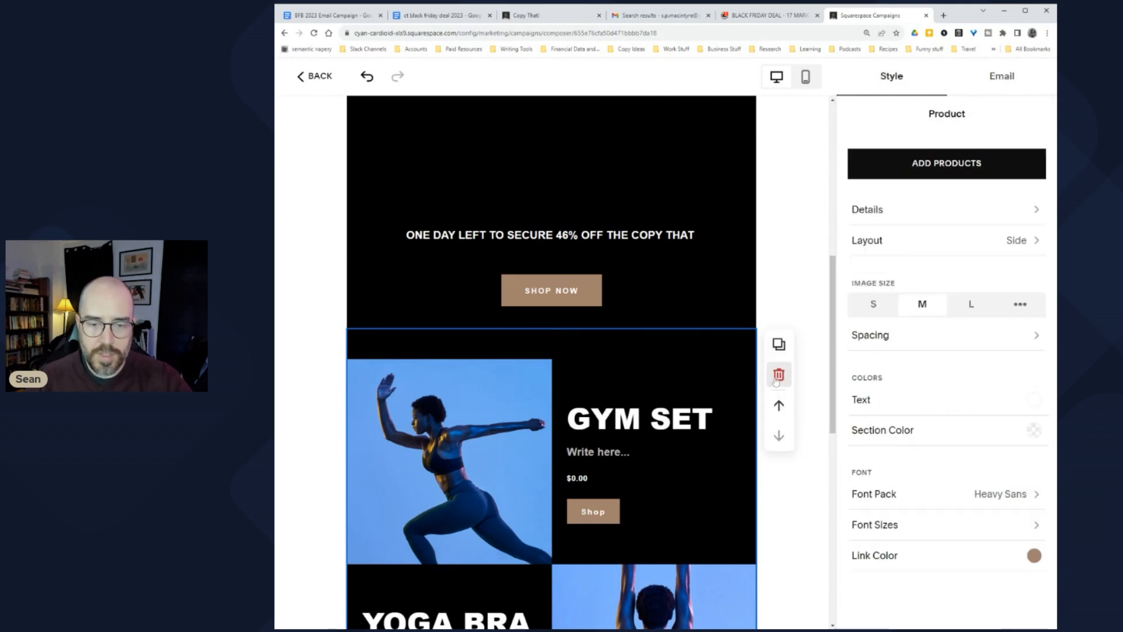
pyautogui.click(778, 375)
# Step: Add an images section with the uploaded ct bundle.jpg banner and set section padding to S
pyautogui.scroll(-1, 633, 477)
pyautogui.click(551, 482)
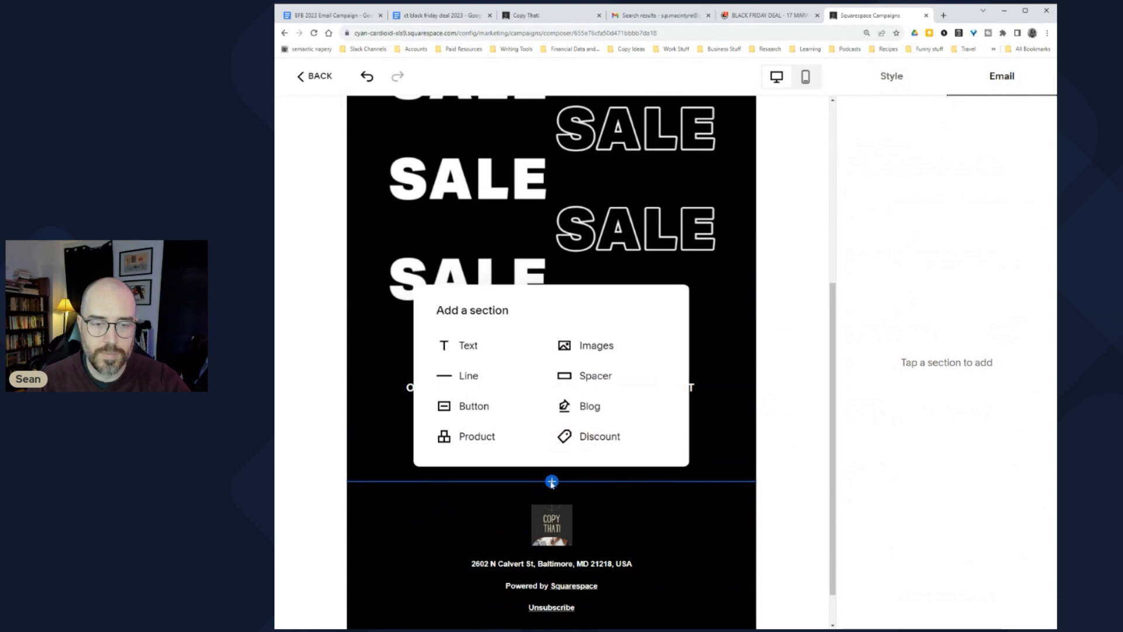
pyautogui.click(588, 346)
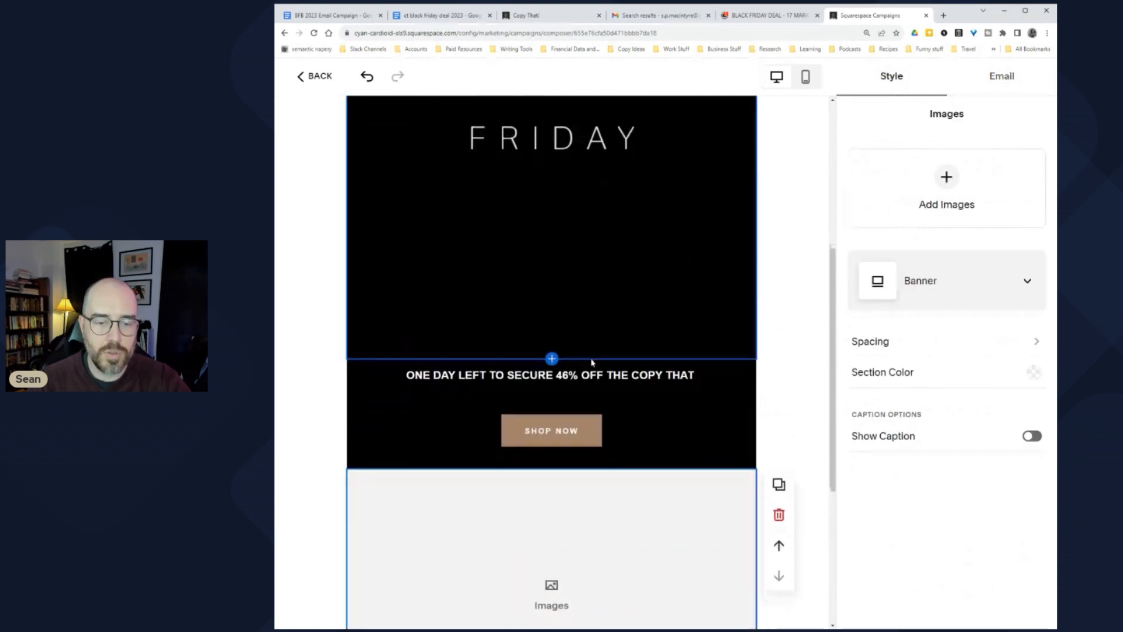
pyautogui.scroll(-5, 592, 362)
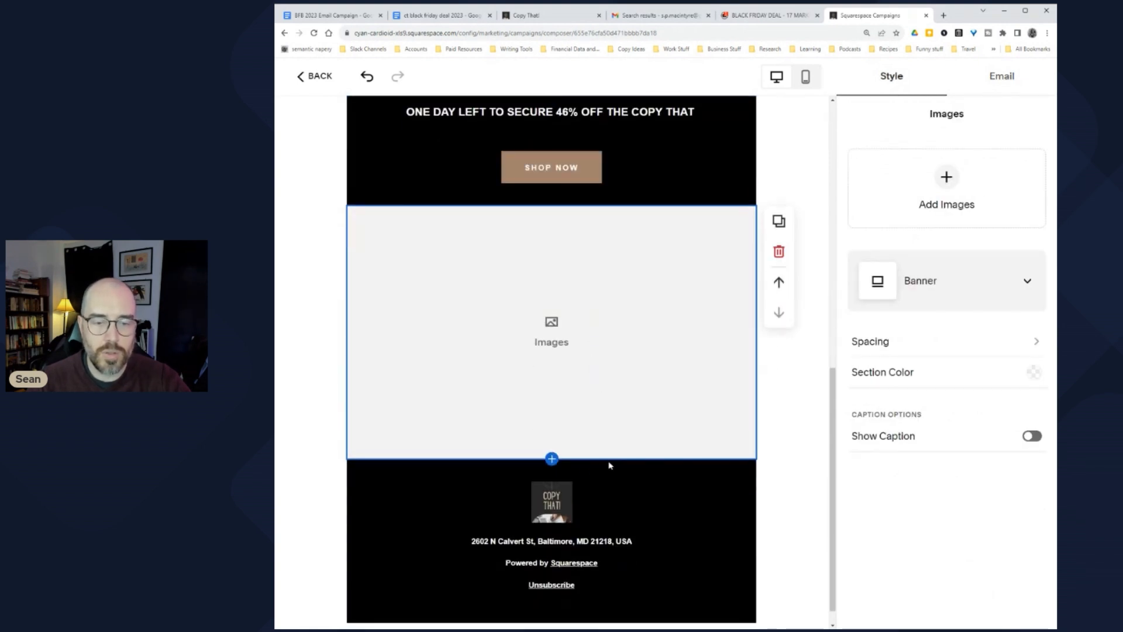
pyautogui.click(927, 193)
pyautogui.click(932, 227)
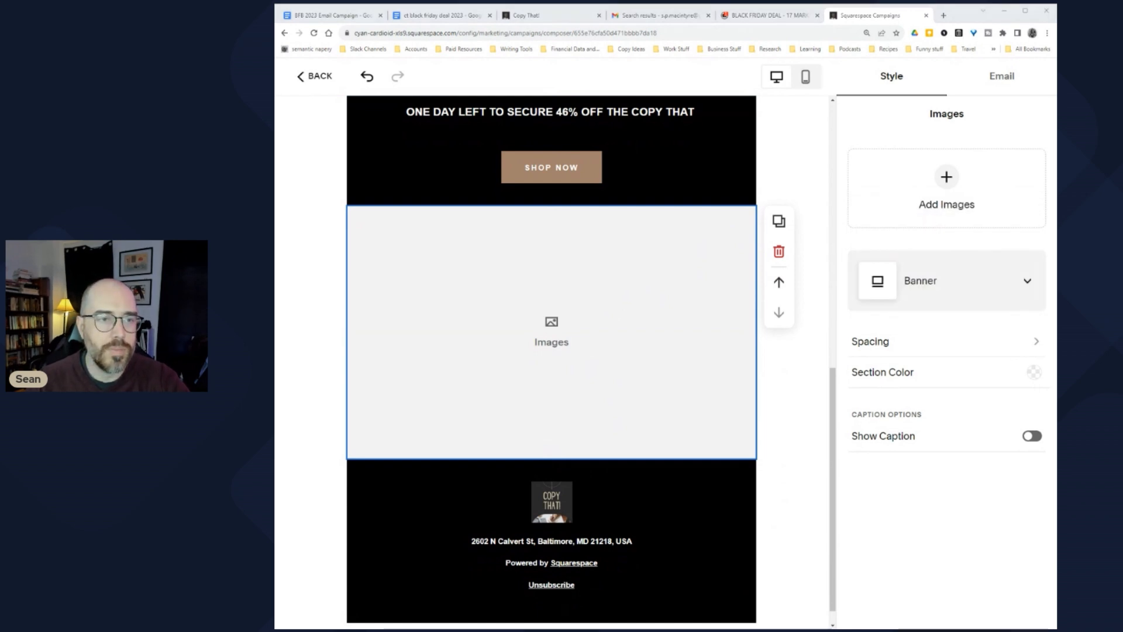
pyautogui.press('Return')
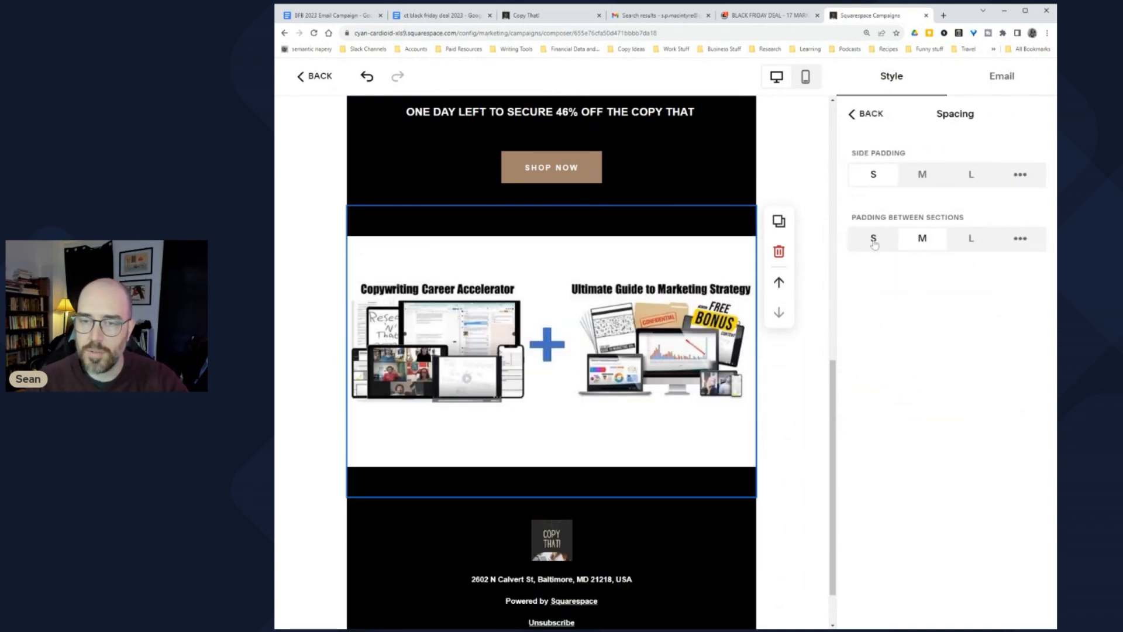
pyautogui.click(874, 241)
pyautogui.scroll(5, 632, 353)
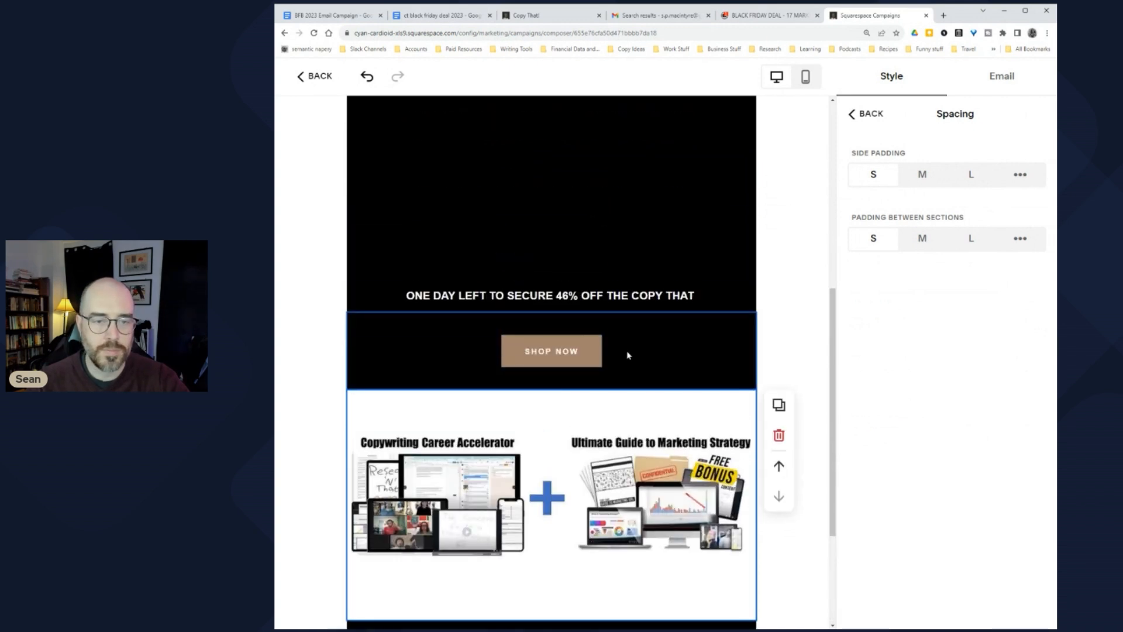
# Step: Link the Shop Now button to the ct black friday deal 2023 Google Doc's share link
pyautogui.click(622, 442)
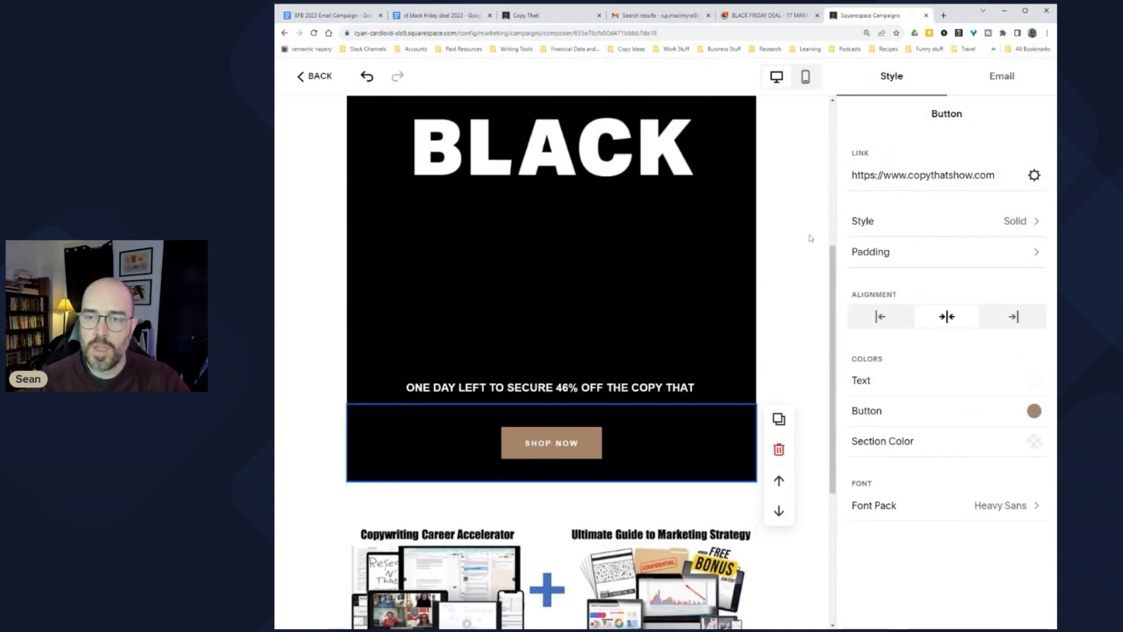
pyautogui.click(432, 16)
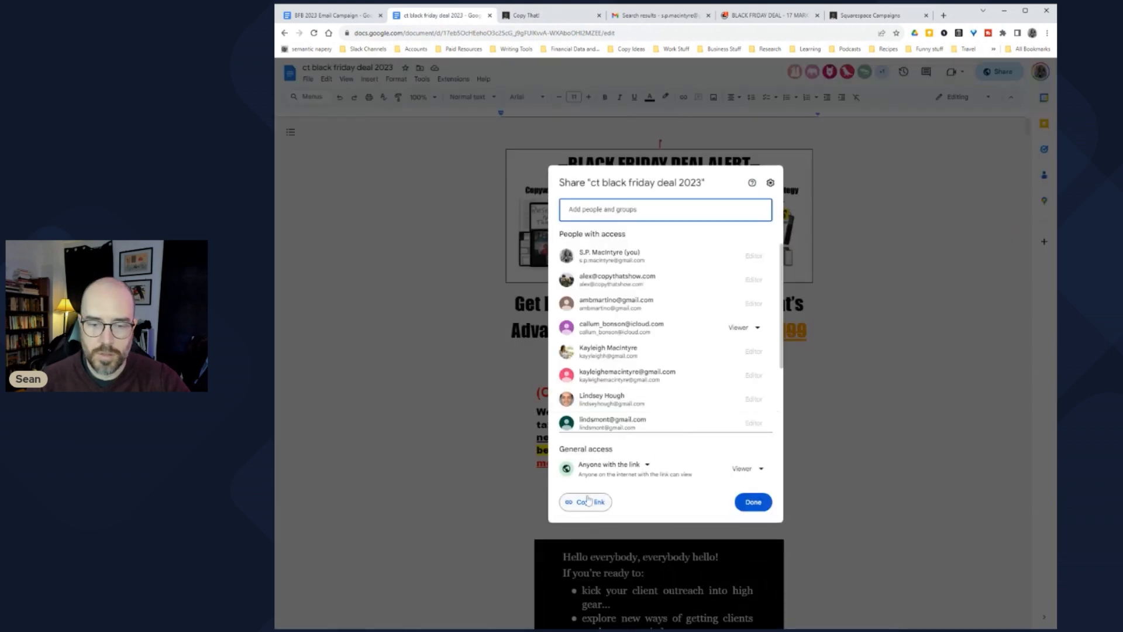
pyautogui.click(590, 501)
pyautogui.click(753, 502)
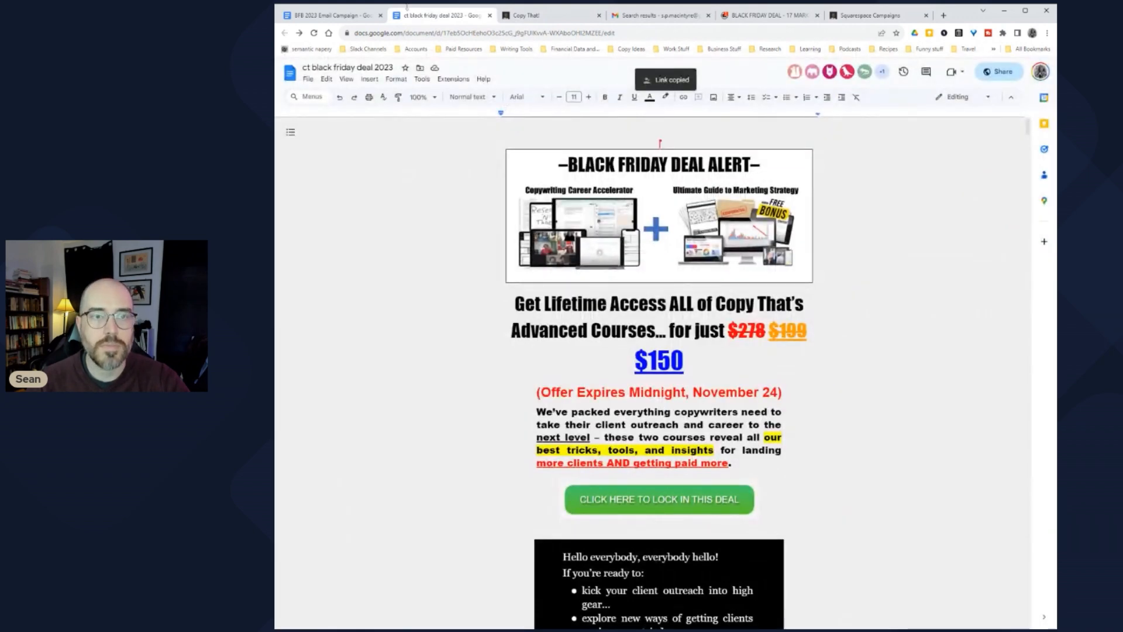
pyautogui.click(835, 18)
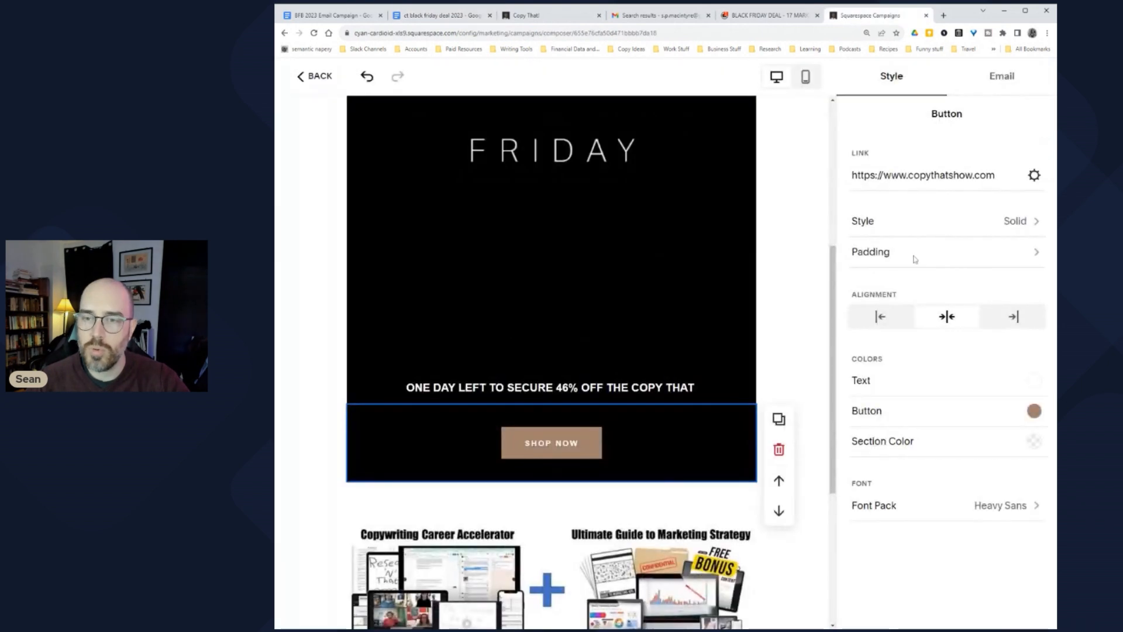
pyautogui.tripleClick(923, 175)
pyautogui.hotkey('ctrl', 'v')
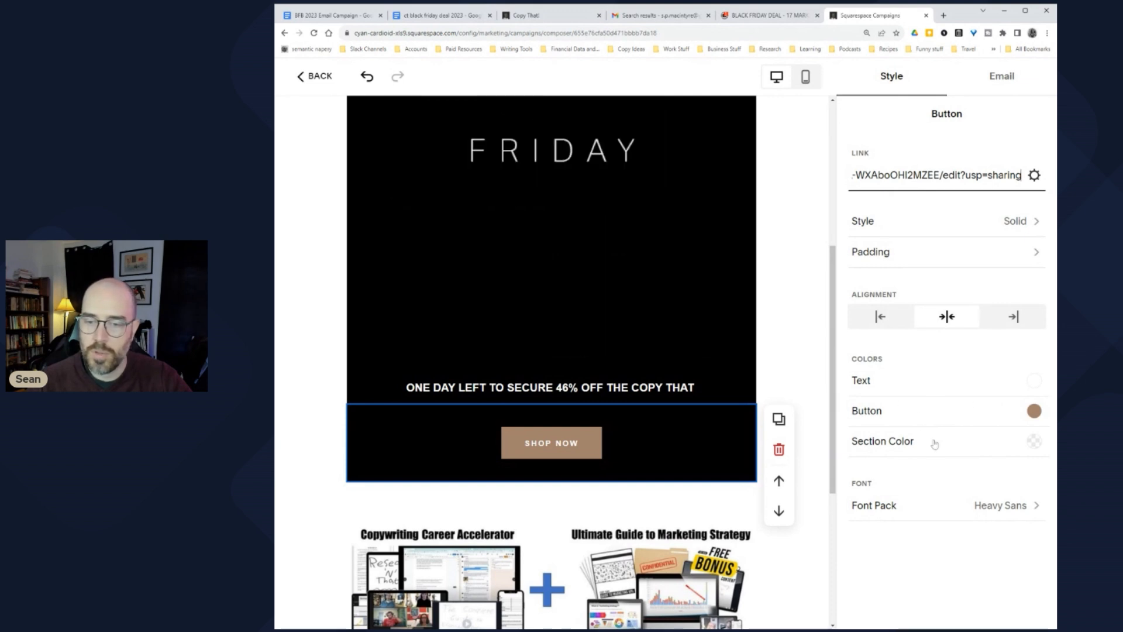
# Step: Relabel the button 'CLICK HERE TO SECURE YOUR ACCESS', keeping its text colour unchanged
pyautogui.click(881, 381)
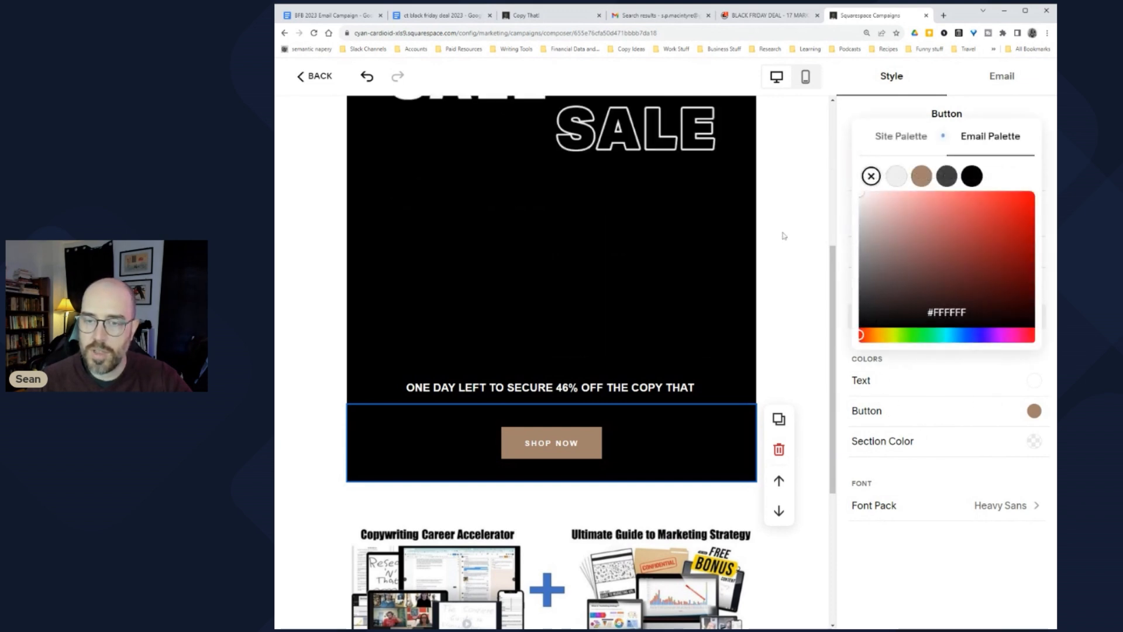
pyautogui.click(912, 465)
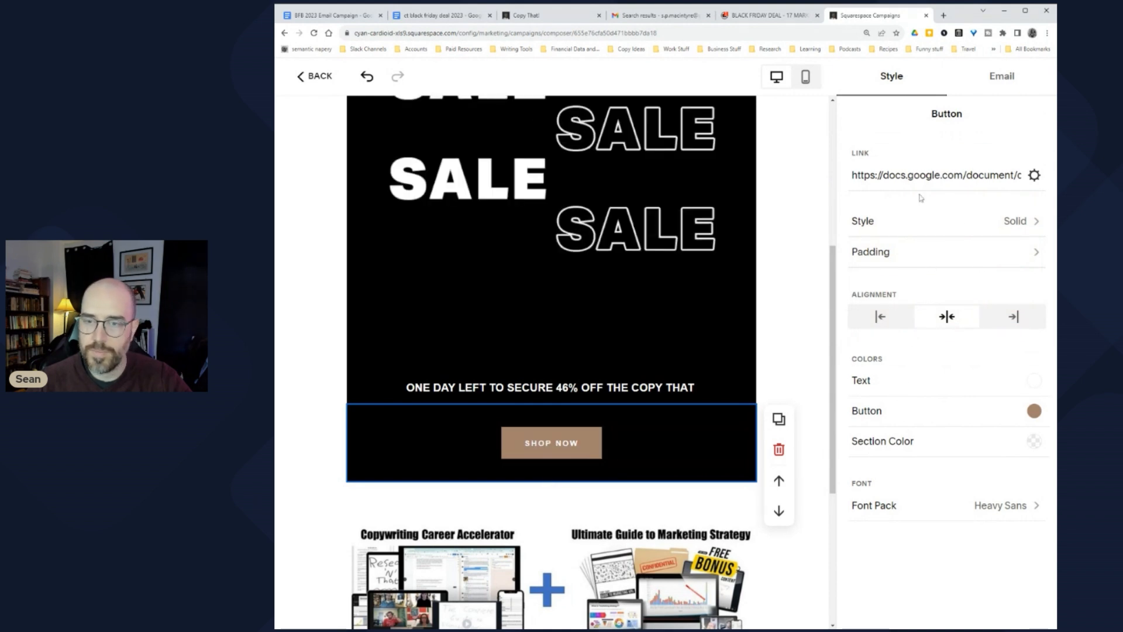
pyautogui.tripleClick(537, 445)
pyautogui.write('CLICK HERE')
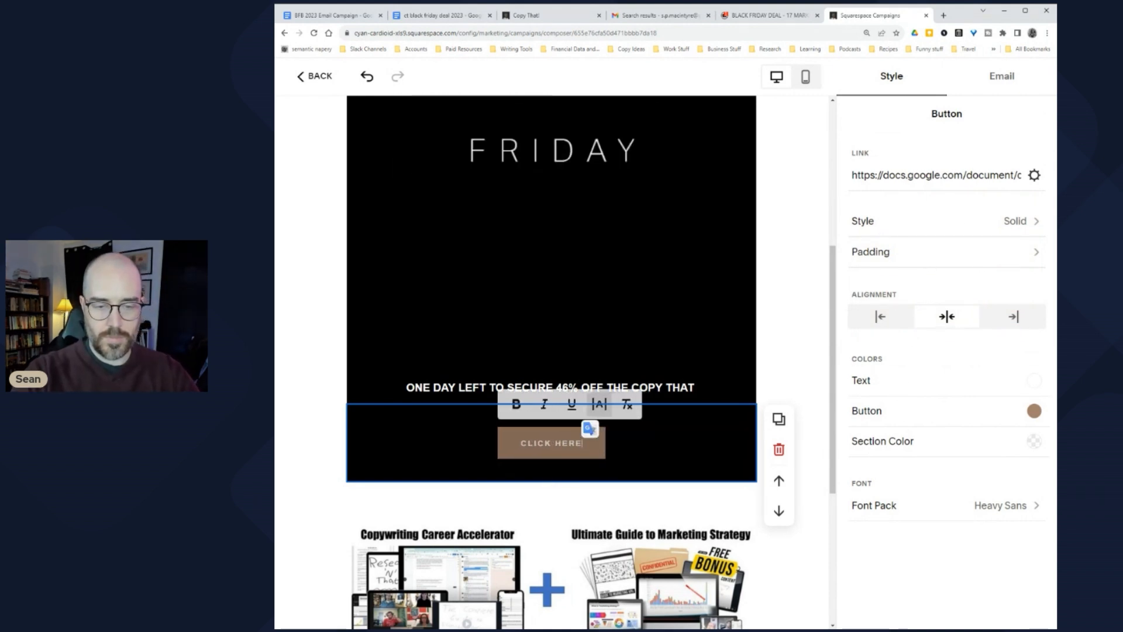
pyautogui.write(' TO SE')
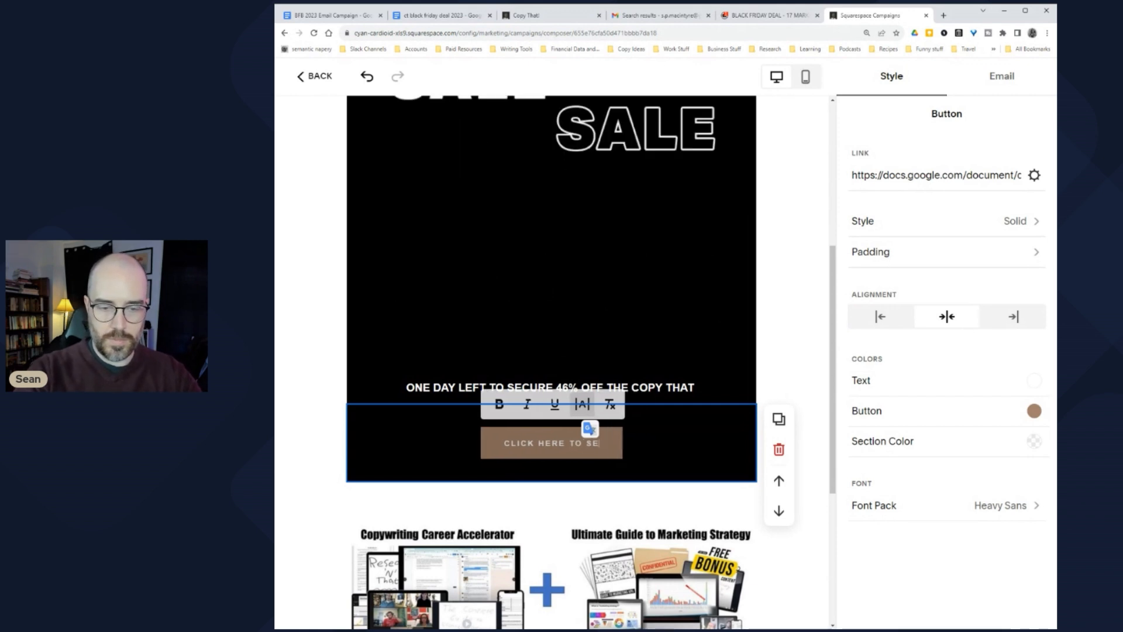
pyautogui.write('CURE YOUR ACCESS')
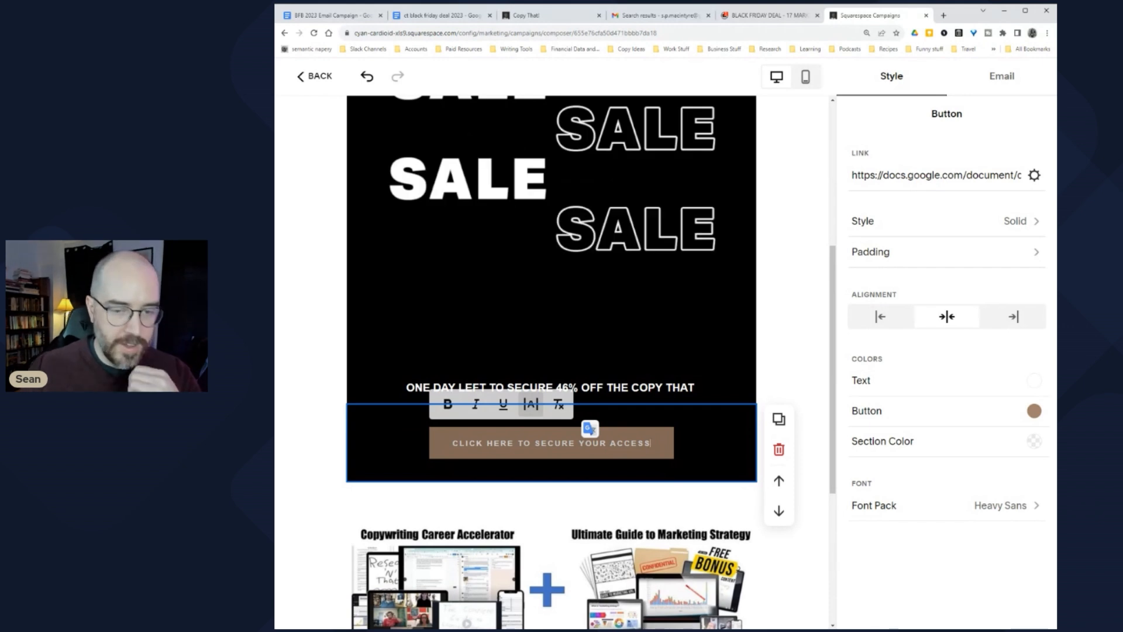
pyautogui.click(744, 386)
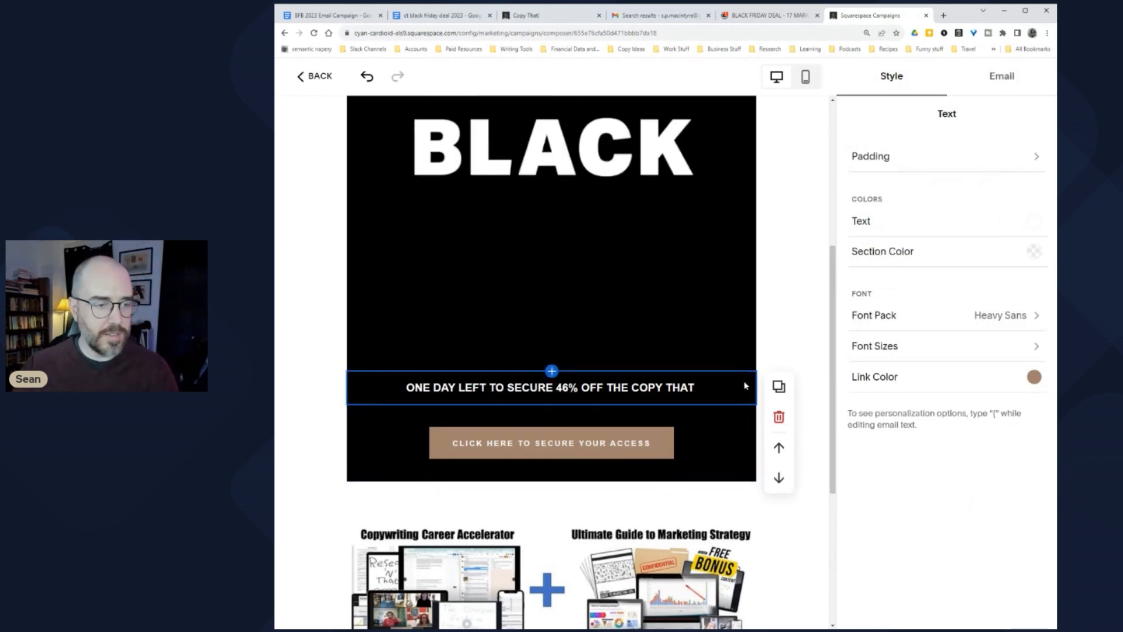
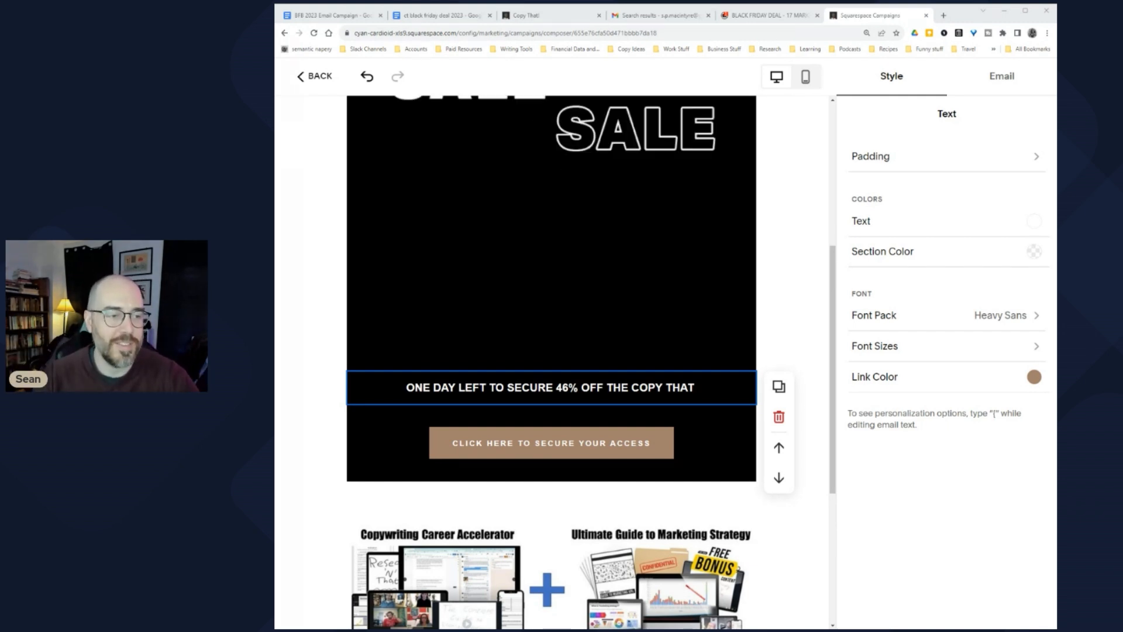
# Step: Append '! BLACK FRIDAY BUNDLE' to the headline and format it as a Medium Heading
pyautogui.scroll(-2, 452, 408)
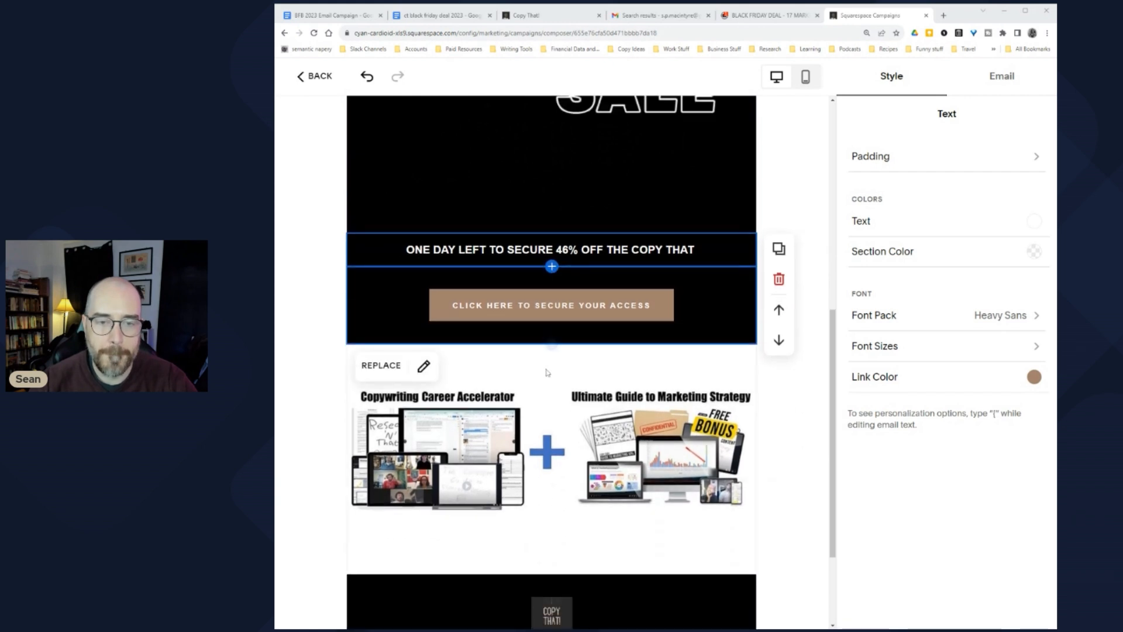
pyautogui.scroll(2, 569, 329)
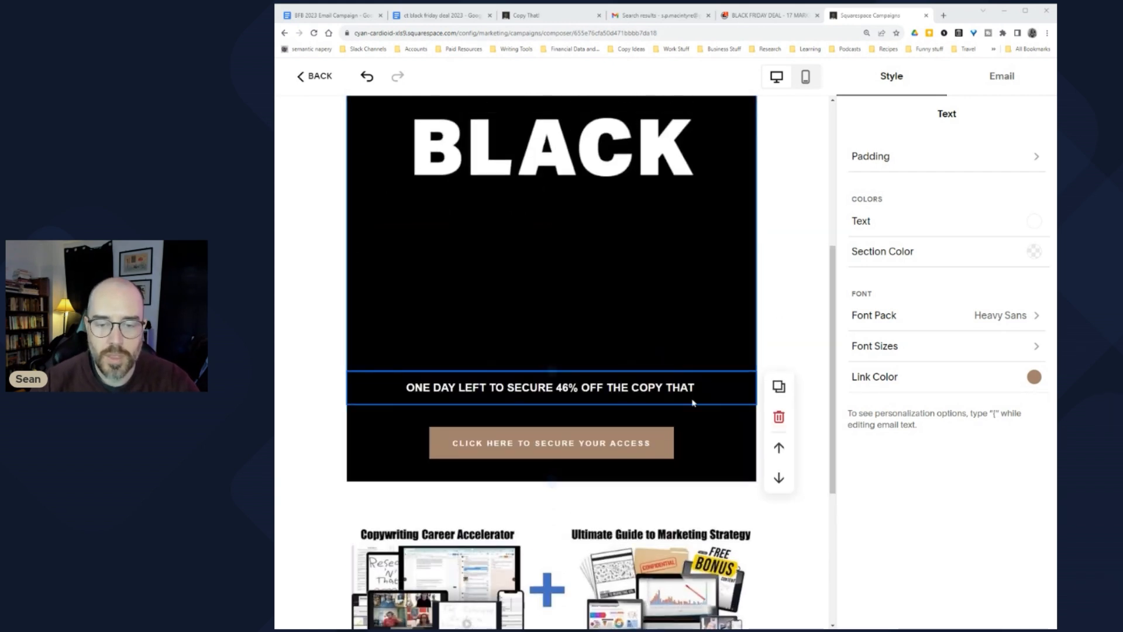
pyautogui.click(725, 391)
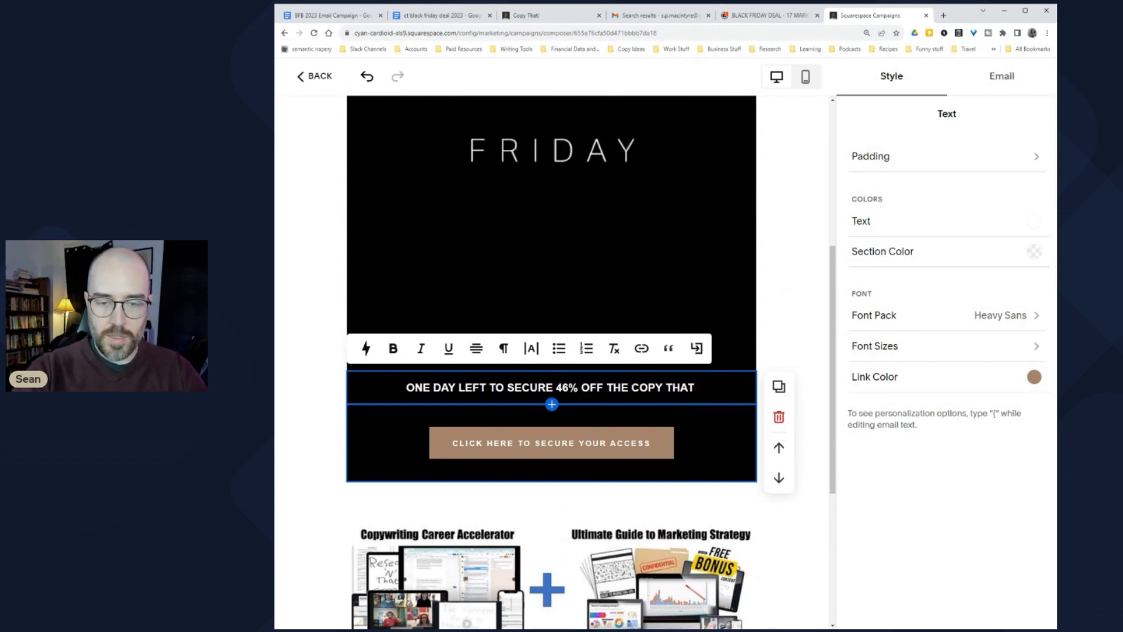
pyautogui.write('! BL')
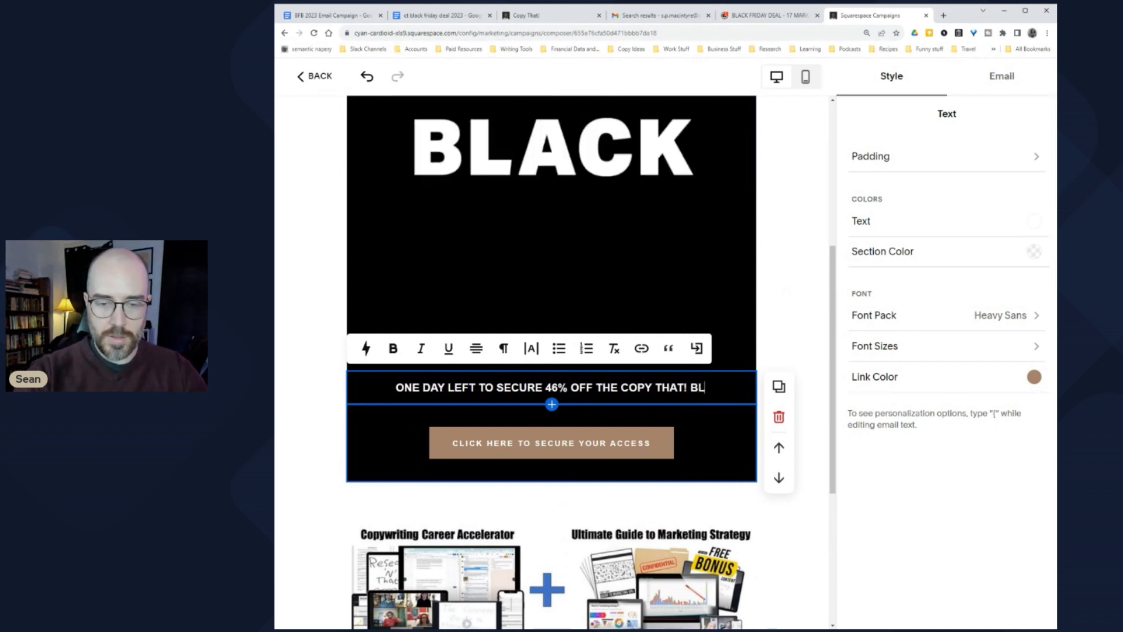
pyautogui.write('ACK FRIDAY BUNDLE')
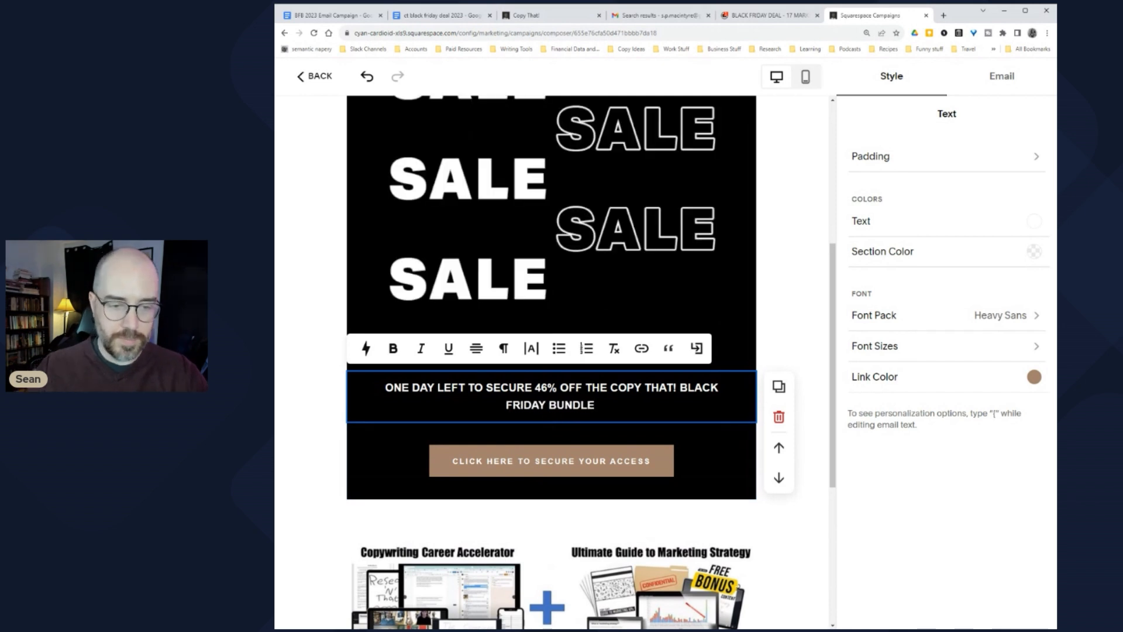
pyautogui.hotkey('shift', 'Home')
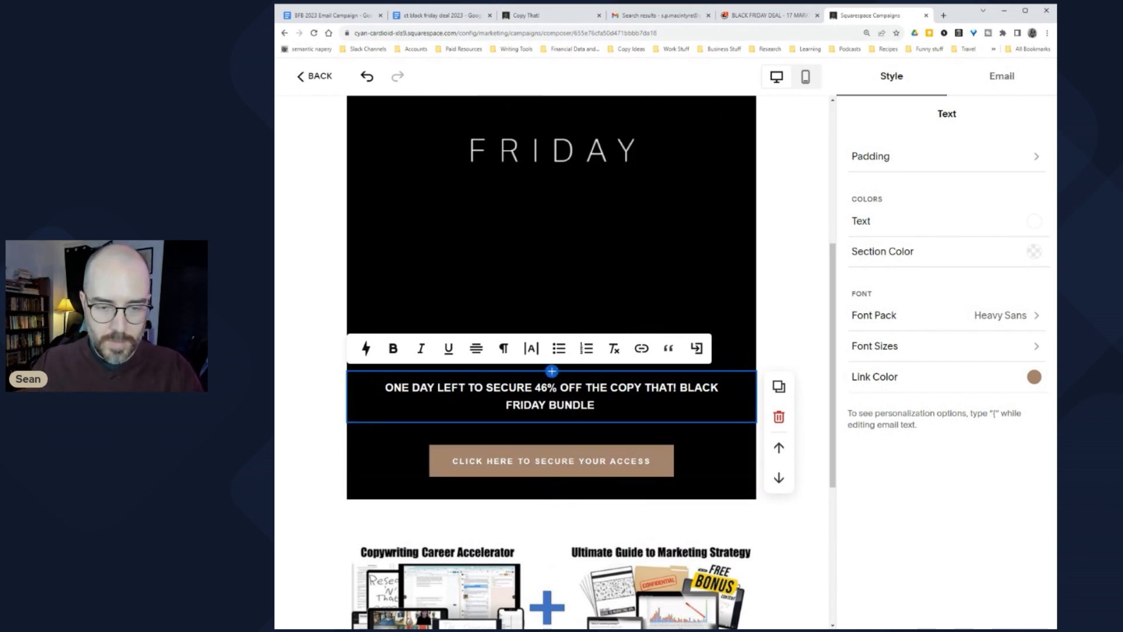
pyautogui.hotkey('ctrl', 'a')
pyautogui.click(503, 348)
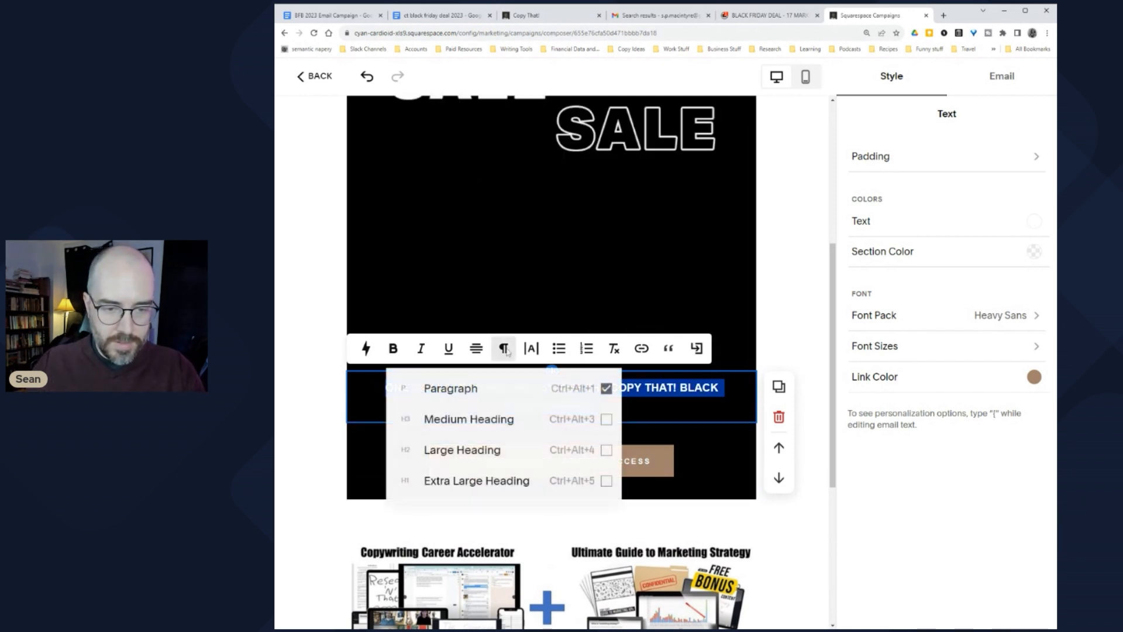
pyautogui.click(606, 450)
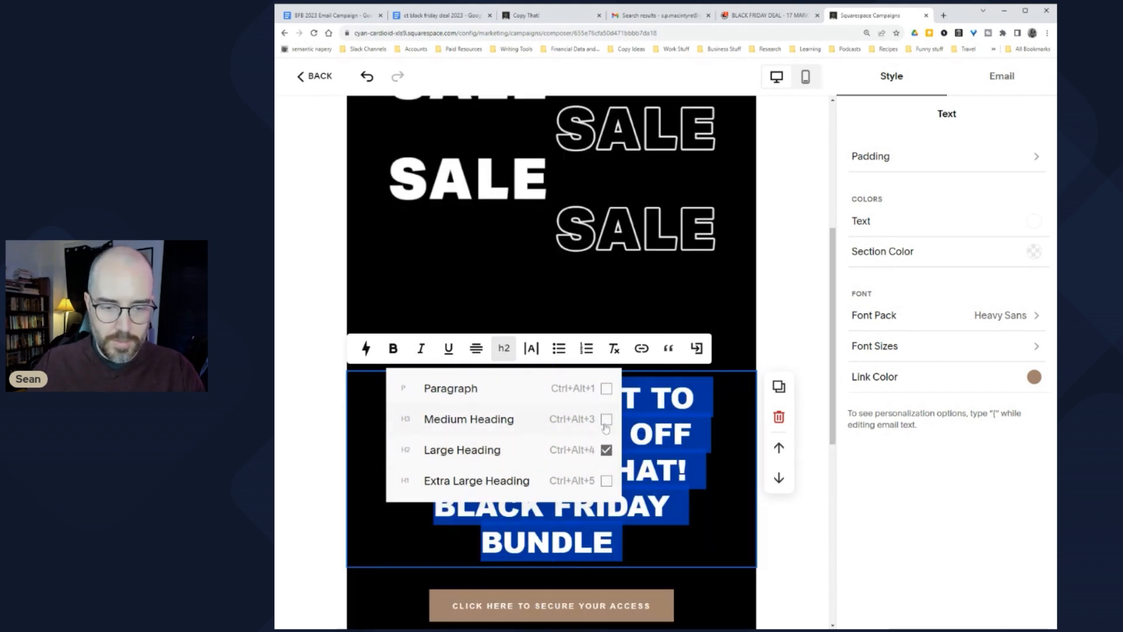
pyautogui.click(607, 419)
pyautogui.click(671, 413)
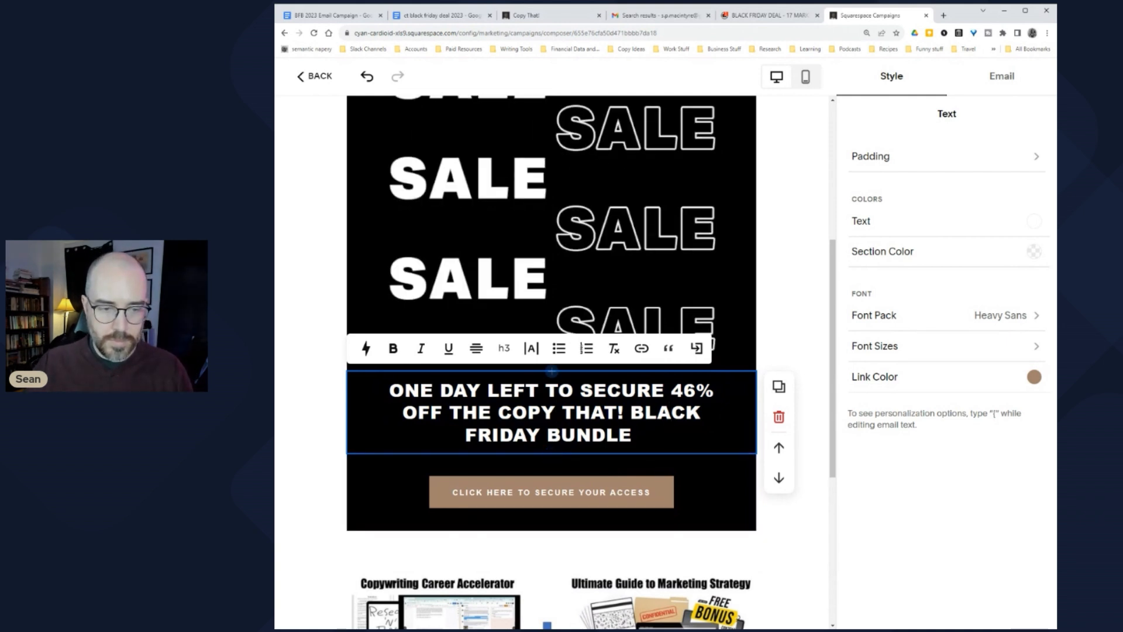
# Step: Prefix the headline with 'ONLY' so it reads 'ONLY ONE DAY LEFT TO SECURE 46% OFF…'
pyautogui.write('ONLY')
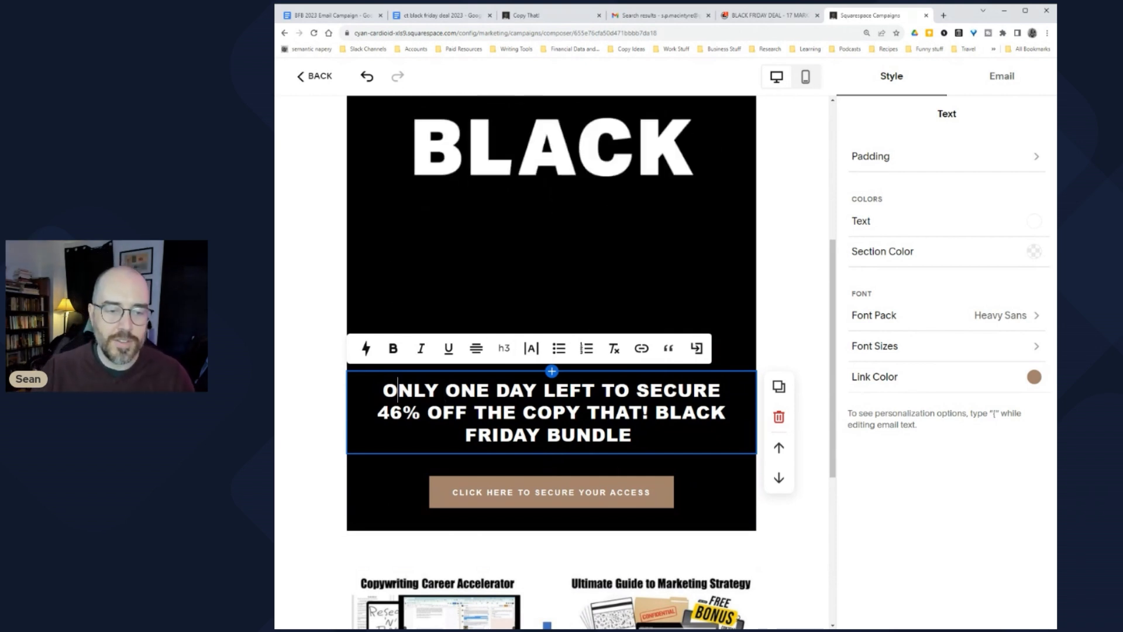
pyautogui.hotkey('ctrl', 'shift', 'Left')
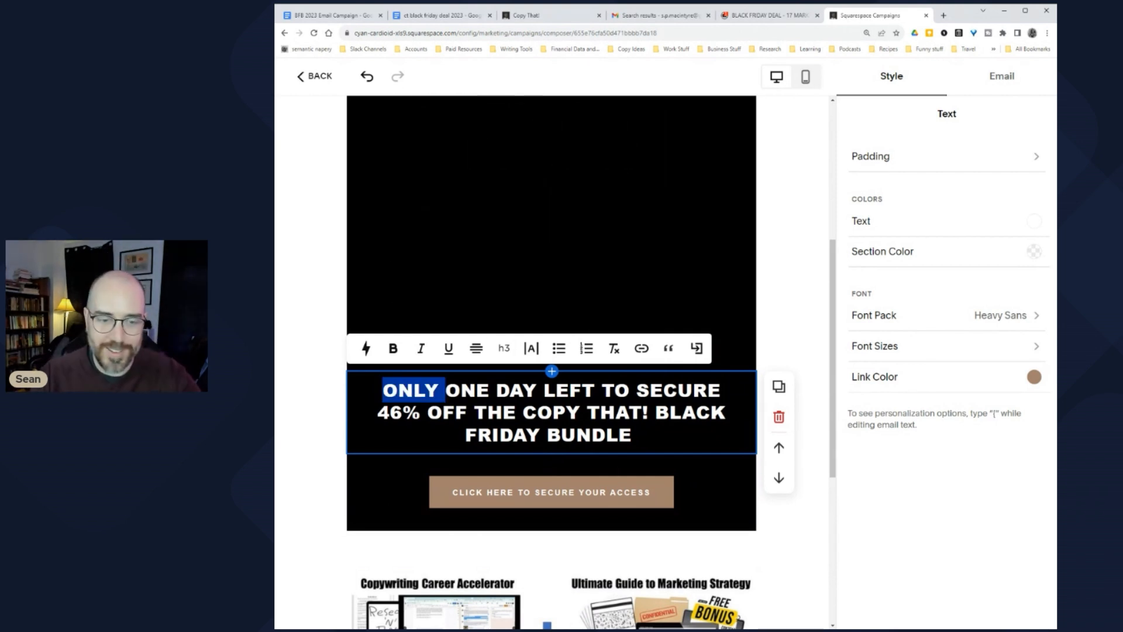
pyautogui.click(523, 412)
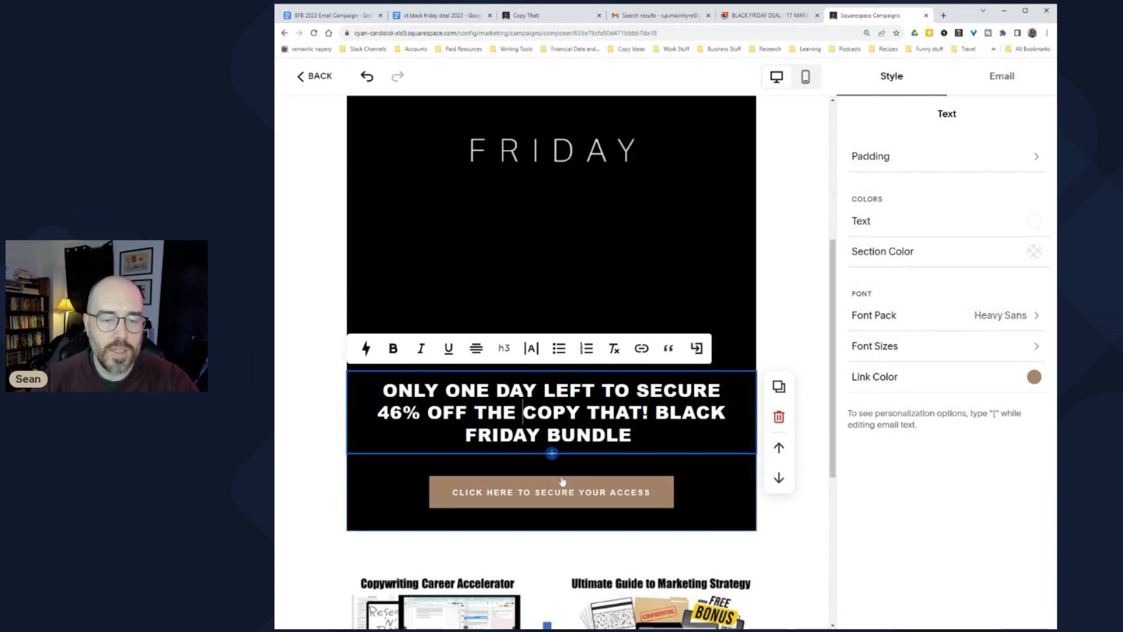
pyautogui.click(793, 532)
pyautogui.scroll(5, 557, 401)
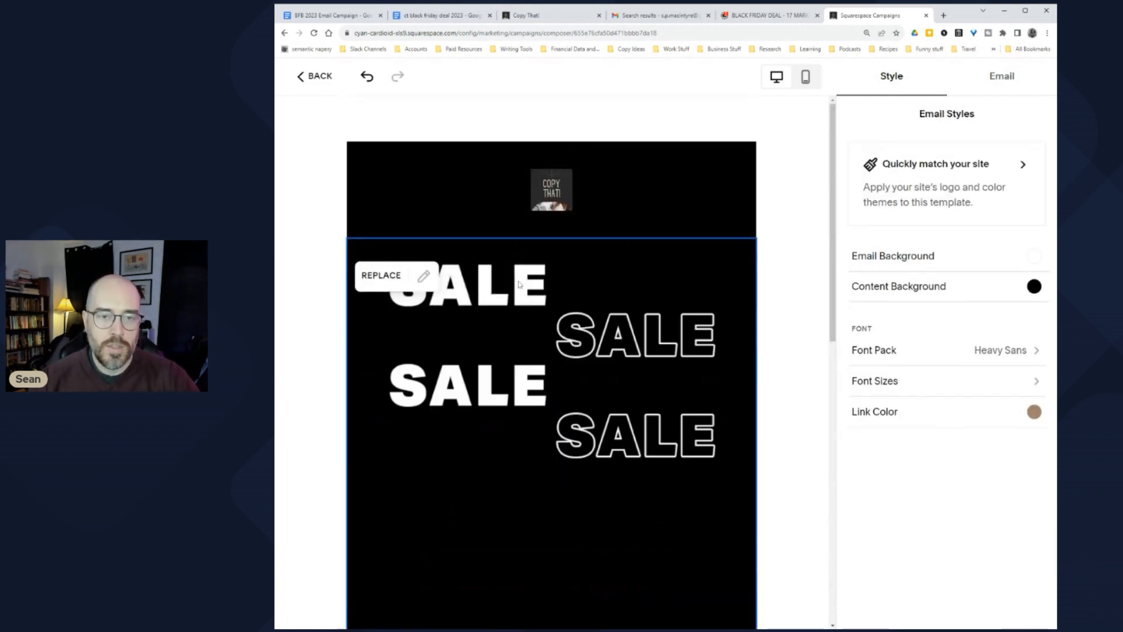
# Step: Review the email draft and glance at the ct black friday deal 2023 and BFB 2023 Email Campaign docs
pyautogui.scroll(-5, 542, 309)
pyautogui.scroll(5, 543, 315)
pyautogui.scroll(-6, 532, 341)
pyautogui.scroll(6, 532, 340)
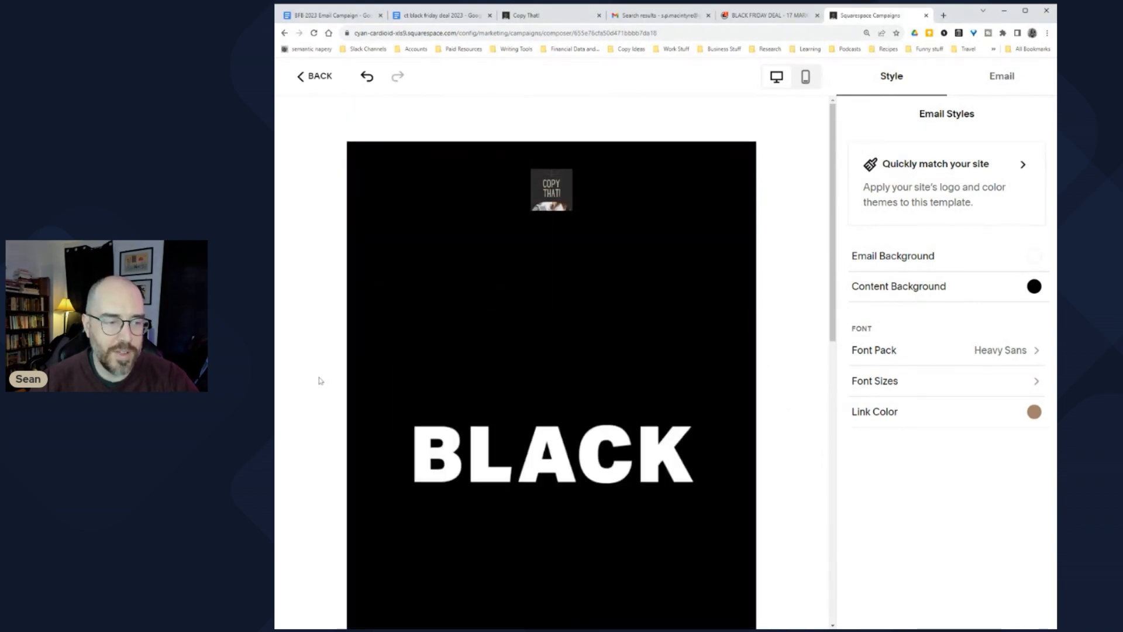
pyautogui.scroll(-5, 319, 381)
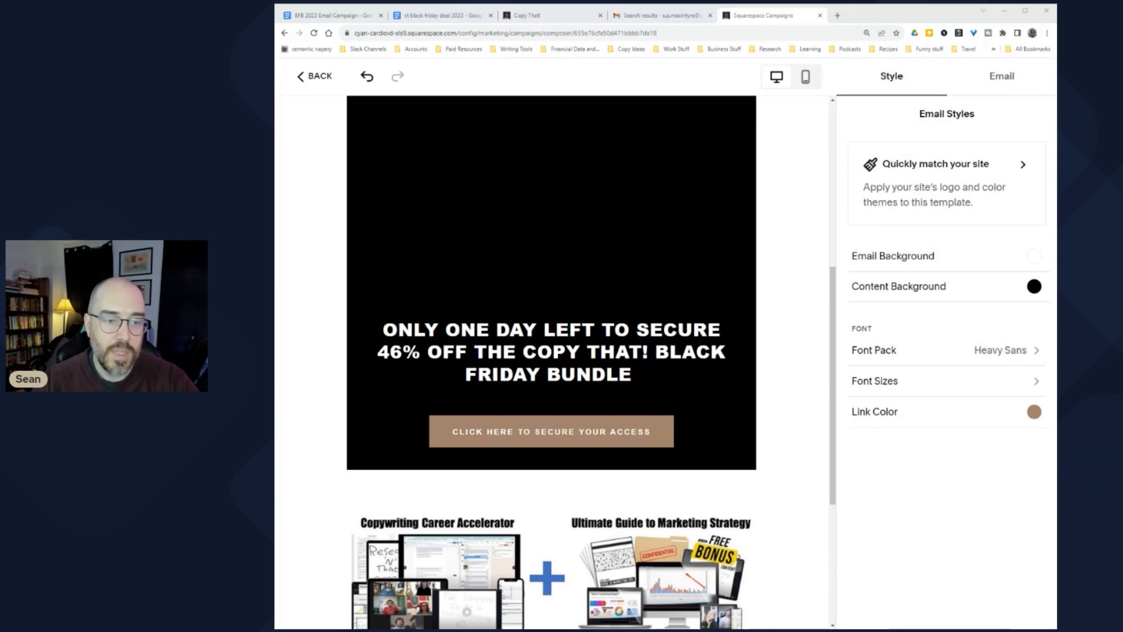
pyautogui.scroll(5, 322, 383)
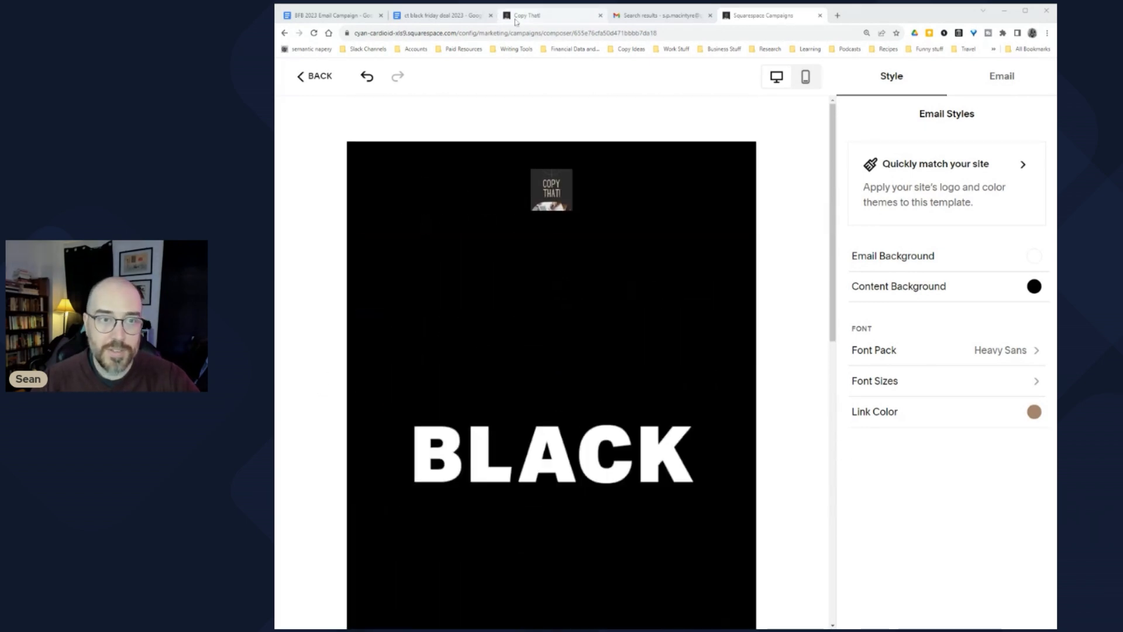
pyautogui.click(443, 15)
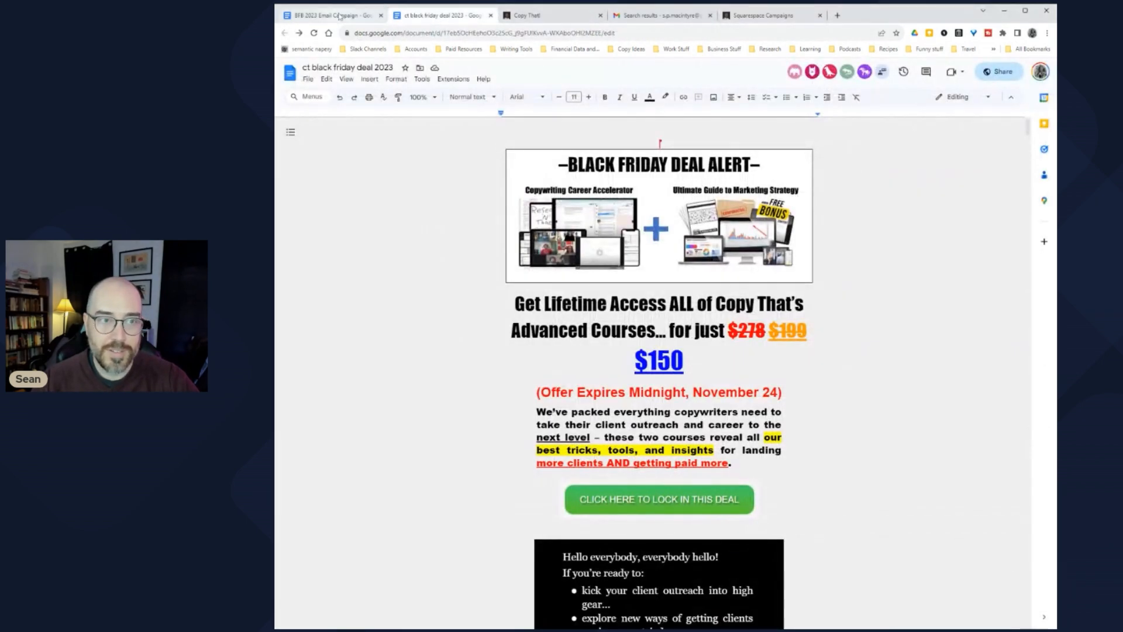
pyautogui.click(340, 17)
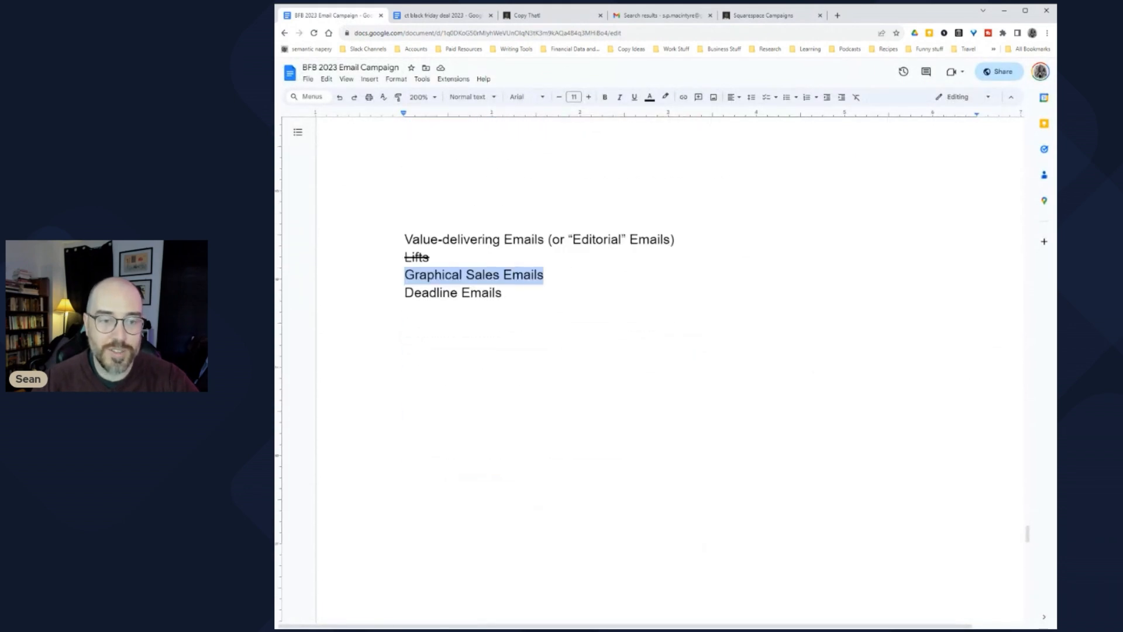
# Step: Return to the composer briefly, then switch to the 'black friday' Gmail search results
pyautogui.click(750, 17)
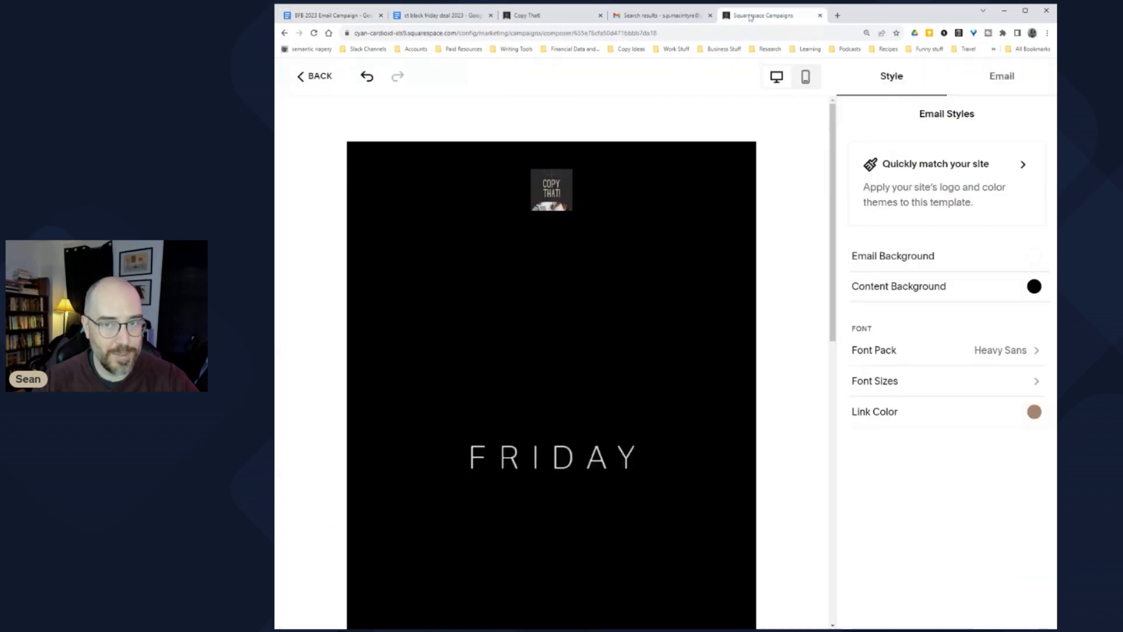
pyautogui.scroll(-6, 348, 350)
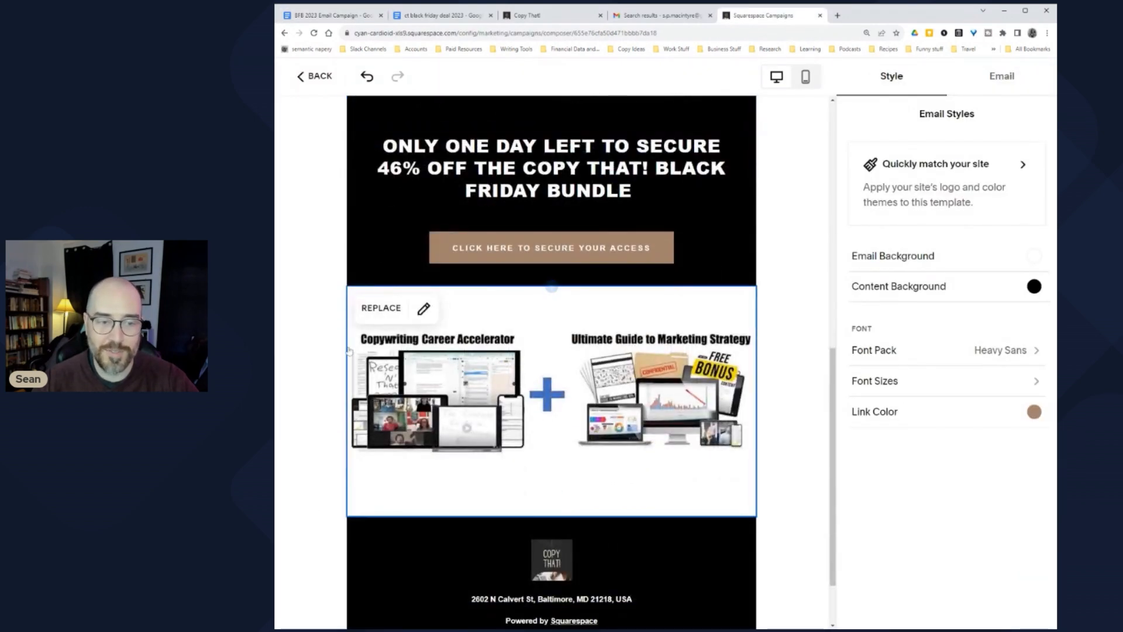
pyautogui.scroll(-2, 340, 346)
pyautogui.scroll(5, 323, 339)
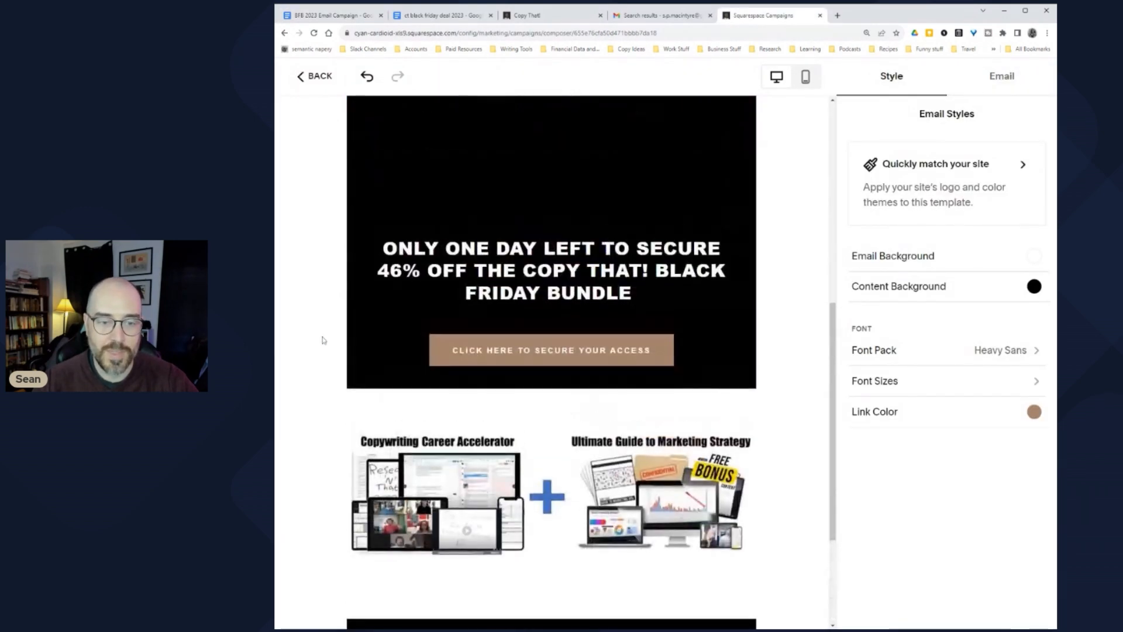
pyautogui.click(639, 11)
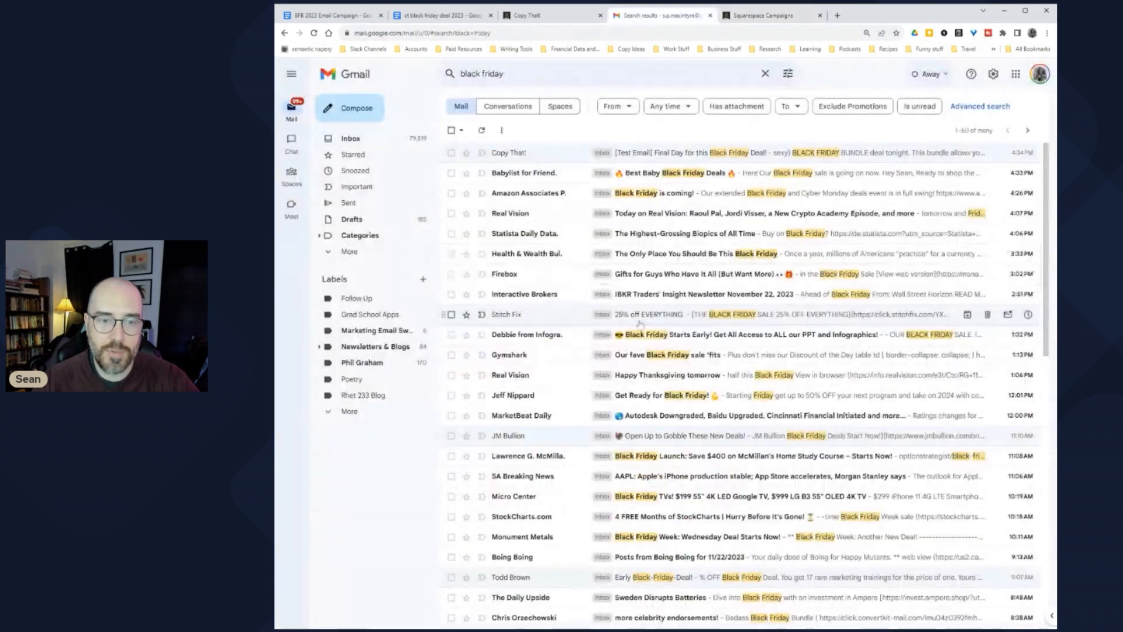
# Step: Read the Firebox Black Friday sale email's body paragraphs, then go back to the Squarespace composer
pyautogui.click(673, 275)
pyautogui.scroll(-2, 574, 332)
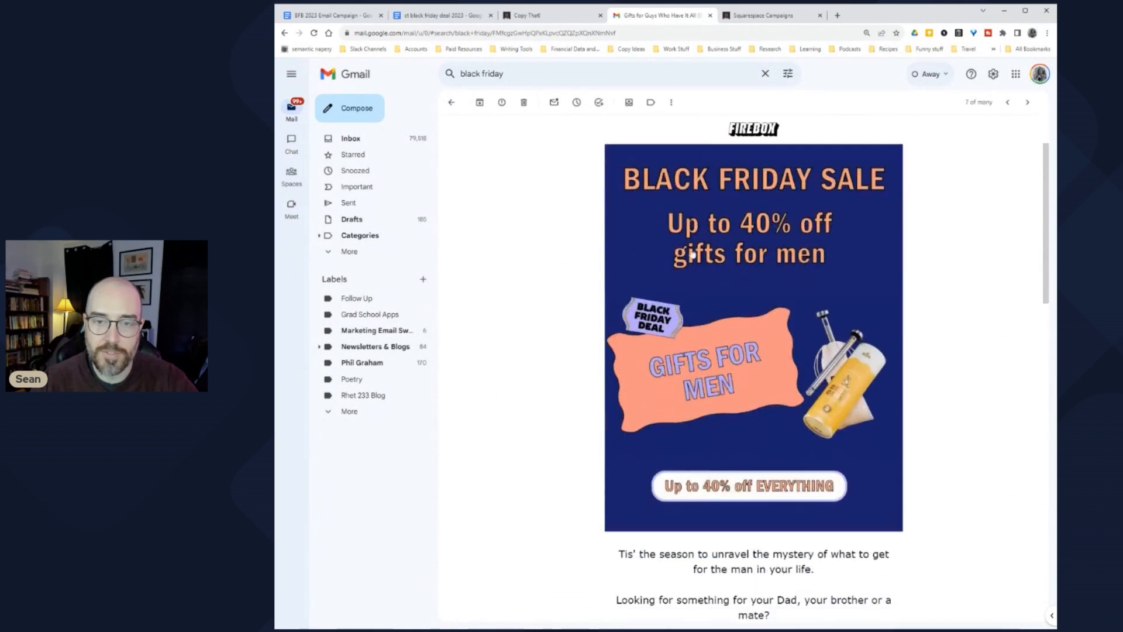
pyautogui.scroll(-6, 591, 301)
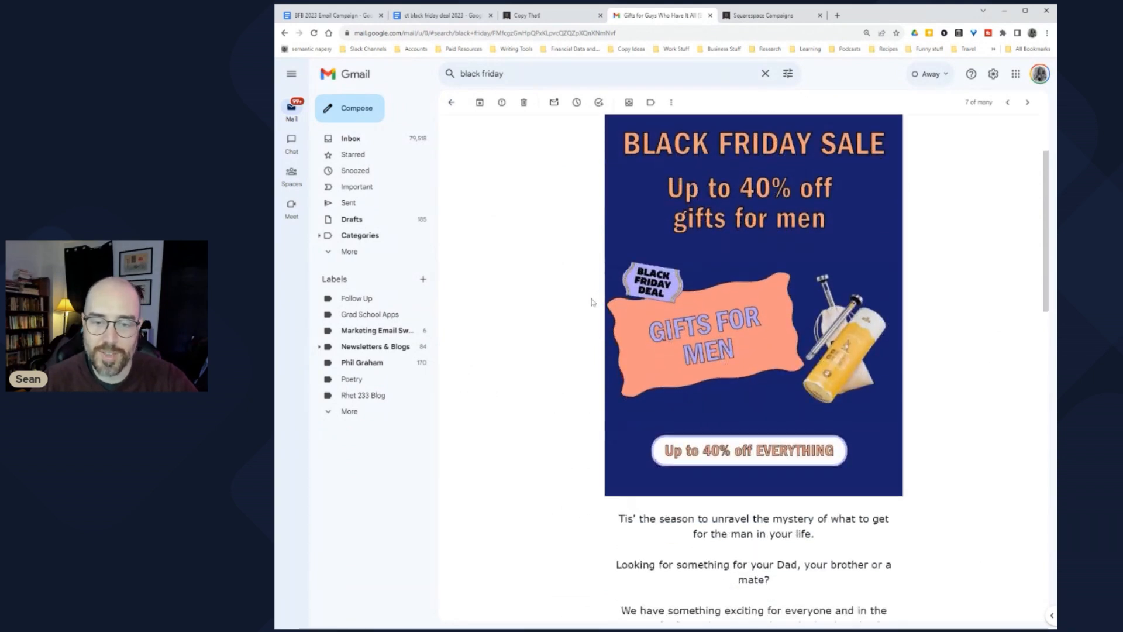
pyautogui.moveTo(618, 233); pyautogui.dragTo(907, 390)
pyautogui.click(525, 296)
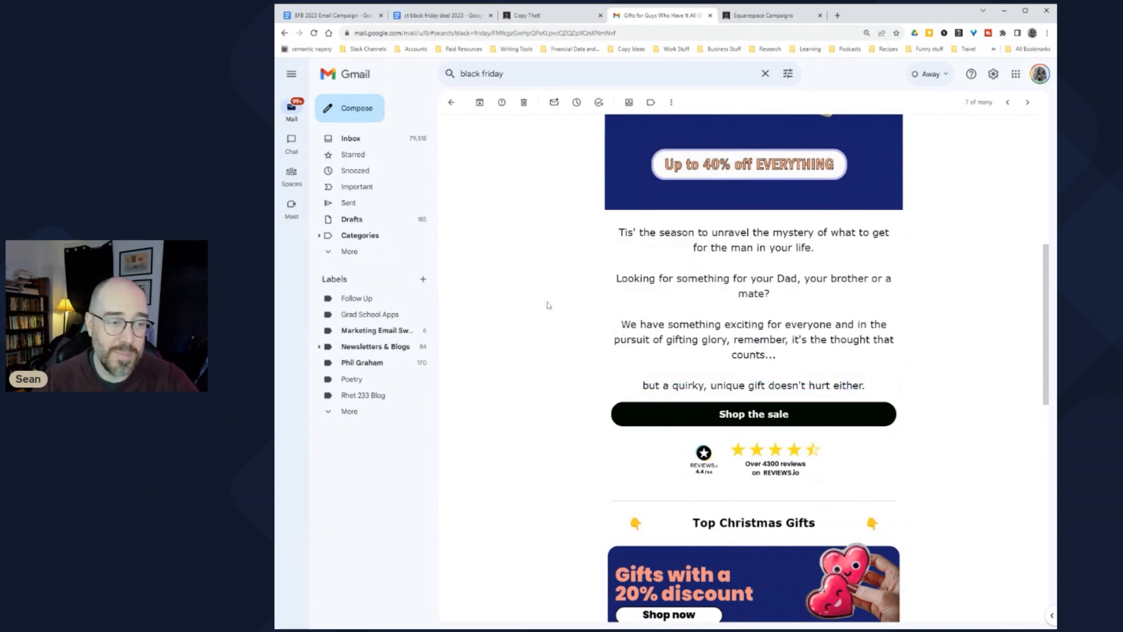
pyautogui.hotkey('ctrl', 'Tab')
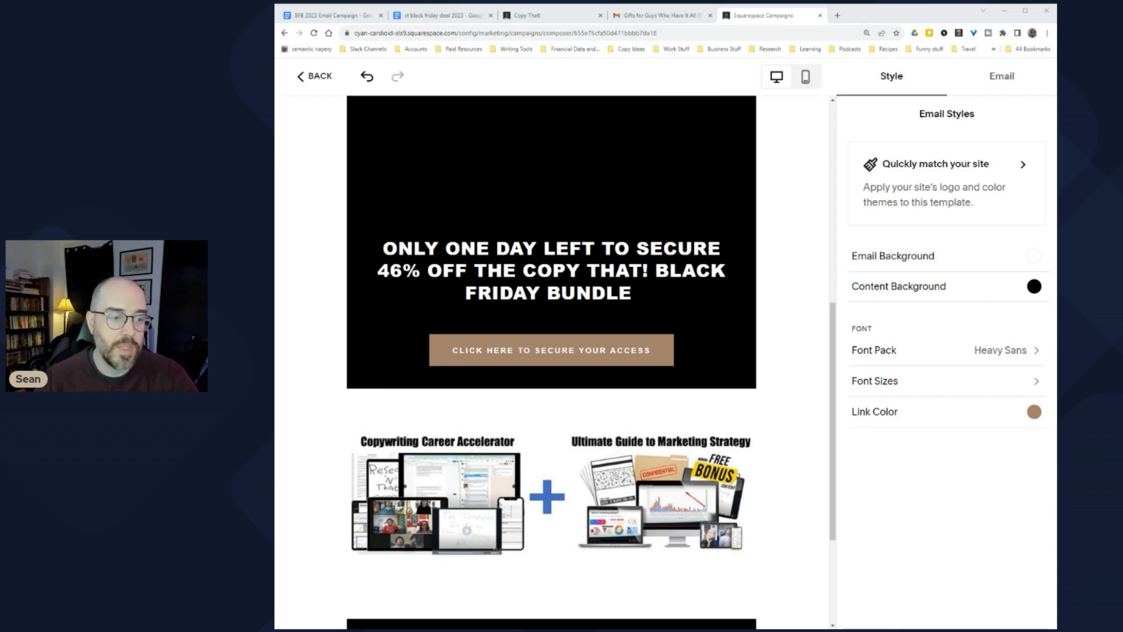
# Step: Insert an empty Text section directly below the CLICK HERE TO SECURE YOUR ACCESS button
pyautogui.scroll(-1, 384, 346)
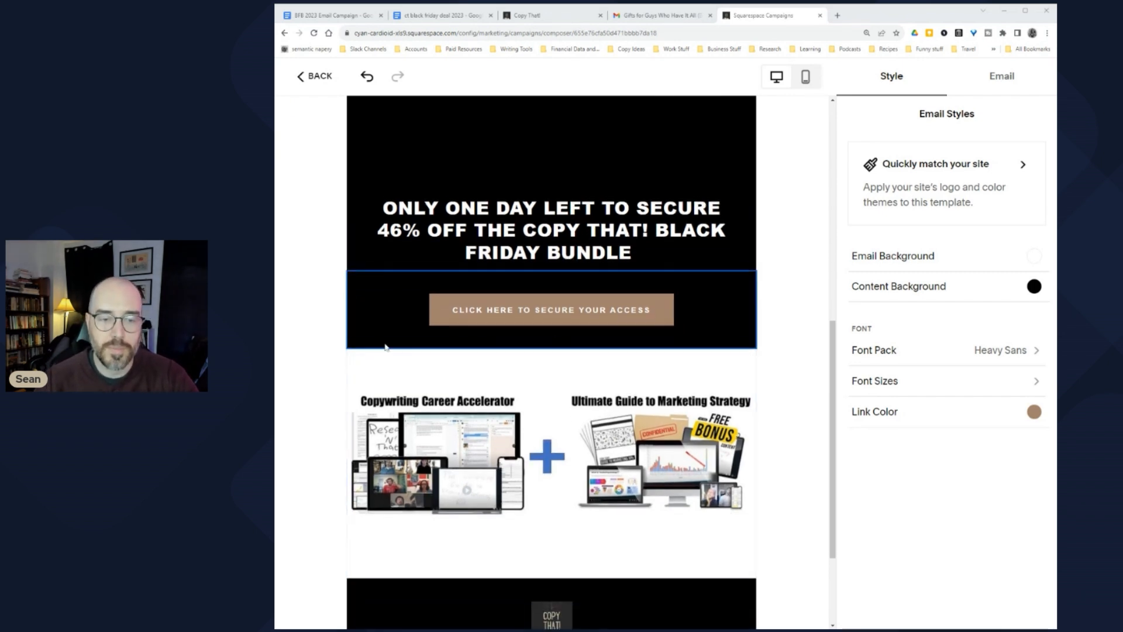
pyautogui.click(552, 343)
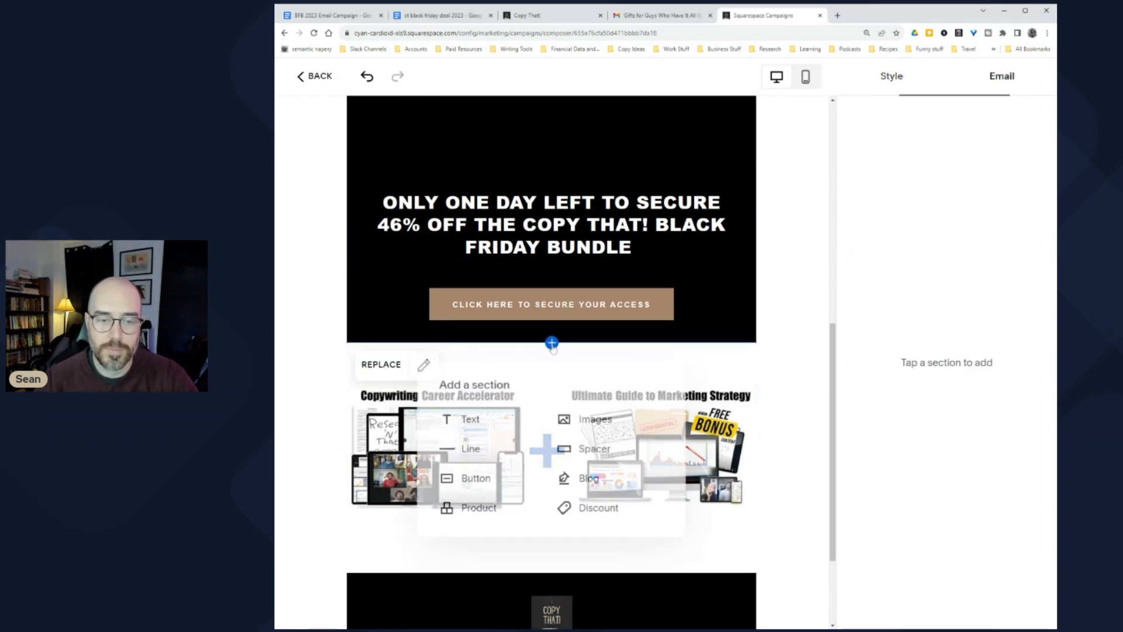
pyautogui.click(471, 418)
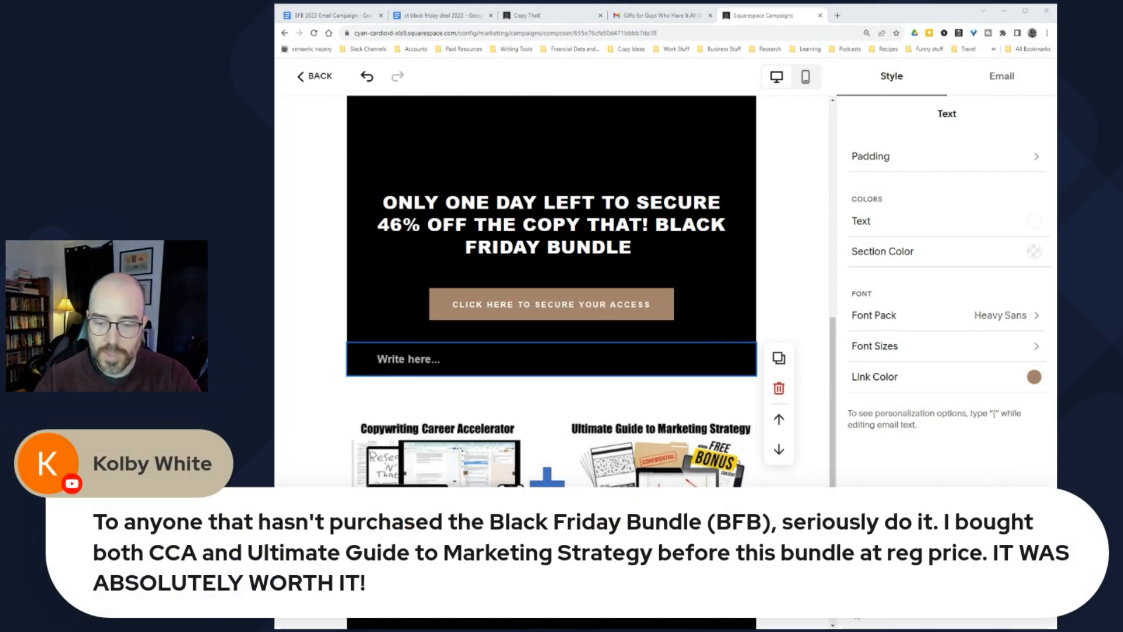
pyautogui.moveTo(367, 465)
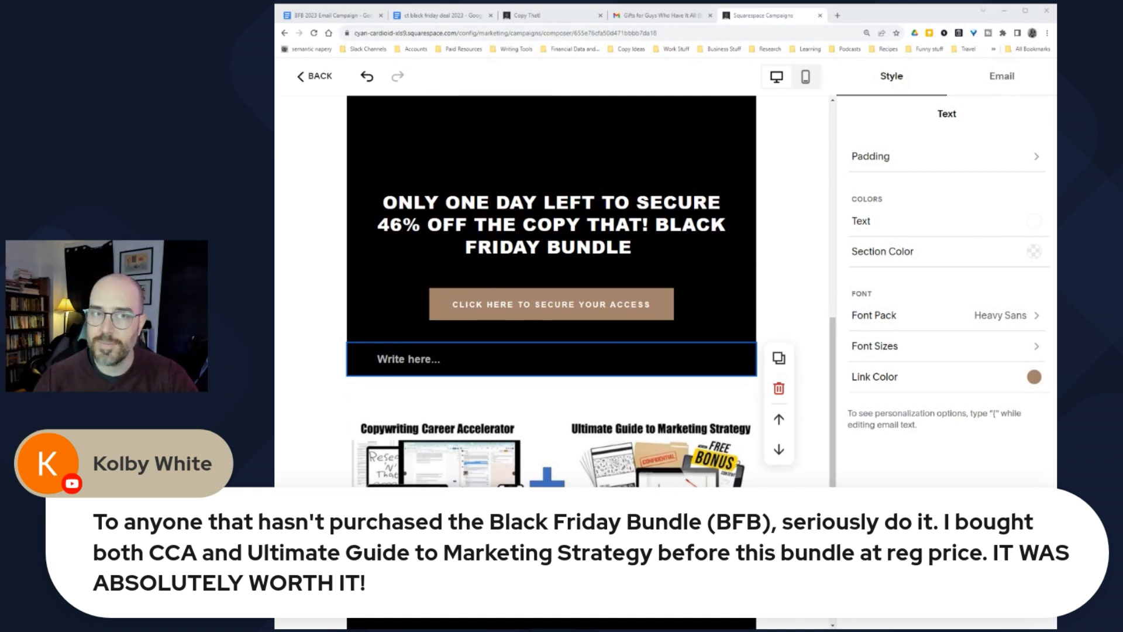
# Step: Add an Images section below the products and upload the livestream chat screenshot into it
pyautogui.scroll(-2, 549, 466)
pyautogui.click(549, 467)
pyautogui.click(591, 331)
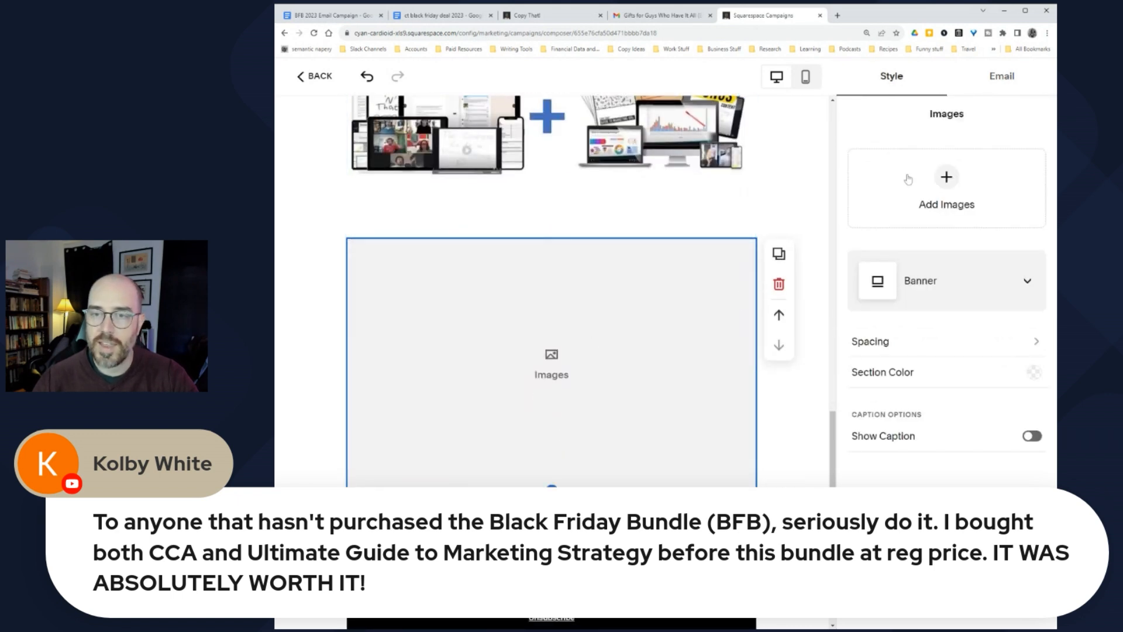
pyautogui.click(948, 188)
pyautogui.click(917, 223)
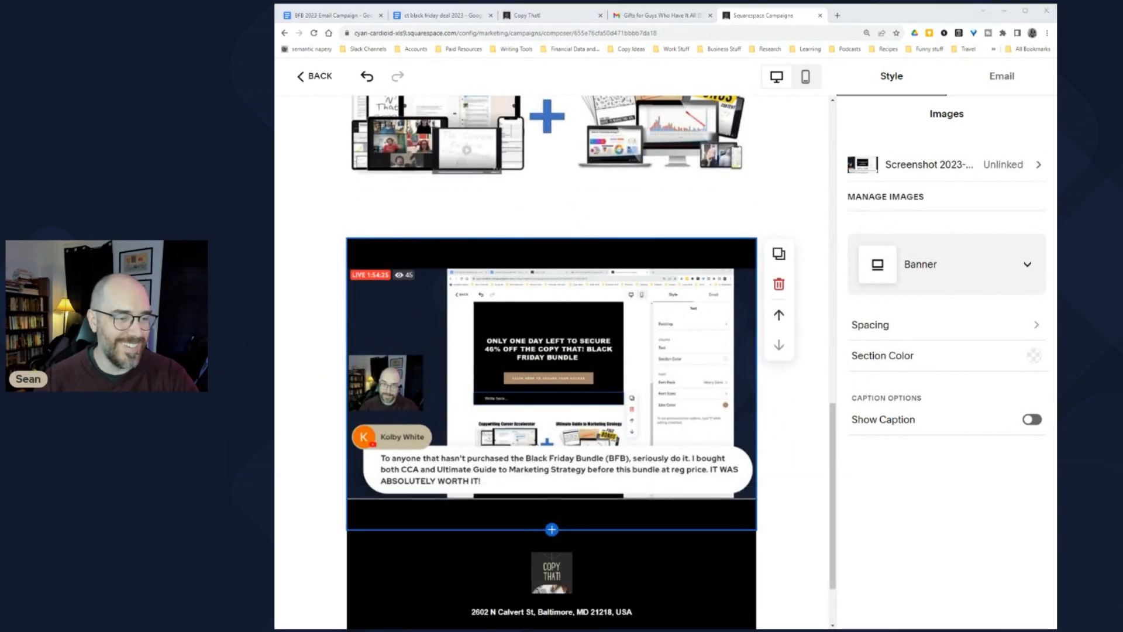
pyautogui.click(559, 403)
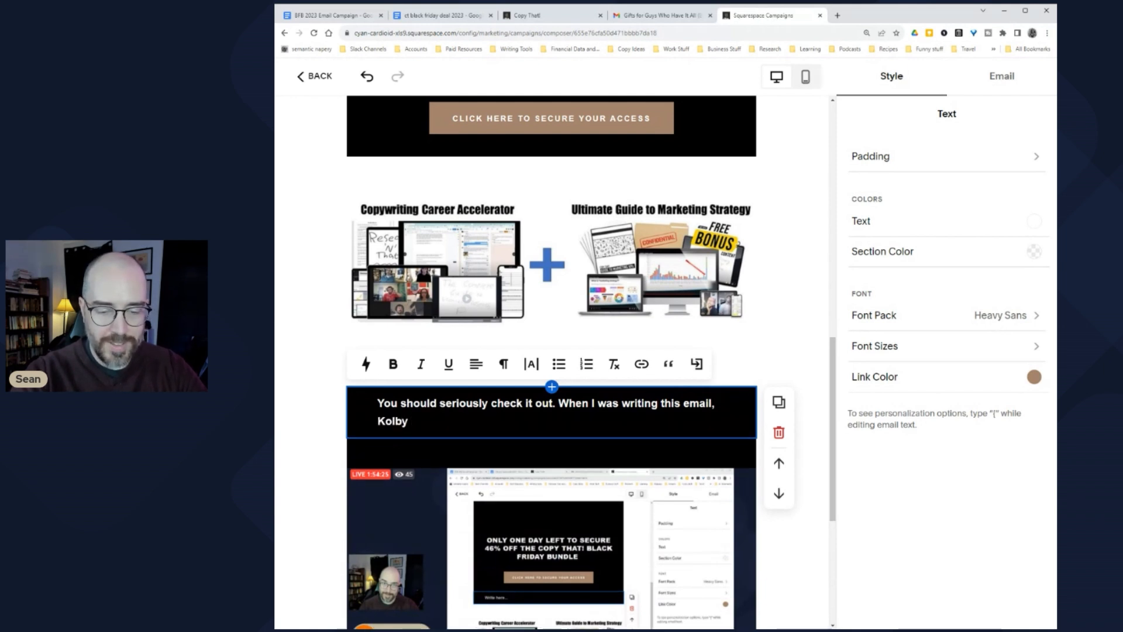
# Step: End the intro sentence with 'prompted:' and start a new paragraph for the quote
pyautogui.write('ju')
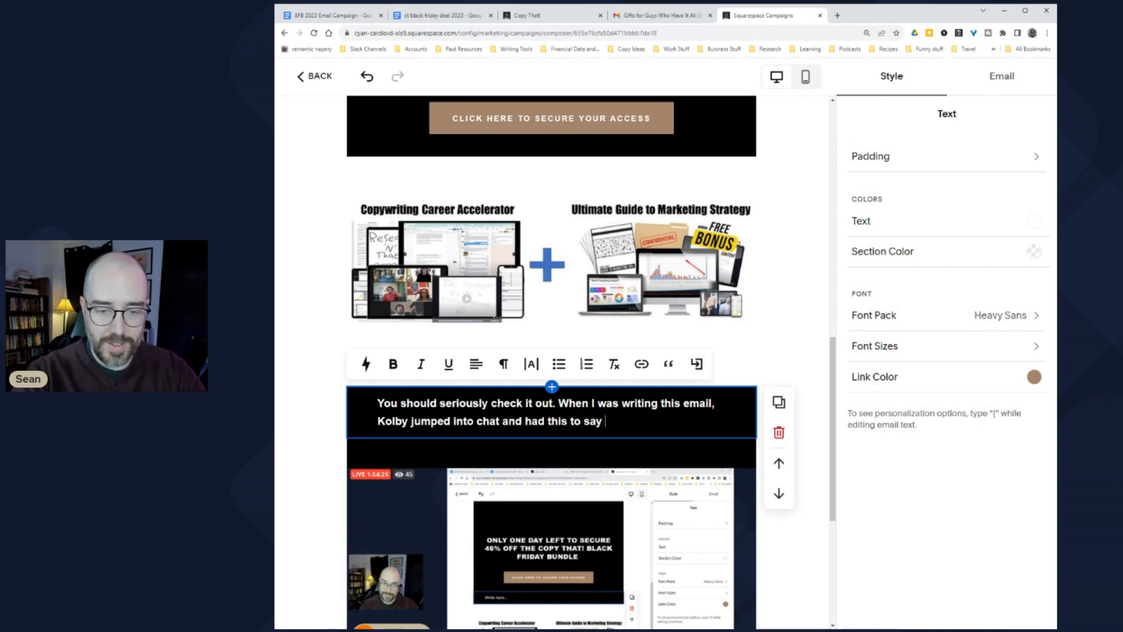
pyautogui.press('BackSpace')
pyautogui.press('BackSpace')
pyautogui.write('prompted:')
pyautogui.press('Return')
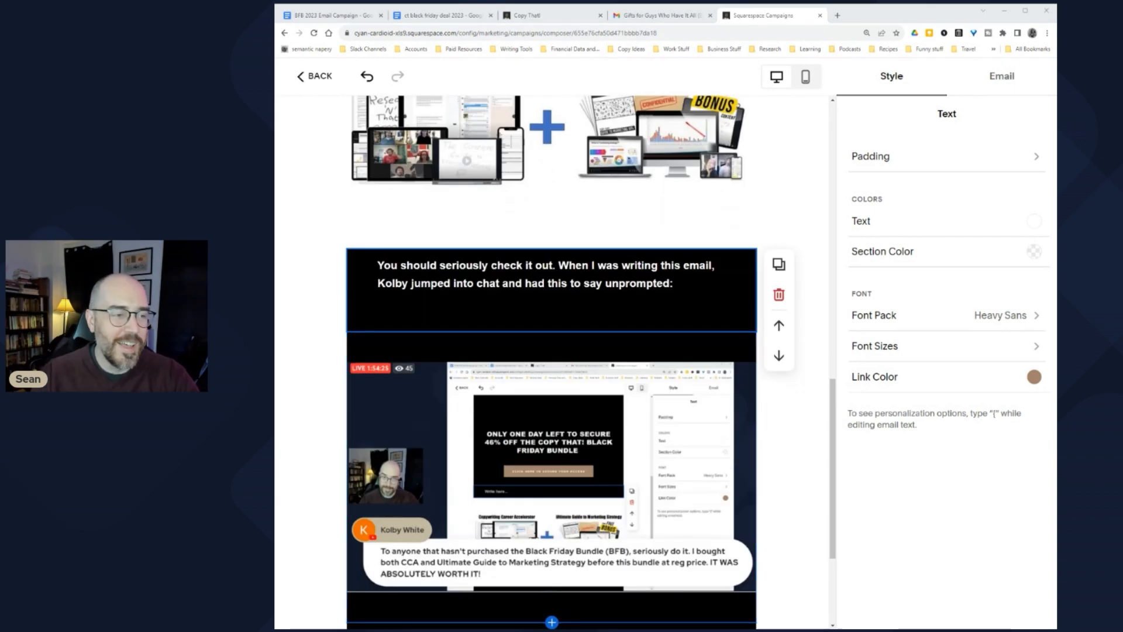
pyautogui.scroll(-2, 552, 409)
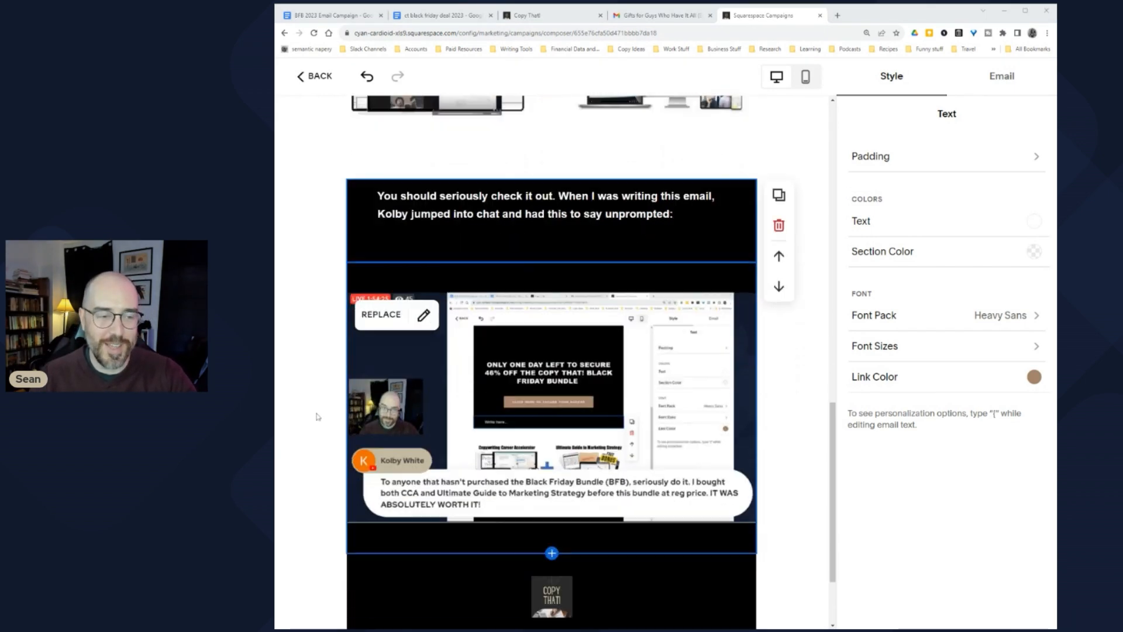
pyautogui.scroll(1, 327, 373)
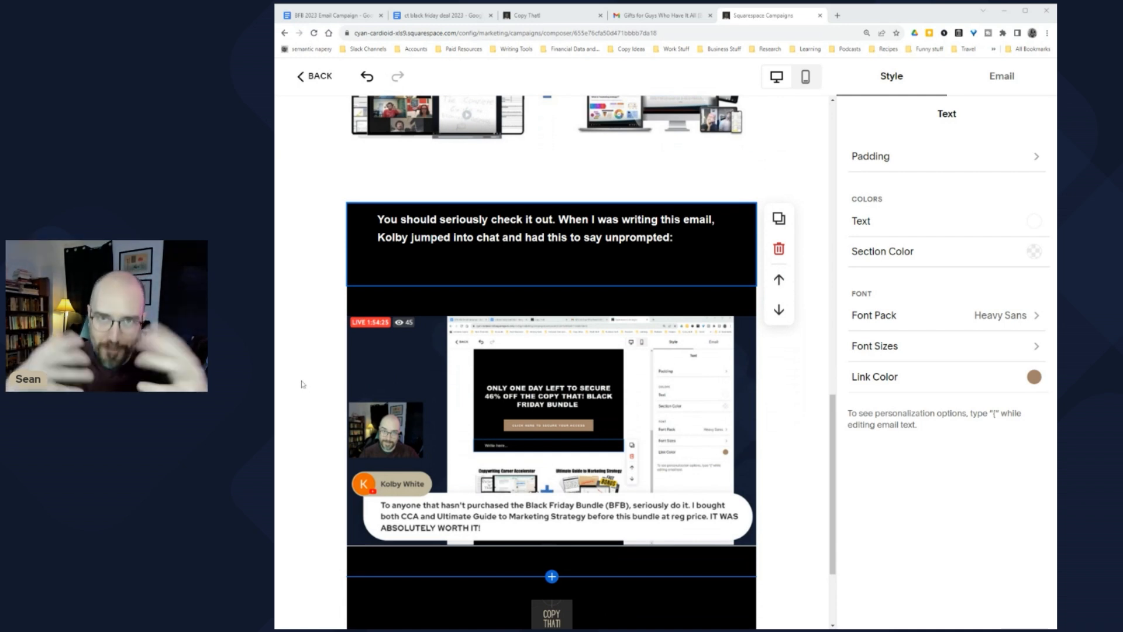
# Step: Delete the first sentence, add 'on livestream', and type the viewer's quote with '[...]' before IT WAS ABSOLUTELY WORTH IT!
pyautogui.click(337, 414)
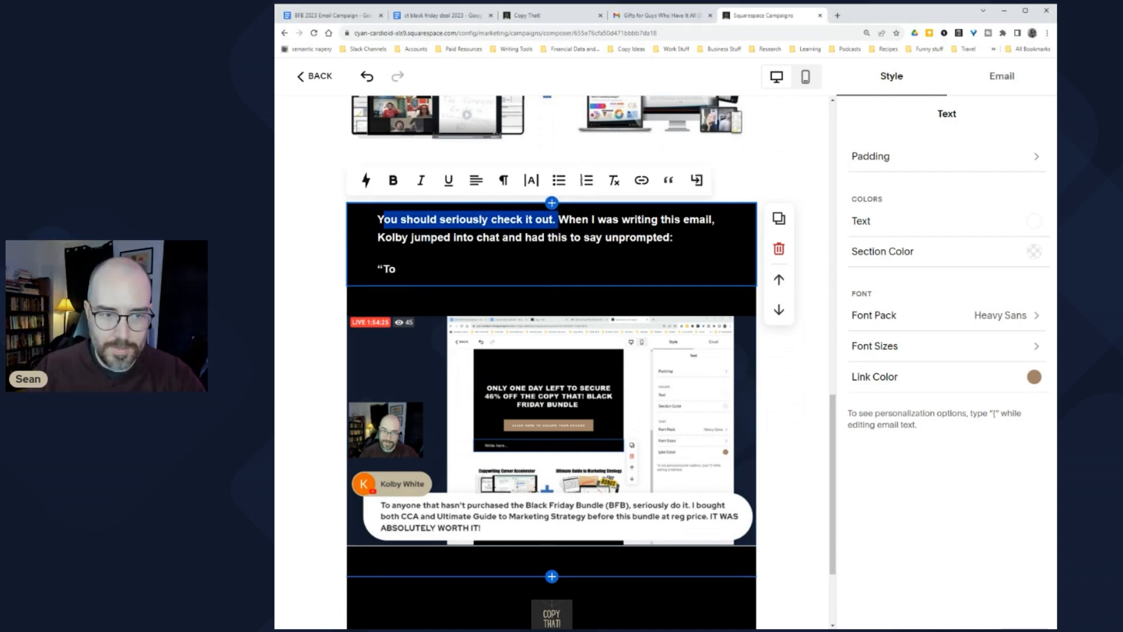
pyautogui.press('BackSpace')
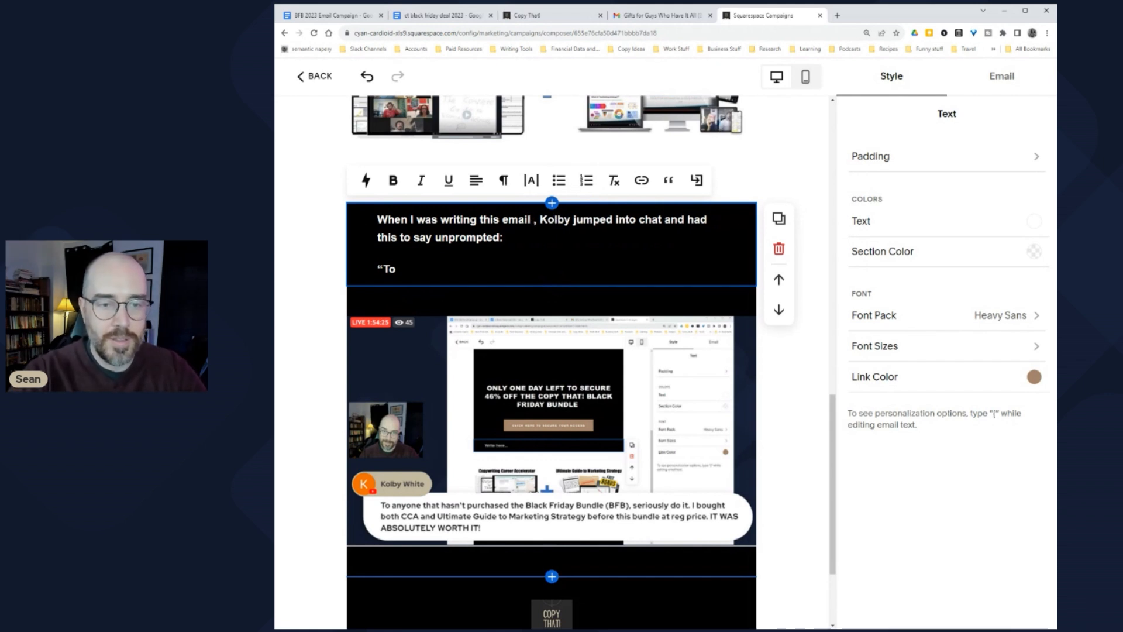
pyautogui.write('on')
pyautogui.write(' live')
pyautogui.write('stream')
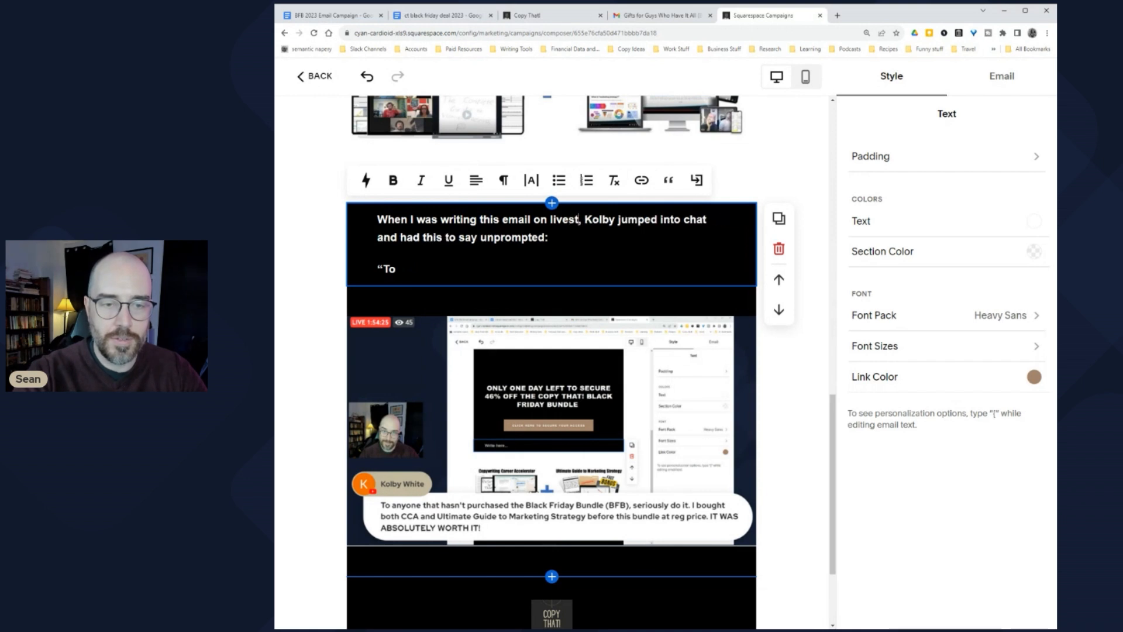
pyautogui.click(398, 268)
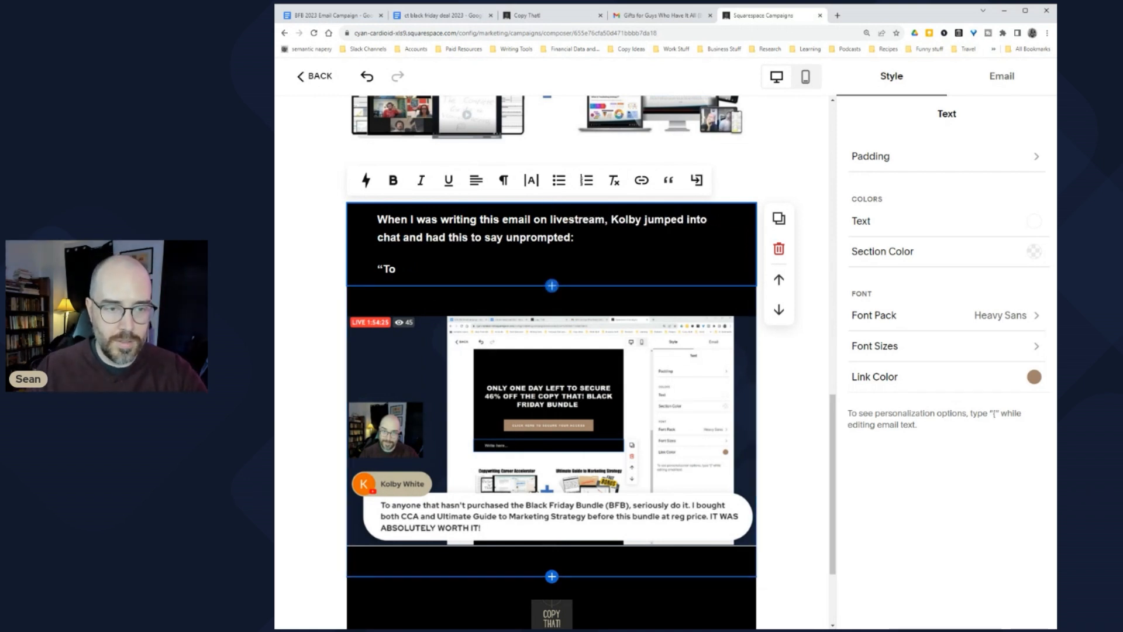
pyautogui.write('anyone that hasn’t purchased the Black Friday Bundle (BFB),')
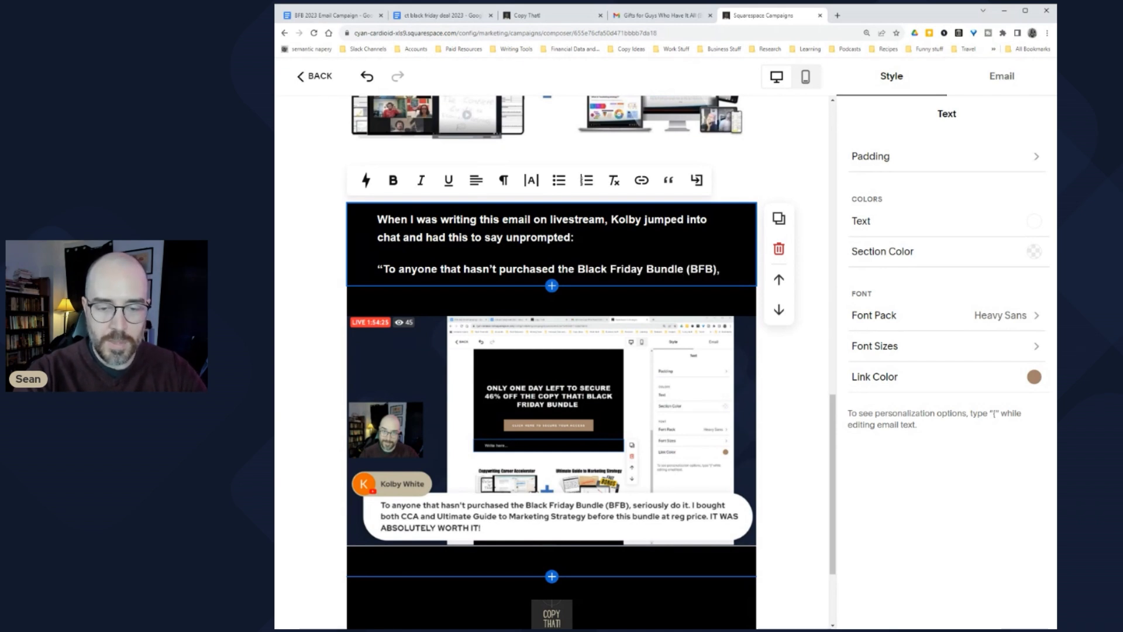
pyautogui.write('seriously do it...')
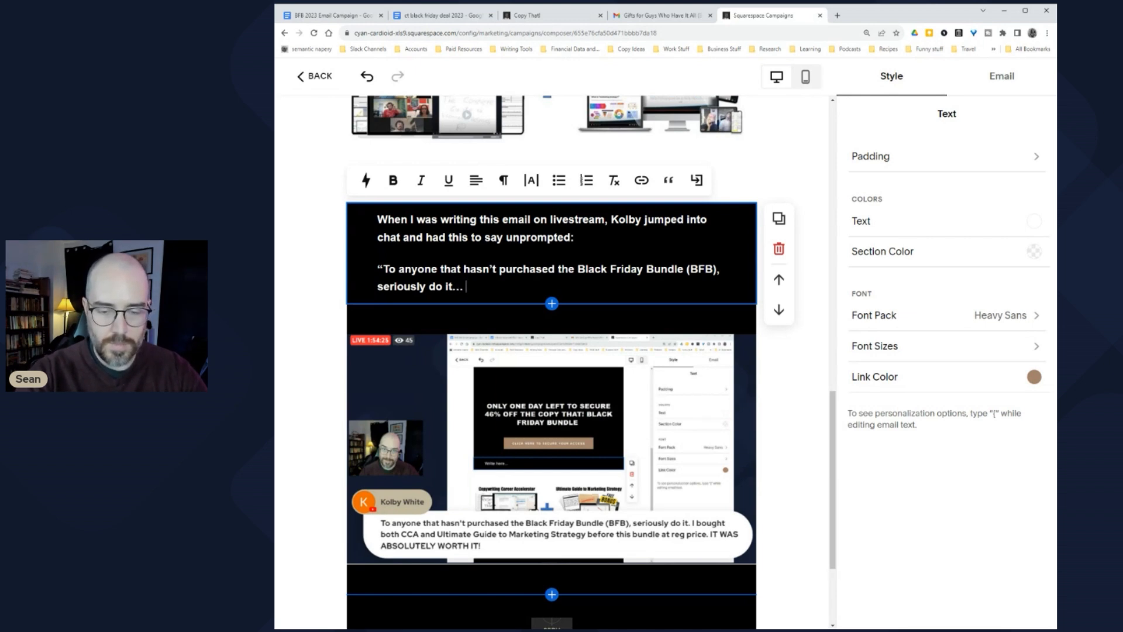
pyautogui.write('IT WAS')
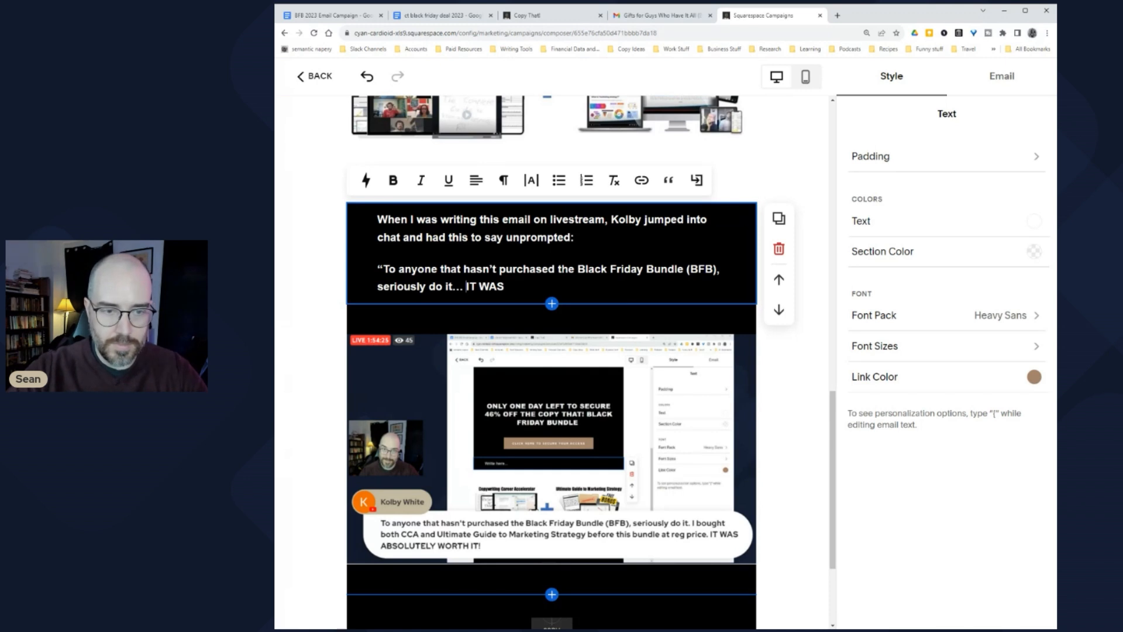
pyautogui.write('[...')
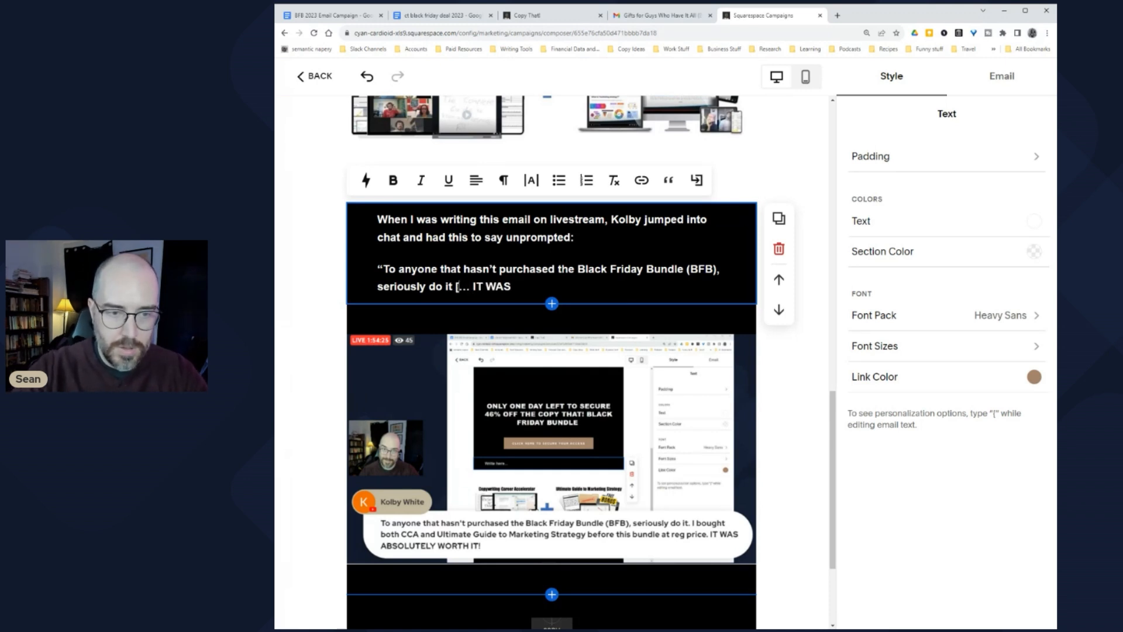
pyautogui.write(']')
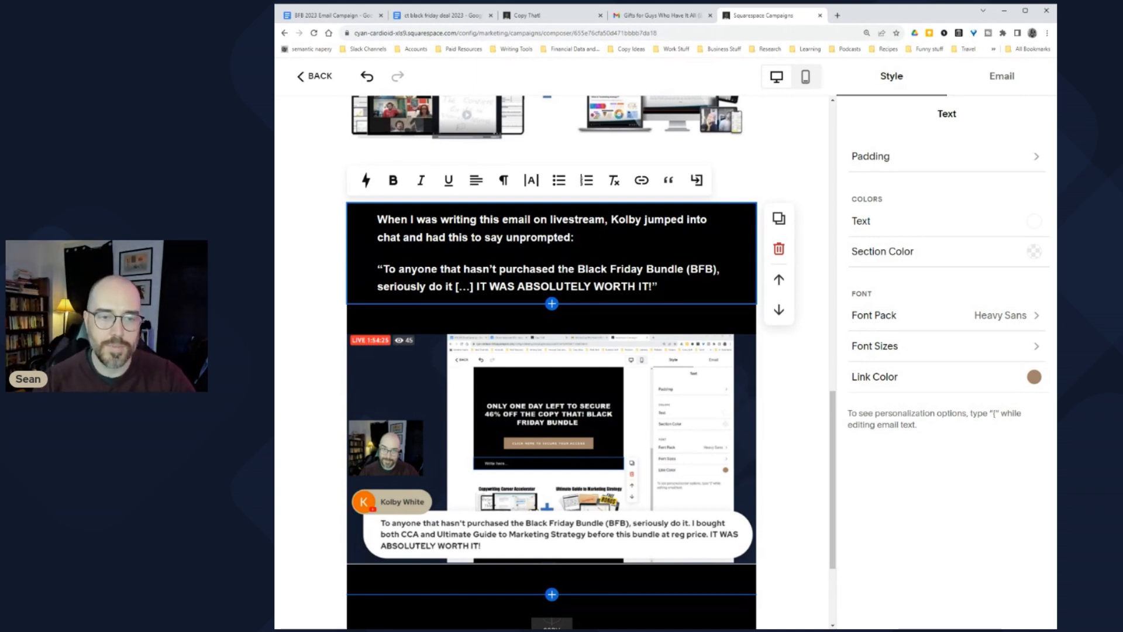
pyautogui.moveTo(661, 290); pyautogui.dragTo(358, 224)
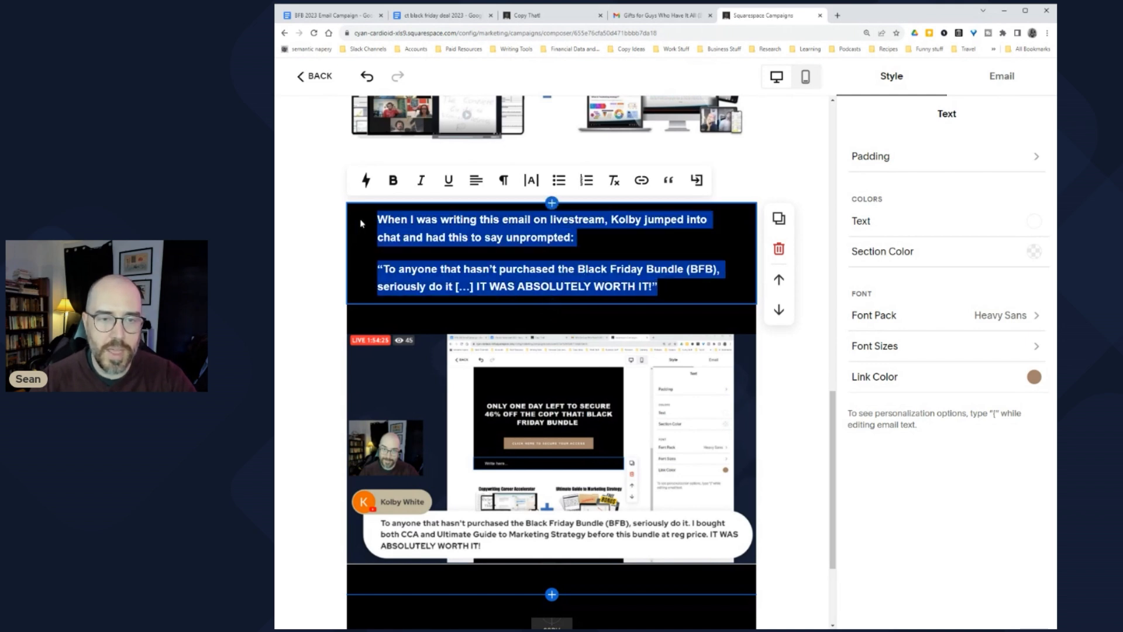
pyautogui.click(505, 185)
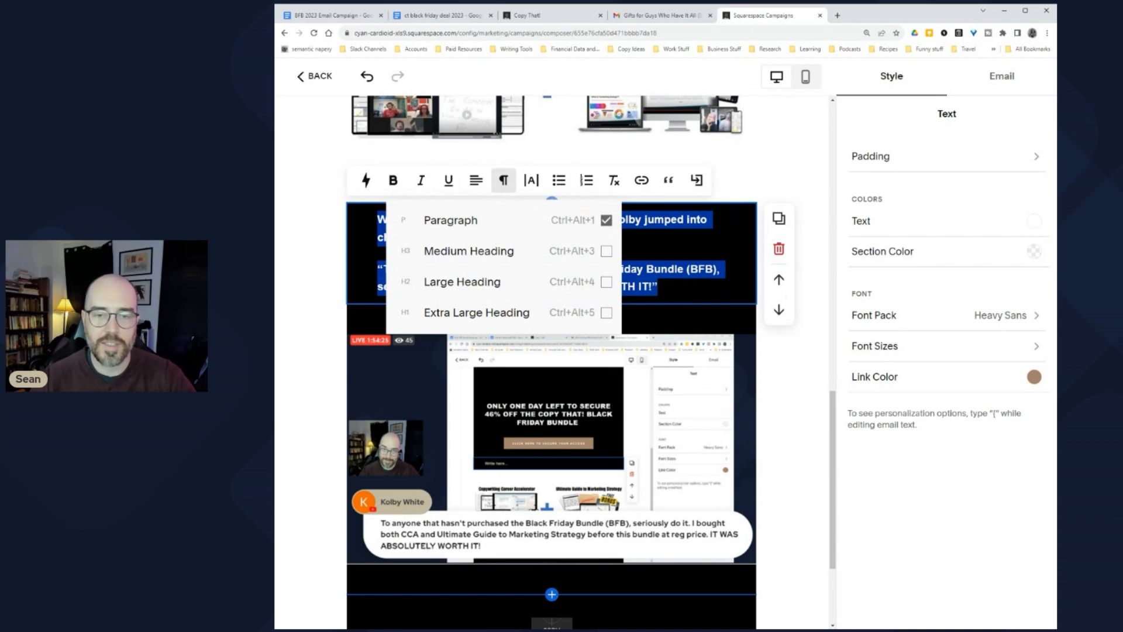
pyautogui.click(658, 286)
pyautogui.scroll(-3, 551, 350)
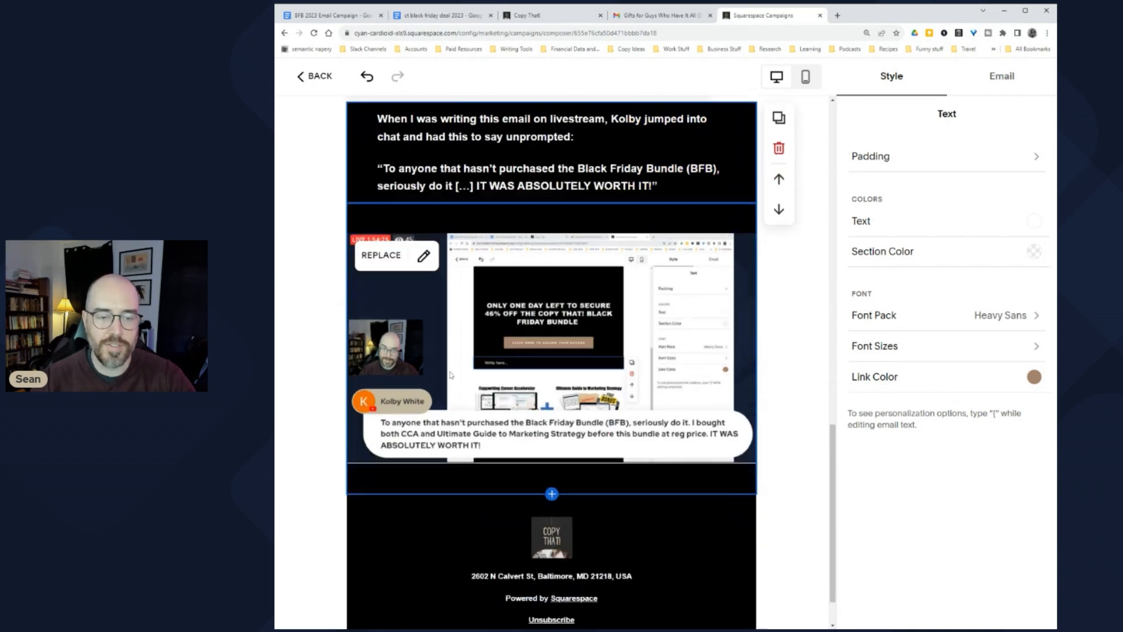
pyautogui.scroll(6, 337, 374)
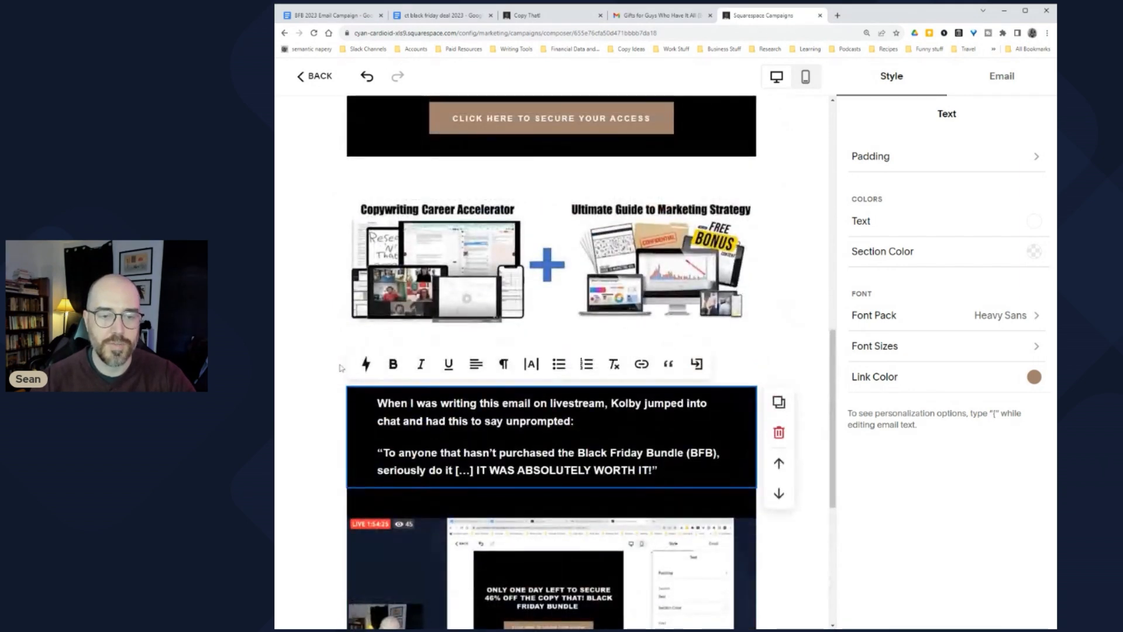
pyautogui.scroll(2, 322, 391)
pyautogui.scroll(-5, 322, 394)
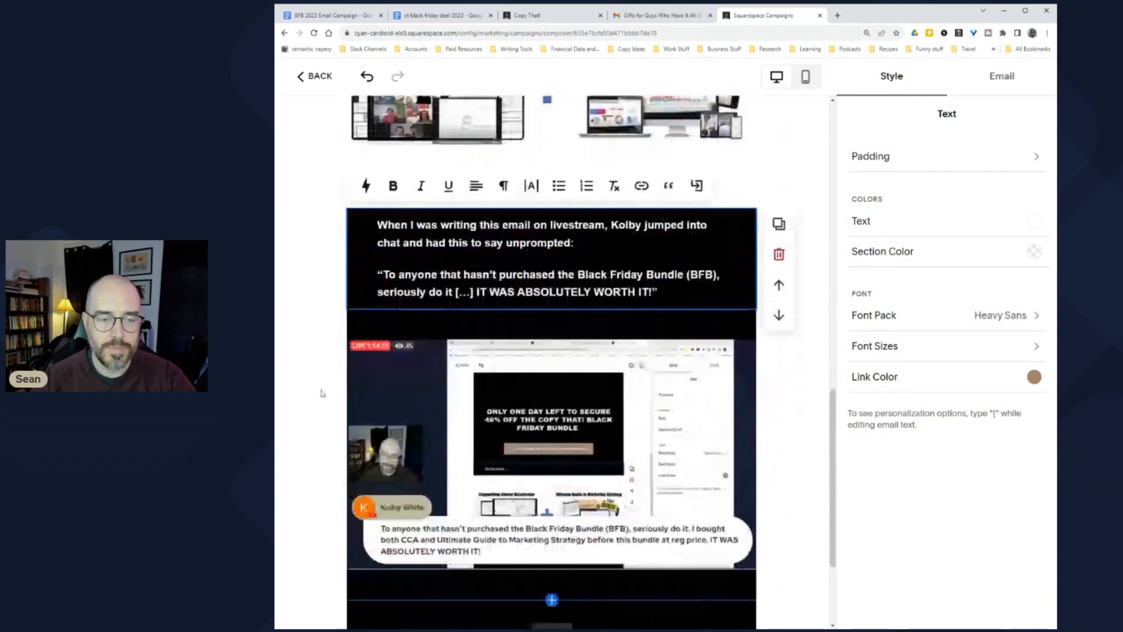
pyautogui.scroll(-2, 322, 394)
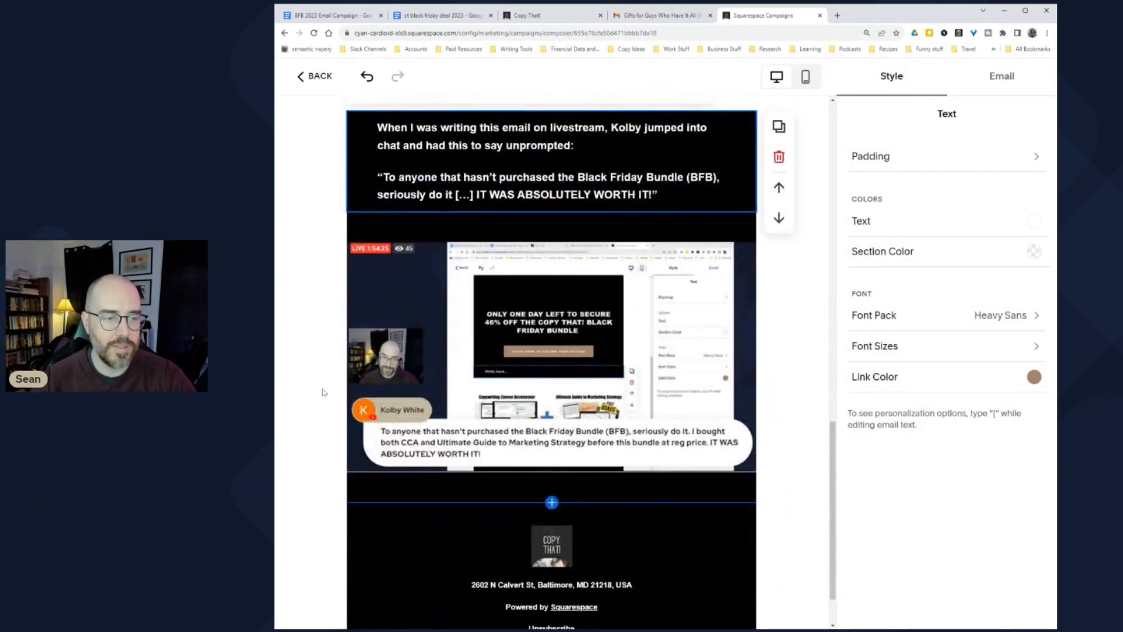
pyautogui.scroll(15, 325, 394)
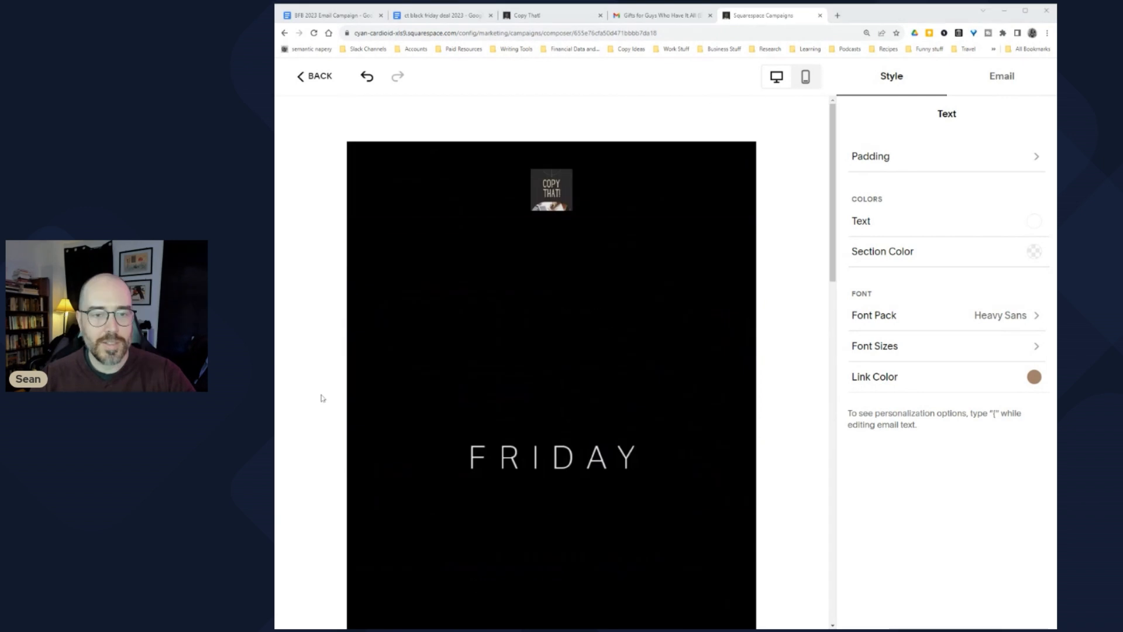
pyautogui.scroll(-6, 389, 339)
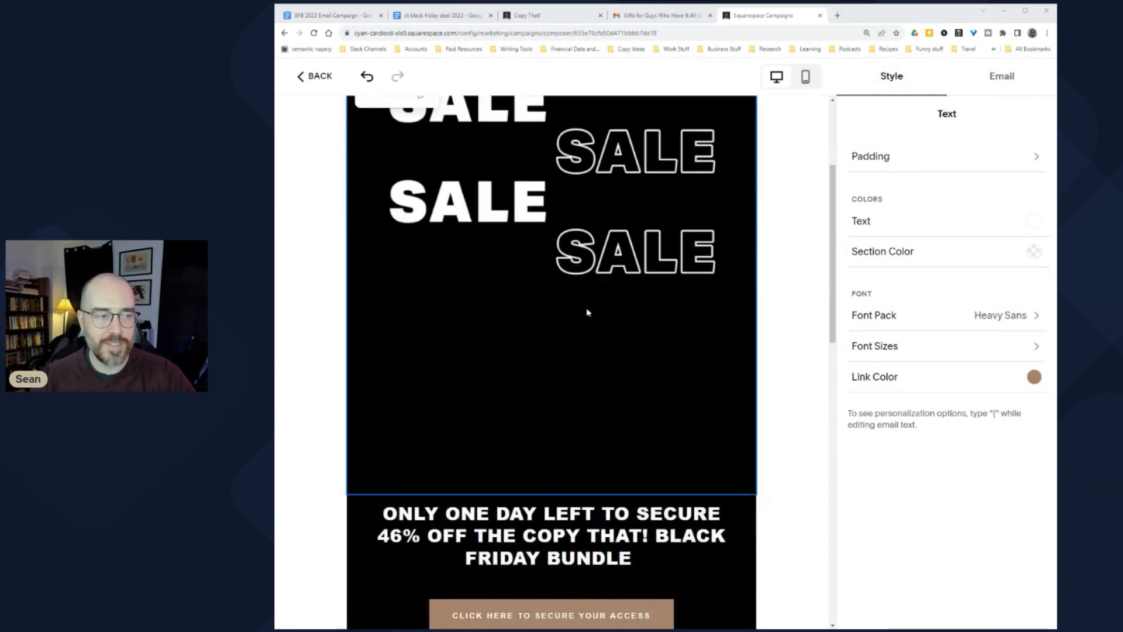
pyautogui.scroll(-1, 593, 310)
pyautogui.scroll(-3, 591, 311)
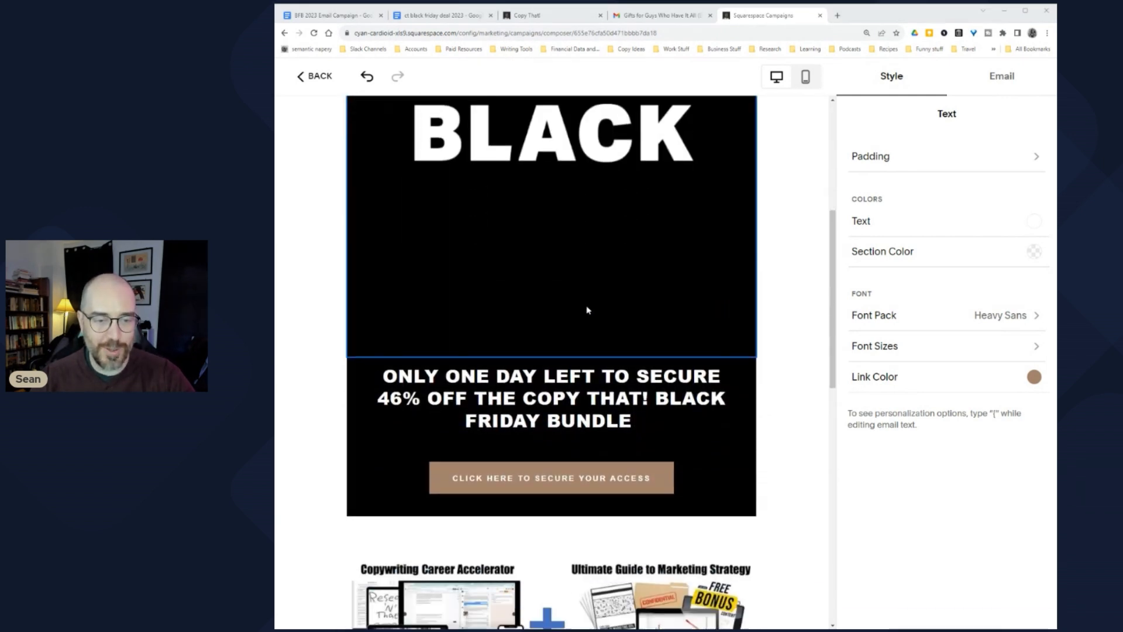
pyautogui.moveTo(399, 329); pyautogui.dragTo(641, 383)
pyautogui.scroll(-3, 552, 381)
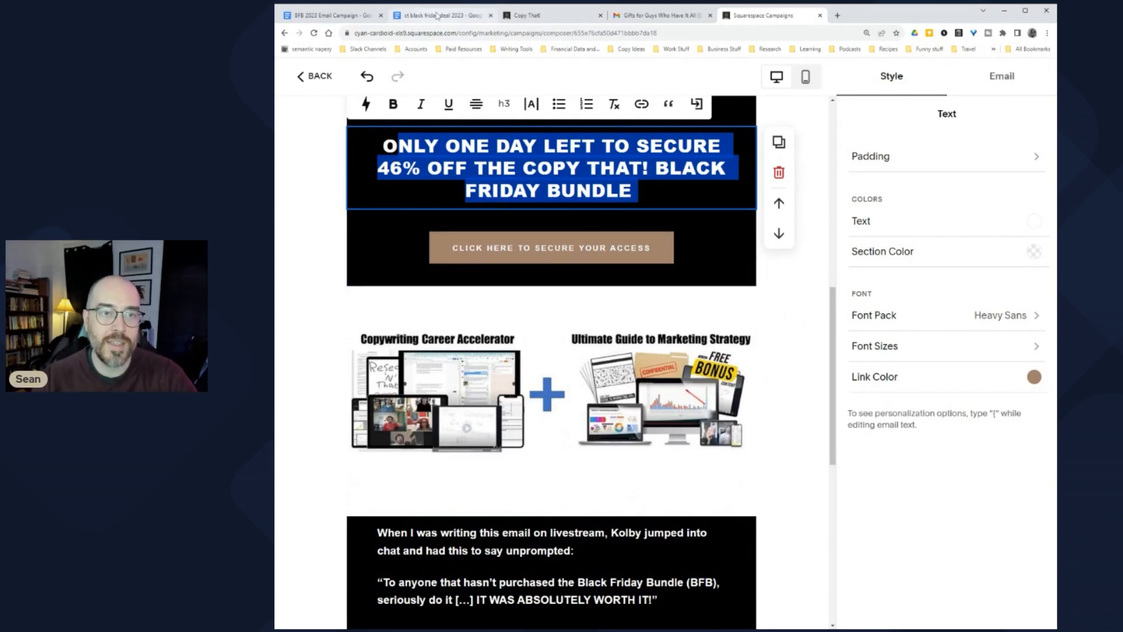
pyautogui.click(436, 16)
pyautogui.click(761, 16)
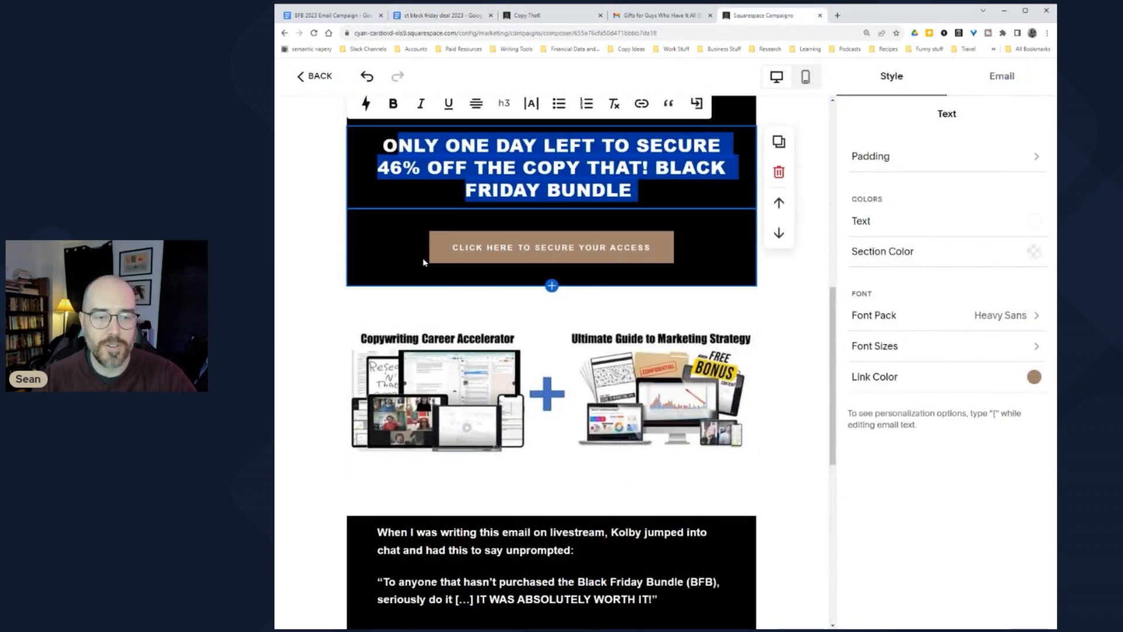
pyautogui.scroll(-3, 519, 252)
pyautogui.scroll(-3, 519, 251)
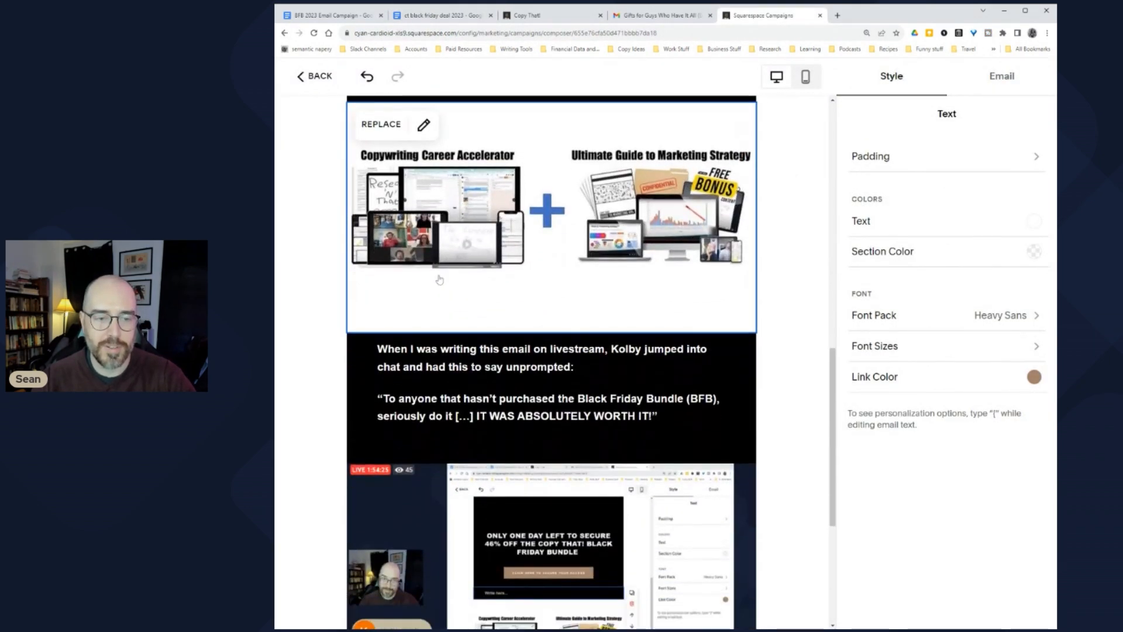
pyautogui.moveTo(378, 257); pyautogui.dragTo(493, 258)
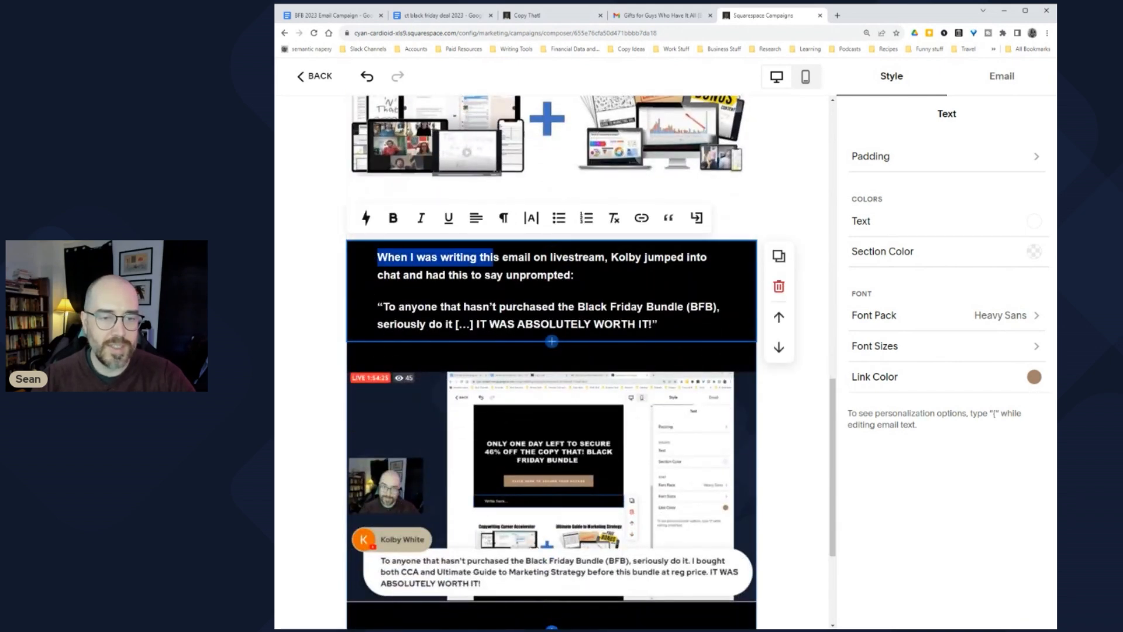
pyautogui.scroll(-4, 553, 452)
# Step: Add a button section and duplicate the CLICK HERE TO SECURE YOUR ACCESS button block
pyautogui.click(552, 449)
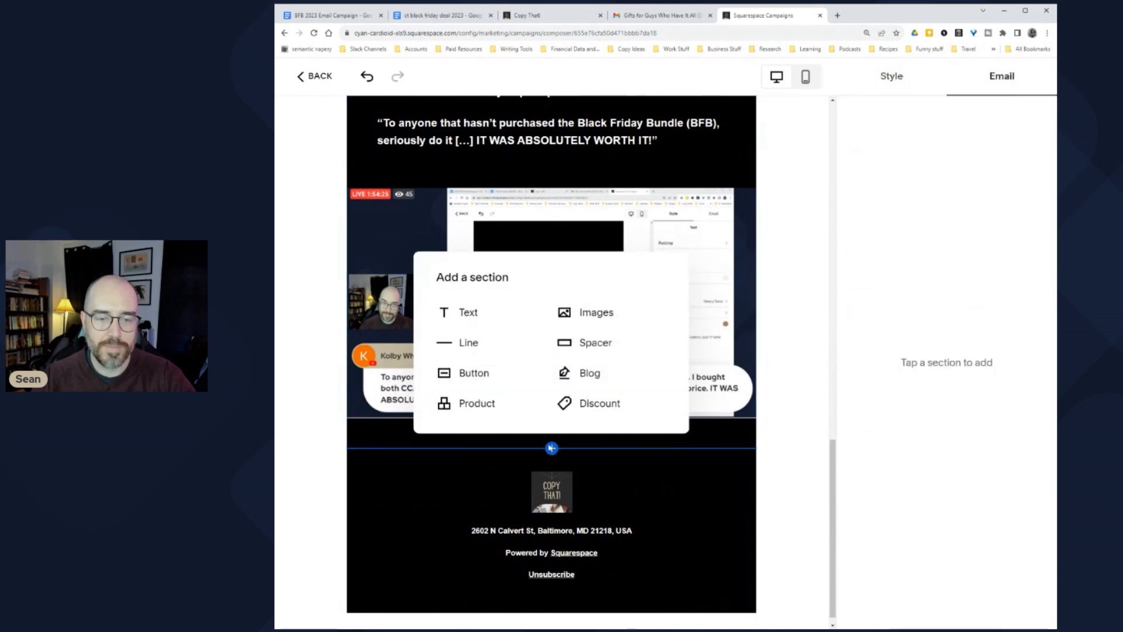
pyautogui.click(471, 372)
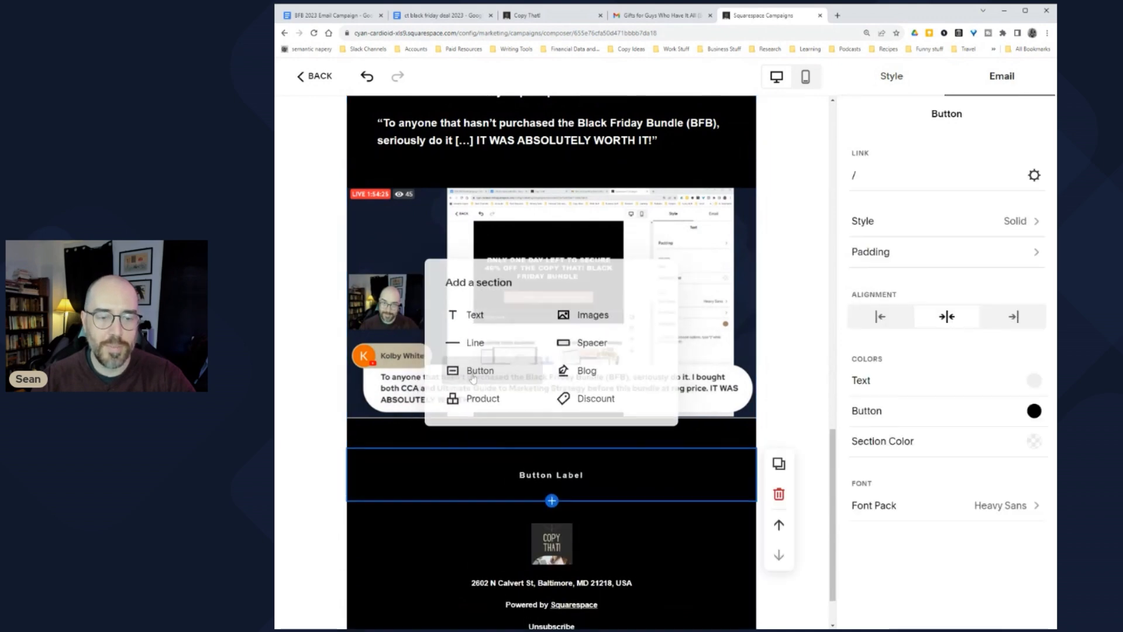
pyautogui.scroll(10, 567, 398)
pyautogui.click(713, 231)
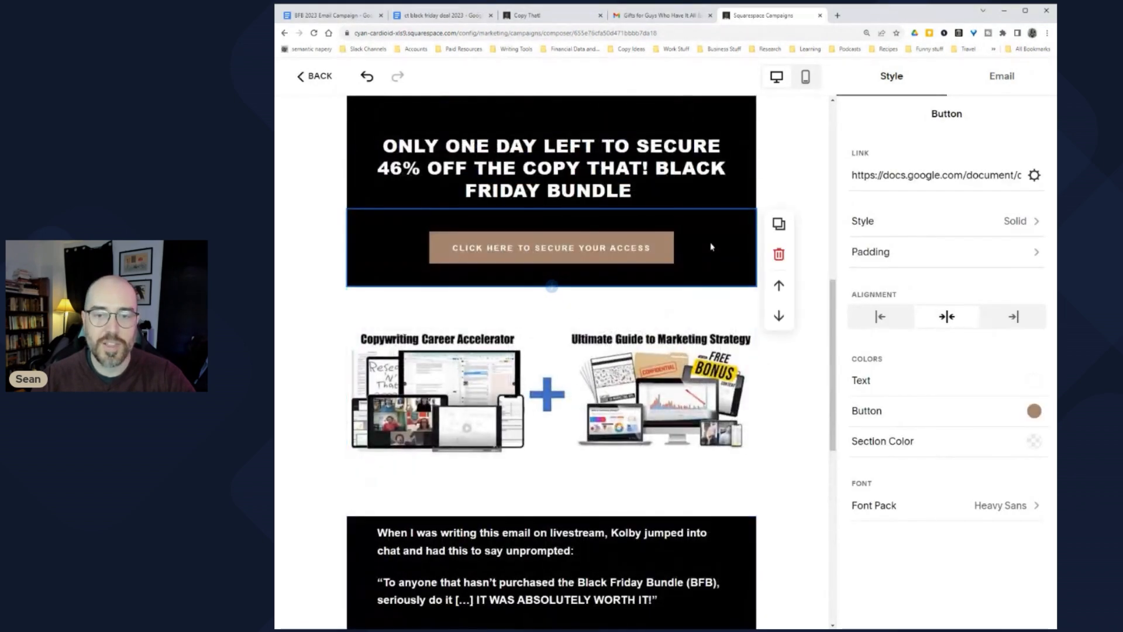
pyautogui.click(779, 224)
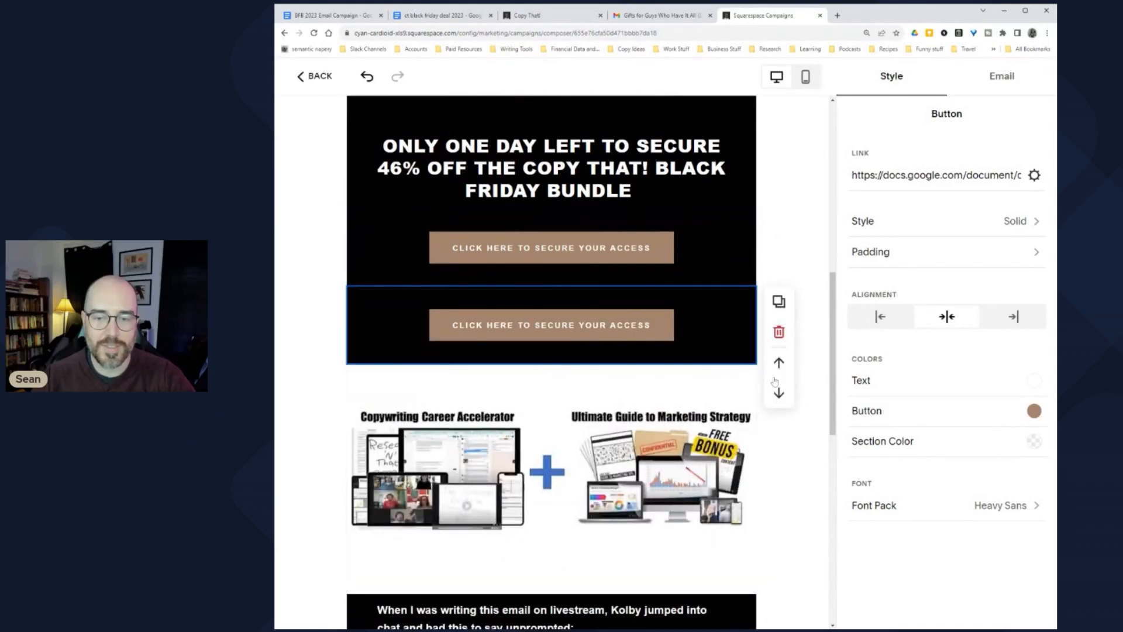
# Step: Move the copied button below the livestream screenshot and delete the empty Button Label block
pyautogui.click(779, 396)
pyautogui.scroll(-4, 779, 409)
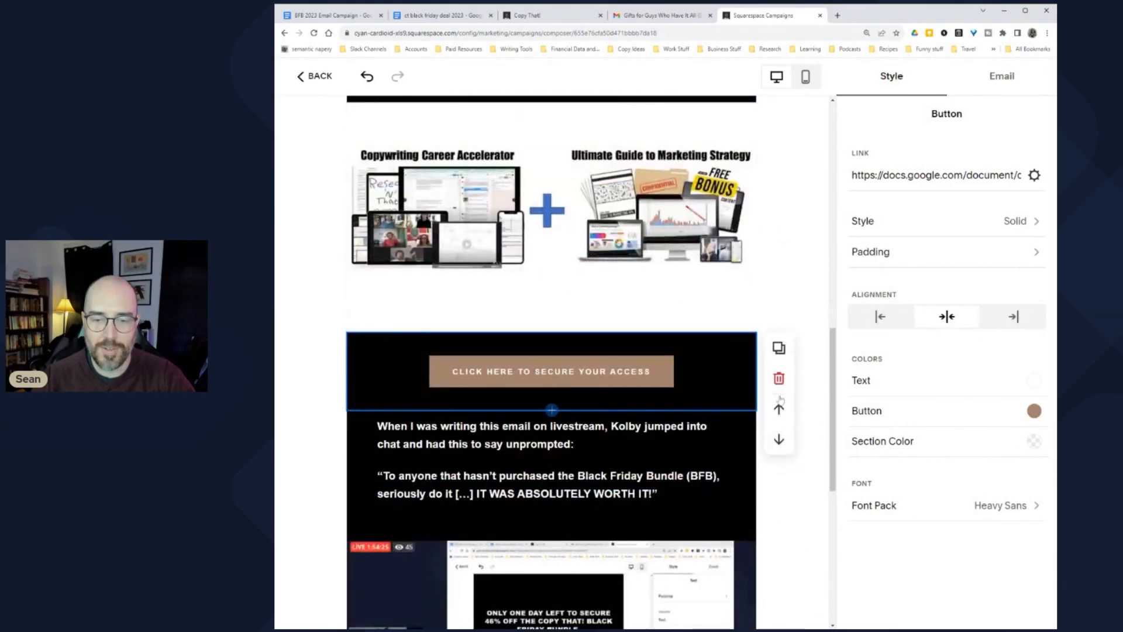
pyautogui.click(779, 439)
pyautogui.scroll(-4, 763, 439)
pyautogui.click(779, 311)
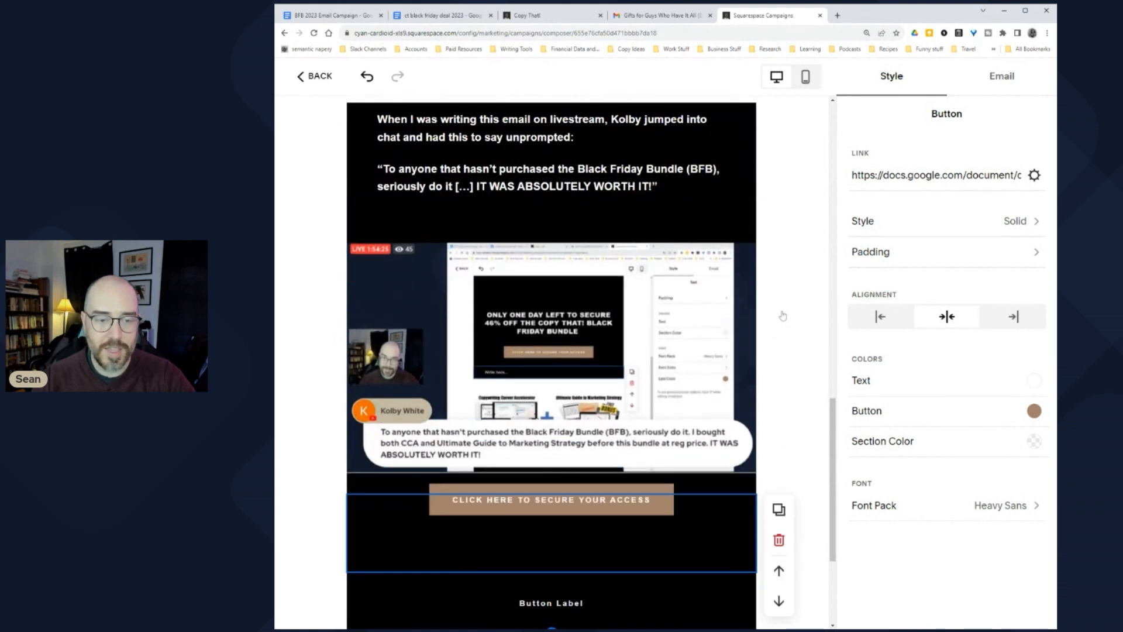
pyautogui.scroll(-2, 481, 420)
pyautogui.click(565, 490)
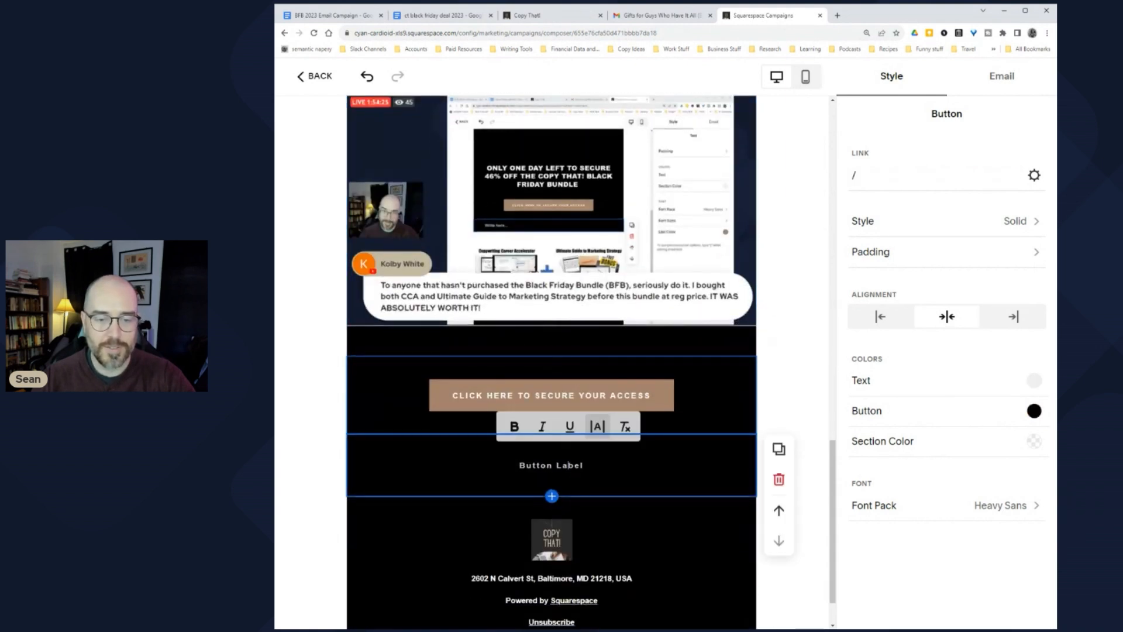
pyautogui.click(779, 480)
pyautogui.click(748, 404)
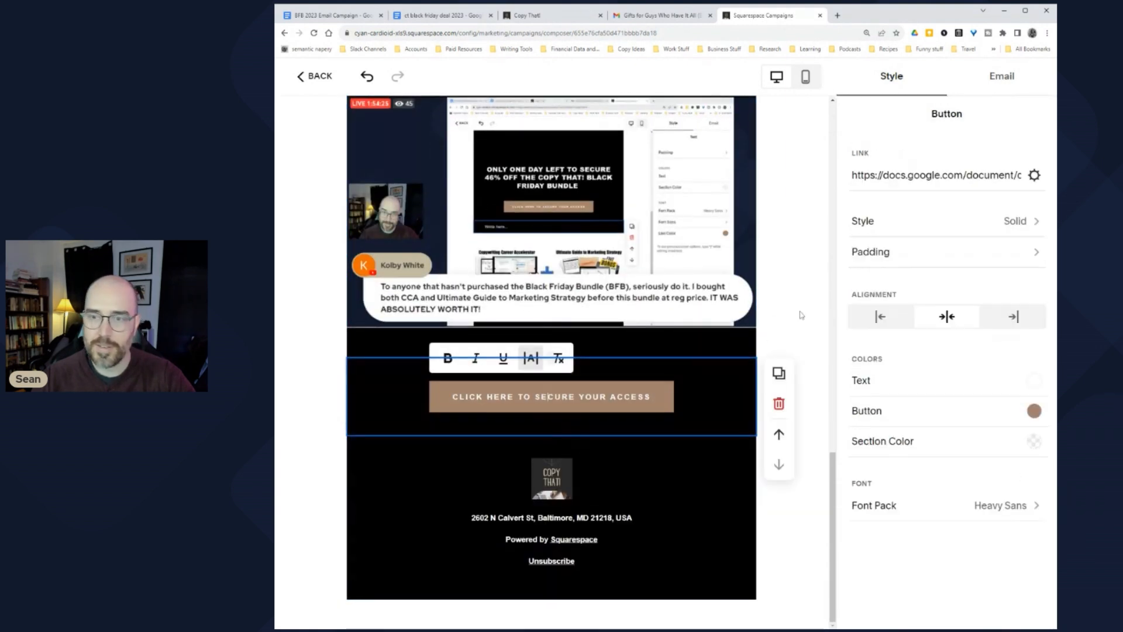
pyautogui.click(673, 463)
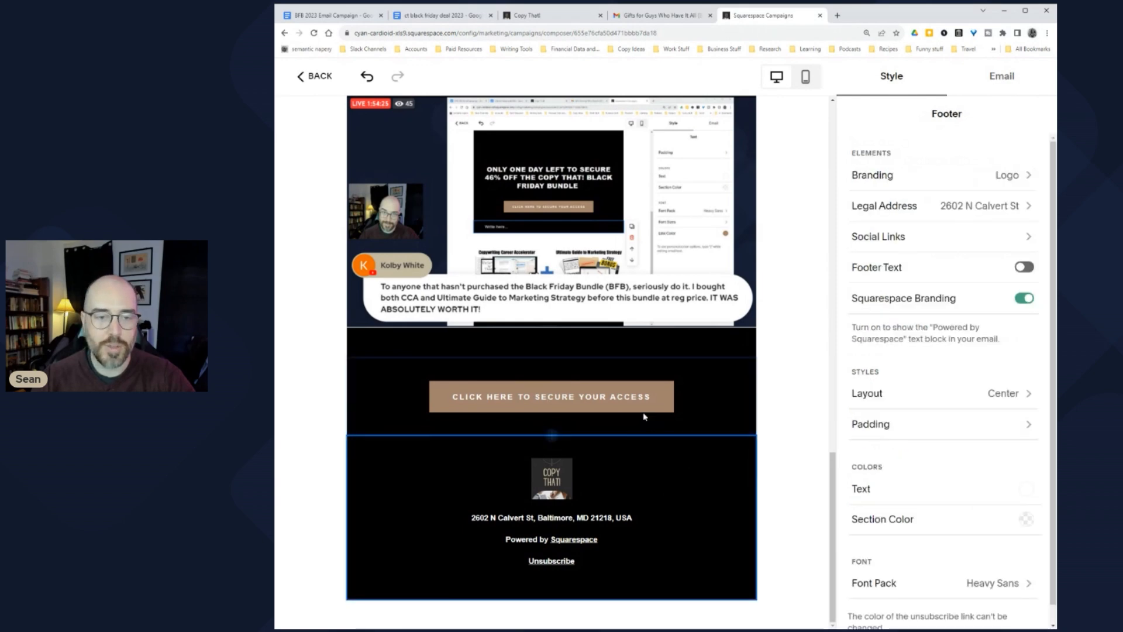
pyautogui.scroll(5, 585, 421)
pyautogui.scroll(12, 560, 419)
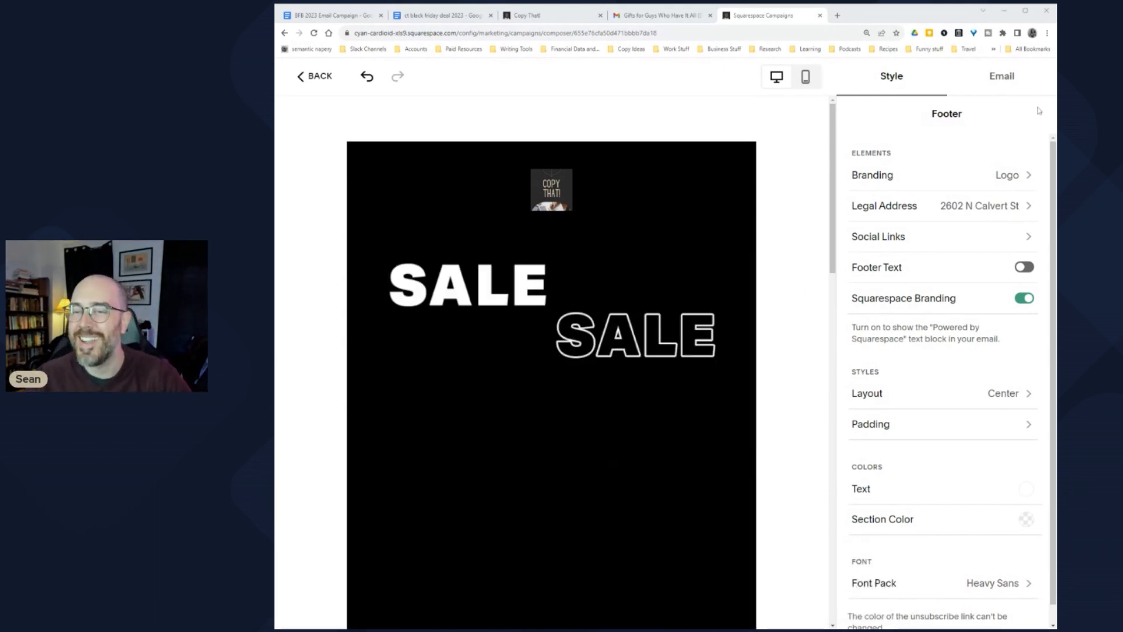
# Step: Replace the subject line with a turkey emoji plus 'Our Black Friday Bundle Deal Ends Soon!'
pyautogui.click(1004, 71)
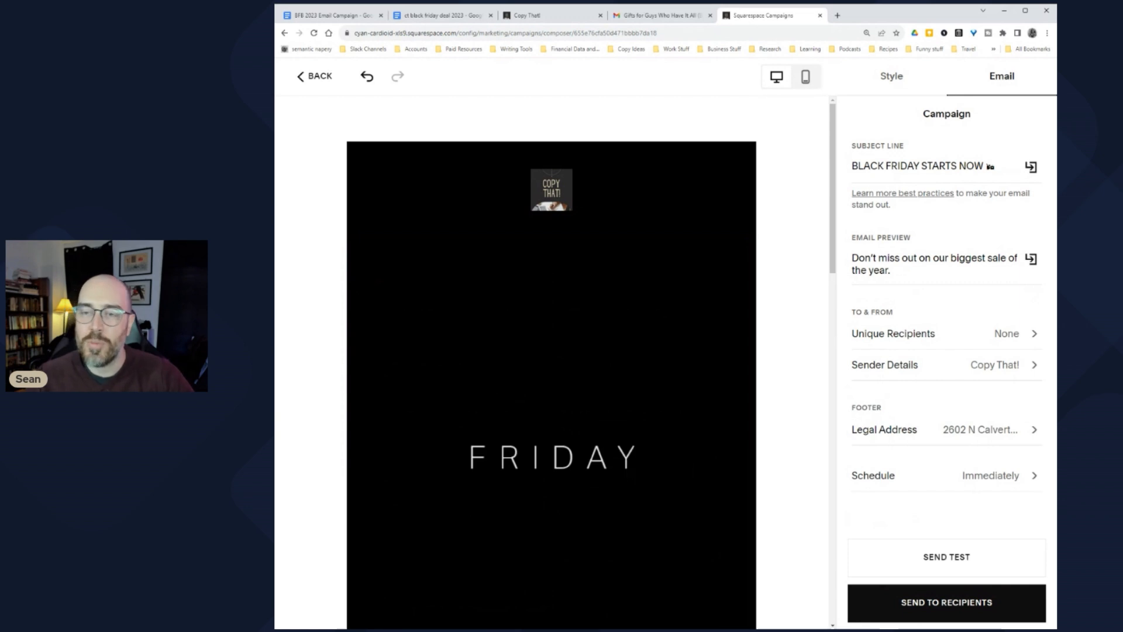
pyautogui.click(427, 19)
pyautogui.click(766, 16)
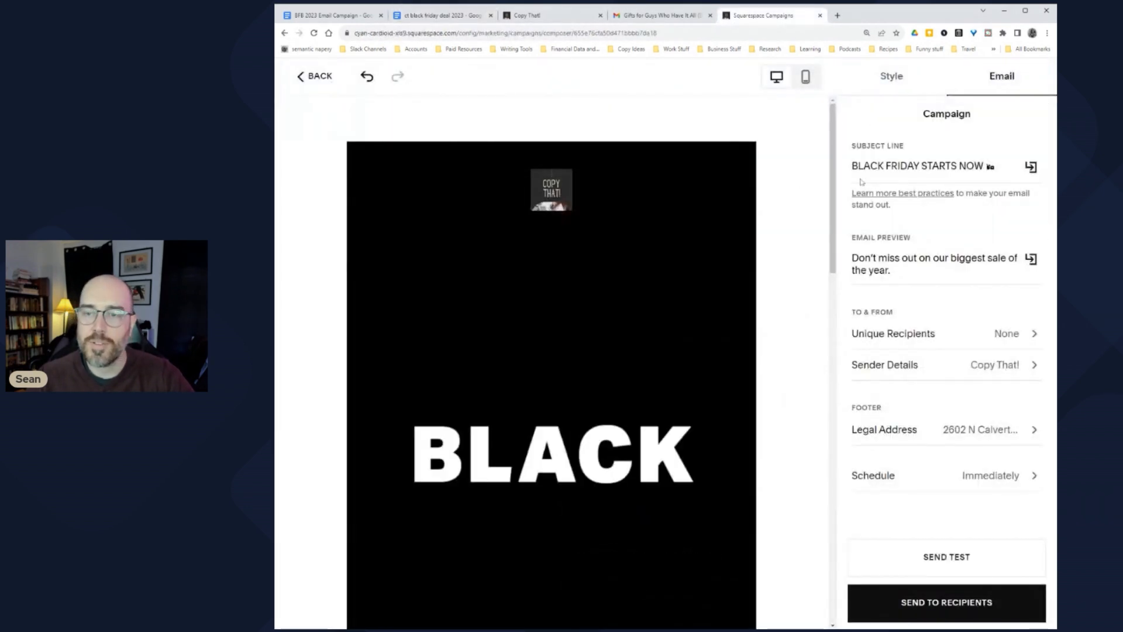
pyautogui.moveTo(994, 166); pyautogui.dragTo(852, 166)
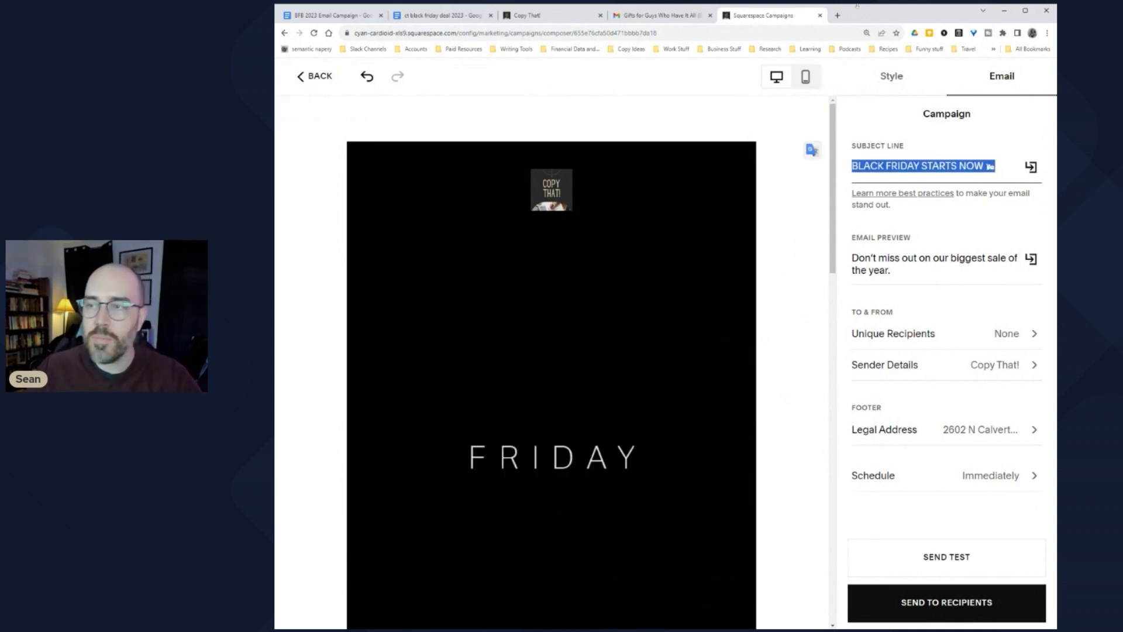
pyautogui.write('🦃BLACK FRIDAY STARTS NOW 🛍')
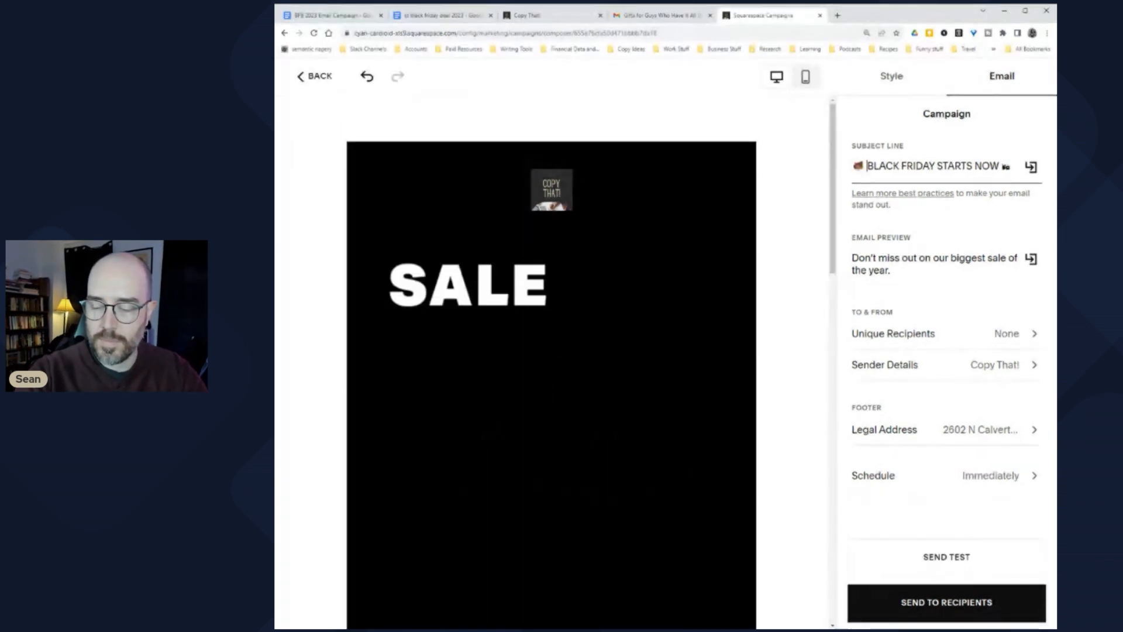
pyautogui.write('Our')
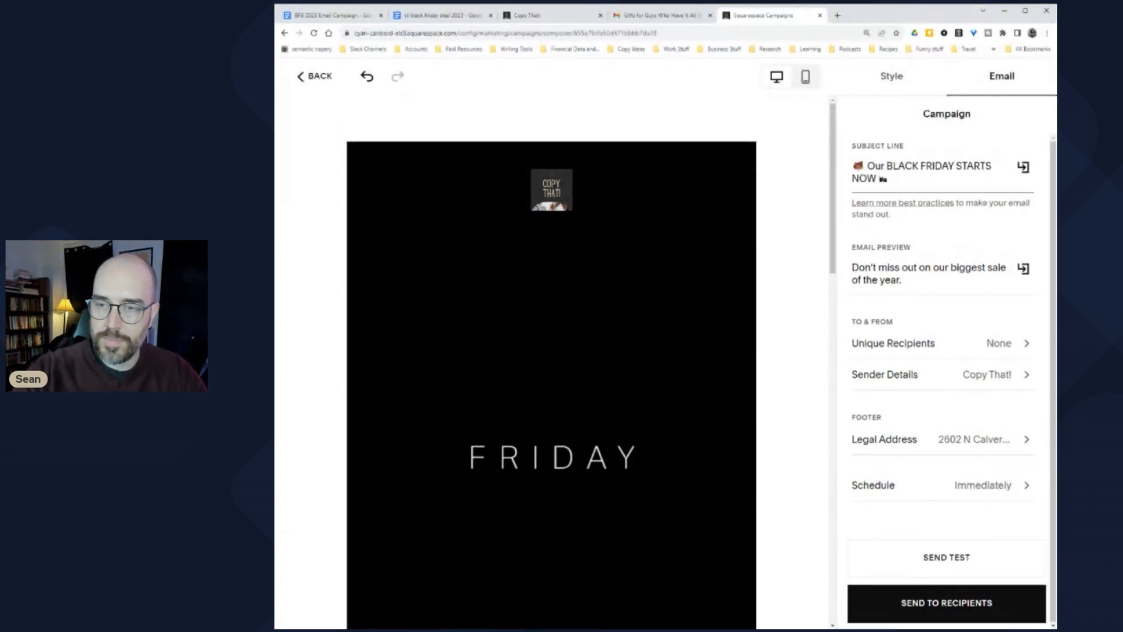
pyautogui.hotkey('ctrl', 'shift', 'Right')
pyautogui.hotkey('ctrl', 'shift', 'Right')
pyautogui.hotkey('ctrl', 'shift', 'Right')
pyautogui.hotkey('ctrl', 'shift', 'Right')
pyautogui.hotkey('ctrl', 'shift', 'Right')
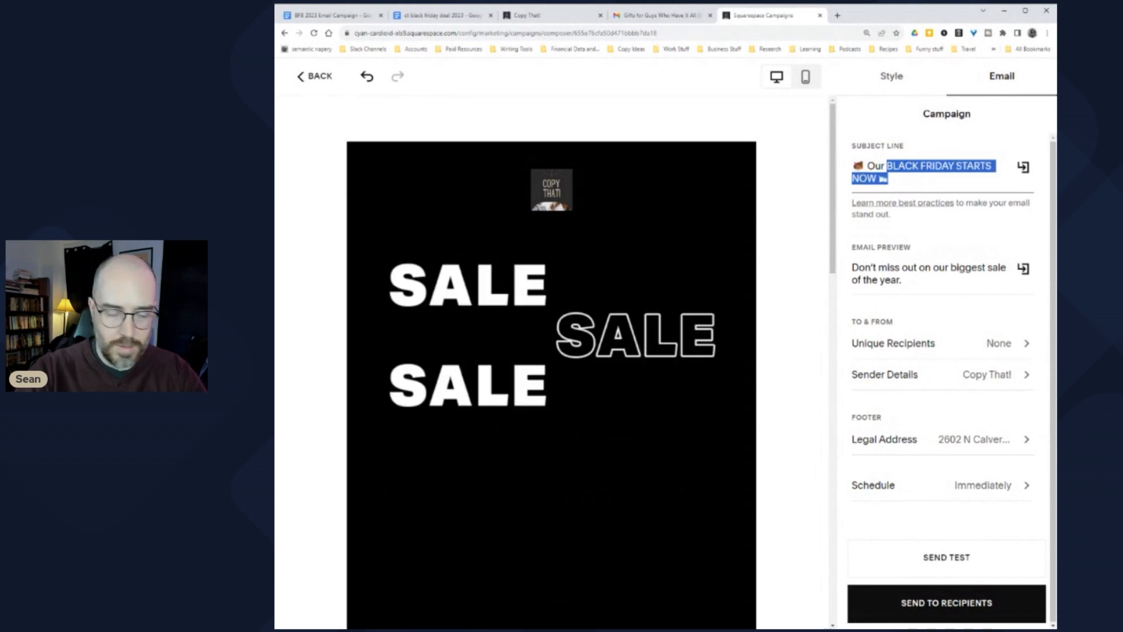
pyautogui.write('Black Frida')
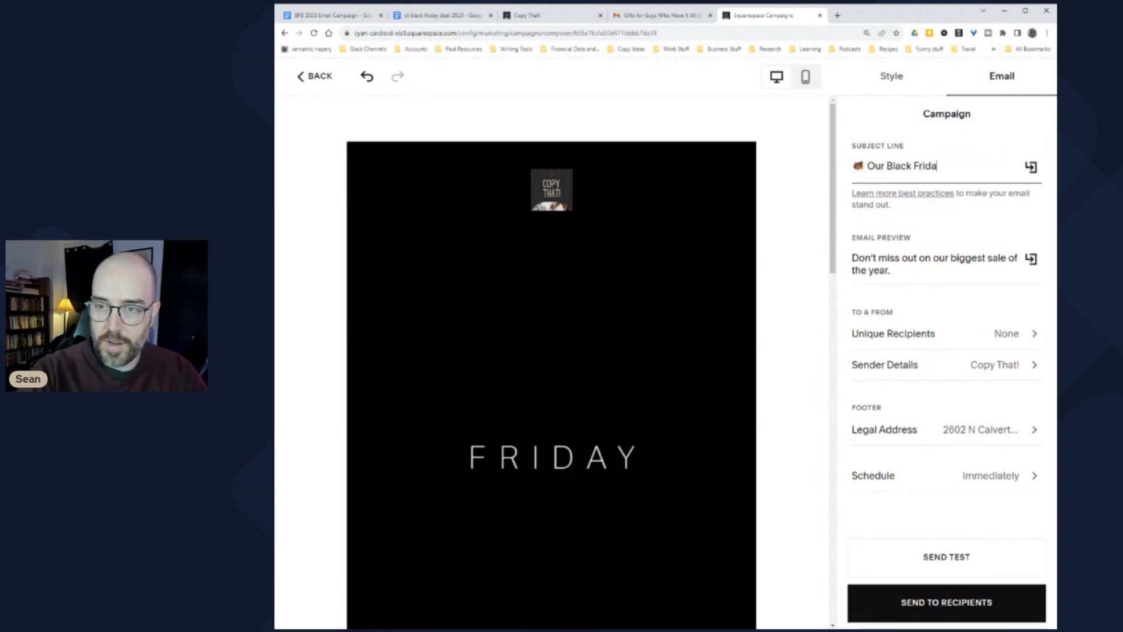
pyautogui.write('y Bundle ')
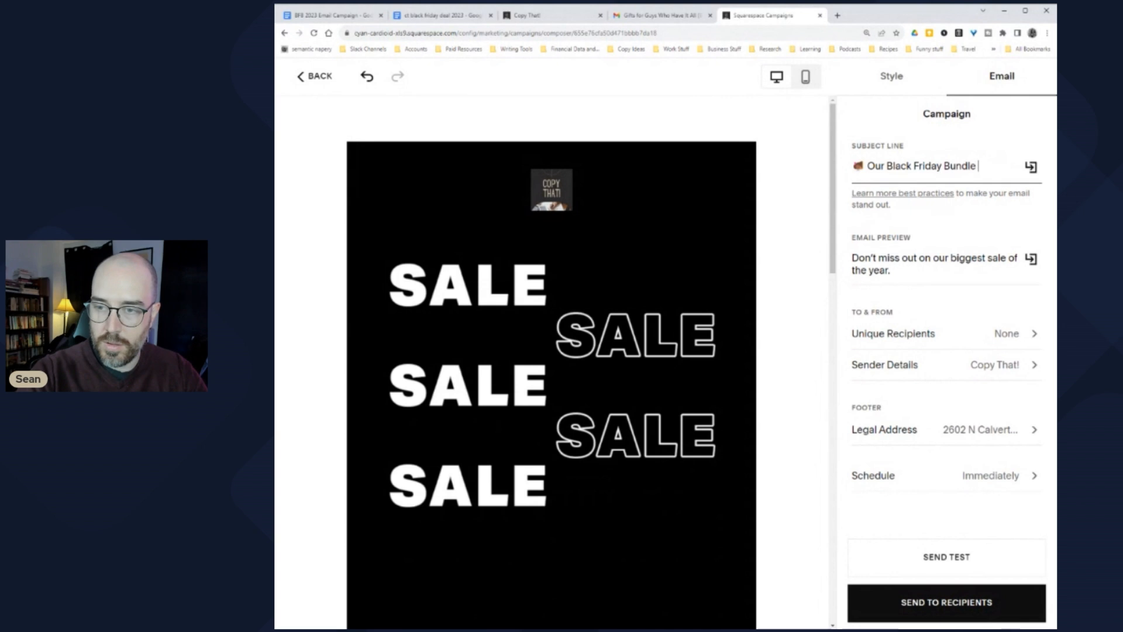
pyautogui.write('Deal Ends ')
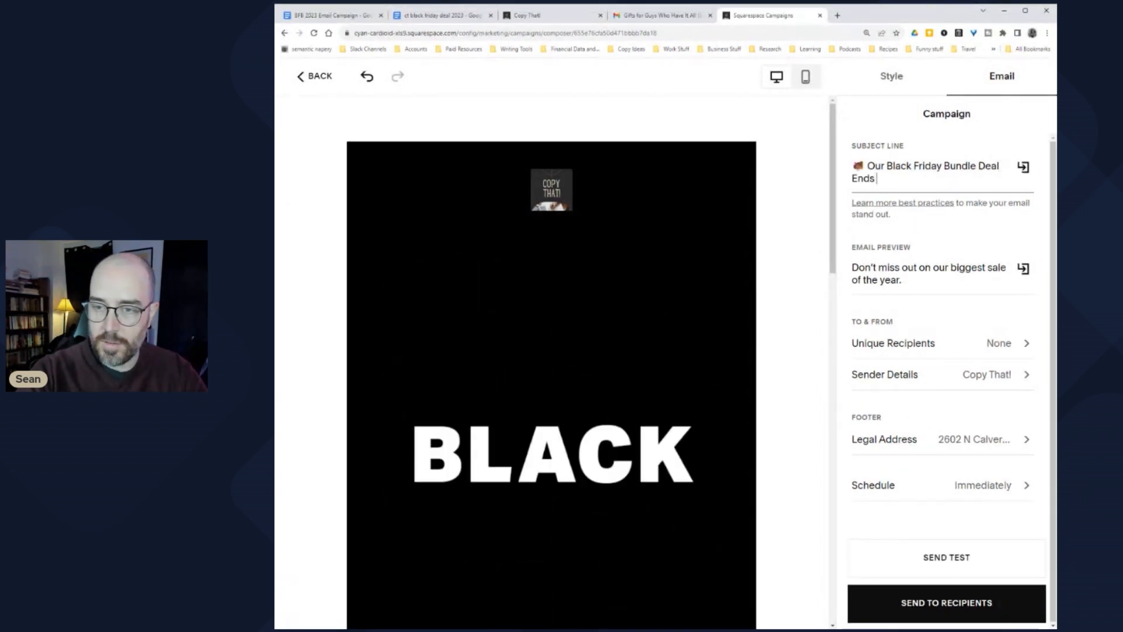
pyautogui.write('Soon!')
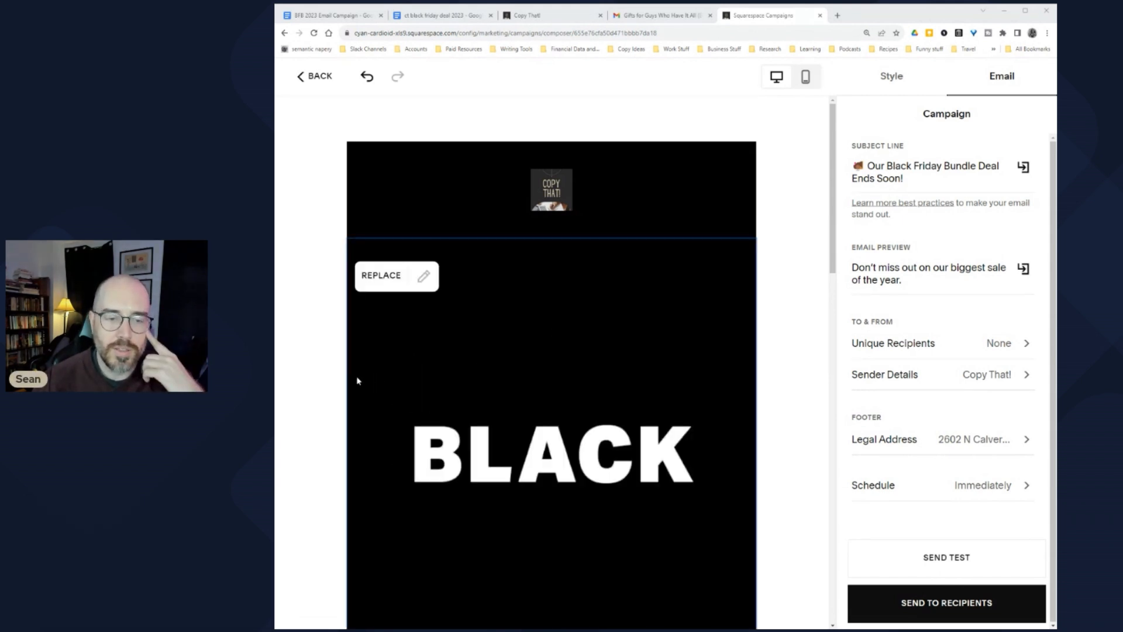
pyautogui.scroll(-2, 351, 384)
pyautogui.scroll(-3, 345, 383)
pyautogui.scroll(2, 331, 381)
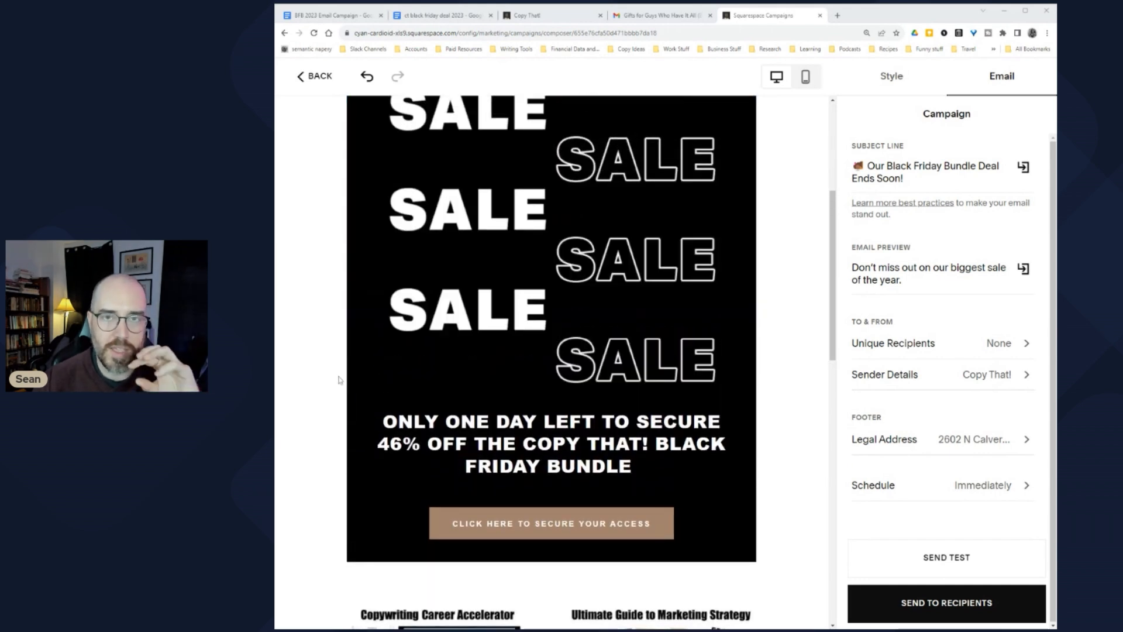
pyautogui.scroll(-8, 341, 379)
pyautogui.scroll(2, 342, 379)
pyautogui.click(426, 22)
pyautogui.click(761, 15)
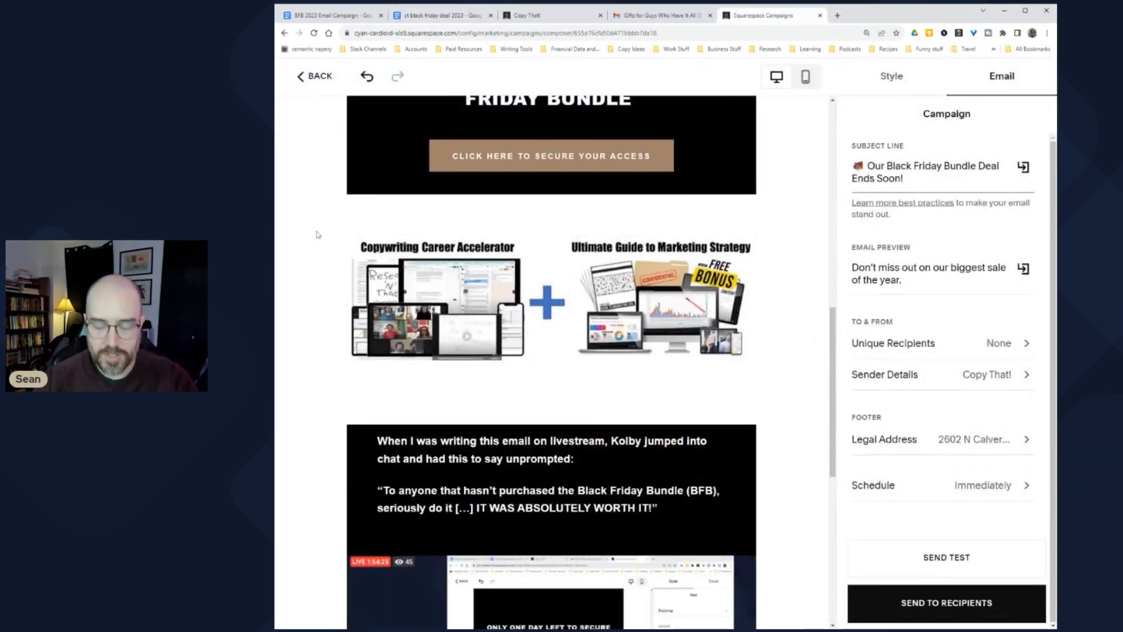
pyautogui.scroll(5, 318, 245)
pyautogui.scroll(5, 324, 287)
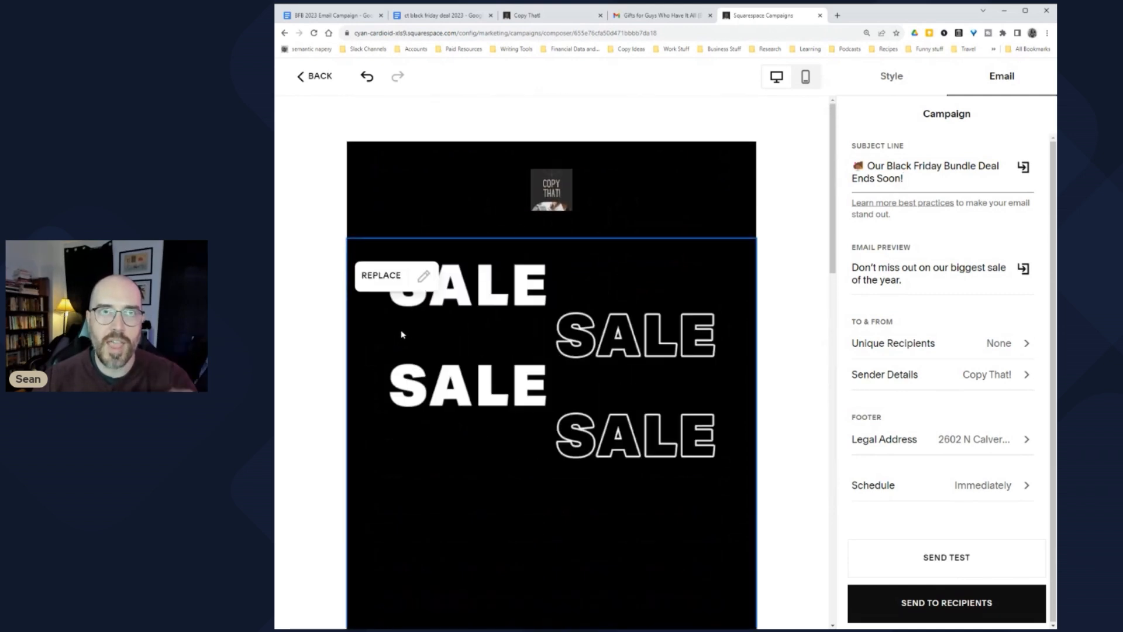
pyautogui.scroll(-1, 321, 316)
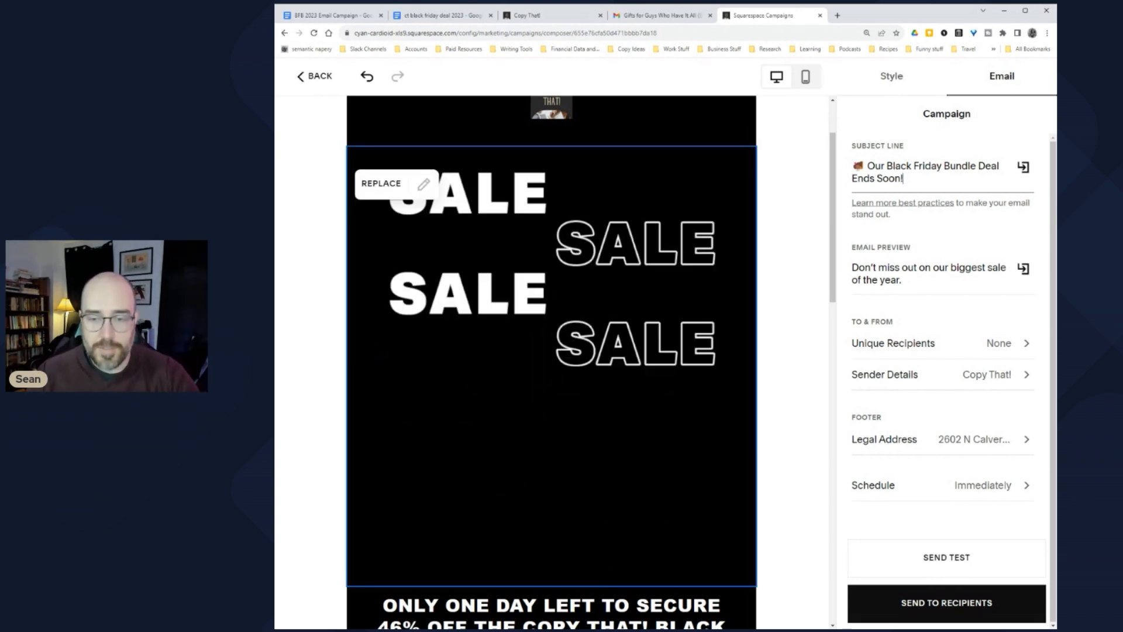
# Step: Append money emojis after 'Ends Soon!' at the end of the subject line
pyautogui.tripleClick(893, 279)
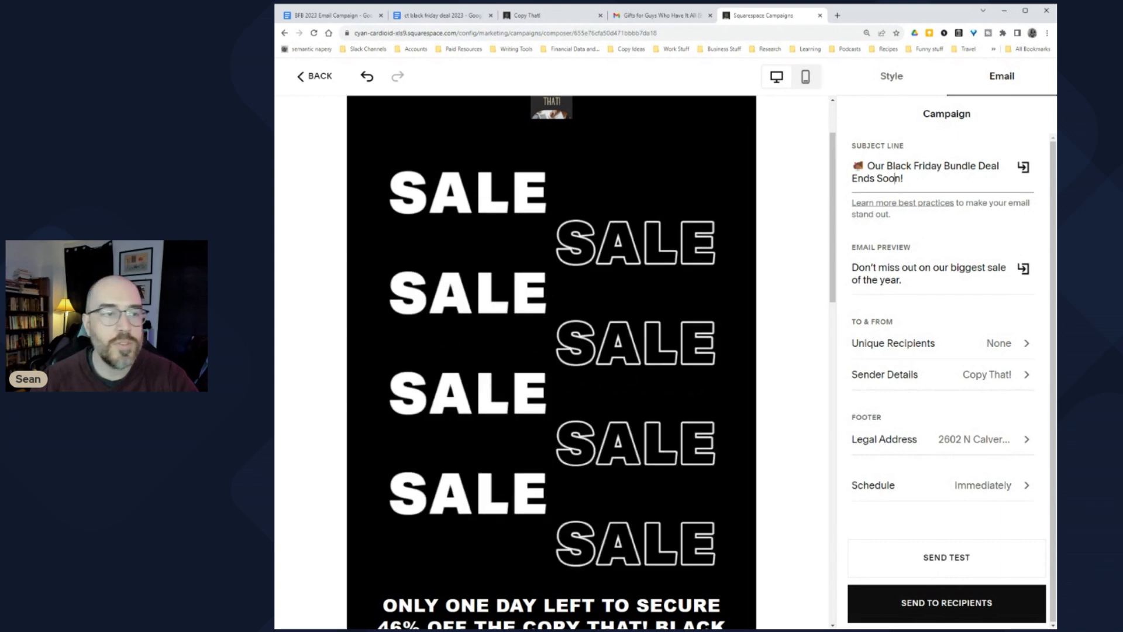
pyautogui.doubleClick(889, 178)
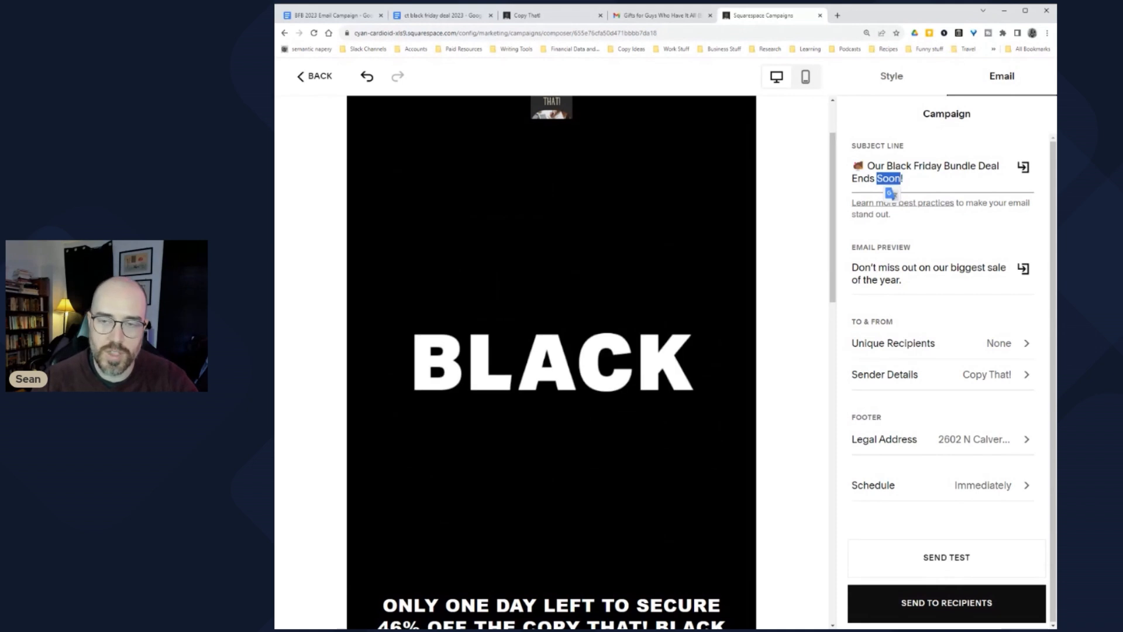
pyautogui.click(903, 178)
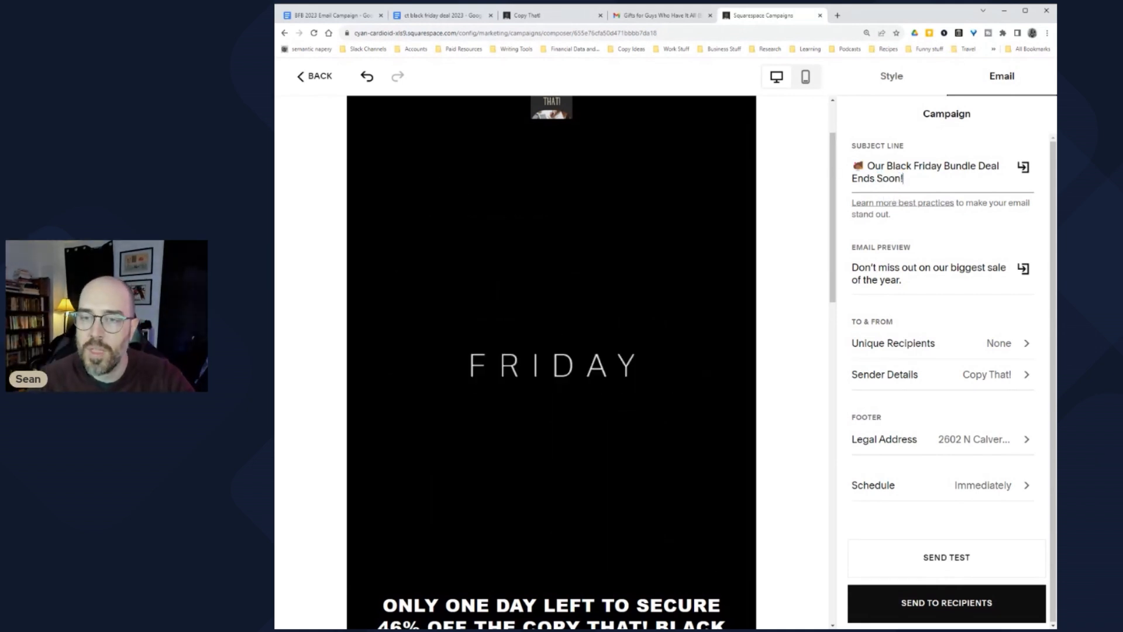
pyautogui.moveTo(867, 166); pyautogui.dragTo(846, 166)
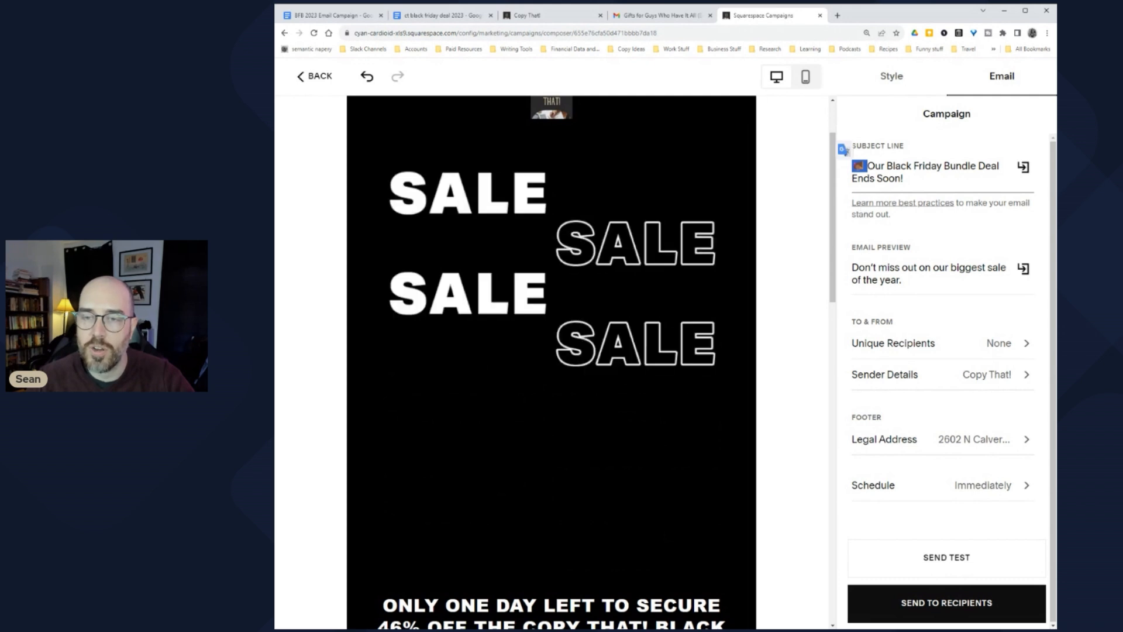
pyautogui.click(895, 166)
pyautogui.click(904, 179)
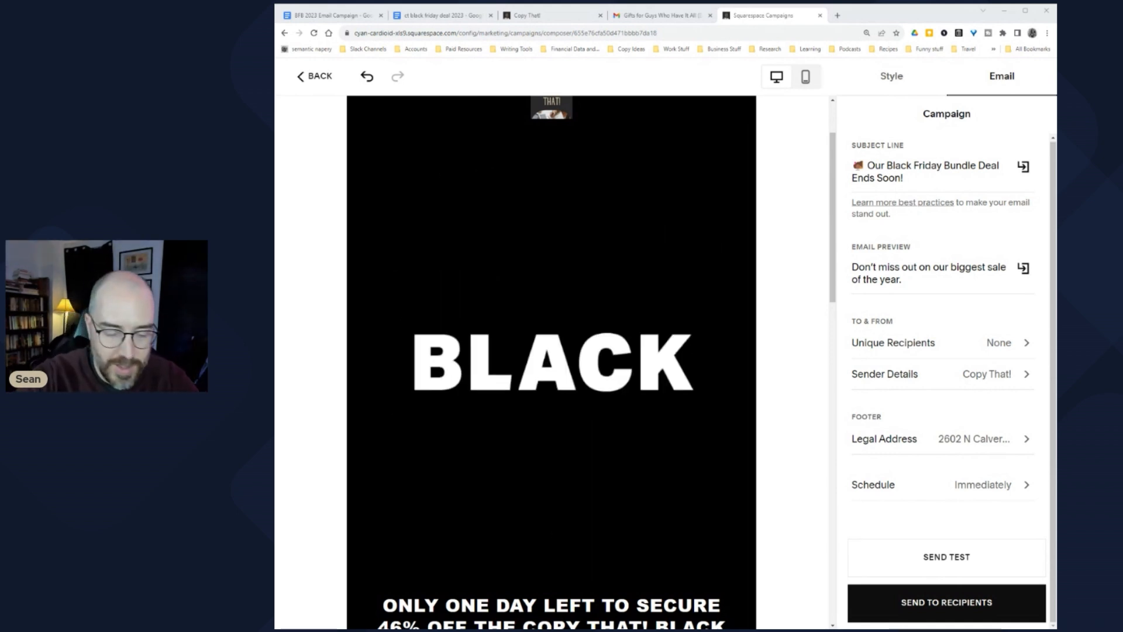
pyautogui.hotkey('ctrl', 'v')
pyautogui.hotkey('ctrl', 'v')
pyautogui.hotkey('ctrl', 'v')
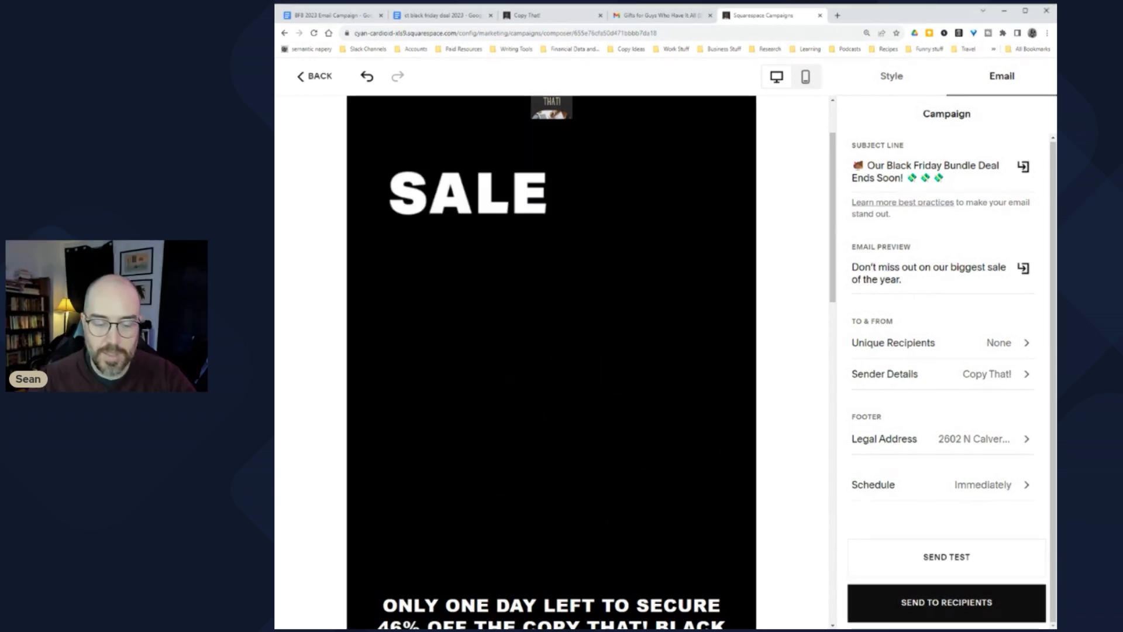
pyautogui.write('😡')
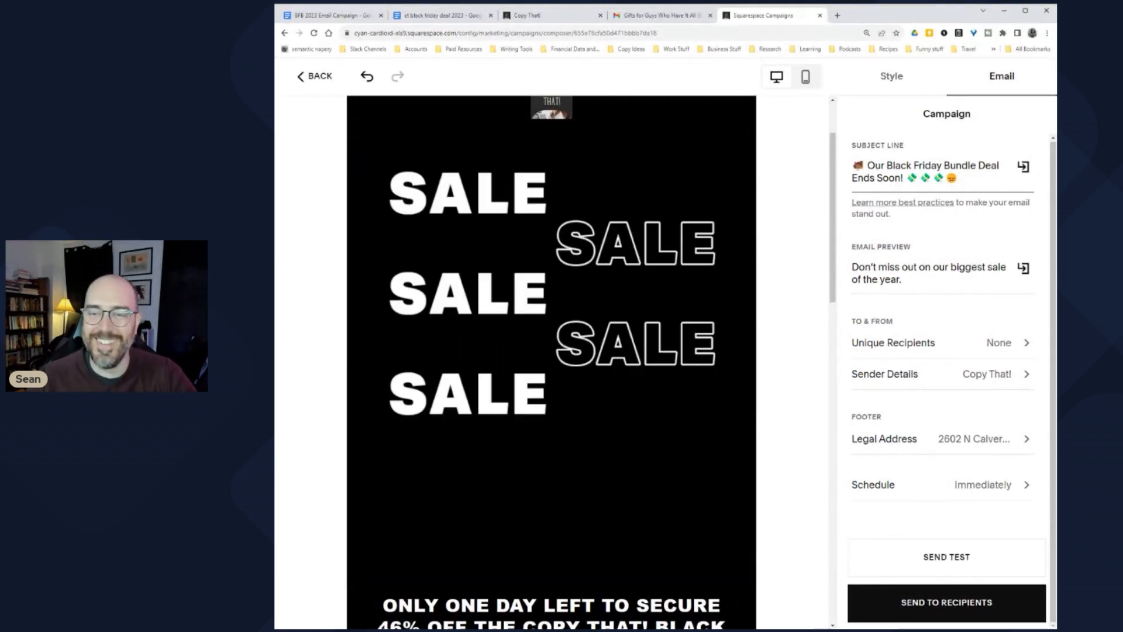
# Step: Delete the leading turkey emoji and its space, then bring up the recipient list choices
pyautogui.press('BackSpace')
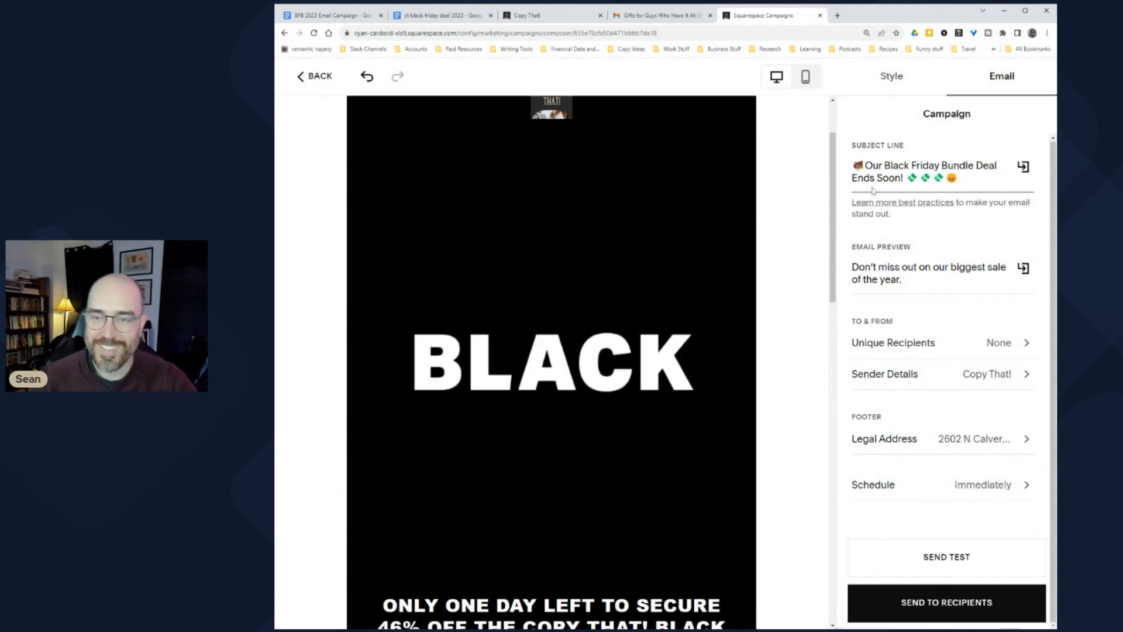
pyautogui.press('BackSpace')
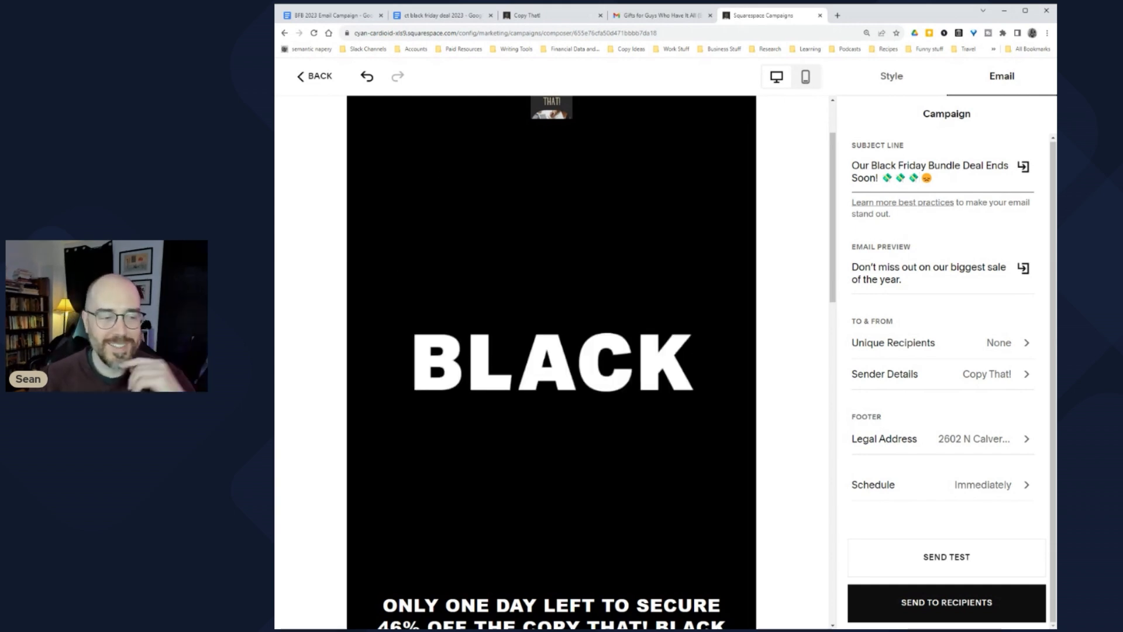
pyautogui.moveTo(903, 279); pyautogui.dragTo(851, 263)
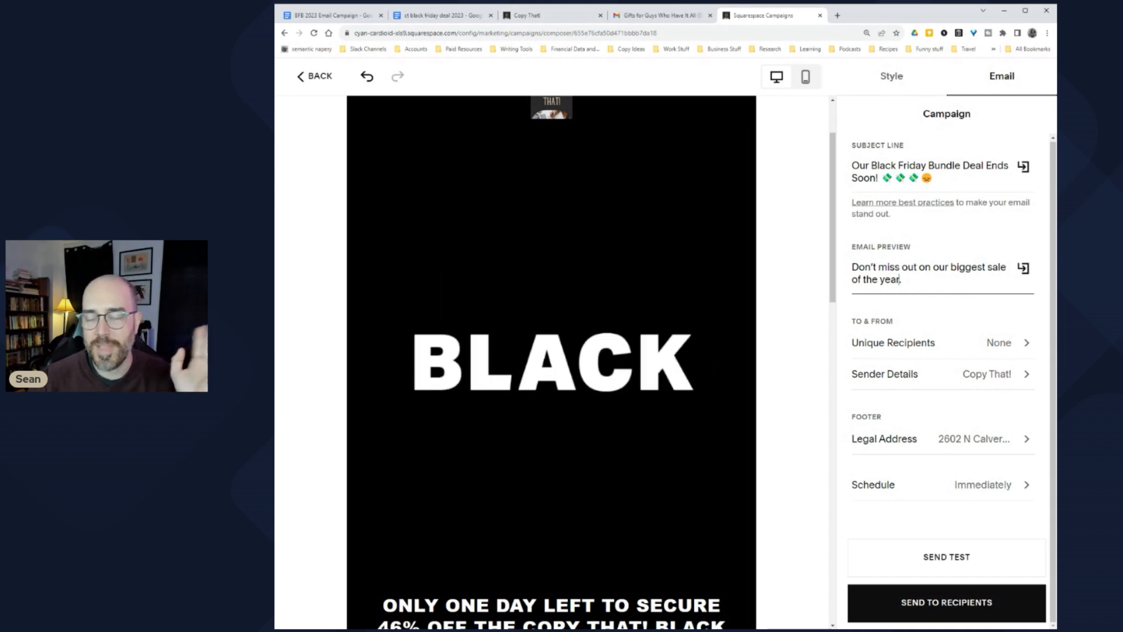
pyautogui.click(999, 344)
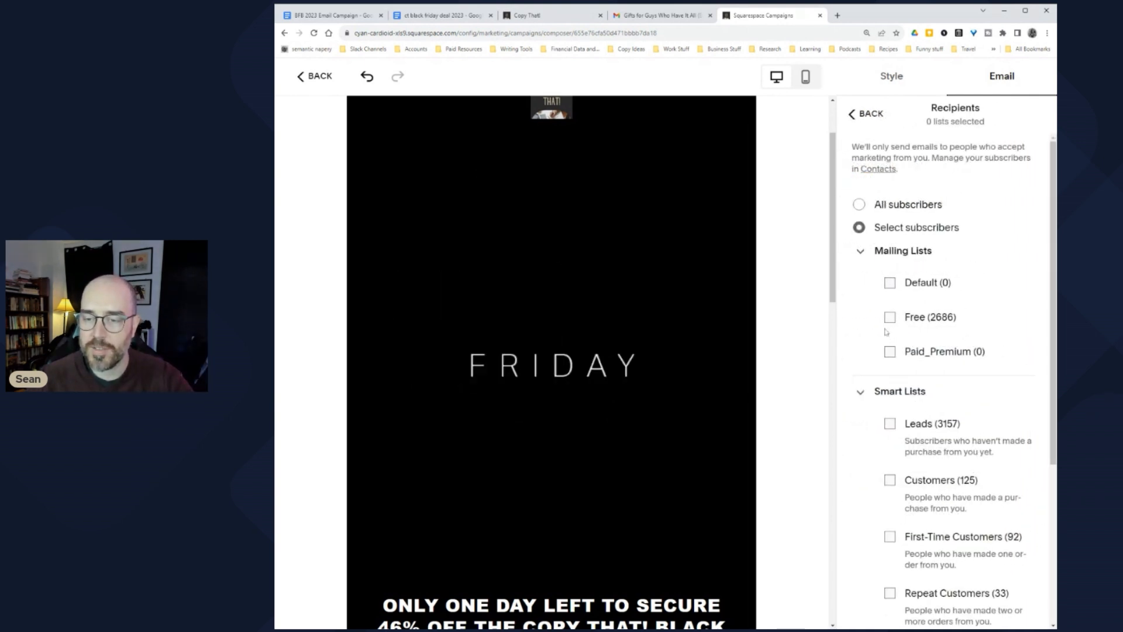
# Step: Select the Leads and Customers smart lists for 3283 unique recipients and return to the Campaign panel
pyautogui.scroll(-2, 886, 351)
pyautogui.scroll(-1, 887, 354)
pyautogui.click(890, 240)
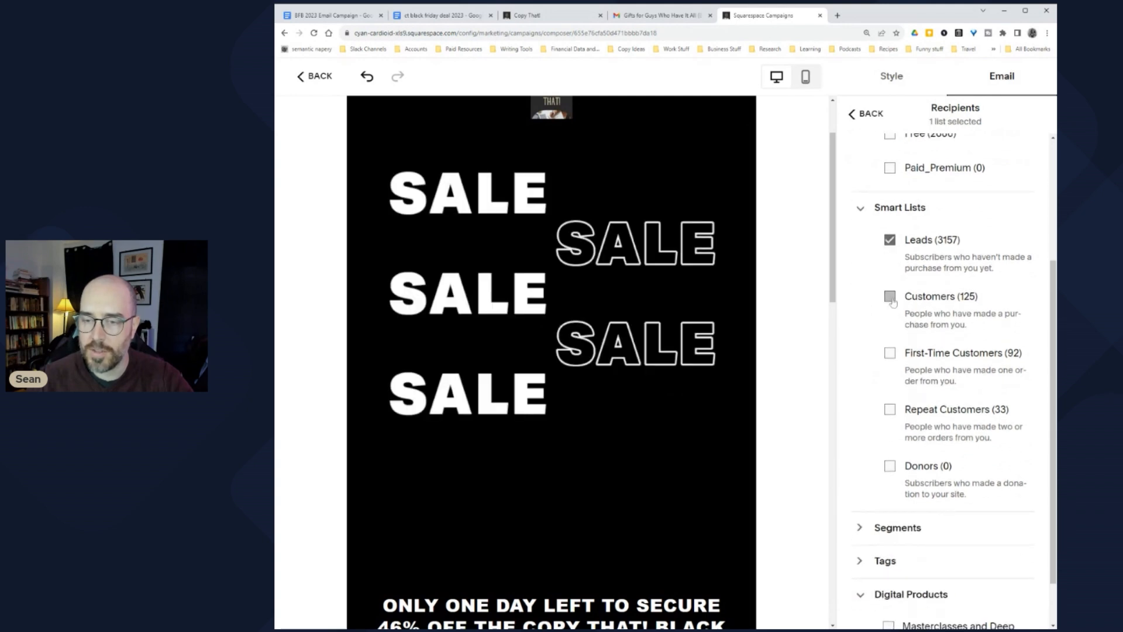
pyautogui.click(890, 409)
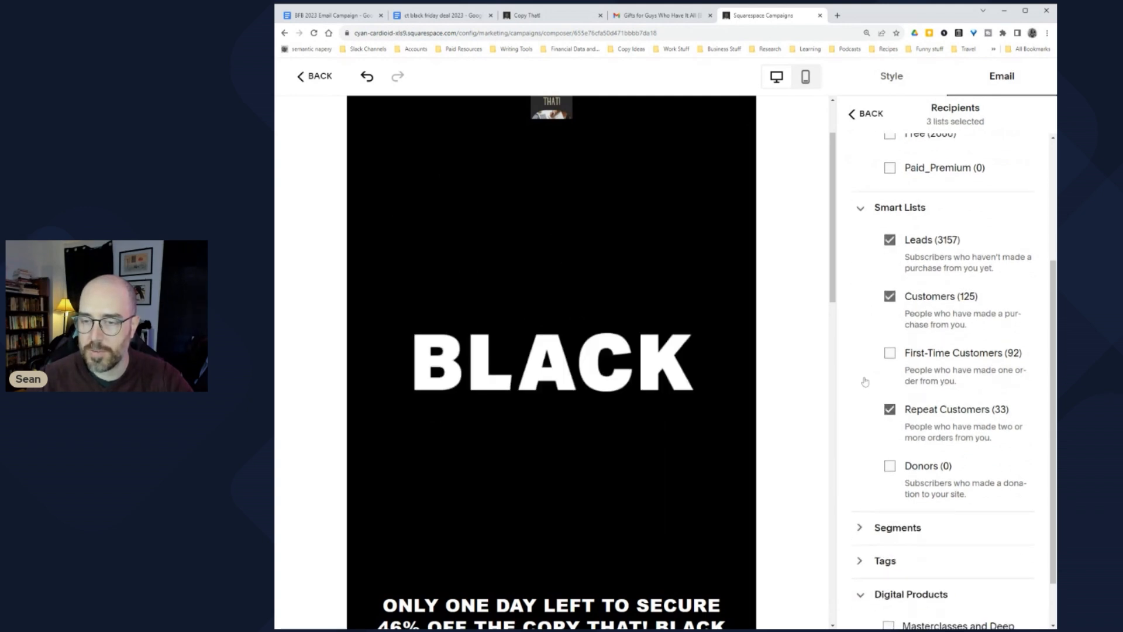
pyautogui.click(889, 409)
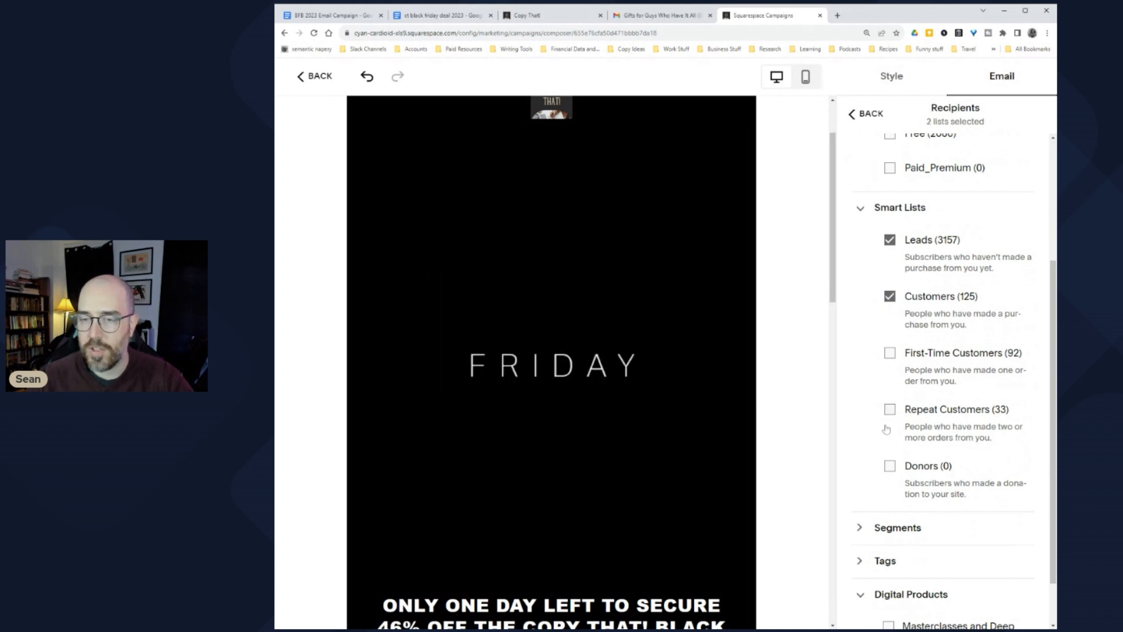
pyautogui.scroll(3, 887, 410)
pyautogui.click(871, 115)
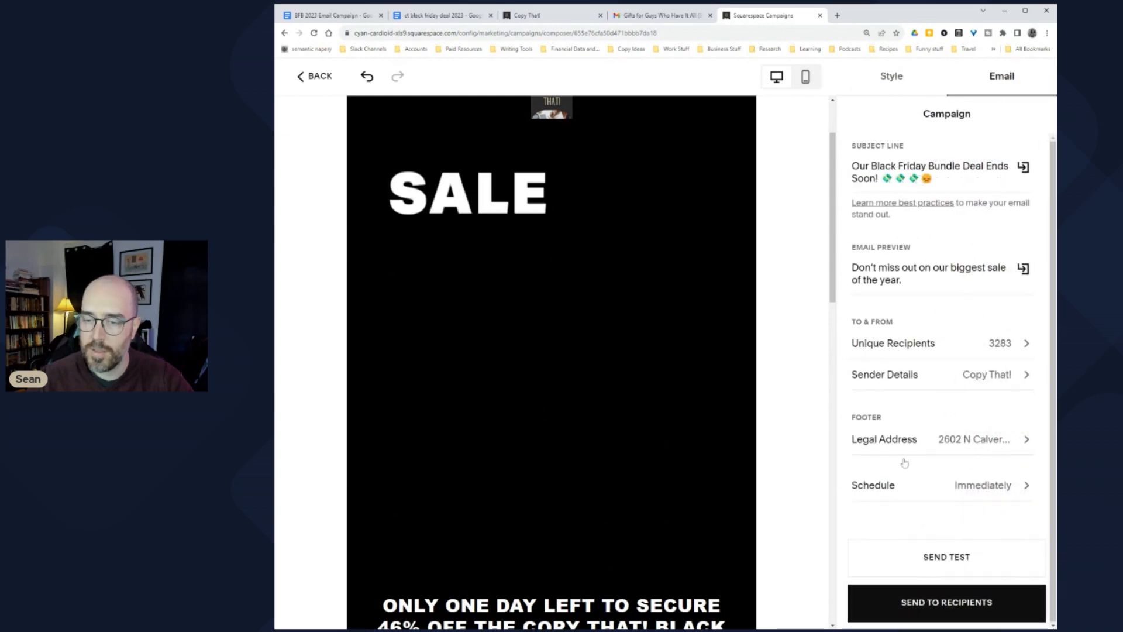
# Step: Turn off Send Immediately and set the send date to November 23 at 9:15am
pyautogui.click(995, 485)
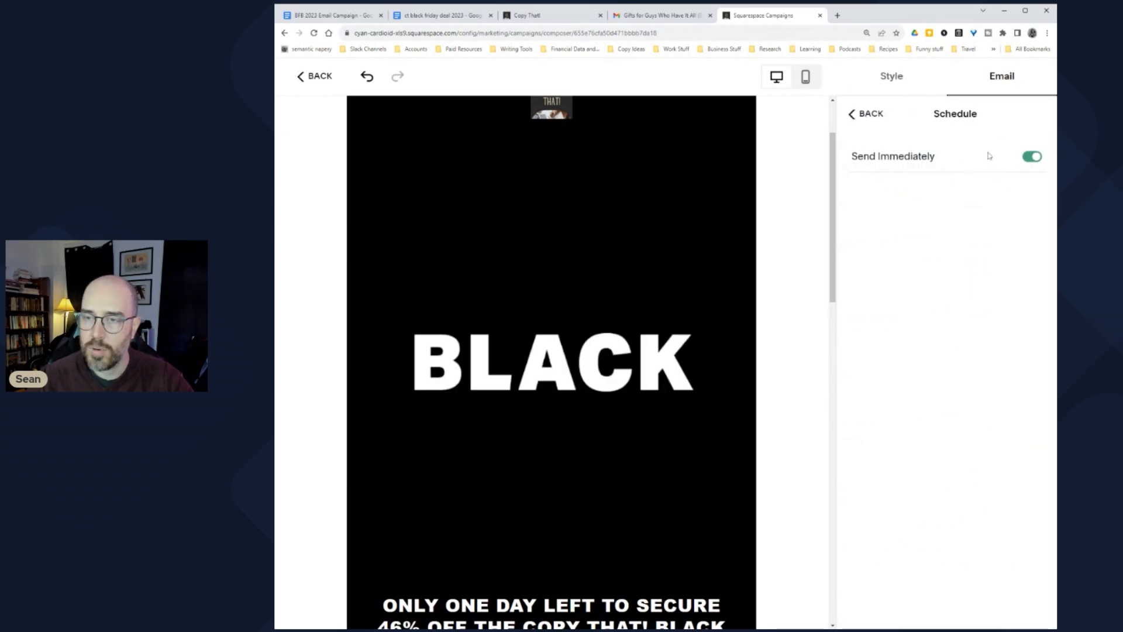
pyautogui.click(1031, 157)
pyautogui.click(975, 334)
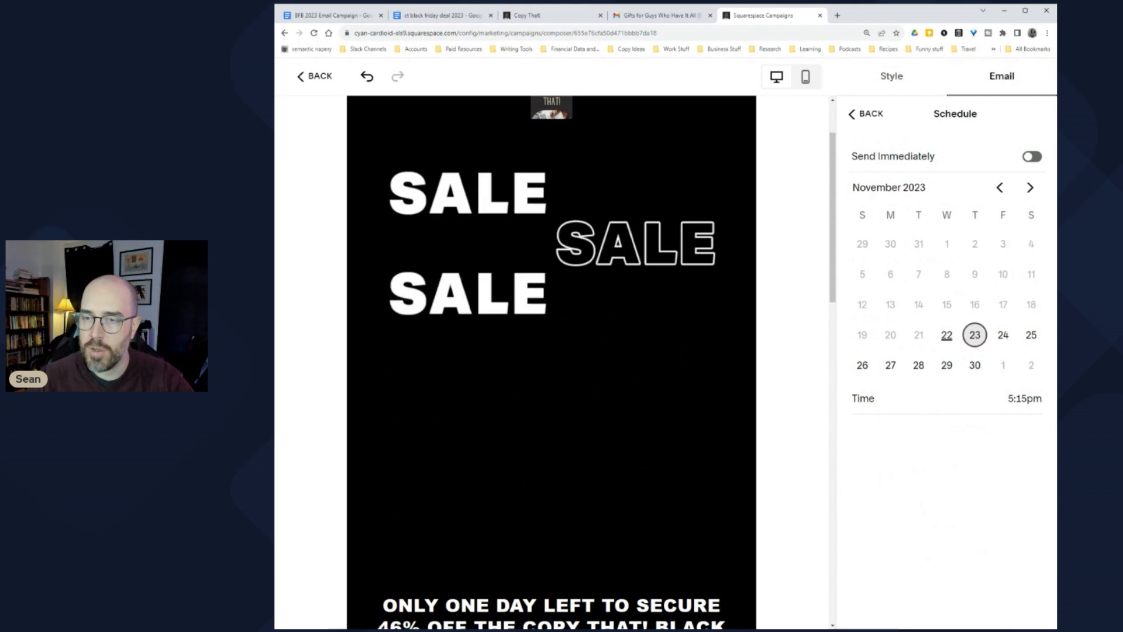
pyautogui.click(1016, 416)
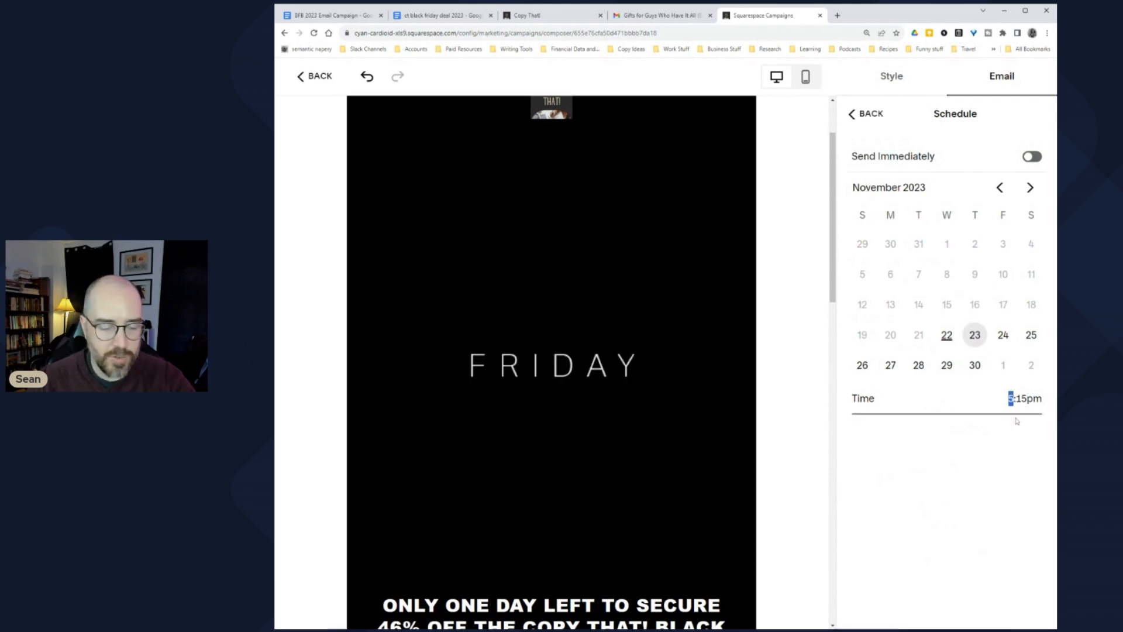
pyautogui.write('10')
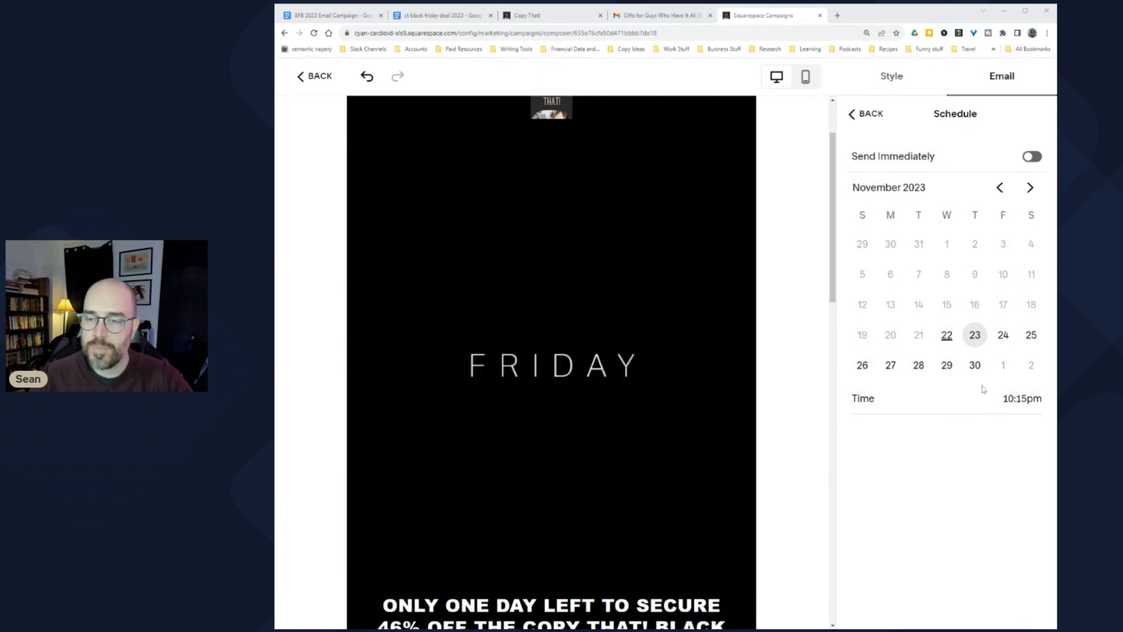
pyautogui.click(1008, 398)
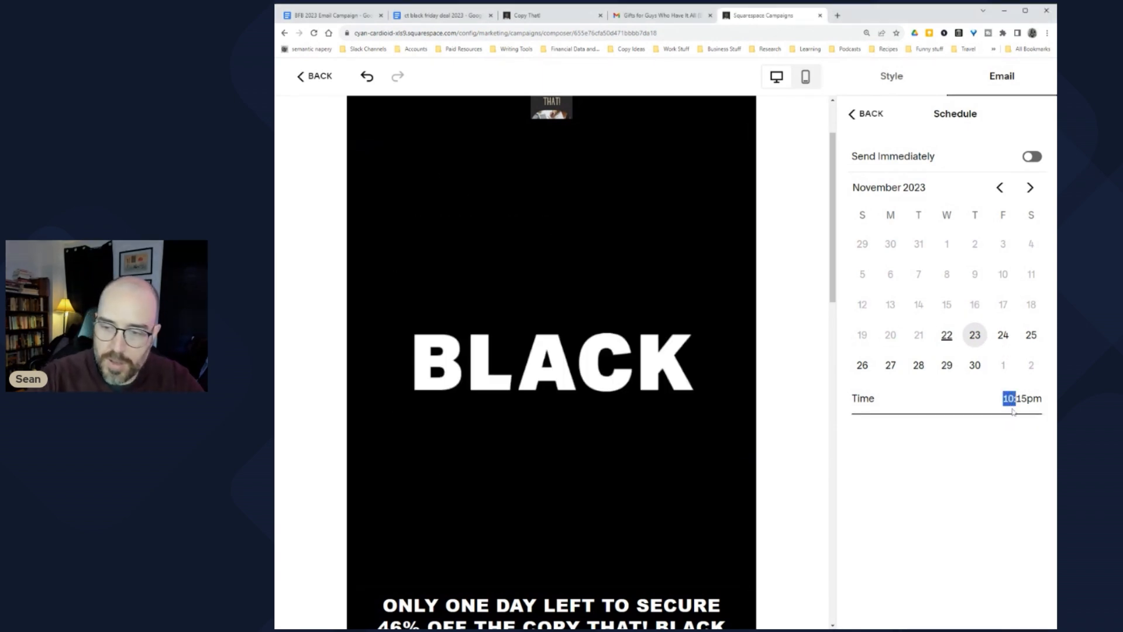
pyautogui.write('9')
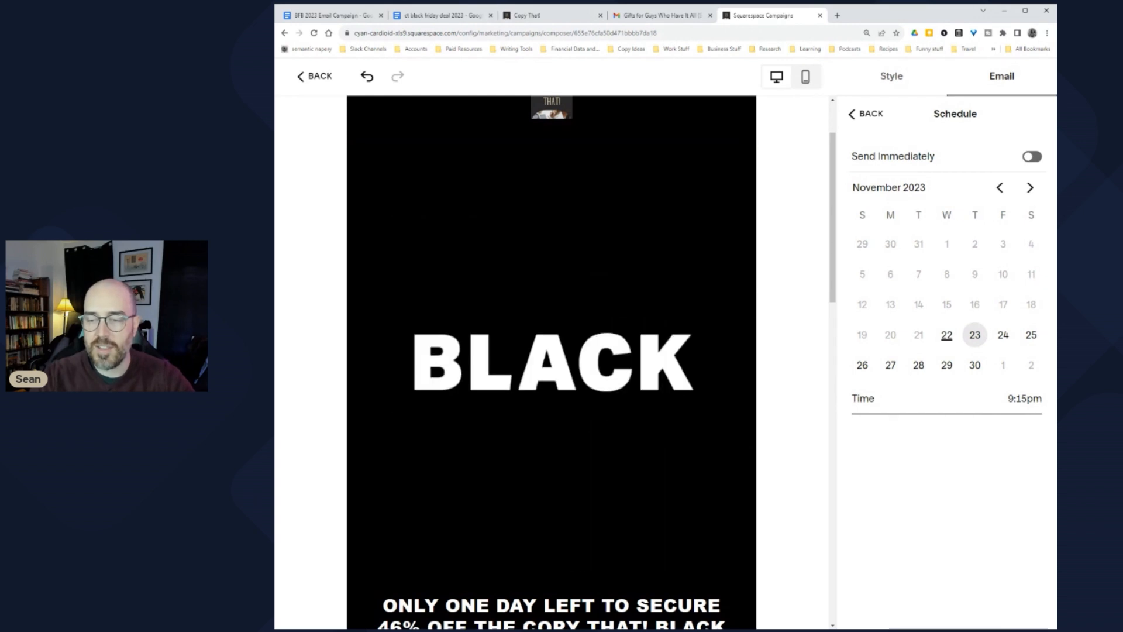
pyautogui.click(1025, 398)
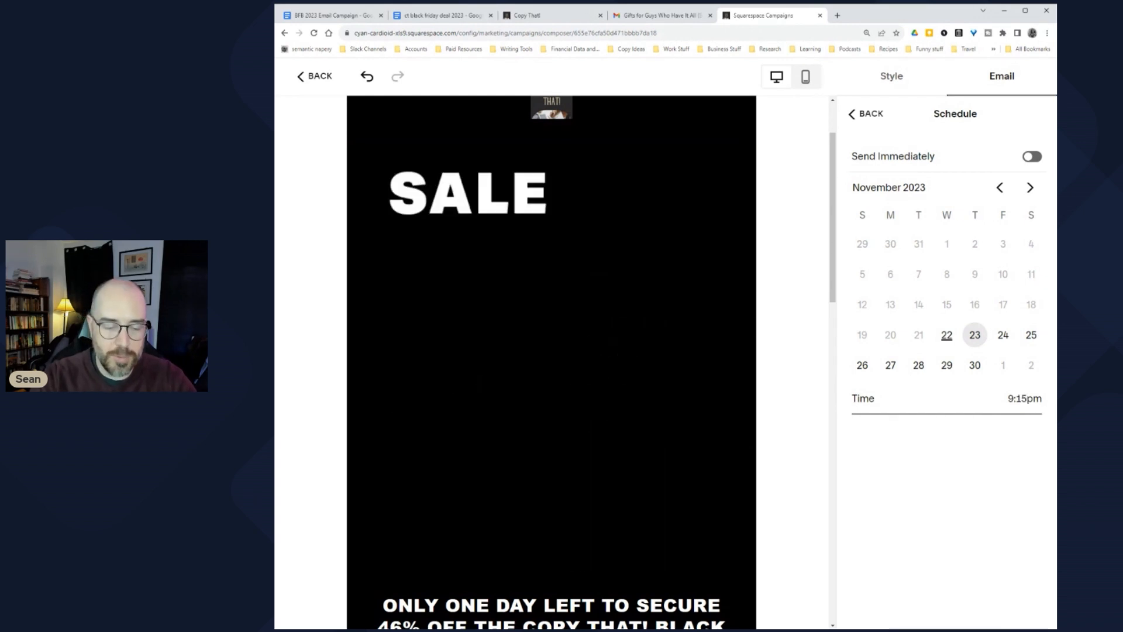
pyautogui.press('Delete')
pyautogui.write('a')
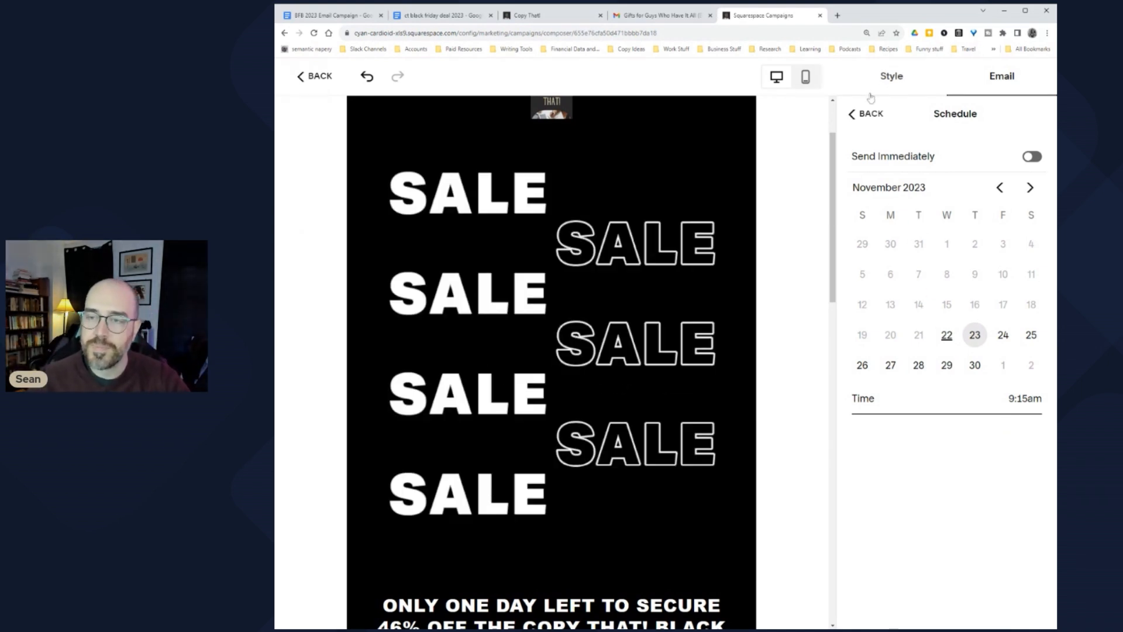
pyautogui.press('Return')
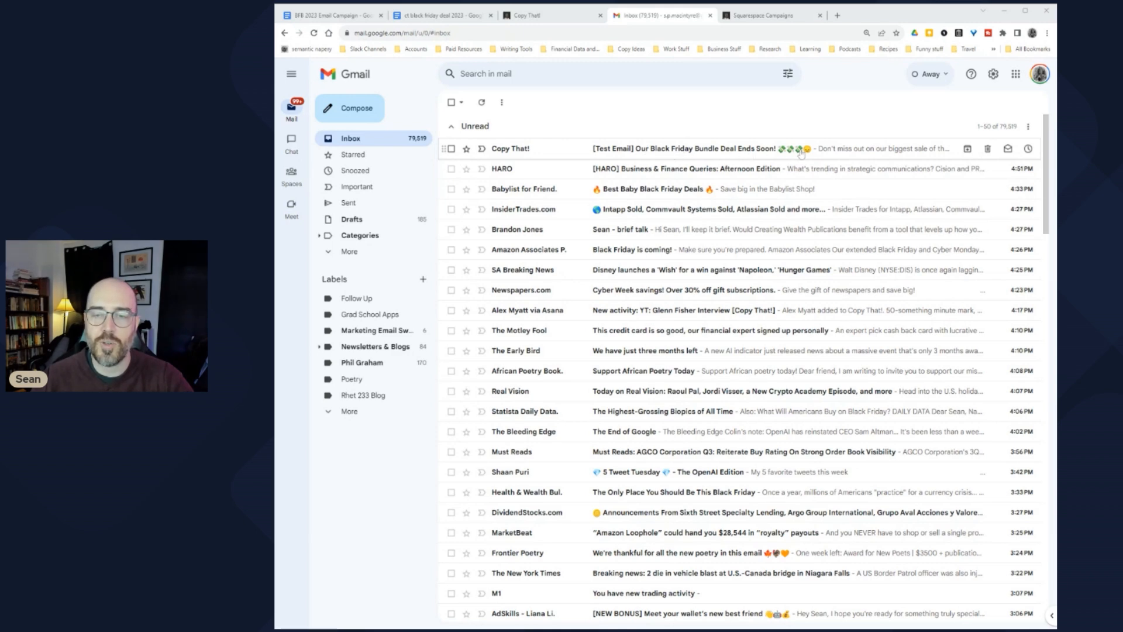
# Step: Open the test email and check that the call-to-action button and product image open the deal doc
pyautogui.click(822, 154)
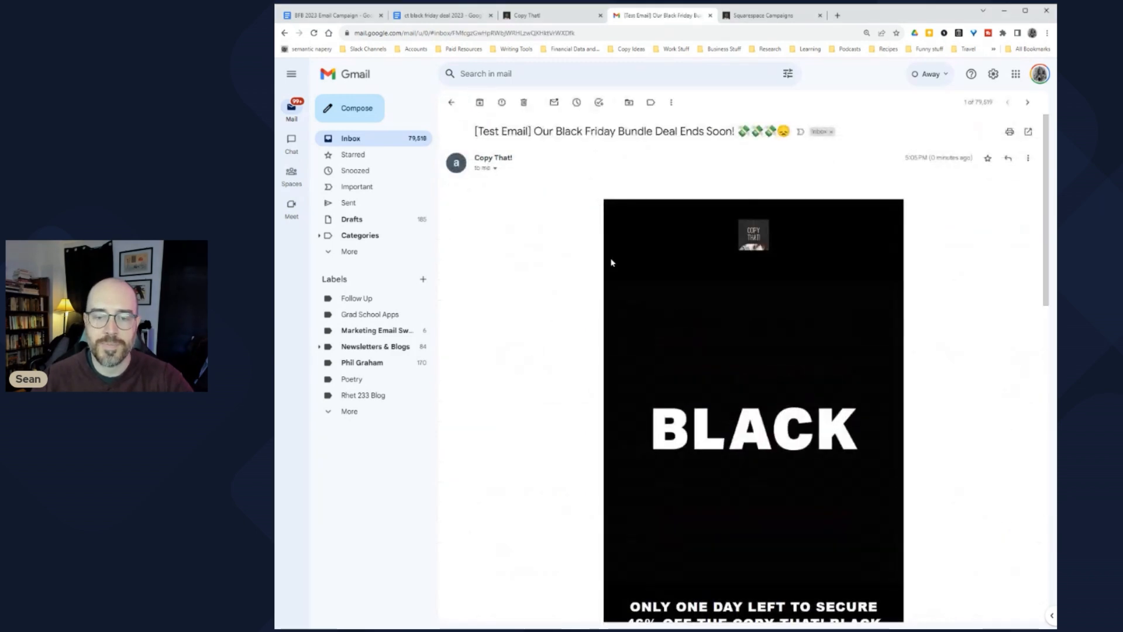
pyautogui.scroll(-5, 576, 288)
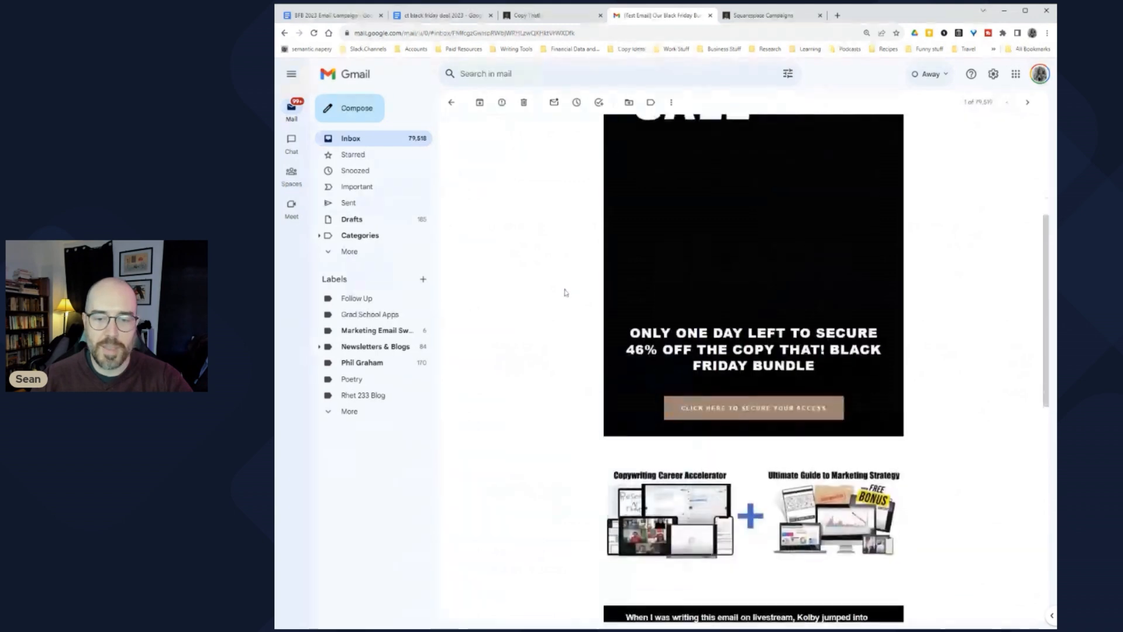
pyautogui.click(722, 412)
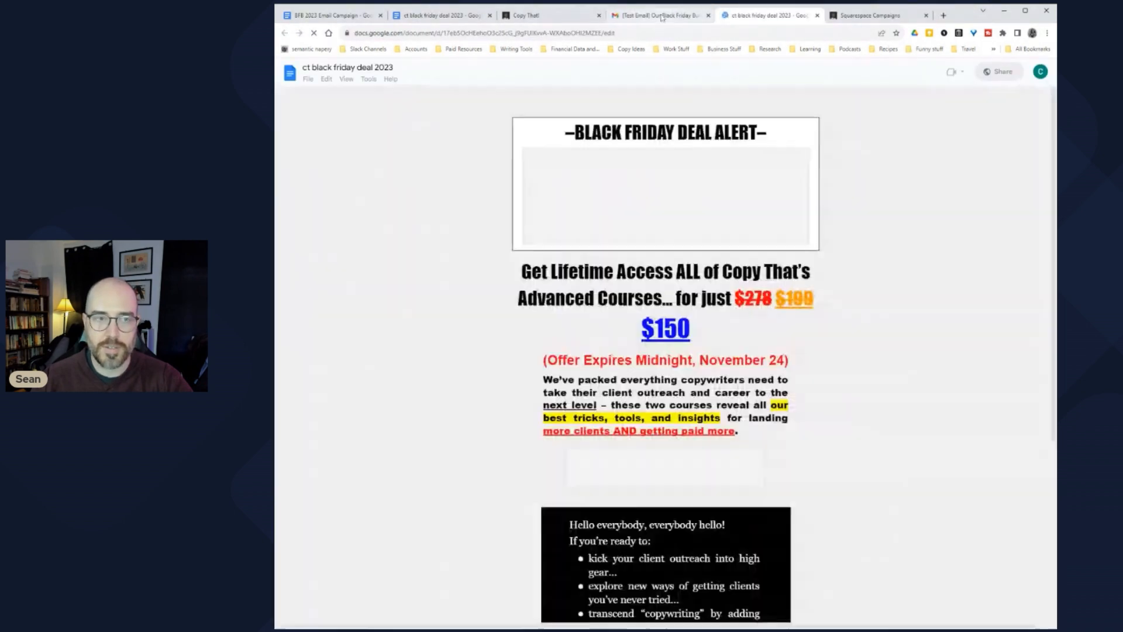
pyautogui.click(655, 15)
pyautogui.scroll(-2, 596, 414)
pyautogui.click(697, 385)
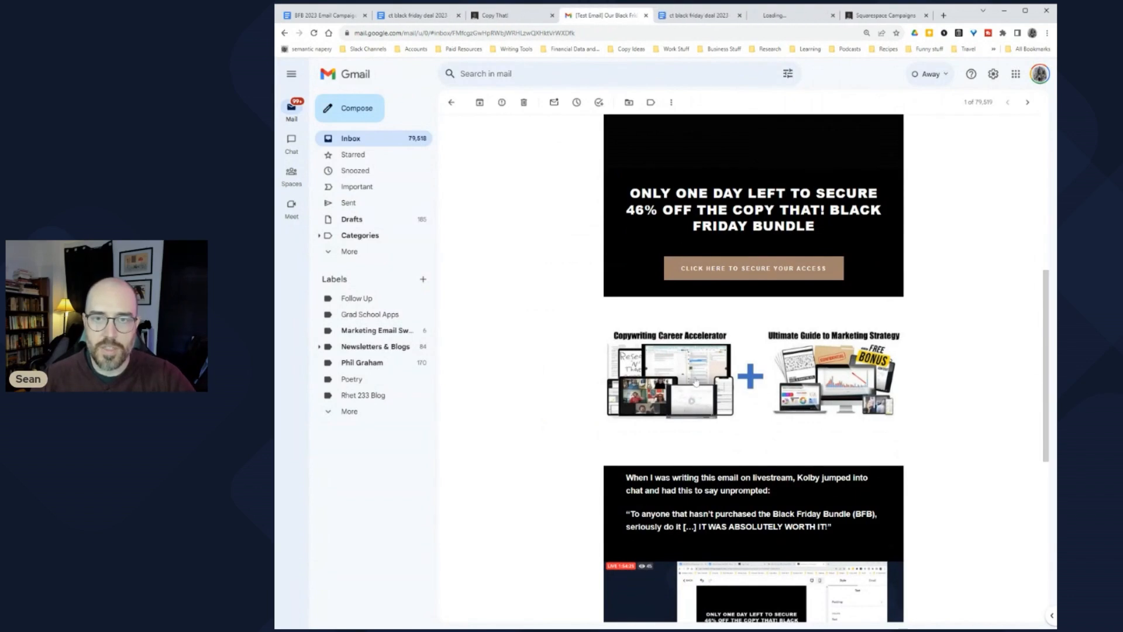
pyautogui.scroll(-5, 658, 221)
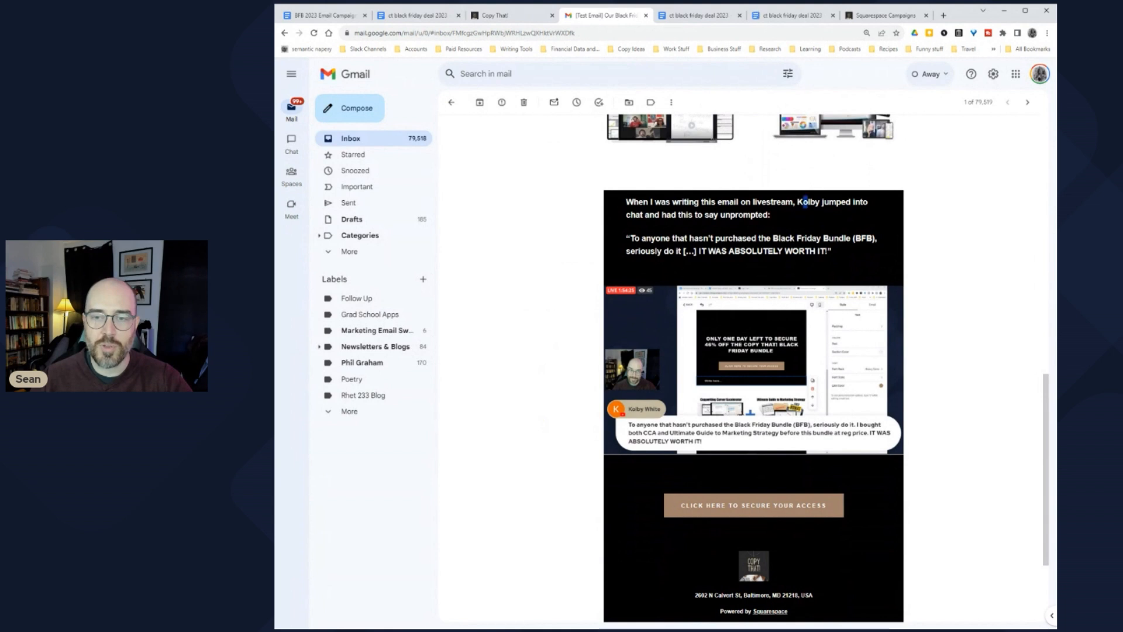
# Step: Select the customer's quoted testimonial, then go back to Squarespace Campaigns
pyautogui.moveTo(769, 215); pyautogui.dragTo(751, 257)
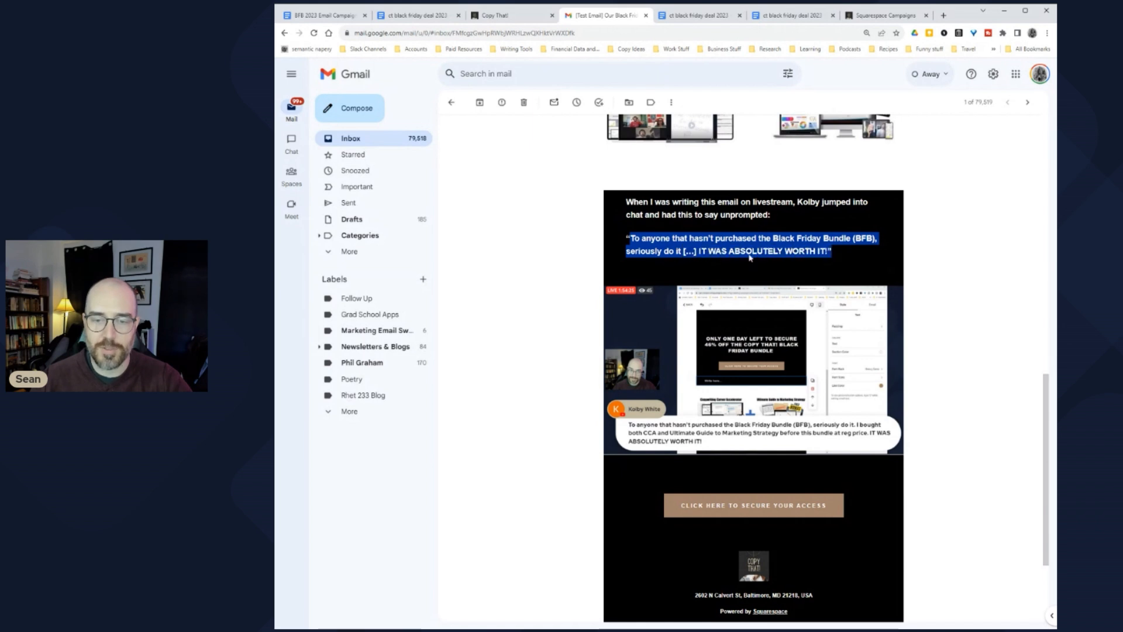
pyautogui.scroll(-1, 725, 292)
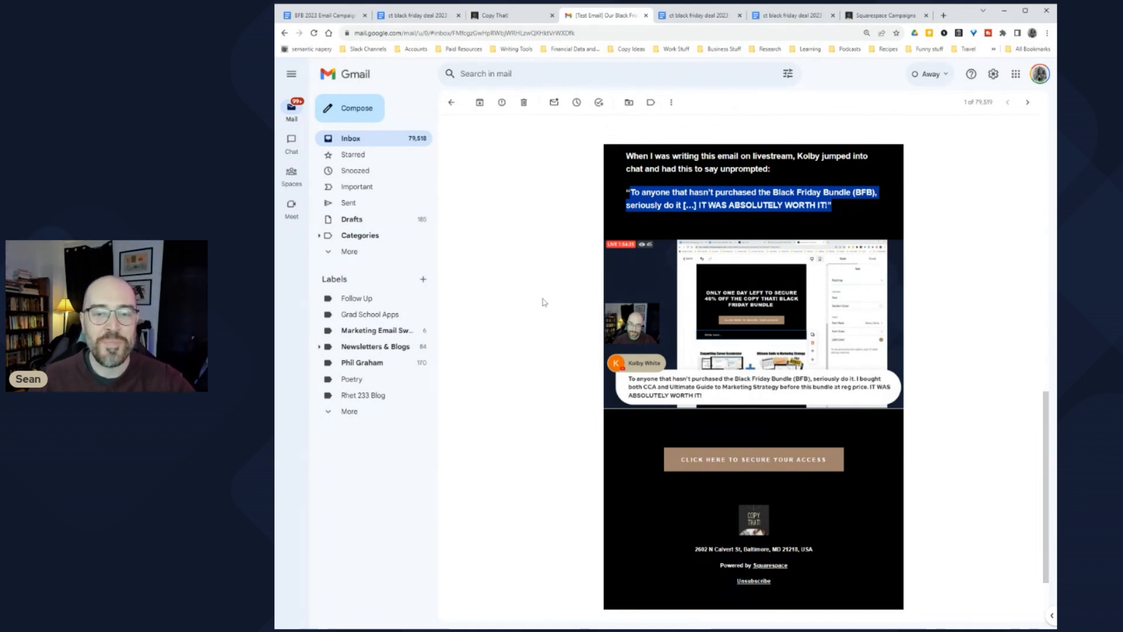
pyautogui.scroll(2, 532, 296)
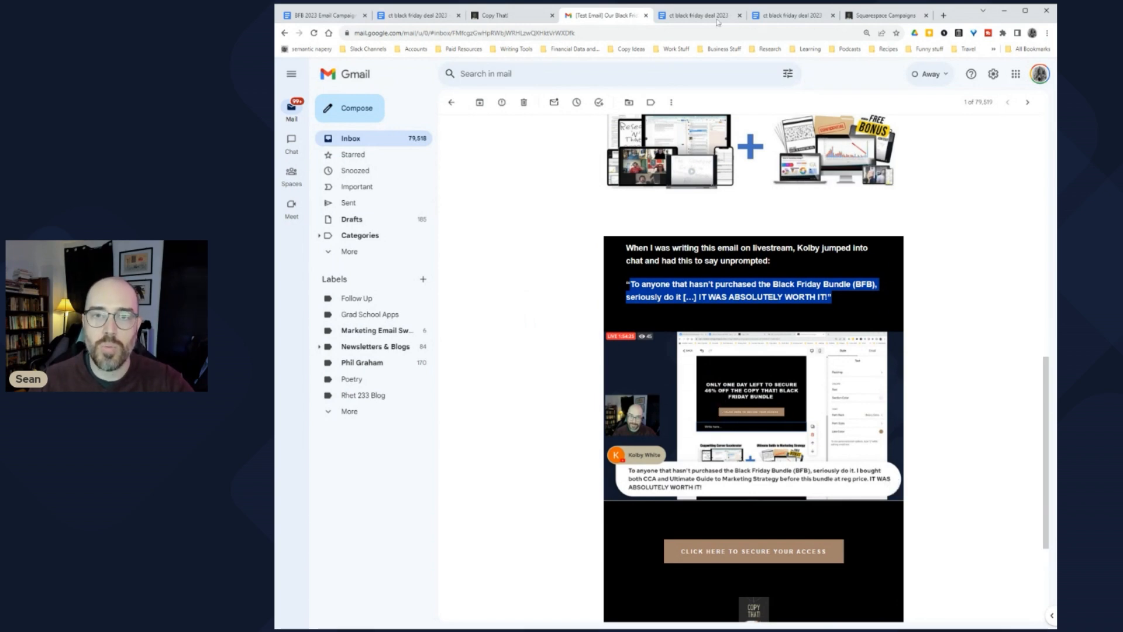
pyautogui.click(876, 18)
# Step: Set the banner image's clickthrough URL to the pasted Google Doc link
pyautogui.scroll(-4, 517, 431)
pyautogui.scroll(10, 586, 380)
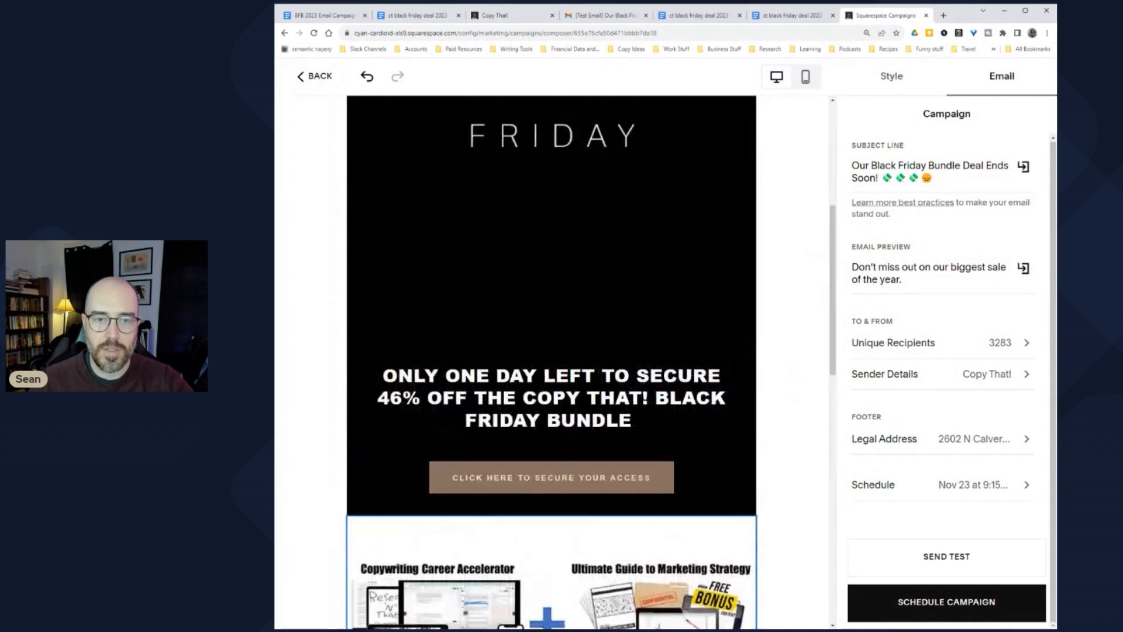
pyautogui.click(701, 311)
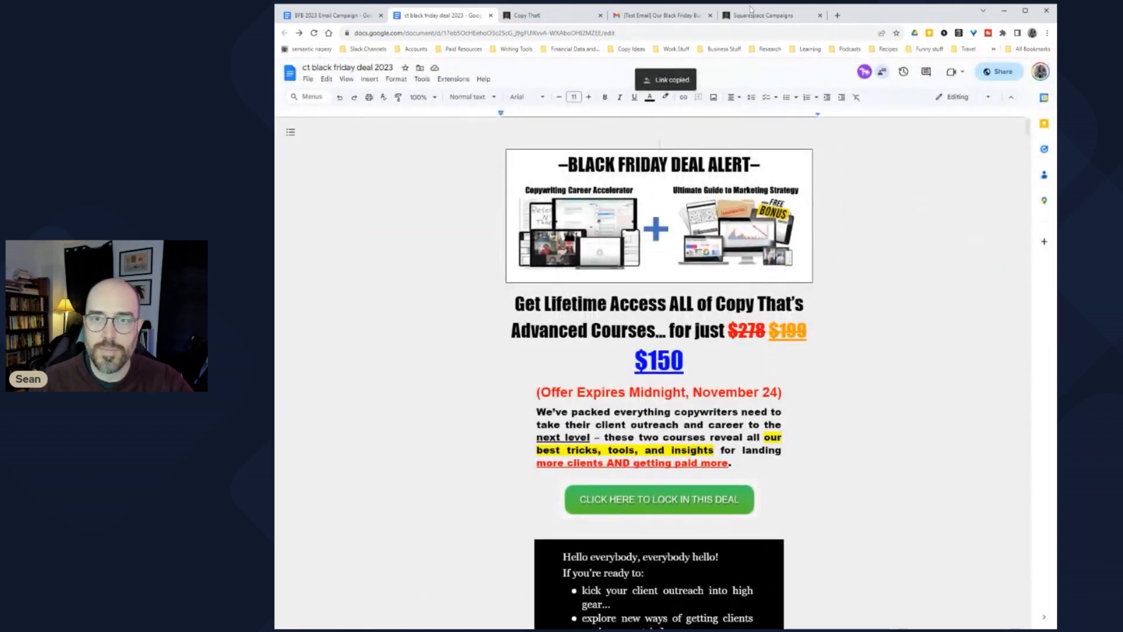
pyautogui.click(751, 11)
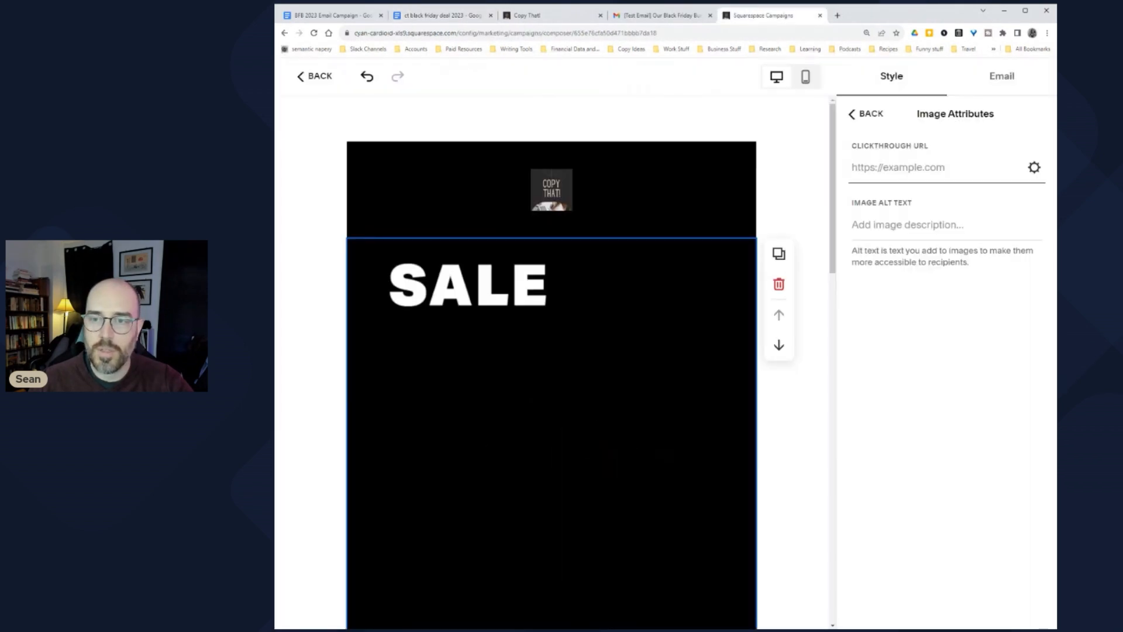
pyautogui.hotkey('ctrl', 'v')
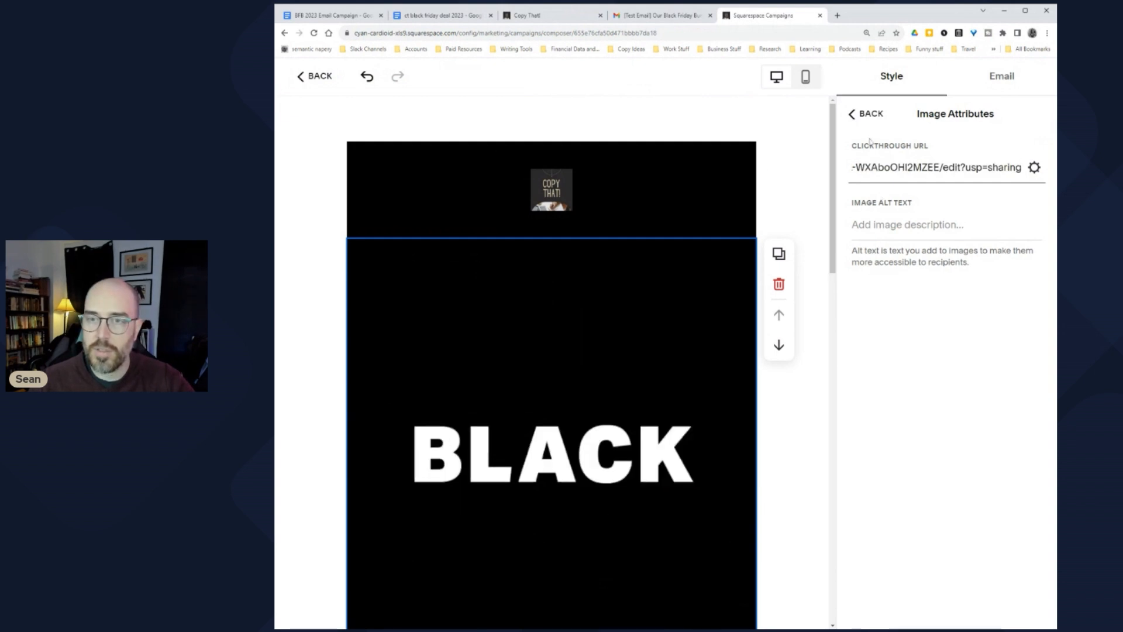
pyautogui.click(867, 116)
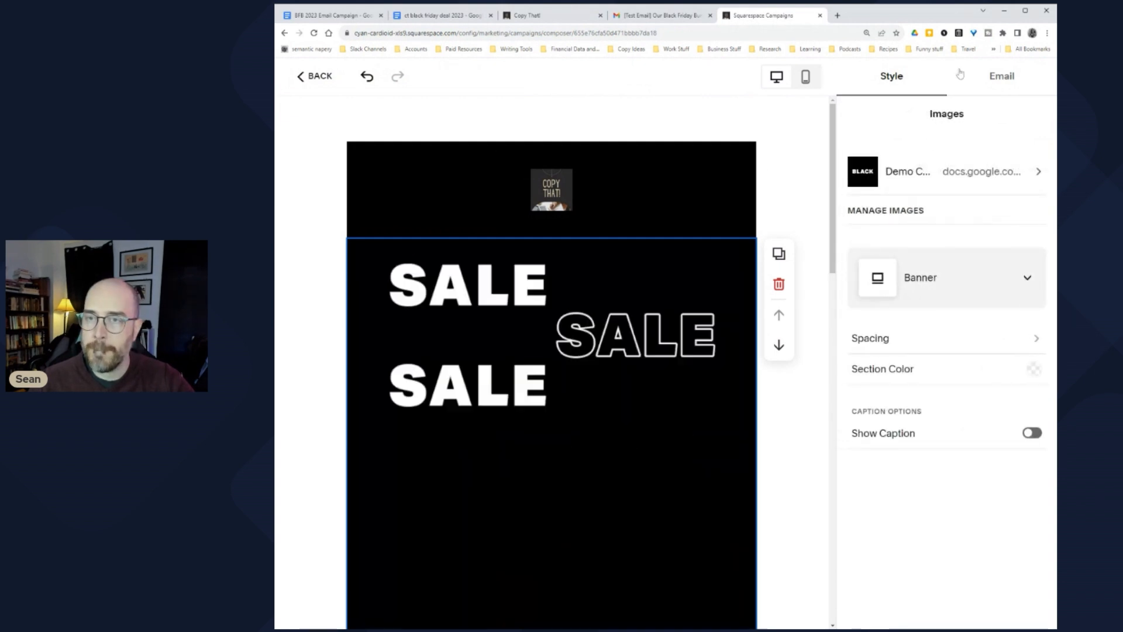
# Step: Set the testimonial screenshot image's clickthrough URL to the Google Doc link
pyautogui.scroll(-10, 690, 321)
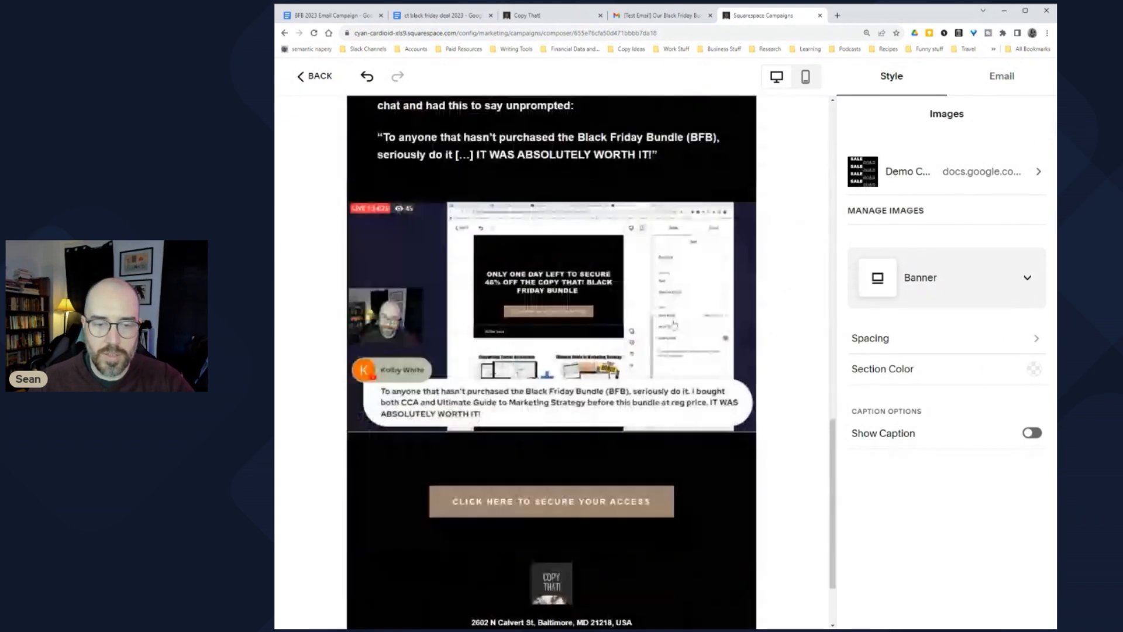
pyautogui.click(591, 269)
pyautogui.click(1009, 165)
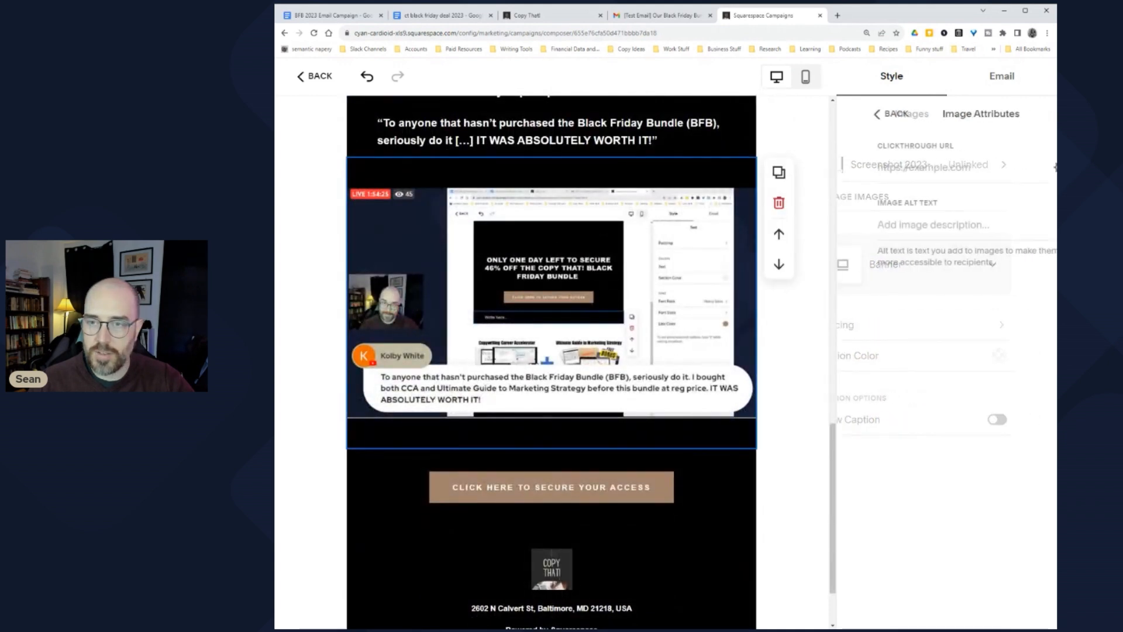
pyautogui.hotkey('ctrl', 'v')
pyautogui.click(867, 114)
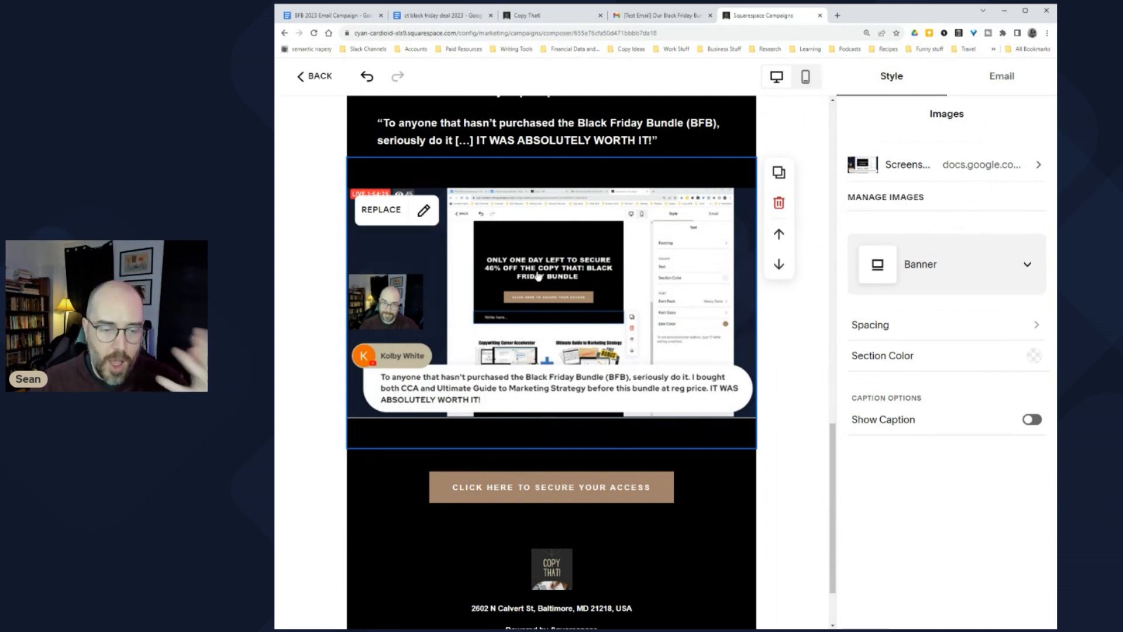
# Step: Inspect the call-to-action button block and highlight the testimonial quote text
pyautogui.click(625, 487)
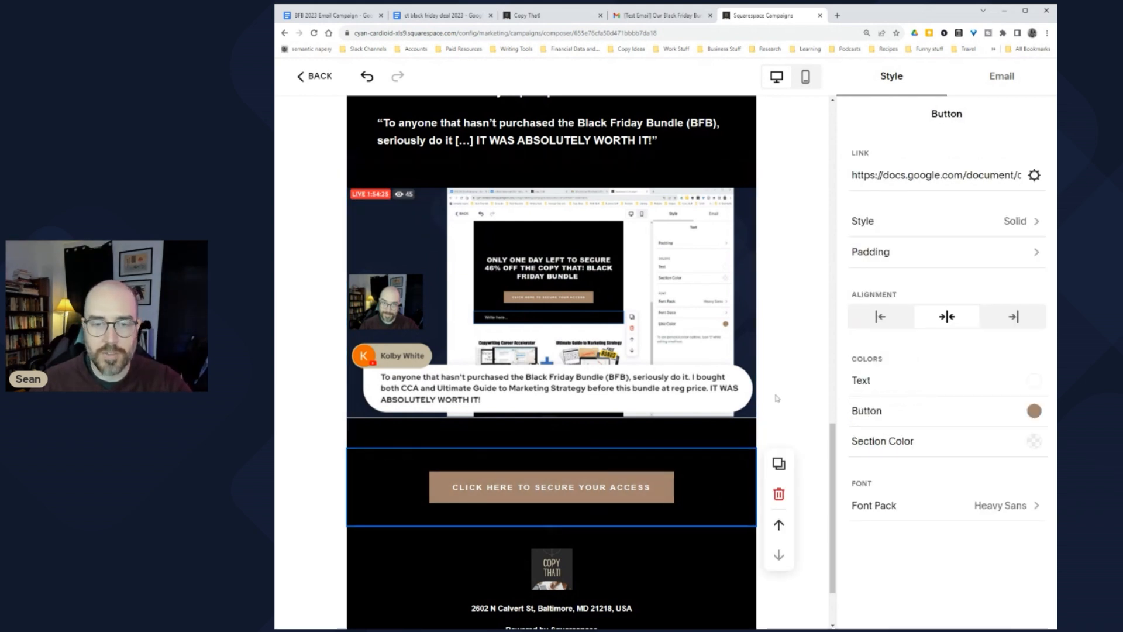
pyautogui.scroll(3, 777, 397)
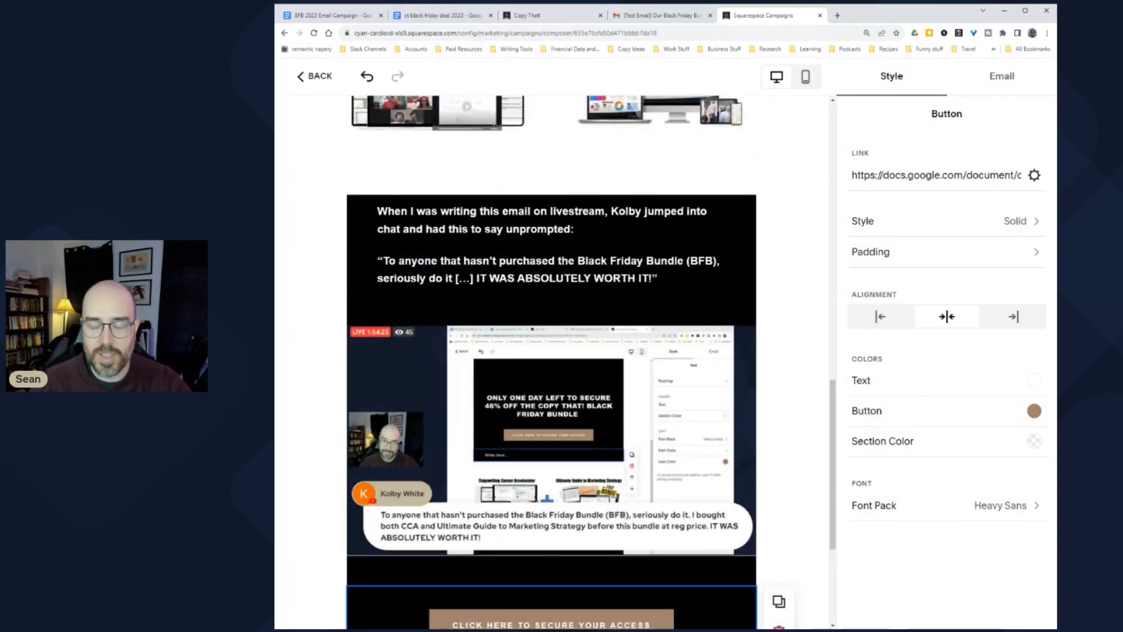
pyautogui.scroll(2, 364, 351)
pyautogui.click(364, 351)
pyautogui.moveTo(381, 352); pyautogui.dragTo(658, 370)
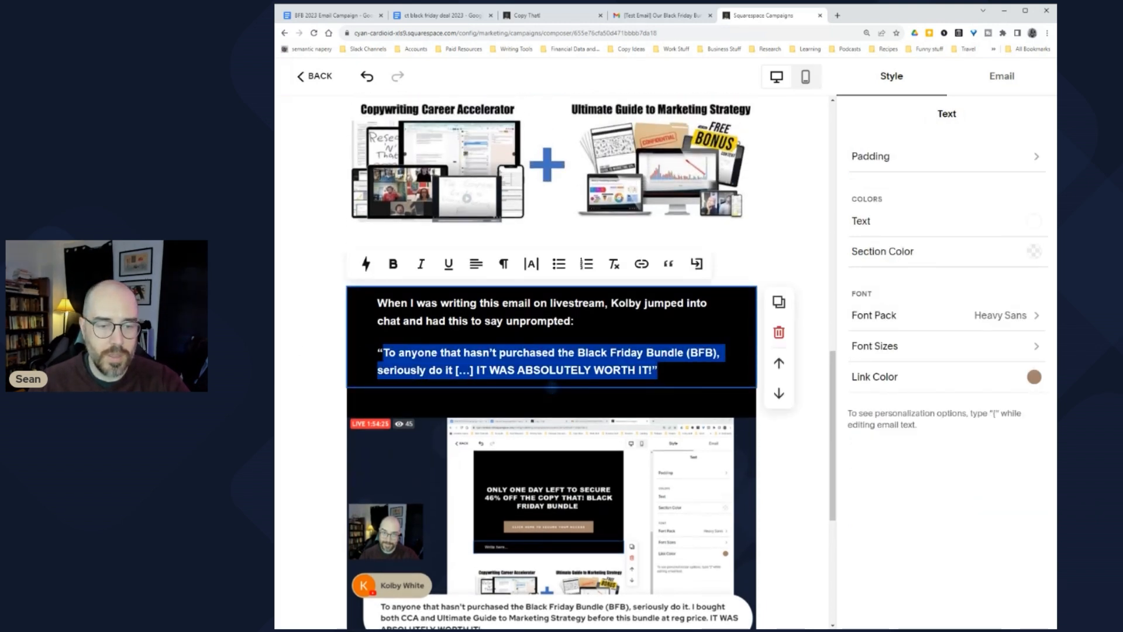
pyautogui.click(818, 417)
# Step: Bring up the campaign's subject and send settings, then switch to the Gmail test email
pyautogui.scroll(4, 818, 417)
pyautogui.scroll(3, 817, 418)
pyautogui.click(994, 78)
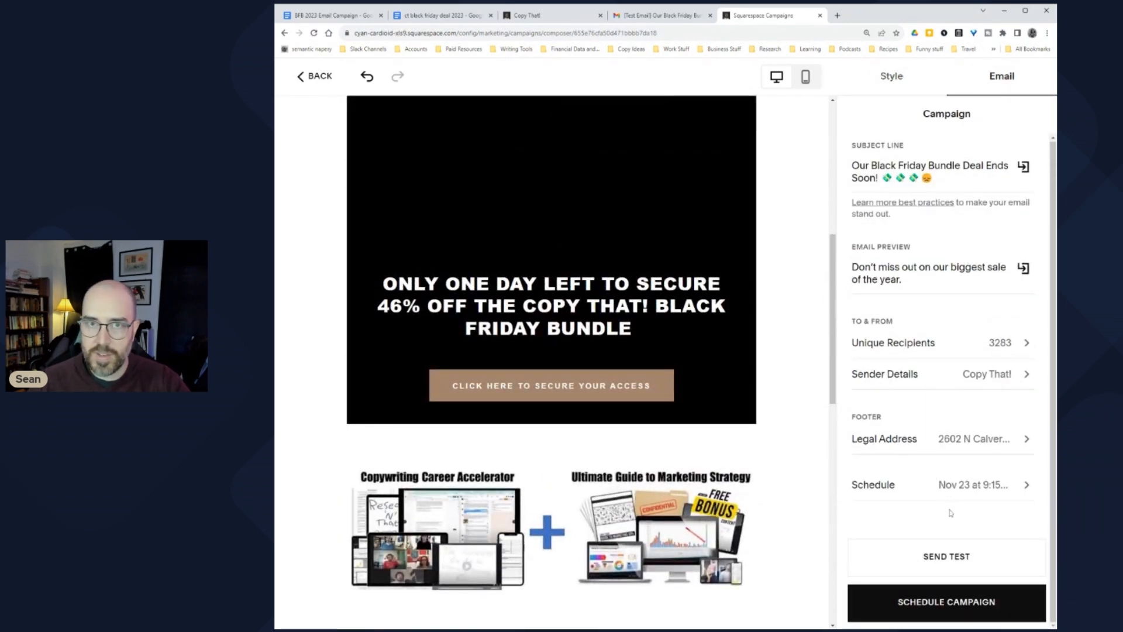
pyautogui.click(661, 15)
# Step: Scroll through the test email from the '46% OFF' headline to the testimonial, then return to the composer
pyautogui.scroll(-3, 660, 338)
pyautogui.scroll(5, 591, 345)
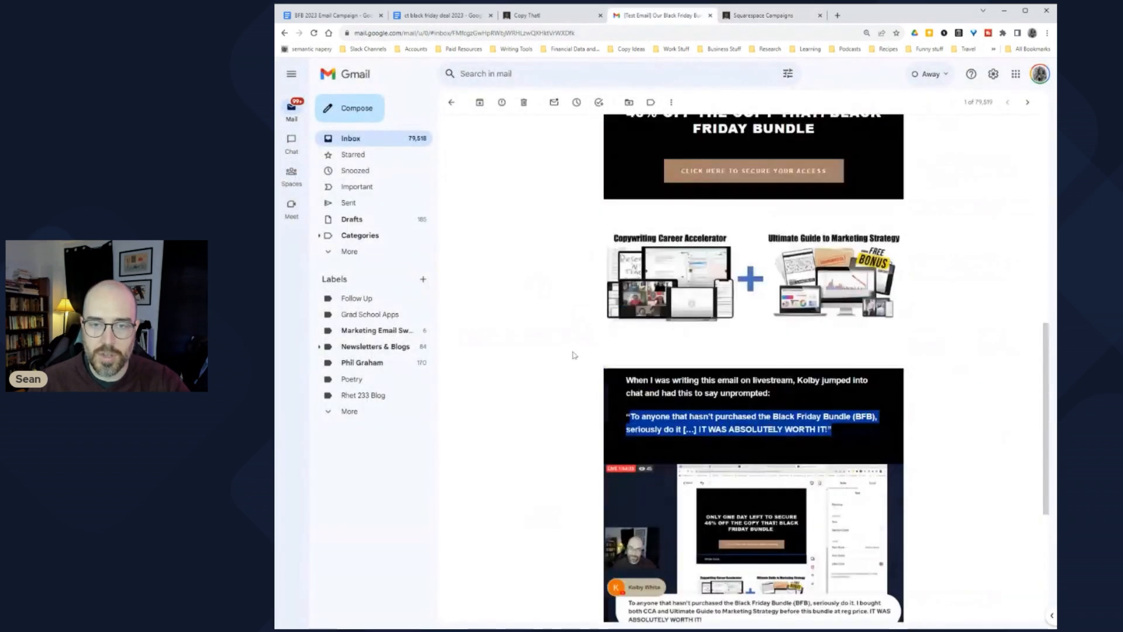
pyautogui.scroll(8, 573, 355)
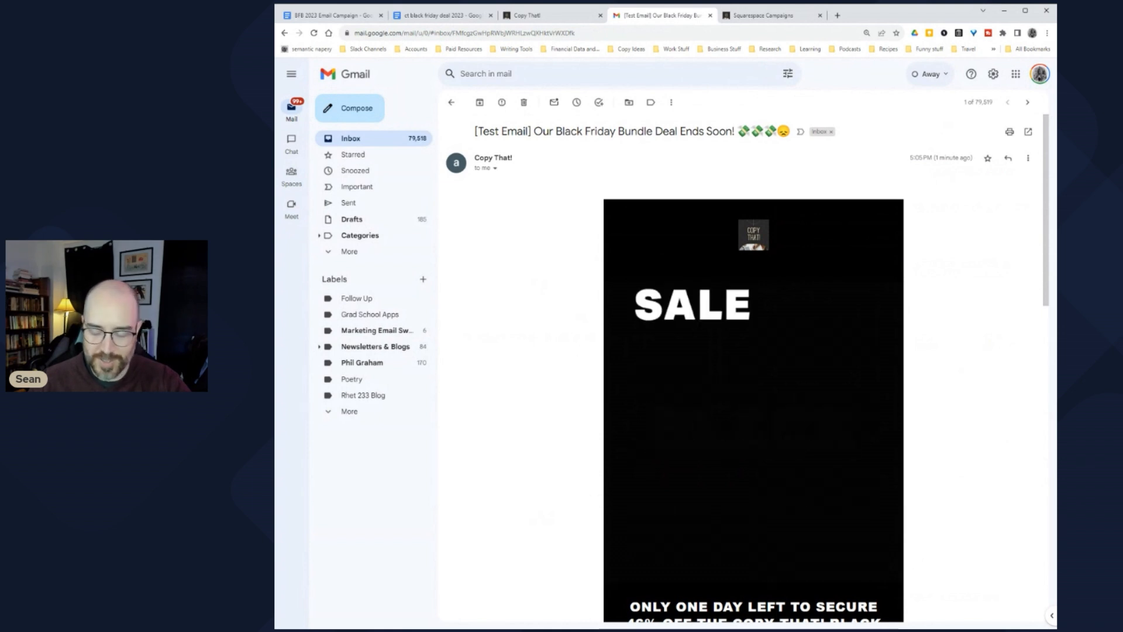
pyautogui.scroll(-6, 585, 349)
pyautogui.scroll(-3, 585, 350)
pyautogui.click(684, 366)
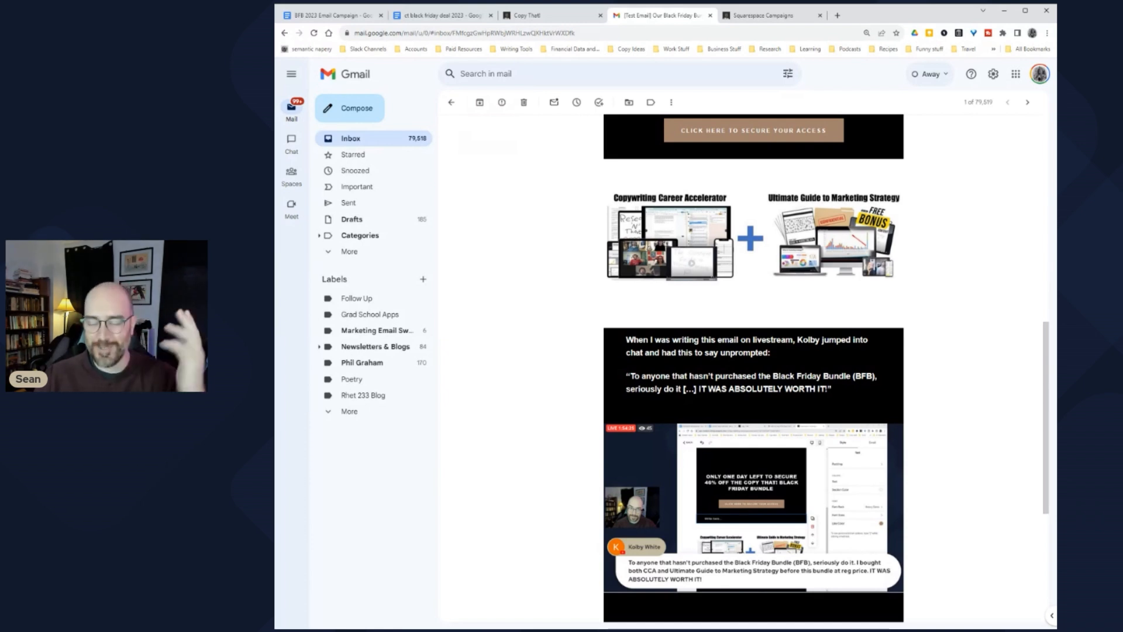
pyautogui.scroll(2, 565, 316)
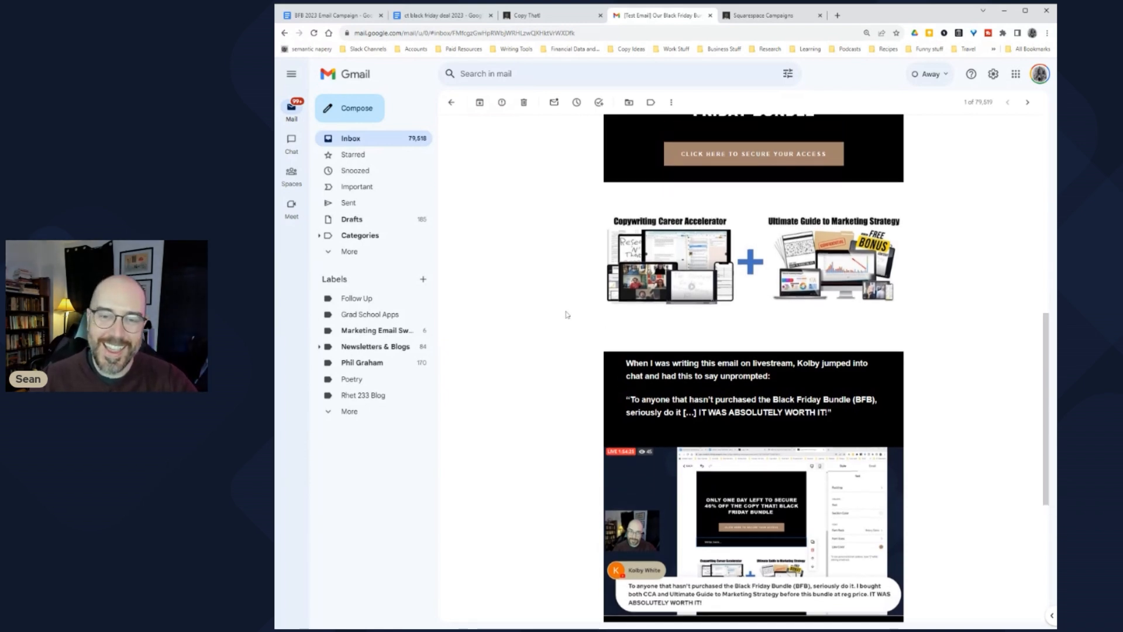
pyautogui.scroll(2, 594, 311)
pyautogui.moveTo(626, 234); pyautogui.dragTo(832, 276)
pyautogui.click(676, 271)
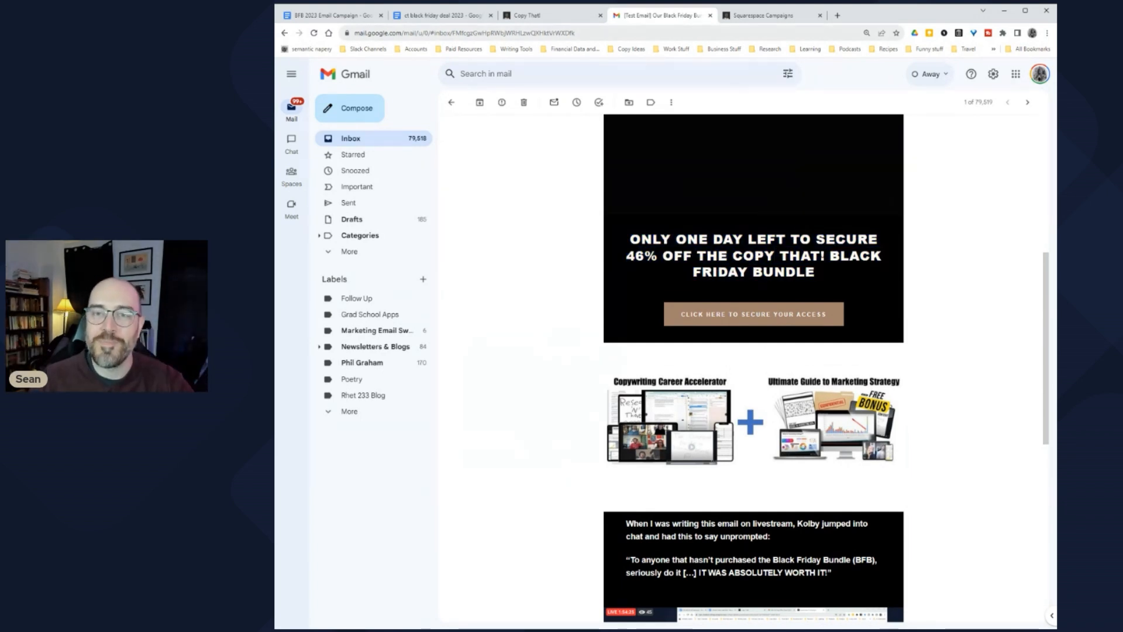
pyautogui.click(764, 15)
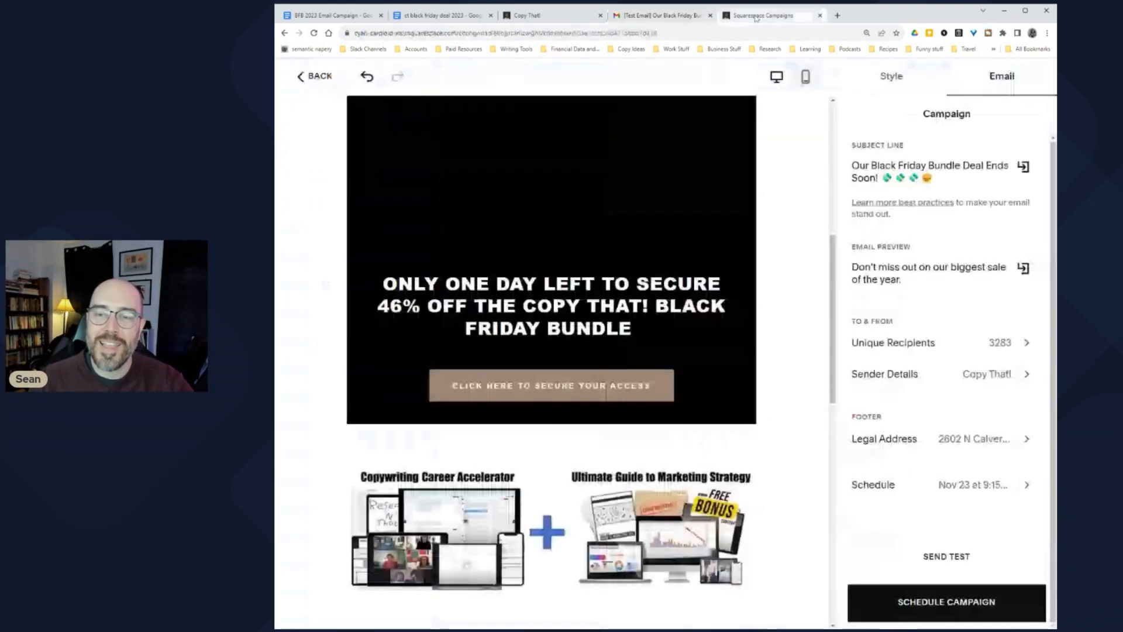
# Step: Confirm scheduling the campaign for November 23, 2023 at 9:15am EST to 3,283 recipients
pyautogui.click(943, 609)
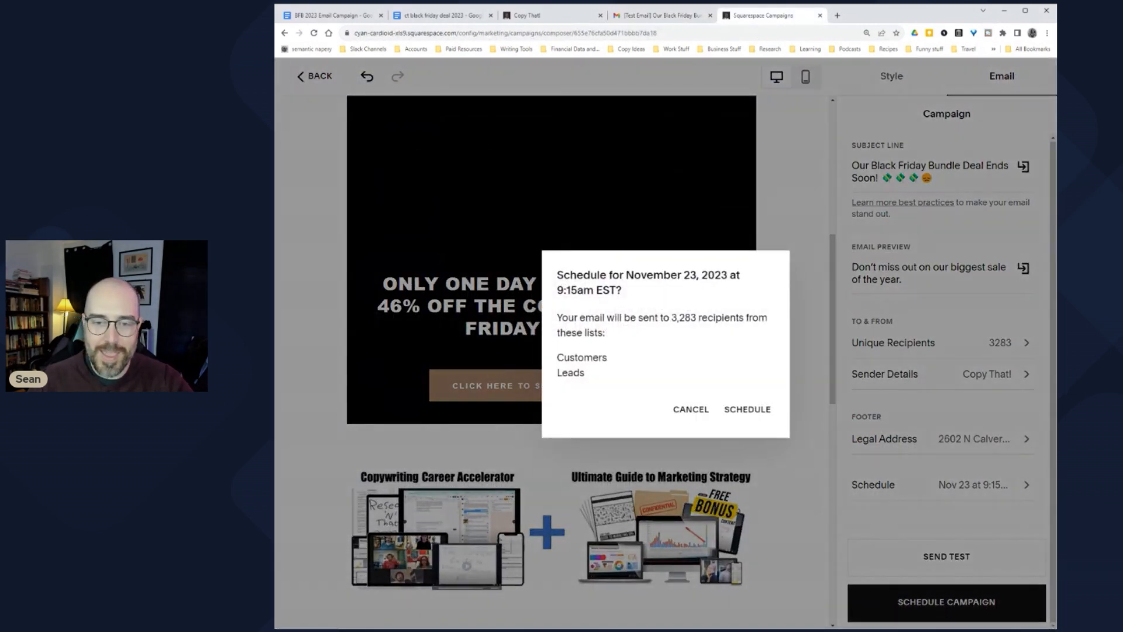
pyautogui.moveTo(581, 275); pyautogui.dragTo(721, 276)
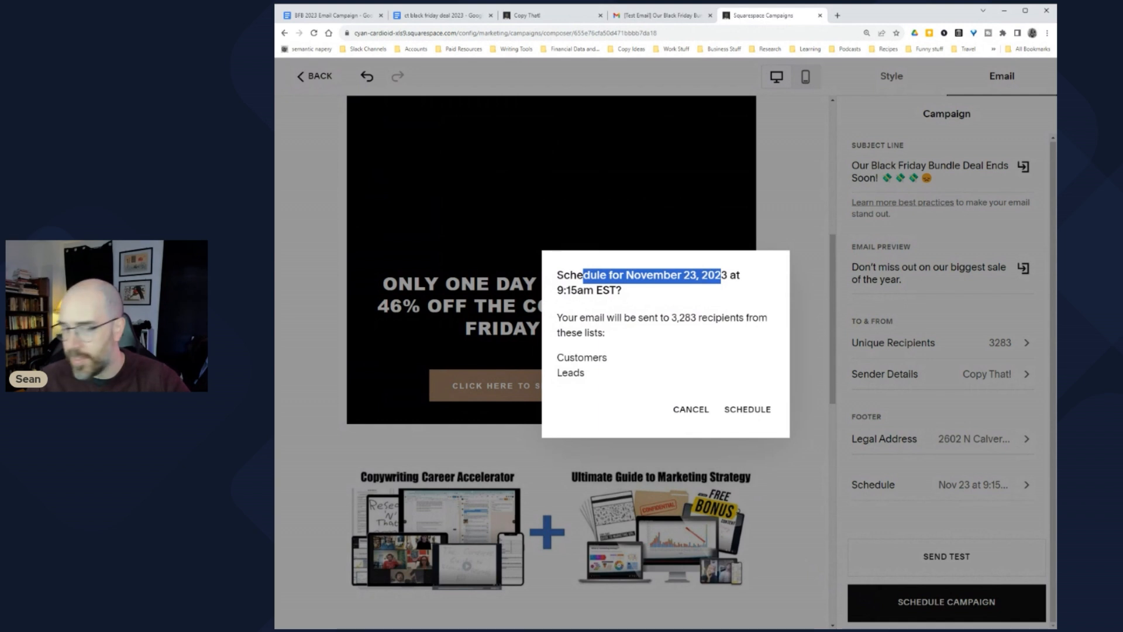
pyautogui.click(676, 288)
pyautogui.moveTo(623, 289); pyautogui.dragTo(737, 336)
pyautogui.click(558, 289)
pyautogui.click(693, 349)
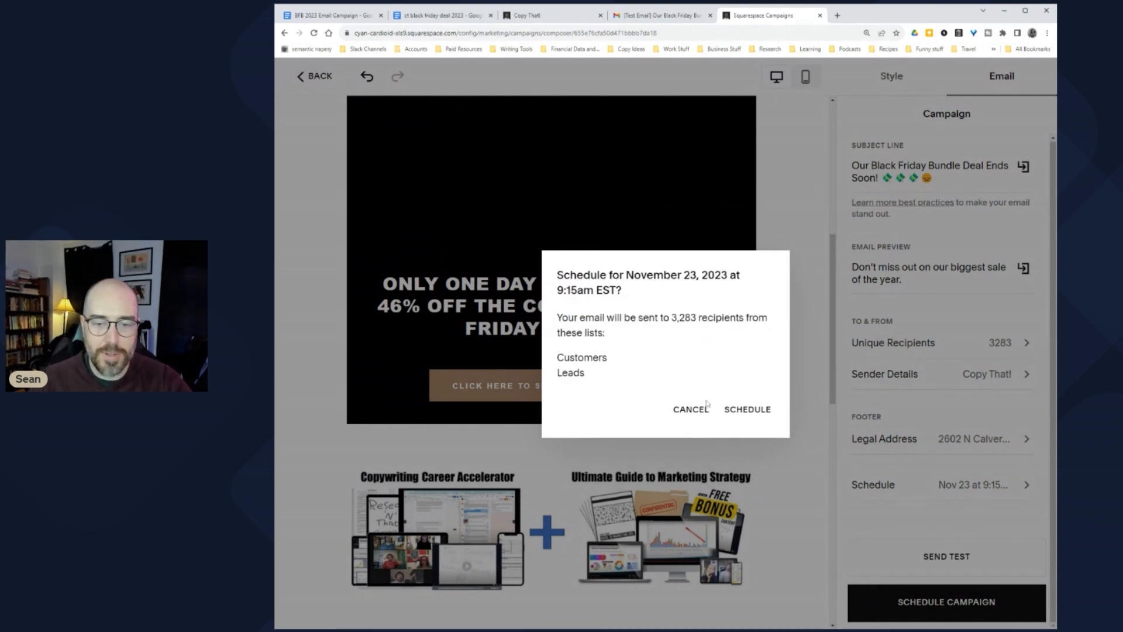
pyautogui.click(758, 410)
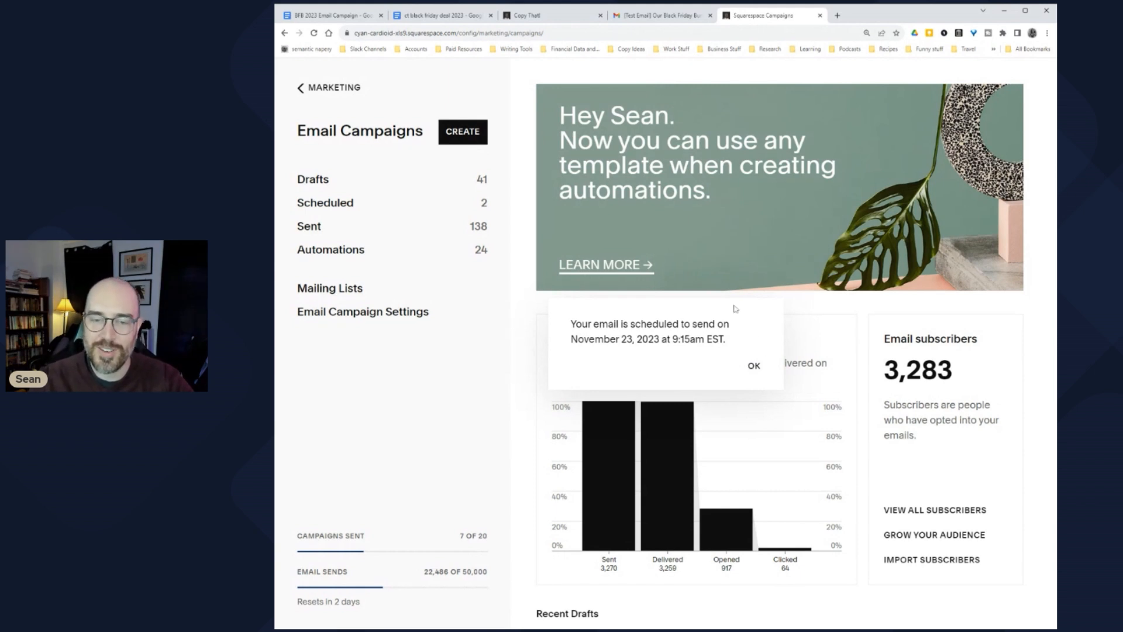
pyautogui.click(754, 367)
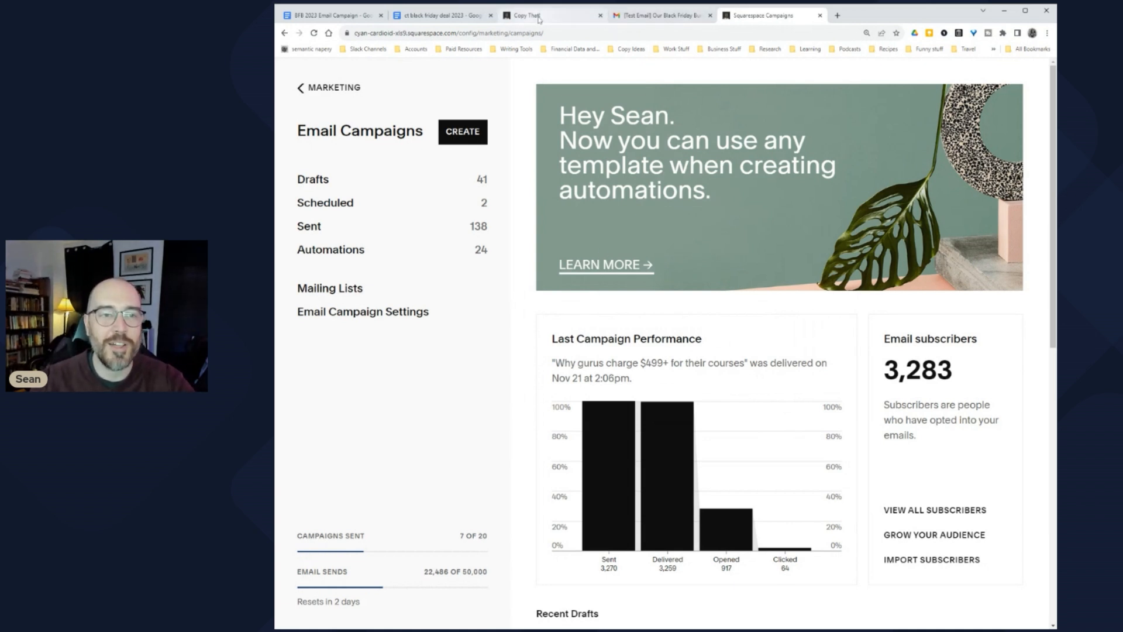
# Step: Strike through the 'Graphical Sales Emails' line in the BFB 2023 Email Campaign document
pyautogui.click(314, 15)
pyautogui.hotkey('shift', 'Up')
pyautogui.hotkey('shift', 'Down')
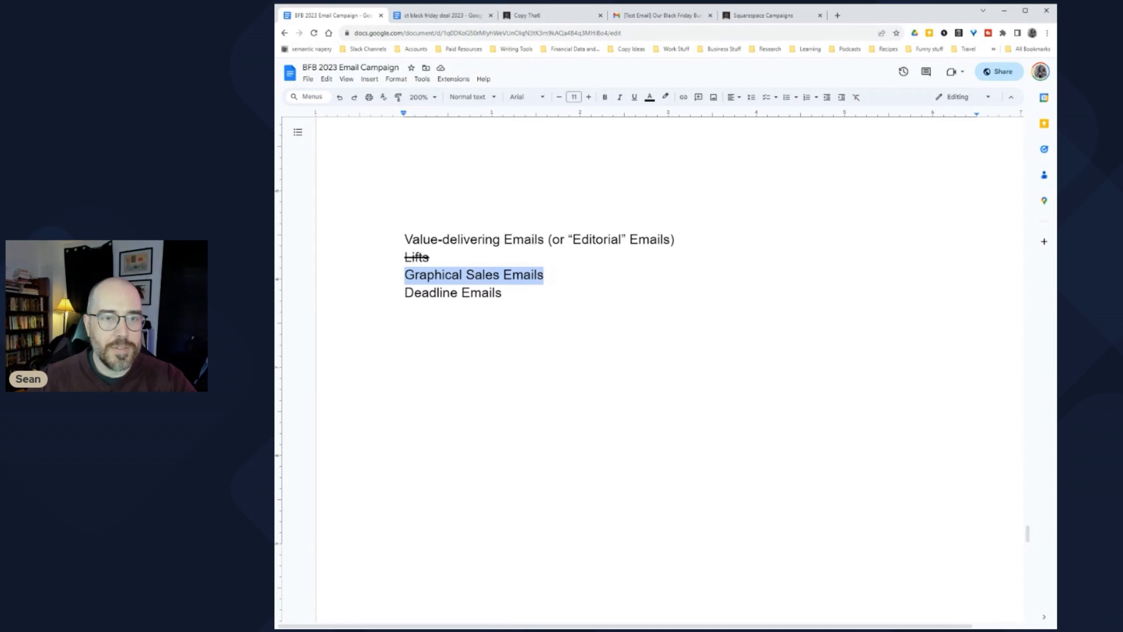
pyautogui.click(396, 79)
pyautogui.moveTo(369, 79)
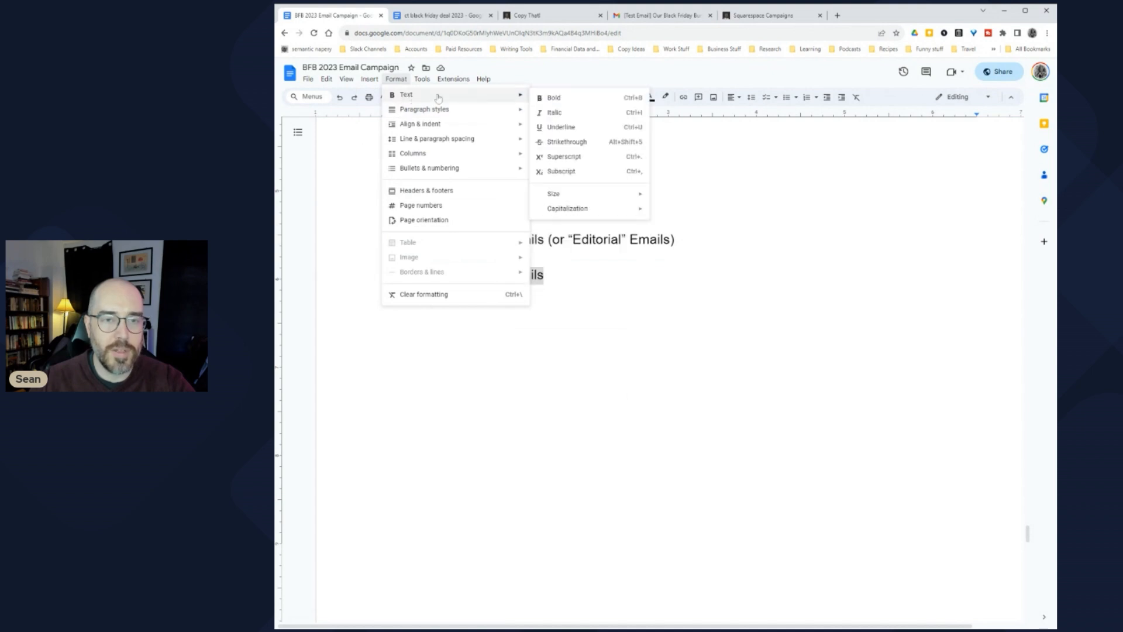
pyautogui.click(572, 144)
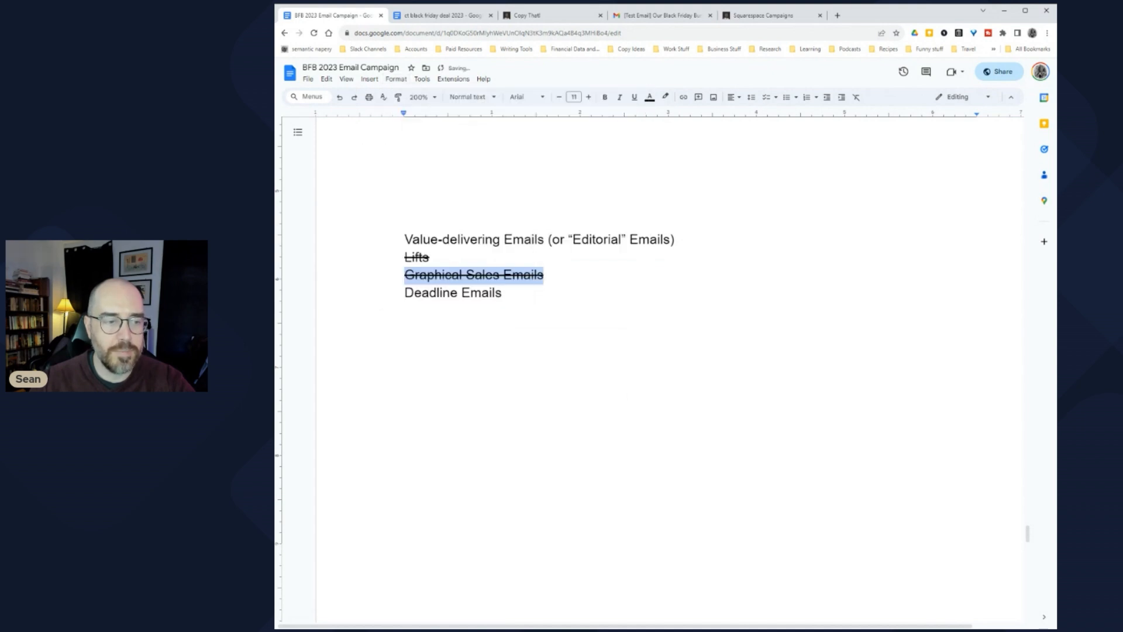
pyautogui.click(405, 275)
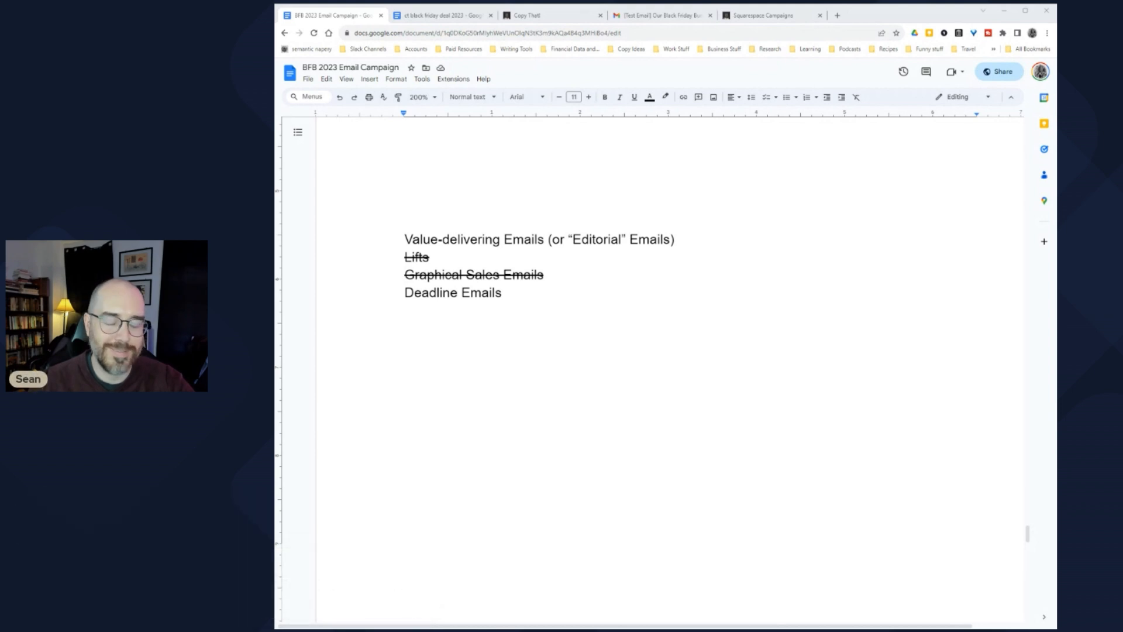
# Step: Select the Research and Context Prep question lines for copying
pyautogui.click(433, 258)
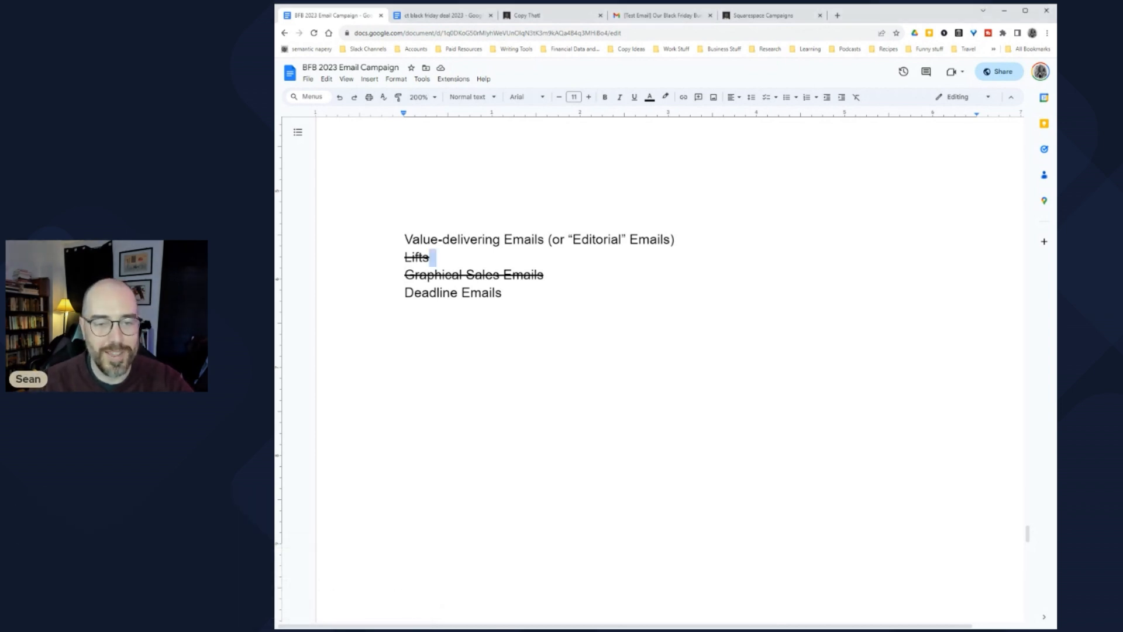
pyautogui.scroll(1, 667, 351)
pyautogui.tripleClick(453, 338)
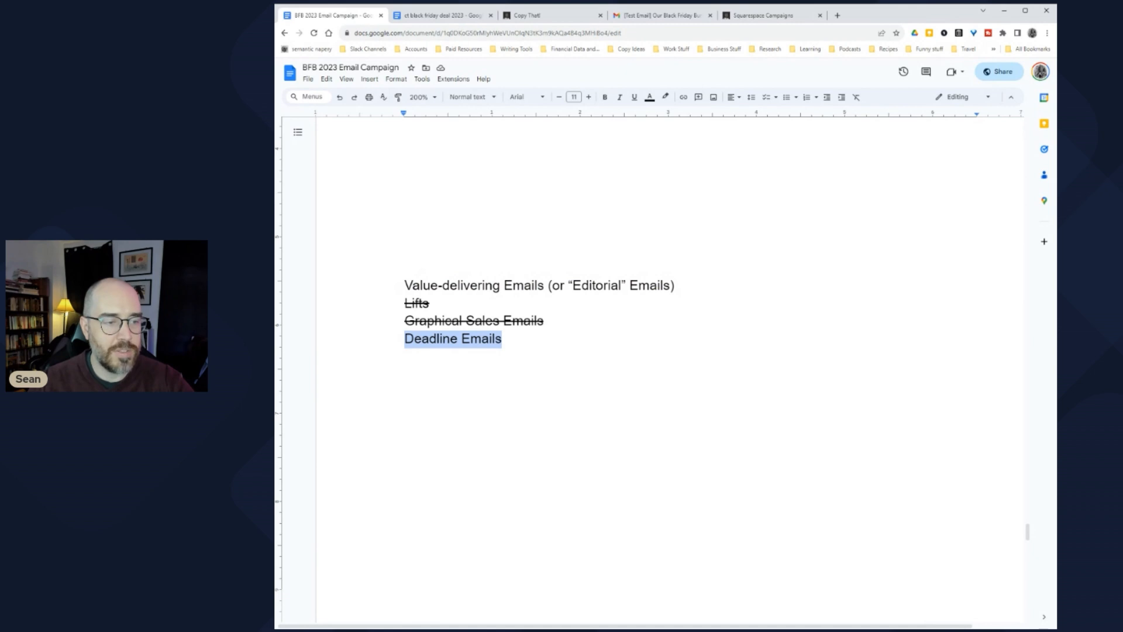
pyautogui.click(489, 337)
pyautogui.scroll(-15, 489, 337)
pyautogui.scroll(10, 670, 369)
pyautogui.moveTo(410, 436); pyautogui.dragTo(405, 293)
pyautogui.hotkey('ctrl', 'c')
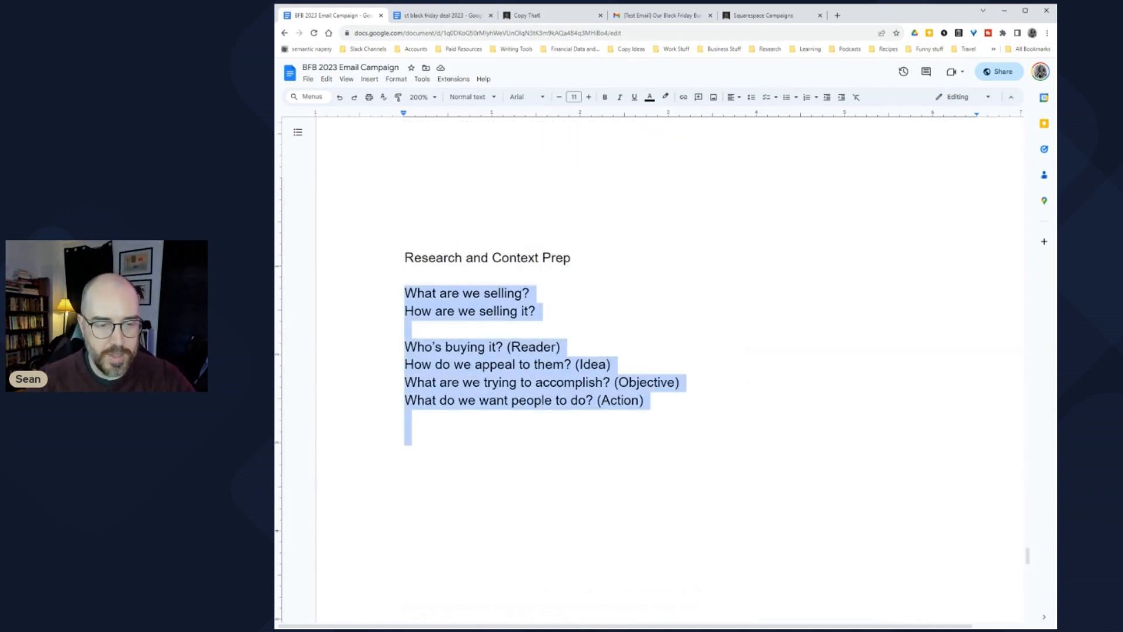
pyautogui.scroll(-20, 671, 372)
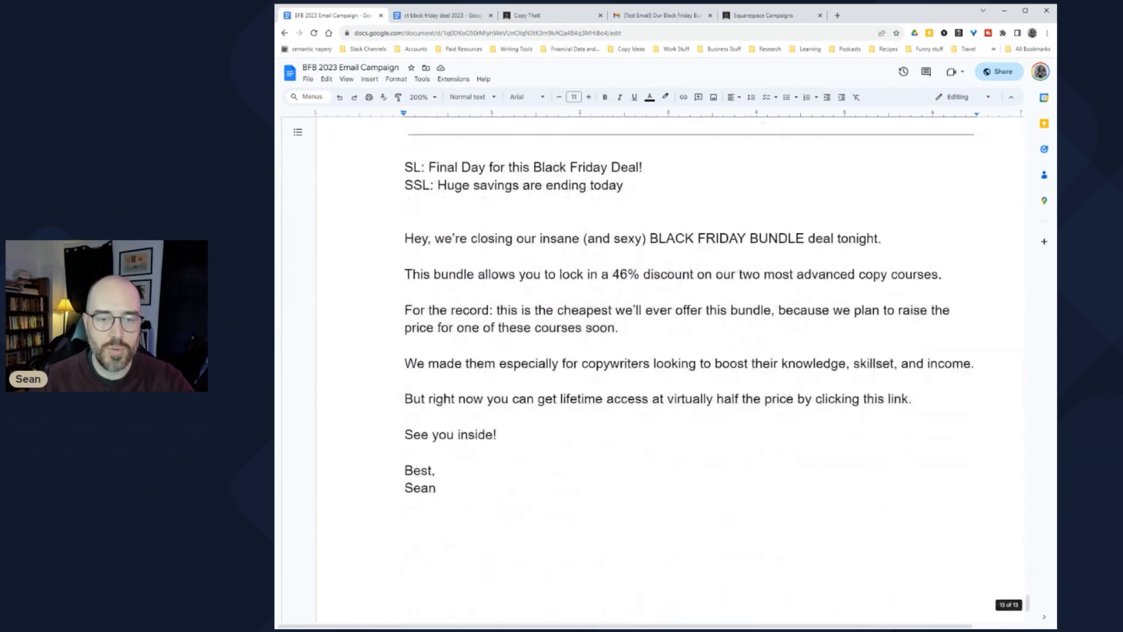
# Step: Insert a page break after the email draft and paste the research-prep questions onto it
pyautogui.scroll(-4, 671, 372)
pyautogui.click(370, 79)
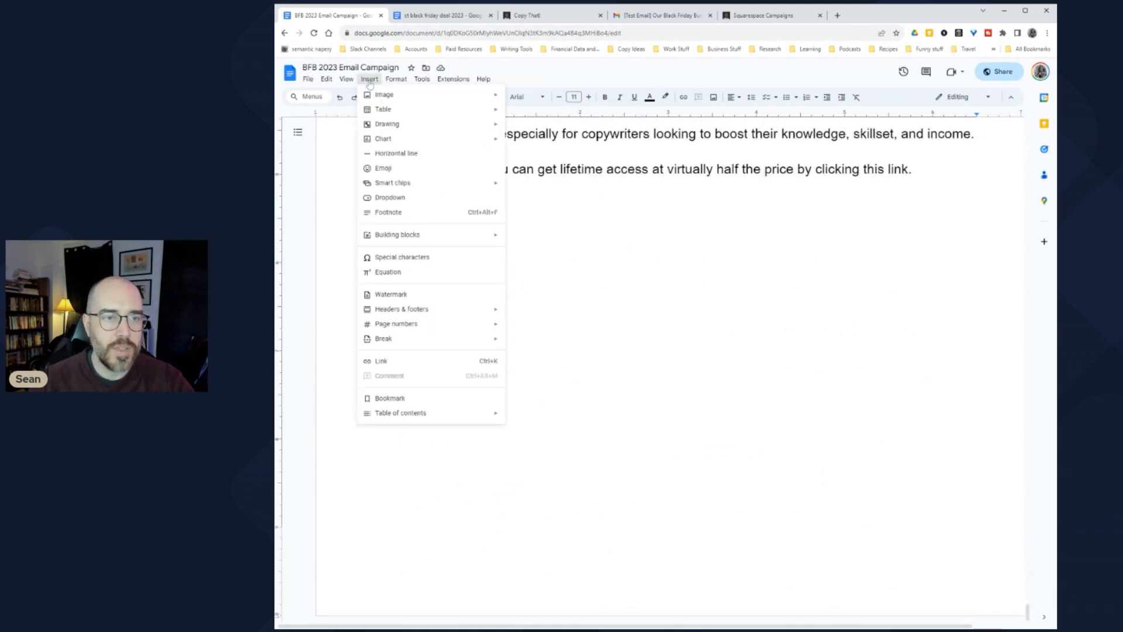
pyautogui.moveTo(397, 348)
pyautogui.click(539, 346)
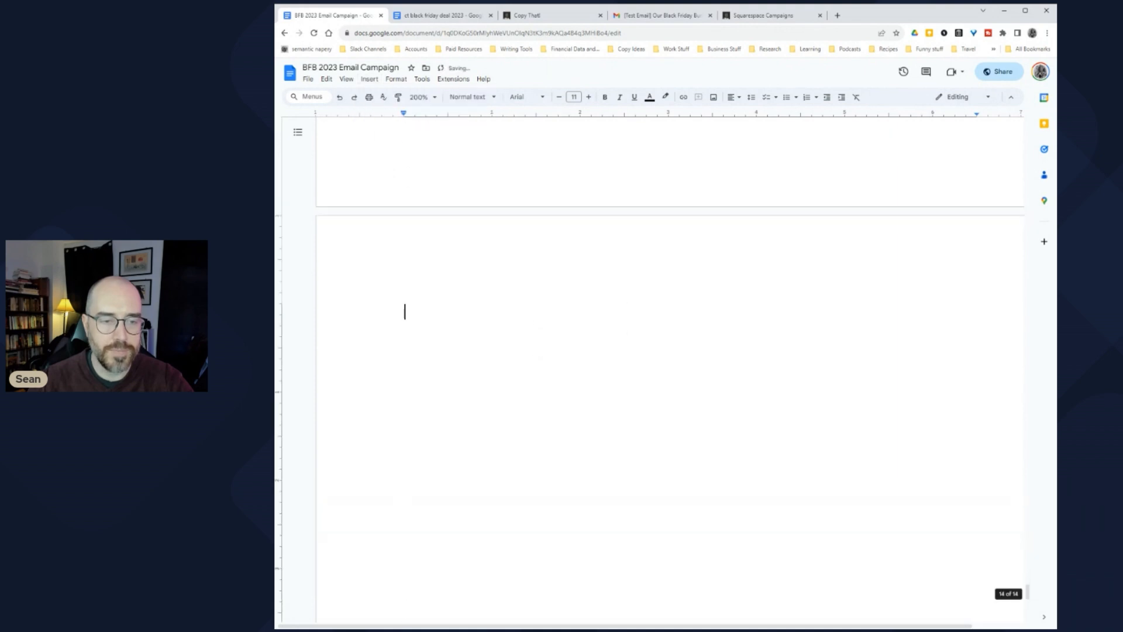
pyautogui.hotkey('ctrl', 'v')
pyautogui.scroll(8, 670, 368)
pyautogui.scroll(5, 670, 368)
pyautogui.moveTo(697, 298); pyautogui.dragTo(404, 298)
pyautogui.hotkey('ctrl', 'c')
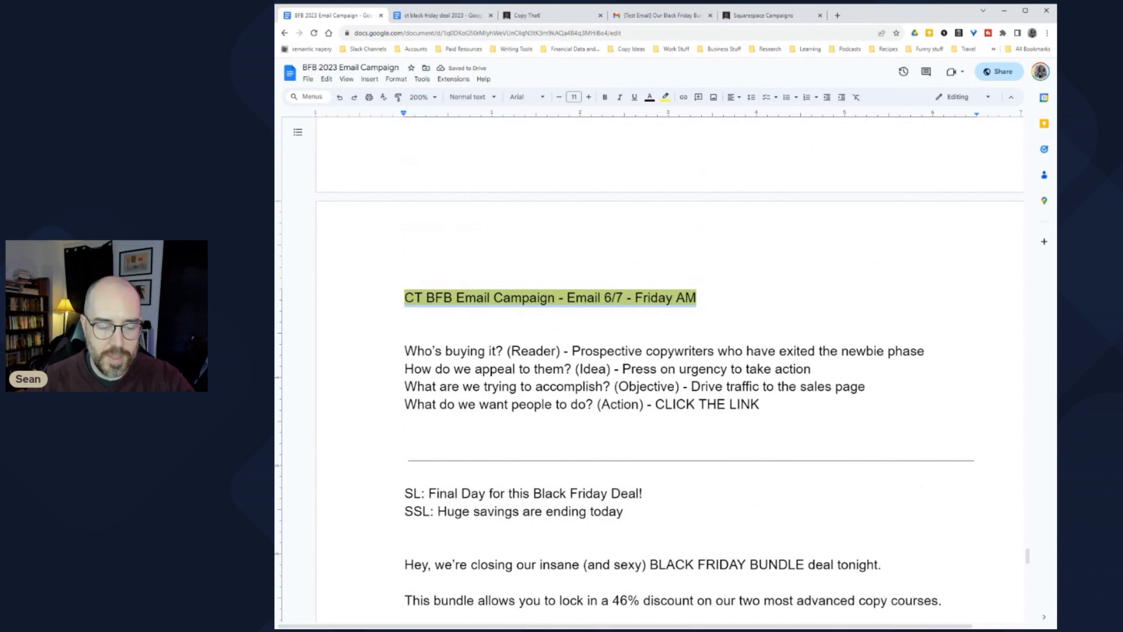
pyautogui.scroll(-12, 417, 220)
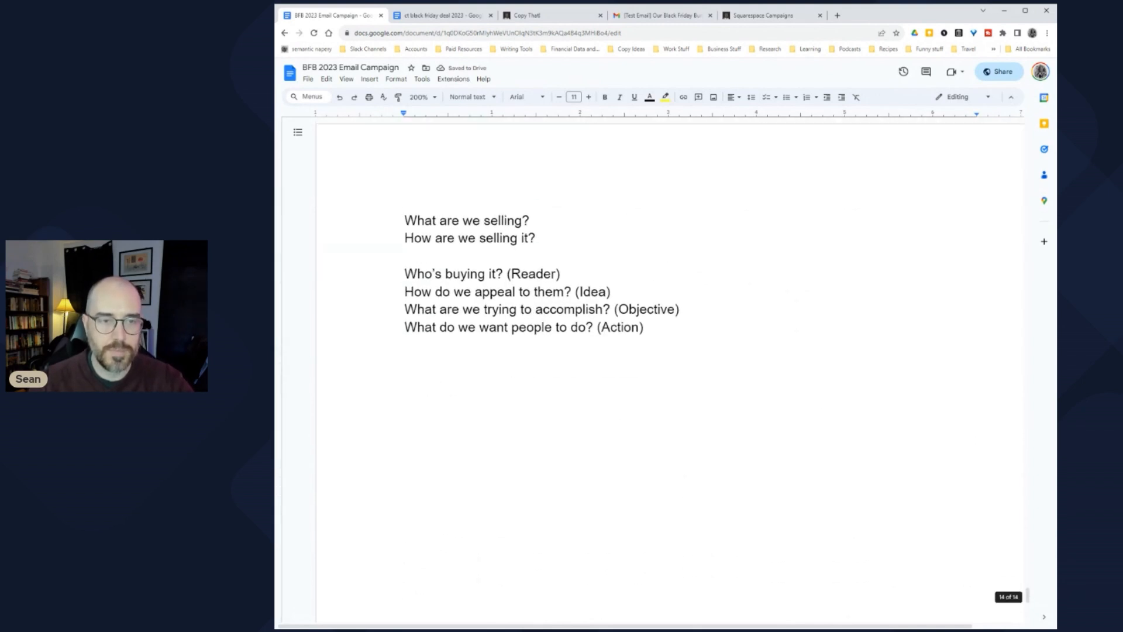
# Step: Paste the email heading above the questions and change it to 'Email 4/7 - Wednesday PM'
pyautogui.click(405, 220)
pyautogui.press('Return')
pyautogui.press('Return')
pyautogui.press('Up')
pyautogui.press('Up')
pyautogui.hotkey('ctrl', 'v')
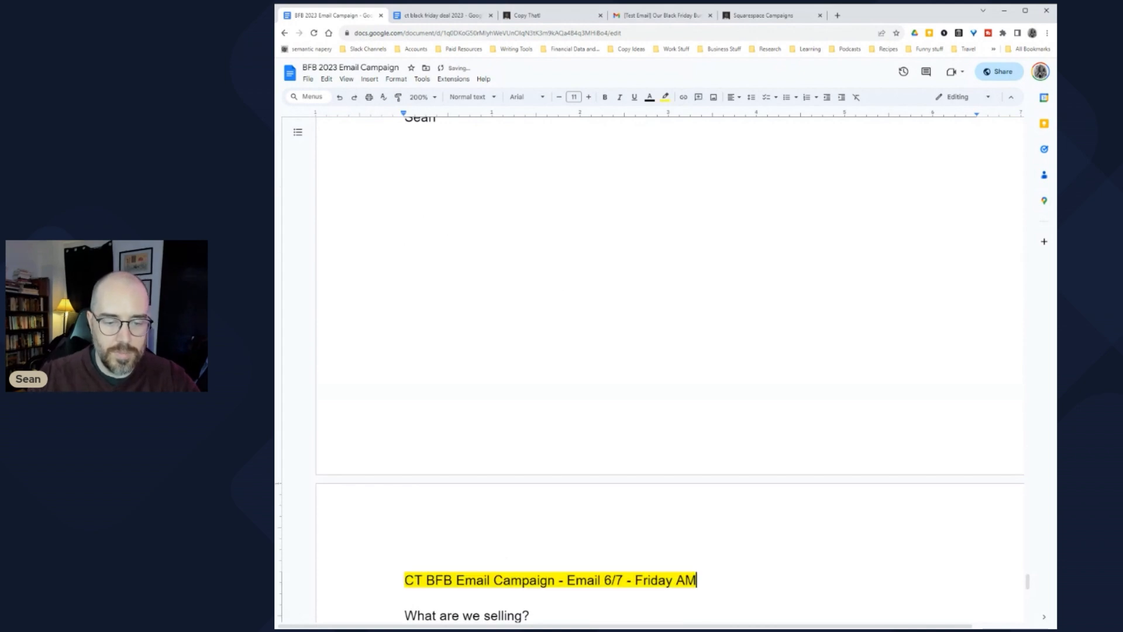
pyautogui.click(611, 444)
pyautogui.hotkey('shift', 'Left')
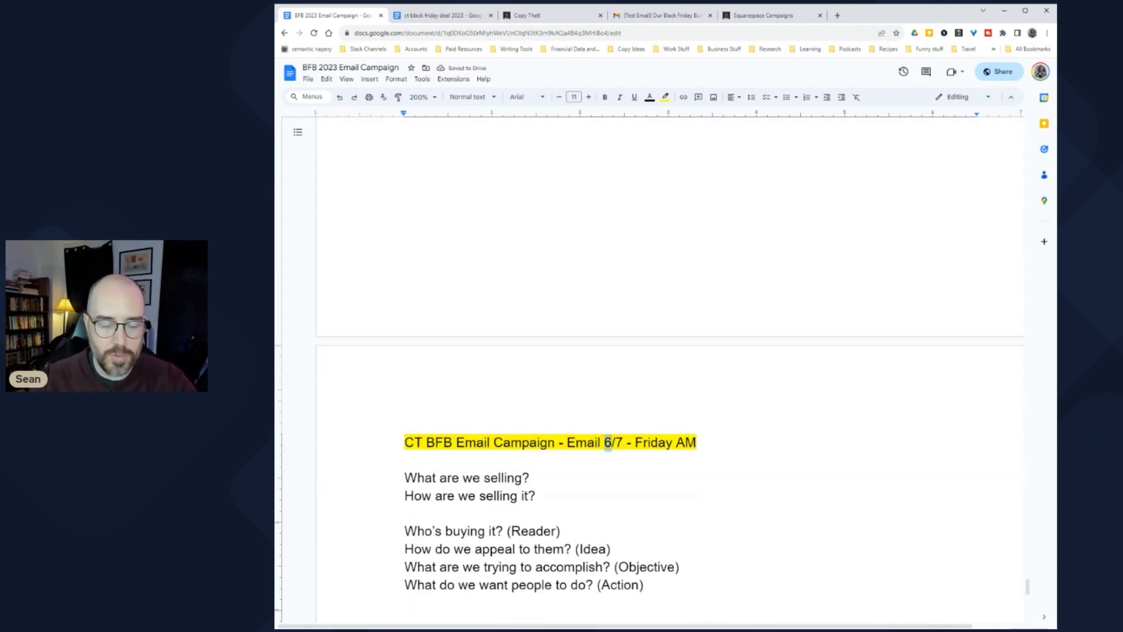
pyautogui.write('4')
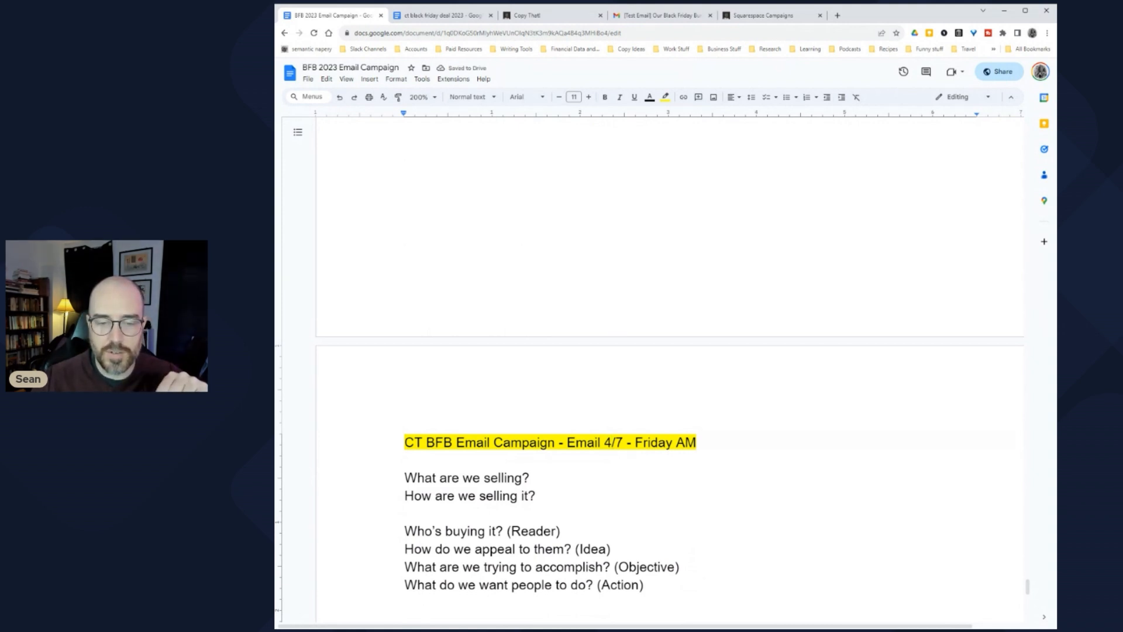
pyautogui.moveTo(636, 443); pyautogui.dragTo(673, 443)
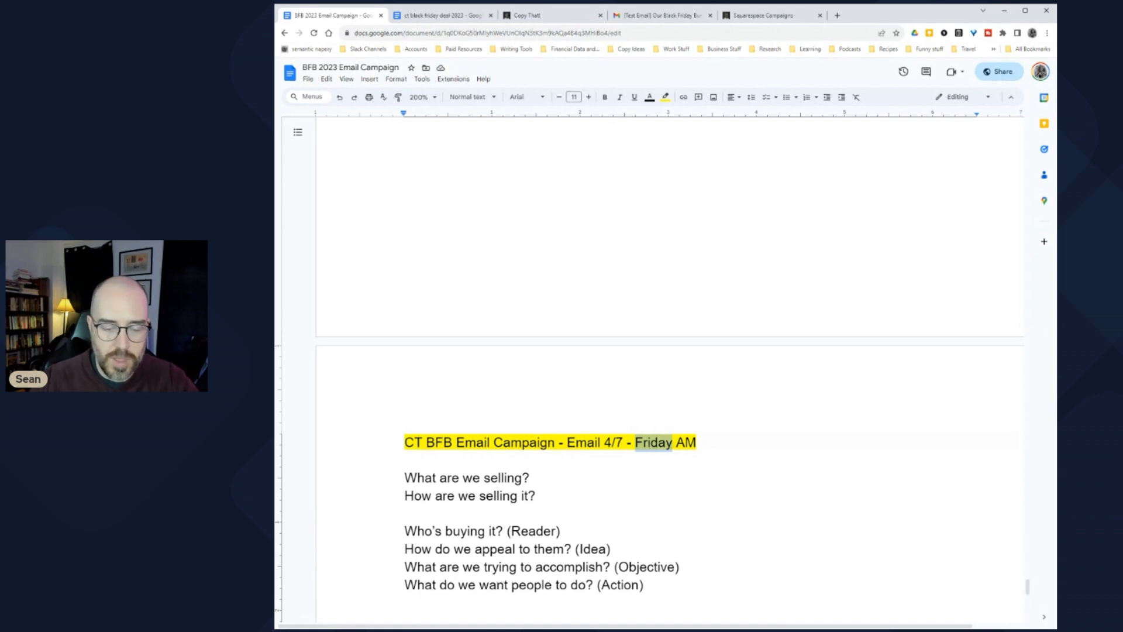
pyautogui.write('Wede')
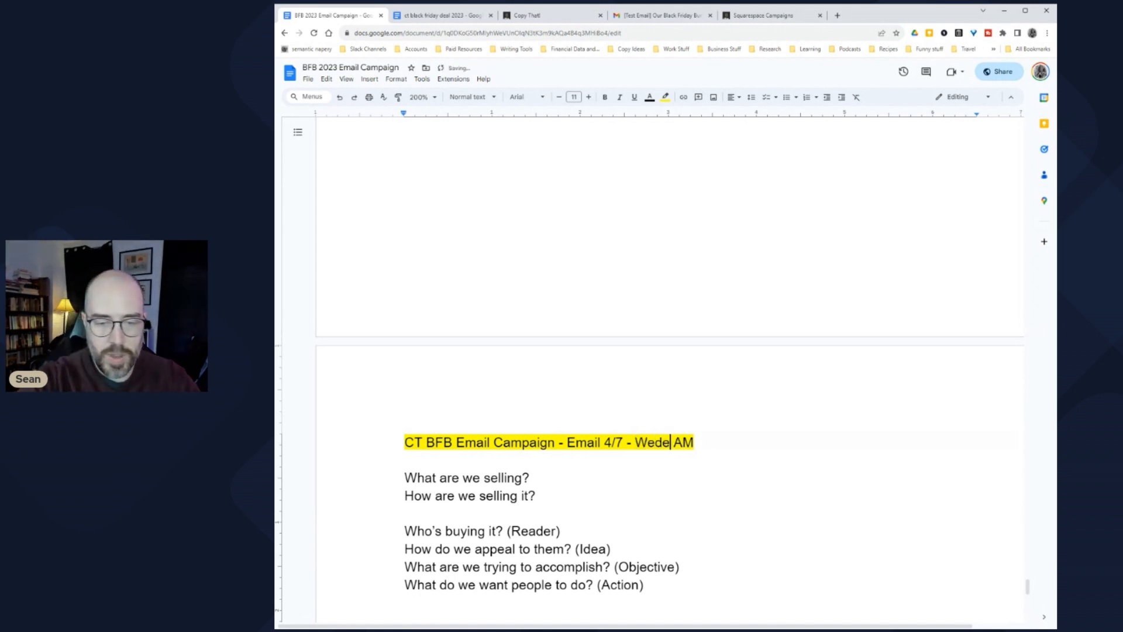
pyautogui.press('BackSpace')
pyautogui.write('nesday')
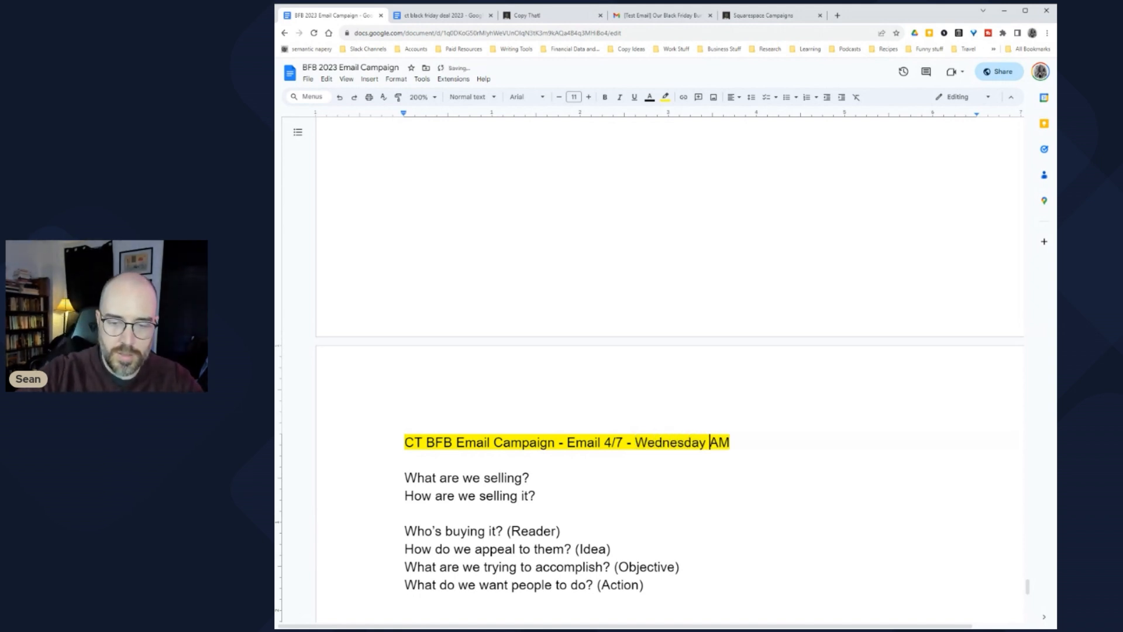
pyautogui.press('Delete')
pyautogui.write('P')
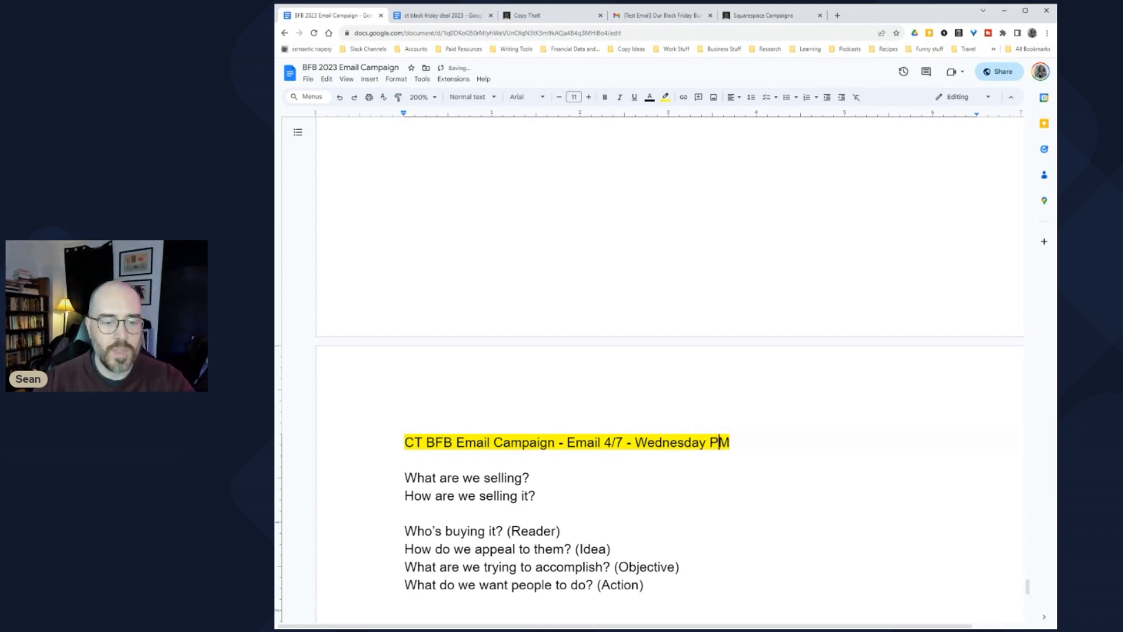
# Step: Delete the two selling questions and the leftover blank line
pyautogui.scroll(-3, 670, 368)
pyautogui.moveTo(535, 358); pyautogui.dragTo(404, 340)
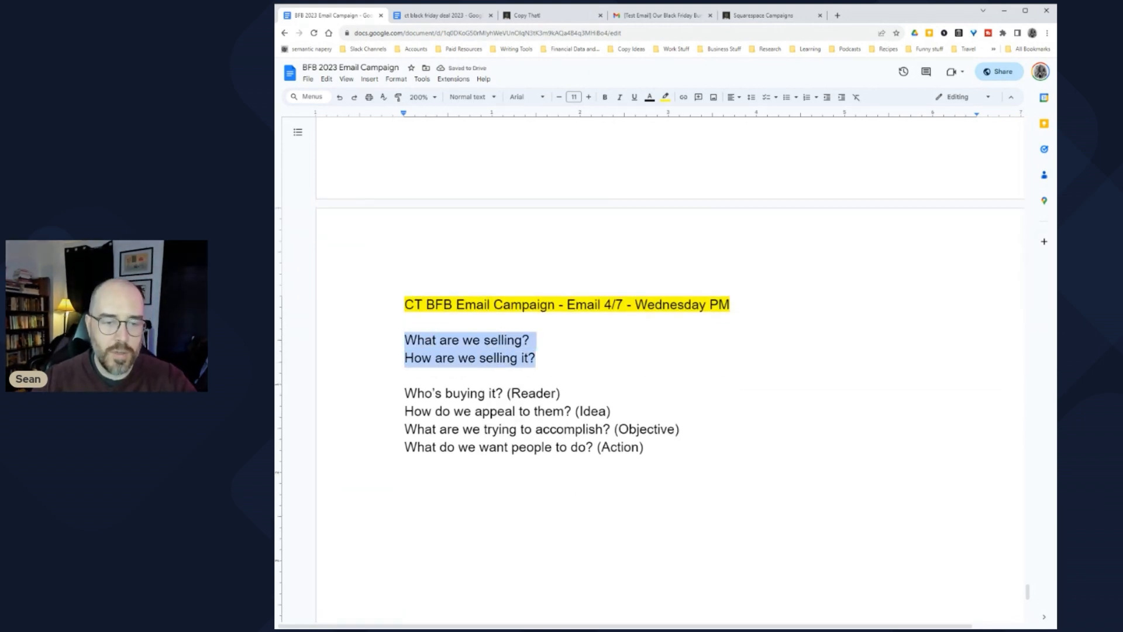
pyautogui.press('BackSpace')
pyautogui.press('BackSpace')
pyautogui.press('Delete')
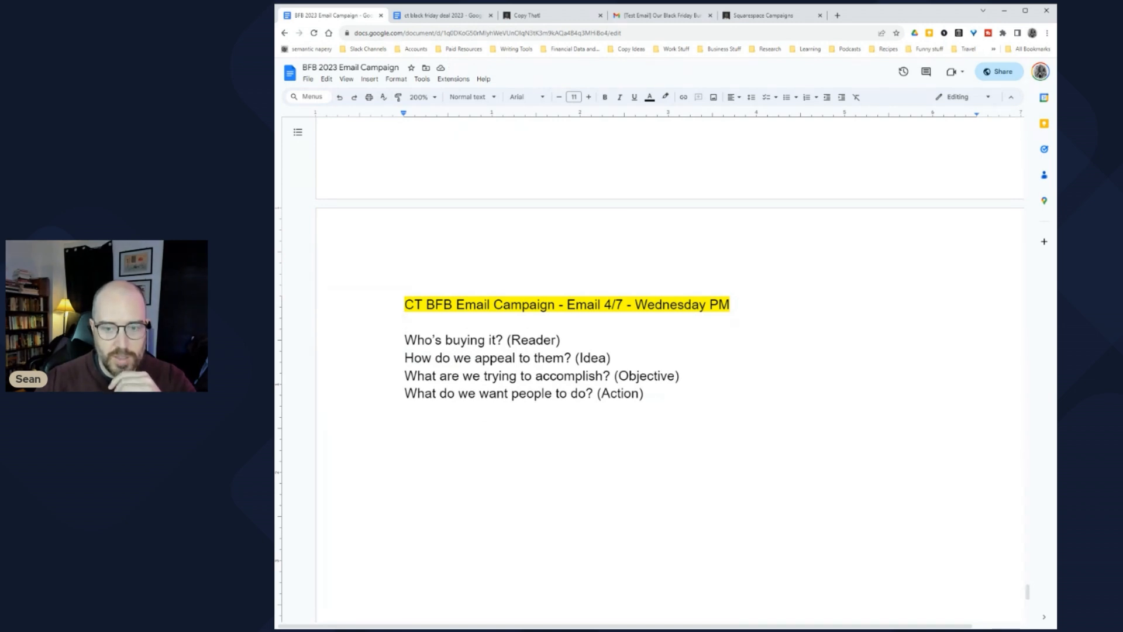
# Step: After checking the deal doc, type 'PROVIDE VALUABLE INFORMATION FIRST AND FOREMOST' after '(Objective)'
pyautogui.moveTo(611, 358); pyautogui.dragTo(404, 358)
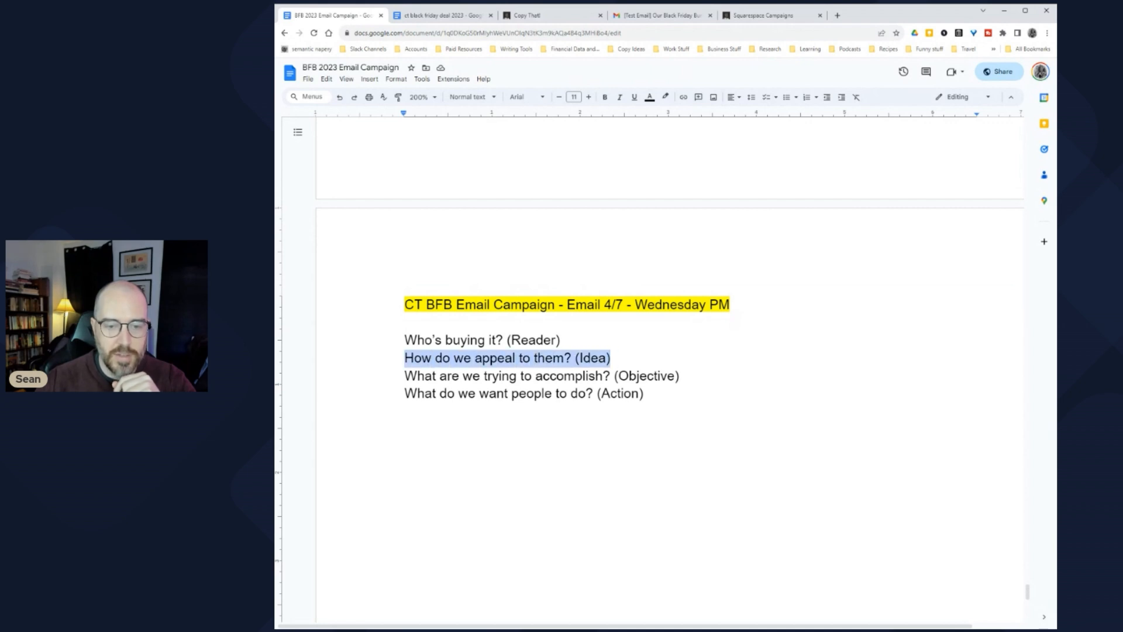
pyautogui.click(443, 15)
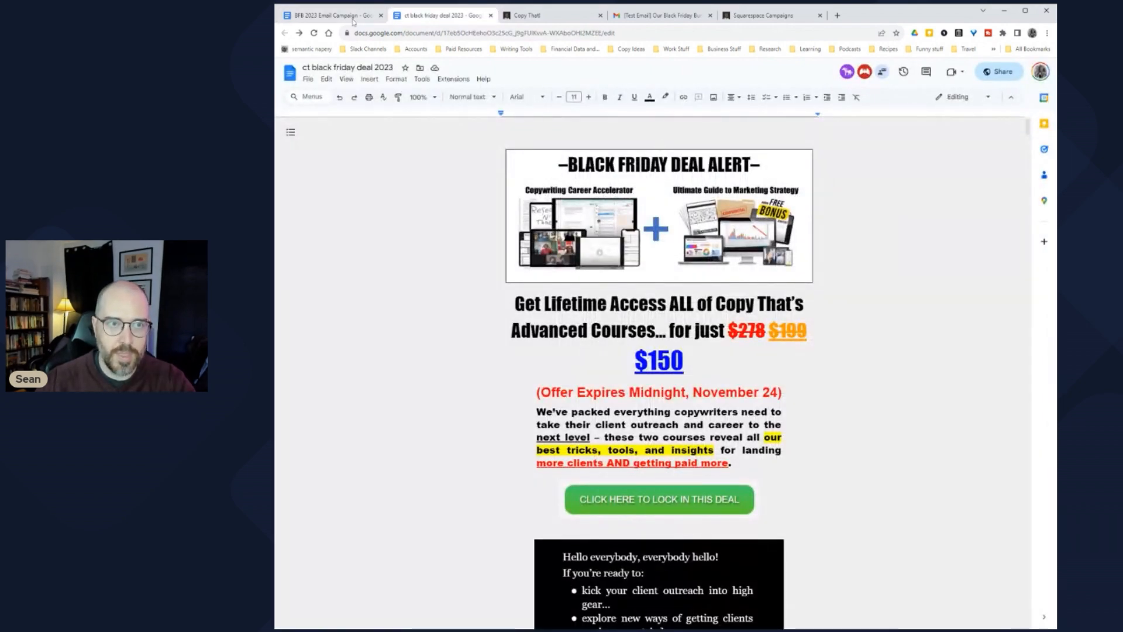
pyautogui.hotkey('ctrl', 'shift', 'Tab')
pyautogui.click(680, 375)
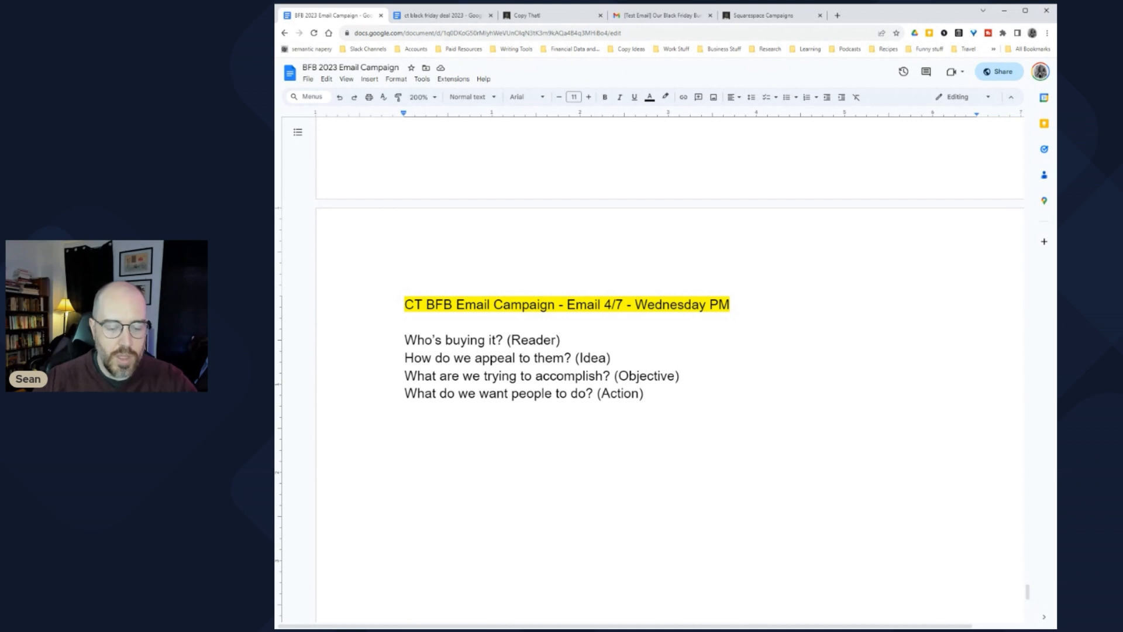
pyautogui.write('PROV')
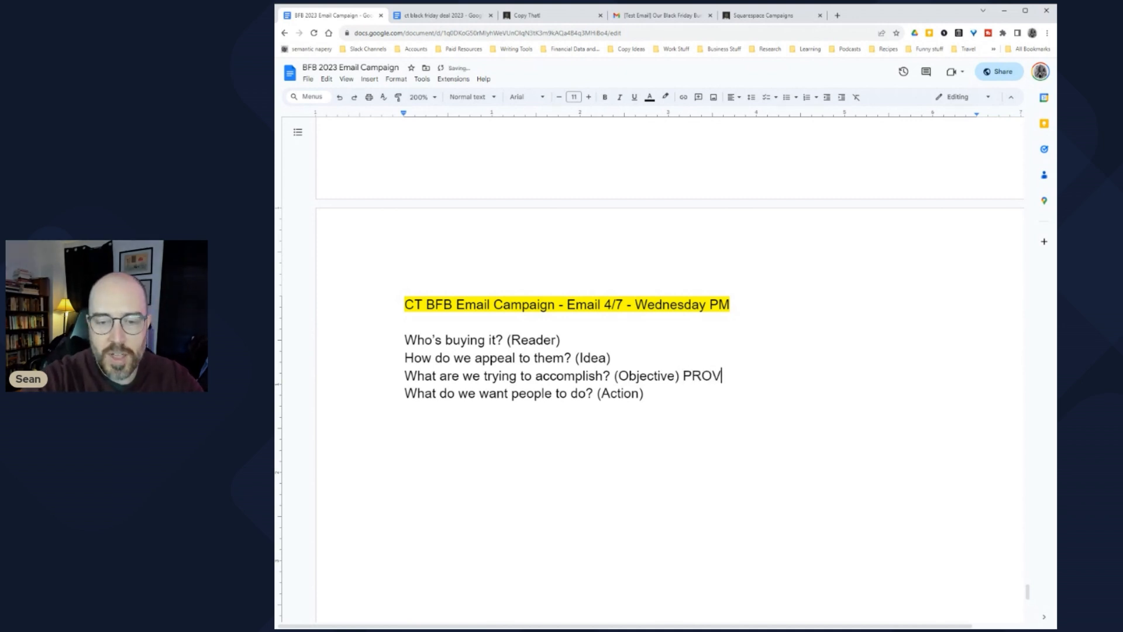
pyautogui.write('IDE VALUABLE INFORMATION FIRST AND FOREMOST')
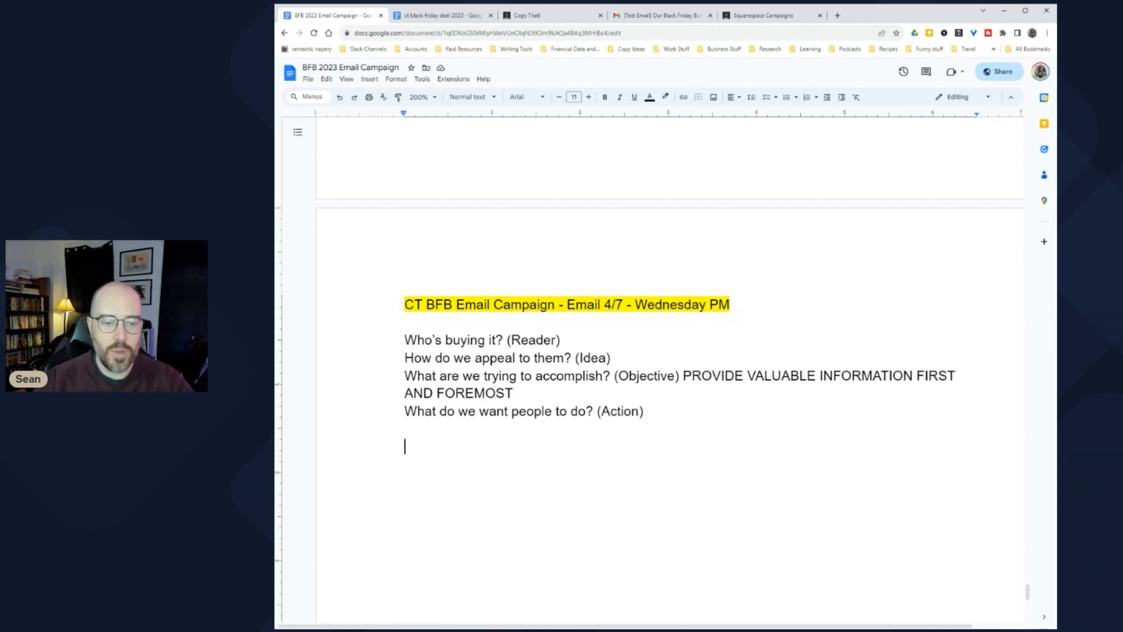
pyautogui.scroll(20, 670, 369)
pyautogui.scroll(10, 670, 368)
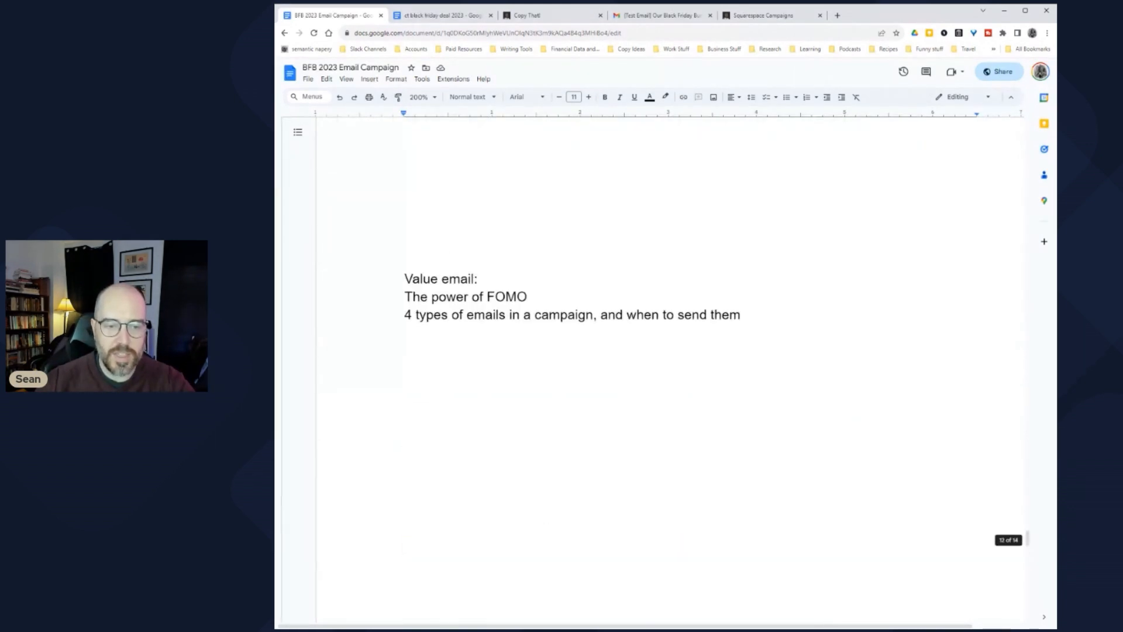
pyautogui.scroll(2, 670, 368)
pyautogui.scroll(-1, 670, 368)
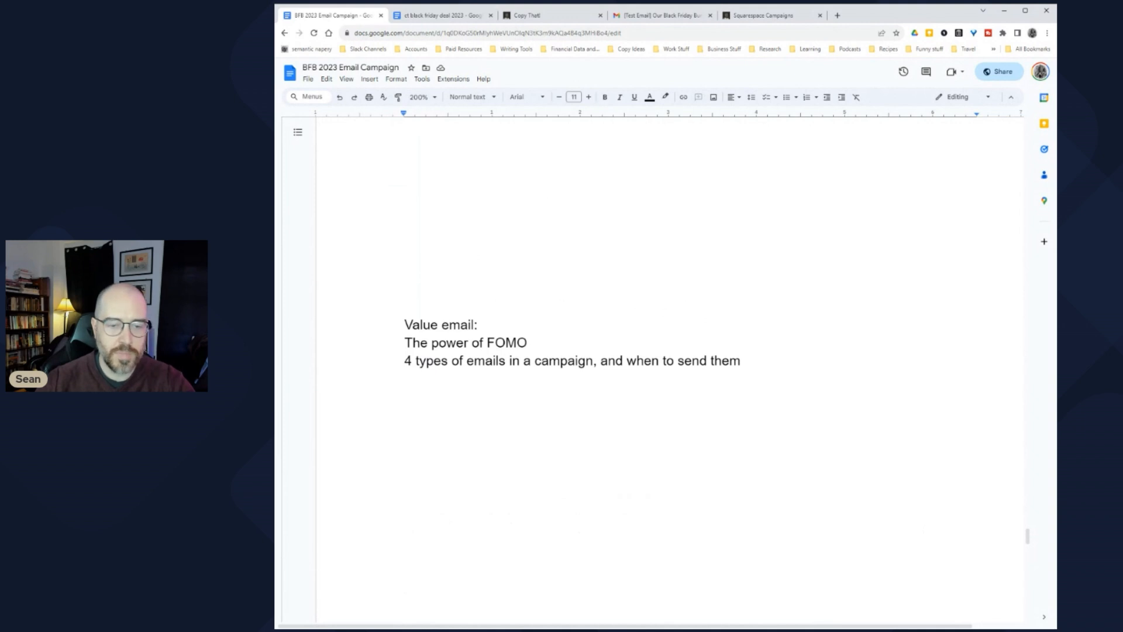
pyautogui.moveTo(405, 343); pyautogui.dragTo(535, 343)
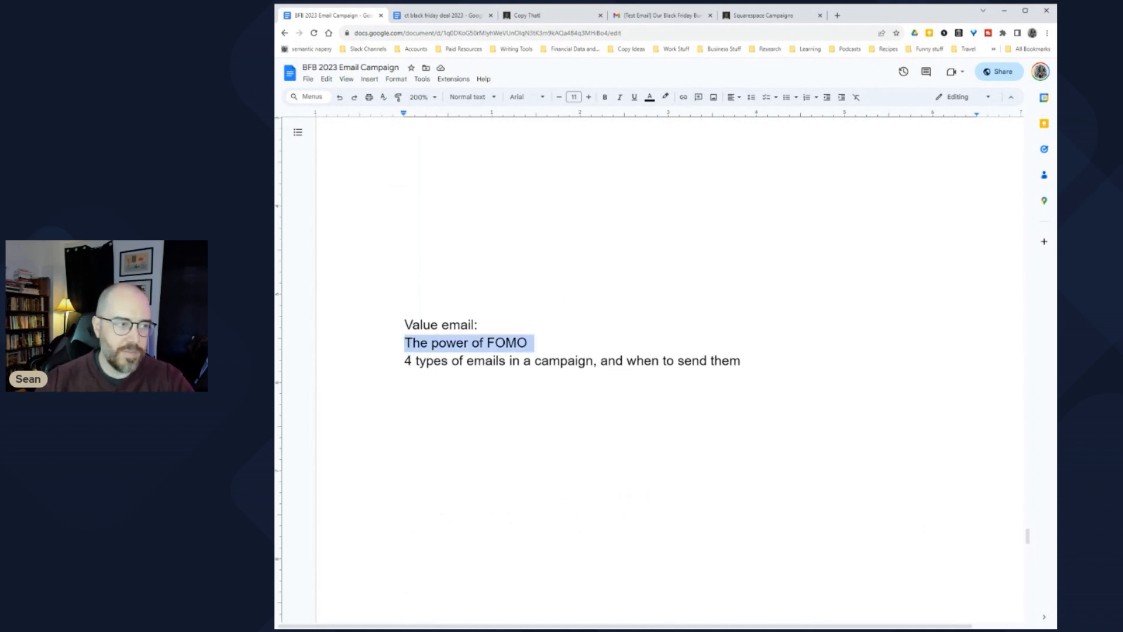
pyautogui.moveTo(741, 361); pyautogui.dragTo(404, 361)
pyautogui.scroll(12, 670, 351)
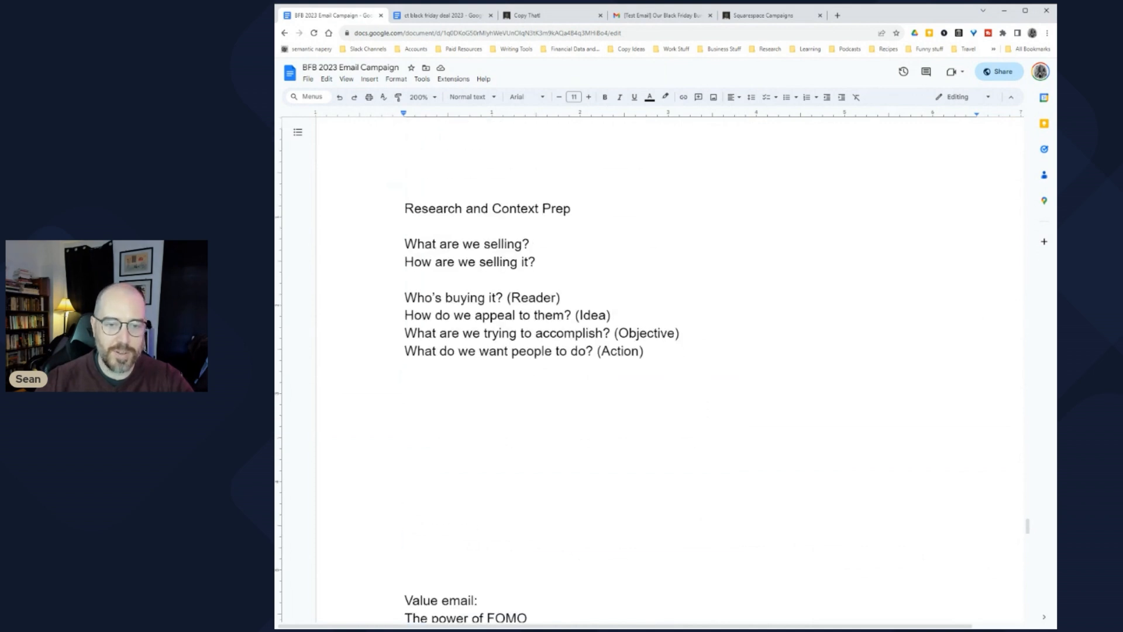
pyautogui.scroll(3, 670, 351)
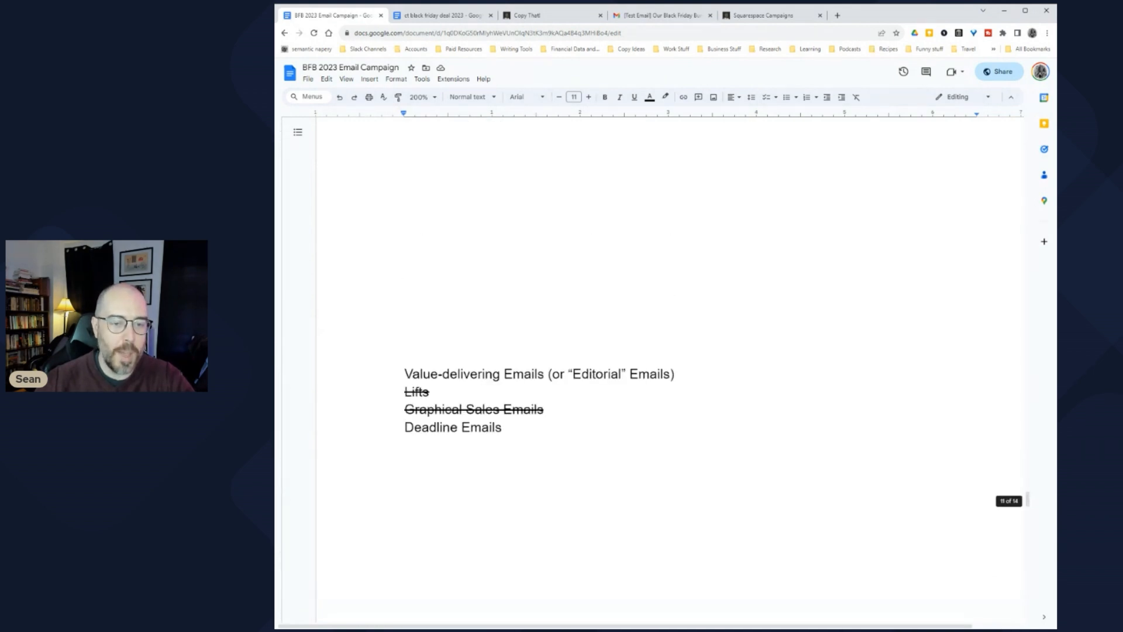
pyautogui.moveTo(408, 446); pyautogui.dragTo(406, 355)
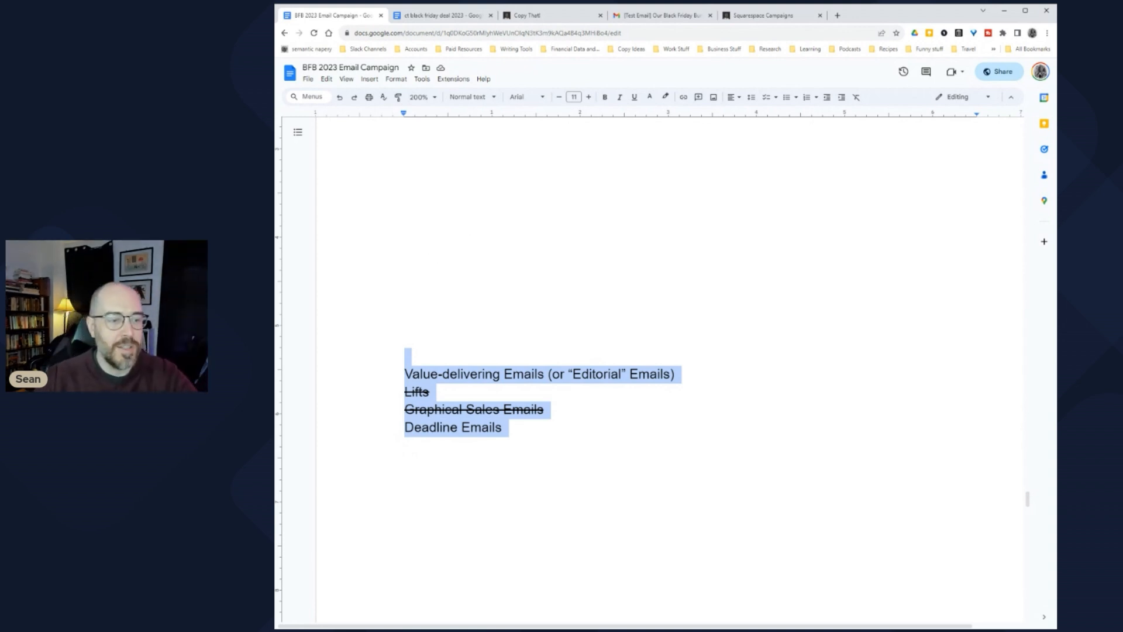
pyautogui.scroll(-15, 669, 351)
pyautogui.scroll(-3, 670, 351)
pyautogui.scroll(2, 670, 351)
pyautogui.moveTo(729, 315)
pyautogui.mouseDown()
pyautogui.moveTo(741, 315)
pyautogui.moveTo(404, 314)
pyautogui.moveTo(405, 297)
pyautogui.moveTo(435, 315)
pyautogui.moveTo(740, 314)
pyautogui.mouseUp()
pyautogui.click(405, 296)
pyautogui.click(548, 332)
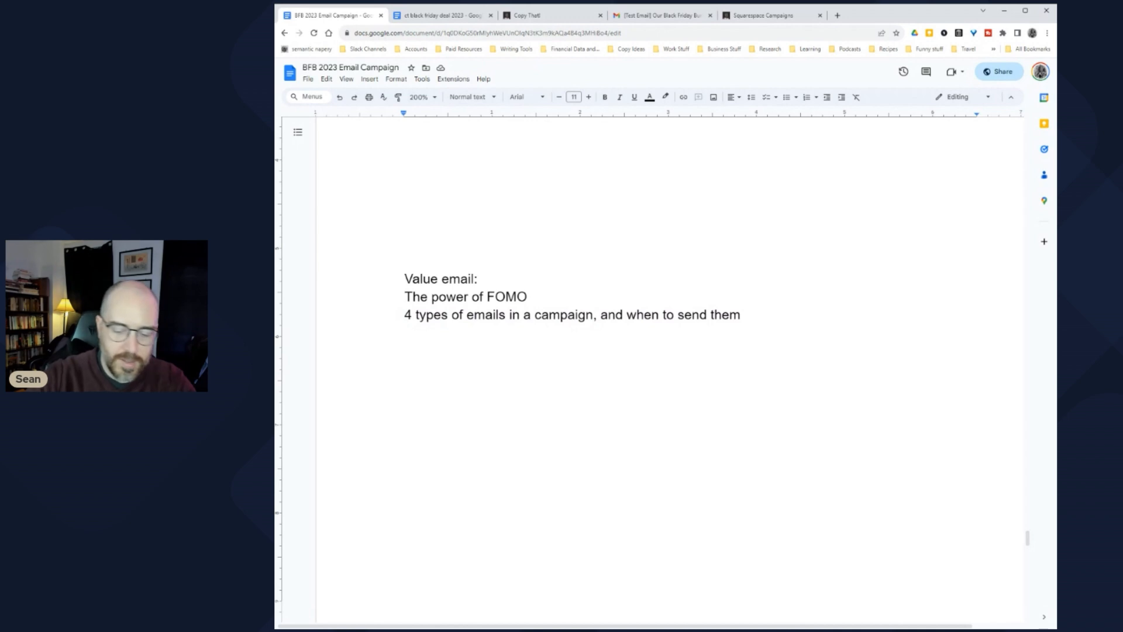
pyautogui.press('Return')
pyautogui.write('3')
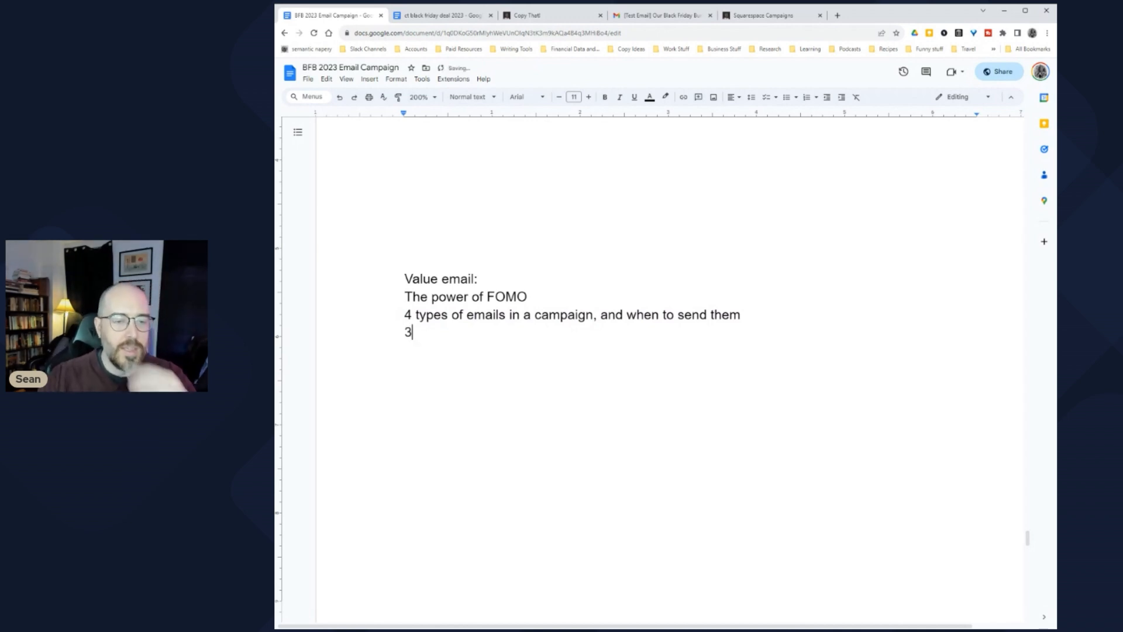
pyautogui.press('Left')
pyautogui.press('Up')
pyautogui.press('Up')
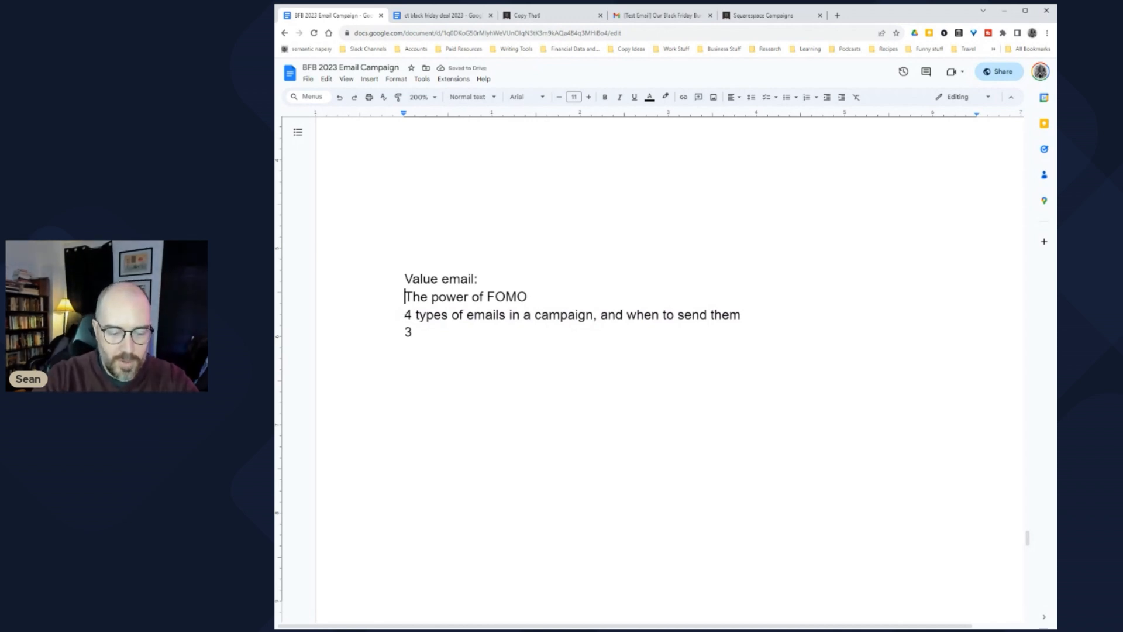
pyautogui.write('1')
pyautogui.press('Down')
pyautogui.press('Left')
pyautogui.press('Left')
pyautogui.write('2')
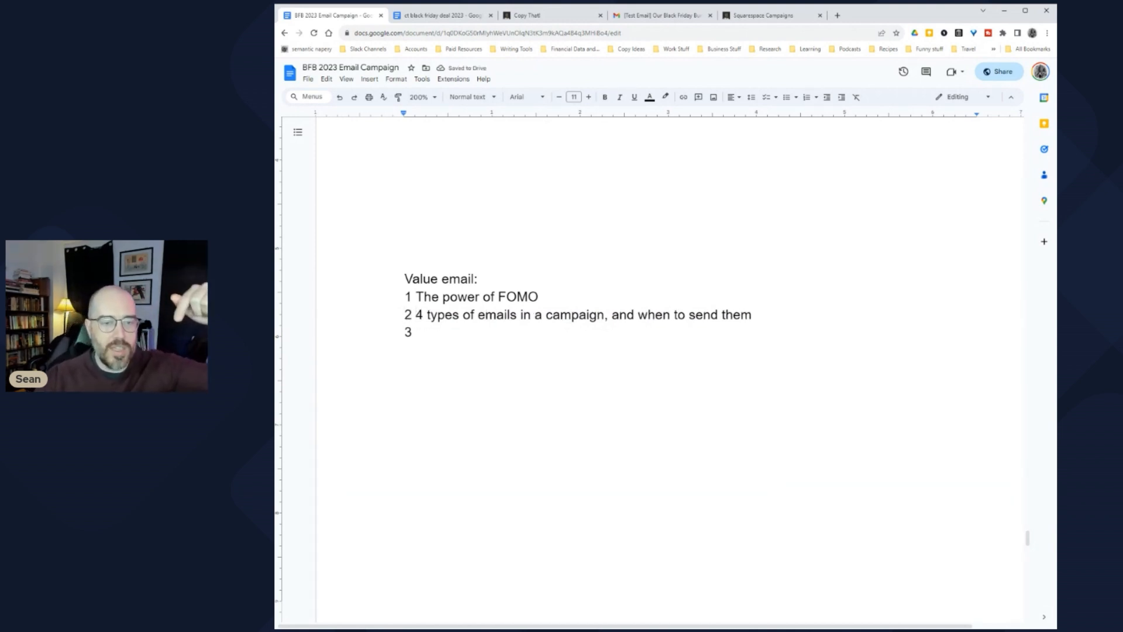
pyautogui.press('Down')
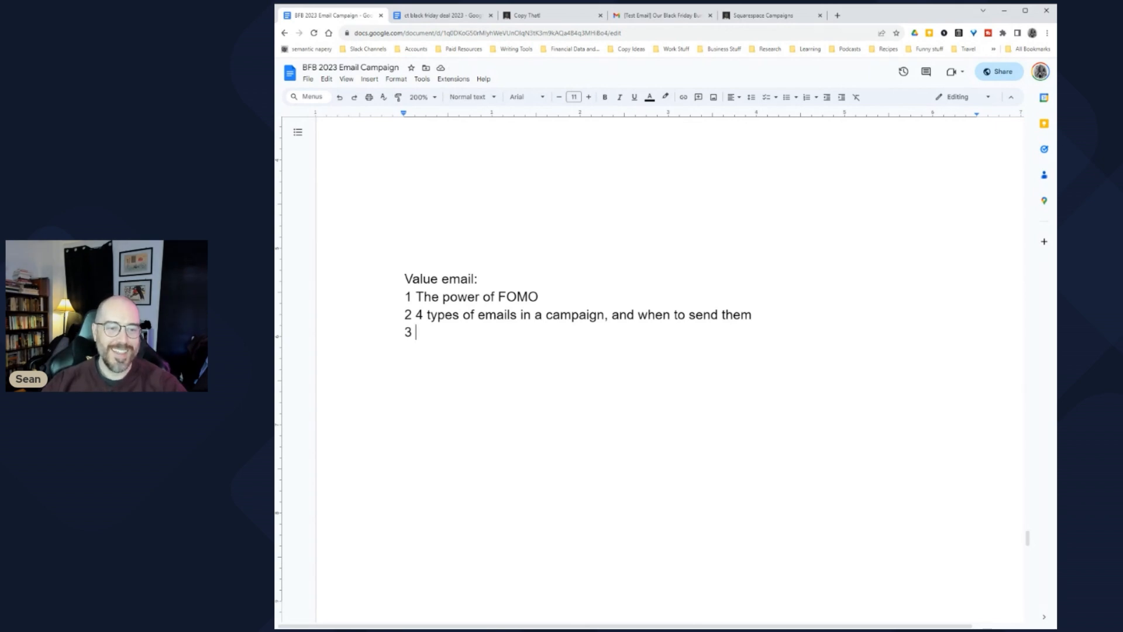
pyautogui.press('Up')
pyautogui.press('Up')
pyautogui.hotkey('shift', 'Down')
pyautogui.hotkey('shift', 'Down')
pyautogui.hotkey('shift', 'Left')
pyautogui.hotkey('shift', 'Left')
pyautogui.press('Right')
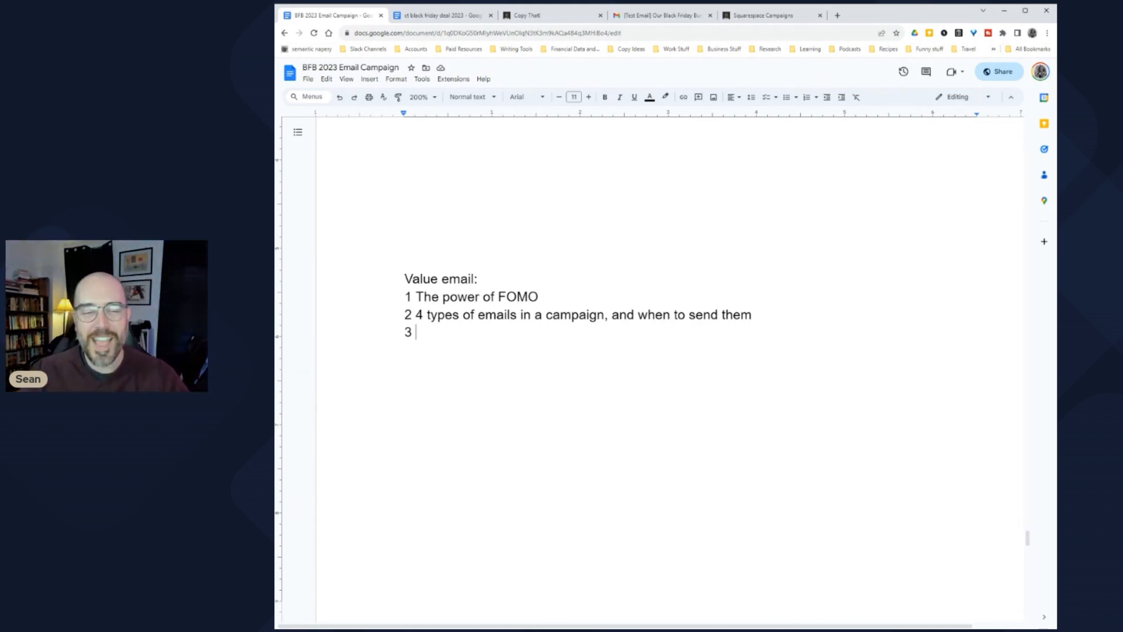
pyautogui.scroll(-15, 671, 399)
pyautogui.scroll(-4, 671, 399)
pyautogui.scroll(18, 670, 399)
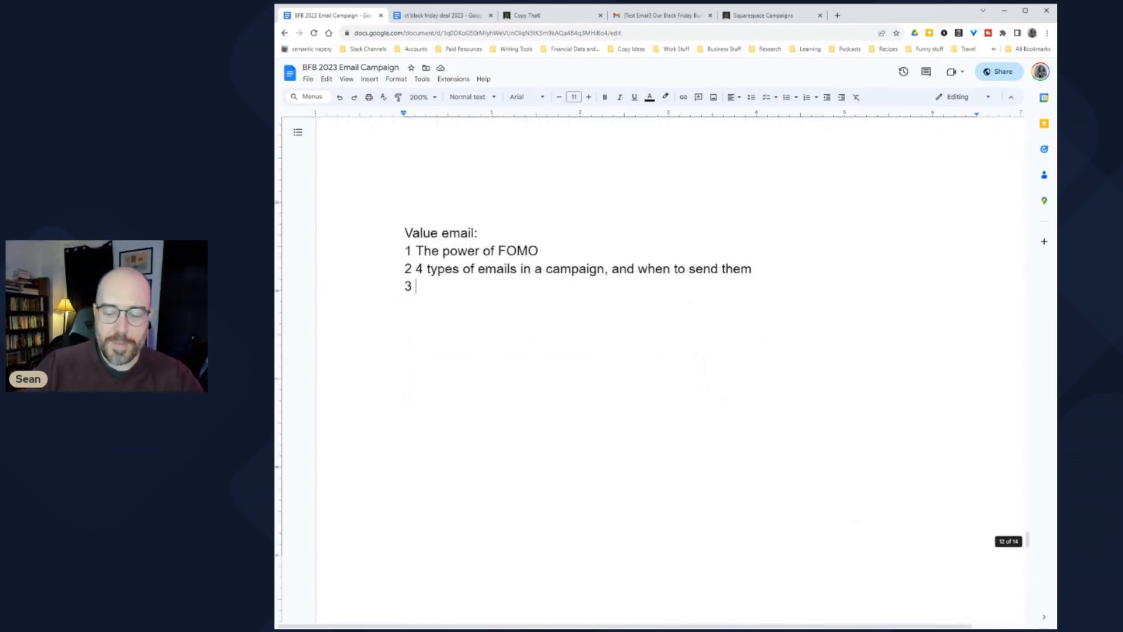
pyautogui.press('Return')
pyautogui.press('Return')
pyautogui.press('Return')
pyautogui.press('Return')
pyautogui.press('BackSpace')
pyautogui.press('BackSpace')
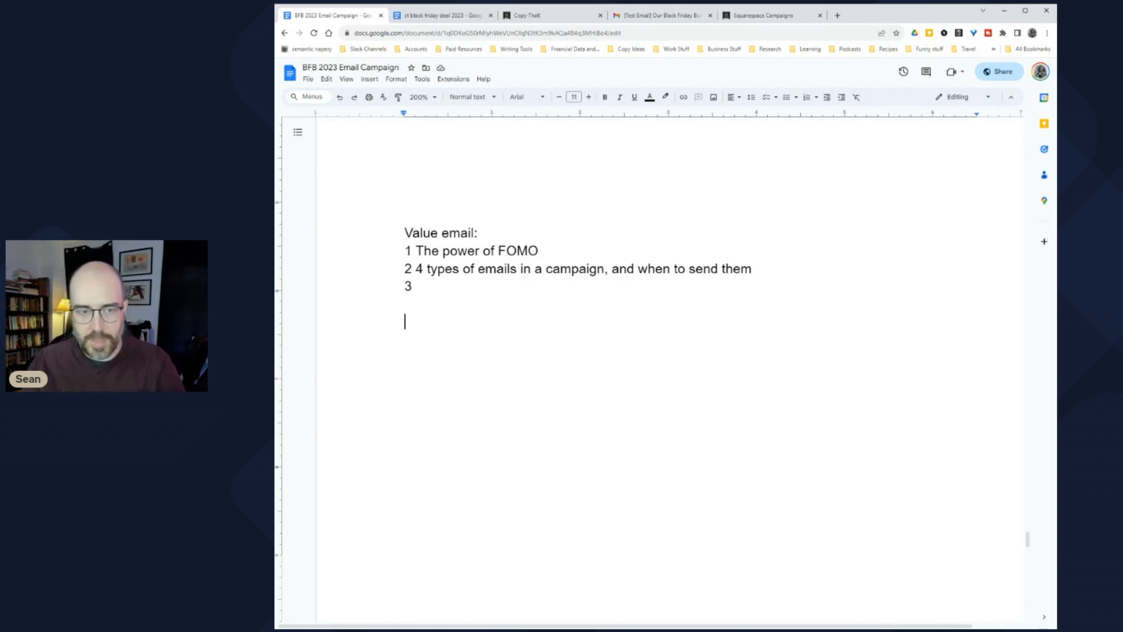
pyautogui.moveTo(538, 252); pyautogui.dragTo(759, 269)
pyautogui.click(424, 269)
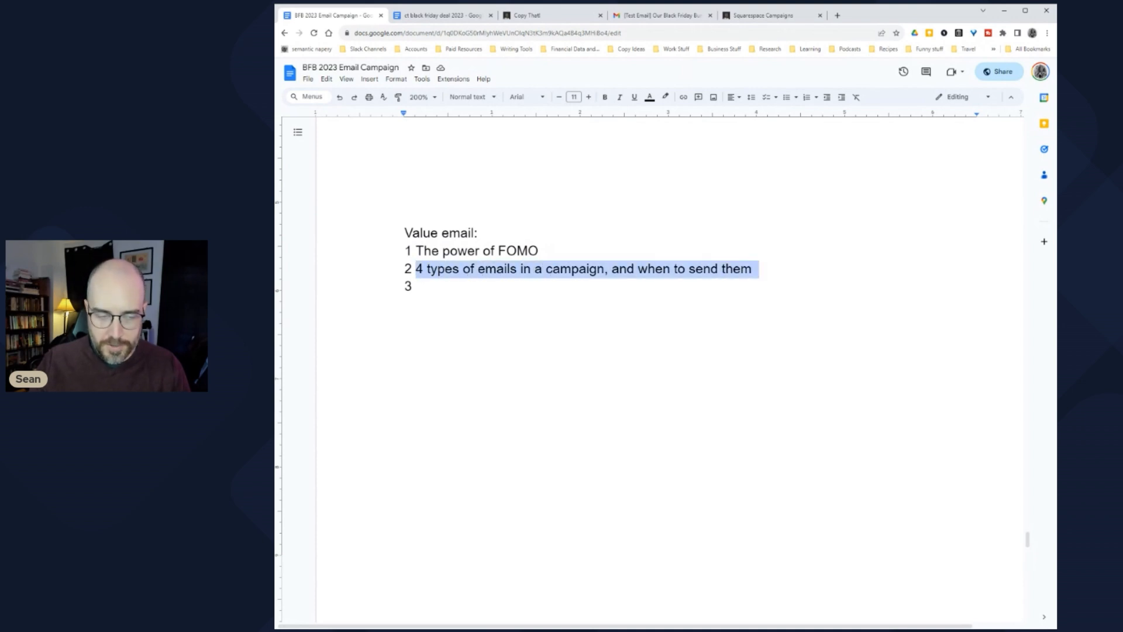
pyautogui.click(405, 321)
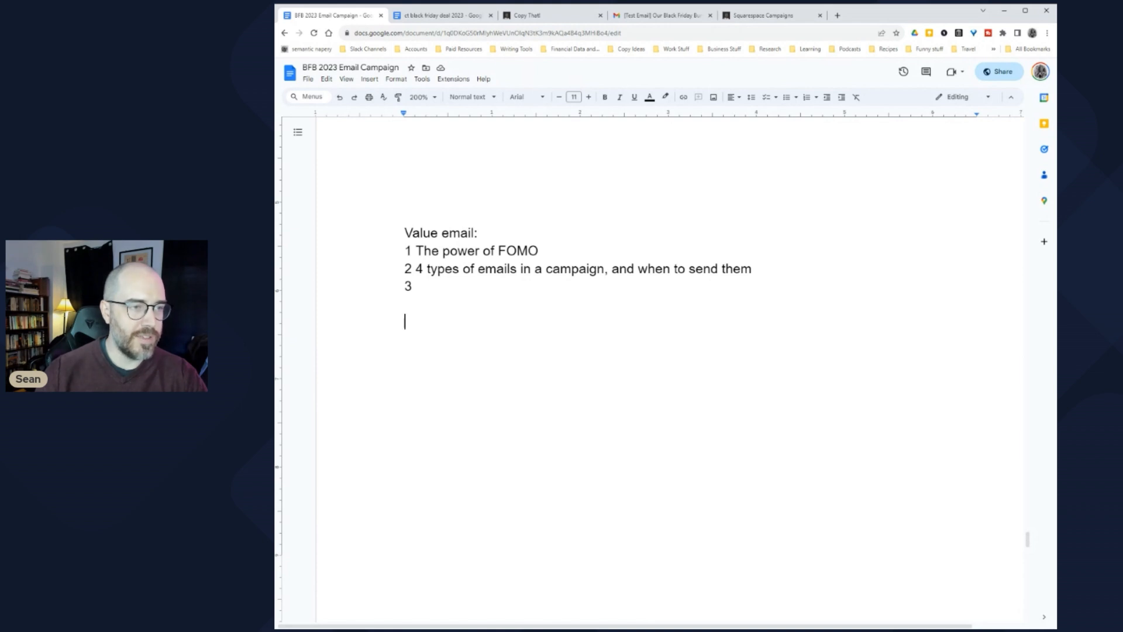
pyautogui.moveTo(416, 269); pyautogui.dragTo(759, 269)
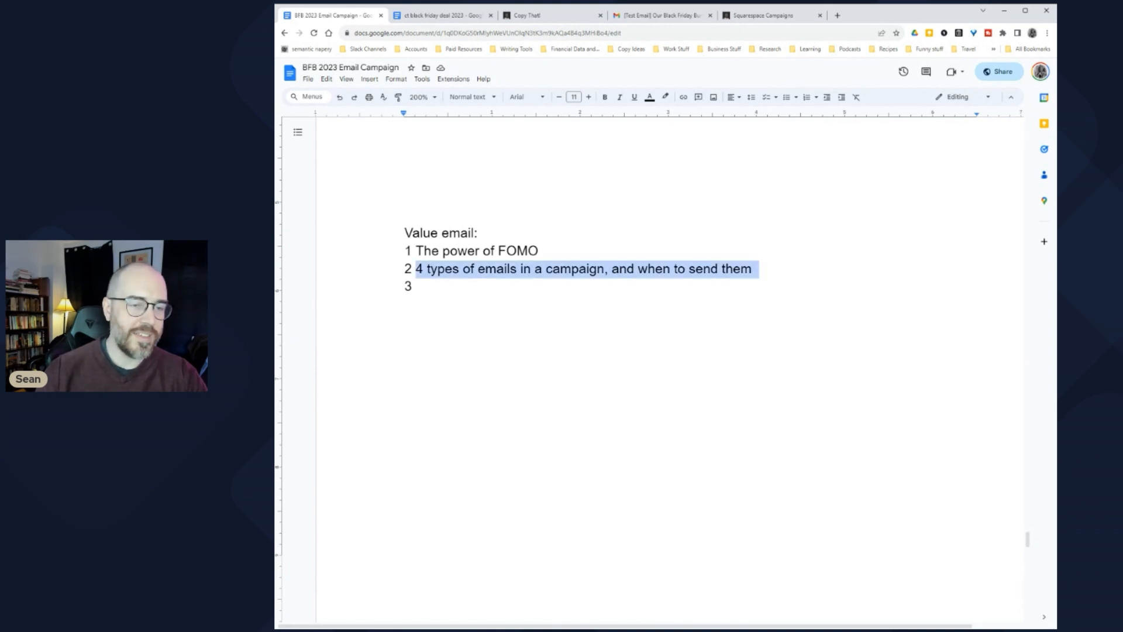
pyautogui.click(408, 322)
pyautogui.hotkey('shift', 'End')
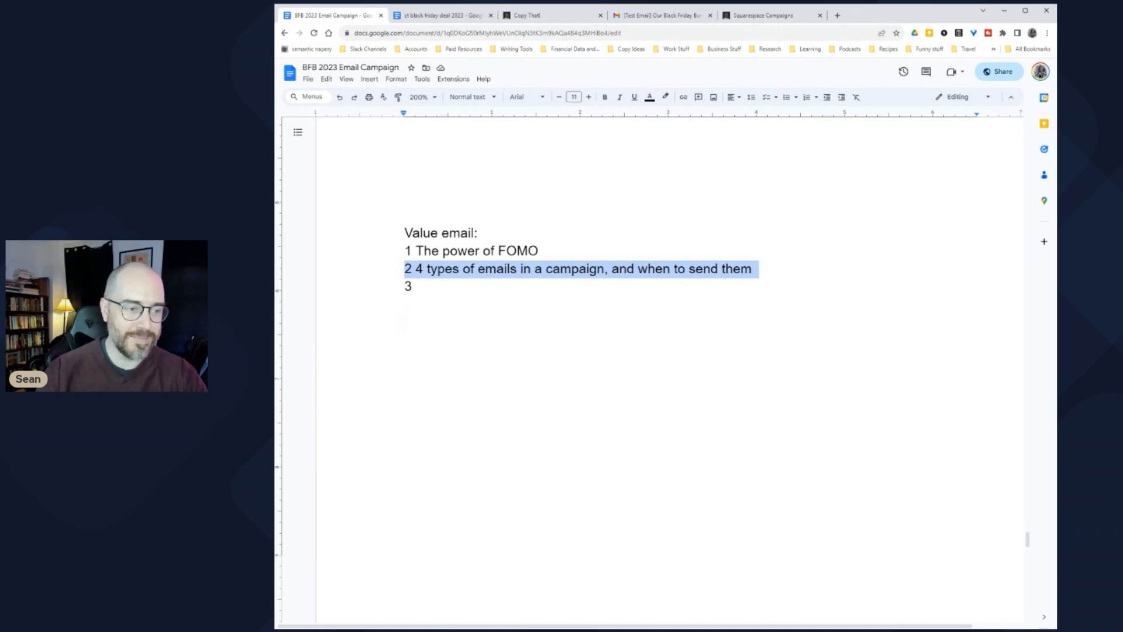
pyautogui.click(405, 321)
pyautogui.click(405, 269)
pyautogui.click(544, 251)
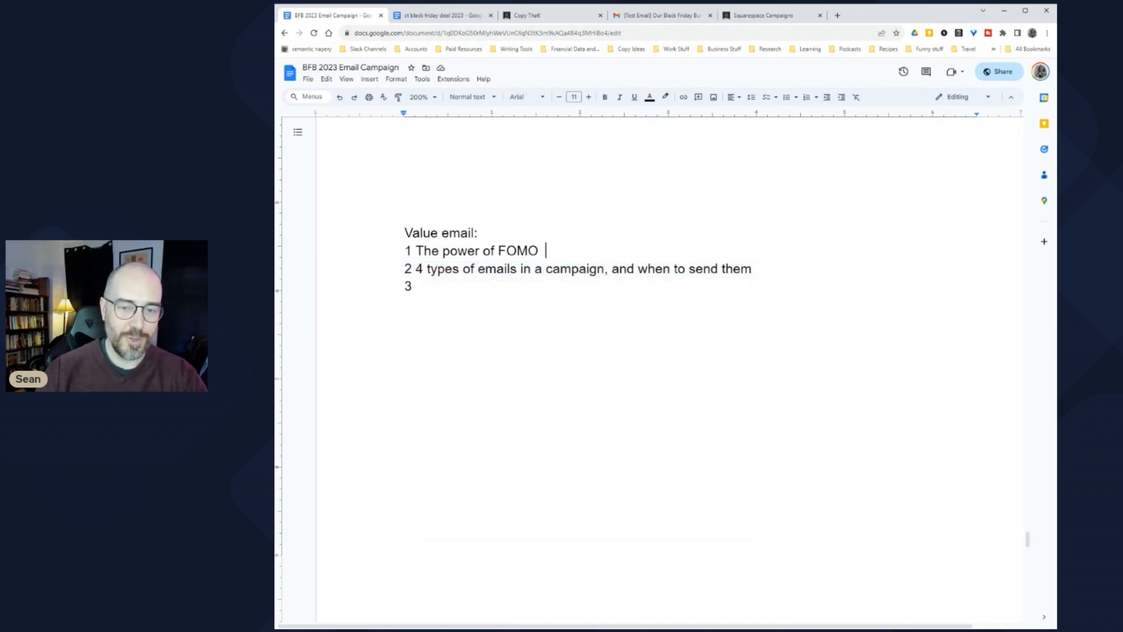
pyautogui.press('Right')
pyautogui.hotkey('shift', 'End')
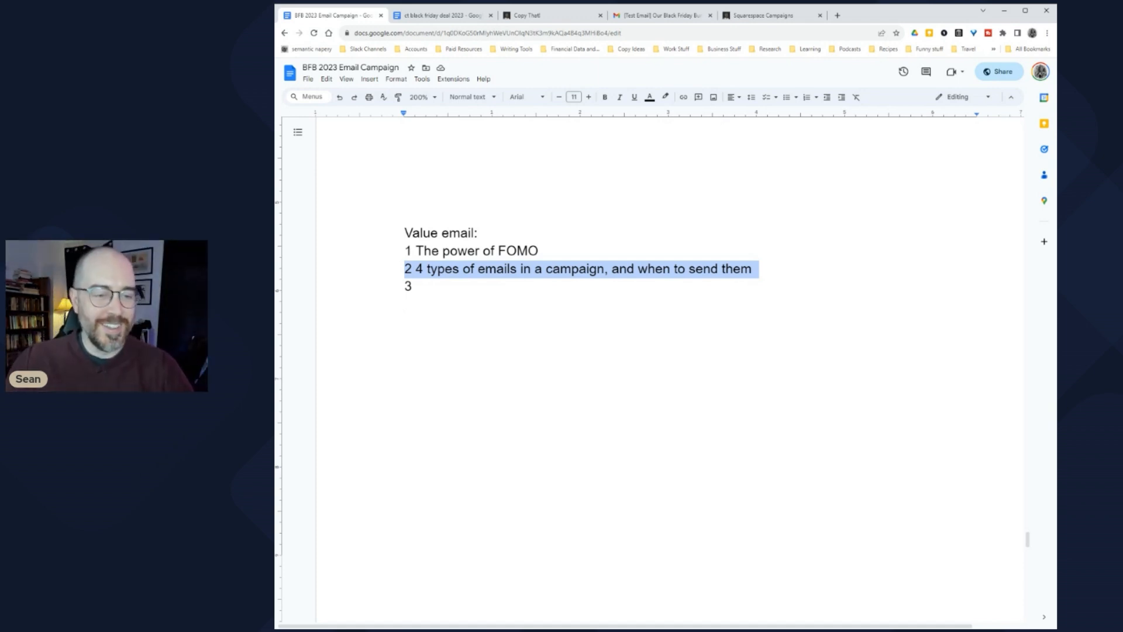
pyautogui.click(419, 286)
pyautogui.click(416, 286)
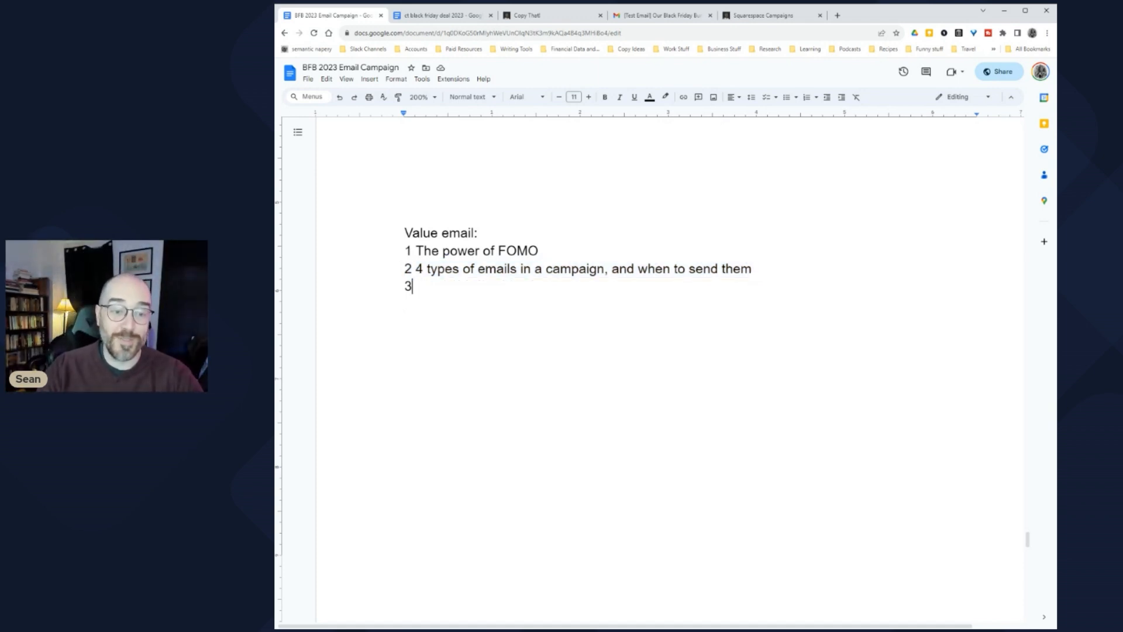
pyautogui.hotkey('shift', 'Home')
pyautogui.press('End')
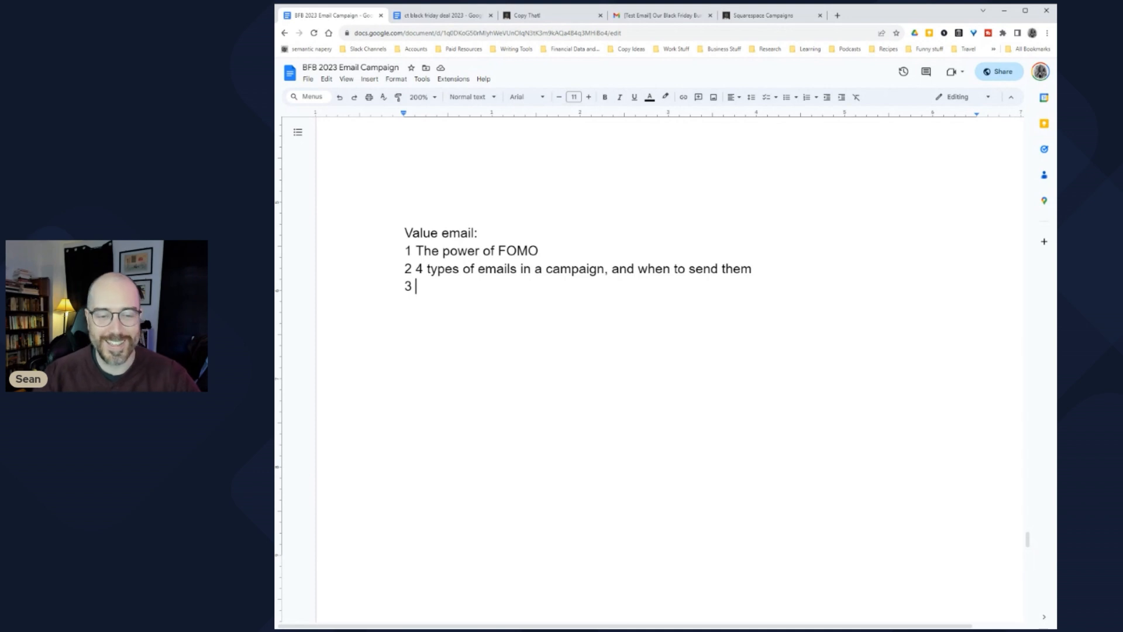
pyautogui.scroll(-10, 655, 375)
# Step: Paste '4 types of emails in a campaign, and when to send them' after '(Idea):'
pyautogui.scroll(-10, 670, 374)
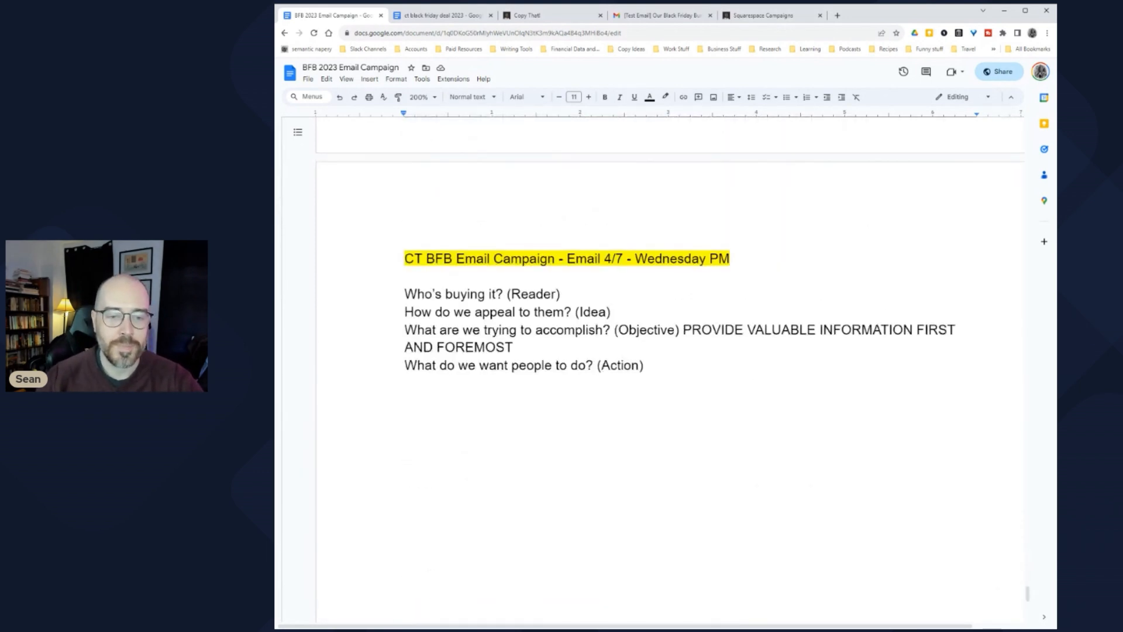
pyautogui.scroll(15, 656, 375)
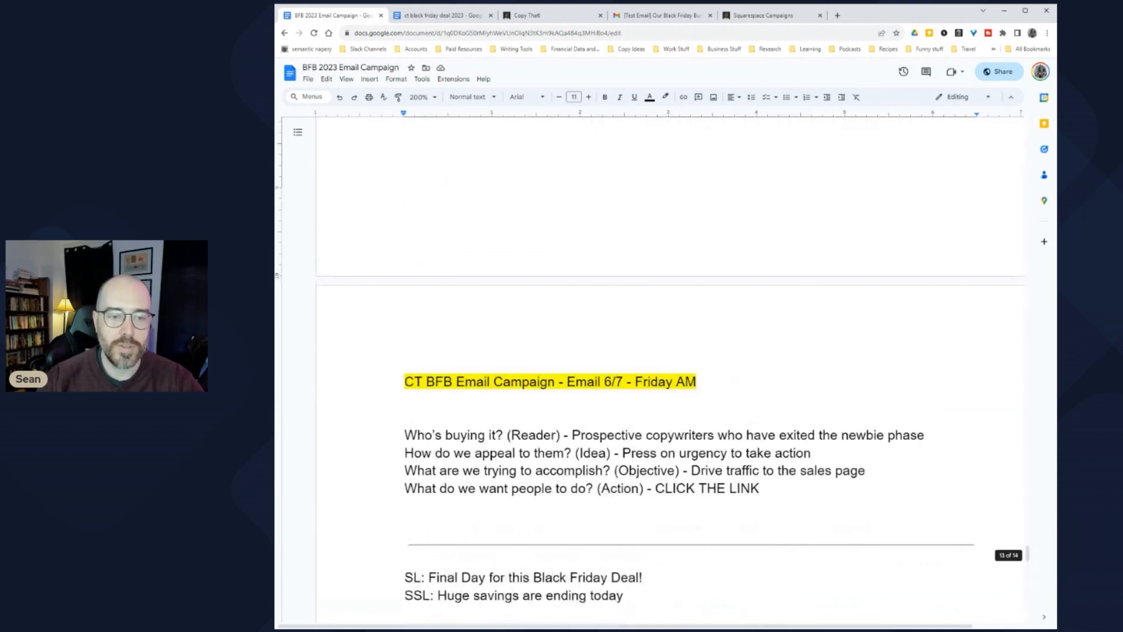
pyautogui.scroll(1, 656, 375)
pyautogui.moveTo(753, 315); pyautogui.dragTo(416, 315)
pyautogui.hotkey('ctrl', 'c')
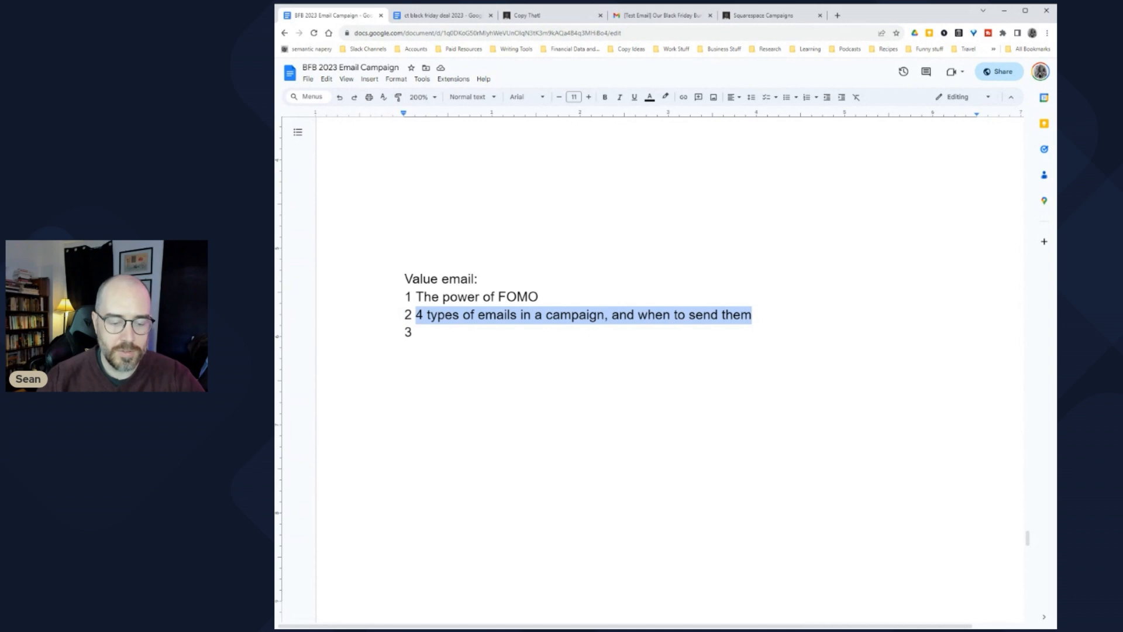
pyautogui.scroll(-15, 655, 375)
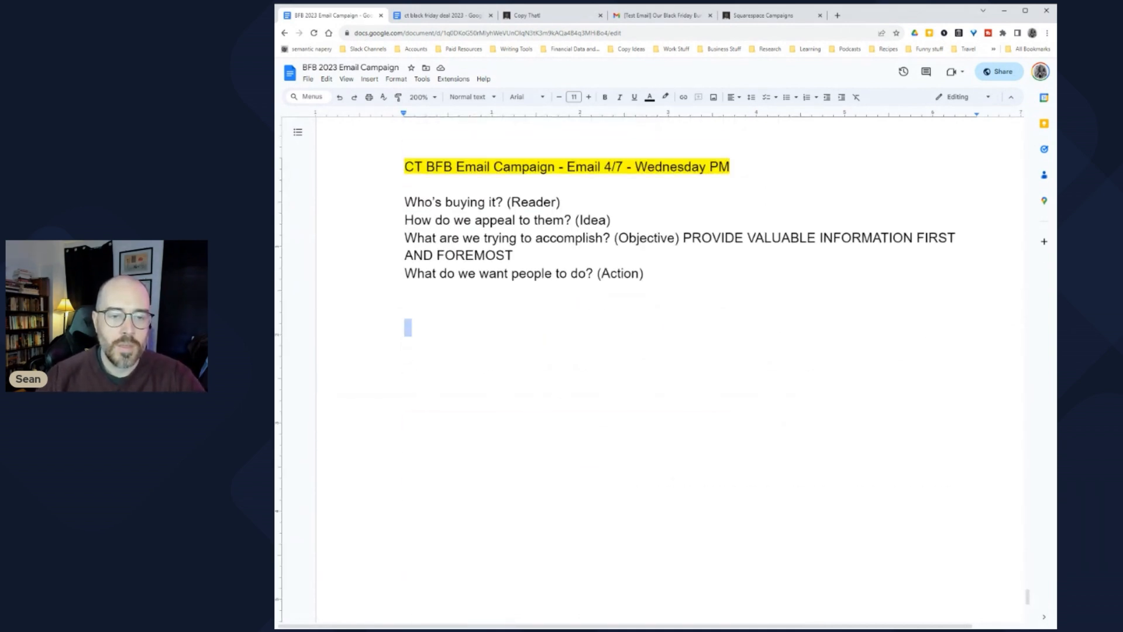
pyautogui.click(611, 220)
pyautogui.write(':')
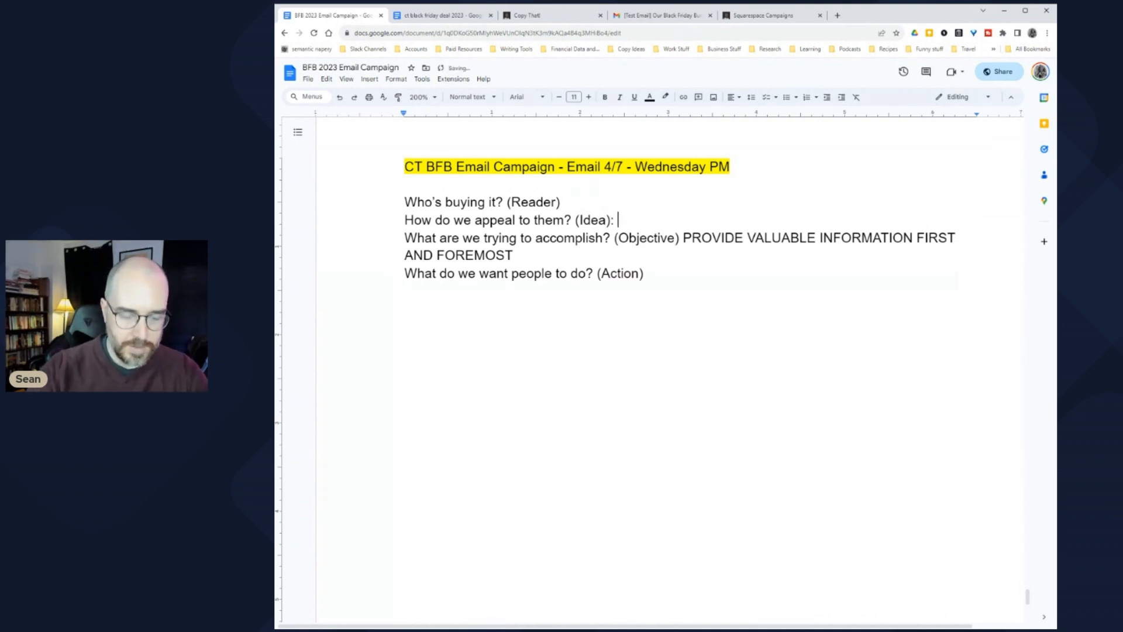
pyautogui.hotkey('ctrl', 'v')
# Step: Place the cursor on the empty line below the Email 4/7 brief
pyautogui.click(404, 326)
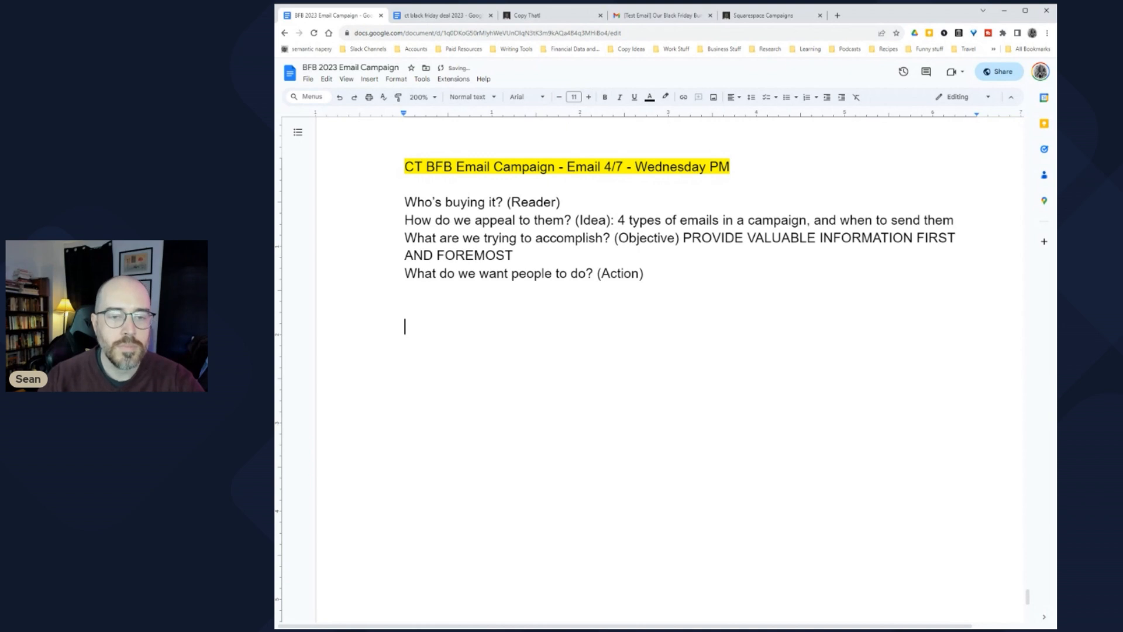
pyautogui.click(644, 273)
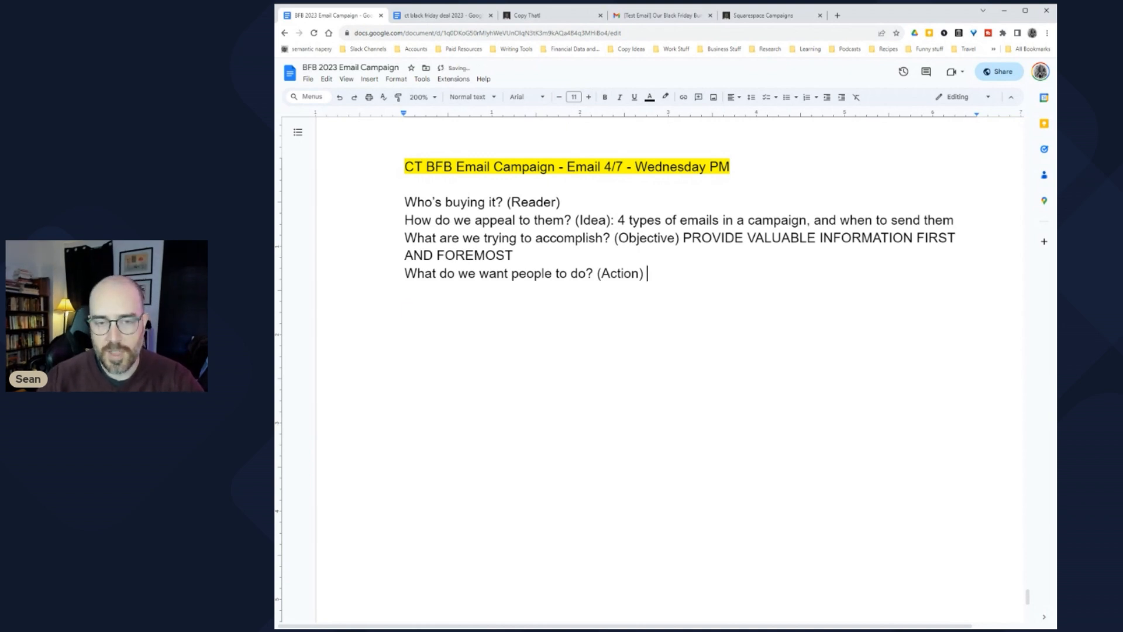
pyautogui.doubleClick(564, 202)
pyautogui.click(404, 327)
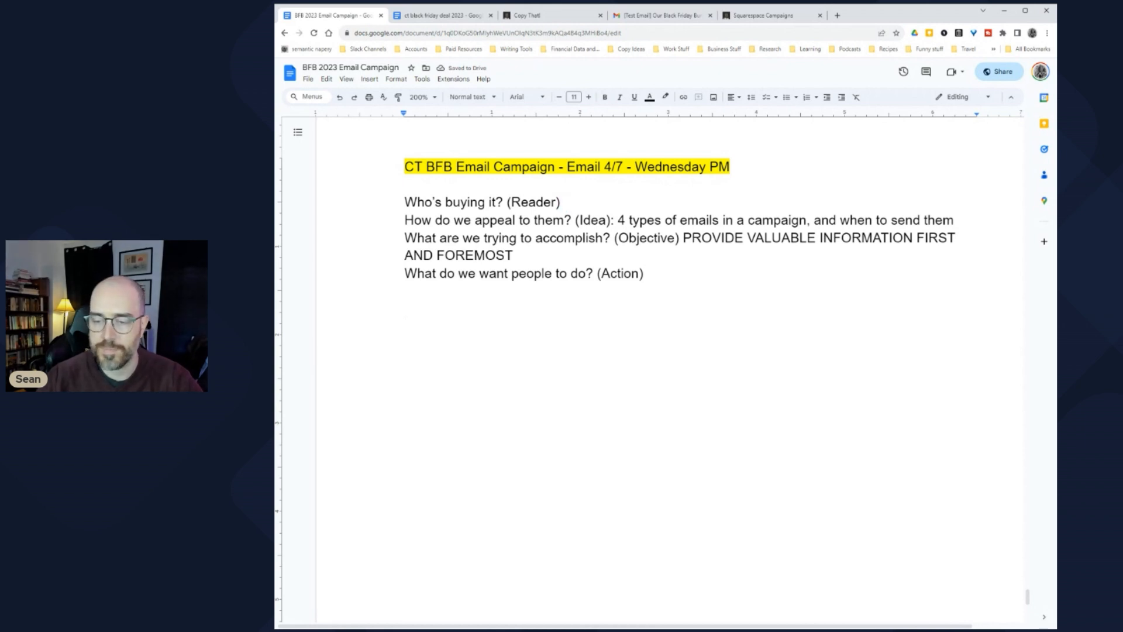
pyautogui.click(369, 79)
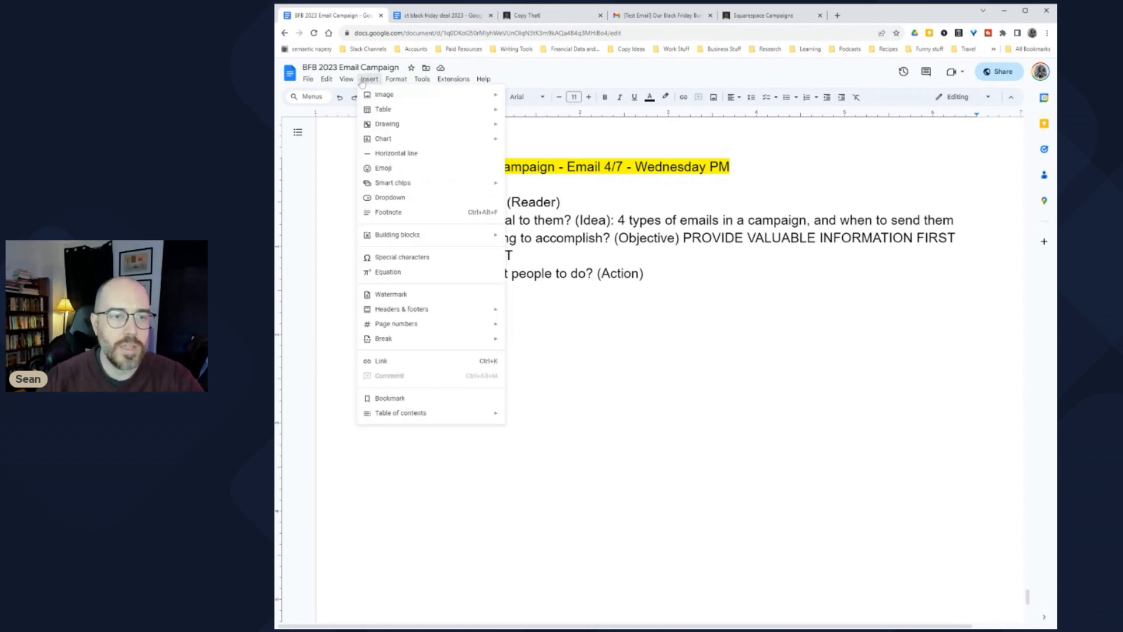
# Step: Insert a horizontal line below the brief, followed by 'SL:' and 'SSL:' label lines
pyautogui.click(398, 167)
pyautogui.press('Return')
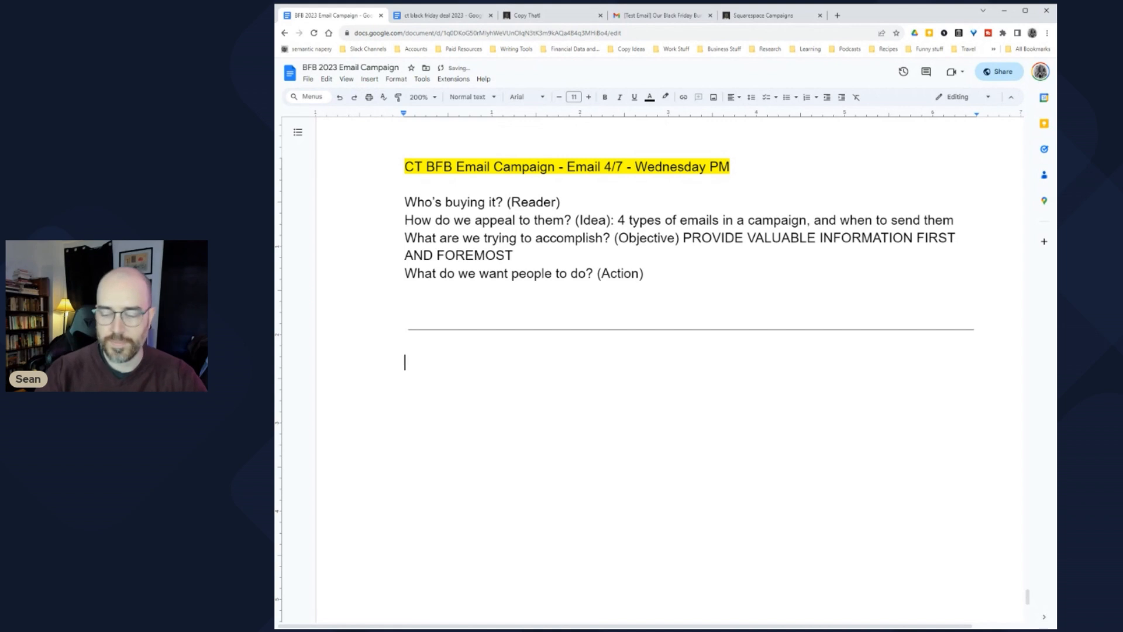
pyautogui.write('SL:')
pyautogui.press('Return')
pyautogui.write('SSL:')
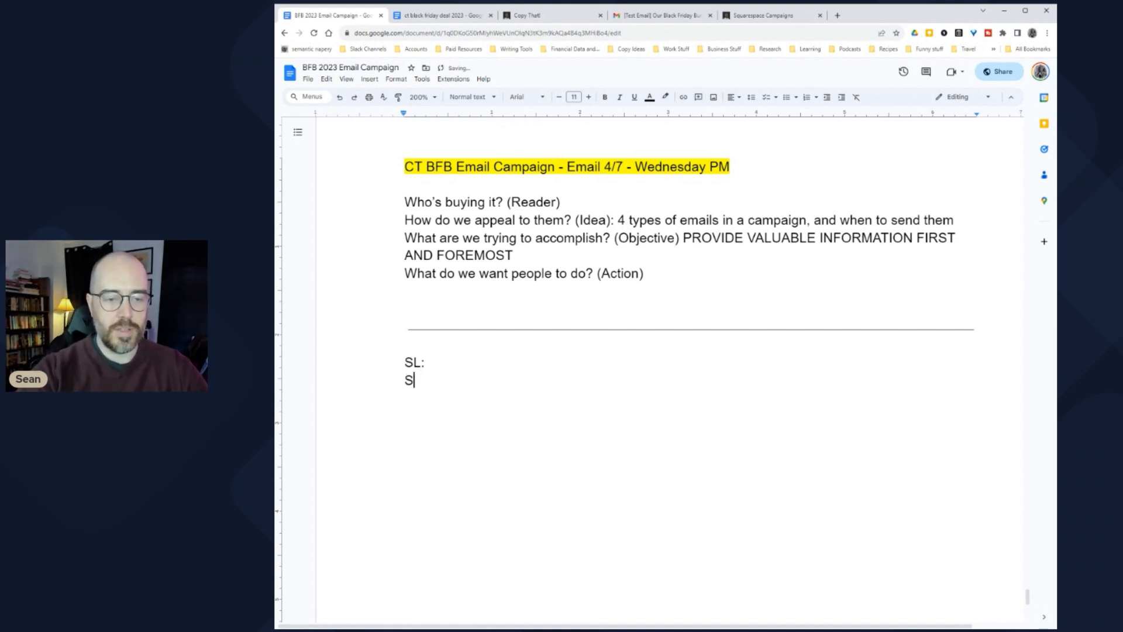
pyautogui.press('Return')
pyautogui.press('Return')
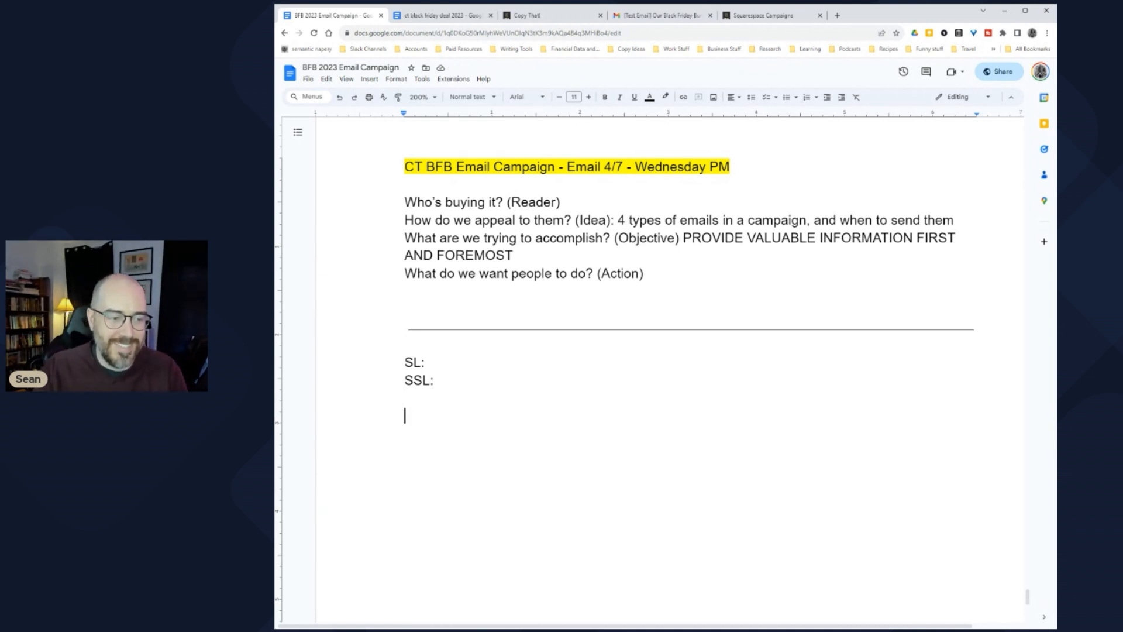
pyautogui.hotkey('shift', 'Down')
pyautogui.click(429, 362)
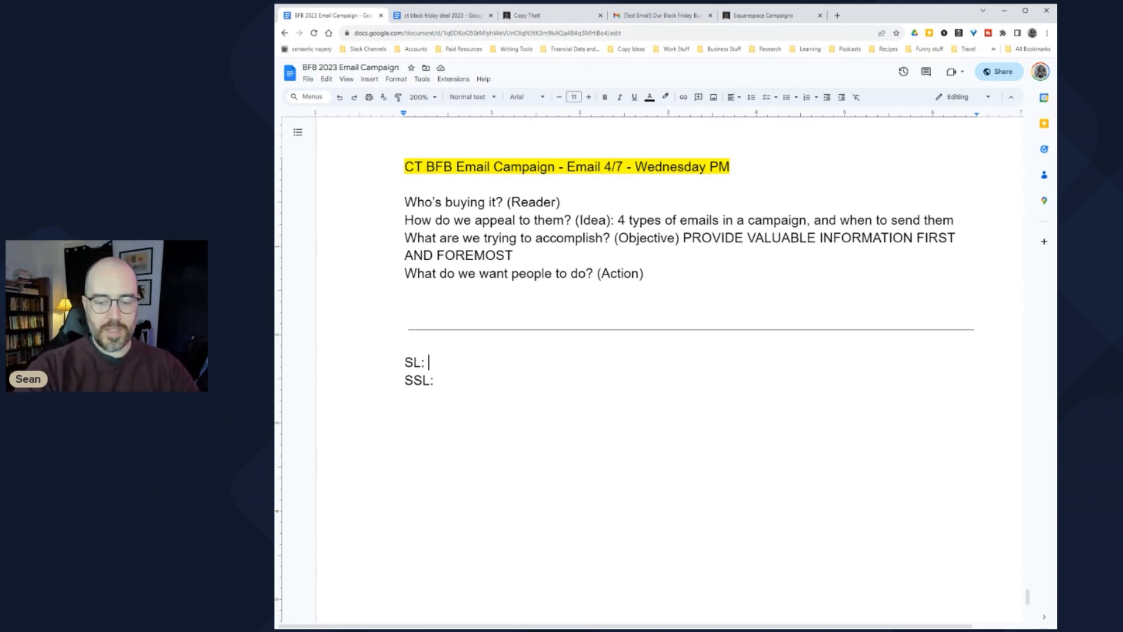
# Step: After 'SL:', type the draft subject 'The 4 Types of "Cash Flow" Email You Can Send'
pyautogui.write('The 4 ')
pyautogui.write('Time')
pyautogui.press('BackSpace')
pyautogui.press('BackSpace')
pyautogui.press('BackSpace')
pyautogui.write('ype')
pyautogui.press('BackSpace')
pyautogui.write('es of ')
pyautogui.write('"Cash Flow"')
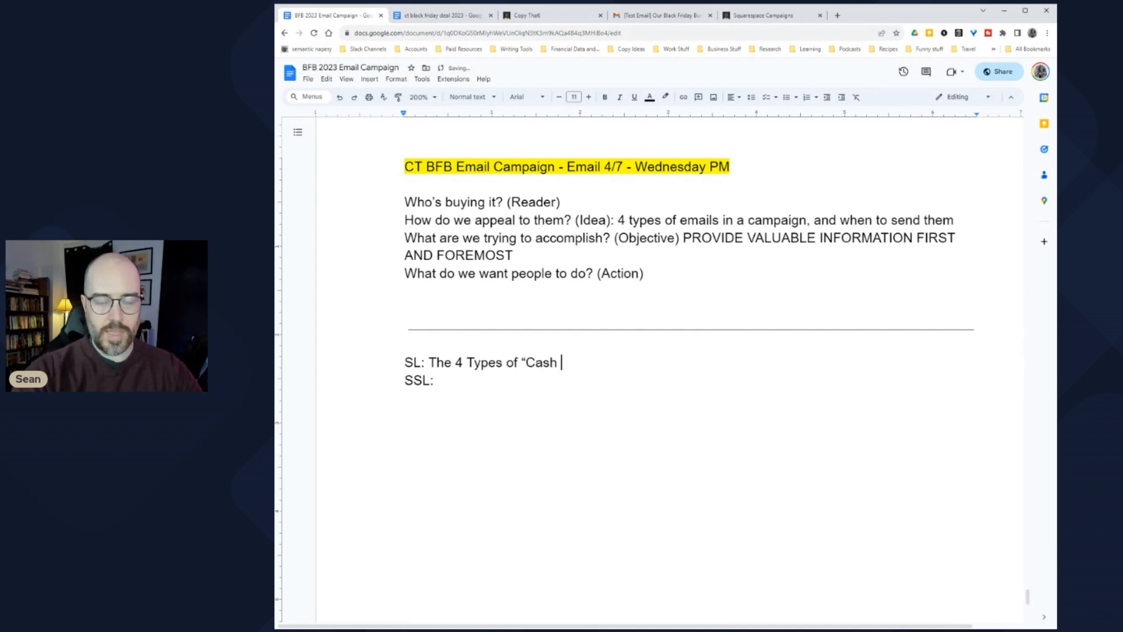
pyautogui.write(' Email ')
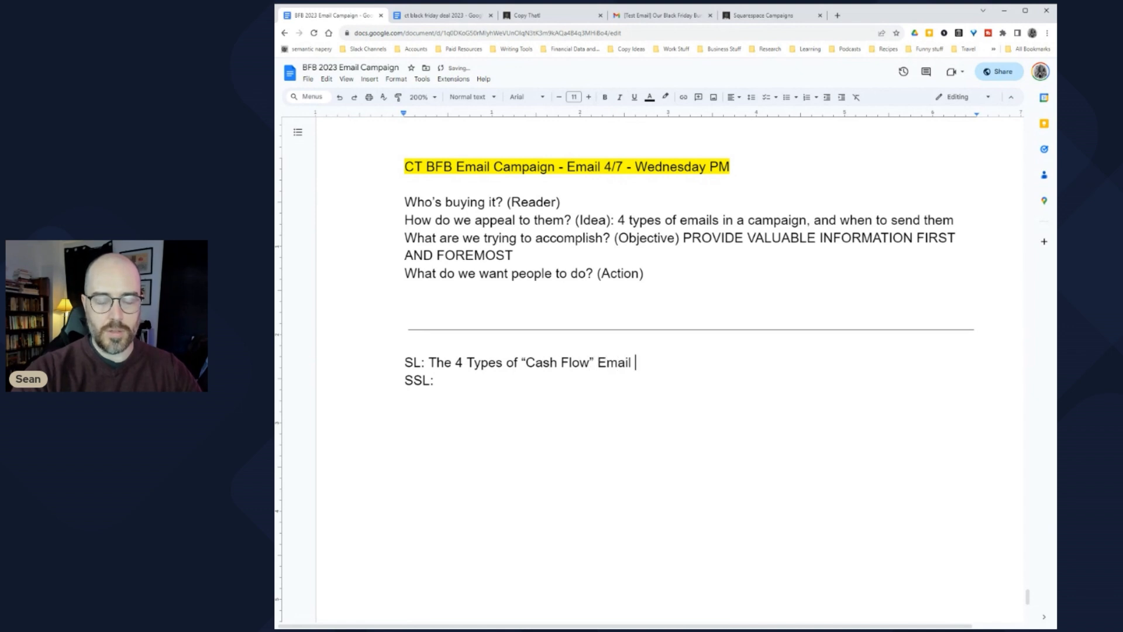
pyautogui.write('You Can Send')
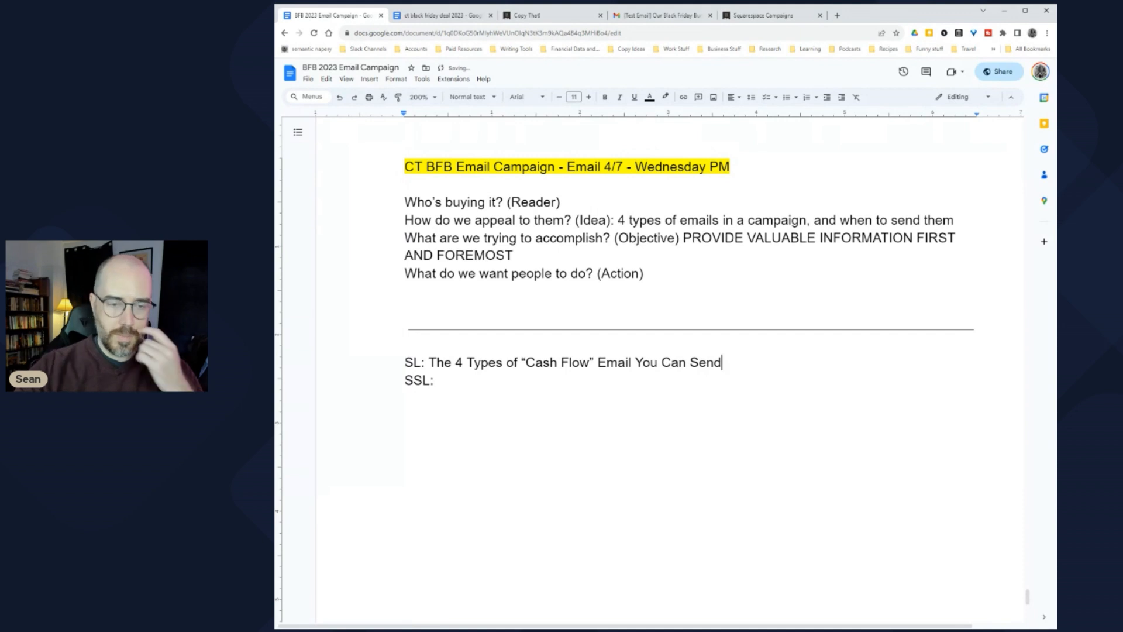
# Step: Remove 'The' and 'You Can Send', and end the subject with '(and When to Send Them)'
pyautogui.doubleClick(436, 362)
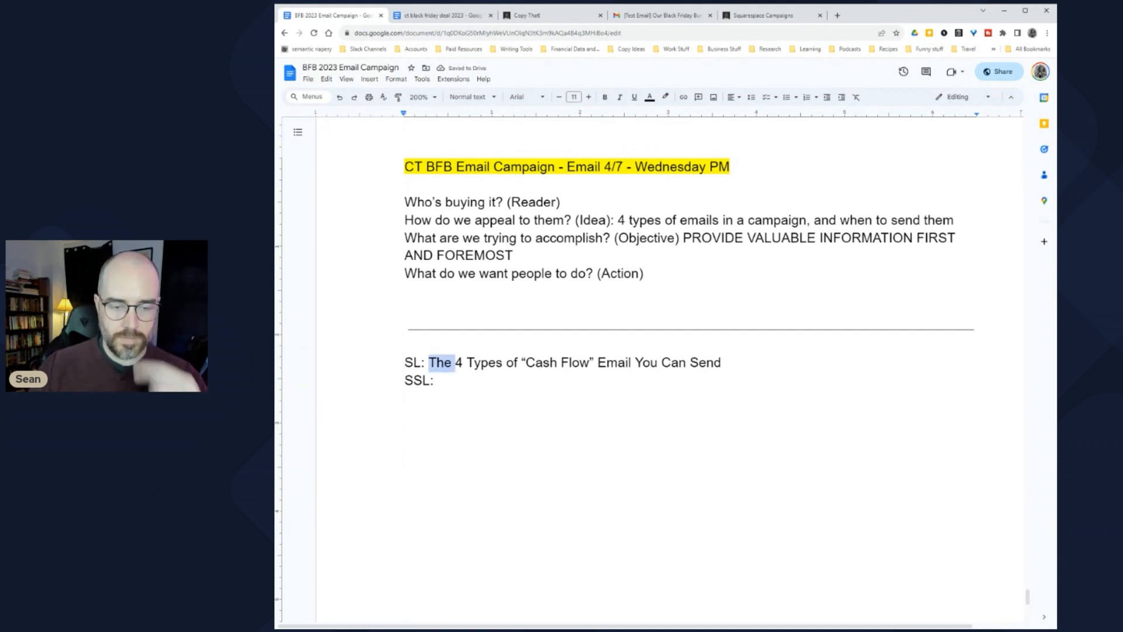
pyautogui.press('BackSpace')
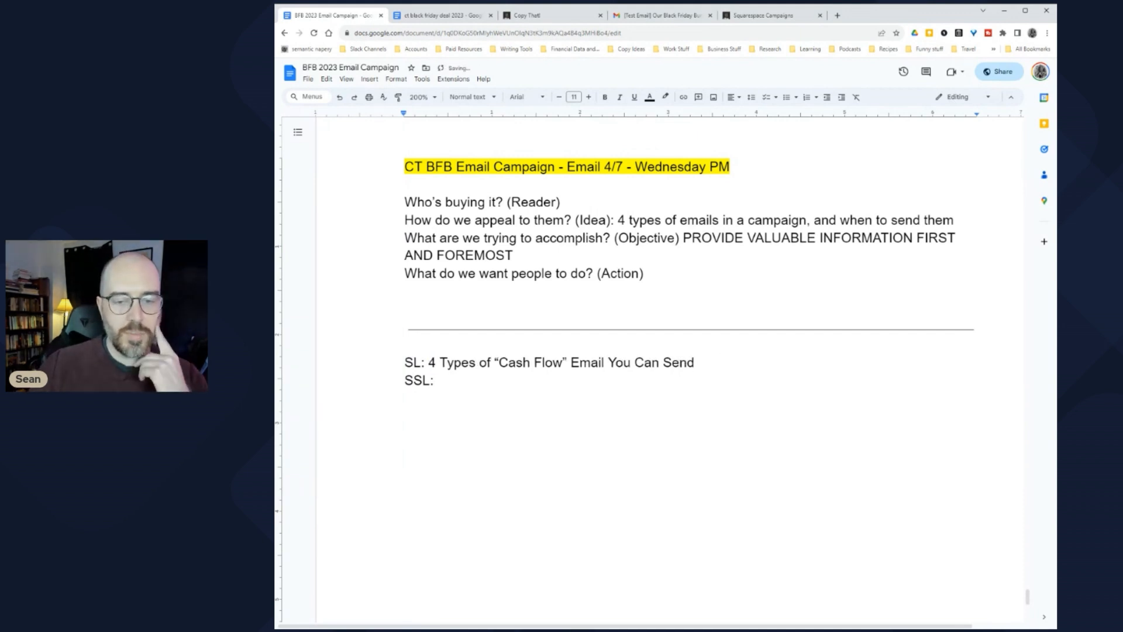
pyautogui.click(698, 363)
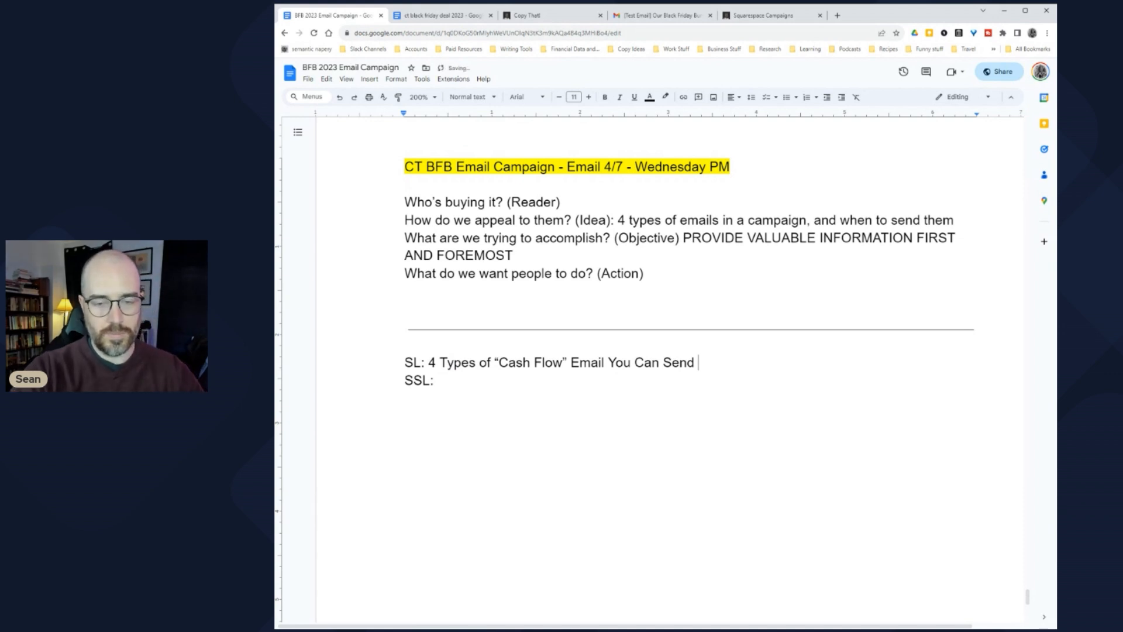
pyautogui.press('BackSpace')
pyautogui.press('BackSpace')
pyautogui.press('BackSpace')
pyautogui.press('BackSpace')
pyautogui.press('BackSpace')
pyautogui.press('BackSpace')
pyautogui.press('BackSpace')
pyautogui.press('BackSpace')
pyautogui.press('BackSpace')
pyautogui.press('BackSpace')
pyautogui.press('BackSpace')
pyautogui.press('BackSpace')
pyautogui.press('BackSpace')
pyautogui.press('BackSpace')
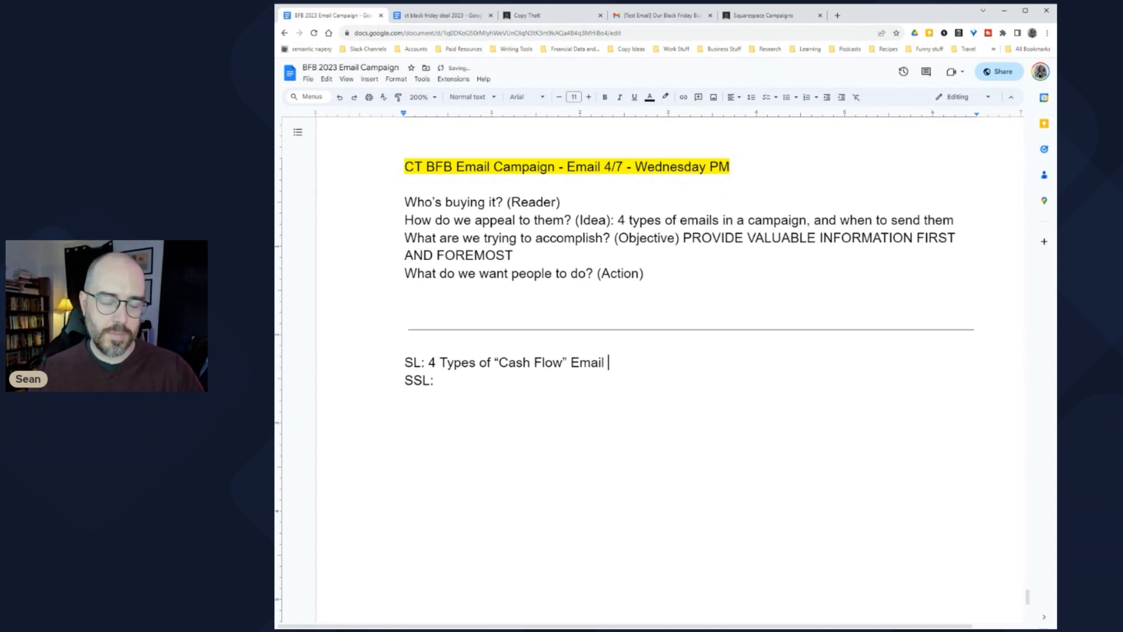
pyautogui.write('(and When to Send Them)')
pyautogui.press('Tab')
pyautogui.press('BackSpace')
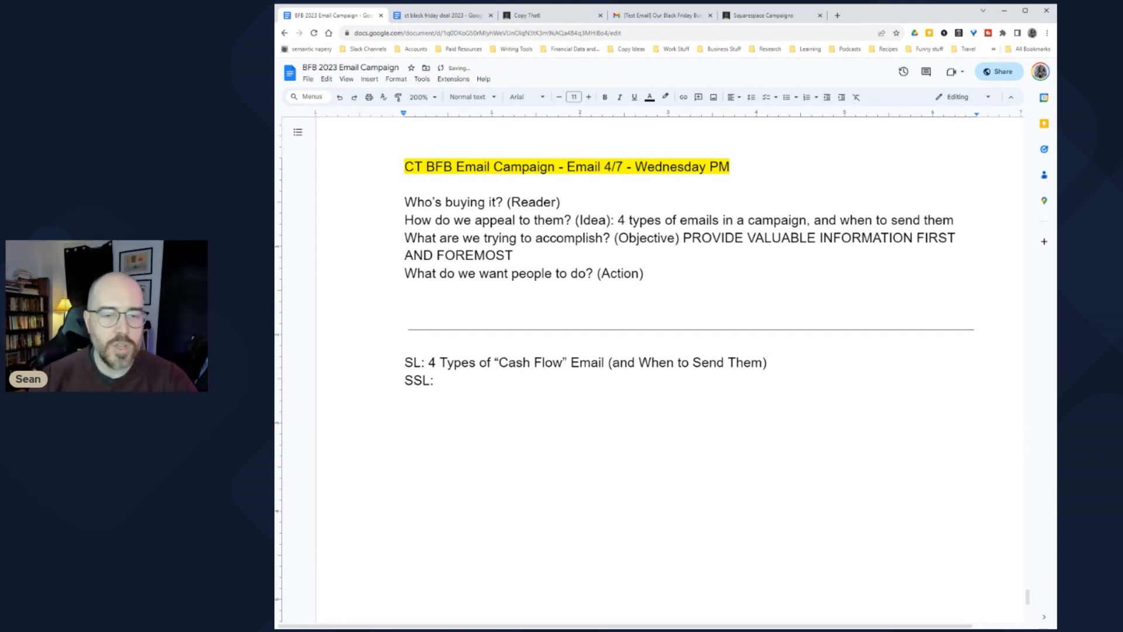
pyautogui.press('Down')
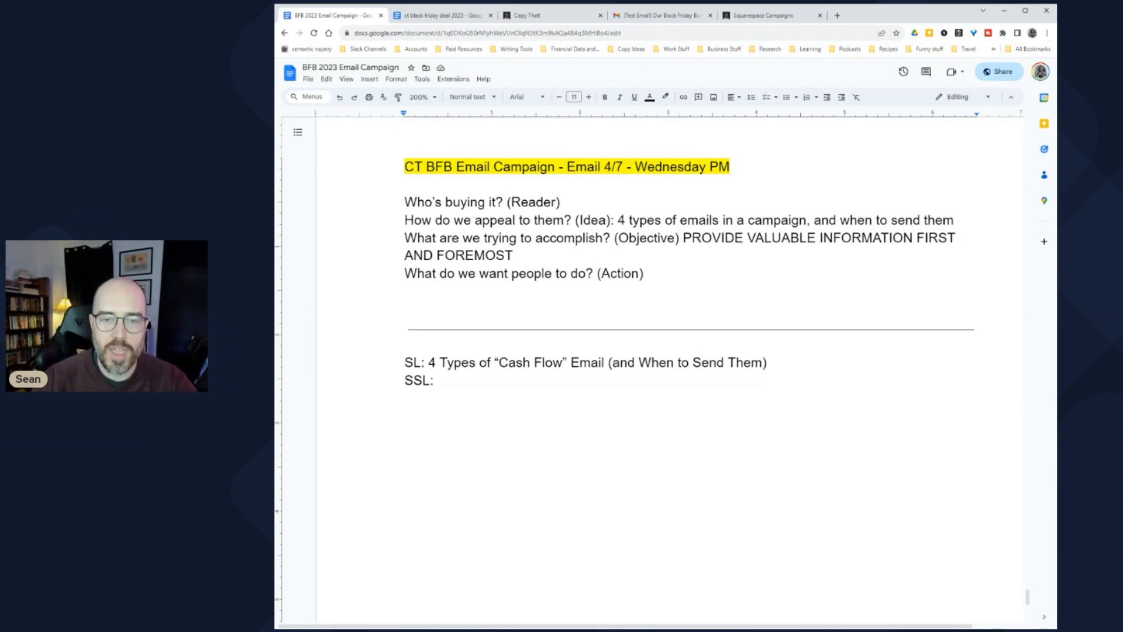
# Step: Highlight '4 types of emails' in the Idea line and phrases in the subject line to compare the wording
pyautogui.moveTo(618, 220); pyautogui.dragTo(719, 221)
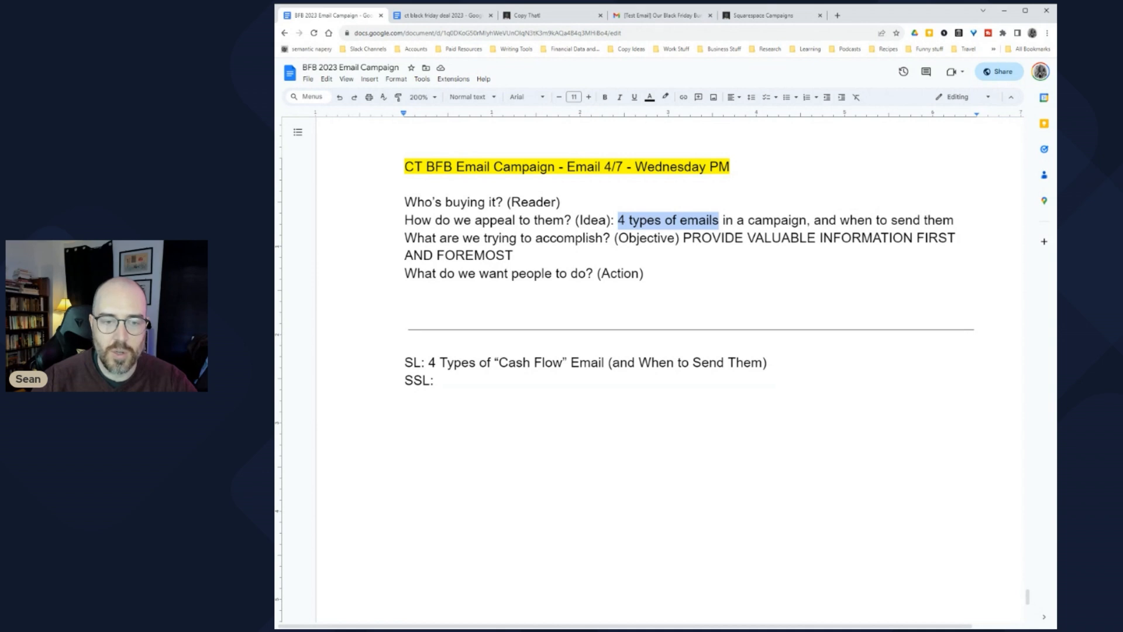
pyautogui.click(629, 220)
pyautogui.moveTo(429, 363); pyautogui.dragTo(477, 363)
pyautogui.click(509, 362)
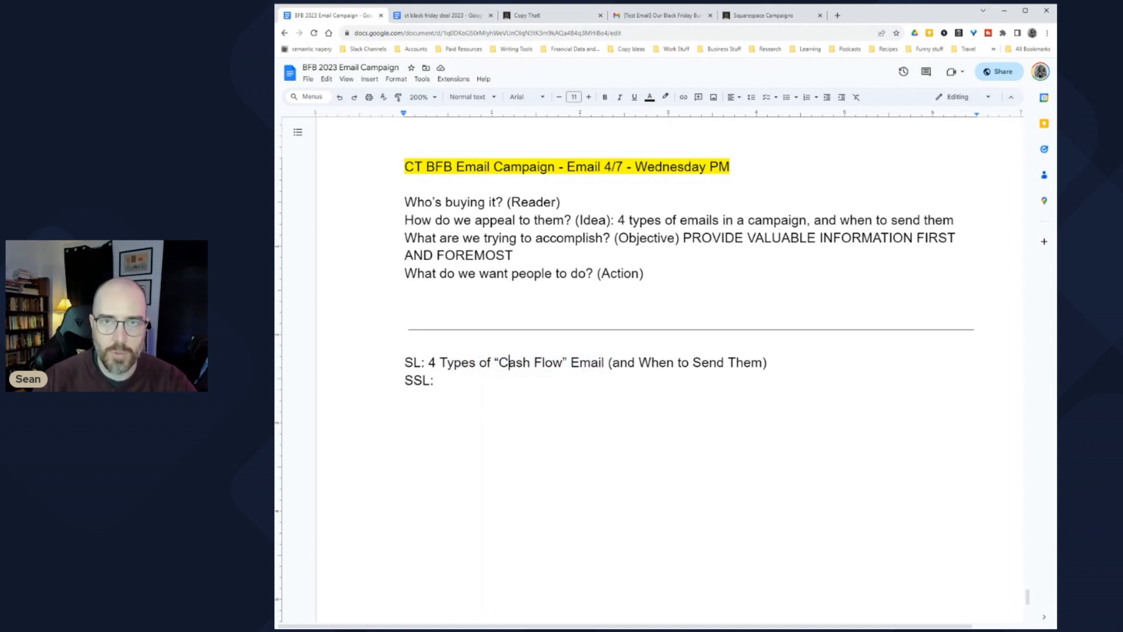
pyautogui.moveTo(508, 363); pyautogui.dragTo(774, 362)
pyautogui.click(591, 362)
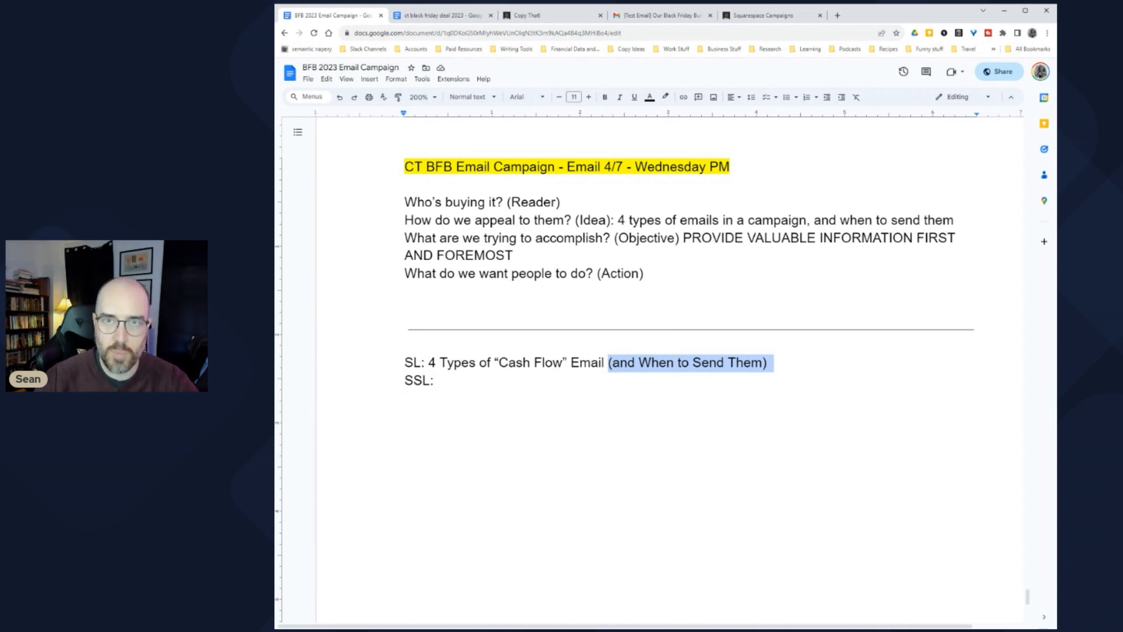
pyautogui.click(683, 363)
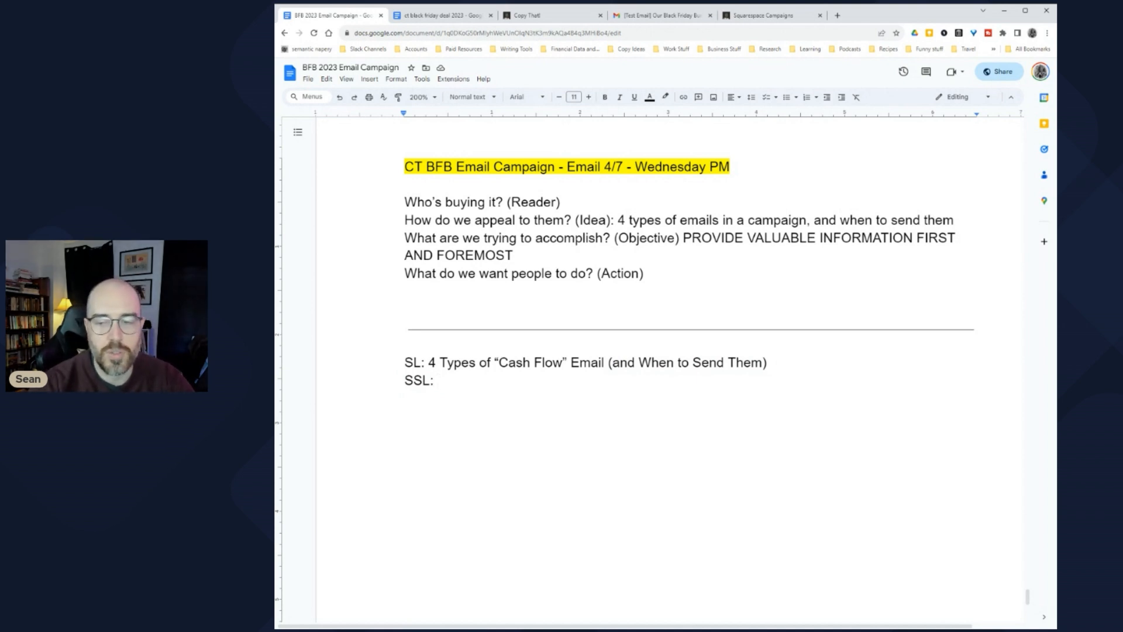
# Step: Type the SSL subtitle 'Get good at these 4 types of emails to generate thousands from your list.' and add a blank line below
pyautogui.write('gET')
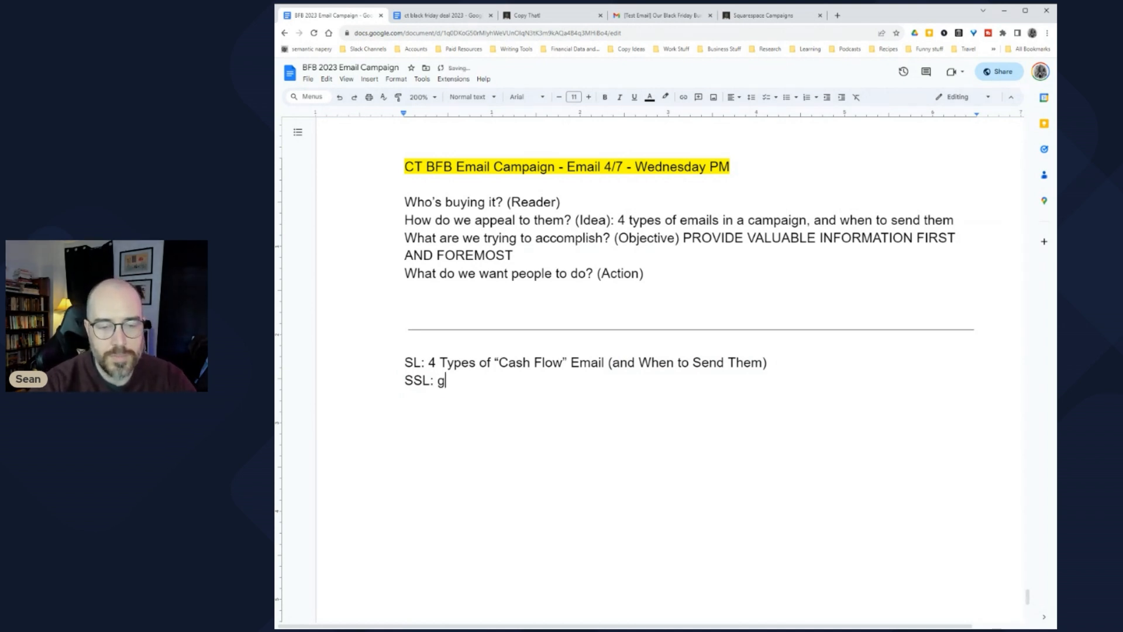
pyautogui.press('BackSpace')
pyautogui.press('BackSpace')
pyautogui.press('BackSpace')
pyautogui.write('Get')
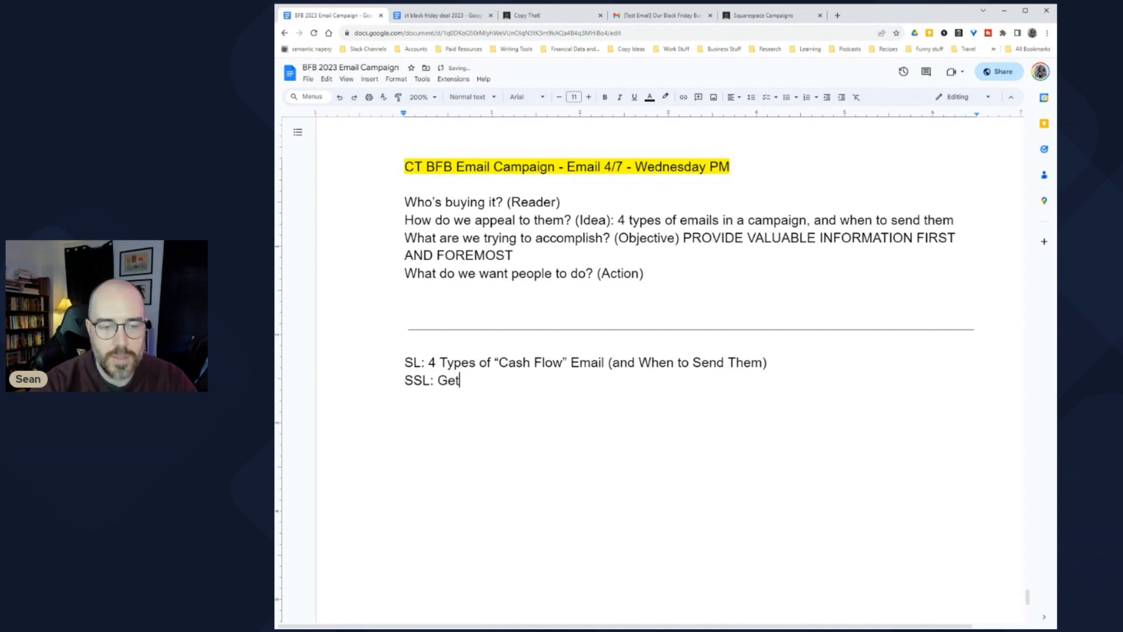
pyautogui.write(' good at these ')
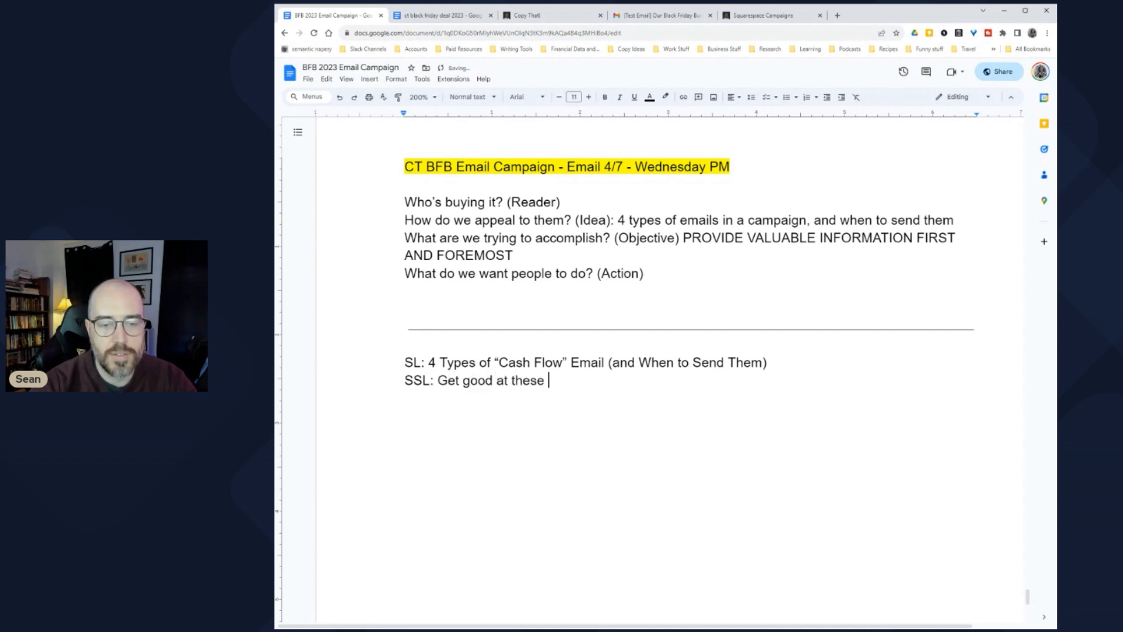
pyautogui.write('4 types of emails to generate')
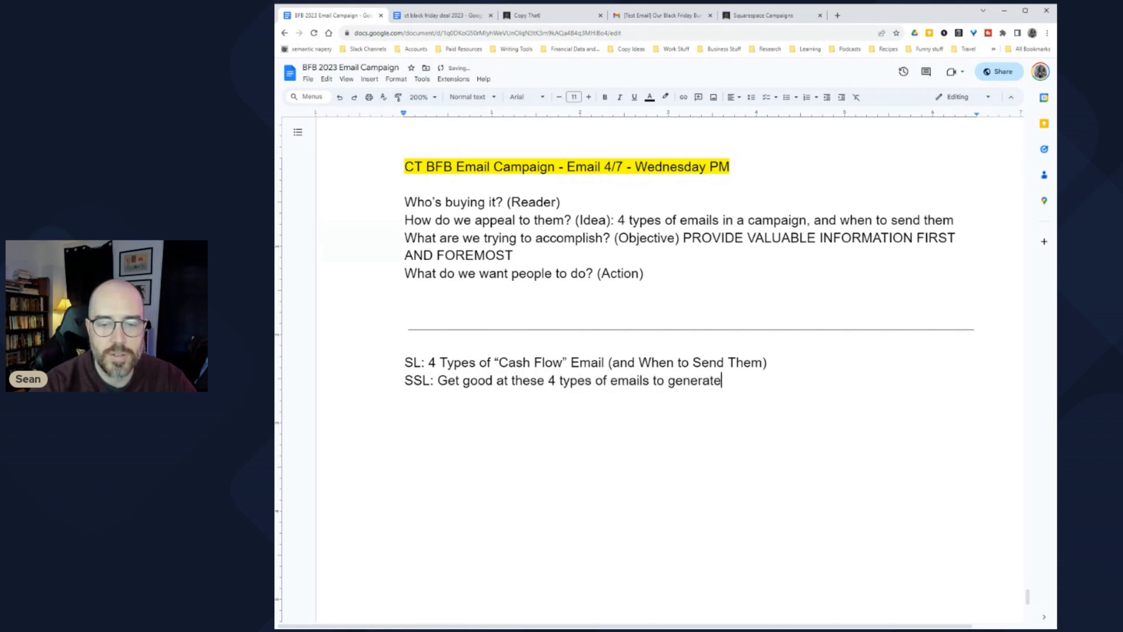
pyautogui.write(' thousands f')
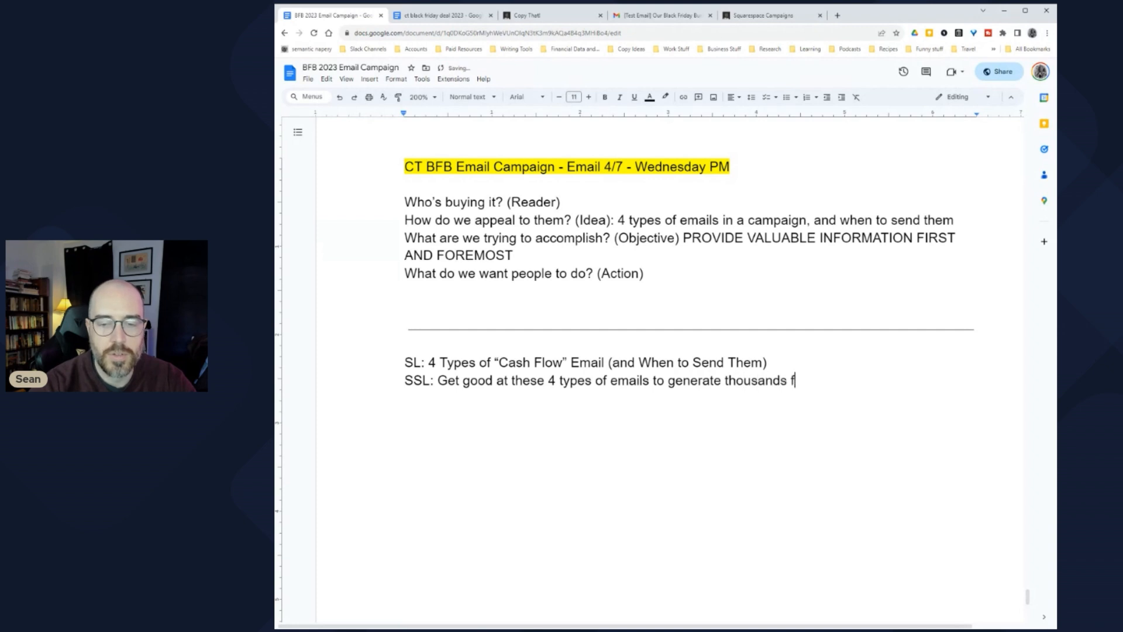
pyautogui.write('rom your list.')
pyautogui.press('Return')
pyautogui.press('Return')
pyautogui.press('Return')
pyautogui.press('BackSpace')
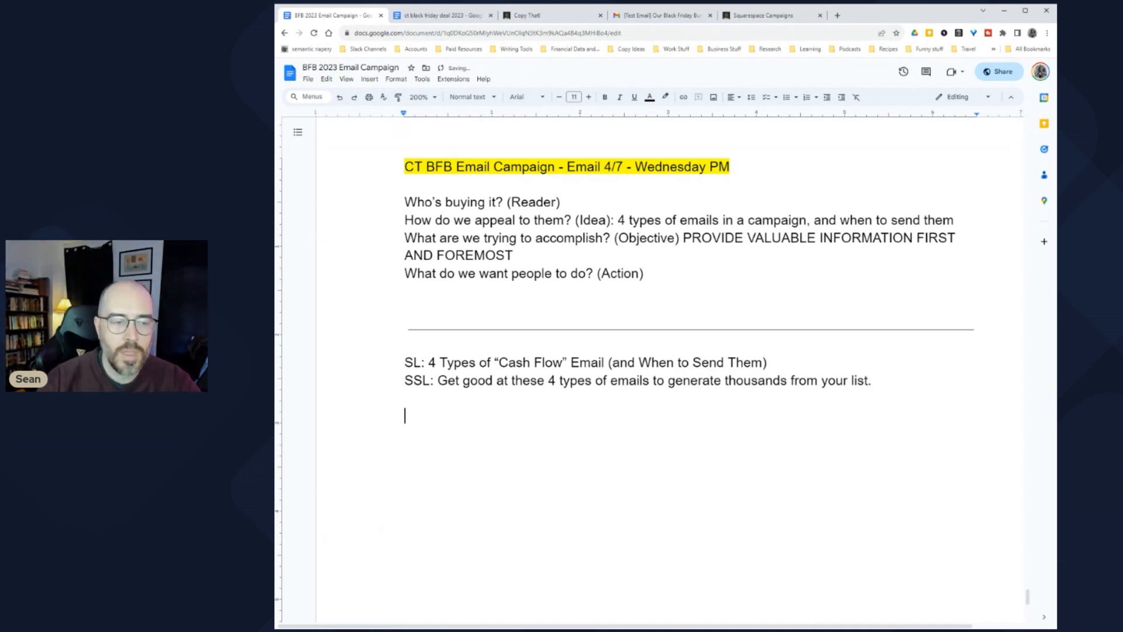
pyautogui.moveTo(437, 380); pyautogui.dragTo(878, 380)
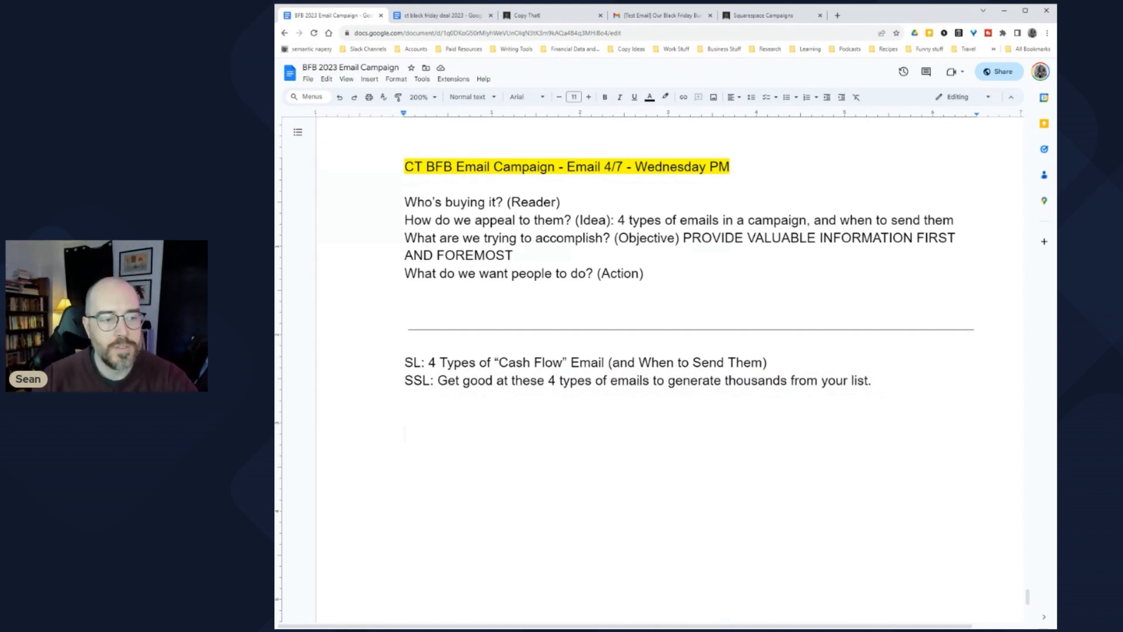
pyautogui.click(404, 415)
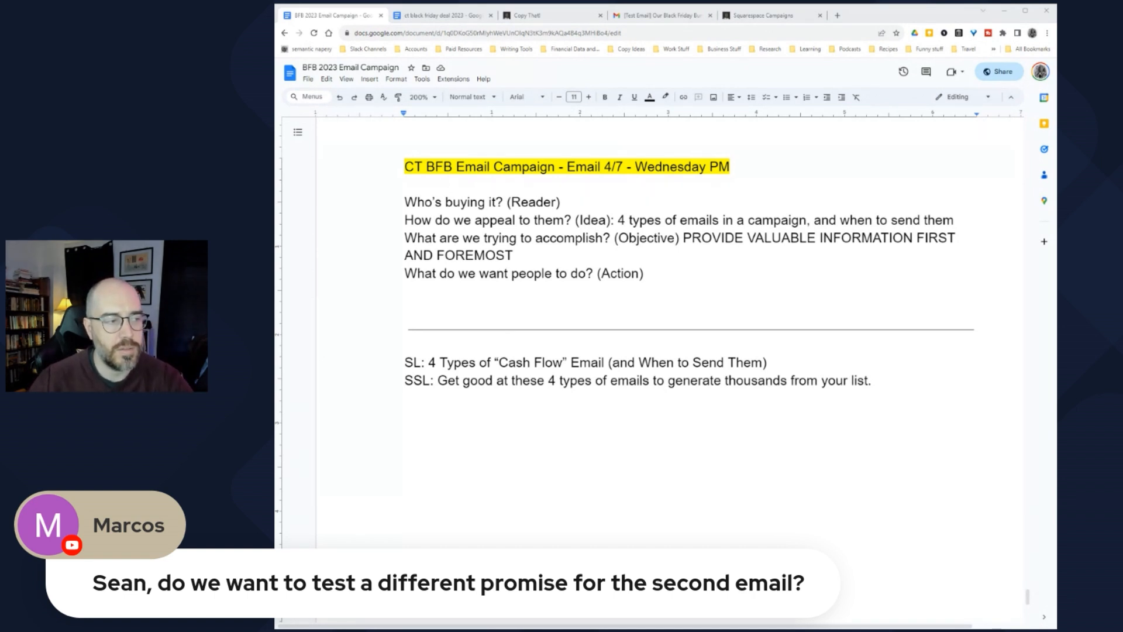
pyautogui.hotkey('alt', 'Tab')
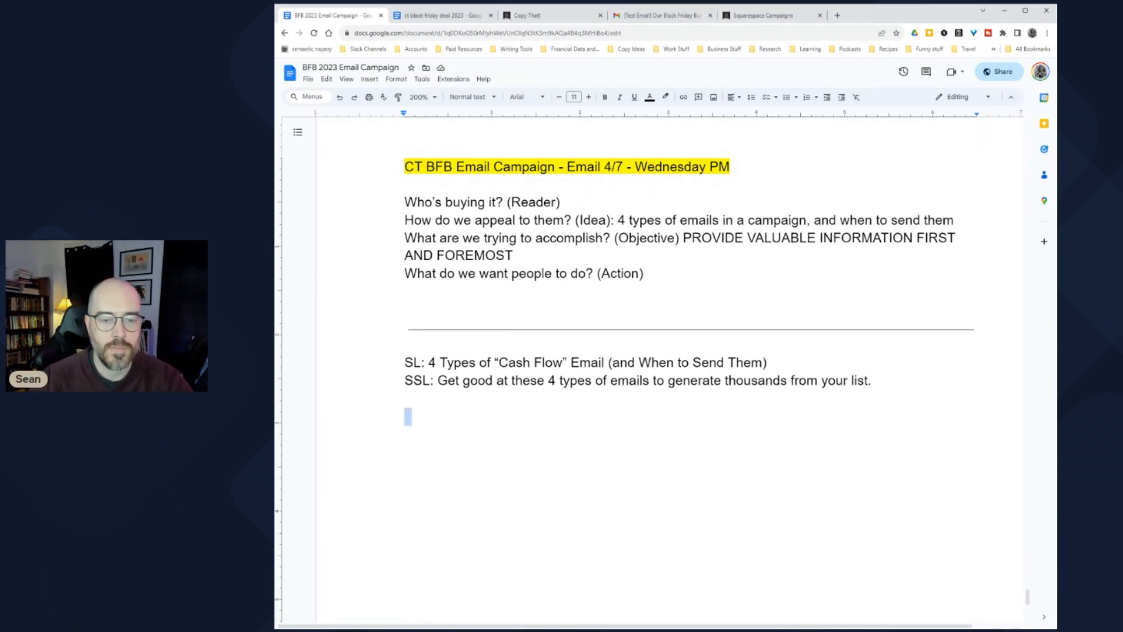
pyautogui.click(405, 434)
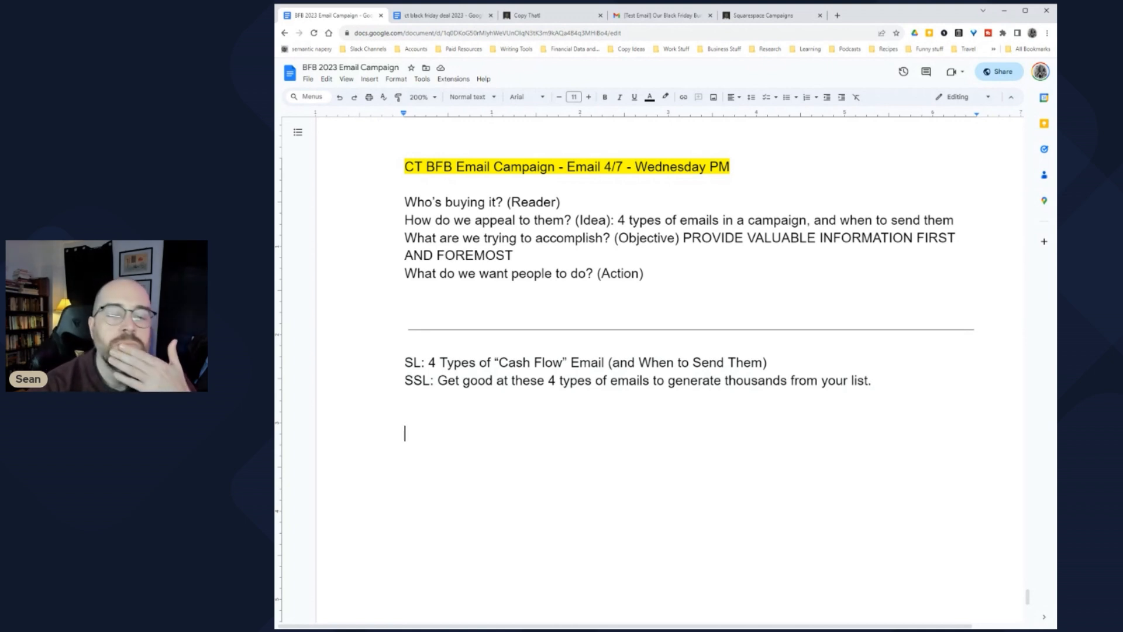
# Step: Type the opening line 'Look, I'm not going to be one of those people who tells you how to get rich by writing a few emails per week.'
pyautogui.scroll(-3, 649, 351)
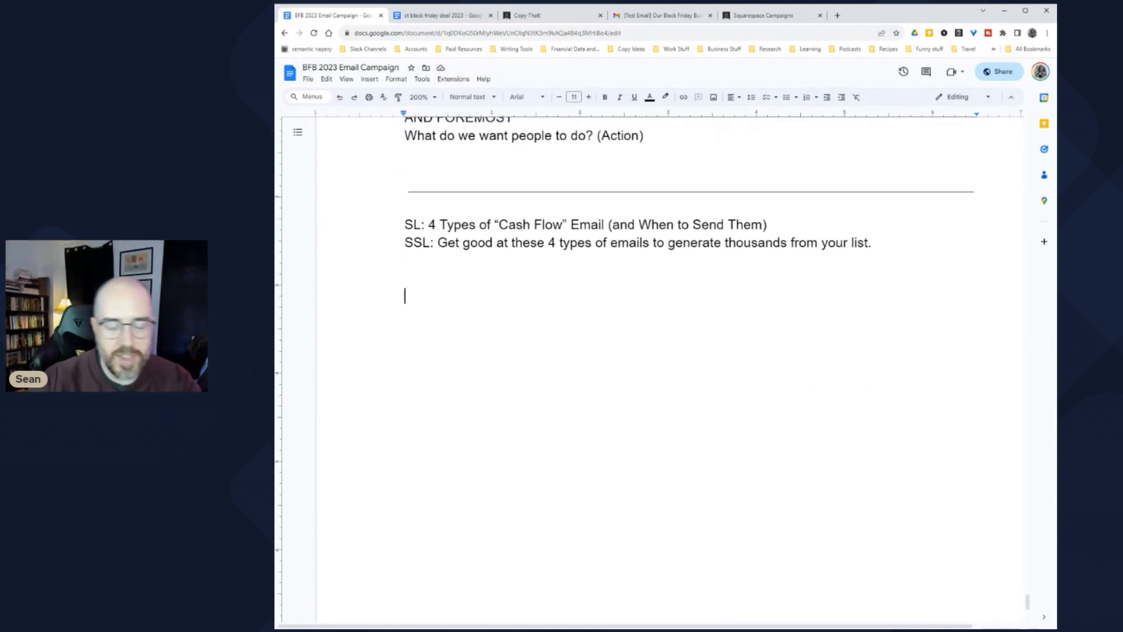
pyautogui.write("Look, I'm not going")
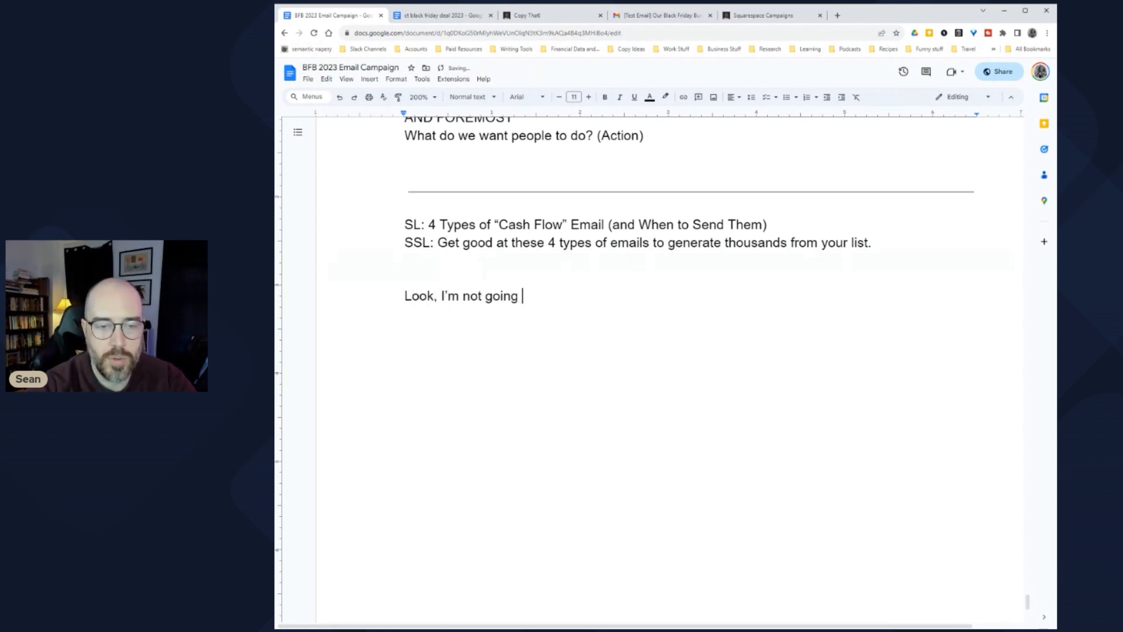
pyautogui.write(' to be one of those people who tells you how to ')
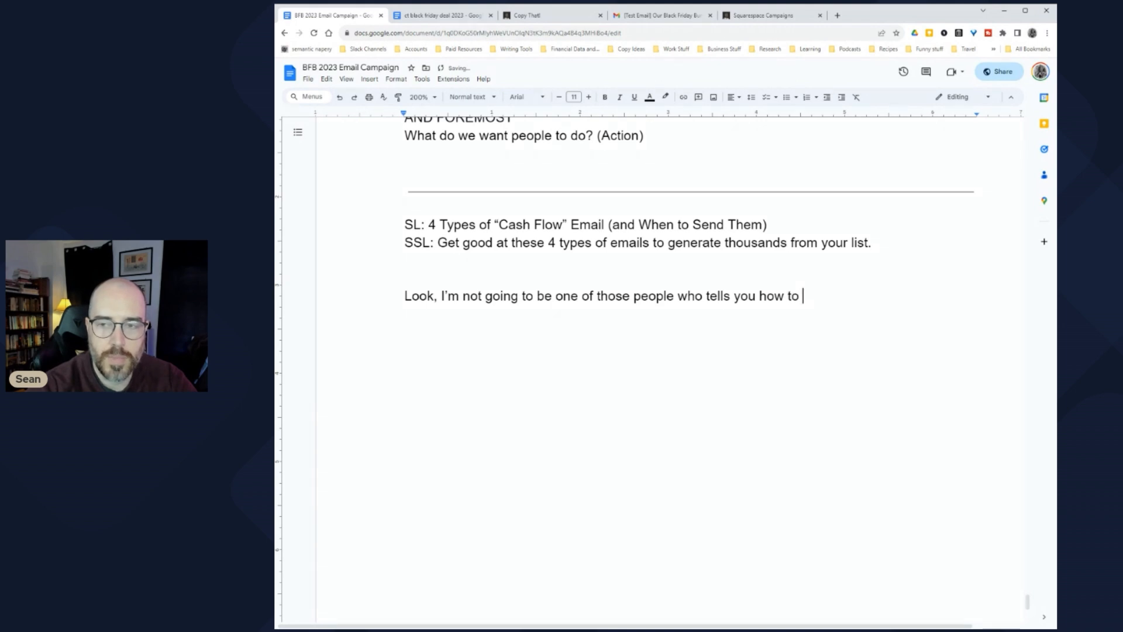
pyautogui.write('get rich ')
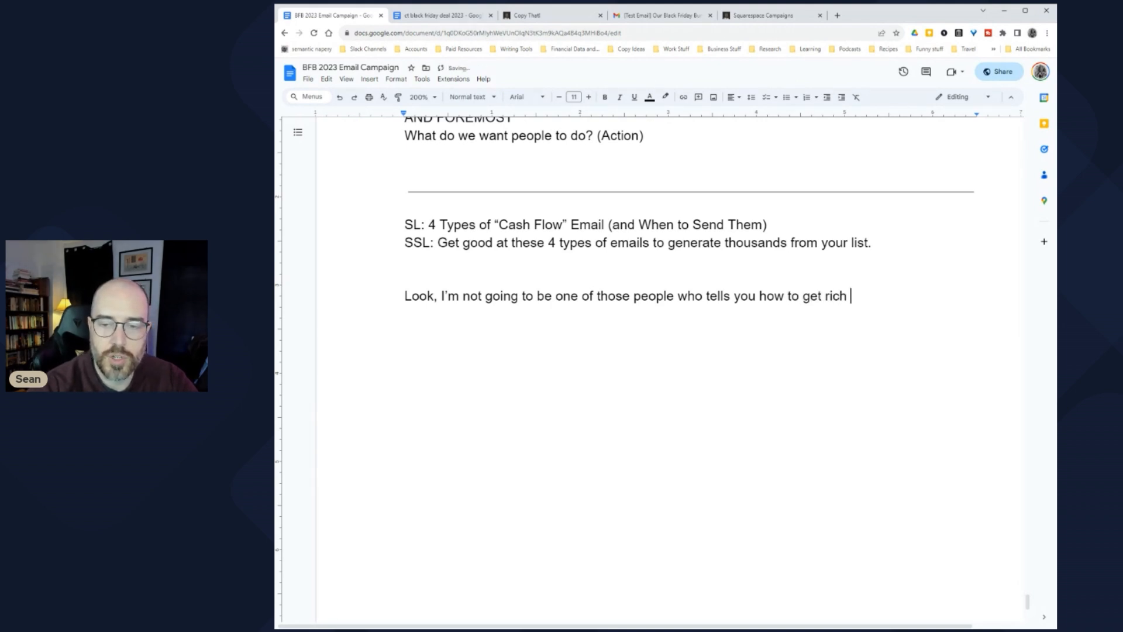
pyautogui.write('by writing a few emails a')
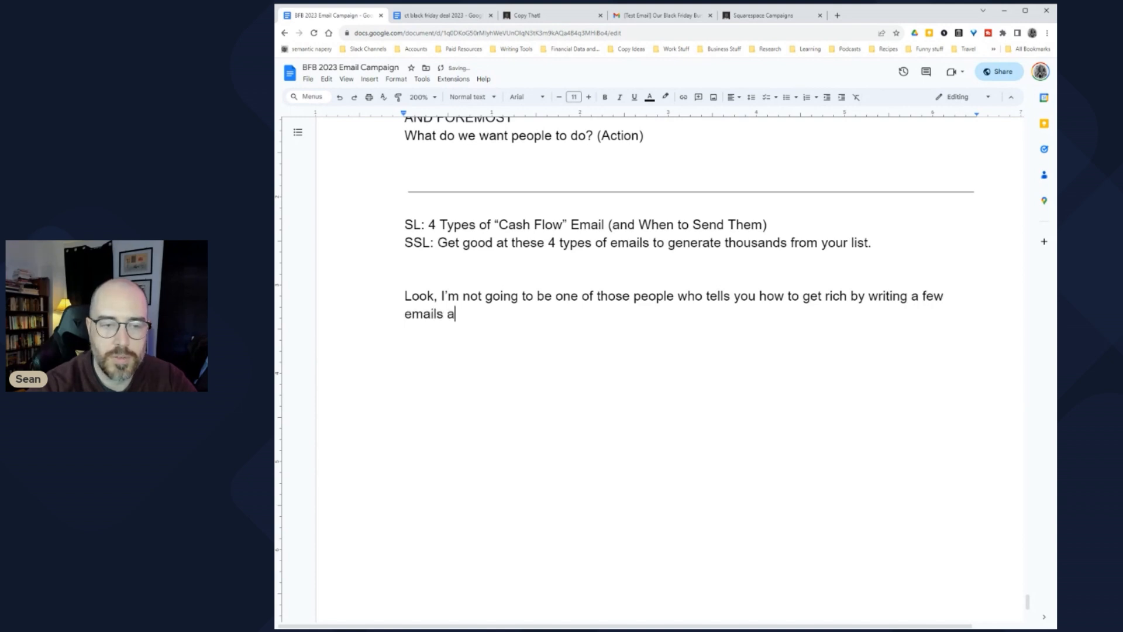
pyautogui.press('BackSpace')
pyautogui.write('per week.')
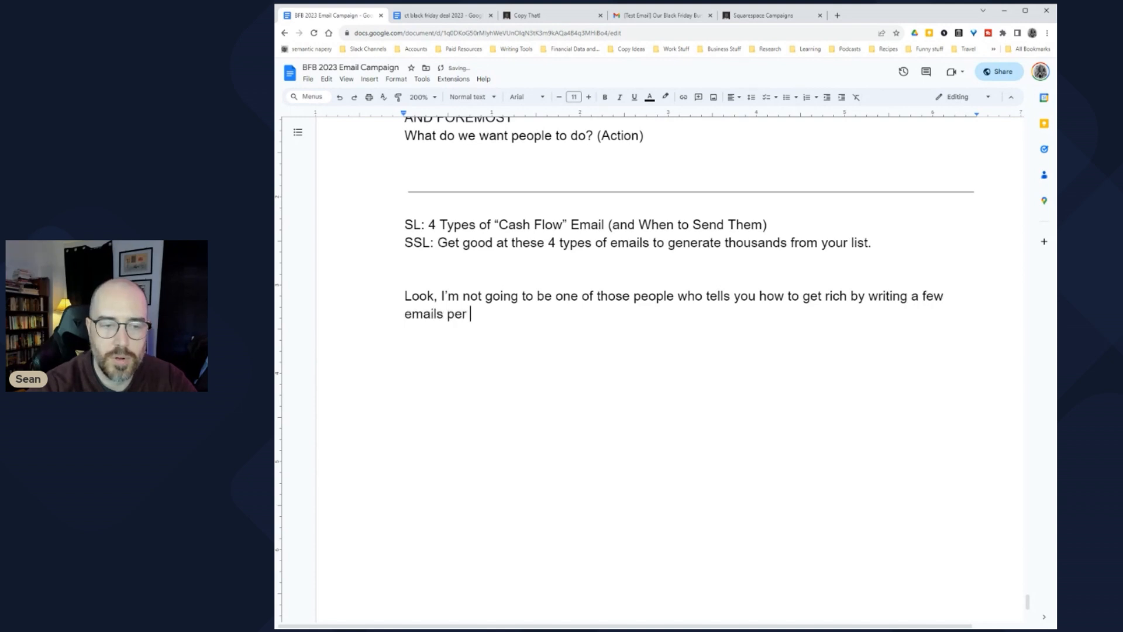
pyautogui.press('Return')
pyautogui.press('Return')
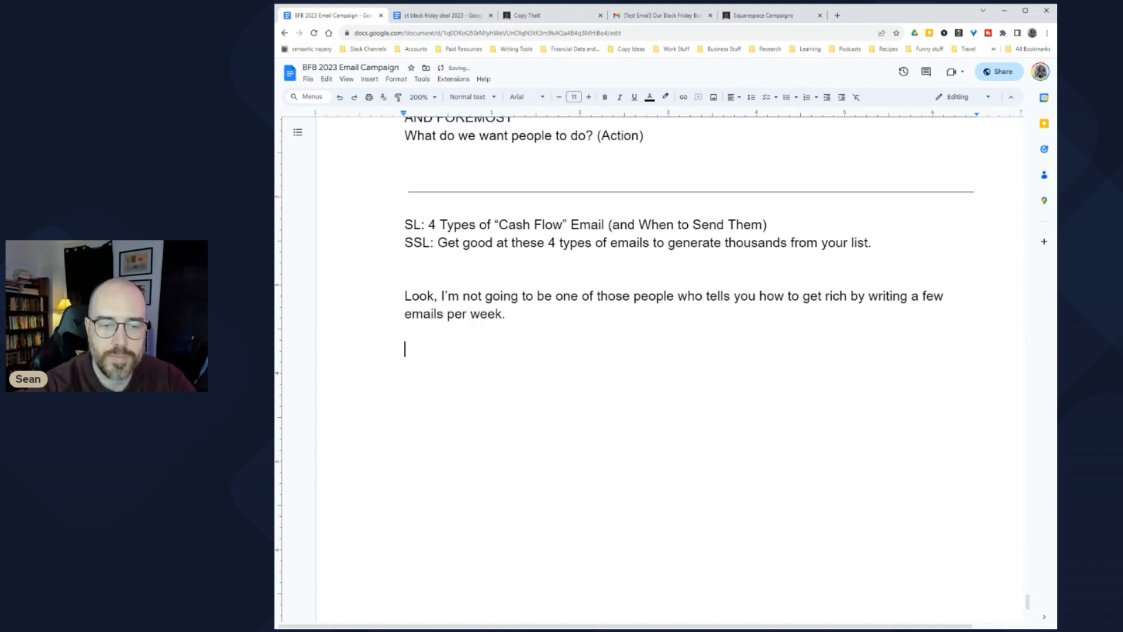
# Step: Add the sentence 'That sort of gig is rare and exceptional.' as its own paragraph
pyautogui.write('That sort ')
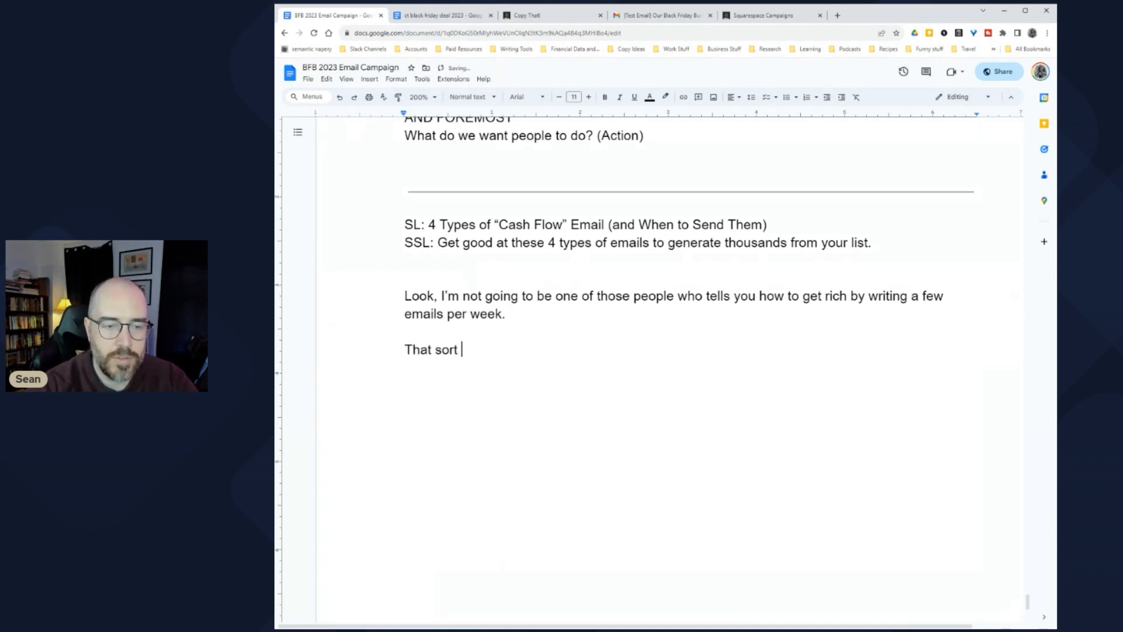
pyautogui.write('of gig is ')
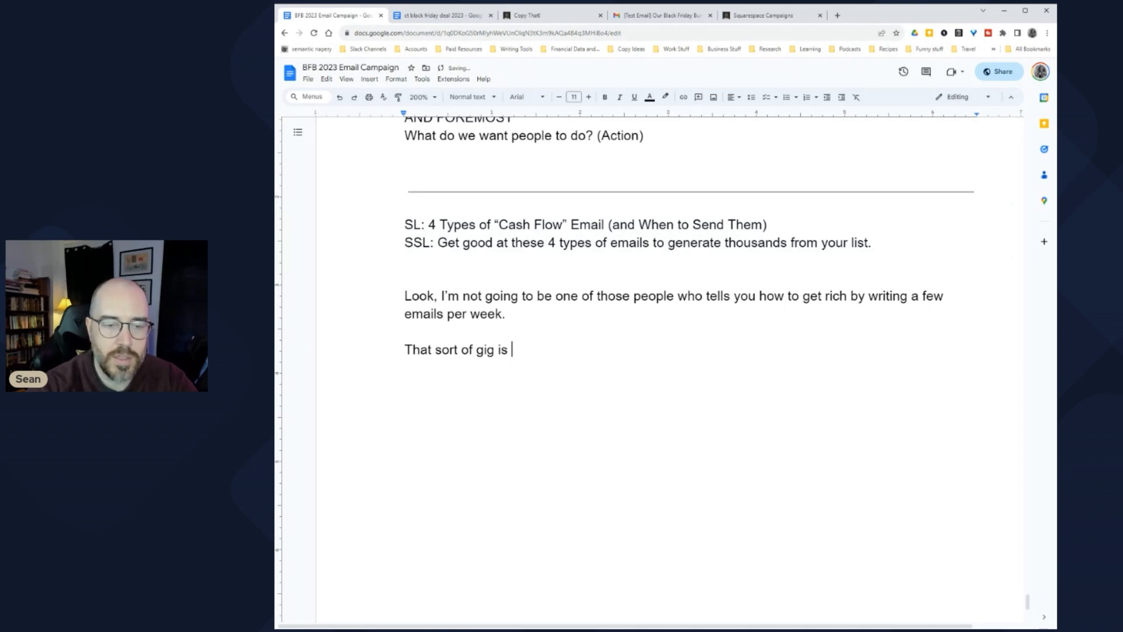
pyautogui.write('rare and exceptio')
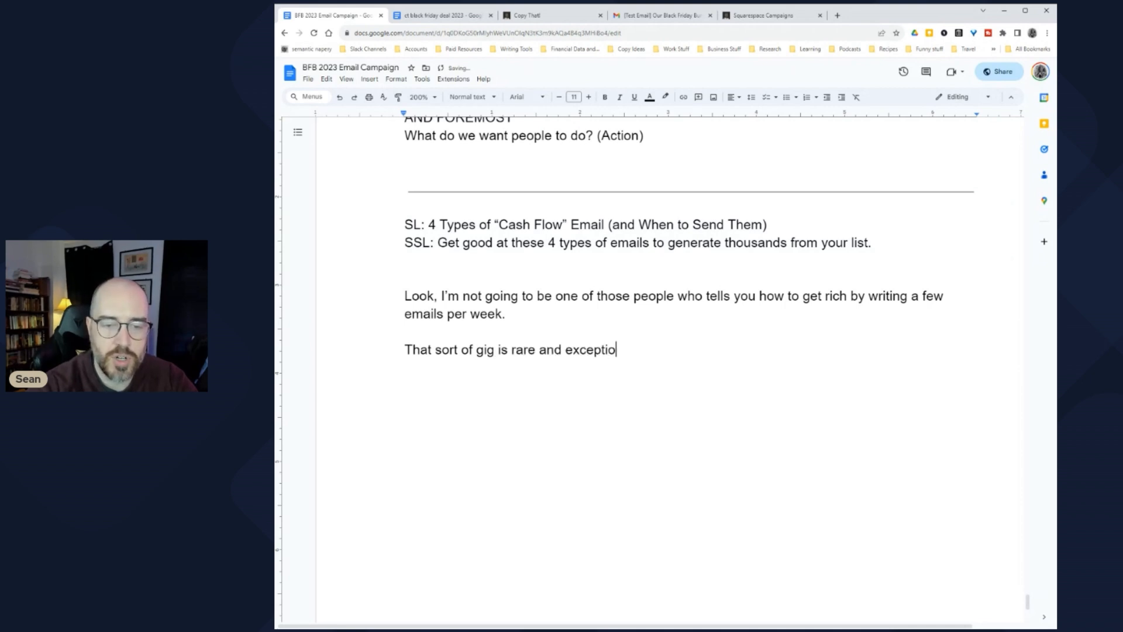
pyautogui.write('nal, and most people')
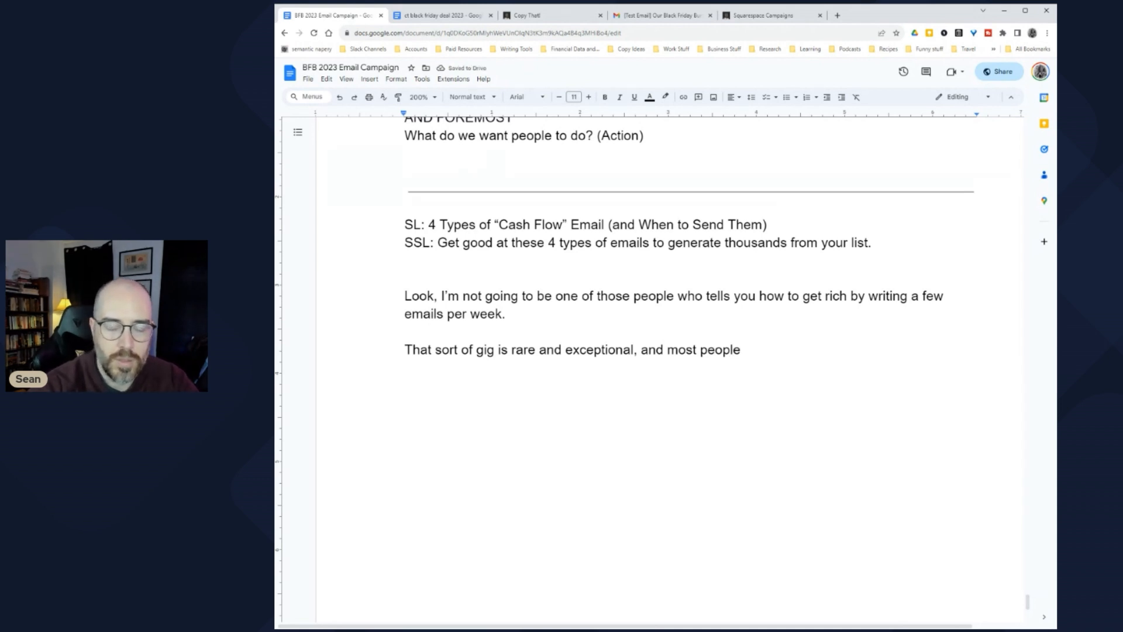
pyautogui.press('BackSpace')
pyautogui.press('BackSpace')
pyautogui.press('BackSpace')
pyautogui.press('BackSpace')
pyautogui.press('BackSpace')
pyautogui.press('BackSpace')
pyautogui.press('BackSpace')
pyautogui.press('BackSpace')
pyautogui.press('BackSpace')
pyautogui.press('BackSpace')
pyautogui.press('BackSpace')
pyautogui.press('BackSpace')
pyautogui.press('BackSpace')
pyautogui.press('BackSpace')
pyautogui.press('BackSpace')
pyautogui.press('BackSpace')
pyautogui.press('BackSpace')
pyautogui.press('BackSpace')
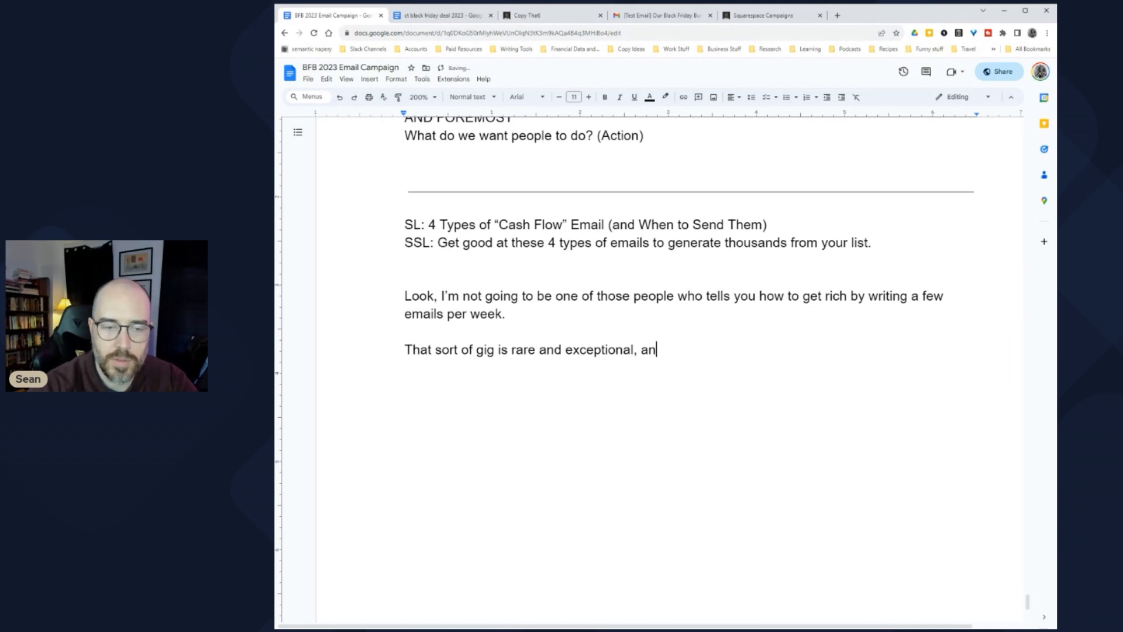
pyautogui.write('.')
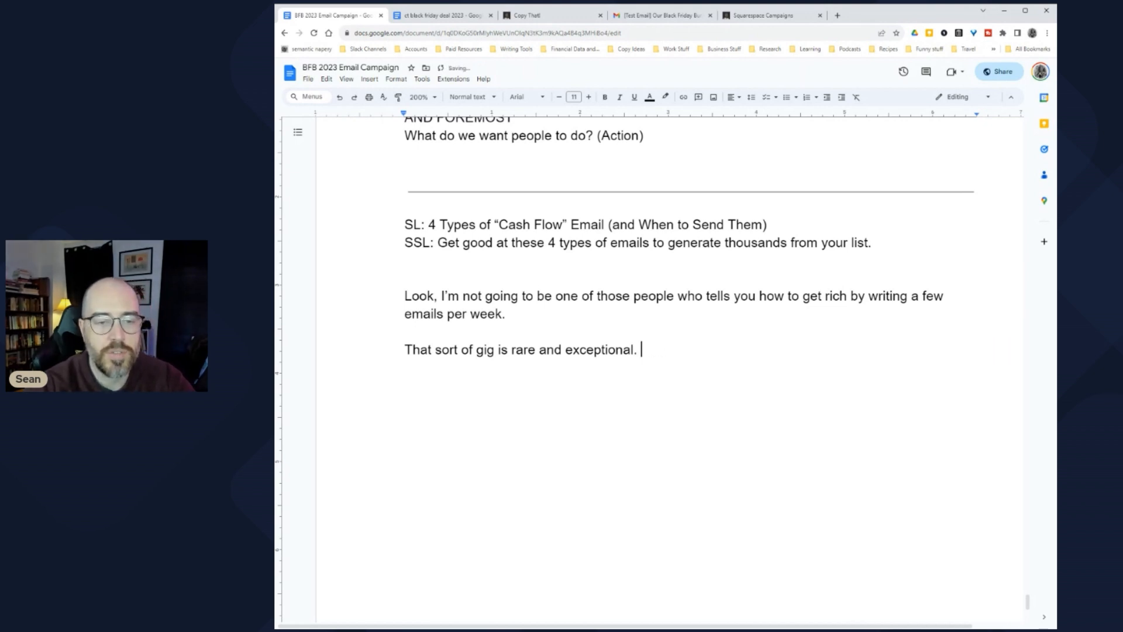
pyautogui.press('Return')
pyautogui.press('Return')
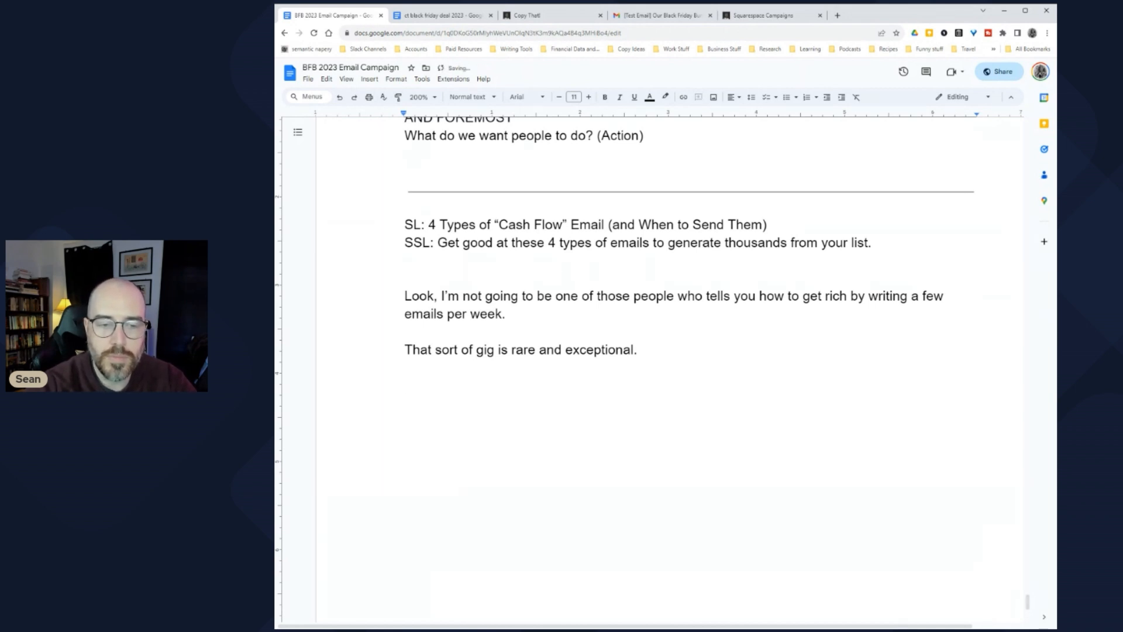
# Step: Add the paragraph 'But it IS true that you can 1) write emails and 2) be paid well for them.'
pyautogui.write("But that doesn't")
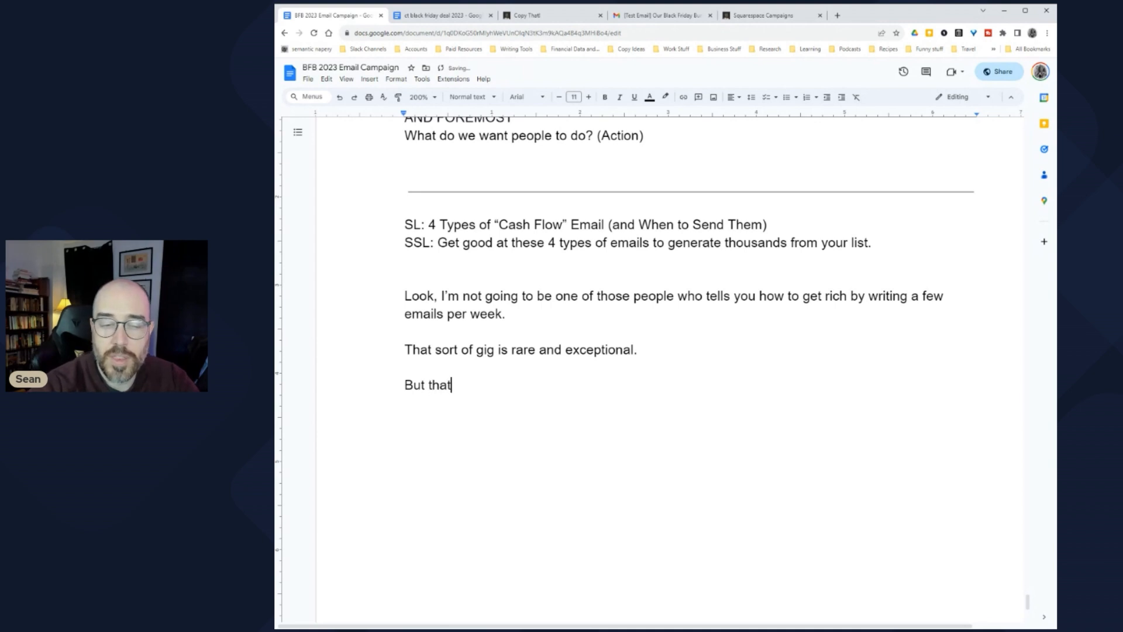
pyautogui.press('BackSpace')
pyautogui.press('BackSpace')
pyautogui.press('BackSpace')
pyautogui.press('BackSpace')
pyautogui.press('BackSpace')
pyautogui.press('BackSpace')
pyautogui.press('BackSpace')
pyautogui.press('BackSpace')
pyautogui.press('BackSpace')
pyautogui.press('BackSpace')
pyautogui.press('BackSpace')
pyautogui.press('BackSpace')
pyautogui.press('BackSpace')
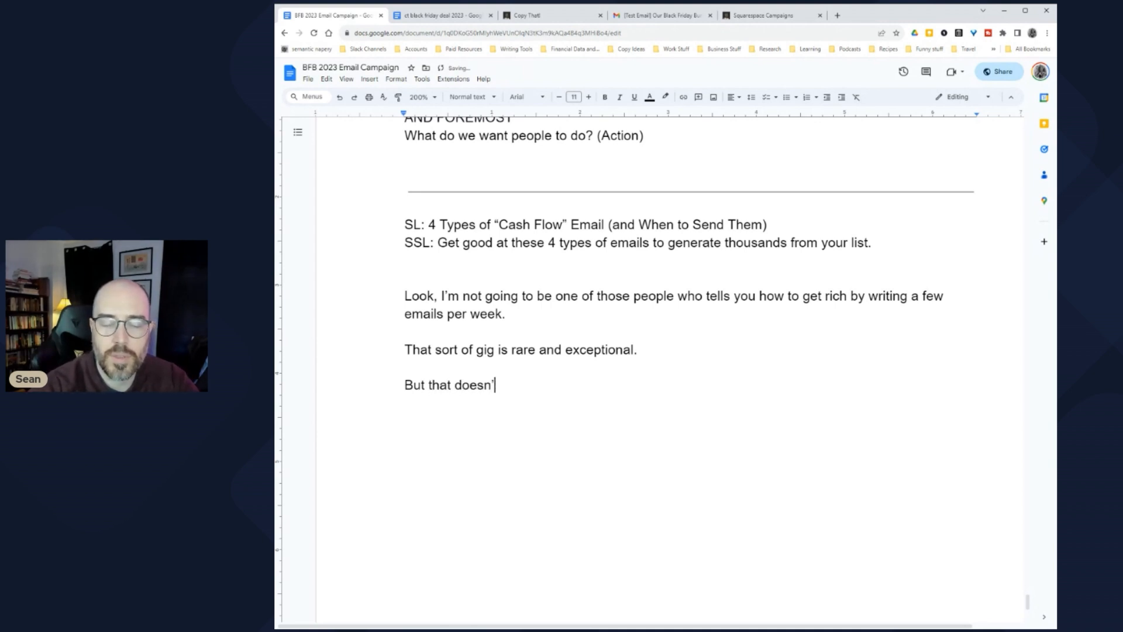
pyautogui.write('it')
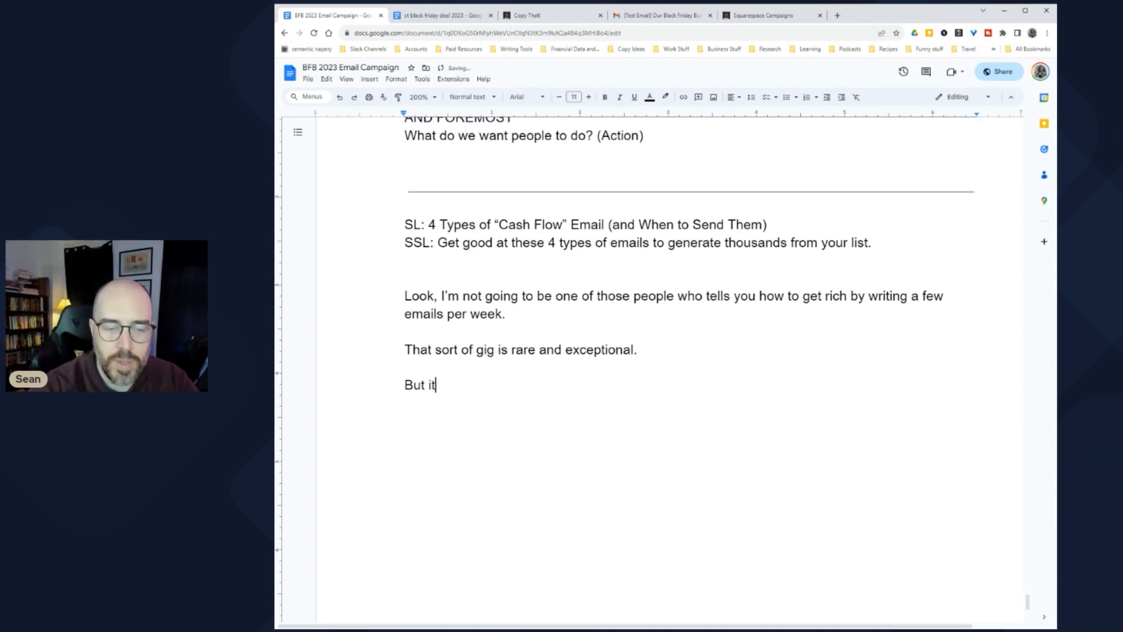
pyautogui.write(' IS true ')
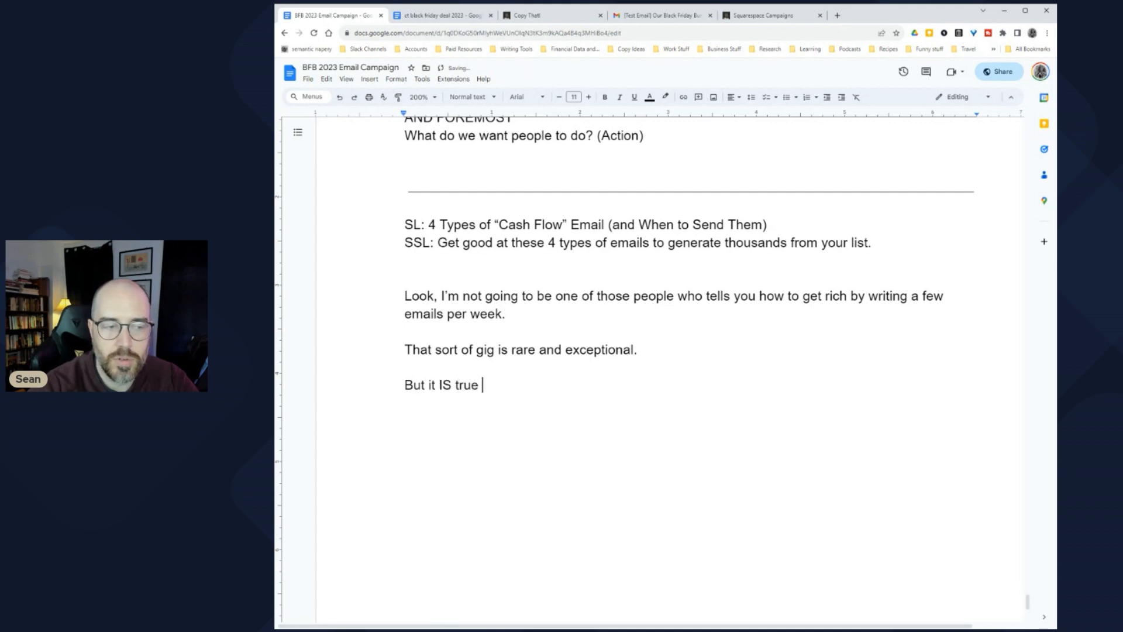
pyautogui.write('that yo')
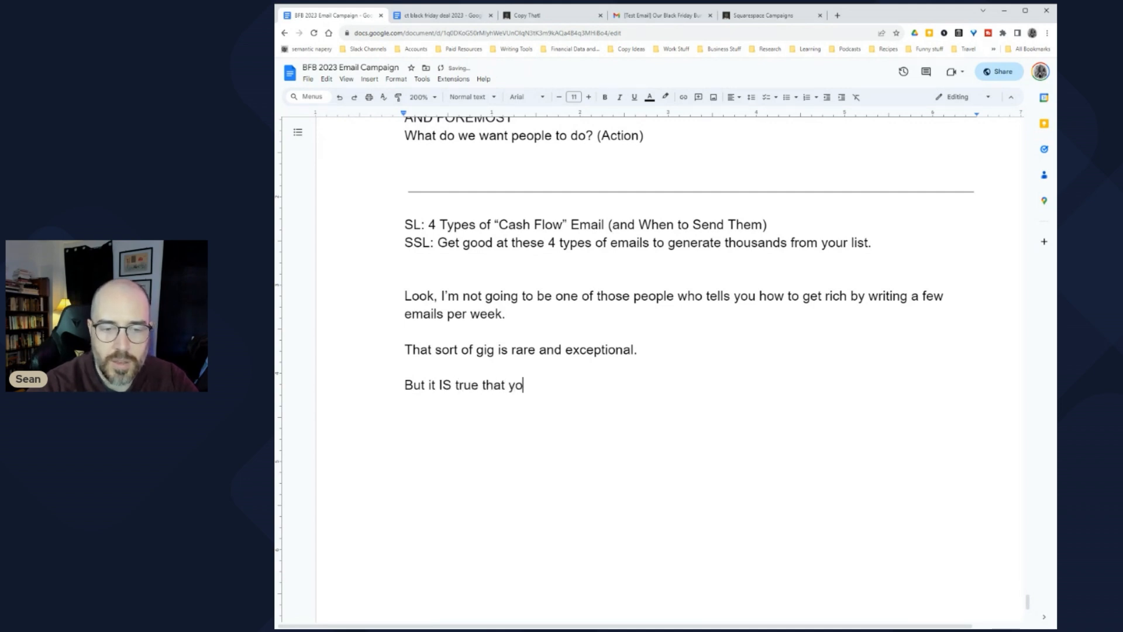
pyautogui.write('u can 1) write em')
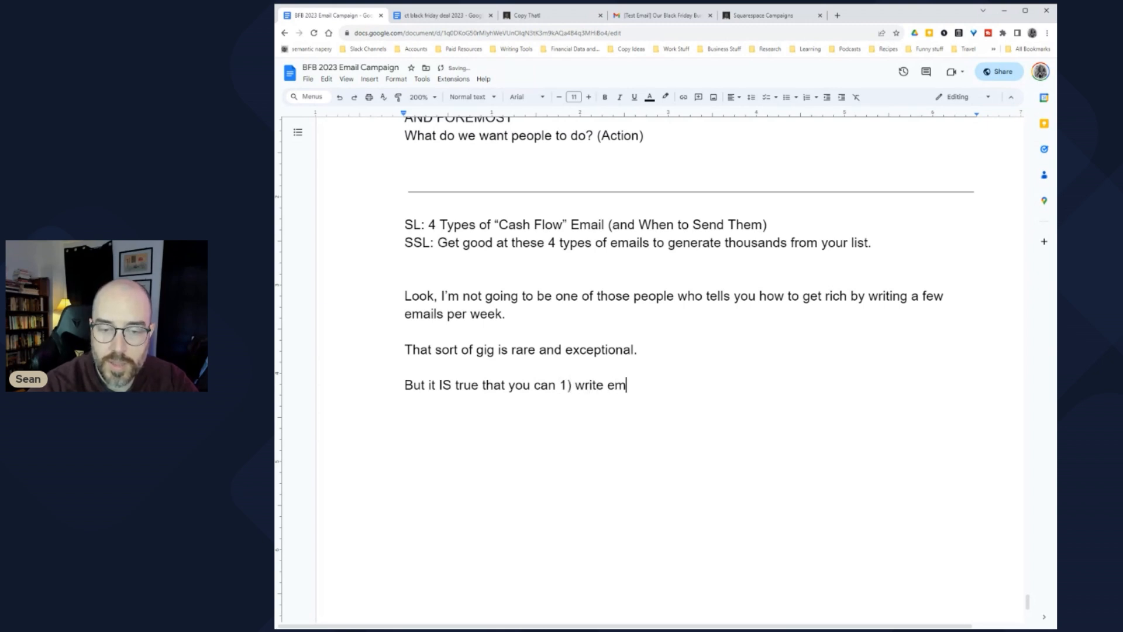
pyautogui.write('ails and 2')
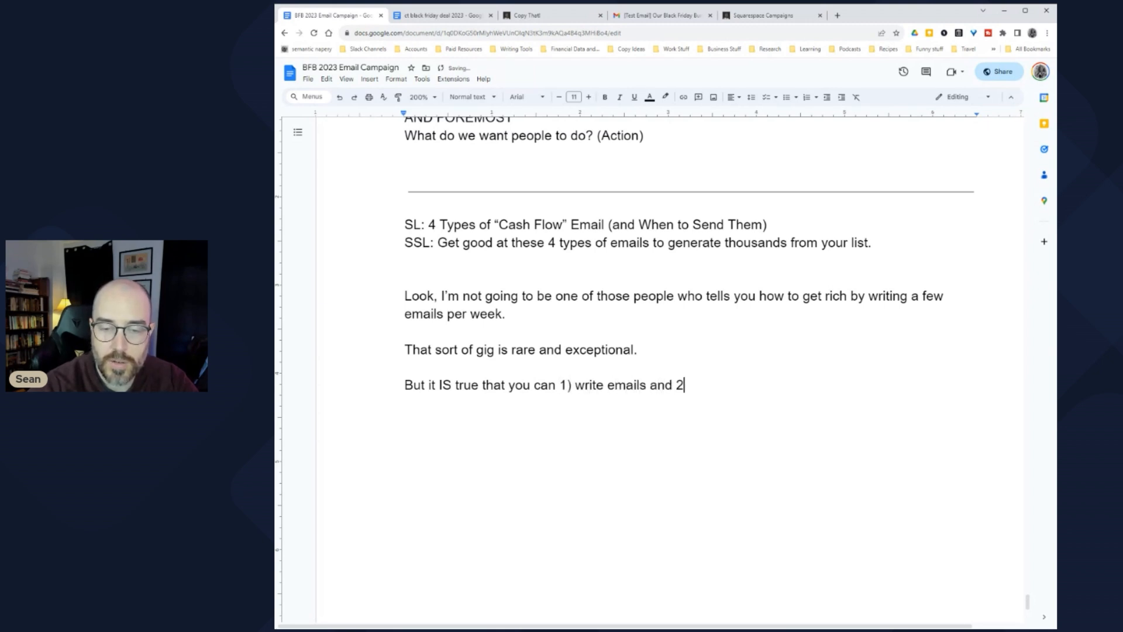
pyautogui.write(') be paid well for them.')
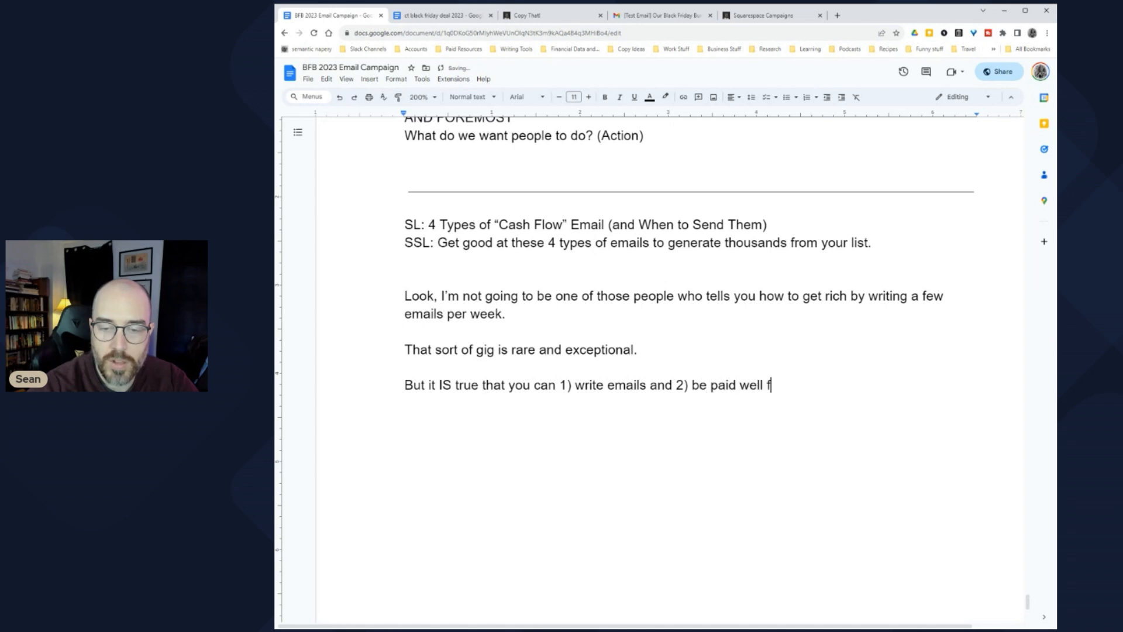
pyautogui.press('Return')
pyautogui.press('Return')
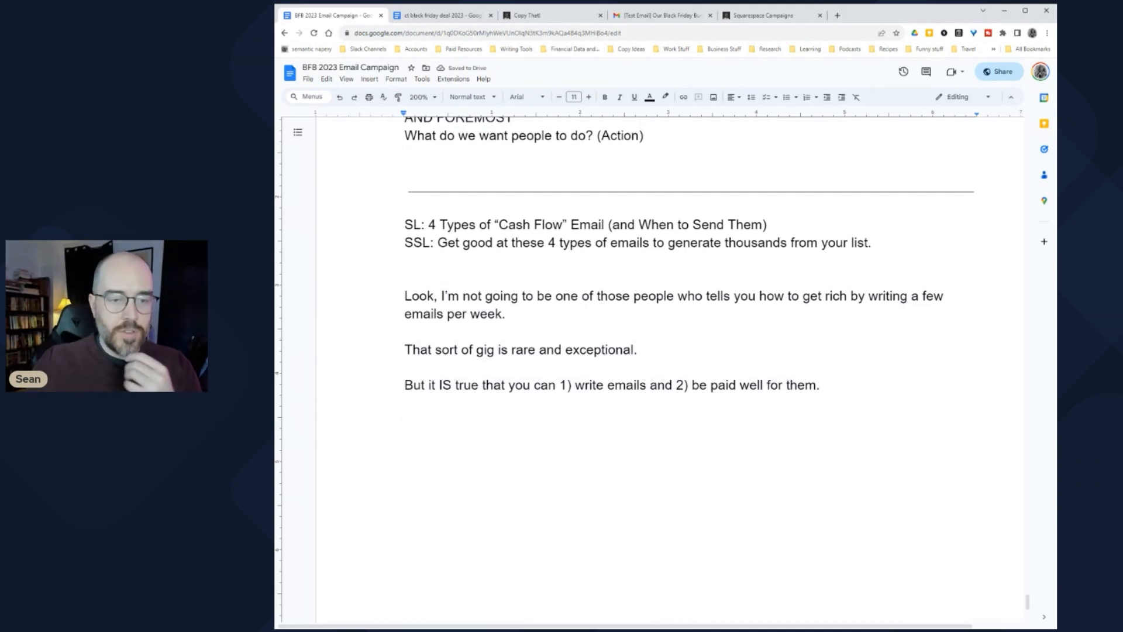
pyautogui.click(404, 296)
pyautogui.hotkey('shift', 'Down')
pyautogui.hotkey('shift', 'Down')
pyautogui.hotkey('shift', 'Down')
pyautogui.hotkey('shift', 'Up')
pyautogui.hotkey('shift', 'Up')
pyautogui.hotkey('shift', 'Up')
pyautogui.hotkey('shift', 'Down')
pyautogui.hotkey('shift', 'Down')
pyautogui.hotkey('shift', 'Down')
pyautogui.hotkey('shift', 'Down')
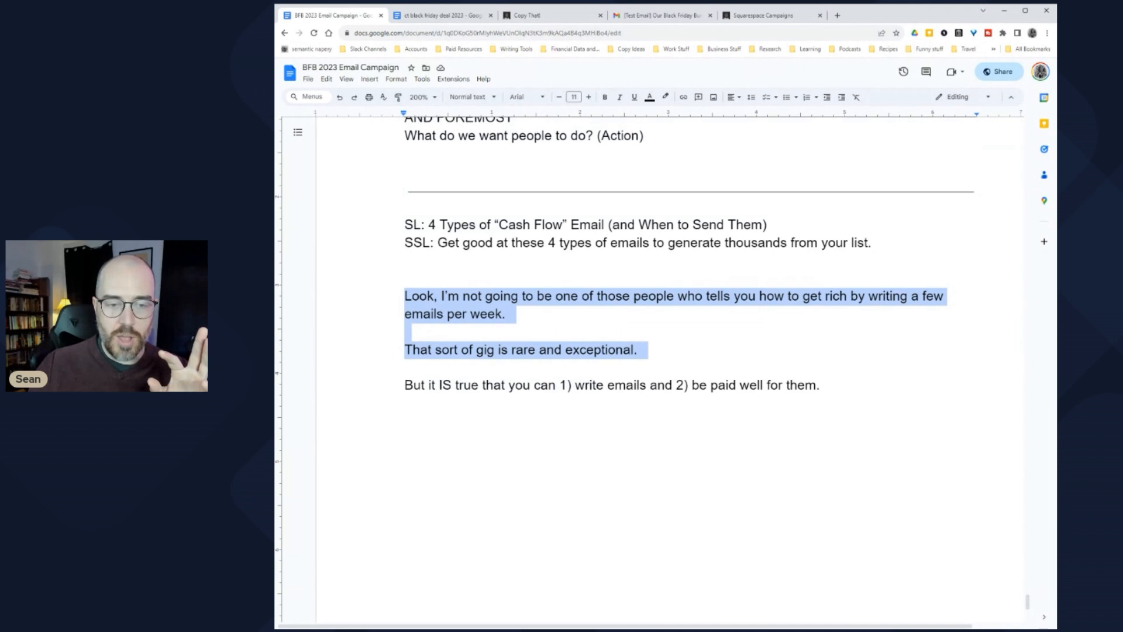
pyautogui.press('Down')
pyautogui.press('Up')
pyautogui.hotkey('shift', 'Down')
pyautogui.hotkey('shift', 'Down')
pyautogui.press('Right')
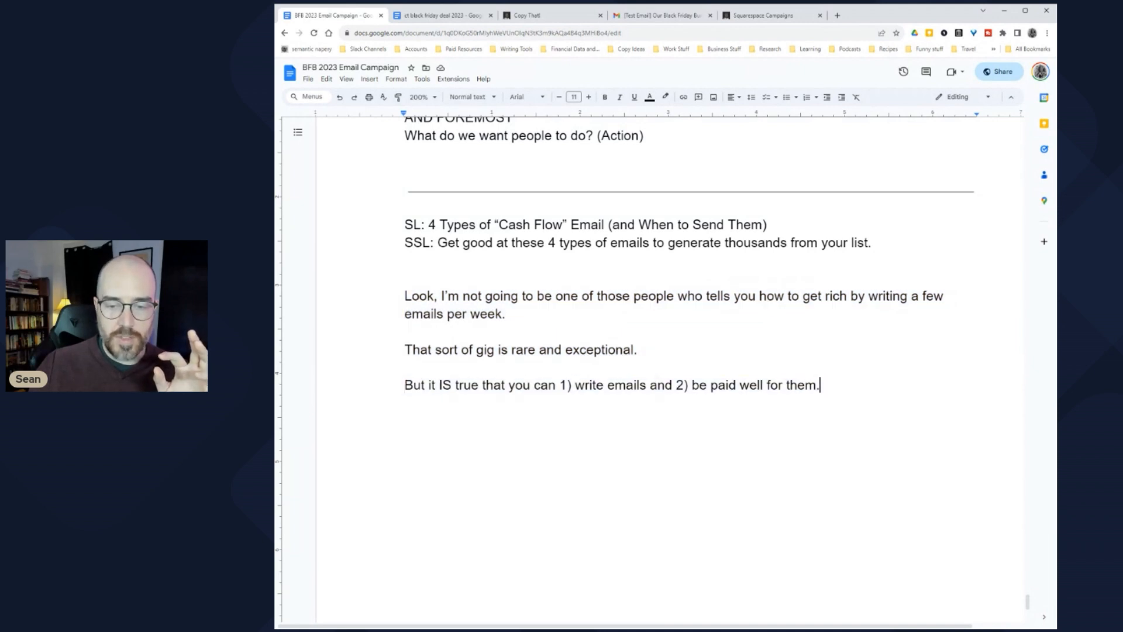
pyautogui.press('Return')
pyautogui.press('Return')
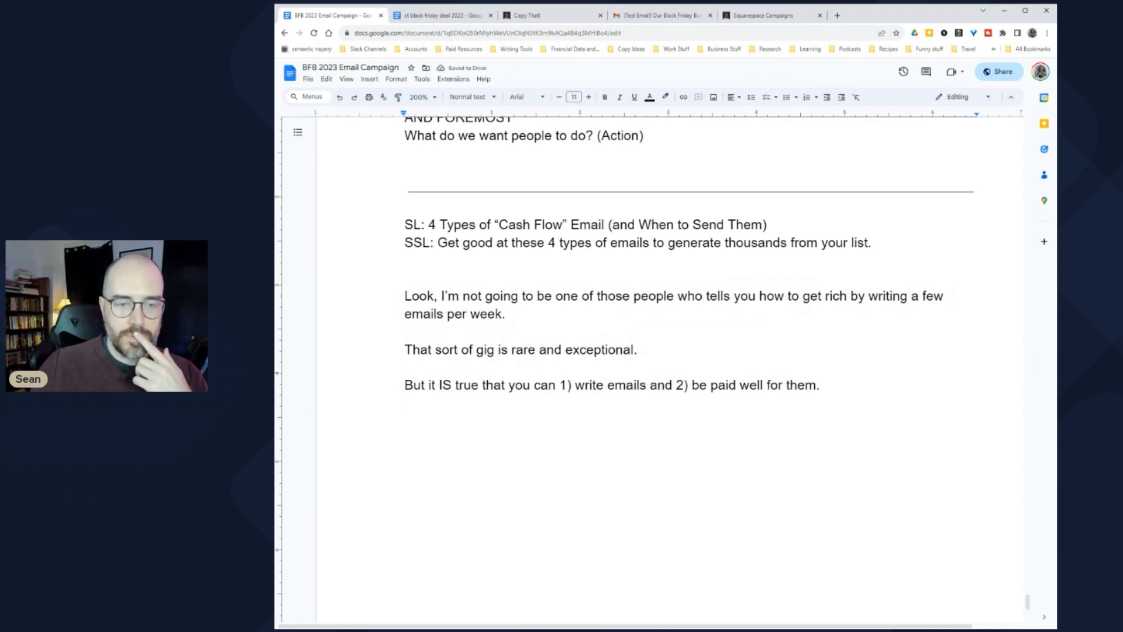
pyautogui.click(404, 296)
pyautogui.keyDown('shift'); pyautogui.click(505, 314); pyautogui.keyUp('shift')
pyautogui.click(510, 314)
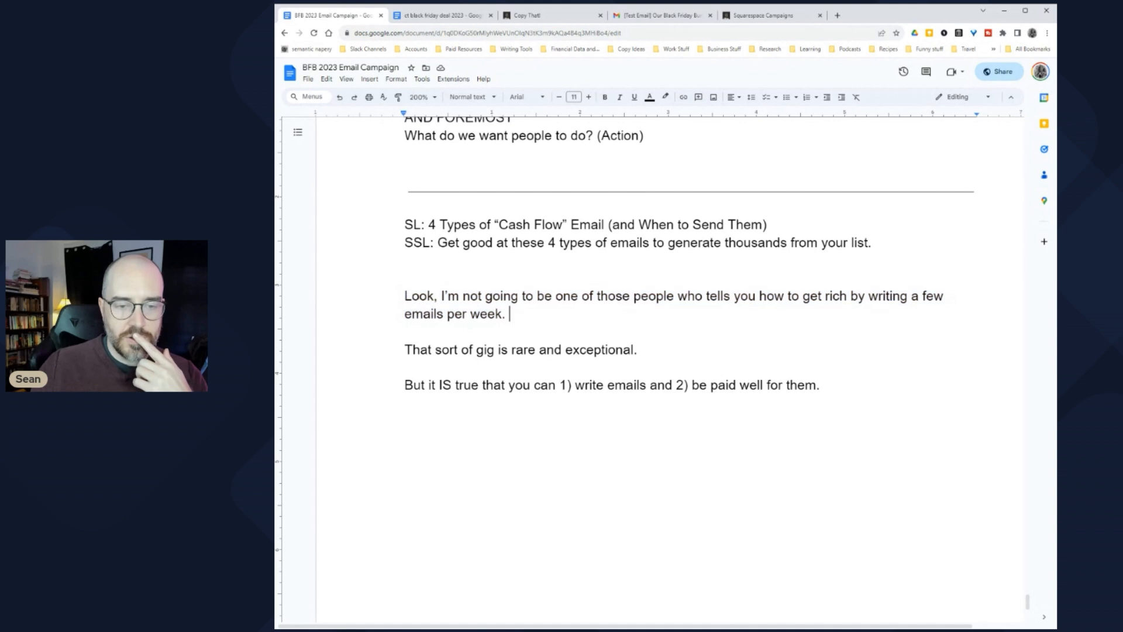
pyautogui.click(404, 420)
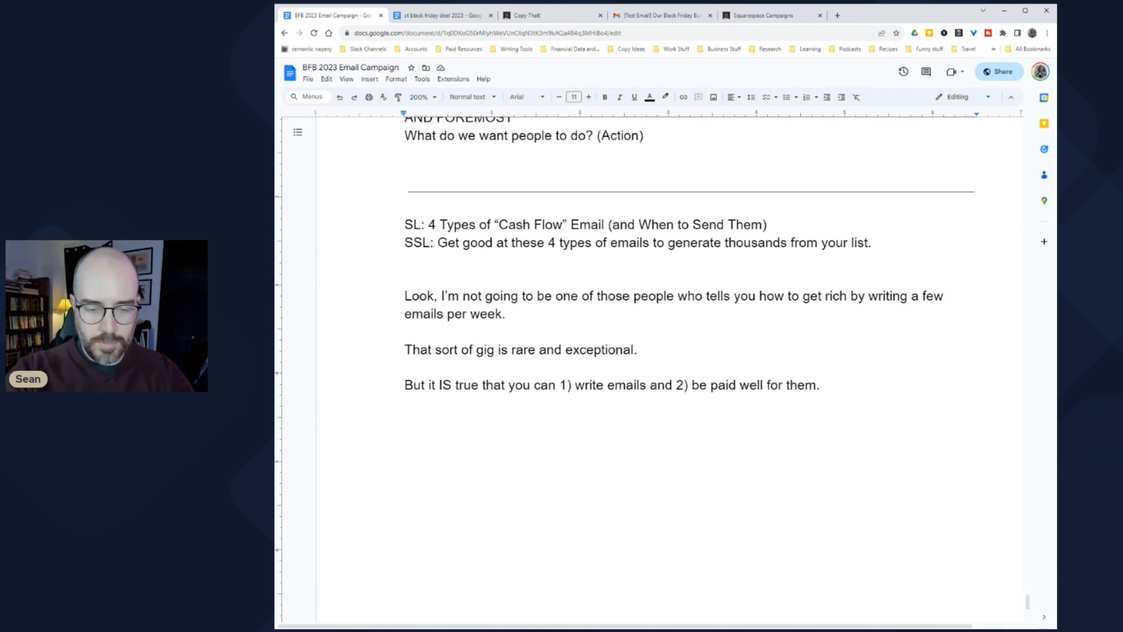
# Step: Draft the new paragraph, revising it to begin 'What 99% of people do not realize, however, is t'
pyautogui.write('An')
pyautogui.press('BackSpace')
pyautogui.press('BackSpace')
pyautogui.write('The key ')
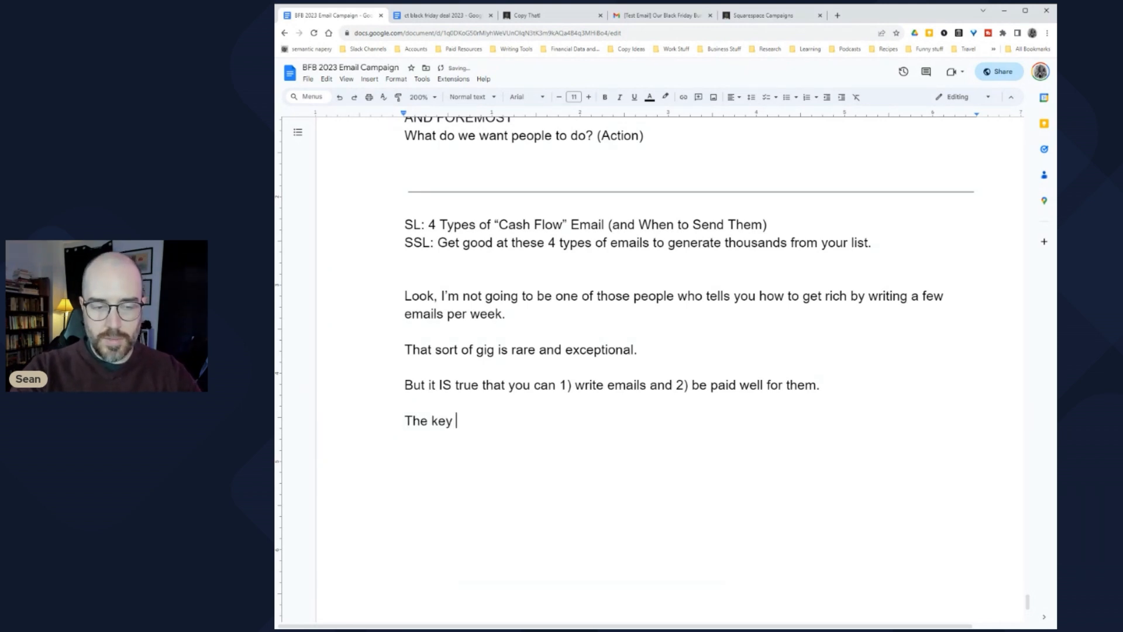
pyautogui.write('to getting paid')
pyautogui.hotkey('shift', 'Home')
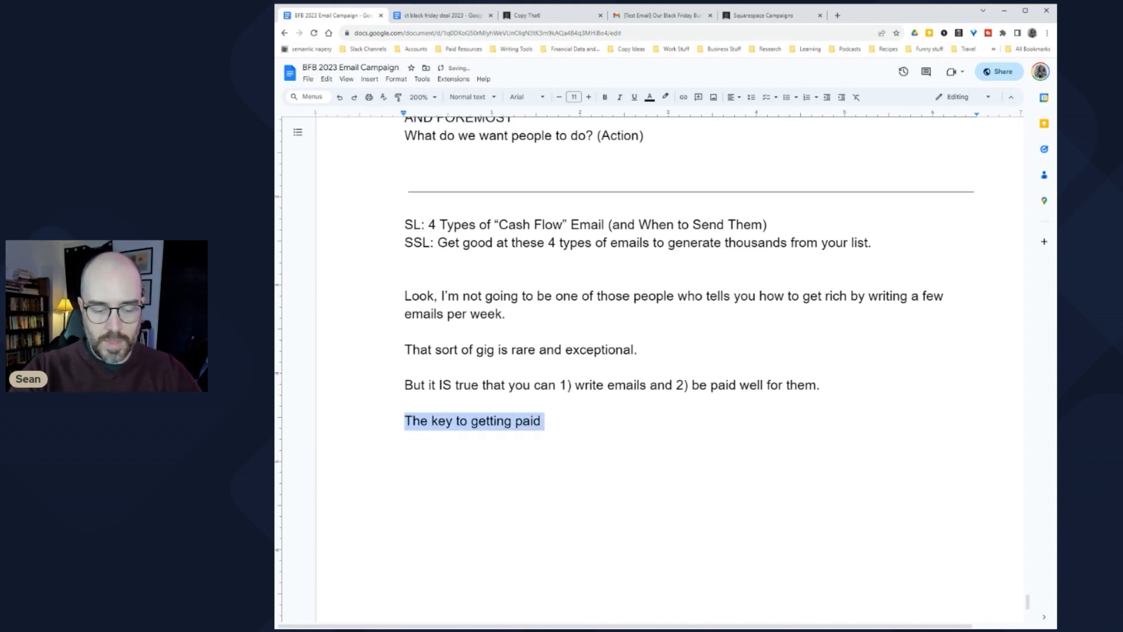
pyautogui.write('What most people')
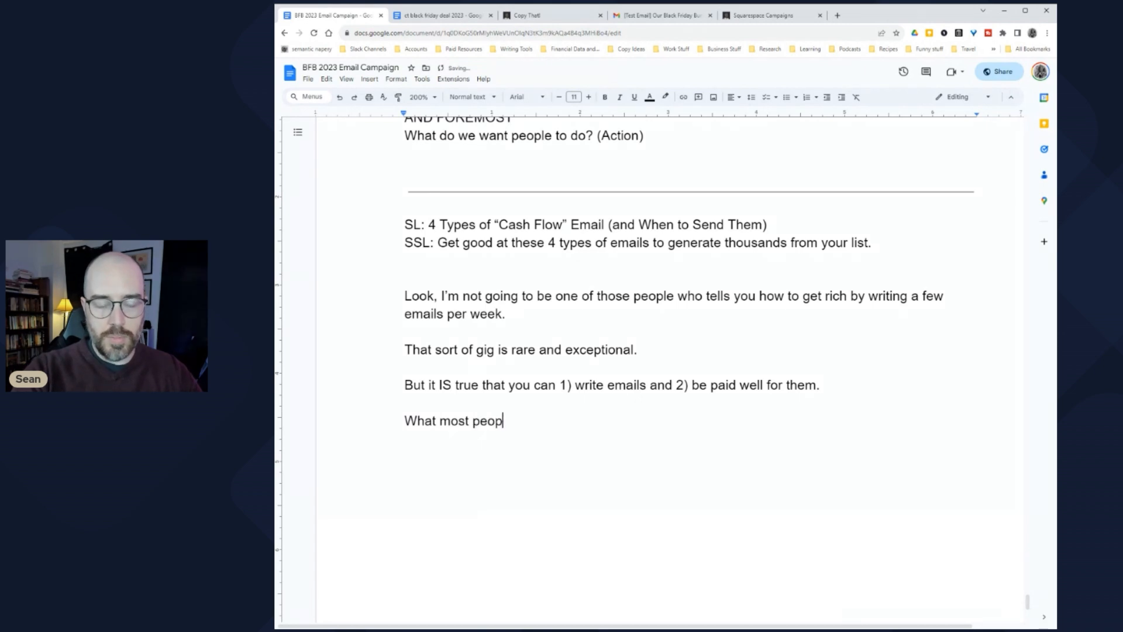
pyautogui.hotkey('ctrl', 'shift', 'Left')
pyautogui.hotkey('ctrl', 'shift', 'Left')
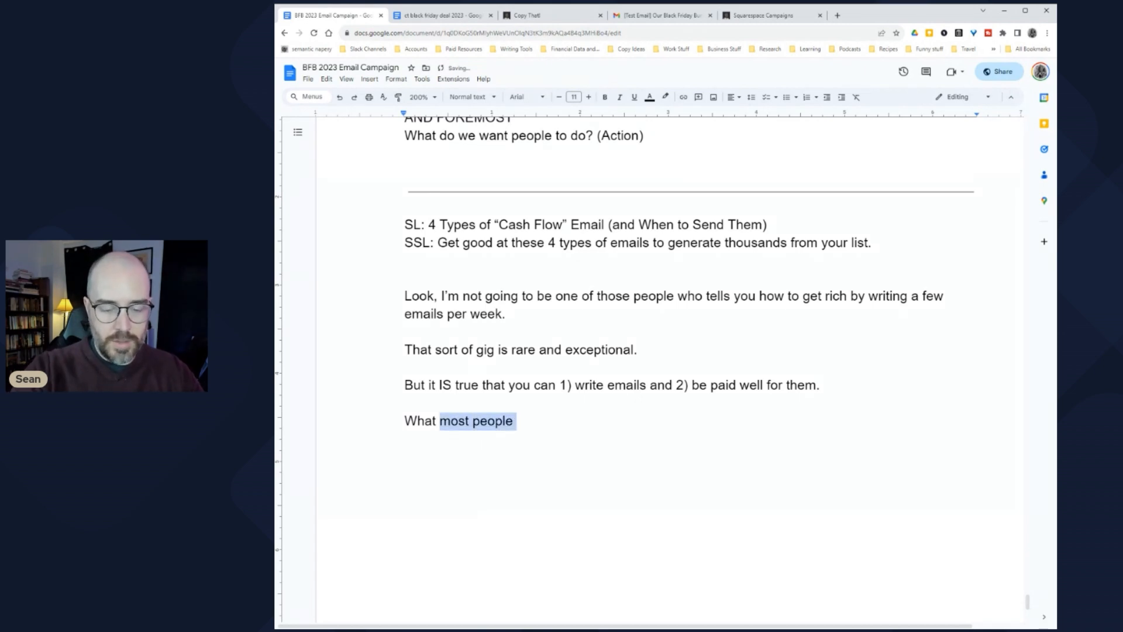
pyautogui.write('99% of peop')
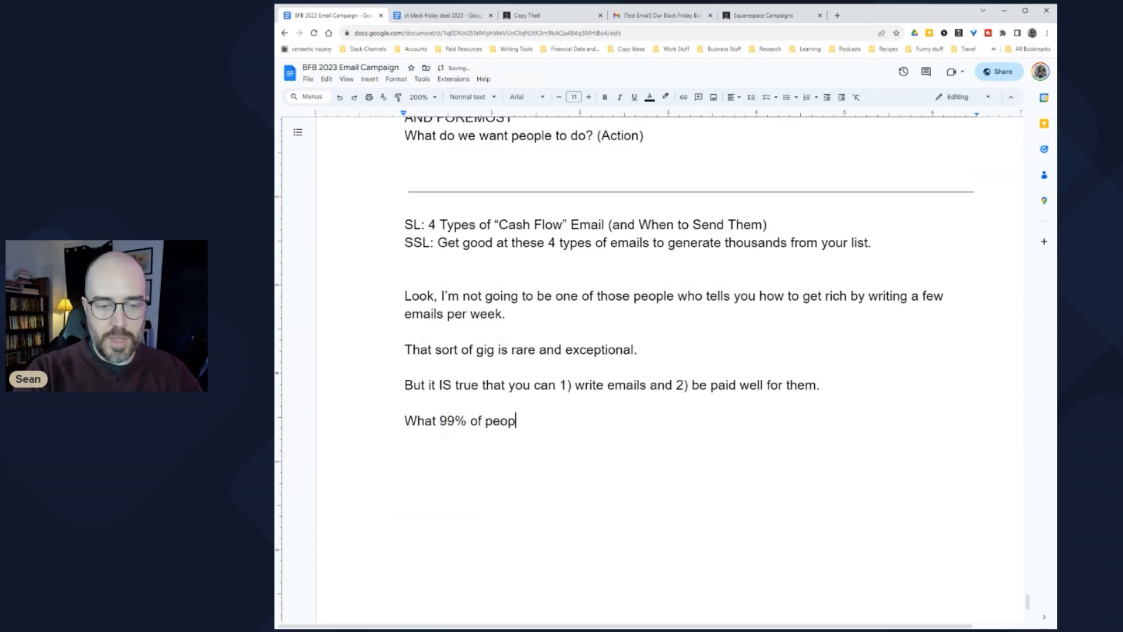
pyautogui.write('le do not realize')
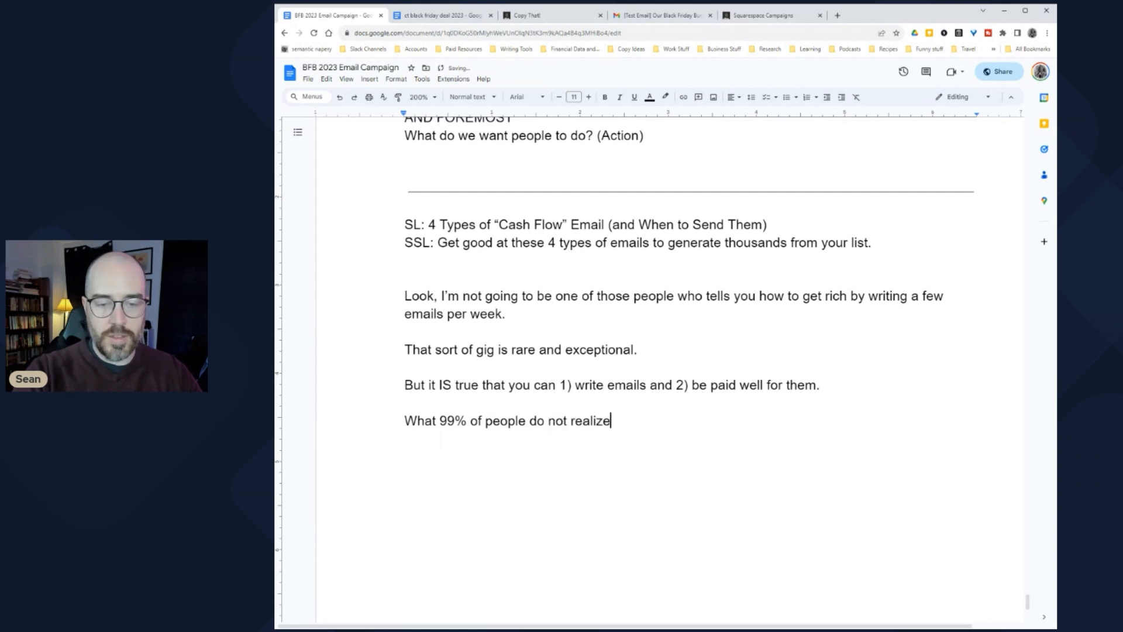
pyautogui.write(', however, is that ')
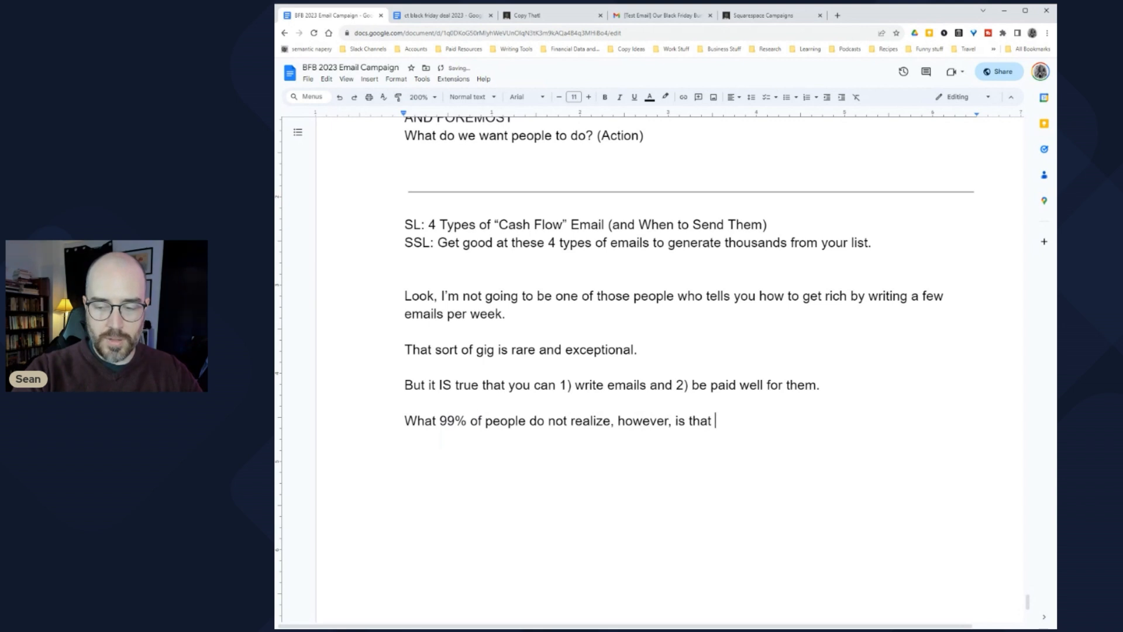
pyautogui.write('businesses do not ')
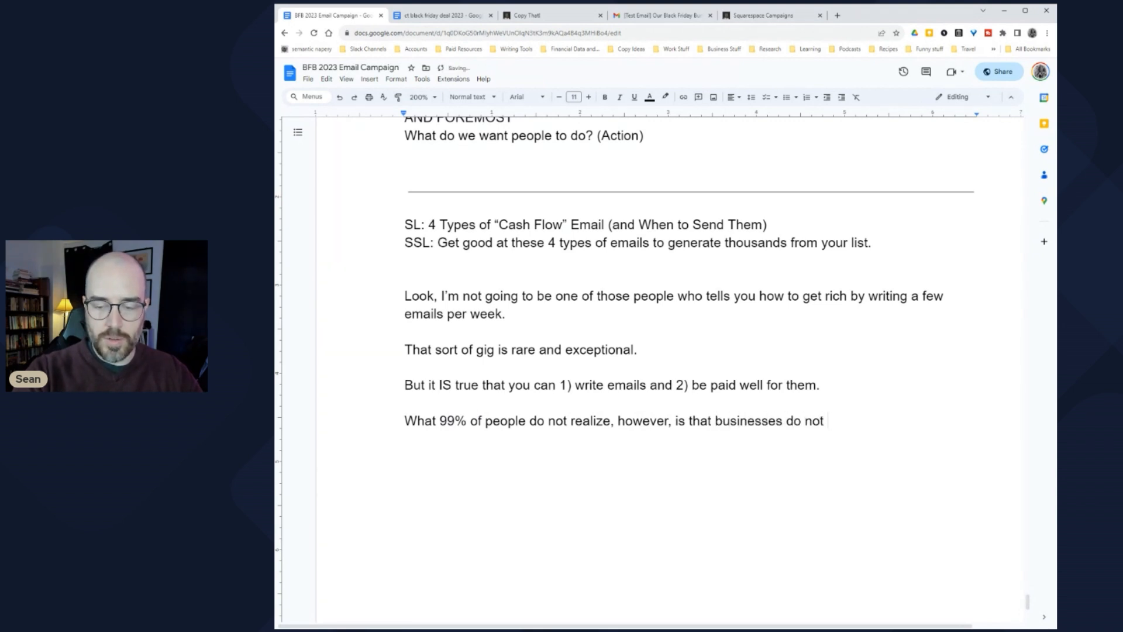
pyautogui.write('want')
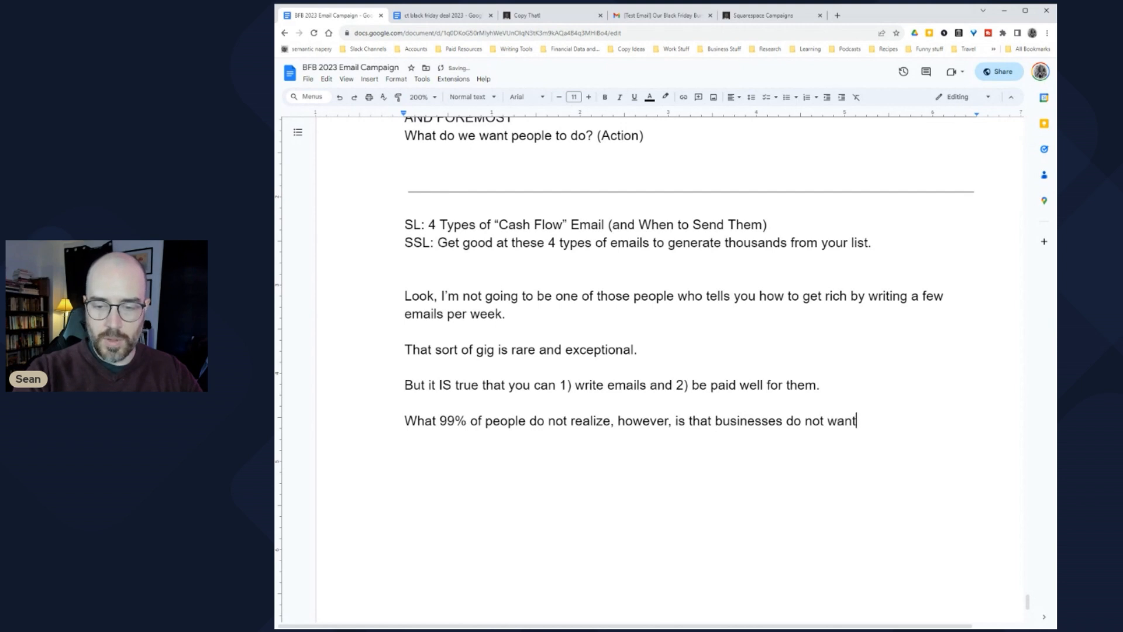
pyautogui.press('BackSpace')
pyautogui.press('BackSpace')
pyautogui.press('BackSpace')
pyautogui.press('BackSpace')
pyautogui.press('BackSpace')
pyautogui.press('BackSpace')
pyautogui.press('BackSpace')
pyautogui.press('BackSpace')
pyautogui.press('BackSpace')
pyautogui.press('BackSpace')
pyautogui.press('BackSpace')
pyautogui.press('BackSpace')
pyautogui.press('BackSpace')
pyautogui.press('BackSpace')
pyautogui.press('BackSpace')
pyautogui.press('BackSpace')
pyautogui.press('BackSpace')
pyautogui.press('BackSpace')
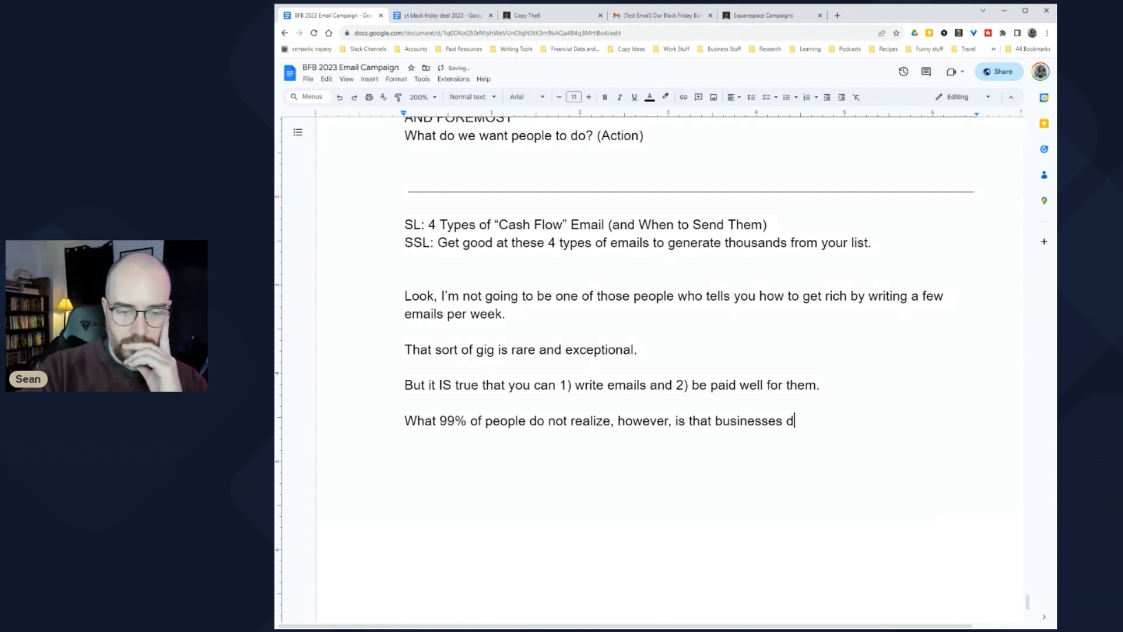
pyautogui.press('BackSpace')
pyautogui.press('BackSpace')
pyautogui.press('BackSpace')
pyautogui.press('BackSpace')
pyautogui.press('BackSpace')
pyautogui.press('BackSpace')
pyautogui.press('BackSpace')
pyautogui.press('BackSpace')
pyautogui.press('BackSpace')
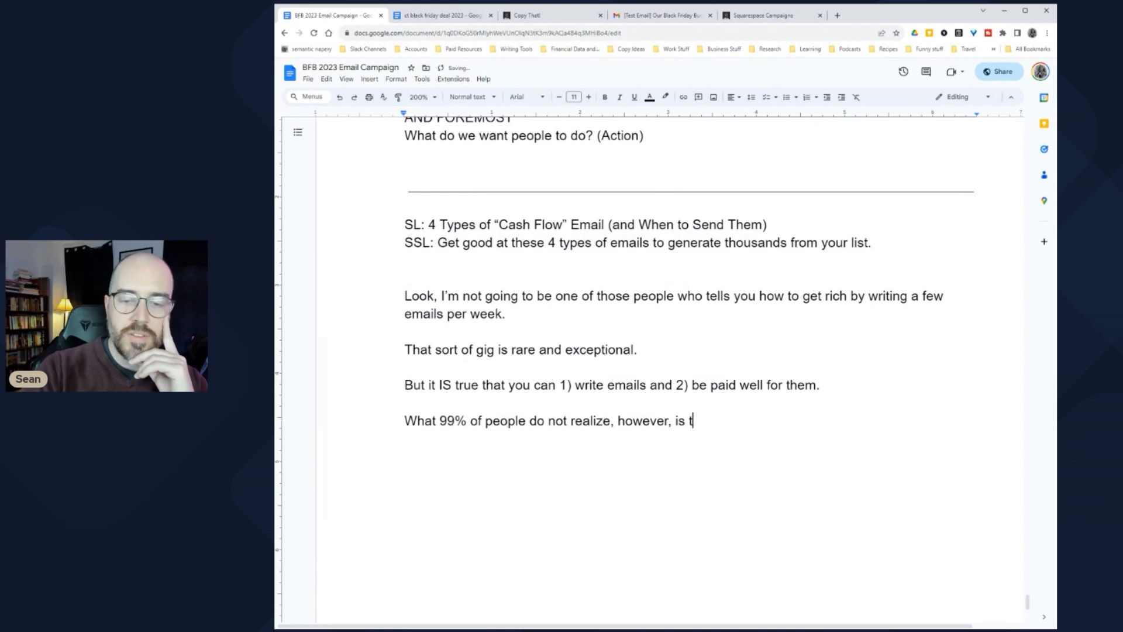
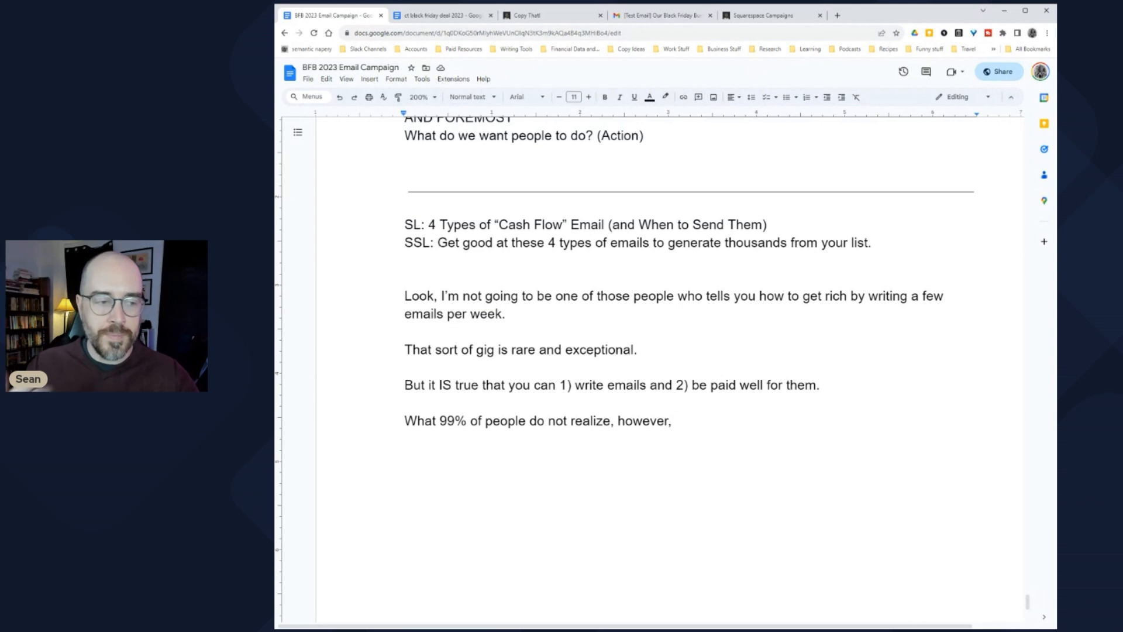
# Step: Extend the last line to read 'What 99% of people do not realize, however, is that businesses'
pyautogui.write('n')
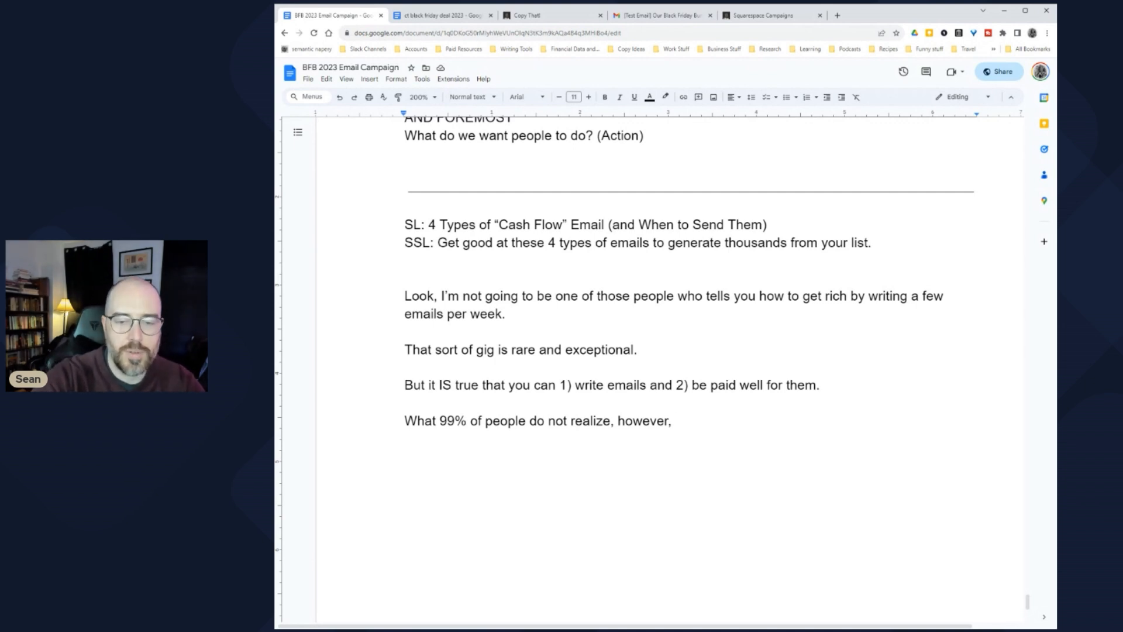
pyautogui.write('is that')
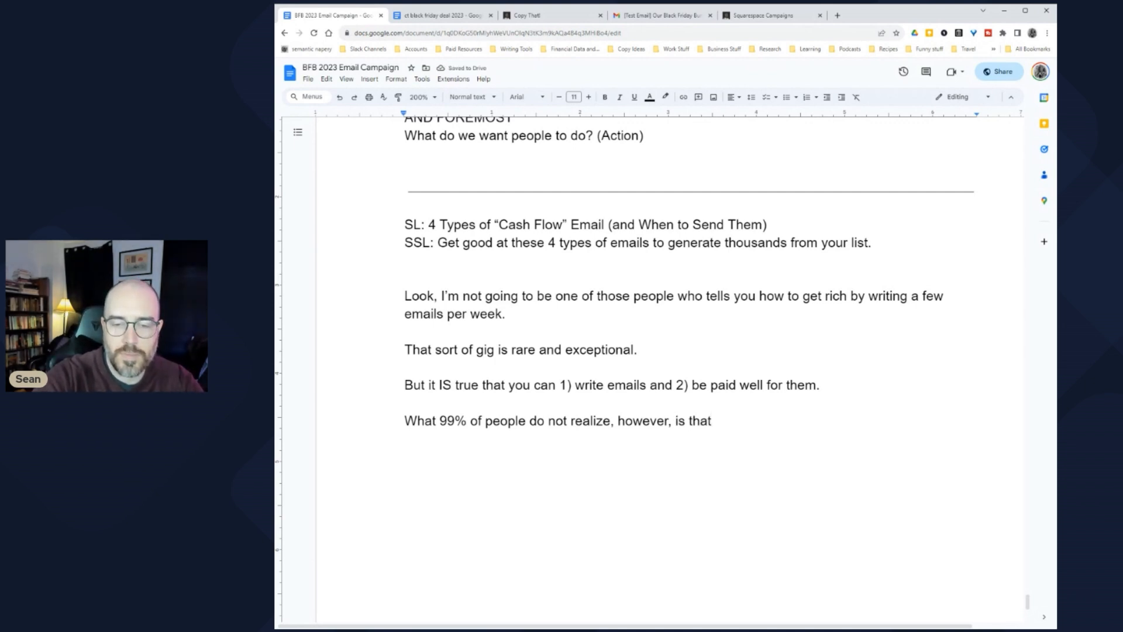
pyautogui.write(' businesses')
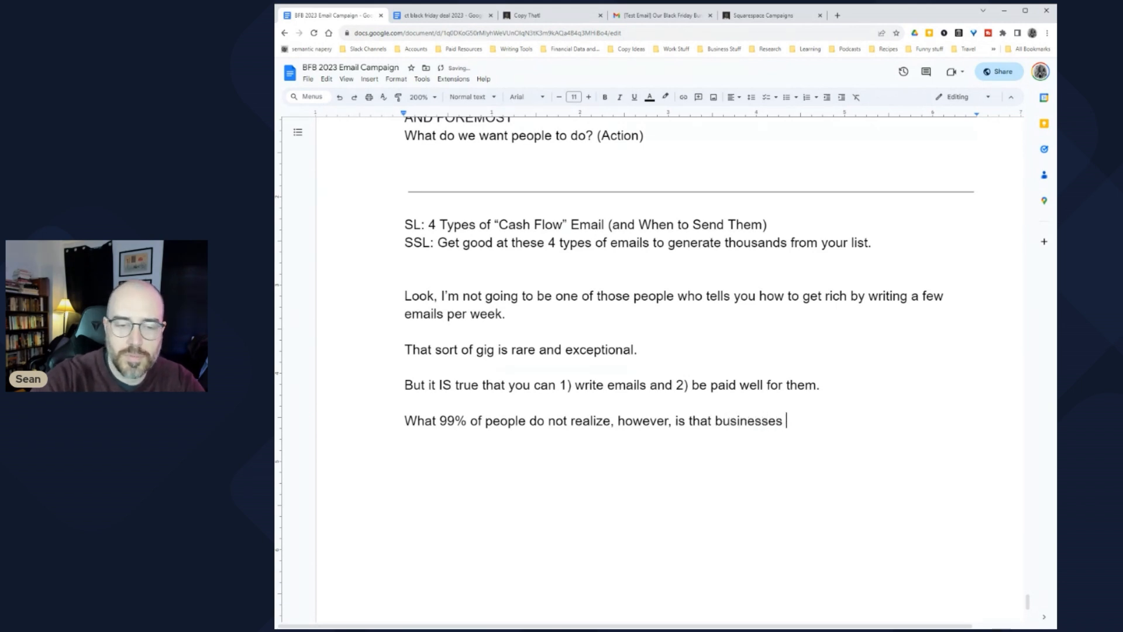
pyautogui.click(405, 402)
# Step: Insert 'Yes, businesses need email copy.' and 'And, yes^2, copywriters can be paid by businesses to write email copy.' above it
pyautogui.press('Return')
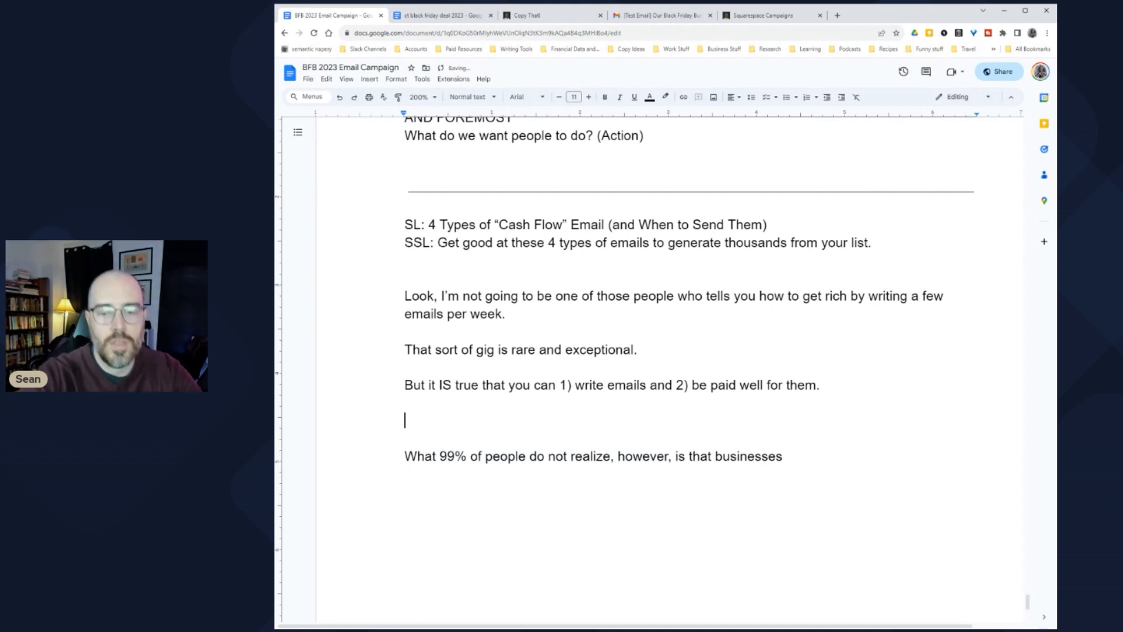
pyautogui.write('Yes, busine')
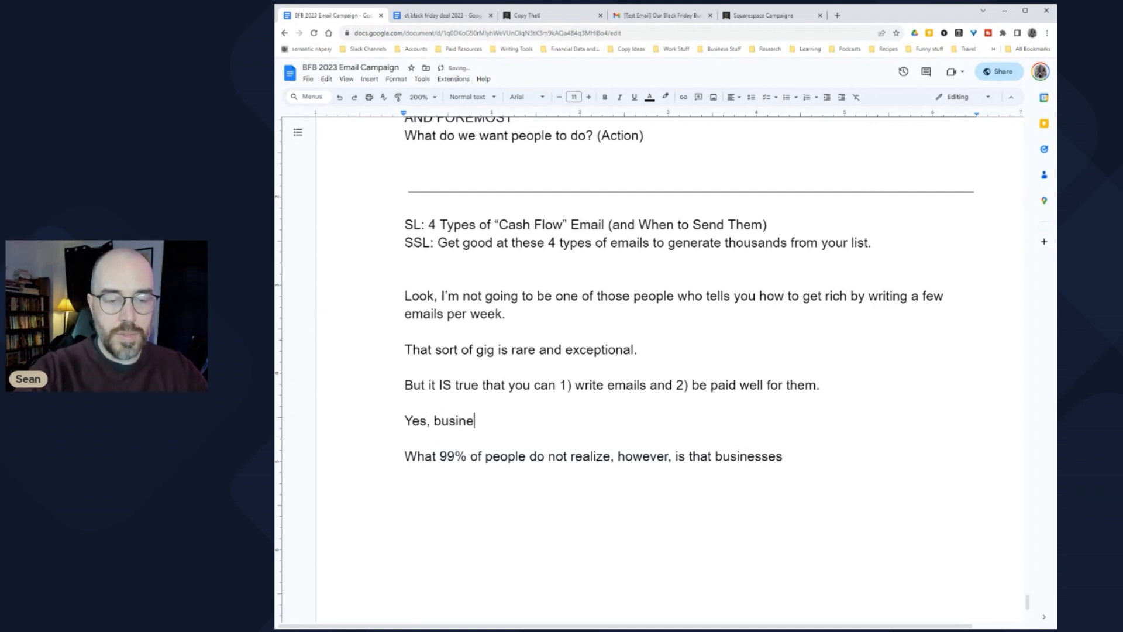
pyautogui.write('sses nee')
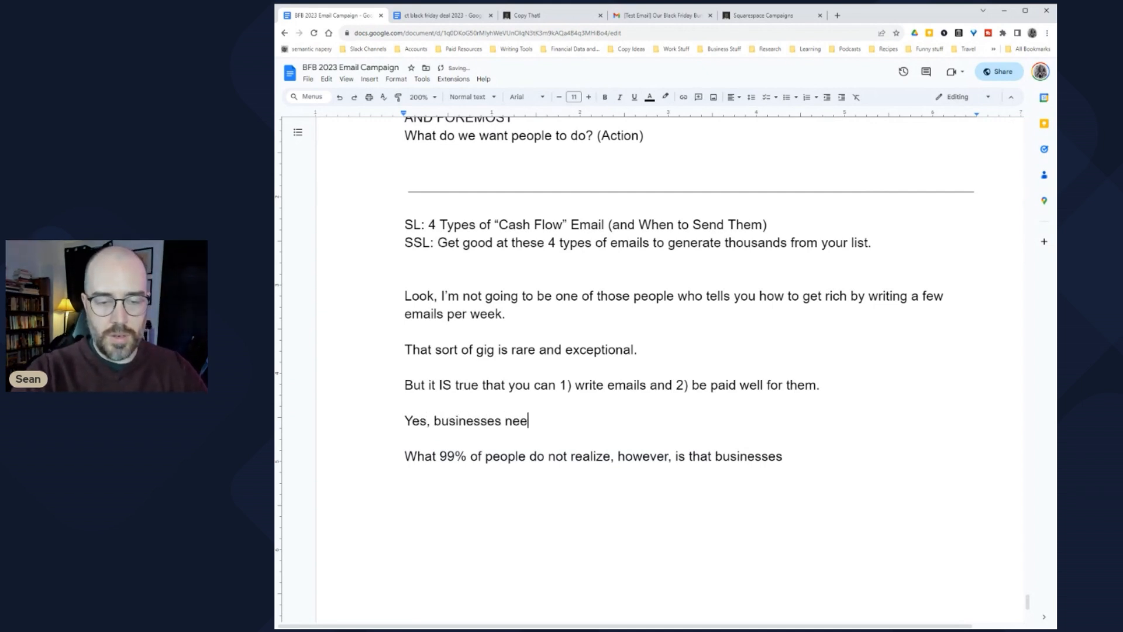
pyautogui.write('d email co')
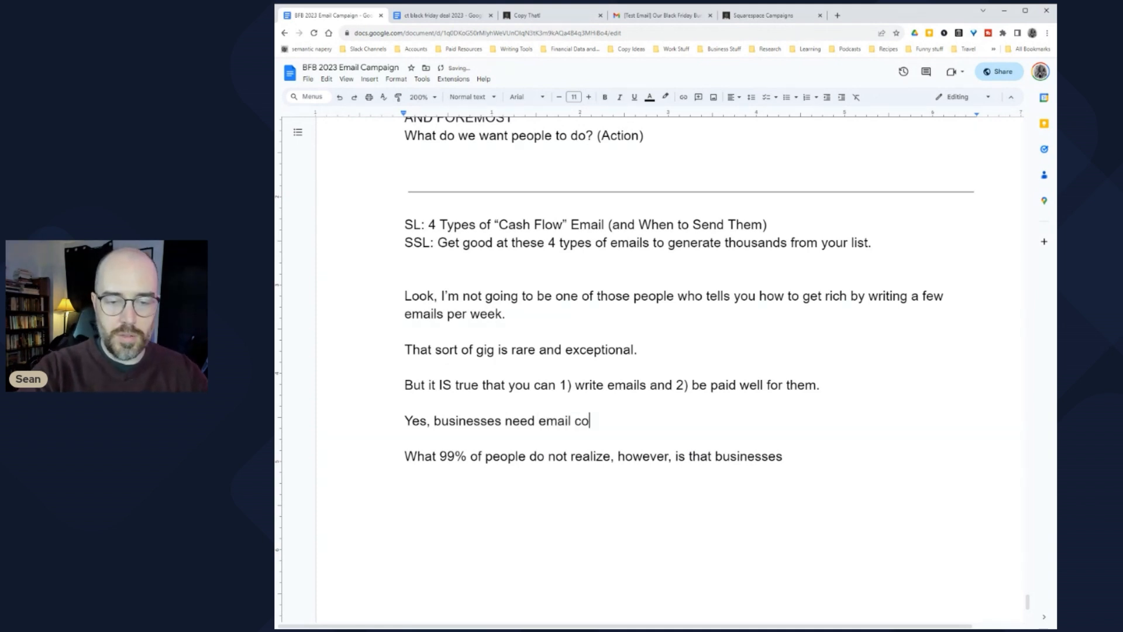
pyautogui.write('py.')
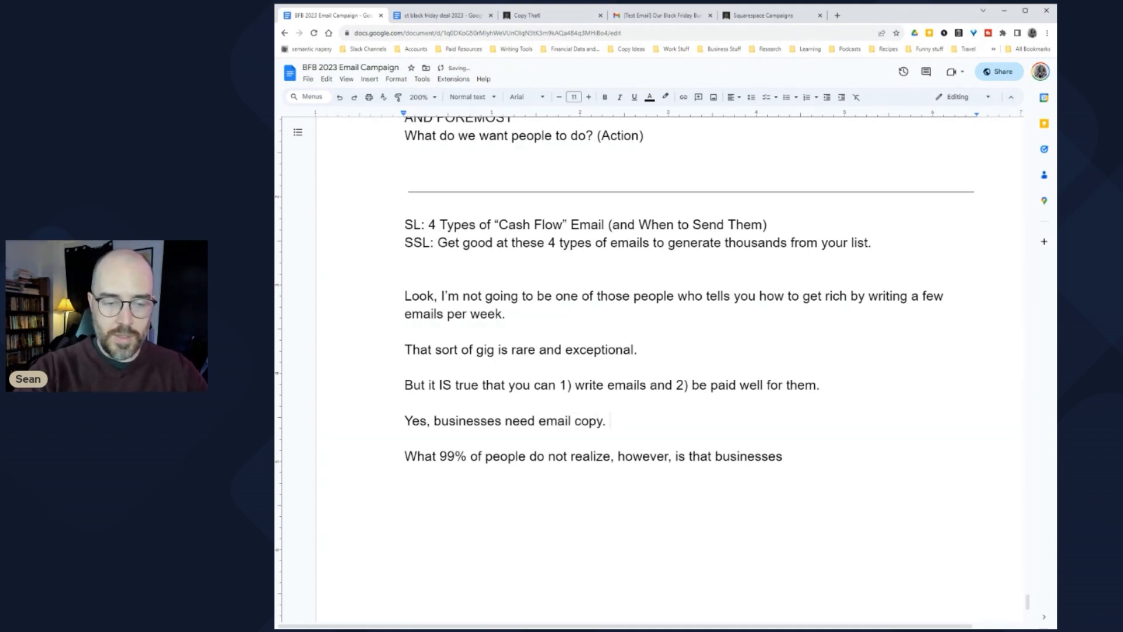
pyautogui.press('Return')
pyautogui.press('Return')
pyautogui.write('And, yes')
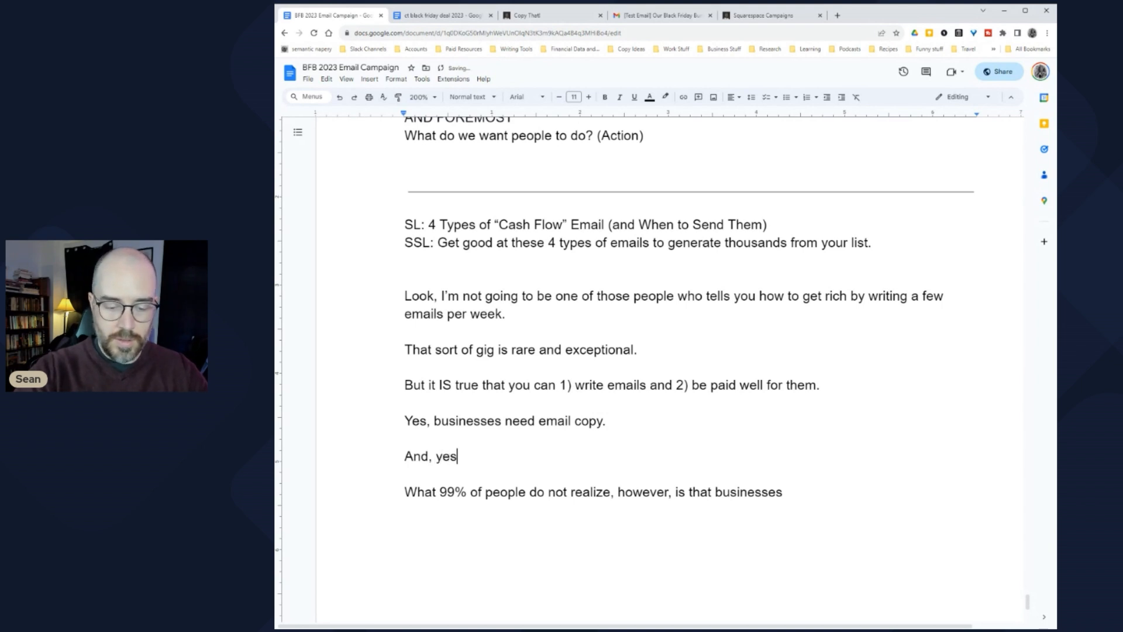
pyautogui.write('^2, ')
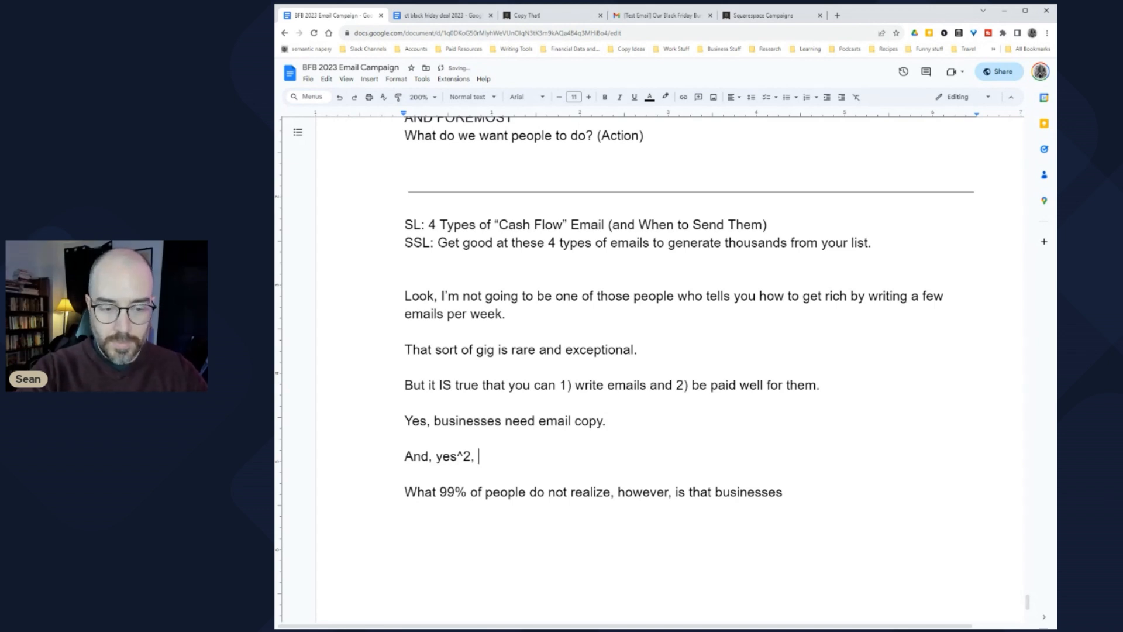
pyautogui.write('cop')
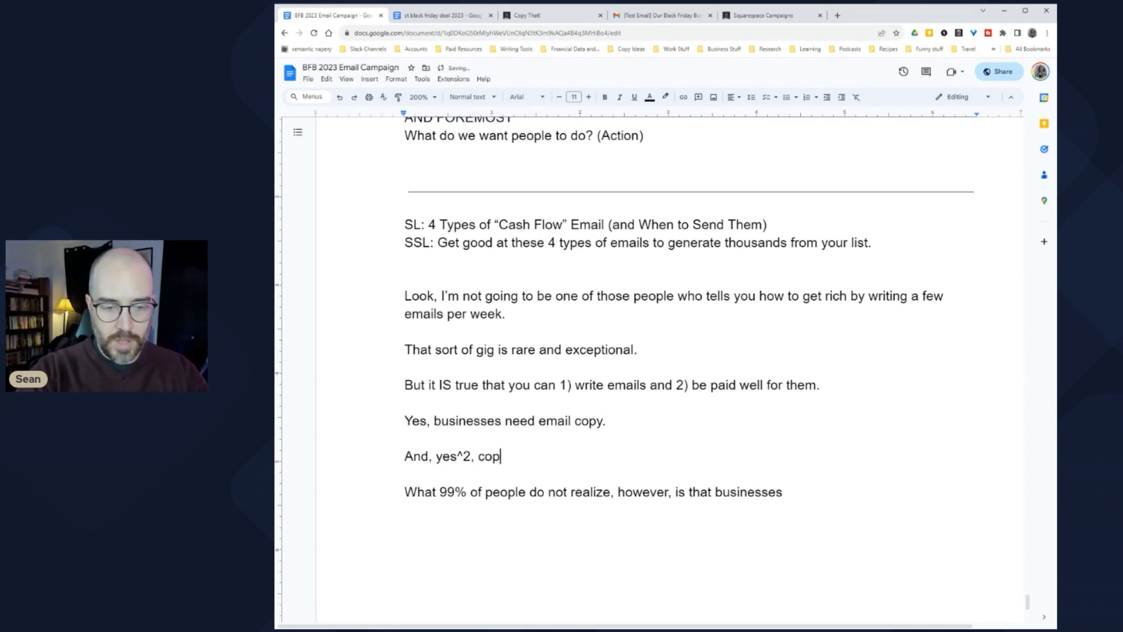
pyautogui.write('ywriters can be paid by businesses to write email copy.')
pyautogui.press('Return')
pyautogui.press('Return')
pyautogui.press('Return')
pyautogui.press('Up')
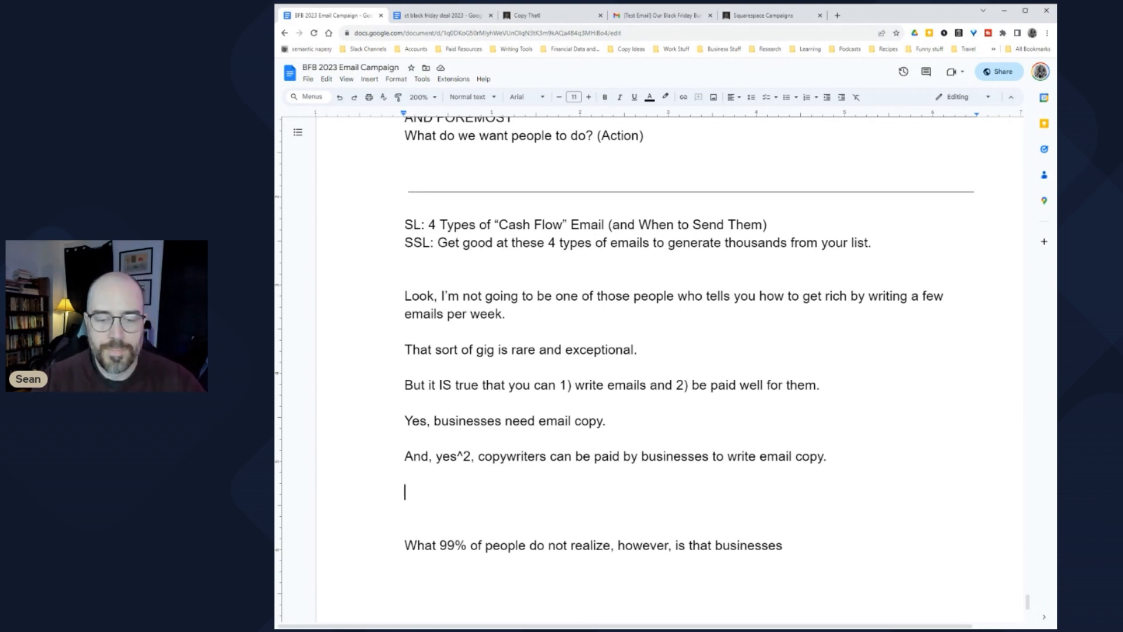
# Step: Review the two new sentences and the 'But it IS true' line by highlighting them
pyautogui.moveTo(432, 457); pyautogui.dragTo(471, 457)
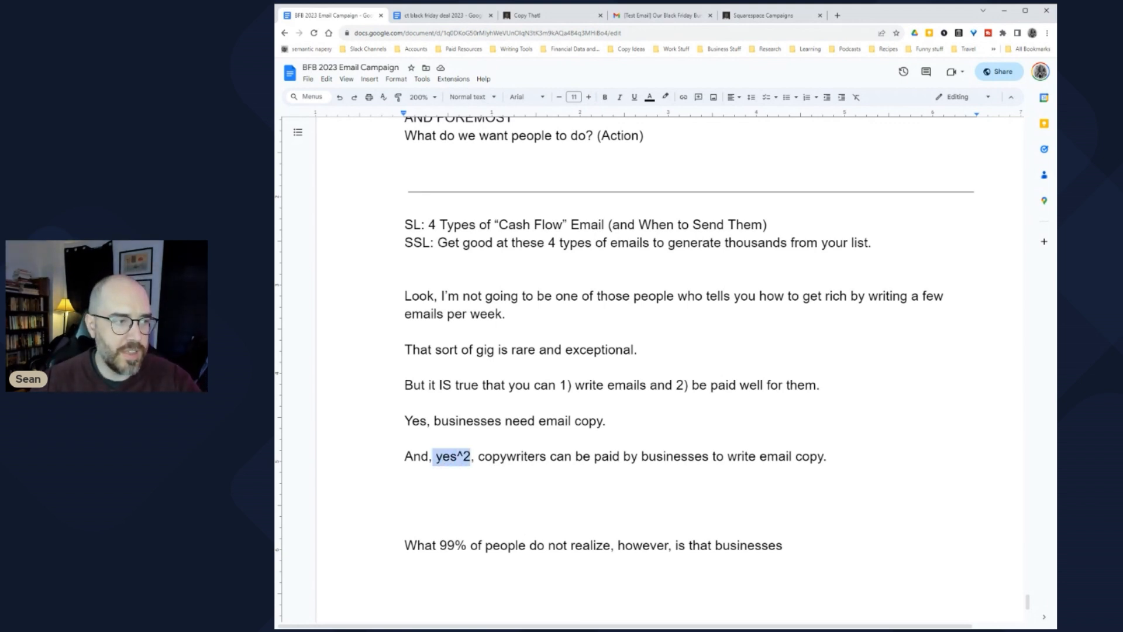
pyautogui.scroll(-3, 690, 334)
pyautogui.click(405, 353)
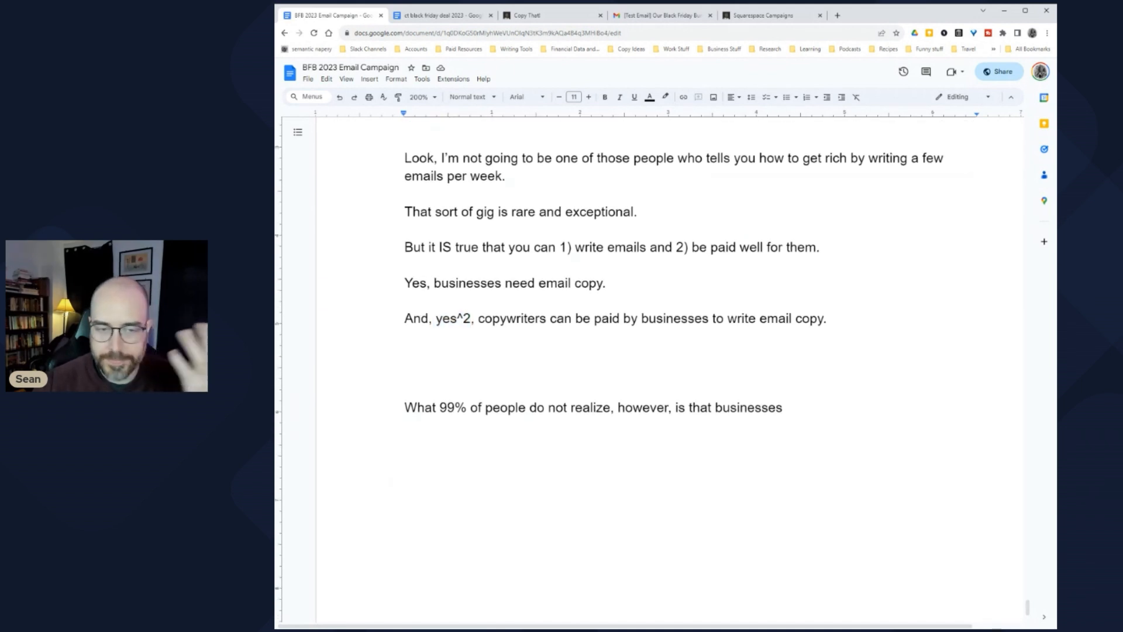
pyautogui.hotkey('shift', 'Up')
pyautogui.hotkey('shift', 'Up')
pyautogui.hotkey('shift', 'Up')
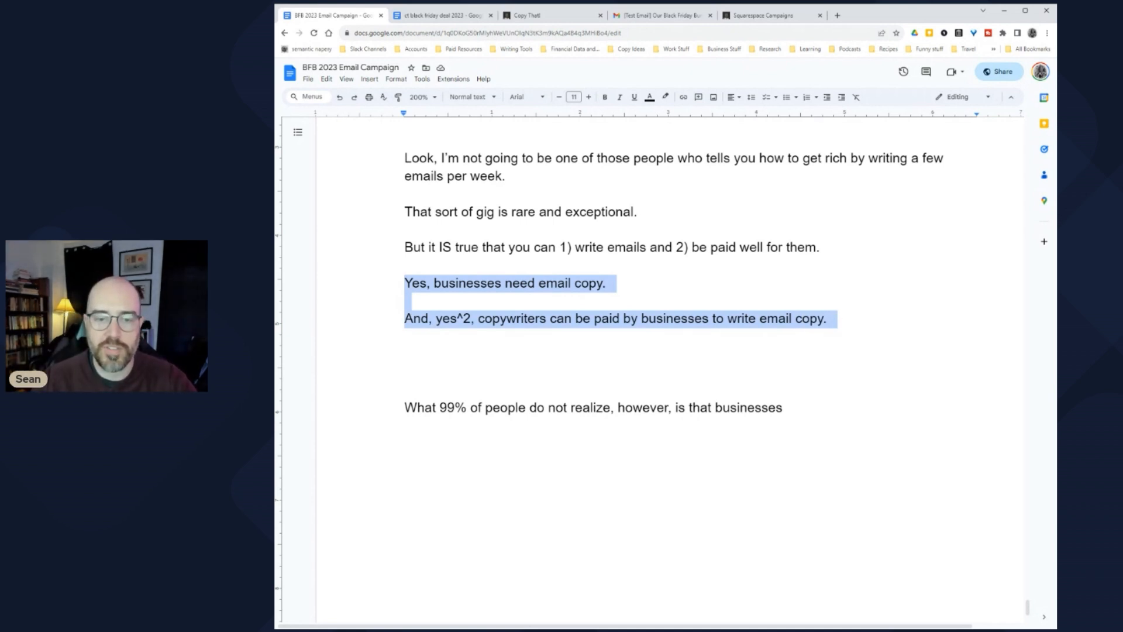
pyautogui.press('Right')
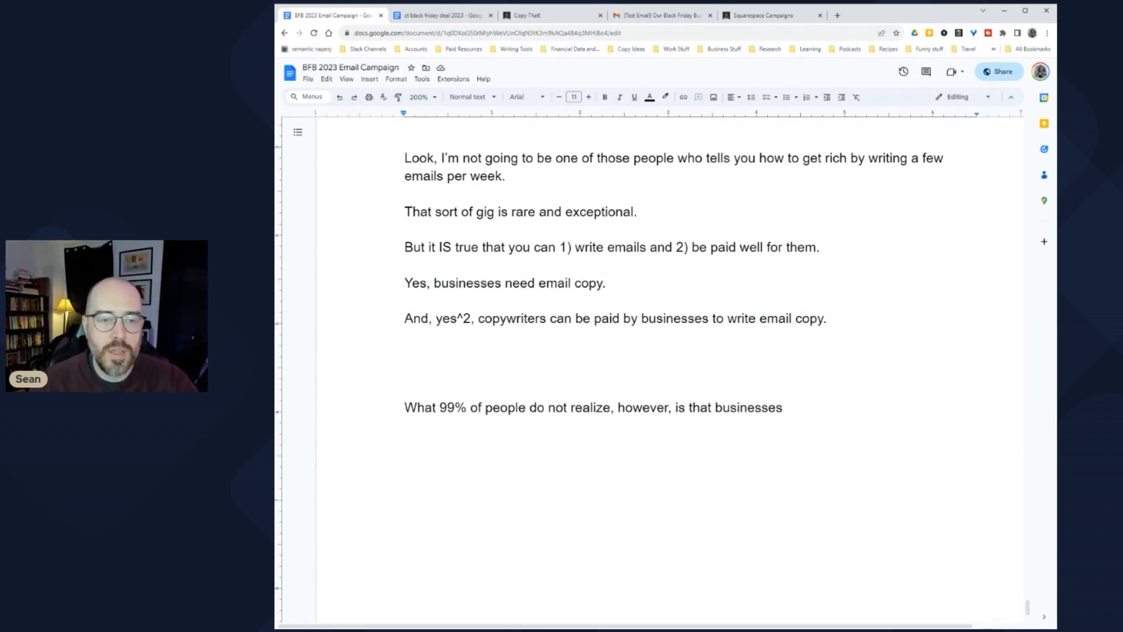
pyautogui.scroll(1, 674, 283)
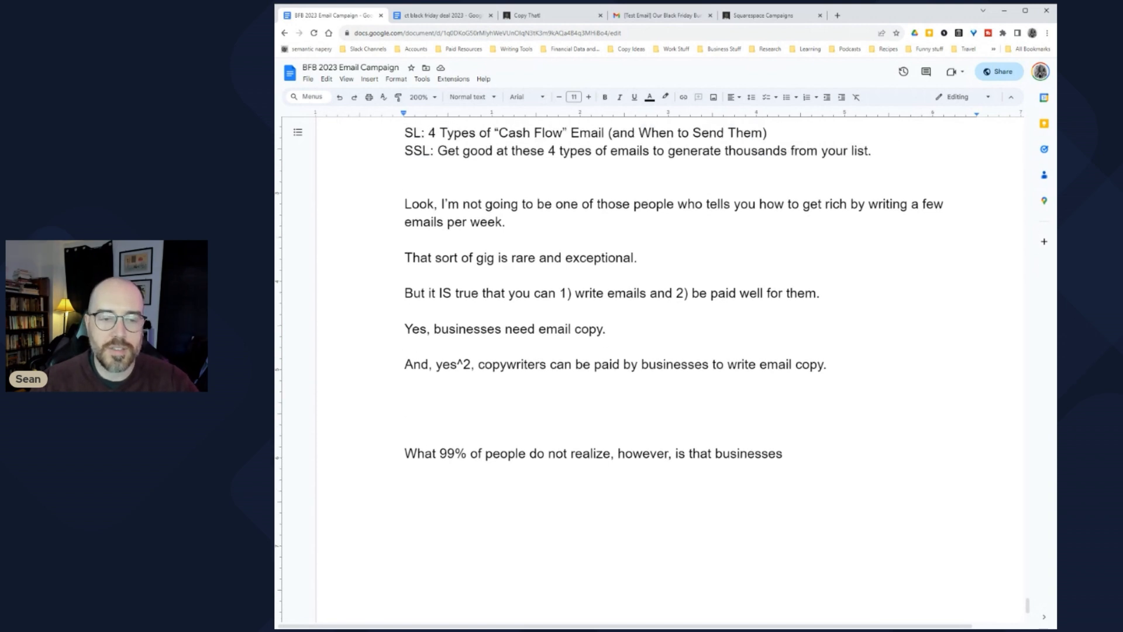
pyautogui.moveTo(436, 364); pyautogui.dragTo(474, 365)
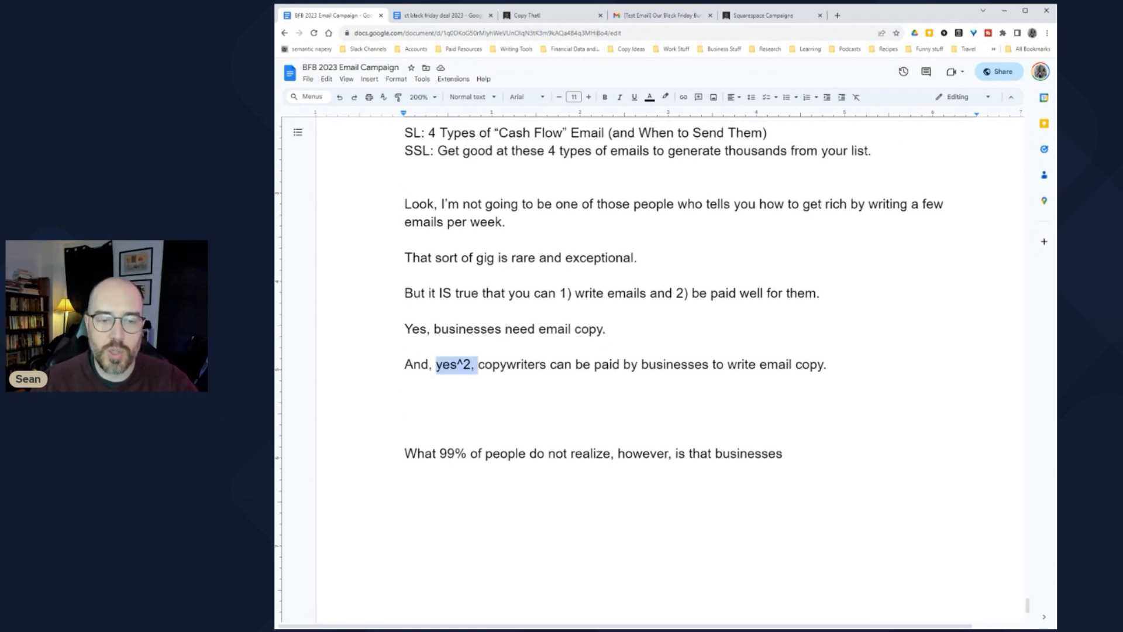
pyautogui.click(475, 365)
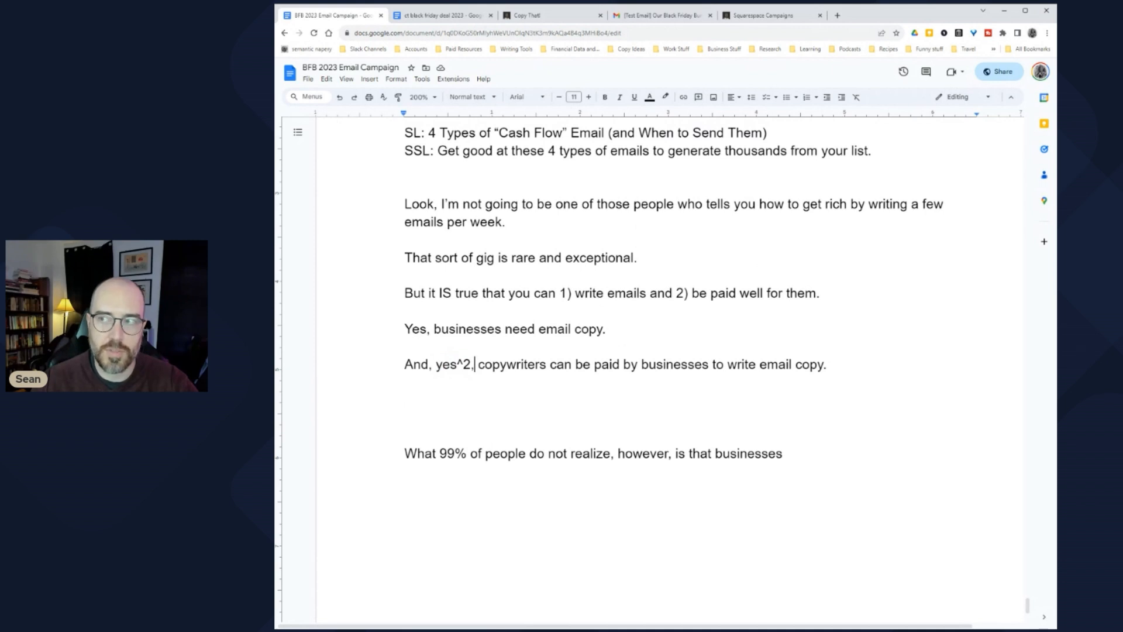
pyautogui.moveTo(404, 293); pyautogui.dragTo(829, 294)
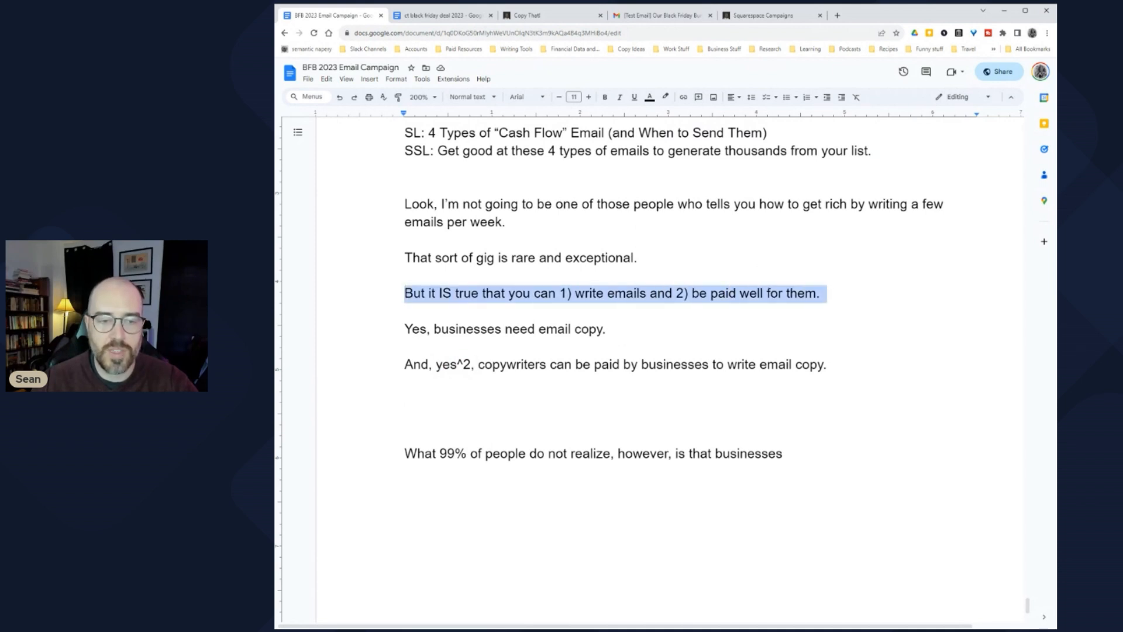
pyautogui.click(528, 363)
pyautogui.moveTo(412, 329); pyautogui.dragTo(610, 329)
pyautogui.moveTo(413, 364); pyautogui.dragTo(833, 365)
# Step: Add 'But guess what?', 'Most businesses do not know what the heck they're doing with emails.' and 'there's only 1 type of email that sells well'
pyautogui.click(405, 400)
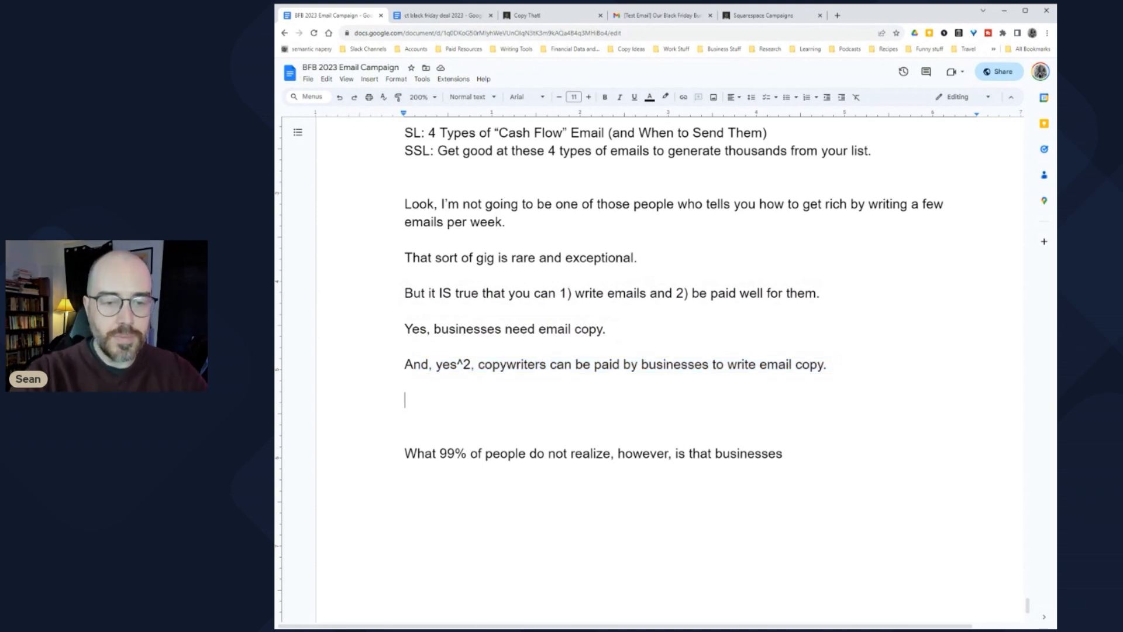
pyautogui.write('But')
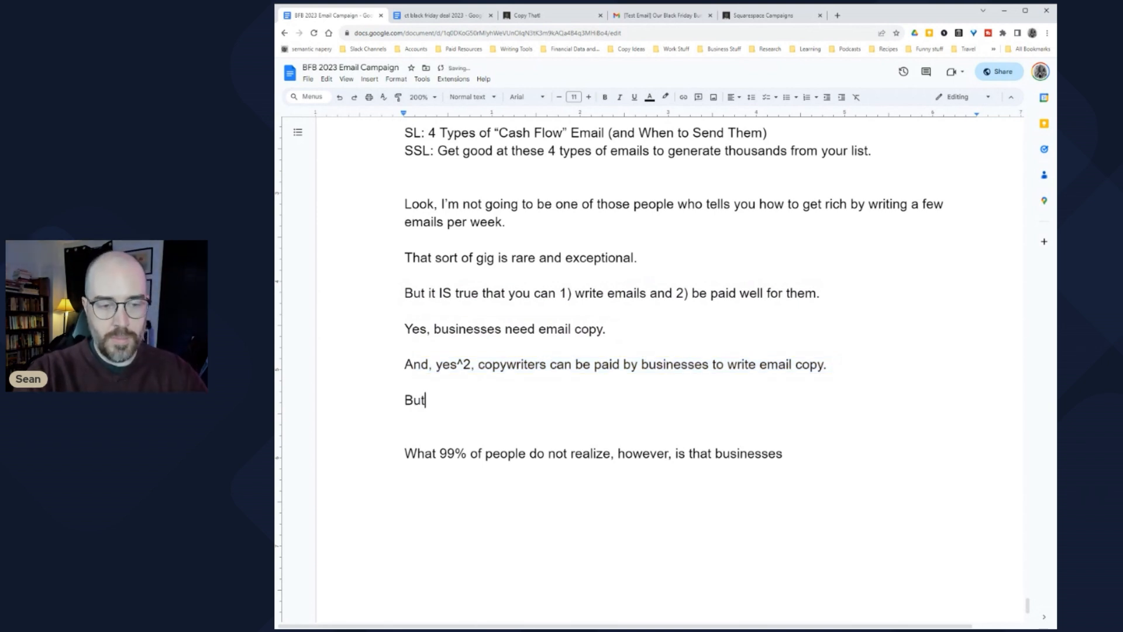
pyautogui.write(' guess what?')
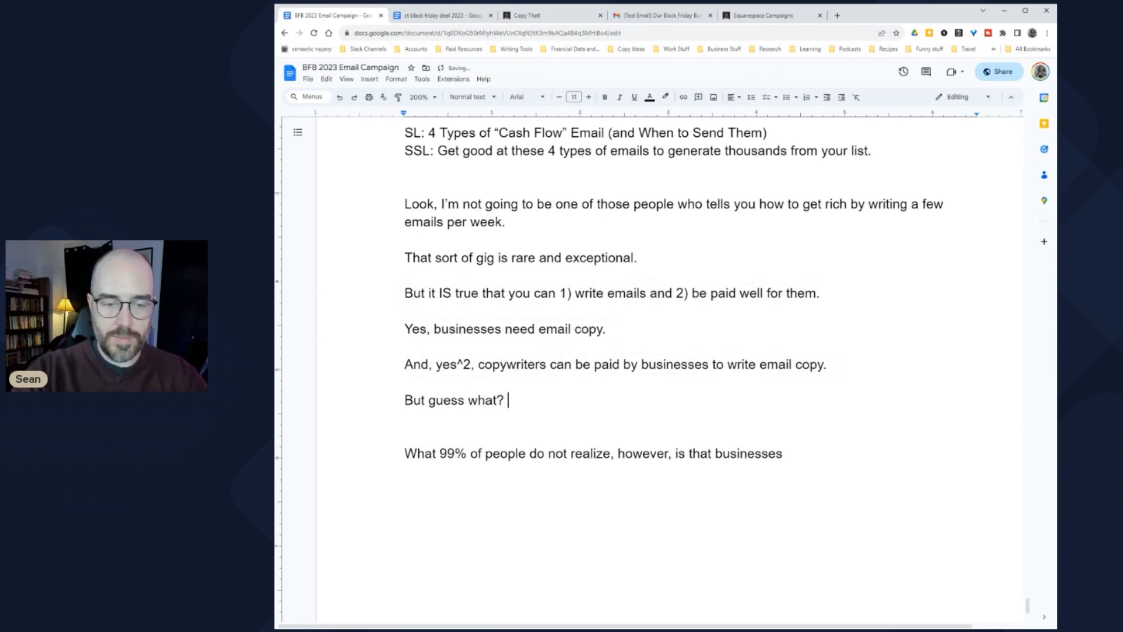
pyautogui.press('Return')
pyautogui.write('M')
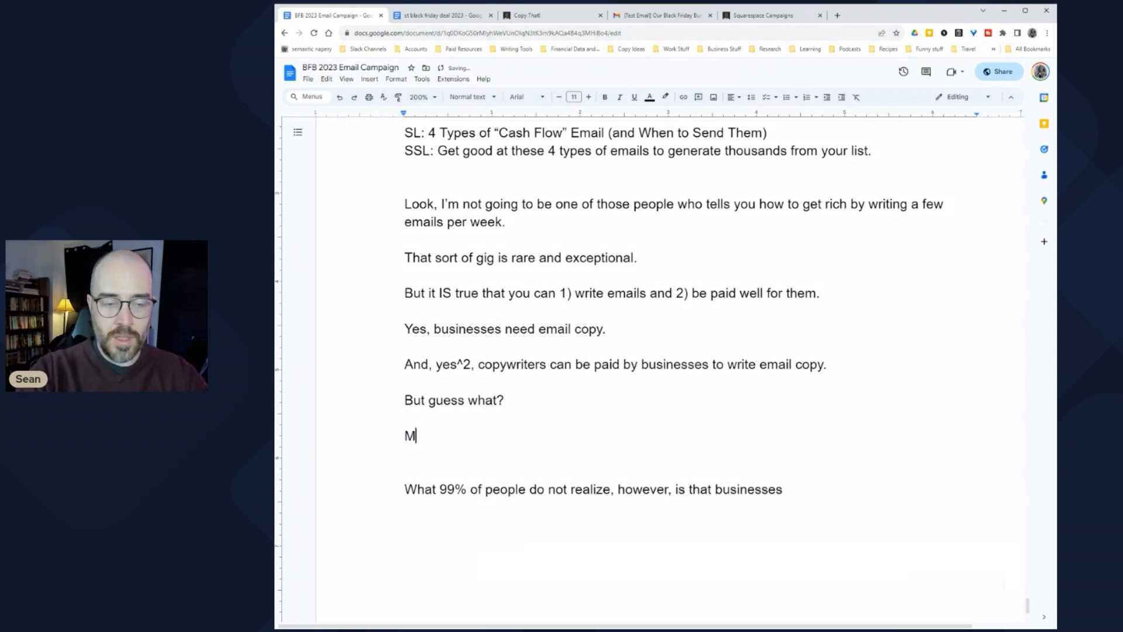
pyautogui.write('ost businesses ')
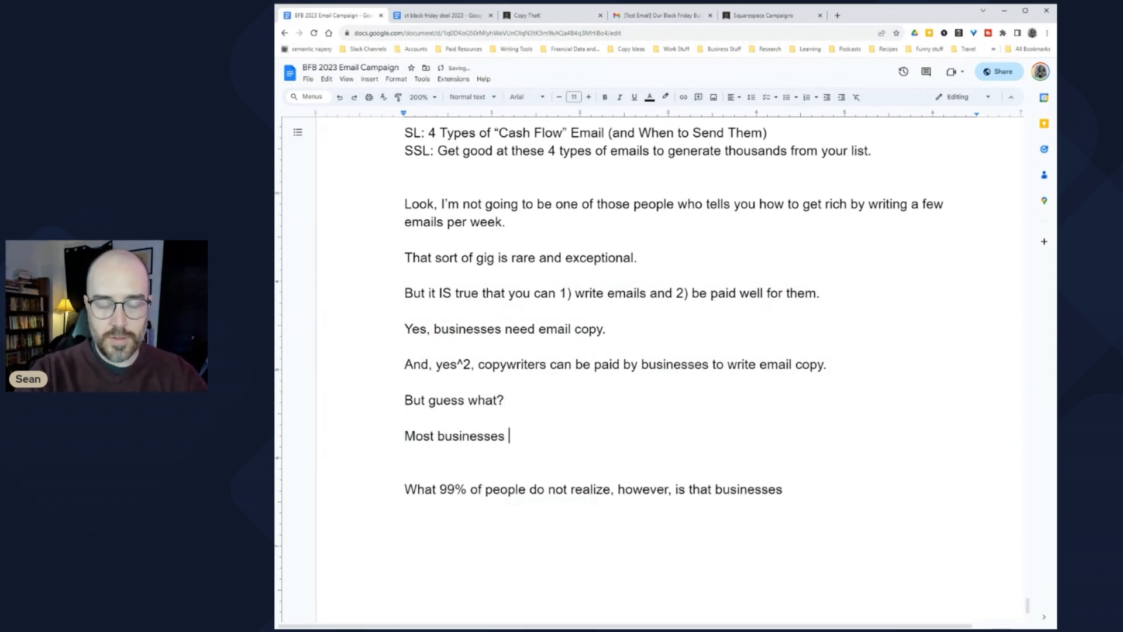
pyautogui.write('do not ')
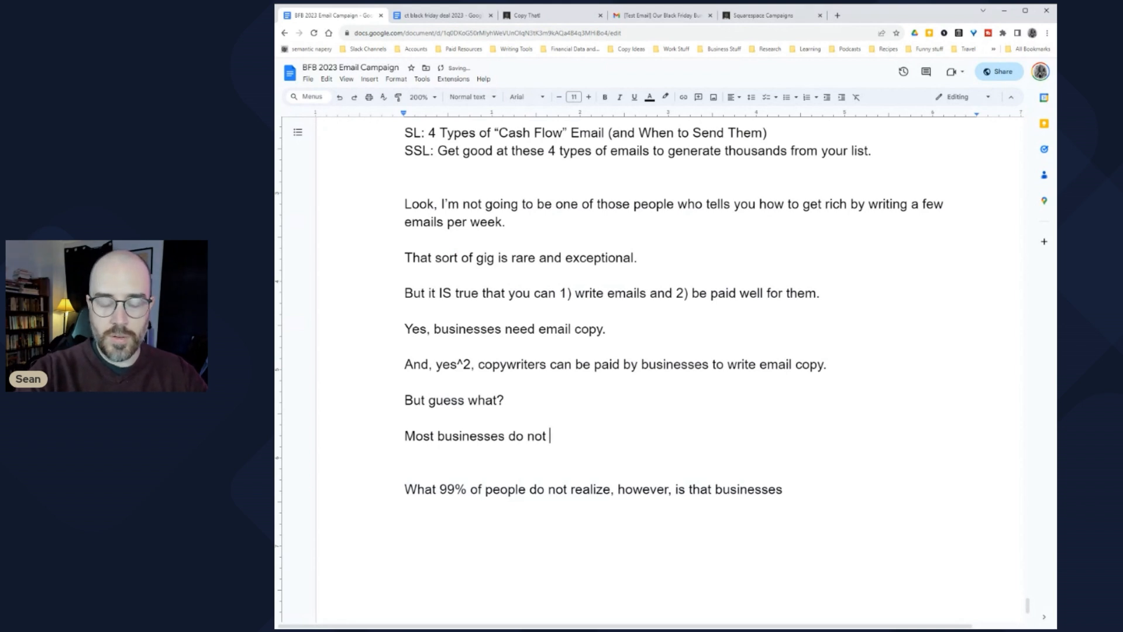
pyautogui.write("know what the heck they're doing with emails.")
pyautogui.press('Return')
pyautogui.press('Return')
pyautogui.write('As a matter of fact')
pyautogui.press('Return')
pyautogui.press('Return')
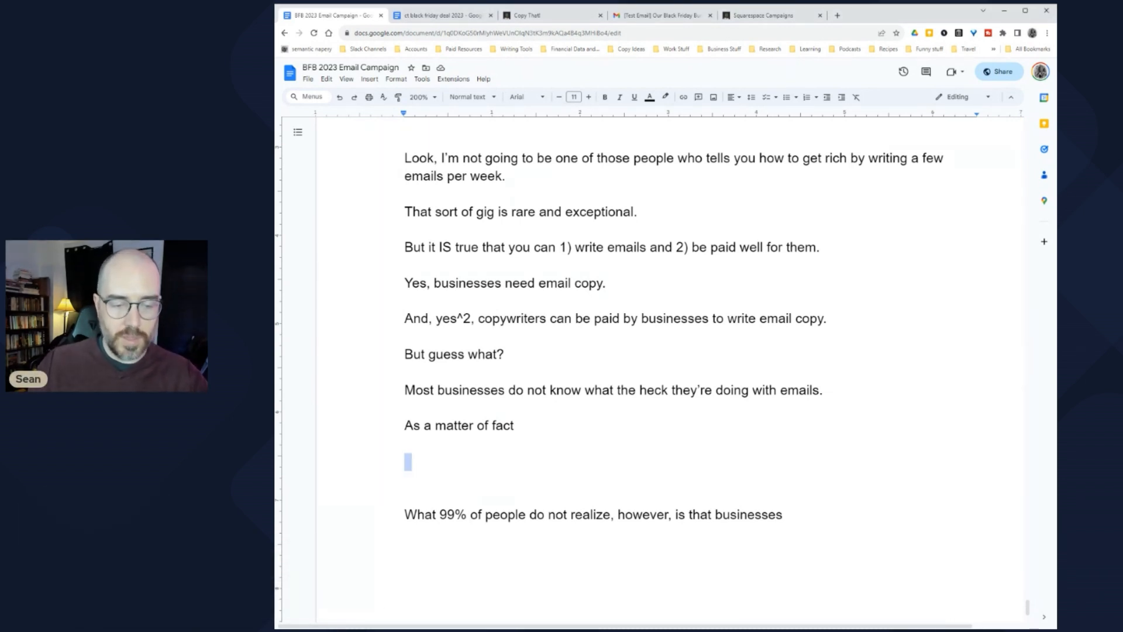
pyautogui.write('the')
pyautogui.press('BackSpace')
pyautogui.write("ere's only 1 type of email that sells well")
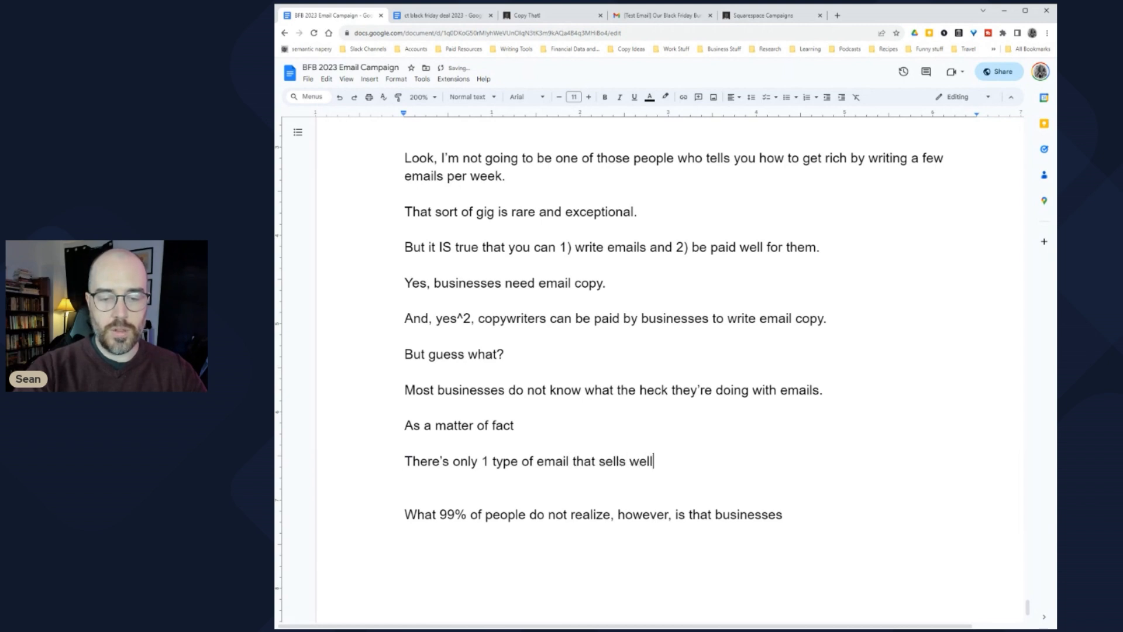
pyautogui.press('Return')
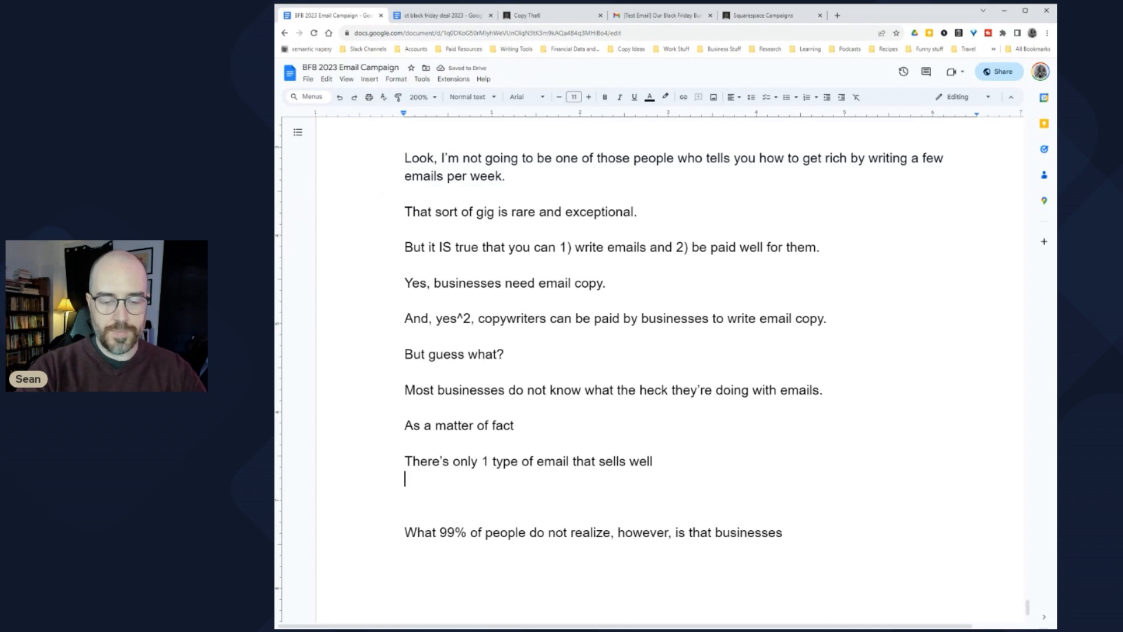
# Step: List the rules 'You need to talk about the product', 'You need to be direct' and 'every email needs a hard sell'
pyautogui.write('You need to ')
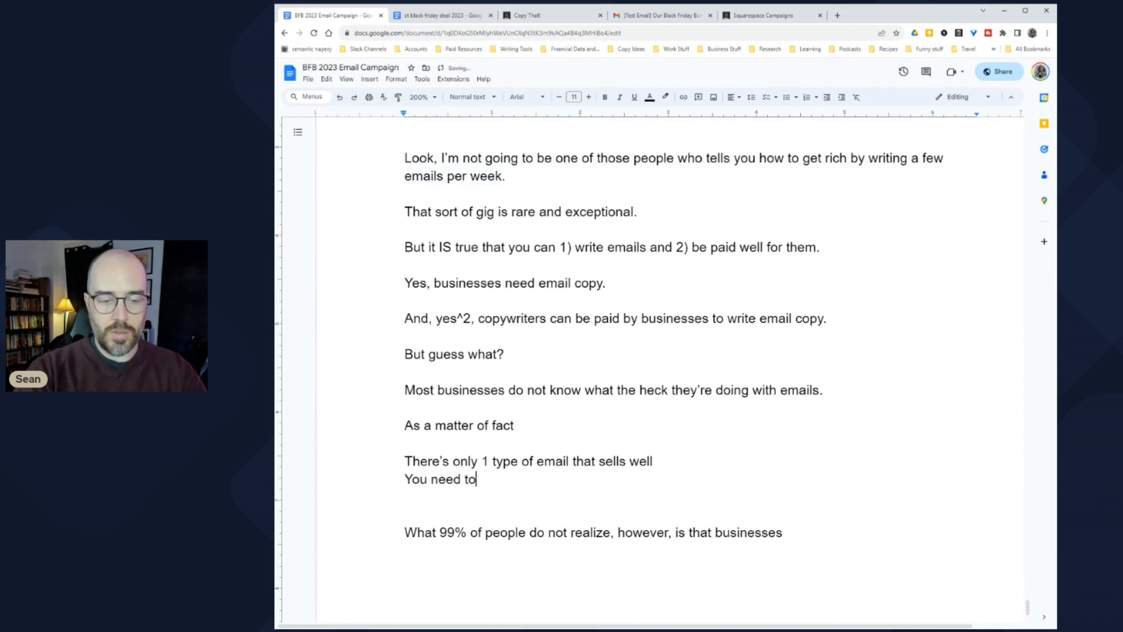
pyautogui.write('talk about')
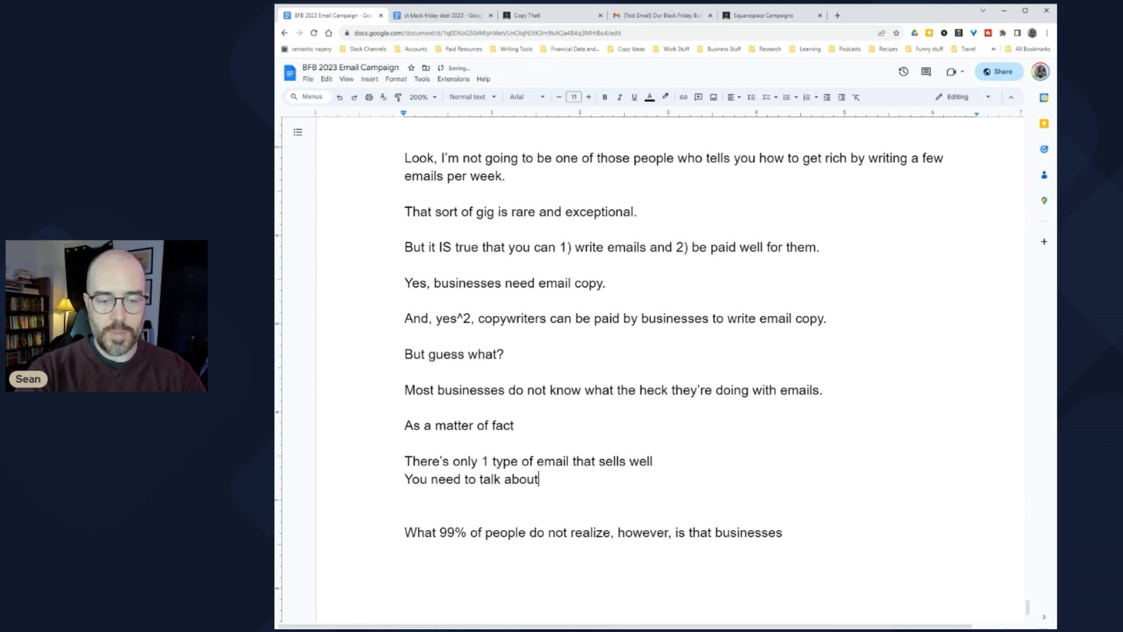
pyautogui.write(' the product')
pyautogui.press('Return')
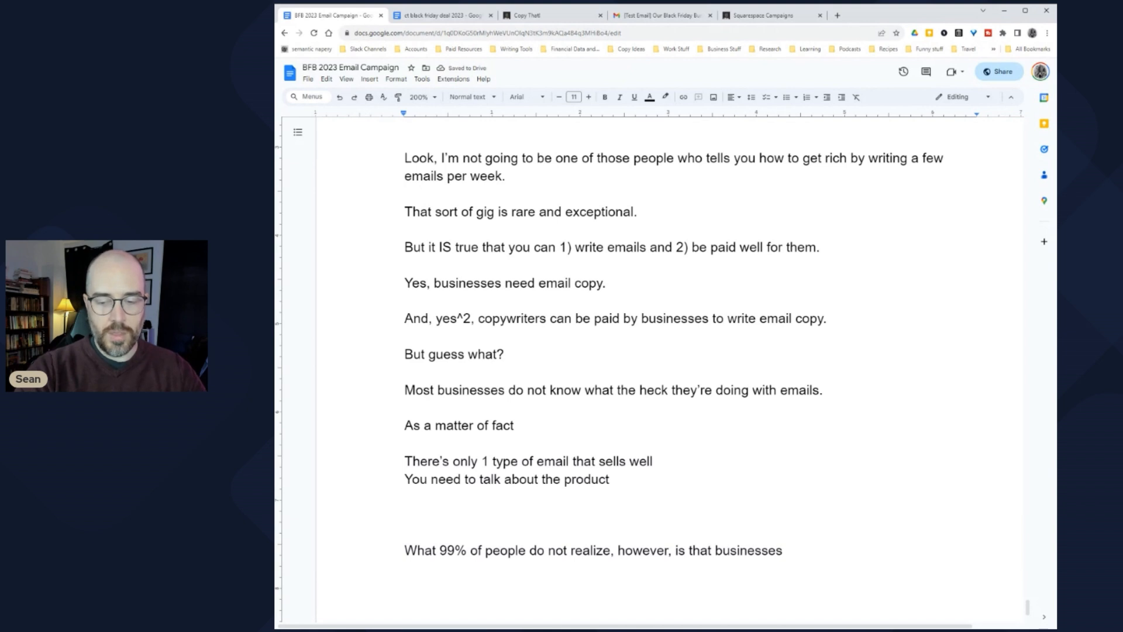
pyautogui.write('You need to ')
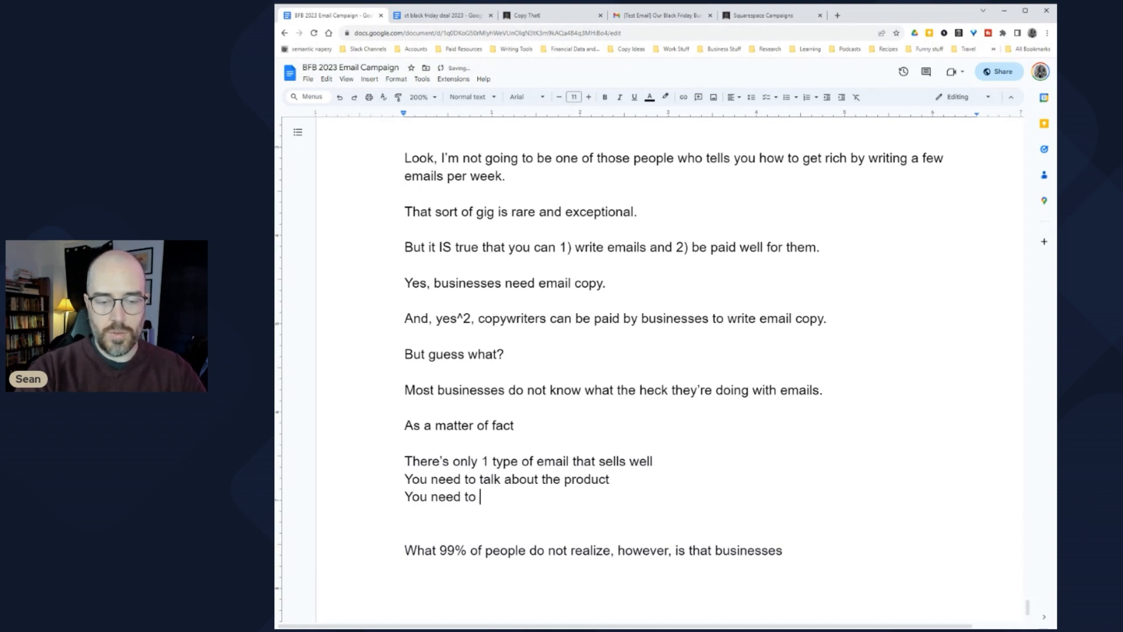
pyautogui.write('be direct')
pyautogui.press('Return')
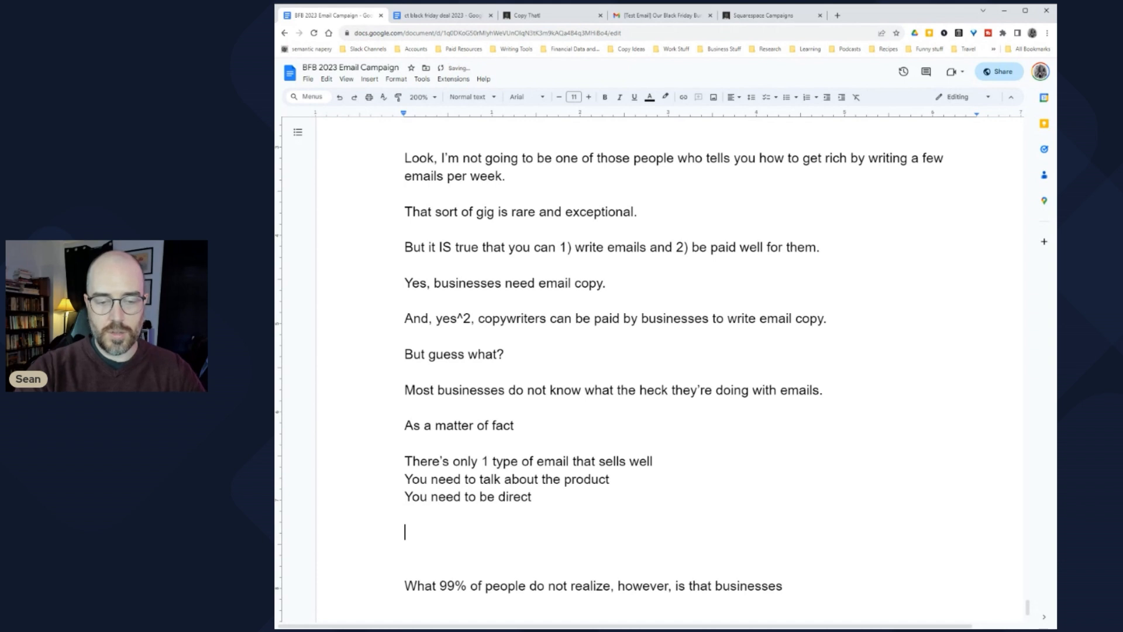
pyautogui.write('Not')
pyautogui.press('BackSpace')
pyautogui.press('BackSpace')
pyautogui.press('BackSpace')
pyautogui.press('BackSpace')
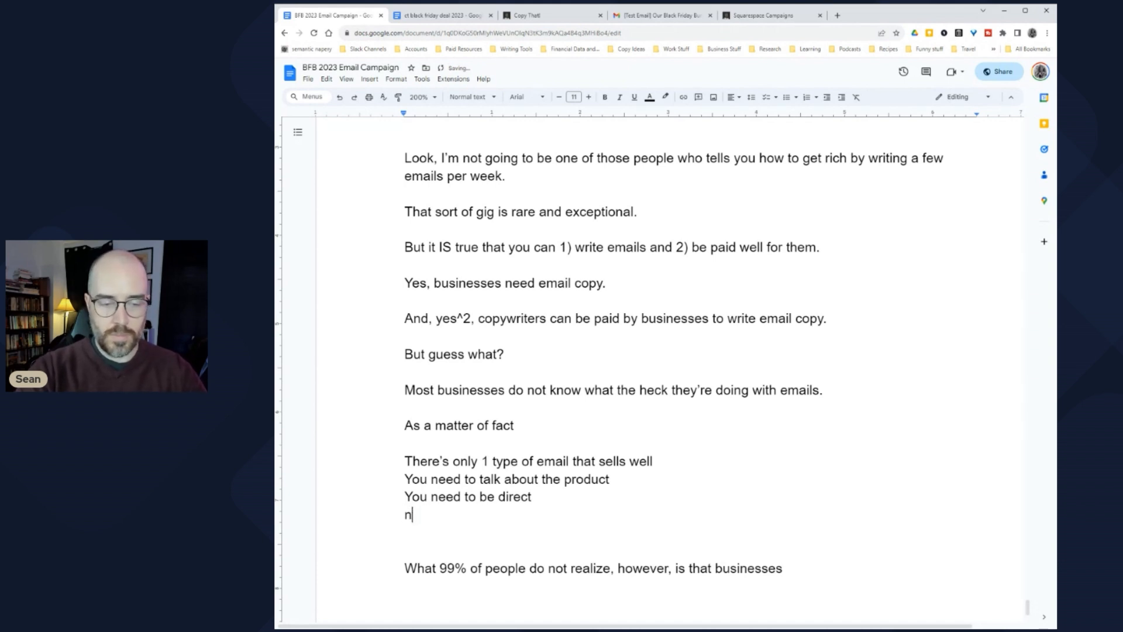
pyautogui.write('ever')
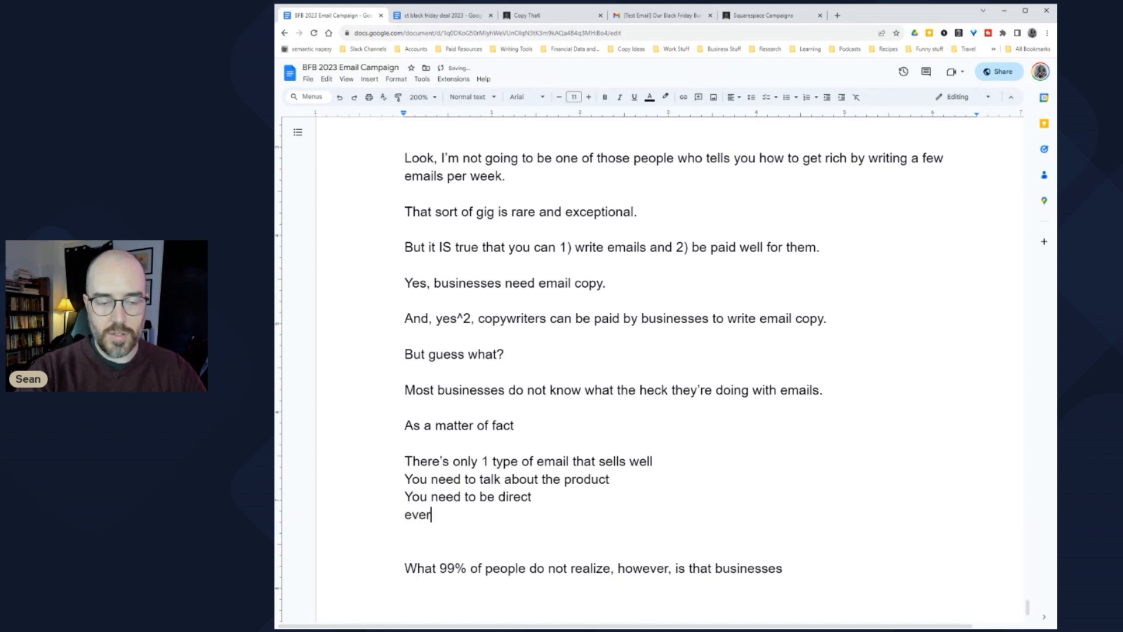
pyautogui.write('y email needs a hard sle')
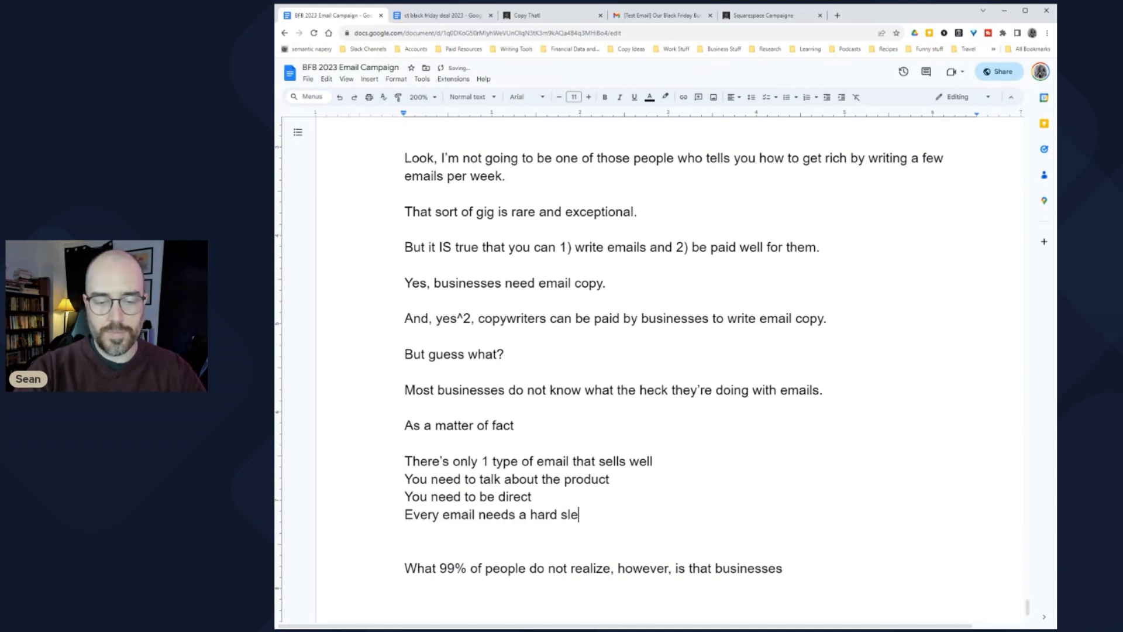
pyautogui.press('BackSpace')
pyautogui.press('BackSpace')
pyautogui.write('ell')
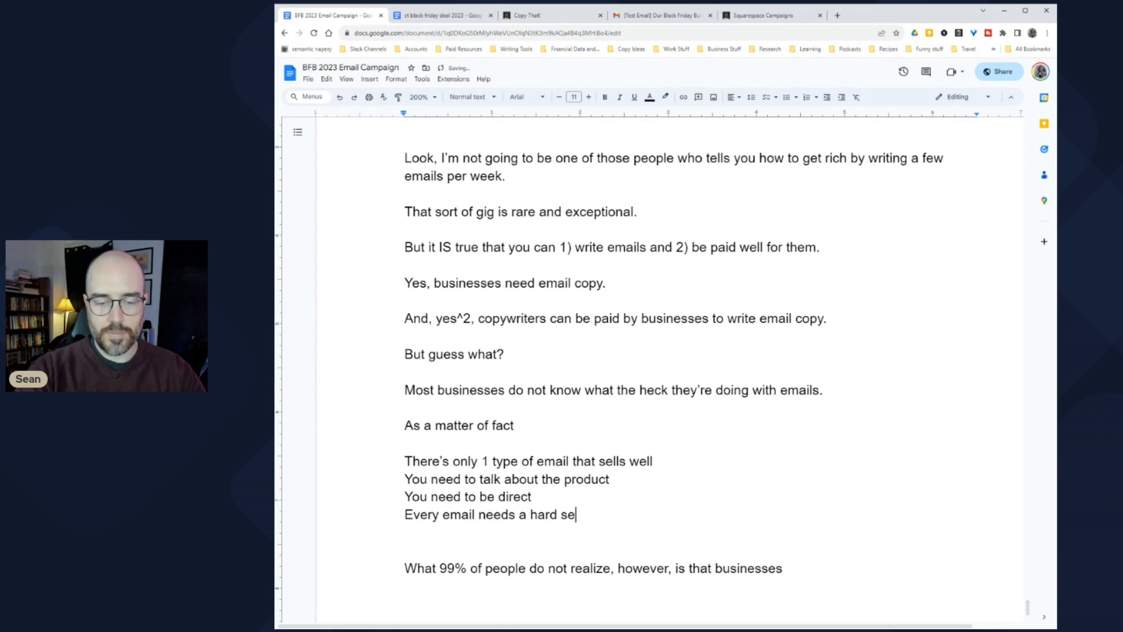
pyautogui.press('Return')
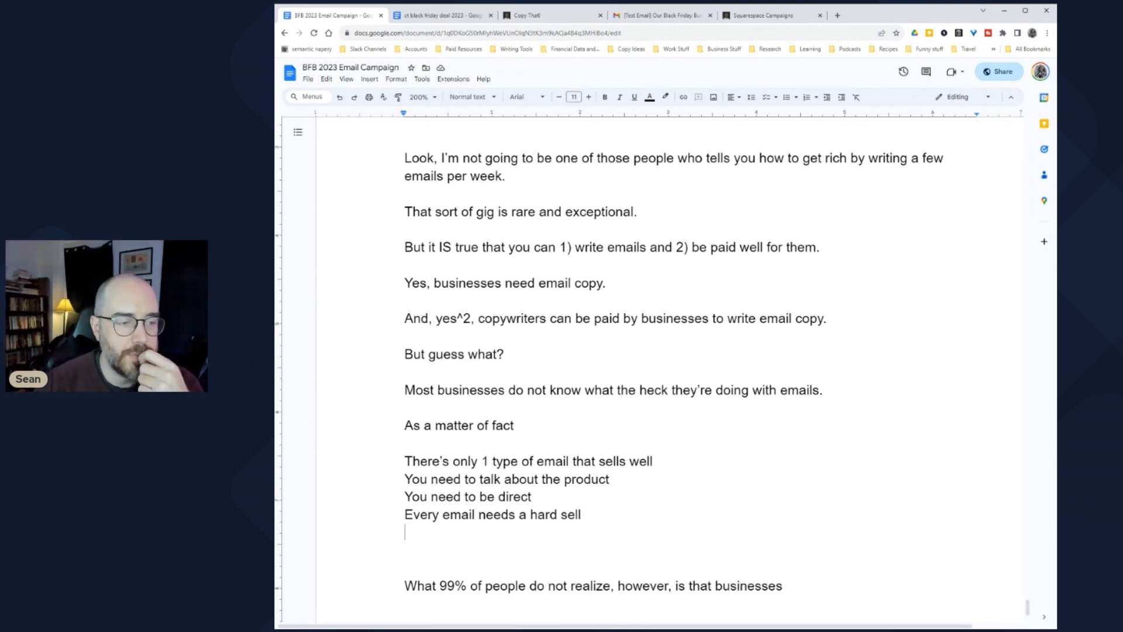
# Step: Reword the intro line to say you can be paid well for writing emails
pyautogui.hotkey('ctrl', 'z')
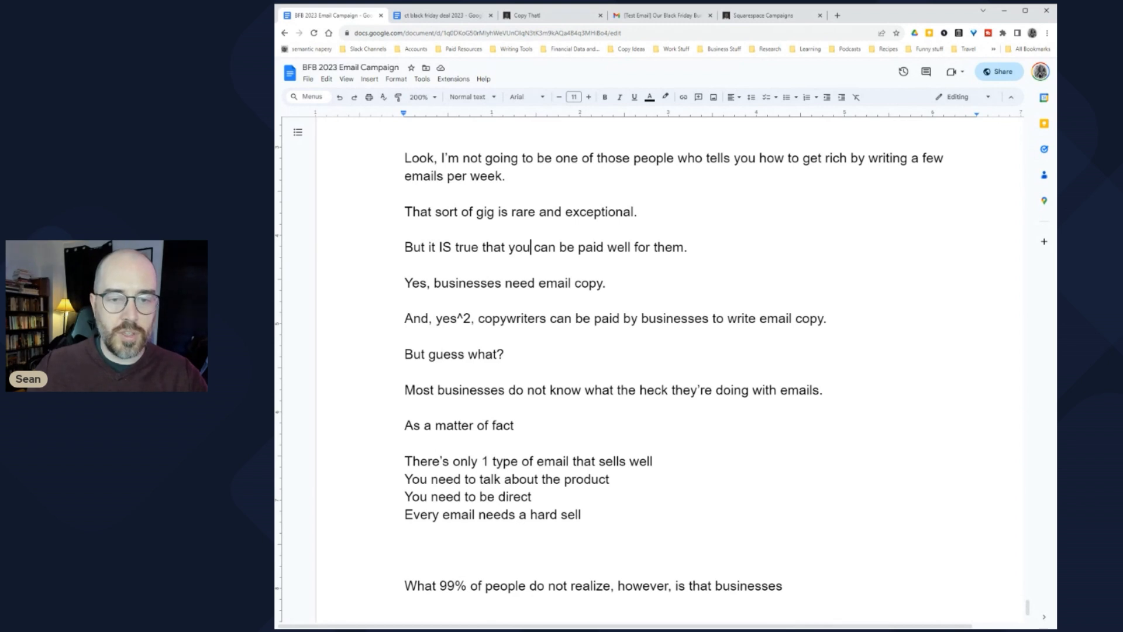
pyautogui.doubleClick(669, 247)
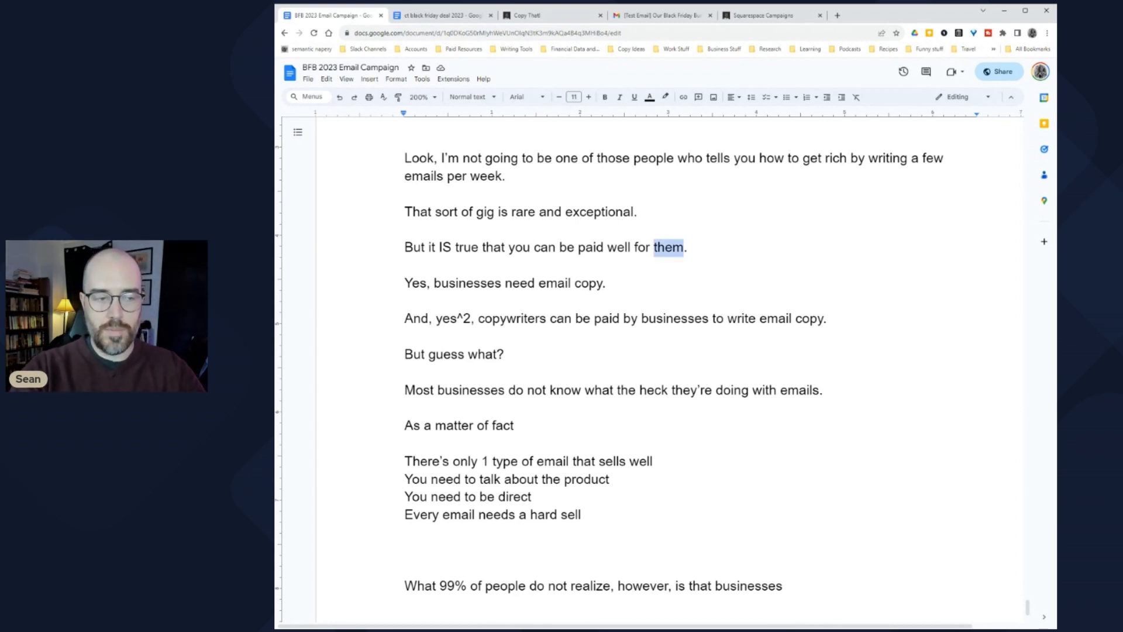
pyautogui.write('emails')
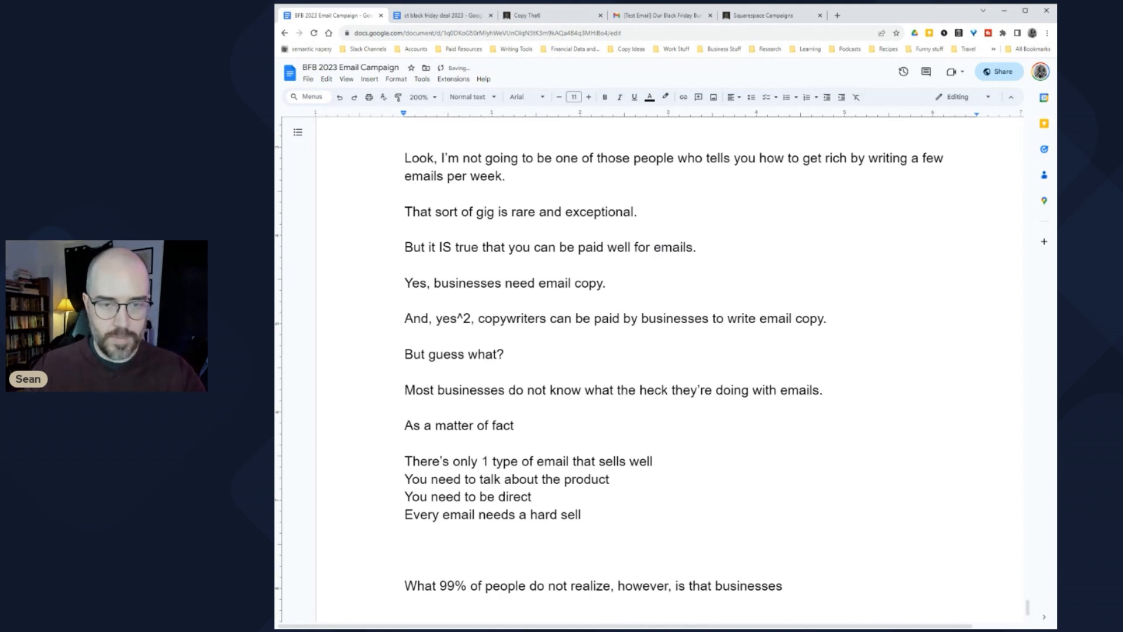
pyautogui.scroll(2, 624, 365)
pyautogui.click(654, 339)
pyautogui.write('writing')
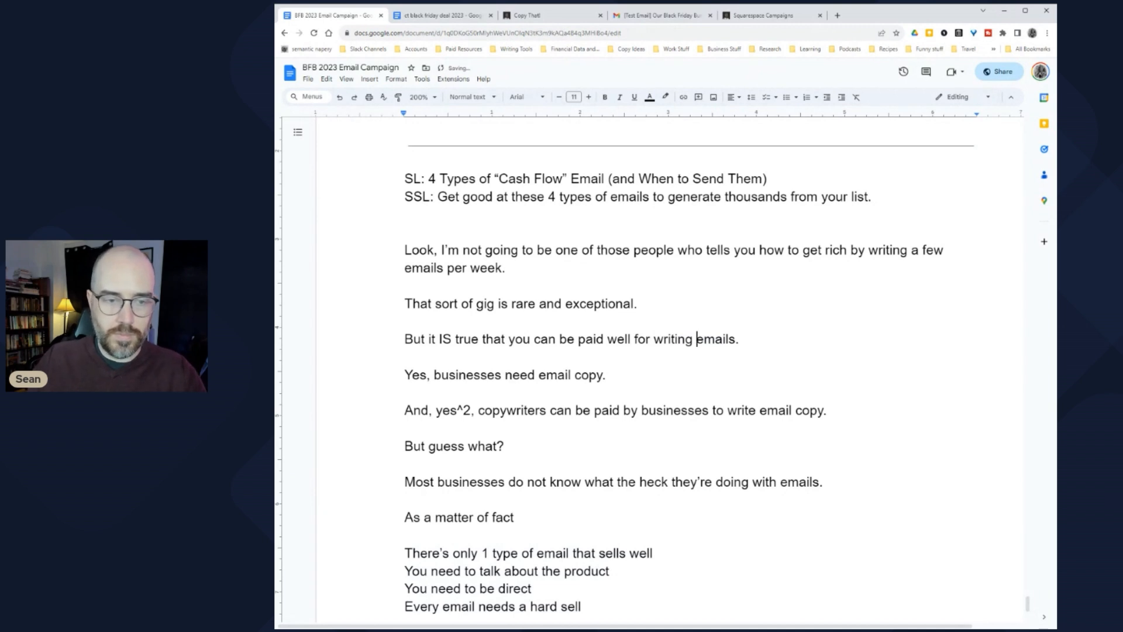
# Step: Extend the rare-gig sentence with 'And it usually comes after being in this game for a few years.'
pyautogui.click(637, 303)
pyautogui.write('ANd')
pyautogui.press('BackSpace')
pyautogui.press('BackSpace')
pyautogui.write('nd it usually comes after being in this game for a few years.')
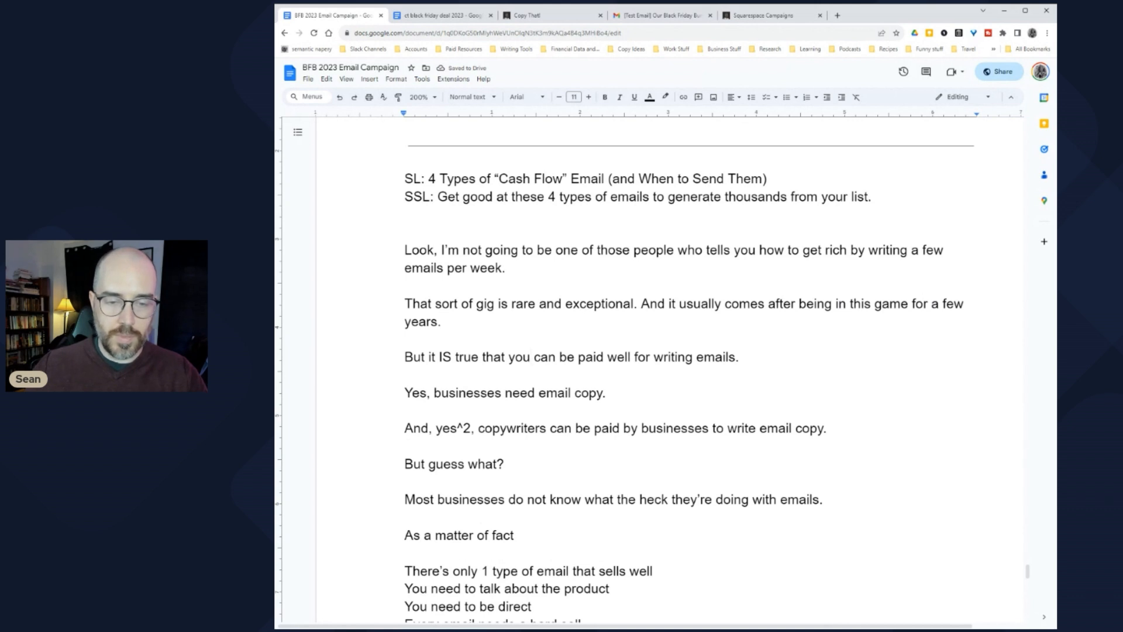
pyautogui.scroll(-2, 689, 380)
pyautogui.scroll(2, 689, 380)
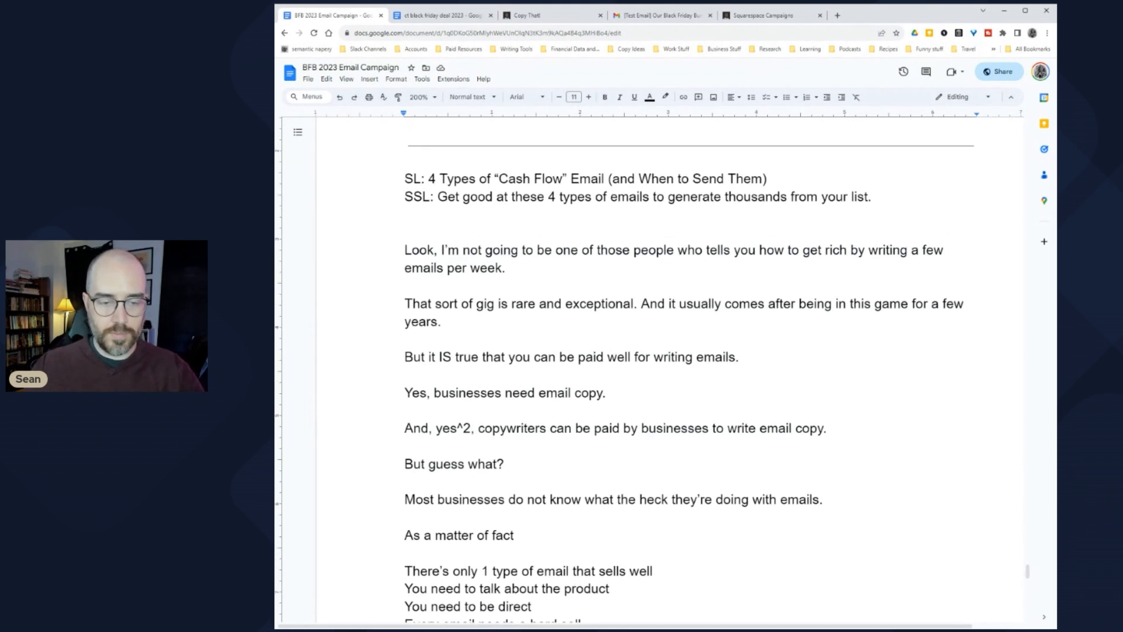
# Step: Replace 'you' with 'even people just starting out' and prefix 'Because, let's be real for a moment,'
pyautogui.doubleClick(518, 357)
pyautogui.write('even people')
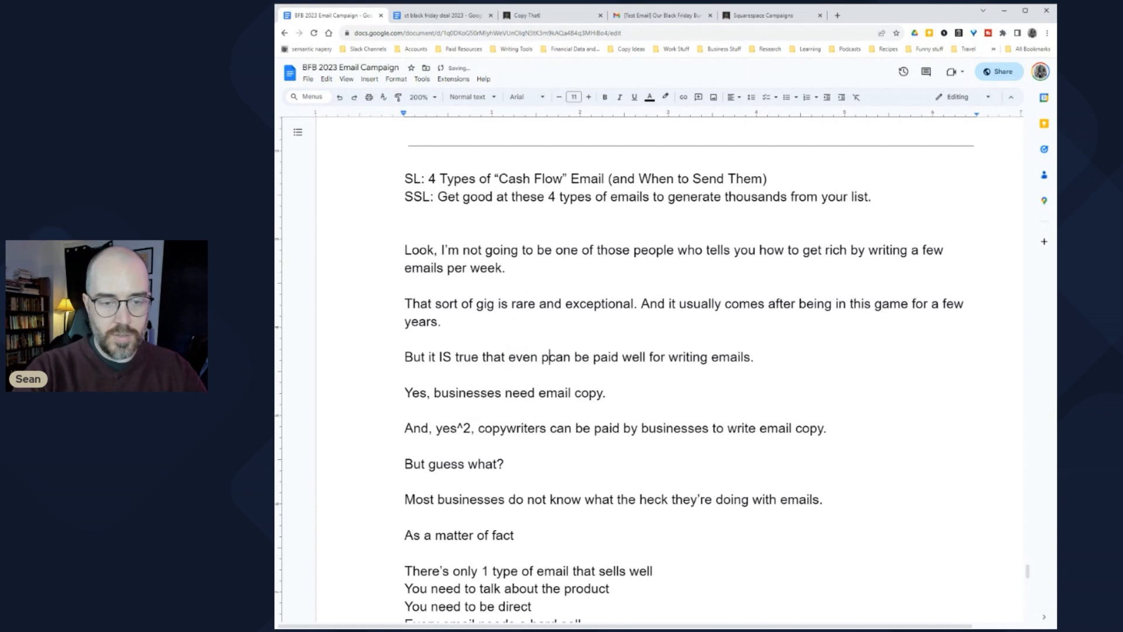
pyautogui.write(' just starting out')
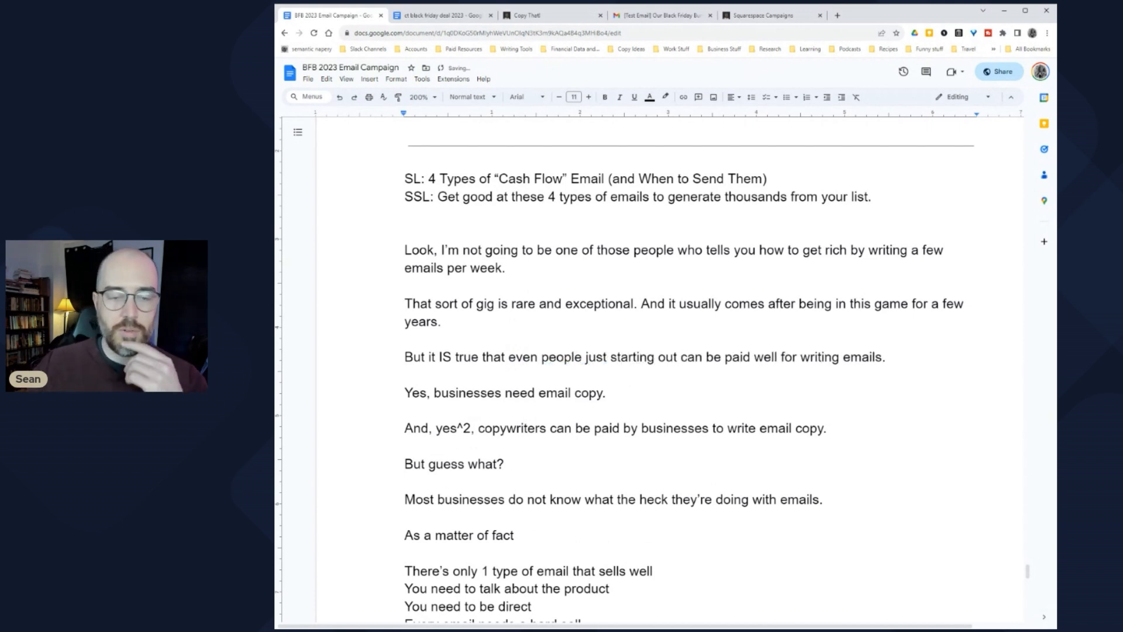
pyautogui.scroll(-2, 655, 369)
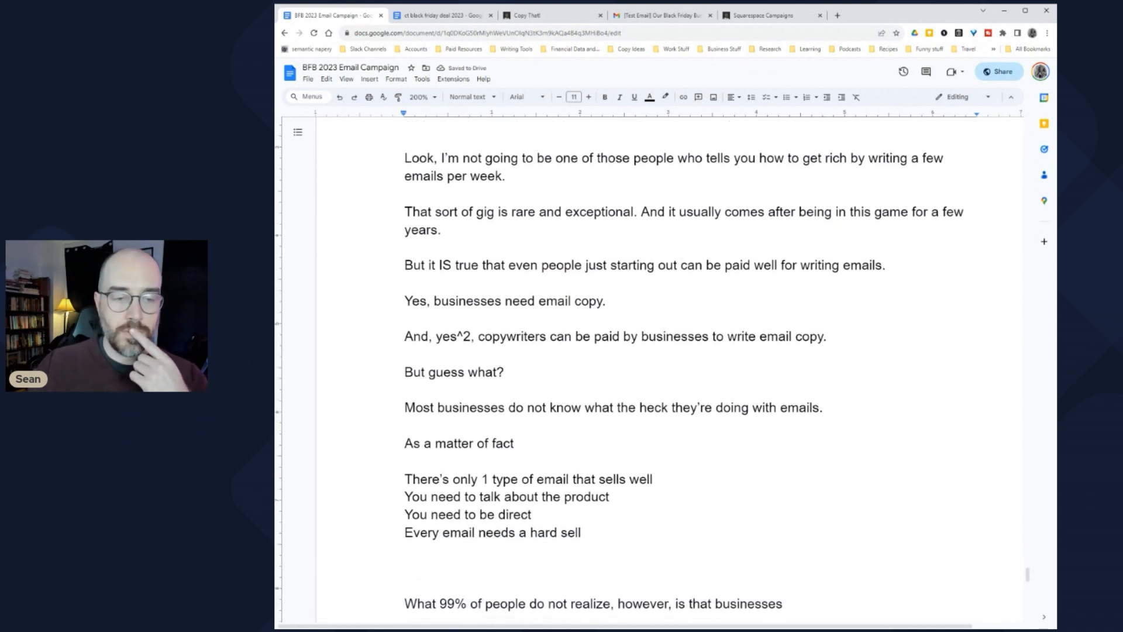
pyautogui.write('Because, ')
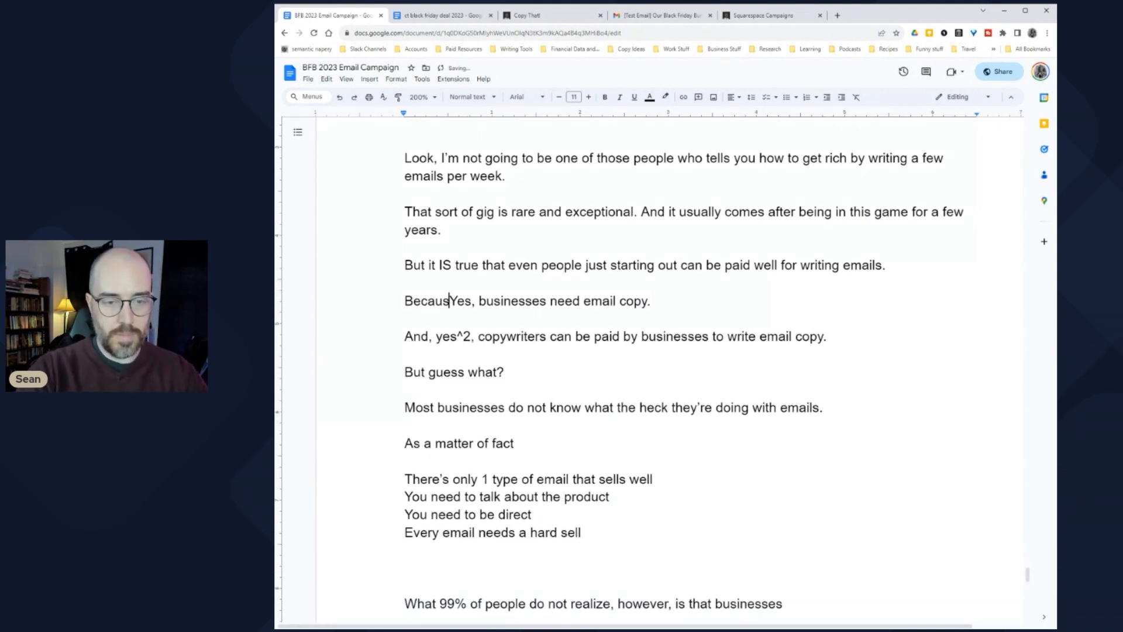
pyautogui.write("let's be real f")
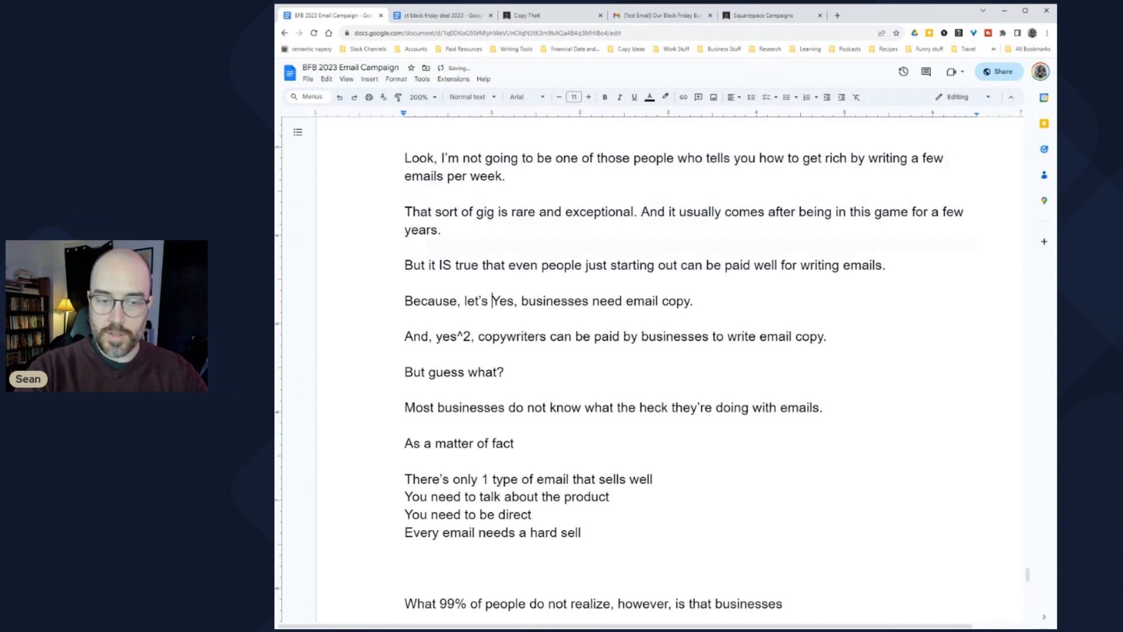
pyautogui.write('or a moment,')
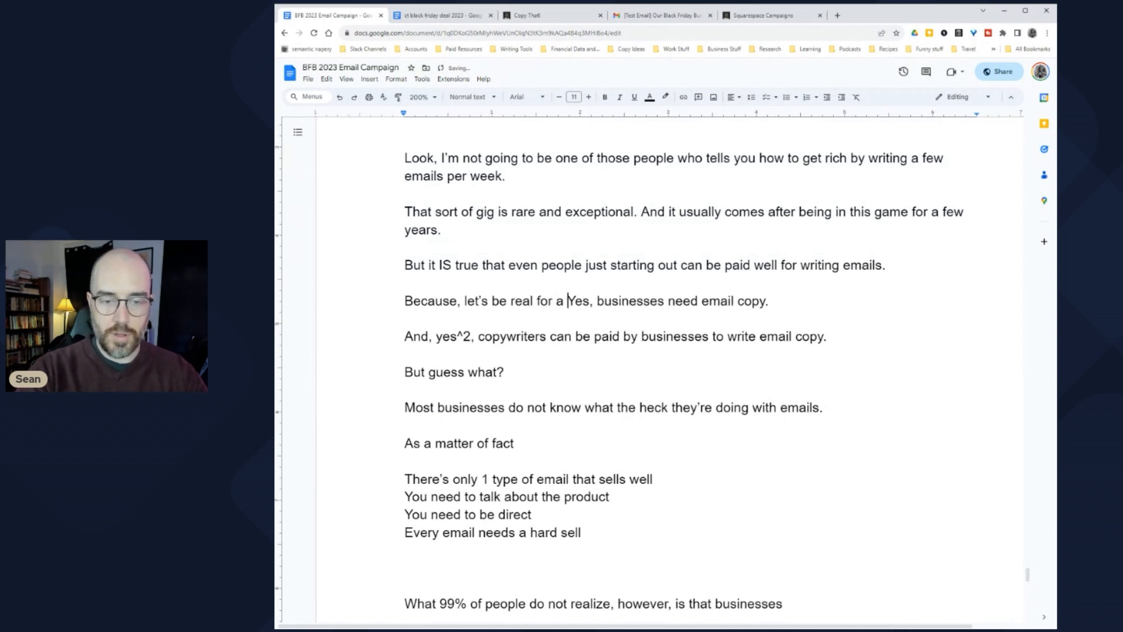
pyautogui.press('Delete')
pyautogui.press('Delete')
pyautogui.press('Delete')
pyautogui.press('Delete')
pyautogui.press('Delete')
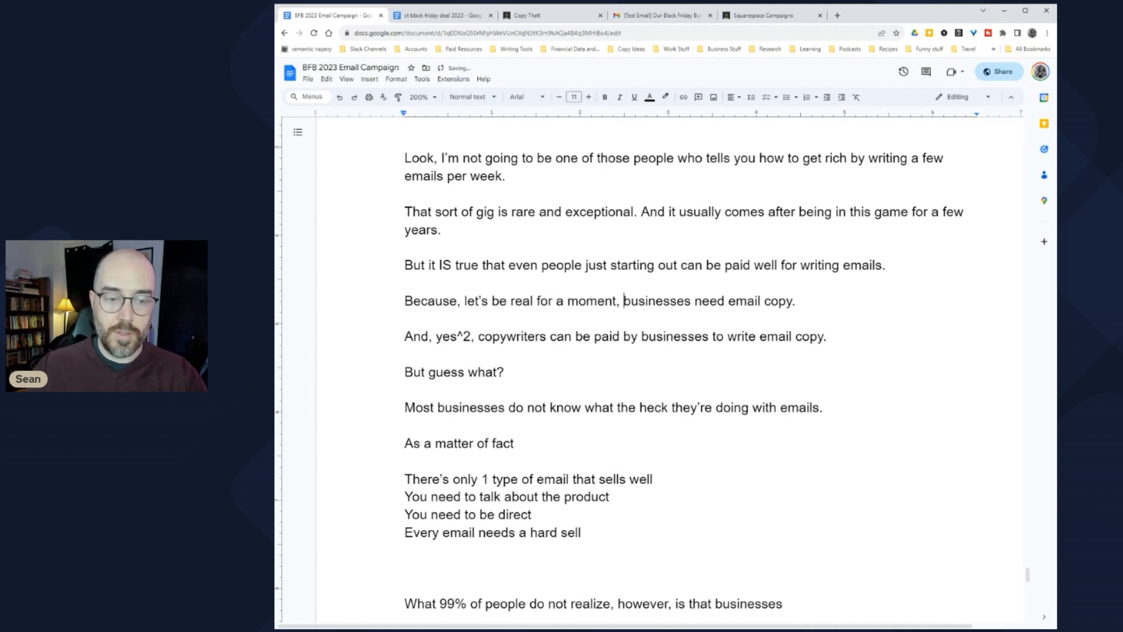
pyautogui.moveTo(405, 337); pyautogui.dragTo(893, 358)
# Step: Remove the 'And, yes^2' copywriters line and open space below the Because sentence
pyautogui.scroll(2, 861, 303)
pyautogui.click(566, 357)
pyautogui.scroll(-1, 644, 351)
pyautogui.moveTo(449, 347); pyautogui.dragTo(806, 347)
pyautogui.scroll(-1, 806, 347)
pyautogui.click(405, 318)
pyautogui.press('Return')
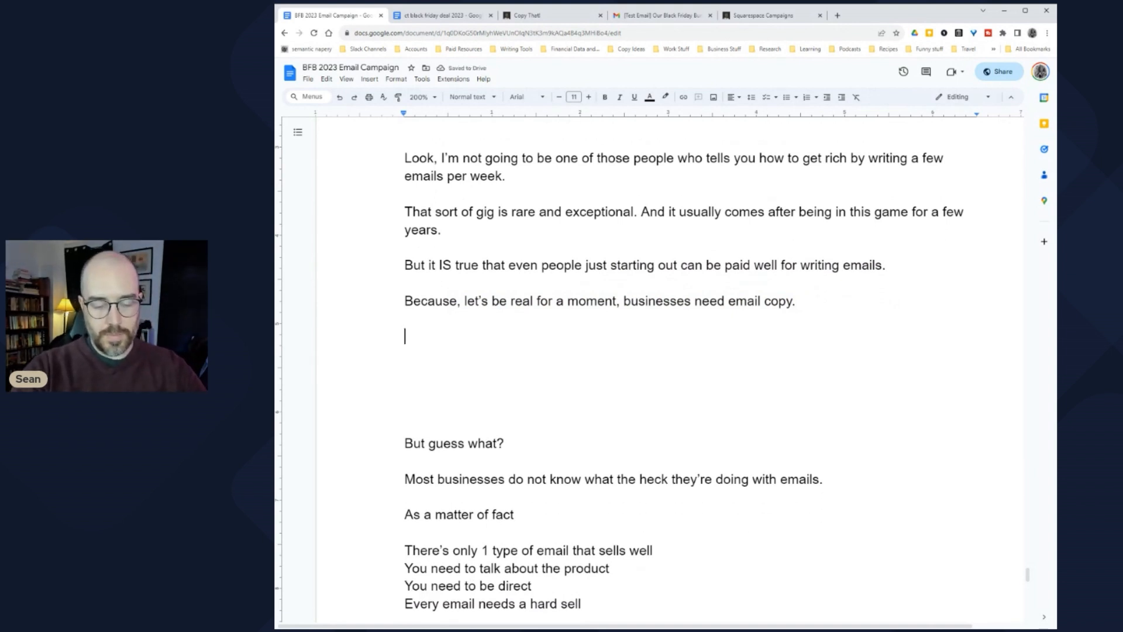
# Step: Add 'For many online businesses, their email list is the most lucrative marketing channel' and begin 'One study showed that'
pyautogui.write('For many online businesses, ')
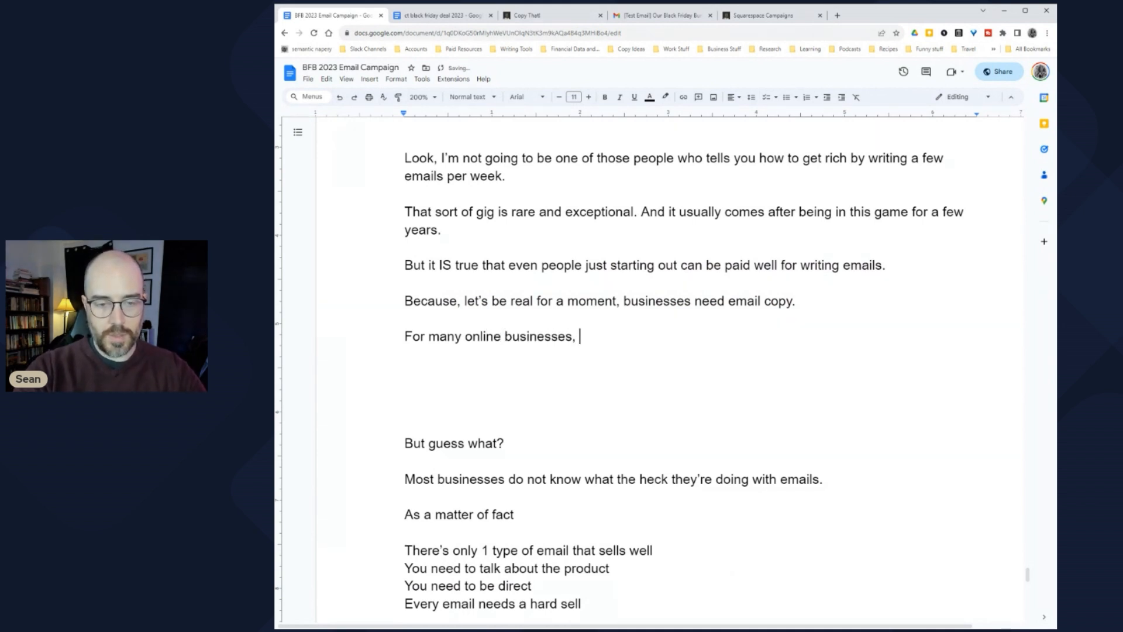
pyautogui.write('their email list is the most lucrative marketing ')
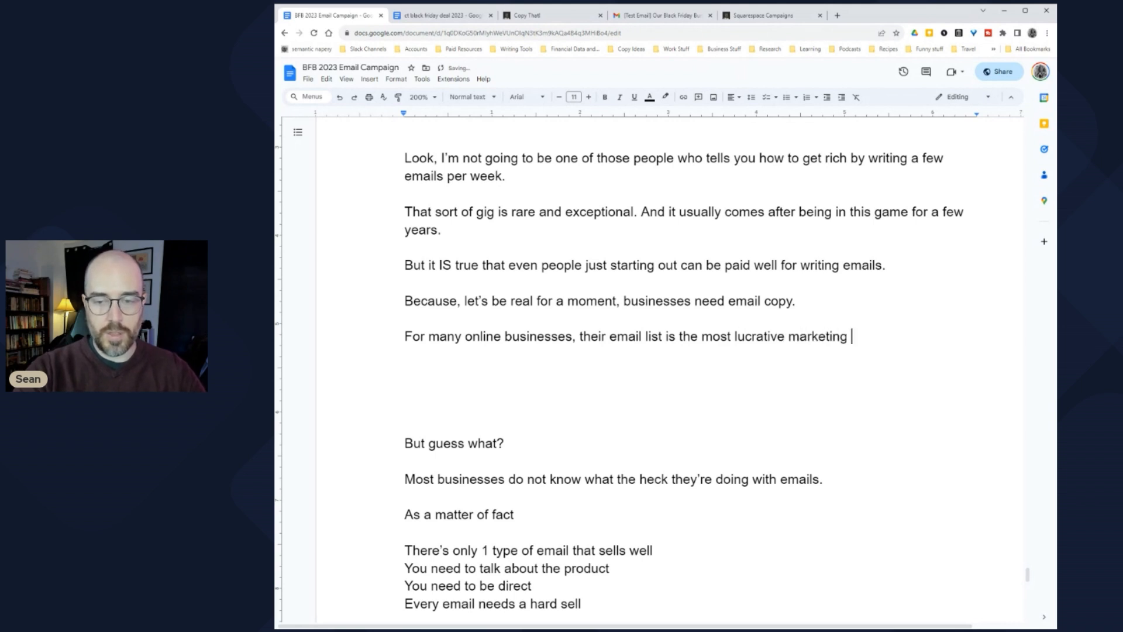
pyautogui.write('channel they have.')
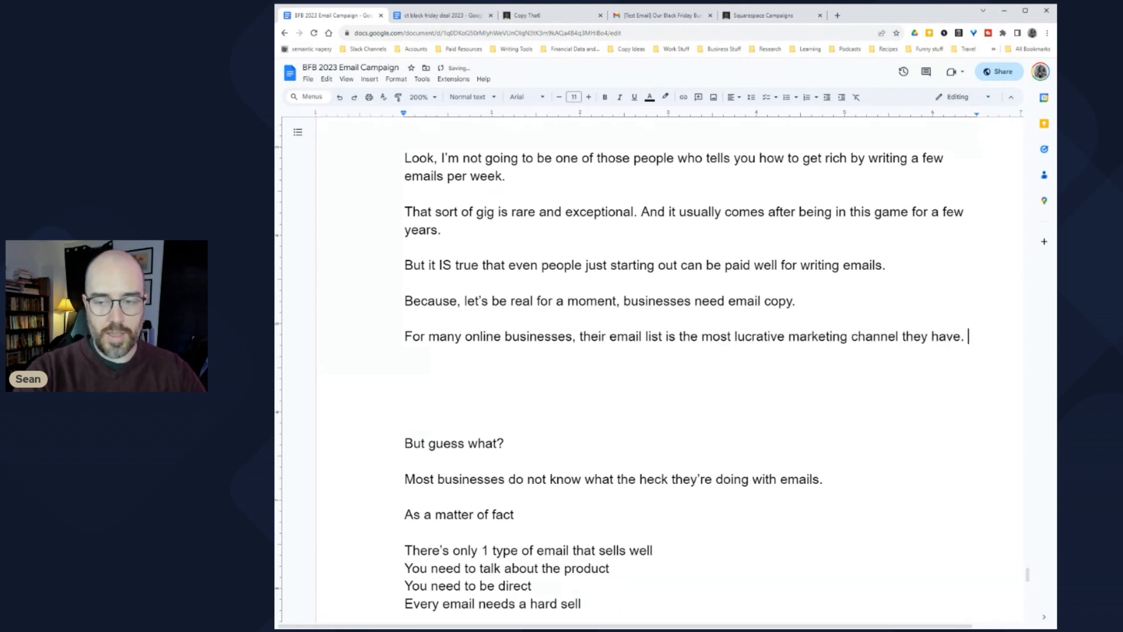
pyautogui.press('Return')
pyautogui.write('One study showed that')
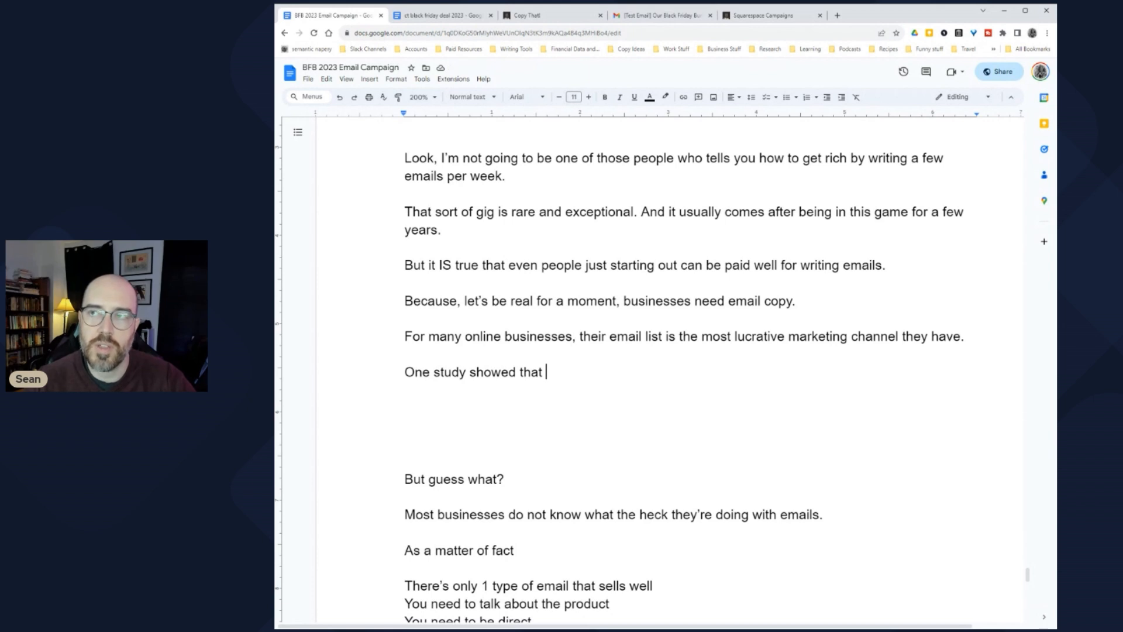
pyautogui.click(838, 16)
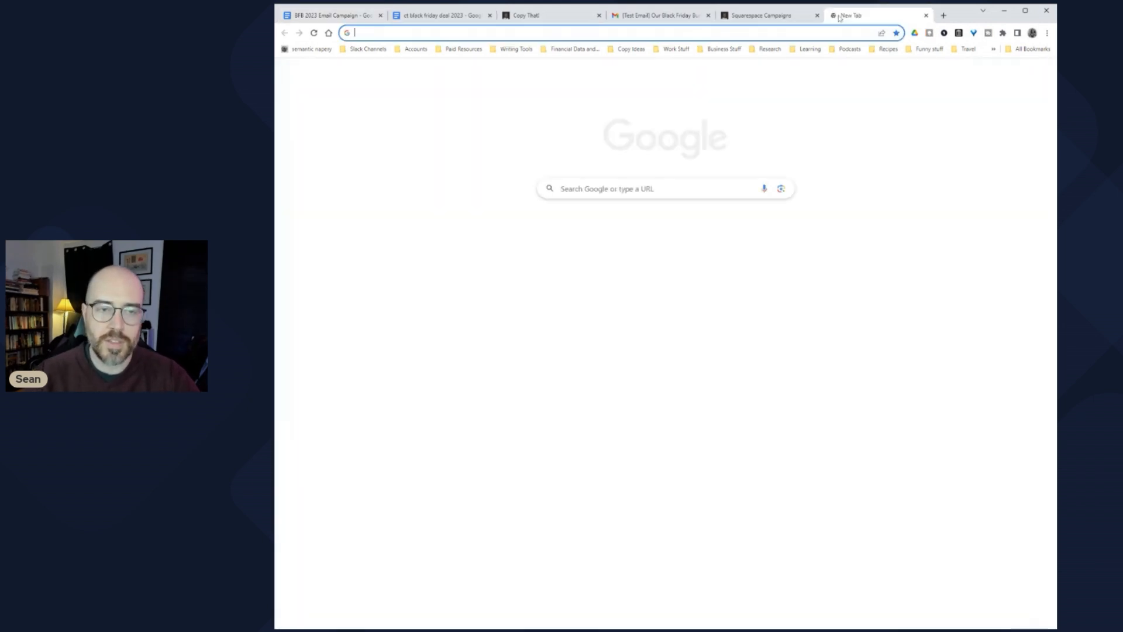
# Step: Search Google for 'email list generate 38 times returns' to confirm the $38-per-$1 email ROI figure
pyautogui.write('38')
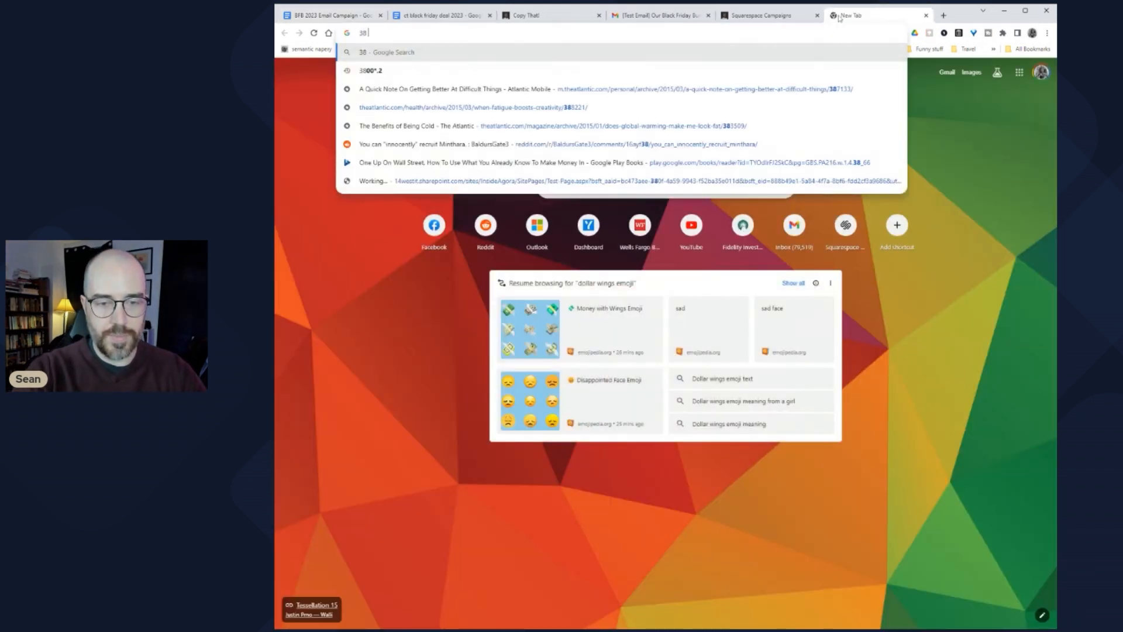
pyautogui.press('BackSpace')
pyautogui.press('BackSpace')
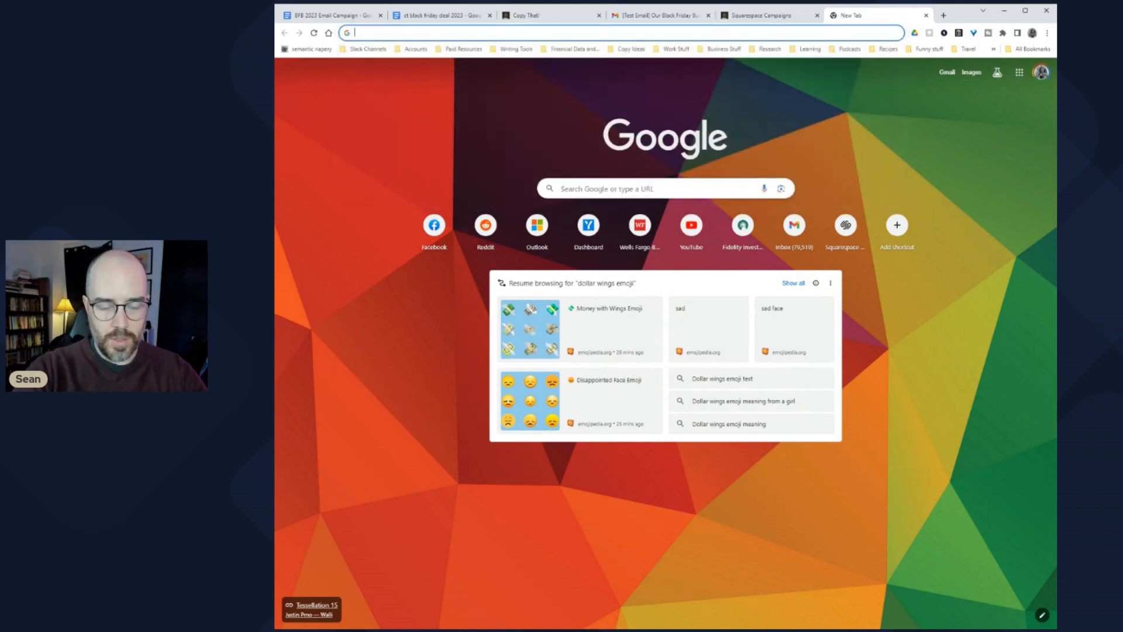
pyautogui.write('email list ')
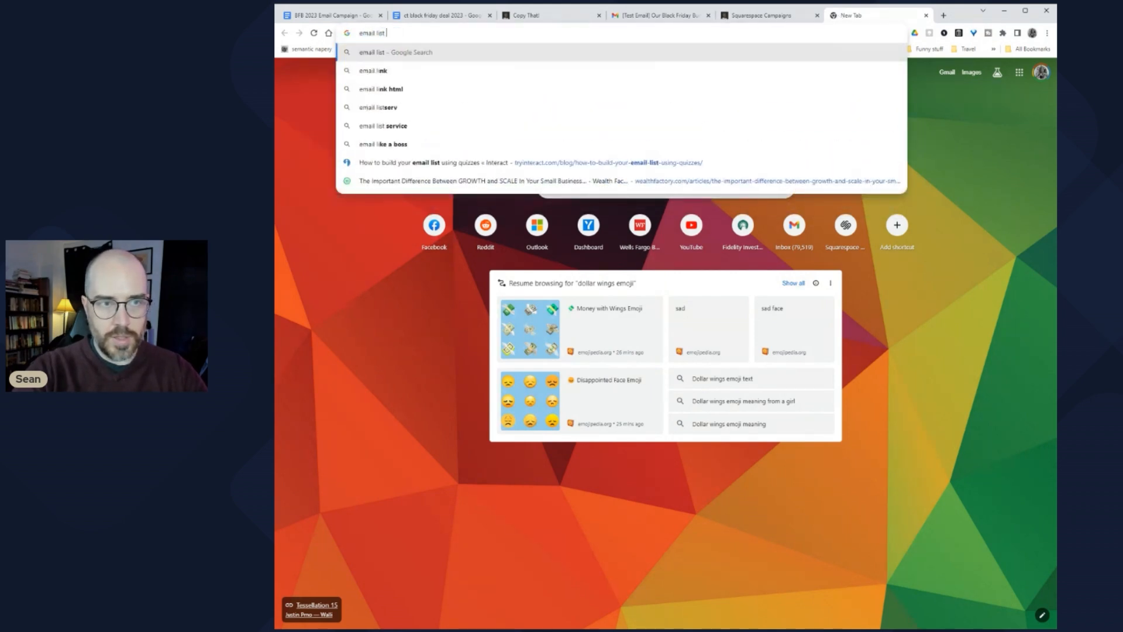
pyautogui.write('generate 38 ')
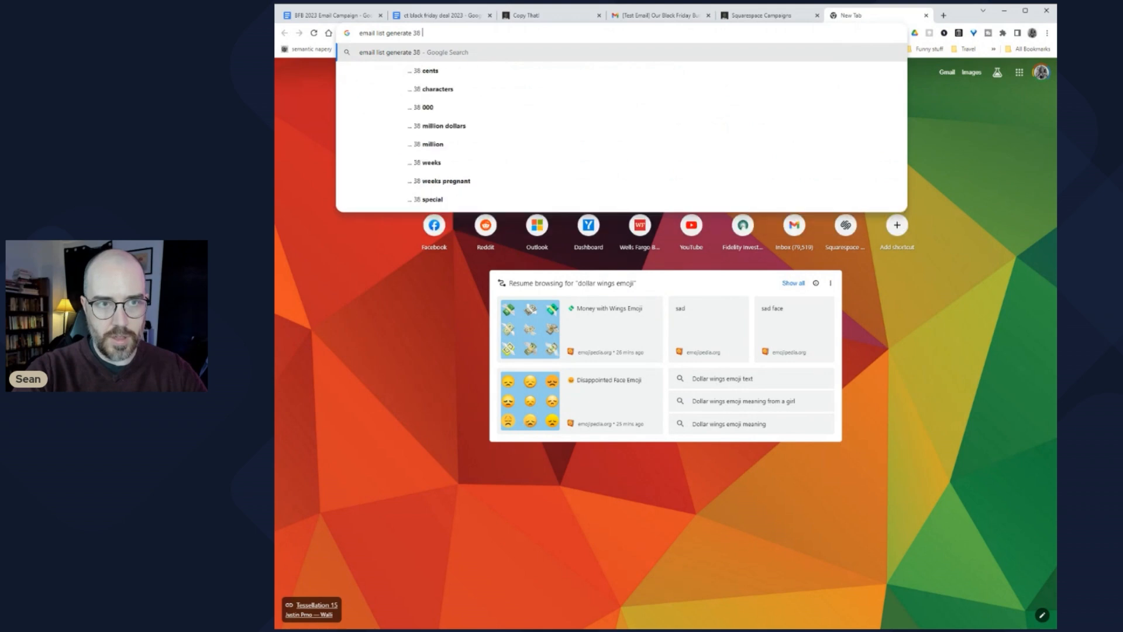
pyautogui.write('times returns')
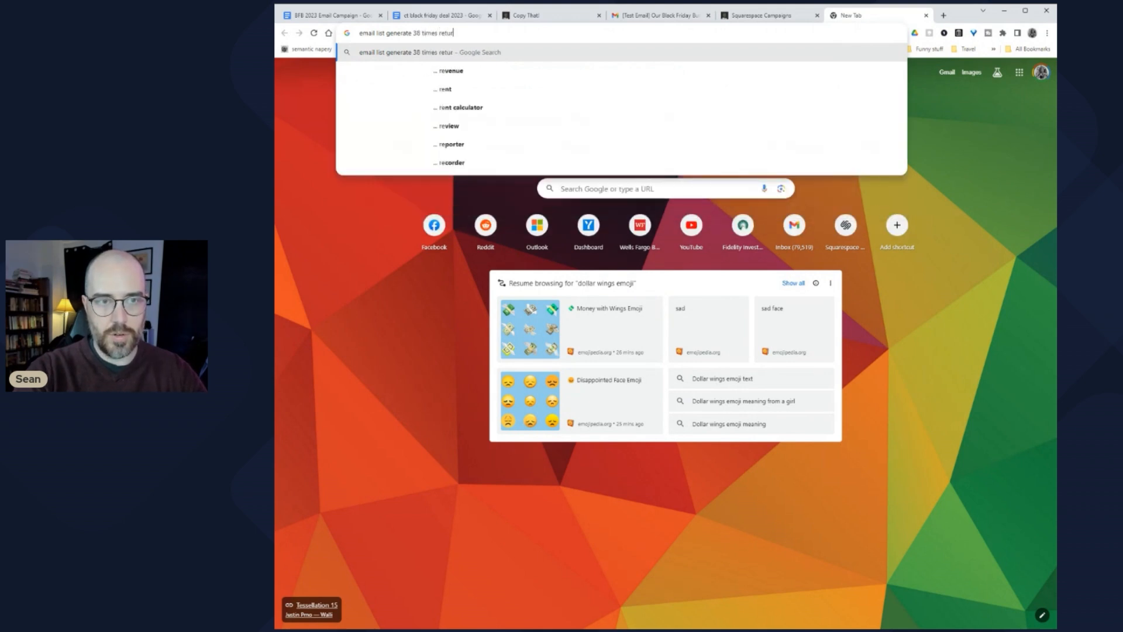
pyautogui.press('Return')
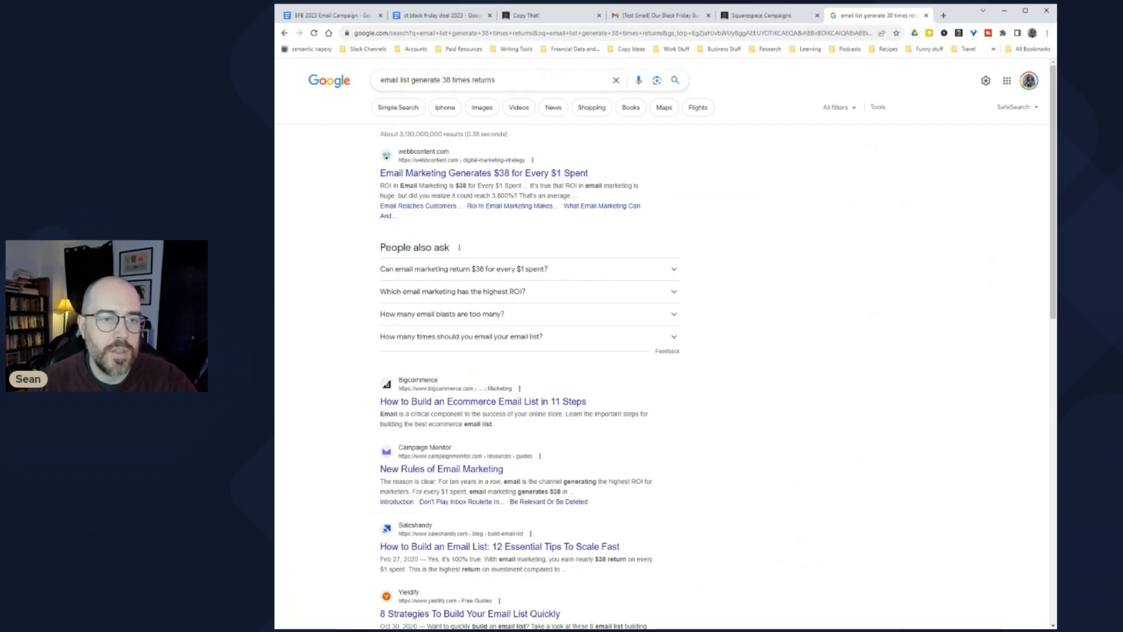
pyautogui.moveTo(402, 185); pyautogui.dragTo(509, 186)
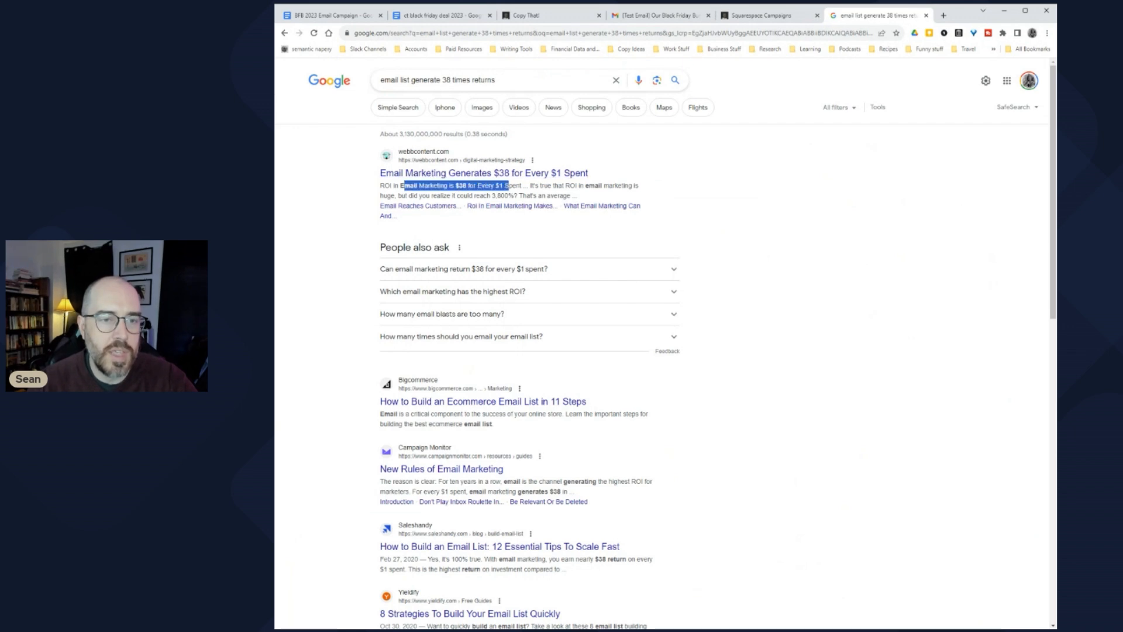
pyautogui.click(432, 196)
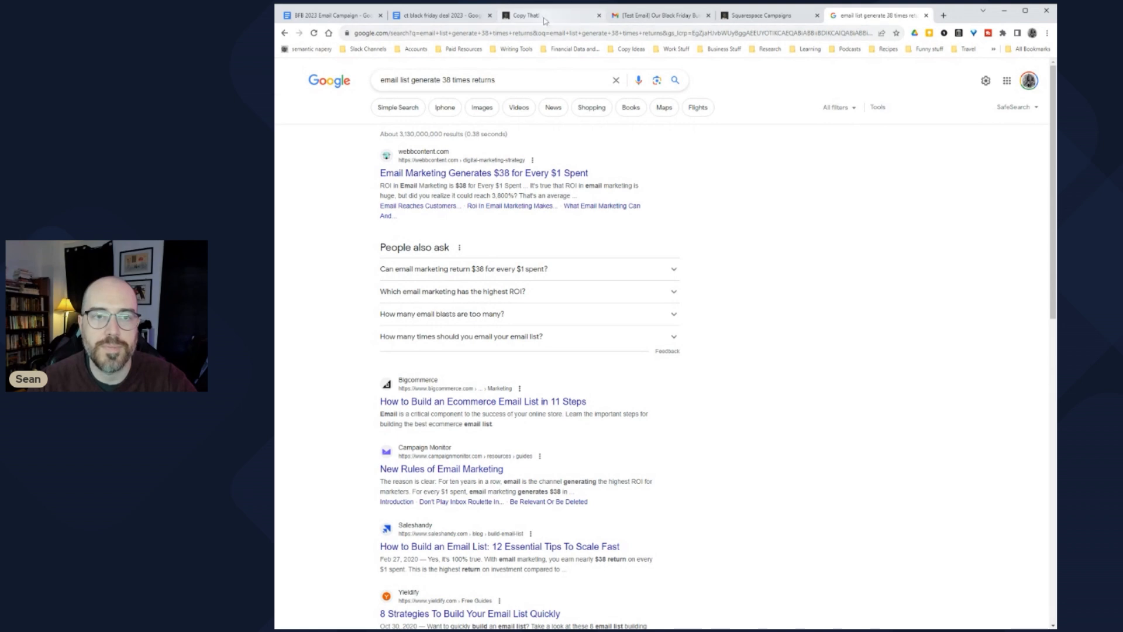
pyautogui.click(337, 15)
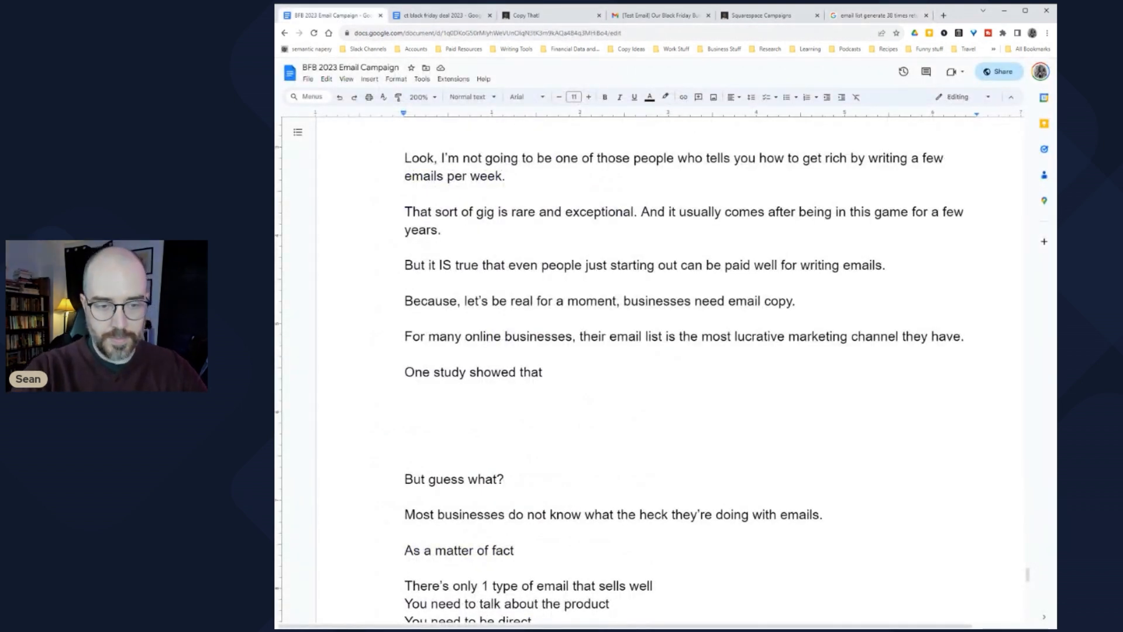
# Step: Replace 'One study showed that' with 'In fact, for every $1 spent building an email list, businesses generate $38 on average.'
pyautogui.hotkey('shift', 'Home')
pyautogui.write('In fact, ')
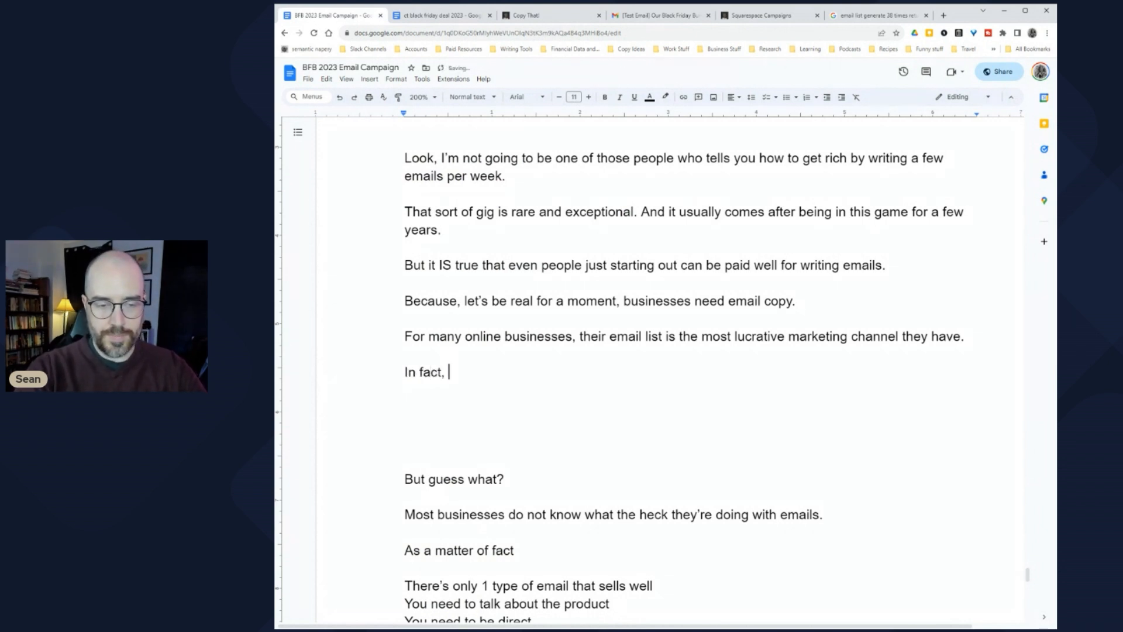
pyautogui.write('f')
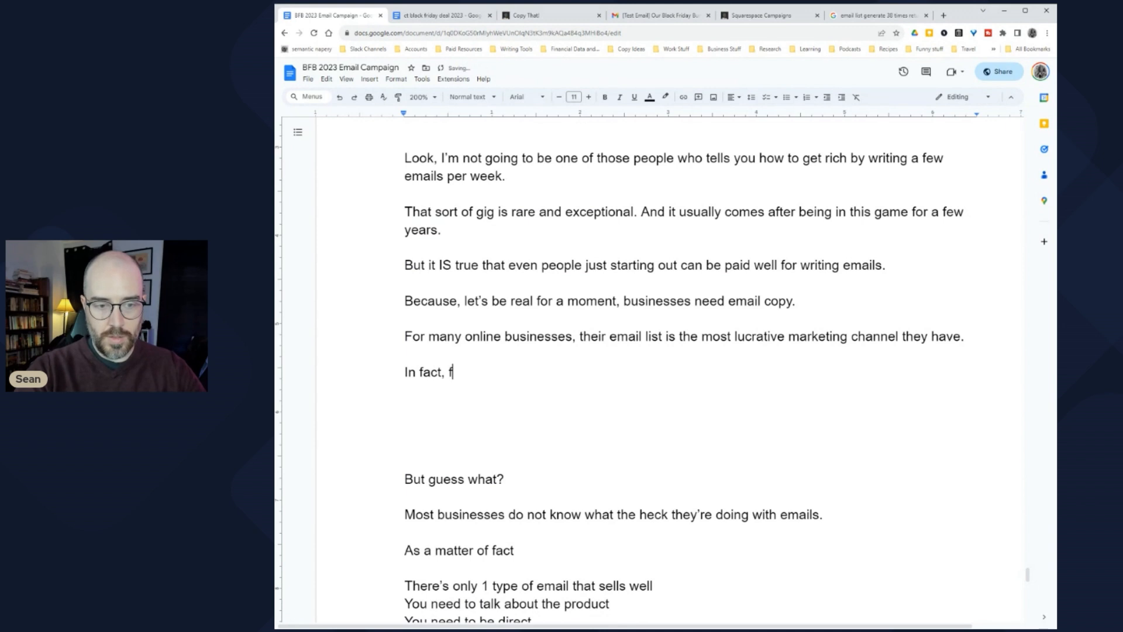
pyautogui.write('or every $1 ')
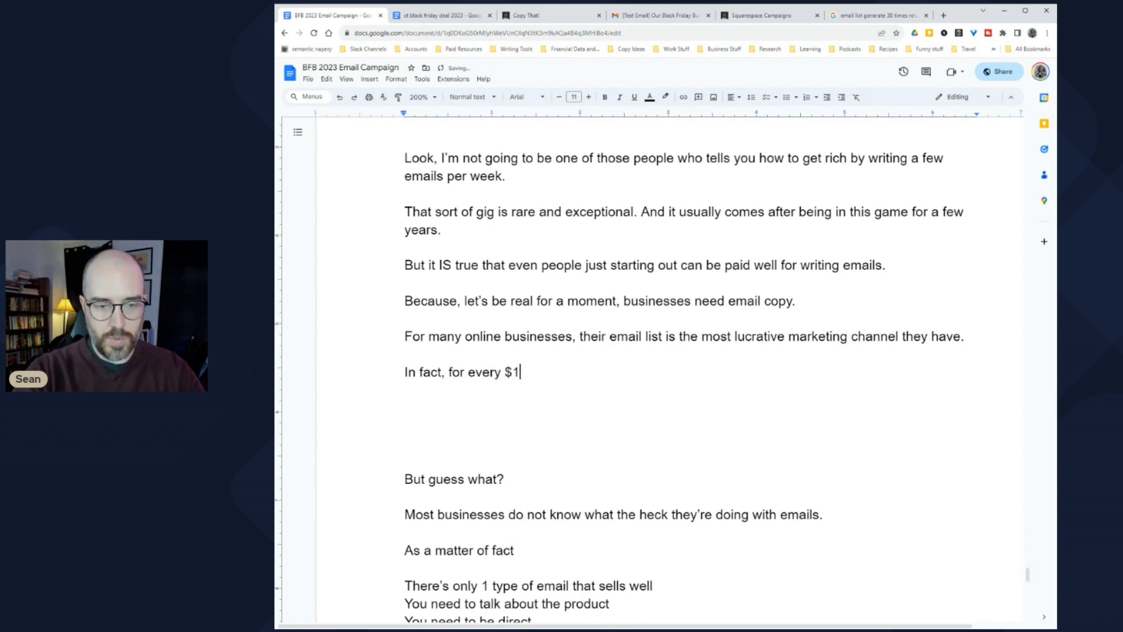
pyautogui.write('spent building')
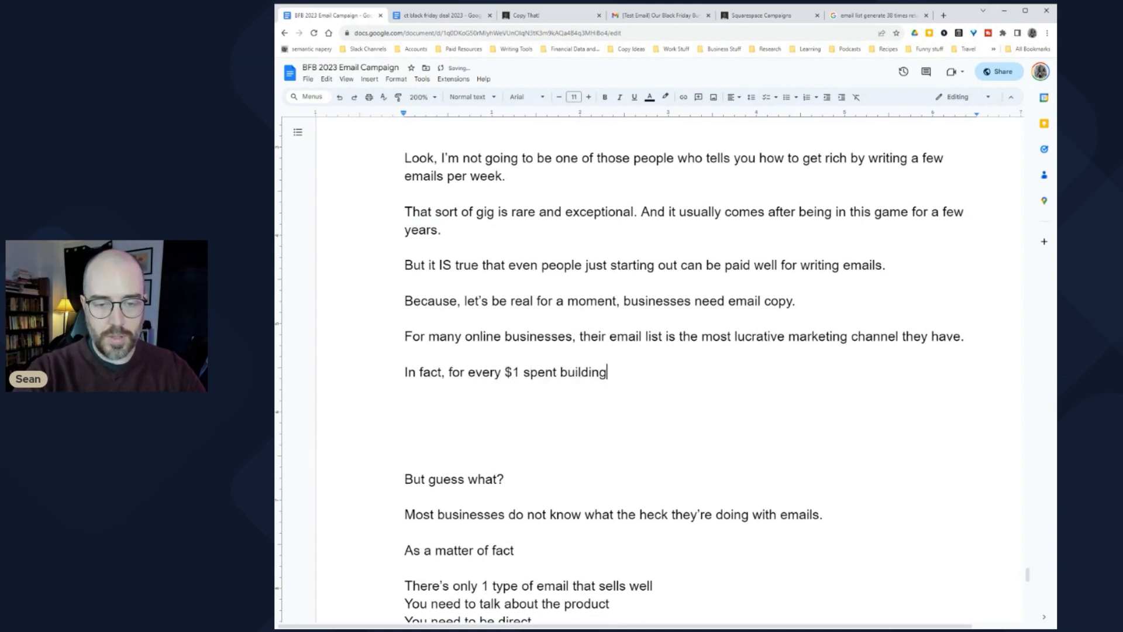
pyautogui.write(' an email list, b')
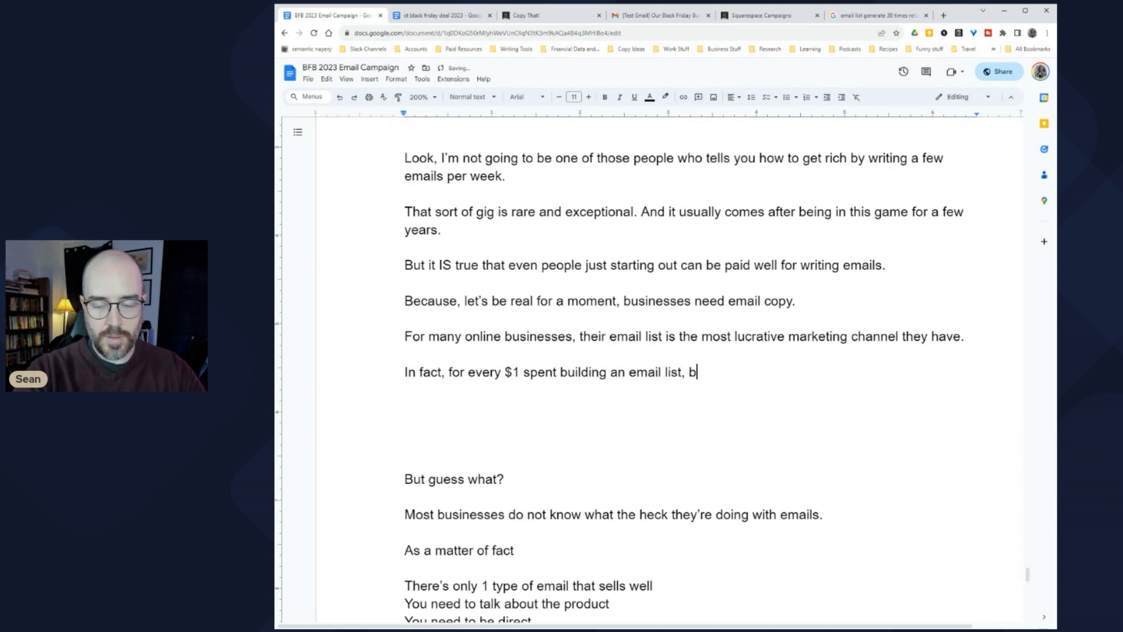
pyautogui.write('usinesses can gener')
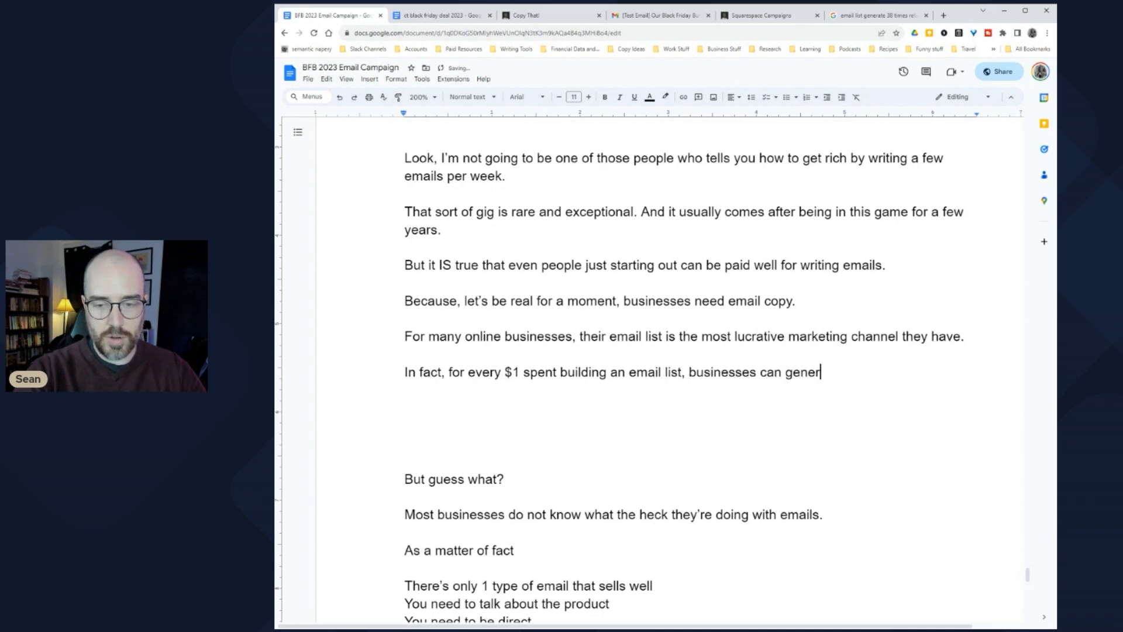
pyautogui.write('ate $38')
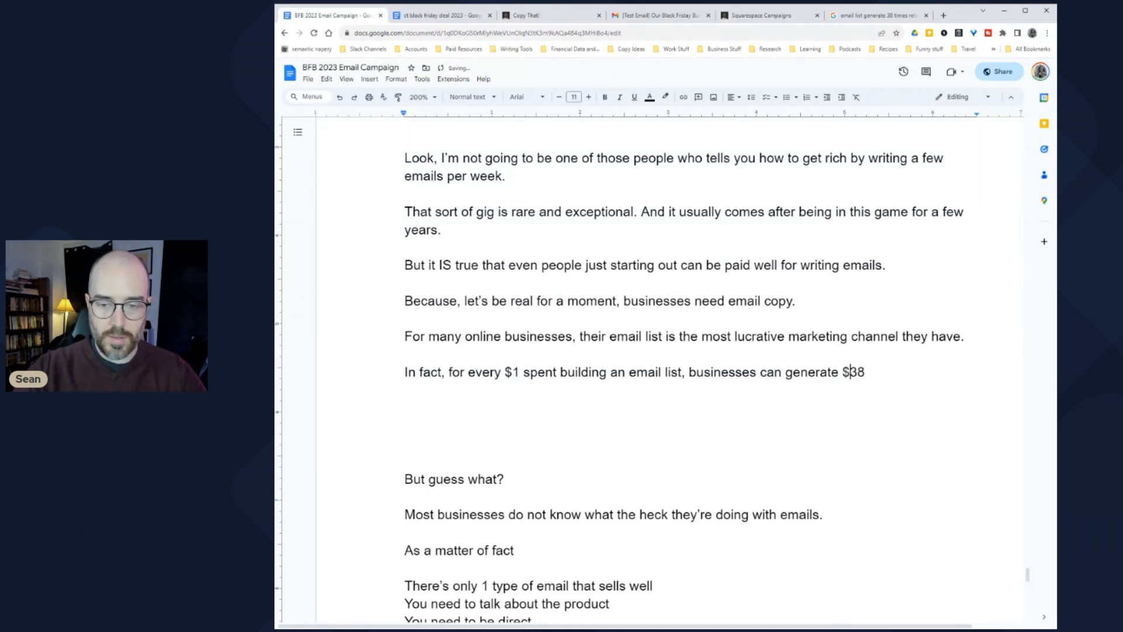
pyautogui.click(761, 372)
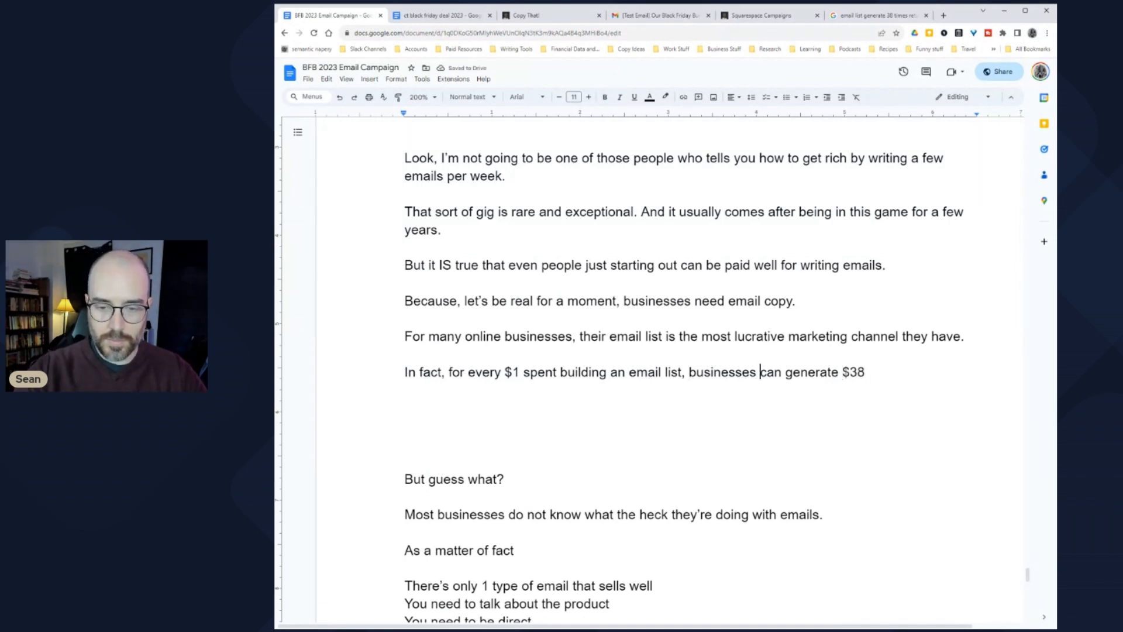
pyautogui.hotkey('ctrl', 'shift', 'Right')
pyautogui.press('BackSpace')
pyautogui.press('End')
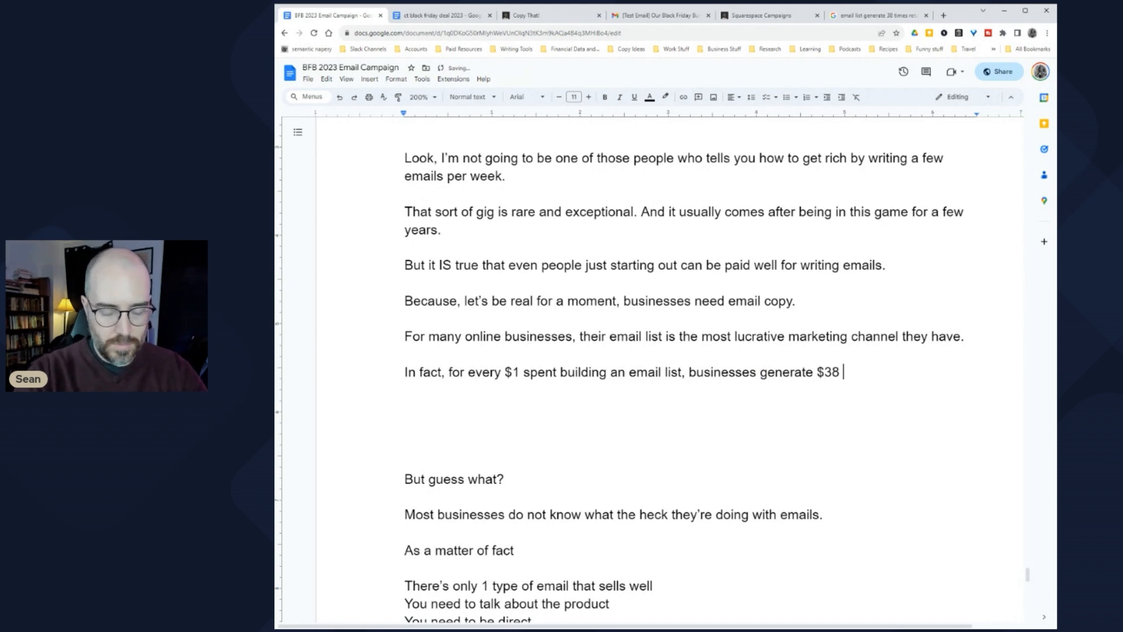
pyautogui.write('on average.')
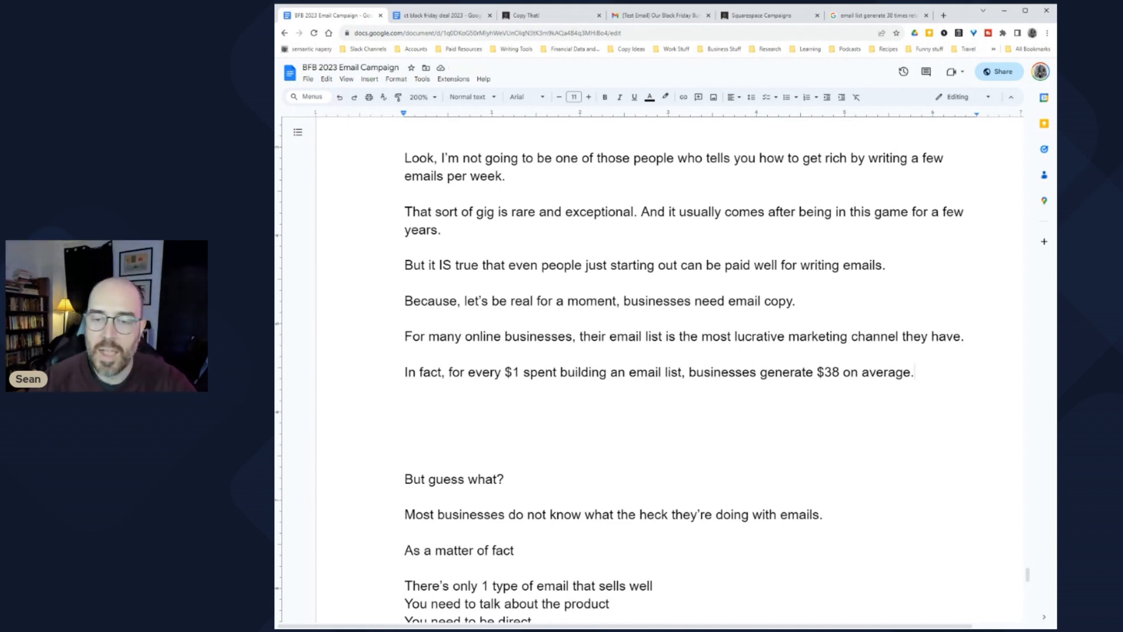
pyautogui.press('Down')
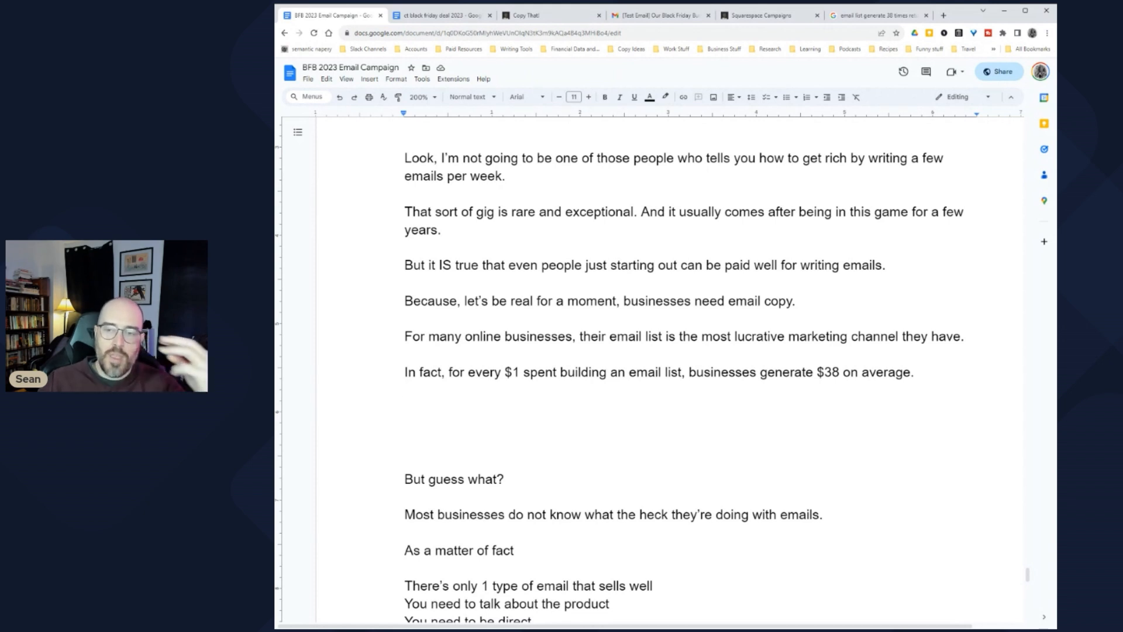
pyautogui.scroll(1, 690, 371)
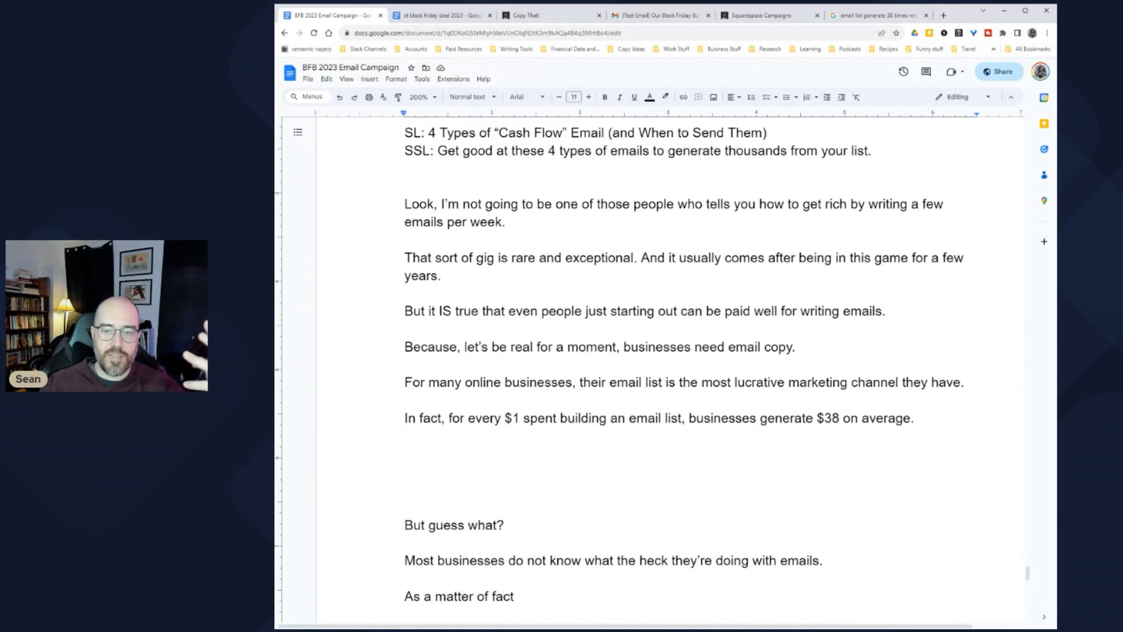
pyautogui.moveTo(965, 383); pyautogui.dragTo(404, 384)
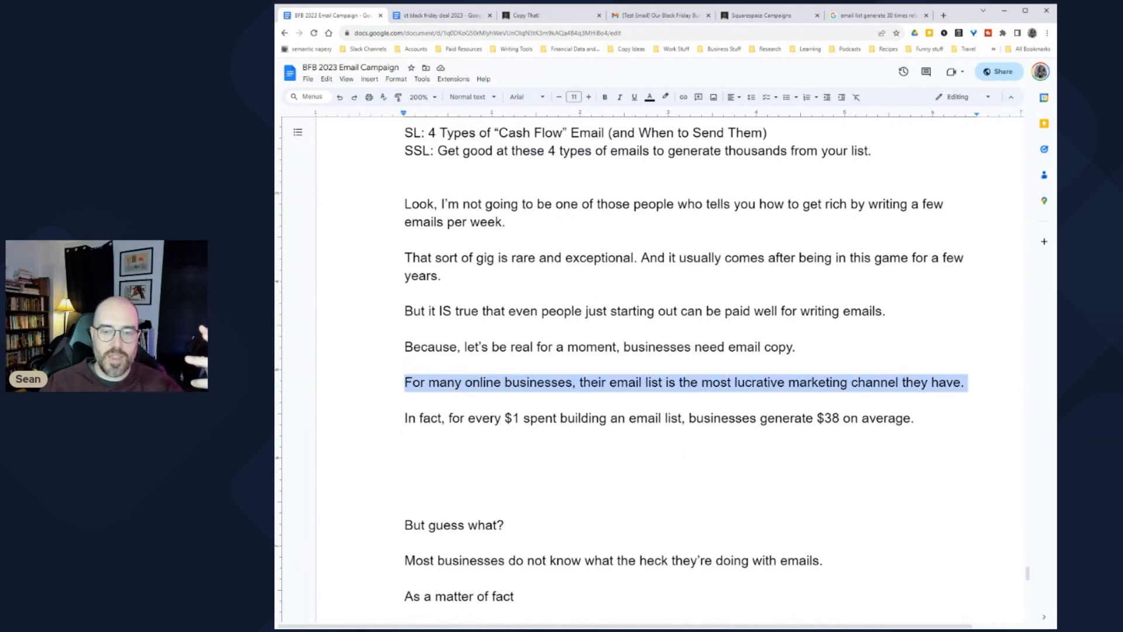
pyautogui.click(646, 382)
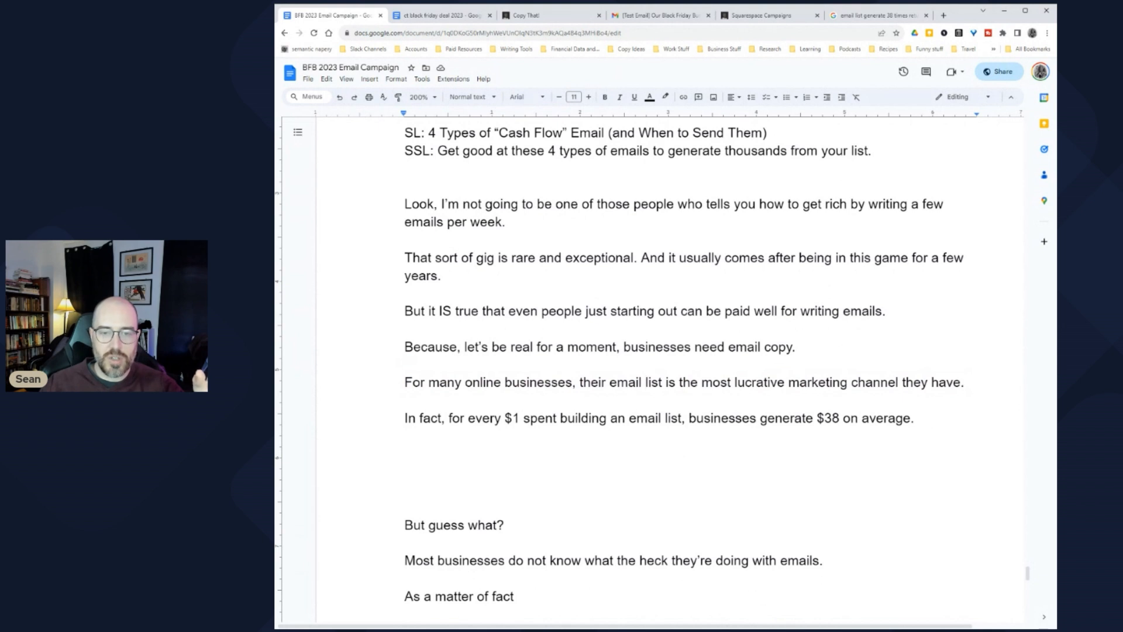
pyautogui.moveTo(404, 311)
pyautogui.mouseDown()
pyautogui.moveTo(885, 310)
pyautogui.moveTo(405, 311)
pyautogui.mouseUp()
pyautogui.click(773, 310)
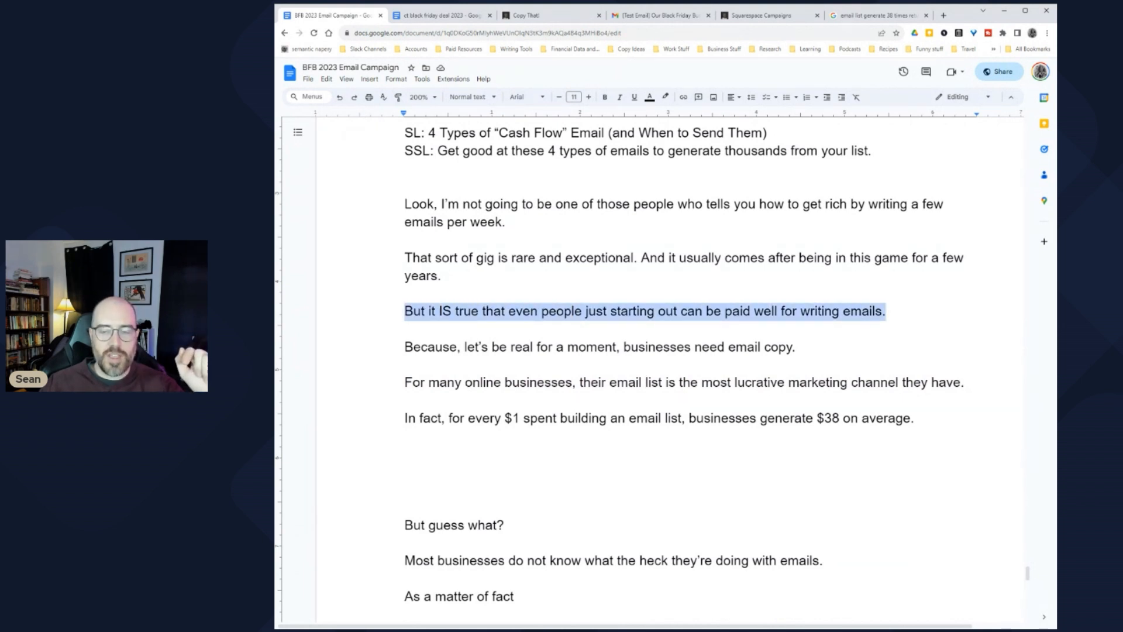
pyautogui.moveTo(914, 418); pyautogui.dragTo(405, 417)
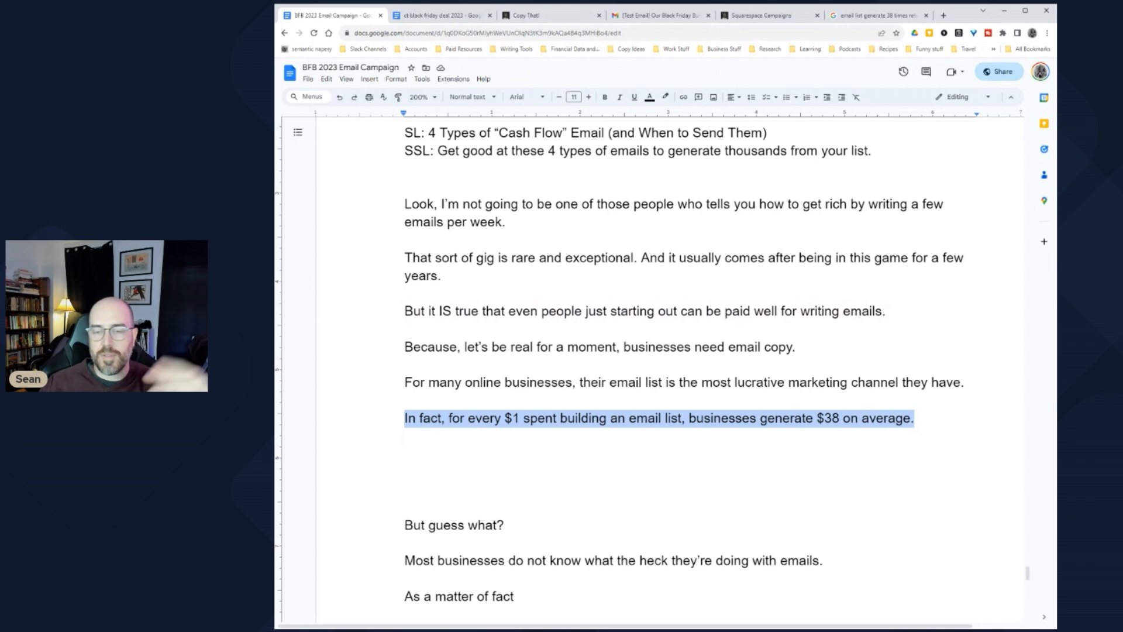
pyautogui.click(408, 453)
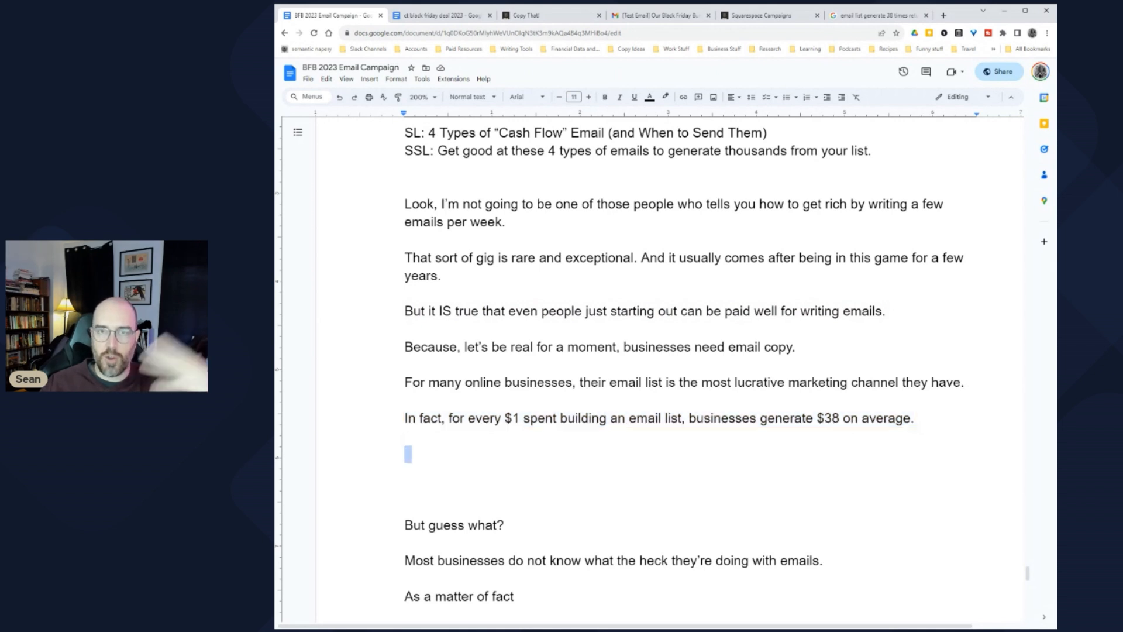
pyautogui.click(405, 454)
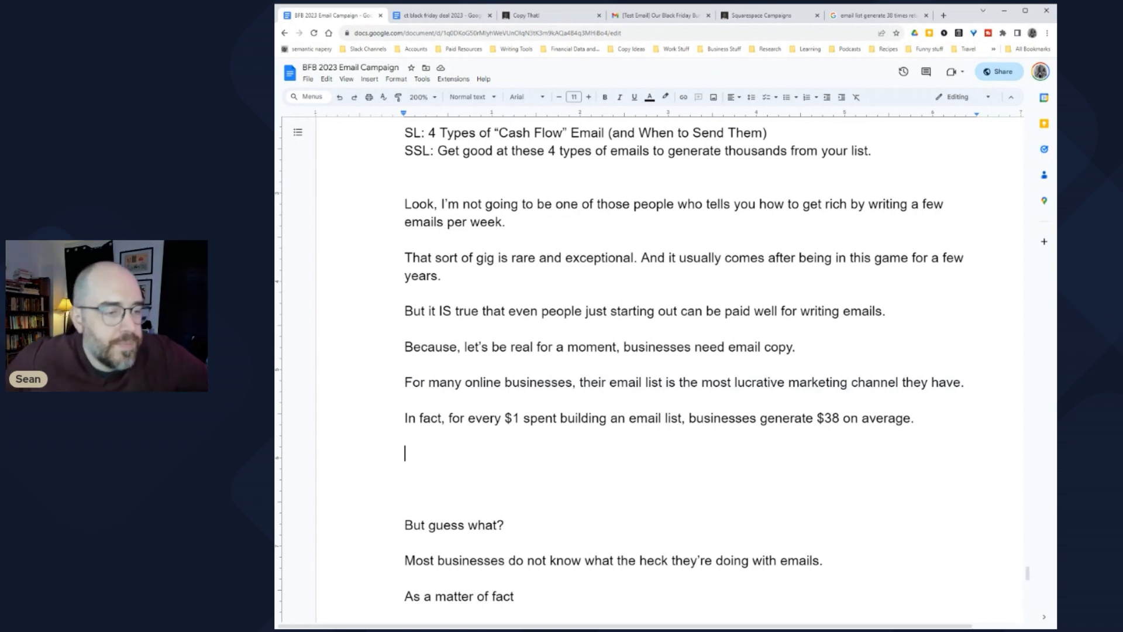
# Step: Add the note '[sell against alternative?]' below the $38 statistic, followed by blank lines
pyautogui.scroll(-2, 652, 369)
pyautogui.write('[sel')
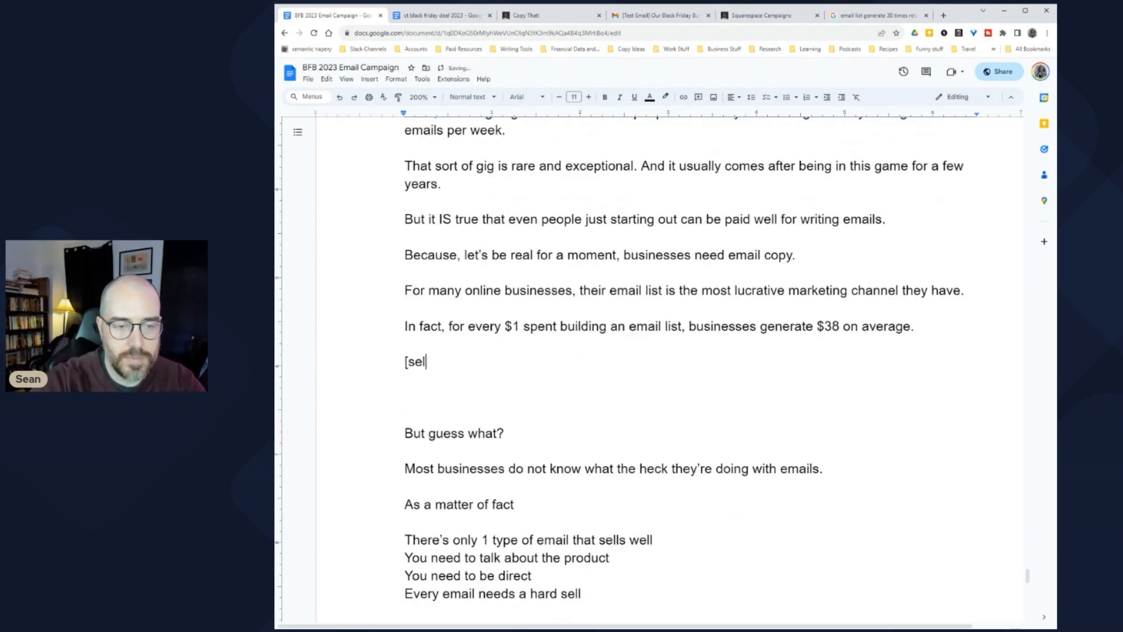
pyautogui.write('l against alternative?')
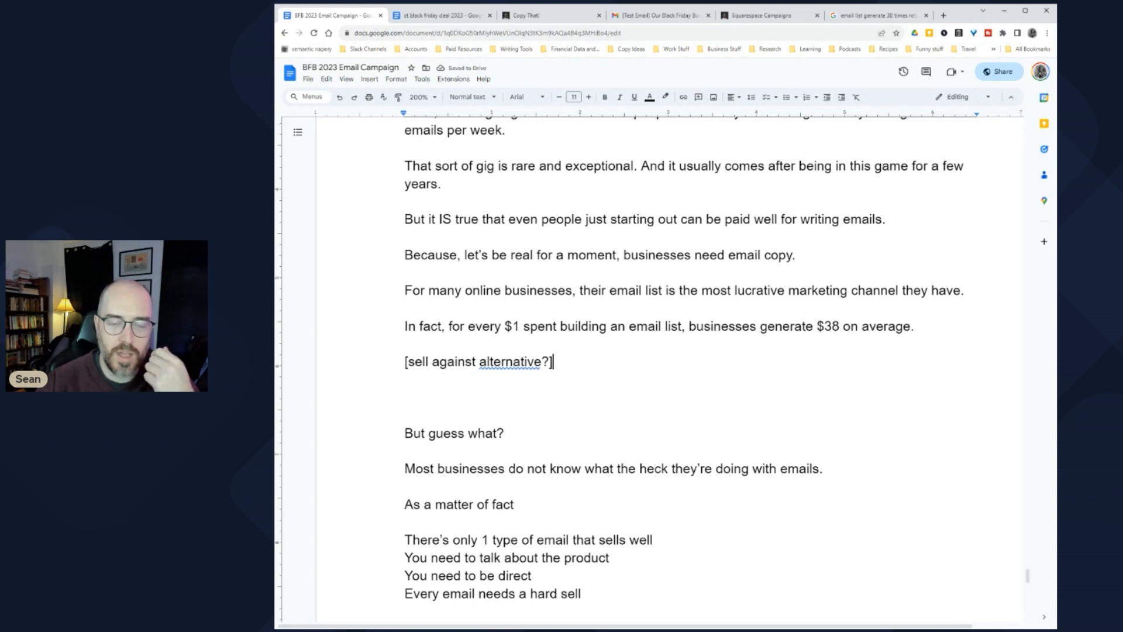
pyautogui.scroll(2, 685, 369)
pyautogui.scroll(-1, 685, 369)
pyautogui.press('Down')
pyautogui.hotkey('shift', 'Up')
pyautogui.hotkey('shift', 'Up')
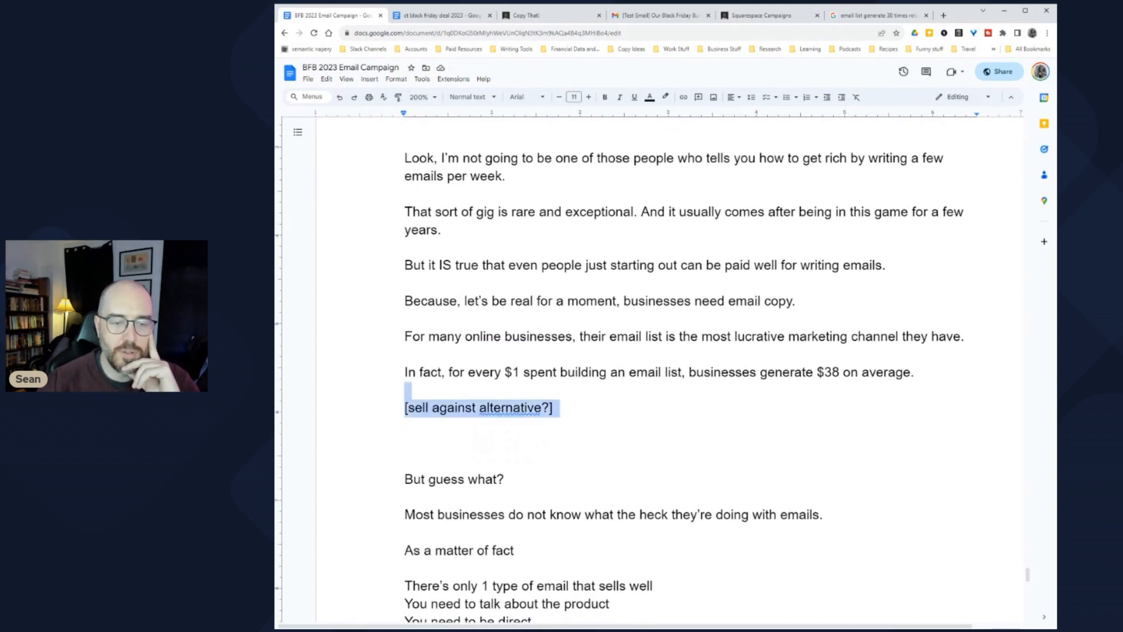
pyautogui.press('Right')
pyautogui.press('Return')
pyautogui.press('Return')
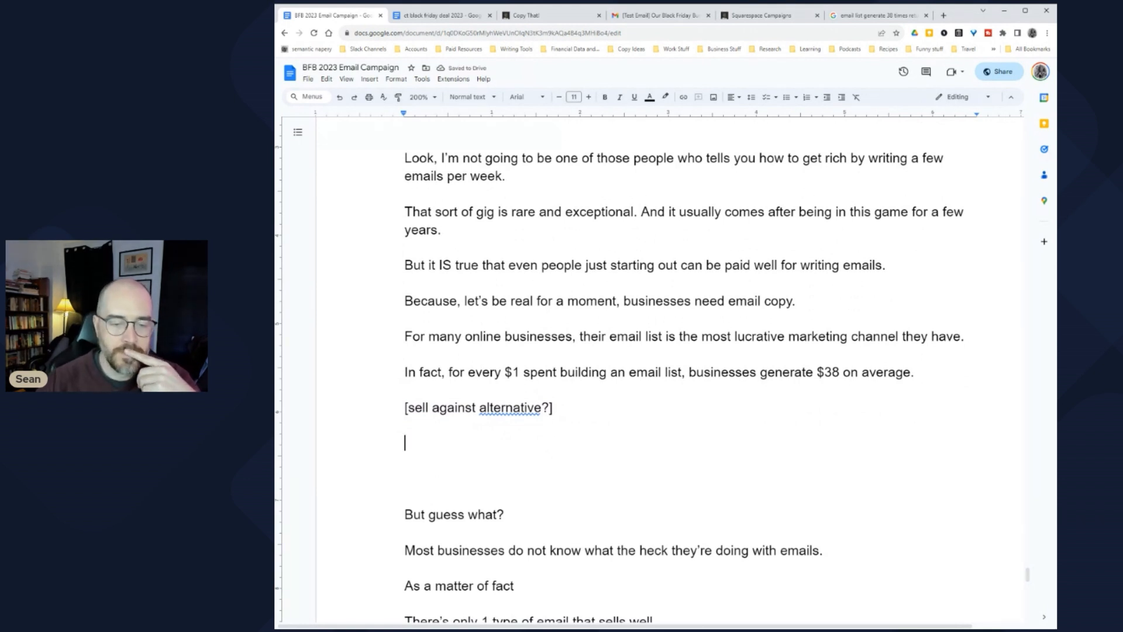
# Step: Review the 'For many online businesses' and 'In fact' sentences by selecting them
pyautogui.scroll(-1, 685, 374)
pyautogui.scroll(3, 684, 369)
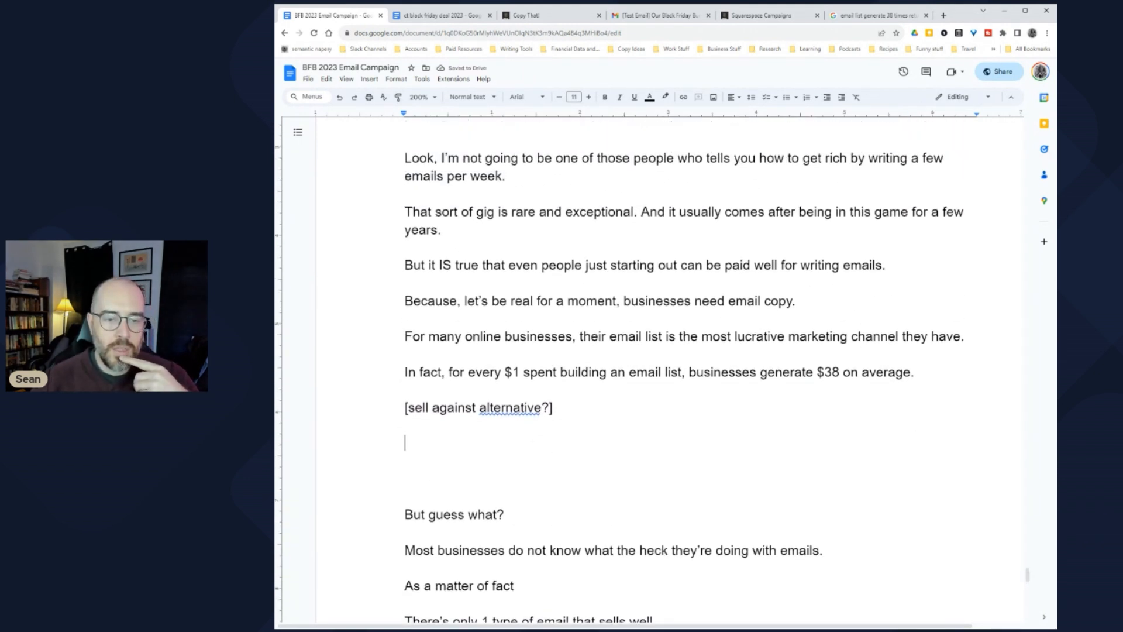
pyautogui.scroll(-2, 685, 368)
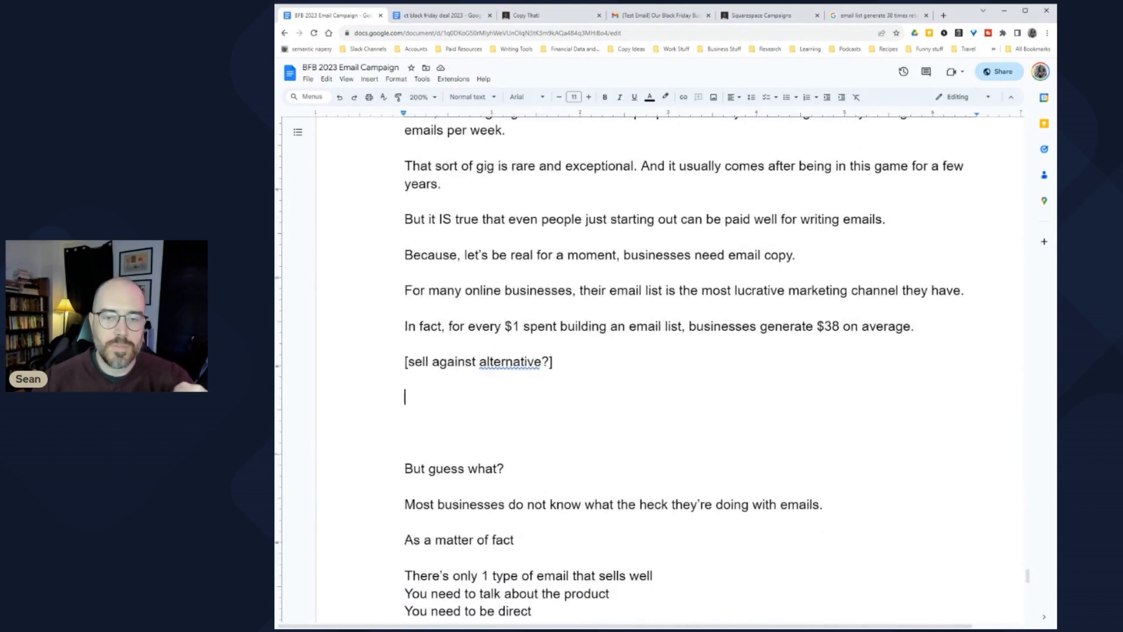
pyautogui.moveTo(405, 272); pyautogui.dragTo(941, 291)
pyautogui.click(942, 291)
pyautogui.moveTo(419, 326); pyautogui.dragTo(915, 327)
# Step: Fix 'Butguess' into 'But guess what?' and add blank lines below the businesses-and-emails sentence
pyautogui.click(405, 396)
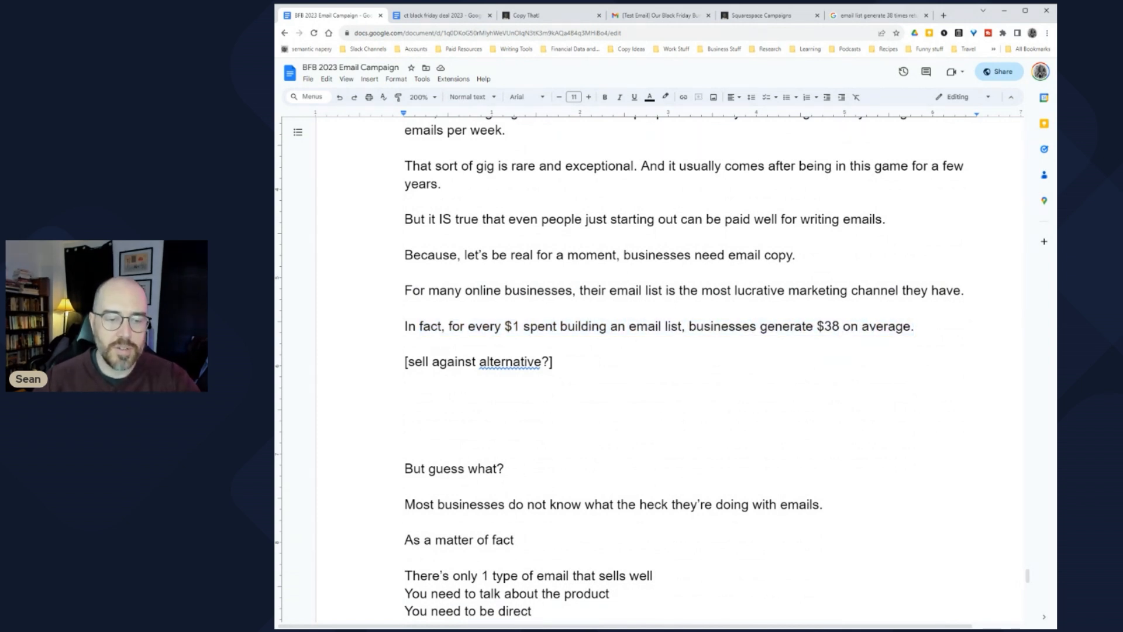
pyautogui.write('But')
pyautogui.press('Delete')
pyautogui.press('Delete')
pyautogui.press('Delete')
pyautogui.press('Delete')
pyautogui.press('Delete')
pyautogui.press('Delete')
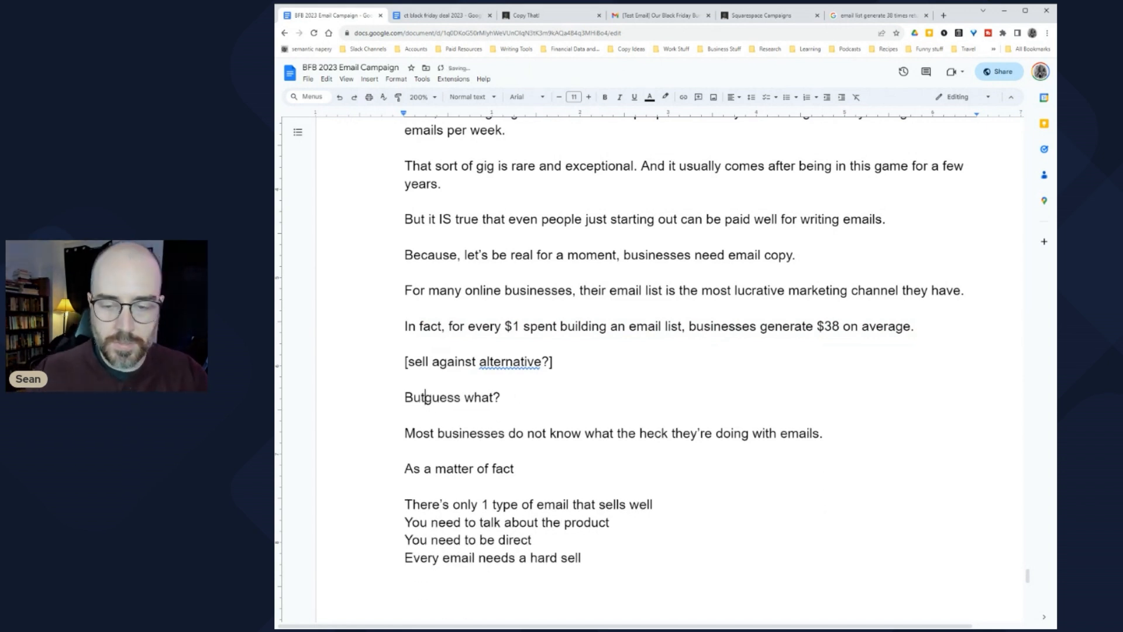
pyautogui.click(825, 433)
pyautogui.press('Return')
pyautogui.press('Return')
pyautogui.press('Return')
pyautogui.press('Return')
pyautogui.press('Return')
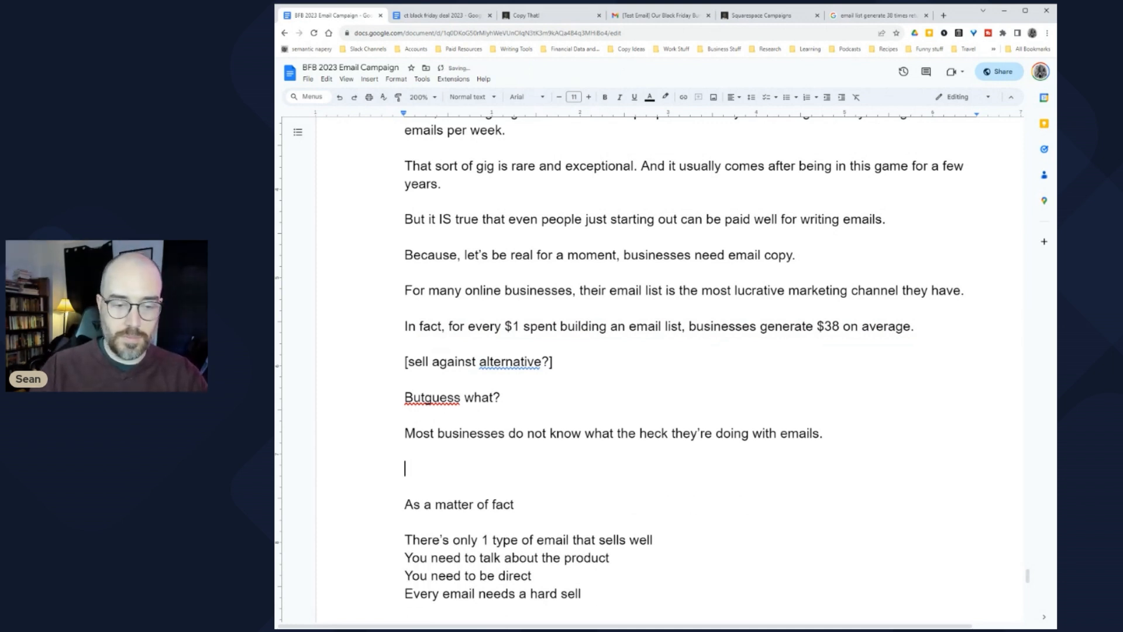
pyautogui.click(425, 397)
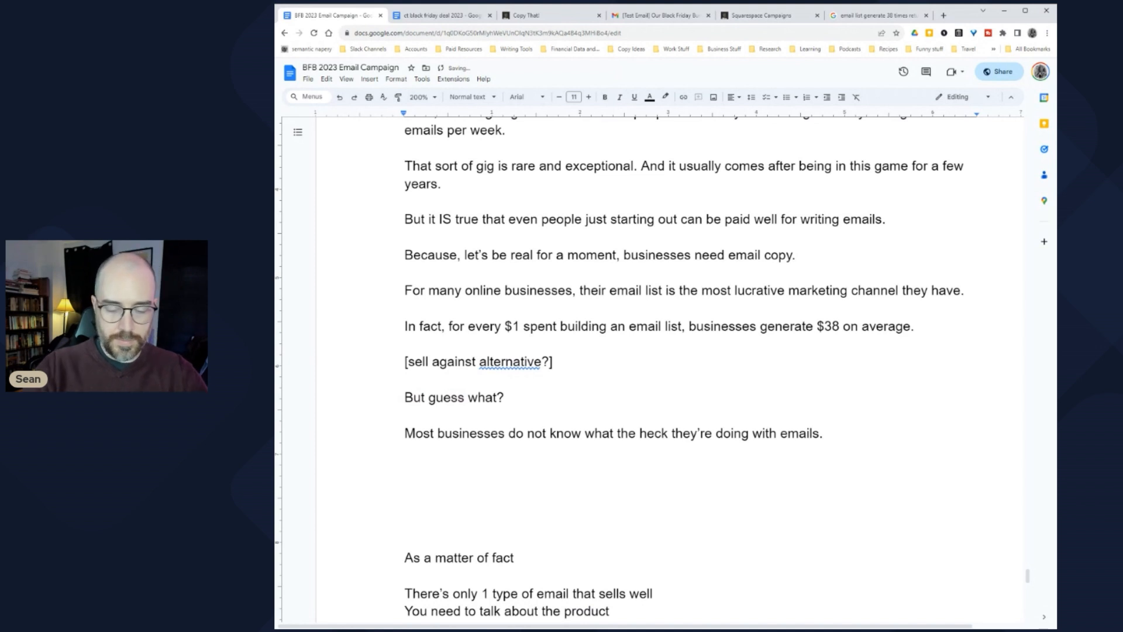
# Step: Add the line 'Most copywriters do not know what the heck they're doing with emails, either.'
pyautogui.click(406, 450)
pyautogui.press('Return')
pyautogui.write('Most copywriters do not know what the heck ')
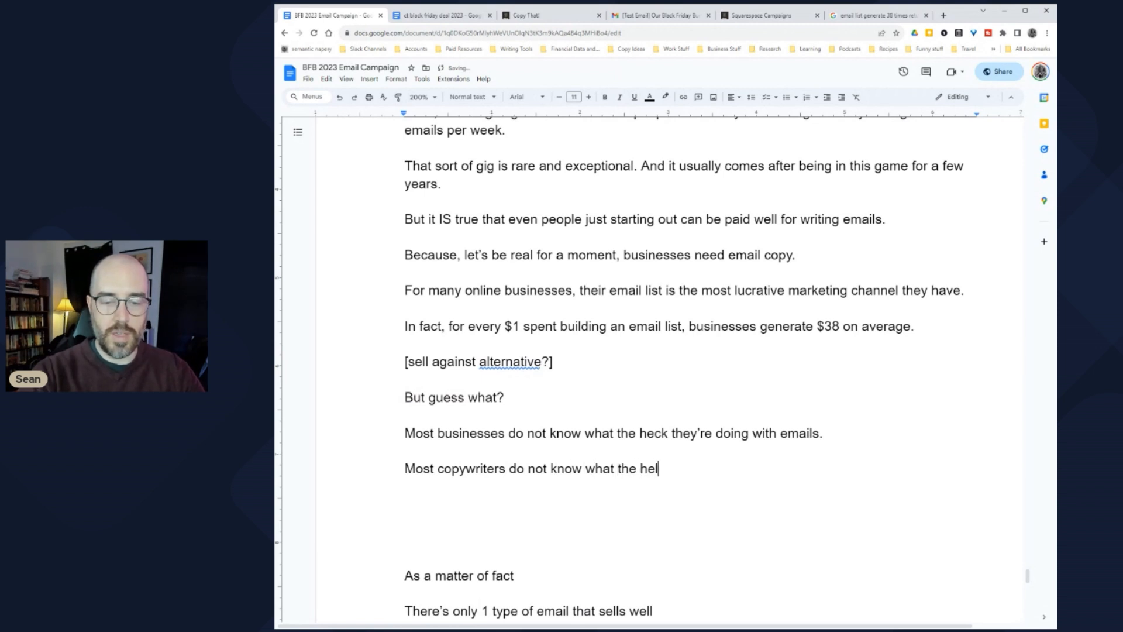
pyautogui.write("they're doin")
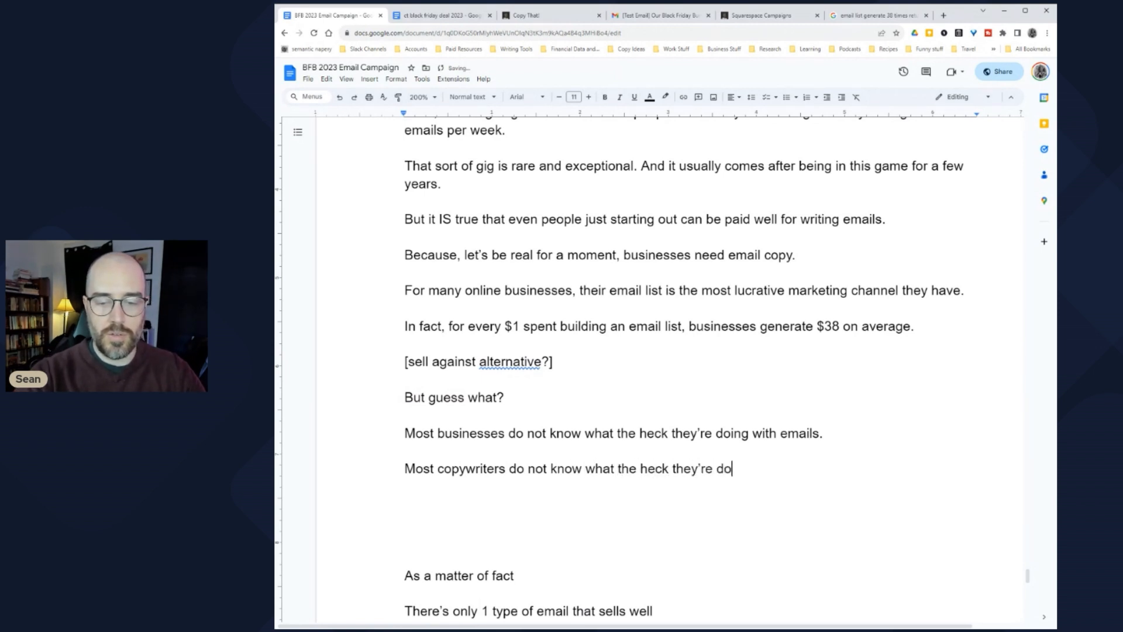
pyautogui.write('g with emails, ')
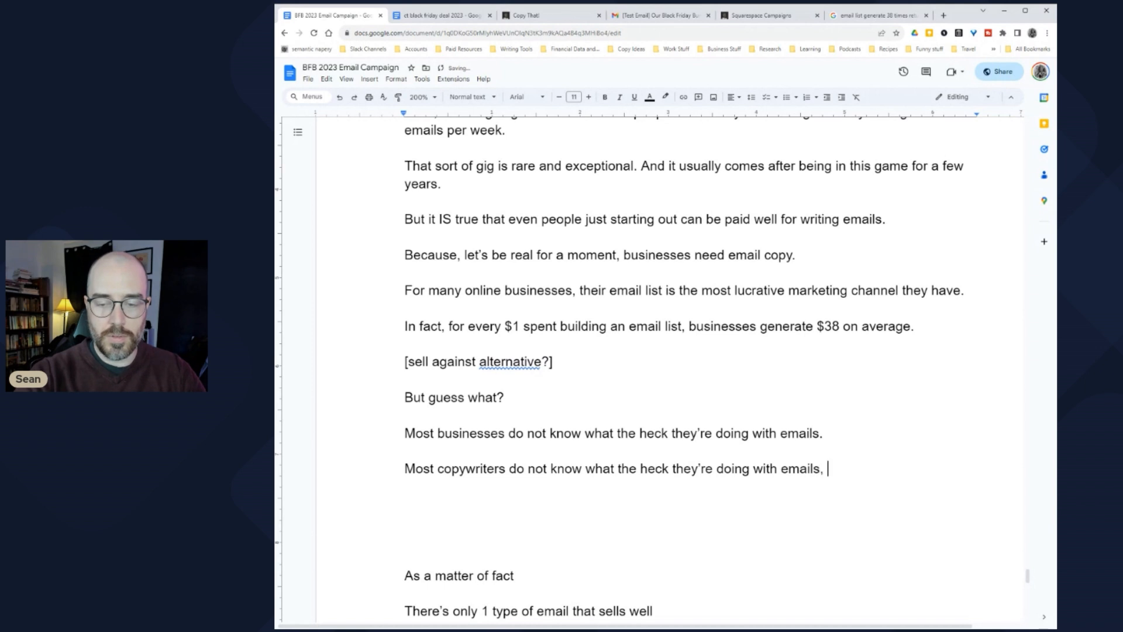
pyautogui.write('either.')
# Step: Add 'So in this particular email, I want to show you 4 specific types of emails…selling online.'
pyautogui.press('Return')
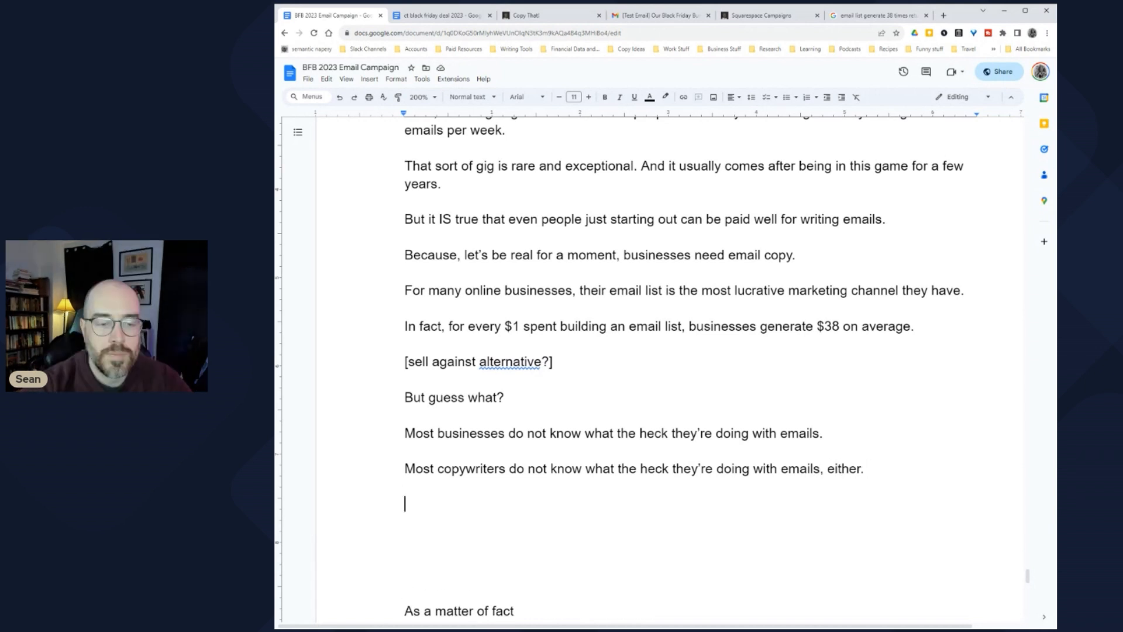
pyautogui.write('So in this ')
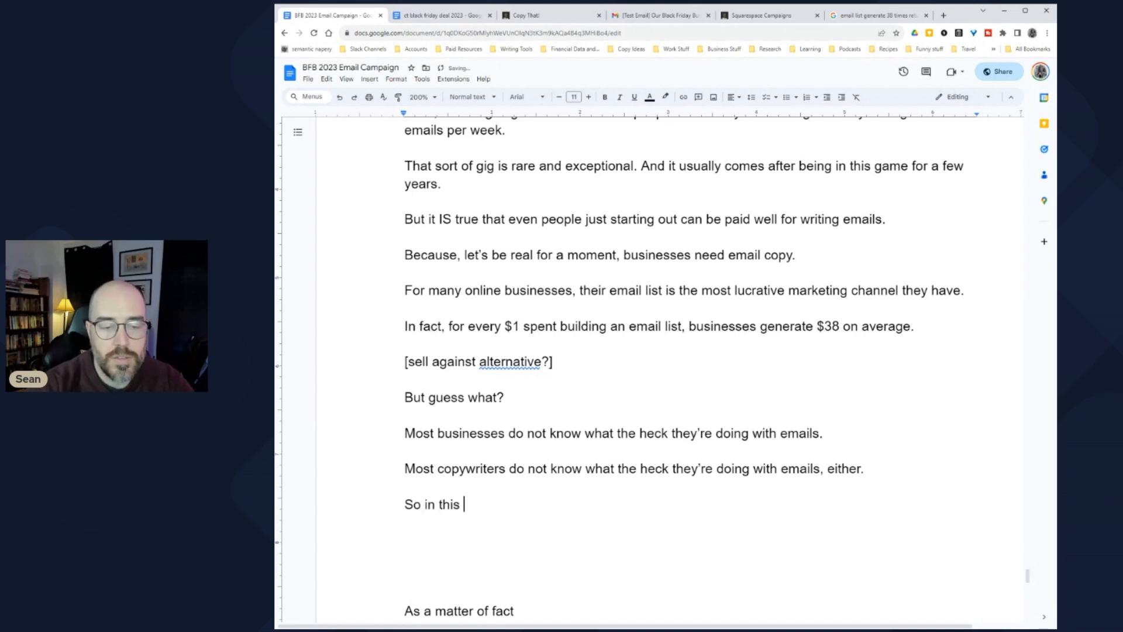
pyautogui.write('particular email')
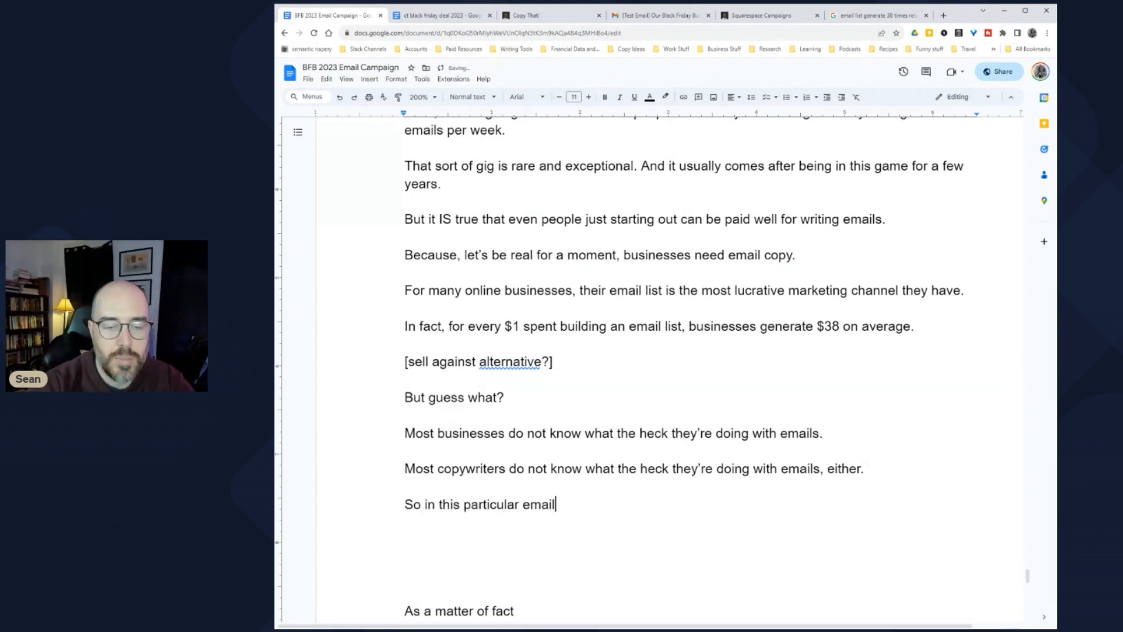
pyautogui.write(', I want to show you')
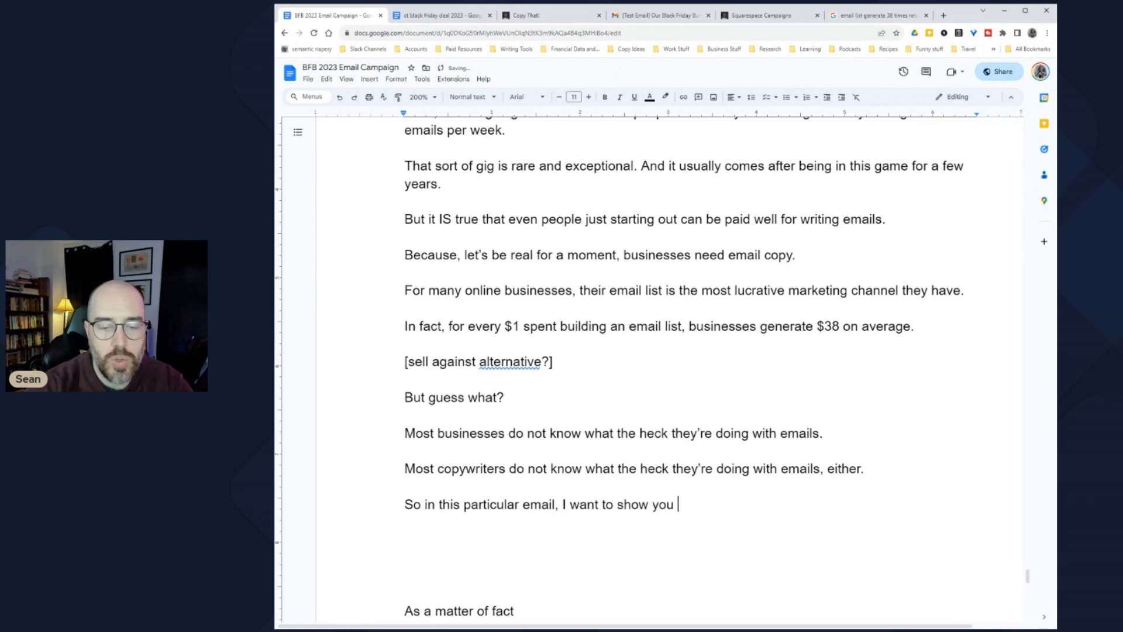
pyautogui.write(' 4 spe')
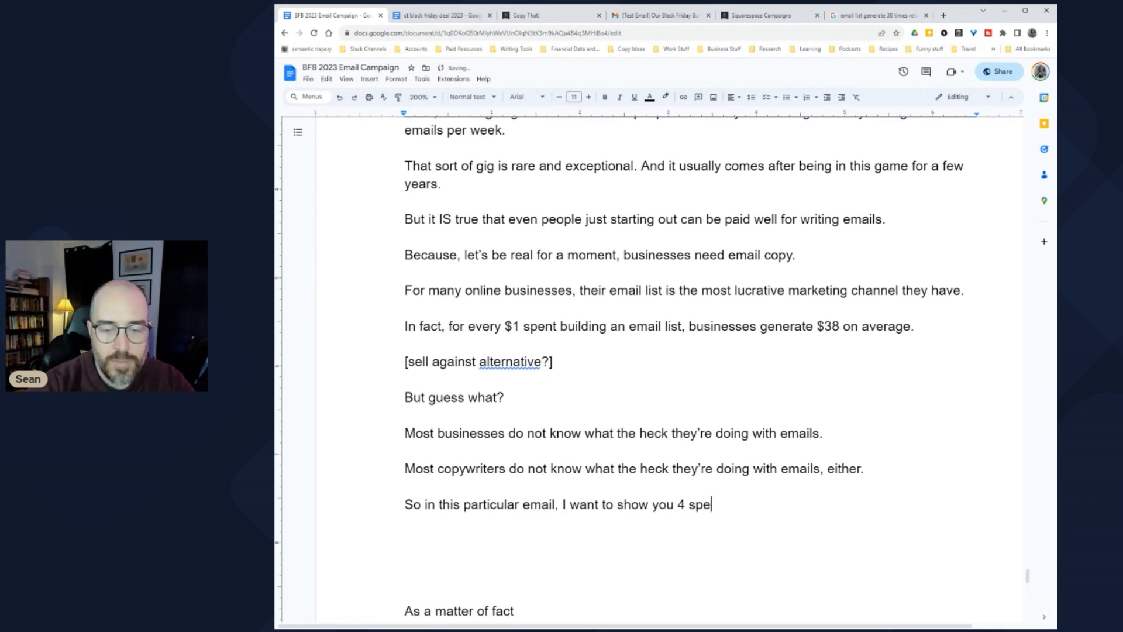
pyautogui.write('cific types of ')
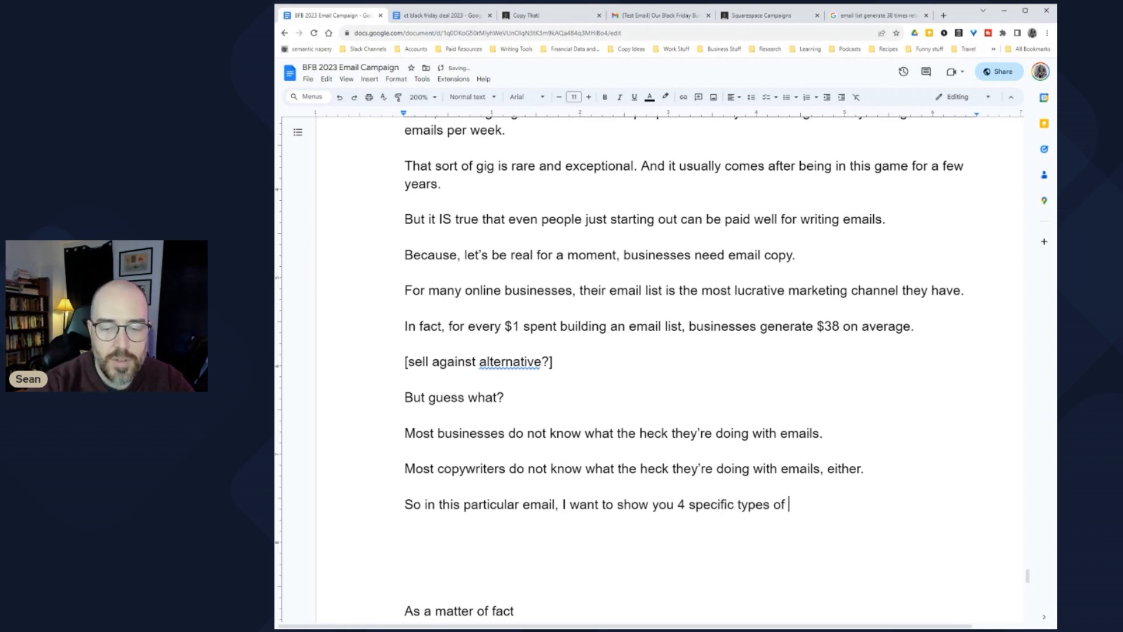
pyautogui.write('emais ')
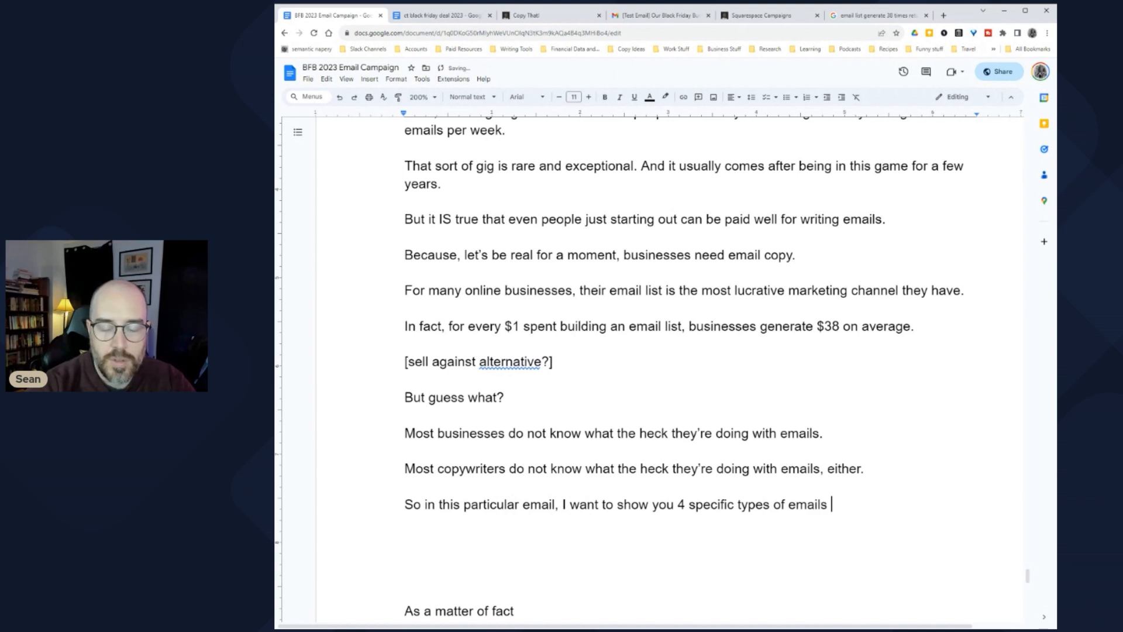
pyautogui.write('that have ')
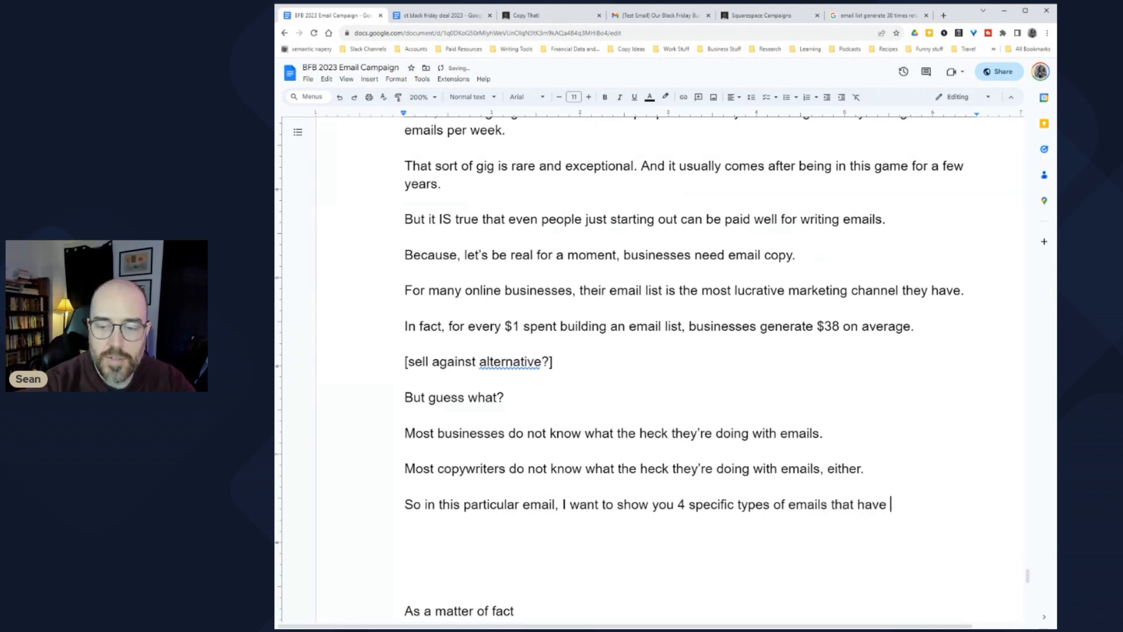
pyautogui.write('been proven')
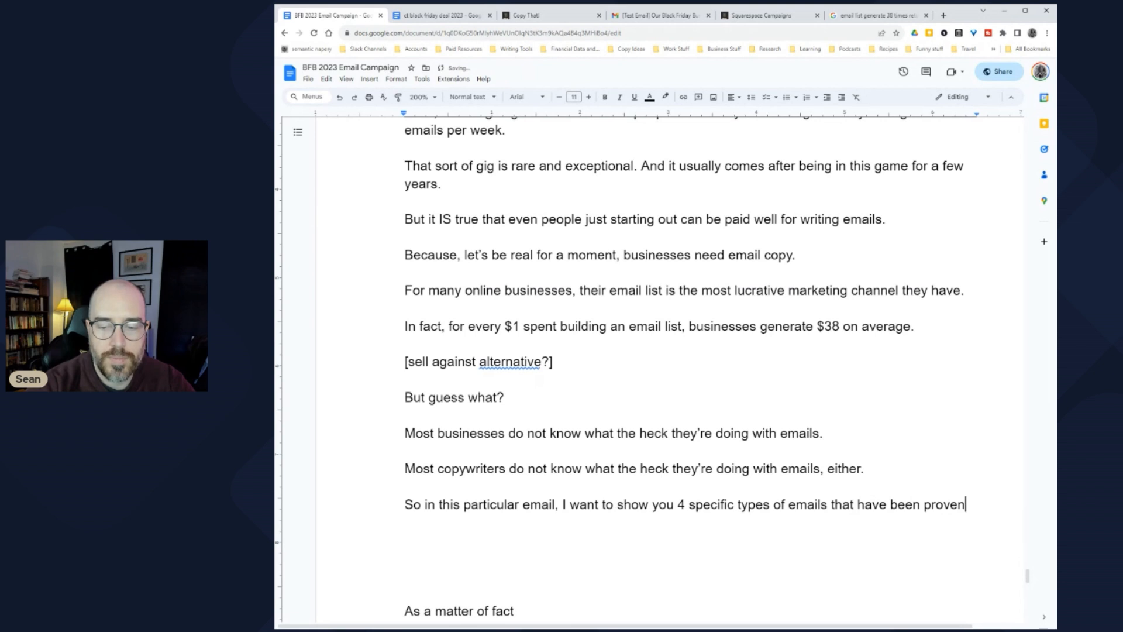
pyautogui.write(' to generate')
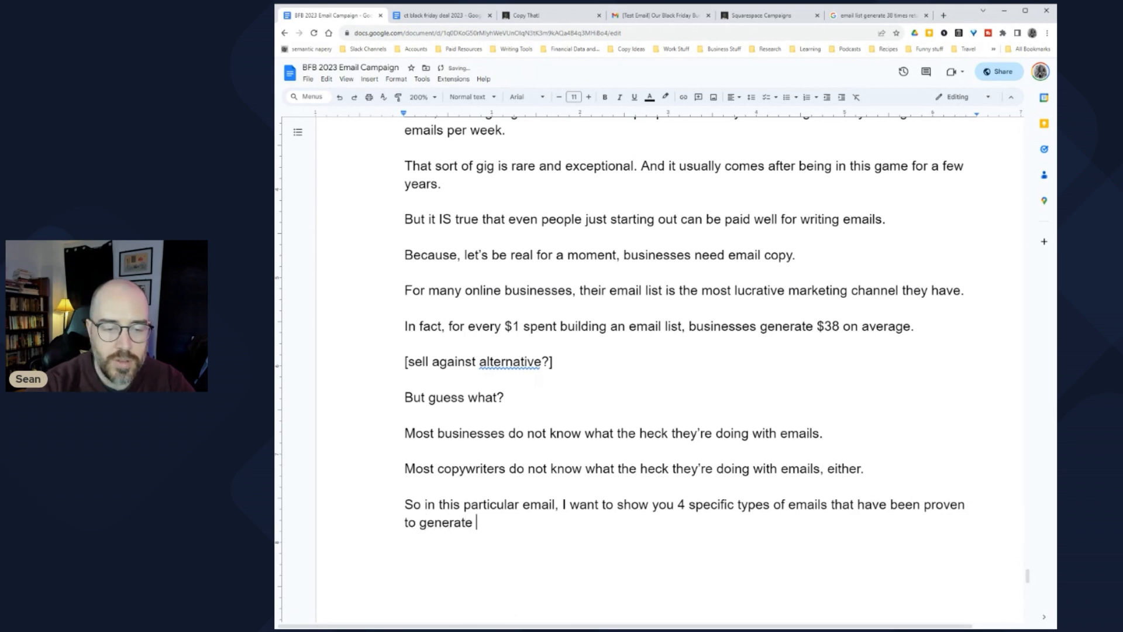
pyautogui.write(' massive ')
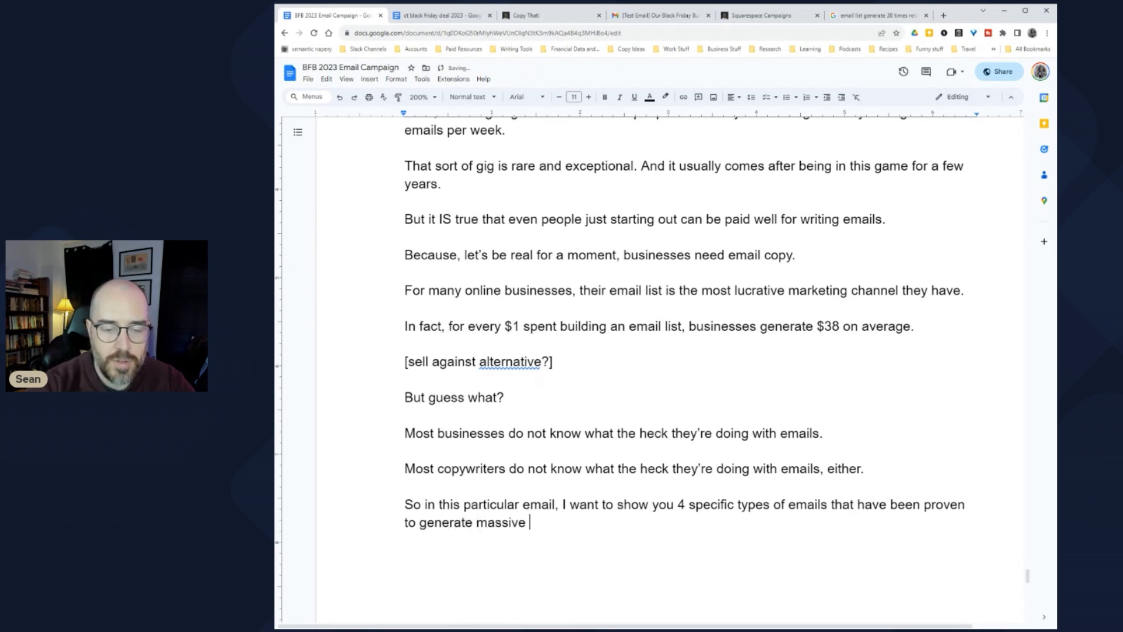
pyautogui.write('cash flow for')
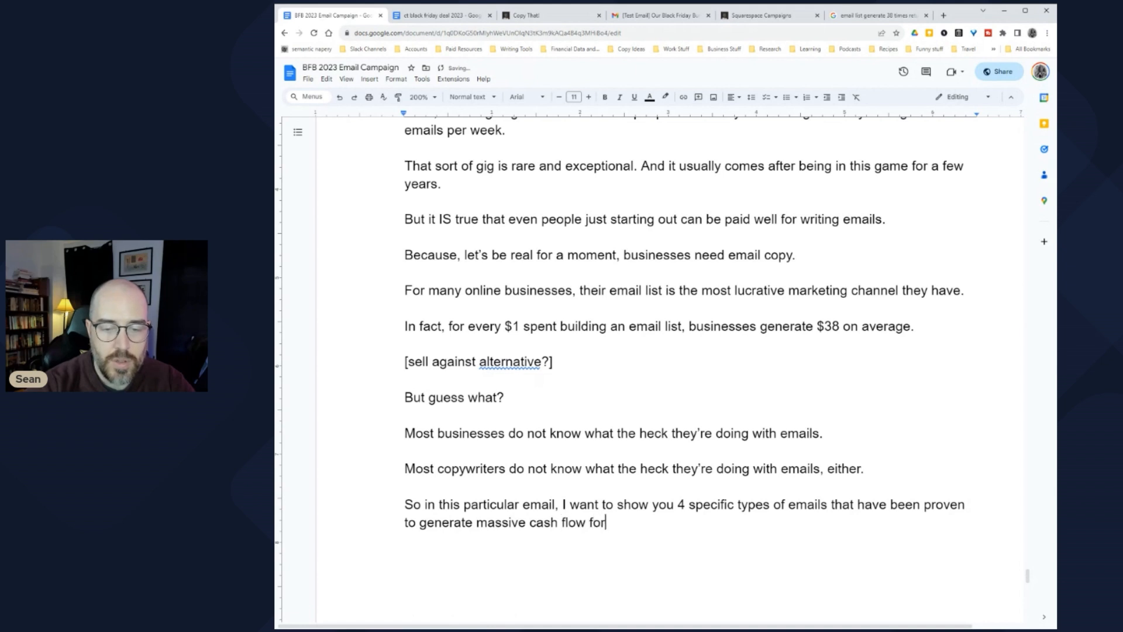
pyautogui.write(' businesses ')
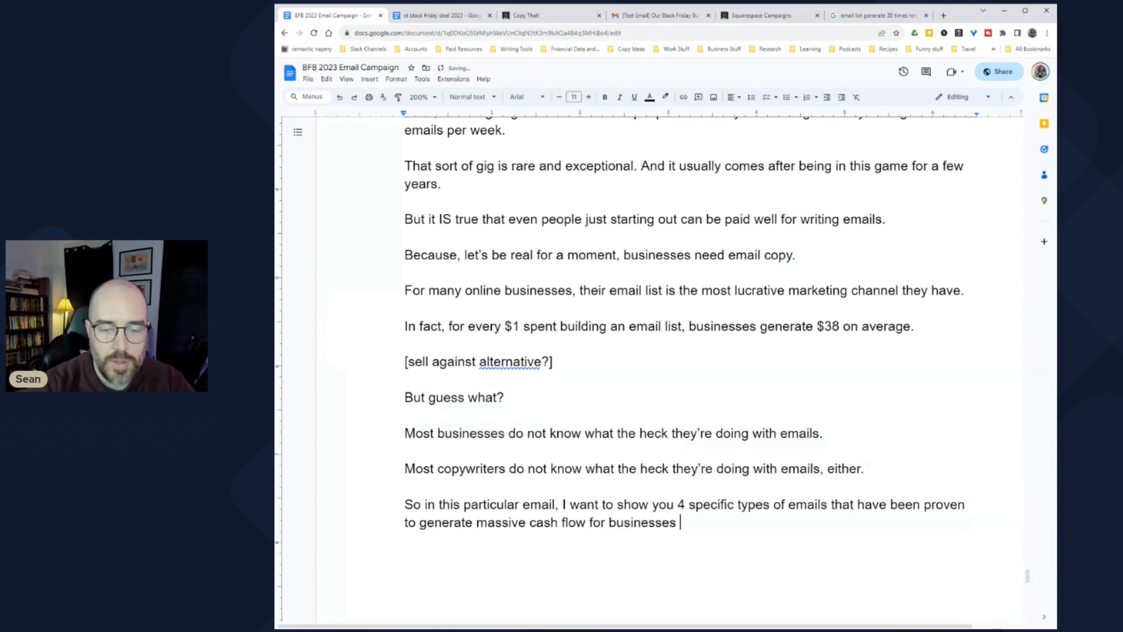
pyautogui.write('selling on')
pyautogui.press('BackSpace')
pyautogui.press('BackSpace')
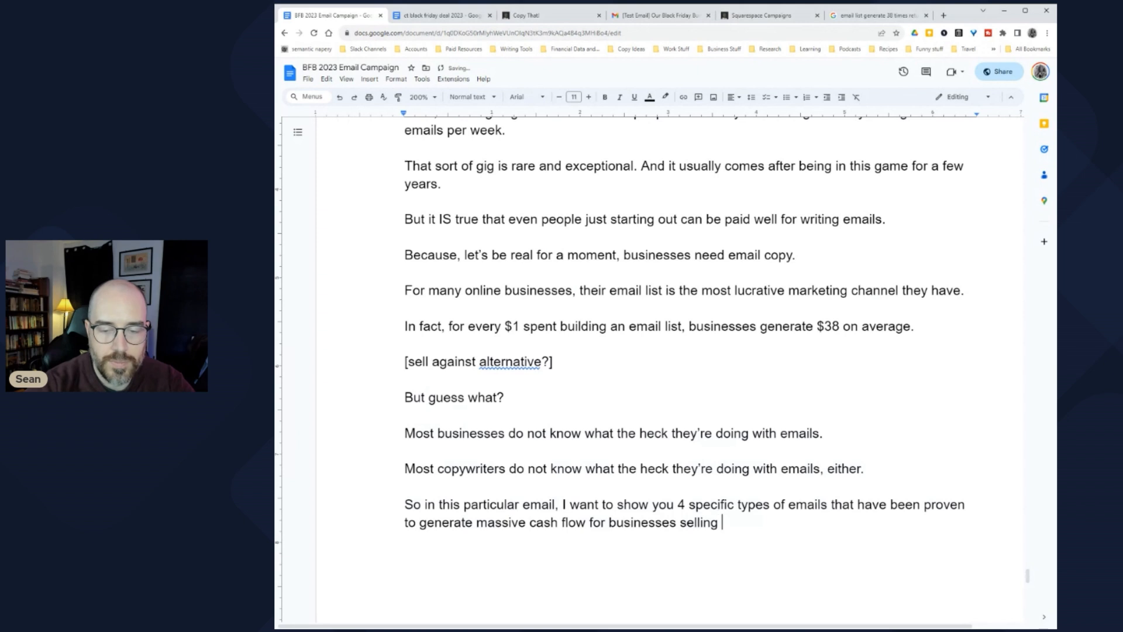
pyautogui.write('online.')
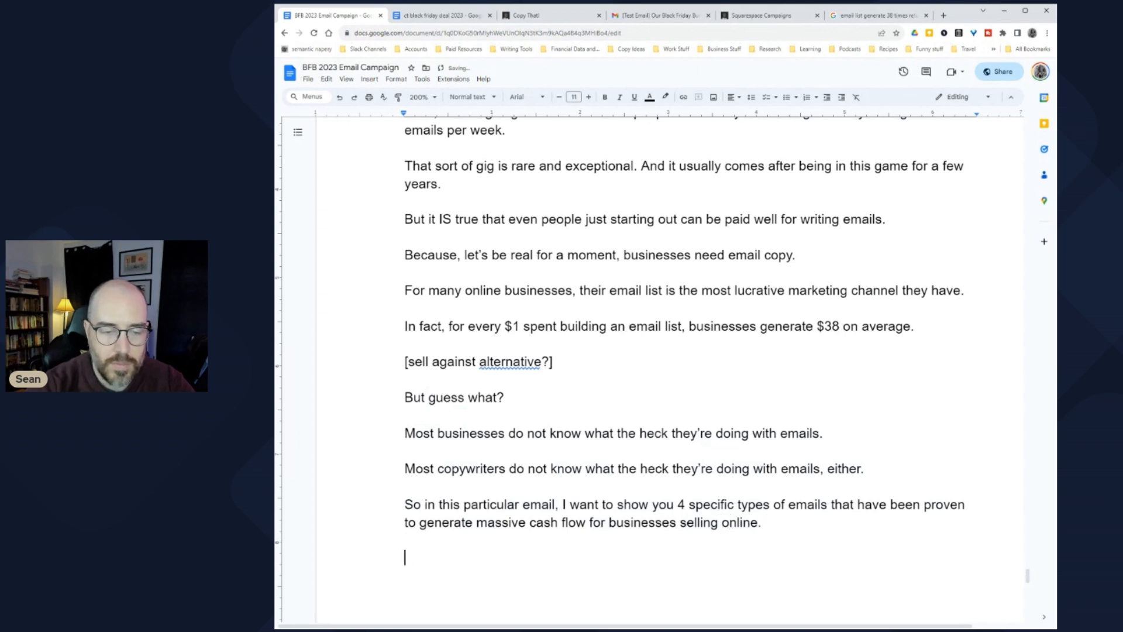
pyautogui.scroll(-1, 655, 351)
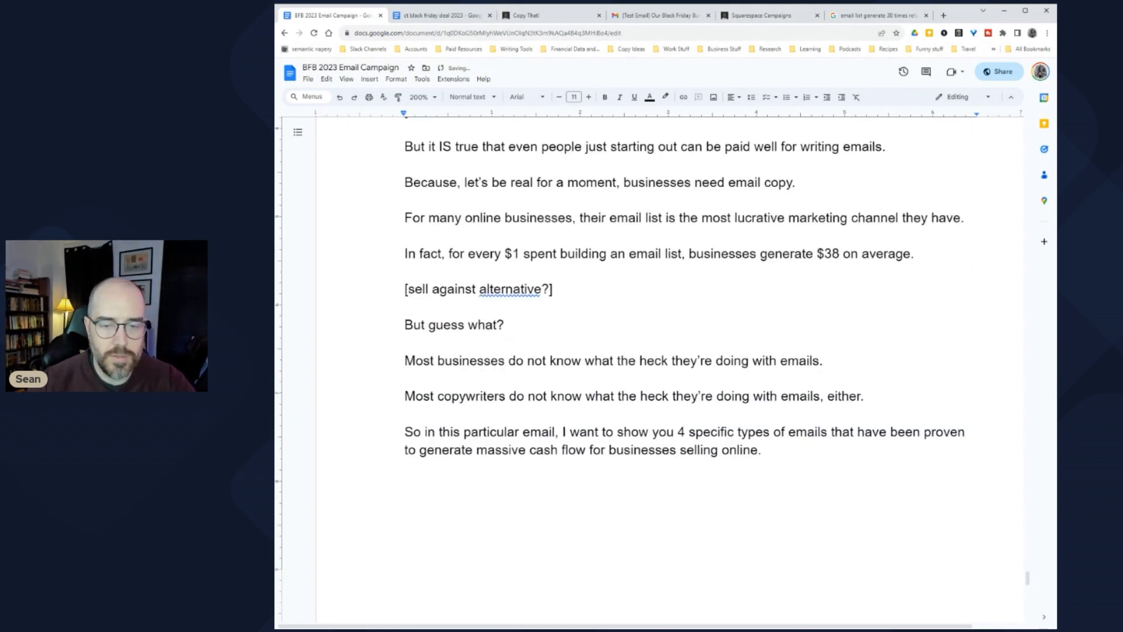
# Step: Reword the opening sentence so it reads 'tell you it's possible'
pyautogui.hotkey('ctrl', 'shift', 'Left')
pyautogui.hotkey('ctrl', 'shift', 'Left')
pyautogui.hotkey('ctrl', 'shift', 'Left')
pyautogui.hotkey('ctrl', 'shift', 'Left')
pyautogui.hotkey('ctrl', 'shift', 'Left')
pyautogui.hotkey('ctrl', 'shift', 'Left')
pyautogui.hotkey('ctrl', 'shift', 'Up')
pyautogui.hotkey('ctrl', 'shift', 'Up')
pyautogui.scroll(1, 656, 351)
pyautogui.click(406, 344)
pyautogui.scroll(2, 655, 351)
pyautogui.scroll(-1, 655, 351)
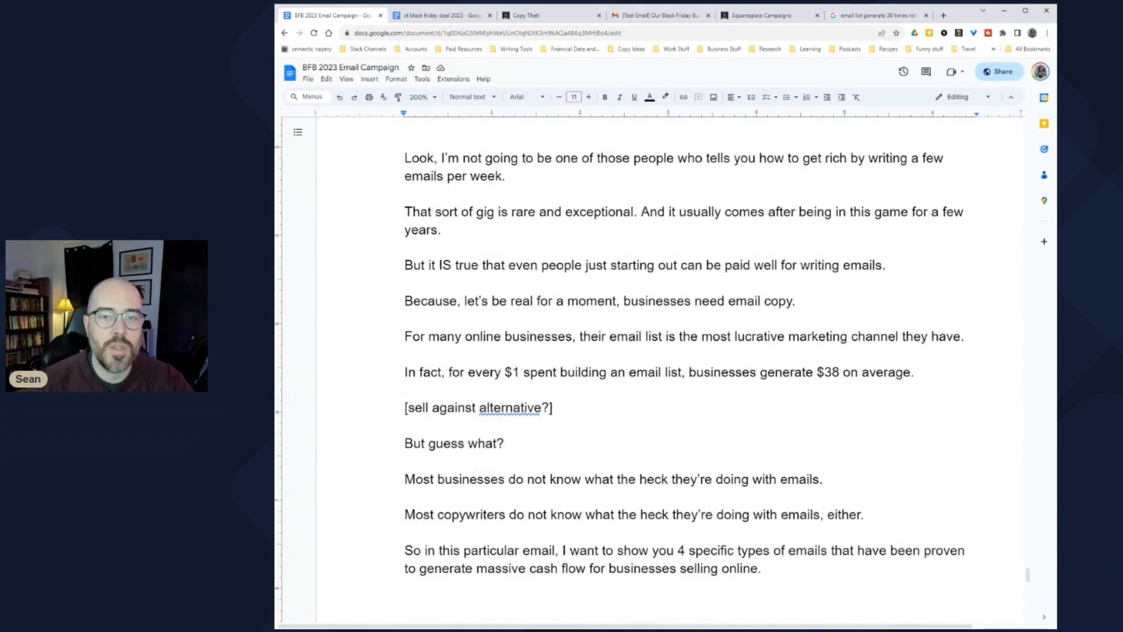
pyautogui.moveTo(481, 158); pyautogui.dragTo(704, 158)
pyautogui.click(704, 158)
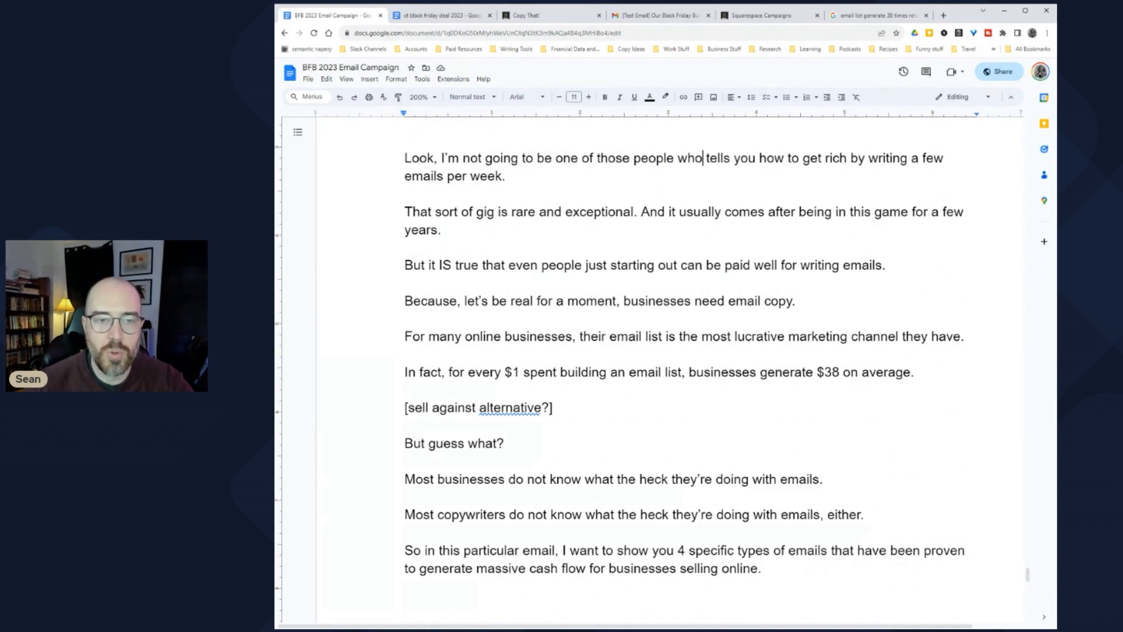
pyautogui.moveTo(537, 158); pyautogui.dragTo(756, 158)
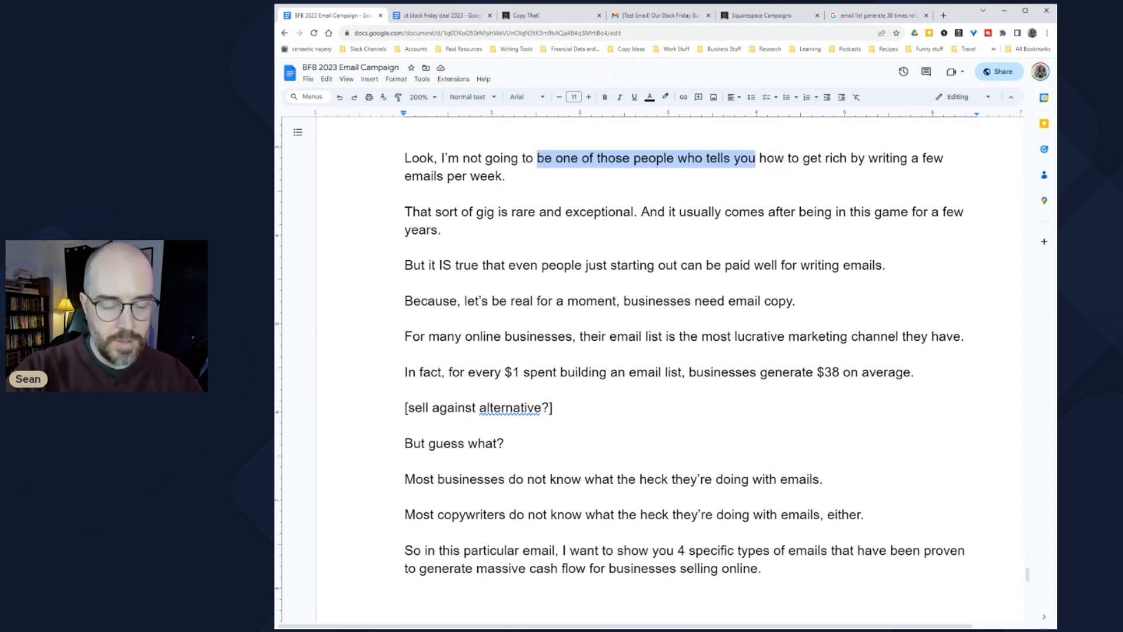
pyautogui.write('tell yo')
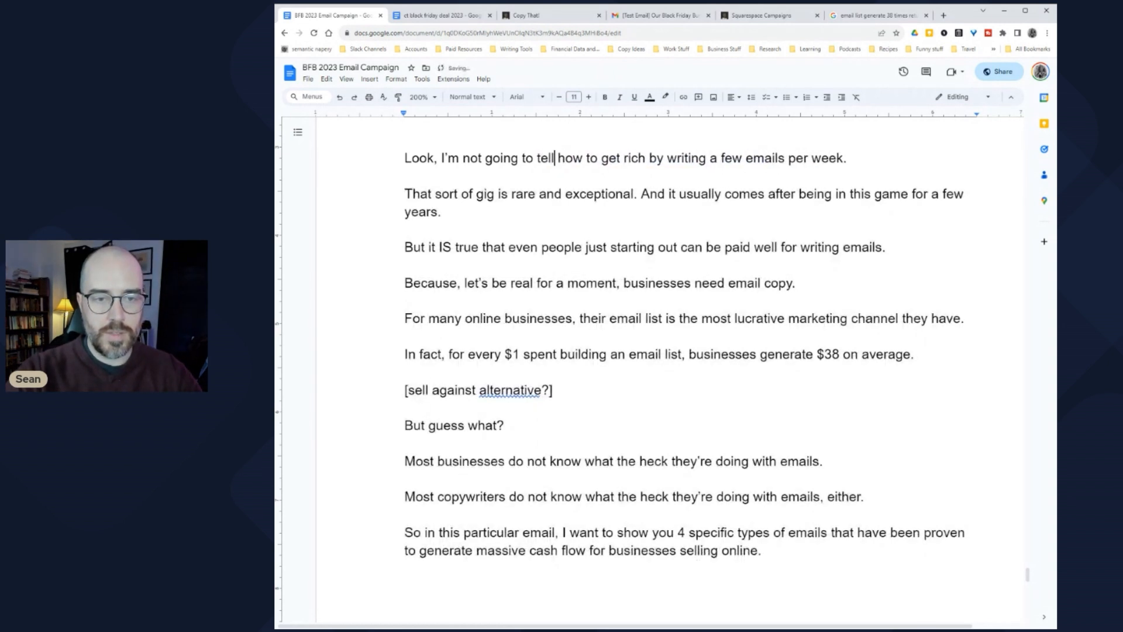
pyautogui.write('u')
pyautogui.press('Delete')
pyautogui.press('Delete')
pyautogui.press('Delete')
pyautogui.press('Delete')
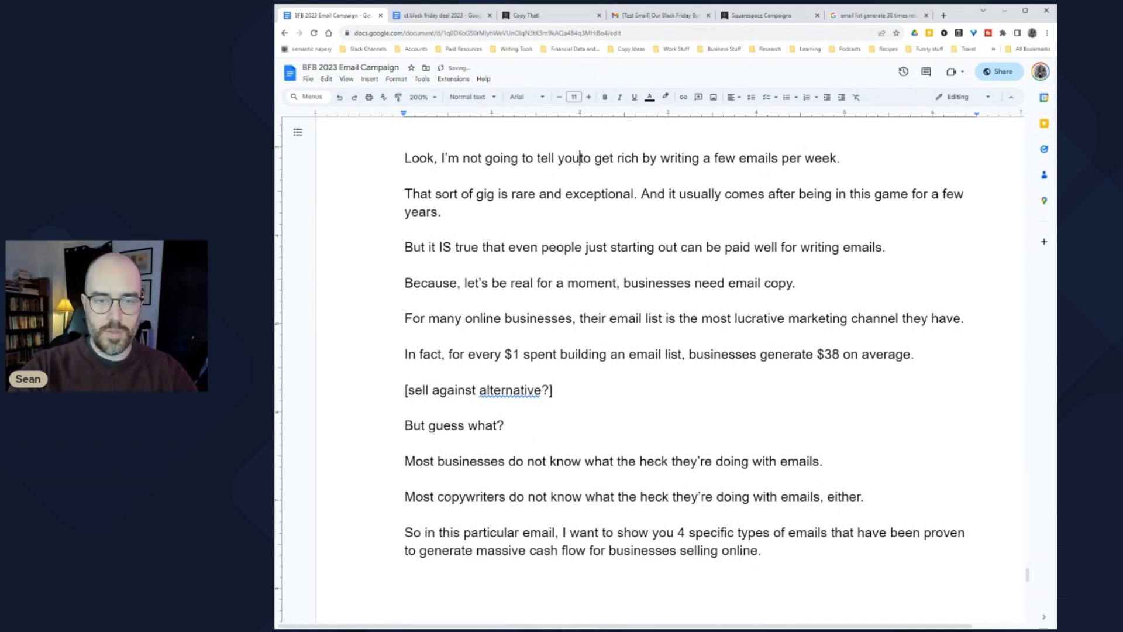
pyautogui.write('it')
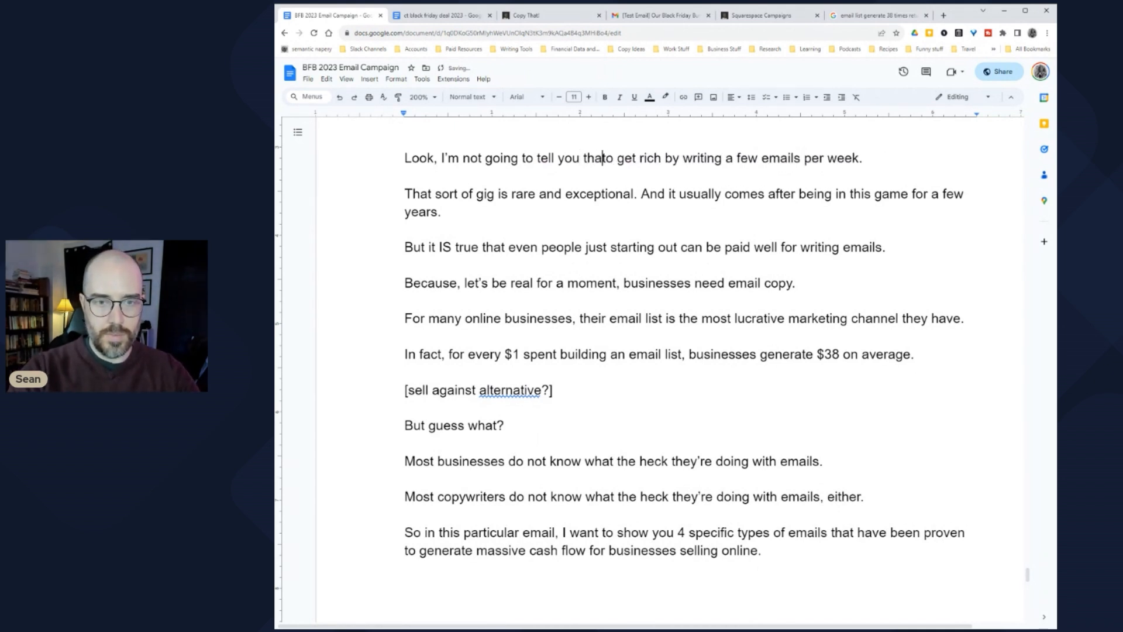
pyautogui.write("'s possible")
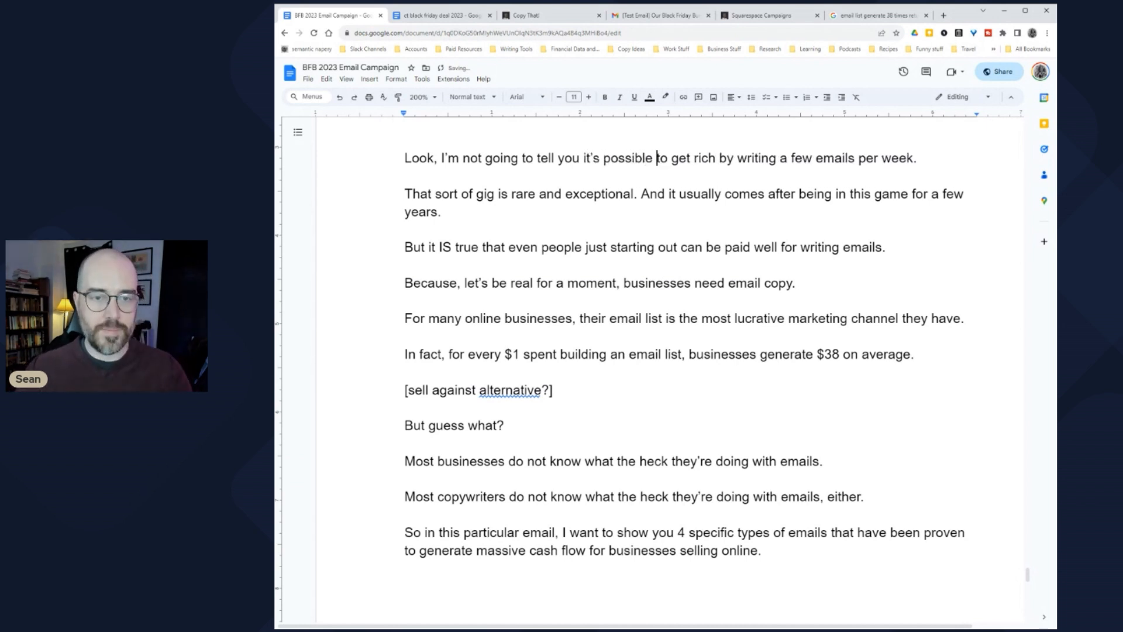
pyautogui.moveTo(448, 158); pyautogui.dragTo(771, 158)
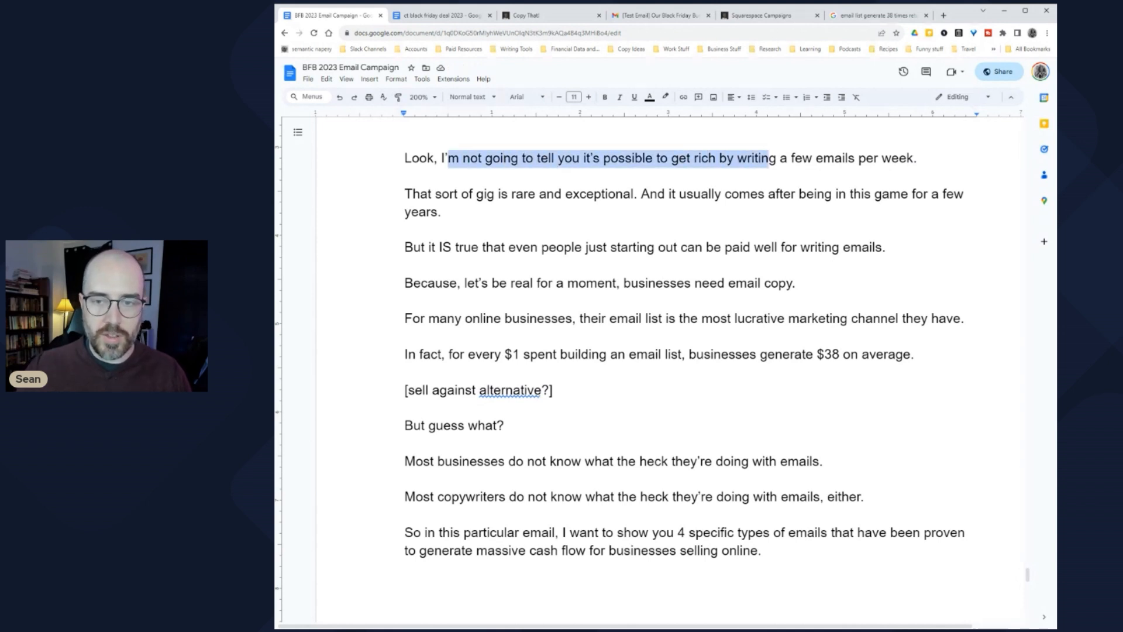
pyautogui.click(776, 158)
# Step: In the second paragraph, replace 'And' with 'It' and delete 'a few'
pyautogui.moveTo(432, 194); pyautogui.dragTo(670, 194)
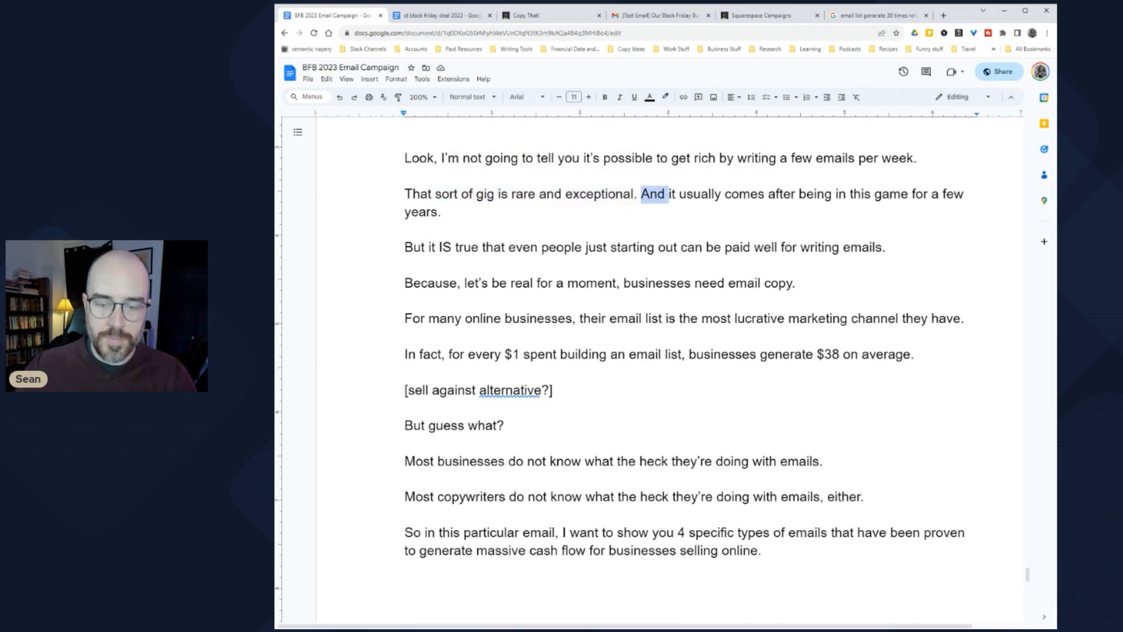
pyautogui.write('It')
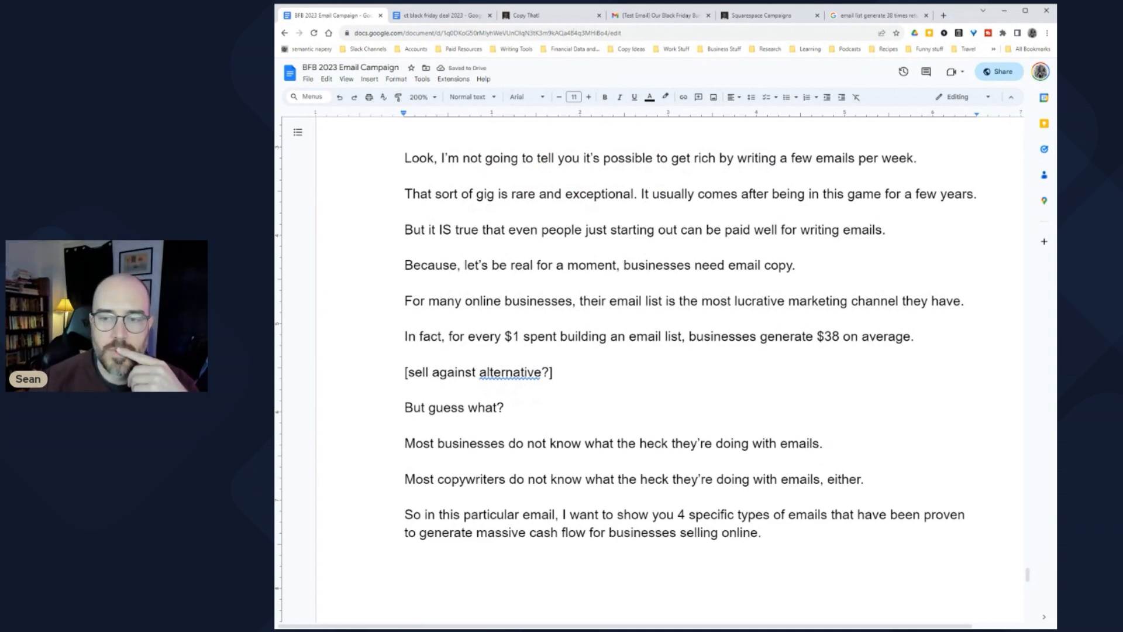
pyautogui.moveTo(905, 194); pyautogui.dragTo(937, 194)
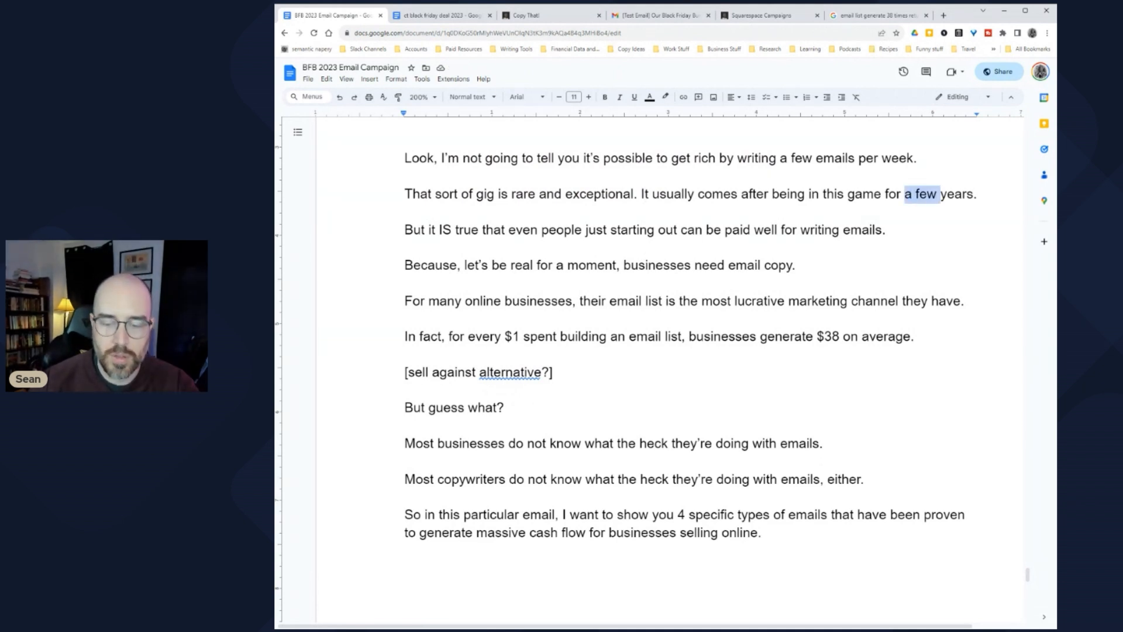
pyautogui.press('BackSpace')
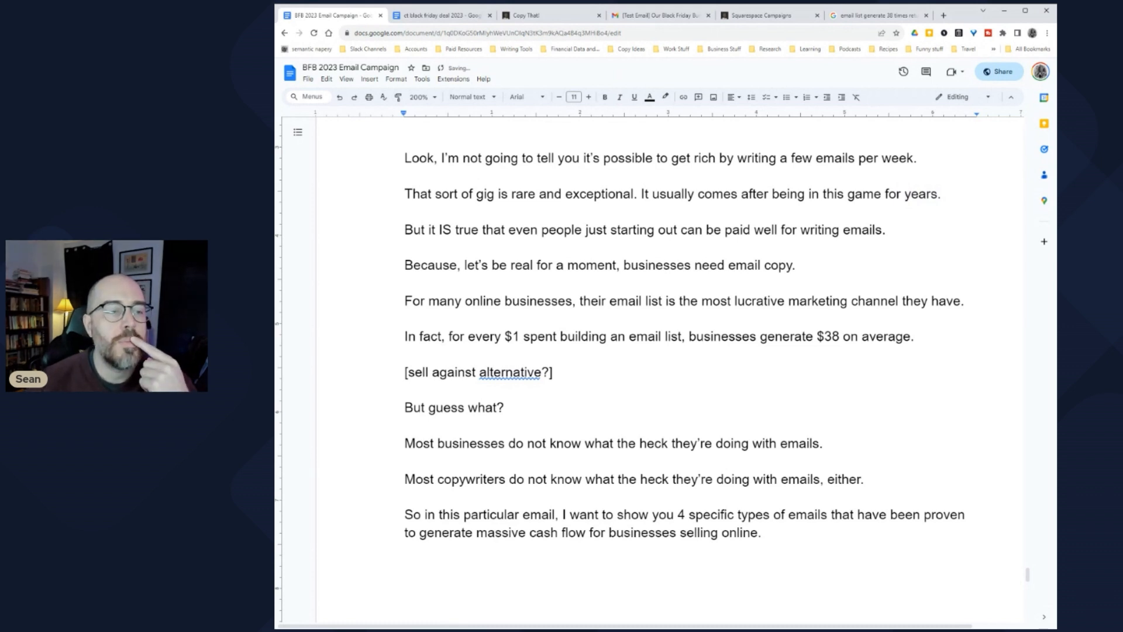
pyautogui.click(425, 229)
# Step: Change 'emails' to 'email copy' in the paid-well sentence
pyautogui.moveTo(501, 230); pyautogui.dragTo(893, 229)
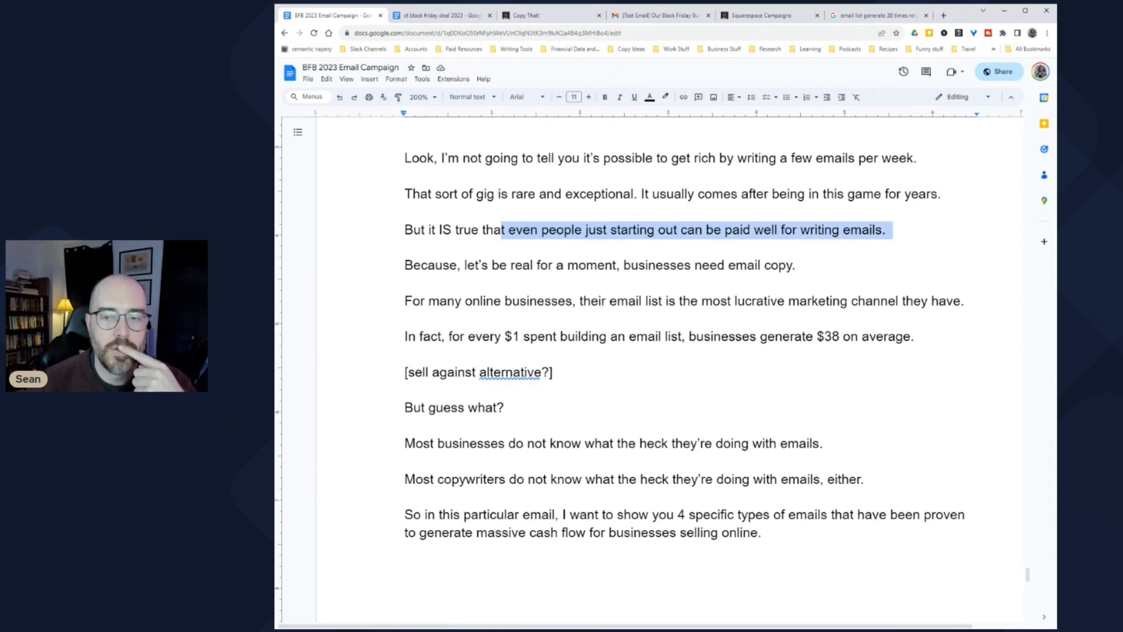
pyautogui.click(843, 229)
pyautogui.press('Delete')
pyautogui.write('copy')
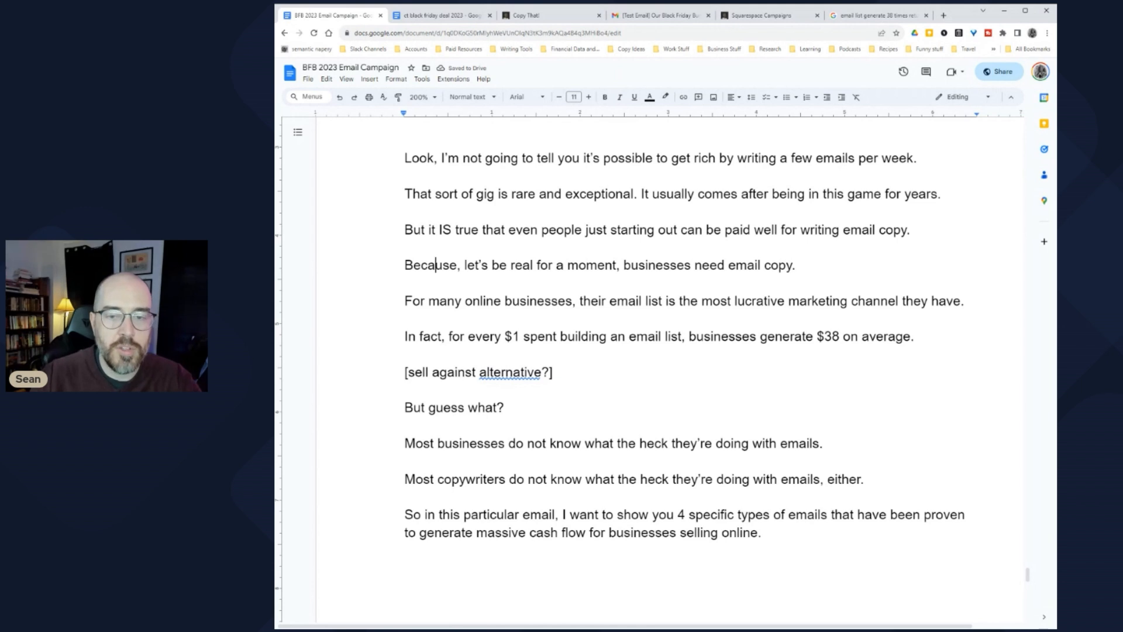
# Step: Replace 'email copy' with 'it' so the Because sentence ends 'businesses need it'
pyautogui.moveTo(648, 265); pyautogui.dragTo(790, 265)
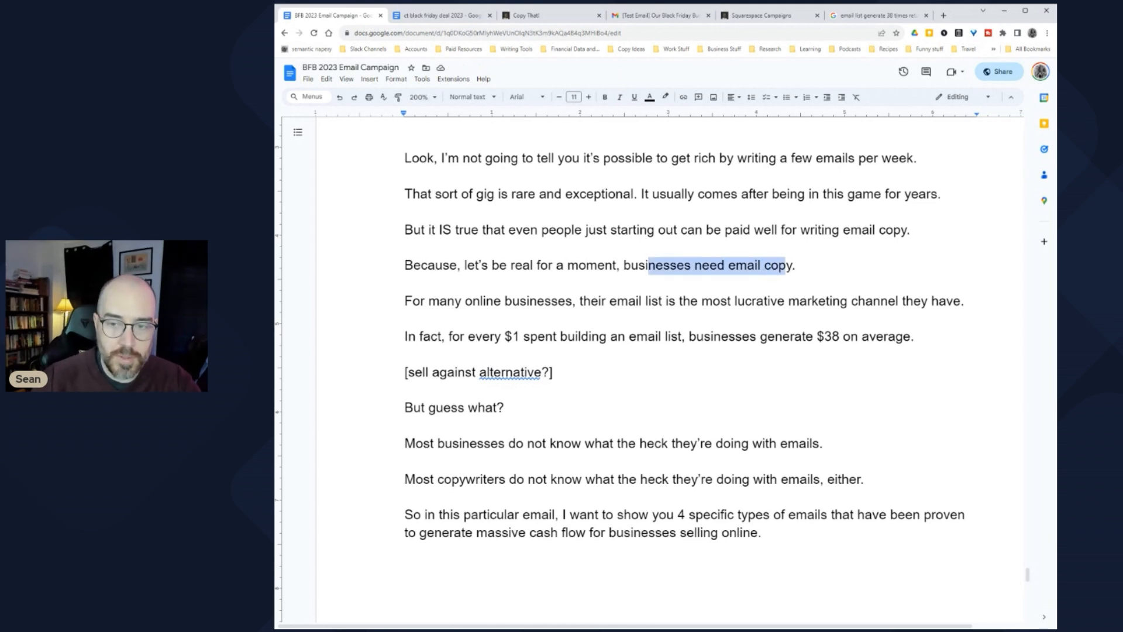
pyautogui.click(786, 265)
pyautogui.moveTo(405, 301); pyautogui.dragTo(580, 301)
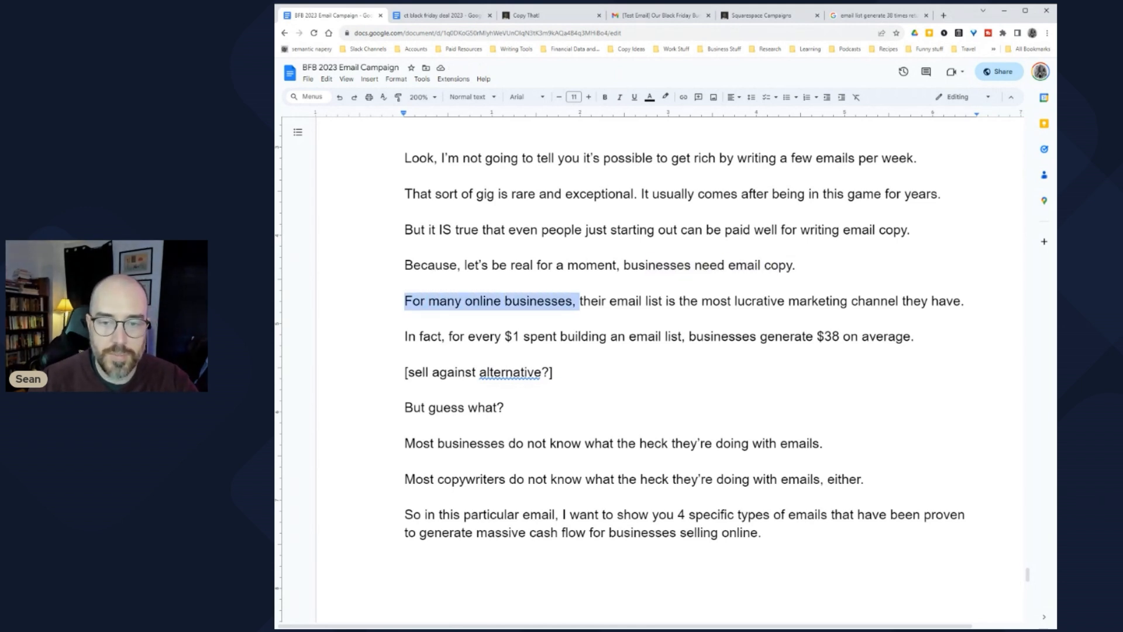
pyautogui.moveTo(728, 265); pyautogui.dragTo(792, 265)
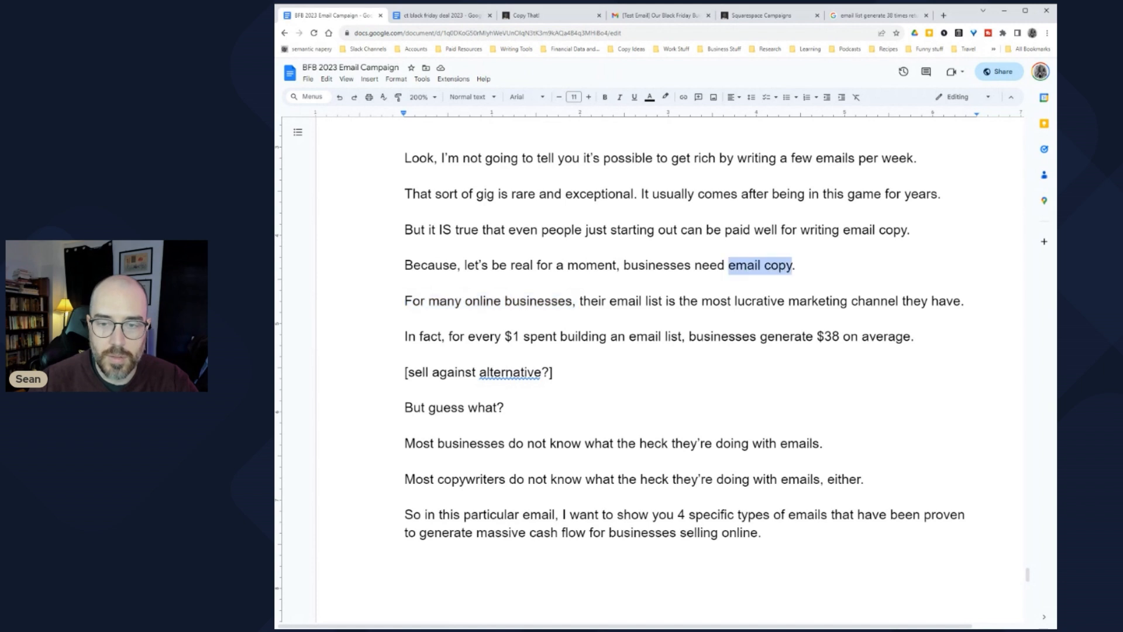
pyautogui.write('ity')
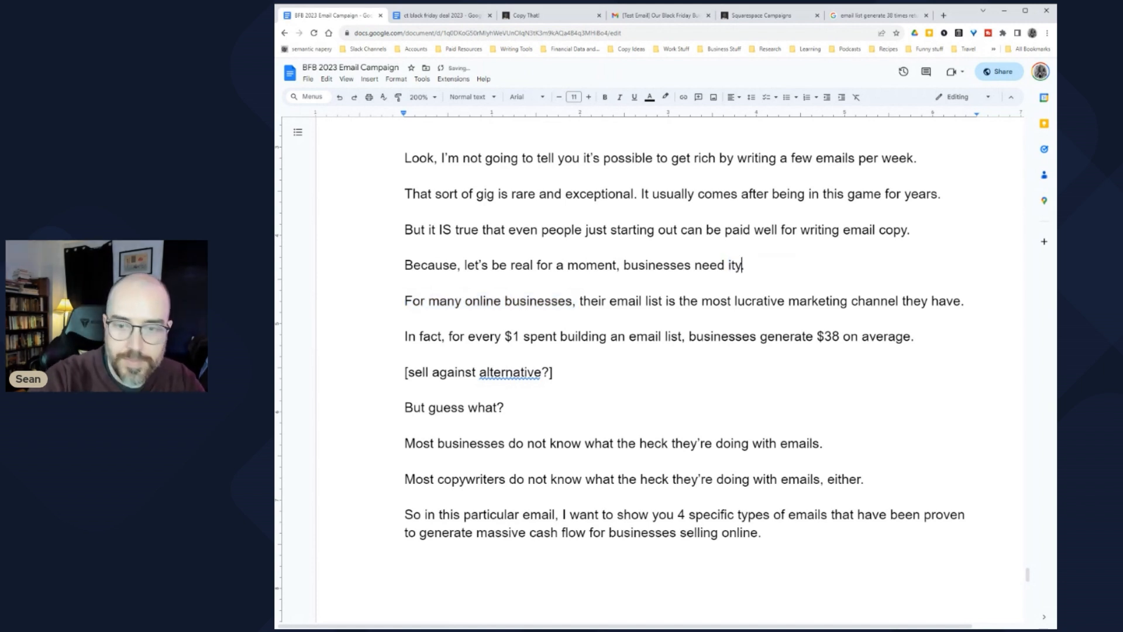
pyautogui.press('BackSpace')
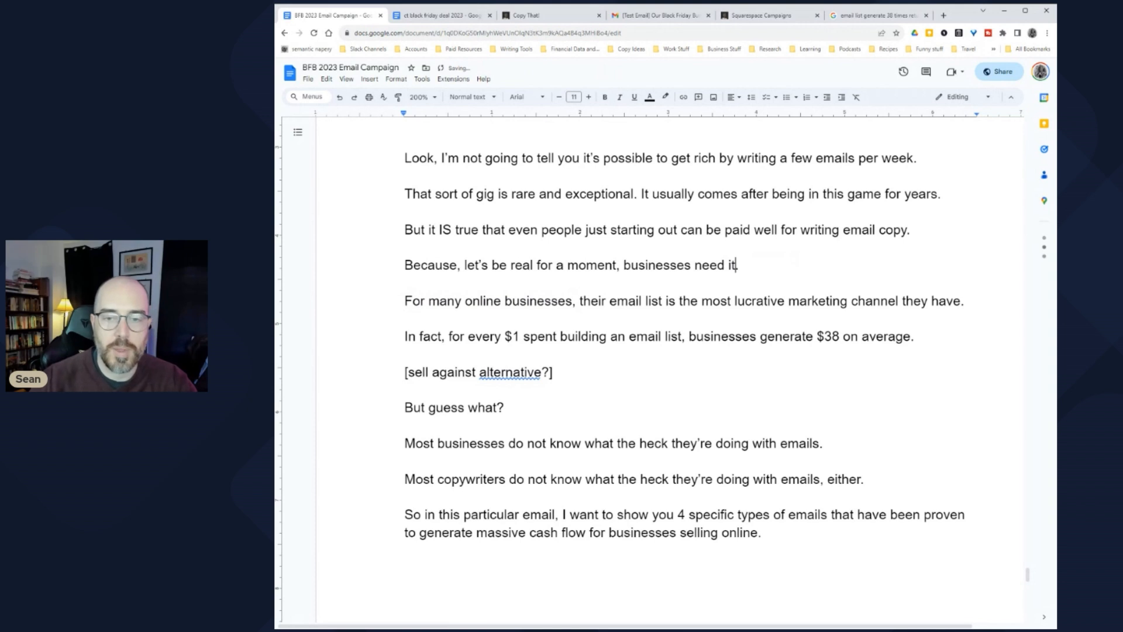
# Step: Delete the '[sell against alternative?]' note line and the blank line above it
pyautogui.moveTo(419, 300); pyautogui.dragTo(819, 300)
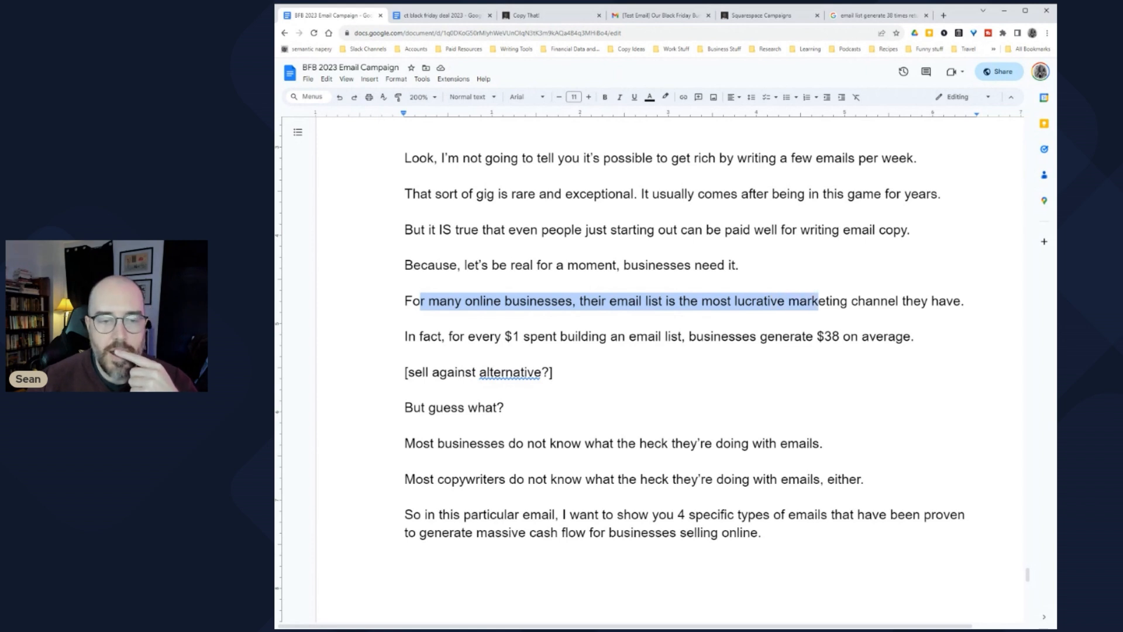
pyautogui.moveTo(408, 336); pyautogui.dragTo(922, 338)
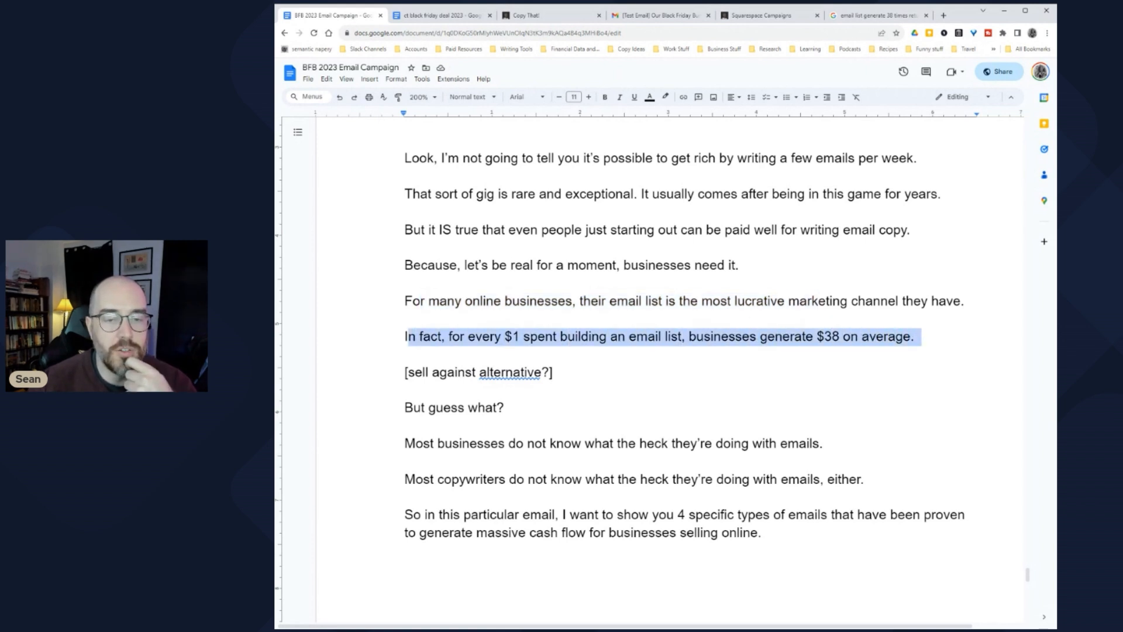
pyautogui.click(782, 336)
pyautogui.click(553, 372)
pyautogui.hotkey('shift', 'Home')
pyautogui.hotkey('shift', 'Up')
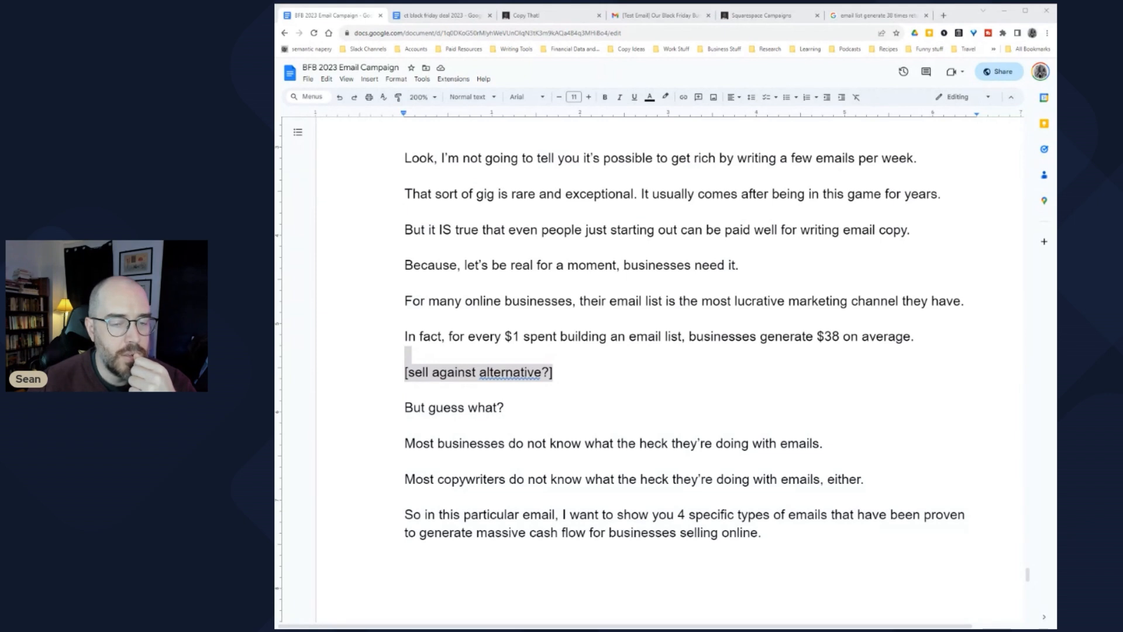
pyautogui.scroll(-1, 684, 334)
pyautogui.click(556, 326)
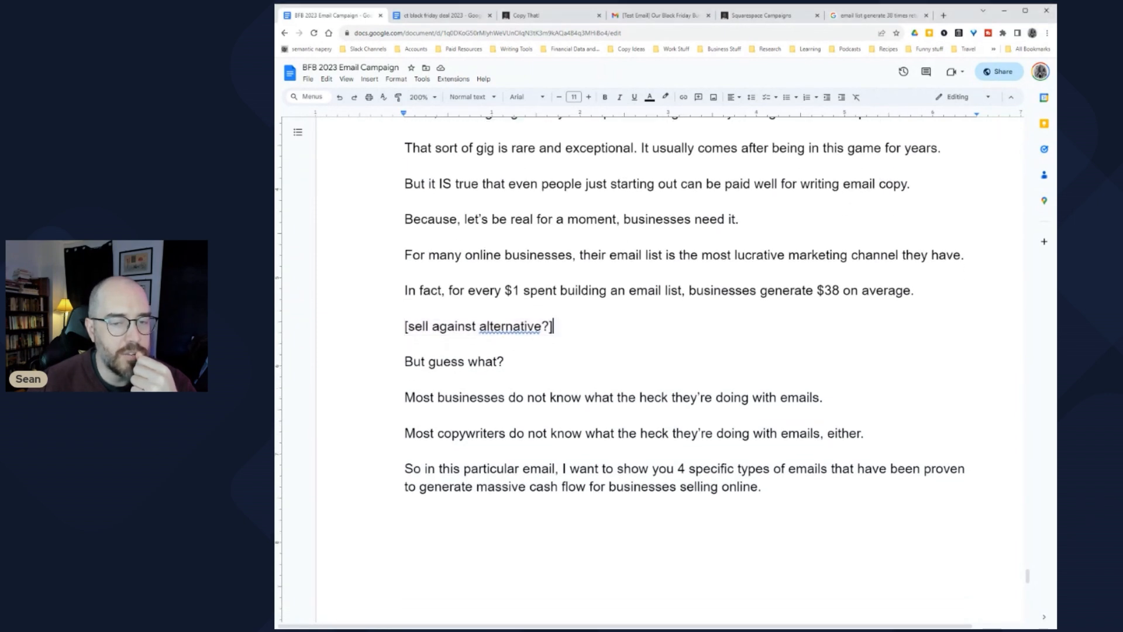
pyautogui.hotkey('shift', 'Up')
pyautogui.press('BackSpace')
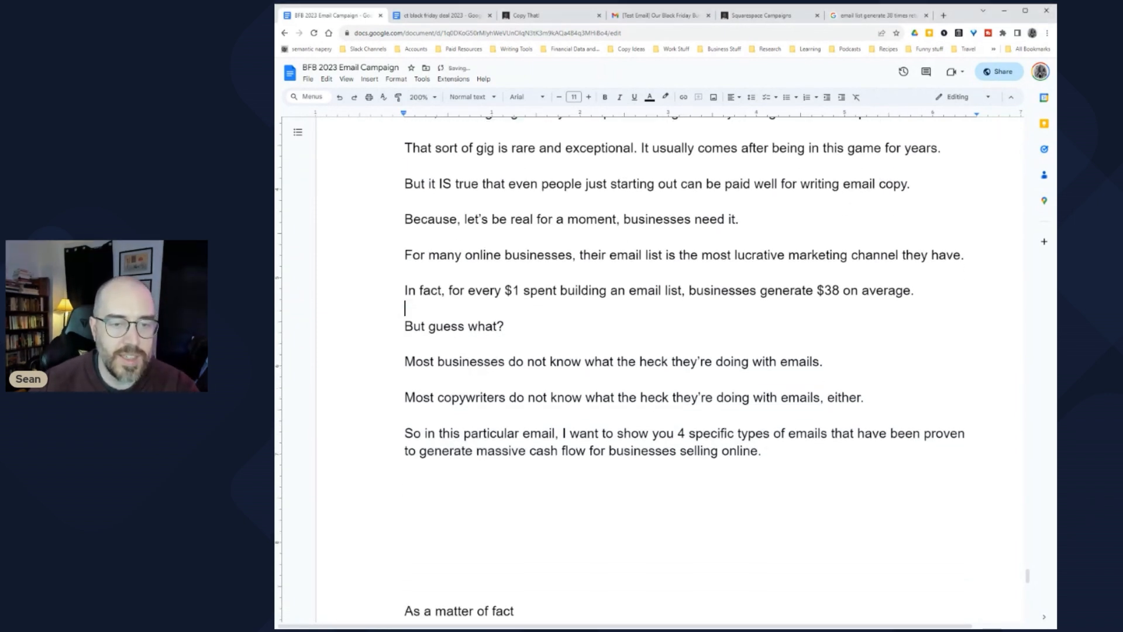
# Step: Remove 'particular' and replace 'in this email' with 'today' in the So sentence
pyautogui.scroll(3, 684, 374)
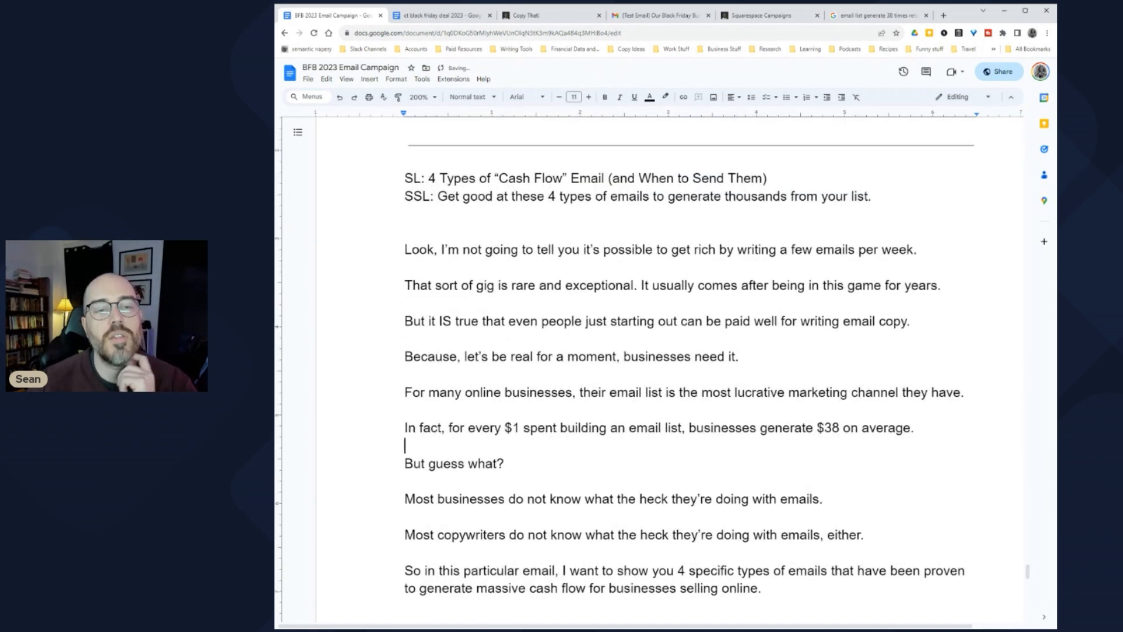
pyautogui.moveTo(405, 209); pyautogui.dragTo(762, 548)
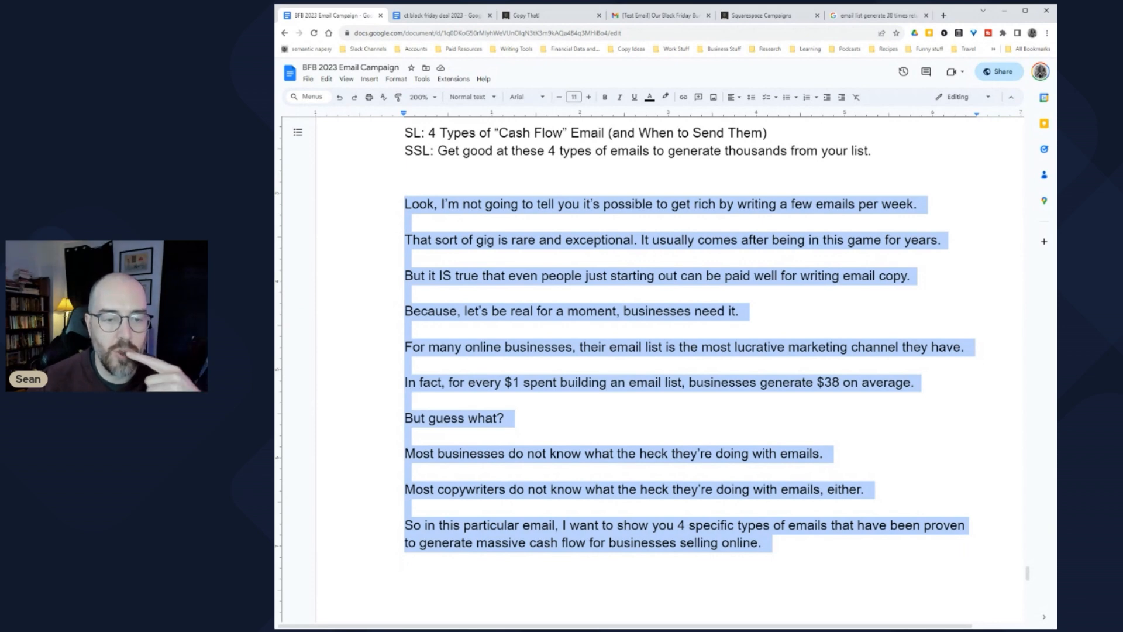
pyautogui.scroll(-3, 684, 333)
pyautogui.click(405, 263)
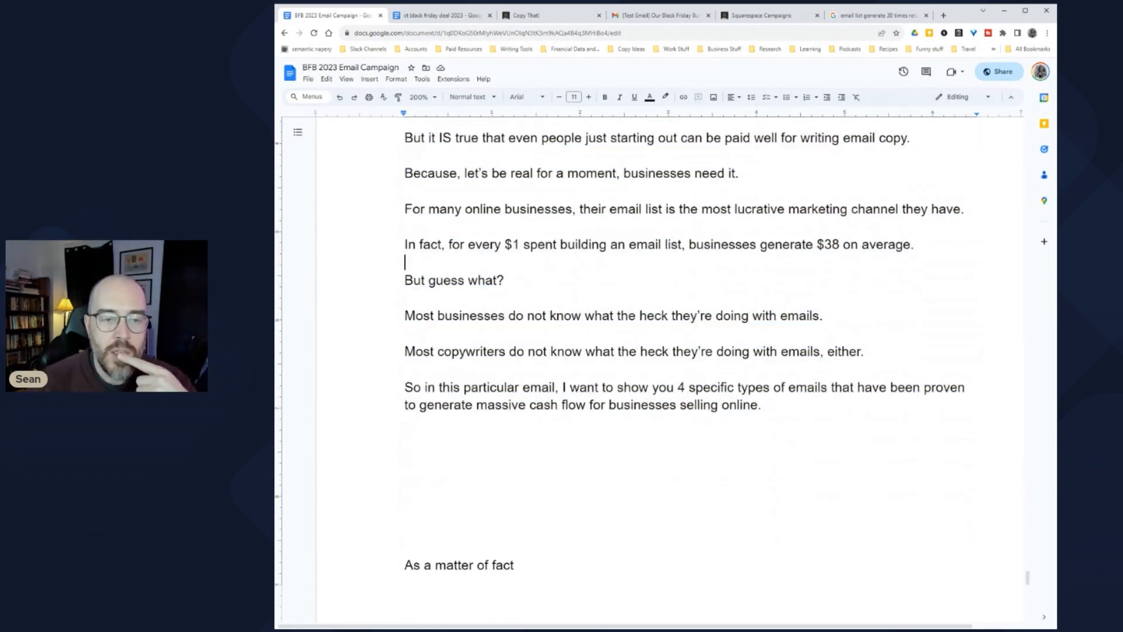
pyautogui.moveTo(404, 315); pyautogui.dragTo(831, 317)
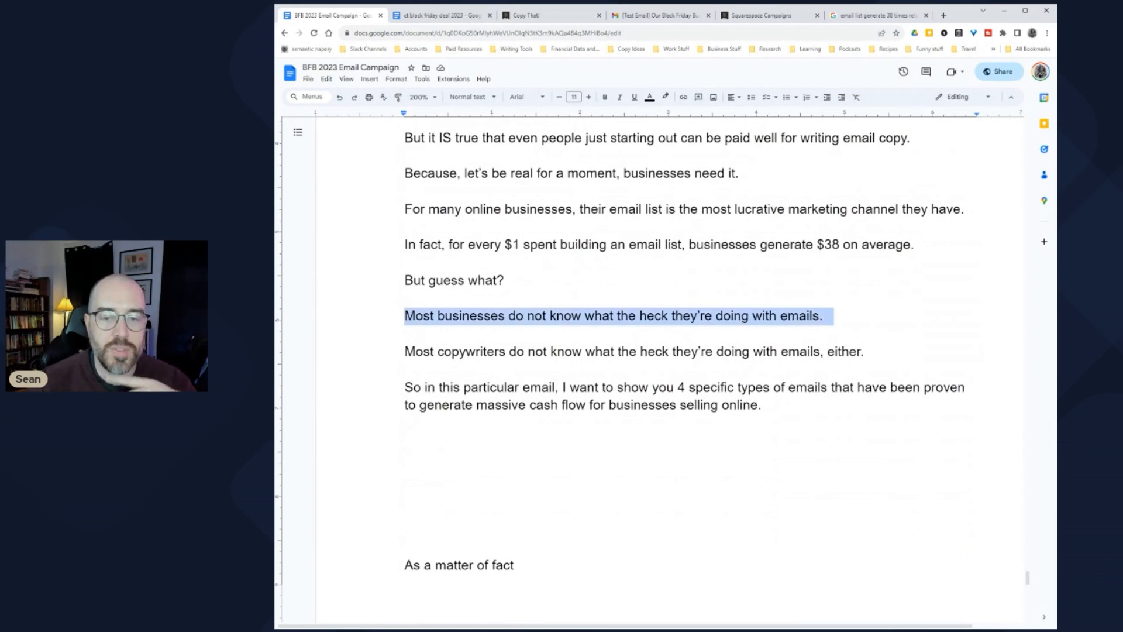
pyautogui.moveTo(404, 351); pyautogui.dragTo(875, 351)
pyautogui.scroll(-2, 875, 351)
pyautogui.moveTo(405, 295); pyautogui.dragTo(641, 314)
pyautogui.moveTo(667, 296); pyautogui.dragTo(675, 296)
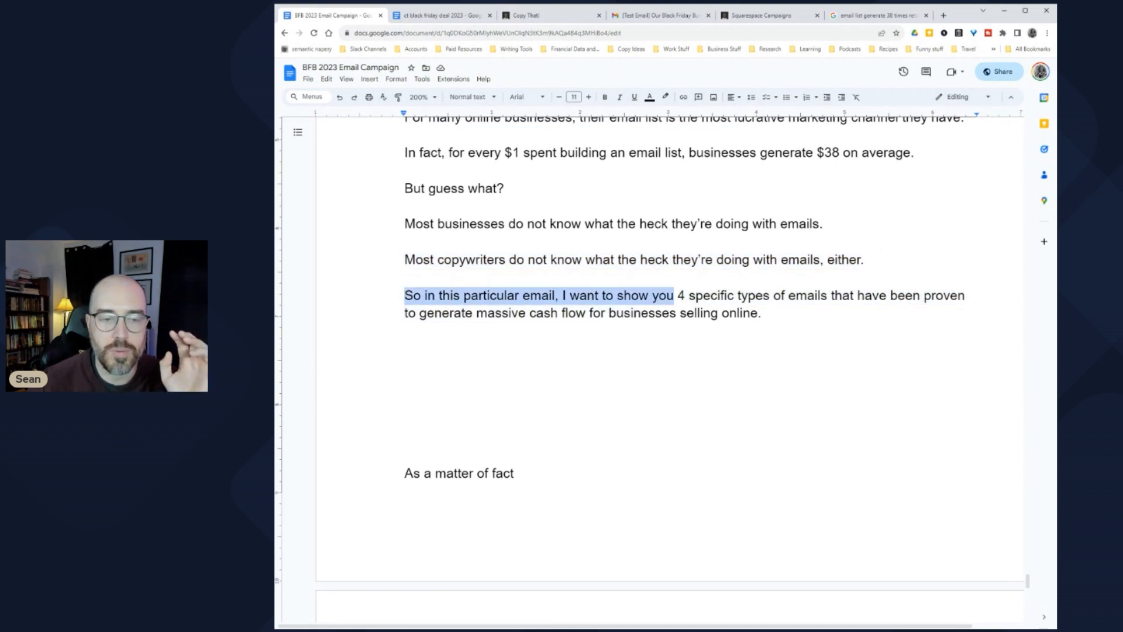
pyautogui.doubleClick(491, 295)
pyautogui.press('BackSpace')
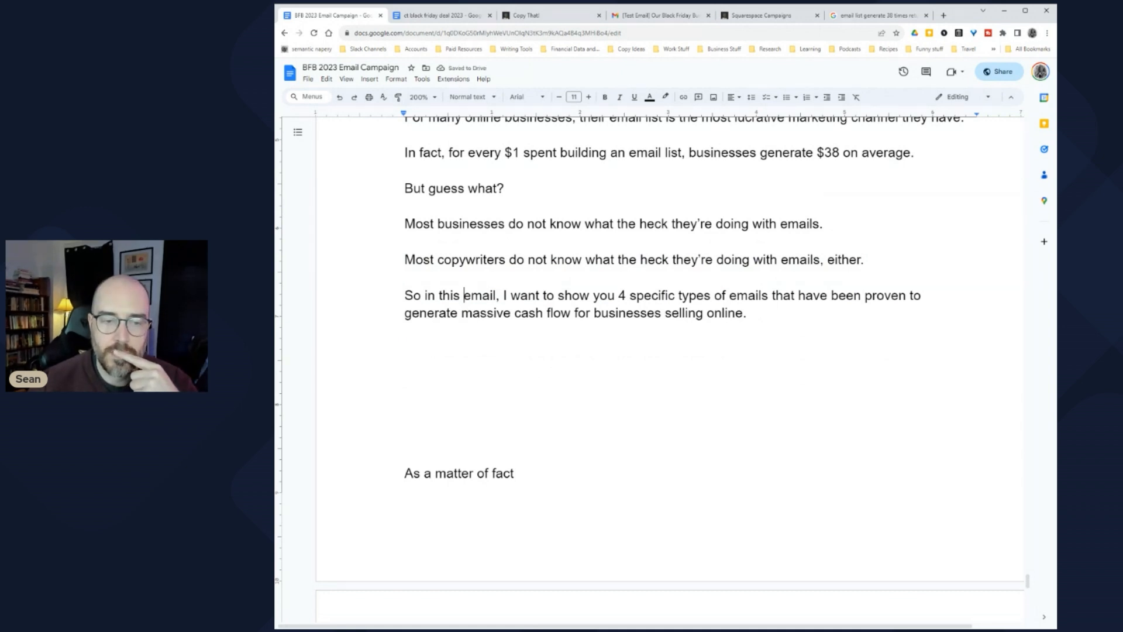
pyautogui.moveTo(424, 295); pyautogui.dragTo(496, 295)
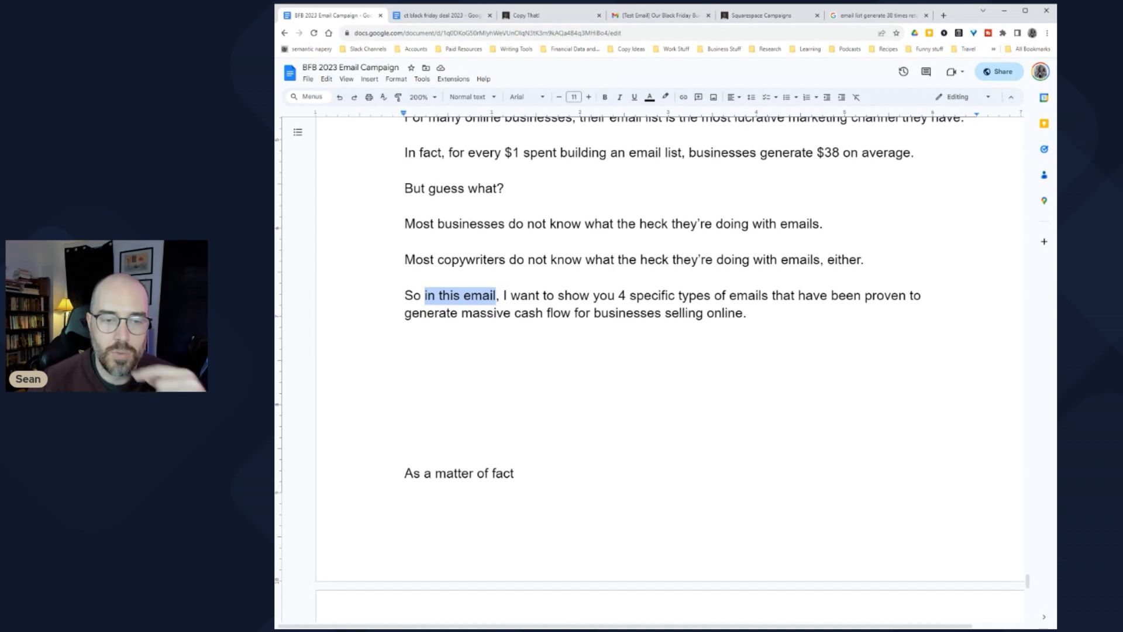
pyautogui.write('today')
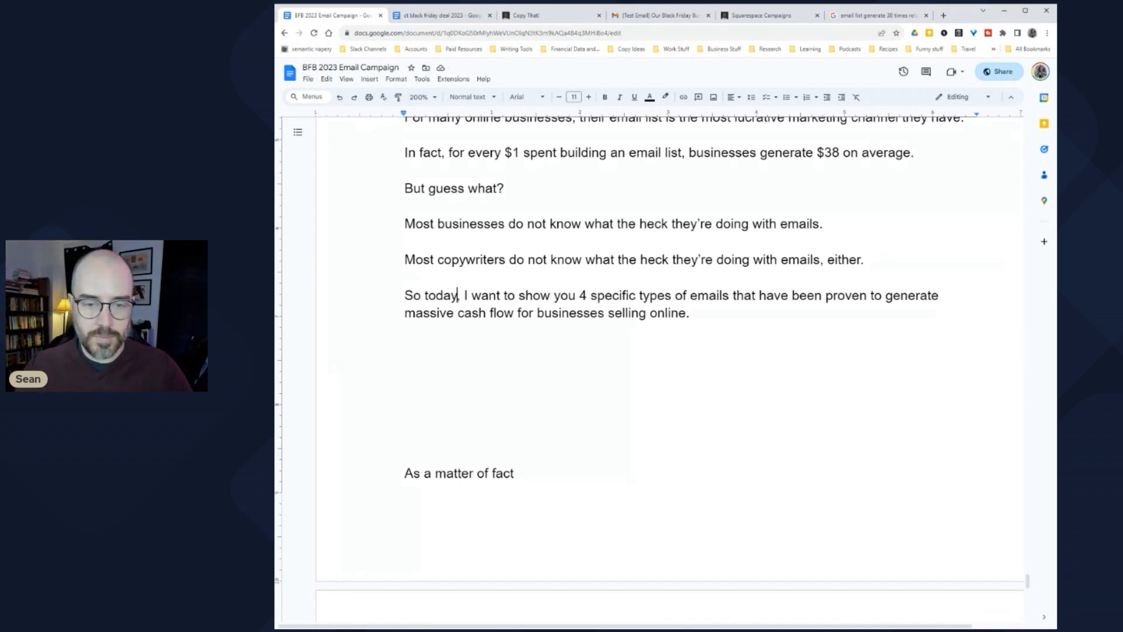
# Step: Add the line 'Let's start with the type of email everyone is probably accustomer to...'
pyautogui.click(405, 348)
pyautogui.write('L')
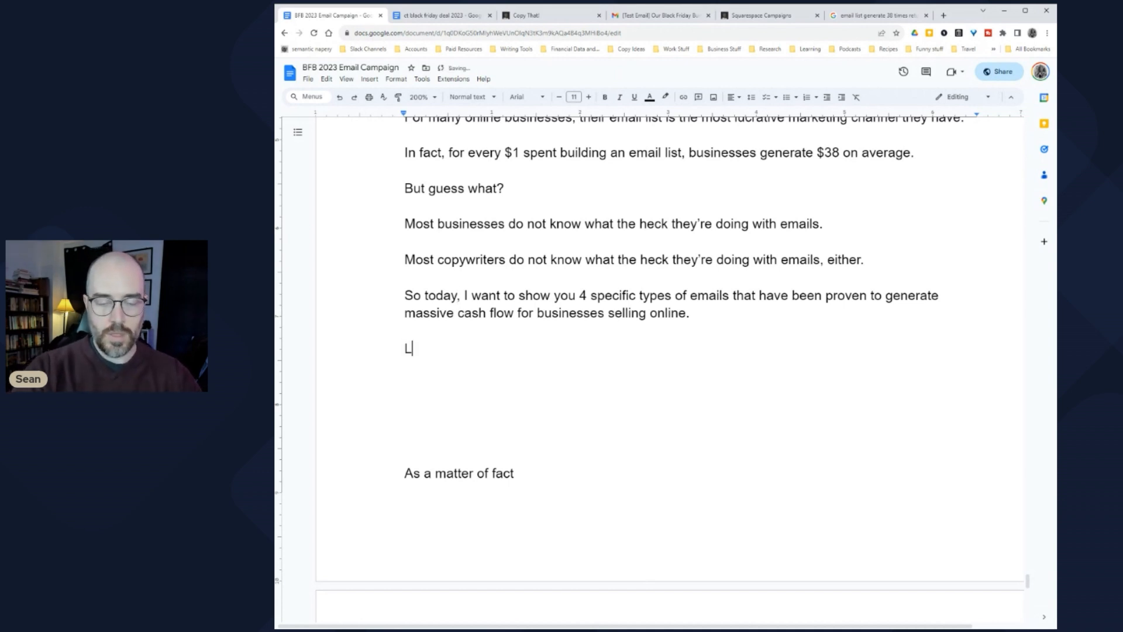
pyautogui.write("et's start with the one")
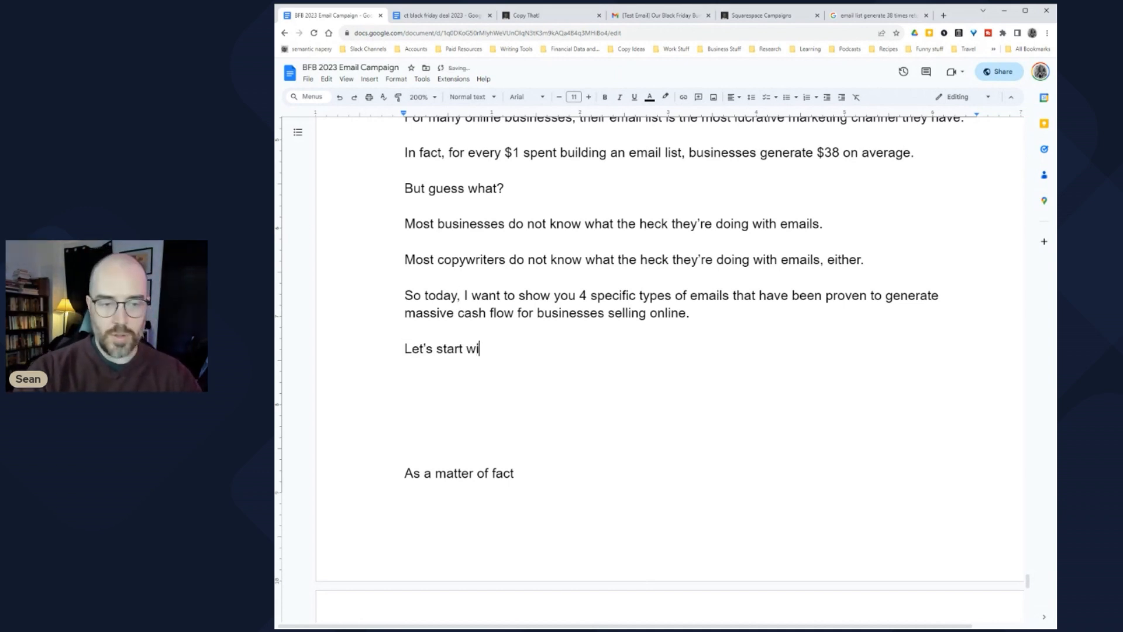
pyautogui.press('BackSpace')
pyautogui.press('BackSpace')
pyautogui.press('BackSpace')
pyautogui.press('BackSpace')
pyautogui.write('type of ')
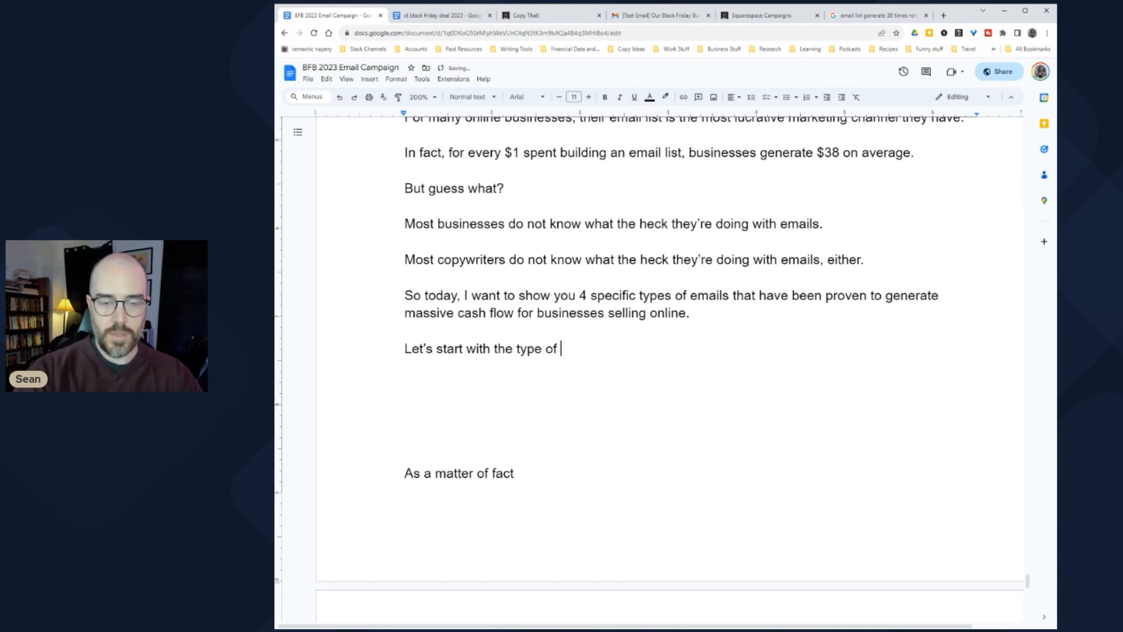
pyautogui.write('email everyone ')
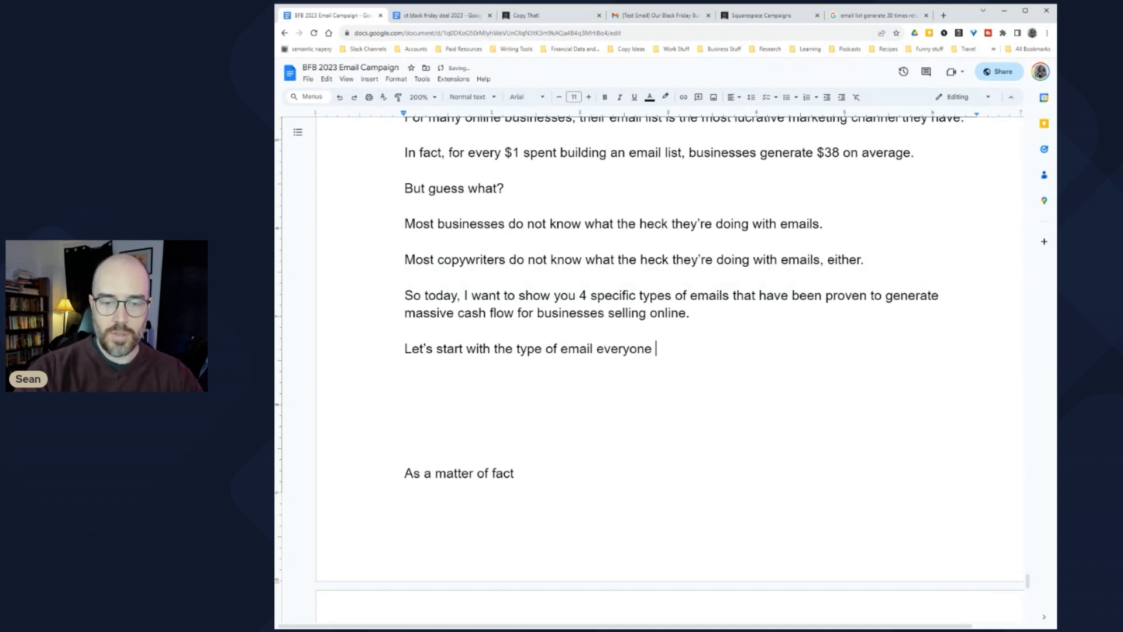
pyautogui.write('is probably accustomer to...')
# Step: Add the heading '1) The Graphical Sales Email' followed by a page break
pyautogui.press('Return')
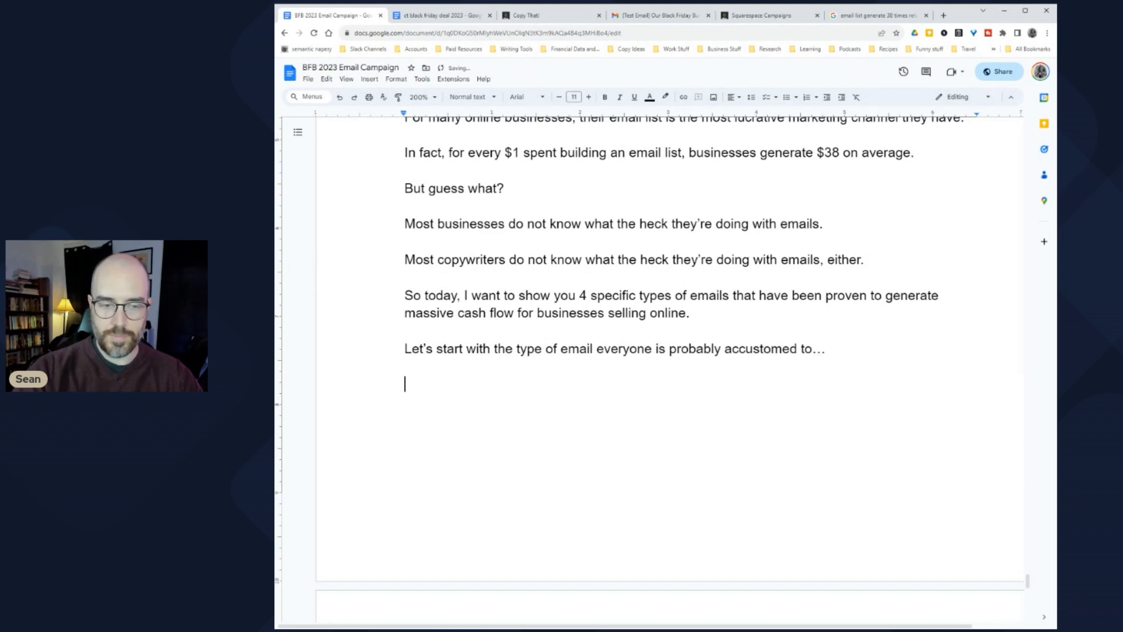
pyautogui.write('1)')
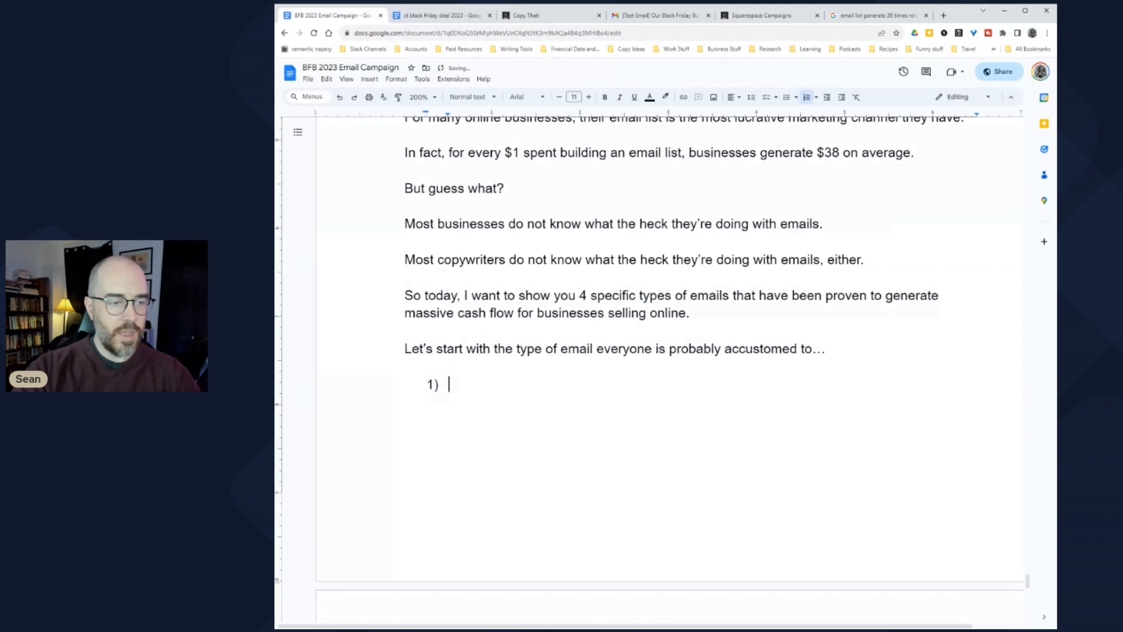
pyautogui.write(' The Graphica')
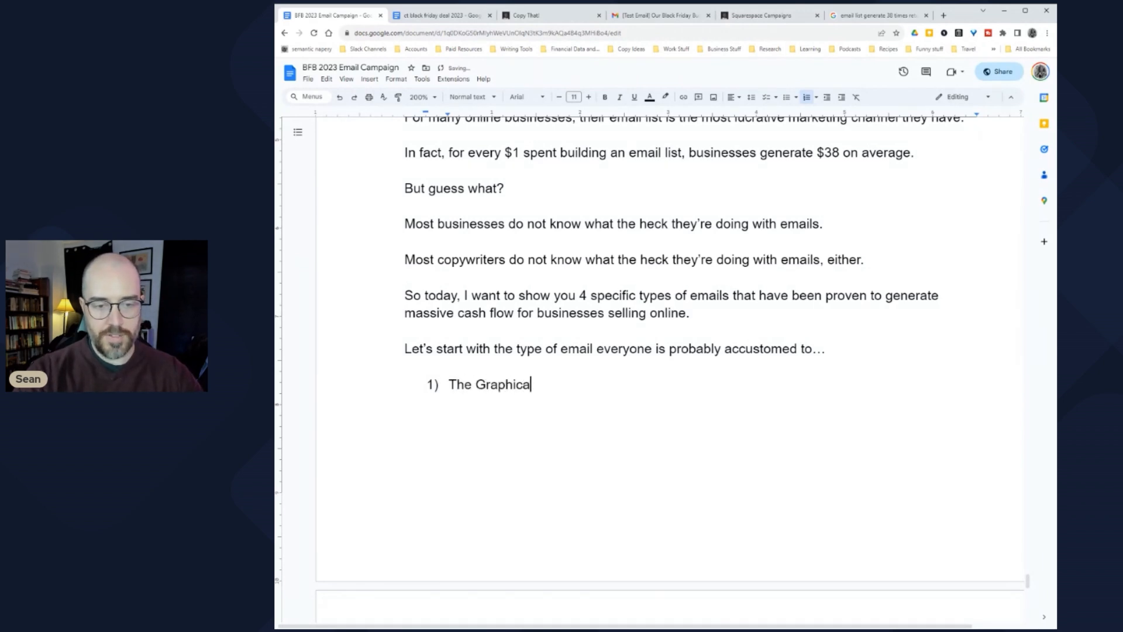
pyautogui.write('l Sales Email')
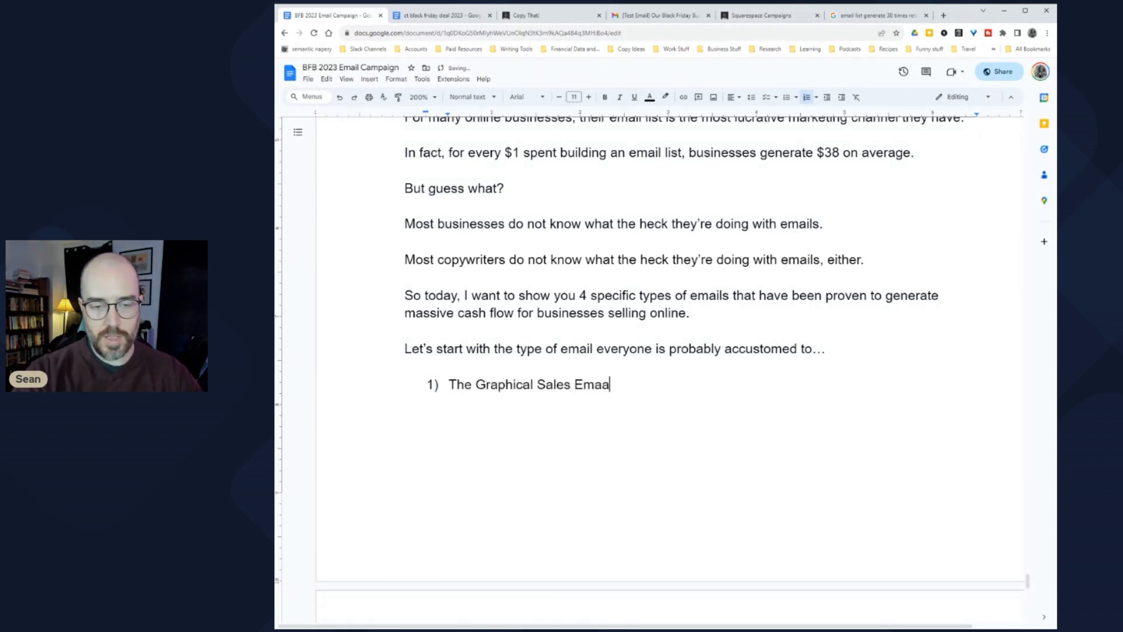
pyautogui.press('Return')
pyautogui.press('Return')
pyautogui.press('Return')
pyautogui.press('Return')
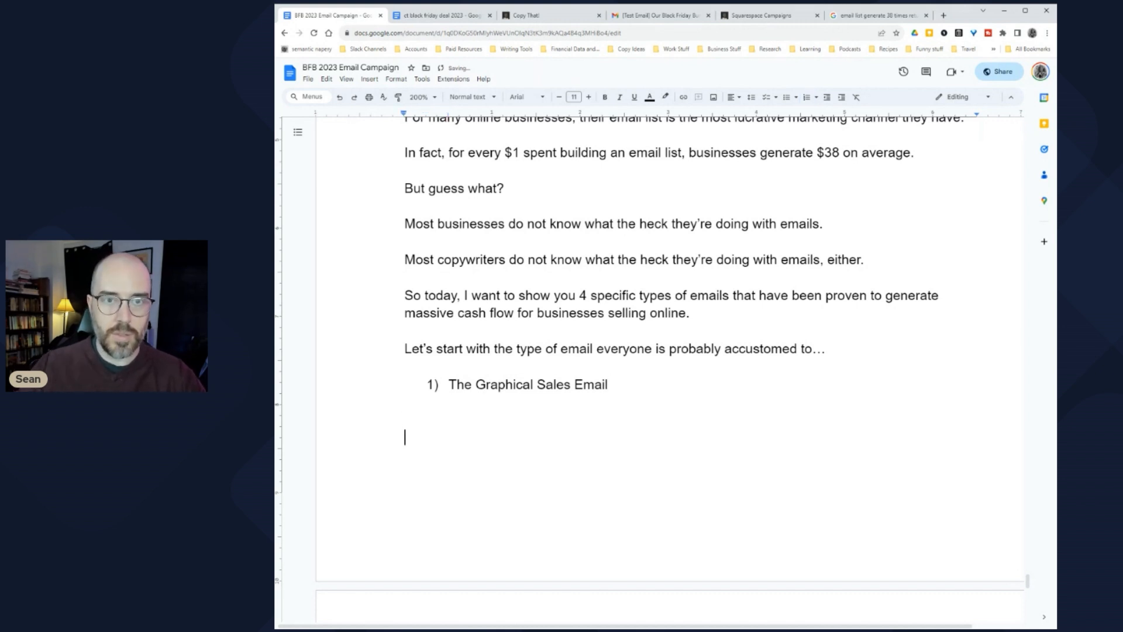
pyautogui.hotkey('ctrl', 'Return')
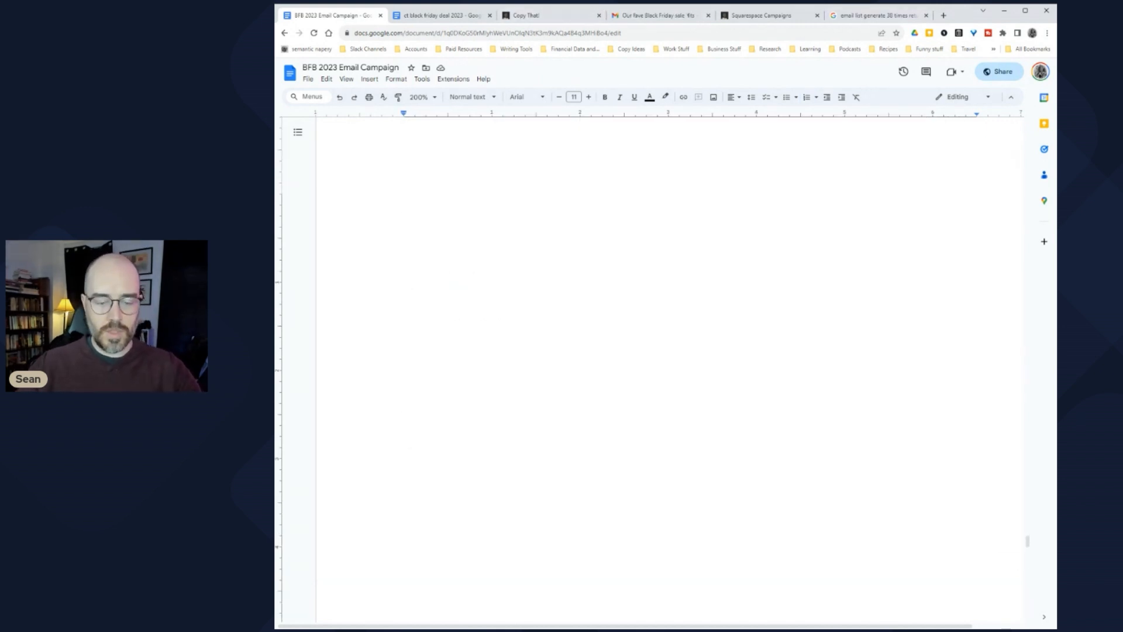
# Step: Write 'Here's what they commonly look like' and the provocative-image sentence ending 'a specific deal.'
pyautogui.write("Here's what ")
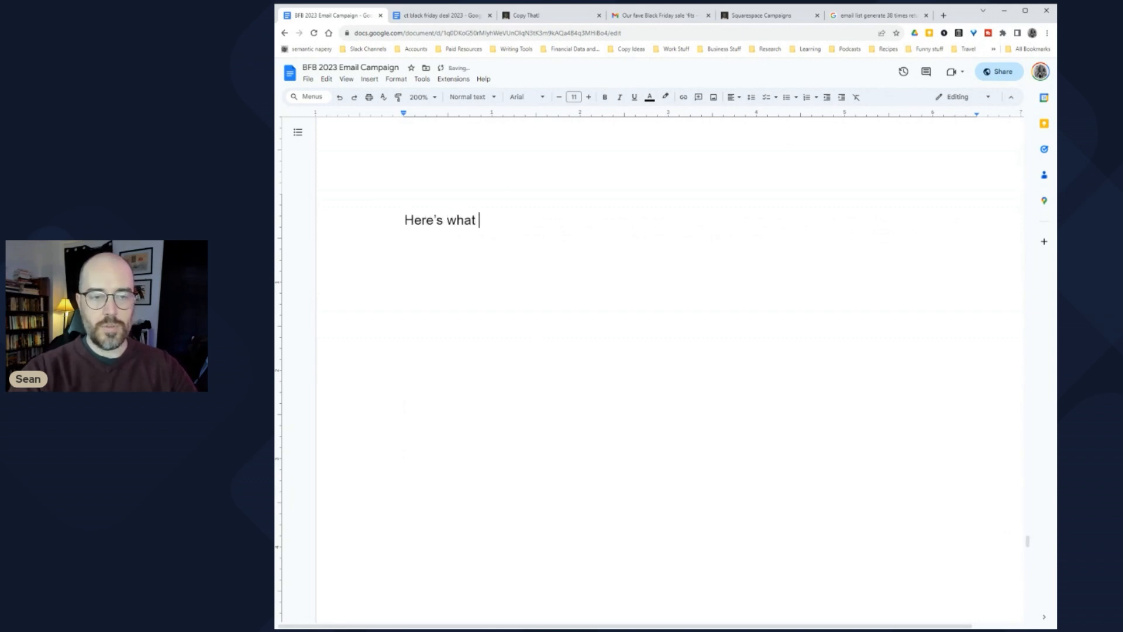
pyautogui.write('they commonly look like')
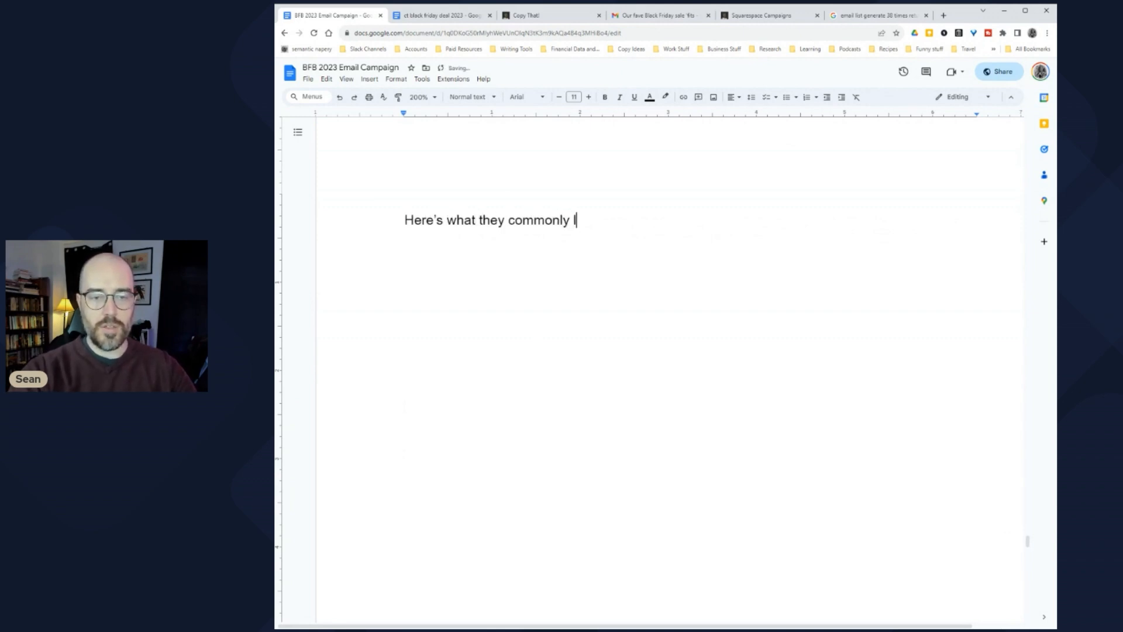
pyautogui.write('Y')
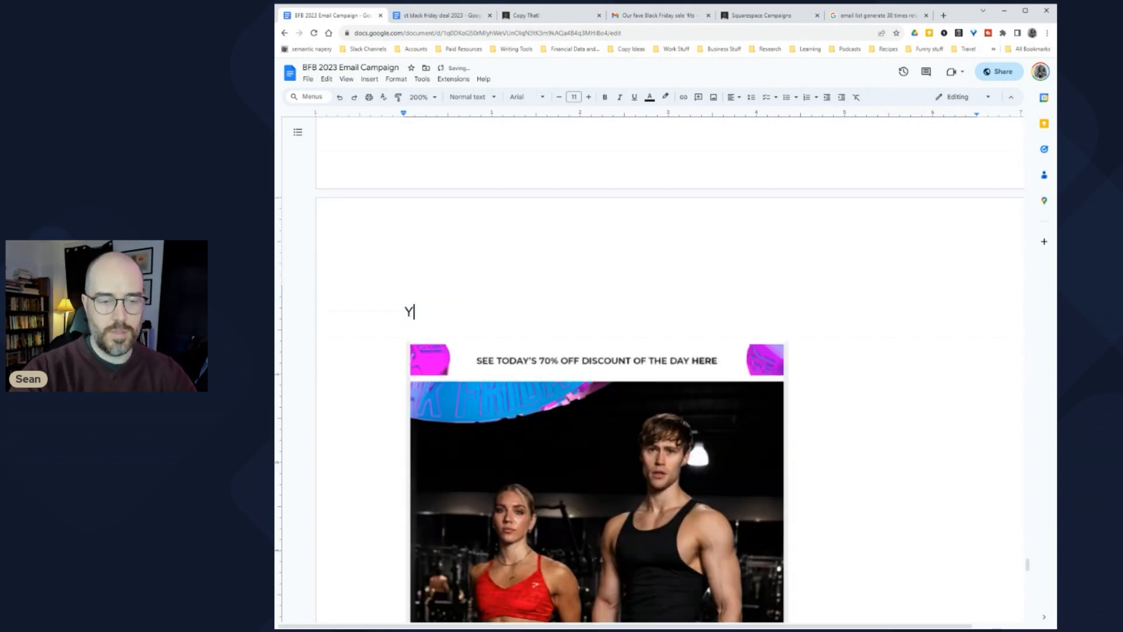
pyautogui.write("ou'll commonly ")
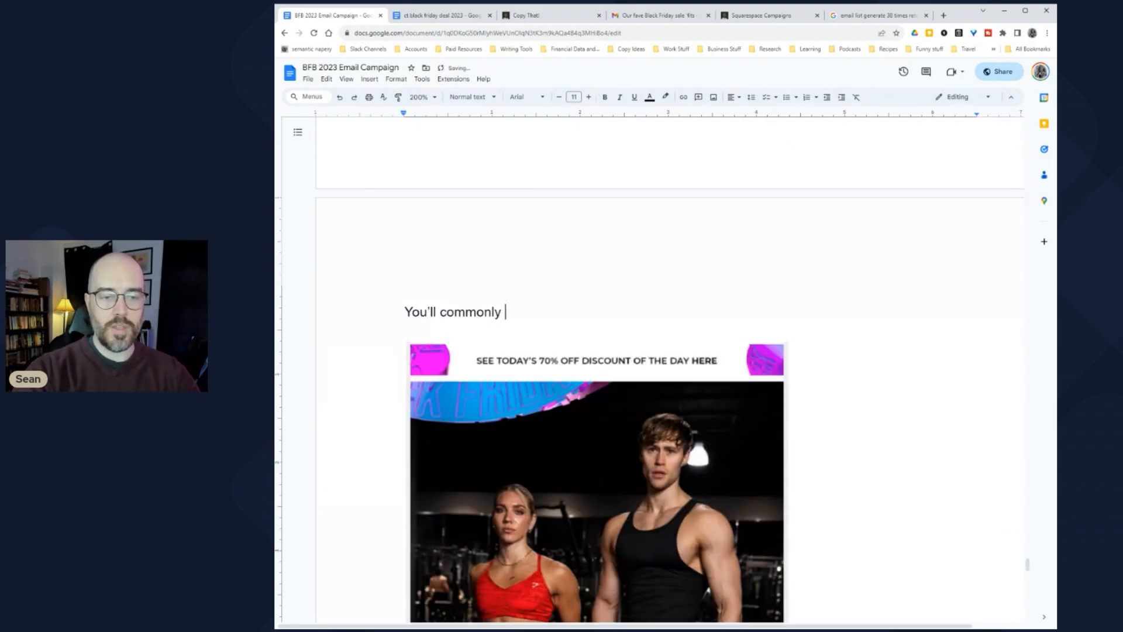
pyautogui.write('see a')
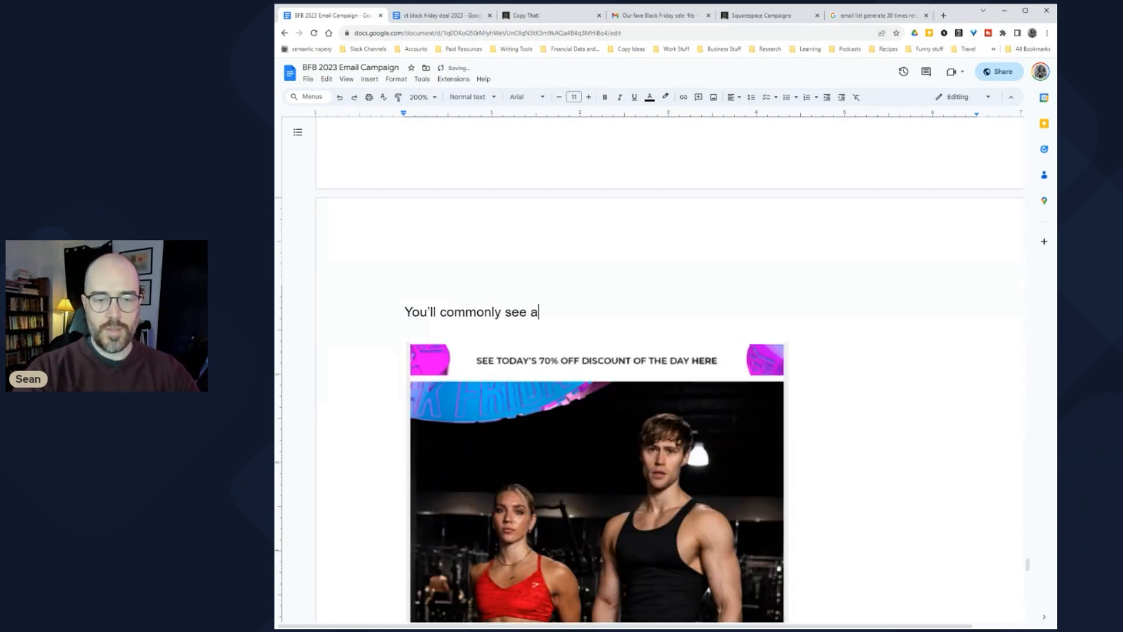
pyautogui.press('BackSpace')
pyautogui.write('some provo')
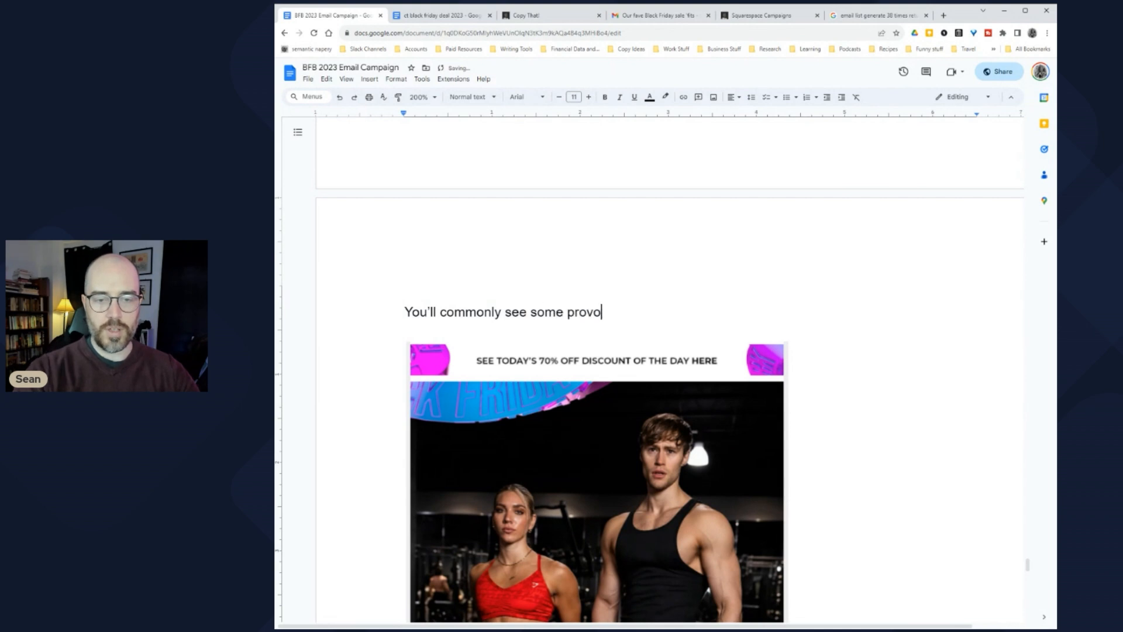
pyautogui.write('cative image at the ')
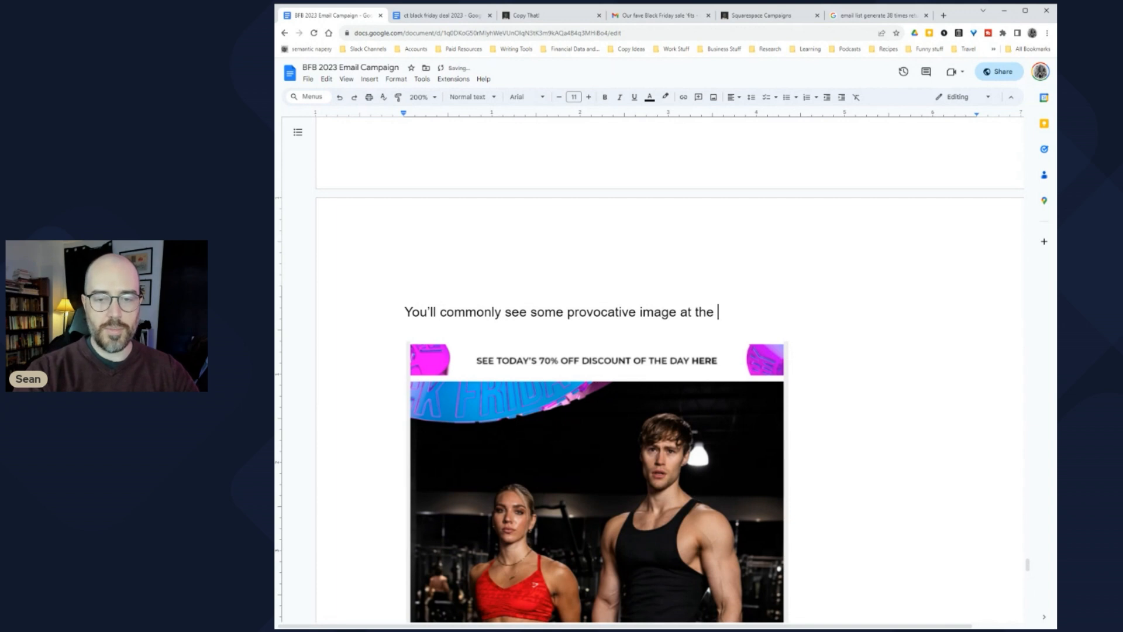
pyautogui.write('top, sometimes capped wi')
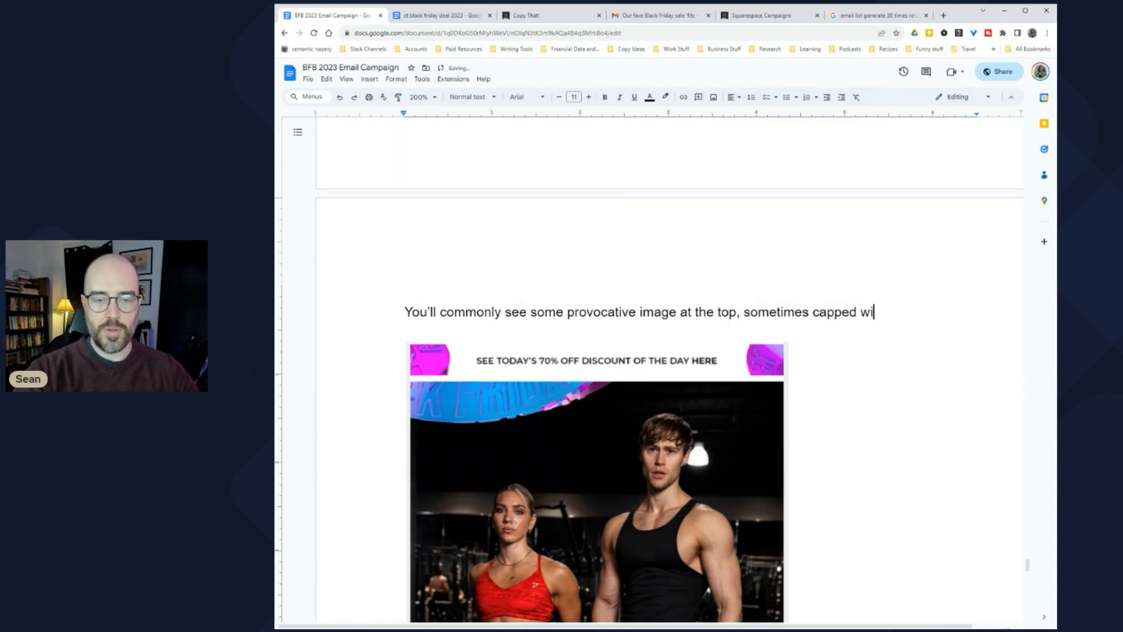
pyautogui.write('th some')
pyautogui.press('BackSpace')
pyautogui.press('BackSpace')
pyautogui.press('BackSpace')
pyautogui.press('BackSpace')
pyautogui.write('a ')
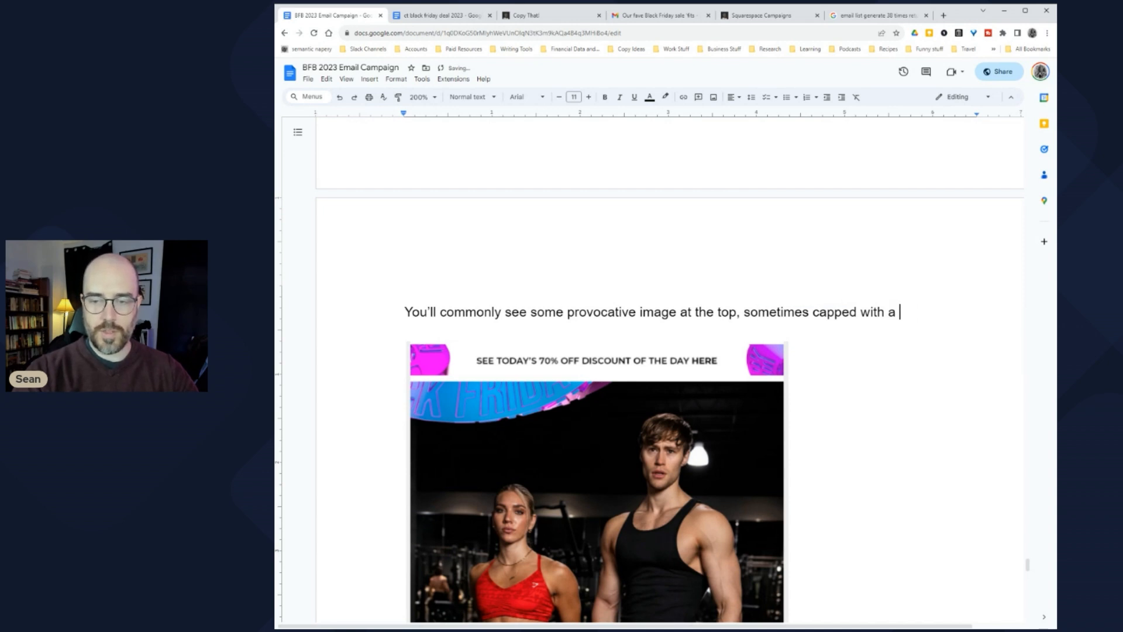
pyautogui.write('specific deal.')
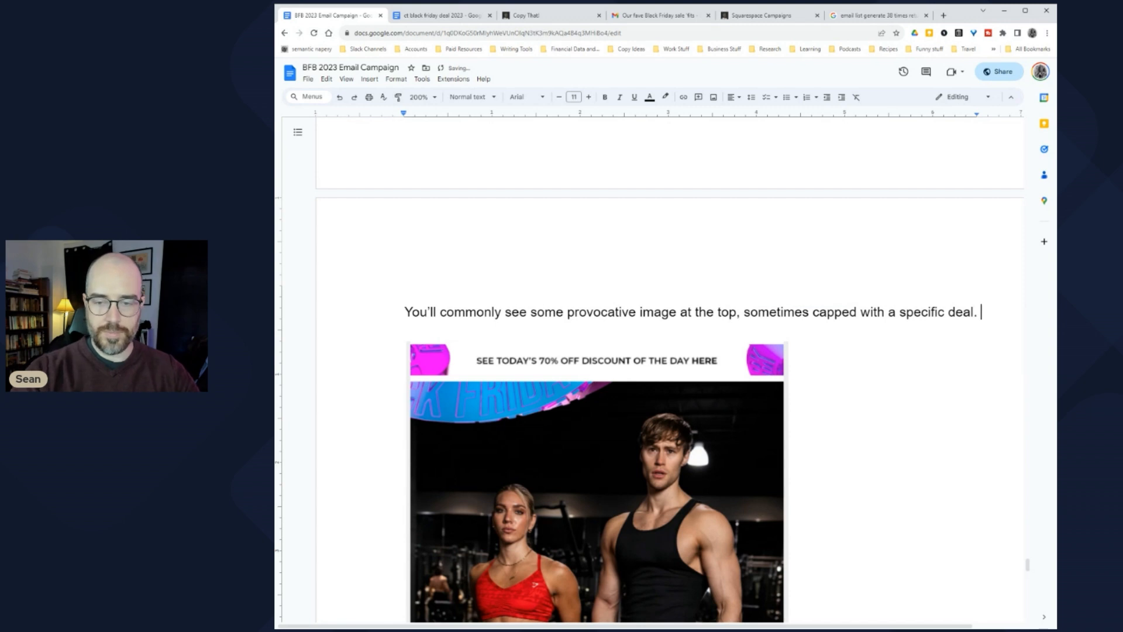
# Step: Insert 'or gif' after 'image' and select the word 'gif'
pyautogui.click(681, 311)
pyautogui.write('or gif')
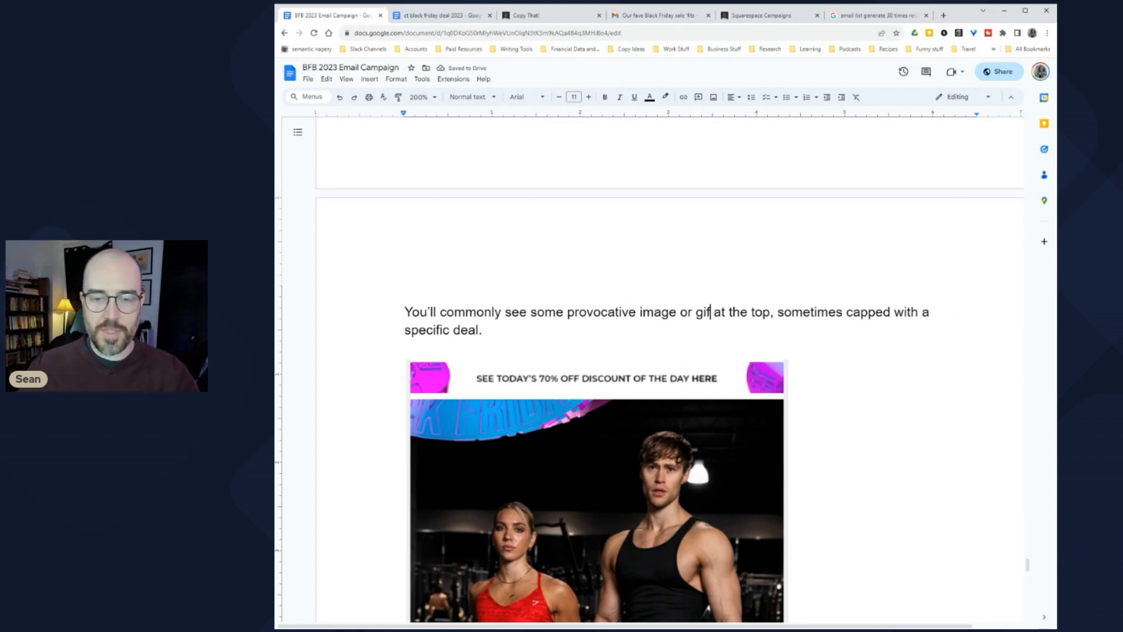
pyautogui.moveTo(703, 311); pyautogui.dragTo(696, 312)
pyautogui.click(707, 312)
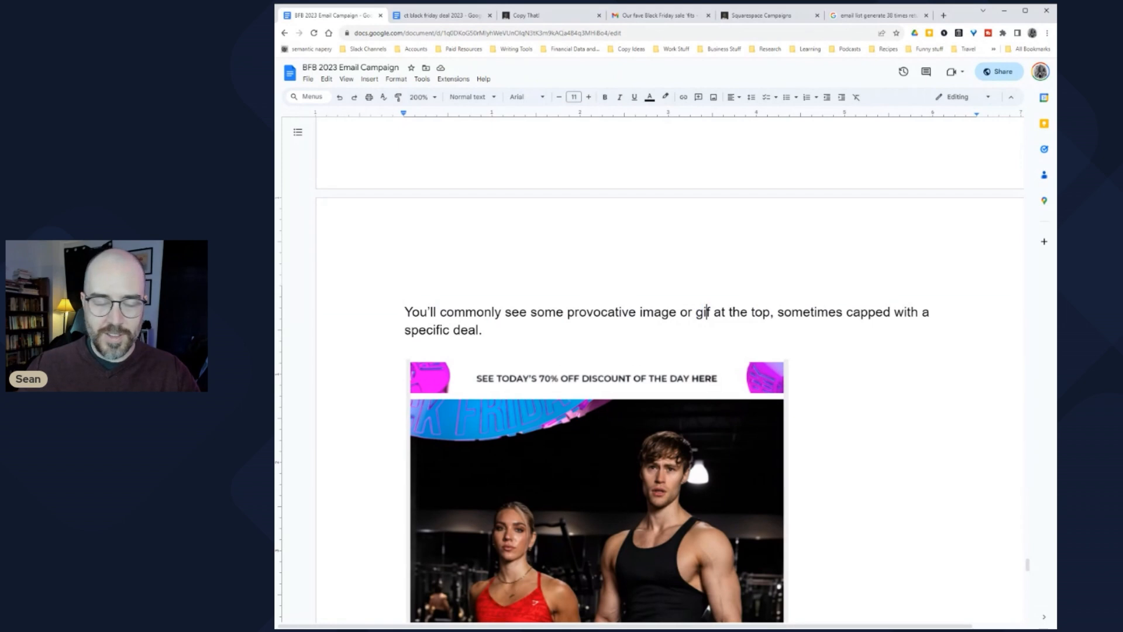
pyautogui.moveTo(696, 312); pyautogui.dragTo(711, 312)
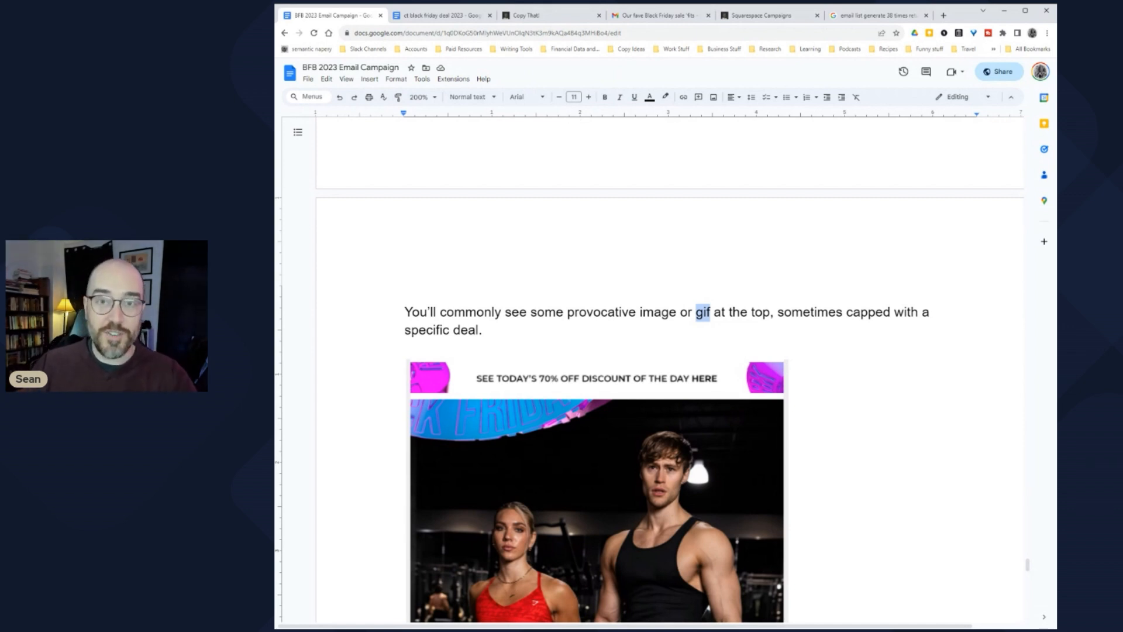
# Step: Scroll through the pasted Gymshark Black Friday sale email example
pyautogui.scroll(-2, 644, 409)
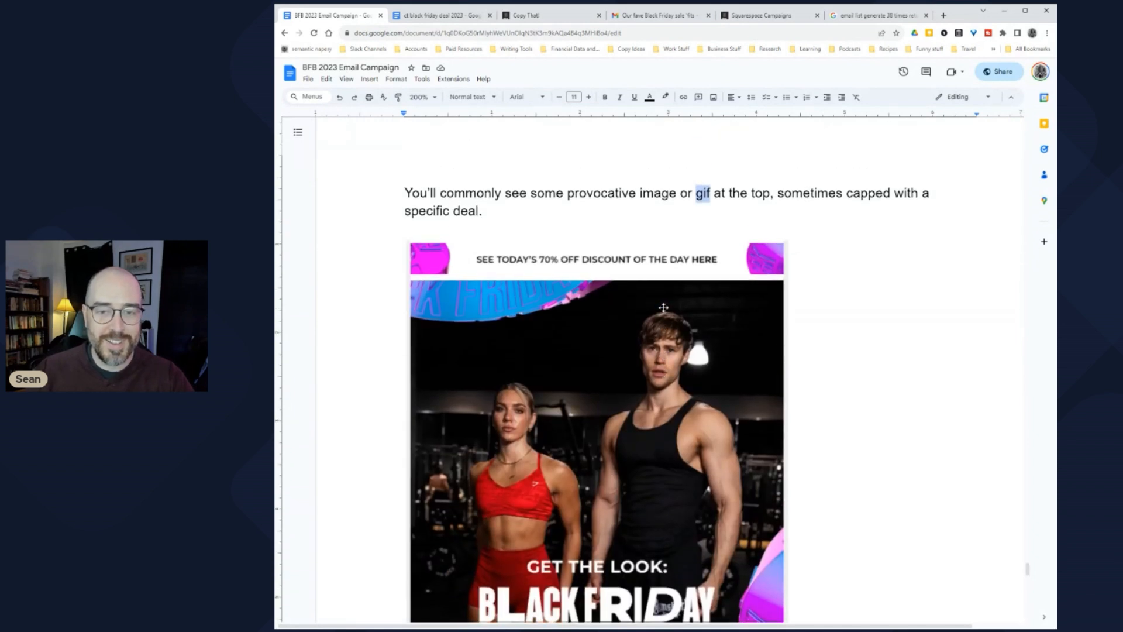
pyautogui.scroll(1, 643, 409)
pyautogui.click(487, 238)
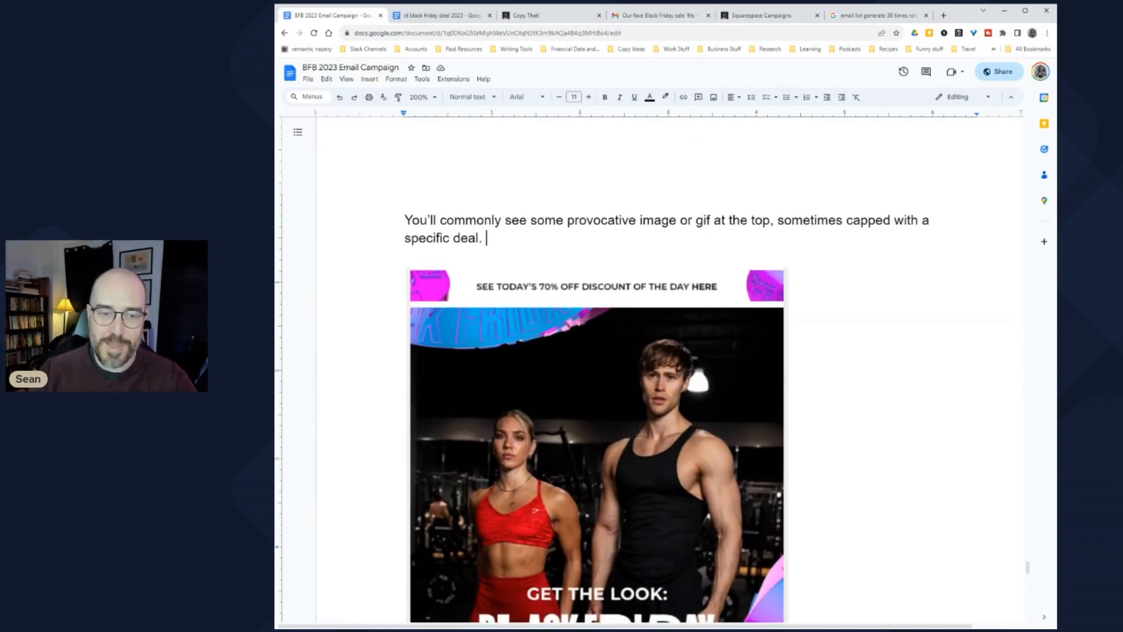
pyautogui.scroll(-2, 644, 409)
pyautogui.scroll(1, 644, 409)
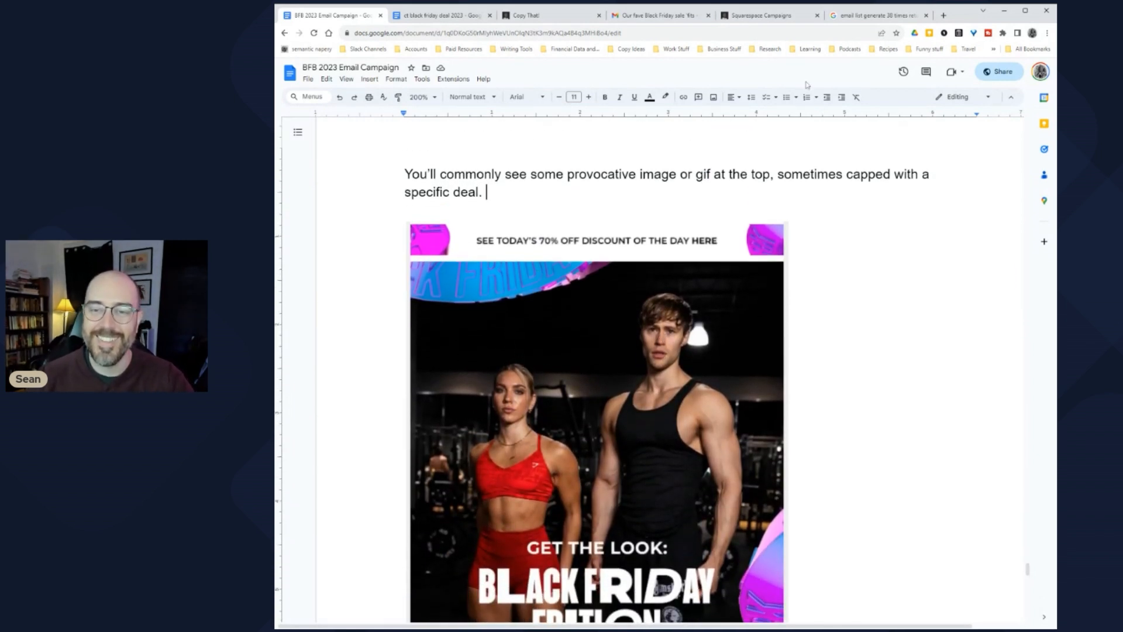
pyautogui.scroll(-10, 708, 331)
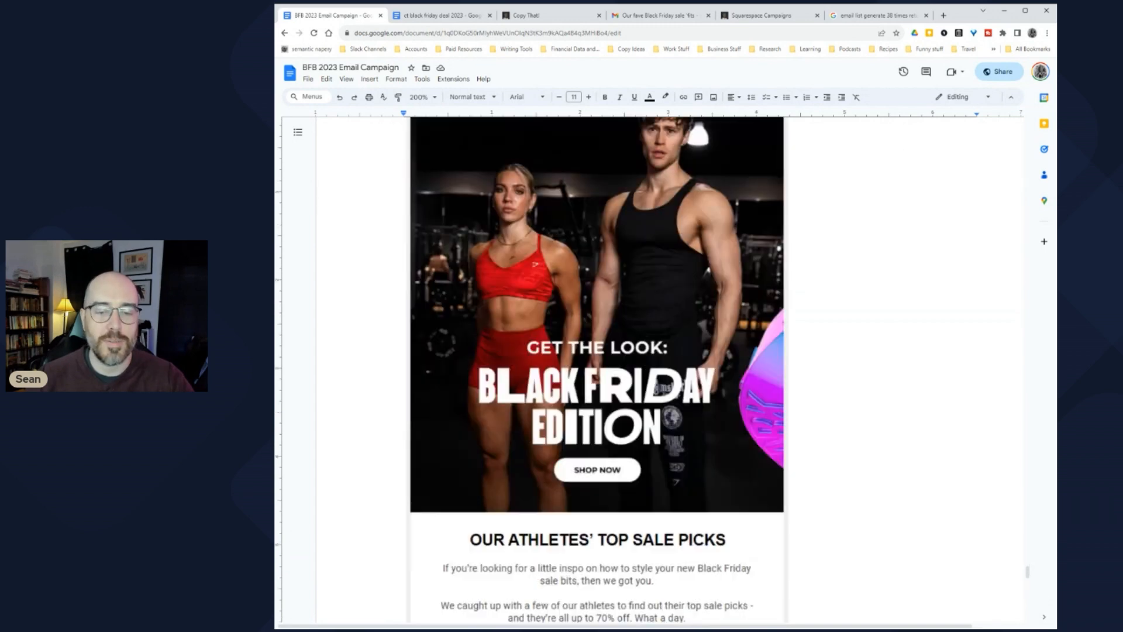
pyautogui.scroll(1, 709, 336)
pyautogui.scroll(1, 710, 336)
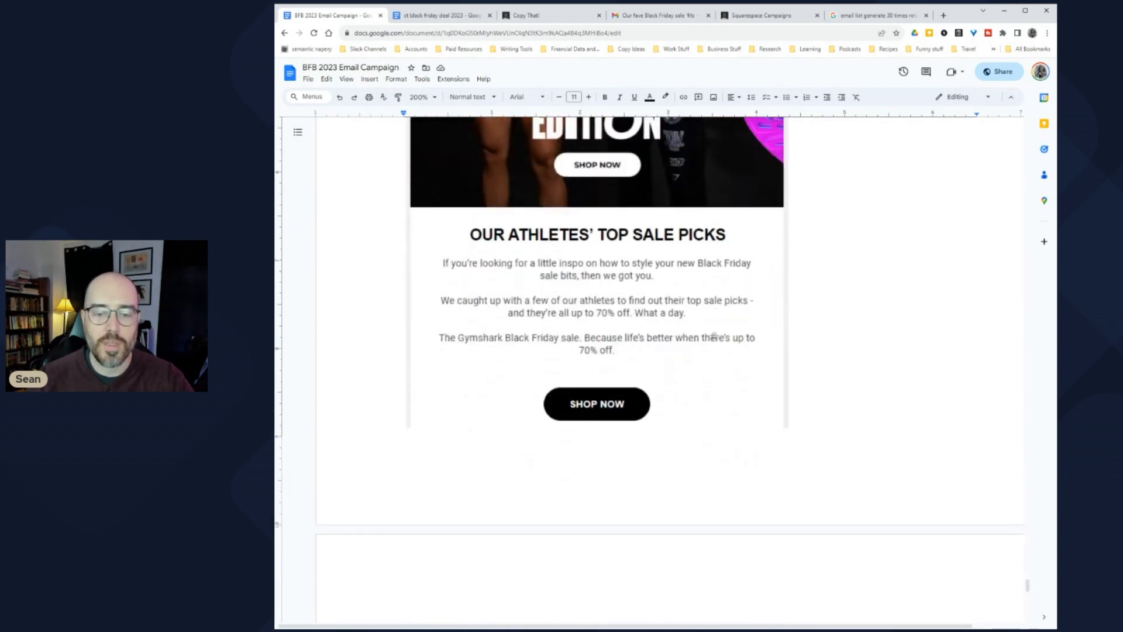
pyautogui.scroll(-1, 597, 352)
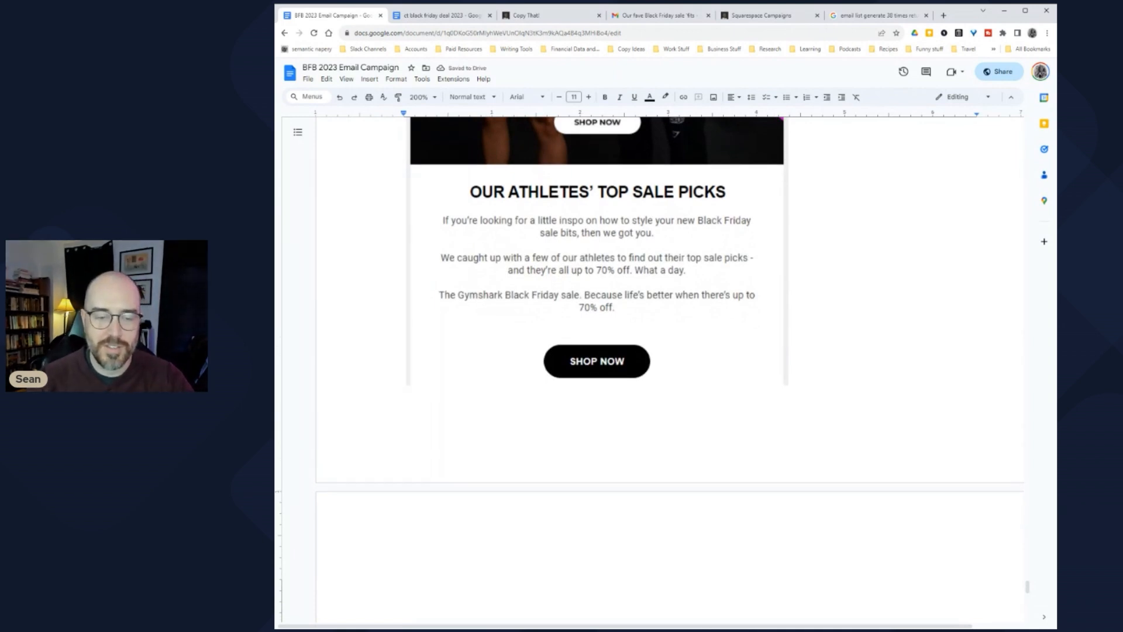
pyautogui.scroll(-2, 597, 351)
pyautogui.scroll(15, 670, 369)
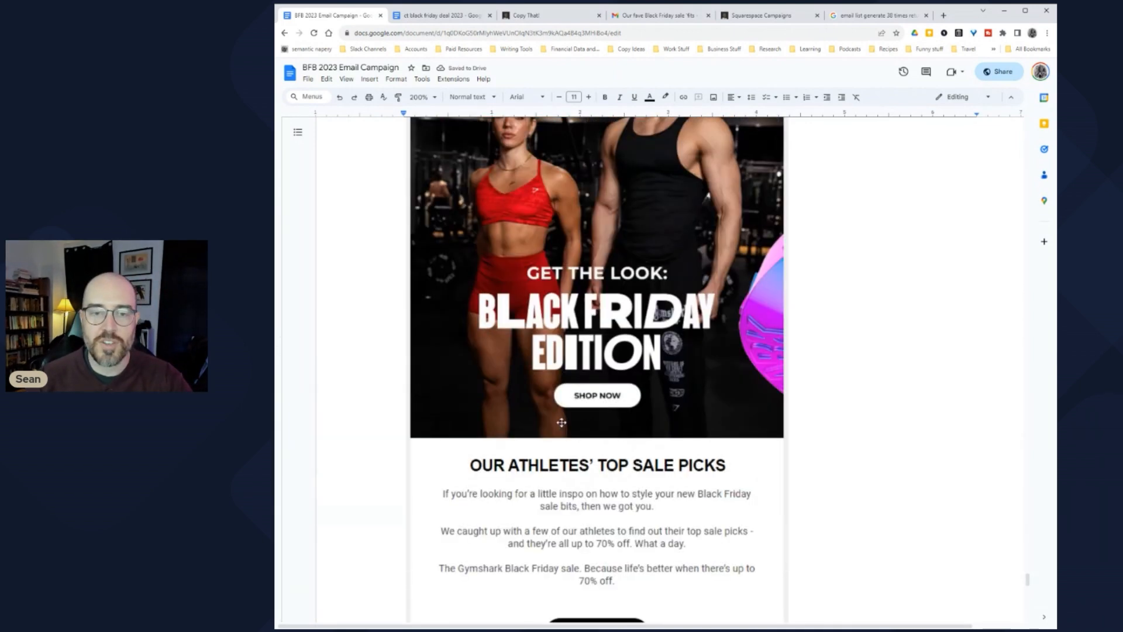
pyautogui.click(696, 408)
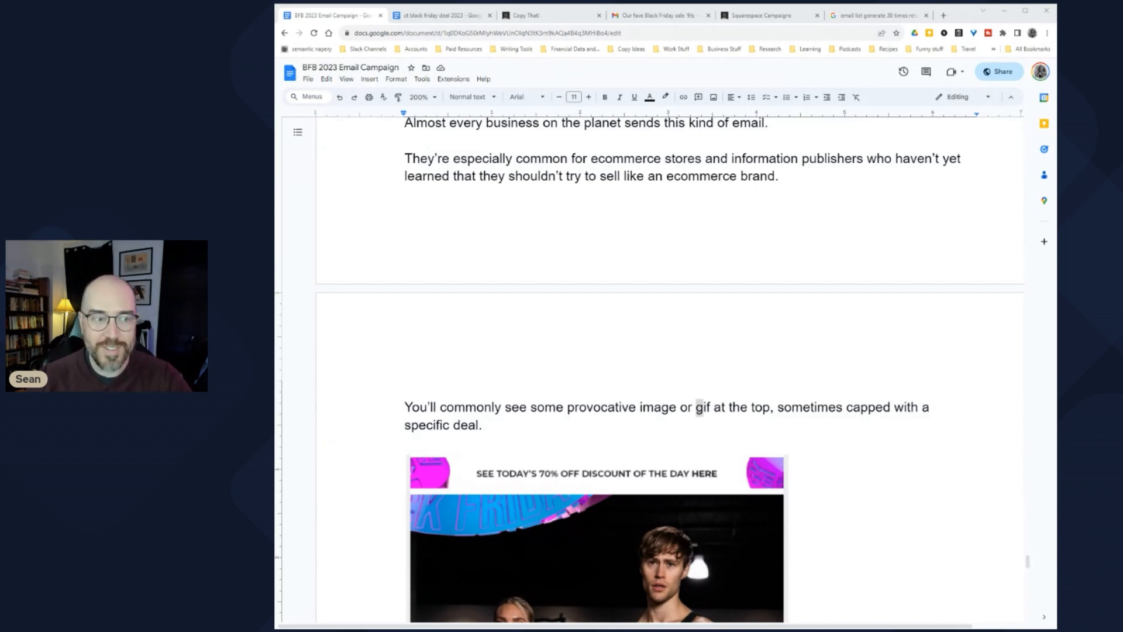
pyautogui.scroll(-4, 689, 278)
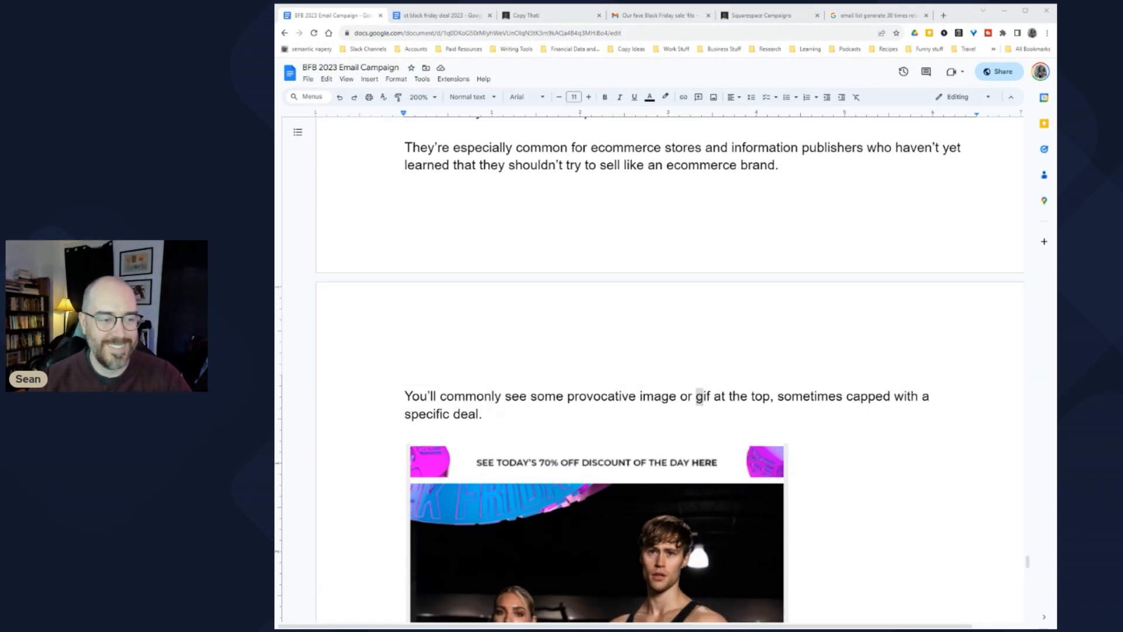
pyautogui.scroll(-7, 777, 320)
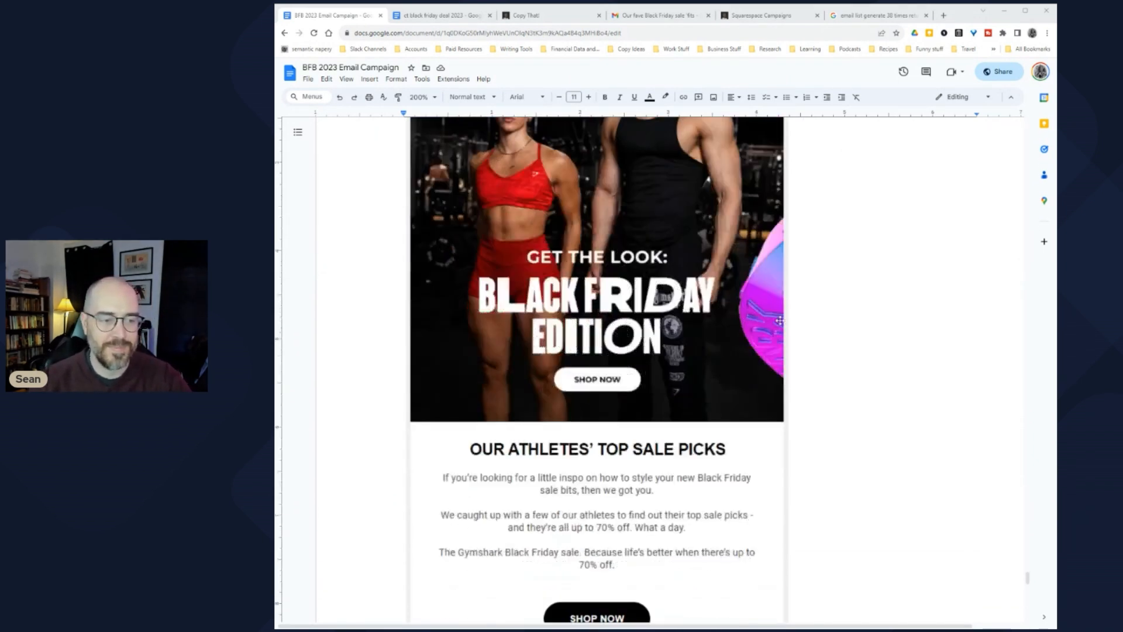
pyautogui.scroll(-3, 777, 321)
pyautogui.scroll(2, 777, 319)
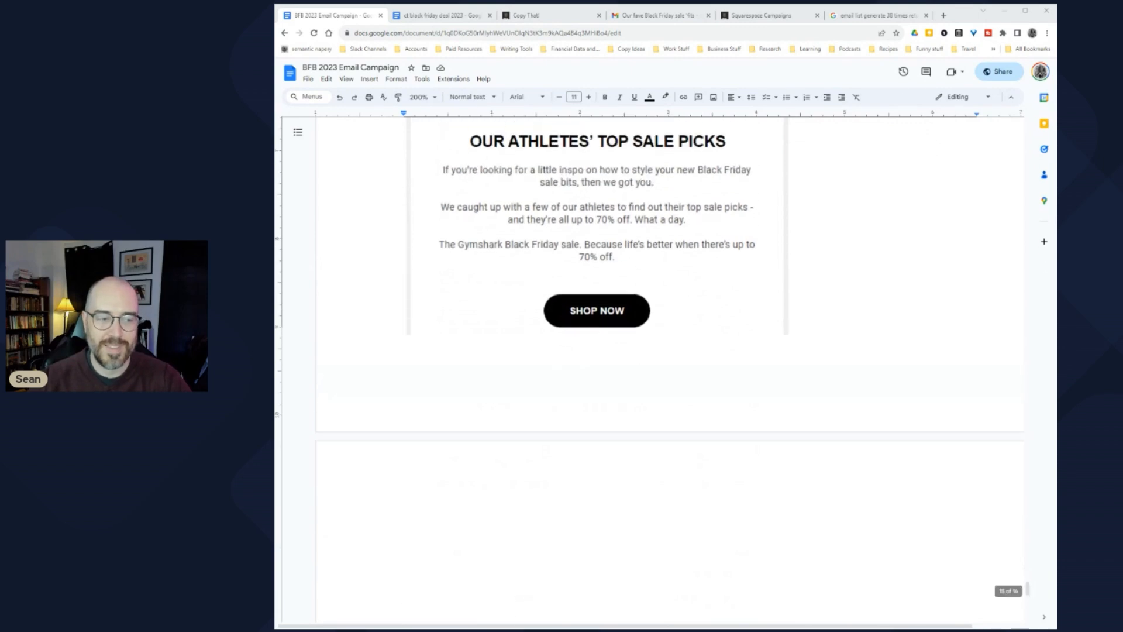
pyautogui.scroll(-5, 777, 319)
pyautogui.scroll(5, 777, 320)
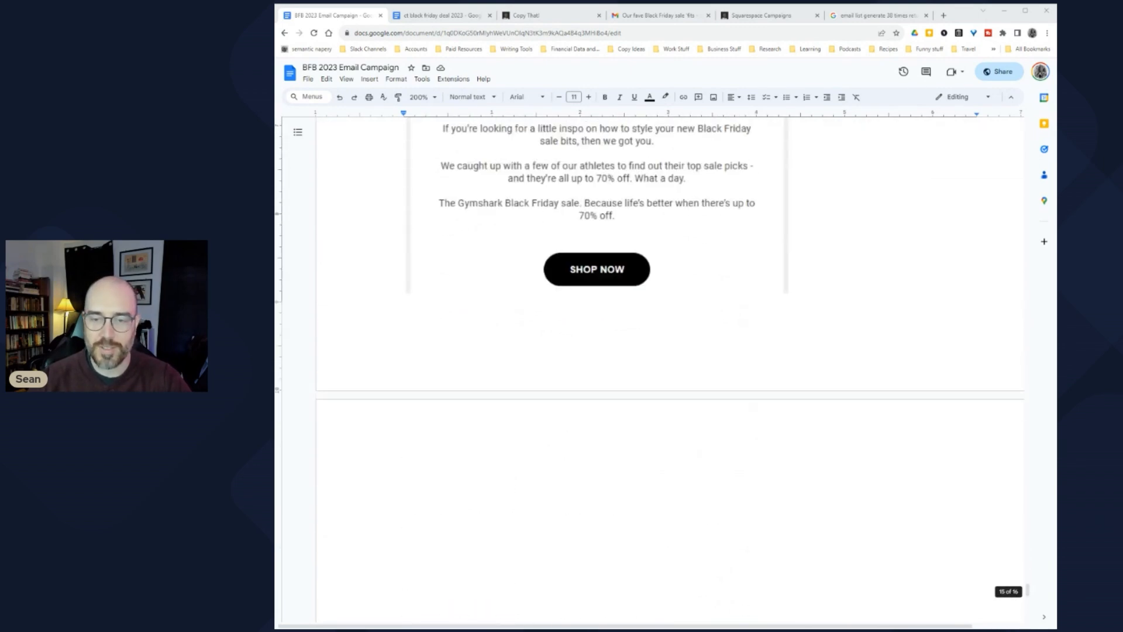
# Step: Add a blank line at the top of the page after the example
pyautogui.click(405, 494)
pyautogui.press('Return')
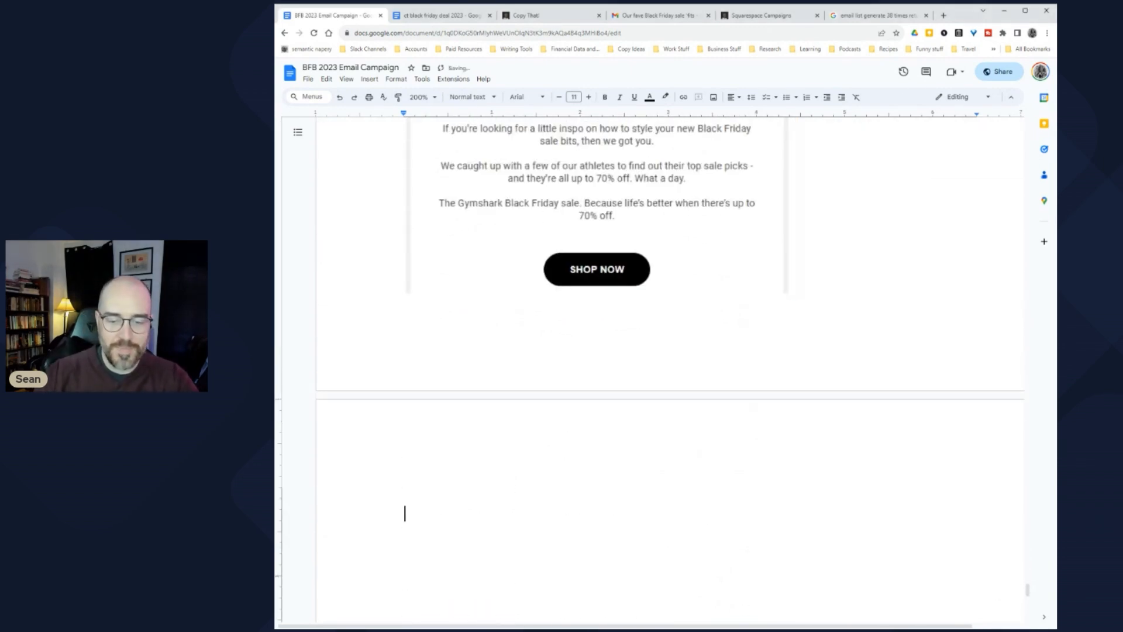
pyautogui.scroll(1, 597, 352)
pyautogui.scroll(-2, 597, 351)
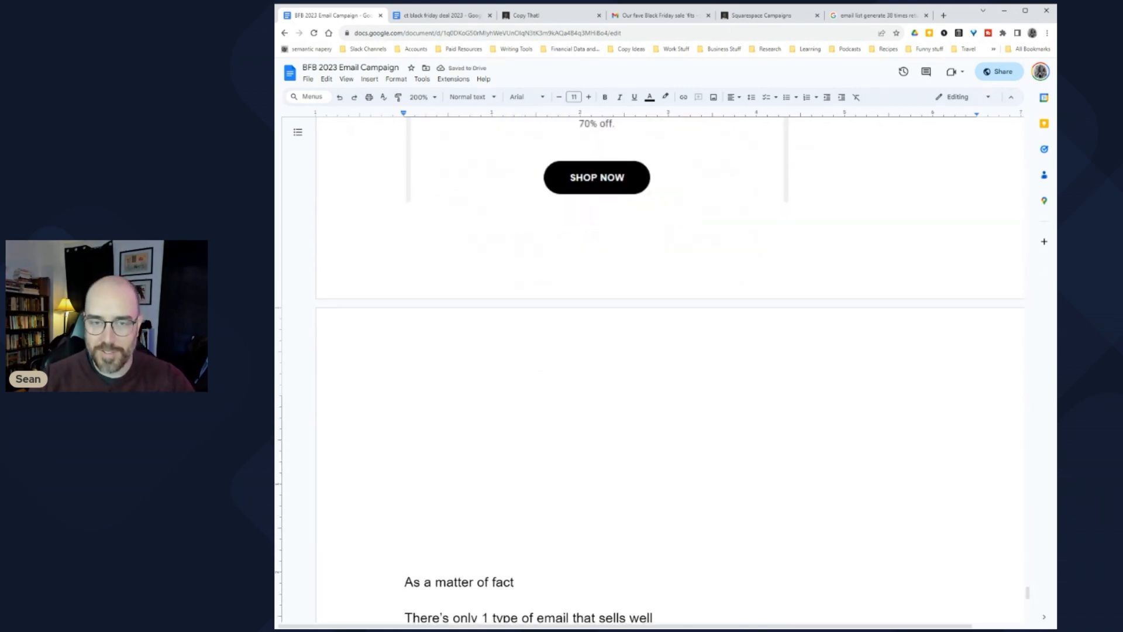
pyautogui.scroll(8, 699, 338)
# Step: On the empty page after the example, begin with 'There's also typically a headline'
pyautogui.scroll(4, 699, 338)
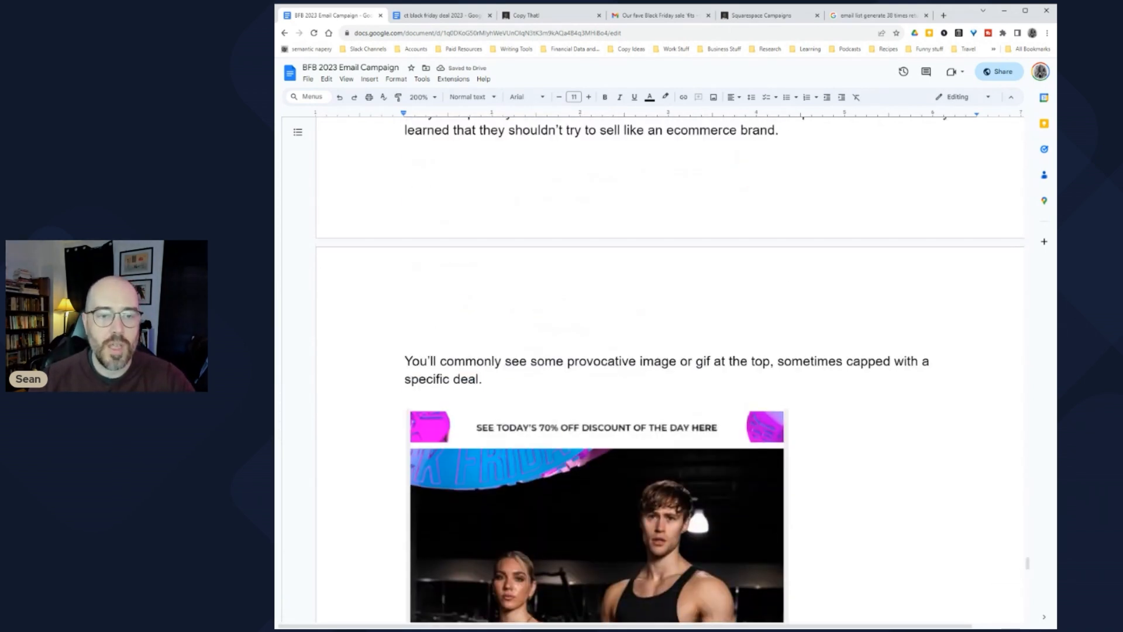
pyautogui.moveTo(404, 361); pyautogui.dragTo(844, 361)
pyautogui.click(843, 361)
pyautogui.scroll(-14, 597, 363)
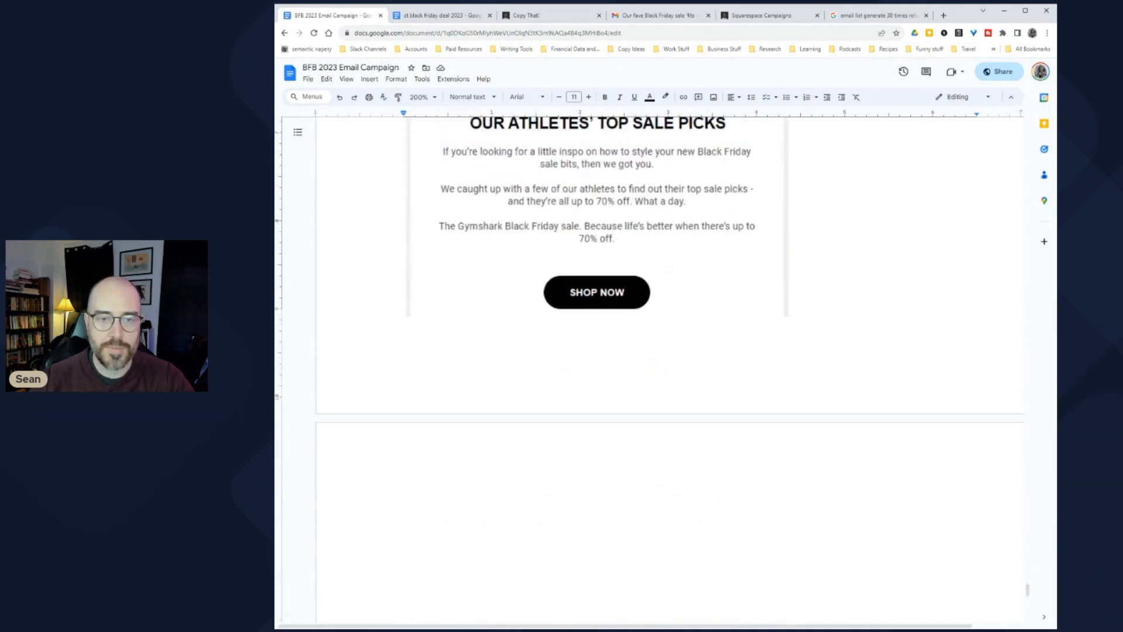
pyautogui.scroll(-3, 597, 363)
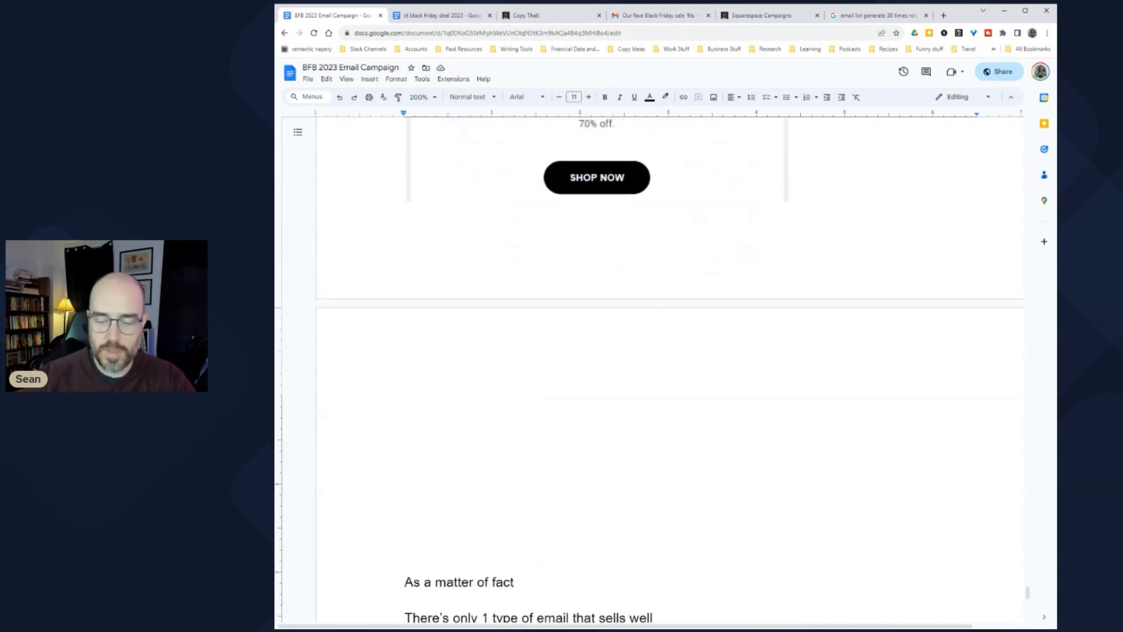
pyautogui.click(405, 401)
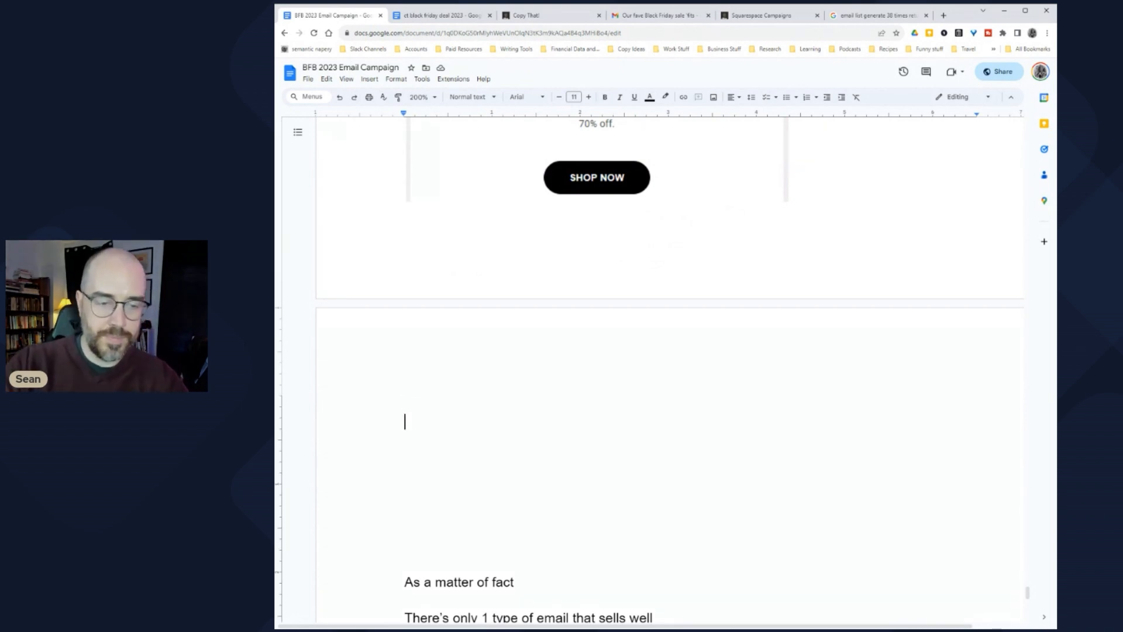
pyautogui.write("There's ")
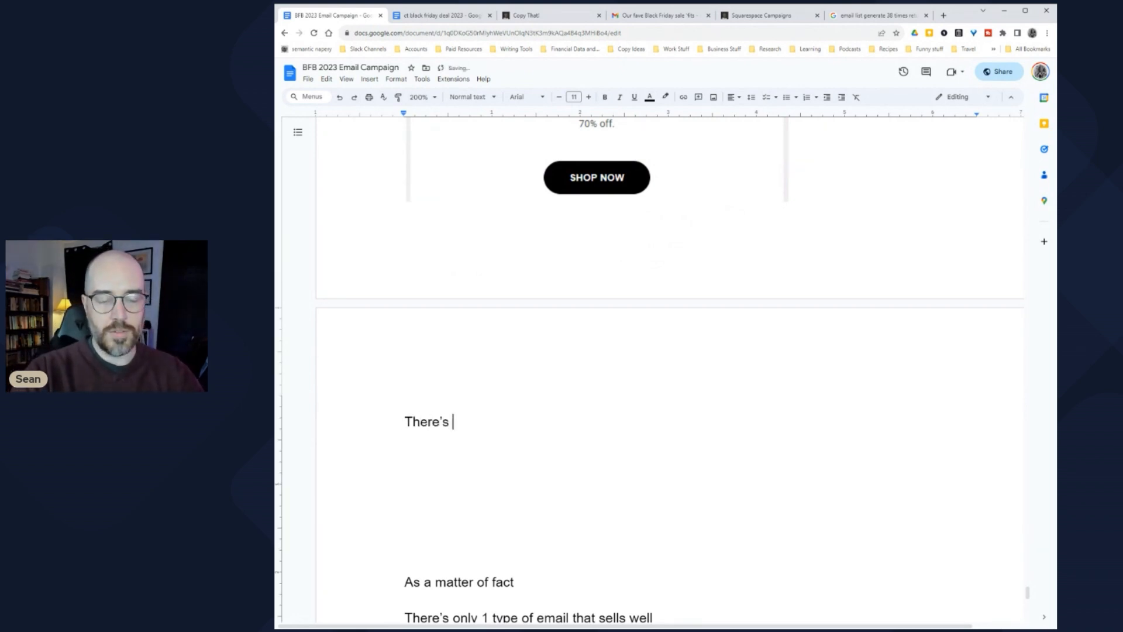
pyautogui.write('also typically ')
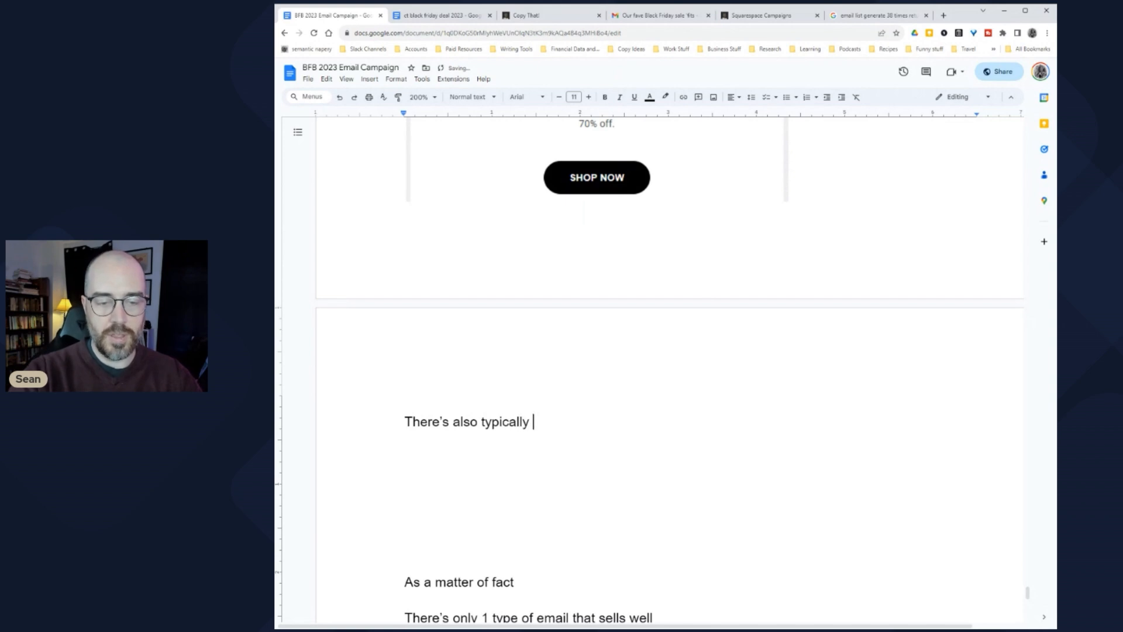
pyautogui.write('a headline')
# Step: Finish with 'followed by a very brief section of copy before some sort of call to action in button form.'
pyautogui.scroll(2, 670, 368)
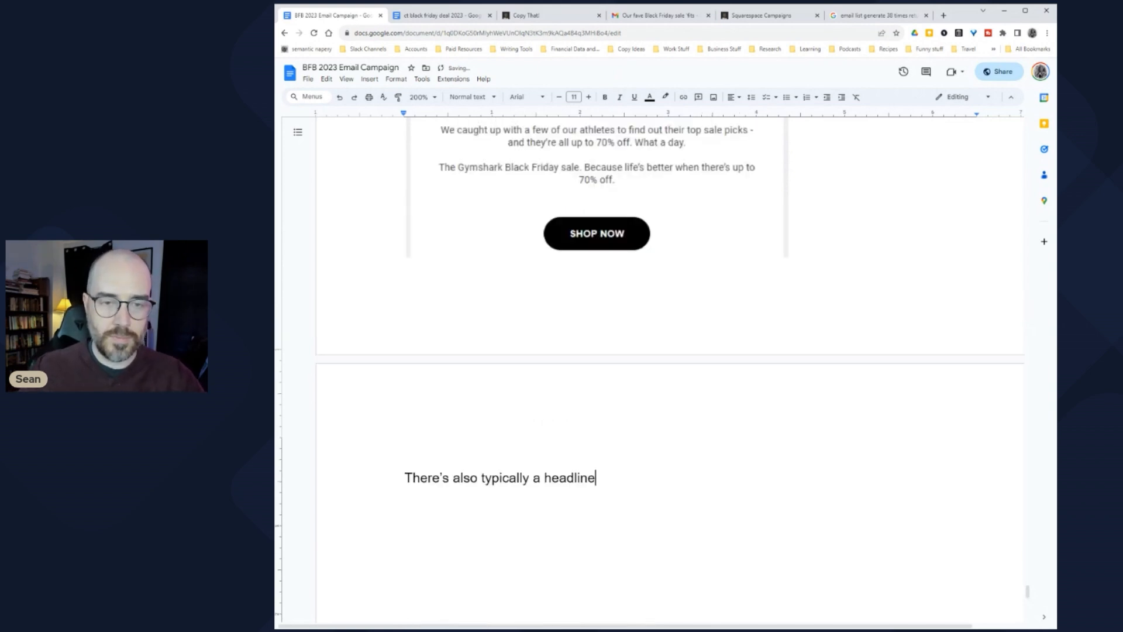
pyautogui.scroll(3, 670, 368)
pyautogui.scroll(-3, 670, 368)
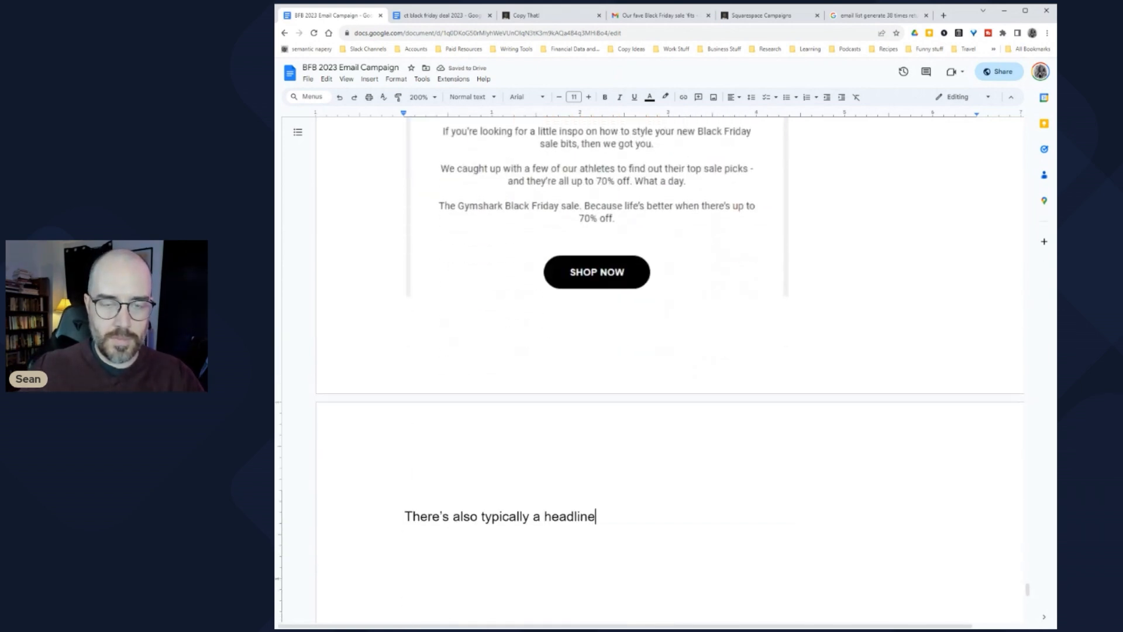
pyautogui.scroll(1, 670, 369)
pyautogui.scroll(-1, 670, 368)
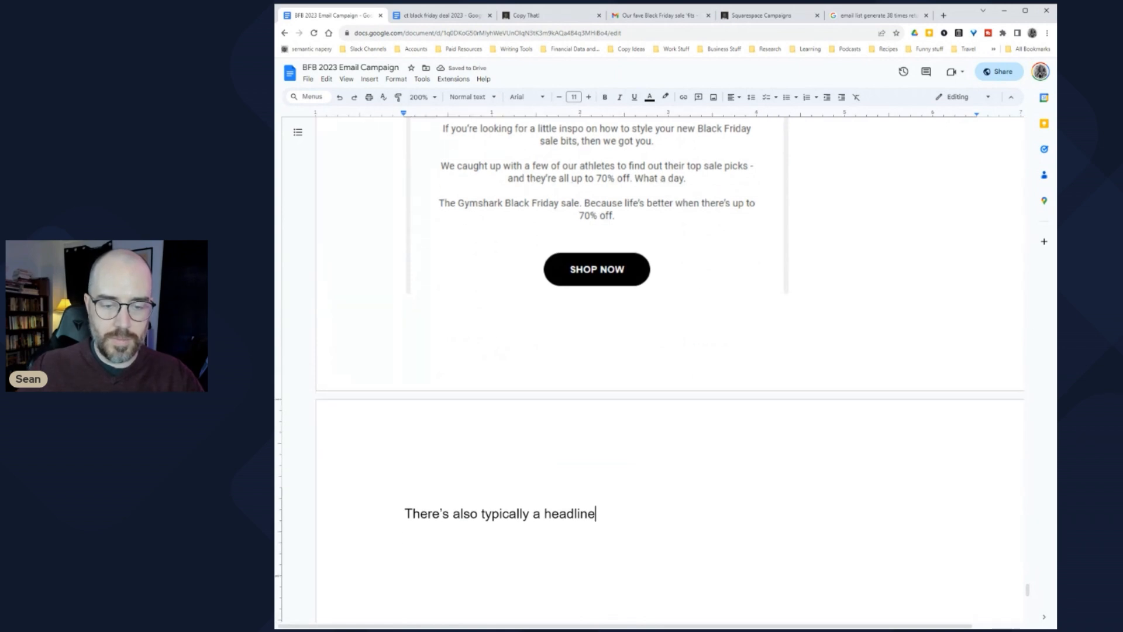
pyautogui.write('followed by ')
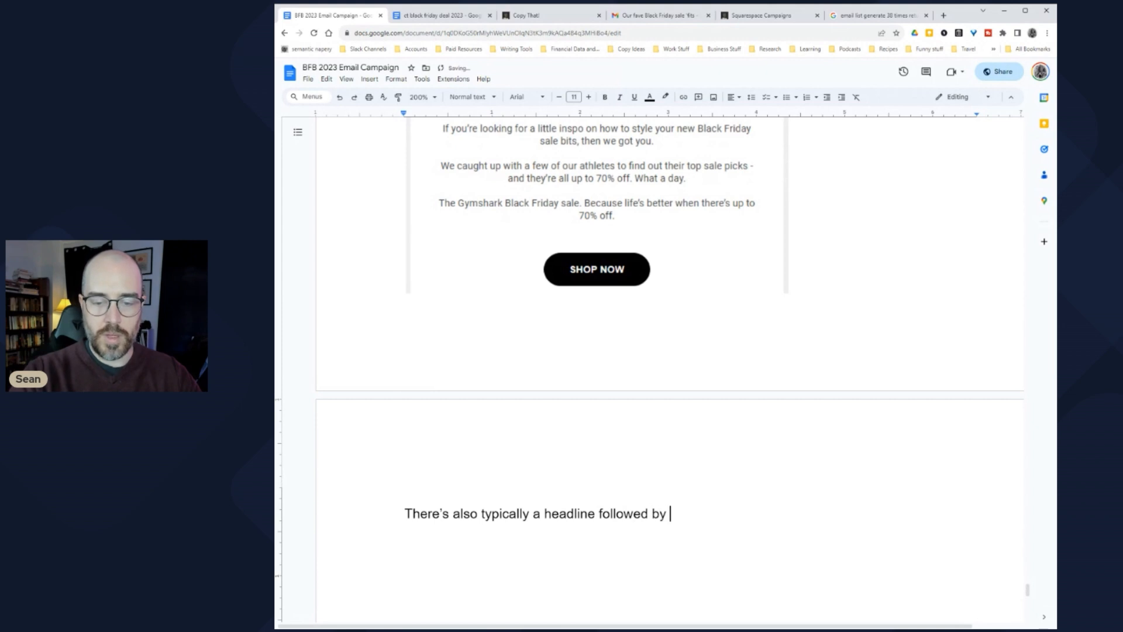
pyautogui.write('a very ')
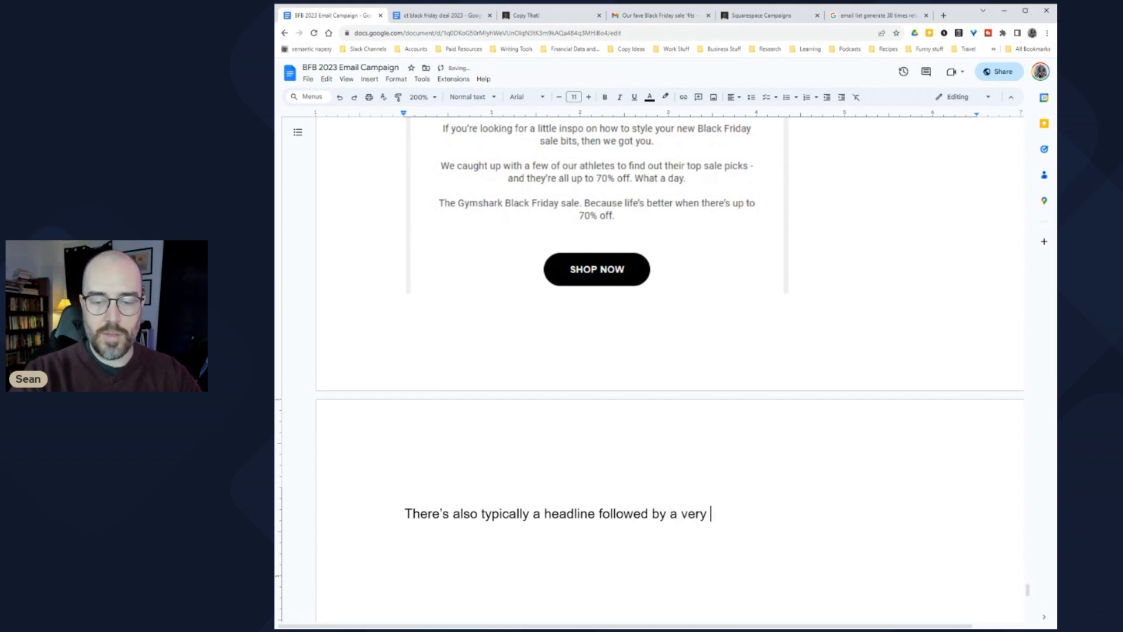
pyautogui.write('brief sec')
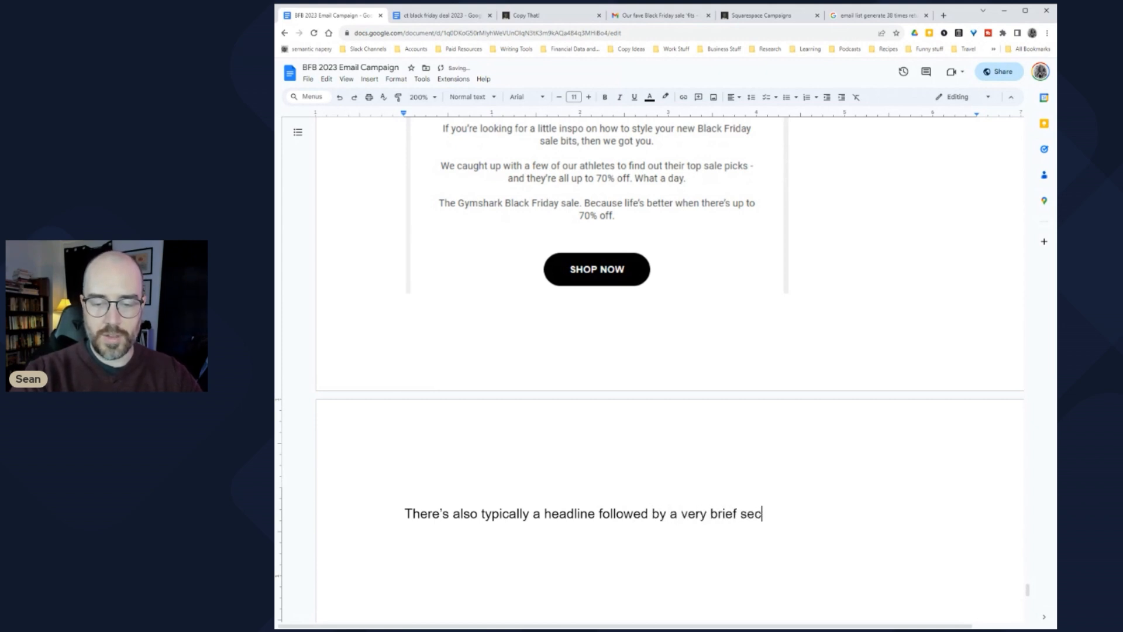
pyautogui.write('tion of copy before ')
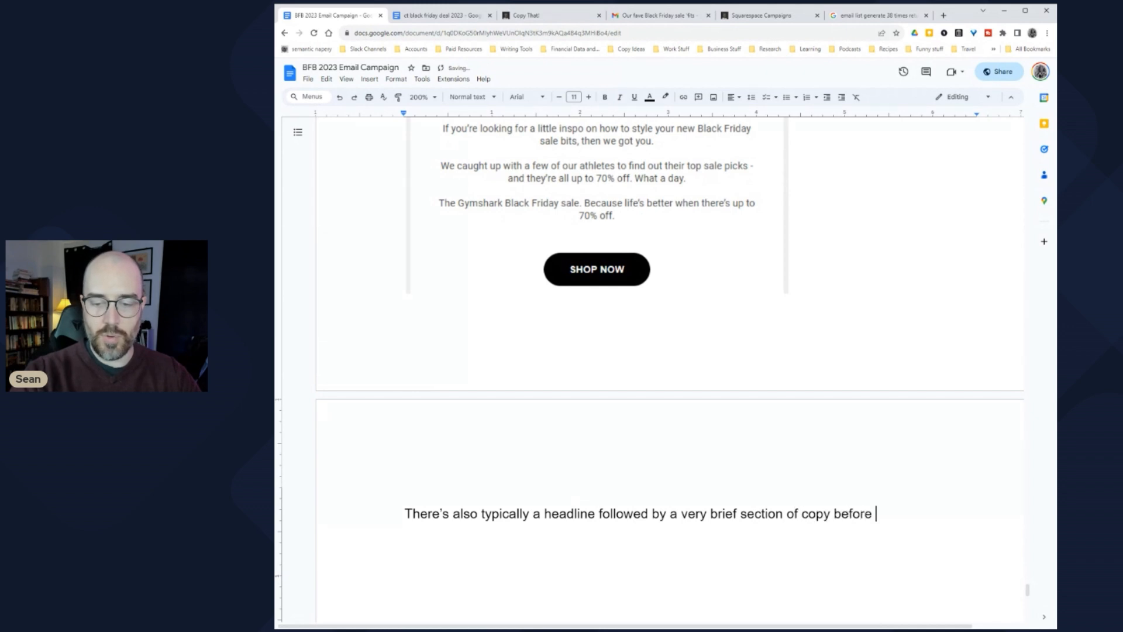
pyautogui.write('some sort of CT')
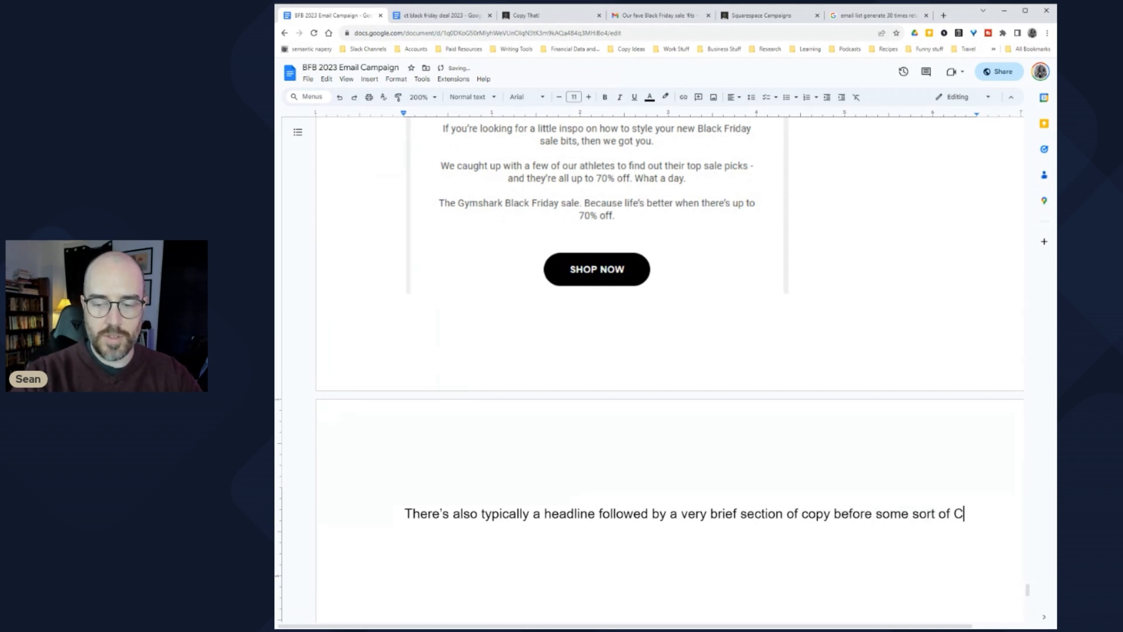
pyautogui.press('BackSpace')
pyautogui.press('BackSpace')
pyautogui.write('call to a')
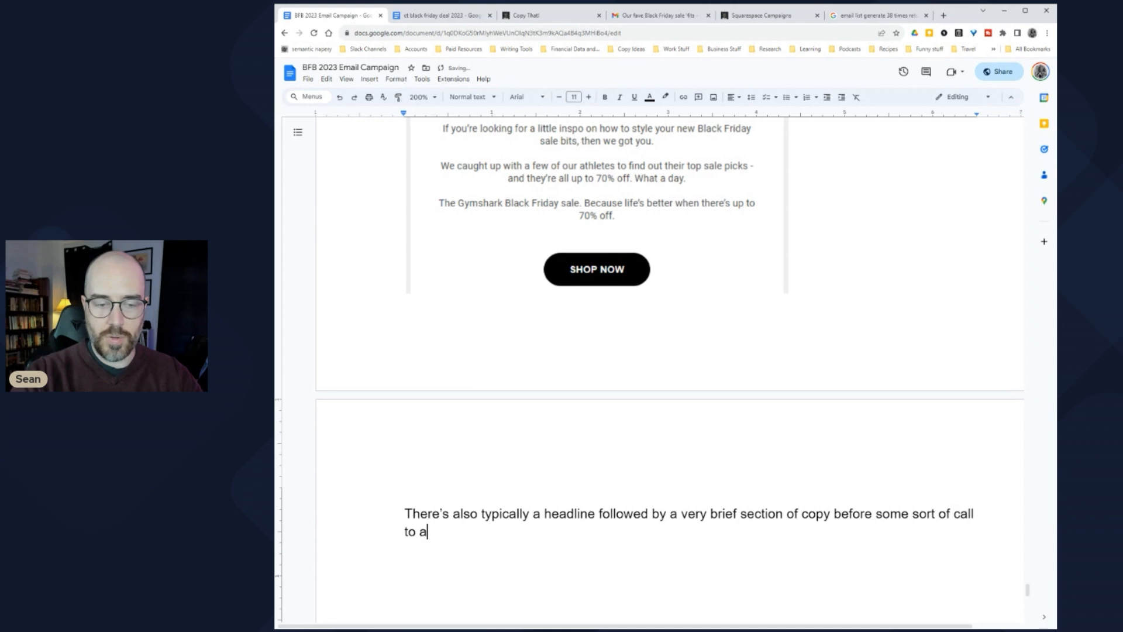
pyautogui.write('ction in button form.')
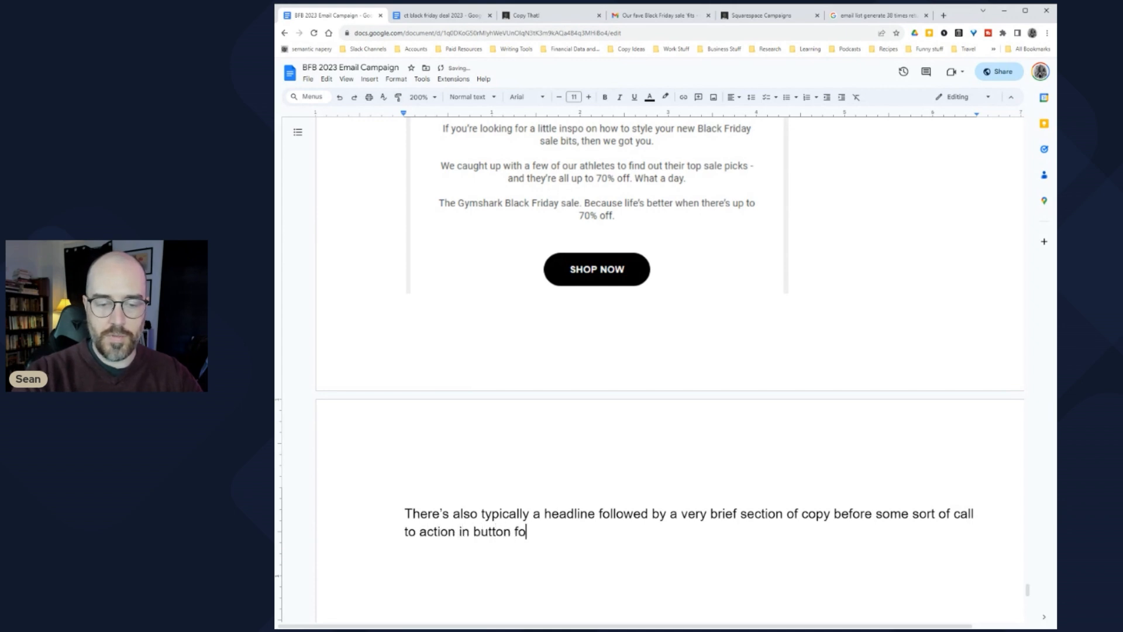
pyautogui.press('Return')
pyautogui.press('Return')
pyautogui.scroll(15, 670, 368)
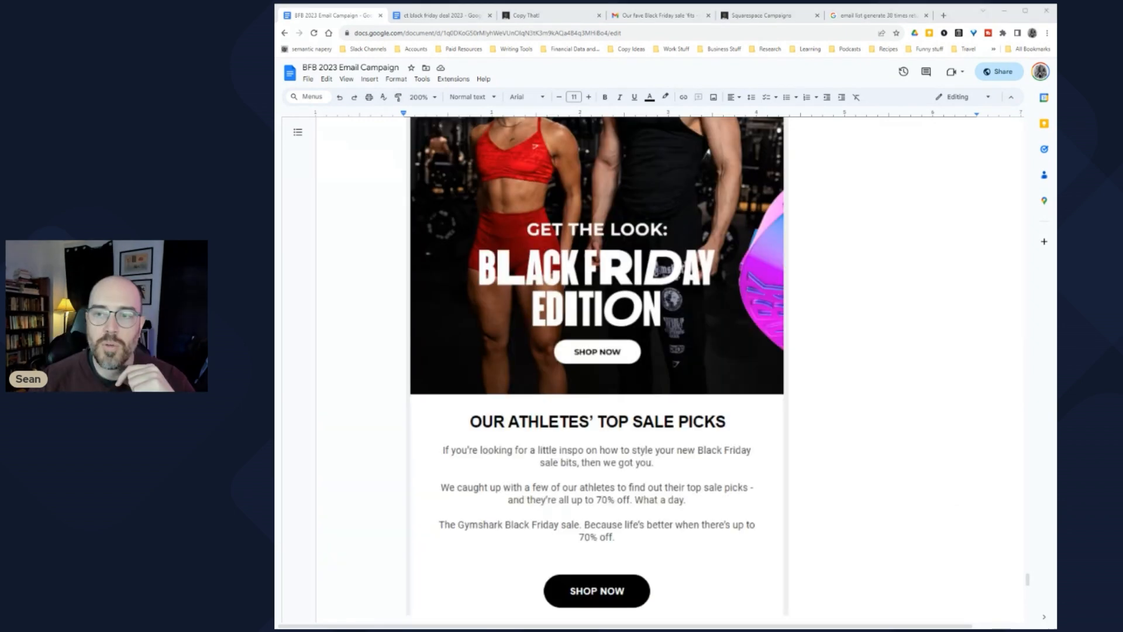
# Step: Select the intro from 'Look, I'm not going…' through 'But guess what?' at the top of the draft
pyautogui.scroll(-2, 522, 397)
pyautogui.scroll(2, 522, 397)
pyautogui.click(405, 261)
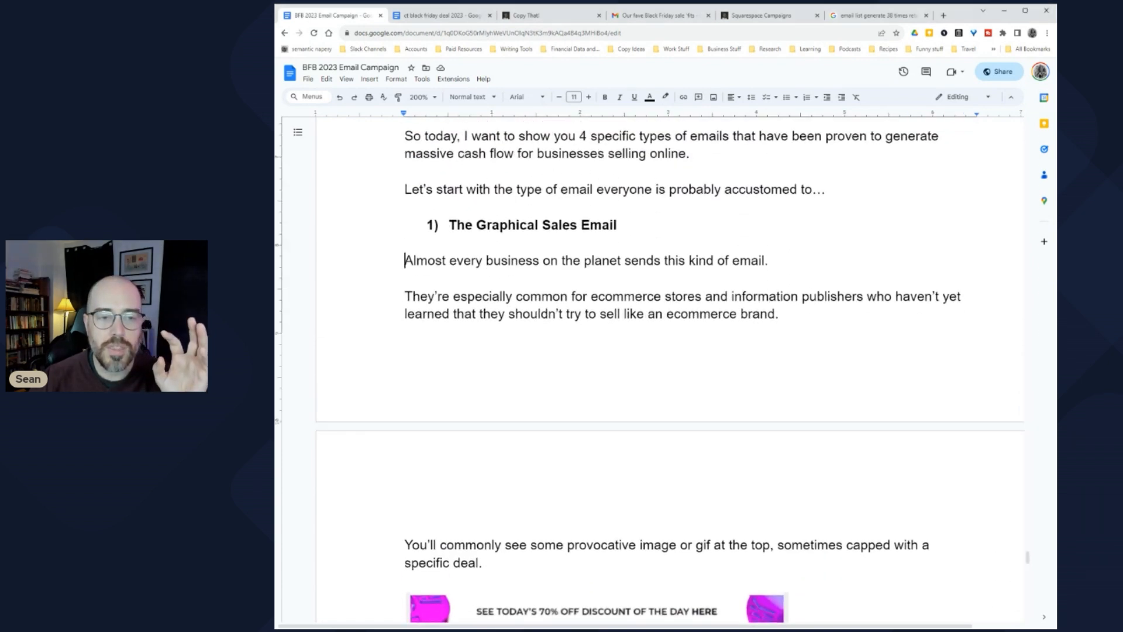
pyautogui.keyDown('shift'); pyautogui.click(493, 563); pyautogui.keyUp('shift')
pyautogui.click(527, 545)
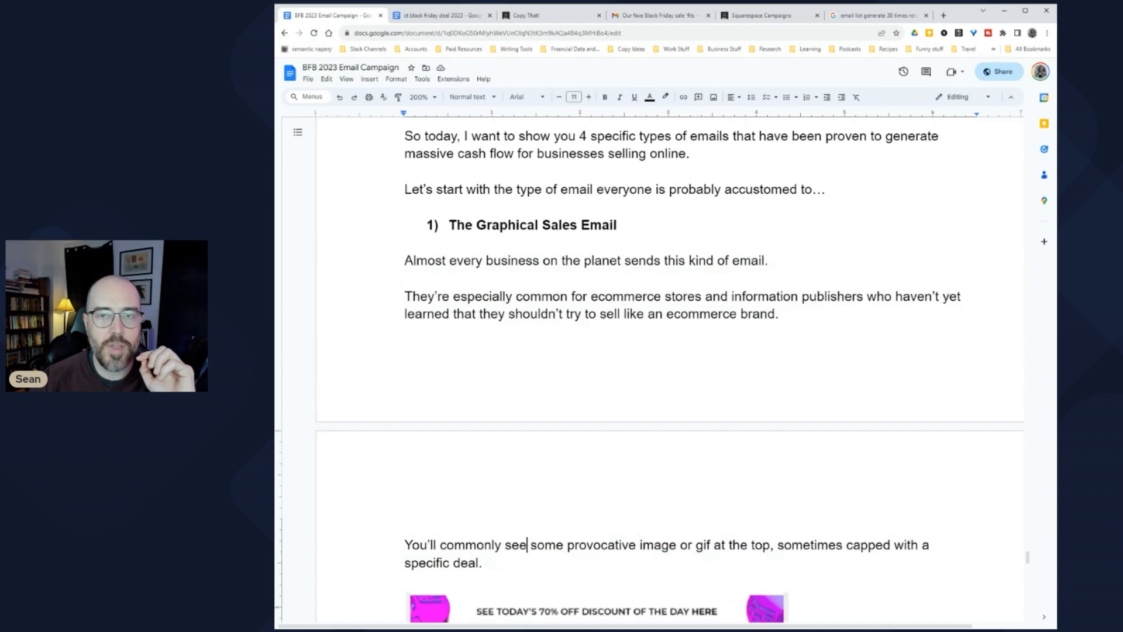
pyautogui.scroll(10, 528, 545)
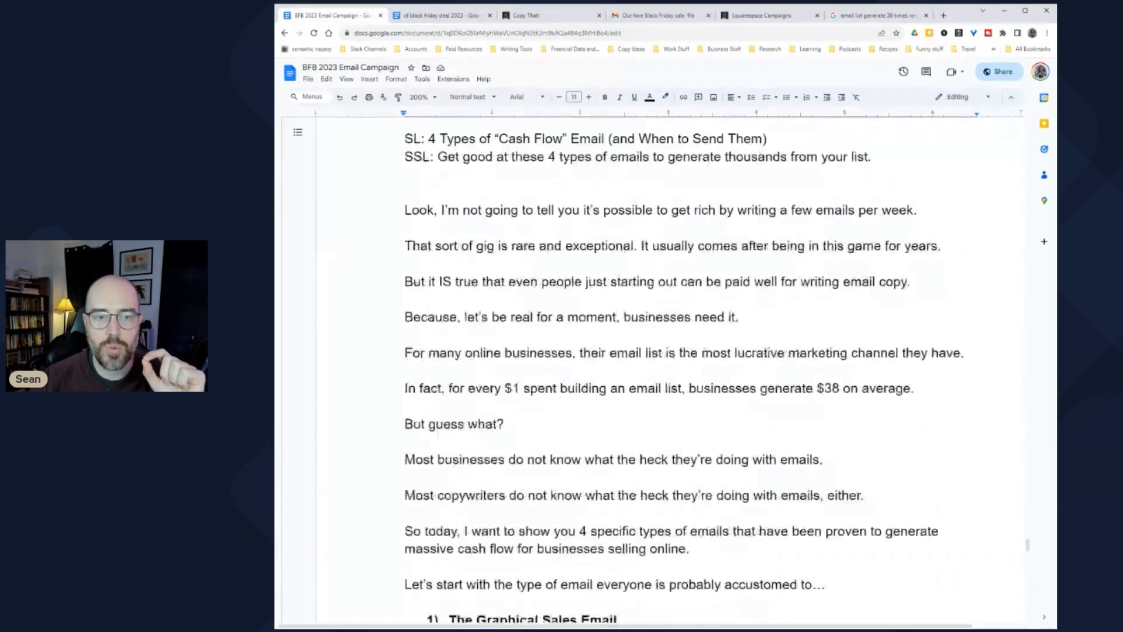
pyautogui.moveTo(404, 228); pyautogui.dragTo(515, 445)
pyautogui.hotkey('ctrl', 'c')
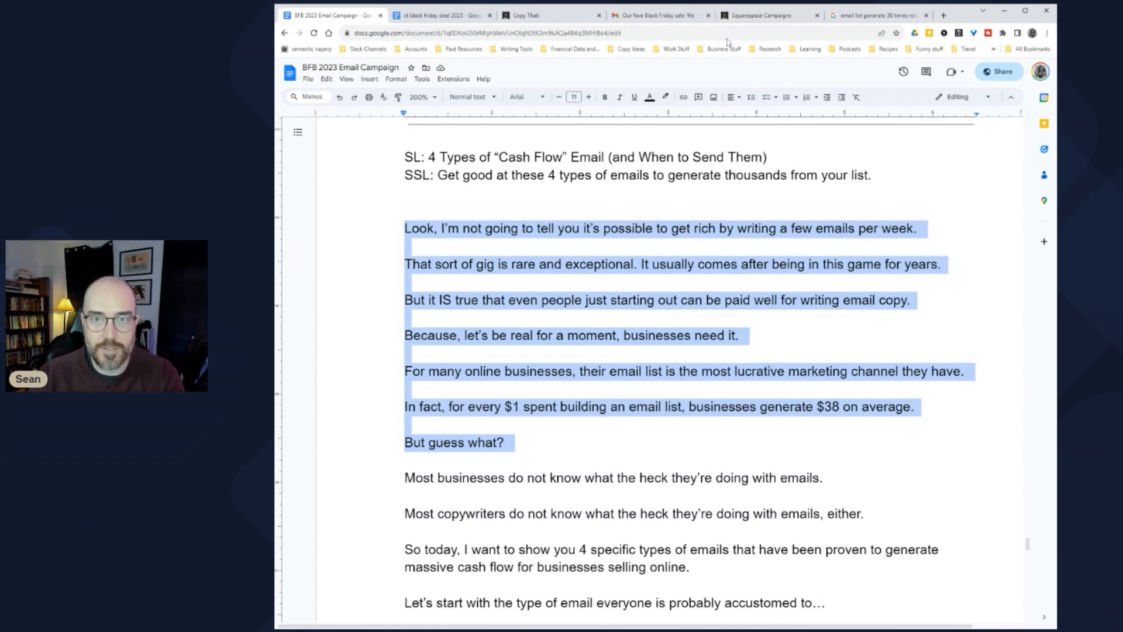
pyautogui.click(758, 15)
# Step: Create a blast email from the sent 'Why gurus charge $499+ for their courses' template
pyautogui.click(468, 133)
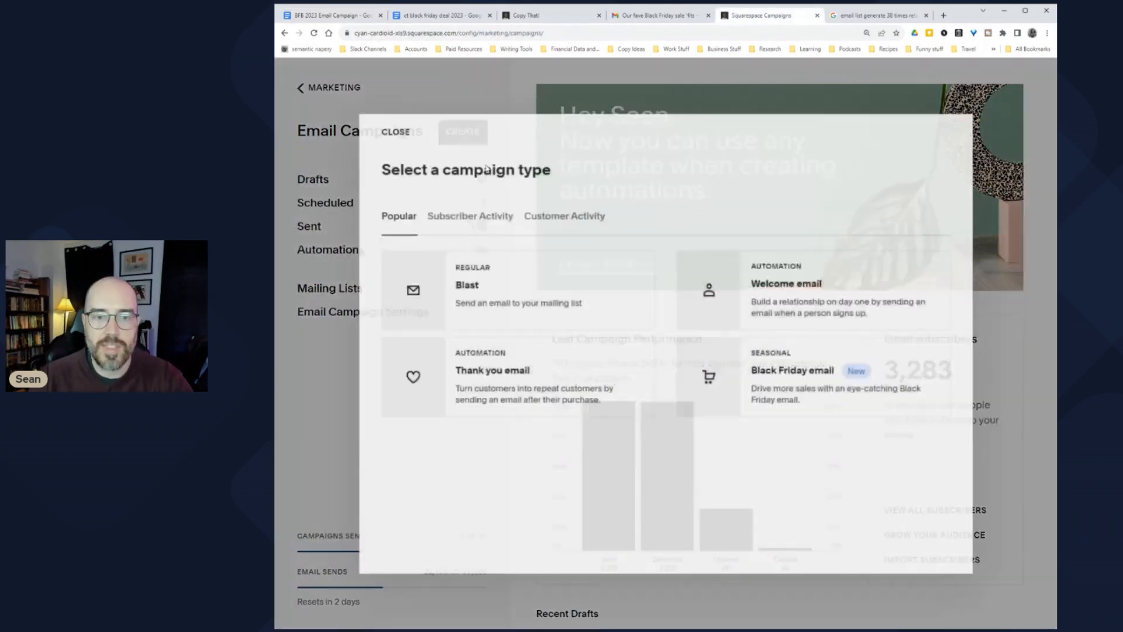
pyautogui.click(533, 302)
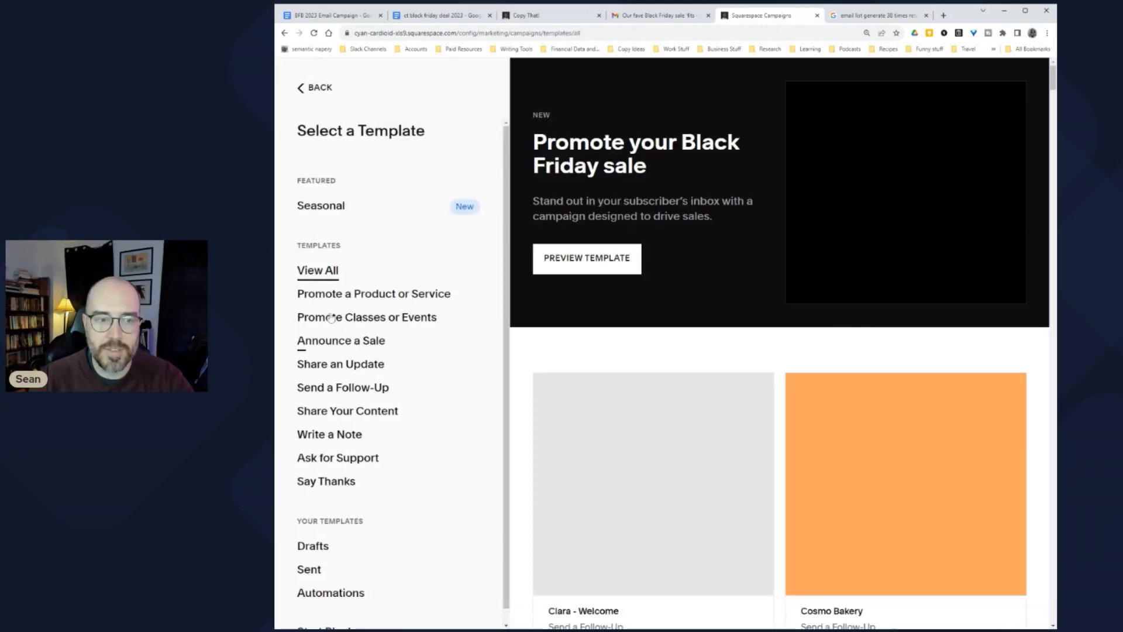
pyautogui.scroll(-1, 380, 421)
pyautogui.click(320, 536)
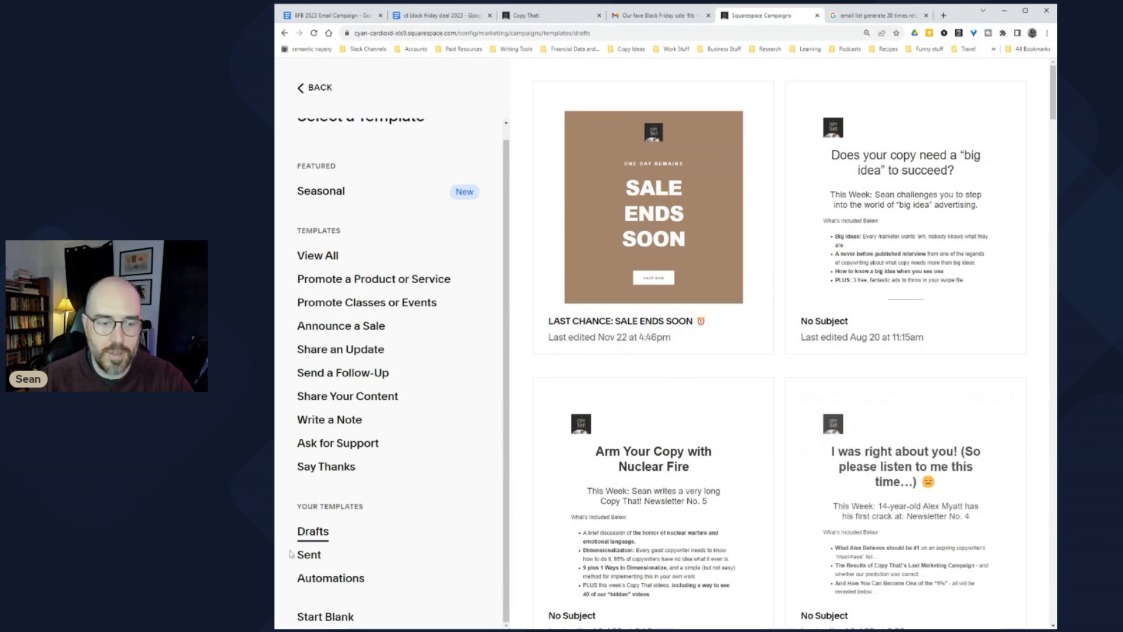
pyautogui.click(309, 554)
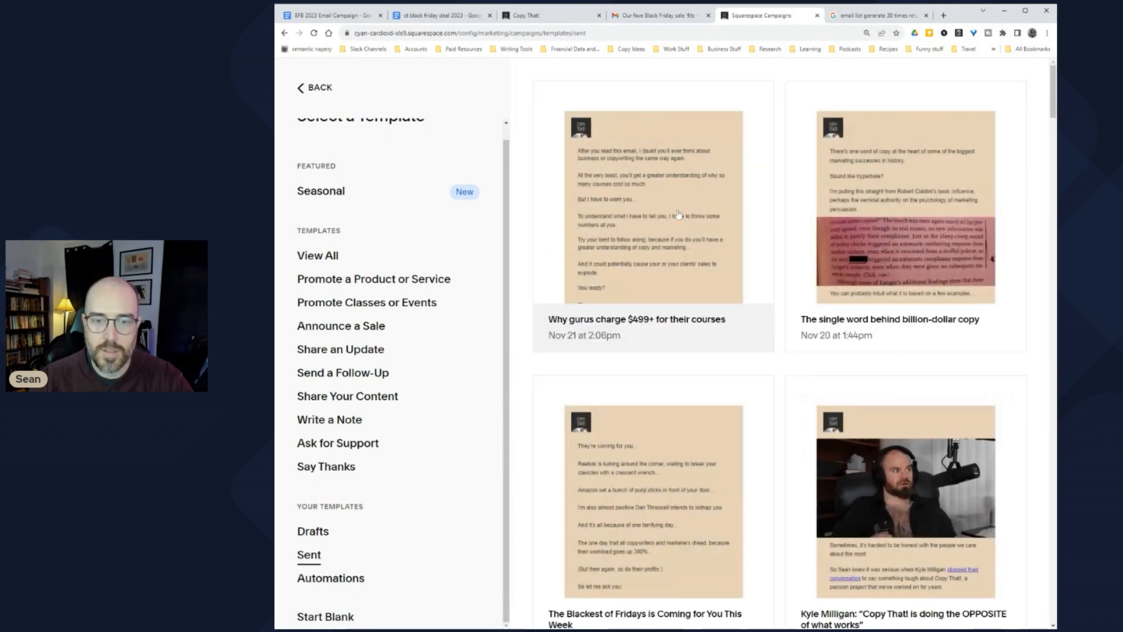
pyautogui.click(646, 232)
pyautogui.click(983, 82)
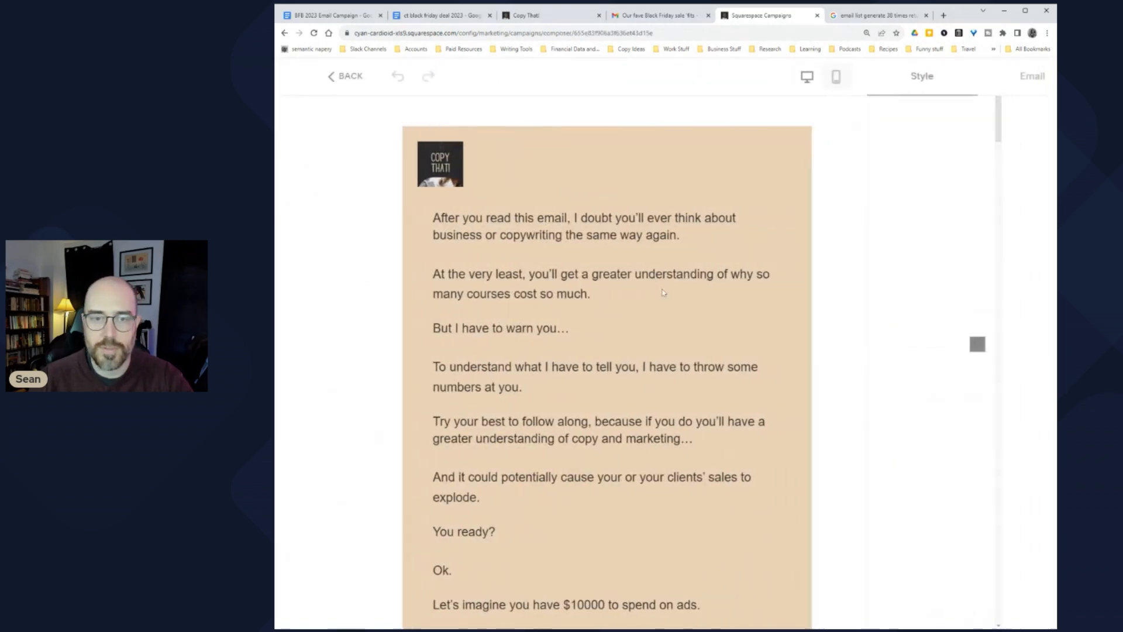
# Step: Replace the old text and image blocks with the pasted intro paragraphs
pyautogui.click(512, 308)
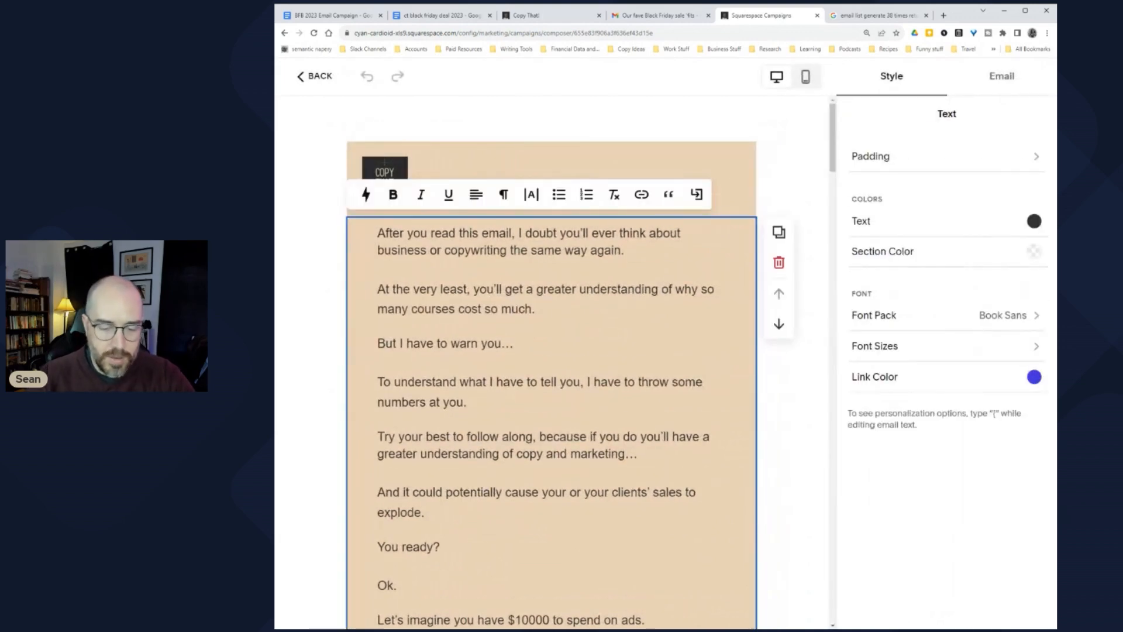
pyautogui.hotkey('ctrl', 'a')
pyautogui.hotkey('ctrl', 'v')
pyautogui.click(716, 338)
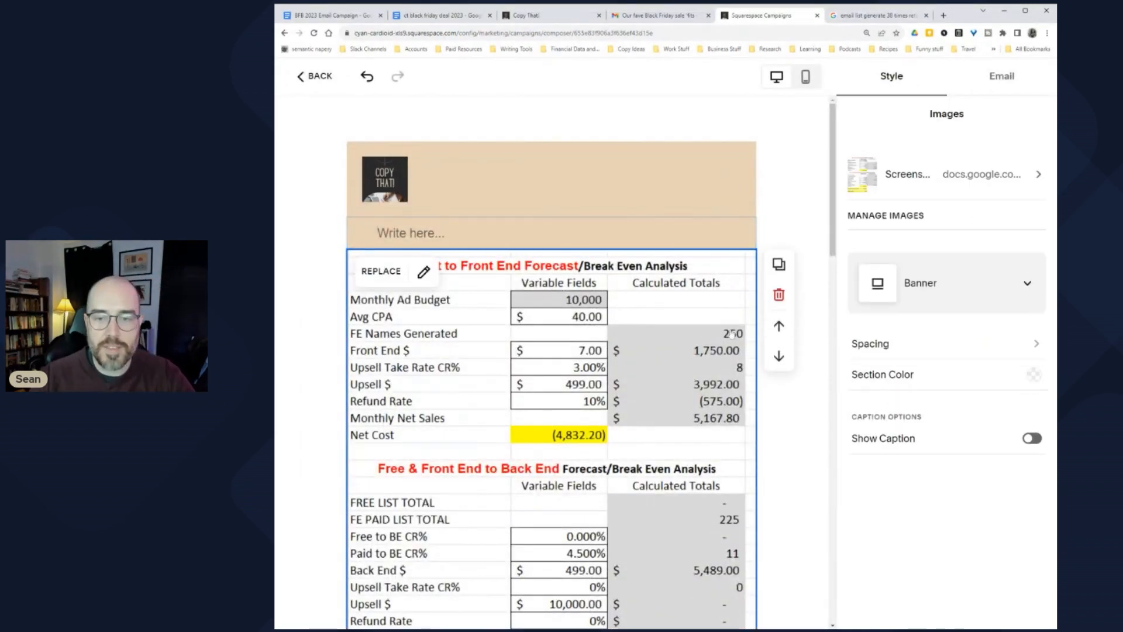
pyautogui.click(786, 297)
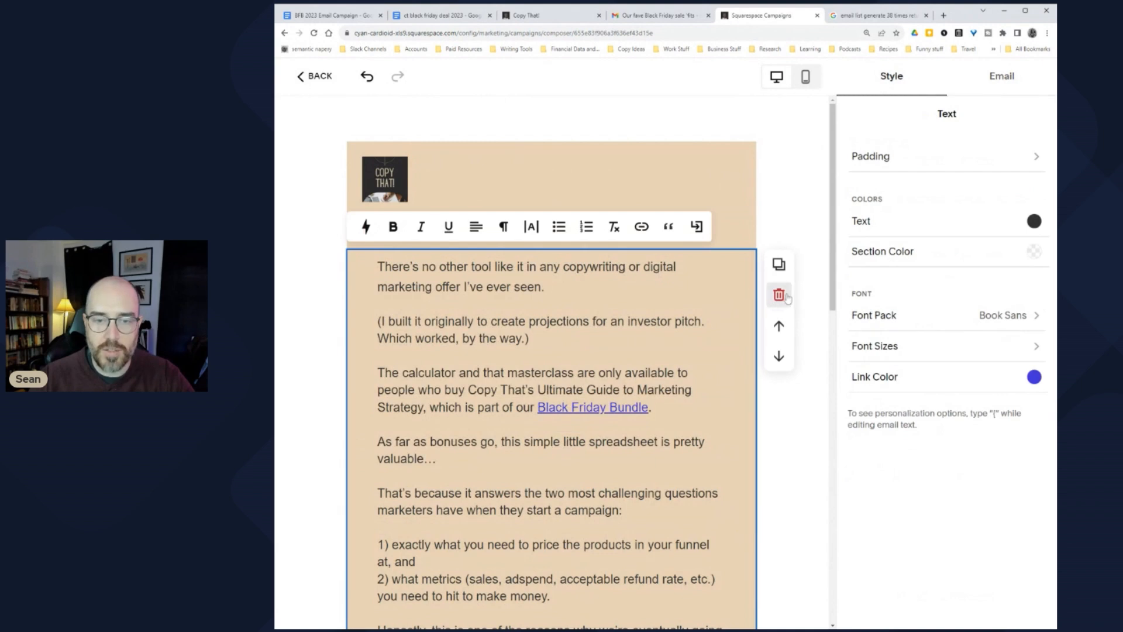
pyautogui.click(778, 295)
pyautogui.click(459, 246)
pyautogui.hotkey('ctrl', 'v')
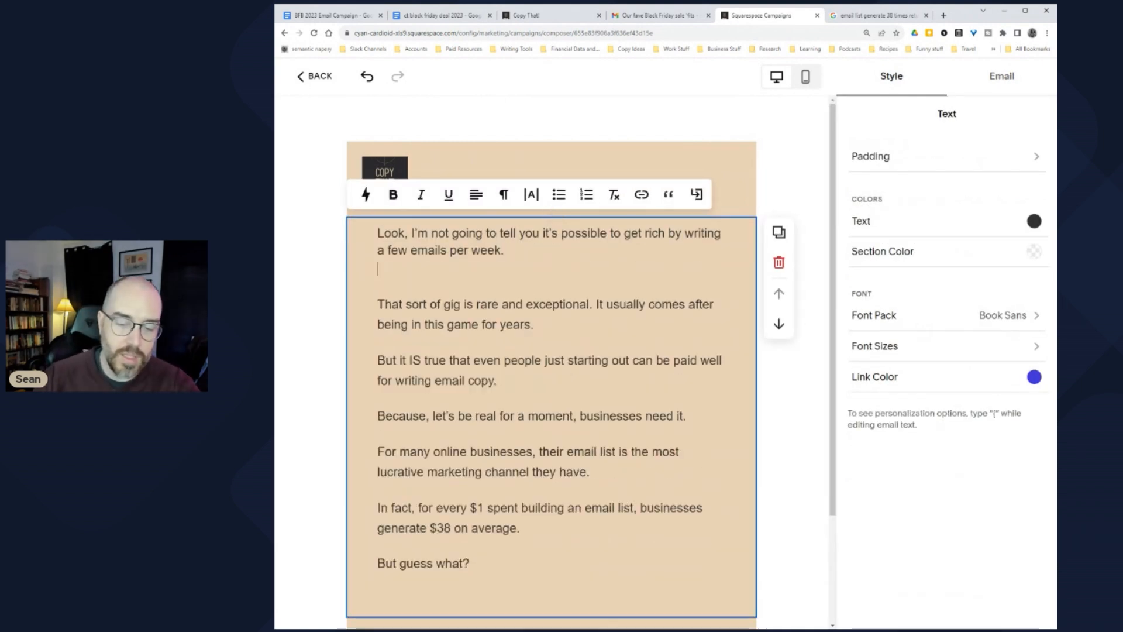
# Step: Compare the first intro paragraph in the Doc with the paragraphs pasted into the email draft
pyautogui.click(351, 17)
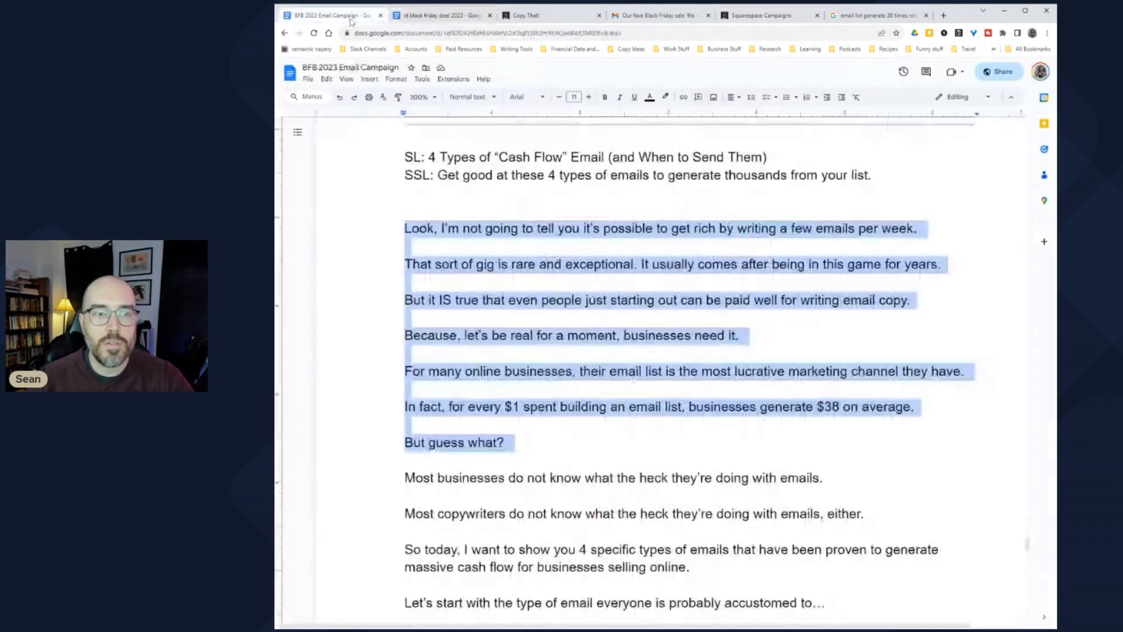
pyautogui.click(405, 247)
pyautogui.moveTo(405, 228); pyautogui.dragTo(928, 230)
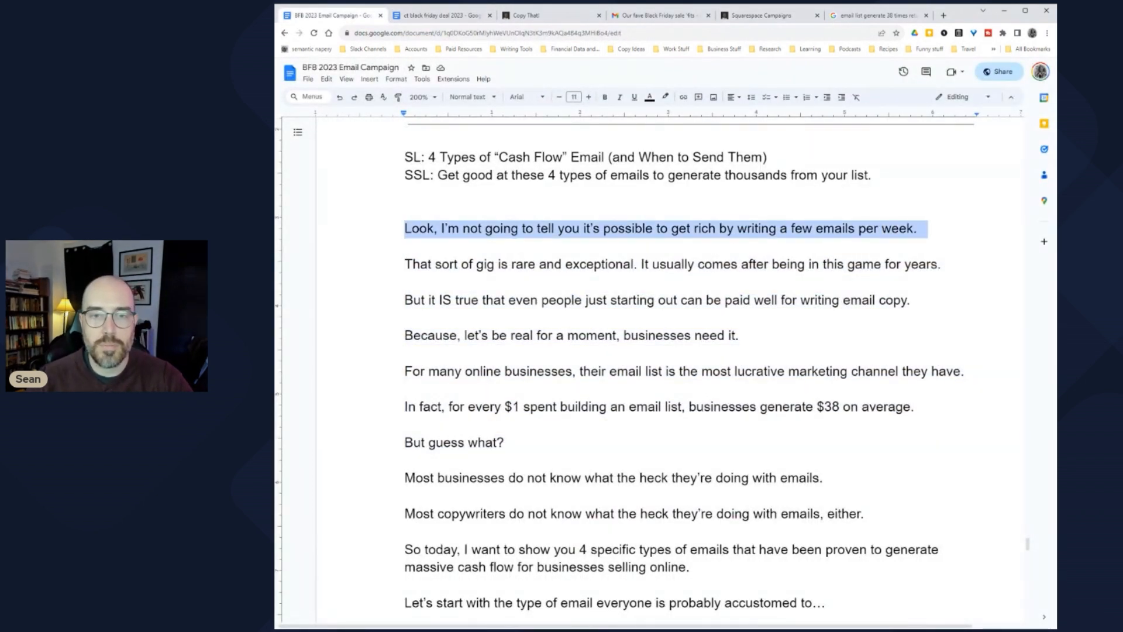
pyautogui.click(760, 15)
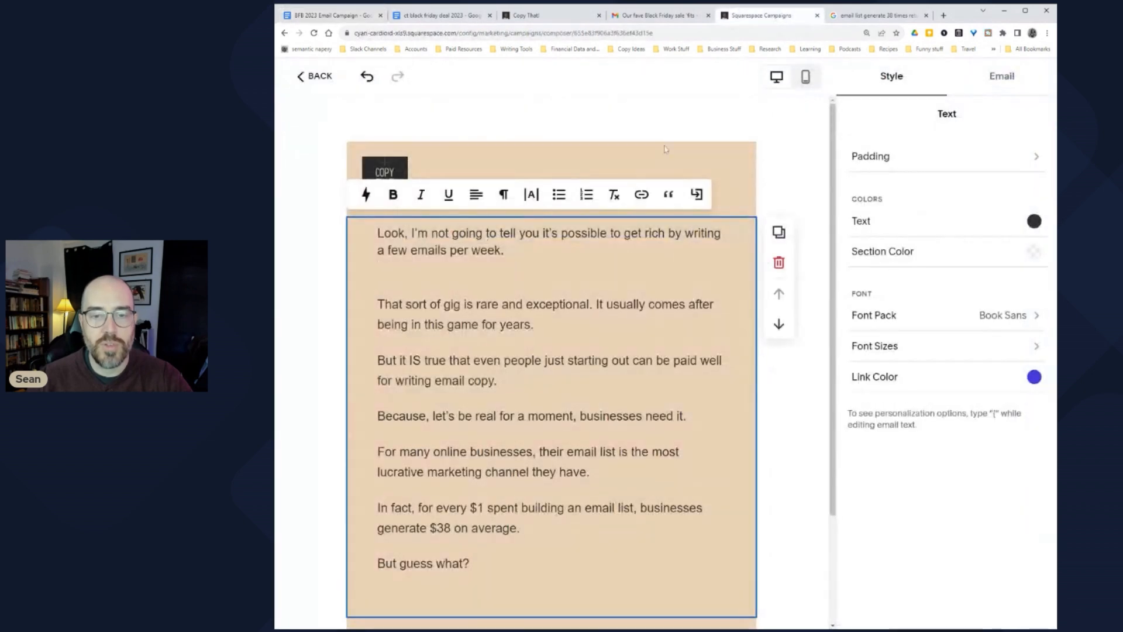
pyautogui.moveTo(377, 233); pyautogui.dragTo(471, 565)
pyautogui.click(473, 361)
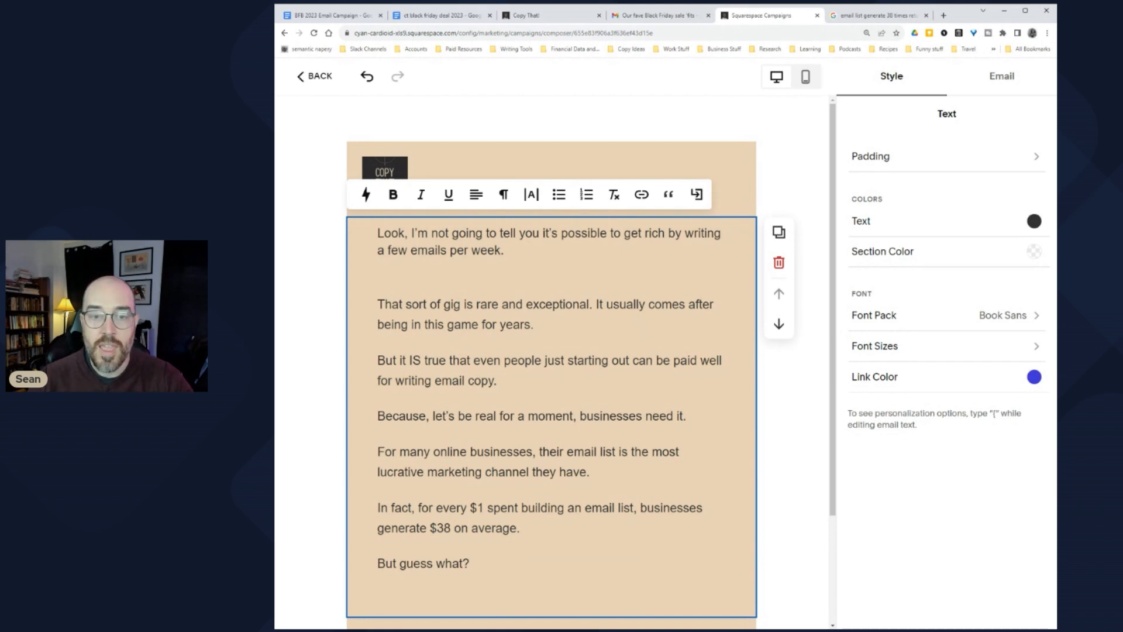
# Step: Review the email in mobile preview, then return to the BFB 2023 Email Campaign document
pyautogui.click(806, 83)
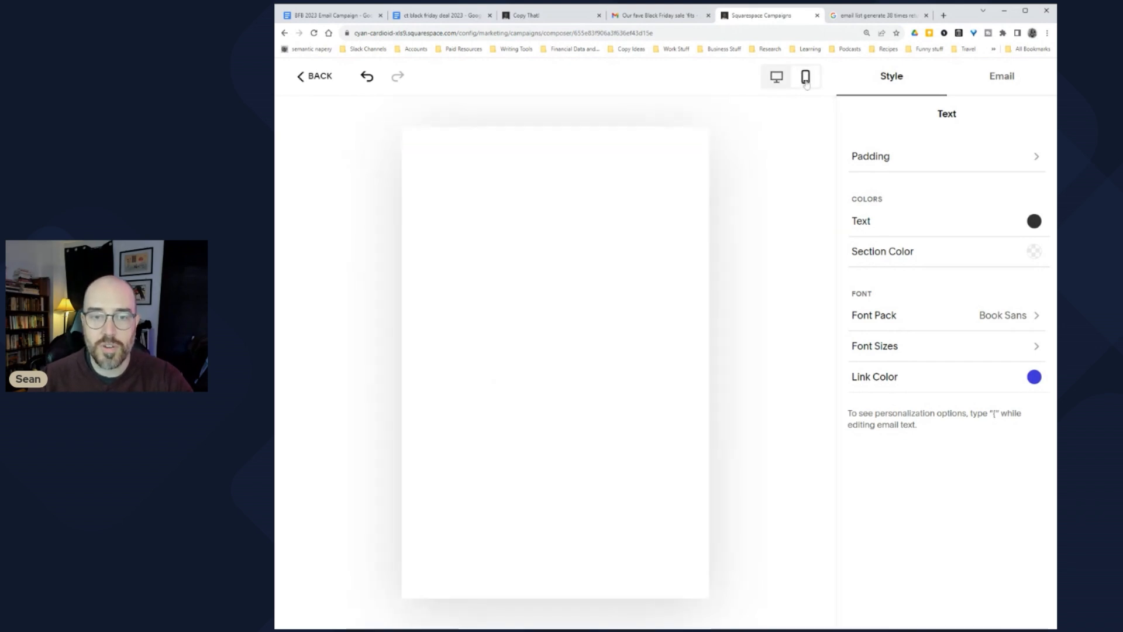
pyautogui.scroll(-10, 551, 363)
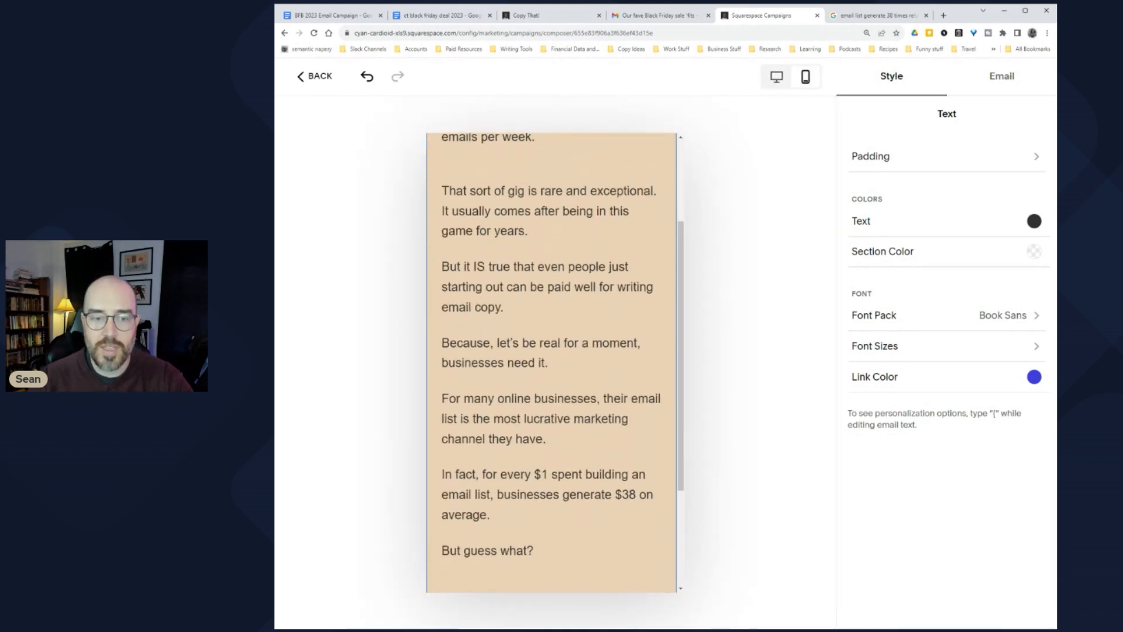
pyautogui.scroll(2, 551, 362)
pyautogui.moveTo(467, 221); pyautogui.dragTo(534, 505)
pyautogui.click(470, 296)
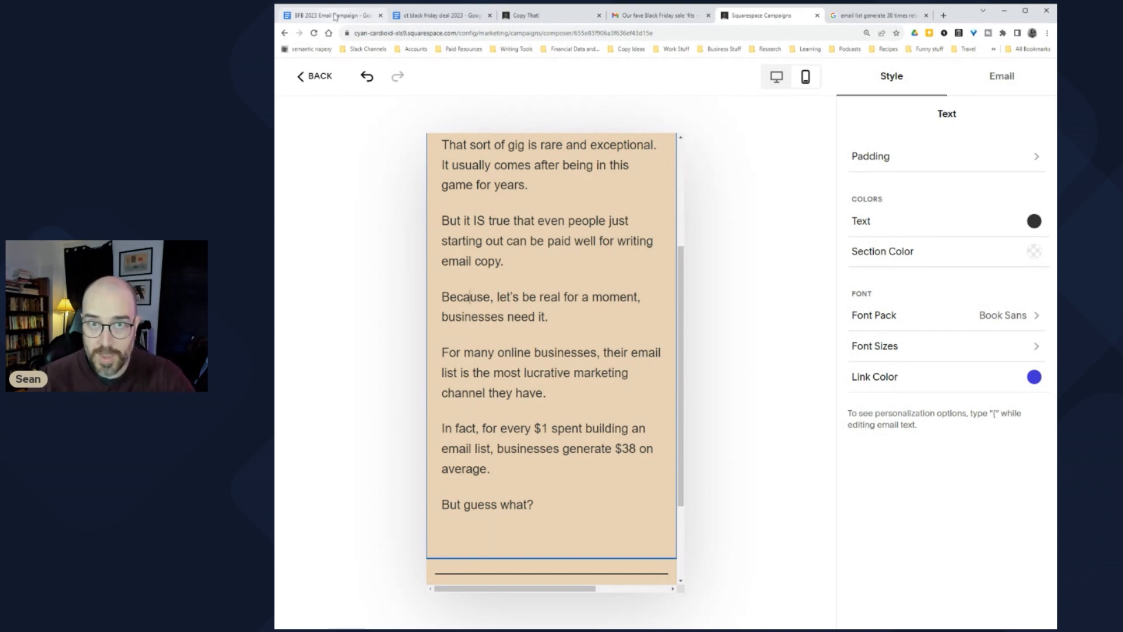
pyautogui.click(335, 21)
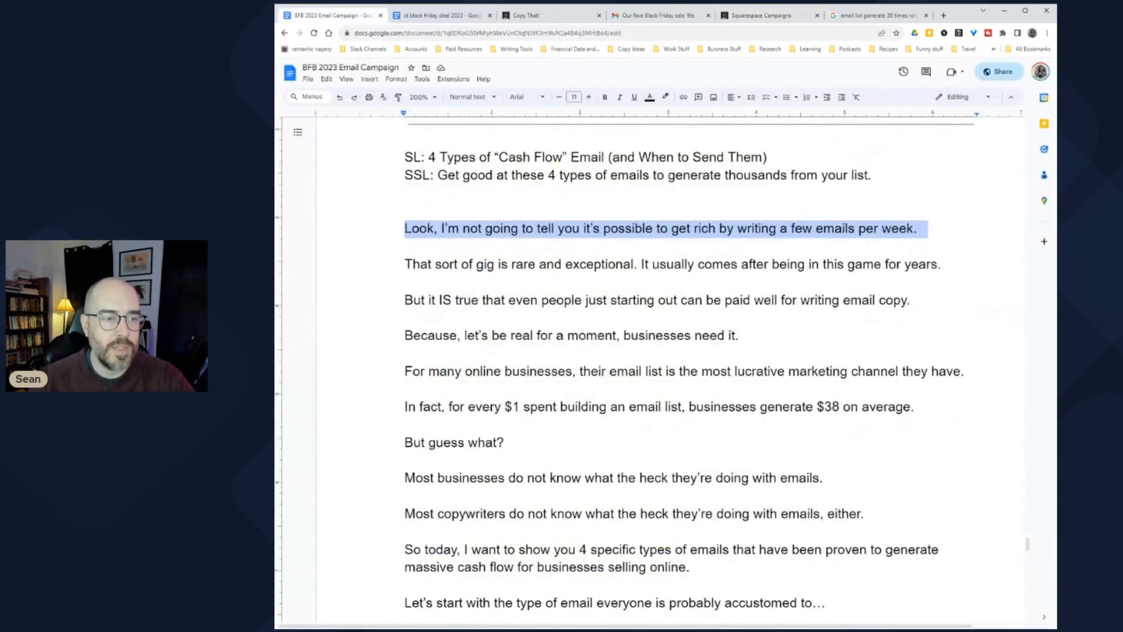
pyautogui.click(408, 283)
pyautogui.scroll(-1, 294, 337)
pyautogui.moveTo(405, 183); pyautogui.dragTo(929, 182)
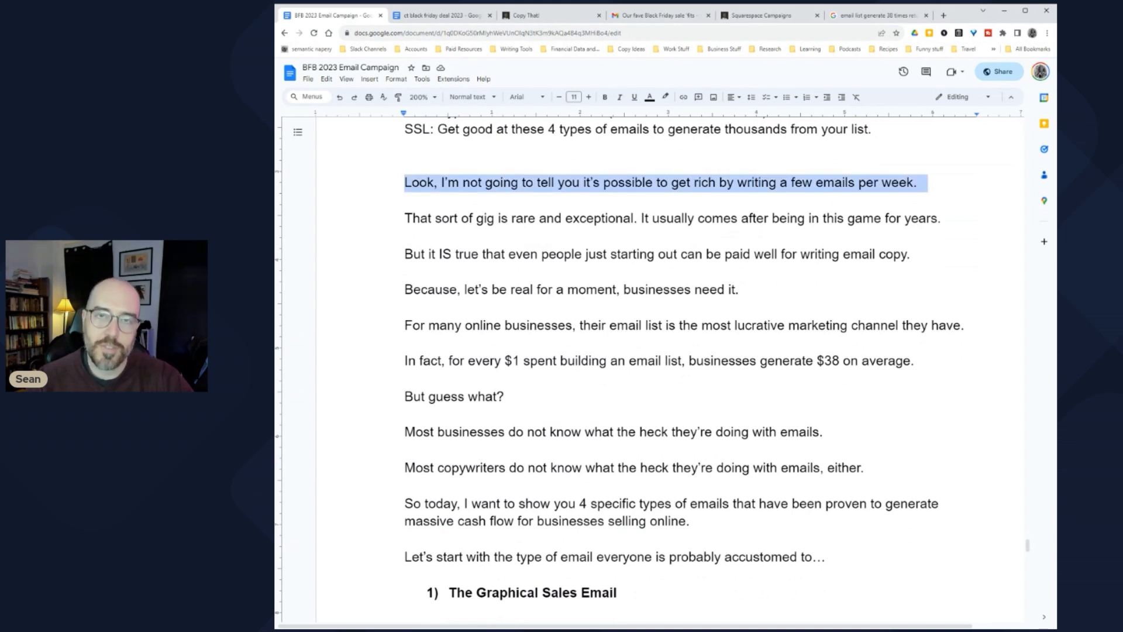
pyautogui.scroll(1, 656, 362)
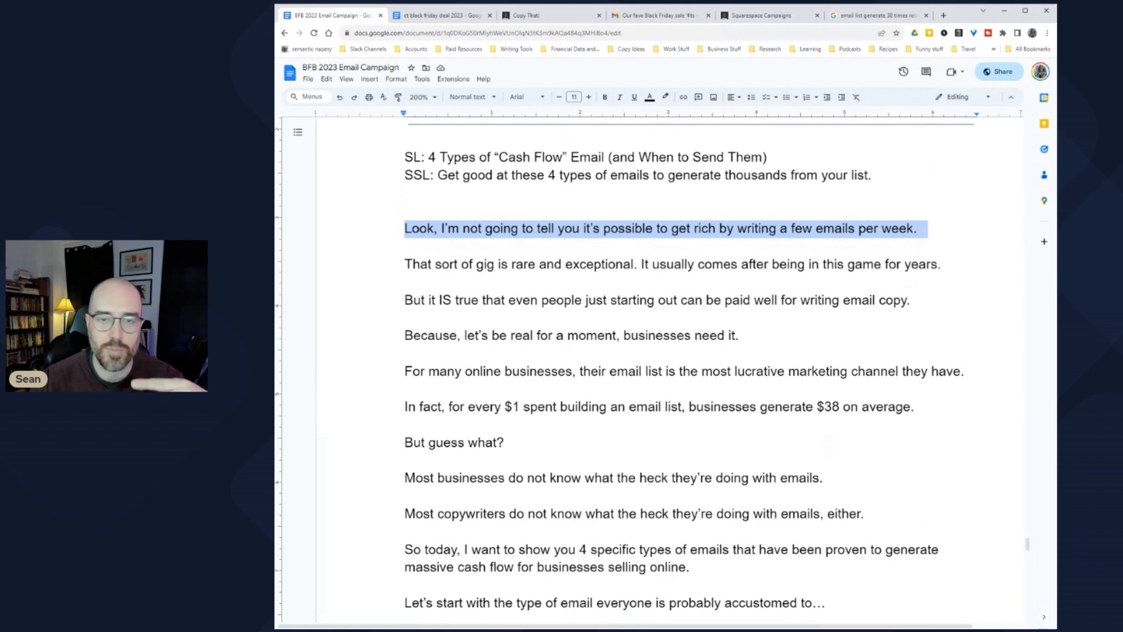
pyautogui.click(608, 263)
pyautogui.moveTo(428, 157); pyautogui.dragTo(776, 157)
pyautogui.click(608, 157)
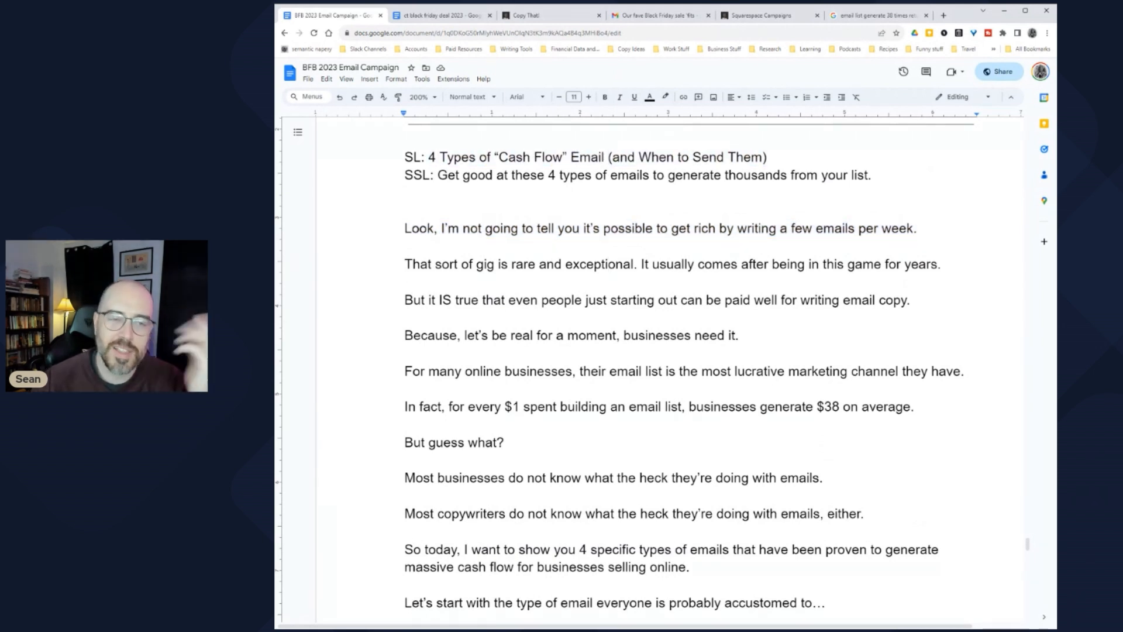
pyautogui.moveTo(437, 175); pyautogui.dragTo(880, 175)
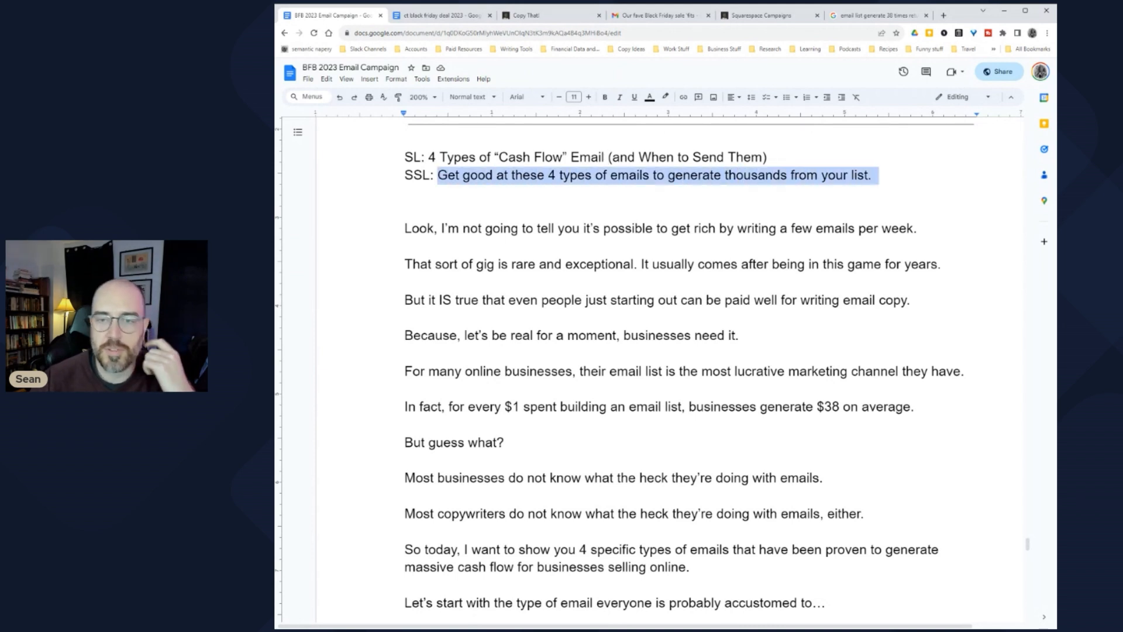
pyautogui.moveTo(698, 264); pyautogui.dragTo(705, 264)
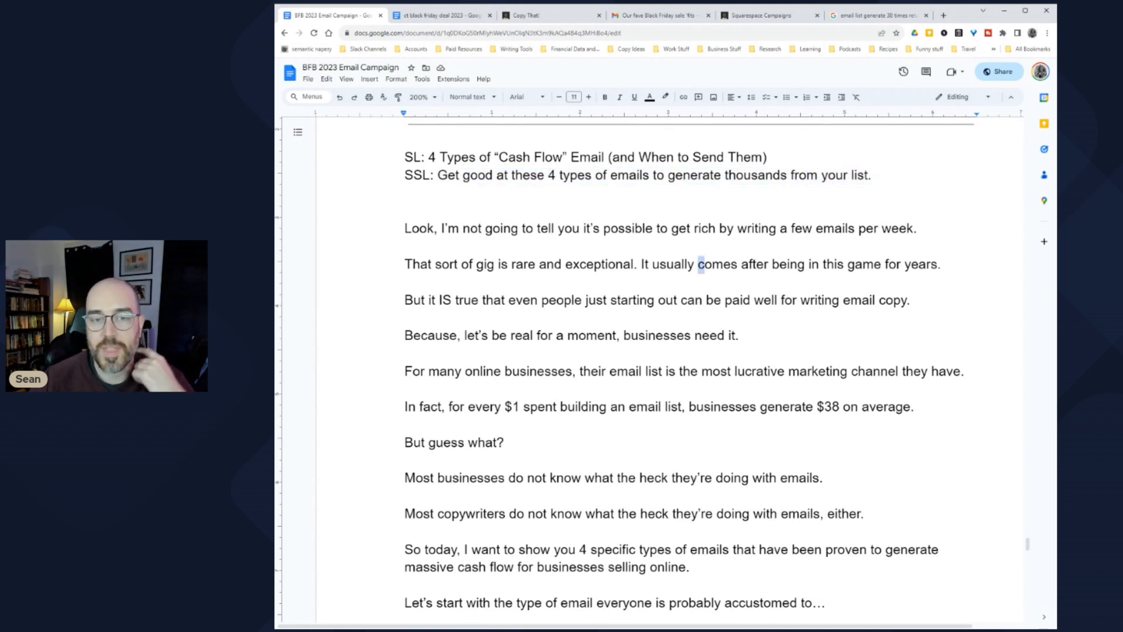
pyautogui.click(646, 228)
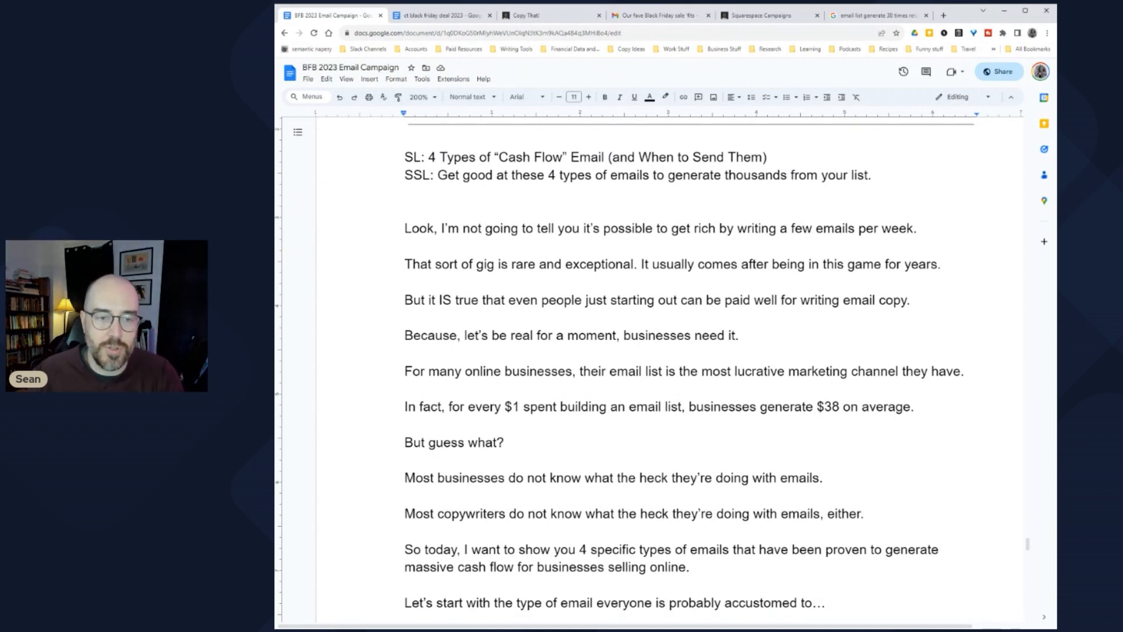
pyautogui.scroll(-1, 684, 368)
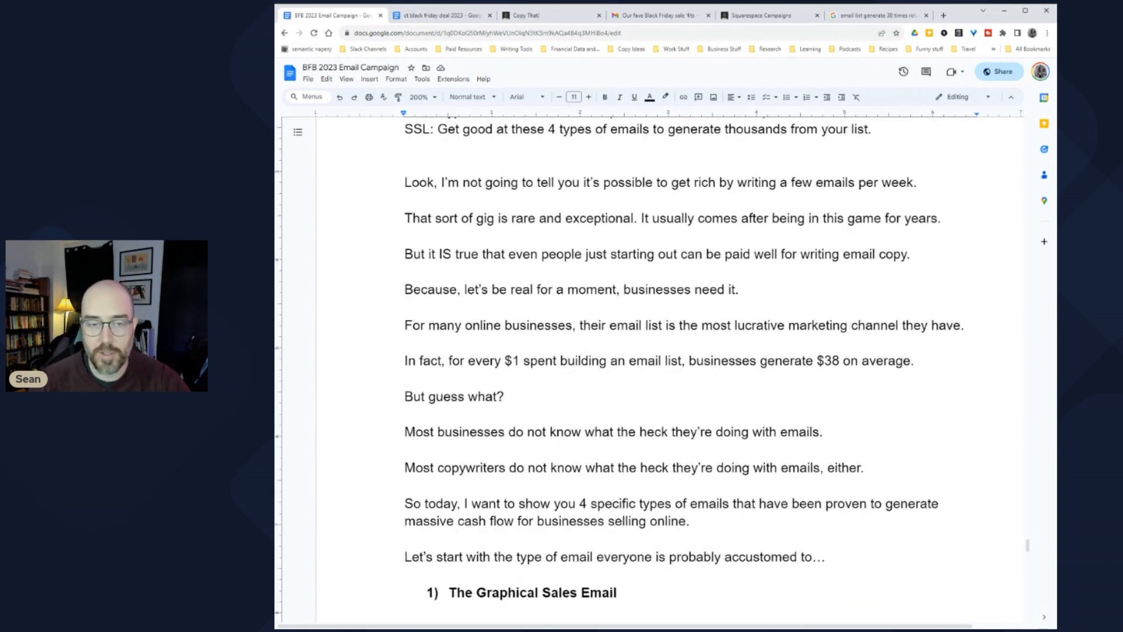
pyautogui.moveTo(404, 289); pyautogui.dragTo(749, 290)
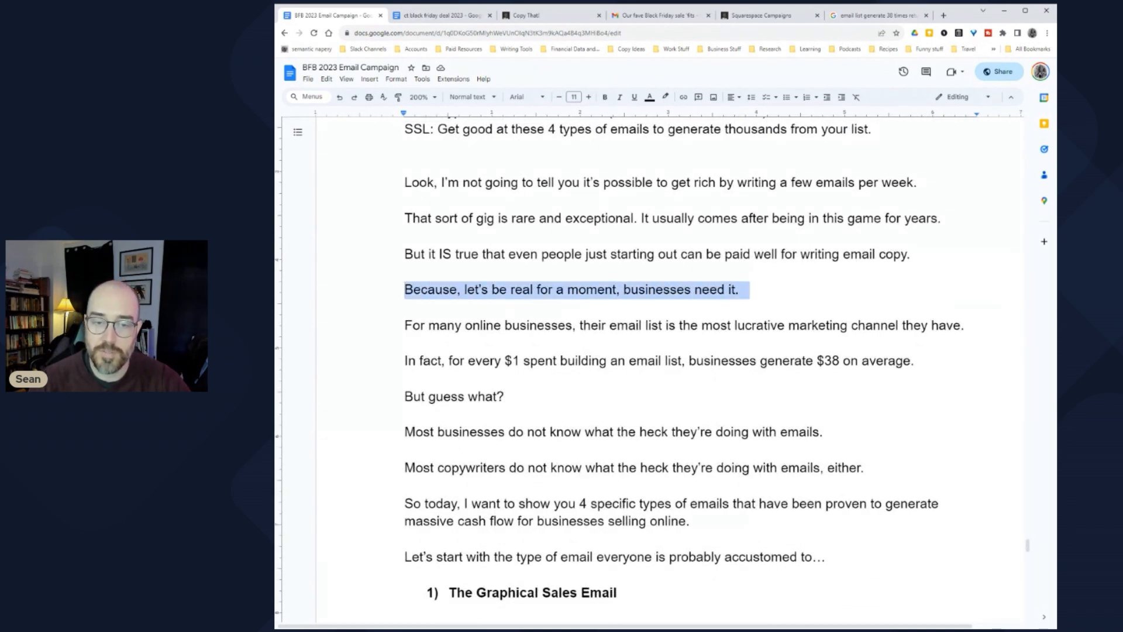
pyautogui.click(664, 289)
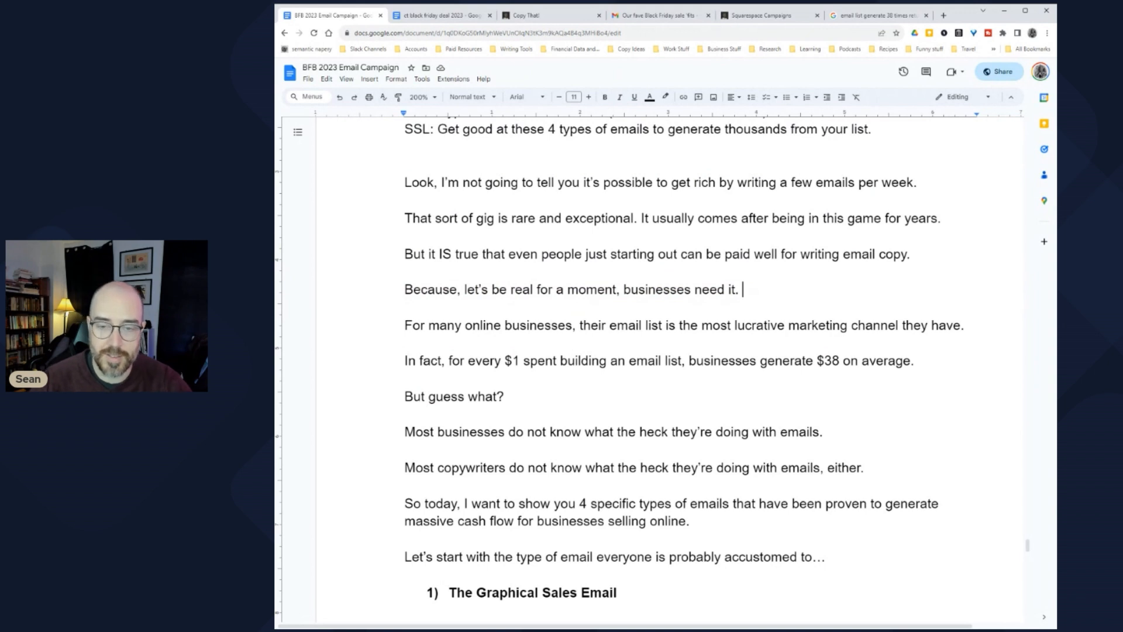
pyautogui.moveTo(404, 325); pyautogui.dragTo(975, 325)
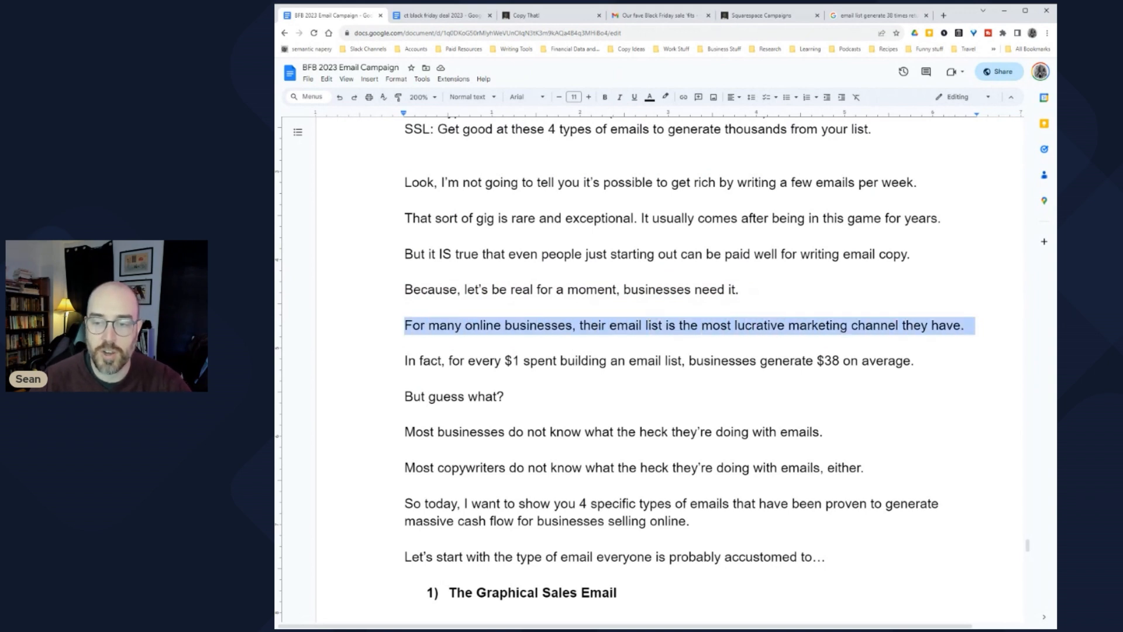
pyautogui.click(405, 343)
pyautogui.scroll(-3, 684, 351)
pyautogui.moveTo(405, 252); pyautogui.dragTo(924, 268)
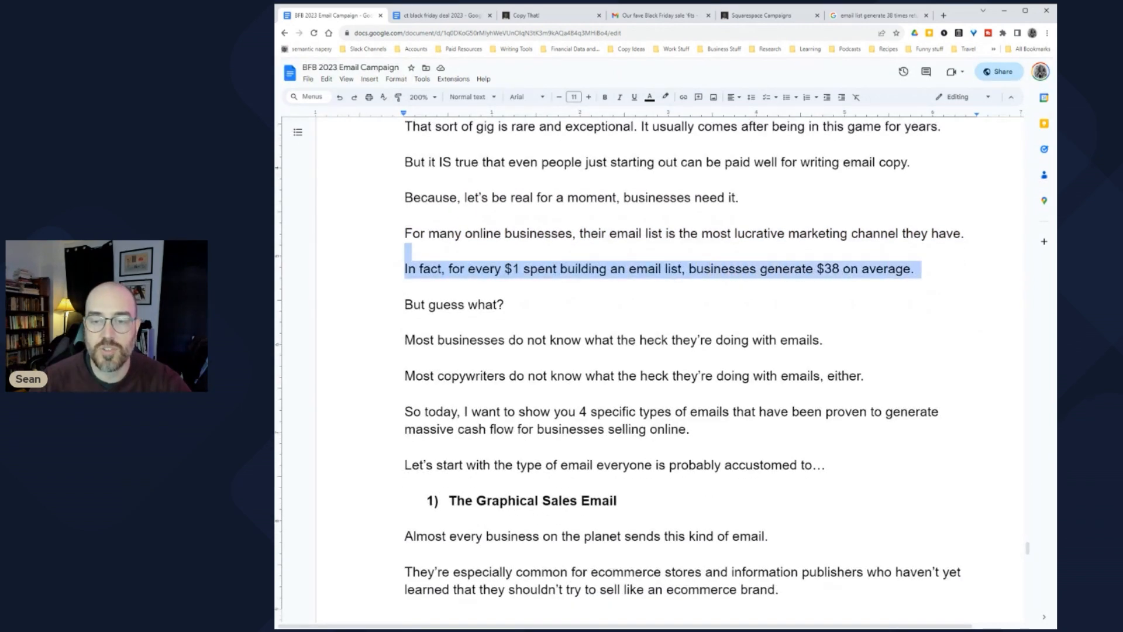
pyautogui.click(509, 304)
pyautogui.scroll(-1, 649, 351)
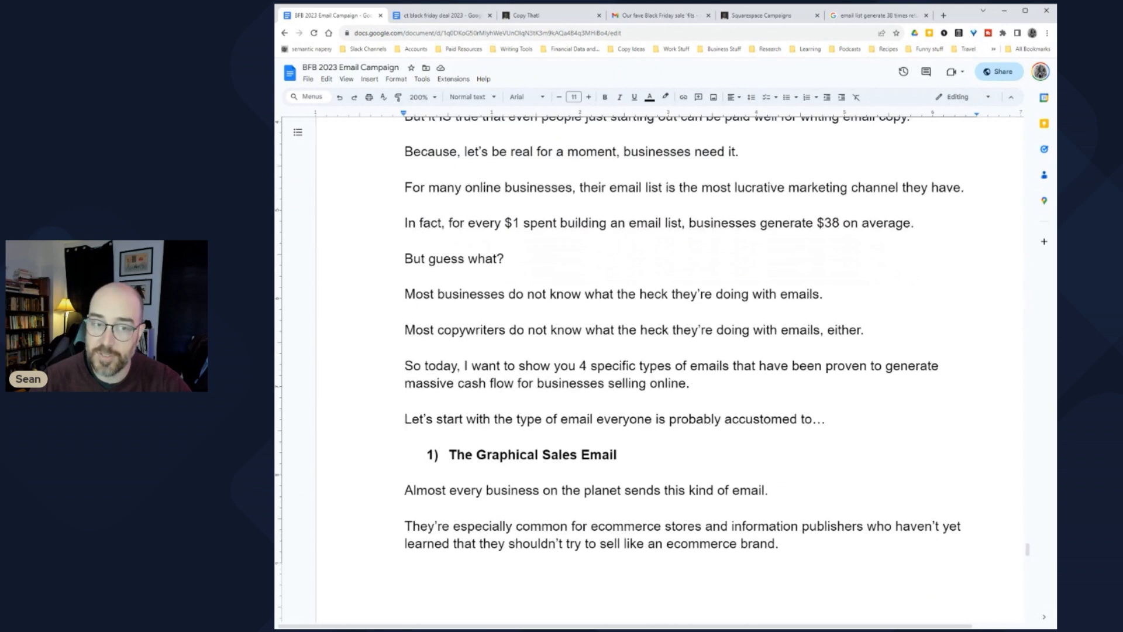
pyautogui.moveTo(404, 294); pyautogui.dragTo(834, 294)
pyautogui.moveTo(656, 330); pyautogui.dragTo(664, 330)
pyautogui.moveTo(405, 330); pyautogui.dragTo(706, 330)
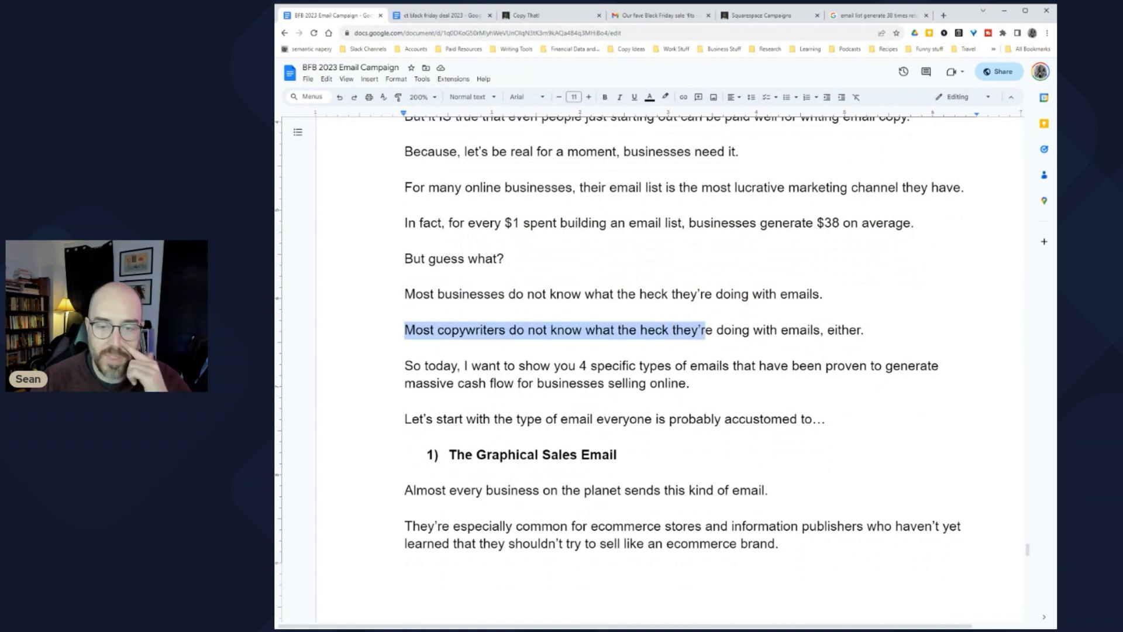
pyautogui.click(405, 365)
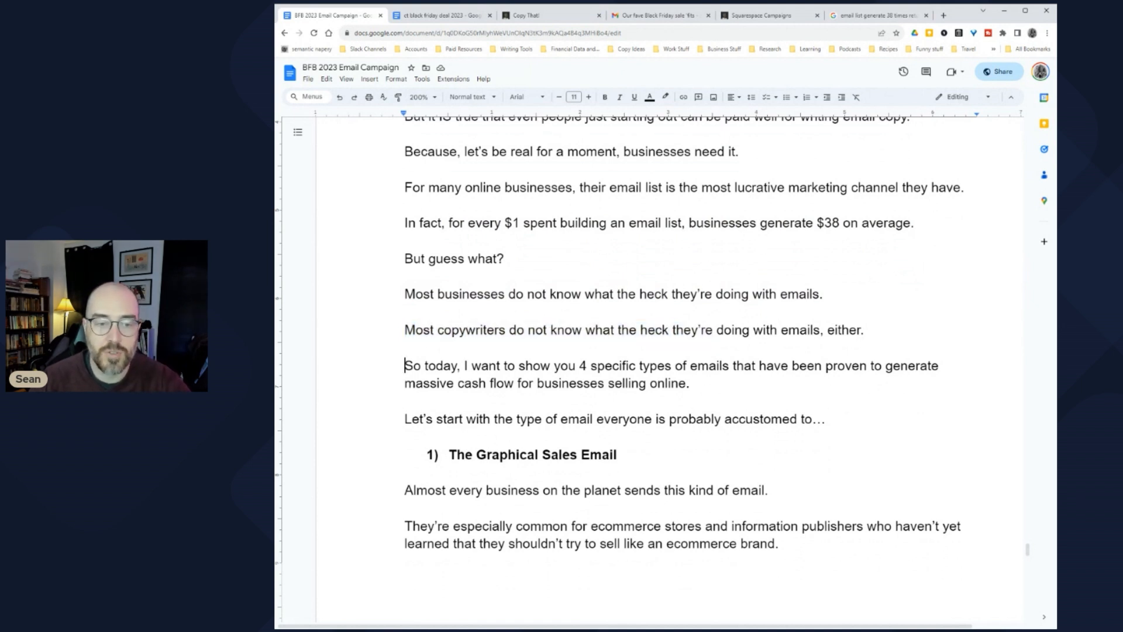
pyautogui.moveTo(464, 366); pyautogui.dragTo(894, 366)
pyautogui.moveTo(416, 383); pyautogui.dragTo(679, 383)
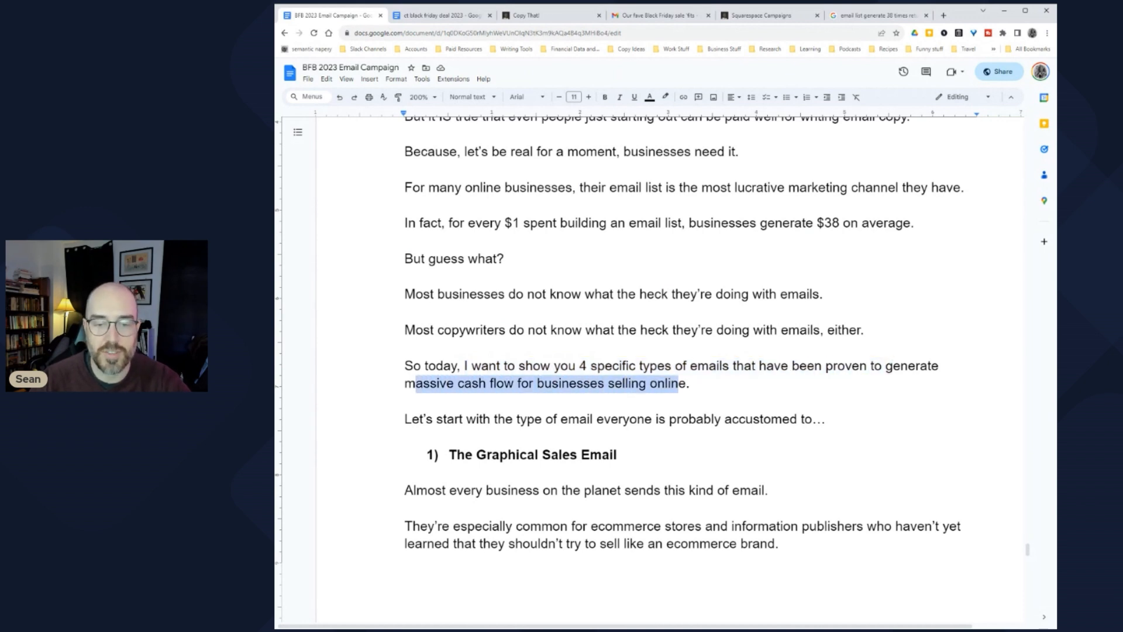
pyautogui.moveTo(413, 419); pyautogui.dragTo(833, 420)
pyautogui.scroll(-5, 649, 368)
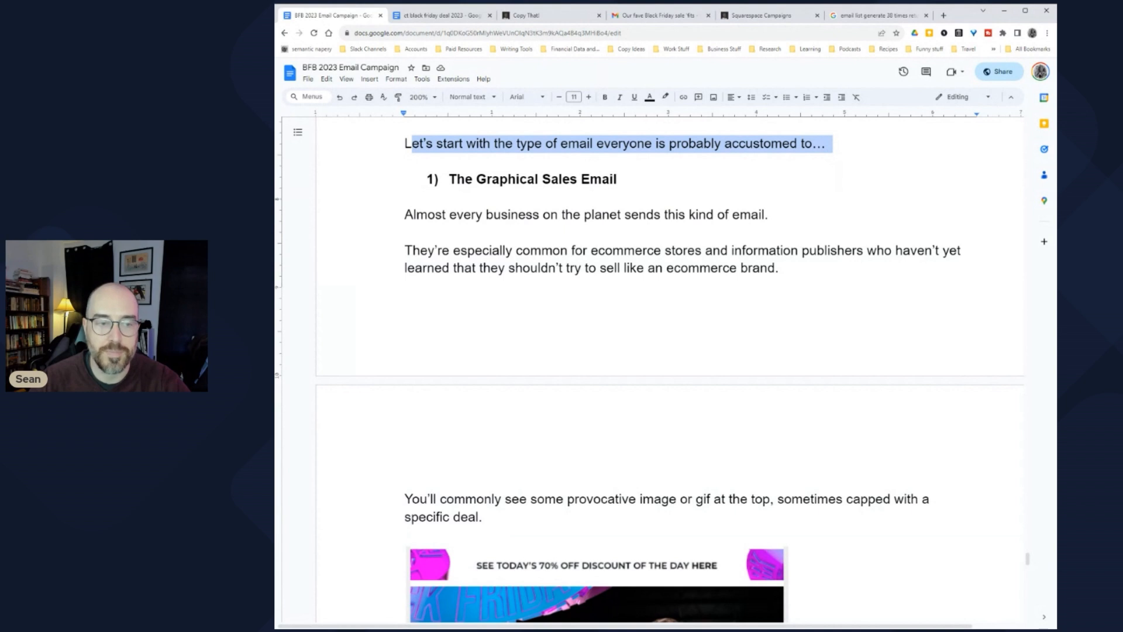
pyautogui.moveTo(404, 214); pyautogui.dragTo(781, 214)
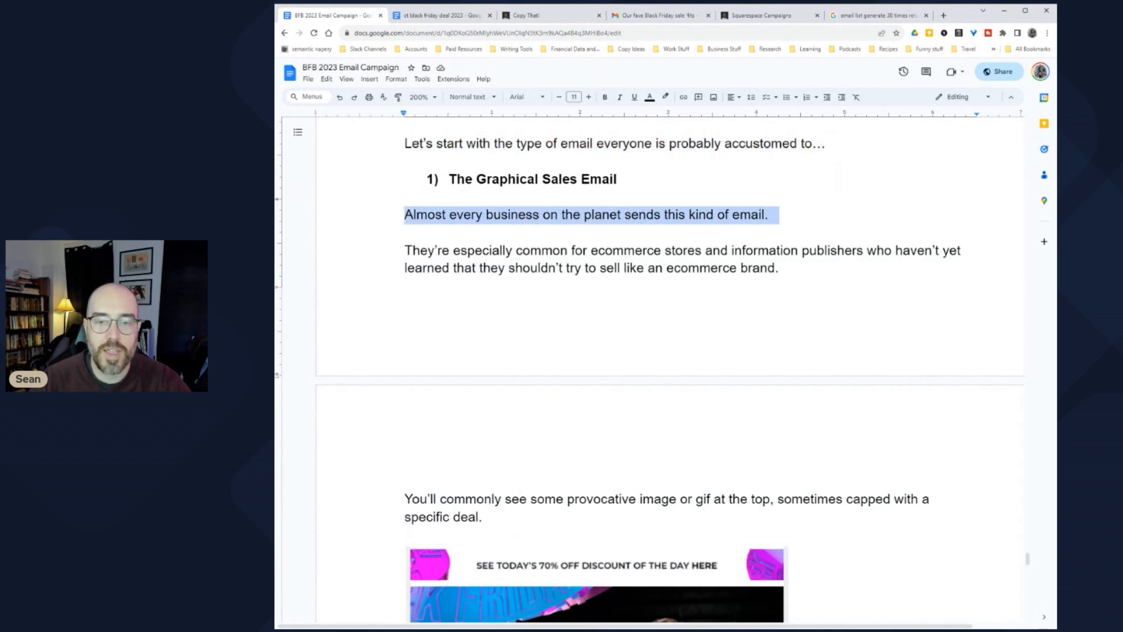
pyautogui.click(773, 214)
# Step: Add 'Brand agencies especially love this kind of email since it gives them a reason to use fancy creative images.'
pyautogui.press('Return')
pyautogui.write('Brand agenc')
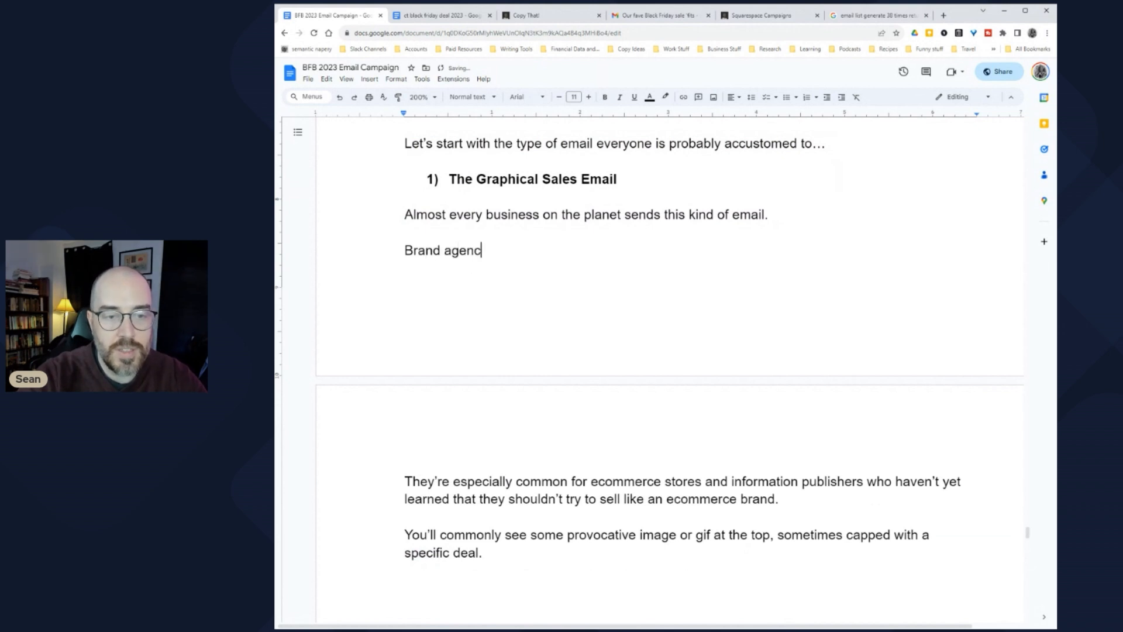
pyautogui.write('ies especially')
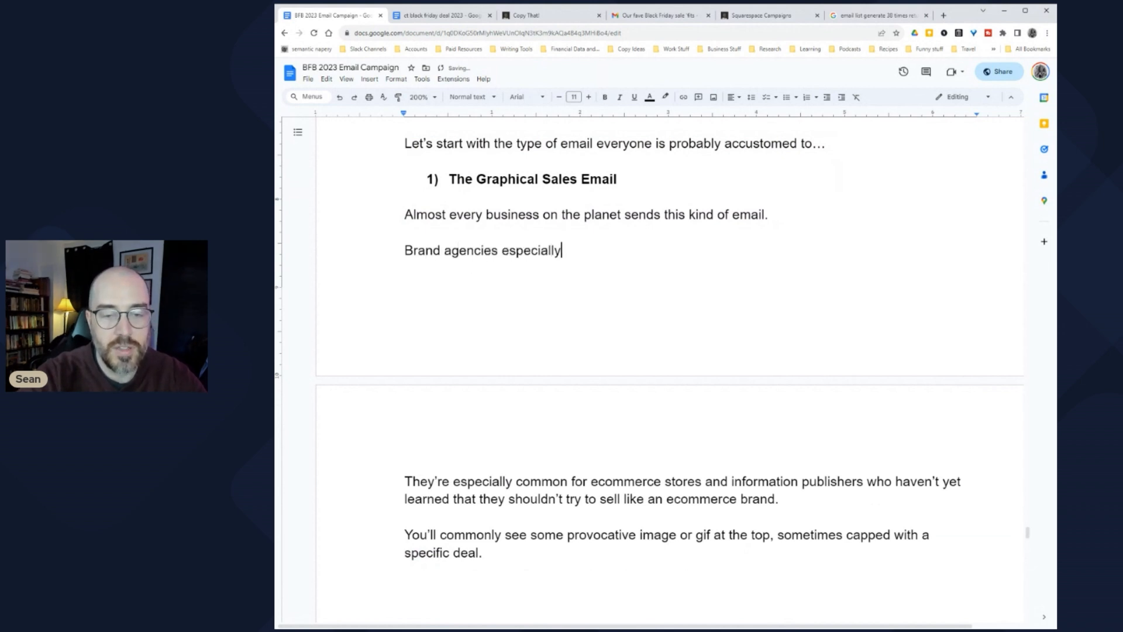
pyautogui.write(' love this kin')
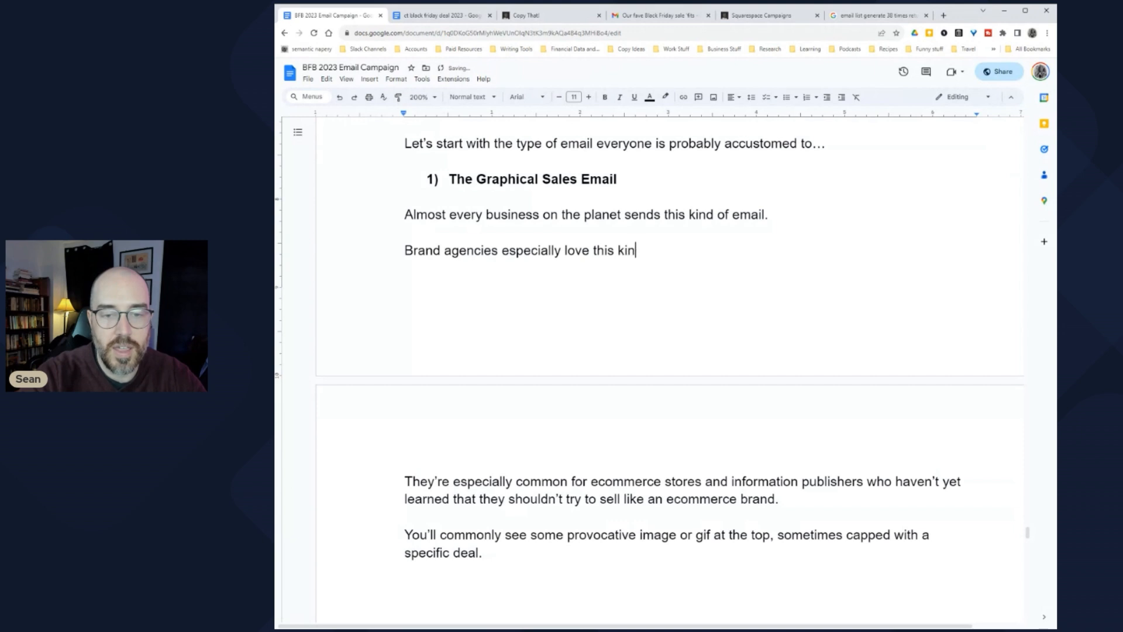
pyautogui.write('d of email')
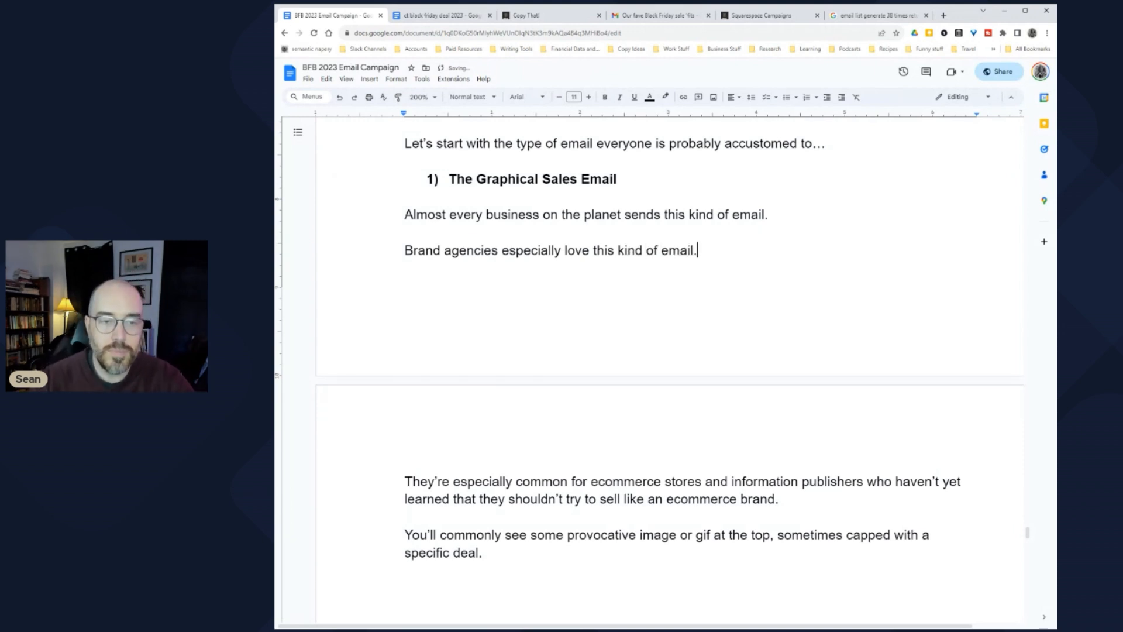
pyautogui.write('.')
pyautogui.press('BackSpace')
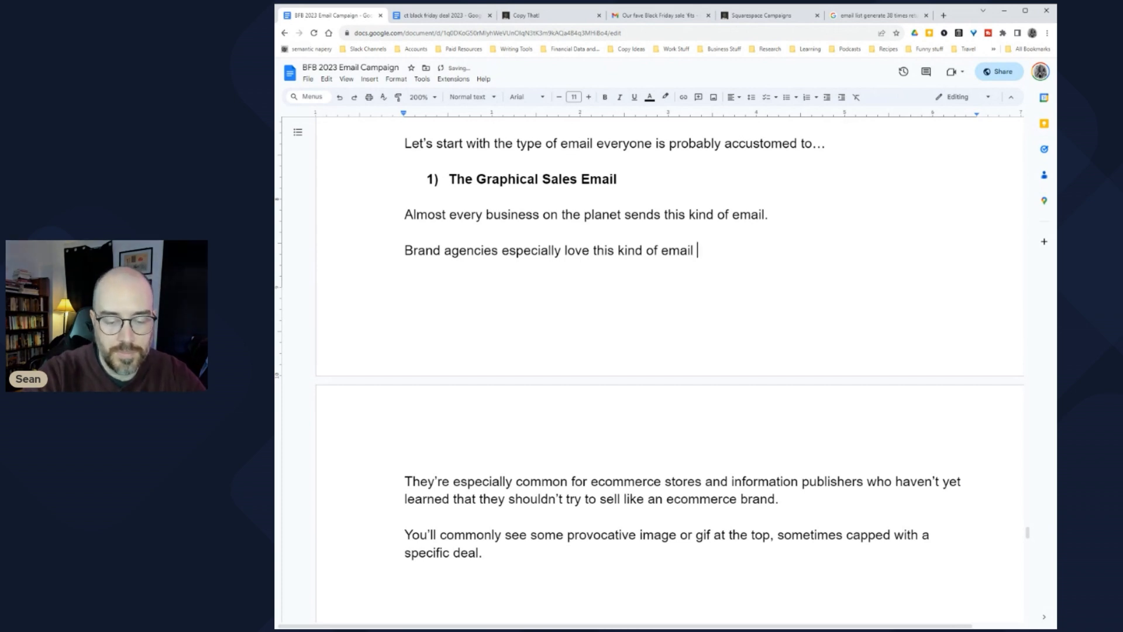
pyautogui.write('sicne')
pyautogui.press('BackSpace')
pyautogui.press('BackSpace')
pyautogui.press('BackSpace')
pyautogui.write('nce ')
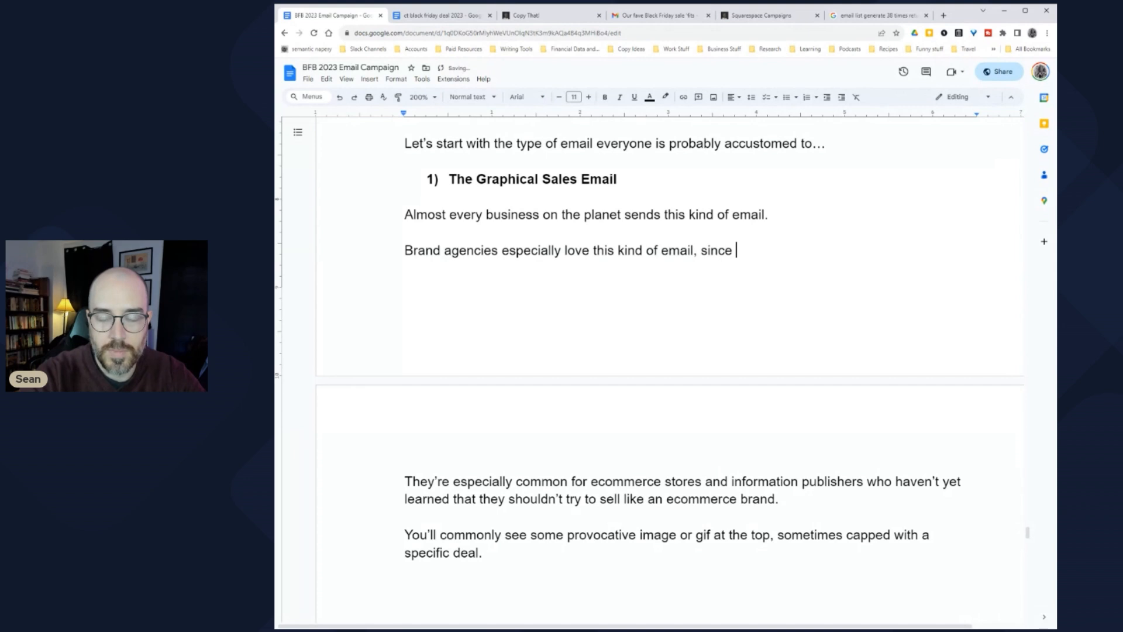
pyautogui.write('it give t')
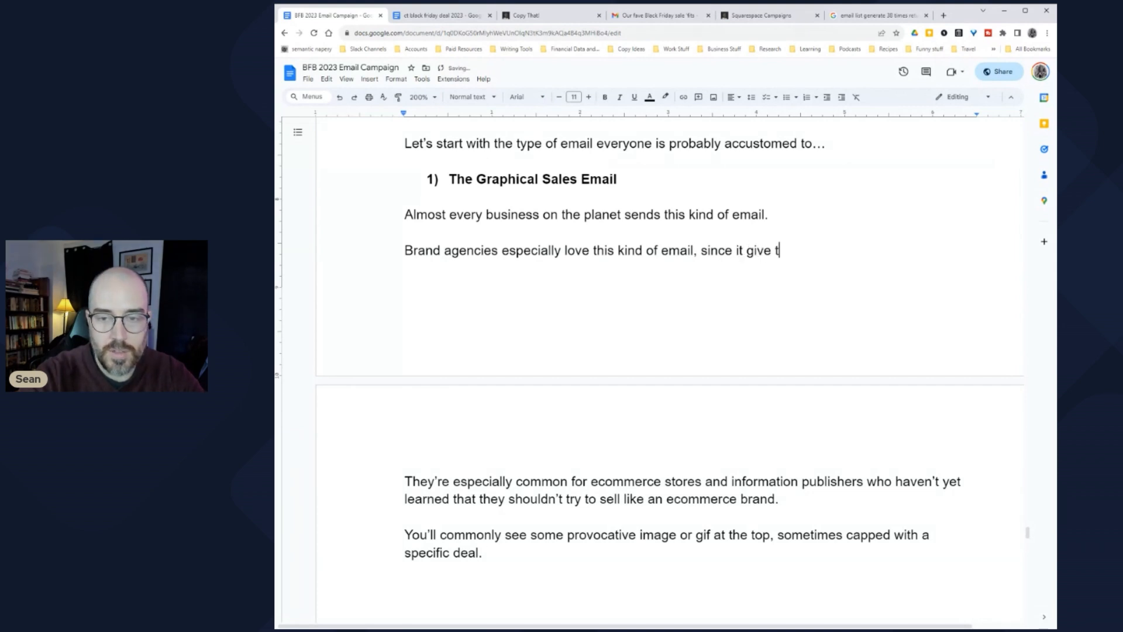
pyautogui.write(' them a reason')
pyautogui.press('BackSpace')
pyautogui.write('n to make and use ')
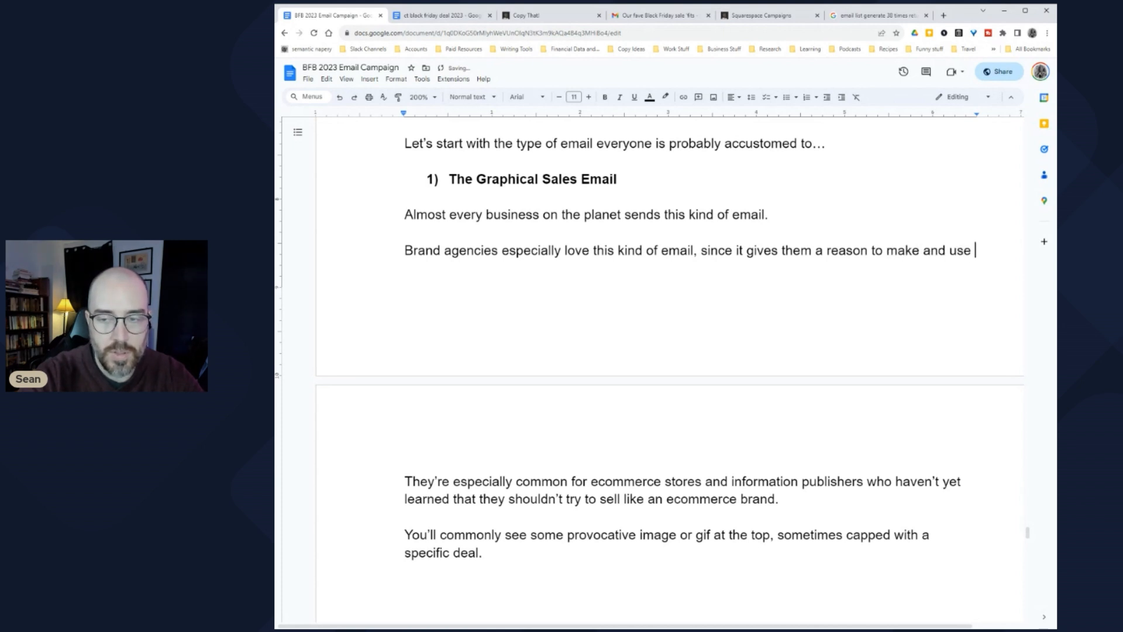
pyautogui.write('fance')
pyautogui.press('BackSpace')
pyautogui.press('BackSpace')
pyautogui.write('y creative ei')
pyautogui.write('images.')
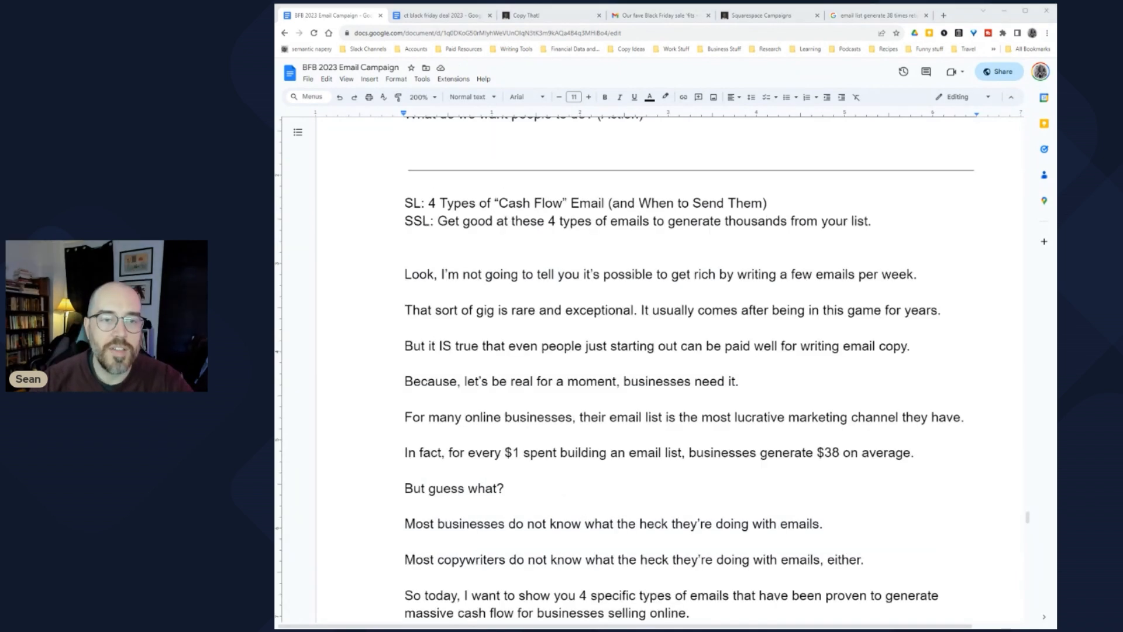
pyautogui.moveTo(494, 204); pyautogui.dragTo(604, 204)
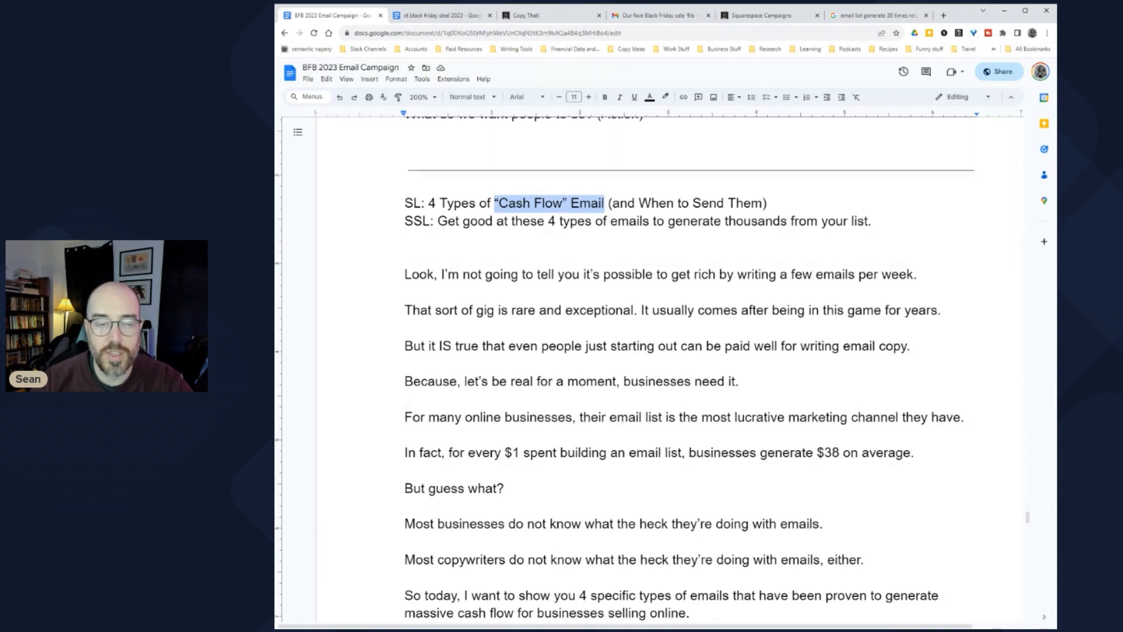
# Step: Review the subject line and the new brand agencies sentence
pyautogui.moveTo(436, 204); pyautogui.dragTo(774, 204)
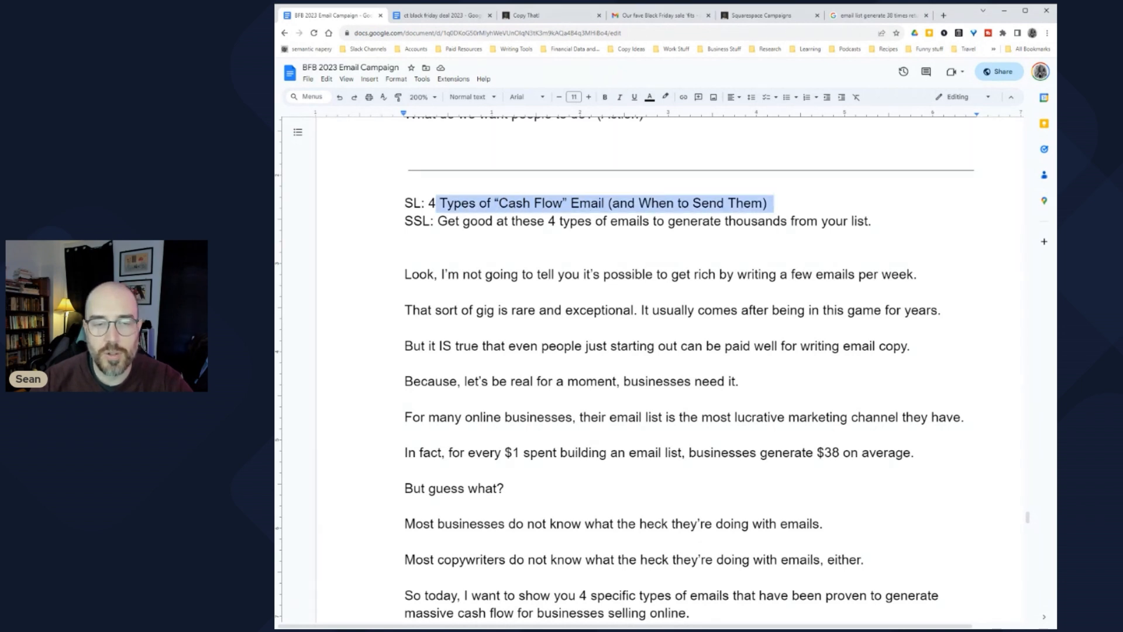
pyautogui.scroll(-10, 650, 374)
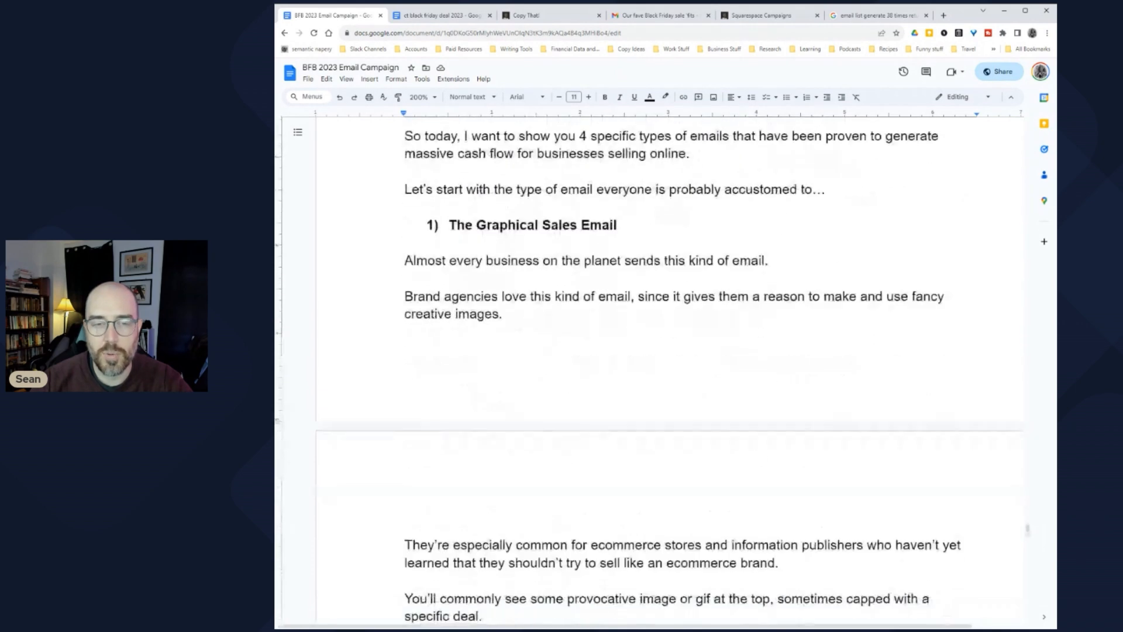
pyautogui.scroll(2, 650, 369)
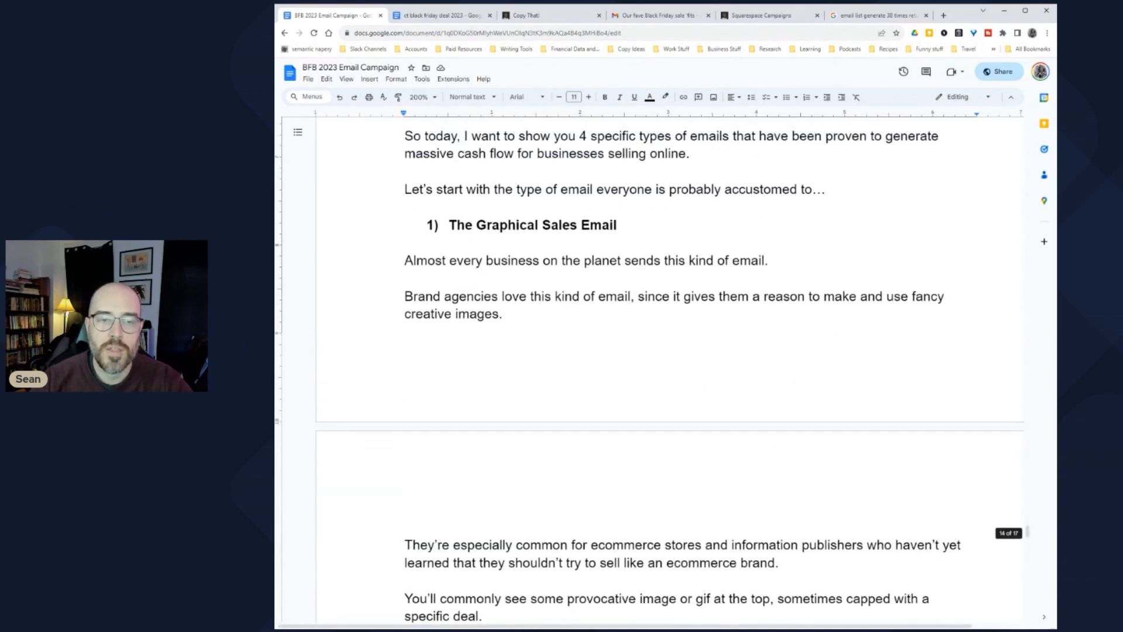
pyautogui.scroll(-2, 650, 375)
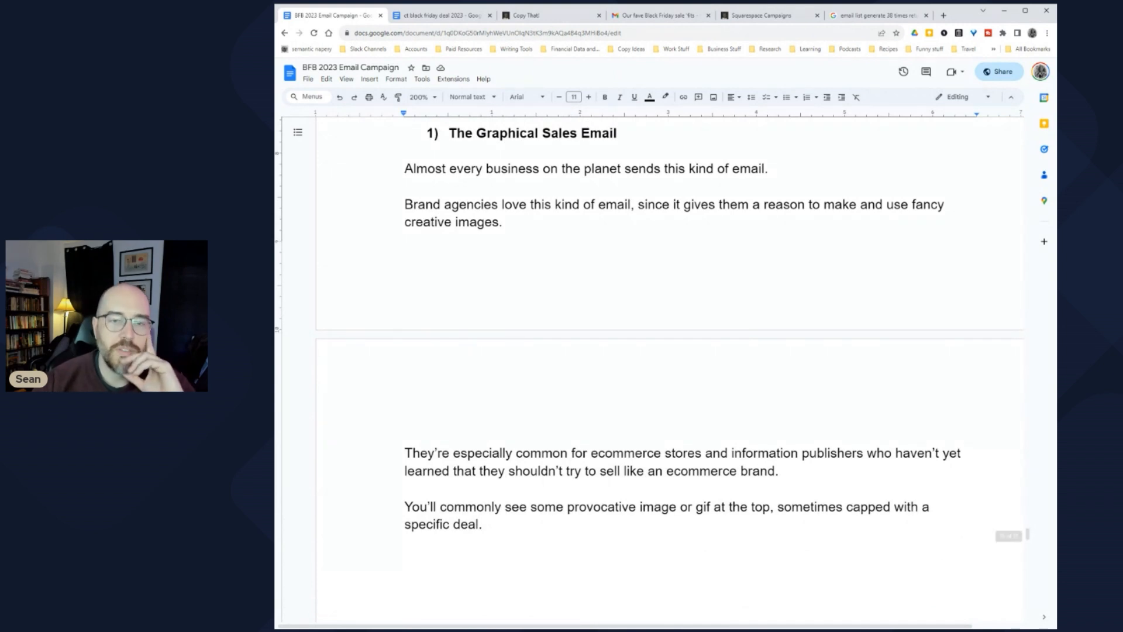
pyautogui.moveTo(528, 204); pyautogui.dragTo(792, 205)
pyautogui.click(791, 204)
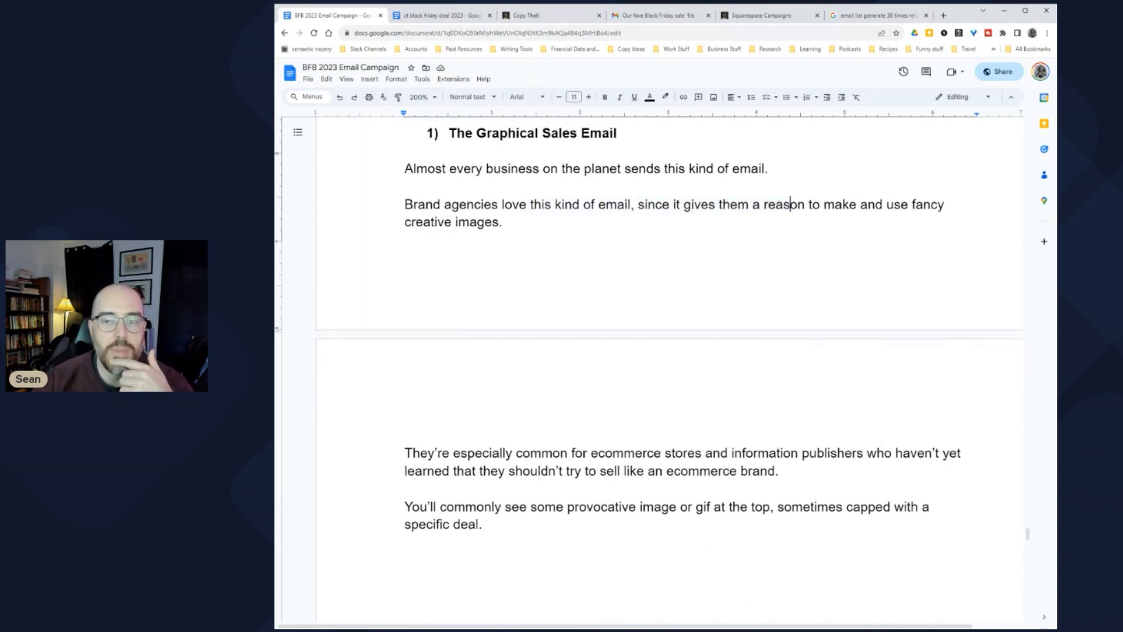
# Step: Scroll to '1) The Graphical Sales Email' and place the cursor after 'specific deal.'
pyautogui.scroll(-2, 790, 204)
pyautogui.scroll(2, 790, 204)
pyautogui.scroll(-4, 790, 205)
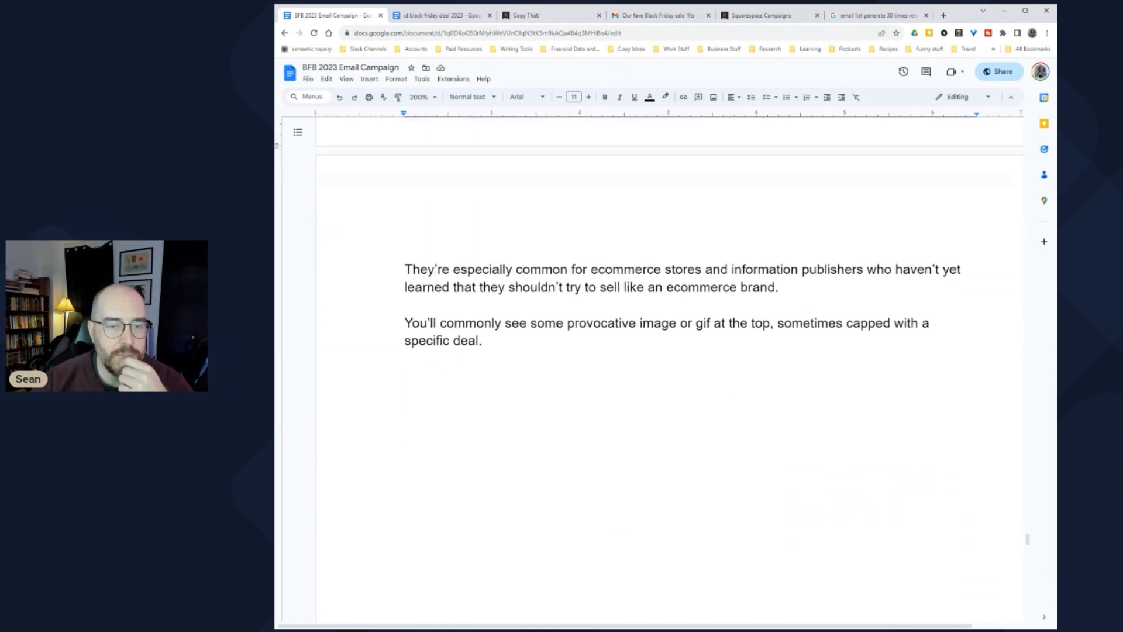
pyautogui.scroll(-1, 648, 246)
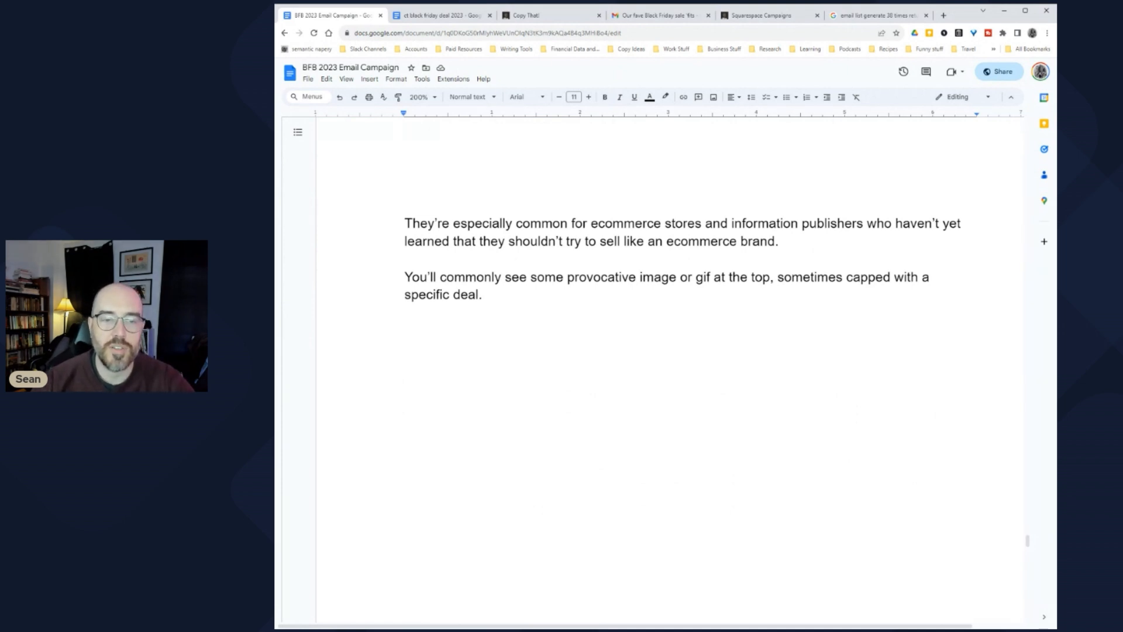
pyautogui.moveTo(509, 241); pyautogui.dragTo(778, 241)
pyautogui.click(754, 241)
pyautogui.moveTo(404, 277); pyautogui.dragTo(911, 276)
pyautogui.click(487, 295)
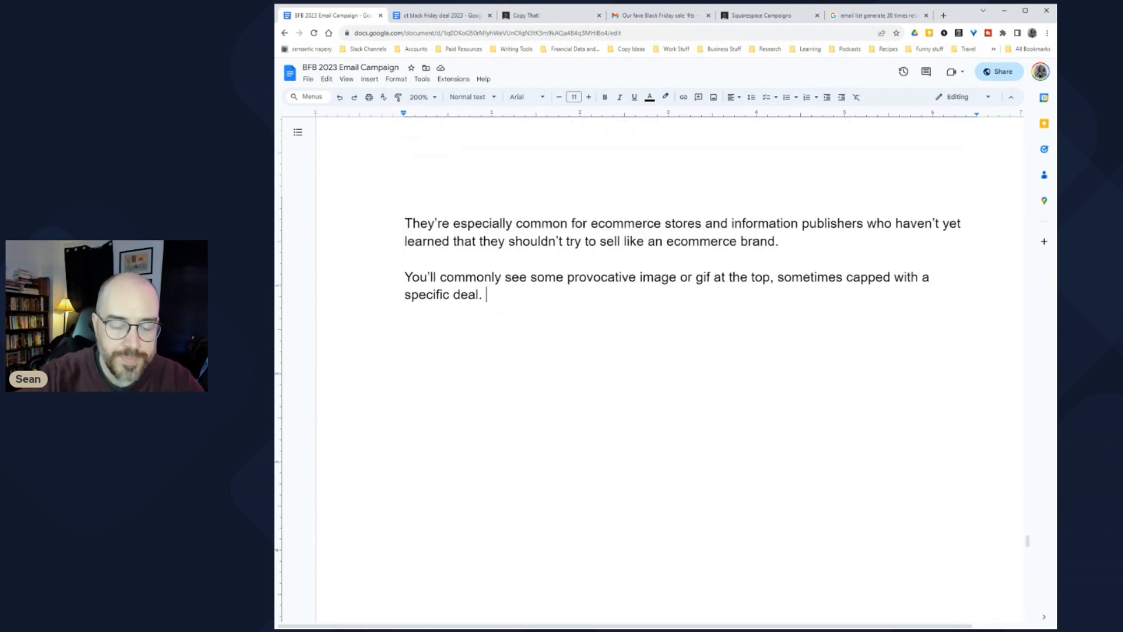
# Step: Start the sentence 'This image is sometimes called a "hero image"', correcting typos and commas
pyautogui.write('This ima')
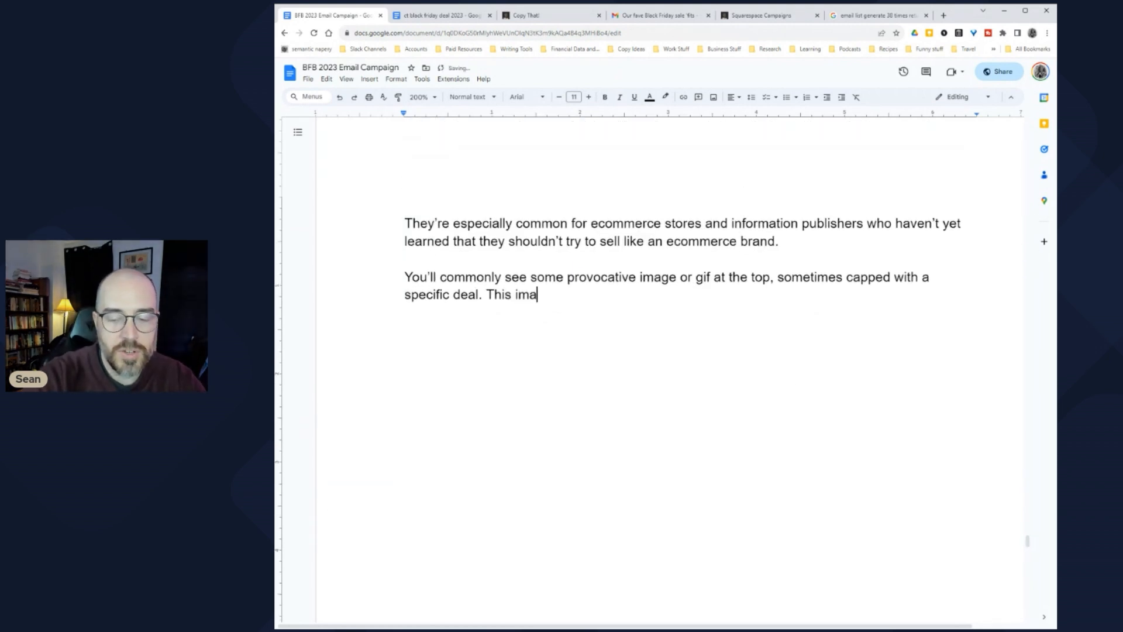
pyautogui.write('ge, sometimes called a "here')
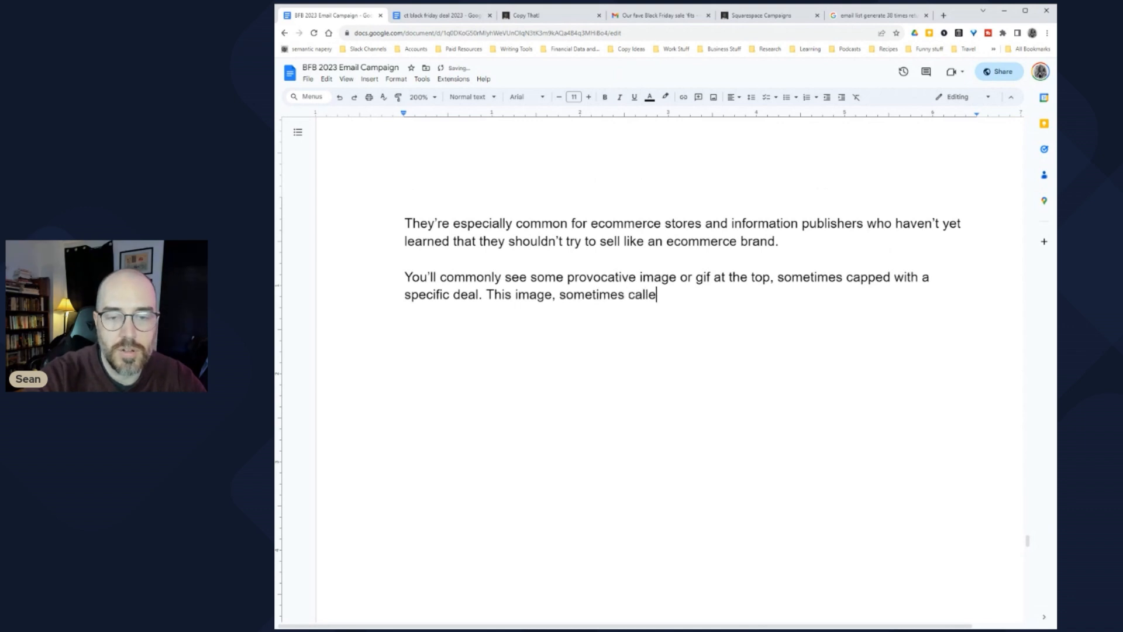
pyautogui.press('BackSpace')
pyautogui.write('o e')
pyautogui.press('BackSpace')
pyautogui.press('BackSpace')
pyautogui.write('image,')
pyautogui.write('"')
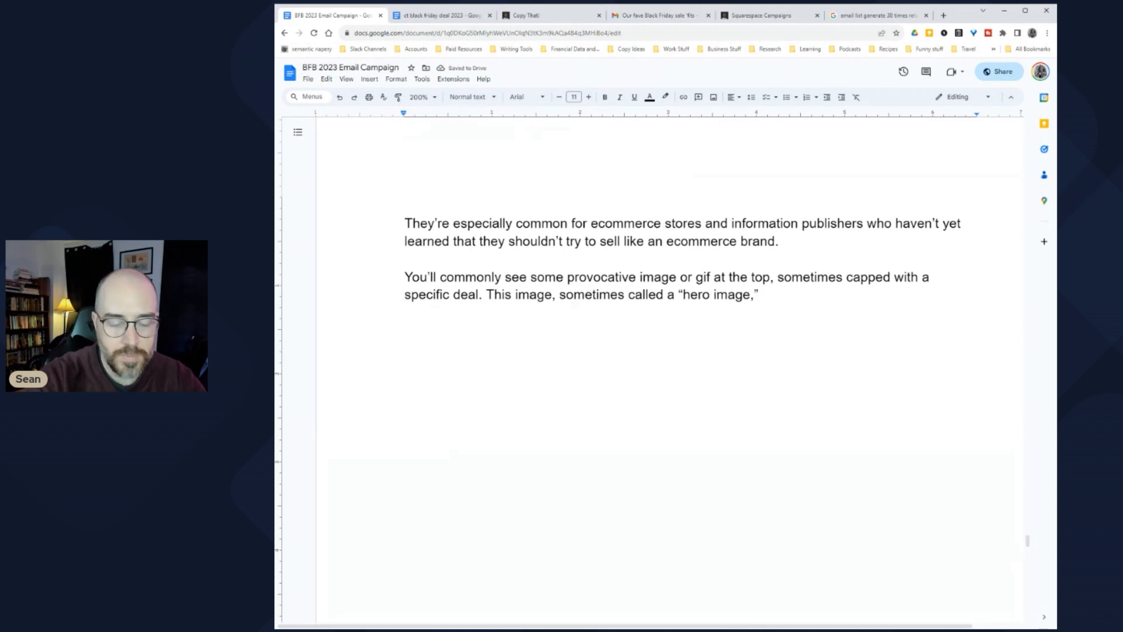
pyautogui.write('is the')
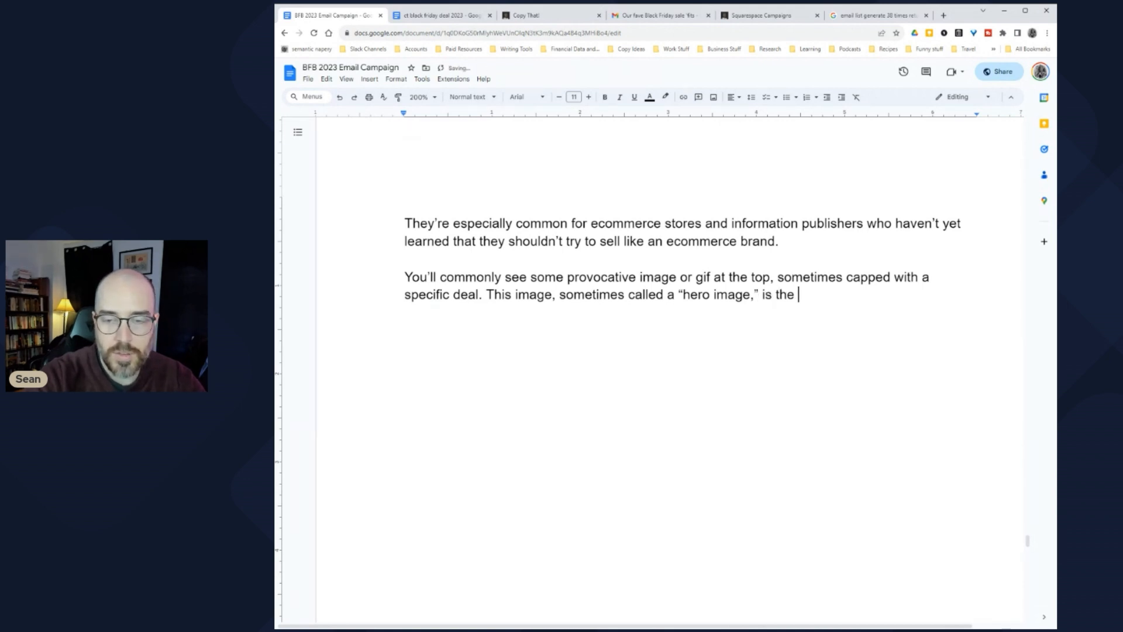
pyautogui.press('BackSpace')
pyautogui.press('BackSpace')
pyautogui.press('BackSpace')
pyautogui.press('BackSpace')
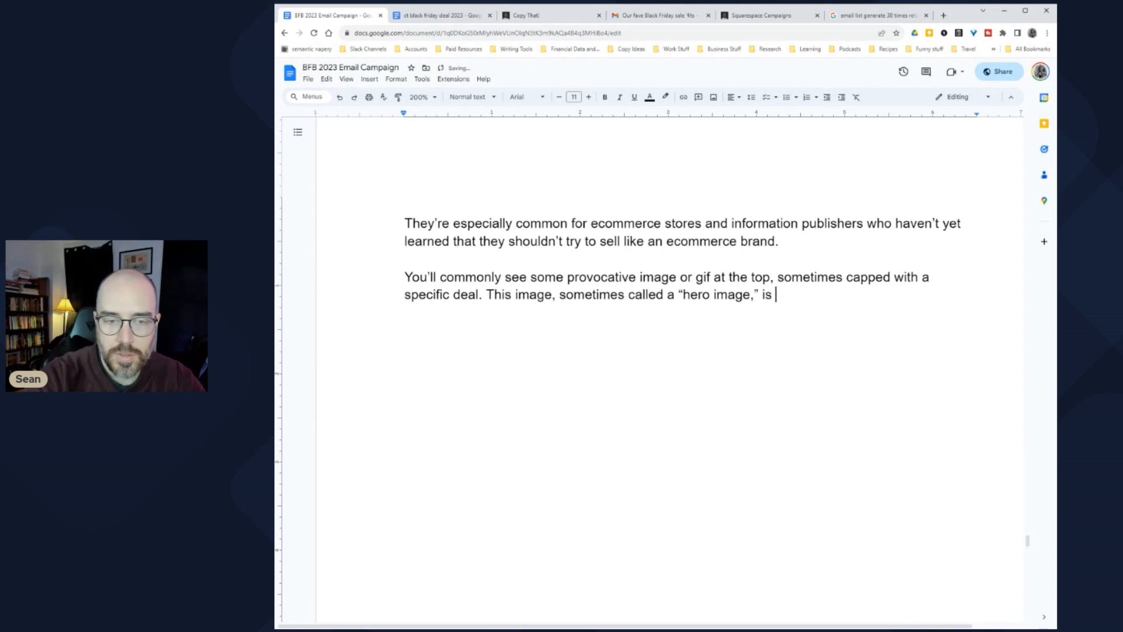
pyautogui.press('BackSpace')
pyautogui.press('BackSpace')
pyautogui.press('BackSpace')
pyautogui.press('BackSpace')
pyautogui.press('BackSpace')
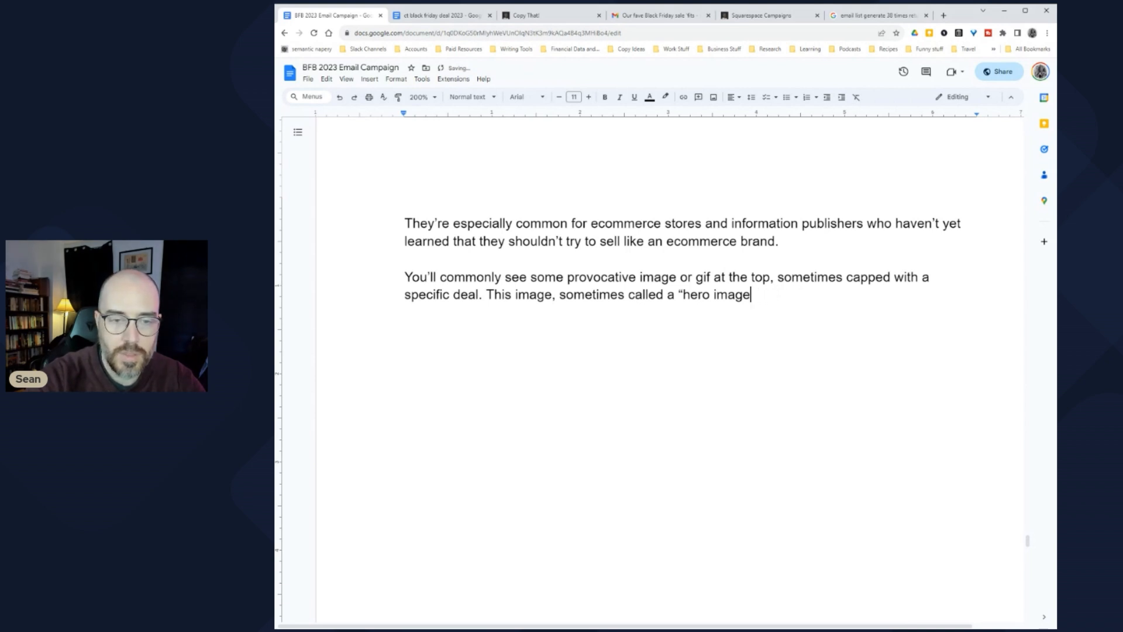
pyautogui.hotkey('ctrl', 'Left')
pyautogui.hotkey('ctrl', 'Left')
pyautogui.press('Left')
pyautogui.press('Left')
pyautogui.press('Delete')
# Step: Continue with 'and sometimes called "the creative" (as opposed to "the copy")', fixing the quotes
pyautogui.write('is')
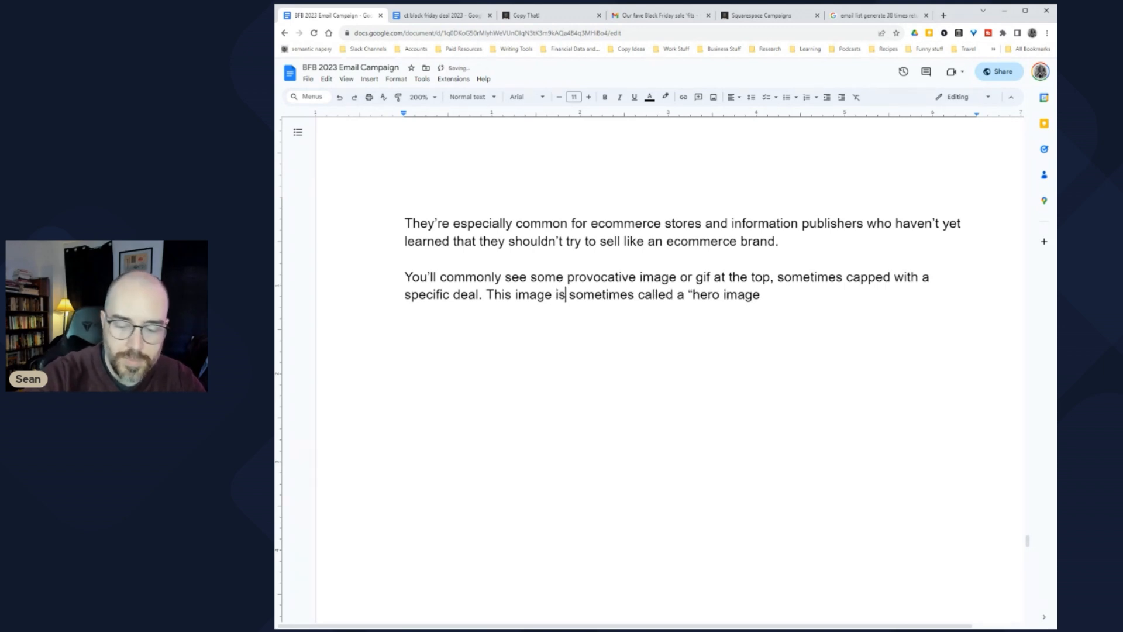
pyautogui.write('" and sometimes cal')
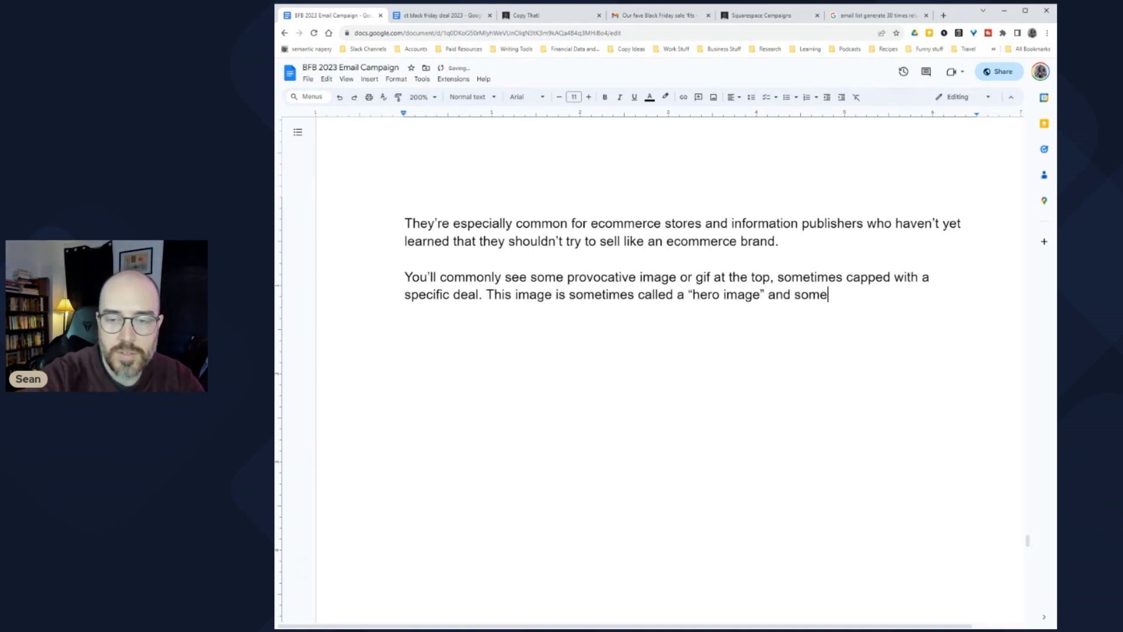
pyautogui.write('led the ')
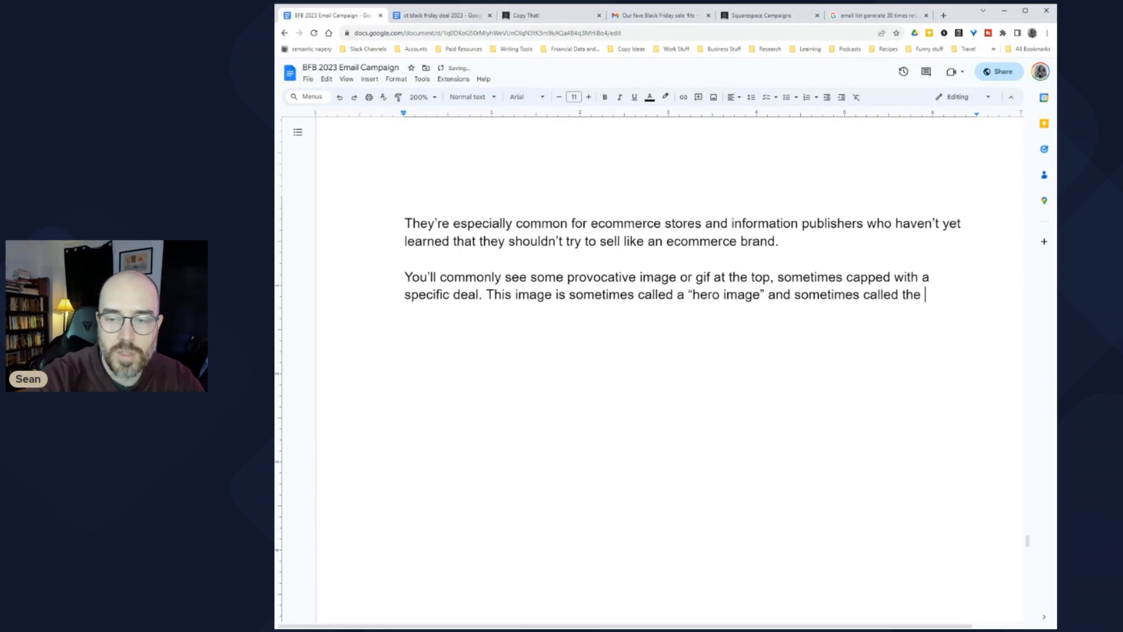
pyautogui.write('"creative."')
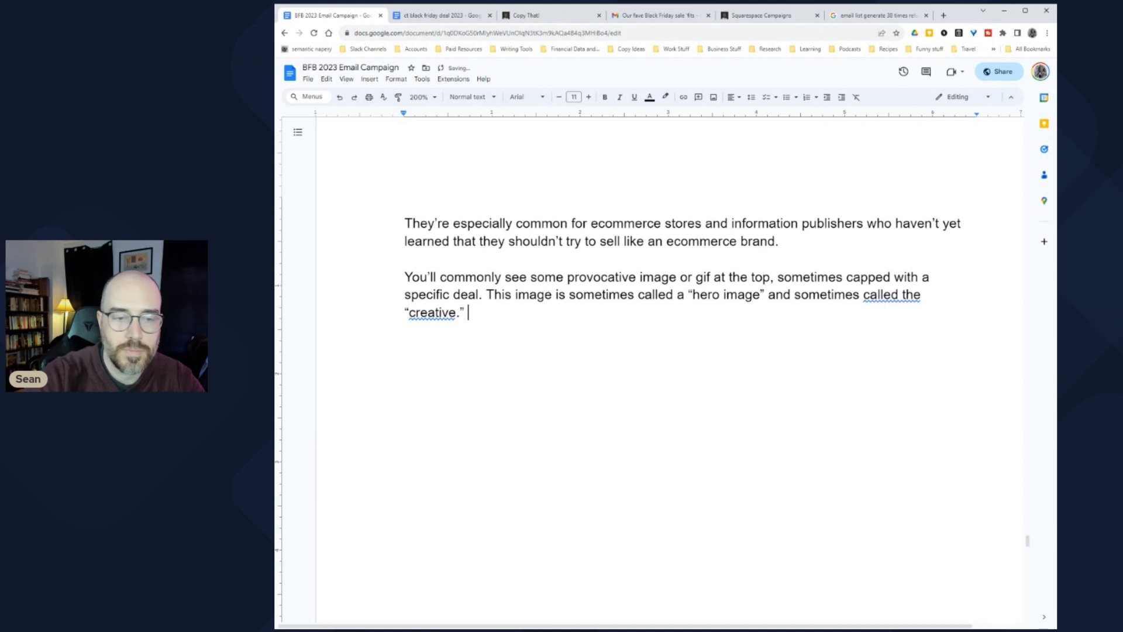
pyautogui.press('BackSpace')
pyautogui.press('BackSpace')
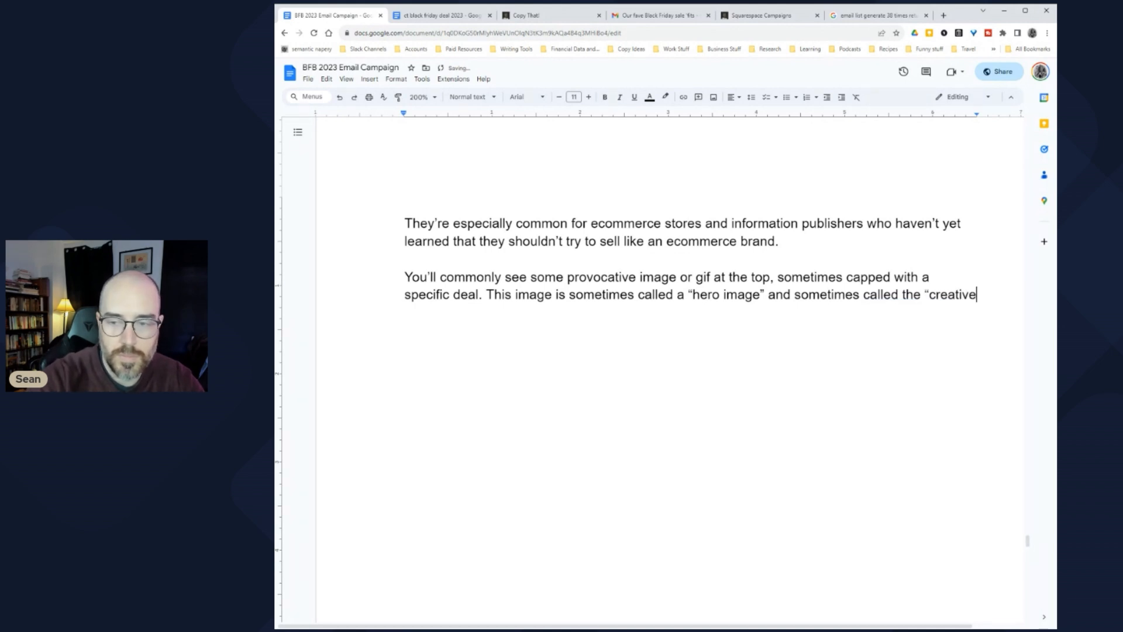
pyautogui.write('"')
pyautogui.hotkey('ctrl', 'Left')
pyautogui.hotkey('ctrl', 'Left')
pyautogui.hotkey('ctrl', 'Left')
pyautogui.hotkey('ctrl', 'Left')
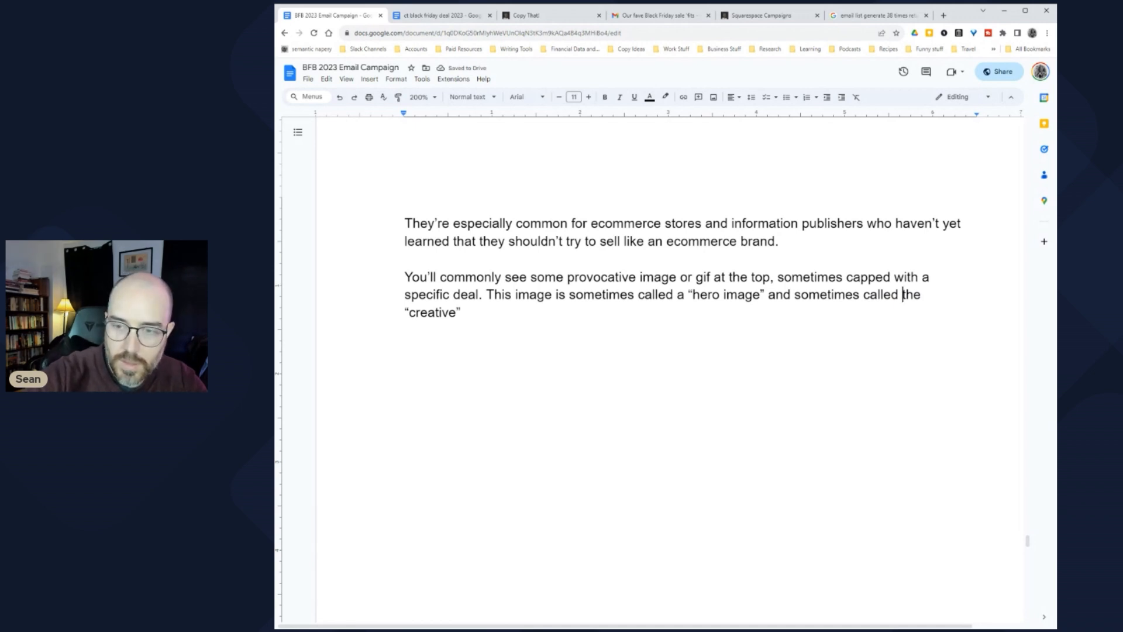
pyautogui.write('"')
pyautogui.hotkey('ctrl', 'Right')
pyautogui.hotkey('ctrl', 'Right')
pyautogui.press('BackSpace')
pyautogui.press('End')
pyautogui.write('(as ')
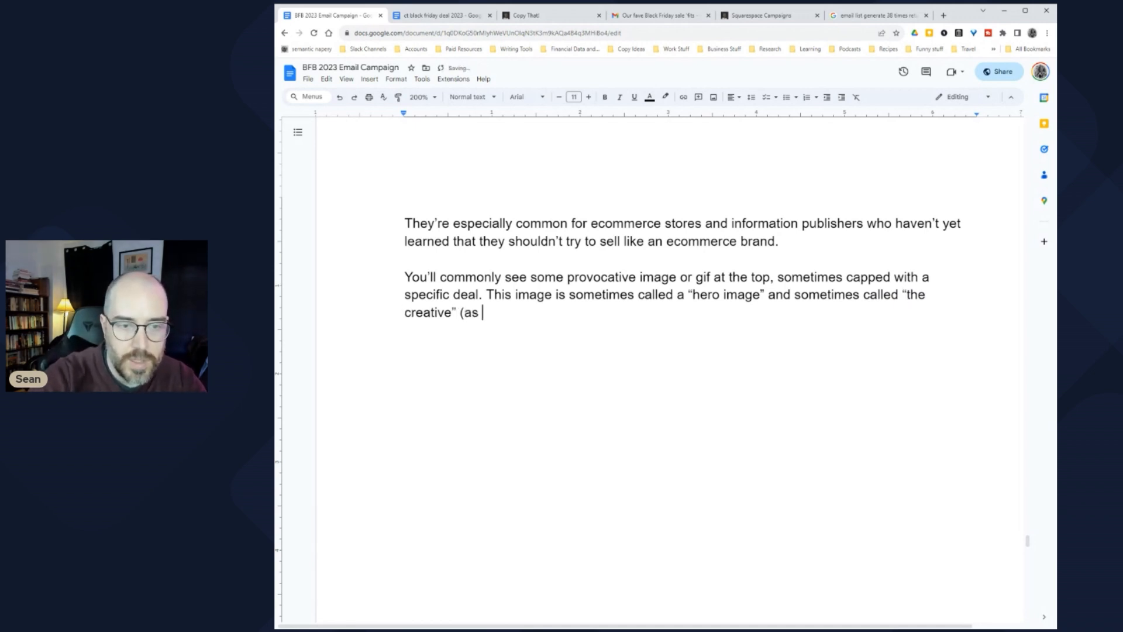
pyautogui.write('opposed to "the copy")')
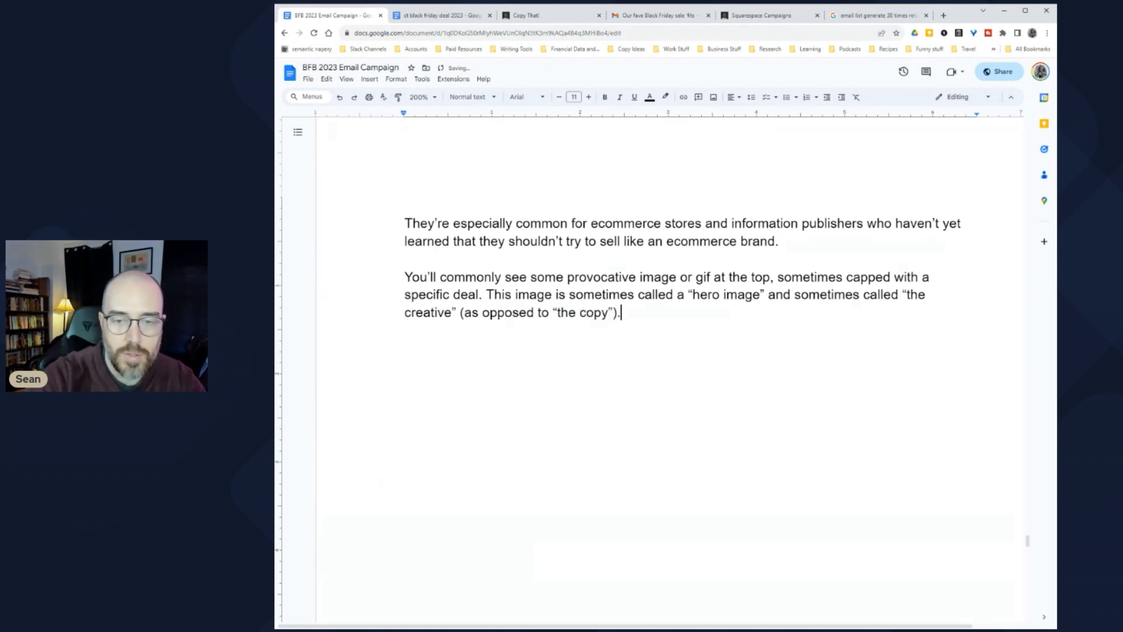
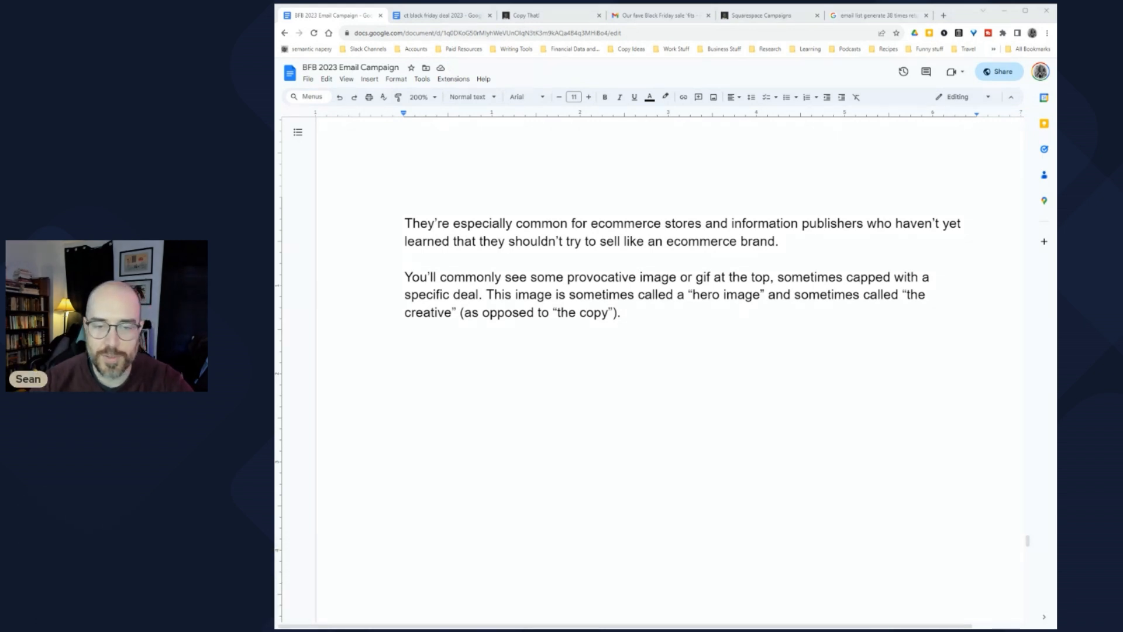
# Step: Paste the copied promo image on a new line below the hero image paragraph
pyautogui.hotkey('alt', 'Tab')
pyautogui.press('Return')
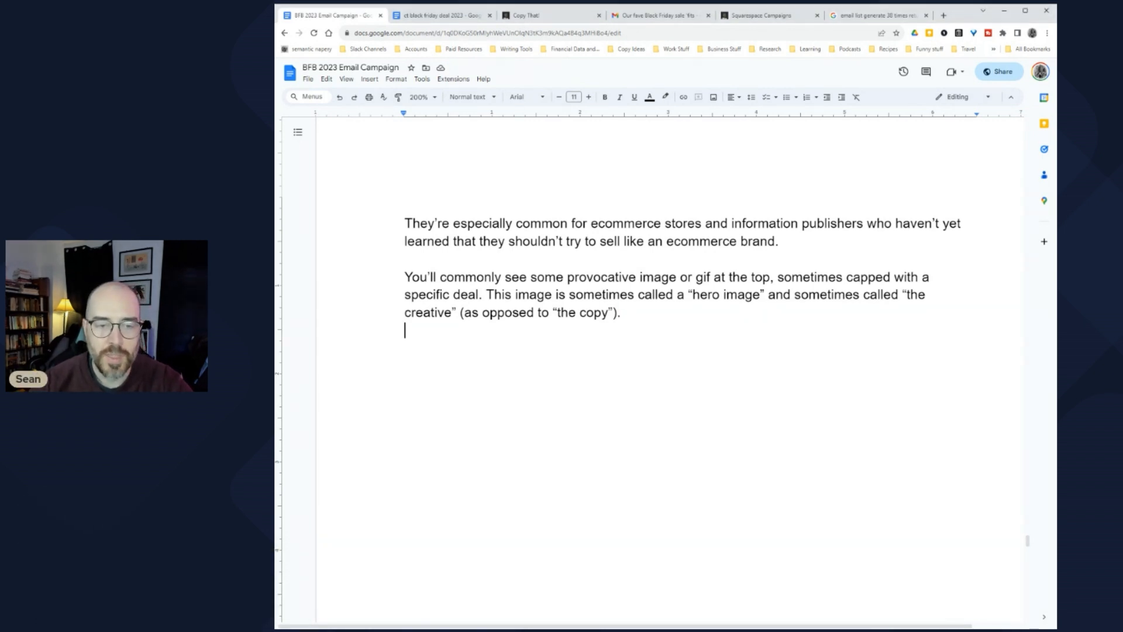
pyautogui.hotkey('ctrl', 'v')
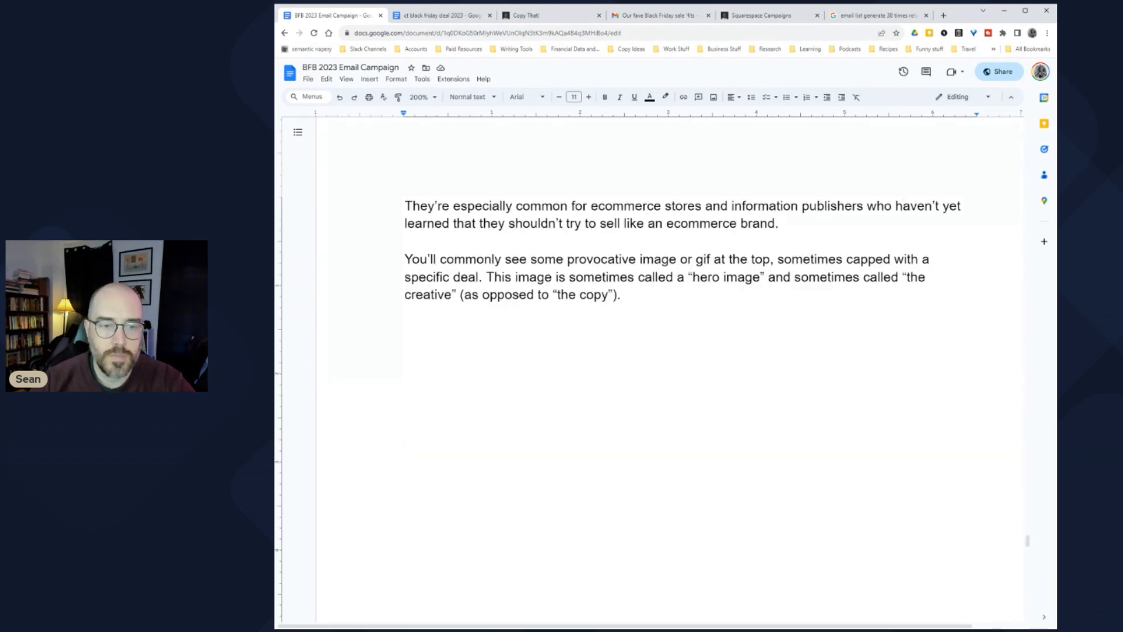
# Step: Scroll down past the Gymshark example to the headline, copy and button paragraph
pyautogui.scroll(-2, 618, 234)
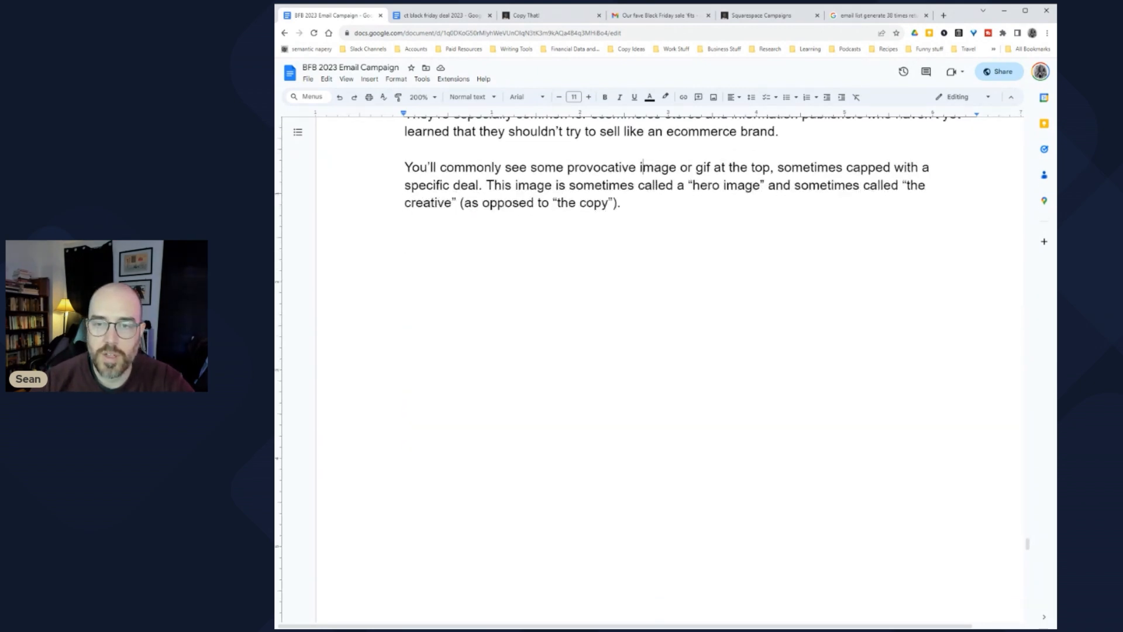
pyautogui.moveTo(493, 185); pyautogui.dragTo(700, 185)
pyautogui.click(631, 184)
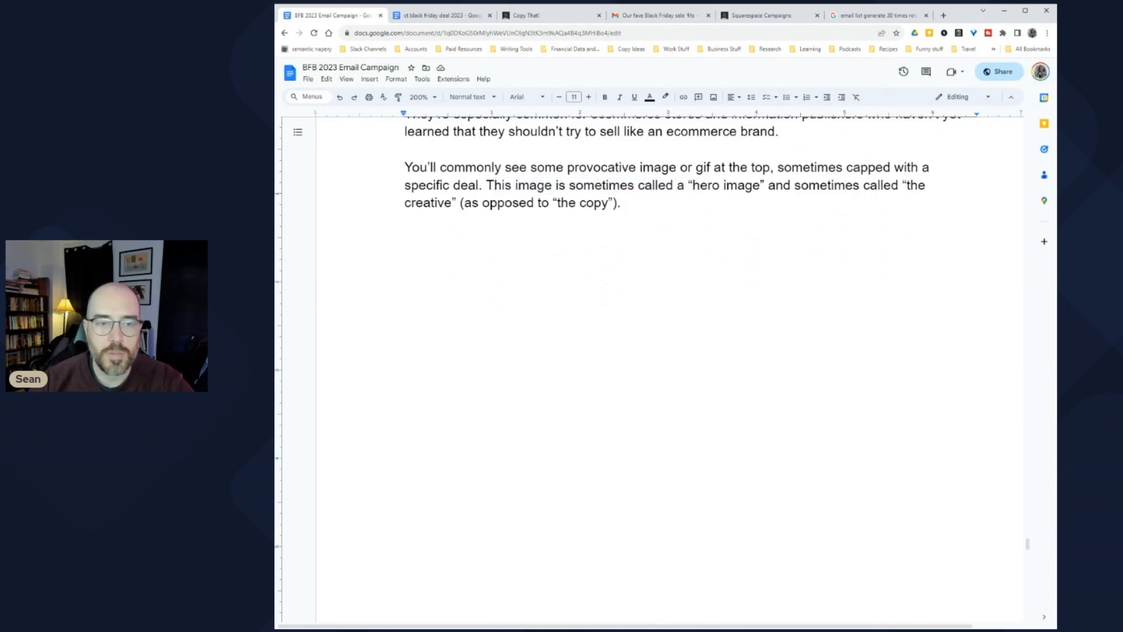
pyautogui.scroll(-20, 652, 220)
pyautogui.scroll(-2, 652, 221)
pyautogui.scroll(-1, 635, 224)
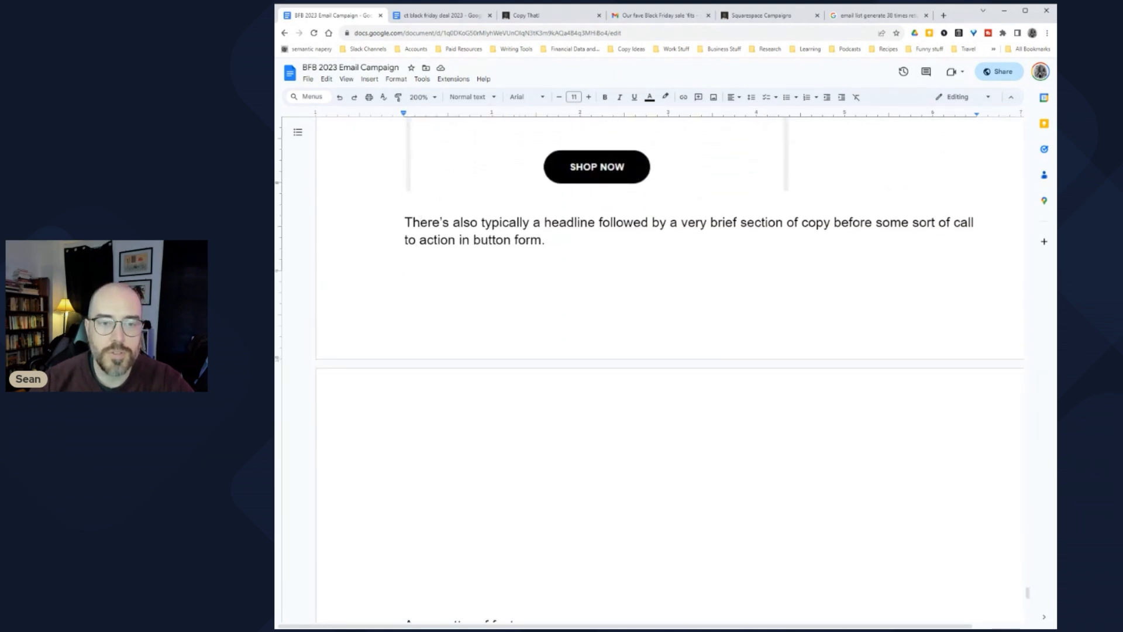
pyautogui.scroll(1, 635, 225)
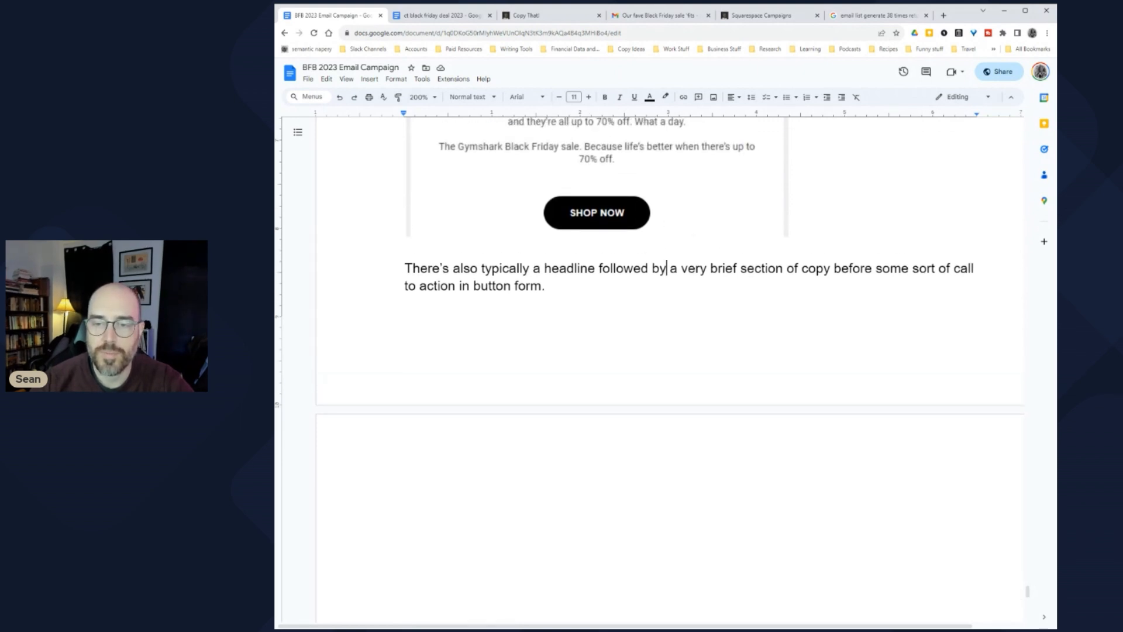
# Step: Insert a page break below the headline paragraph and type 'Now. You should probably intuit'
pyautogui.click(405, 304)
pyautogui.hotkey('ctrl', 'Return')
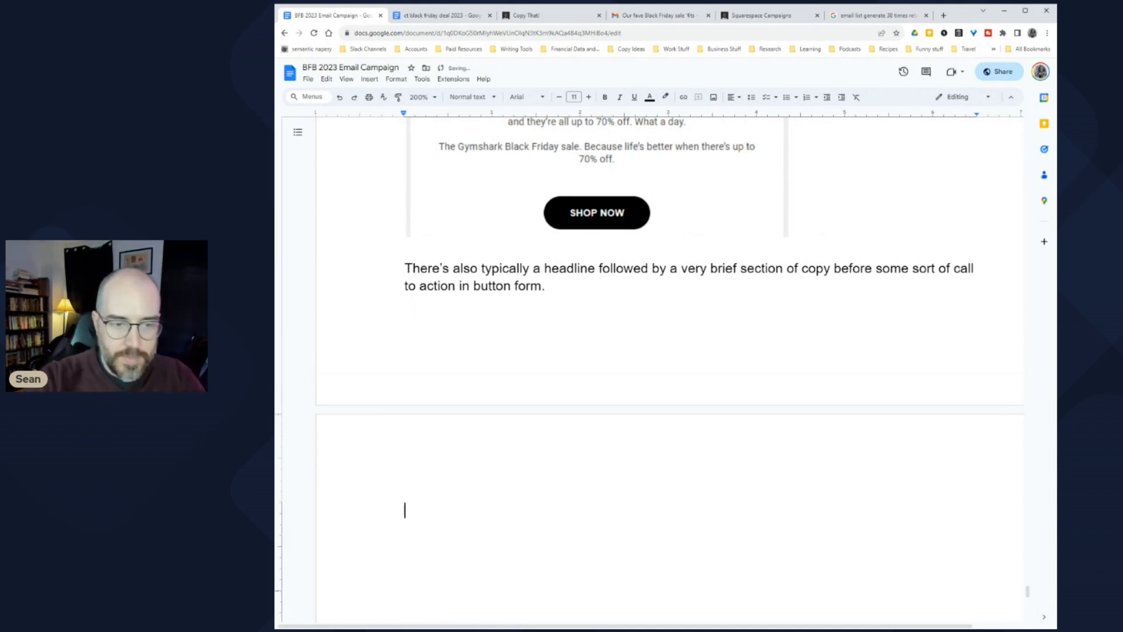
pyautogui.write('Now')
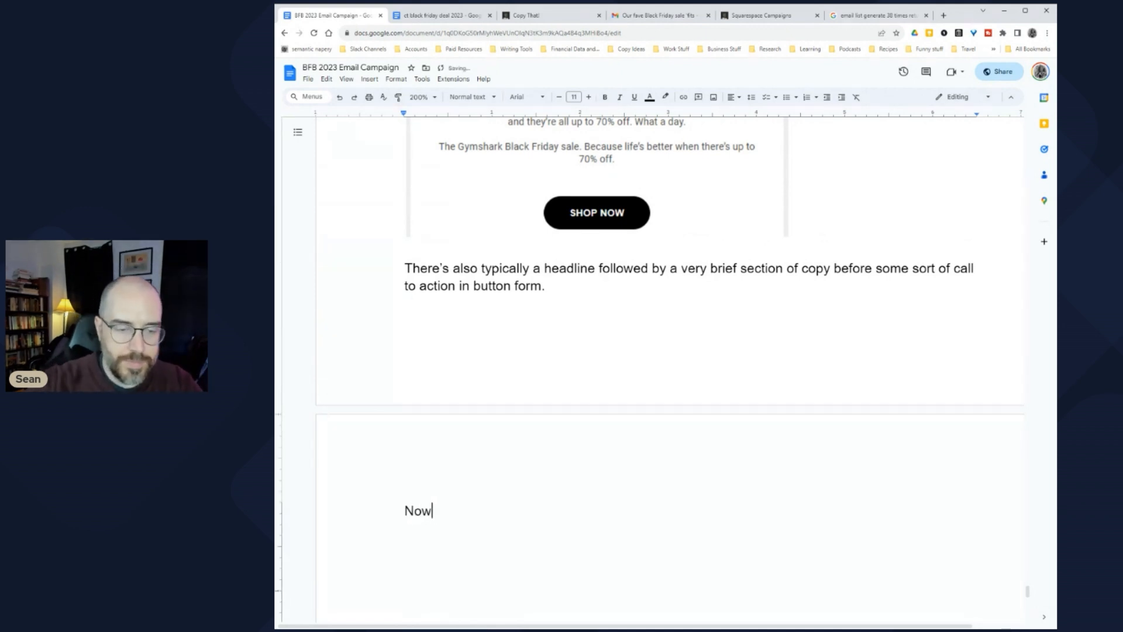
pyautogui.scroll(-3, 649, 369)
pyautogui.scroll(3, 649, 368)
pyautogui.scroll(-1, 650, 369)
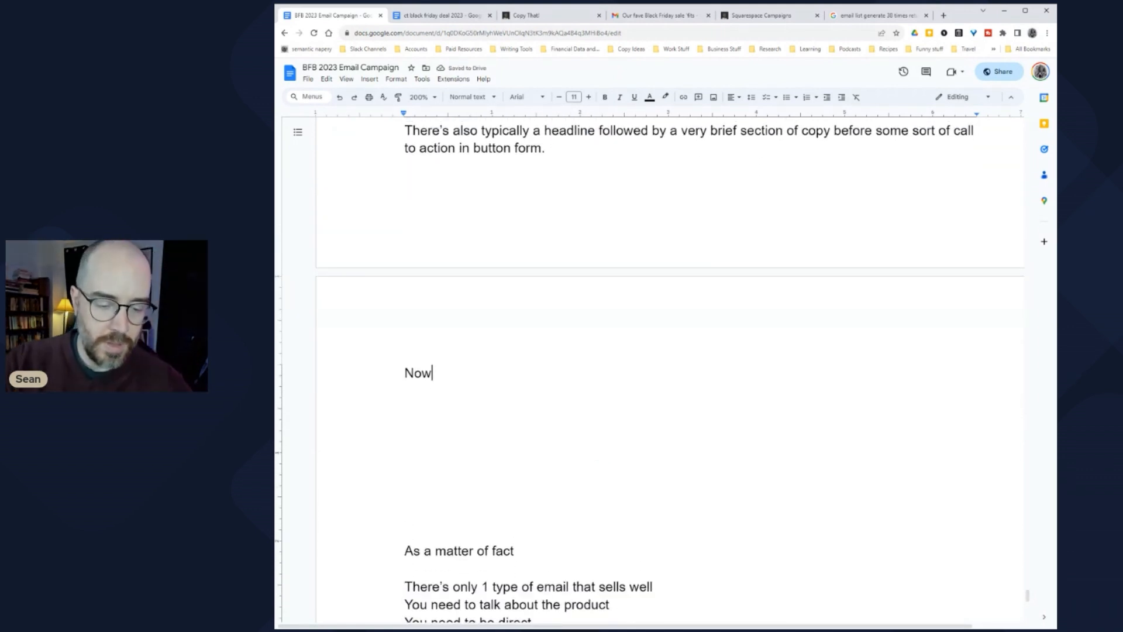
pyautogui.write('. Y')
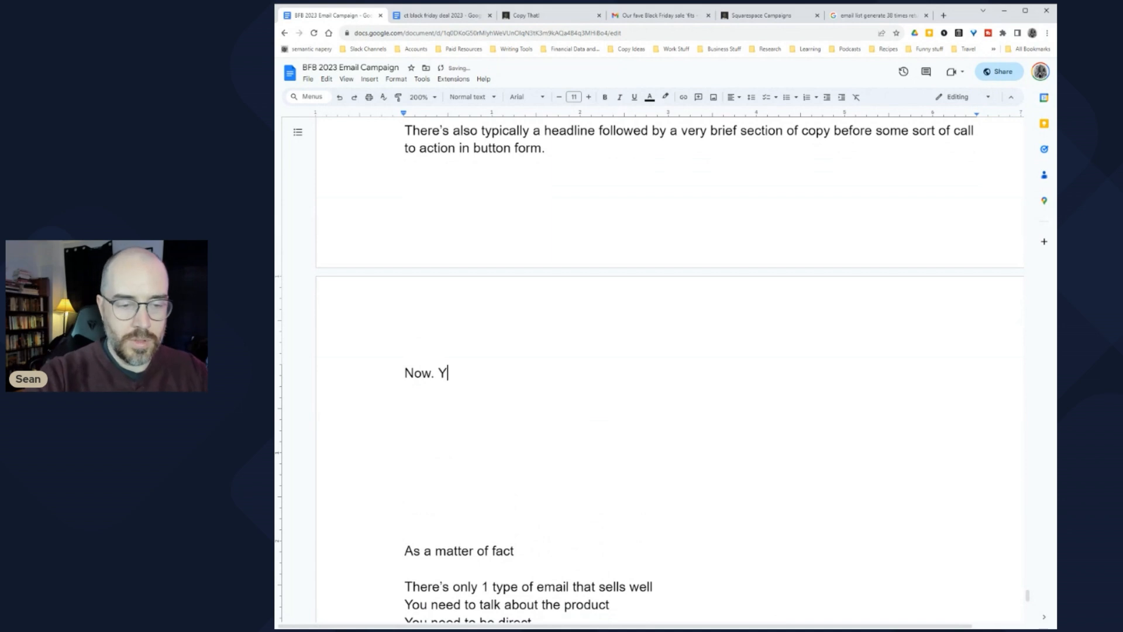
pyautogui.write('ou should')
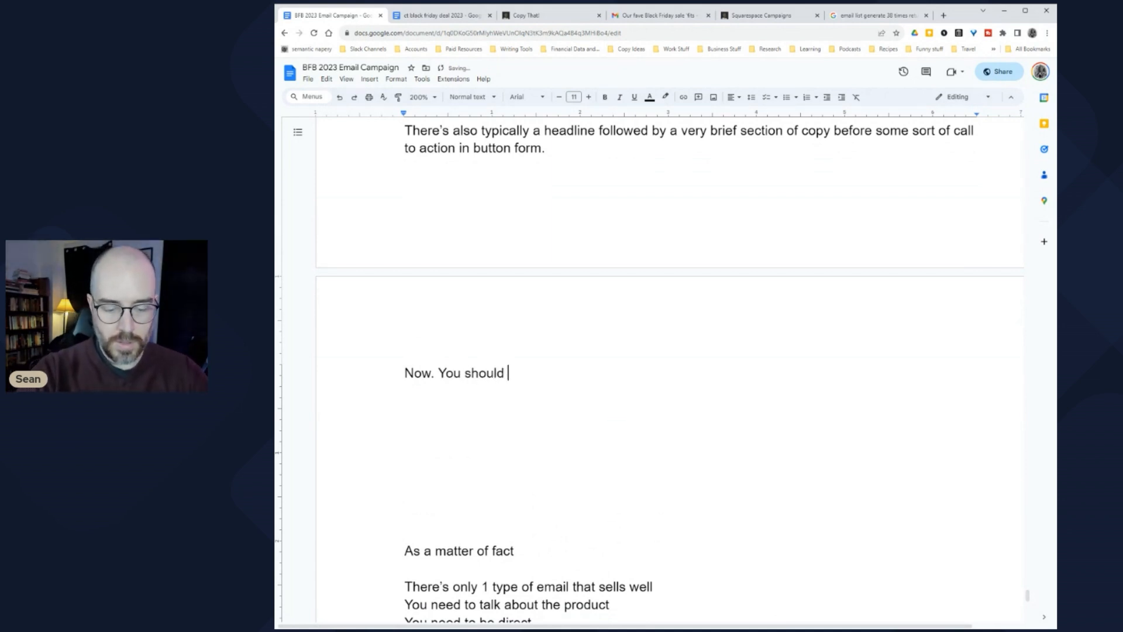
pyautogui.press('BackSpace')
pyautogui.press('BackSpace')
pyautogui.press('BackSpace')
pyautogui.press('BackSpace')
pyautogui.press('BackSpace')
pyautogui.press('BackSpace')
pyautogui.press('BackSpace')
pyautogui.press('BackSpace')
pyautogui.press('BackSpace')
pyautogui.press('BackSpace')
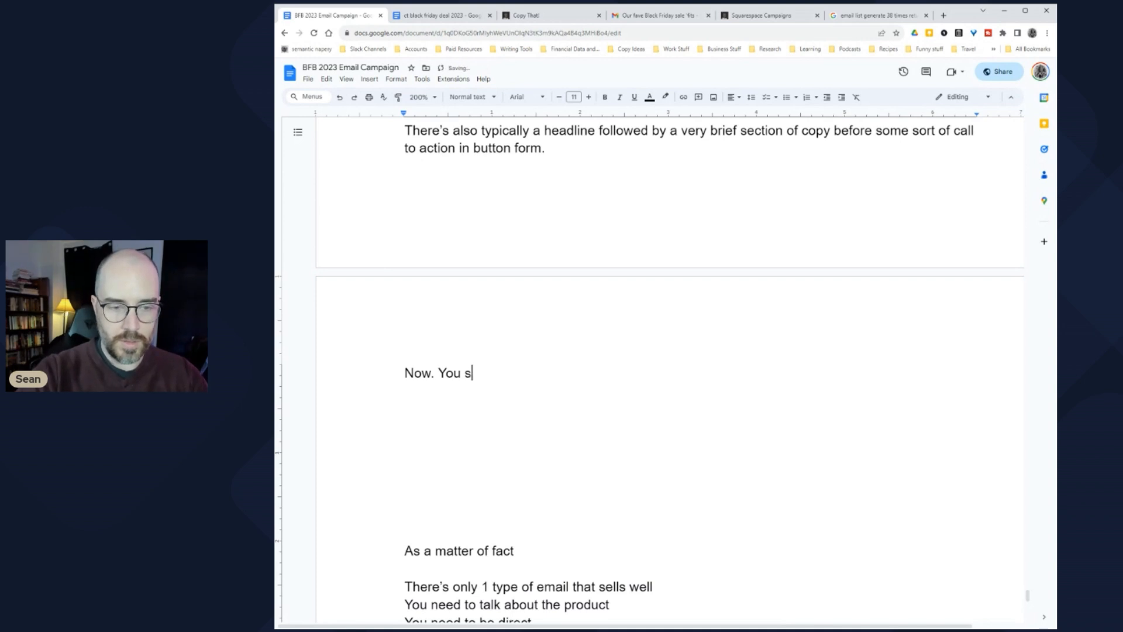
pyautogui.press('BackSpace')
pyautogui.write("It's p")
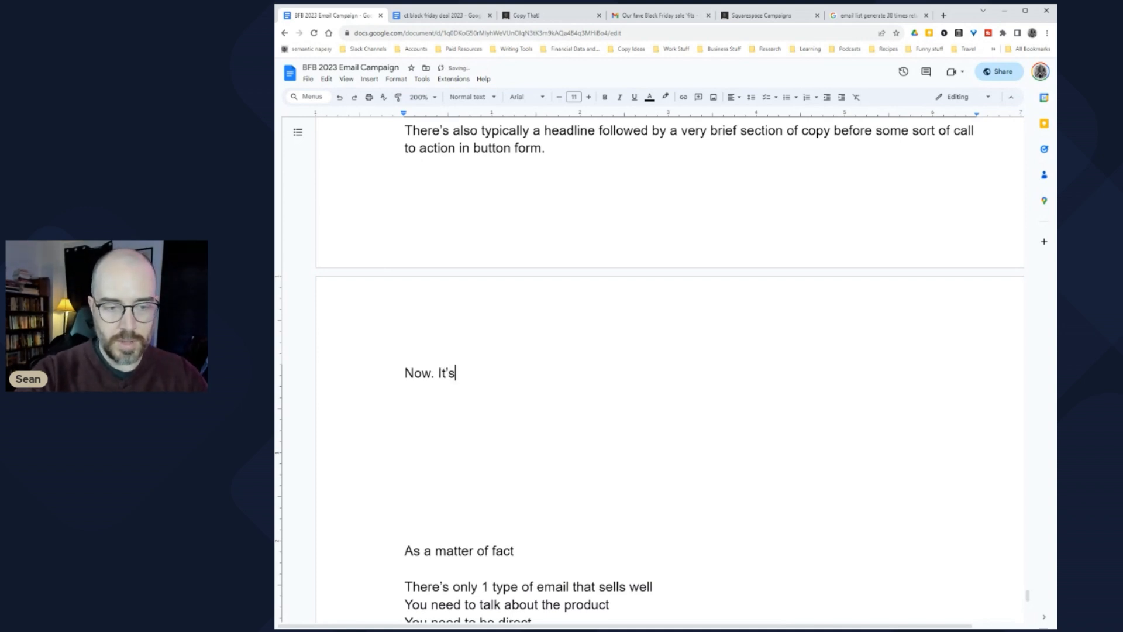
pyautogui.press('BackSpace')
pyautogui.press('BackSpace')
pyautogui.press('BackSpace')
pyautogui.press('BackSpace')
pyautogui.press('BackSpace')
pyautogui.write('You should probably intuit')
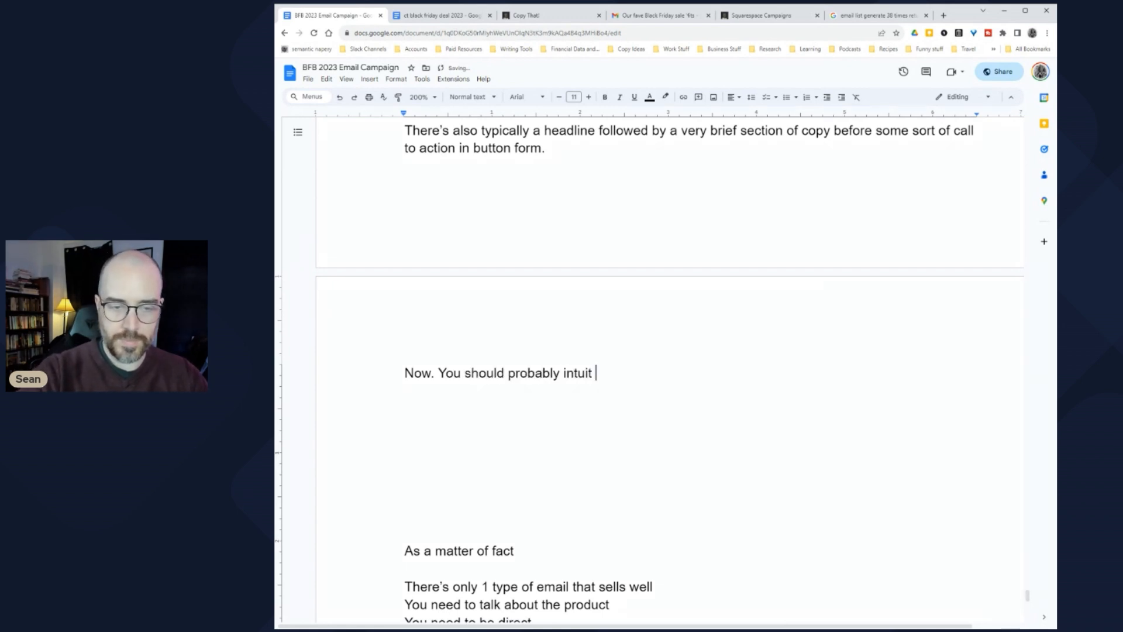
# Step: Add a blank line above the 'Now. You should probably intuit' sentence
pyautogui.press('Up')
pyautogui.press('Down')
pyautogui.press('Return')
pyautogui.press('Up')
pyautogui.press('Return')
pyautogui.press('Up')
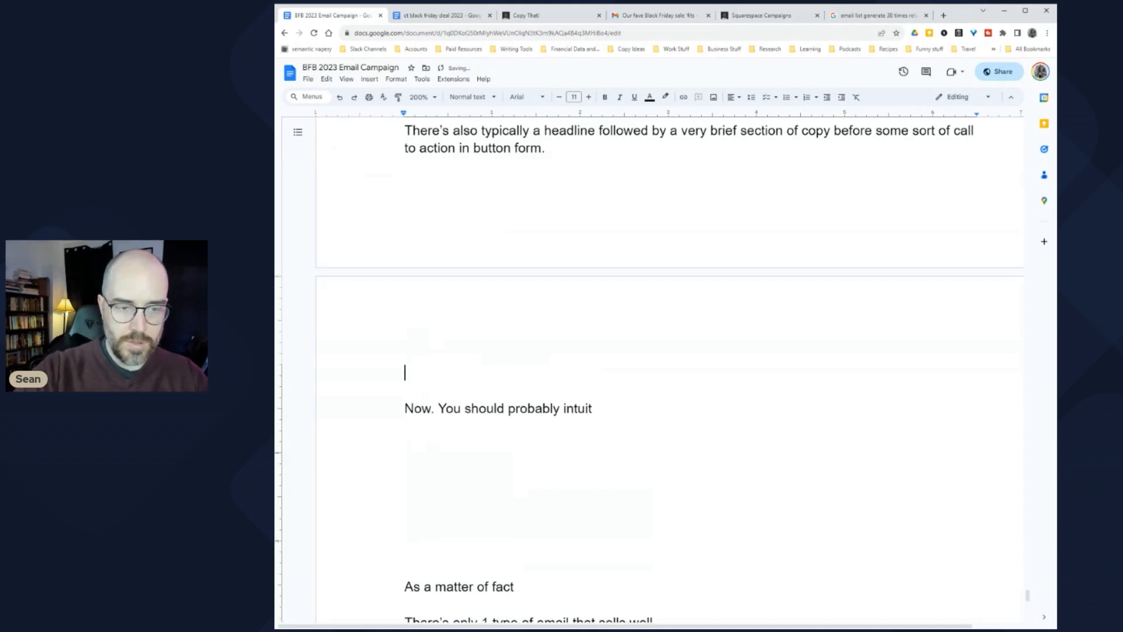
# Step: Write 'Sometimes there are additional images or bits of copy below that first CTA…' covering catalog items and product benefits
pyautogui.write('Some')
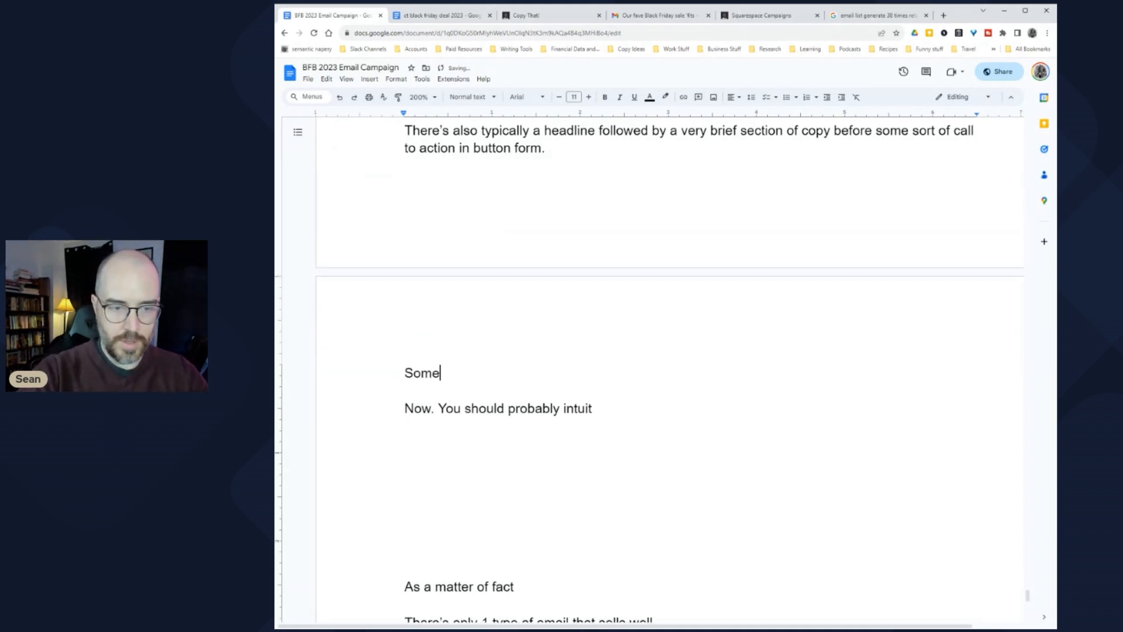
pyautogui.write('times there are ')
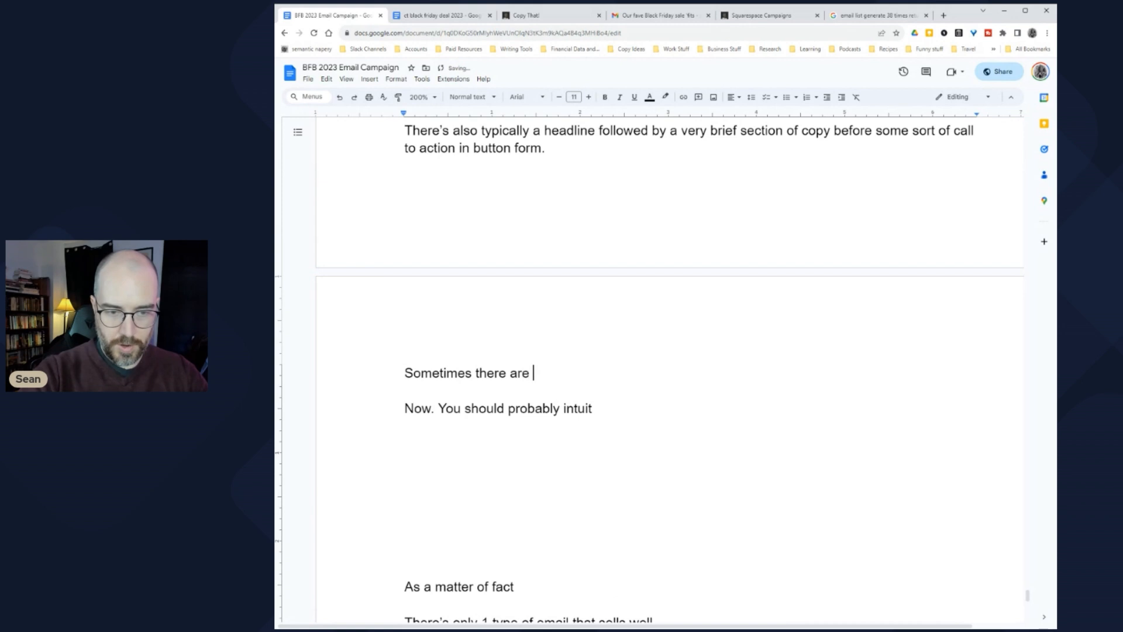
pyautogui.write('additional ')
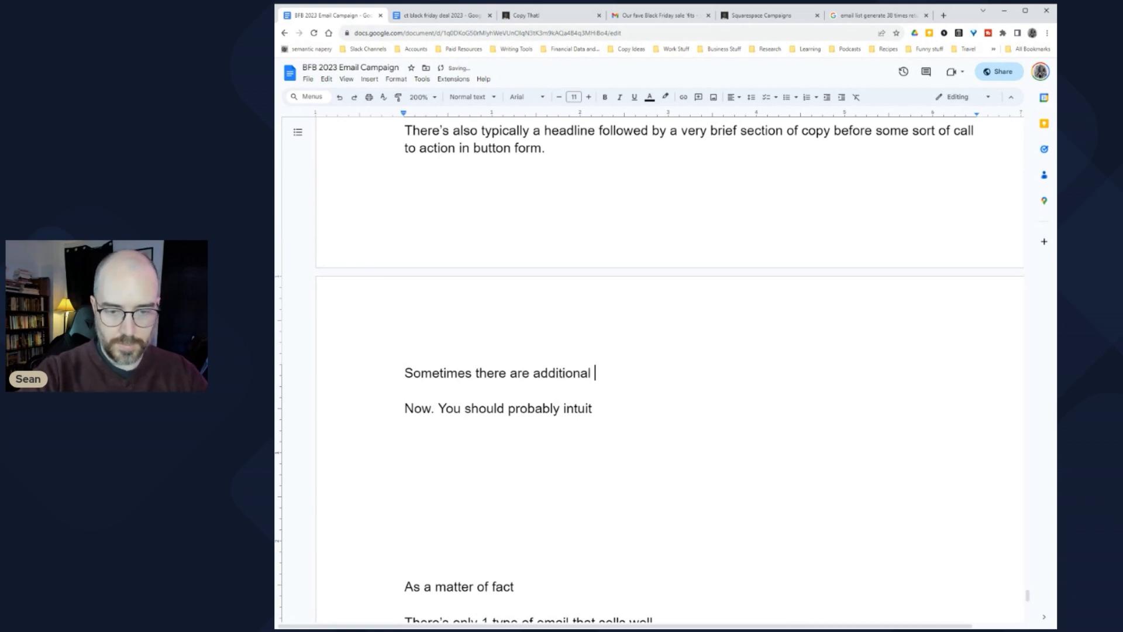
pyautogui.write('images ')
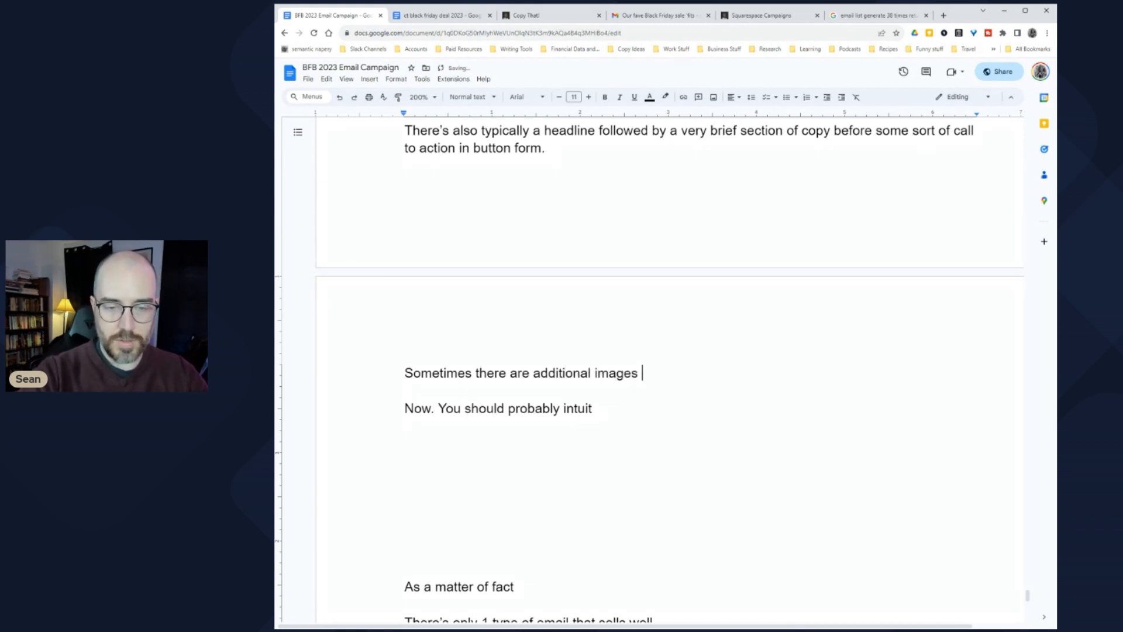
pyautogui.write('or bits of')
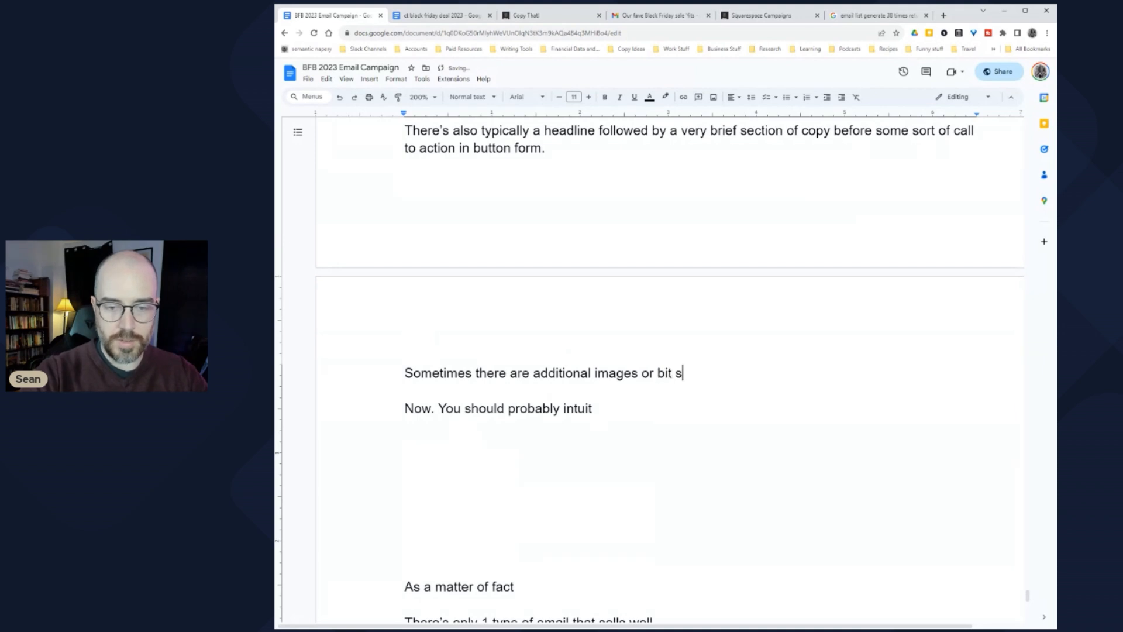
pyautogui.write(' cop')
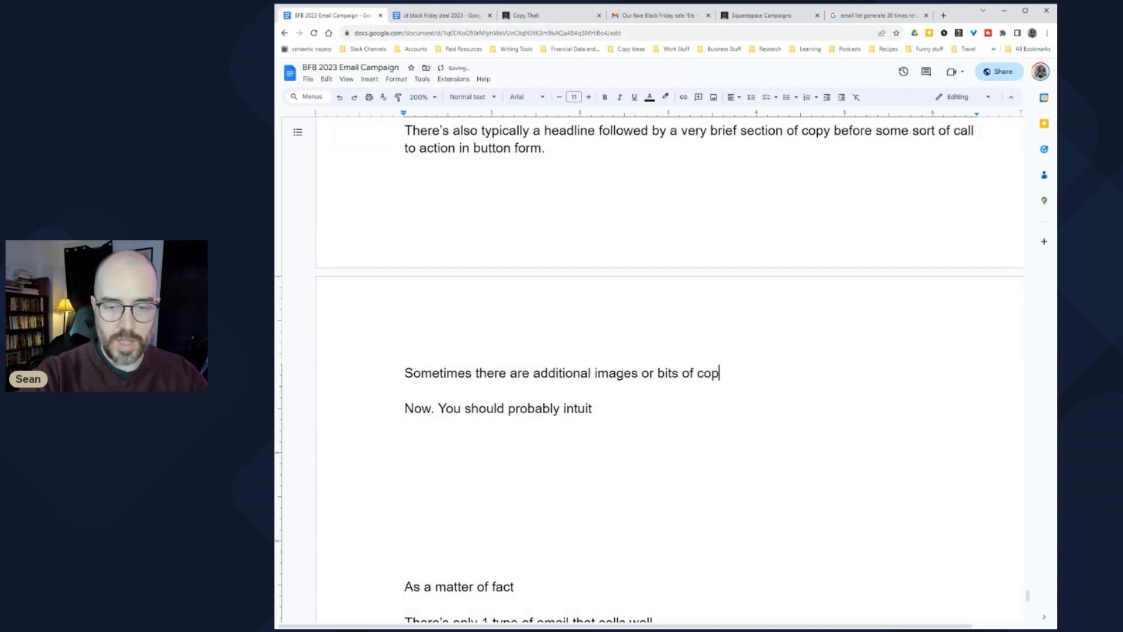
pyautogui.write('y below that first CTA')
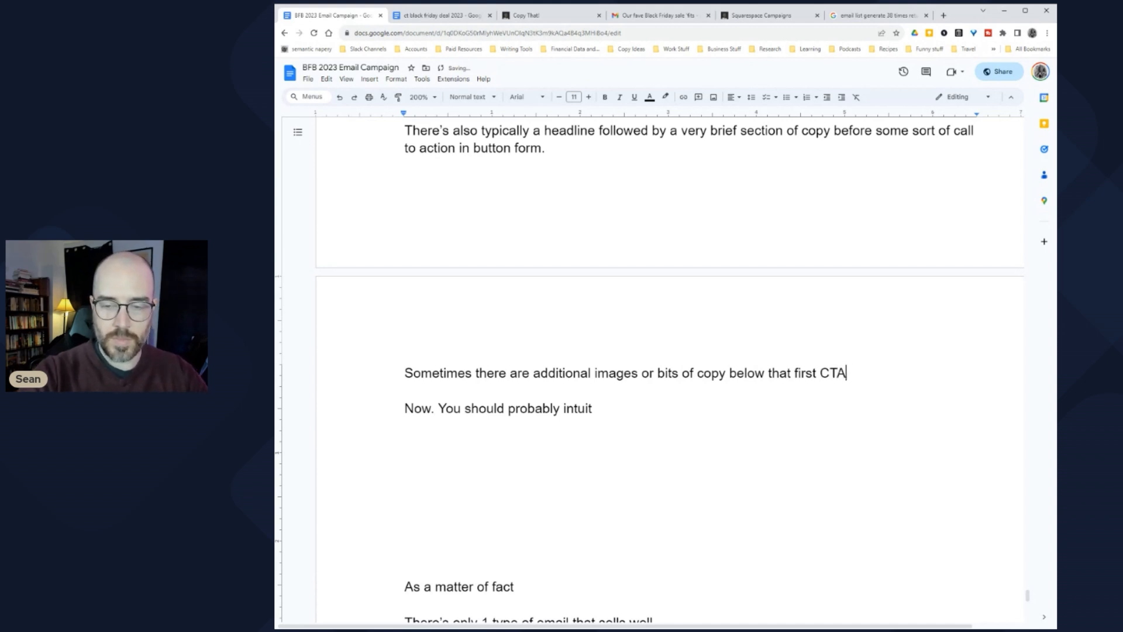
pyautogui.write(', wh')
pyautogui.press('BackSpace')
pyautogui.press('BackSpace')
pyautogui.write('either showing')
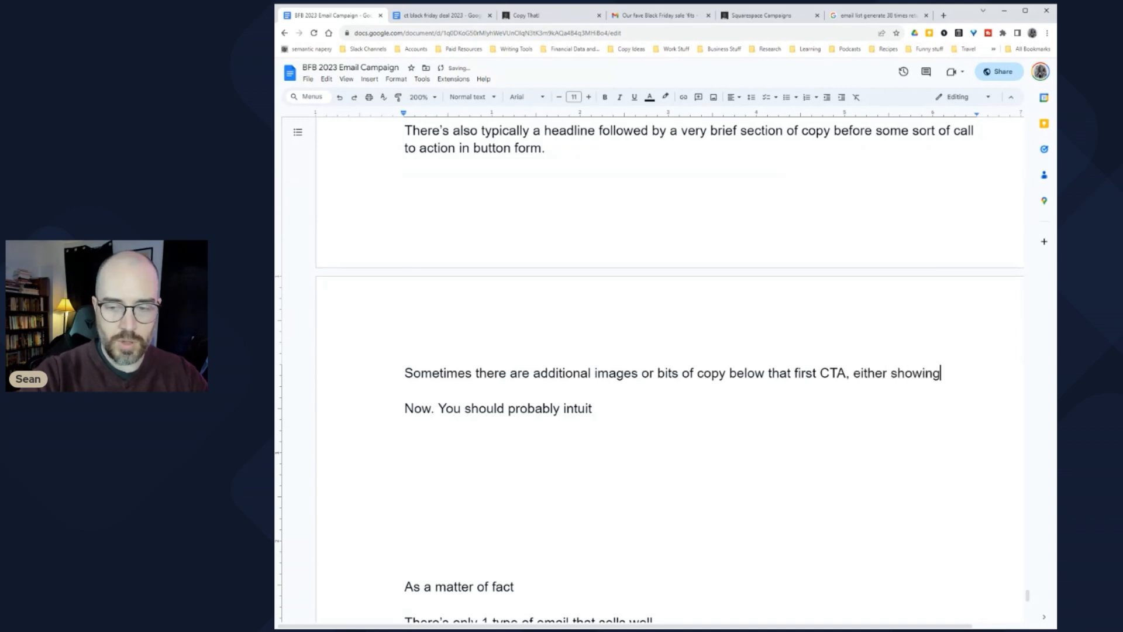
pyautogui.write(' more items fr')
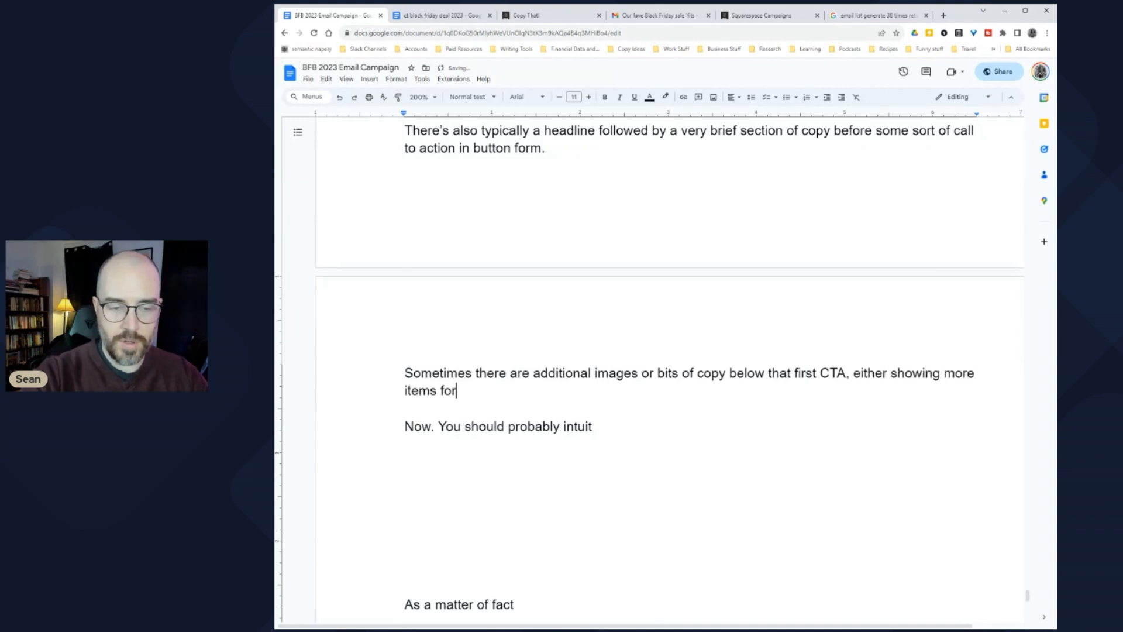
pyautogui.write("om a business' catalg")
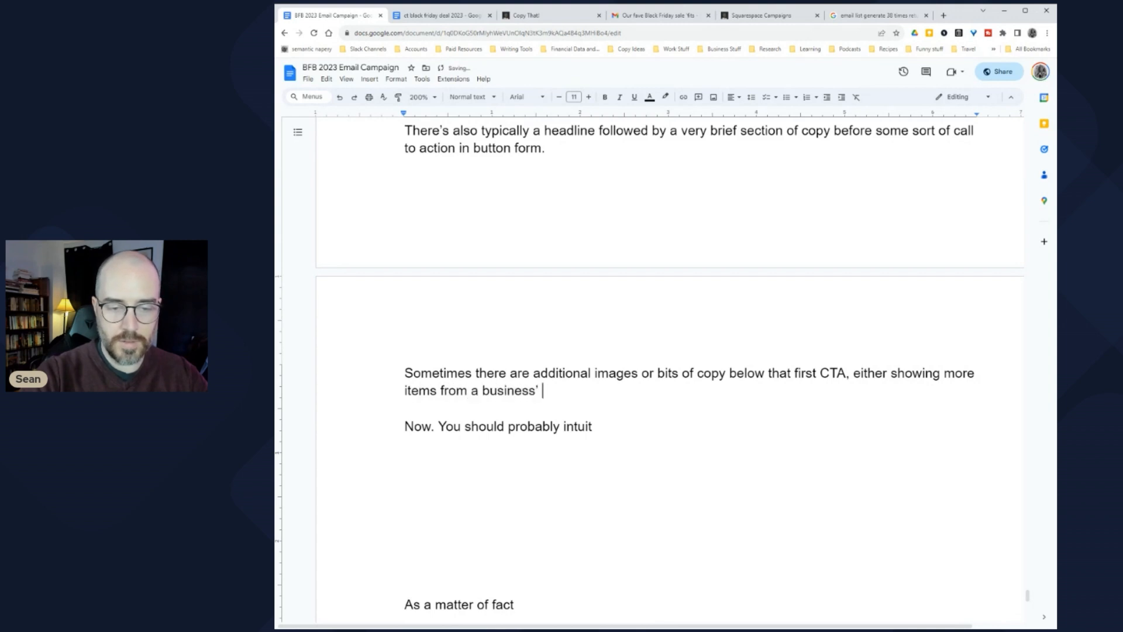
pyautogui.press('BackSpace')
pyautogui.write('og ro')
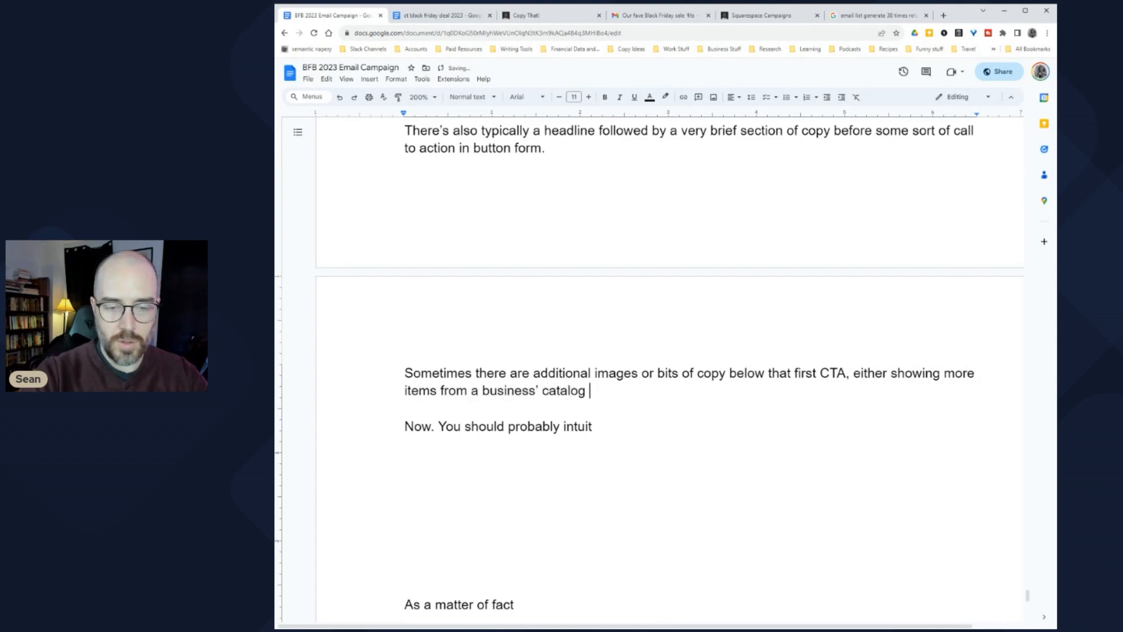
pyautogui.press('BackSpace')
pyautogui.press('BackSpace')
pyautogui.write('or ')
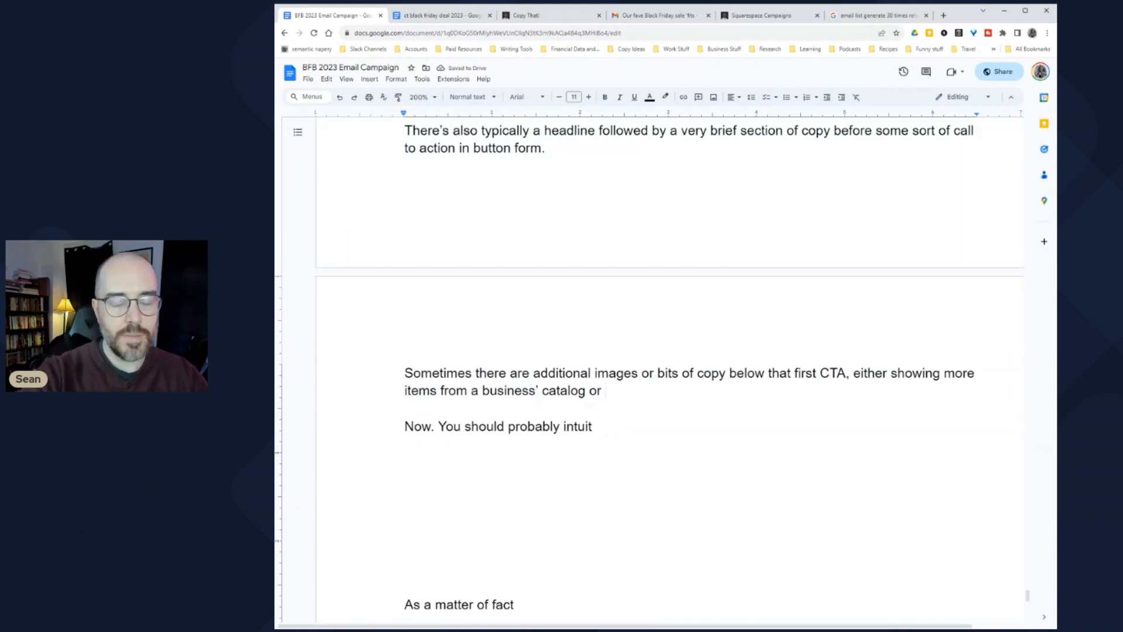
pyautogui.write('showing the benefits an')
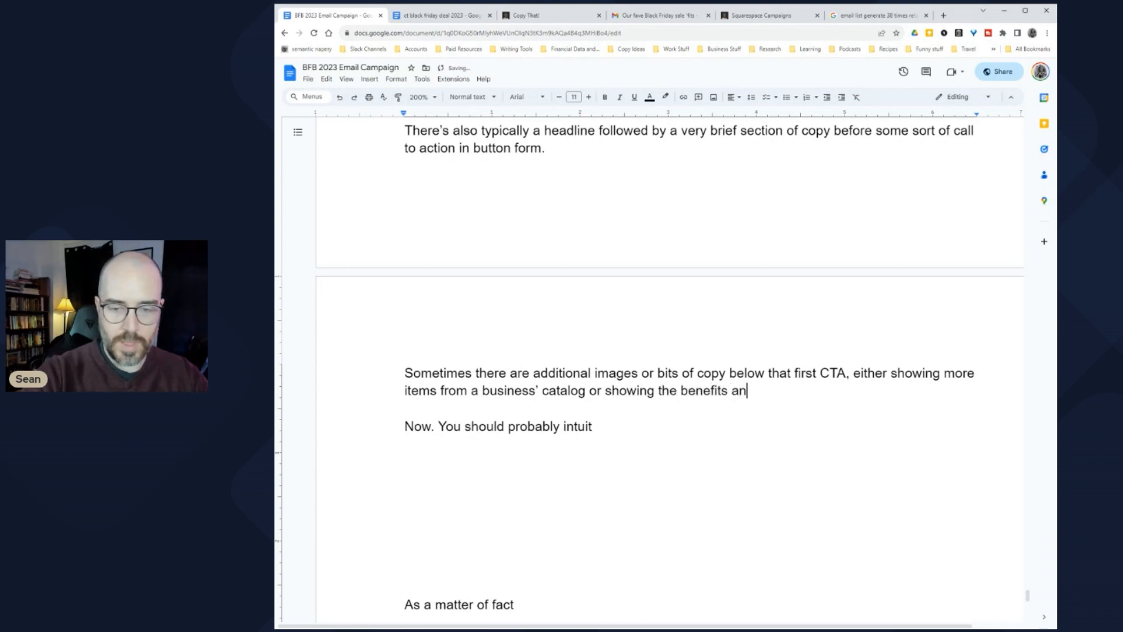
pyautogui.write('d features of')
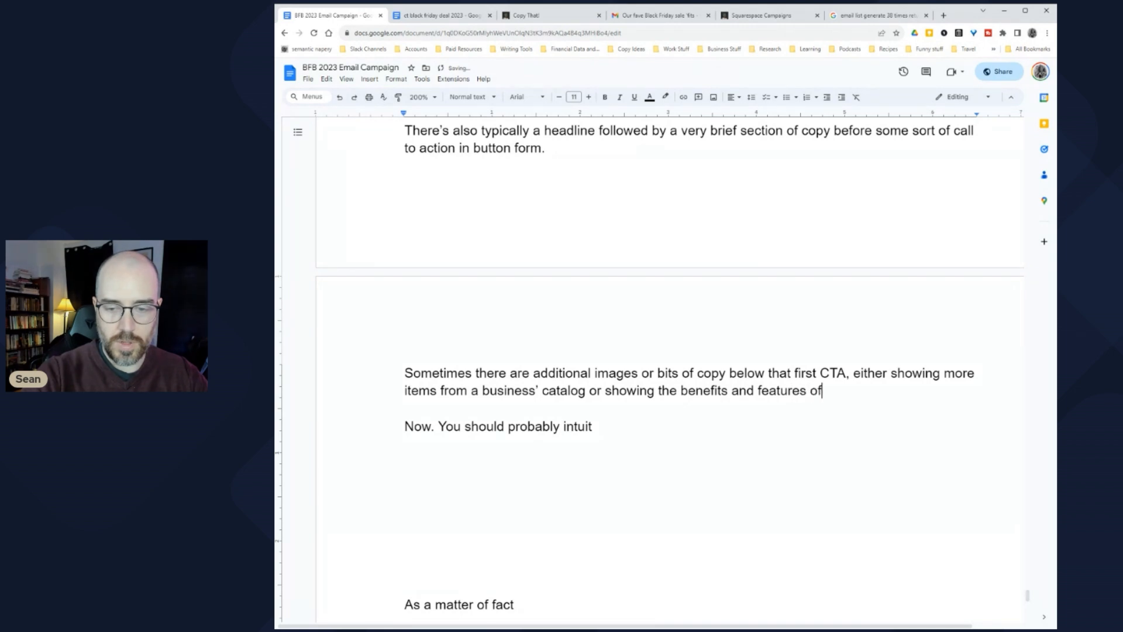
pyautogui.write(' the product being sold.')
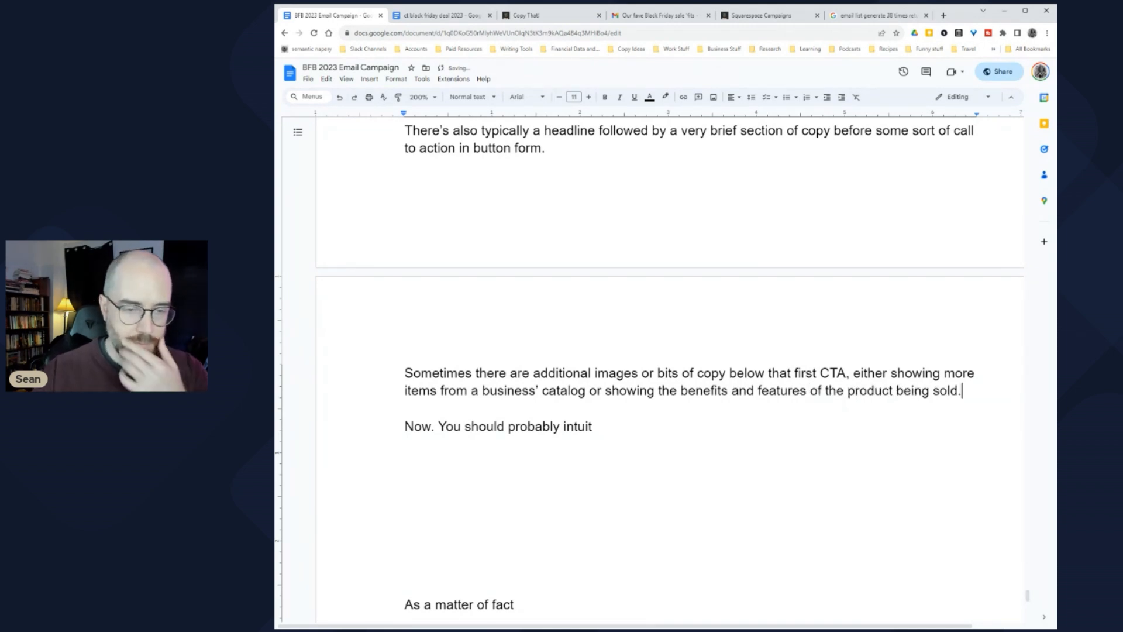
pyautogui.scroll(-2, 670, 375)
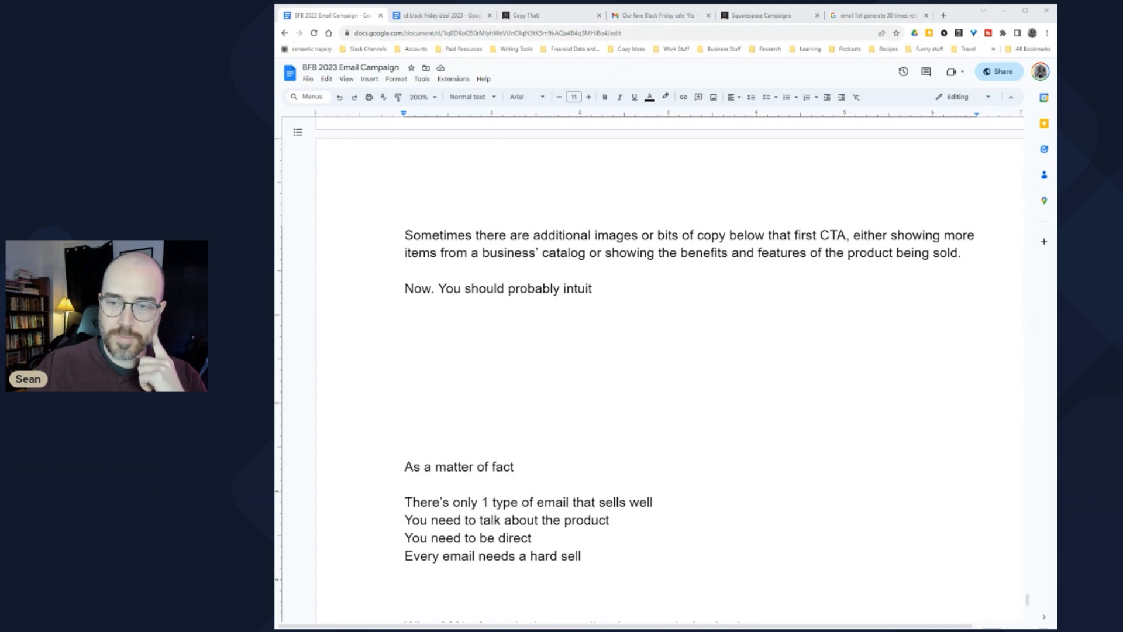
# Step: Complete the intuit sentence with 'something right away:' and start a new paragraph
pyautogui.moveTo(853, 235); pyautogui.dragTo(955, 235)
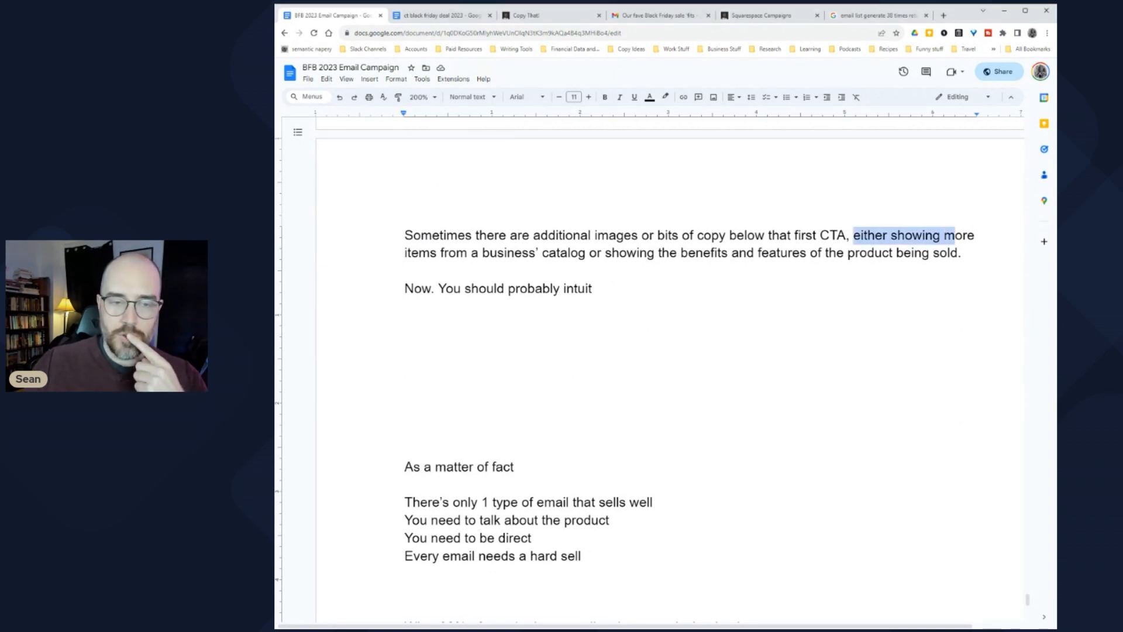
pyautogui.moveTo(406, 253); pyautogui.dragTo(761, 253)
pyautogui.click(761, 253)
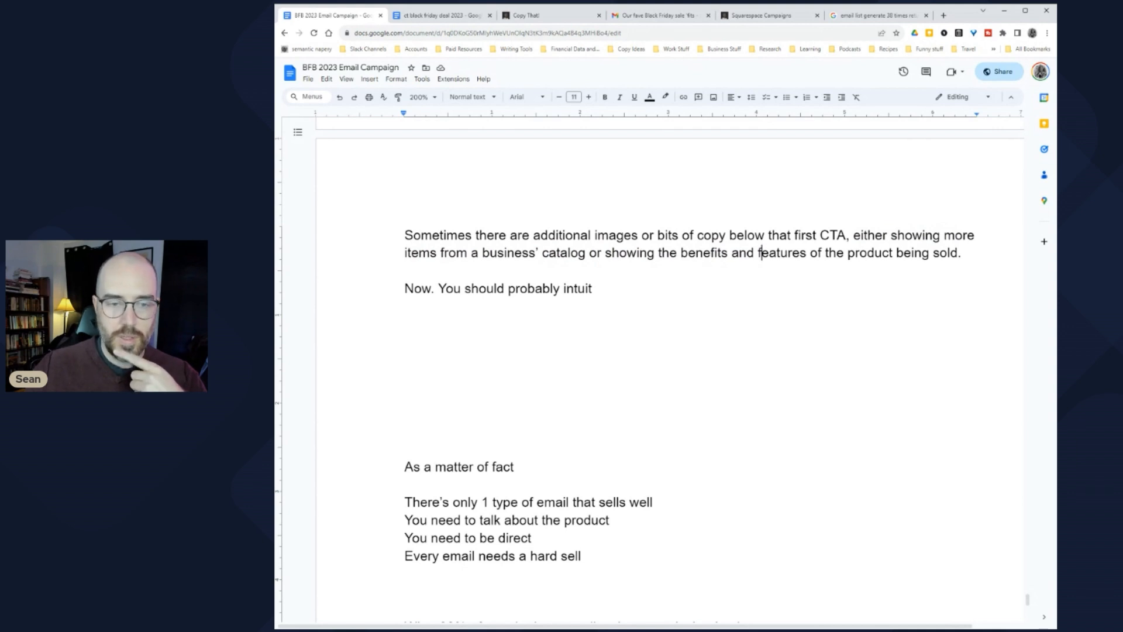
pyautogui.press('BackSpace')
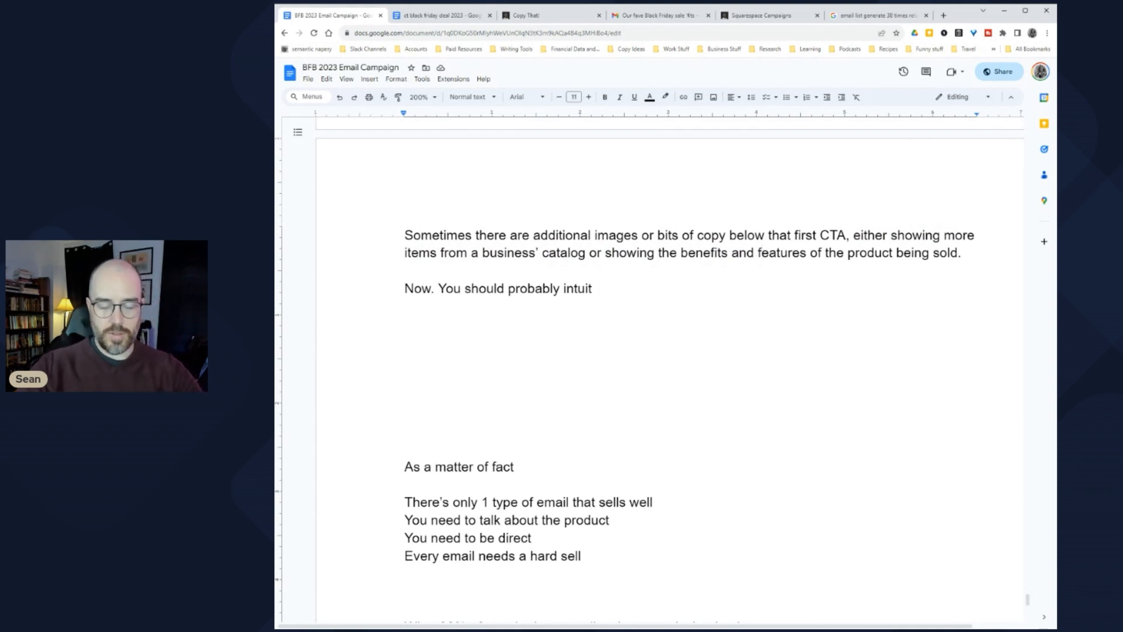
pyautogui.write('somethign')
pyautogui.press('BackSpace')
pyautogui.press('BackSpace')
pyautogui.write('ng right away:')
pyautogui.press('Return')
pyautogui.press('Return')
# Step: Add paragraphs saying these emails suit physical products and are popular among ecommerce stores and affiliate marketers
pyautogui.write('These types')
pyautogui.press('BackSpace')
pyautogui.press('BackSpace')
pyautogui.write('s of emails work better when you have ')
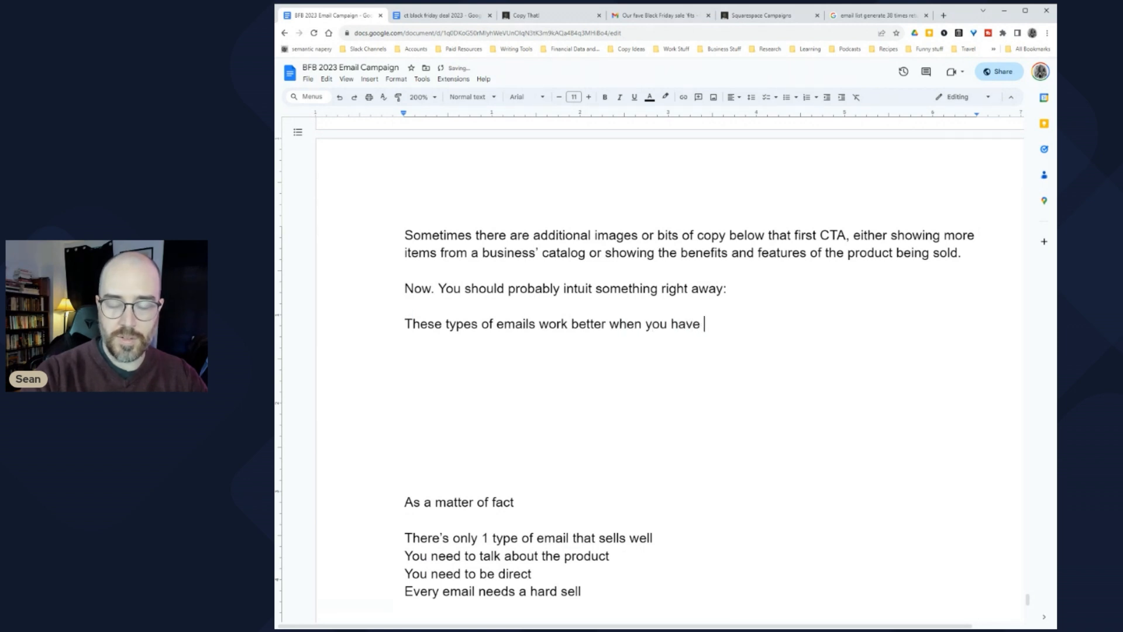
pyautogui.write('some physi')
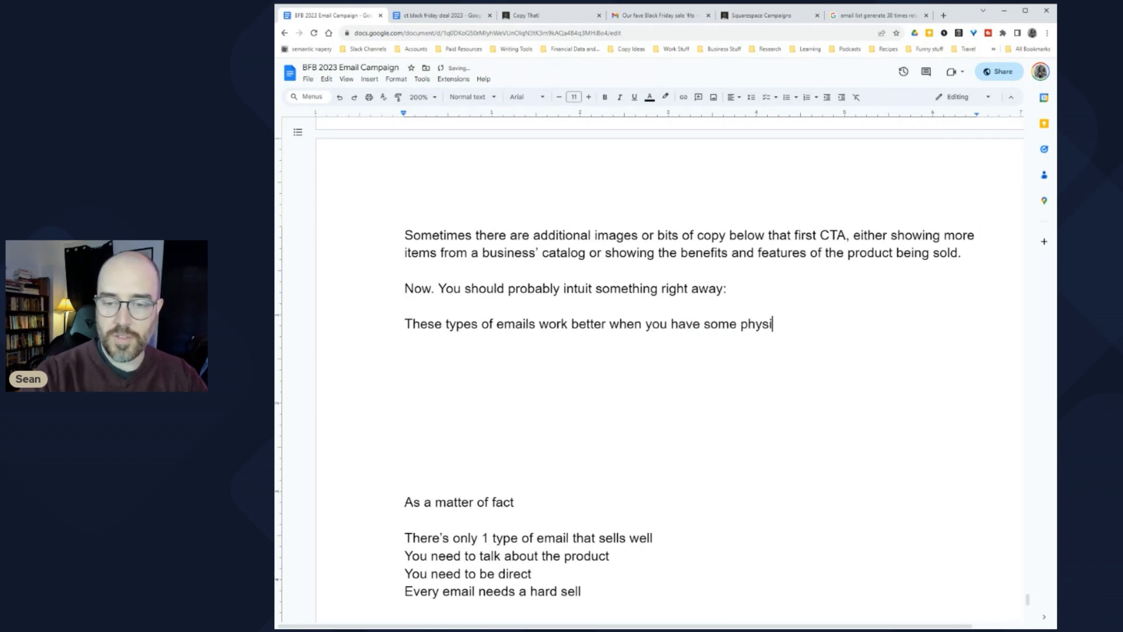
pyautogui.write('cal product ')
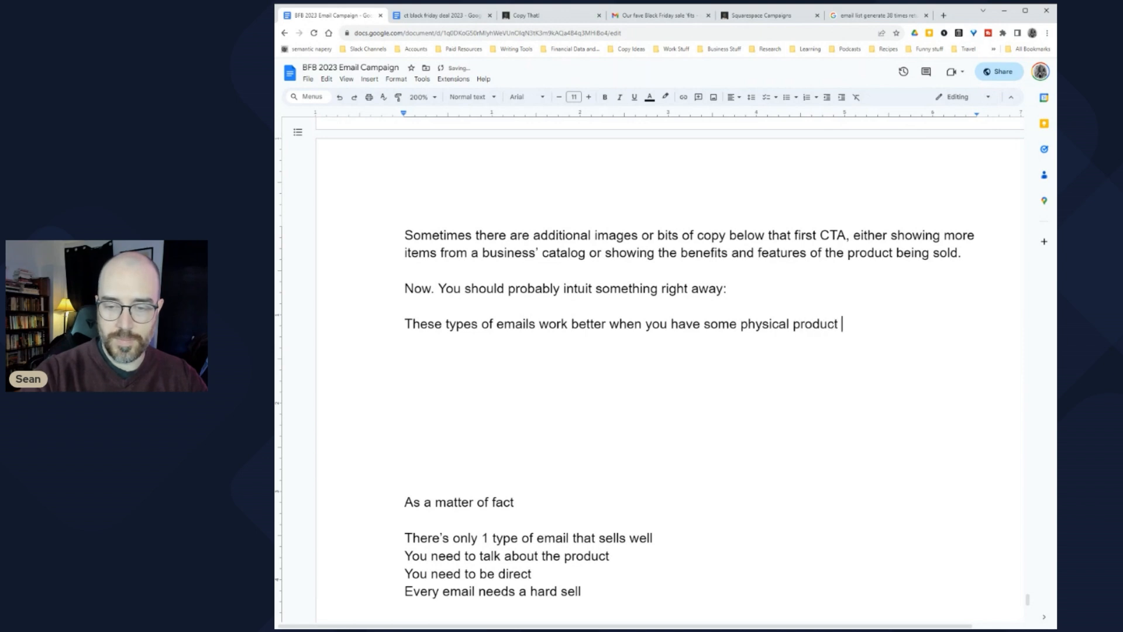
pyautogui.write('to actually ')
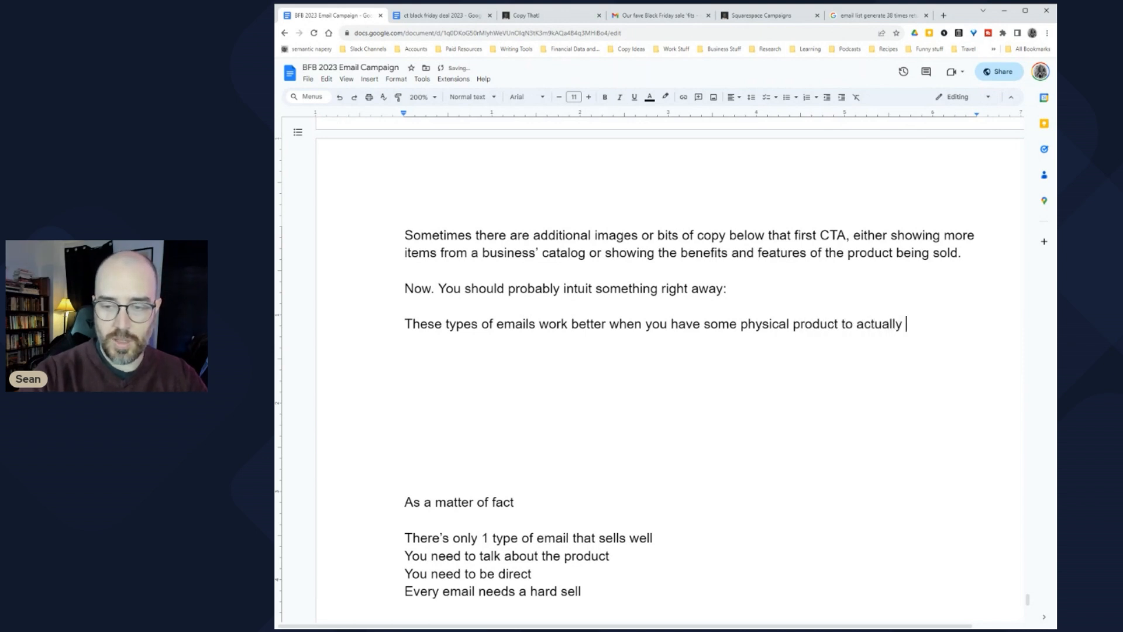
pyautogui.write('display.')
pyautogui.press('Return')
pyautogui.press('Return')
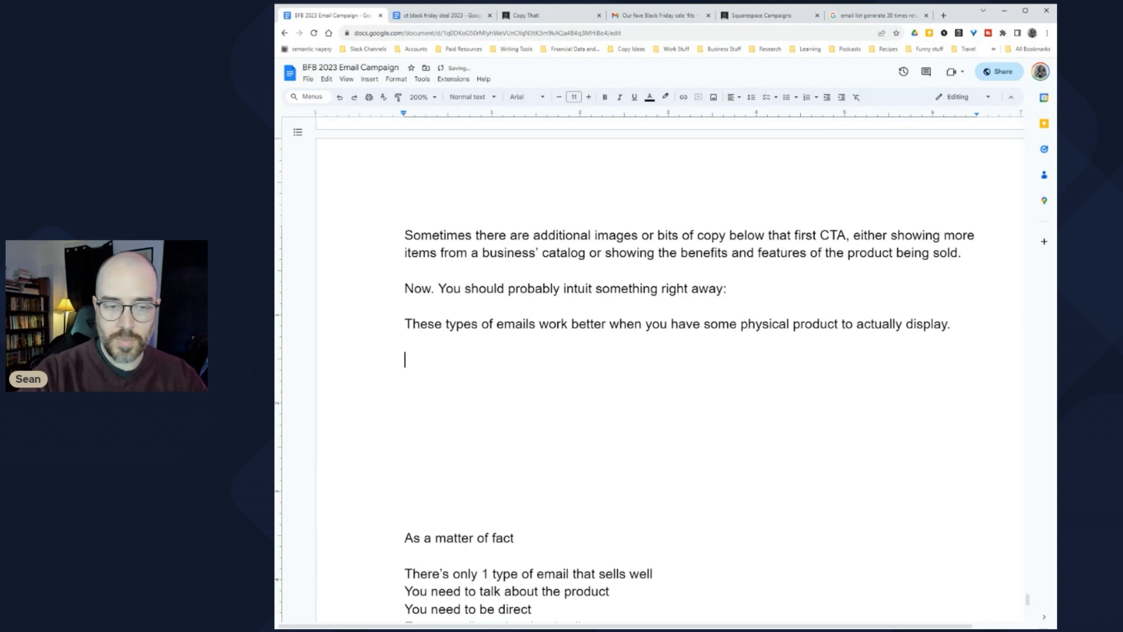
pyautogui.write("That's why they")
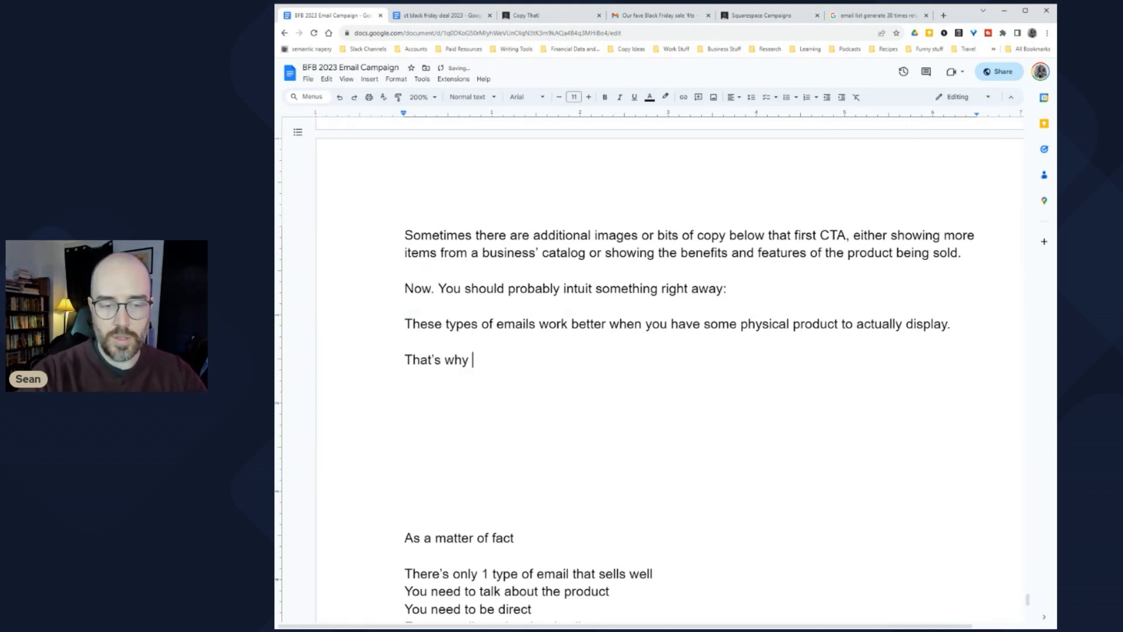
pyautogui.write("'re pro")
pyautogui.press('BackSpace')
pyautogui.press('BackSpace')
pyautogui.write('opular among ecommerci')
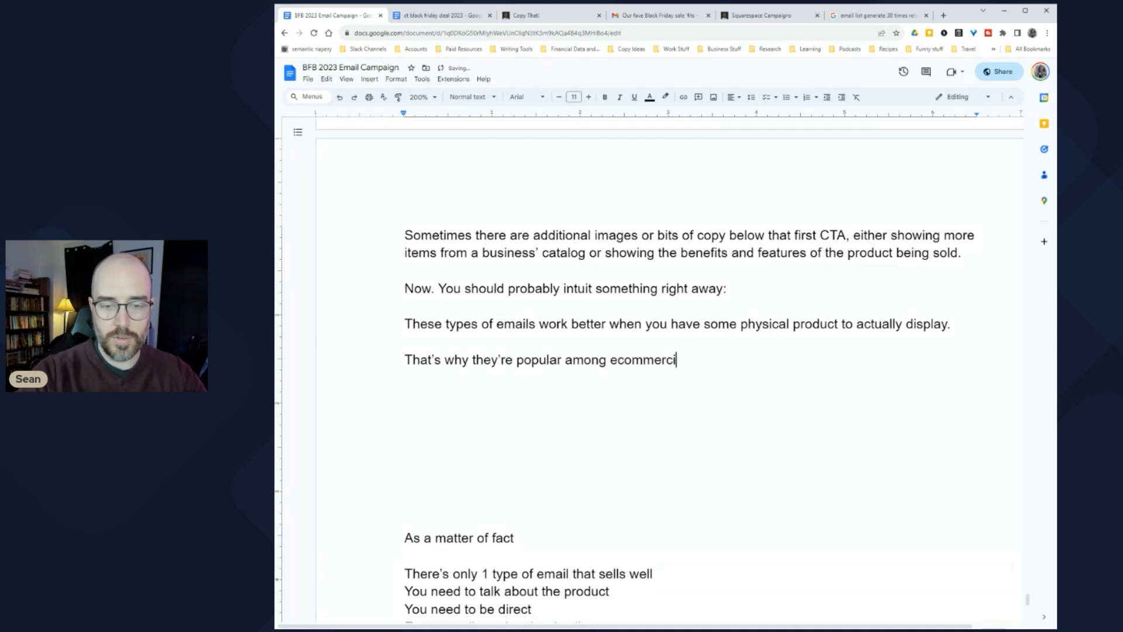
pyautogui.press('BackSpace')
pyautogui.write('e stores and affiliate marketers.')
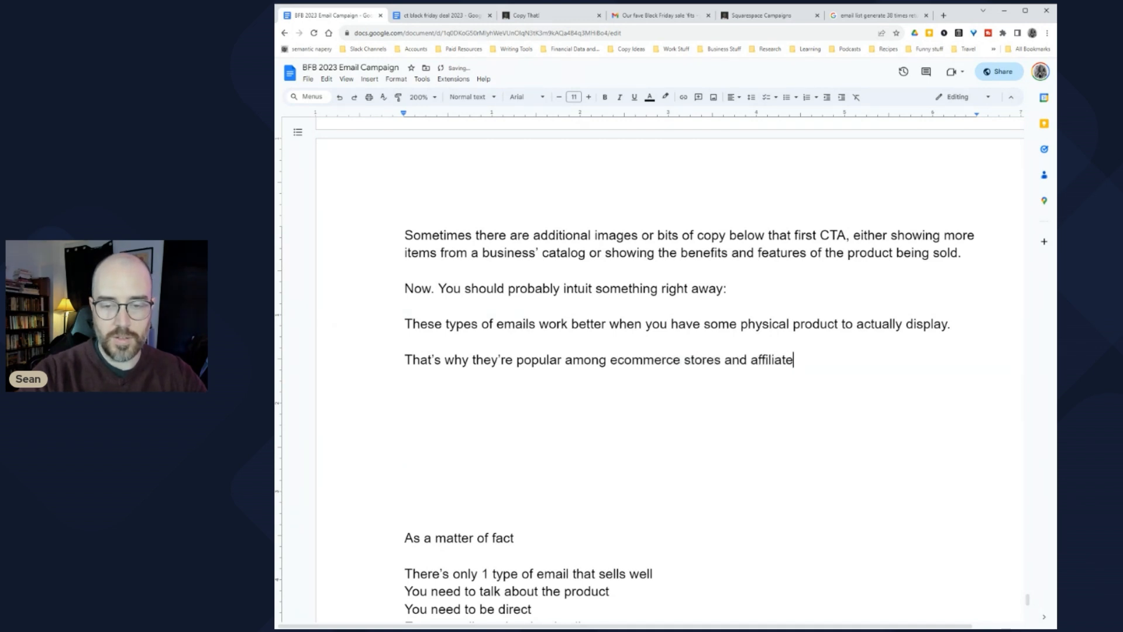
pyautogui.press('Return')
pyautogui.press('Return')
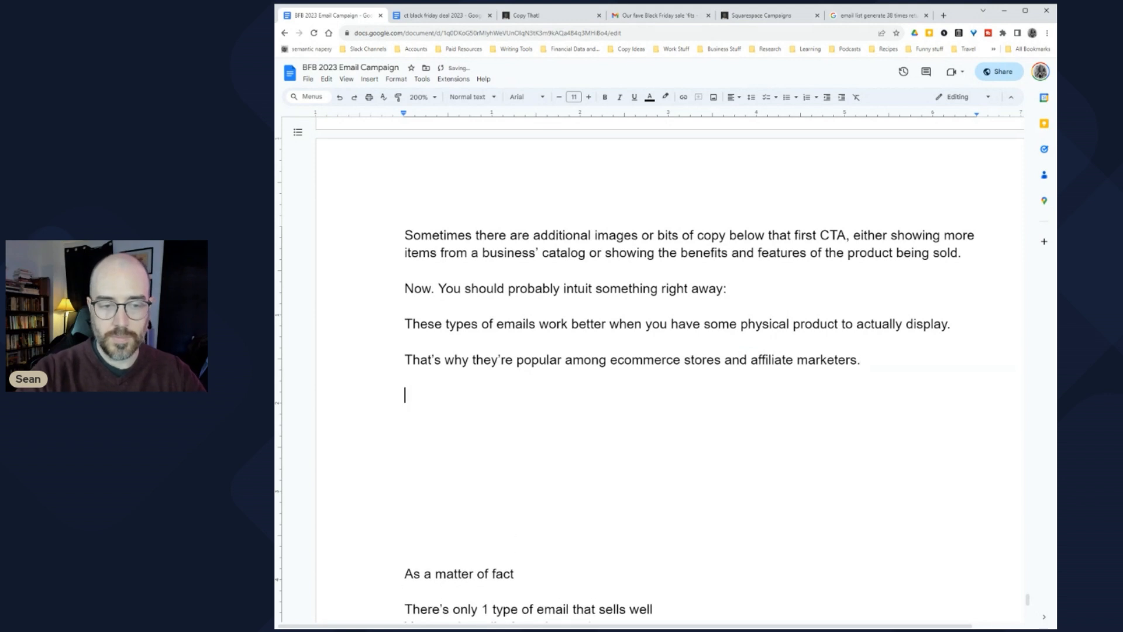
# Step: Add the paragraph on creative without a physical product emphasizing a promotion or discount
pyautogui.write('If you ')
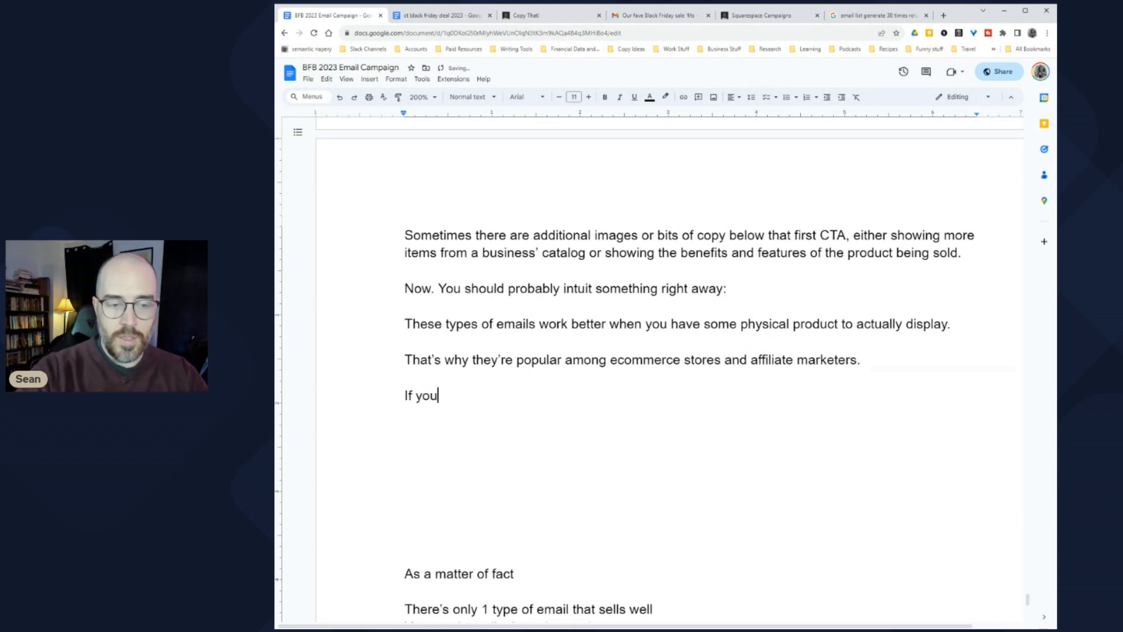
pyautogui.write("don't have a ")
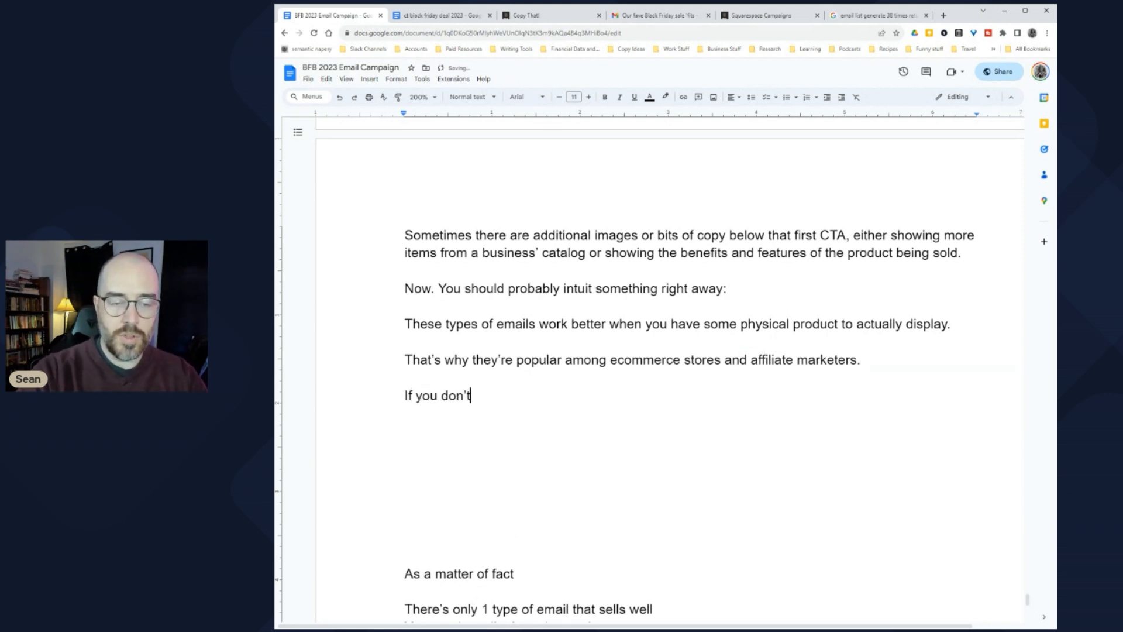
pyautogui.write('physical ')
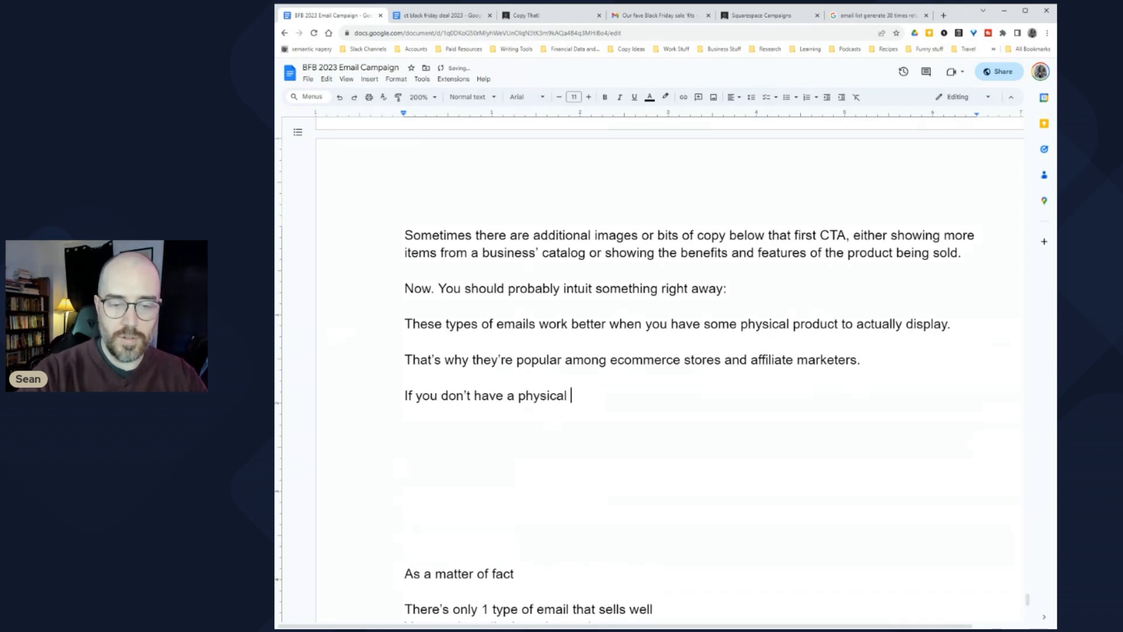
pyautogui.write('product, oftentimes the c')
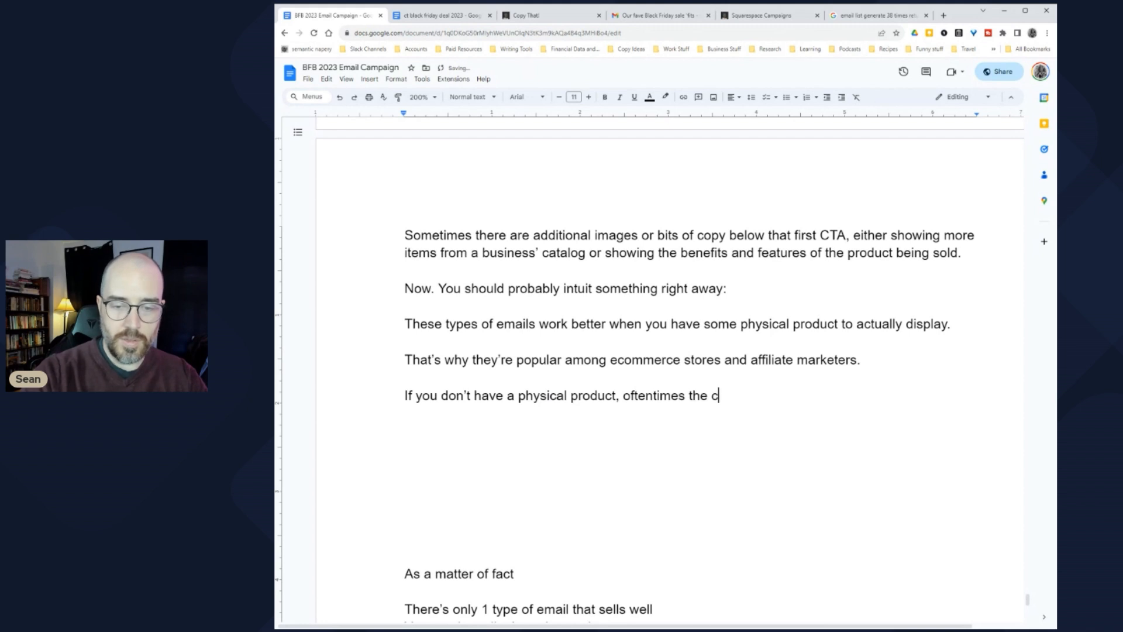
pyautogui.write('reative')
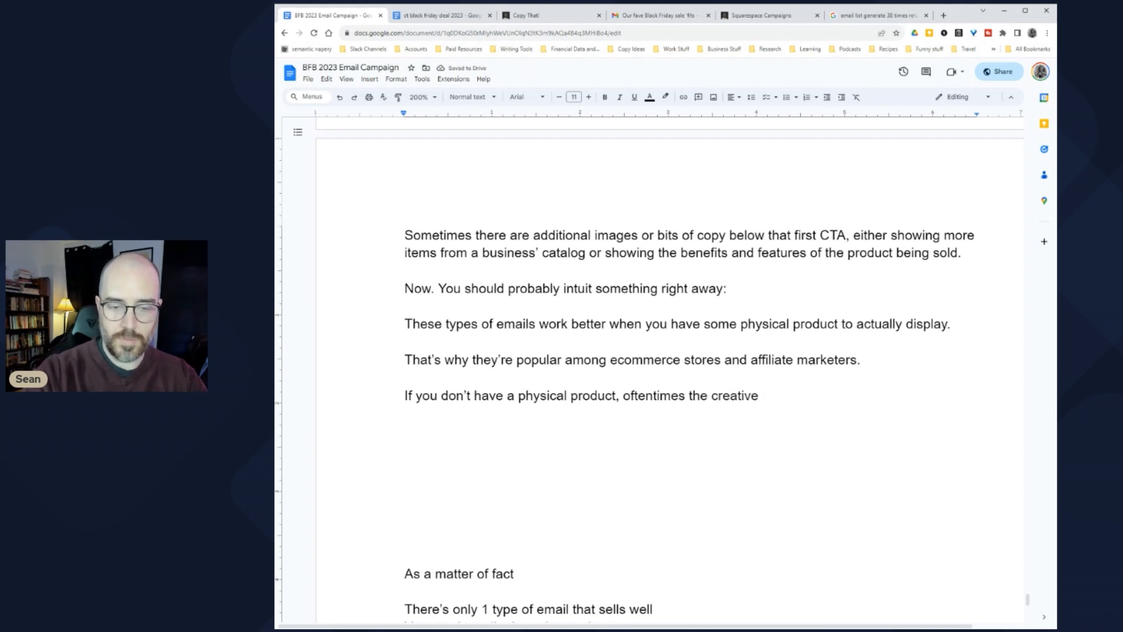
pyautogui.write('just displays ')
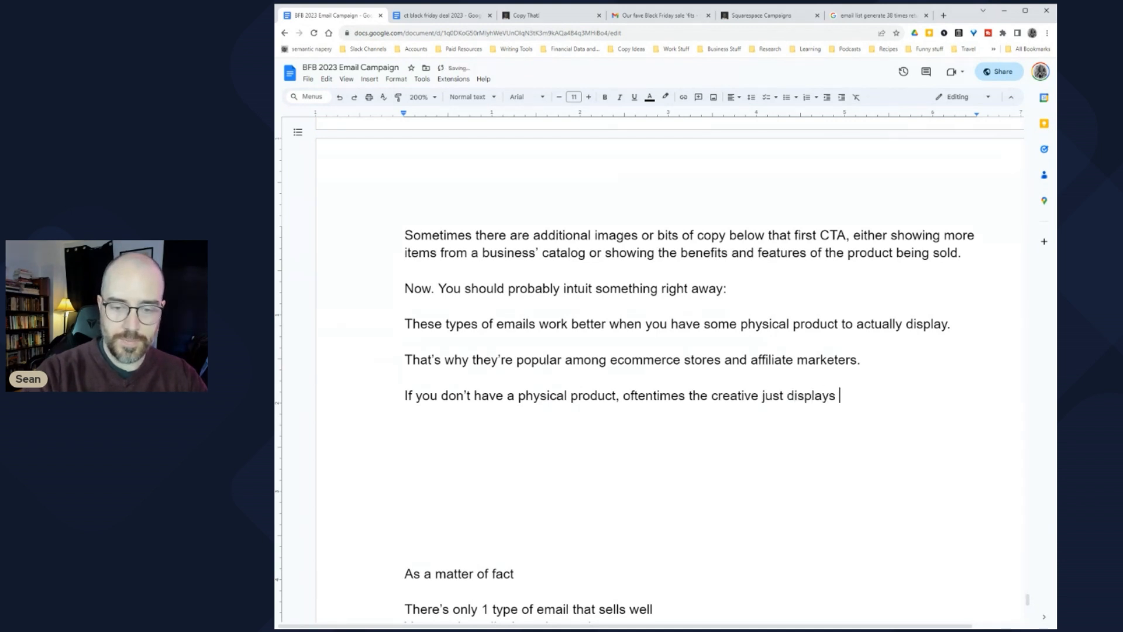
pyautogui.write('some nonsense ima')
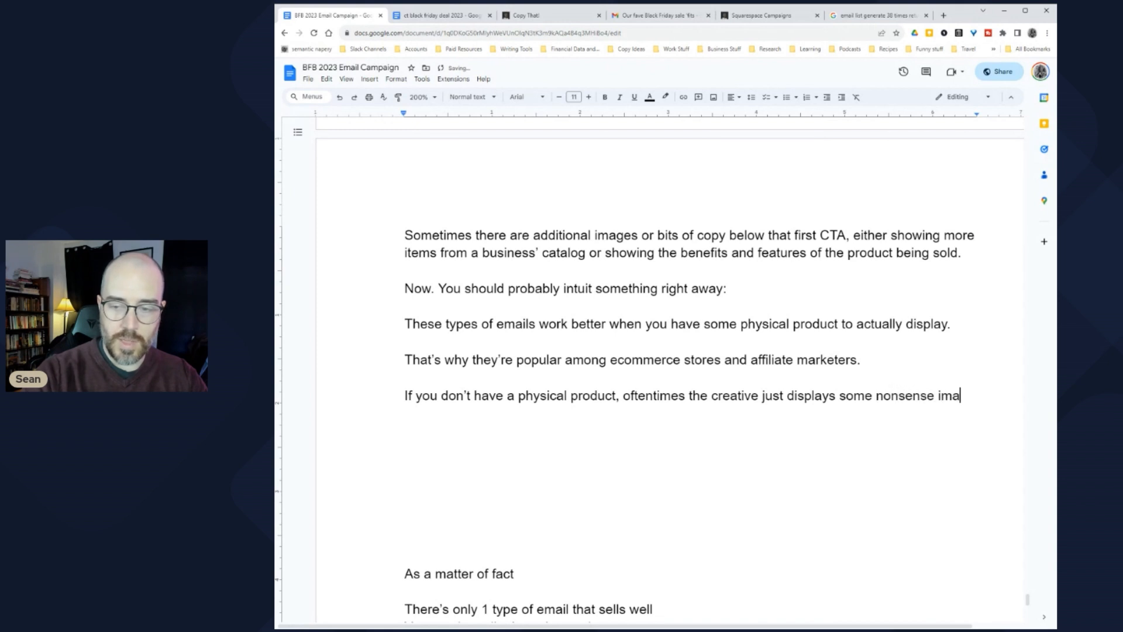
pyautogui.write('ge, graphic, or text')
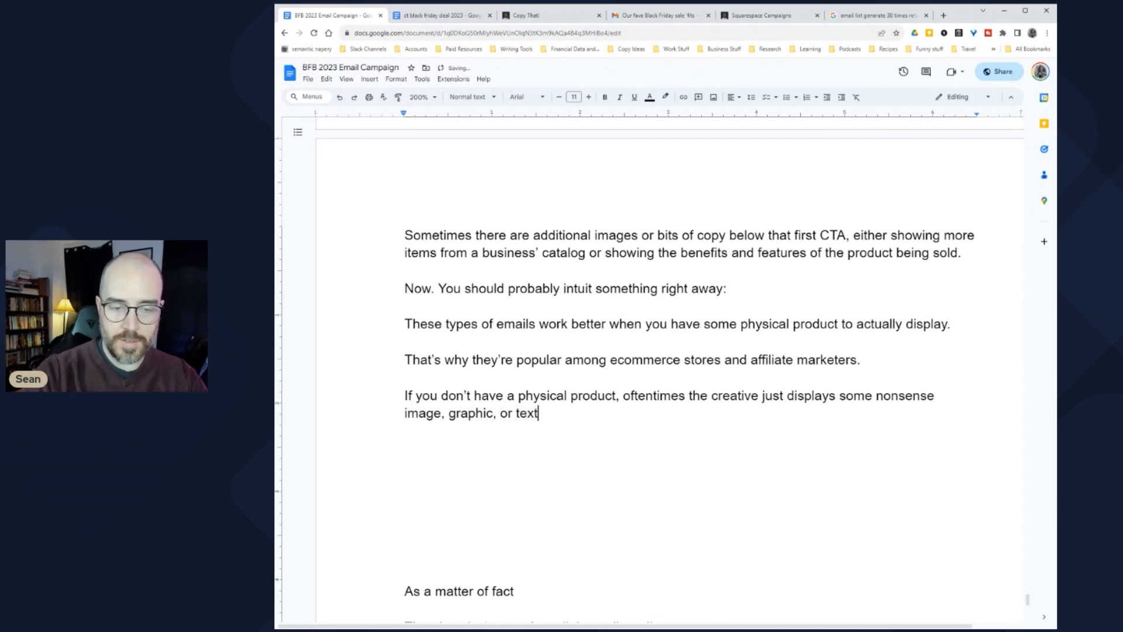
pyautogui.write(' emphasizing the deal')
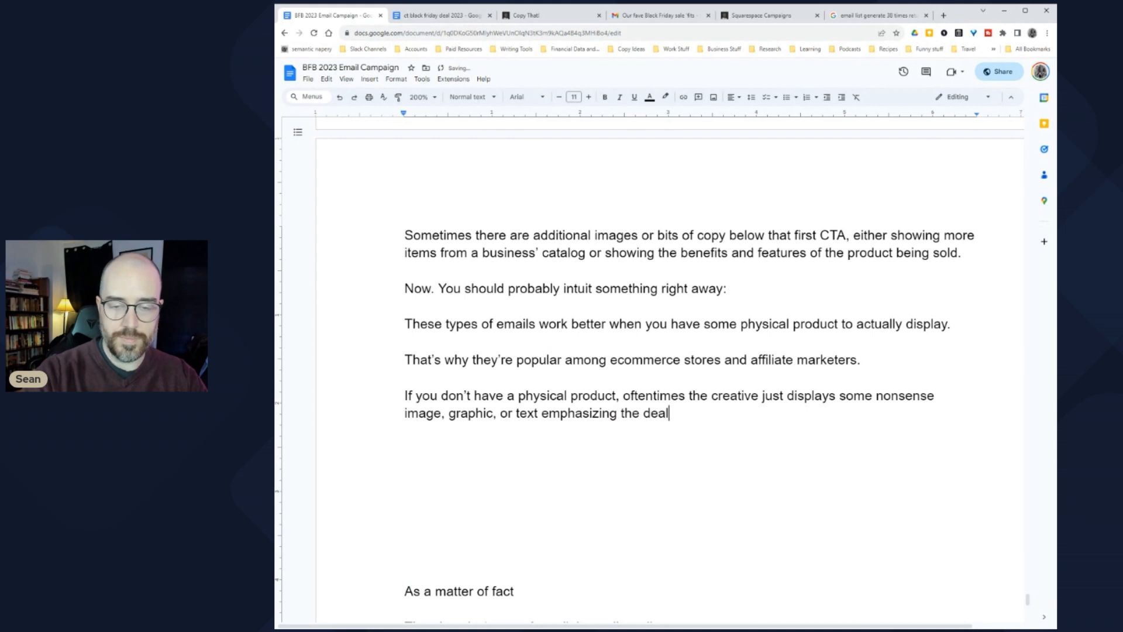
pyautogui.write('.')
pyautogui.press('BackSpace')
pyautogui.press('BackSpace')
pyautogui.press('BackSpace')
pyautogui.press('BackSpace')
pyautogui.press('BackSpace')
pyautogui.press('BackSpace')
pyautogui.press('BackSpace')
pyautogui.press('BackSpace')
pyautogui.press('BackSpace')
pyautogui.write('a promotion or discount.')
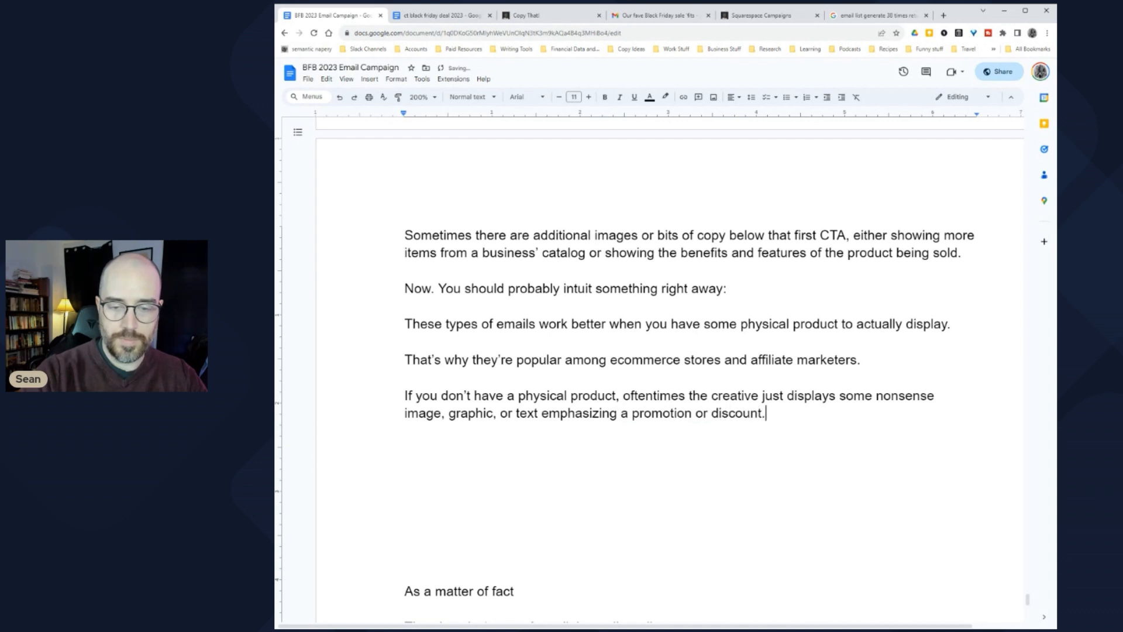
pyautogui.press('Return')
pyautogui.press('Return')
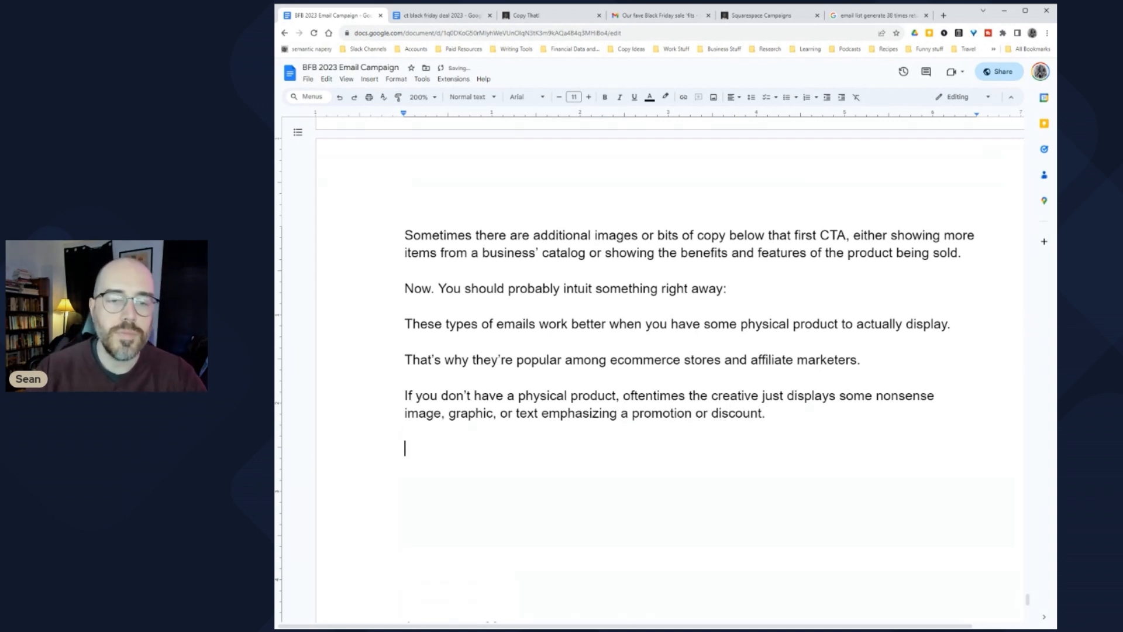
# Step: Type 'Many of these emails are fully templated within an email service provider, or templates…like Canva.'
pyautogui.scroll(-2, 670, 374)
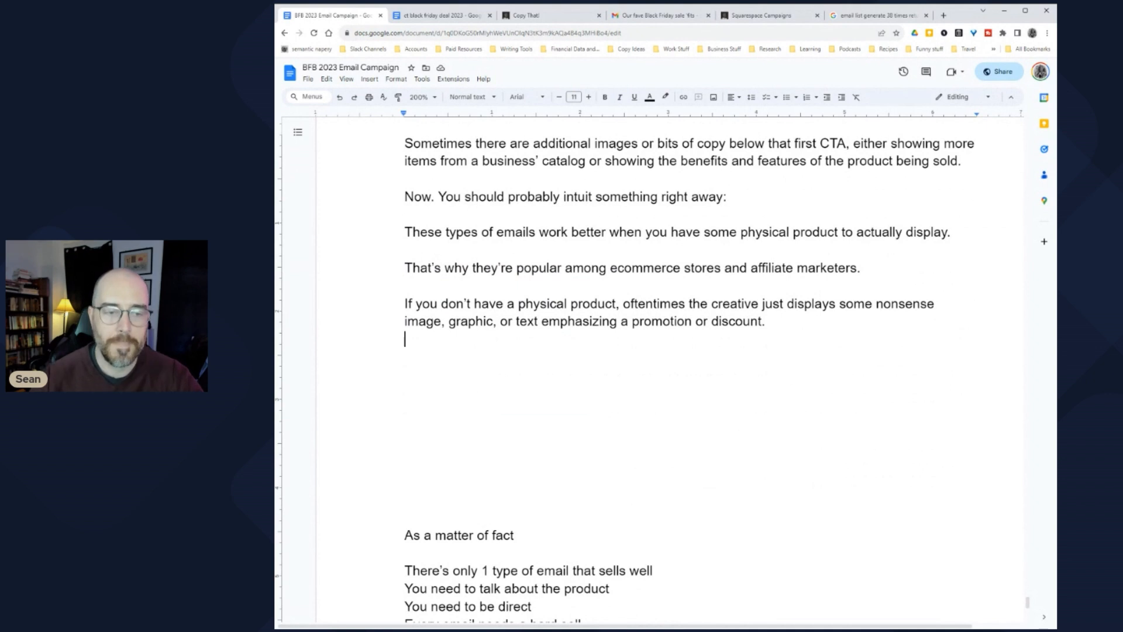
pyautogui.write('Many of these emails')
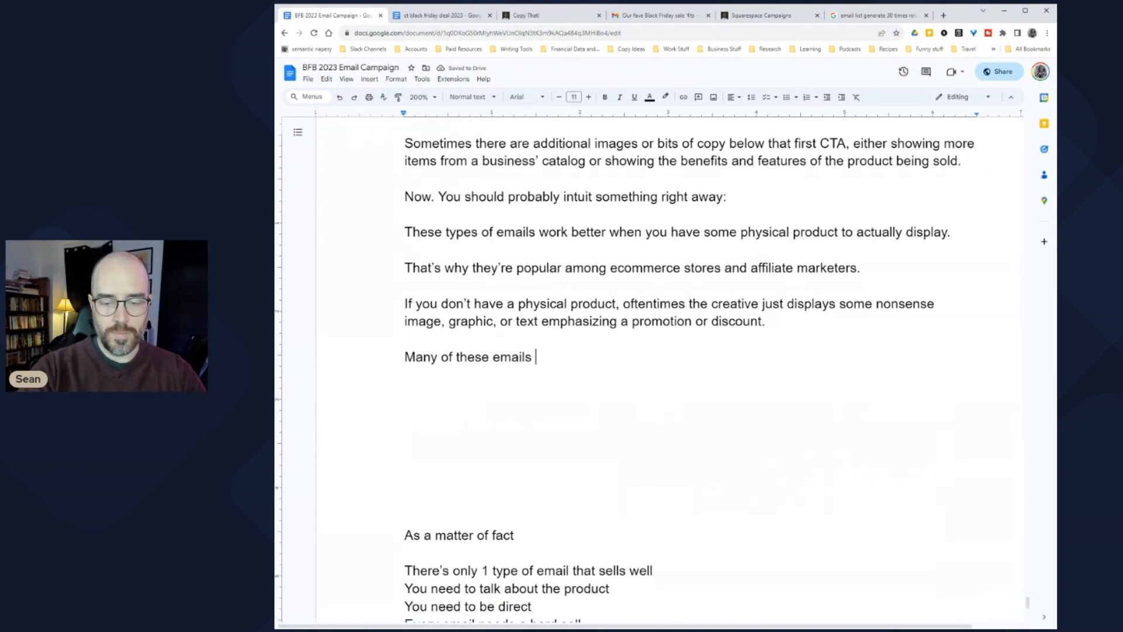
pyautogui.write(' are f')
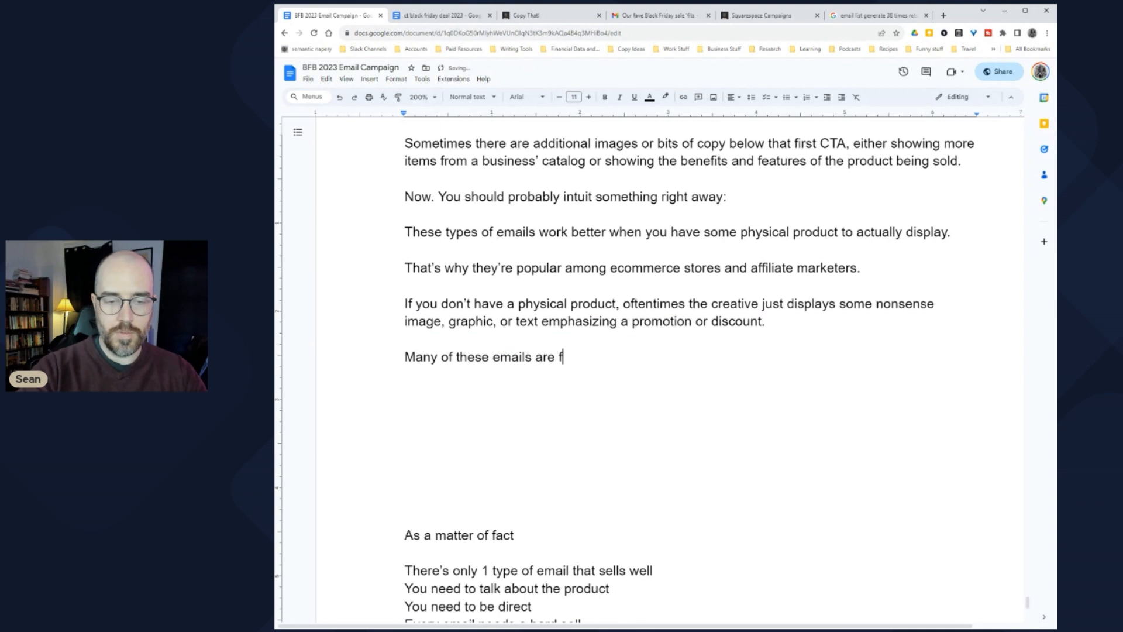
pyautogui.write('ully te')
pyautogui.press('BackSpace')
pyautogui.write('templa')
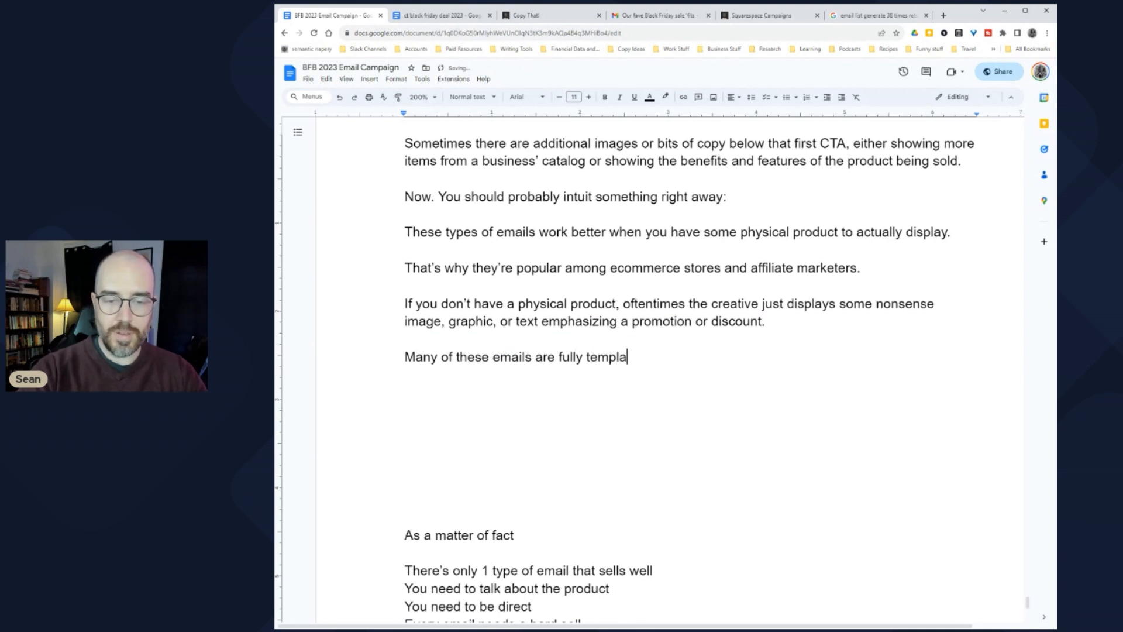
pyautogui.write('ted within a CR')
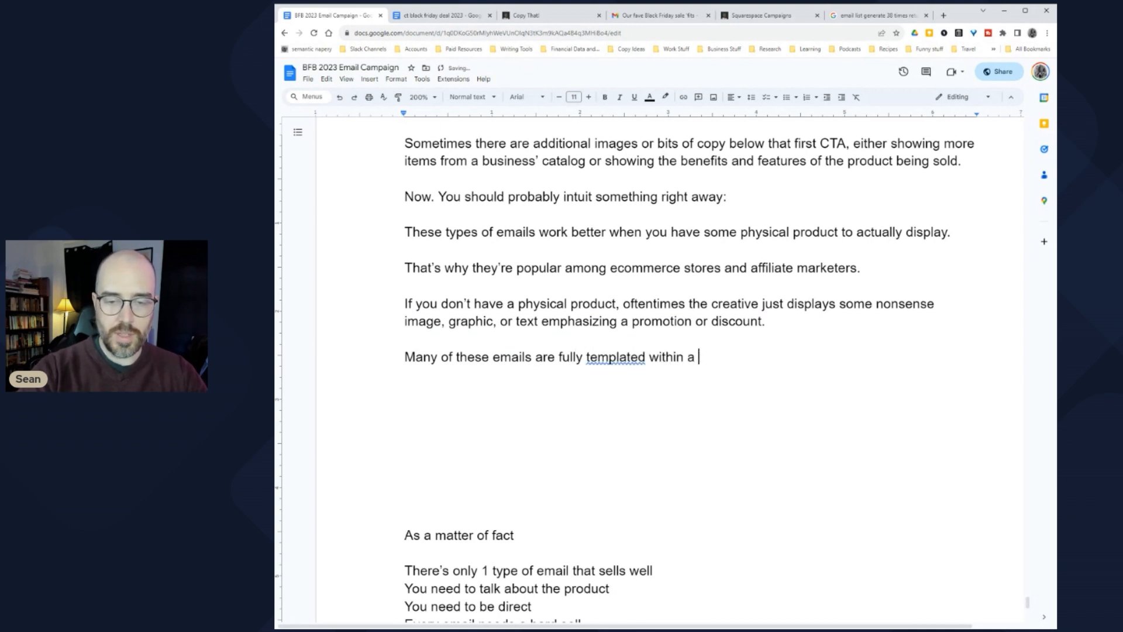
pyautogui.press('BackSpace')
pyautogui.press('BackSpace')
pyautogui.write('ESP')
pyautogui.press('BackSpace')
pyautogui.press('BackSpace')
pyautogui.press('BackSpace')
pyautogui.write('email service ')
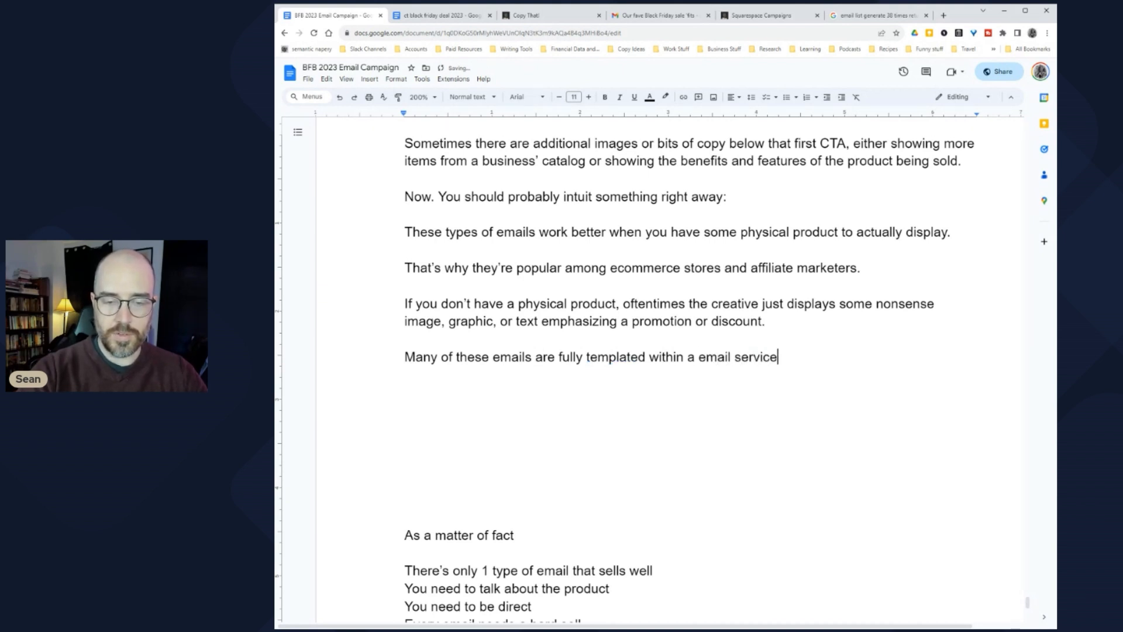
pyautogui.write('provider')
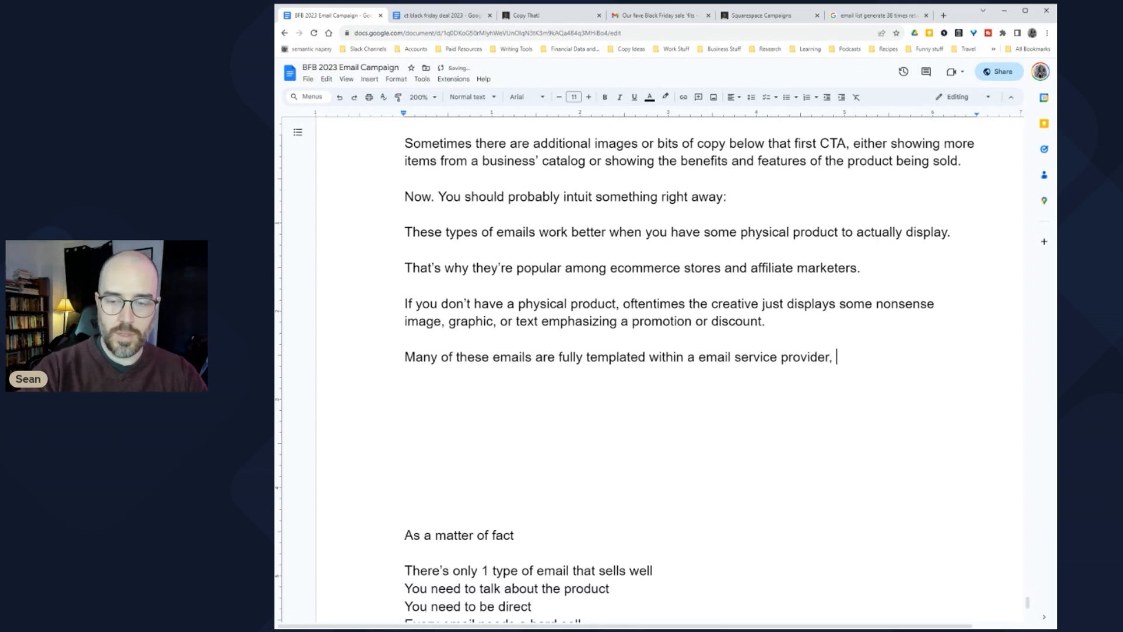
pyautogui.write(', or')
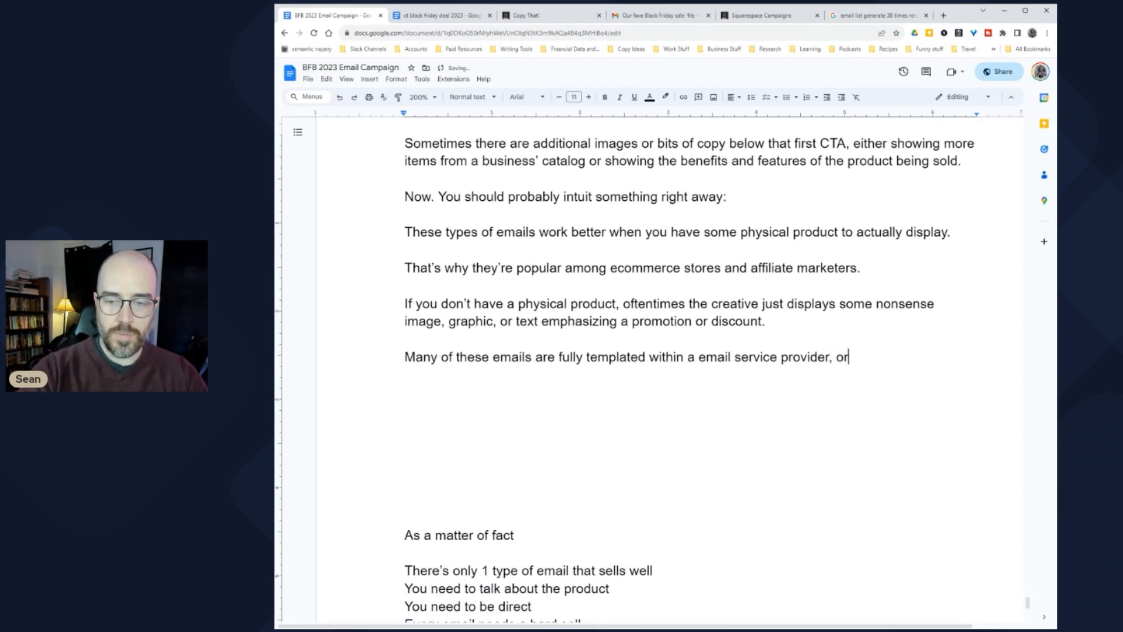
pyautogui.write(' templates you can use in ')
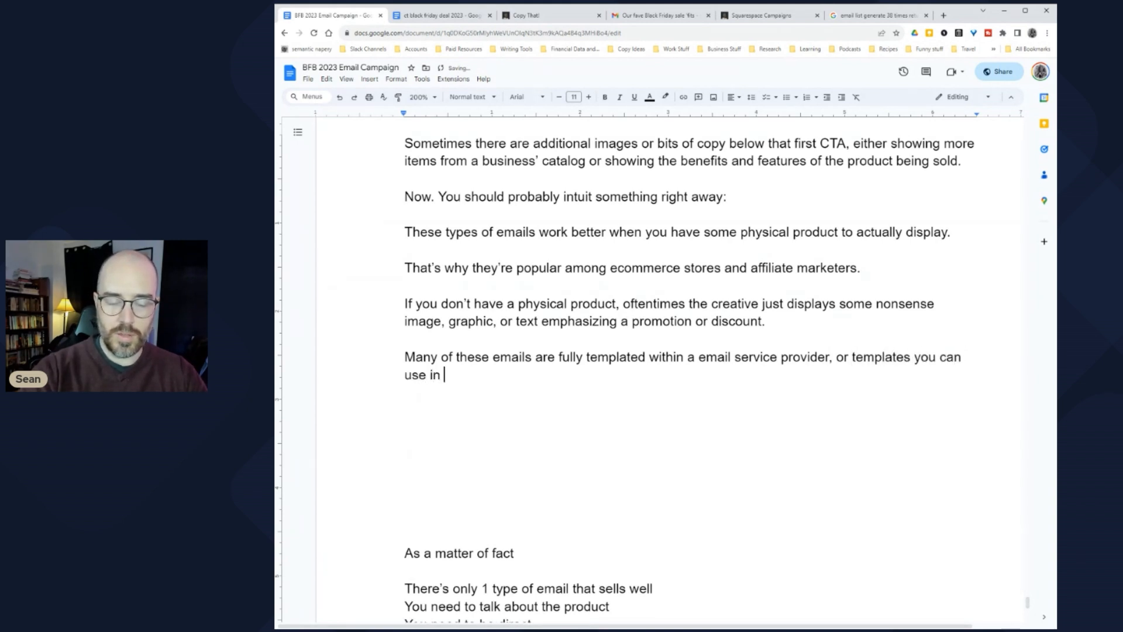
pyautogui.write('a free servic')
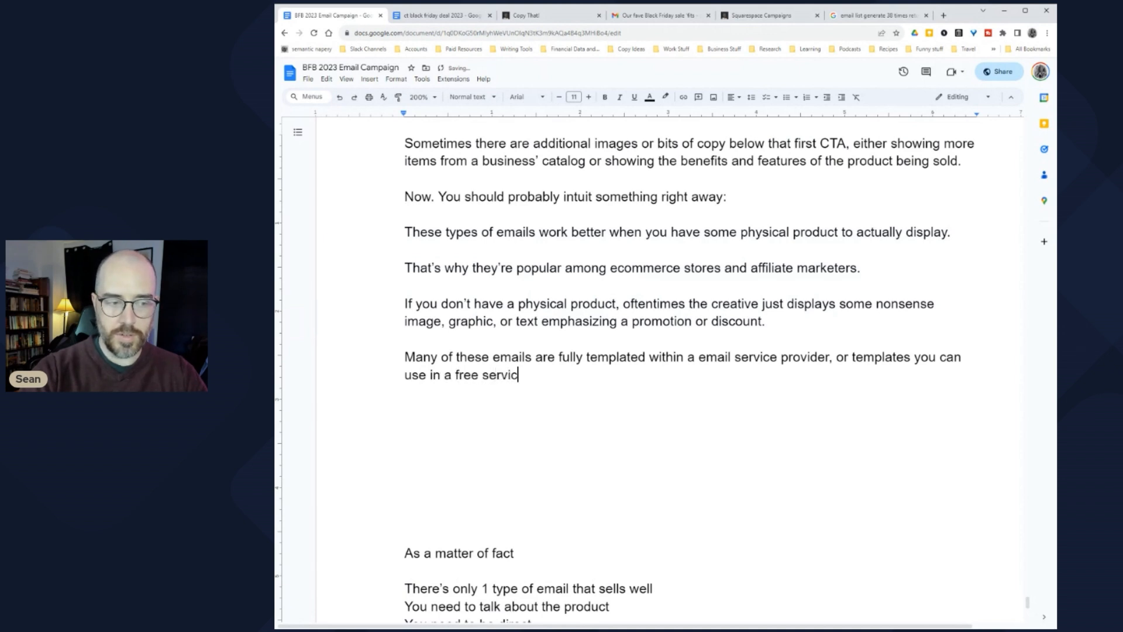
pyautogui.write('e like Canva.')
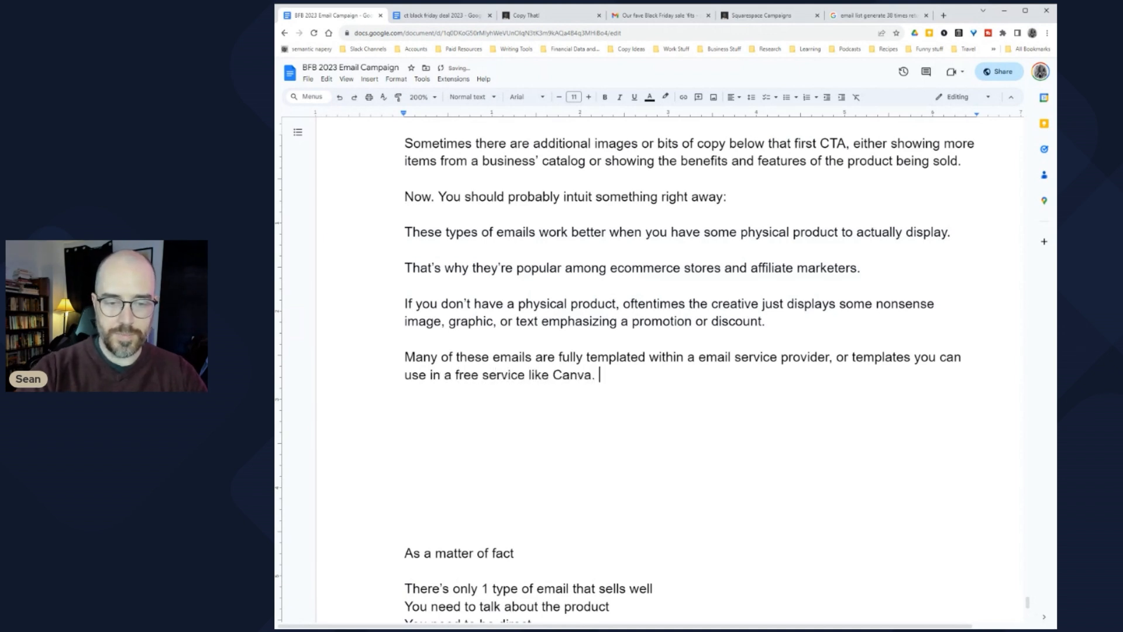
pyautogui.press('Return')
pyautogui.press('Return')
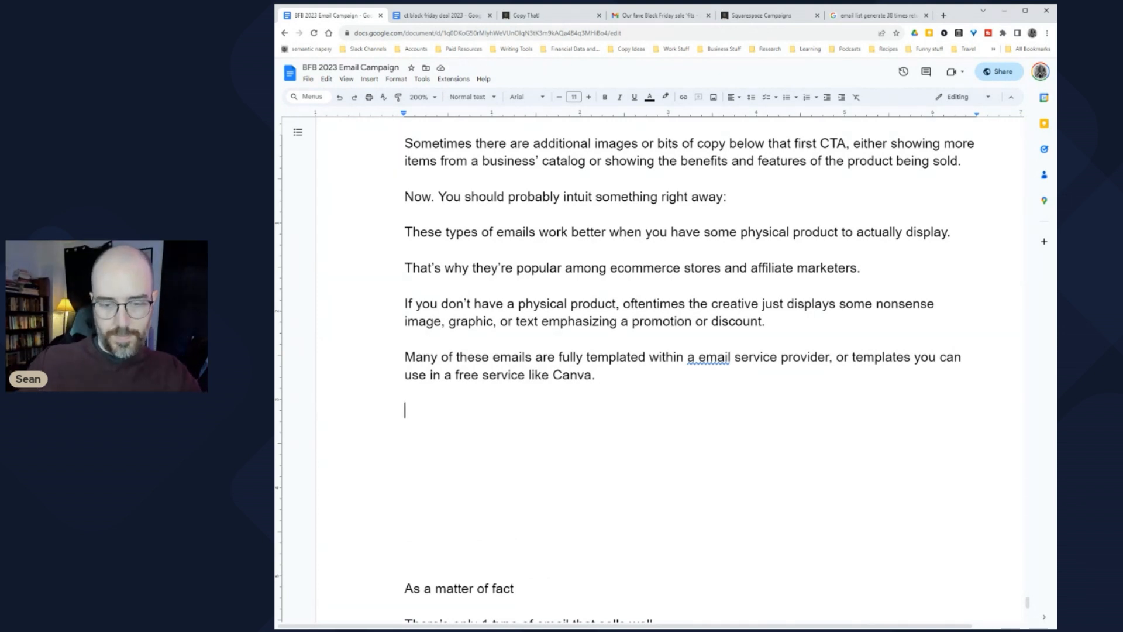
pyautogui.scroll(-2, 655, 369)
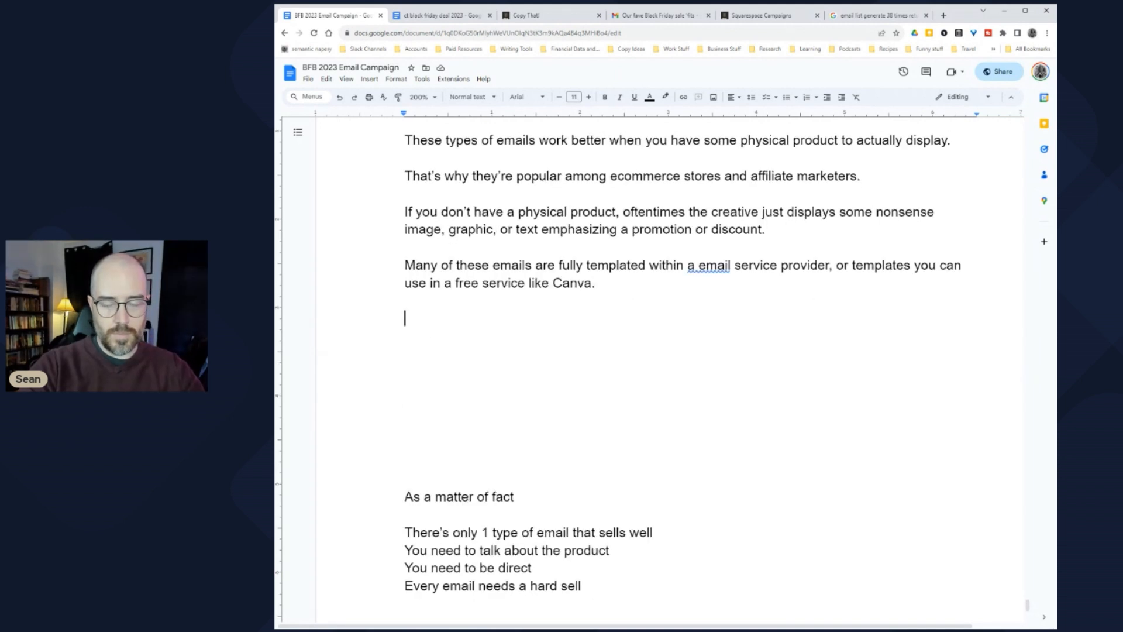
# Step: Type the 'best deal possible' sentence and a separate paragraph on larger ecommerce brands testing catalog products
pyautogui.write('The k')
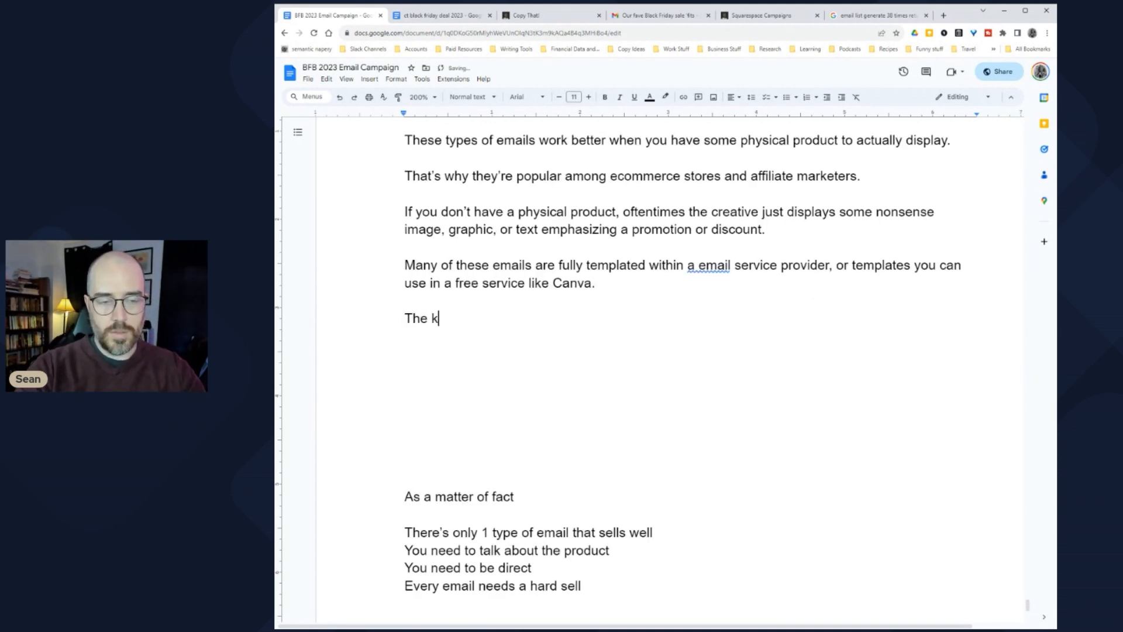
pyautogui.write('ey to making the')
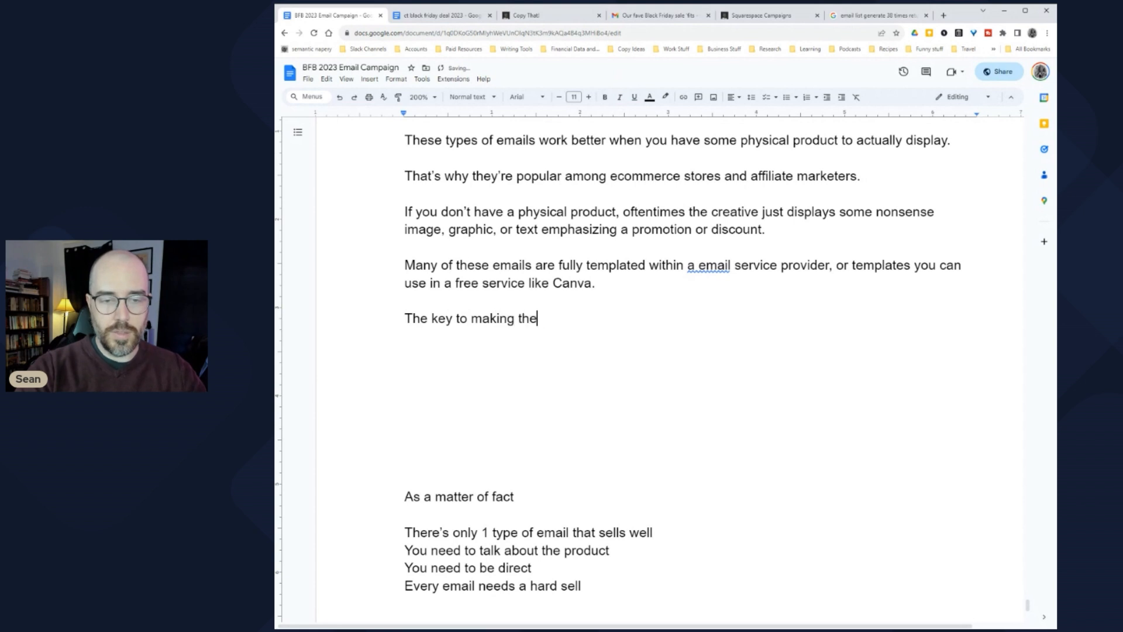
pyautogui.write('se s')
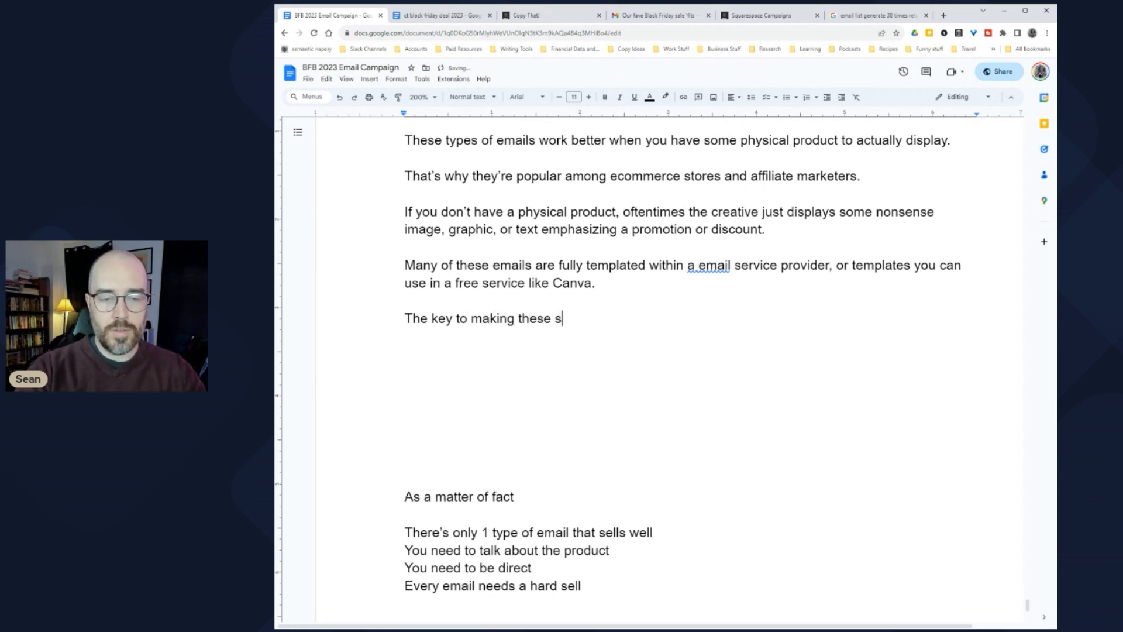
pyautogui.write('ell well is to')
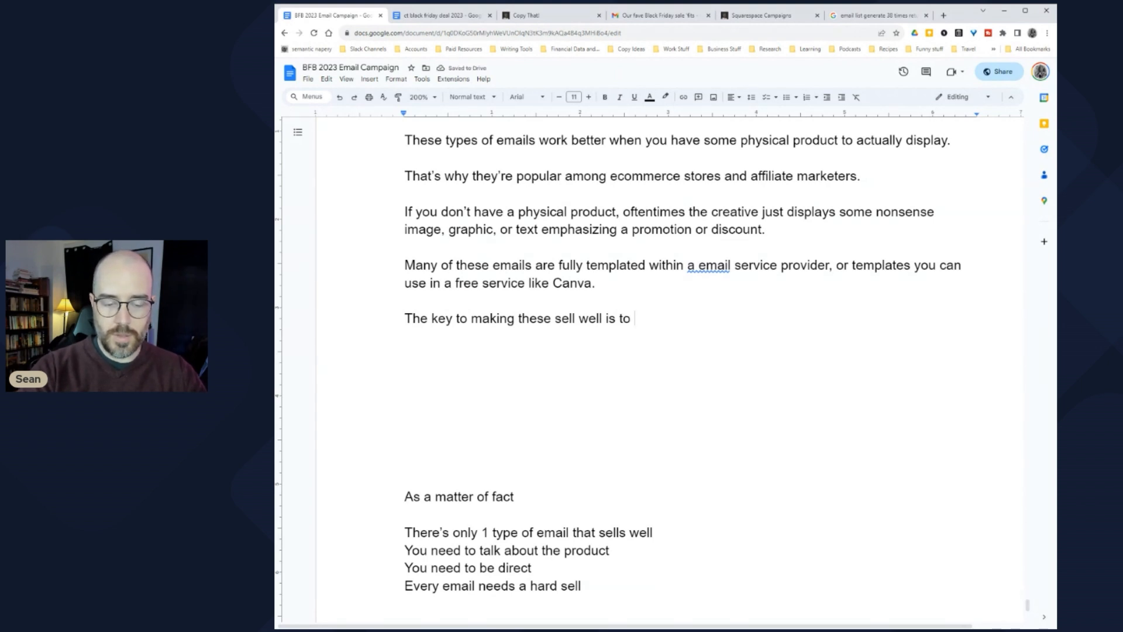
pyautogui.write(' provide the')
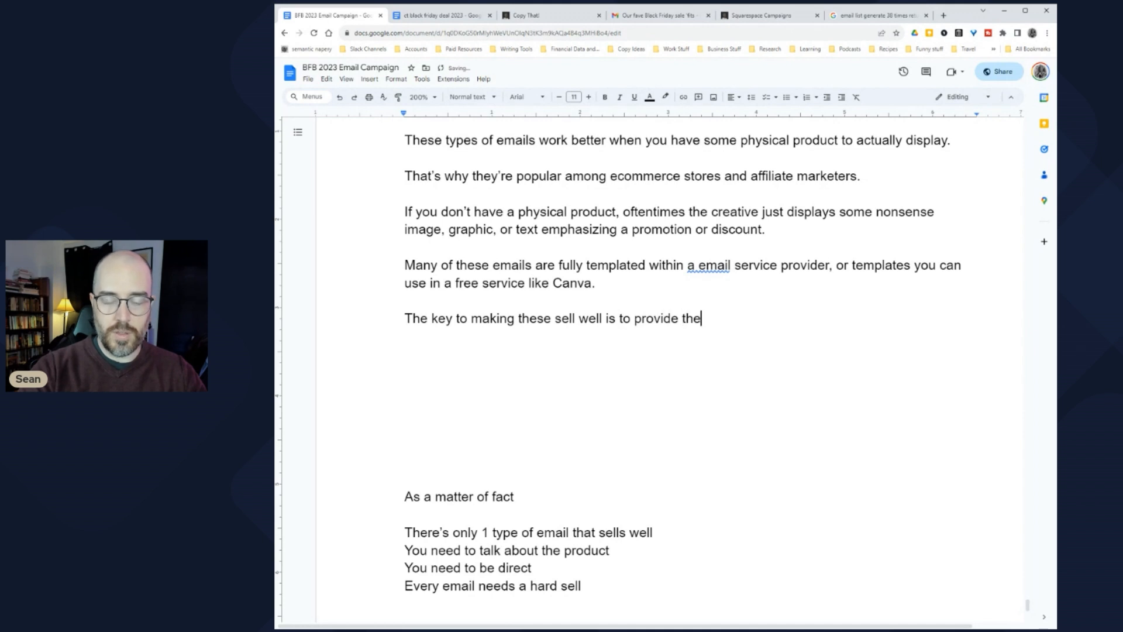
pyautogui.write(' best deal possible. ')
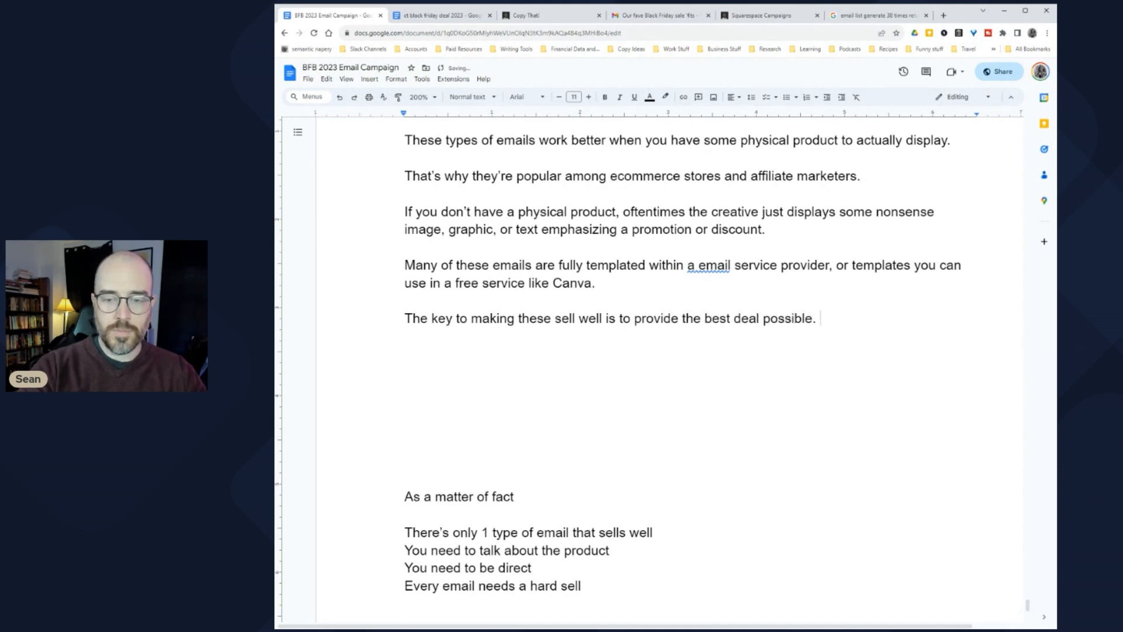
pyautogui.write('For a la')
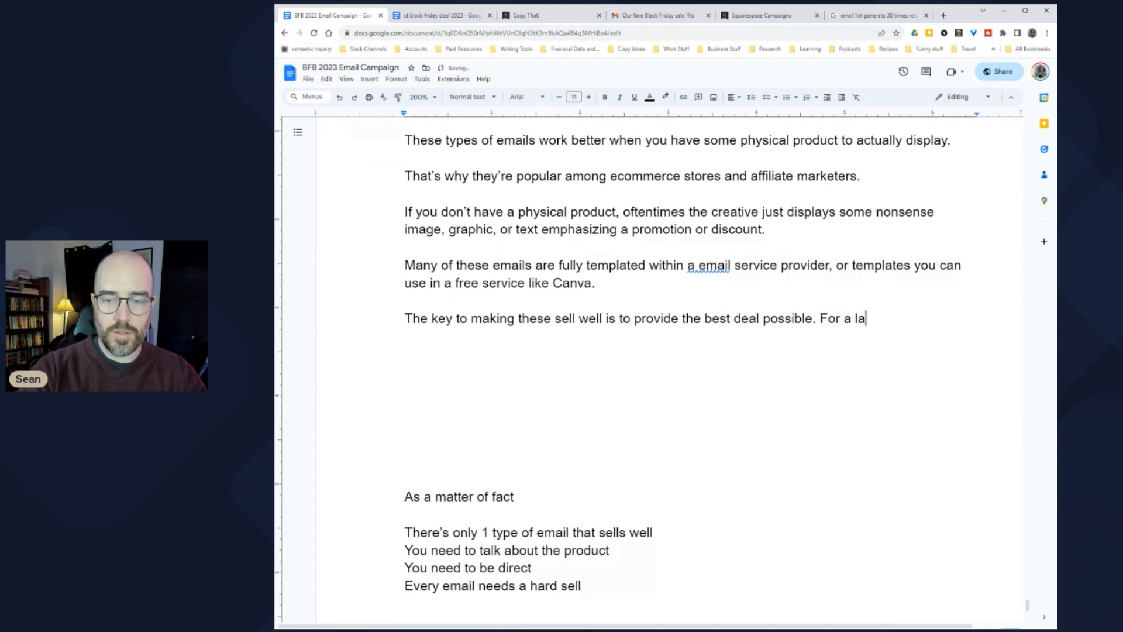
pyautogui.write('rger ecommerce ')
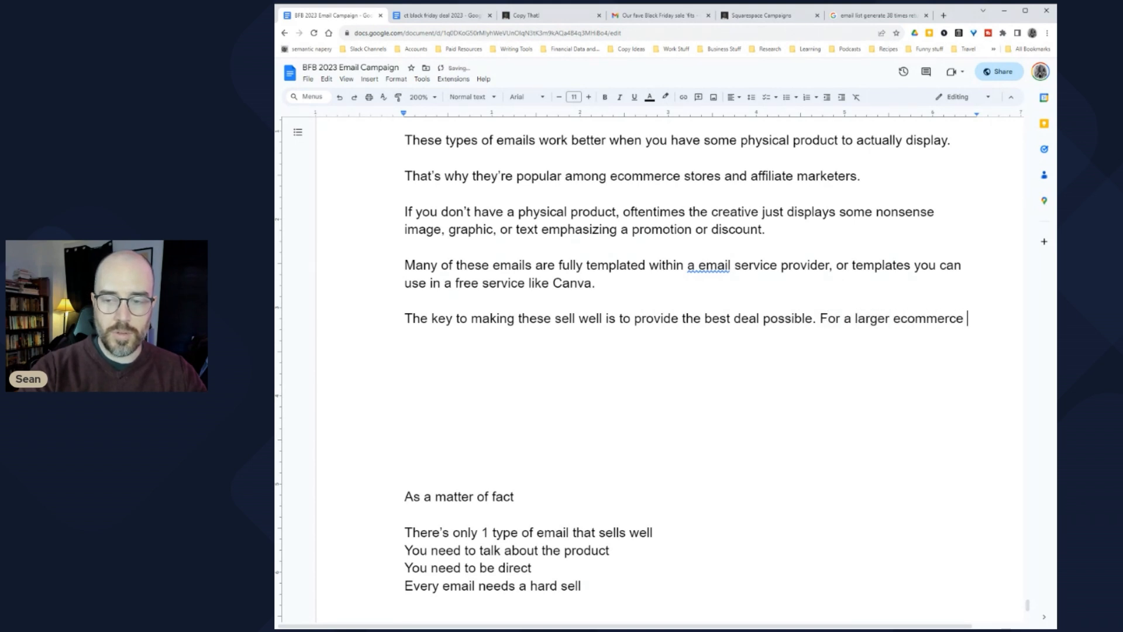
pyautogui.write('brand, that ')
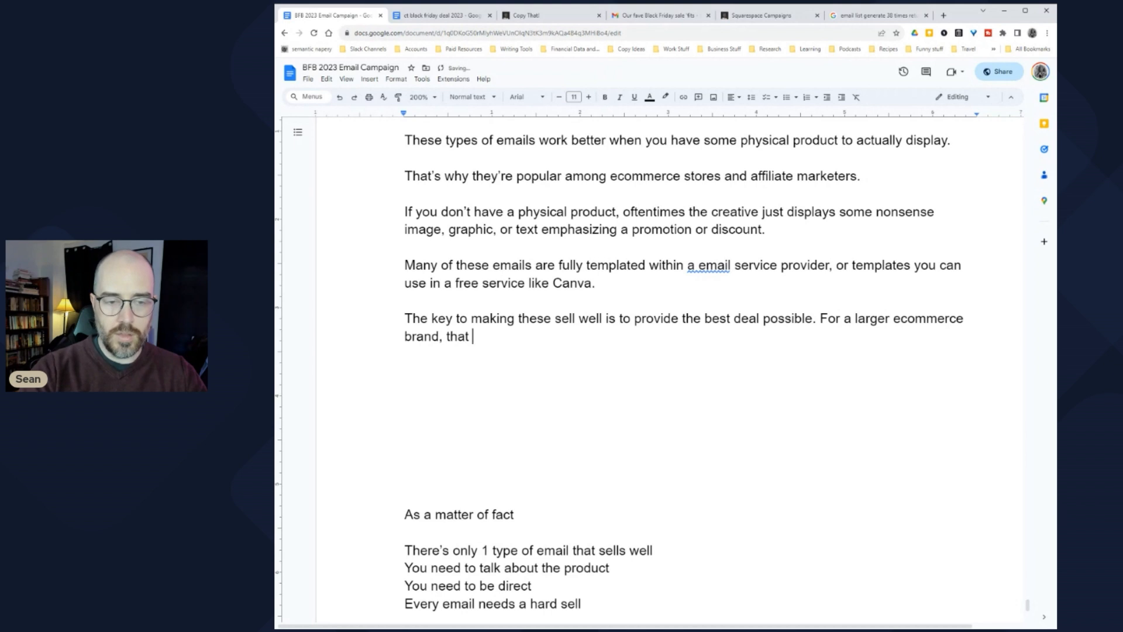
pyautogui.write('usually just')
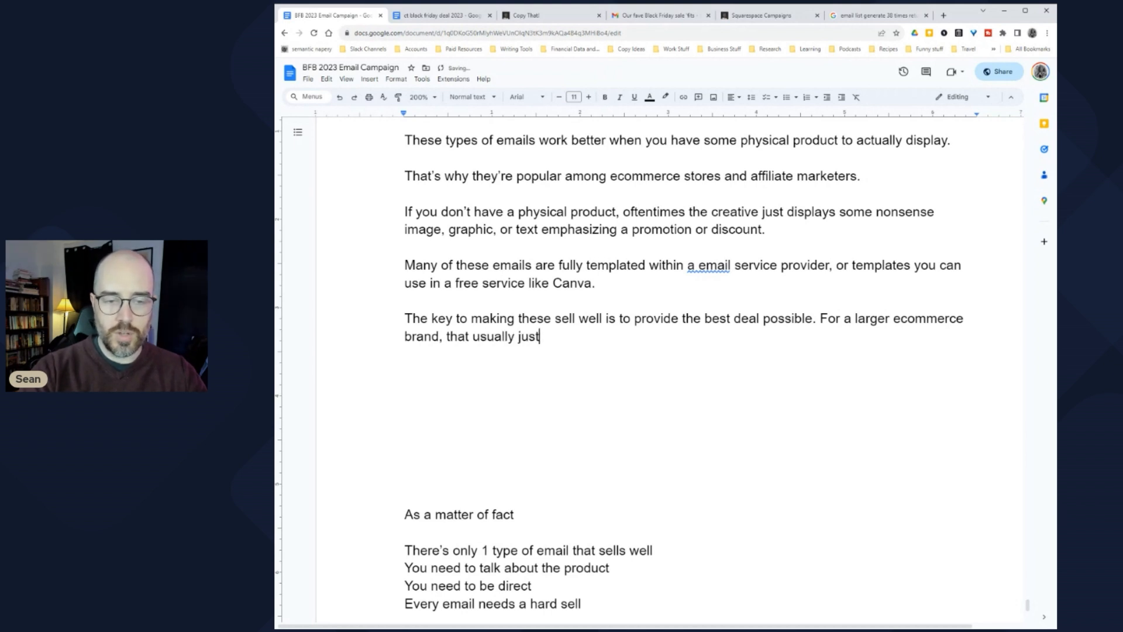
pyautogui.write(' means highlighti')
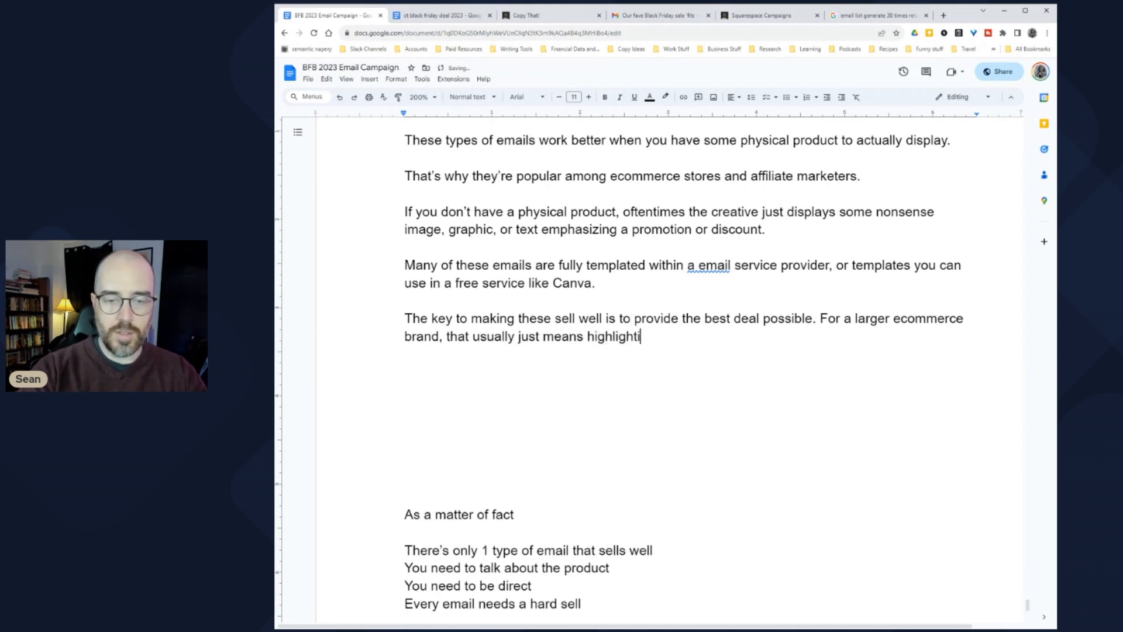
pyautogui.write('ng different products in')
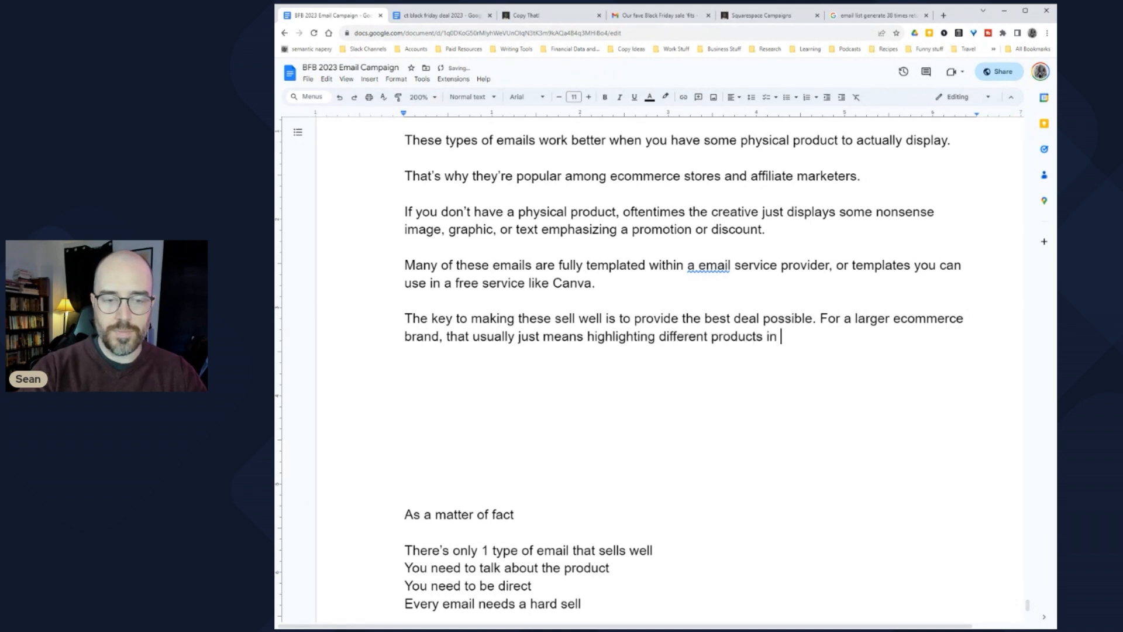
pyautogui.write(' a catalog ')
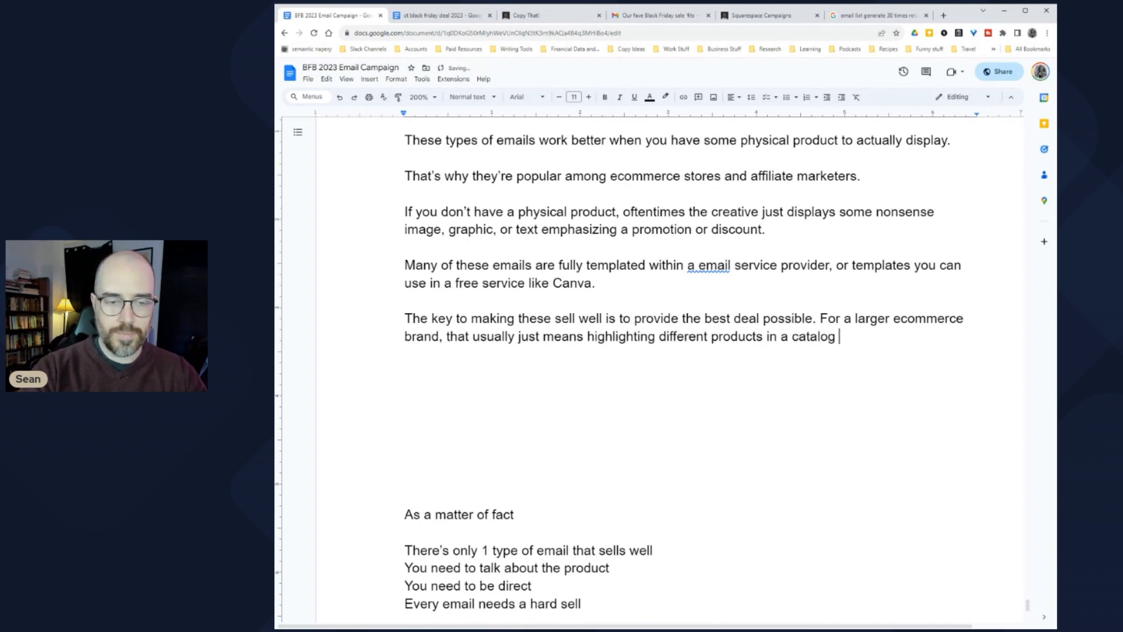
pyautogui.write('be')
pyautogui.press('BackSpace')
pyautogui.press('BackSpace')
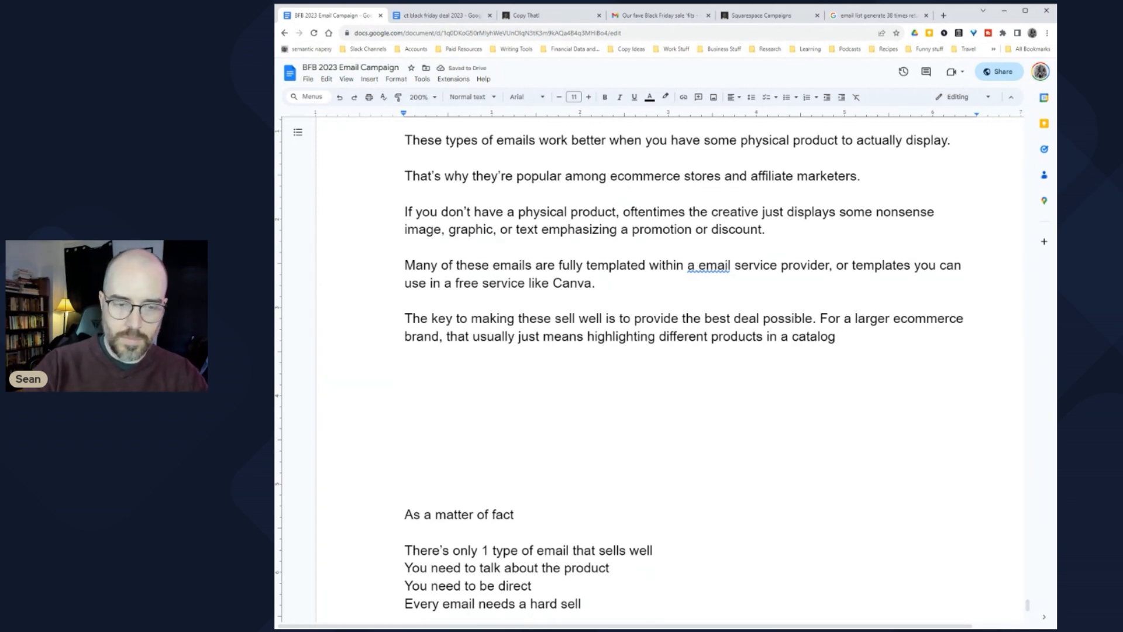
pyautogui.press('Return')
pyautogui.press('Return')
pyautogui.press('Down')
pyautogui.press('Down')
pyautogui.press('Left')
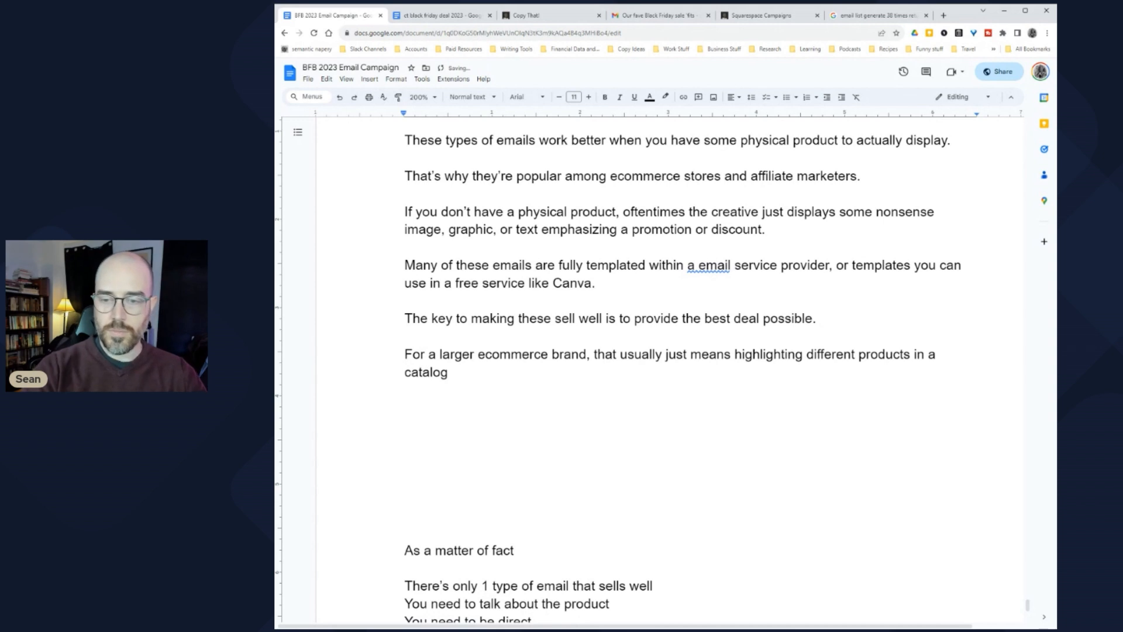
pyautogui.write('and seeing which')
pyautogui.write(' oen')
pyautogui.write('nes tend ')
pyautogui.write('to sell best.')
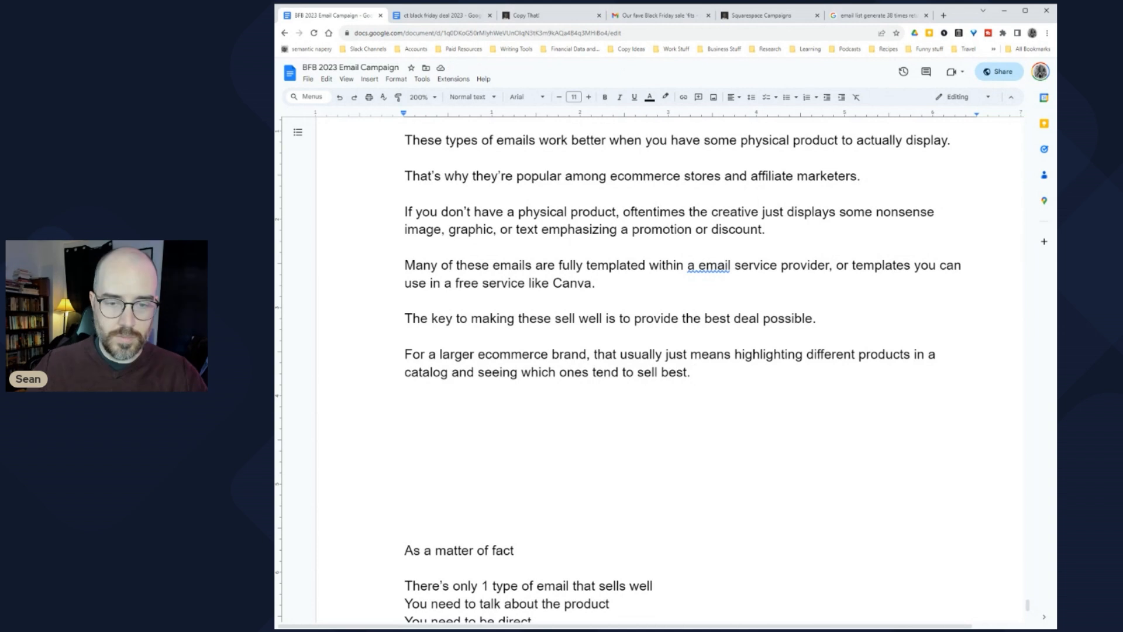
pyautogui.write(' and ')
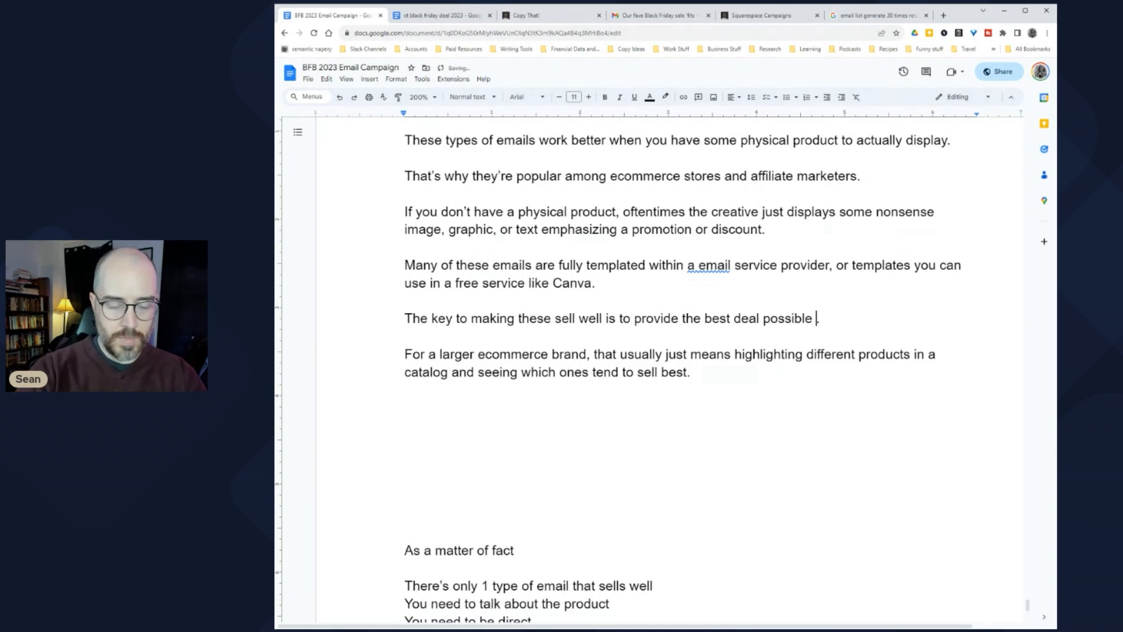
pyautogui.write('to spell ou')
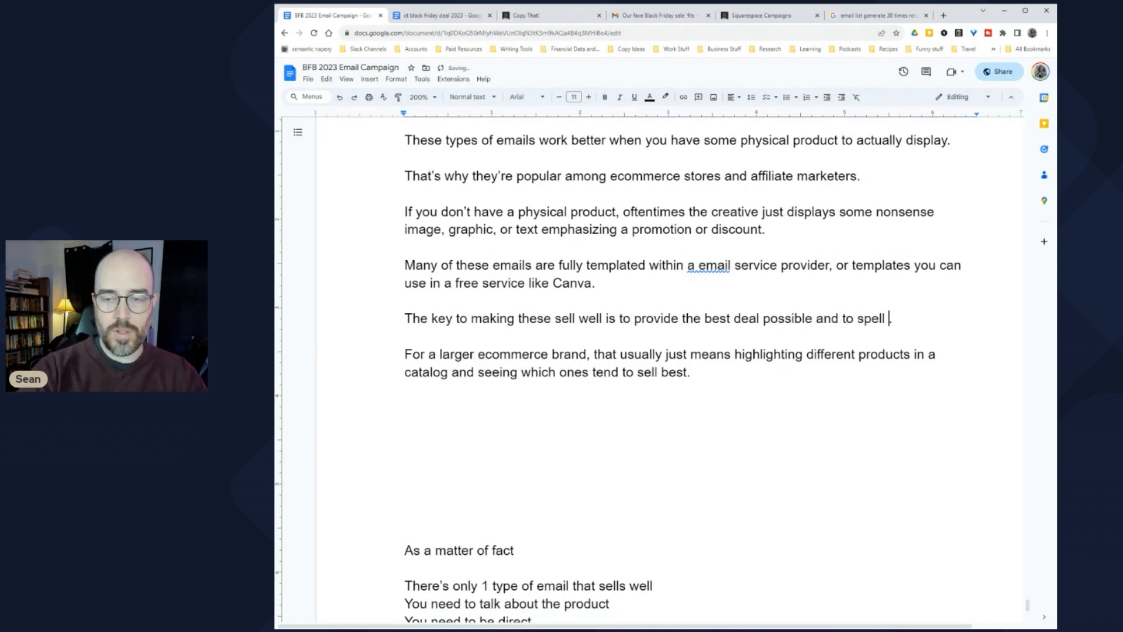
pyautogui.write('t the deal as succinctly and directly as possible.')
pyautogui.scroll(-1, 650, 369)
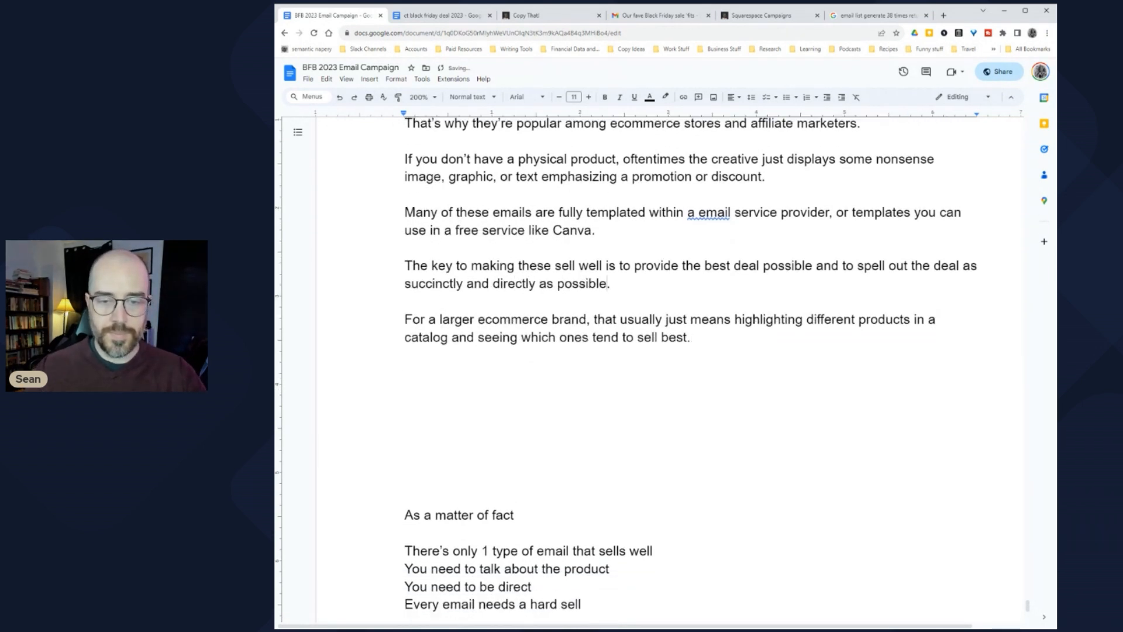
pyautogui.scroll(-2, 649, 369)
pyautogui.click(408, 288)
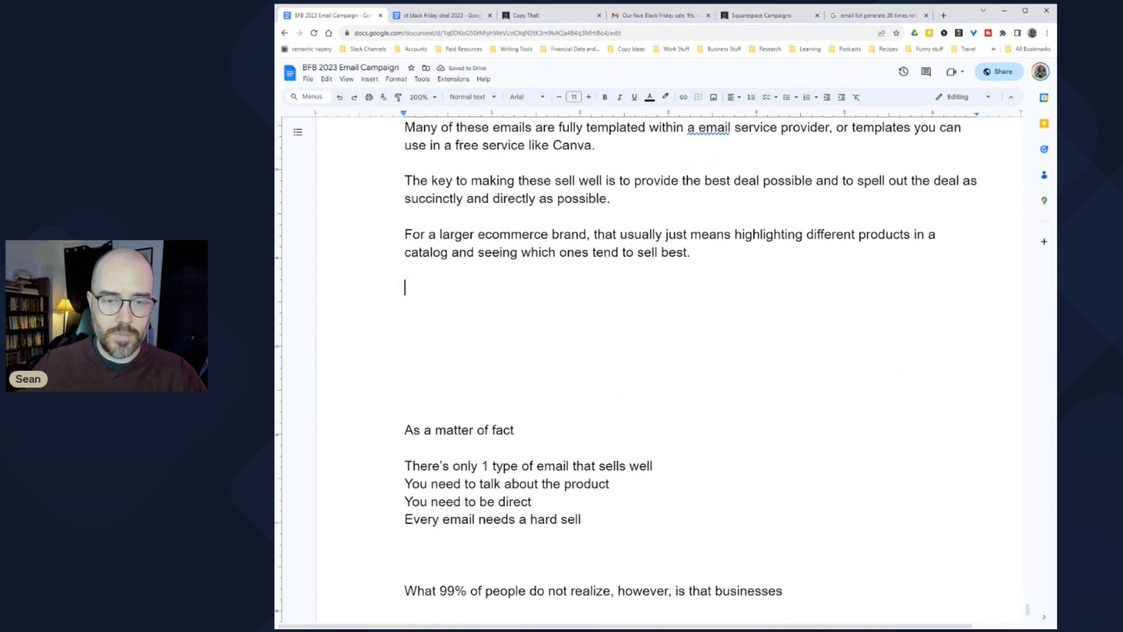
# Step: Join the lines to read '…this kind of email, and brand agencies love this kind of email.'
pyautogui.scroll(15, 490, 340)
pyautogui.scroll(10, 490, 339)
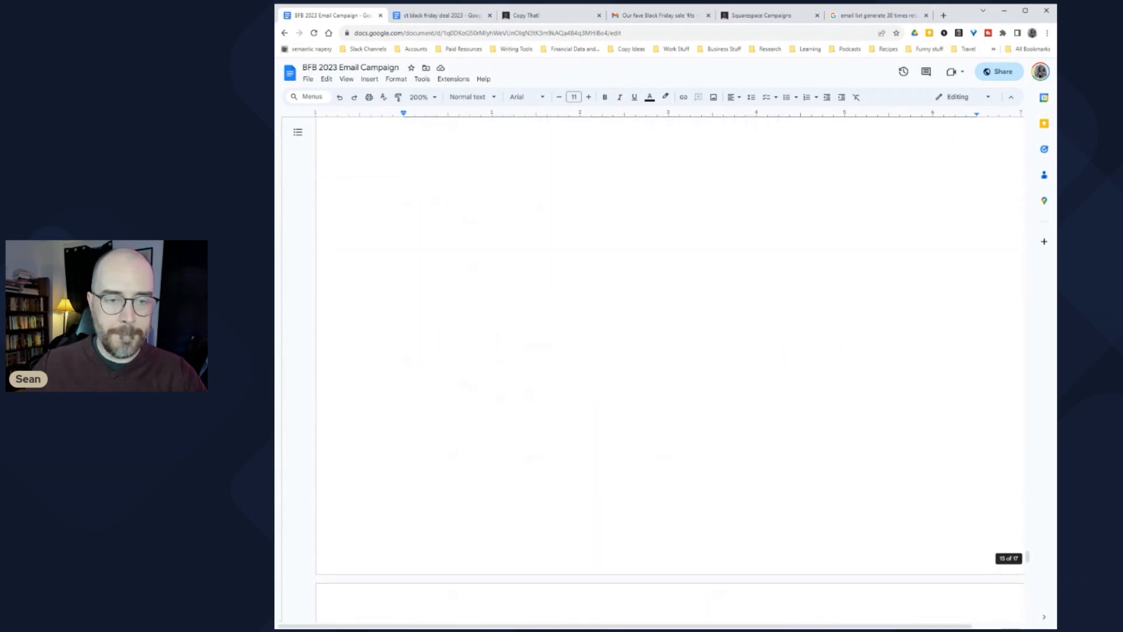
pyautogui.scroll(5, 494, 339)
pyautogui.scroll(-4, 493, 339)
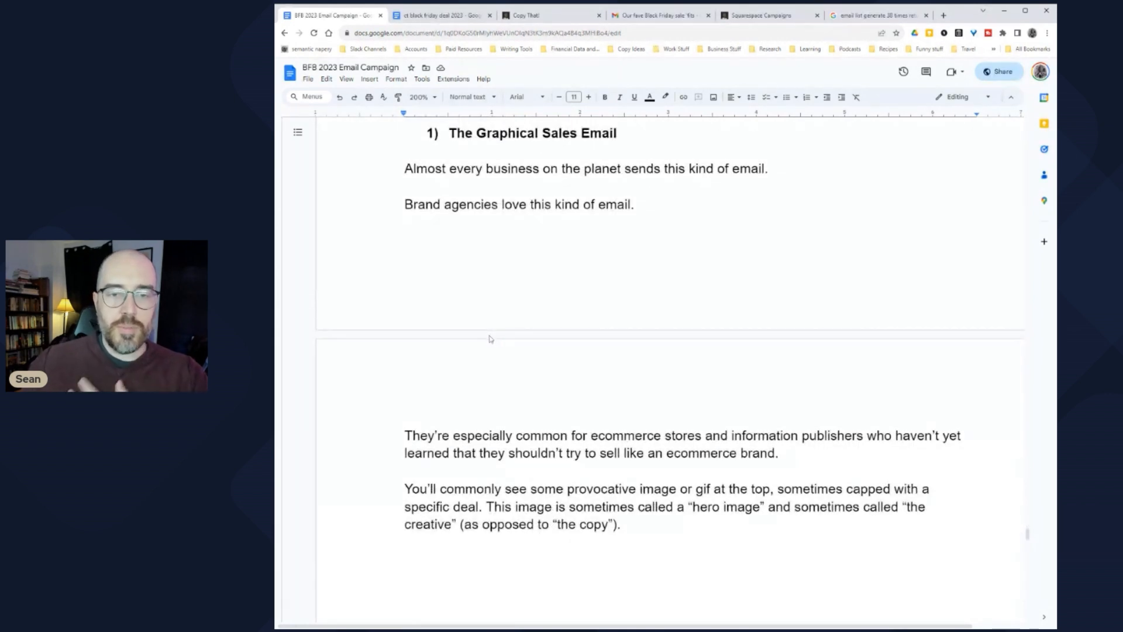
pyautogui.click(772, 168)
pyautogui.press('Delete')
pyautogui.press('Delete')
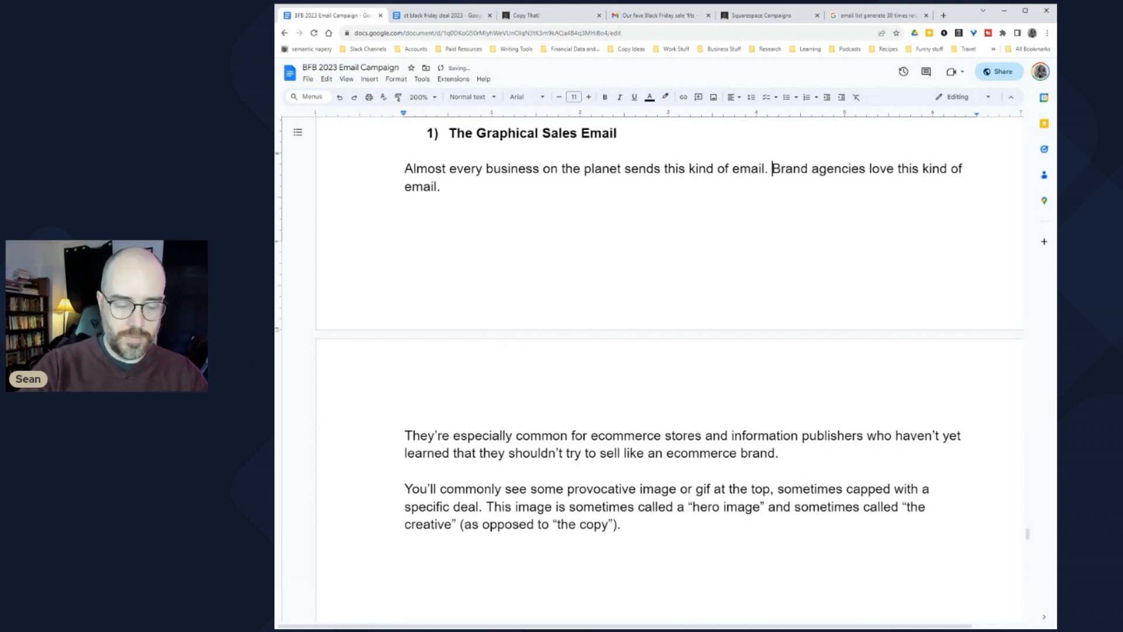
pyautogui.press('BackSpace')
pyautogui.press('BackSpace')
pyautogui.write(', and')
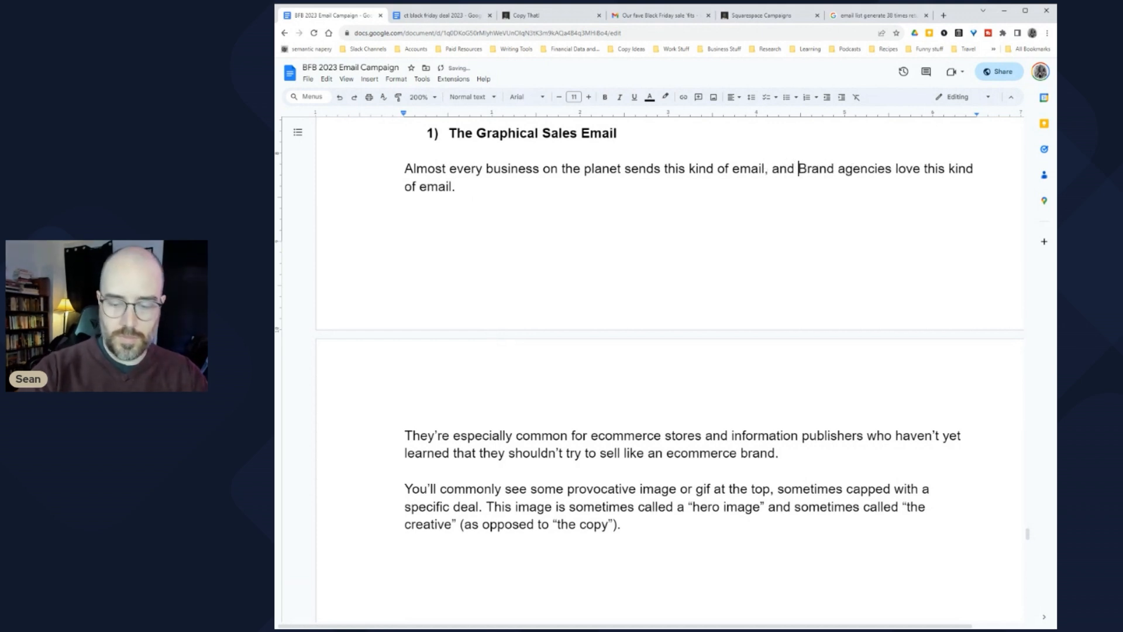
pyautogui.press('Delete')
pyautogui.write('b')
# Step: Scroll through the draft reviewing the ecommerce stores, provocative image and hero image sentences
pyautogui.scroll(-2, 670, 369)
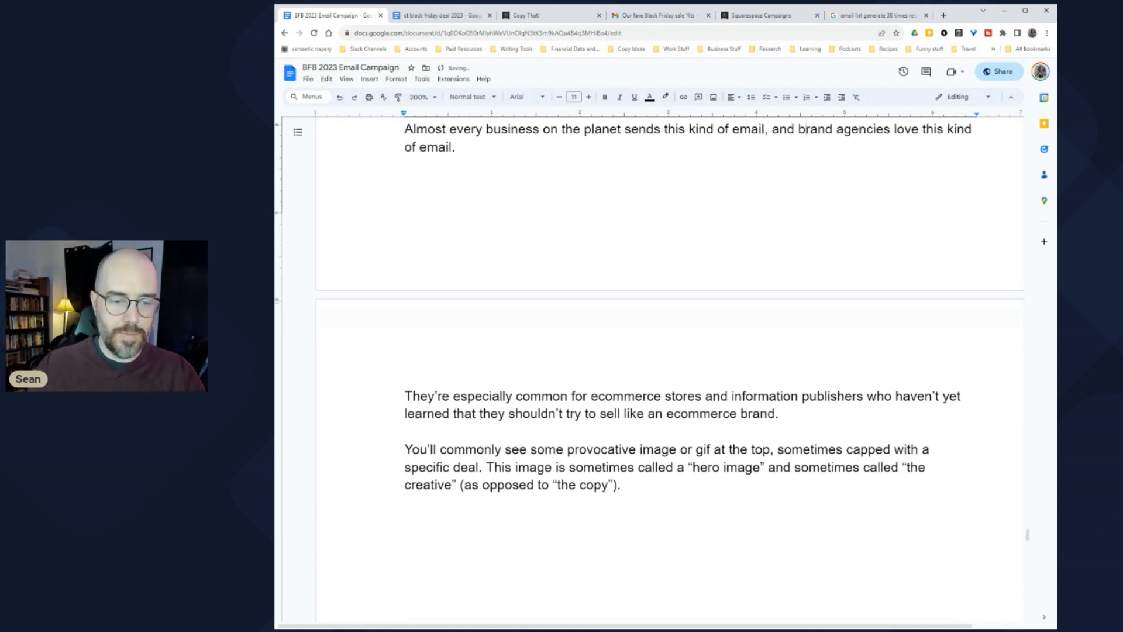
pyautogui.scroll(-1, 670, 369)
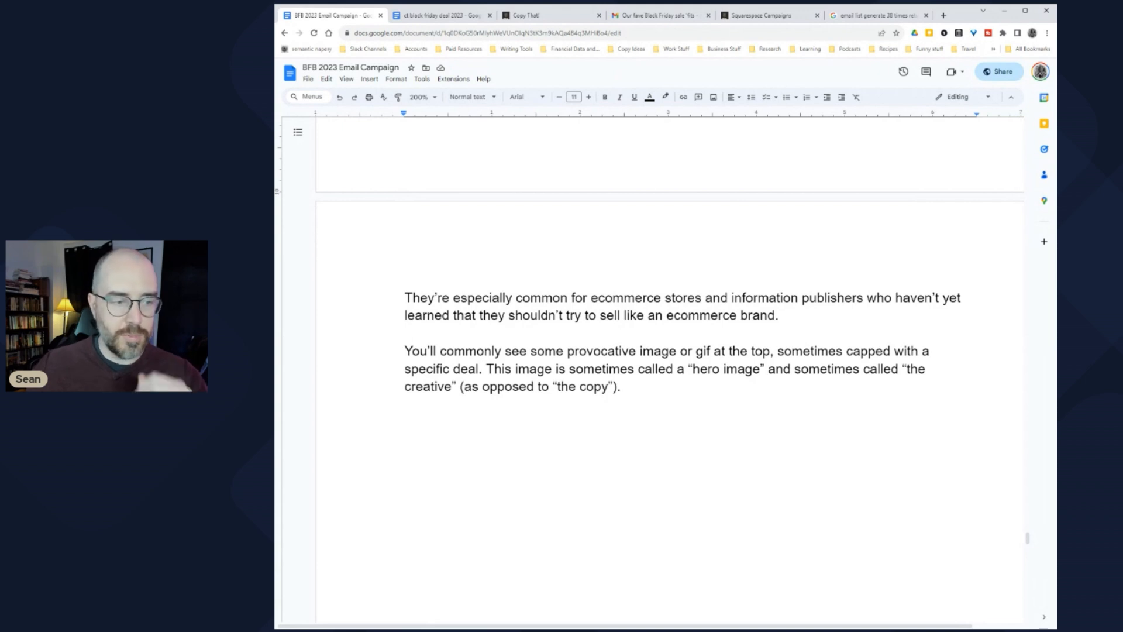
pyautogui.moveTo(498, 298); pyautogui.dragTo(758, 297)
pyautogui.click(758, 297)
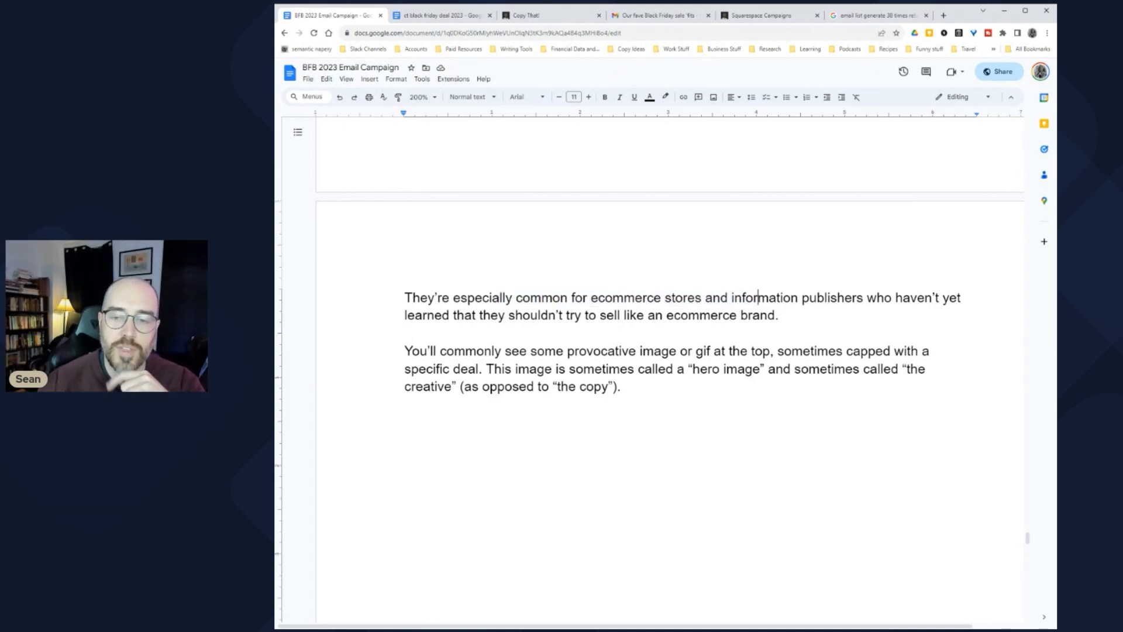
pyautogui.scroll(-1, 670, 351)
pyautogui.scroll(-2, 670, 351)
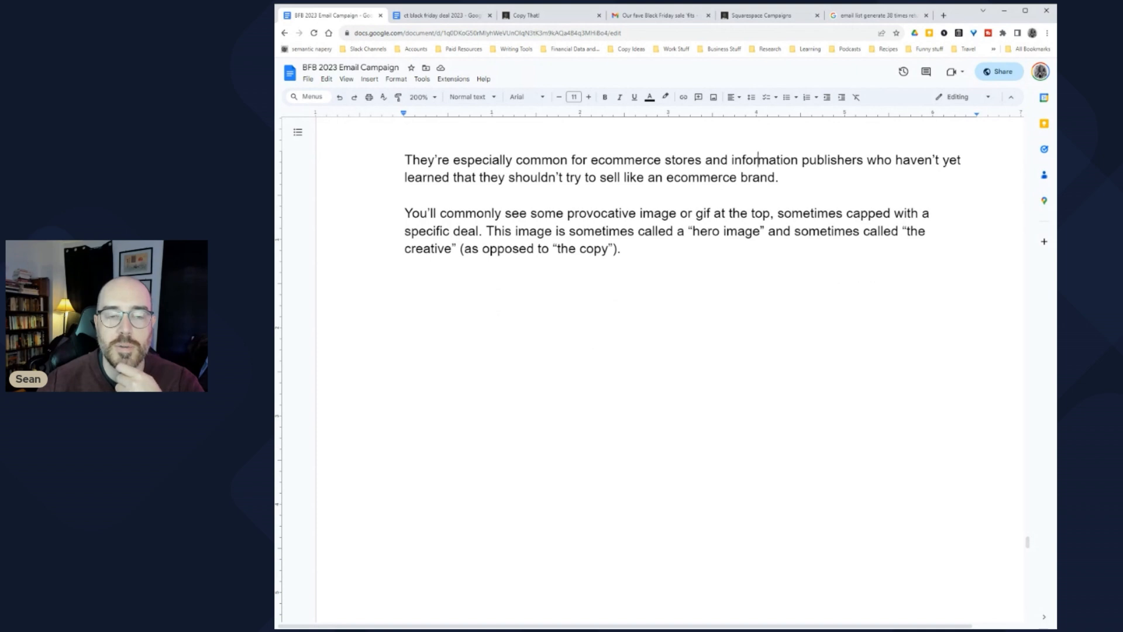
pyautogui.scroll(-1, 670, 351)
pyautogui.moveTo(495, 168); pyautogui.dragTo(761, 167)
pyautogui.click(761, 168)
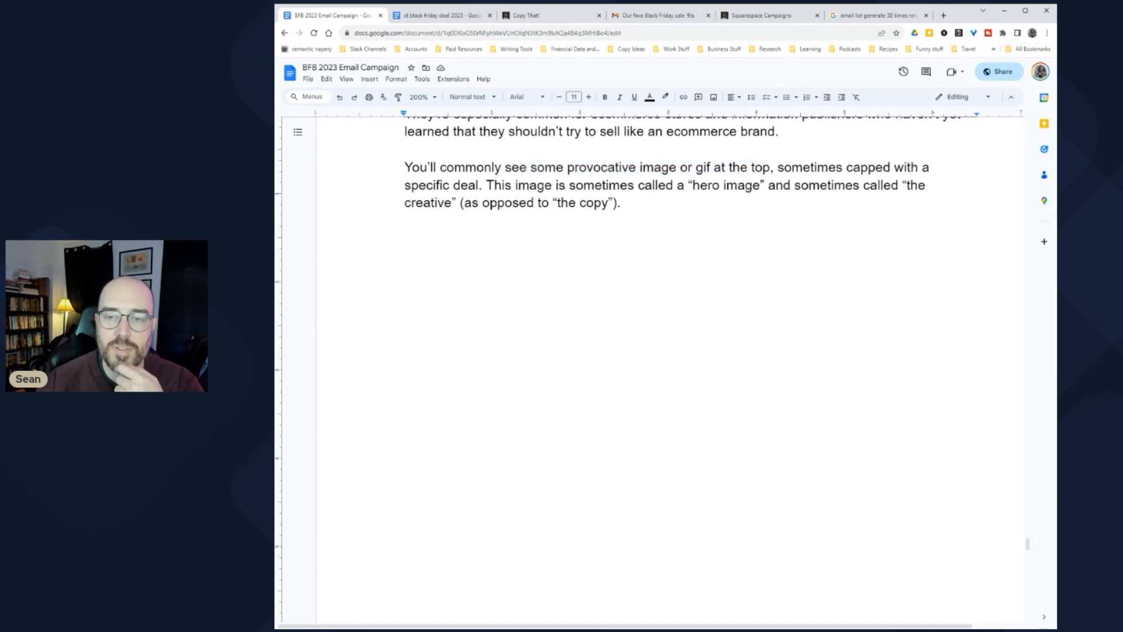
pyautogui.moveTo(425, 186); pyautogui.dragTo(629, 185)
pyautogui.click(576, 186)
pyautogui.moveTo(485, 185); pyautogui.dragTo(821, 185)
pyautogui.click(820, 186)
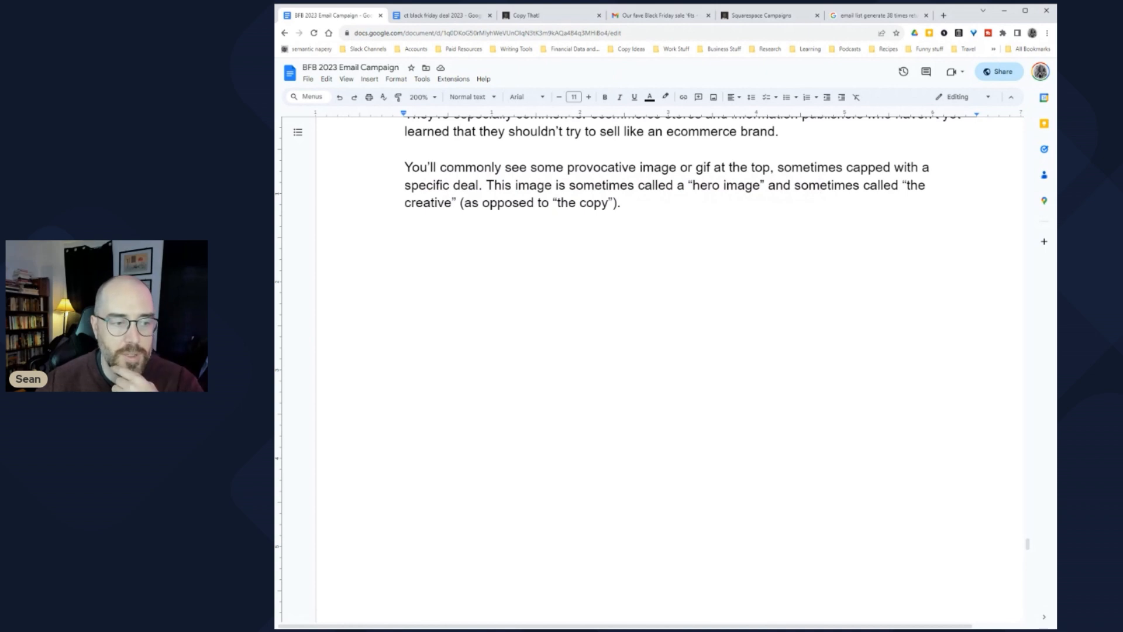
pyautogui.scroll(-5, 819, 185)
pyautogui.scroll(-15, 670, 368)
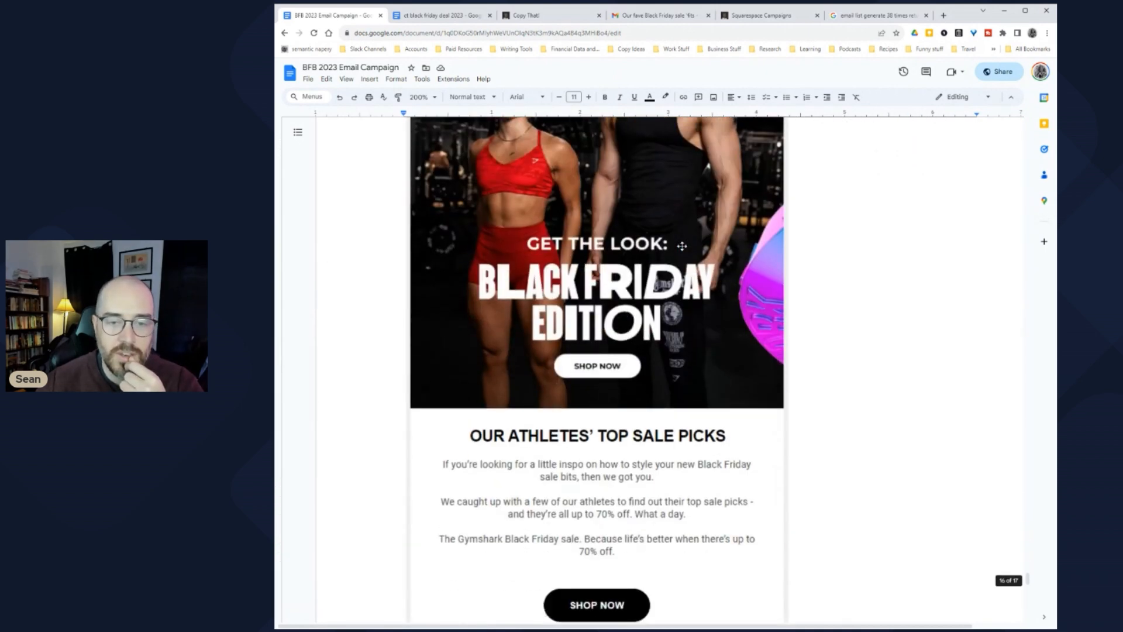
# Step: Replace 'Sometimes there are' with 'You'll also find' at the start of the additional-images paragraph
pyautogui.scroll(2, 670, 369)
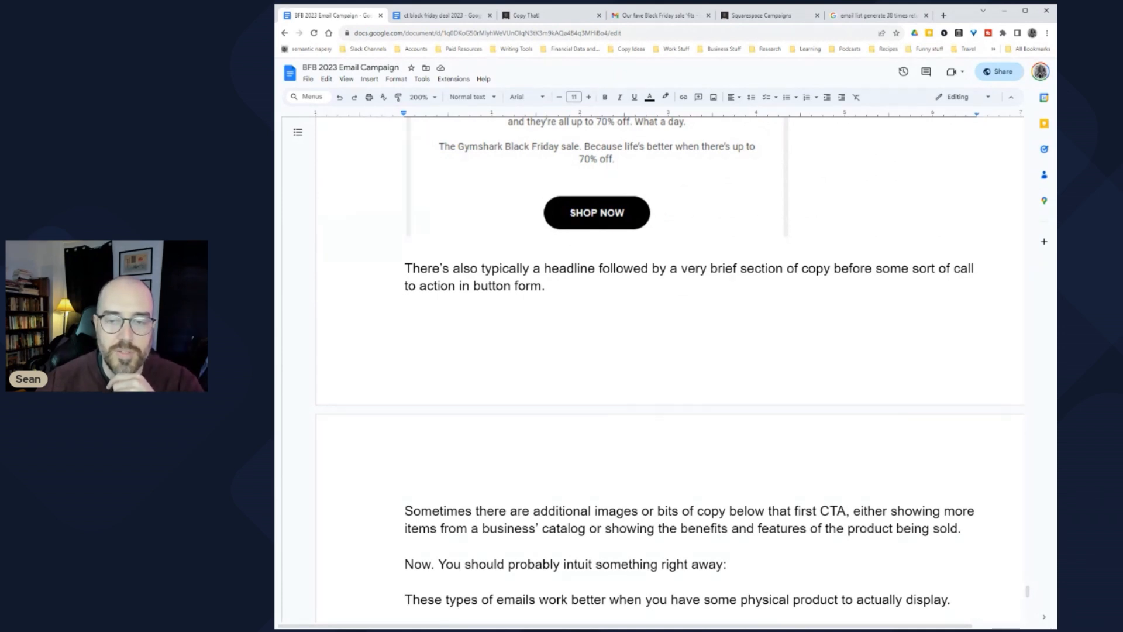
pyautogui.scroll(-5, 670, 369)
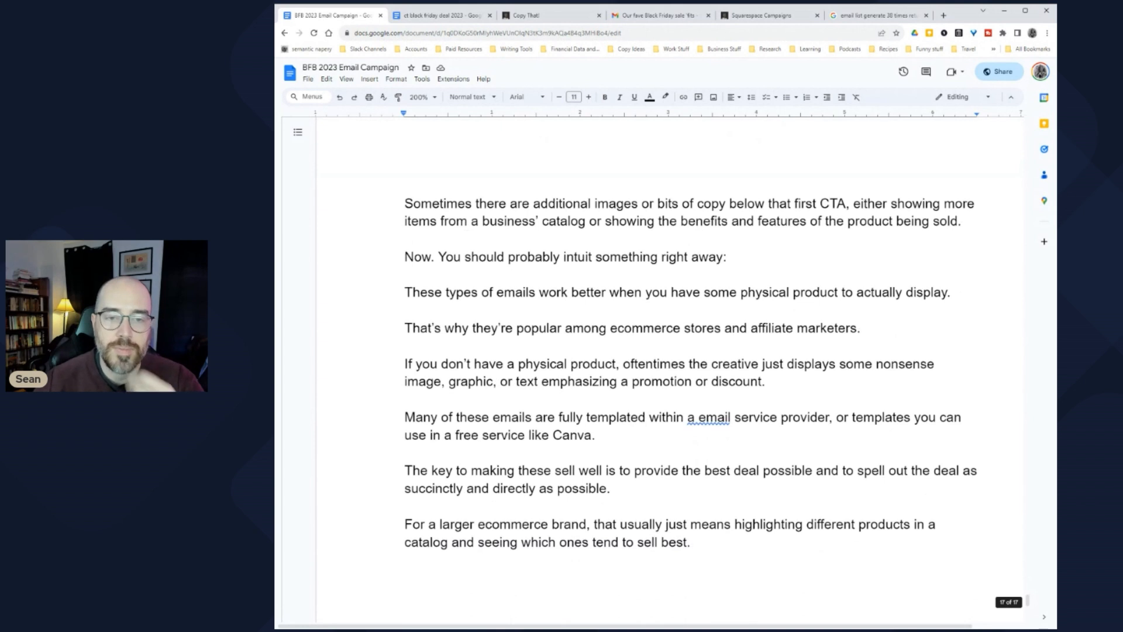
pyautogui.scroll(2, 670, 368)
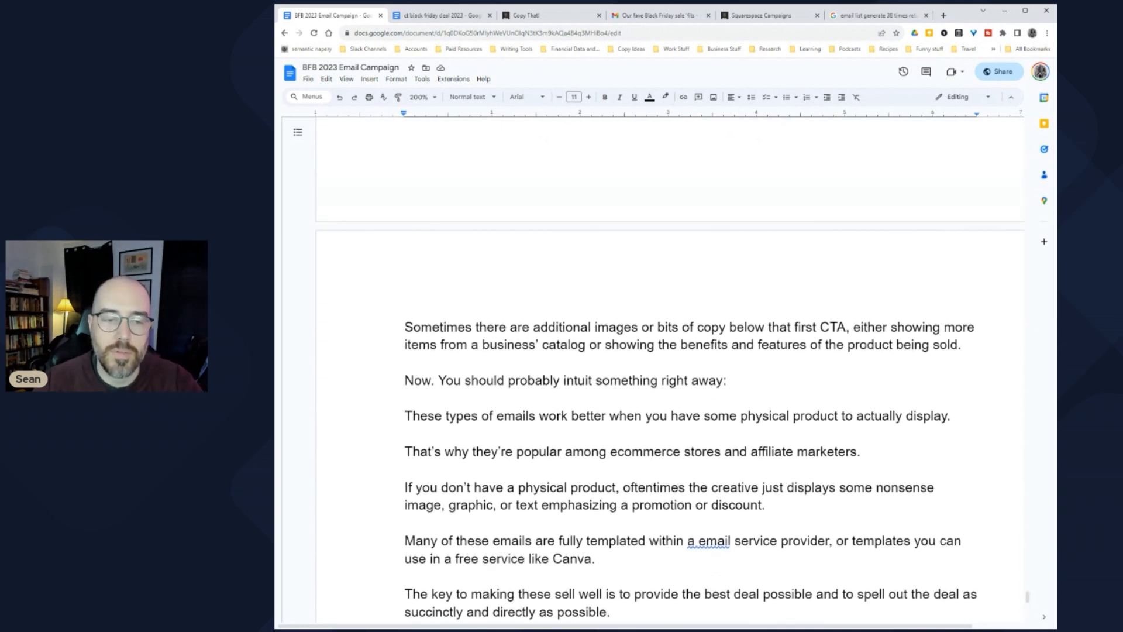
pyautogui.moveTo(405, 327); pyautogui.dragTo(534, 327)
pyautogui.write("You'll")
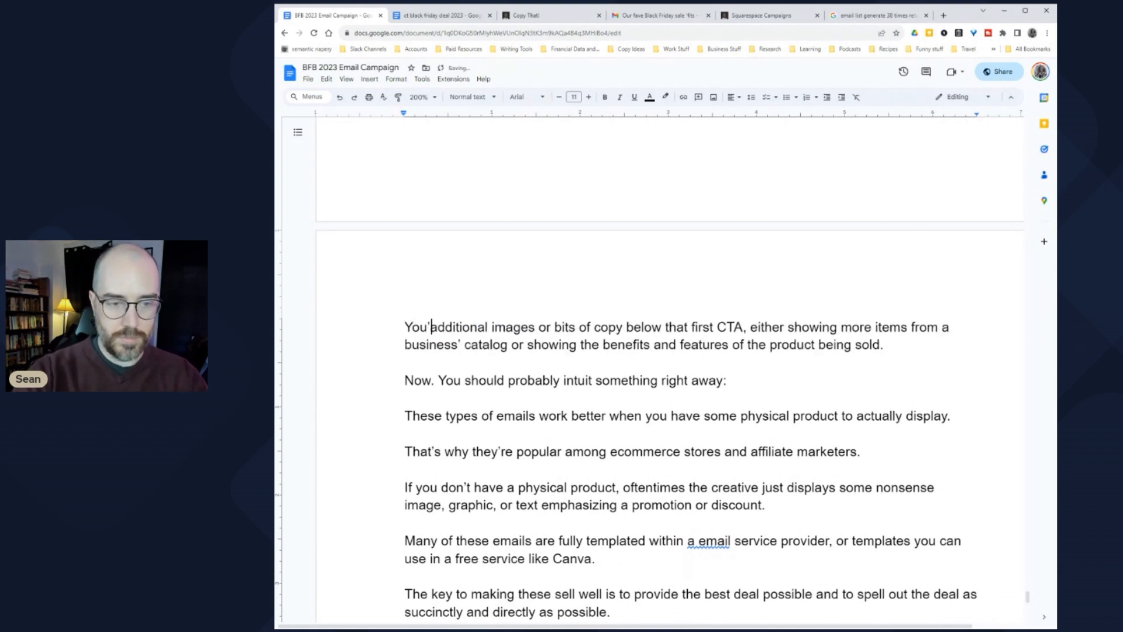
pyautogui.write(' also find')
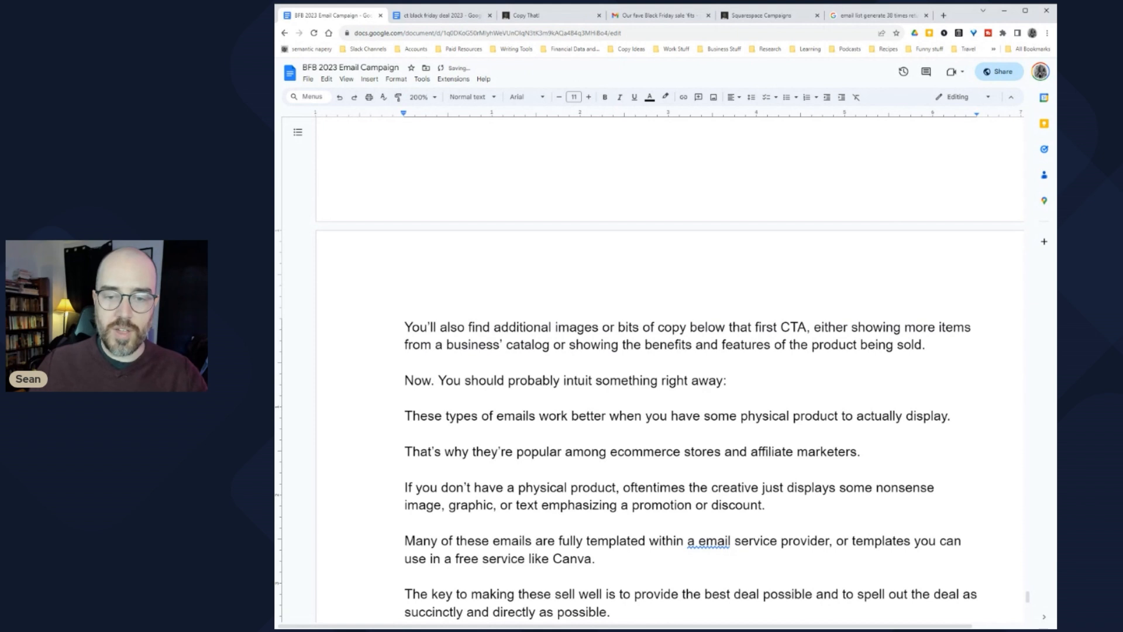
pyautogui.click(852, 327)
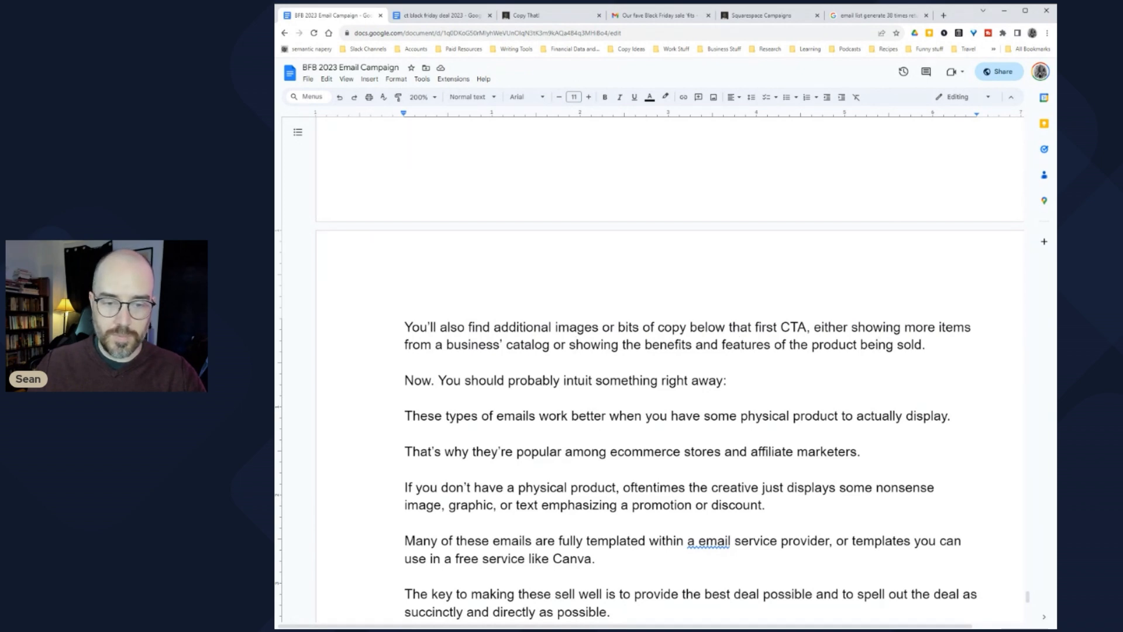
# Step: Scroll down reviewing the physical product, affiliate marketers and nonsense image sentences
pyautogui.scroll(-3, 670, 375)
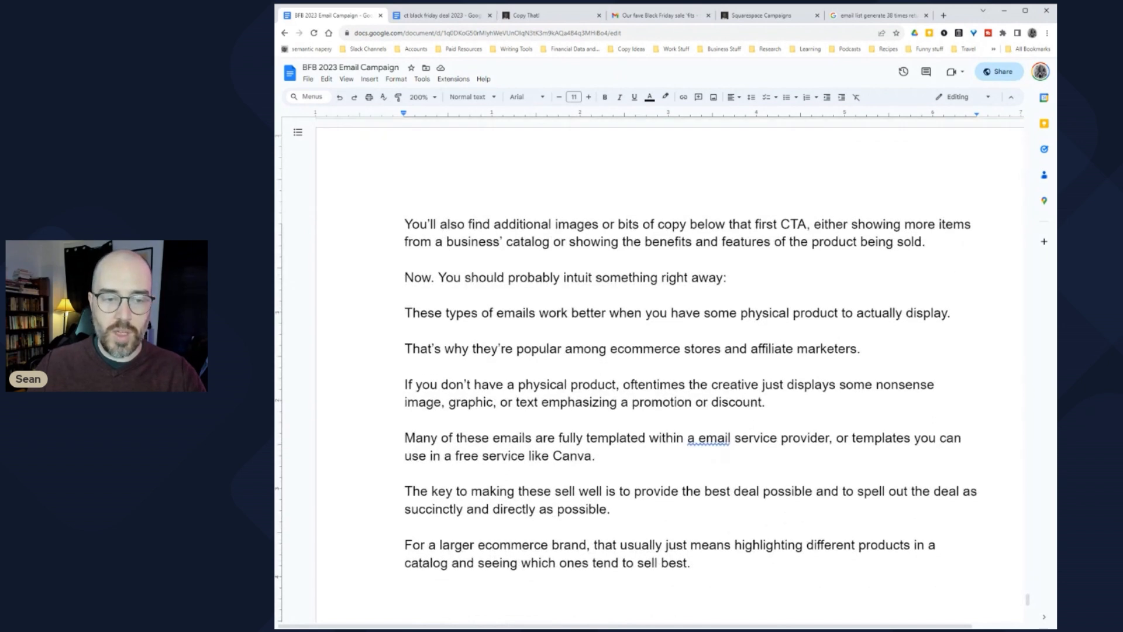
pyautogui.scroll(-2, 670, 374)
pyautogui.moveTo(549, 277); pyautogui.dragTo(951, 278)
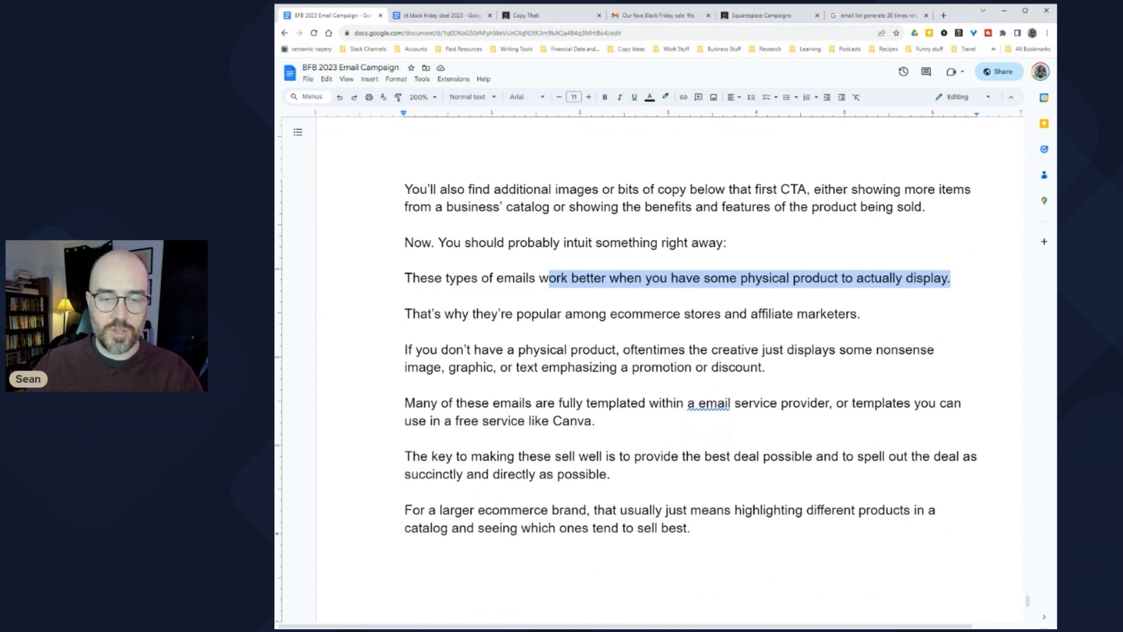
pyautogui.moveTo(420, 313); pyautogui.dragTo(867, 313)
pyautogui.click(751, 313)
pyautogui.moveTo(405, 350); pyautogui.dragTo(613, 350)
pyautogui.scroll(-1, 613, 350)
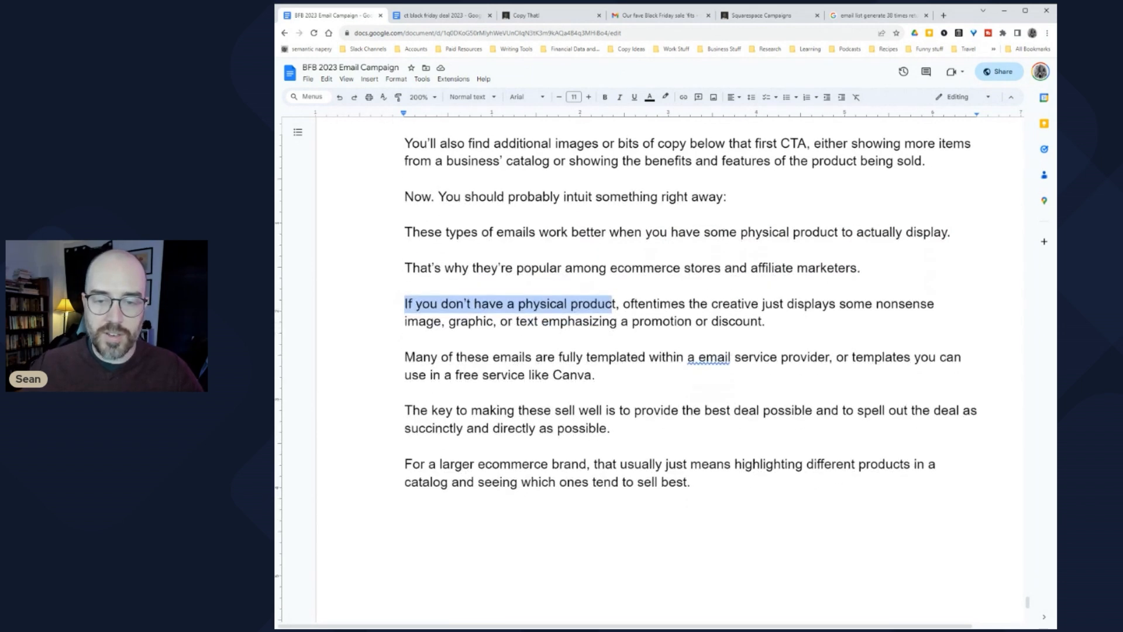
pyautogui.moveTo(407, 321); pyautogui.dragTo(755, 321)
pyautogui.click(756, 320)
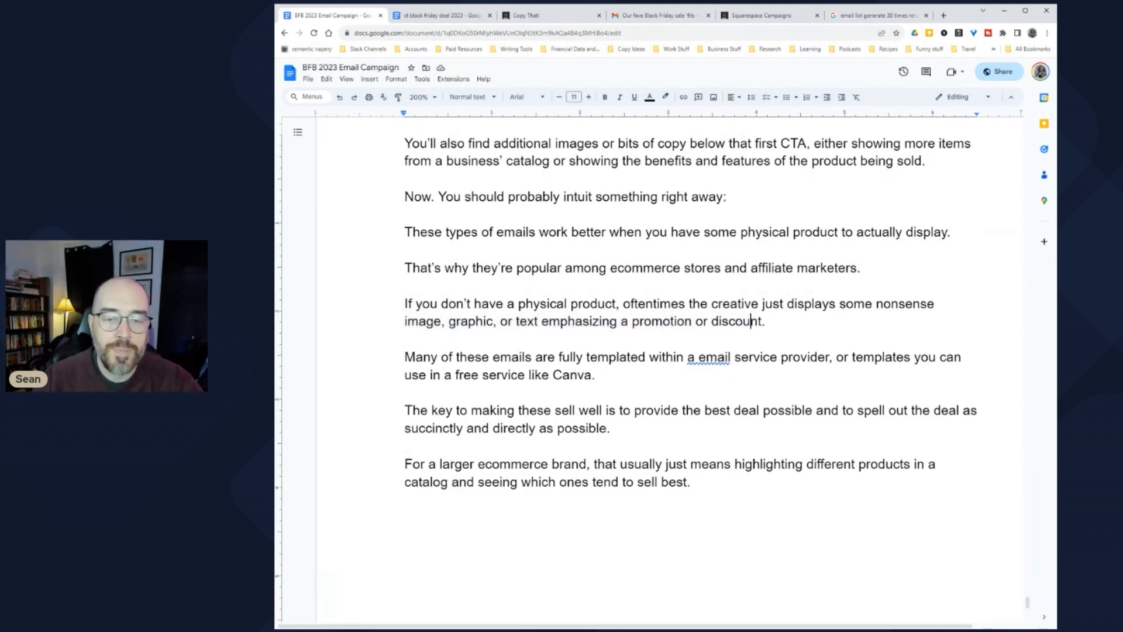
# Step: Add the line 'It's silly. But it can work.' and correct 'a email' to 'an email'
pyautogui.press('Return')
pyautogui.press('Return')
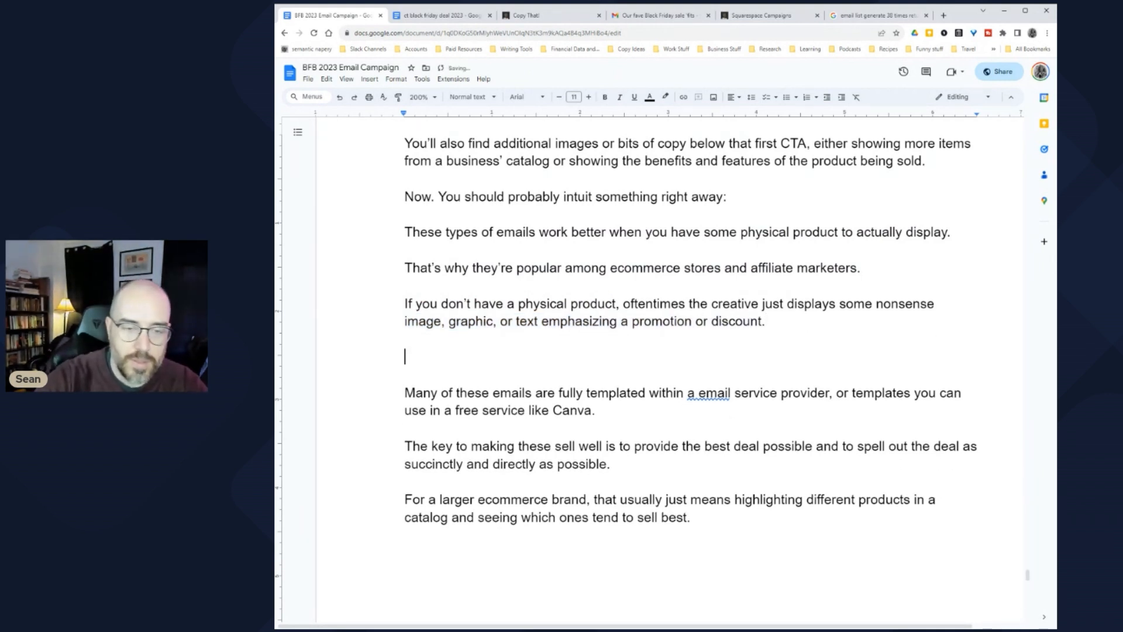
pyautogui.write("It's s")
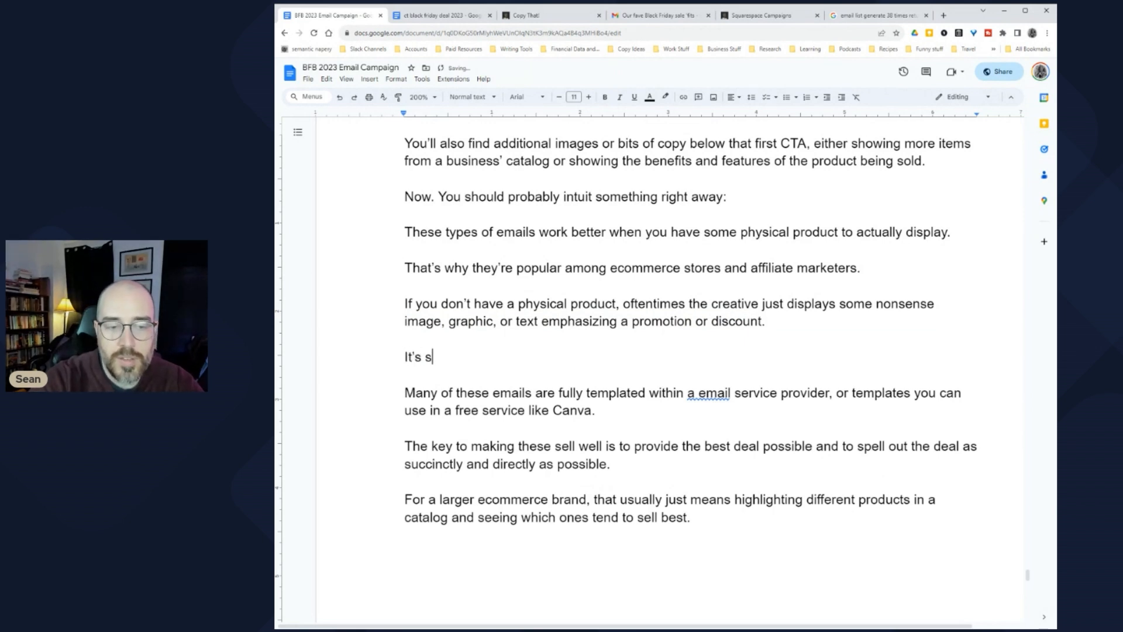
pyautogui.write('illy. But ')
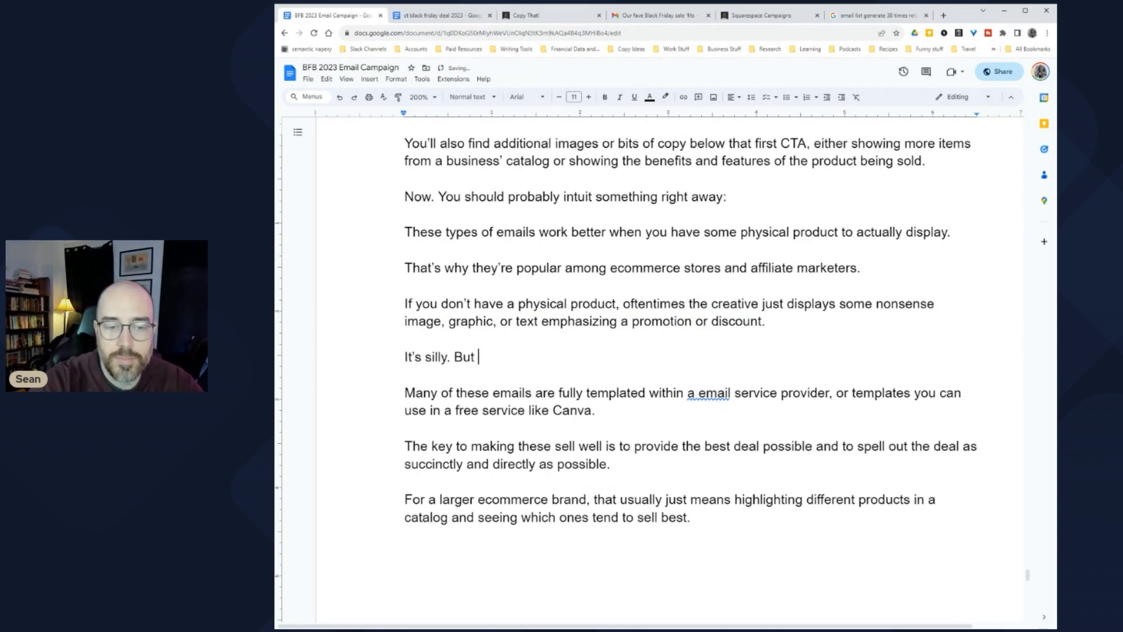
pyautogui.write('it can work.')
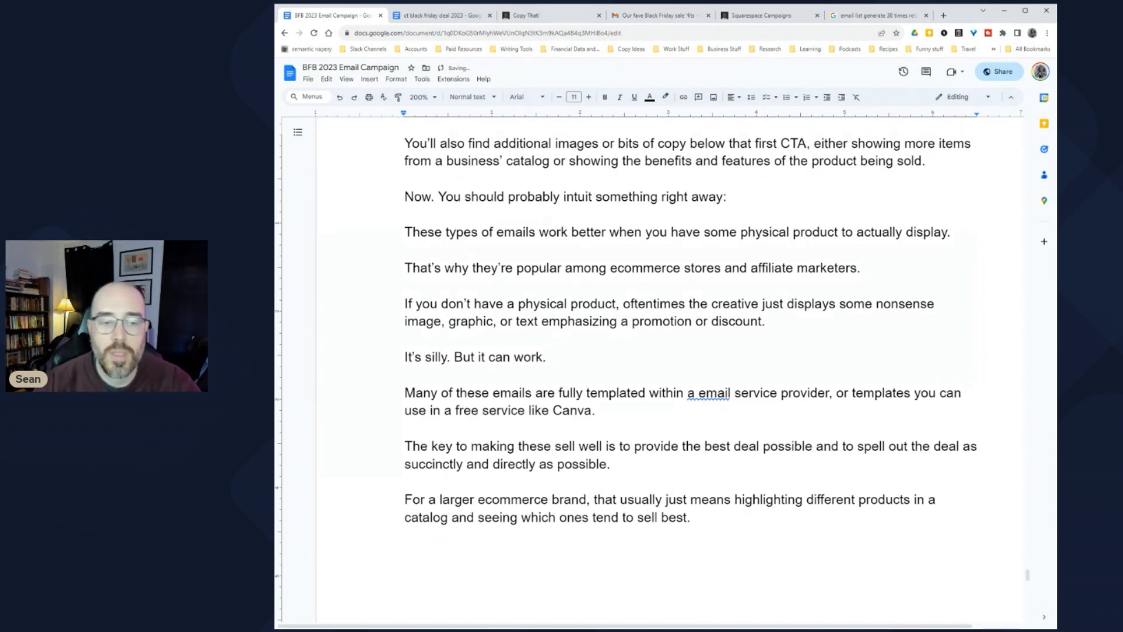
pyautogui.scroll(-3, 663, 374)
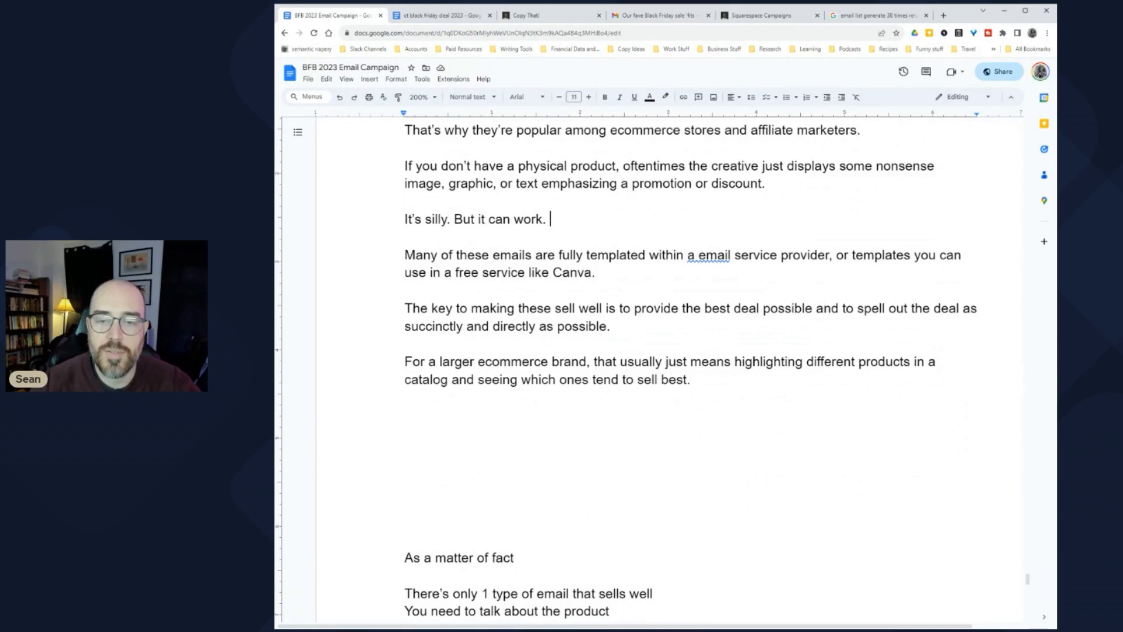
pyautogui.click(709, 256)
pyautogui.click(705, 236)
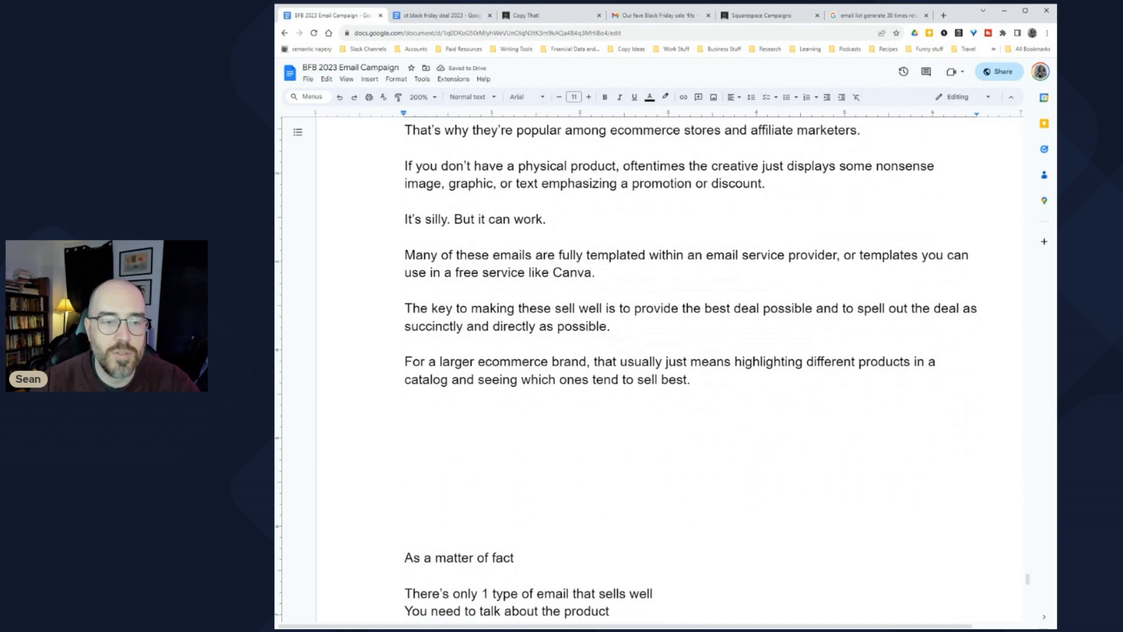
# Step: Replace 'Bonus points' with a sentence on the image capturing attention and attaching desired notions about the product
pyautogui.hotkey('ctrl', 'Right')
pyautogui.hotkey('ctrl', 'Right')
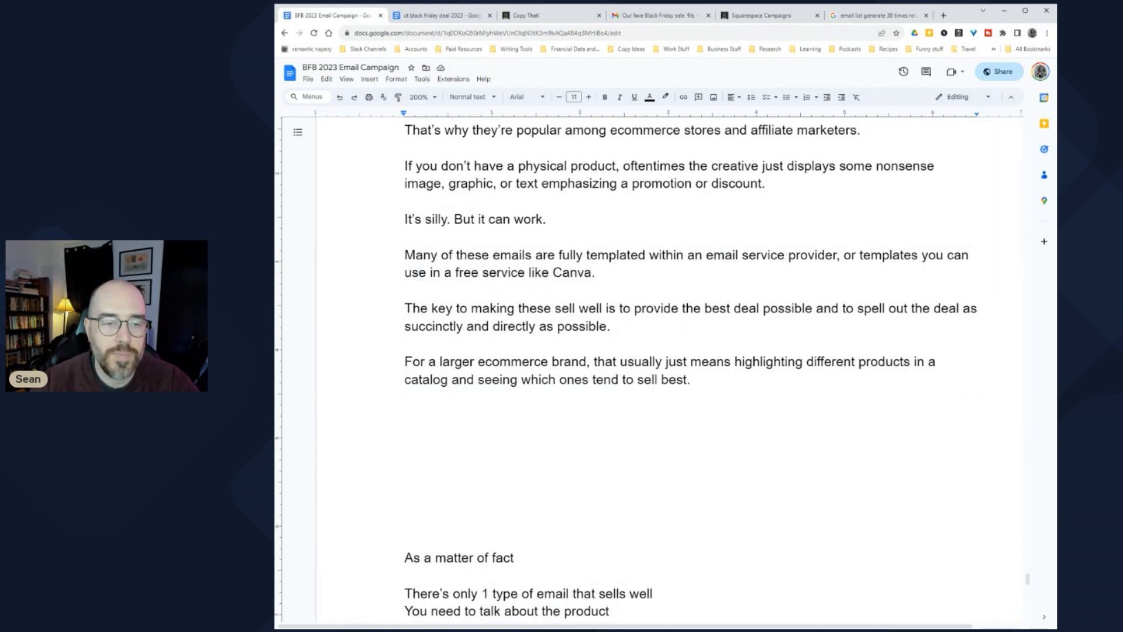
pyautogui.click(483, 308)
pyautogui.click(579, 308)
pyautogui.click(742, 308)
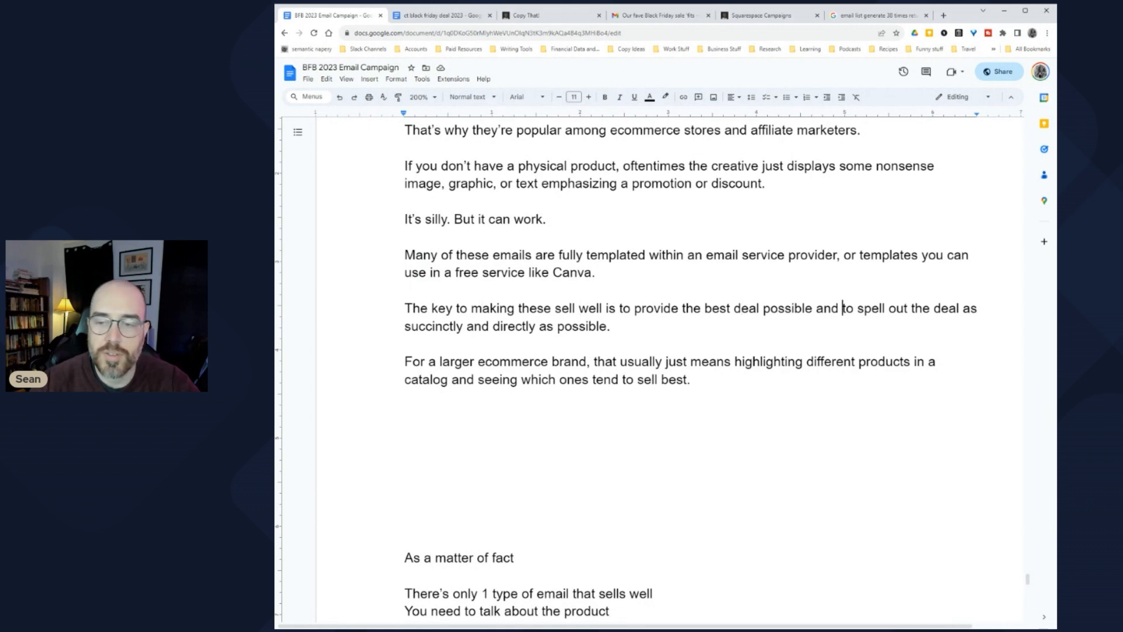
pyautogui.click(547, 326)
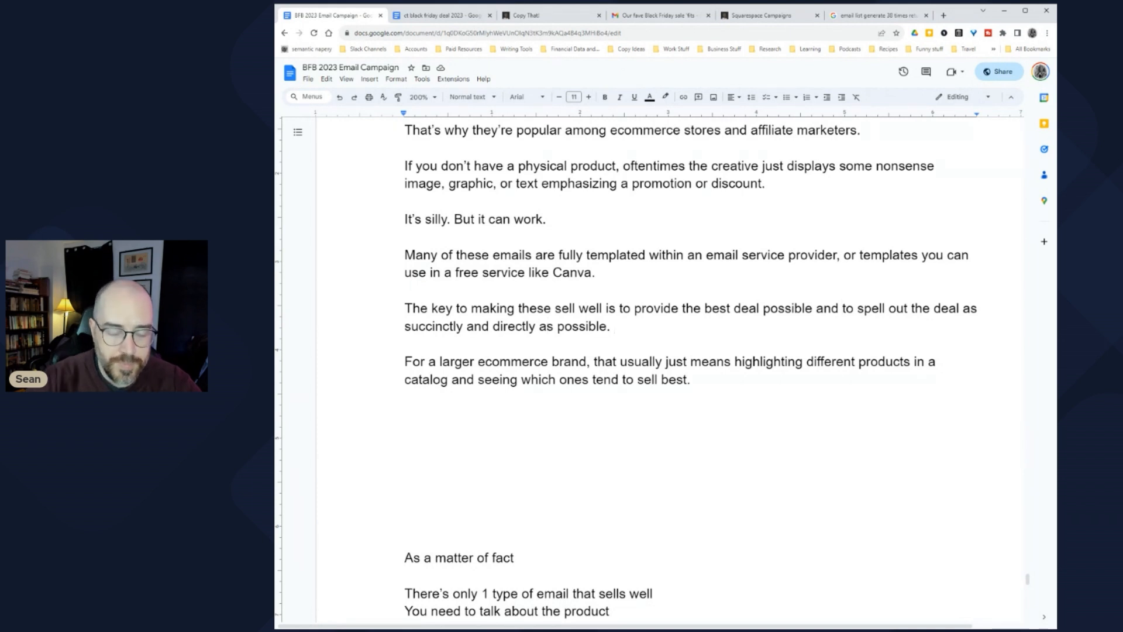
pyautogui.write('Bonus points')
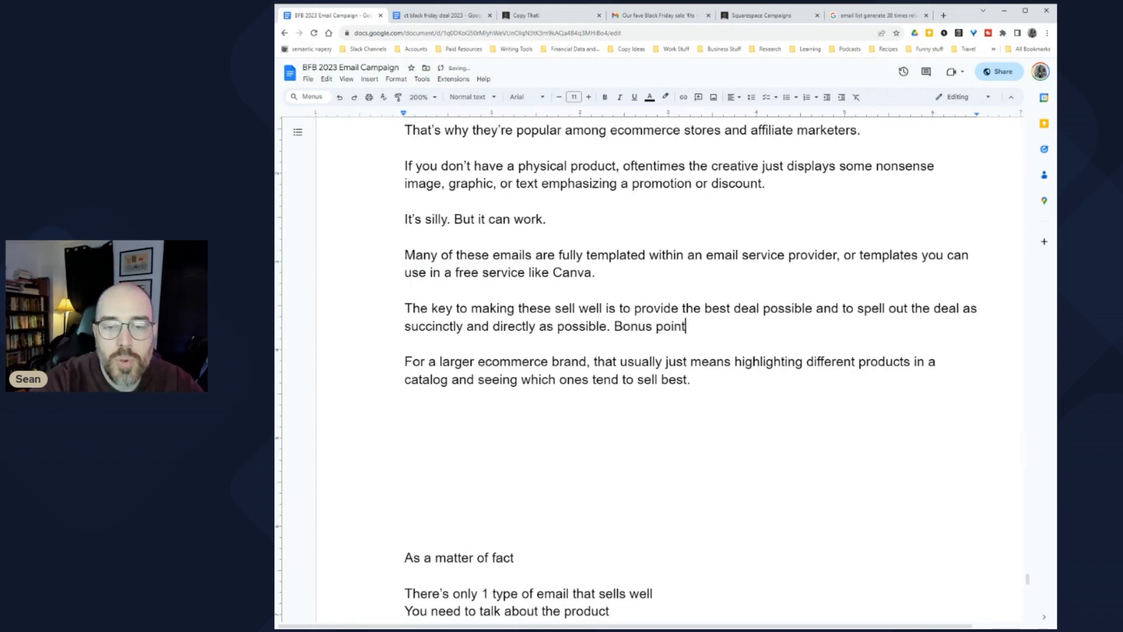
pyautogui.hotkey('ctrl', 'shift', 'Left')
pyautogui.hotkey('ctrl', 'shift', 'Left')
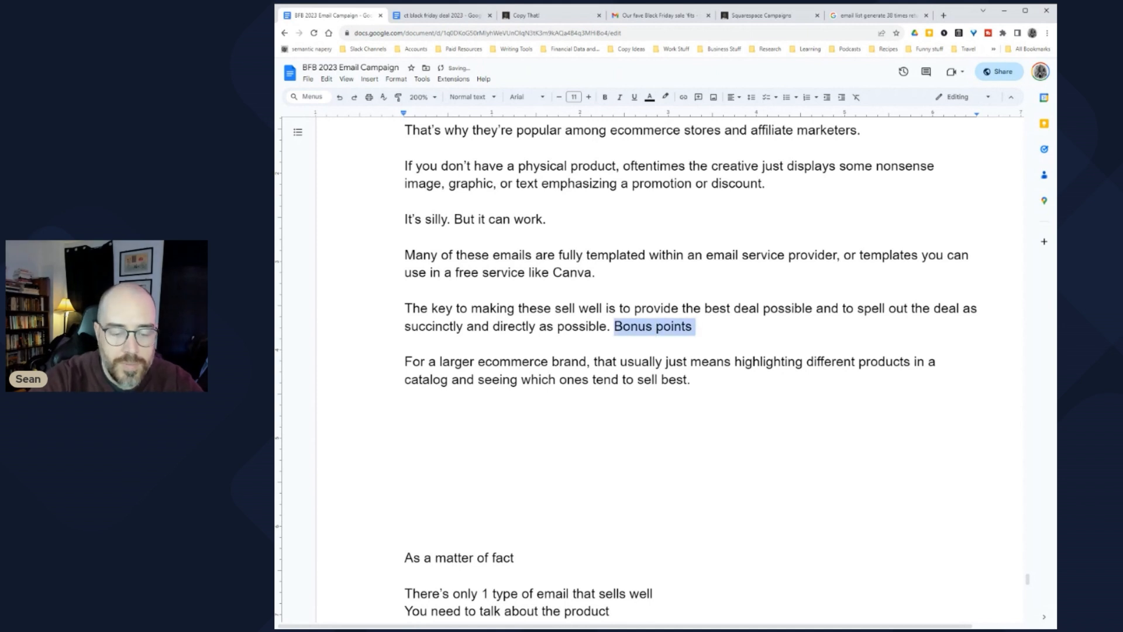
pyautogui.write('The image is there to ')
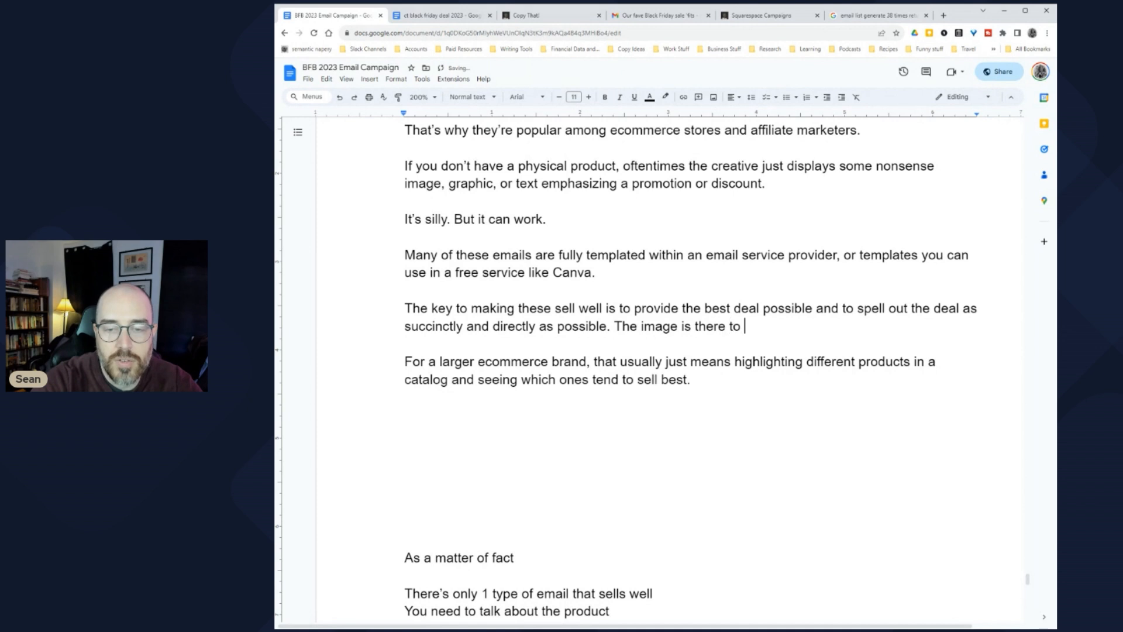
pyautogui.write('capture attention and att')
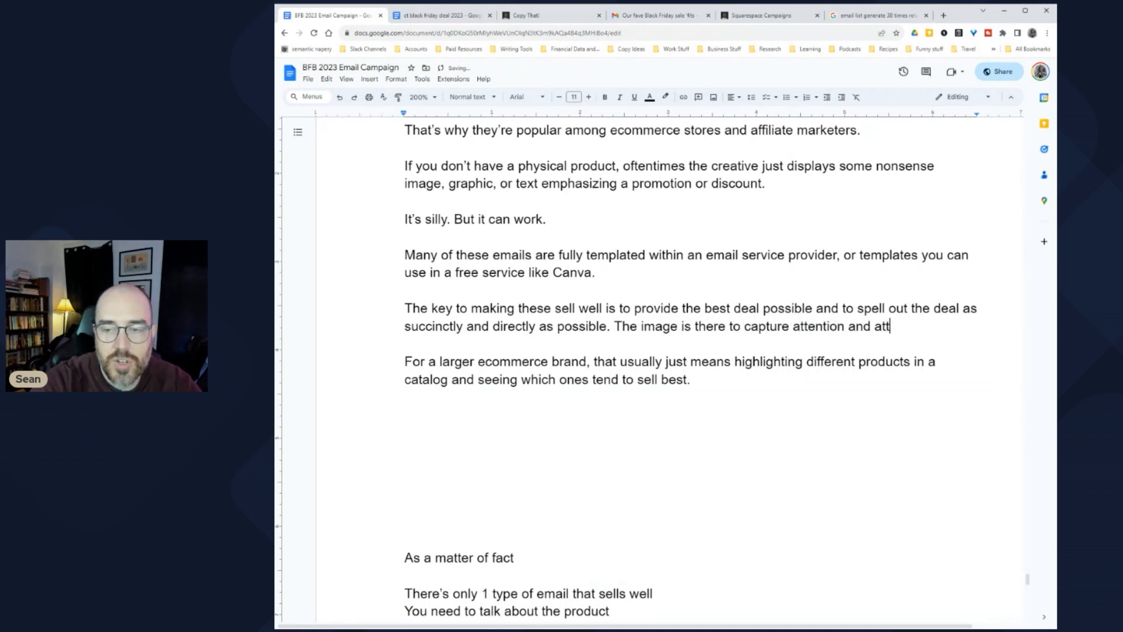
pyautogui.press('BackSpace')
pyautogui.press('BackSpace')
pyautogui.press('BackSpace')
pyautogui.write('subcon')
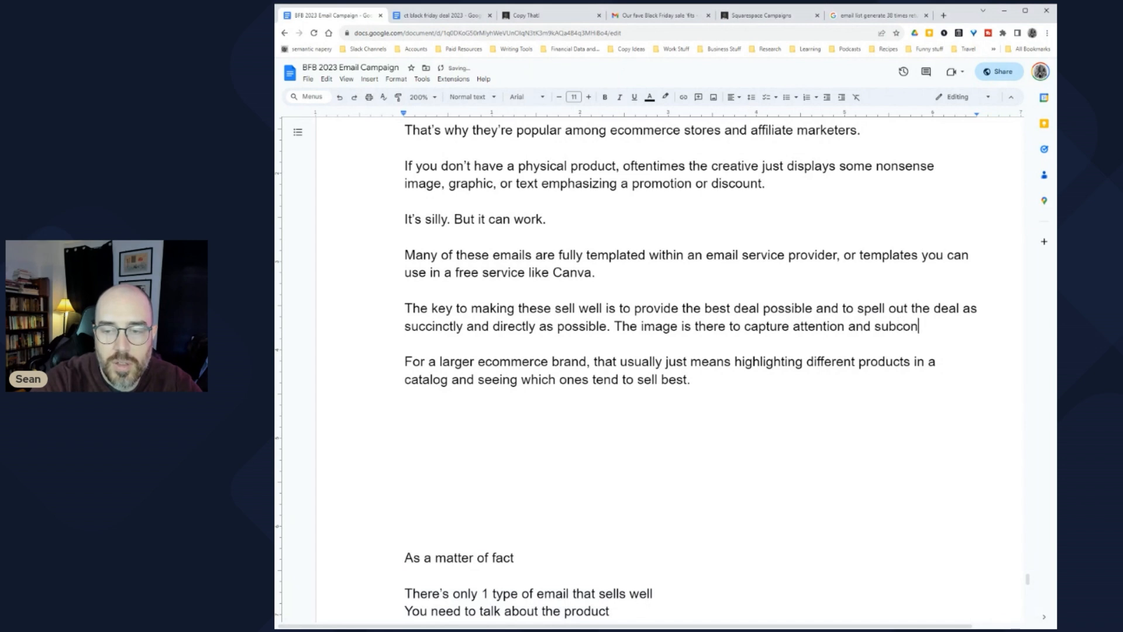
pyautogui.write('sciously attach')
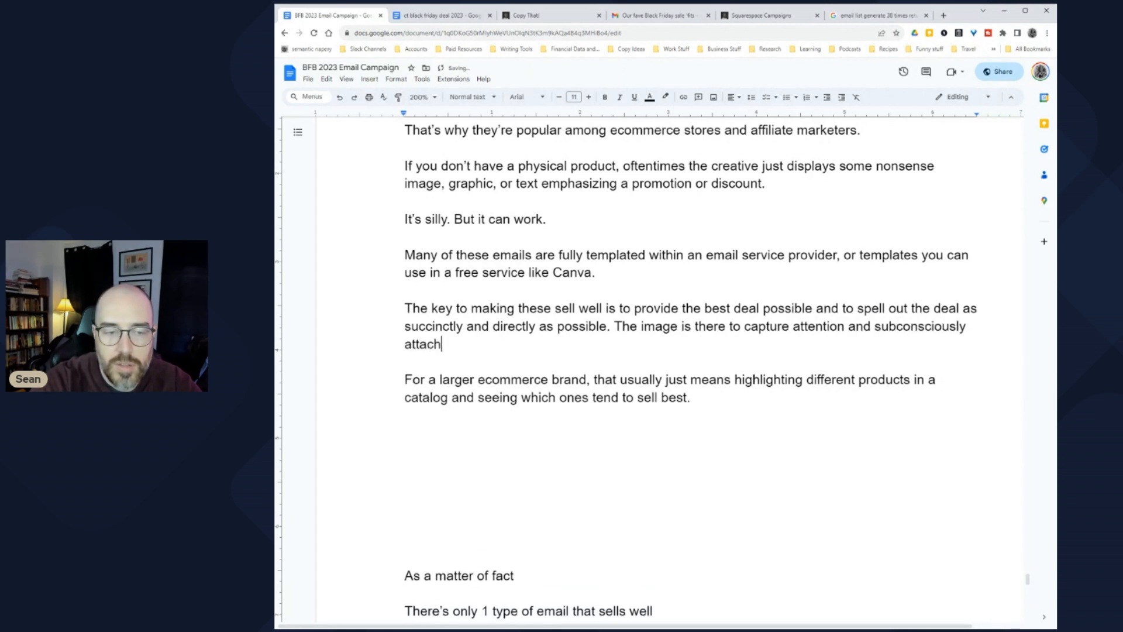
pyautogui.write(' the correct no')
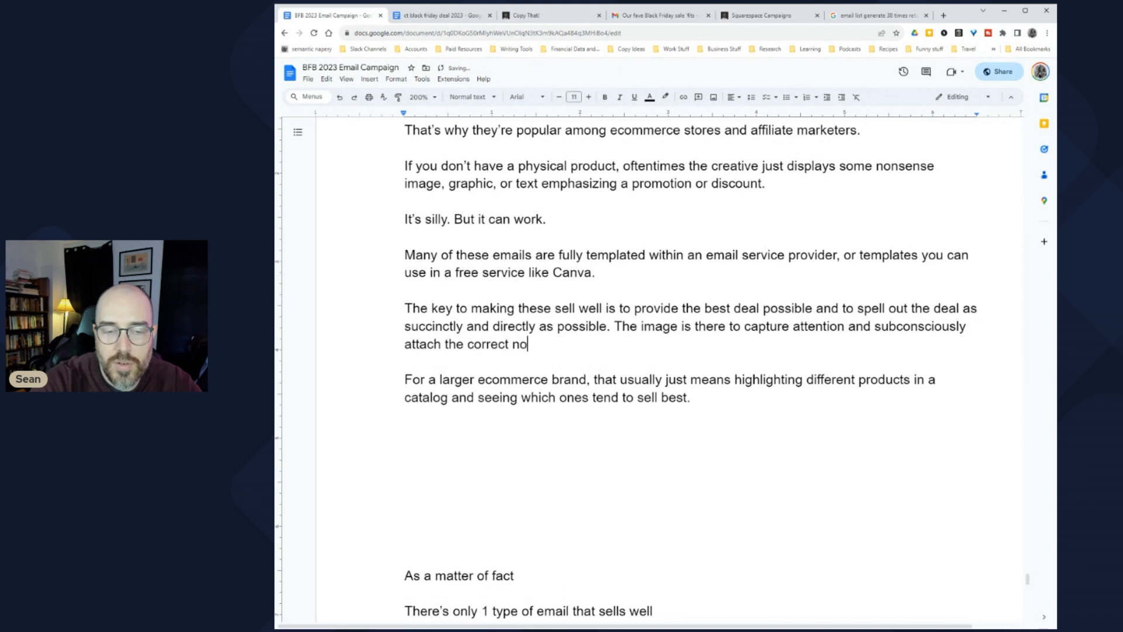
pyautogui.write('tions you want t')
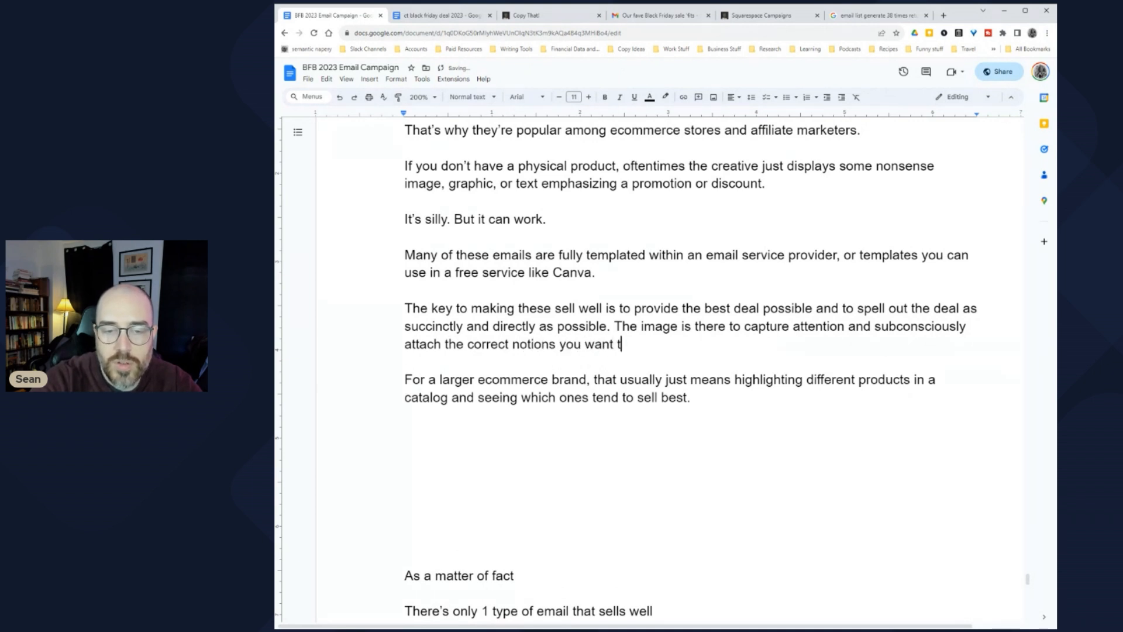
pyautogui.press('BackSpace')
pyautogui.write('your pros')
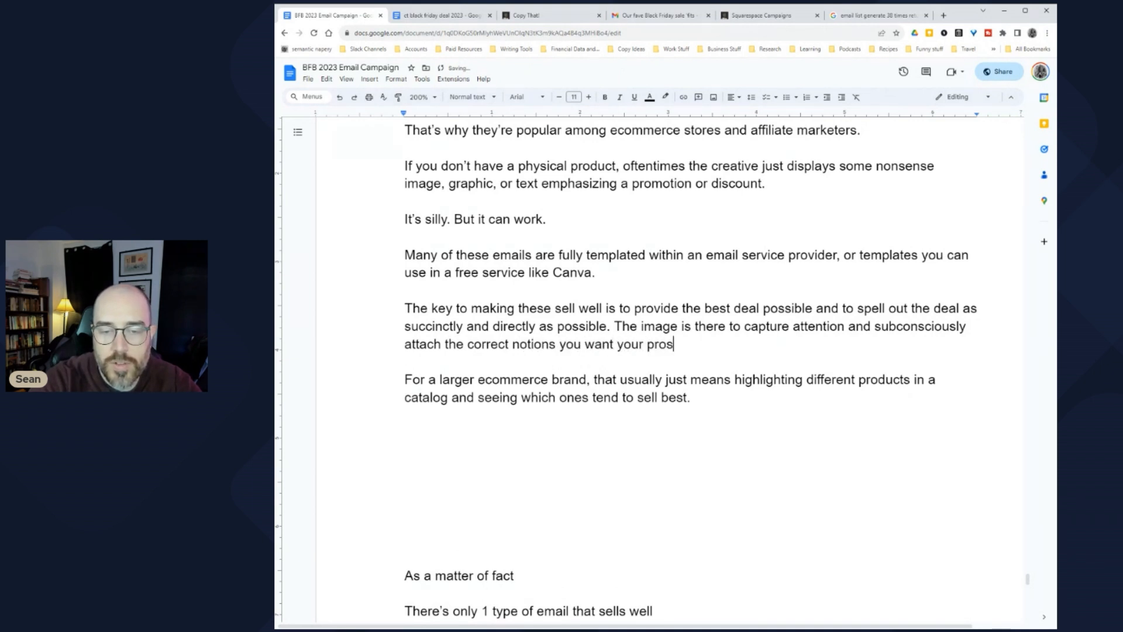
pyautogui.write('pect to have i')
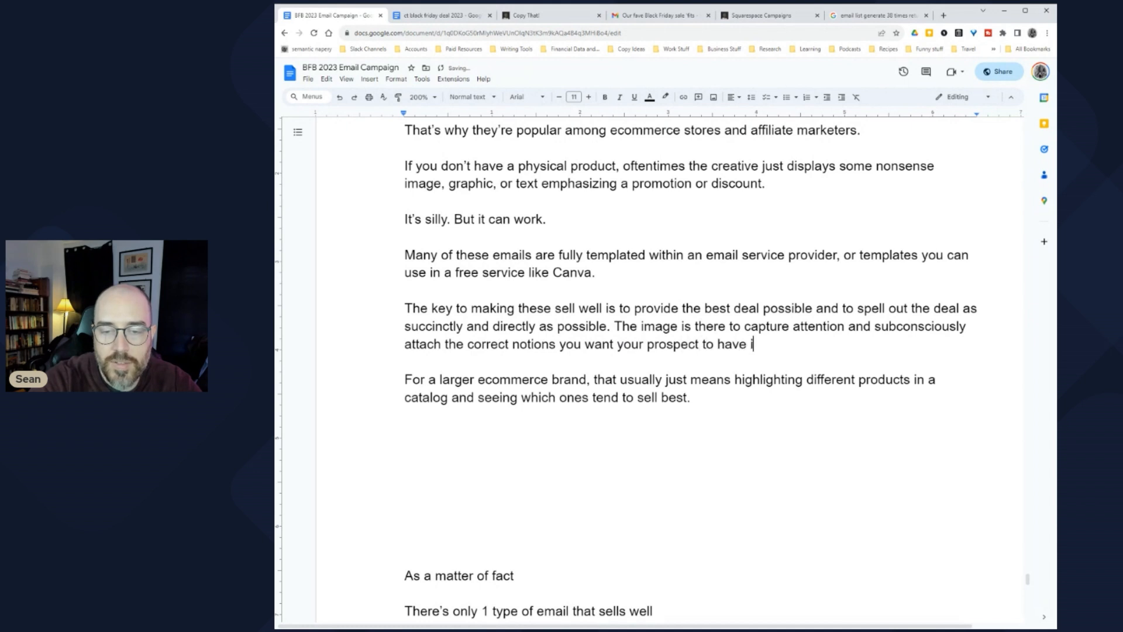
pyautogui.write('n their head when the')
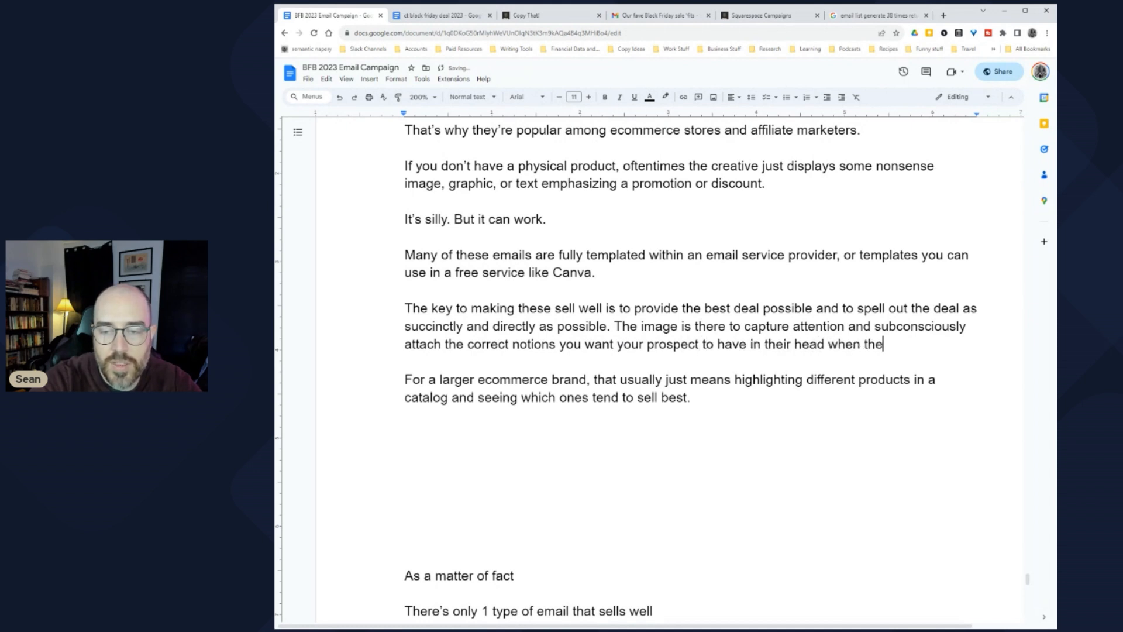
pyautogui.write('y think about your product.')
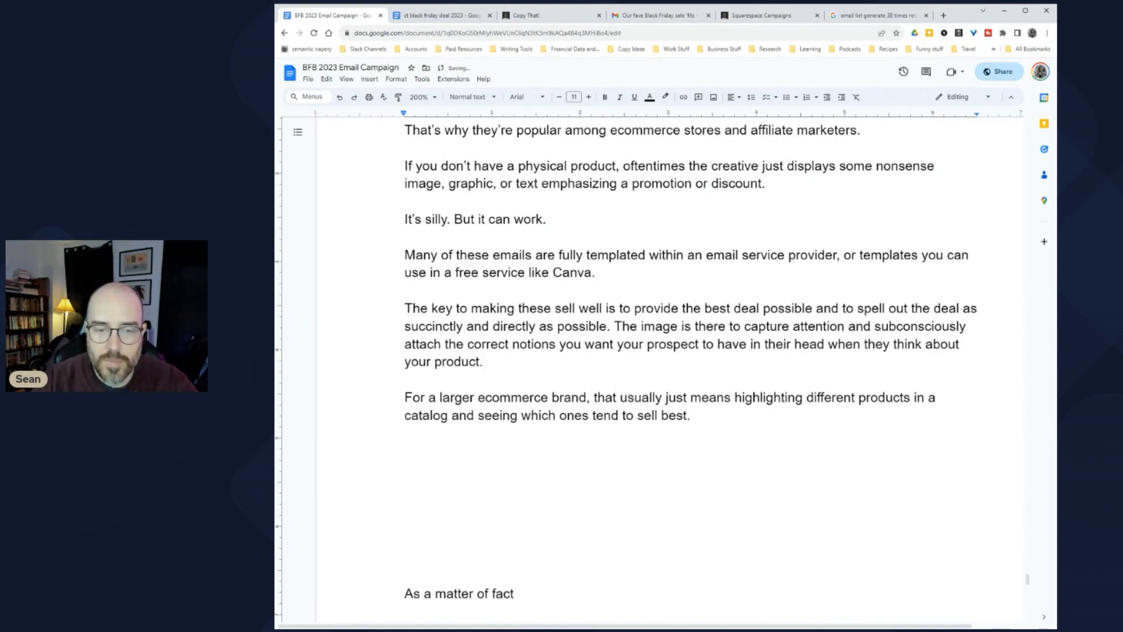
# Step: Split the image sentence into its own paragraph and start 'You can easily charge anywhere from $20 to $50 per email for this type'
pyautogui.click(640, 326)
pyautogui.press('Return')
pyautogui.press('Return')
pyautogui.click(483, 362)
pyautogui.press('Return')
pyautogui.press('Return')
pyautogui.write('You can easily charge anywhere from $20 to $50 per email for this type')
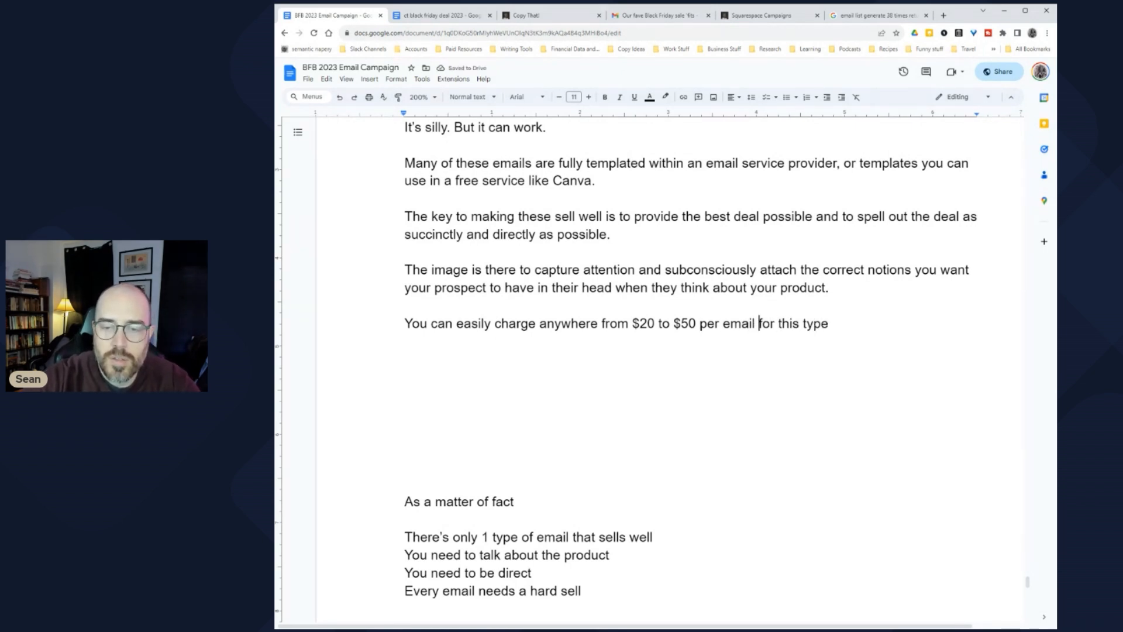
# Step: Continue the pricing line with '. And if the business does not have images you can edit for the email, you can use'
pyautogui.press('BackSpace')
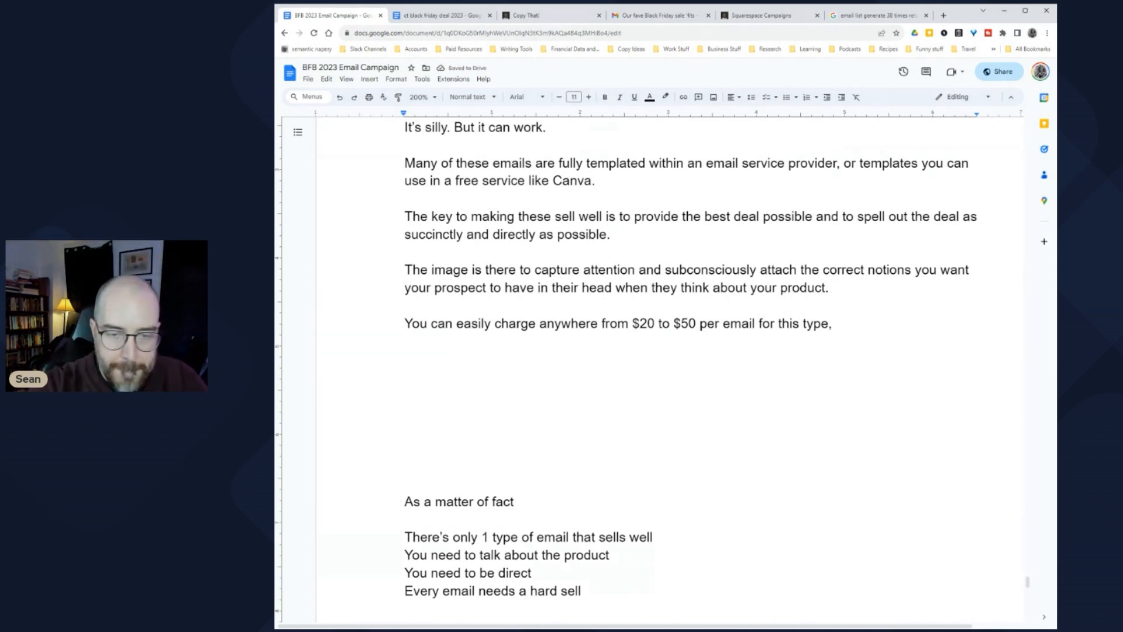
pyautogui.write('an')
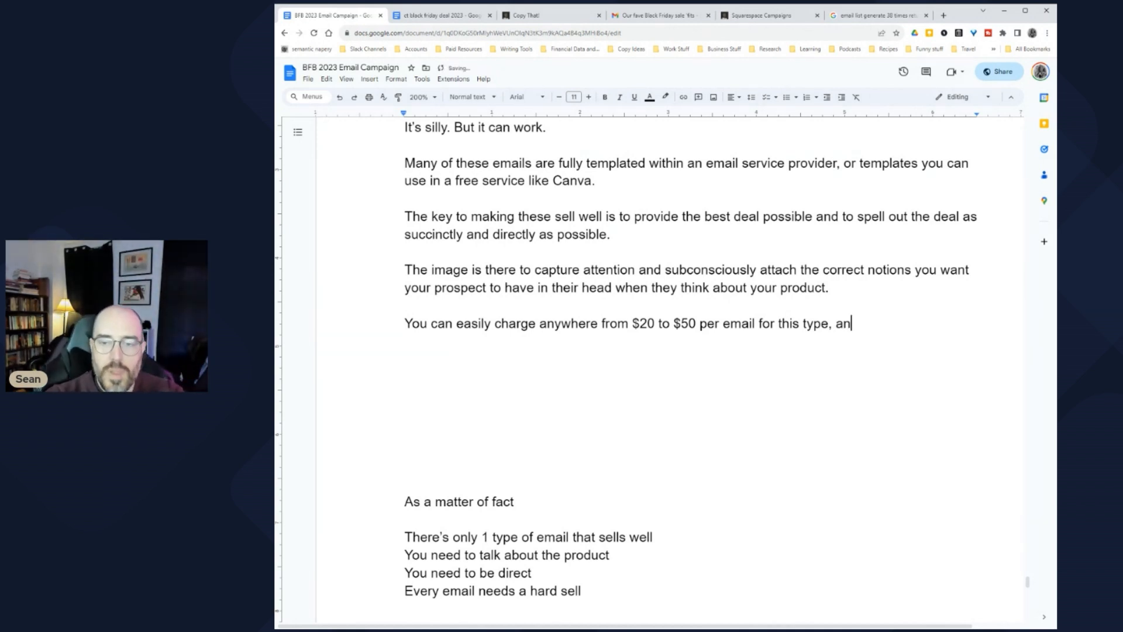
pyautogui.write('d you can ')
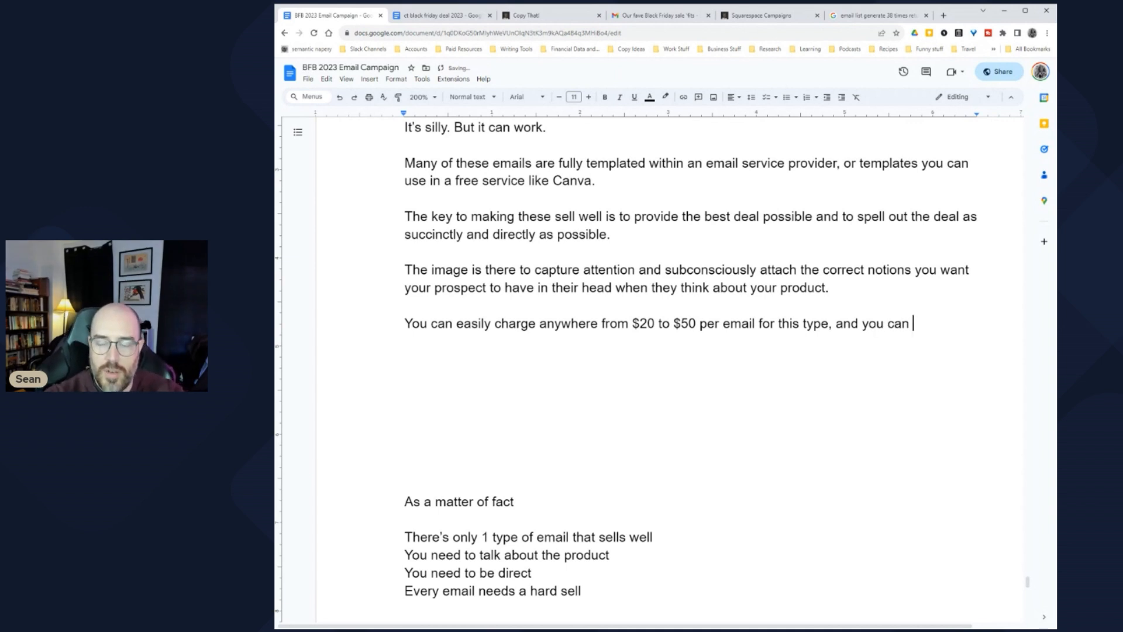
pyautogui.write('get images from ')
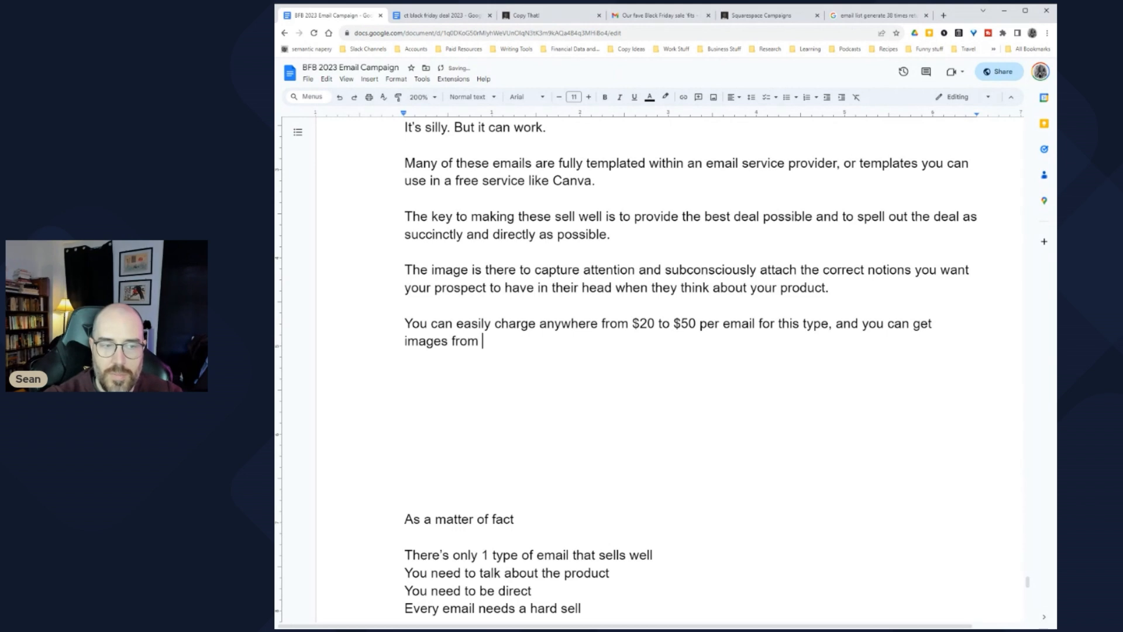
pyautogui.write('sto')
pyautogui.press('BackSpace')
pyautogui.press('BackSpace')
pyautogui.press('BackSpace')
pyautogui.press('BackSpace')
pyautogui.press('BackSpace')
pyautogui.press('BackSpace')
pyautogui.press('BackSpace')
pyautogui.press('BackSpace')
pyautogui.press('BackSpace')
pyautogui.press('BackSpace')
pyautogui.press('BackSpace')
pyautogui.press('BackSpace')
pyautogui.press('BackSpace')
pyautogui.press('BackSpace')
pyautogui.press('BackSpace')
pyautogui.press('BackSpace')
pyautogui.press('BackSpace')
pyautogui.press('BackSpace')
pyautogui.press('BackSpace')
pyautogui.press('BackSpace')
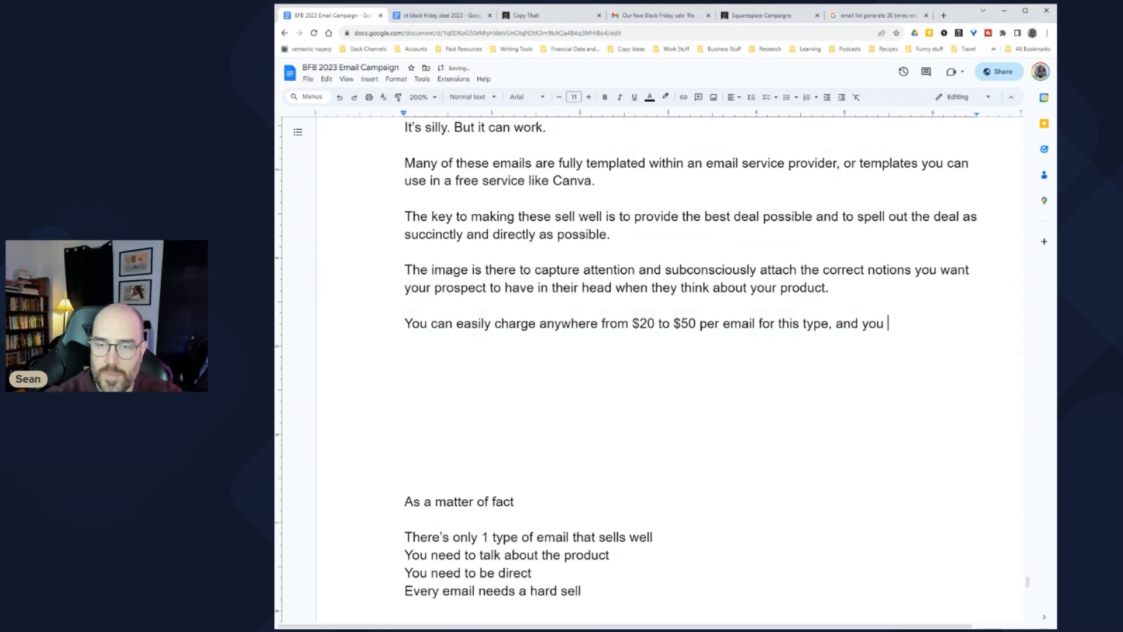
pyautogui.press('BackSpace')
pyautogui.press('BackSpace')
pyautogui.press('BackSpace')
pyautogui.press('BackSpace')
pyautogui.press('BackSpace')
pyautogui.press('BackSpace')
pyautogui.press('BackSpace')
pyautogui.press('BackSpace')
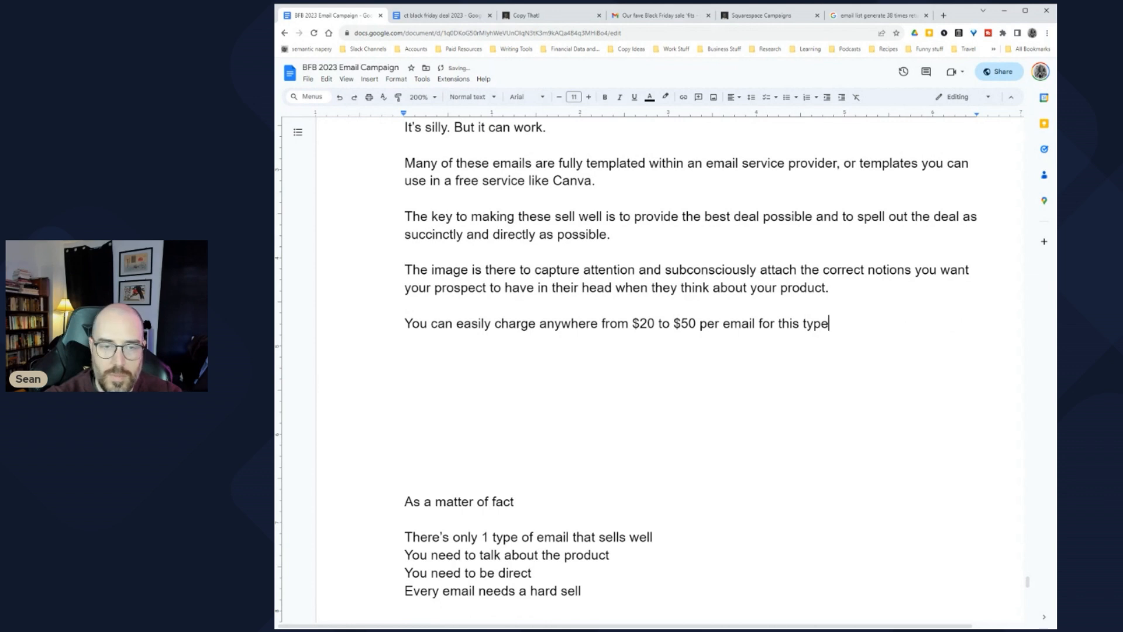
pyautogui.write('. And if ')
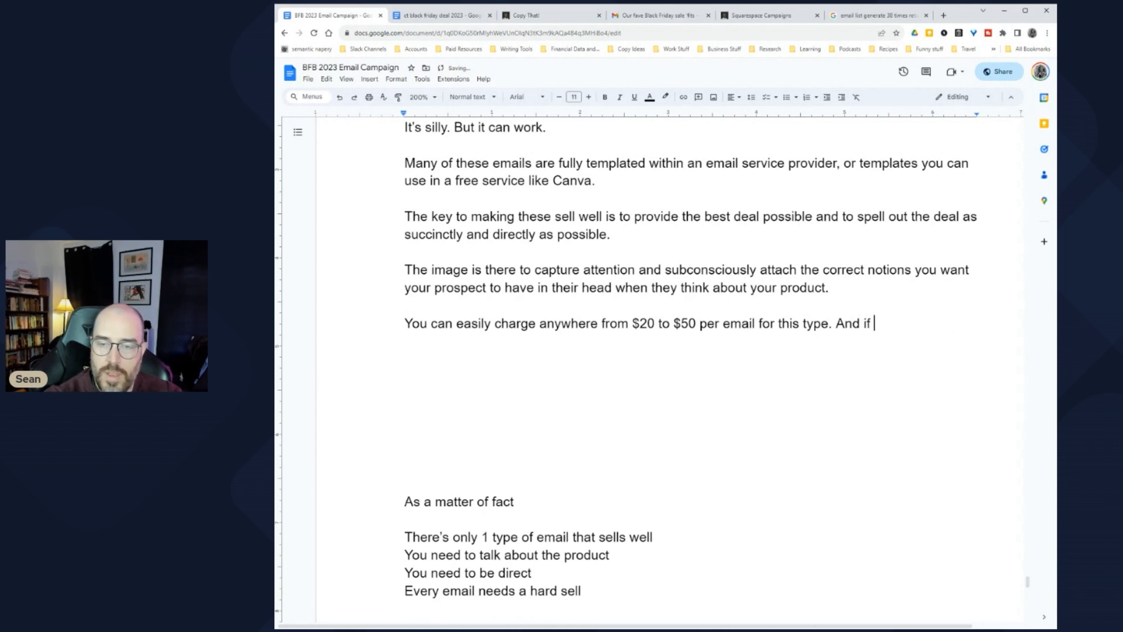
pyautogui.write('the busines')
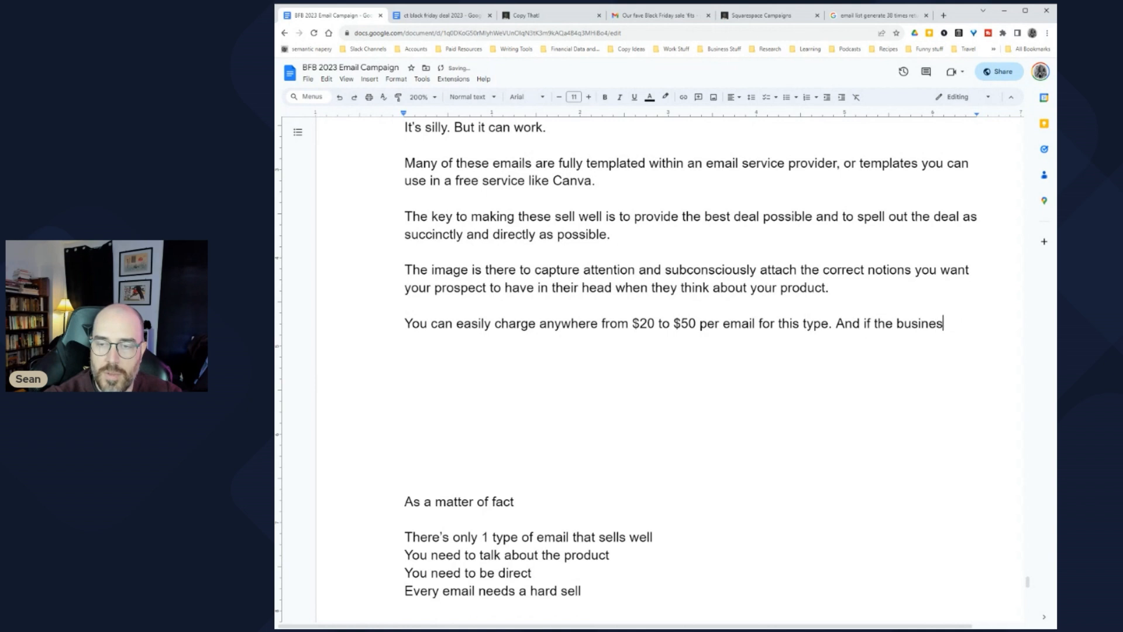
pyautogui.write('s does not hav')
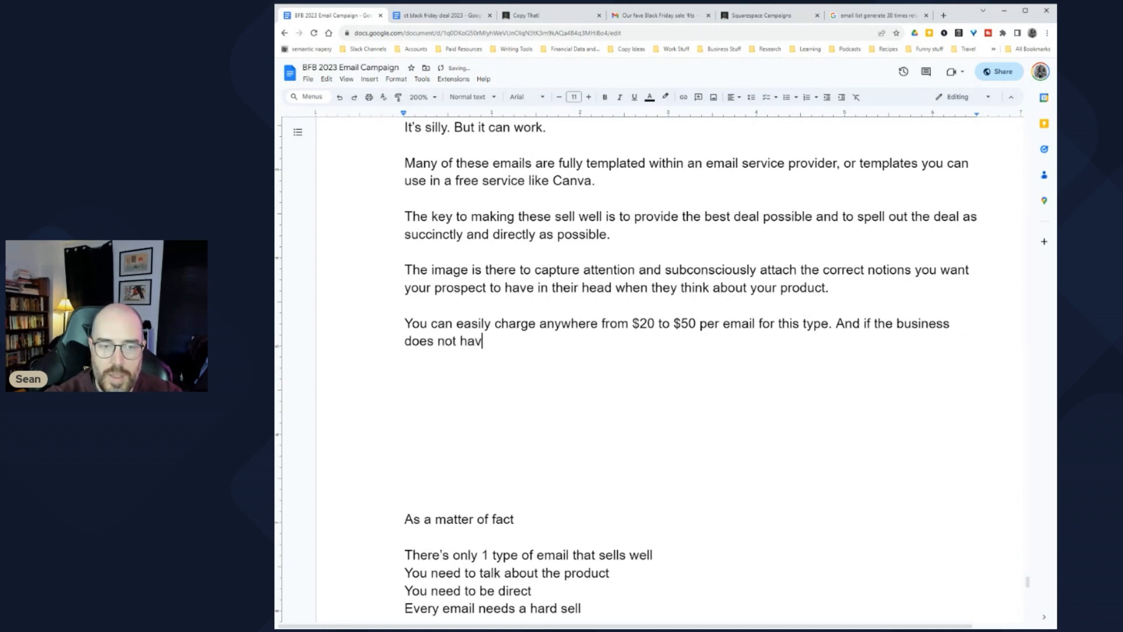
pyautogui.write('e images yo')
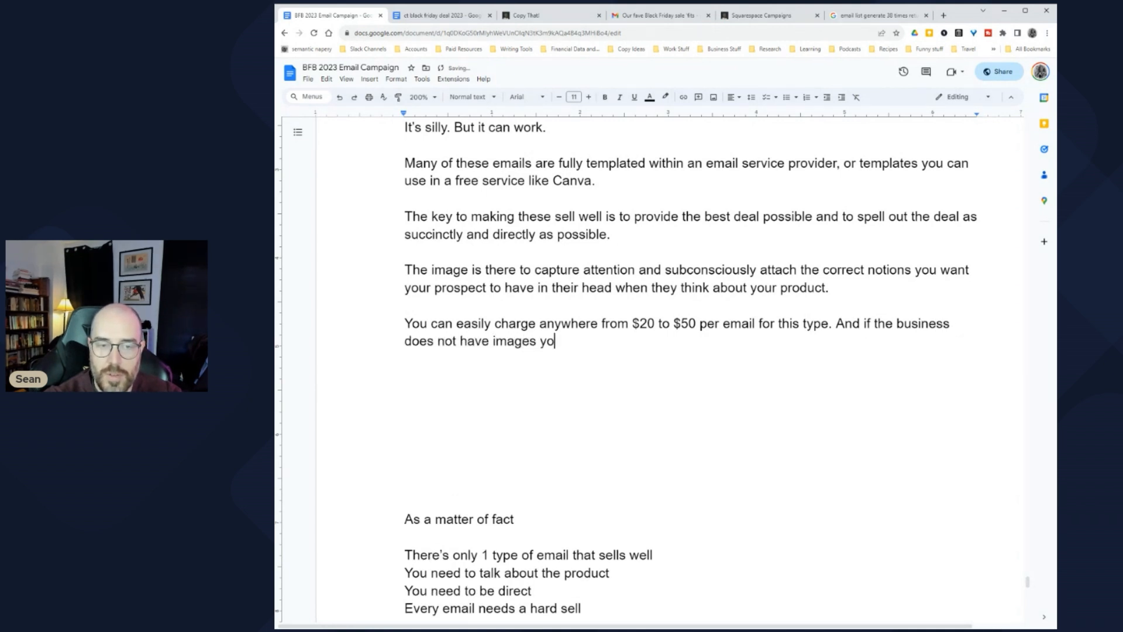
pyautogui.write('u can edit ')
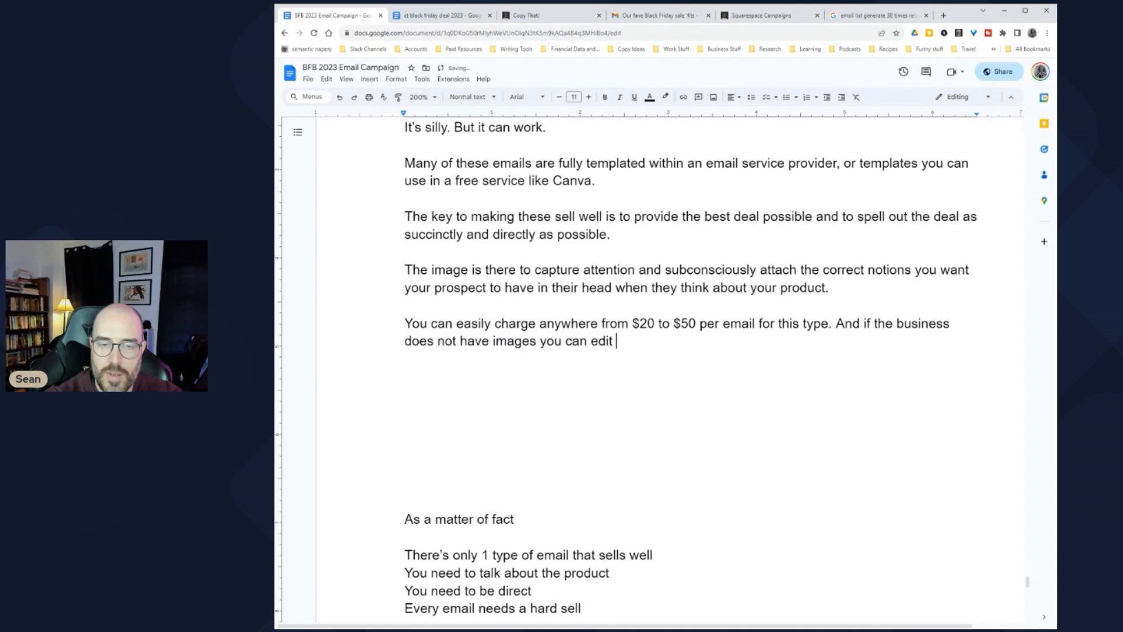
pyautogui.write('for the email, ')
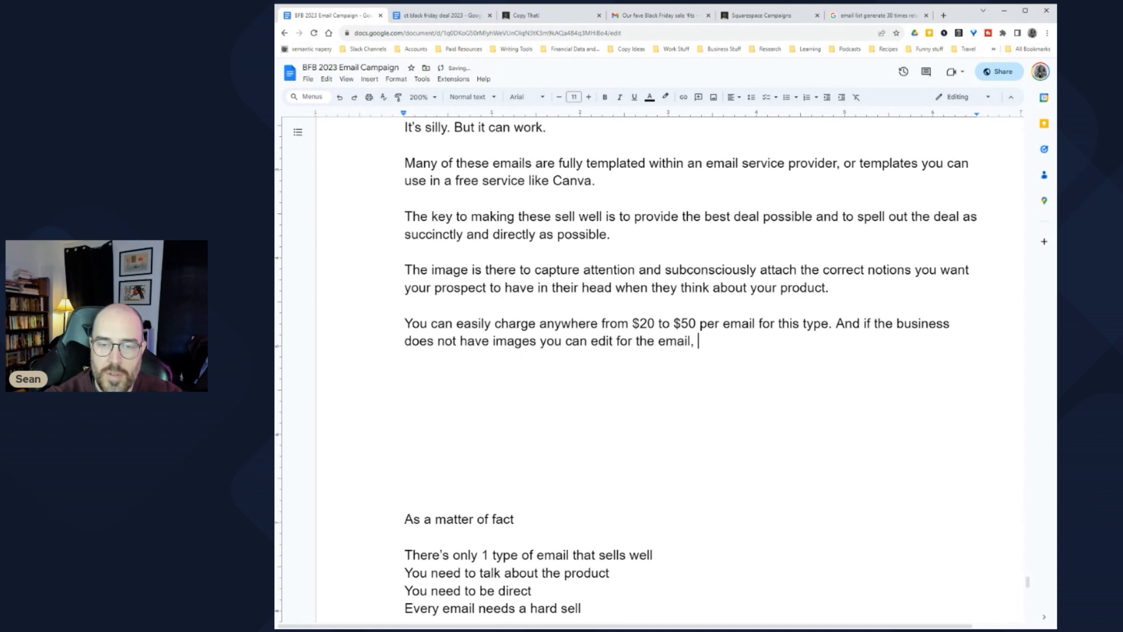
pyautogui.write('you can use')
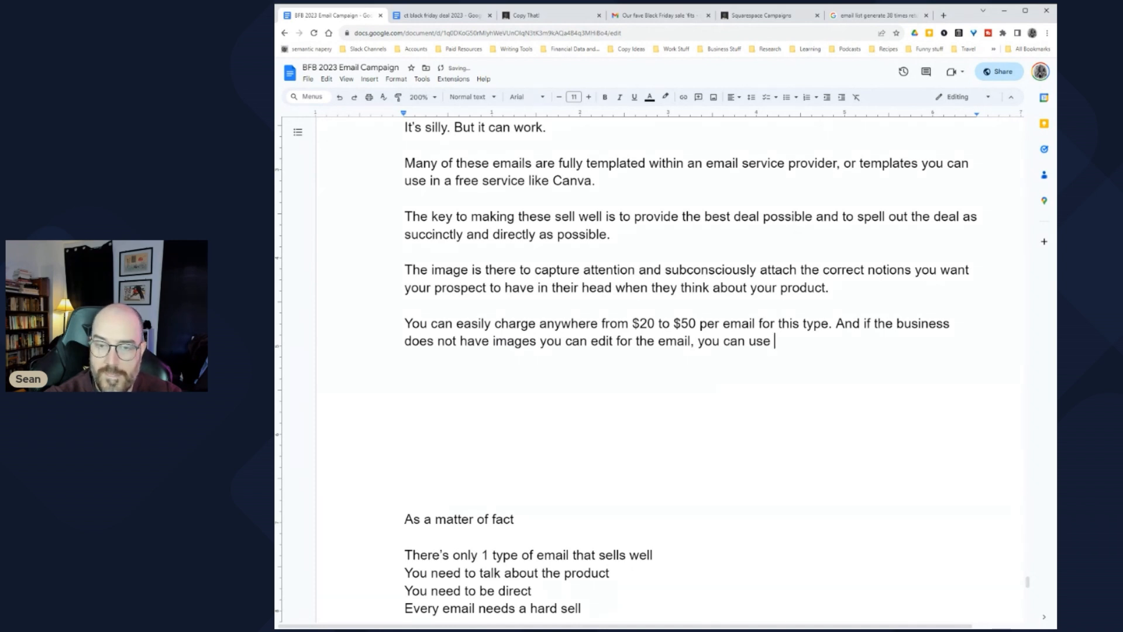
# Step: End the sentence with 'a stock image site.' and start a new paragraph
pyautogui.press('BackSpace')
pyautogui.write('a stock p')
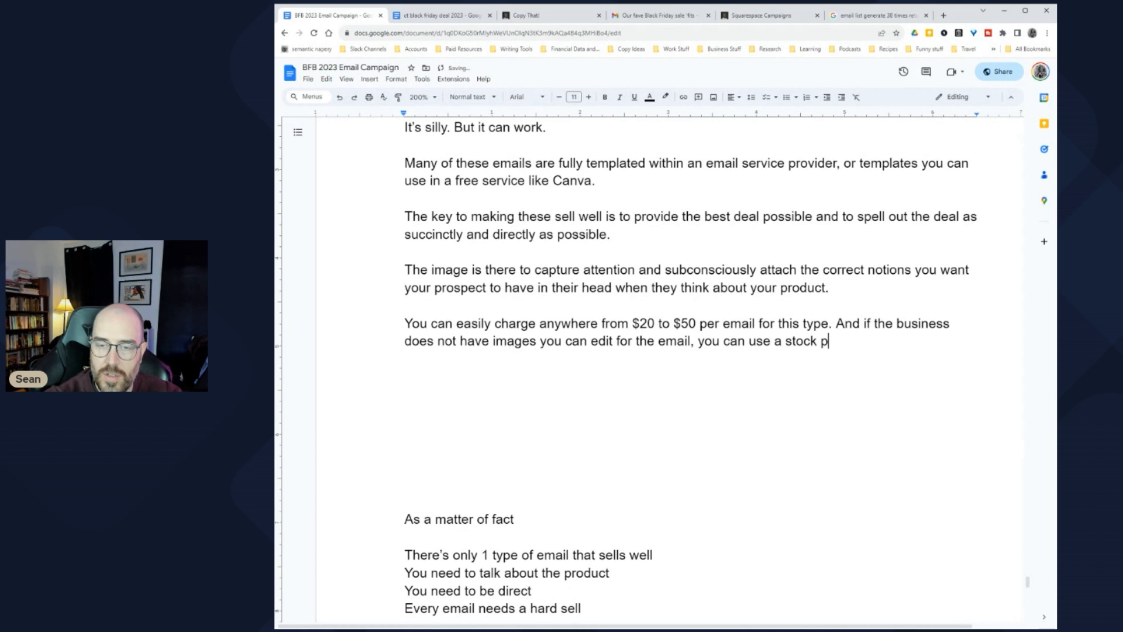
pyautogui.press('BackSpace')
pyautogui.write('image site.')
pyautogui.press('BackSpace')
pyautogui.press('BackSpace')
pyautogui.write(',')
pyautogui.press('BackSpace')
pyautogui.press('BackSpace')
pyautogui.write('or ')
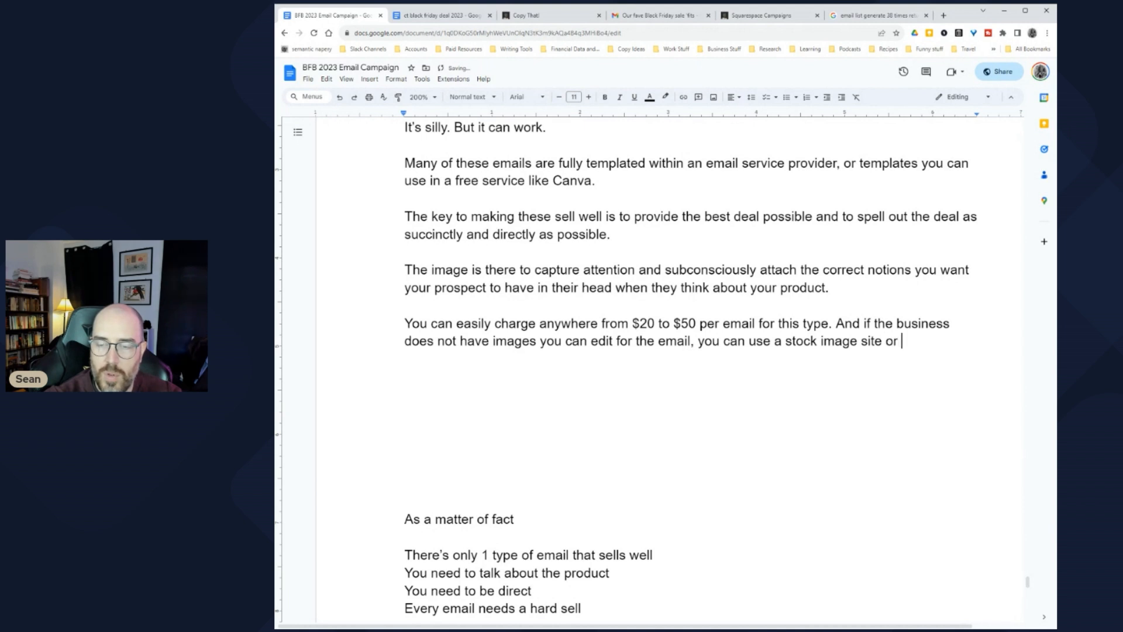
pyautogui.write('simpl')
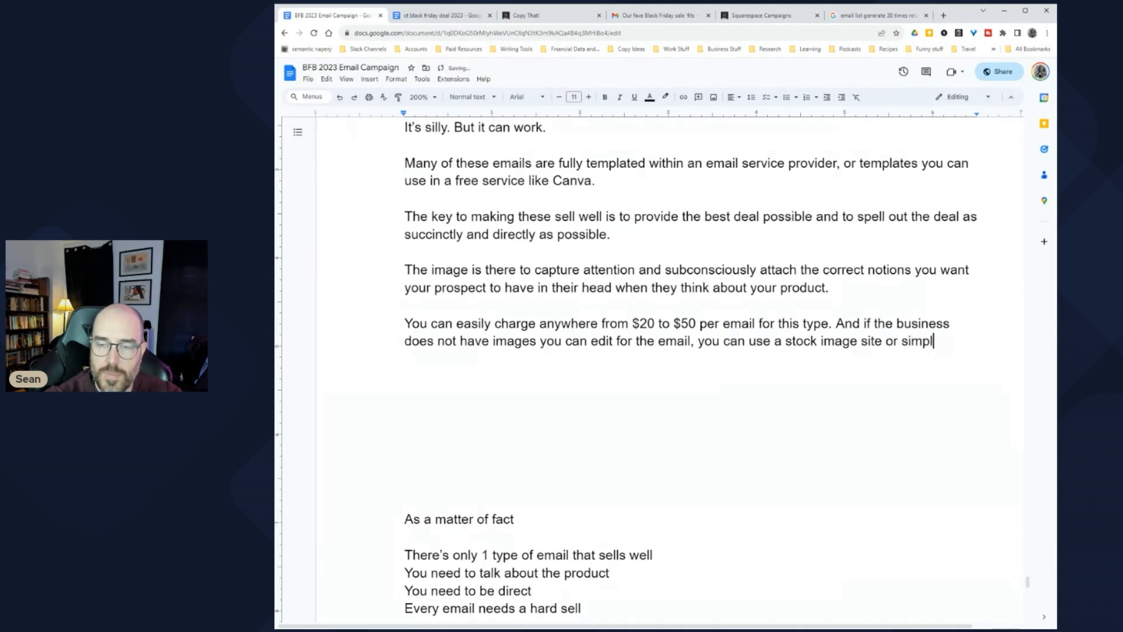
pyautogui.press('BackSpace')
pyautogui.press('BackSpace')
pyautogui.press('BackSpace')
pyautogui.press('BackSpace')
pyautogui.press('BackSpace')
pyautogui.press('BackSpace')
pyautogui.press('BackSpace')
pyautogui.press('BackSpace')
pyautogui.write('.')
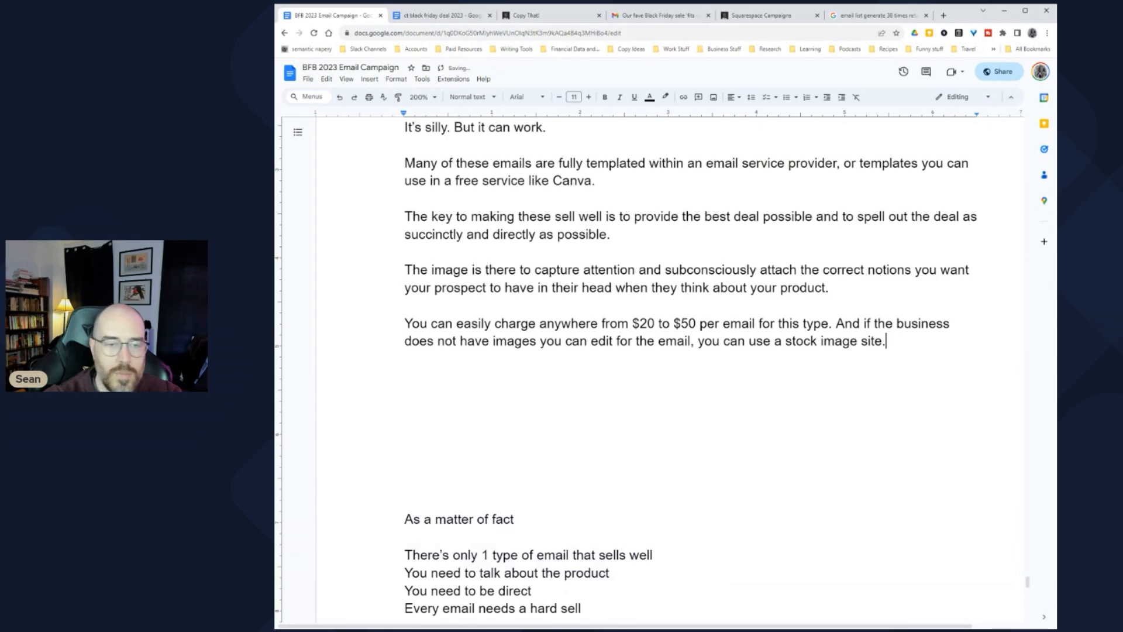
pyautogui.press('Return')
pyautogui.press('Return')
pyautogui.press('Return')
pyautogui.scroll(20, 480, 286)
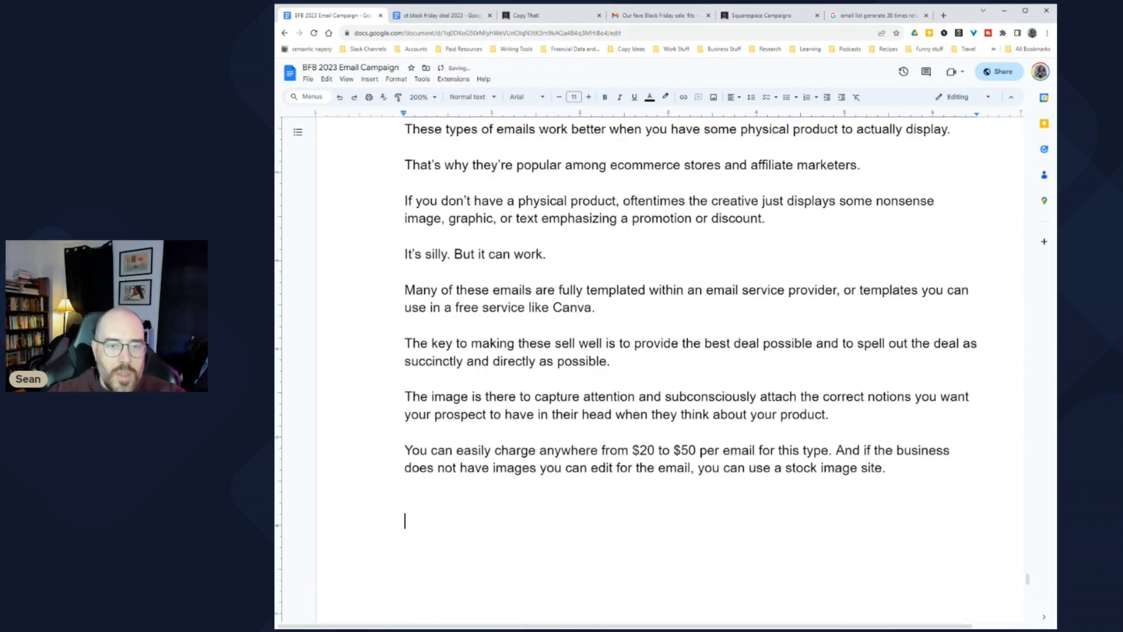
pyautogui.scroll(20, 480, 286)
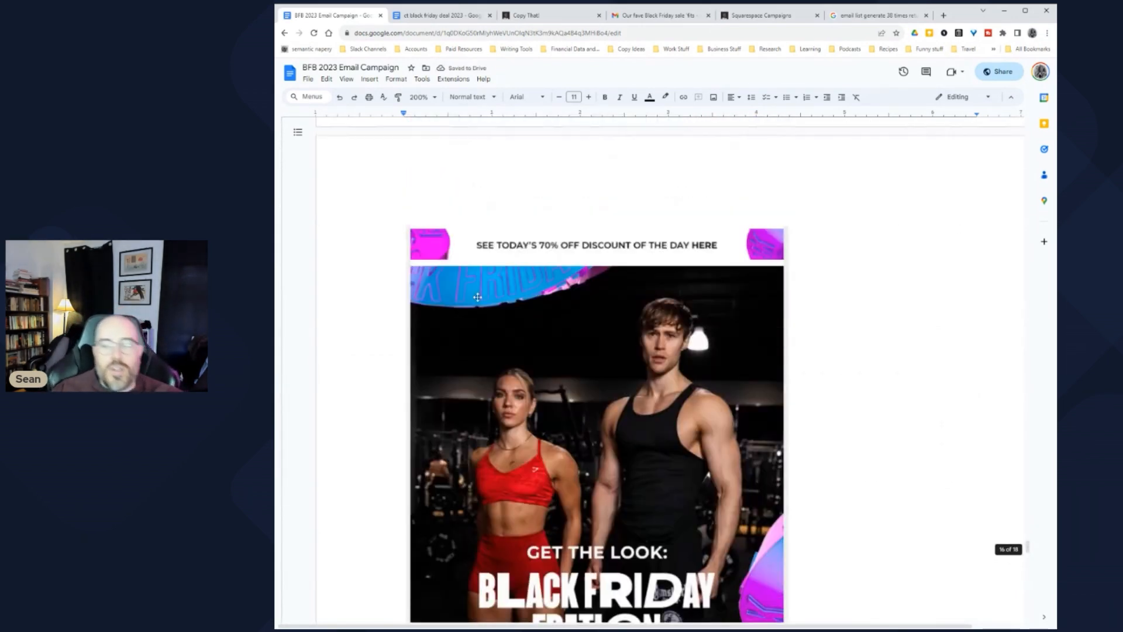
pyautogui.scroll(-5, 480, 286)
pyautogui.scroll(3, 669, 369)
pyautogui.moveTo(434, 214); pyautogui.dragTo(457, 233)
pyautogui.click(456, 232)
pyautogui.scroll(-2, 669, 368)
pyautogui.scroll(3, 670, 369)
pyautogui.scroll(-5, 670, 368)
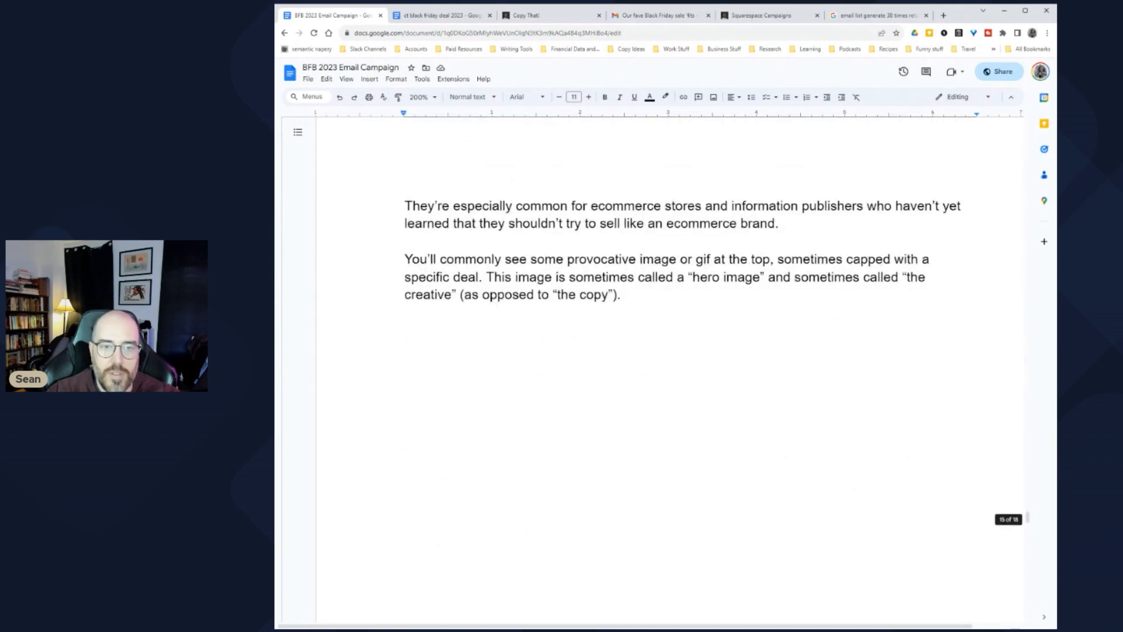
pyautogui.scroll(-1, 670, 368)
pyautogui.scroll(10, 670, 369)
pyautogui.scroll(3, 670, 369)
pyautogui.scroll(-3, 670, 368)
pyautogui.click(405, 205)
pyautogui.moveTo(405, 205); pyautogui.dragTo(974, 620)
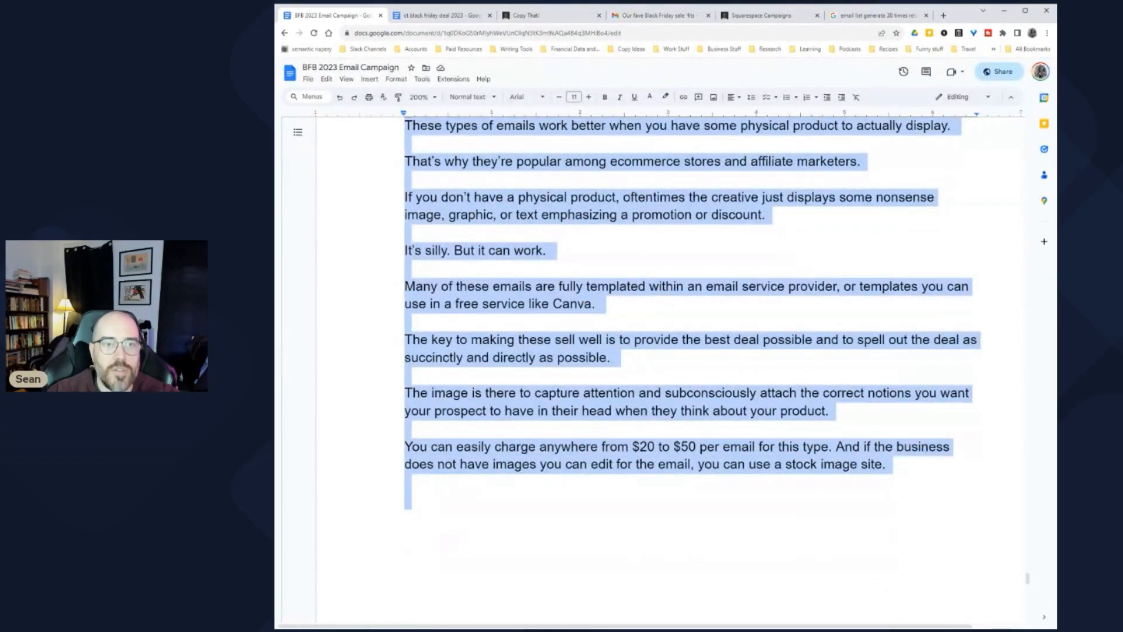
pyautogui.click(422, 79)
pyautogui.click(454, 113)
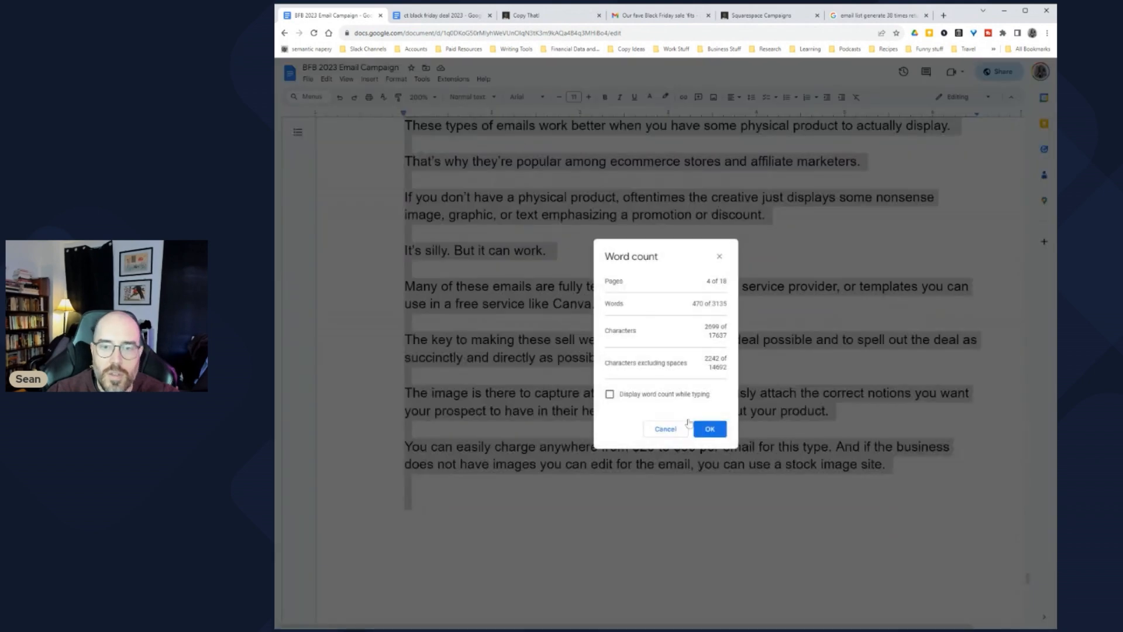
pyautogui.click(710, 428)
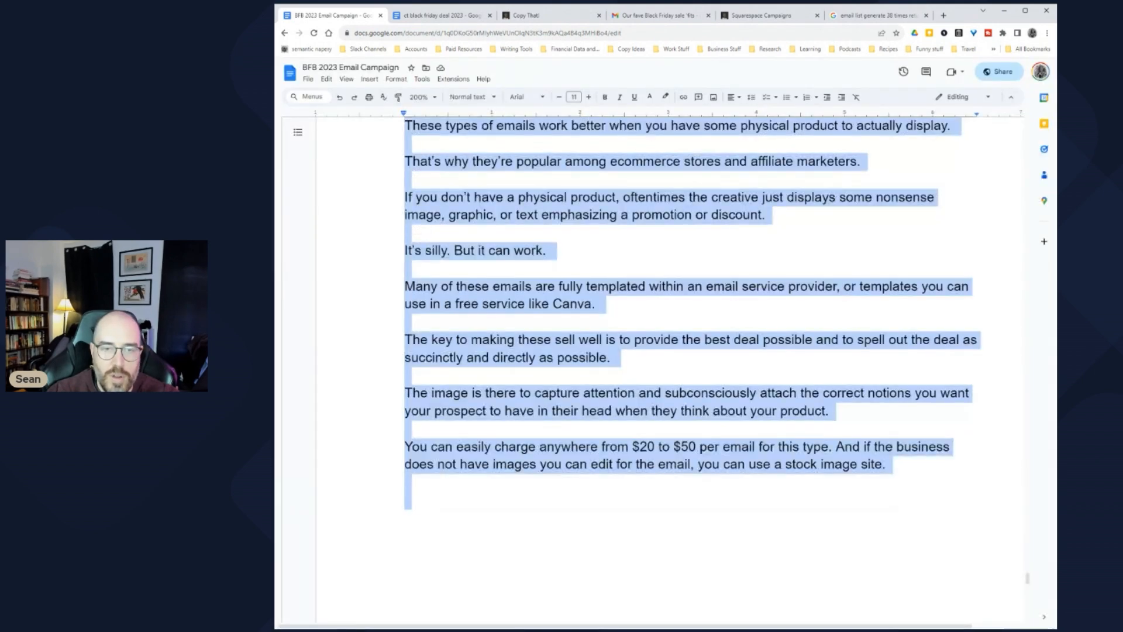
pyautogui.click(405, 500)
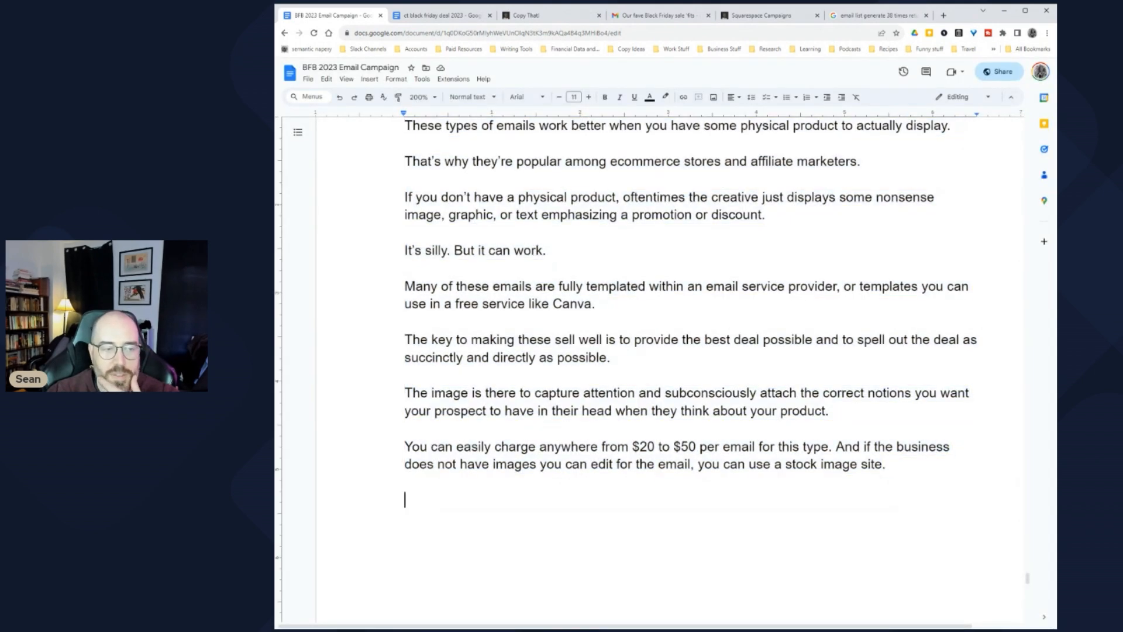
pyautogui.scroll(15, 670, 368)
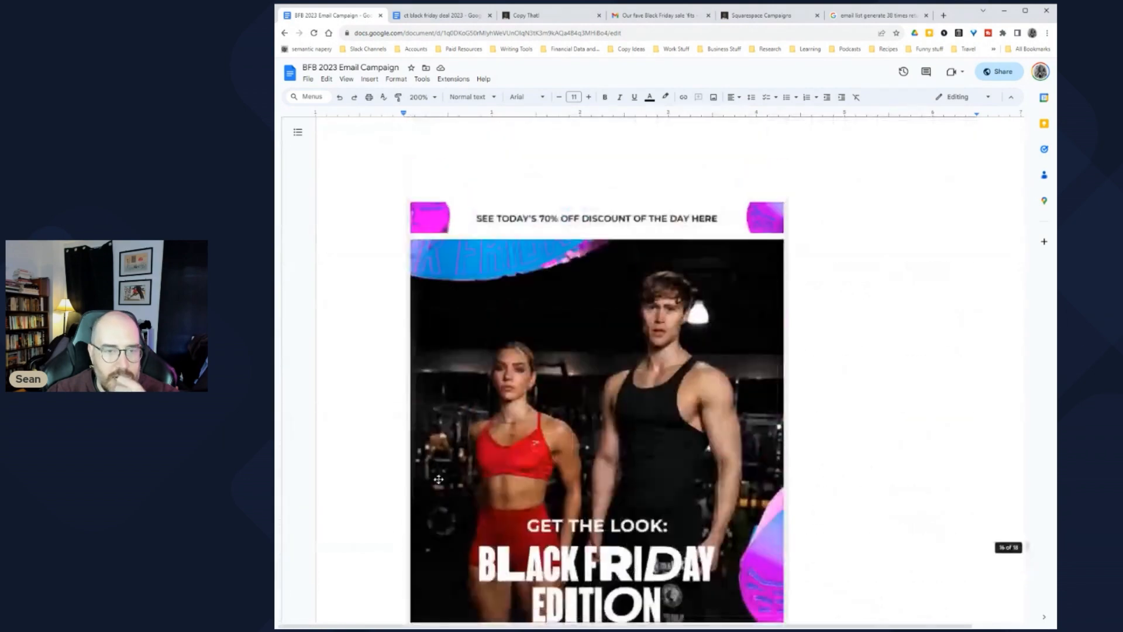
pyautogui.scroll(10, 670, 369)
pyautogui.scroll(-4, 670, 369)
pyautogui.scroll(-2, 670, 369)
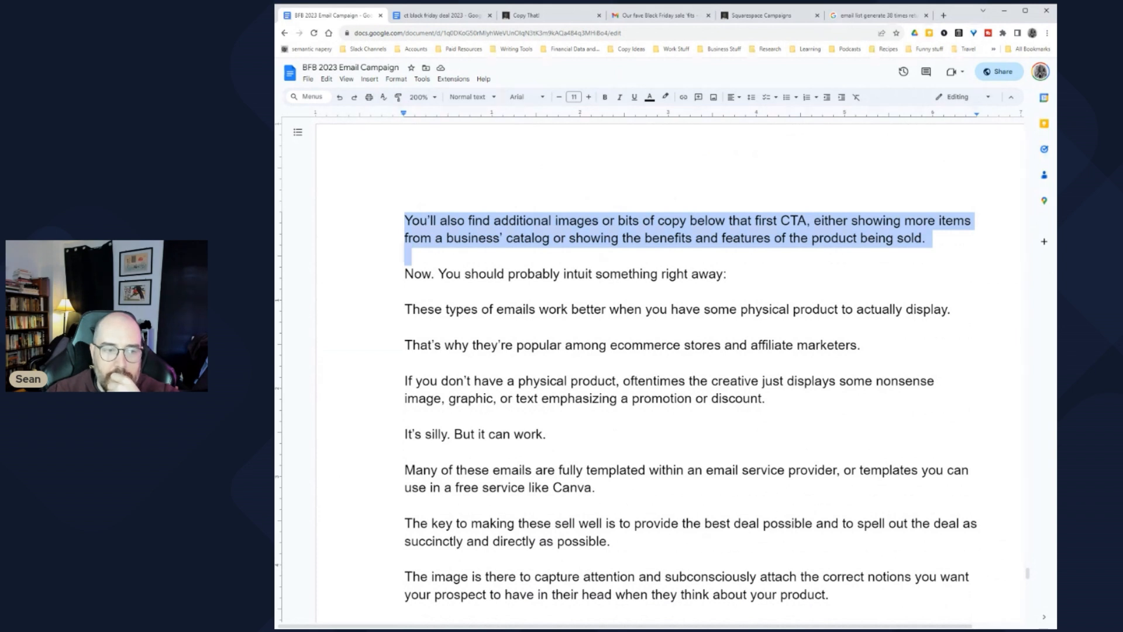
# Step: Delete the additional-images paragraph and add the line 'The image does the work.'
pyautogui.scroll(1, 652, 398)
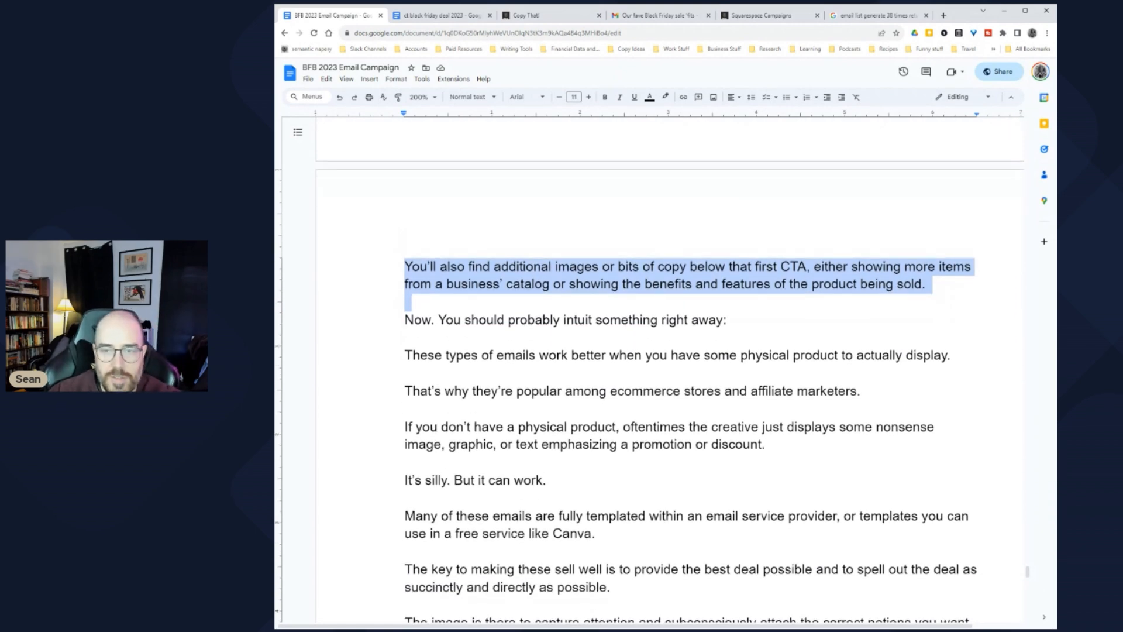
pyautogui.press('BackSpace')
pyautogui.scroll(5, 670, 368)
pyautogui.scroll(-4, 669, 369)
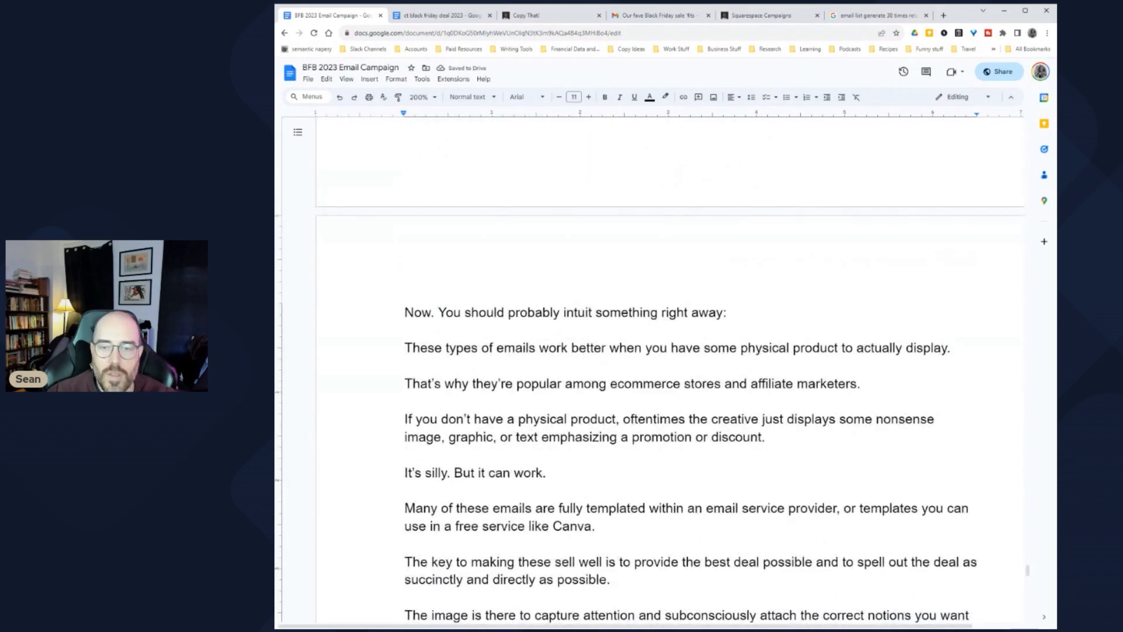
pyautogui.scroll(-2, 670, 368)
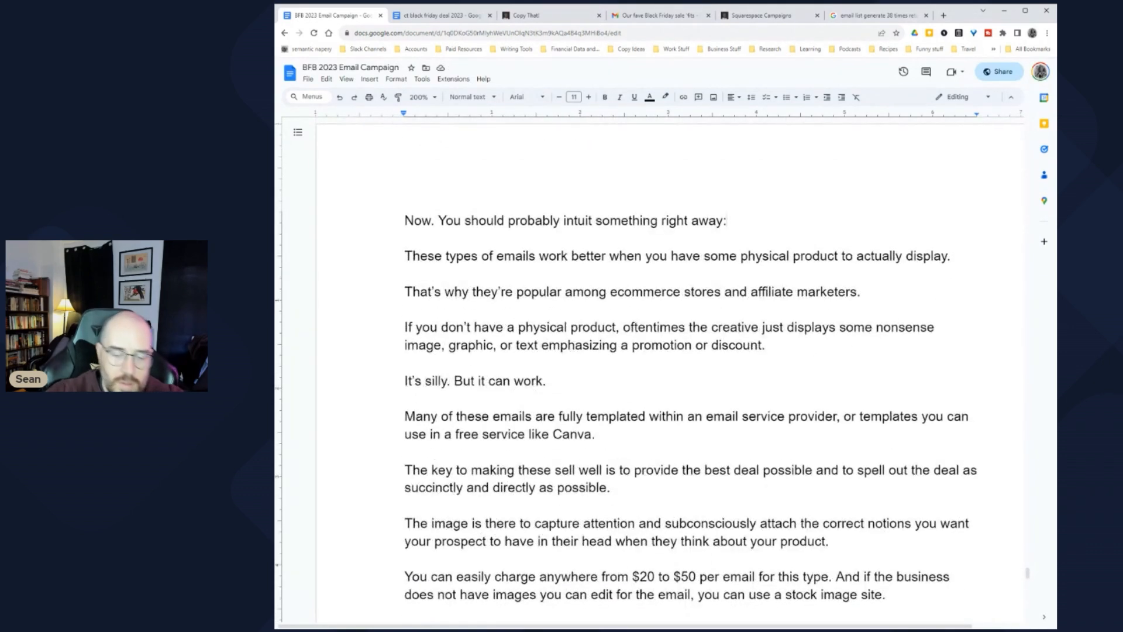
pyautogui.press('Return')
pyautogui.press('Return')
pyautogui.write('The ima')
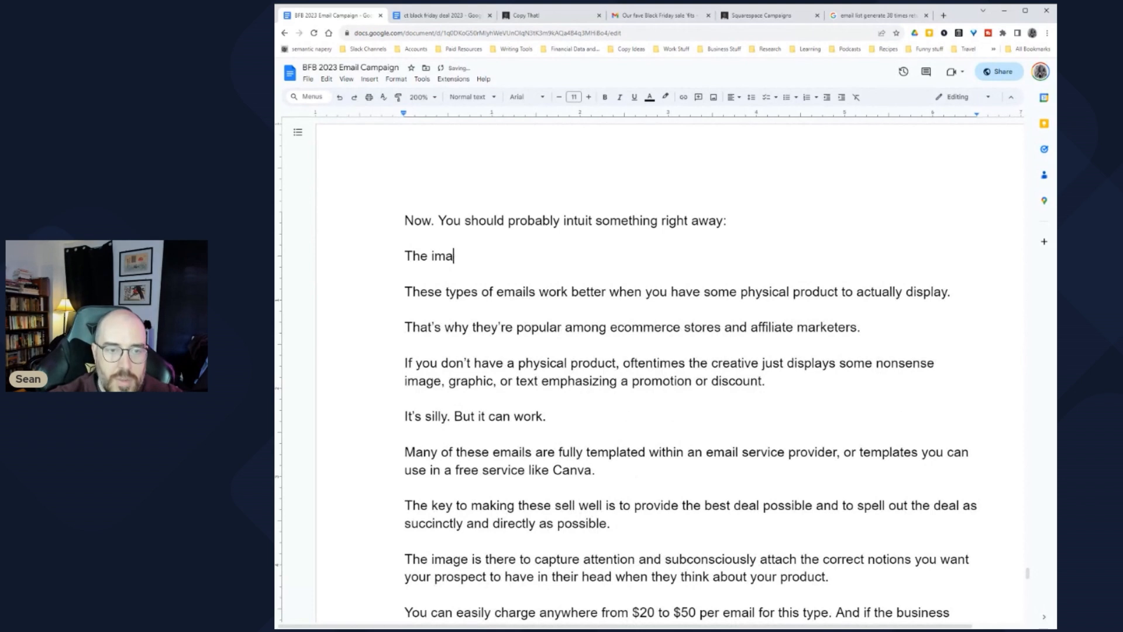
pyautogui.write('ge does the work.')
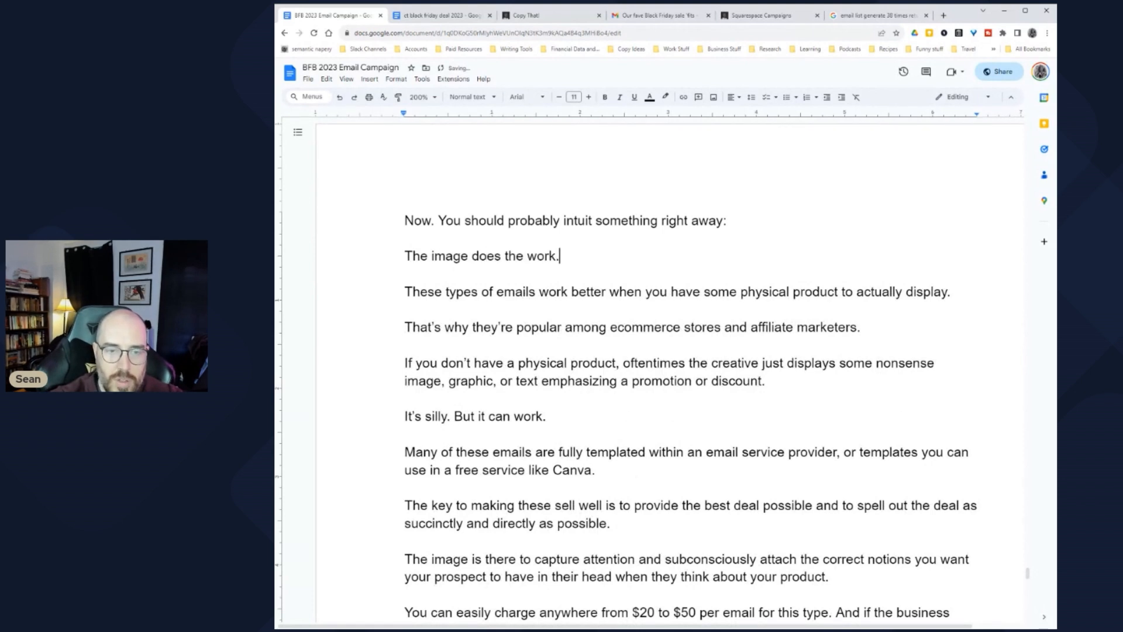
# Step: Draft a new paragraph reading 'That means these work better'
pyautogui.press('Return')
pyautogui.press('Return')
pyautogui.write('That means youn')
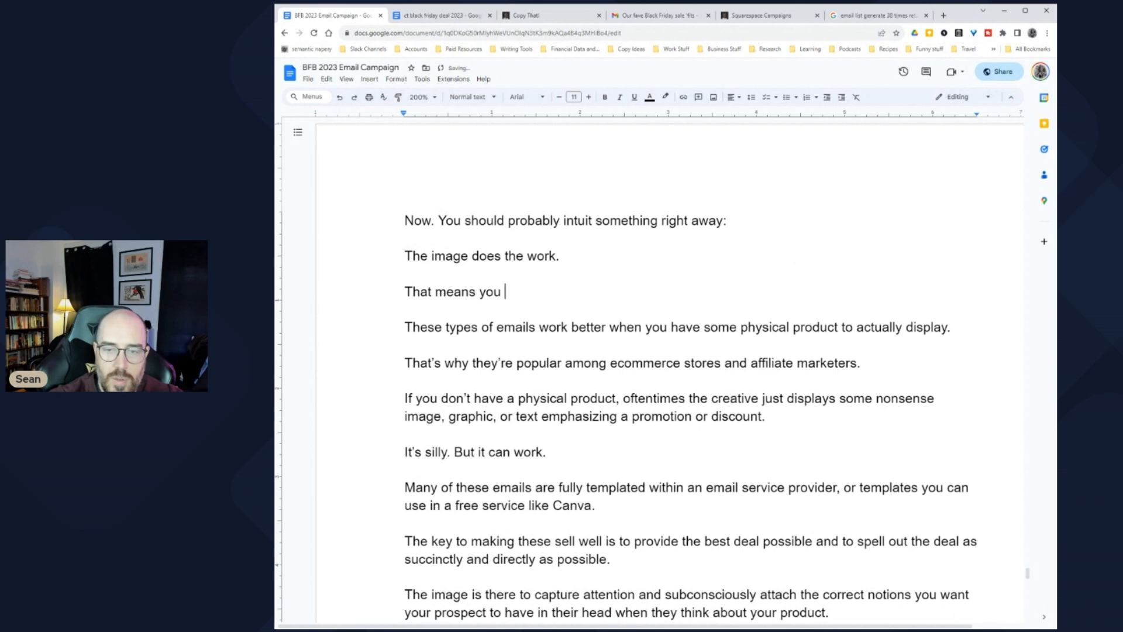
pyautogui.press('BackSpace')
pyautogui.press('BackSpace')
pyautogui.press('BackSpace')
pyautogui.press('BackSpace')
pyautogui.write('these a')
pyautogui.press('BackSpace')
pyautogui.press('BackSpace')
pyautogui.write('work better')
# Step: Revise the previous line to 'The image and the deal on display do the work.'
pyautogui.click(405, 273)
pyautogui.press('Left')
pyautogui.press('Left')
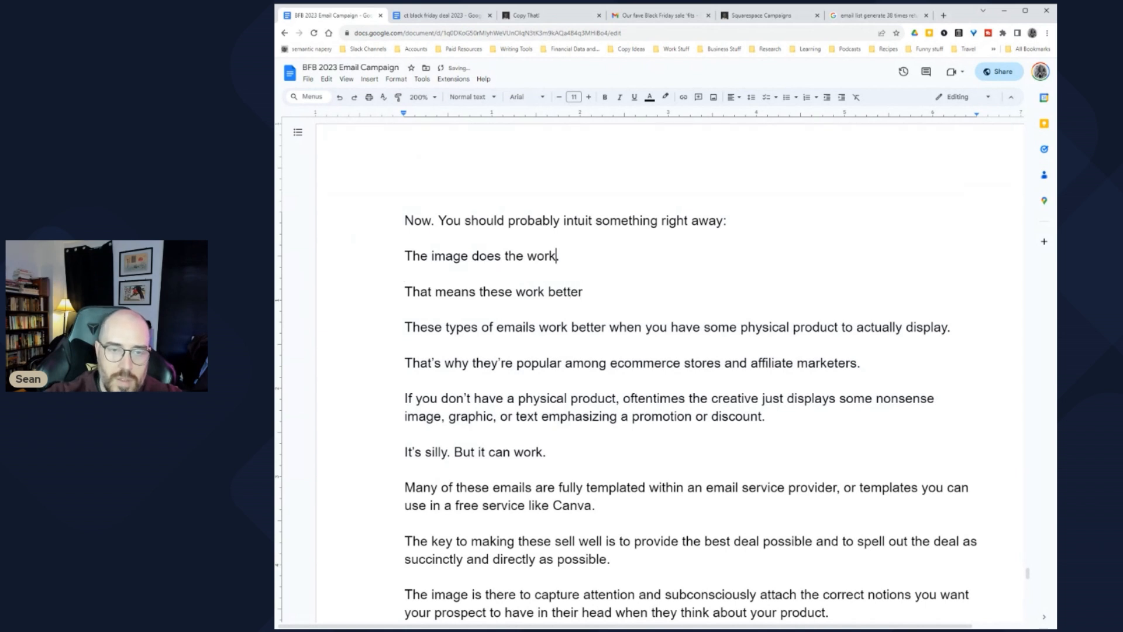
pyautogui.write('and the d')
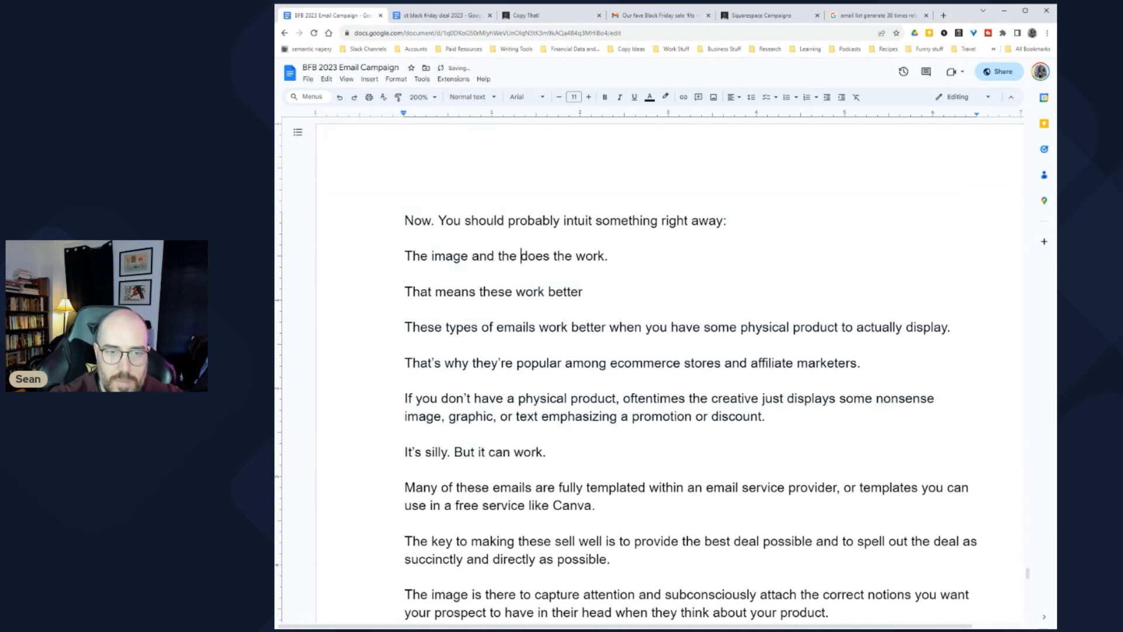
pyautogui.write('eal on disp')
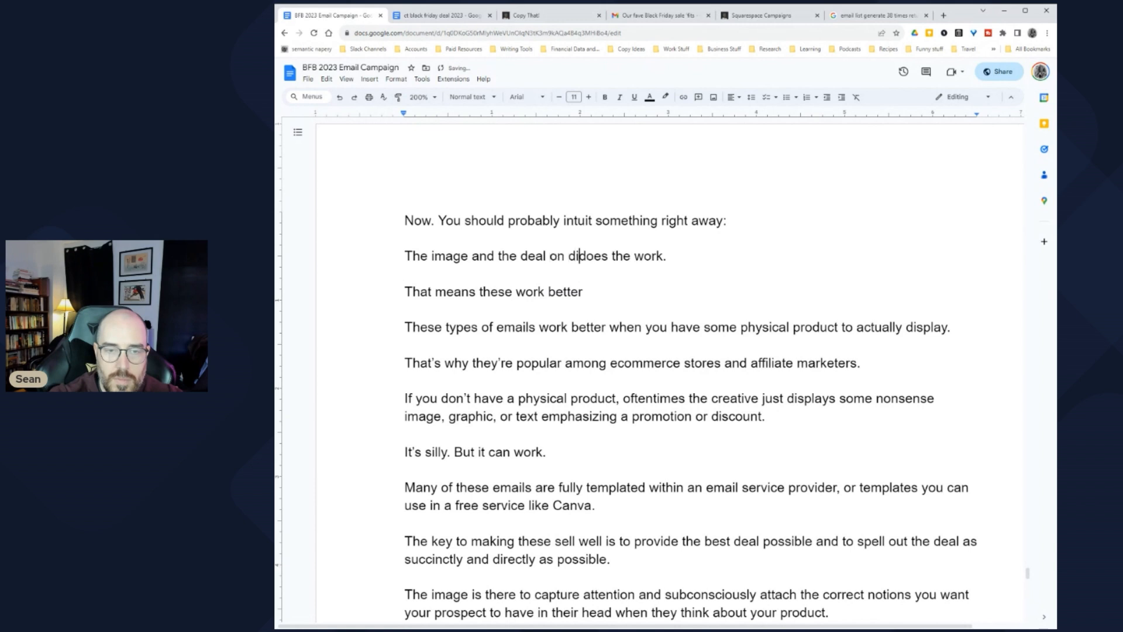
pyautogui.write('lay')
pyautogui.press('Delete')
pyautogui.write('do')
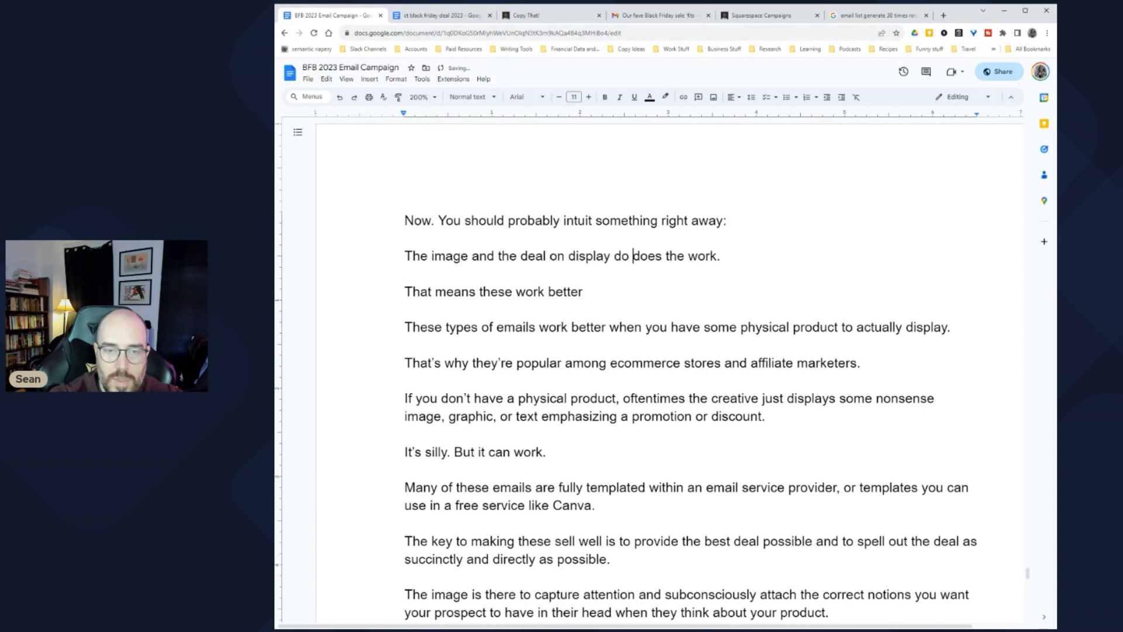
pyautogui.press('Delete')
pyautogui.press('Delete')
pyautogui.press('Delete')
# Step: Rewrite it: emails work better when the image captures desired notions and the discount spells out a good deal
pyautogui.click(583, 291)
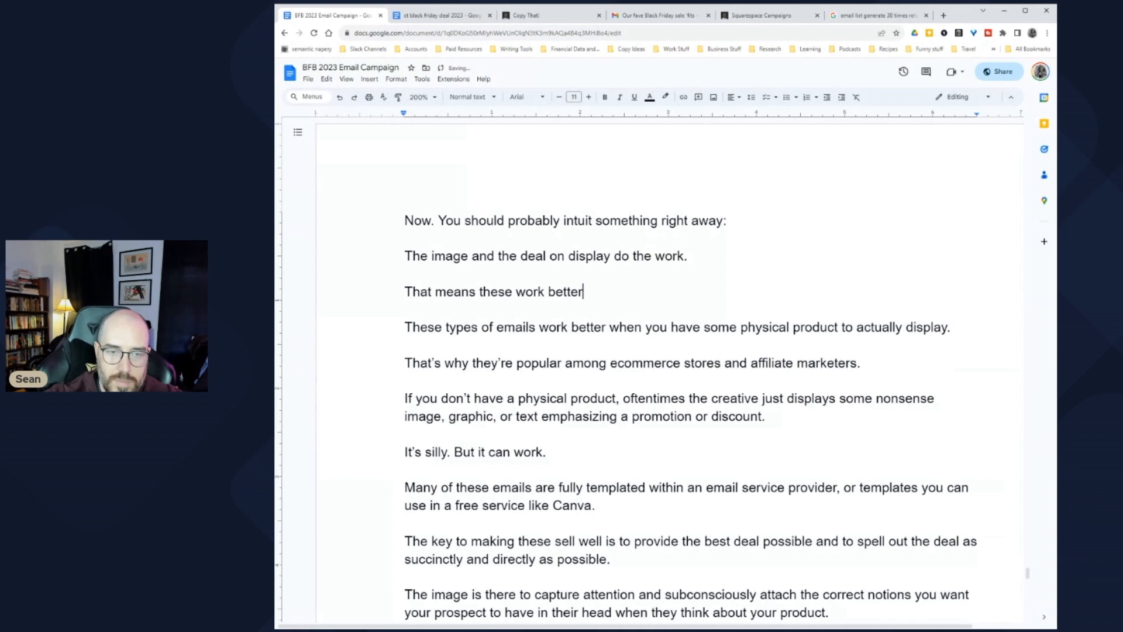
pyautogui.click(548, 292)
pyautogui.write('emails ')
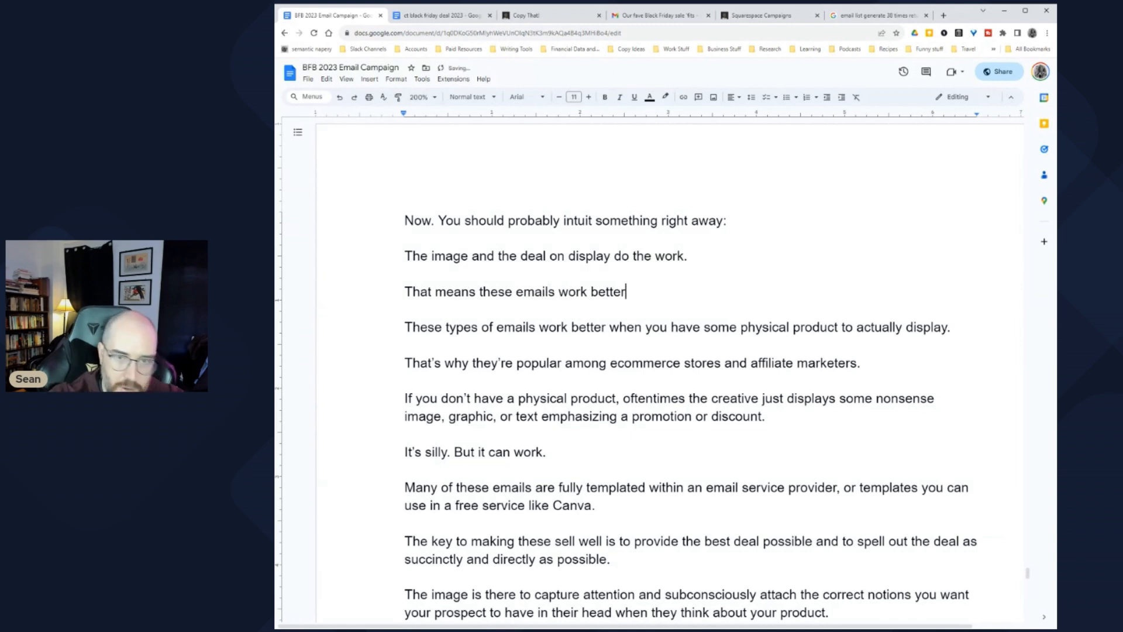
pyautogui.write('work better whe')
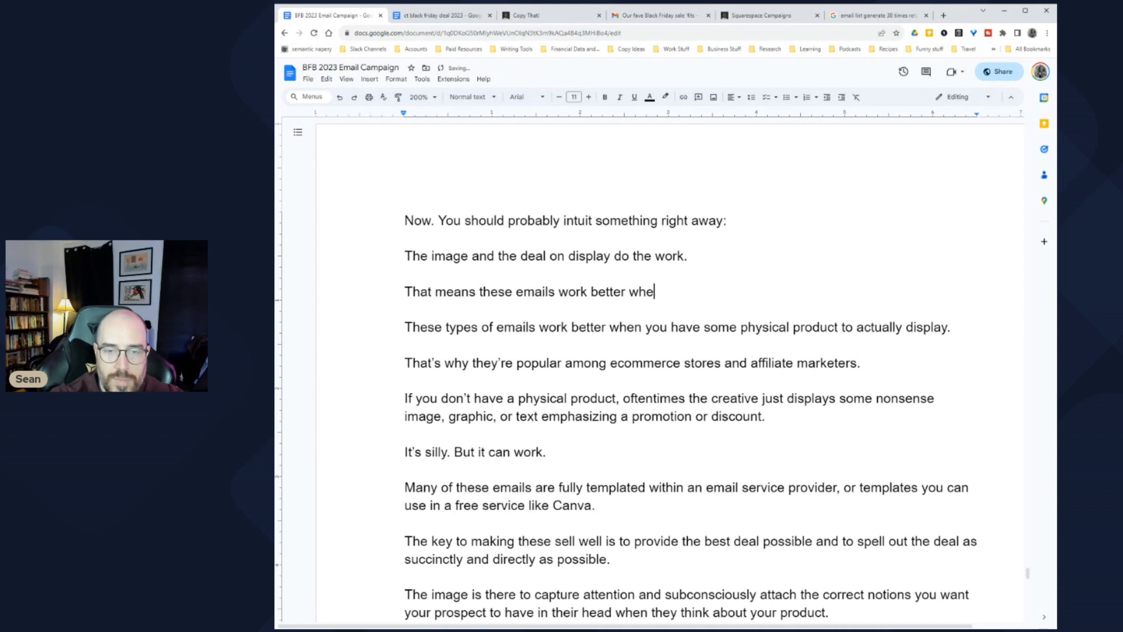
pyautogui.write('n the ')
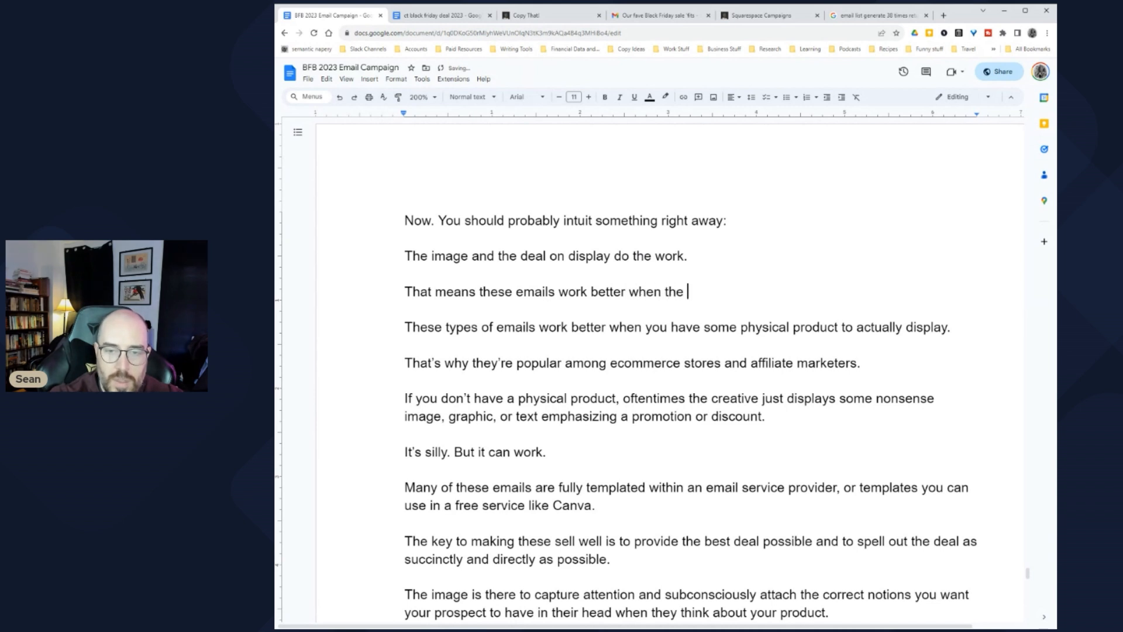
pyautogui.write('creative ')
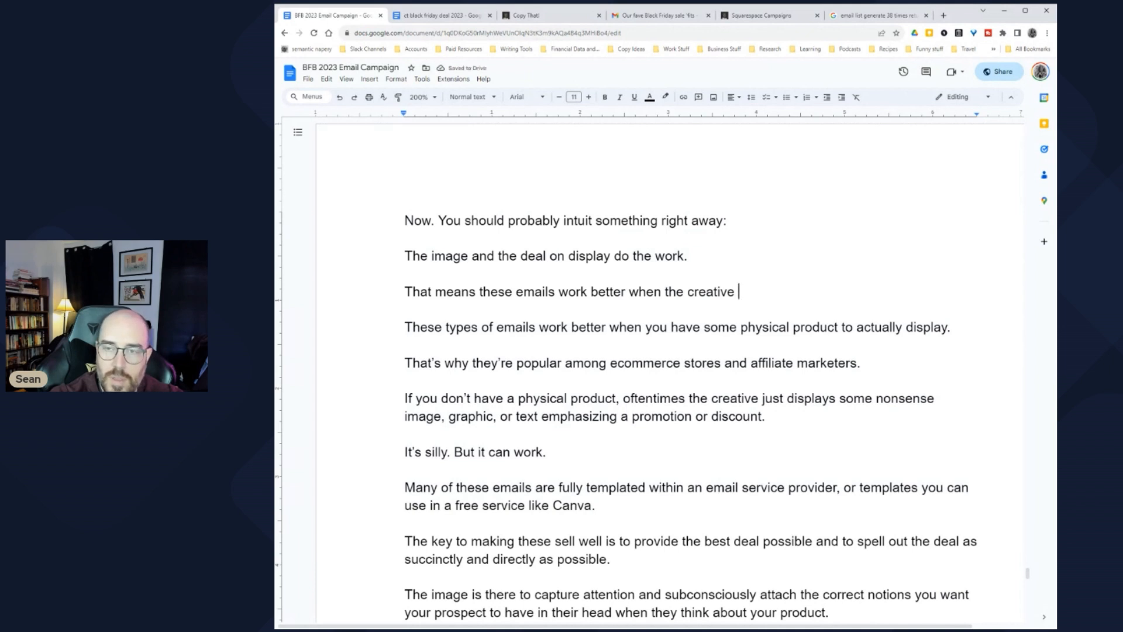
pyautogui.write('capture')
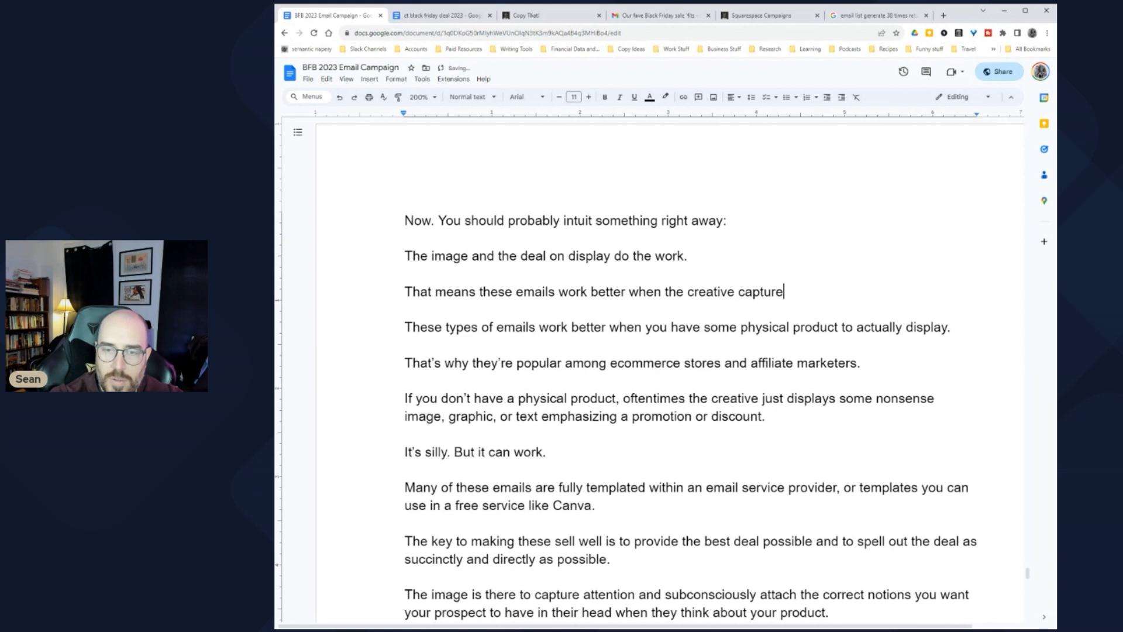
pyautogui.write('s the notions ')
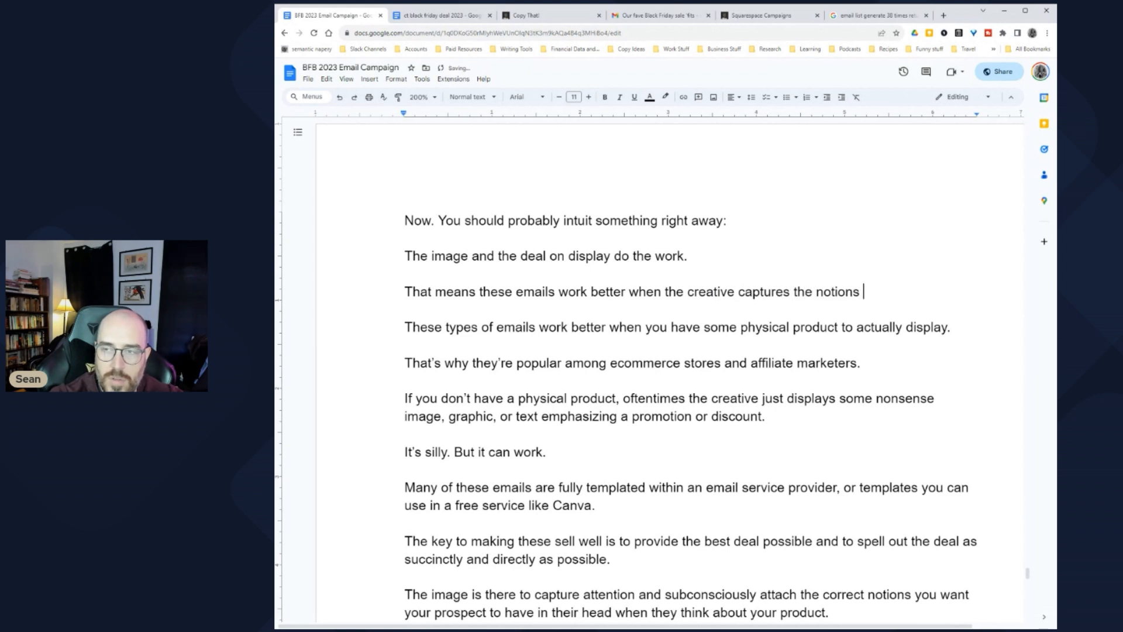
pyautogui.write('the prospect desires')
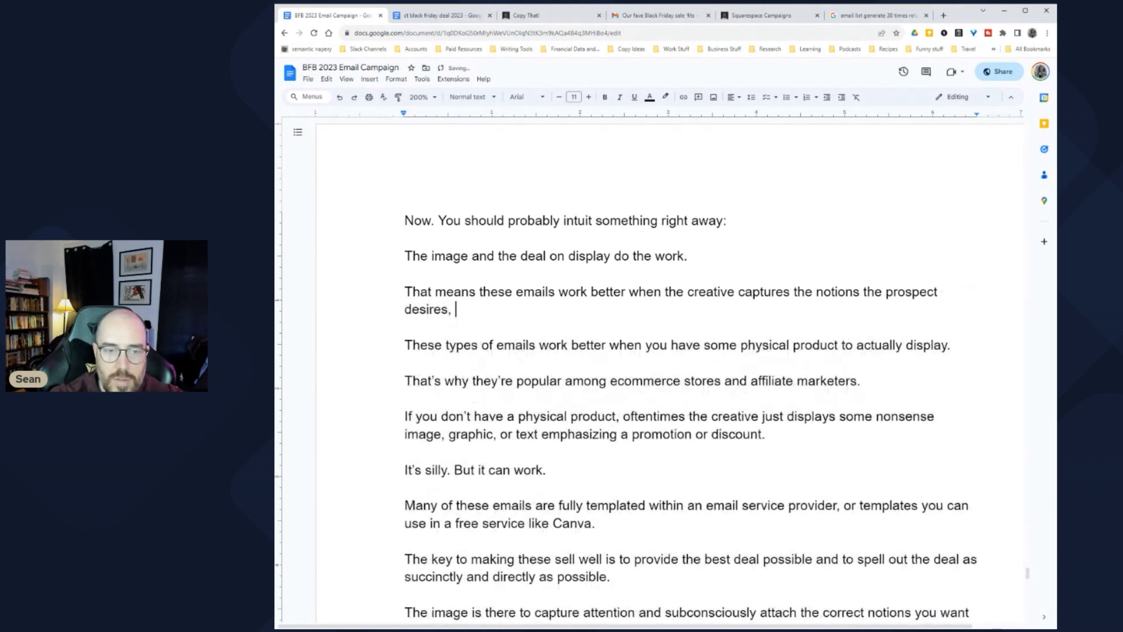
pyautogui.click(738, 291)
pyautogui.write('image')
pyautogui.click(508, 309)
pyautogui.press('BackSpace')
pyautogui.write('well')
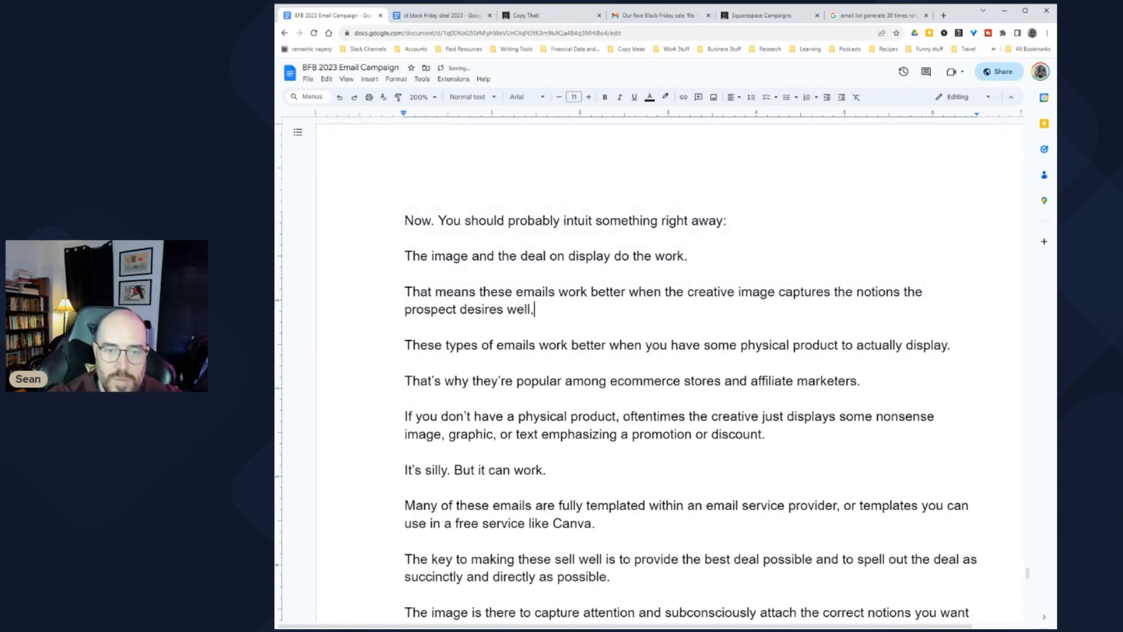
pyautogui.write(', and when ')
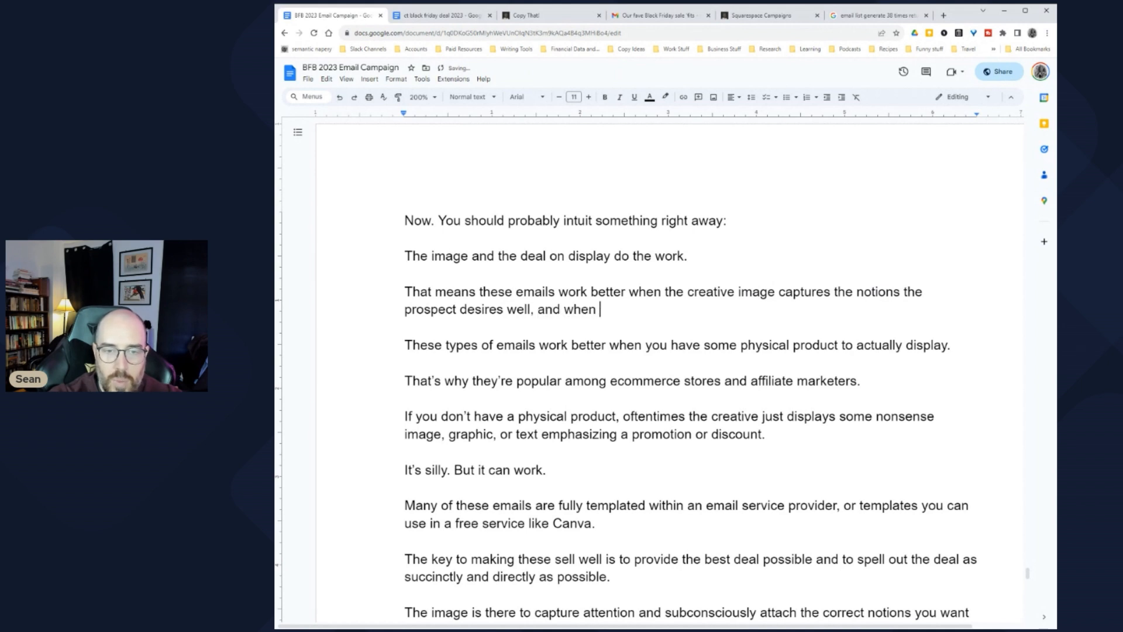
pyautogui.write('the discount ')
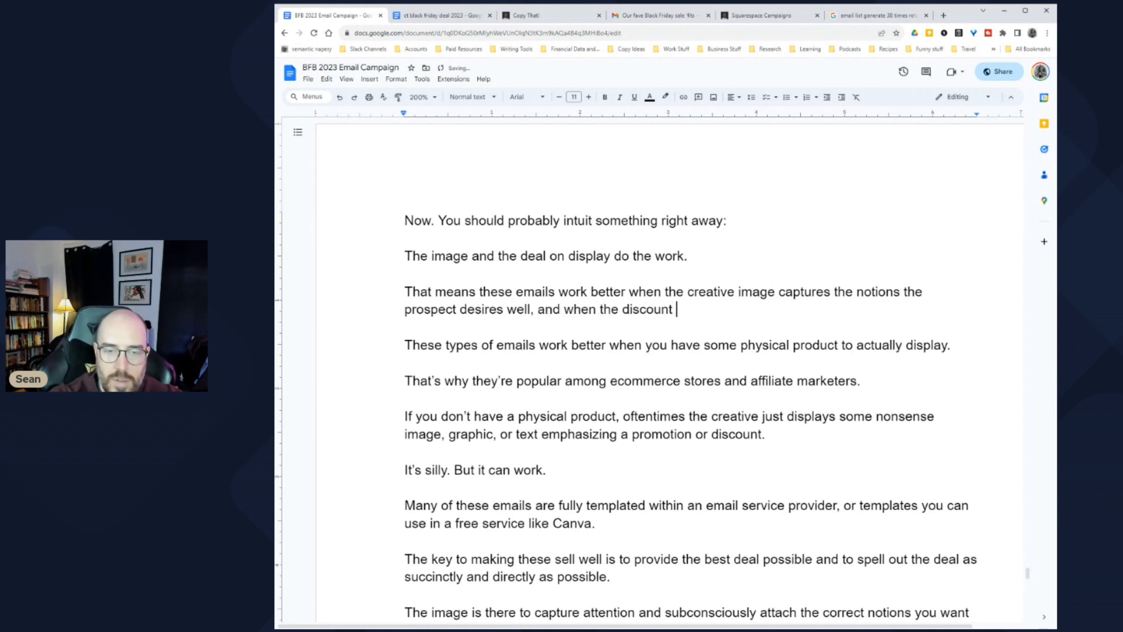
pyautogui.write('clearly spells ')
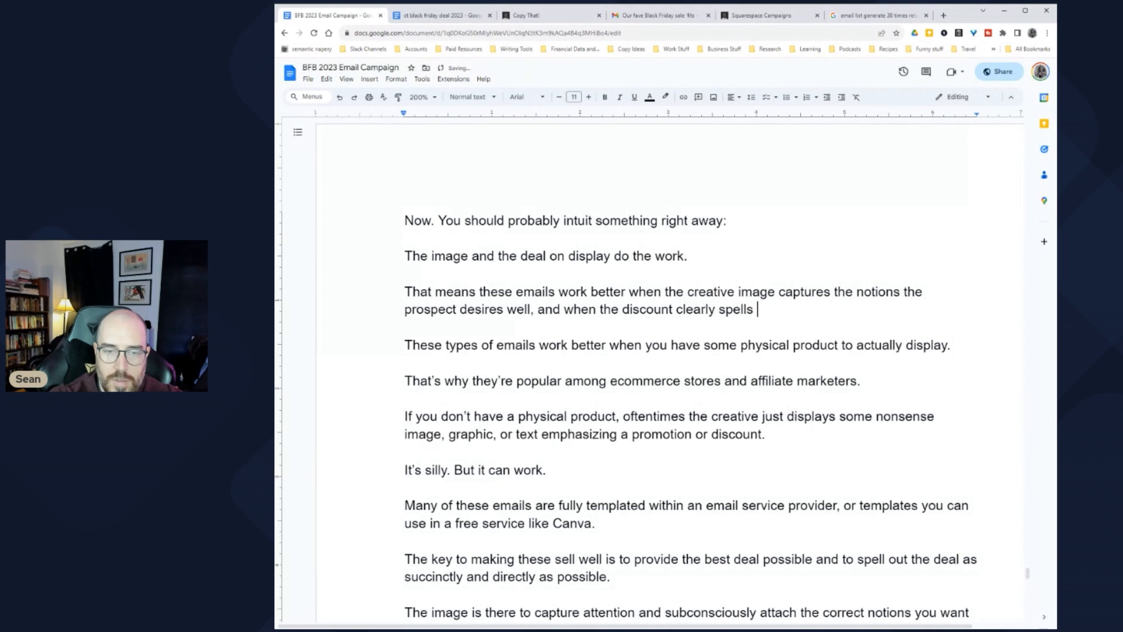
pyautogui.write('out a good ')
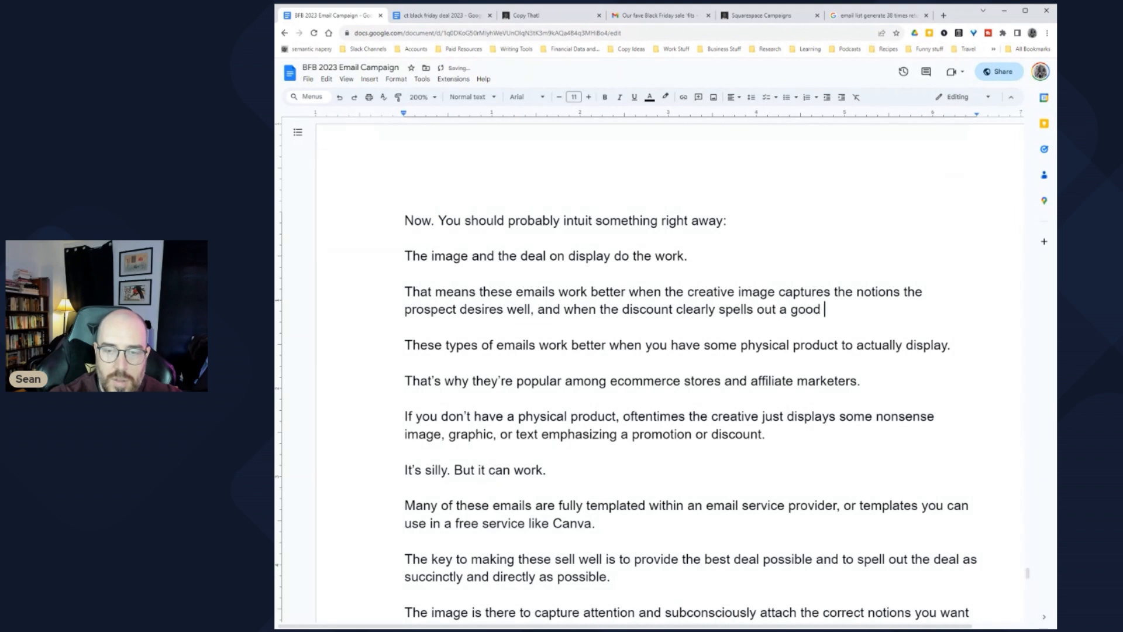
pyautogui.write('deal.')
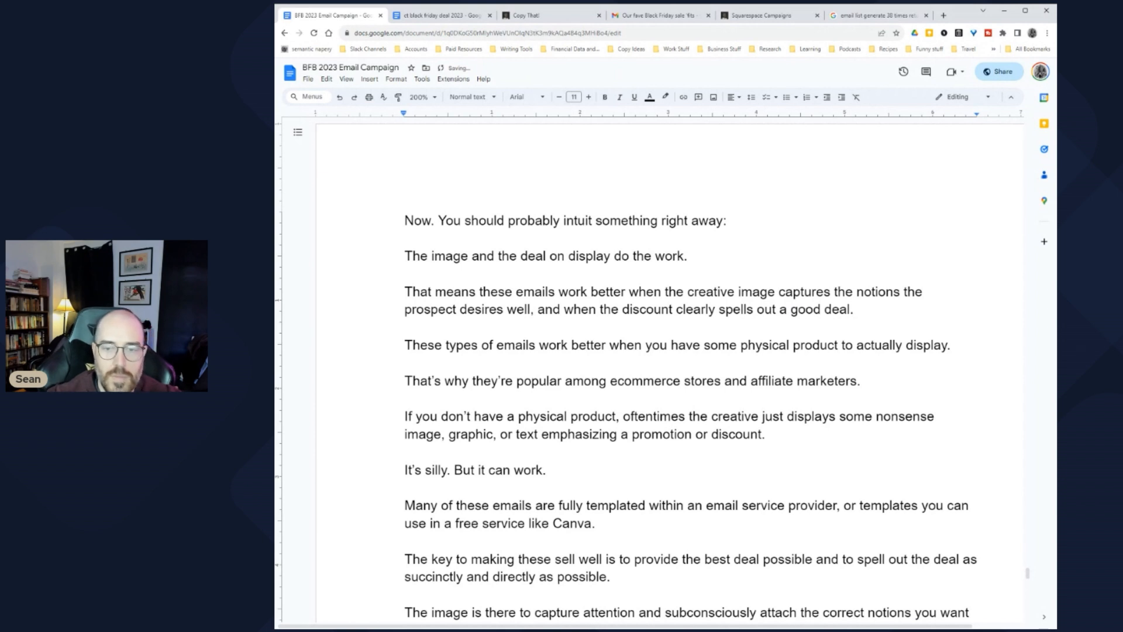
pyautogui.scroll(-1, 671, 375)
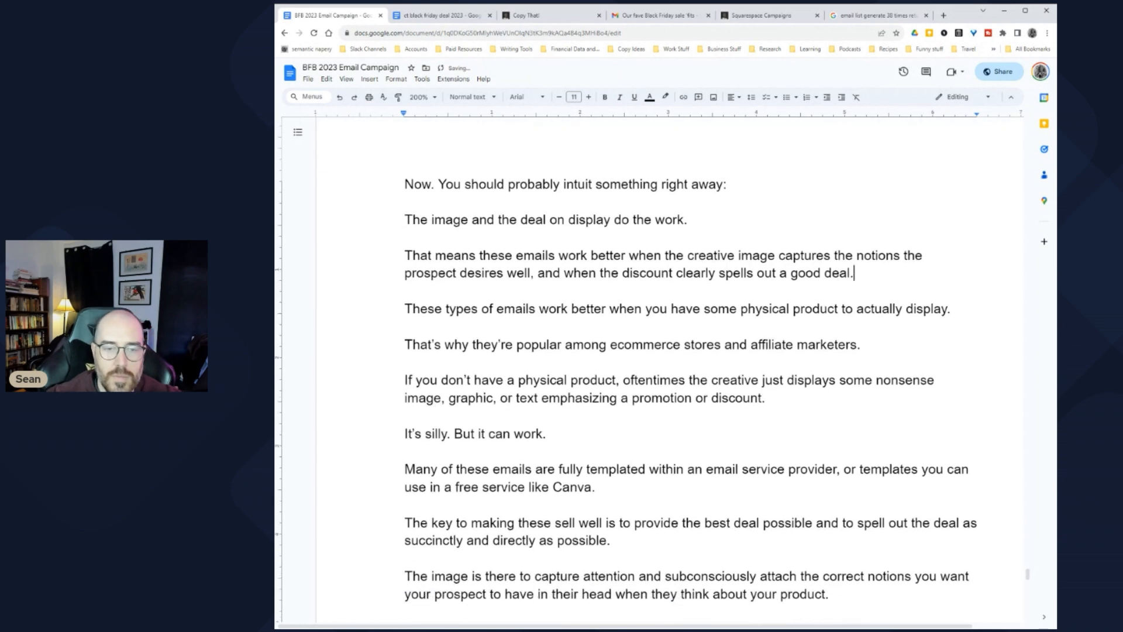
# Step: Move the physical-product phrase over the creative-image clause and remove the duplicate 'when'
pyautogui.moveTo(610, 299); pyautogui.dragTo(948, 299)
pyautogui.hotkey('ctrl', 'c')
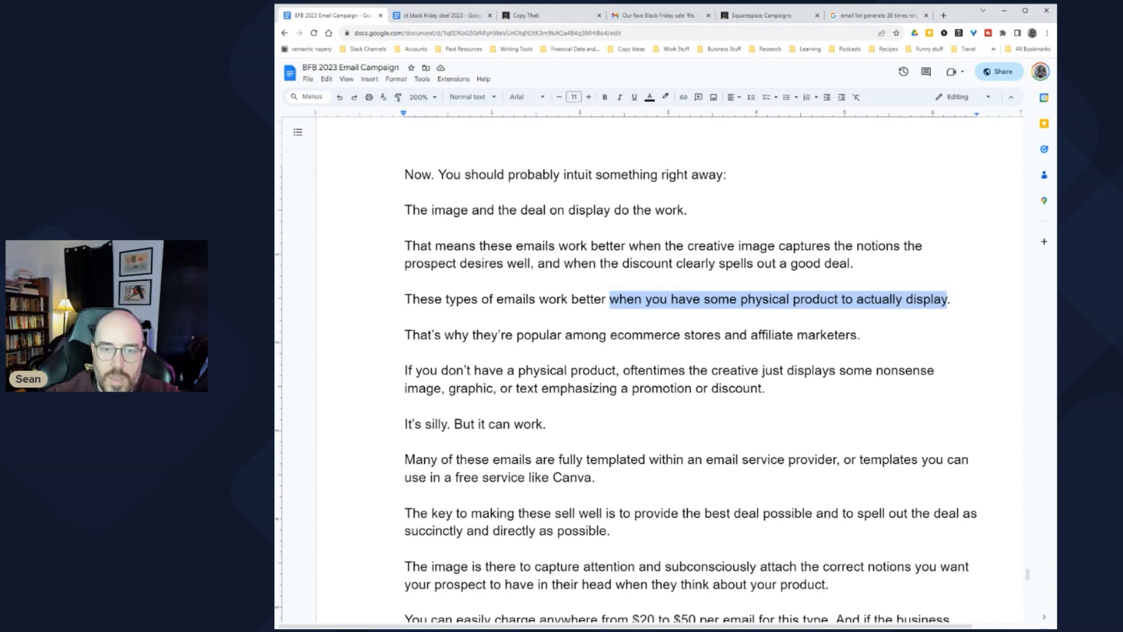
pyautogui.press('BackSpace')
pyautogui.moveTo(665, 246); pyautogui.dragTo(526, 264)
pyautogui.hotkey('ctrl', 'v')
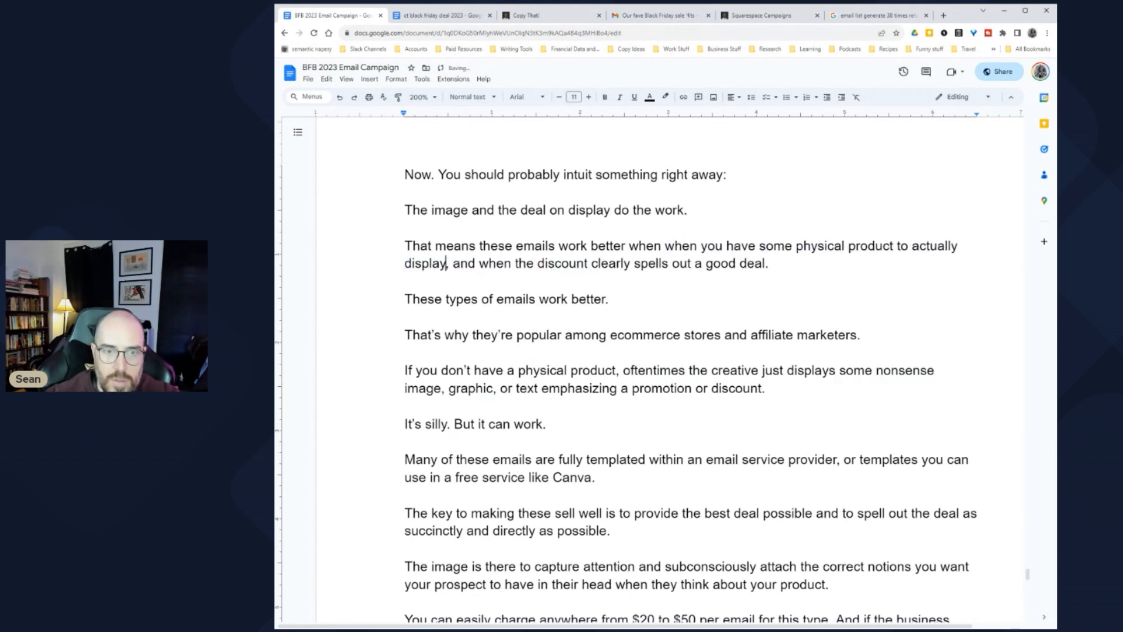
pyautogui.doubleClick(643, 246)
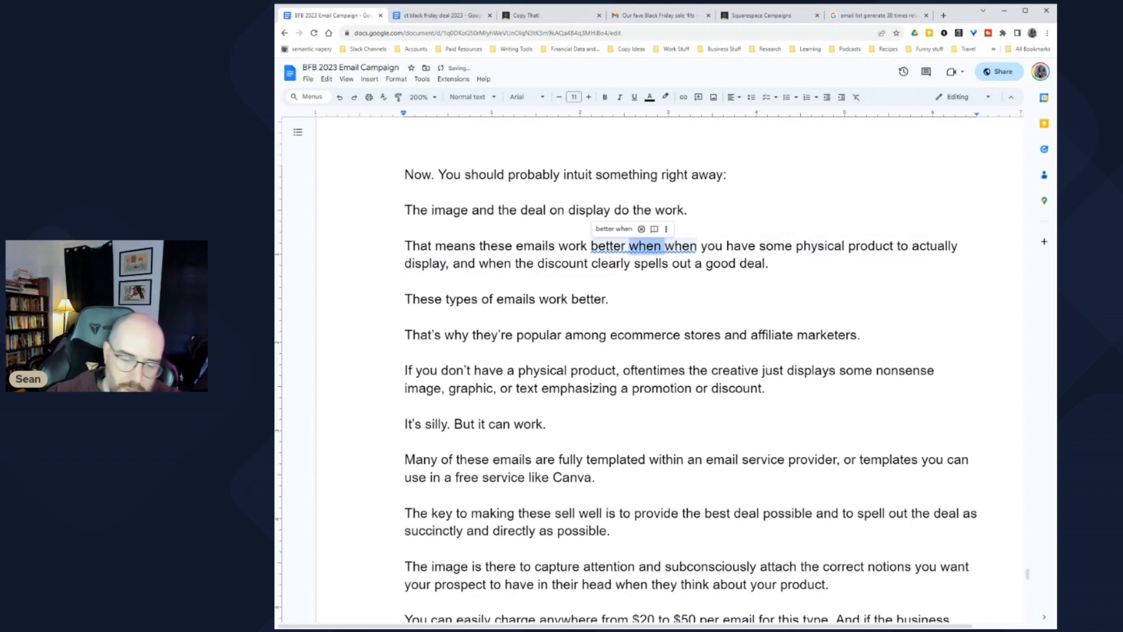
pyautogui.press('BackSpace')
# Step: Delete the leftover 'work better' sentence, the redundant paragraphs, and the 'The image is there…' paragraph
pyautogui.moveTo(405, 299); pyautogui.dragTo(609, 299)
pyautogui.press('BackSpace')
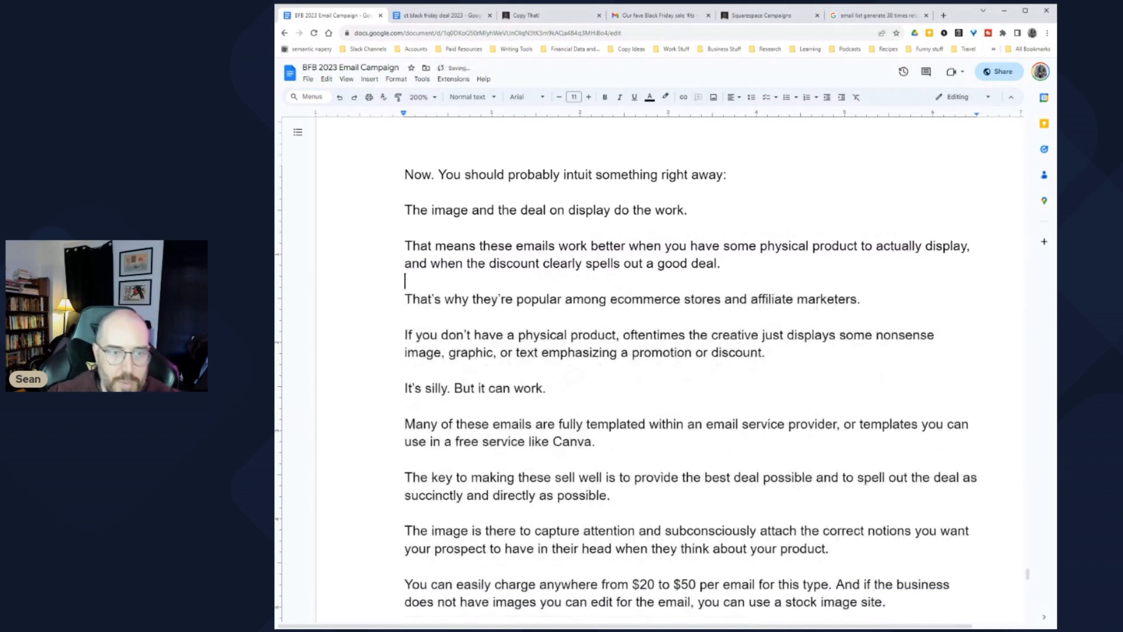
pyautogui.press('Return')
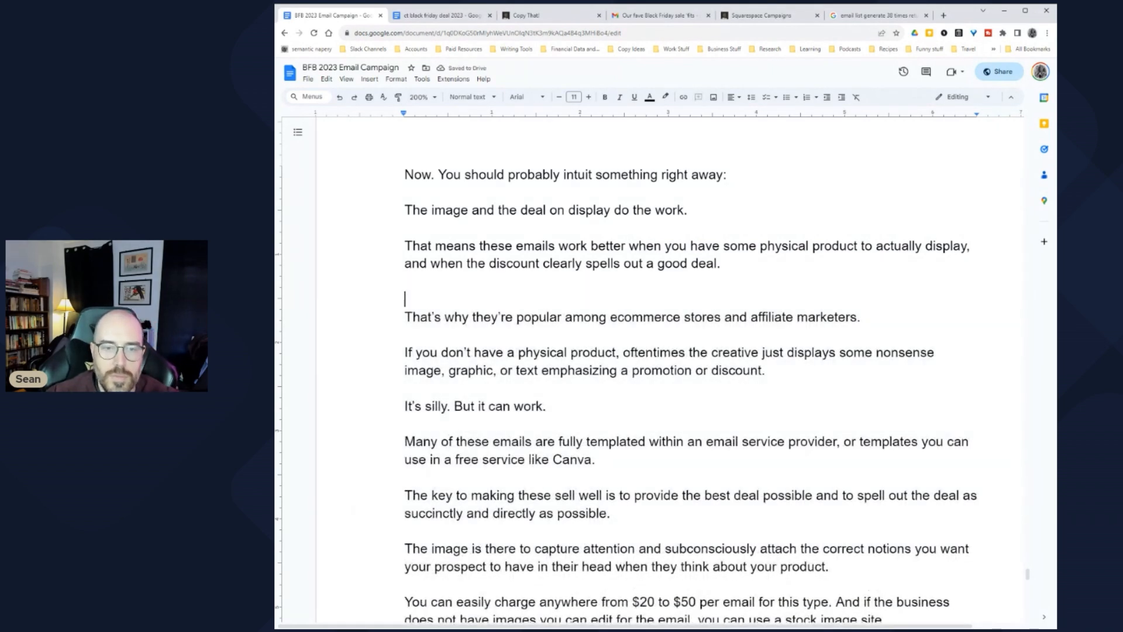
pyautogui.press('BackSpace')
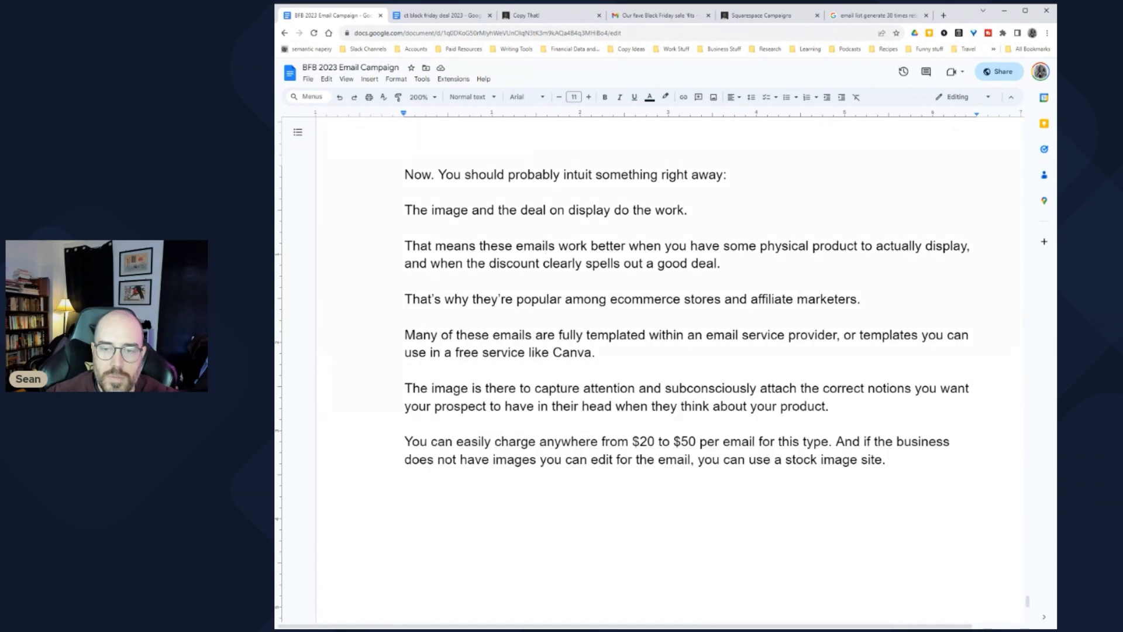
pyautogui.moveTo(829, 406); pyautogui.dragTo(405, 370)
pyautogui.press('BackSpace')
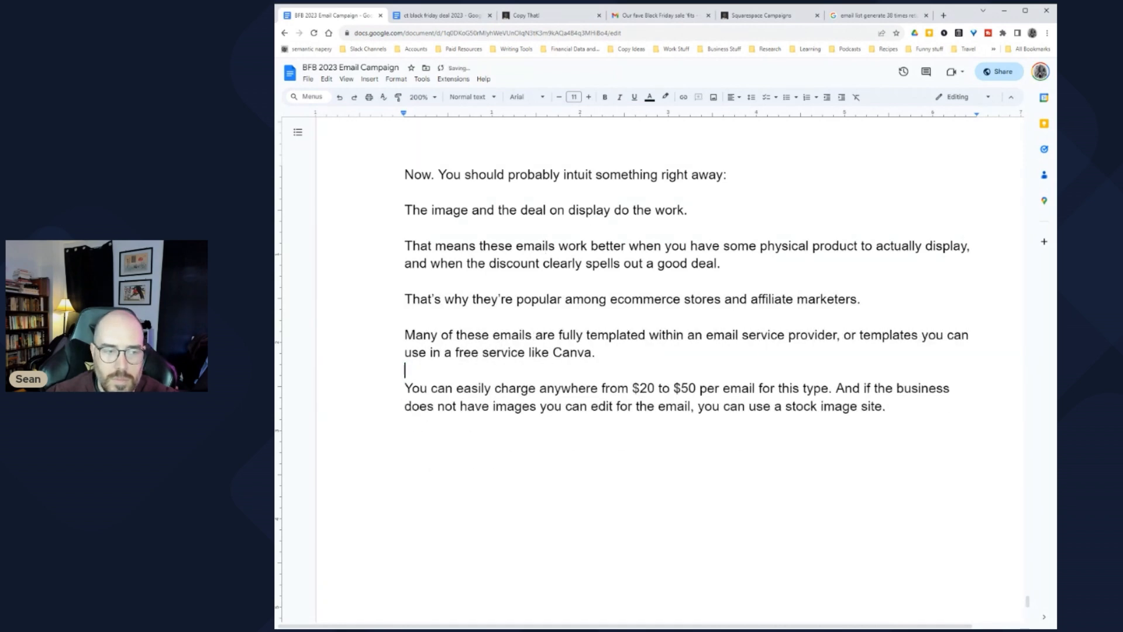
pyautogui.scroll(20, 670, 369)
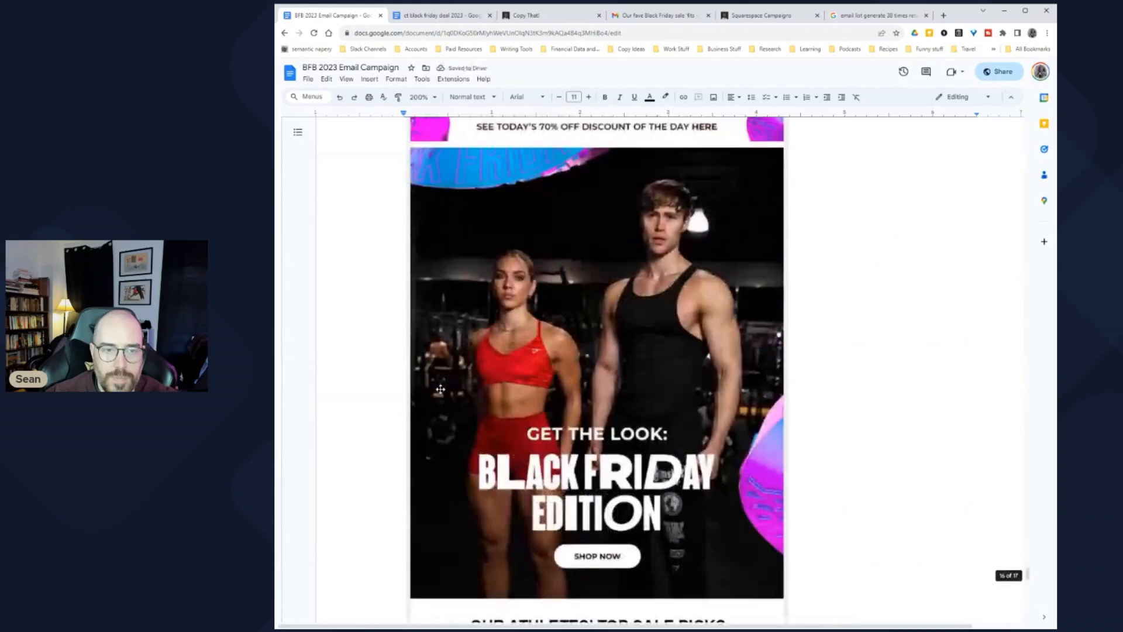
pyautogui.scroll(10, 670, 368)
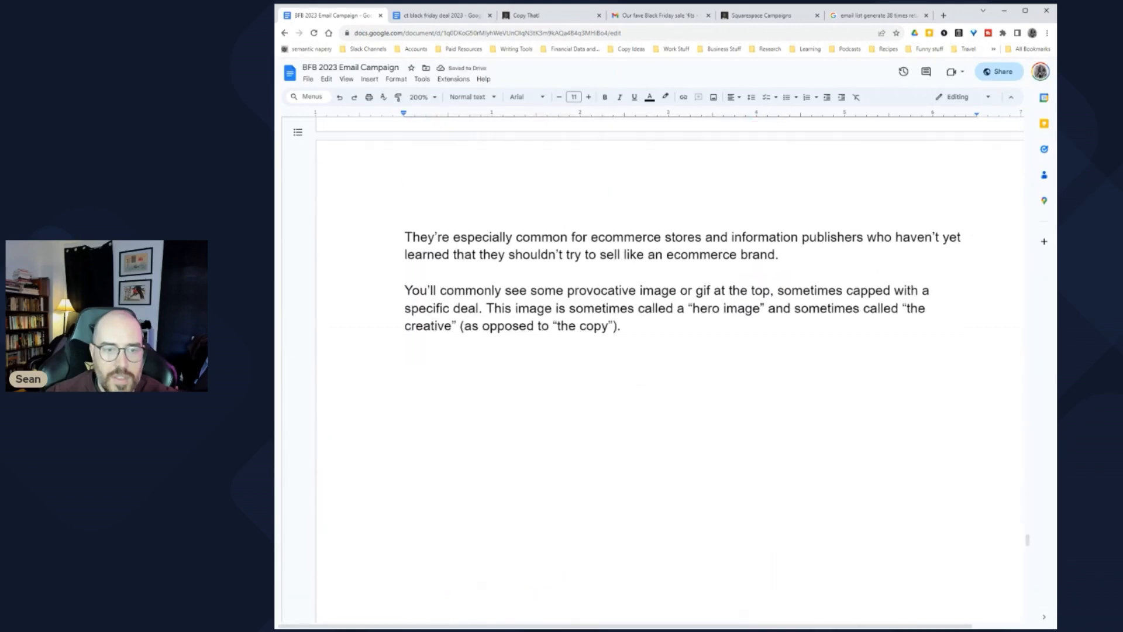
pyautogui.scroll(-3, 670, 368)
pyautogui.scroll(-20, 423, 365)
pyautogui.scroll(-8, 424, 366)
pyautogui.scroll(4, 423, 365)
pyautogui.scroll(1, 666, 267)
pyautogui.scroll(-4, 666, 268)
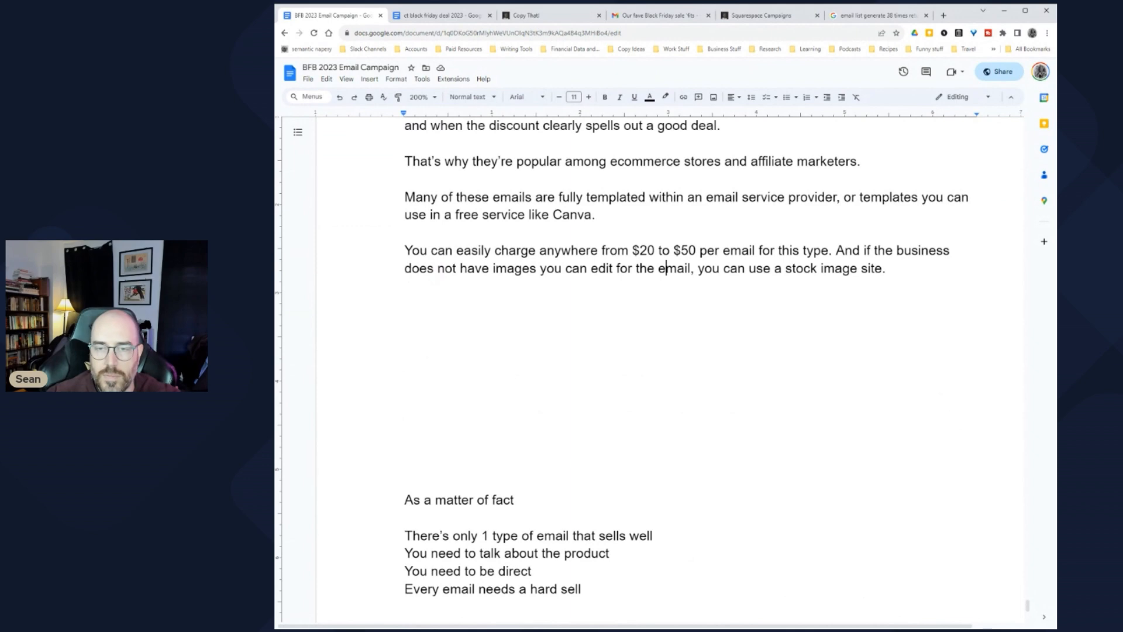
pyautogui.click(406, 304)
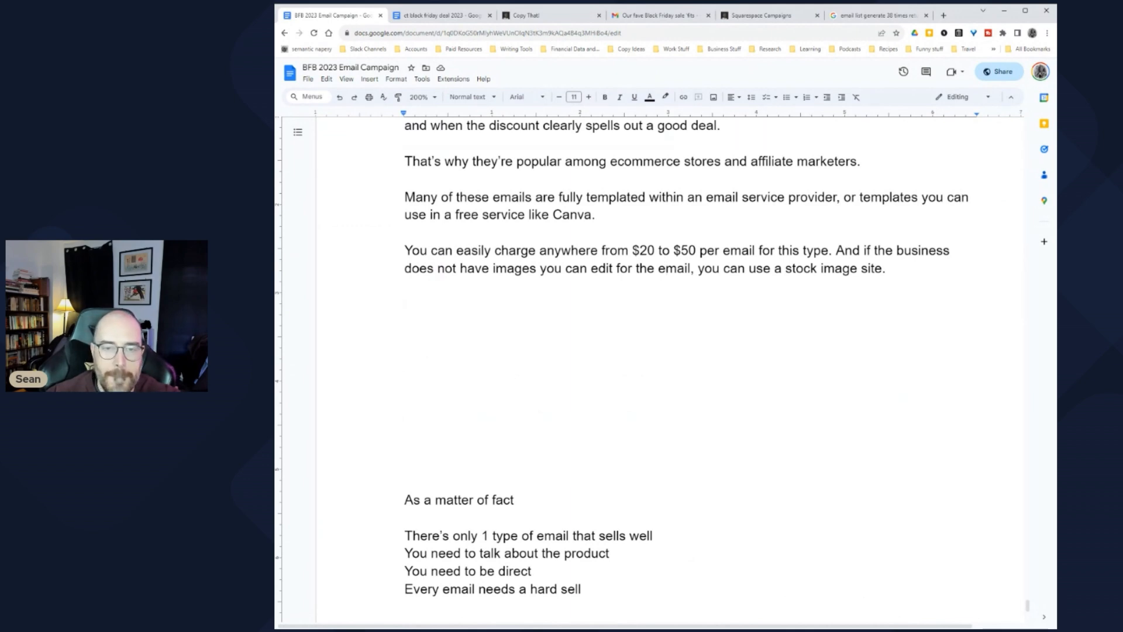
pyautogui.scroll(15, 656, 369)
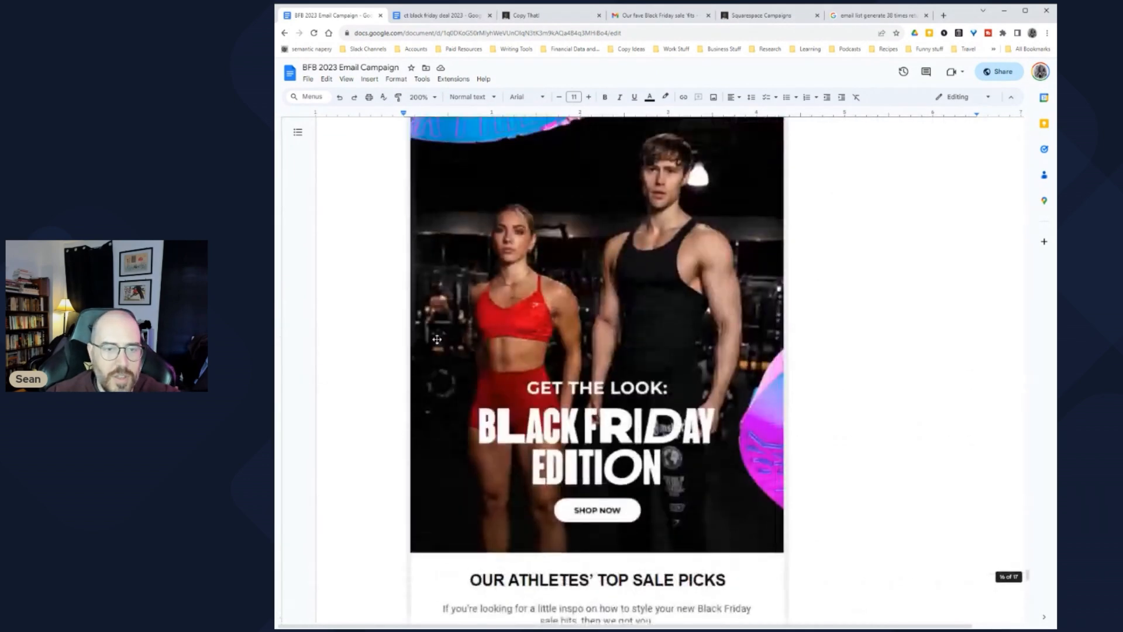
pyautogui.scroll(20, 670, 368)
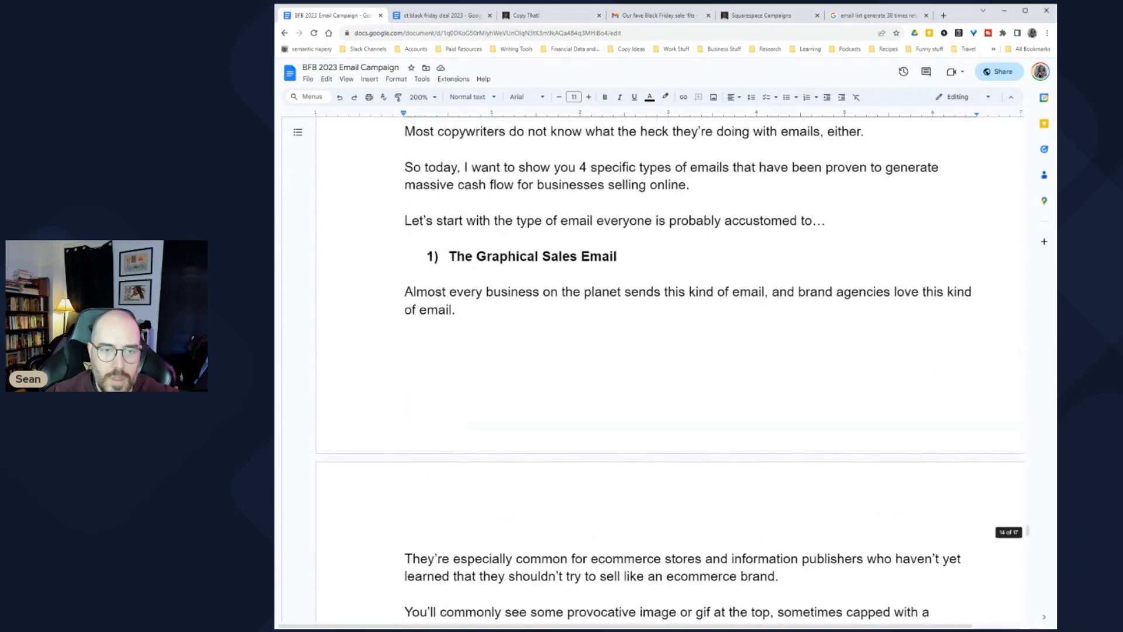
pyautogui.tripleClick(533, 257)
pyautogui.hotkey('ctrl', 'c')
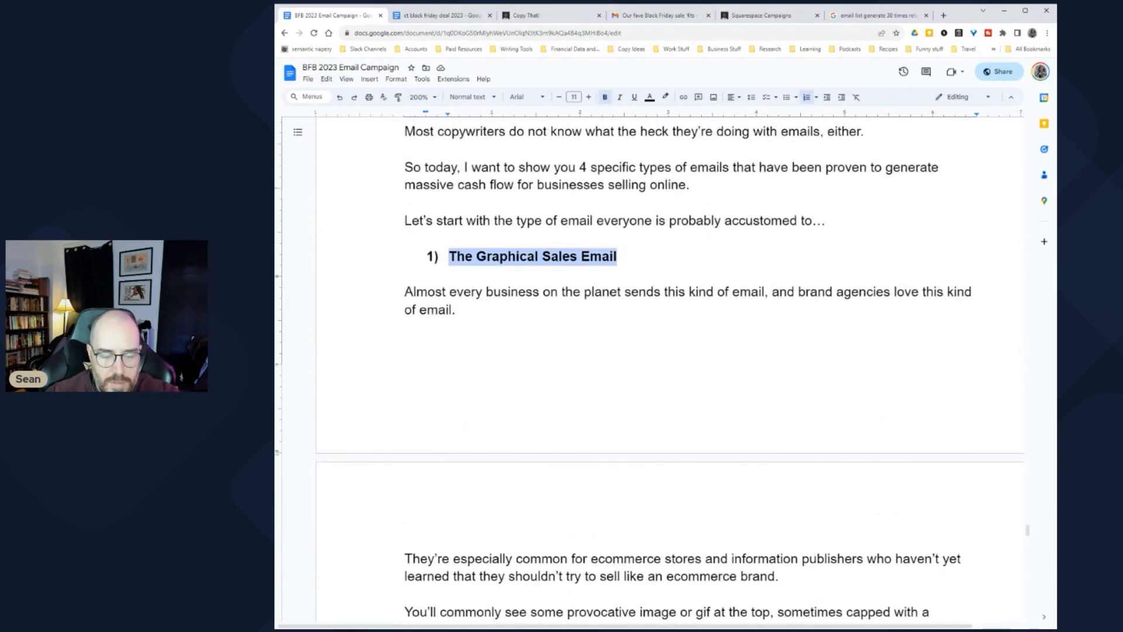
pyautogui.scroll(-20, 671, 369)
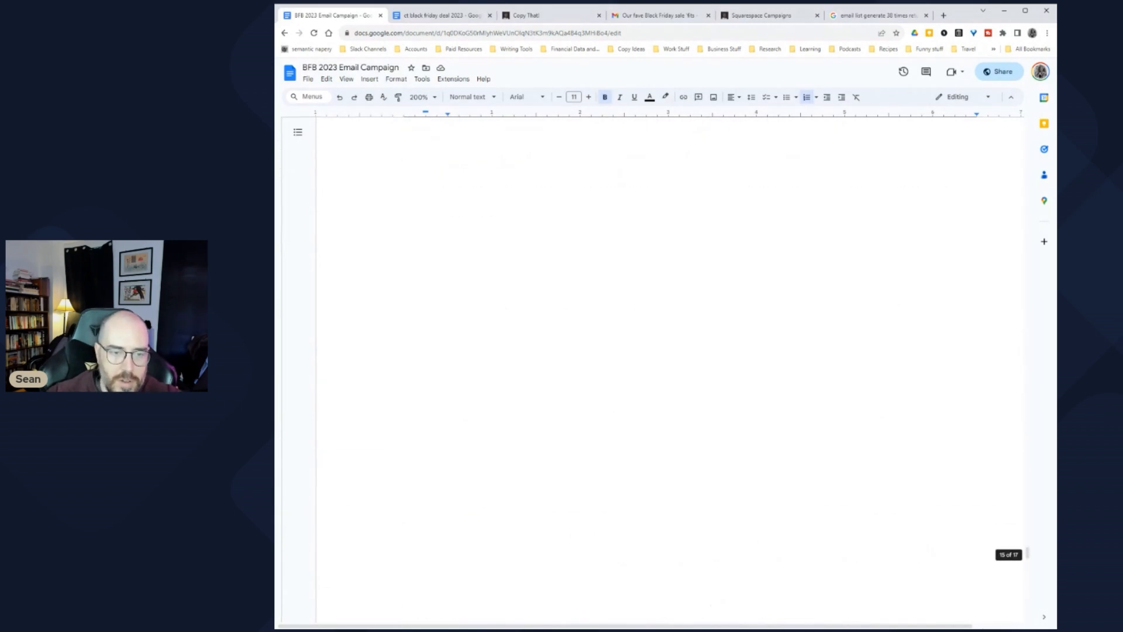
pyautogui.scroll(-8, 671, 369)
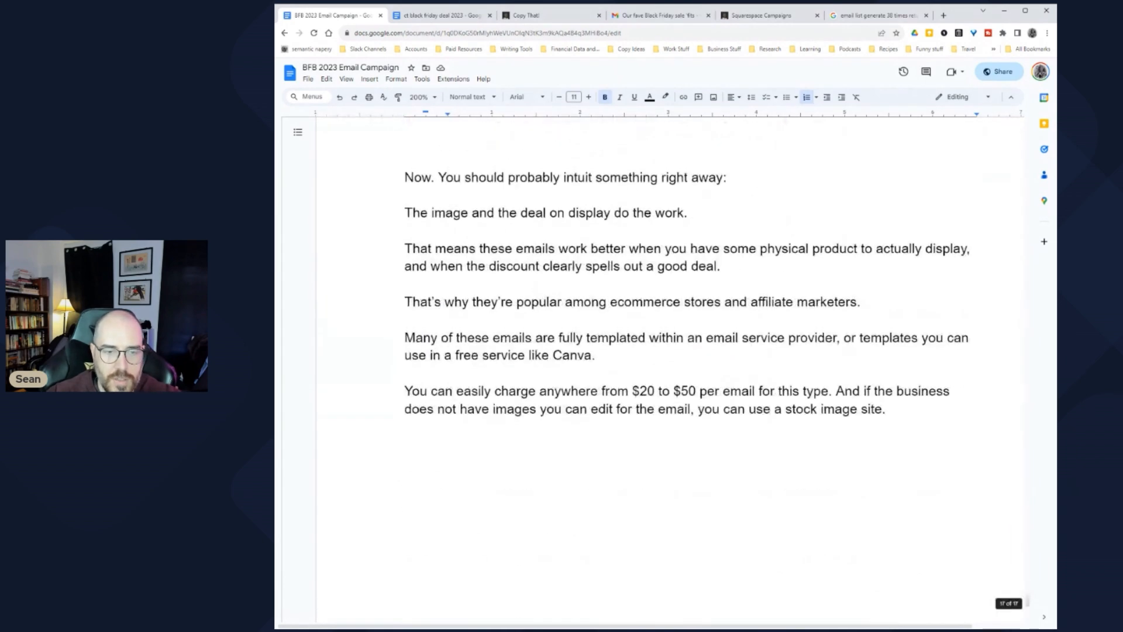
pyautogui.click(405, 321)
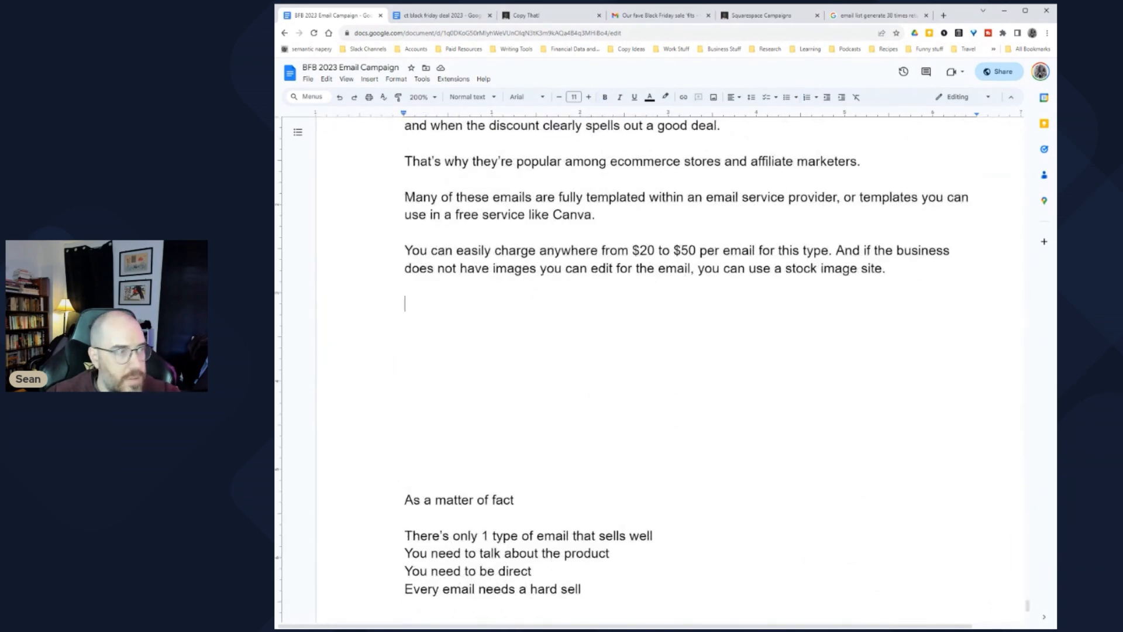
# Step: Paste the numbered heading and retitle it 'Value Email (aka "The Editorial Email")'
pyautogui.hotkey('ctrl', 'v')
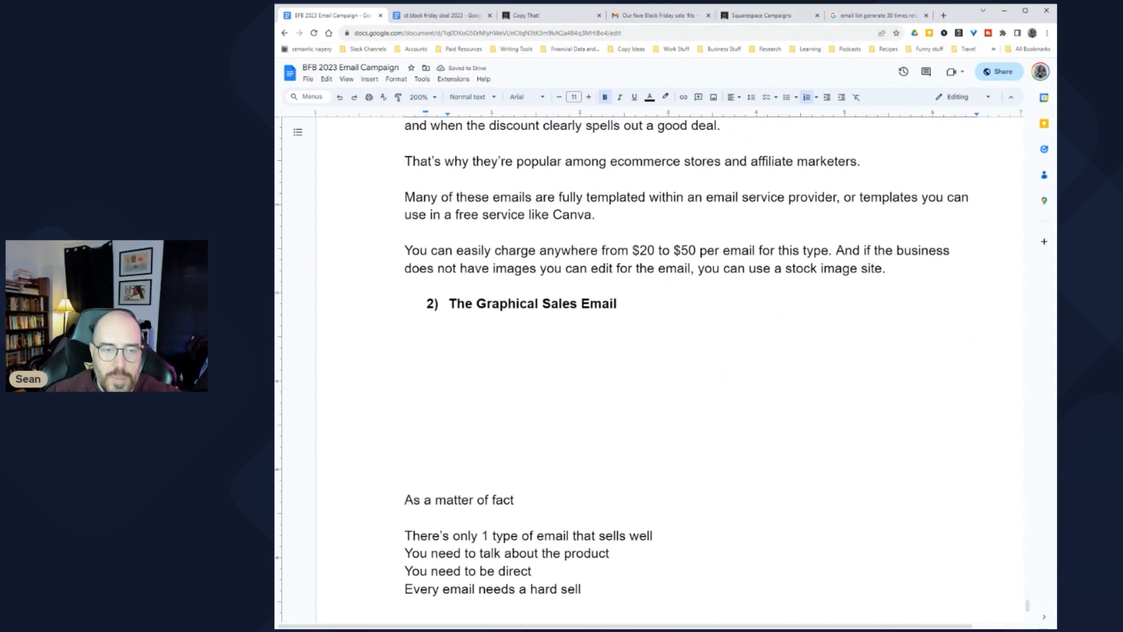
pyautogui.hotkey('ctrl', 'shift', 'Left')
pyautogui.hotkey('ctrl', 'shift', 'Left')
pyautogui.hotkey('ctrl', 'shift', 'Left')
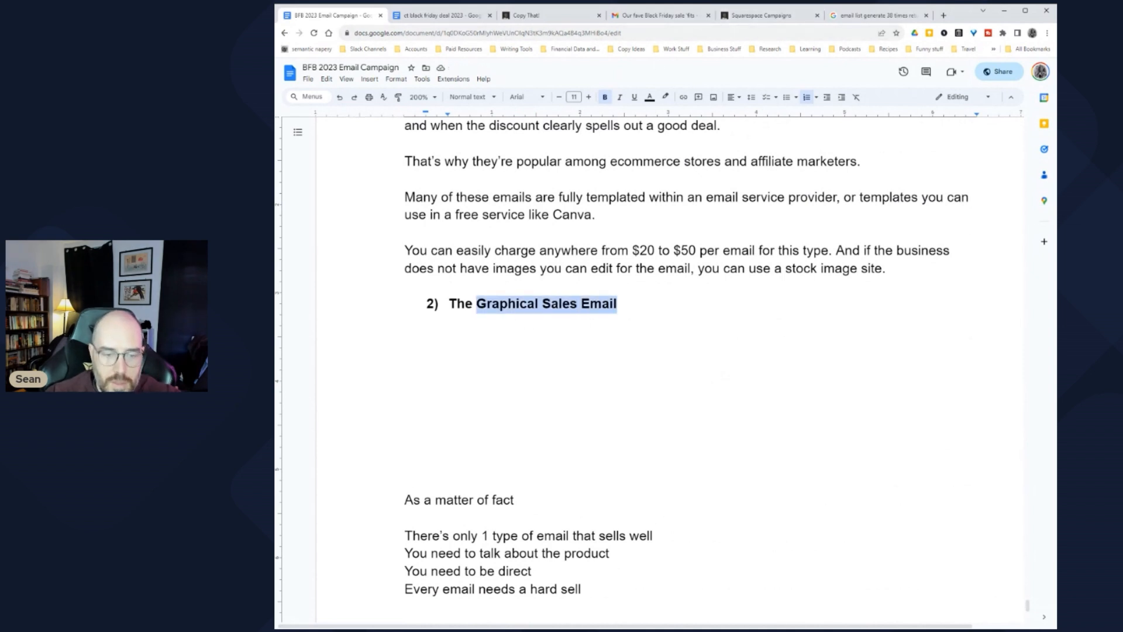
pyautogui.write('Value')
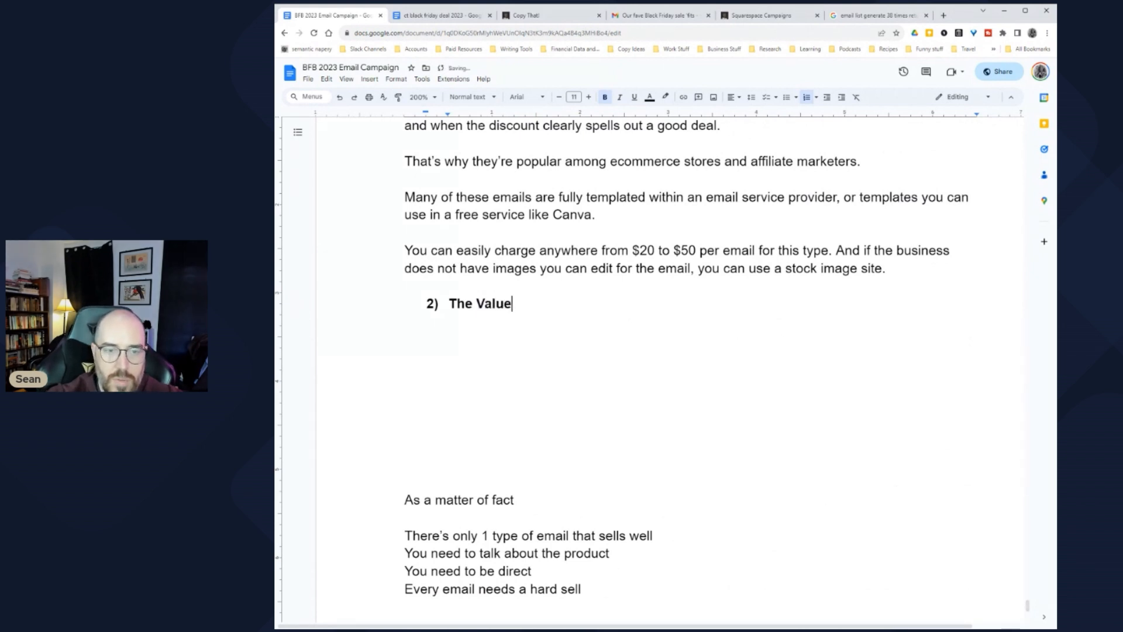
pyautogui.write(' E')
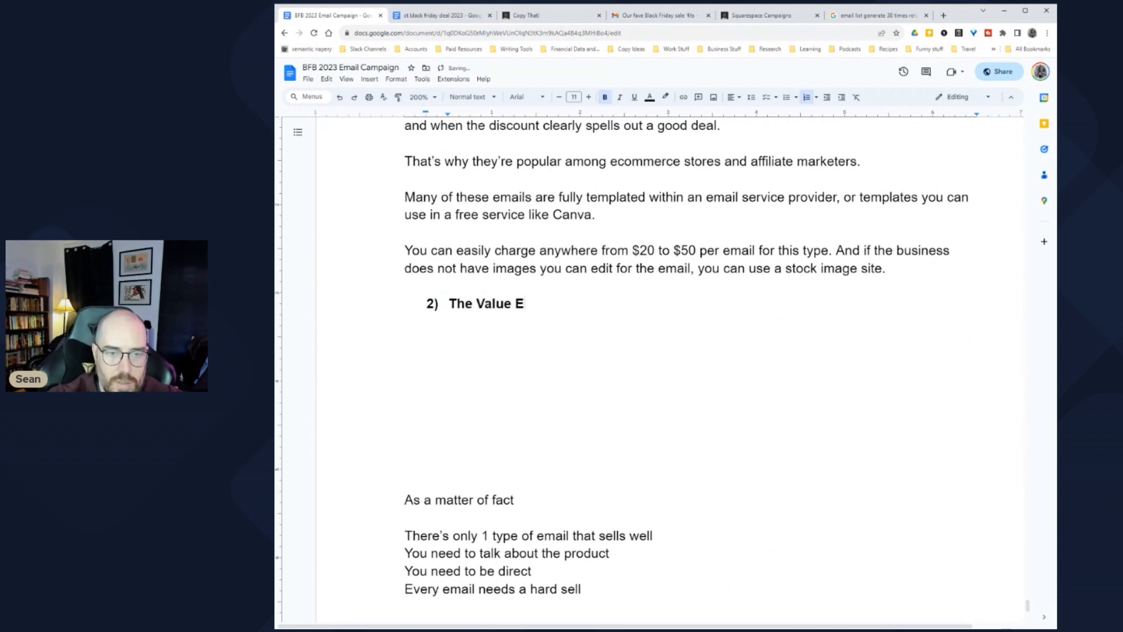
pyautogui.write('mail (aka "The Editorial Email')
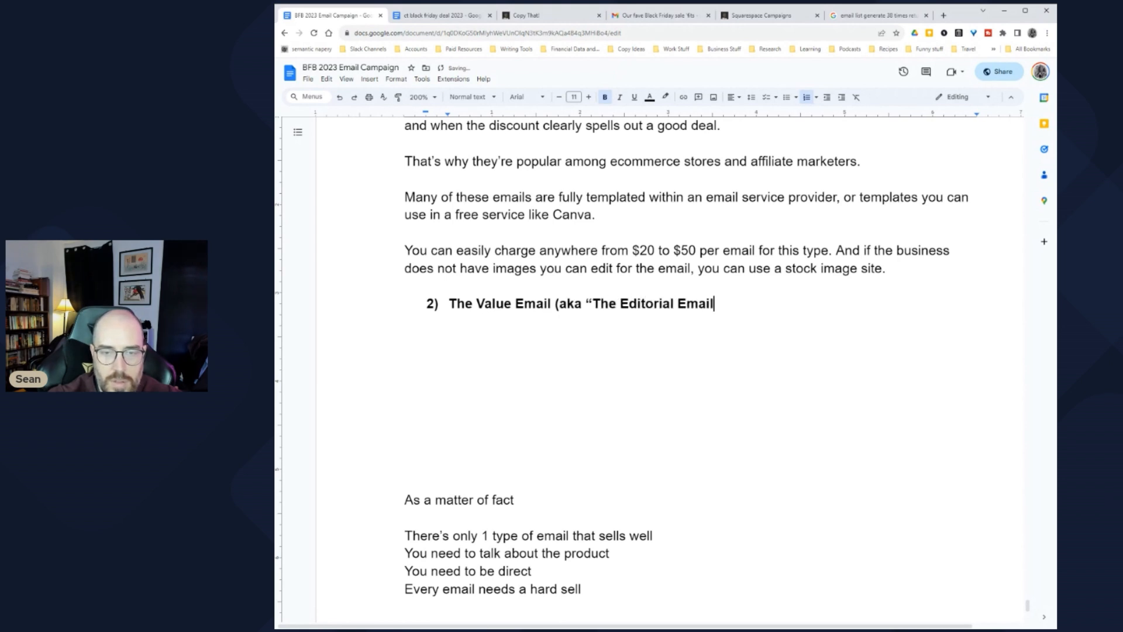
pyautogui.write('")')
# Step: Insert a new numbered item '2) The Lift' above that heading
pyautogui.click(405, 286)
pyautogui.press('Return')
pyautogui.press('Return')
pyautogui.press('Return')
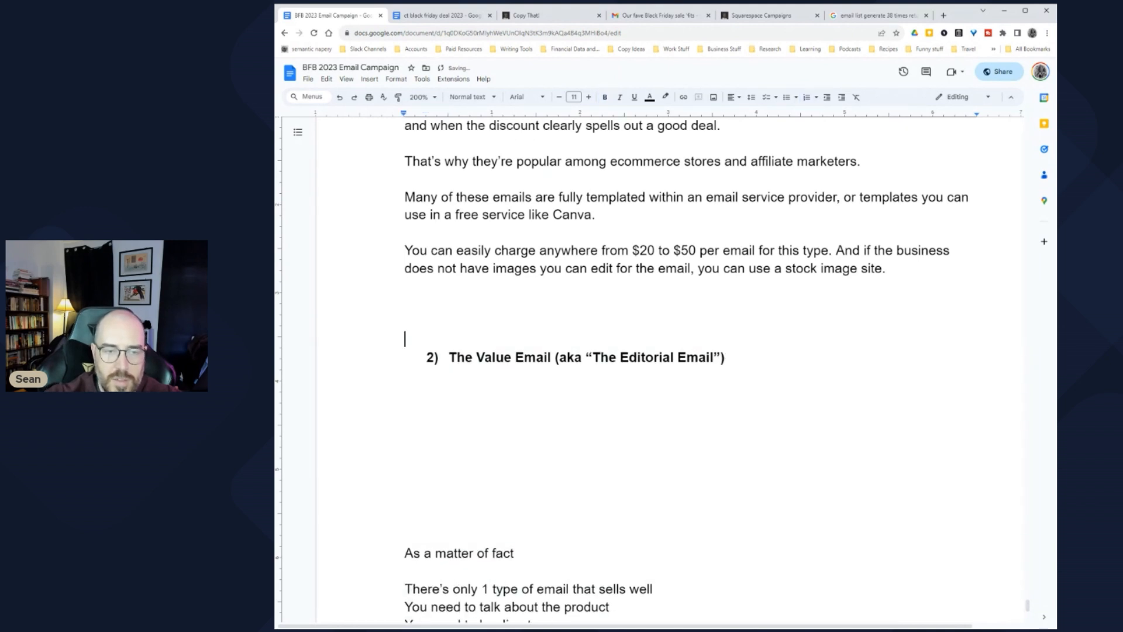
pyautogui.write('2.')
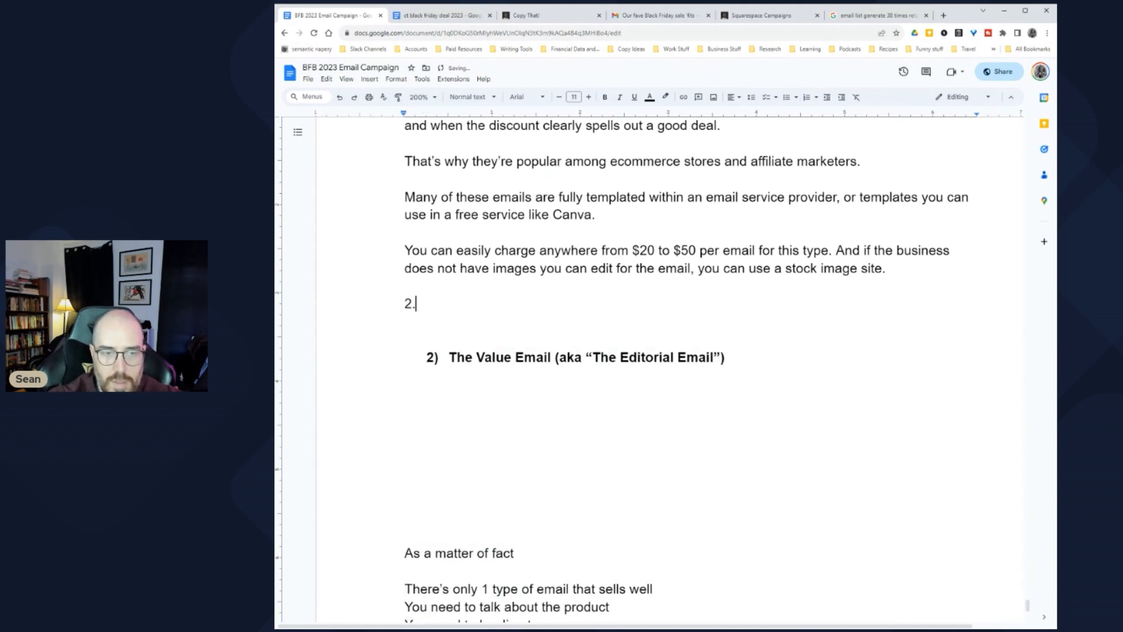
pyautogui.press('BackSpace')
pyautogui.write(') ')
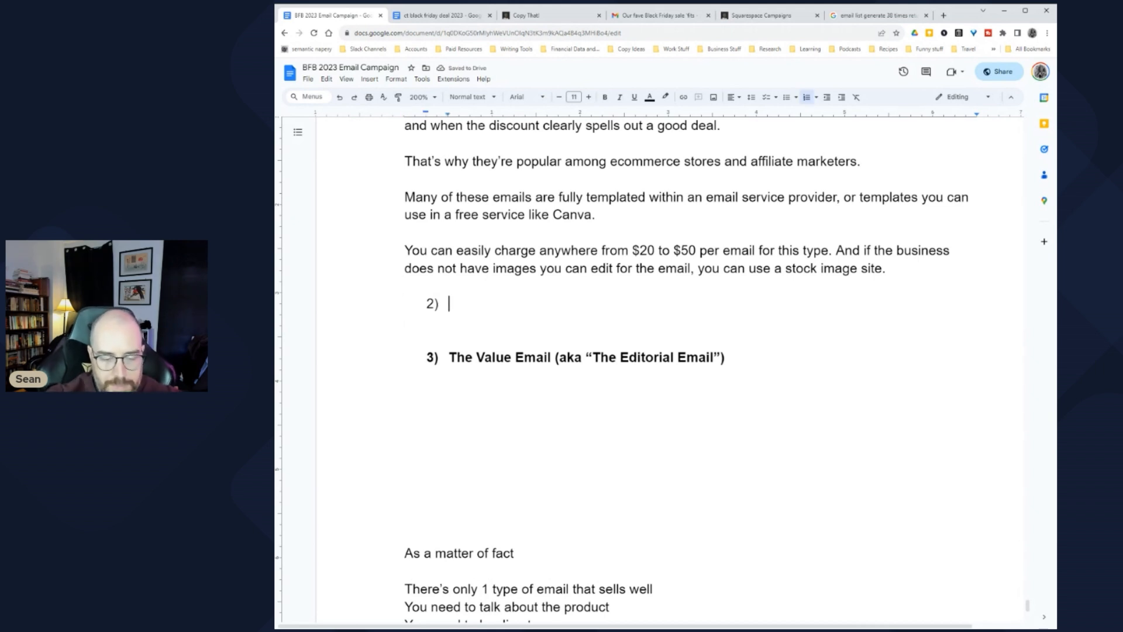
pyautogui.write('The ')
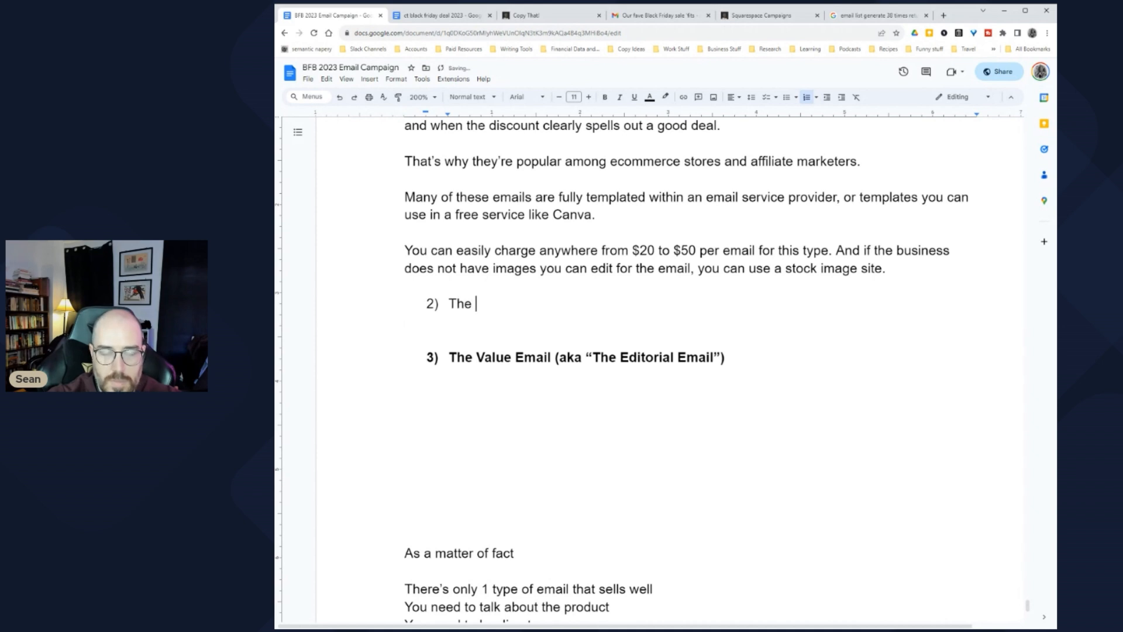
pyautogui.write('Deal')
pyautogui.press('BackSpace')
pyautogui.press('BackSpace')
pyautogui.press('BackSpace')
pyautogui.press('BackSpace')
pyautogui.write('Lift')
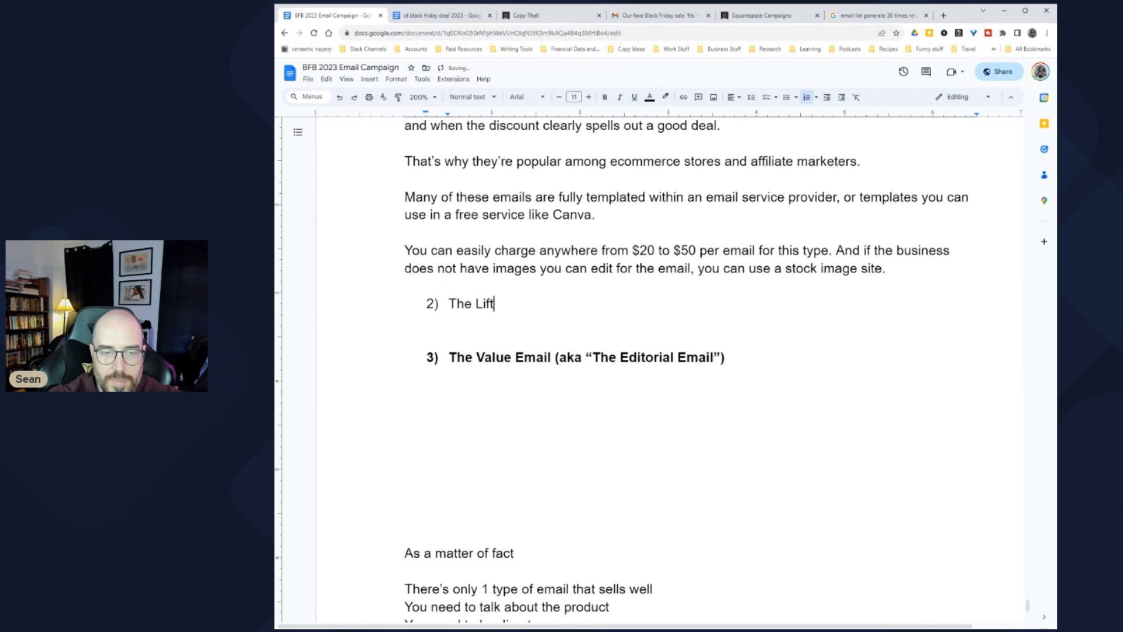
pyautogui.press('Return')
pyautogui.press('Return')
pyautogui.press('Return')
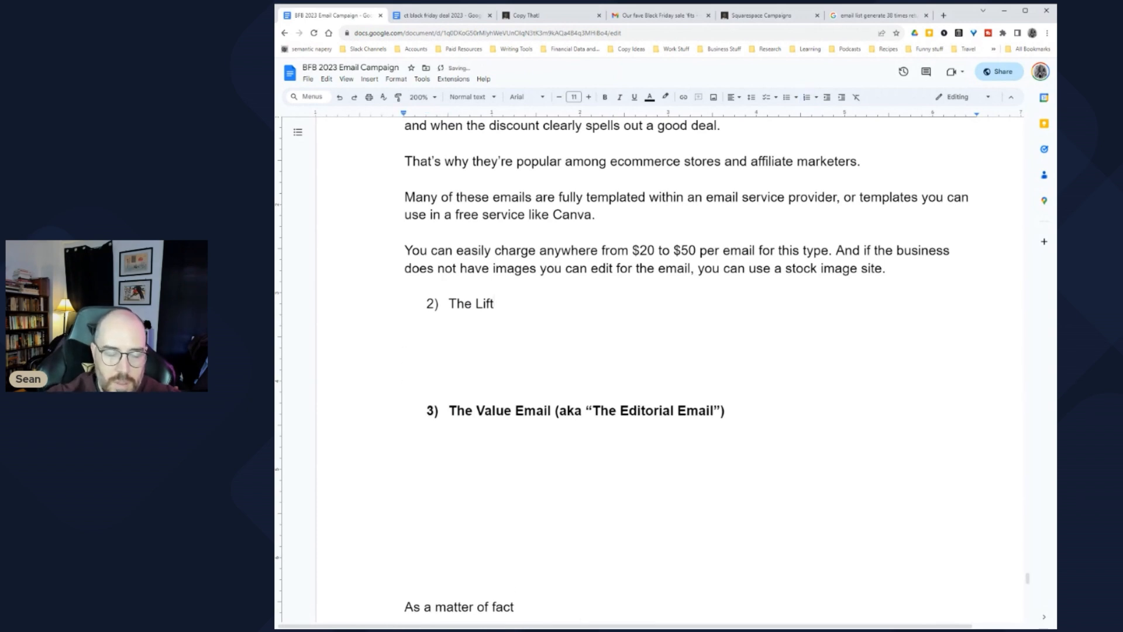
# Step: Make the words 'The Lift' bold
pyautogui.click(494, 304)
pyautogui.hotkey('ctrl', 'shift', 'Left')
pyautogui.hotkey('ctrl', 'shift', 'Left')
pyautogui.hotkey('ctrl', 'shift', 'Left')
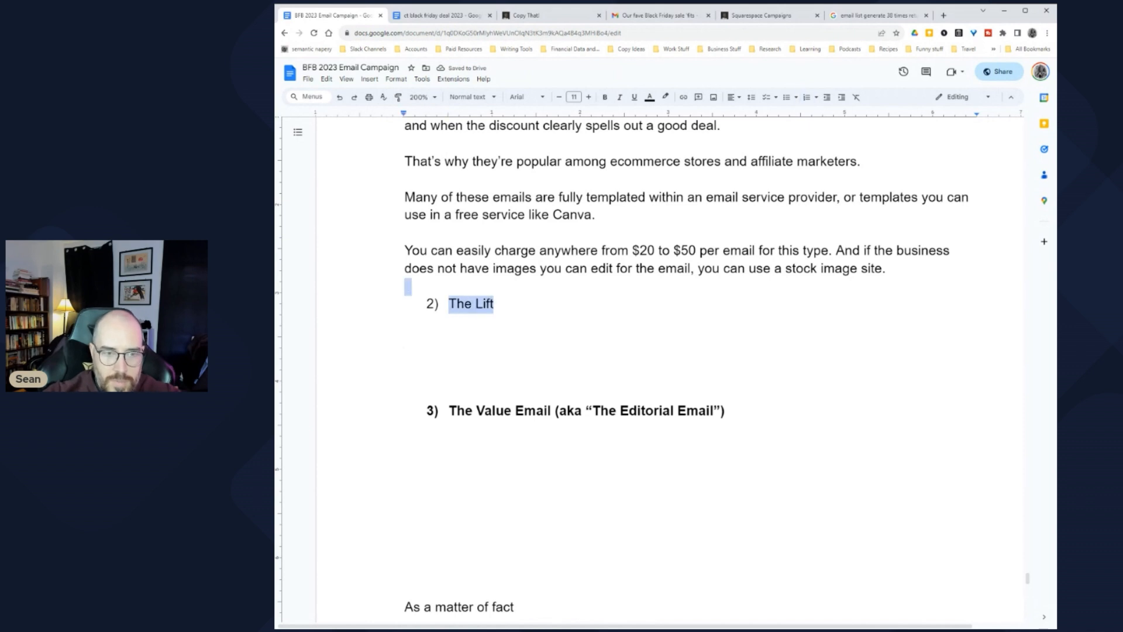
pyautogui.hotkey('ctrl', 'b')
pyautogui.click(405, 339)
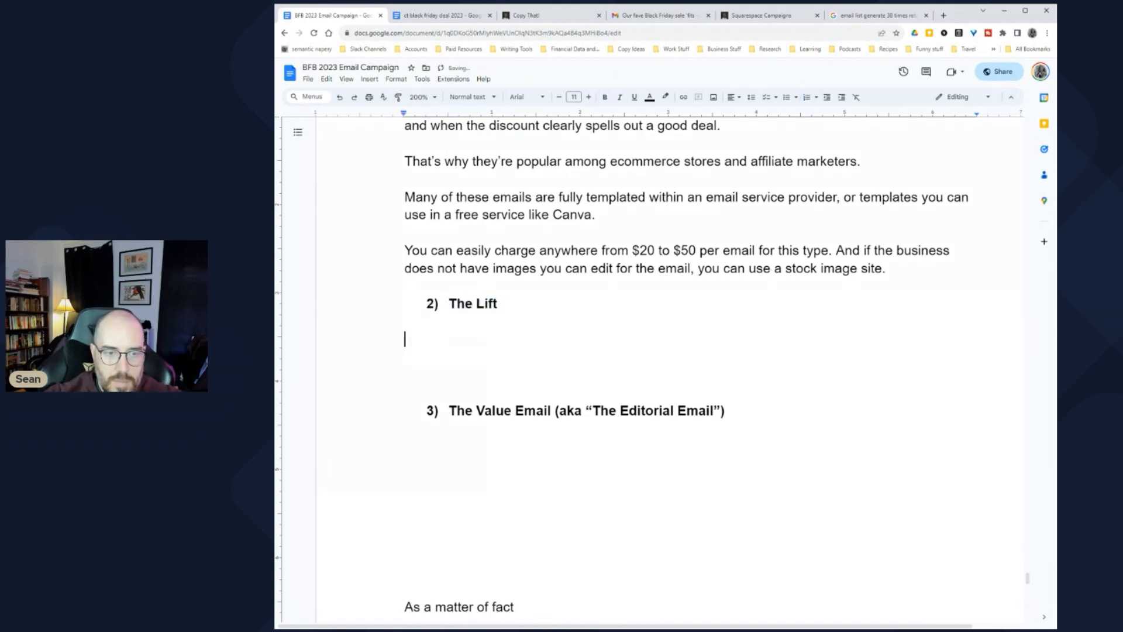
# Step: Write 'Everyone always asks what a "lift" email is.' and 'The answer is simple.' as separate paragraphs
pyautogui.write('Everyone always ')
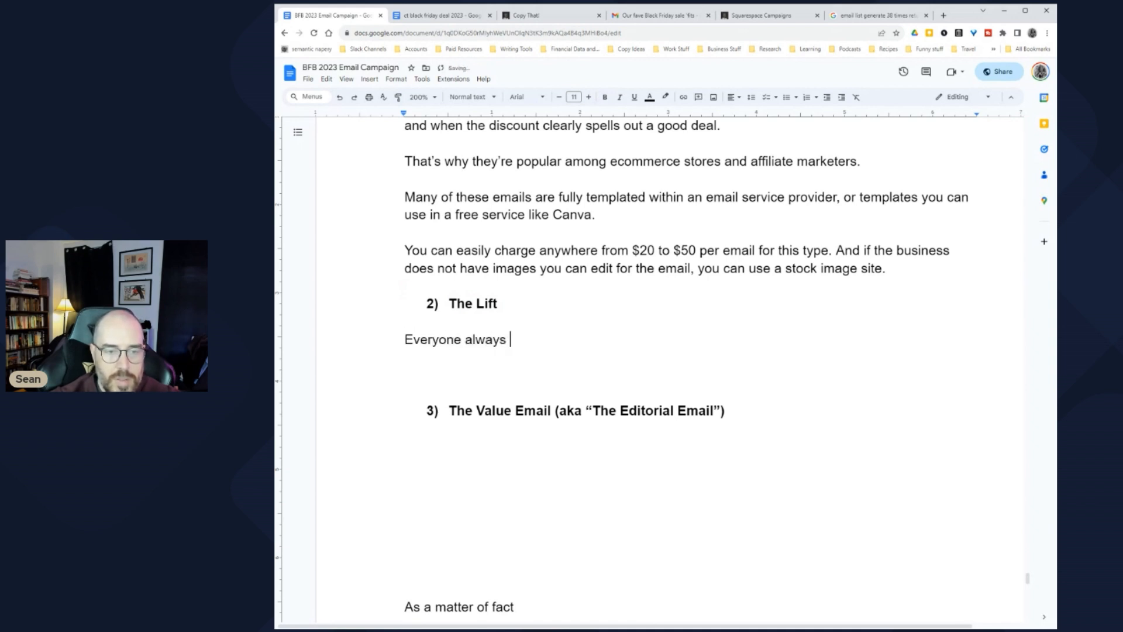
pyautogui.write('asks what ')
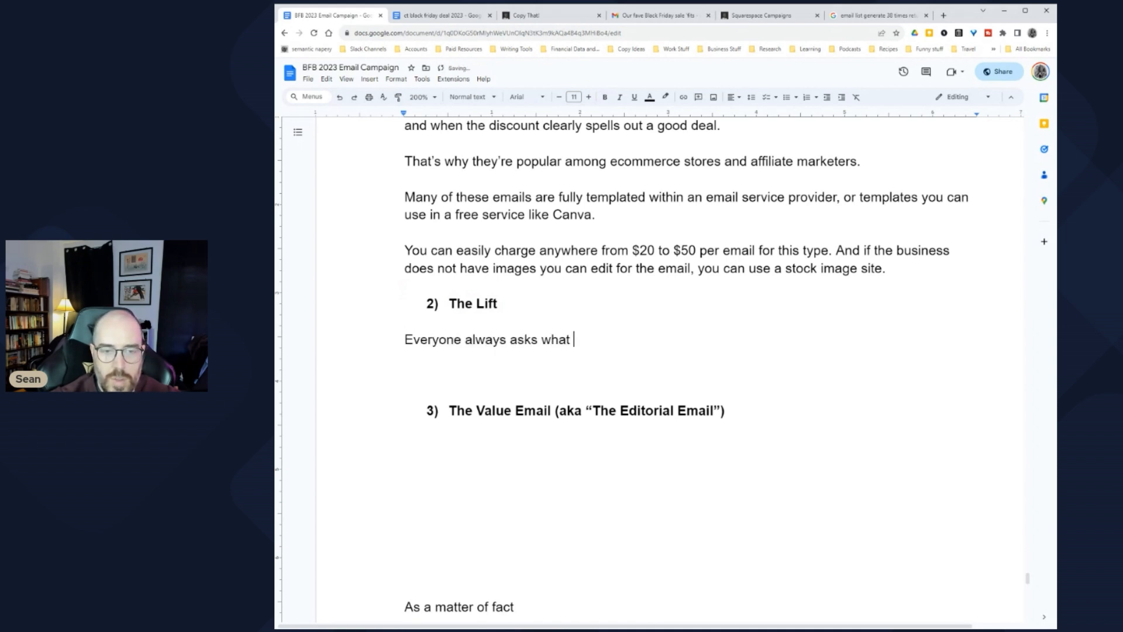
pyautogui.write('a "lift" email is.')
pyautogui.press('Return')
pyautogui.press('Return')
pyautogui.write('The answer ')
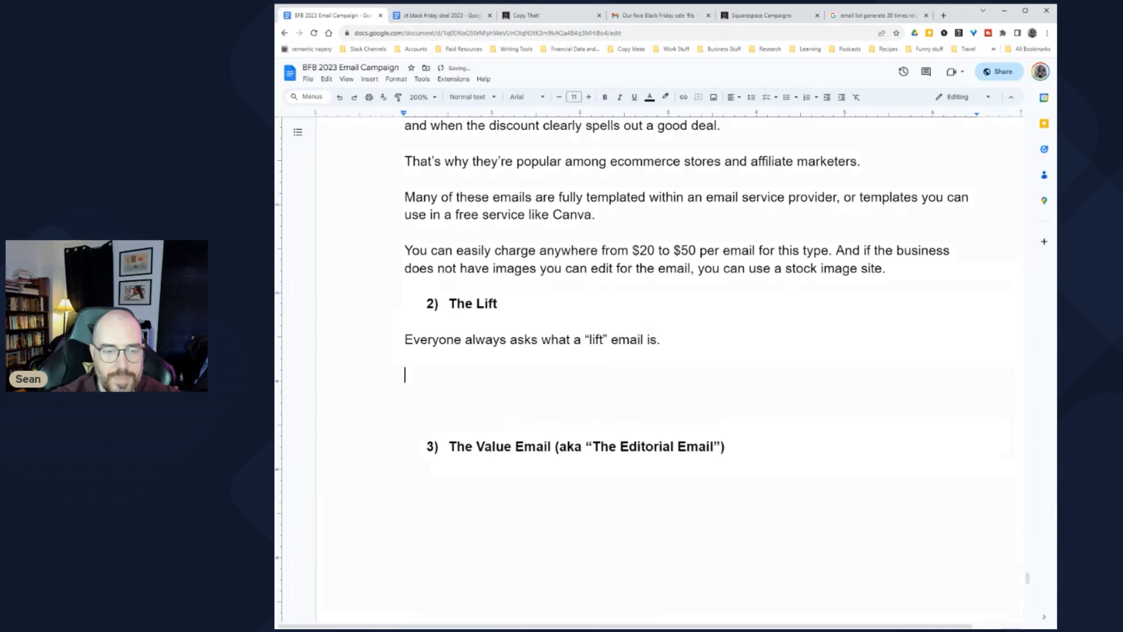
pyautogui.write('is simple.')
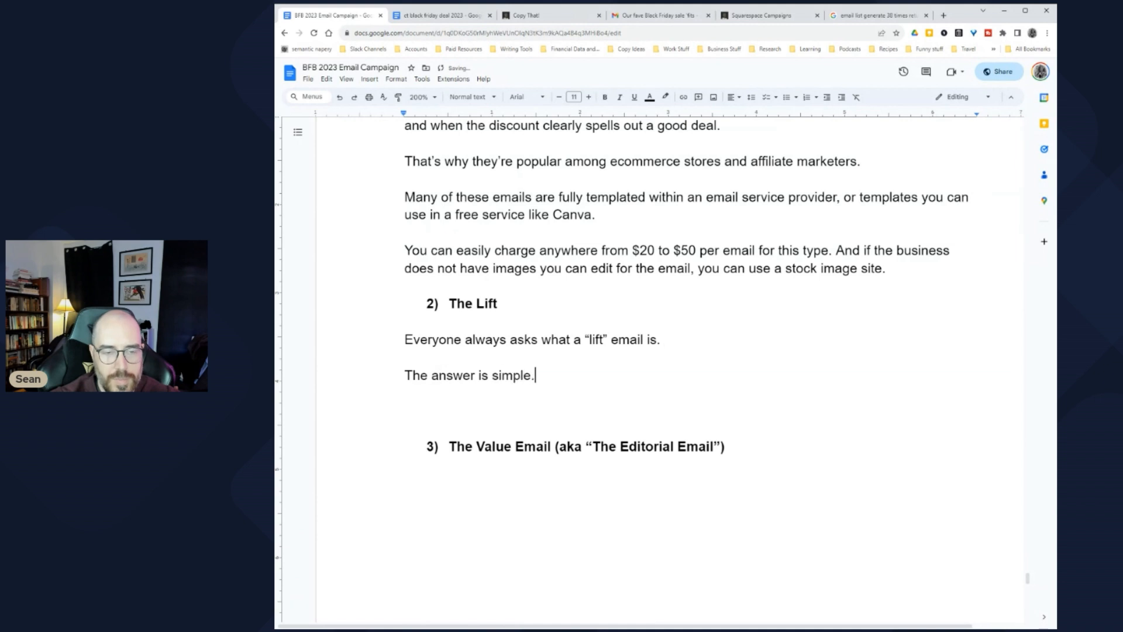
pyautogui.press('Return')
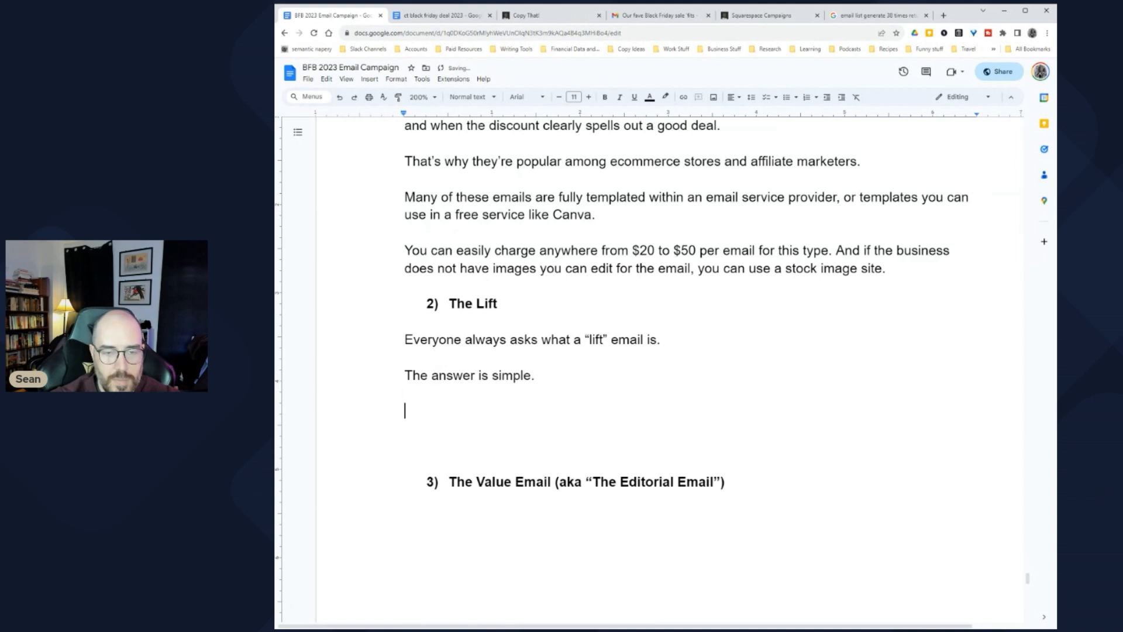
# Step: Add 'If a sales email has copy or creative that tries to sell or persuade a prospect before asking for the click...'
pyautogui.write('If a sales email h')
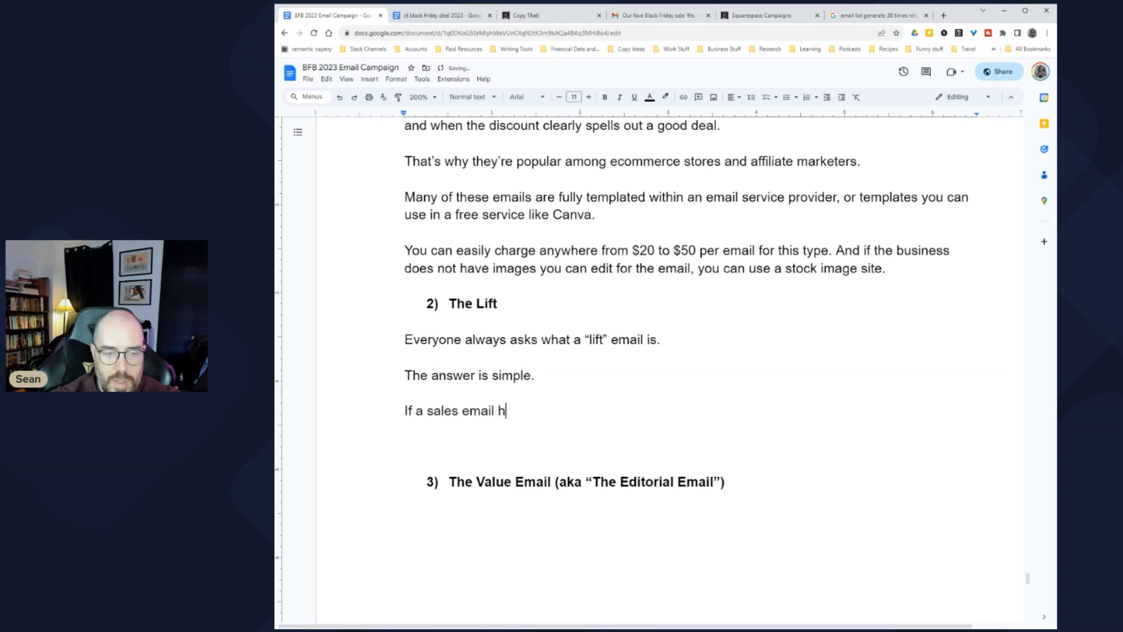
pyautogui.write('as copy or ')
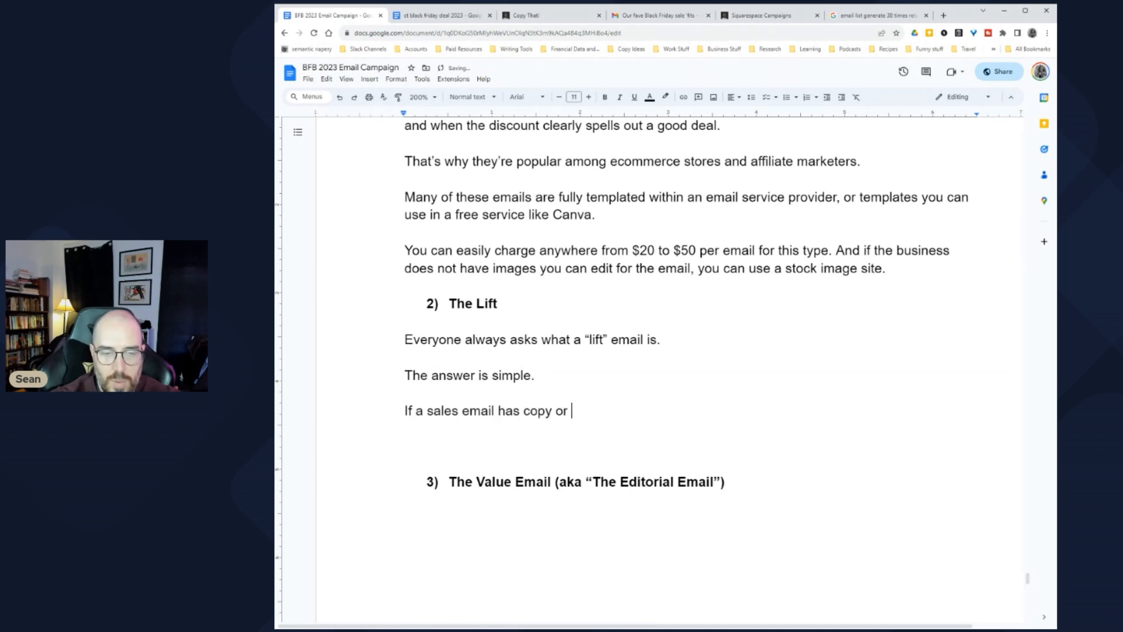
pyautogui.write('creative that does')
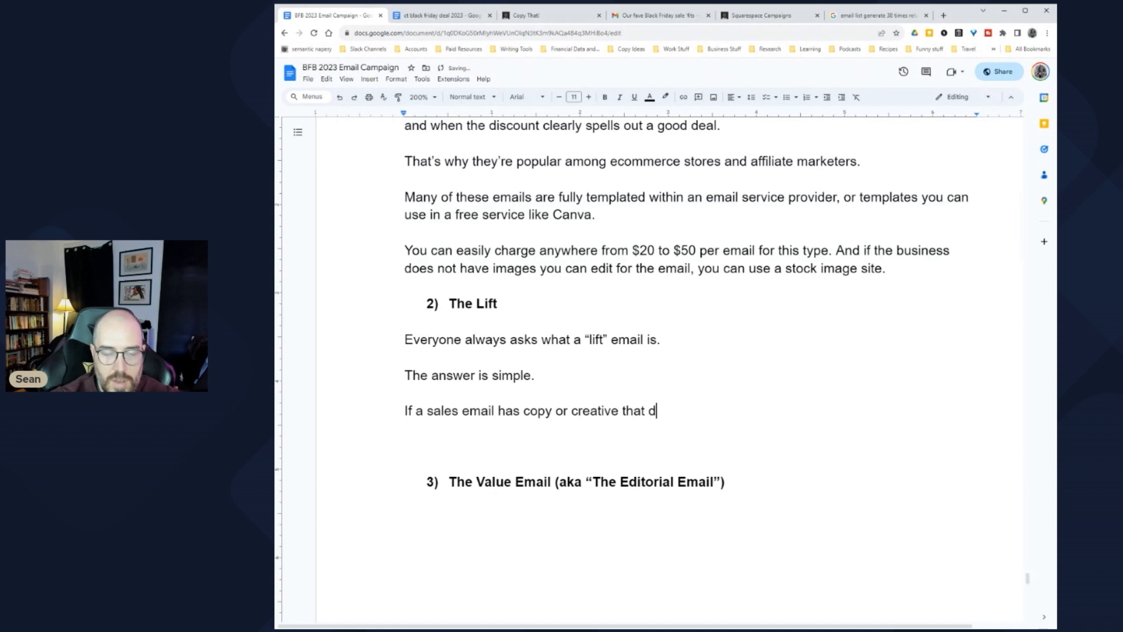
pyautogui.press('BackSpace')
pyautogui.press('BackSpace')
pyautogui.press('BackSpace')
pyautogui.write('actively sell')
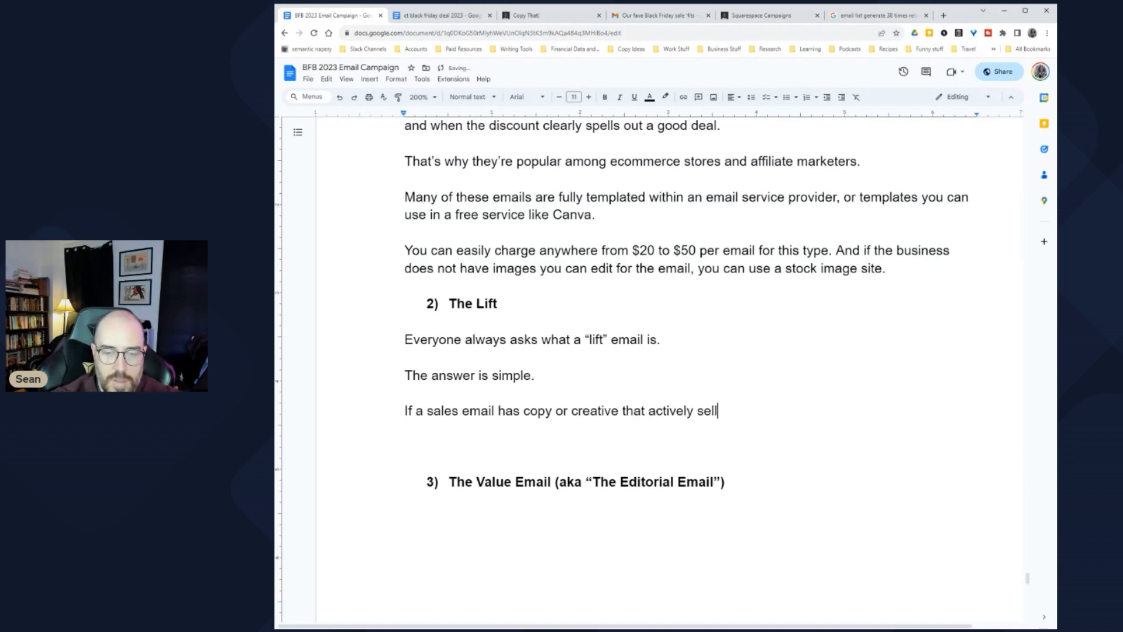
pyautogui.press('BackSpace')
pyautogui.press('BackSpace')
pyautogui.press('BackSpace')
pyautogui.press('BackSpace')
pyautogui.write('tries to se')
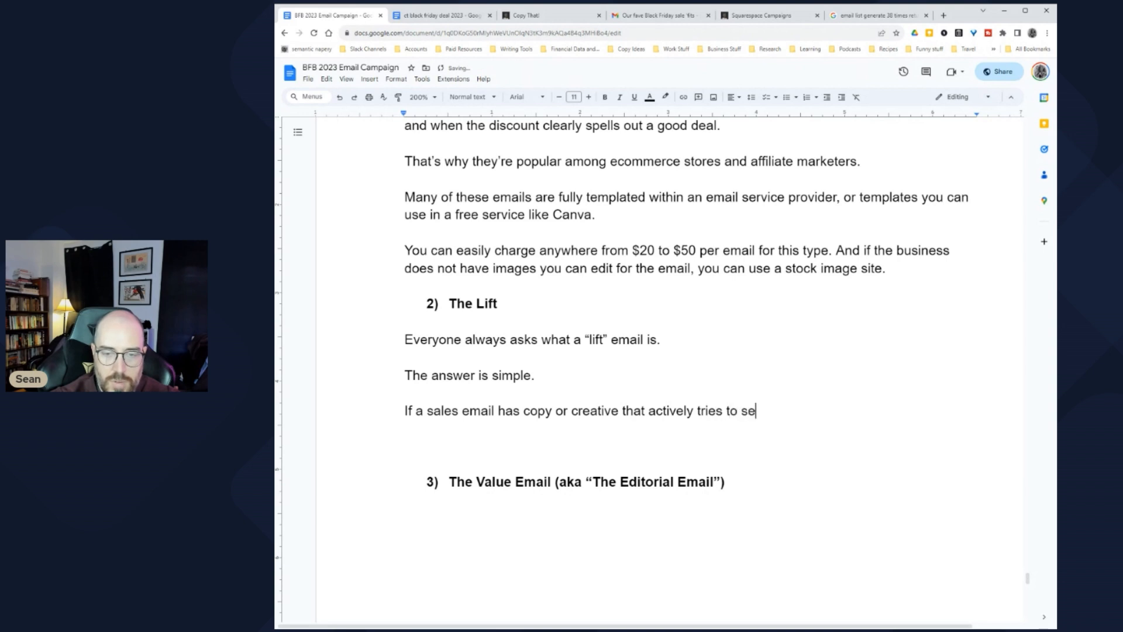
pyautogui.write('ll or persuade ')
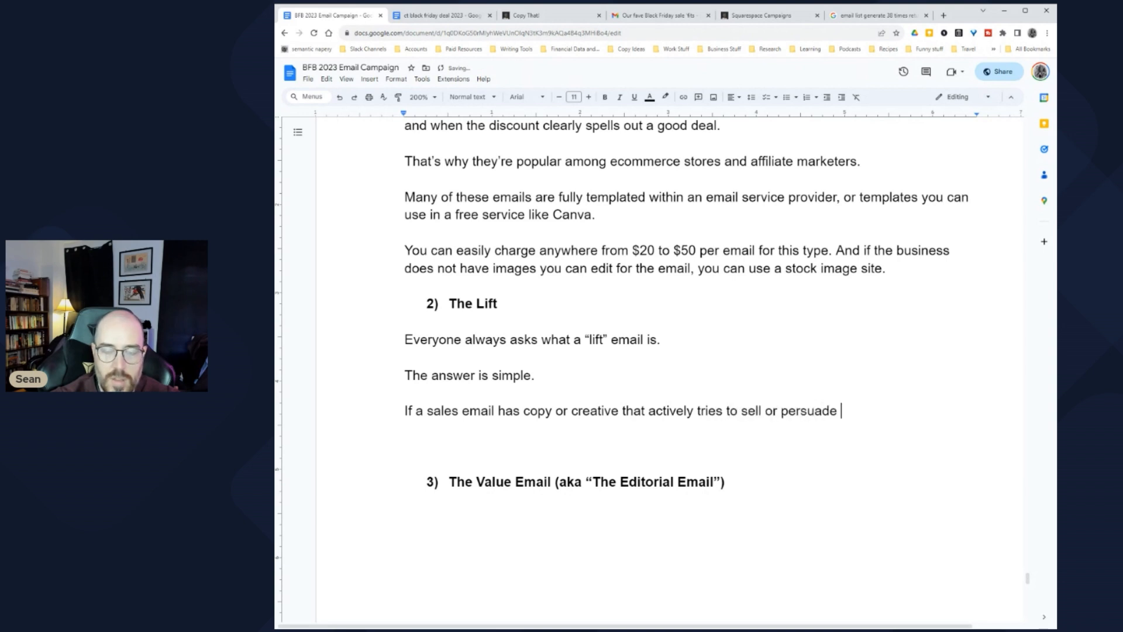
pyautogui.write('a prodps')
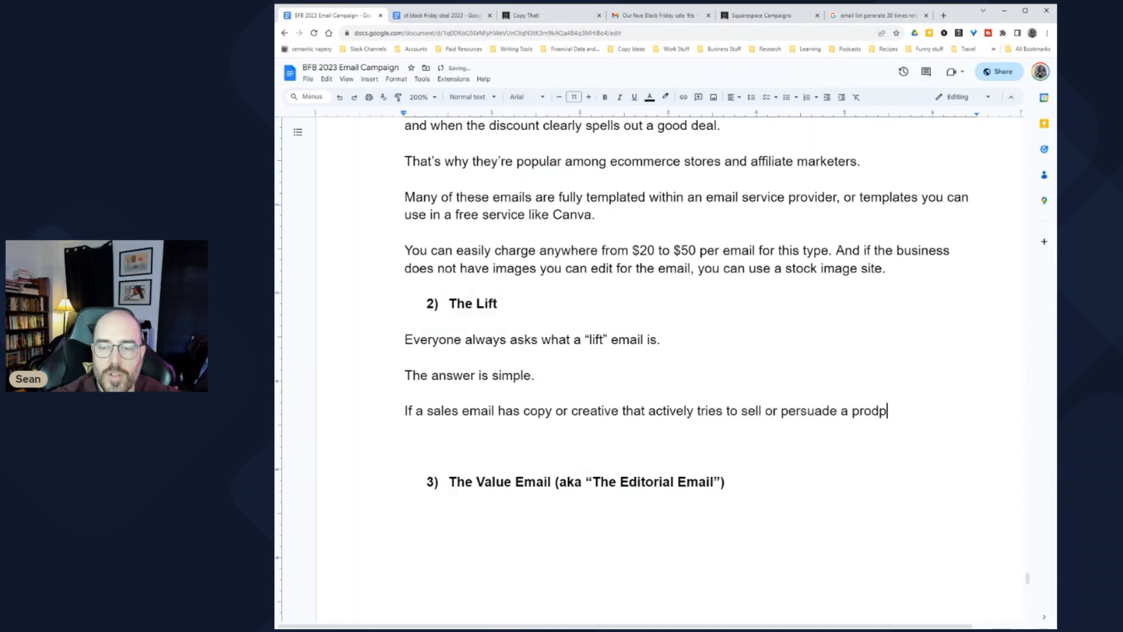
pyautogui.press('BackSpace')
pyautogui.press('BackSpace')
pyautogui.press('BackSpace')
pyautogui.write('spect bef')
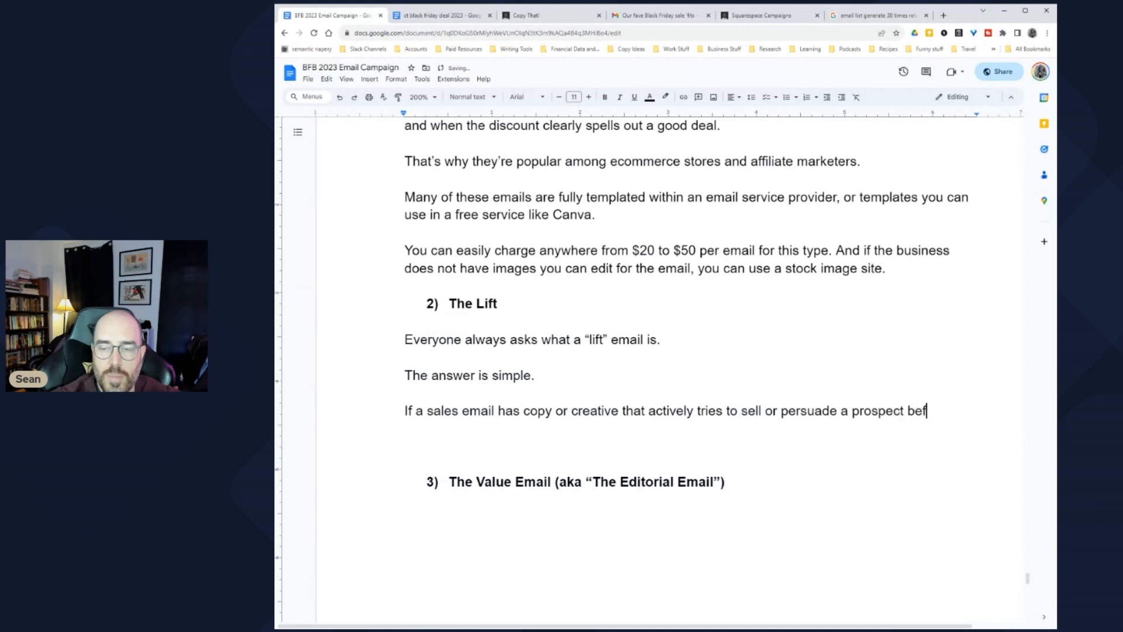
pyautogui.write('ore ta')
pyautogui.press('BackSpace')
pyautogui.press('BackSpace')
pyautogui.write('asking ')
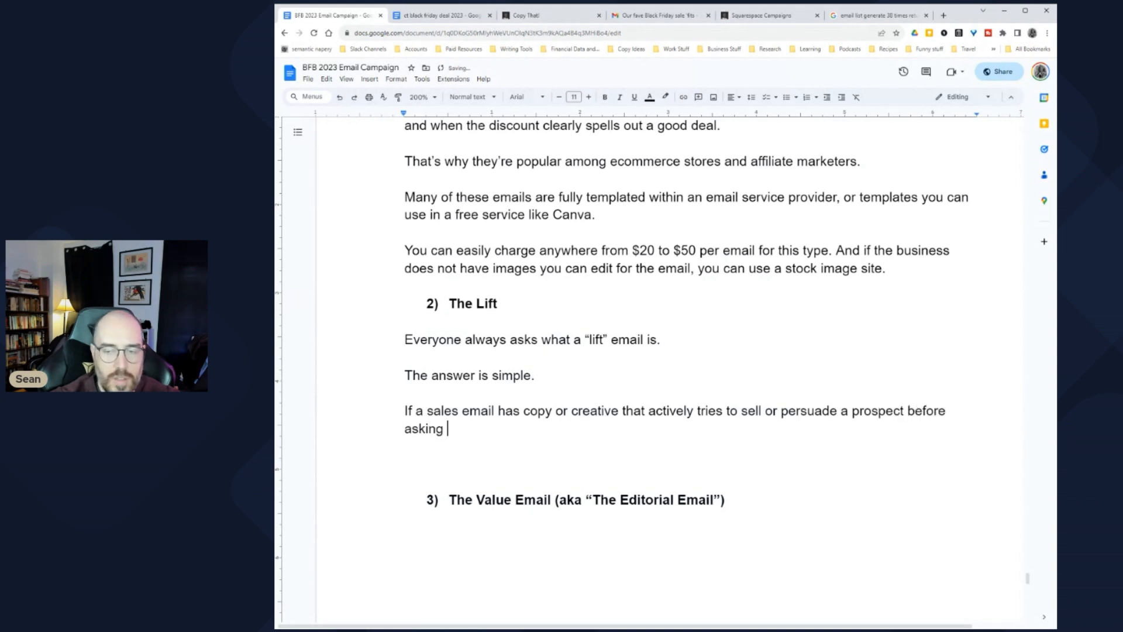
pyautogui.write('for the click...')
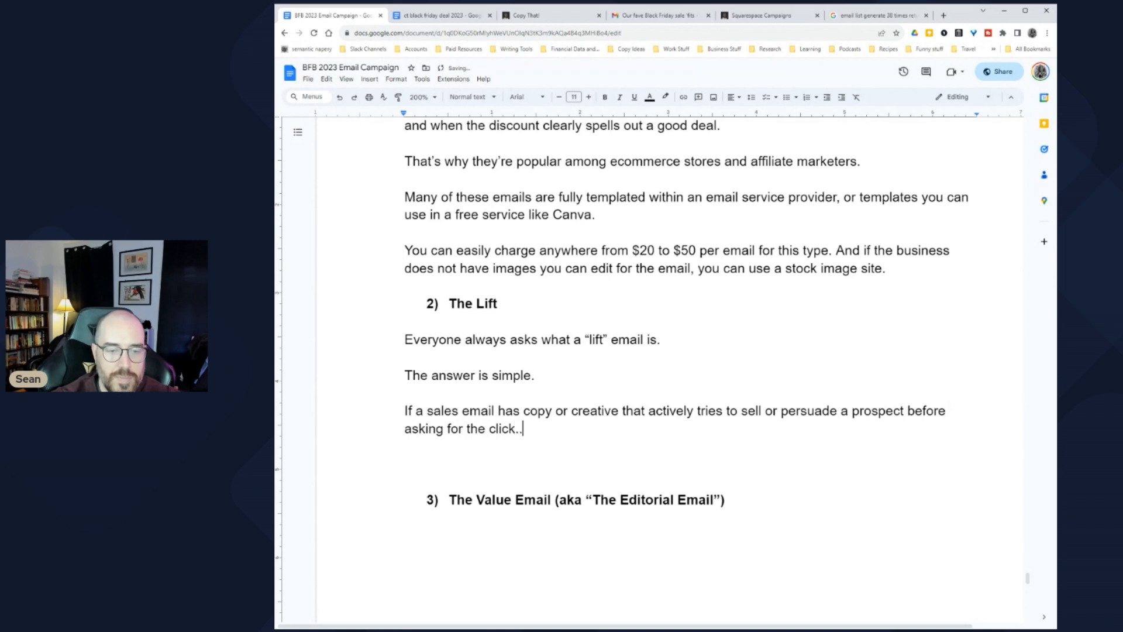
pyautogui.press('Return')
pyautogui.press('Return')
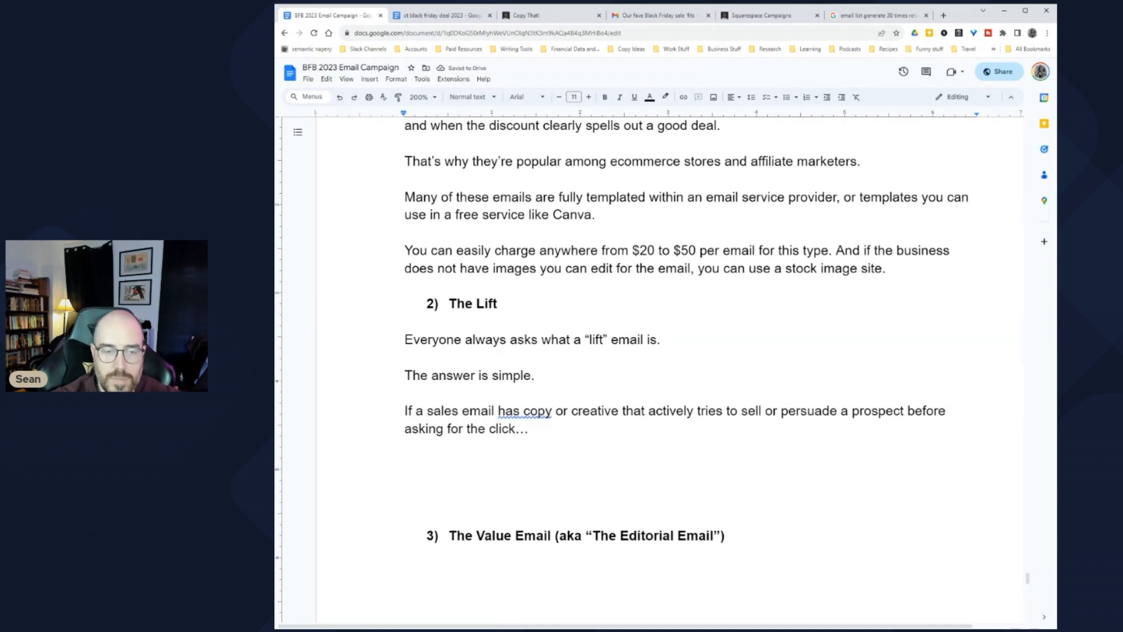
# Step: Add 'Then it is typically a sales email.' and begin 'But if the email is just linking to'
pyautogui.write('Then ')
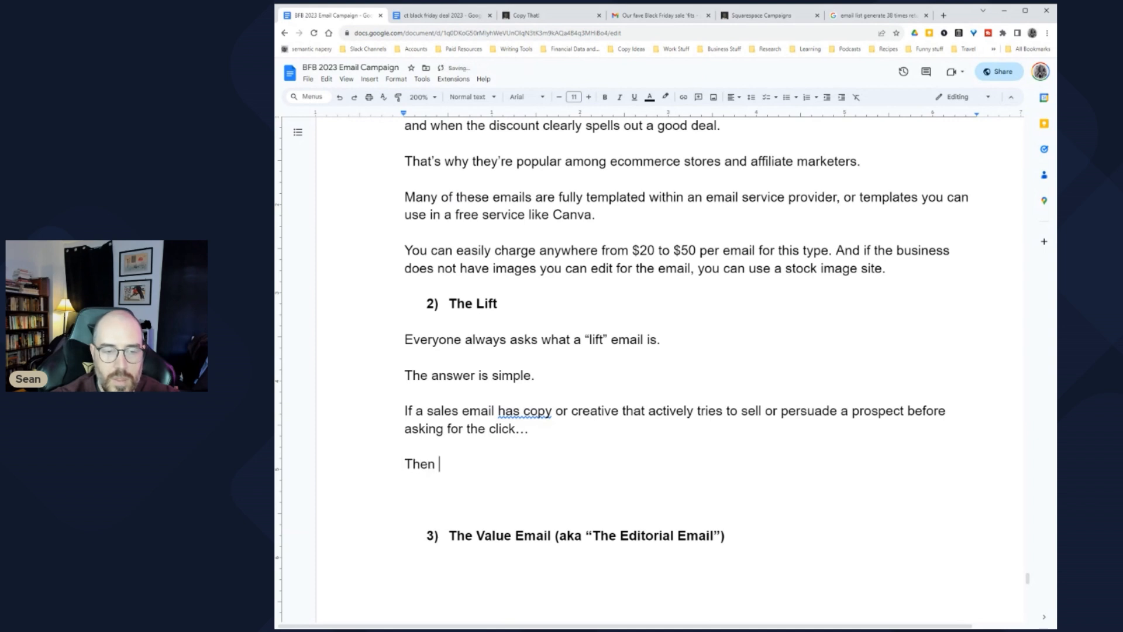
pyautogui.write('it is typical')
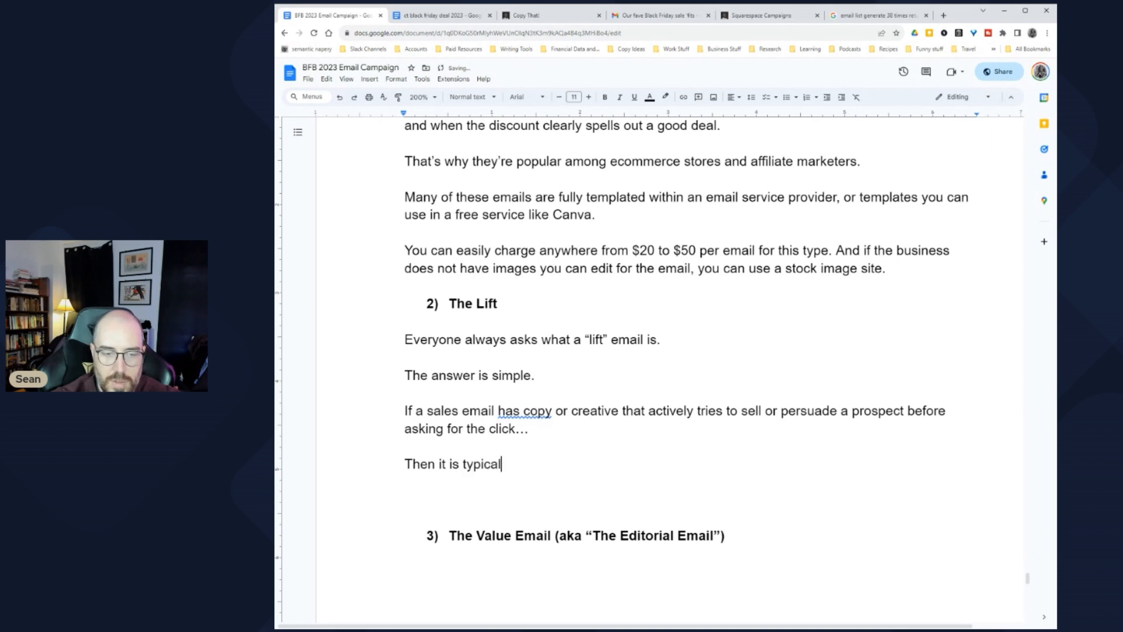
pyautogui.write('ly a sales email.')
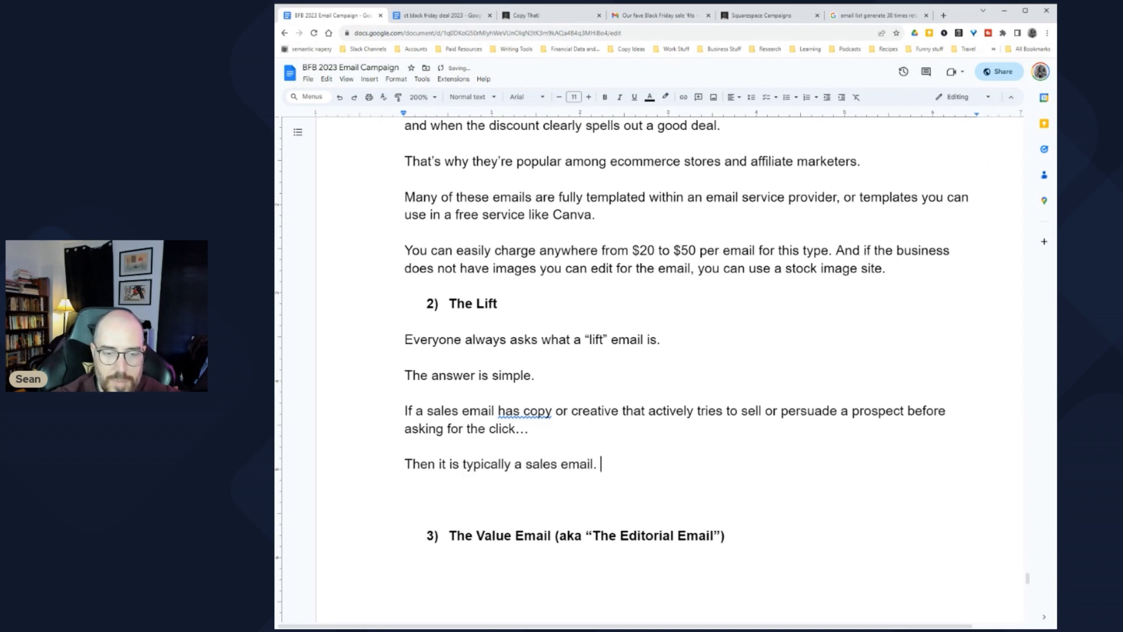
pyautogui.press('Return')
pyautogui.write('But if')
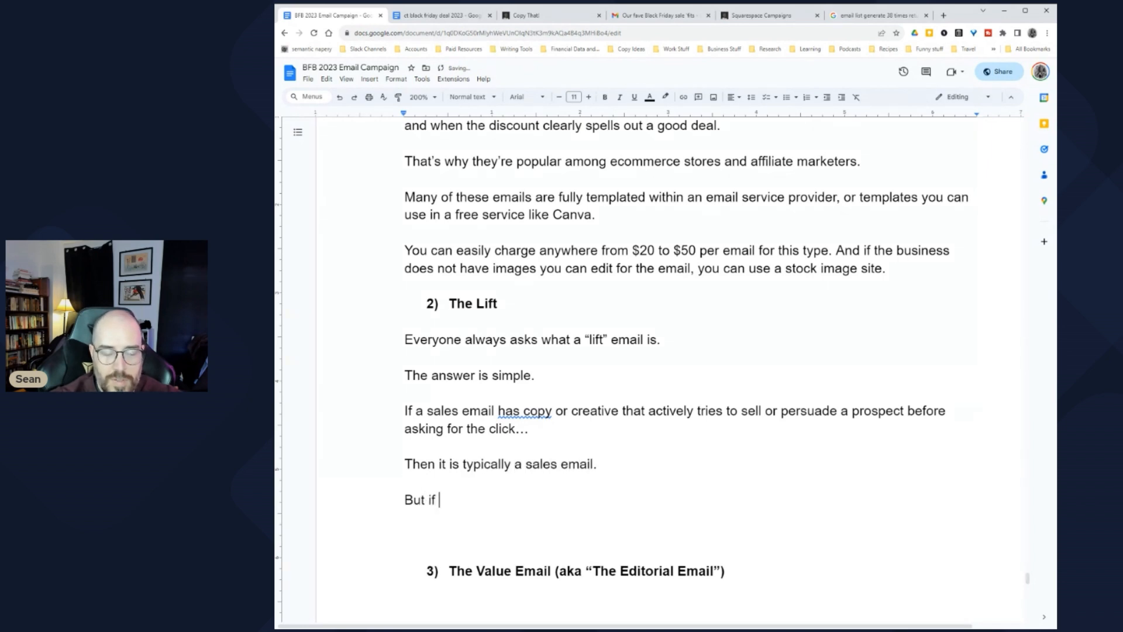
pyautogui.write(' the em')
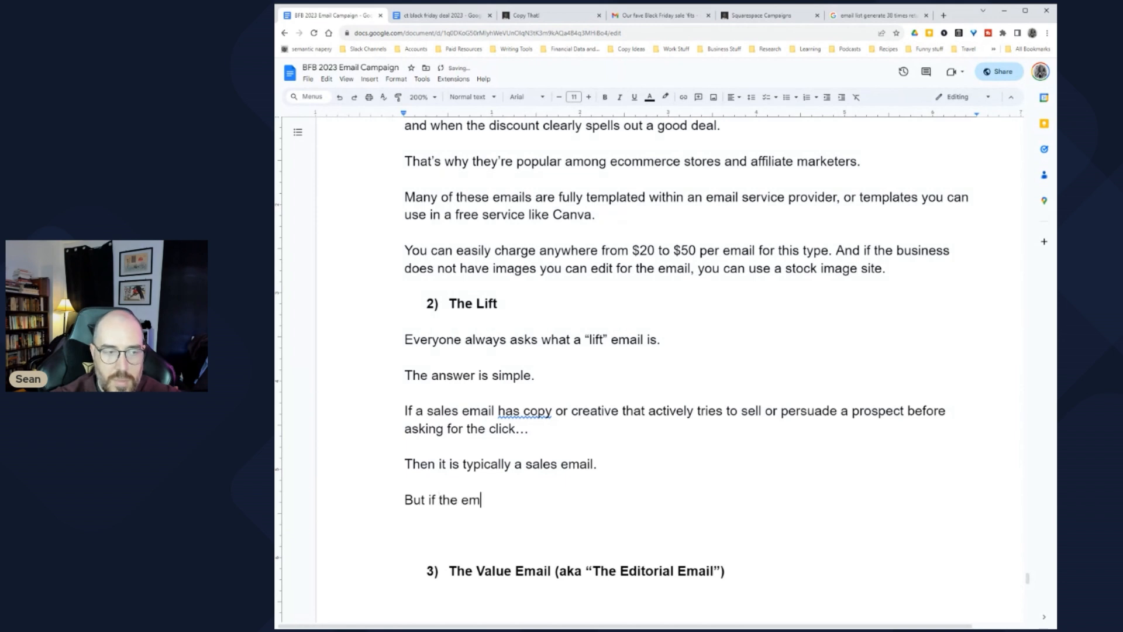
pyautogui.write('ail is just linking ')
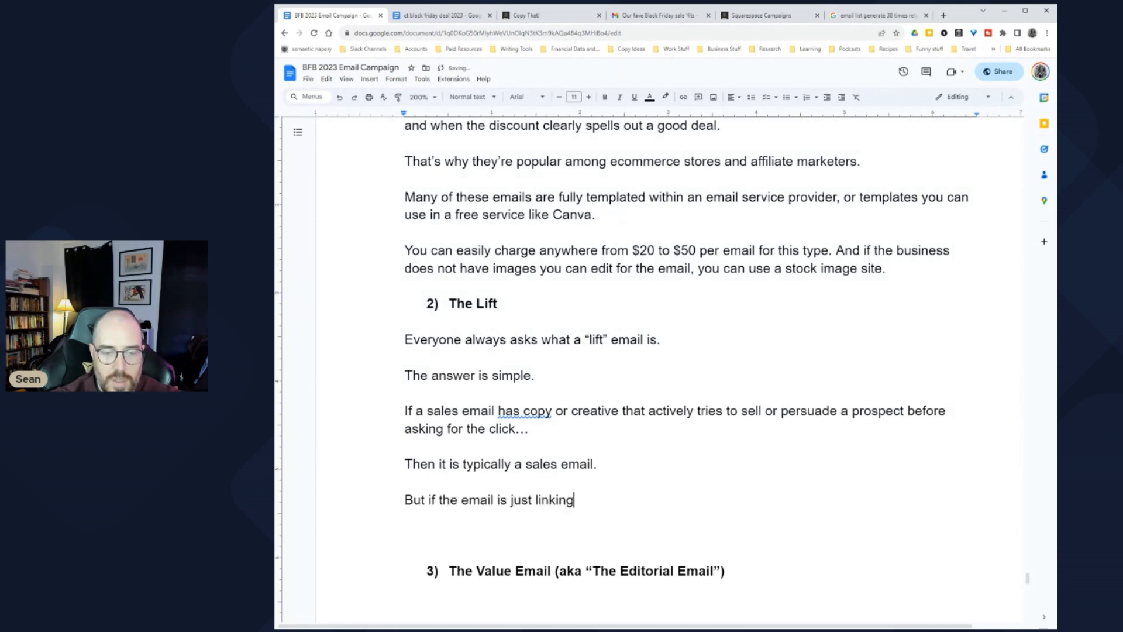
pyautogui.write('to')
pyautogui.scroll(-3, 649, 352)
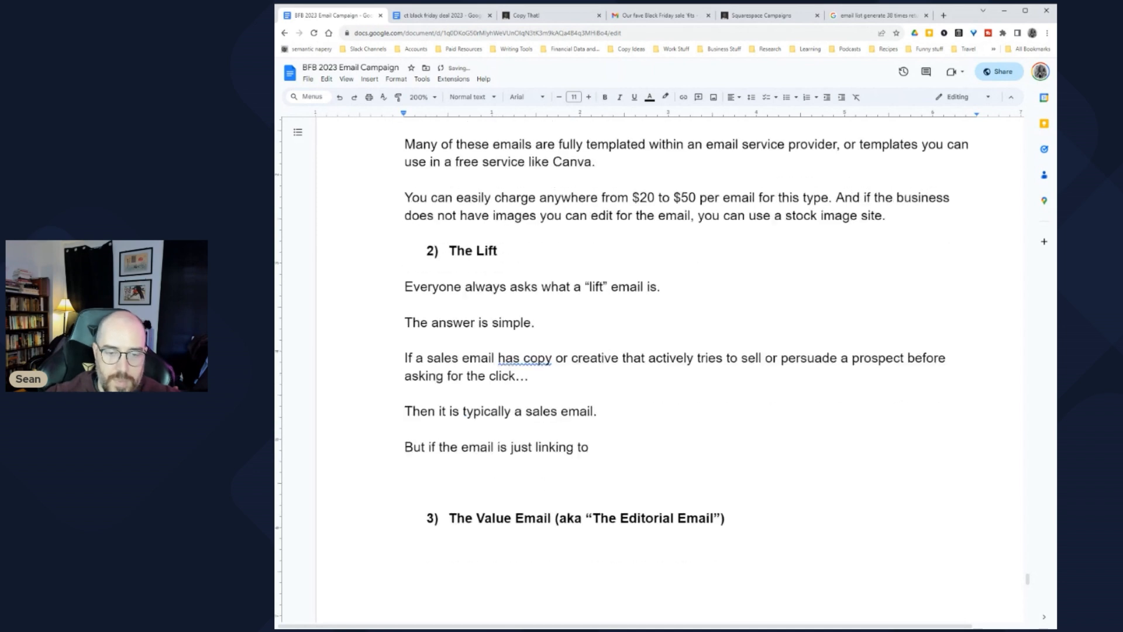
# Step: Finish the sentence: when linking to a sales-argument page, repeating that information in the email often makes no sense
pyautogui.write('a page that ha')
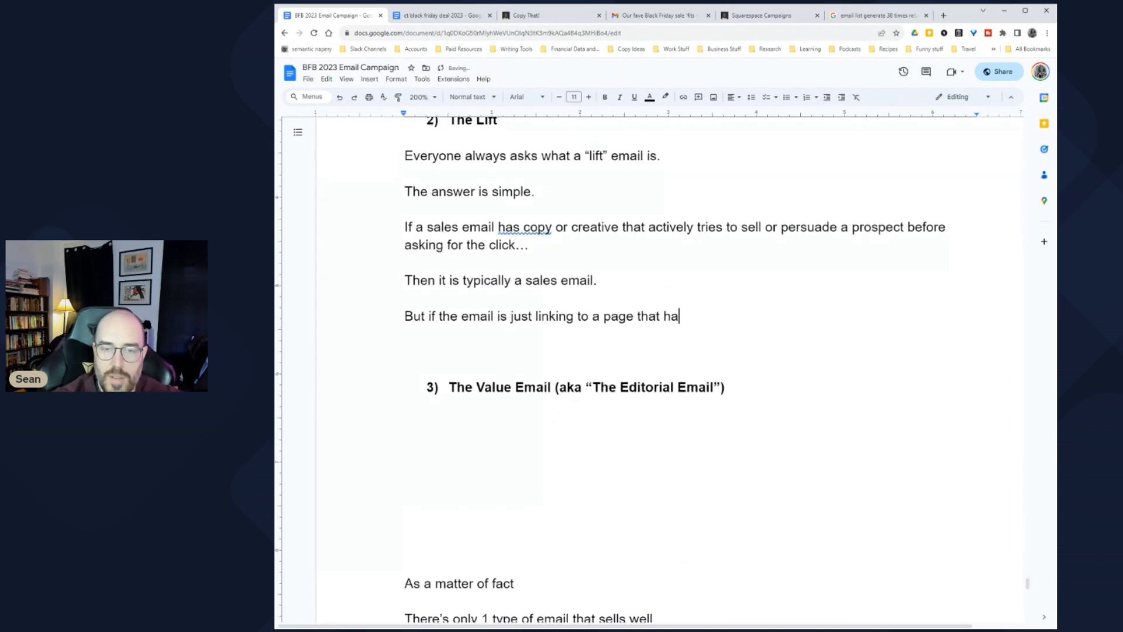
pyautogui.write('s a sales argument on it')
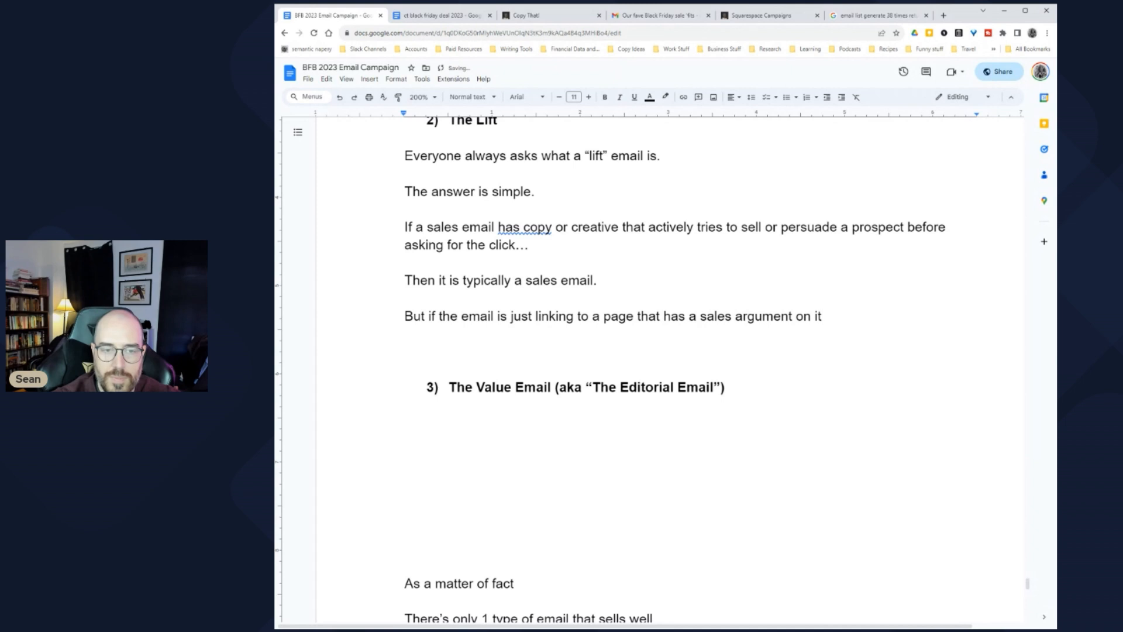
pyautogui.doubleClick(520, 316)
pyautogui.press('BackSpace')
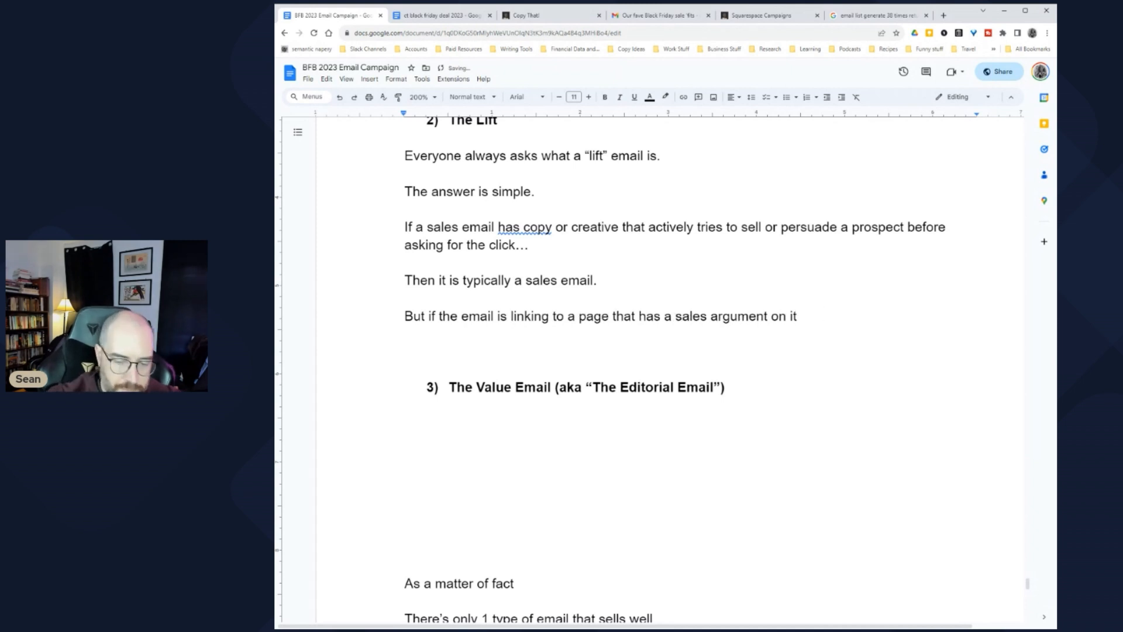
pyautogui.write('it, it ')
pyautogui.write('often')
pyautogui.write("doesn't make sense ")
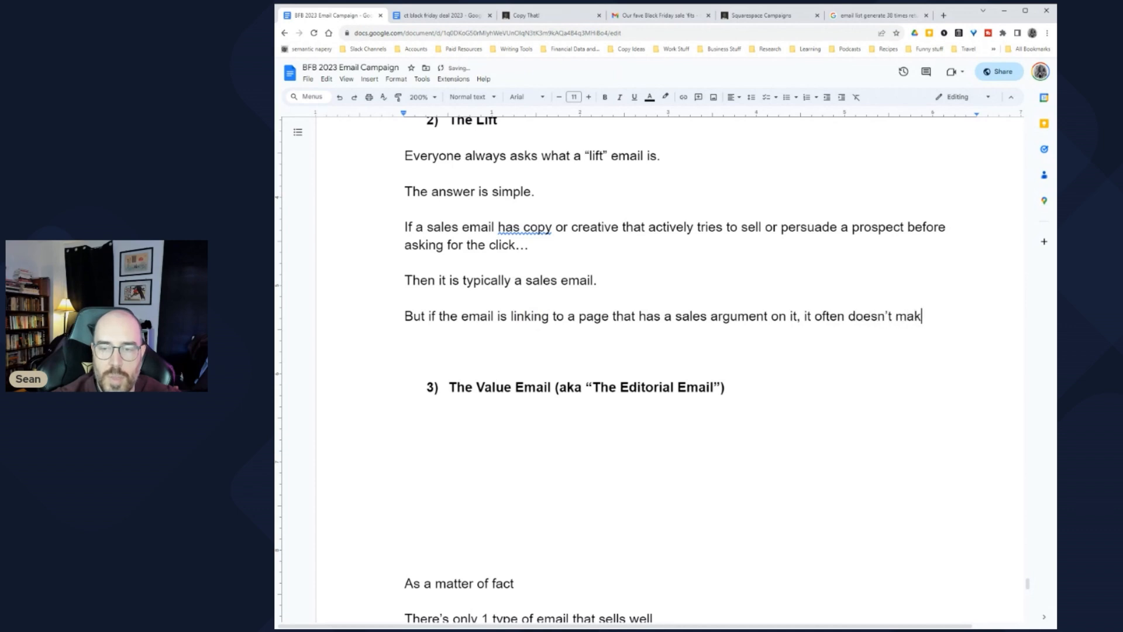
pyautogui.write('to r')
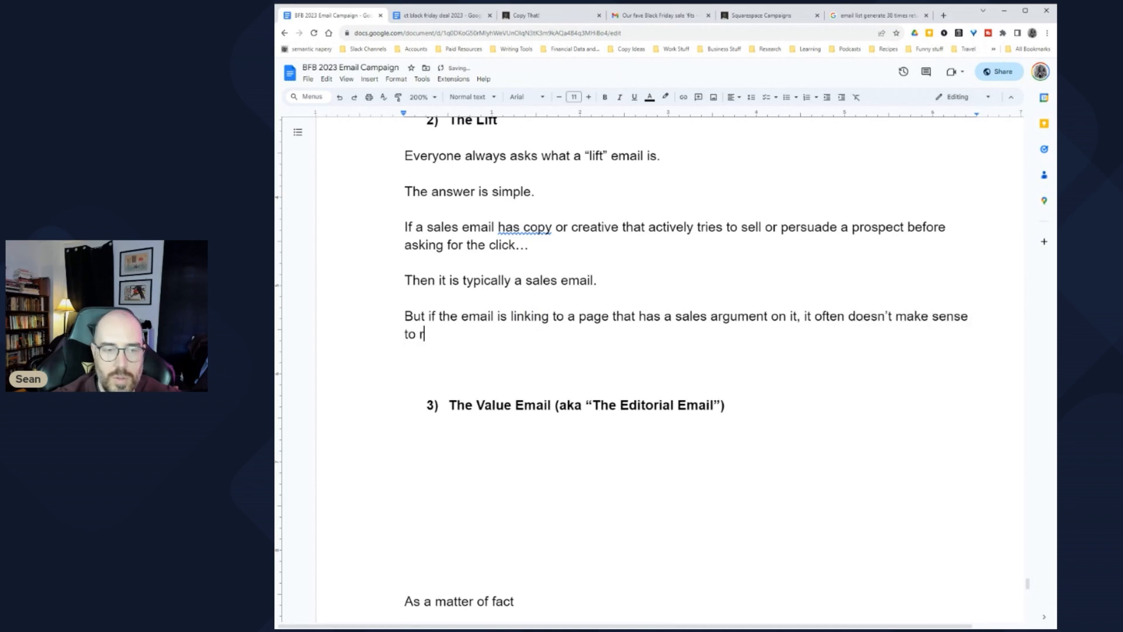
pyautogui.write('ecap')
pyautogui.press('BackSpace')
pyautogui.press('BackSpace')
pyautogui.press('BackSpace')
pyautogui.press('BackSpace')
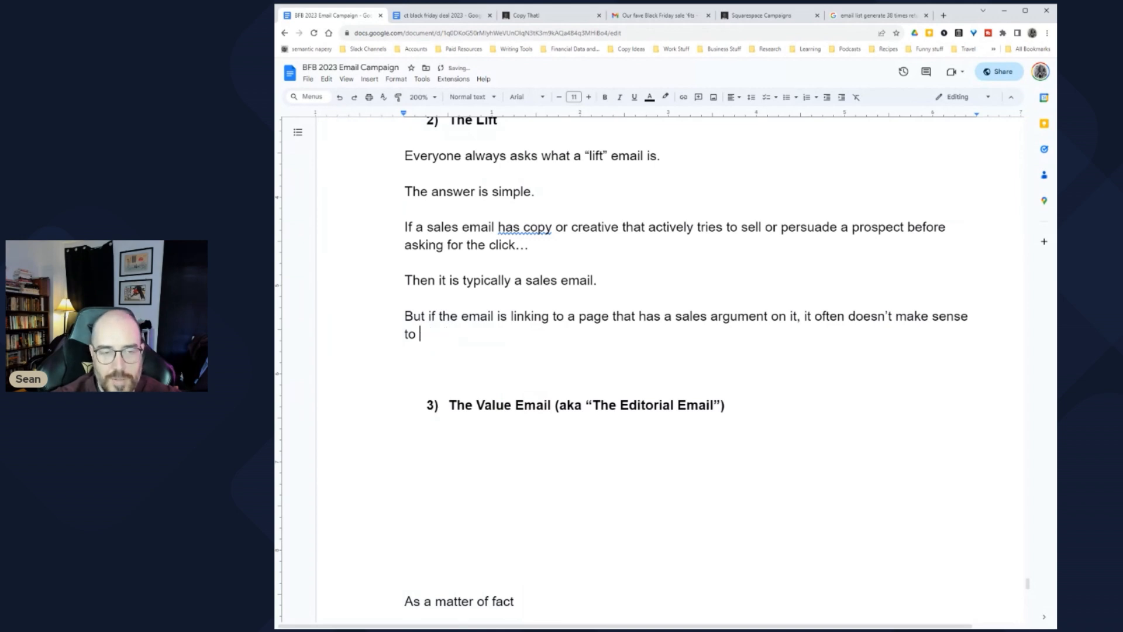
pyautogui.write('have the sa')
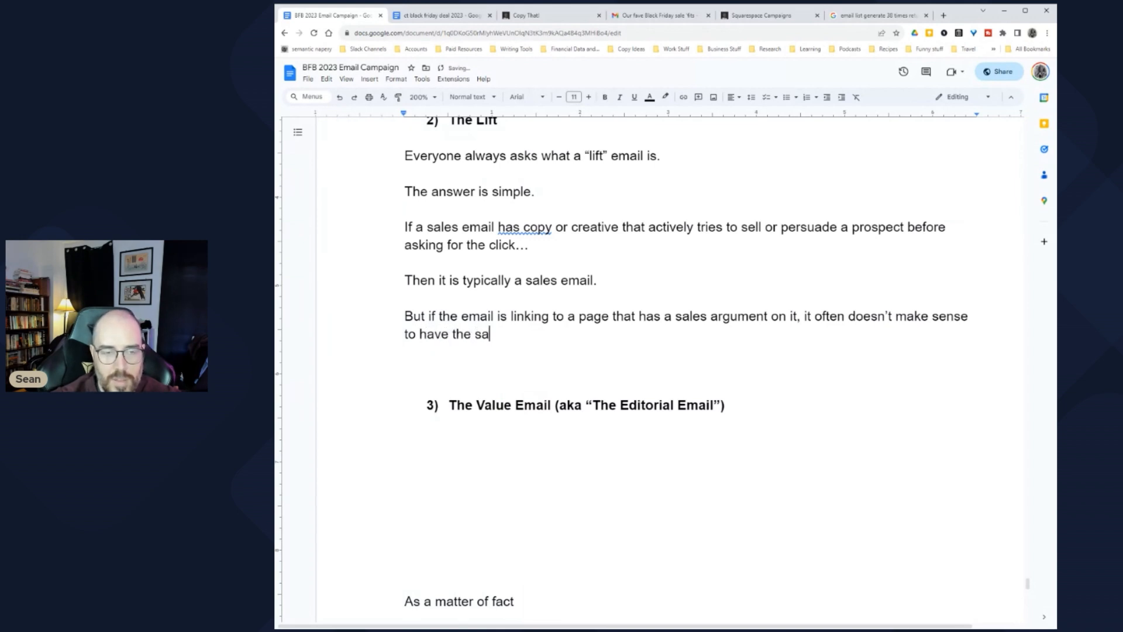
pyautogui.write('me information in the me')
pyautogui.press('BackSpace')
pyautogui.press('BackSpace')
pyautogui.write('email ')
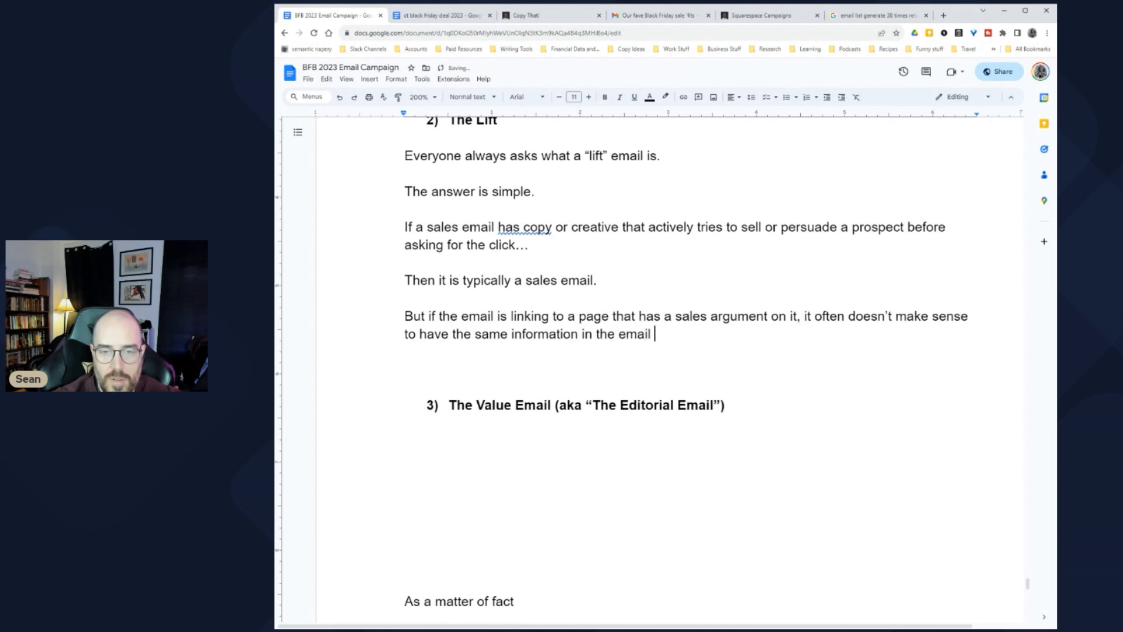
pyautogui.write('as wel')
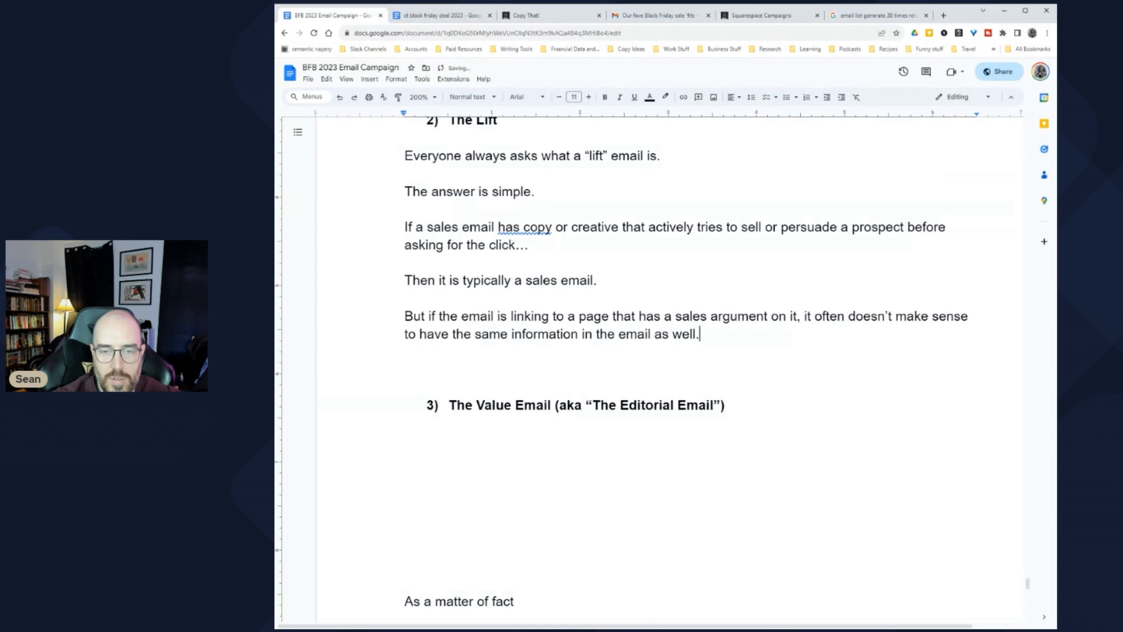
pyautogui.write('l.')
pyautogui.press('Return')
# Step: Add the parenthetical note that this often kills conversions, then the question 'So what's a girl to do?'
pyautogui.write('(And often thi')
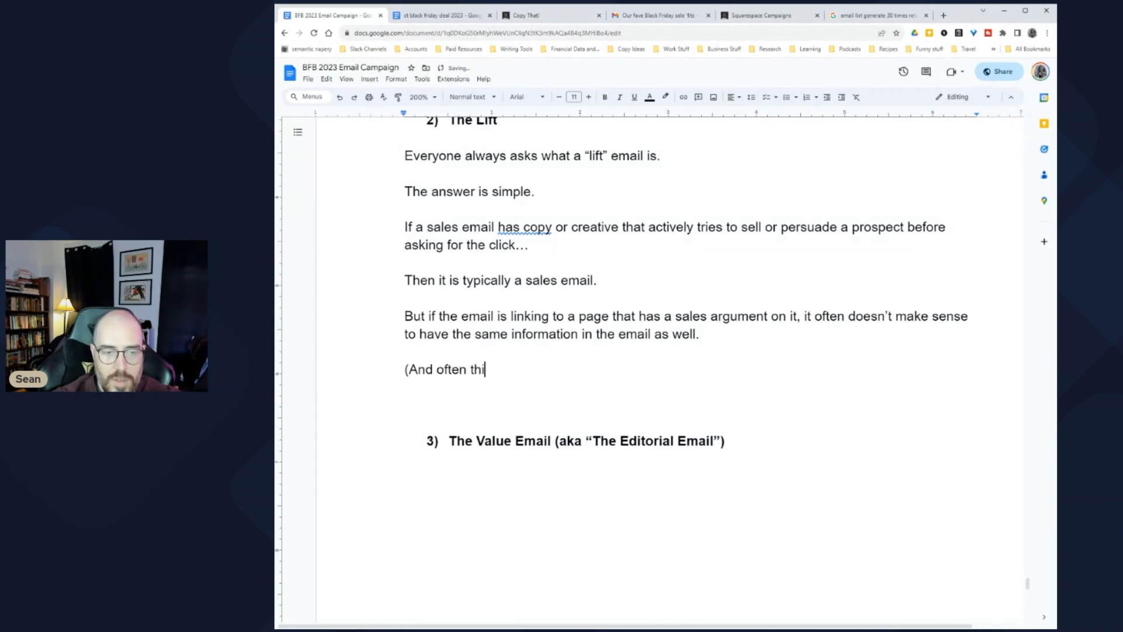
pyautogui.write('s kills conversions ')
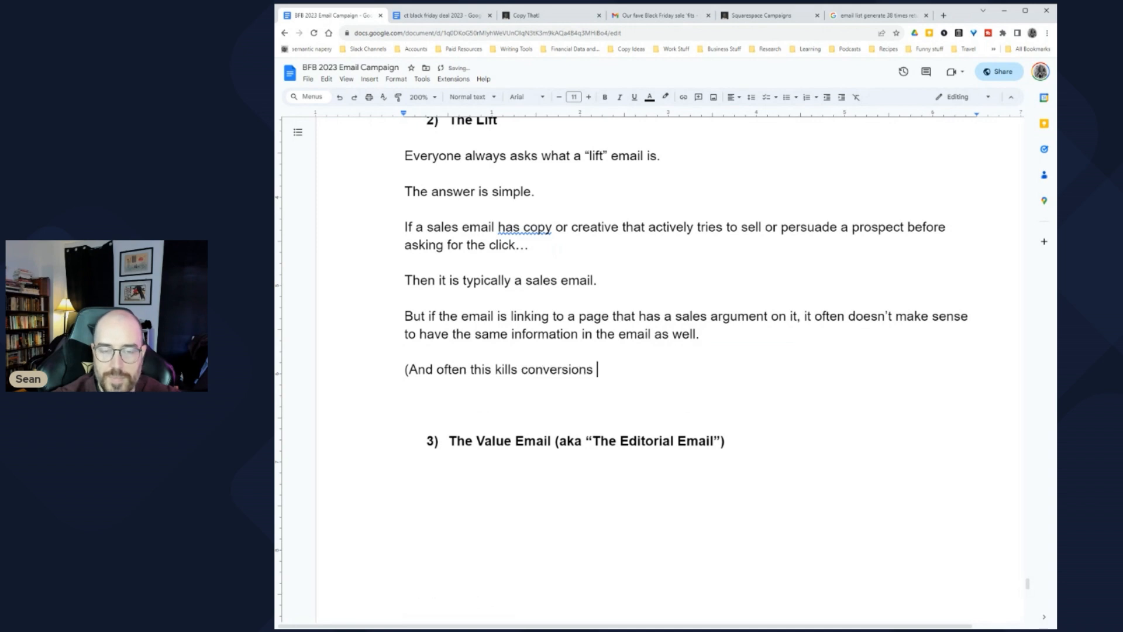
pyautogui.write('because')
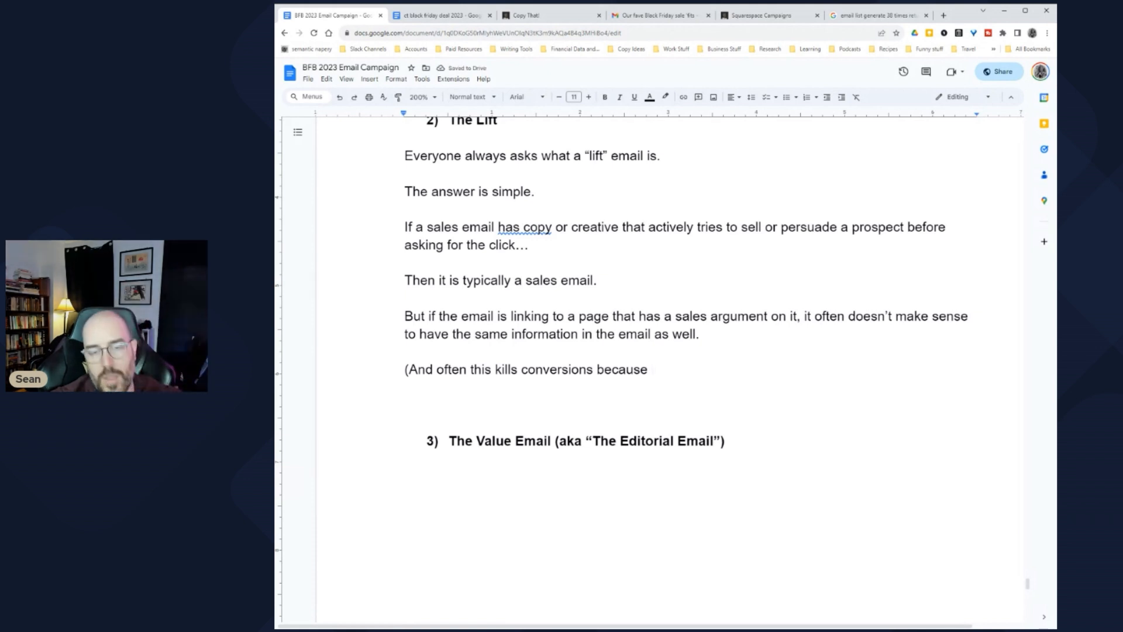
pyautogui.write('you ')
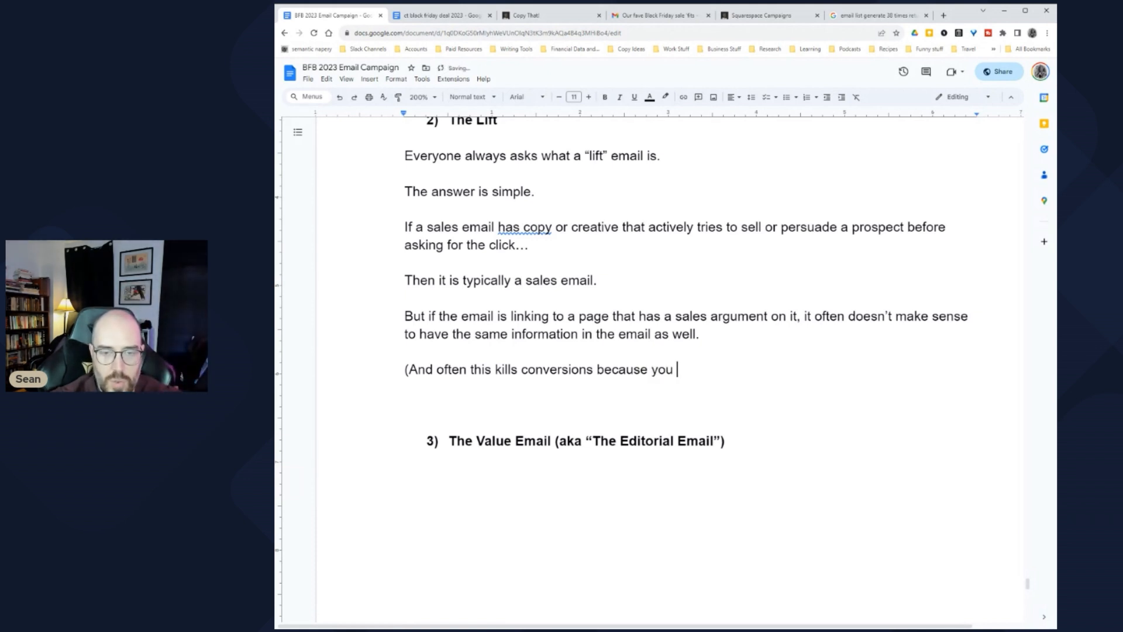
pyautogui.write('suck all the ')
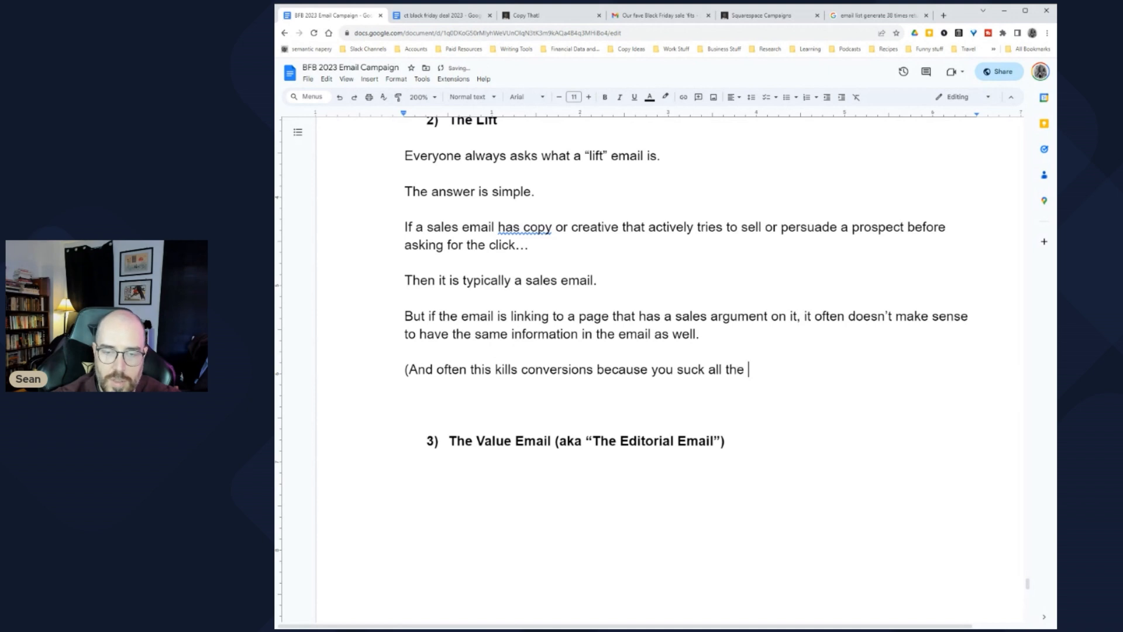
pyautogui.write('persuasive p')
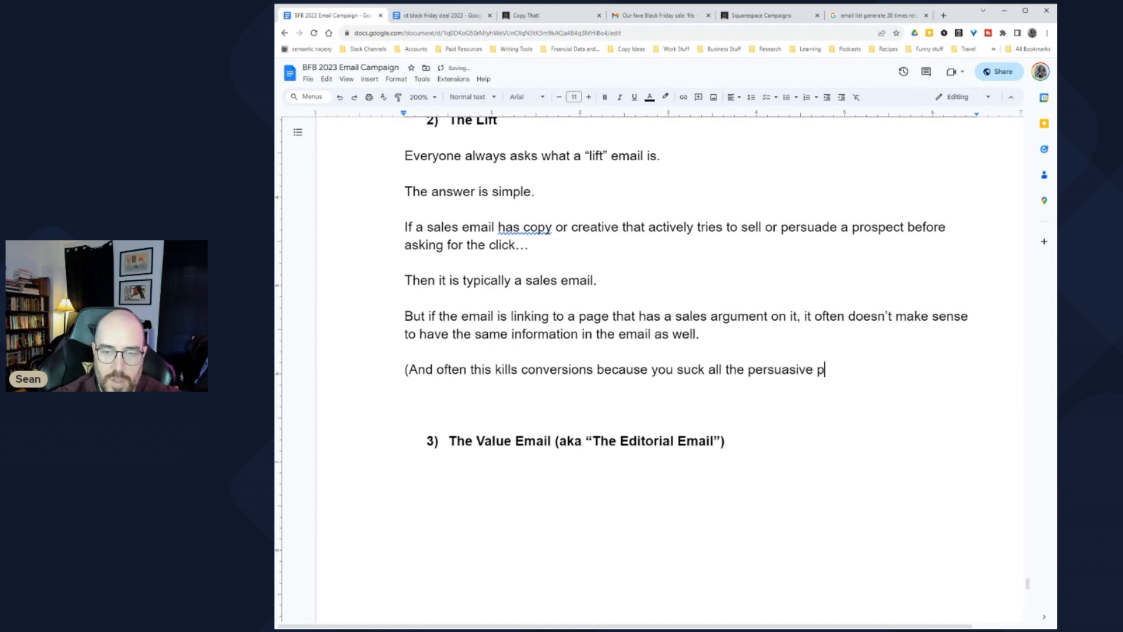
pyautogui.write('ower and intr')
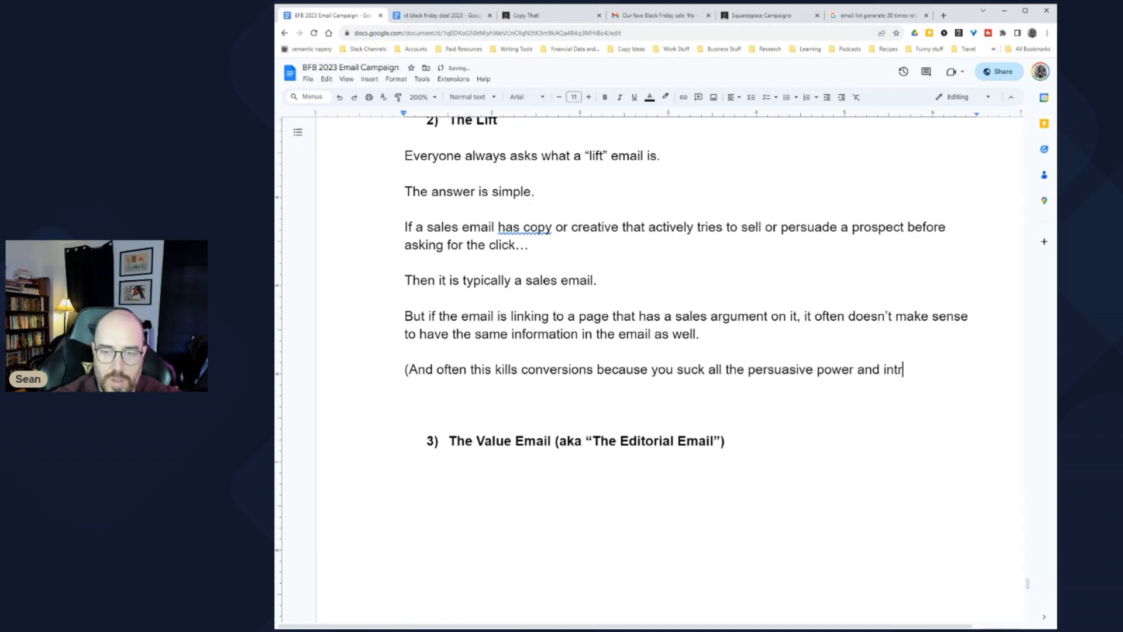
pyautogui.write('igue out of the sa')
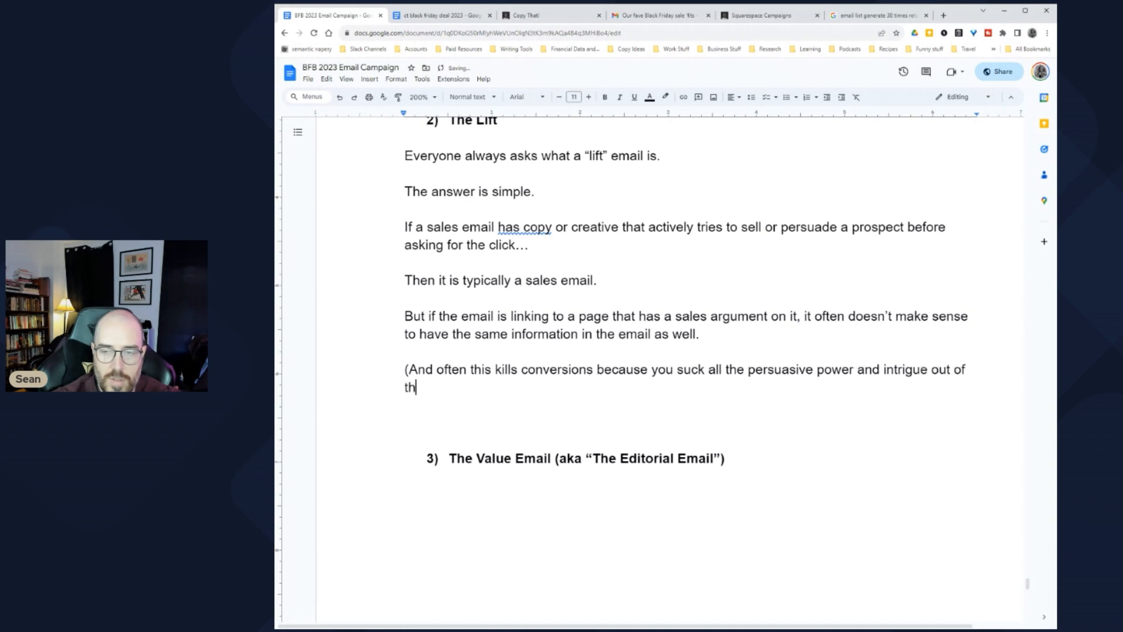
pyautogui.write('les mess')
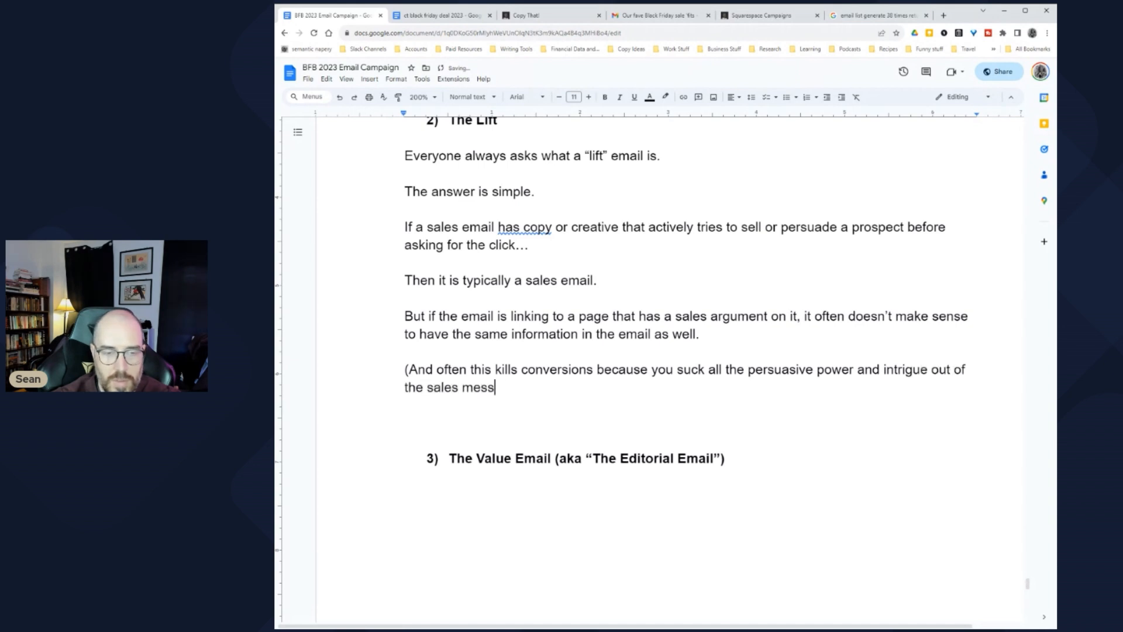
pyautogui.write("age you're linking")
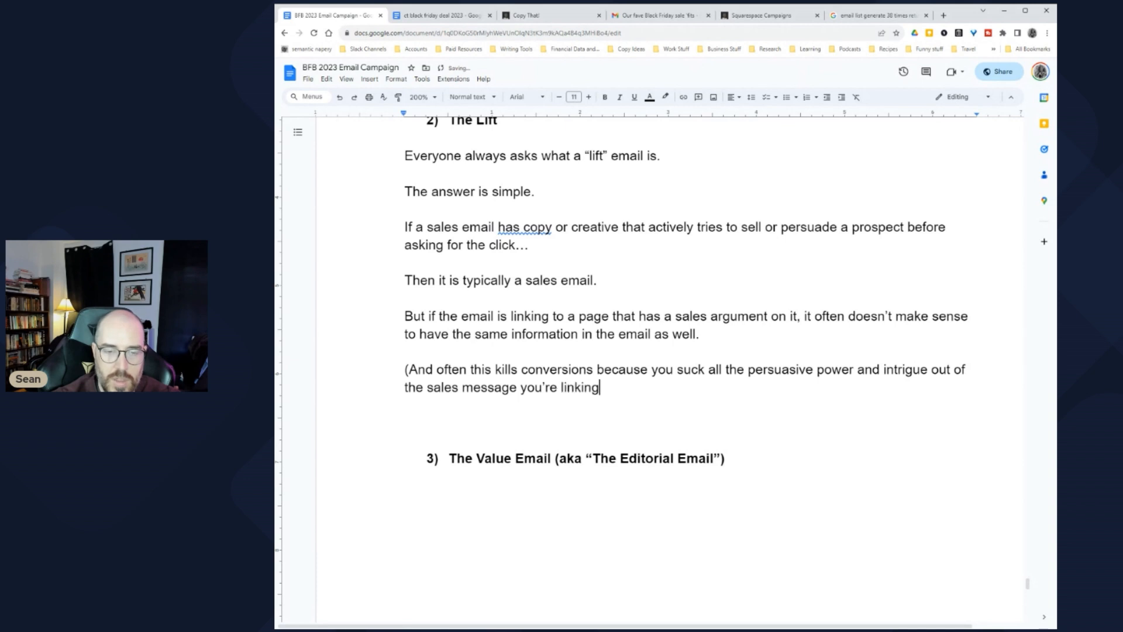
pyautogui.write(' to. )')
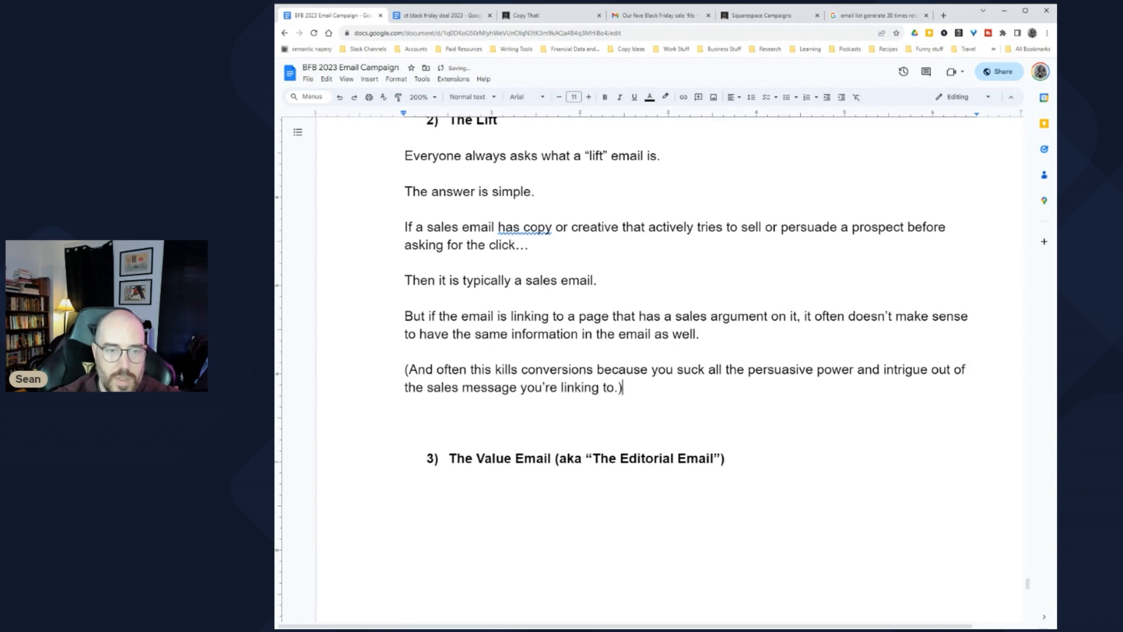
pyautogui.press('Return')
pyautogui.write("So what's a girl to do?")
pyautogui.press('Return')
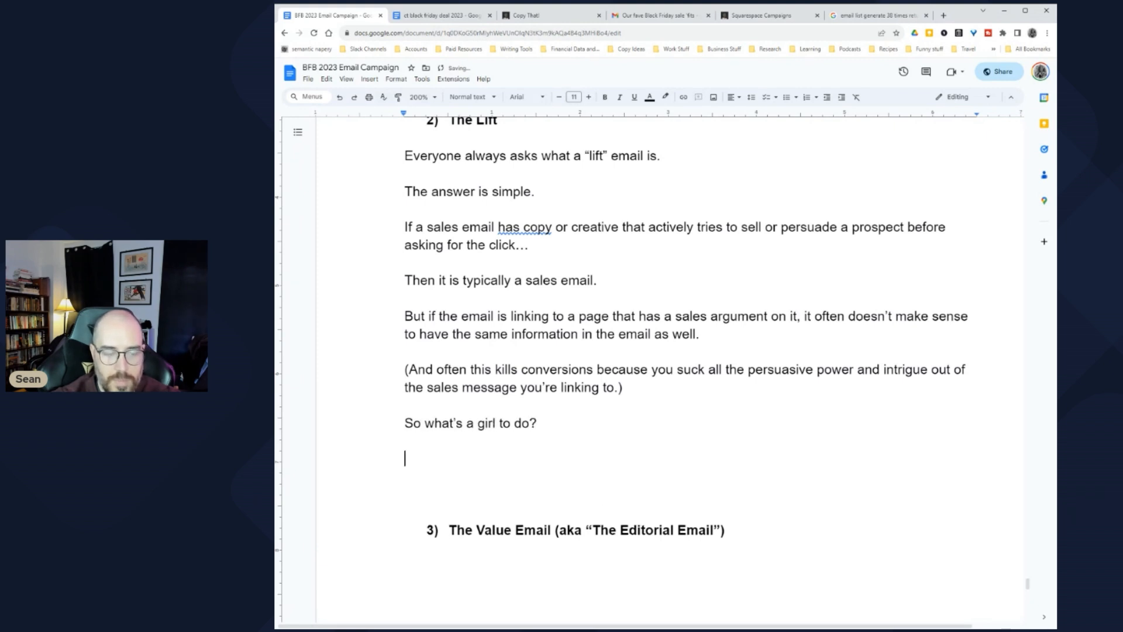
# Step: Begin the advice line 'Tease what's on the page'
pyautogui.write('Tease w')
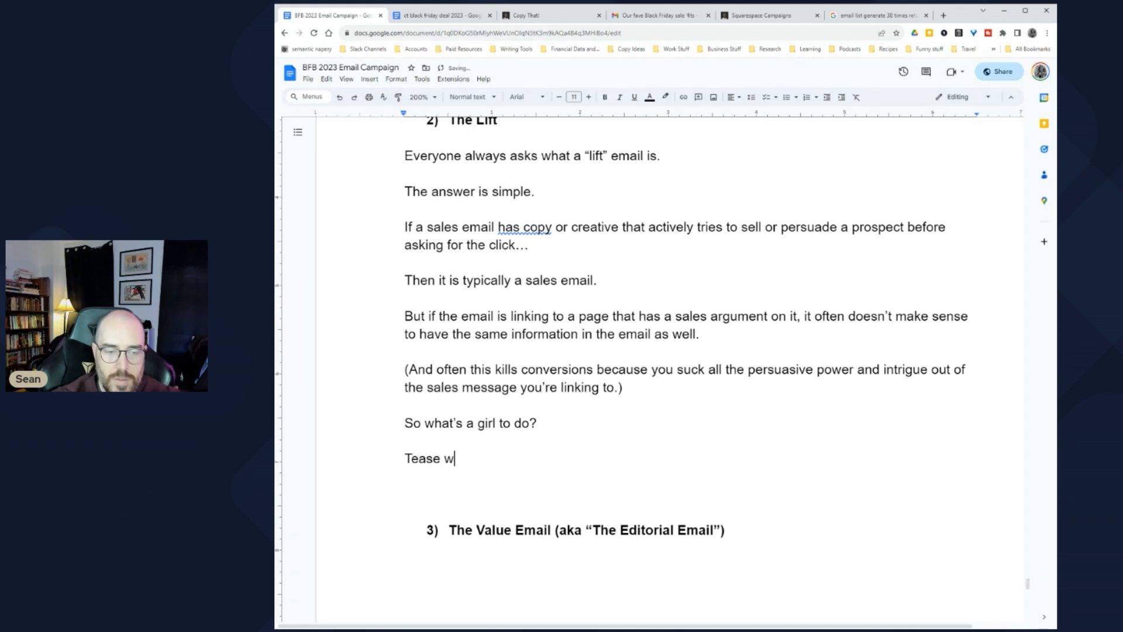
pyautogui.press('BackSpace')
pyautogui.write("what's on the sp")
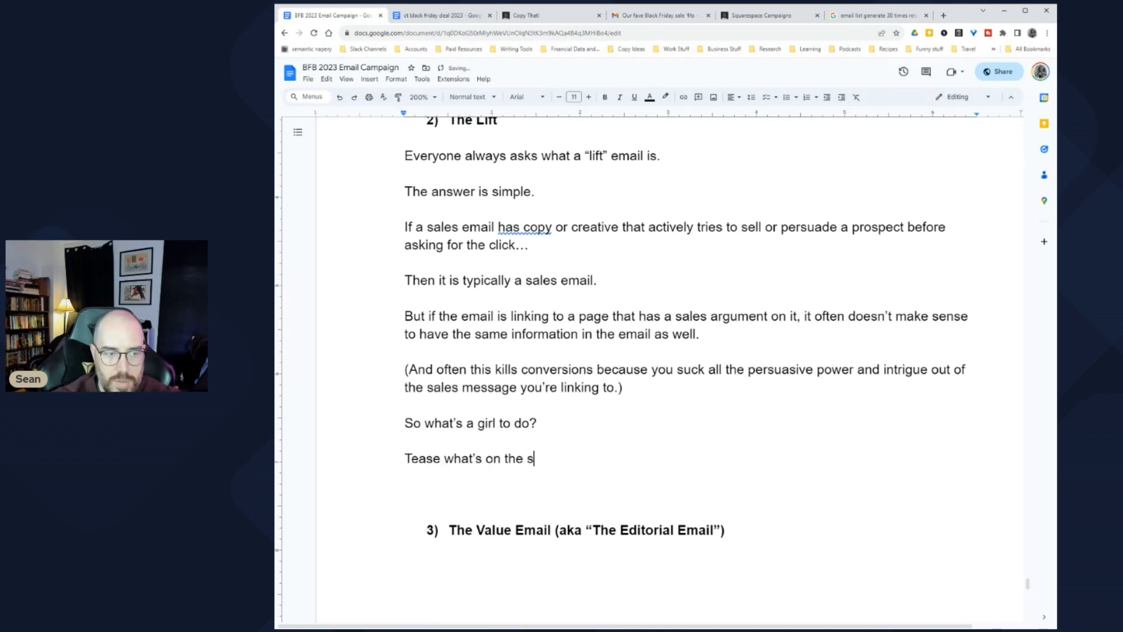
pyautogui.press('BackSpace')
pyautogui.write('page.')
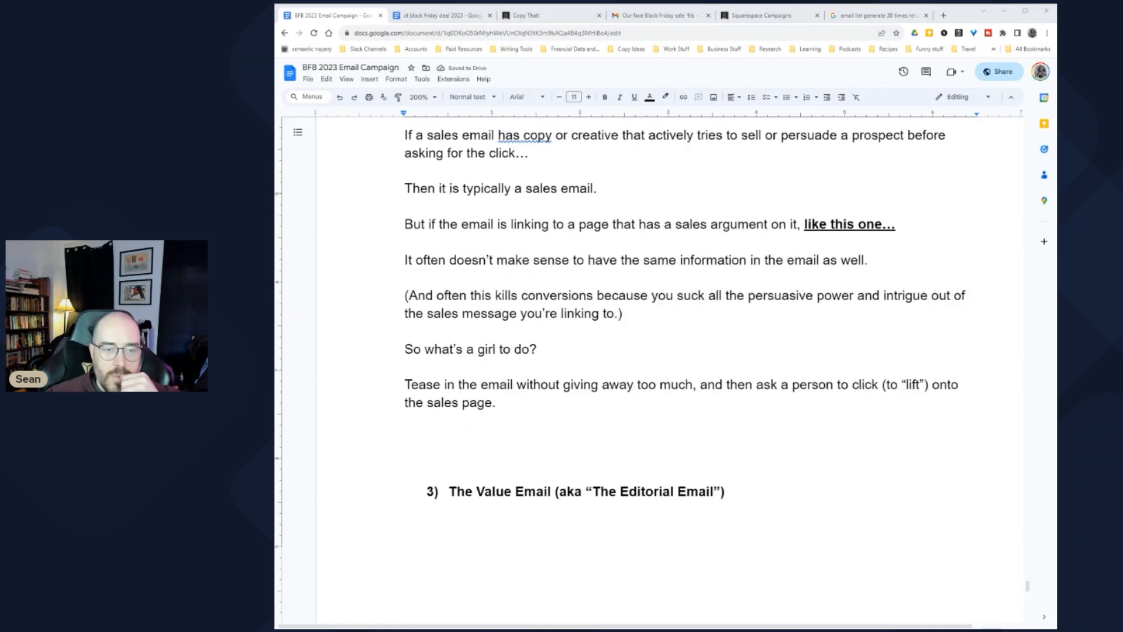
pyautogui.scroll(4, 655, 369)
pyautogui.scroll(-3, 685, 369)
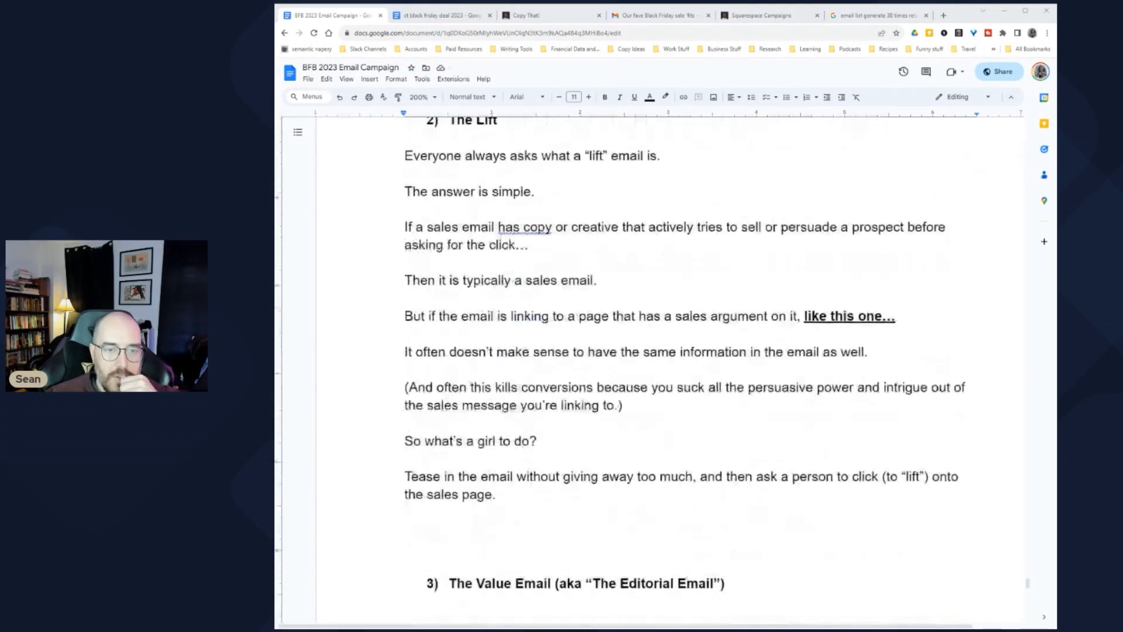
pyautogui.scroll(1, 685, 369)
pyautogui.scroll(-1, 685, 369)
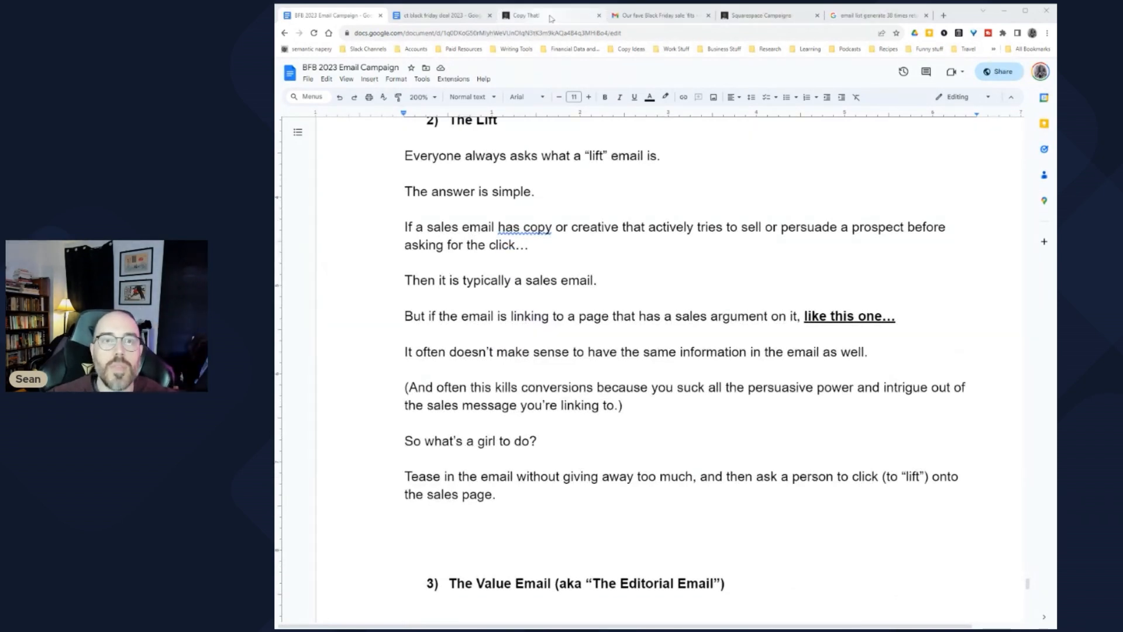
pyautogui.click(649, 15)
pyautogui.click(419, 93)
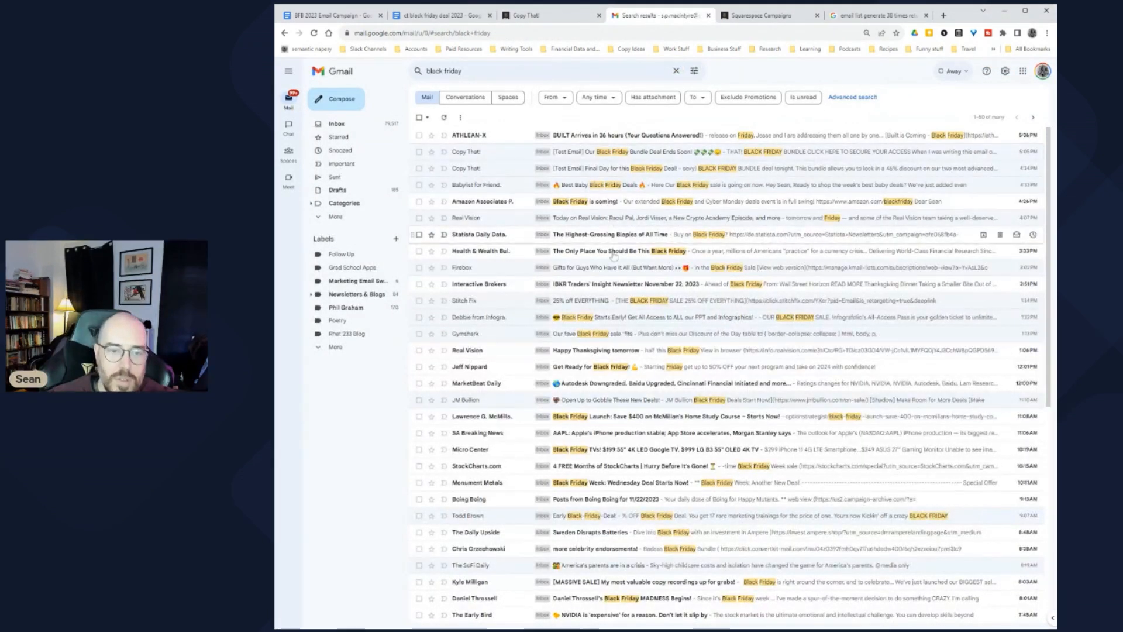
pyautogui.scroll(-1, 673, 293)
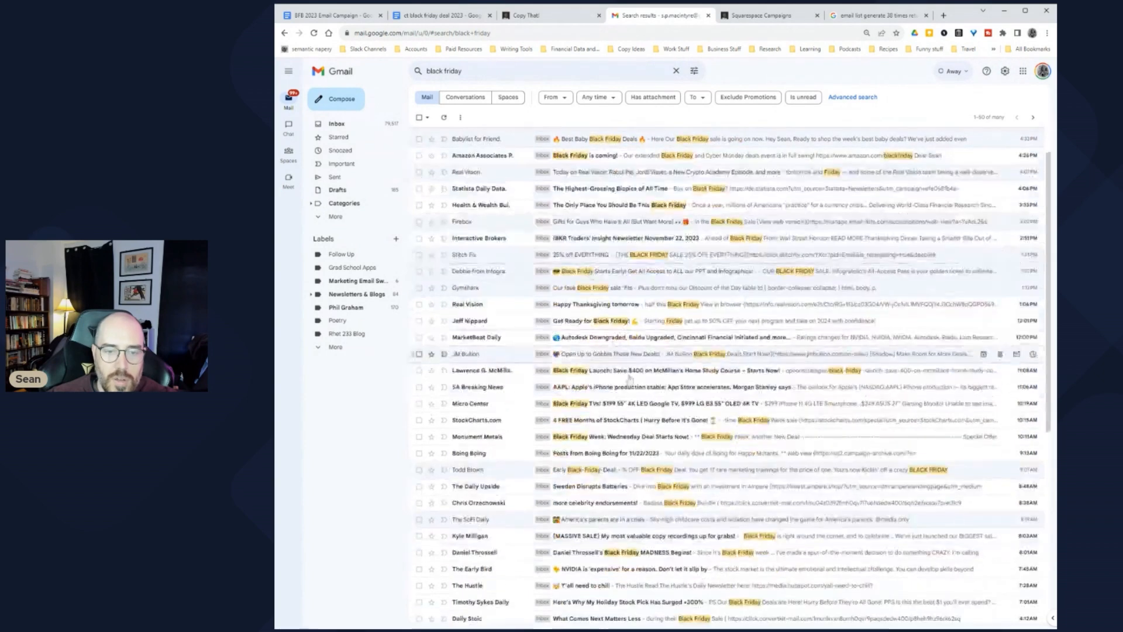
pyautogui.click(738, 323)
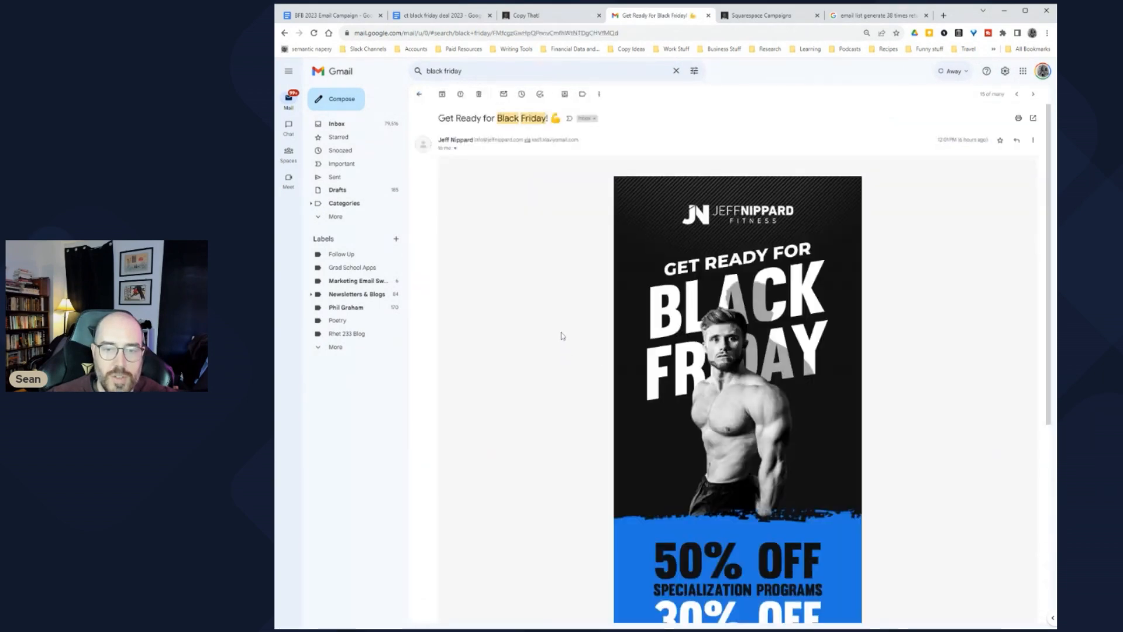
pyautogui.scroll(-3, 585, 345)
pyautogui.scroll(3, 605, 364)
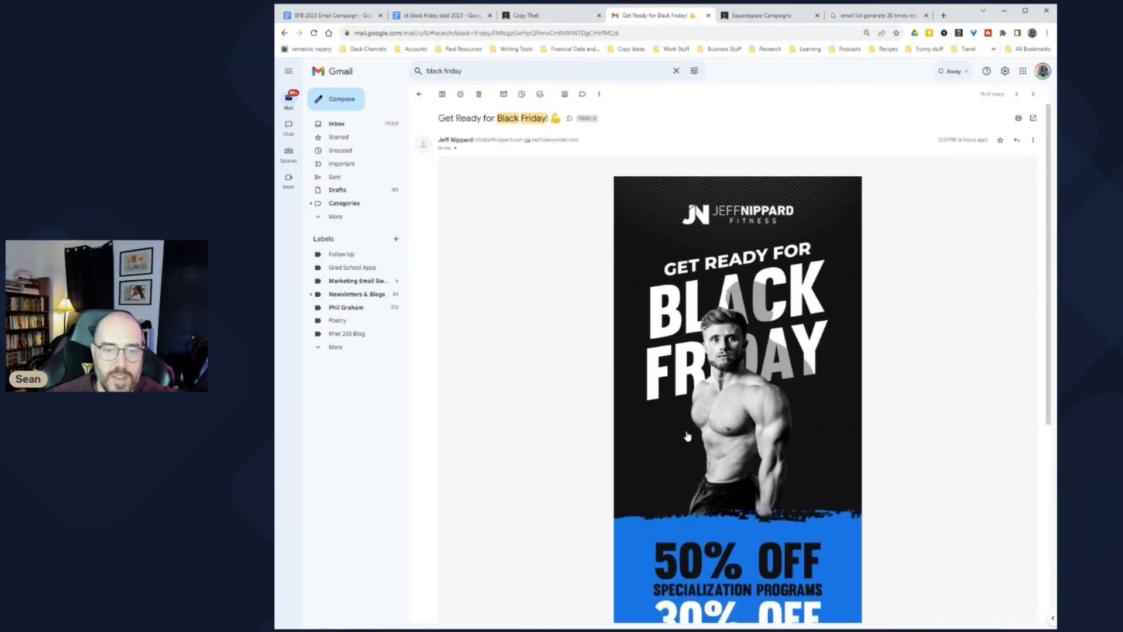
pyautogui.scroll(-5, 622, 339)
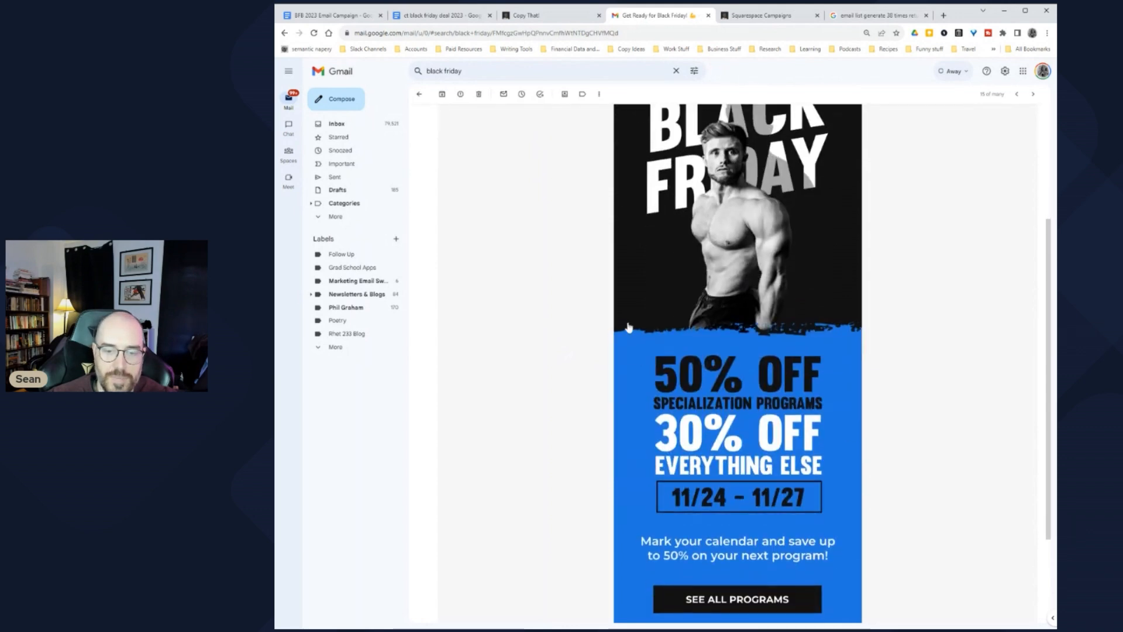
pyautogui.scroll(4, 614, 339)
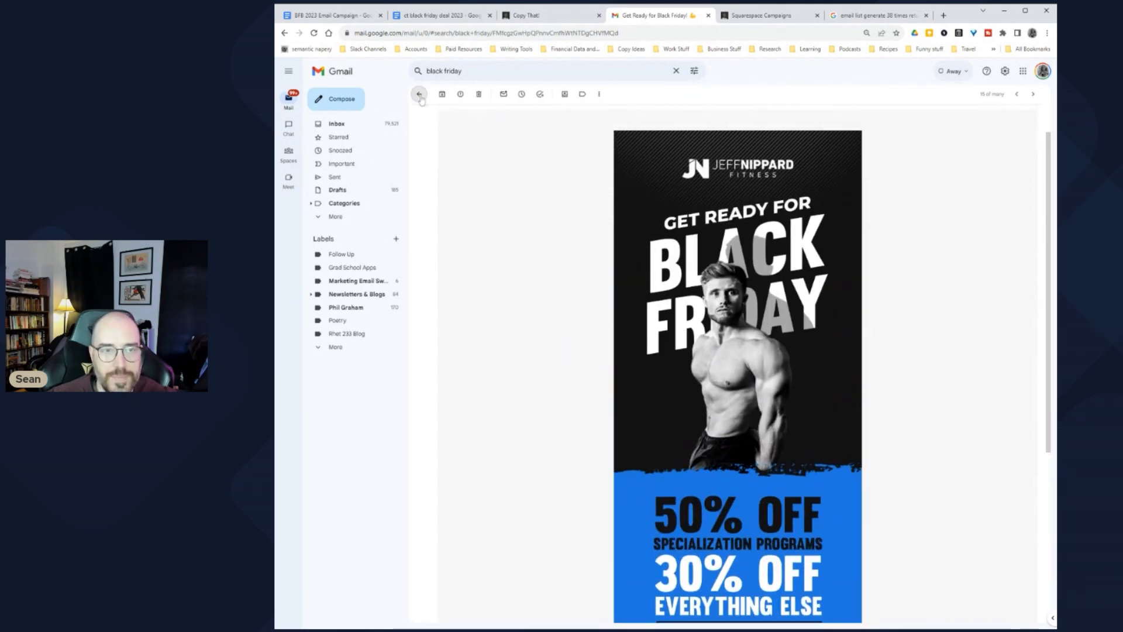
pyautogui.click(419, 93)
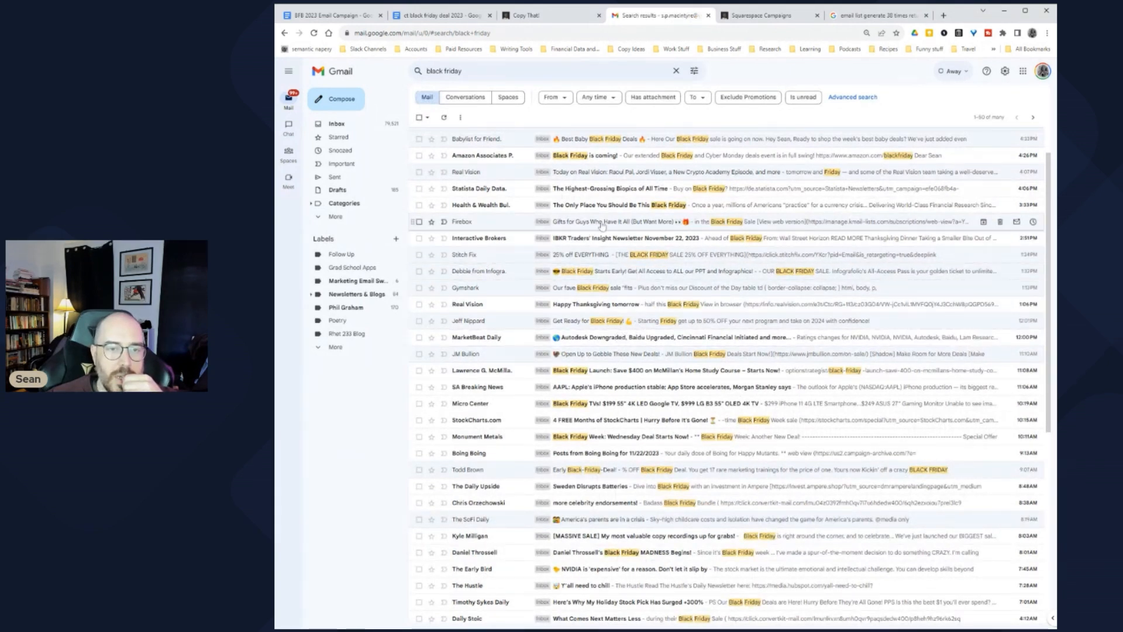
pyautogui.scroll(1, 620, 225)
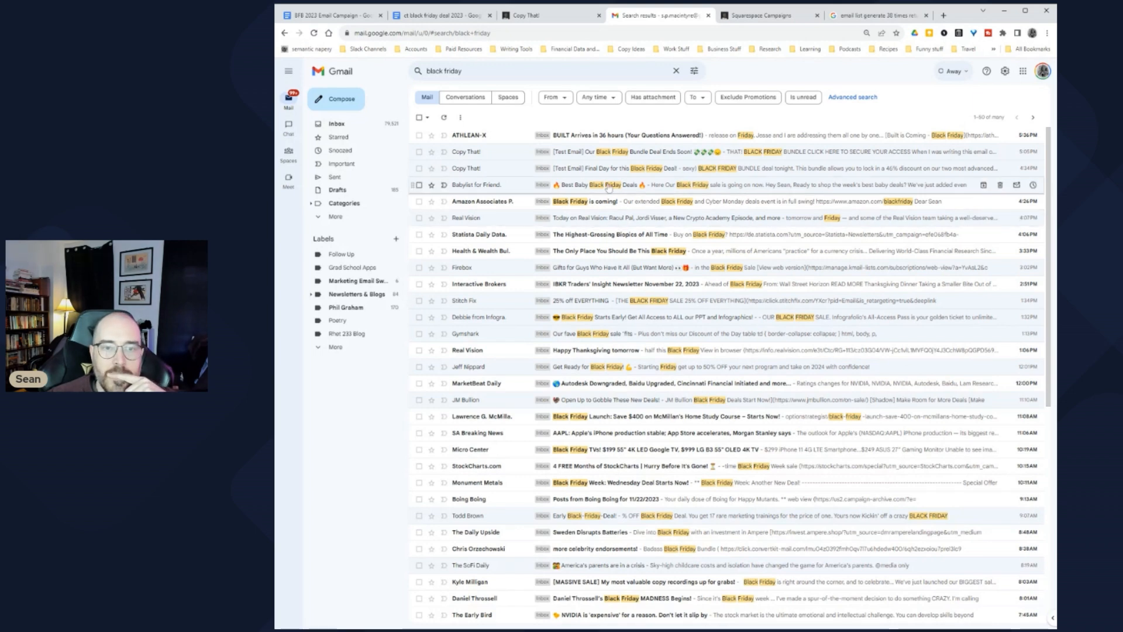
pyautogui.scroll(-1, 654, 198)
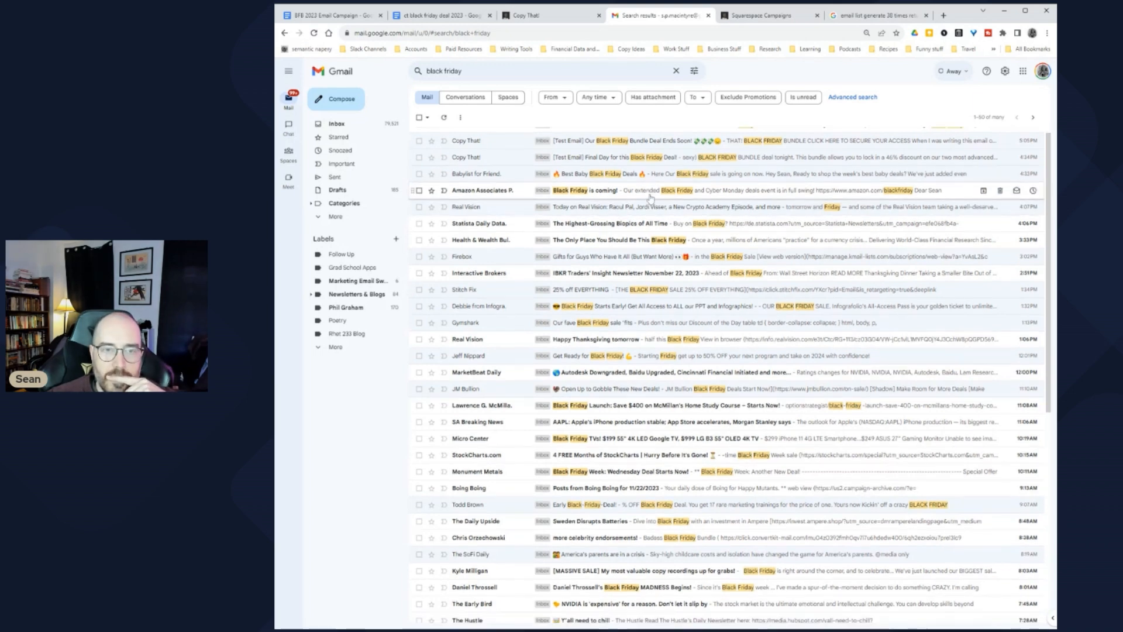
pyautogui.scroll(1, 625, 138)
pyautogui.click(625, 136)
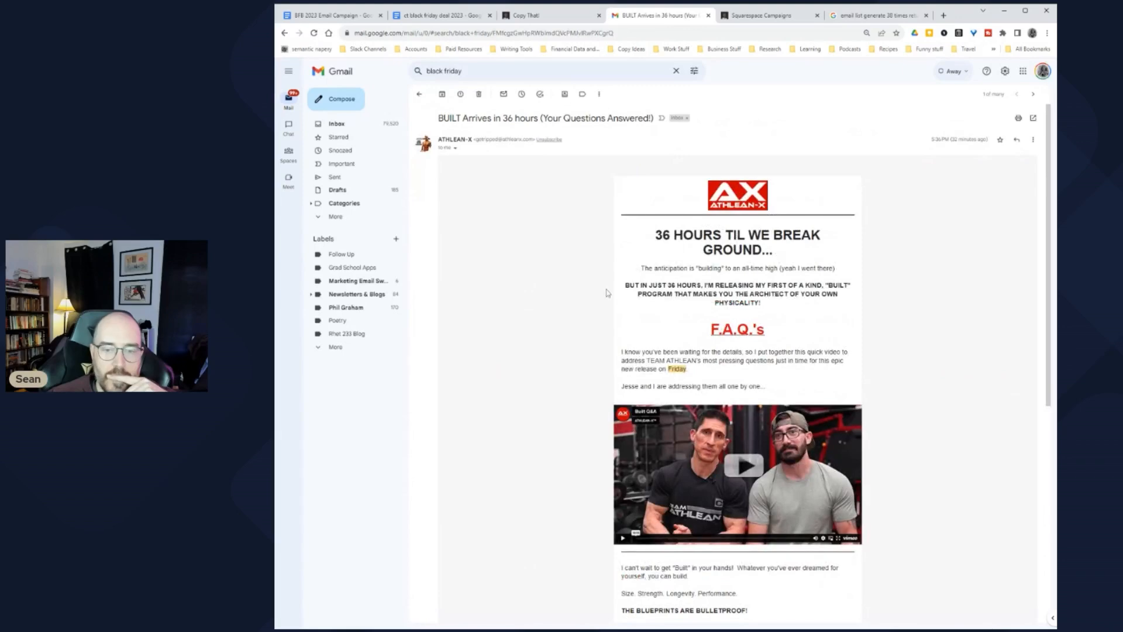
pyautogui.click(419, 93)
pyautogui.scroll(-2, 587, 285)
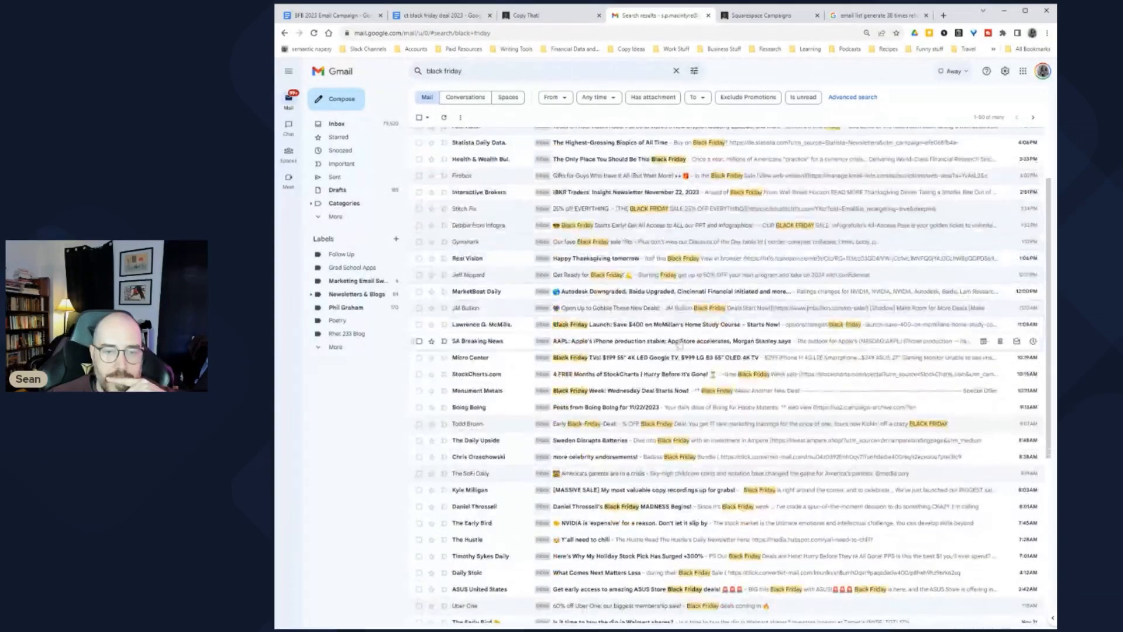
pyautogui.click(700, 264)
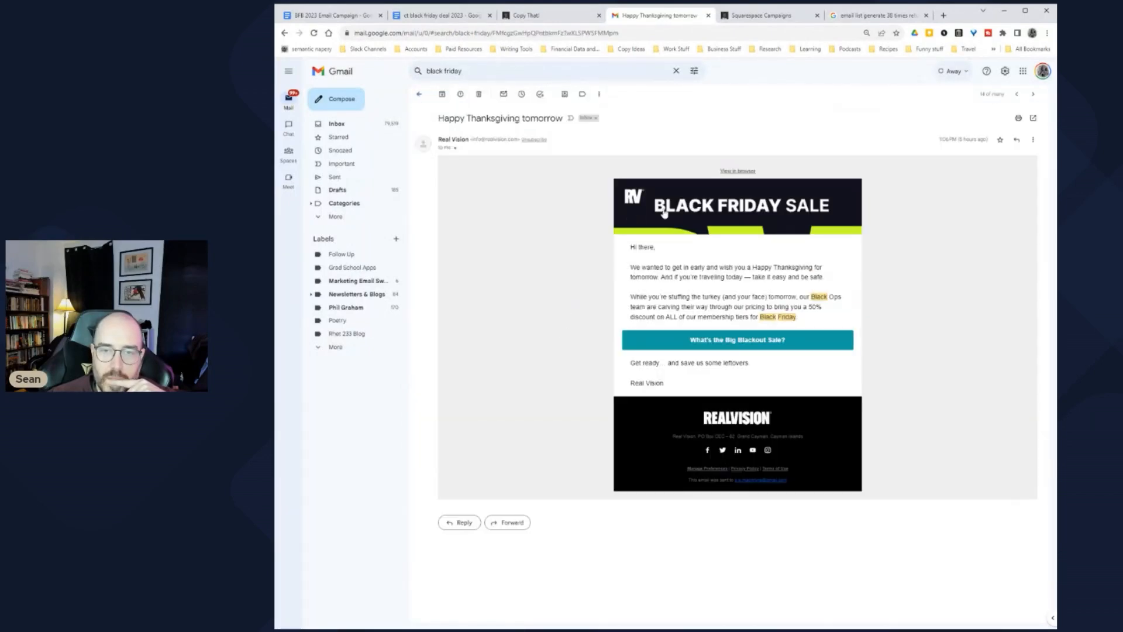
pyautogui.moveTo(649, 267); pyautogui.dragTo(831, 267)
pyautogui.click(663, 276)
pyautogui.moveTo(663, 277); pyautogui.dragTo(815, 276)
pyautogui.click(814, 277)
pyautogui.moveTo(643, 297); pyautogui.dragTo(821, 297)
pyautogui.click(772, 297)
pyautogui.click(787, 306)
pyautogui.moveTo(639, 307); pyautogui.dragTo(818, 307)
pyautogui.click(722, 316)
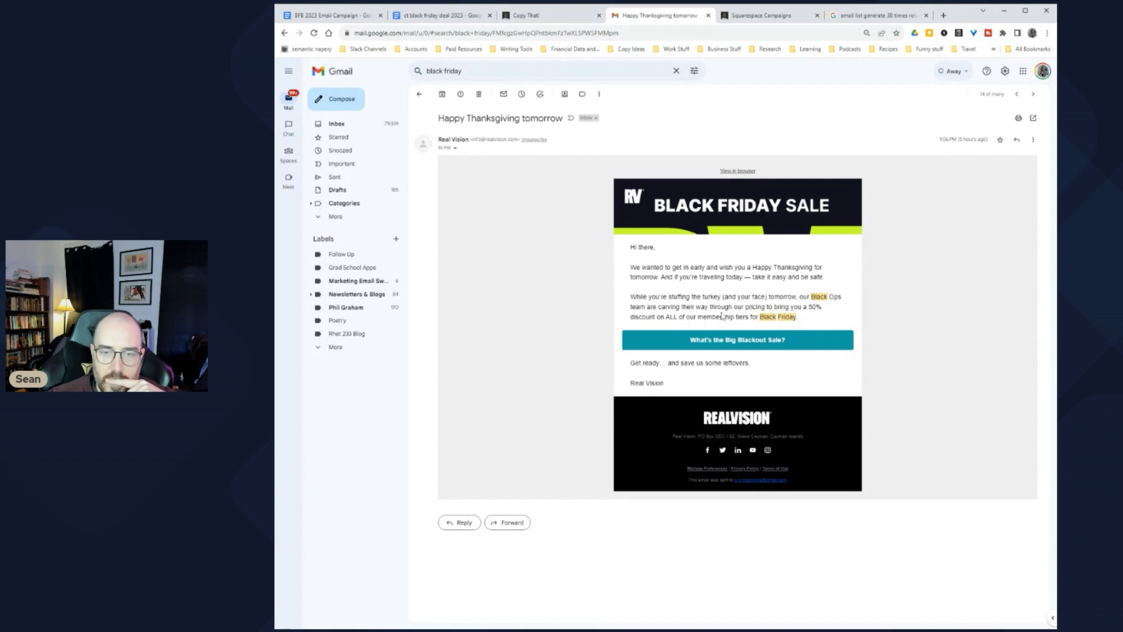
pyautogui.moveTo(631, 317); pyautogui.dragTo(793, 317)
pyautogui.click(793, 317)
pyautogui.click(419, 94)
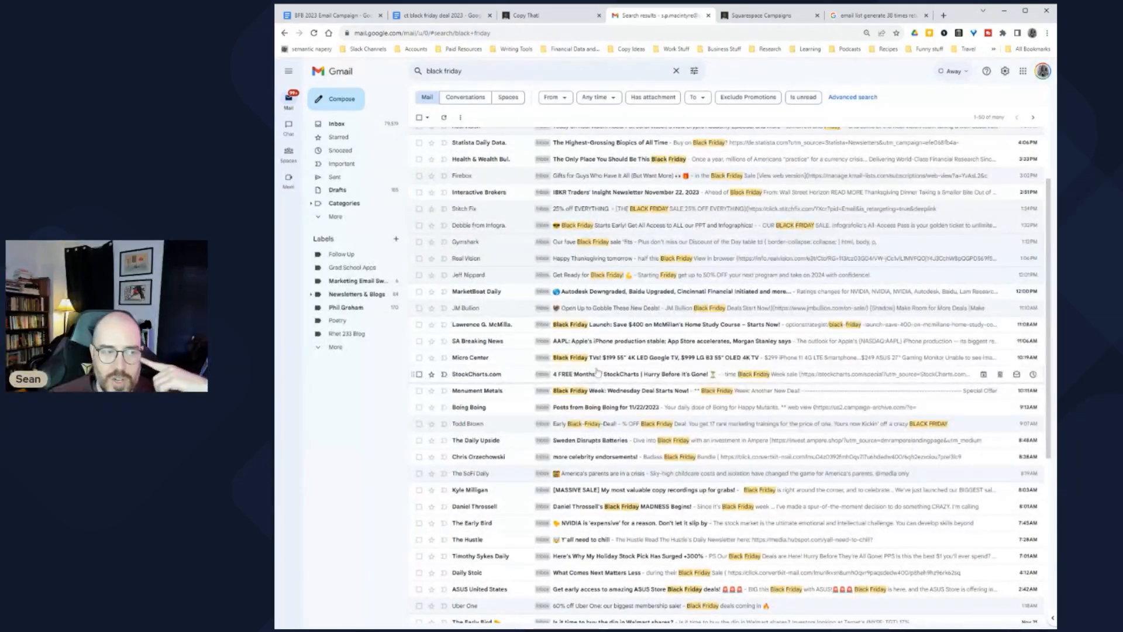
pyautogui.scroll(-3, 627, 353)
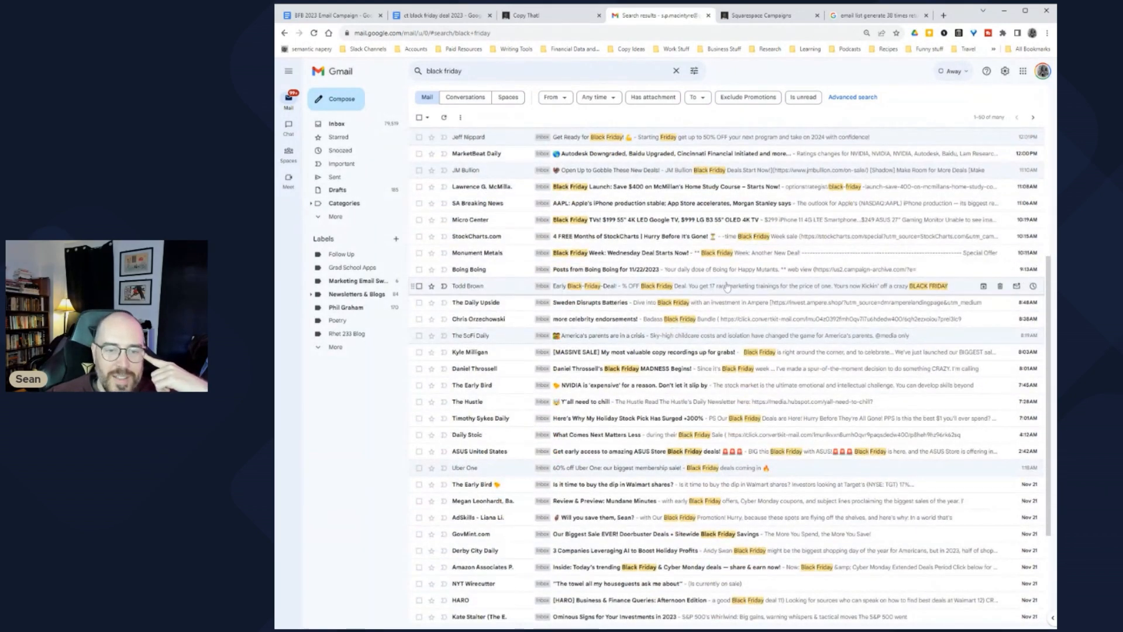
pyautogui.click(727, 286)
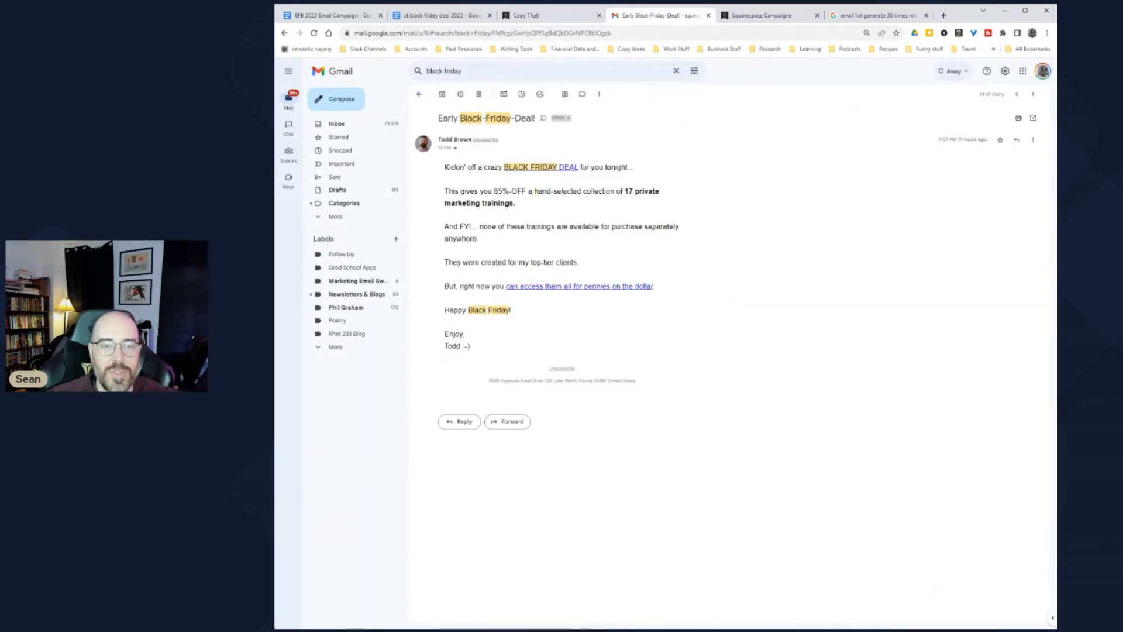
pyautogui.click(417, 94)
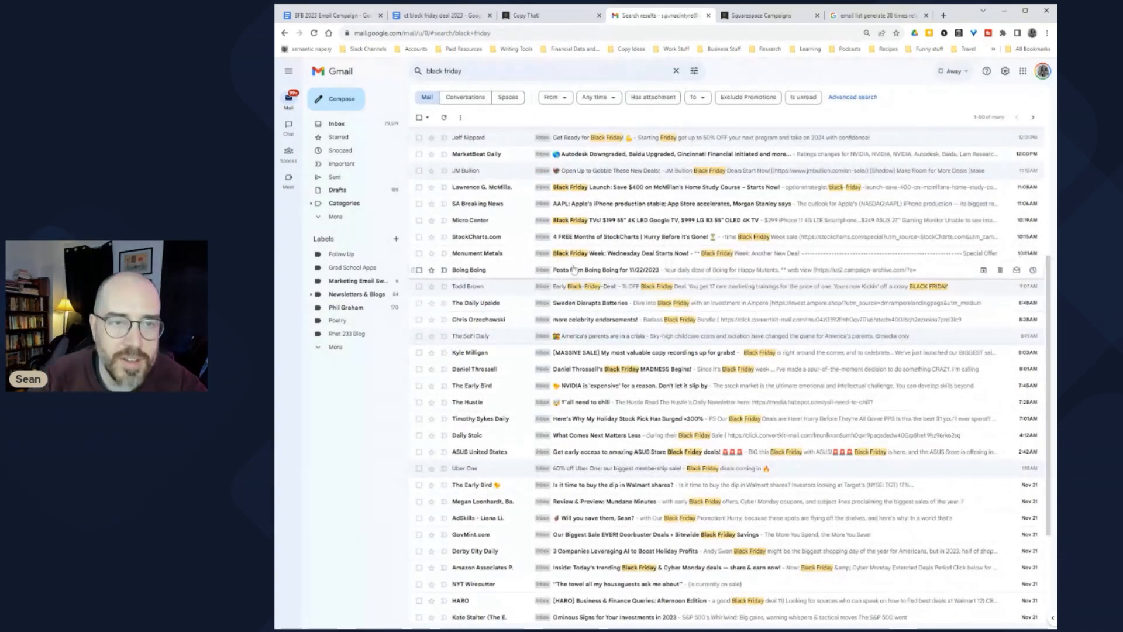
pyautogui.click(468, 77)
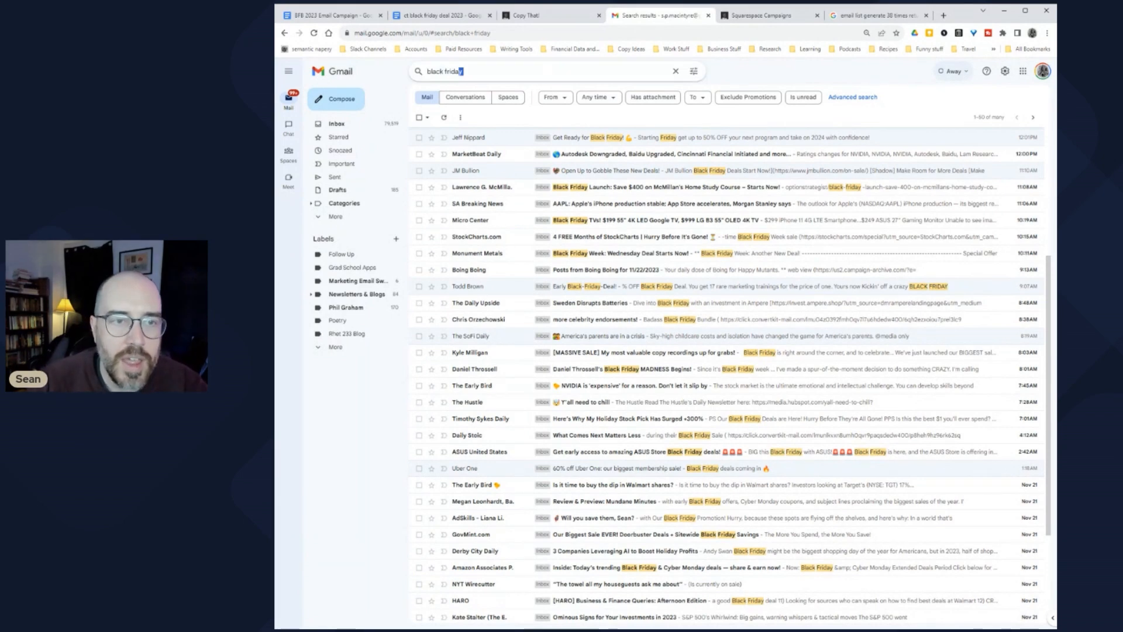
# Step: Search Gmail for 'banyan' and open The Early Bird energy-source email
pyautogui.hotkey('ctrl', 'a')
pyautogui.write('banyan')
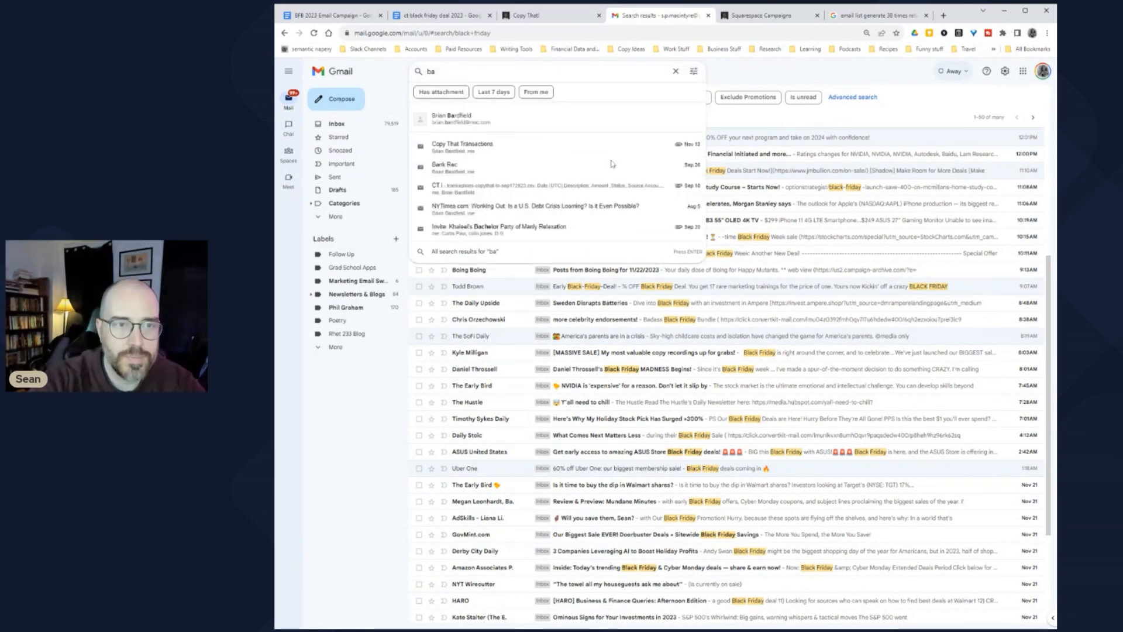
pyautogui.press('Return')
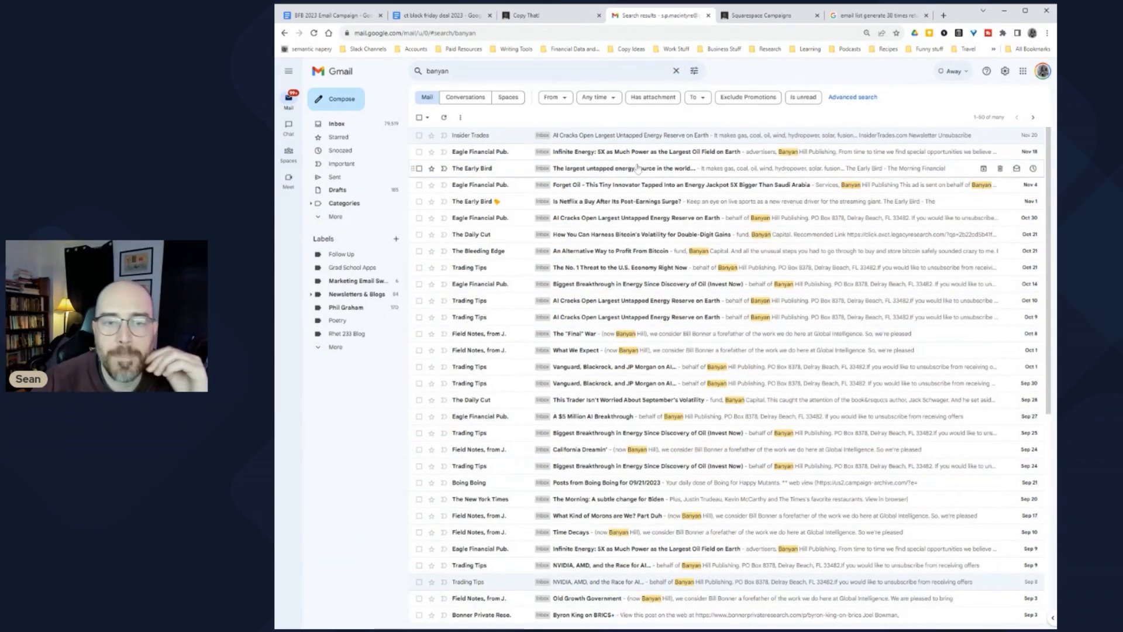
pyautogui.click(595, 170)
# Step: Read through the Early Bird email, highlighting the bold USA resource line and pausing the energy video
pyautogui.scroll(-3, 592, 295)
pyautogui.scroll(1, 579, 289)
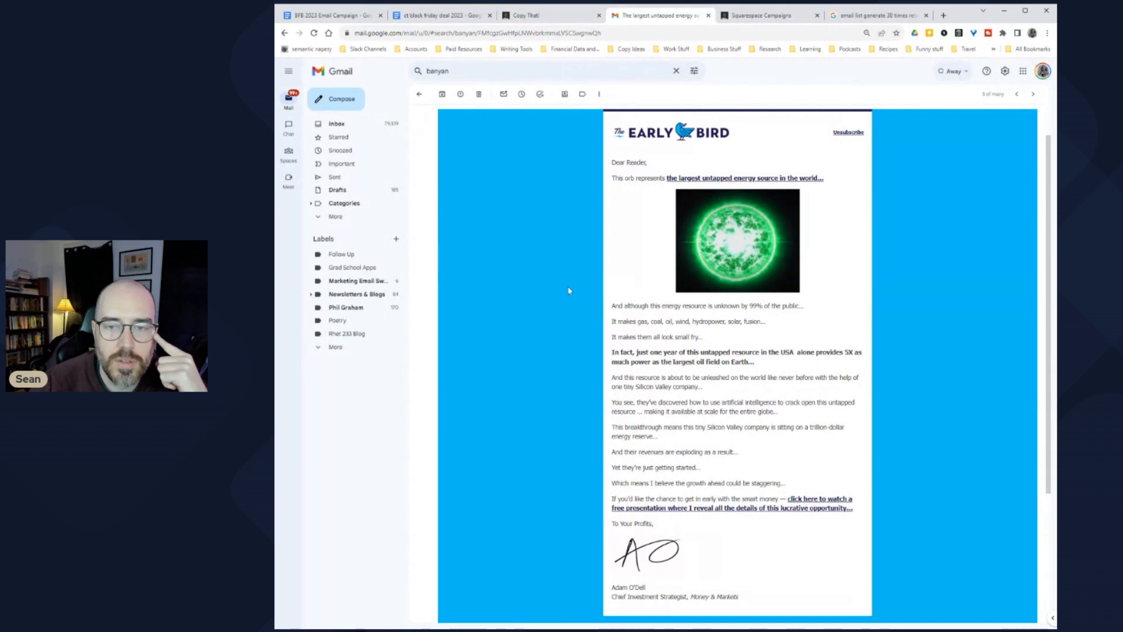
pyautogui.scroll(-1, 569, 287)
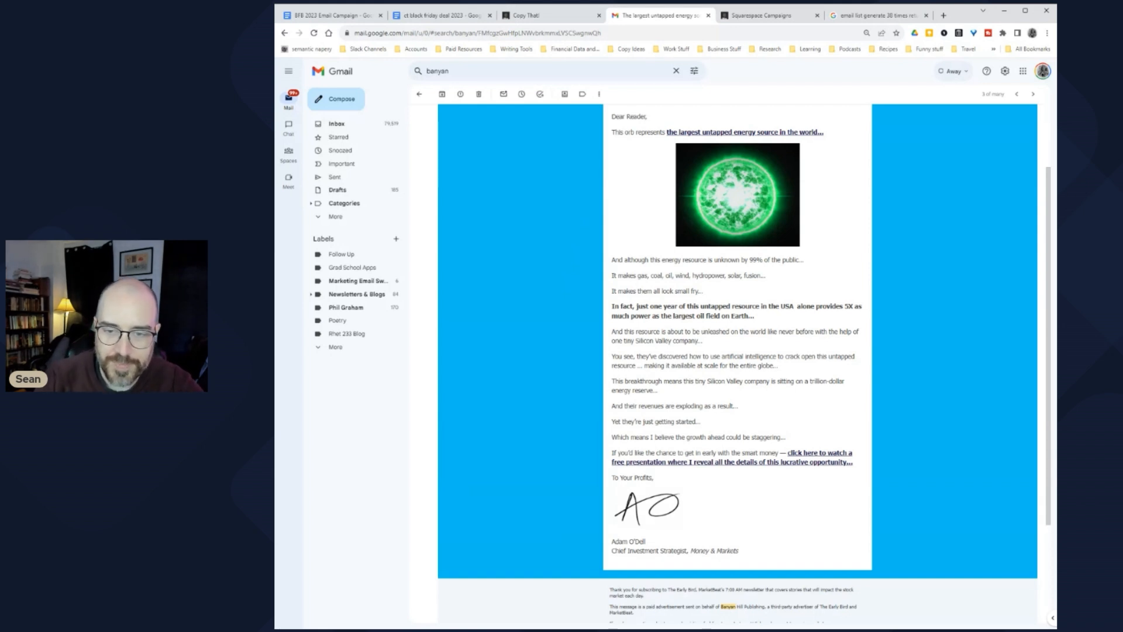
pyautogui.moveTo(671, 303); pyautogui.dragTo(828, 308)
pyautogui.click(819, 316)
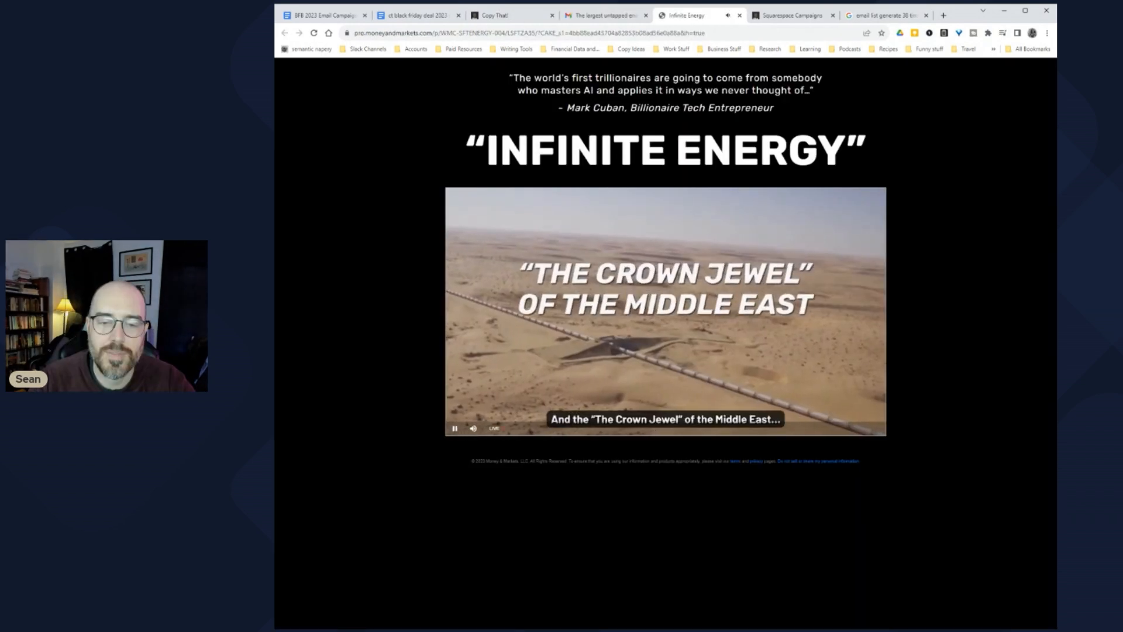
pyautogui.click(486, 346)
pyautogui.click(603, 15)
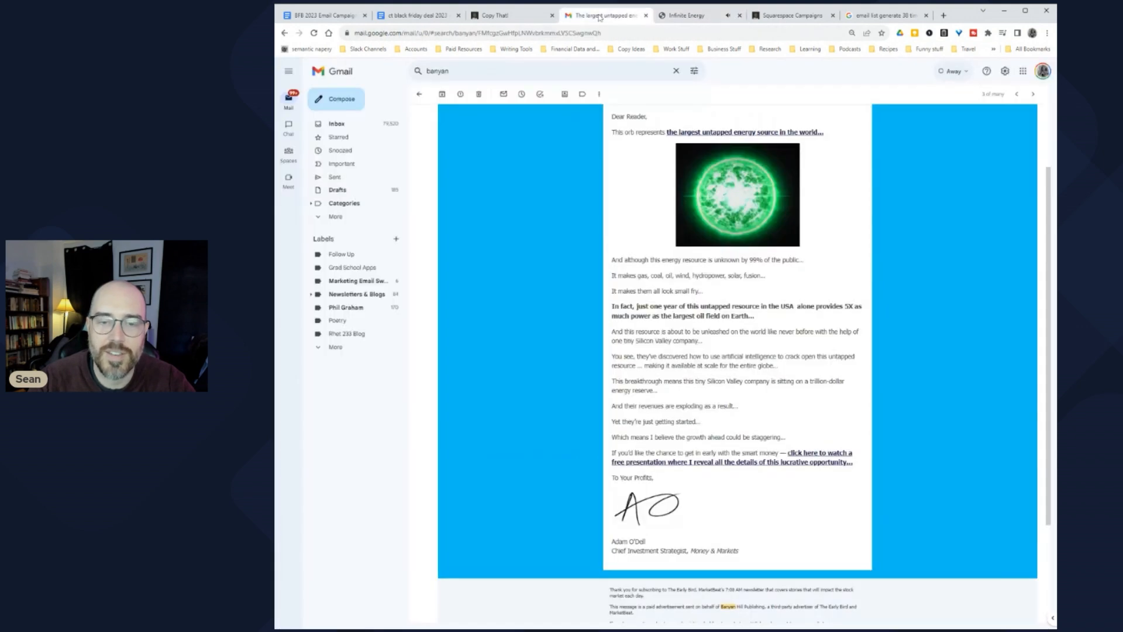
pyautogui.scroll(2, 578, 316)
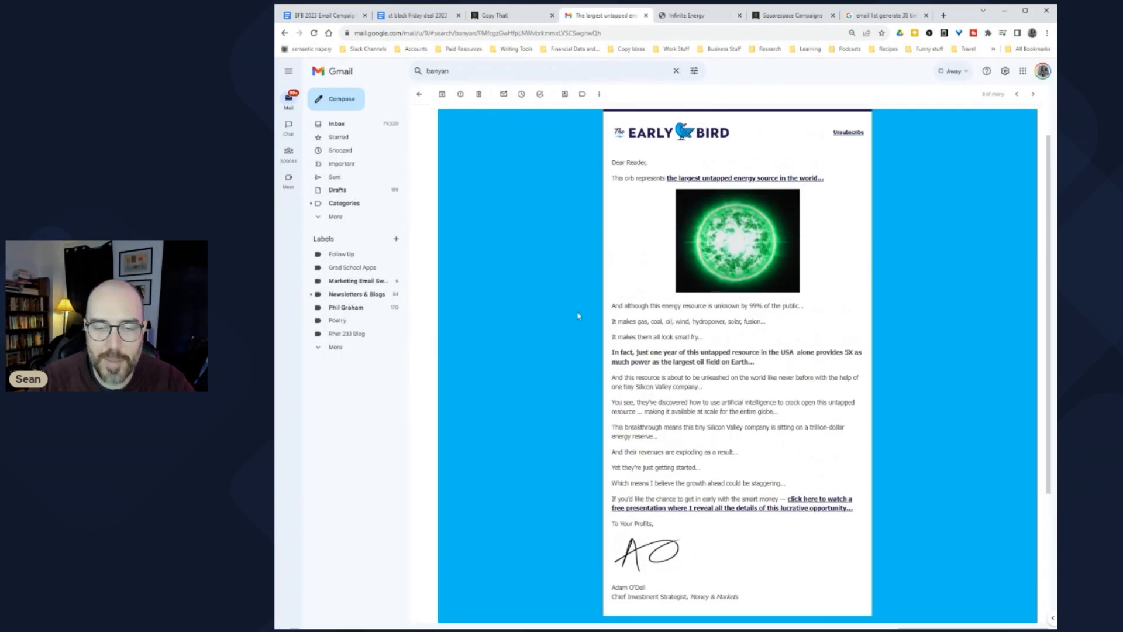
pyautogui.scroll(-1, 578, 316)
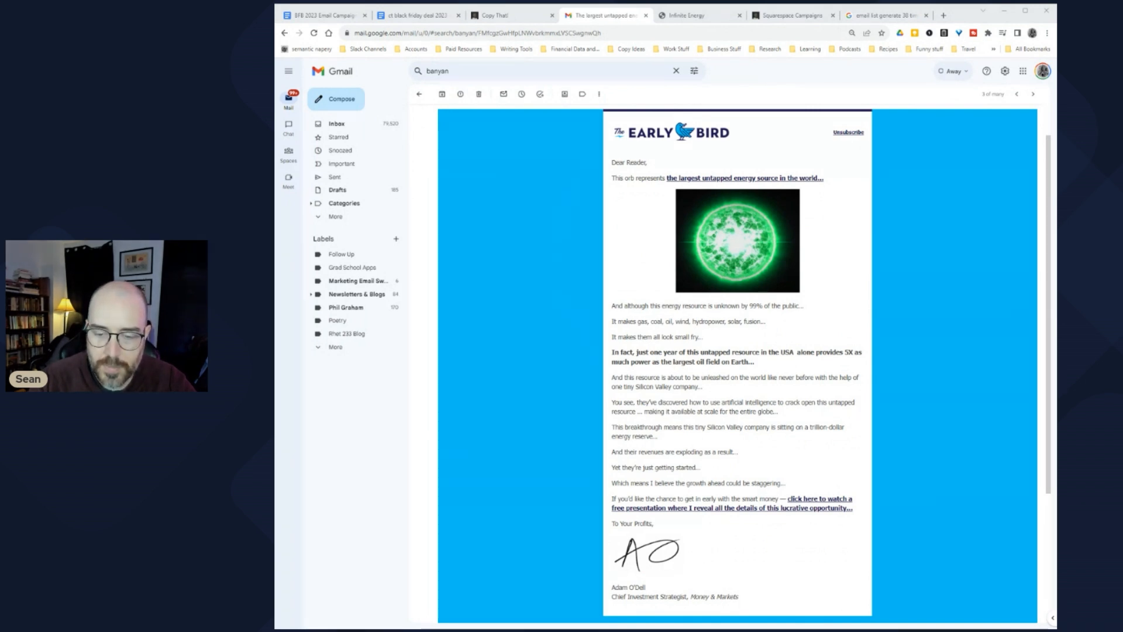
# Step: In the BFB 2023 Email Campaign doc, type 'You can see an example of that down below' and scroll to the email
pyautogui.hotkey('ctrl', '1')
pyautogui.write('You can see an example of that down below')
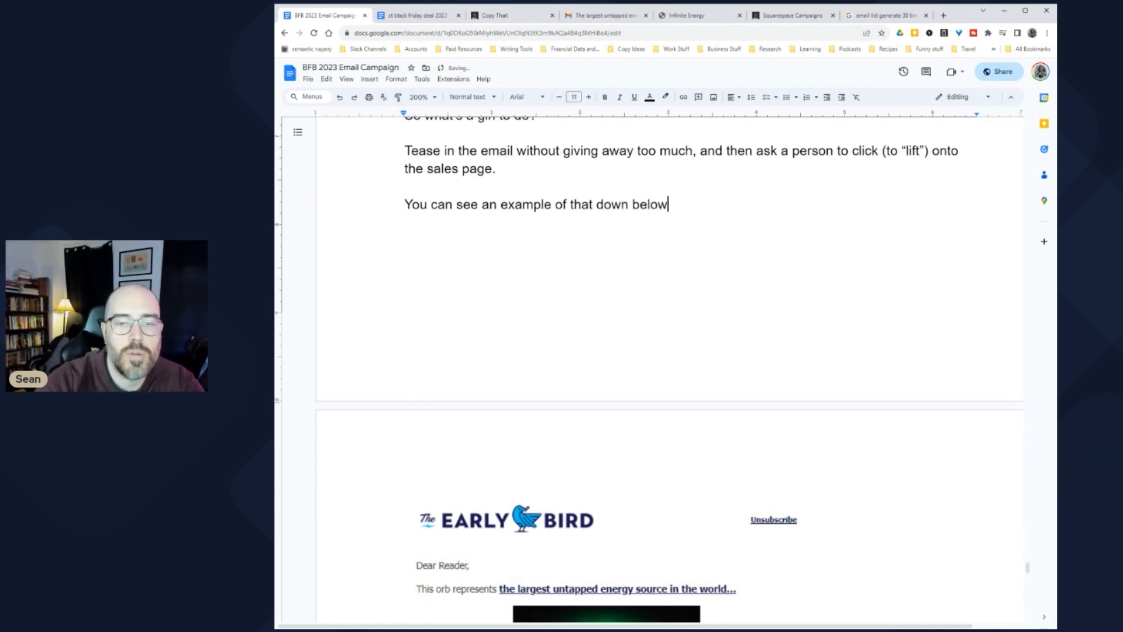
pyautogui.scroll(-7, 431, 183)
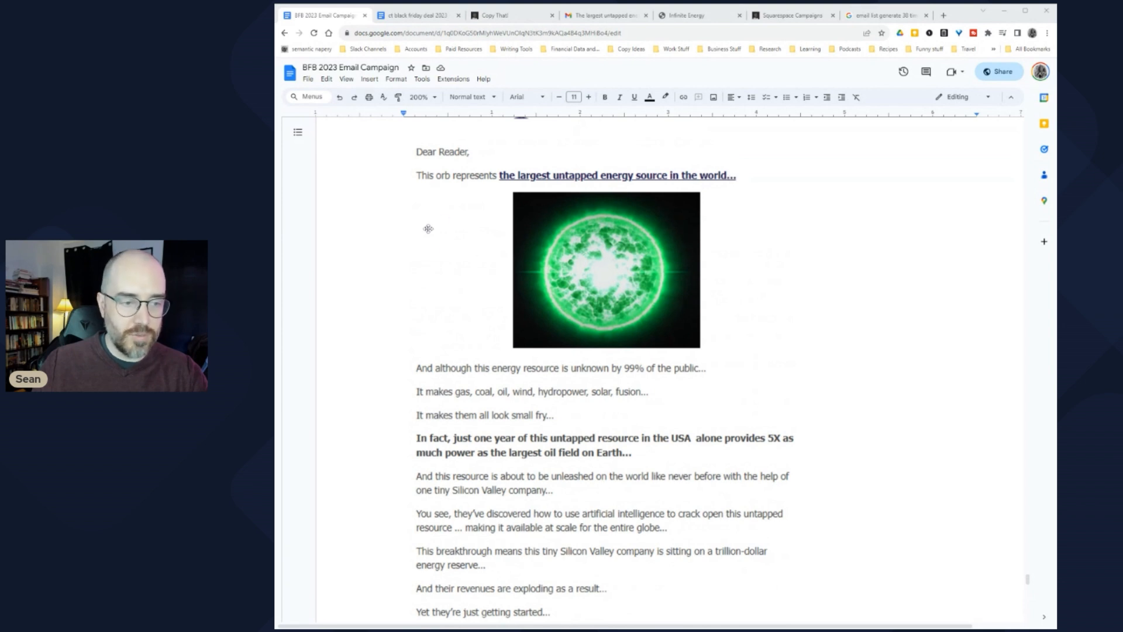
pyautogui.scroll(-4, 471, 278)
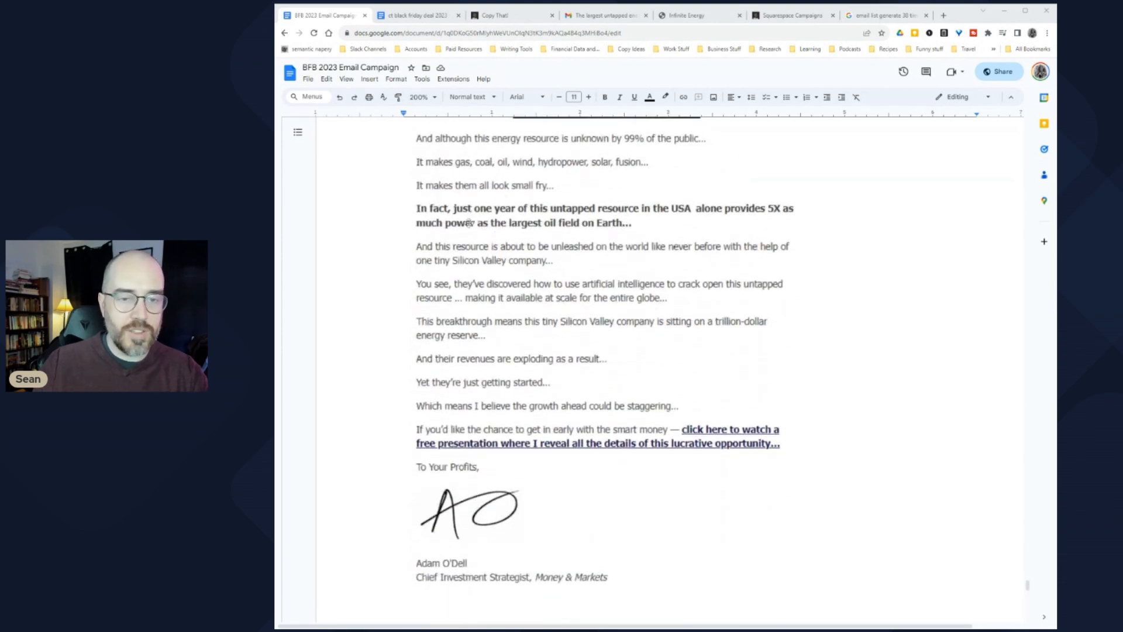
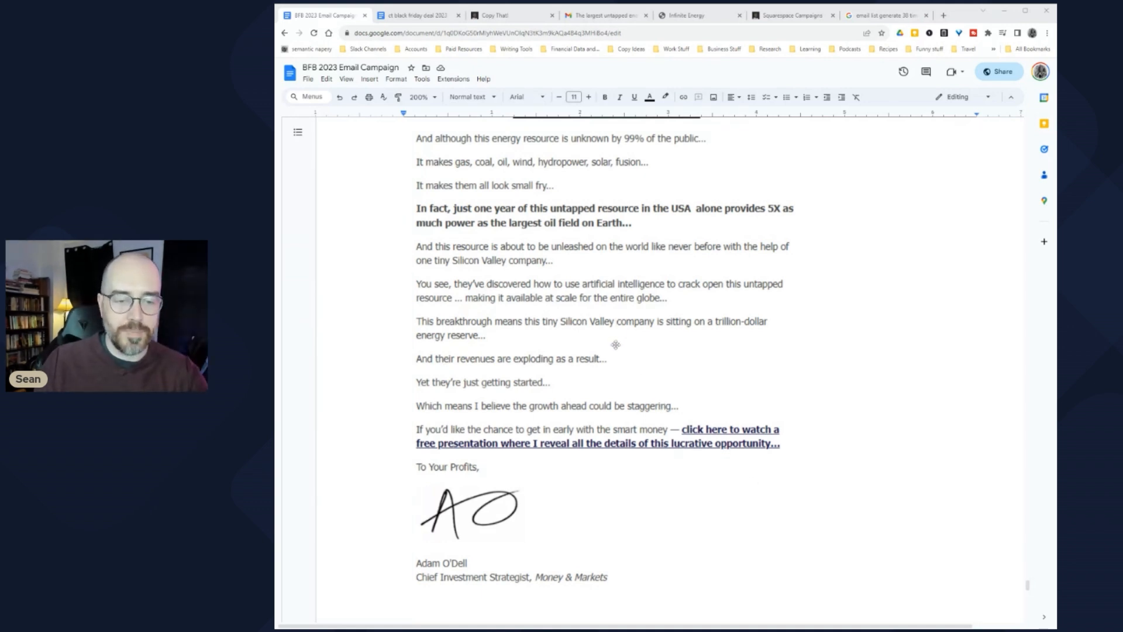
# Step: Start a note above the Value Email heading: 'Shorter is typically better than longer'
pyautogui.write('Shorter is')
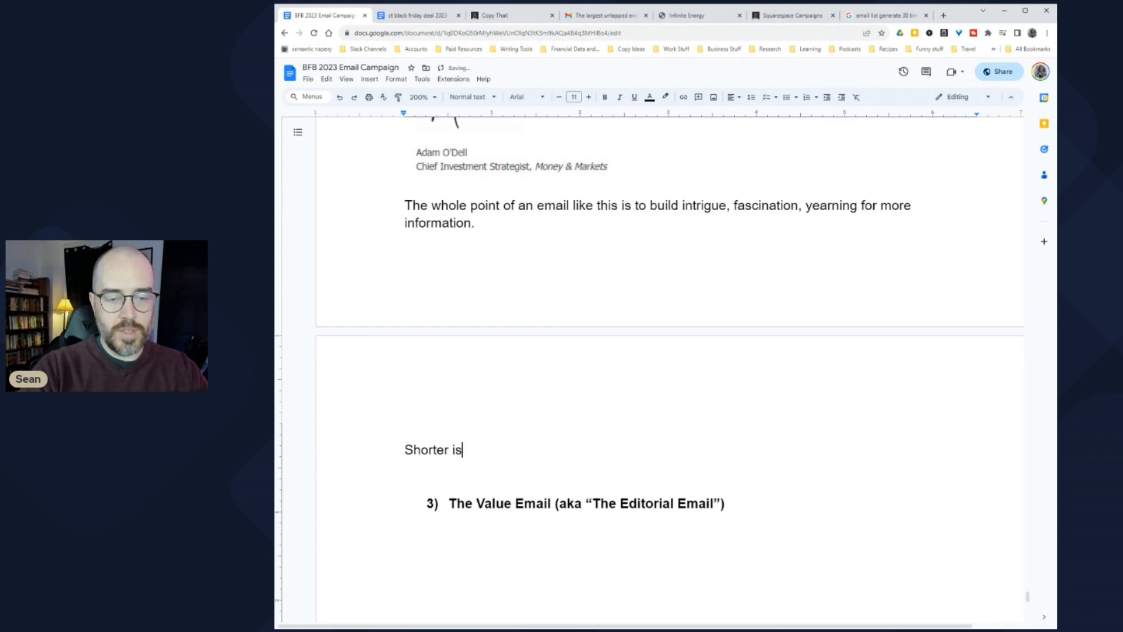
pyautogui.write(' typically better than loing')
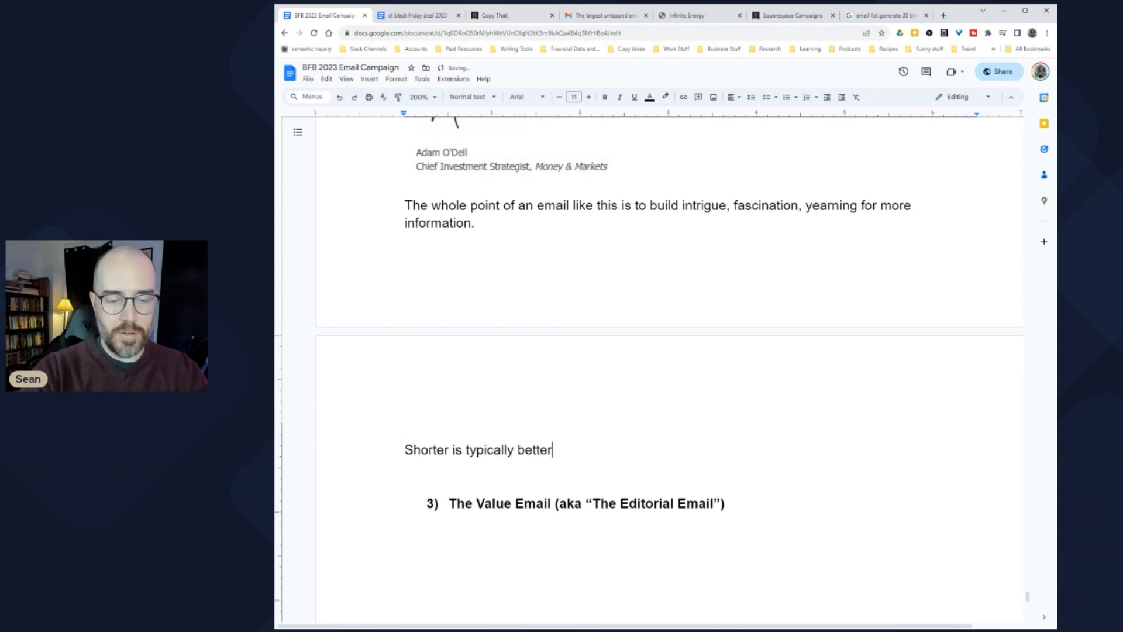
# Step: Fix the note's typo and explain the common DIC structure: DISRUPT, INTRIGUE, CLICK
pyautogui.press('BackSpace')
pyautogui.press('BackSpace')
pyautogui.press('BackSpace')
pyautogui.write('nger, and')
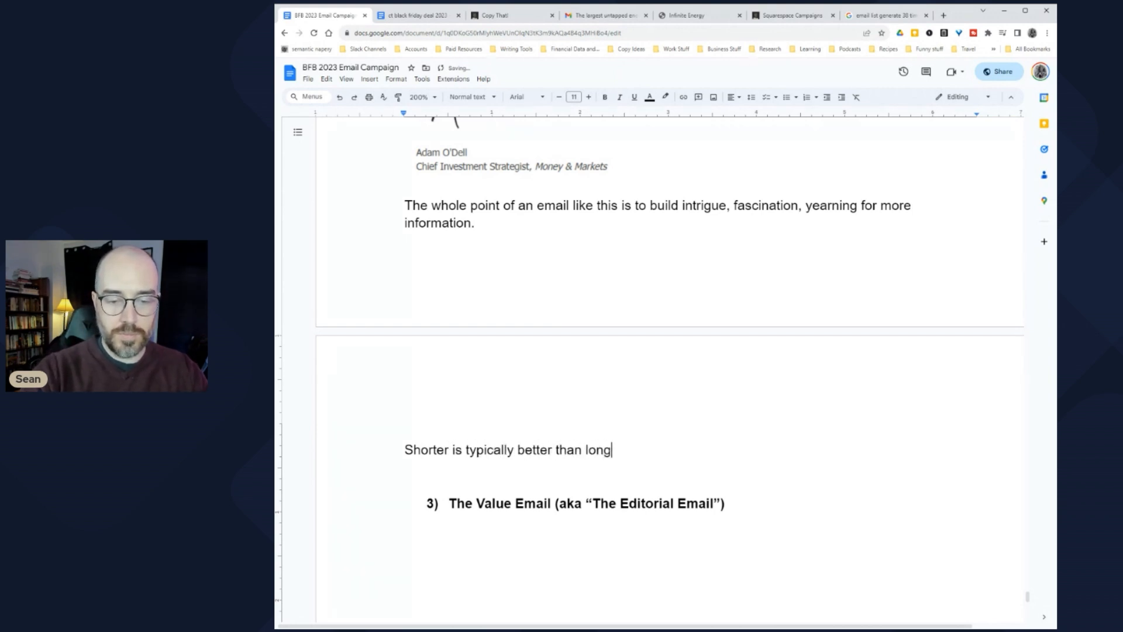
pyautogui.press('BackSpace')
pyautogui.press('BackSpace')
pyautogui.press('BackSpace')
pyautogui.write('And the s')
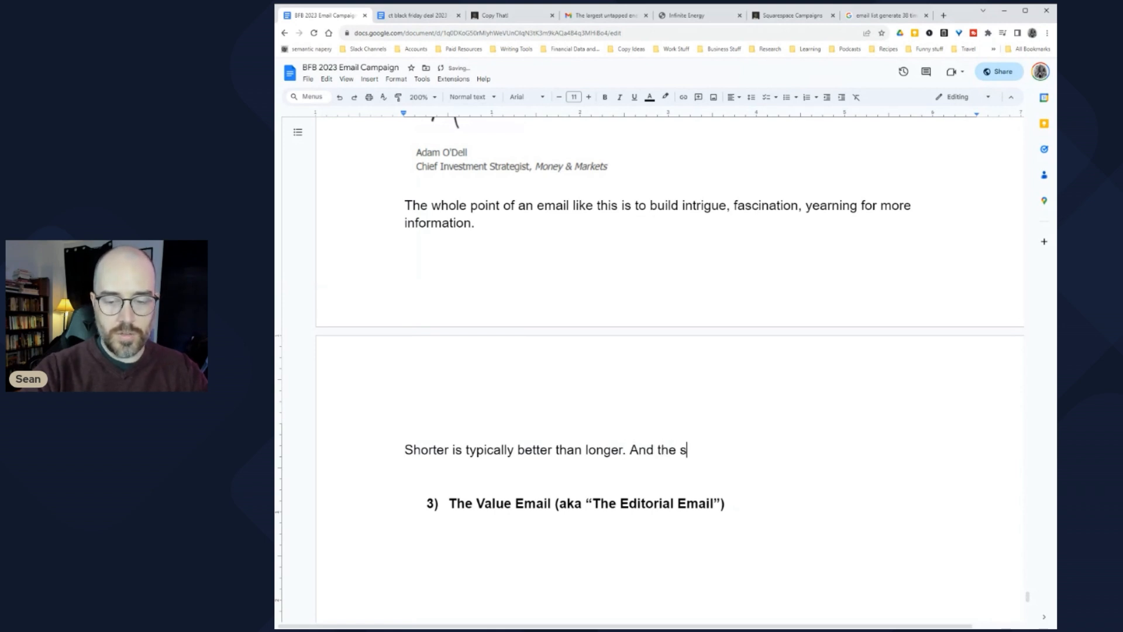
pyautogui.write('tructure you ')
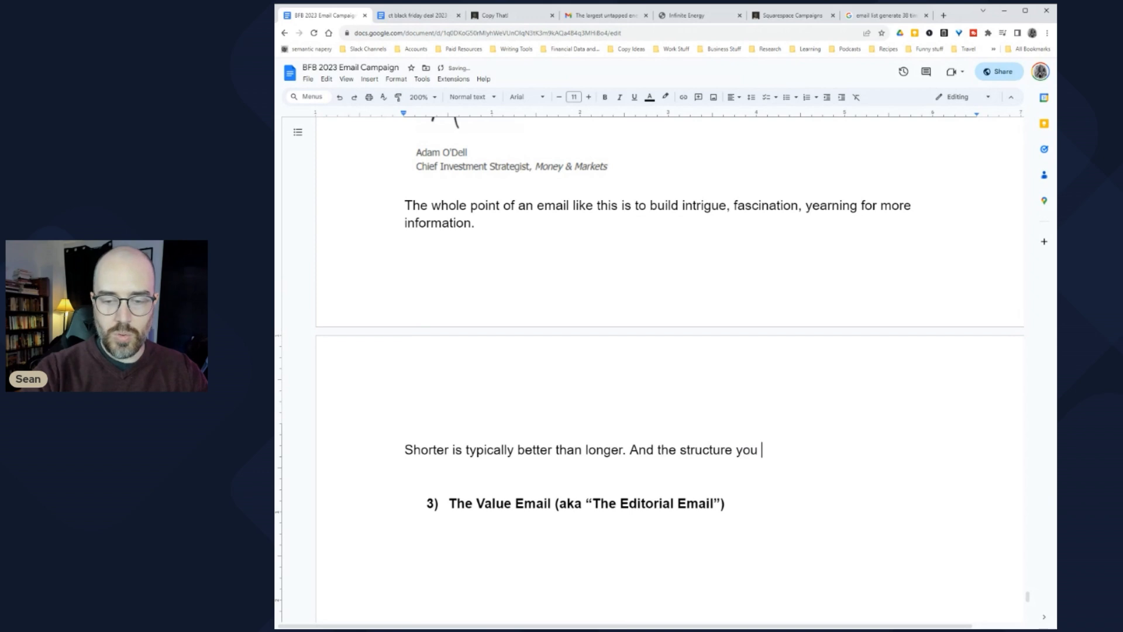
pyautogui.write('most commonly see ')
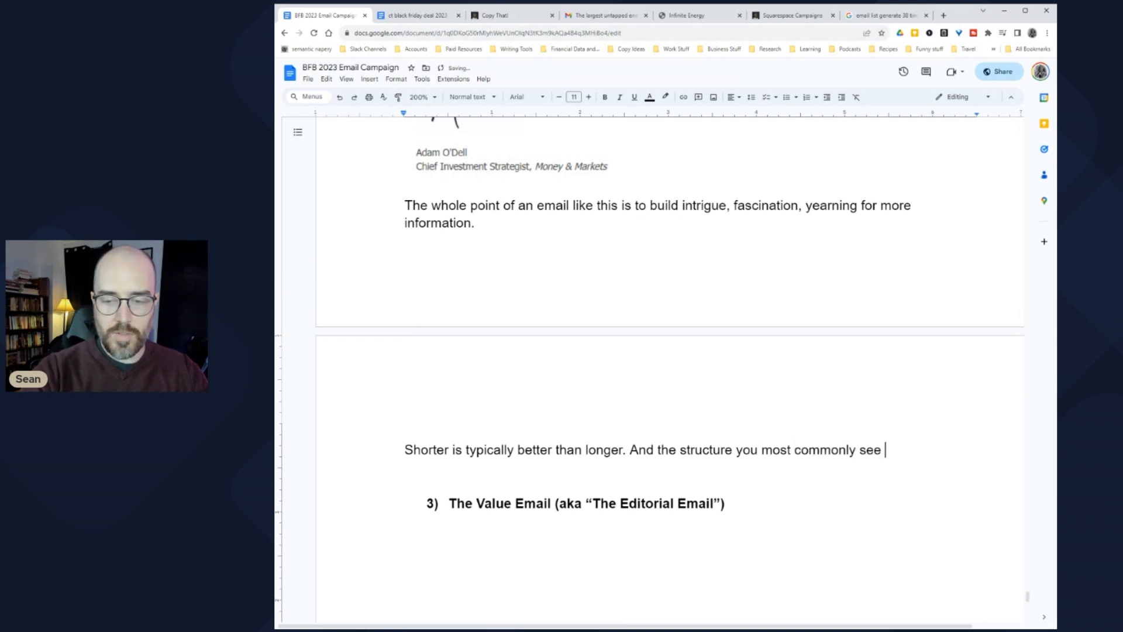
pyautogui.write('for these is the')
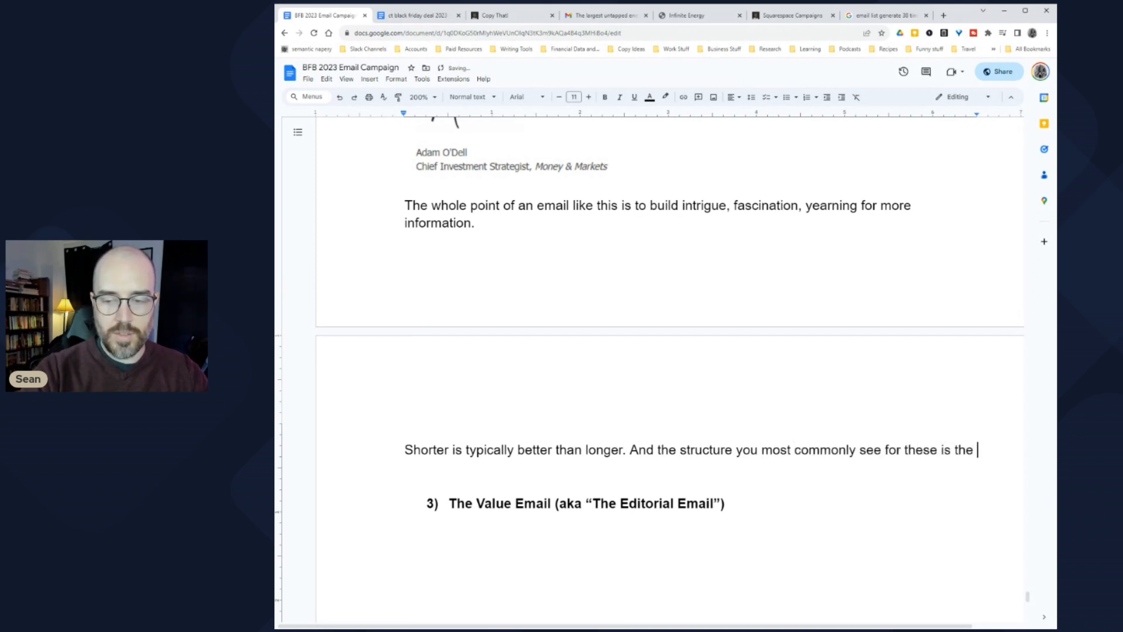
pyautogui.press('BackSpace')
pyautogui.press('BackSpace')
pyautogui.press('BackSpace')
pyautogui.press('BackSpace')
pyautogui.write('DIC')
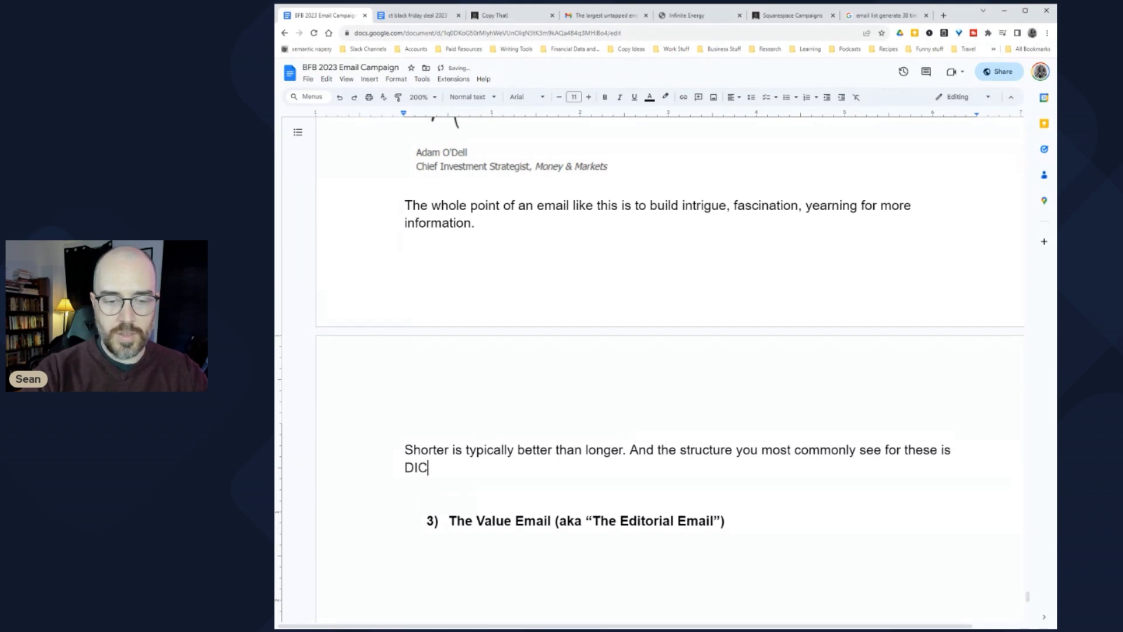
pyautogui.write(', for')
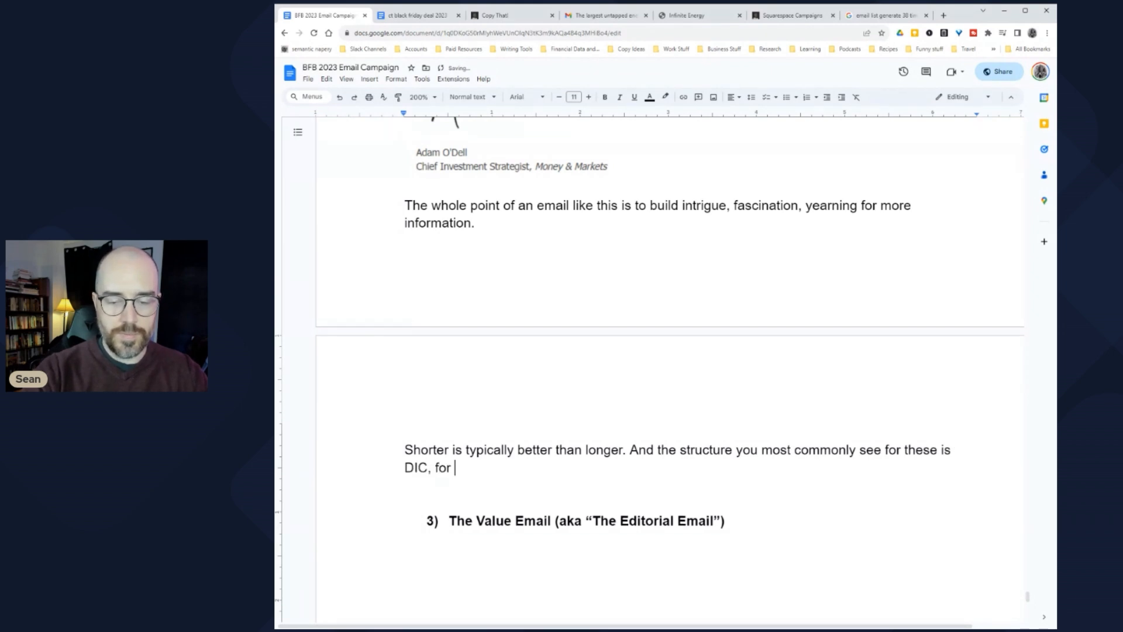
pyautogui.press('BackSpace')
pyautogui.press('BackSpace')
pyautogui.press('BackSpace')
pyautogui.press('BackSpace')
pyautogui.write('or DISRUPT, INTRIGUE, CLICK.')
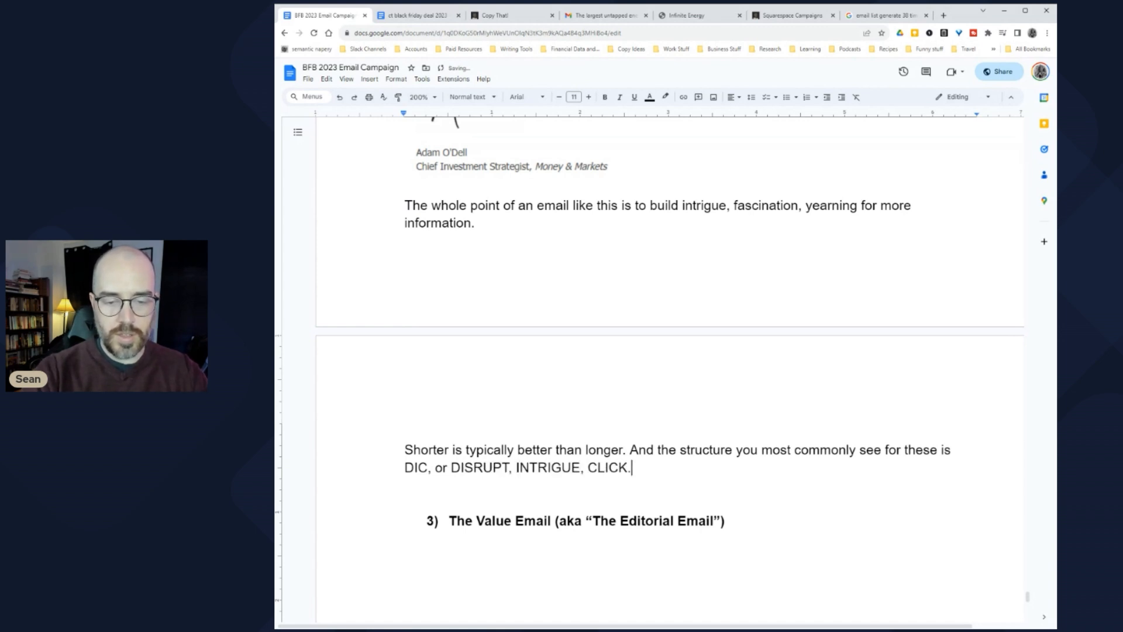
# Step: List the DIC steps: Get attention, Build fascination with specific details, and ask for the click
pyautogui.press('Return')
pyautogui.press('Return')
pyautogui.press('Return')
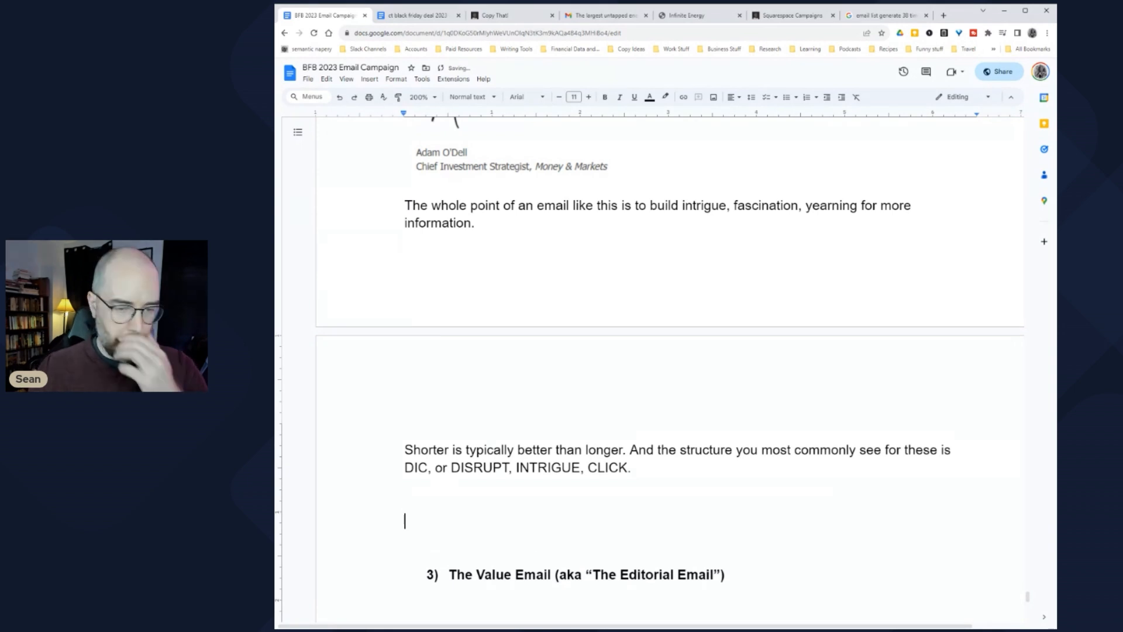
pyautogui.click(405, 485)
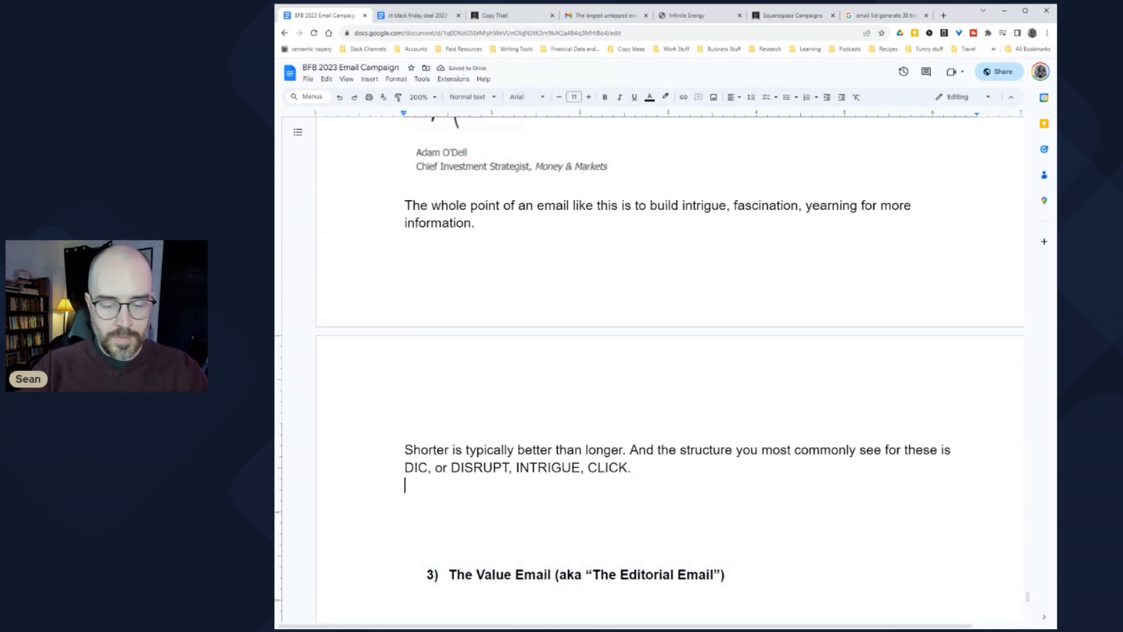
pyautogui.press('Return')
pyautogui.write('Get att')
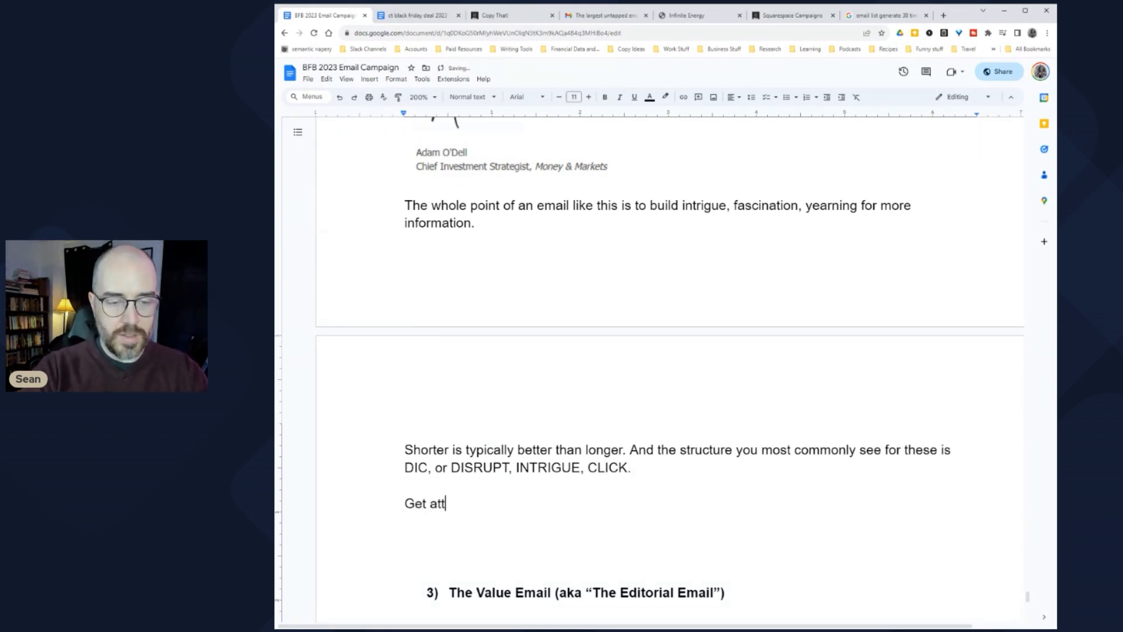
pyautogui.write('ionention.')
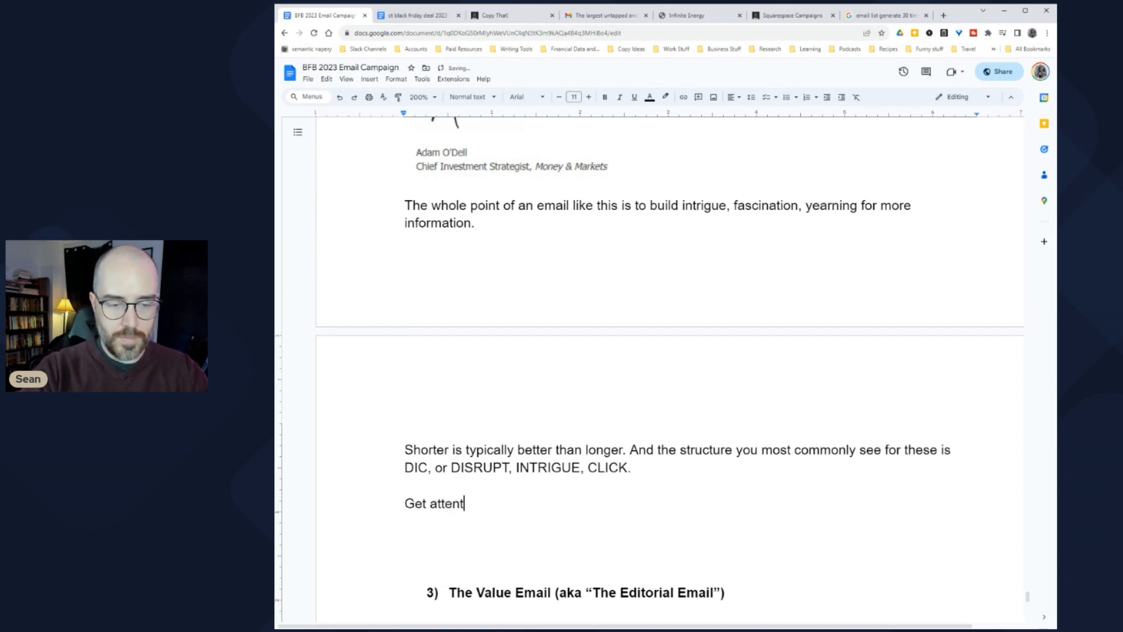
pyautogui.press('Return')
pyautogui.press('Return')
pyautogui.write('Build ')
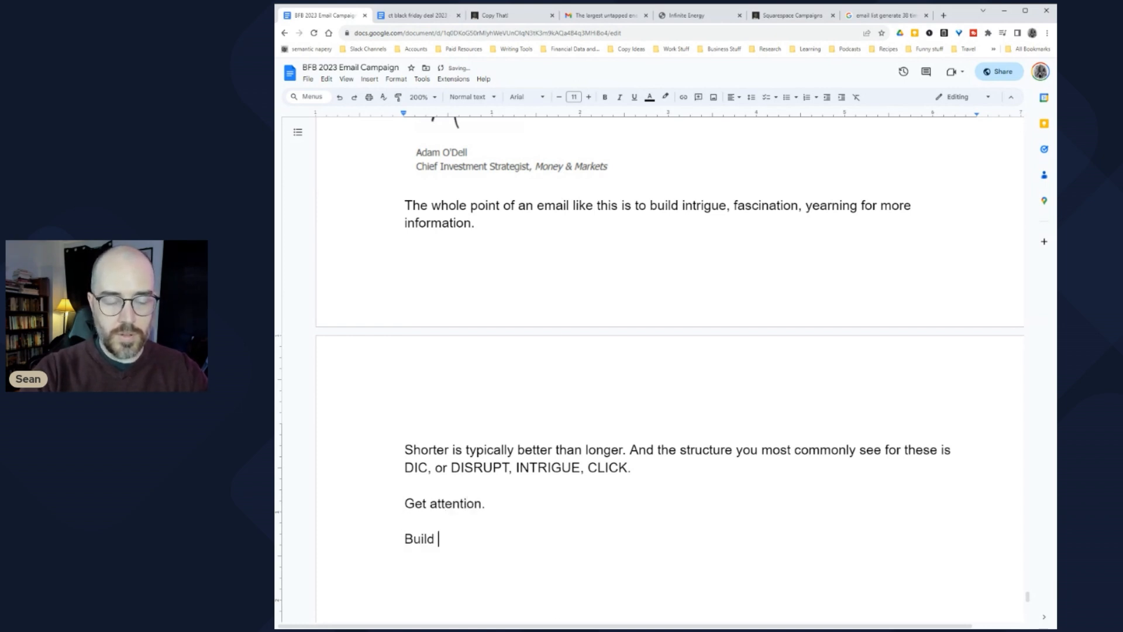
pyautogui.write('fascination')
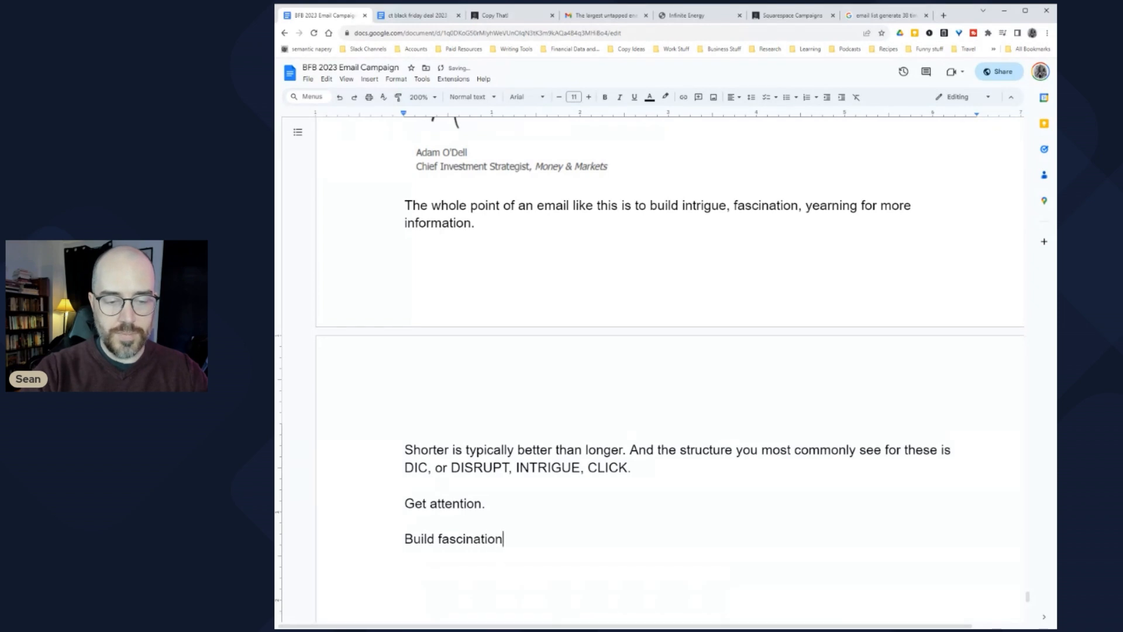
pyautogui.write(' (using as')
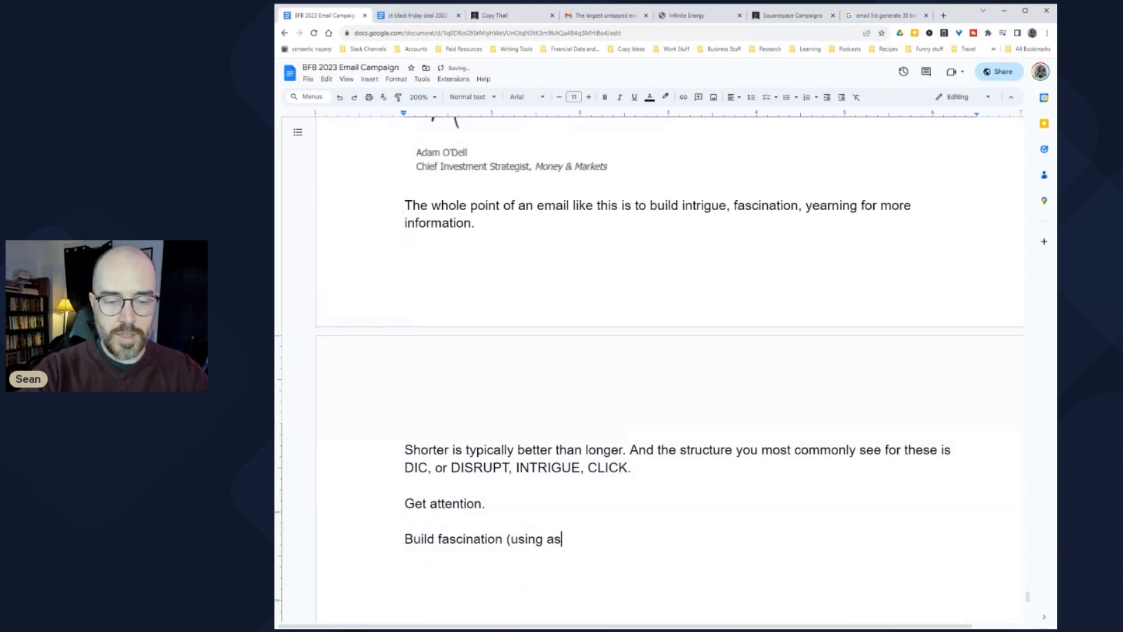
pyautogui.write(' many specific d')
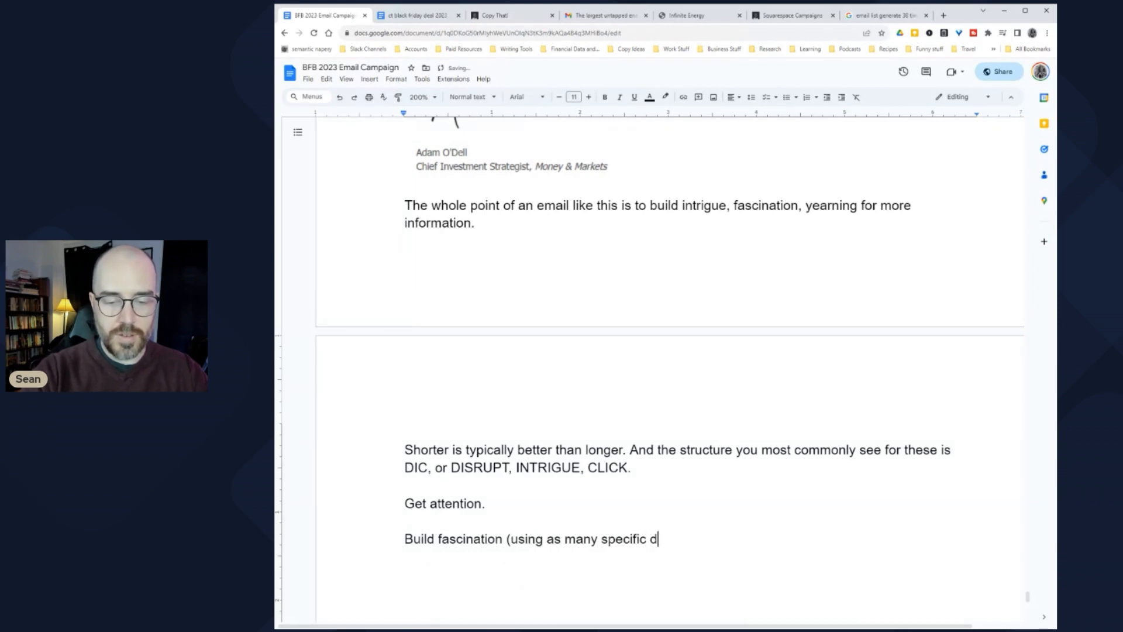
pyautogui.write('etails as pois')
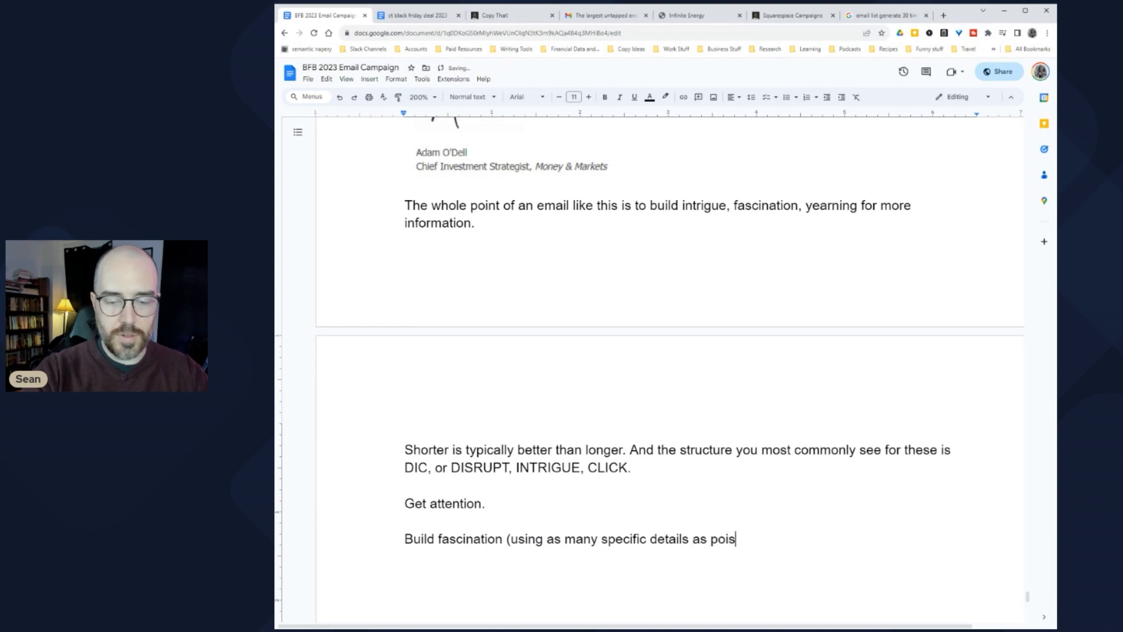
pyautogui.press('BackSpace')
pyautogui.press('BackSpace')
pyautogui.write('ssible).')
pyautogui.press('Return')
pyautogui.write('And then ask for the click.')
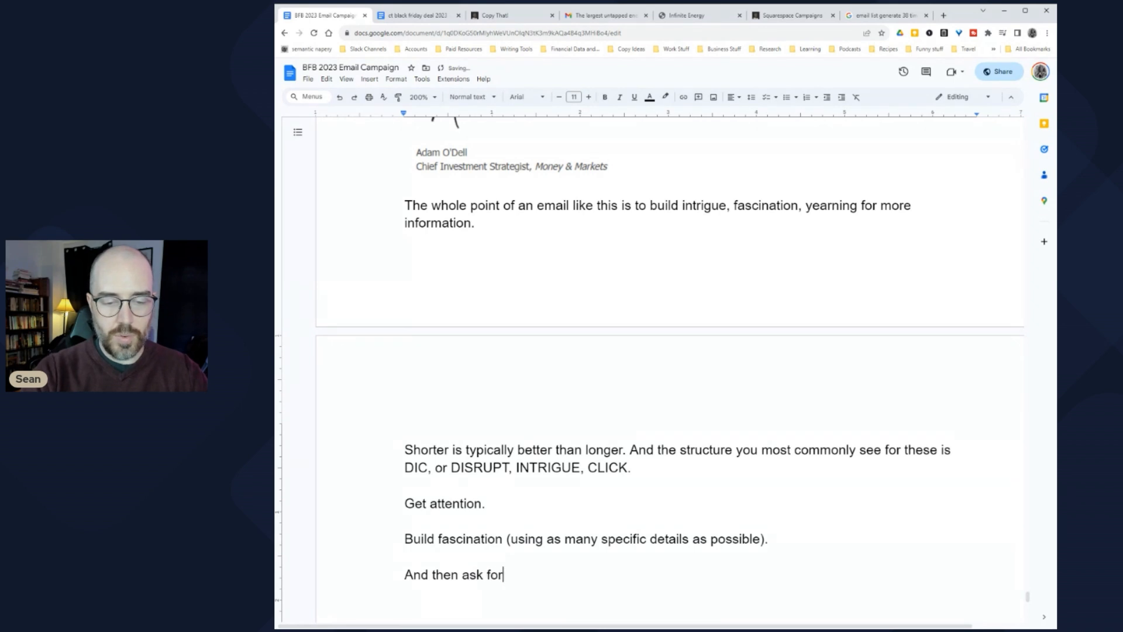
pyautogui.scroll(3, 670, 369)
pyautogui.scroll(-6, 670, 369)
# Step: Add the pay note: $20 to $50 per email, with a bonus for click-through rate and at least one sale
pyautogui.press('Return')
pyautogui.press('Return')
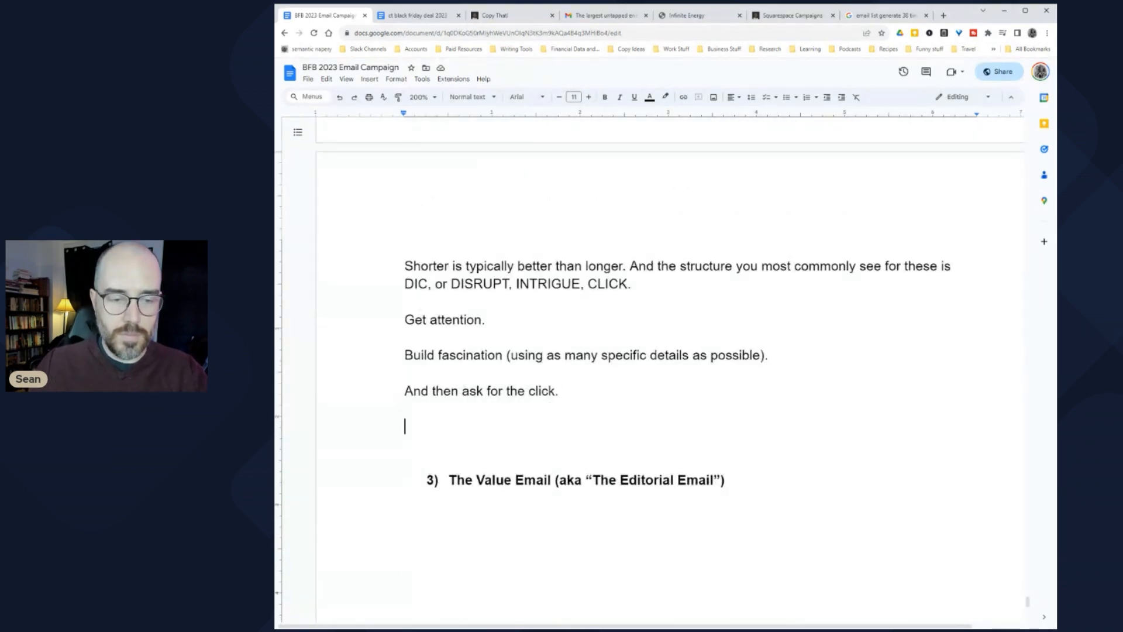
pyautogui.write('You can ')
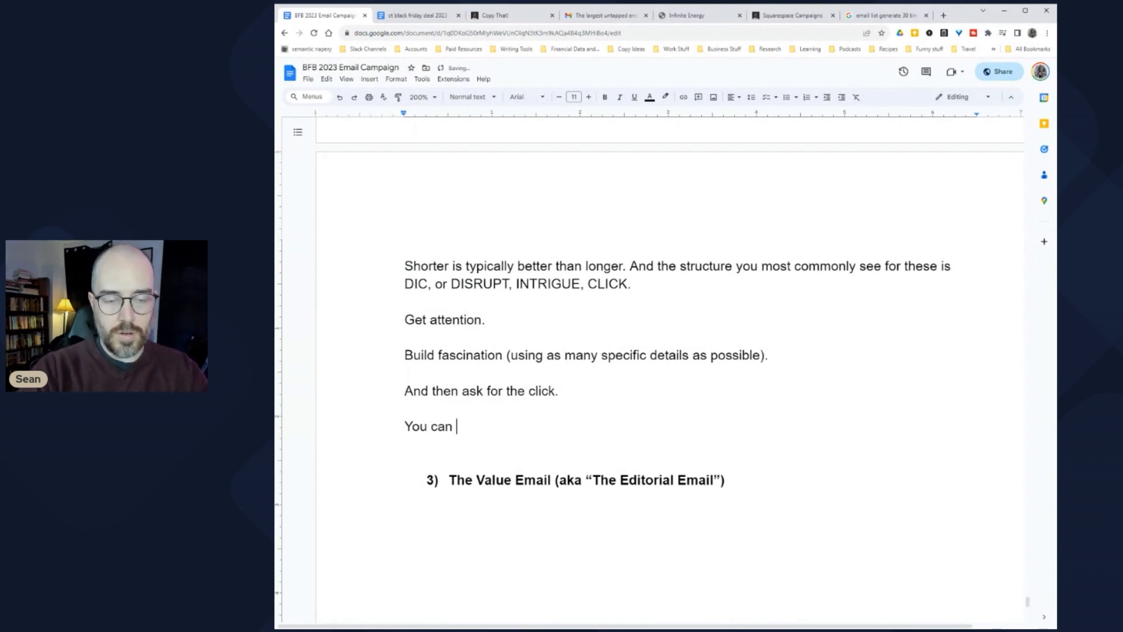
pyautogui.write('earn $20 to $50')
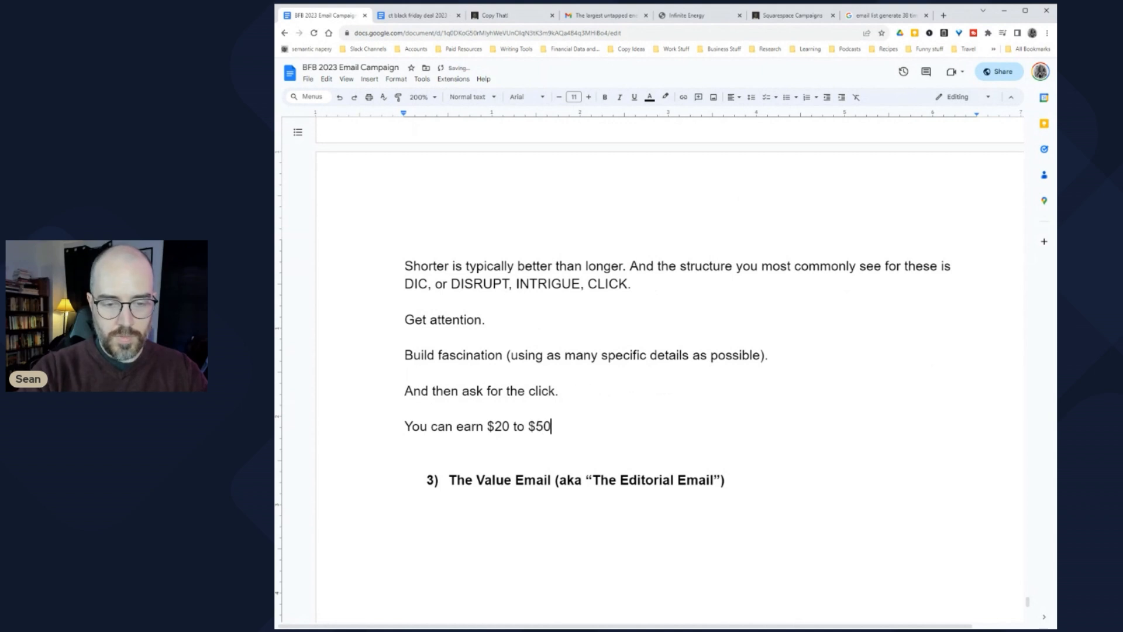
pyautogui.write(' or ')
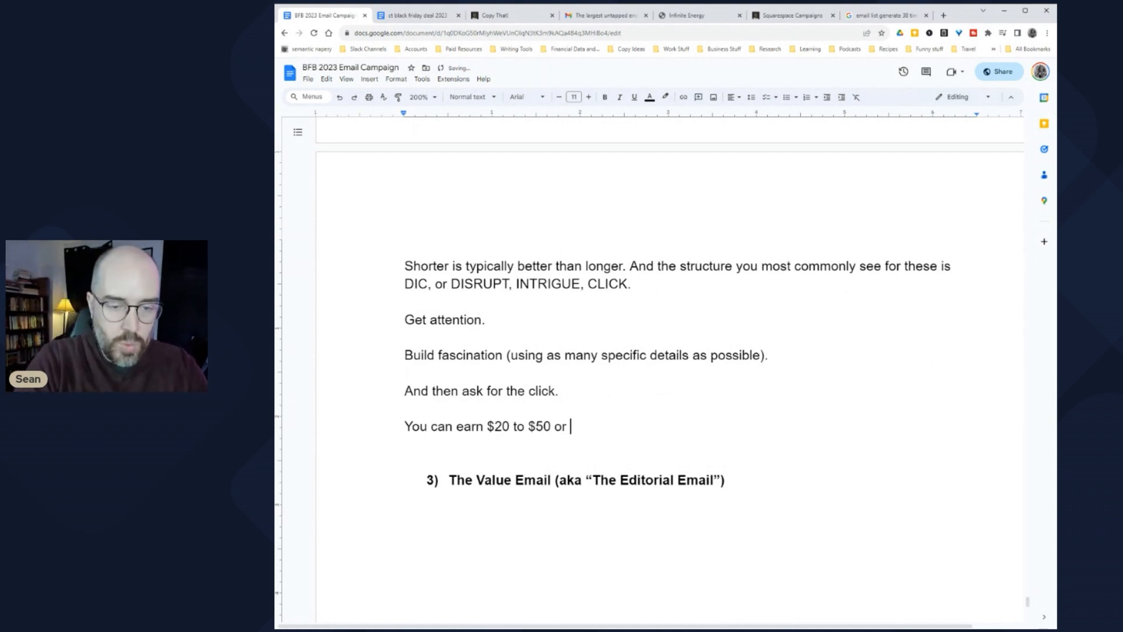
pyautogui.write('more for these ki')
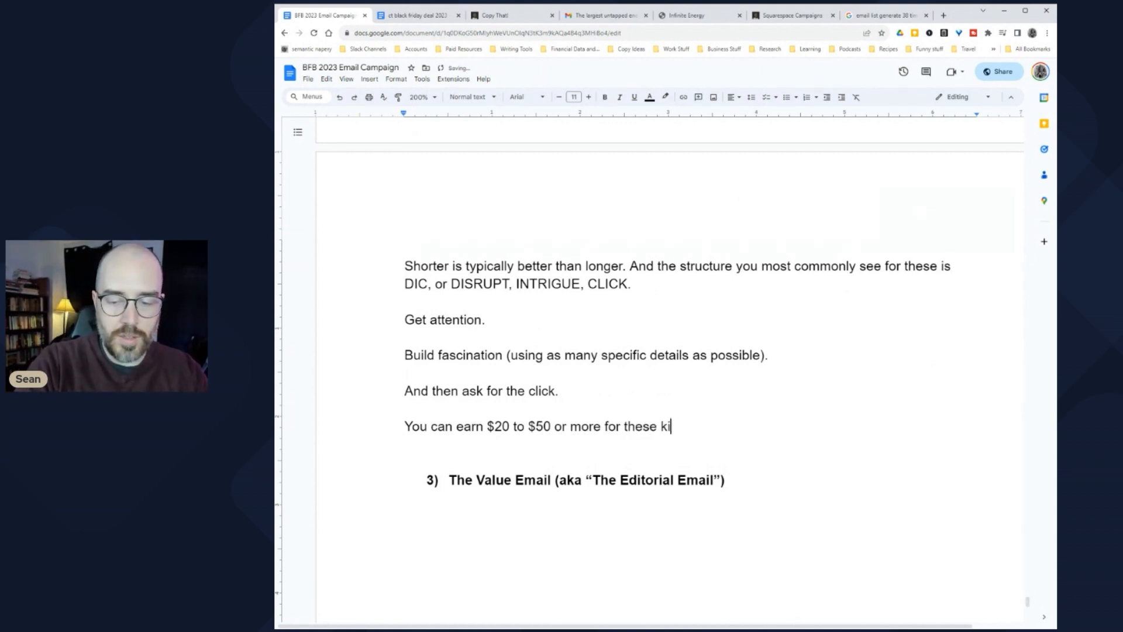
pyautogui.write('nds of emails. In th')
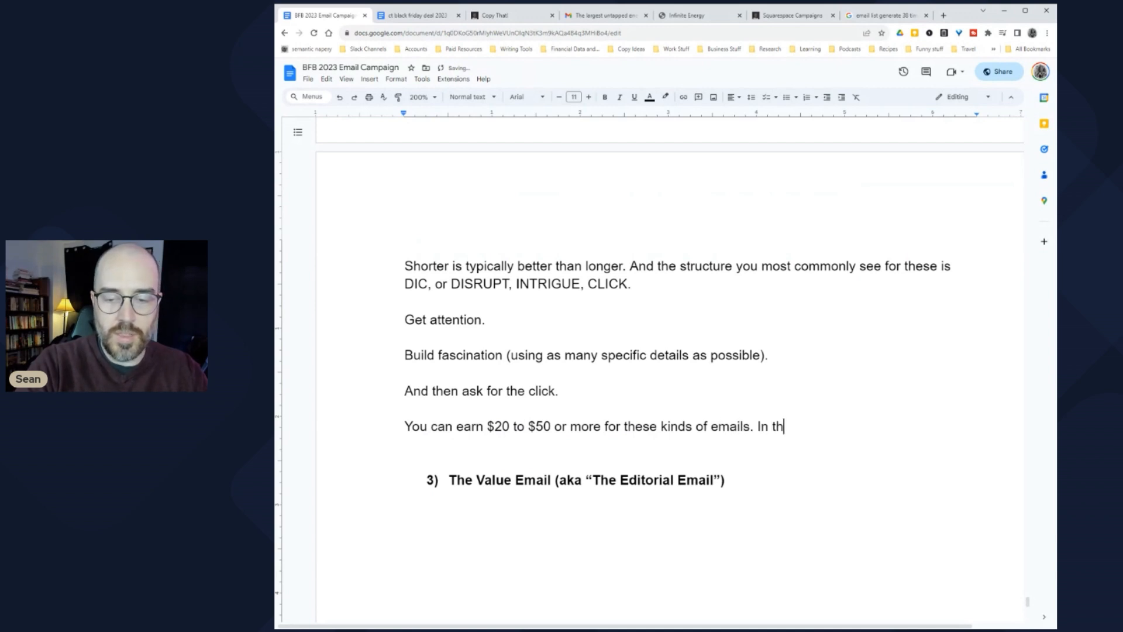
pyautogui.write("e past I've also ")
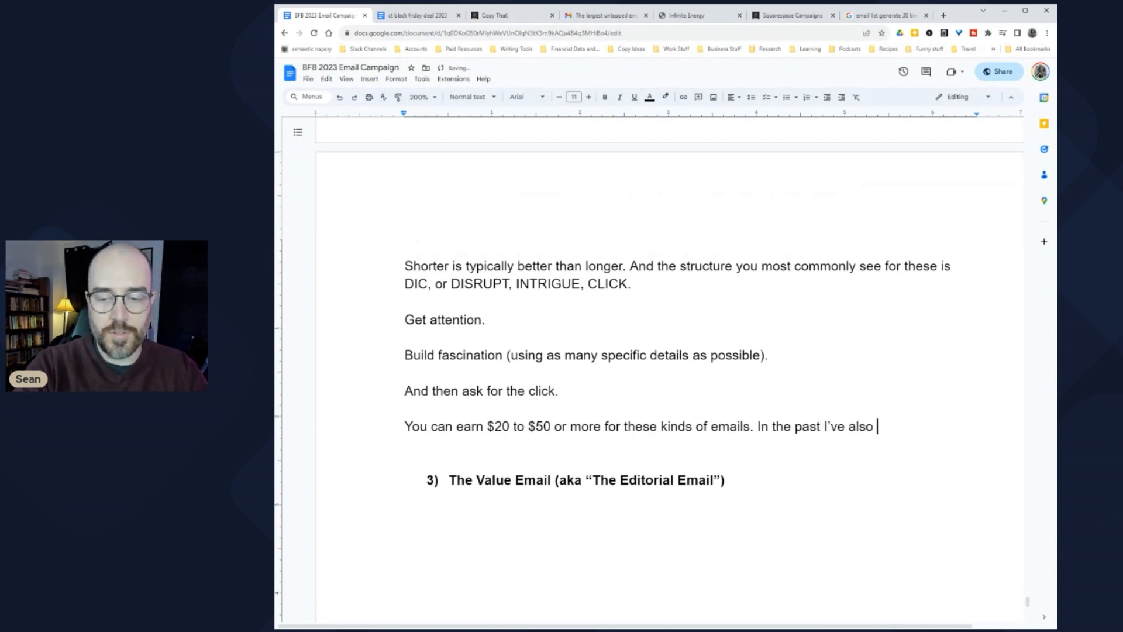
pyautogui.write('paid a $250 bonu')
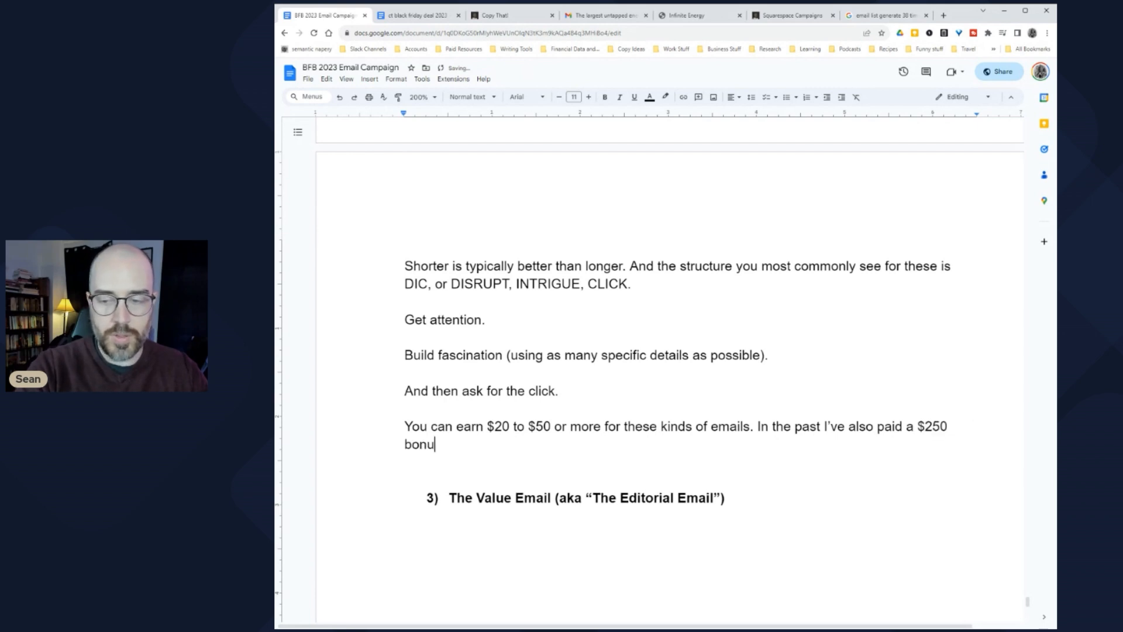
pyautogui.write('s for writers ')
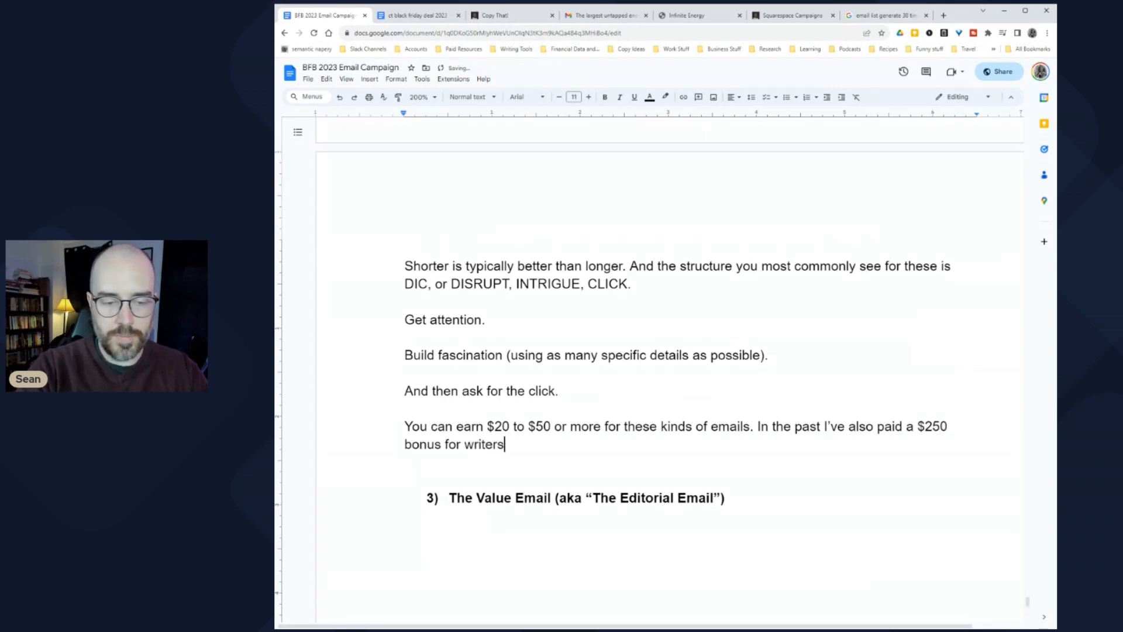
pyautogui.write('who got above at')
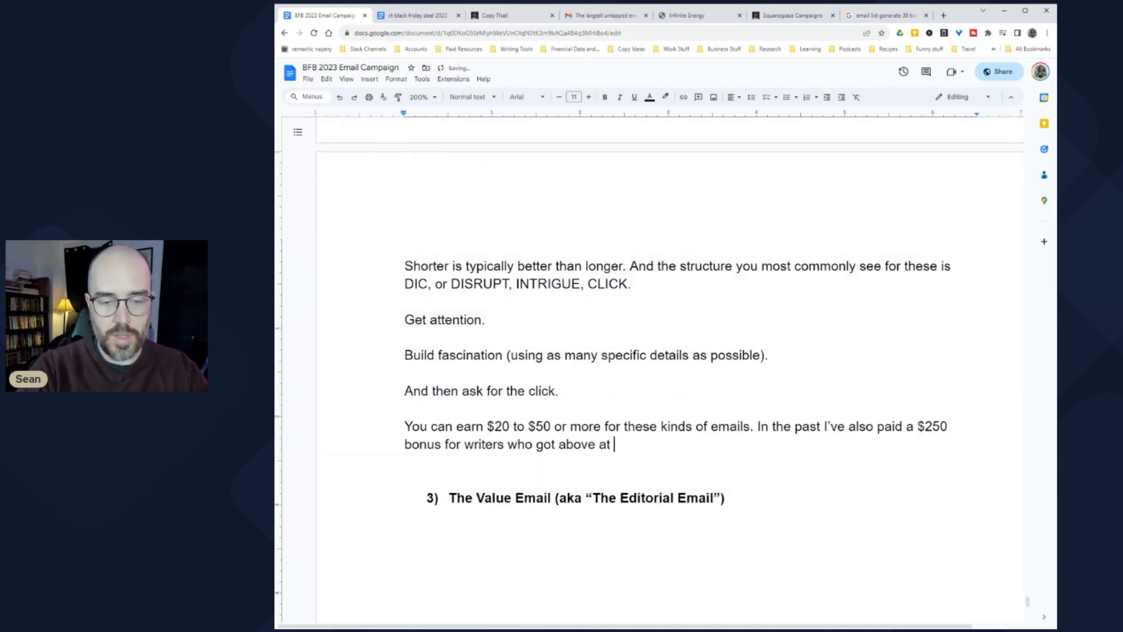
pyautogui.write(' 20%')
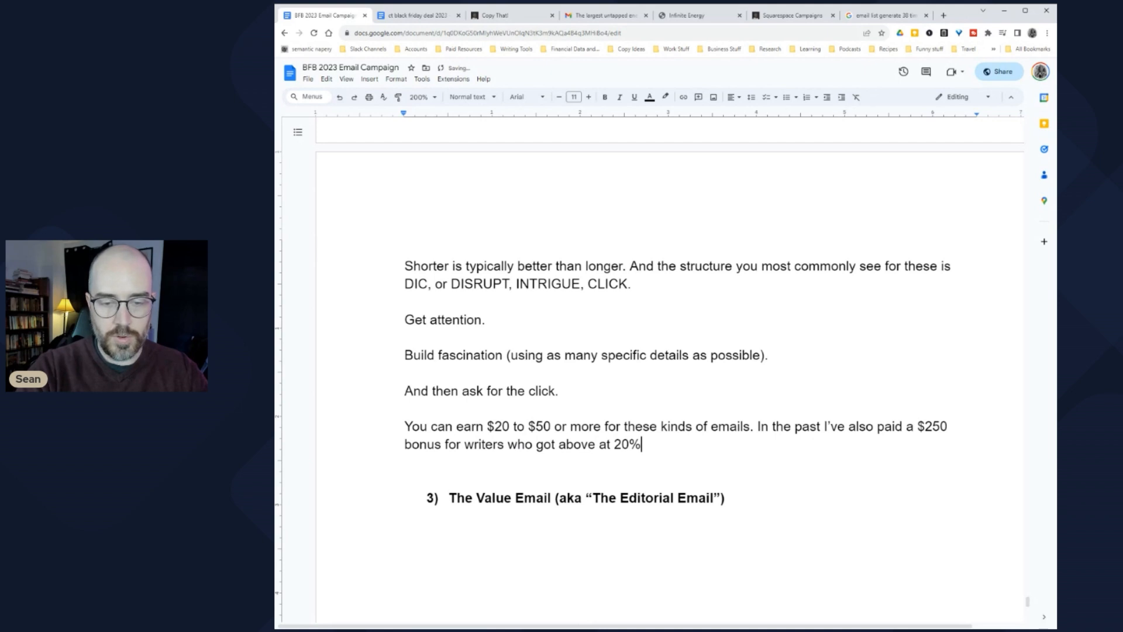
pyautogui.write(' click ')
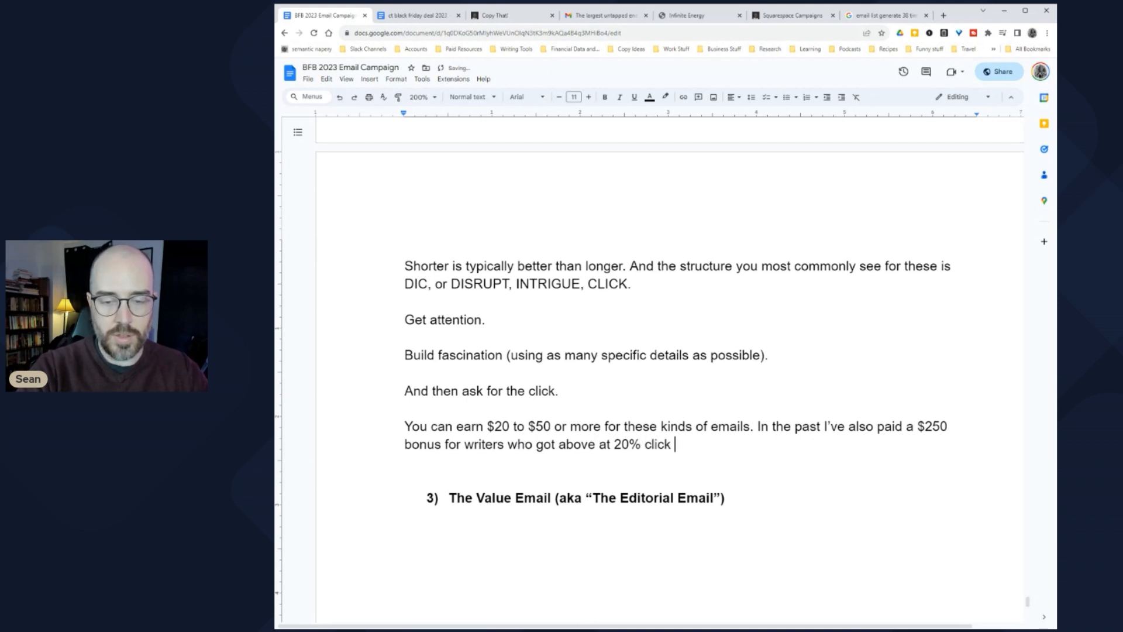
pyautogui.write('through rate ')
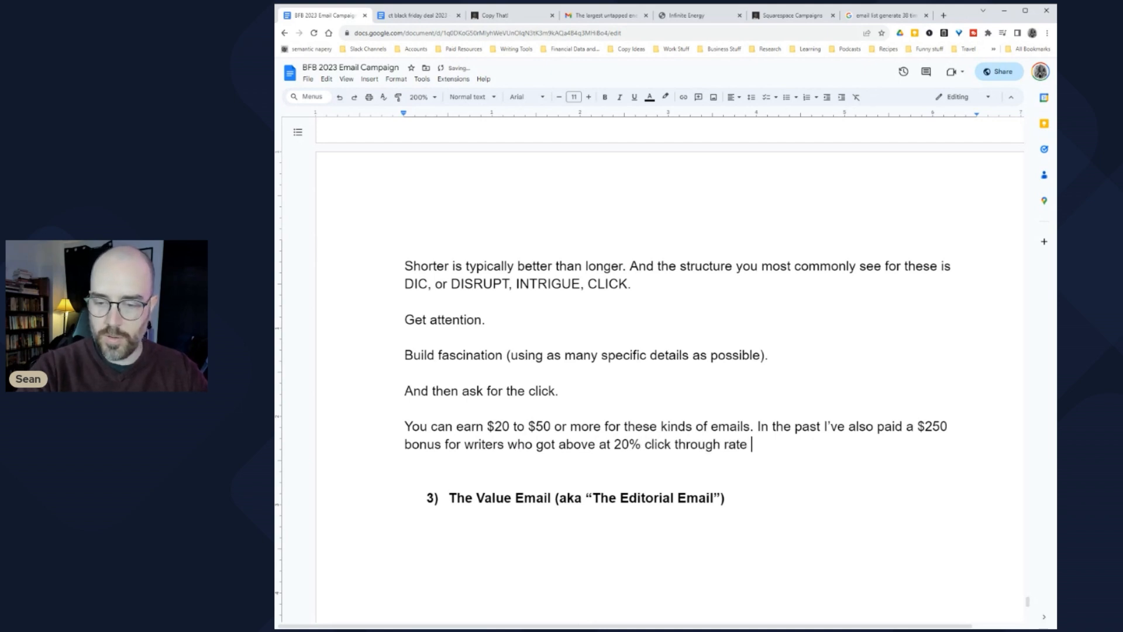
pyautogui.write('and also')
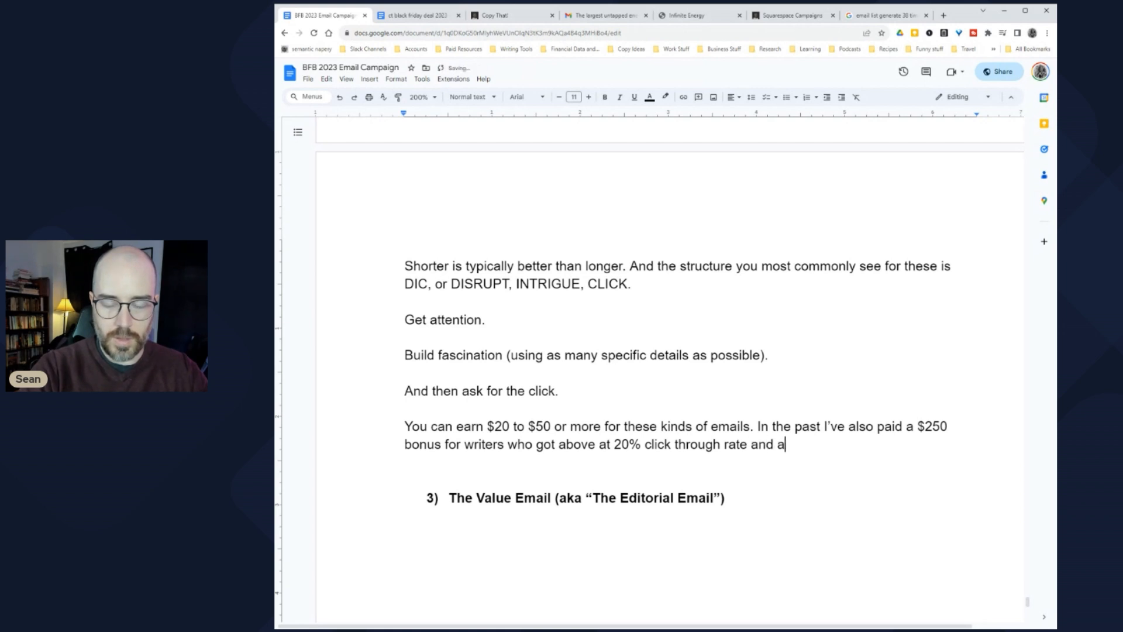
pyautogui.press('BackSpace')
pyautogui.press('BackSpace')
pyautogui.press('BackSpace')
pyautogui.press('BackSpace')
pyautogui.press('BackSpace')
pyautogui.press('BackSpace')
pyautogui.write('d also')
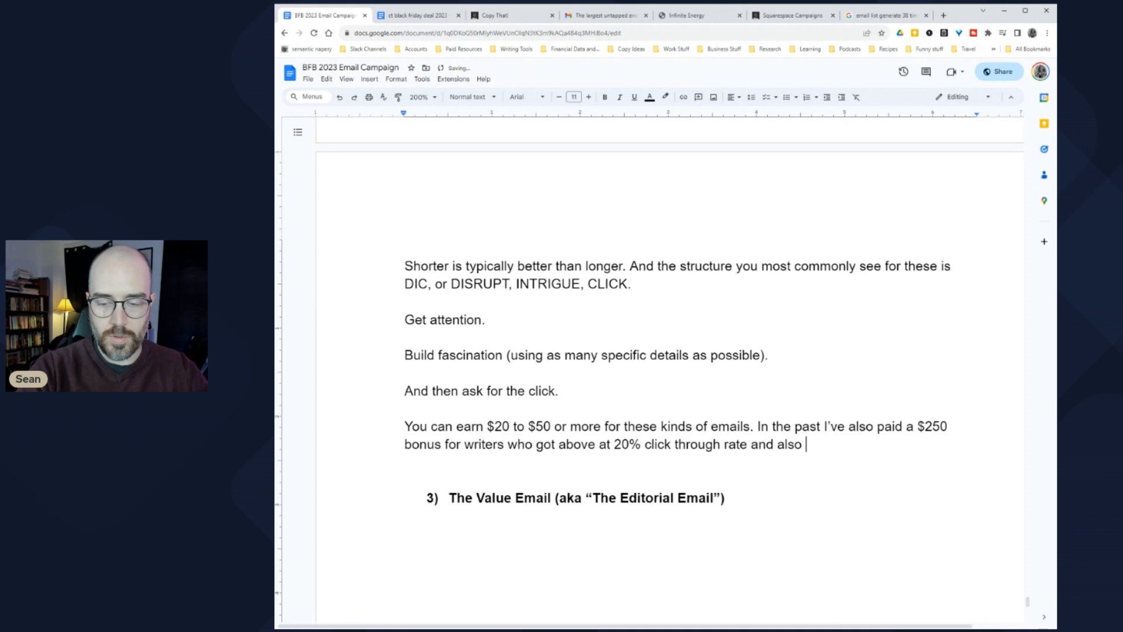
pyautogui.hotkey('ctrl', 'shift', 'Left')
pyautogui.hotkey('ctrl', 'shift', 'Left')
pyautogui.hotkey('shift', 'Right')
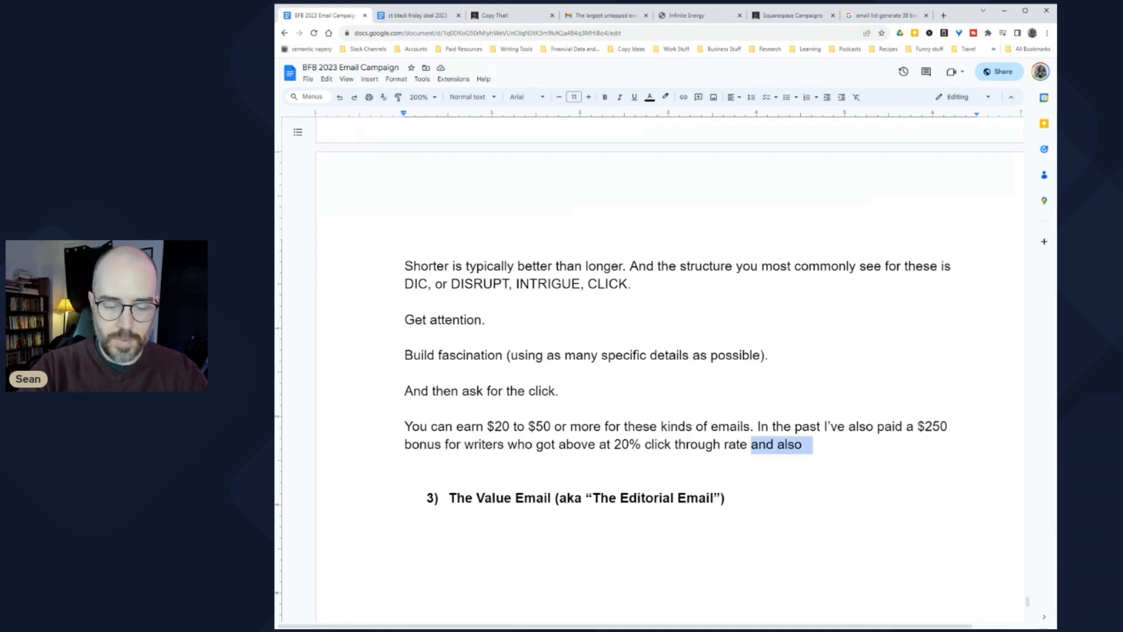
pyautogui.write('and also at least one sale.')
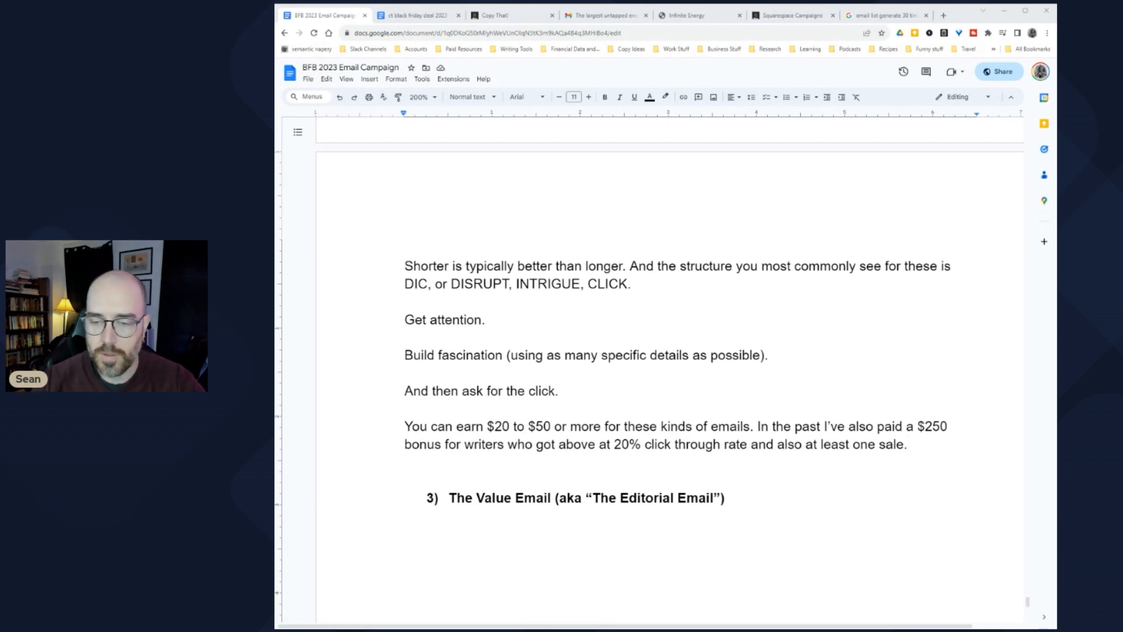
pyautogui.click(910, 444)
pyautogui.press('Return')
pyautogui.press('Return')
pyautogui.press('Return')
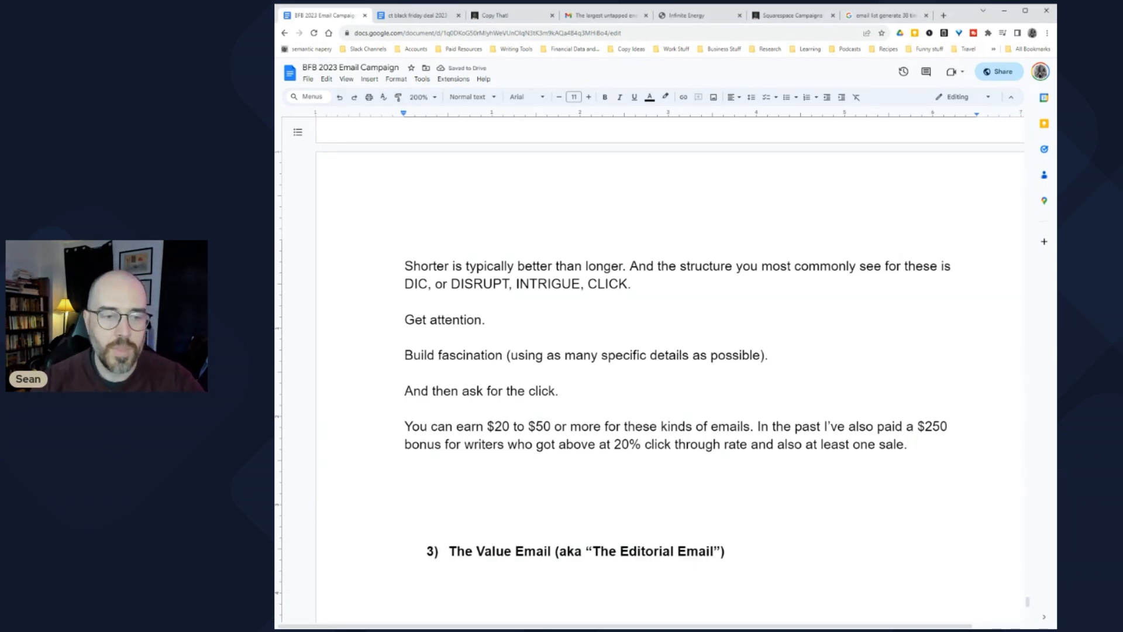
pyautogui.scroll(15, 474, 377)
pyautogui.scroll(15, 474, 376)
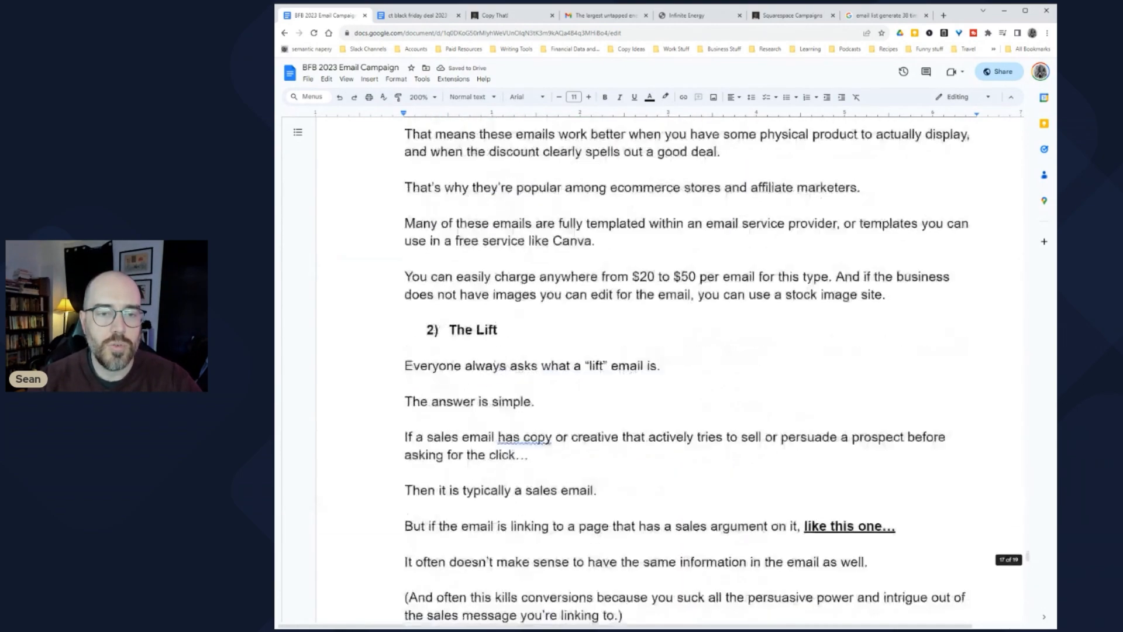
pyautogui.scroll(15, 474, 376)
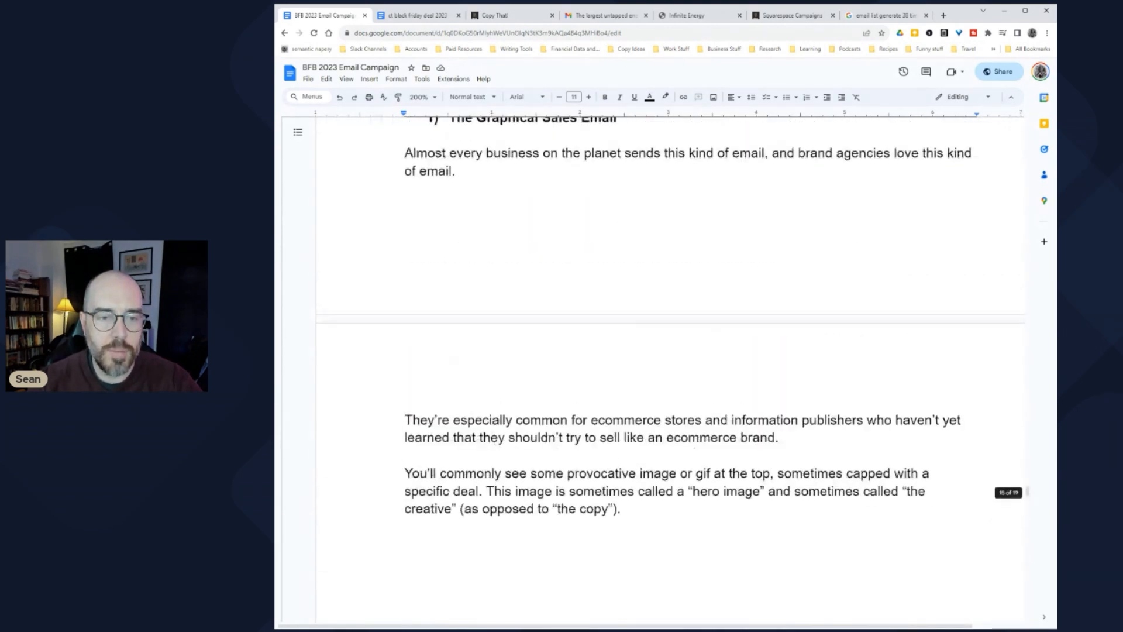
pyautogui.scroll(-4, 656, 371)
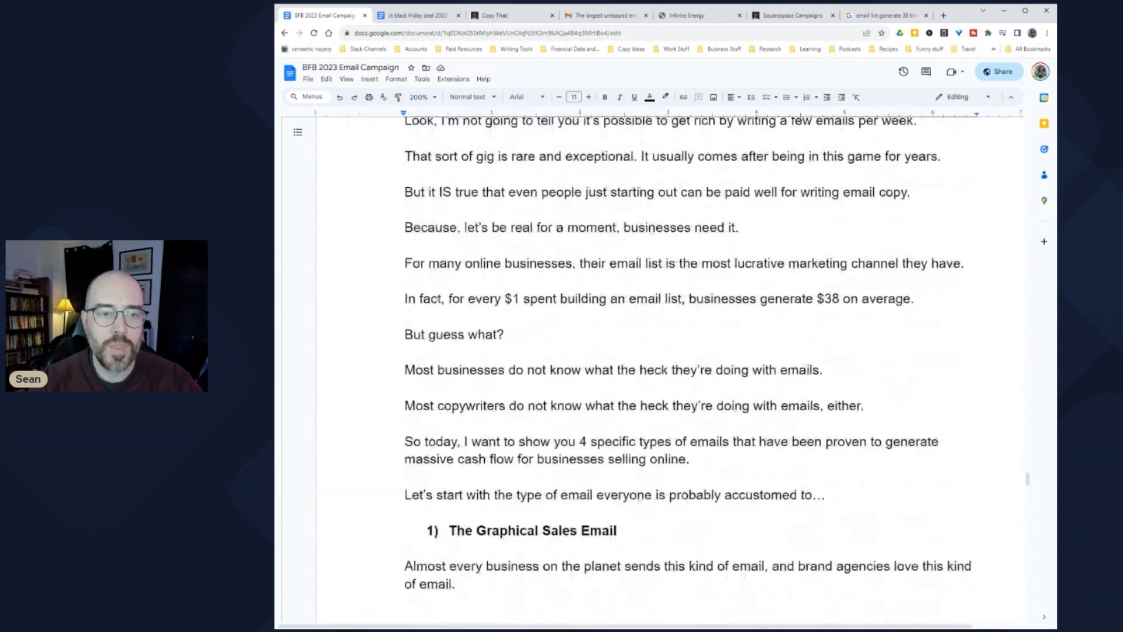
pyautogui.scroll(1, 656, 372)
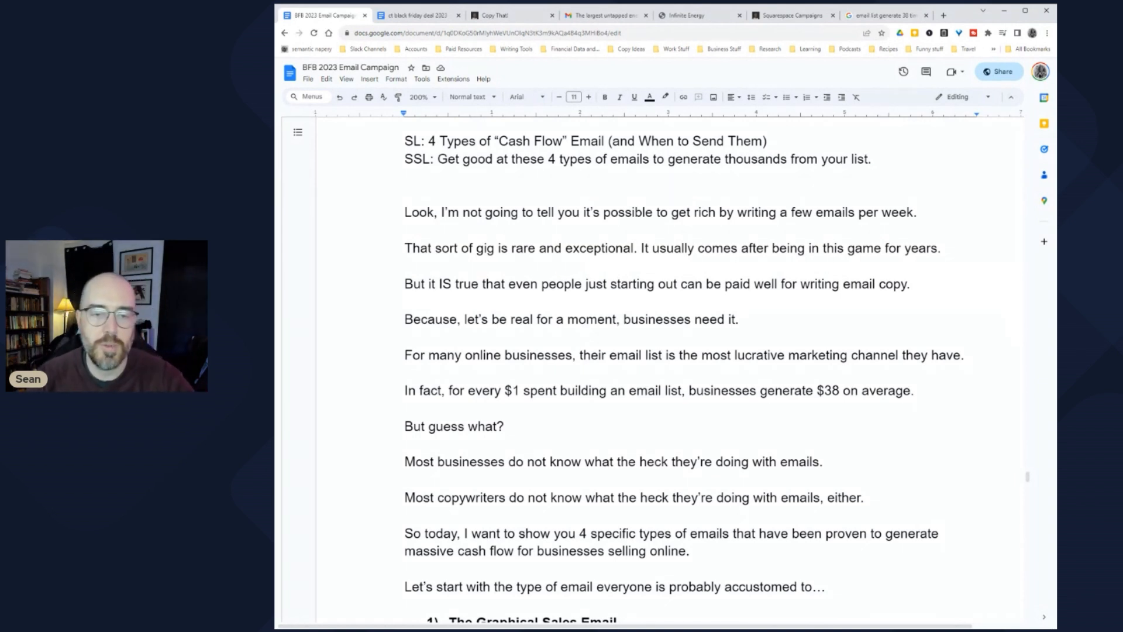
pyautogui.scroll(-3, 684, 374)
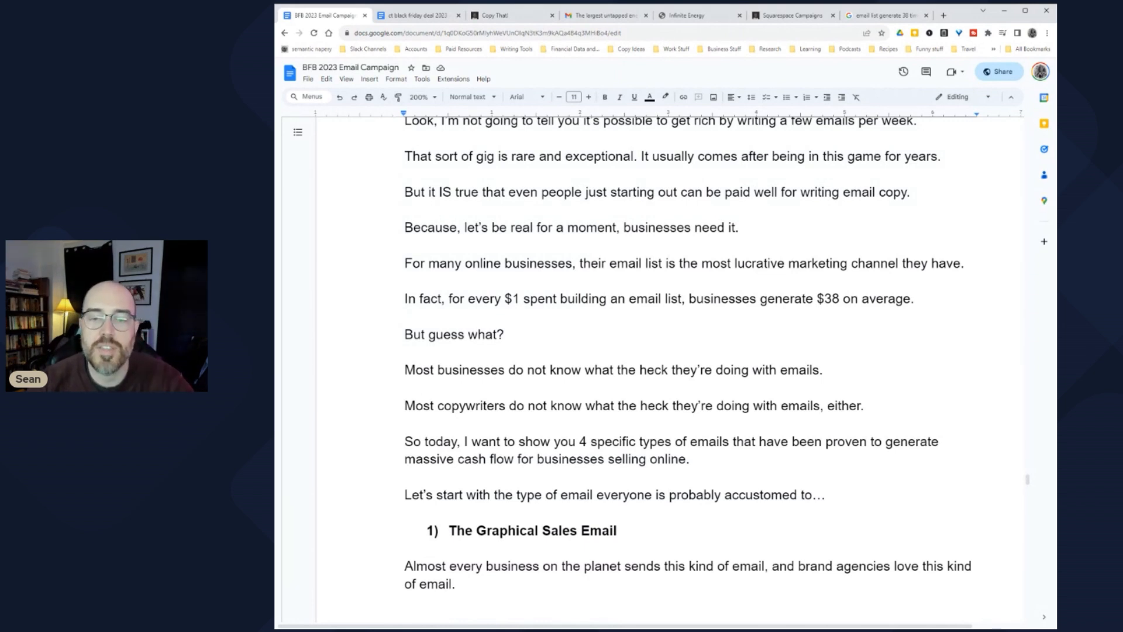
pyautogui.click(819, 263)
pyautogui.moveTo(415, 299); pyautogui.dragTo(644, 298)
pyautogui.click(629, 299)
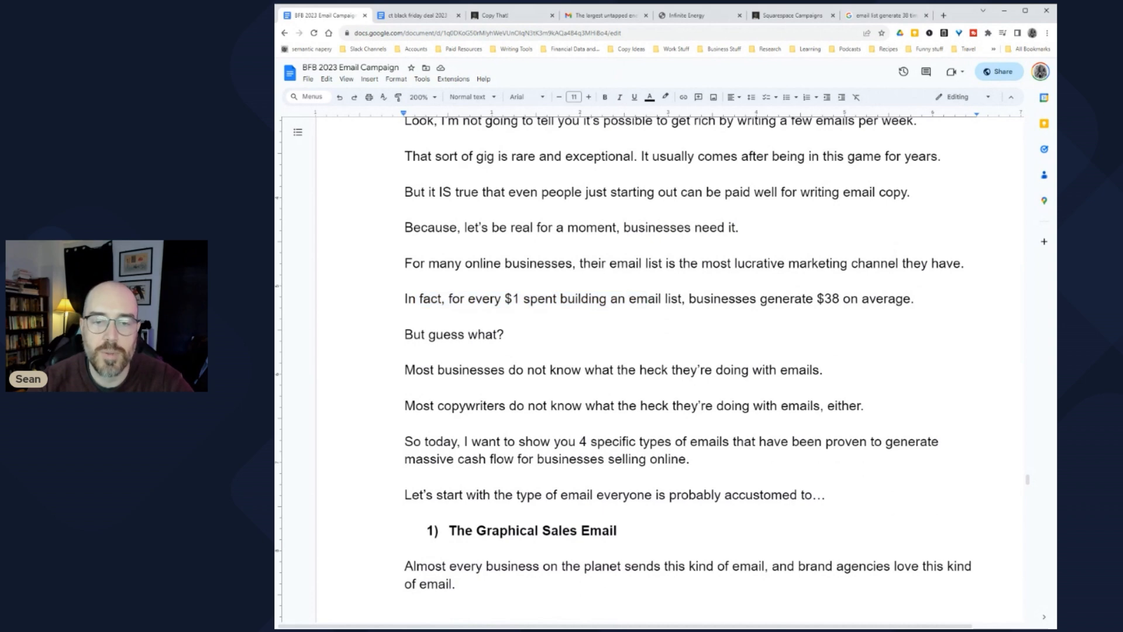
pyautogui.moveTo(750, 298); pyautogui.dragTo(876, 300)
pyautogui.scroll(-2, 875, 300)
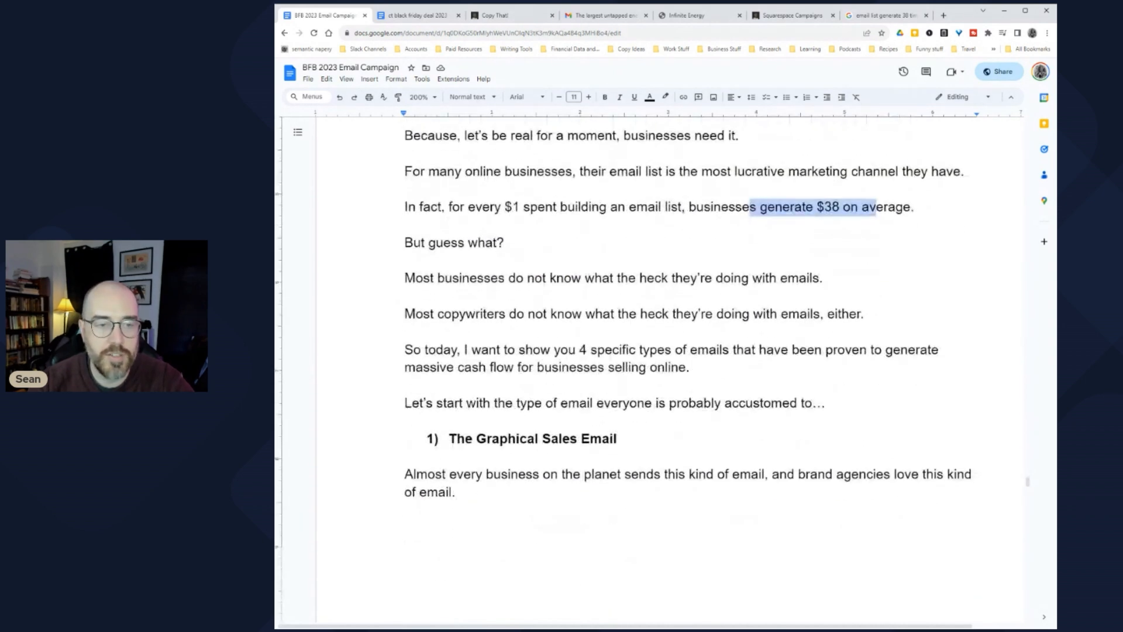
pyautogui.moveTo(405, 278); pyautogui.dragTo(826, 278)
pyautogui.moveTo(475, 314); pyautogui.dragTo(875, 314)
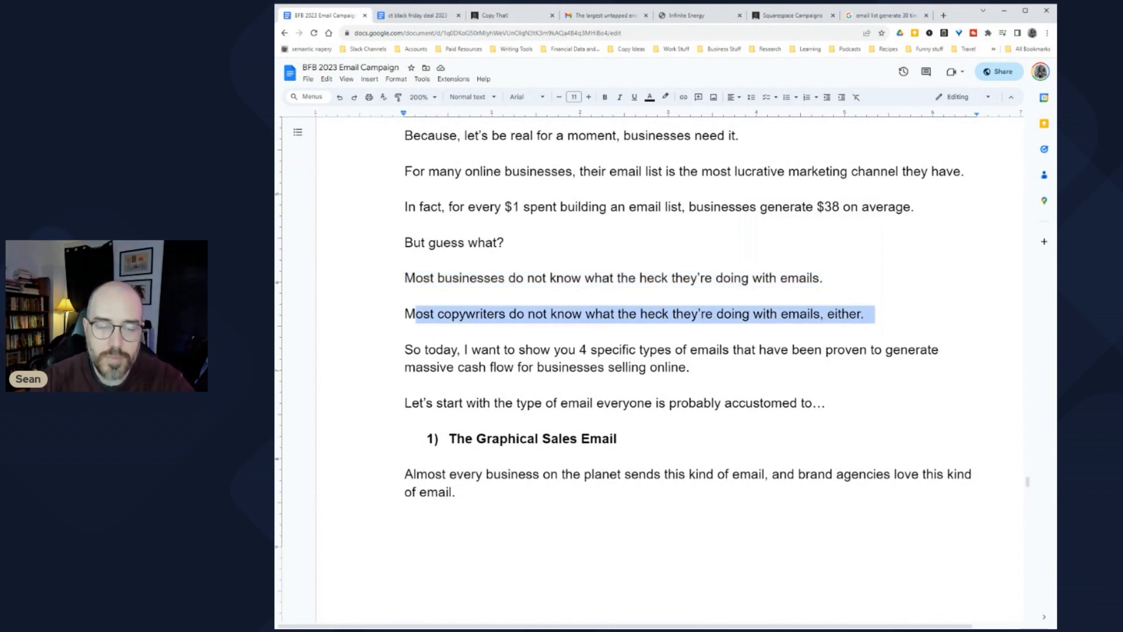
pyautogui.moveTo(405, 350); pyautogui.dragTo(622, 350)
pyautogui.click(623, 350)
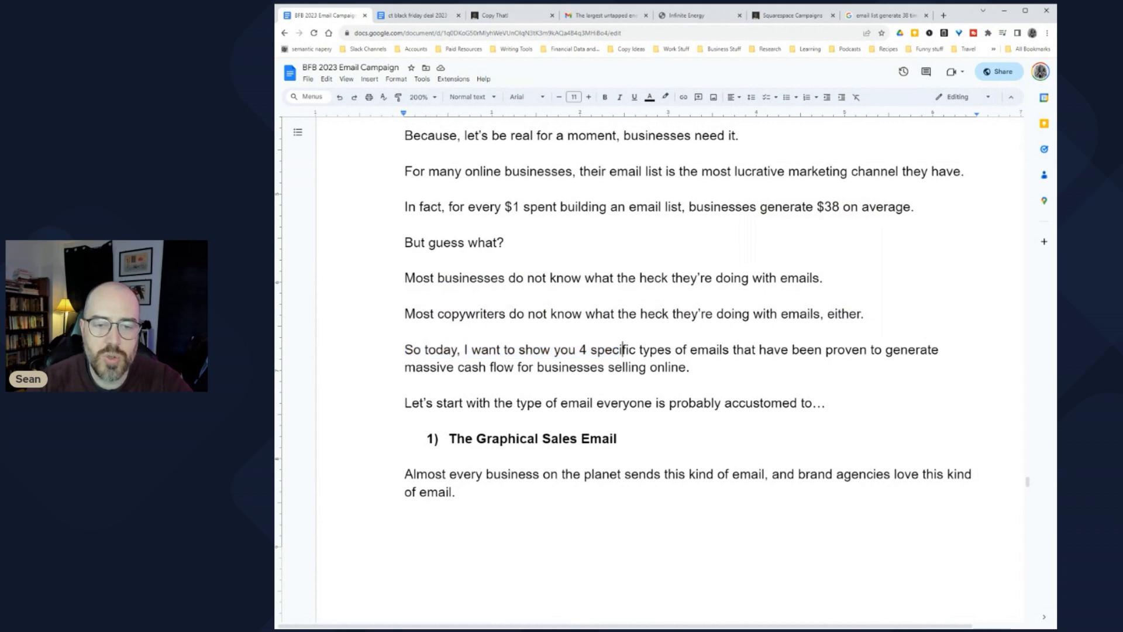
pyautogui.scroll(7, 726, 372)
pyautogui.scroll(-4, 725, 372)
pyautogui.scroll(-1, 726, 372)
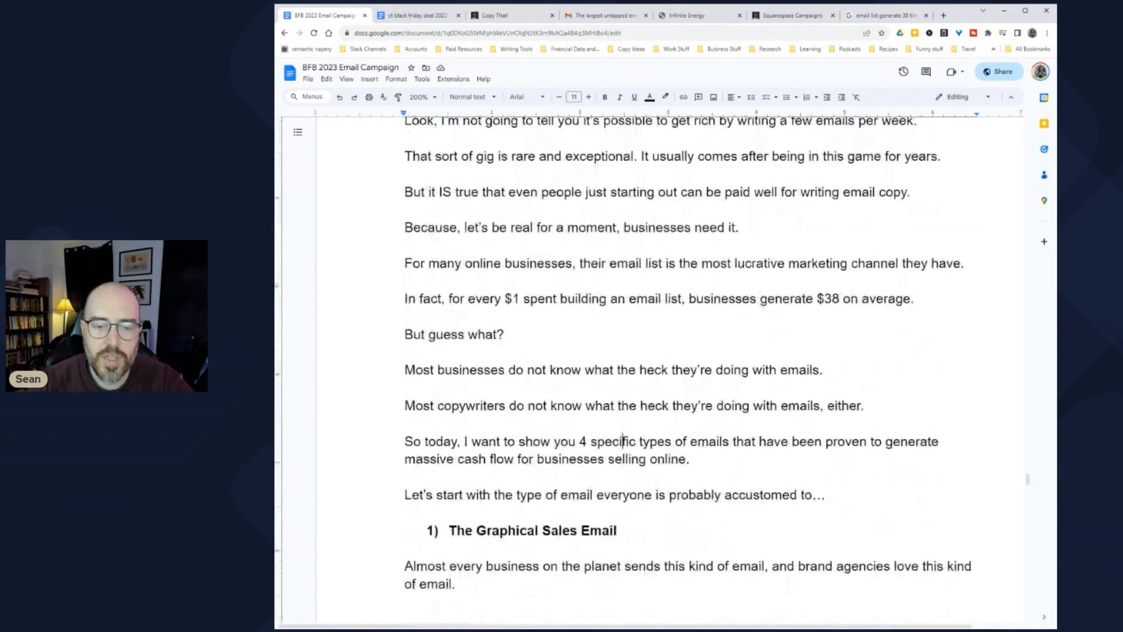
pyautogui.scroll(4, 725, 372)
pyautogui.moveTo(767, 324); pyautogui.dragTo(429, 325)
pyautogui.scroll(-5, 685, 368)
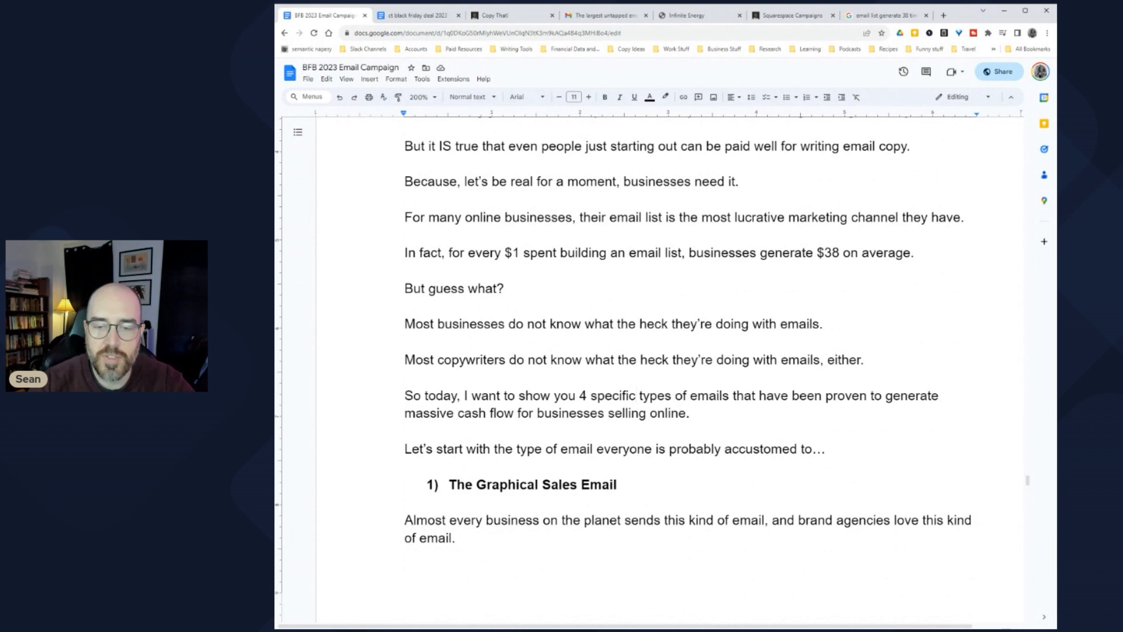
pyautogui.scroll(-2, 685, 368)
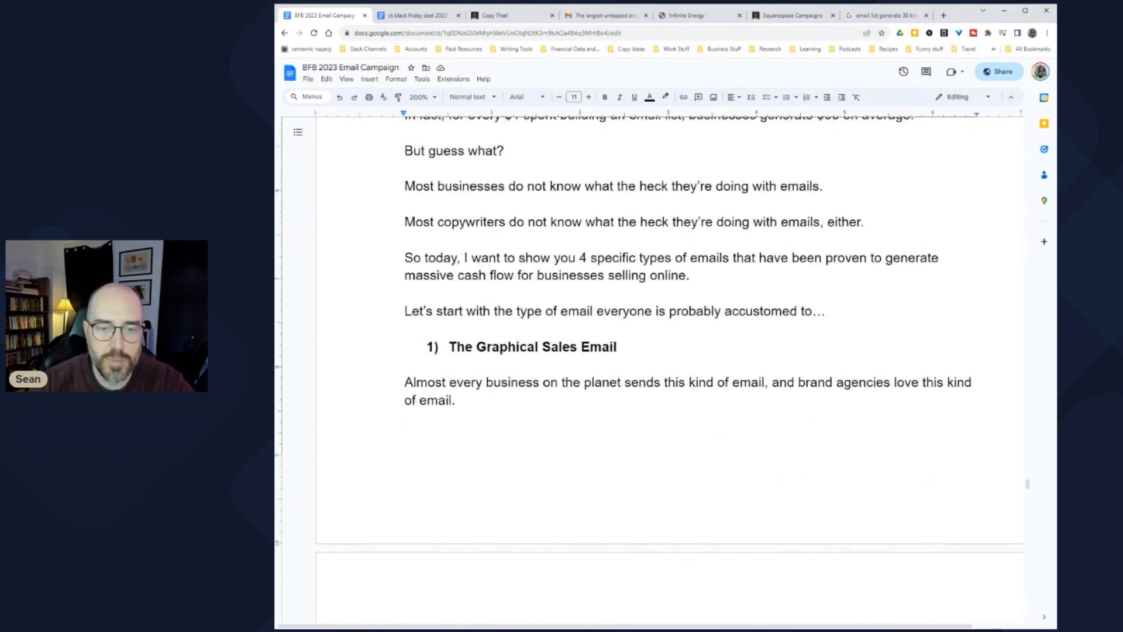
pyautogui.moveTo(412, 311); pyautogui.dragTo(832, 311)
pyautogui.scroll(-4, 649, 351)
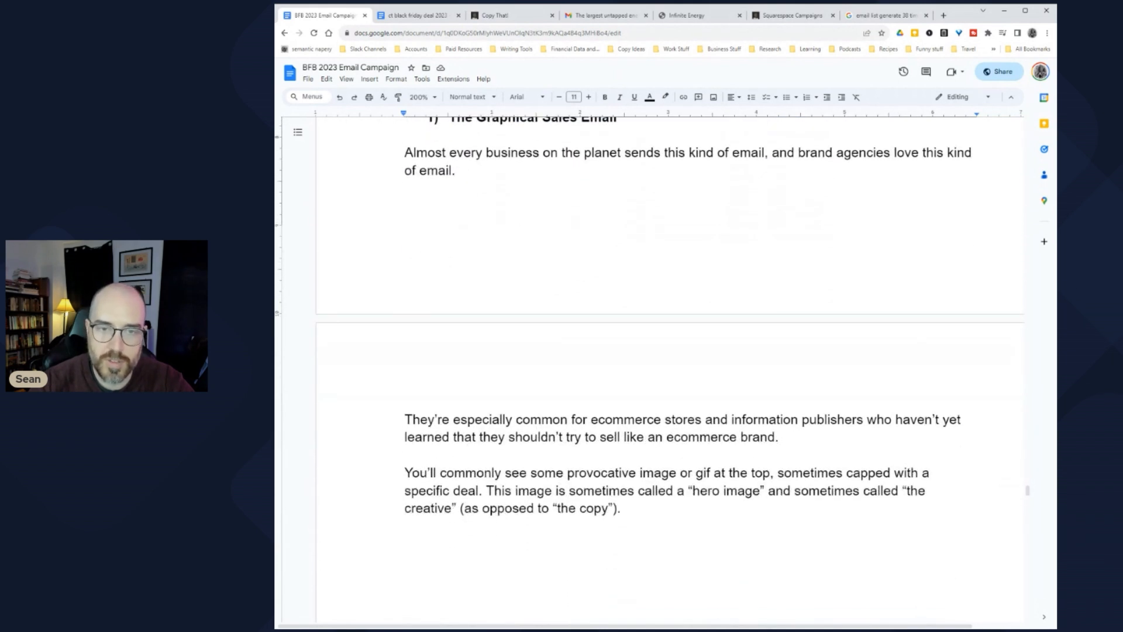
pyautogui.moveTo(810, 153); pyautogui.dragTo(957, 153)
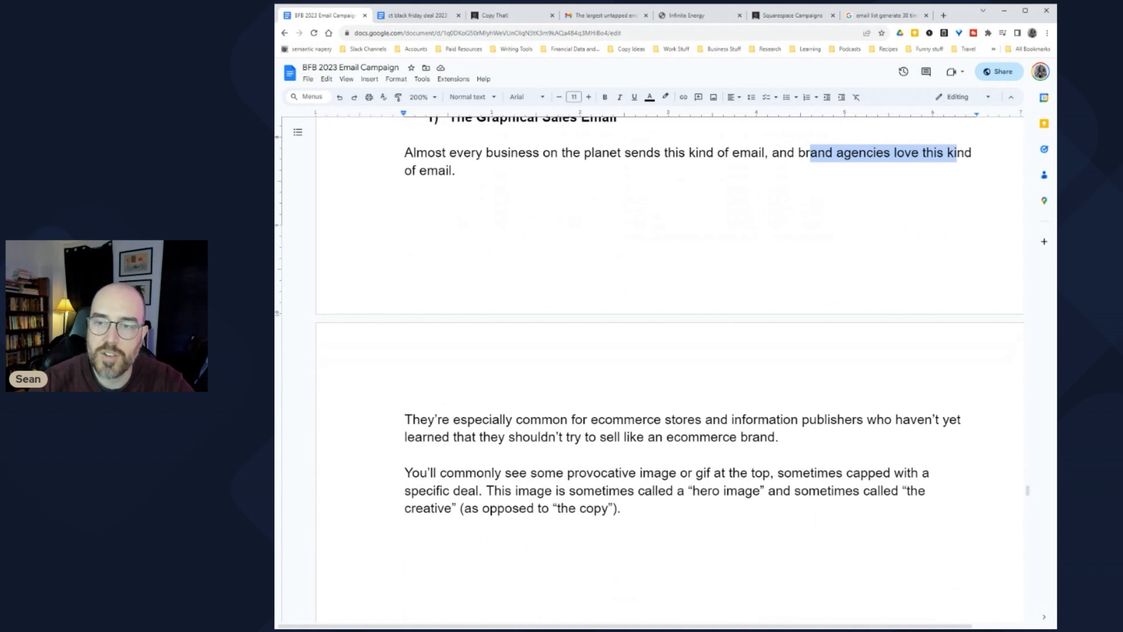
pyautogui.scroll(-2, 650, 352)
pyautogui.moveTo(413, 281); pyautogui.dragTo(787, 299)
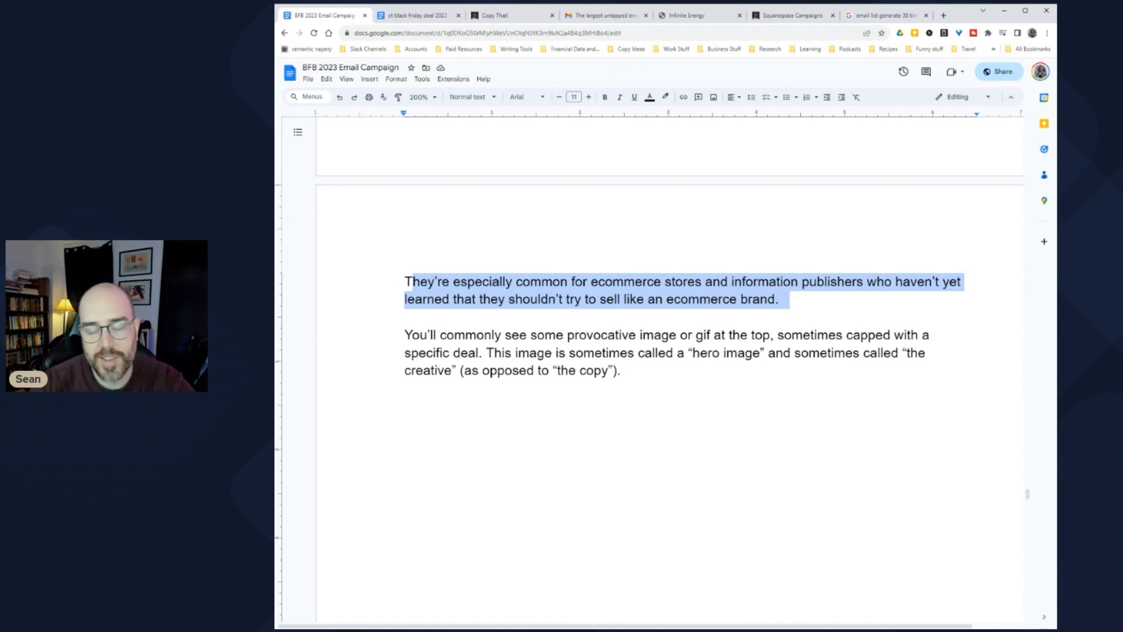
pyautogui.scroll(-1, 650, 281)
pyautogui.click(437, 242)
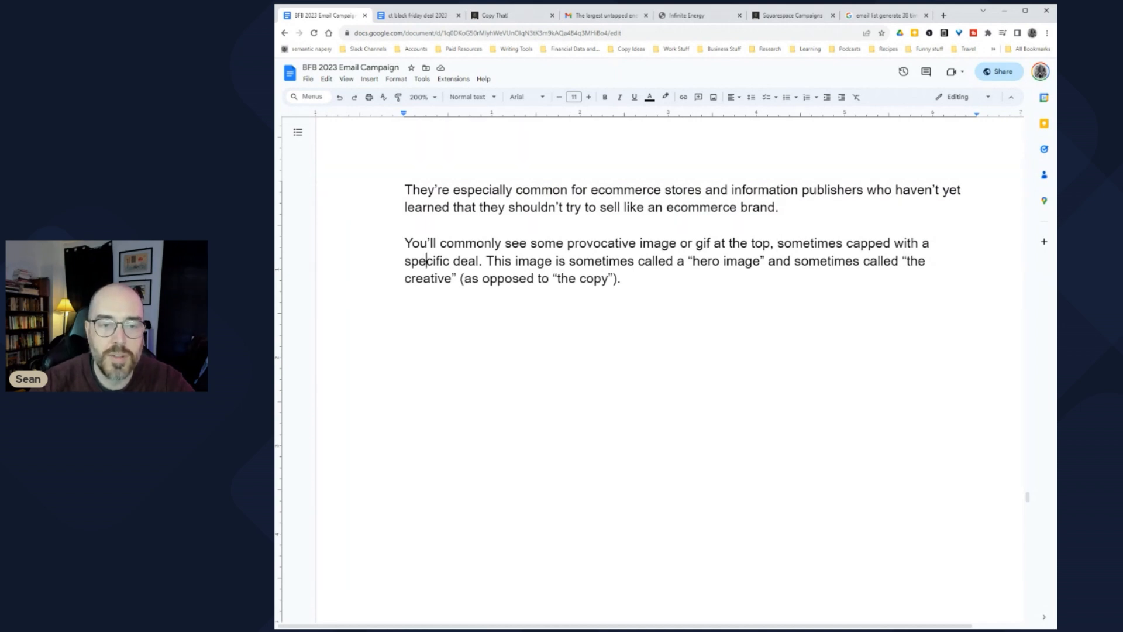
pyautogui.scroll(-2, 650, 351)
pyautogui.scroll(4, 670, 351)
pyautogui.tripleClick(585, 153)
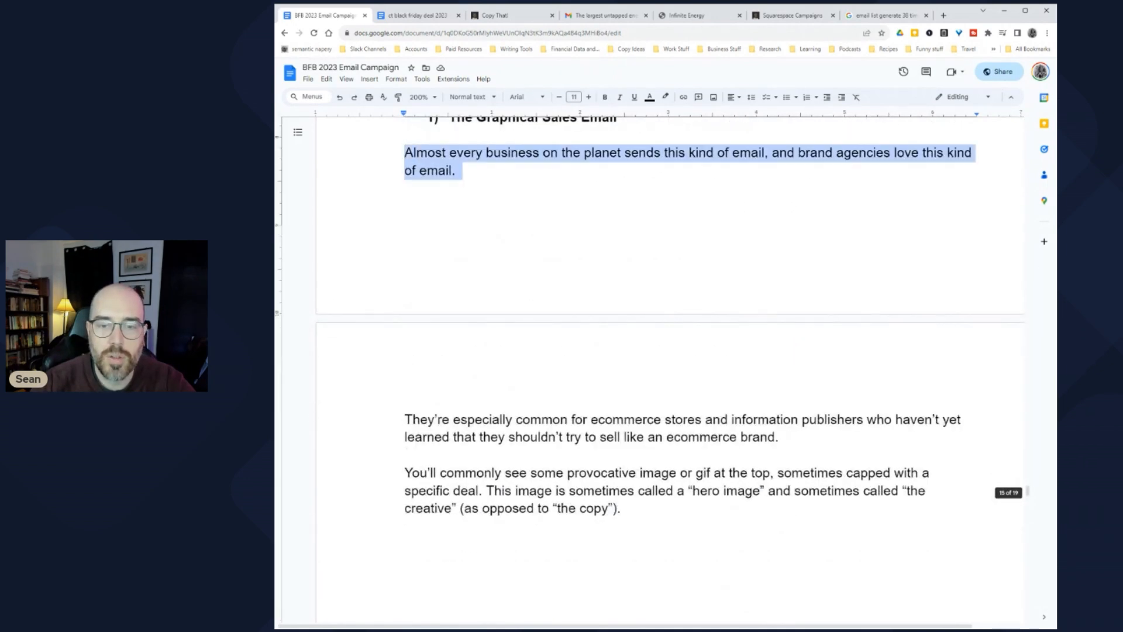
pyautogui.tripleClick(585, 428)
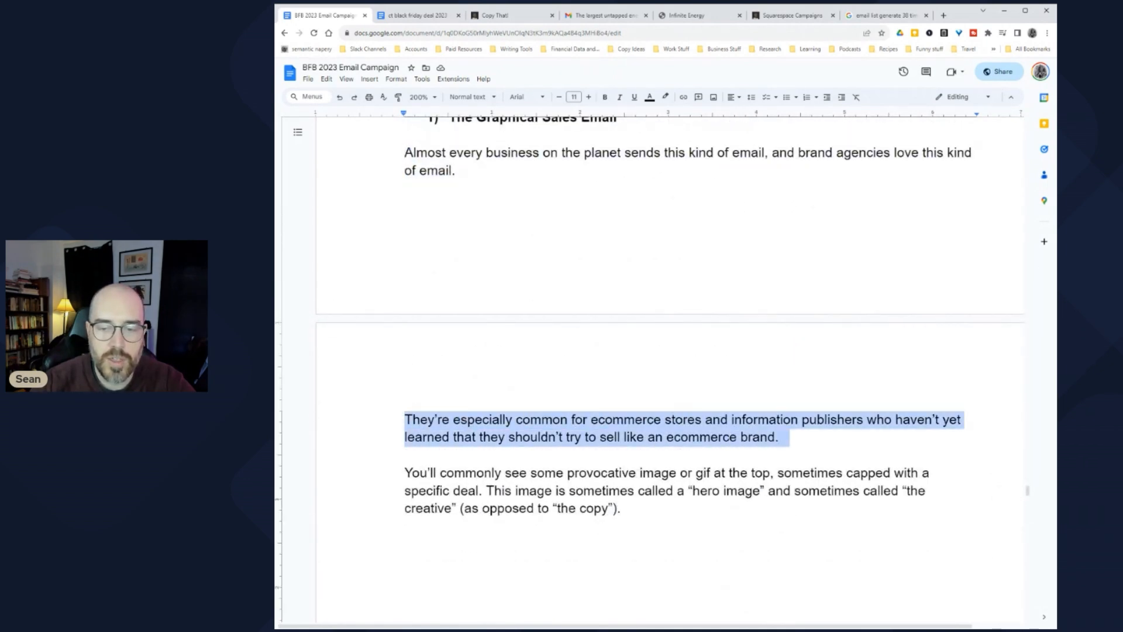
pyautogui.scroll(-15, 670, 368)
pyautogui.scroll(4, 670, 368)
pyautogui.scroll(-10, 670, 368)
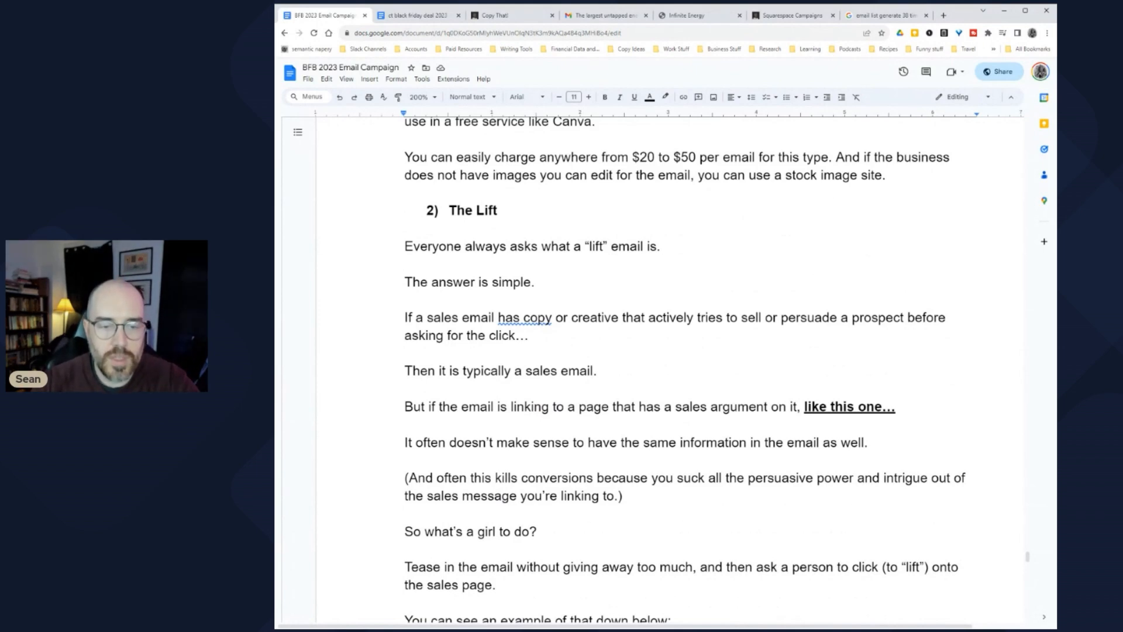
pyautogui.scroll(-3, 670, 368)
# Step: Below the signature, note these emails suit information publishers, coaching programs, and long-form copy or VSL products
pyautogui.scroll(2, 670, 369)
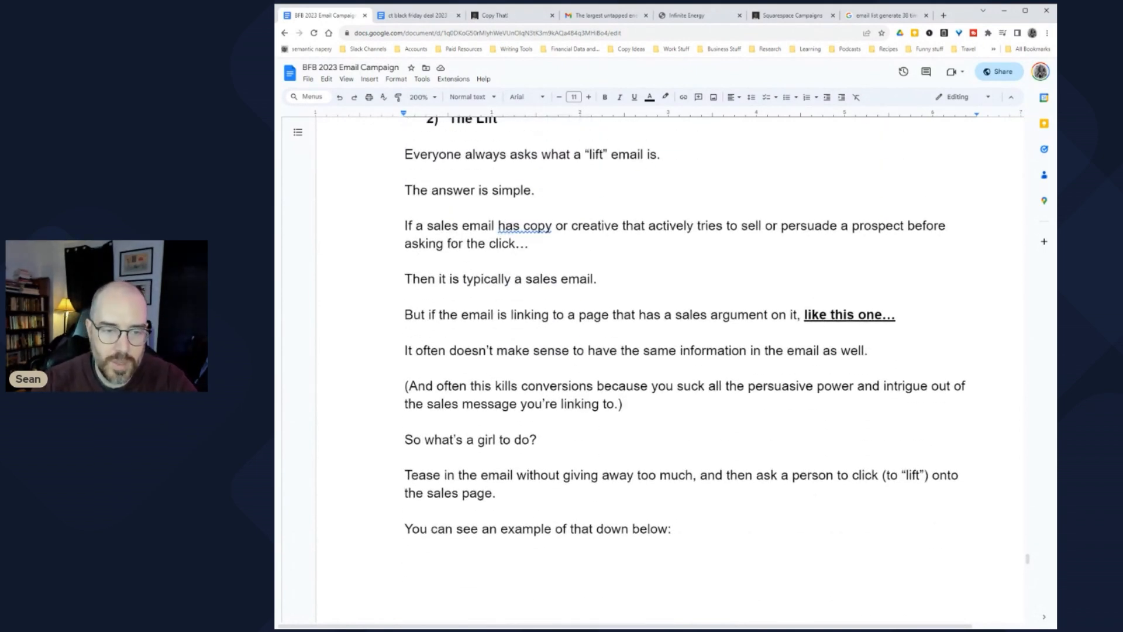
pyautogui.scroll(-2, 670, 369)
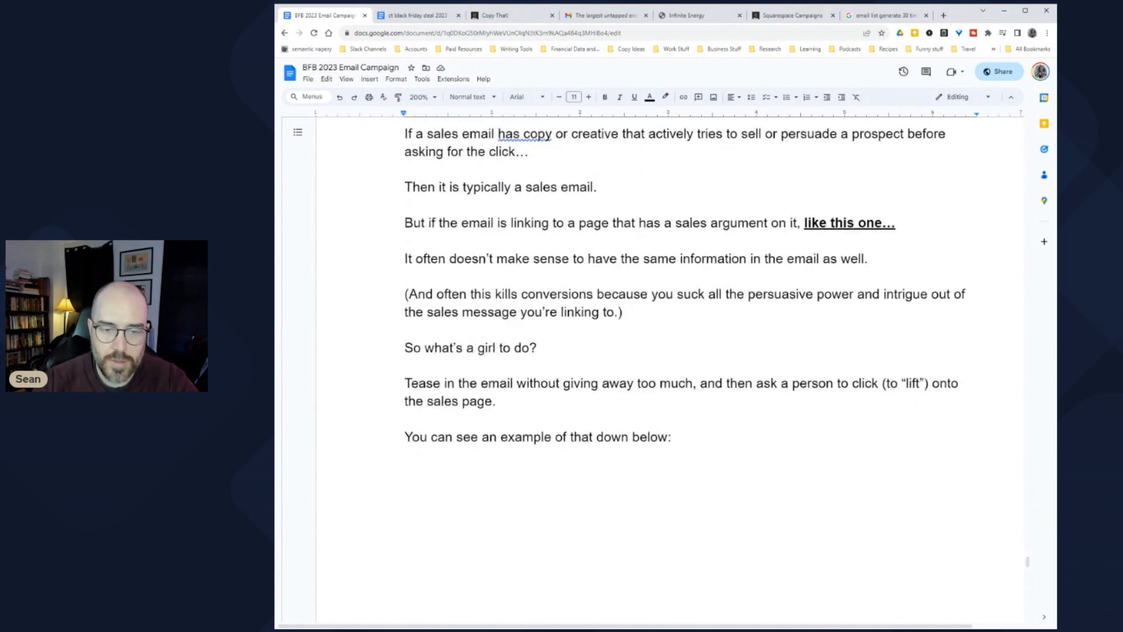
pyautogui.moveTo(515, 384); pyautogui.dragTo(860, 383)
pyautogui.click(861, 383)
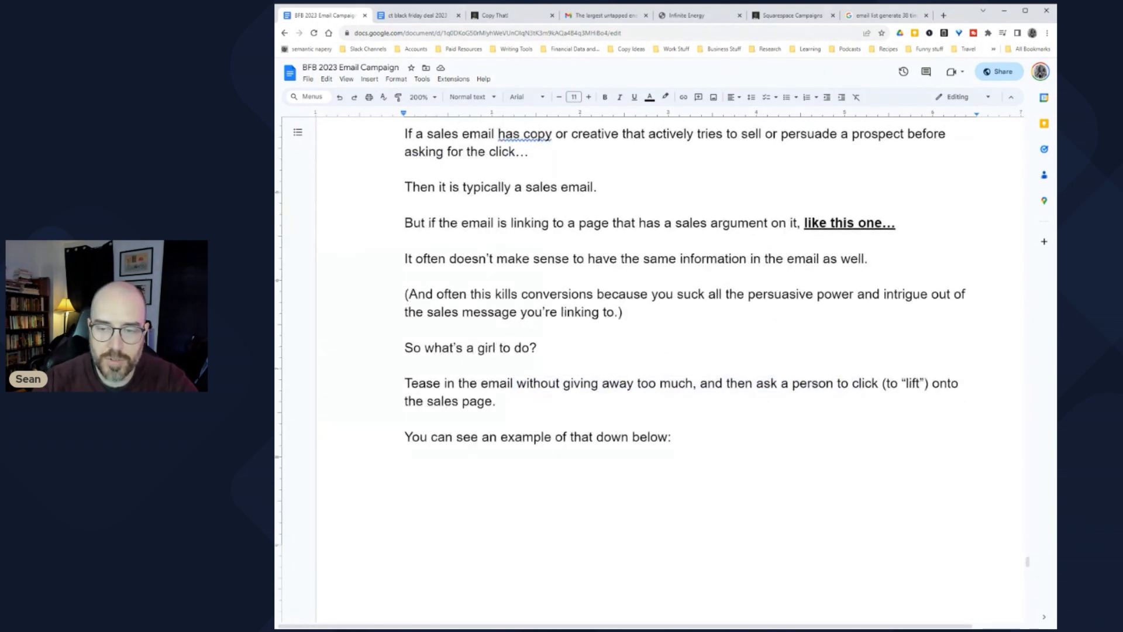
pyautogui.scroll(-15, 670, 369)
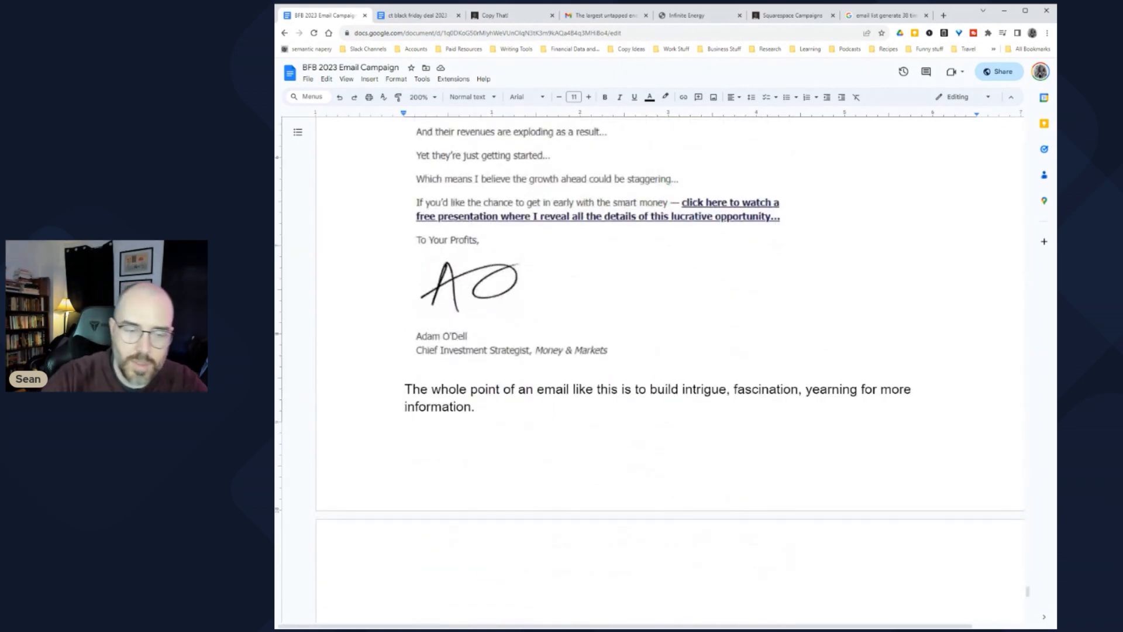
pyautogui.hotkey('ctrl', 'Return')
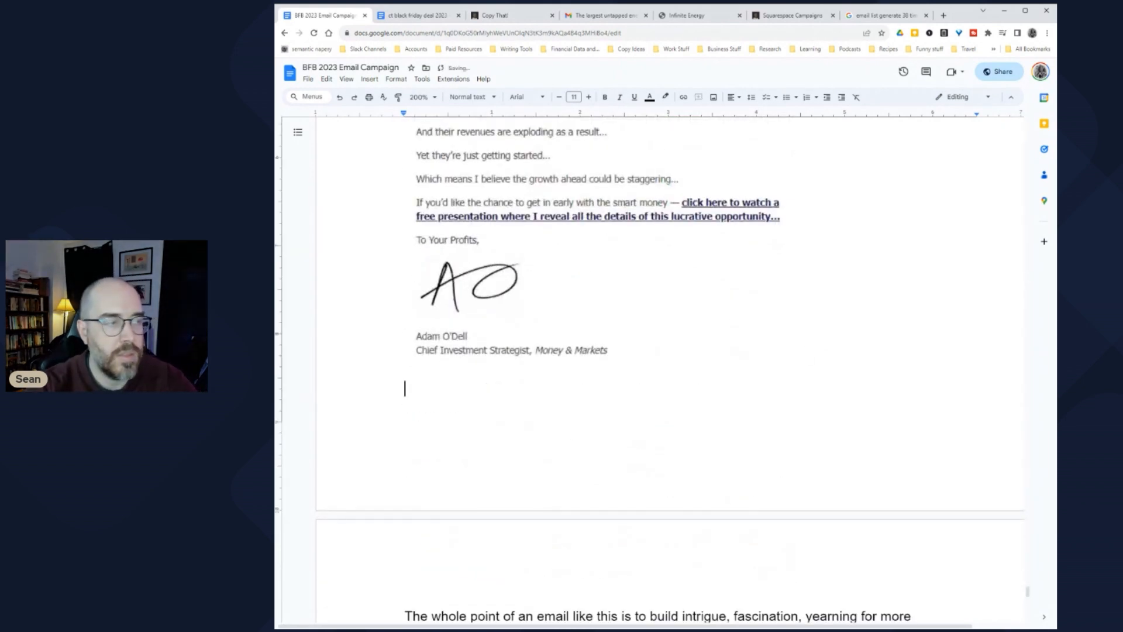
pyautogui.scroll(1, 592, 358)
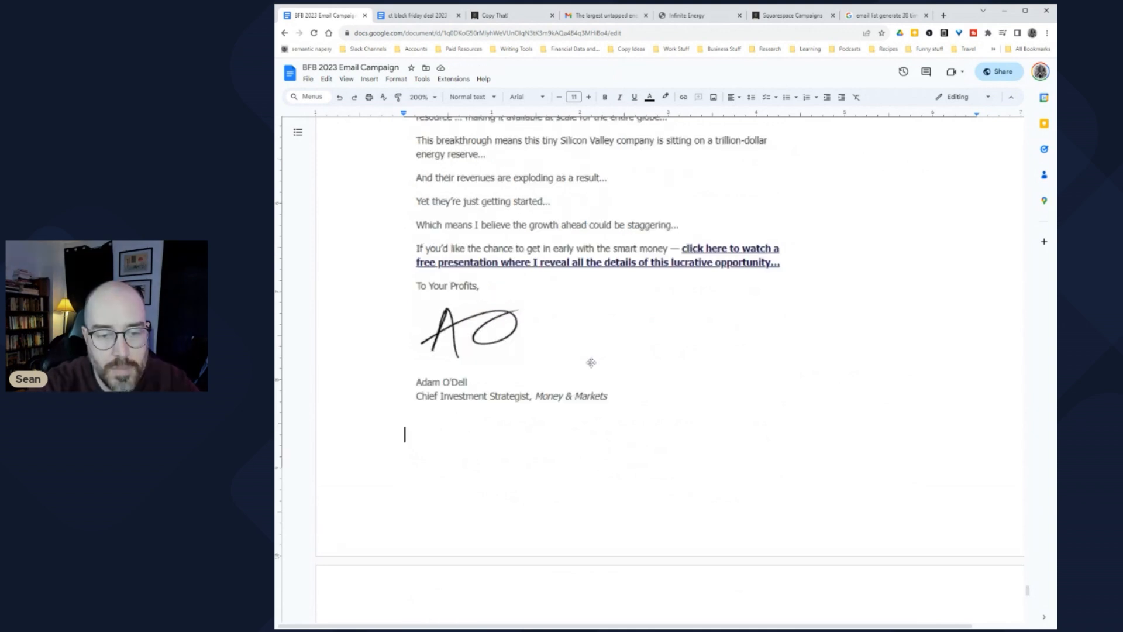
pyautogui.write('These types of emai')
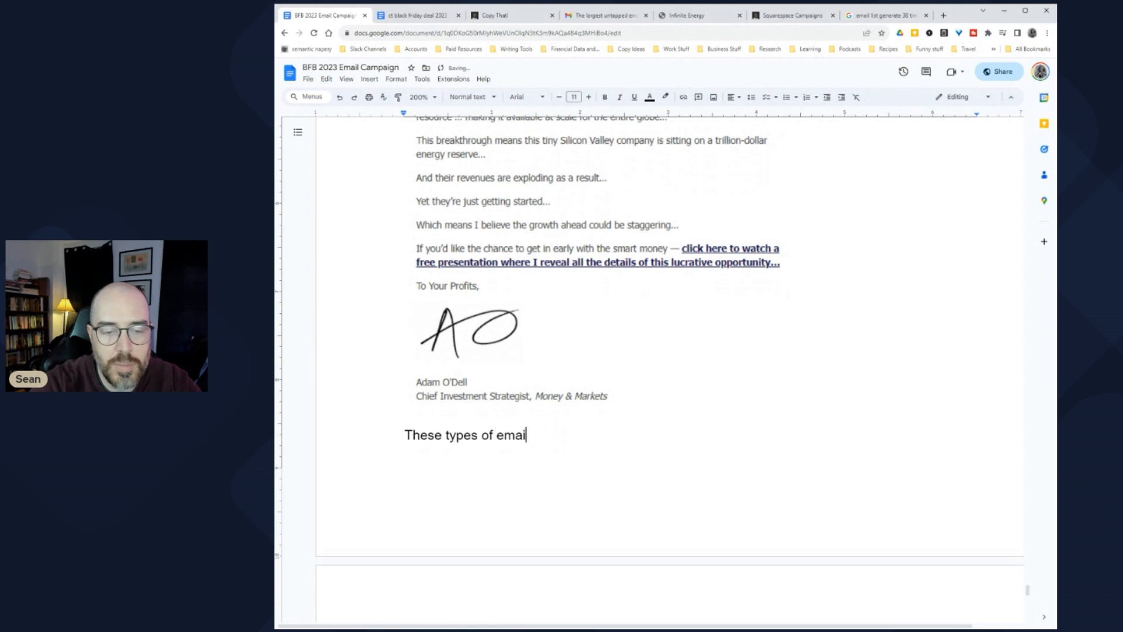
pyautogui.write('ls are most common')
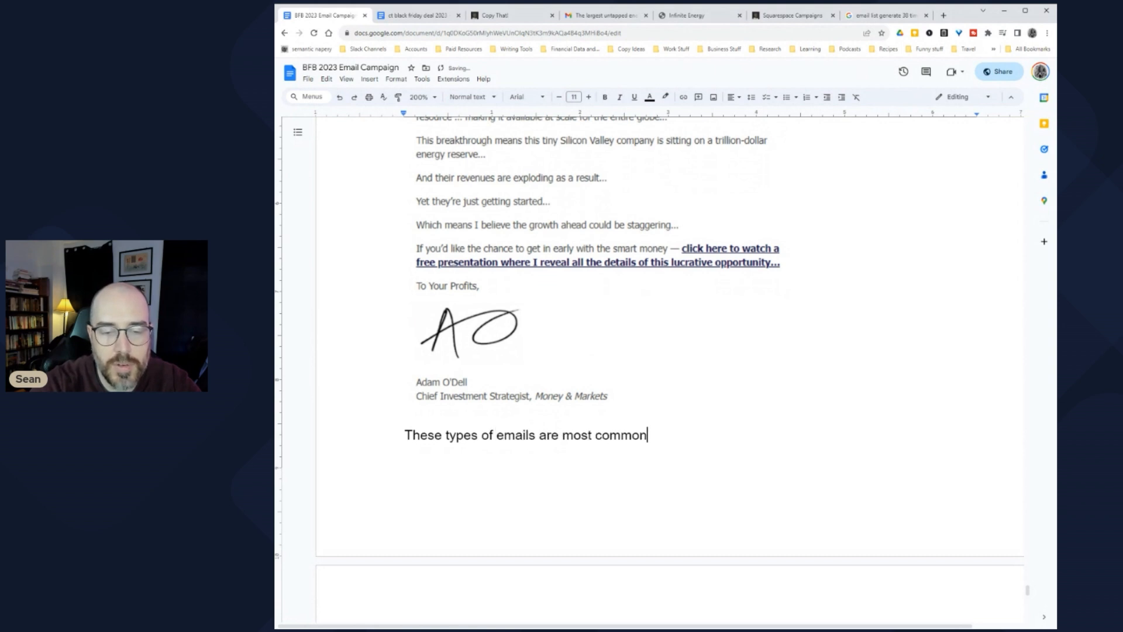
pyautogui.write(' for information pub')
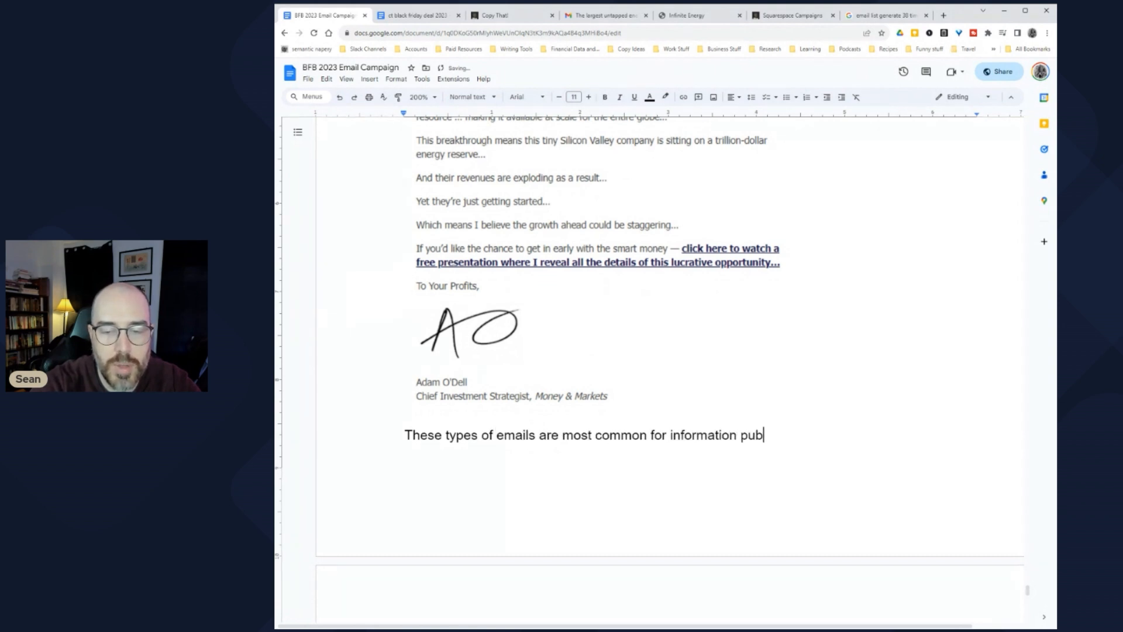
pyautogui.write('lishers, coaching ')
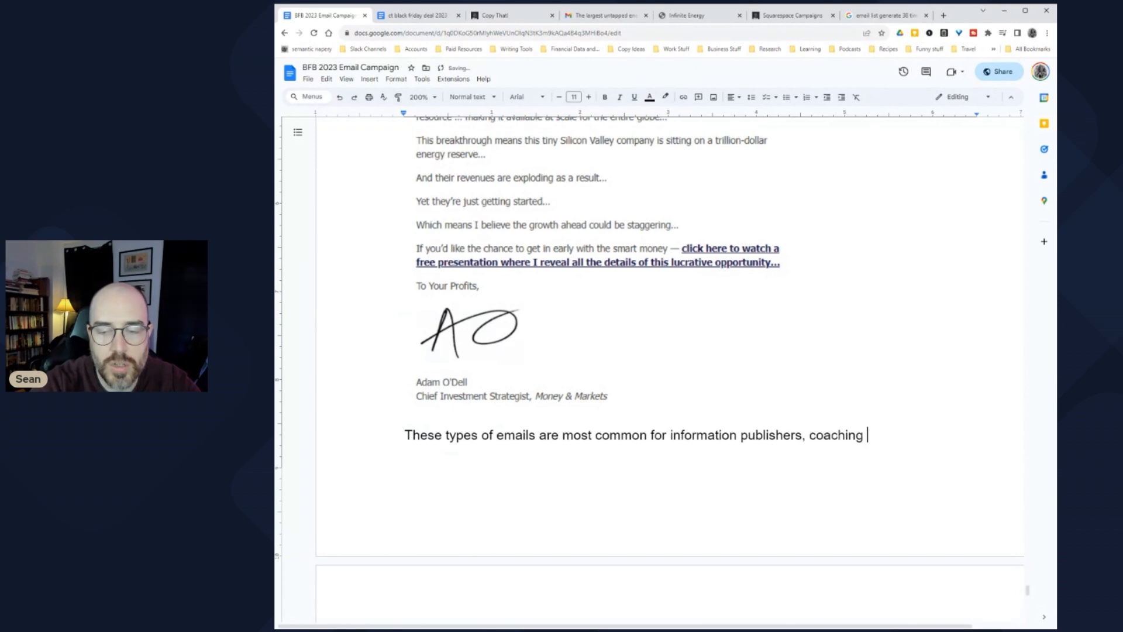
pyautogui.write('programs, or other kinds of pro')
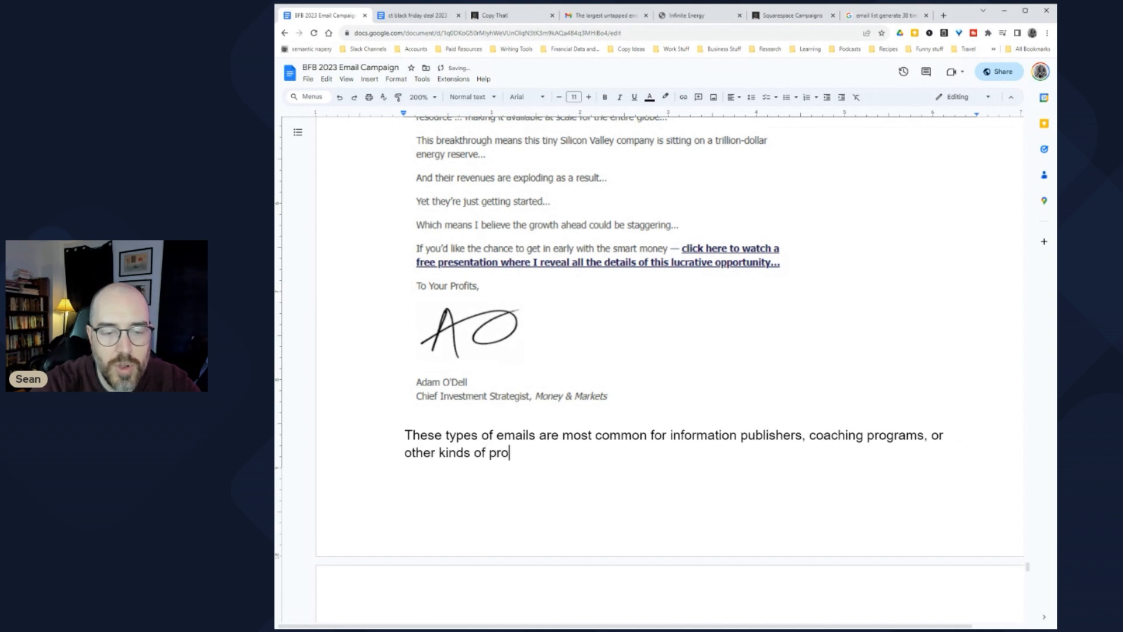
pyautogui.write('ducts freq')
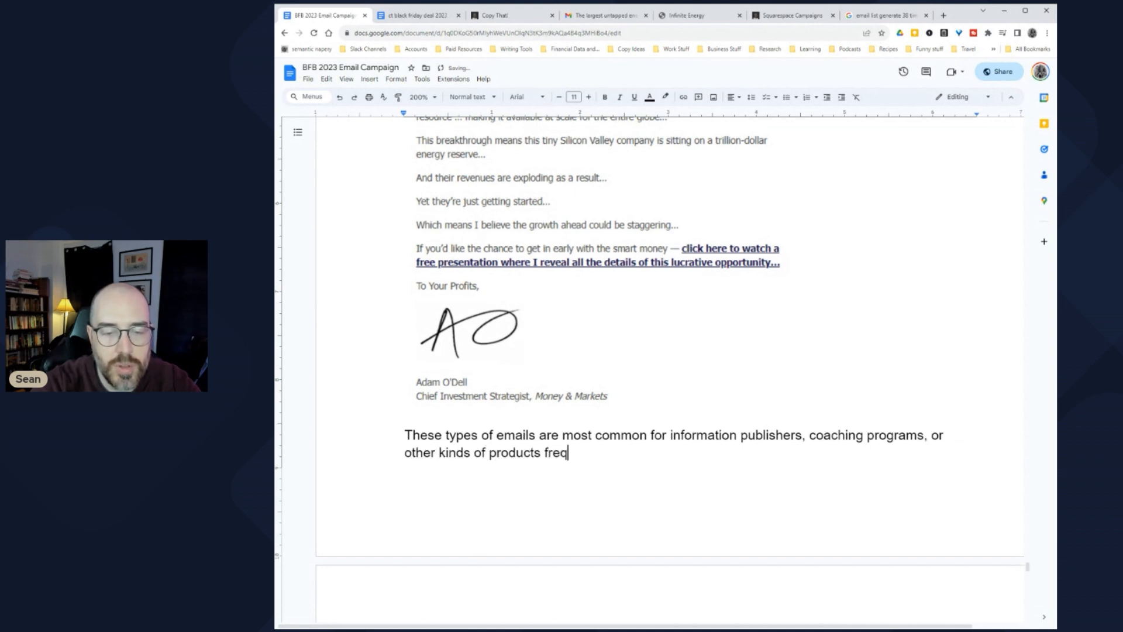
pyautogui.write('uently sold ')
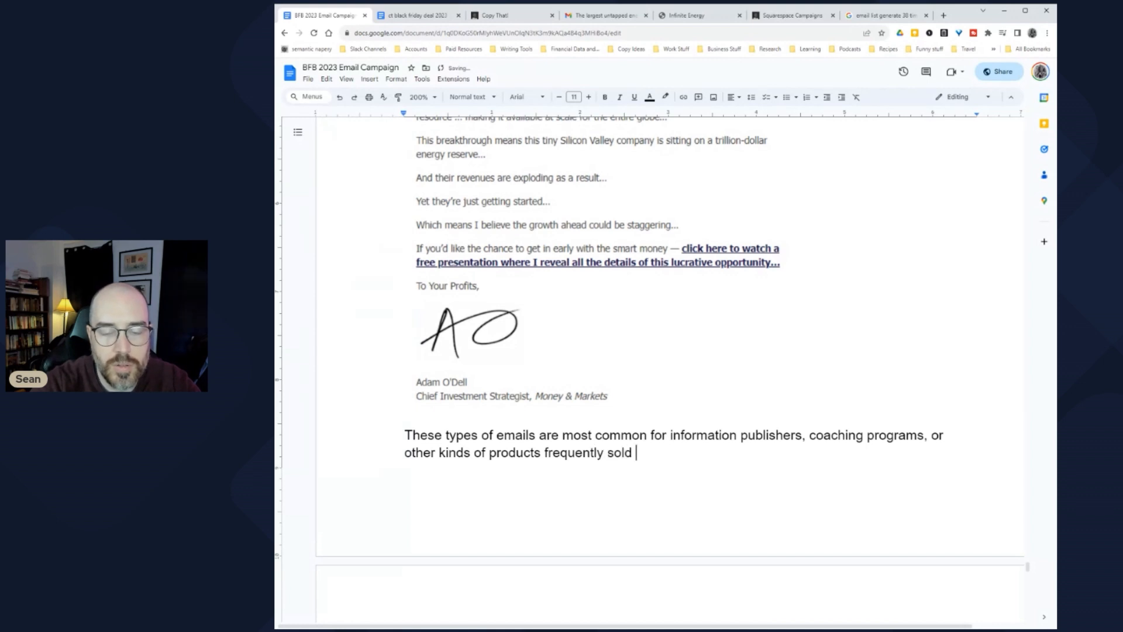
pyautogui.write('with long-form copy or ')
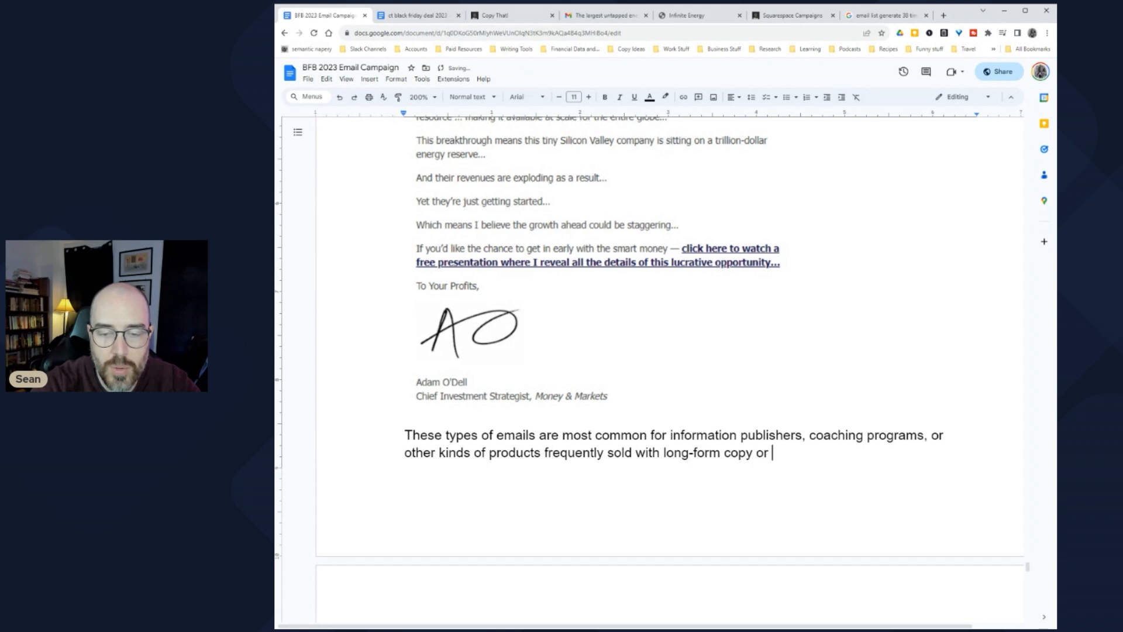
pyautogui.write('VSLs.')
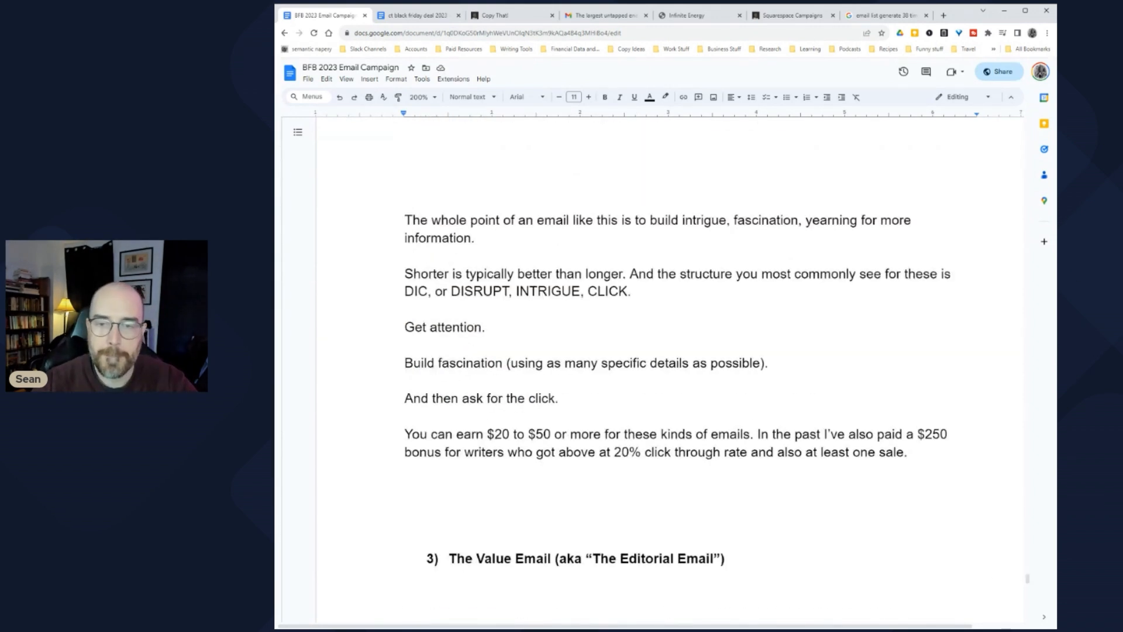
pyautogui.moveTo(735, 221); pyautogui.dragTo(881, 221)
# Step: End the intrigue sentence with '... which the sales page or VSL then provides.' and add ', here'
pyautogui.click(456, 238)
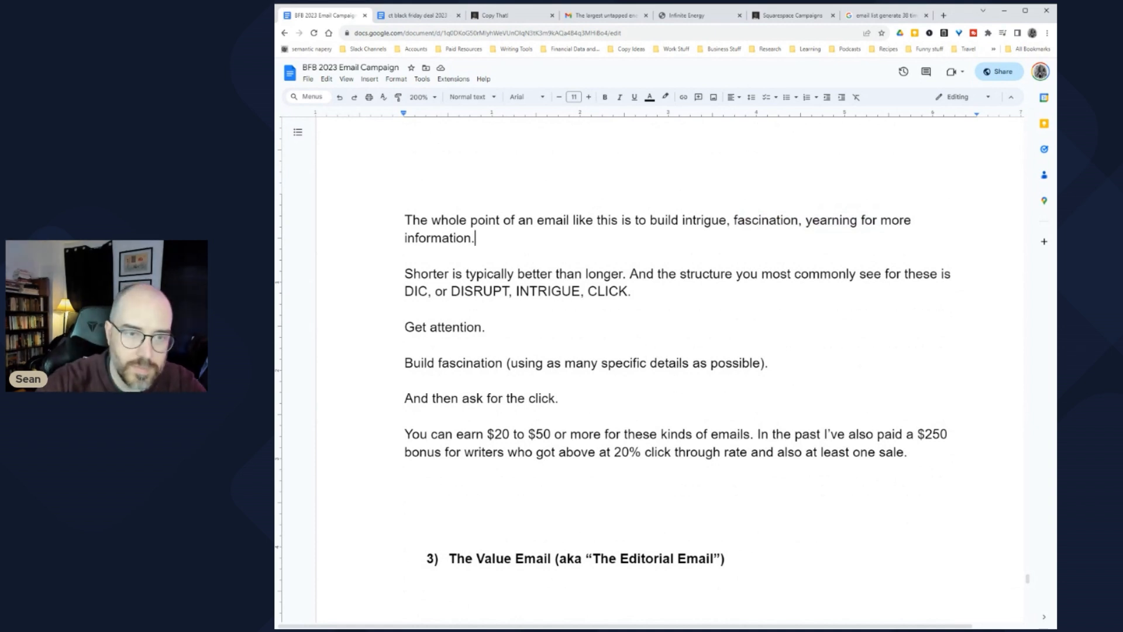
pyautogui.write('... ')
pyautogui.write('which the ')
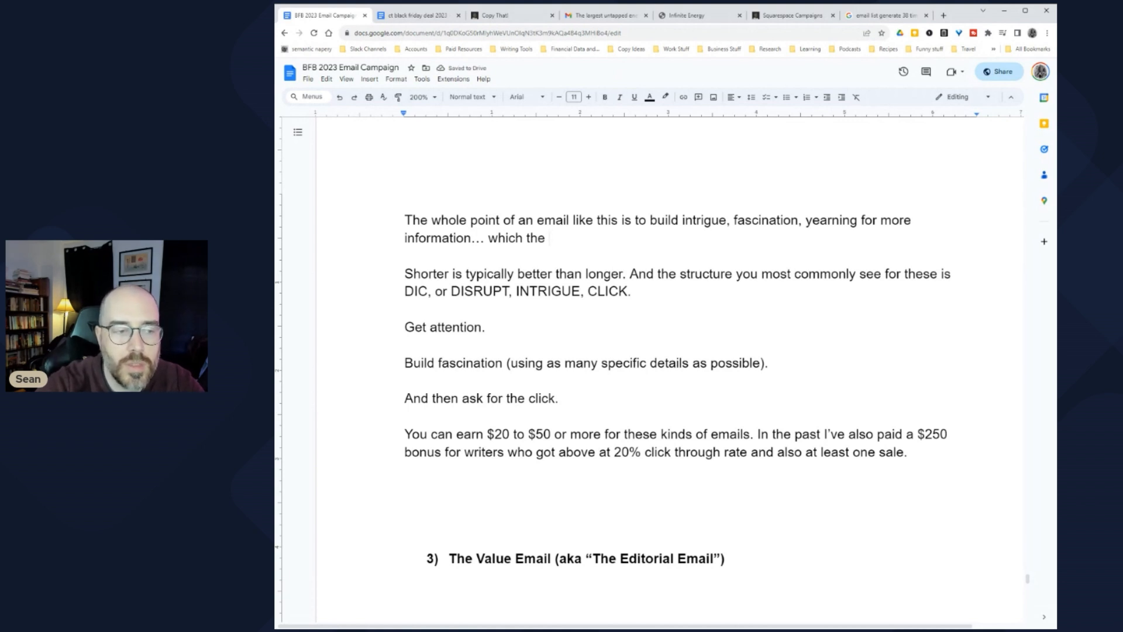
pyautogui.write('sales page or ')
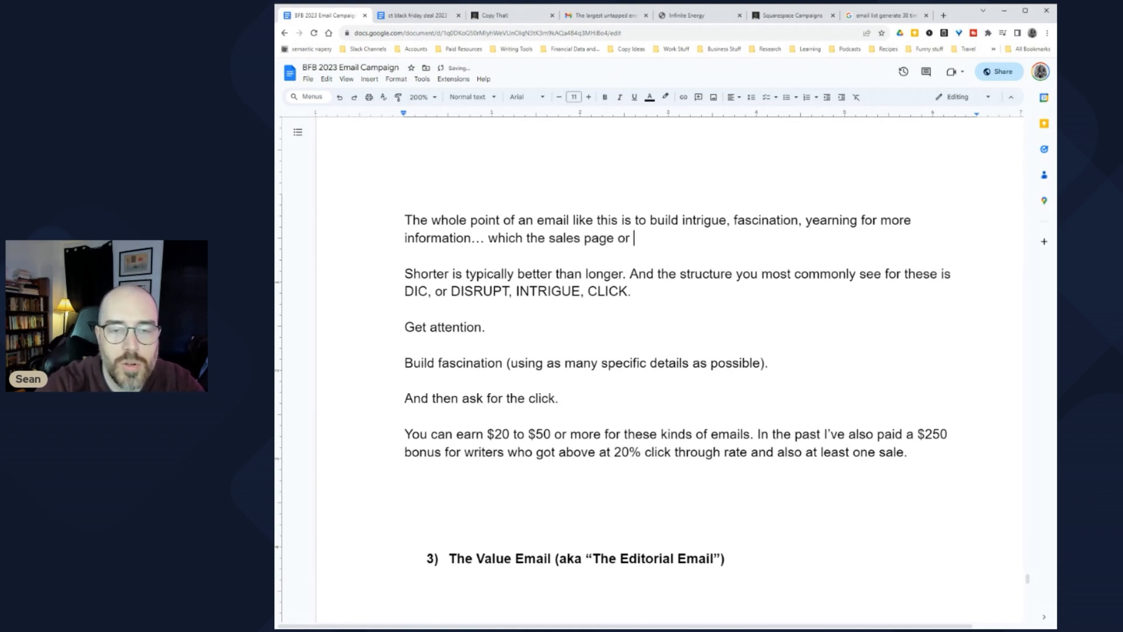
pyautogui.write('VSL then ')
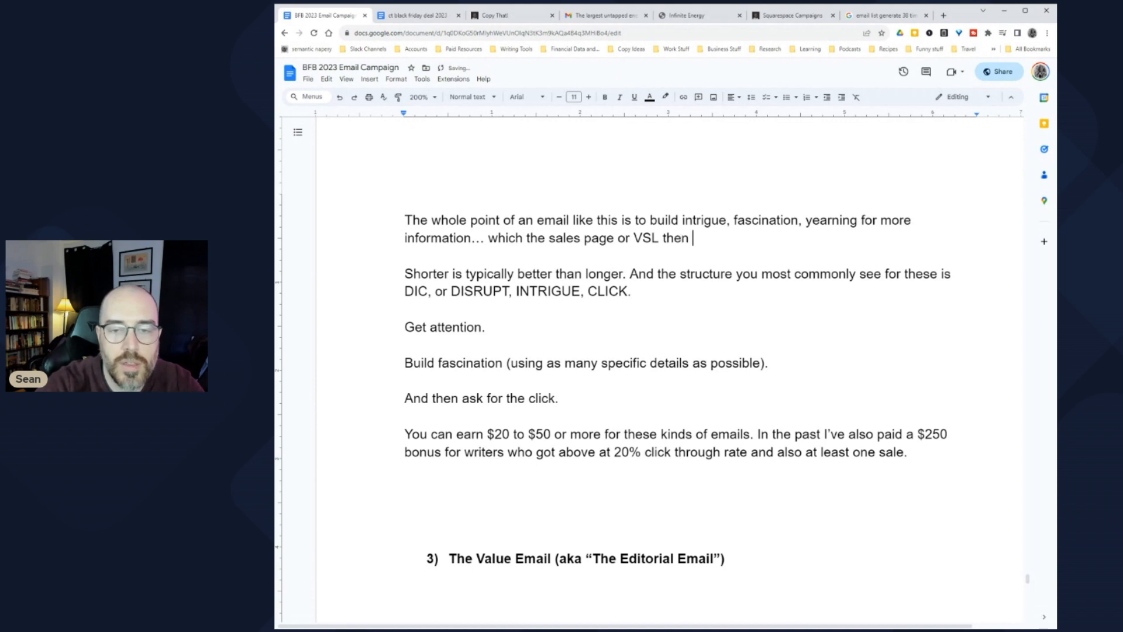
pyautogui.write('provides.')
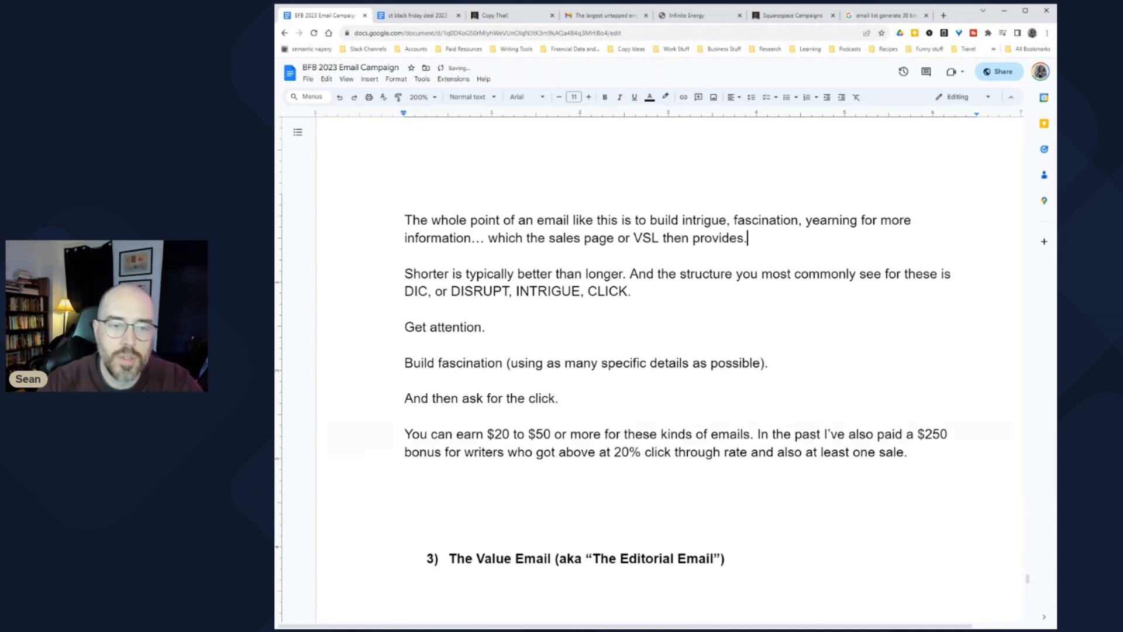
pyautogui.write(', here')
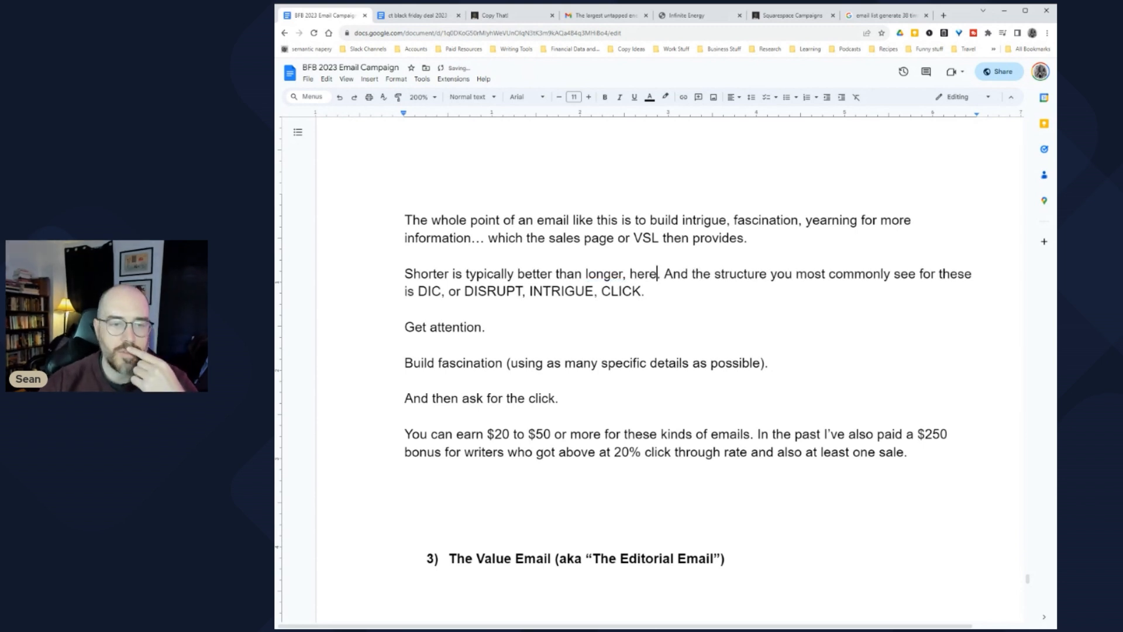
pyautogui.scroll(-3, 688, 369)
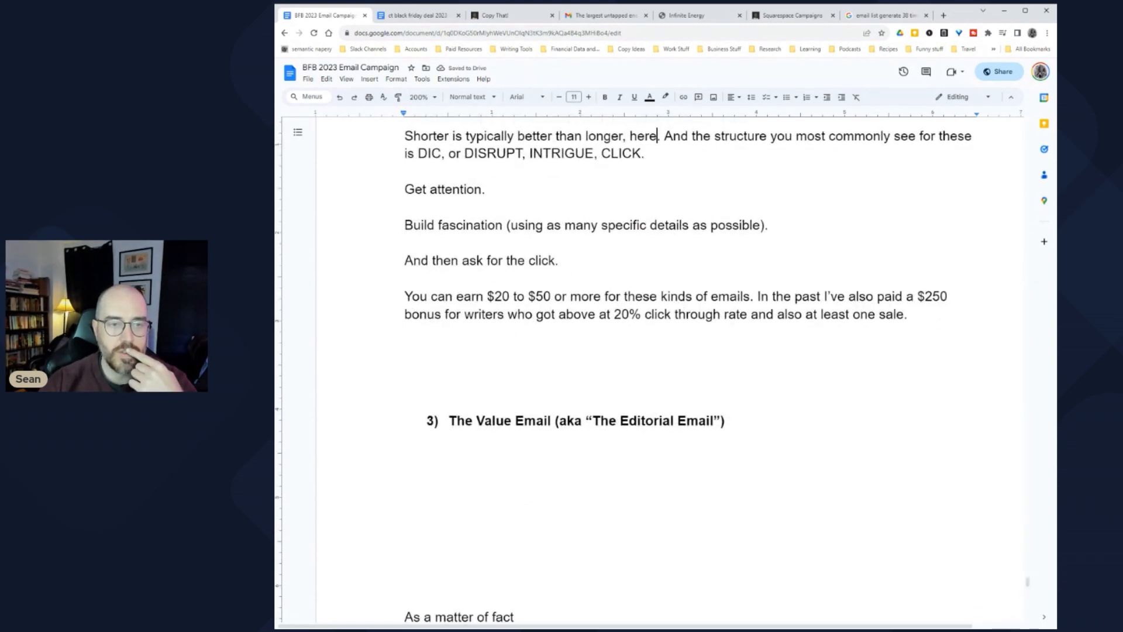
# Step: Highlight the three DIC steps and the earnings and bonus sentences while explaining them
pyautogui.moveTo(405, 189); pyautogui.dragTo(479, 189)
pyautogui.moveTo(405, 224); pyautogui.dragTo(768, 225)
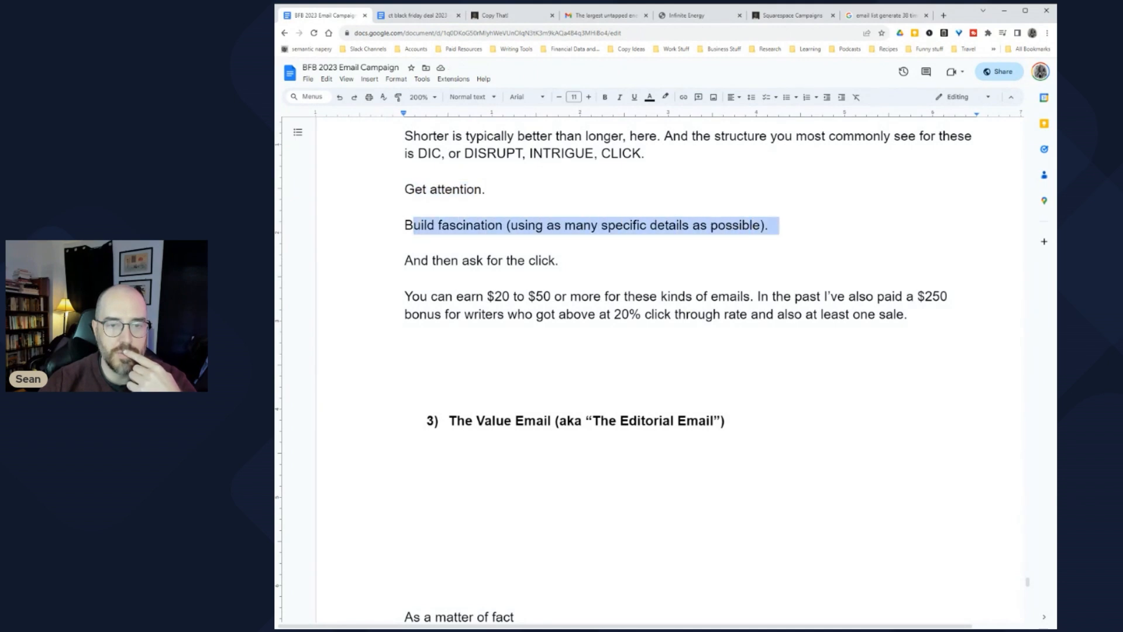
pyautogui.click(405, 206)
pyautogui.moveTo(574, 224); pyautogui.dragTo(781, 224)
pyautogui.moveTo(421, 260); pyautogui.dragTo(566, 260)
pyautogui.moveTo(421, 296); pyautogui.dragTo(760, 314)
pyautogui.click(751, 297)
pyautogui.moveTo(916, 297); pyautogui.dragTo(413, 314)
# Step: Add that retainers are more commonly offered to people who know how to write these emails
pyautogui.click(476, 350)
pyautogui.write("It's ")
pyautogui.write('also')
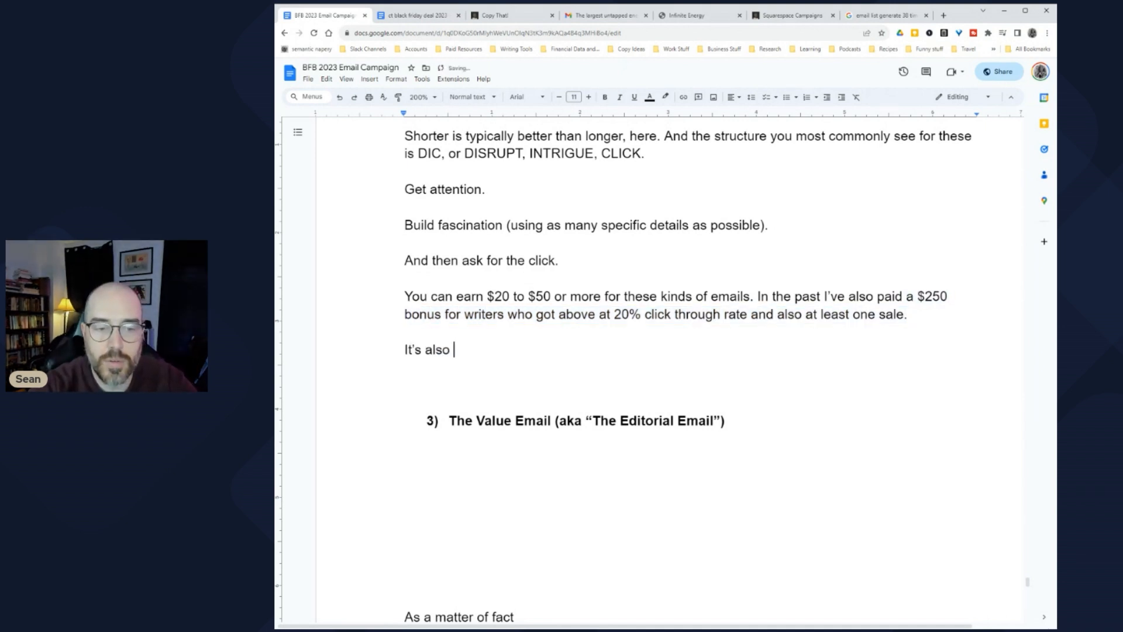
pyautogui.press('BackSpace')
pyautogui.press('BackSpace')
pyautogui.press('BackSpace')
pyautogui.press('BackSpace')
pyautogui.press('BackSpace')
pyautogui.press('BackSpace')
pyautogui.write('While graphical emails ')
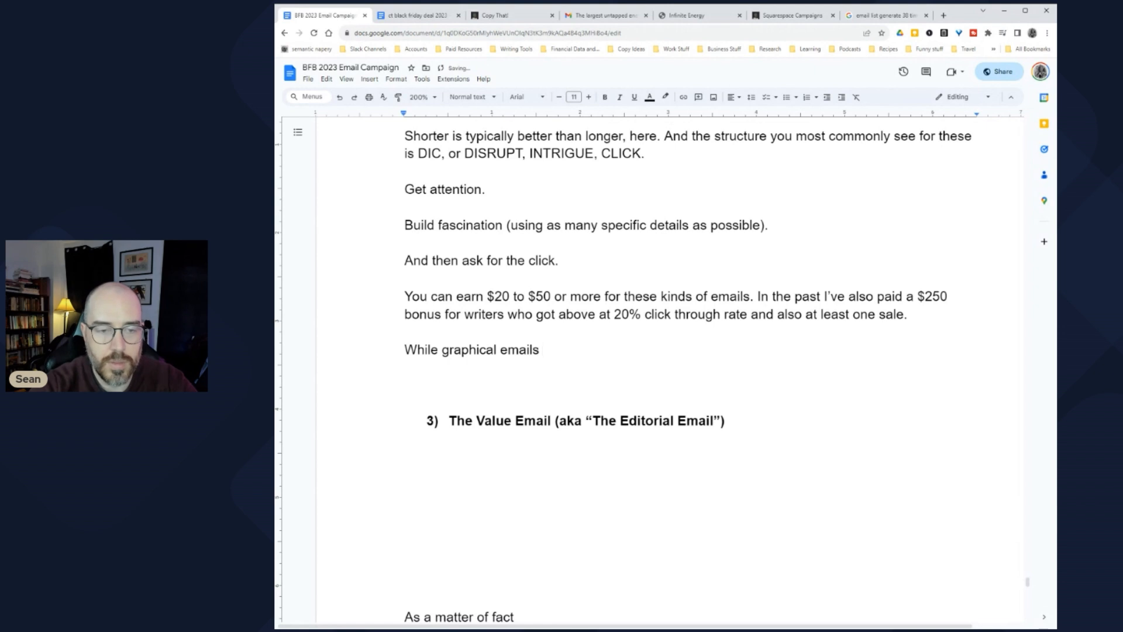
pyautogui.write('are of')
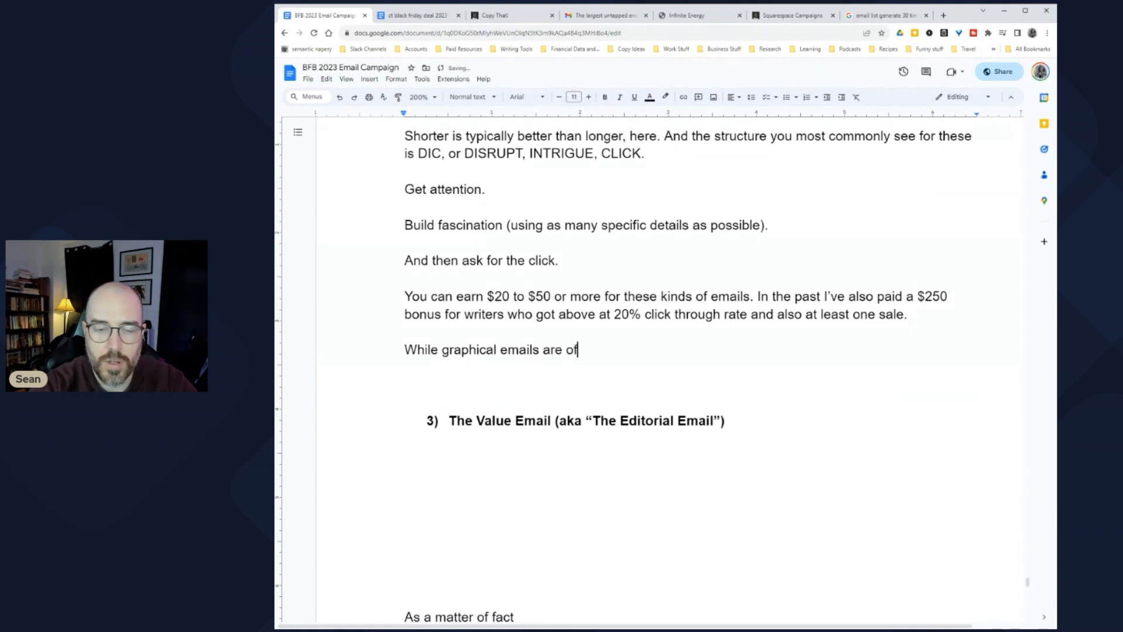
pyautogui.write('ten purchased')
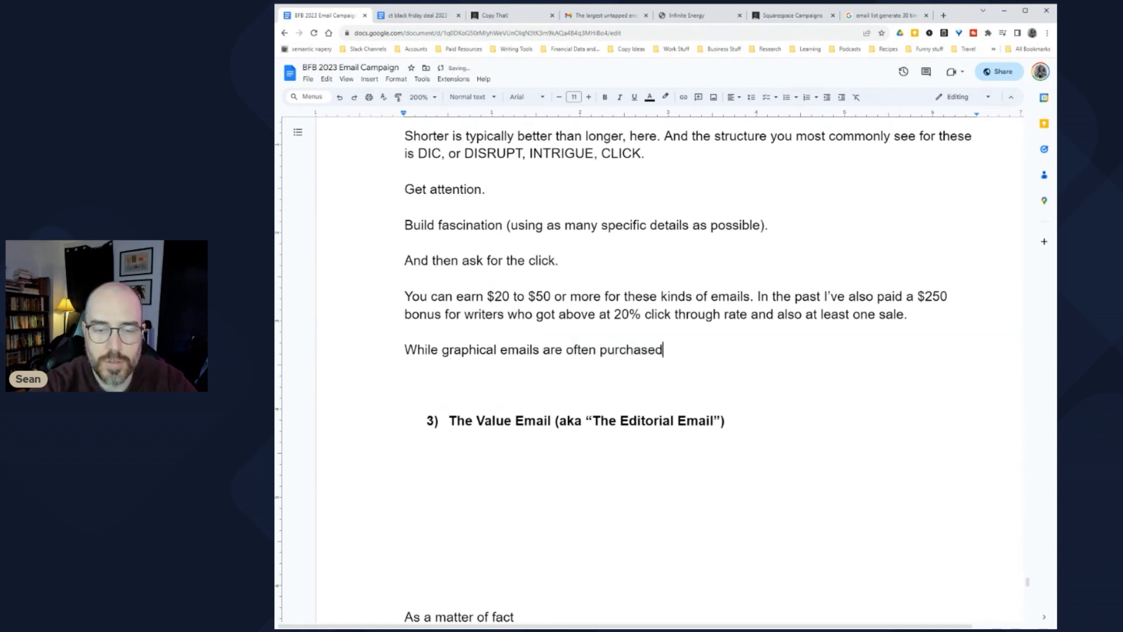
pyautogui.hotkey('shift', 'Home')
pyautogui.write('It is much mor')
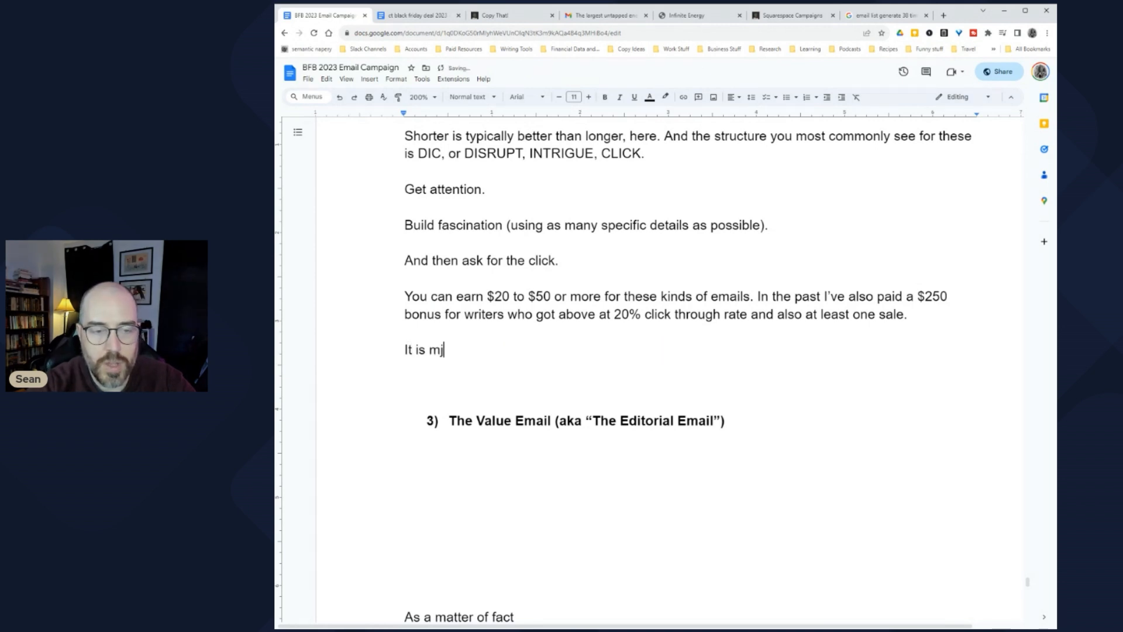
pyautogui.write('e common')
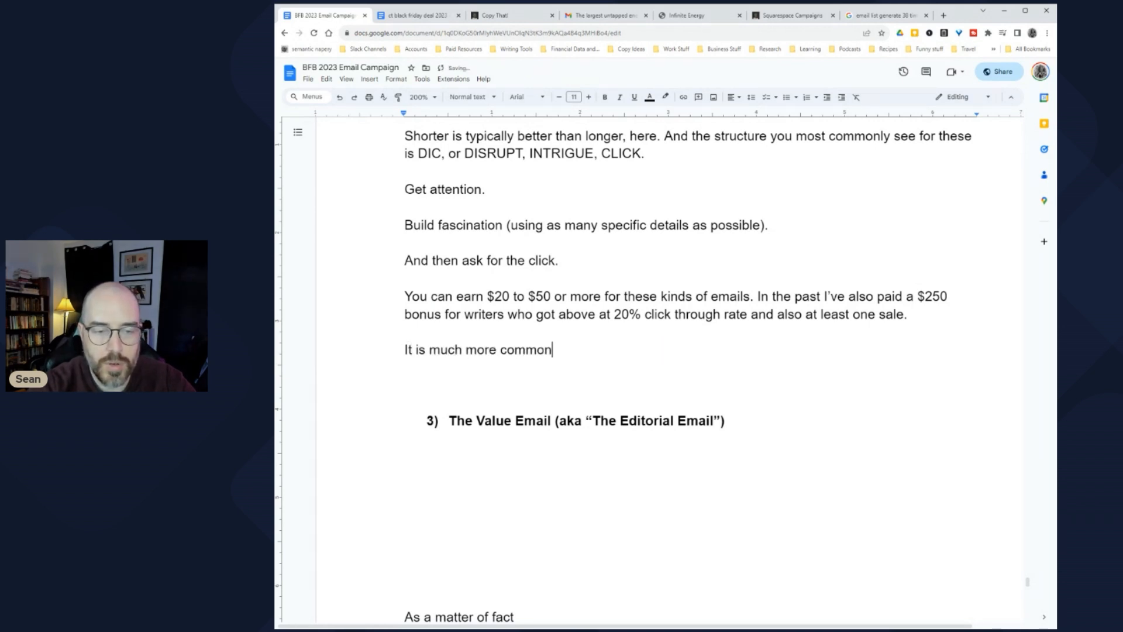
pyautogui.write(' to see retaine')
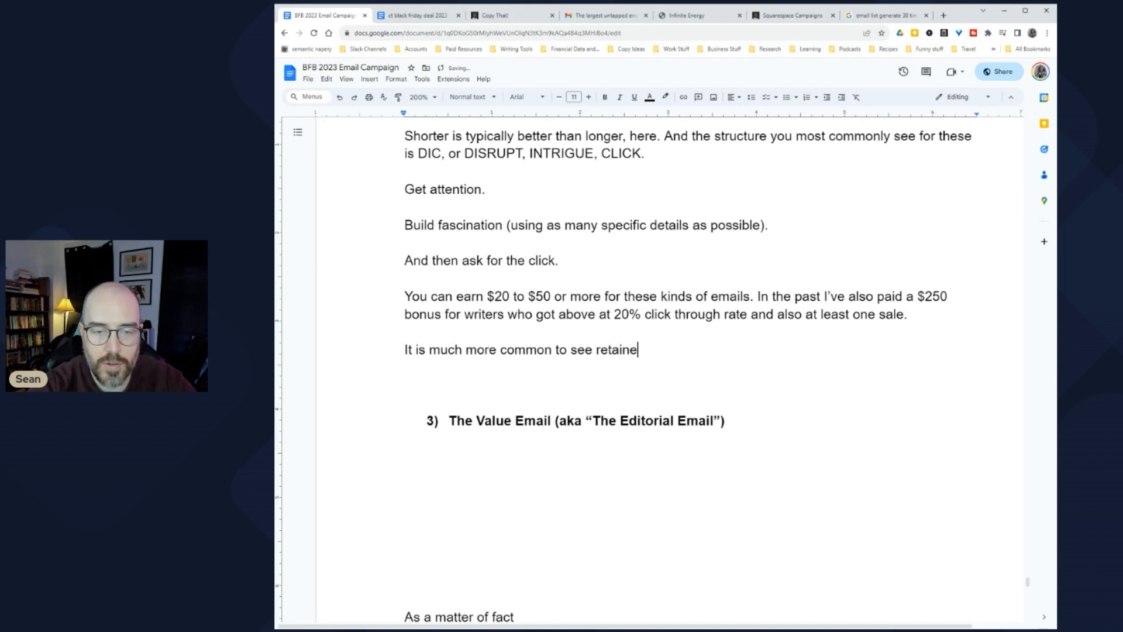
pyautogui.write('rs offer')
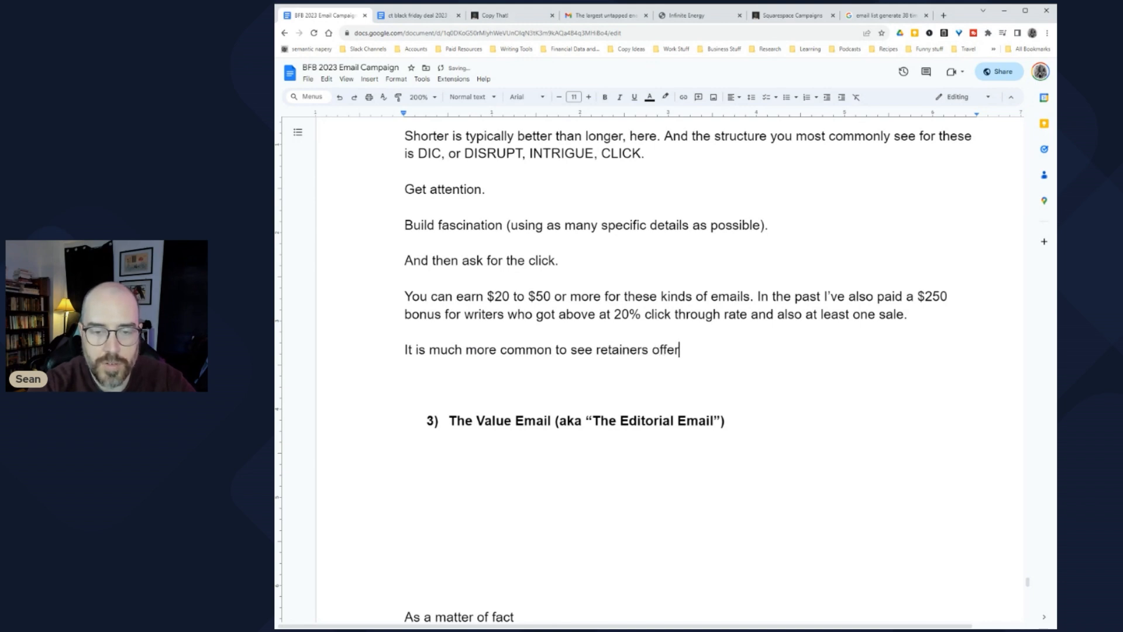
pyautogui.write('ed to people who kn')
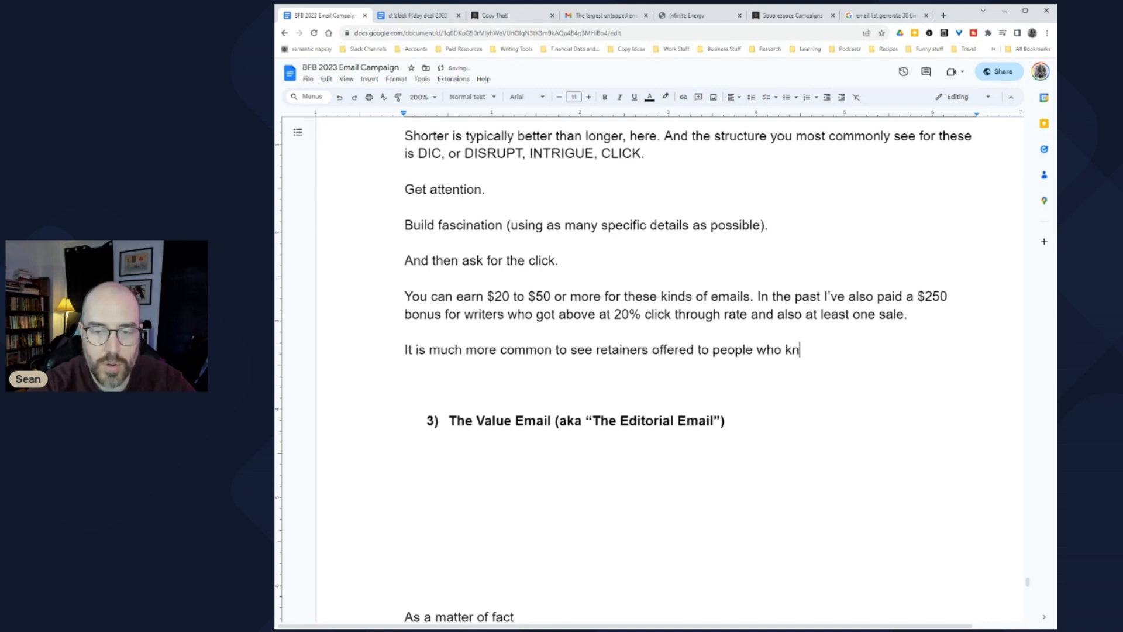
pyautogui.write('ow how to w')
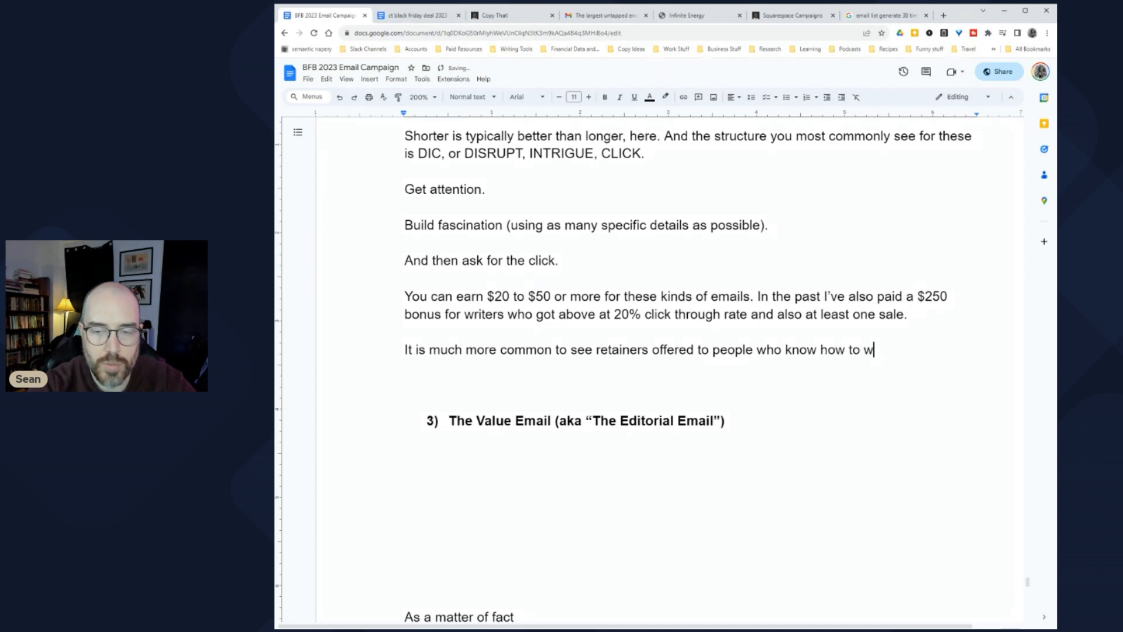
pyautogui.write('rite these emails well')
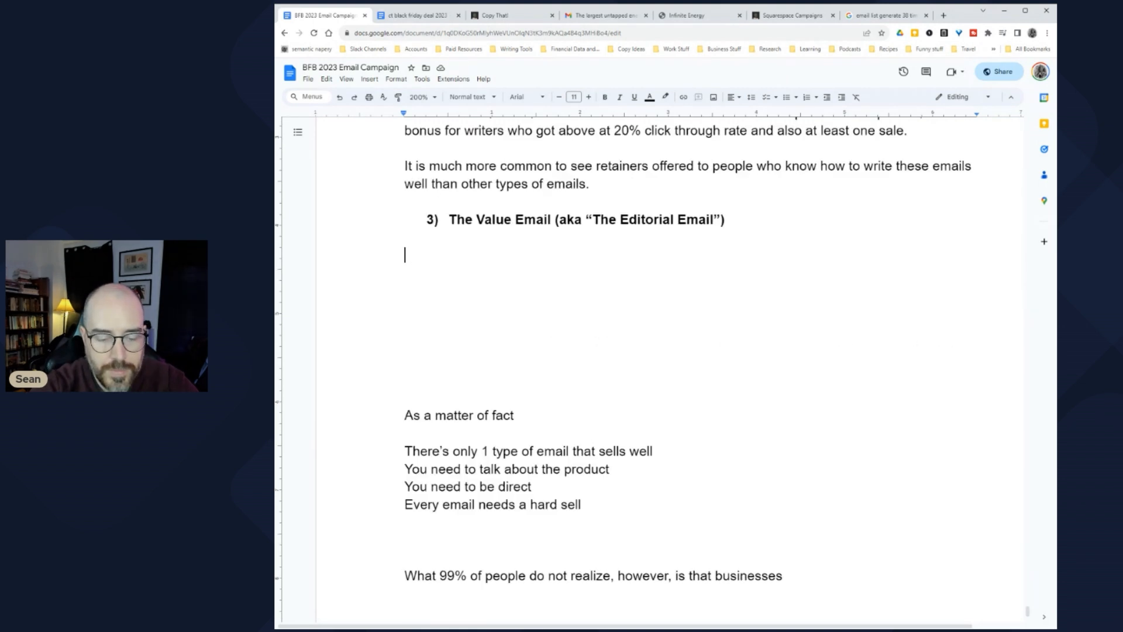
# Step: Open the Value Email section: simplest type of email to understand, but often the worst sales
pyautogui.write('This')
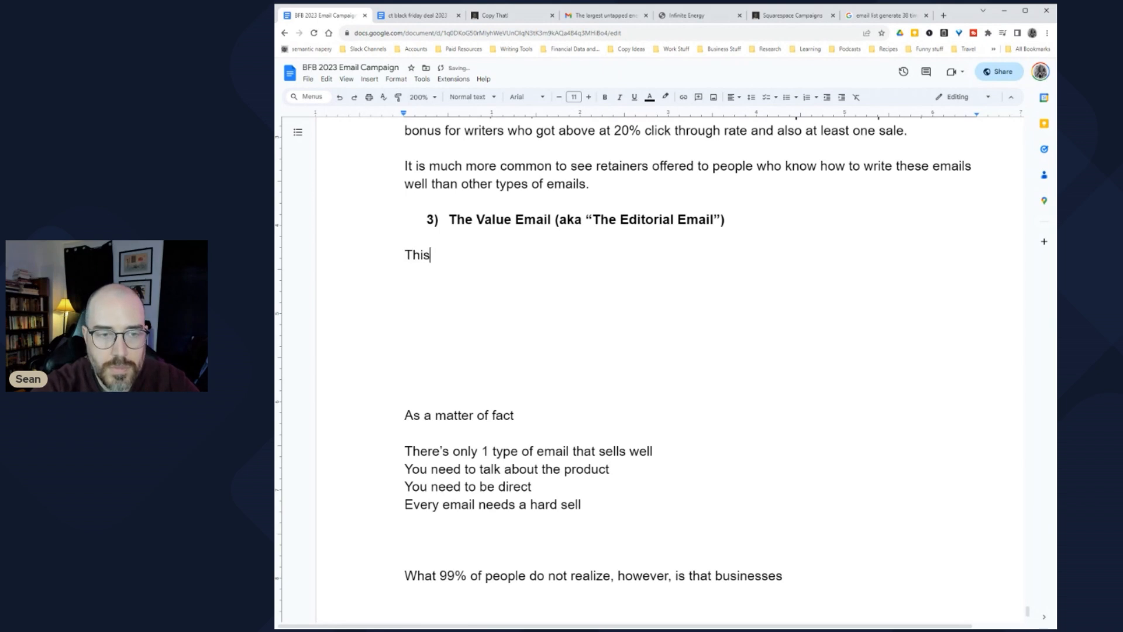
pyautogui.write(' is the ')
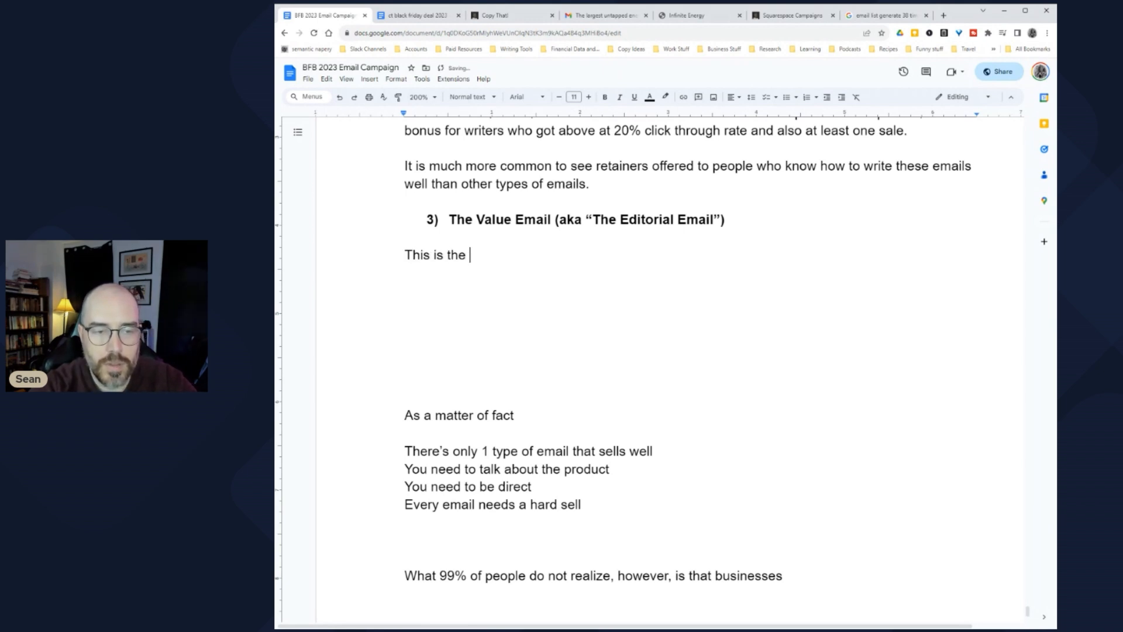
pyautogui.write('simplest oen')
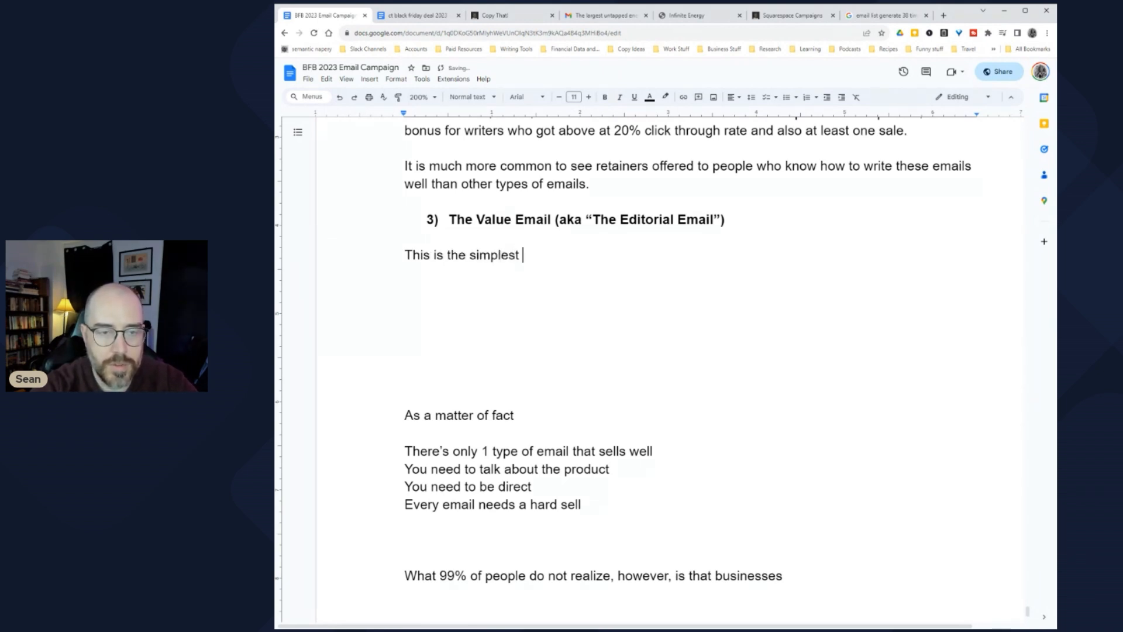
pyautogui.press('BackSpace')
pyautogui.press('BackSpace')
pyautogui.write('ne to')
pyautogui.click(405, 255)
pyautogui.write('type of email')
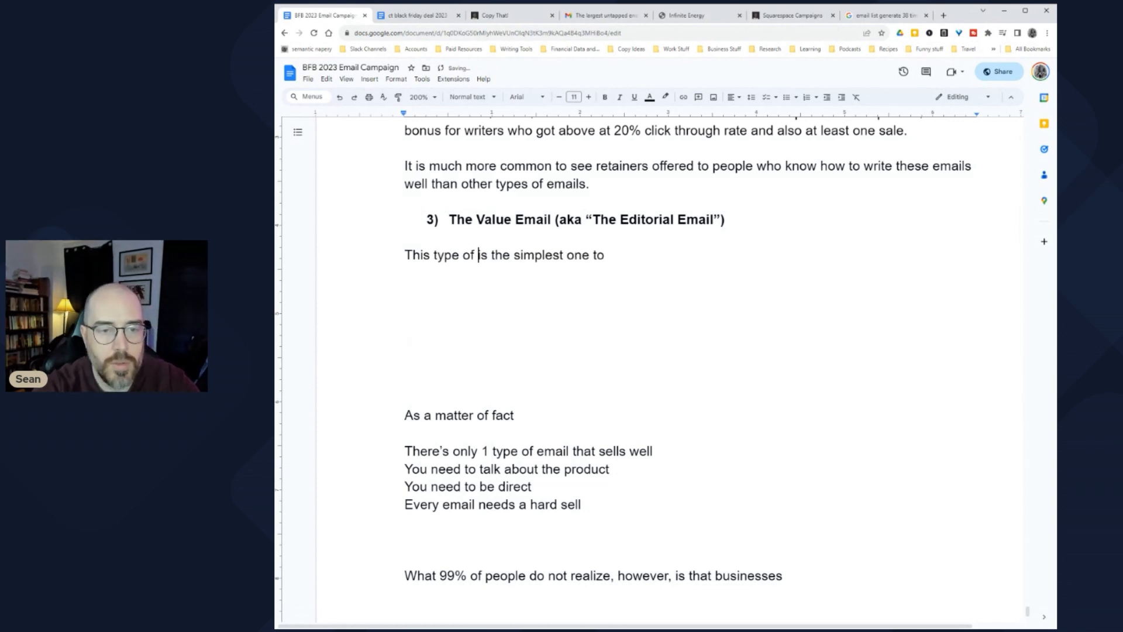
pyautogui.click(641, 255)
pyautogui.write('understand, b')
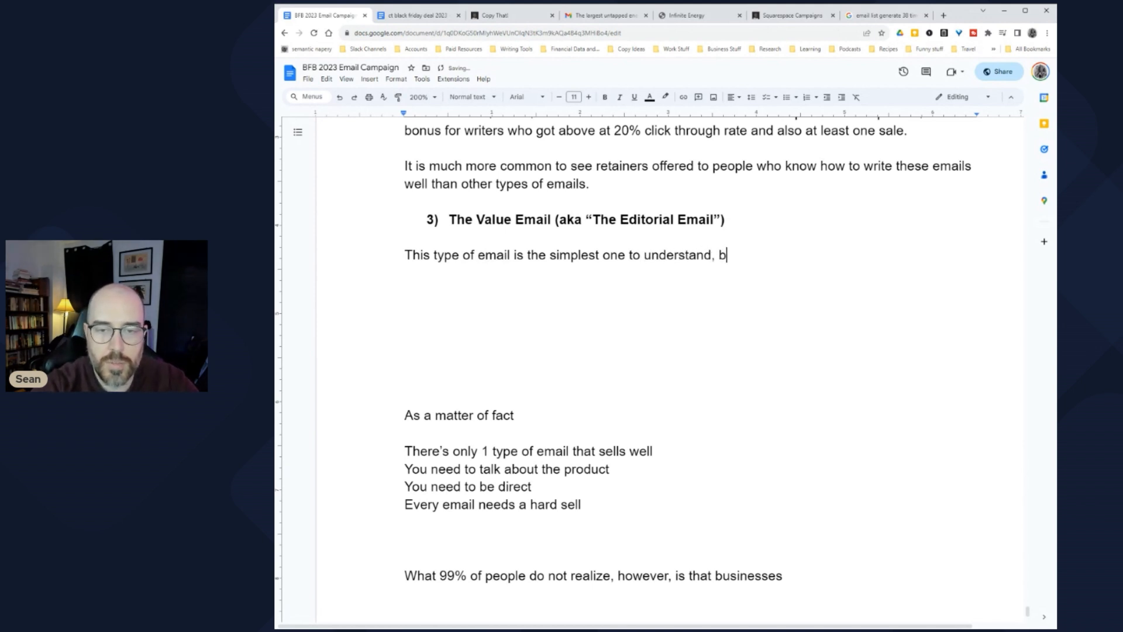
pyautogui.write('ut the hardest ')
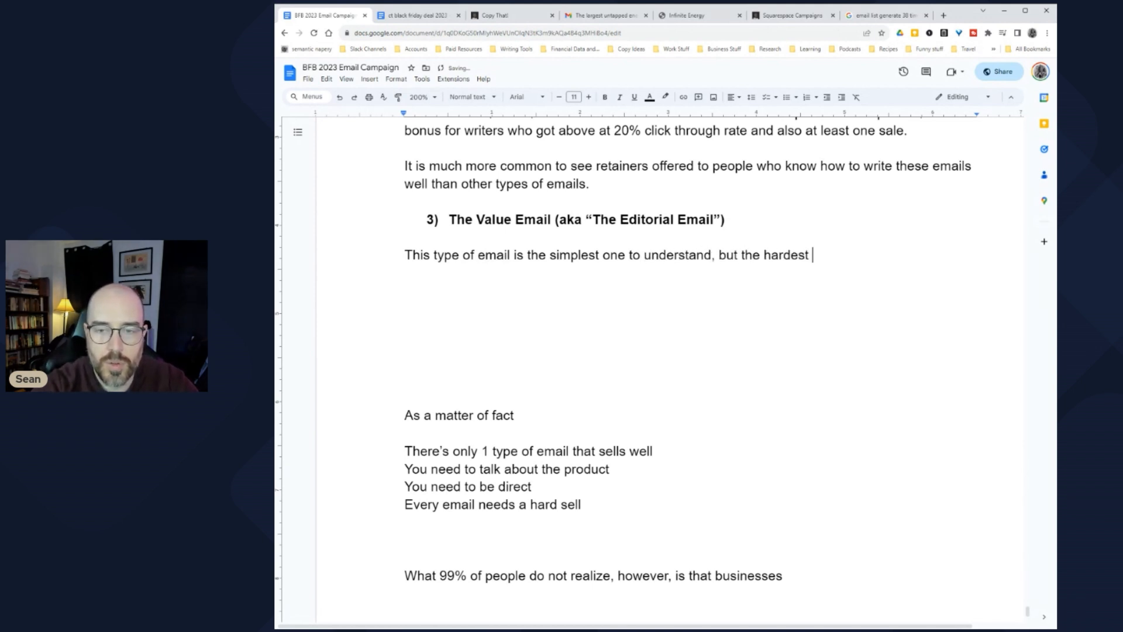
pyautogui.write('one to sell well')
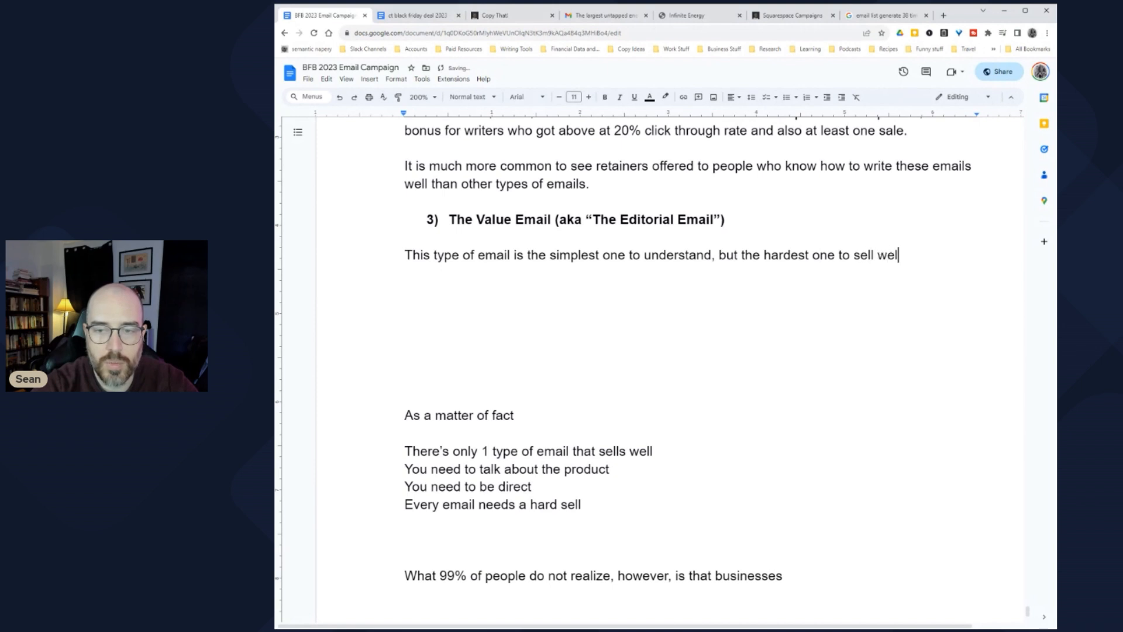
pyautogui.hotkey('ctrl', 'BackSpace')
pyautogui.hotkey('ctrl', 'BackSpace')
pyautogui.hotkey('ctrl', 'BackSpace')
pyautogui.hotkey('ctrl', 'BackSpace')
pyautogui.hotkey('ctrl', 'BackSpace')
pyautogui.hotkey('ctrl', 'BackSpace')
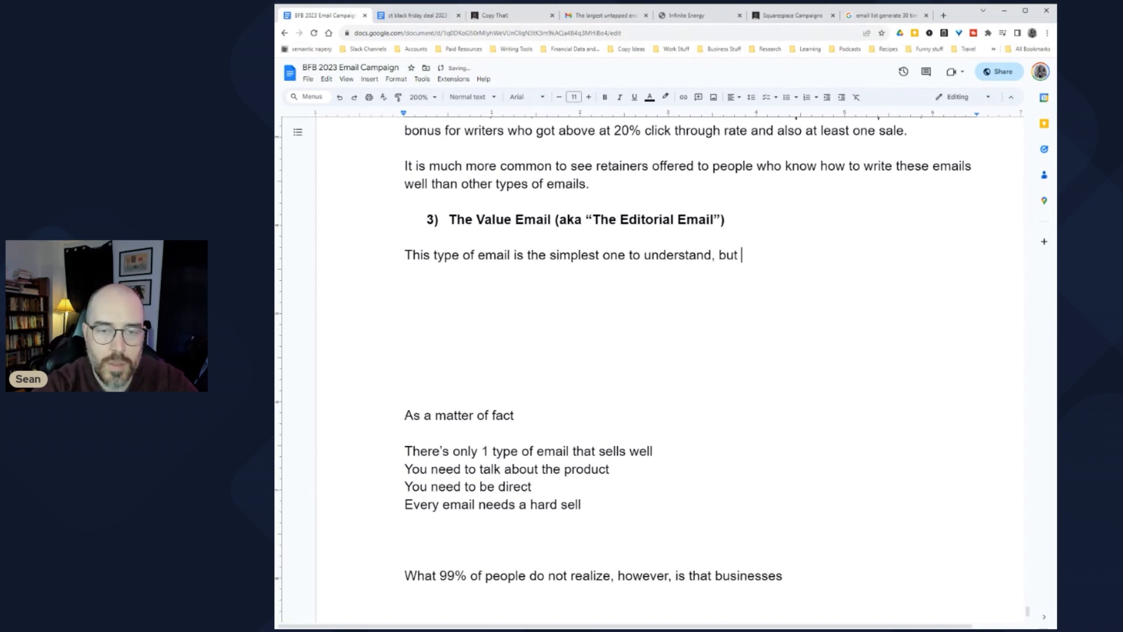
pyautogui.write('often they generate ')
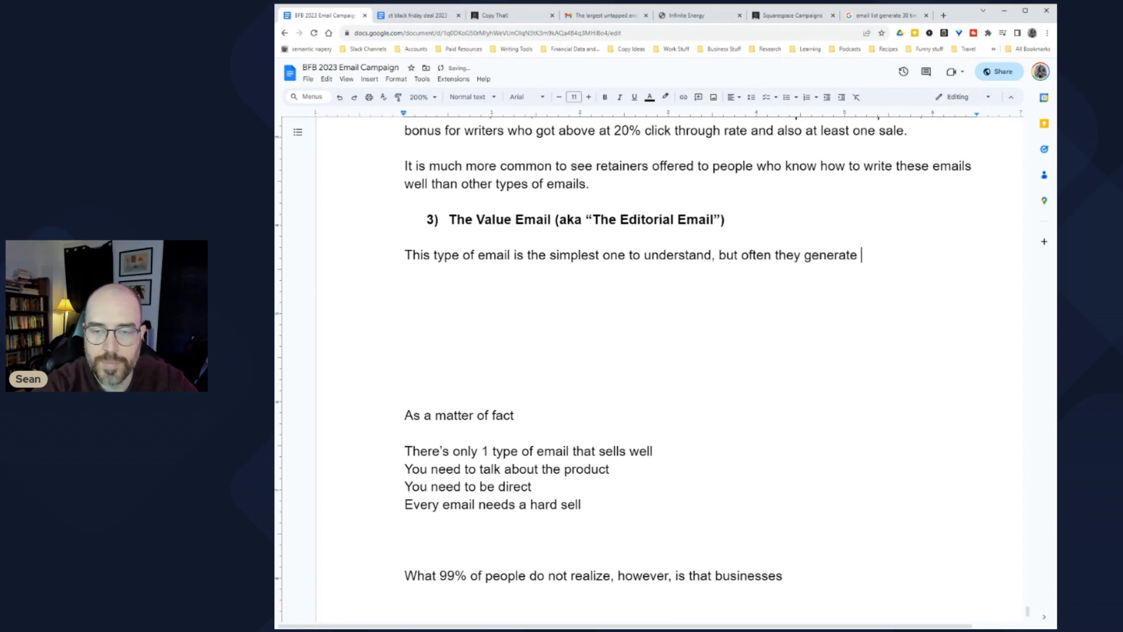
pyautogui.write('the worst sales of all ')
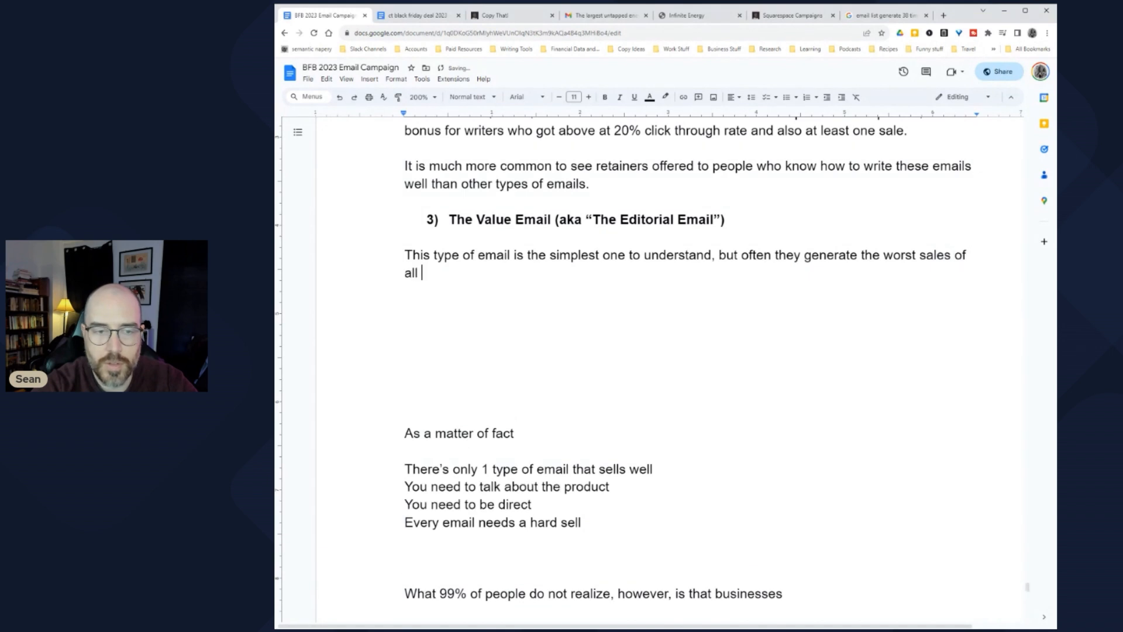
pyautogui.write('the different ')
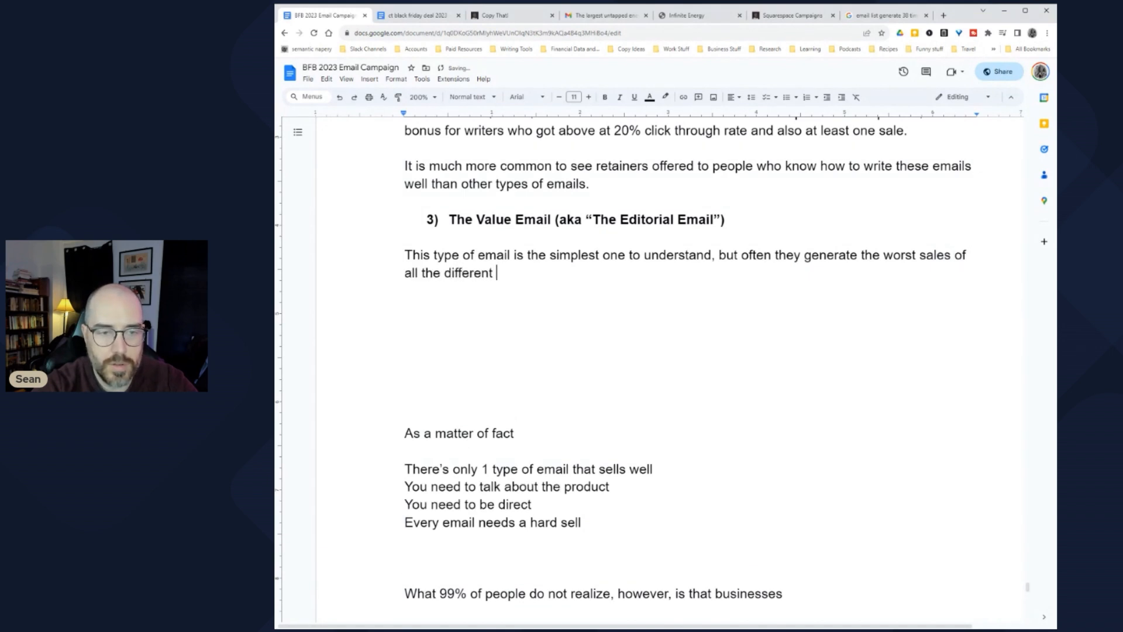
pyautogui.write('kinds of emails.')
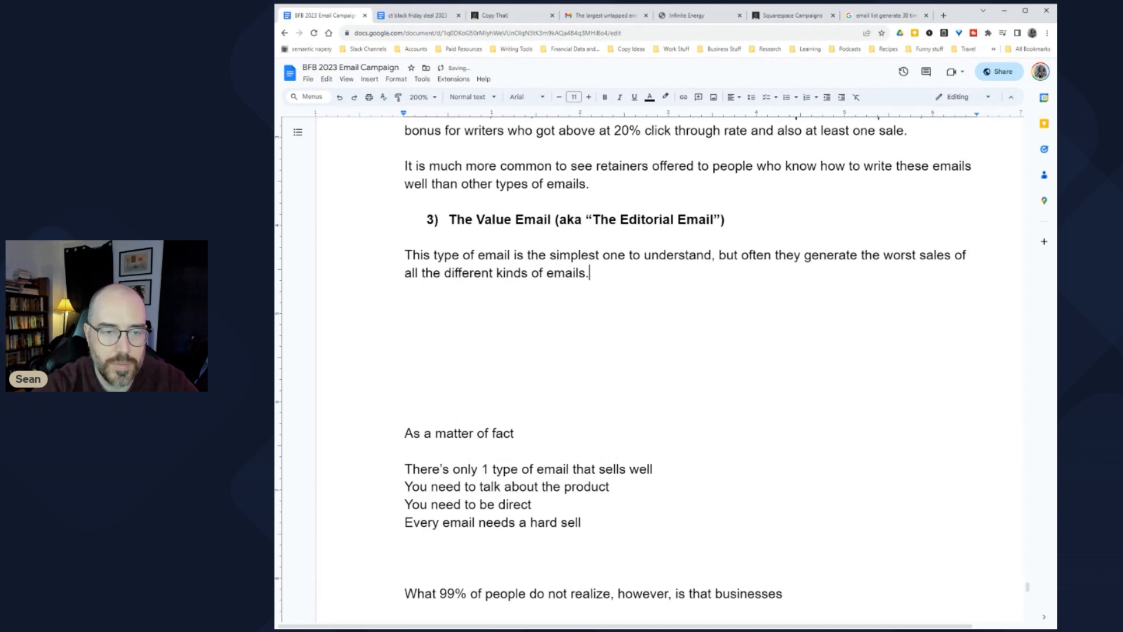
pyautogui.press('Return')
pyautogui.press('Return')
# Step: Begin the paragraph: for a business or email list that shares information, value emails provide..
pyautogui.write('If you have ')
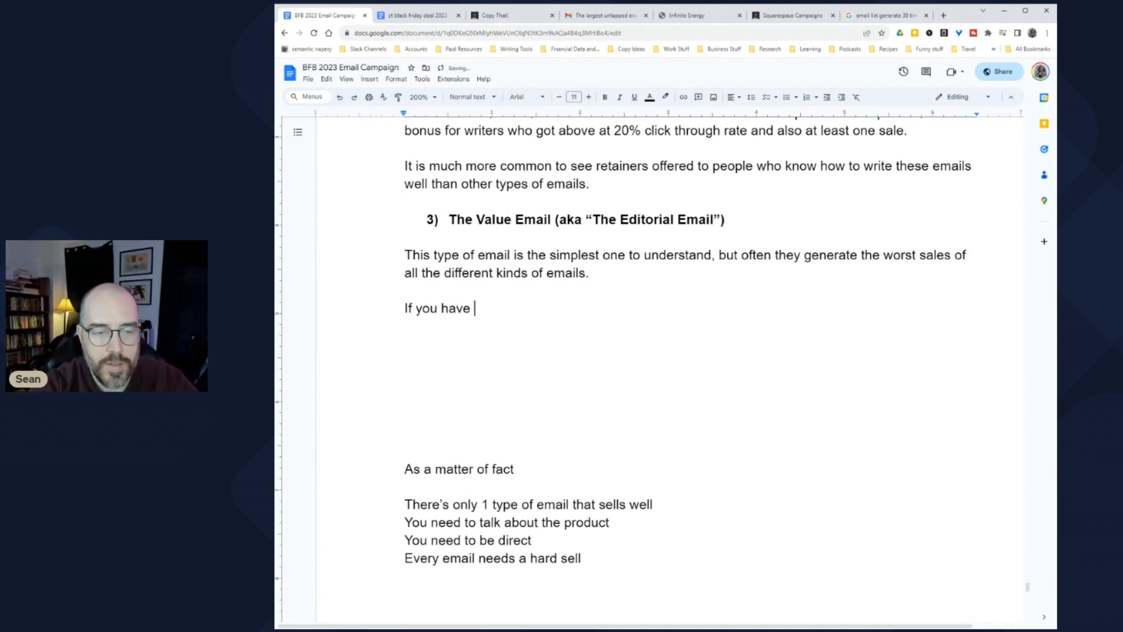
pyautogui.write('a business or a ')
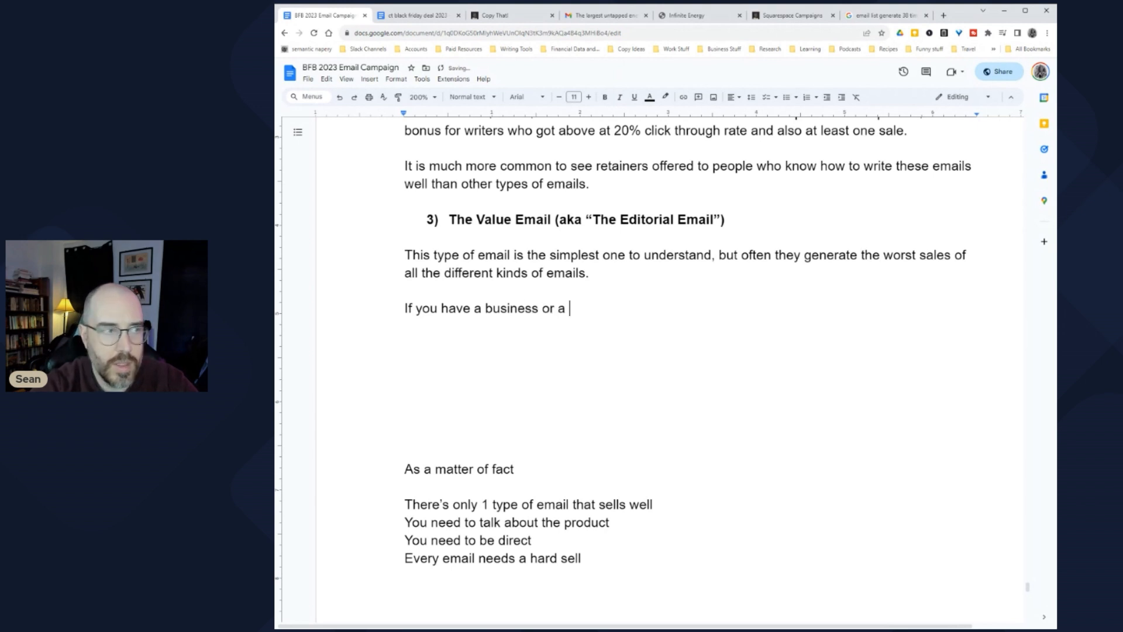
pyautogui.write('n email list th')
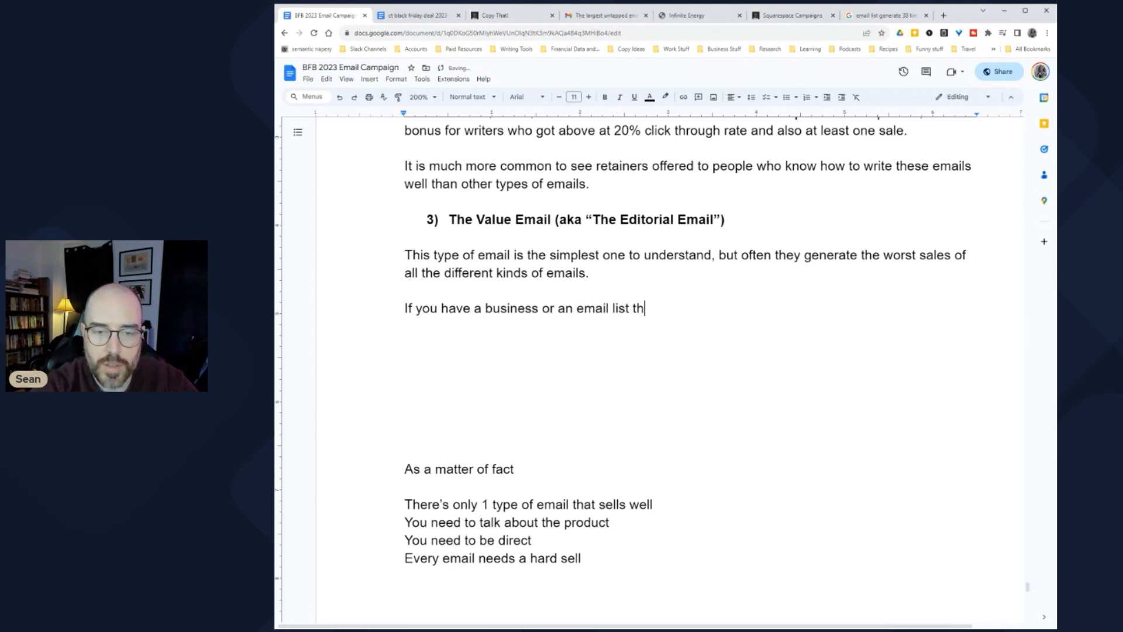
pyautogui.write('at reauires any')
pyautogui.press('BackSpace')
pyautogui.press('BackSpace')
pyautogui.press('BackSpace')
pyautogui.press('BackSpace')
pyautogui.press('BackSpace')
pyautogui.press('BackSpace')
pyautogui.press('BackSpace')
pyautogui.press('BackSpace')
pyautogui.press('BackSpace')
pyautogui.press('BackSpace')
pyautogui.press('BackSpace')
pyautogui.press('BackSpace')
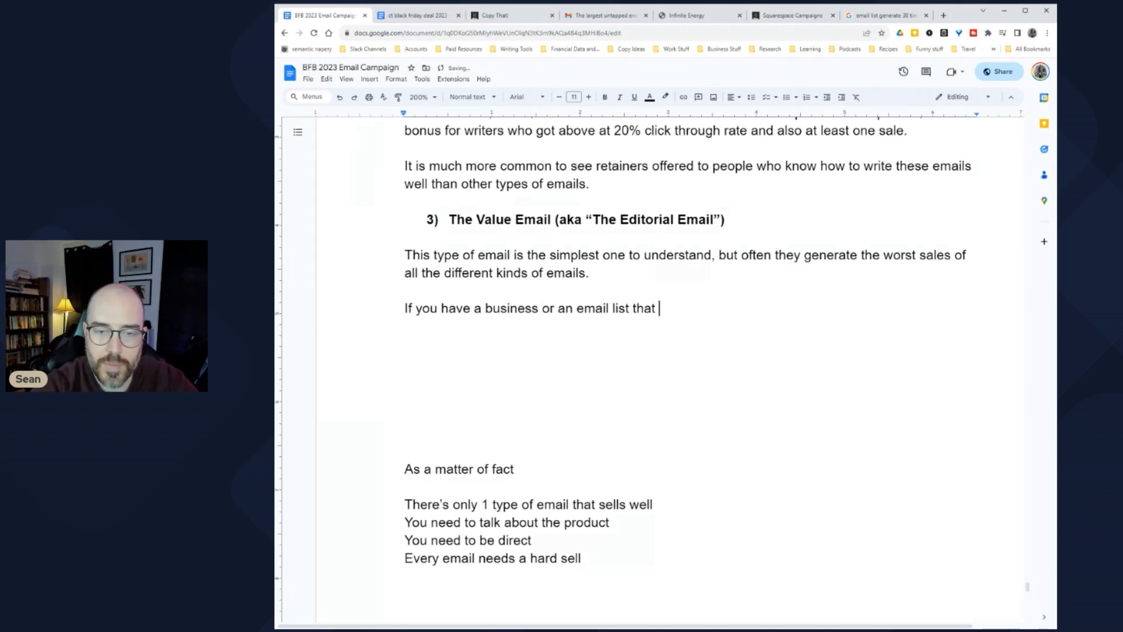
pyautogui.write('s a')
pyautogui.press('BackSpace')
pyautogui.write('or shares informat')
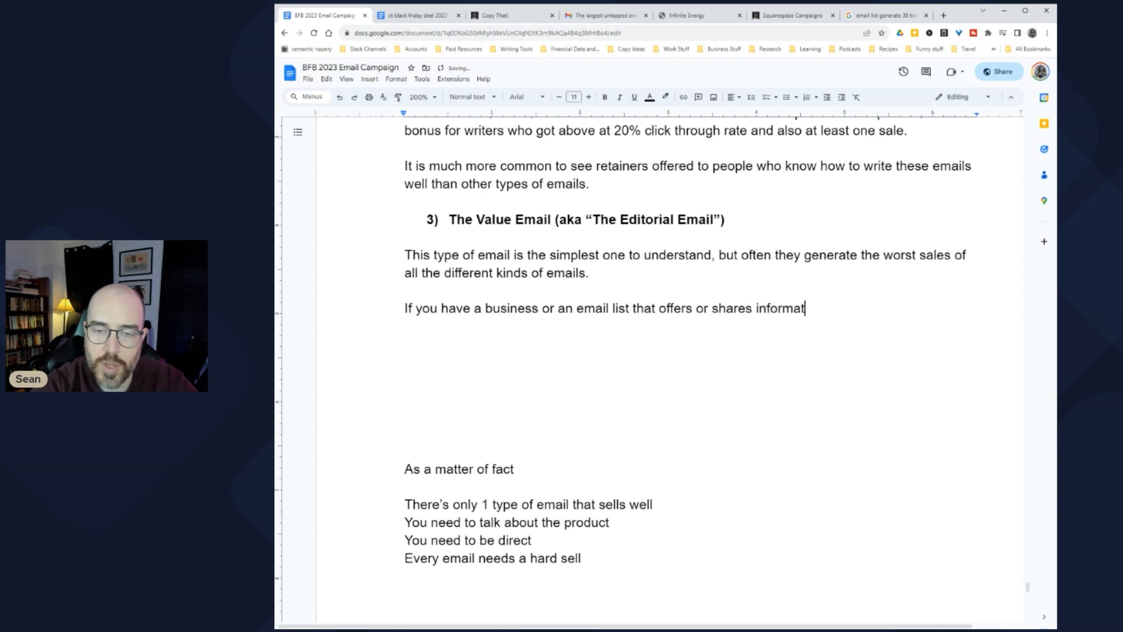
pyautogui.write('ion, ')
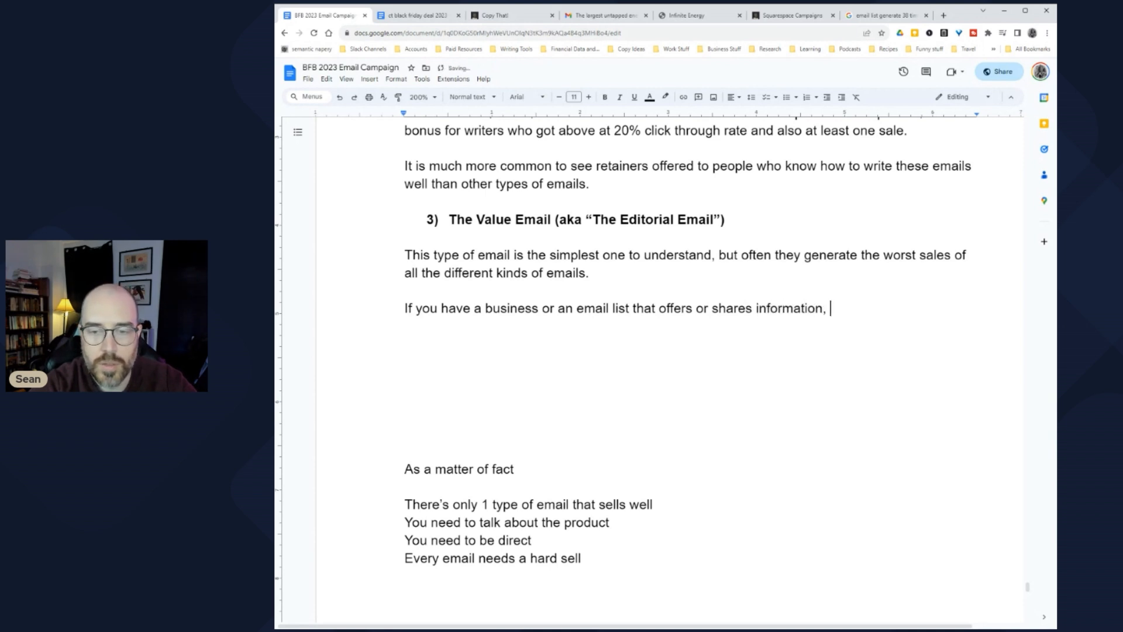
pyautogui.write('then value emails serve to provide a d')
pyautogui.press('BackSpace')
# Step: Finish it with a nugget of information plus infotainment to keep people opening and reading
pyautogui.write('nugget of information as well as a little bit of infotainme')
pyautogui.press('BackSpace')
pyautogui.write('ment')
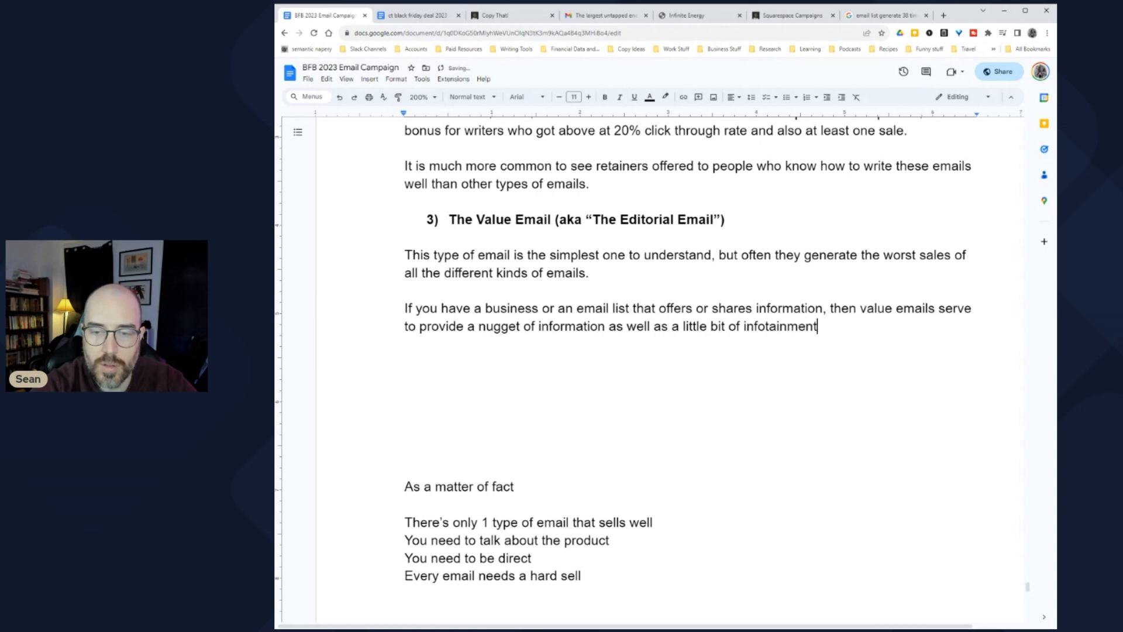
pyautogui.write(' to keep people coming back fo')
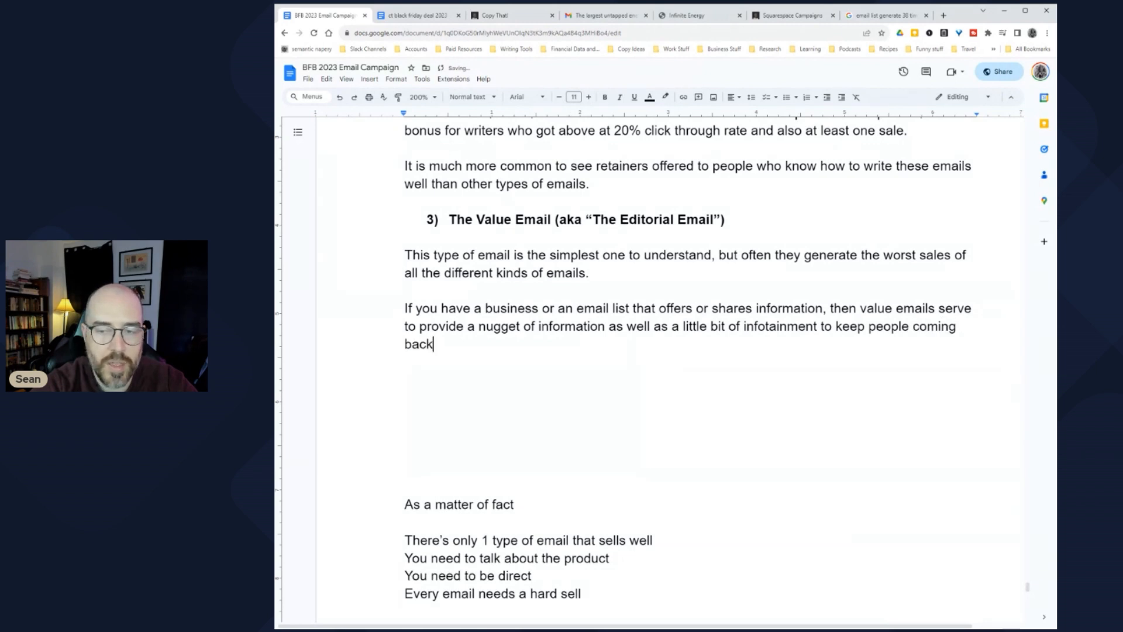
pyautogui.press('BackSpace')
pyautogui.press('BackSpace')
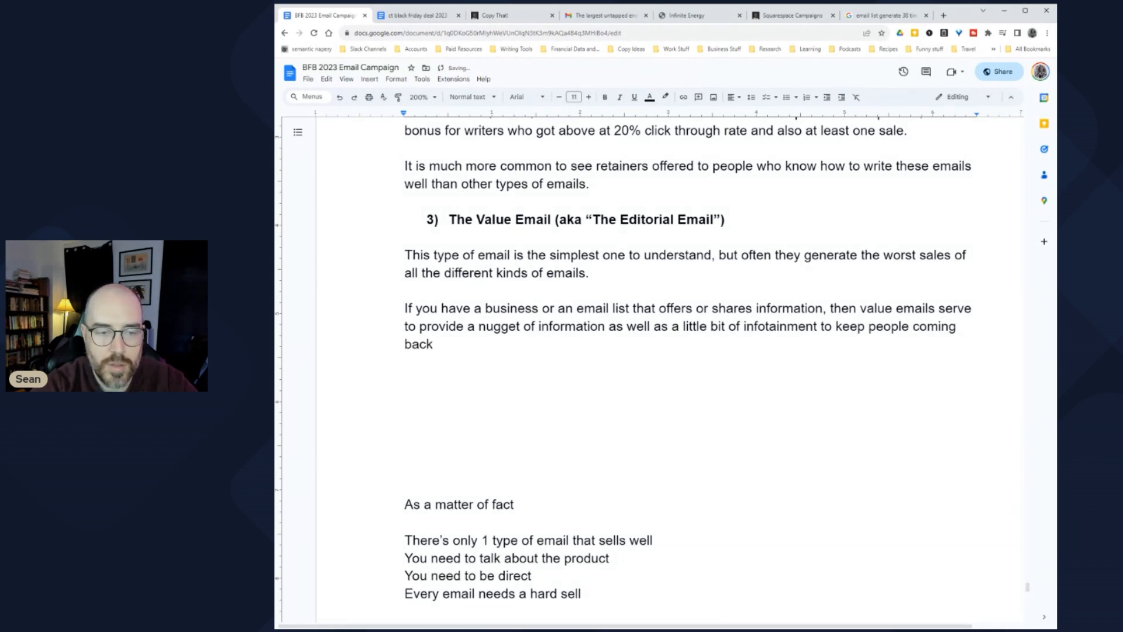
pyautogui.press('BackSpace')
pyautogui.press('BackSpace')
pyautogui.press('BackSpace')
pyautogui.press('BackSpace')
pyautogui.press('BackSpace')
pyautogui.press('BackSpace')
pyautogui.press('BackSpace')
pyautogui.press('BackSpace')
pyautogui.press('BackSpace')
pyautogui.press('BackSpace')
pyautogui.press('BackSpace')
pyautogui.write('opening and reading')
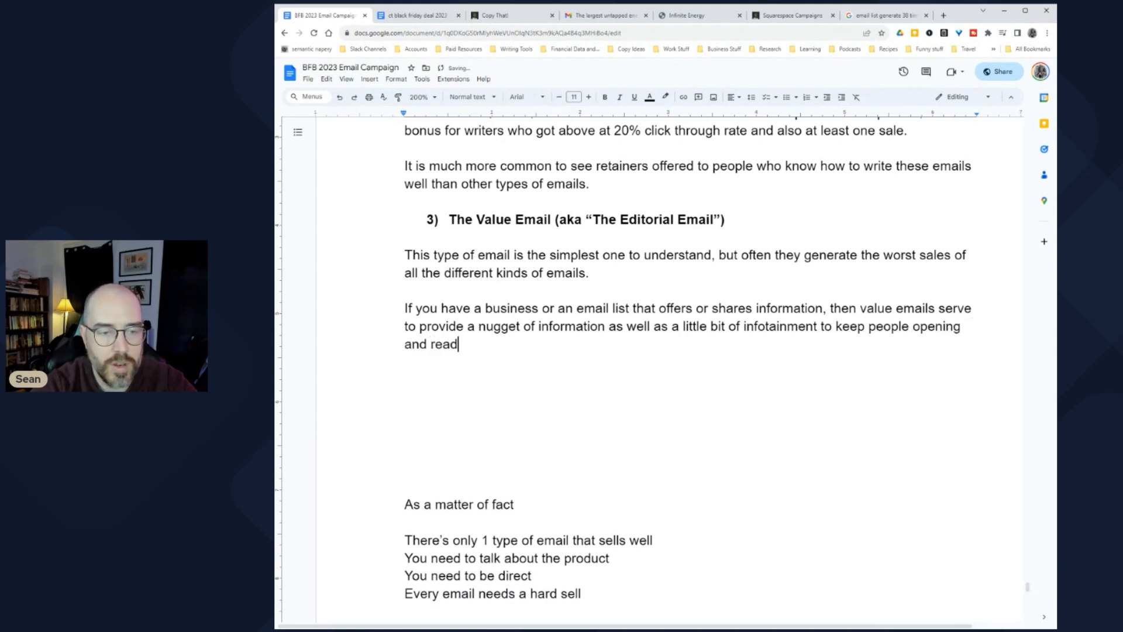
pyautogui.press('BackSpace')
pyautogui.write('.')
pyautogui.press('Return')
pyautogui.press('Return')
pyautogui.write('D')
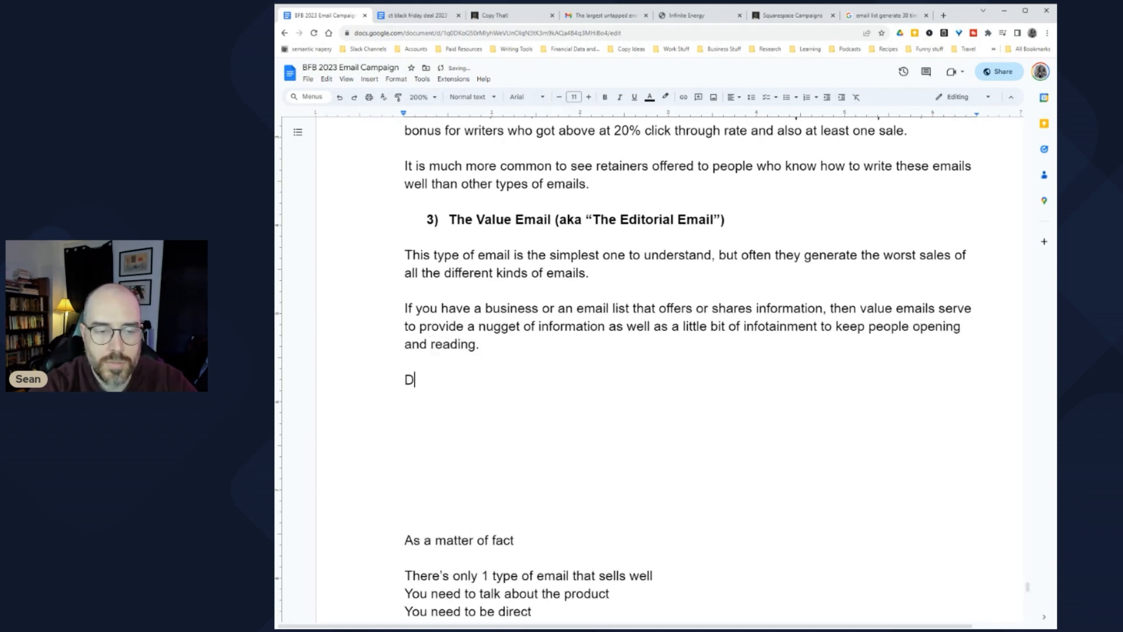
pyautogui.write('aniel Throsse')
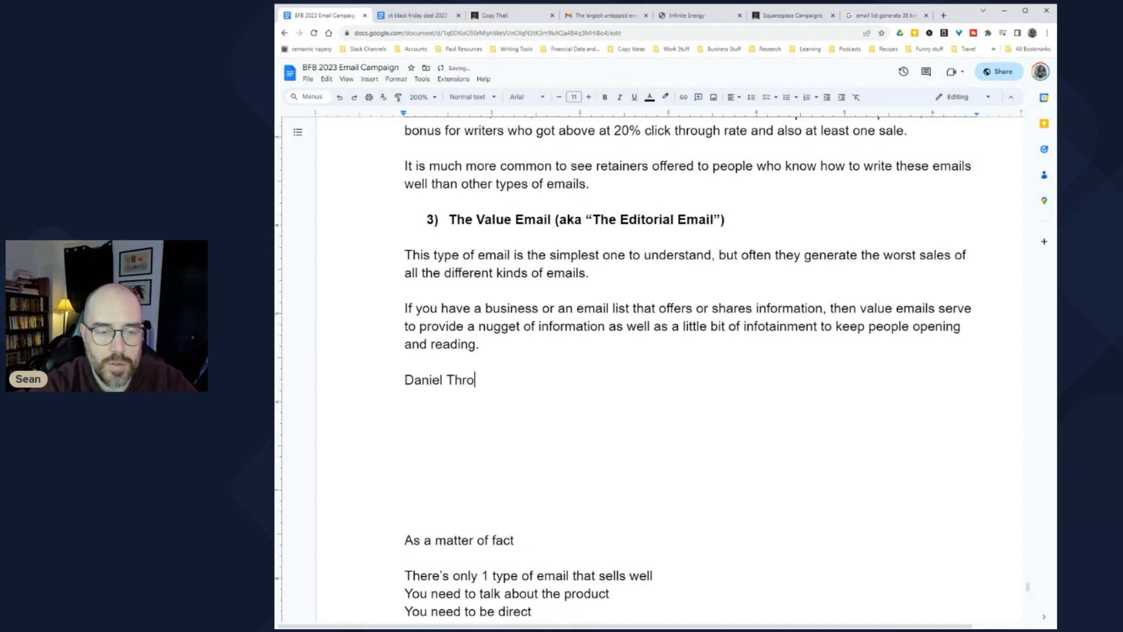
# Step: Name three well-known email writers as masters of this kind of email
pyautogui.press('BackSpace')
pyautogui.press('BackSpace')
pyautogui.write('sell and ')
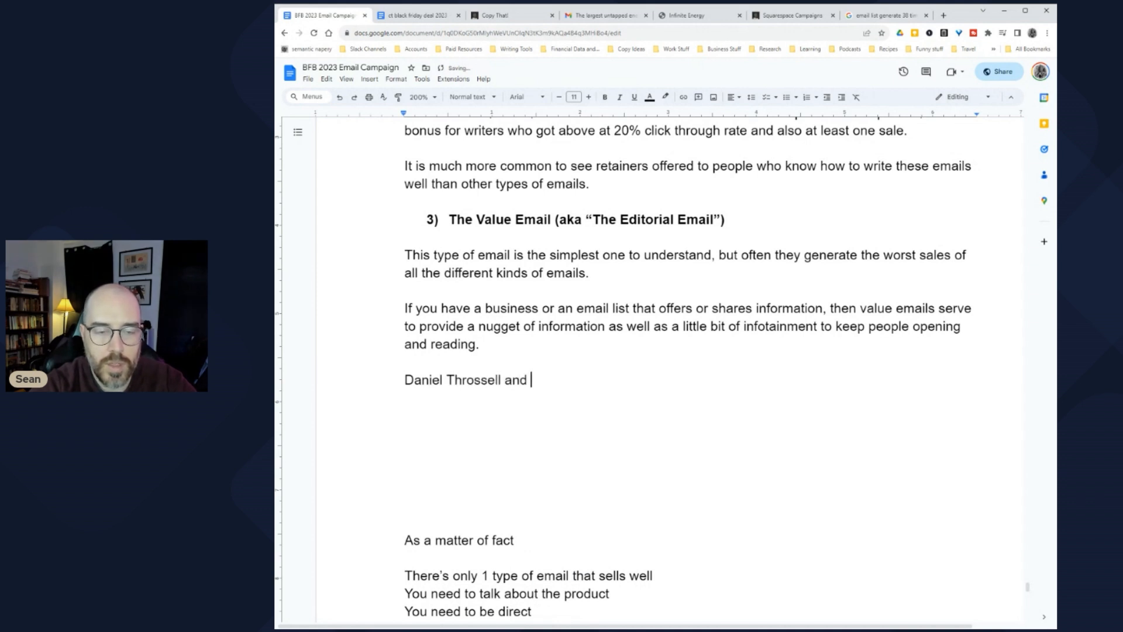
pyautogui.write('Tarzan Ka')
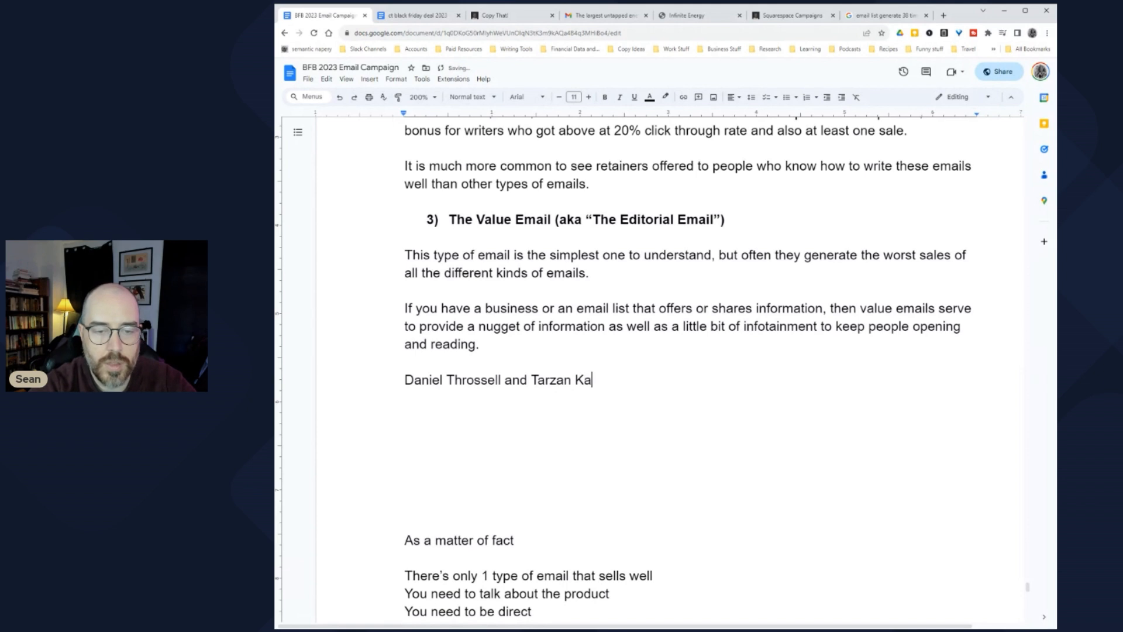
pyautogui.write('y are masters of')
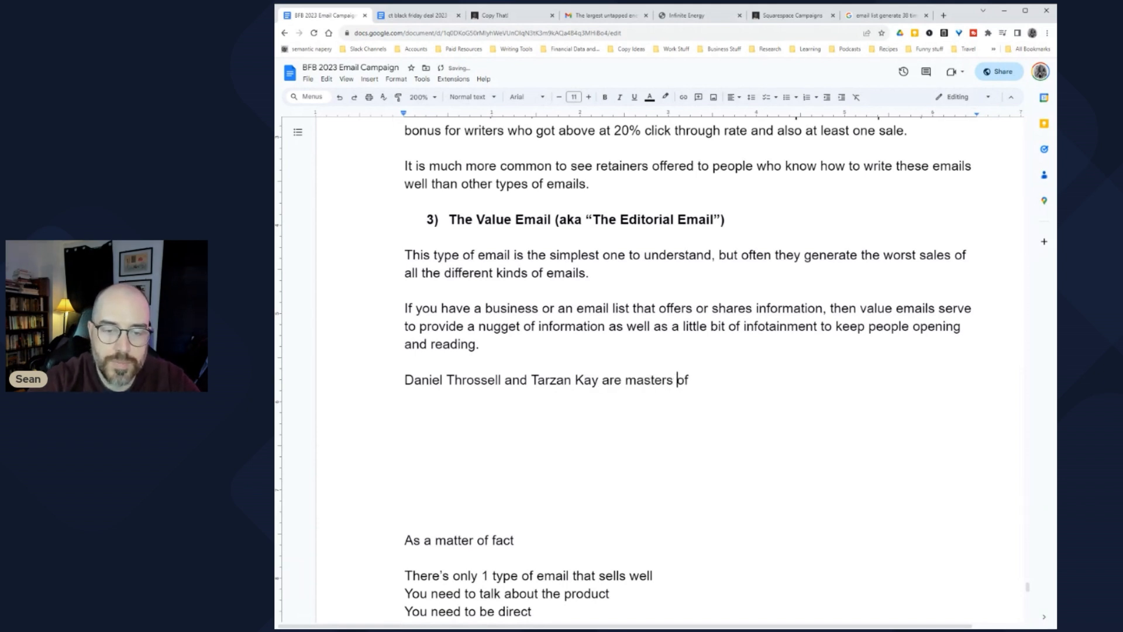
pyautogui.write('and Ben Settl')
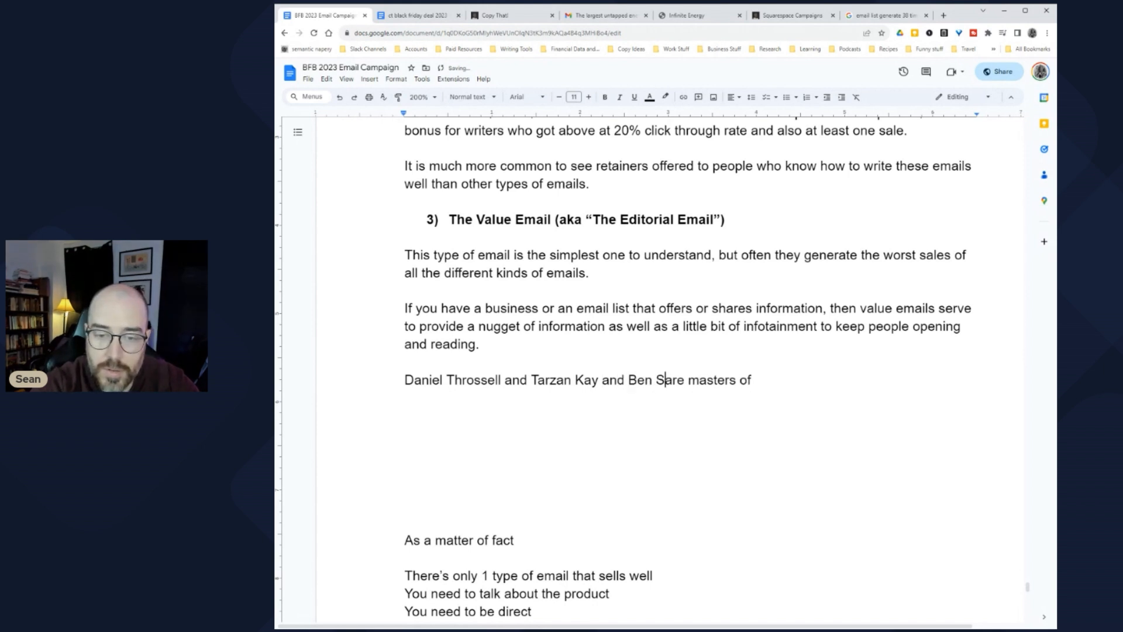
pyautogui.write('e ')
pyautogui.write(' this kind of ema')
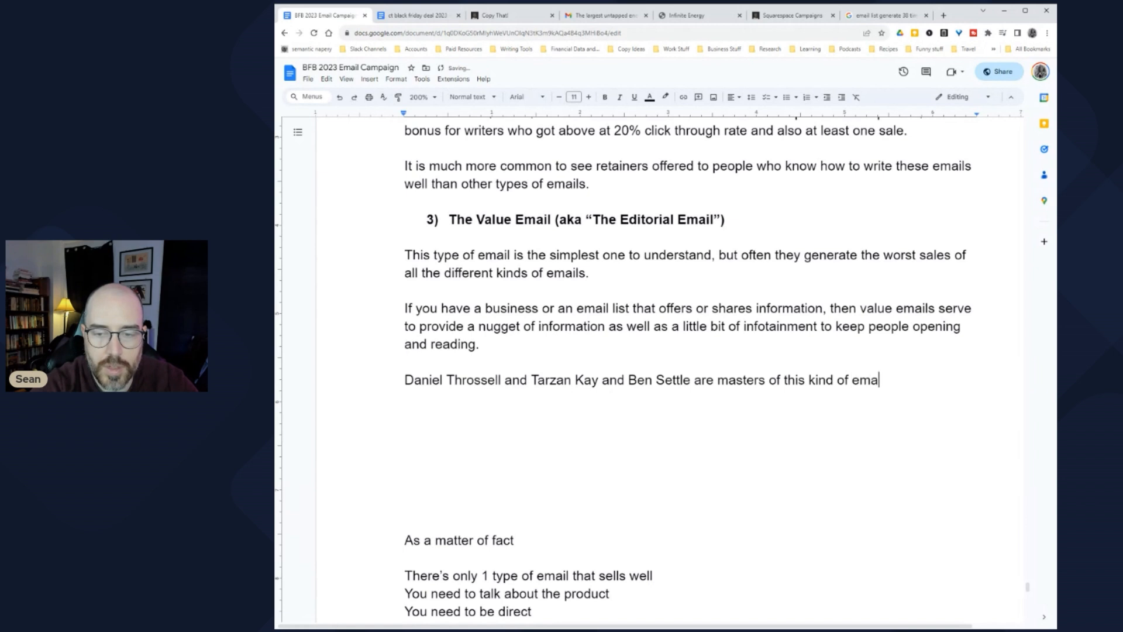
pyautogui.write('il.')
pyautogui.press('Return')
pyautogui.press('Return')
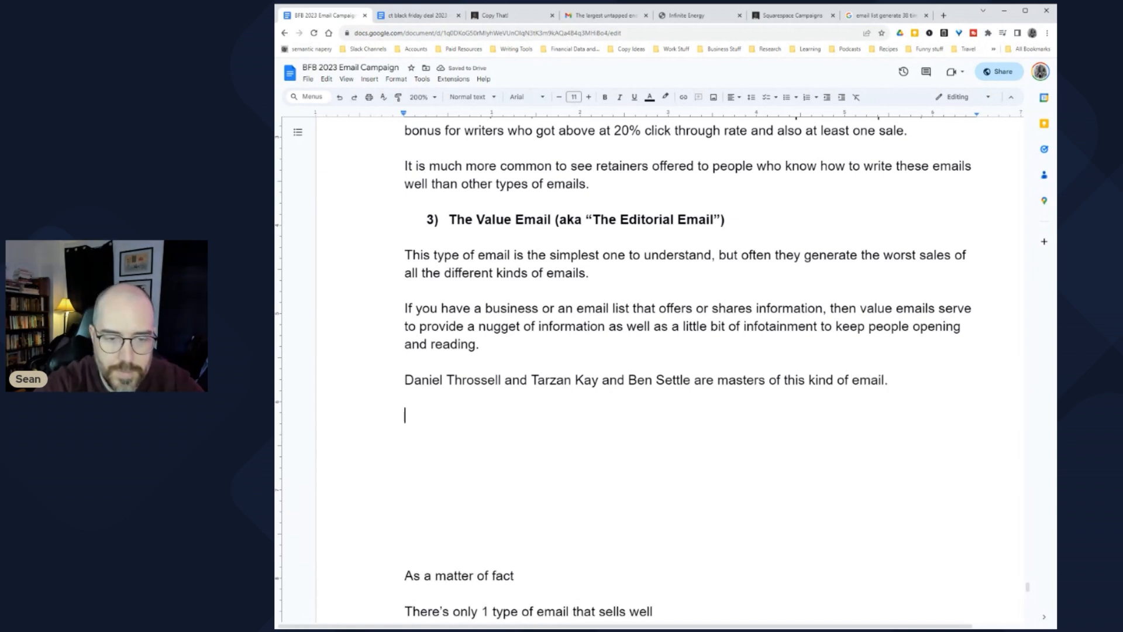
# Step: Add that their emails are too long to show, except: 'This email is itself an example.'
pyautogui.write('But since t')
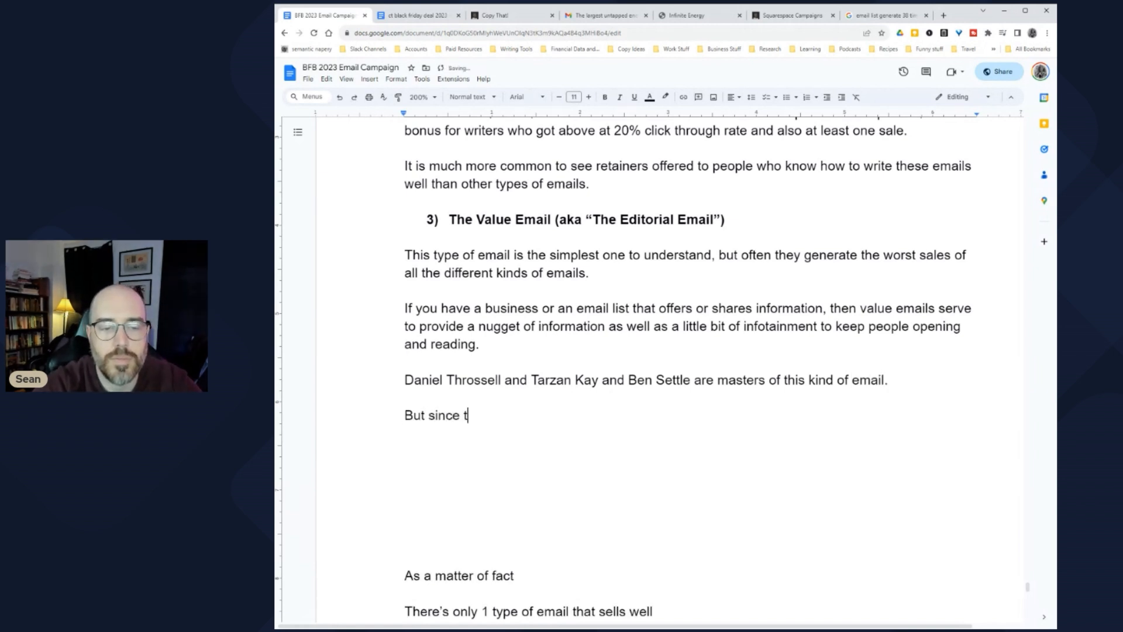
pyautogui.write('hey are long, I c')
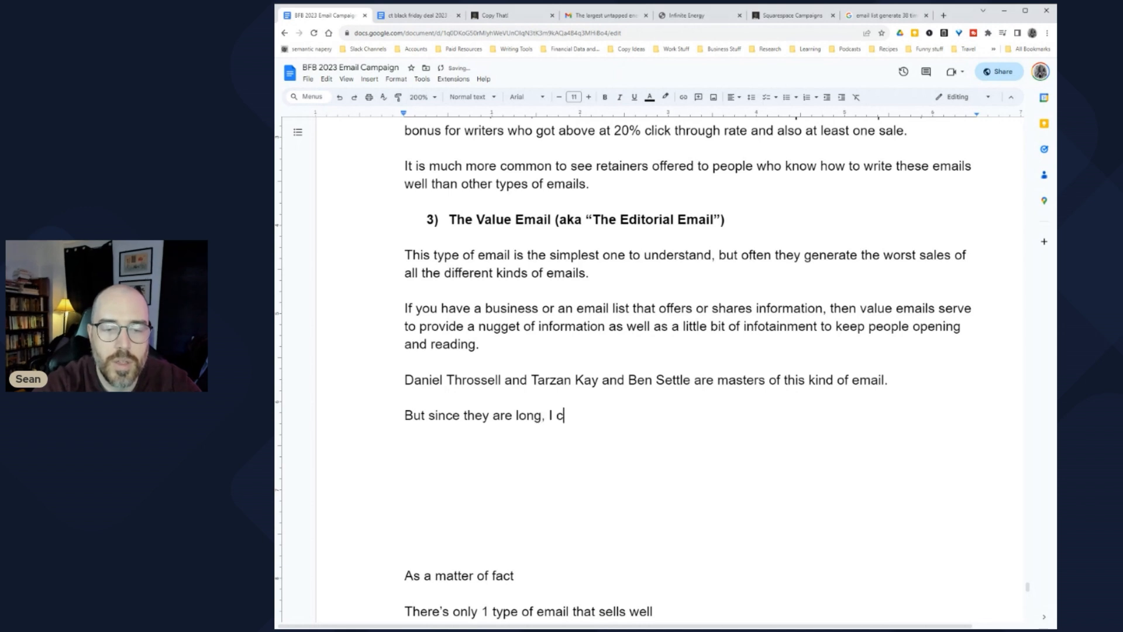
pyautogui.write('an t sho')
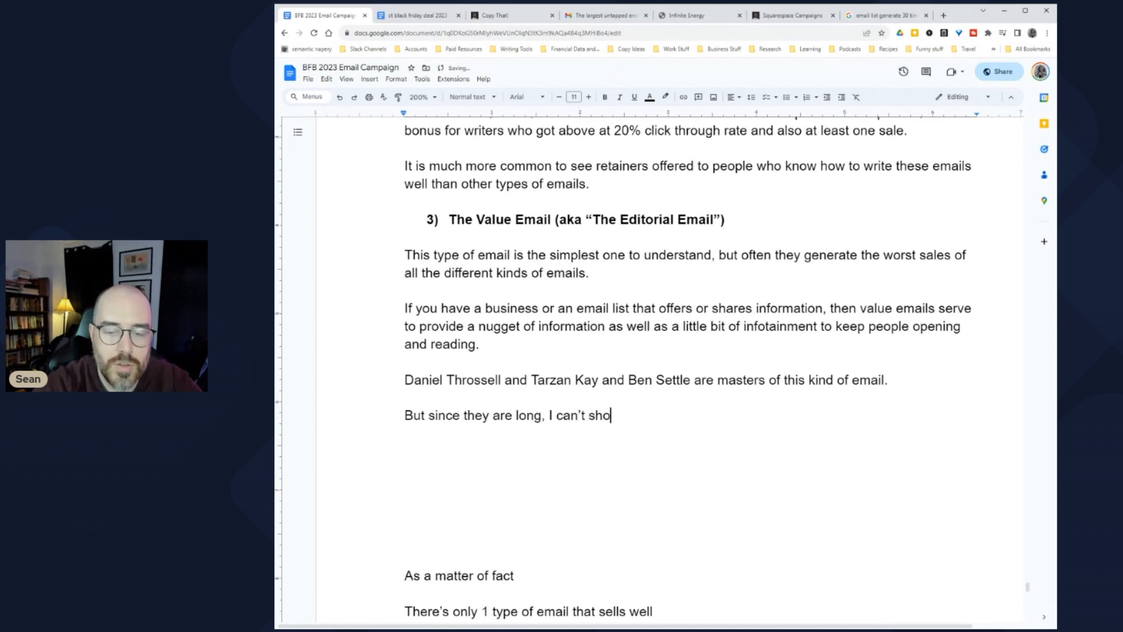
pyautogui.write('w you and')
pyautogui.press('BackSpace')
pyautogui.write('examp')
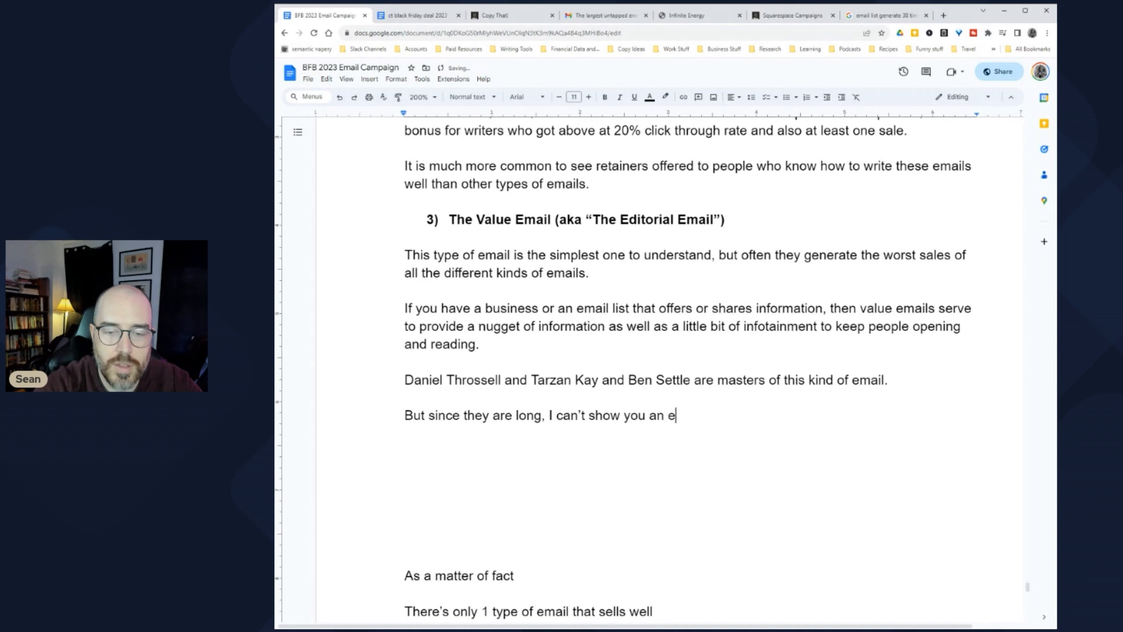
pyautogui.press('BackSpace')
pyautogui.write('ple except to say')
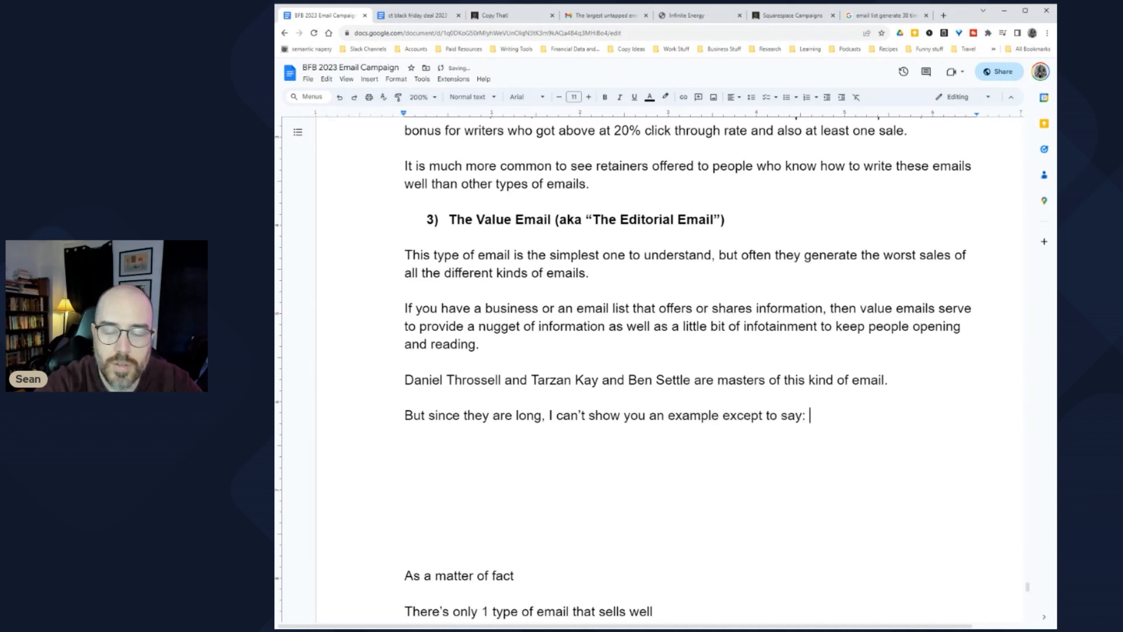
pyautogui.write(': ')
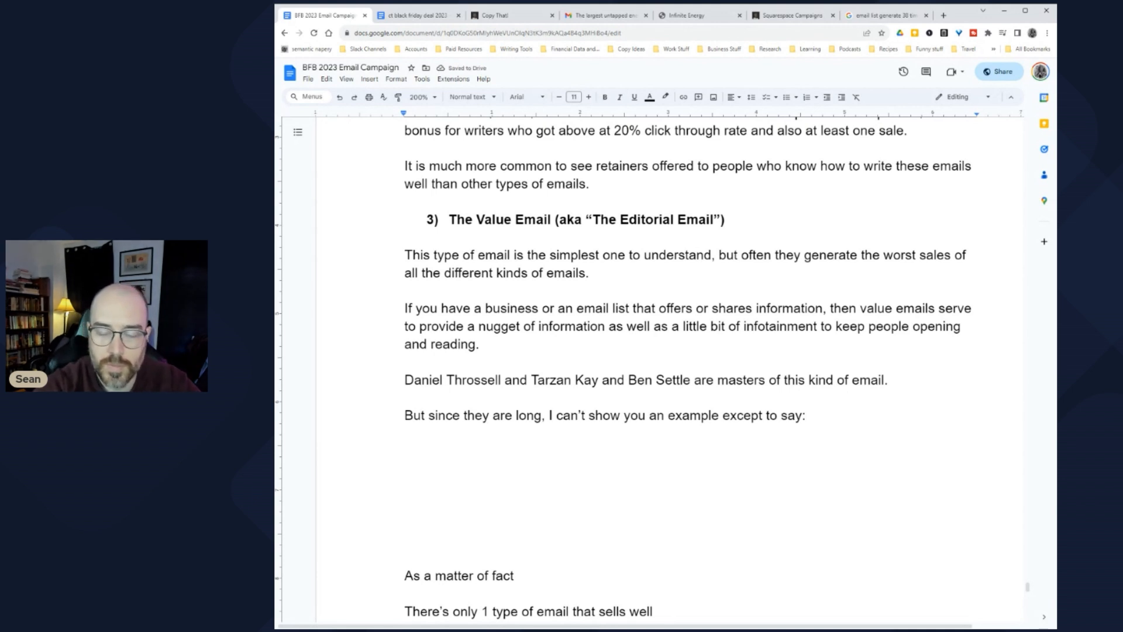
pyautogui.write('This email is an examp')
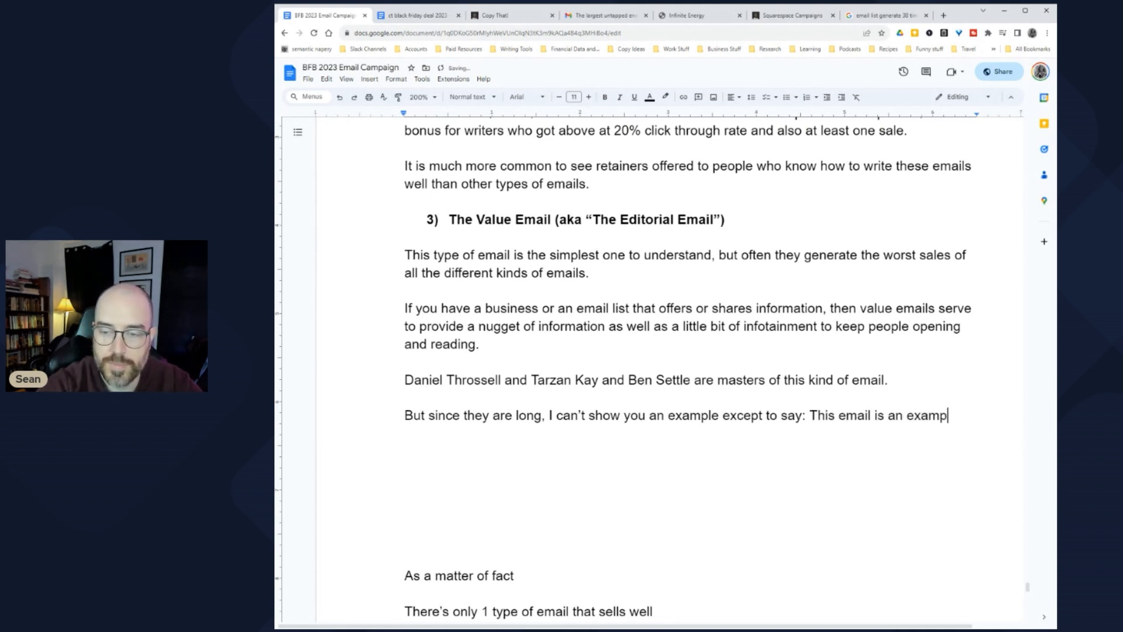
pyautogui.press('BackSpace')
pyautogui.press('BackSpace')
pyautogui.press('BackSpace')
pyautogui.press('BackSpace')
pyautogui.press('BackSpace')
pyautogui.press('BackSpace')
pyautogui.press('BackSpace')
pyautogui.write('itself an exam')
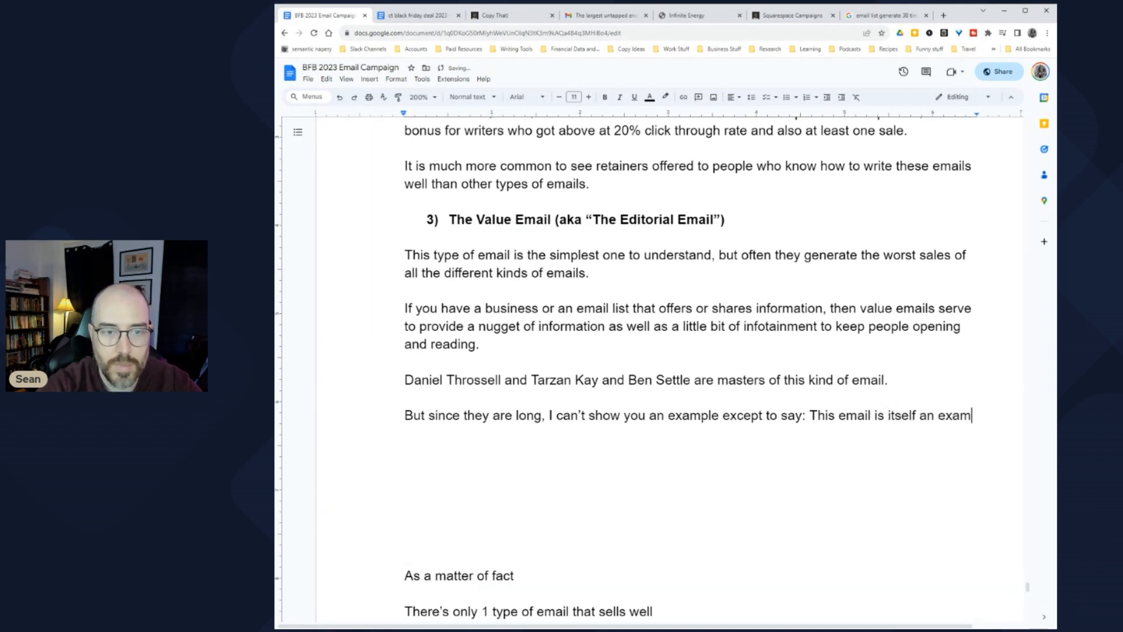
pyautogui.write('ple.')
pyautogui.press('Return')
pyautogui.press('Return')
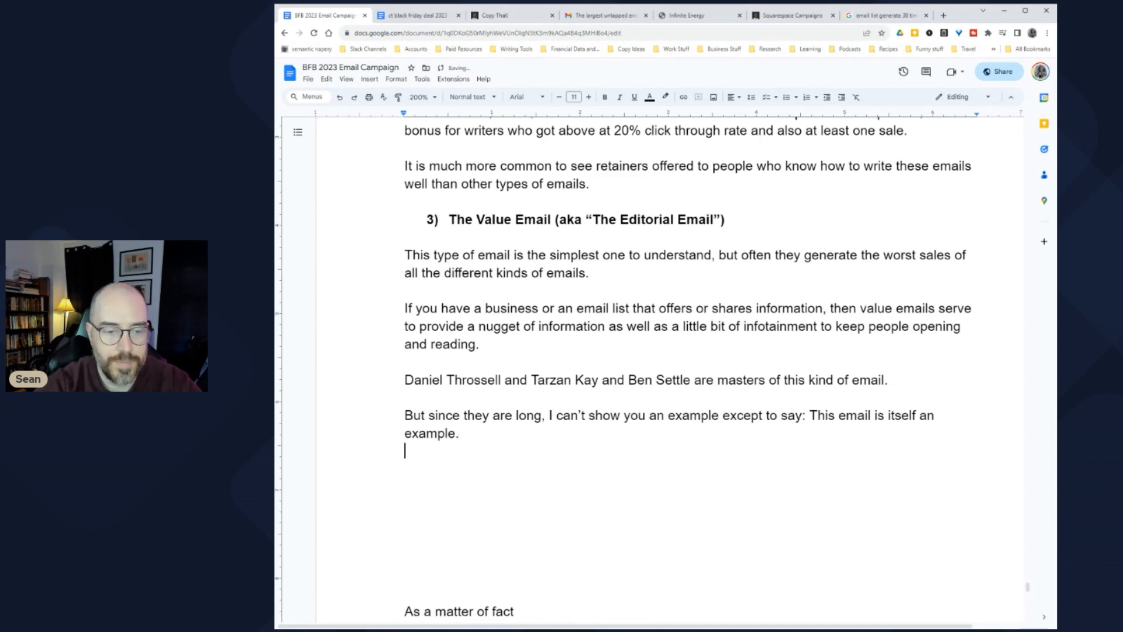
# Step: Start a new paragraph reading 'The key to a good' below the example sentence
pyautogui.scroll(5, 688, 374)
pyautogui.scroll(-1, 688, 374)
pyautogui.scroll(1, 687, 375)
pyautogui.scroll(-6, 687, 374)
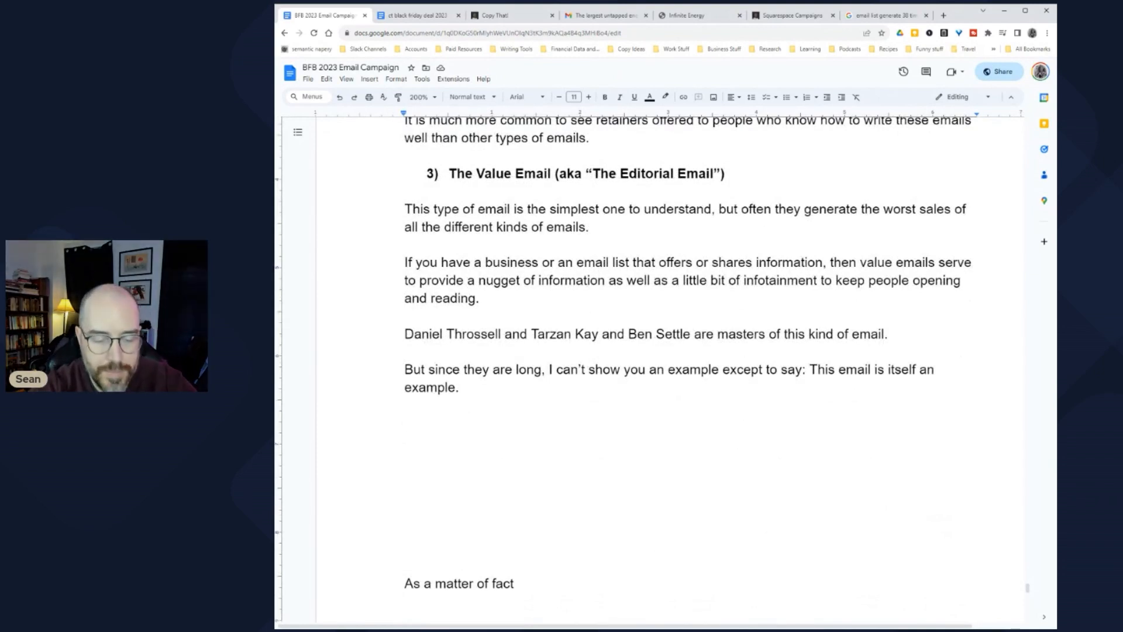
pyautogui.write('They ')
pyautogui.write('key to a good')
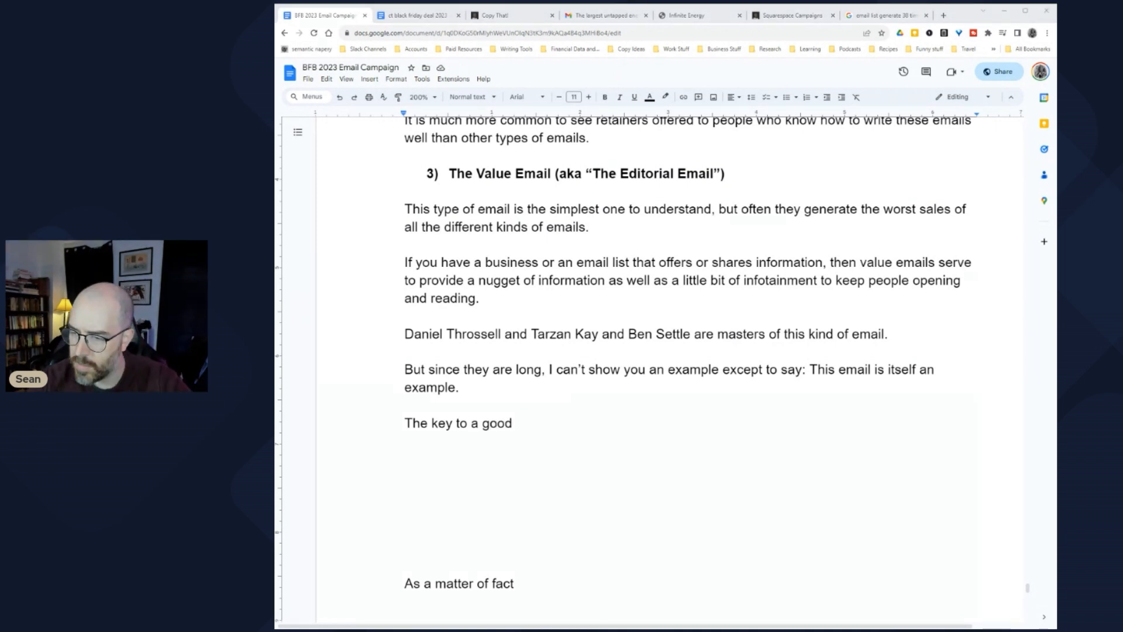
pyautogui.click(405, 495)
pyautogui.click(405, 458)
# Step: Highlight parts of the opening Value Email sentence while explaining it
pyautogui.scroll(1, 711, 373)
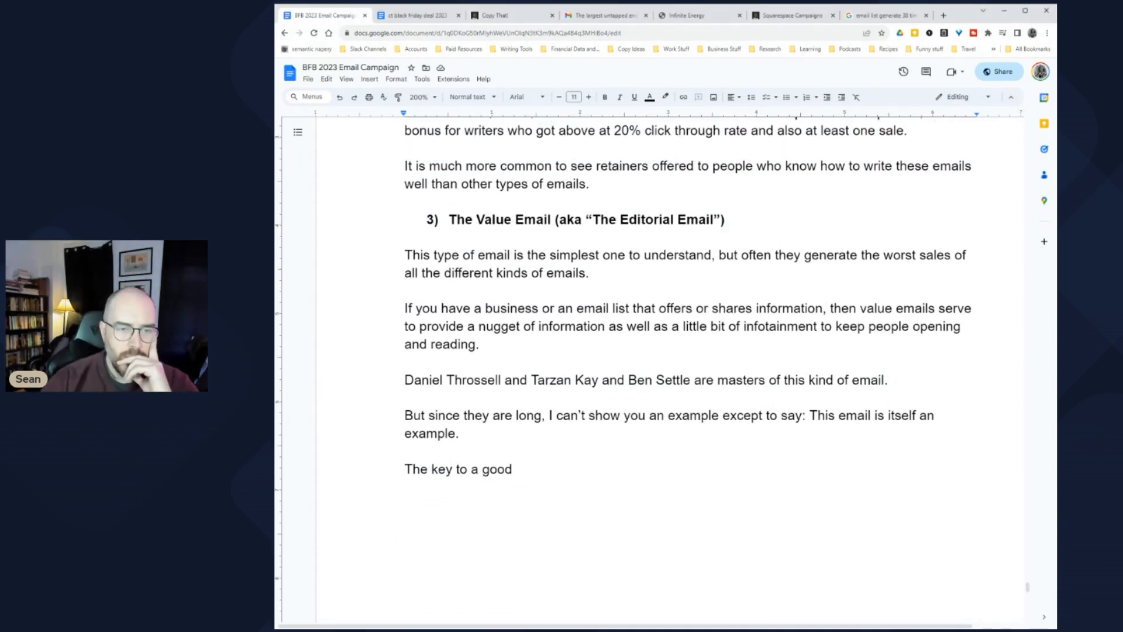
pyautogui.moveTo(495, 255); pyautogui.dragTo(405, 255)
pyautogui.click(749, 255)
pyautogui.moveTo(738, 256); pyautogui.dragTo(881, 255)
pyautogui.moveTo(422, 272); pyautogui.dragTo(567, 273)
# Step: Below the worst-sales sentence, add 'They're still worth sending in certain circumstances, however.'
pyautogui.click(566, 273)
pyautogui.click(589, 273)
pyautogui.press('Return')
pyautogui.press('Return')
pyautogui.write("They're still worth doing")
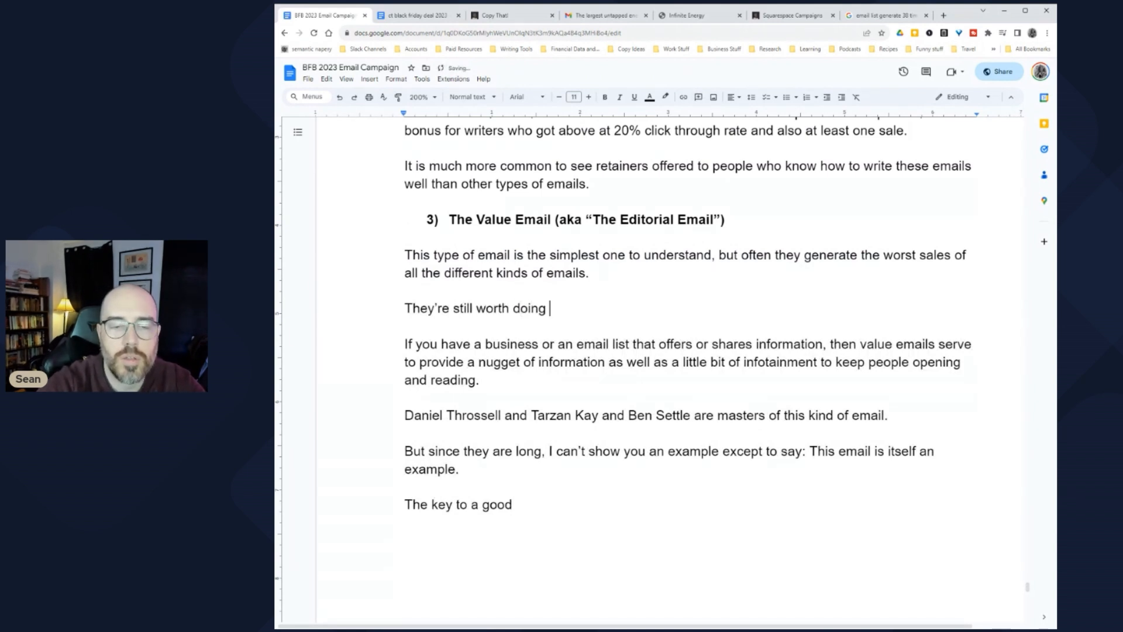
pyautogui.write(',')
pyautogui.press('BackSpace')
pyautogui.press('BackSpace')
pyautogui.press('BackSpace')
pyautogui.press('BackSpace')
pyautogui.press('BackSpace')
pyautogui.press('BackSpace')
pyautogui.write('sending')
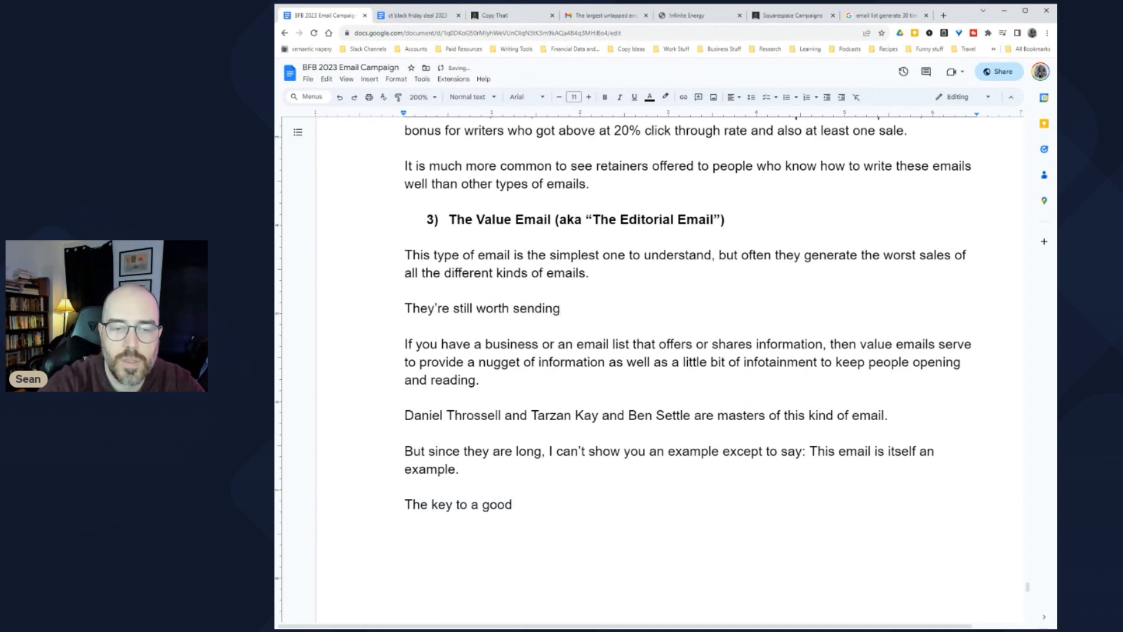
pyautogui.write(' in certain ')
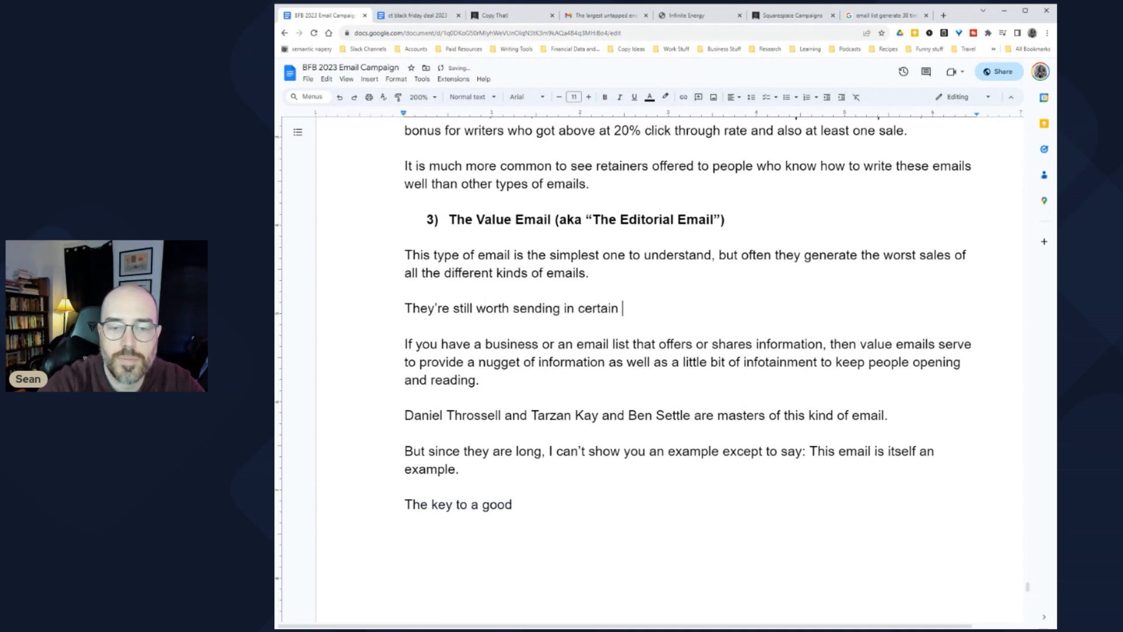
pyautogui.write('circumstances, h')
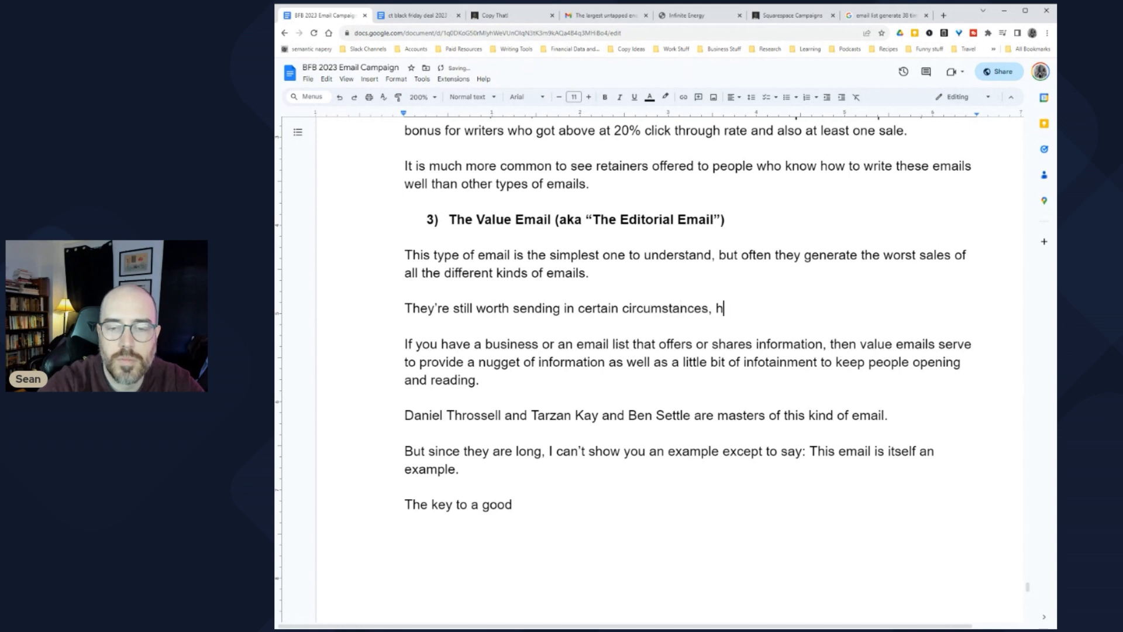
pyautogui.write('owever.')
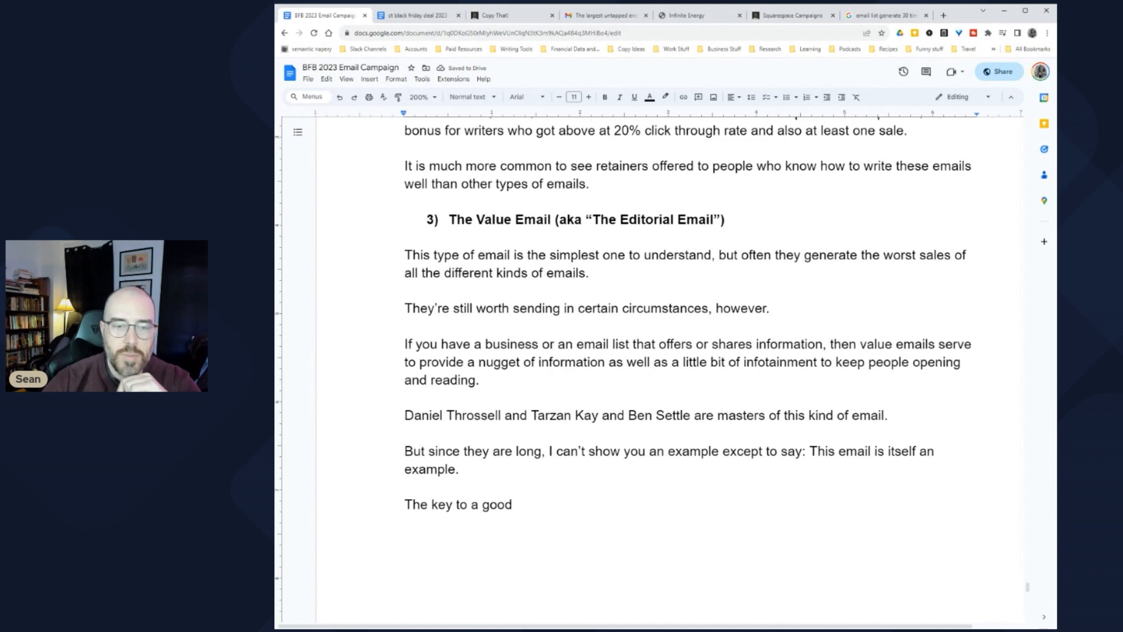
# Step: Reread the infotainment phrase and writer list, then add a blank line after 'example.'
pyautogui.moveTo(477, 363); pyautogui.dragTo(928, 363)
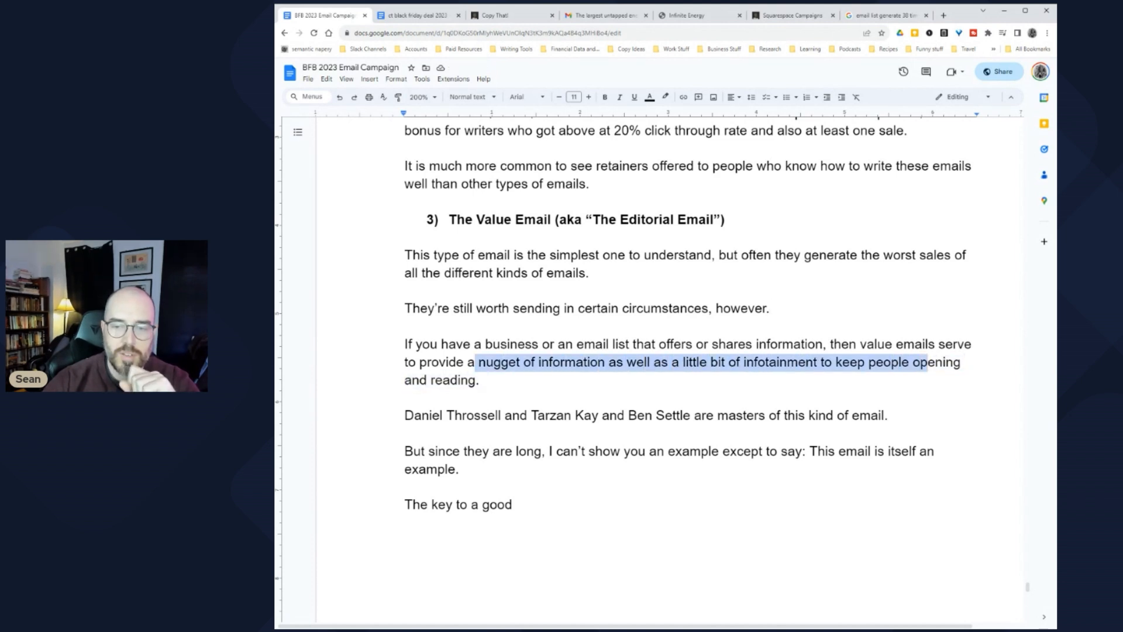
pyautogui.click(877, 362)
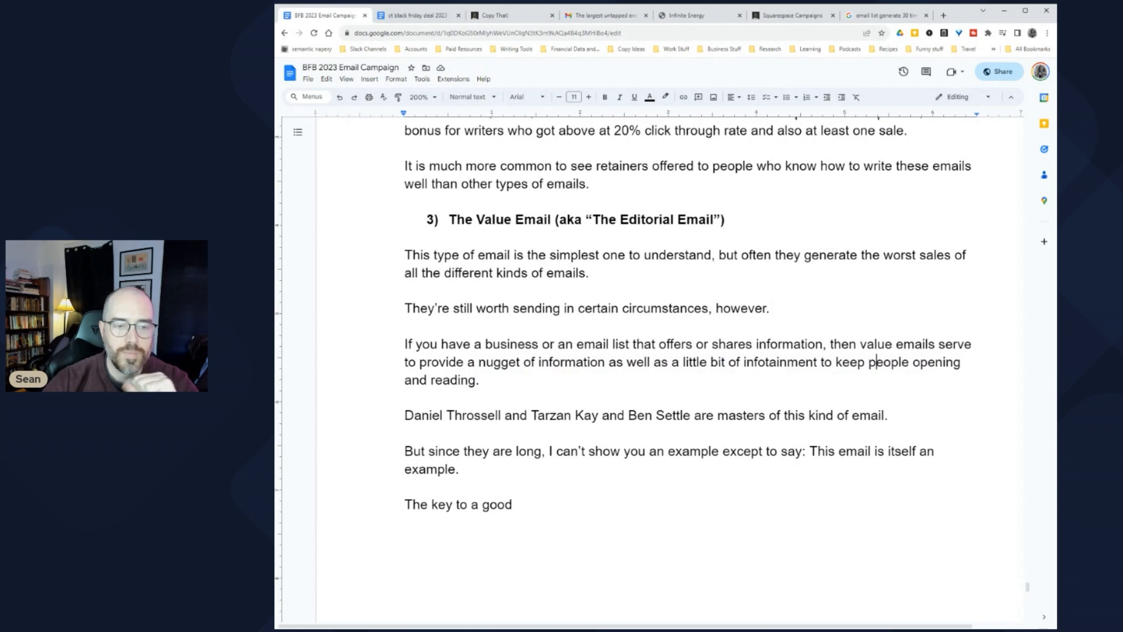
pyautogui.moveTo(462, 414); pyautogui.dragTo(695, 415)
pyautogui.click(694, 415)
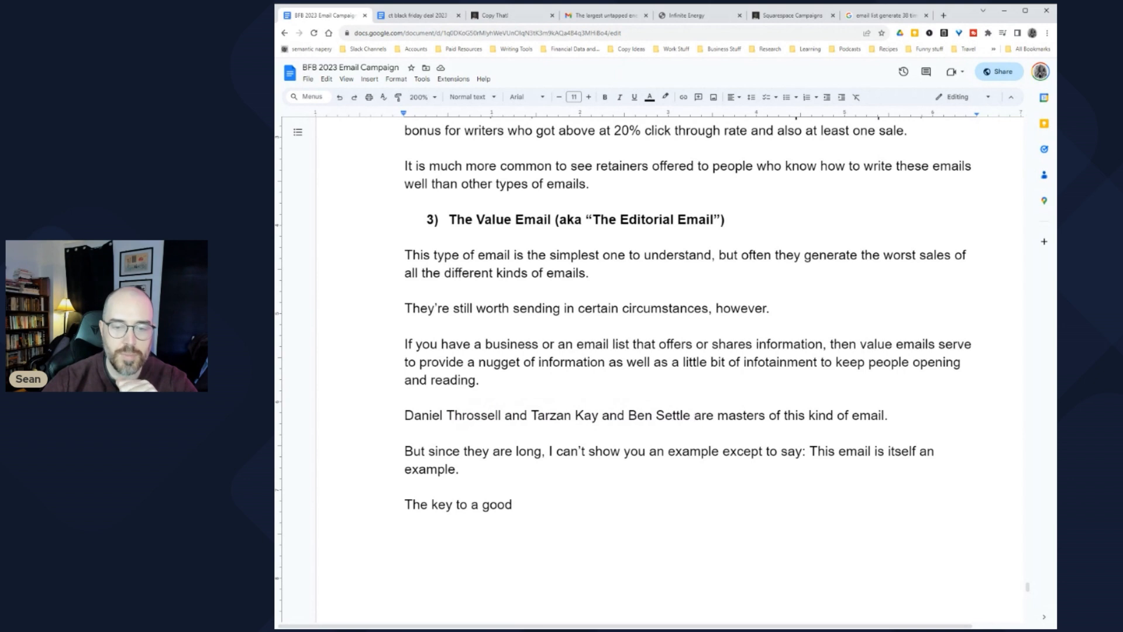
pyautogui.click(459, 469)
pyautogui.press('Return')
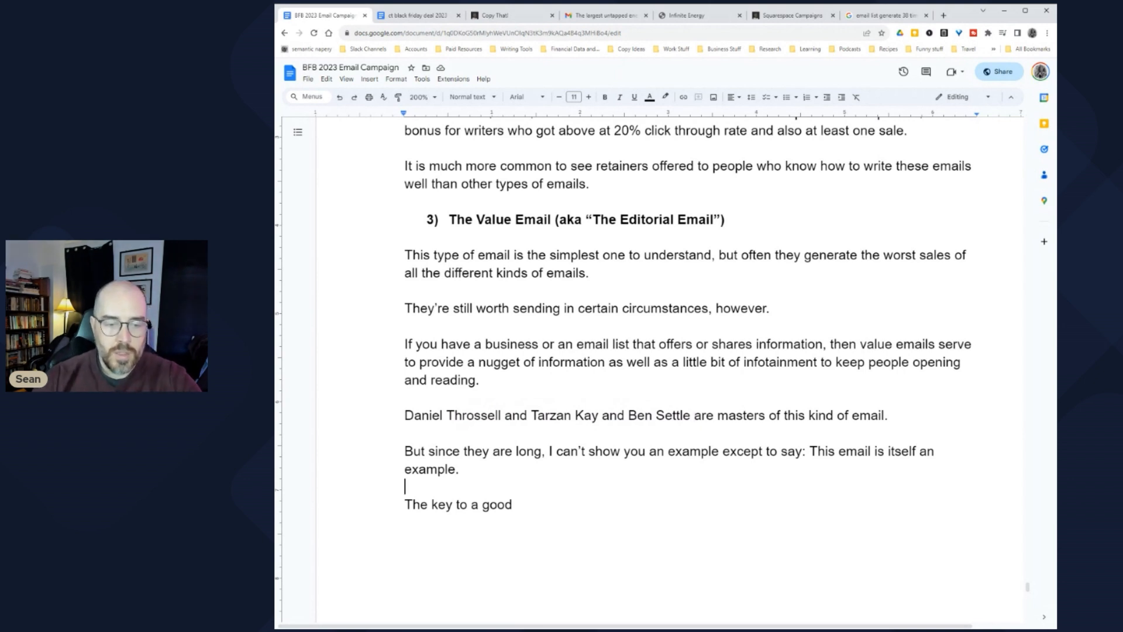
# Step: Add the heading 'Why send them?' and a paragraph saying daily promotional emails end up in spam
pyautogui.press('Return')
pyautogui.write('Why send them?')
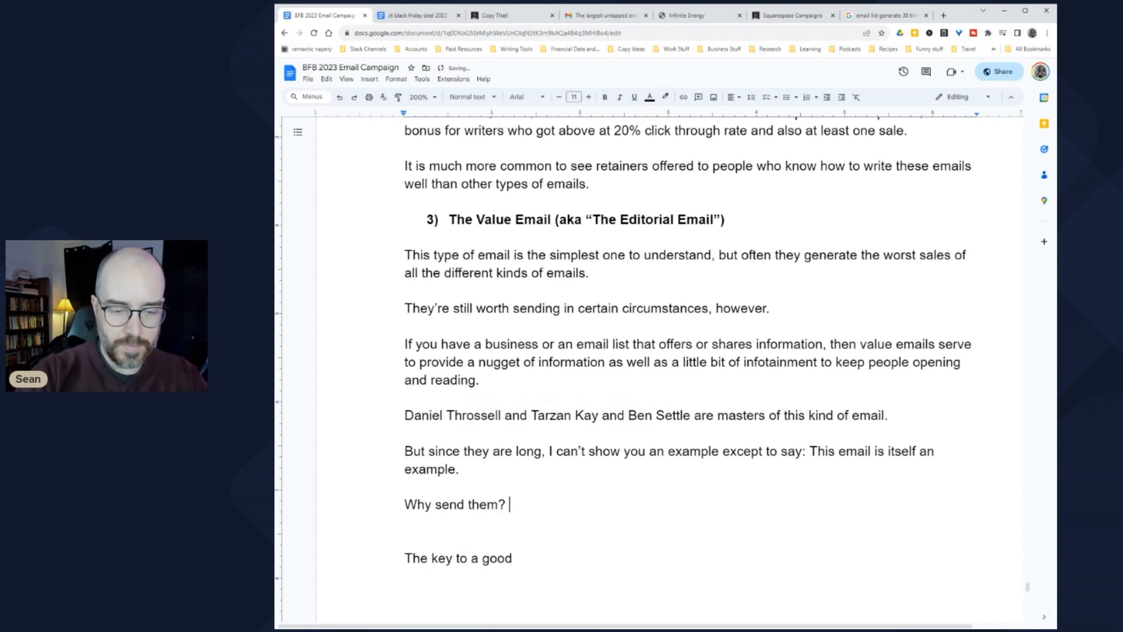
pyautogui.press('Return')
pyautogui.write('Because ')
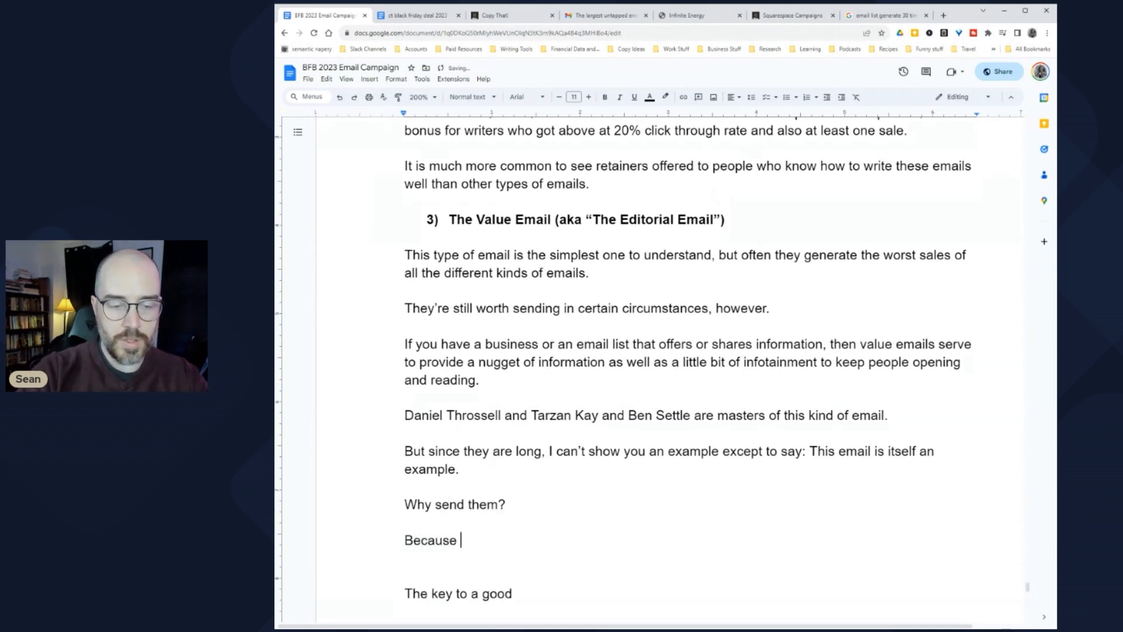
pyautogui.write('if you just send ')
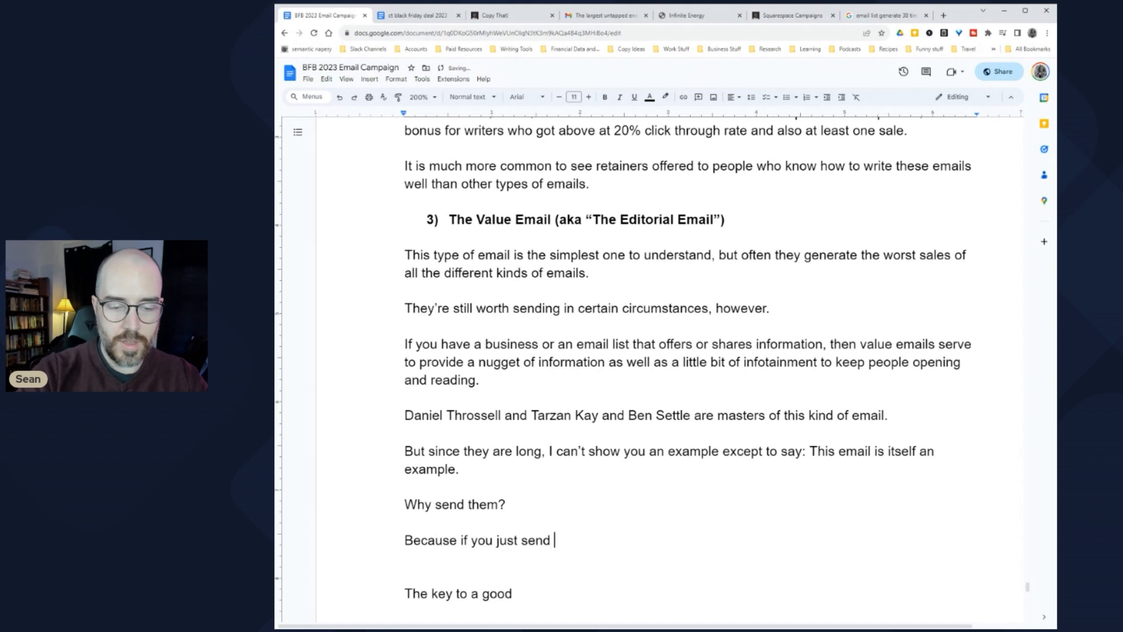
pyautogui.write('promotional email')
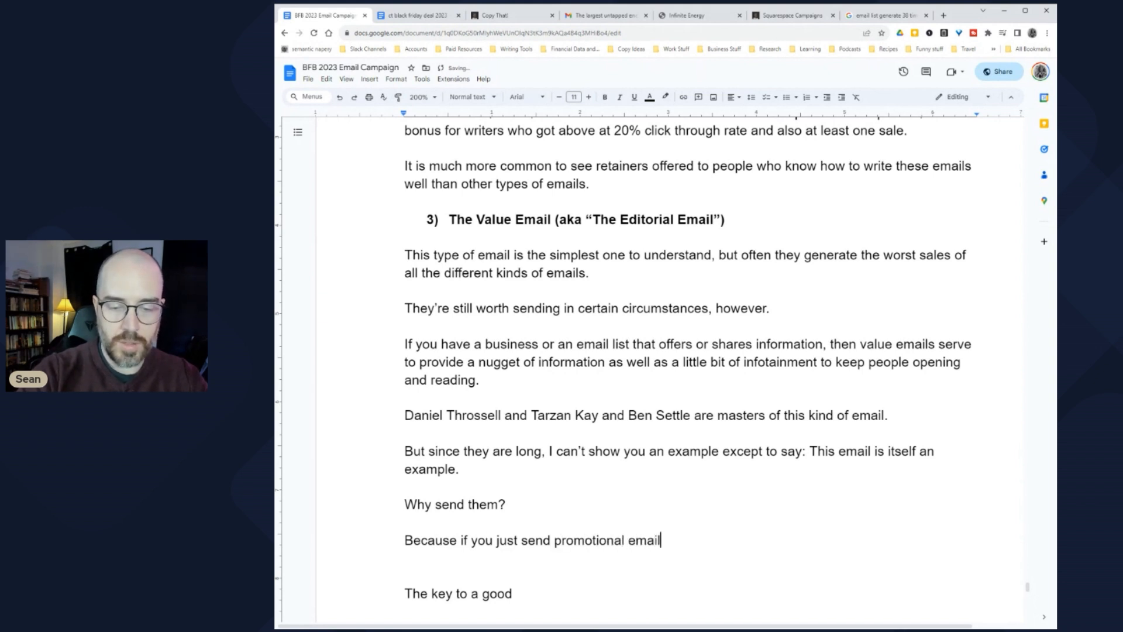
pyautogui.write('s every si')
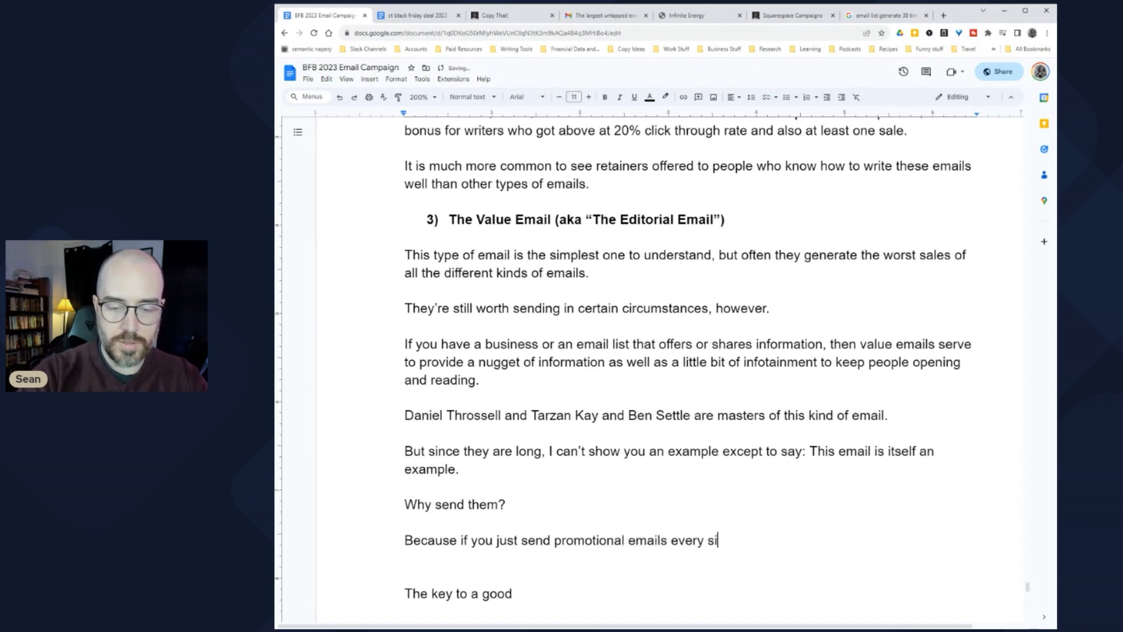
pyautogui.write('ngle day, you will ')
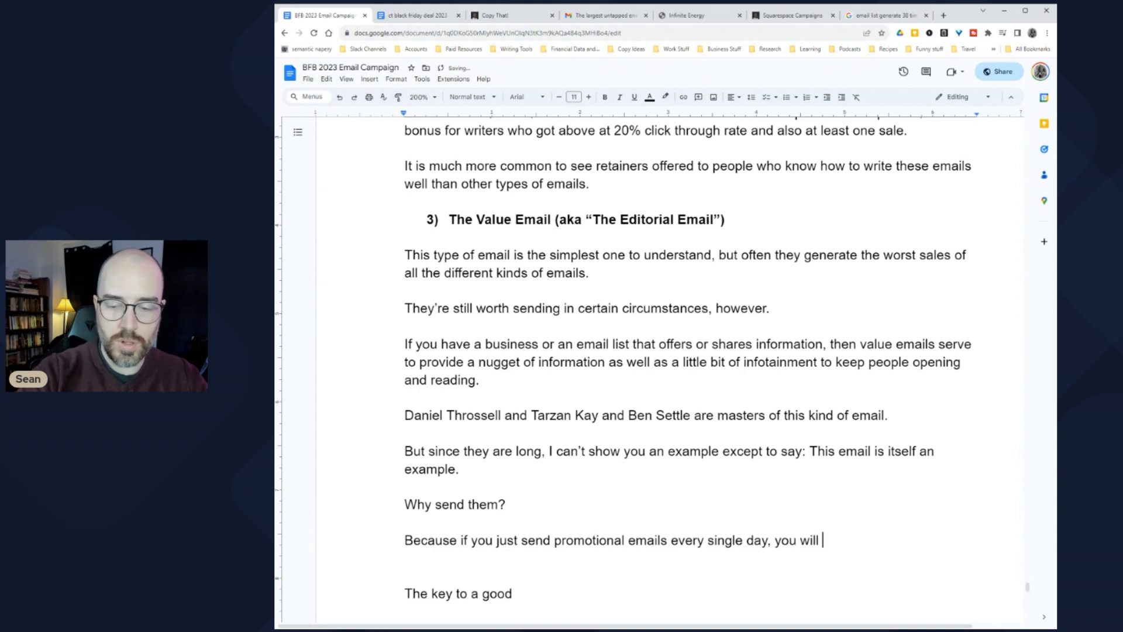
pyautogui.write('end up in the pro')
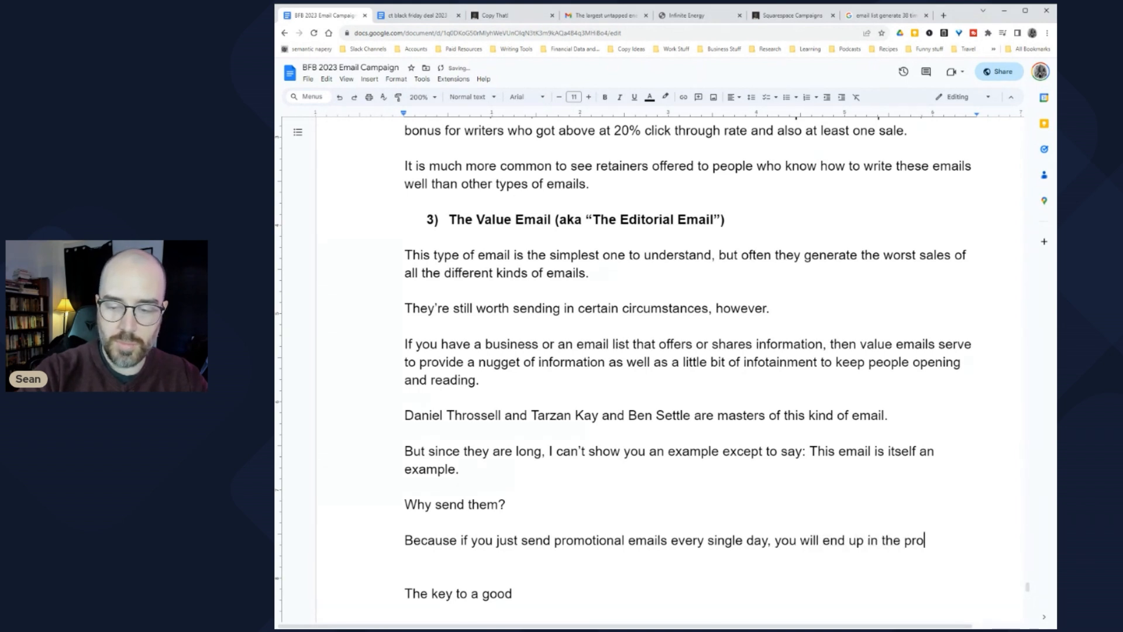
pyautogui.write('motional or spam folder.')
pyautogui.press('Return')
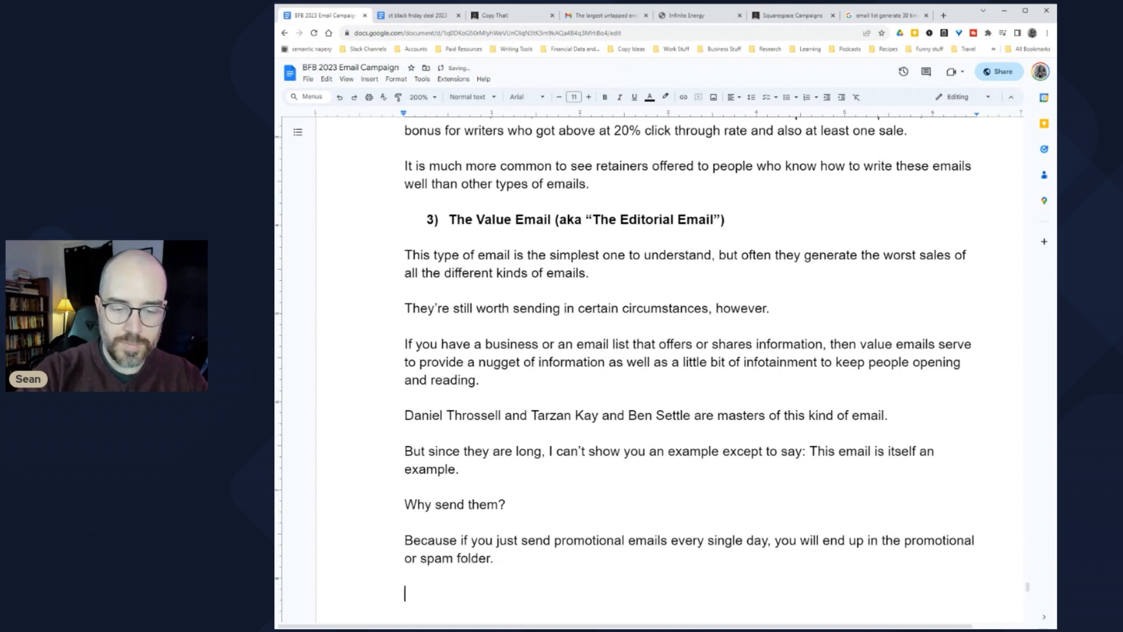
# Step: Add the paragraph 'If people actually READ your emails, however…' ending in 'marketing messages.'
pyautogui.scroll(-5, 649, 351)
pyautogui.write('If ')
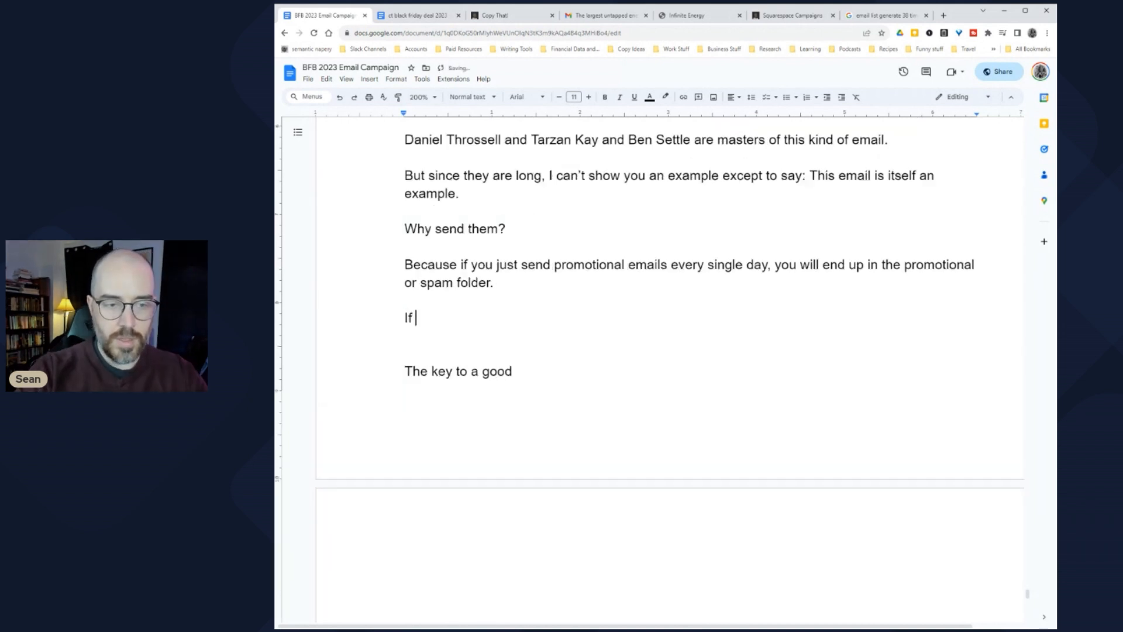
pyautogui.write('people actual')
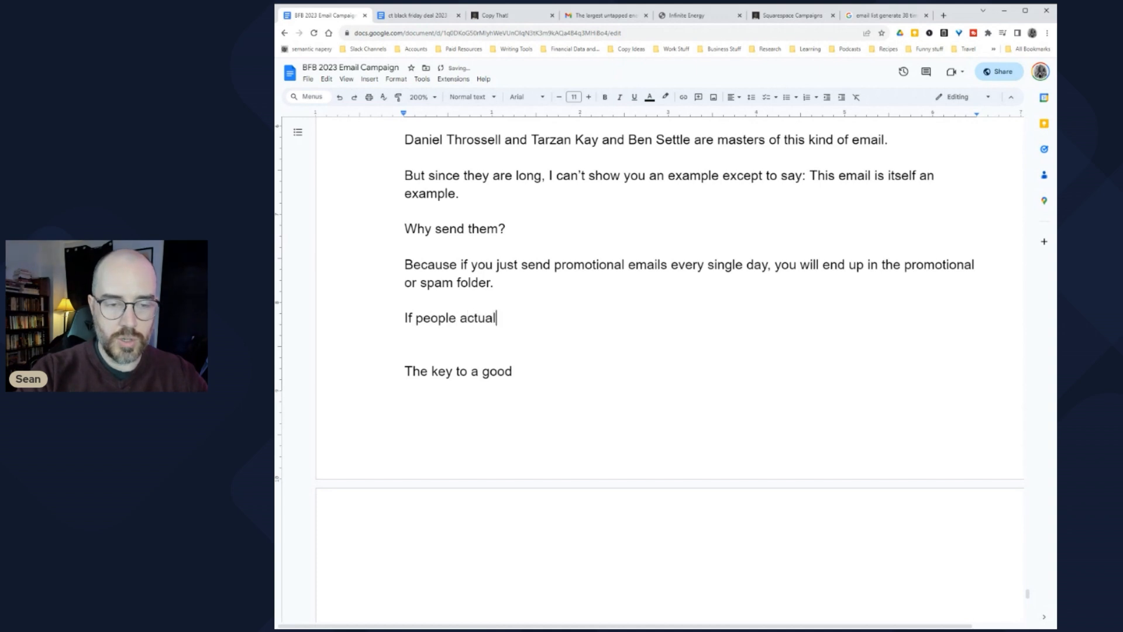
pyautogui.write('ly READ your ')
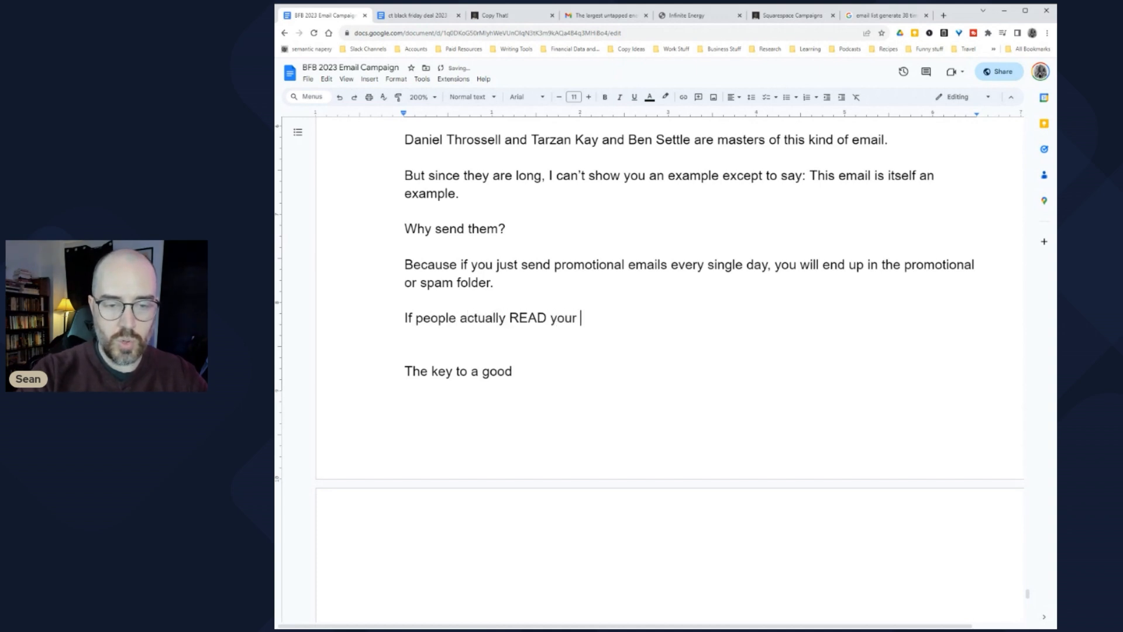
pyautogui.write('emailsk,')
pyautogui.press('BackSpace')
pyautogui.press('BackSpace')
pyautogui.press('BackSpace')
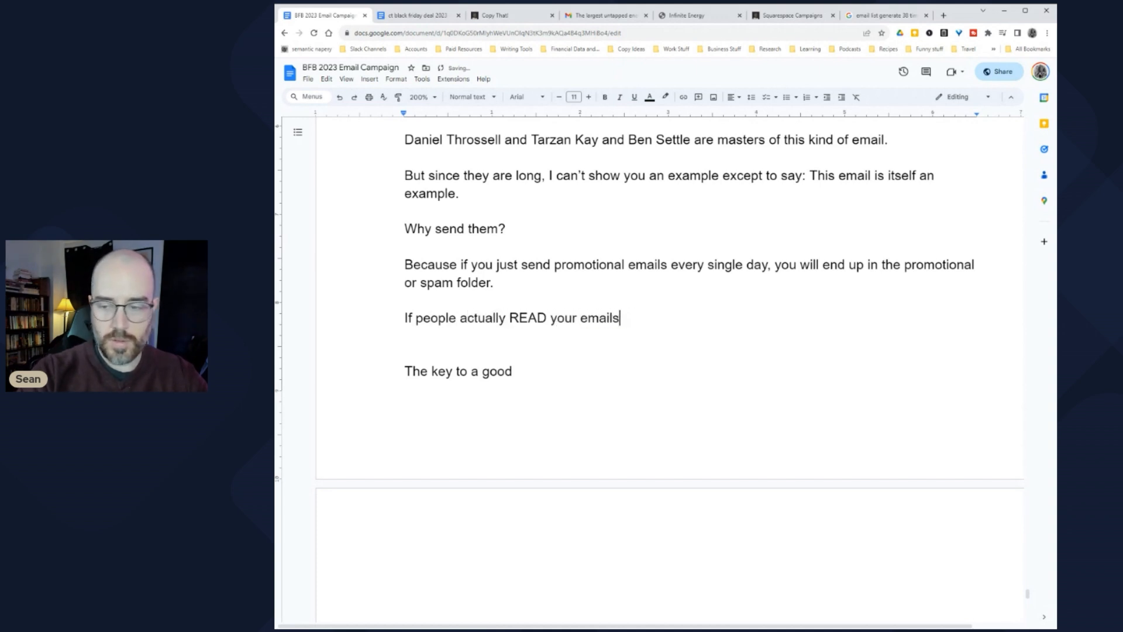
pyautogui.write(', however, ')
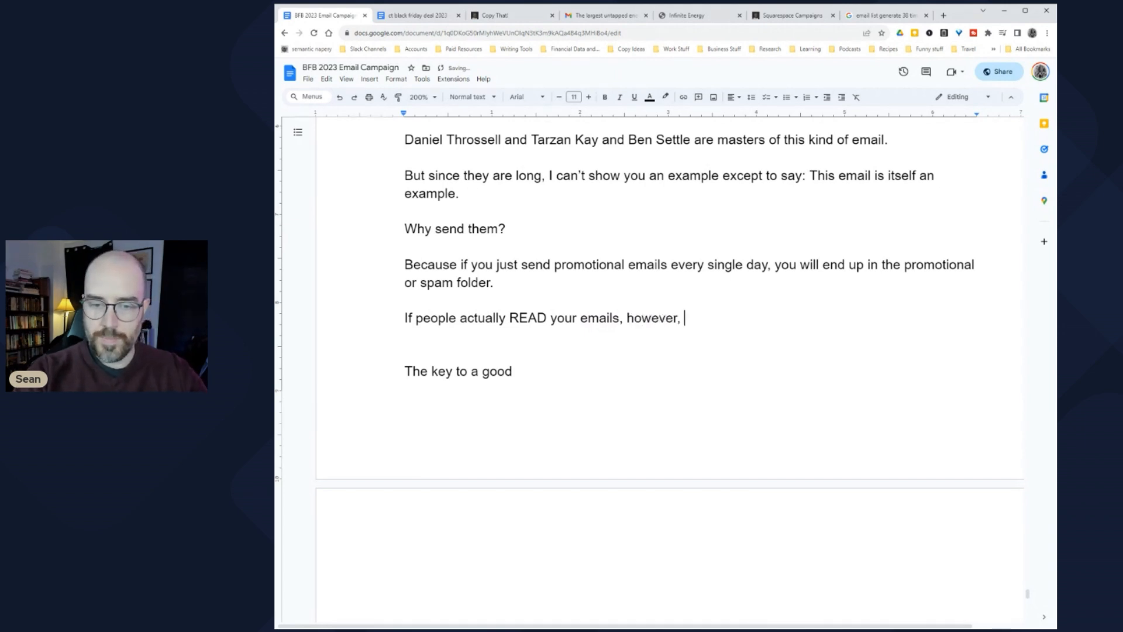
pyautogui.write('they will be more like')
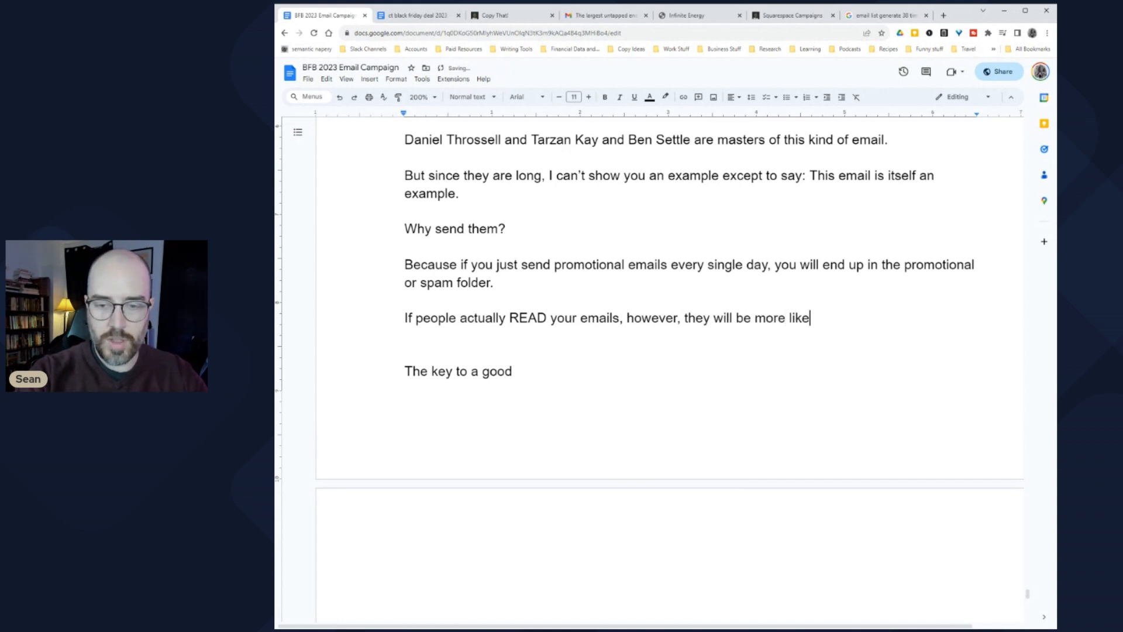
pyautogui.write('ly to receive (and ')
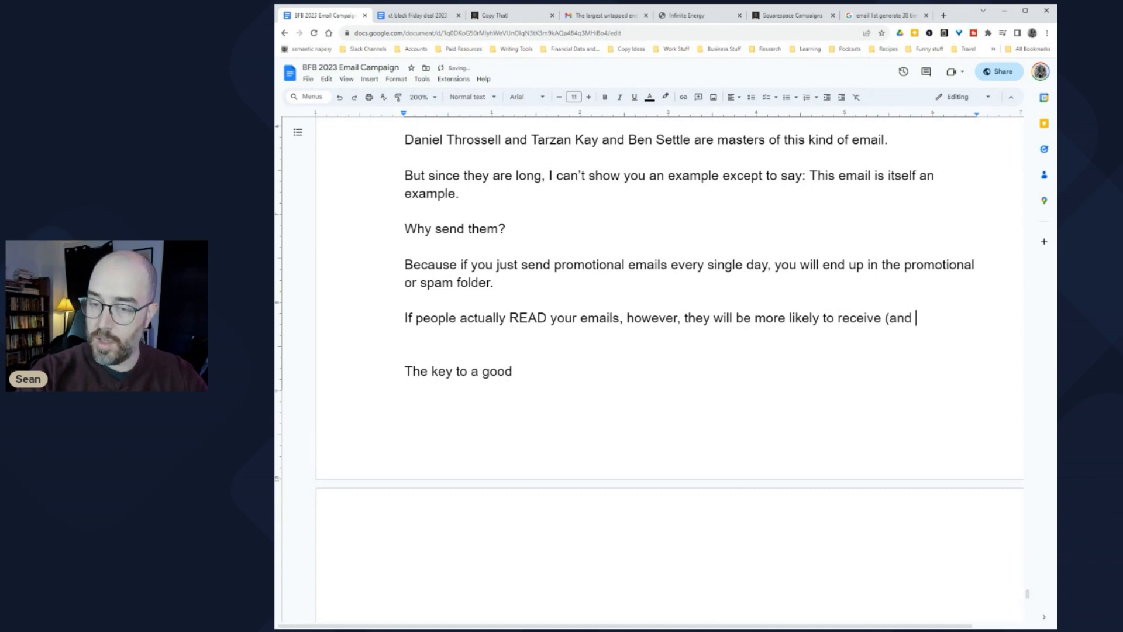
pyautogui.write('be receptive to')
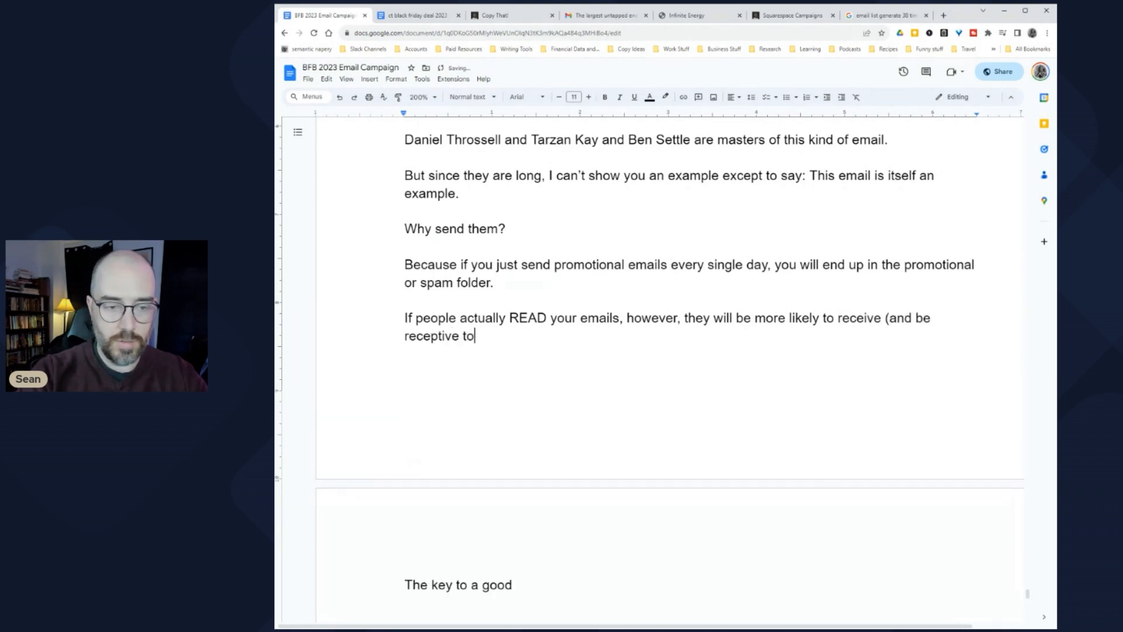
pyautogui.write(') your marketing ')
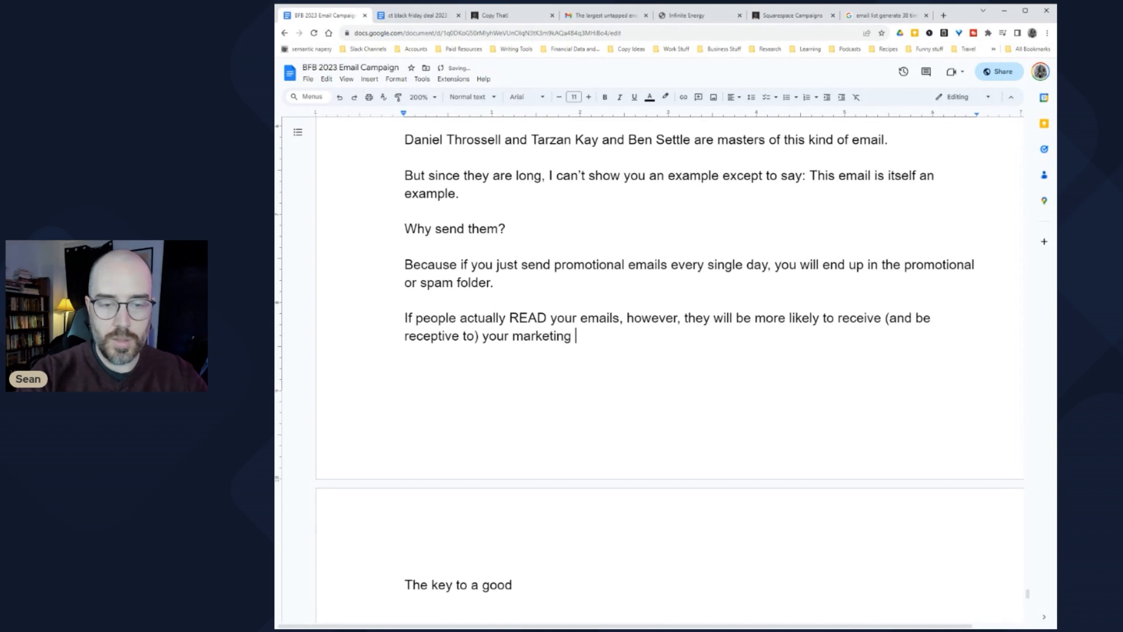
pyautogui.write('messages.')
pyautogui.press('Return')
pyautogui.press('Return')
pyautogui.write('Al')
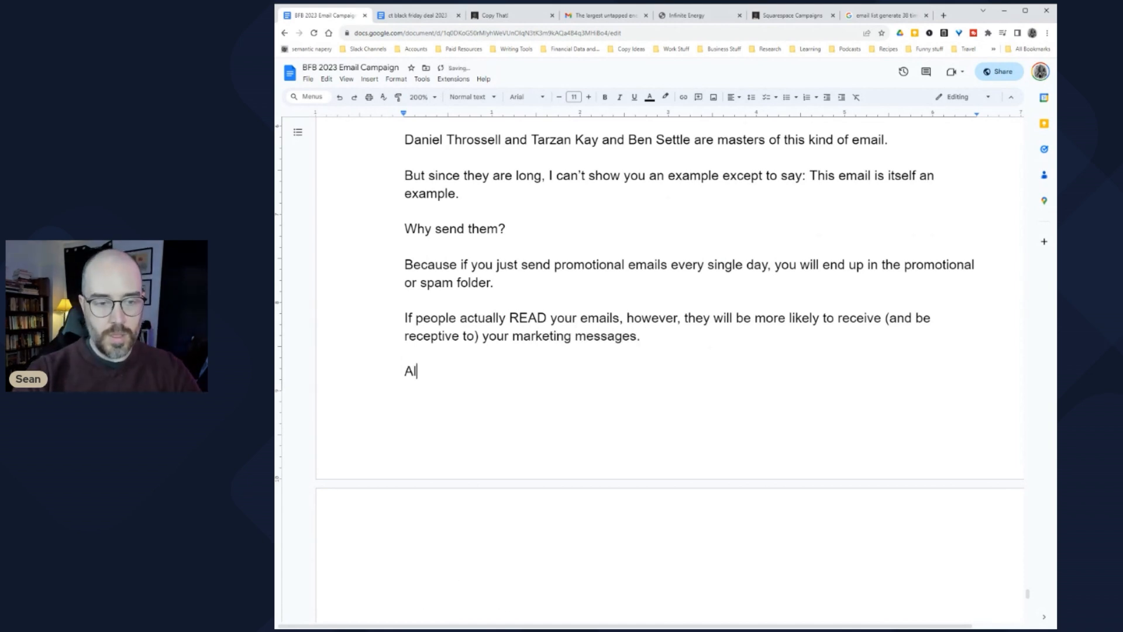
pyautogui.write('so, bonsu')
# Step: Add the paragraph 'Also, bonus value emails work really well when reposted to other social media platforms...'
pyautogui.press('BackSpace')
pyautogui.press('BackSpace')
pyautogui.write('us ')
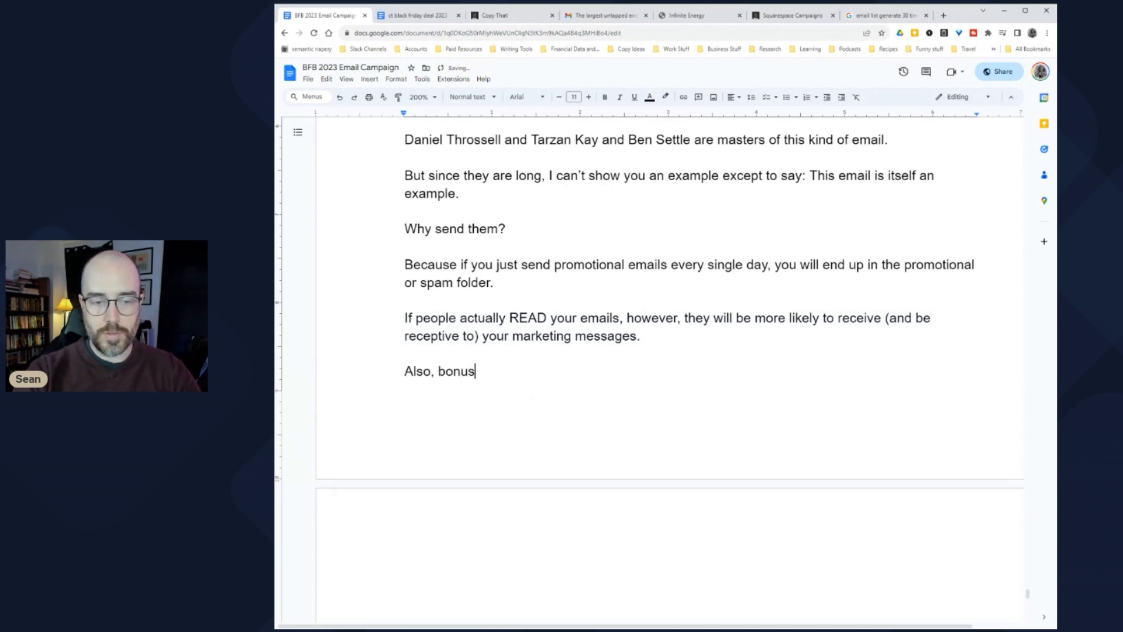
pyautogui.write(', value emails')
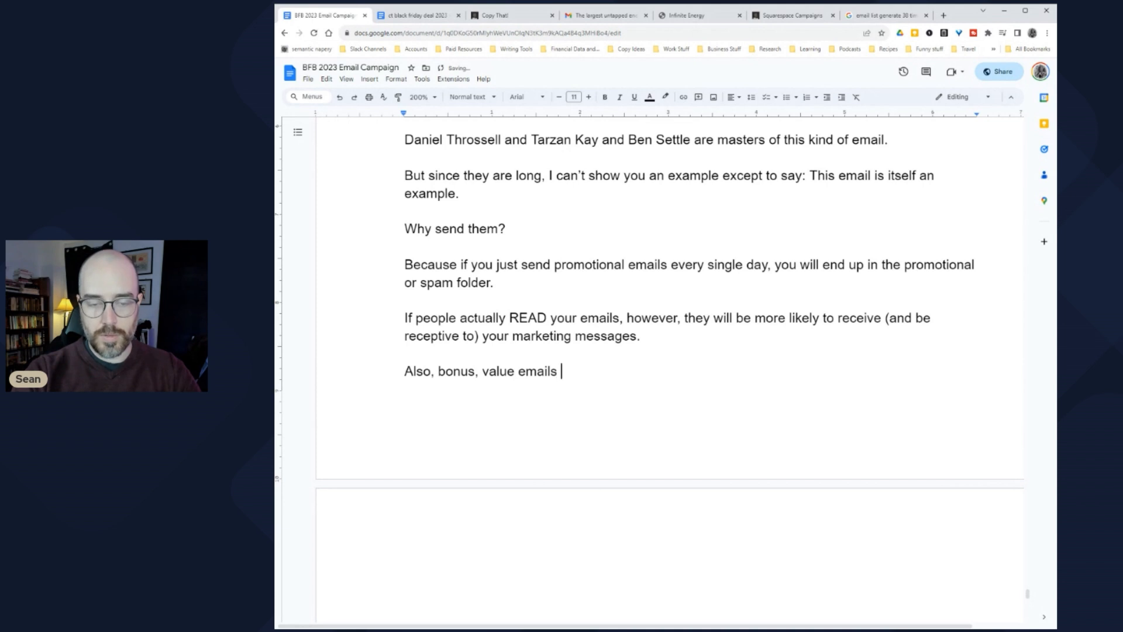
pyautogui.write(' workereally well when ')
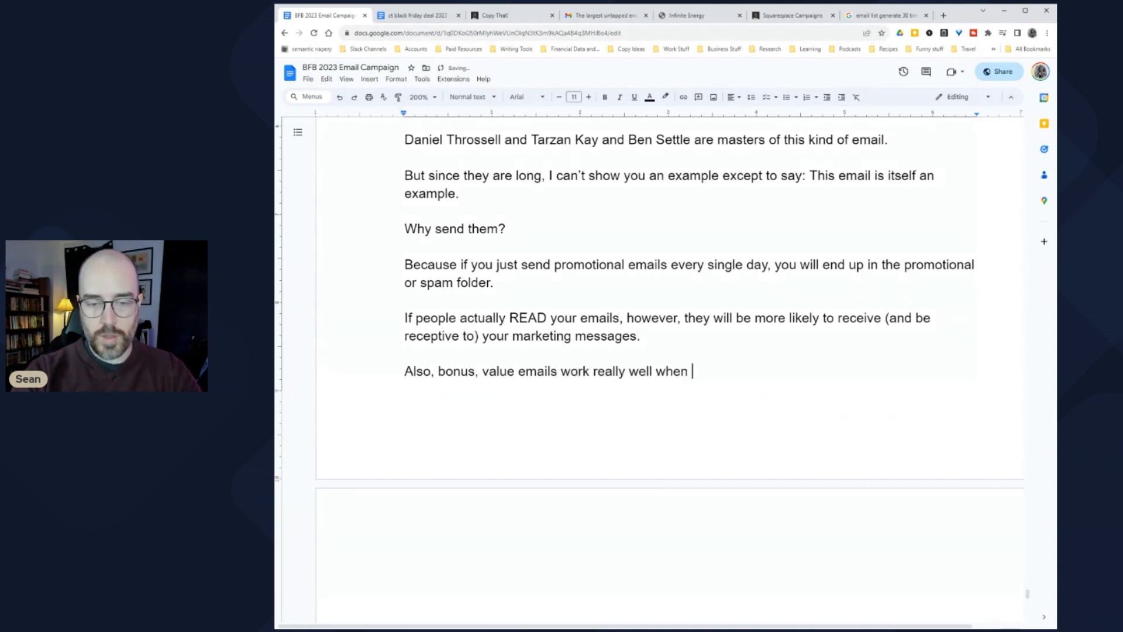
pyautogui.write('reposted to oth')
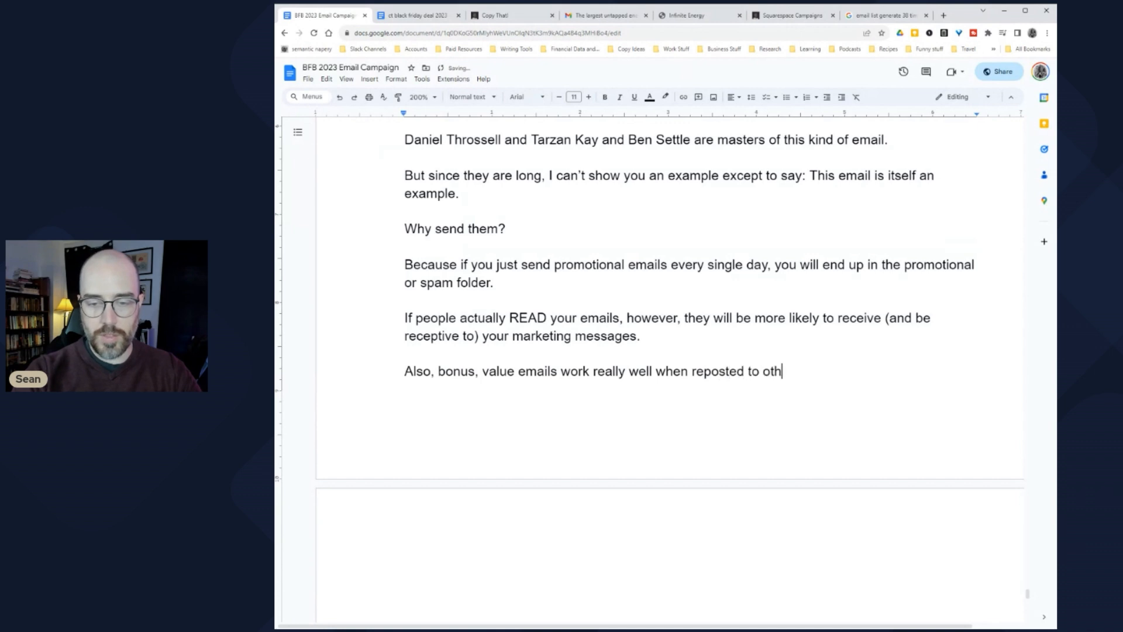
pyautogui.write('er social media platforme')
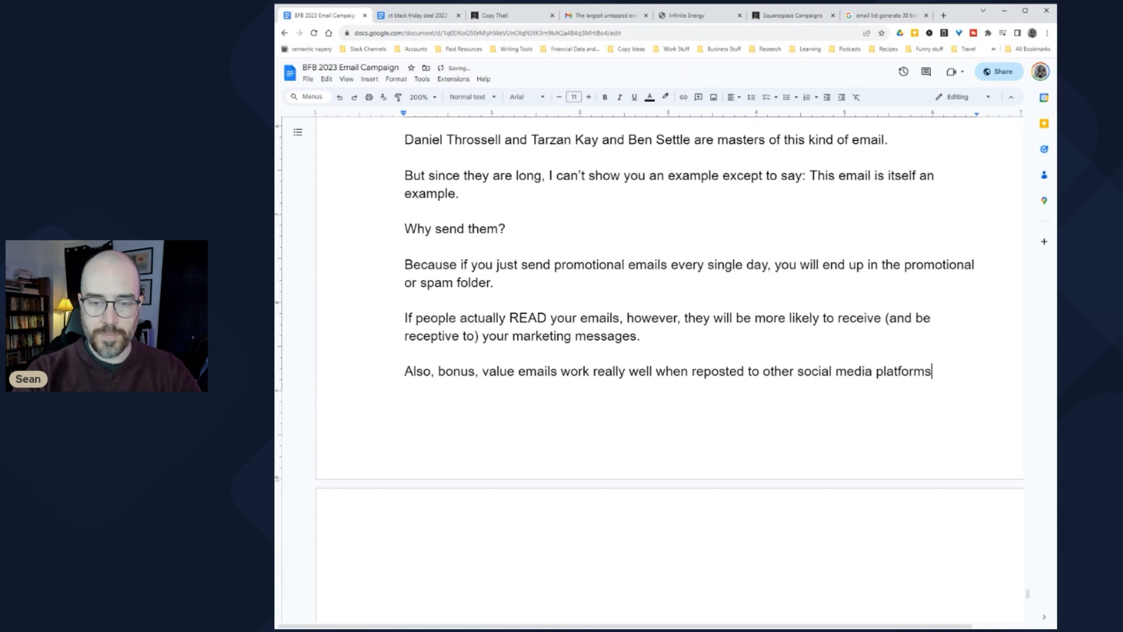
pyautogui.write('...')
pyautogui.press('Return')
pyautogui.press('Return')
# Step: Add 'So you're able to hit multiple birds with the same stone (and market… to many groups of people).'
pyautogui.write("So you'")
pyautogui.write('re able to hit mul')
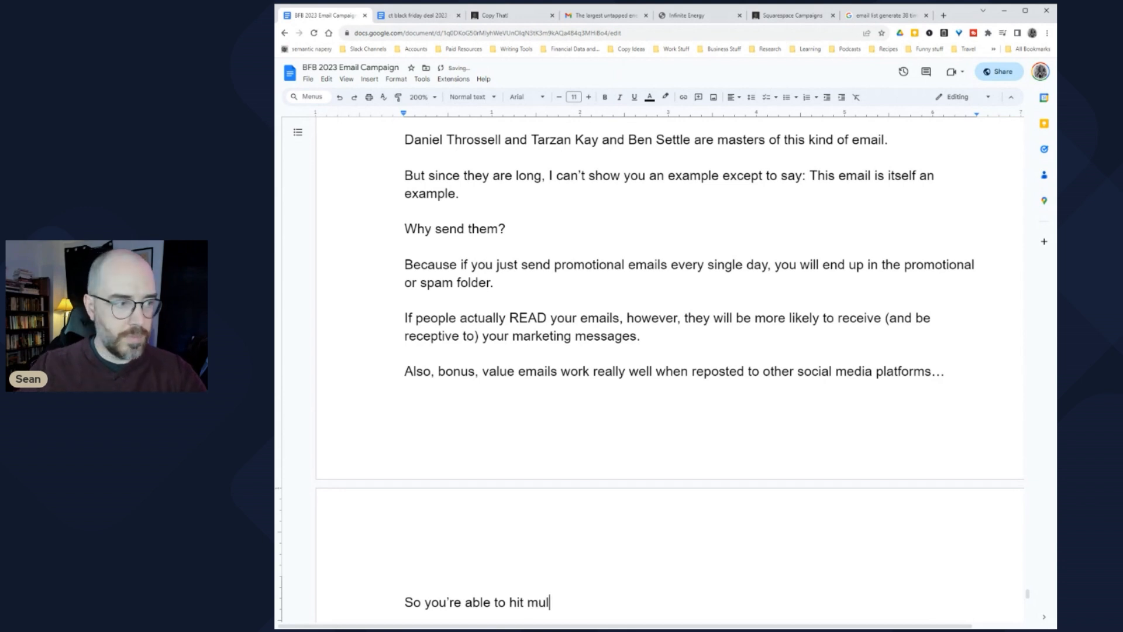
pyautogui.scroll(-6, 509, 410)
pyautogui.write('tiple birds wi')
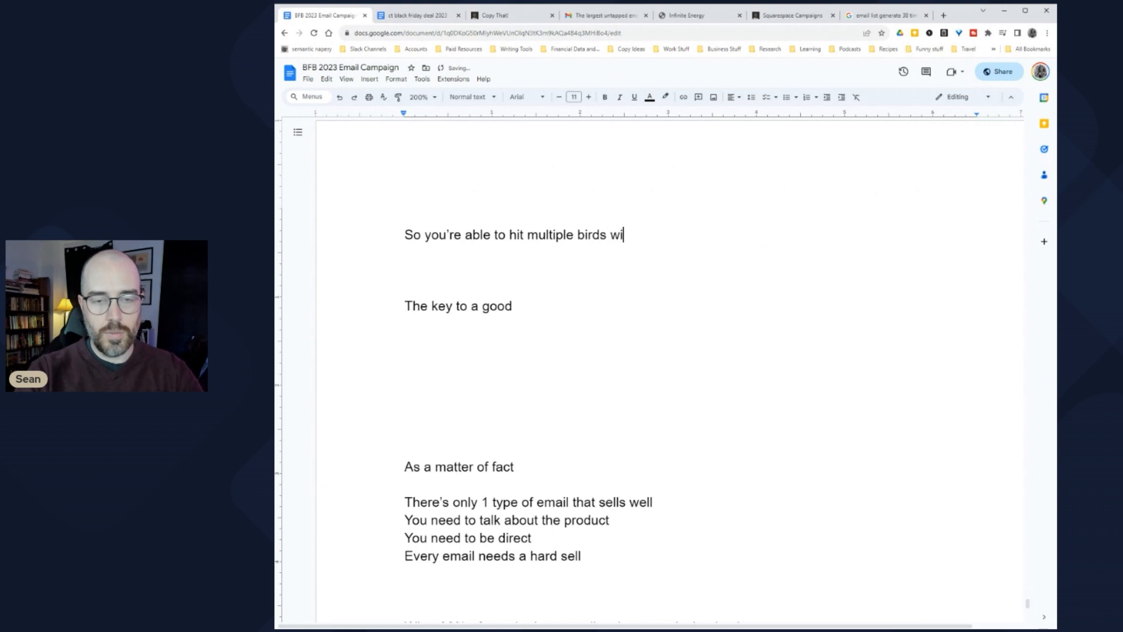
pyautogui.write('th the same stone')
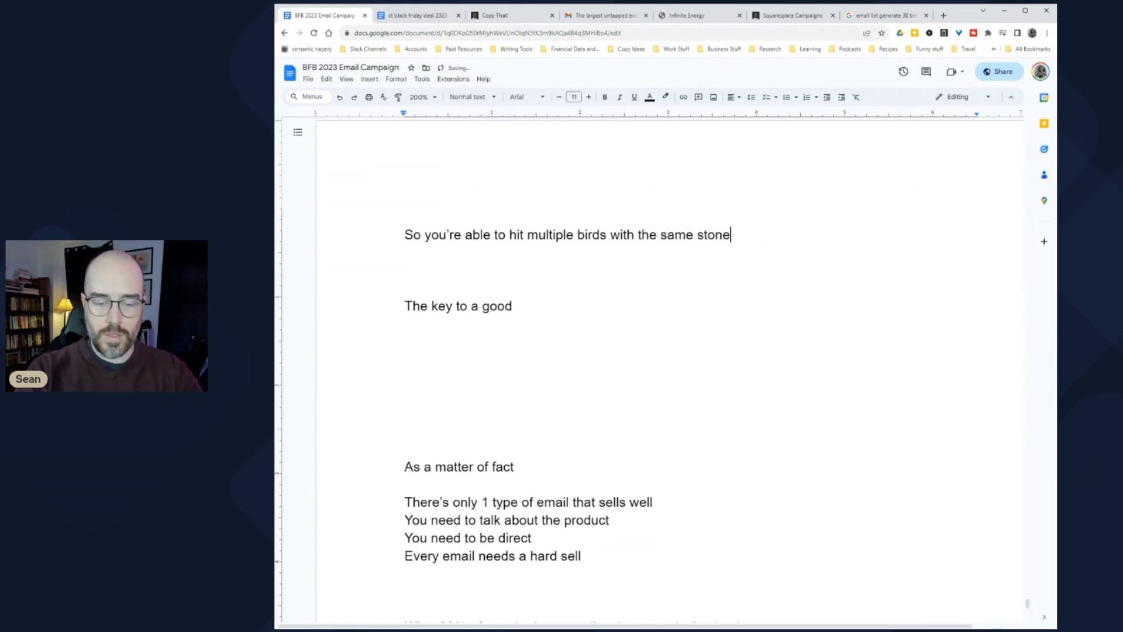
pyautogui.write('. (and market ')
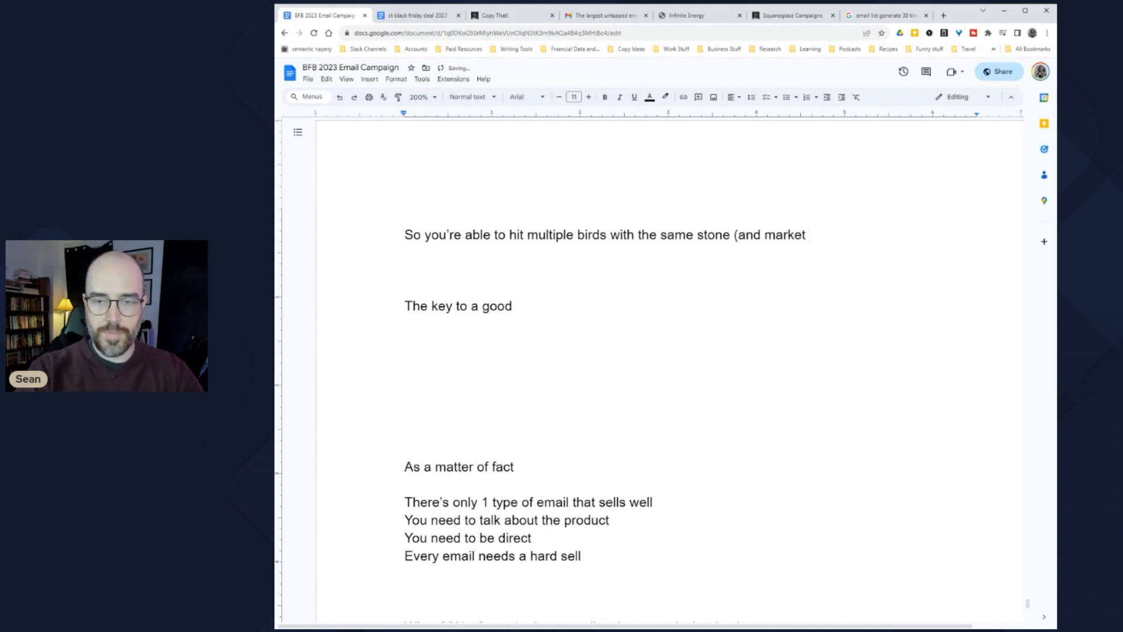
pyautogui.write('with the same')
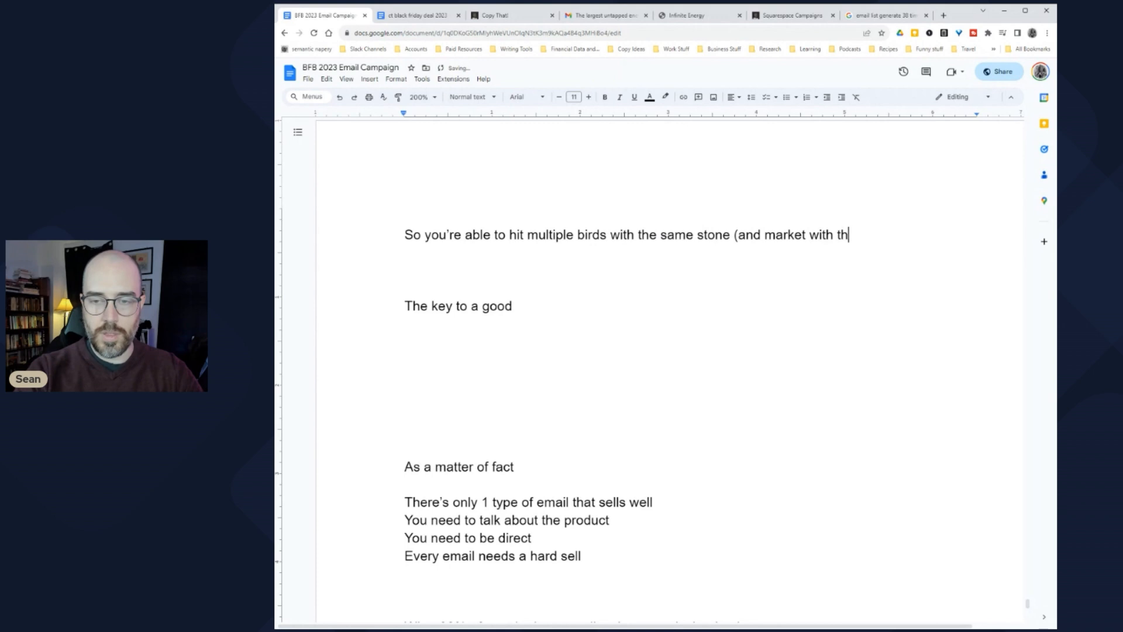
pyautogui.write(' content to mu')
pyautogui.press('BackSpace')
pyautogui.write('any groups of people.')
pyautogui.press('BackSpace')
pyautogui.write(')')
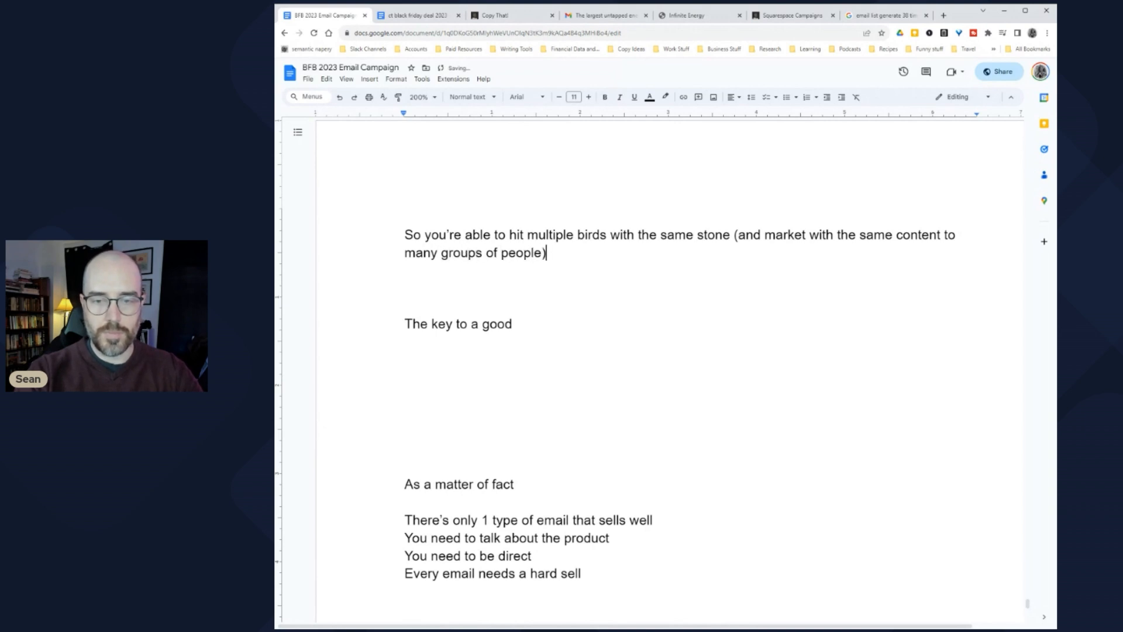
pyautogui.write('.')
pyautogui.press('Return')
pyautogui.press('Return')
pyautogui.press('Return')
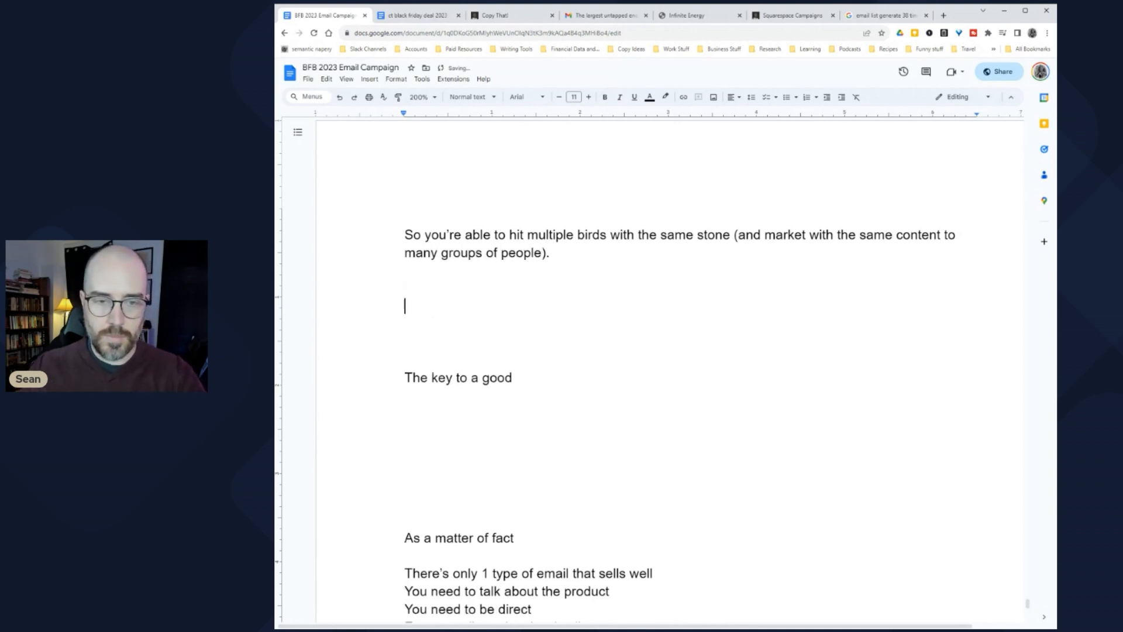
pyautogui.scroll(3, 670, 369)
pyautogui.scroll(1, 670, 369)
pyautogui.click(930, 188)
pyautogui.write('or blogs')
pyautogui.scroll(-4, 670, 369)
pyautogui.scroll(7, 670, 369)
pyautogui.scroll(4, 670, 368)
pyautogui.scroll(-6, 670, 369)
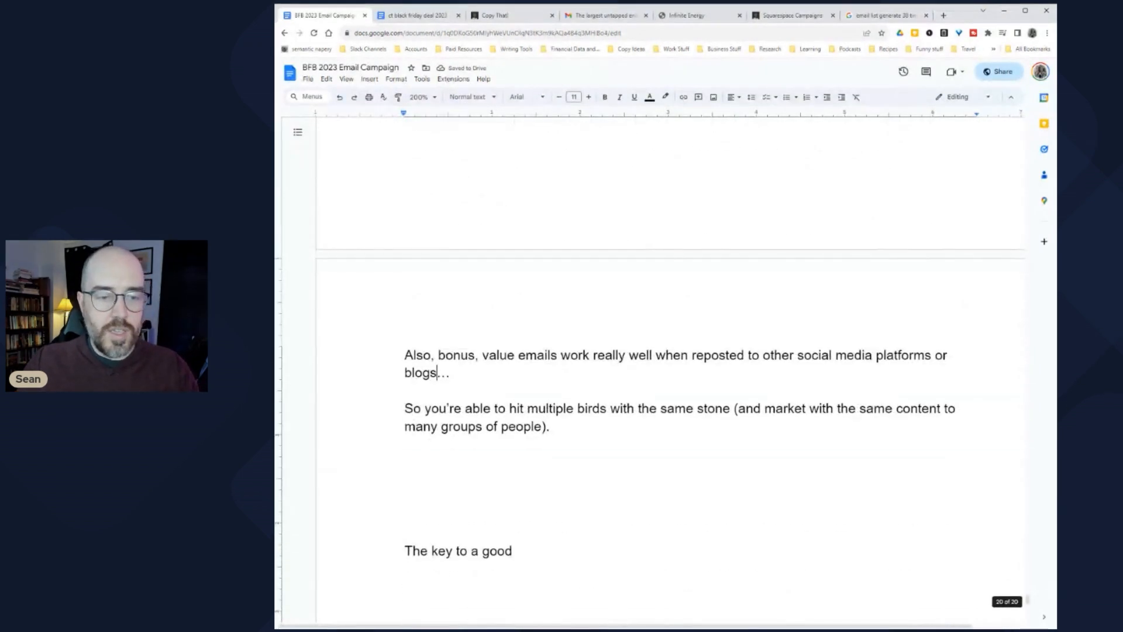
pyautogui.moveTo(435, 355); pyautogui.dragTo(409, 446)
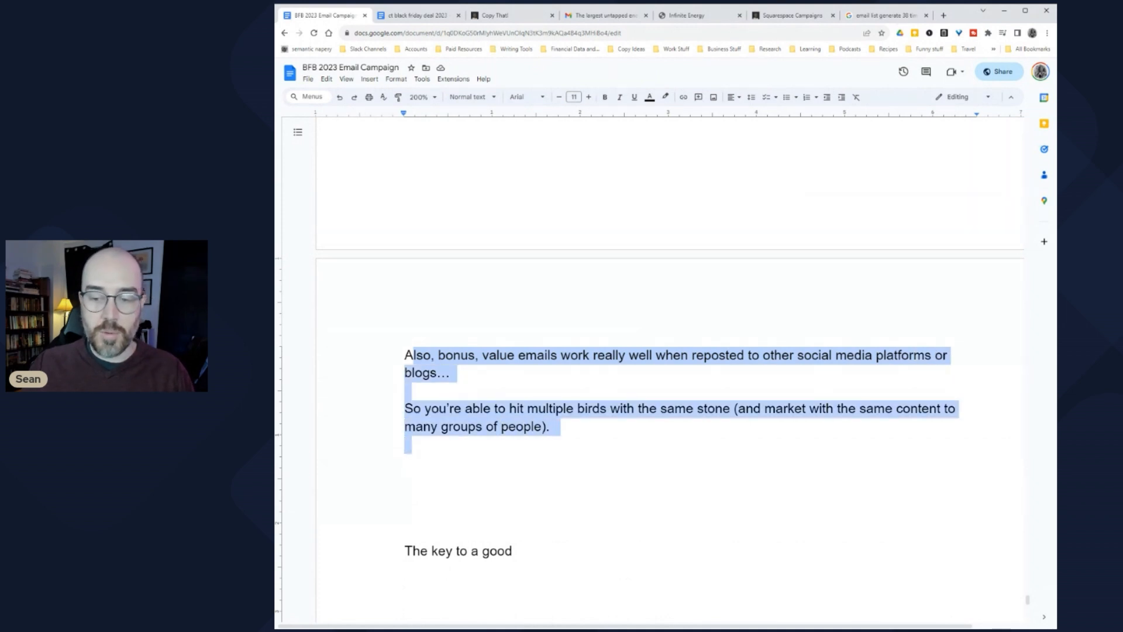
pyautogui.click(405, 461)
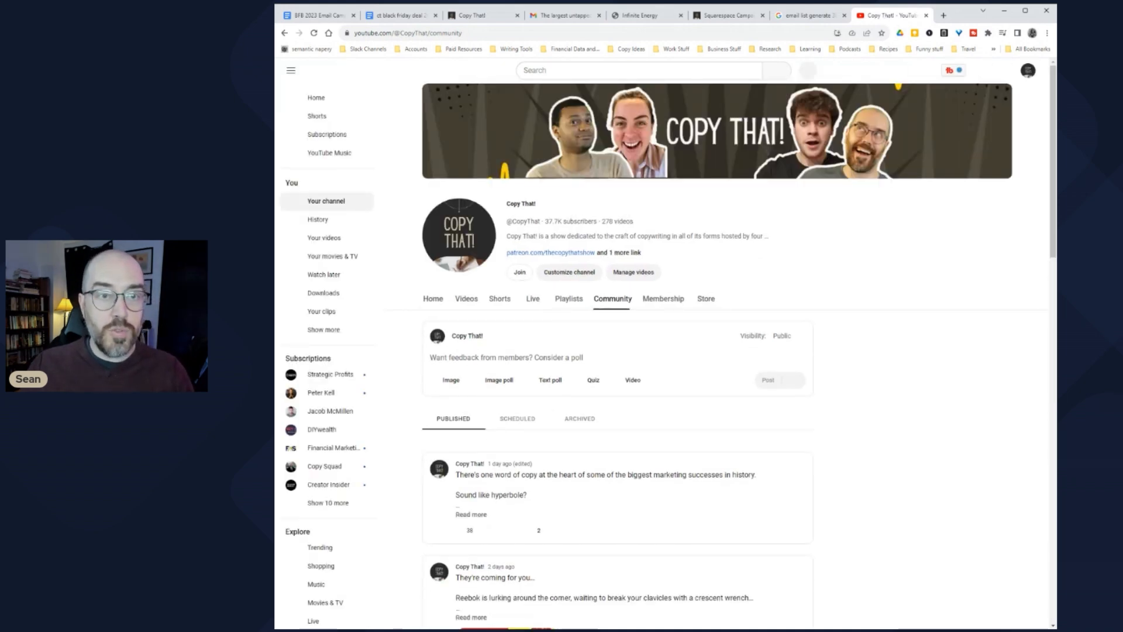
pyautogui.click(321, 16)
pyautogui.scroll(15, 684, 351)
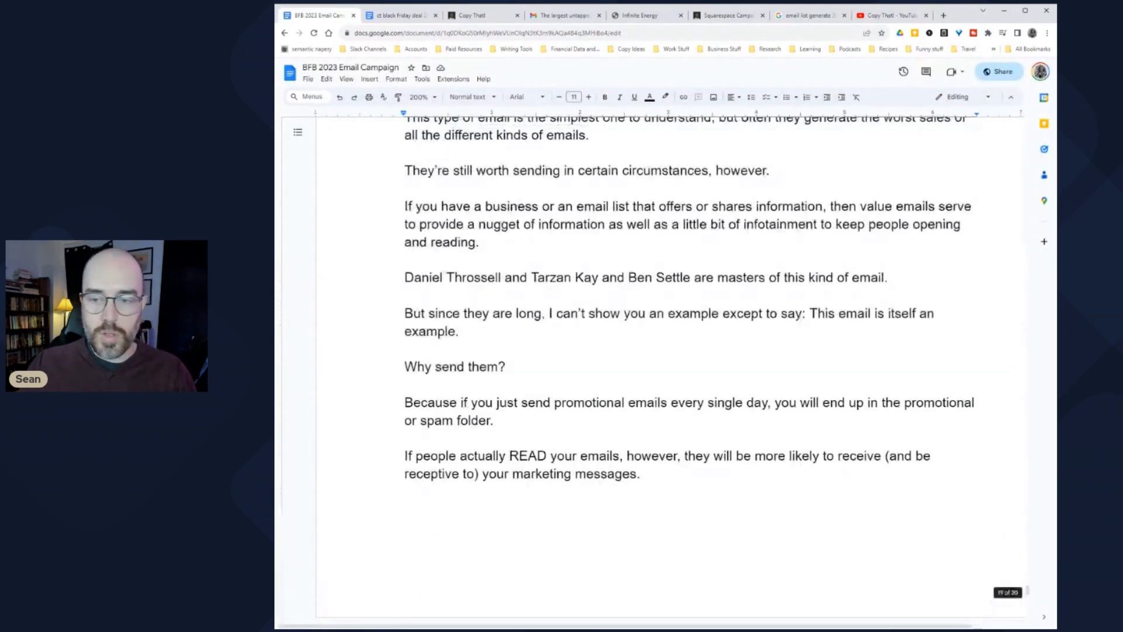
# Step: Locate the value email 'Why gurus charge $499+ for their courses', then switch to the YouTube Community page
pyautogui.moveTo(1028, 582); pyautogui.dragTo(1027, 275)
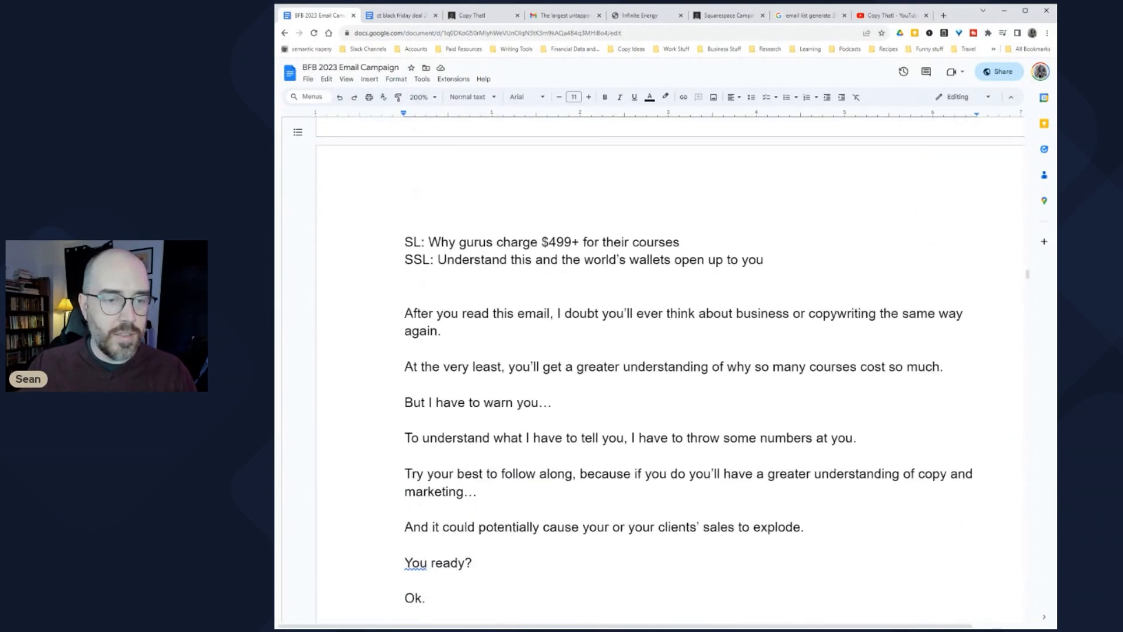
pyautogui.moveTo(428, 242); pyautogui.dragTo(685, 242)
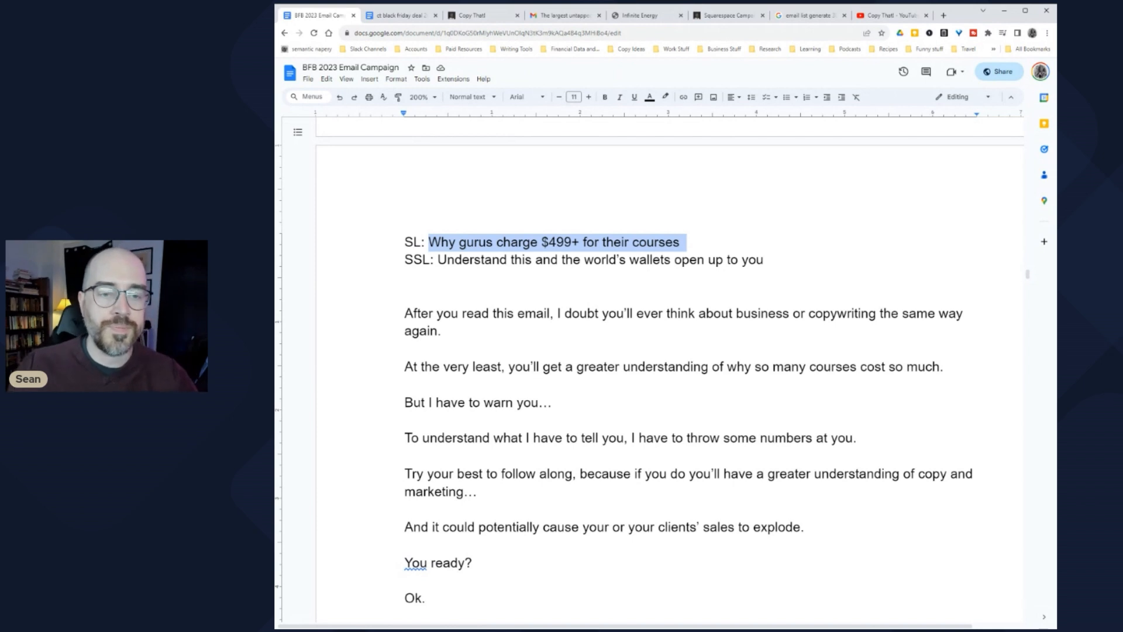
pyautogui.click(485, 259)
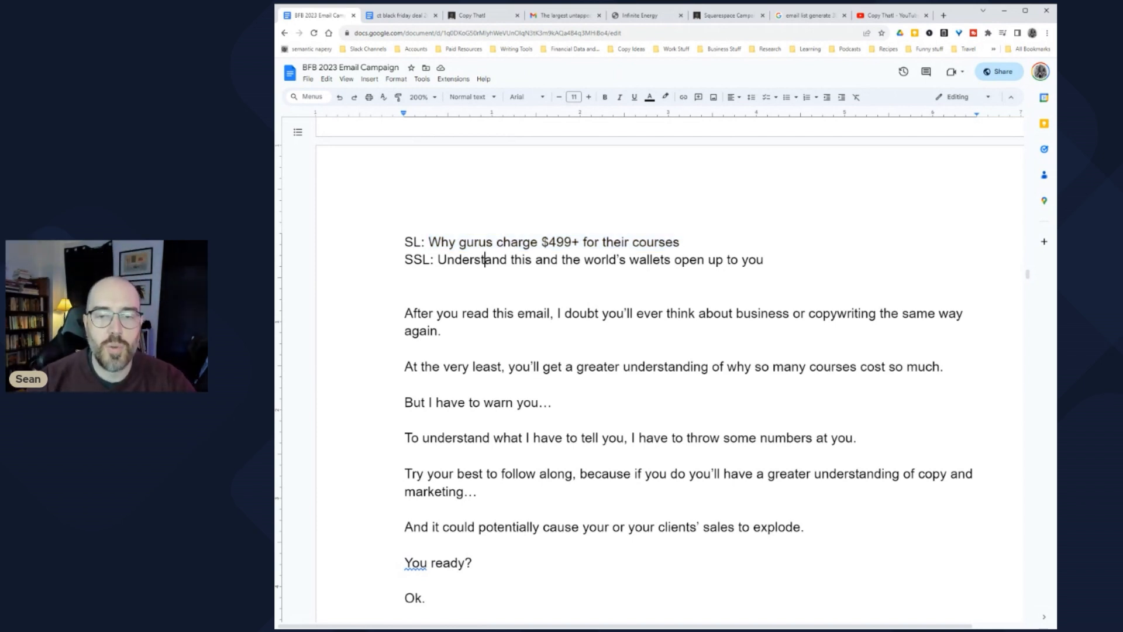
pyautogui.scroll(-3, 670, 351)
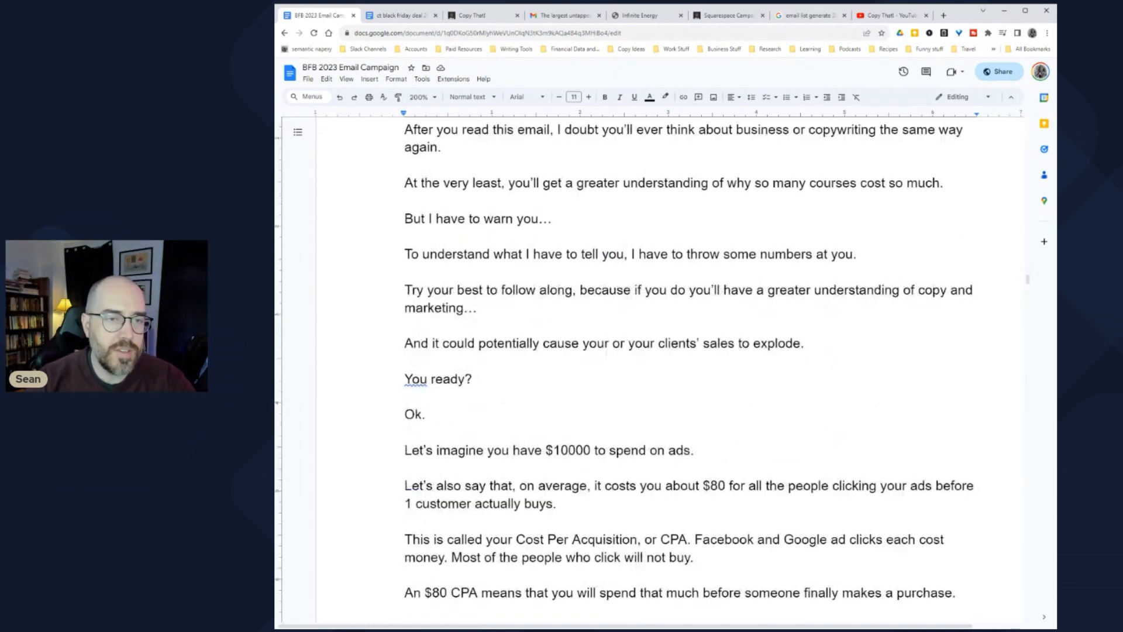
pyautogui.click(892, 16)
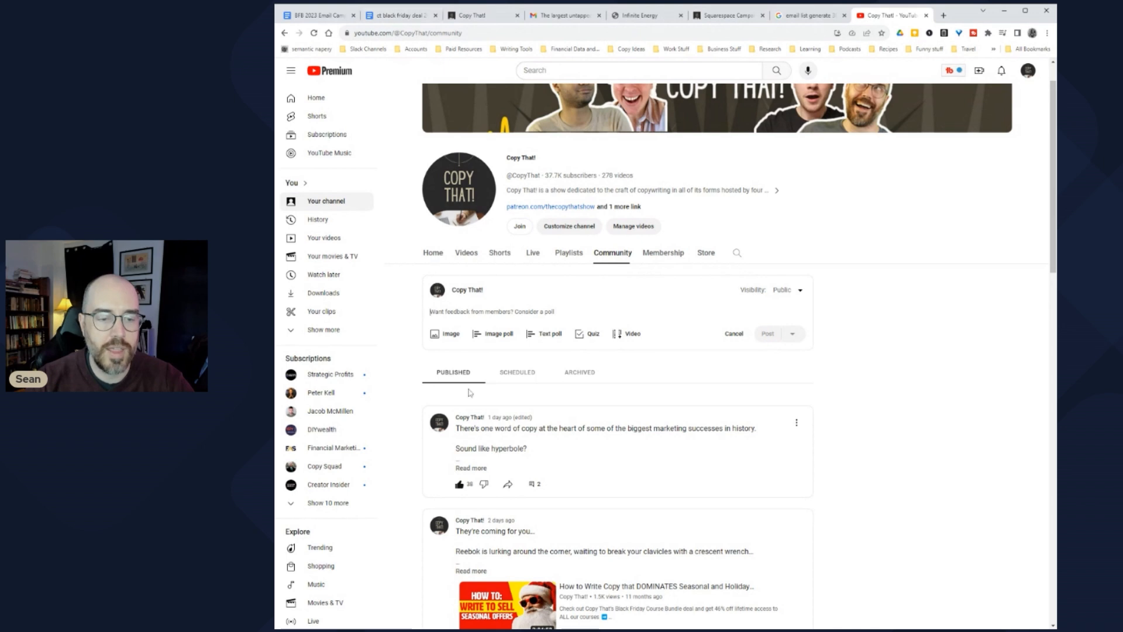
# Step: Expand and read the full text of the first two existing Community posts
pyautogui.scroll(-2, 578, 512)
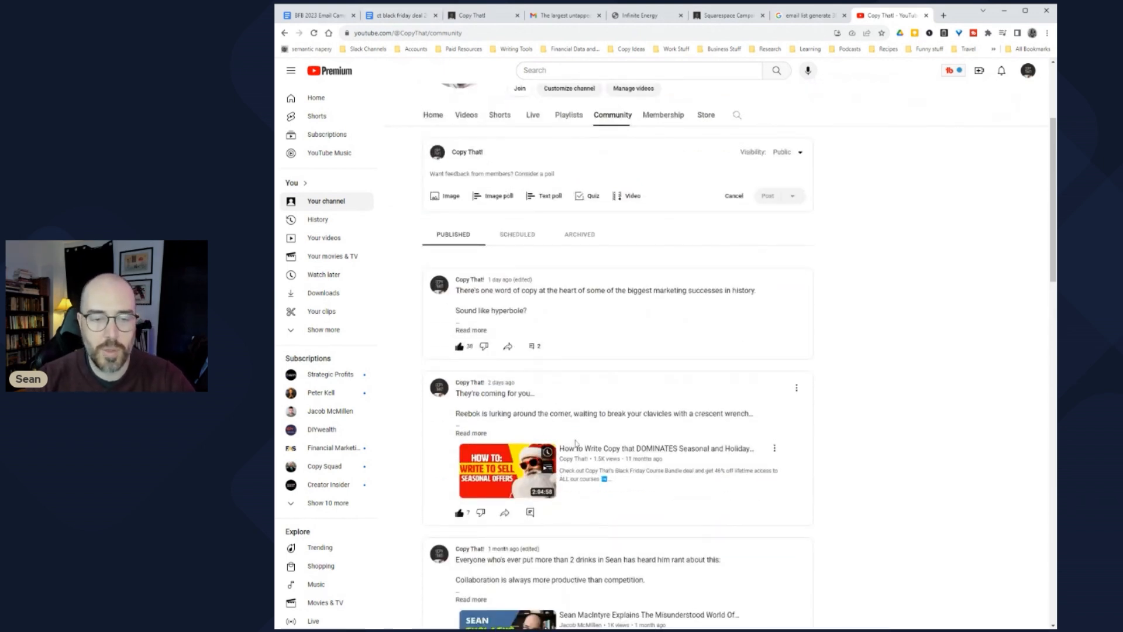
pyautogui.click(471, 433)
pyautogui.scroll(-6, 544, 420)
pyautogui.scroll(6, 544, 420)
pyautogui.click(470, 330)
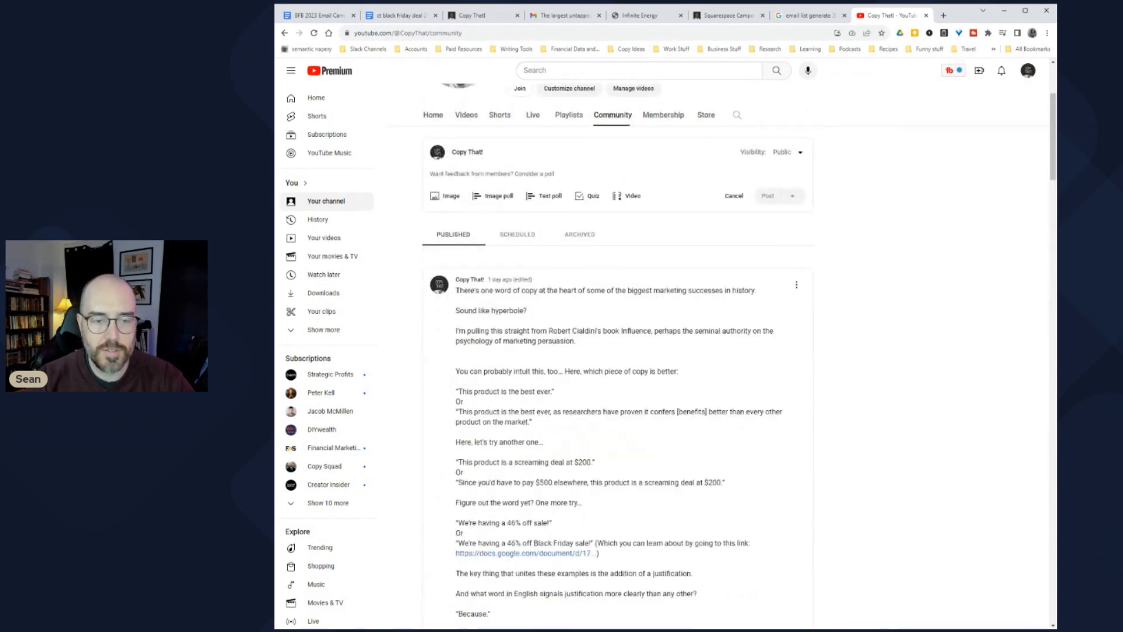
pyautogui.scroll(-2, 470, 333)
pyautogui.scroll(3, 573, 390)
pyautogui.scroll(-3, 573, 390)
pyautogui.scroll(3, 502, 324)
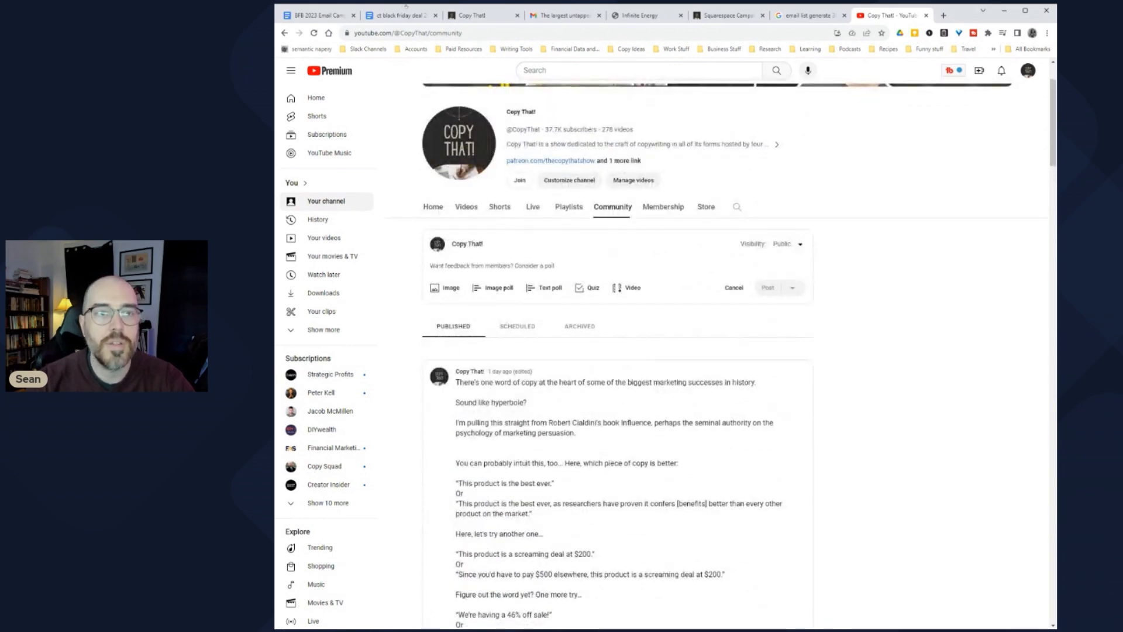
# Step: Back in the campaign doc, select the value email body starting at 'After you read…'
pyautogui.click(316, 15)
pyautogui.scroll(3, 667, 374)
pyautogui.scroll(-3, 667, 375)
pyautogui.moveTo(406, 176); pyautogui.dragTo(409, 278)
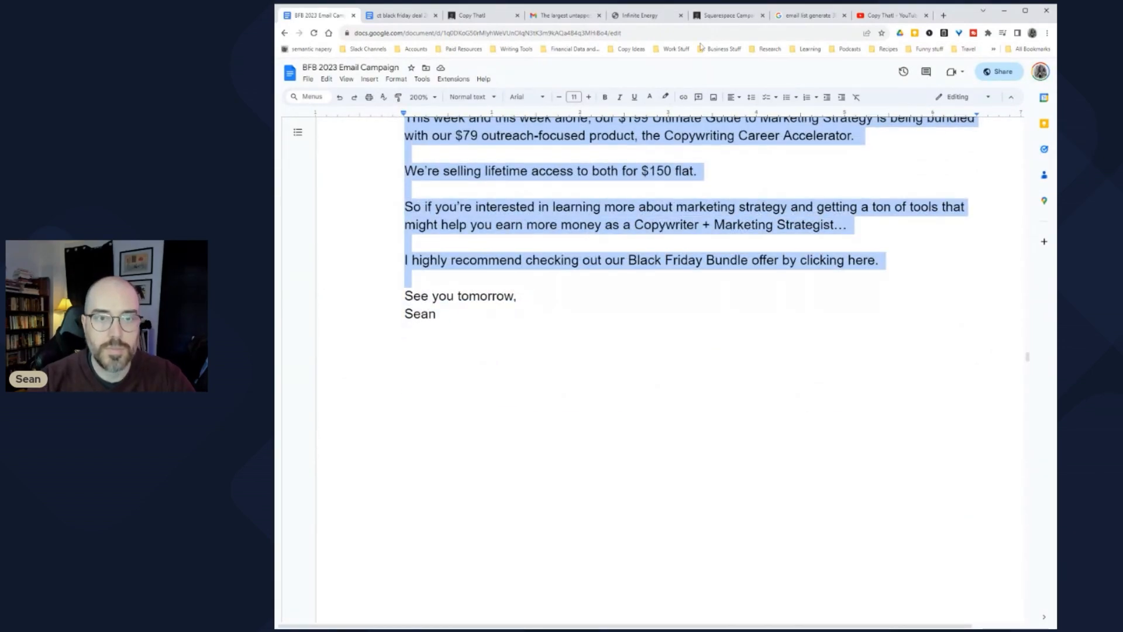
# Step: Paste the value email into a new Community post and trim the opening to 'After you read this'
pyautogui.click(492, 17)
pyautogui.click(890, 16)
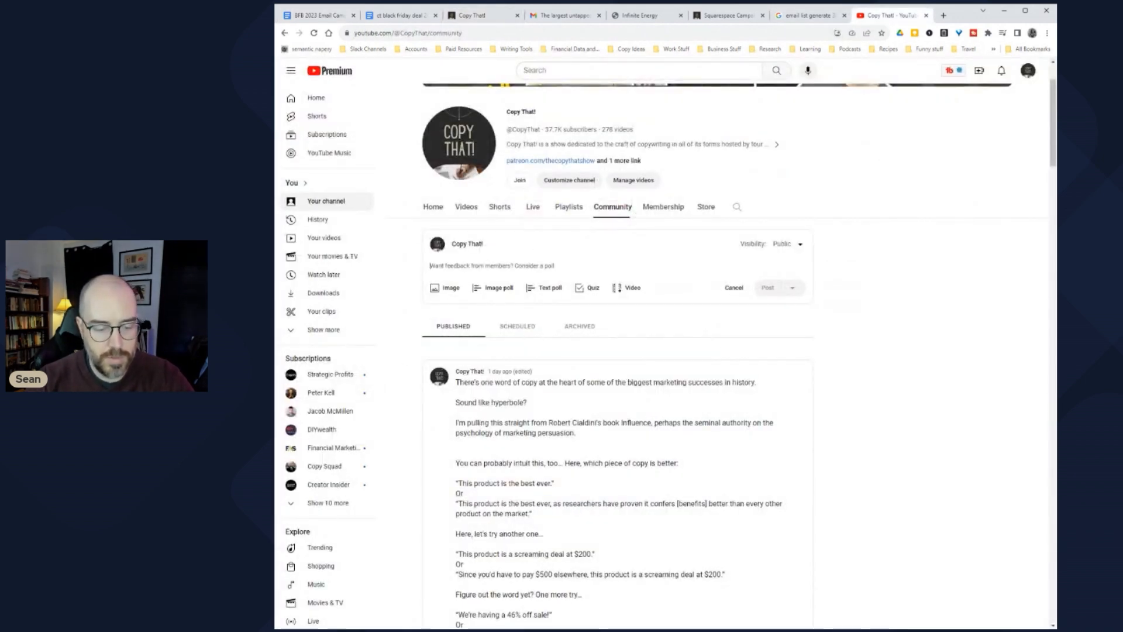
pyautogui.hotkey('ctrl', 'v')
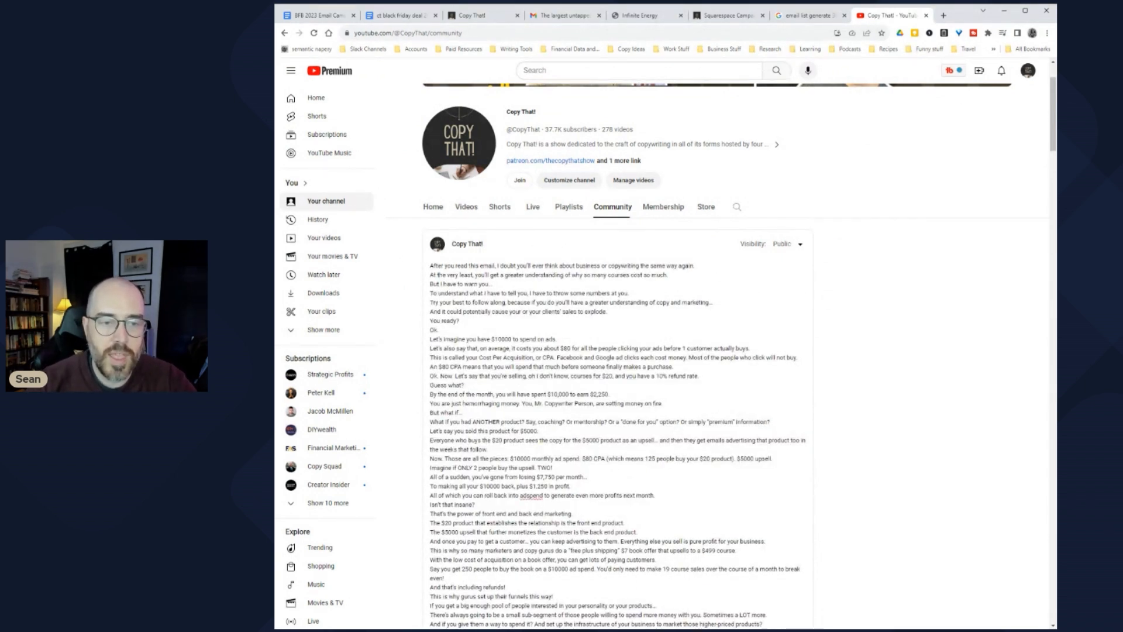
pyautogui.doubleClick(483, 266)
pyautogui.press('BackSpace')
pyautogui.press('BackSpace')
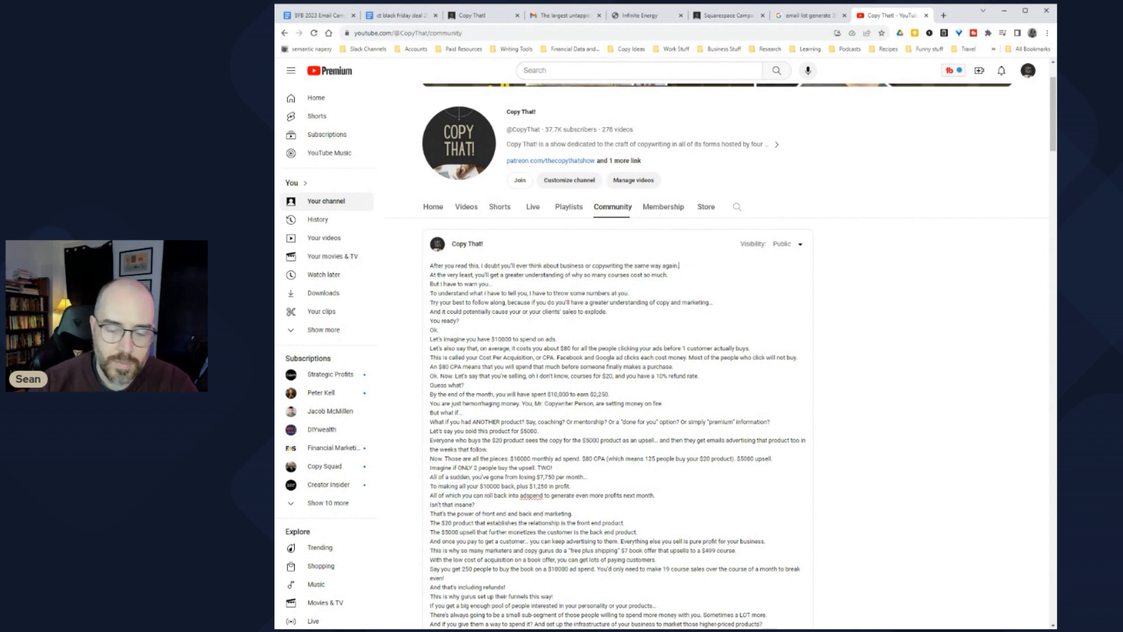
# Step: Add blank lines between the opening paragraphs through 'You ready?', removing the 'Ok.' line
pyautogui.press('Delete')
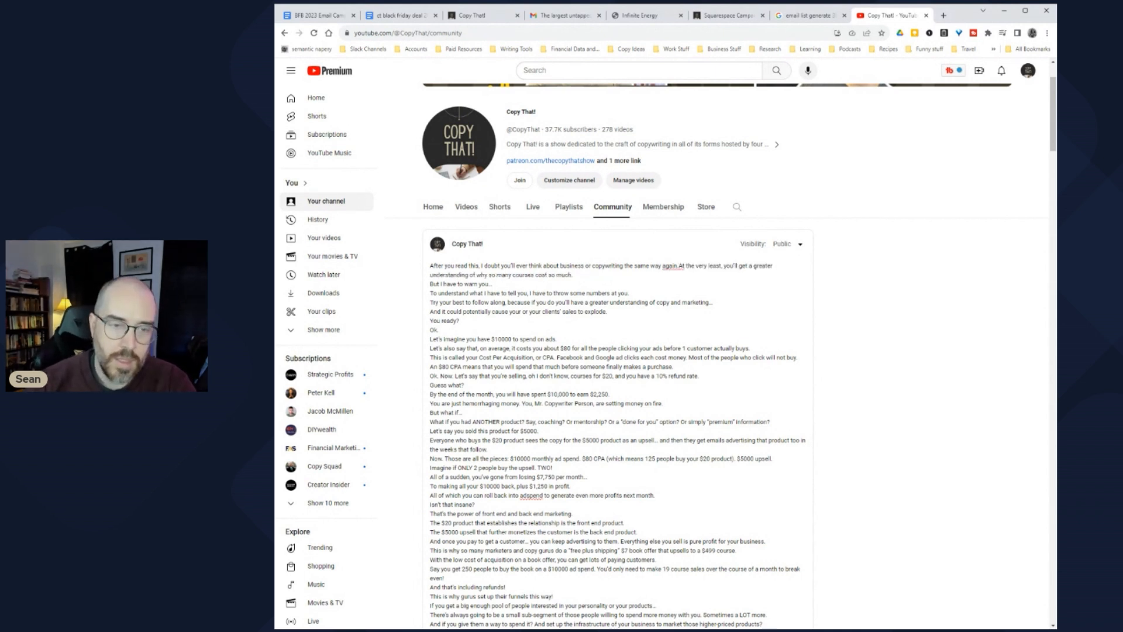
pyautogui.press('Return')
pyautogui.press('Return')
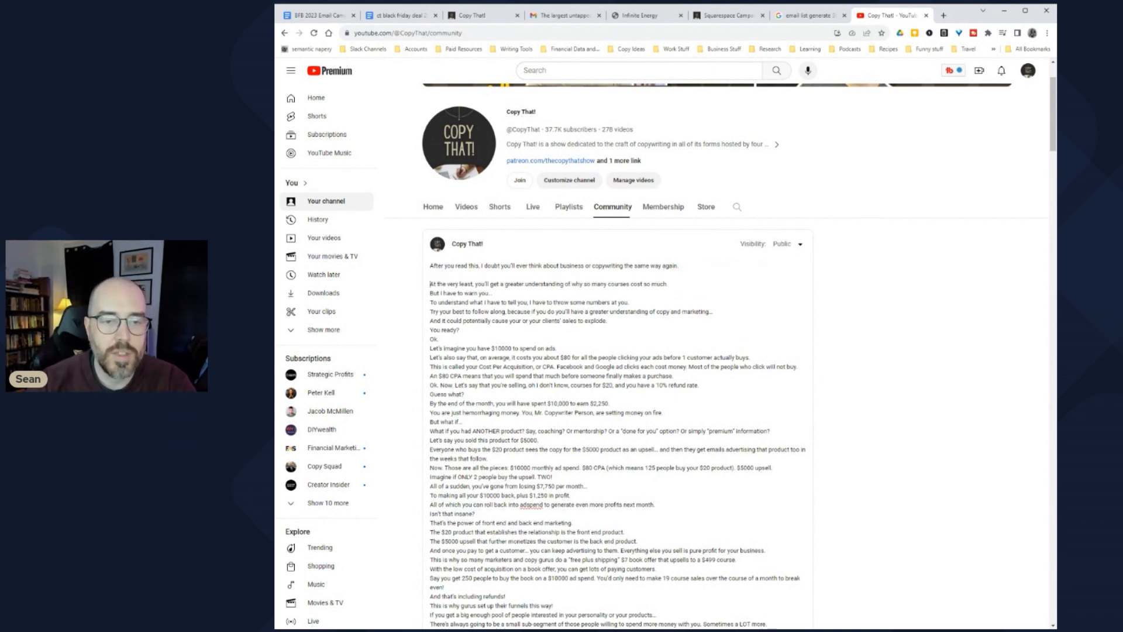
pyautogui.press('Return')
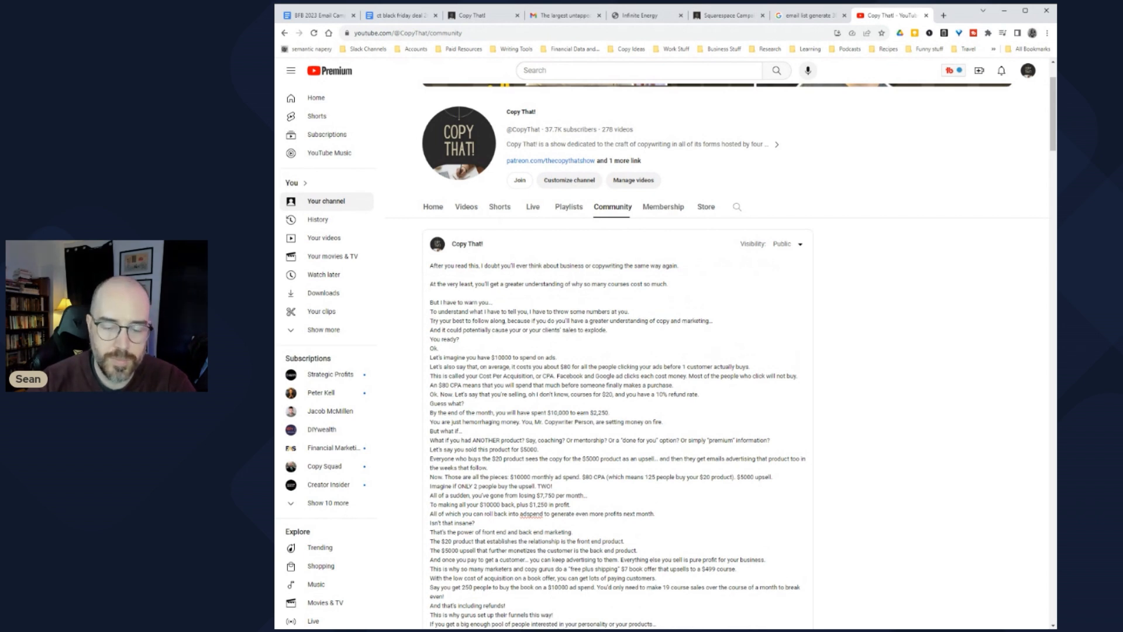
pyautogui.click(492, 302)
pyautogui.press('Delete')
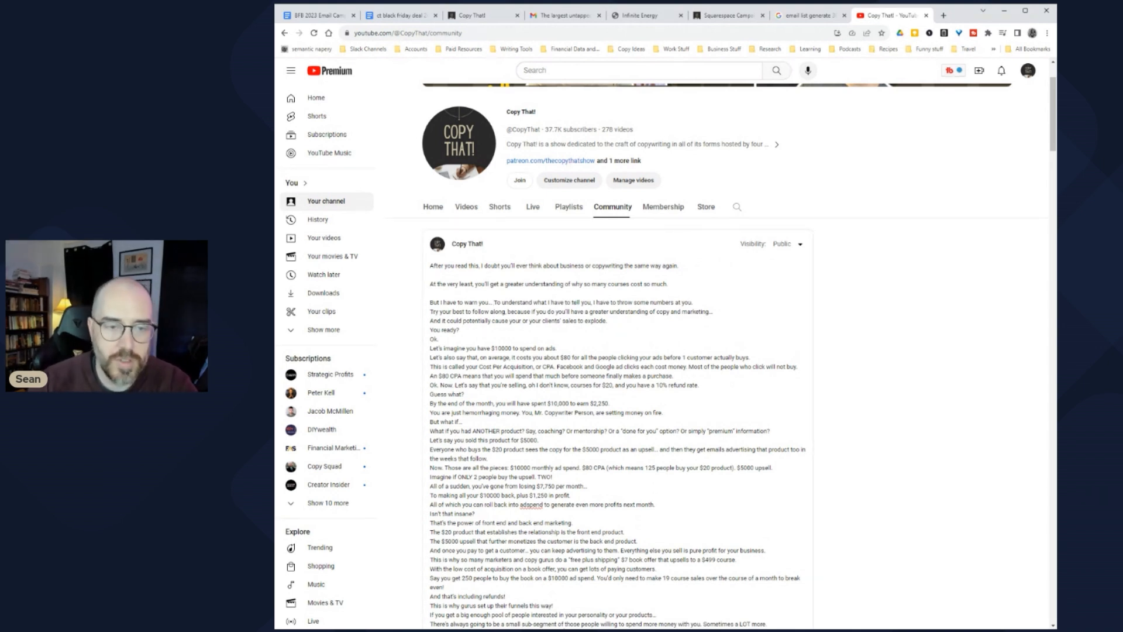
pyautogui.press('Return')
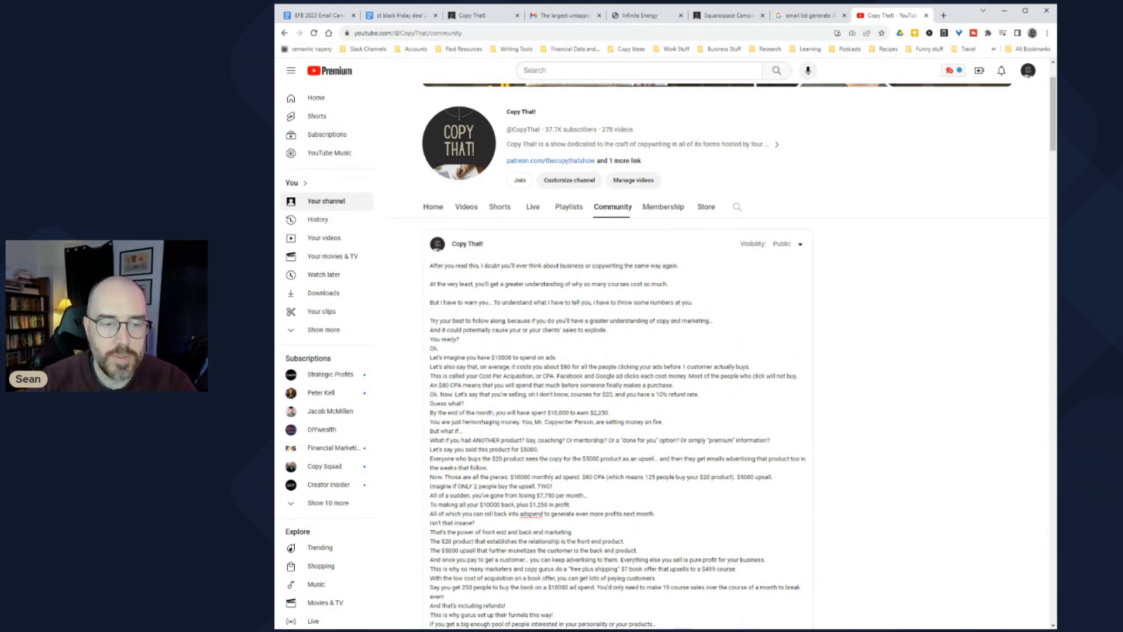
pyautogui.press('Return')
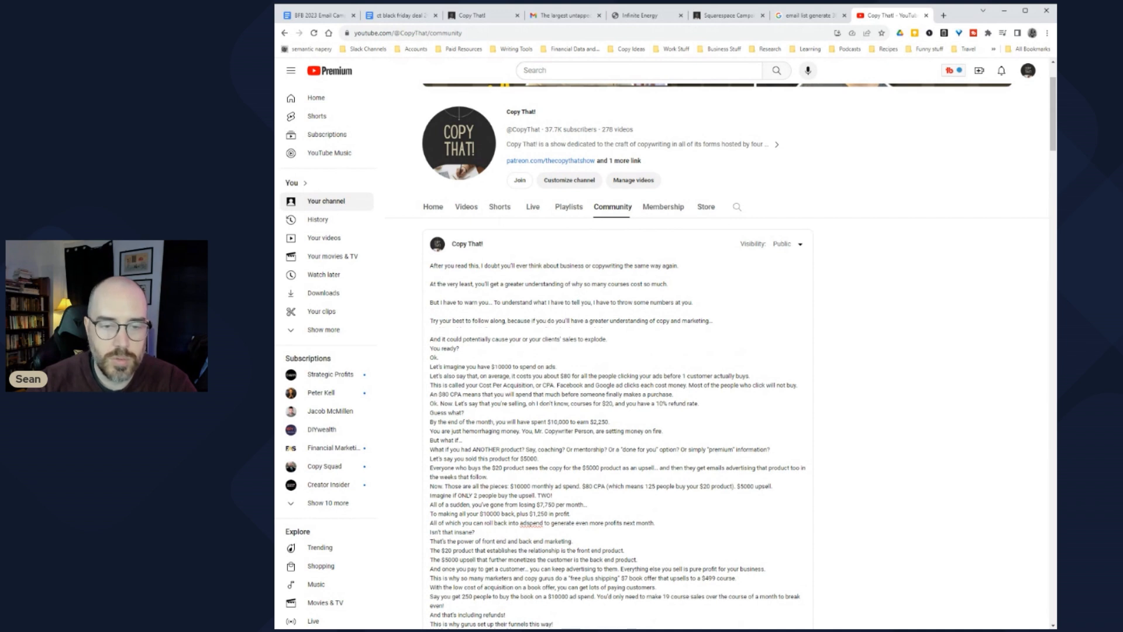
pyautogui.press('Return')
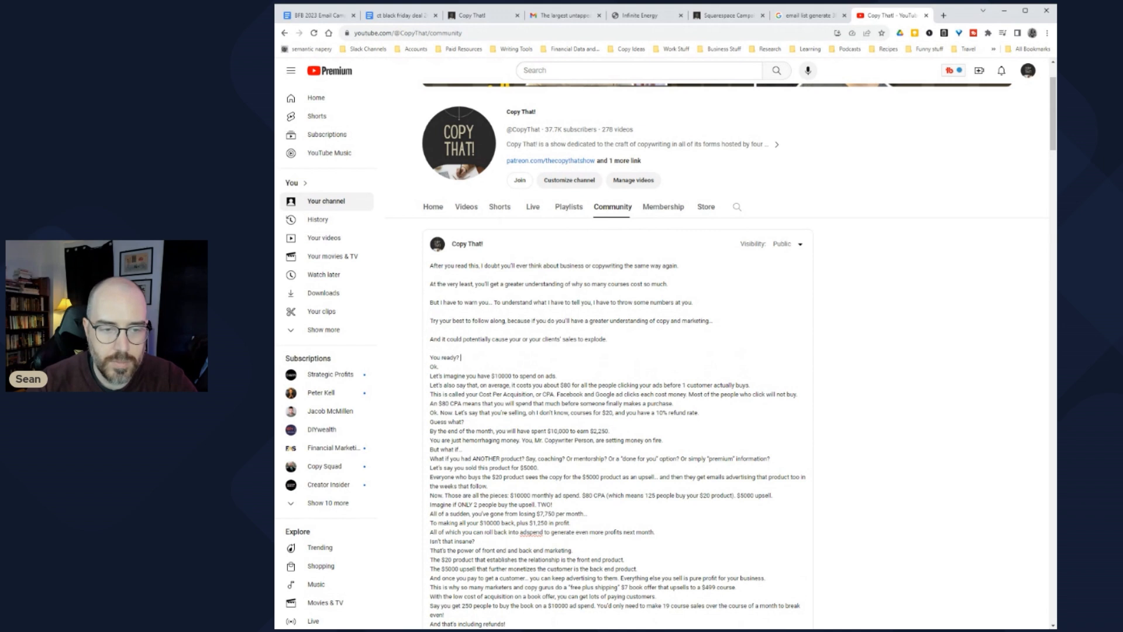
pyautogui.press('BackSpace')
pyautogui.press('BackSpace')
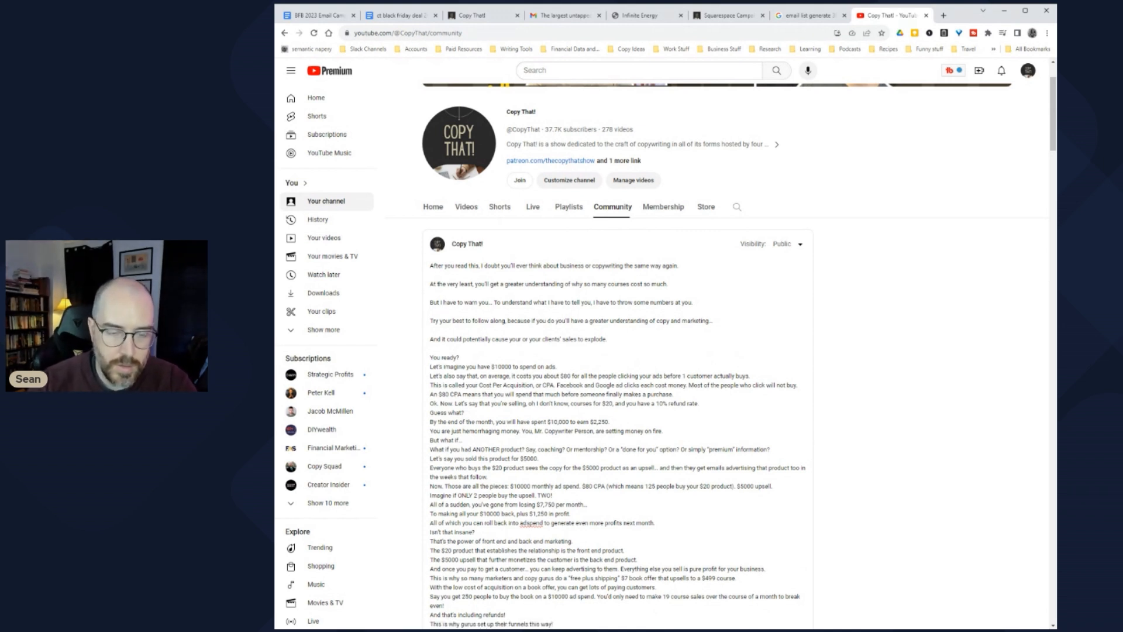
pyautogui.press('Return')
pyautogui.scroll(-2, 617, 351)
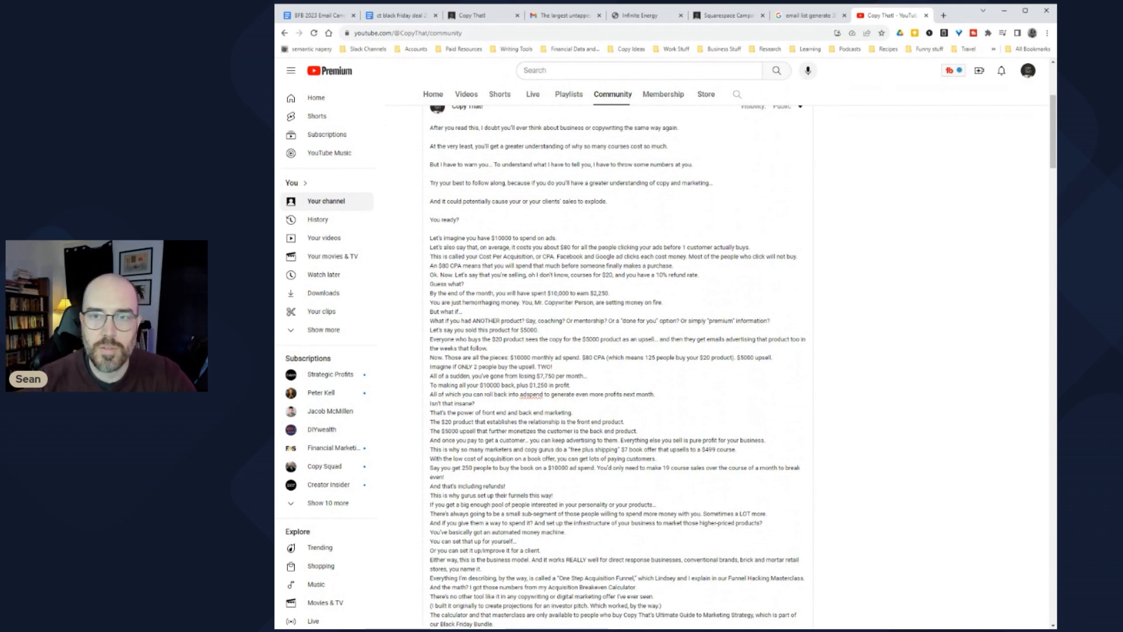
pyautogui.hotkey('ctrl', '+')
pyautogui.hotkey('ctrl', '+')
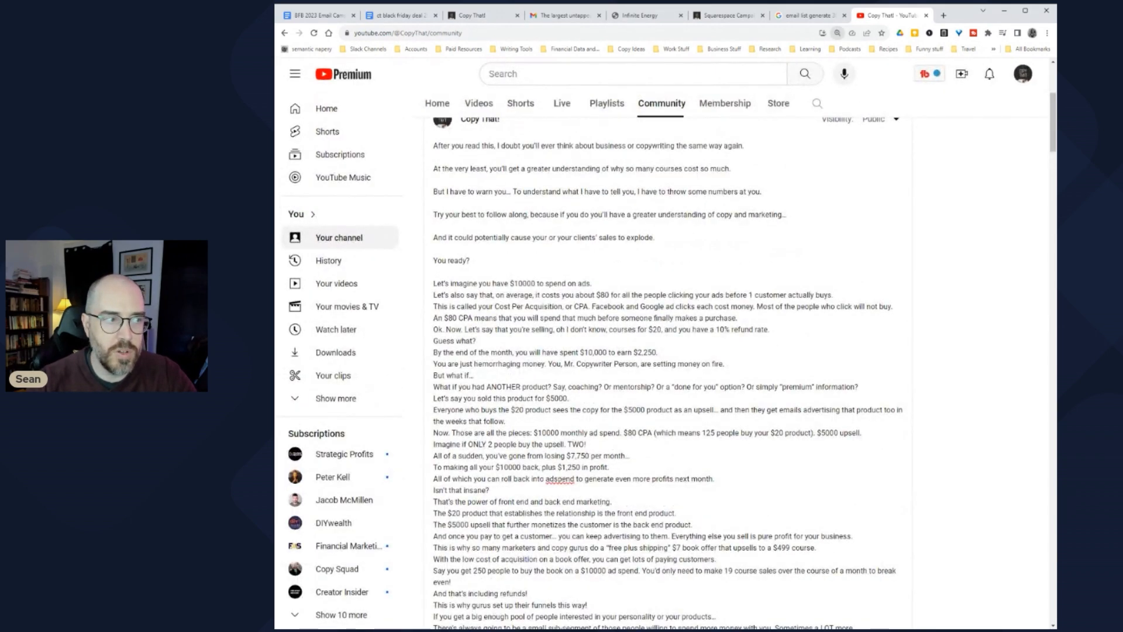
# Step: Add blank lines after the $10000, purchase, $80 CPA, front end marketing and $20 product lines
pyautogui.hotkey('ctrl', '+')
pyautogui.click(596, 329)
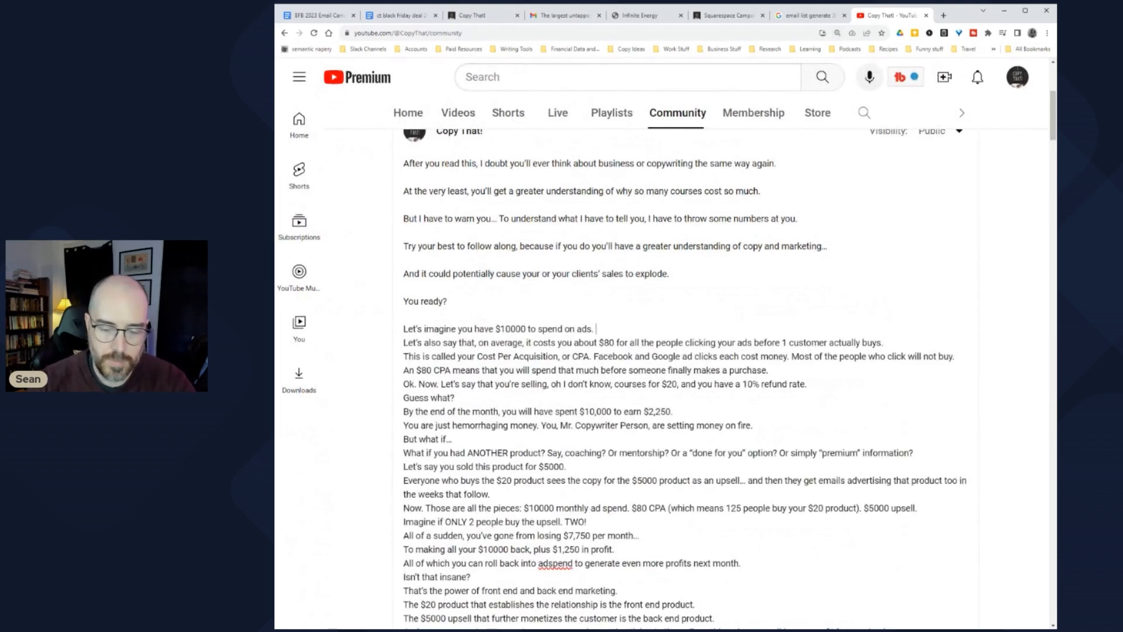
pyautogui.press('Return')
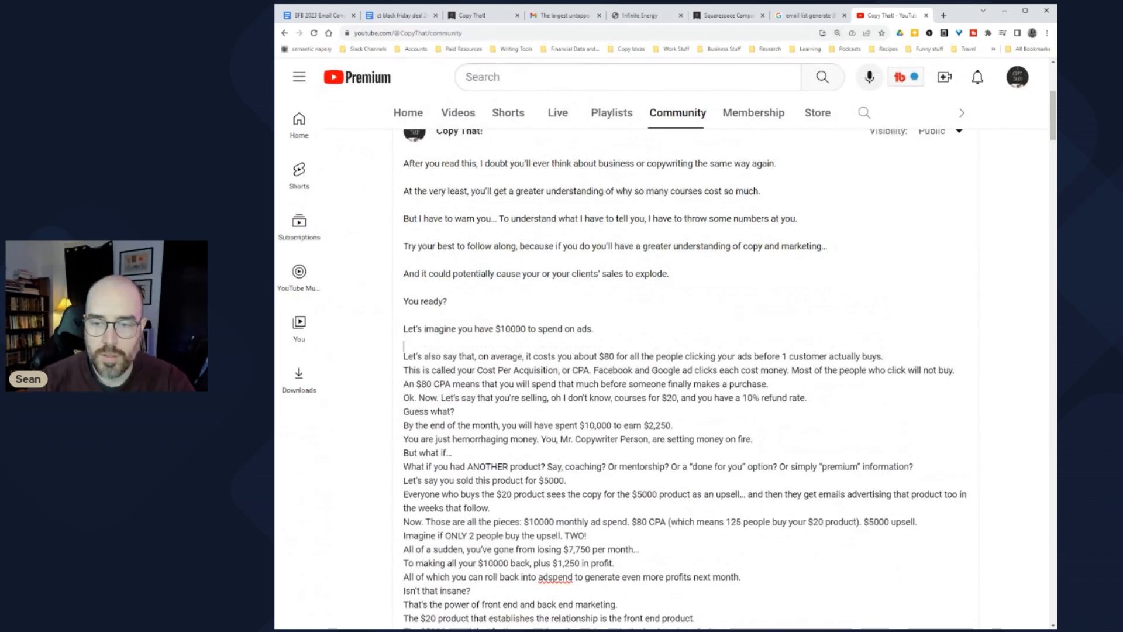
pyautogui.press('Return')
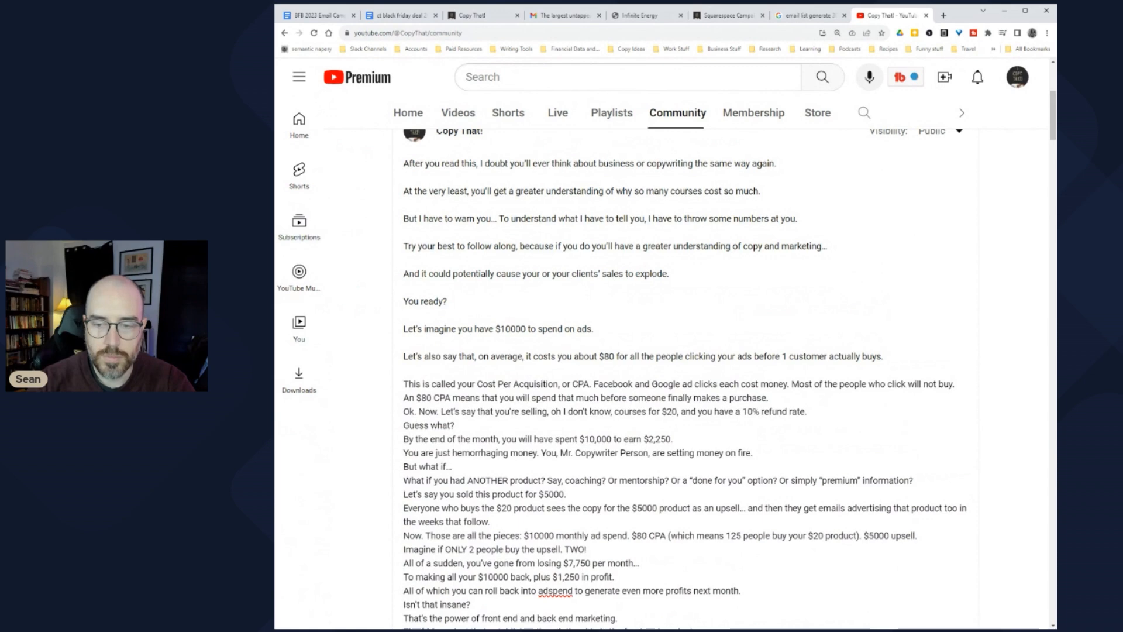
pyautogui.press('End')
pyautogui.press('Return')
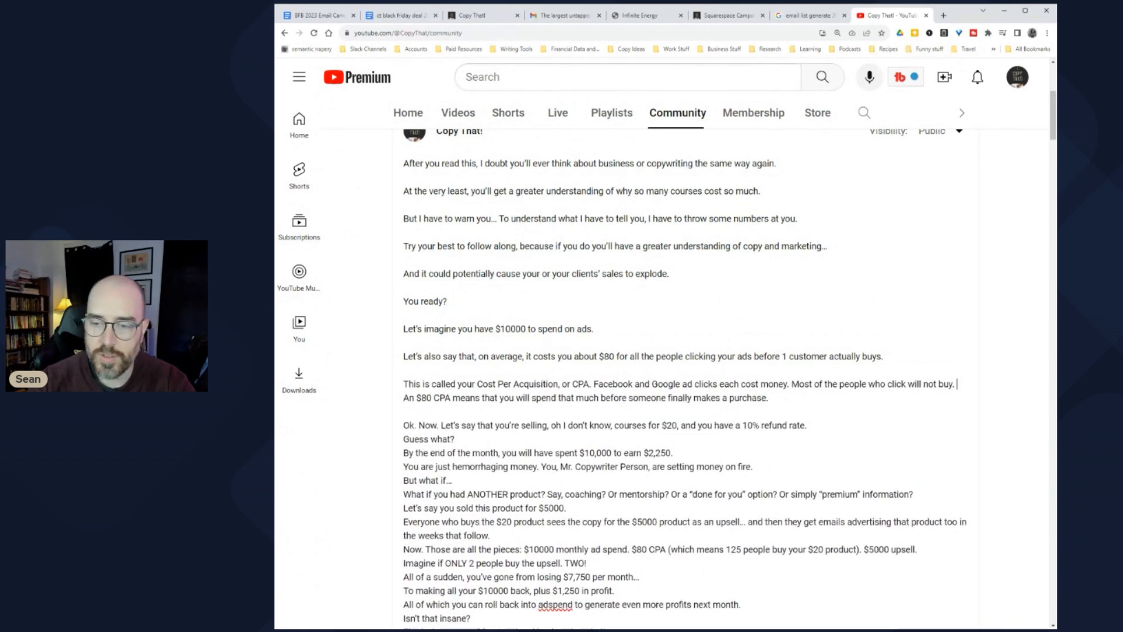
pyautogui.press('End')
pyautogui.press('Return')
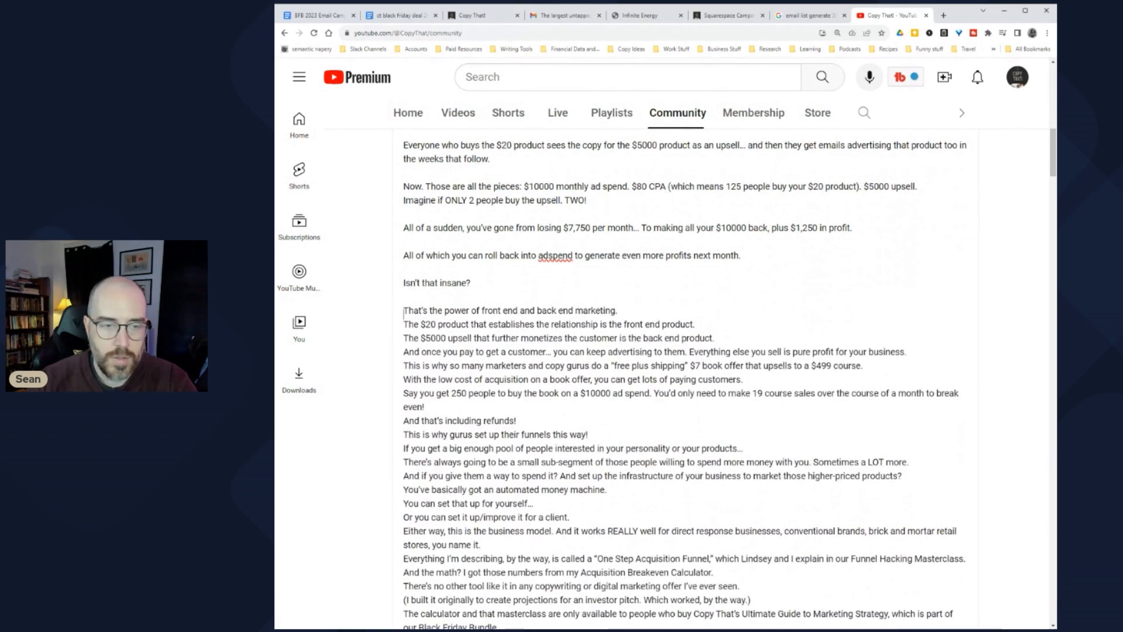
pyautogui.press('End')
pyautogui.press('Return')
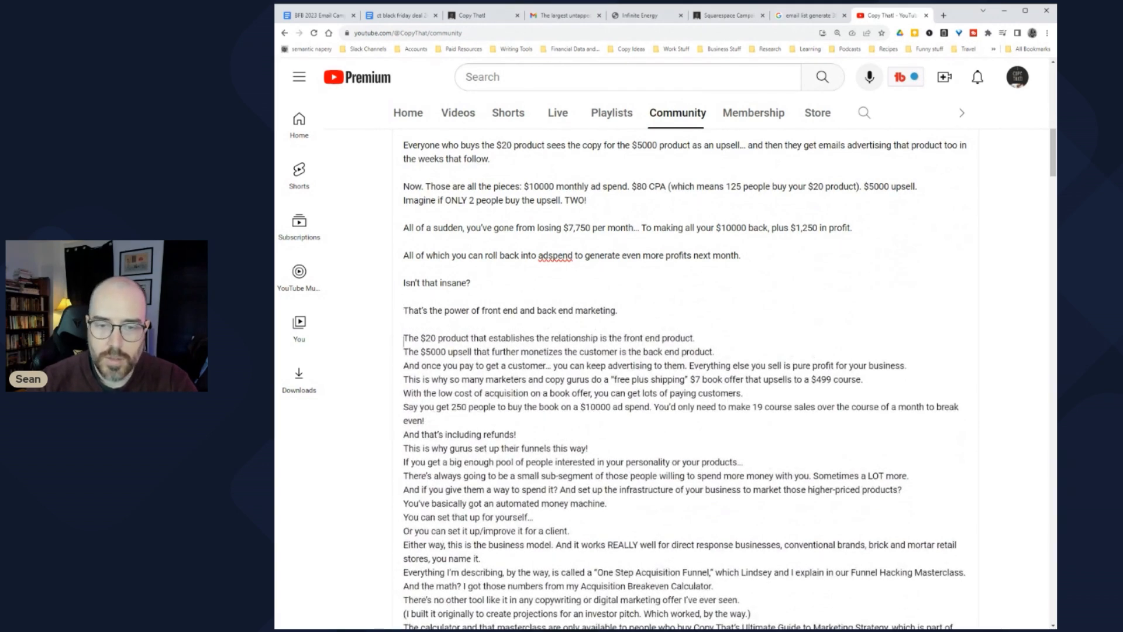
pyautogui.press('End')
pyautogui.press('Return')
pyautogui.press('Down')
pyautogui.press('End')
# Step: Space out the upsell and customer lines, removing the extra blank lines that appeared
pyautogui.scroll(-2, 685, 380)
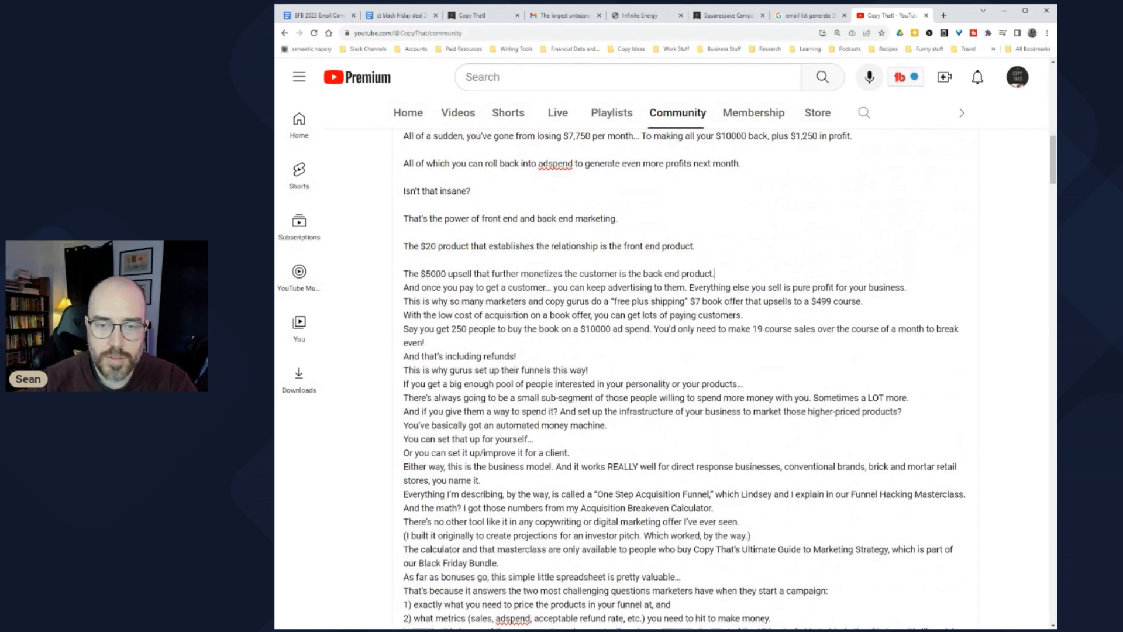
pyautogui.press('Return')
pyautogui.press('Down')
pyautogui.press('End')
pyautogui.press('Return')
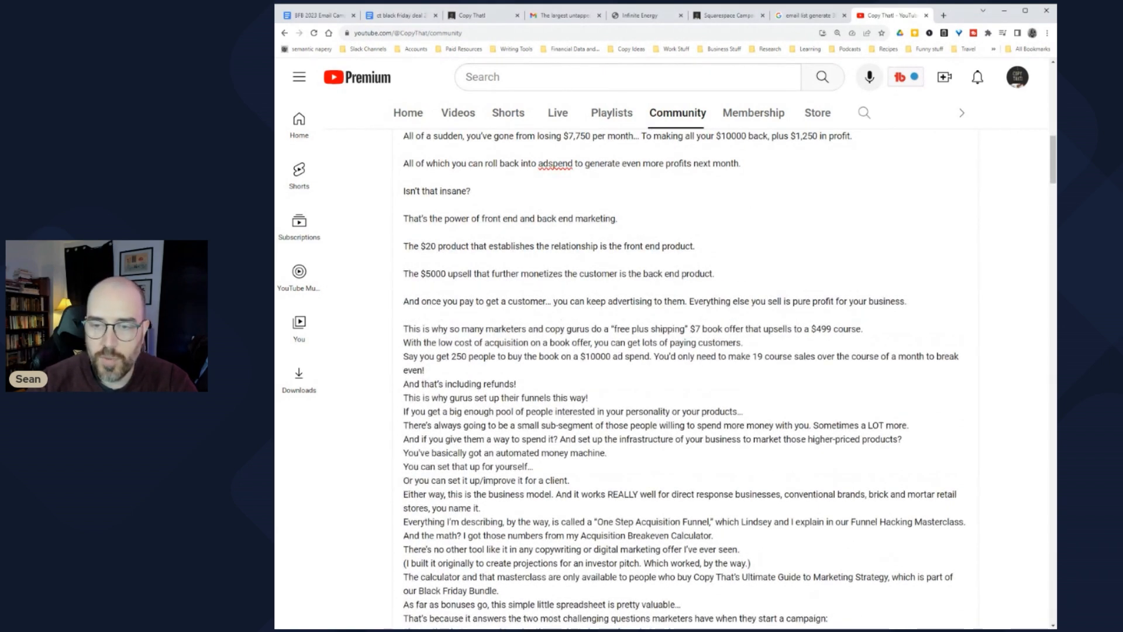
pyautogui.press('Delete')
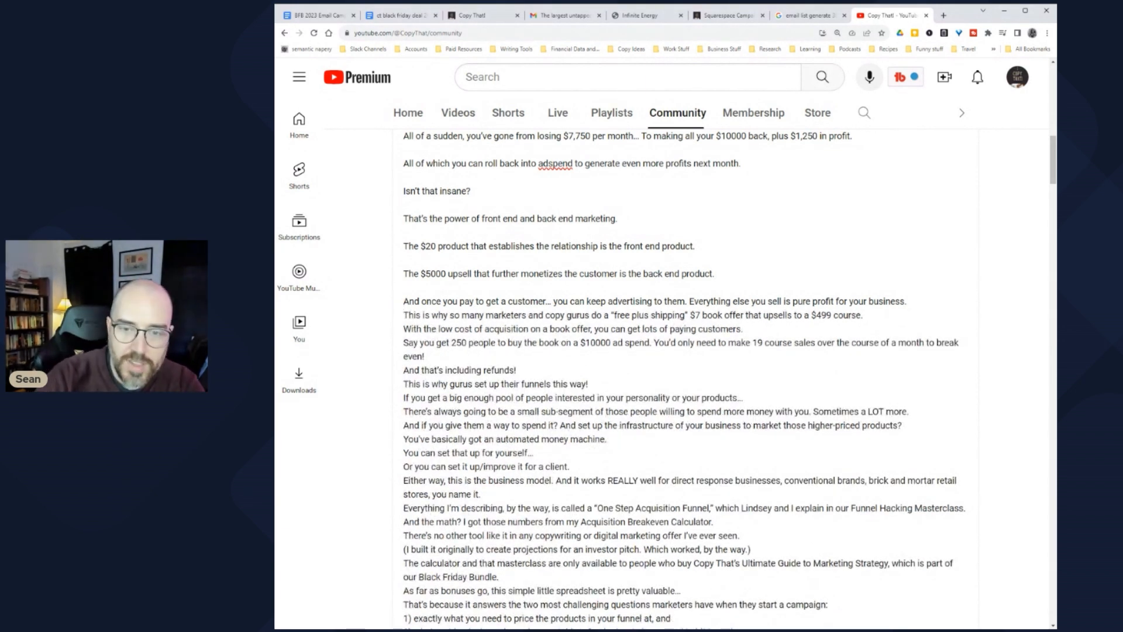
pyautogui.press('BackSpace')
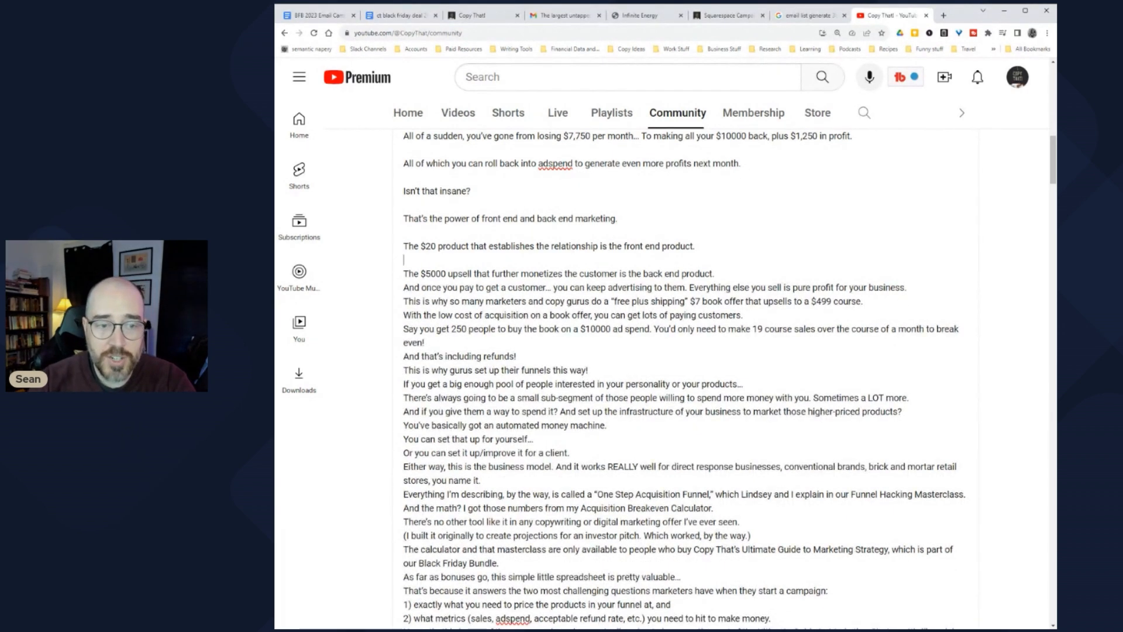
pyautogui.press('Delete')
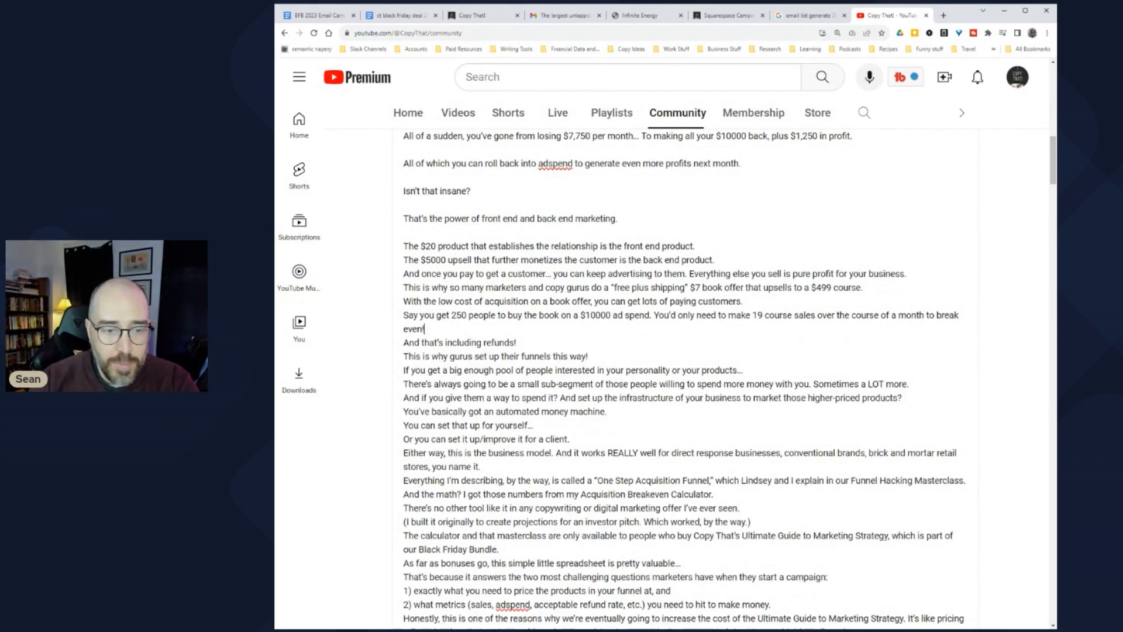
# Step: Add blank lines after 'even!', the refunds line and the following paragraphs
pyautogui.click(517, 342)
pyautogui.click(588, 356)
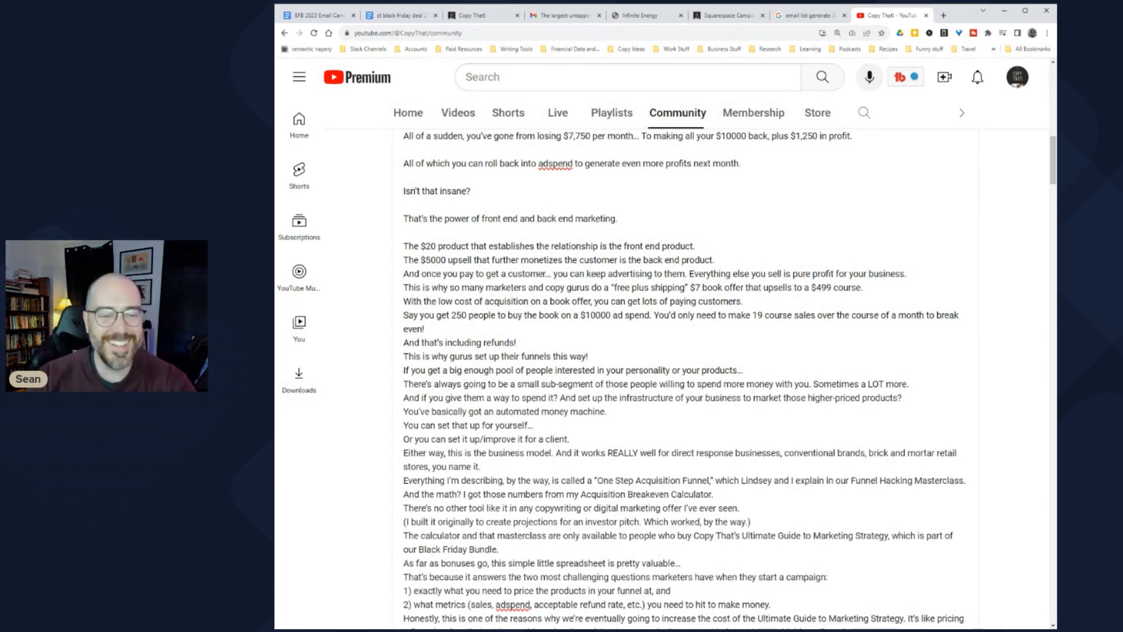
pyautogui.click(424, 329)
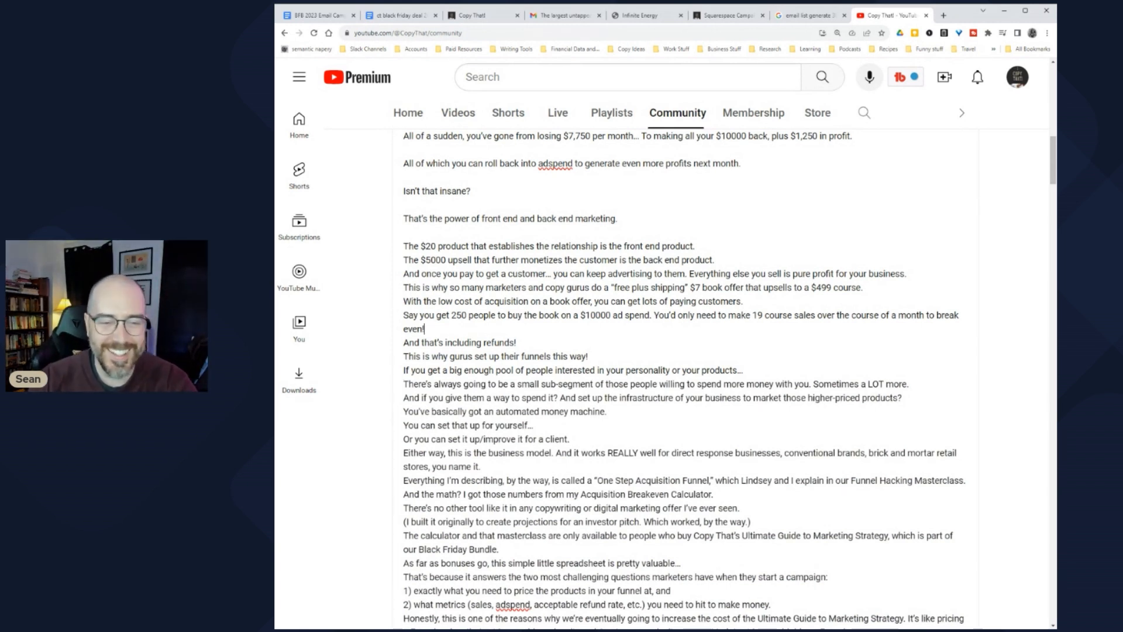
pyautogui.press('Return')
pyautogui.press('Down')
pyautogui.press('End')
pyautogui.press('Return')
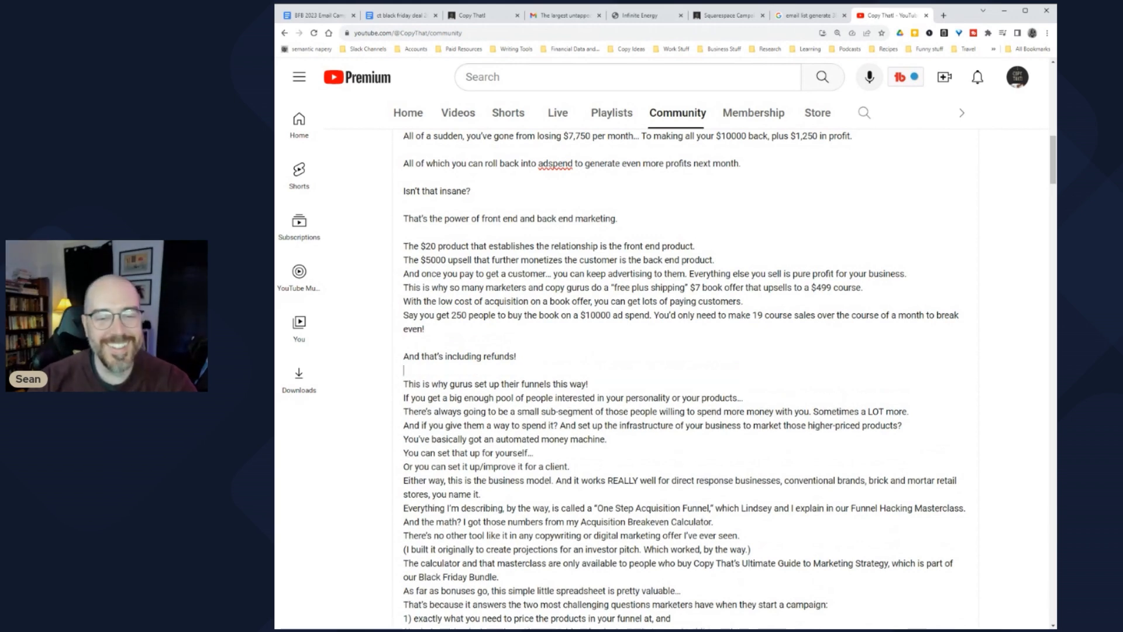
pyautogui.press('Return')
pyautogui.press('Down')
pyautogui.press('End')
pyautogui.press('Delete')
pyautogui.press('End')
pyautogui.press('Return')
pyautogui.press('Down')
pyautogui.press('End')
pyautogui.press('Return')
pyautogui.press('Down')
pyautogui.press('Down')
pyautogui.press('Down')
pyautogui.press('End')
pyautogui.press('Return')
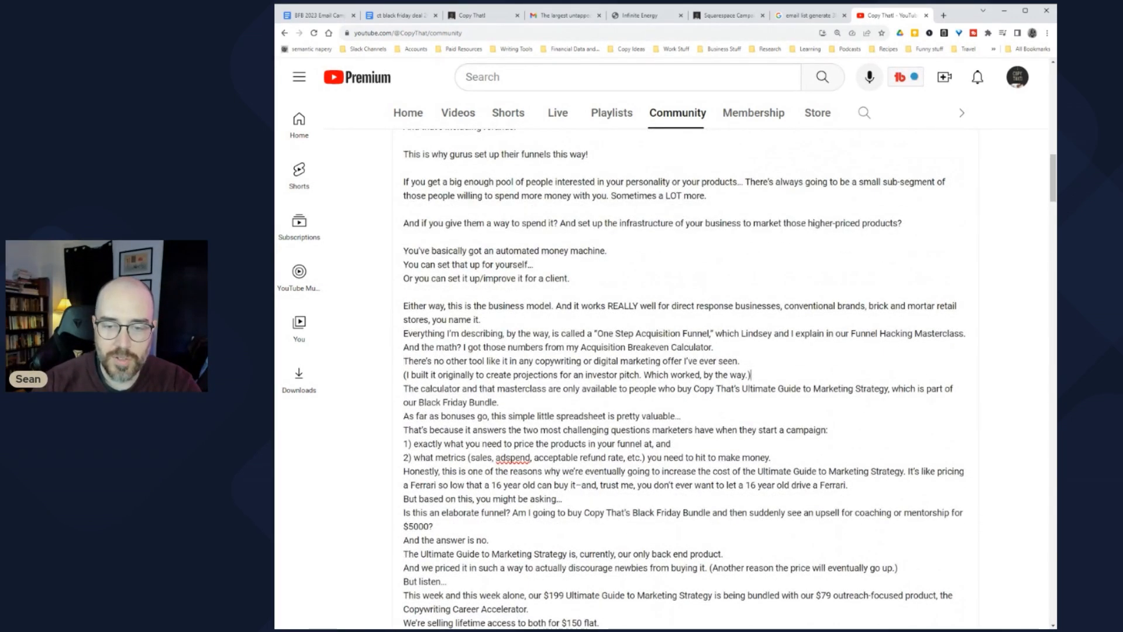
pyautogui.scroll(-1, 404, 359)
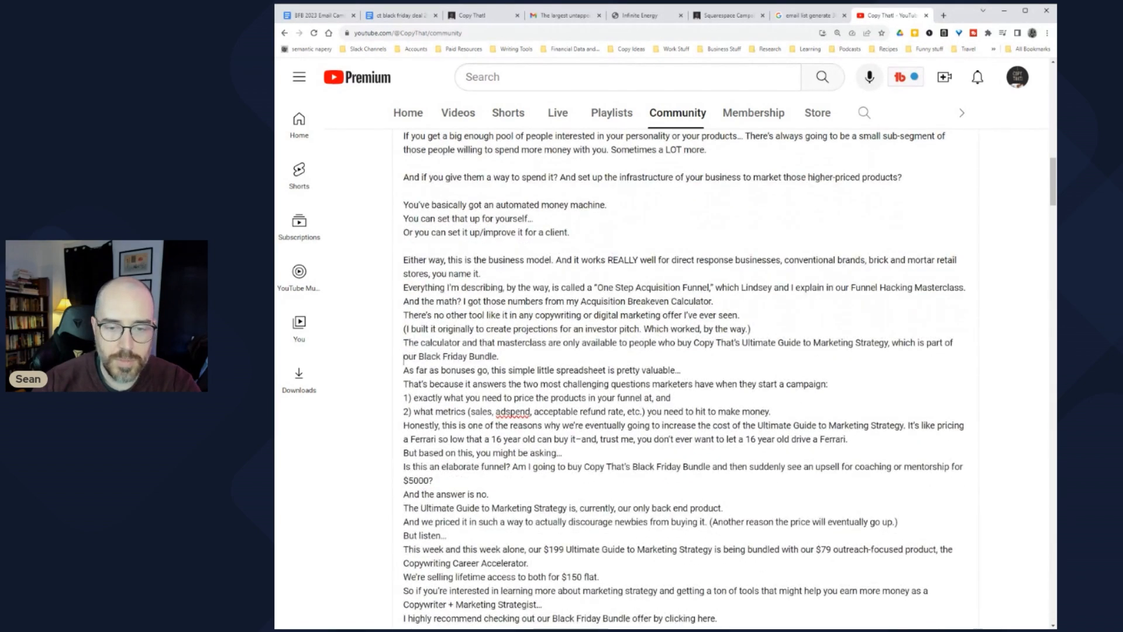
pyautogui.scroll(5, 404, 375)
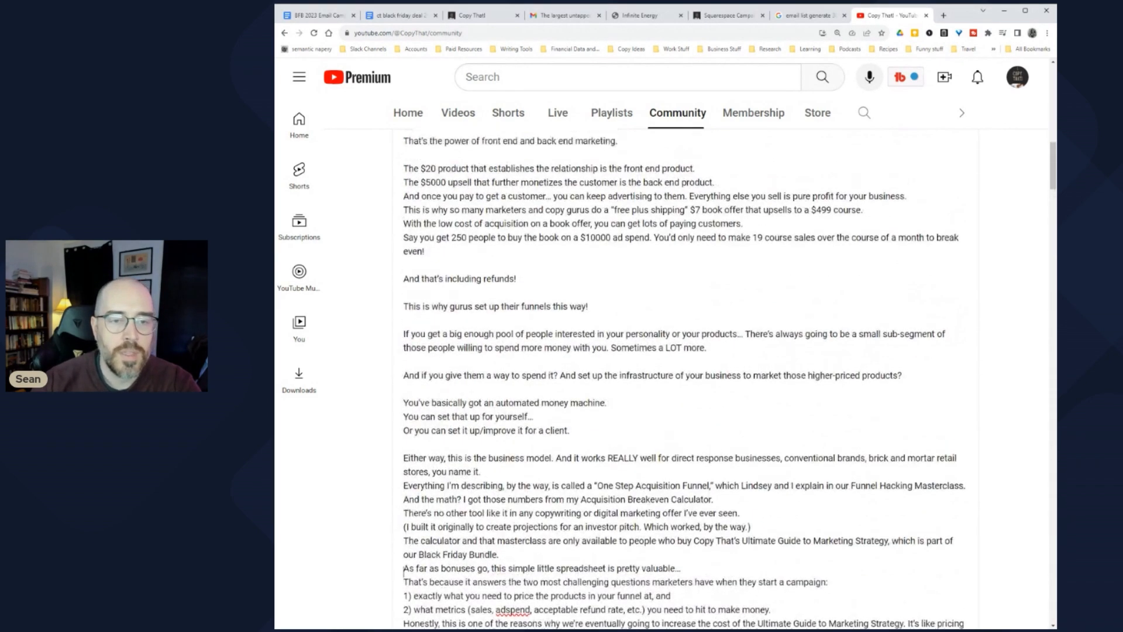
pyautogui.scroll(-2, 404, 374)
pyautogui.scroll(2, 403, 375)
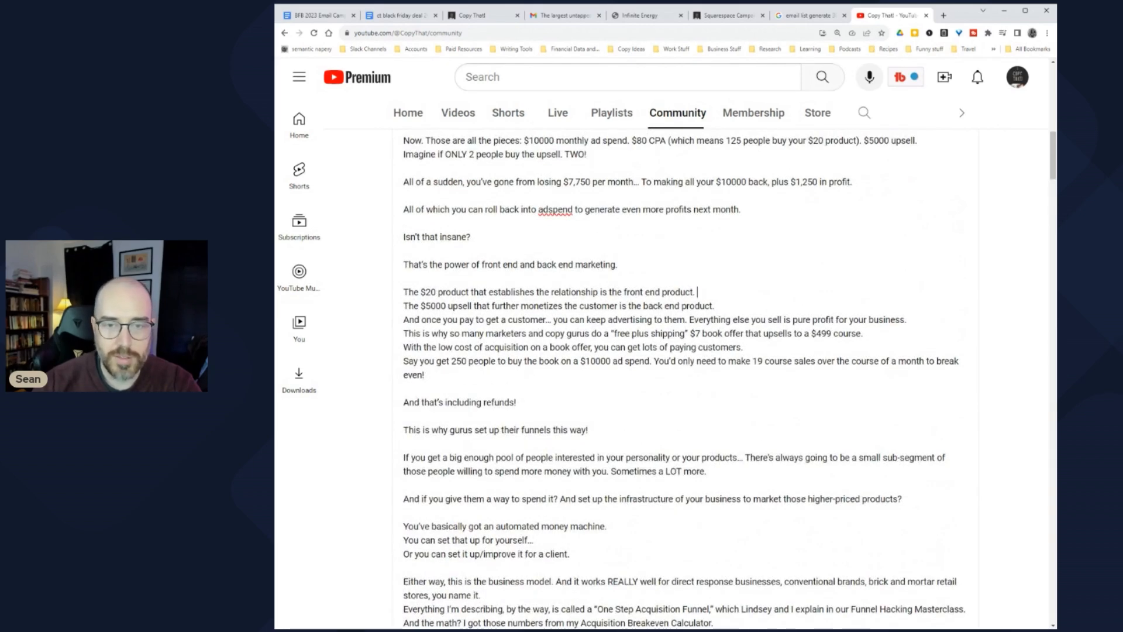
pyautogui.scroll(3, 685, 375)
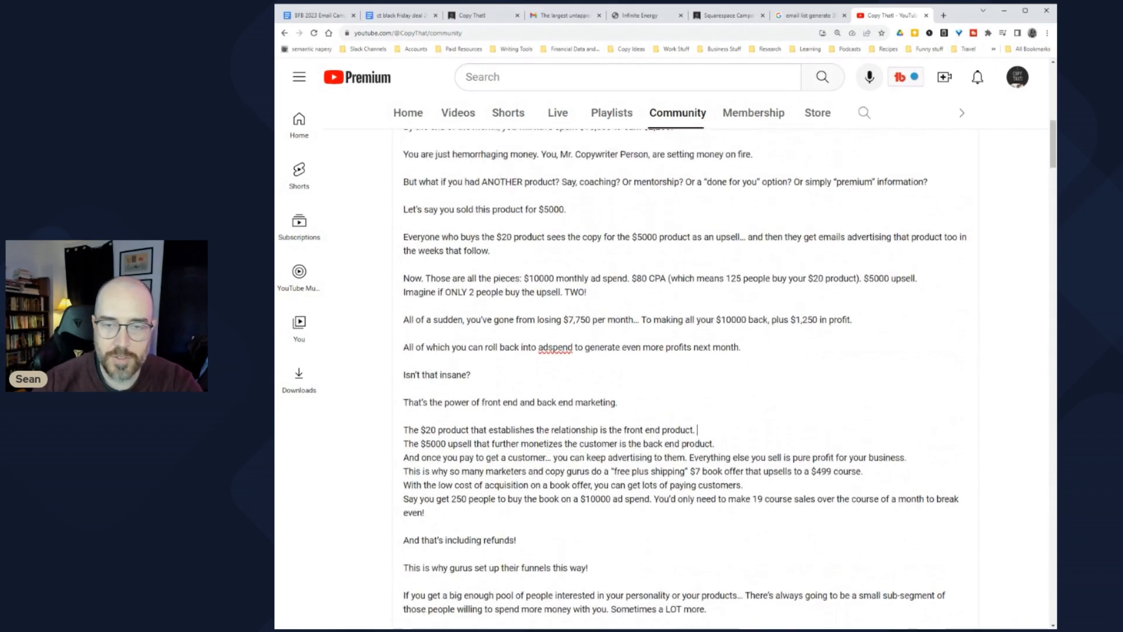
pyautogui.scroll(6, 685, 375)
pyautogui.click(449, 301)
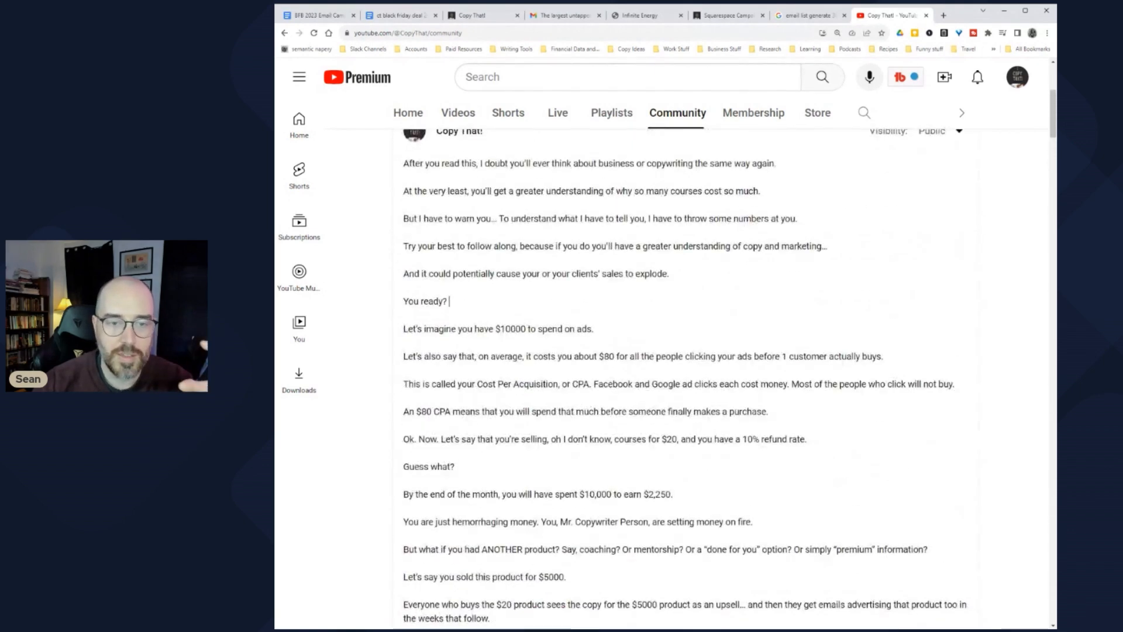
pyautogui.scroll(-1, 667, 374)
pyautogui.scroll(2, 667, 374)
pyautogui.scroll(-3, 667, 375)
pyautogui.scroll(-4, 667, 375)
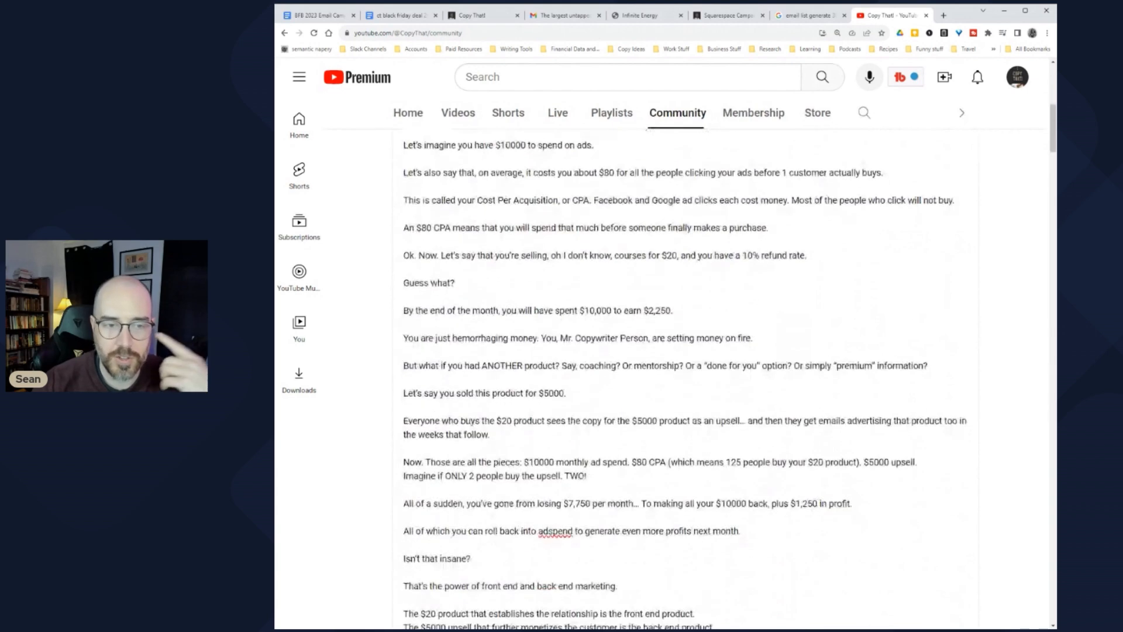
pyautogui.moveTo(430, 255); pyautogui.dragTo(526, 255)
pyautogui.moveTo(434, 283); pyautogui.dragTo(697, 283)
pyautogui.scroll(-2, 684, 375)
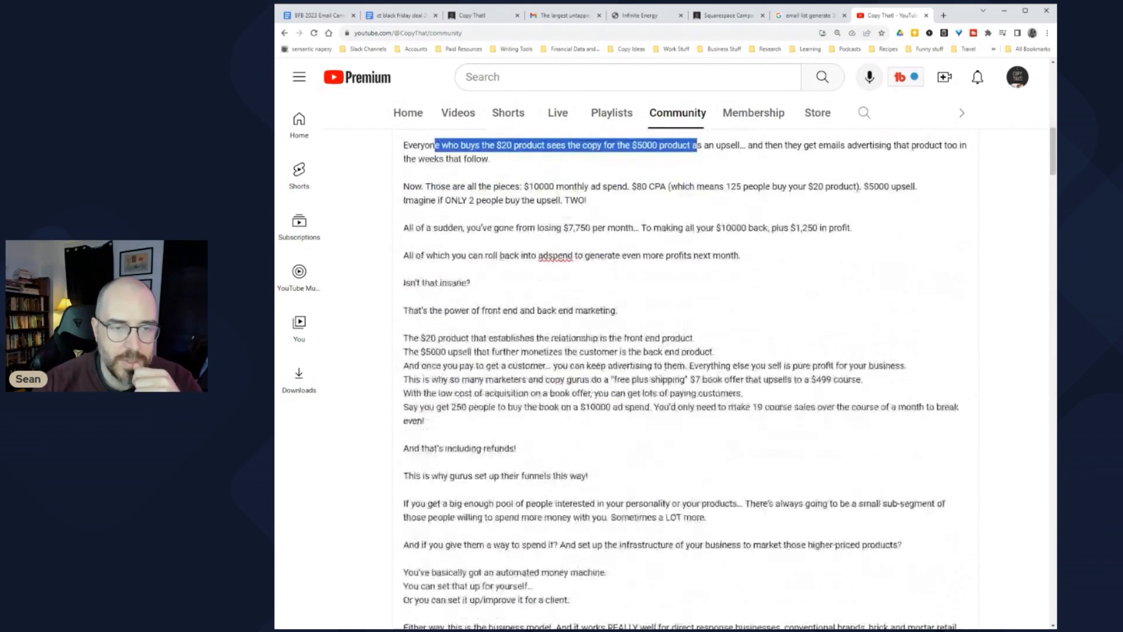
pyautogui.moveTo(440, 186); pyautogui.dragTo(601, 186)
pyautogui.moveTo(492, 228); pyautogui.dragTo(660, 228)
pyautogui.moveTo(422, 282); pyautogui.dragTo(472, 282)
pyautogui.scroll(-2, 473, 283)
pyautogui.click(549, 246)
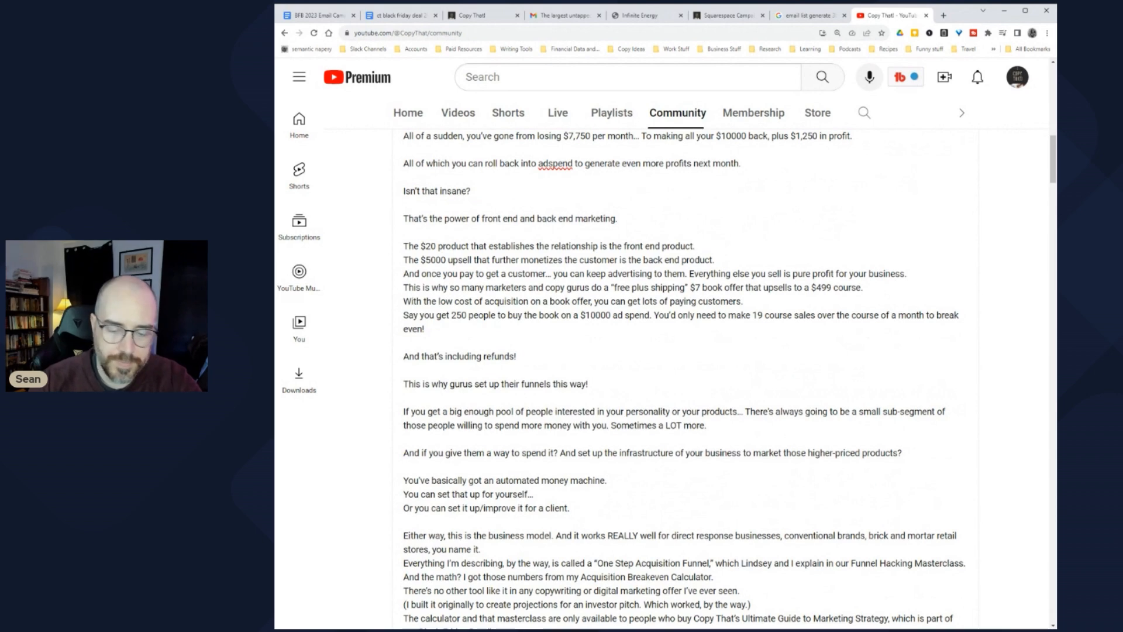
# Step: Join the $5000 upsell line to the $20 paragraph and reword to 'I designed it to help marketers answer'
pyautogui.press('Delete')
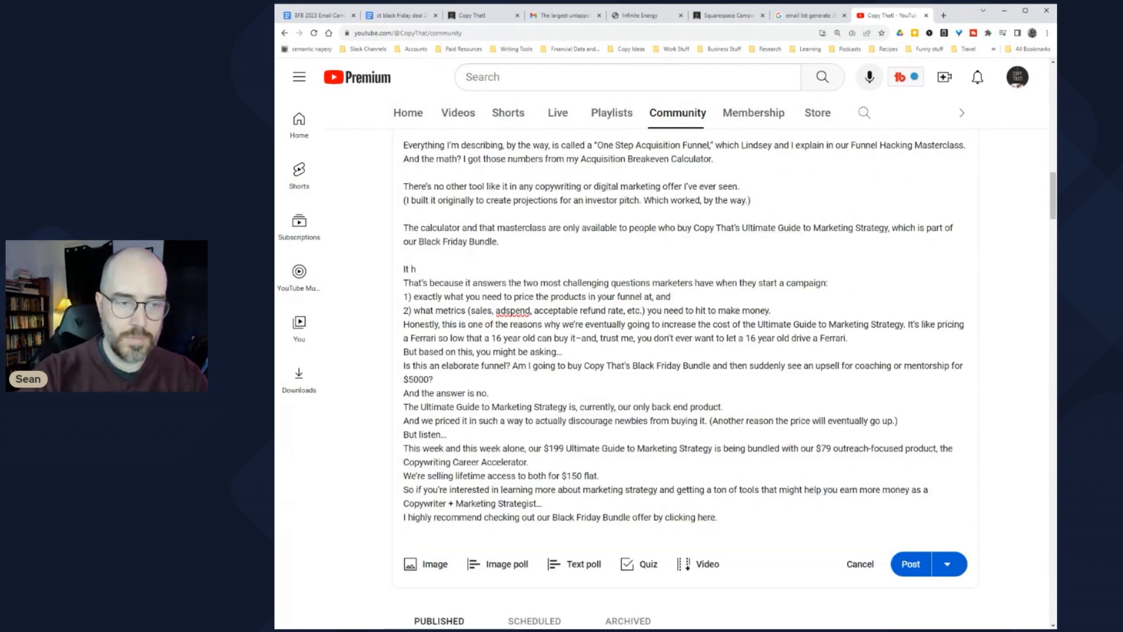
pyautogui.write('o')
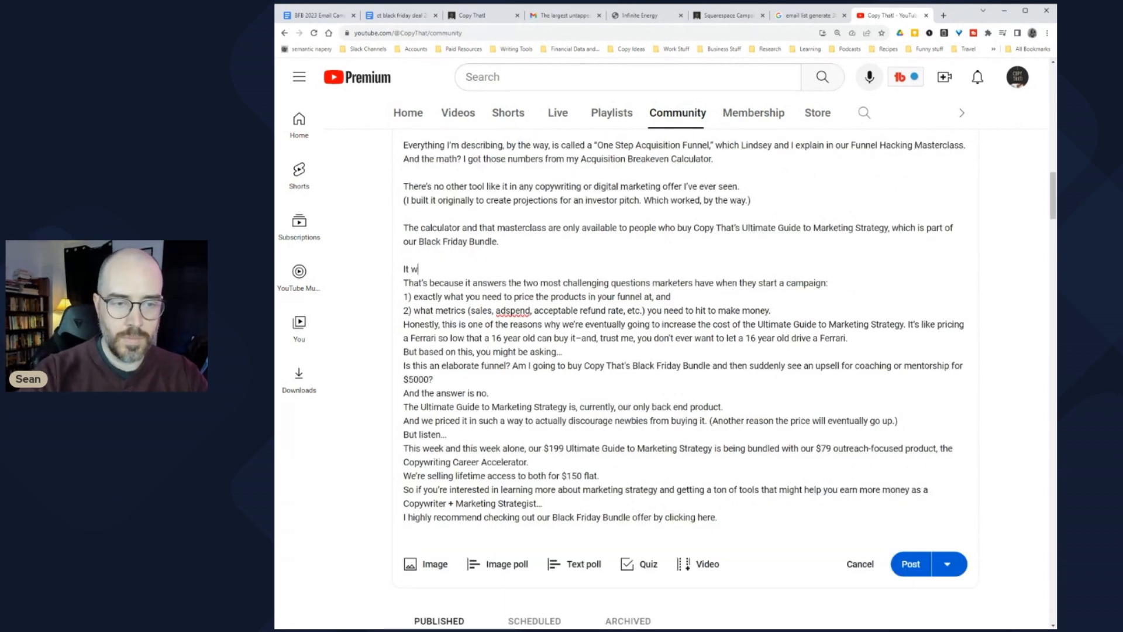
pyautogui.write('esigned i')
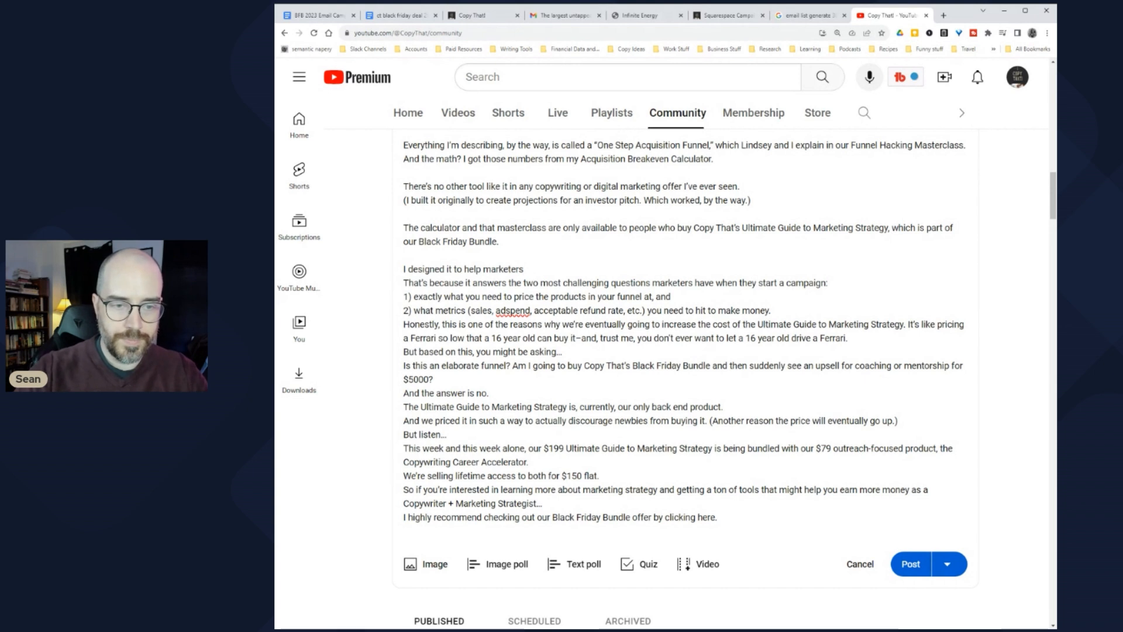
pyautogui.hotkey('ctrl', 'shift', 'Right')
pyautogui.hotkey('ctrl', 'shift', 'Right')
pyautogui.hotkey('ctrl', 'shift', 'Right')
pyautogui.hotkey('ctrl', 'shift', 'Right')
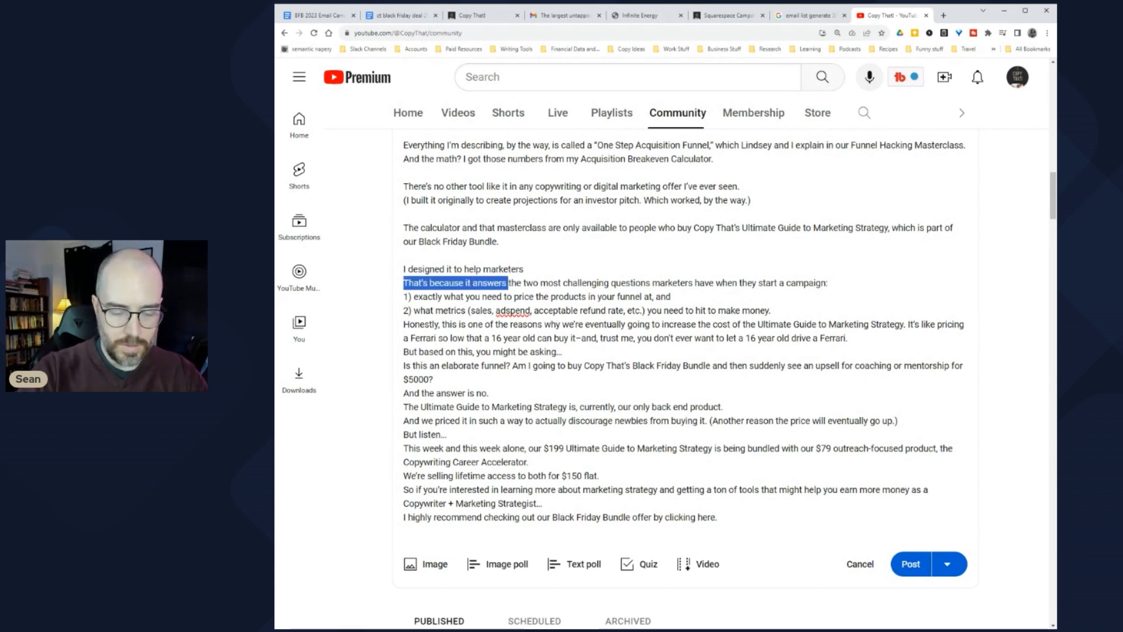
pyautogui.press('BackSpace')
pyautogui.press('BackSpace')
pyautogui.write('answer the two most challenging questions marketers have when they start a campaign:')
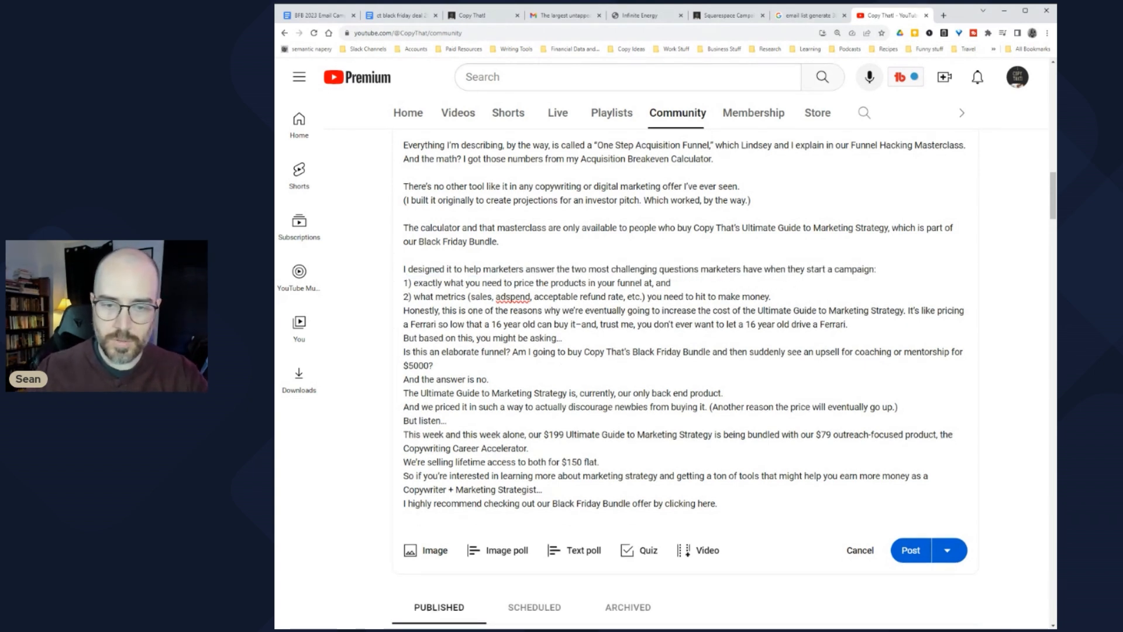
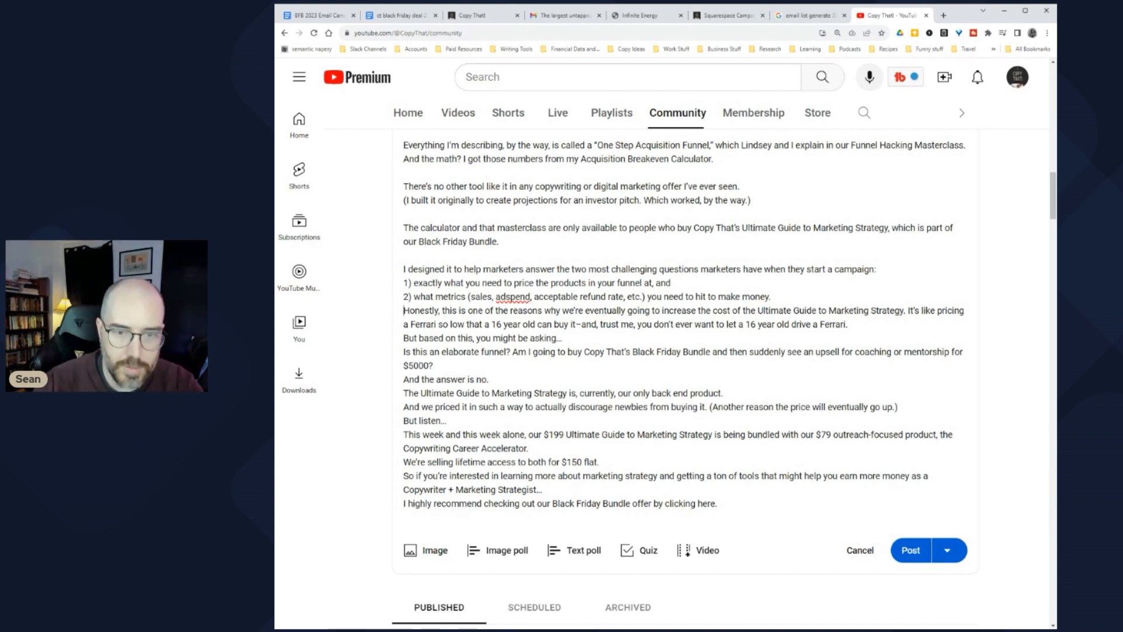
# Step: Insert a blank line before 'Honestly' and review the post's opening lines
pyautogui.press('Return')
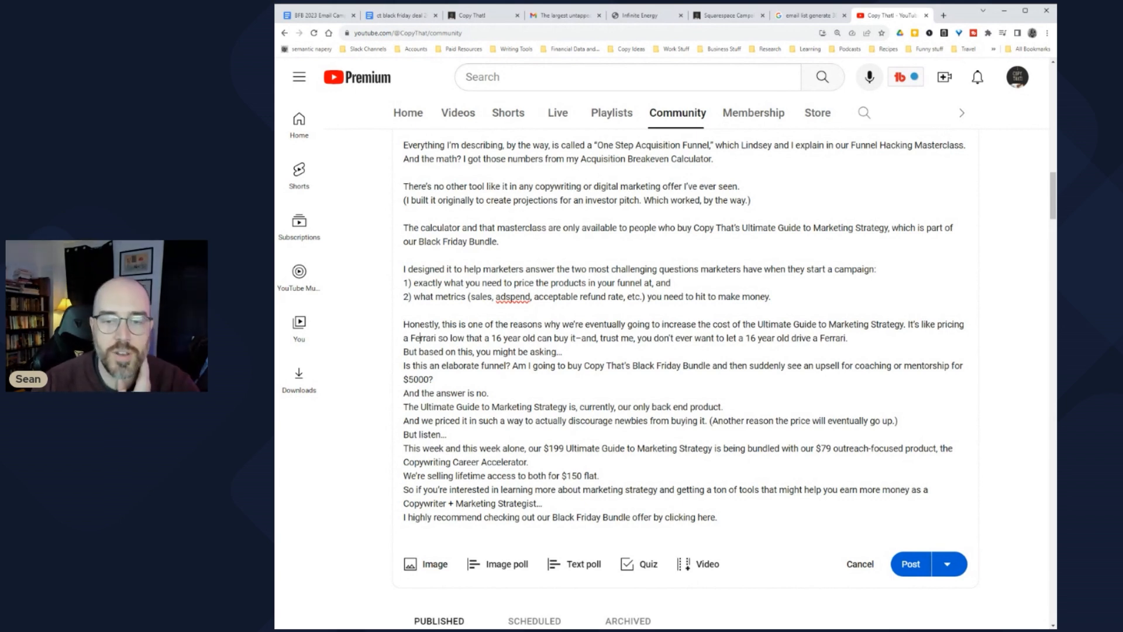
pyautogui.moveTo(403, 352); pyautogui.dragTo(547, 352)
pyautogui.click(547, 352)
pyautogui.moveTo(403, 366); pyautogui.dragTo(596, 365)
pyautogui.click(596, 366)
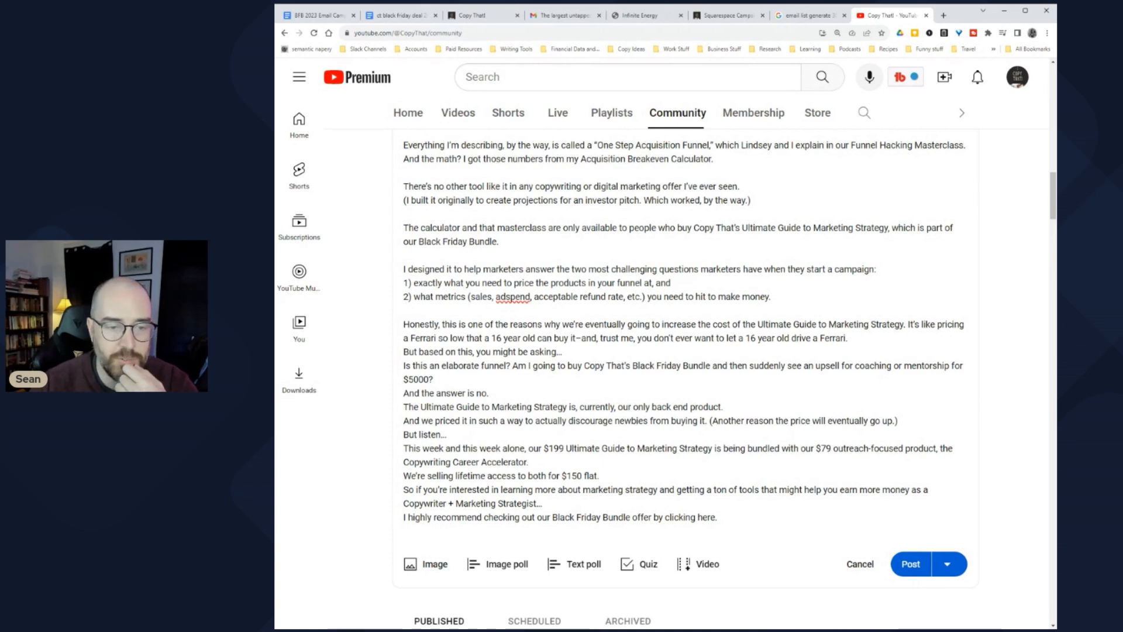
pyautogui.doubleClick(456, 393)
pyautogui.moveTo(420, 407); pyautogui.dragTo(721, 407)
pyautogui.click(662, 406)
# Step: Review the pricing sentences and the $199 bundle line of the post
pyautogui.moveTo(417, 421); pyautogui.dragTo(625, 420)
pyautogui.click(624, 420)
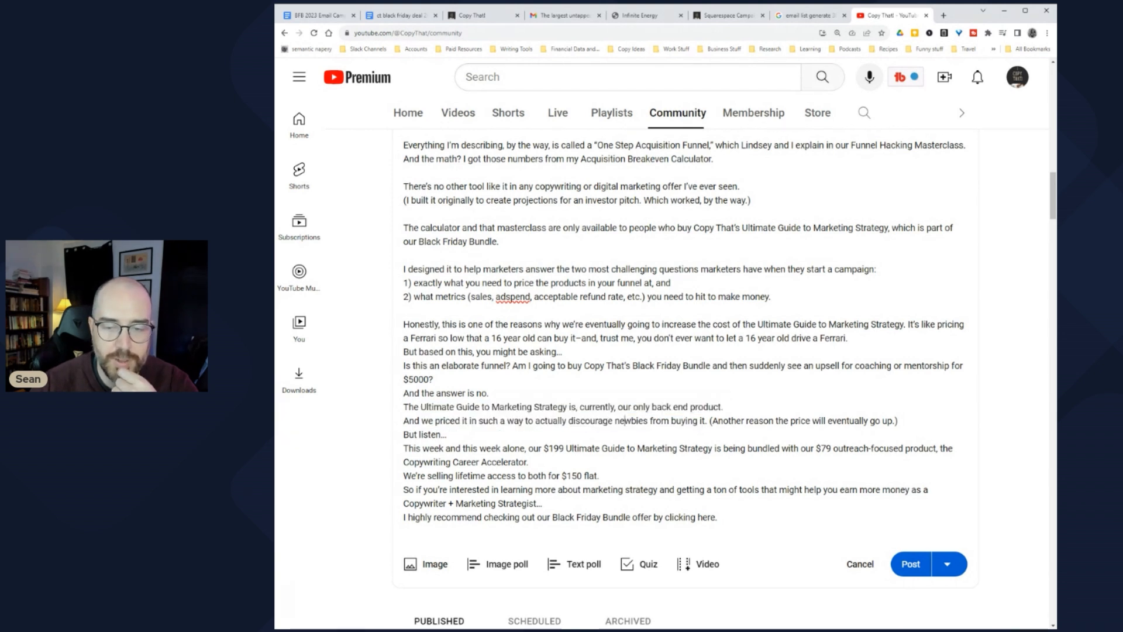
pyautogui.moveTo(723, 420); pyautogui.dragTo(855, 420)
pyautogui.click(854, 420)
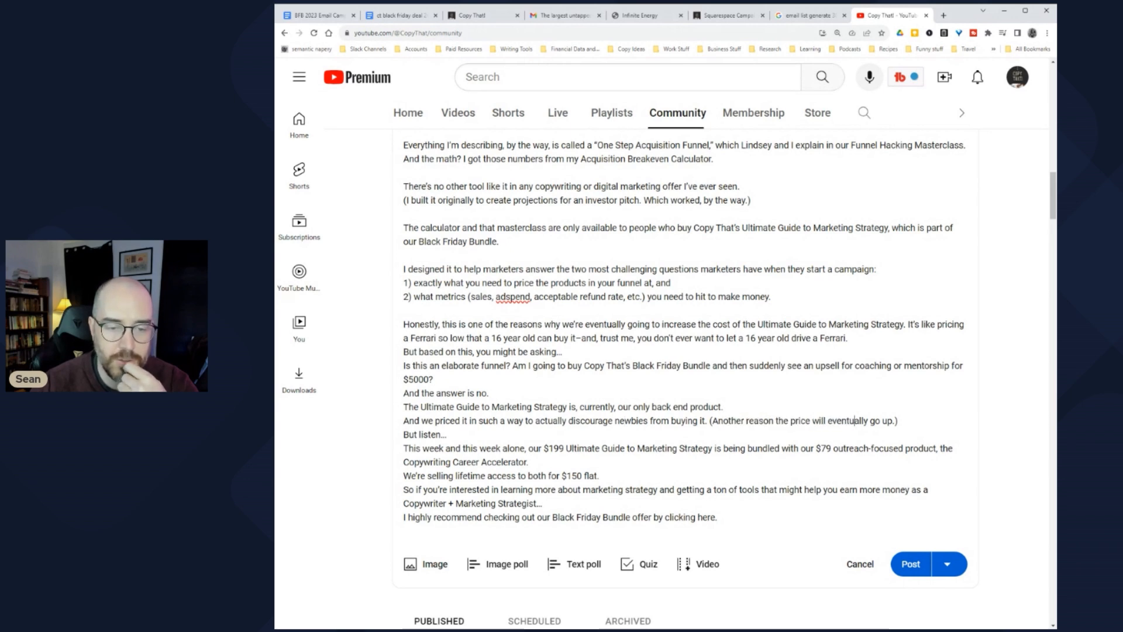
pyautogui.moveTo(536, 448); pyautogui.dragTo(658, 448)
pyautogui.click(658, 448)
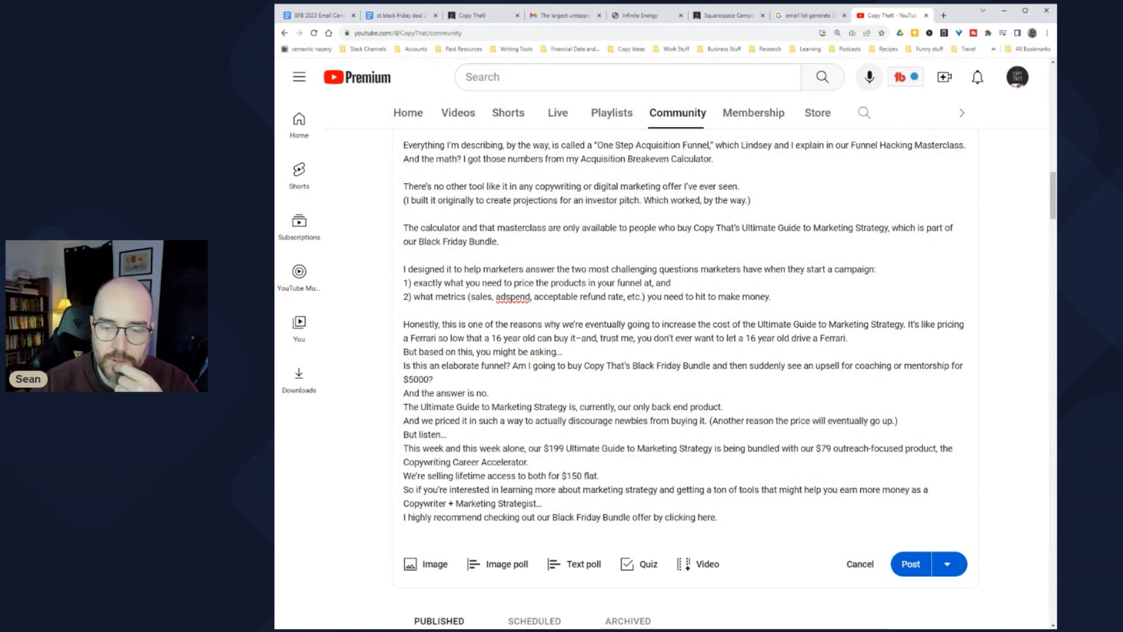
pyautogui.scroll(-1, 711, 382)
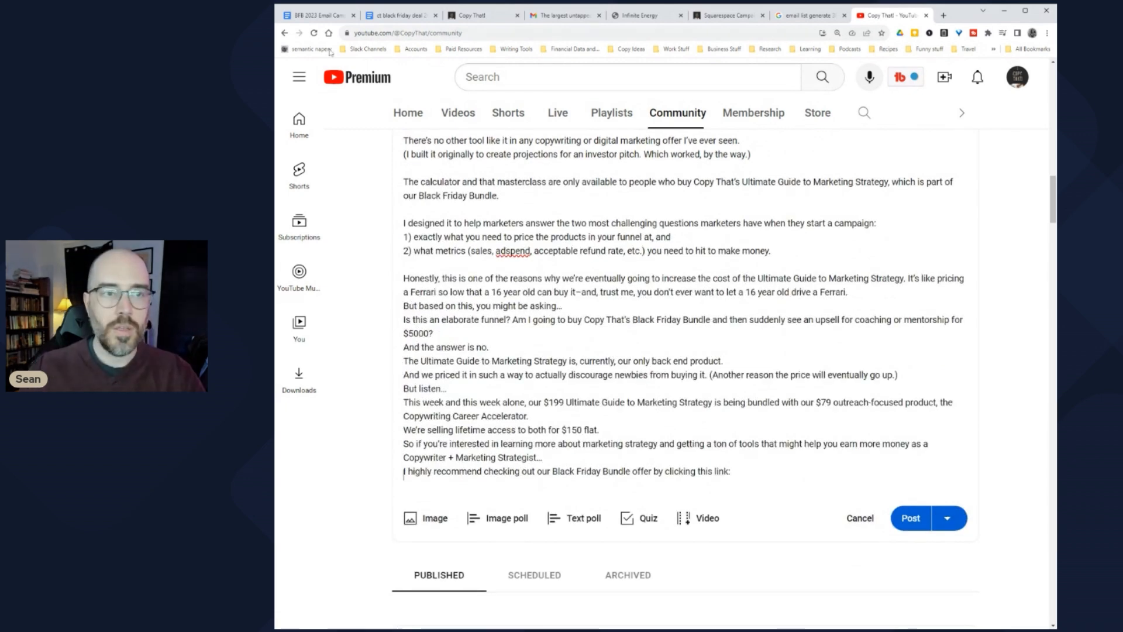
# Step: Paste the Black Friday deal document's share link after 'clicking this link:' and add the sign-off
pyautogui.click(401, 16)
pyautogui.click(1001, 71)
pyautogui.click(893, 15)
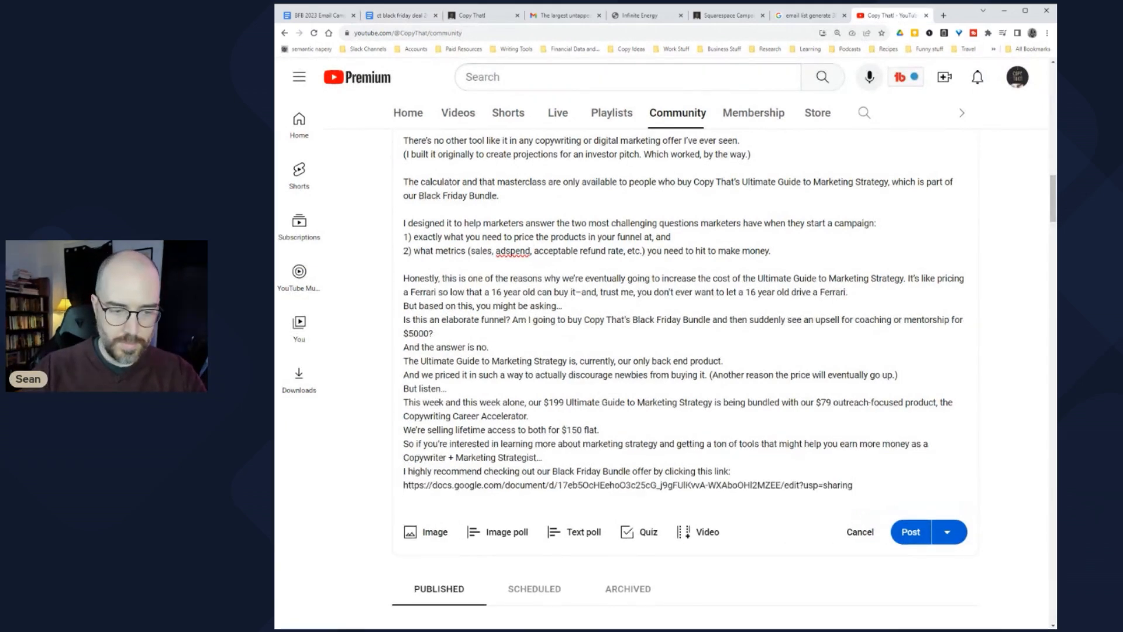
pyautogui.write('Best, Sean')
pyautogui.scroll(-2, 906, 503)
pyautogui.click(955, 486)
pyautogui.click(957, 487)
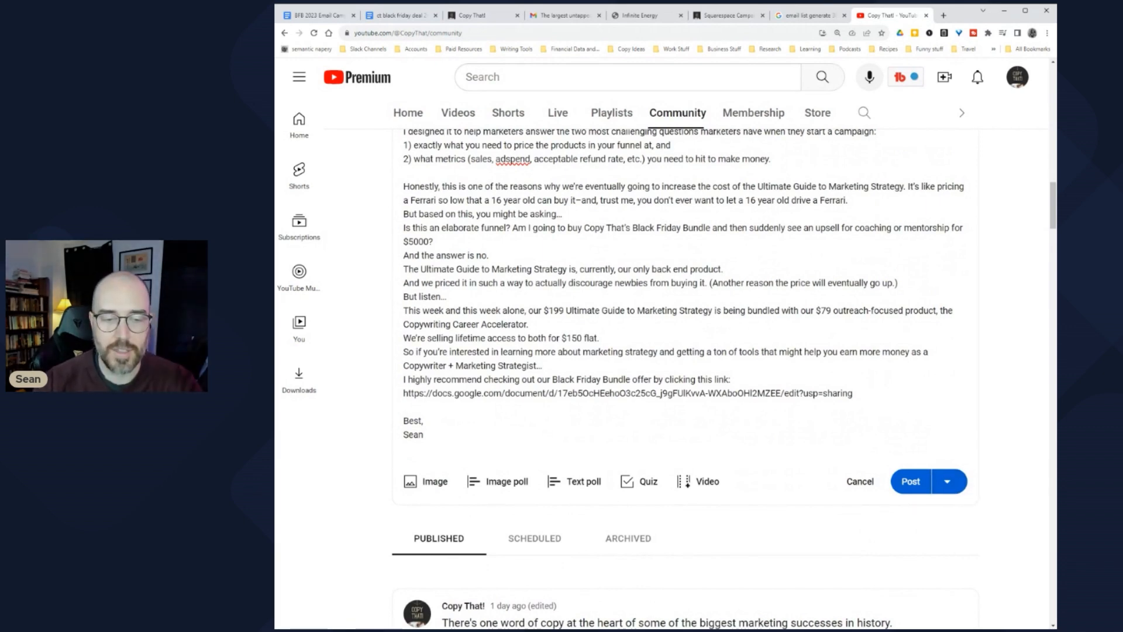
# Step: Review the finished Community post and publish it
pyautogui.scroll(12, 679, 379)
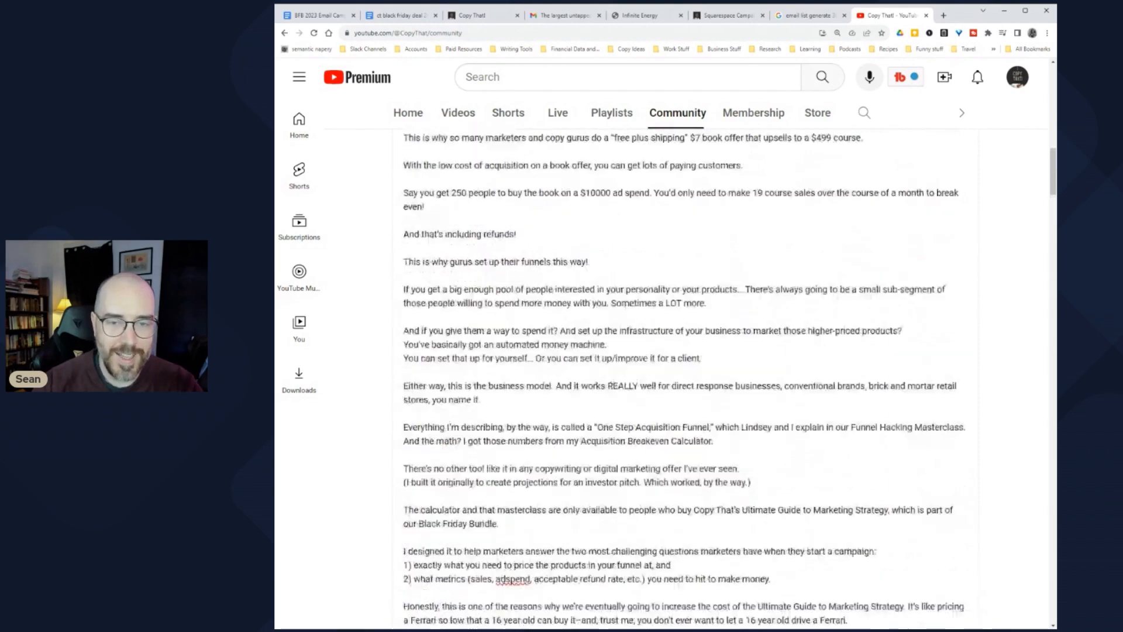
pyautogui.scroll(12, 680, 379)
pyautogui.scroll(-8, 680, 379)
pyautogui.scroll(-10, 679, 379)
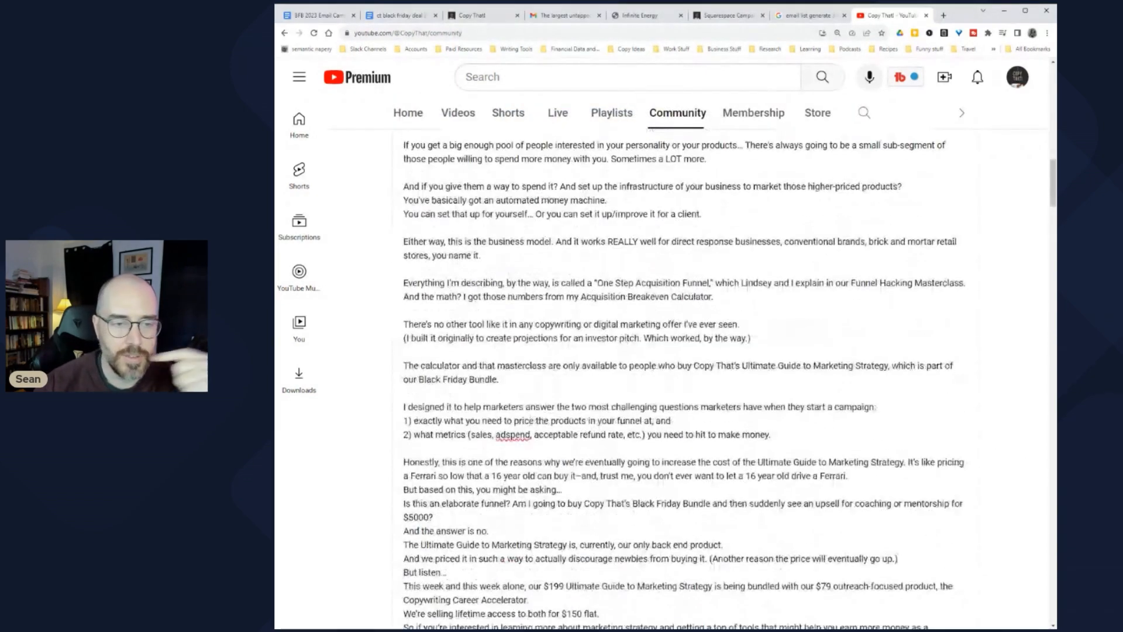
pyautogui.scroll(-3, 680, 379)
pyautogui.click(911, 573)
# Step: Expand the published post's full text and open it for editing
pyautogui.scroll(5, 660, 401)
pyautogui.scroll(12, 660, 401)
pyautogui.scroll(1, 506, 350)
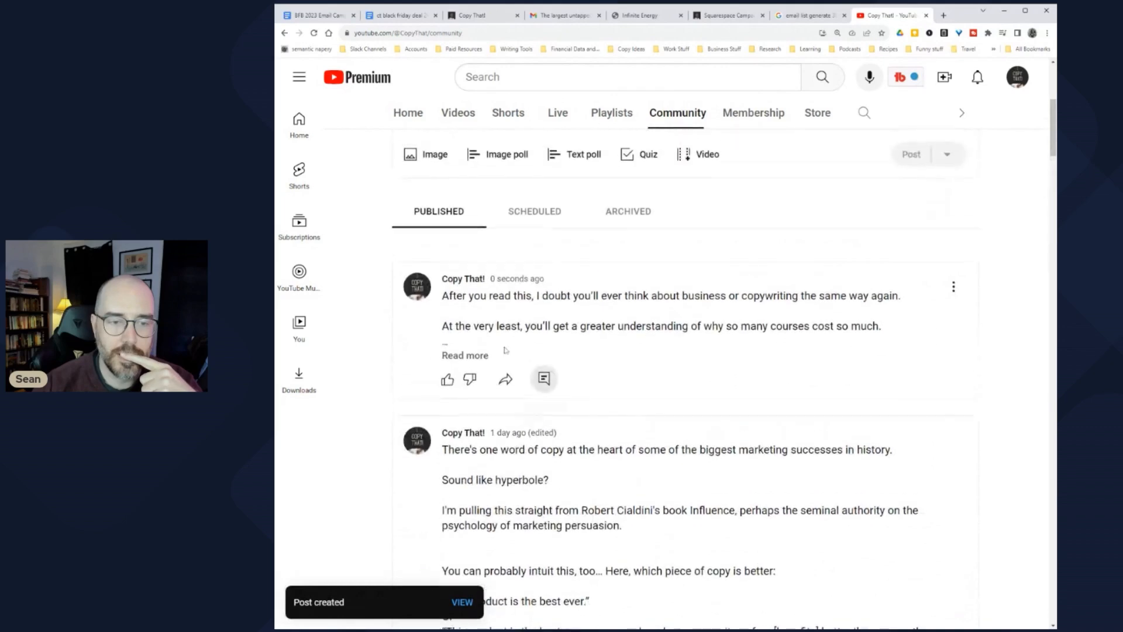
pyautogui.click(464, 355)
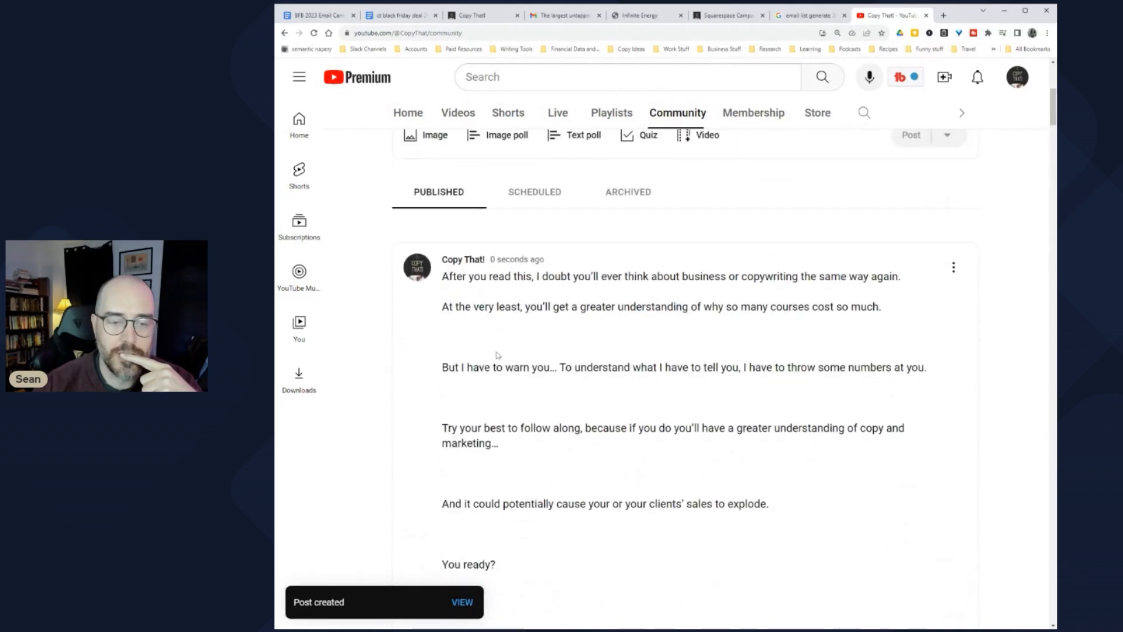
pyautogui.scroll(-5, 500, 351)
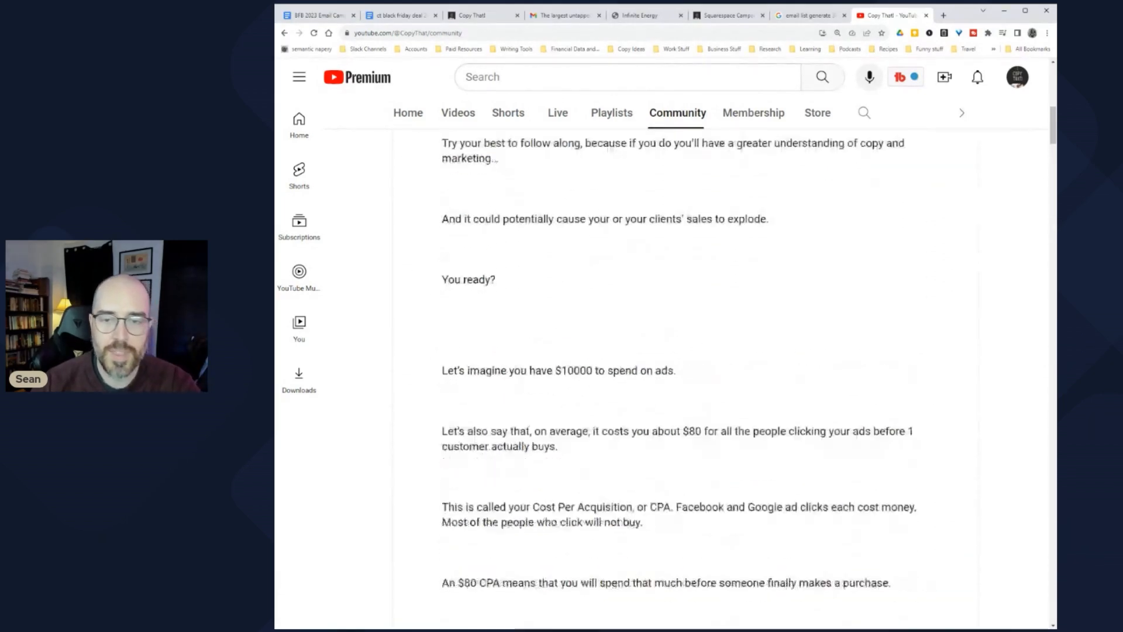
pyautogui.scroll(4, 490, 377)
pyautogui.click(954, 195)
pyautogui.click(972, 231)
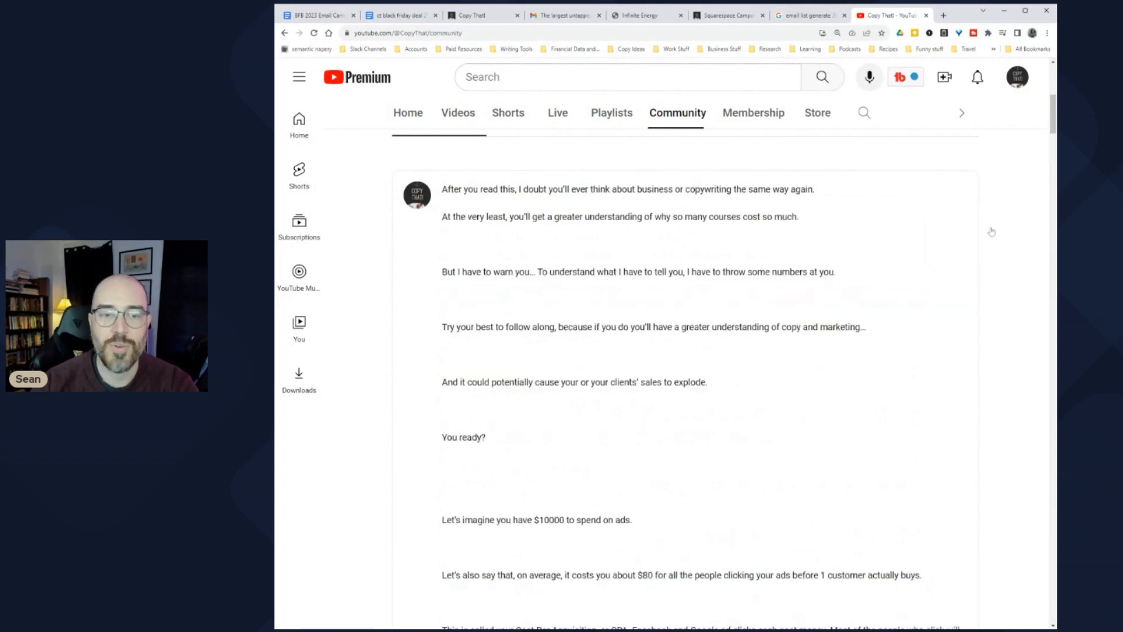
# Step: Delete the extra blank lines after 'cost so much', 'You can set that up' and the Calculator line
pyautogui.press('Delete')
pyautogui.press('Delete')
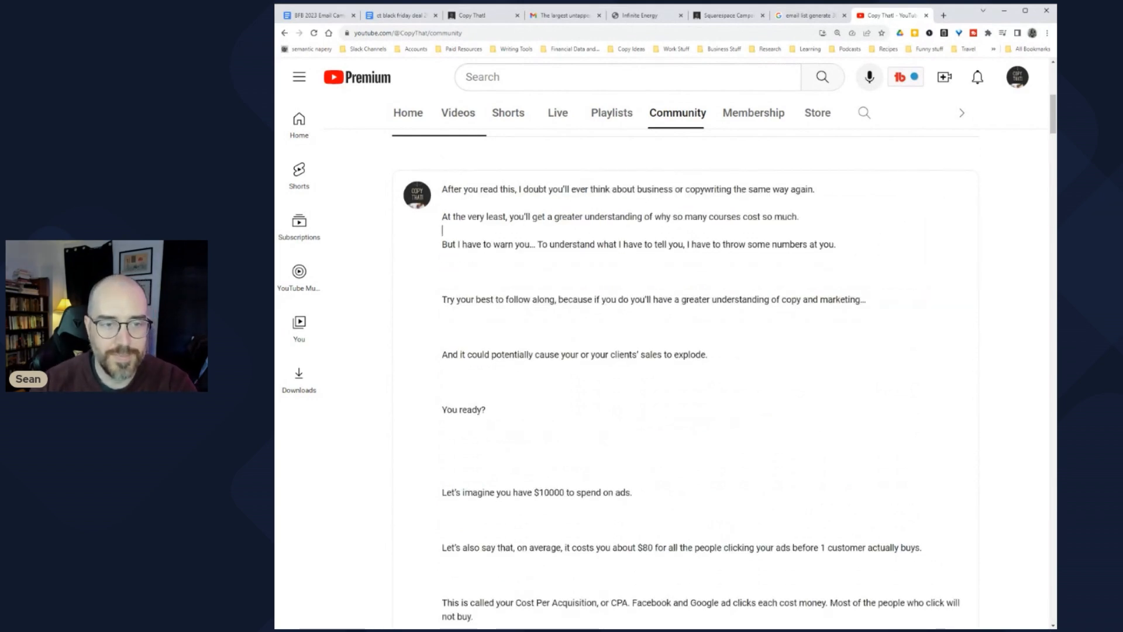
pyautogui.scroll(-10, 679, 374)
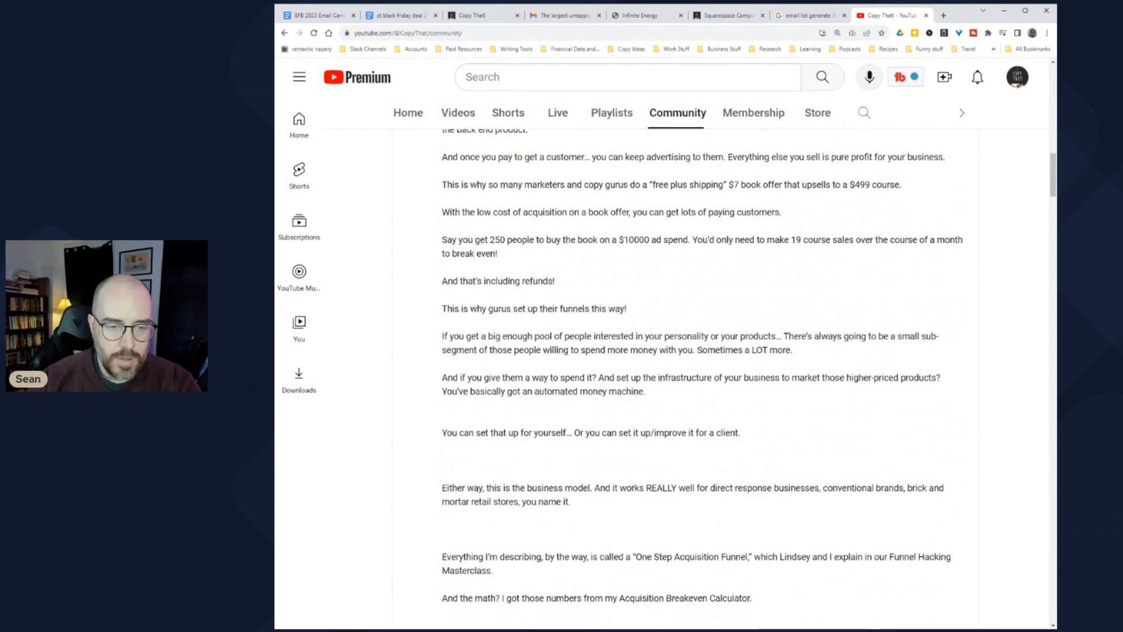
pyautogui.press('Delete')
pyautogui.scroll(-2, 679, 375)
pyautogui.press('Down')
pyautogui.press('Delete')
pyautogui.press('Delete')
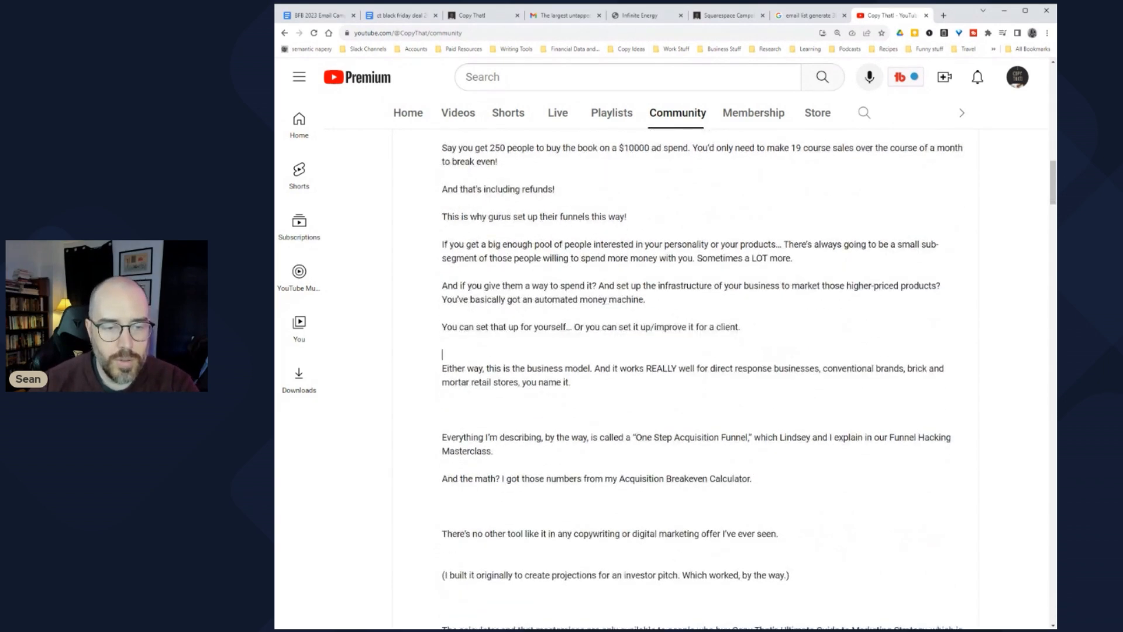
pyautogui.press('Delete')
pyautogui.press('Delete')
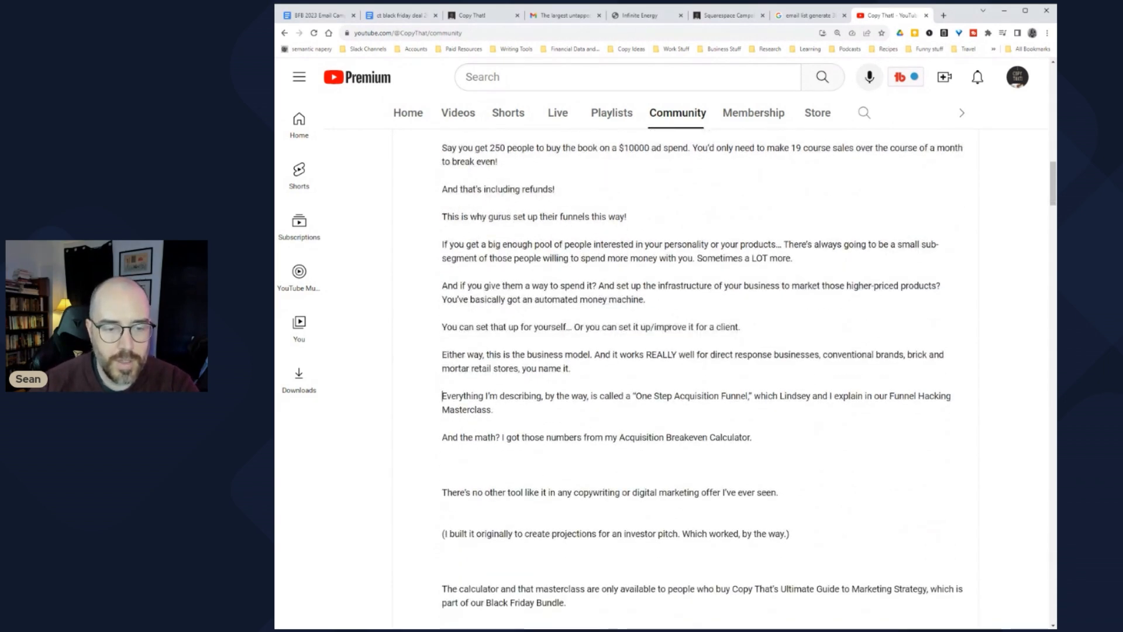
pyautogui.press('Down')
pyautogui.press('Down')
pyautogui.press('Down')
pyautogui.press('Down')
pyautogui.press('Down')
pyautogui.press('Delete')
# Step: Remove the remaining blank lines around '(I built it', the Bundle paragraph and 'Honestly', then save the post
pyautogui.press('Delete')
pyautogui.scroll(-2, 678, 375)
pyautogui.press('Down')
pyautogui.press('Down')
pyautogui.press('Delete')
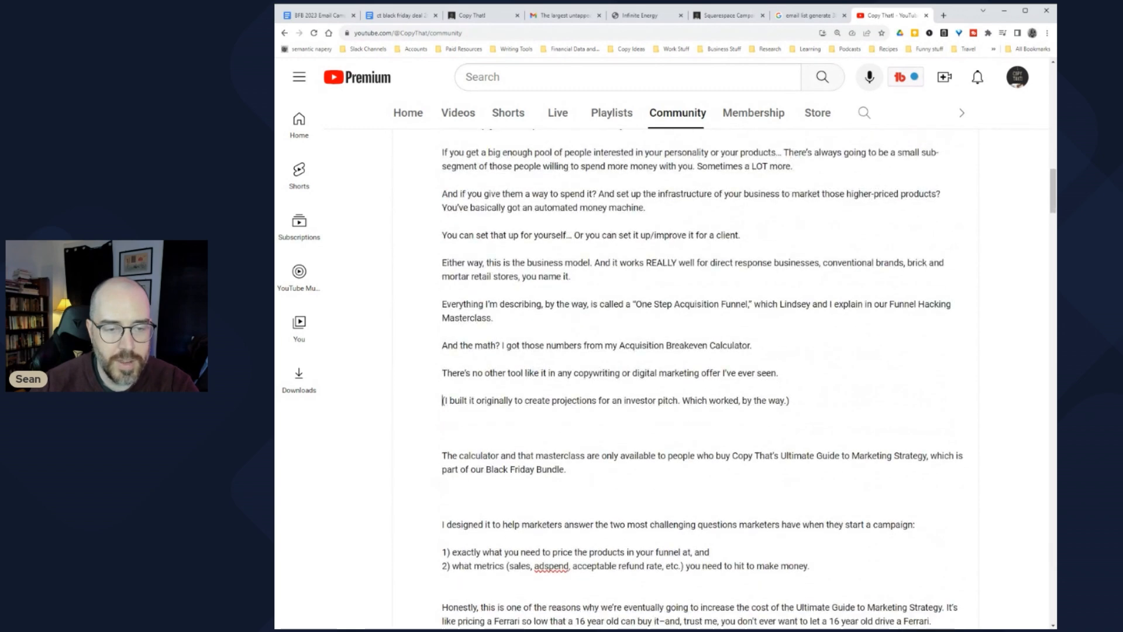
pyautogui.scroll(-2, 679, 375)
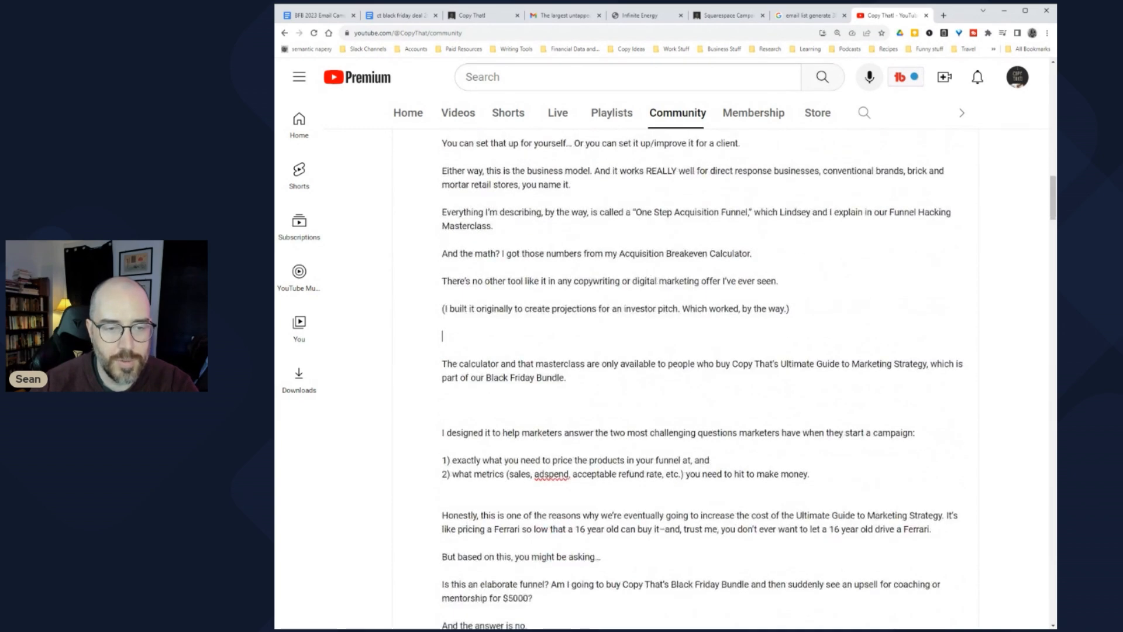
pyautogui.press('Delete')
pyautogui.press('Down')
pyautogui.press('Down')
pyautogui.press('Delete')
pyautogui.press('Delete')
pyautogui.press('Down')
pyautogui.press('Down')
pyautogui.press('Down')
pyautogui.press('Delete')
pyautogui.scroll(-1, 679, 374)
pyautogui.scroll(-6, 679, 374)
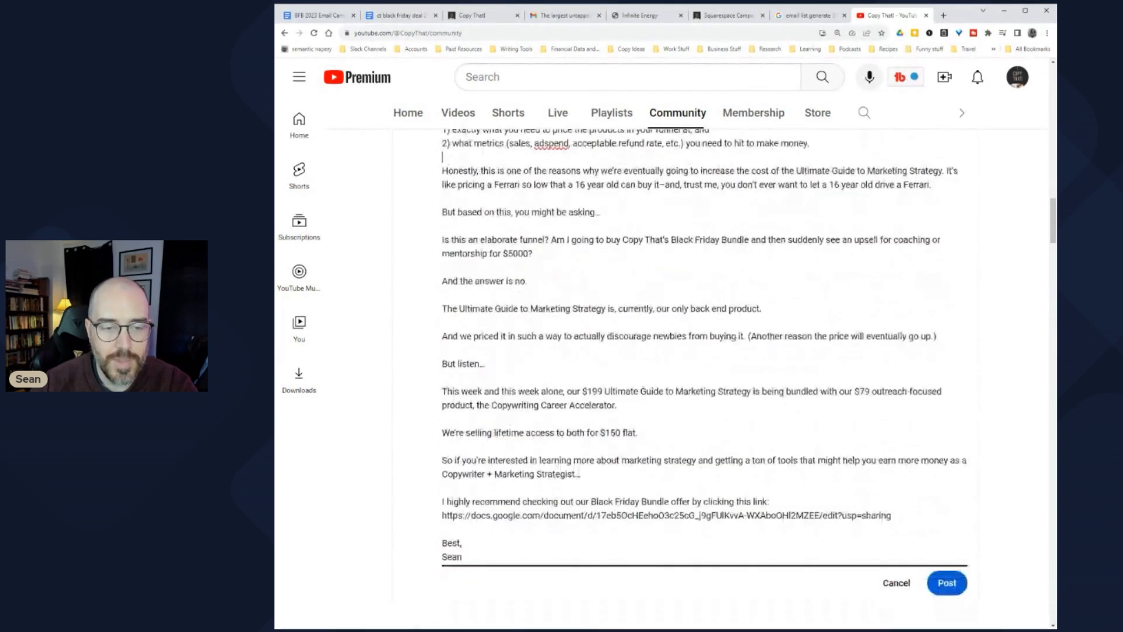
pyautogui.click(946, 537)
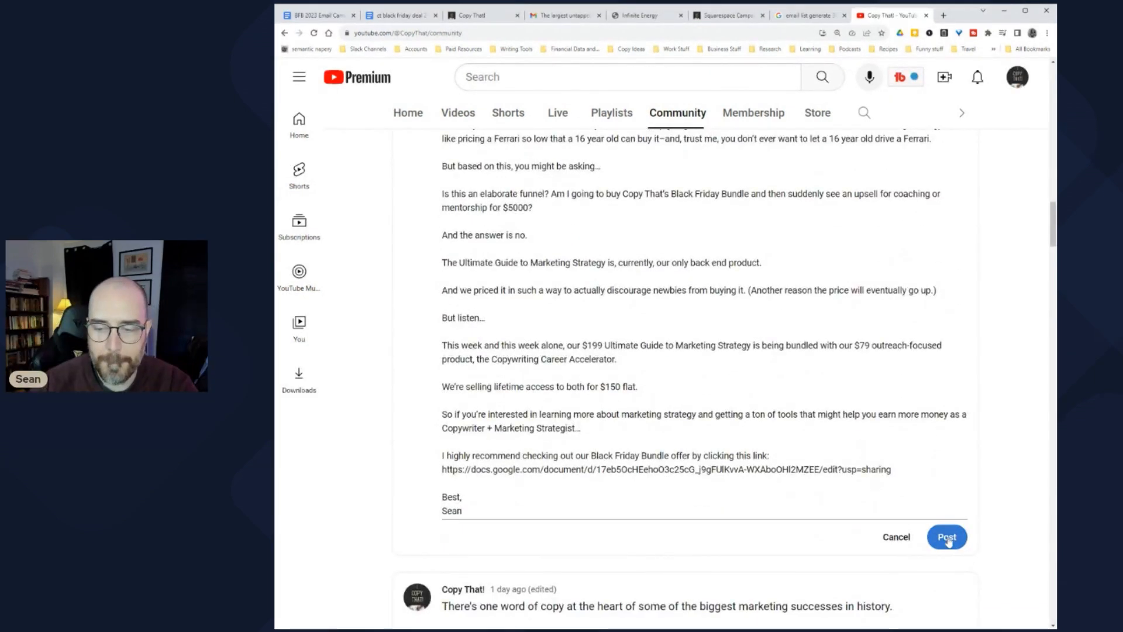
pyautogui.scroll(13, 684, 380)
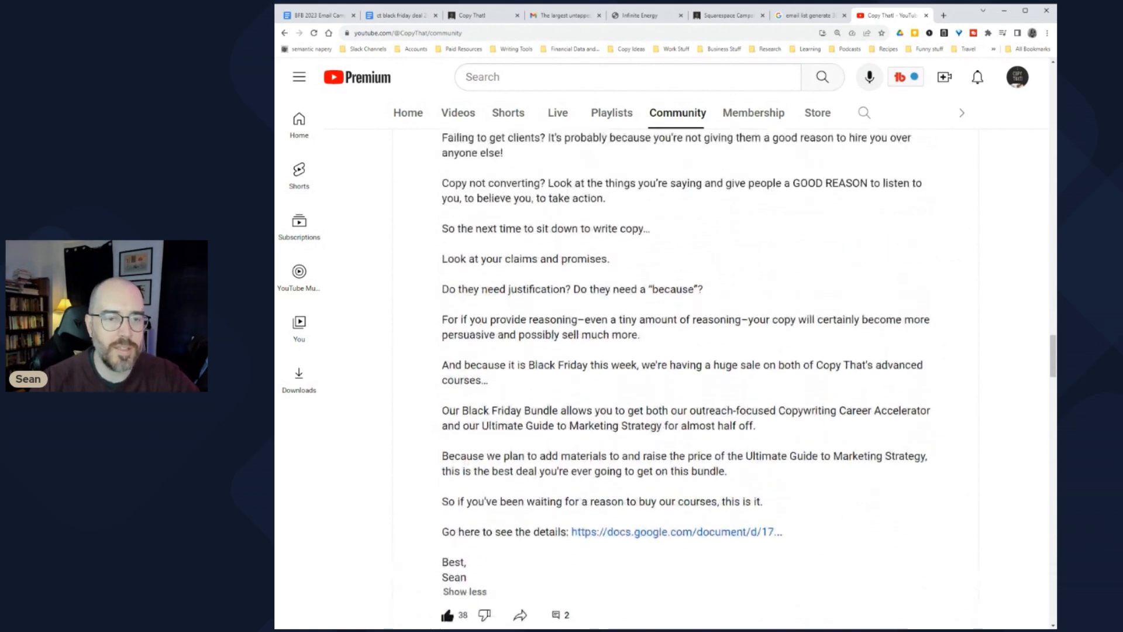
pyautogui.scroll(6, 561, 384)
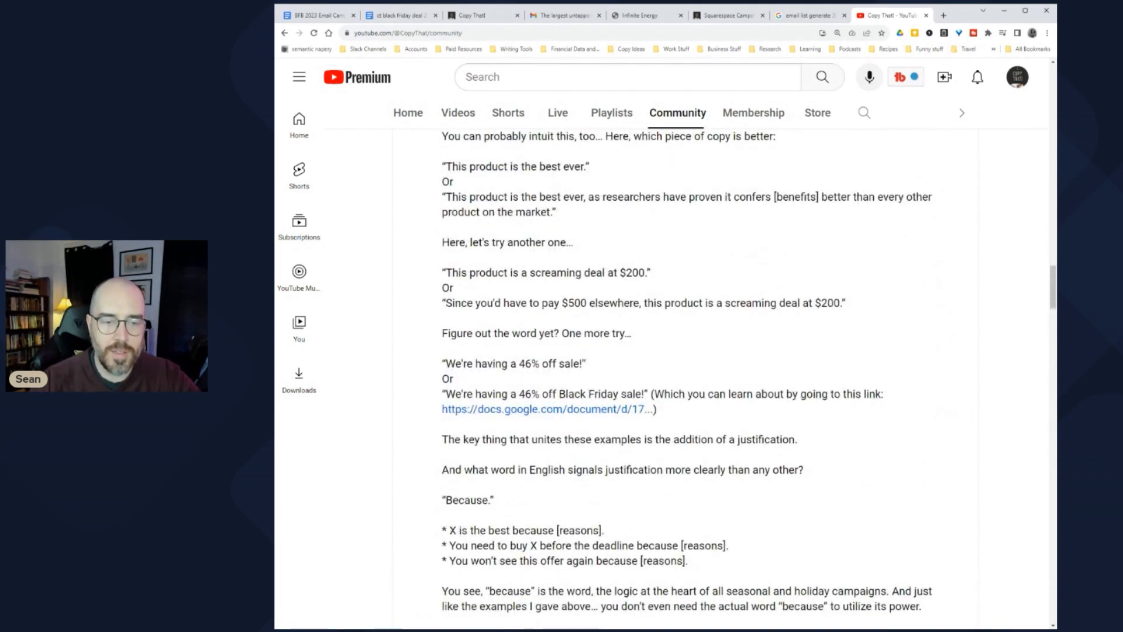
pyautogui.scroll(10, 596, 427)
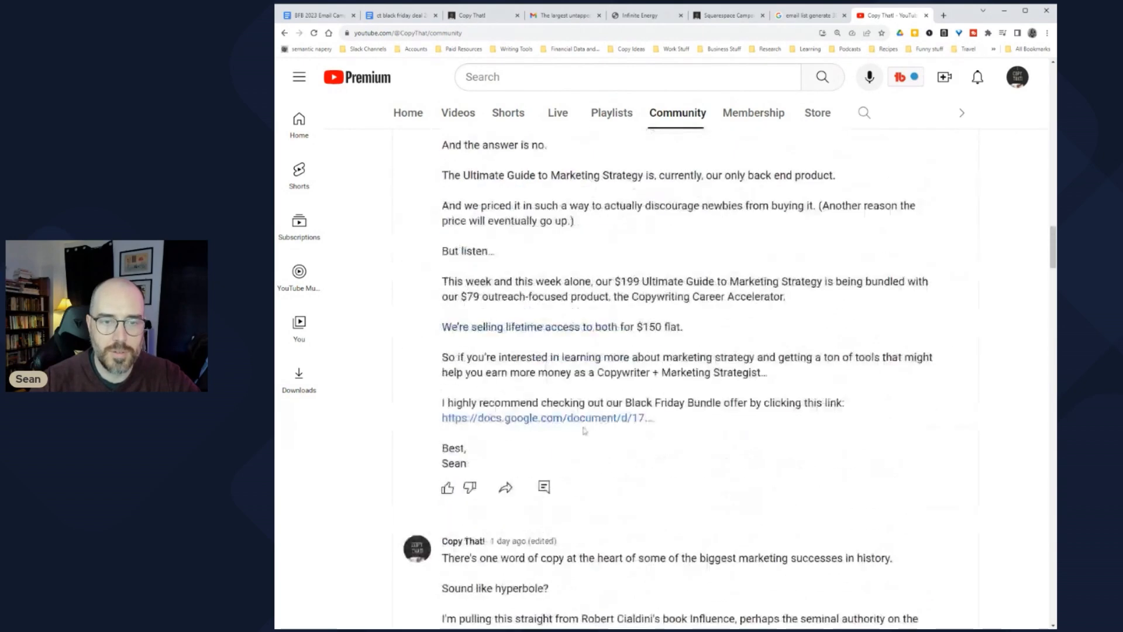
pyautogui.scroll(8, 533, 422)
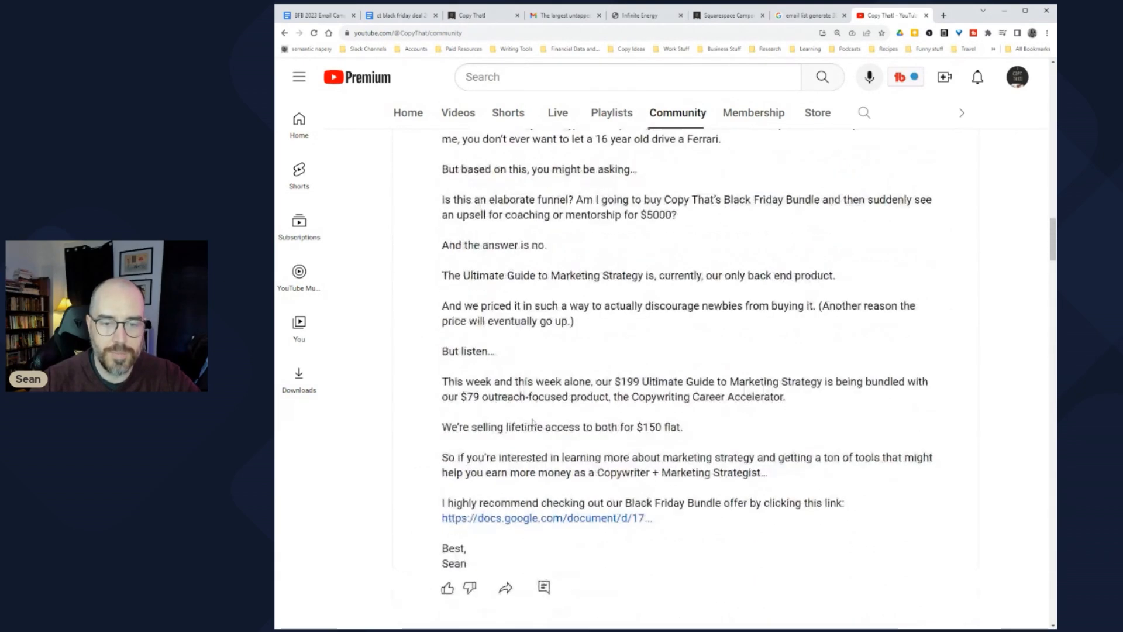
pyautogui.scroll(13, 533, 425)
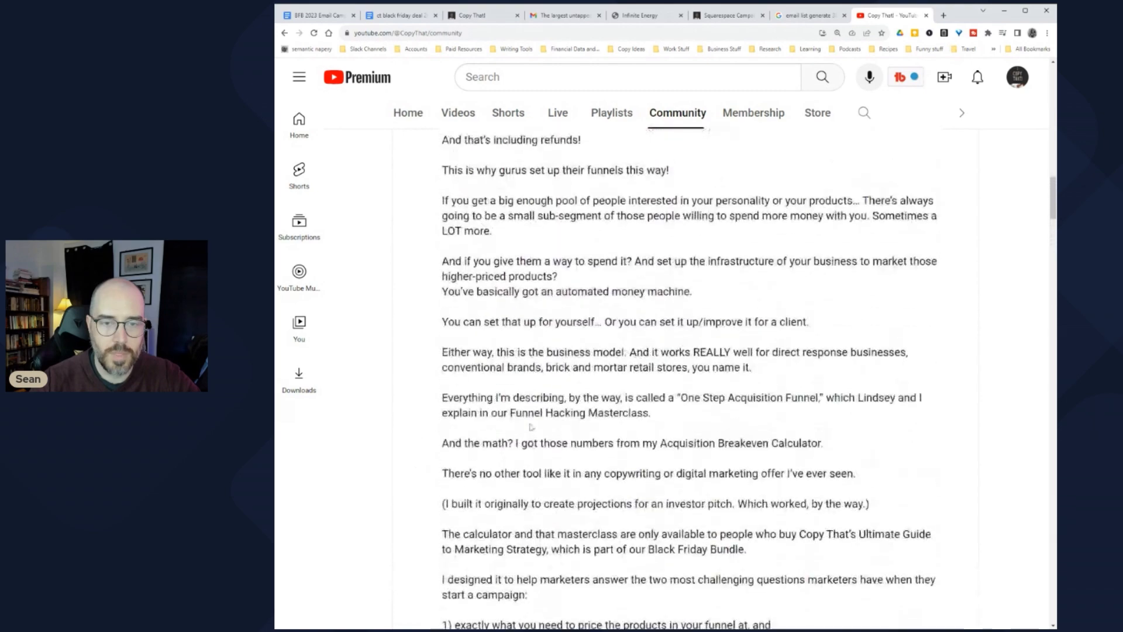
pyautogui.scroll(11, 532, 430)
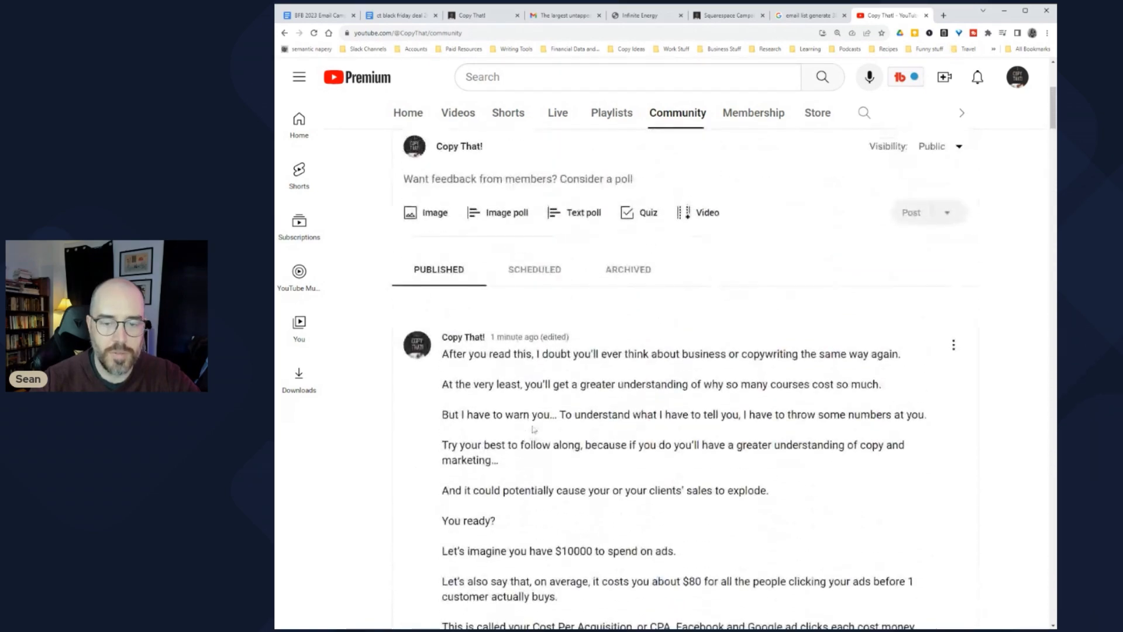
pyautogui.scroll(-20, 534, 429)
pyautogui.scroll(-5, 684, 379)
pyautogui.scroll(-5, 684, 379)
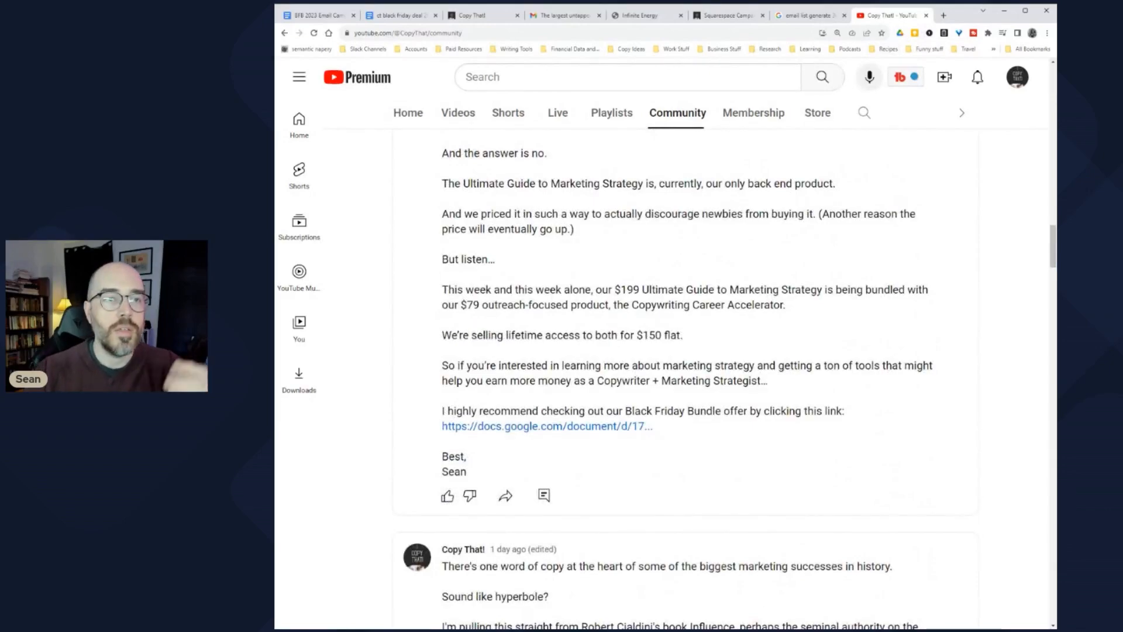
# Step: Return to the BFB 2023 Email Campaign document and select the 'Why market via email' agenda line
pyautogui.click(316, 15)
pyautogui.scroll(20, 670, 369)
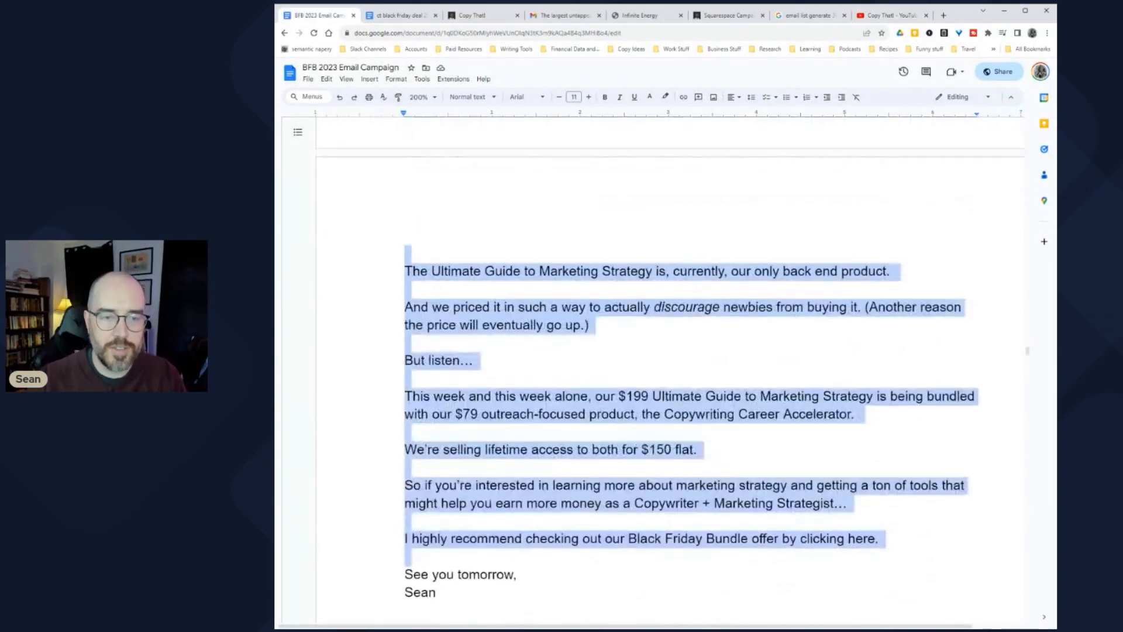
pyautogui.scroll(-15, 684, 368)
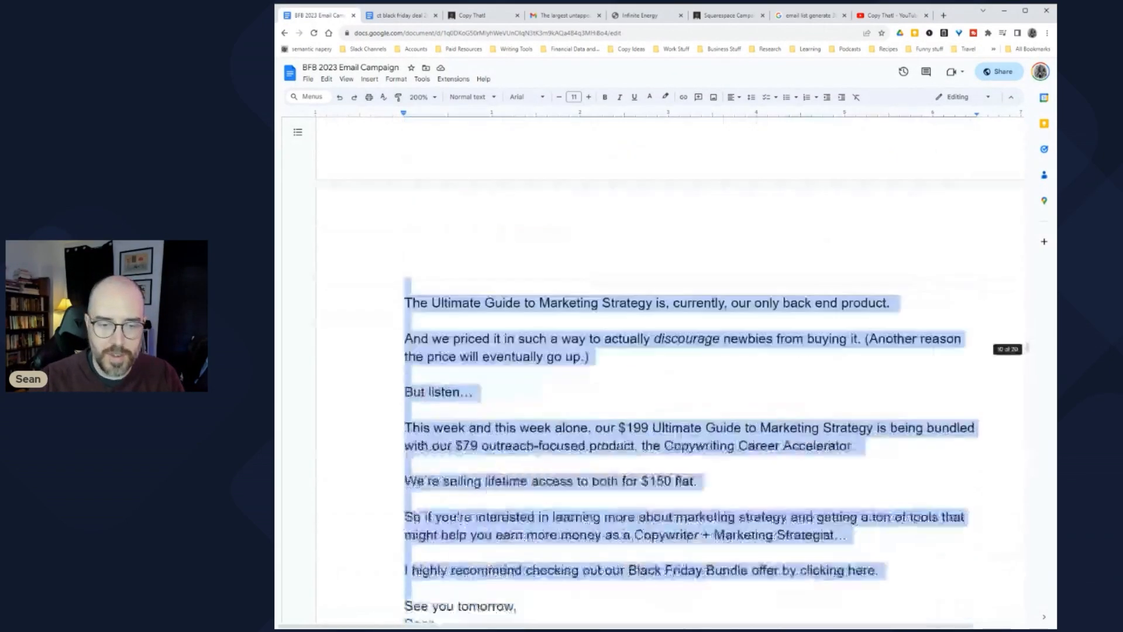
pyautogui.scroll(3, 670, 368)
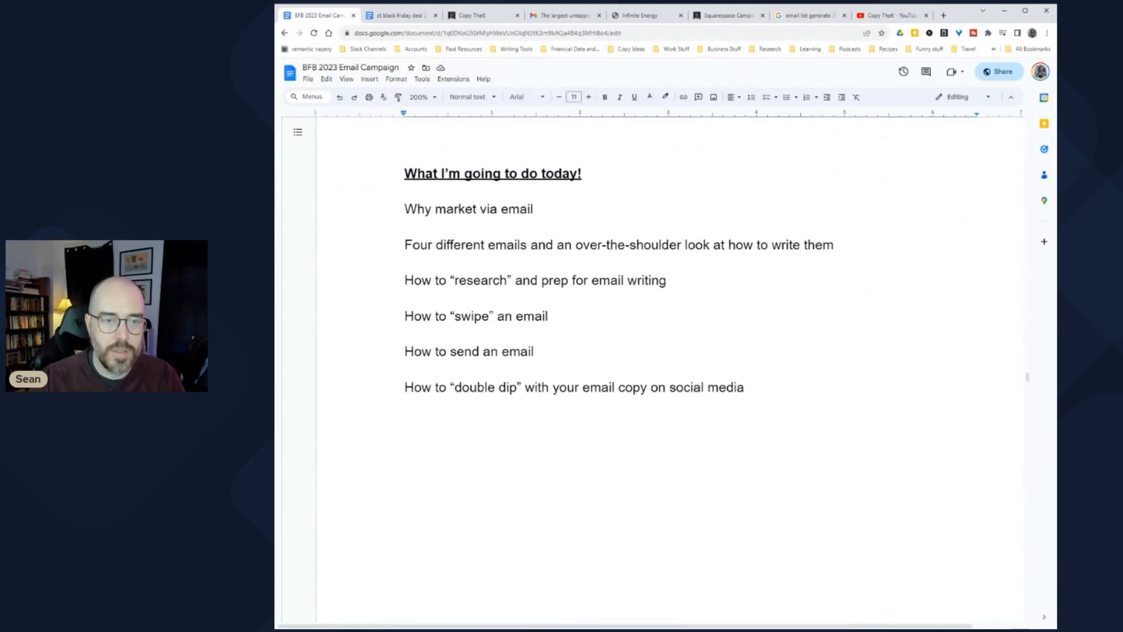
pyautogui.moveTo(533, 255); pyautogui.dragTo(834, 290)
pyautogui.click(396, 79)
pyautogui.click(396, 82)
# Step: Strike through the first three agenda items
pyautogui.click(610, 326)
pyautogui.moveTo(666, 326); pyautogui.dragTo(404, 255)
pyautogui.click(419, 79)
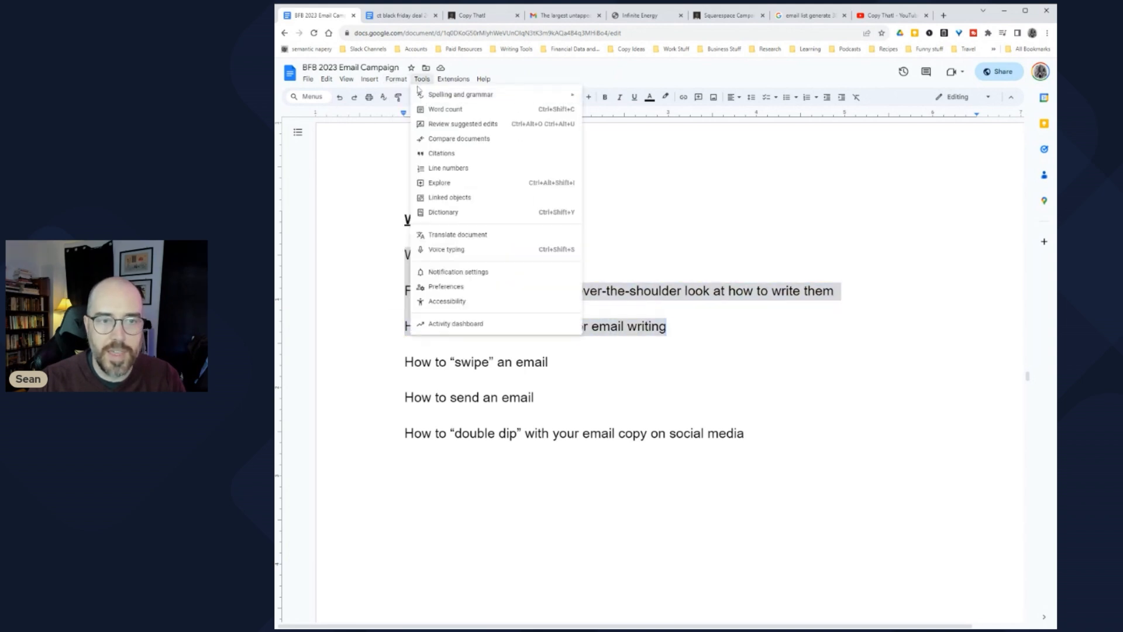
pyautogui.moveTo(396, 79)
pyautogui.moveTo(475, 99)
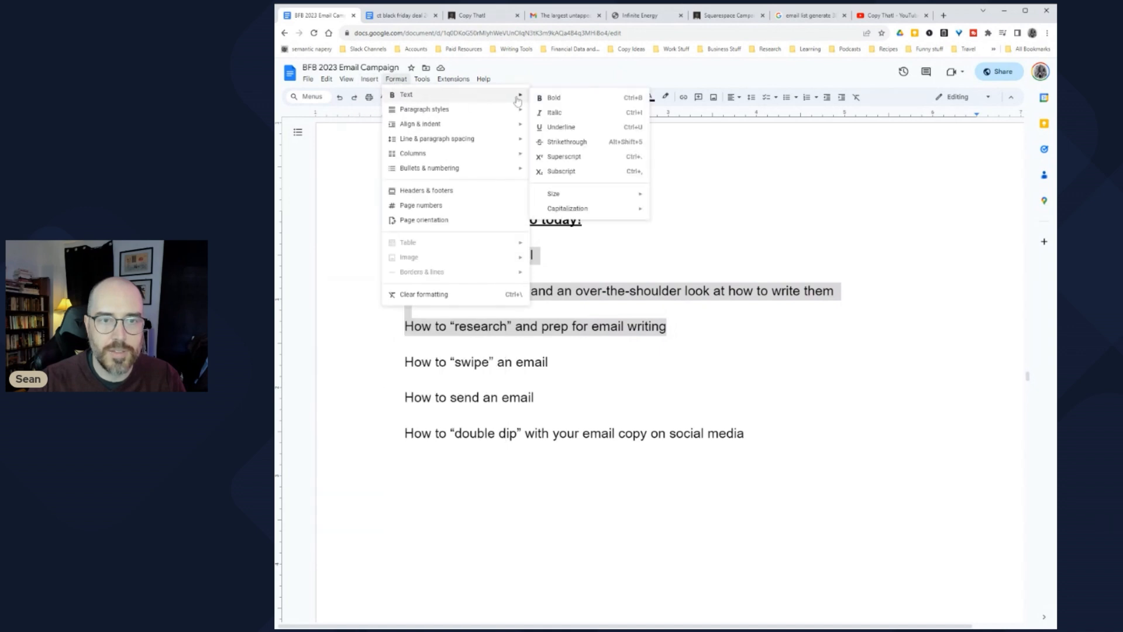
pyautogui.click(562, 138)
pyautogui.click(544, 397)
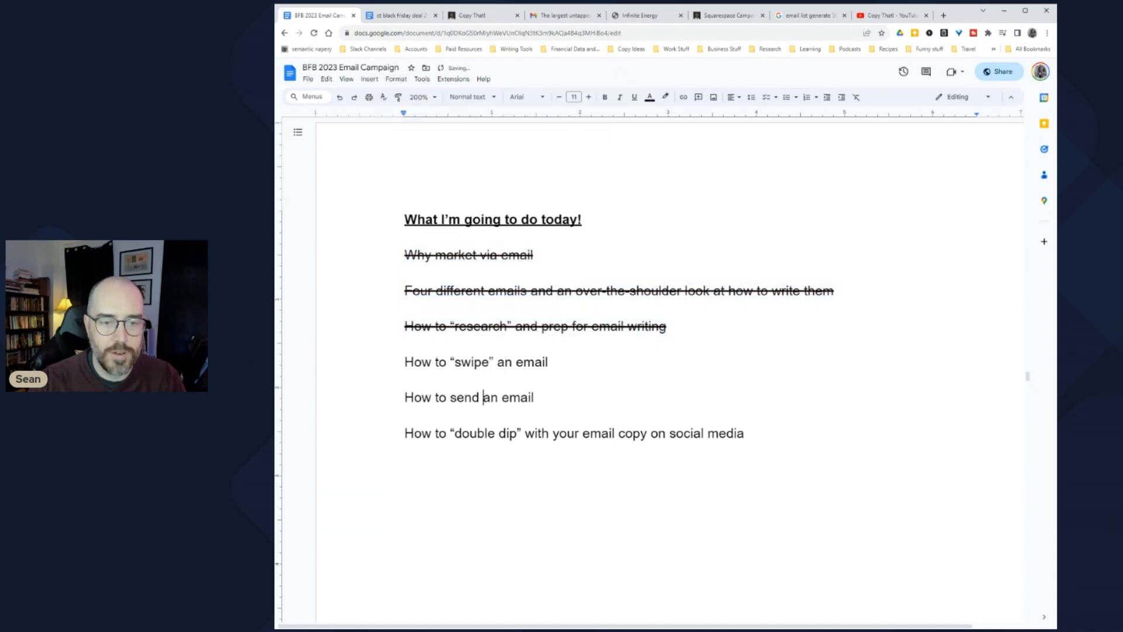
# Step: Strike through the agenda item about swiping an email
pyautogui.moveTo(550, 362); pyautogui.dragTo(404, 362)
pyautogui.click(369, 79)
pyautogui.moveTo(396, 79)
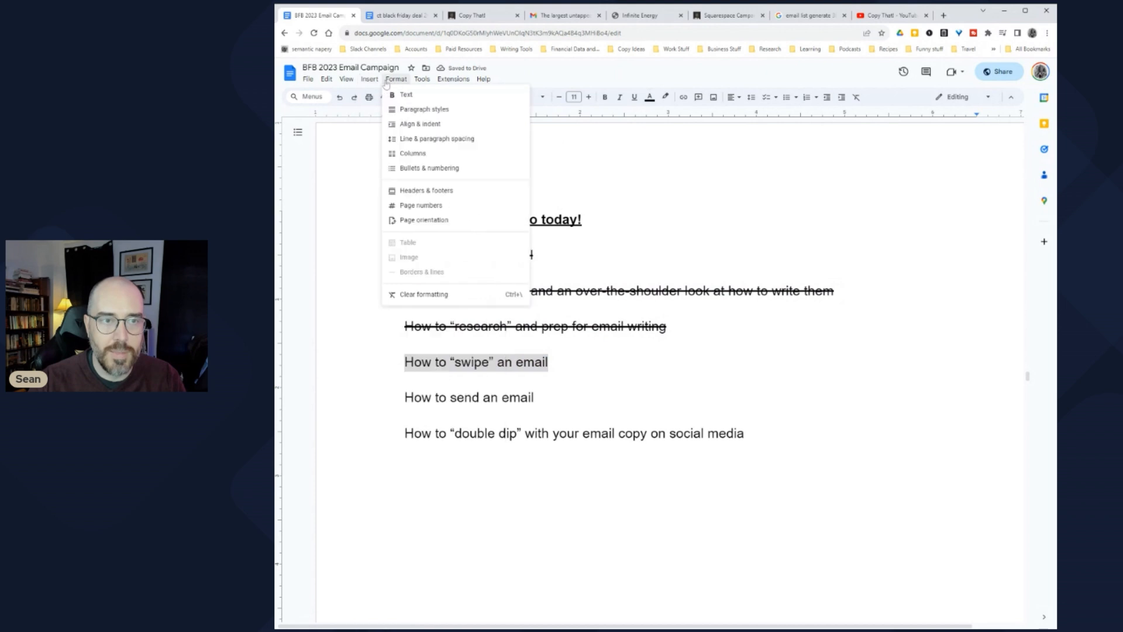
pyautogui.moveTo(436, 96)
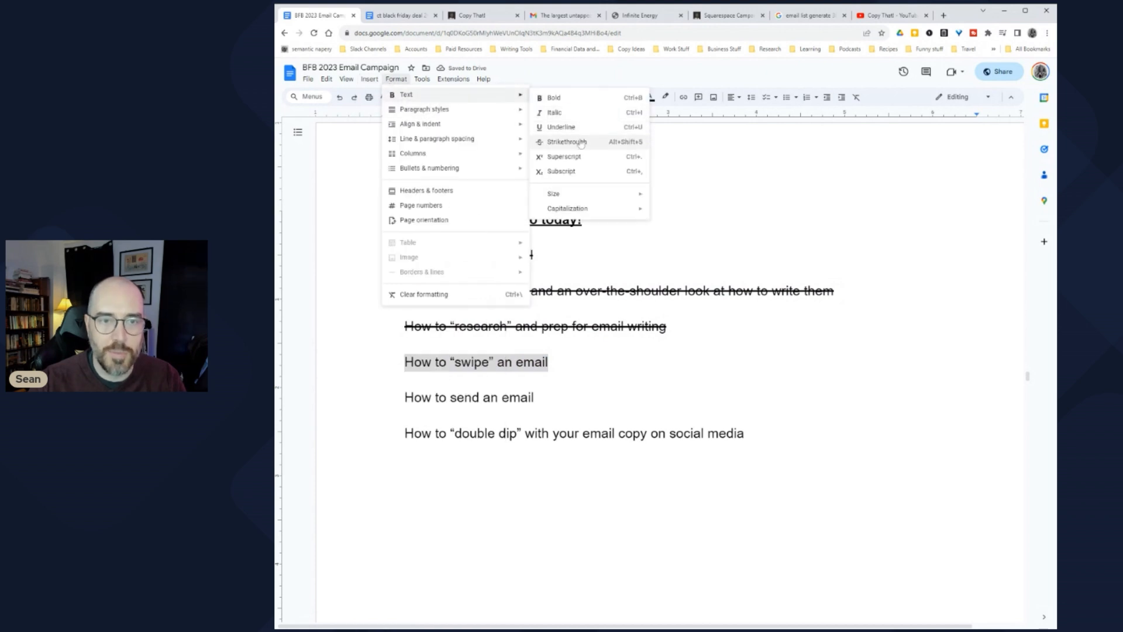
pyautogui.click(571, 138)
# Step: Strike through the last two agenda items, through the double-dip line, and jump to the email types list
pyautogui.moveTo(542, 397); pyautogui.dragTo(414, 398)
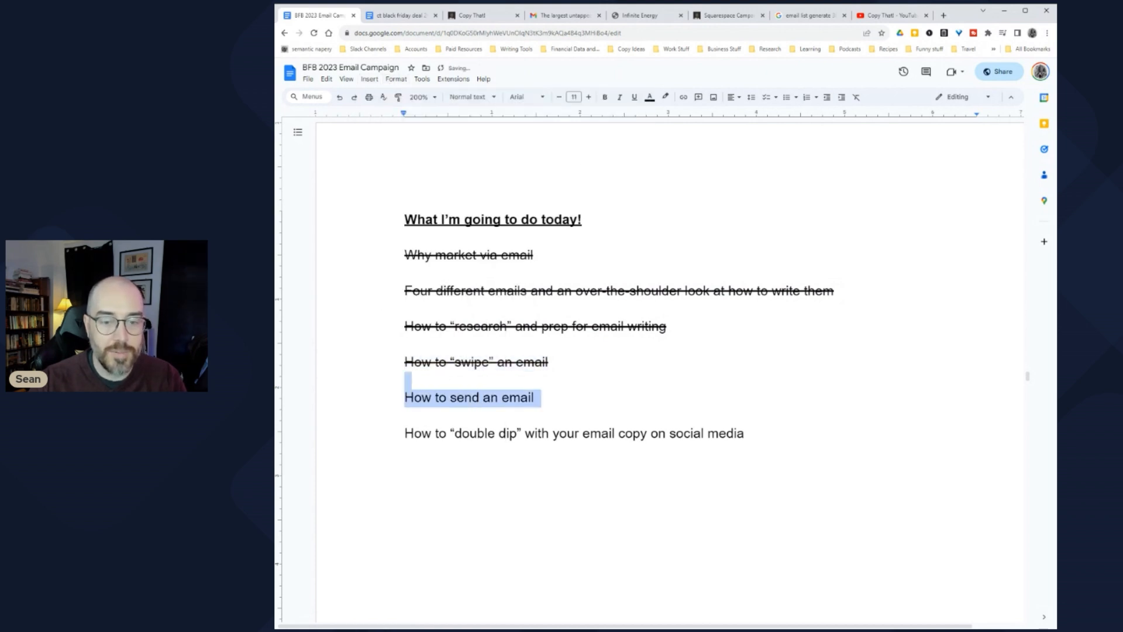
pyautogui.moveTo(744, 434); pyautogui.dragTo(405, 398)
pyautogui.click(393, 79)
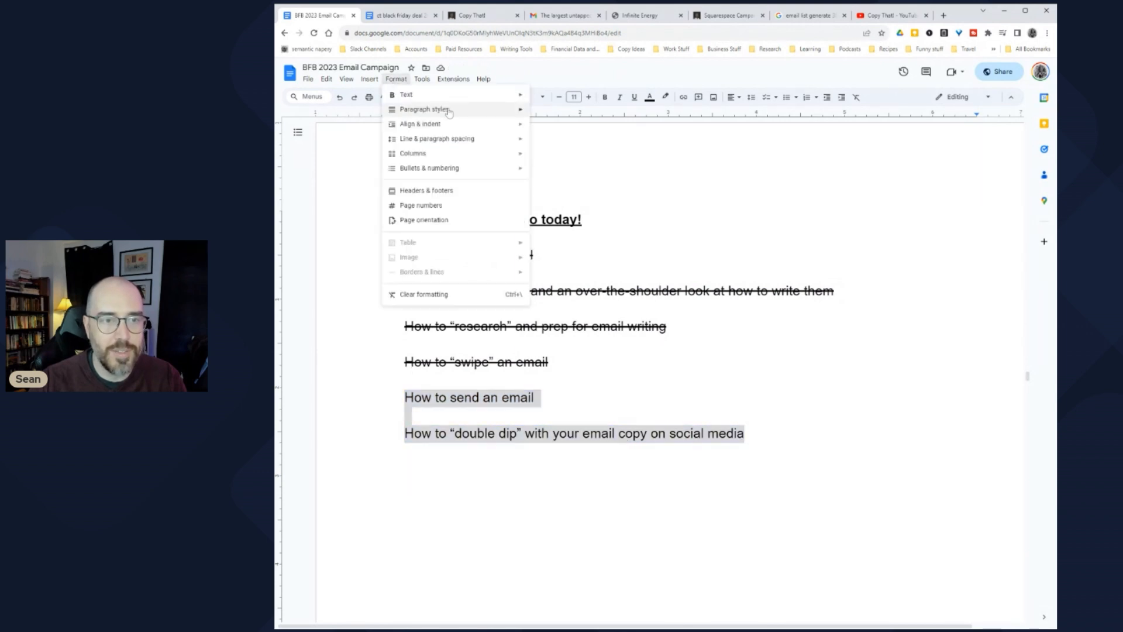
pyautogui.moveTo(436, 93)
pyautogui.click(570, 140)
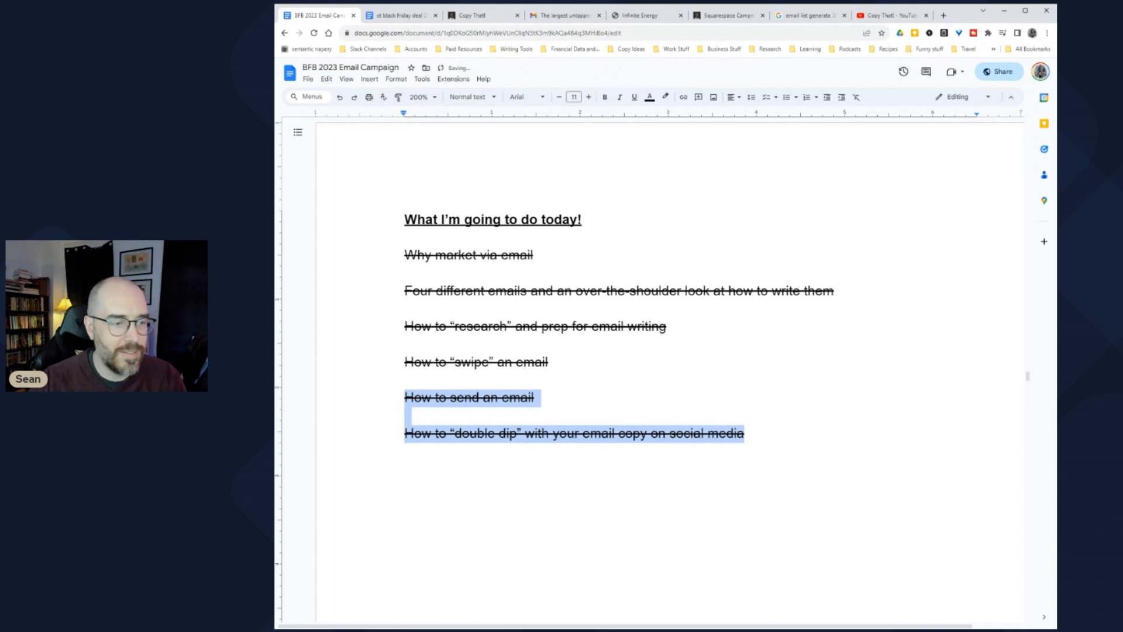
pyautogui.click(535, 398)
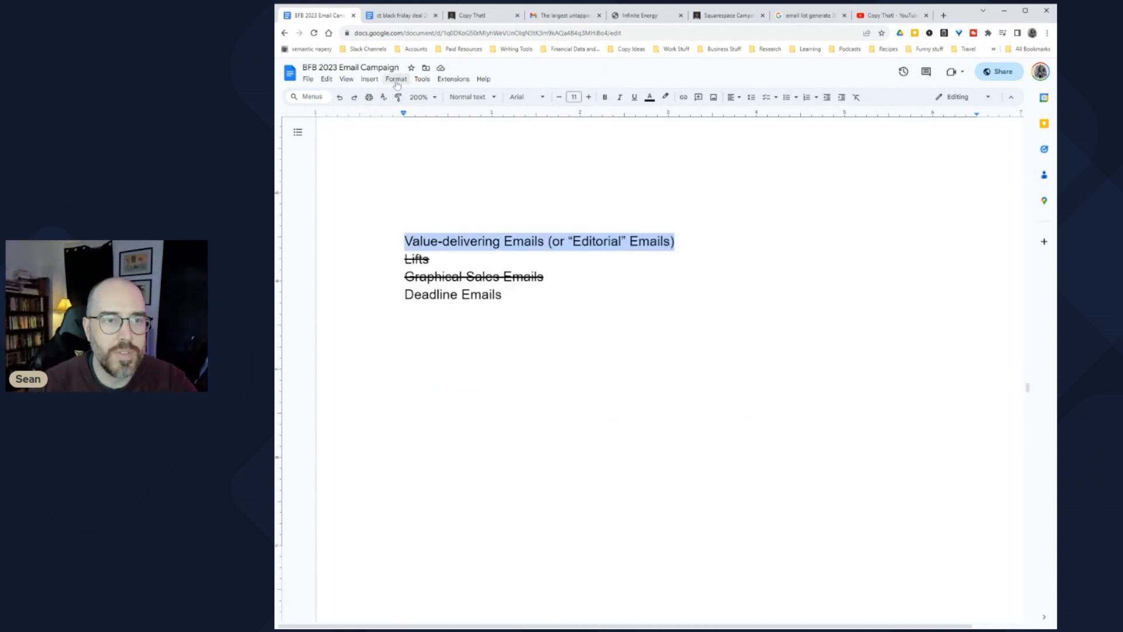
pyautogui.click(395, 79)
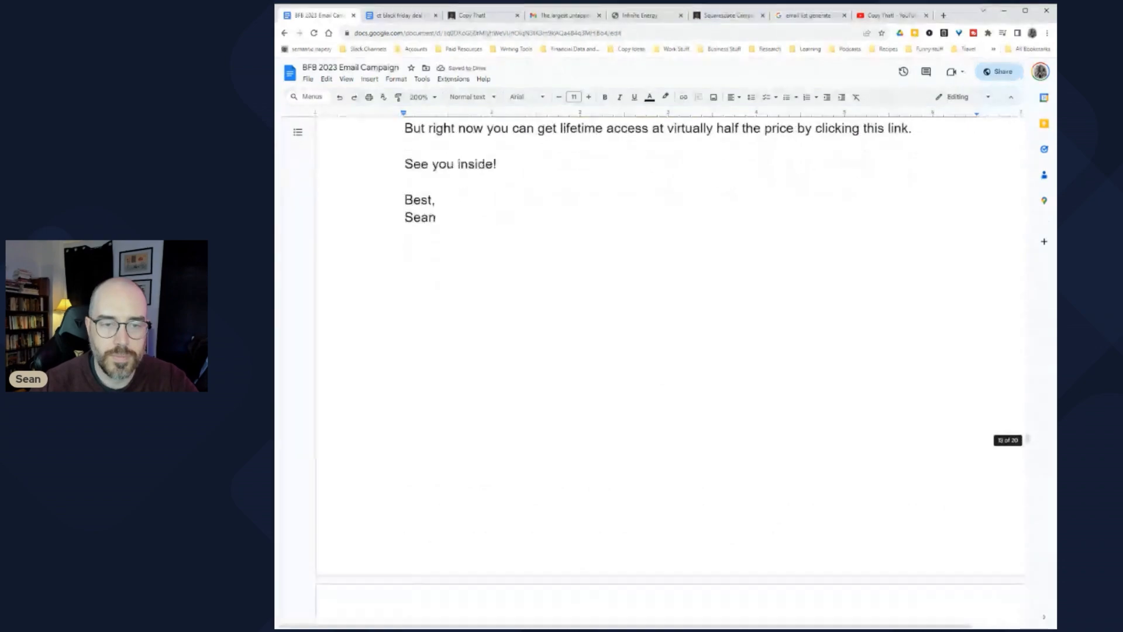
# Step: Scroll down the campaign document, briefly checking the email list search tab
pyautogui.scroll(-20, 504, 389)
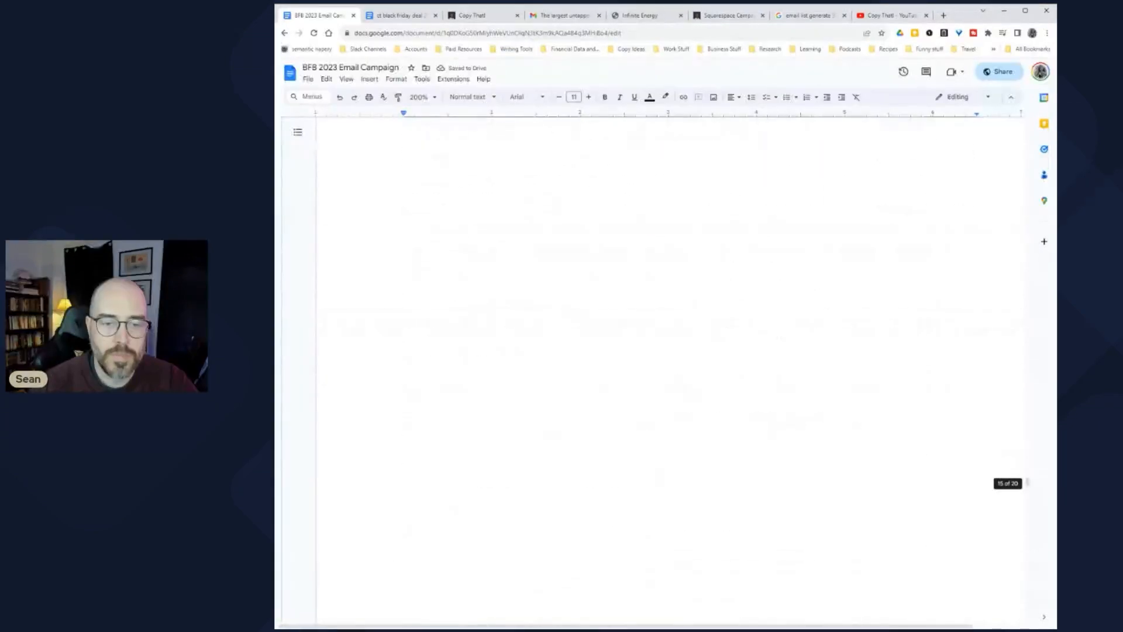
pyautogui.scroll(-8, 504, 389)
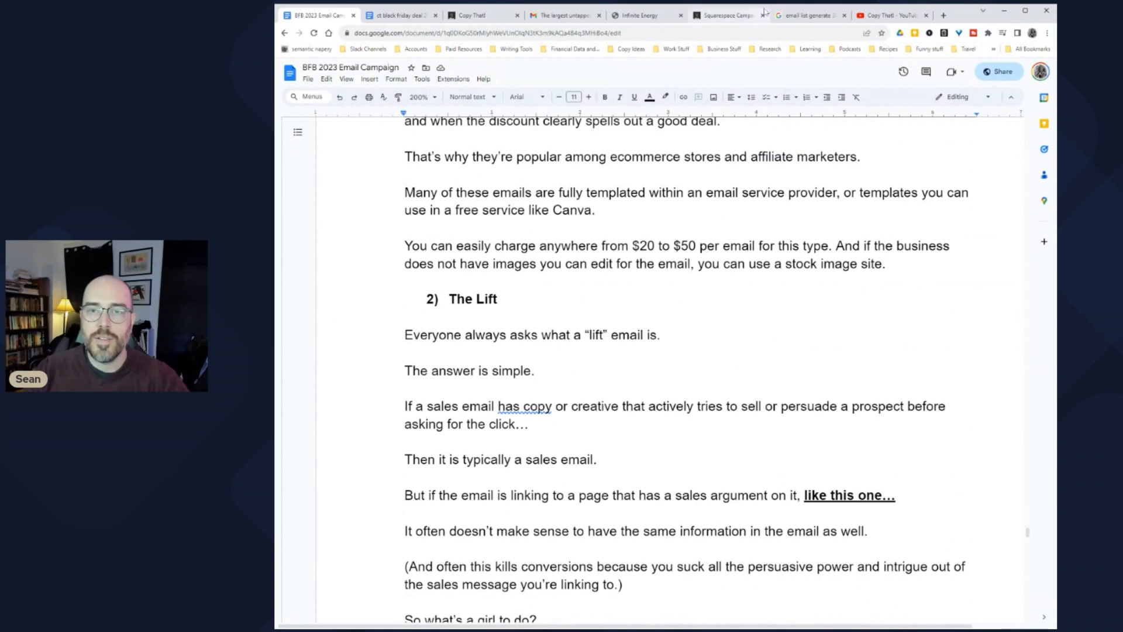
pyautogui.click(809, 15)
pyautogui.click(316, 15)
pyautogui.scroll(-18, 507, 256)
pyautogui.scroll(-14, 507, 257)
pyautogui.scroll(2, 507, 257)
pyautogui.scroll(-1, 690, 348)
# Step: Highlight the opening of the Value Email description and its worst-sales phrase
pyautogui.moveTo(448, 170); pyautogui.dragTo(688, 170)
pyautogui.click(405, 240)
pyautogui.click(404, 205)
pyautogui.moveTo(405, 205); pyautogui.dragTo(819, 205)
pyautogui.click(566, 223)
pyautogui.click(820, 206)
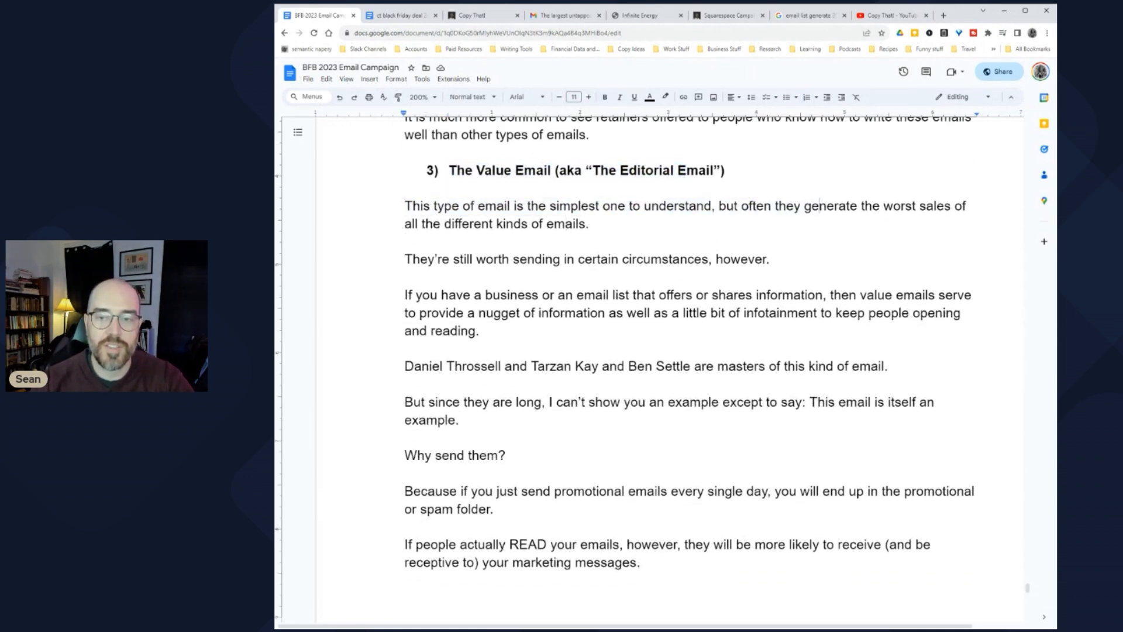
pyautogui.scroll(-2, 690, 348)
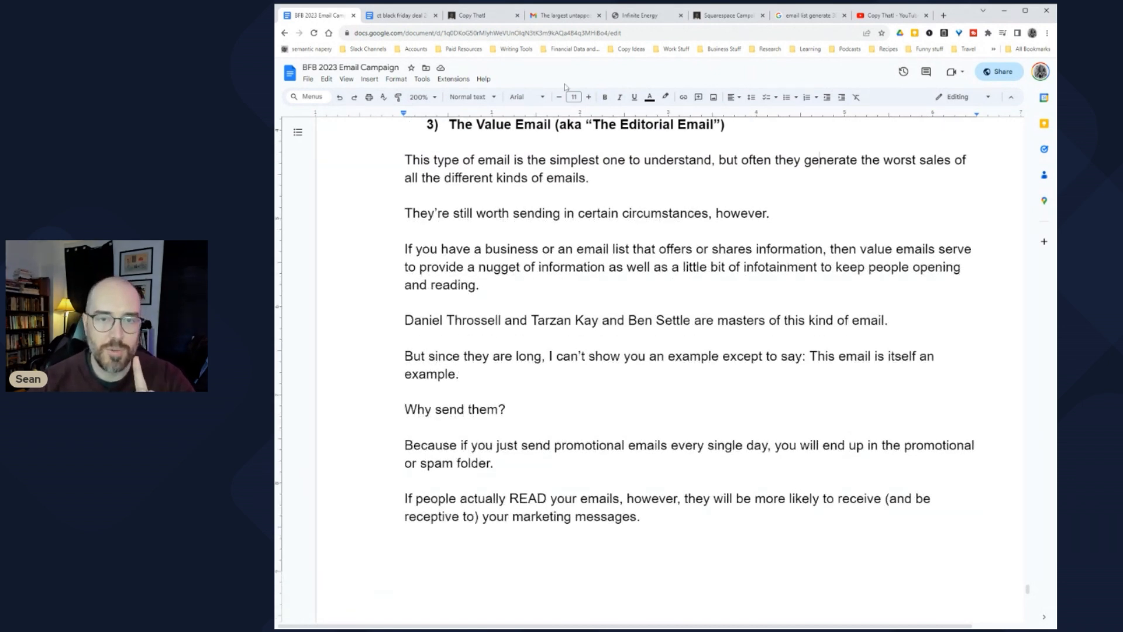
# Step: Highlight the sentences on why value emails are still worth sending and what they give readers
pyautogui.moveTo(427, 213); pyautogui.dragTo(709, 213)
pyautogui.click(687, 213)
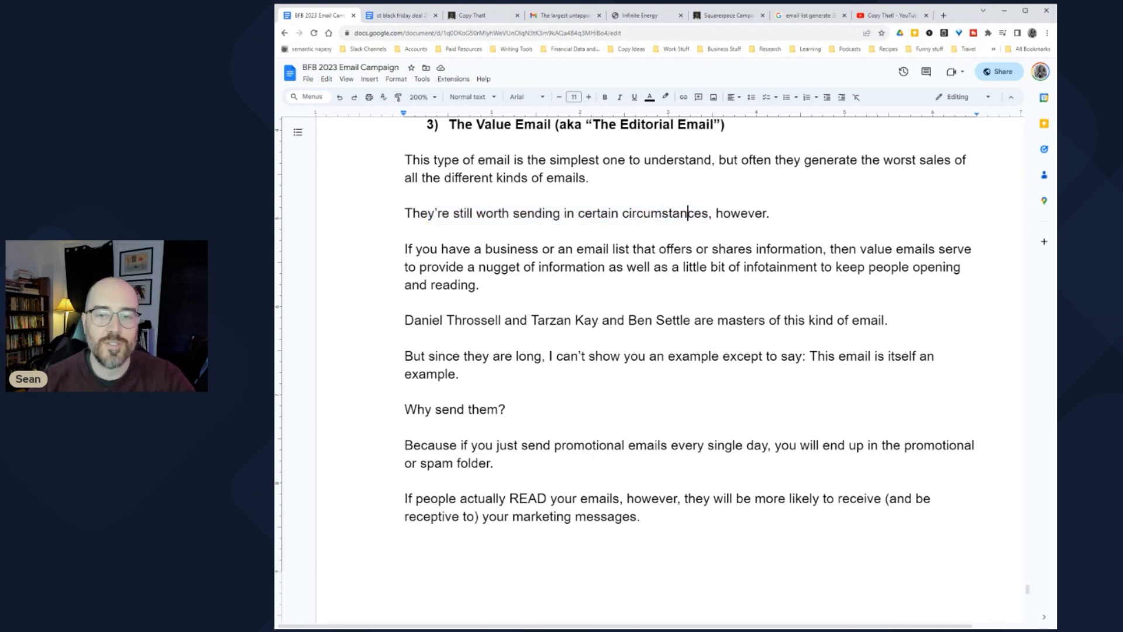
pyautogui.scroll(-2, 688, 213)
pyautogui.moveTo(412, 157); pyautogui.dragTo(710, 156)
pyautogui.click(709, 157)
pyautogui.scroll(2, 709, 157)
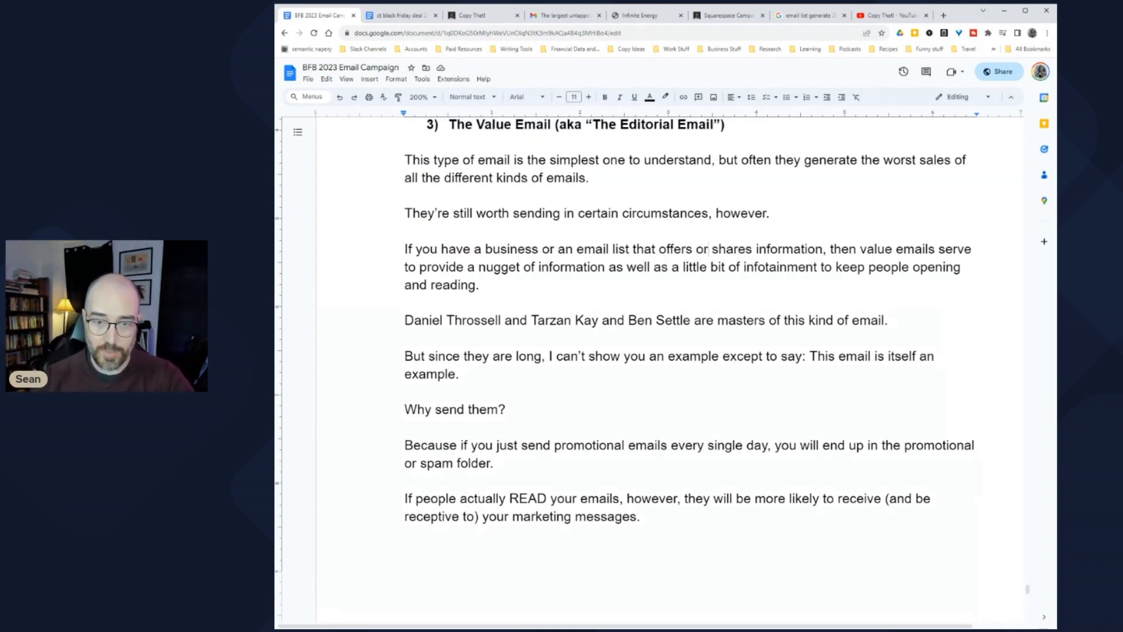
pyautogui.moveTo(829, 249); pyautogui.dragTo(963, 267)
pyautogui.click(483, 285)
pyautogui.moveTo(405, 320); pyautogui.dragTo(859, 320)
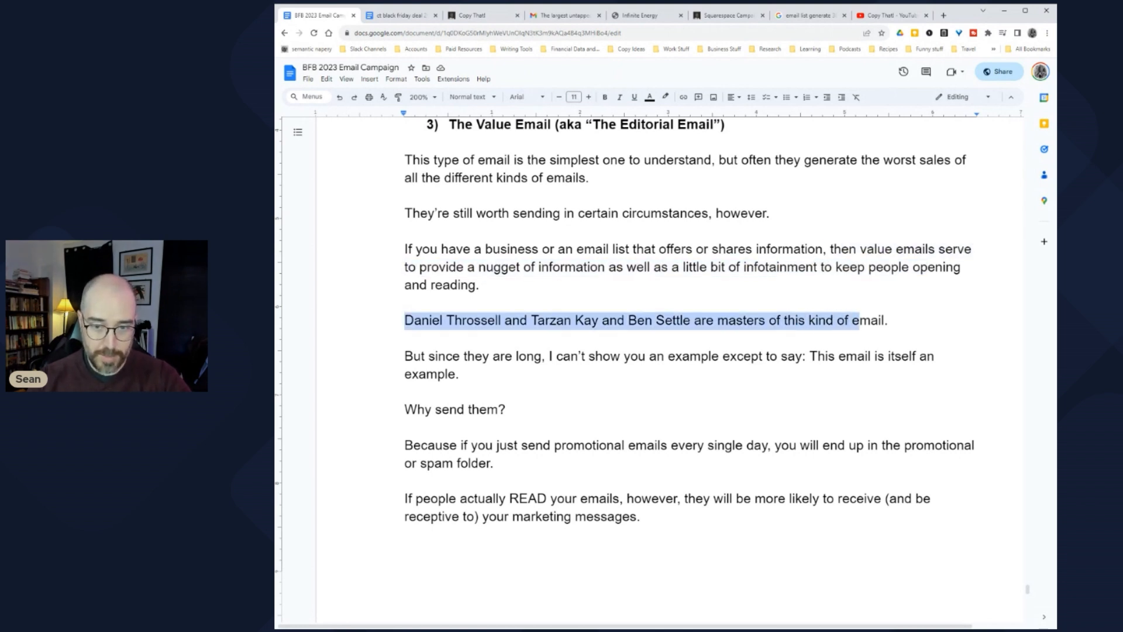
pyautogui.scroll(-3, 858, 320)
# Step: Highlight the lines about not showing an example, ending up in spam, and people reading emails
pyautogui.moveTo(421, 264); pyautogui.dragTo(745, 264)
pyautogui.click(719, 264)
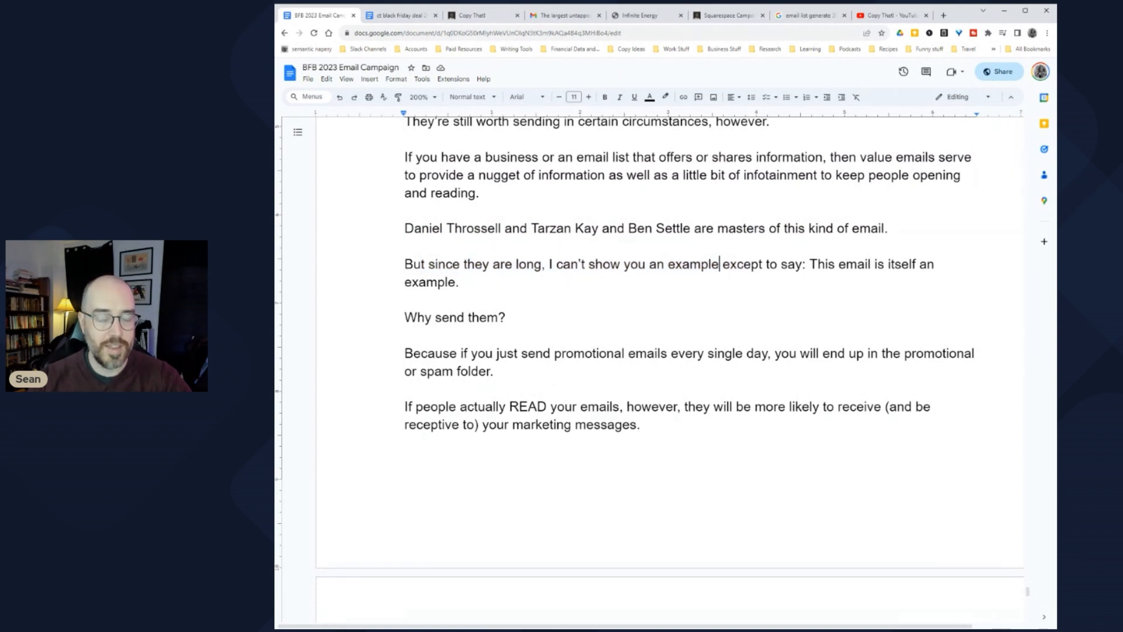
pyautogui.scroll(-3, 649, 351)
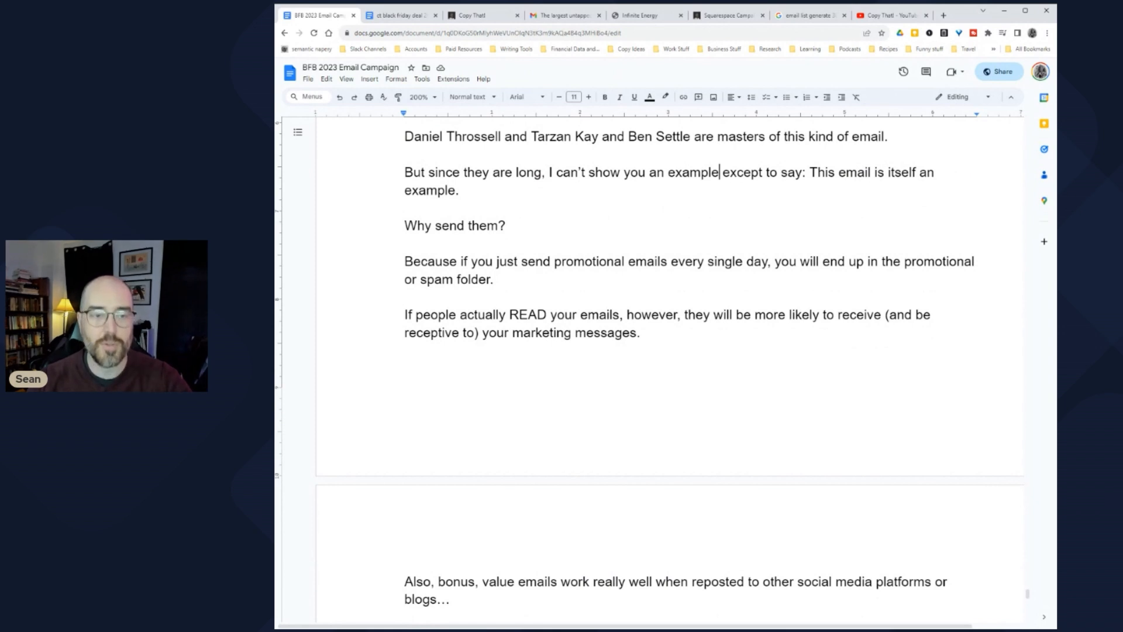
pyautogui.scroll(-2, 421, 214)
pyautogui.moveTo(421, 215); pyautogui.dragTo(503, 234)
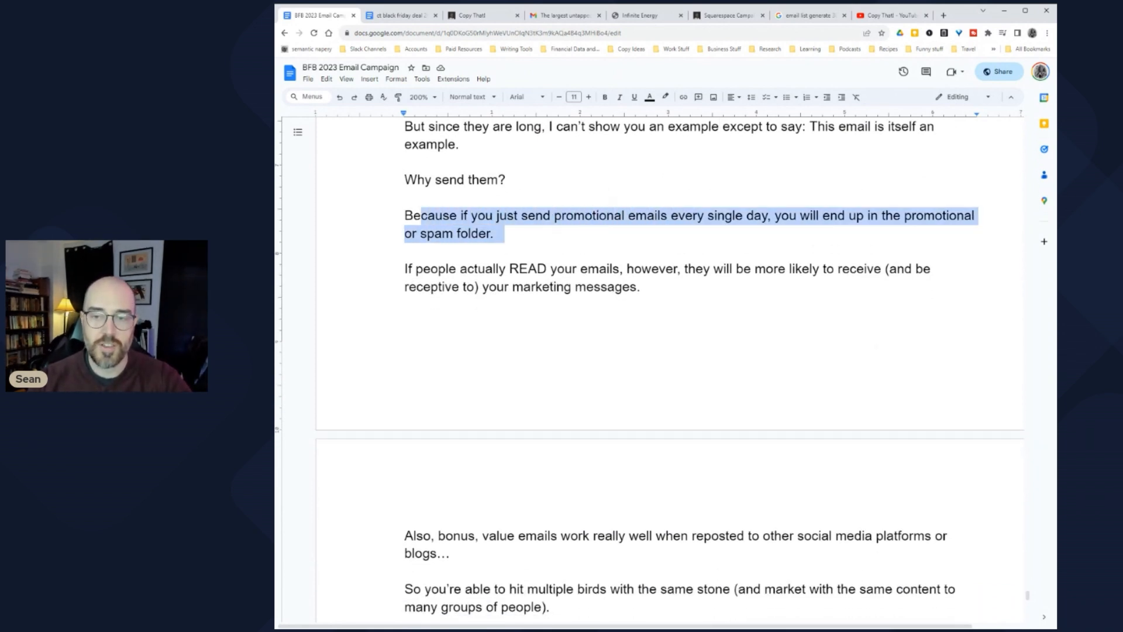
pyautogui.scroll(-4, 649, 360)
pyautogui.moveTo(415, 177); pyautogui.dragTo(640, 196)
pyautogui.scroll(-5, 641, 196)
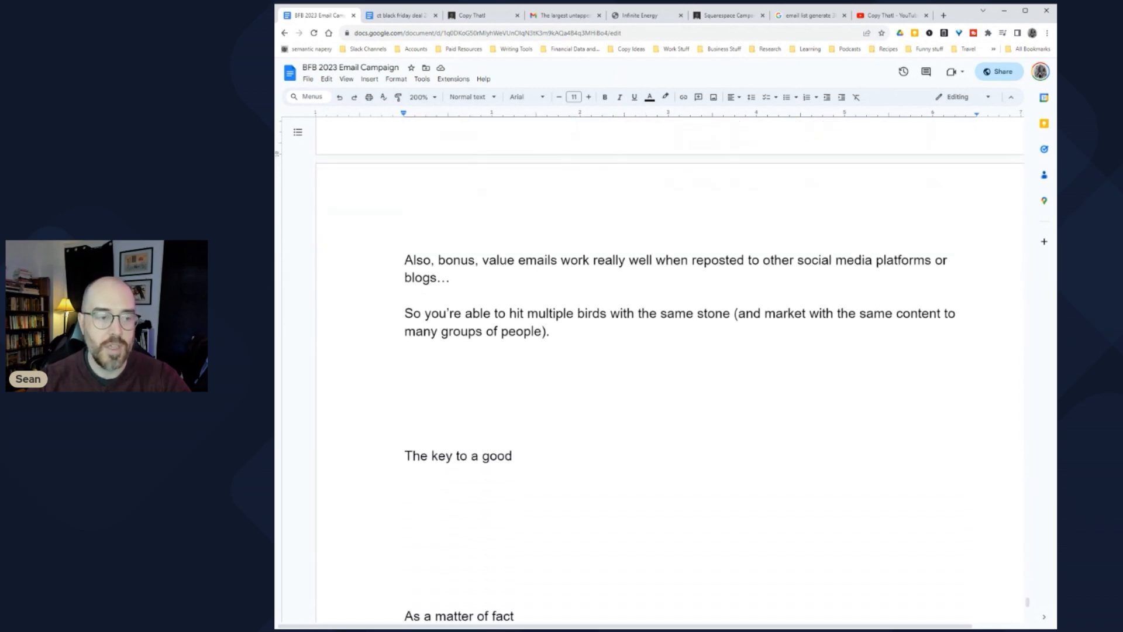
# Step: Highlight the multiple-birds paragraph and place the caret in the blank lines below it
pyautogui.click(461, 260)
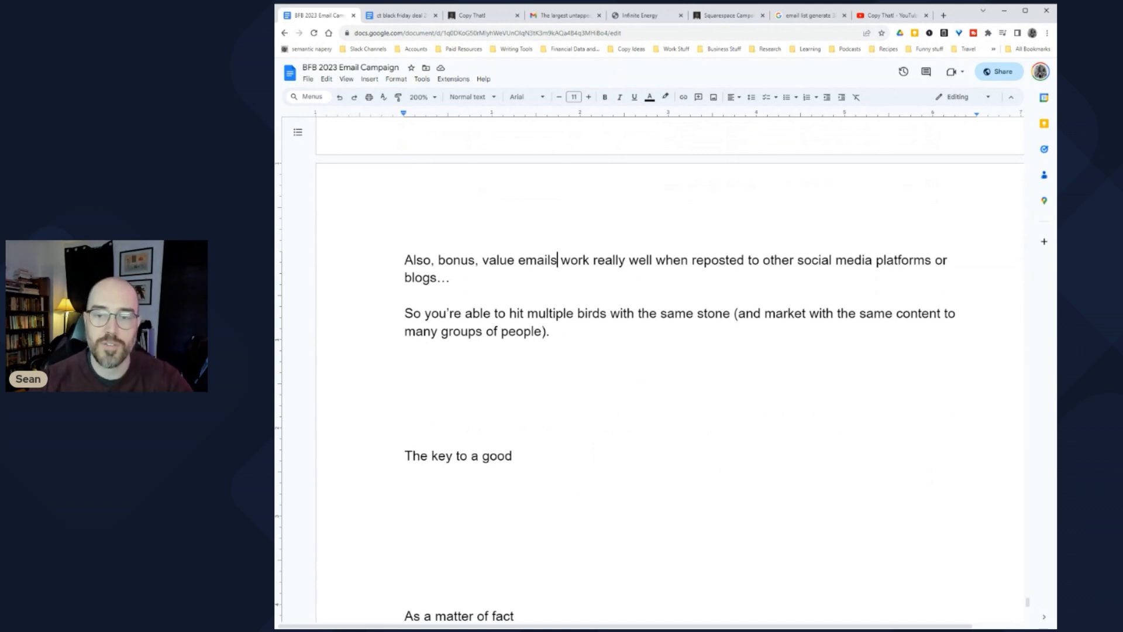
pyautogui.moveTo(405, 313); pyautogui.dragTo(553, 332)
pyautogui.click(553, 331)
pyautogui.click(405, 384)
pyautogui.click(405, 367)
pyautogui.scroll(3, 670, 369)
pyautogui.scroll(7, 670, 369)
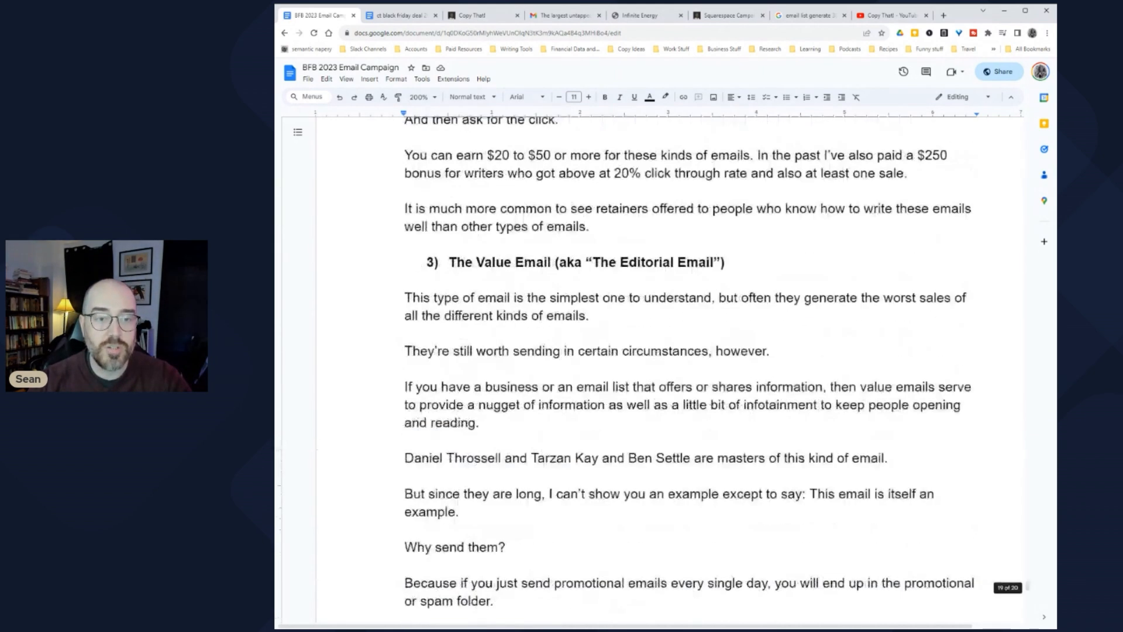
pyautogui.scroll(-2, 670, 369)
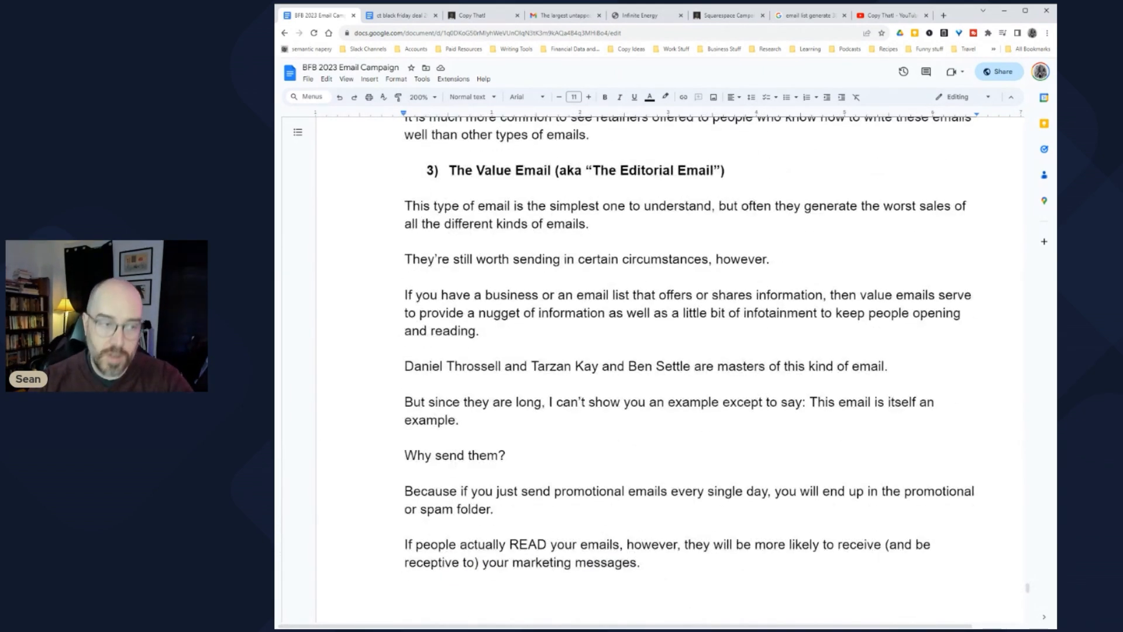
# Step: Load ChatGPT by entering 'chat' in the search tab's address bar and accept its welcome dialogs
pyautogui.click(806, 18)
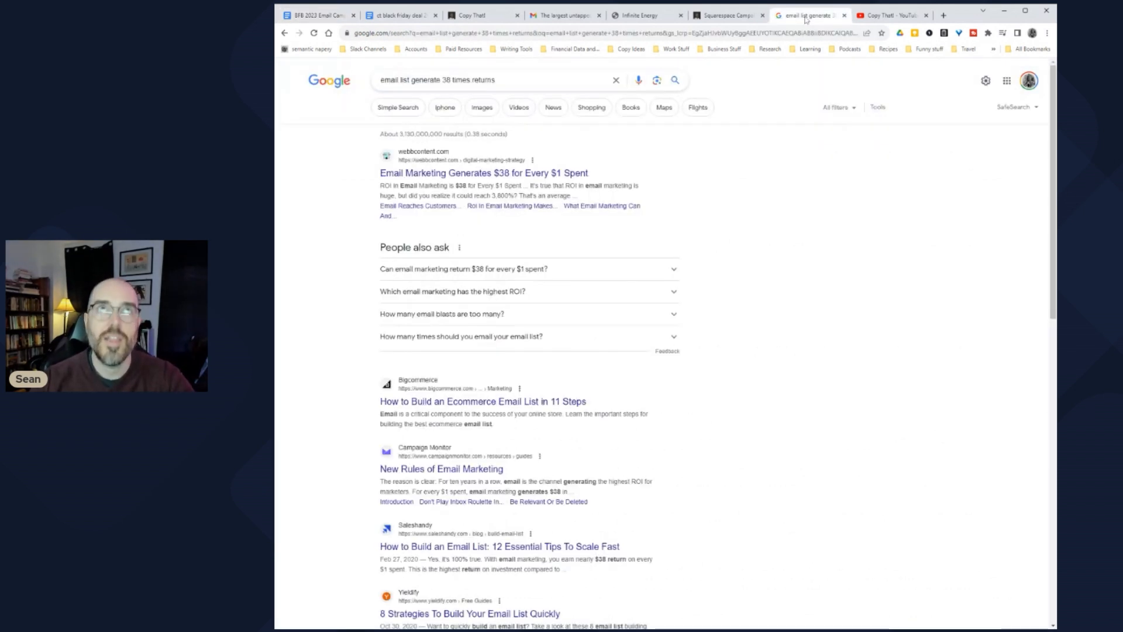
pyautogui.click(398, 34)
pyautogui.write('chat')
pyautogui.press('Return')
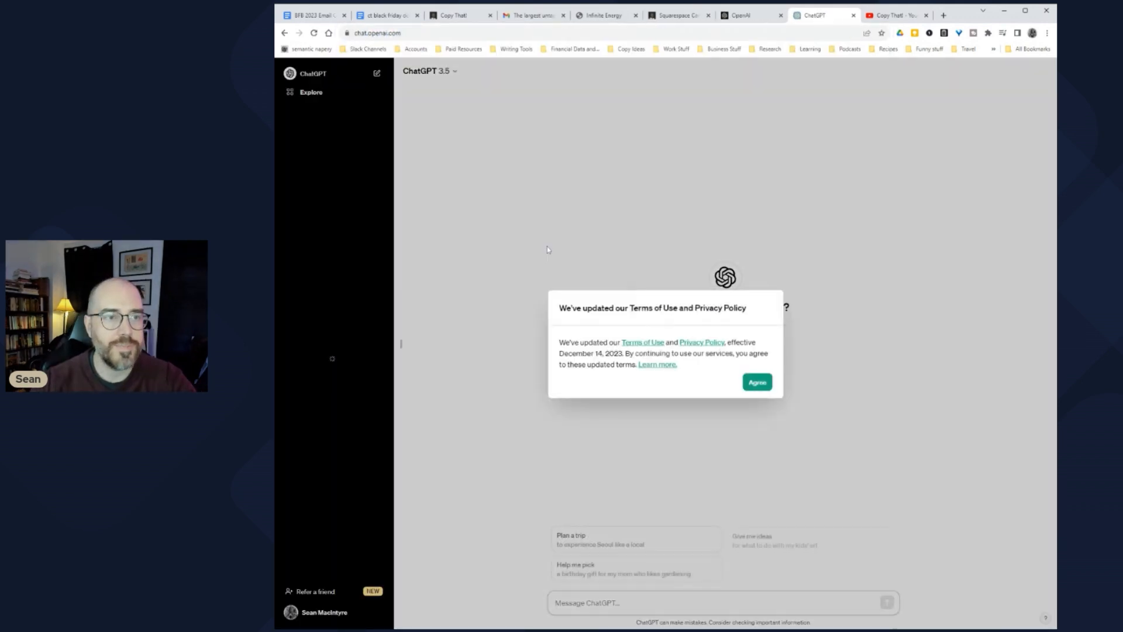
pyautogui.click(758, 383)
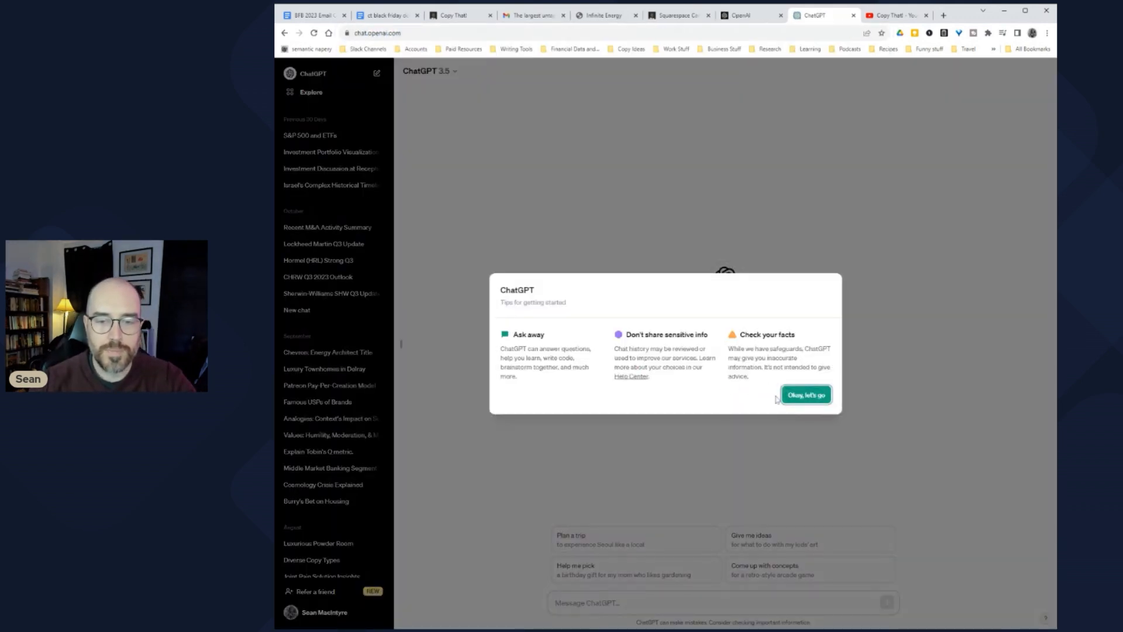
pyautogui.click(806, 395)
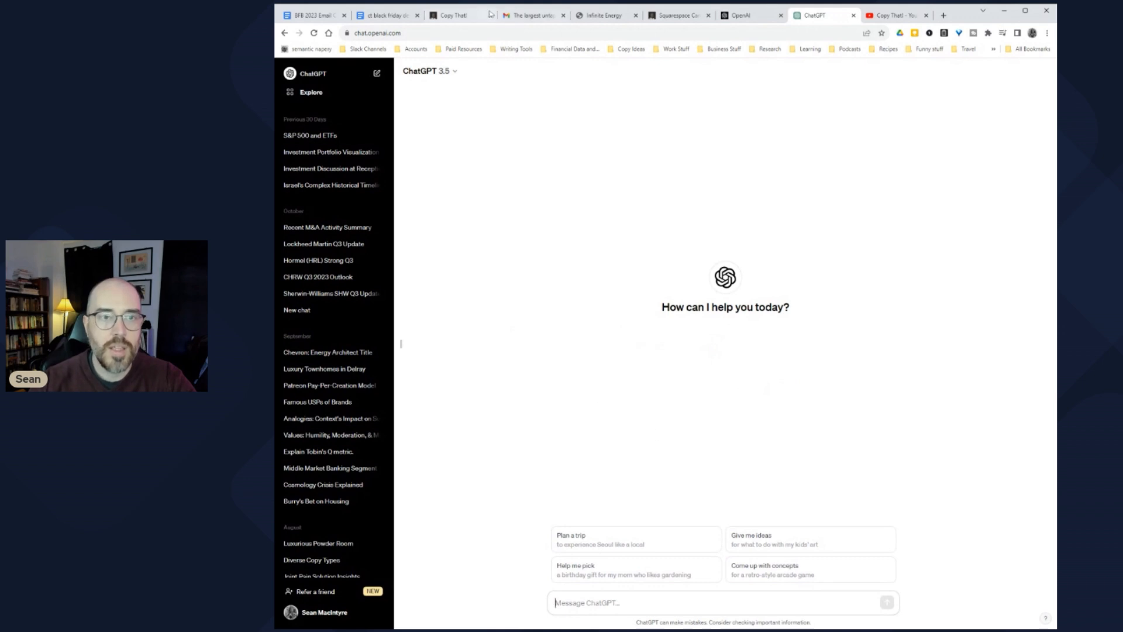
pyautogui.click(310, 16)
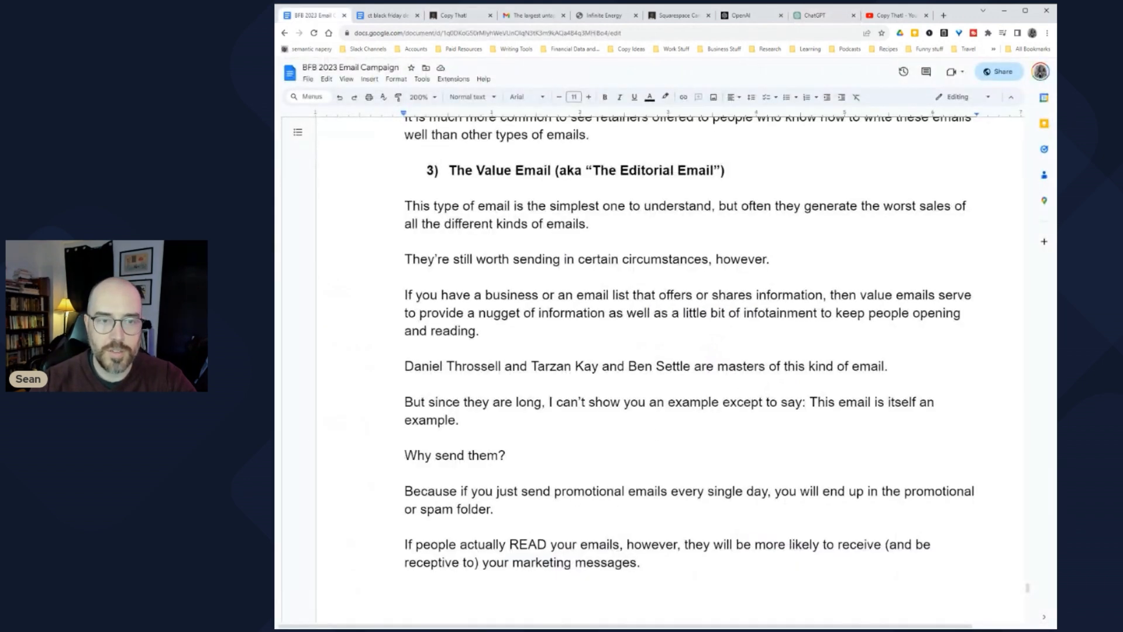
pyautogui.click(815, 15)
# Step: Write a ChatGPT prompt requesting a simple section on value emails, their benefits and hidden benefits
pyautogui.write('In the c')
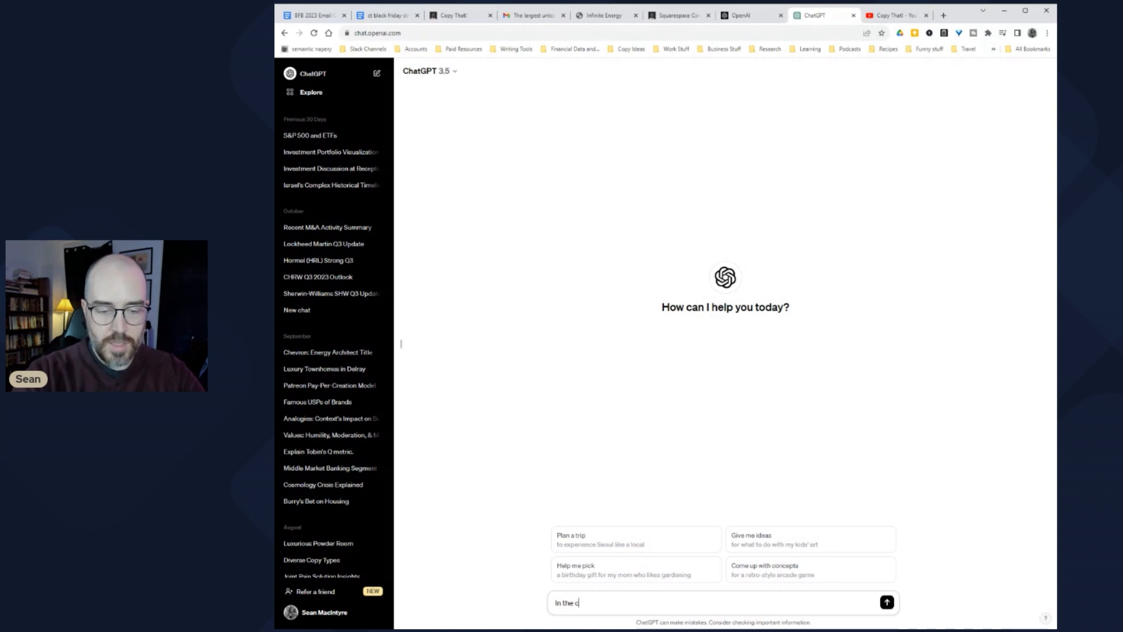
pyautogui.write('ontext of a')
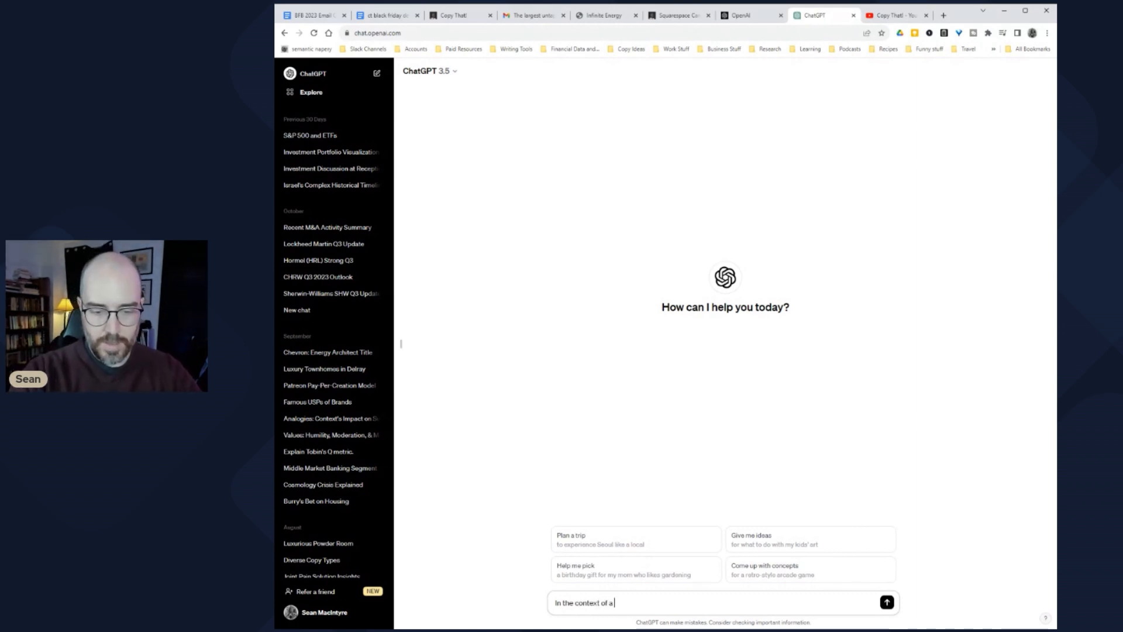
pyautogui.write('n email')
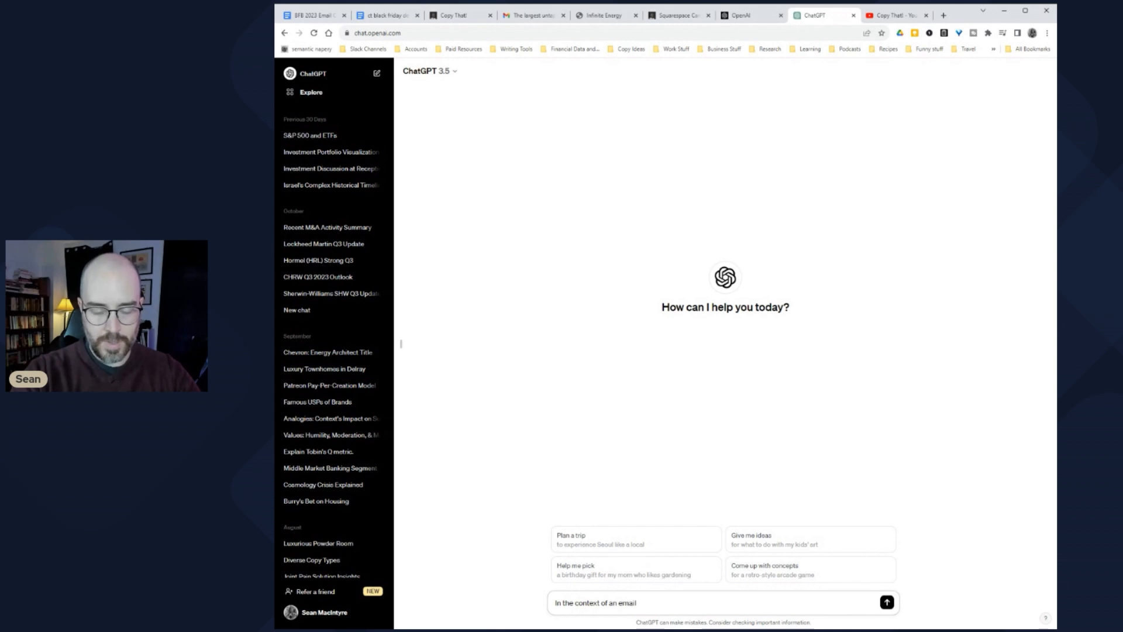
pyautogui.write(' describing to a list of copywriters and marketers, provid')
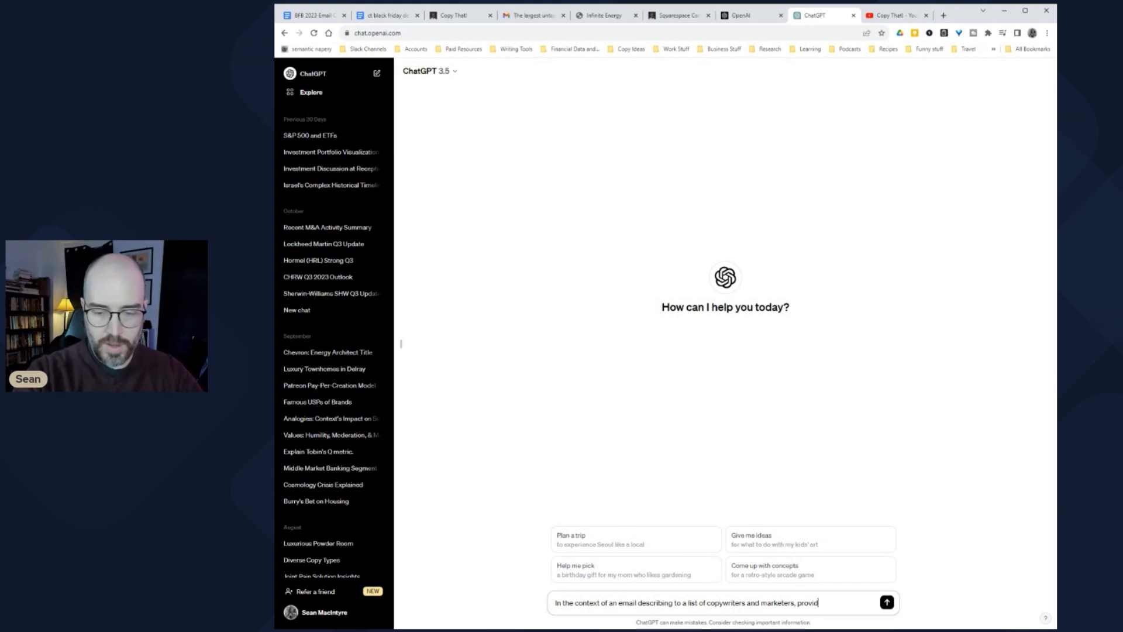
pyautogui.write('e a section se')
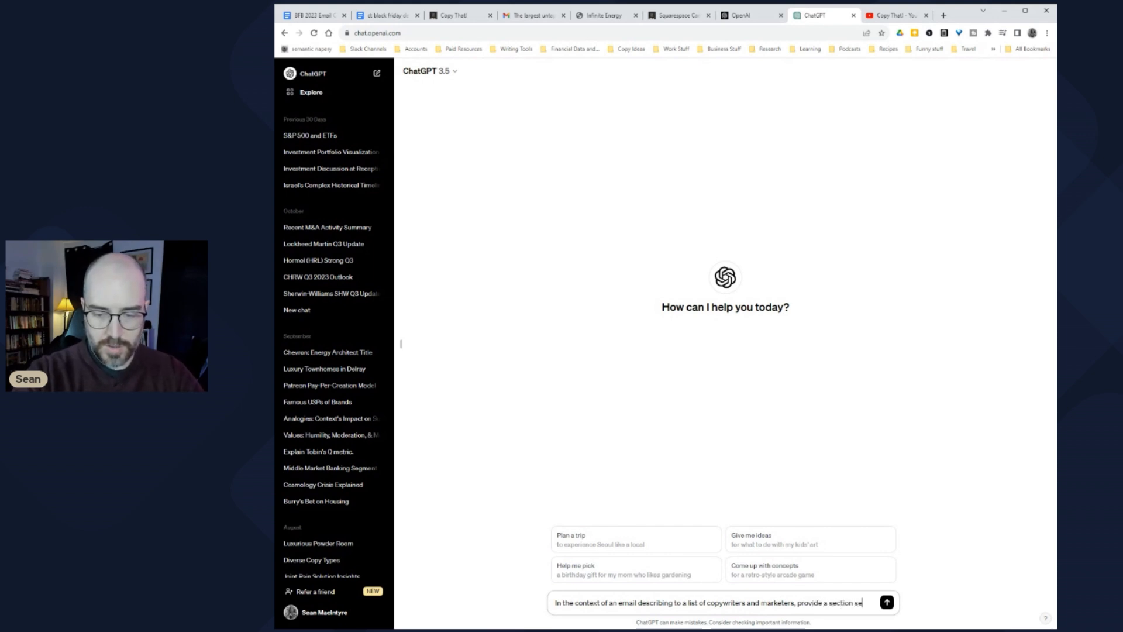
pyautogui.write('scribing')
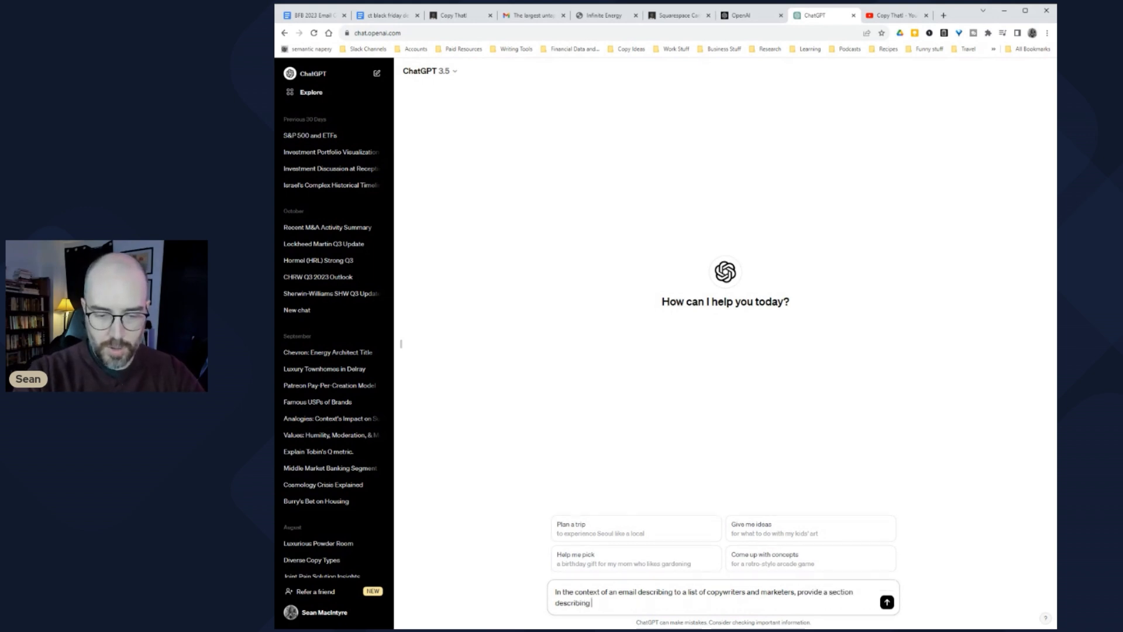
pyautogui.write(' what the "value')
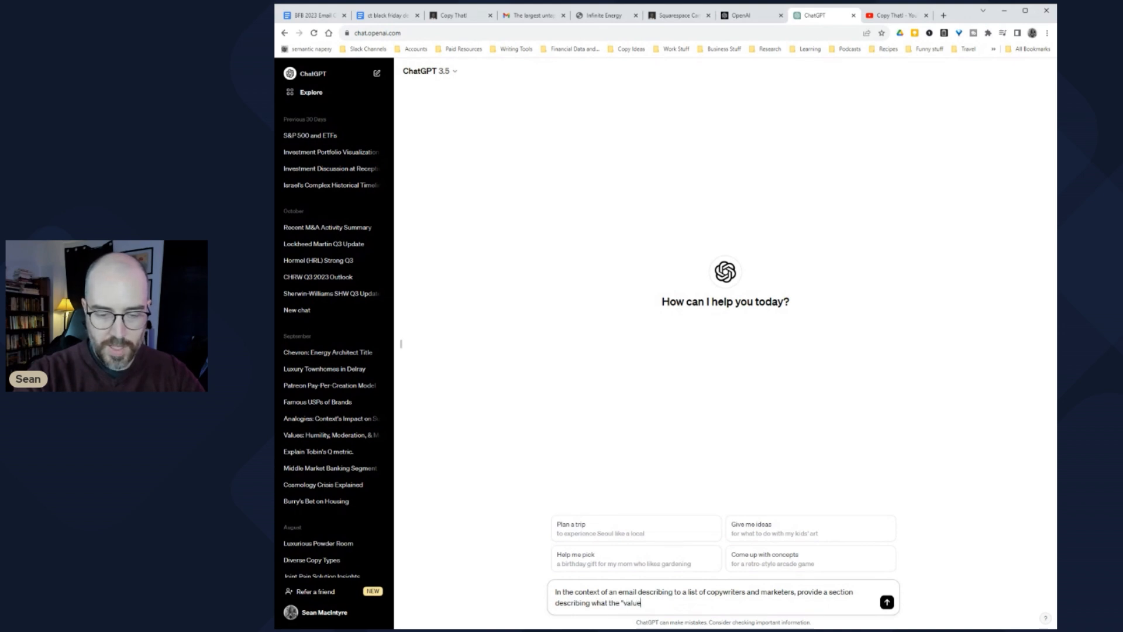
pyautogui.write(' email" or')
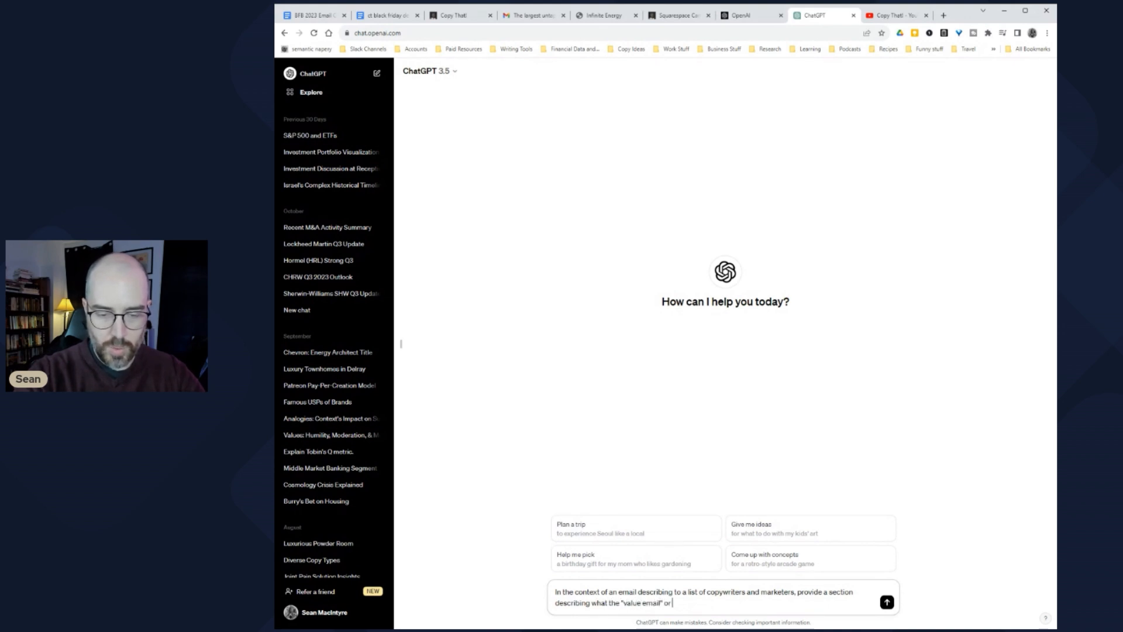
pyautogui.press('BackSpace')
pyautogui.press('BackSpace')
pyautogui.write('(other')
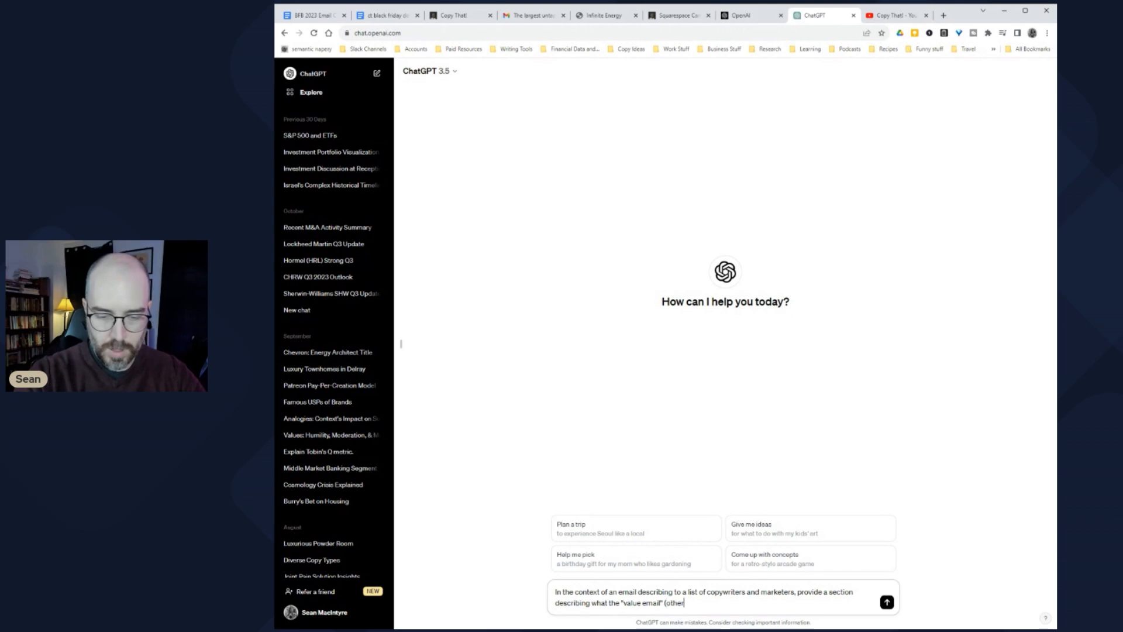
pyautogui.write('wise known as the "editorial email')
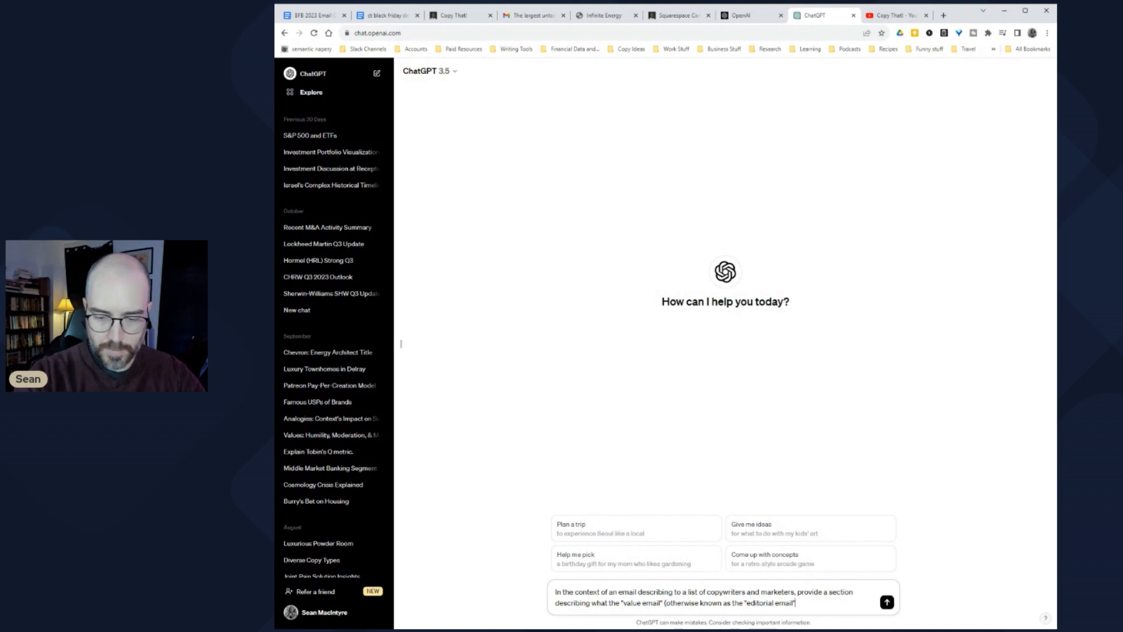
pyautogui.write('") is. Talk')
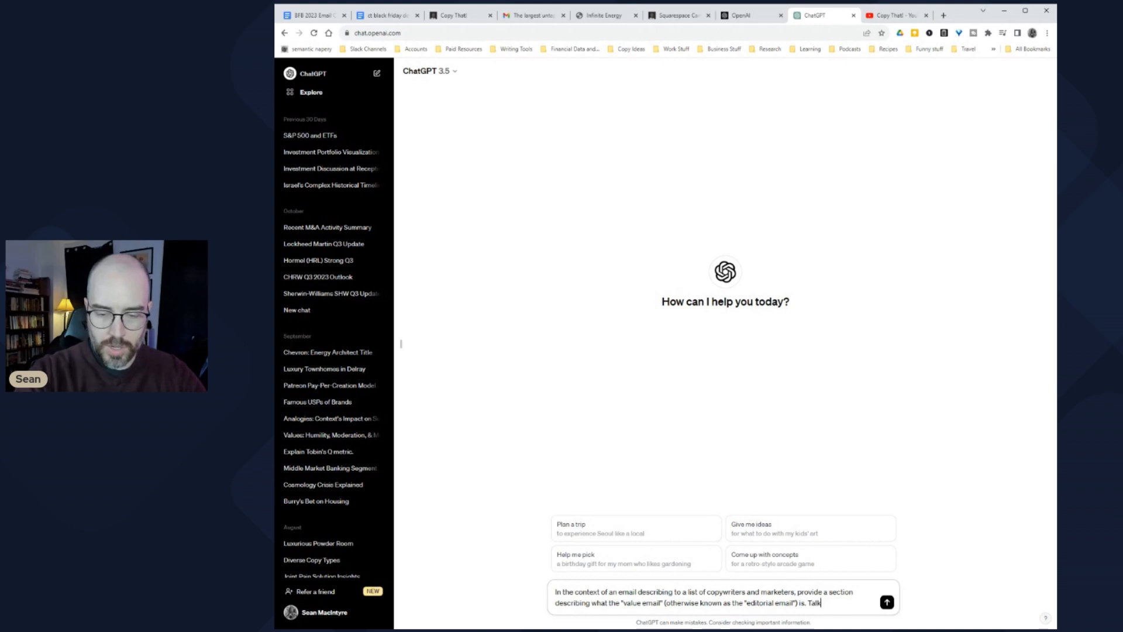
pyautogui.write(' about the benefits.')
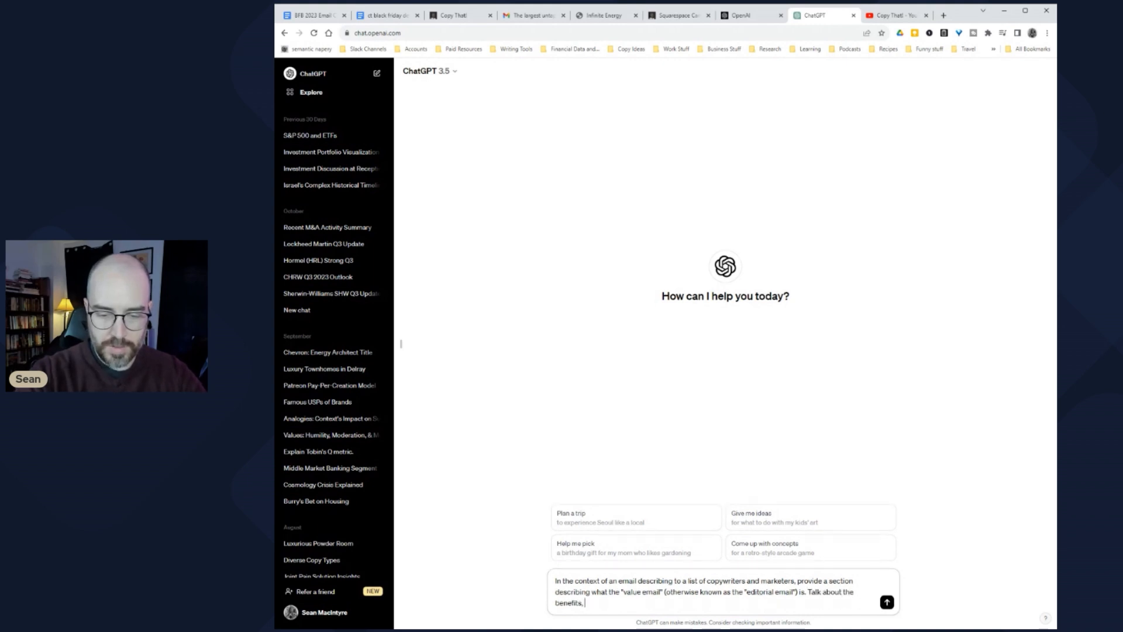
pyautogui.write(' and hidden benefits o')
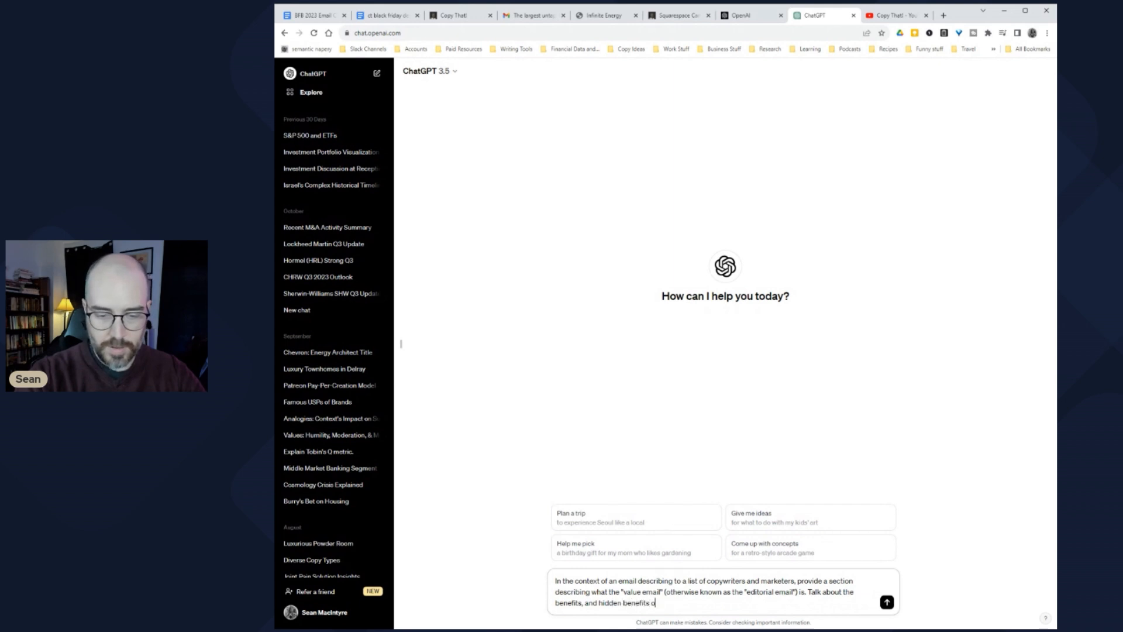
pyautogui.write('f writing them. And')
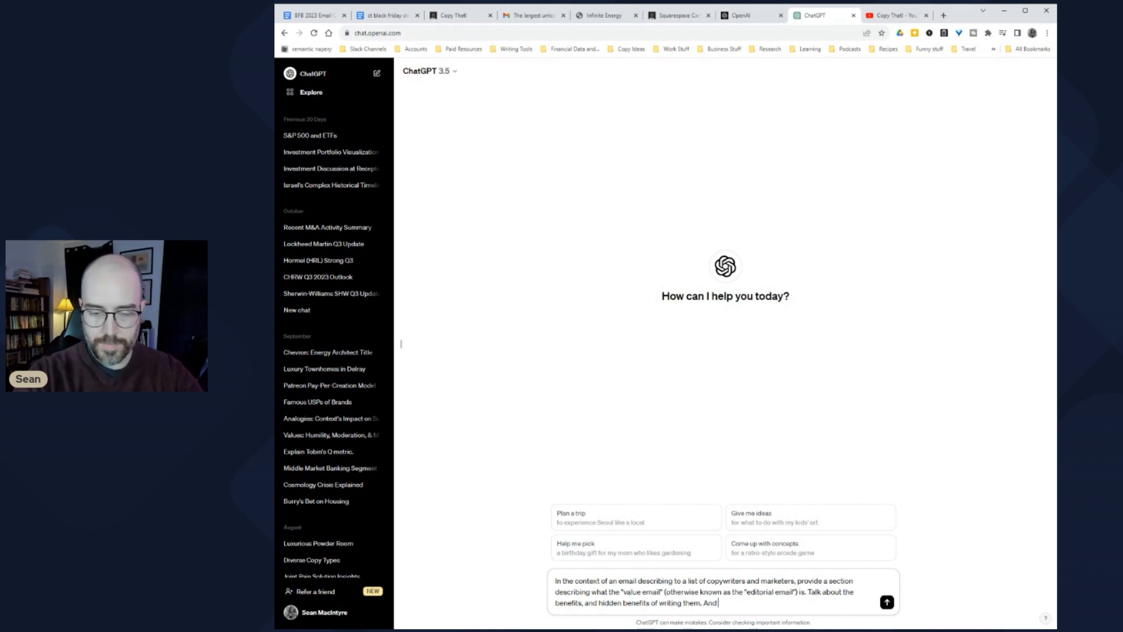
pyautogui.write(' generally write in a simple')
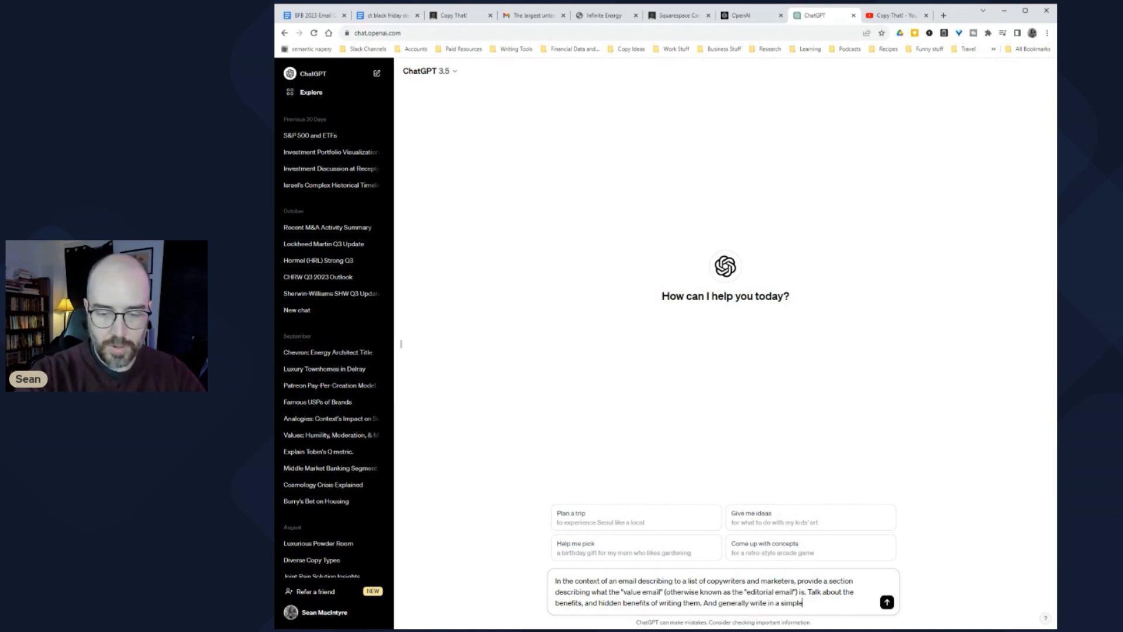
pyautogui.write(' and')
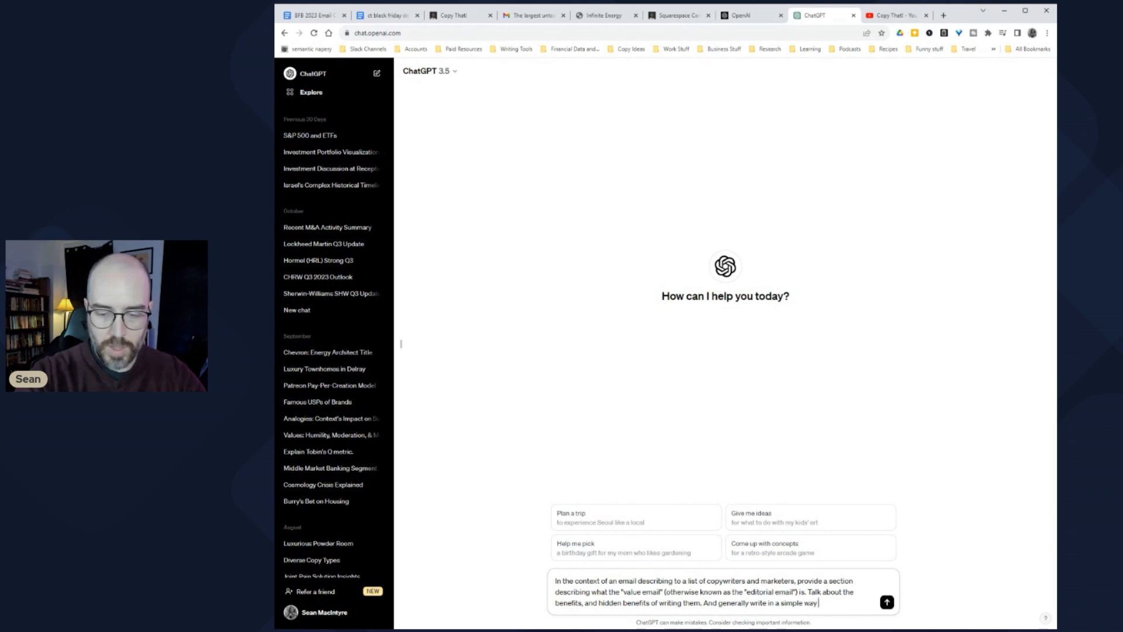
pyautogui.write(' suc')
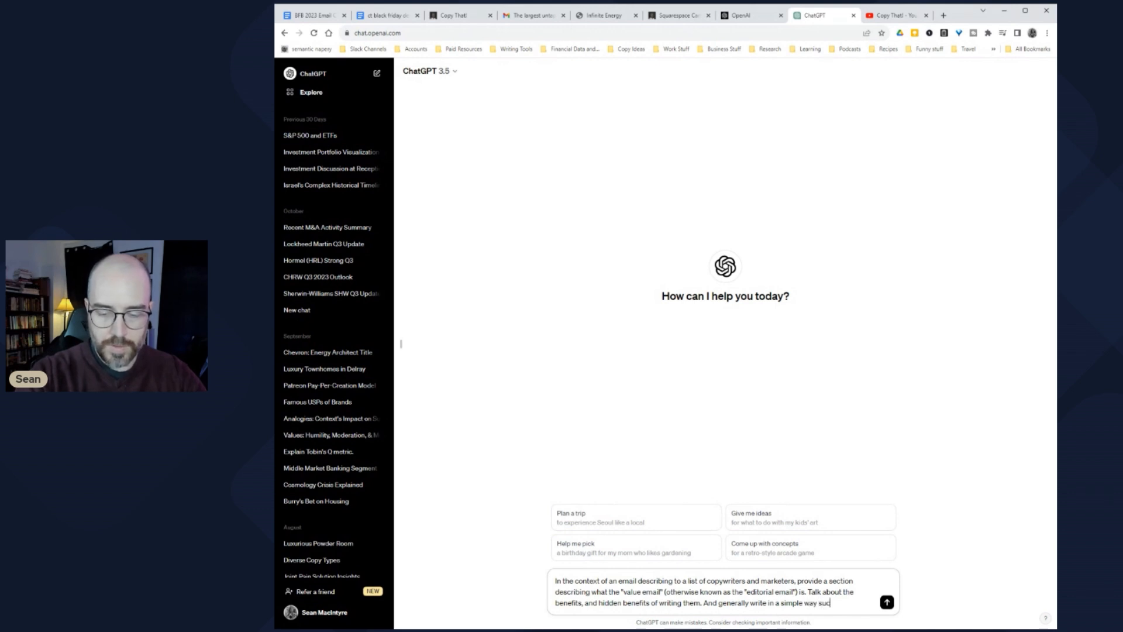
pyautogui.write('h that people emmediately und')
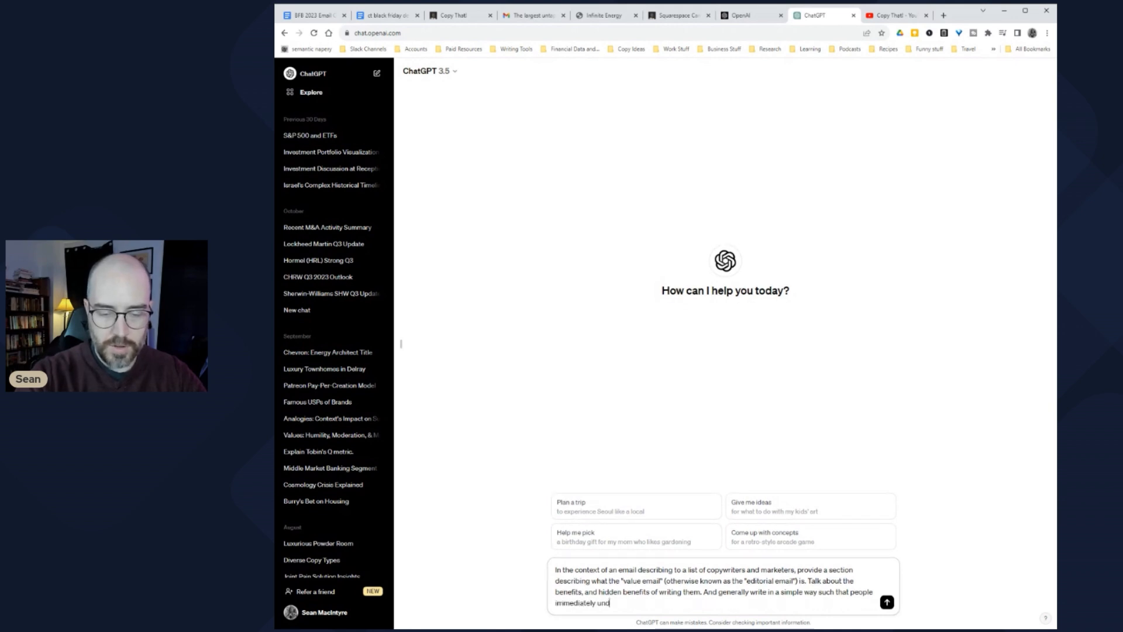
pyautogui.write('erstand w')
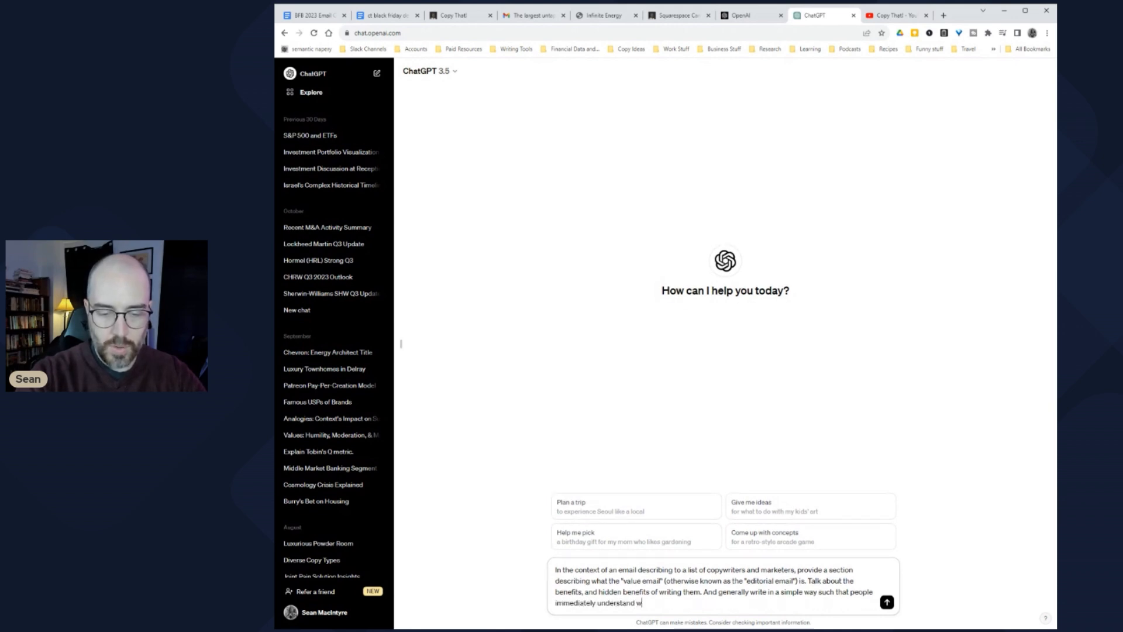
pyautogui.write("hy they're an")
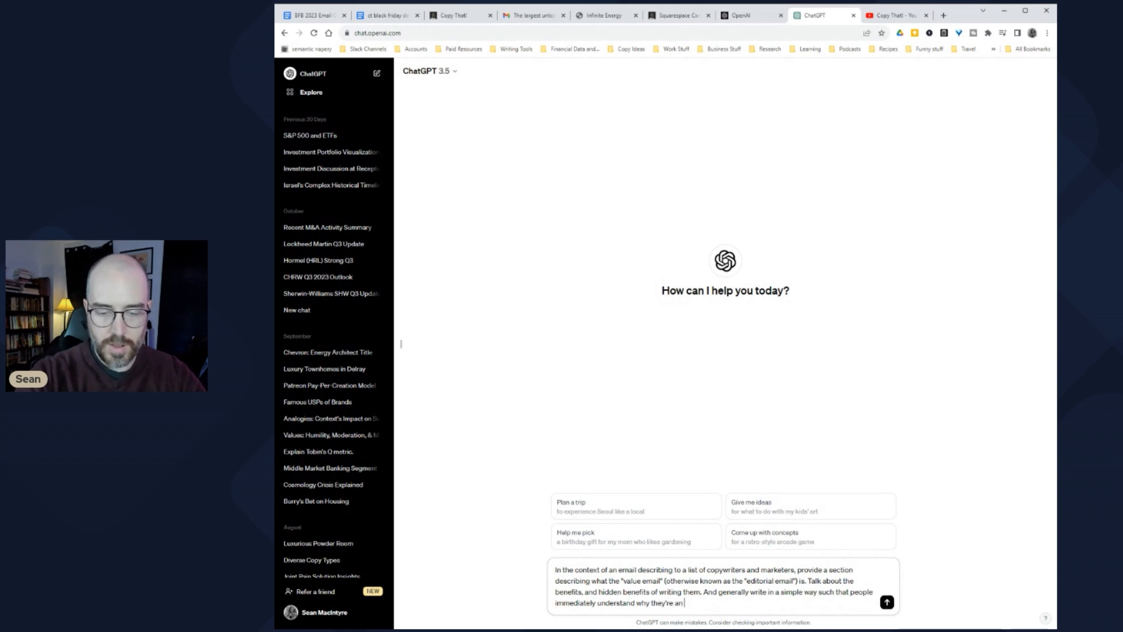
pyautogui.write(' important piece')
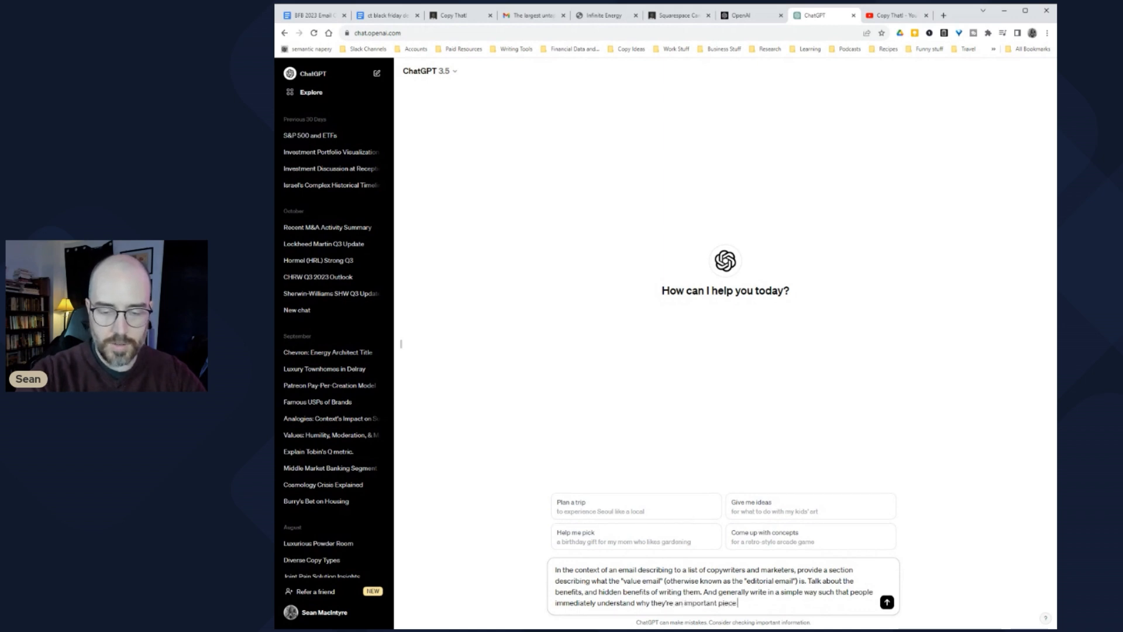
pyautogui.write(' of copy in any')
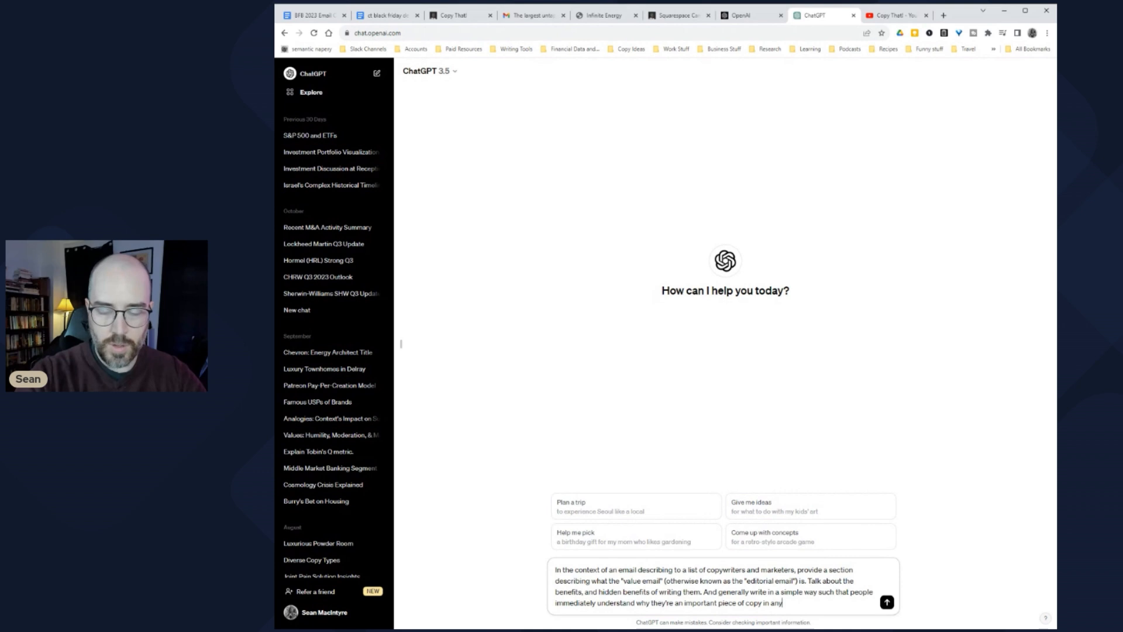
pyautogui.write("one's arsen")
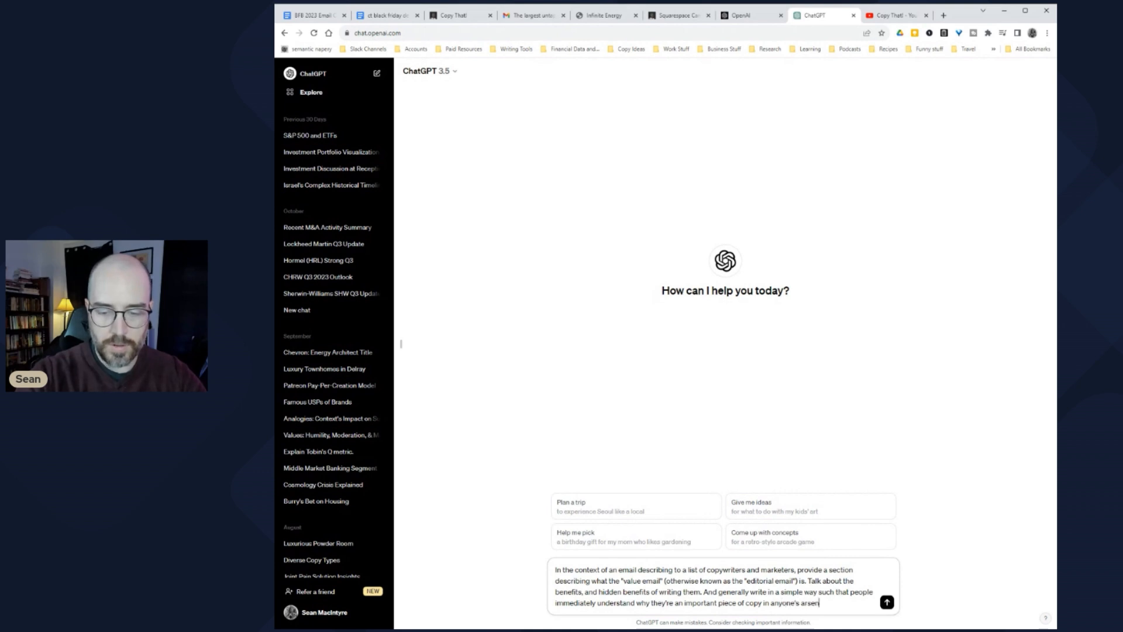
pyautogui.write('al.')
pyautogui.hotkey('ctrl', 'a')
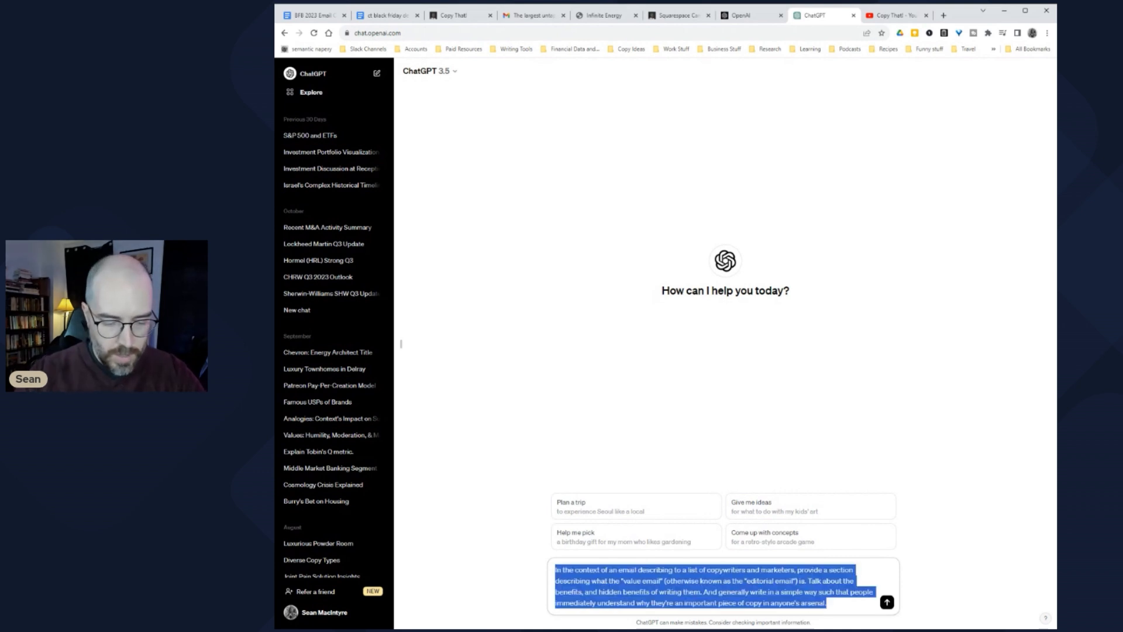
# Step: Switch the ChatGPT chat to GPT-4 and send the Value Email prompt
pyautogui.click(433, 71)
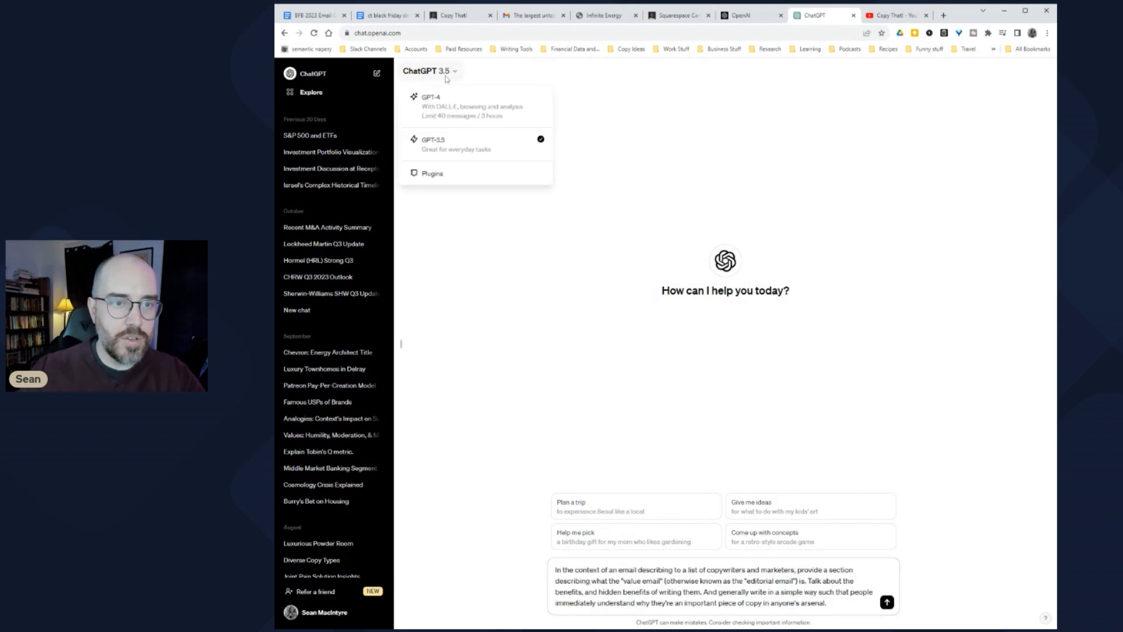
pyautogui.click(459, 103)
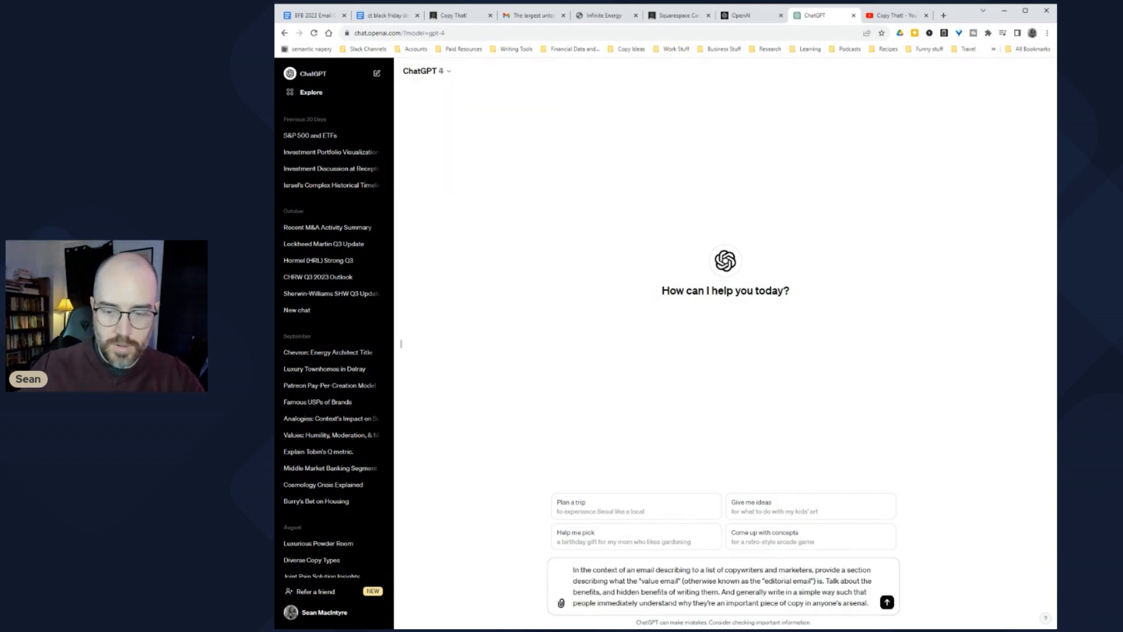
pyautogui.click(887, 602)
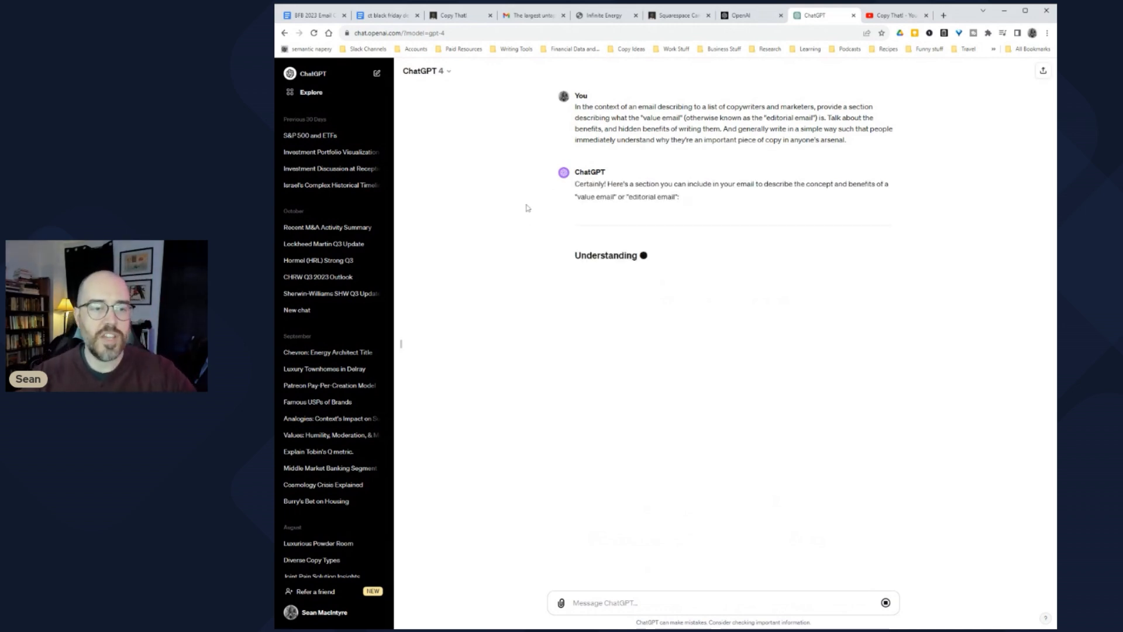
# Step: Enlarge the page and read the Value Email definition, comparing it against the campaign doc
pyautogui.hotkey('ctrl', '+')
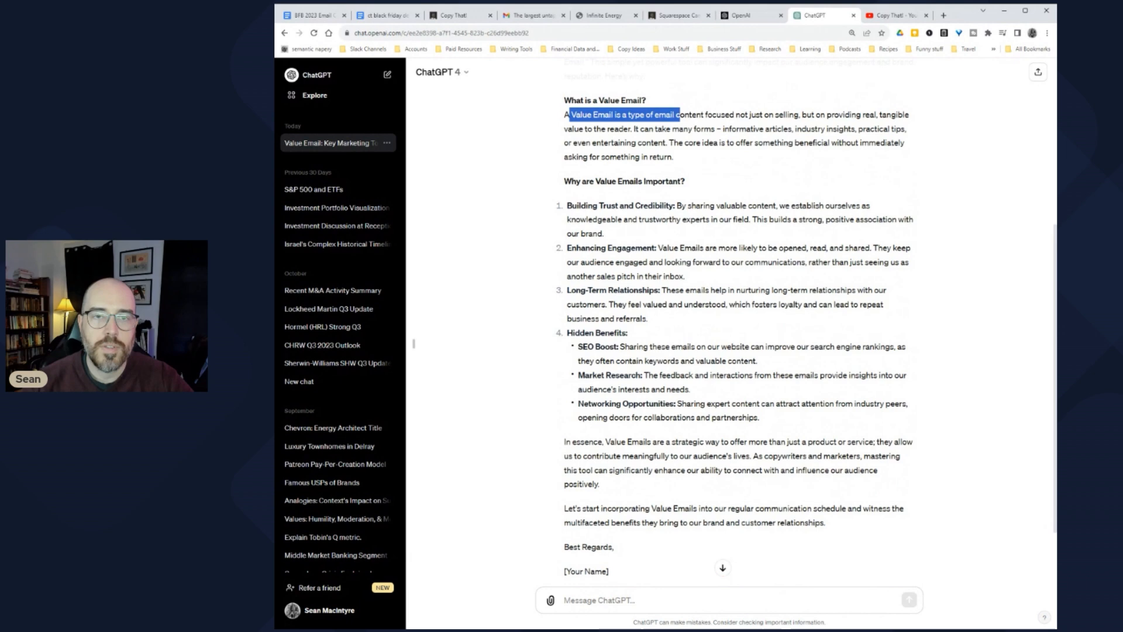
pyautogui.click(637, 138)
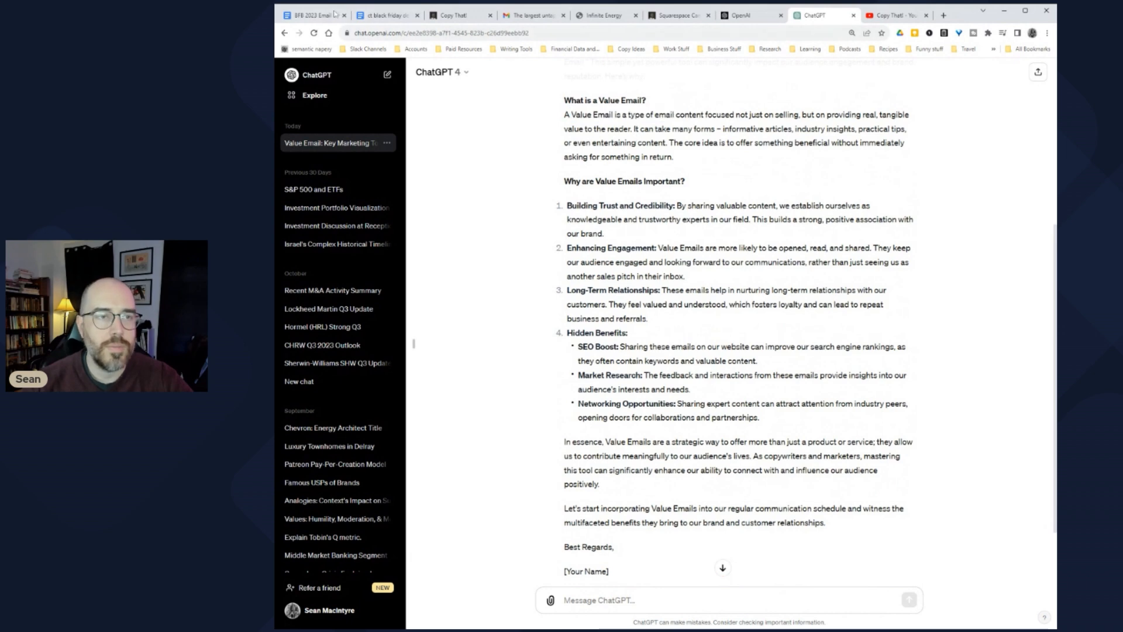
pyautogui.click(304, 16)
pyautogui.scroll(-2, 690, 342)
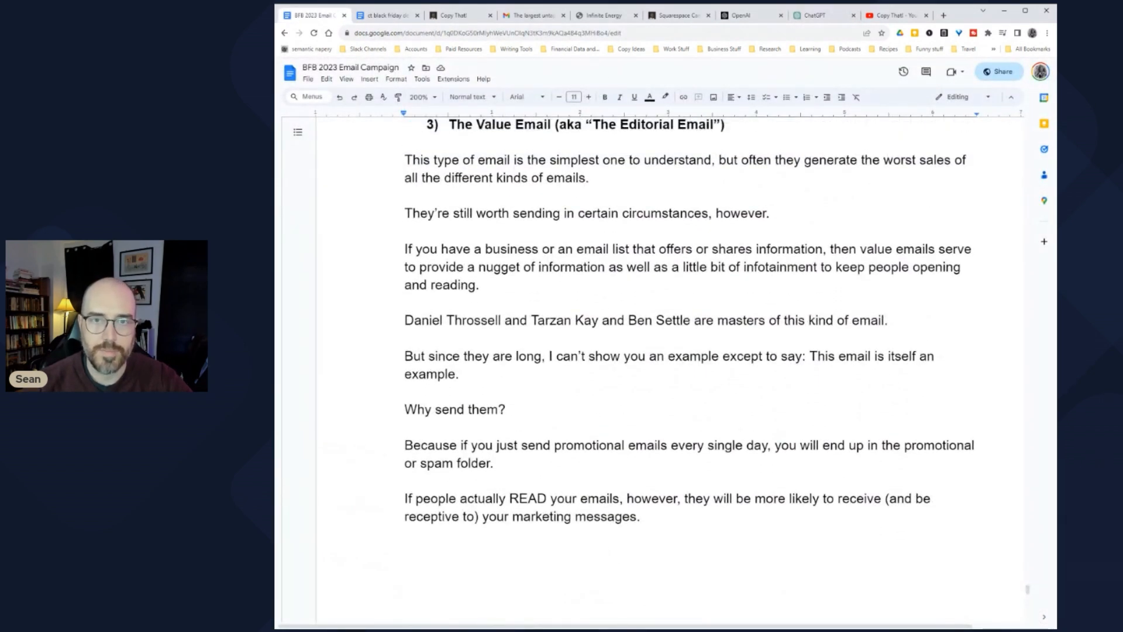
pyautogui.click(815, 16)
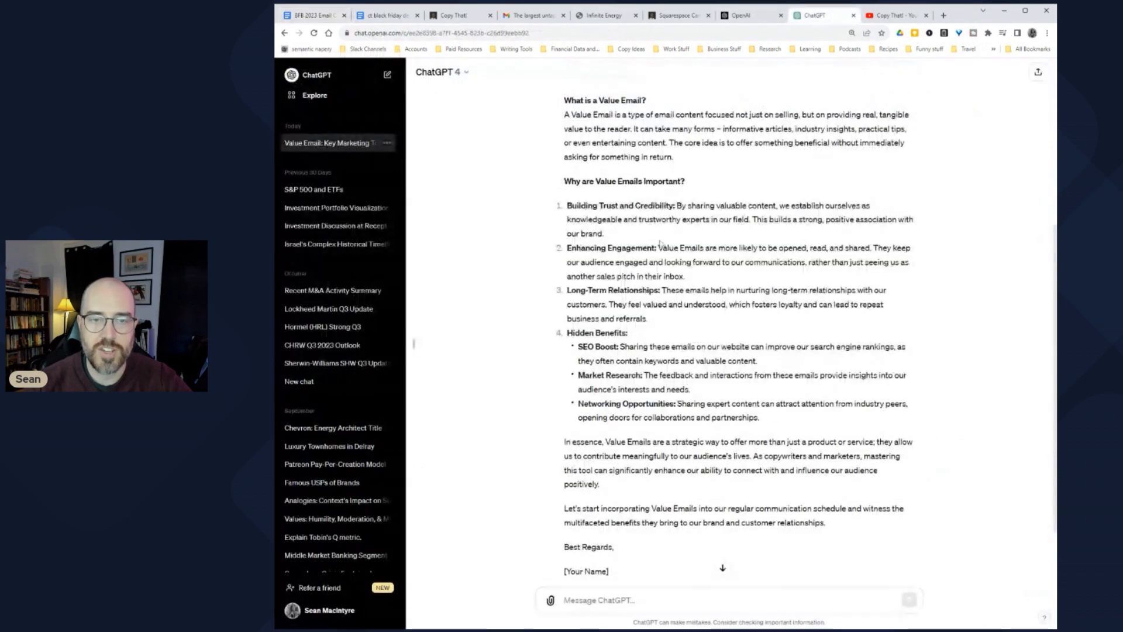
pyautogui.moveTo(569, 115); pyautogui.dragTo(667, 143)
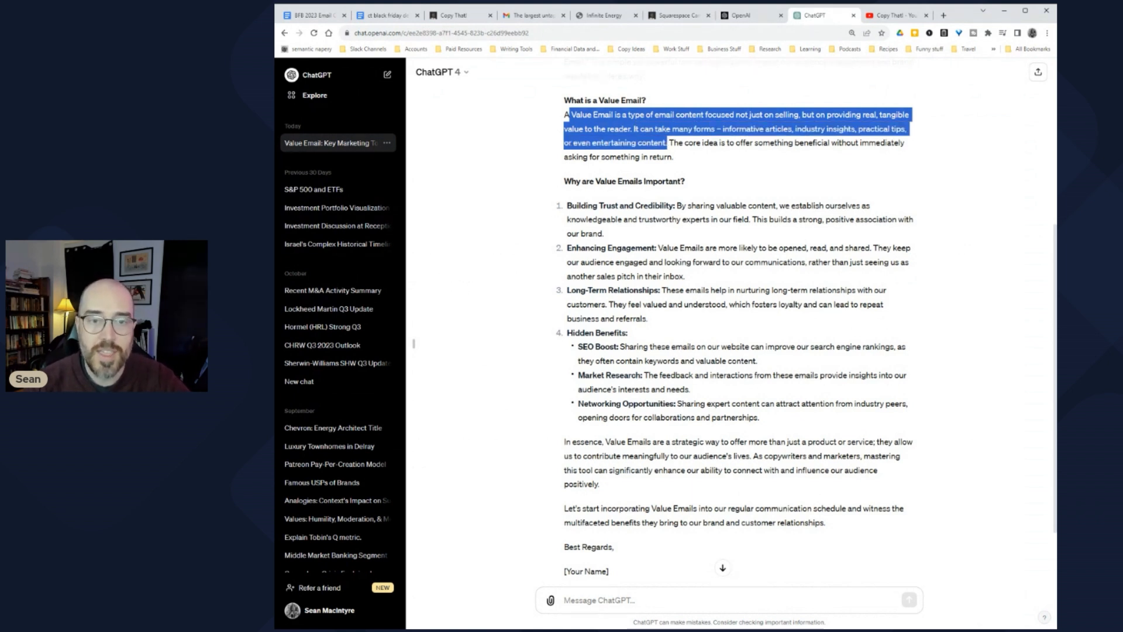
pyautogui.click(667, 143)
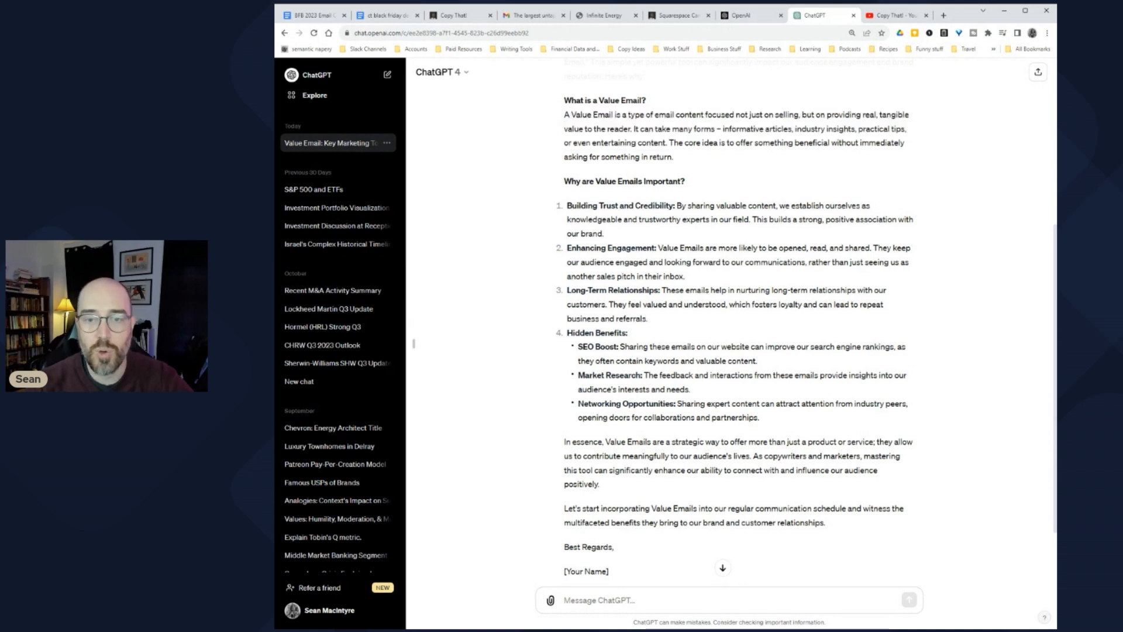
pyautogui.moveTo(709, 143); pyautogui.dragTo(876, 143)
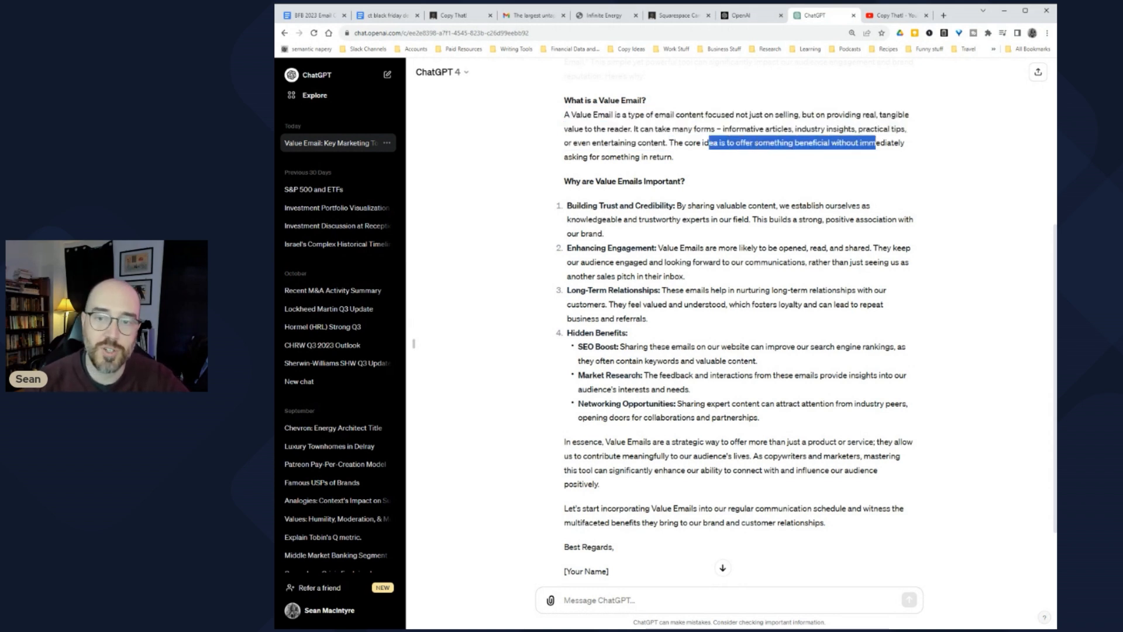
# Step: Read the 'not asking in return' line, the 'Why are Value Emails Important?' heading and Building Trust point
pyautogui.click(876, 143)
pyautogui.moveTo(577, 157); pyautogui.dragTo(650, 156)
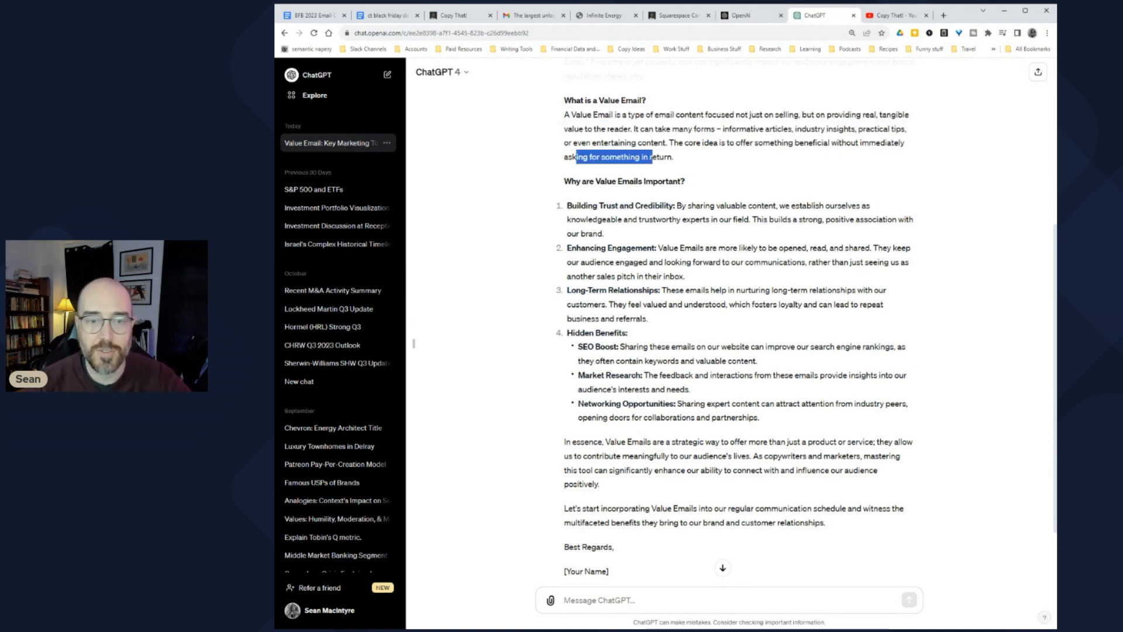
pyautogui.click(650, 156)
pyautogui.moveTo(564, 182); pyautogui.dragTo(684, 182)
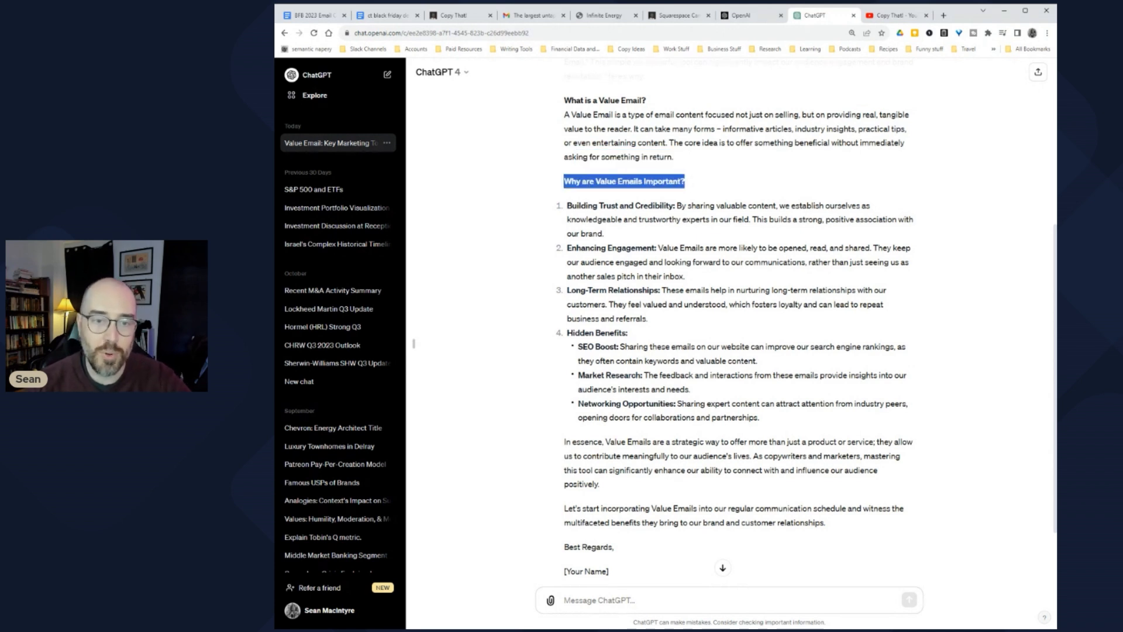
pyautogui.moveTo(567, 206); pyautogui.dragTo(736, 206)
pyautogui.click(736, 205)
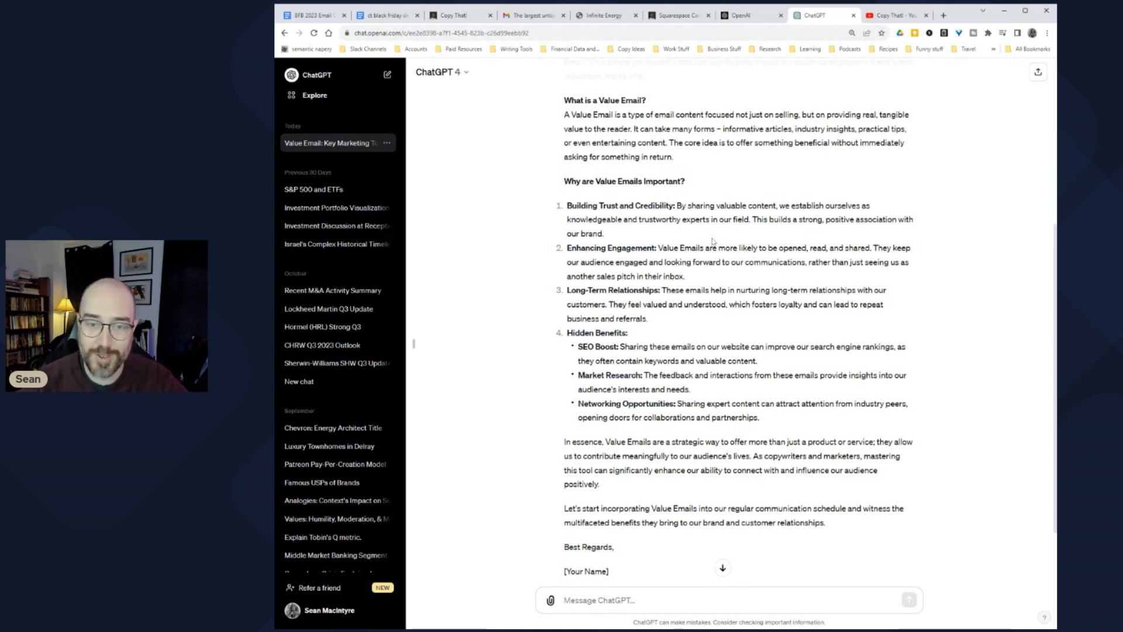
# Step: Read the Enhancing Engagement points, then move to the ct black friday deal 2023 document
pyautogui.scroll(-1, 706, 235)
pyautogui.moveTo(569, 202); pyautogui.dragTo(679, 202)
pyautogui.click(679, 202)
pyautogui.scroll(1, 699, 238)
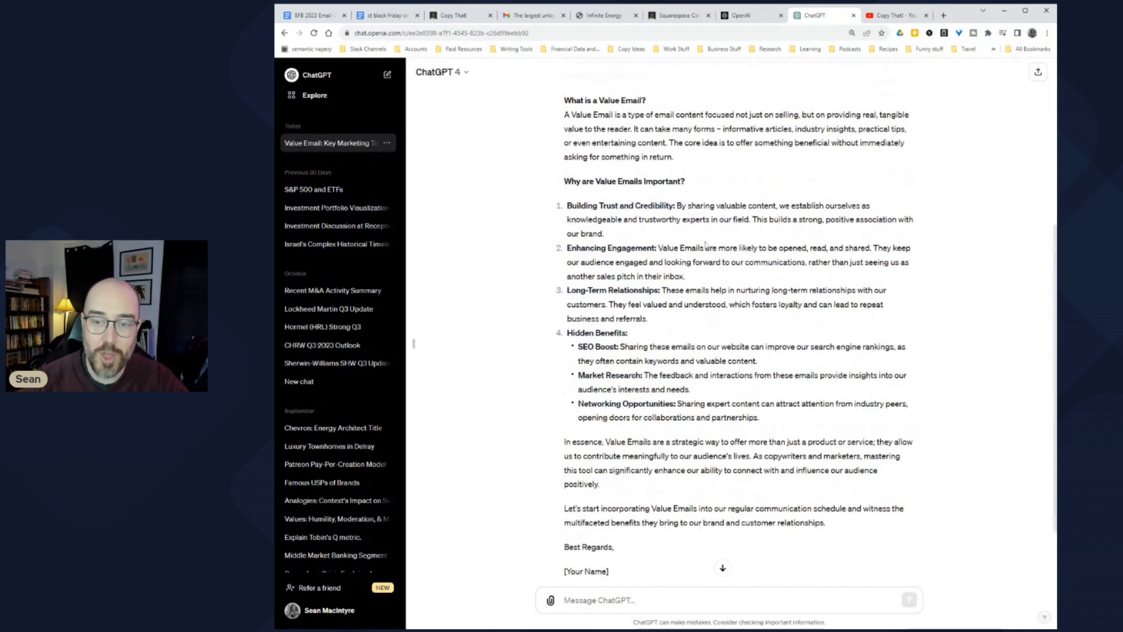
pyautogui.moveTo(567, 262); pyautogui.dragTo(728, 263)
pyautogui.click(732, 266)
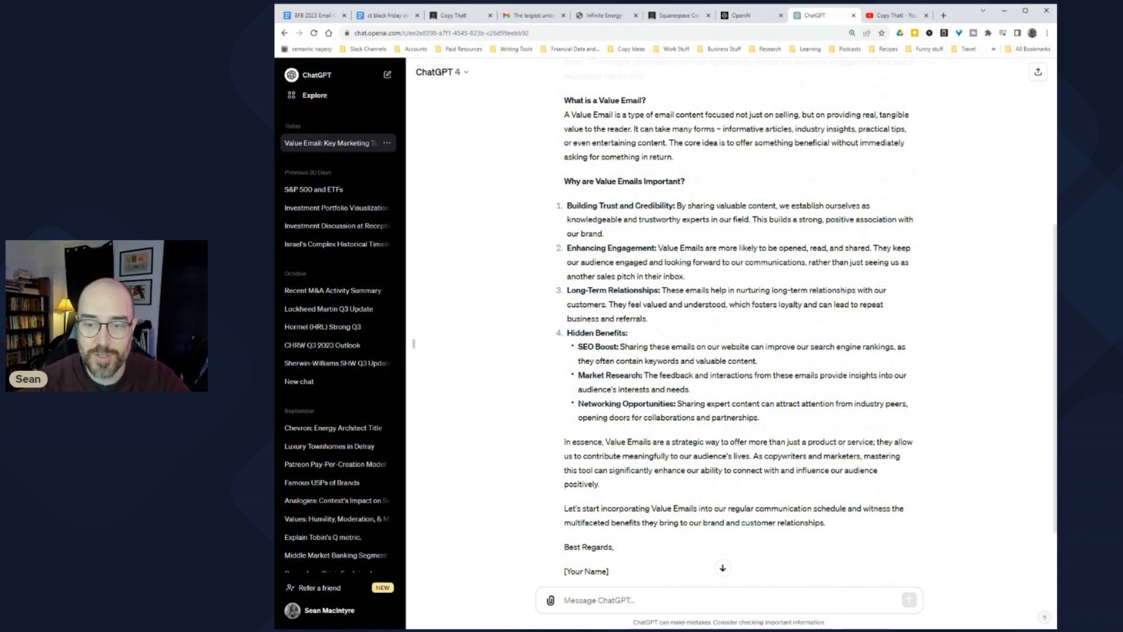
pyautogui.moveTo(566, 276); pyautogui.dragTo(678, 276)
pyautogui.click(663, 300)
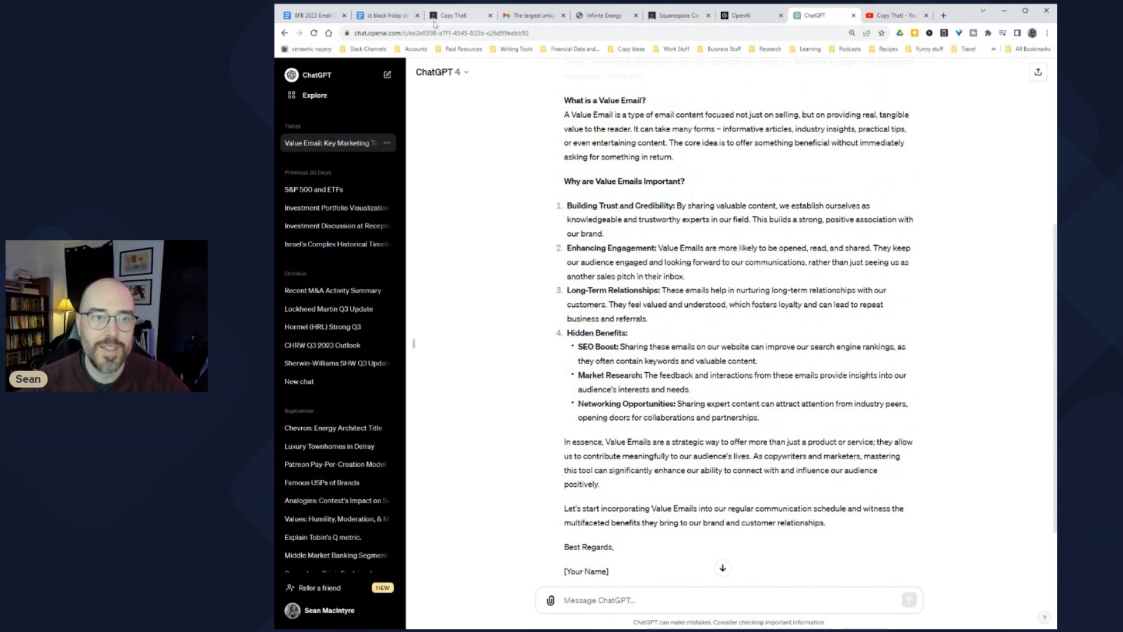
pyautogui.click(381, 17)
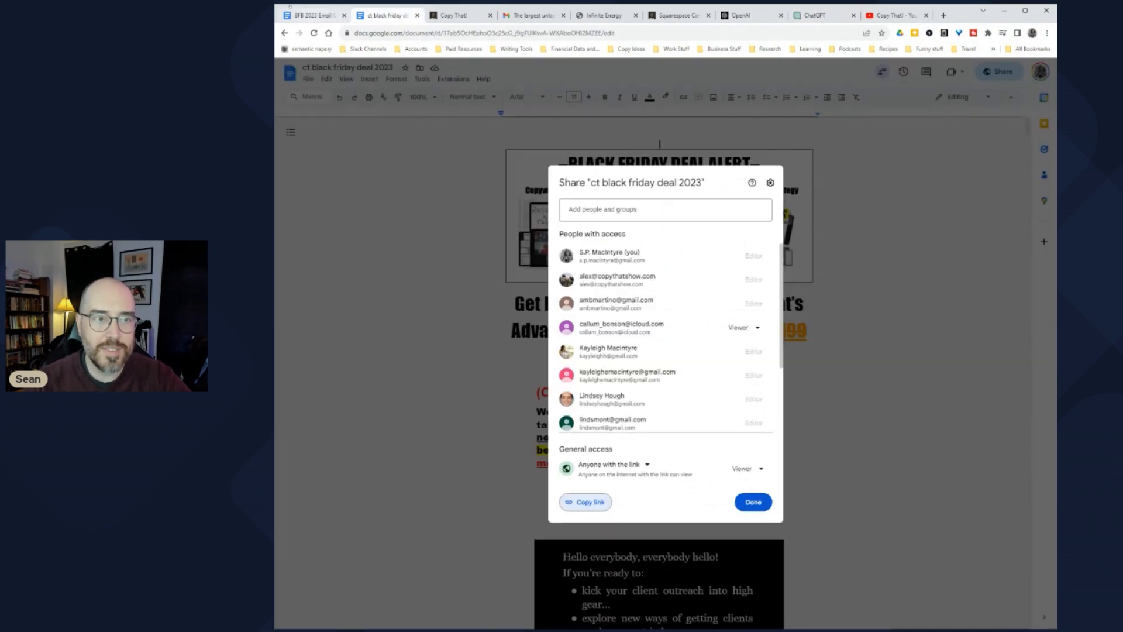
# Step: Glance at the BFB 2023 doc, then read the Long-Term Relationships and customers-feeling-valued lines
pyautogui.click(315, 15)
pyautogui.scroll(-2, 673, 351)
pyautogui.scroll(2, 673, 351)
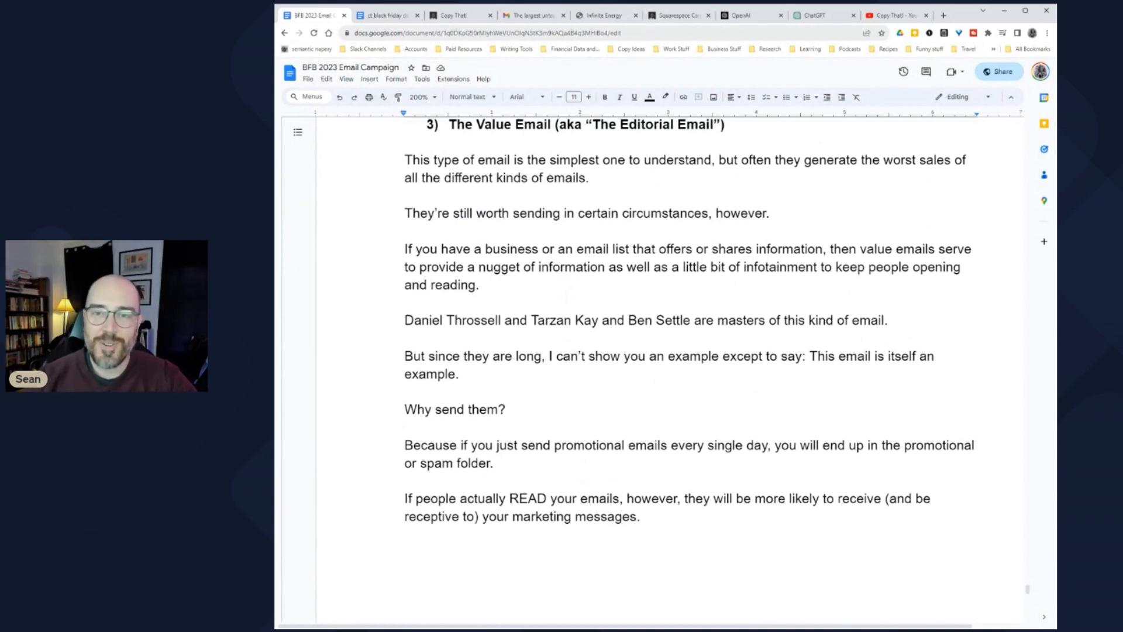
pyautogui.click(816, 16)
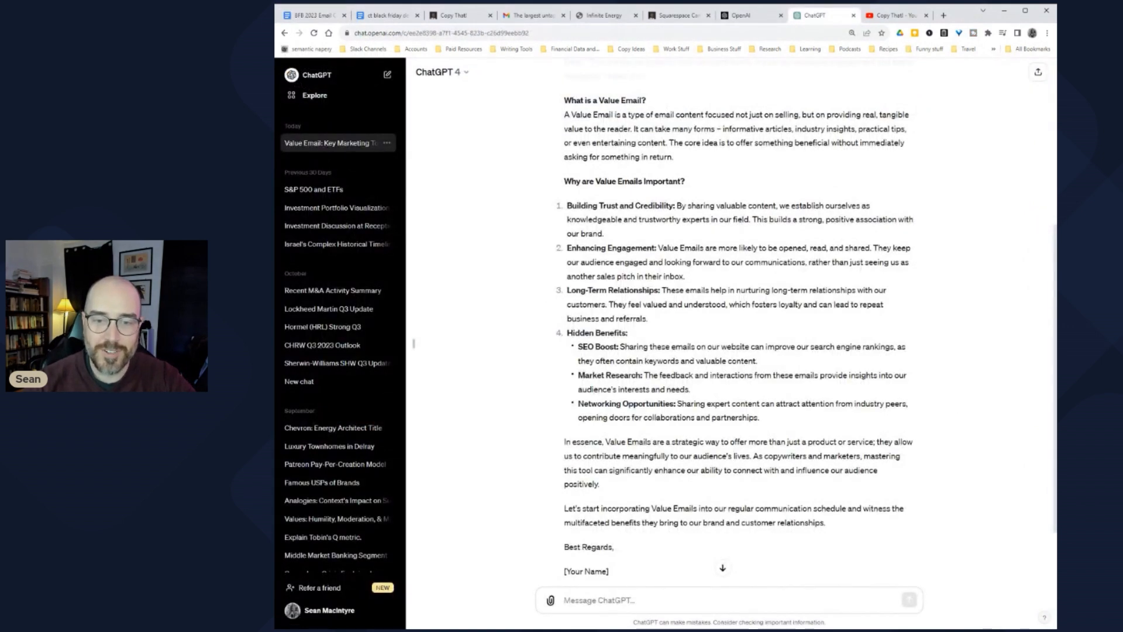
pyautogui.moveTo(664, 291); pyautogui.dragTo(802, 292)
pyautogui.click(773, 318)
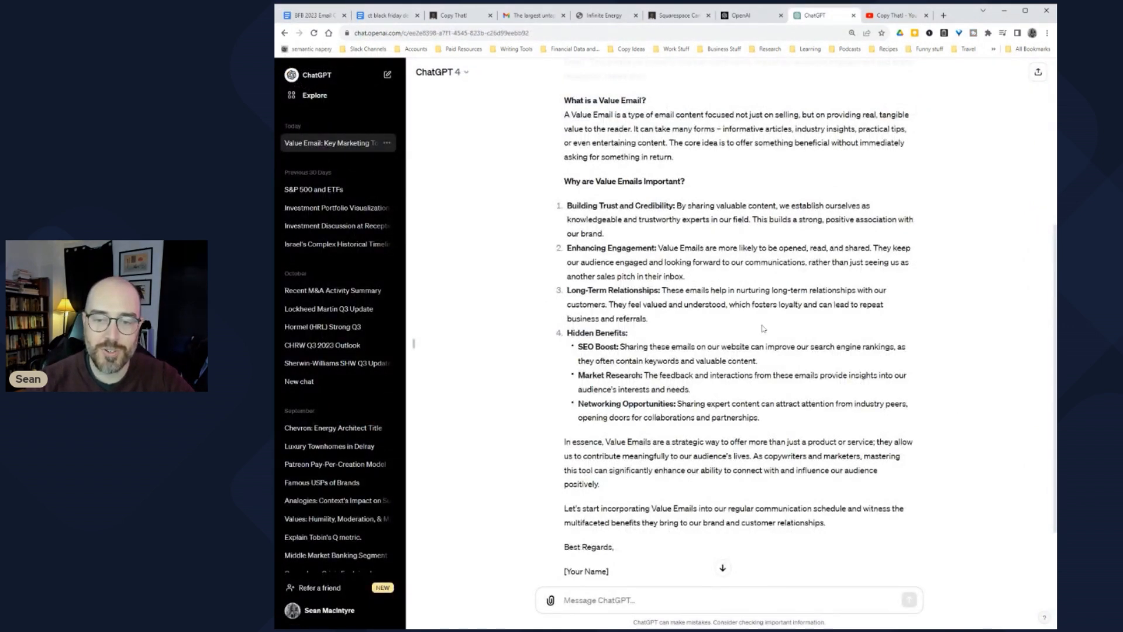
pyautogui.moveTo(613, 304); pyautogui.dragTo(775, 304)
pyautogui.click(770, 317)
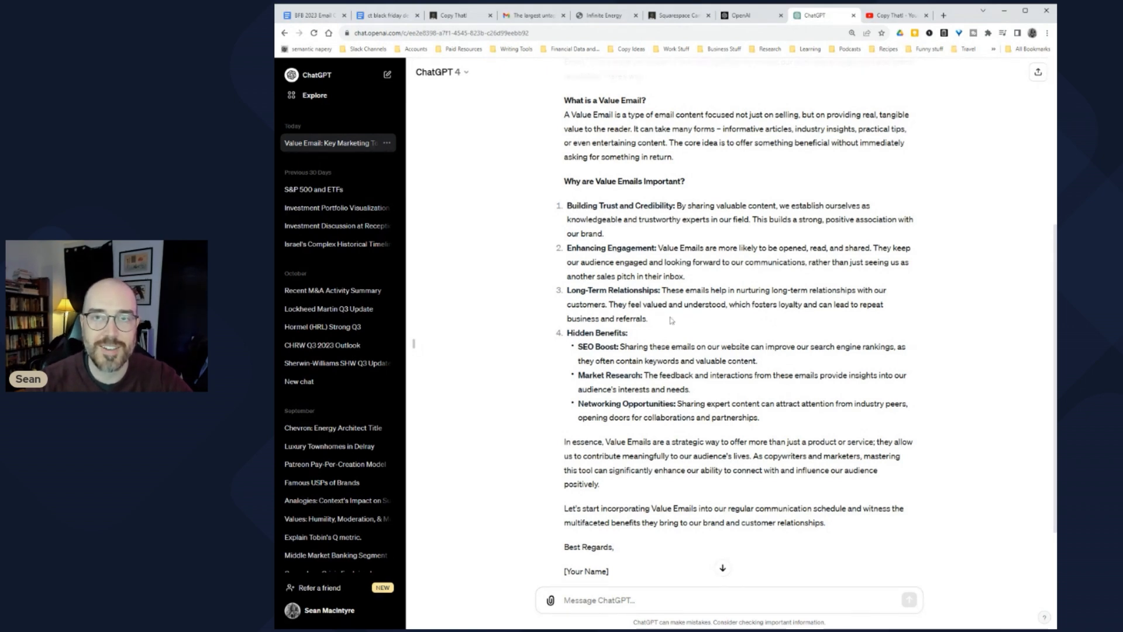
# Step: Read the SEO Boost, Market Research and Networking Opportunities explanations in the reply
pyautogui.click(307, 15)
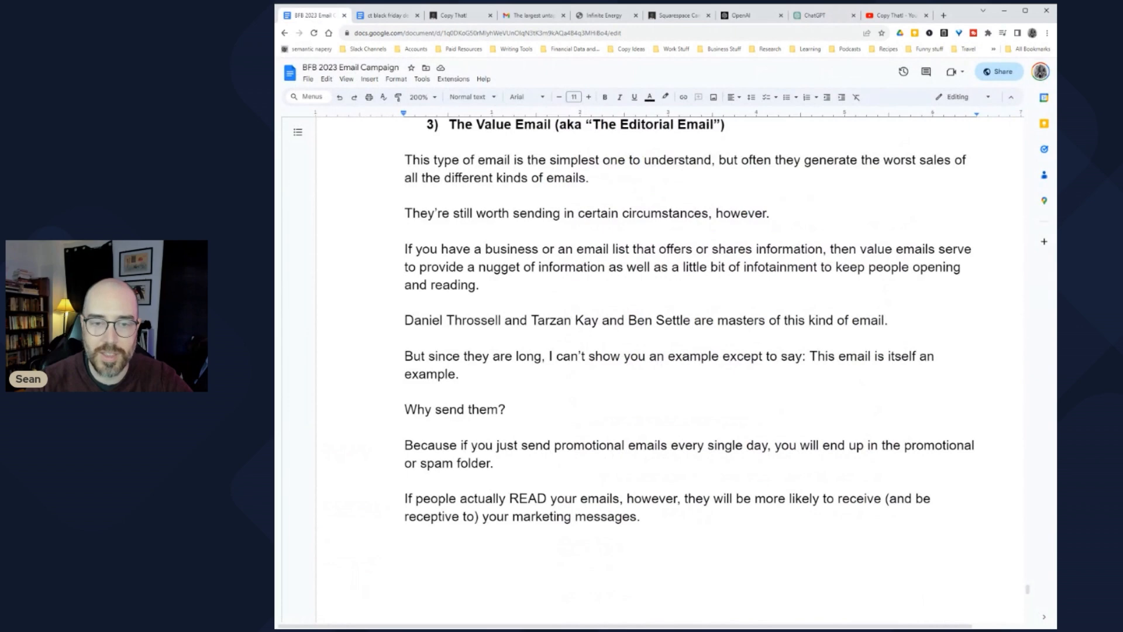
pyautogui.click(814, 16)
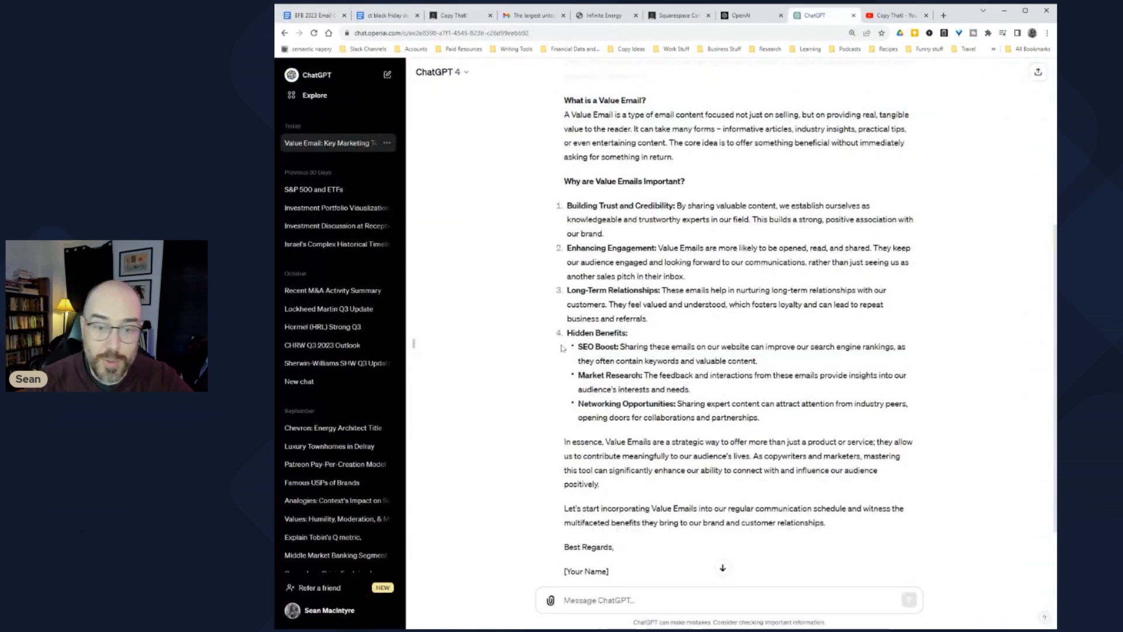
pyautogui.moveTo(622, 346); pyautogui.dragTo(808, 346)
pyautogui.click(807, 346)
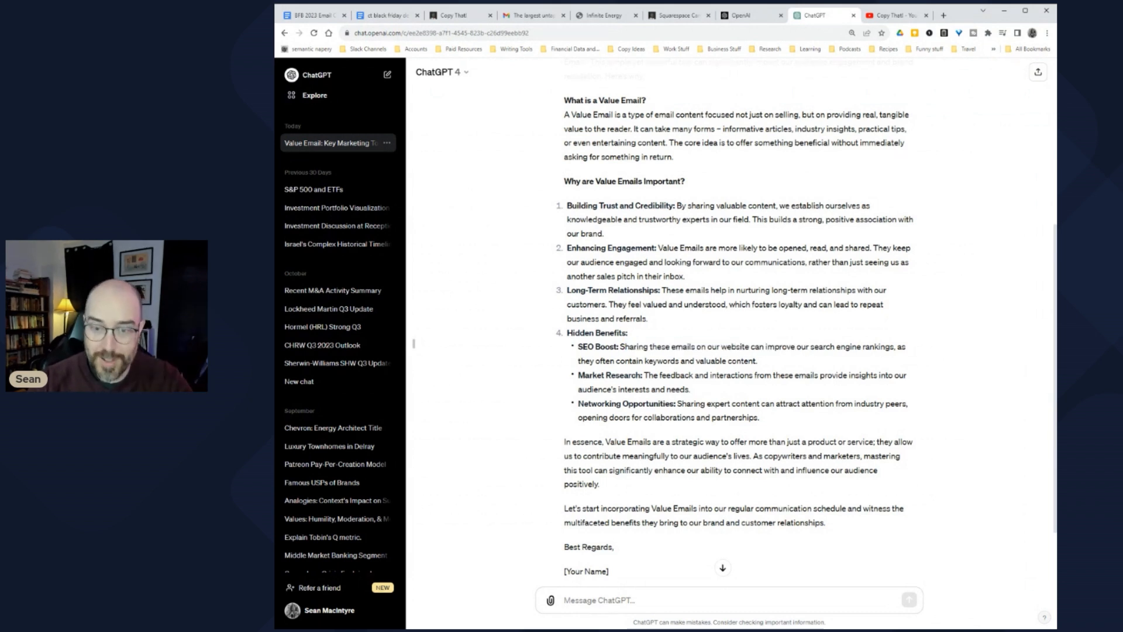
pyautogui.moveTo(584, 360); pyautogui.dragTo(729, 360)
pyautogui.click(728, 360)
pyautogui.moveTo(597, 375); pyautogui.dragTo(865, 386)
pyautogui.click(823, 388)
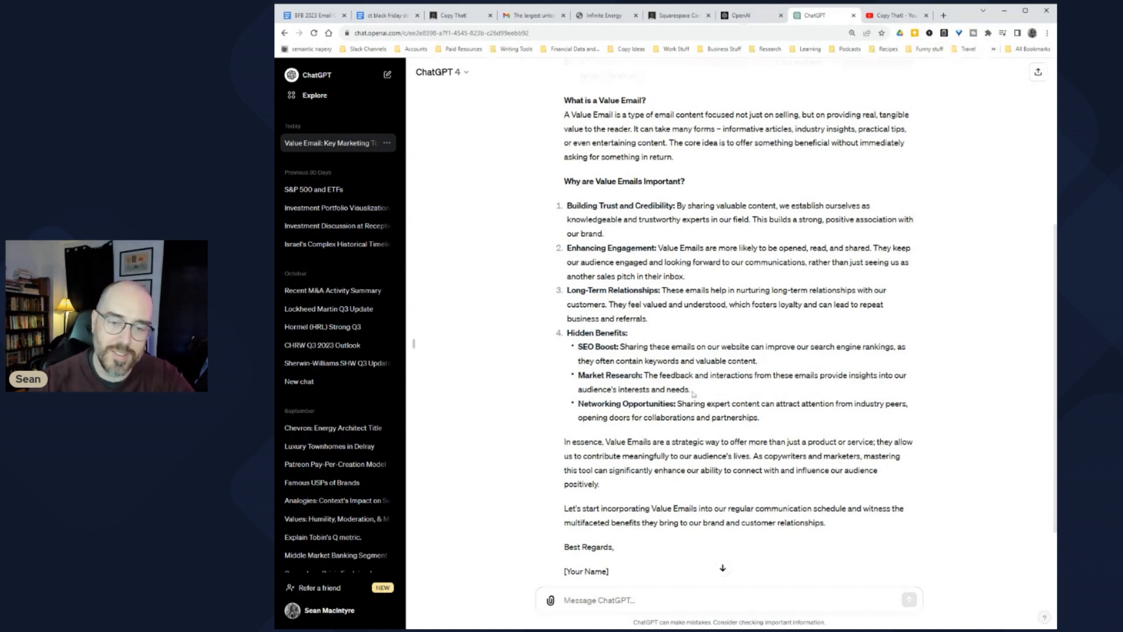
pyautogui.moveTo(681, 404); pyautogui.dragTo(839, 404)
pyautogui.click(810, 414)
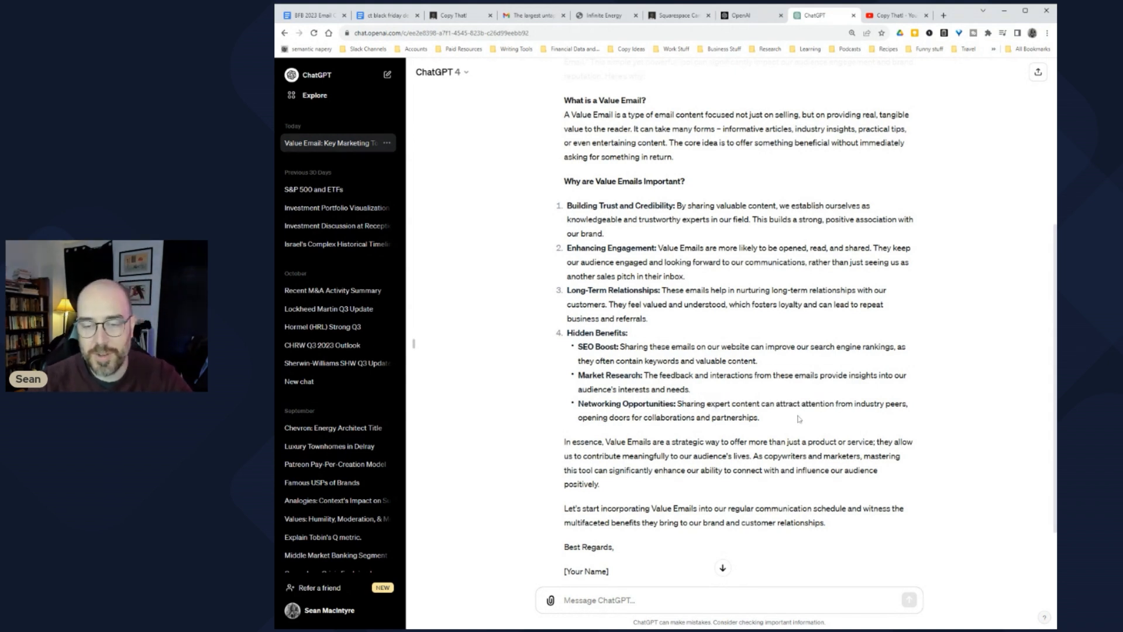
# Step: Read the 'In essence' closing paragraph, then return to the BFB 2023 Email Campaign document
pyautogui.scroll(-1, 670, 426)
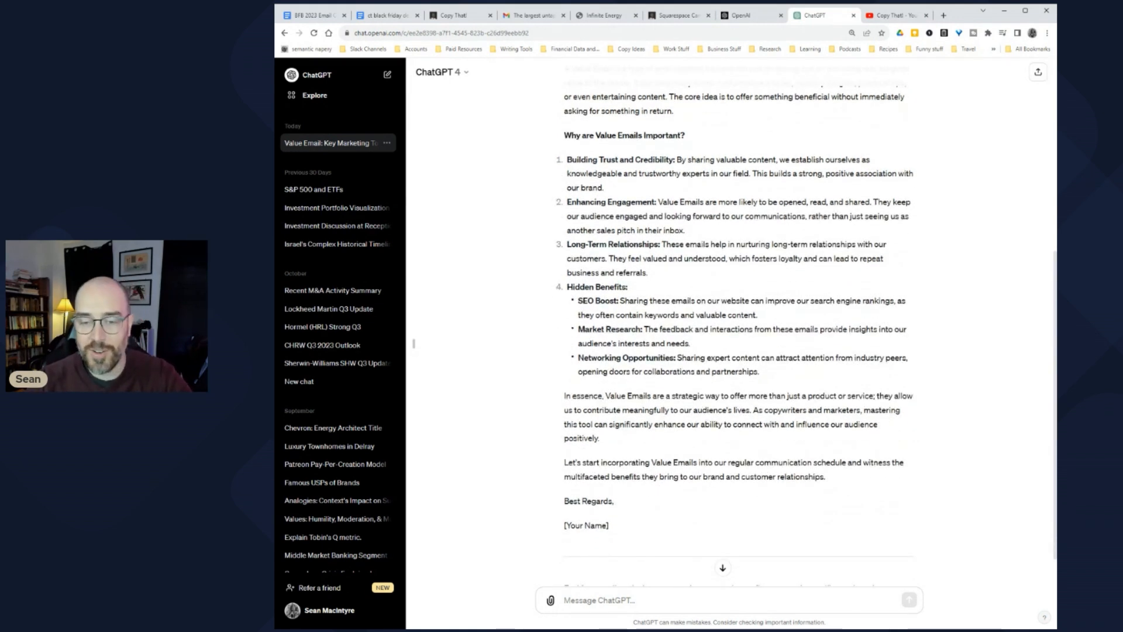
pyautogui.moveTo(573, 410); pyautogui.dragTo(891, 410)
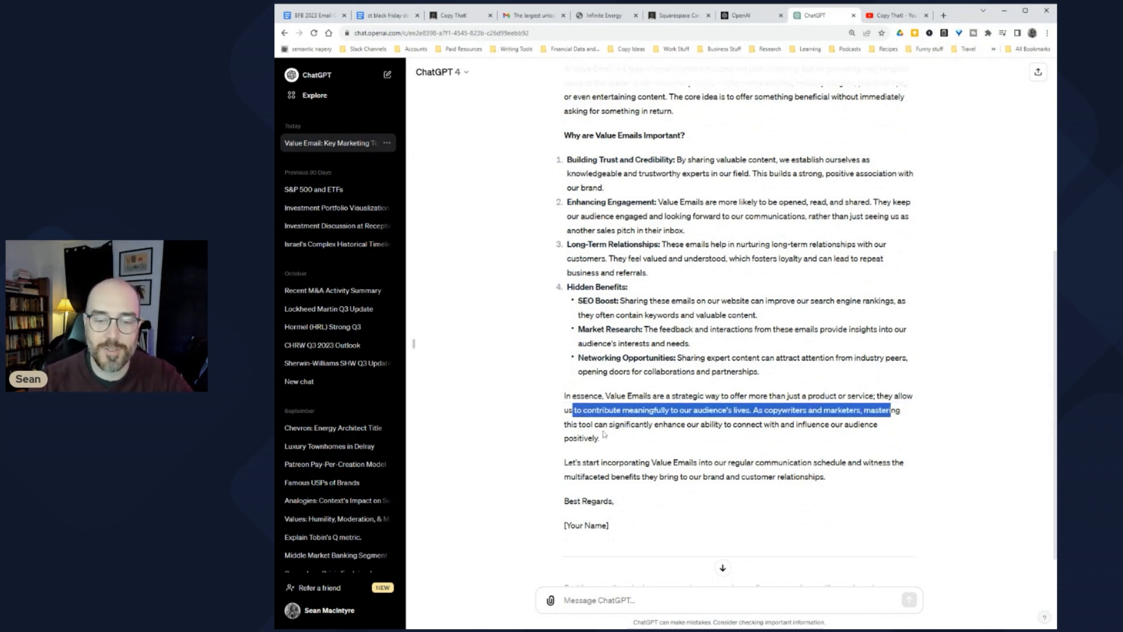
pyautogui.moveTo(567, 425); pyautogui.dragTo(825, 424)
pyautogui.click(658, 421)
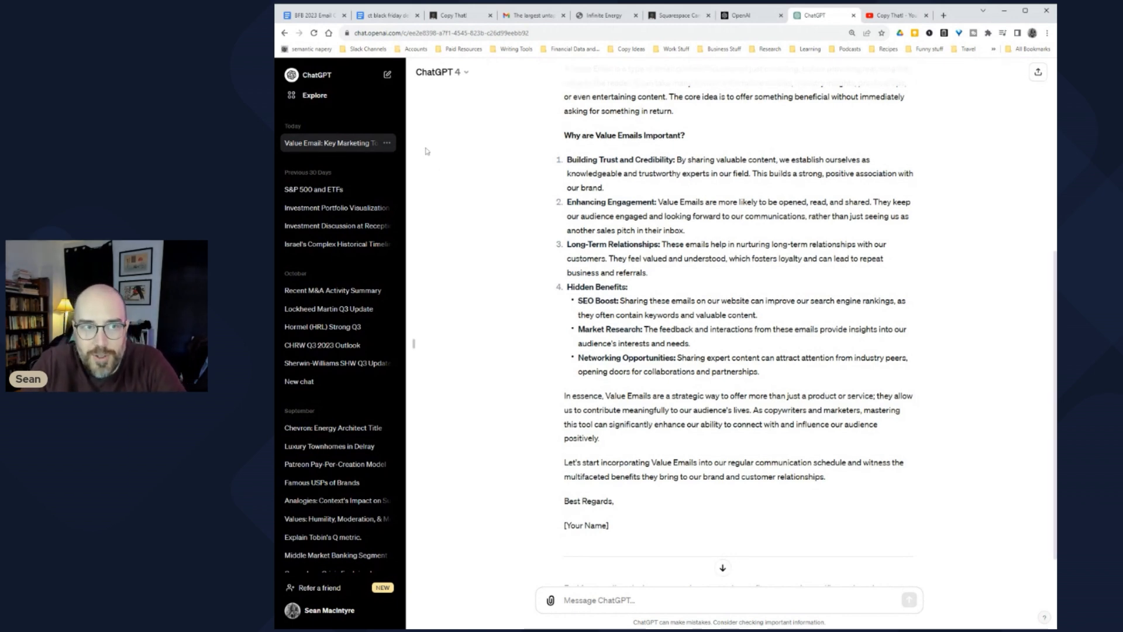
pyautogui.click(313, 11)
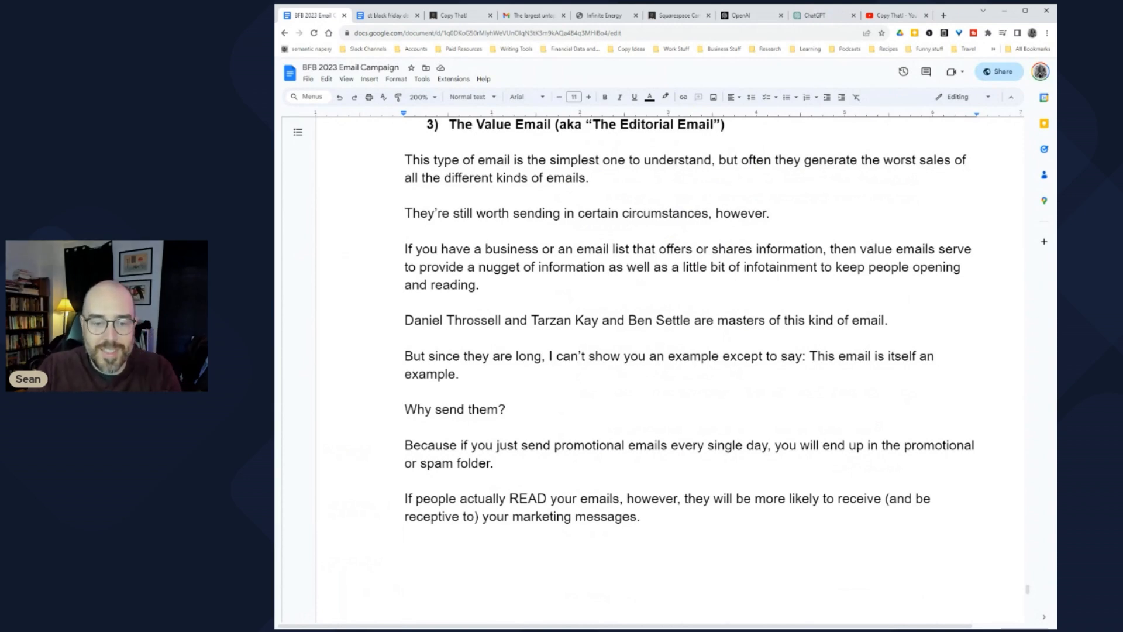
# Step: Put the cursor on the blank line after 'many groups of people).' in the Value Email section
pyautogui.scroll(-3, 656, 322)
pyautogui.scroll(-6, 656, 322)
pyautogui.scroll(8, 655, 322)
pyautogui.scroll(2, 655, 322)
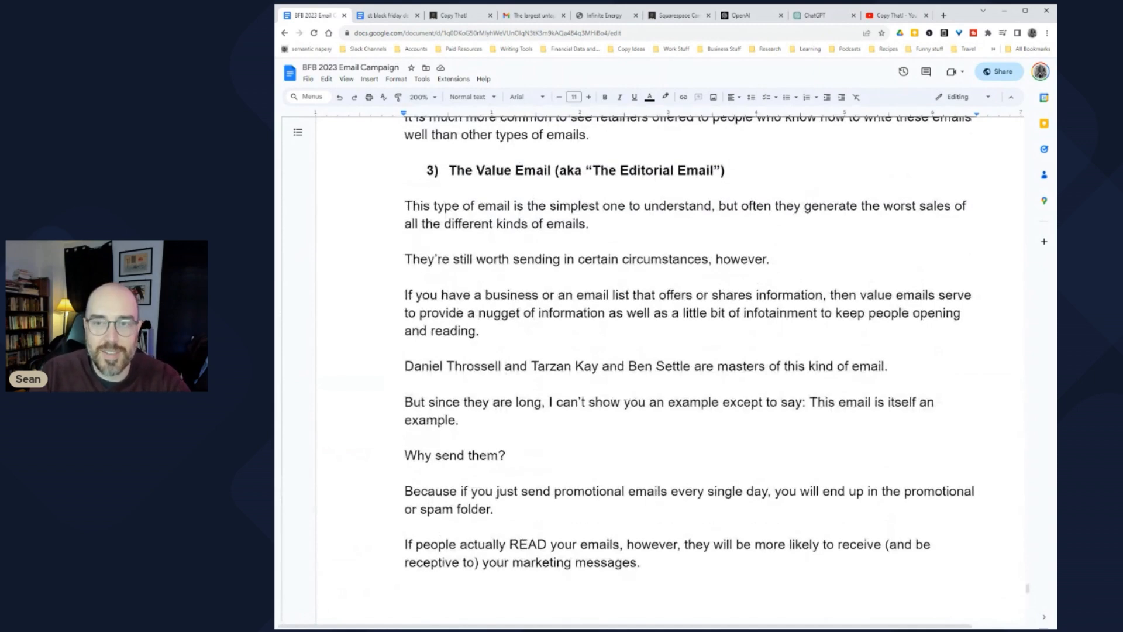
pyautogui.scroll(-2, 655, 322)
pyautogui.scroll(1, 655, 322)
pyautogui.scroll(1, 655, 322)
pyautogui.scroll(-9, 656, 321)
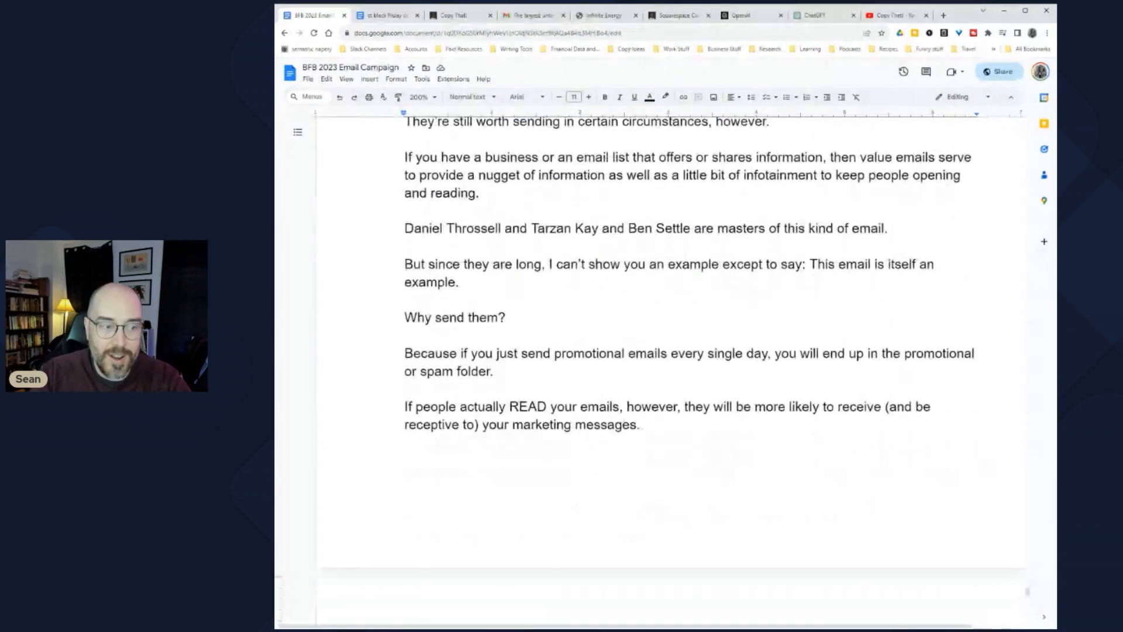
pyautogui.click(405, 504)
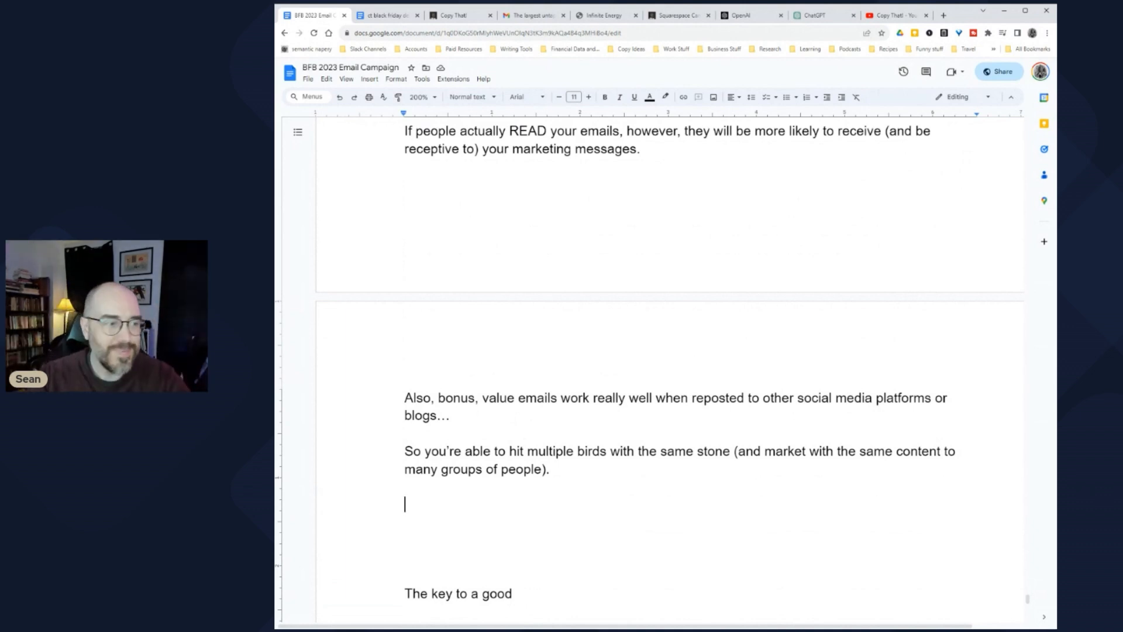
# Step: Return to the GPT-4 Value Email reply in ChatGPT
pyautogui.scroll(2, 655, 322)
pyautogui.scroll(-2, 655, 322)
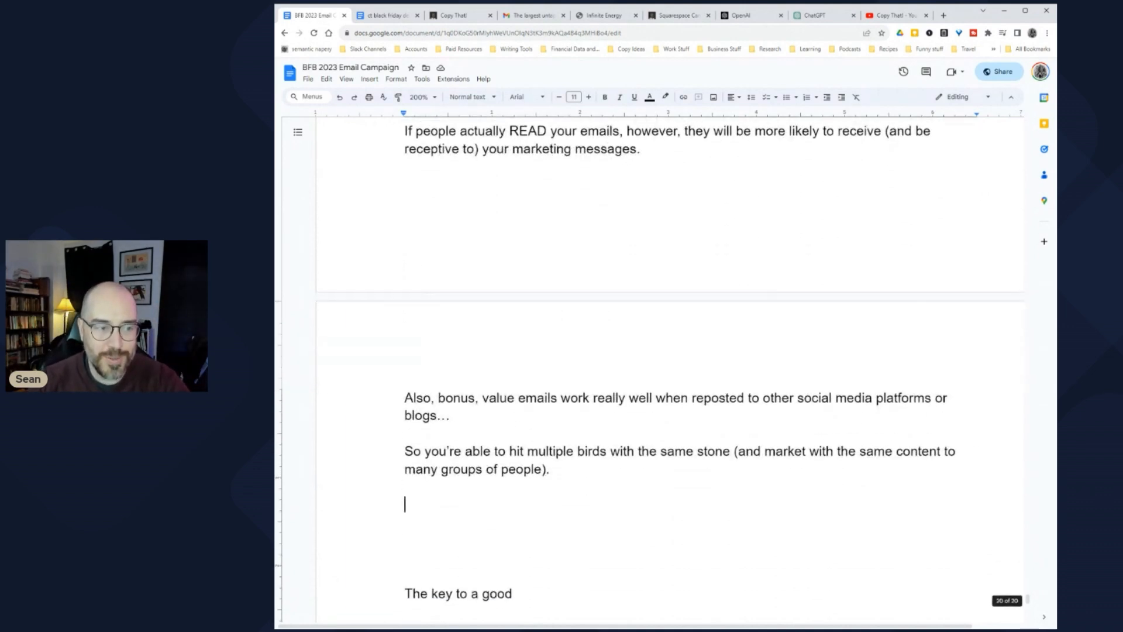
pyautogui.scroll(-1, 670, 368)
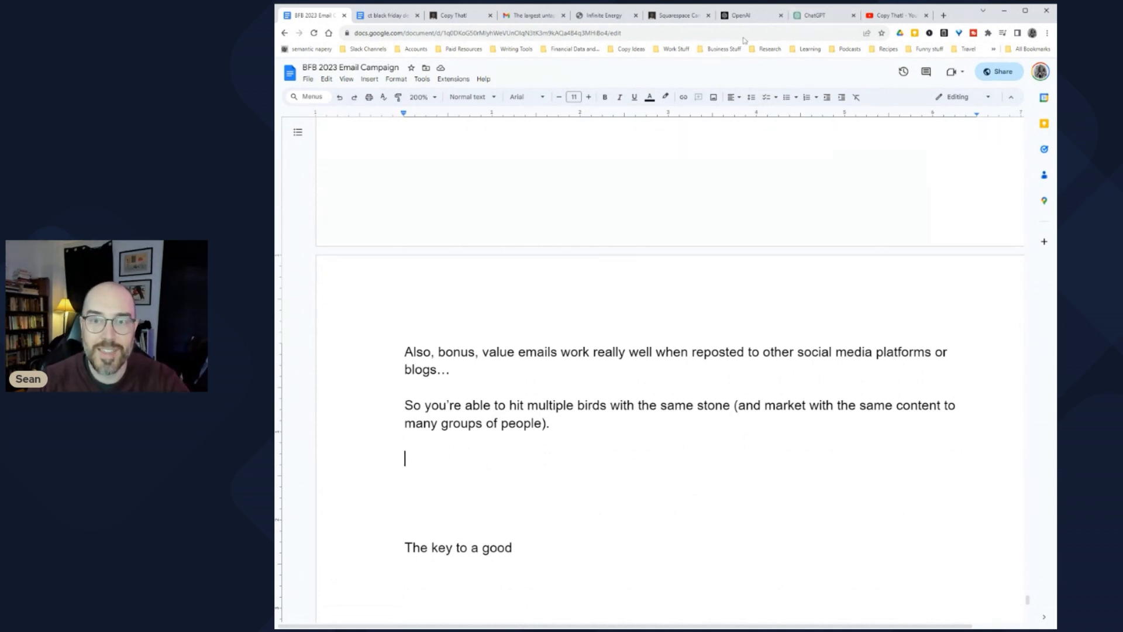
pyautogui.click(806, 16)
pyautogui.scroll(1, 413, 344)
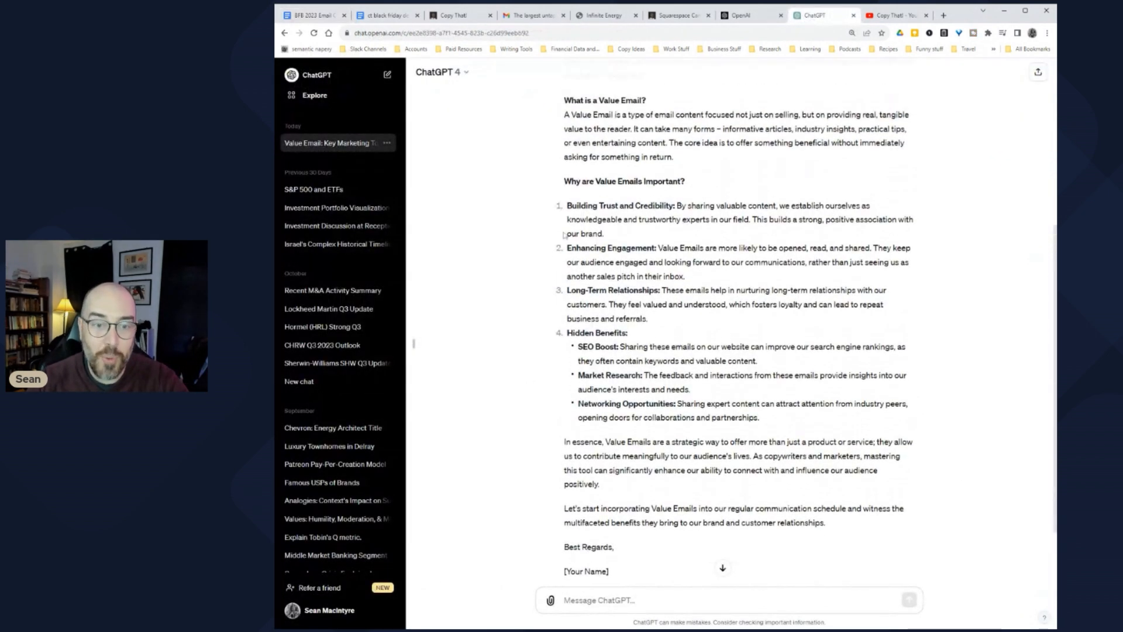
# Step: Ask ChatGPT to rewrite the Value Email reply so it sounds less stiff and more casual
pyautogui.moveTo(571, 205); pyautogui.dragTo(706, 418)
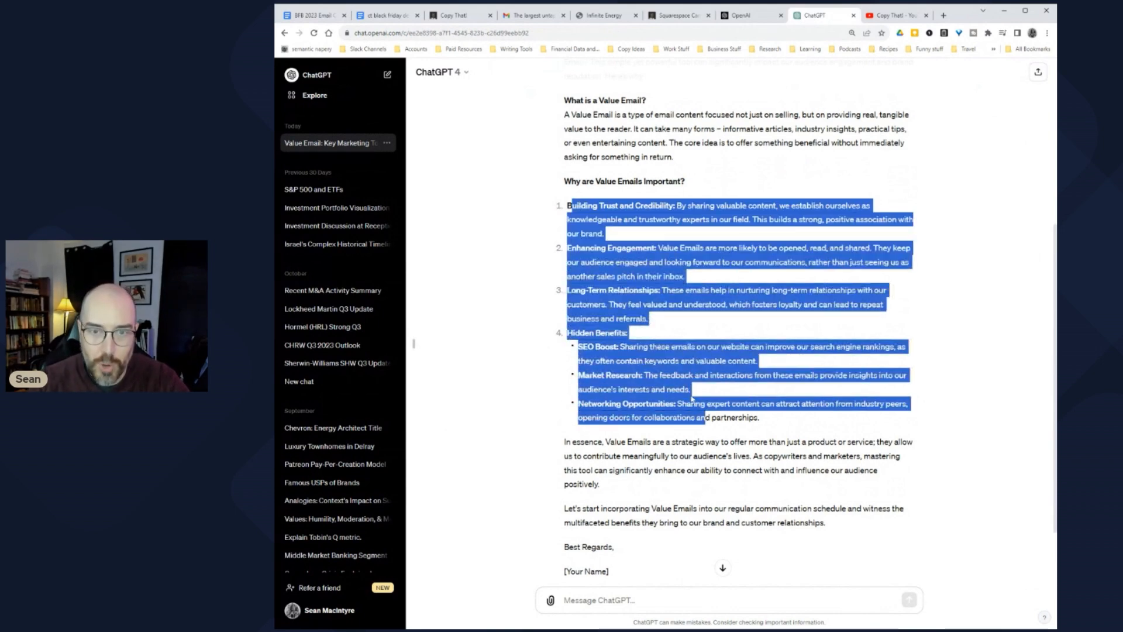
pyautogui.scroll(3, 700, 355)
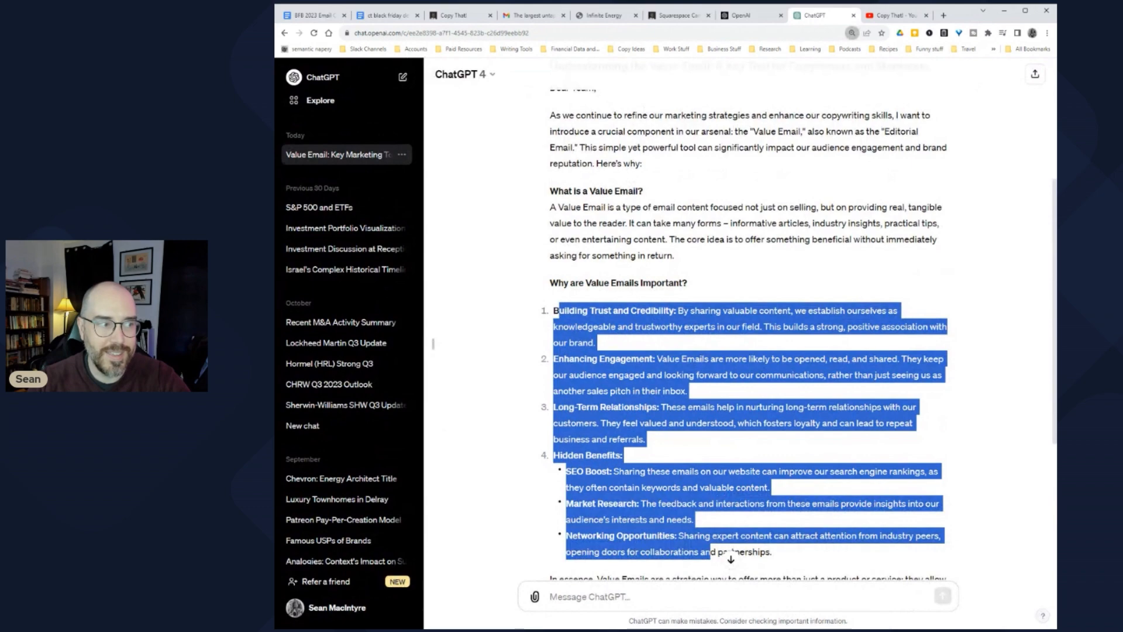
pyautogui.hotkey('ctrl', '+')
pyautogui.scroll(-7, 758, 351)
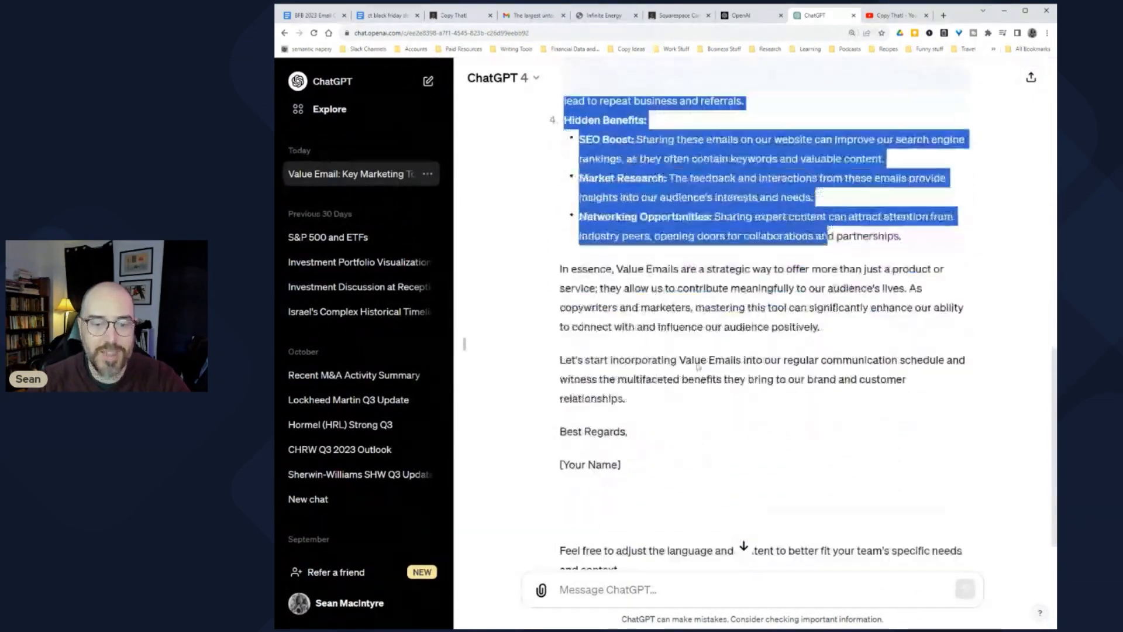
pyautogui.click(579, 589)
pyautogui.write('wr')
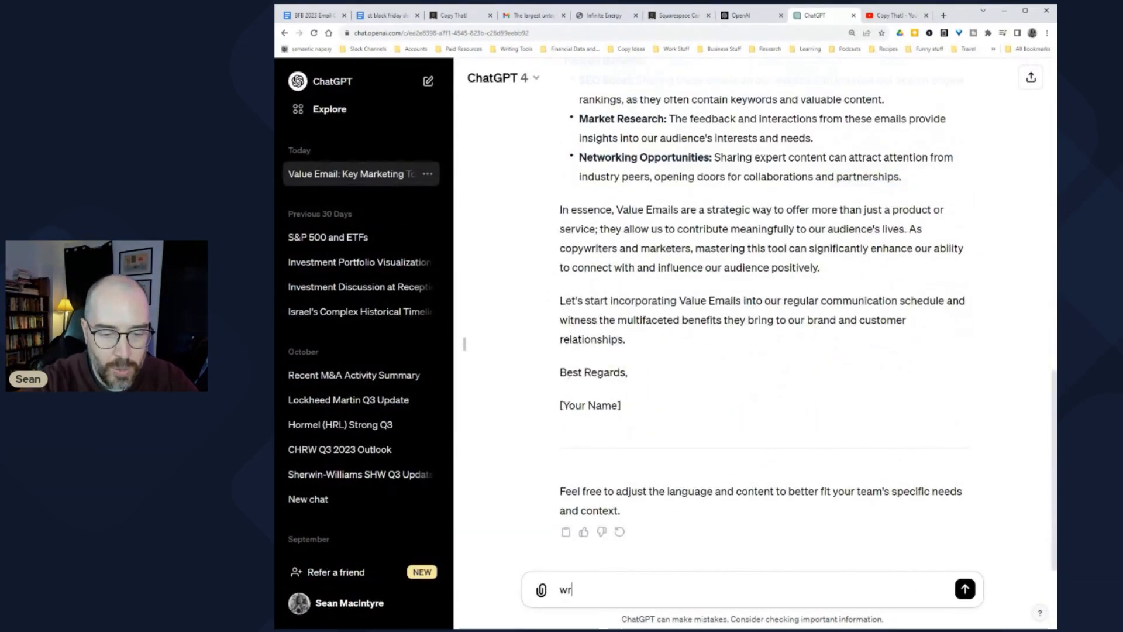
pyautogui.write('ite it in such a ')
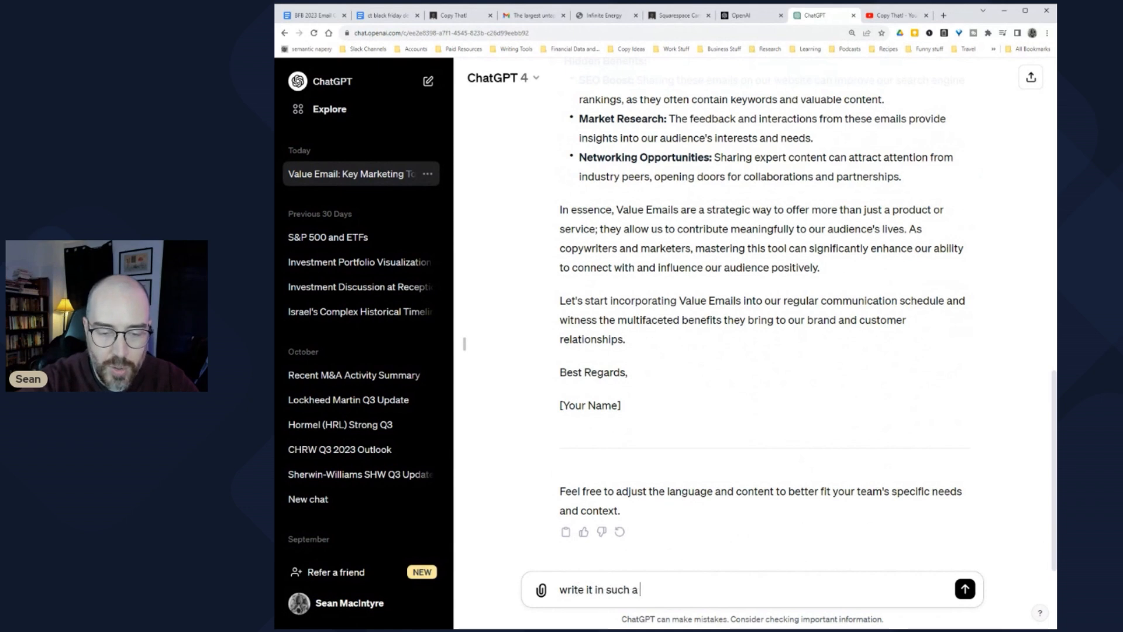
pyautogui.write('way that you sound le')
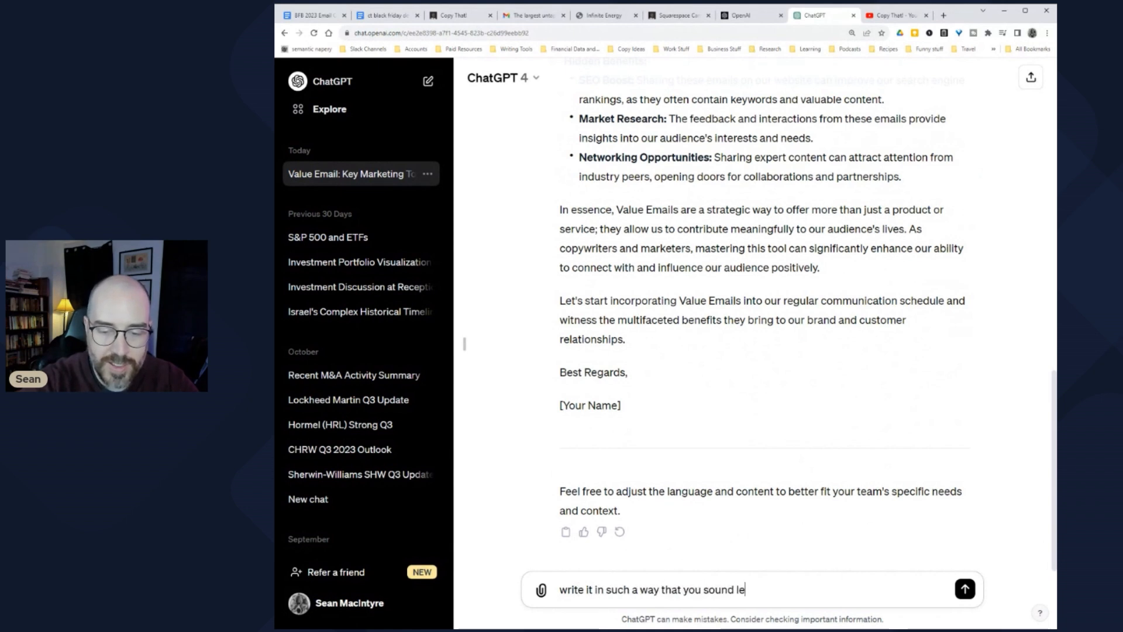
pyautogui.write('ss like a fucking tool')
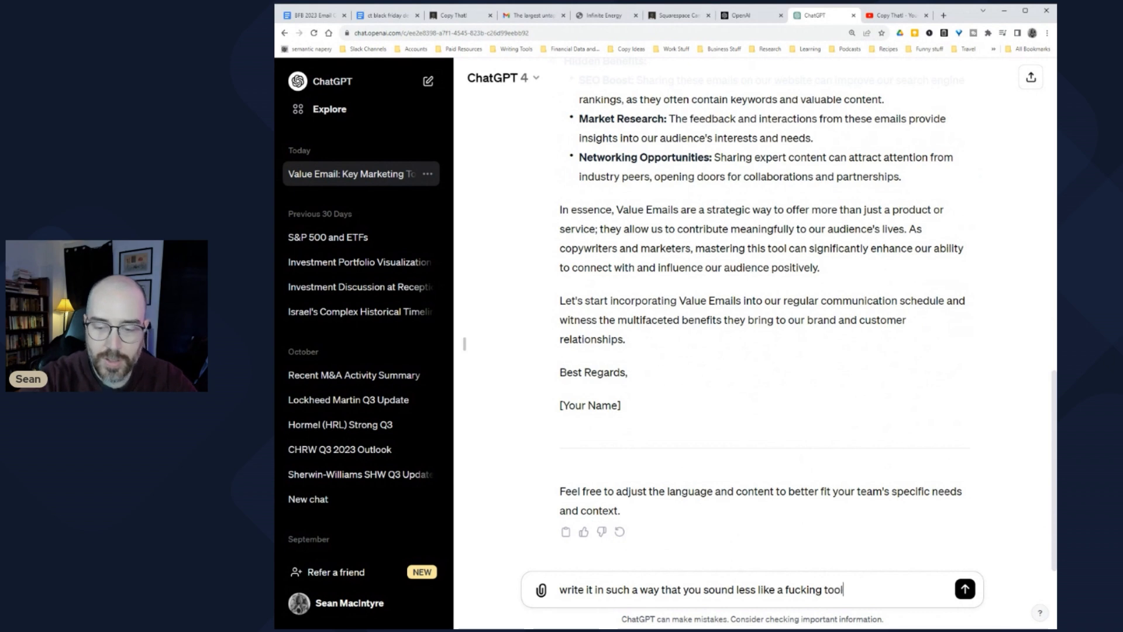
pyautogui.press('Return')
pyautogui.scroll(2, 553, 366)
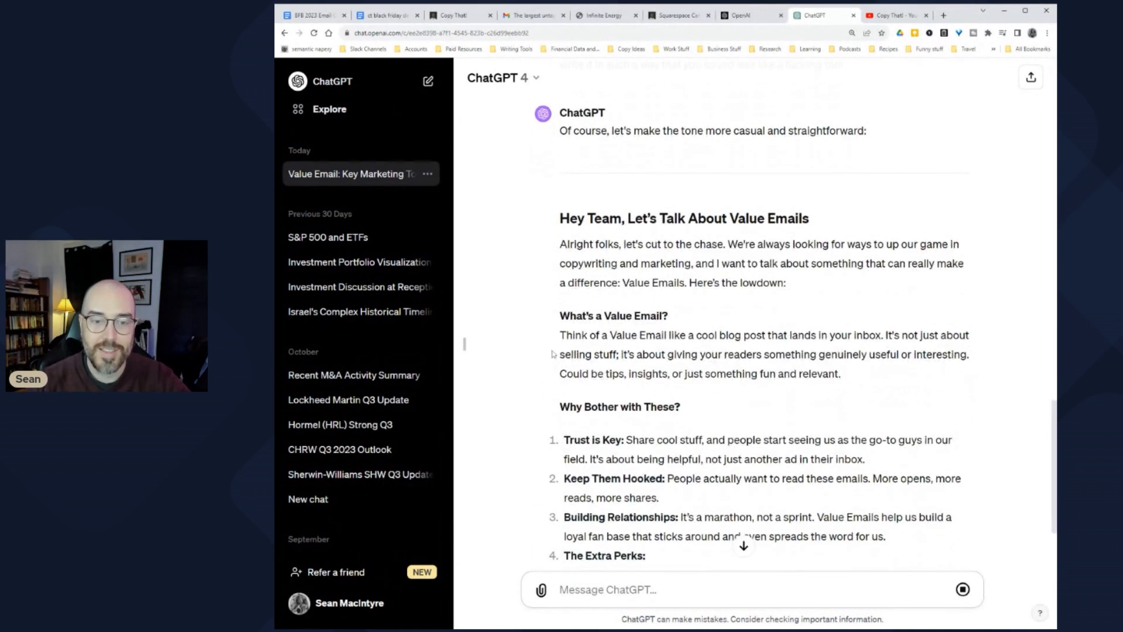
# Step: Review the 'Hey Team' rewrite's Value Email paragraph, then go back to the BFB 2023 Email Campaign doc
pyautogui.scroll(3, 553, 353)
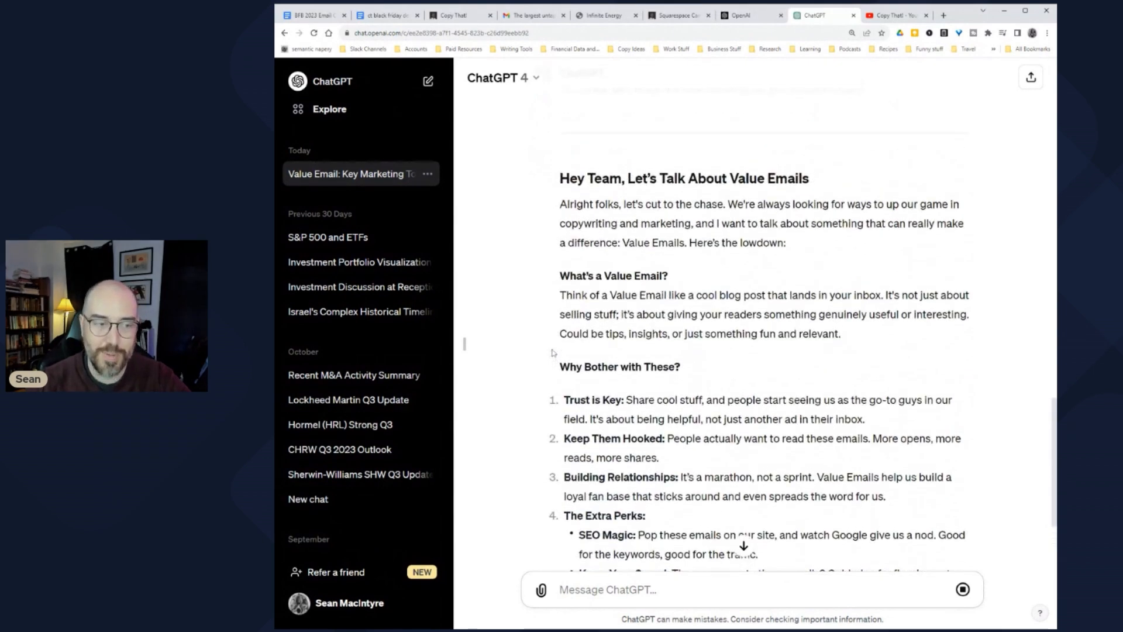
pyautogui.scroll(-2, 553, 353)
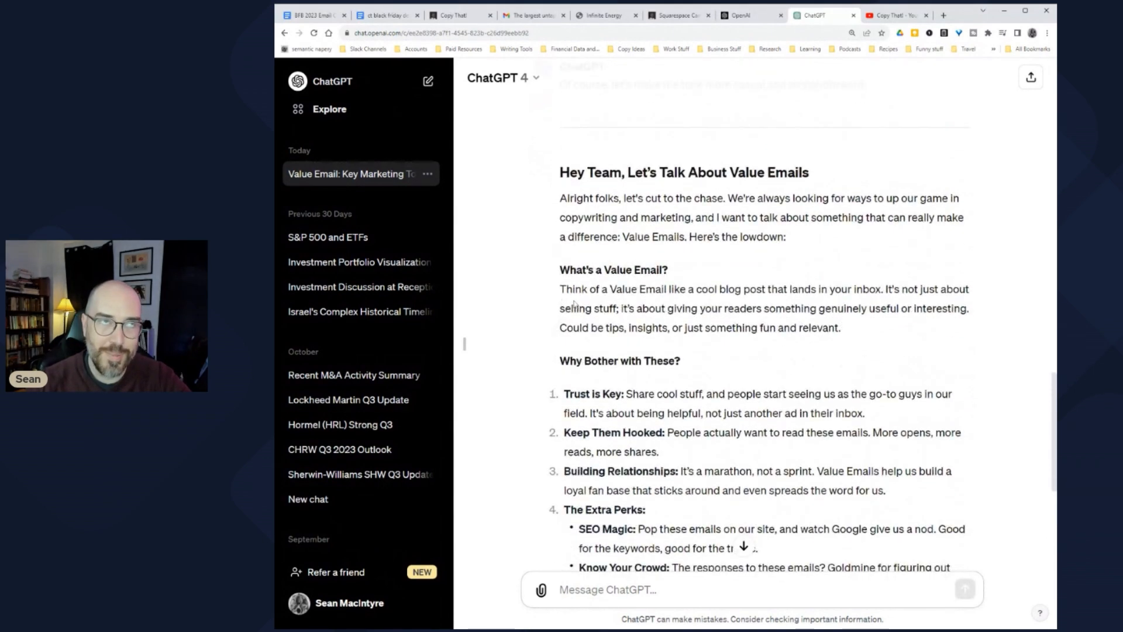
pyautogui.moveTo(560, 289); pyautogui.dragTo(911, 326)
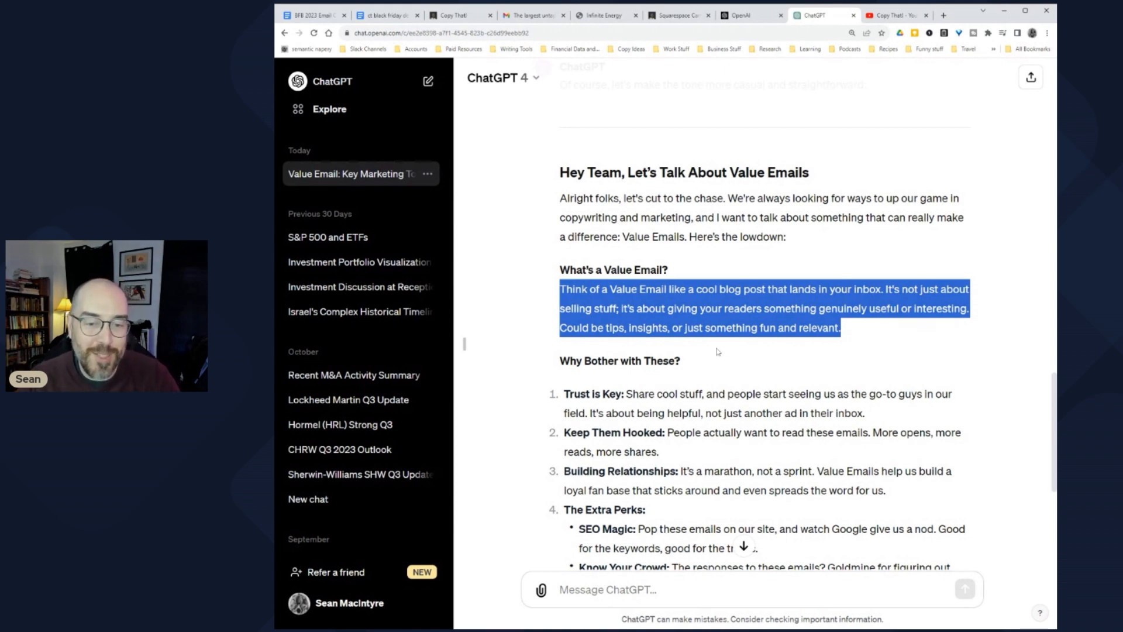
pyautogui.scroll(-3, 719, 350)
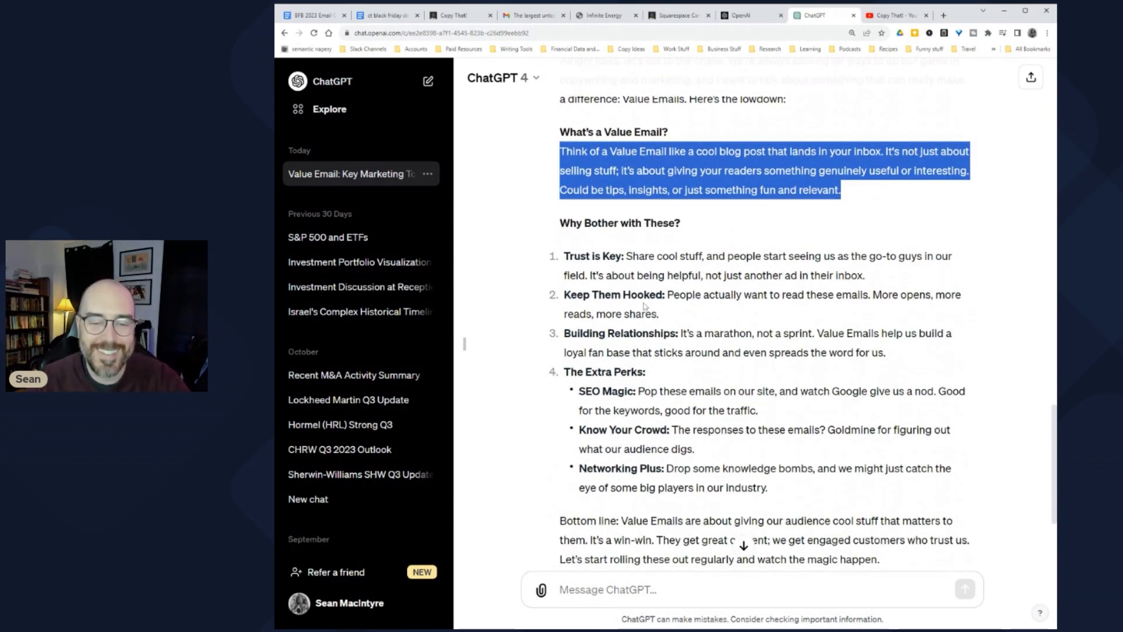
pyautogui.click(644, 305)
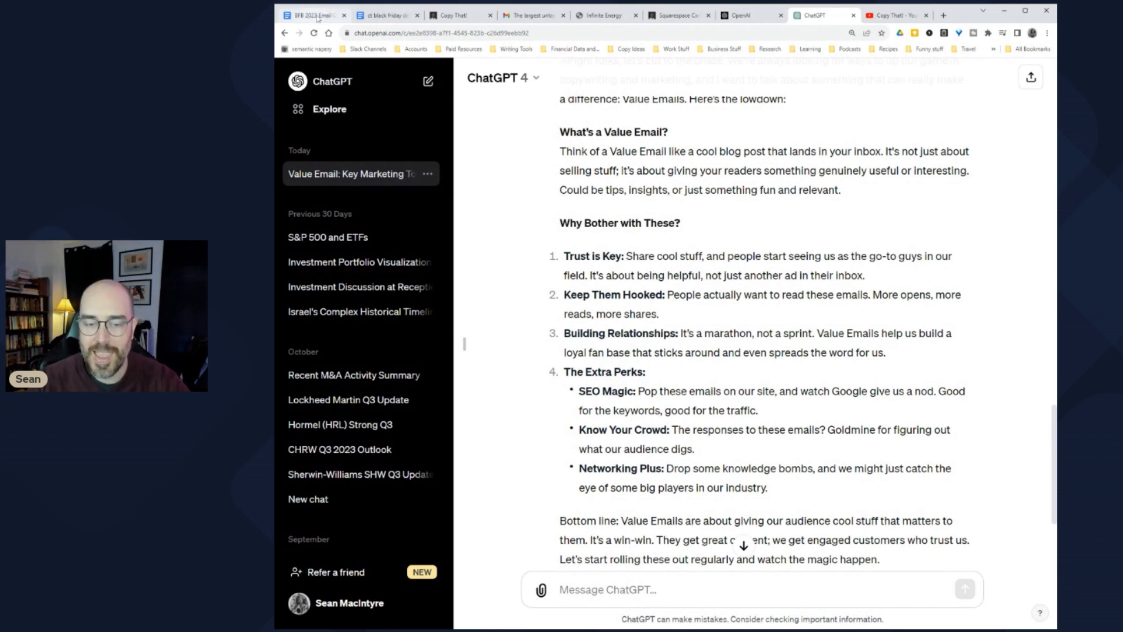
pyautogui.click(318, 17)
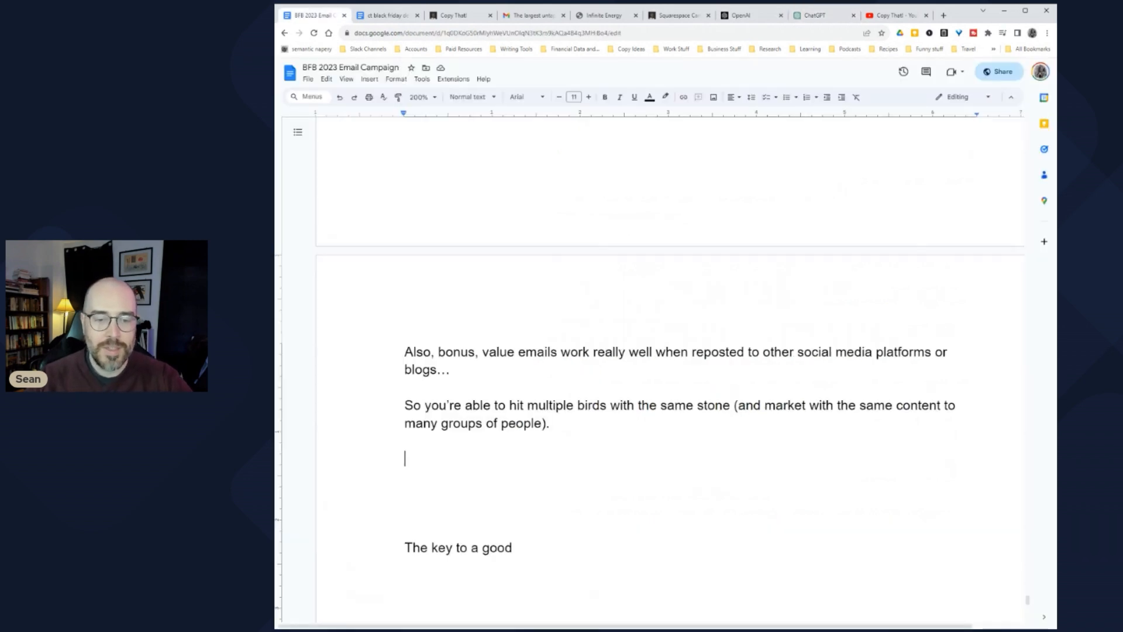
# Step: Review the Value Email section text, including the line about masters of this email
pyautogui.scroll(8, 671, 369)
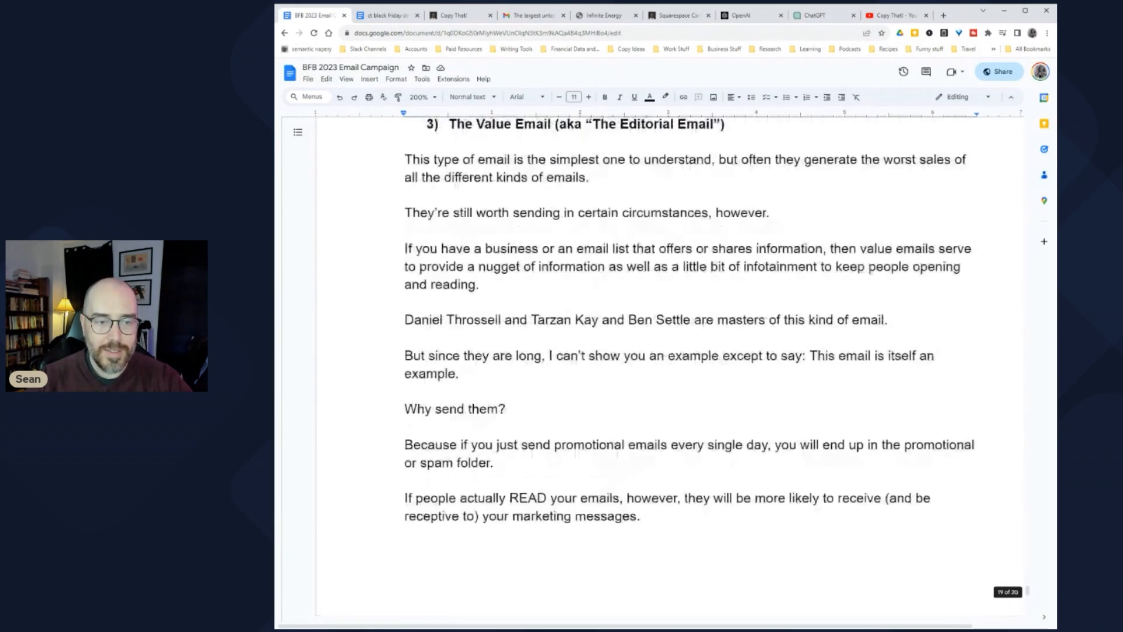
pyautogui.scroll(2, 671, 369)
pyautogui.moveTo(403, 296); pyautogui.dragTo(561, 446)
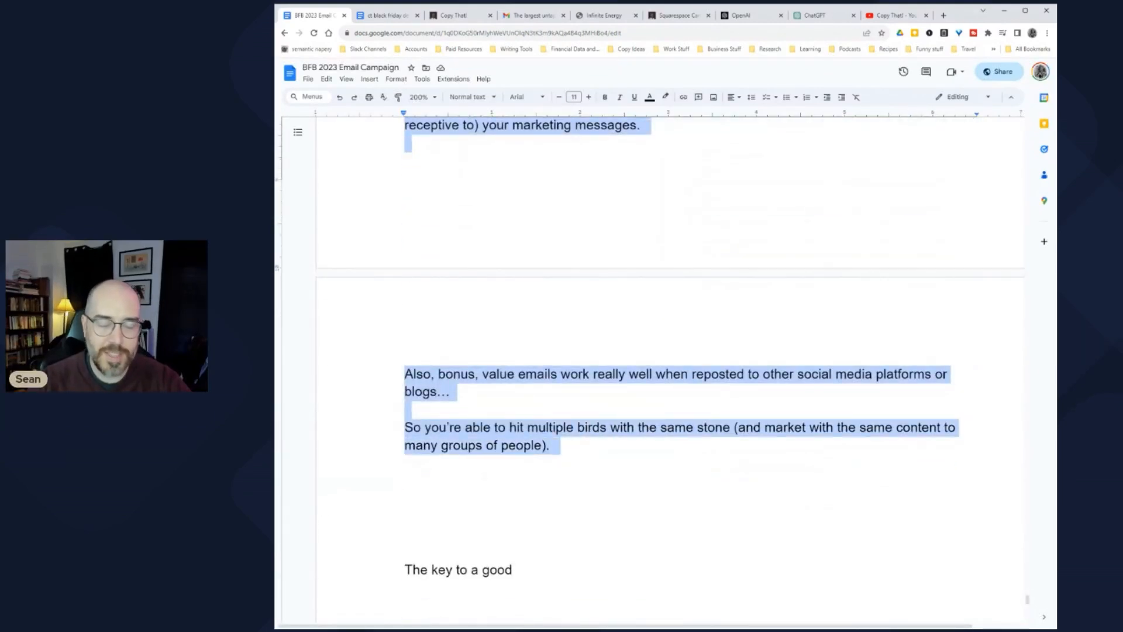
pyautogui.click(406, 476)
pyautogui.scroll(9, 671, 369)
pyautogui.moveTo(405, 274); pyautogui.dragTo(561, 487)
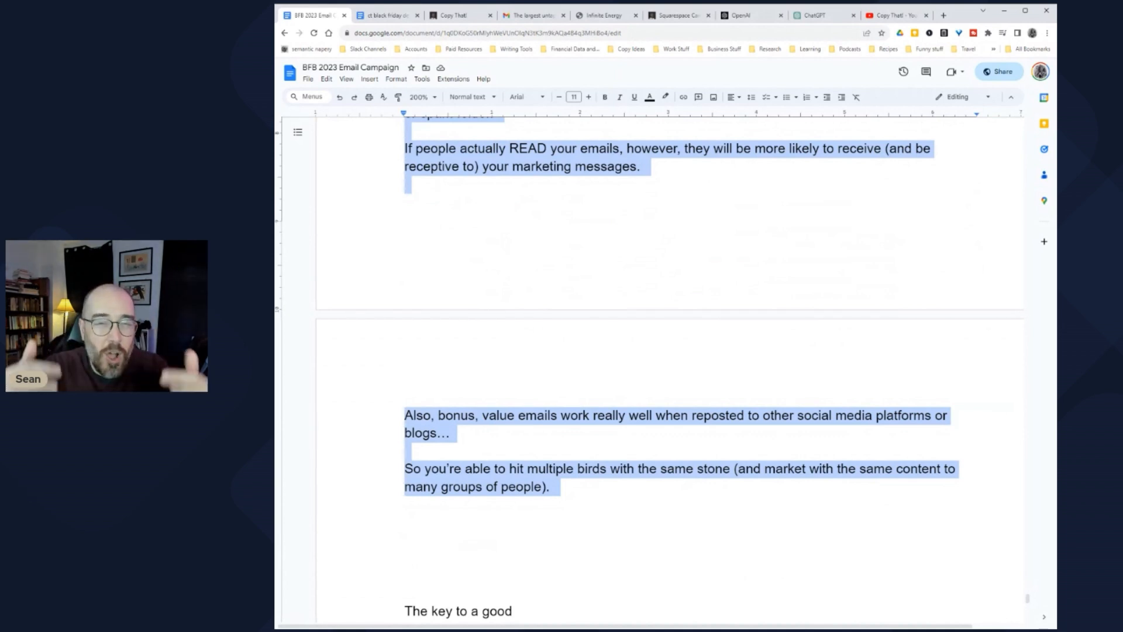
pyautogui.scroll(5, 650, 351)
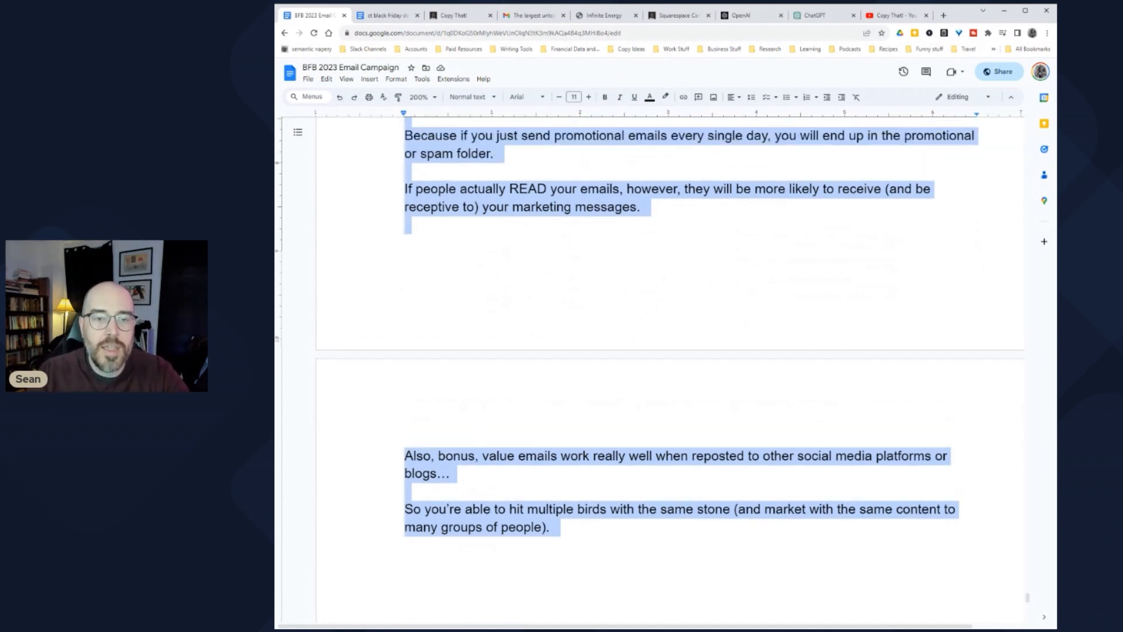
pyautogui.scroll(1, 650, 351)
pyautogui.click(439, 345)
pyautogui.moveTo(404, 292); pyautogui.dragTo(899, 292)
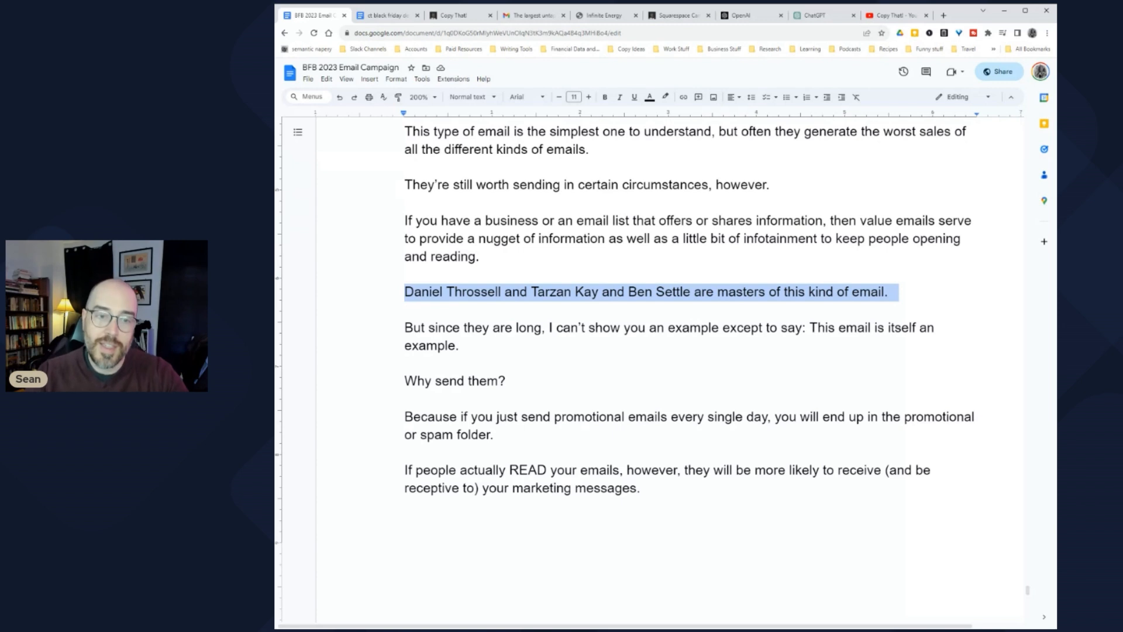
pyautogui.click(463, 222)
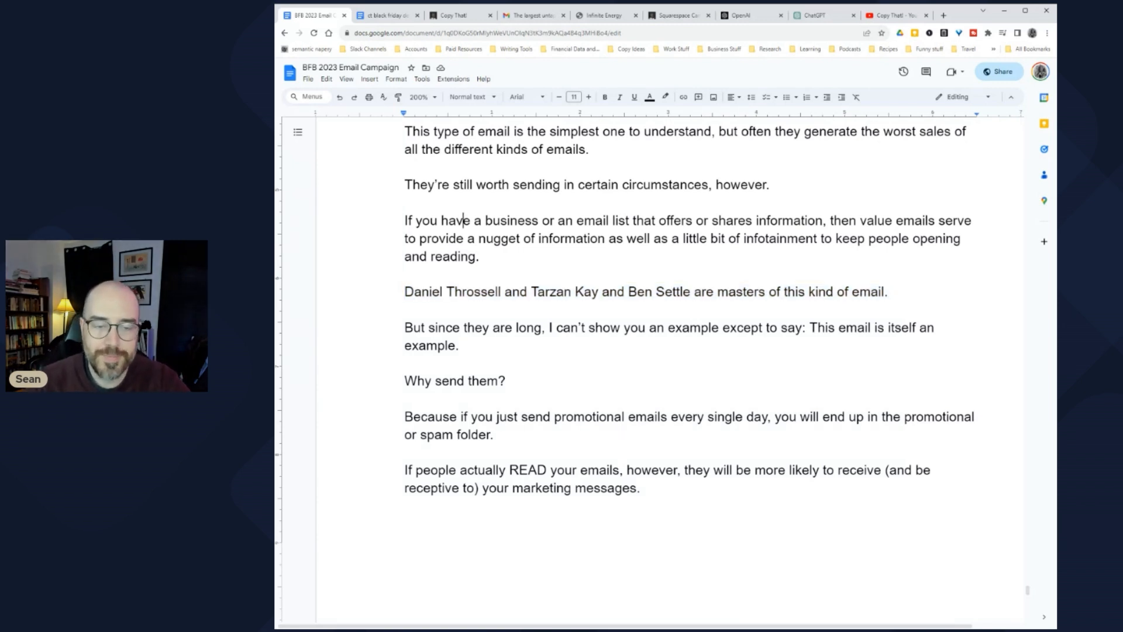
# Step: Paste the earnings and retainer paragraphs and insert 'actually' before 'earn'
pyautogui.scroll(-1, 655, 316)
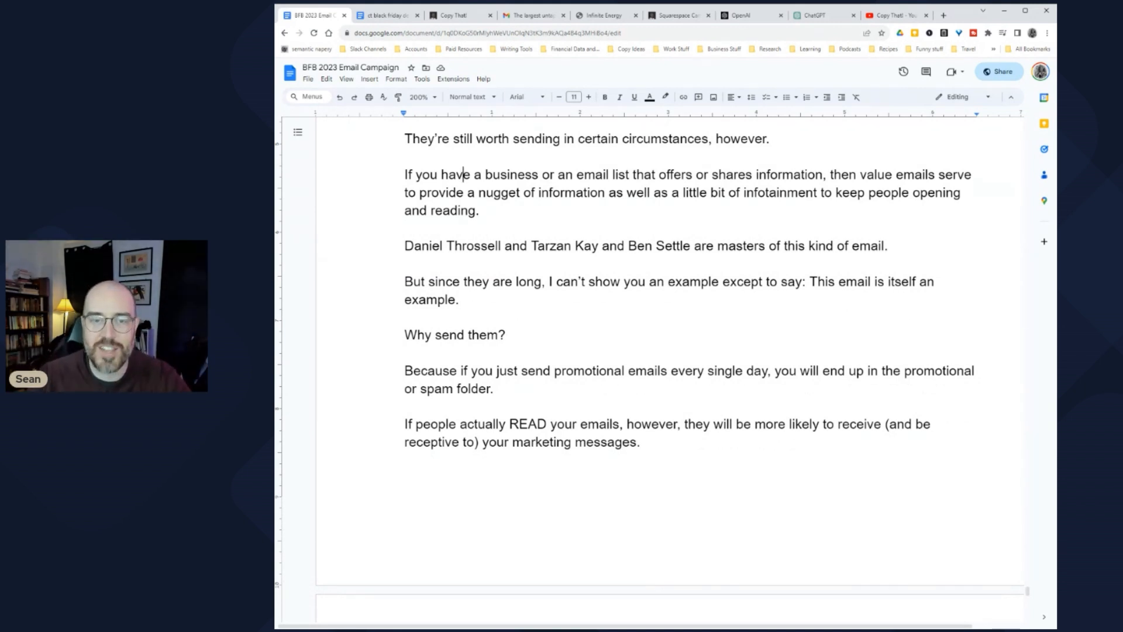
pyautogui.scroll(-10, 656, 351)
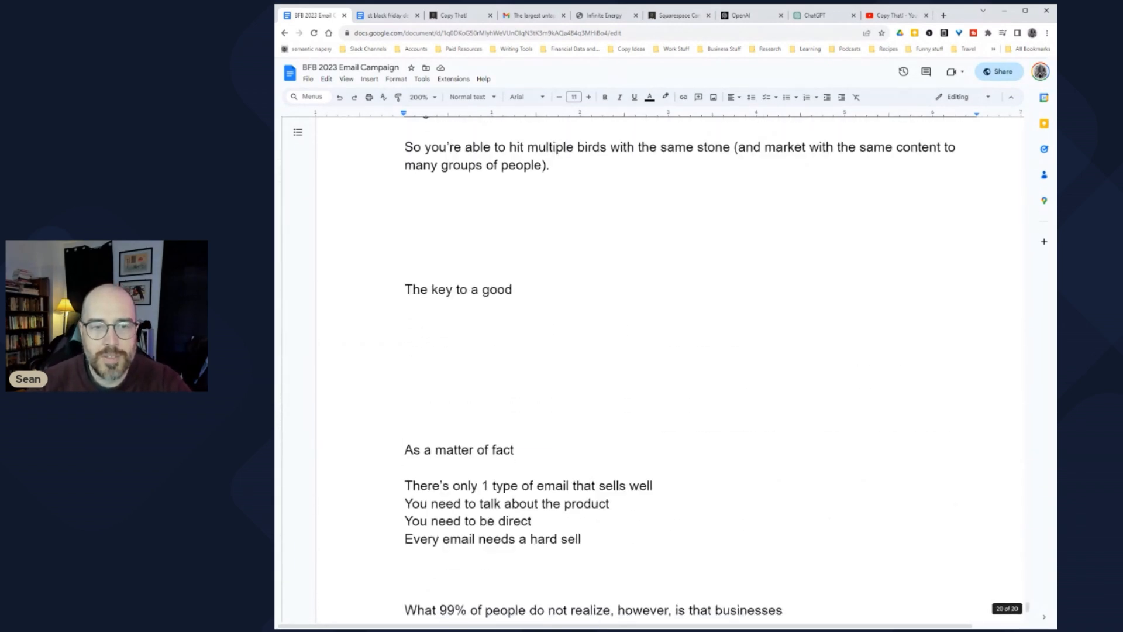
pyautogui.hotkey('ctrl', 'z')
pyautogui.write('actually earn $20 to $50 or more for these kinds of emails. In the past I’ve also paid a')
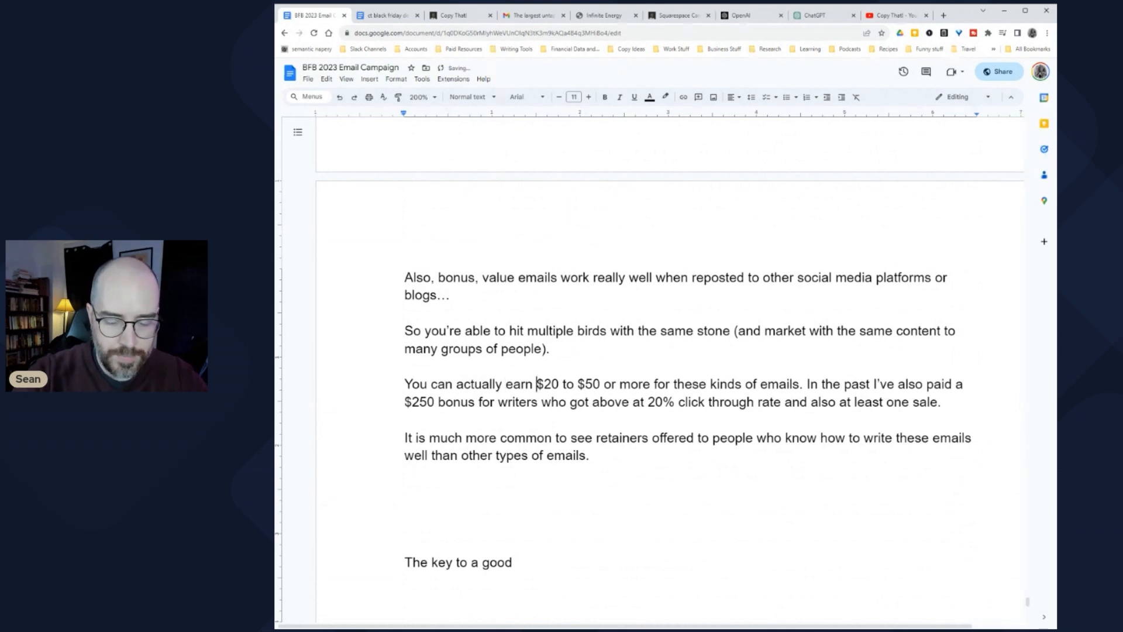
# Step: Add that writers earn quite a bit, but these emails usually go to staff writers or retainer writers
pyautogui.press('Return')
pyautogui.press('Return')
pyautogui.press('Left')
pyautogui.press('Left')
pyautogui.write('quite ')
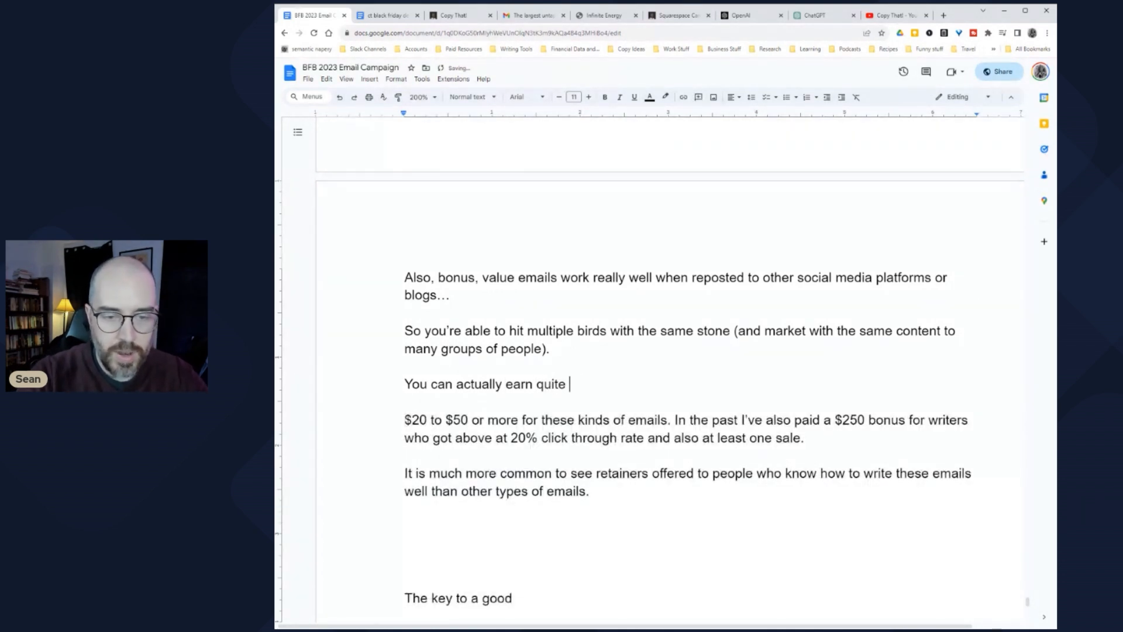
pyautogui.write('a bit for writ')
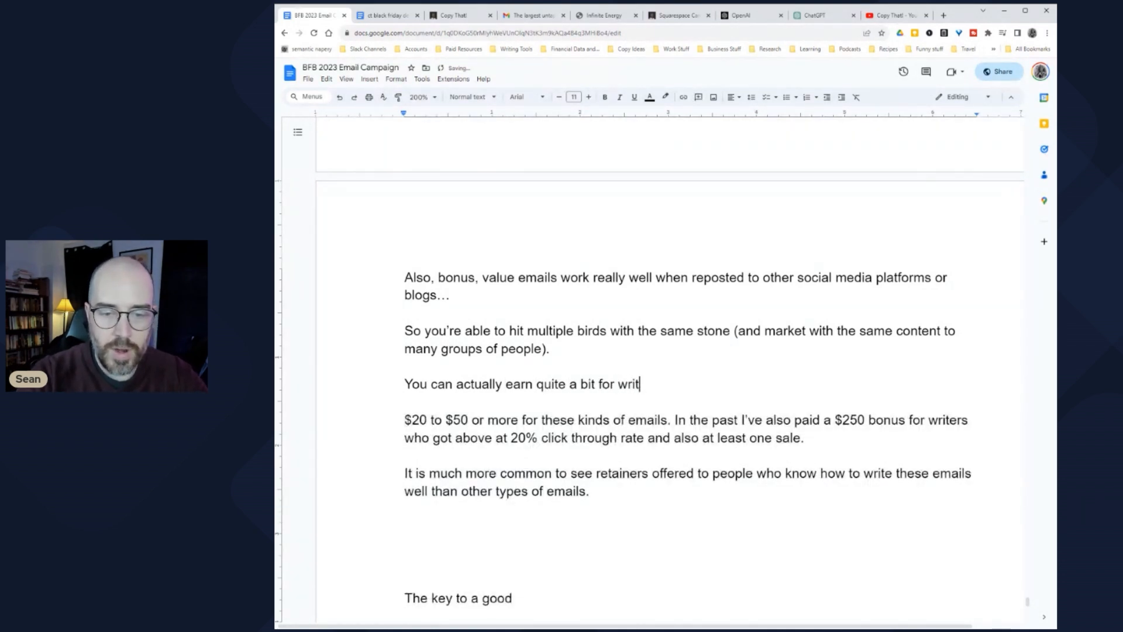
pyautogui.write('ing these kinds of emails, but')
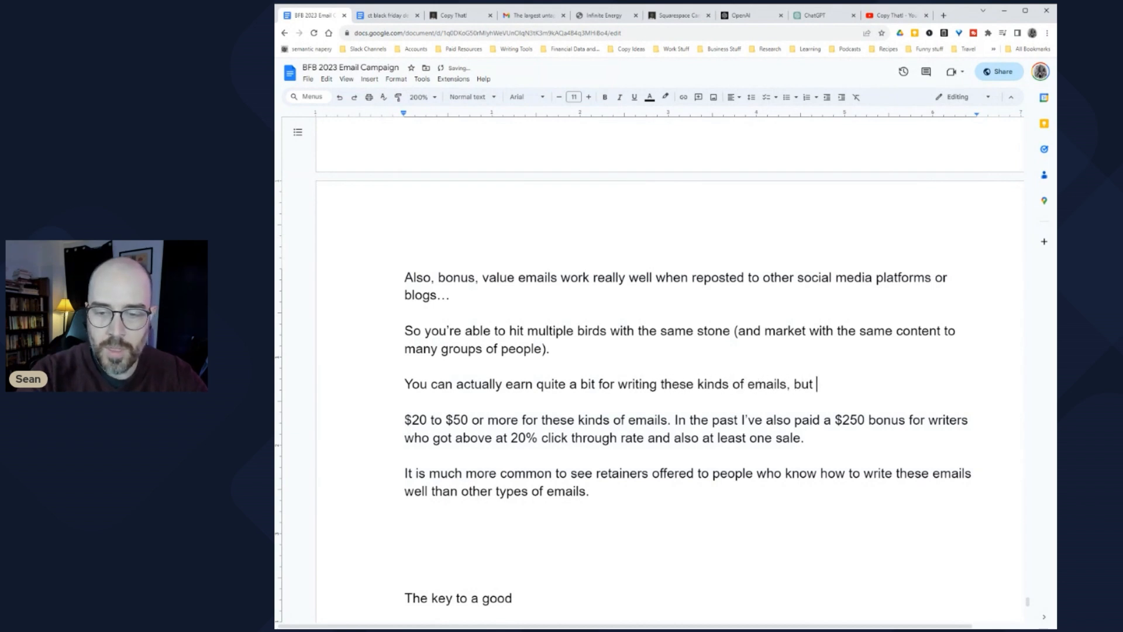
pyautogui.write('usua')
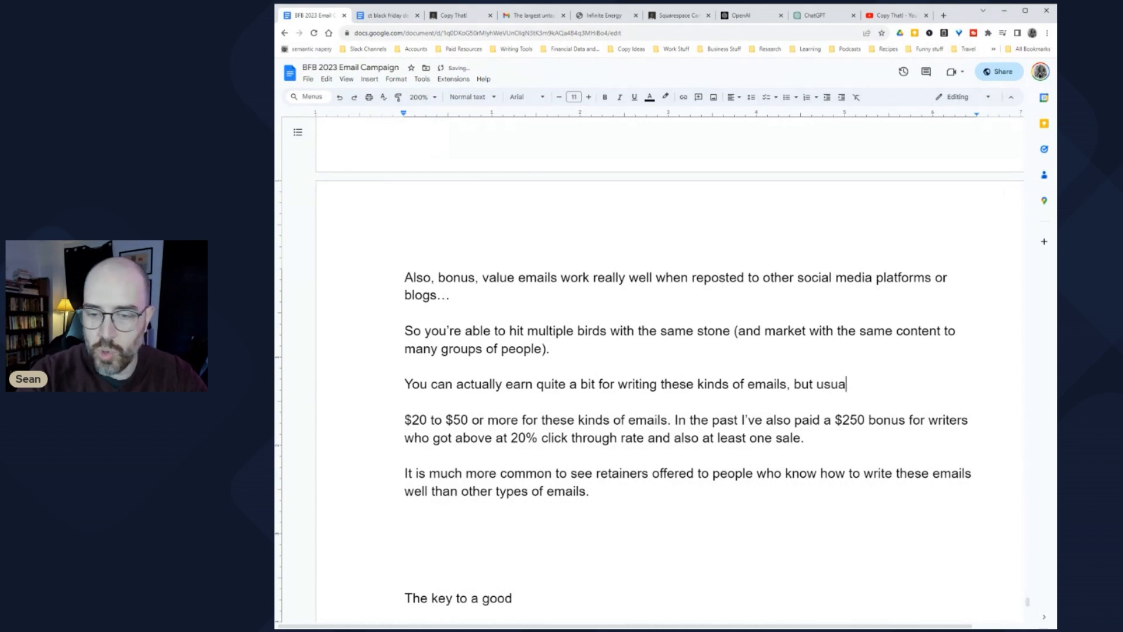
pyautogui.write('lly they are reserved tfo')
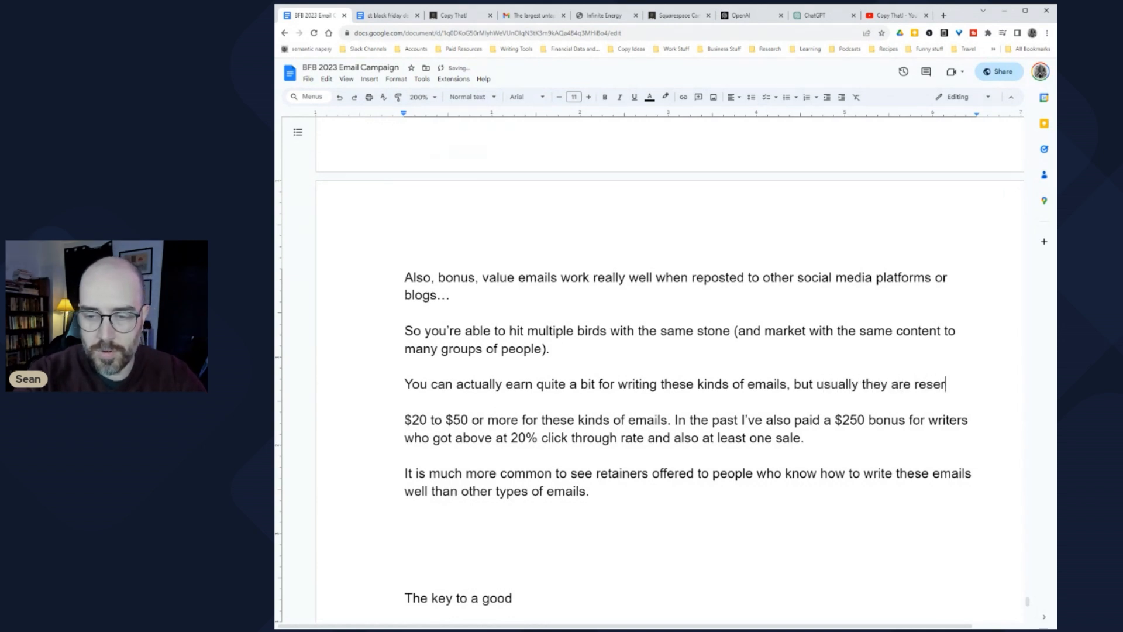
pyautogui.press('BackSpace')
pyautogui.press('BackSpace')
pyautogui.press('BackSpace')
pyautogui.write('for staff writers (people working ')
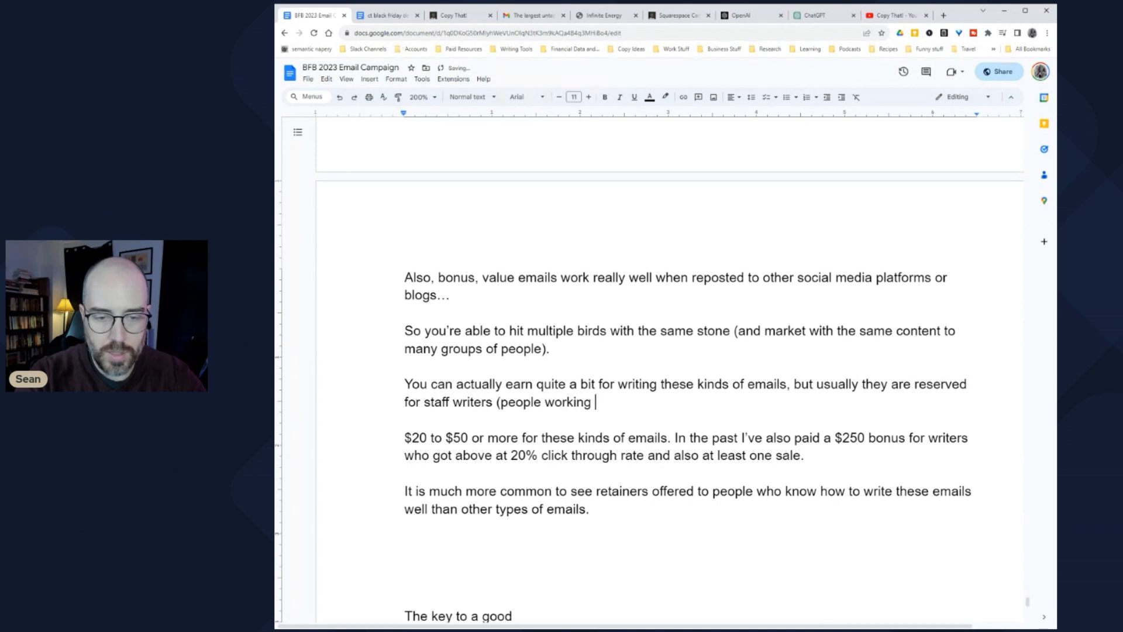
pyautogui.write('in-house')
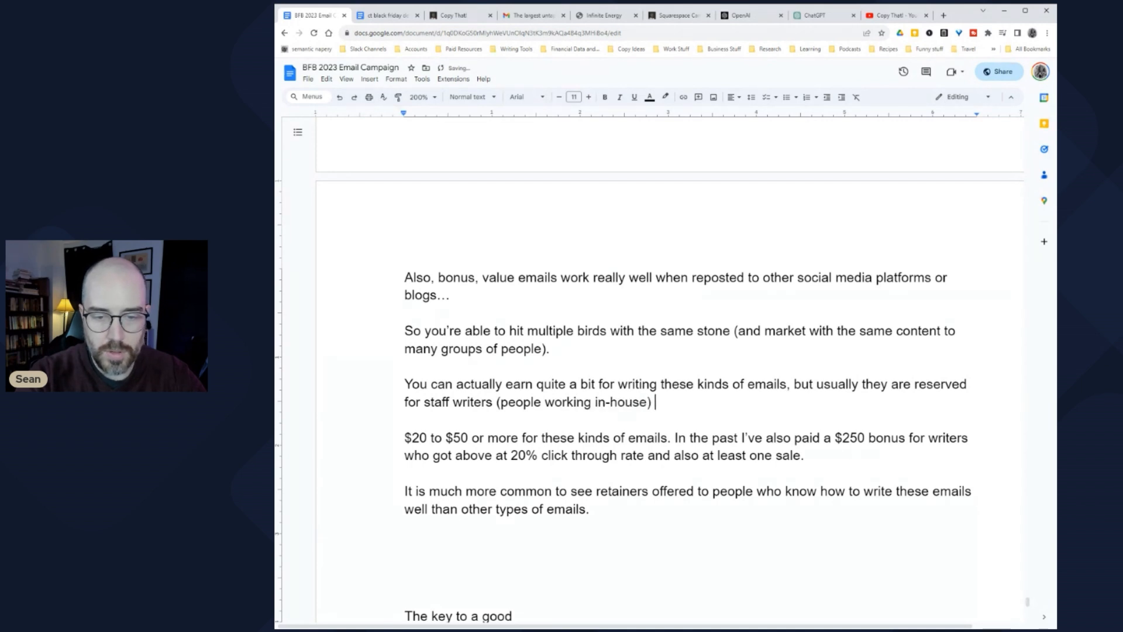
pyautogui.write(') or people on a re')
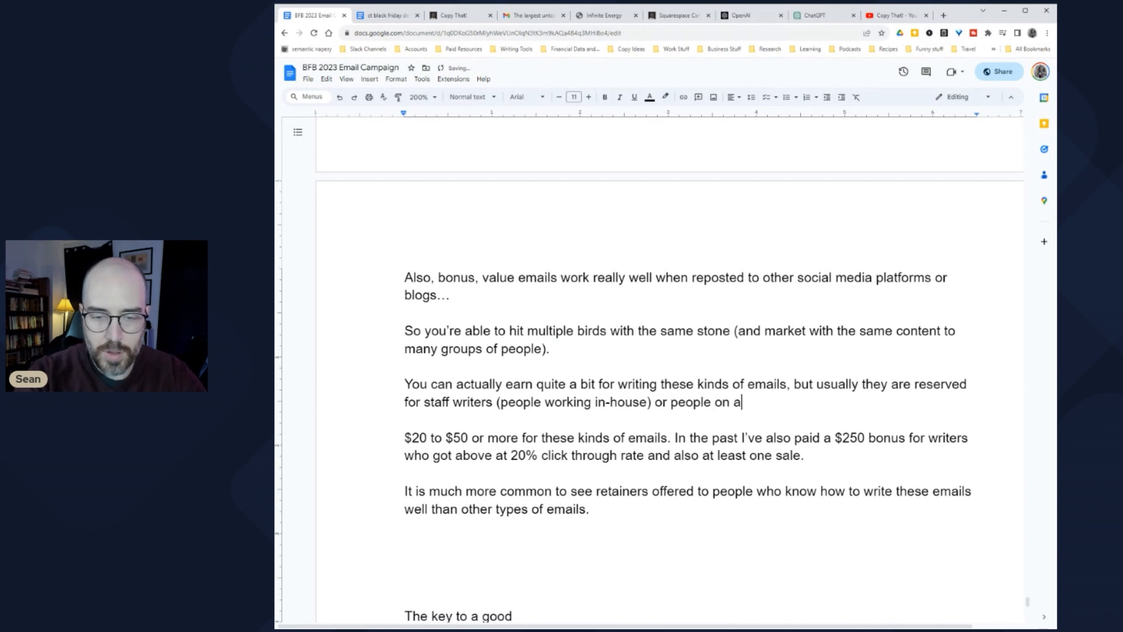
pyautogui.press('BackSpace')
pyautogui.press('BackSpace')
pyautogui.press('BackSpace')
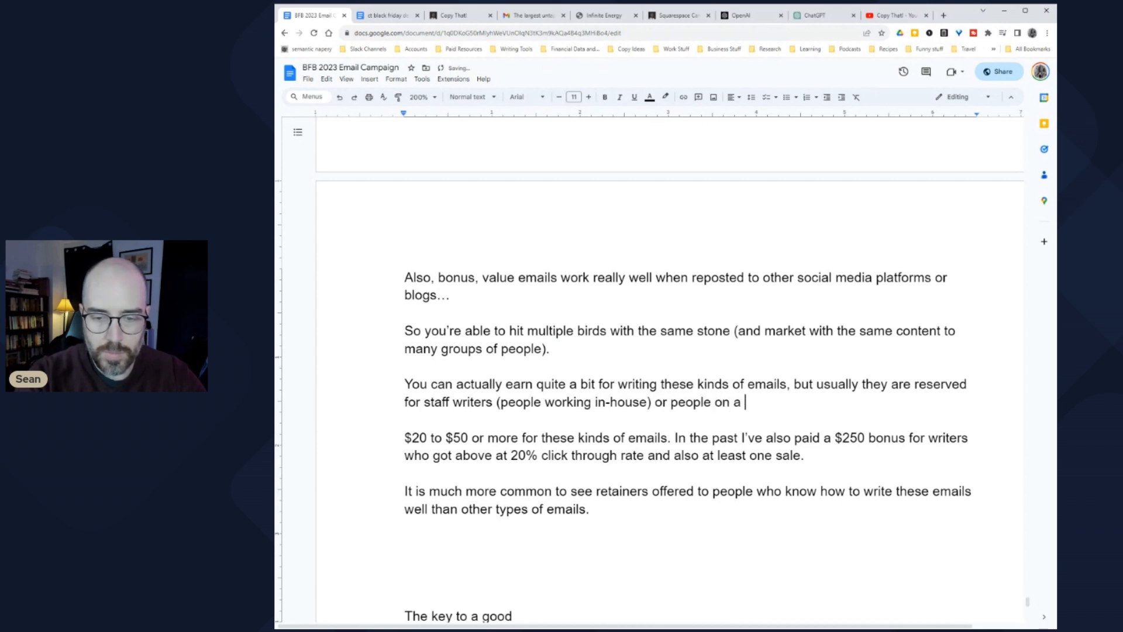
pyautogui.write('regular retainer.')
# Step: Explain that freelancers struggle to capture a business' tone since they aren't in its culture
pyautogui.press('Return')
pyautogui.press('Return')
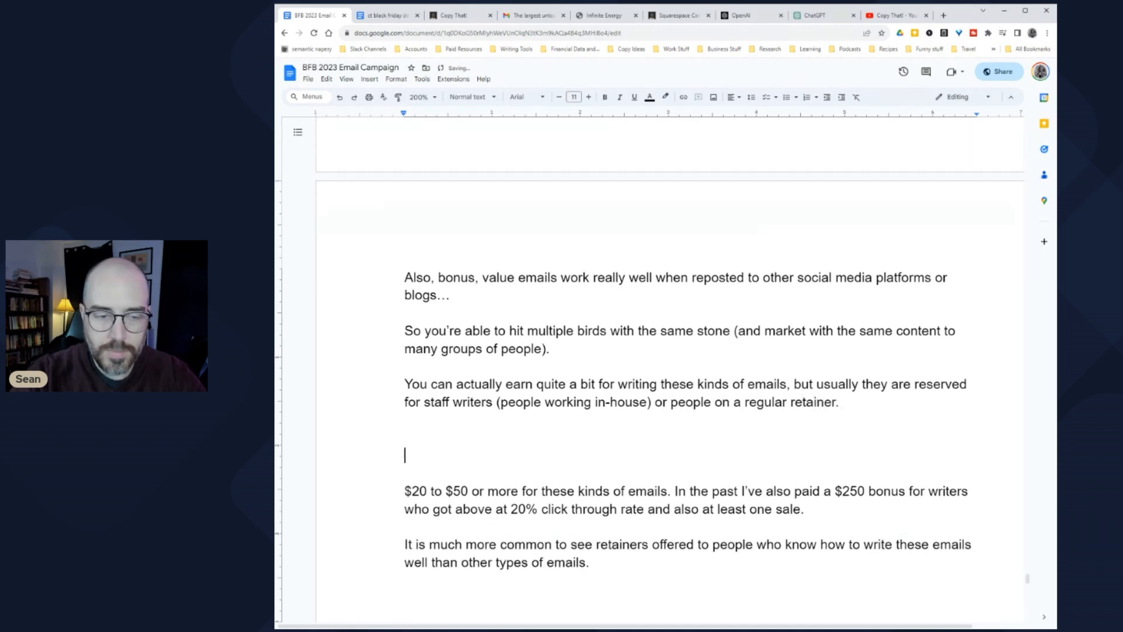
pyautogui.write('The reason why i')
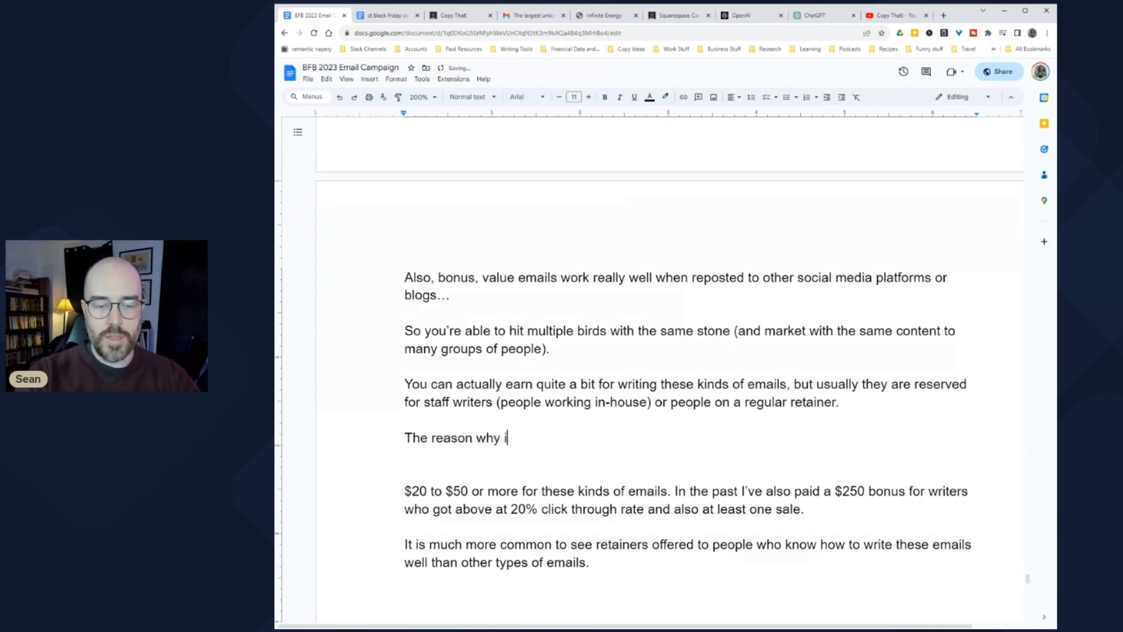
pyautogui.write('s because')
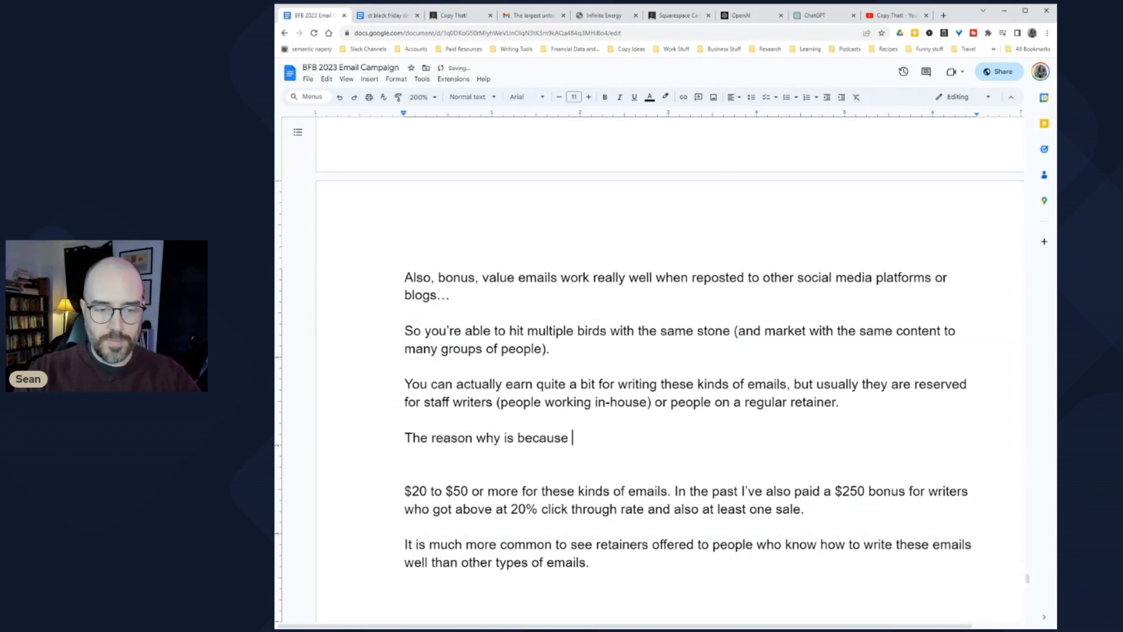
pyautogui.hotkey('shift', 'Home')
pyautogui.write("That's because ")
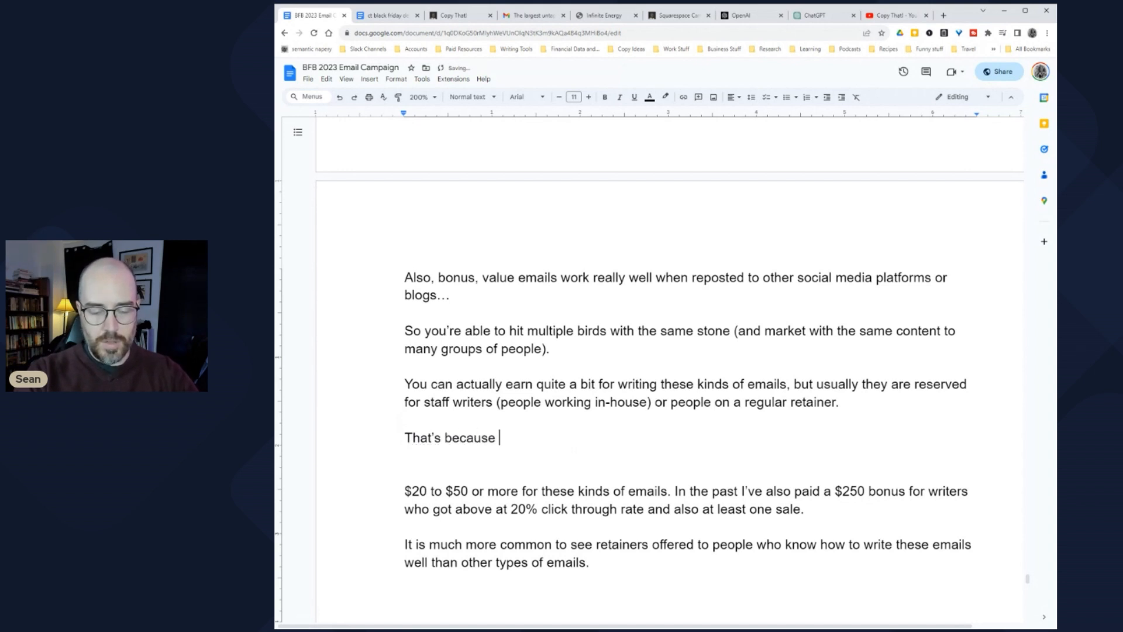
pyautogui.write('often these')
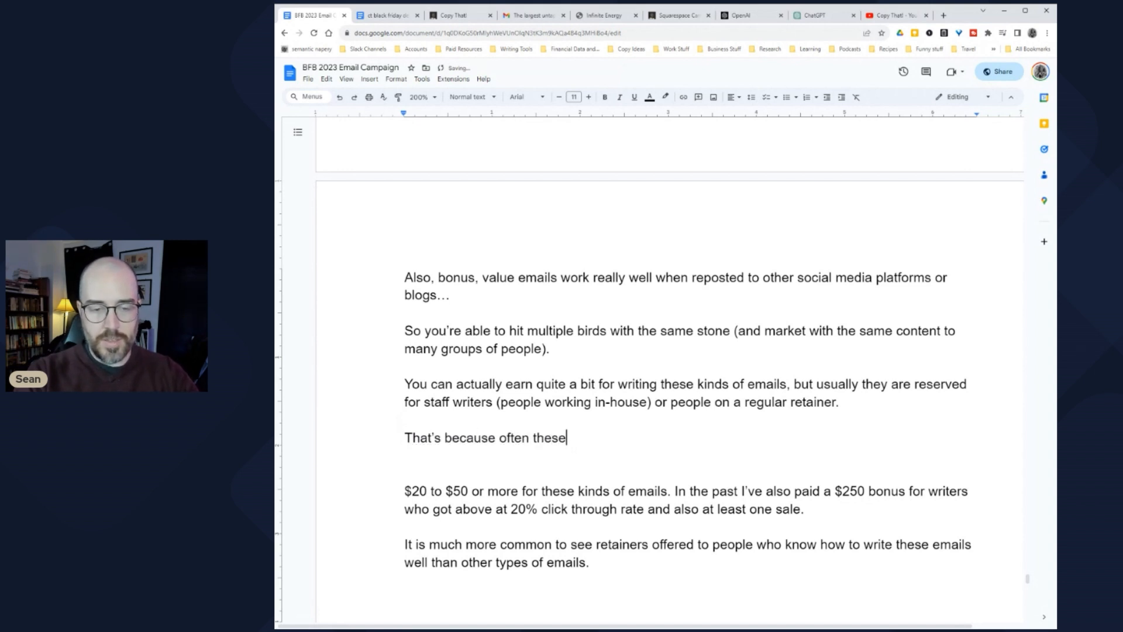
pyautogui.write(' emails subtly communicate')
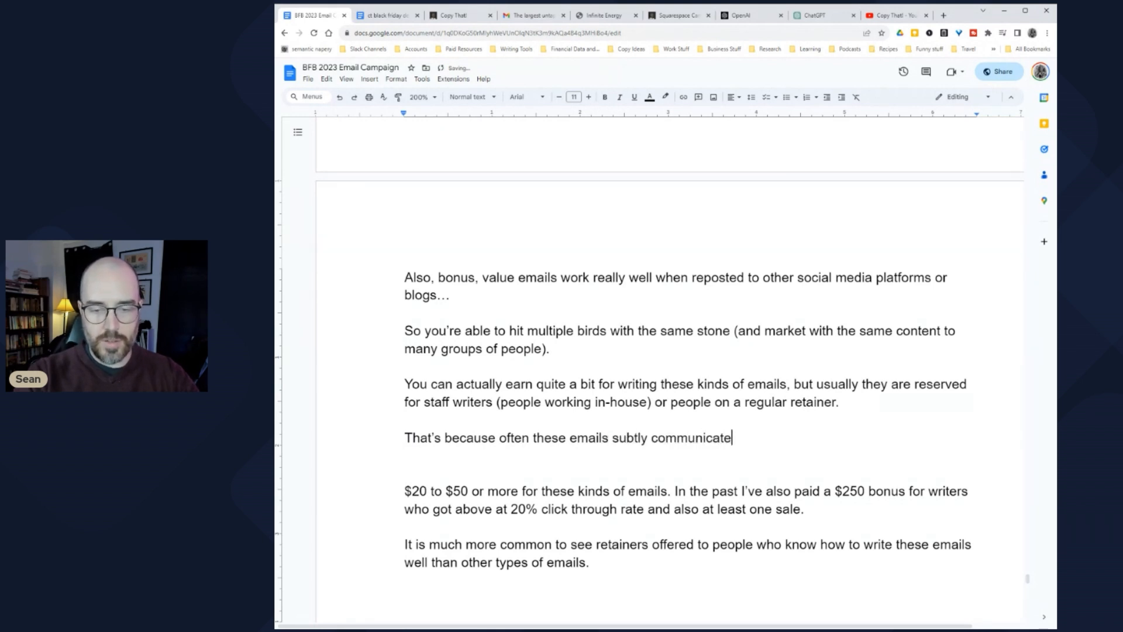
pyautogui.write(' or cohere wi')
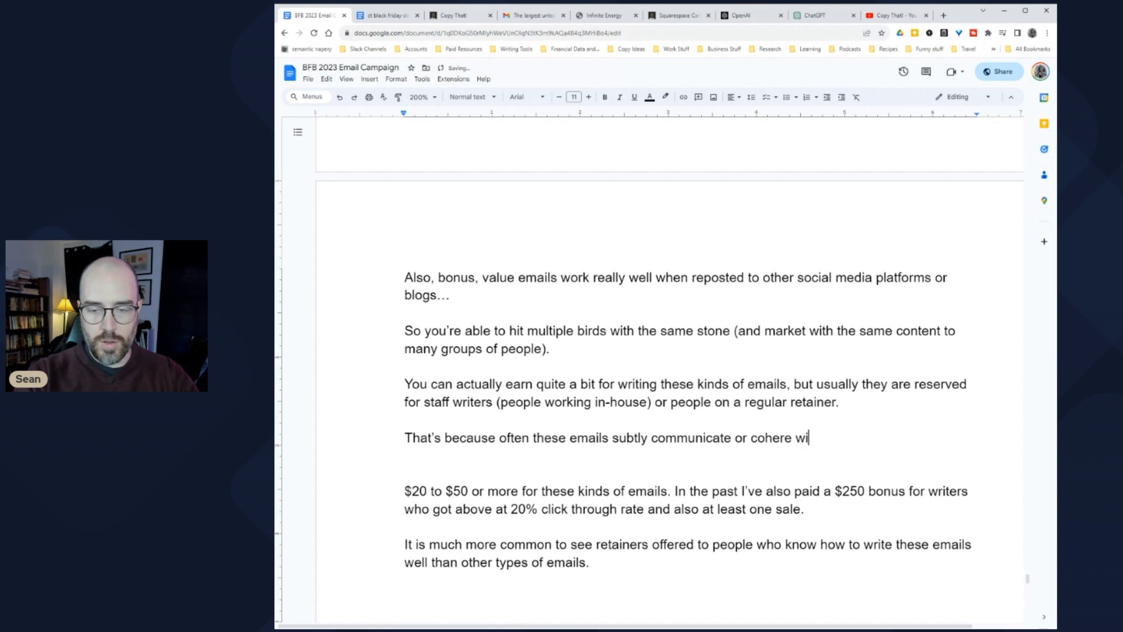
pyautogui.write("th a business' tone or me")
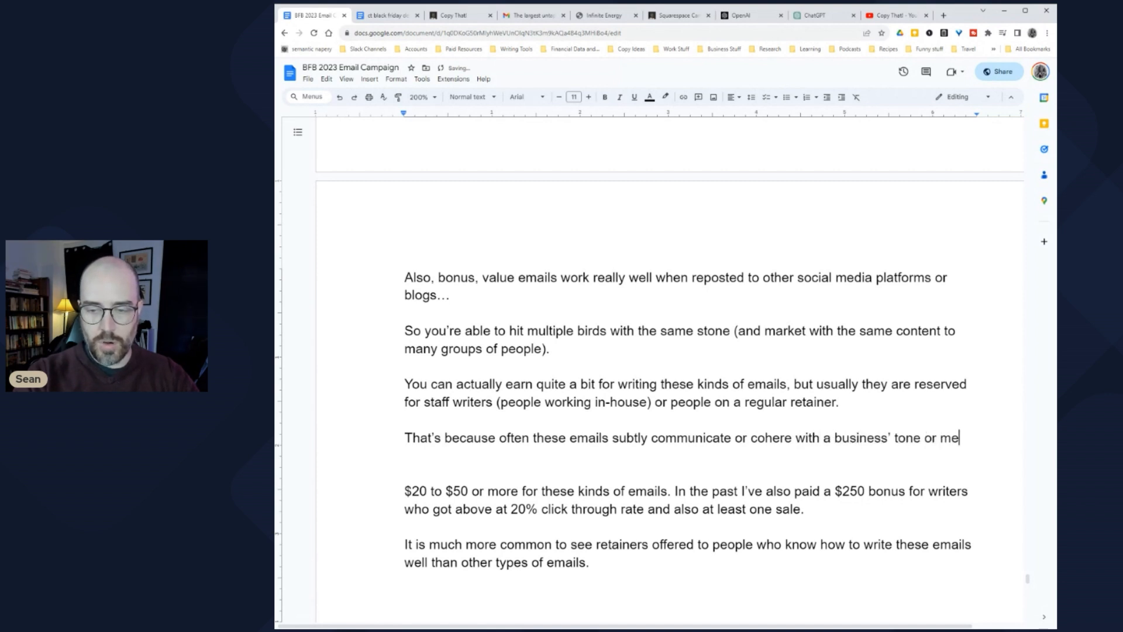
pyautogui.press('BackSpace')
pyautogui.press('BackSpace')
pyautogui.write('broader mes')
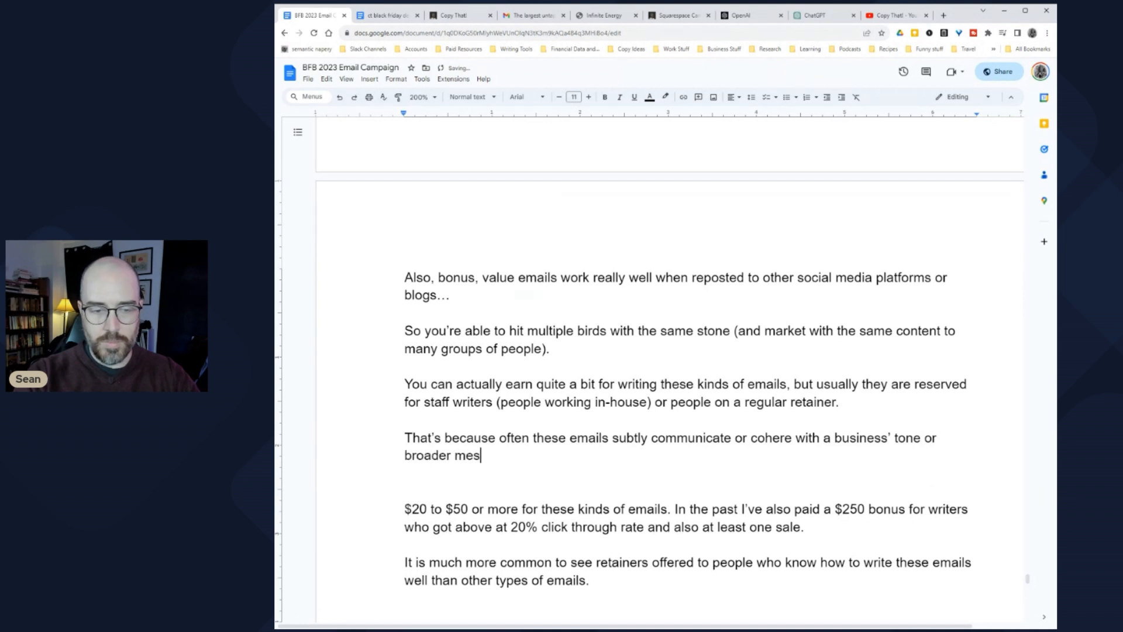
pyautogui.write('saging, and freelancers are notoriously terrible at capture')
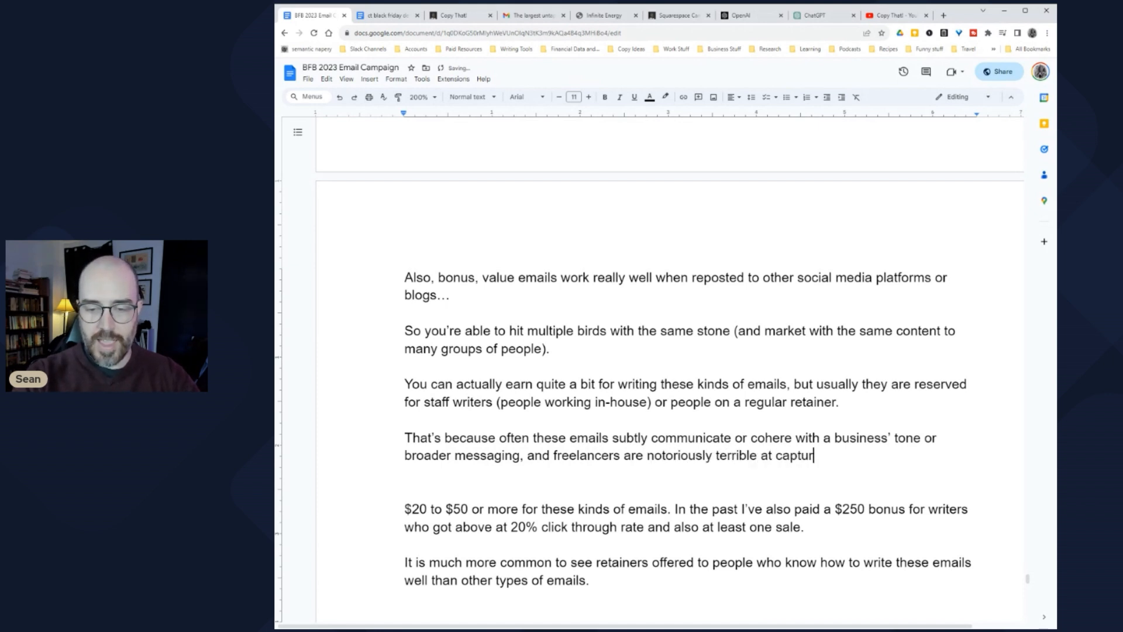
pyautogui.press('BackSpace')
pyautogui.press('BackSpace')
pyautogui.write('ring these thi')
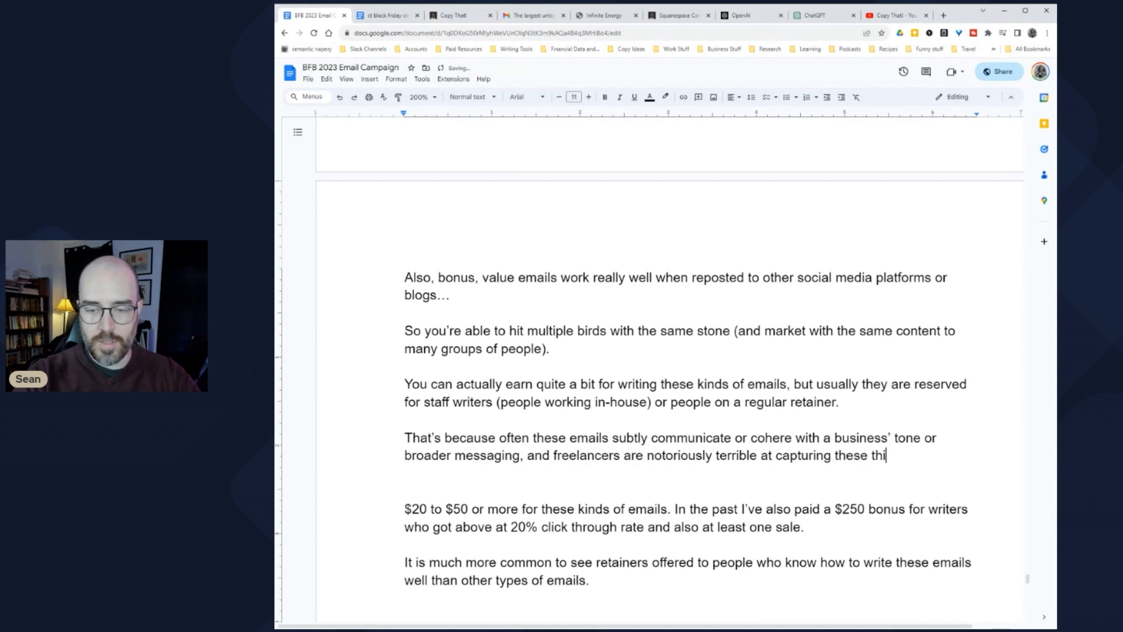
pyautogui.write('ngs (since, si')
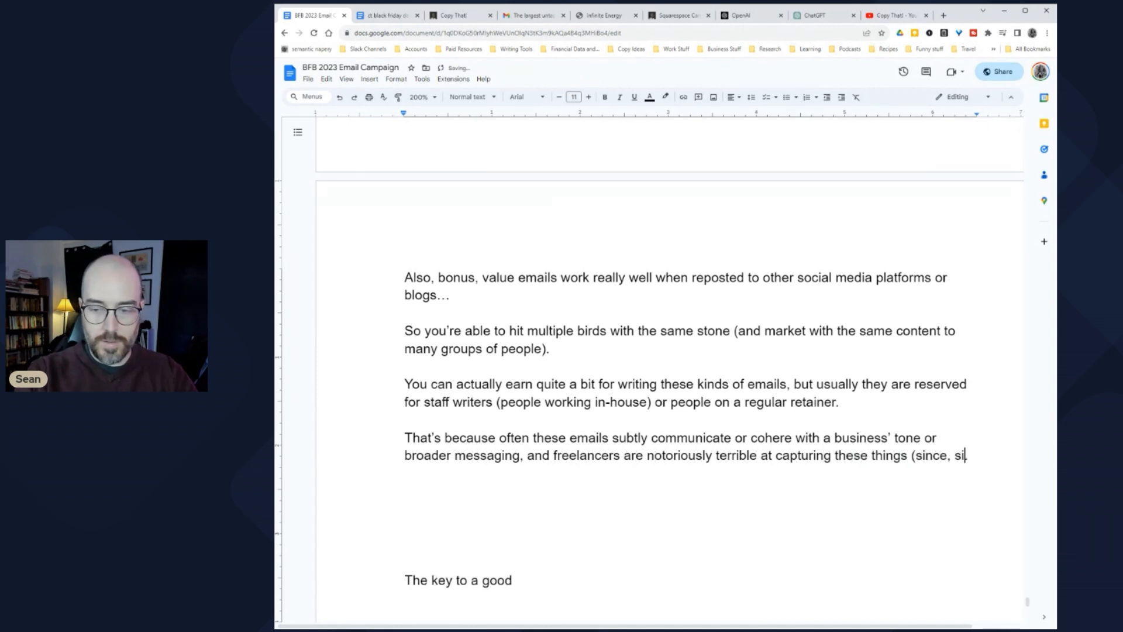
pyautogui.write('mply, they are ')
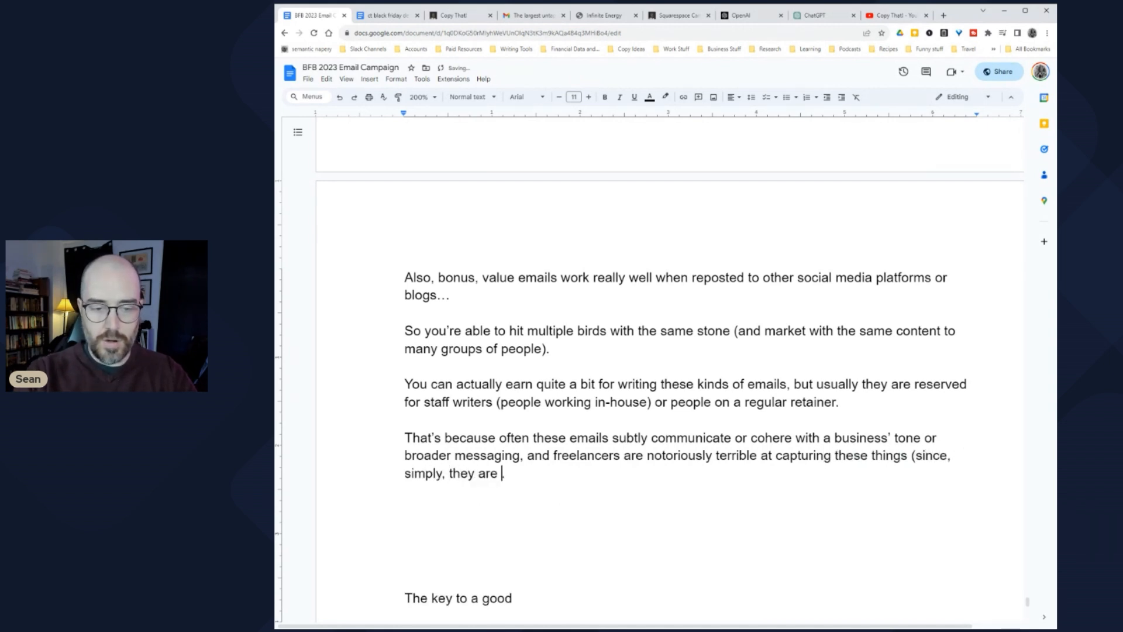
pyautogui.write('not in the bu')
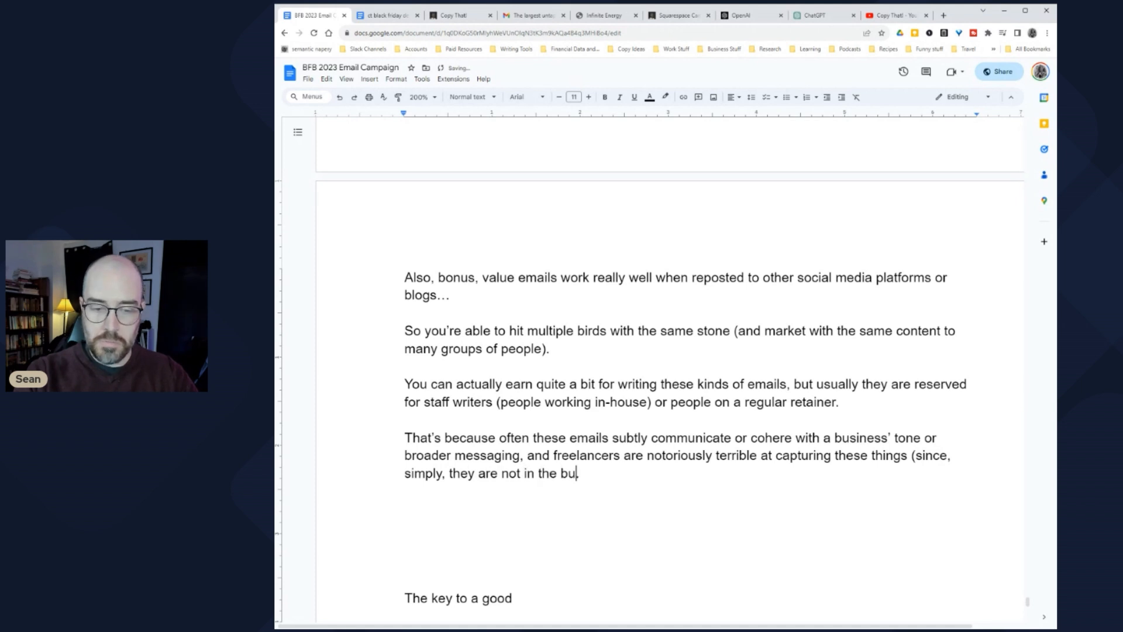
pyautogui.write("siness' culture")
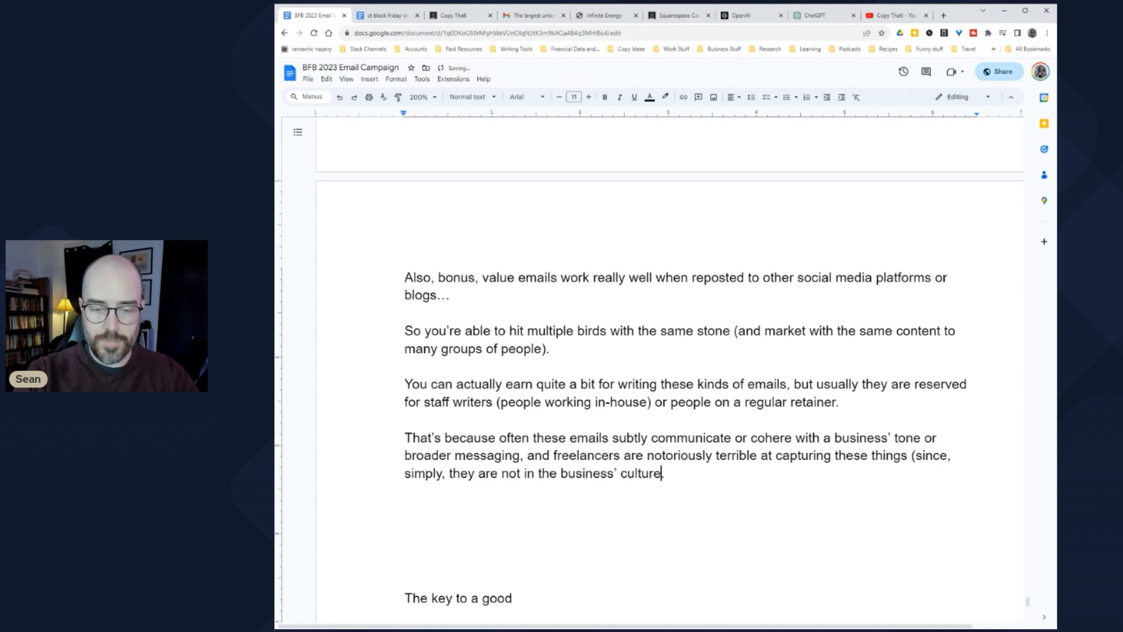
pyautogui.write(')')
# Step: Add the numbered heading 'The Deadline Email' below the paragraph
pyautogui.press('Down')
pyautogui.press('Down')
pyautogui.write('The Value Email (aka "The Editorial Email")')
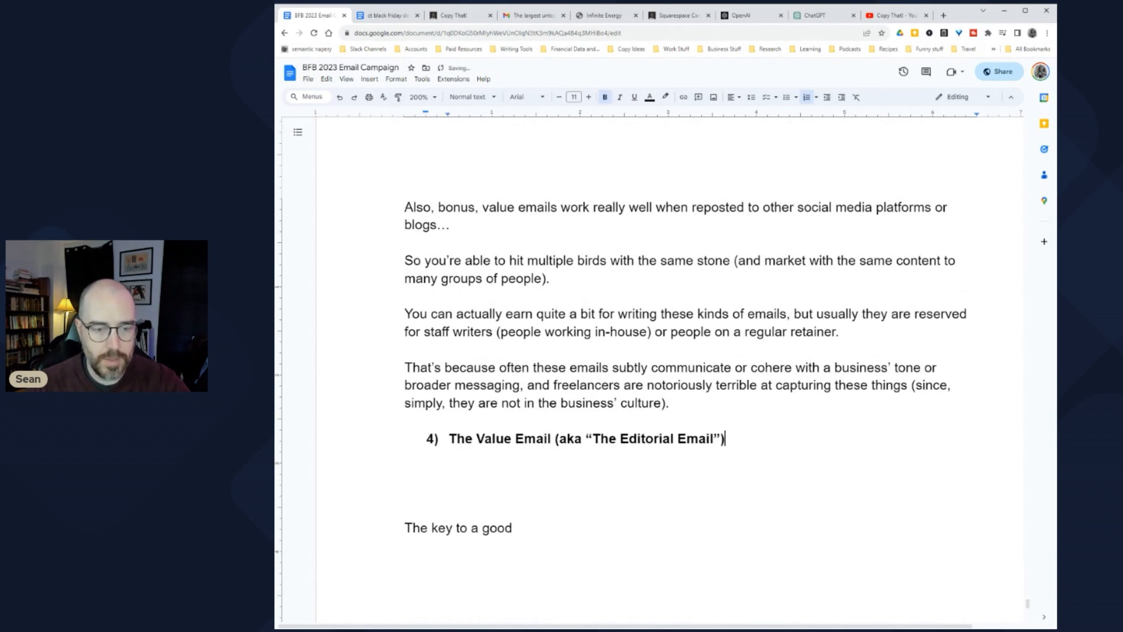
pyautogui.hotkey('ctrl', 'shift', 'Right')
pyautogui.hotkey('ctrl', 'shift', 'Right')
pyautogui.hotkey('ctrl', 'shift', 'Right')
pyautogui.hotkey('ctrl', 'shift', 'Right')
pyautogui.hotkey('ctrl', 'shift', 'Right')
pyautogui.hotkey('ctrl', 'shift', 'Right')
pyautogui.hotkey('ctrl', 'shift', 'Right')
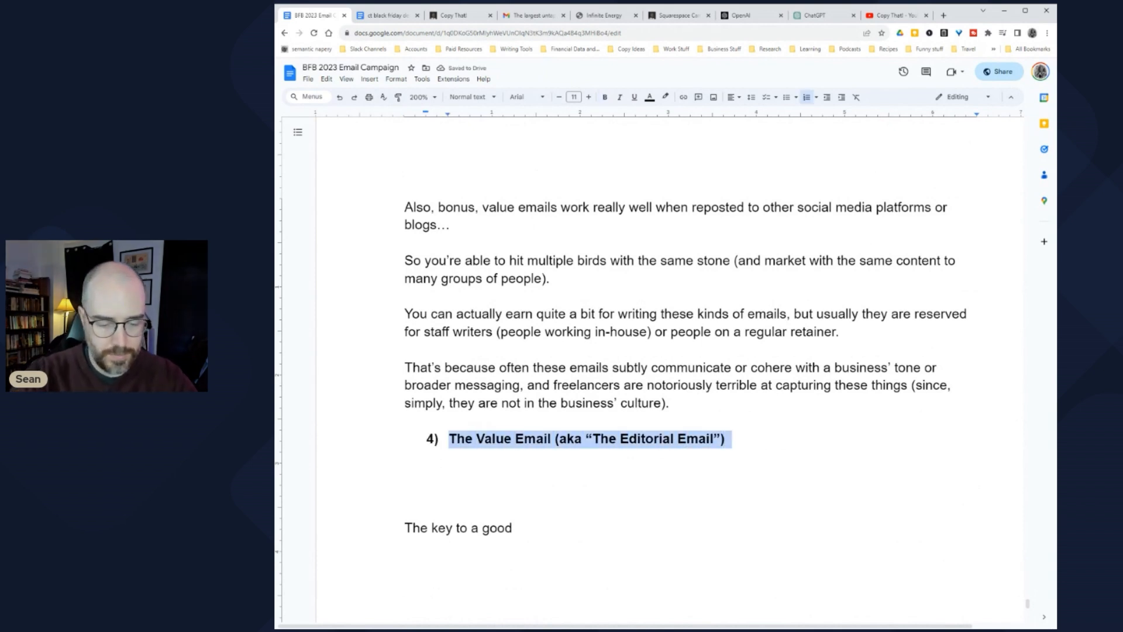
pyautogui.write('The Deadli')
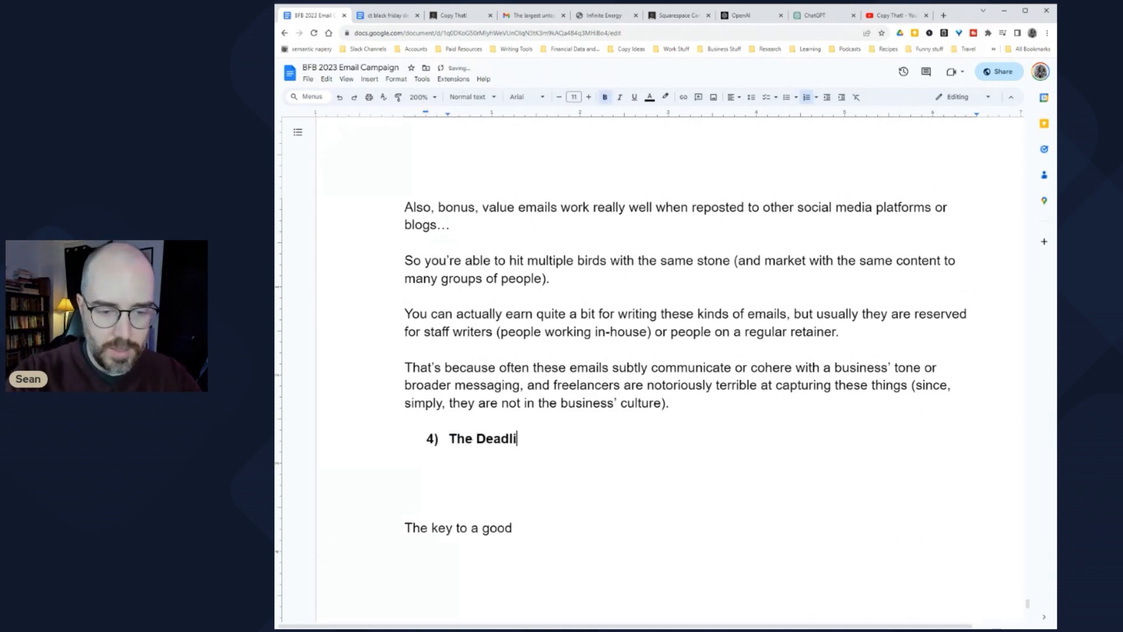
pyautogui.write('ne Email')
pyautogui.press('Return')
pyautogui.press('Return')
pyautogui.press('Return')
# Step: Write the opener 'All good things come to an end--the movie Amelie, a tasty churryo, your brilliant marketing campaign.'
pyautogui.write('Al')
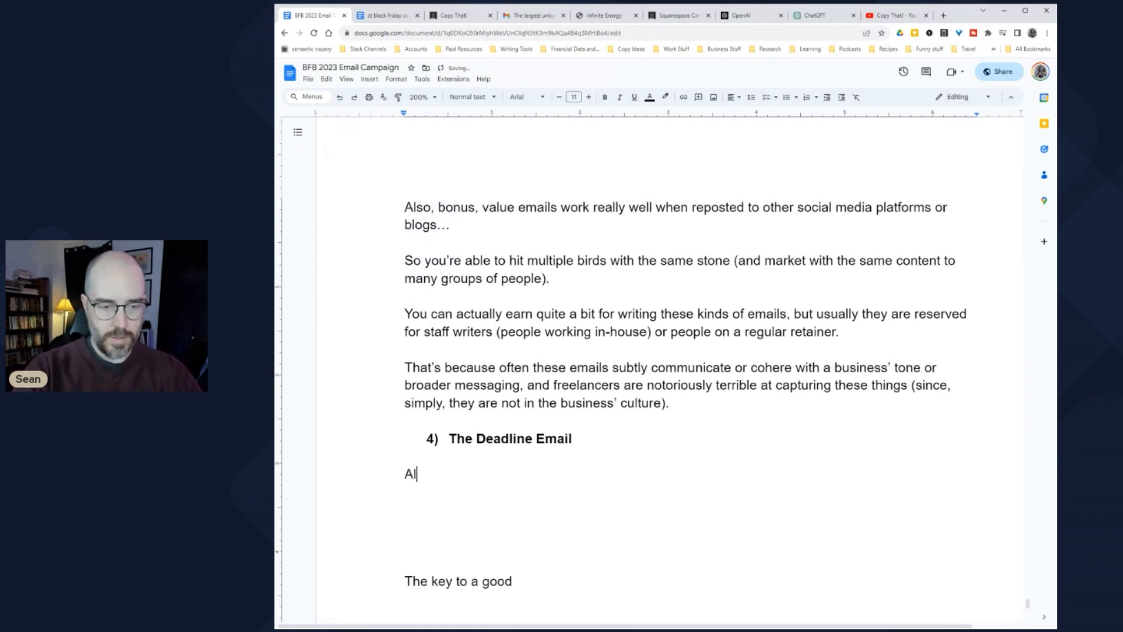
pyautogui.press('BackSpace')
pyautogui.write('All good things come')
pyautogui.write(' to an end')
pyautogui.write('.')
pyautogui.press('BackSpace')
pyautogui.press('BackSpace')
pyautogui.write('--the mov')
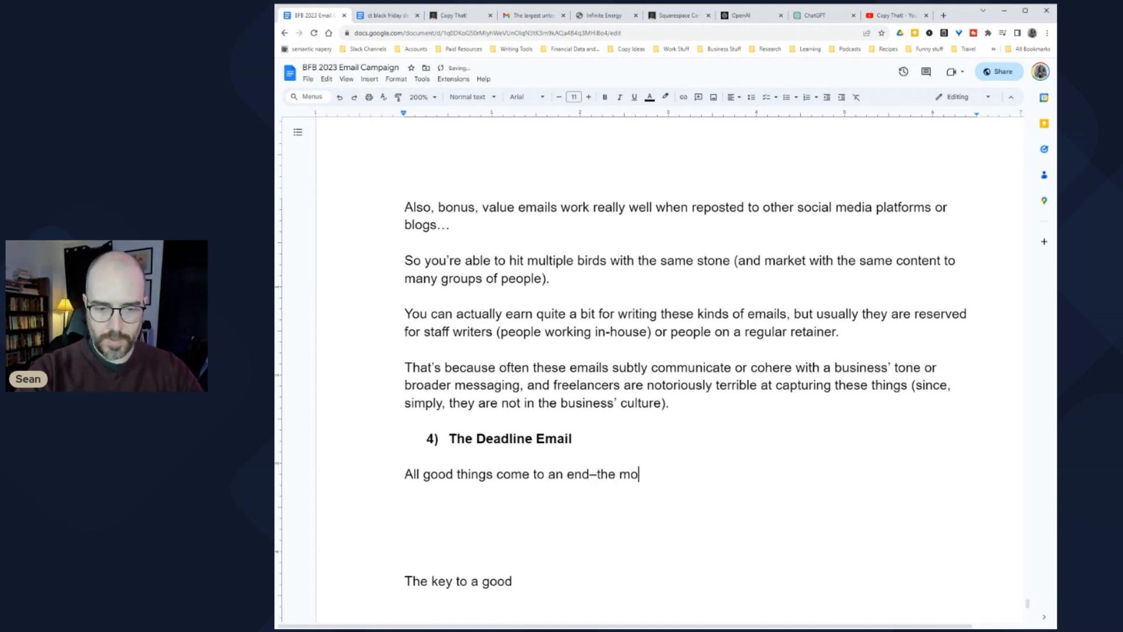
pyautogui.write('ie Amelie,')
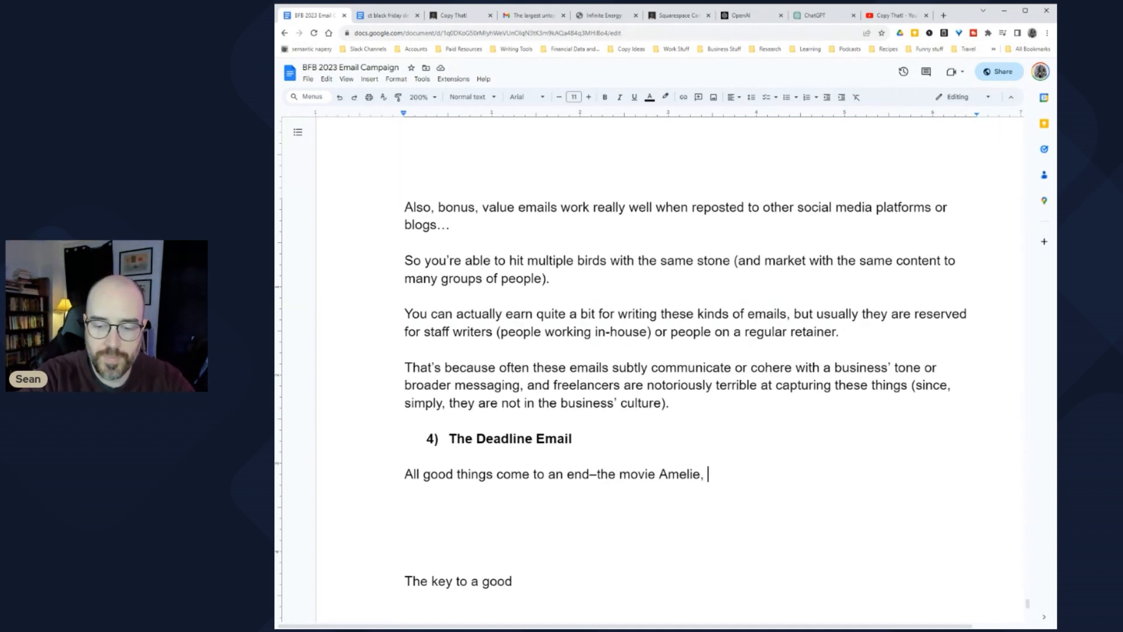
pyautogui.write('a tasty churryo, ')
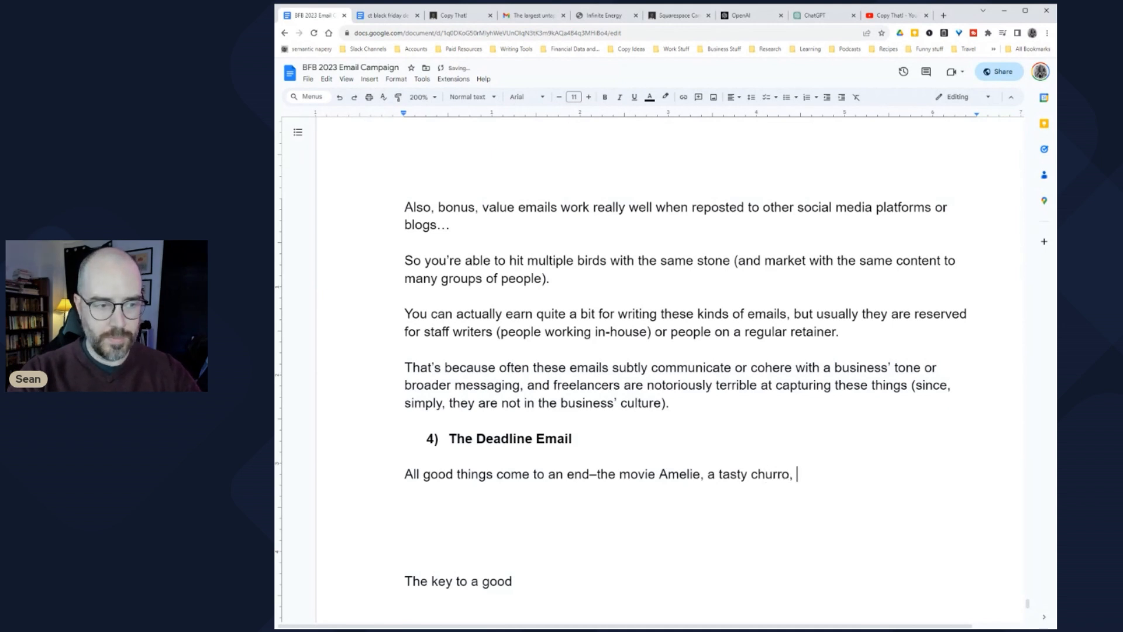
pyautogui.write('your brilliant mar')
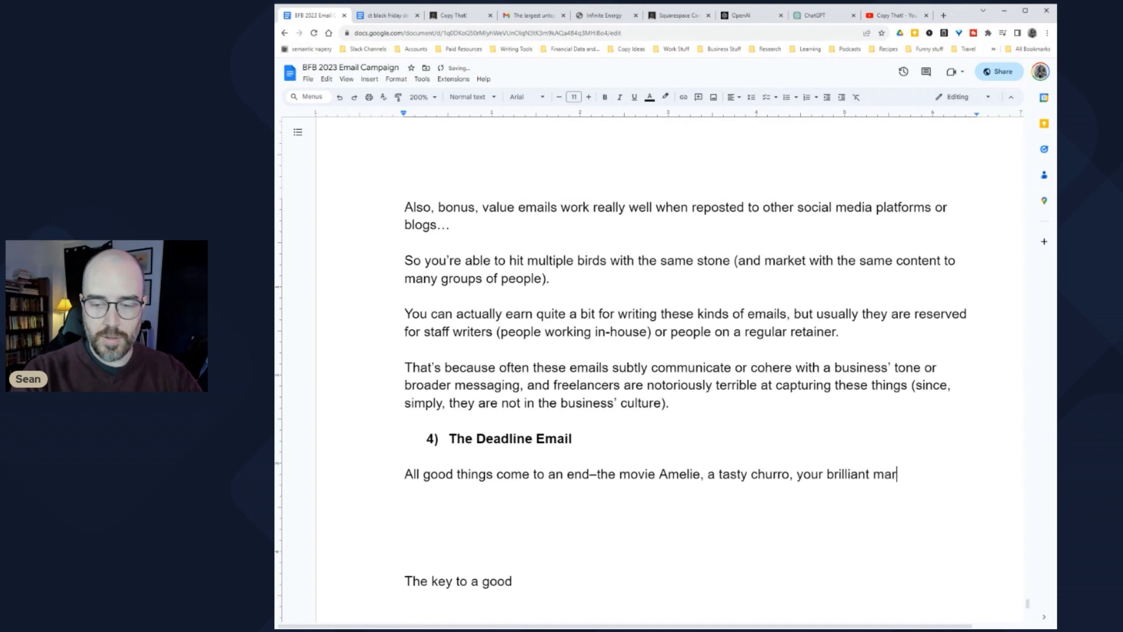
pyautogui.write('keting campaign.')
pyautogui.press('Return')
pyautogui.press('Return')
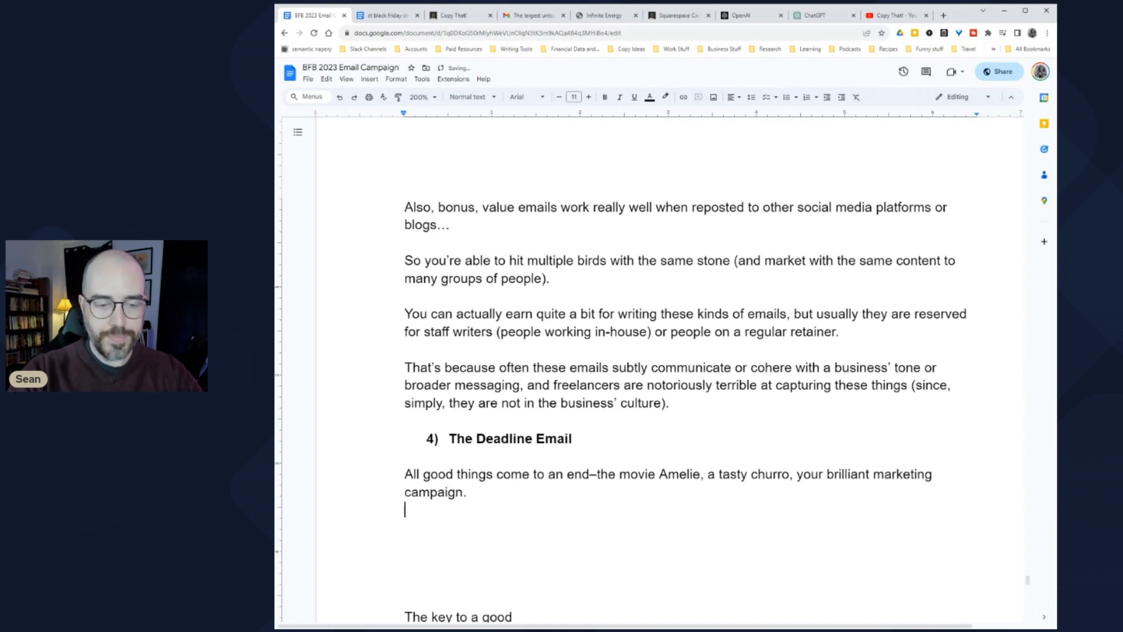
pyautogui.scroll(-3, 670, 369)
# Step: Write paragraphs admitting you once doubted deadlines but 'yes, deadlines ALWAYS work.'
pyautogui.write('In the')
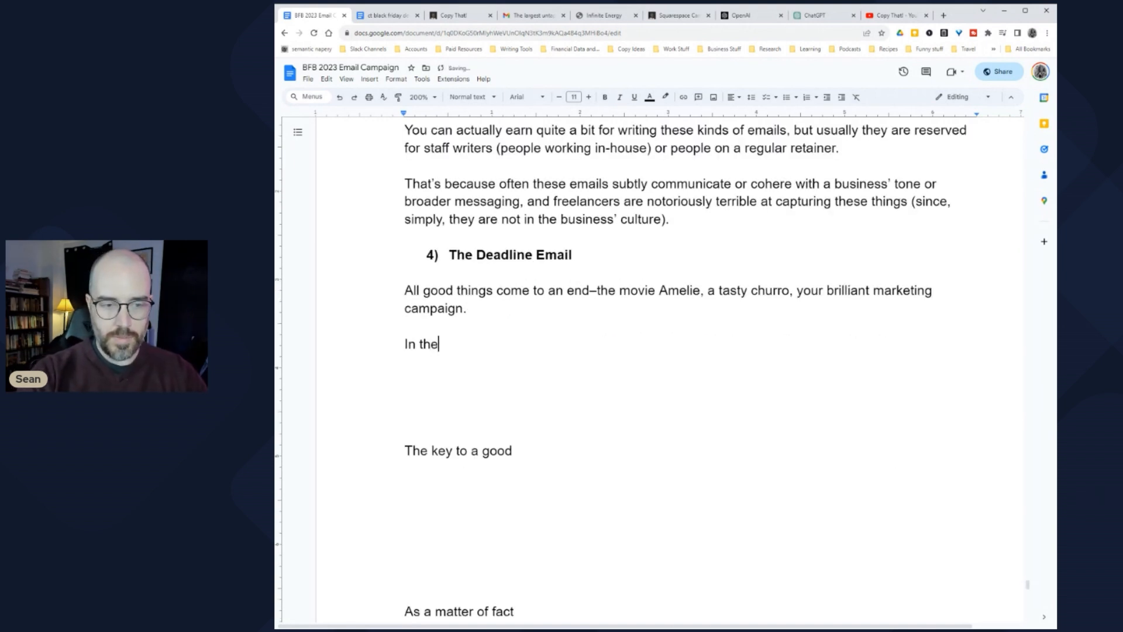
pyautogui.write(' beginning of my ')
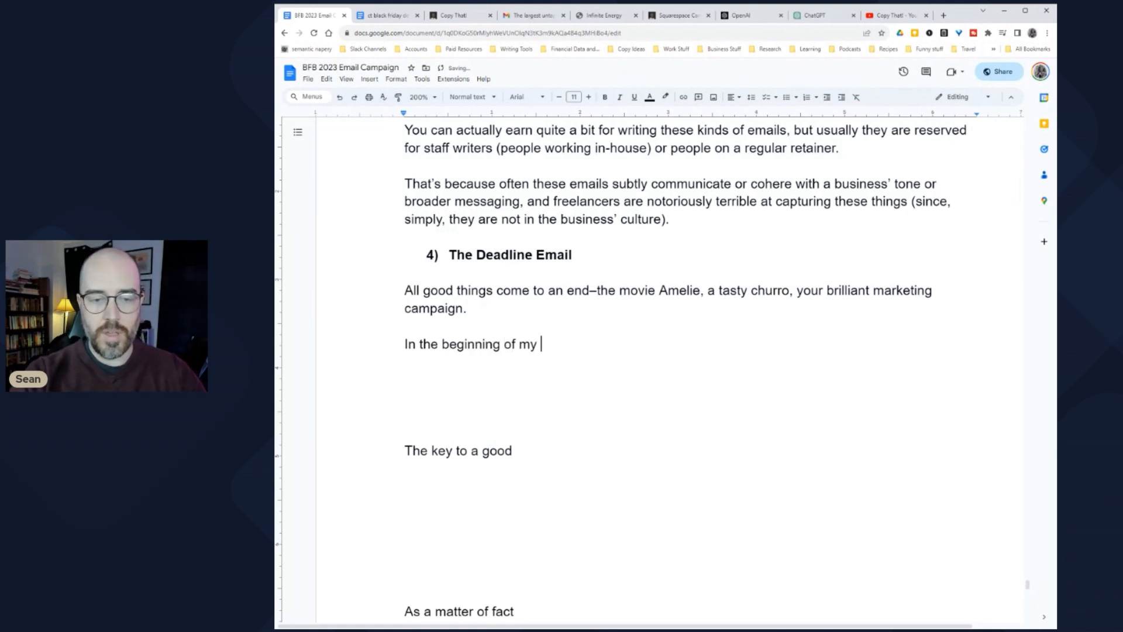
pyautogui.write("career, I didn't want t")
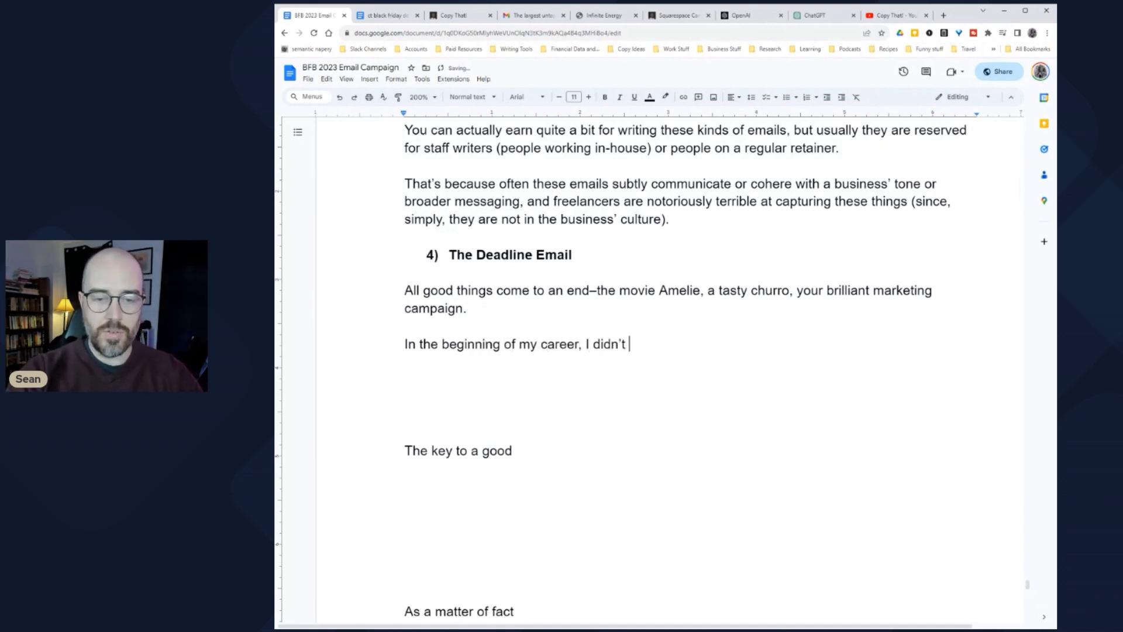
pyautogui.write('o believe that d')
pyautogui.press('BackSpace')
pyautogui.write('deal')
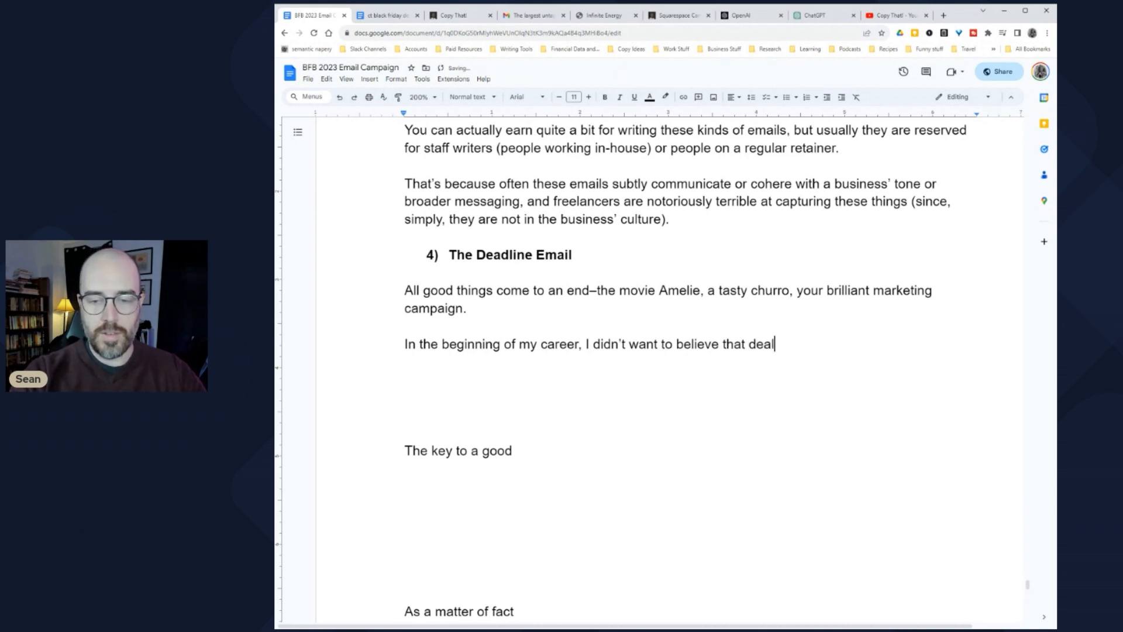
pyautogui.press('BackSpace')
pyautogui.write('dlines wo')
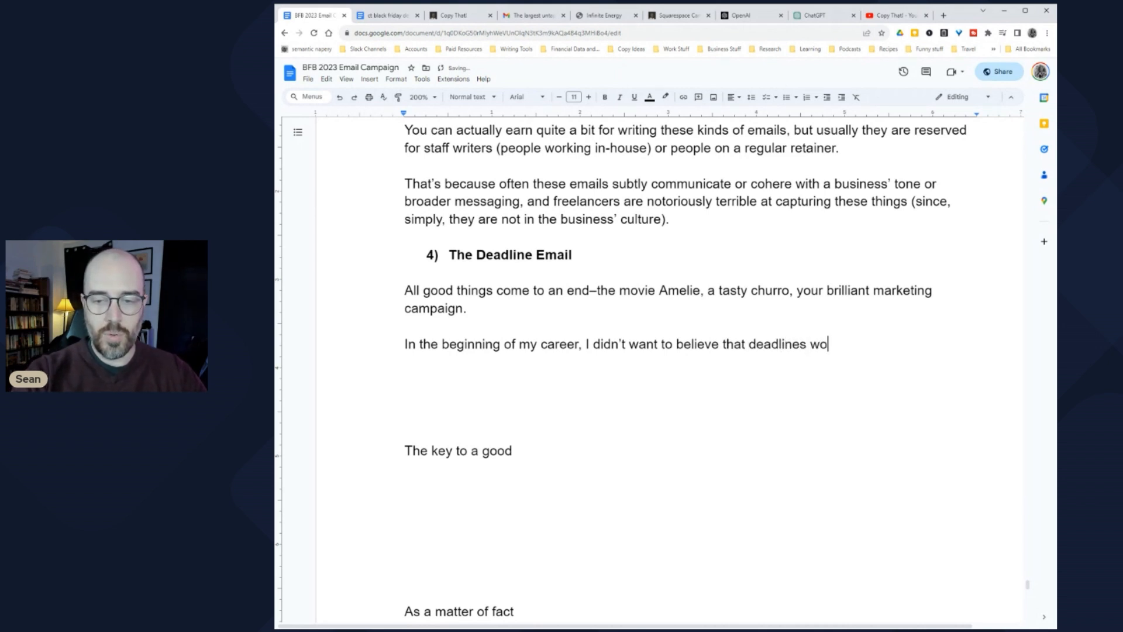
pyautogui.write('rked... Certainly n')
pyautogui.write('ot one deadline ')
pyautogui.write('after another, week ')
pyautogui.write('after week.')
pyautogui.press('Return')
pyautogui.press('Return')
pyautogui.write('And yea')
pyautogui.write(', here a')
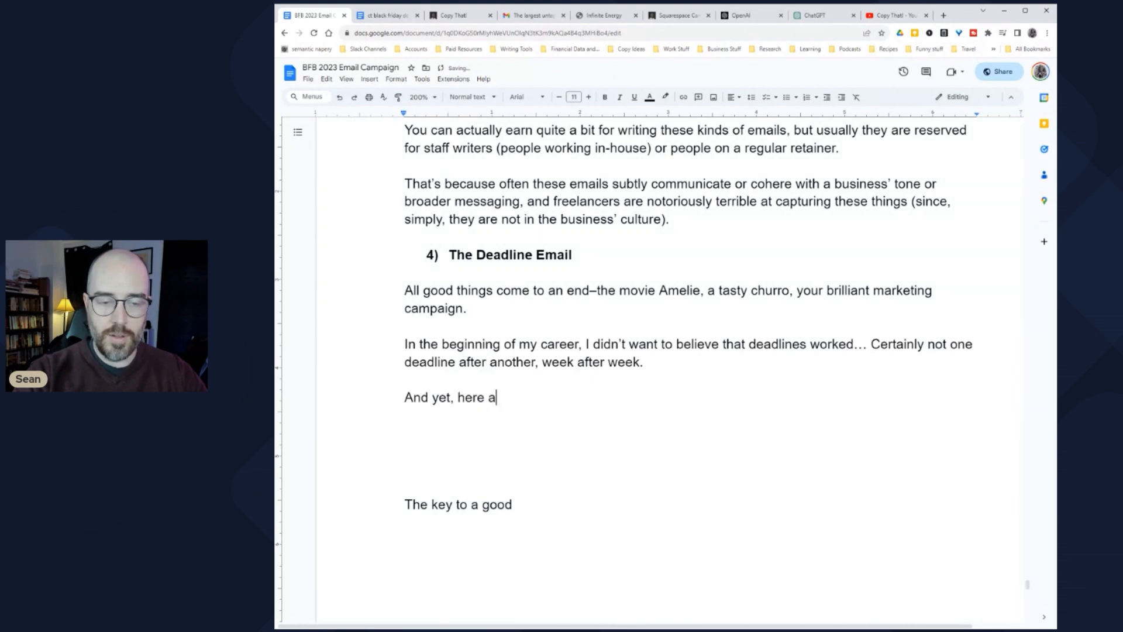
pyautogui.press('BackSpace')
pyautogui.write('I am, hat ')
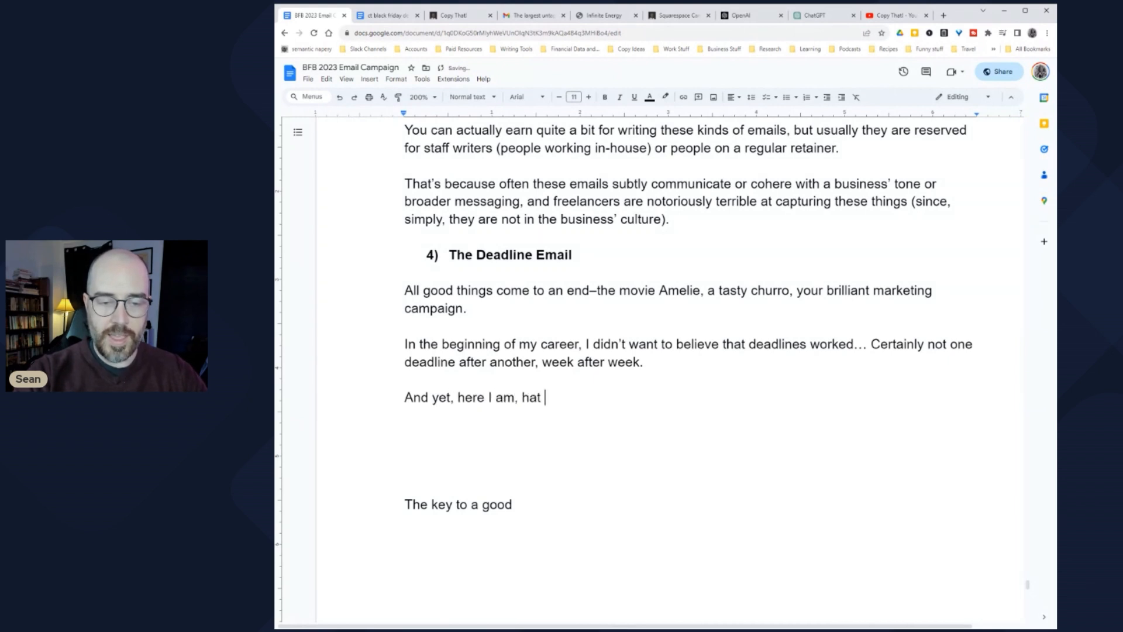
pyautogui.write('in hand and ')
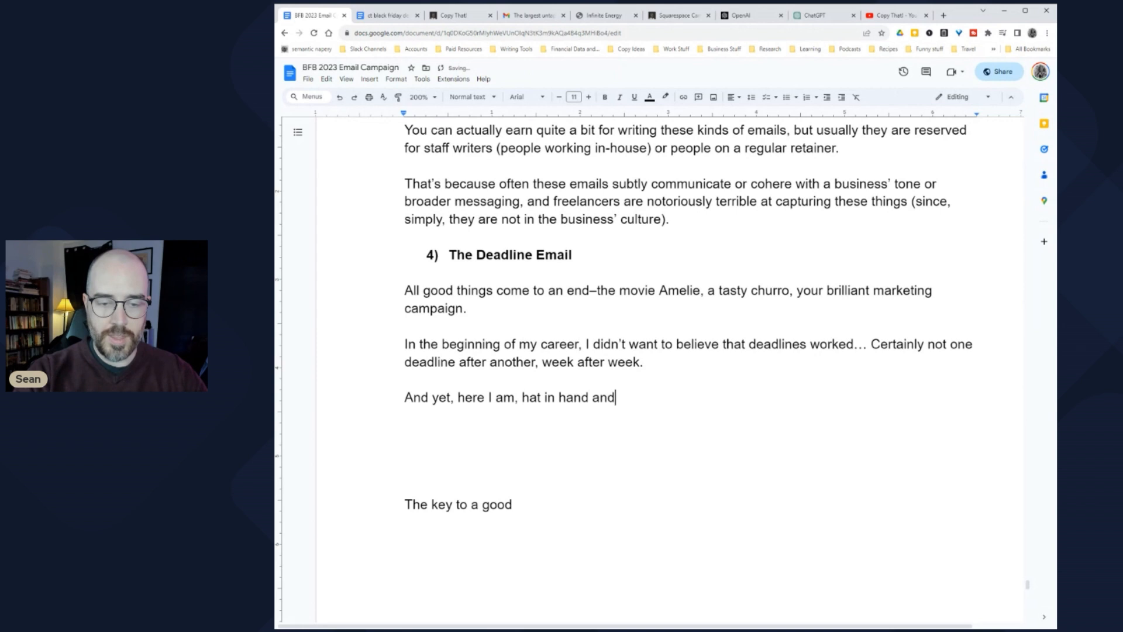
pyautogui.write('bile in my')
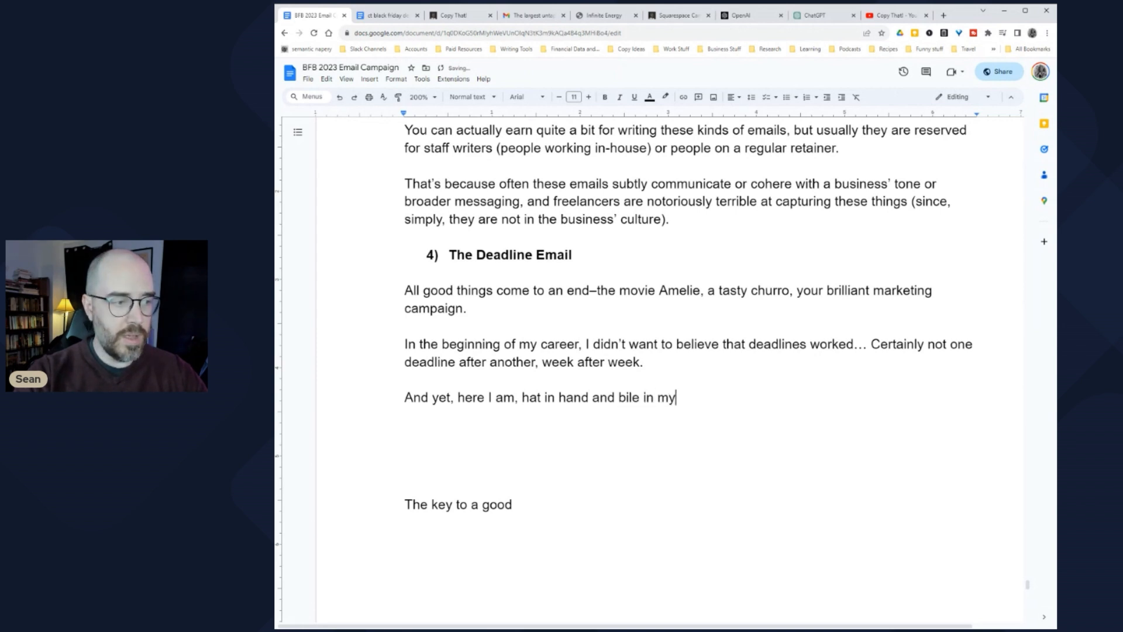
pyautogui.write(' mouth, telling ')
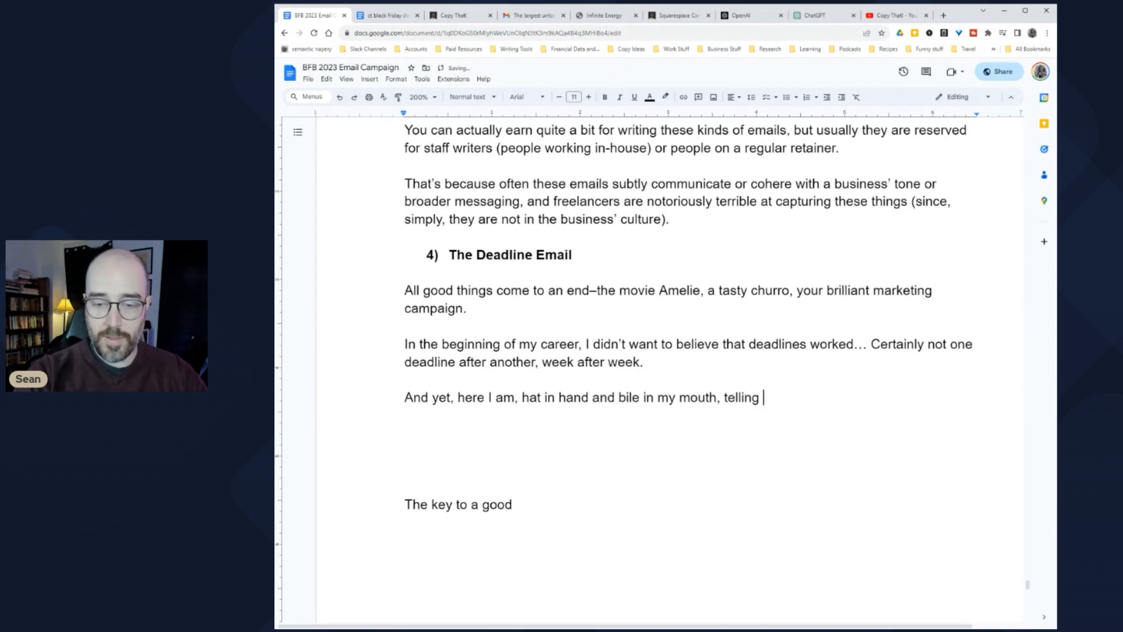
pyautogui.write('you that yes, ')
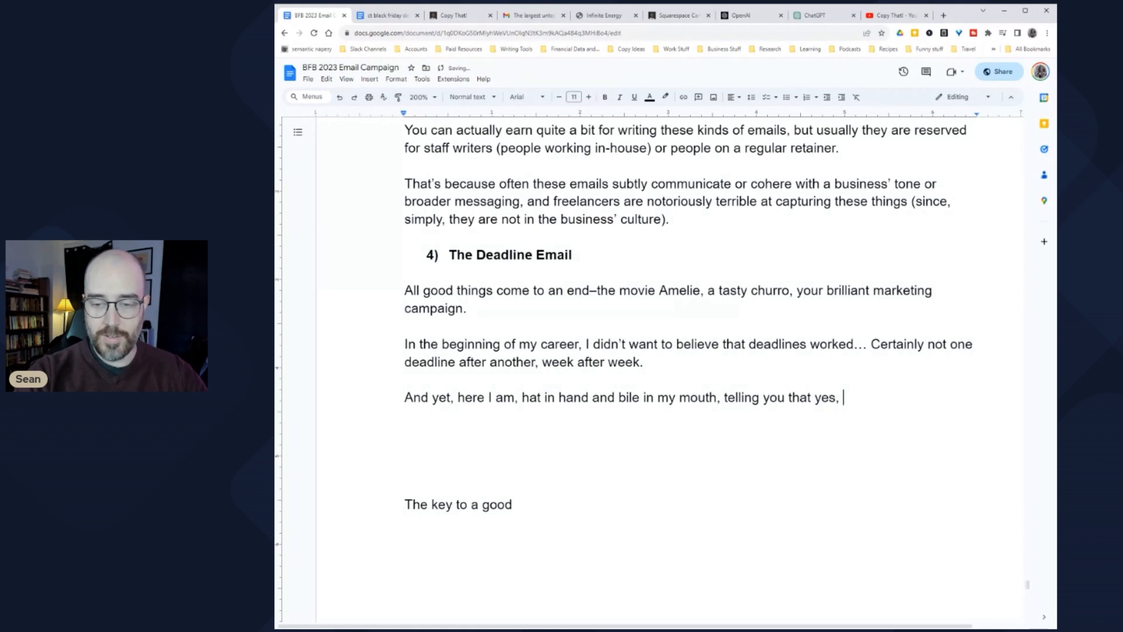
pyautogui.write('deadlines ALW')
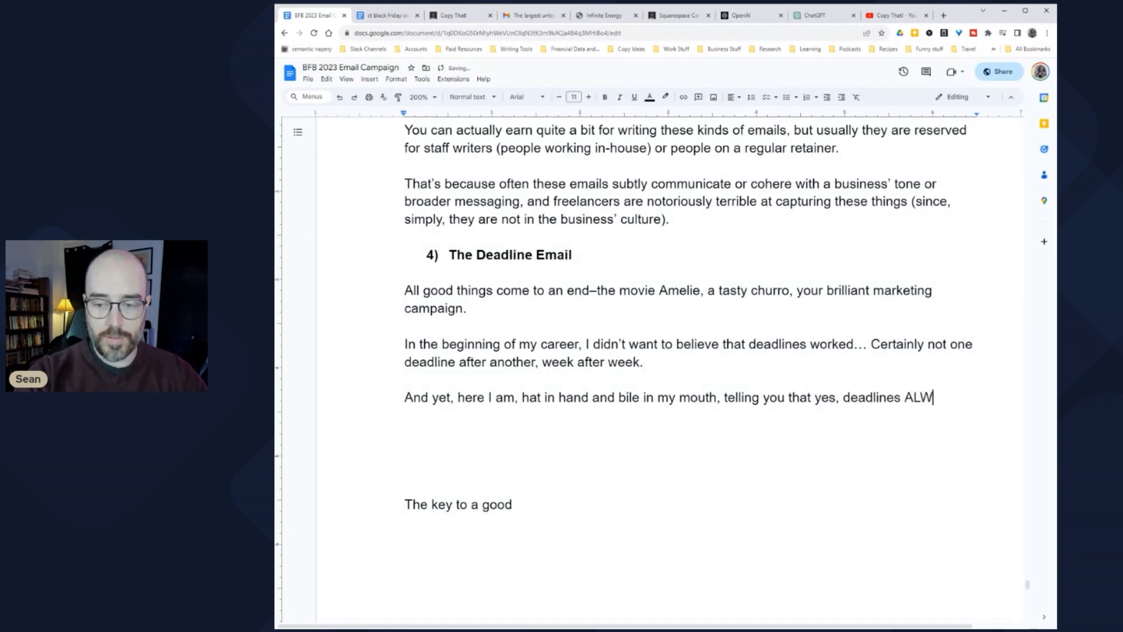
pyautogui.write('AYS work.')
pyautogui.press('Return')
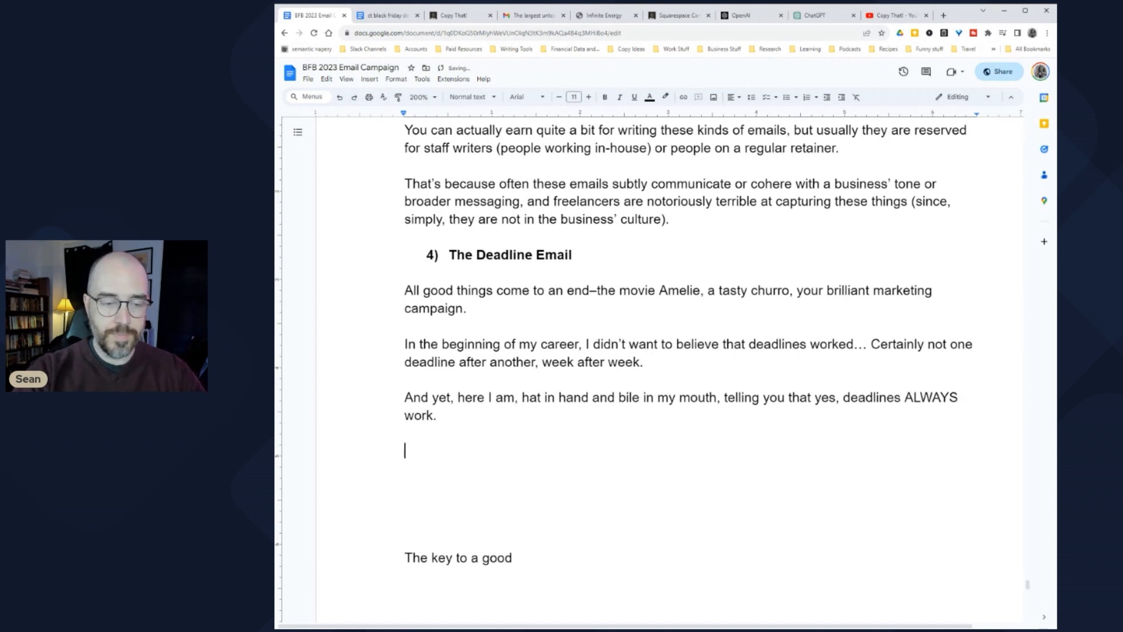
# Step: Italicize the movie title Amelie in the opening line
pyautogui.scroll(-1, 679, 345)
pyautogui.doubleClick(679, 245)
pyautogui.hotkey('ctrl', 'i')
pyautogui.click(602, 298)
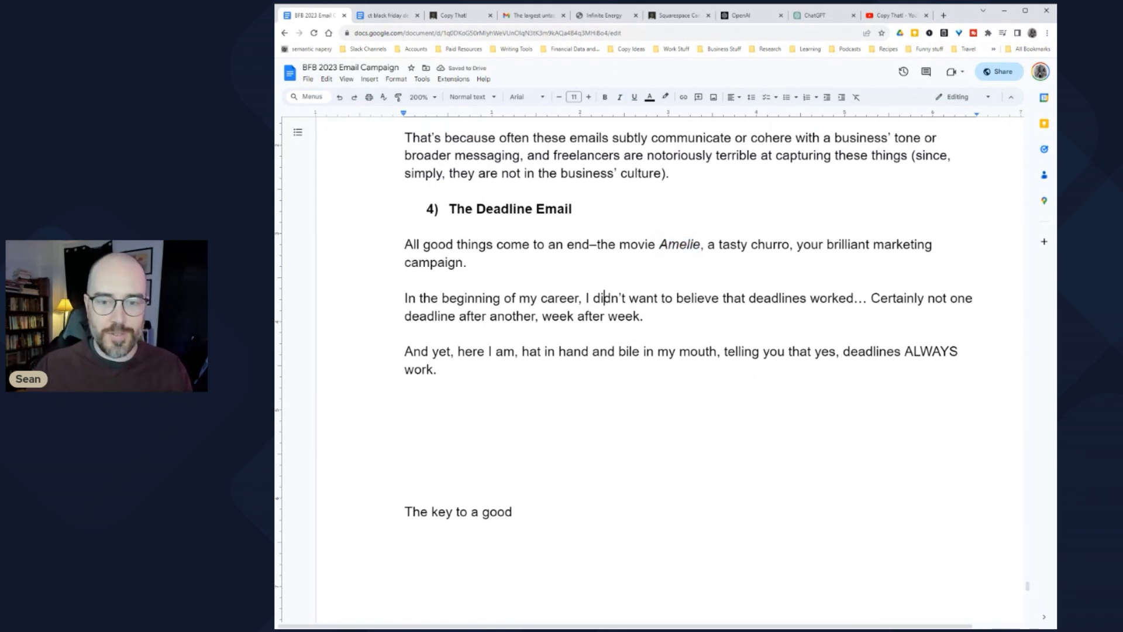
# Step: Add 'There was one study that compiled the results of 6700 A/B Split Tests' on the new line
pyautogui.click(406, 405)
pyautogui.write('There ways')
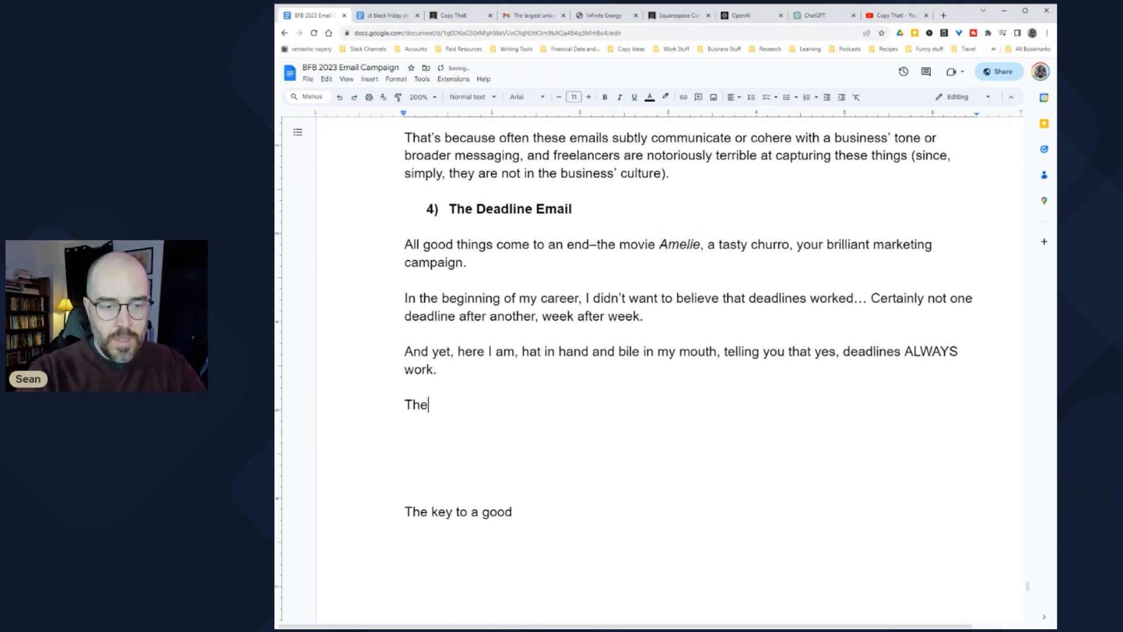
pyautogui.press('BackSpace')
pyautogui.press('BackSpace')
pyautogui.write('s one s')
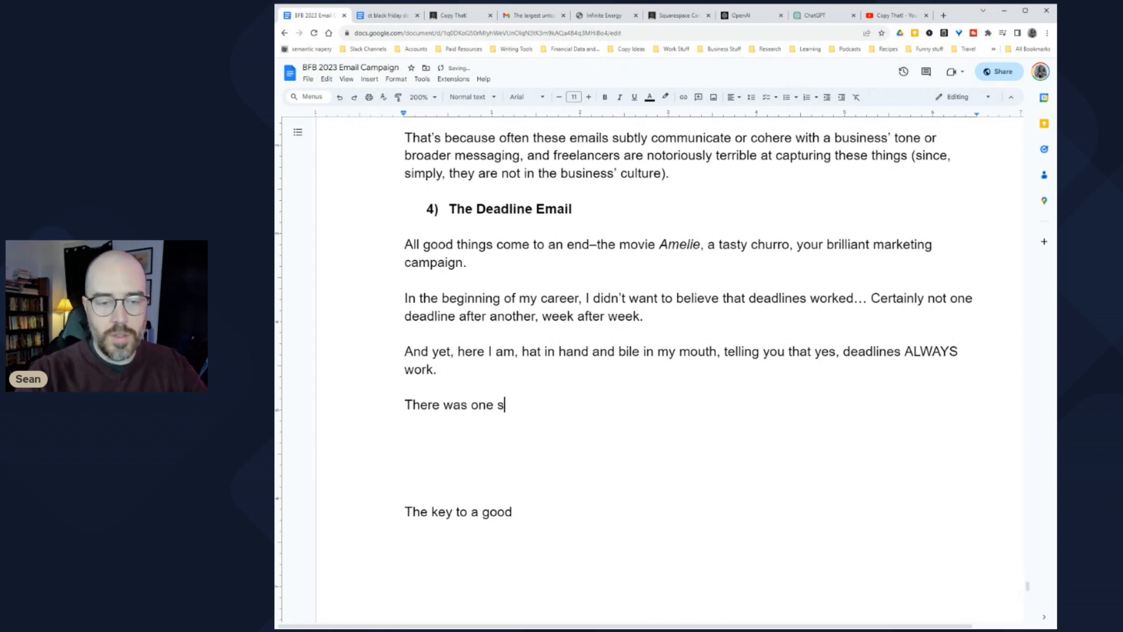
pyautogui.write('tudy tha')
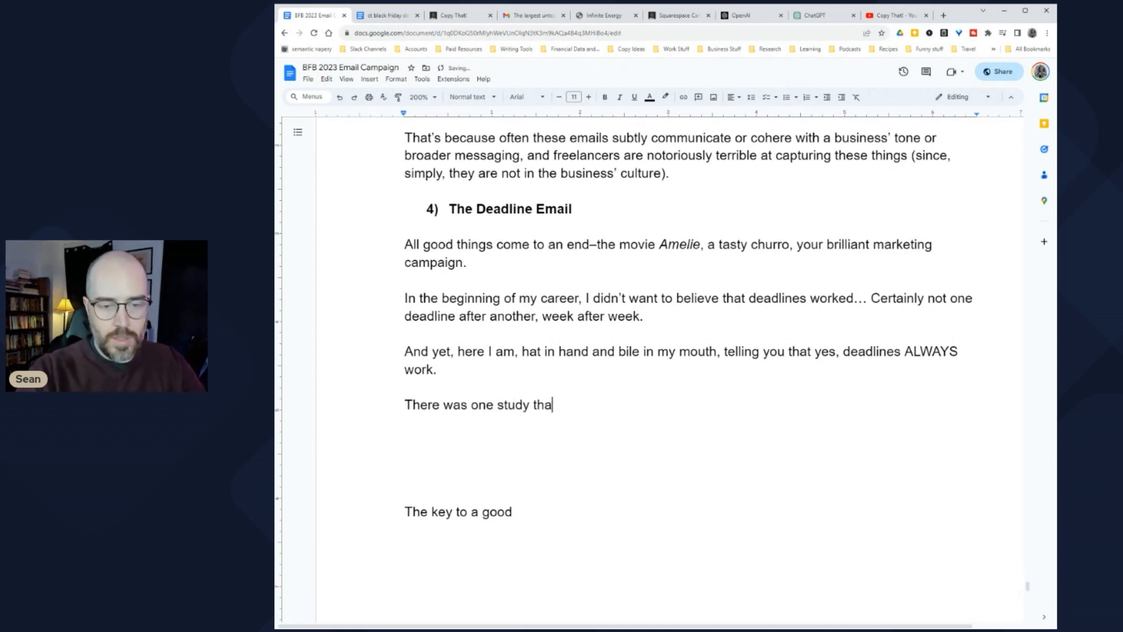
pyautogui.write('t compiled')
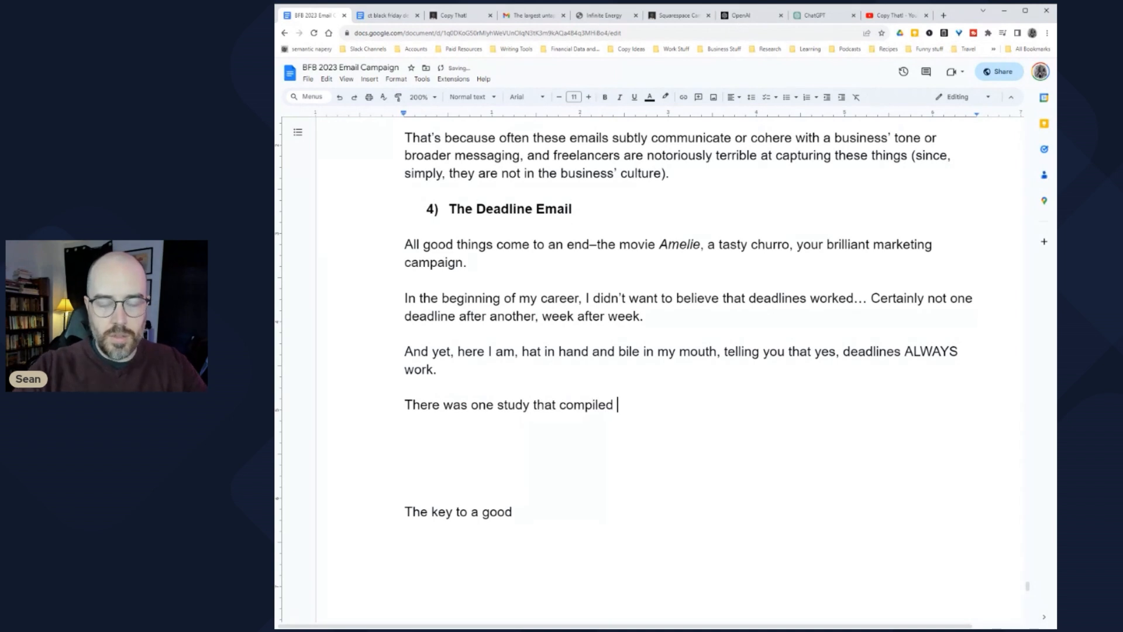
pyautogui.write(' the ')
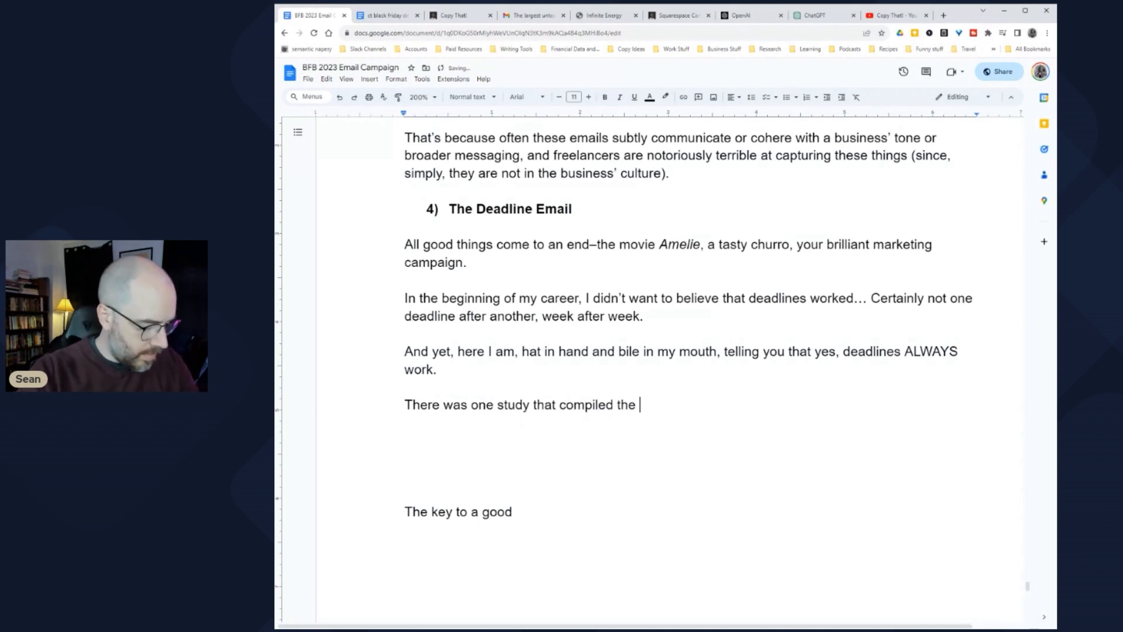
pyautogui.write('results ')
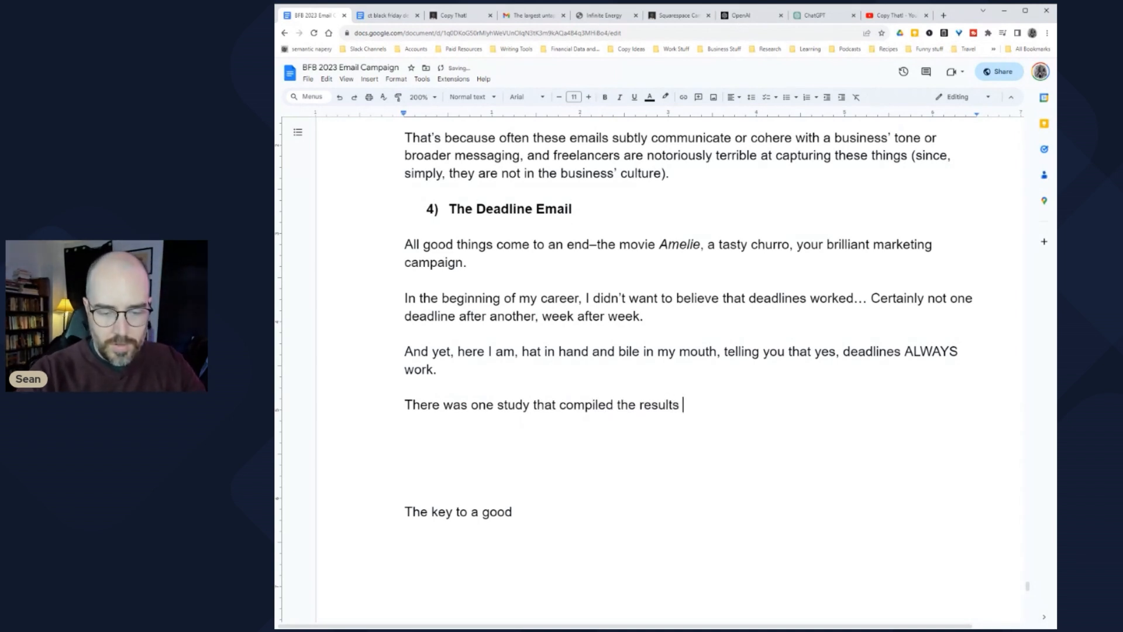
pyautogui.write('of 6700')
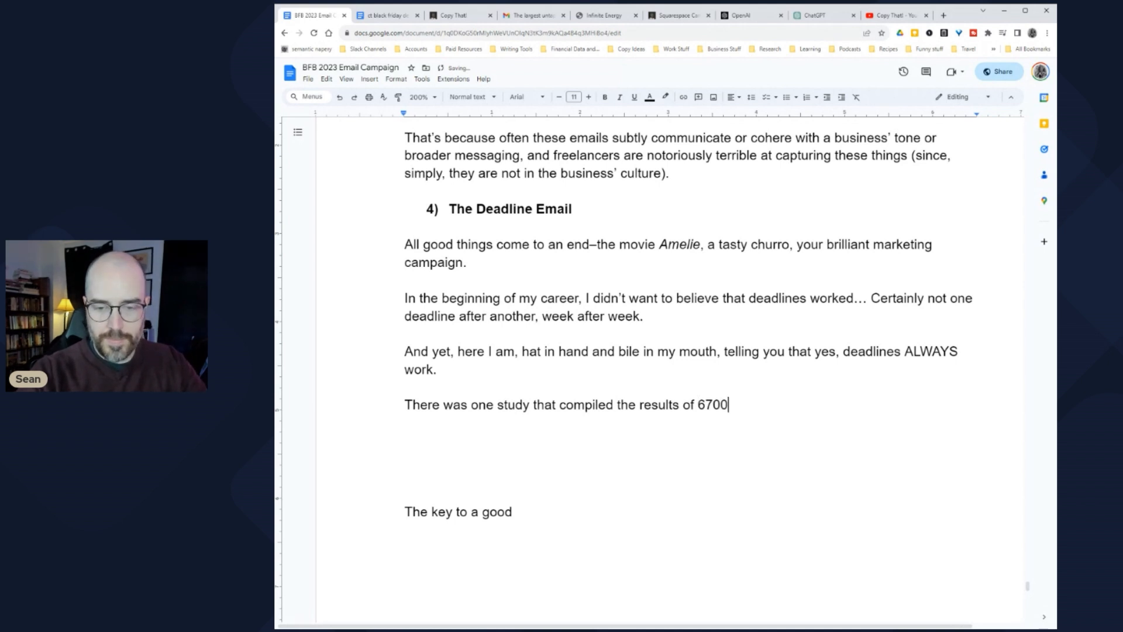
pyautogui.write(' A/B ')
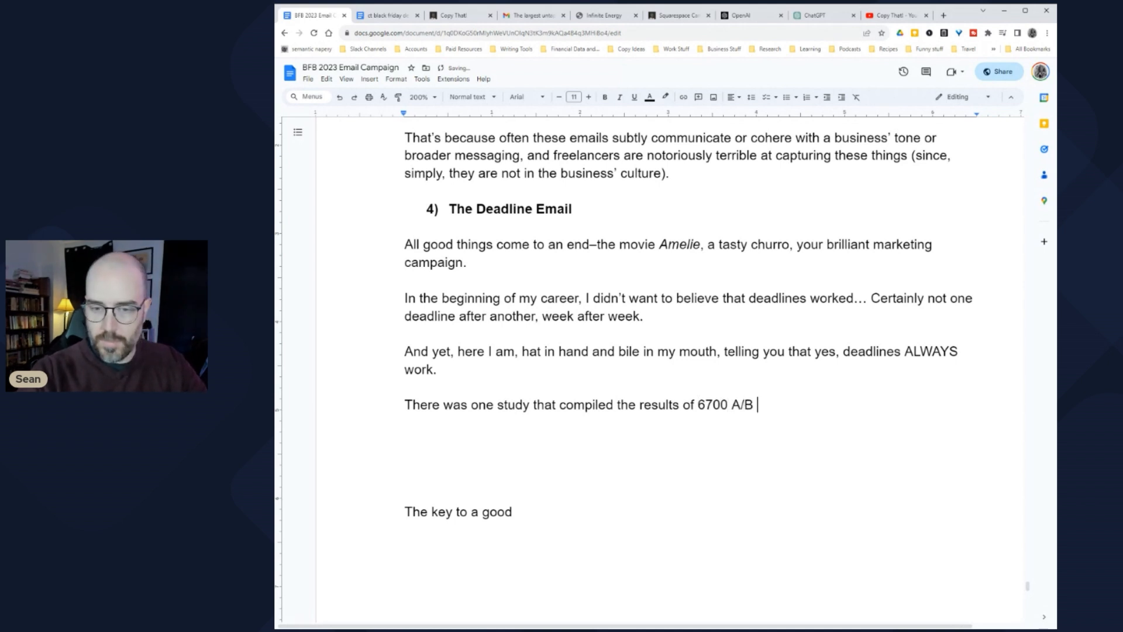
pyautogui.write('Split Tests')
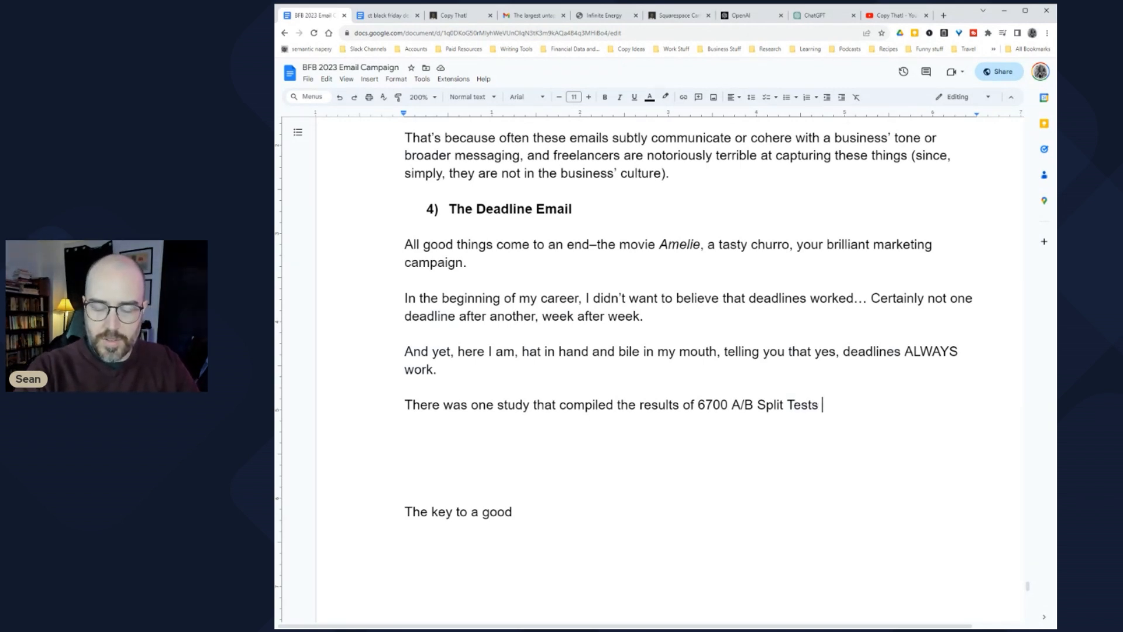
pyautogui.press('BackSpace')
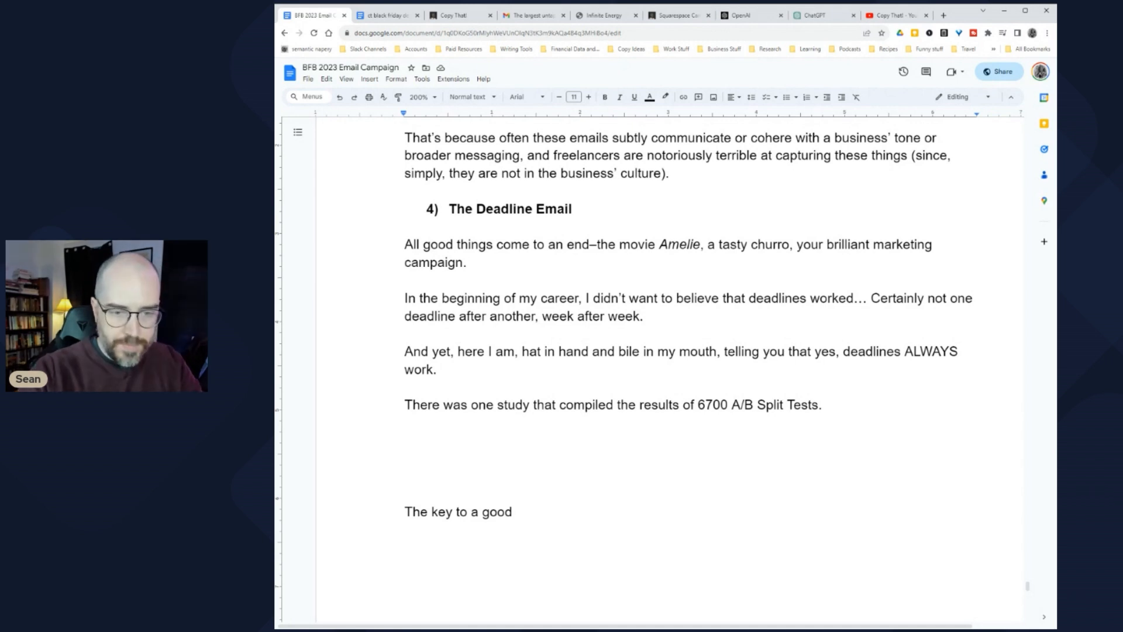
# Step: Start a new paragraph: 'Researchers evaluated 29 features of the copy and ma…', fixing typos
pyautogui.write('R')
pyautogui.press('Return')
pyautogui.write('Re')
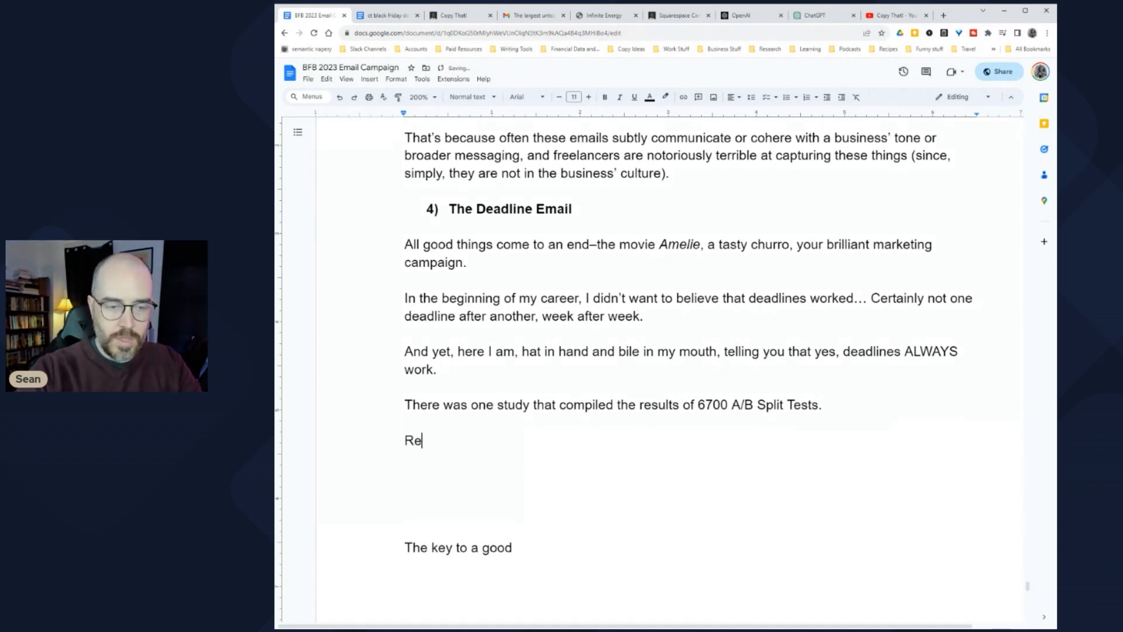
pyautogui.write('searchers evalulate')
pyautogui.press('BackSpace')
pyautogui.press('BackSpace')
pyautogui.press('BackSpace')
pyautogui.write('ated ')
pyautogui.write('29 ')
pyautogui.write('d')
pyautogui.press('BackSpace')
pyautogui.write('features')
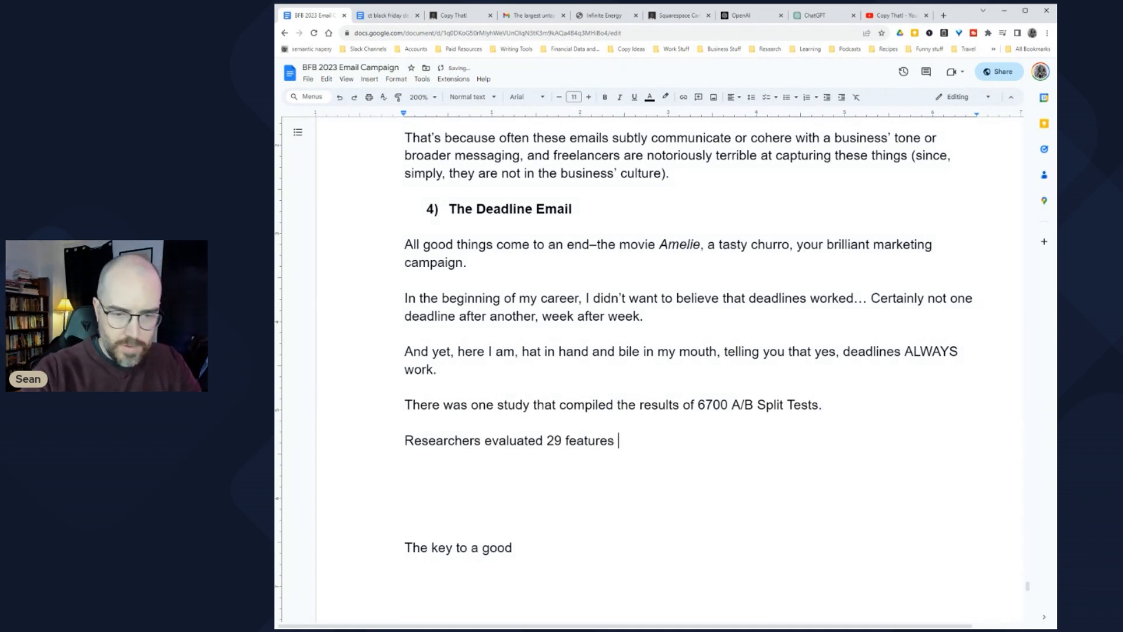
pyautogui.write(' of the copy and ma')
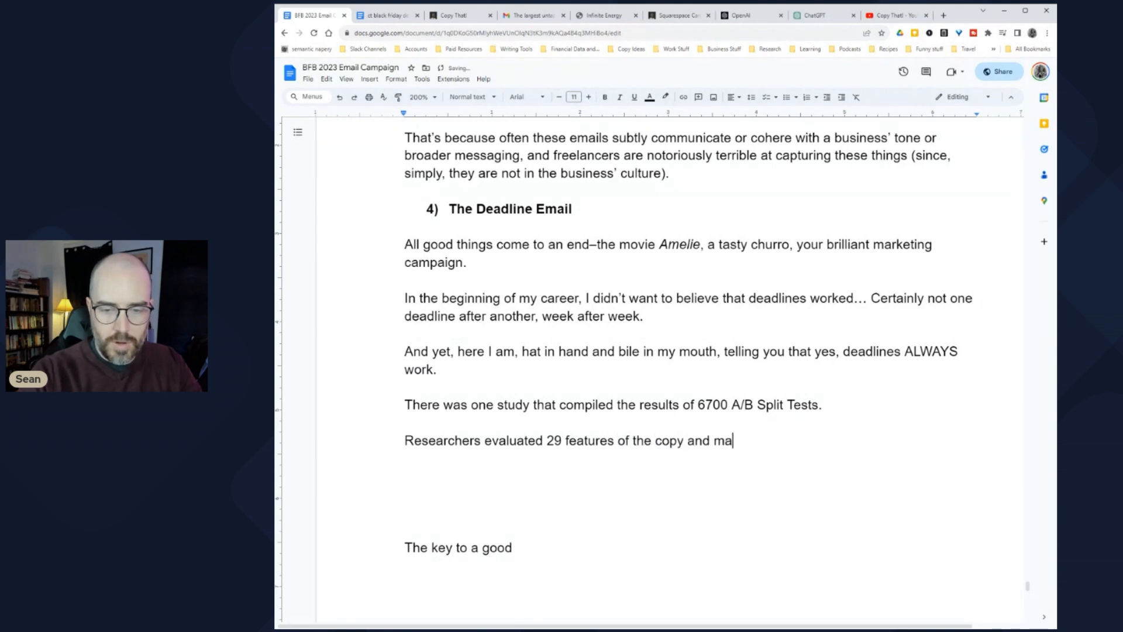
# Step: Delete the extra 'the' and finish the sentence with 'marketing messages, from button placement to tone.'
pyautogui.click(714, 440)
pyautogui.hotkey('ctrl', 'shift', 'Right')
pyautogui.press('BackSpace')
pyautogui.press('End')
pyautogui.write('rke')
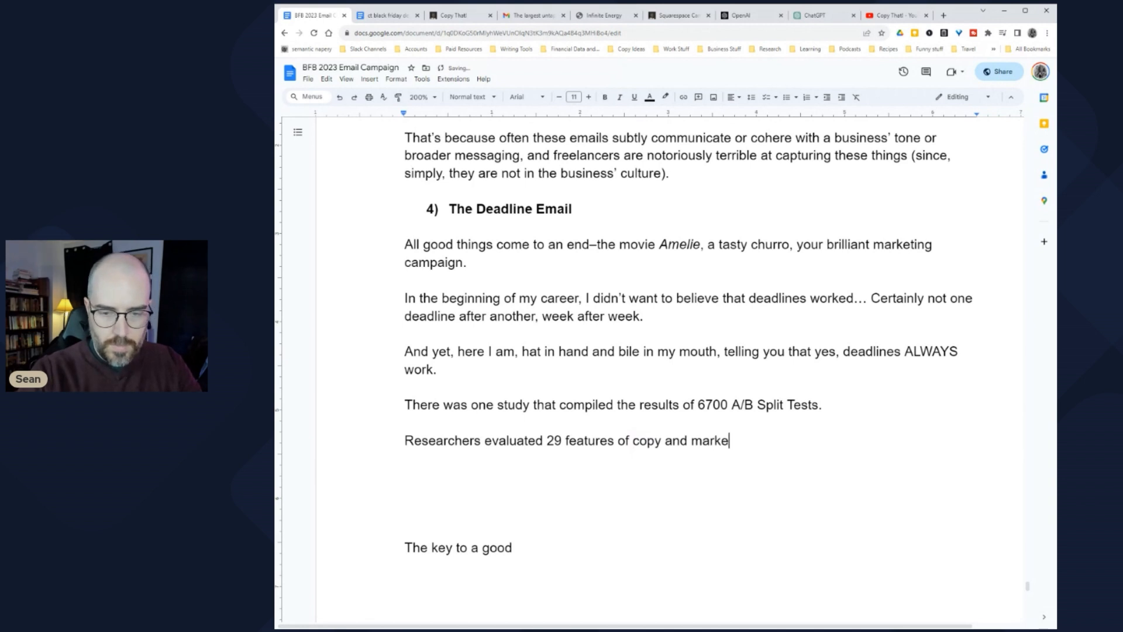
pyautogui.write('ting messages, from ')
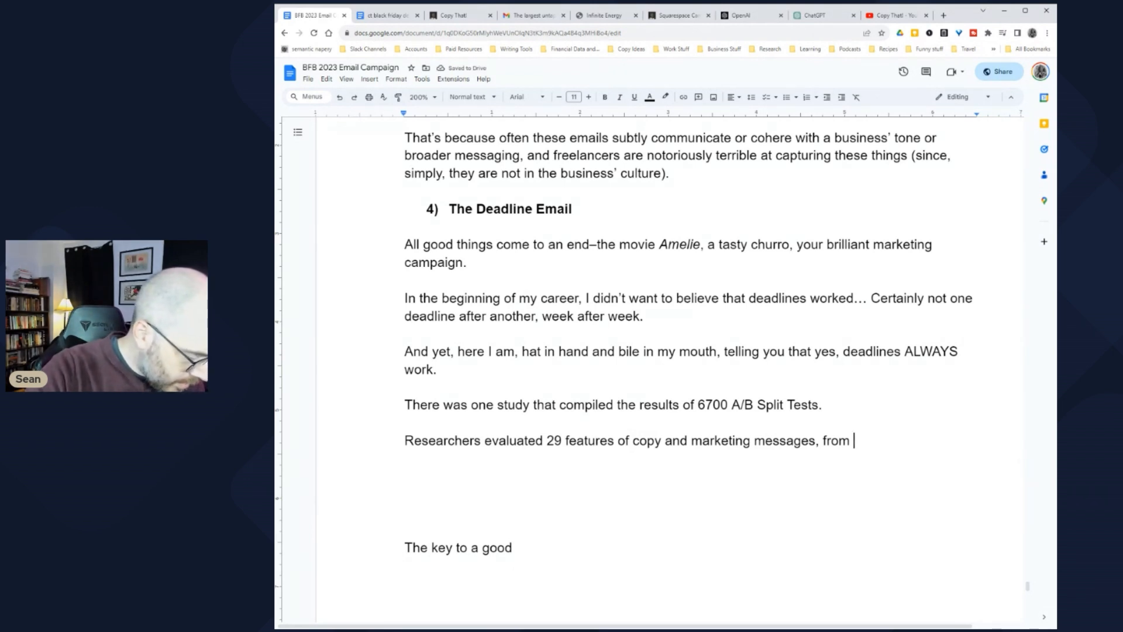
pyautogui.write('b')
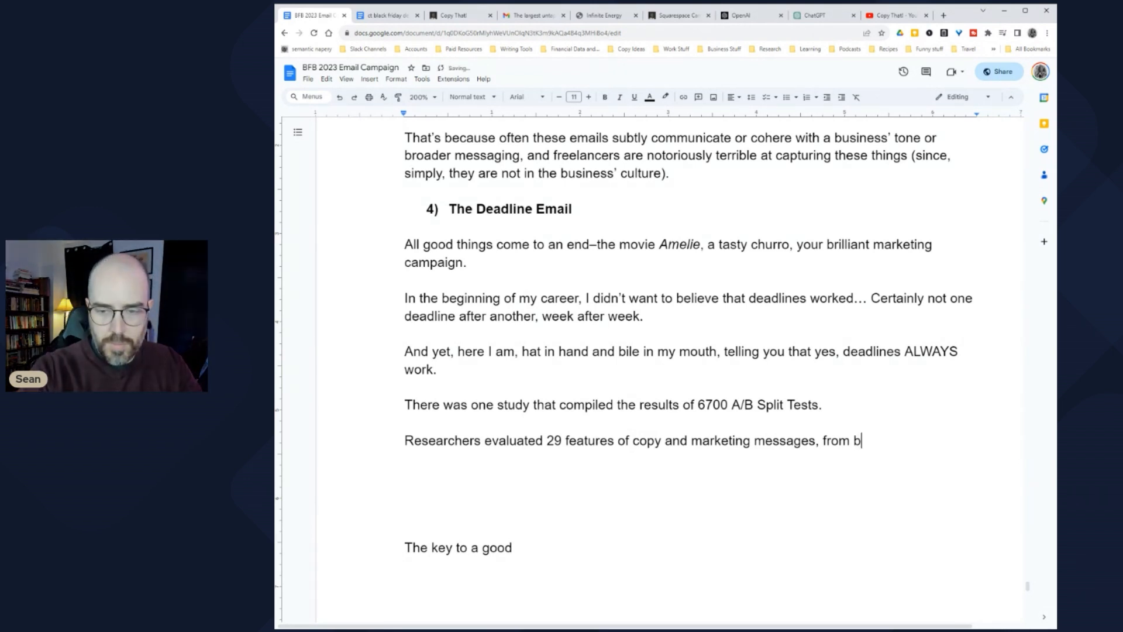
pyautogui.write('utton placement')
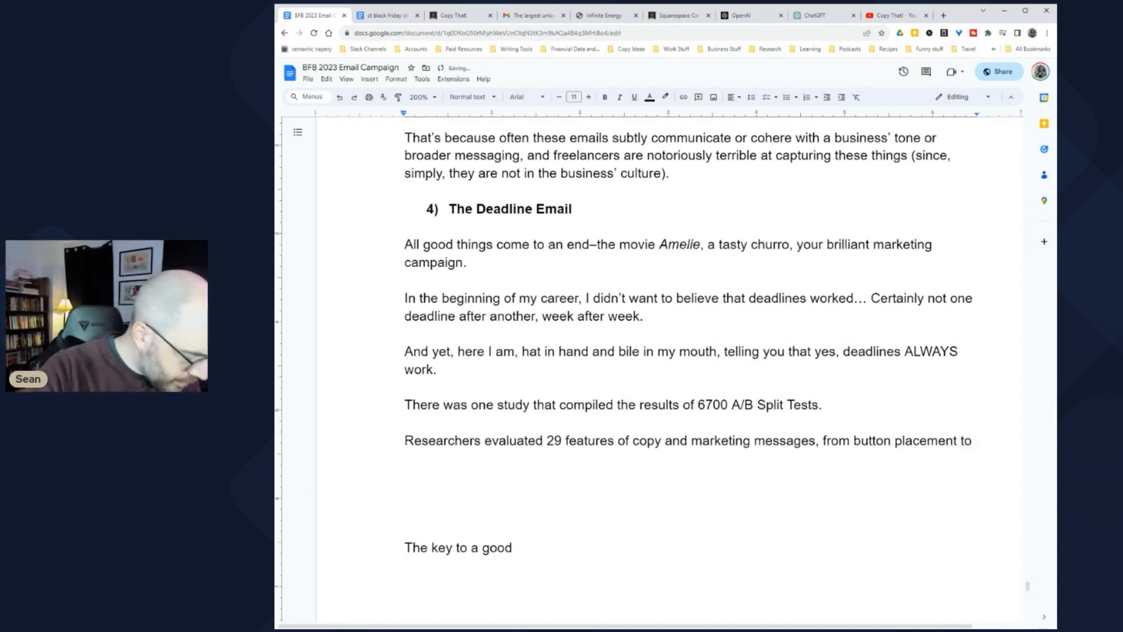
pyautogui.write('to tone.')
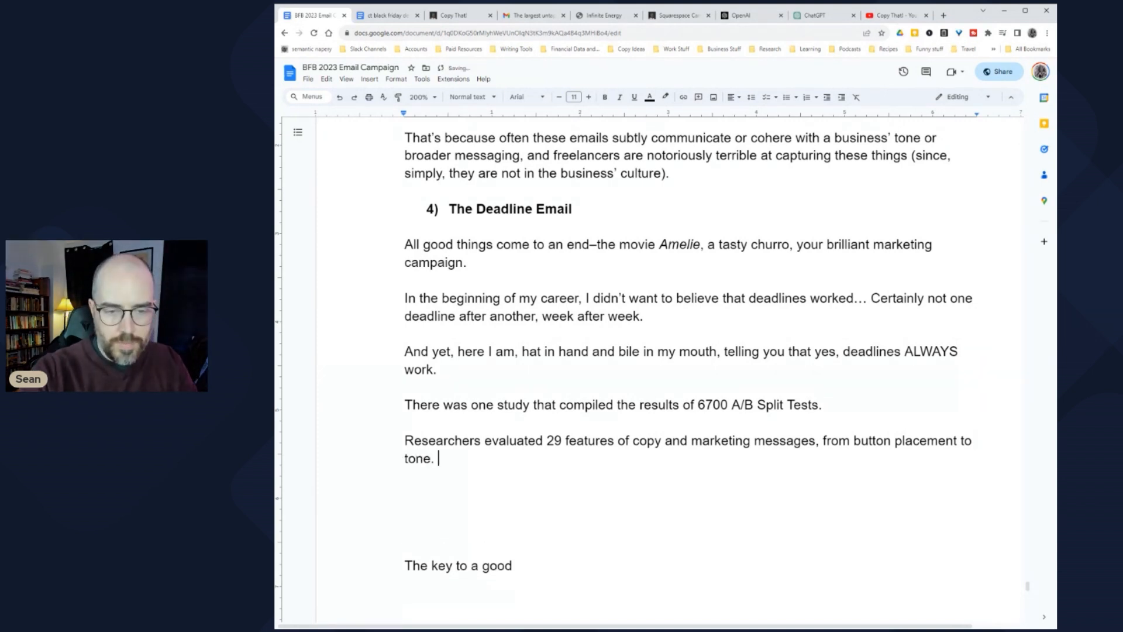
# Step: Begin a new paragraph: 'Here are the top 3 features that produced the most sales…'
pyautogui.press('Return')
pyautogui.press('Return')
pyautogui.scroll(-2, 688, 369)
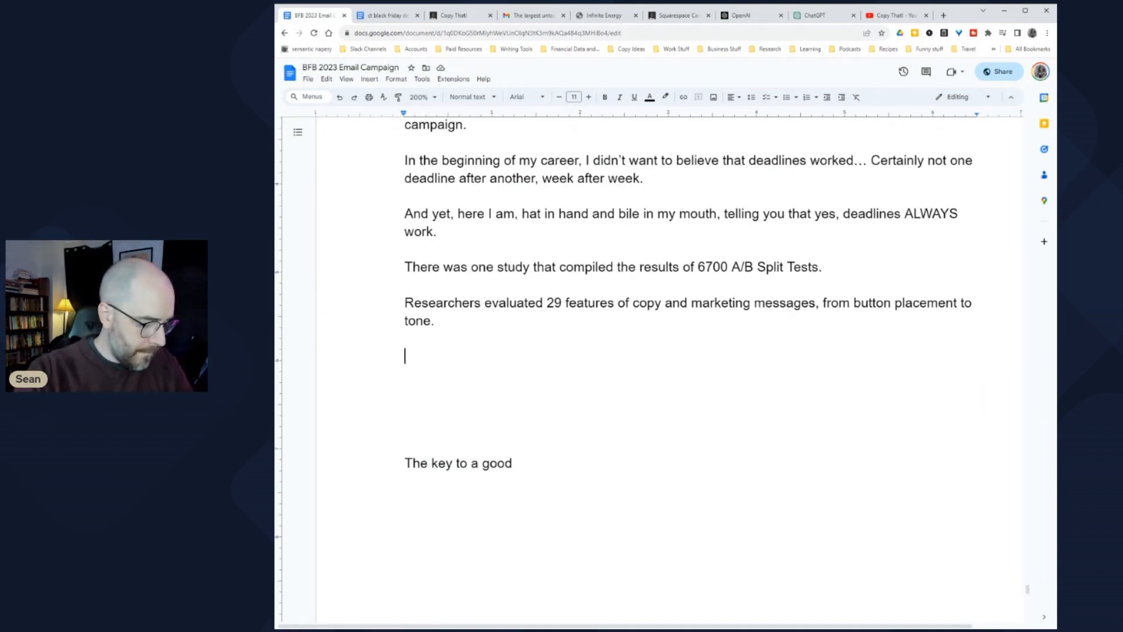
pyautogui.write('Here are the to')
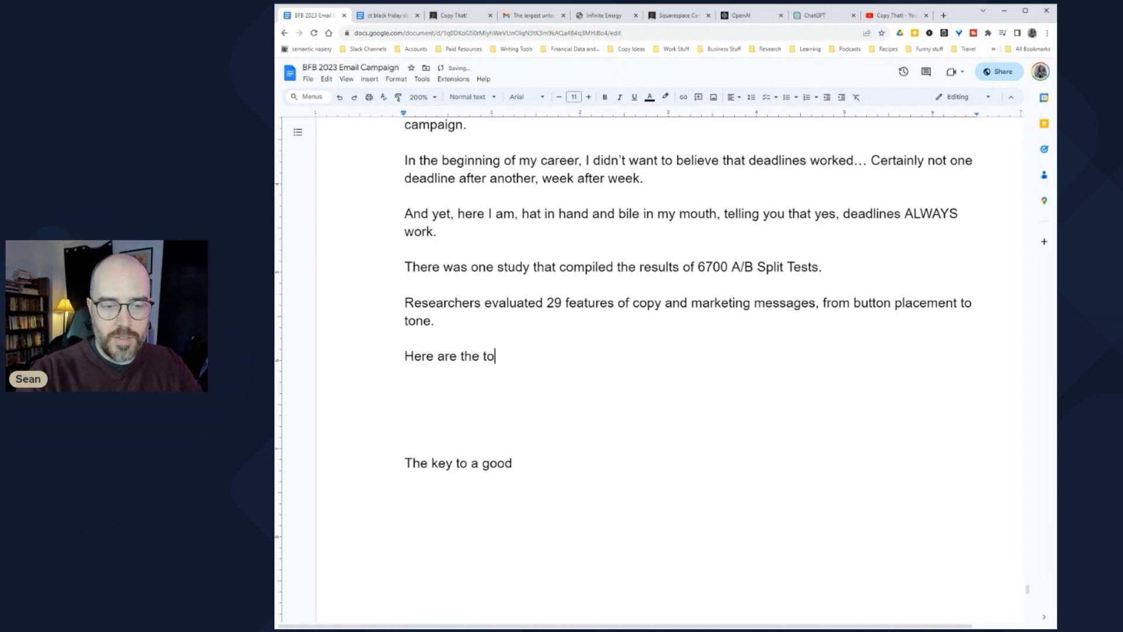
pyautogui.write('p 3 ')
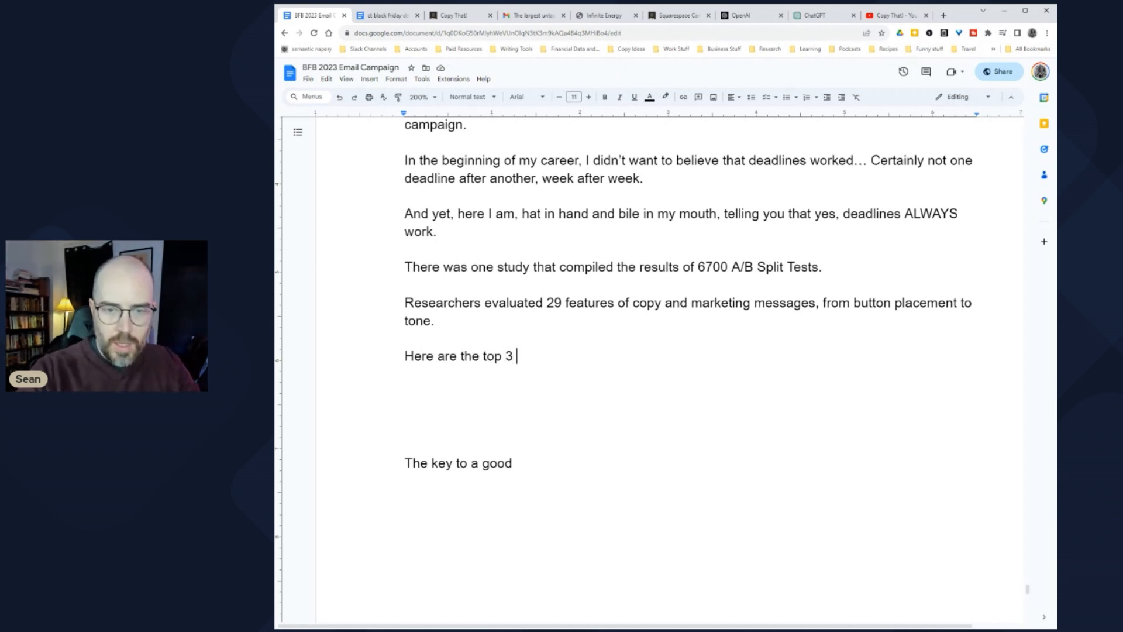
pyautogui.write('features that produced the most sales, most s')
pyautogui.write('onsid')
pyautogui.write('tentl')
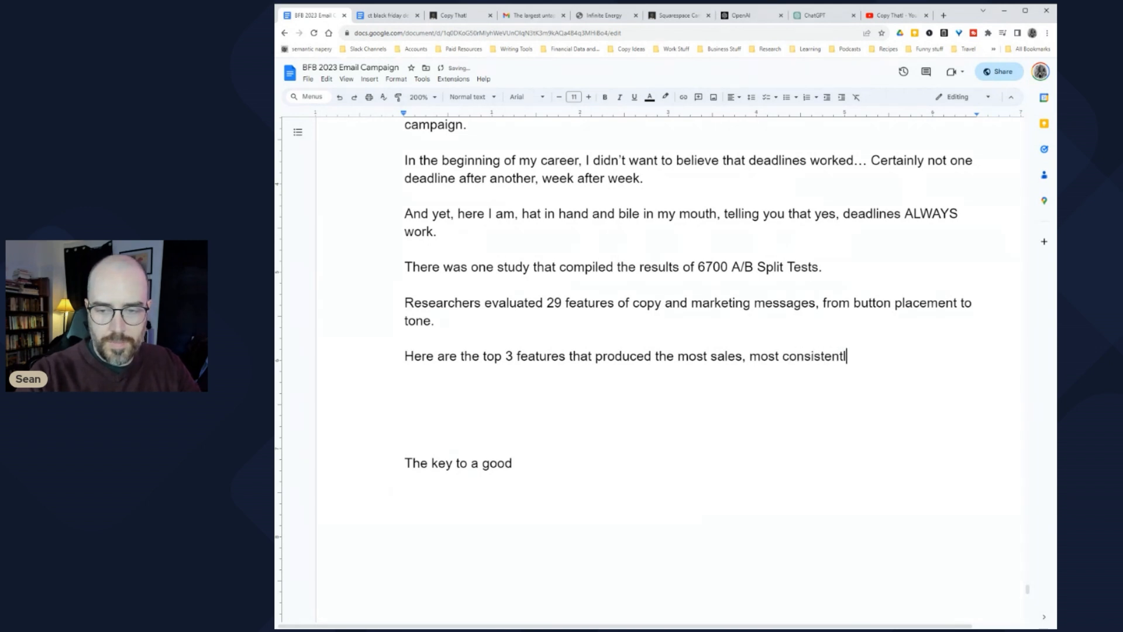
# Step: Add the Scarcity, Social Proof and Urgency lines with explanations and format them as bullets
pyautogui.press('Return')
pyautogui.press('Return')
pyautogui.write('Scarcity ')
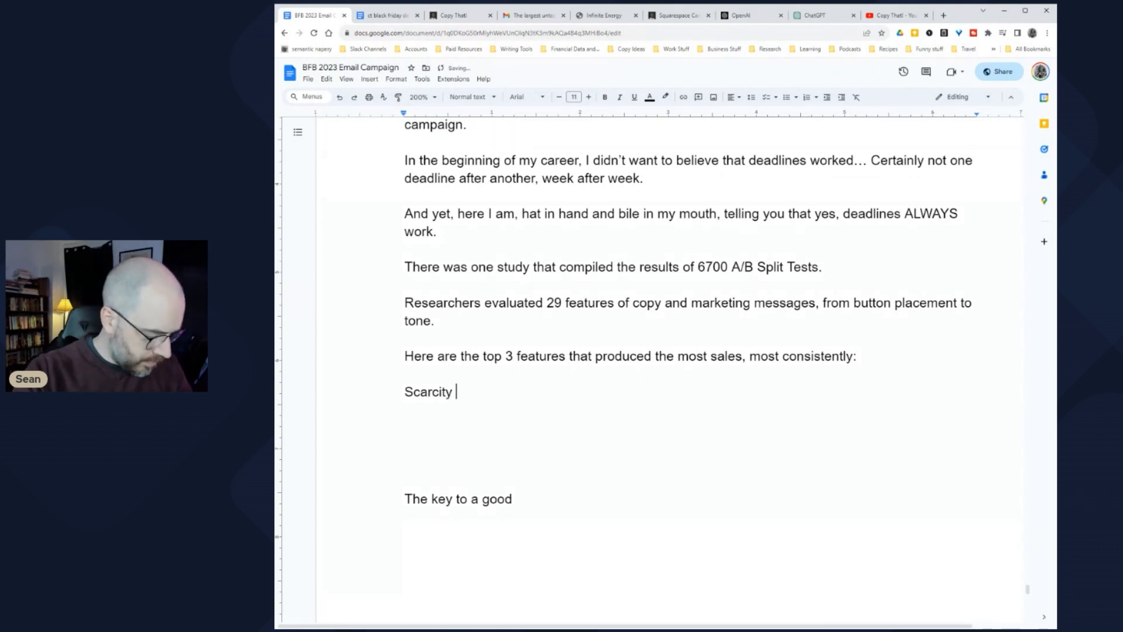
pyautogui.write('(highlighting ')
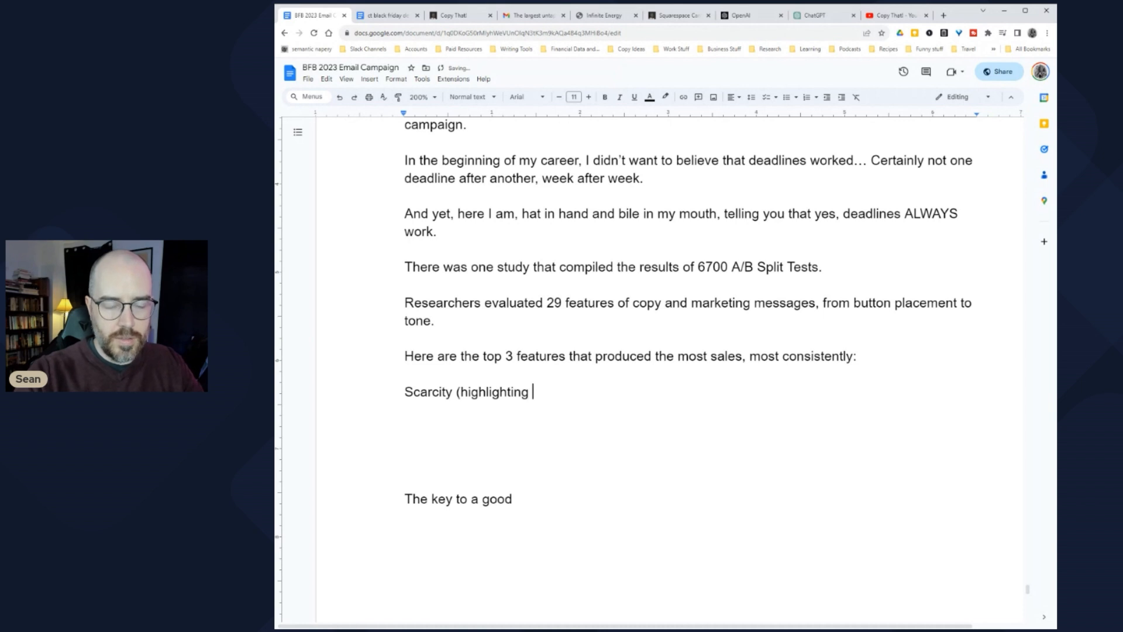
pyautogui.write('products low in stock)')
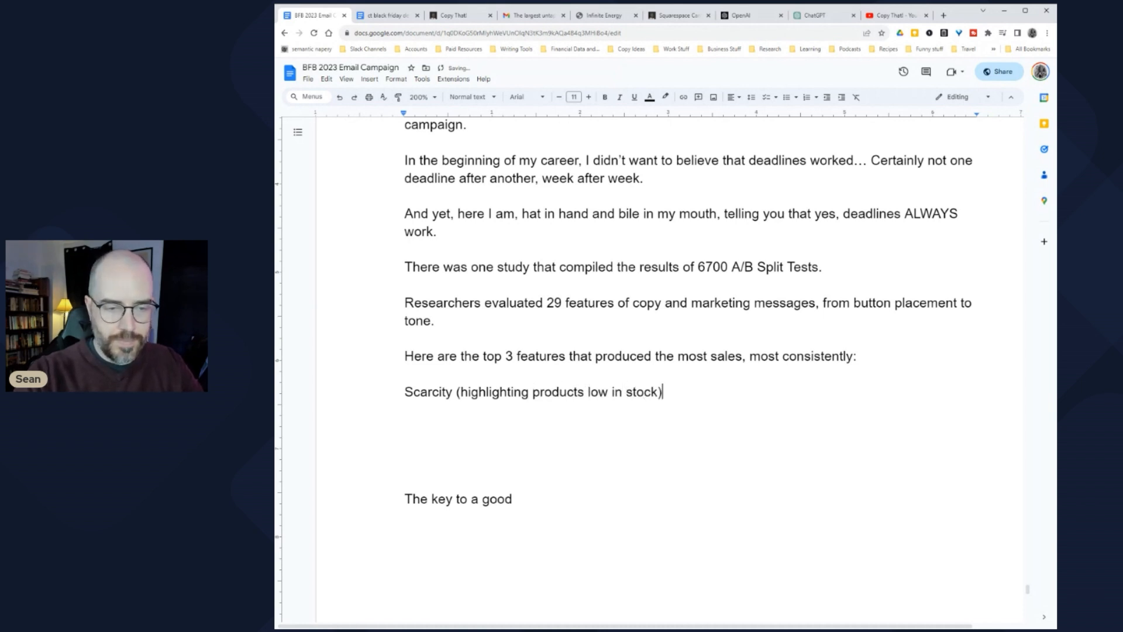
pyautogui.press('Return')
pyautogui.write('Social Proof (')
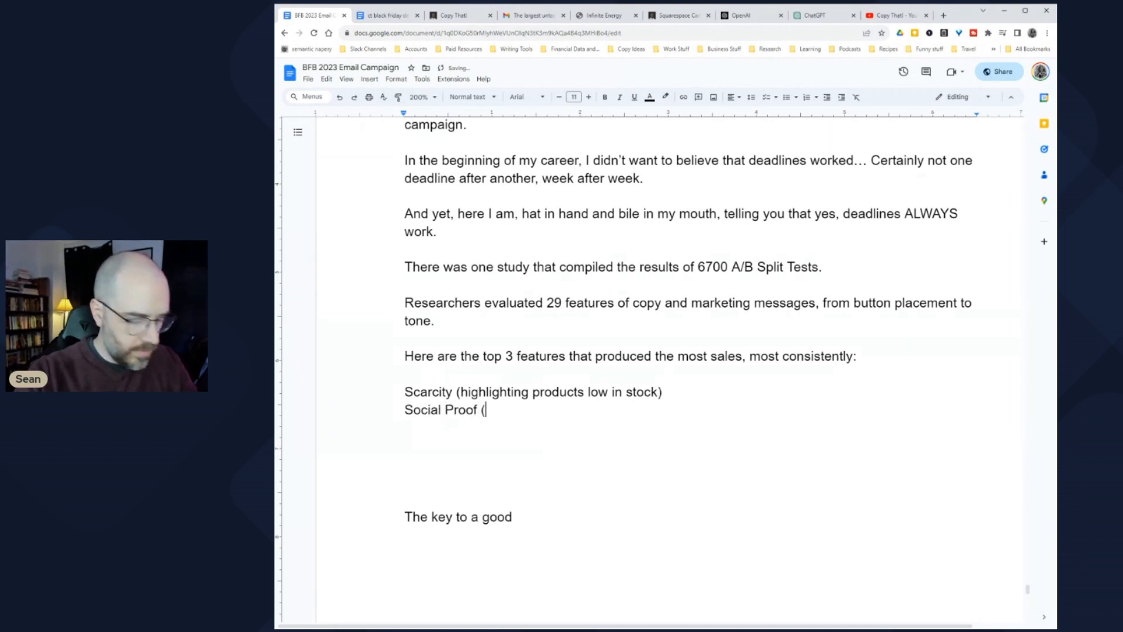
pyautogui.write('te')
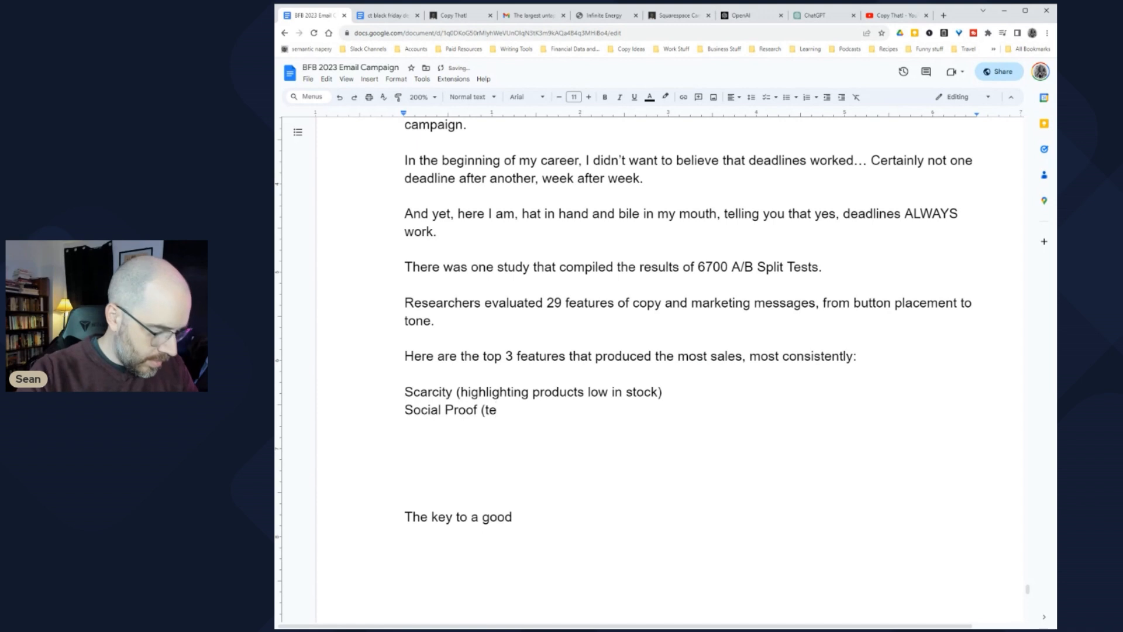
pyautogui.write('stimo')
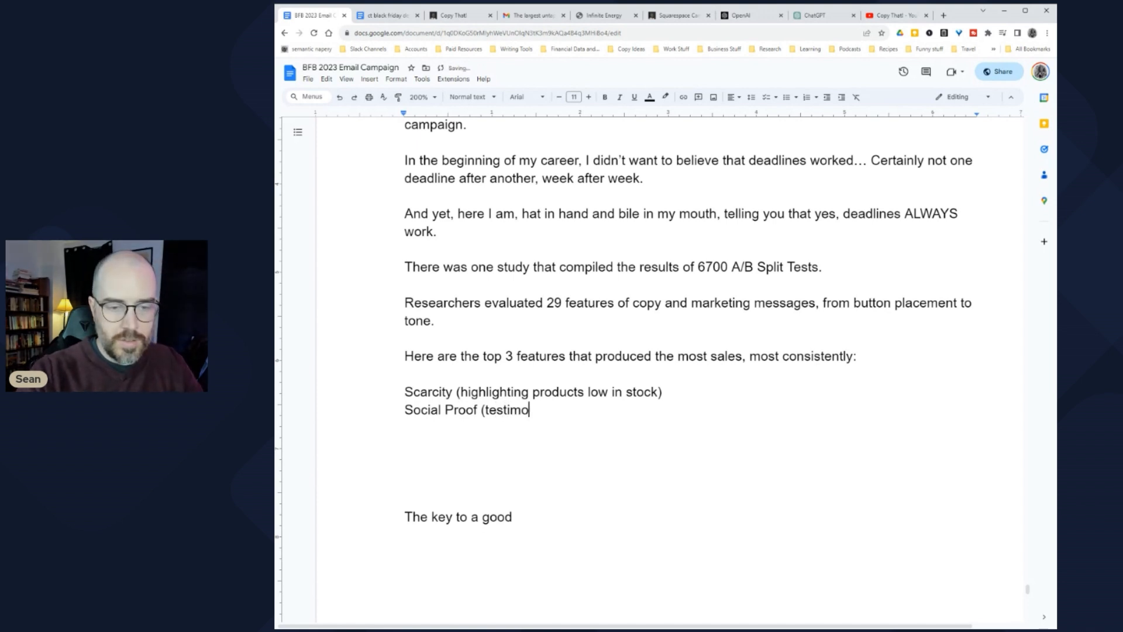
pyautogui.write('nials and describing tren')
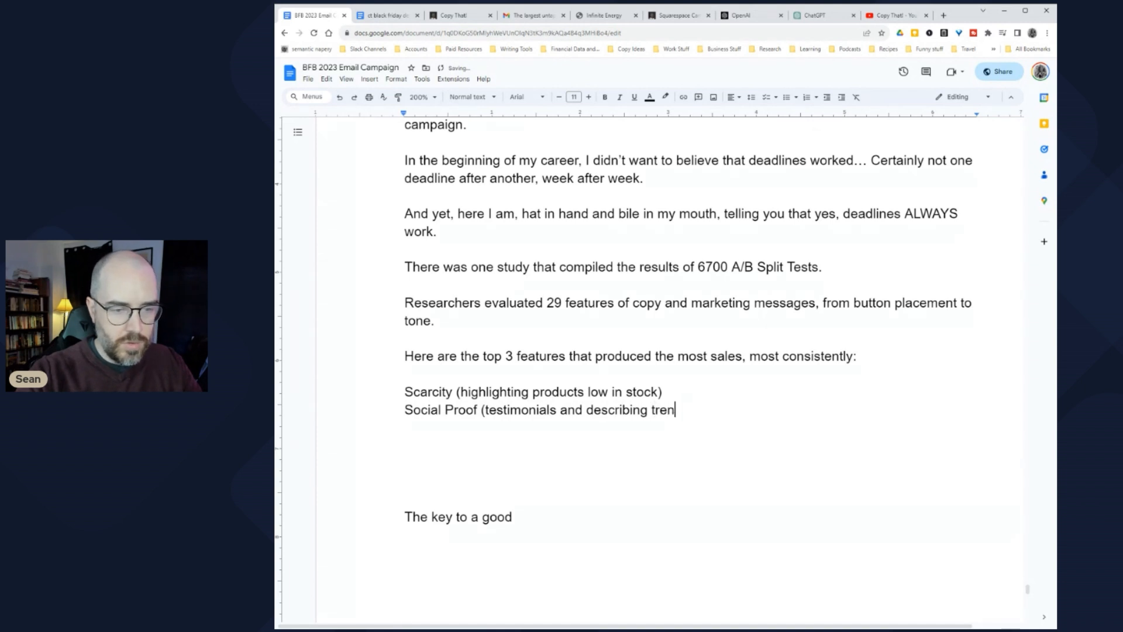
pyautogui.write('ding items)')
pyautogui.press('Return')
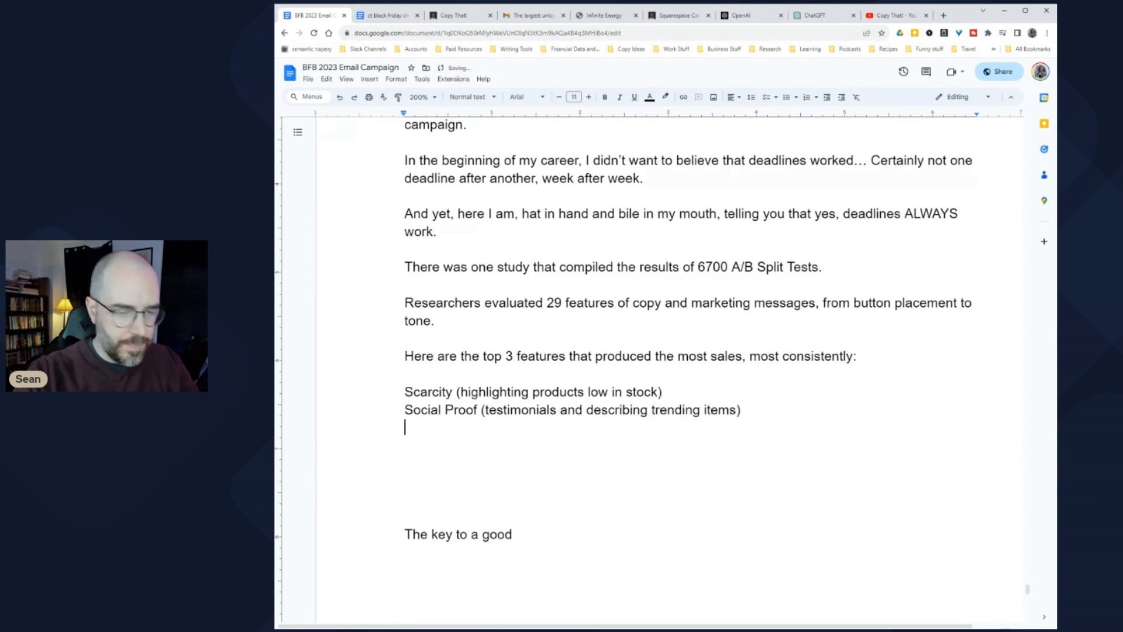
pyautogui.write('Urgency (')
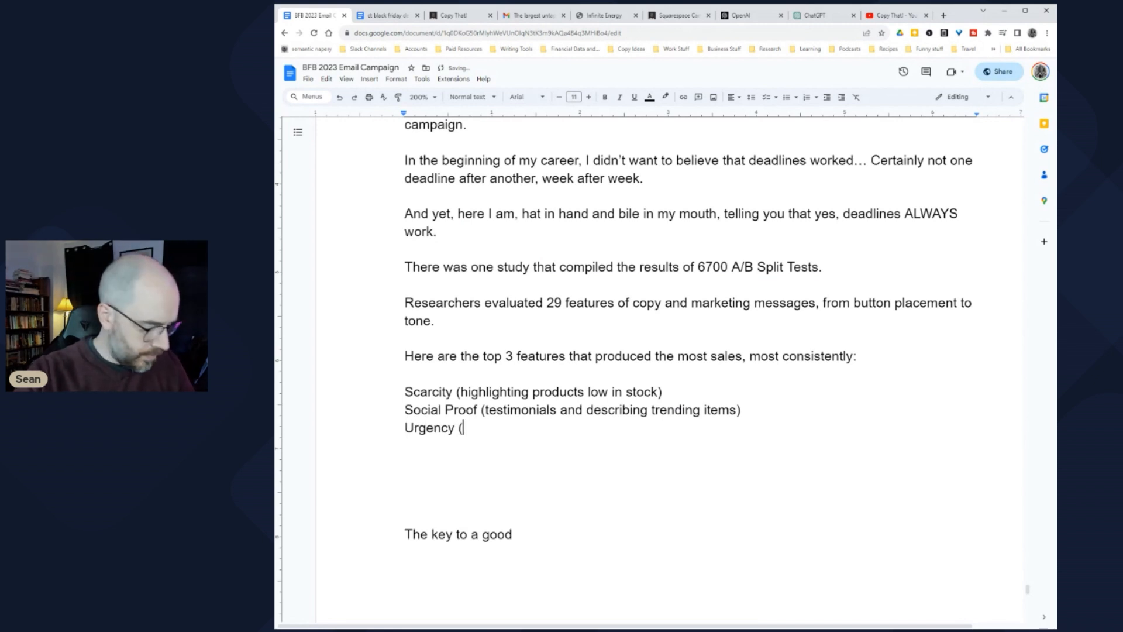
pyautogui.write('tim')
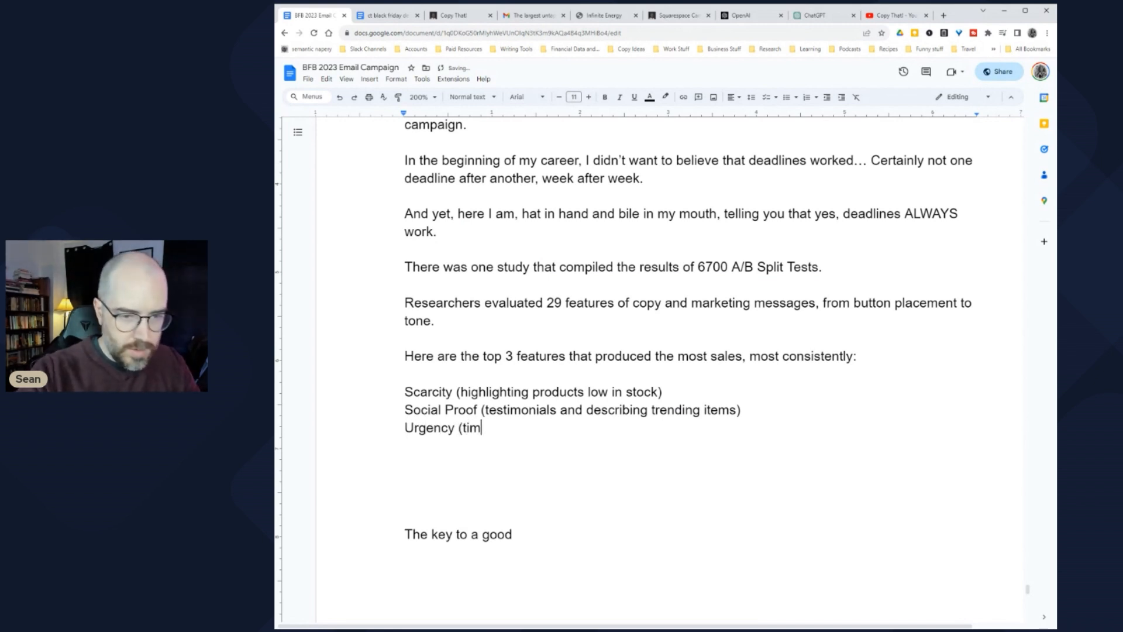
pyautogui.write('e limits, ')
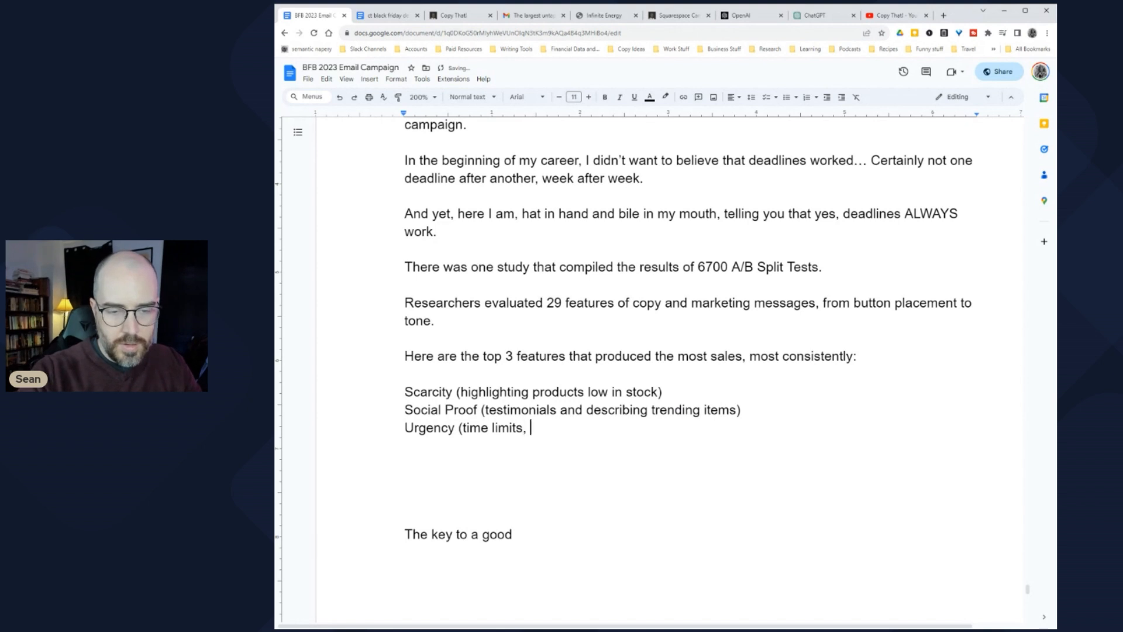
pyautogui.write('deadlines, coun')
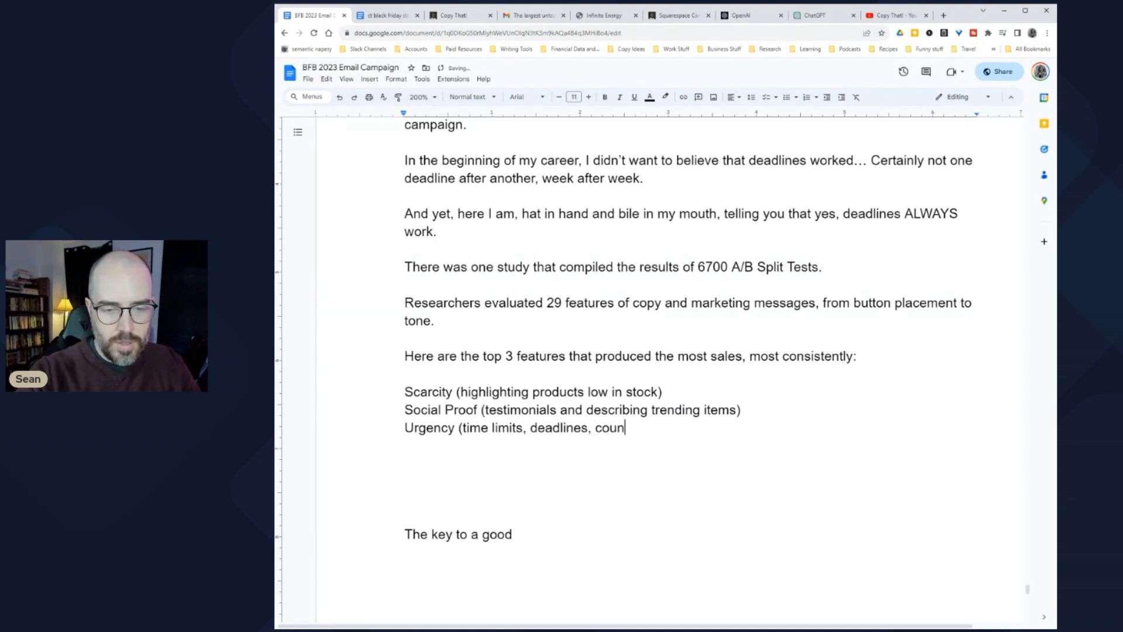
pyautogui.write('tdown timer')
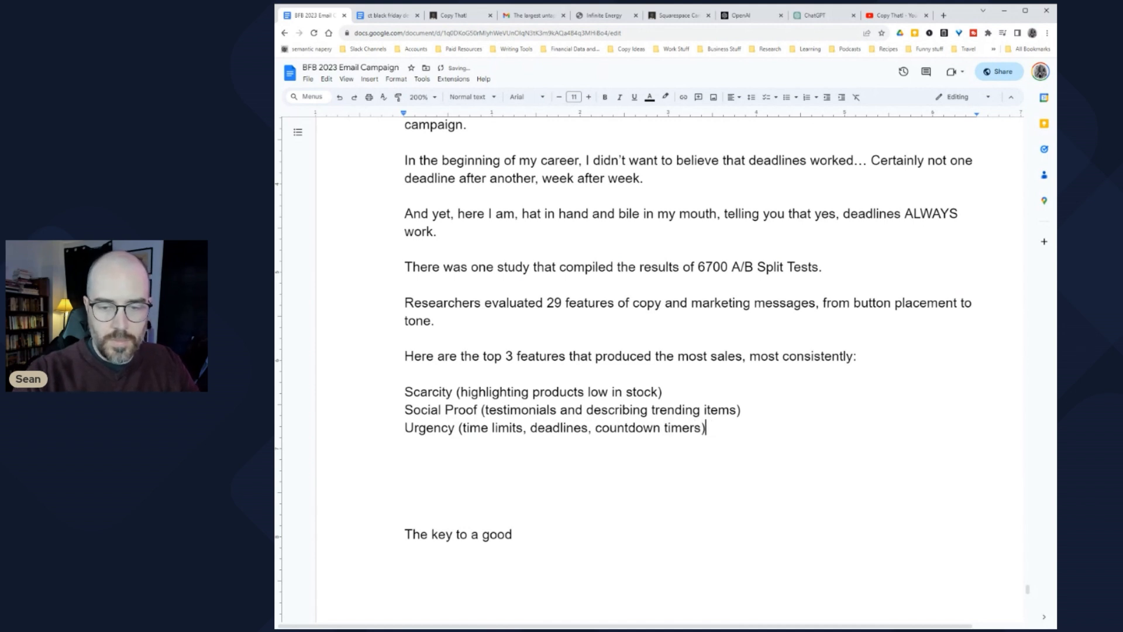
pyautogui.write('s)')
pyautogui.press('Return')
pyautogui.press('Return')
pyautogui.press('Return')
pyautogui.hotkey('ctrl', 'shift', '8')
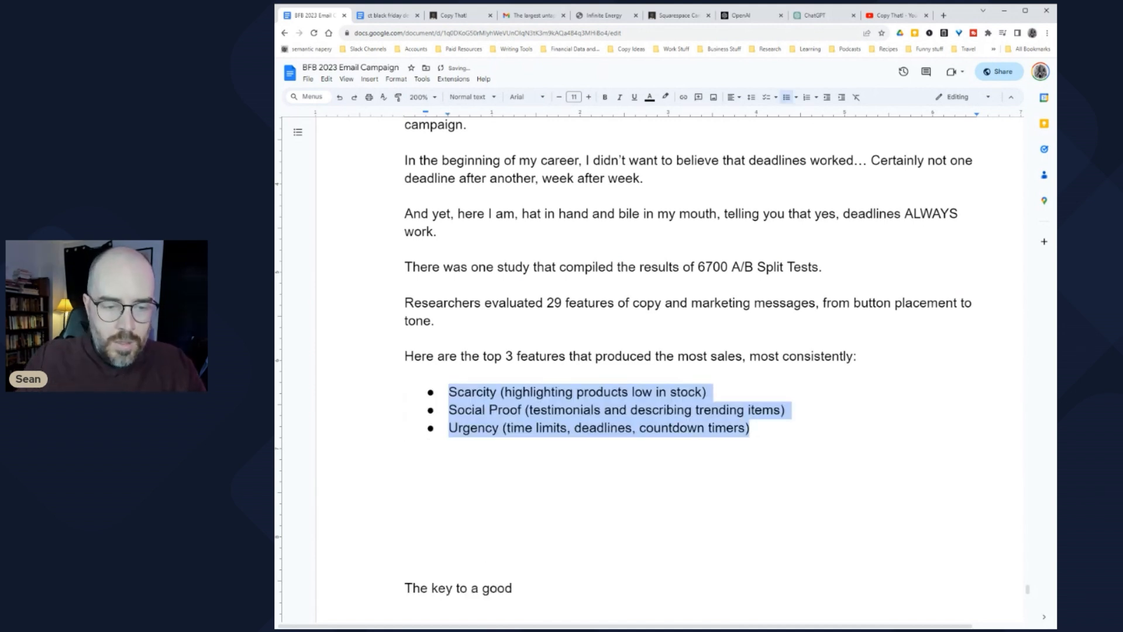
# Step: Bullet the feature lines and add 'A deadline email allows you to hit both the scarcity button and the urgency button.'
pyautogui.click(406, 462)
pyautogui.write('A')
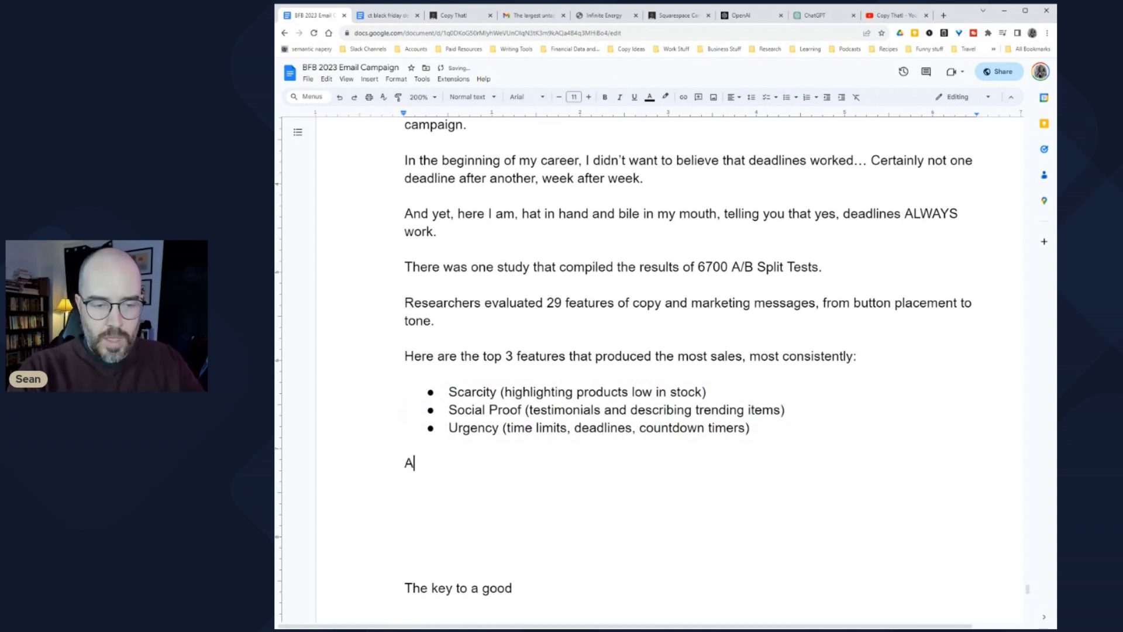
pyautogui.write(' deadline email allows you to ')
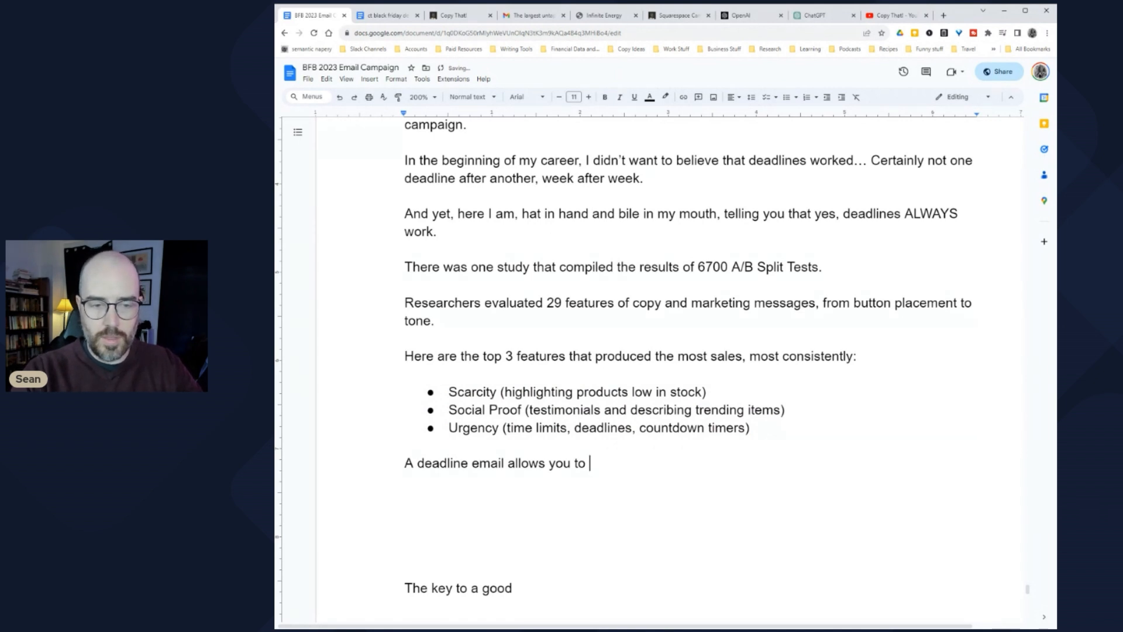
pyautogui.write('hit both the scar')
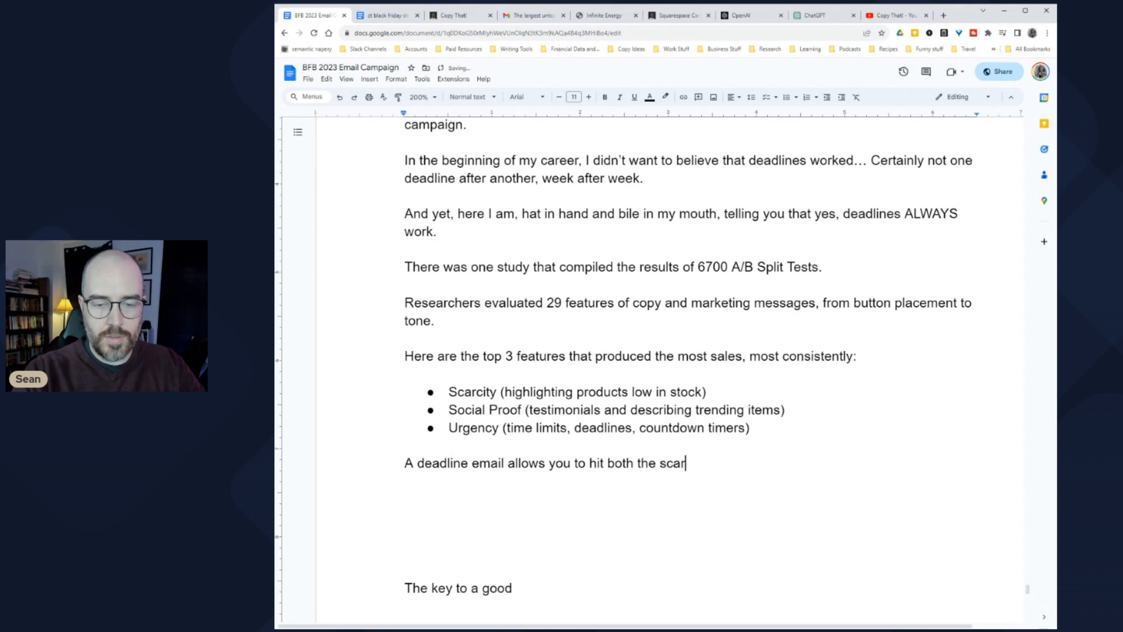
pyautogui.write('city button a')
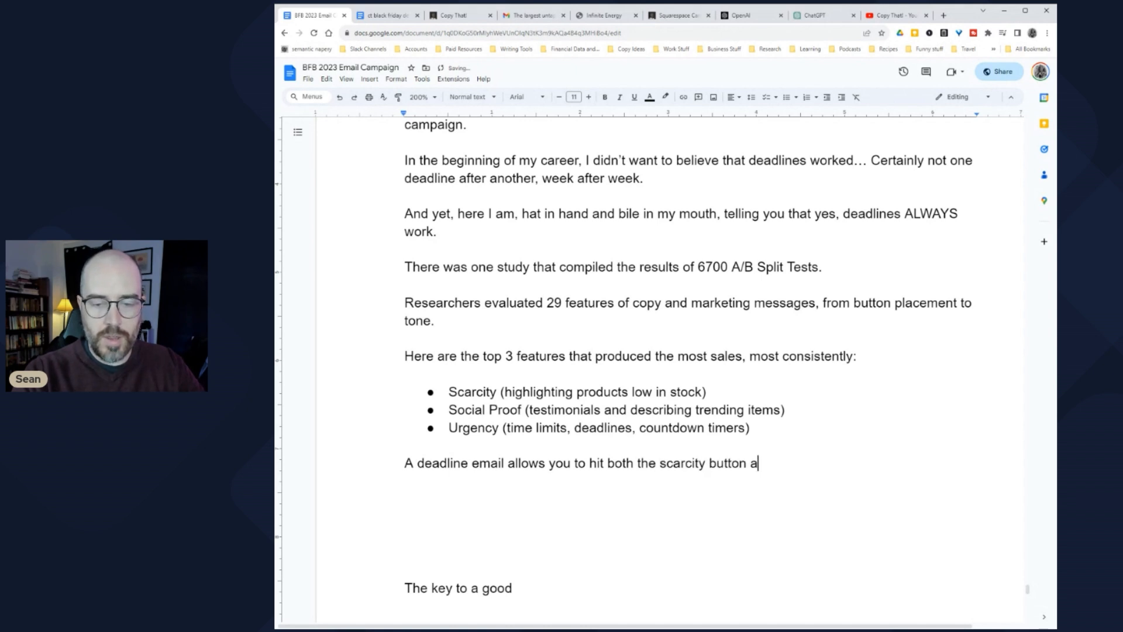
pyautogui.write('nd the urgency button')
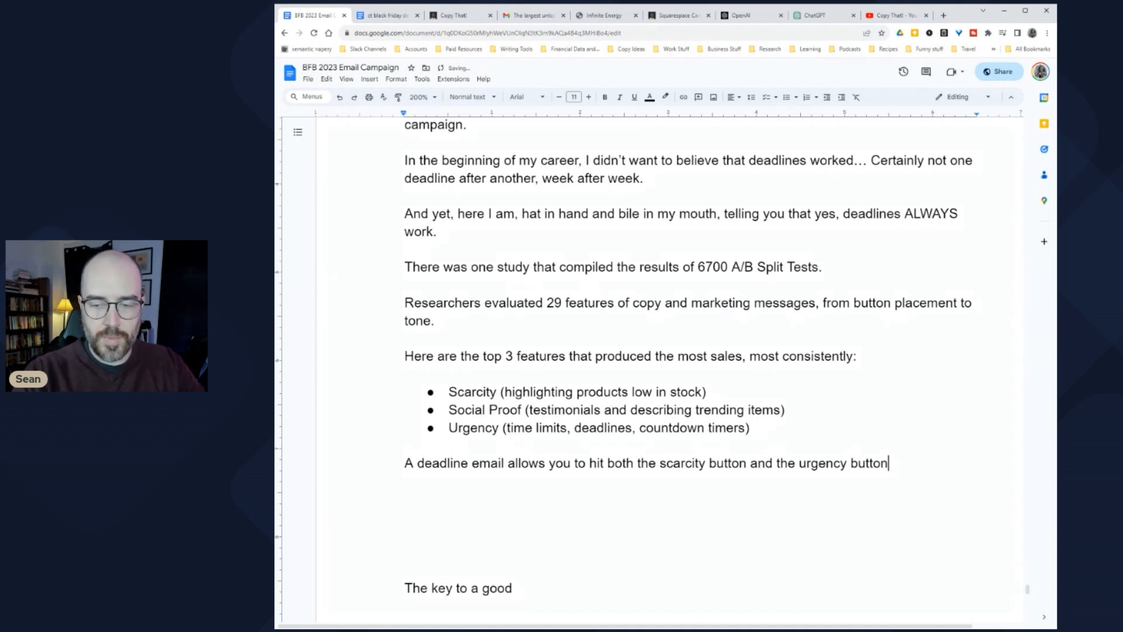
pyautogui.write('...')
pyautogui.press('Return')
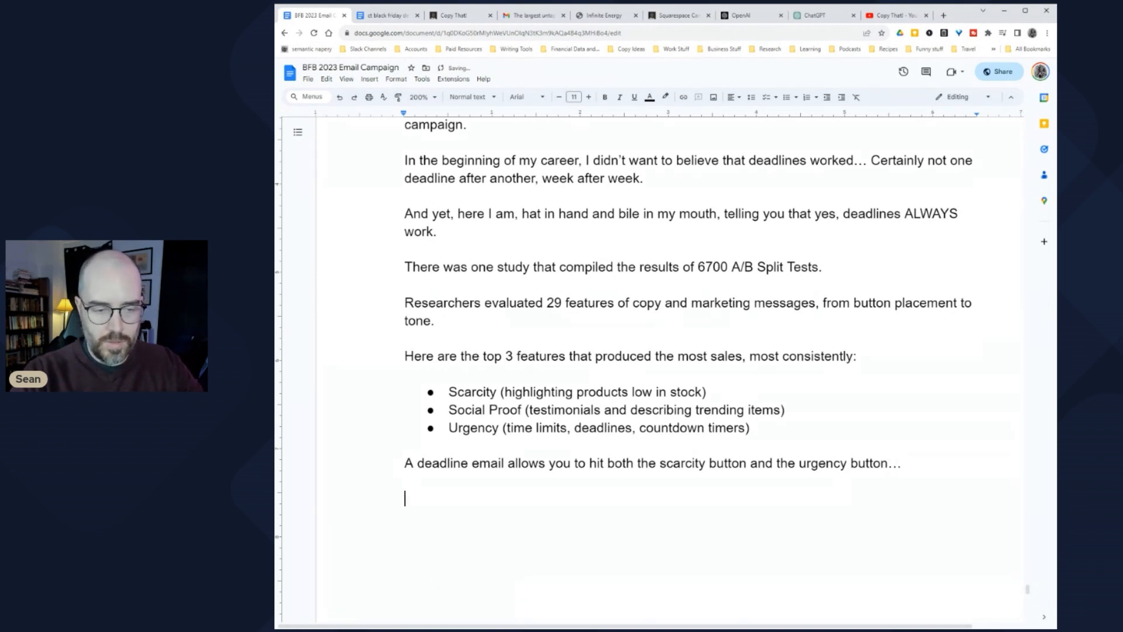
# Step: Write and reword the scarcity reason: the promotion is ending and you'll no longer be selling the product
pyautogui.write('Beca')
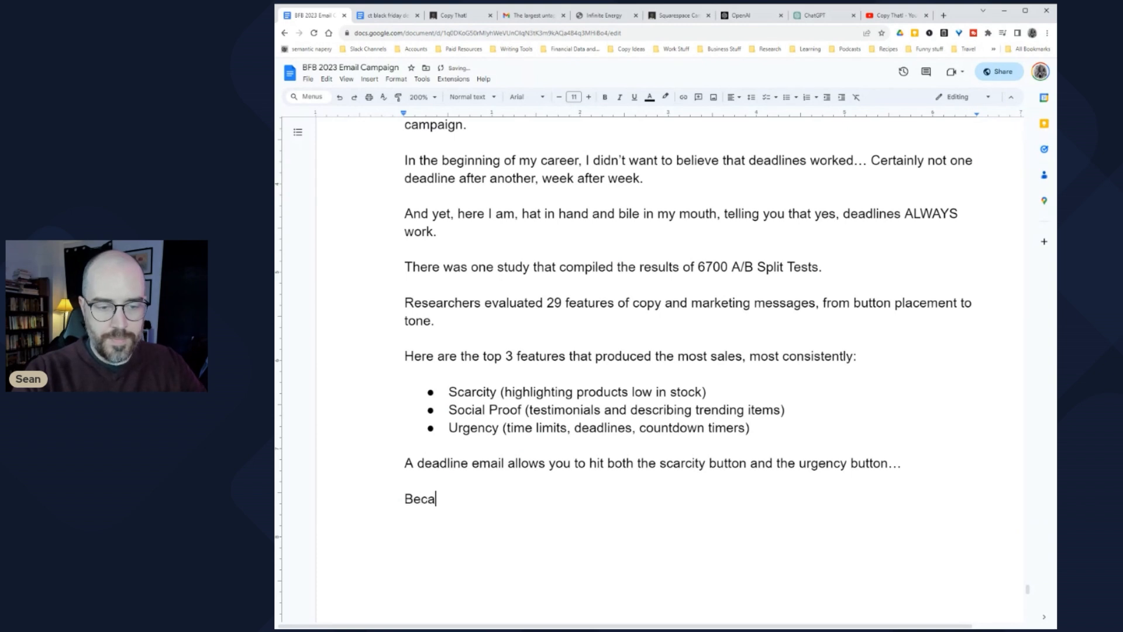
pyautogui.write('use the promotio')
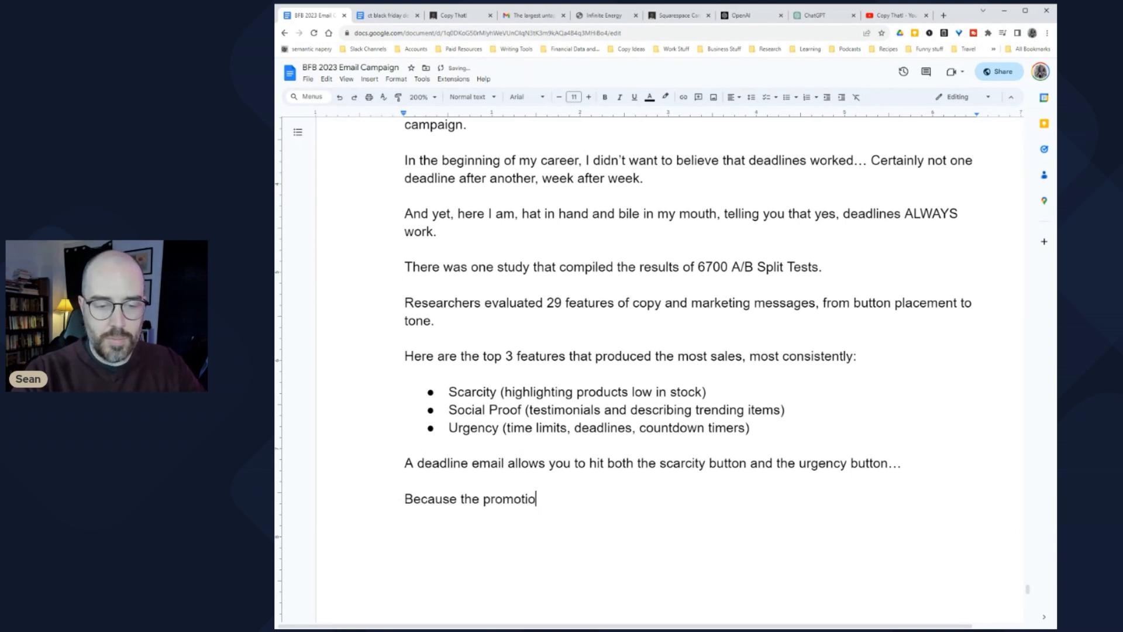
pyautogui.write('n or p')
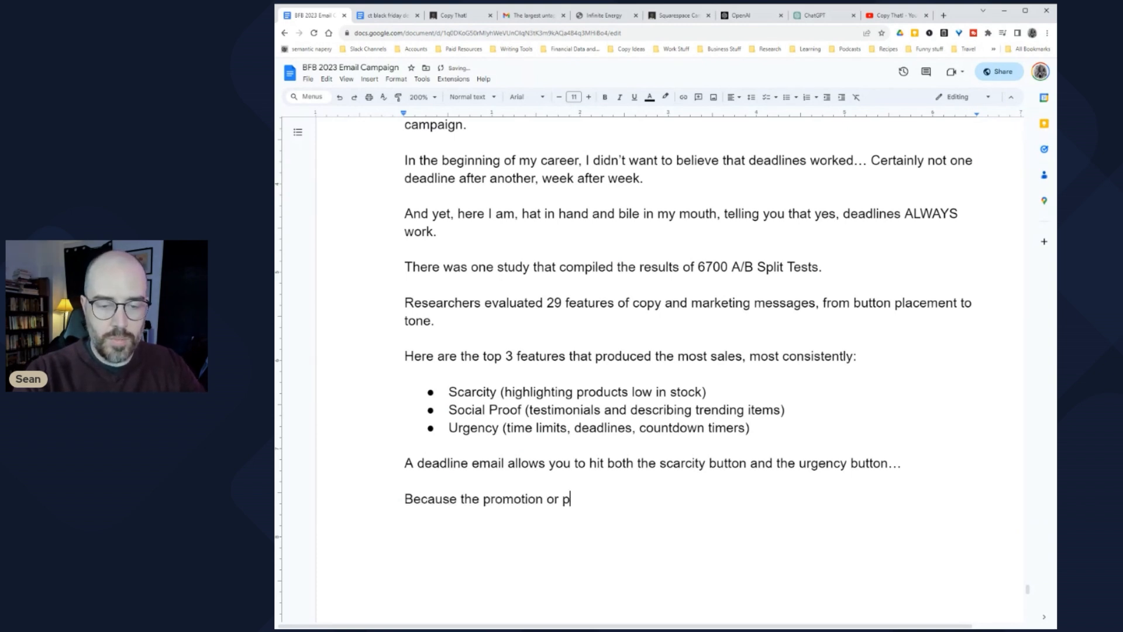
pyautogui.write("roduct you're selling is ending, they")
pyautogui.press('BackSpace')
pyautogui.press('BackSpace')
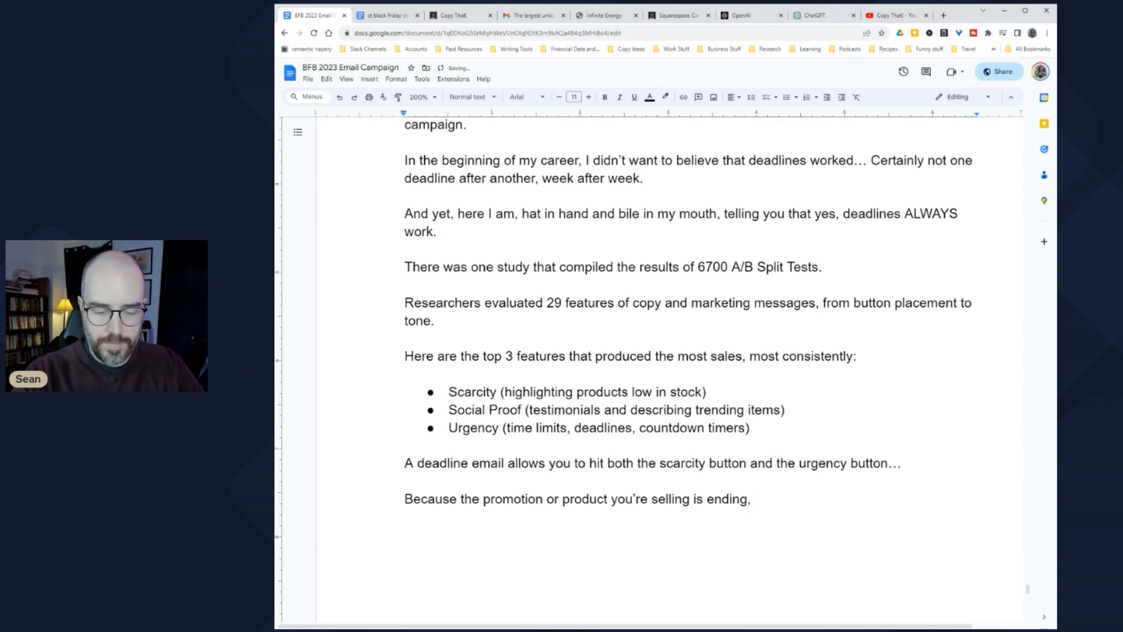
pyautogui.write('ppear')
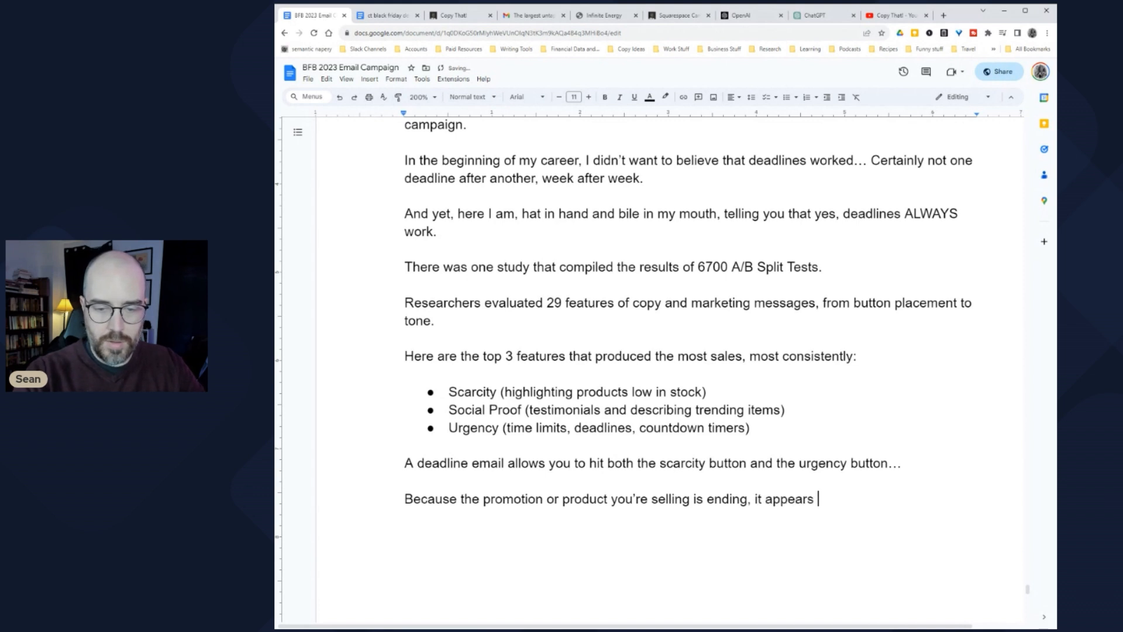
pyautogui.write('s')
pyautogui.click(748, 498)
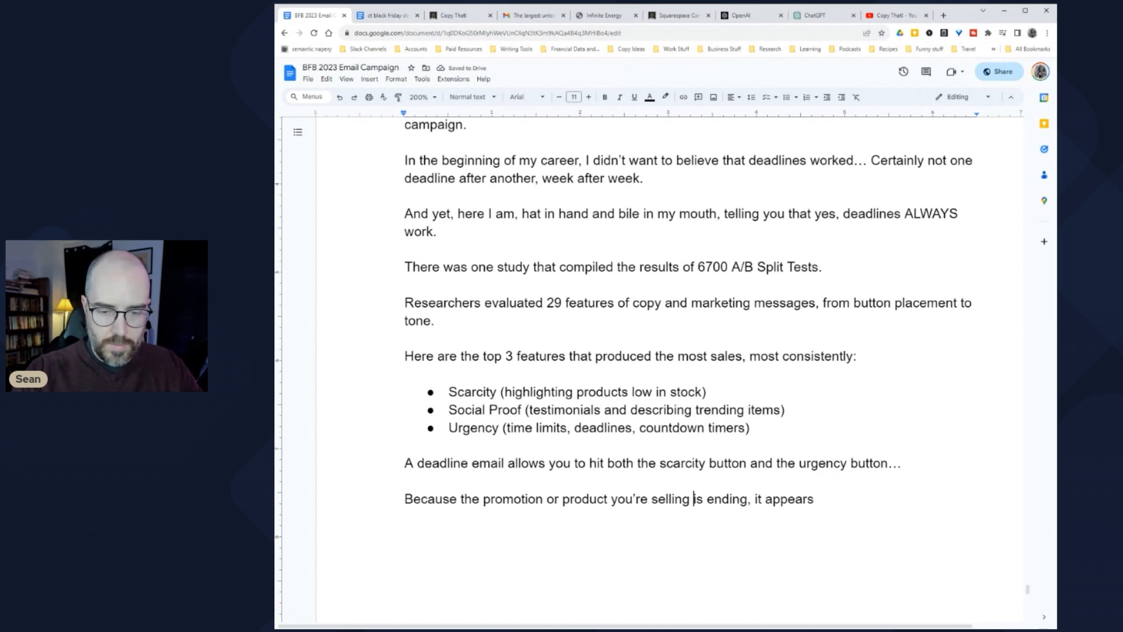
pyautogui.click(547, 499)
pyautogui.write('is ending')
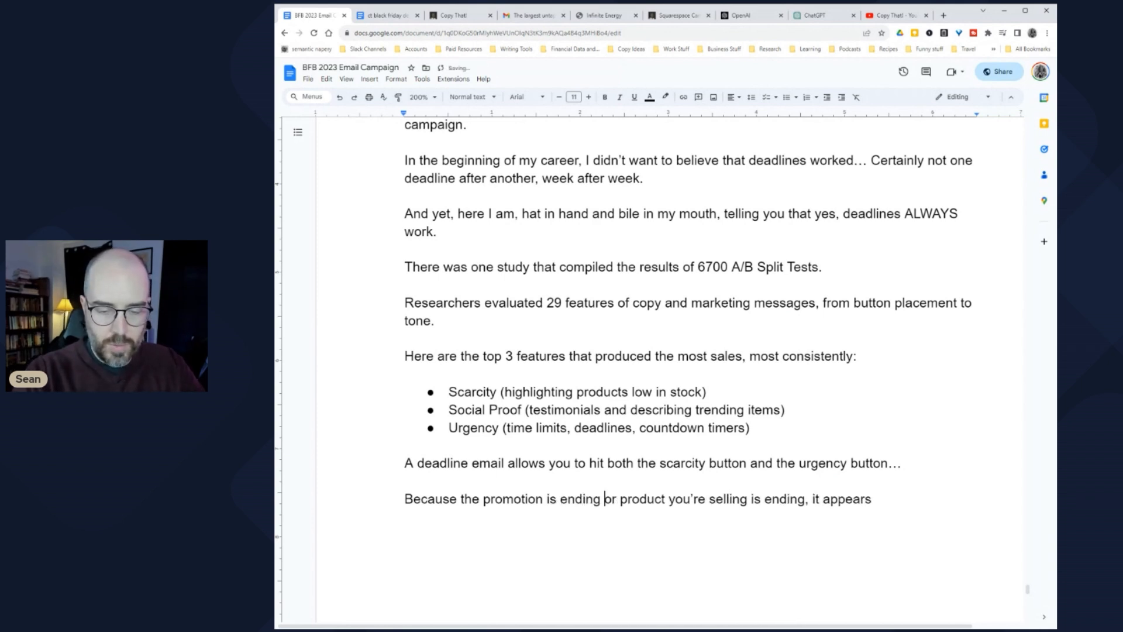
pyautogui.click(620, 499)
pyautogui.write("because you're ")
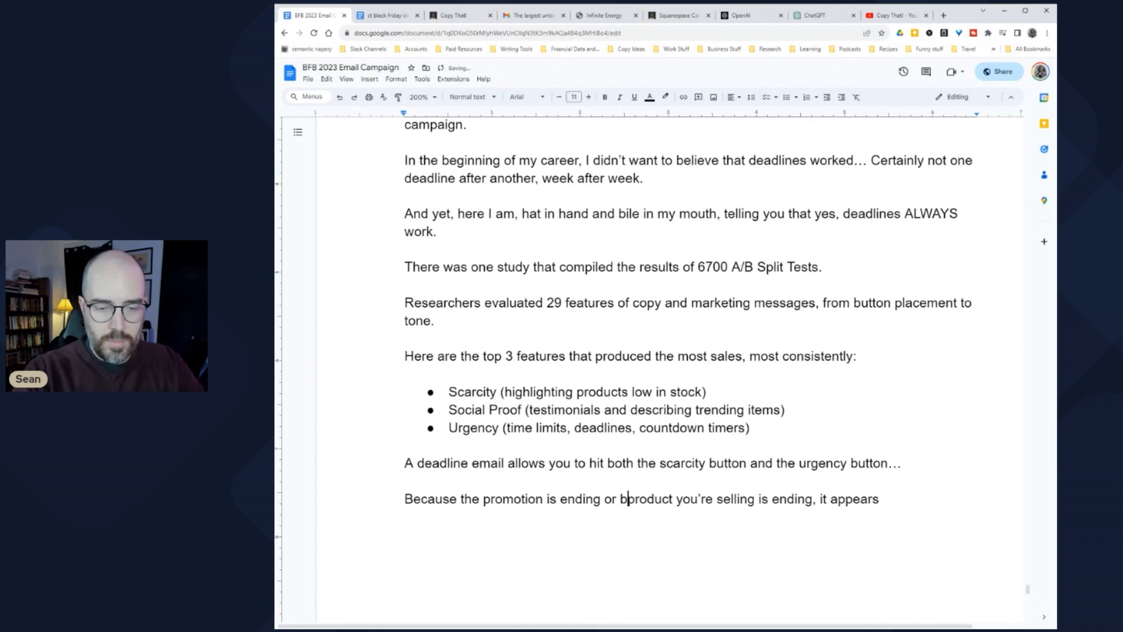
pyautogui.write('no longer to')
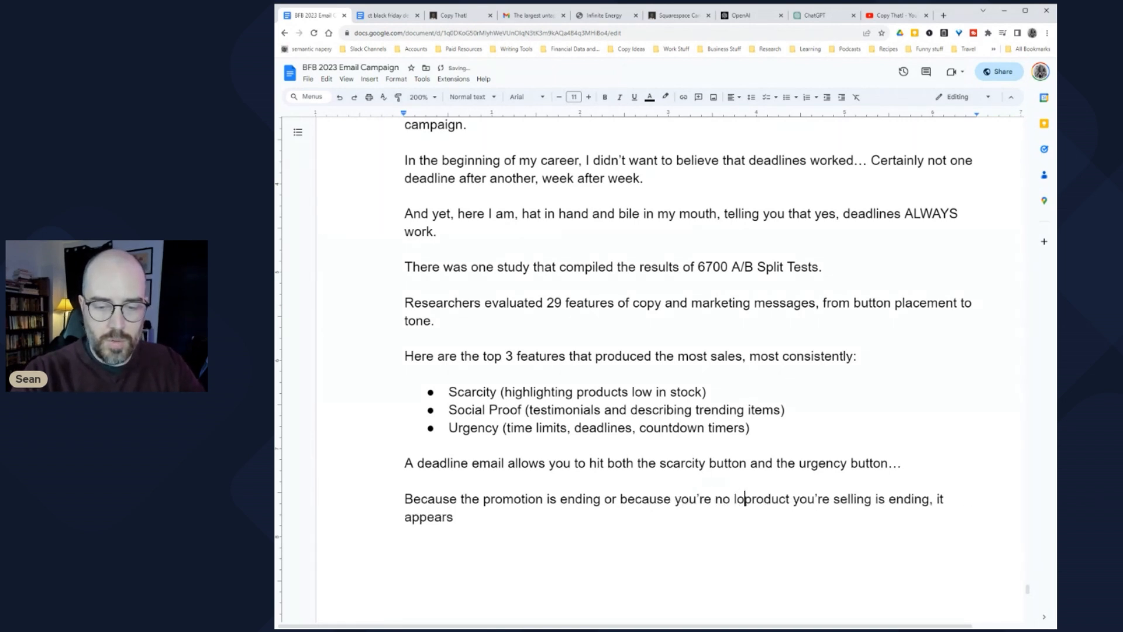
pyautogui.press('BackSpace')
pyautogui.press('BackSpace')
pyautogui.write('going to be selling ')
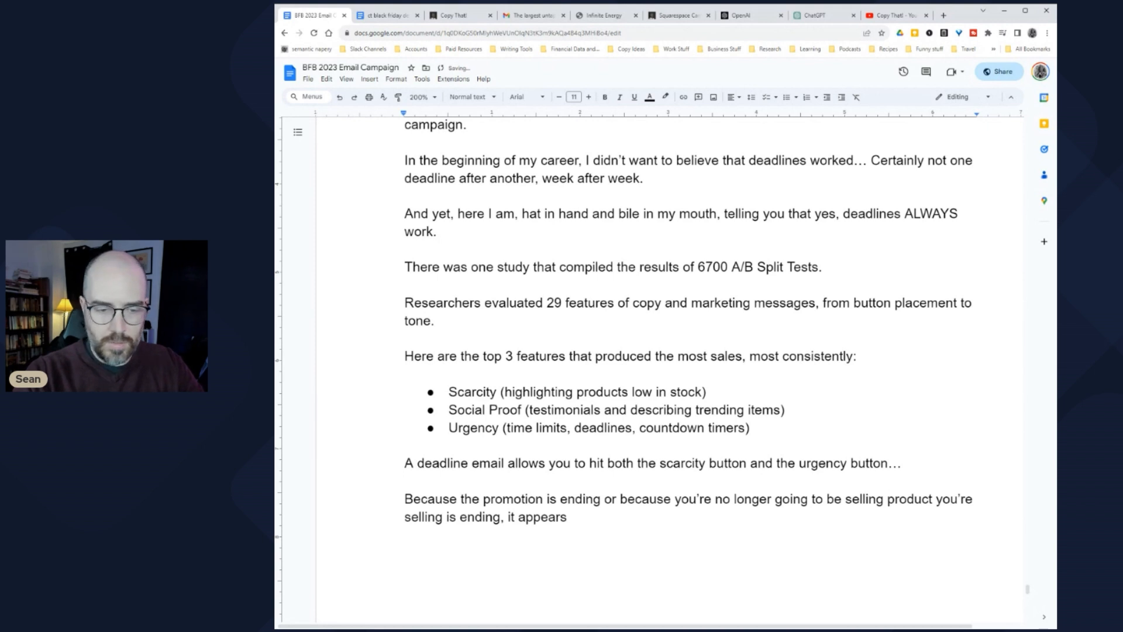
pyautogui.write('a')
pyautogui.hotkey('ctrl', 'Right')
pyautogui.hotkey('ctrl', 'shift', 'Right')
pyautogui.hotkey('ctrl', 'shift', 'Right')
pyautogui.hotkey('ctrl', 'shift', 'Right')
pyautogui.hotkey('ctrl', 'shift', 'Right')
pyautogui.press('Delete')
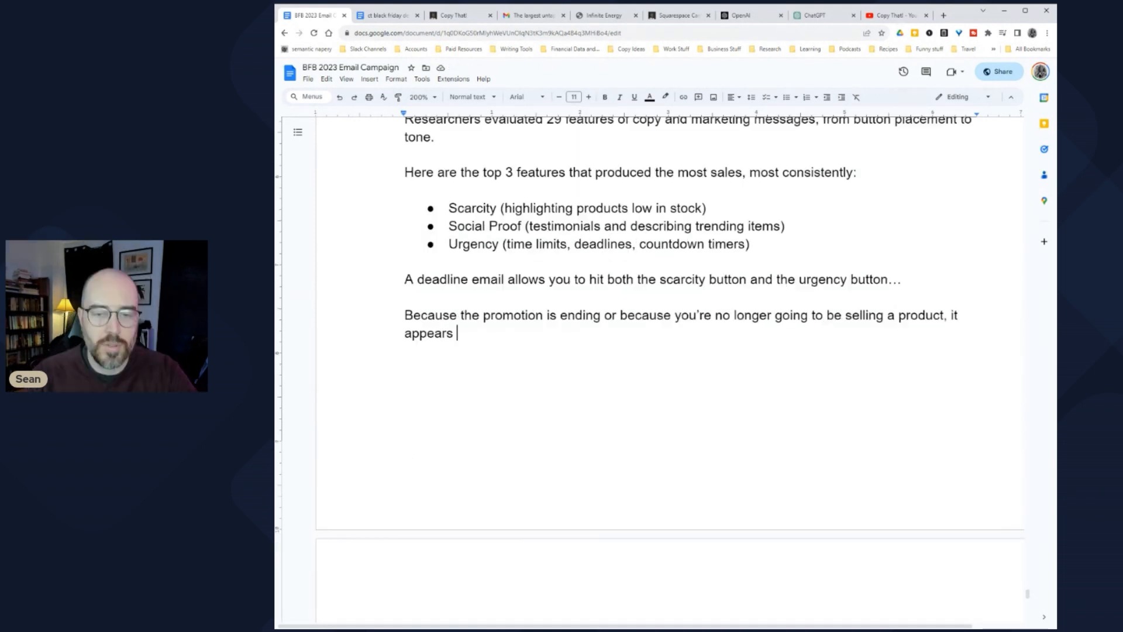
pyautogui.press('End')
# Step: Add the urgency reason: a firm time limit for people to take action makes them urgent
pyautogui.write('scarc')
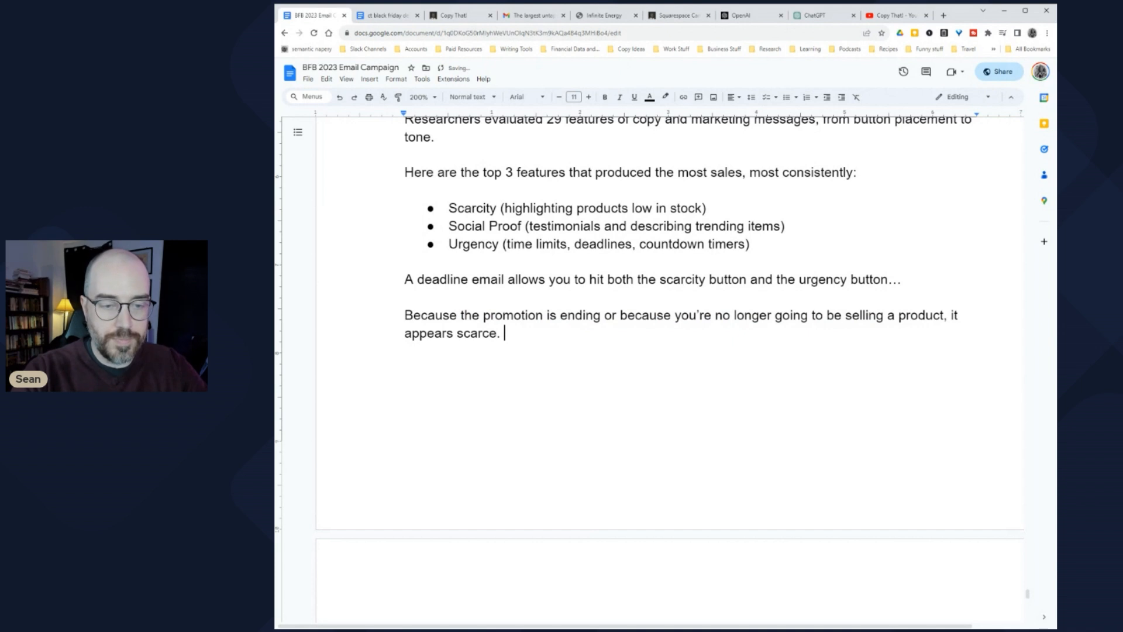
pyautogui.write('Because yo')
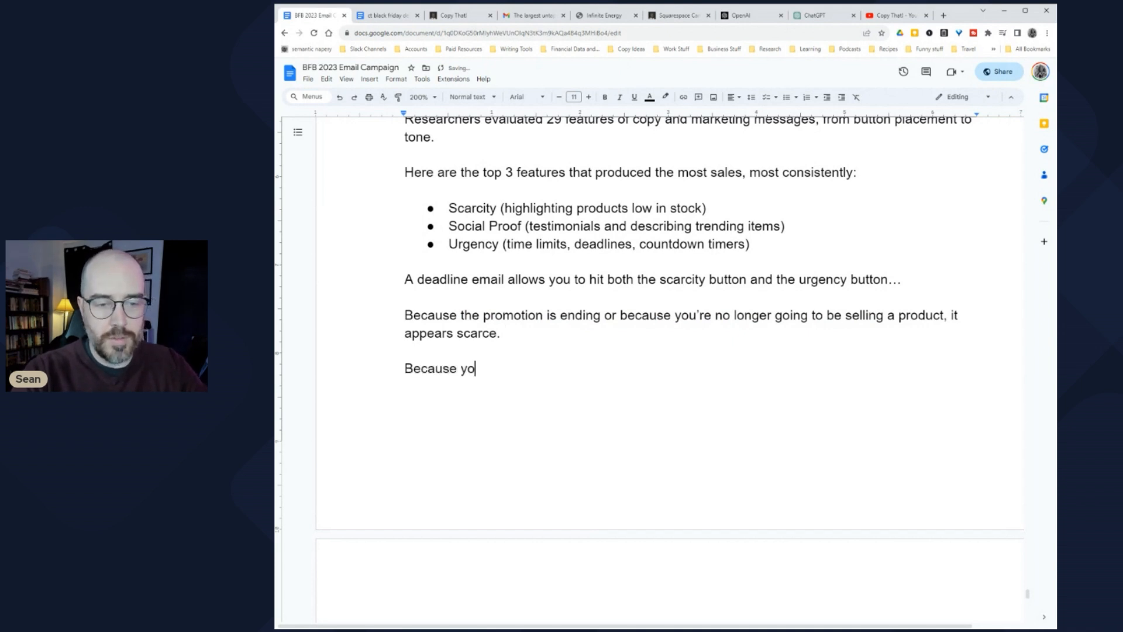
pyautogui.write('u are putting a')
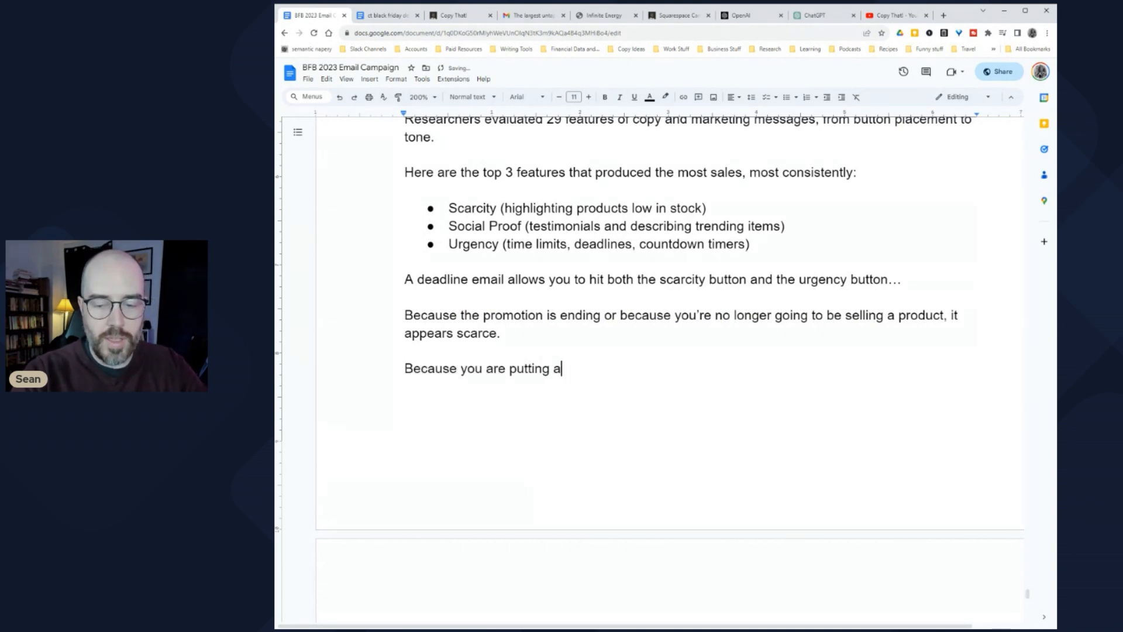
pyautogui.write(' firm time limit for people to take action, they are')
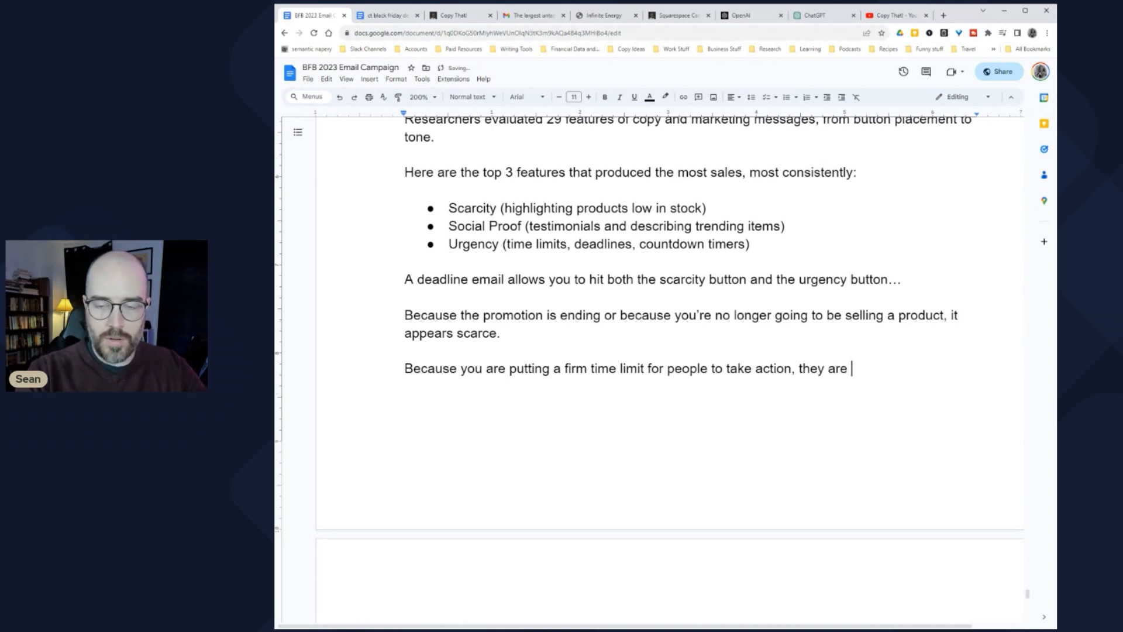
pyautogui.write(' urged ')
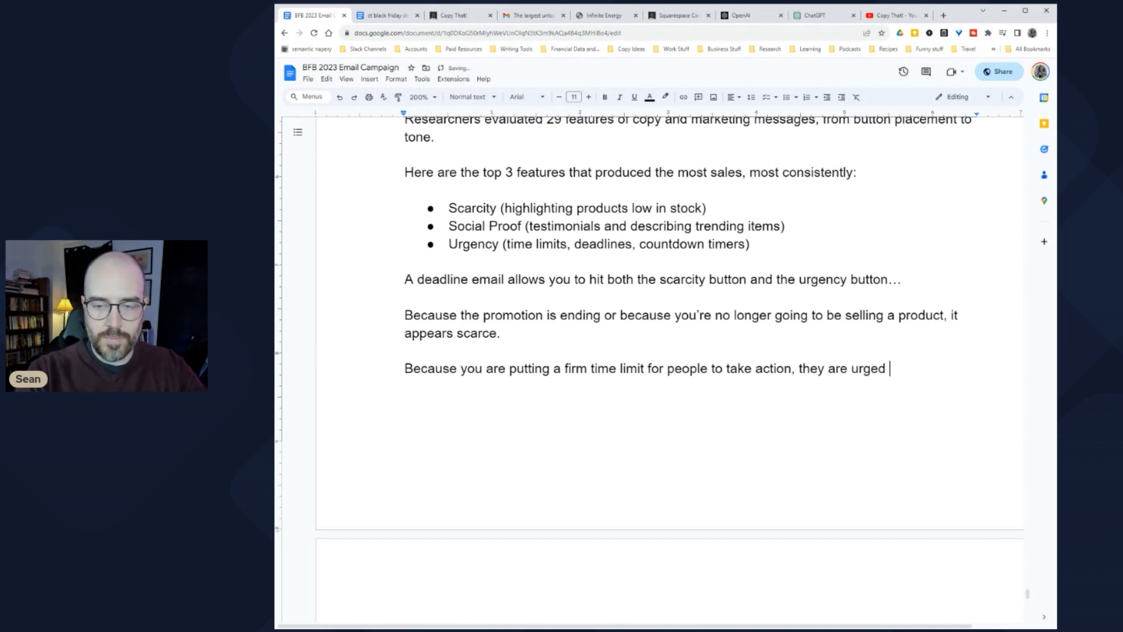
pyautogui.write('to do so.')
pyautogui.press('Return')
pyautogui.press('Return')
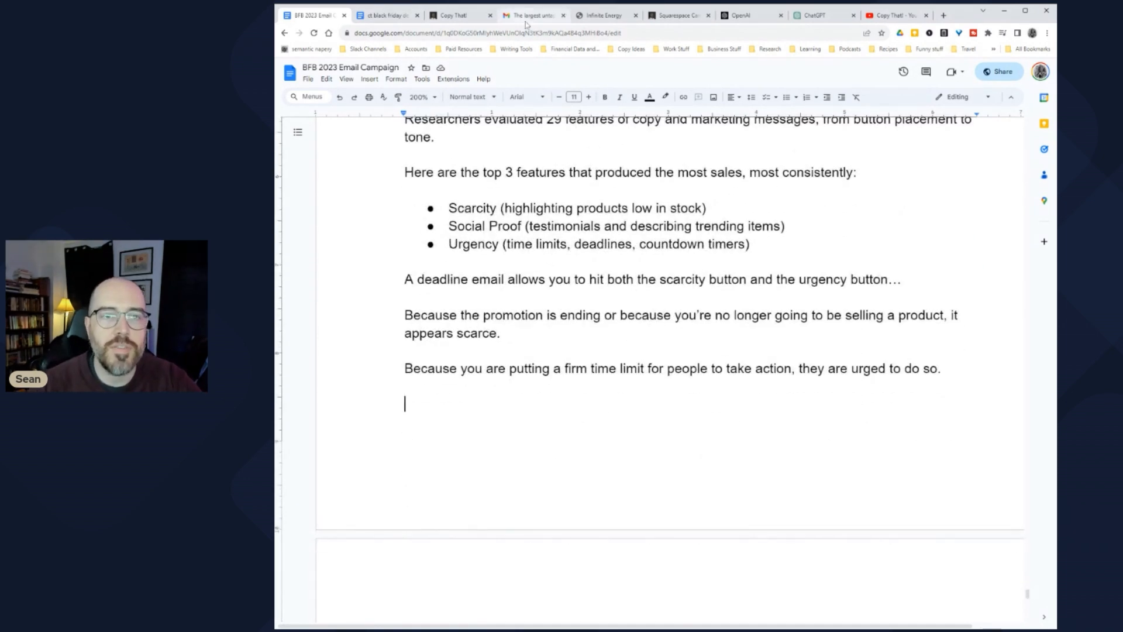
pyautogui.click(522, 22)
# Step: Scroll through the GovMint 24-hour gold-coin email, highlighting the gingerbread coin title
pyautogui.click(426, 97)
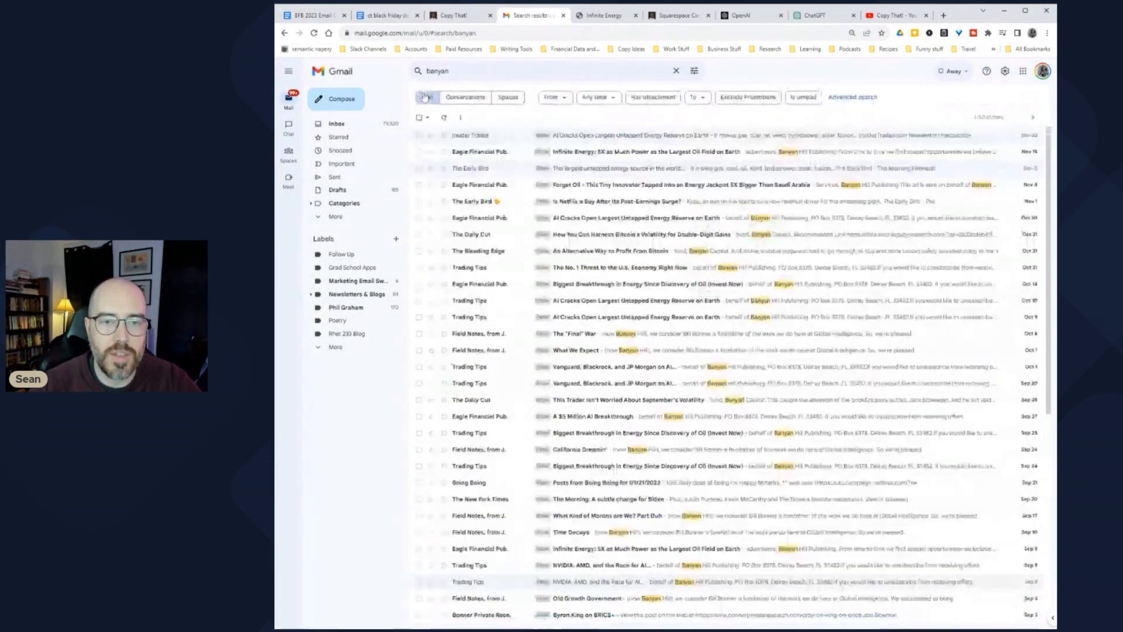
pyautogui.scroll(-2, 578, 337)
pyautogui.scroll(2, 579, 338)
pyautogui.scroll(-5, 581, 331)
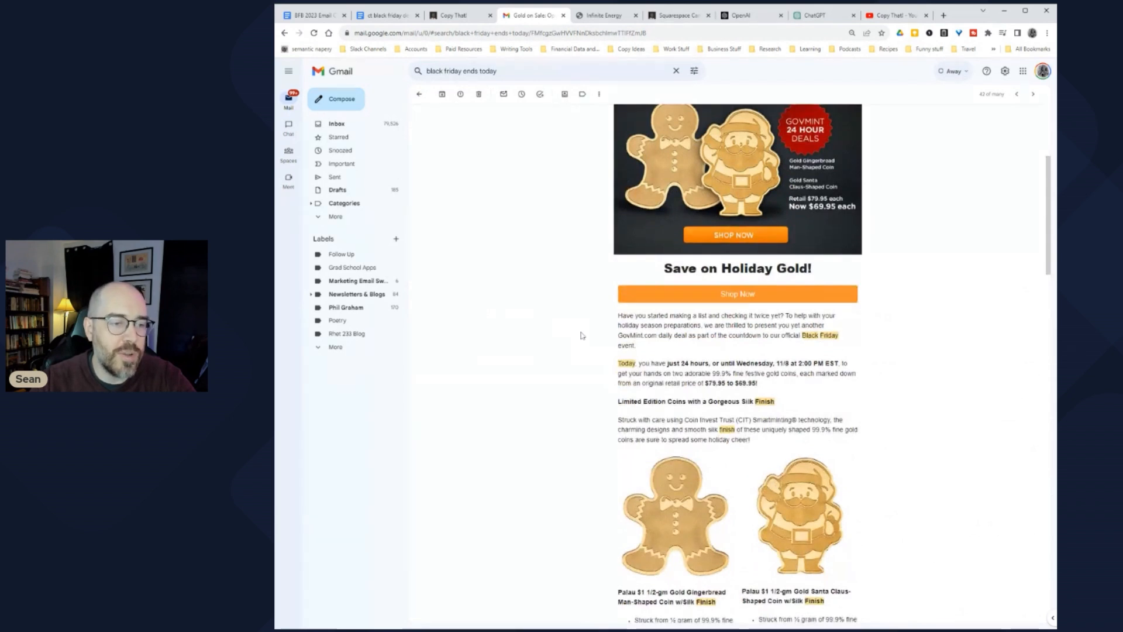
pyautogui.scroll(5, 581, 335)
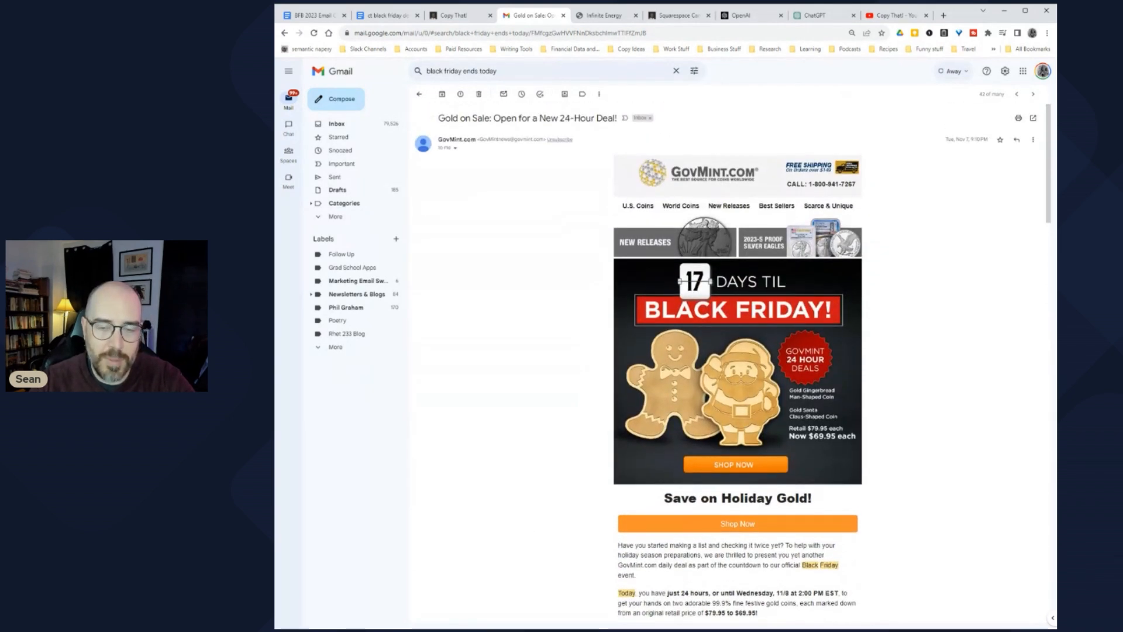
pyautogui.scroll(-2, 579, 333)
pyautogui.scroll(2, 581, 333)
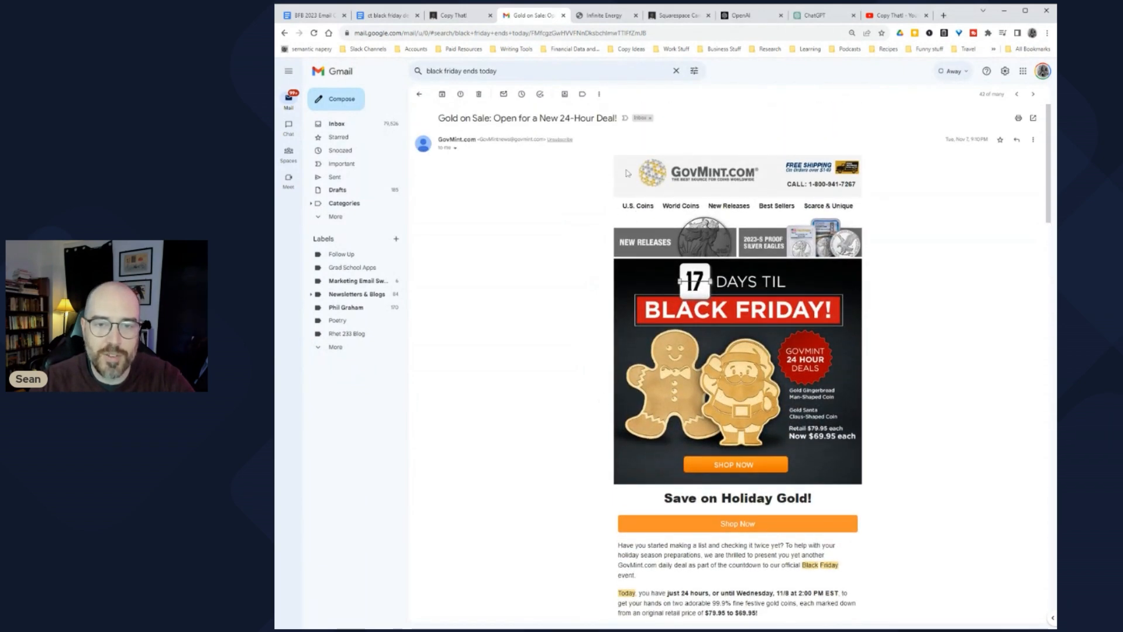
pyautogui.scroll(-6, 570, 328)
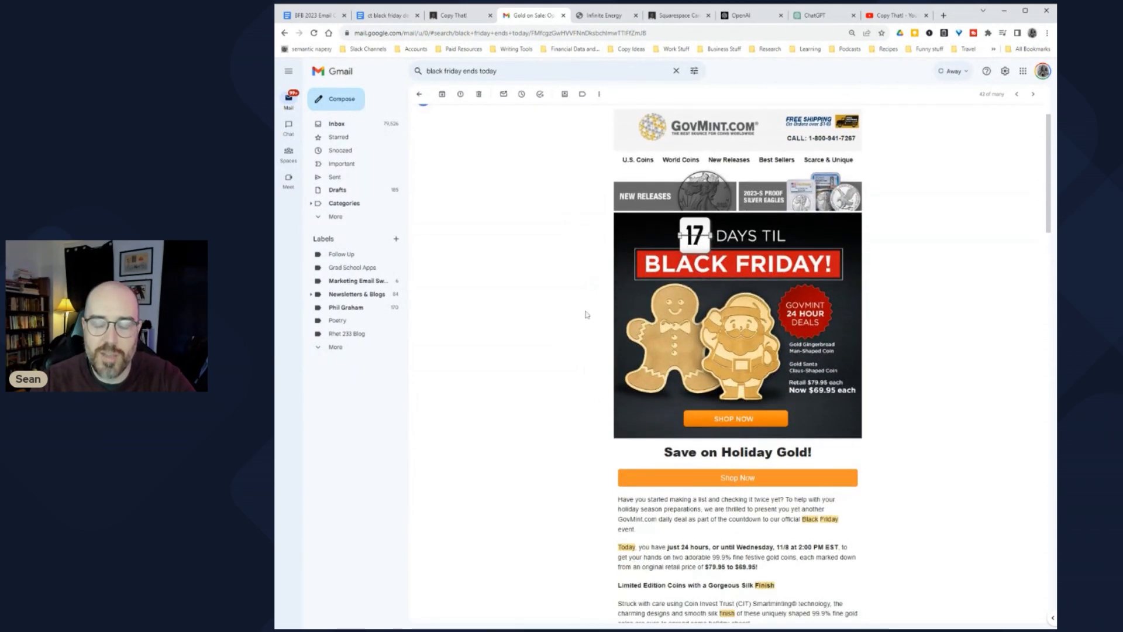
pyautogui.scroll(-3, 588, 319)
pyautogui.scroll(3, 588, 319)
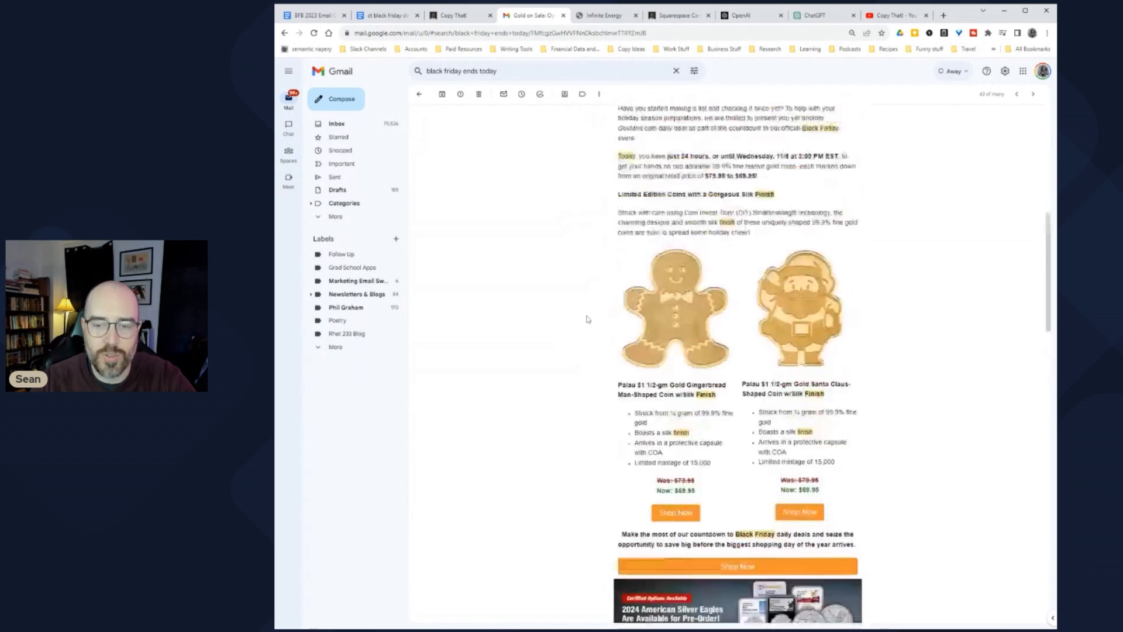
pyautogui.scroll(-1, 587, 319)
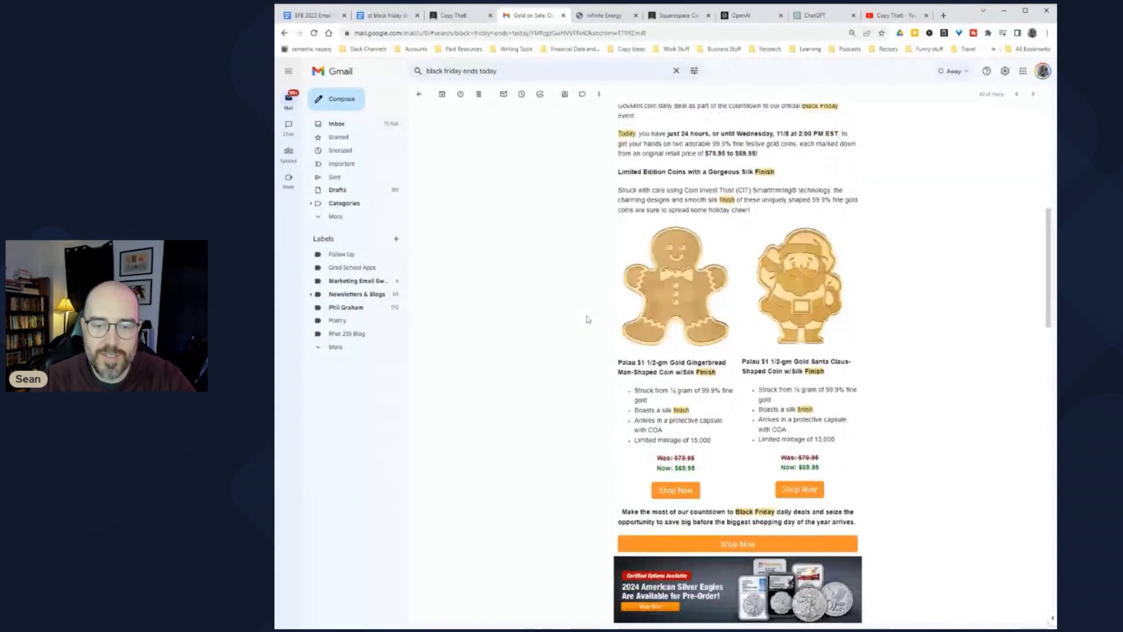
pyautogui.scroll(-2, 587, 319)
pyautogui.moveTo(622, 270); pyautogui.dragTo(674, 286)
pyautogui.click(674, 288)
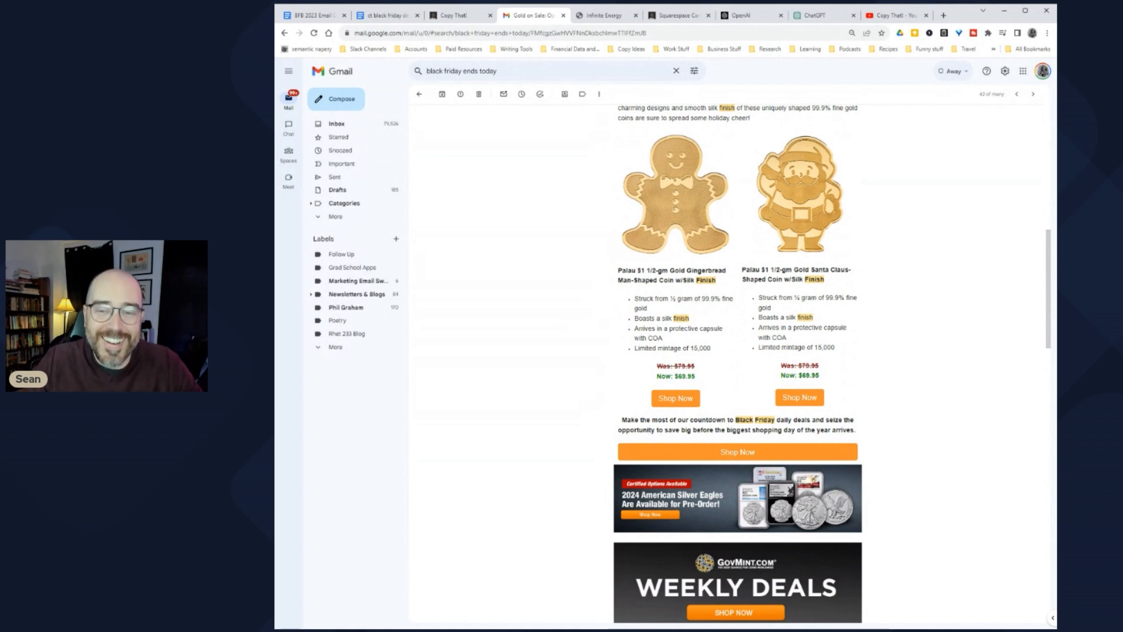
# Step: Go back to the 'black friday ends soon' search results list
pyautogui.scroll(2, 600, 283)
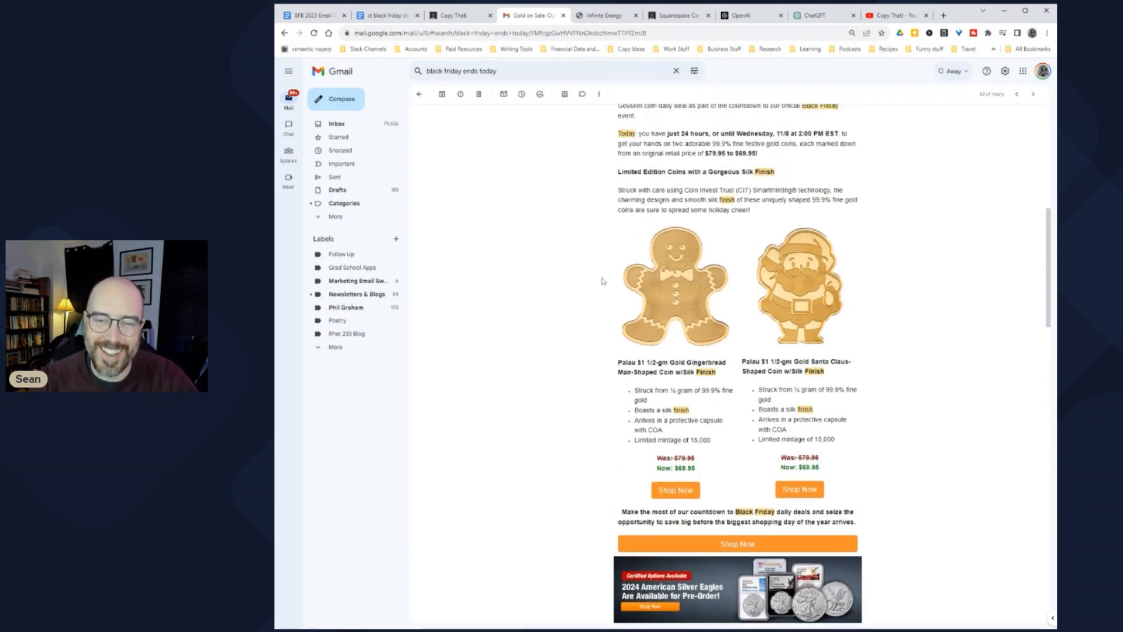
pyautogui.scroll(-10, 599, 283)
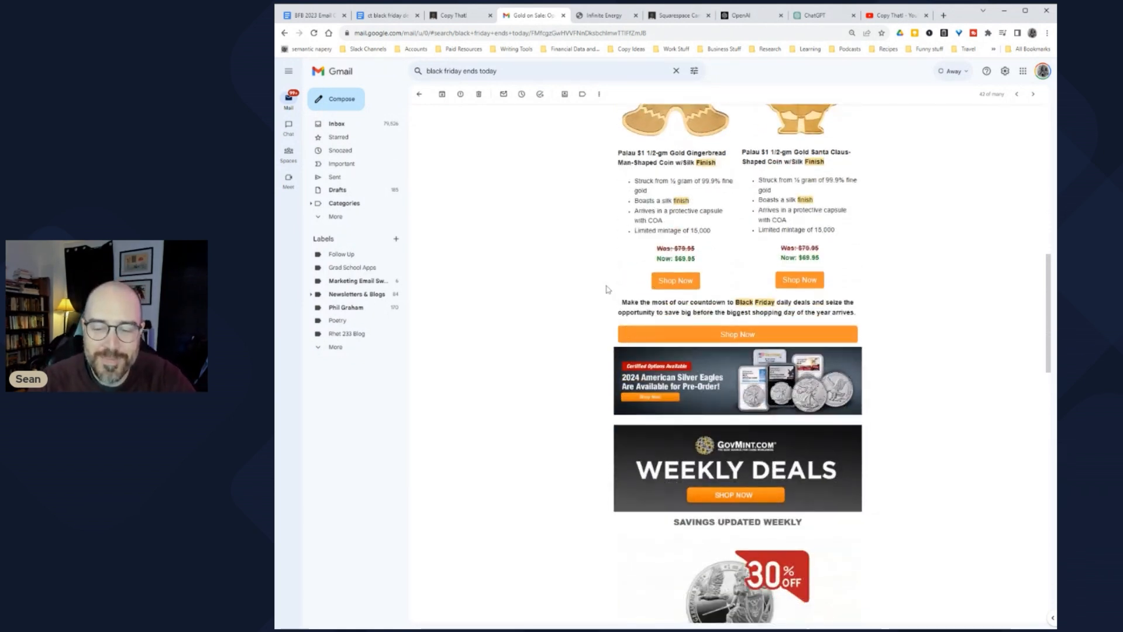
pyautogui.scroll(-5, 595, 296)
pyautogui.scroll(20, 595, 298)
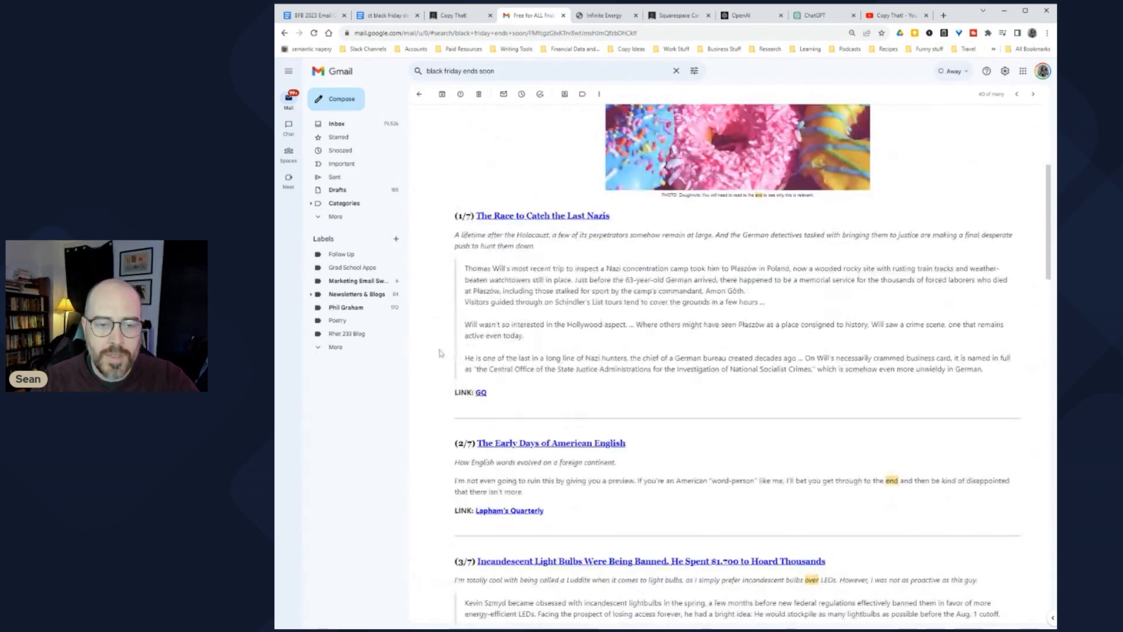
pyautogui.scroll(5, 418, 94)
pyautogui.click(418, 93)
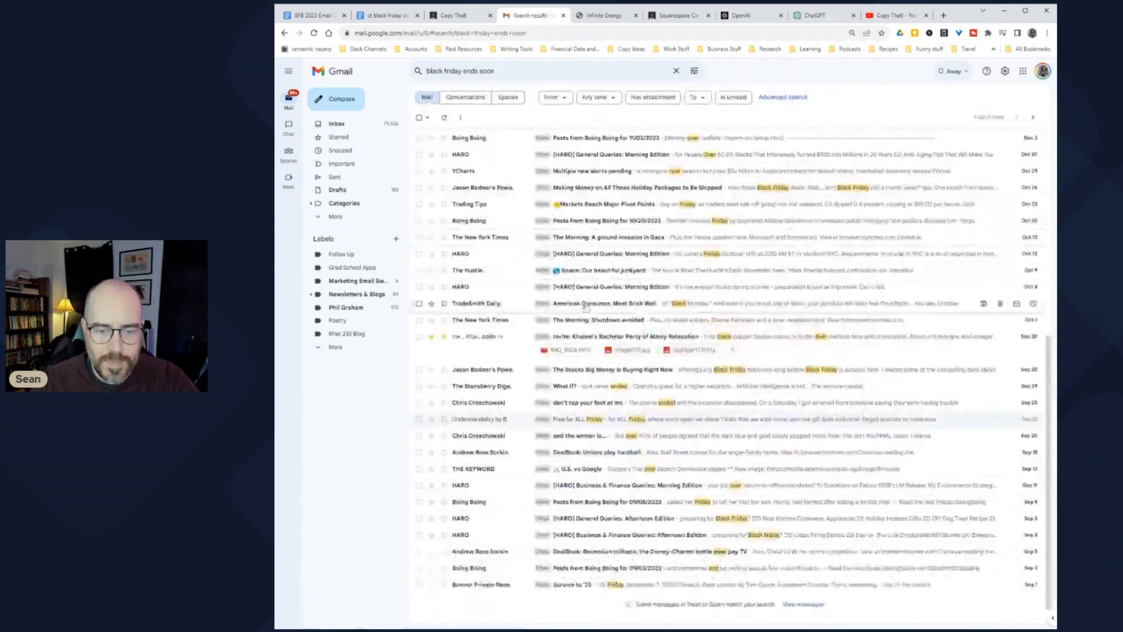
# Step: Page through the 'black friday ends soon' results to the fourth page, matches 151–200
pyautogui.scroll(-1, 702, 410)
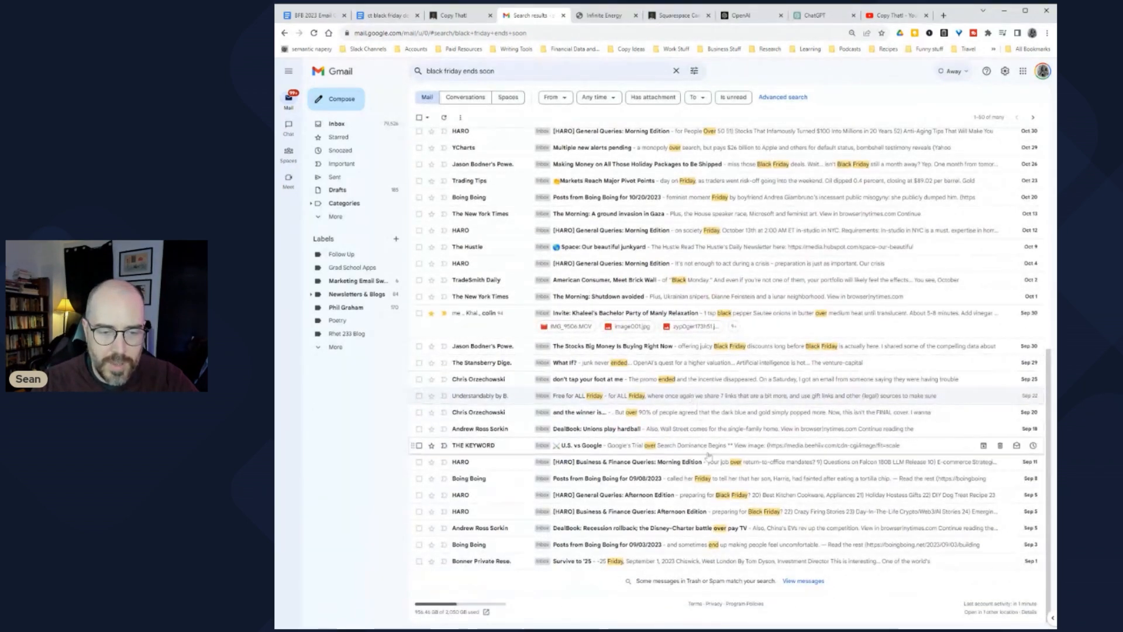
pyautogui.click(1033, 117)
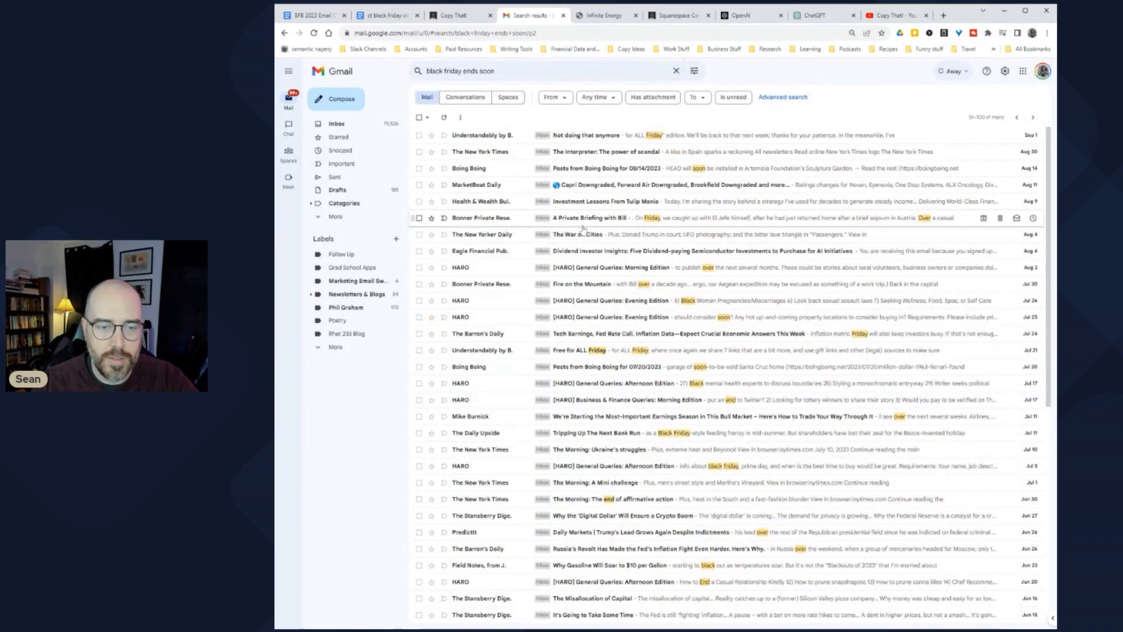
pyautogui.scroll(-4, 627, 245)
pyautogui.scroll(-3, 603, 309)
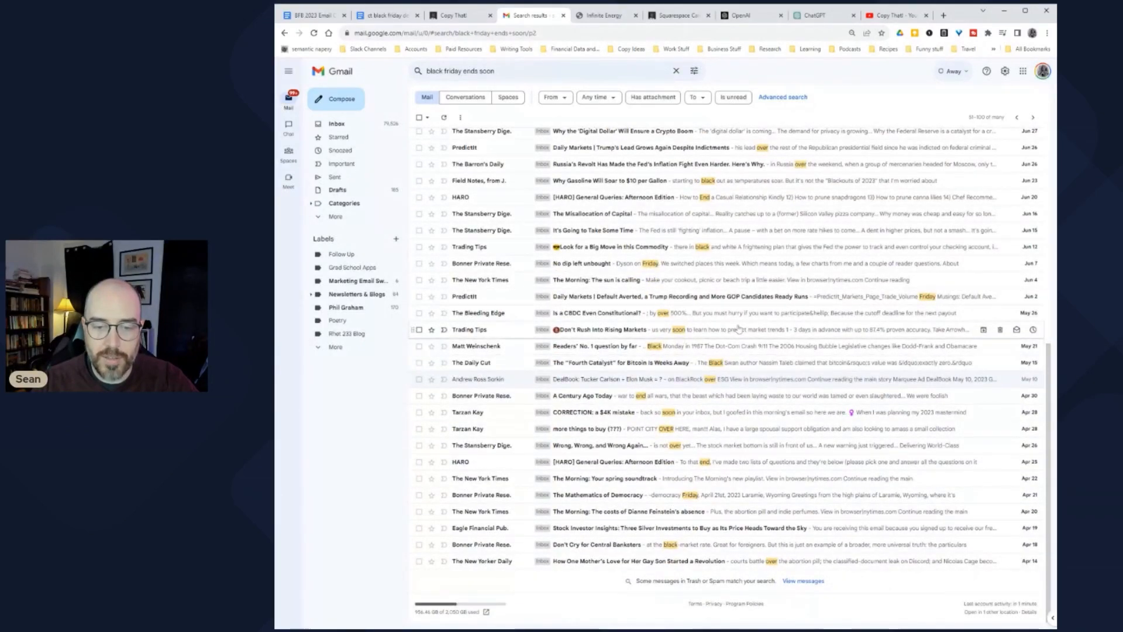
pyautogui.click(1035, 117)
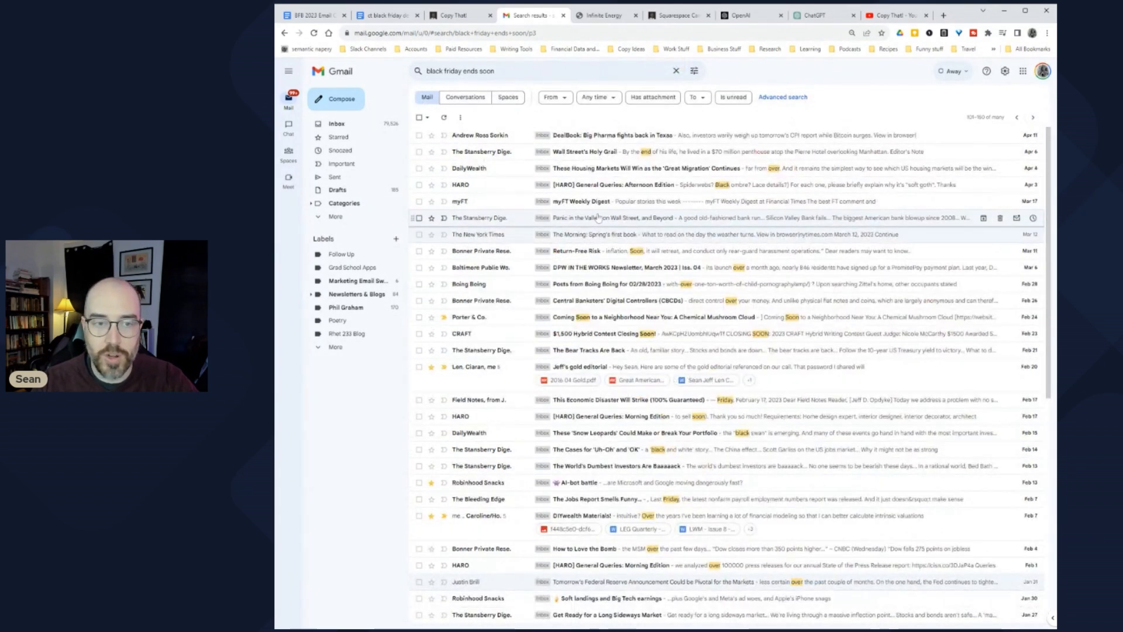
pyautogui.scroll(-1, 588, 215)
pyautogui.scroll(-5, 588, 215)
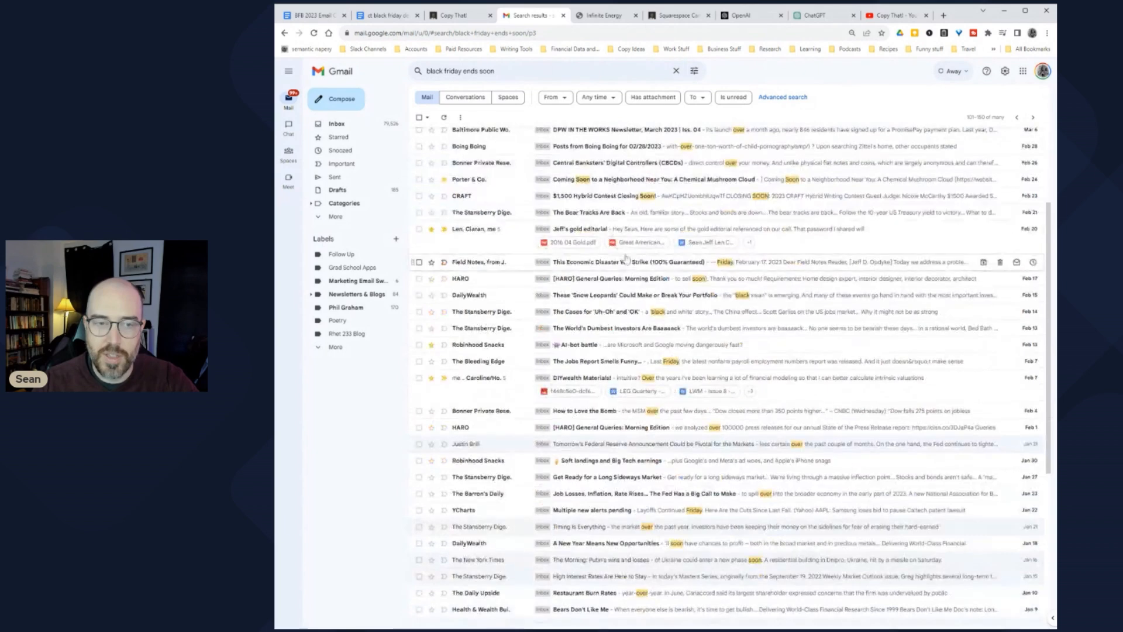
pyautogui.scroll(-3, 625, 261)
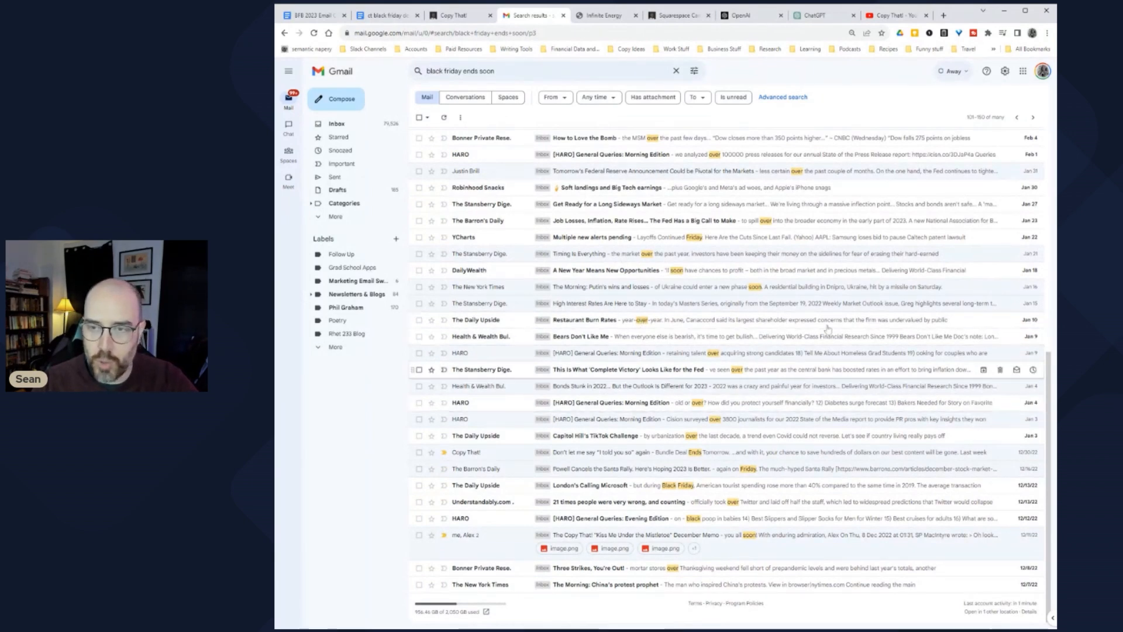
pyautogui.click(1033, 117)
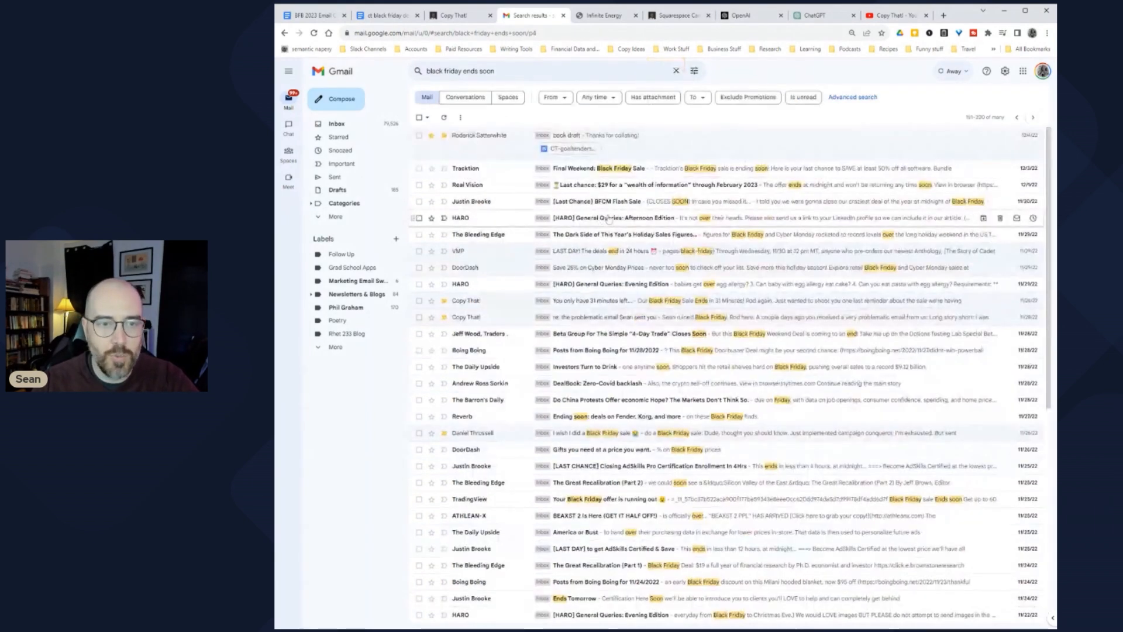
# Step: Open the 'Important details about my upcoming Black Friday sale' email
pyautogui.scroll(-3, 630, 234)
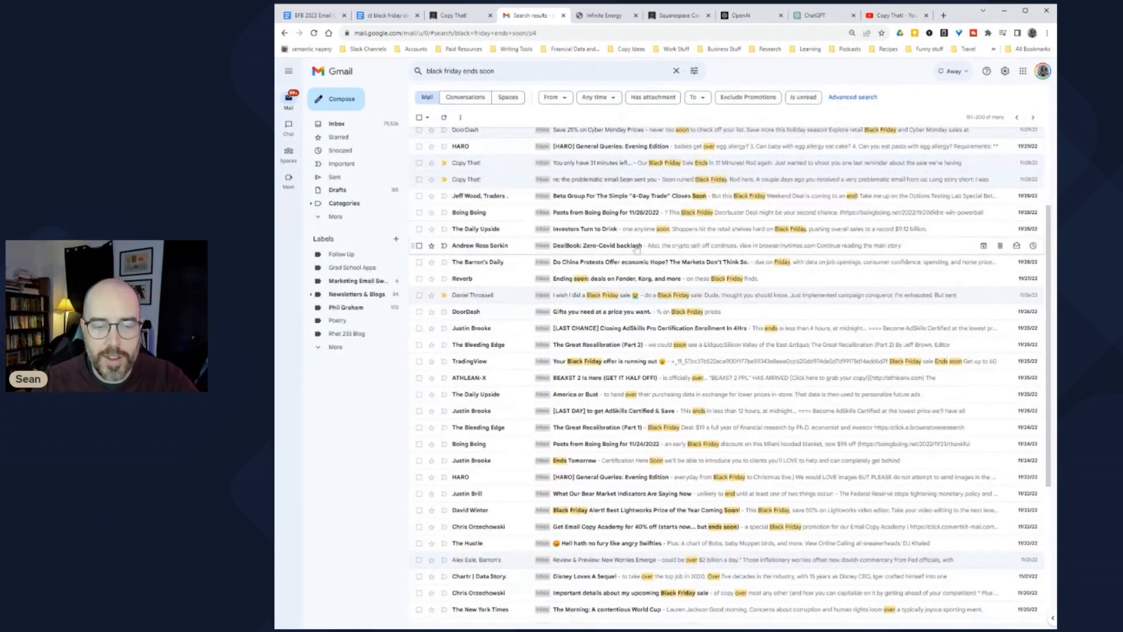
pyautogui.scroll(-3, 631, 236)
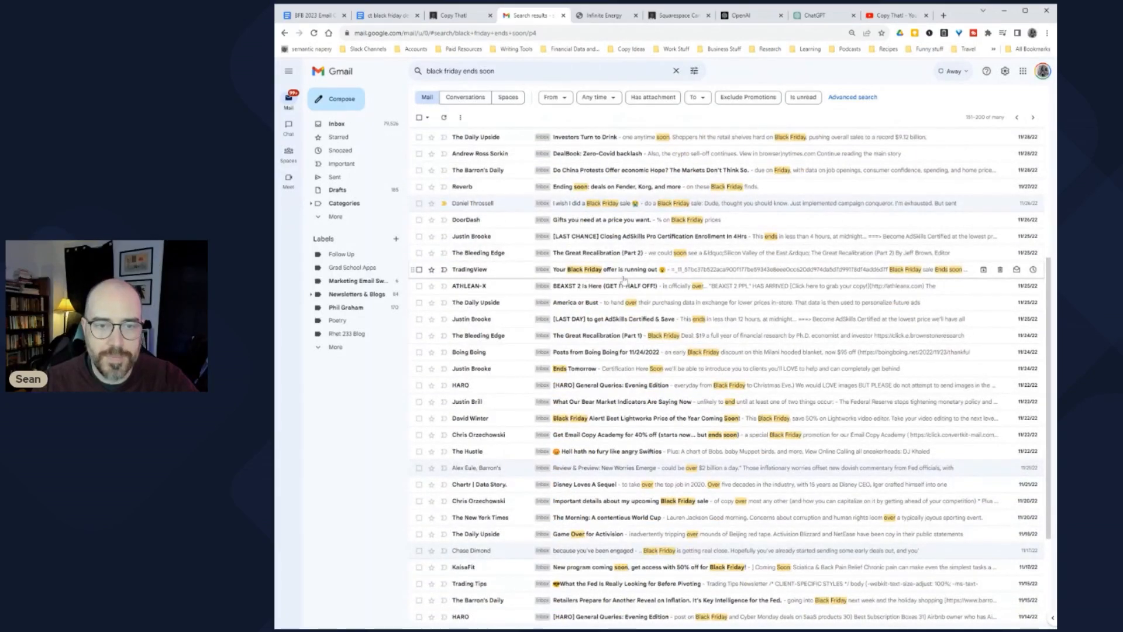
pyautogui.scroll(-3, 630, 269)
pyautogui.scroll(-3, 633, 255)
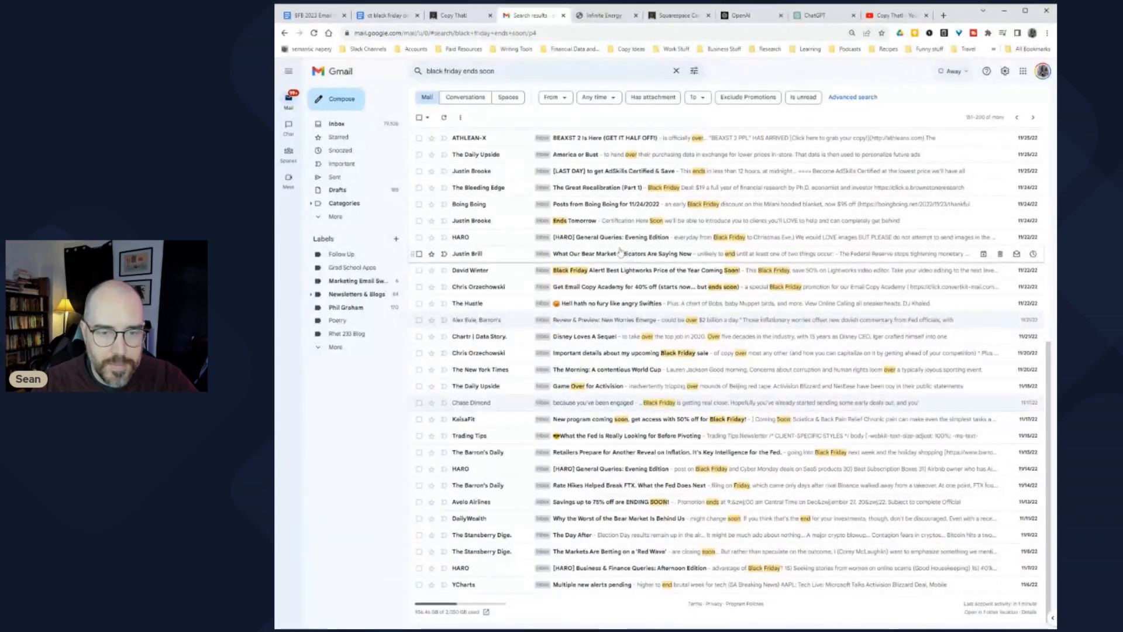
pyautogui.click(632, 353)
# Step: Read the Black Friday sale email, highlighting its opening lines
pyautogui.scroll(-3, 640, 326)
pyautogui.scroll(-5, 641, 326)
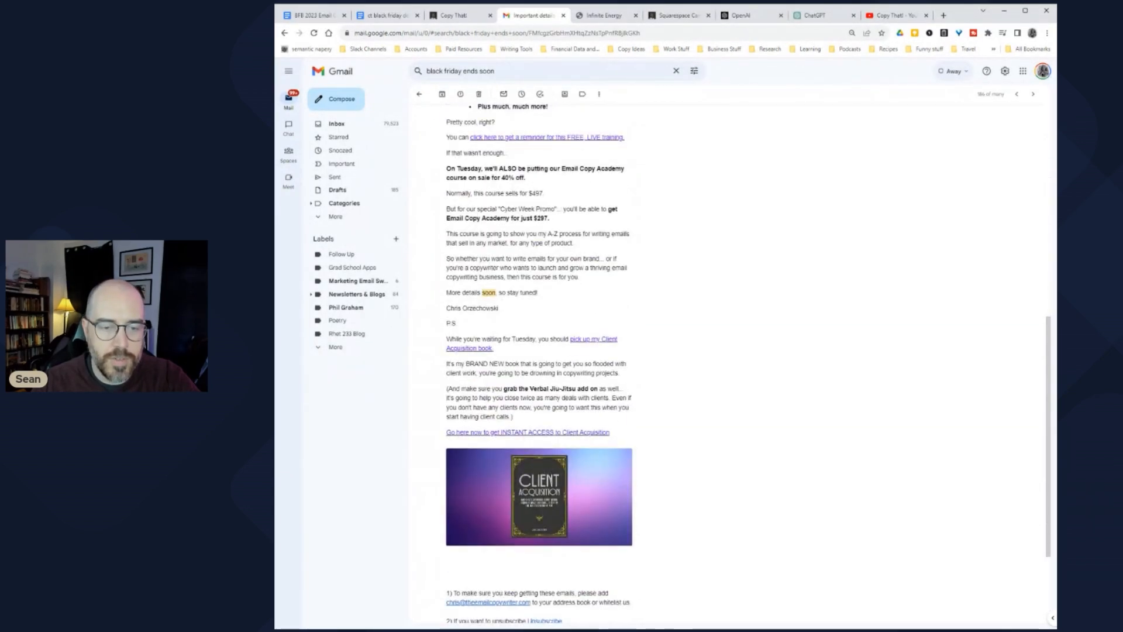
pyautogui.scroll(8, 641, 325)
pyautogui.moveTo(458, 194); pyautogui.dragTo(536, 283)
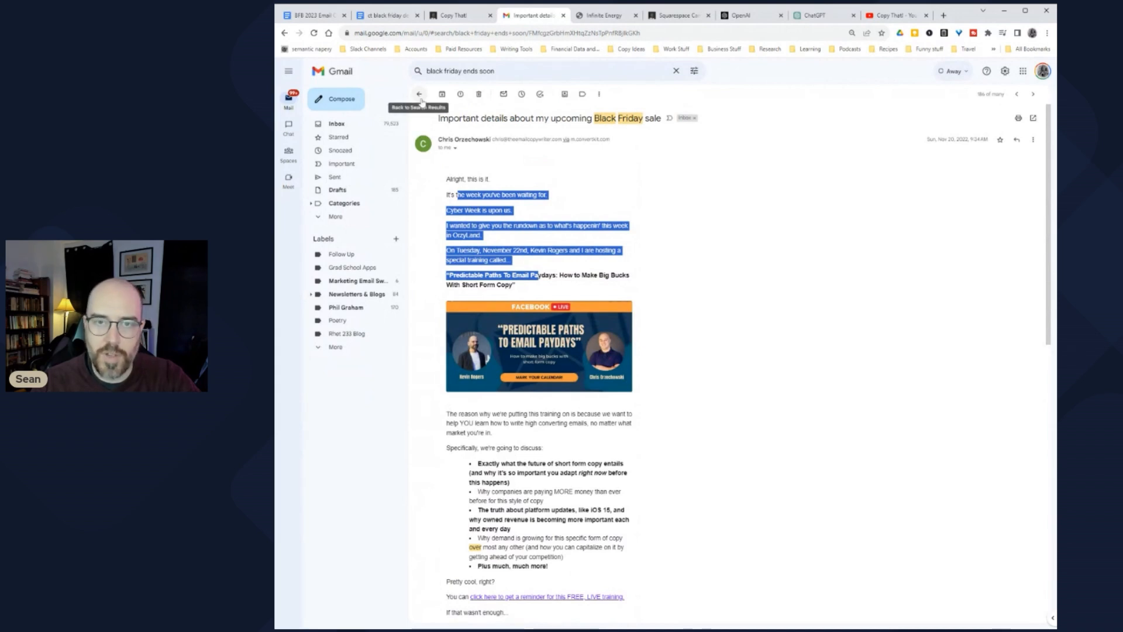
pyautogui.click(584, 209)
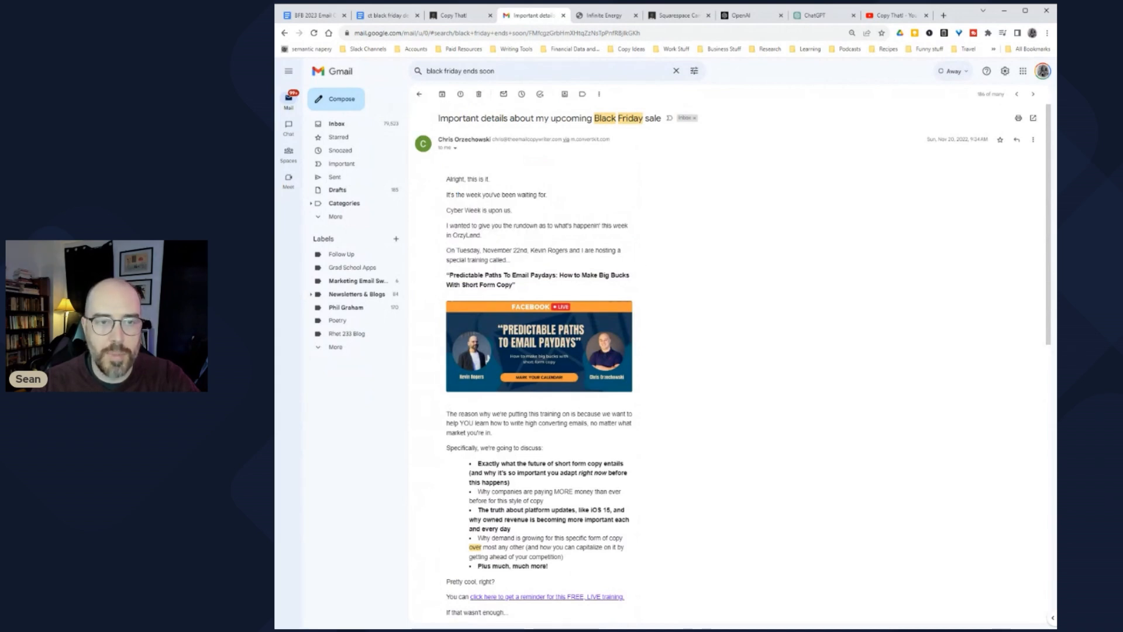
# Step: Return to the search results and scroll through the list
pyautogui.click(419, 94)
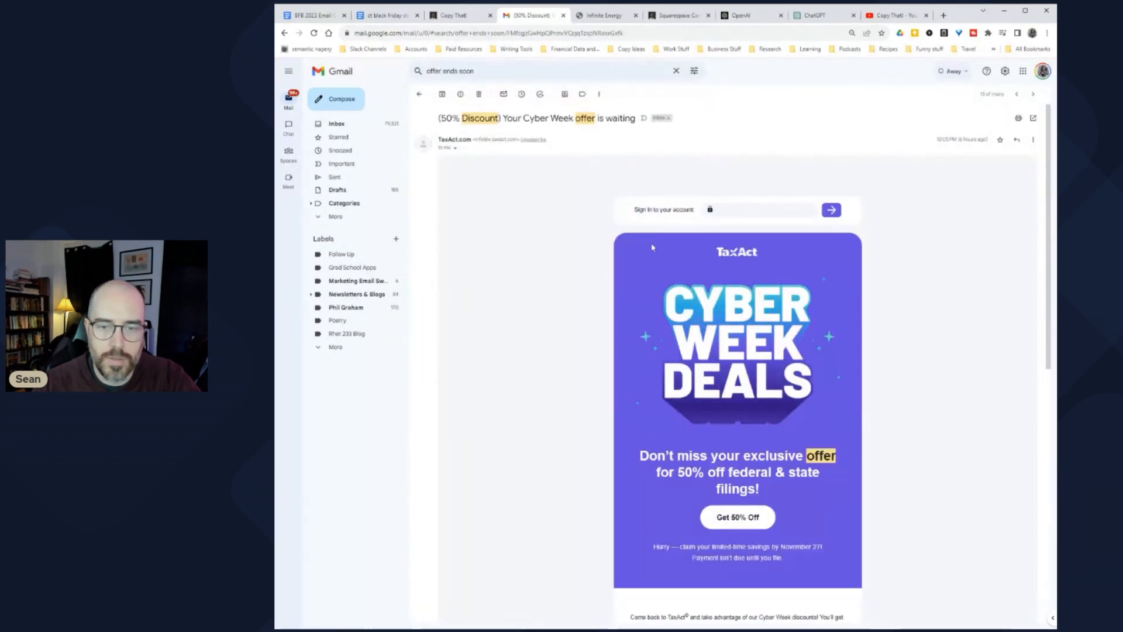
pyautogui.scroll(-2, 545, 287)
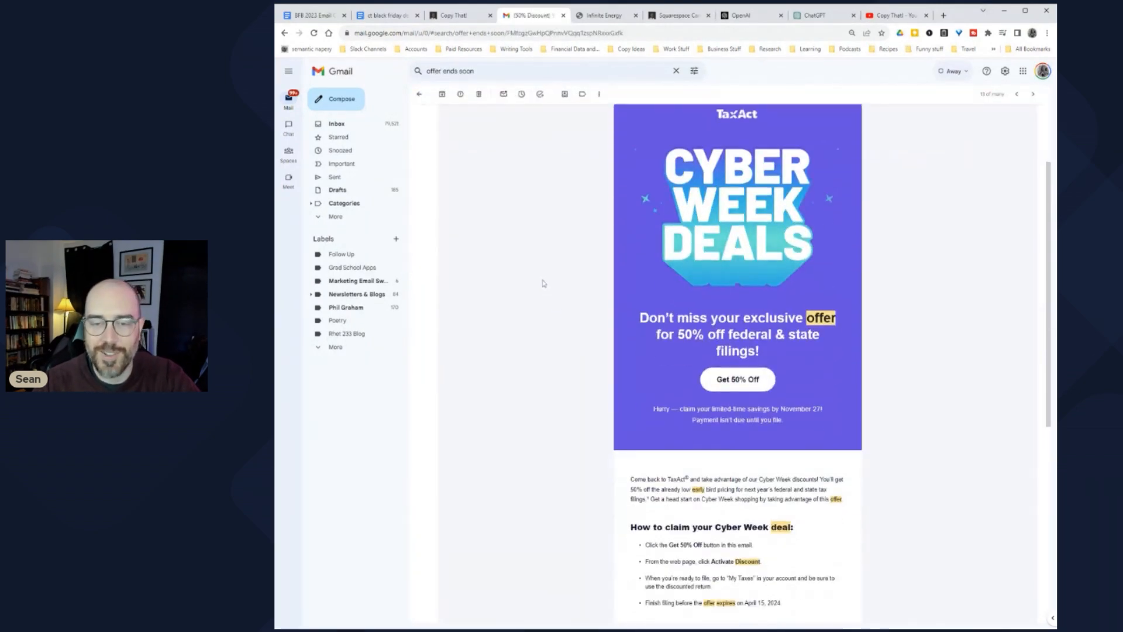
pyautogui.scroll(-2, 577, 287)
pyautogui.scroll(2, 586, 290)
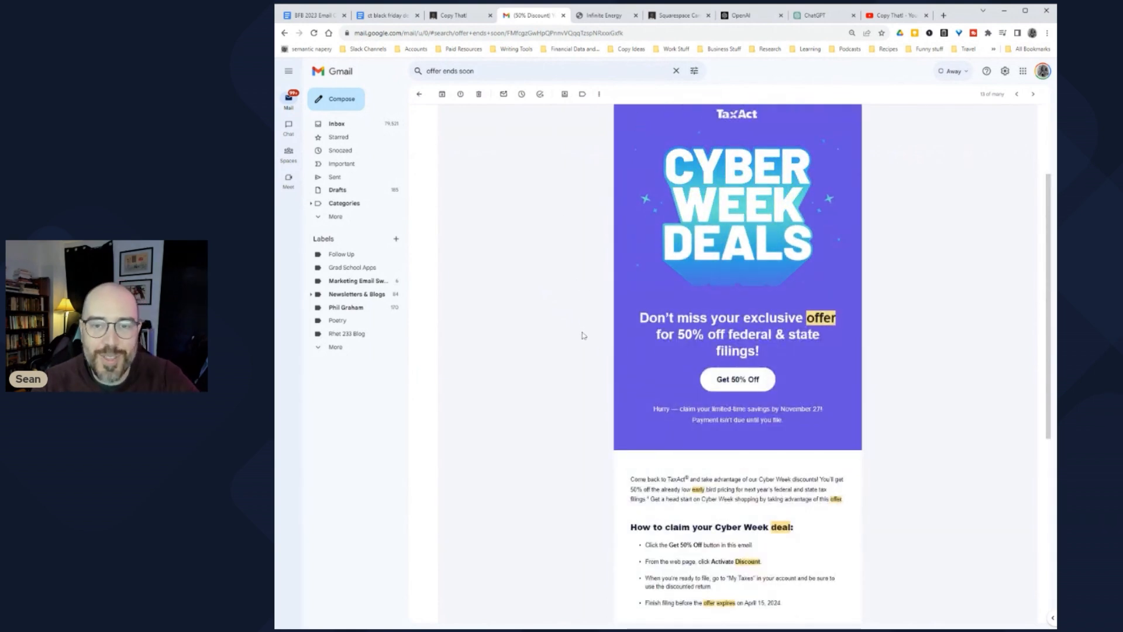
pyautogui.scroll(1, 582, 330)
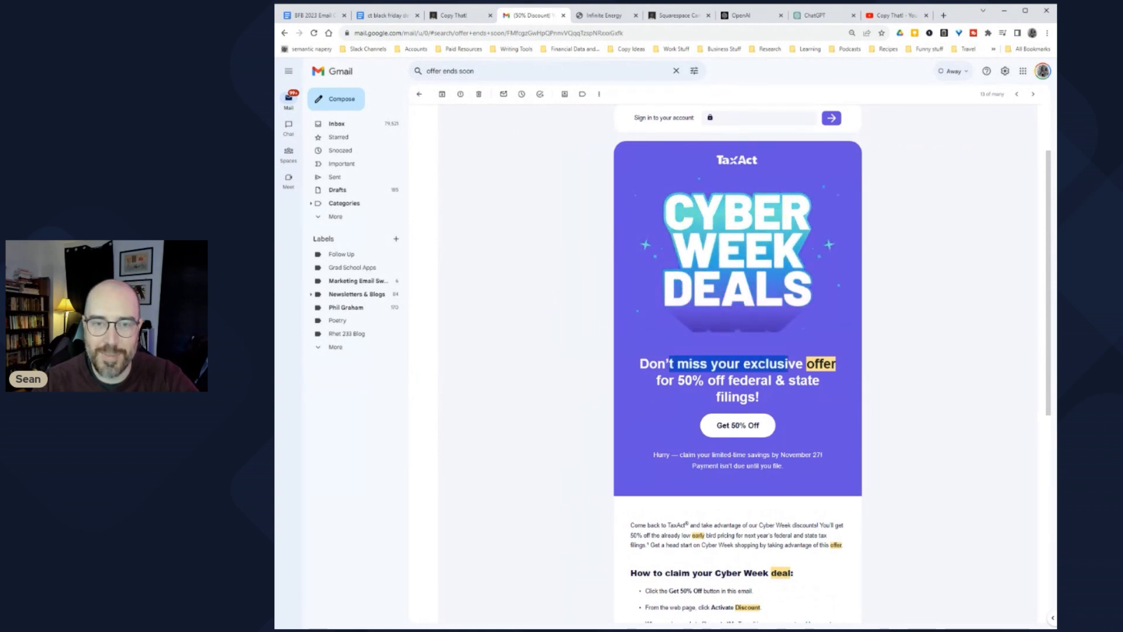
pyautogui.scroll(2, 595, 352)
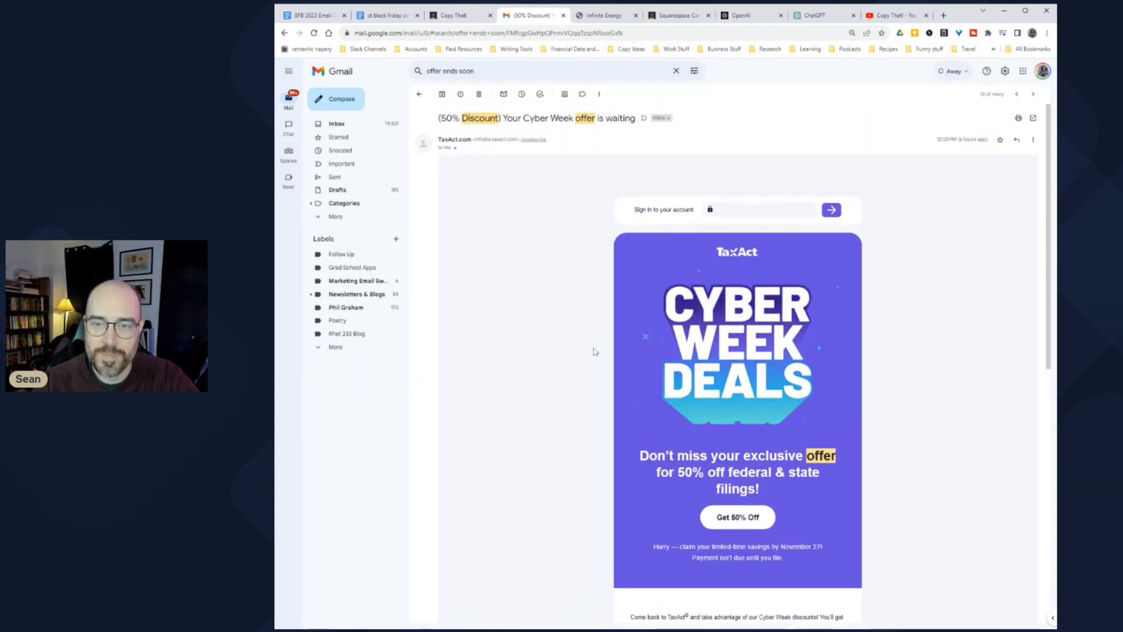
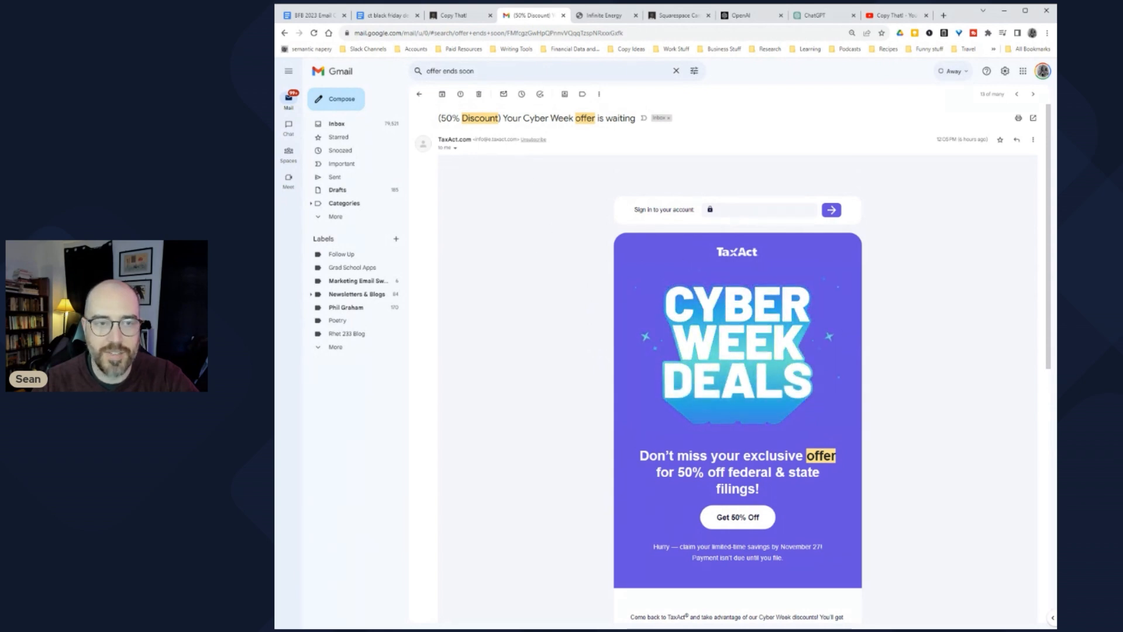
# Step: Leave the TaxAct email and begin the paragraph 'These have a lot in common with lift emails…' in the campaign doc
pyautogui.click(419, 94)
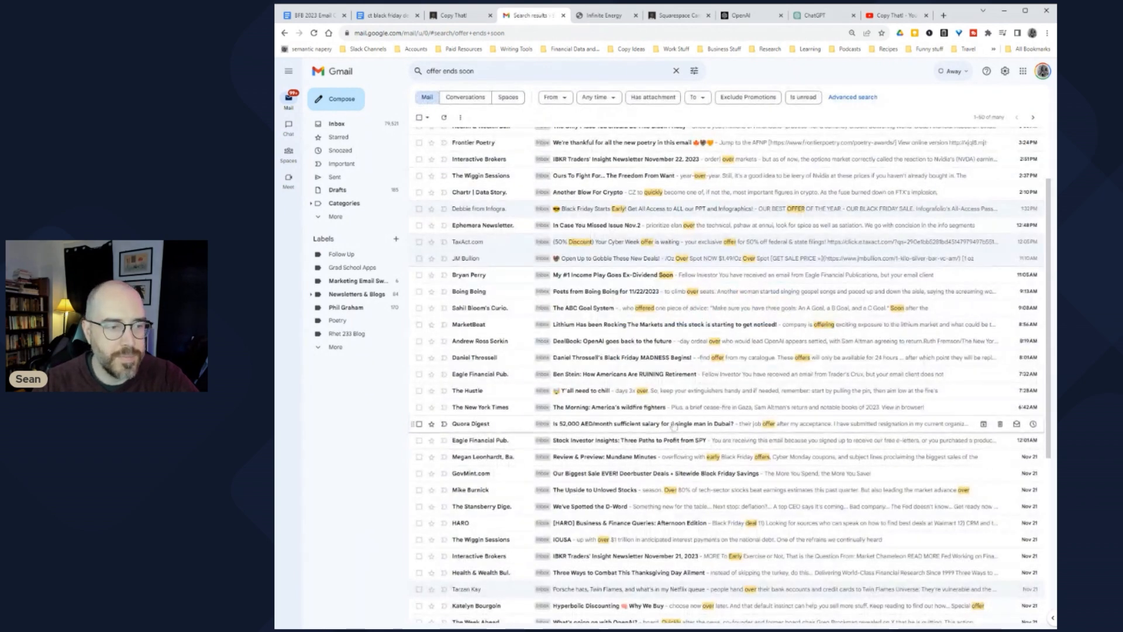
pyautogui.hotkey('ctrl', '1')
pyautogui.write('These have a lot in common with lift emails, but the e')
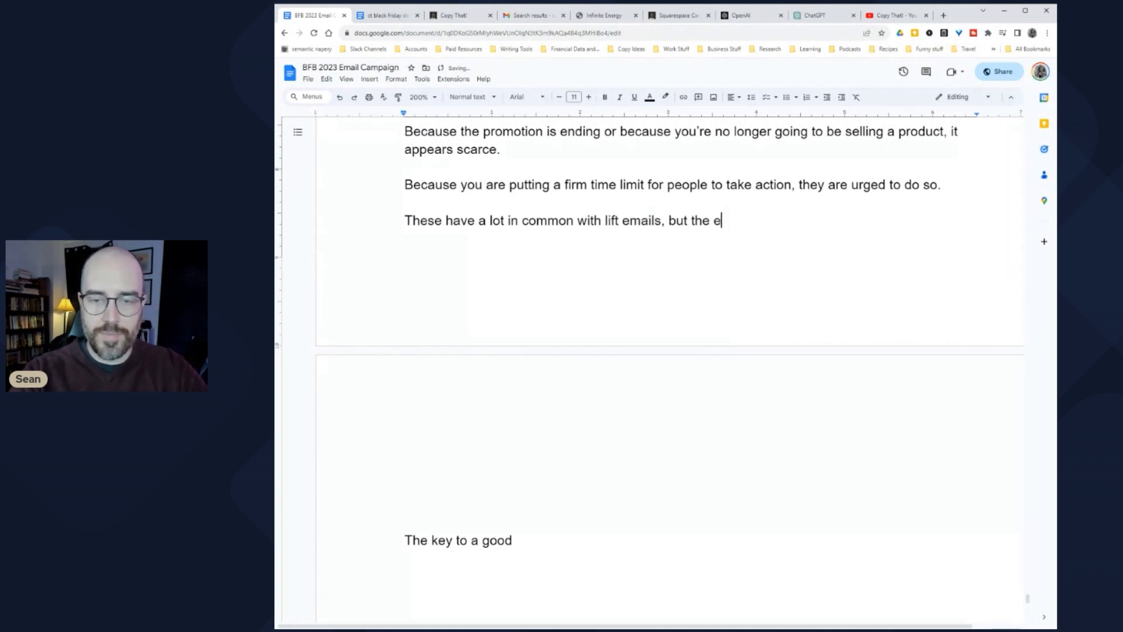
pyautogui.write("mple you're taking is less about intrigue")
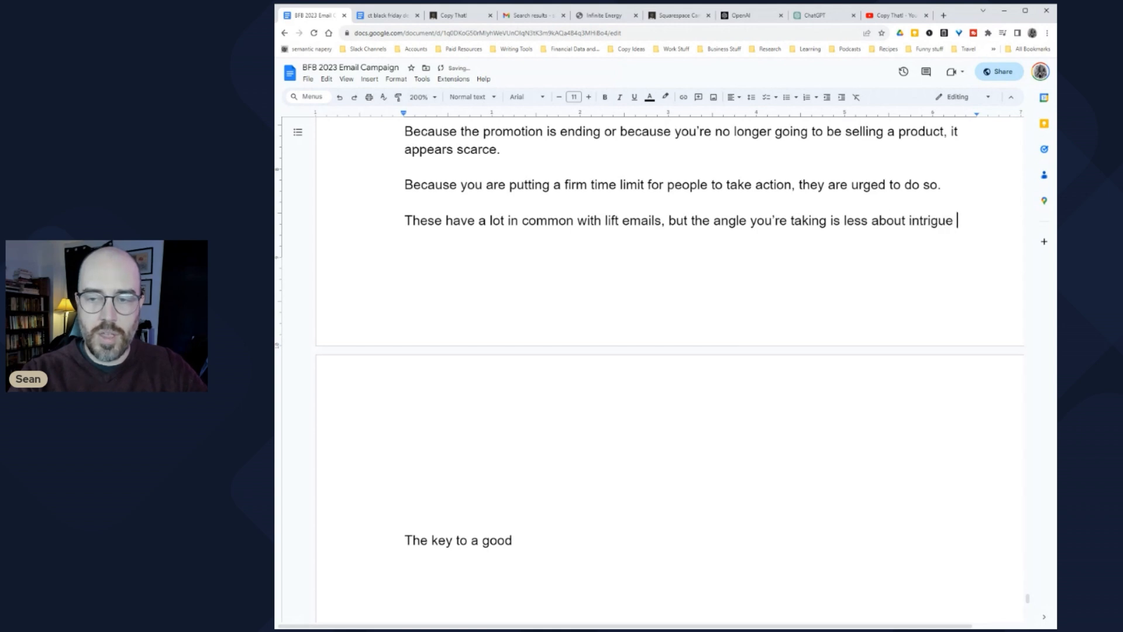
pyautogui.write('and more about compelling direct')
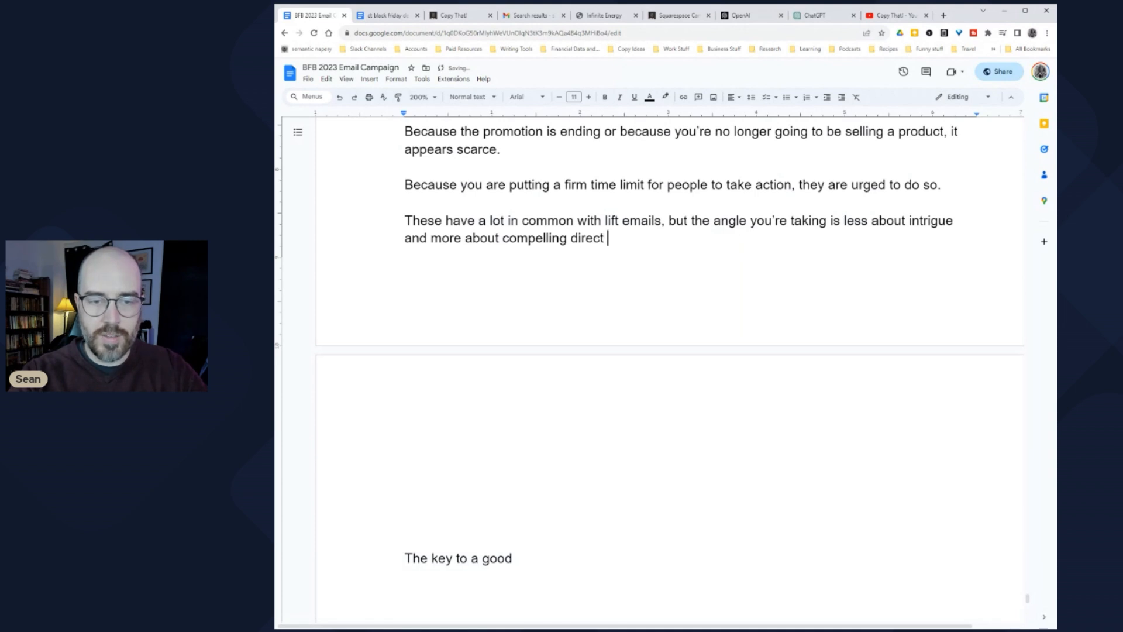
pyautogui.write(' and immediate ac')
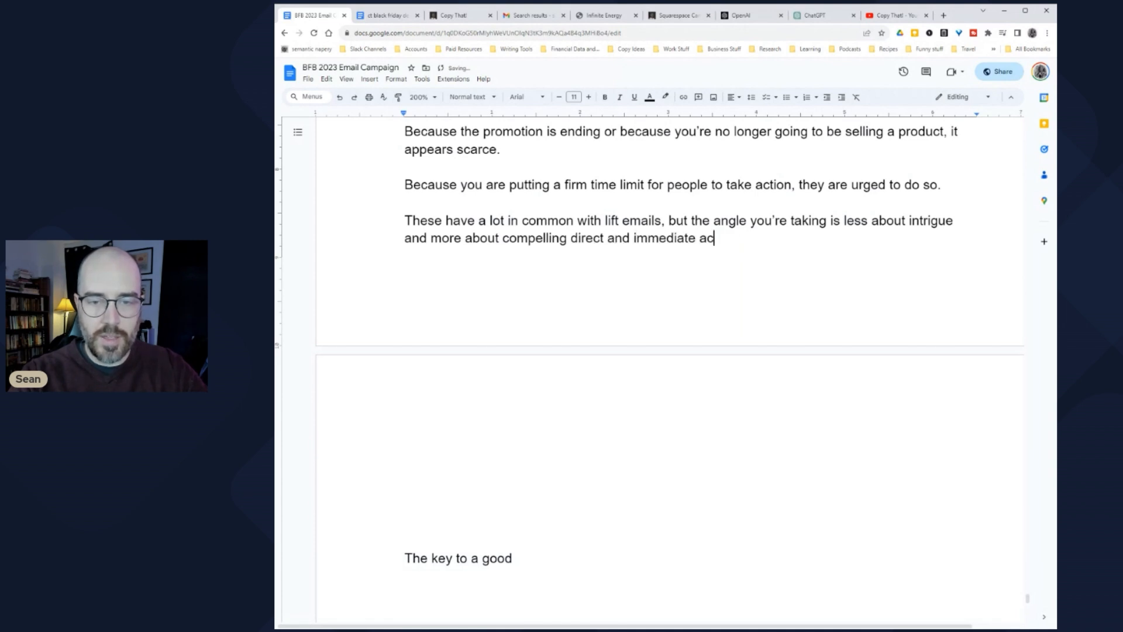
# Step: Add a paragraph saying these emails should make people feel they'll miss out forever if they don't buy
pyautogui.press('Return')
pyautogui.press('Return')
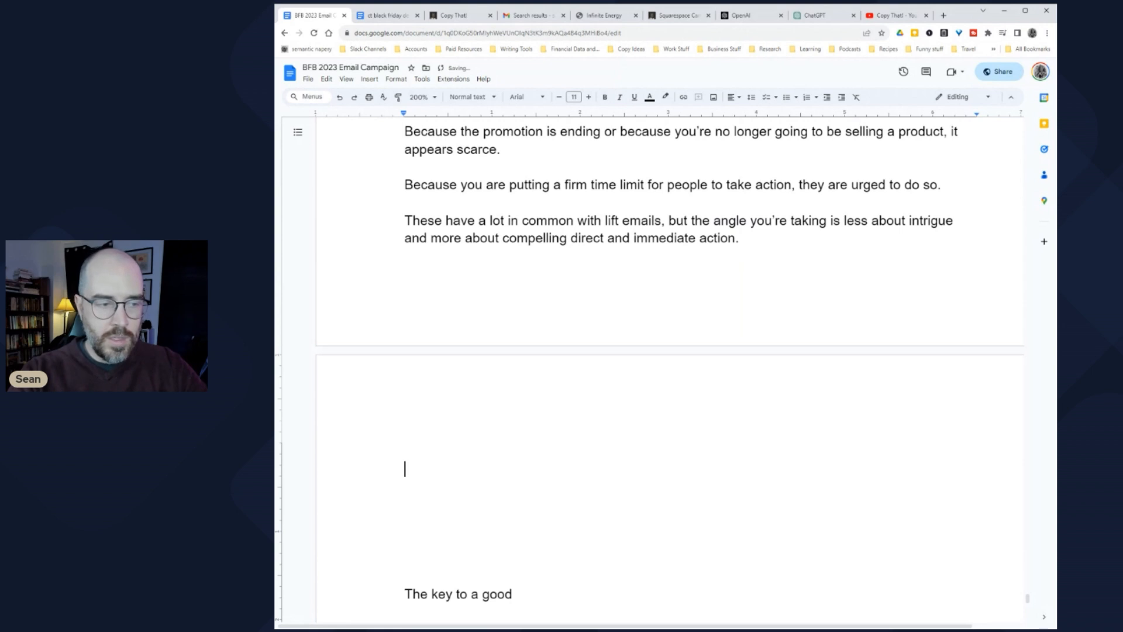
pyautogui.write('You')
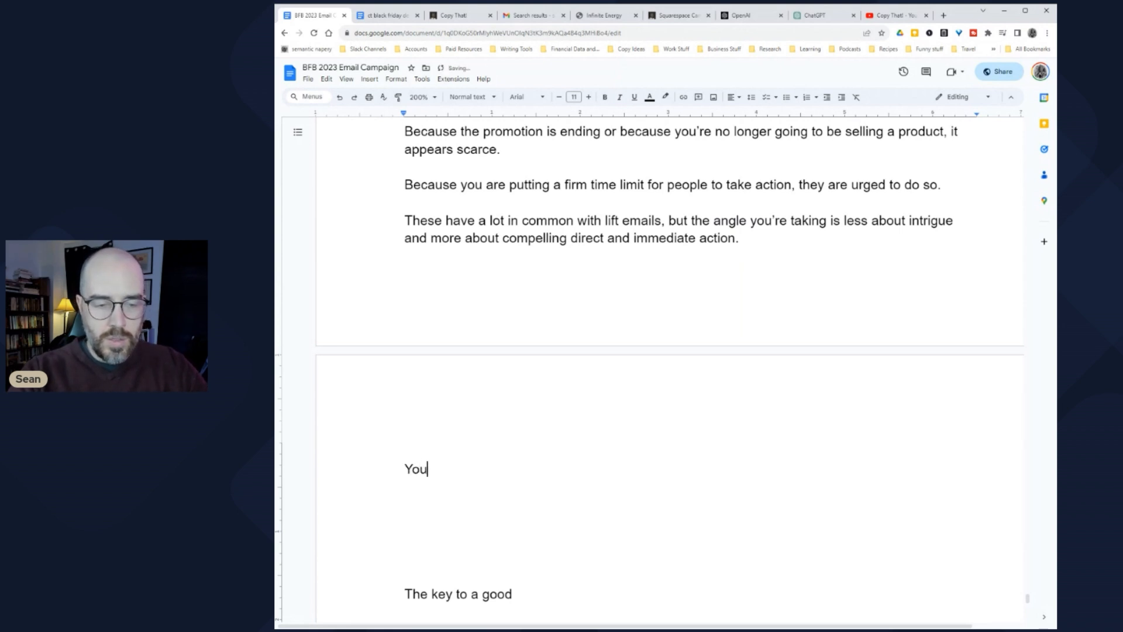
pyautogui.write(' want, inm t')
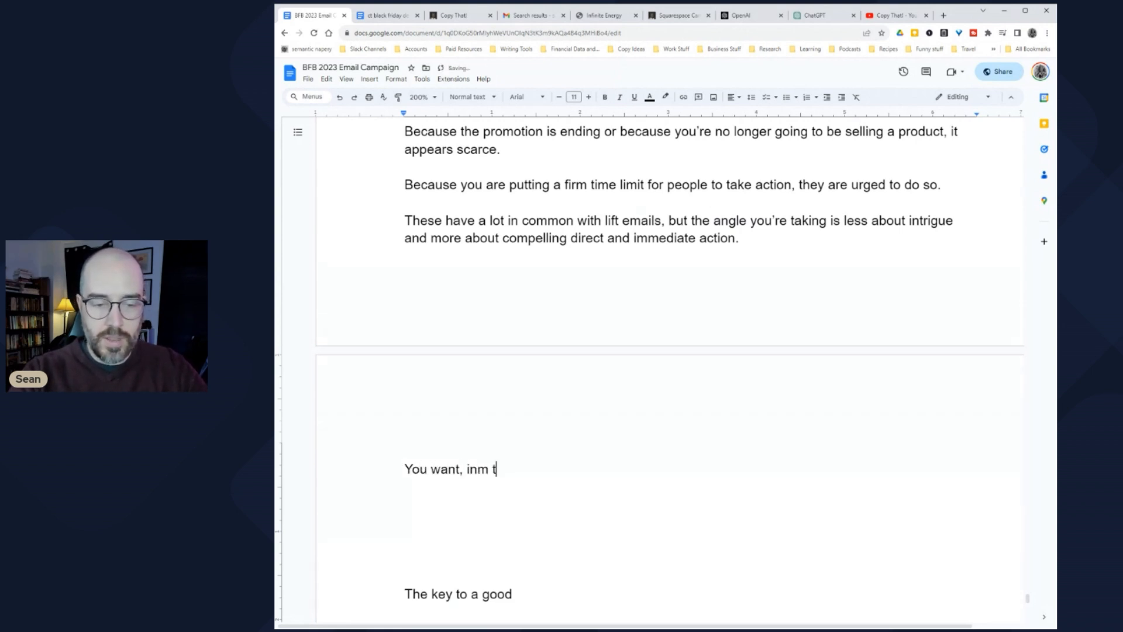
pyautogui.write('tyhpes of emails, to')
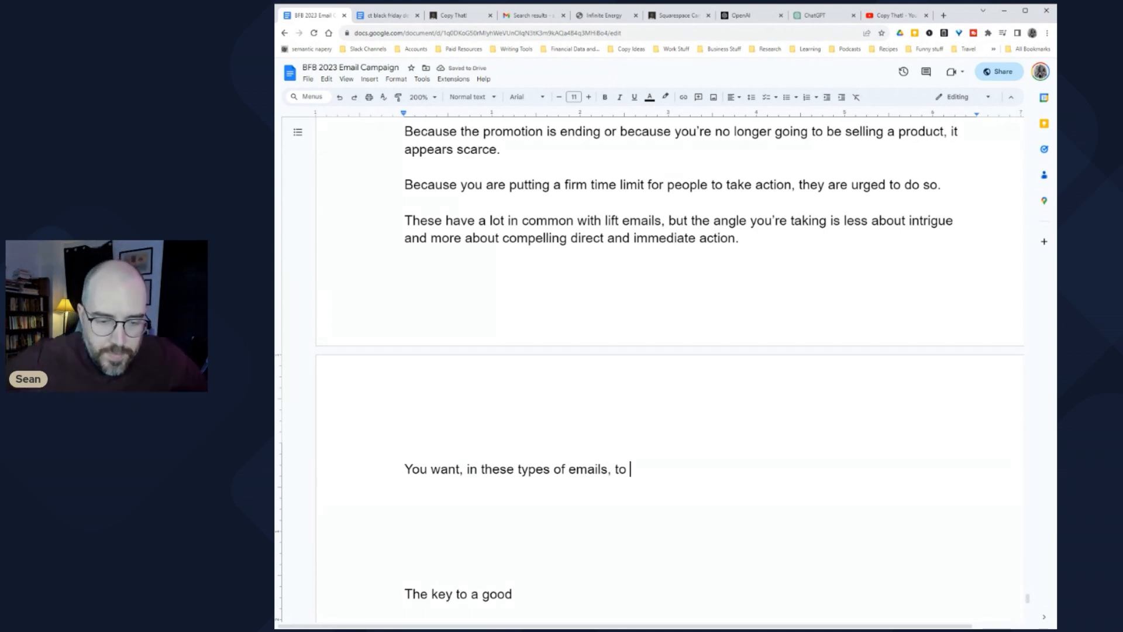
pyautogui.write('make people f')
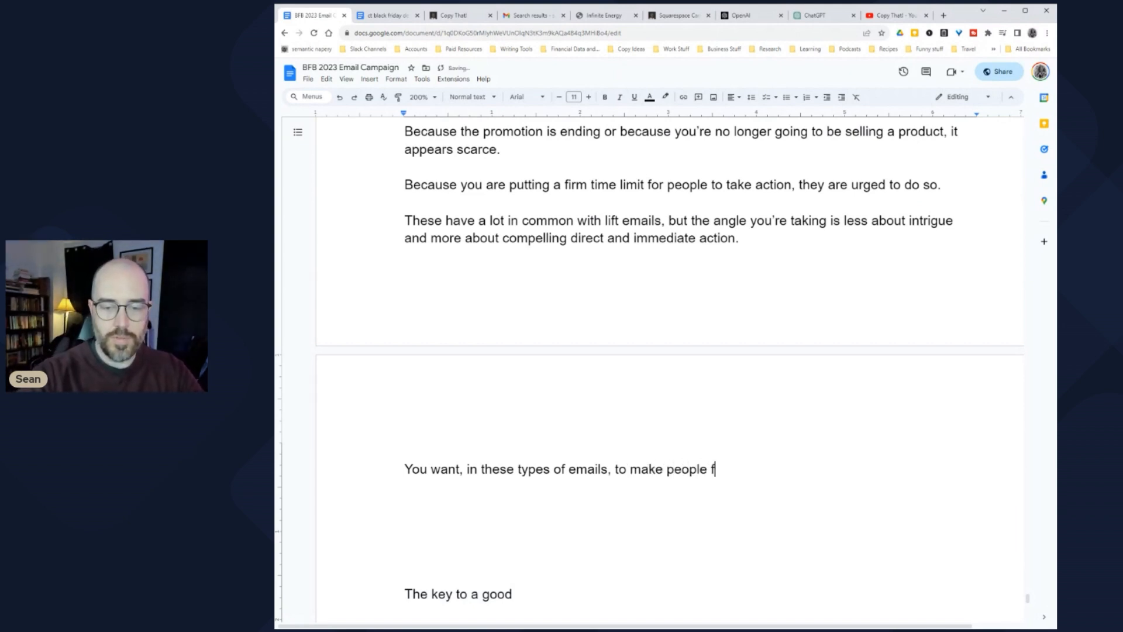
pyautogui.write('eel like if they don’t finally take ac')
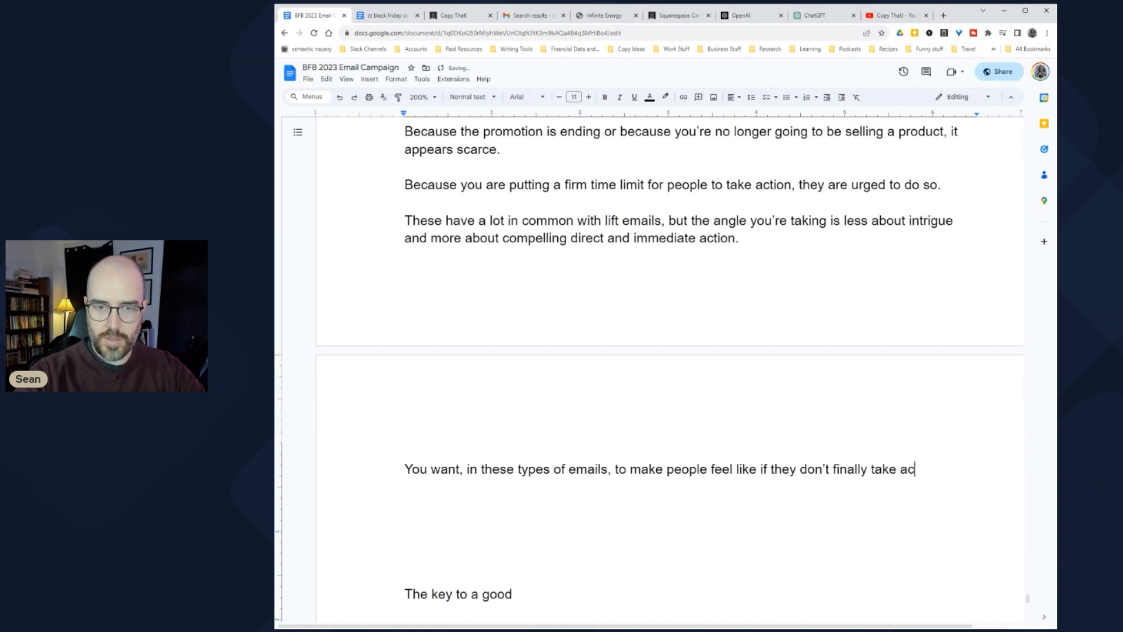
pyautogui.press('BackSpace')
pyautogui.press('BackSpace')
pyautogui.press('BackSpace')
pyautogui.press('BackSpace')
pyautogui.press('BackSpace')
pyautogui.press('BackSpace')
pyautogui.press('BackSpace')
pyautogui.write("buy the product you're selling,")
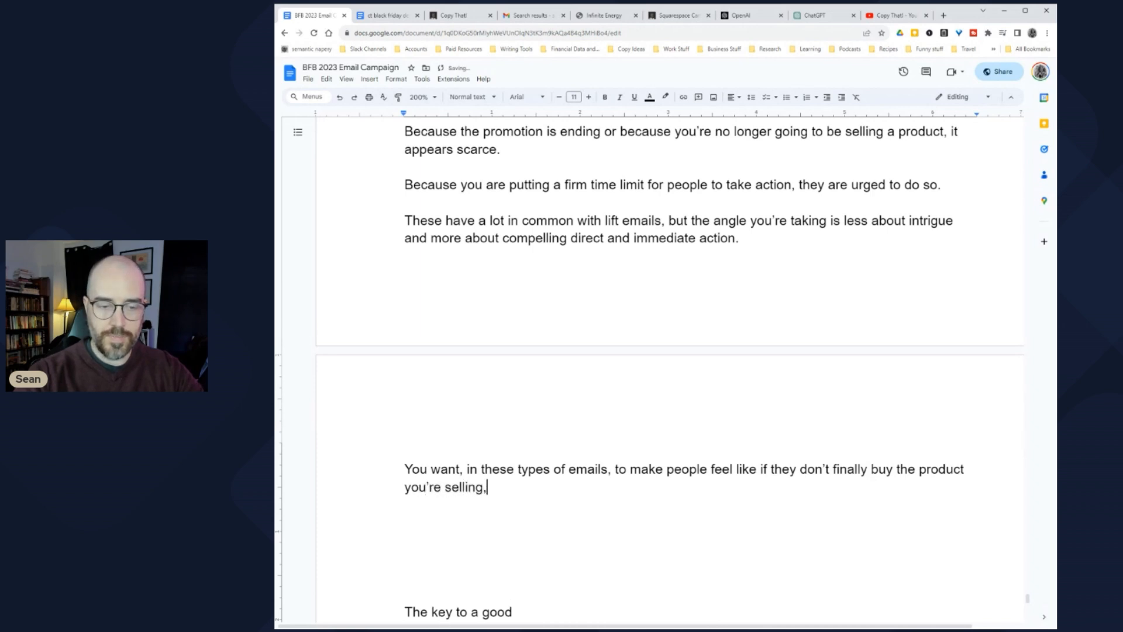
pyautogui.write('l mis')
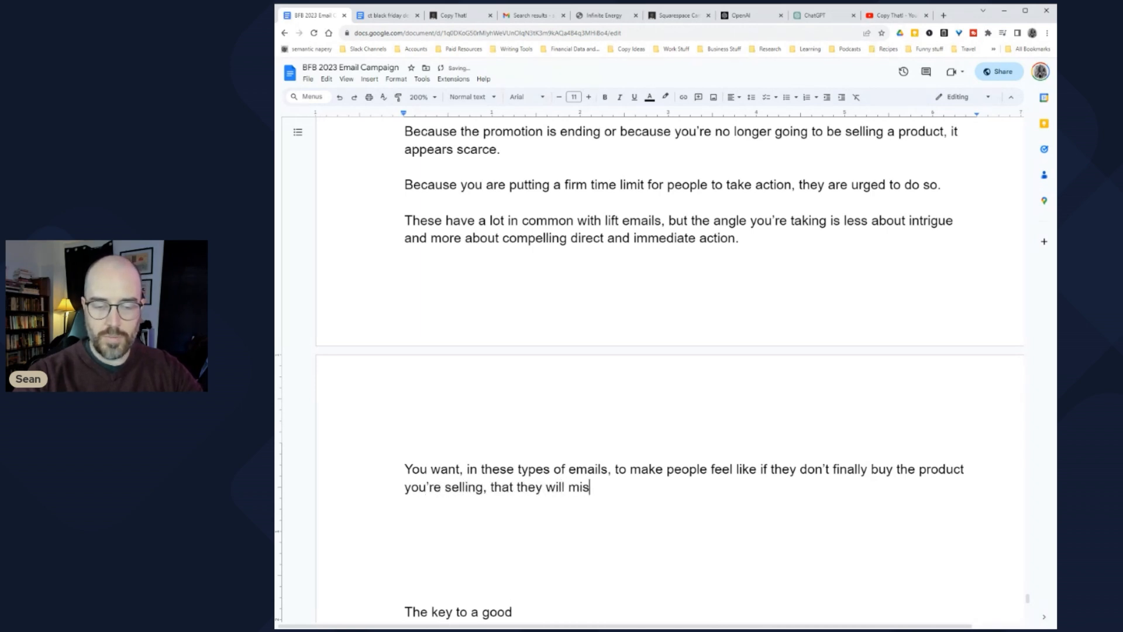
pyautogui.write('s out forever.')
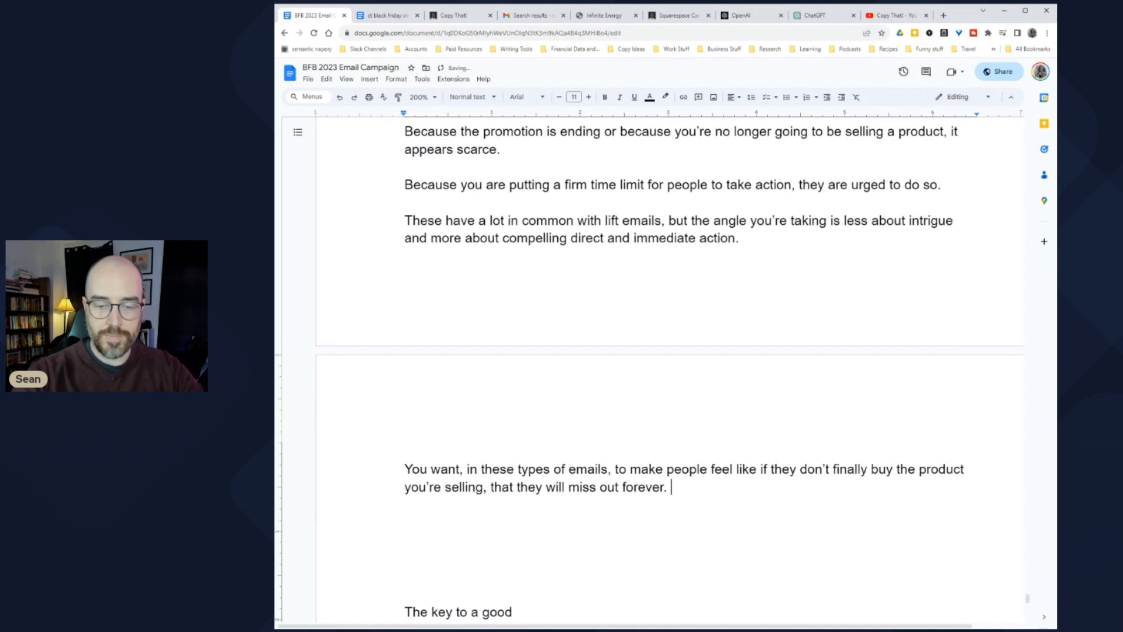
pyautogui.press('Return')
pyautogui.press('Return')
# Step: Replace the unfinished 'Ideally' line with 'This will work better, of course, if your customers know that you're telling the truth.'
pyautogui.scroll(-3, 670, 368)
pyautogui.write('Ideally, you want this to be')
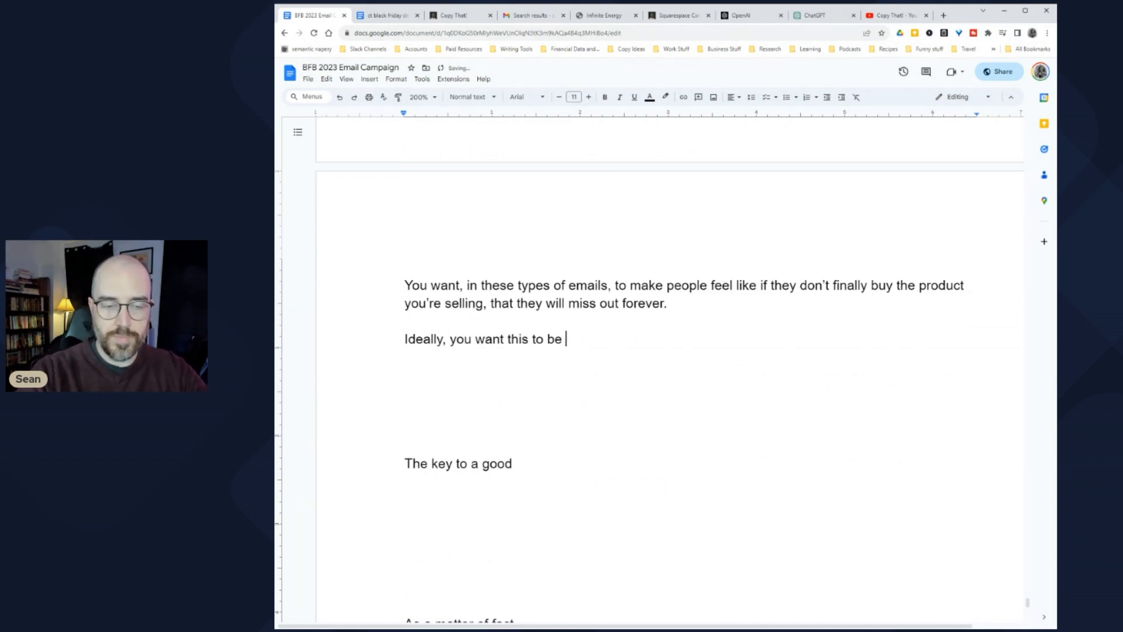
pyautogui.hotkey('shift', 'Home')
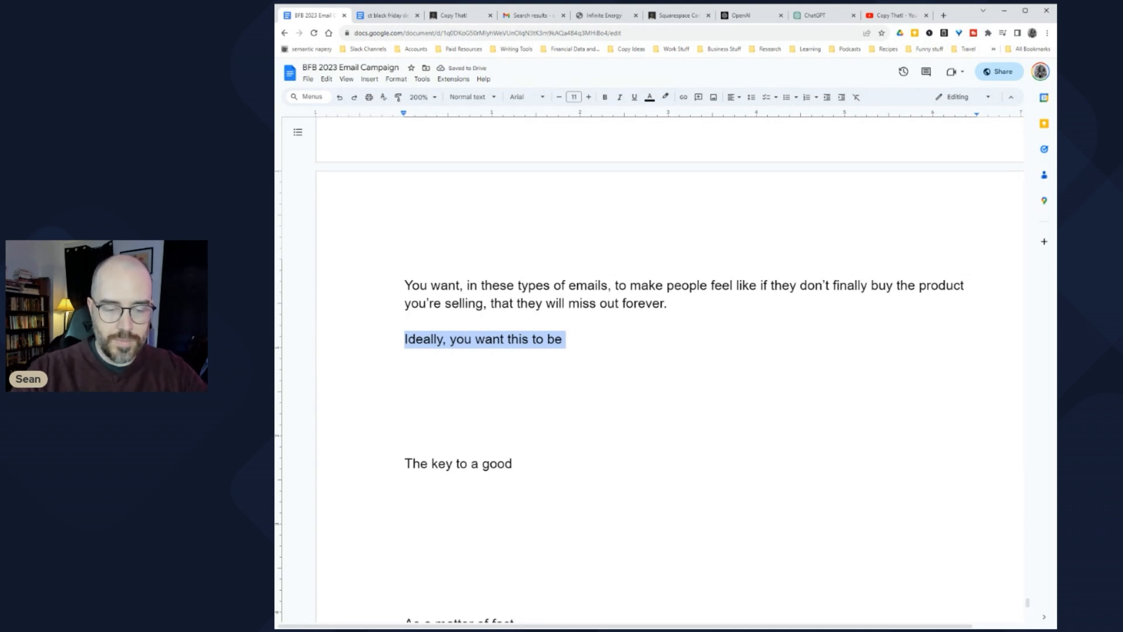
pyautogui.write('T')
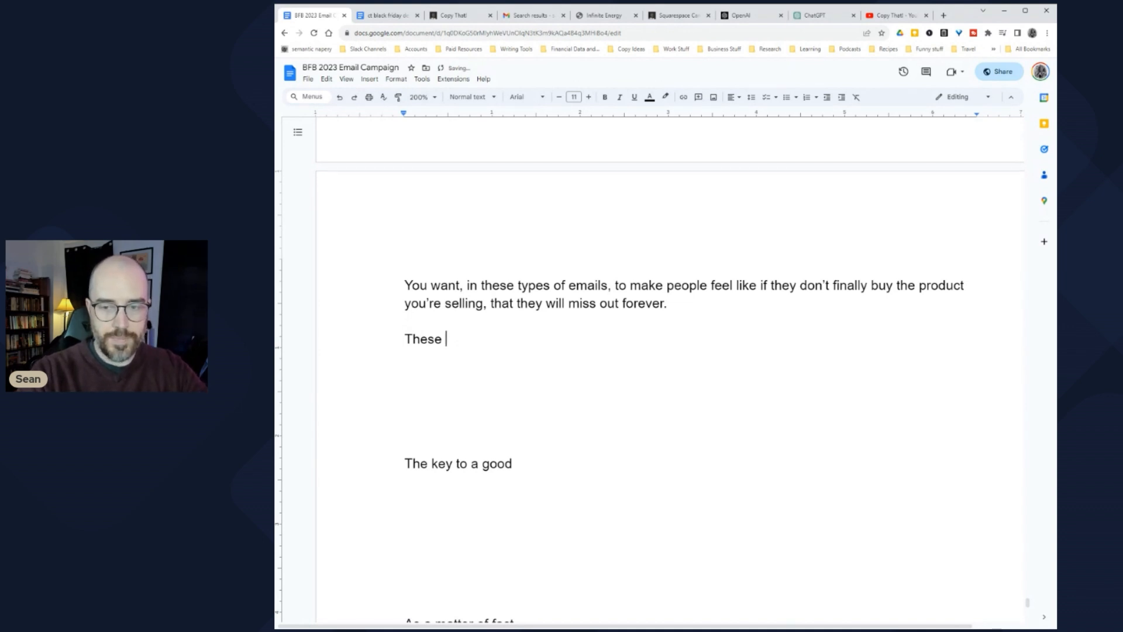
pyautogui.write('his will work better, of')
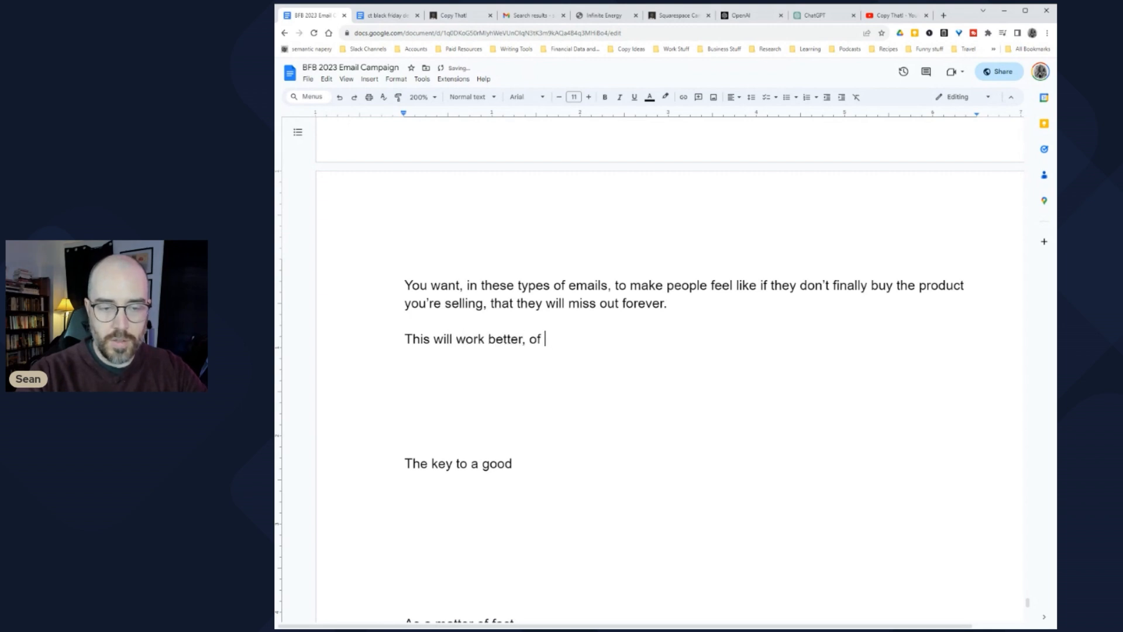
pyautogui.write(' your customers know t')
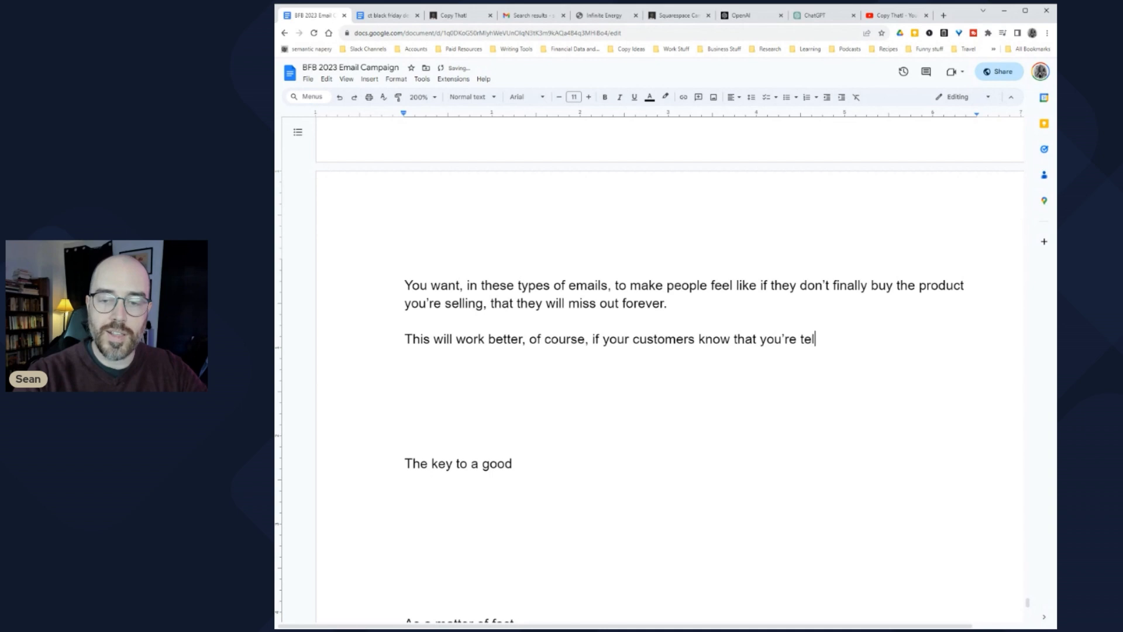
pyautogui.write("hat you're telling the truth.")
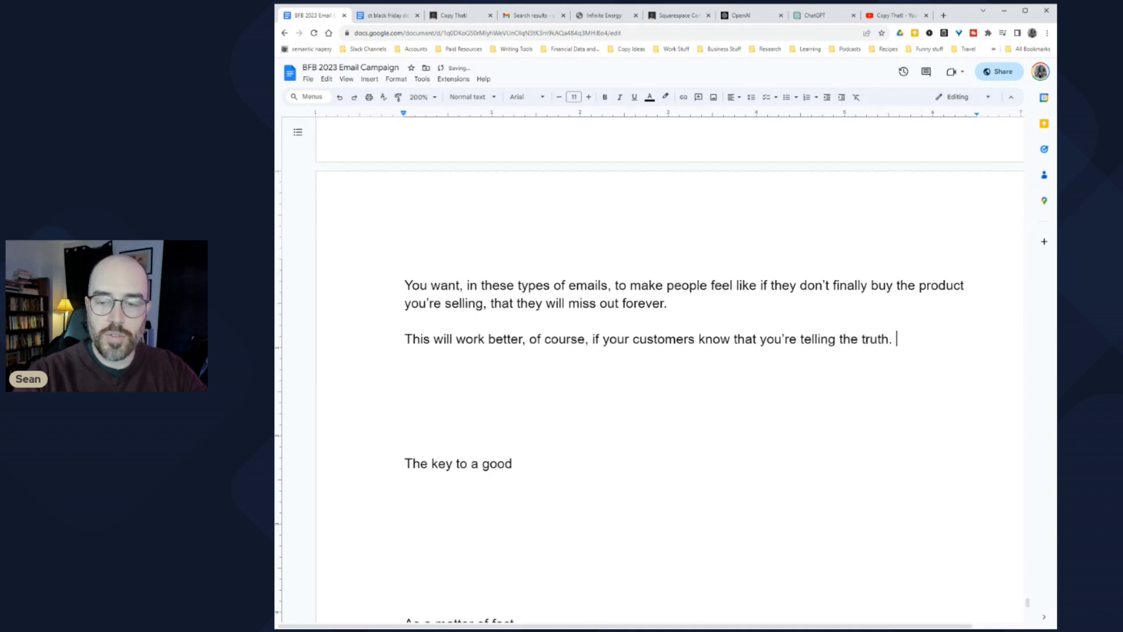
pyautogui.press('Return')
pyautogui.press('Return')
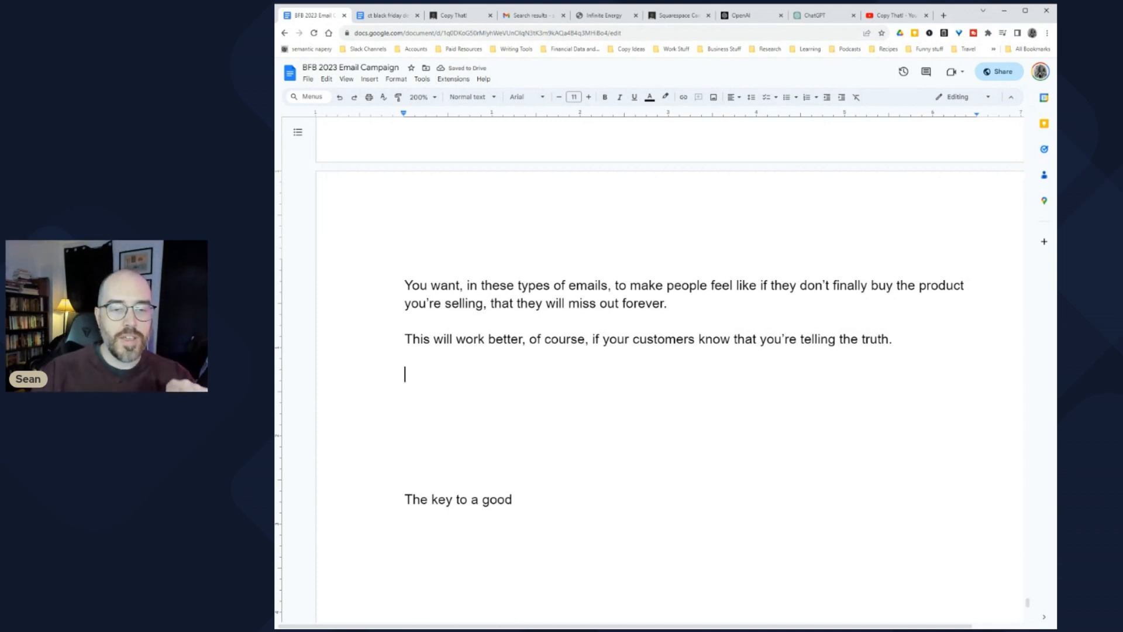
# Step: Delete the leftover 'The key to a good' line and old draft notes below 'telling the truth.'
pyautogui.scroll(-2, 1015, 118)
pyautogui.moveTo(405, 323); pyautogui.dragTo(410, 456)
pyautogui.press('BackSpace')
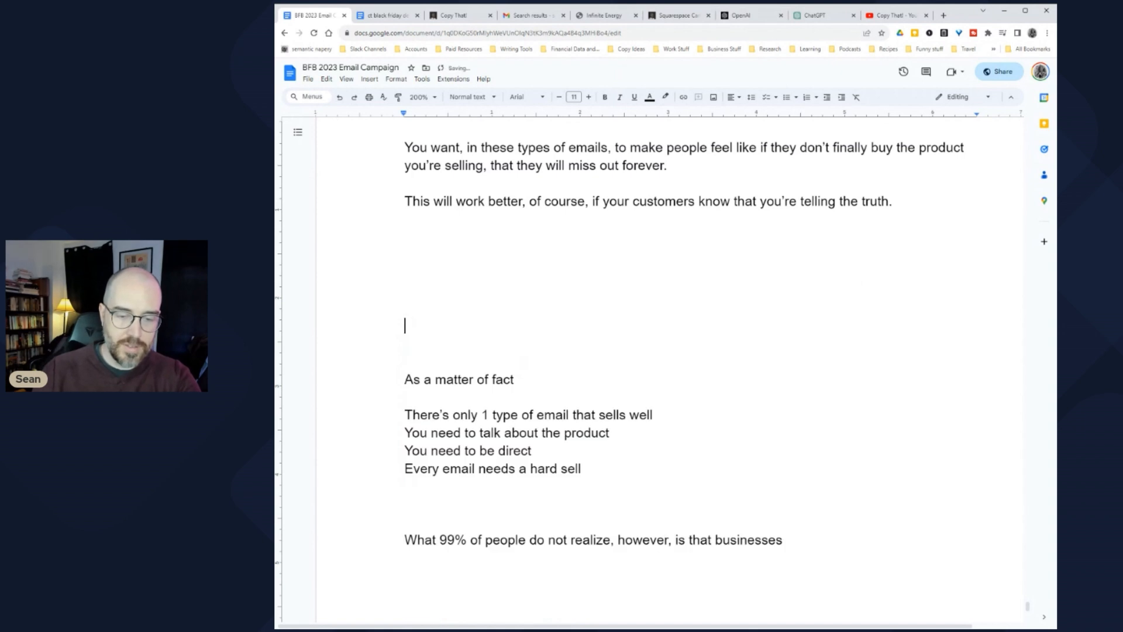
pyautogui.scroll(-1, 649, 368)
pyautogui.hotkey('shift', 'Down')
pyautogui.hotkey('shift', 'Down')
pyautogui.hotkey('shift', 'Down')
pyautogui.hotkey('shift', 'Down')
pyautogui.hotkey('shift', 'Down')
pyautogui.hotkey('shift', 'Down')
pyautogui.hotkey('shift', 'Down')
pyautogui.hotkey('shift', 'Down')
pyautogui.hotkey('shift', 'Down')
pyautogui.hotkey('shift', 'Down')
pyautogui.hotkey('shift', 'Down')
pyautogui.hotkey('shift', 'Down')
pyautogui.press('BackSpace')
pyautogui.hotkey('shift', 'Up')
# Step: Reread the deadline-email section, highlighting the 'deadlines ALWAYS work' claim and the research features sentences
pyautogui.scroll(15, 649, 368)
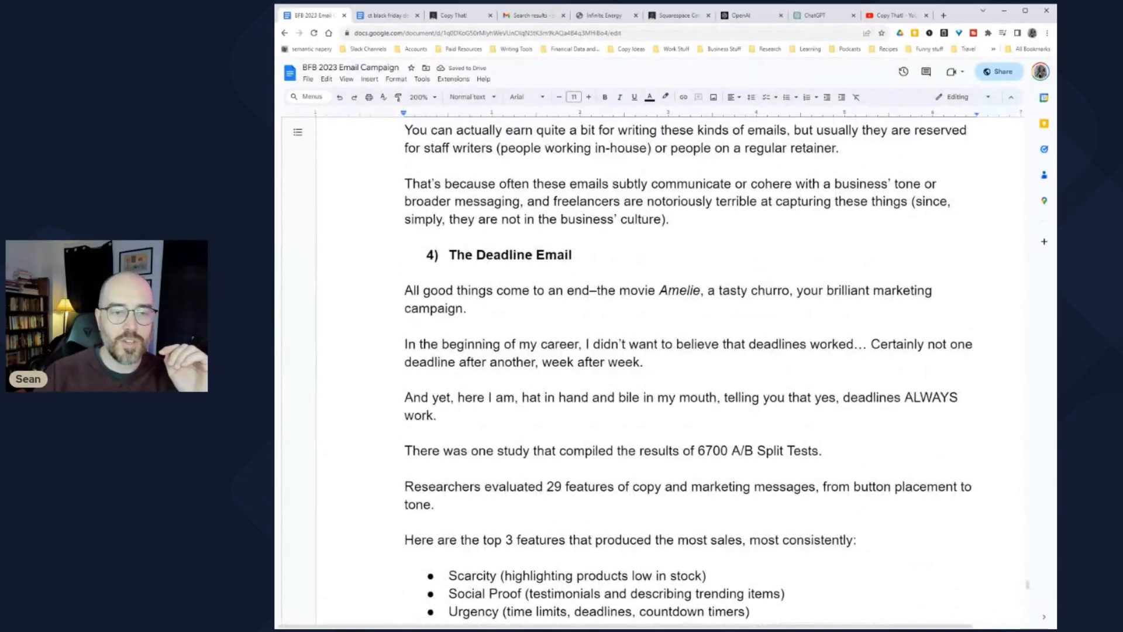
pyautogui.scroll(-3, 688, 368)
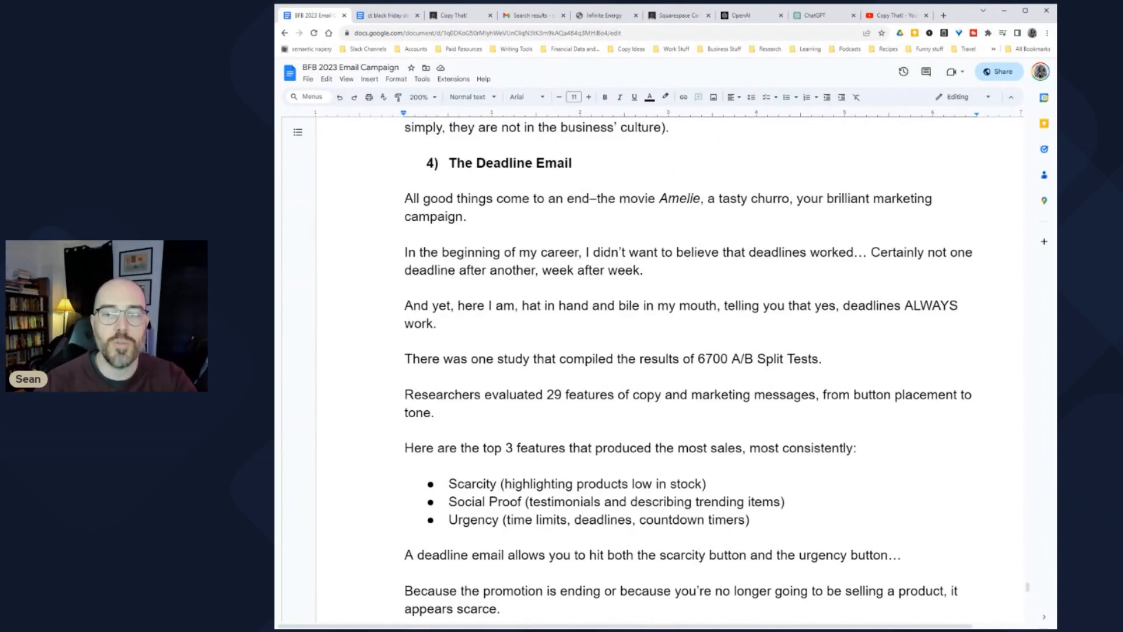
pyautogui.moveTo(407, 252); pyautogui.dragTo(655, 253)
pyautogui.click(656, 252)
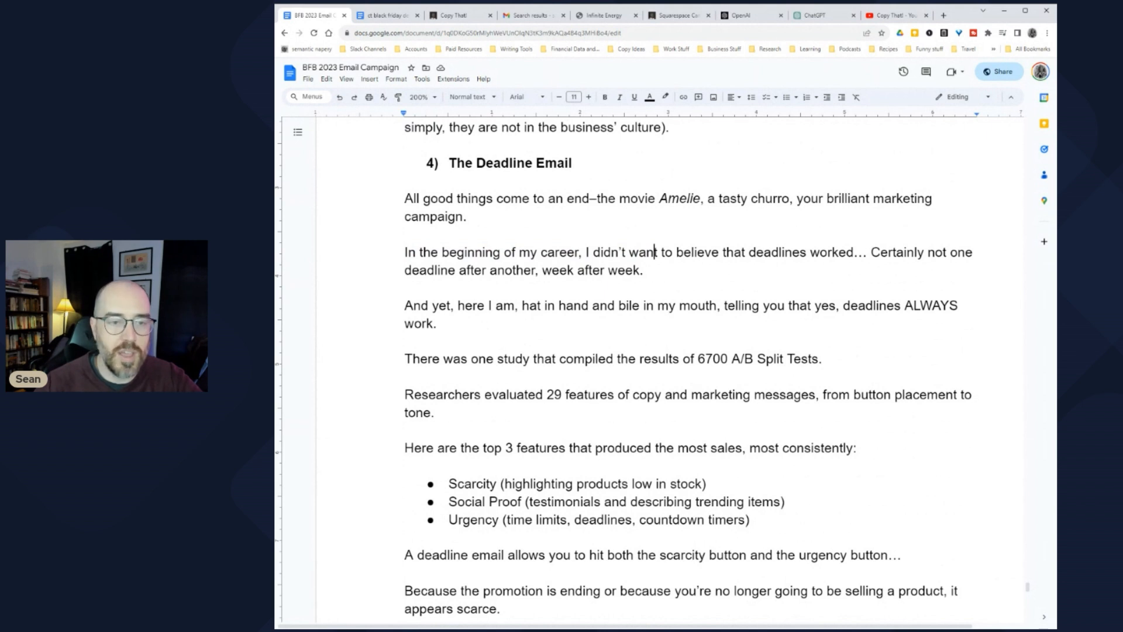
pyautogui.moveTo(420, 270); pyautogui.dragTo(568, 271)
pyautogui.moveTo(422, 306); pyautogui.dragTo(654, 305)
pyautogui.click(657, 305)
pyautogui.moveTo(752, 306); pyautogui.dragTo(901, 306)
pyautogui.scroll(-3, 901, 306)
pyautogui.moveTo(440, 267); pyautogui.dragTo(705, 267)
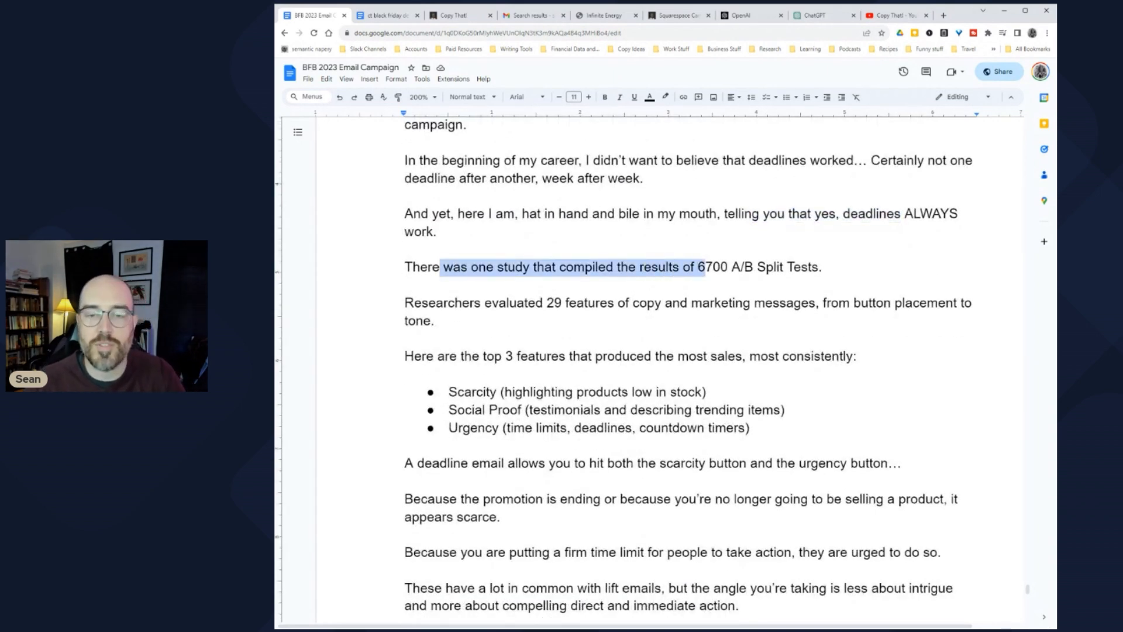
pyautogui.moveTo(414, 302); pyautogui.dragTo(445, 321)
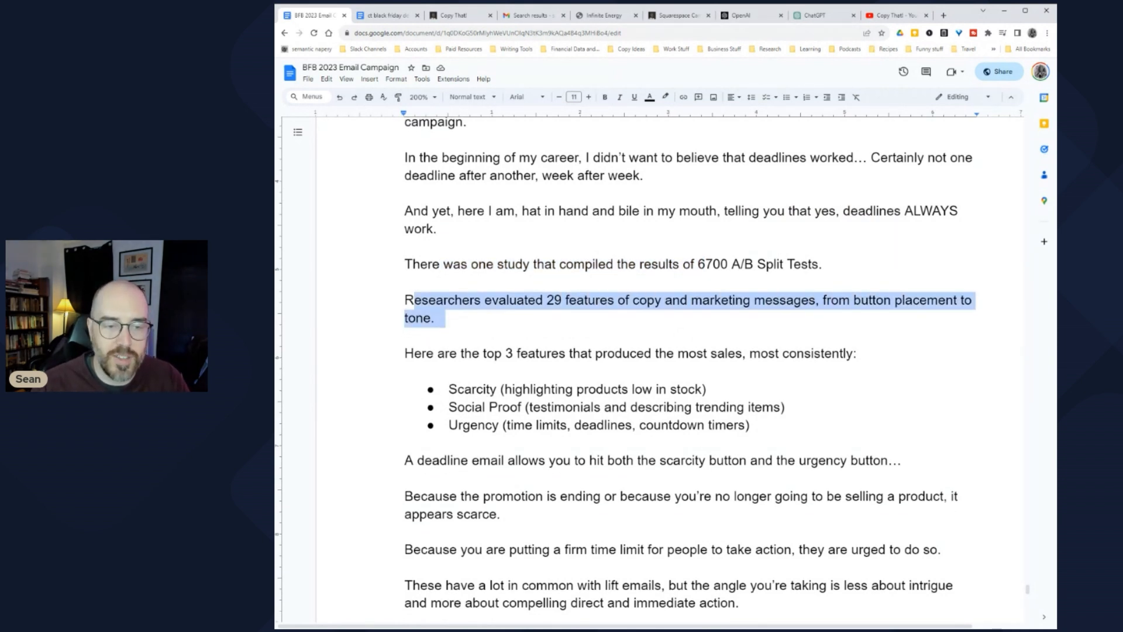
pyautogui.scroll(-2, 644, 368)
pyautogui.moveTo(421, 264); pyautogui.dragTo(860, 264)
pyautogui.click(405, 282)
# Step: Reread the scarcity, firm time limit, lift-email and miss-out-forever sentences down to the truth line
pyautogui.scroll(-2, 671, 326)
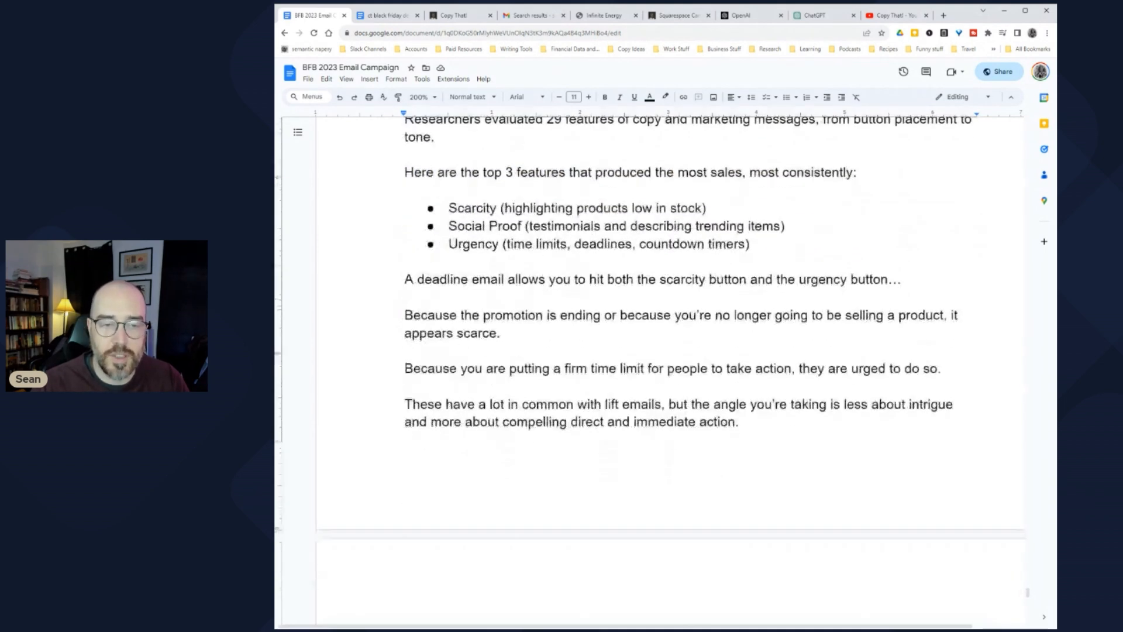
pyautogui.scroll(-2, 670, 327)
pyautogui.moveTo(424, 187); pyautogui.dragTo(511, 241)
pyautogui.click(457, 276)
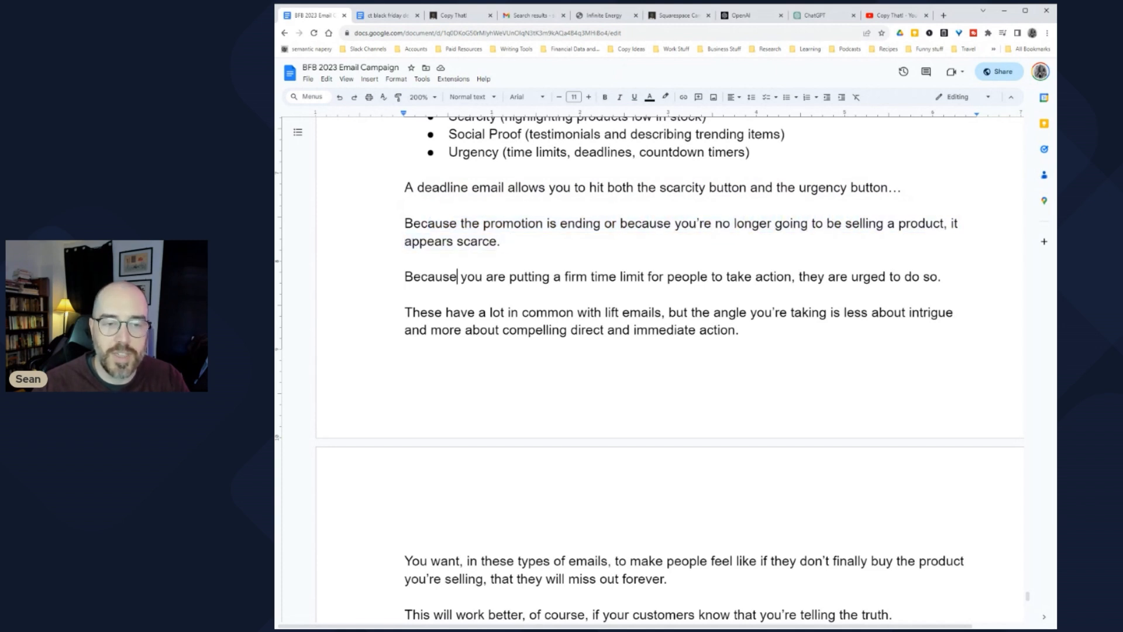
pyautogui.moveTo(413, 276); pyautogui.dragTo(879, 276)
pyautogui.click(884, 276)
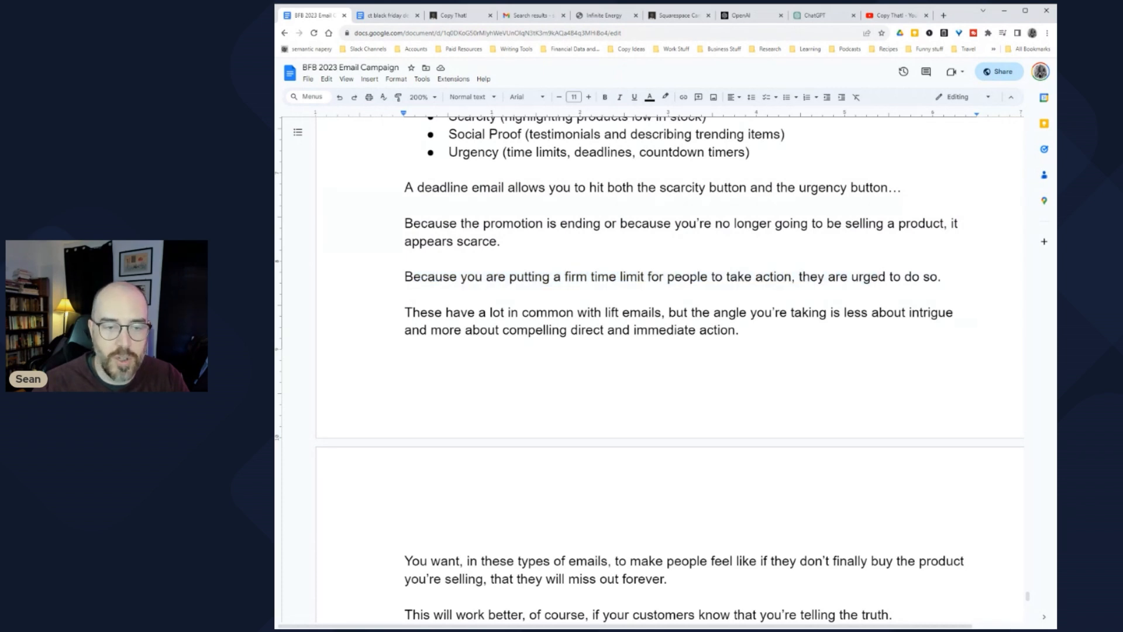
pyautogui.click(946, 277)
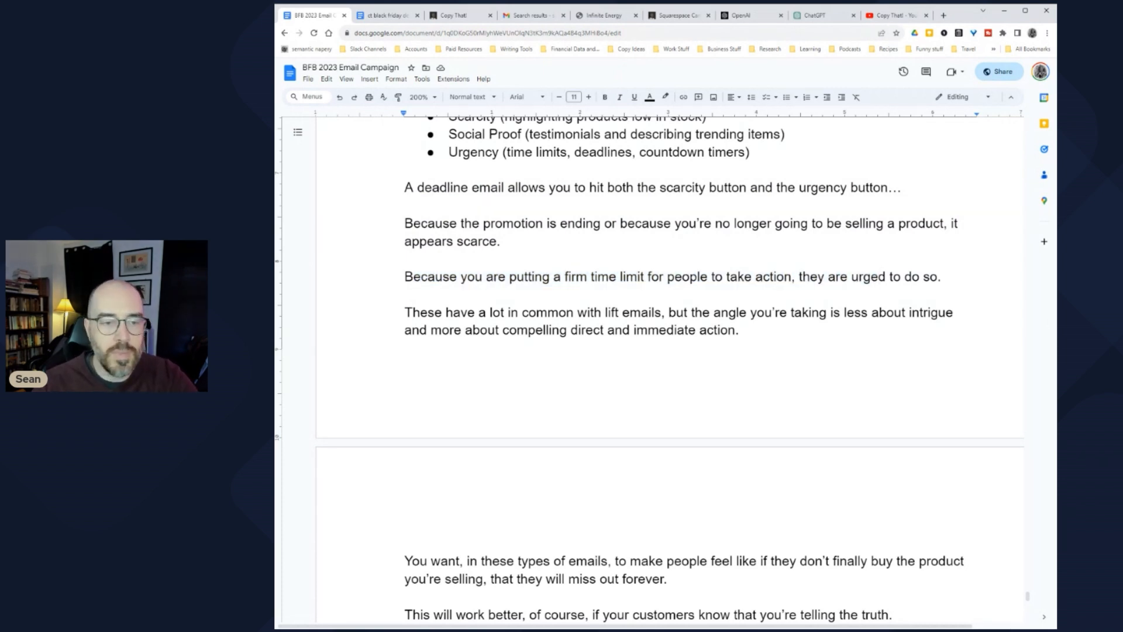
pyautogui.moveTo(412, 312); pyautogui.dragTo(683, 312)
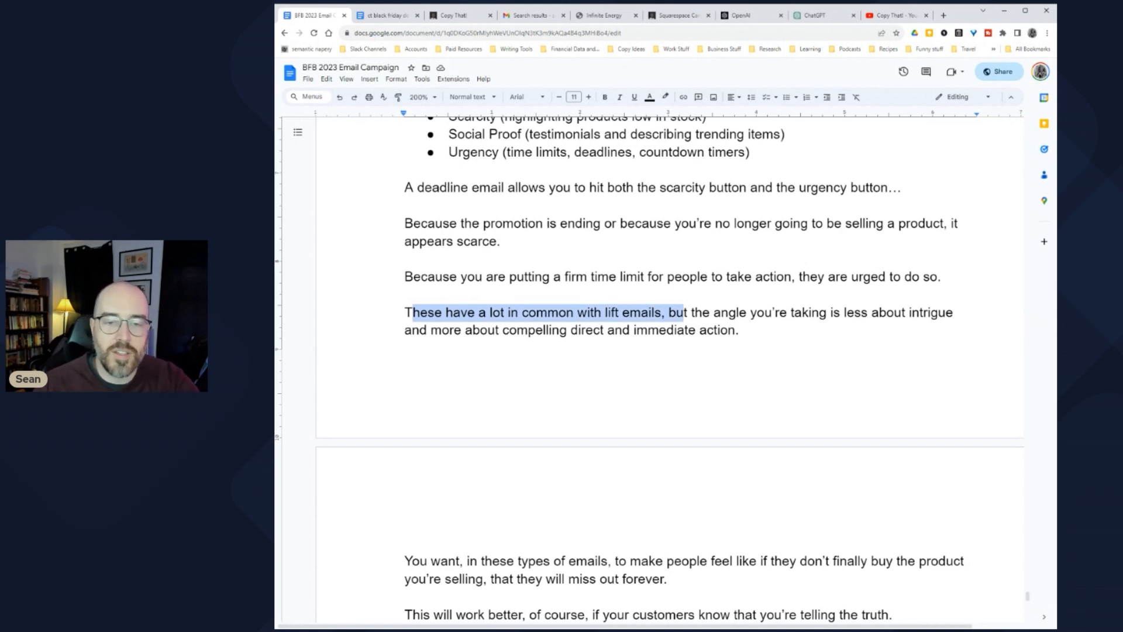
pyautogui.moveTo(677, 312); pyautogui.dragTo(923, 312)
pyautogui.click(924, 312)
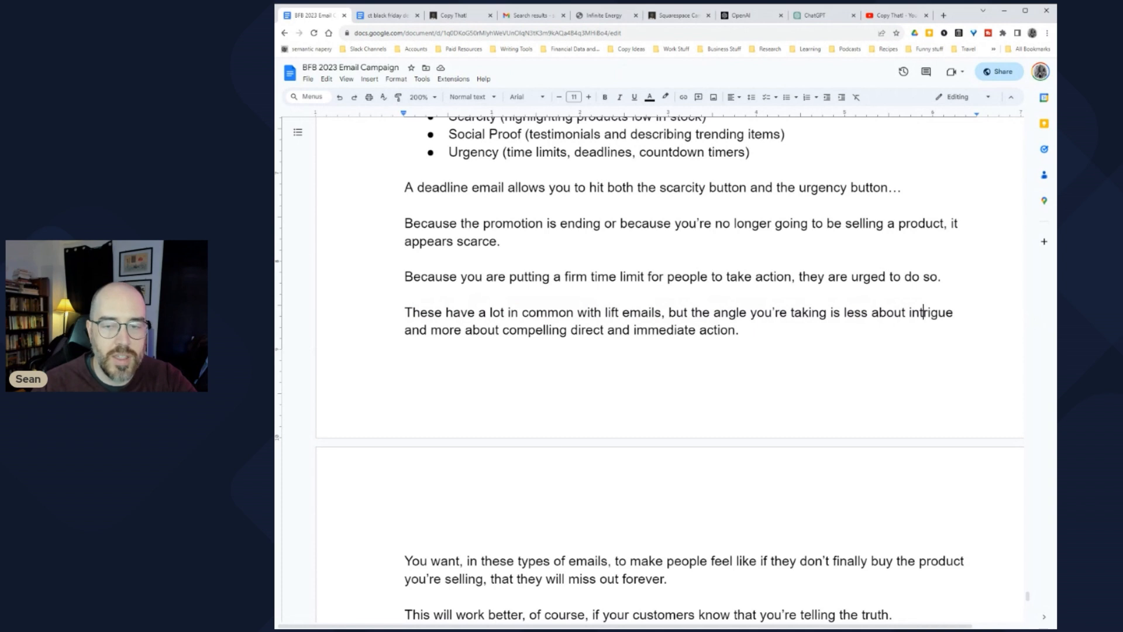
pyautogui.moveTo(420, 330); pyautogui.dragTo(714, 330)
pyautogui.click(718, 330)
pyautogui.scroll(-1, 718, 330)
pyautogui.scroll(-4, 718, 330)
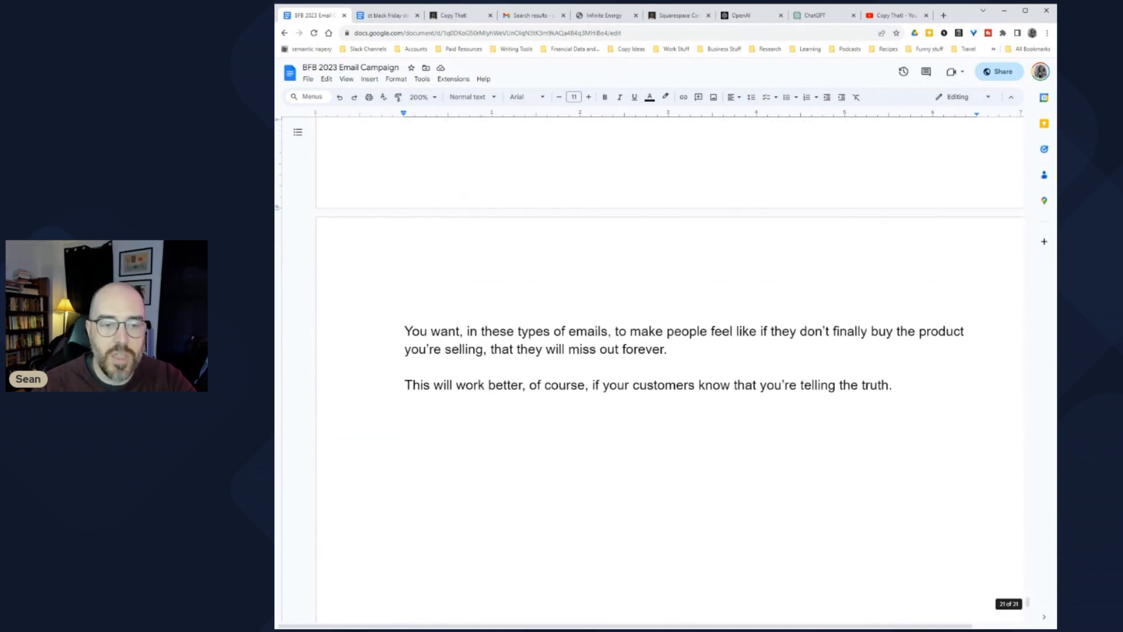
pyautogui.moveTo(441, 331); pyautogui.dragTo(767, 331)
pyautogui.click(768, 332)
pyautogui.moveTo(630, 331); pyautogui.dragTo(907, 332)
pyautogui.click(906, 331)
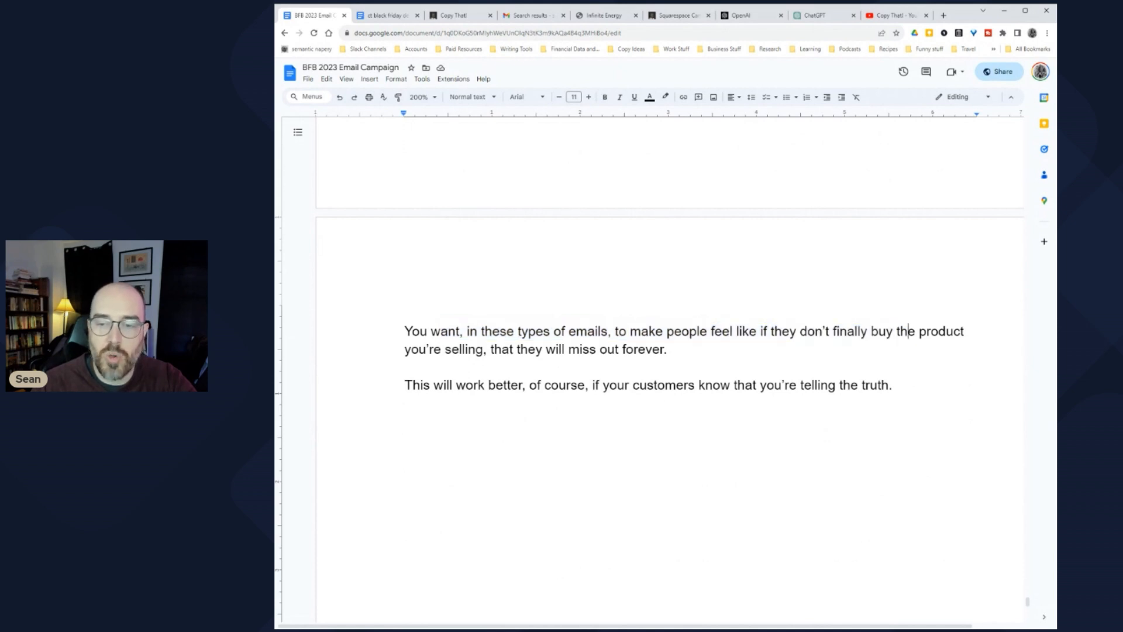
pyautogui.moveTo(419, 349); pyautogui.dragTo(678, 350)
pyautogui.click(633, 349)
pyautogui.moveTo(412, 385); pyautogui.dragTo(618, 385)
pyautogui.click(633, 385)
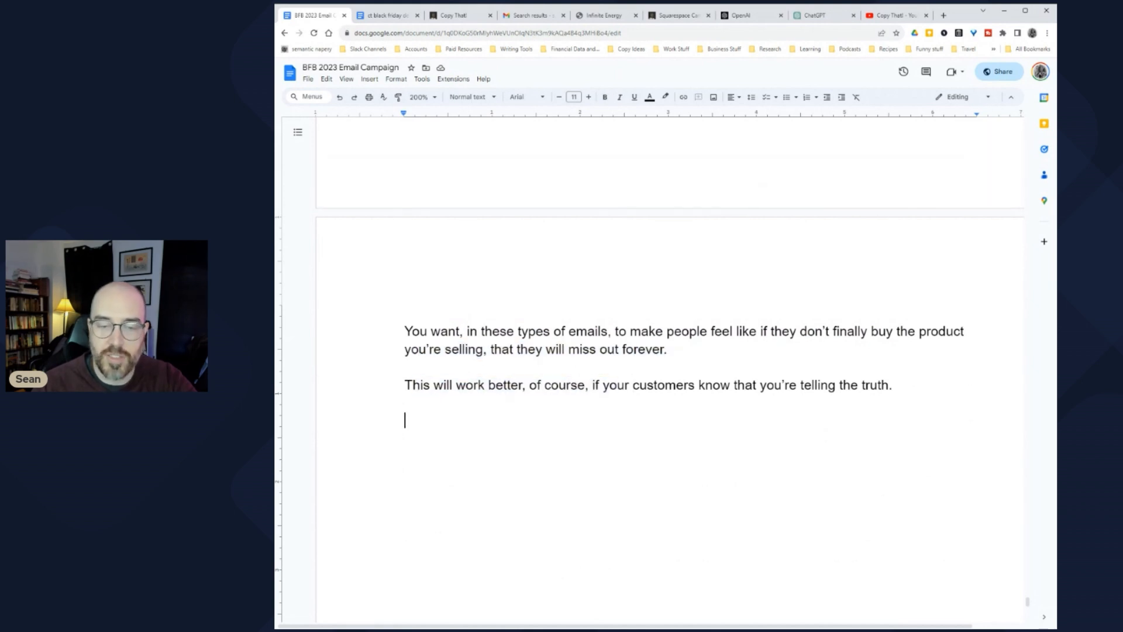
# Step: Write 'For example, longtime fans of Copy That! know that most of our previous promotional campaigns have been "price hike" campaigns.'
pyautogui.scroll(-1, 669, 369)
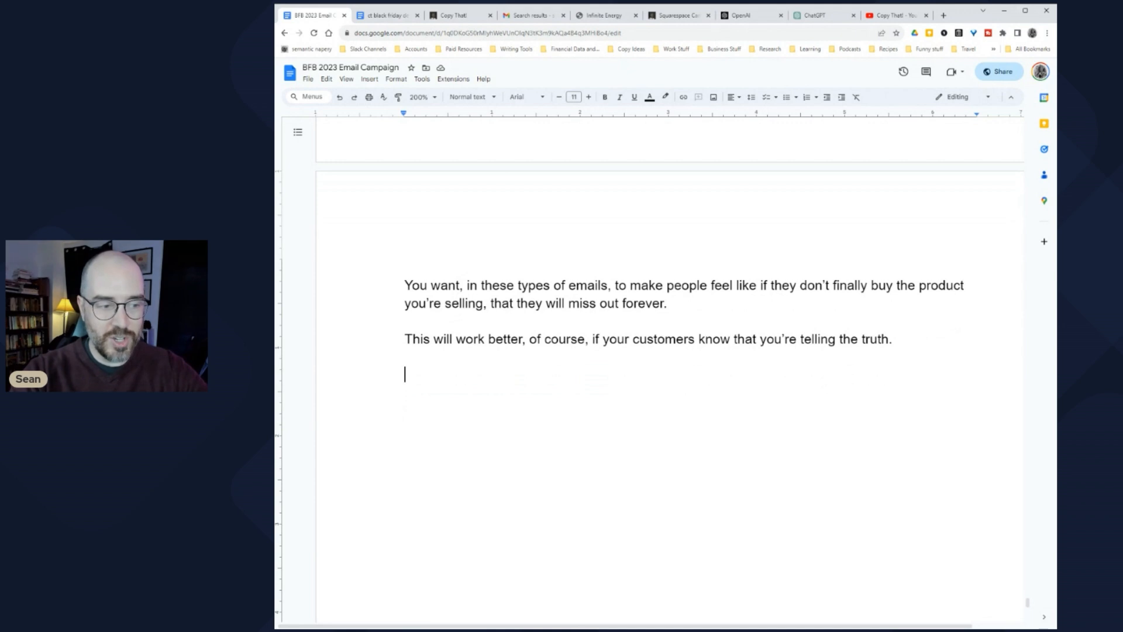
pyautogui.write('For examp')
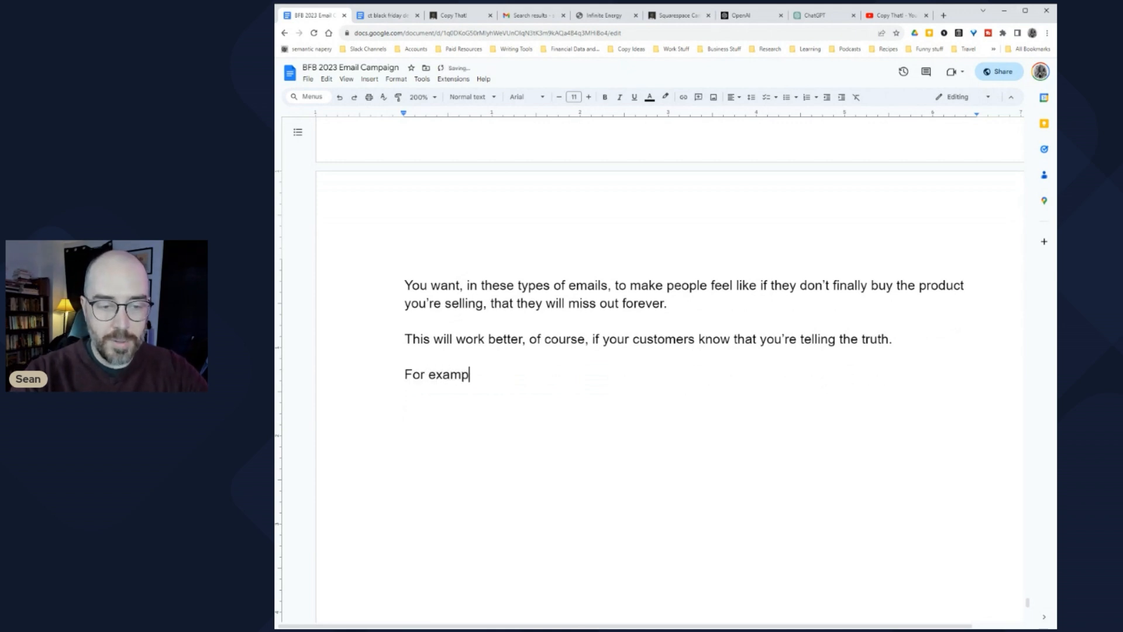
pyautogui.write('le, longtime fans ')
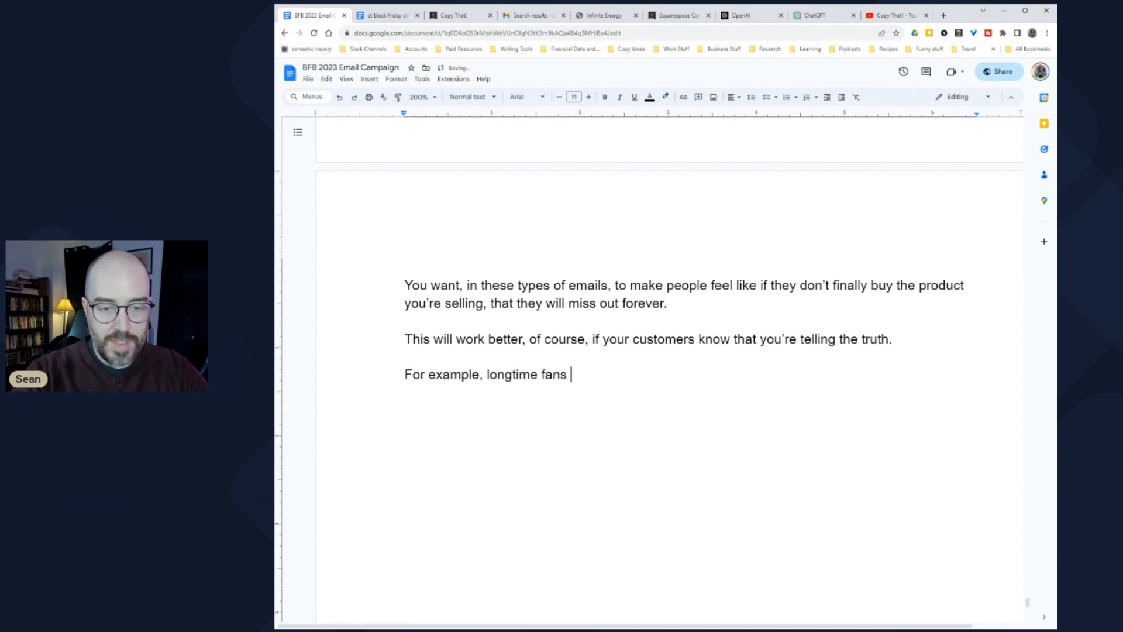
pyautogui.write('of Copy That')
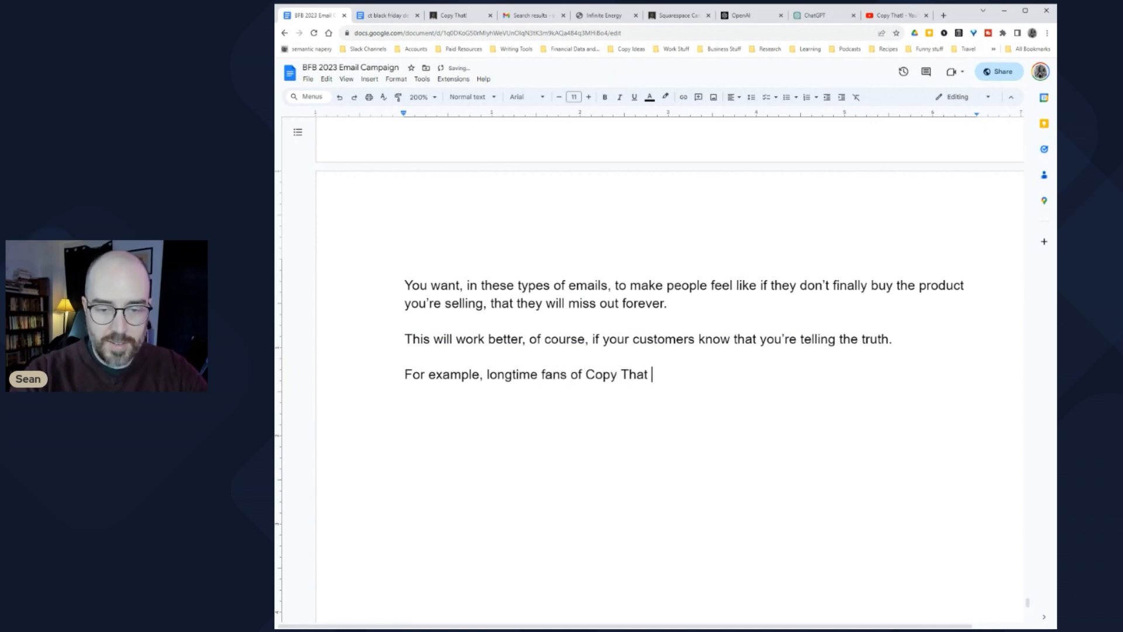
pyautogui.write('! Know that')
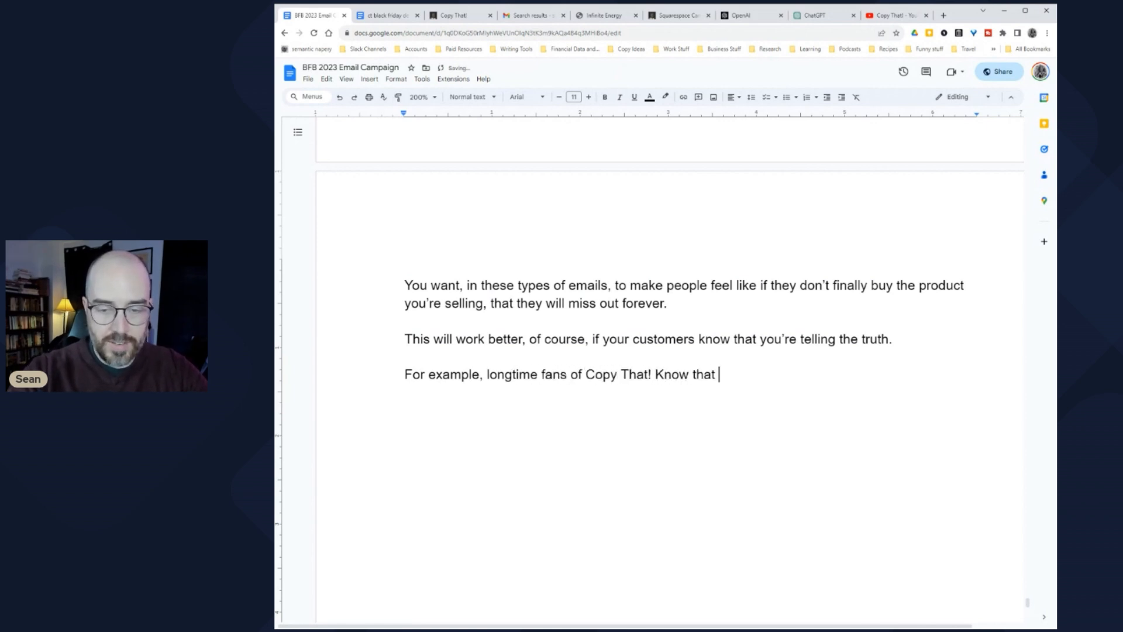
pyautogui.press('BackSpace')
pyautogui.write('k')
pyautogui.press('End')
pyautogui.write('most of our previous promotional campaigns ha')
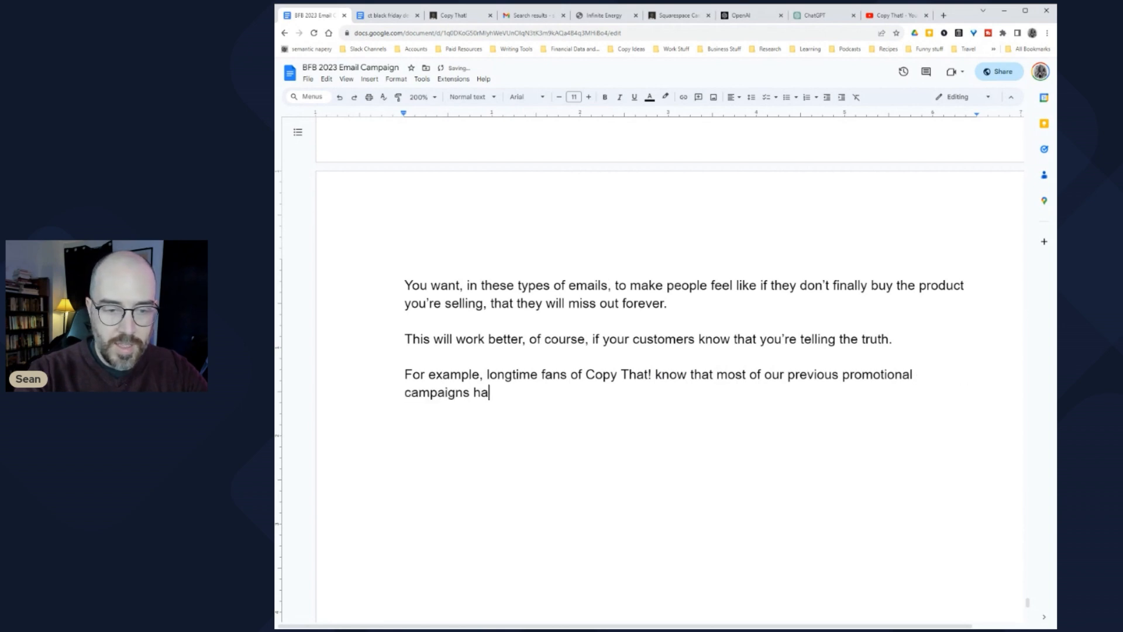
pyautogui.write('ve been "price hike')
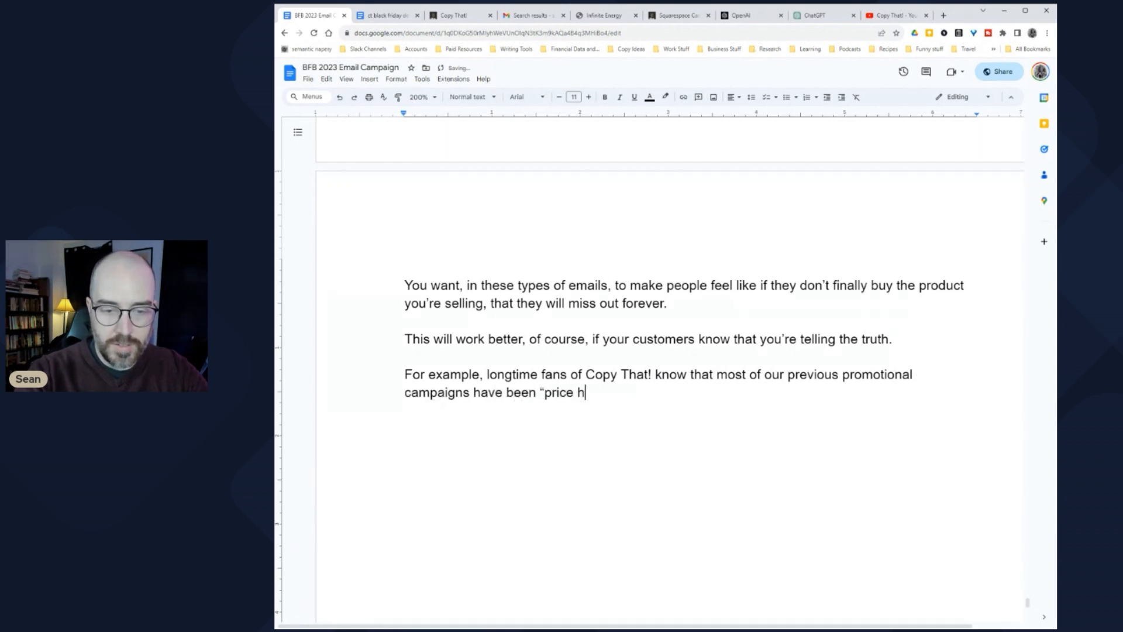
pyautogui.write('" campaigns.')
# Step: Add the paragraph 'We announce that a product is going up in price at a certain date…' ending 'before that deadline.'
pyautogui.press('Return')
pyautogui.press('Return')
pyautogui.write('We announce that a product is going up in pri')
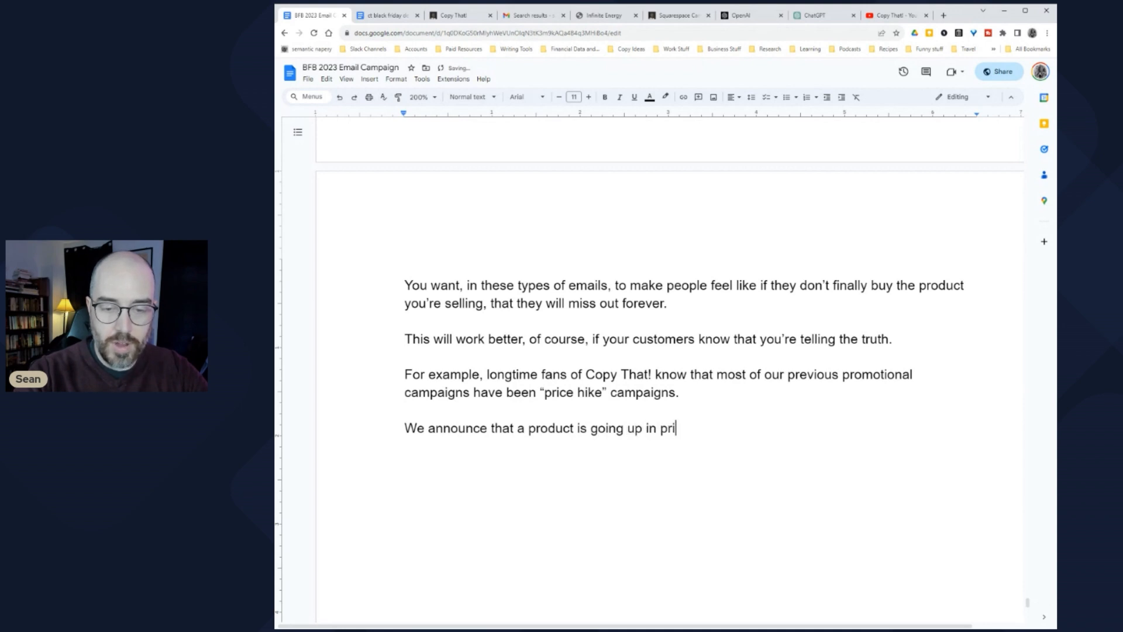
pyautogui.write('ce at a certain')
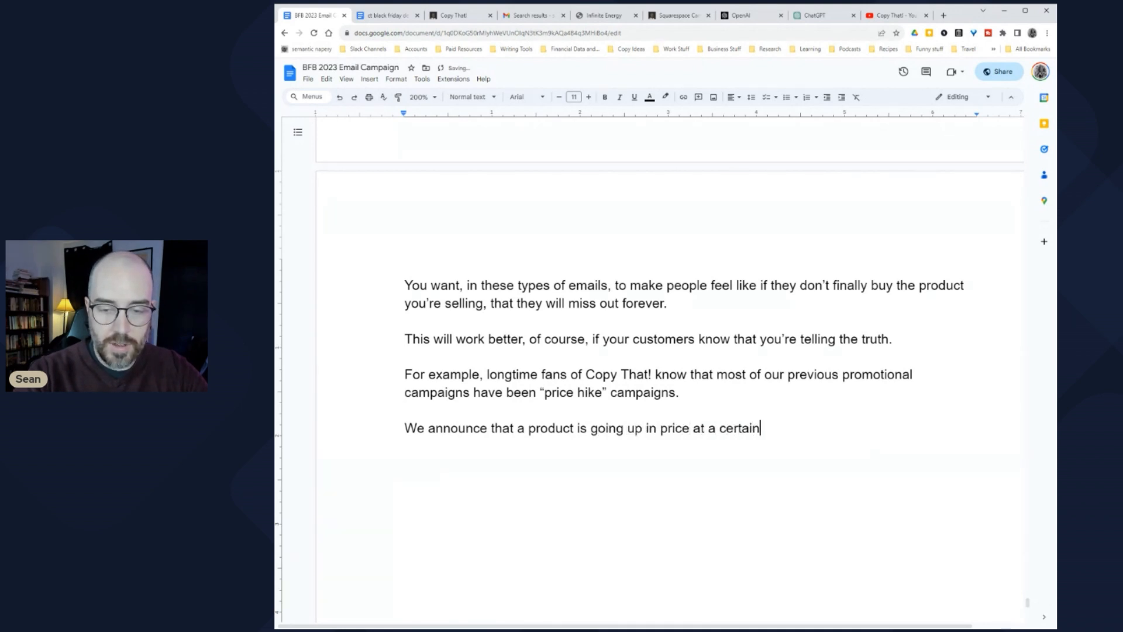
pyautogui.write(' date, and p')
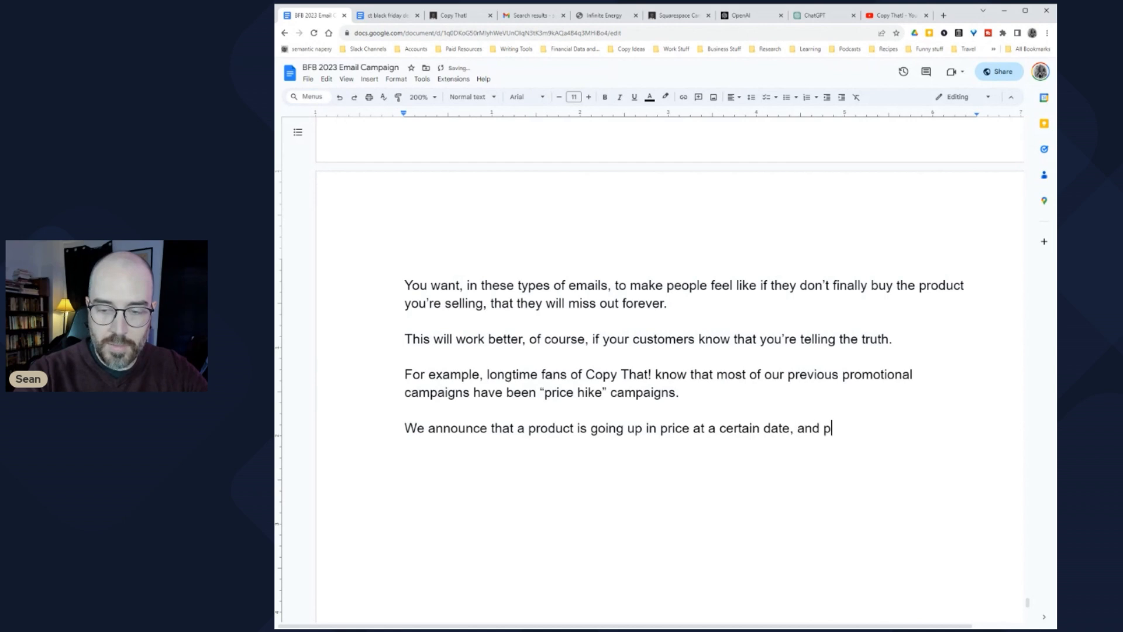
pyautogui.write('eo-ple ')
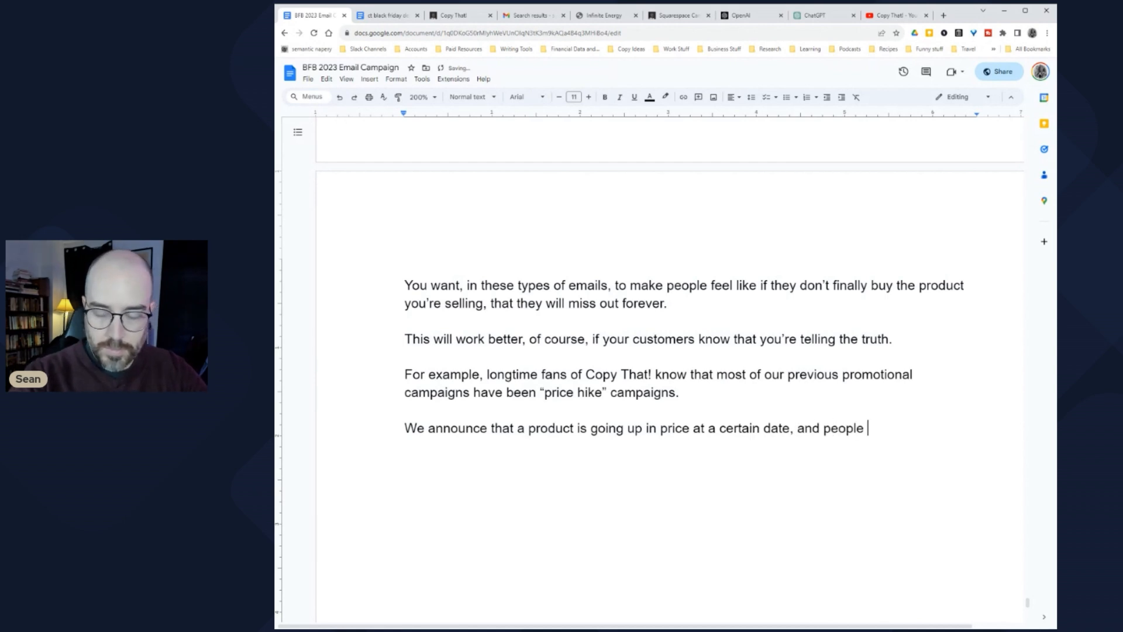
pyautogui.write('have a ')
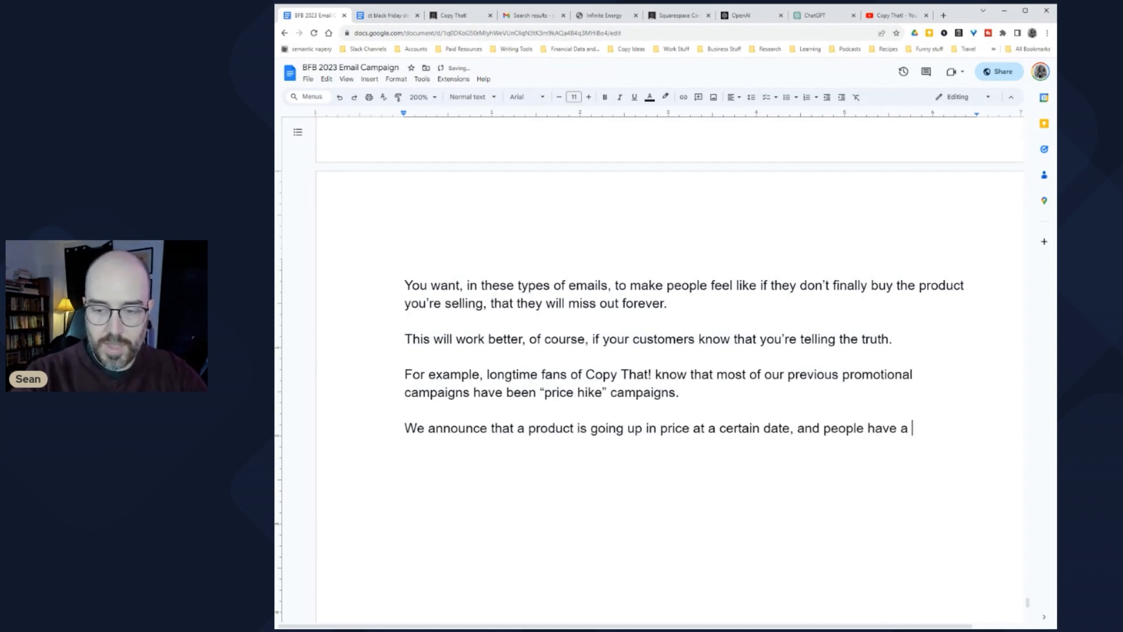
pyautogui.write('chance to take action.')
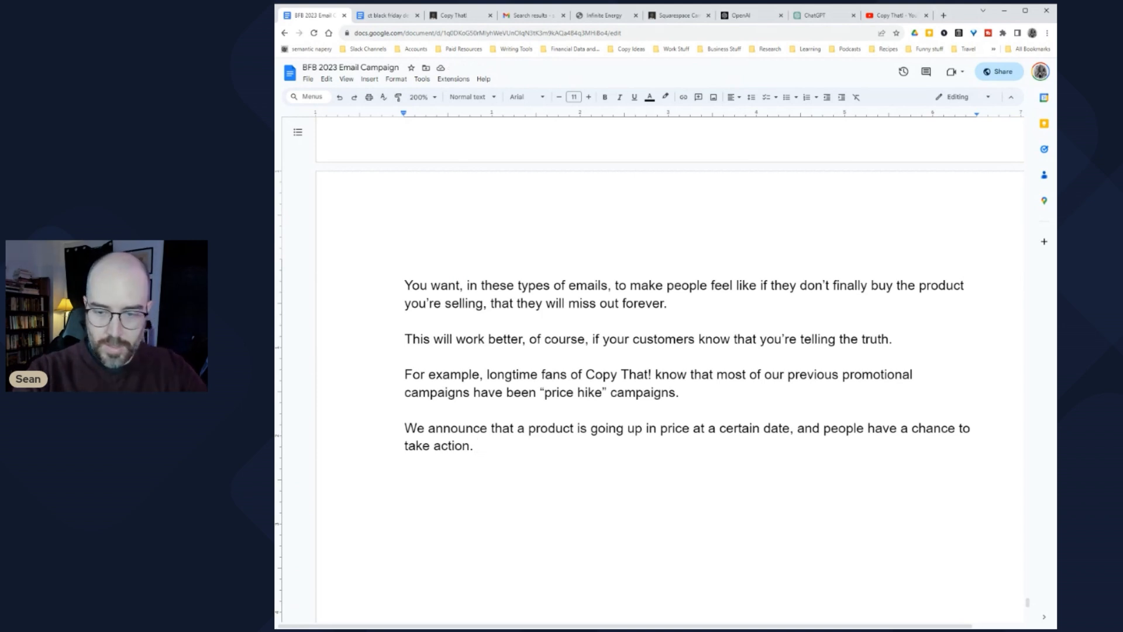
pyautogui.press('BackSpace')
pyautogui.write('before that')
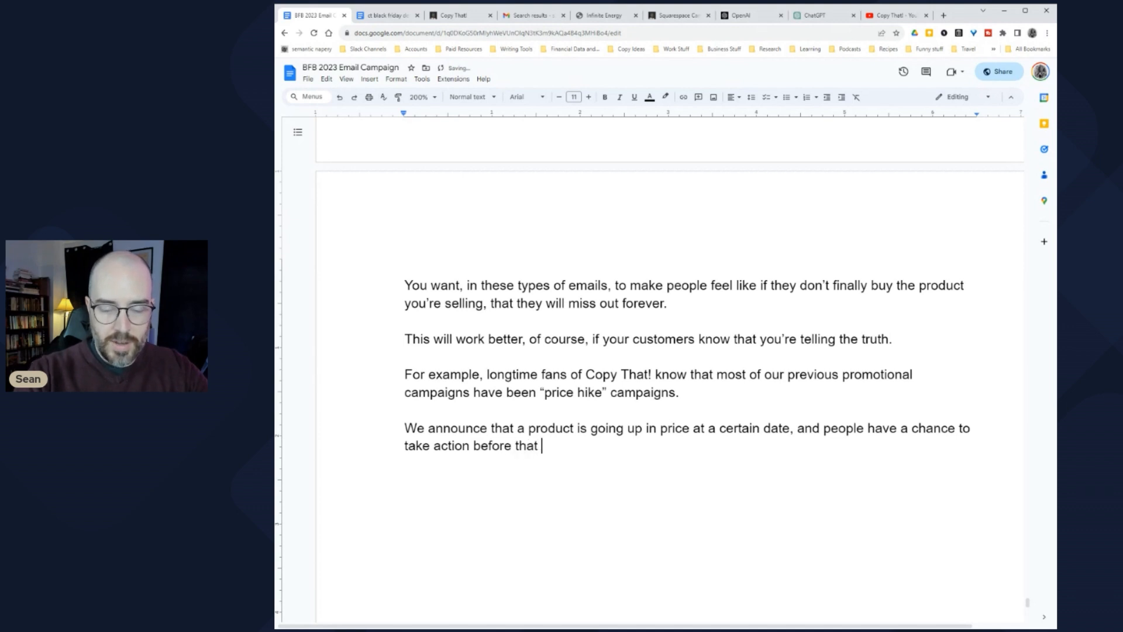
pyautogui.write(' deadline.')
pyautogui.press('Return')
pyautogui.press('Return')
# Step: Add the sentence 'To this day, we have never discounted anything that we've raised the price on.'
pyautogui.scroll(-2, 669, 375)
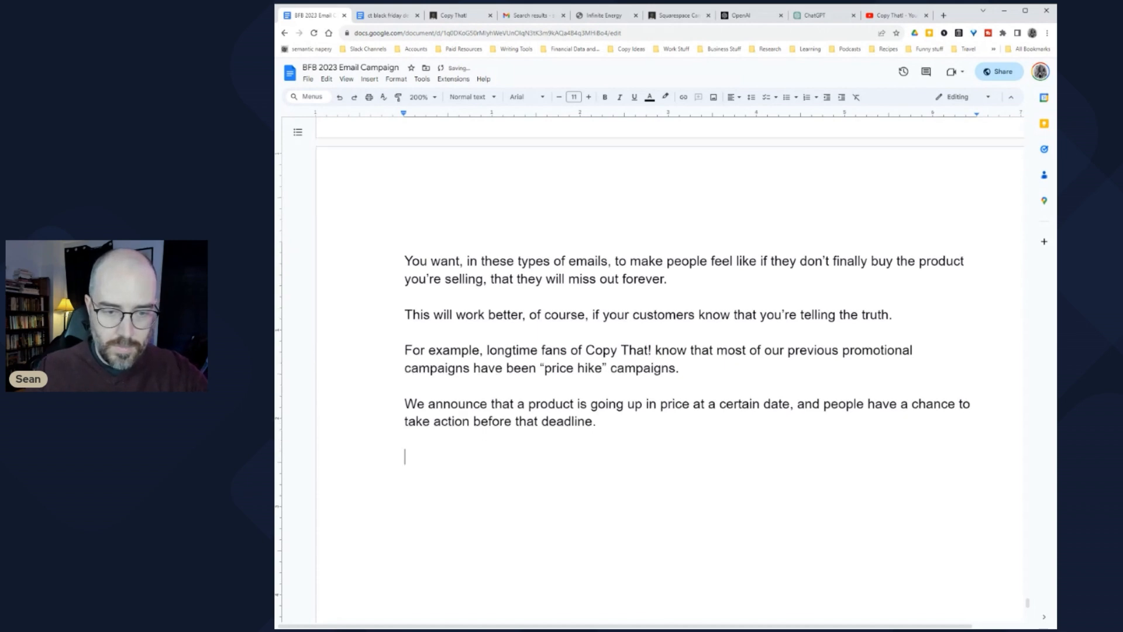
pyautogui.scroll(-2, 670, 374)
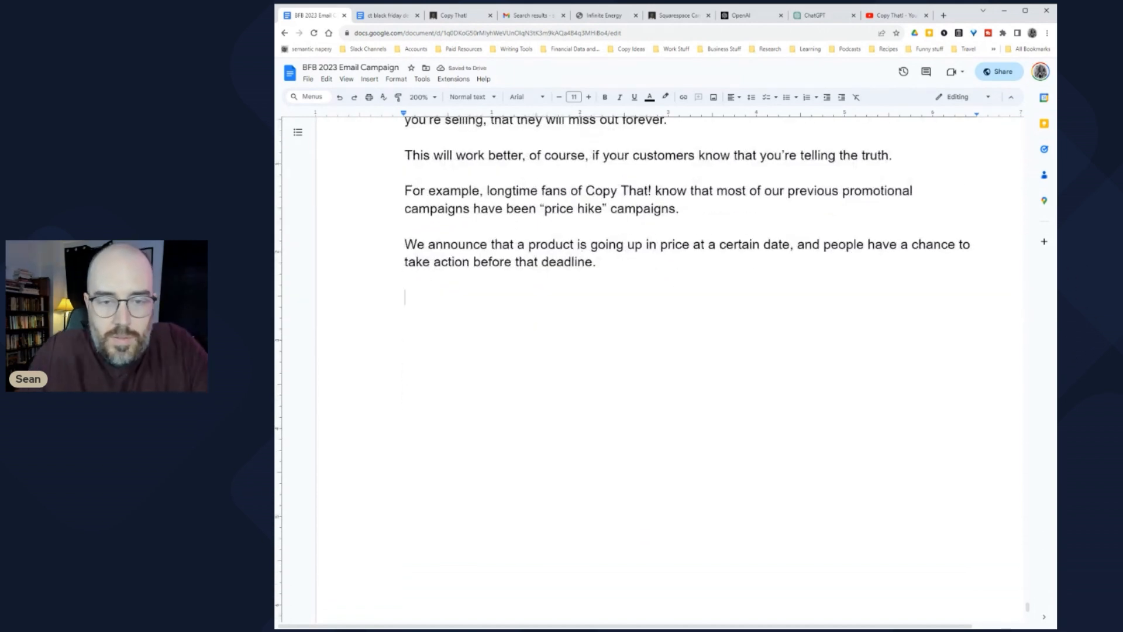
pyautogui.write('To')
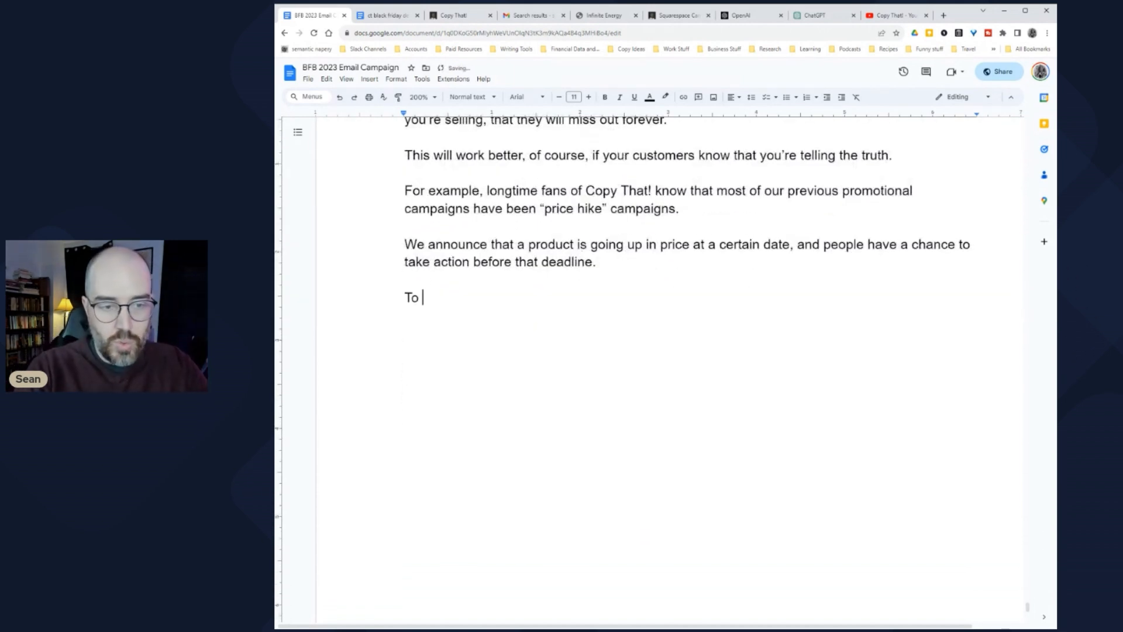
pyautogui.write(' this day, we hav')
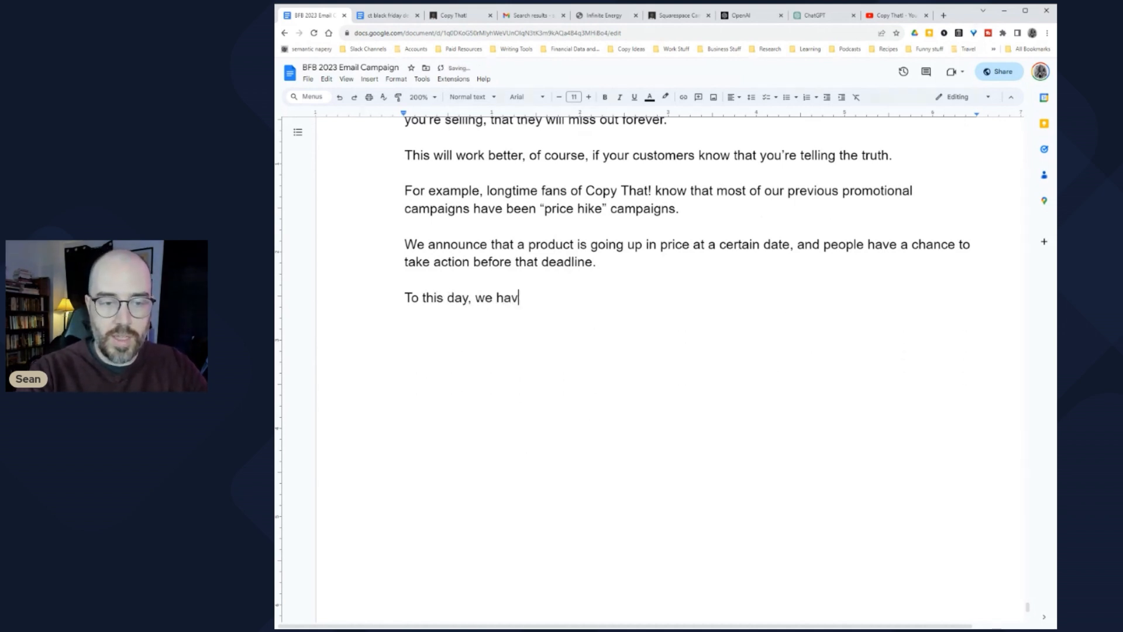
pyautogui.write('e never discou')
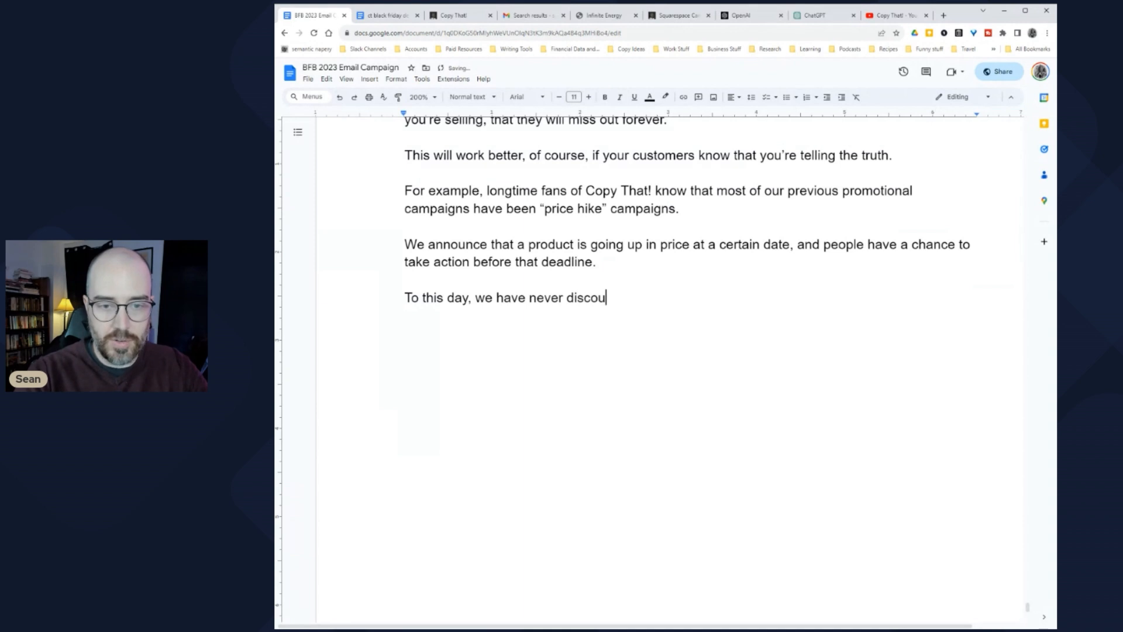
pyautogui.write('nted anything')
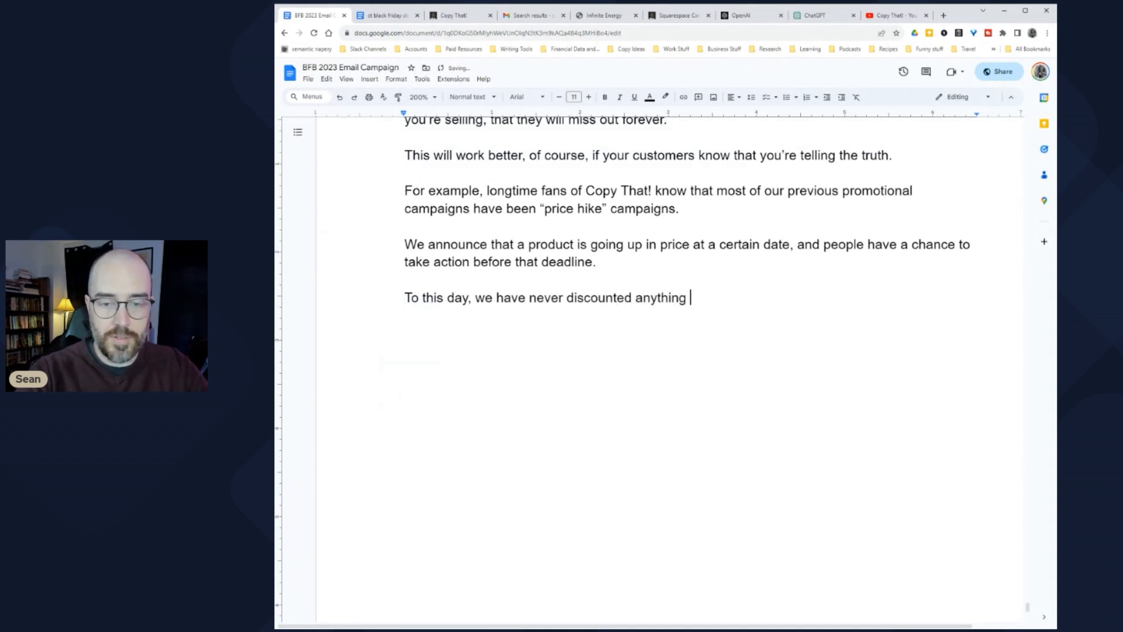
pyautogui.write(" that we've ra")
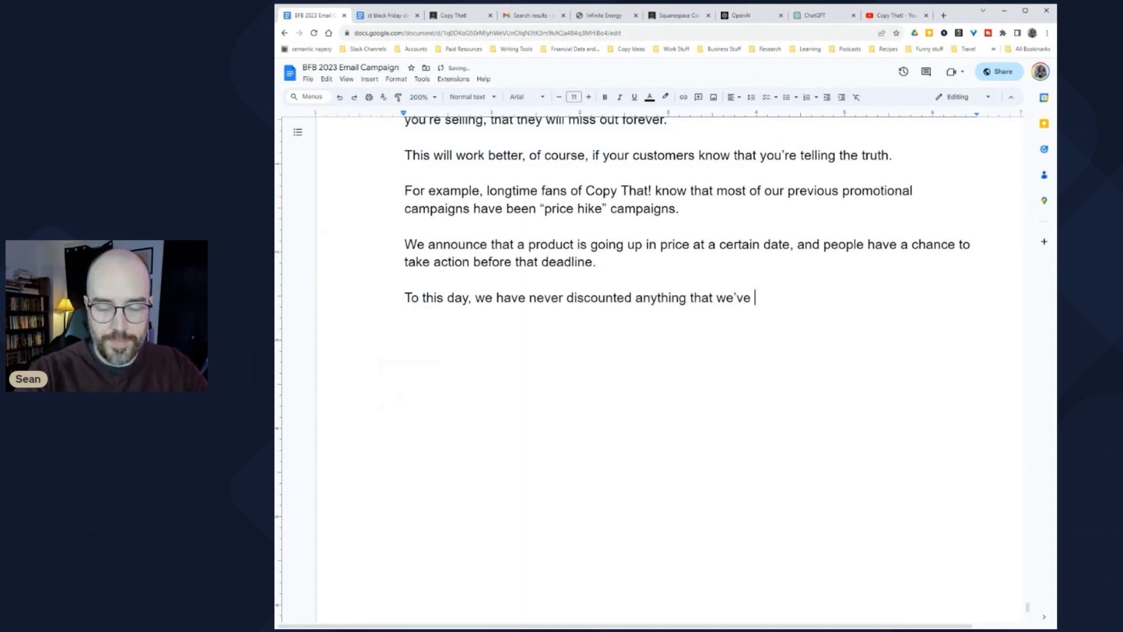
pyautogui.write('ised the price on.')
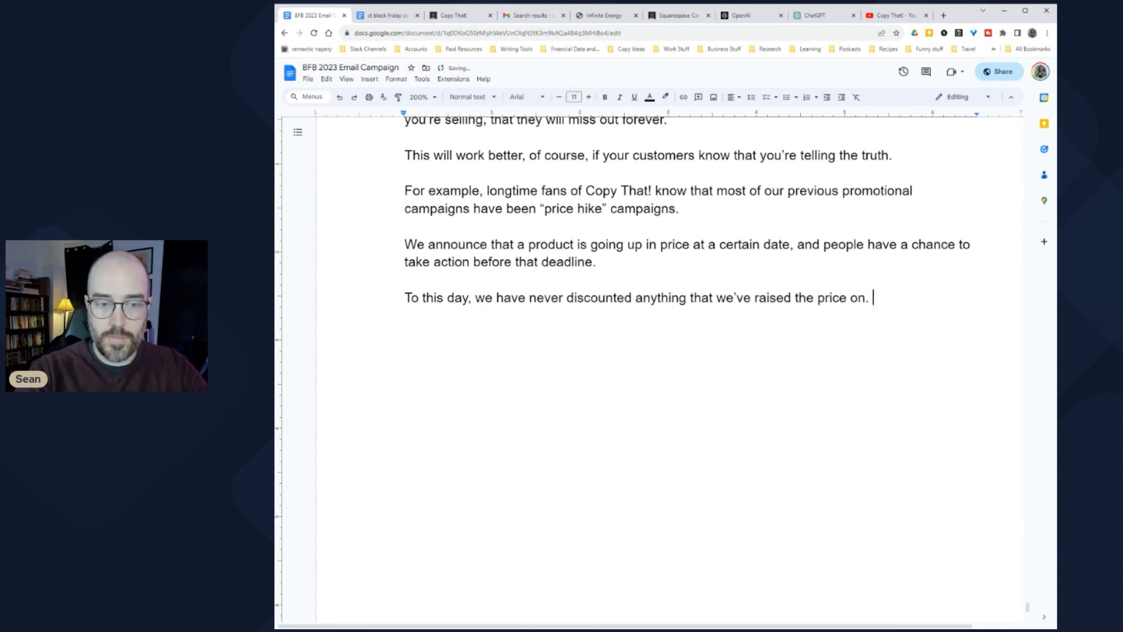
pyautogui.press('Return')
pyautogui.press('Return')
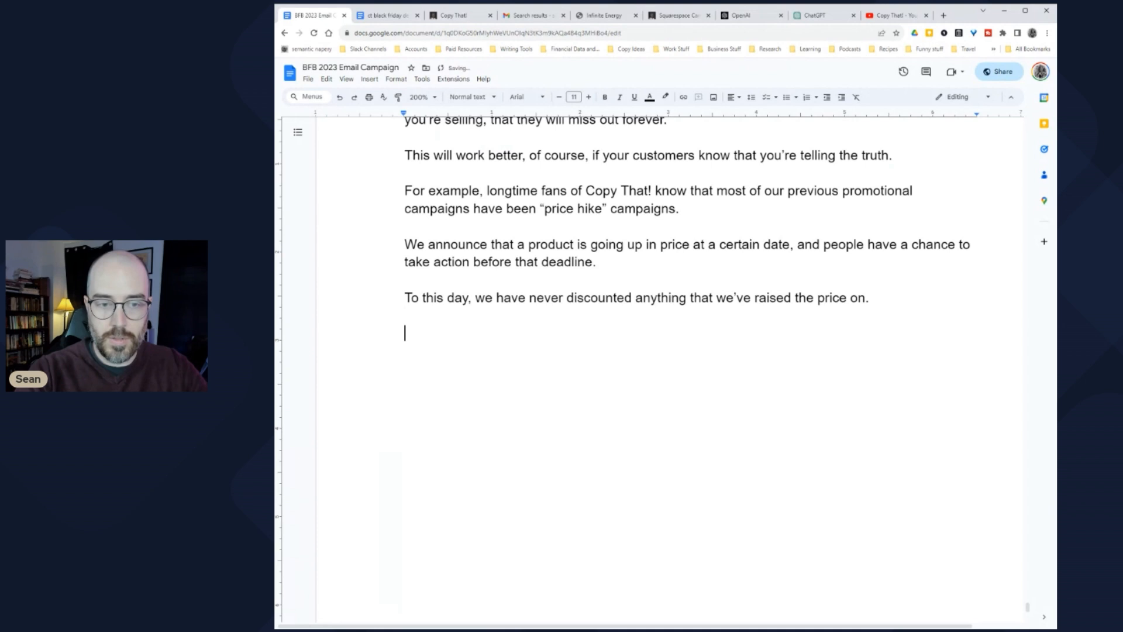
# Step: Add 'And that's going to be true of one of the courses in Copy That's Black Friday Bundle soon.'
pyautogui.write('And th')
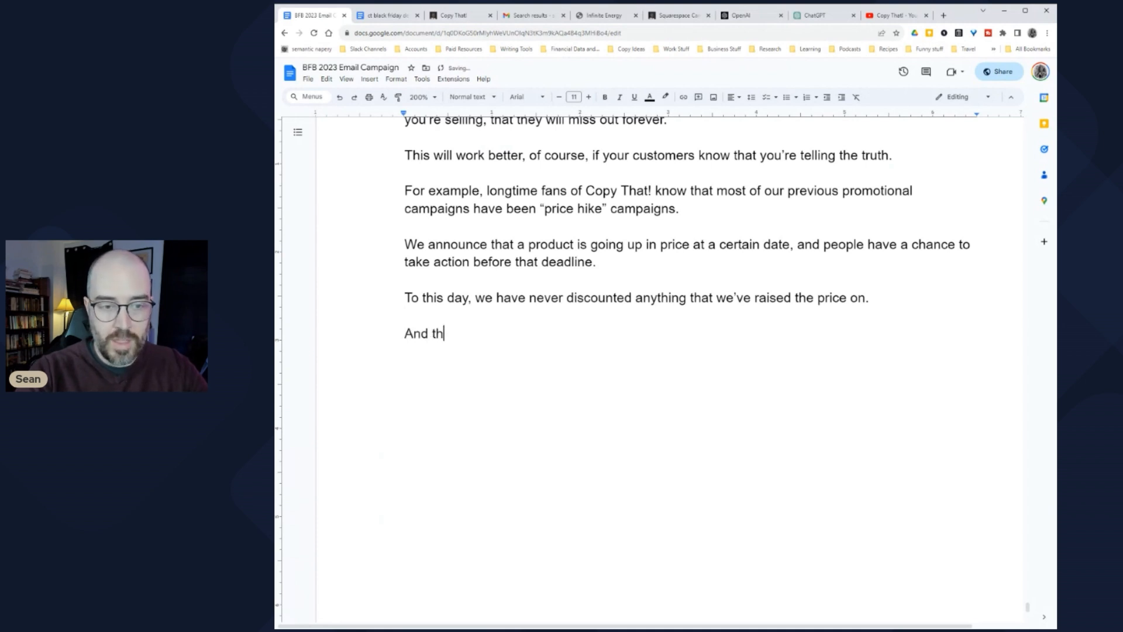
pyautogui.write("at's going to be tr")
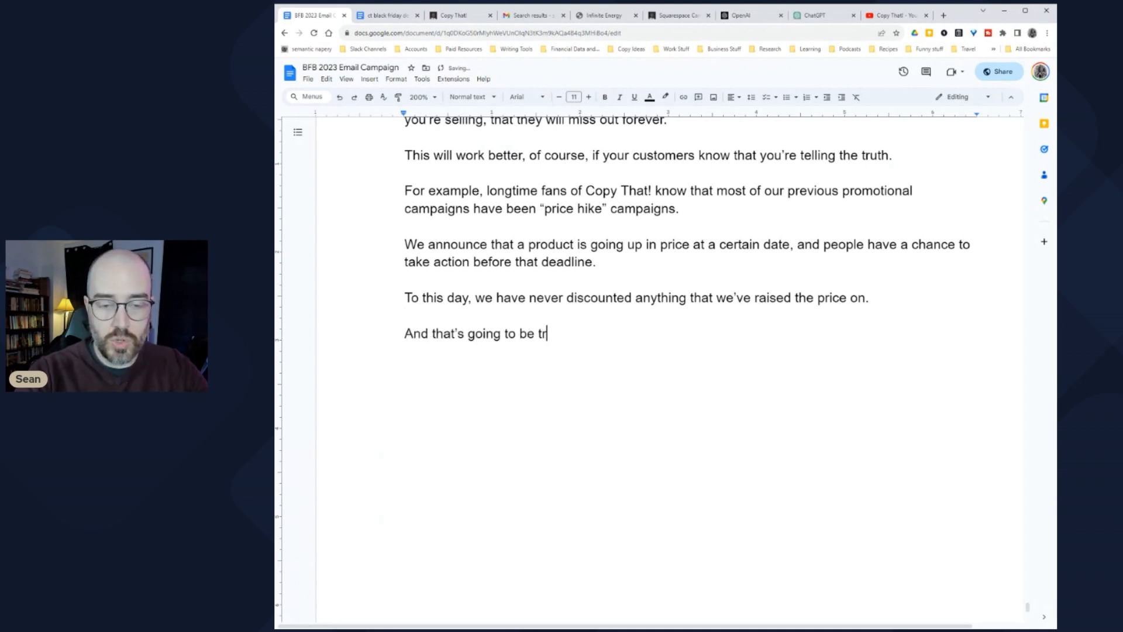
pyautogui.write('ue of the products')
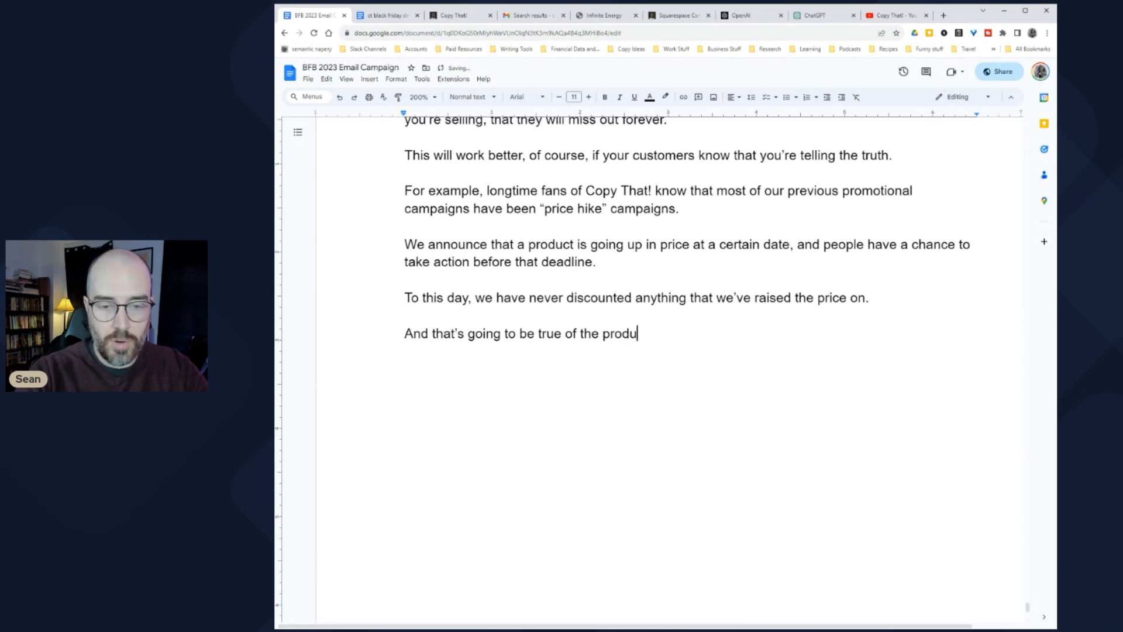
pyautogui.hotkey('ctrl', 'shift', 'Left')
pyautogui.hotkey('ctrl', 'shift', 'Left')
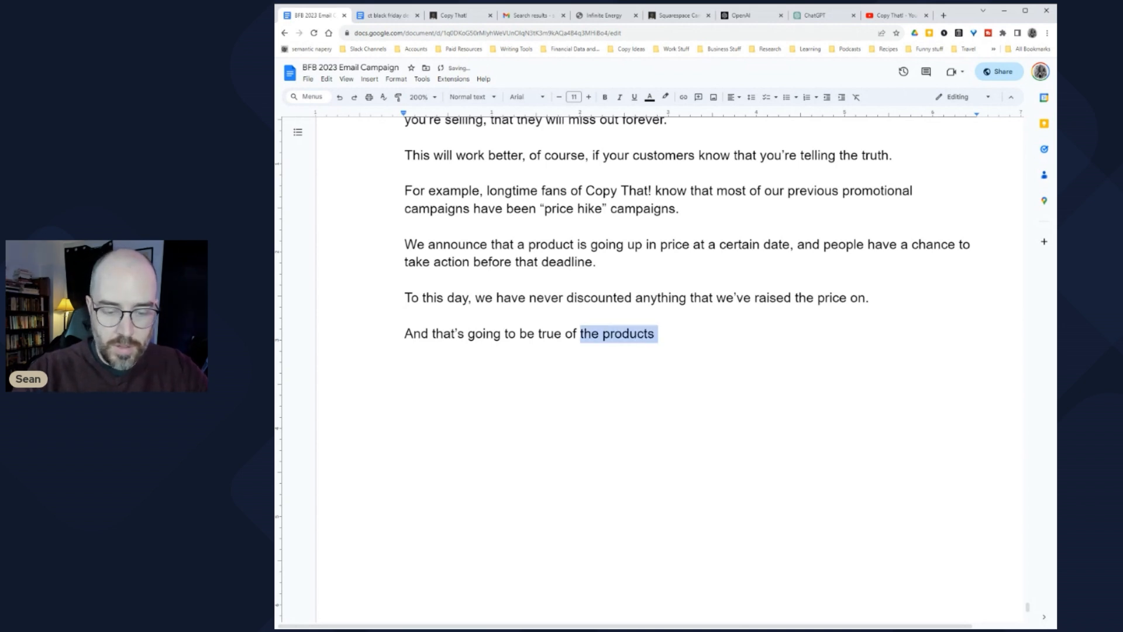
pyautogui.write('one of the cour')
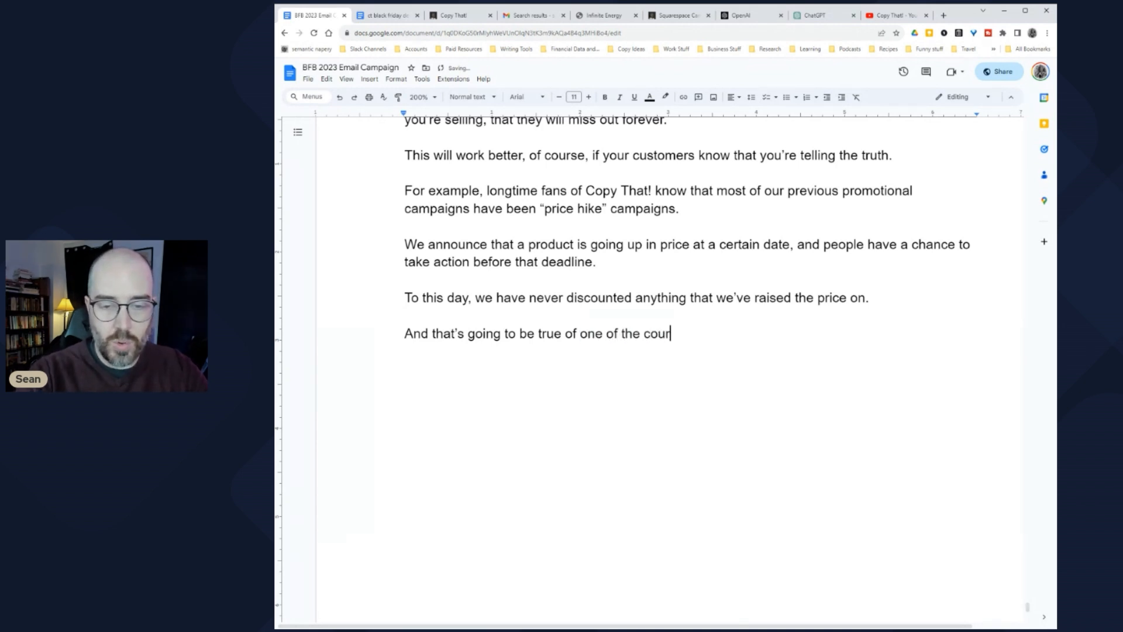
pyautogui.write("ses int Copy That's Black Friday Bundle")
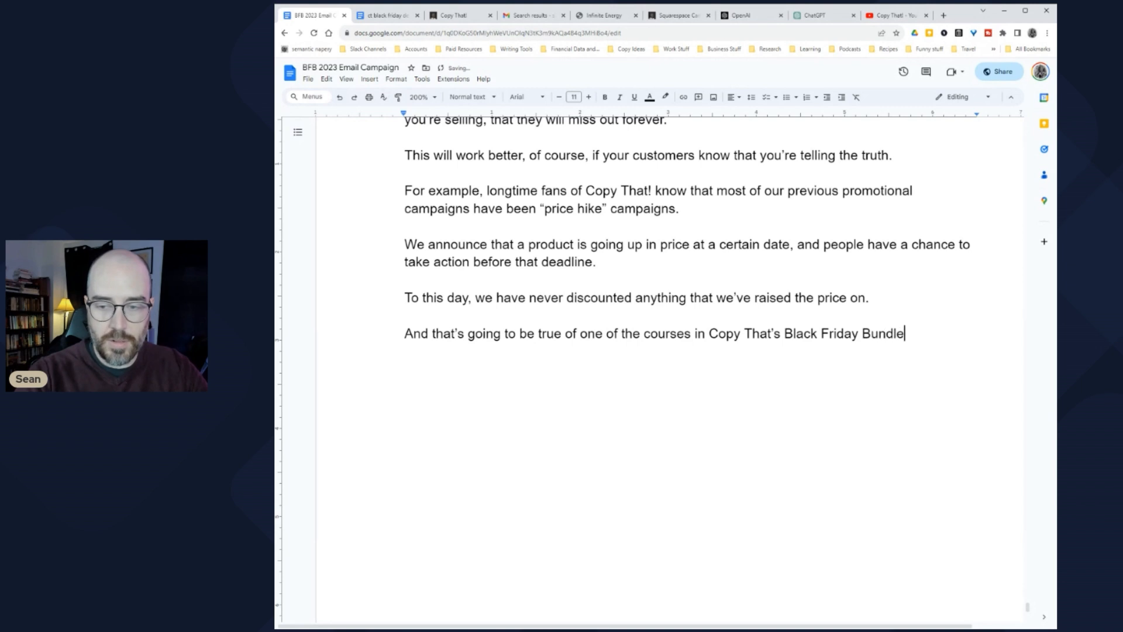
pyautogui.write(' soon.')
pyautogui.press('Return')
pyautogui.press('Return')
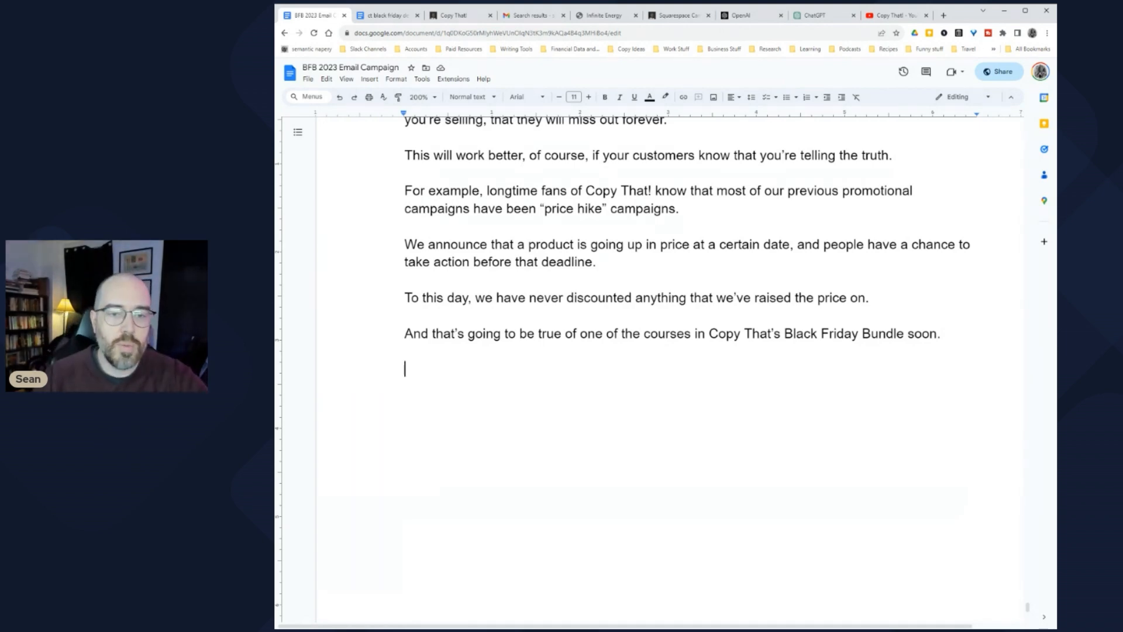
pyautogui.scroll(5, 670, 368)
pyautogui.scroll(12, 670, 368)
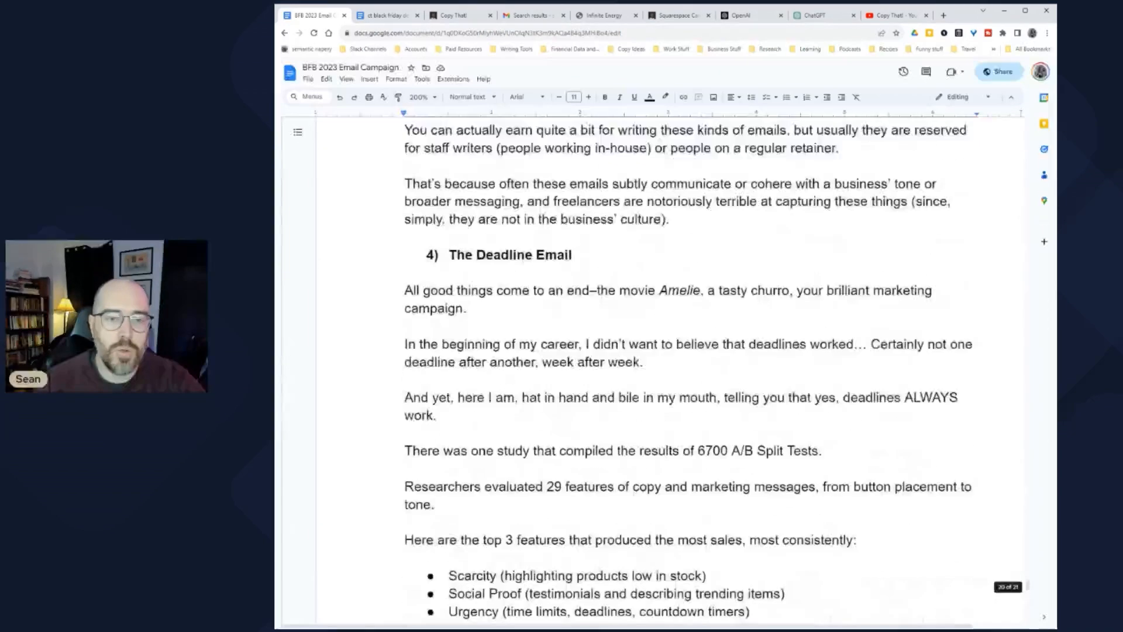
pyautogui.moveTo(405, 290); pyautogui.dragTo(647, 487)
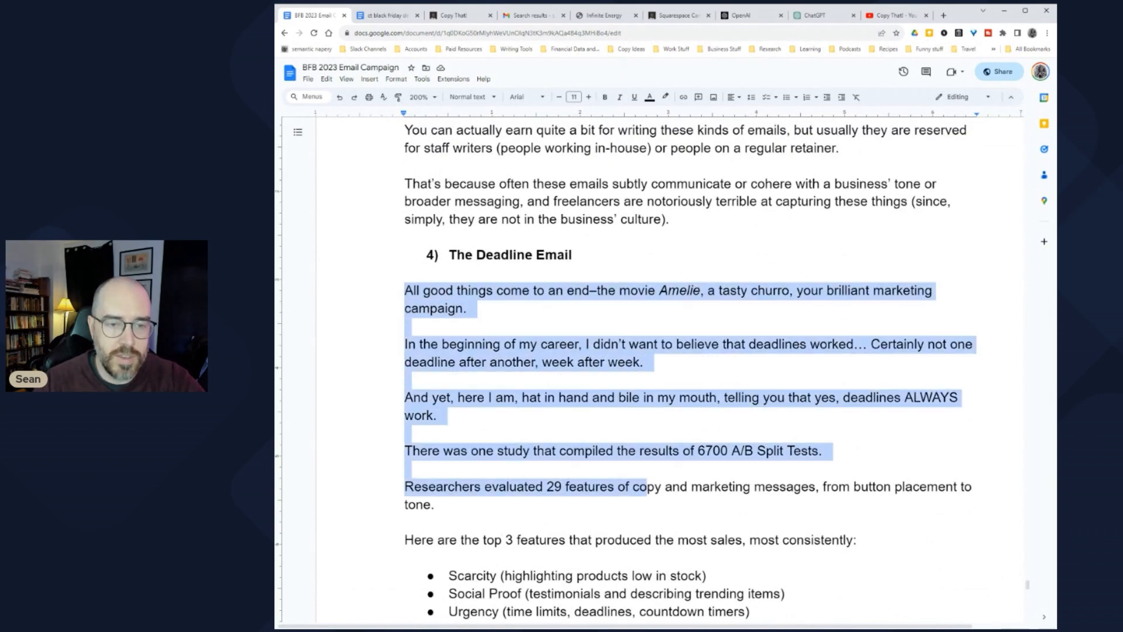
pyautogui.scroll(-7, 647, 487)
pyautogui.moveTo(405, 213); pyautogui.dragTo(408, 497)
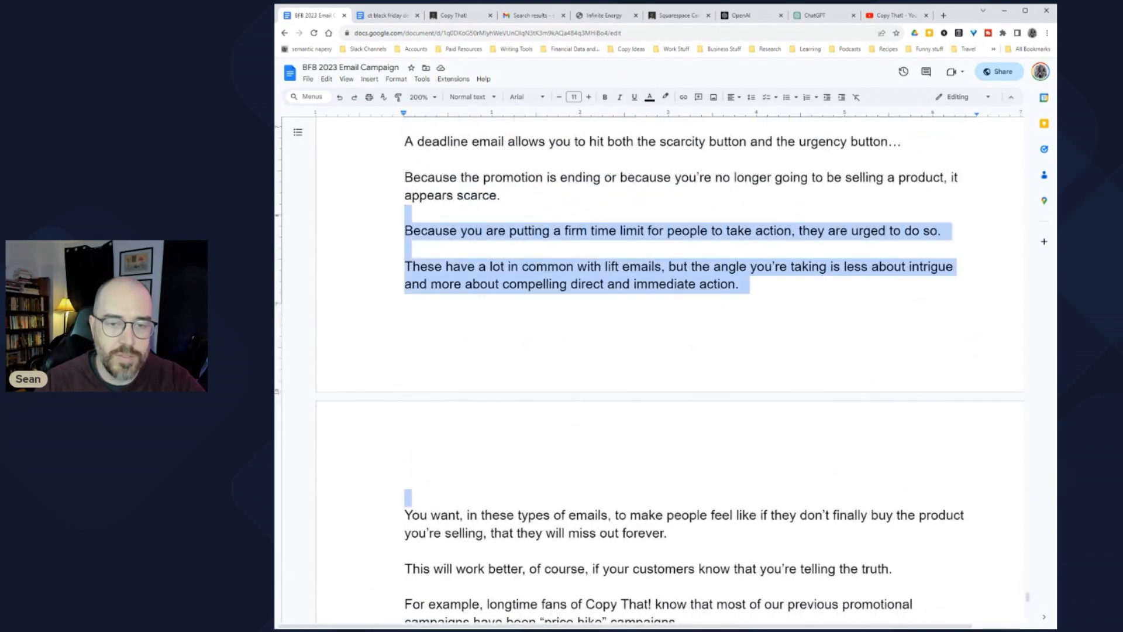
pyautogui.scroll(-5, 408, 498)
pyautogui.click(432, 240)
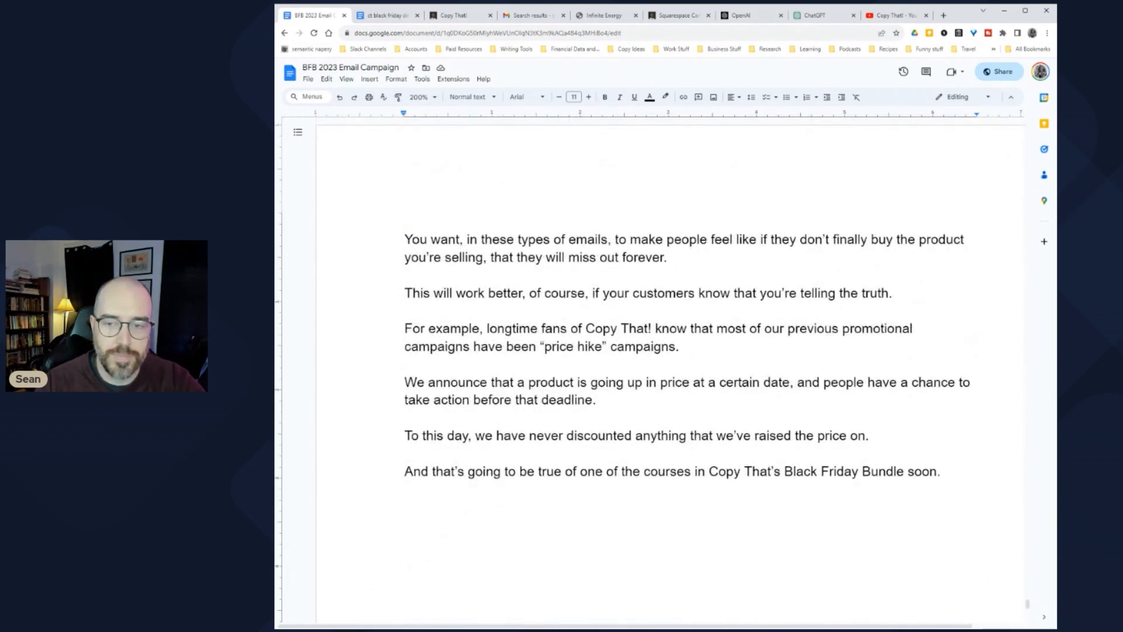
pyautogui.moveTo(404, 240); pyautogui.dragTo(595, 257)
pyautogui.click(406, 310)
pyautogui.moveTo(404, 293); pyautogui.dragTo(684, 293)
pyautogui.click(685, 293)
pyautogui.moveTo(419, 292); pyautogui.dragTo(741, 472)
pyautogui.click(741, 471)
pyautogui.scroll(-3, 644, 292)
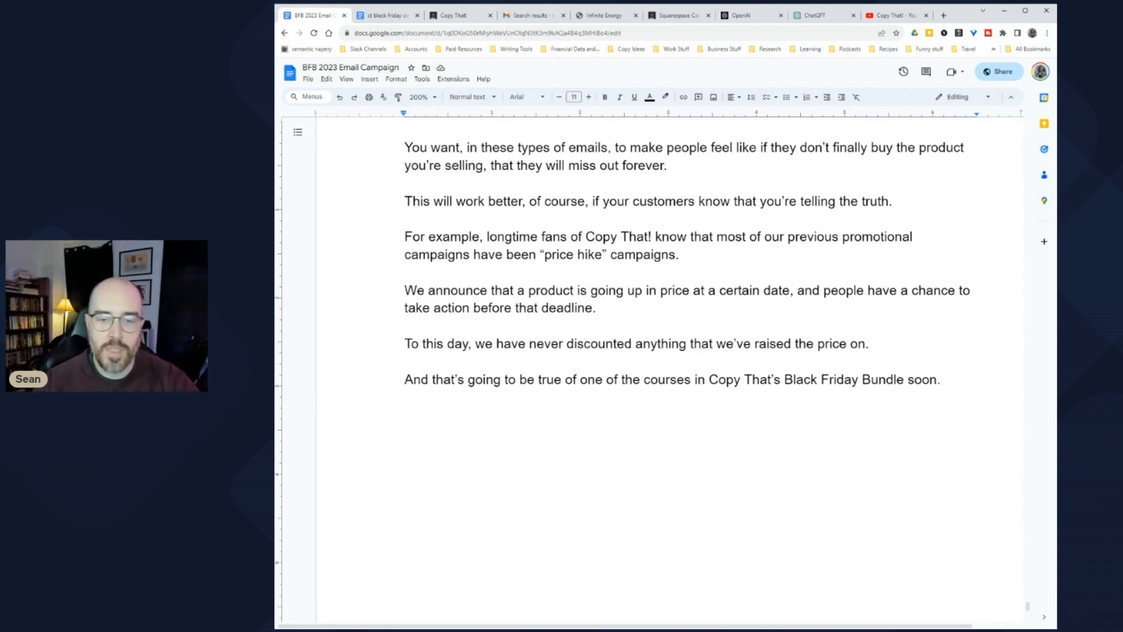
# Step: Bold 'Copy That's Black Friday Bundle soon.' and start a new empty line below it
pyautogui.press('Return')
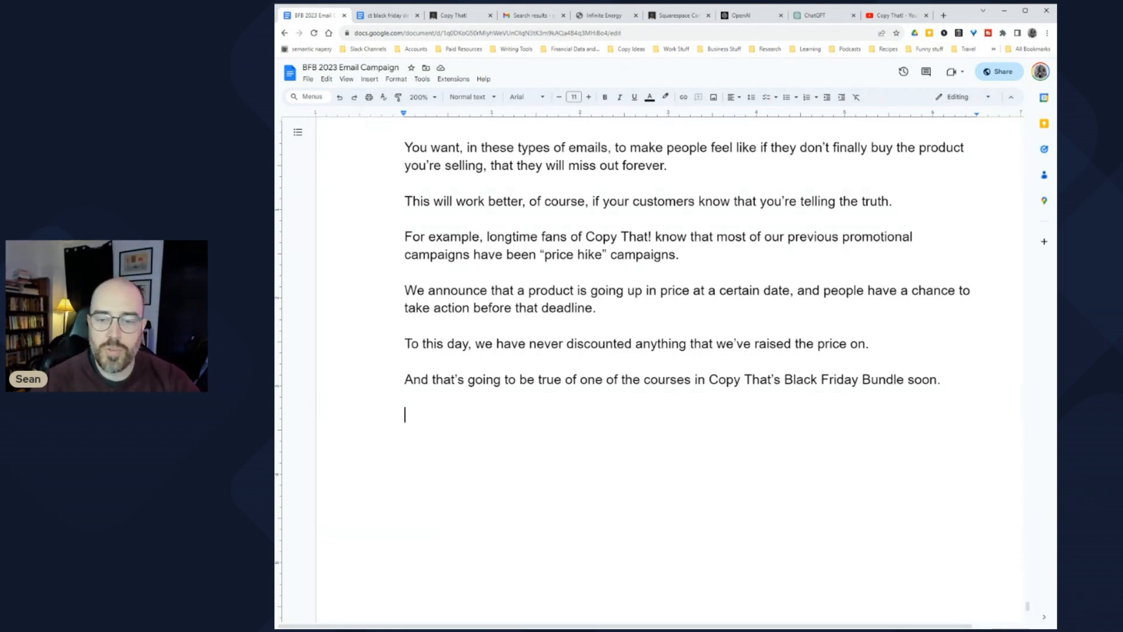
pyautogui.scroll(-2, 652, 369)
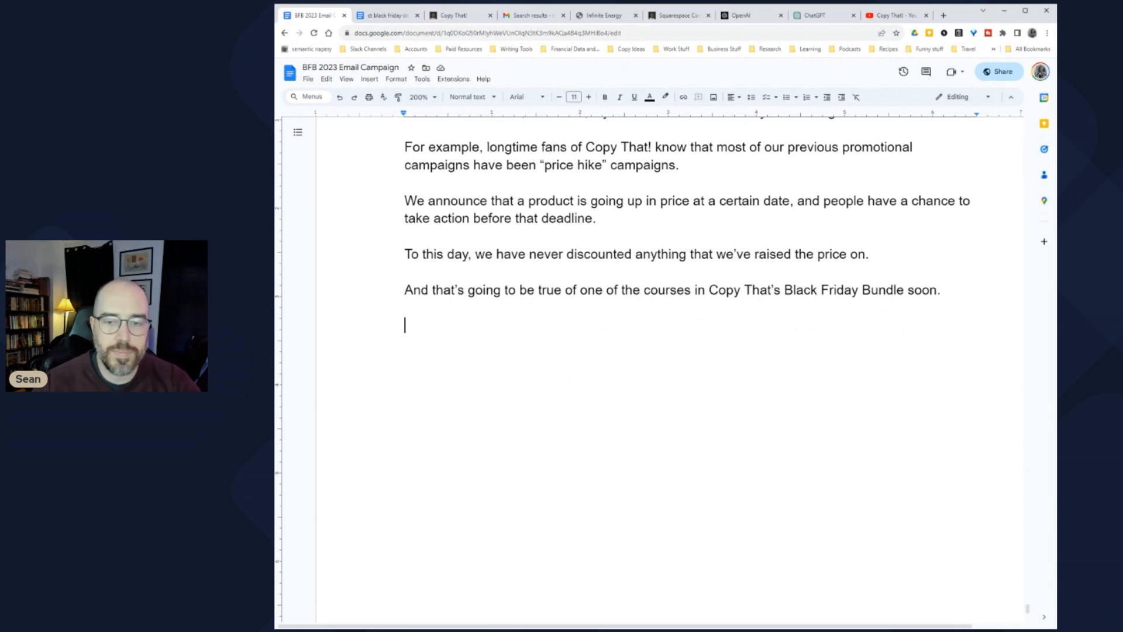
pyautogui.scroll(2, 652, 369)
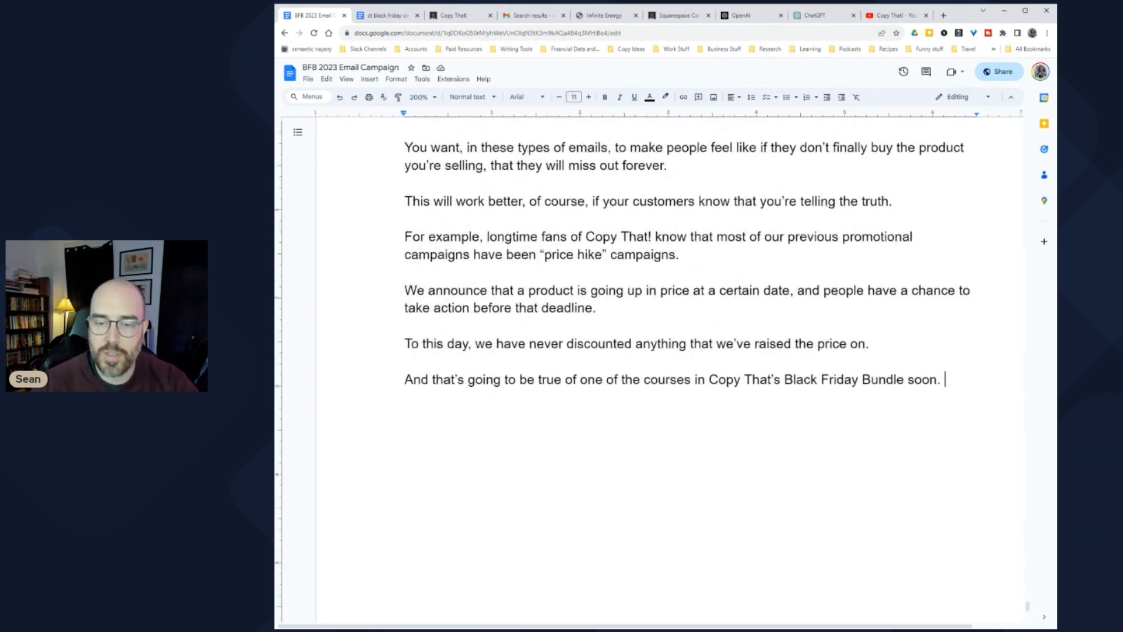
pyautogui.moveTo(944, 379); pyautogui.dragTo(709, 379)
pyautogui.hotkey('ctrl', 'b')
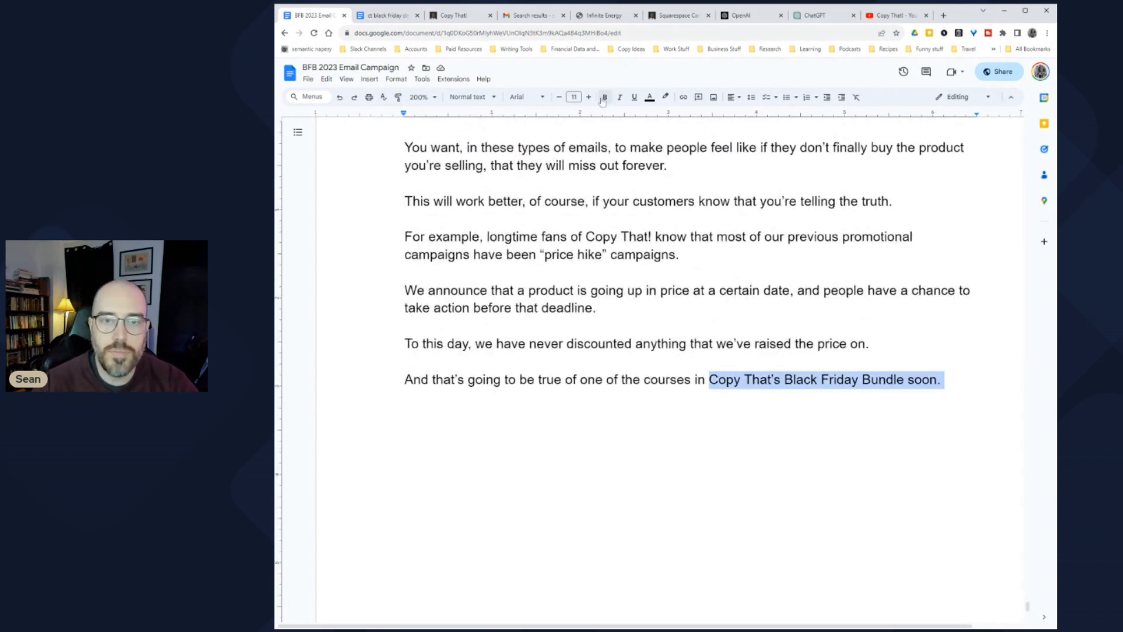
pyautogui.press('Right')
pyautogui.press('Return')
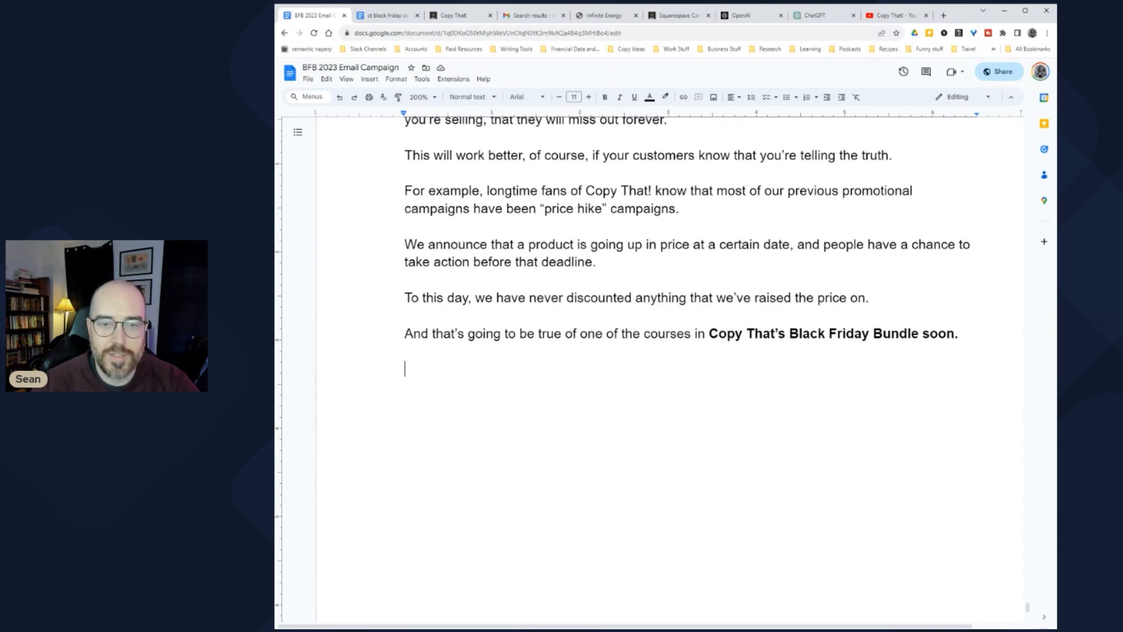
# Step: Reread the 'We announce' and 'To this day' paragraphs, then return to the empty last line
pyautogui.moveTo(416, 244); pyautogui.dragTo(772, 244)
pyautogui.click(771, 245)
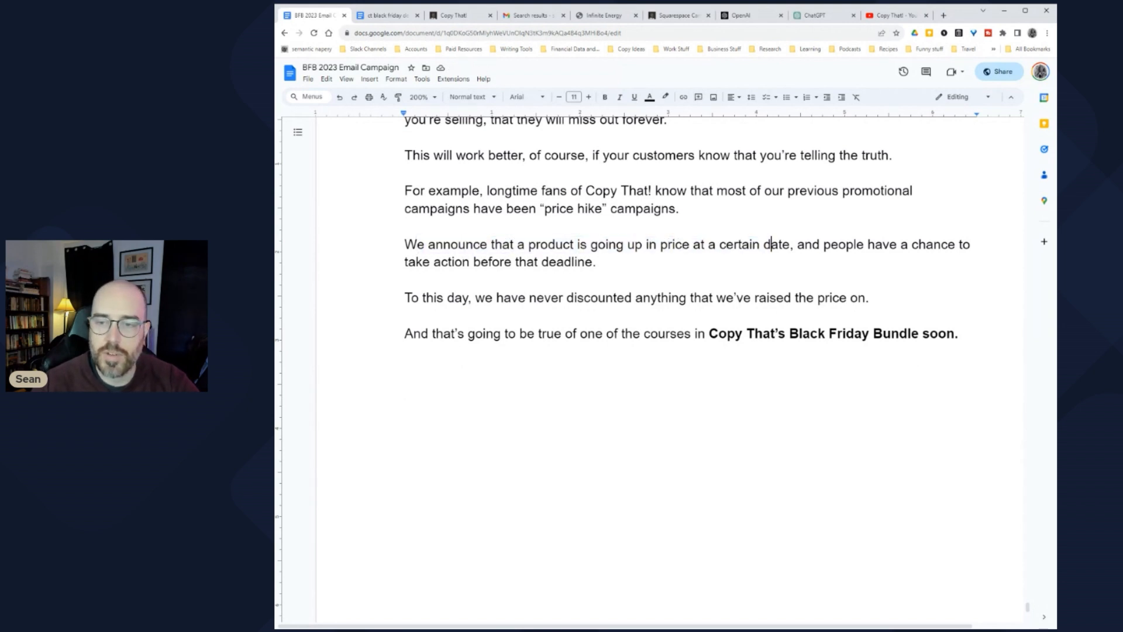
pyautogui.click(565, 262)
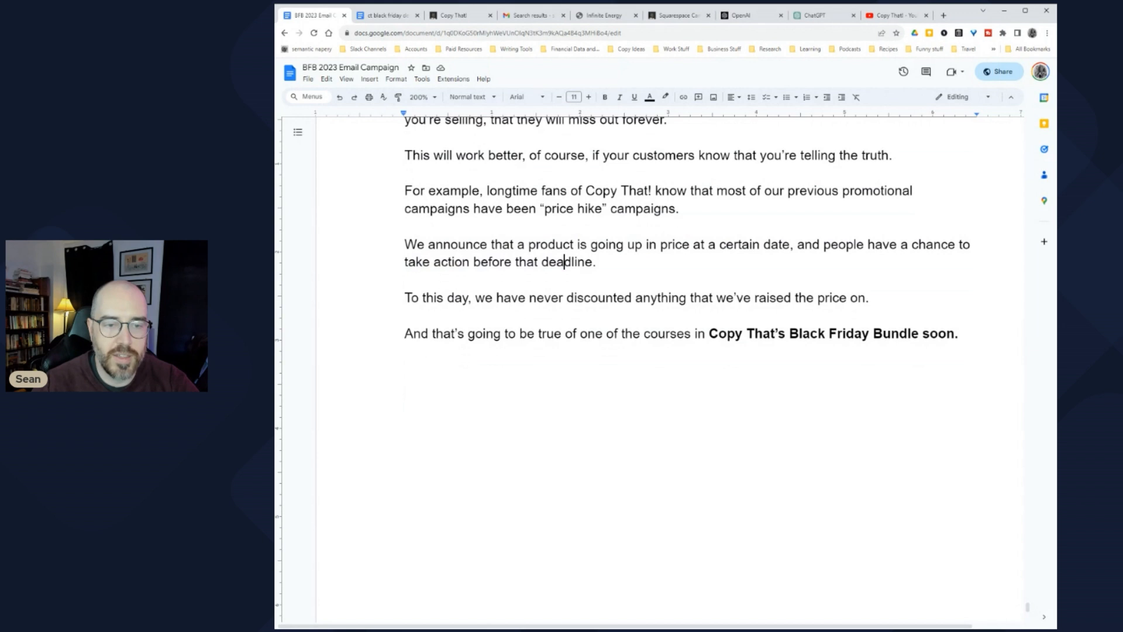
pyautogui.moveTo(419, 297); pyautogui.dragTo(786, 298)
pyautogui.click(786, 297)
pyautogui.moveTo(643, 297); pyautogui.dragTo(880, 298)
pyautogui.click(405, 368)
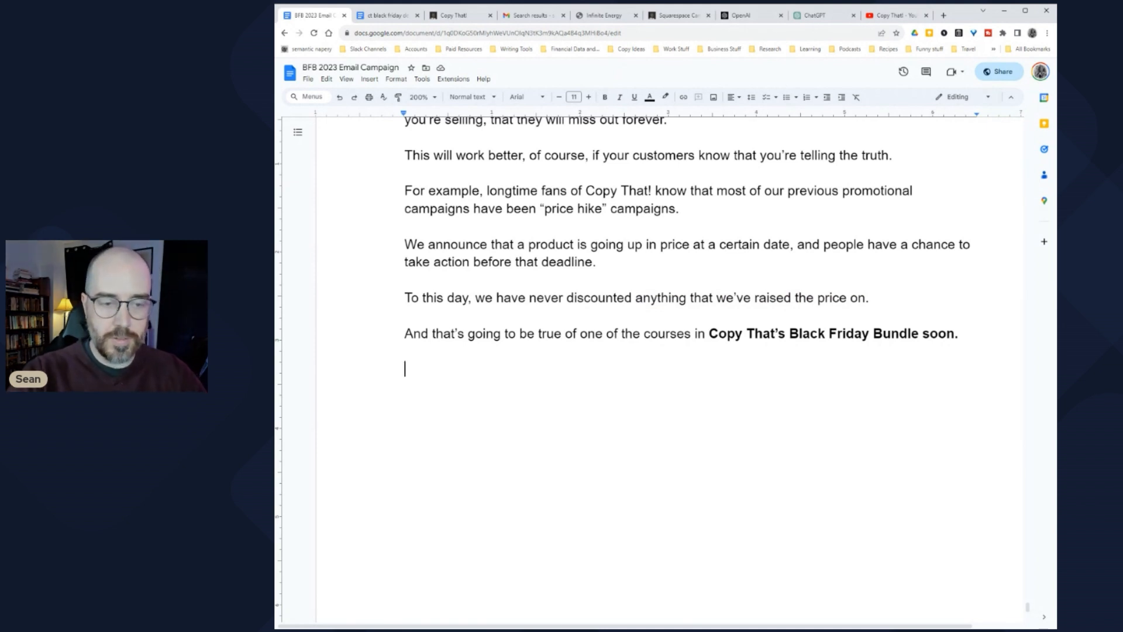
# Step: Write 'This Friday will be the last opportunity anyone has to secure access to our two advanced courses at prices this low.'
pyautogui.write('Righ')
pyautogui.press('BackSpace')
pyautogui.press('BackSpace')
pyautogui.press('BackSpace')
pyautogui.press('BackSpace')
pyautogui.write('This Friday')
pyautogui.press('BackSpace')
pyautogui.press('BackSpace')
pyautogui.press('BackSpace')
pyautogui.write('day ')
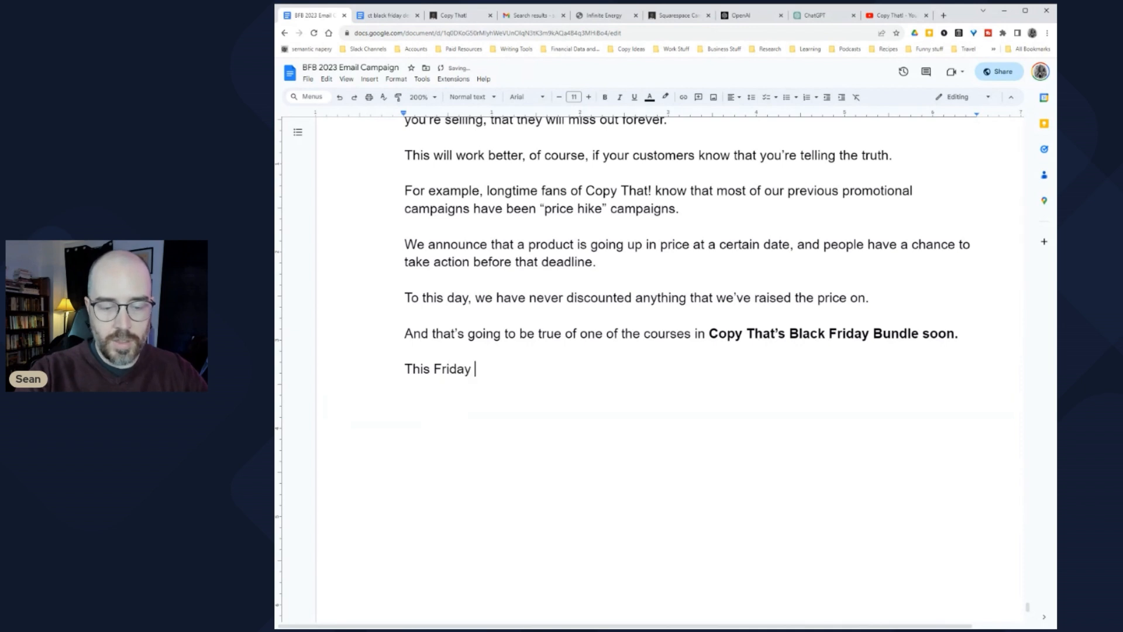
pyautogui.write('will be the last oppo')
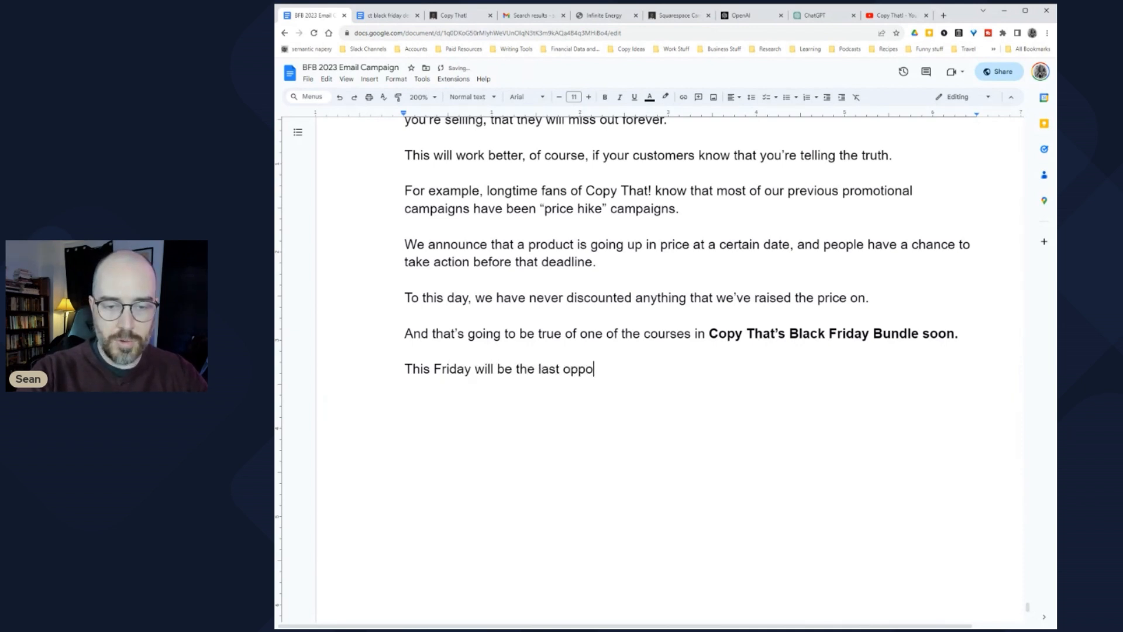
pyautogui.write('rtunity anyone sha')
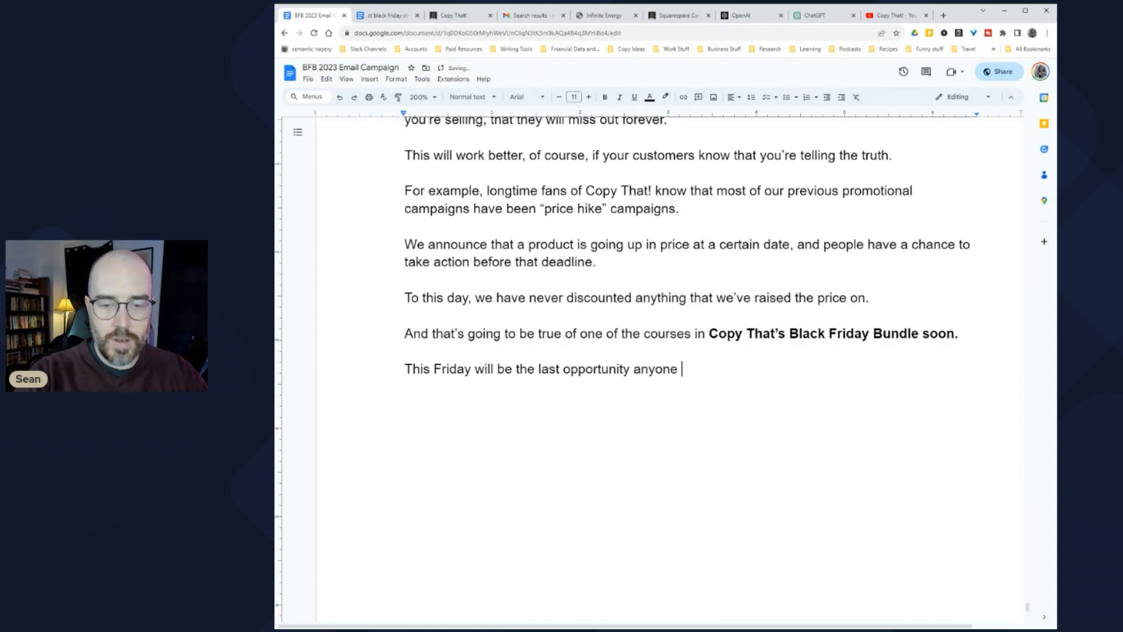
pyautogui.press('BackSpace')
pyautogui.press('BackSpace')
pyautogui.press('BackSpace')
pyautogui.write('a')
pyautogui.press('BackSpace')
pyautogui.write('has to secure access to wo')
pyautogui.press('BackSpace')
pyautogui.press('BackSpace')
pyautogui.write('our two advanced cou')
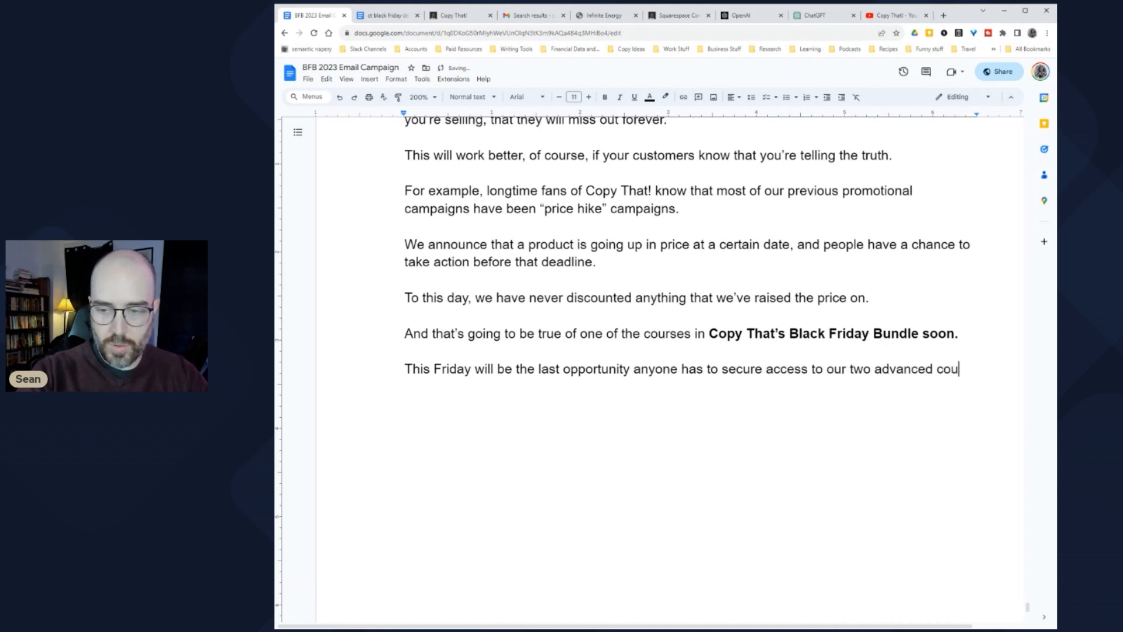
pyautogui.write('rses fo')
pyautogui.write('r')
pyautogui.press('BackSpace')
pyautogui.press('BackSpace')
pyautogui.press('BackSpace')
pyautogui.press('BackSpace')
pyautogui.write('at price')
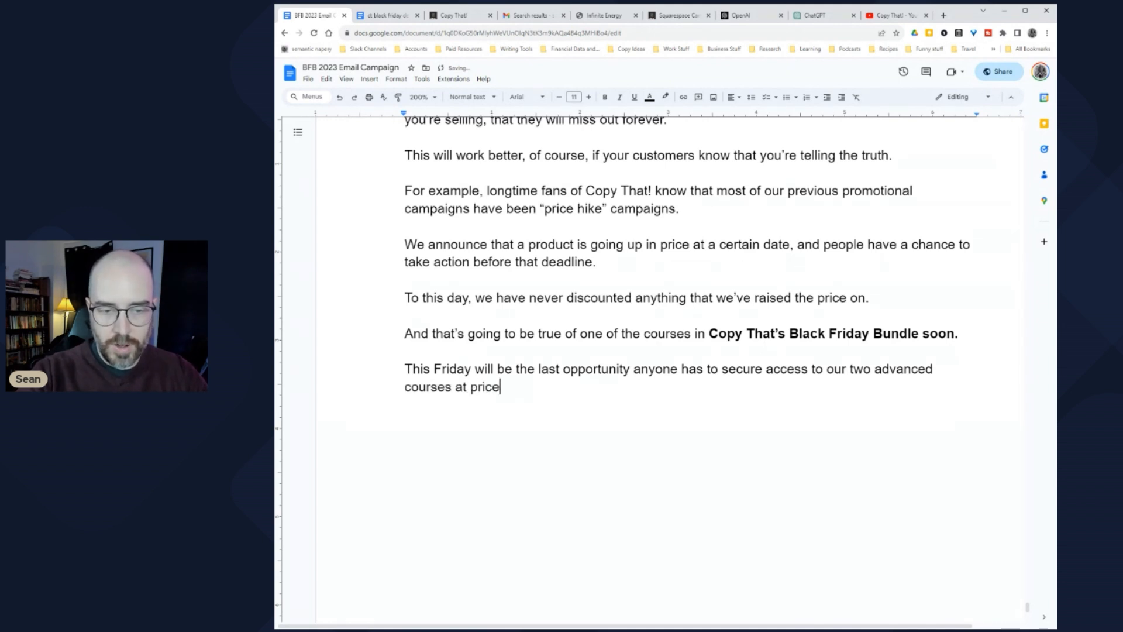
pyautogui.write('s this low.')
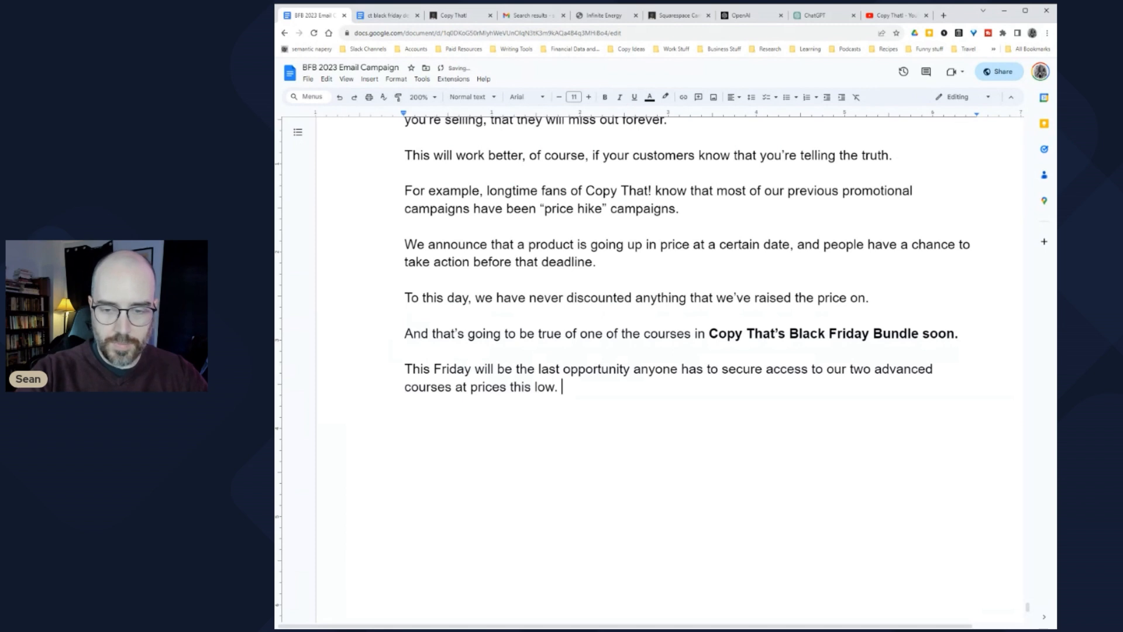
# Step: Rephrase the ending to 'for such a low price.' and start a new paragraph
pyautogui.click(470, 387)
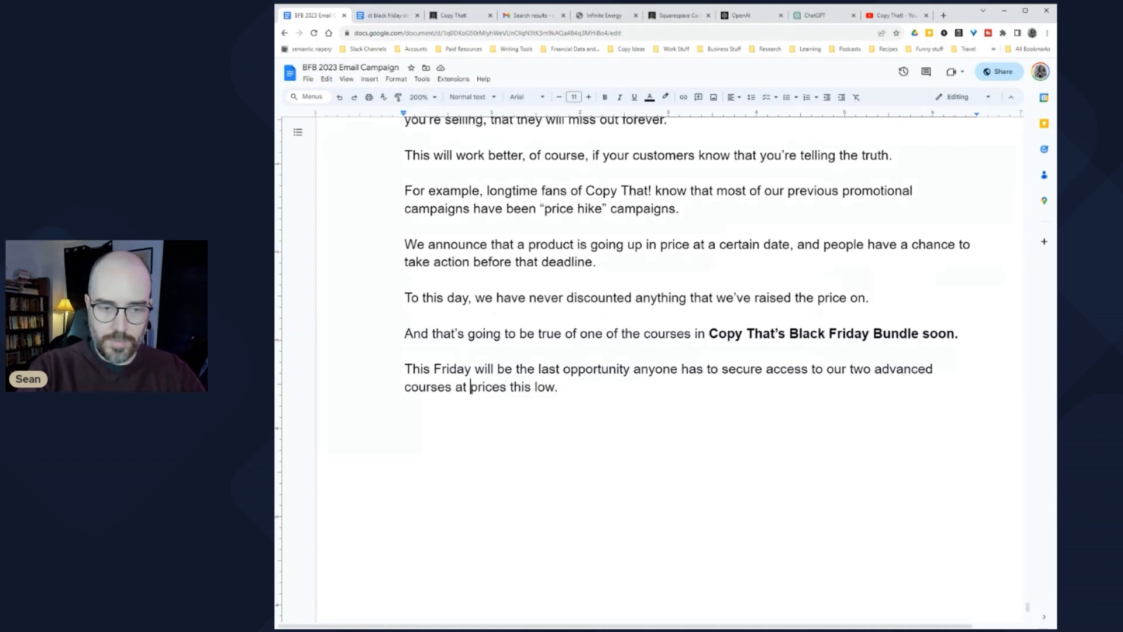
pyautogui.press('BackSpace')
pyautogui.press('BackSpace')
pyautogui.press('BackSpace')
pyautogui.write('for such a')
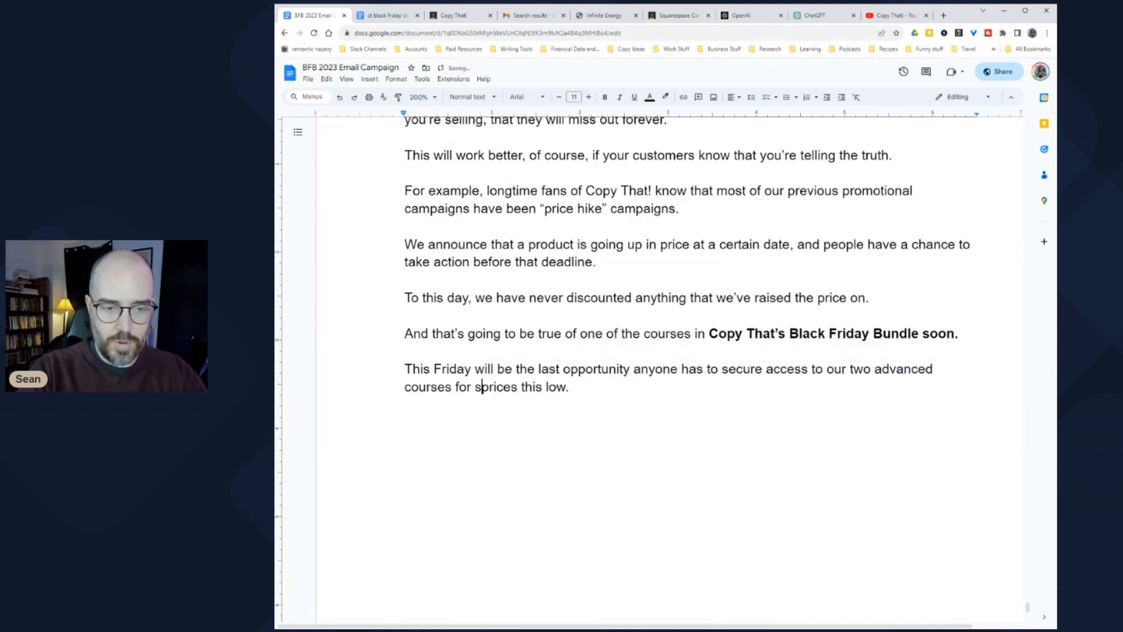
pyautogui.write(' low price')
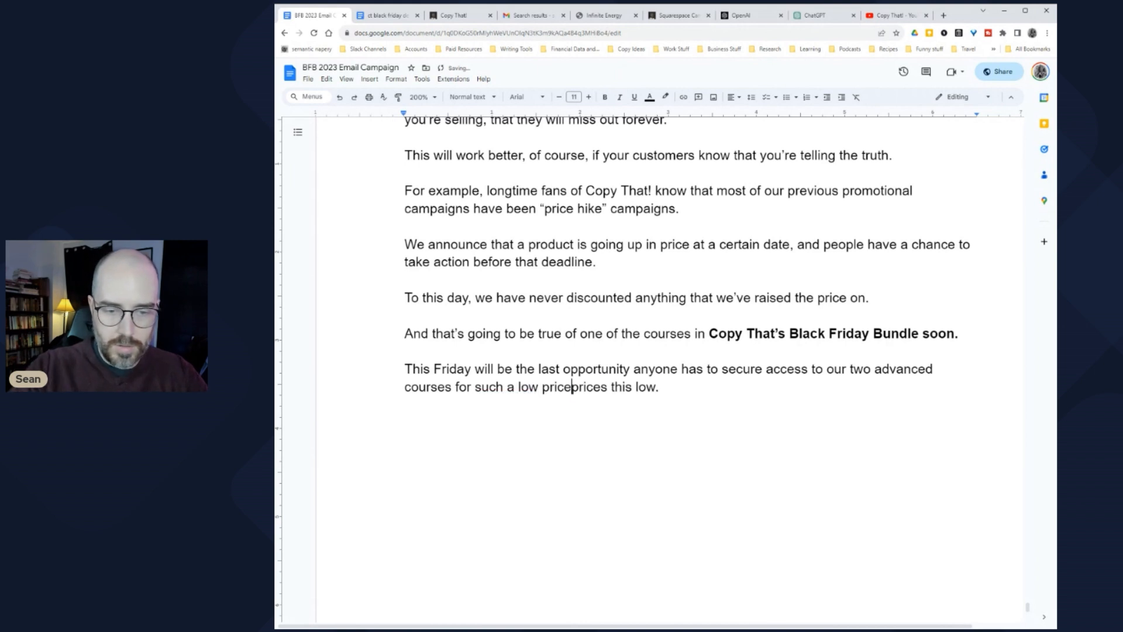
pyautogui.hotkey('shift', 'End')
pyautogui.press('Delete')
pyautogui.write('.')
pyautogui.press('Return')
pyautogui.press('Return')
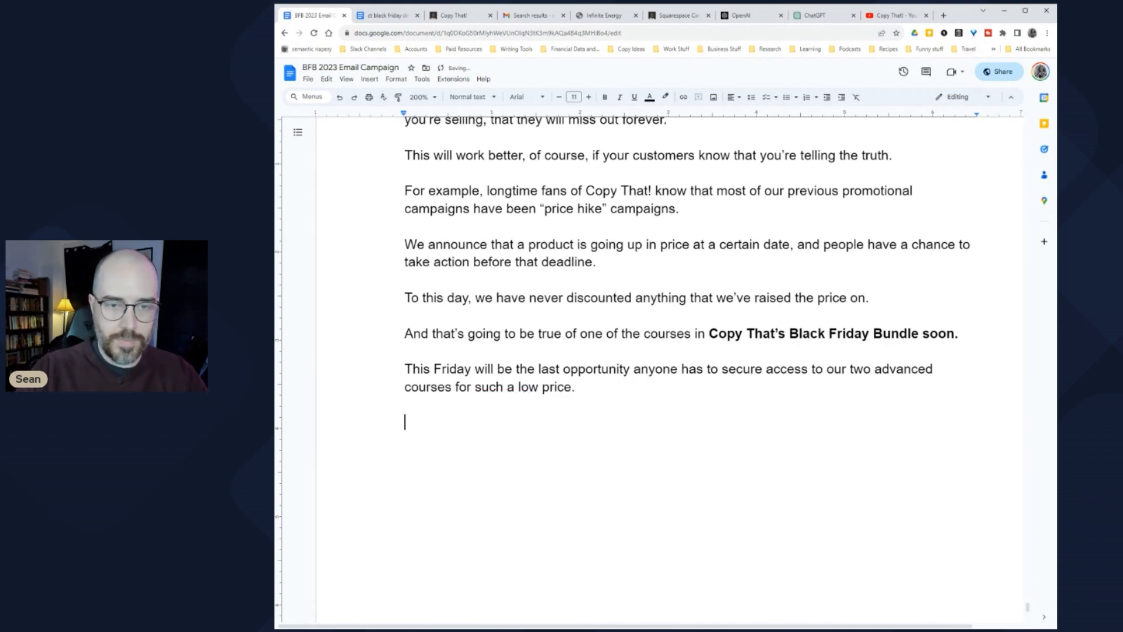
# Step: Reread the Copy That! fans, 'We announce', 'To this day' and Bundle paragraphs, returning to the last empty line
pyautogui.moveTo(551, 237); pyautogui.dragTo(781, 237)
pyautogui.click(781, 237)
pyautogui.moveTo(419, 255); pyautogui.dragTo(651, 255)
pyautogui.moveTo(417, 290); pyautogui.dragTo(683, 290)
pyautogui.click(683, 290)
pyautogui.moveTo(821, 290); pyautogui.dragTo(940, 290)
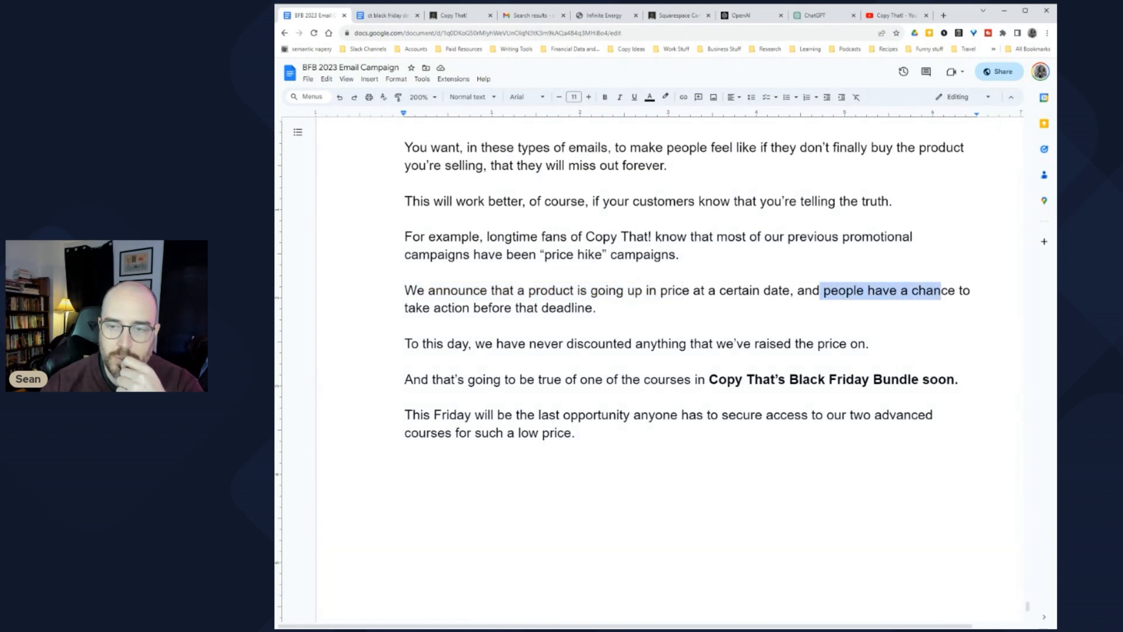
pyautogui.moveTo(421, 308); pyautogui.dragTo(558, 308)
pyautogui.moveTo(434, 344); pyautogui.dragTo(814, 344)
pyautogui.click(788, 344)
pyautogui.moveTo(466, 379); pyautogui.dragTo(919, 379)
pyautogui.moveTo(408, 398); pyautogui.dragTo(835, 414)
pyautogui.click(405, 451)
# Step: Add 'And if we ever do a bundle offer again in the future? It certainly won't be as cheap as it is for this week only.'
pyautogui.press('Return')
pyautogui.write('And if ')
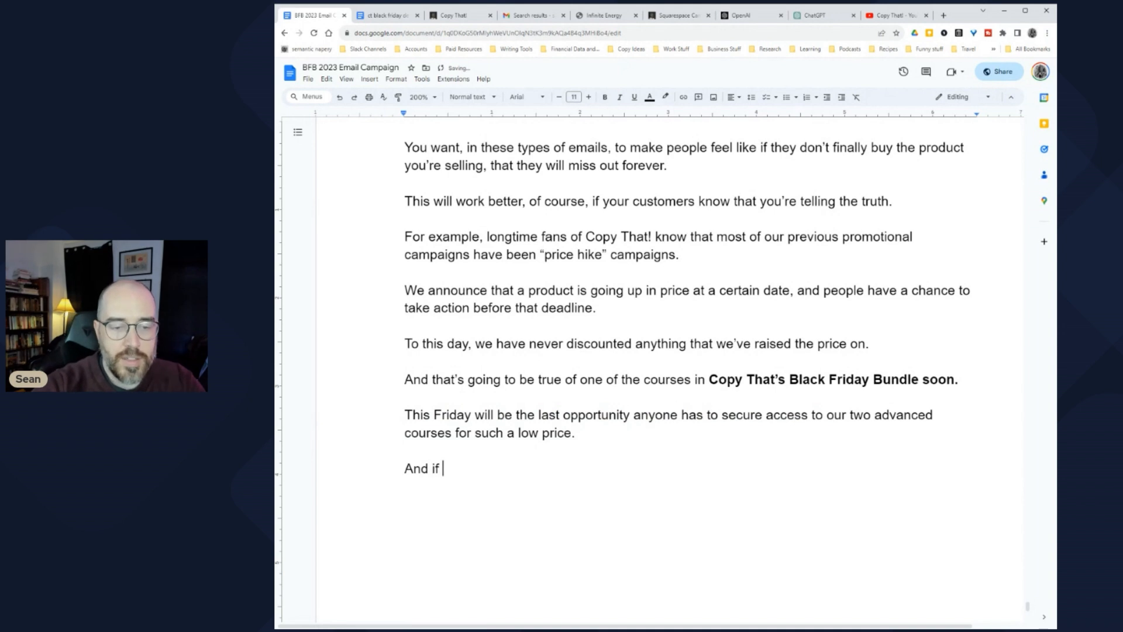
pyautogui.write('we ever do a ')
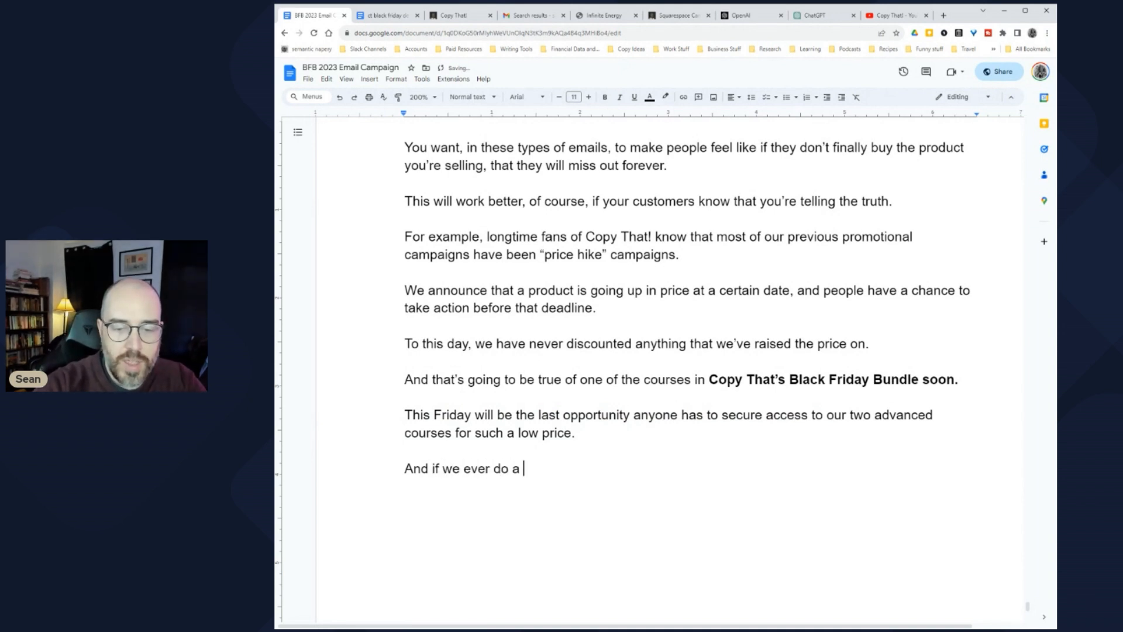
pyautogui.write('bundle offer again in the future/')
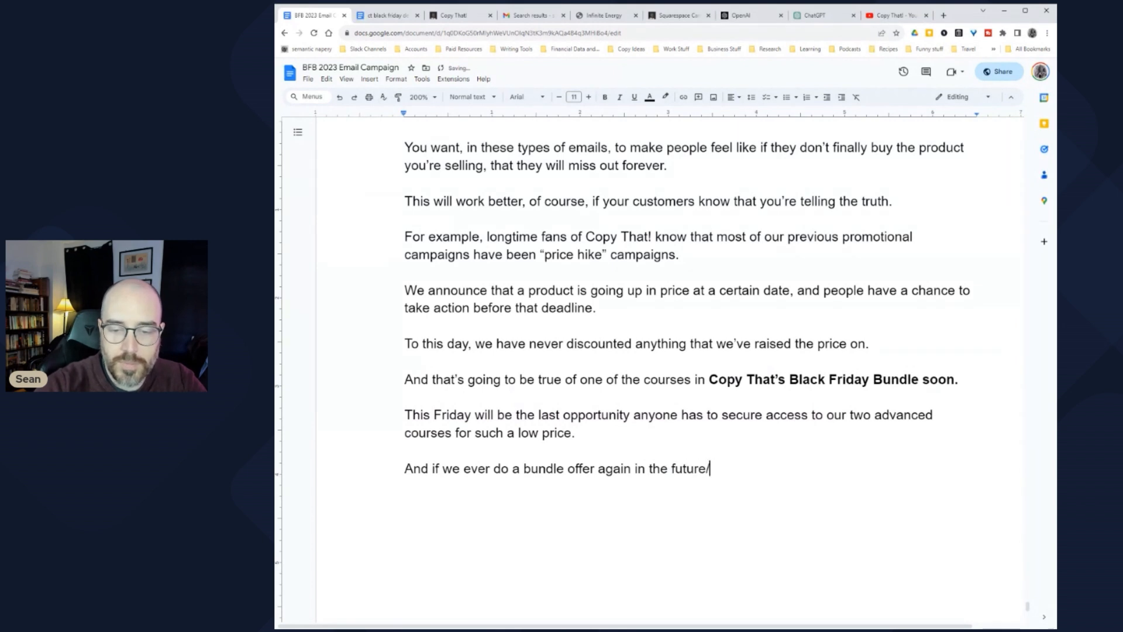
pyautogui.press('BackSpace')
pyautogui.write('? It cert')
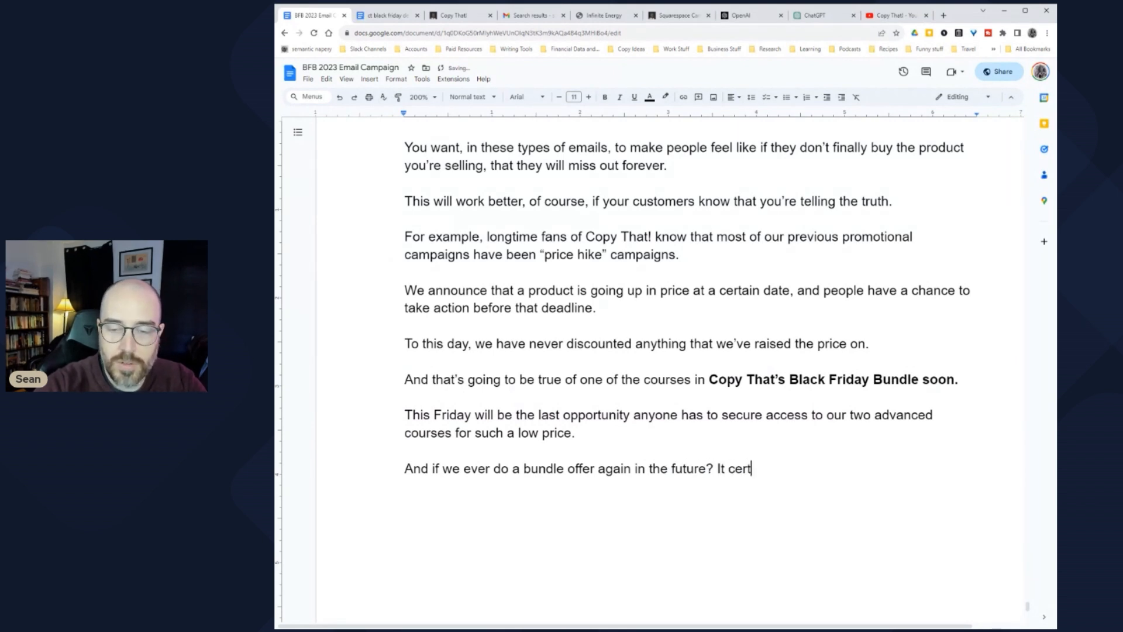
pyautogui.write("ainly won't be ")
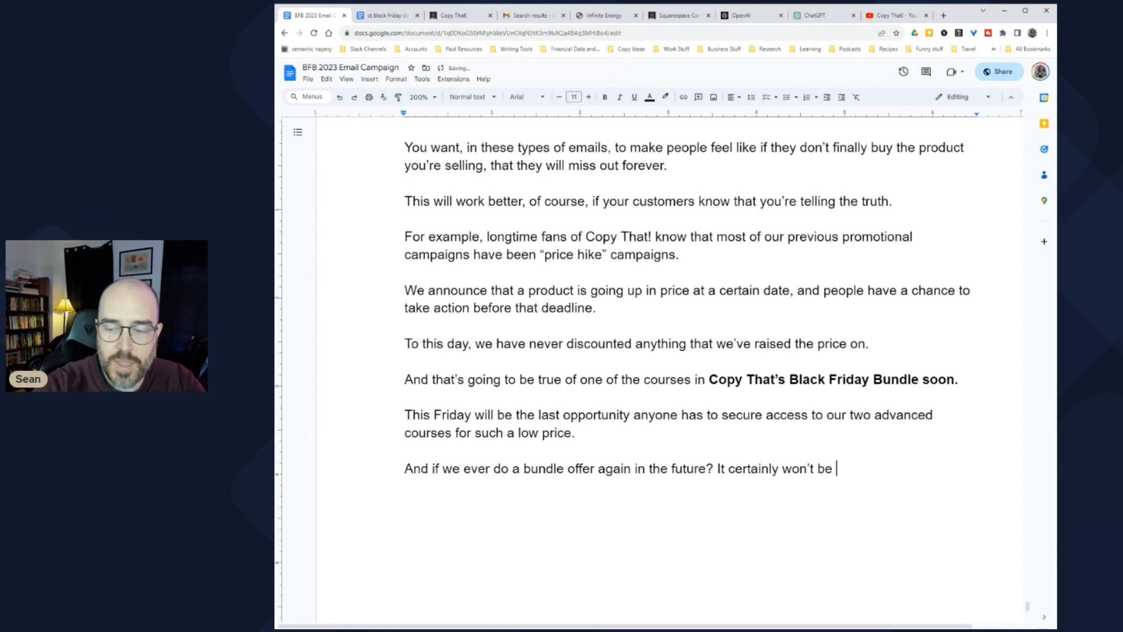
pyautogui.write('as cheap as it is for this week onl')
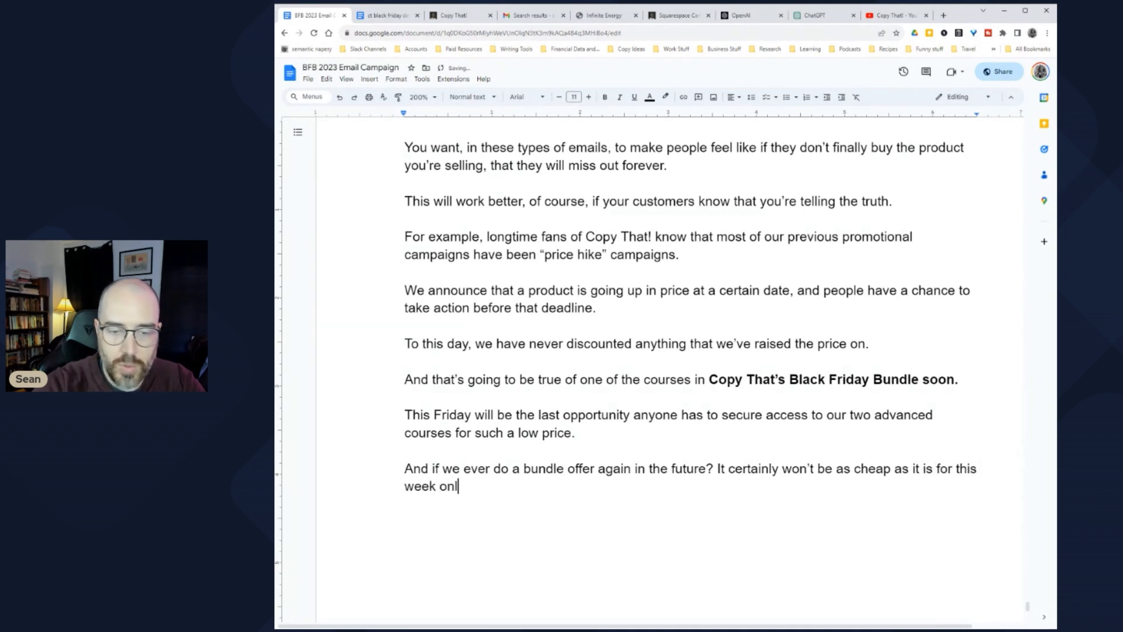
pyautogui.write('y.')
# Step: Begin the next paragraph with 'You'll be receiving an example of a deal'
pyautogui.press('Return')
pyautogui.press('Return')
pyautogui.scroll(-3, 690, 292)
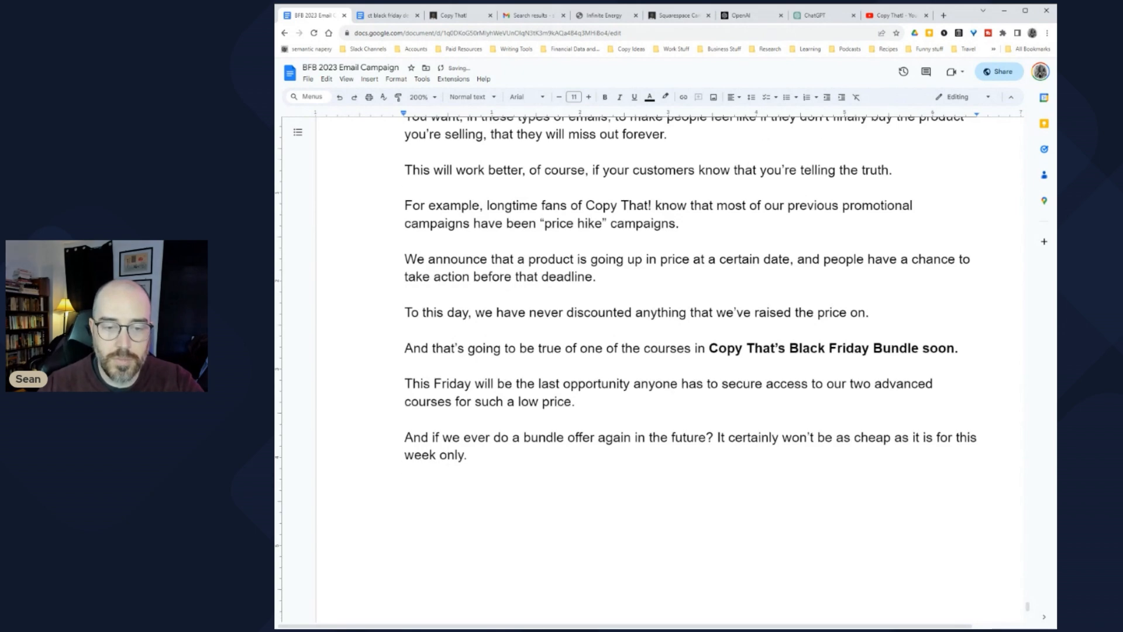
pyautogui.write("You'll be receiving ")
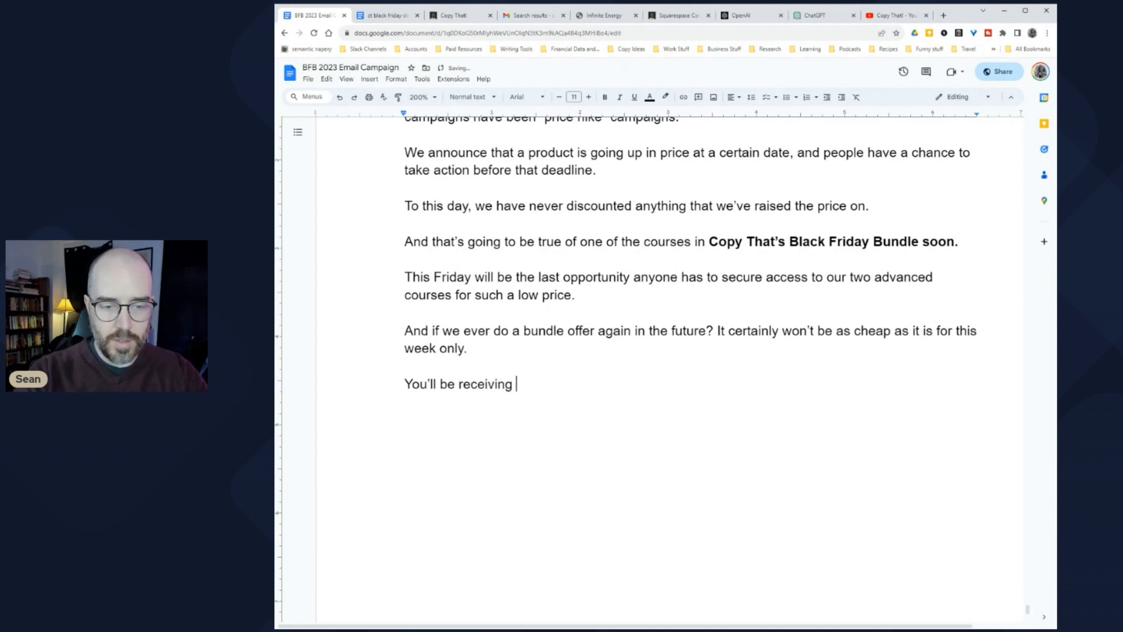
pyautogui.write('an example of a deal')
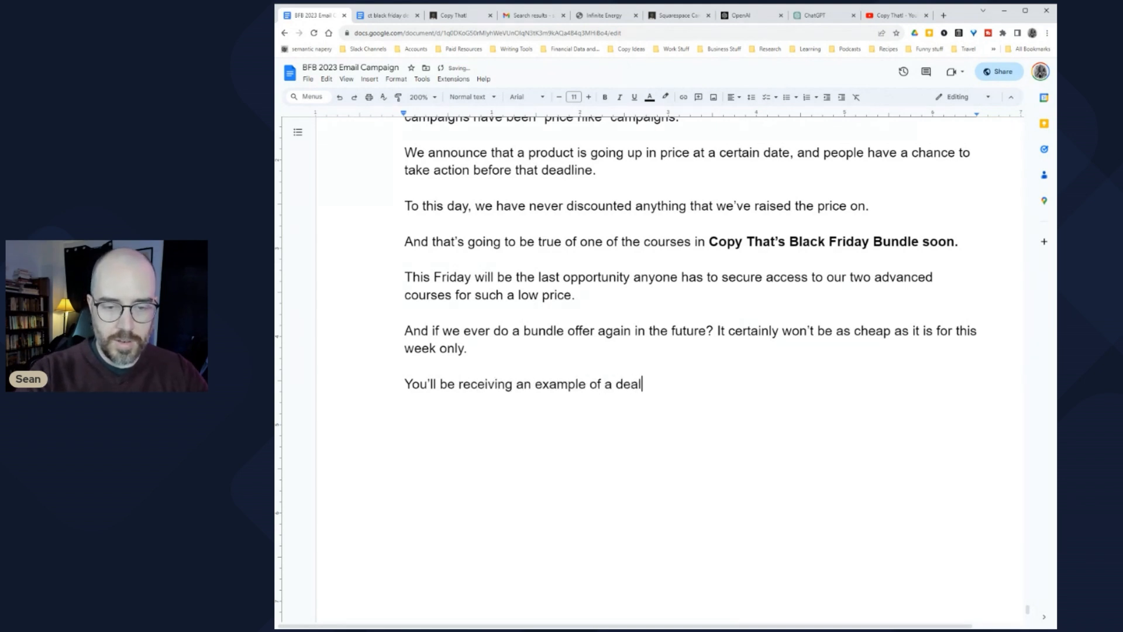
# Step: Finish the deadline-email teaser, then write the Black Friday Bundle call-to-action paragraph ending with 'click here to see the details about this offer.'
pyautogui.press('BackSpace')
pyautogui.write('dline ema')
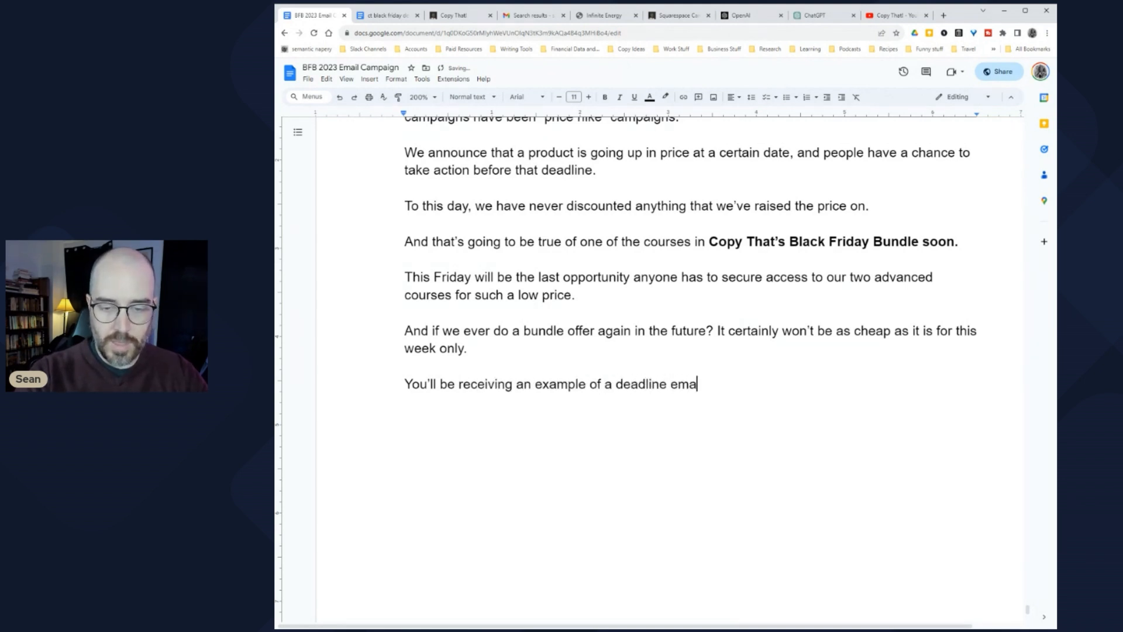
pyautogui.write('il from me soon ')
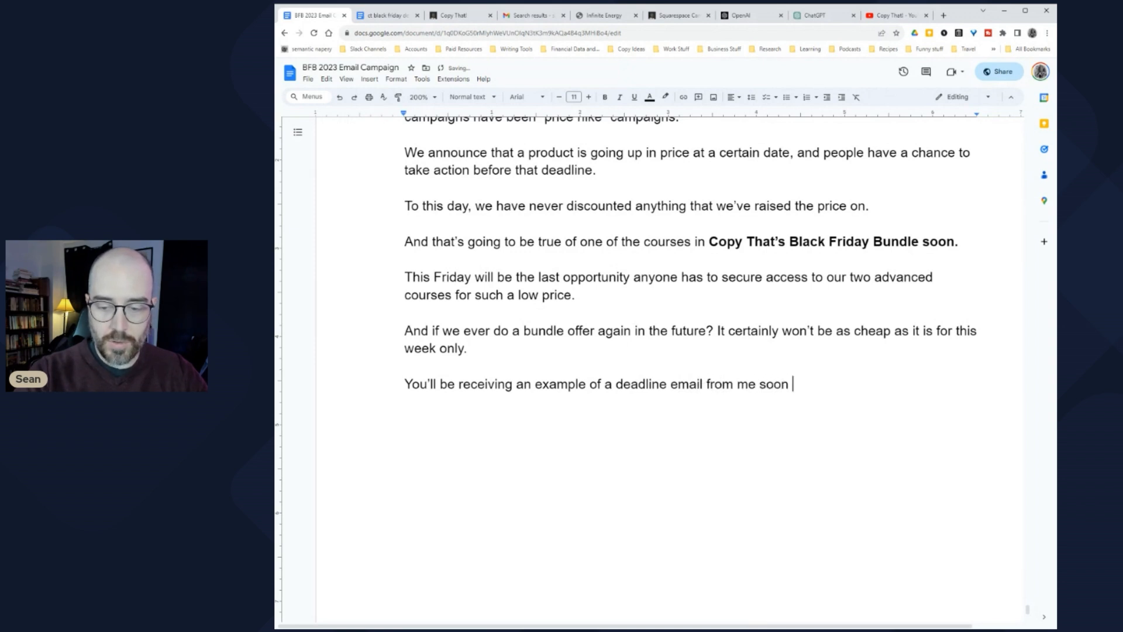
pyautogui.write('enough.')
pyautogui.press('Return')
pyautogui.press('Return')
pyautogui.write('But ')
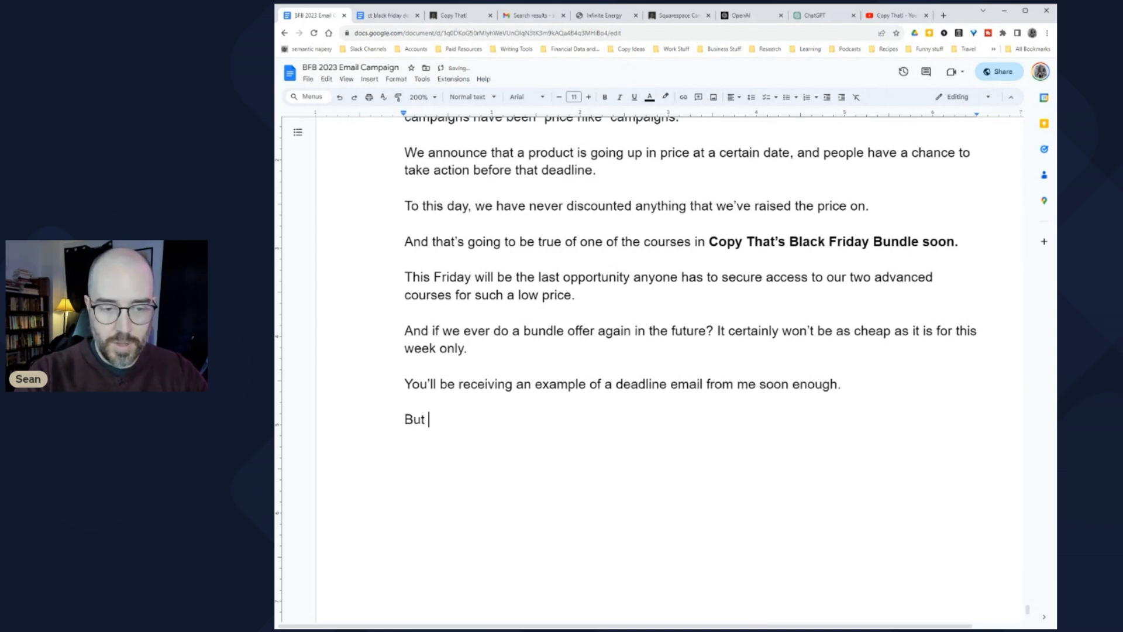
pyautogui.write('if you don’t want to')
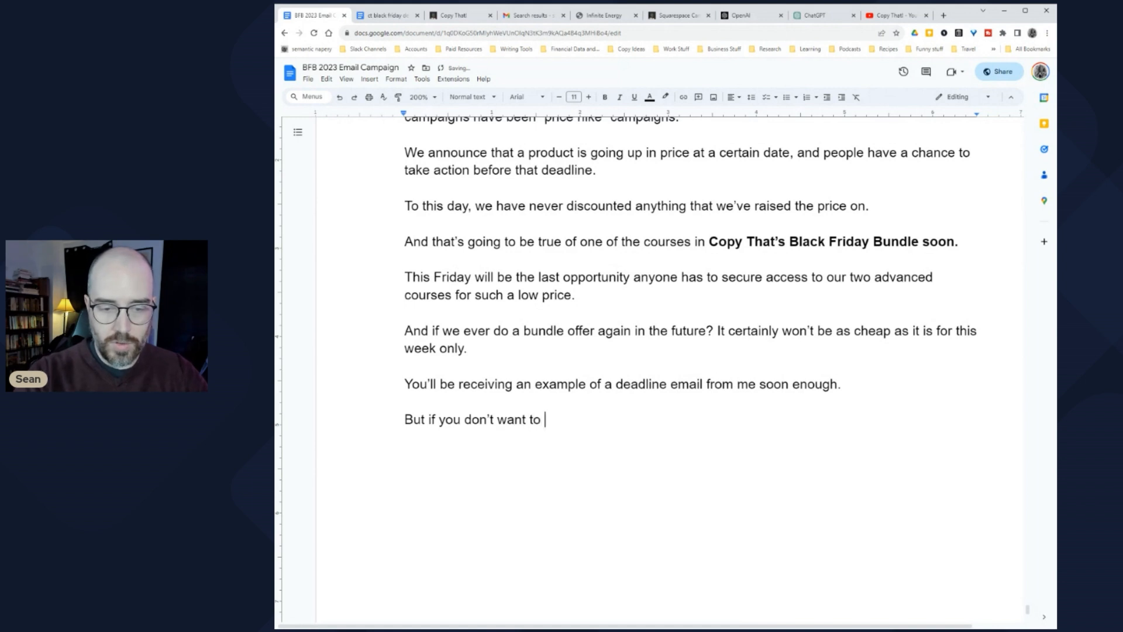
pyautogui.write(' wait to pu')
pyautogui.press('BackSpace')
pyautogui.write('take advantage ')
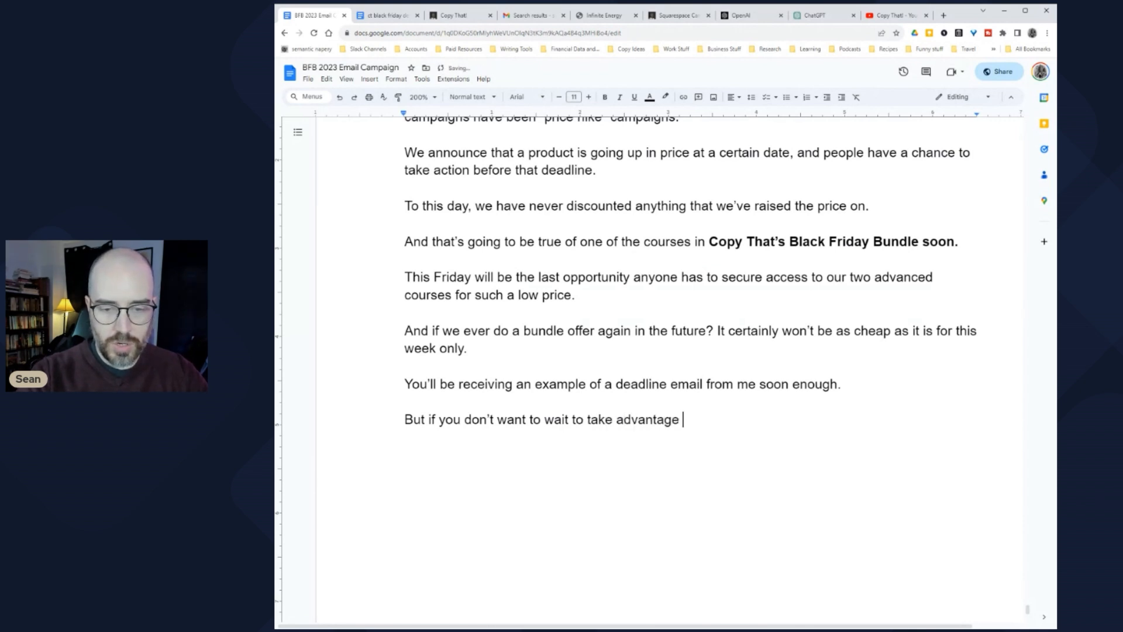
pyautogui.write('of our Black Friday Bundle, click here to see the de')
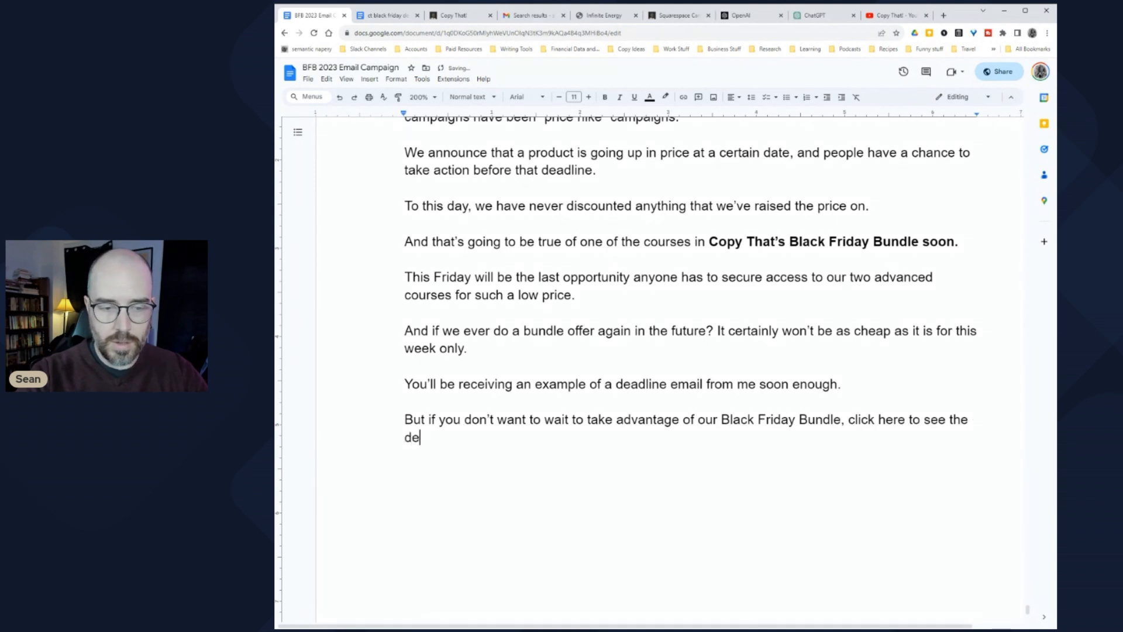
pyautogui.write('tails about this offer.')
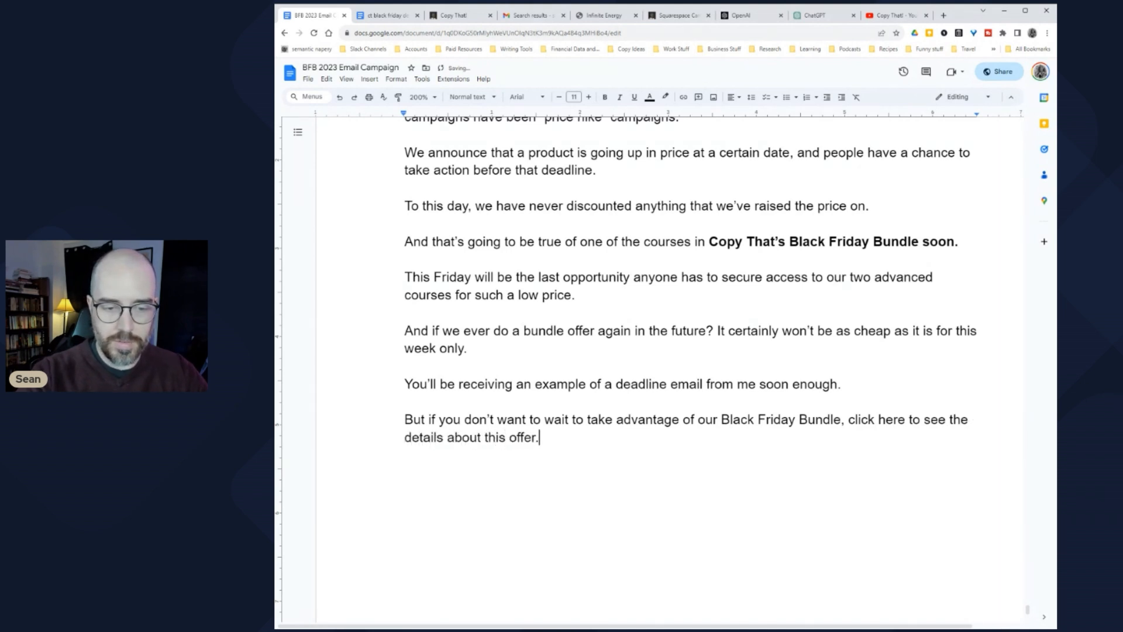
# Step: Bold the sentence 'click here to see the details about this offer.' and start a new line below
pyautogui.scroll(-1, 650, 351)
pyautogui.hotkey('ctrl', 'shift', 'Left')
pyautogui.hotkey('ctrl', 'shift', 'Left')
pyautogui.hotkey('ctrl', 'shift', 'Left')
pyautogui.hotkey('ctrl', 'shift', 'Left')
pyautogui.hotkey('ctrl', 'shift', 'Left')
pyautogui.hotkey('ctrl', 'shift', 'Left')
pyautogui.hotkey('ctrl', 'shift', 'Left')
pyautogui.hotkey('ctrl', 'shift', 'Left')
pyautogui.hotkey('ctrl', 'shift', 'Left')
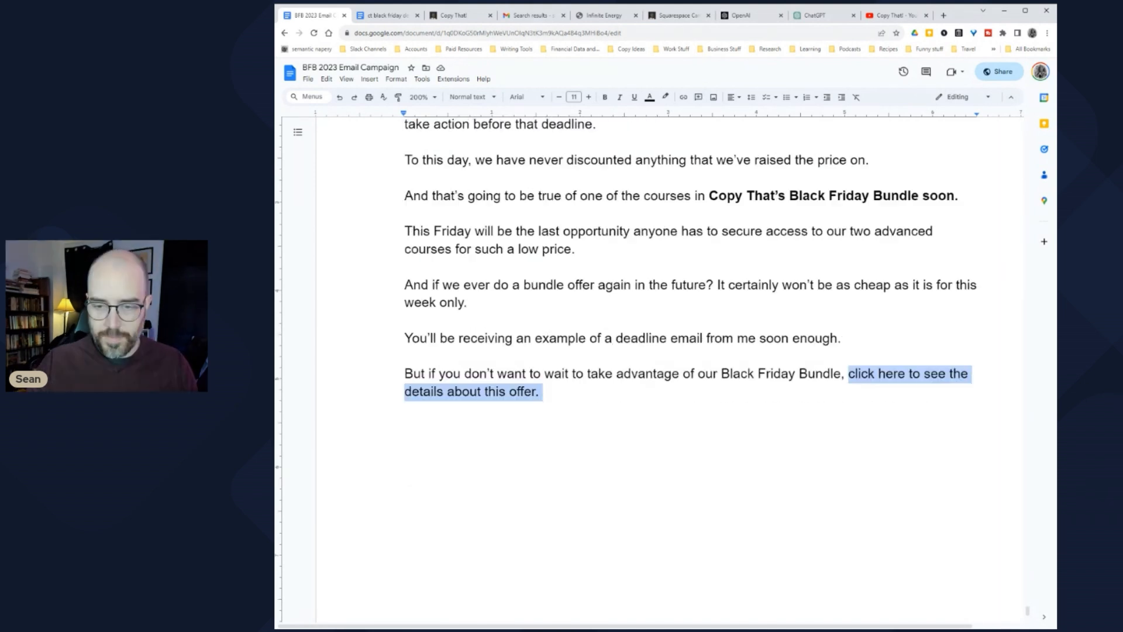
pyautogui.hotkey('ctrl', 'b')
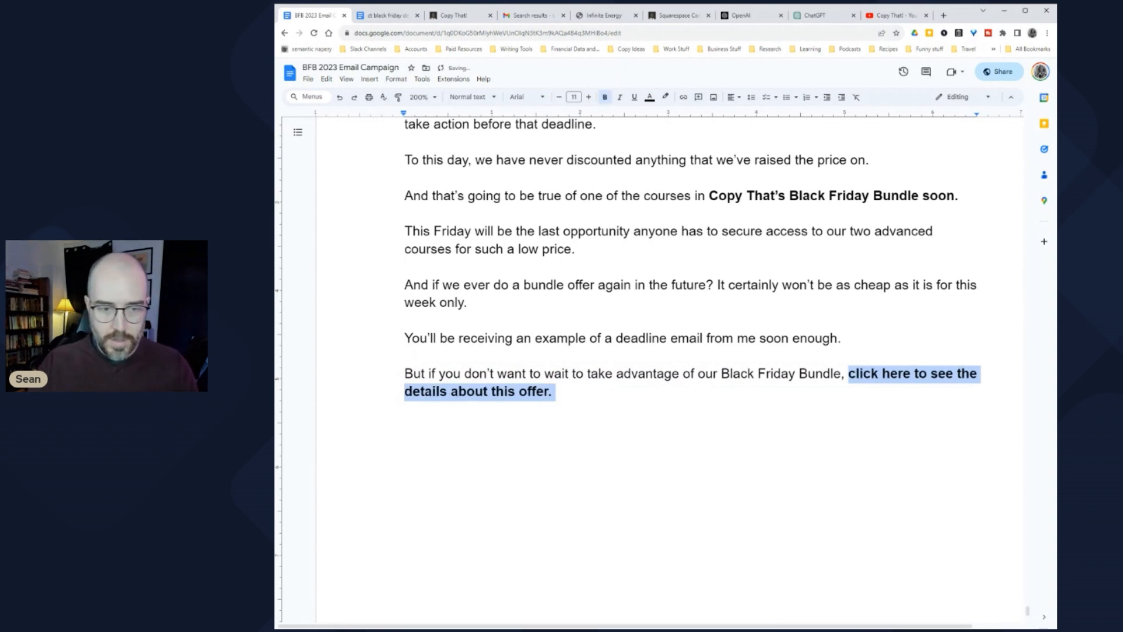
pyautogui.press('Right')
pyautogui.press('Return')
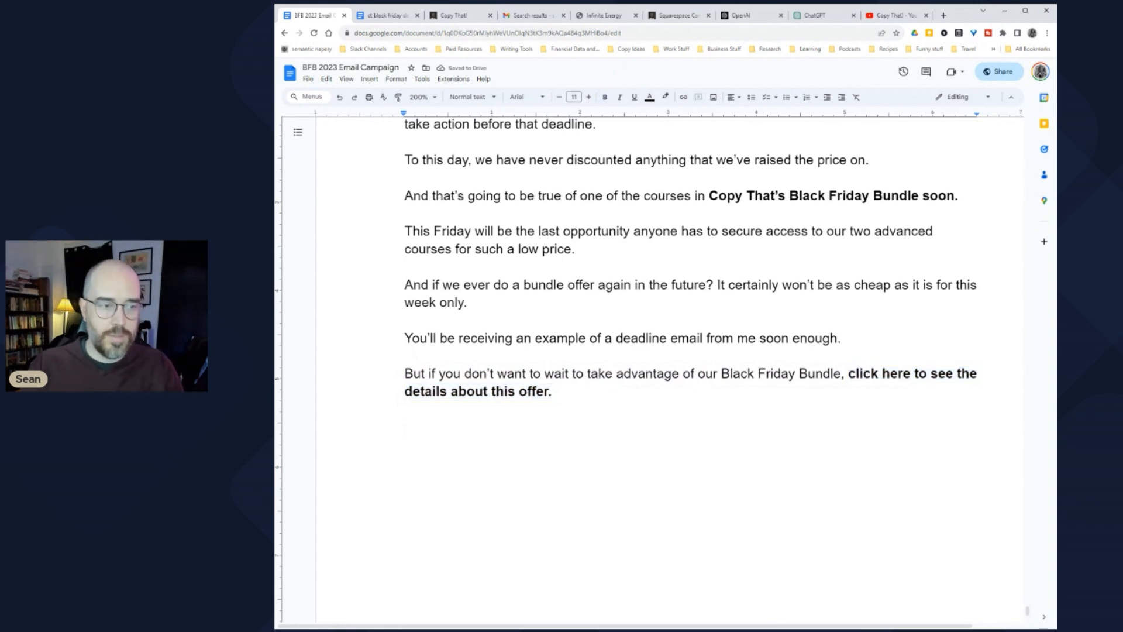
# Step: Scroll back up to the SL subject line at the top of the email
pyautogui.scroll(4, 650, 352)
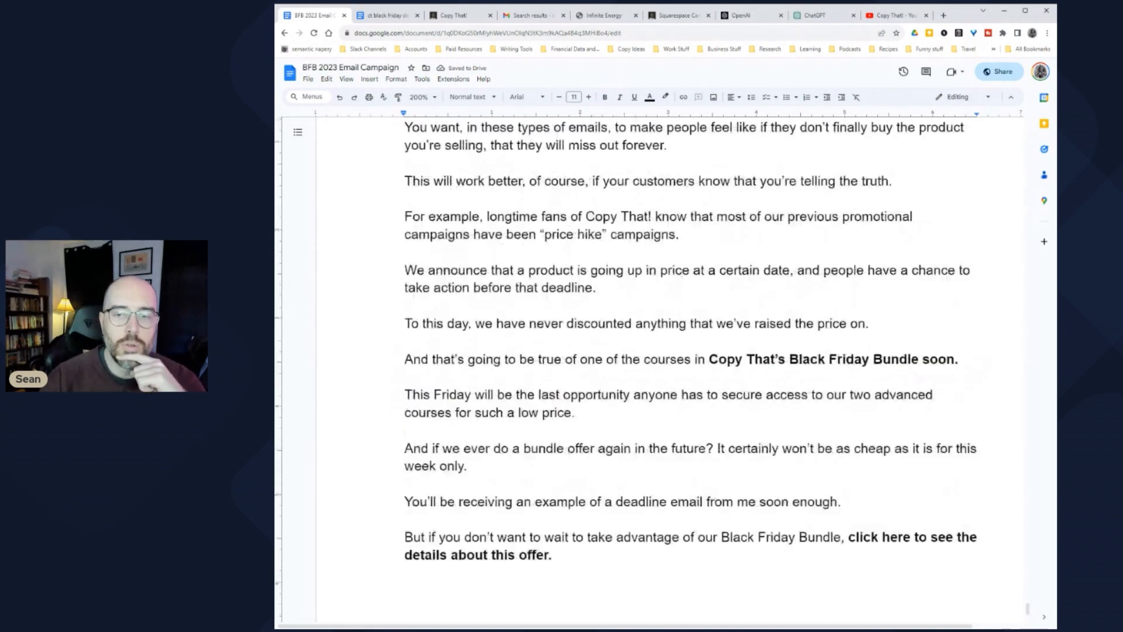
pyautogui.scroll(-3, 650, 352)
pyautogui.scroll(20, 650, 351)
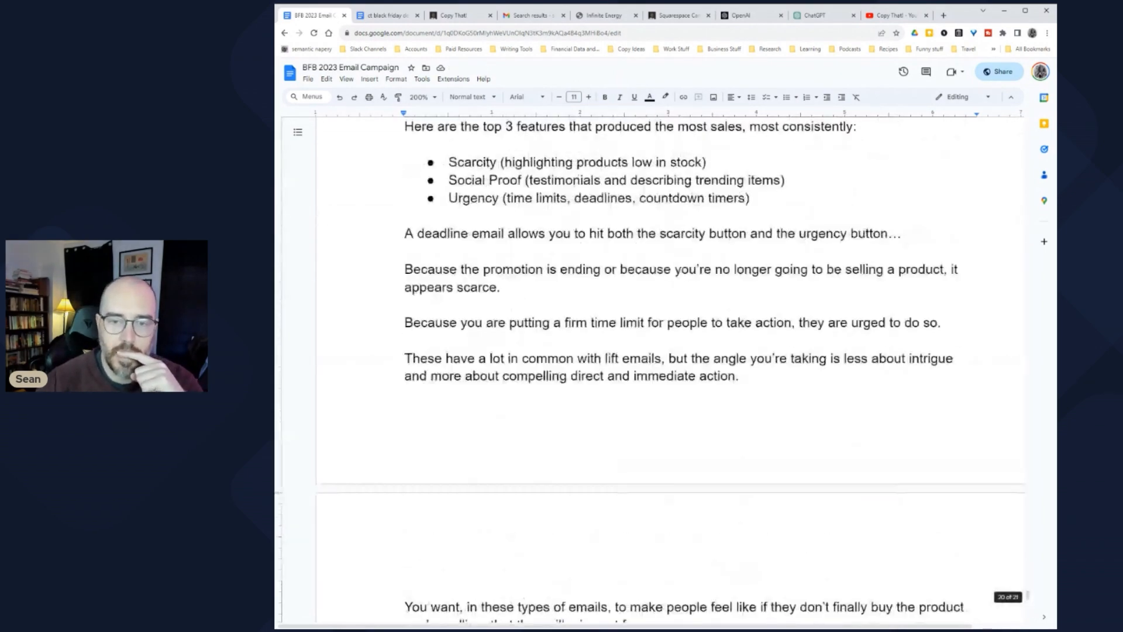
pyautogui.scroll(20, 649, 351)
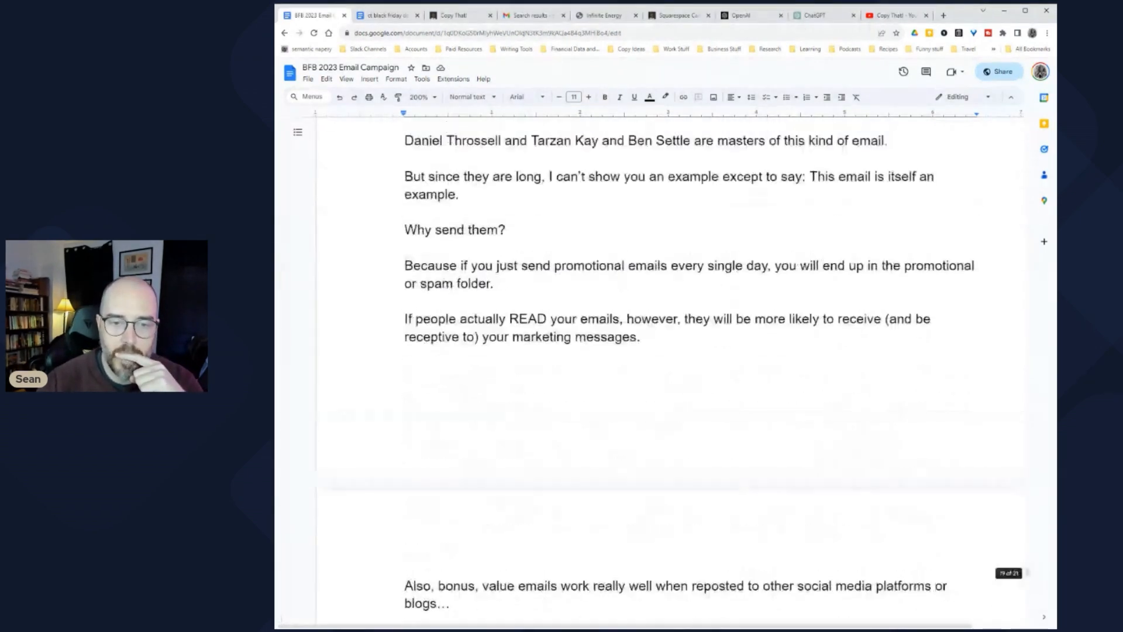
pyautogui.scroll(20, 649, 351)
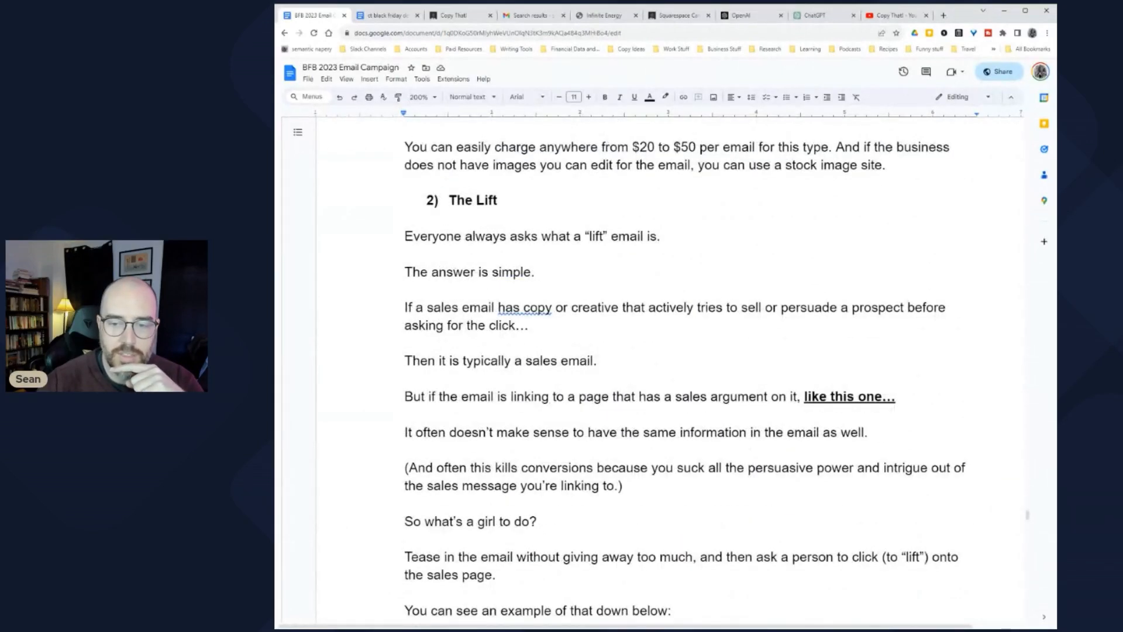
pyautogui.scroll(5, 650, 351)
pyautogui.scroll(15, 649, 351)
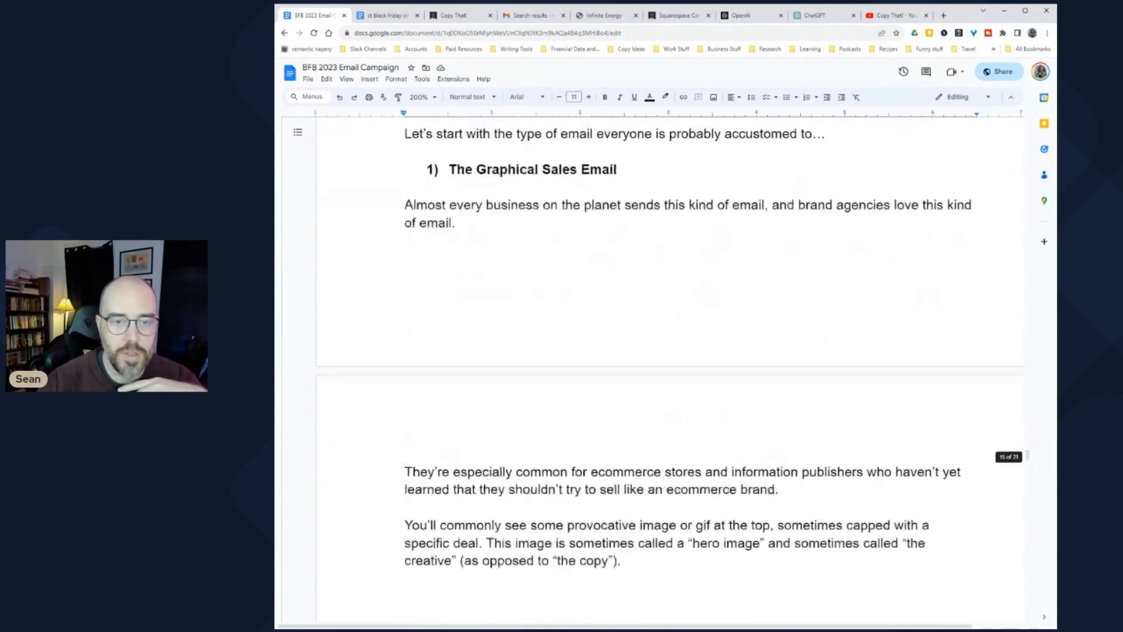
pyautogui.scroll(7, 650, 352)
pyautogui.scroll(-8, 649, 351)
pyautogui.scroll(15, 649, 351)
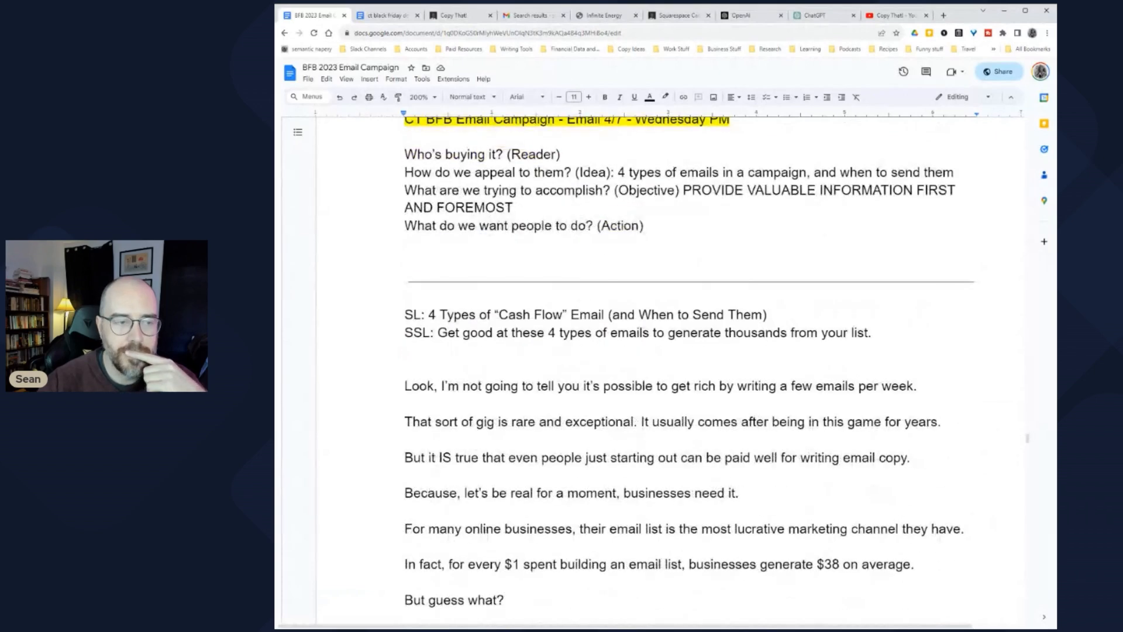
pyautogui.scroll(-3, 650, 351)
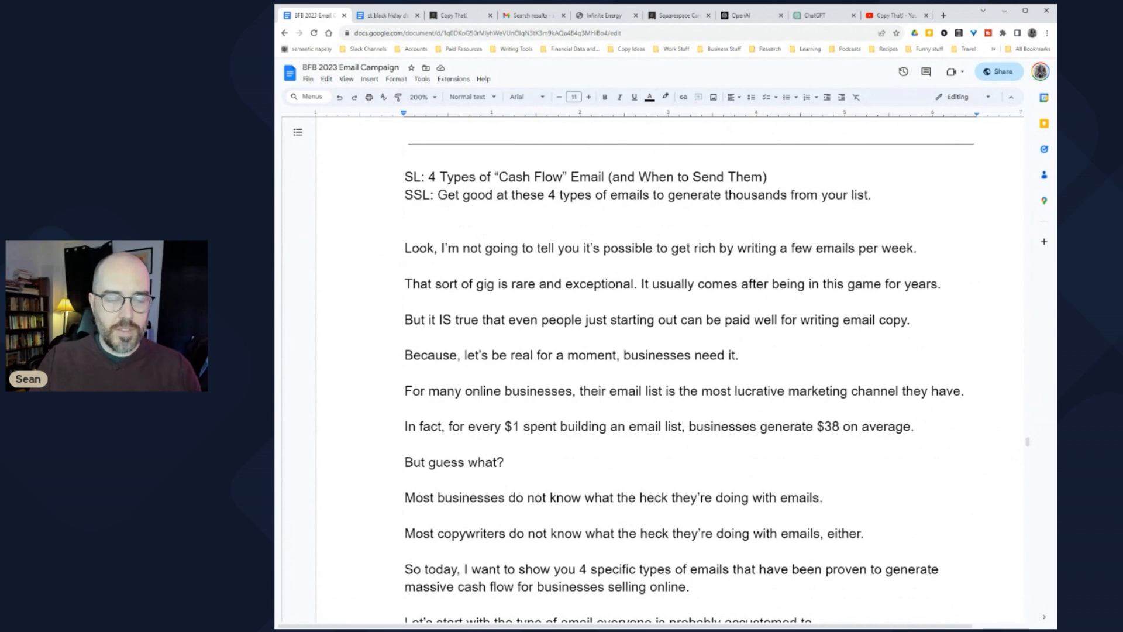
pyautogui.scroll(5, 650, 351)
pyautogui.moveTo(549, 211); pyautogui.dragTo(403, 211)
# Step: Select the subject line wording after '4' to change it to 'Types of Email Copywriters Can Sell'
pyautogui.scroll(-3, 413, 269)
pyautogui.scroll(-2, 685, 374)
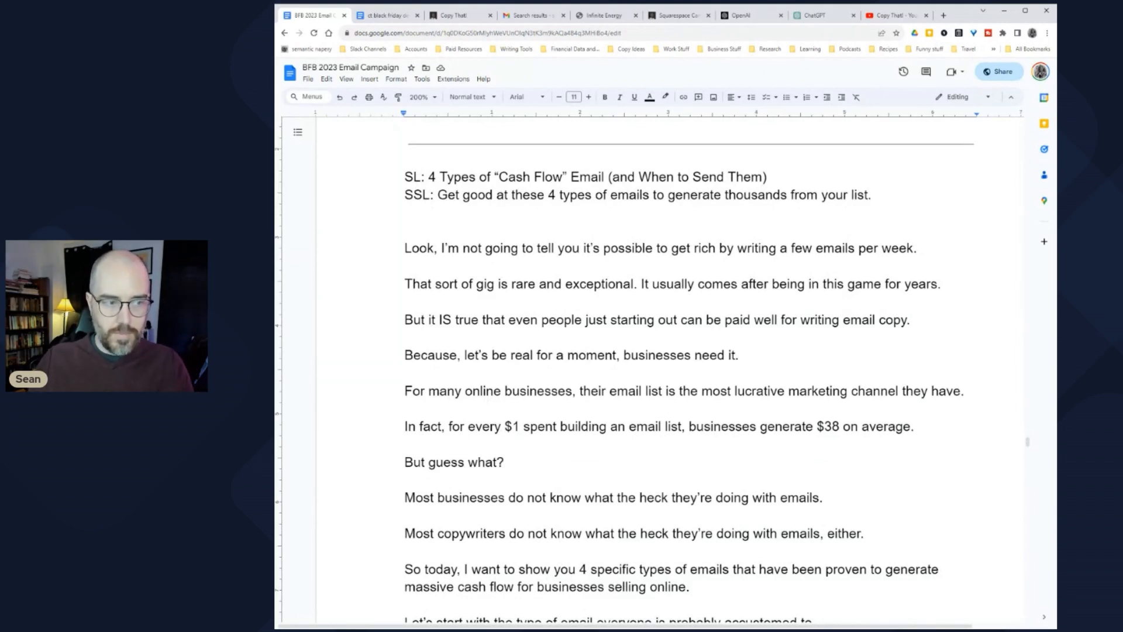
pyautogui.moveTo(436, 176); pyautogui.dragTo(767, 177)
pyautogui.click(632, 176)
pyautogui.hotkey('ctrl', 'z')
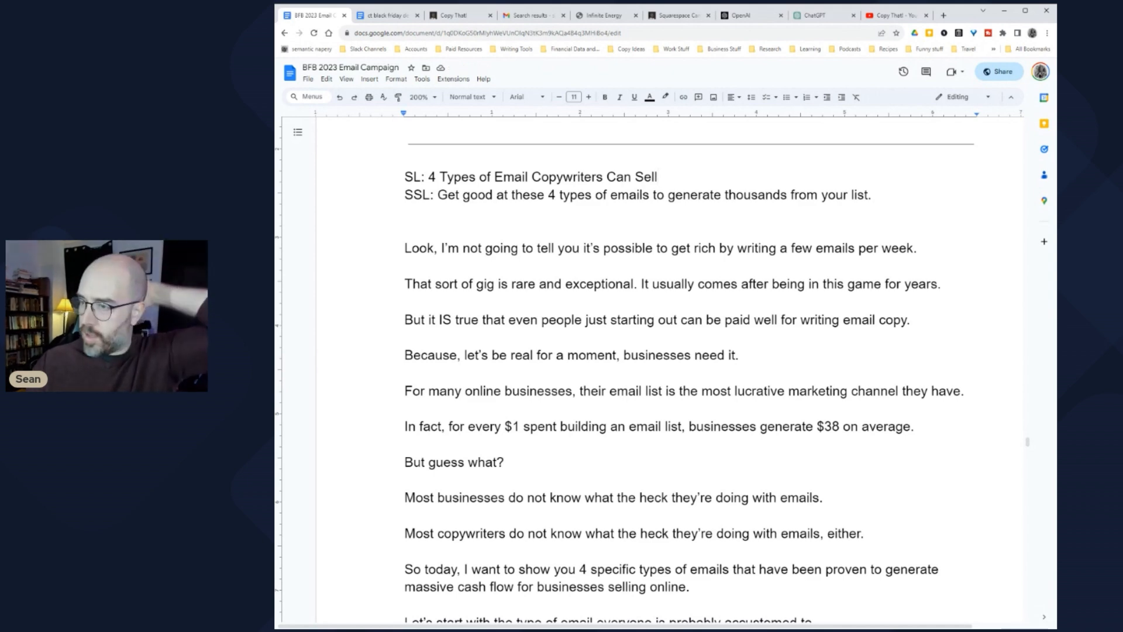
pyautogui.hotkey('ctrl', '8')
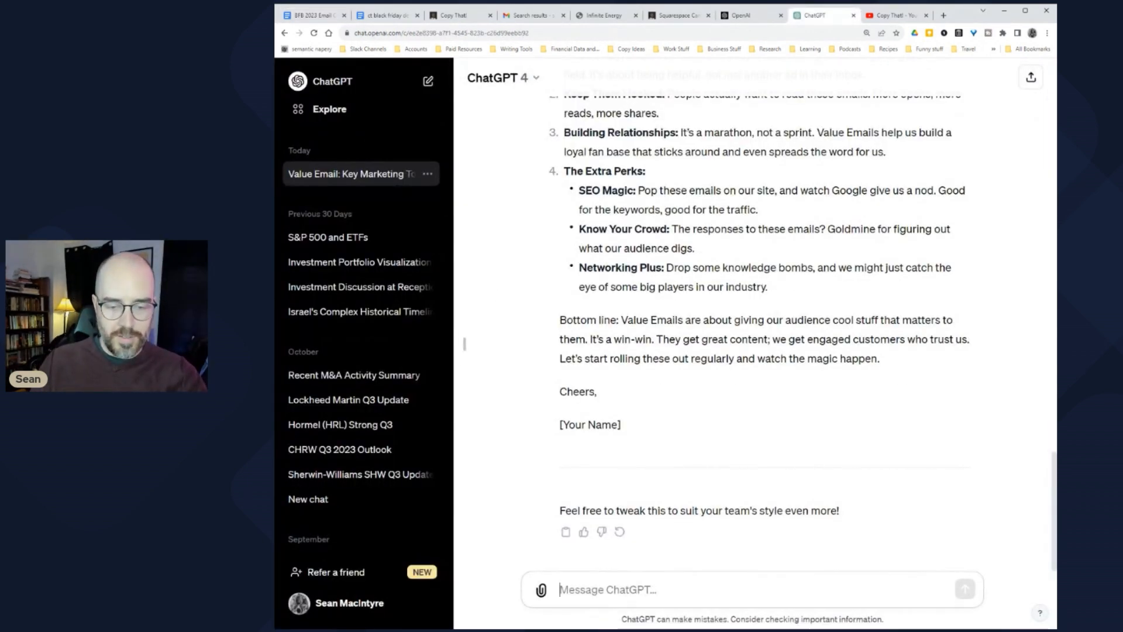
# Step: Ask ChatGPT for 20 subject lines for an email revealing 4 types of emails copywriters can sell
pyautogui.write('give me ')
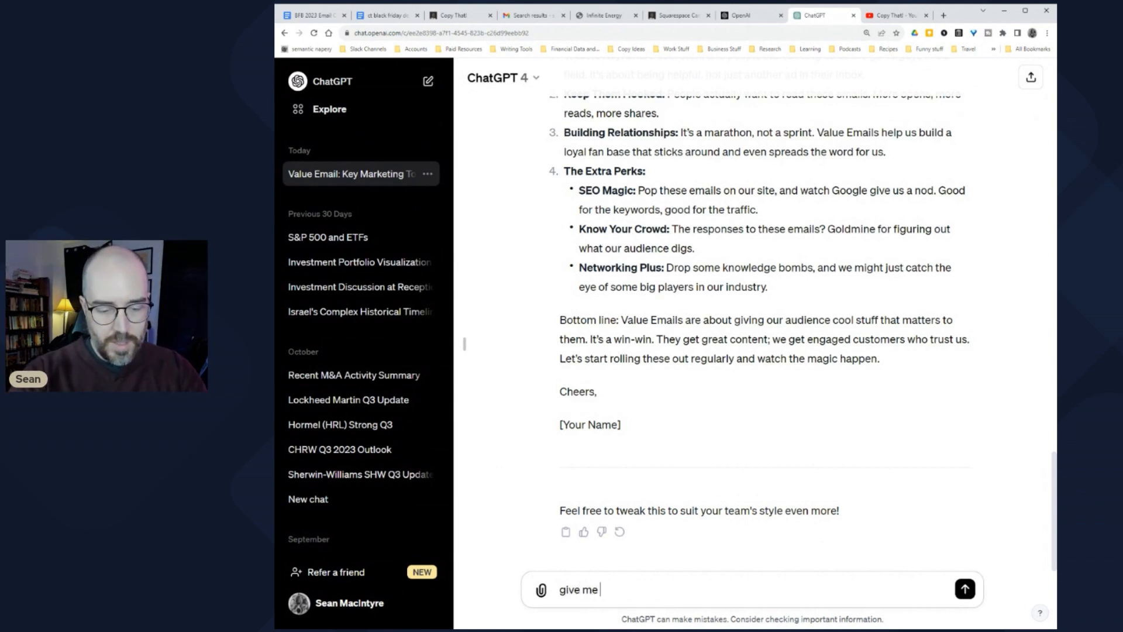
pyautogui.write('20 possible subject lines for an email that')
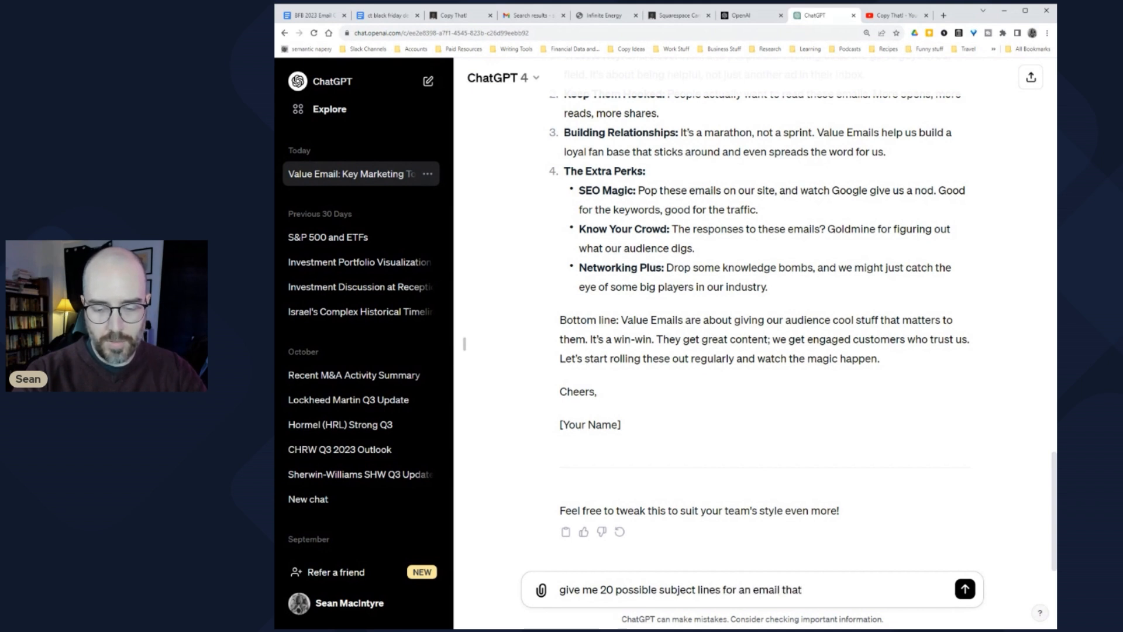
pyautogui.write(' reveals 4 types of em')
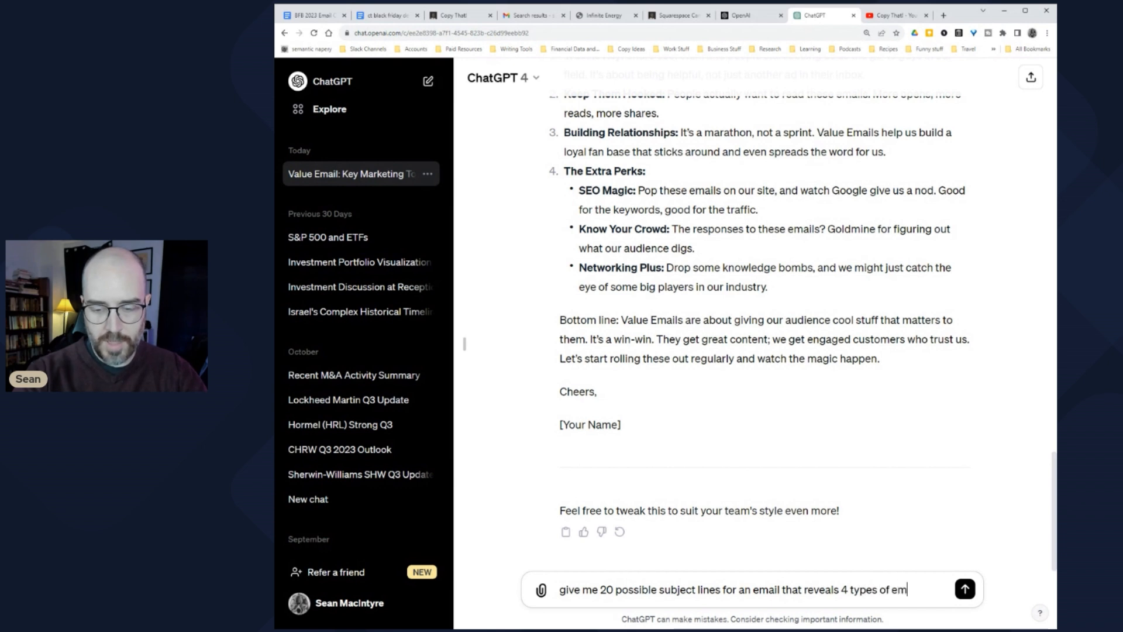
pyautogui.write('ails that copywriters can get paid for')
pyautogui.press('Return')
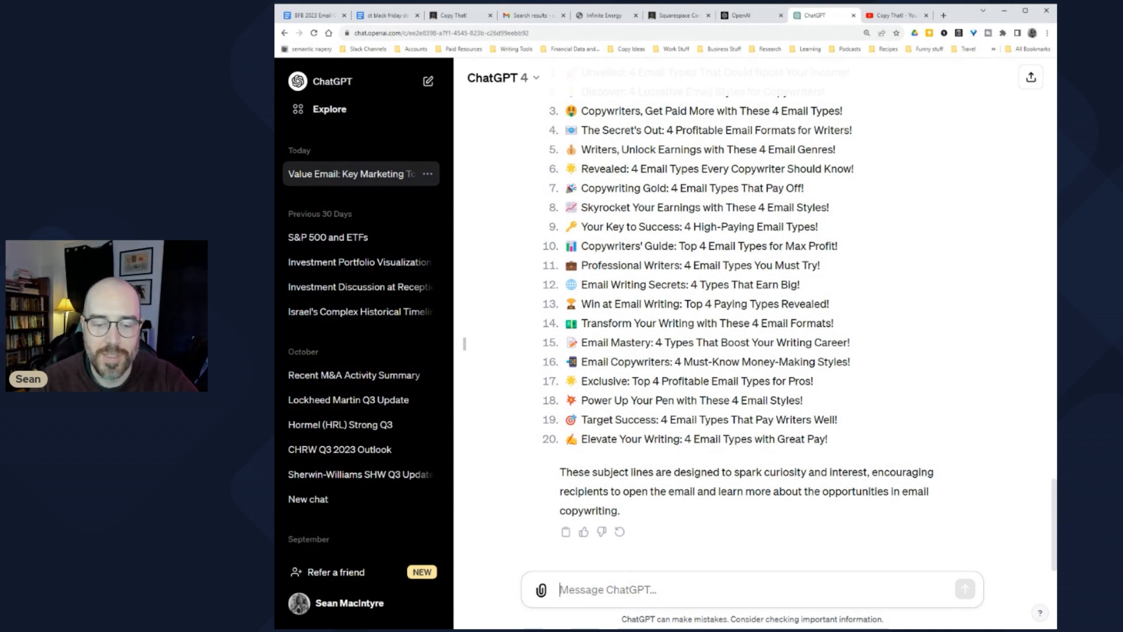
# Step: Ask ChatGPT to 'write 20 more but make them less awful' for a more professional list
pyautogui.write('write ')
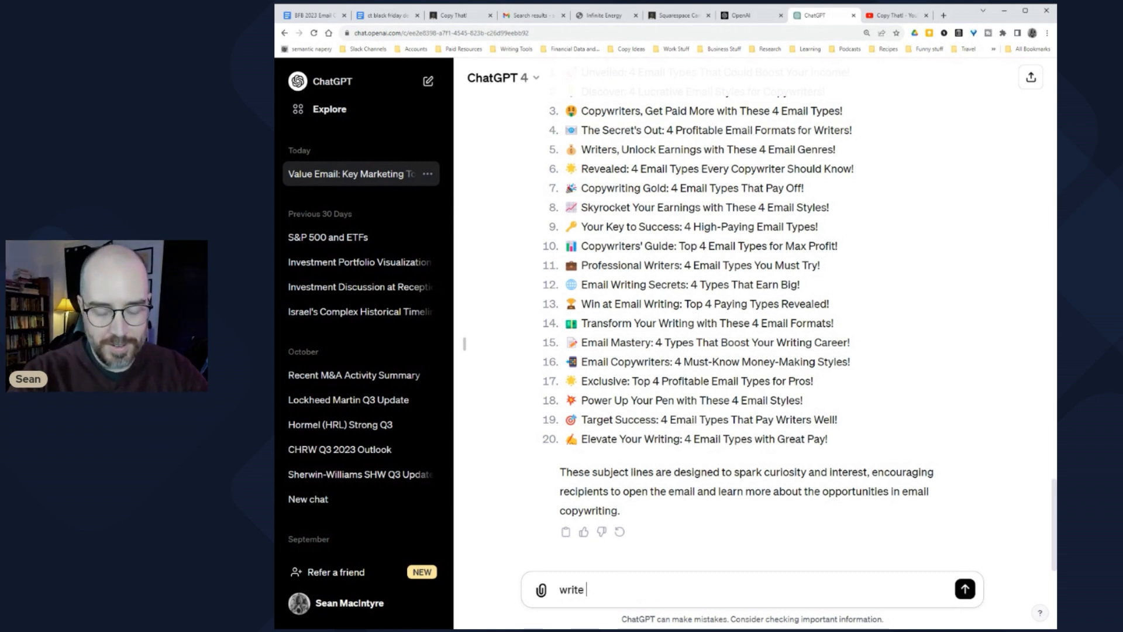
pyautogui.write('20 more but m')
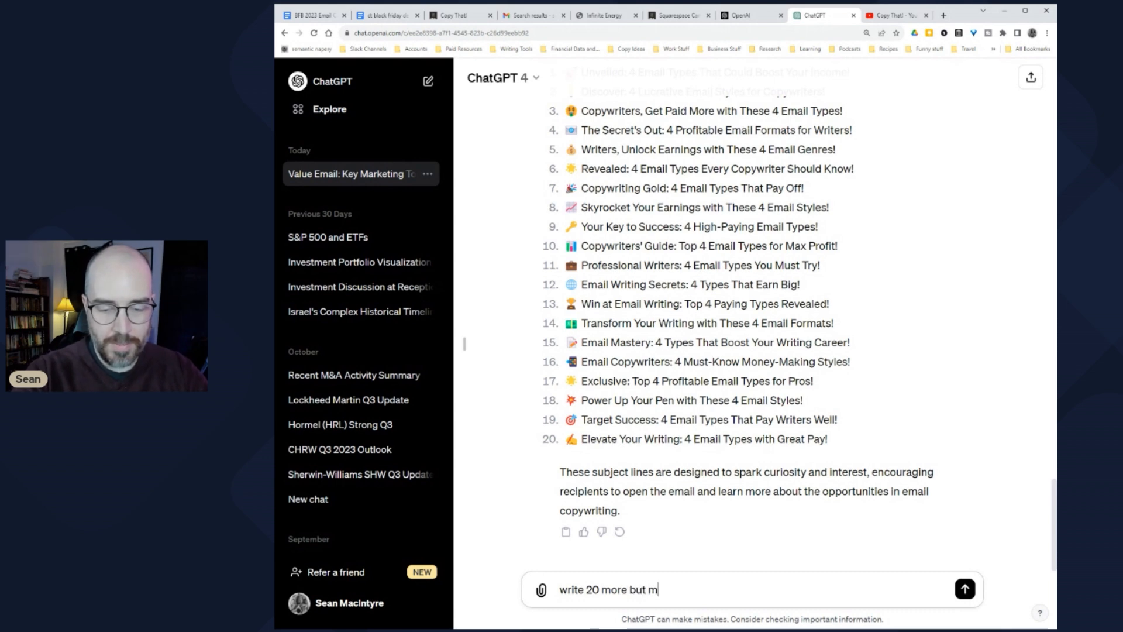
pyautogui.write('ake them less awful')
pyautogui.press('Return')
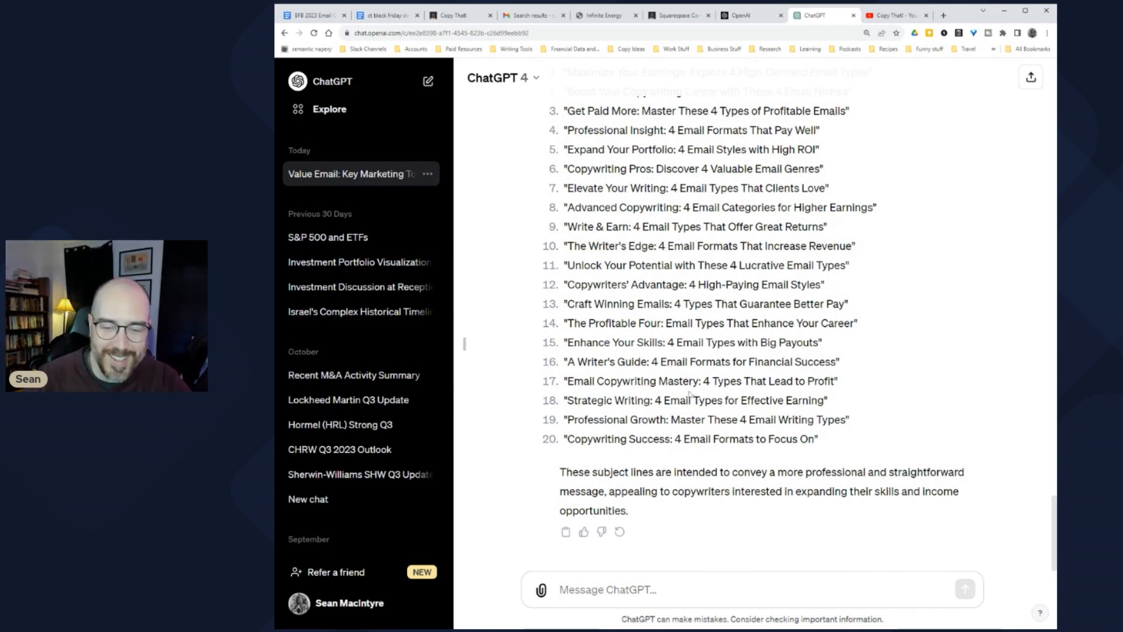
pyautogui.click(325, 16)
# Step: Replace the subject line wording with '4 "Cash Flow" Email Formats'
pyautogui.hotkey('shift', 'End')
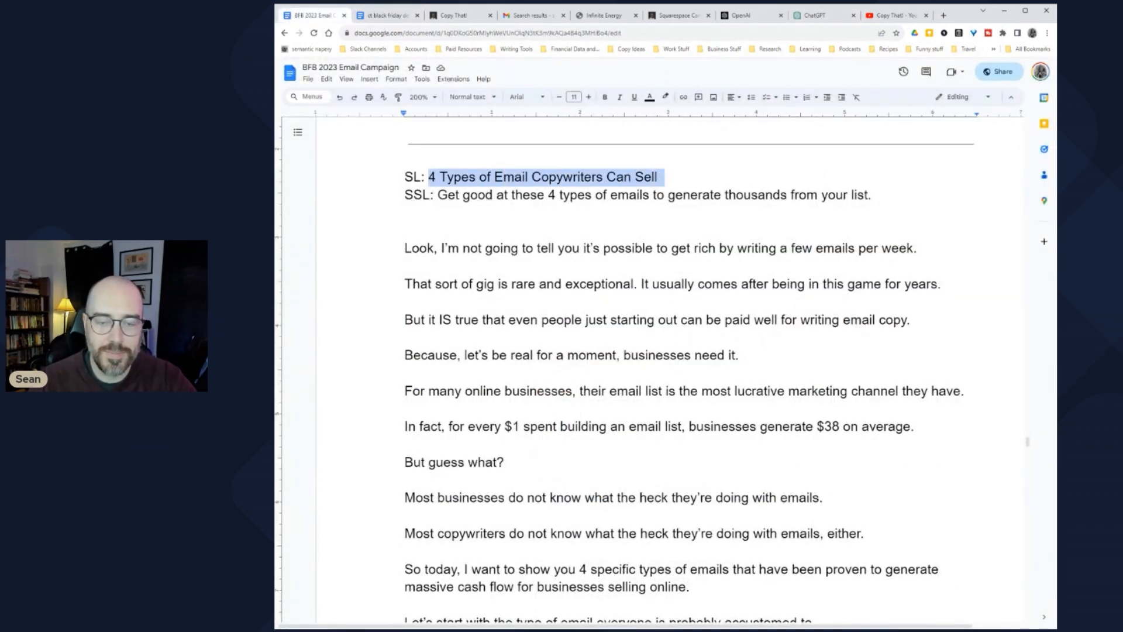
pyautogui.write('4 "Cas')
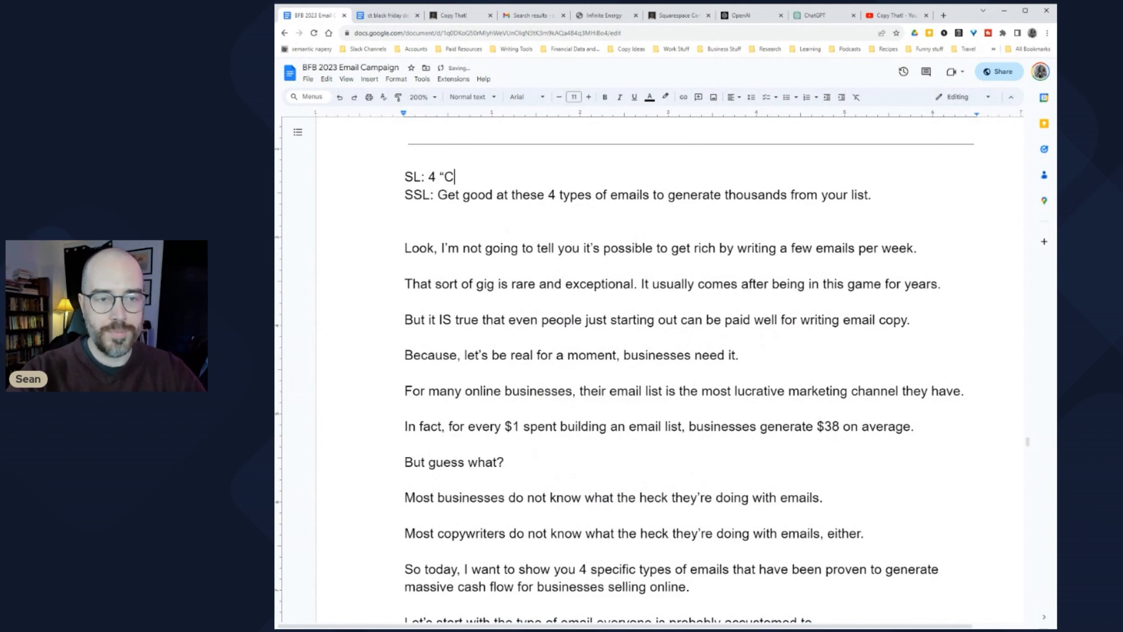
pyautogui.write('h Flow" Email ')
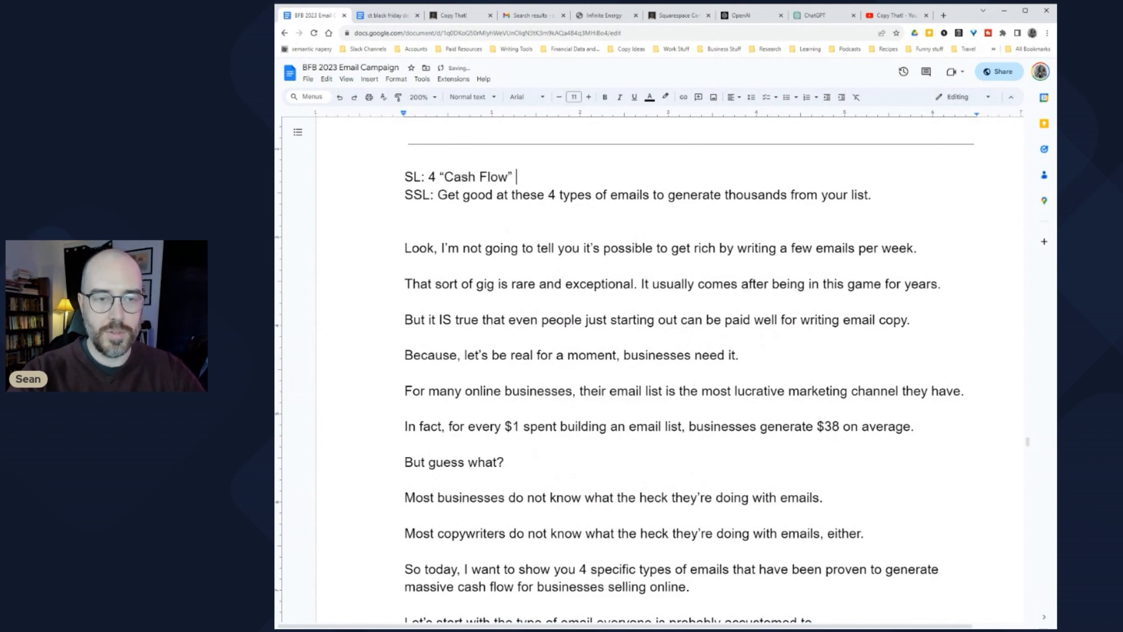
pyautogui.write('Formates')
pyautogui.press('BackSpace')
pyautogui.press('BackSpace')
pyautogui.write('s (and How to Use Them')
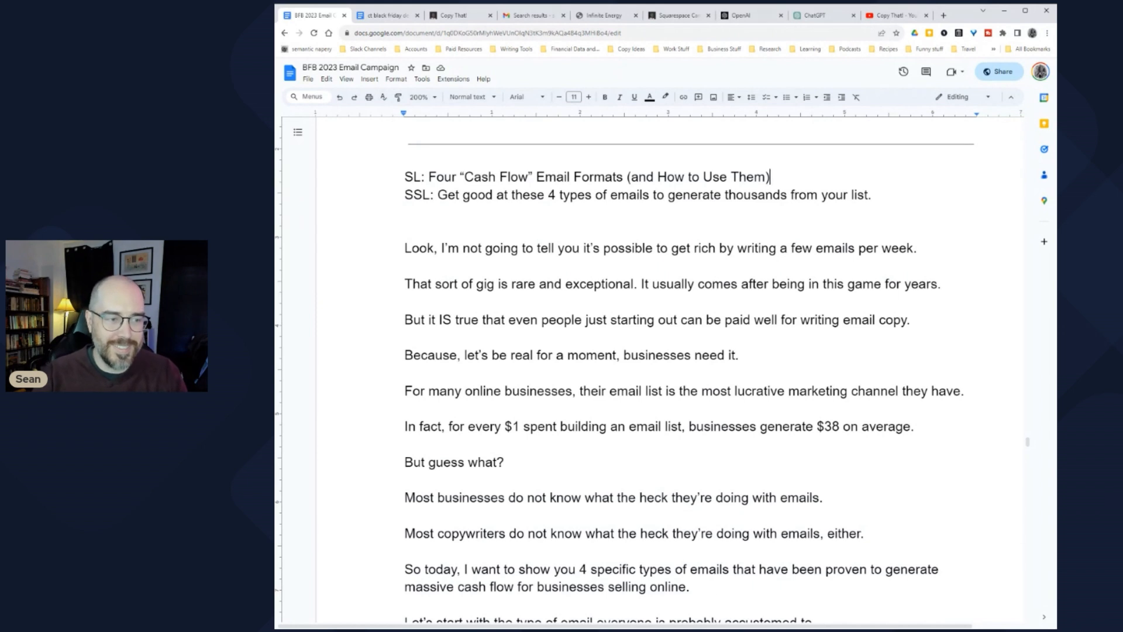
pyautogui.click(405, 266)
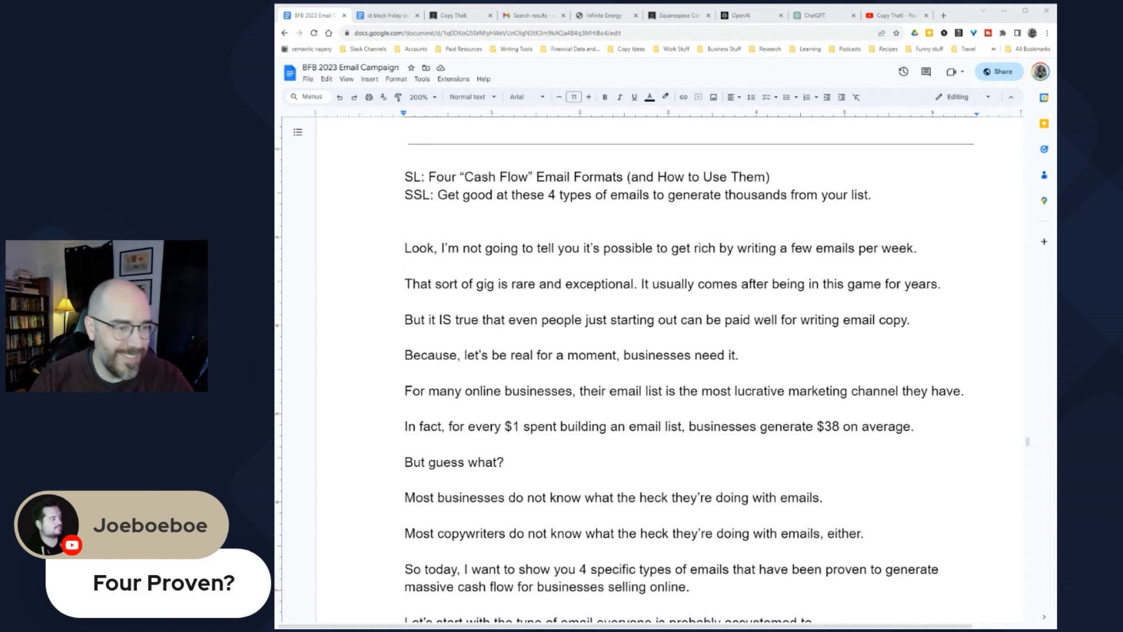
# Step: Insert 'Proven' before "Cash Flow" in the subject line
pyautogui.click(460, 176)
pyautogui.write('Proven')
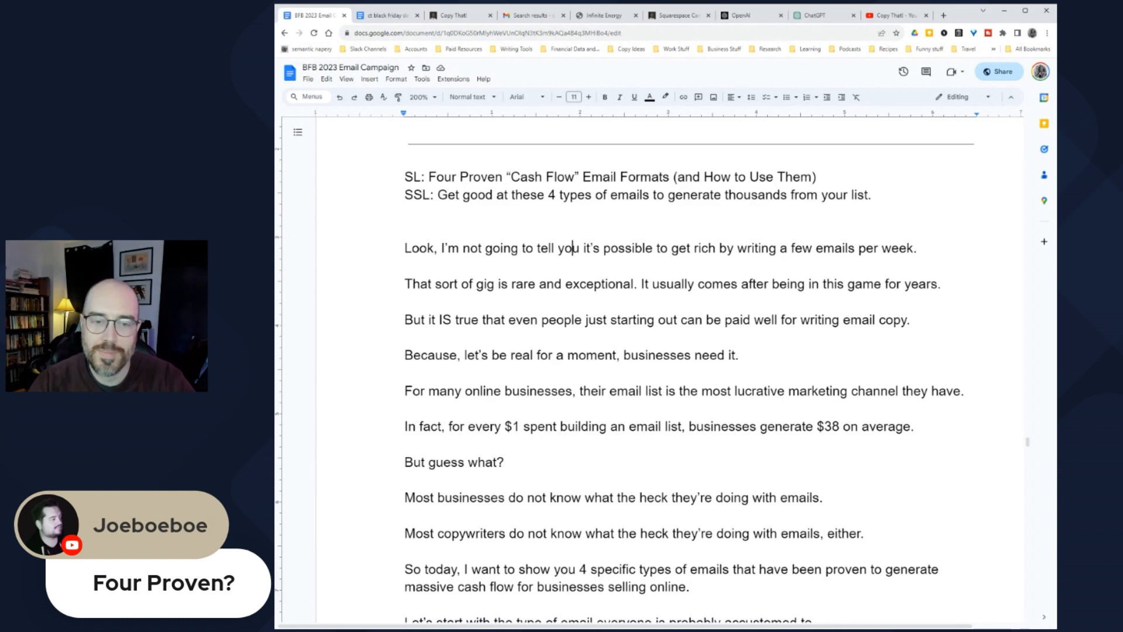
pyautogui.scroll(-2, 564, 319)
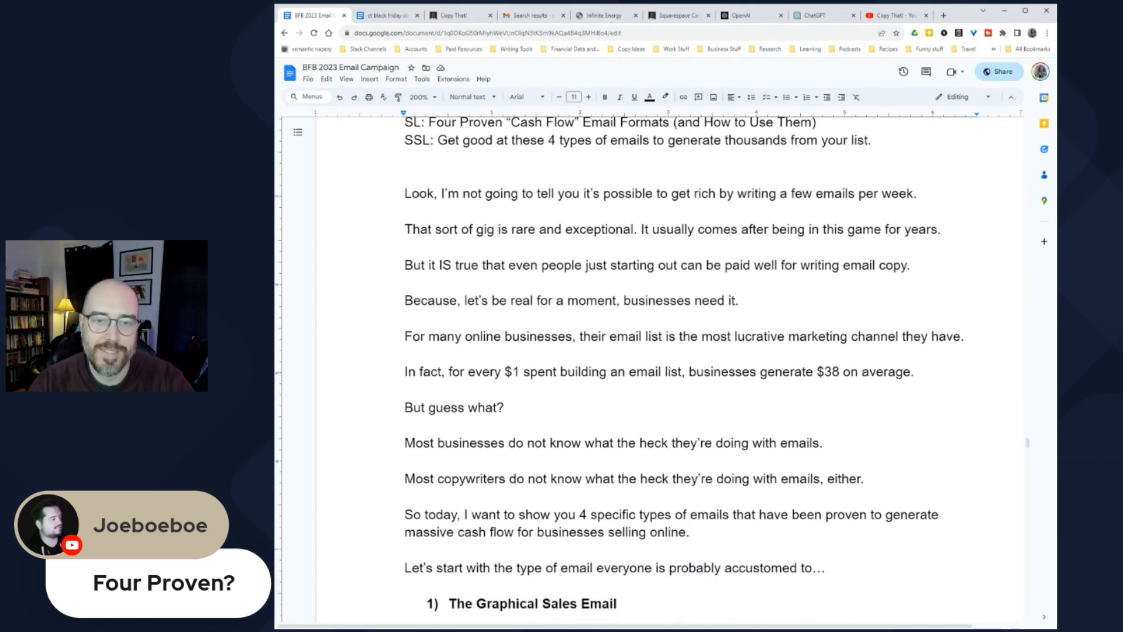
pyautogui.scroll(3, 565, 320)
pyautogui.moveTo(425, 223); pyautogui.dragTo(816, 223)
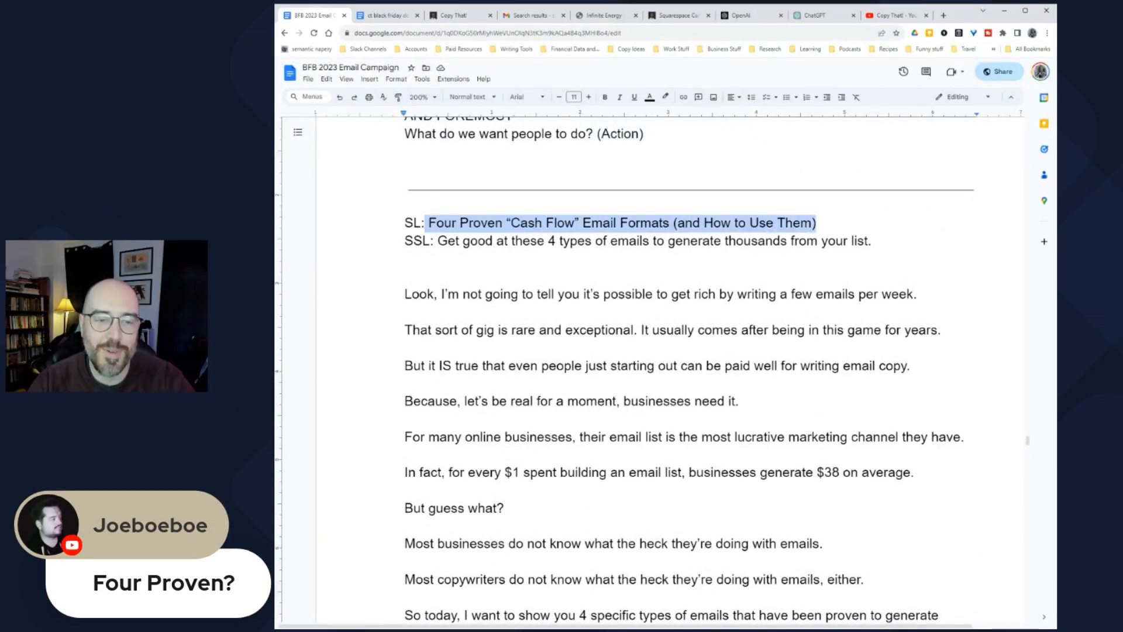
pyautogui.click(461, 330)
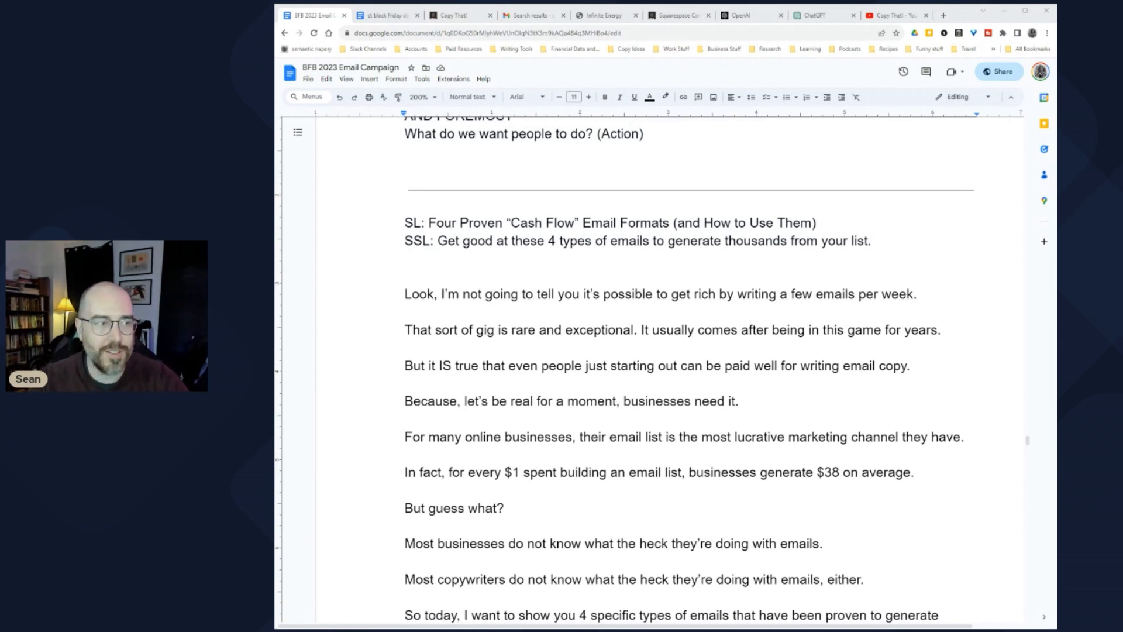
pyautogui.click(460, 293)
pyautogui.press('Left')
pyautogui.press('Left')
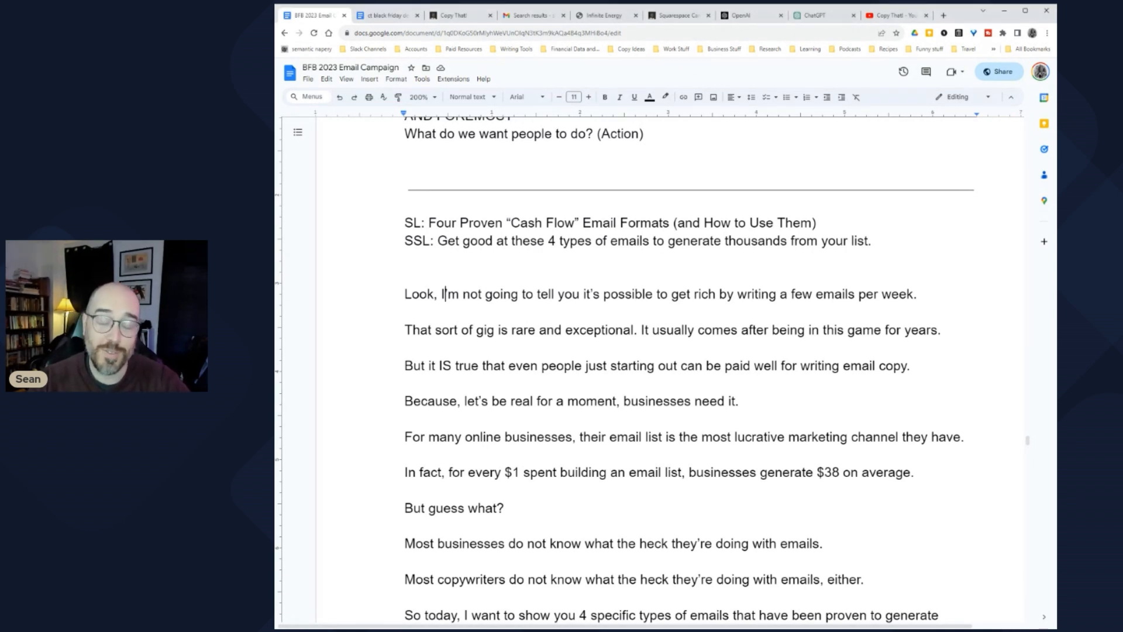
pyautogui.moveTo(405, 293); pyautogui.dragTo(907, 294)
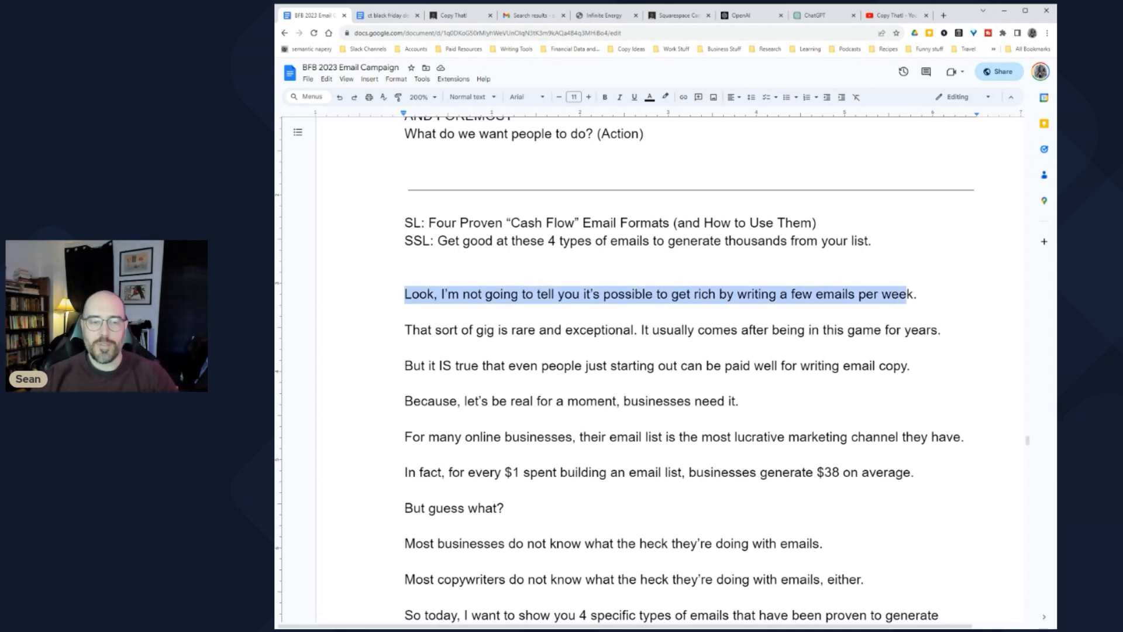
pyautogui.scroll(-1, 690, 369)
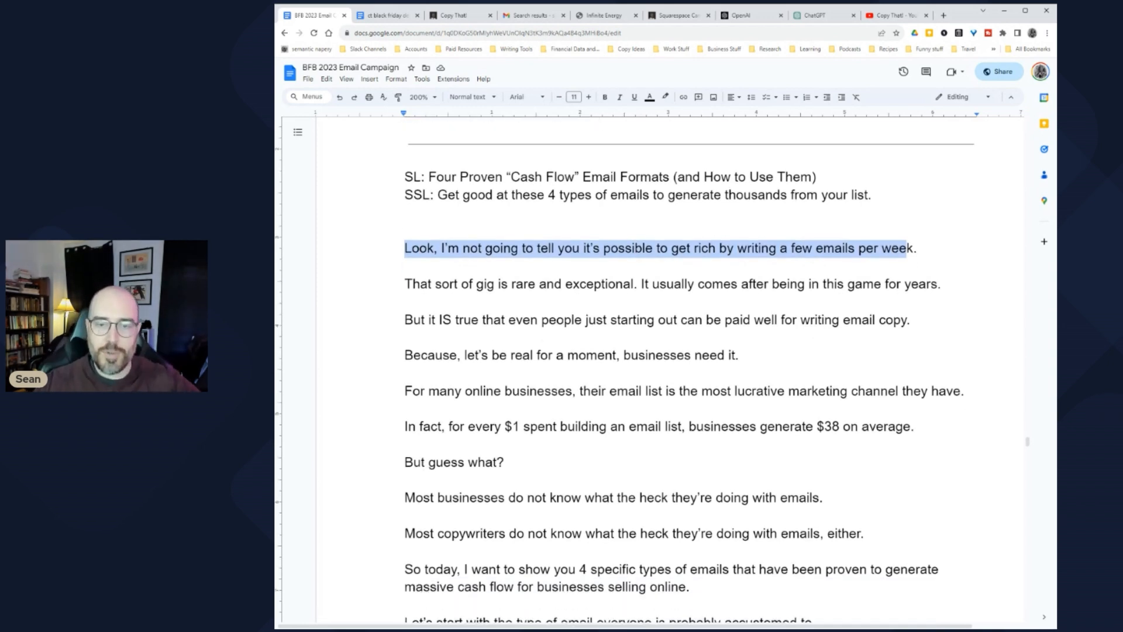
pyautogui.moveTo(500, 320); pyautogui.dragTo(911, 320)
pyautogui.click(811, 320)
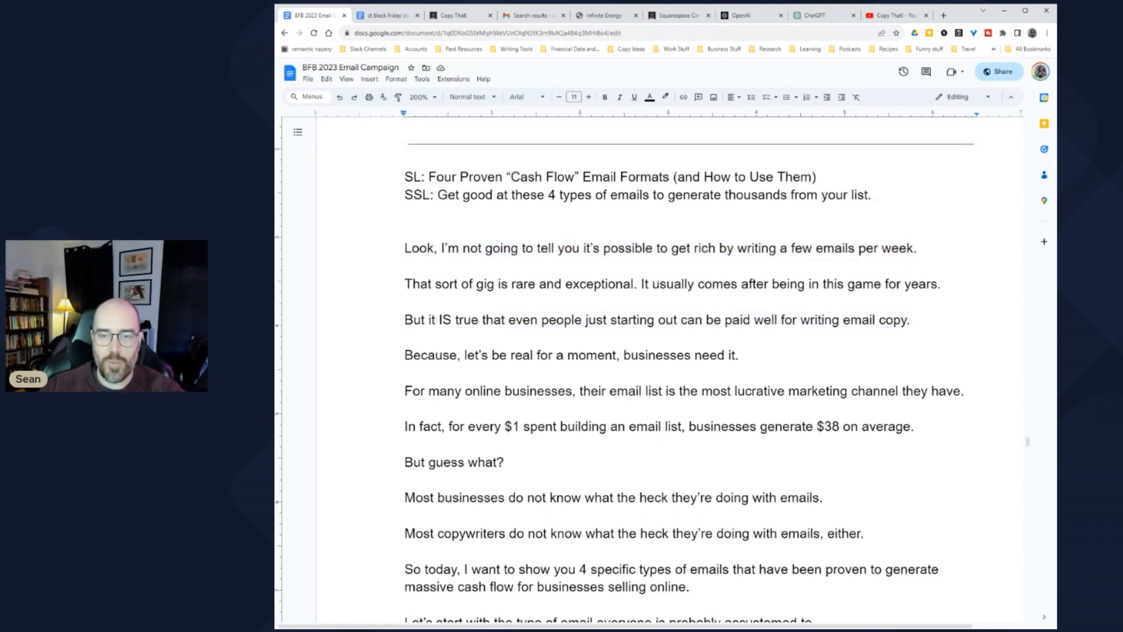
pyautogui.moveTo(464, 355); pyautogui.dragTo(739, 355)
pyautogui.click(685, 356)
pyautogui.scroll(-2, 686, 355)
pyautogui.moveTo(479, 299); pyautogui.dragTo(976, 299)
pyautogui.moveTo(420, 334); pyautogui.dragTo(922, 335)
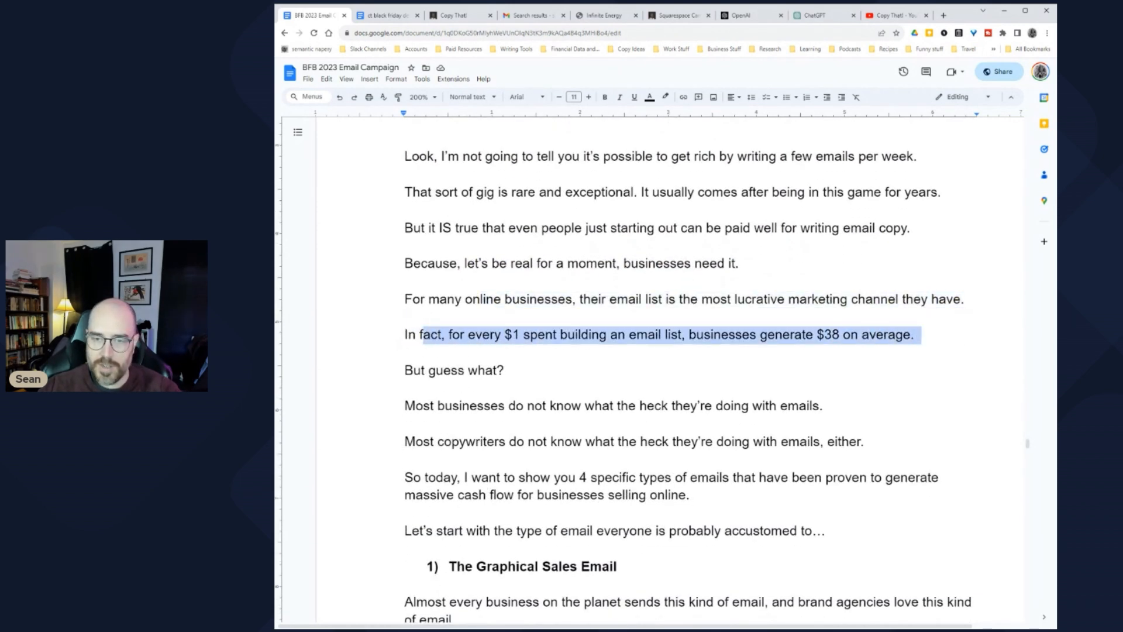
pyautogui.moveTo(421, 370); pyautogui.dragTo(516, 370)
pyautogui.scroll(-2, 516, 370)
pyautogui.moveTo(415, 267); pyautogui.dragTo(819, 268)
pyautogui.moveTo(416, 303); pyautogui.dragTo(857, 303)
pyautogui.moveTo(422, 339); pyautogui.dragTo(699, 357)
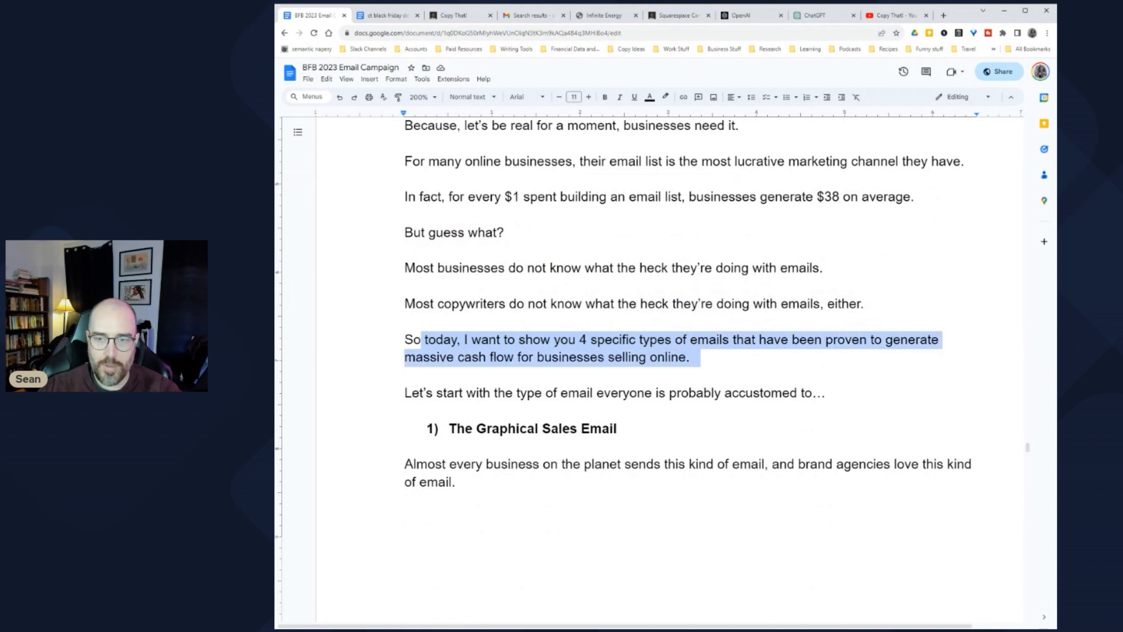
pyautogui.scroll(-1, 649, 366)
pyautogui.scroll(-1, 648, 293)
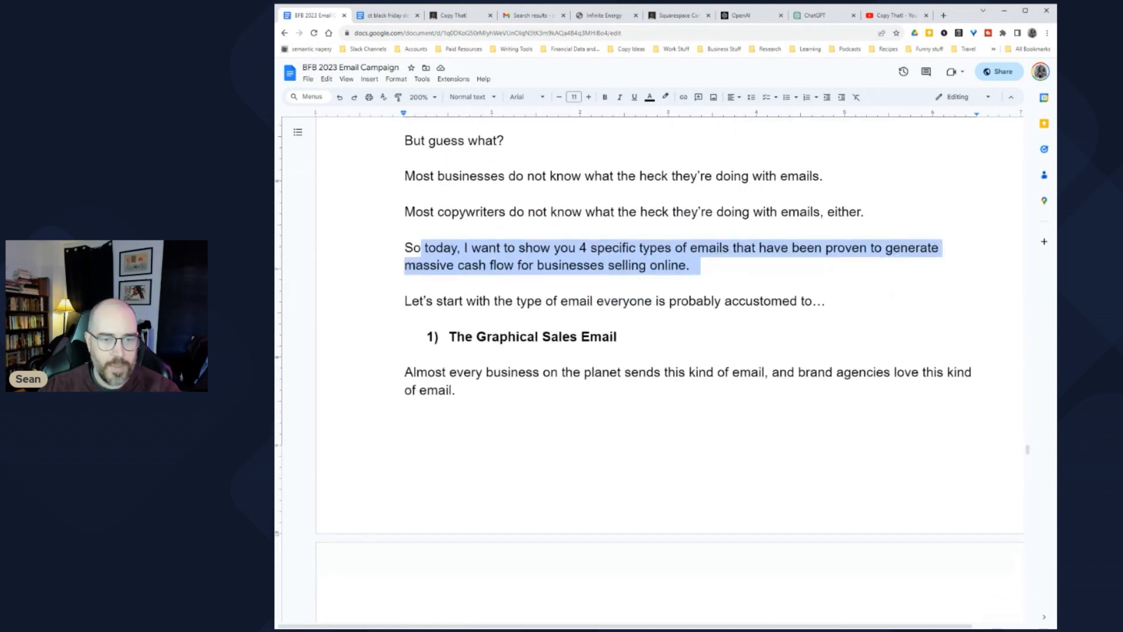
pyautogui.click(560, 265)
pyautogui.click(693, 265)
pyautogui.moveTo(405, 300); pyautogui.dragTo(831, 301)
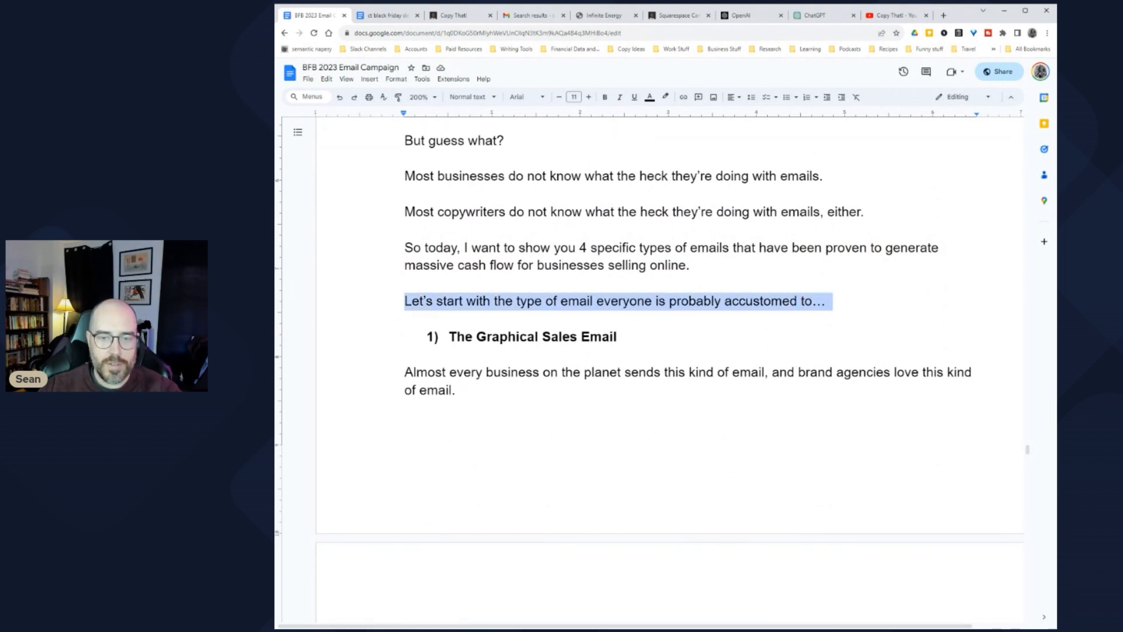
pyautogui.scroll(-3, 831, 300)
pyautogui.scroll(1, 648, 351)
pyautogui.scroll(-2, 648, 351)
pyautogui.moveTo(412, 189); pyautogui.dragTo(462, 206)
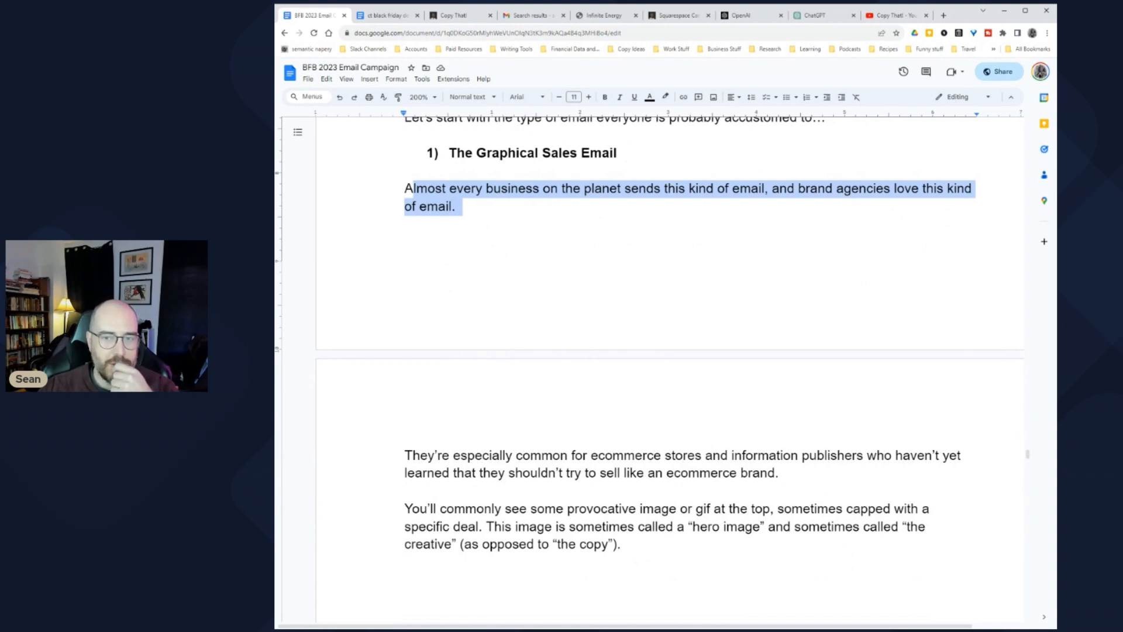
pyautogui.scroll(-6, 649, 334)
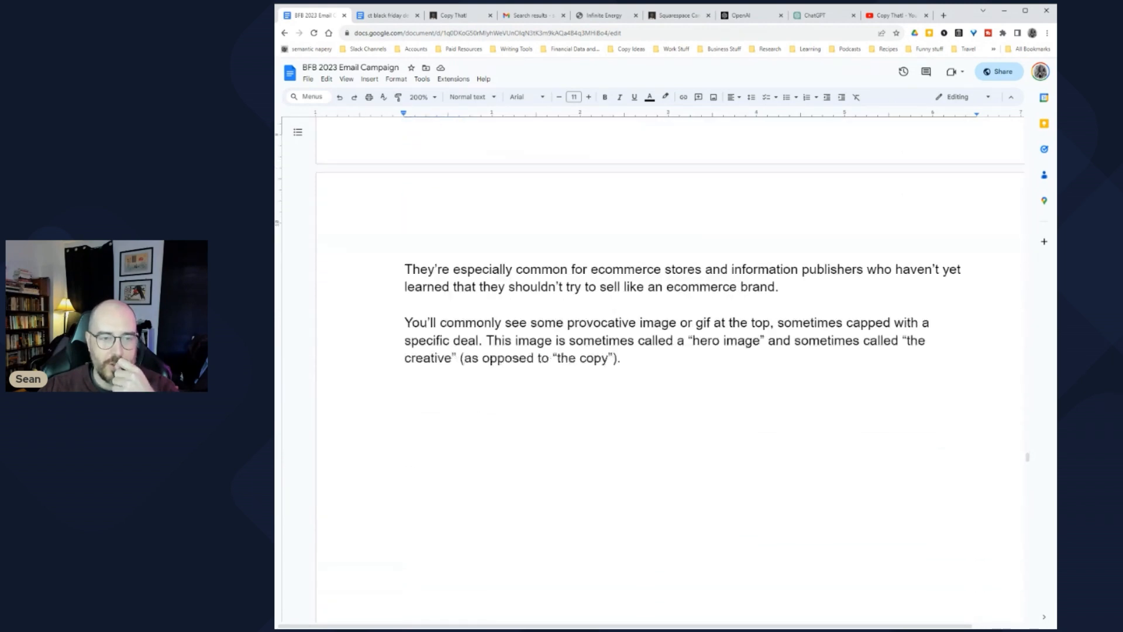
pyautogui.moveTo(475, 180); pyautogui.dragTo(790, 197)
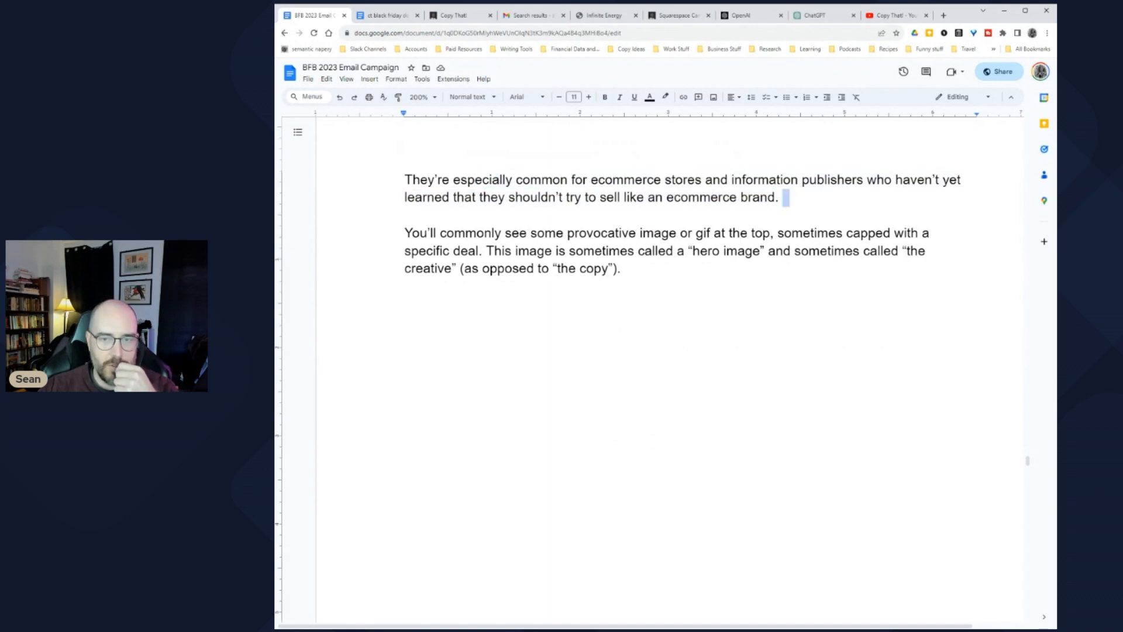
pyautogui.scroll(-2, 649, 333)
pyautogui.scroll(1, 649, 333)
pyautogui.moveTo(413, 187); pyautogui.dragTo(628, 223)
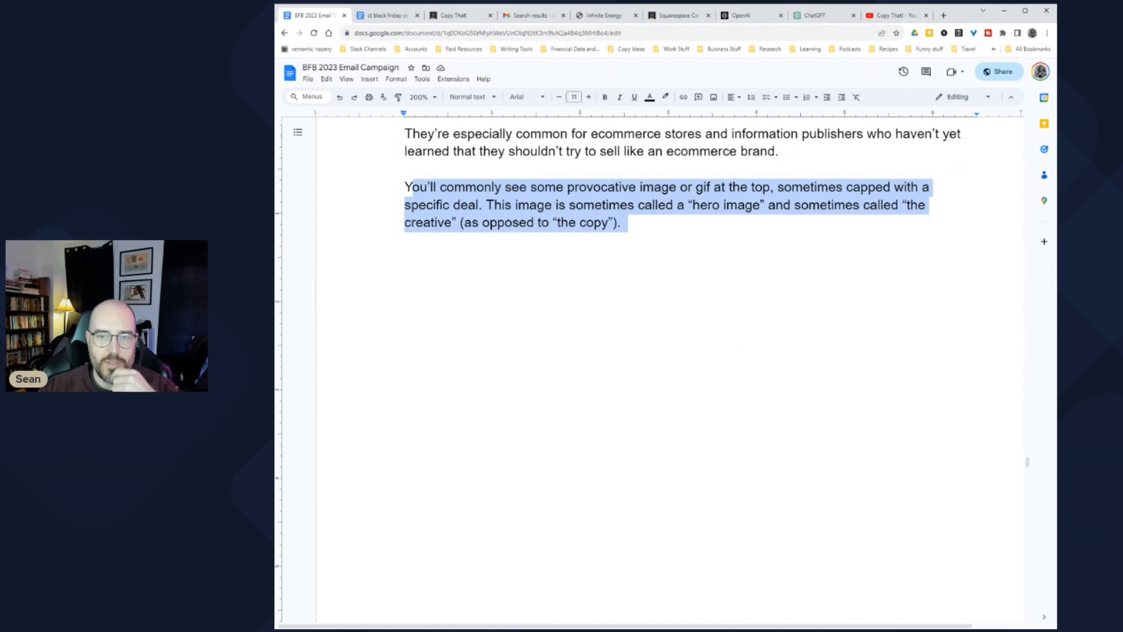
pyautogui.click(487, 205)
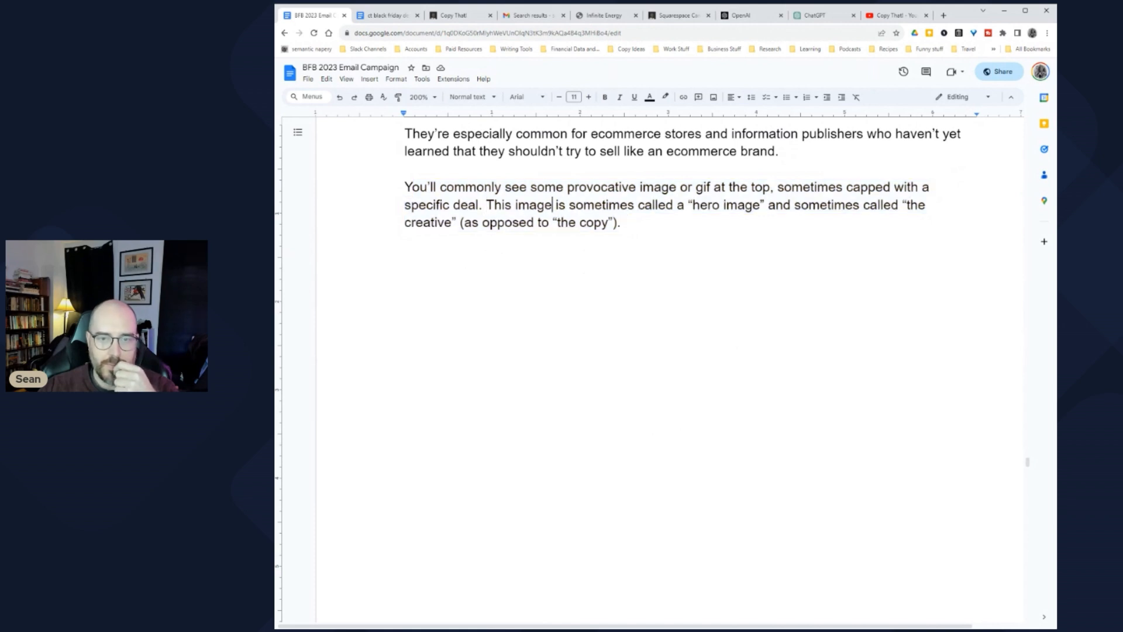
pyautogui.scroll(-15, 553, 204)
pyautogui.scroll(-10, 597, 369)
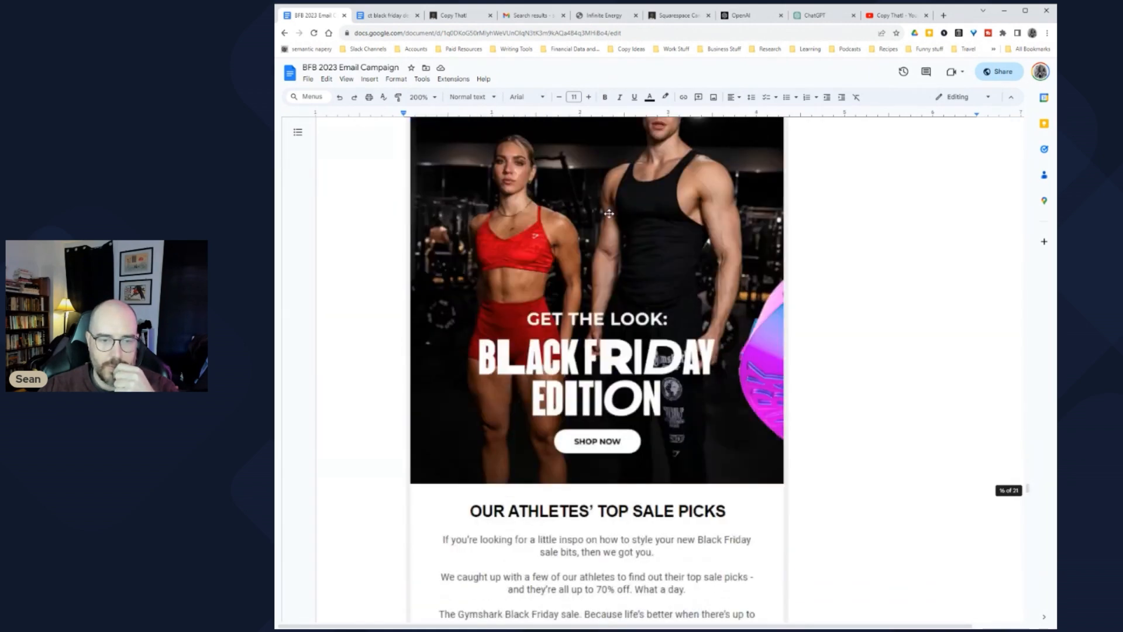
pyautogui.moveTo(464, 242); pyautogui.dragTo(556, 260)
pyautogui.click(549, 260)
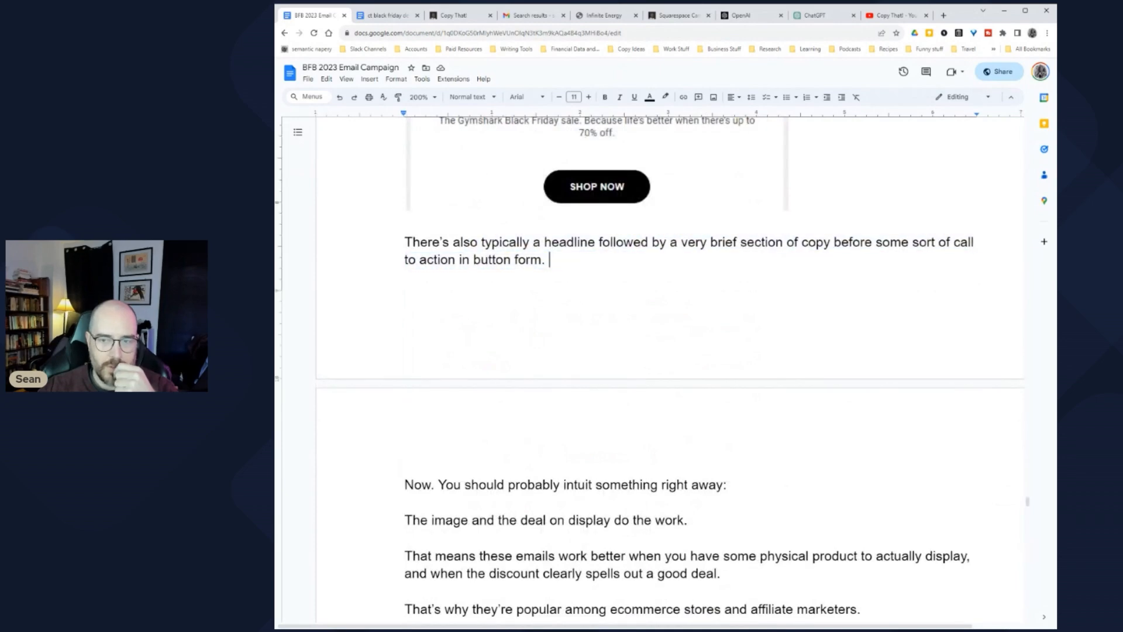
pyautogui.scroll(-5, 649, 368)
pyautogui.moveTo(421, 209); pyautogui.dragTo(734, 209)
pyautogui.moveTo(421, 244); pyautogui.dragTo(698, 244)
pyautogui.scroll(-2, 698, 244)
pyautogui.moveTo(420, 188); pyautogui.dragTo(732, 206)
pyautogui.moveTo(412, 242); pyautogui.dragTo(866, 243)
pyautogui.moveTo(415, 277); pyautogui.dragTo(607, 295)
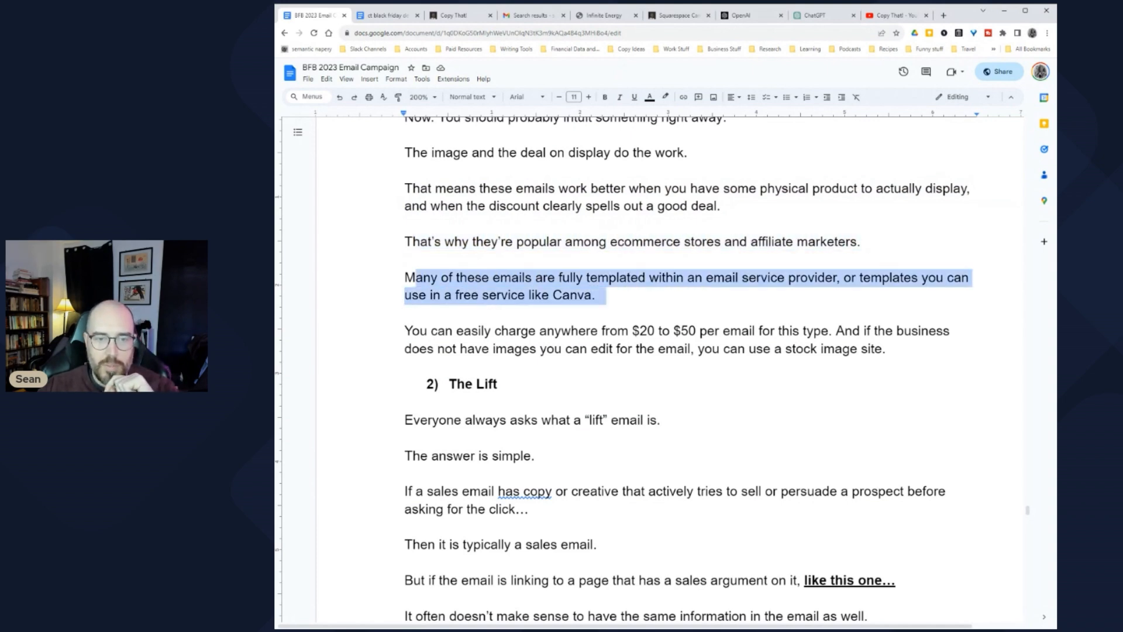
pyautogui.scroll(-1, 607, 294)
pyautogui.scroll(-1, 608, 295)
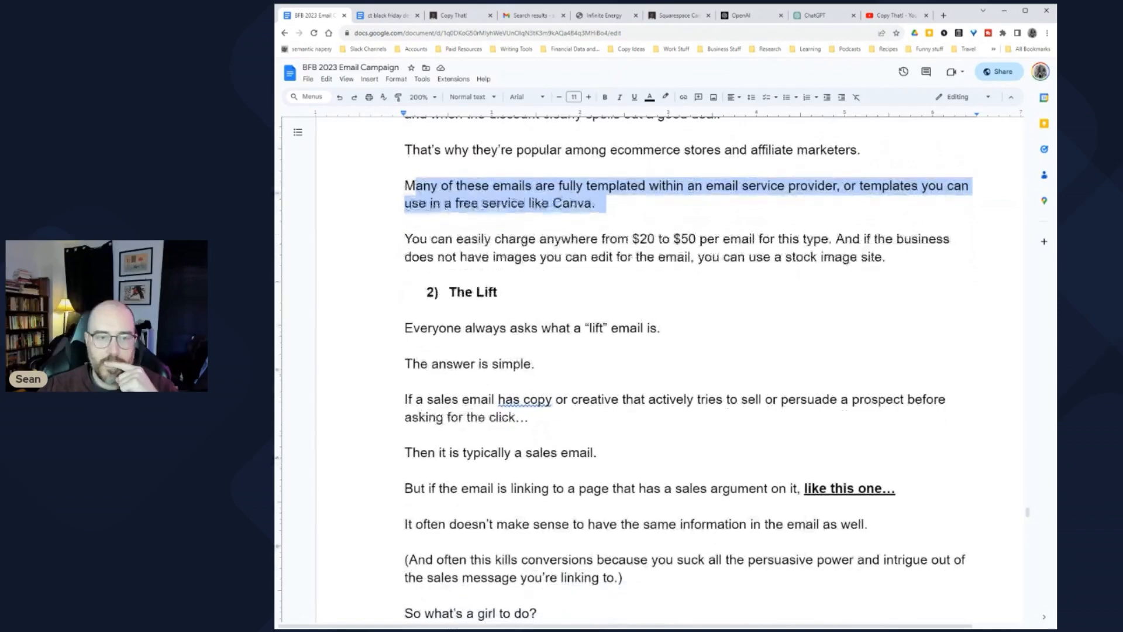
pyautogui.moveTo(540, 241); pyautogui.dragTo(892, 259)
pyautogui.scroll(-3, 892, 258)
pyautogui.scroll(-2, 686, 367)
pyautogui.scroll(2, 686, 367)
# Step: Merge 'The answer is simple.' onto the lift question's line and change 'a sales email' to 'an email'
pyautogui.doubleClick(667, 190)
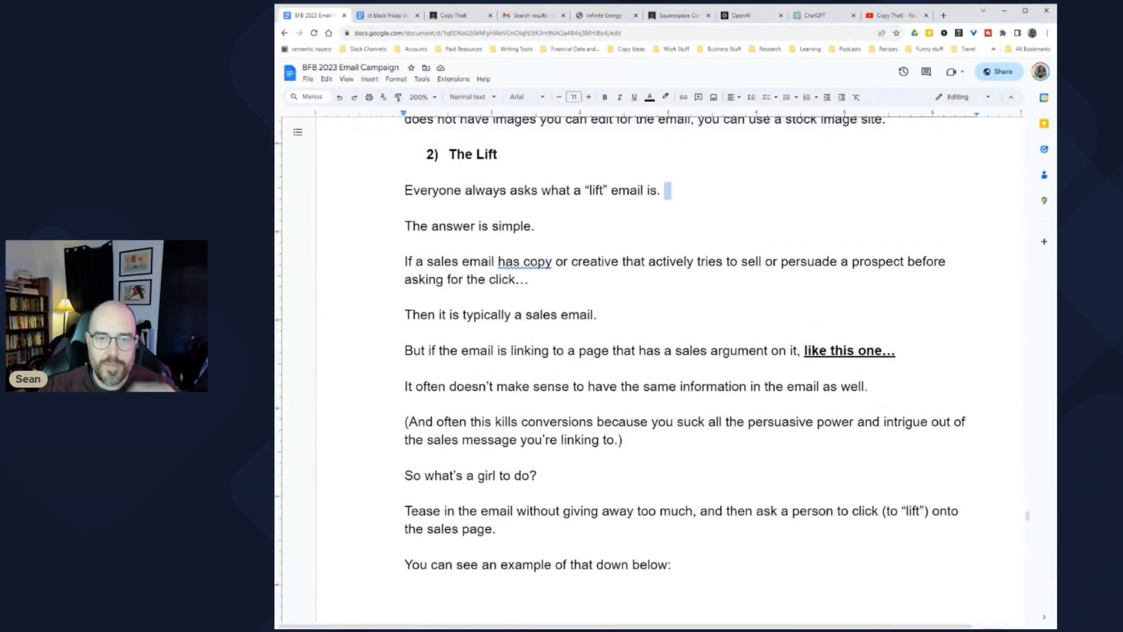
pyautogui.press('Delete')
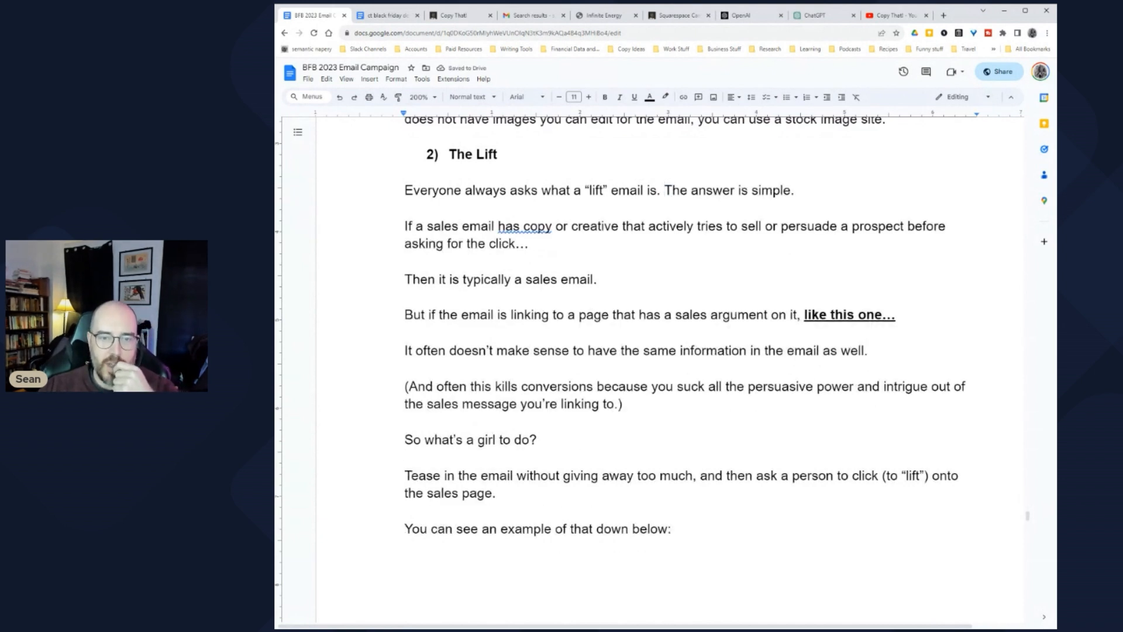
pyautogui.click(889, 226)
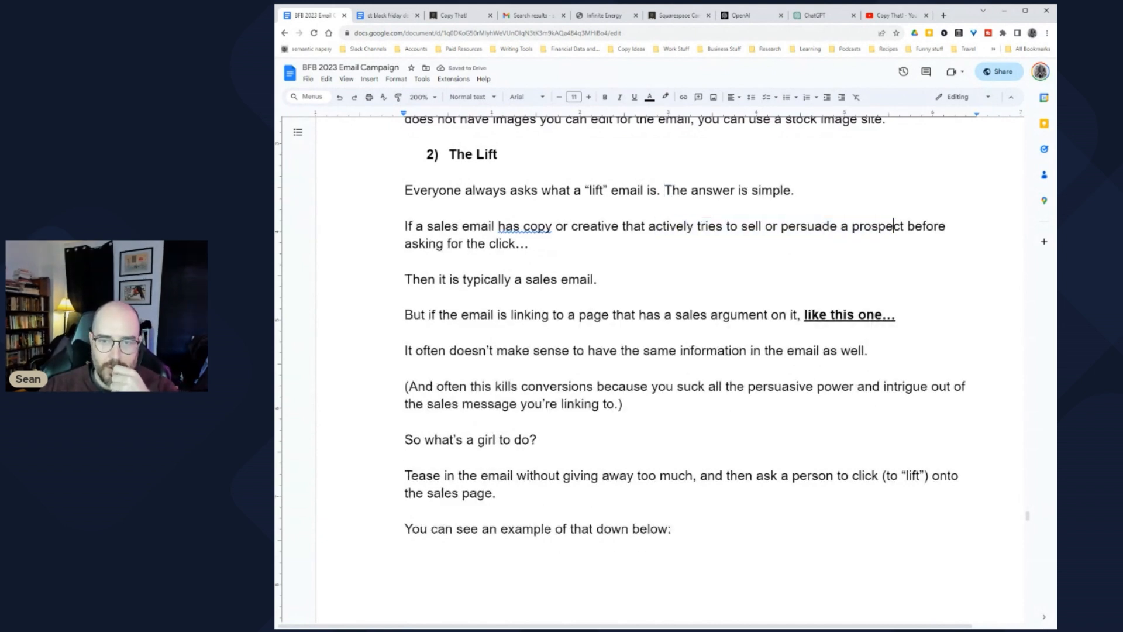
pyautogui.moveTo(426, 244); pyautogui.dragTo(489, 243)
pyautogui.moveTo(405, 279); pyautogui.dragTo(588, 279)
pyautogui.click(560, 279)
pyautogui.hotkey('ctrl', 'z')
pyautogui.click(426, 315)
# Step: Review the But and So sentences of the Lift section by highlighting their phrases
pyautogui.scroll(-1, 426, 314)
pyautogui.scroll(1, 649, 363)
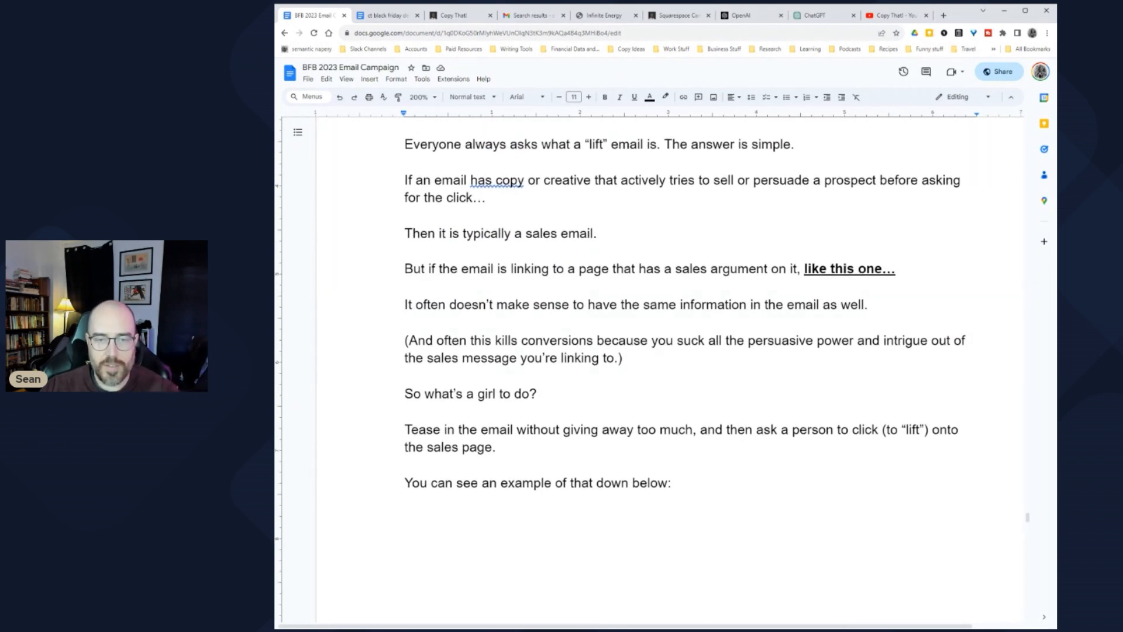
pyautogui.moveTo(633, 304); pyautogui.dragTo(858, 304)
pyautogui.click(859, 305)
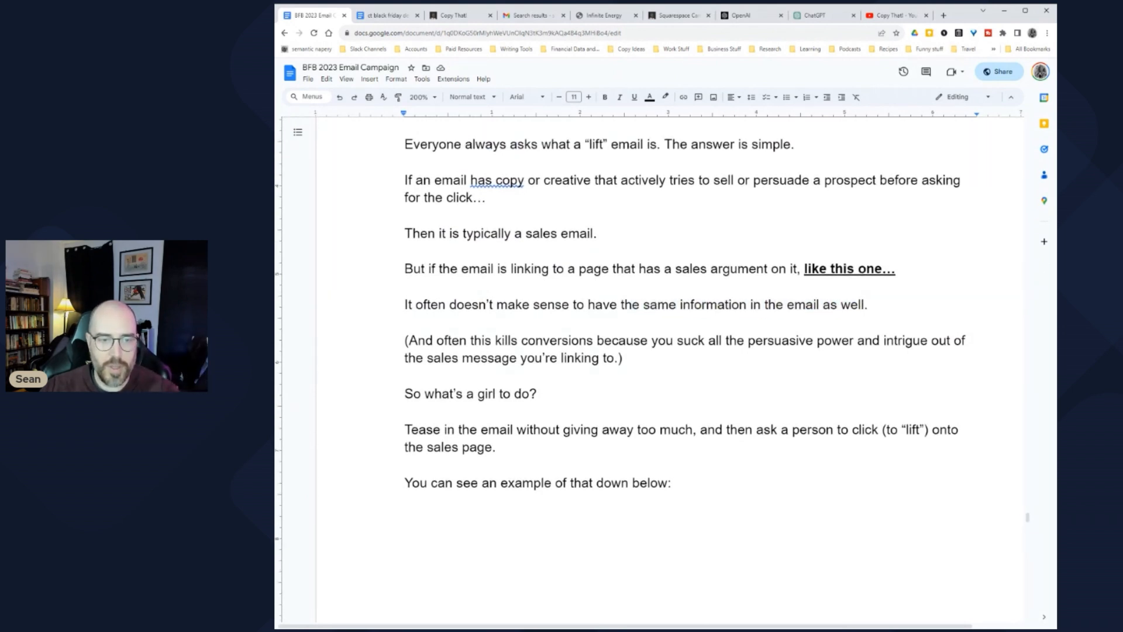
pyautogui.scroll(-2, 685, 362)
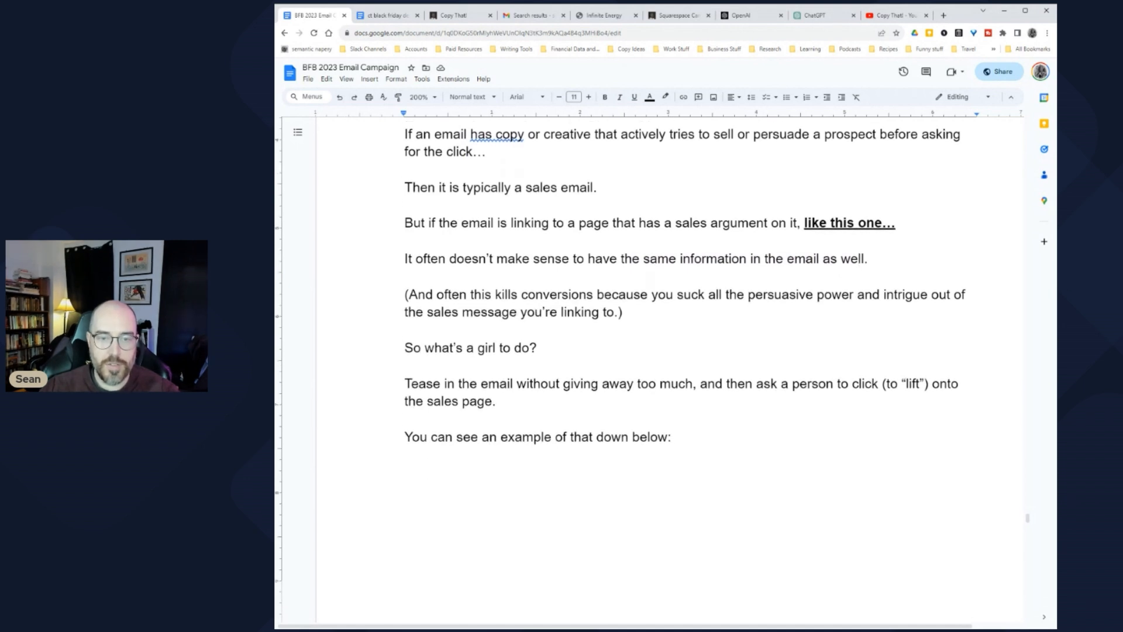
pyautogui.moveTo(621, 312); pyautogui.dragTo(850, 294)
pyautogui.click(851, 294)
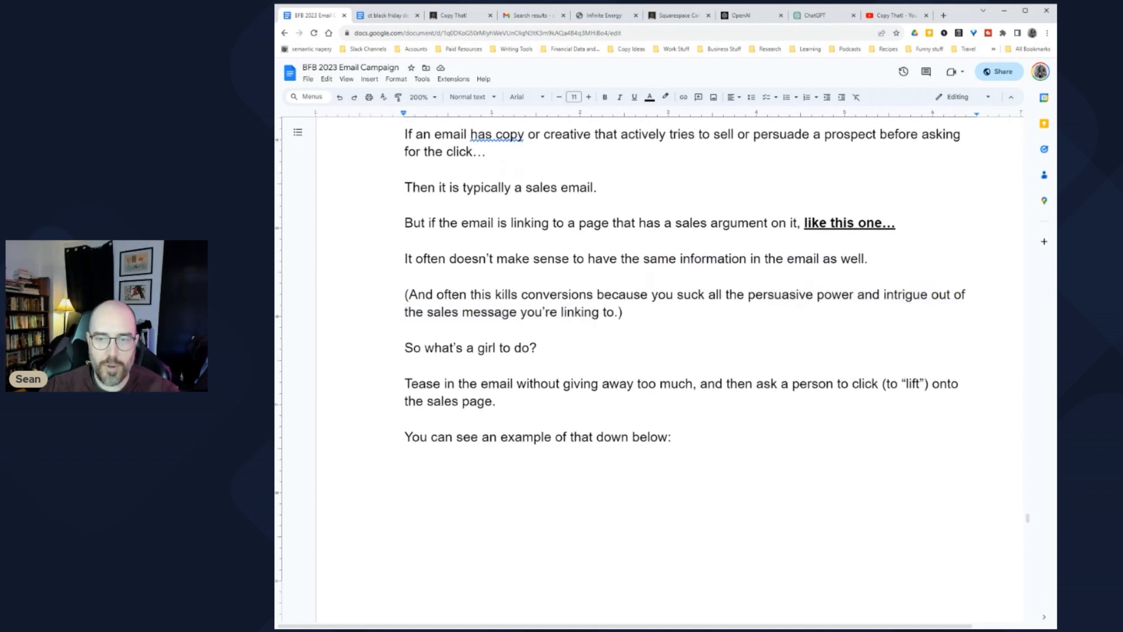
pyautogui.moveTo(414, 311); pyautogui.dragTo(631, 312)
pyautogui.scroll(-1, 630, 312)
pyautogui.click(413, 301)
pyautogui.moveTo(413, 302); pyautogui.dragTo(537, 301)
pyautogui.scroll(-2, 537, 301)
pyautogui.moveTo(410, 228); pyautogui.dragTo(506, 264)
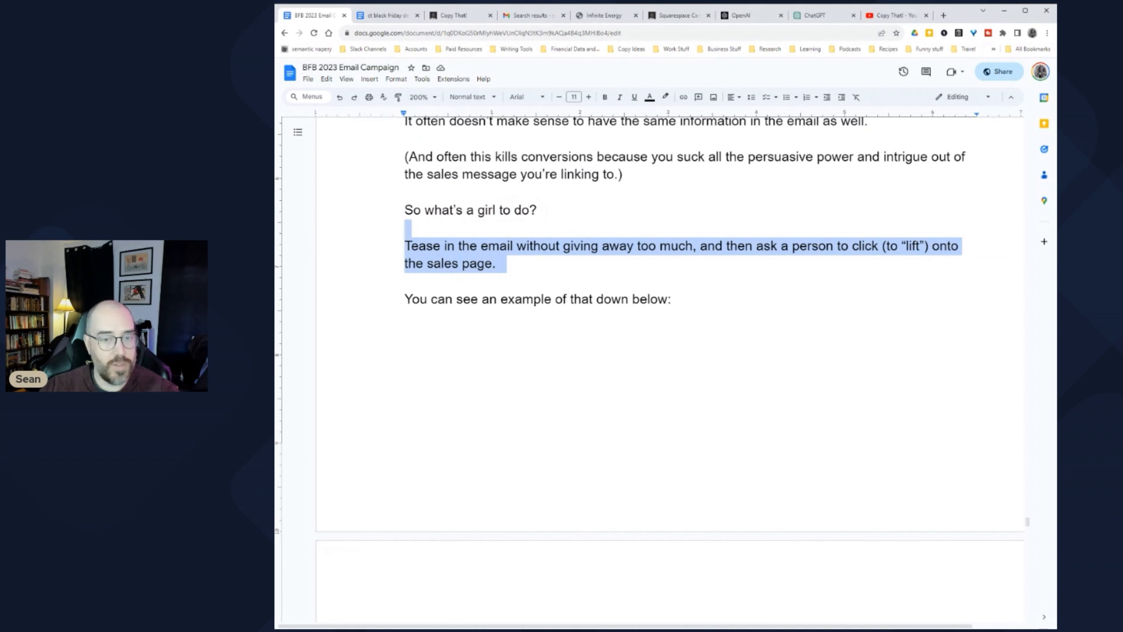
# Step: Read through the Lift section's example, whole-point, sales page/VSL and DIC structure lines
pyautogui.scroll(-2, 655, 351)
pyautogui.moveTo(430, 208); pyautogui.dragTo(672, 208)
pyautogui.scroll(-15, 670, 368)
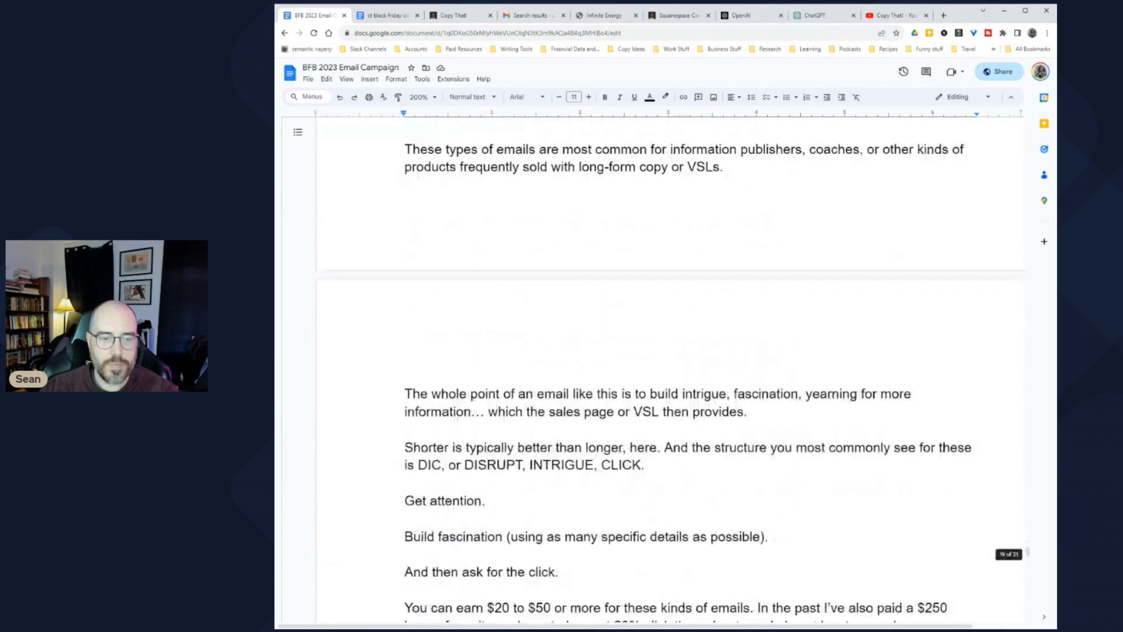
pyautogui.scroll(1, 670, 368)
pyautogui.moveTo(515, 195); pyautogui.dragTo(756, 195)
pyautogui.click(756, 196)
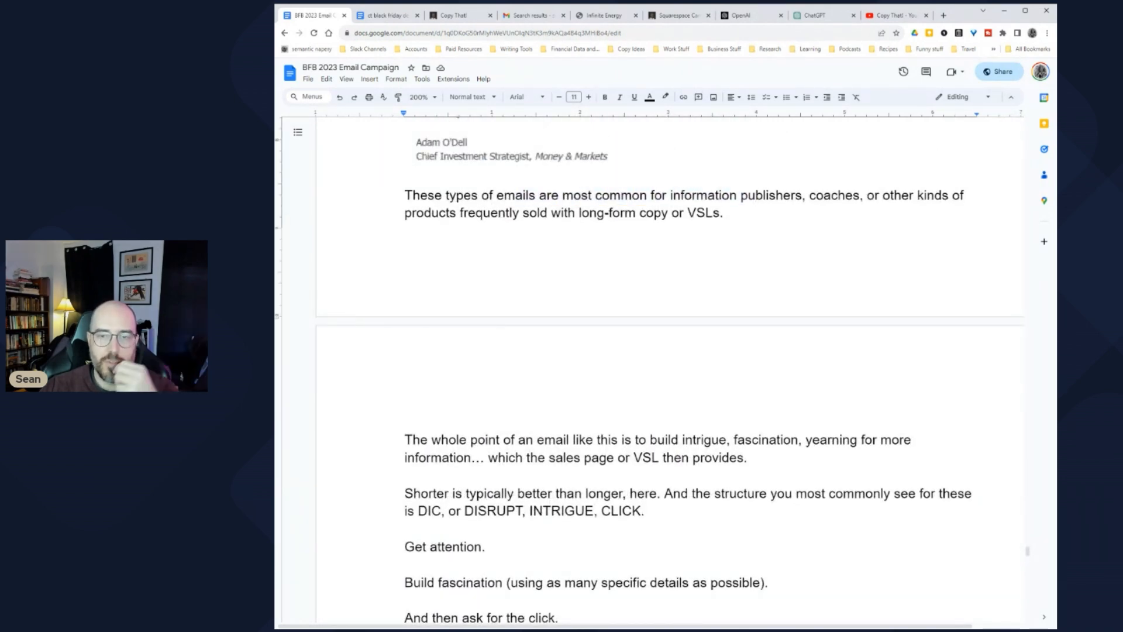
pyautogui.moveTo(412, 213); pyautogui.dragTo(735, 213)
pyautogui.scroll(-2, 669, 368)
pyautogui.scroll(-2, 670, 368)
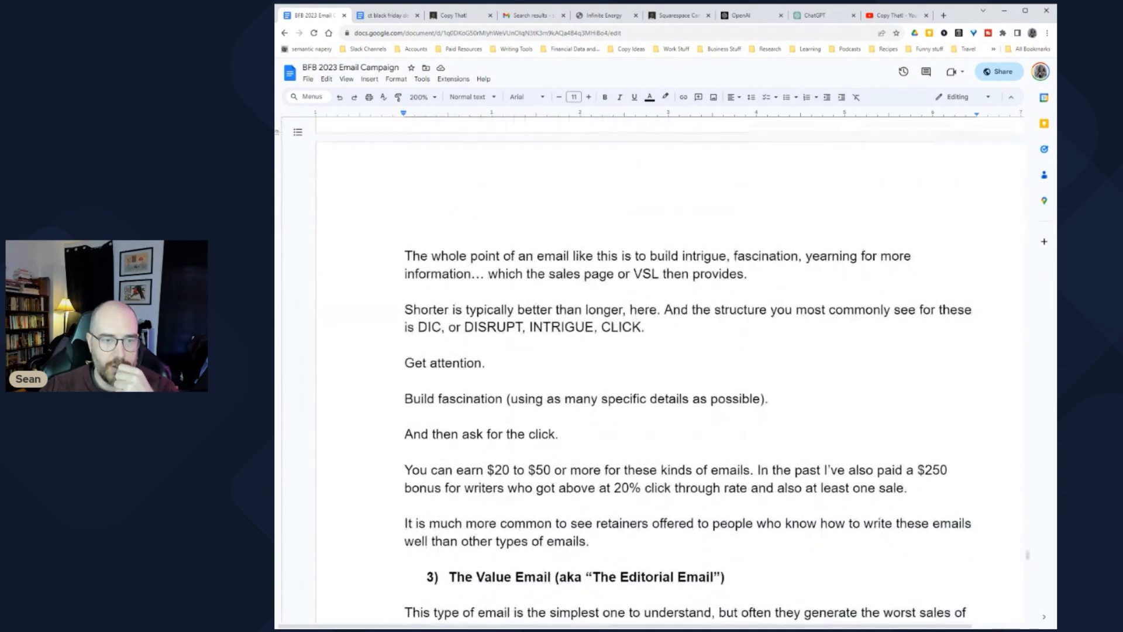
pyautogui.moveTo(413, 256); pyautogui.dragTo(666, 256)
pyautogui.click(666, 256)
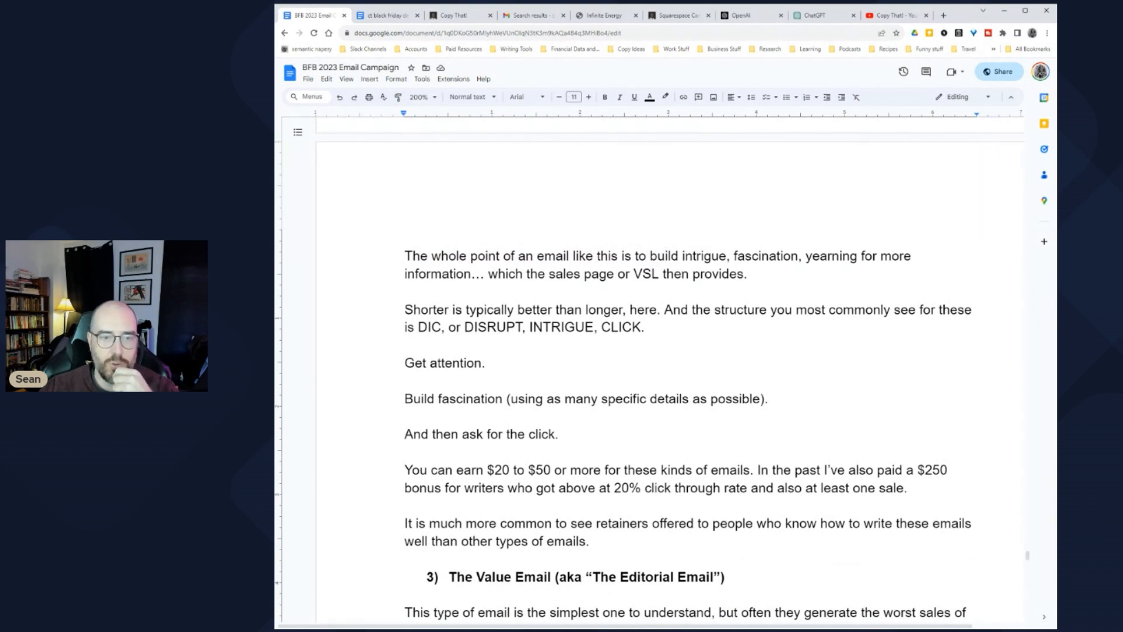
pyautogui.moveTo(499, 273); pyautogui.dragTo(750, 274)
pyautogui.click(675, 274)
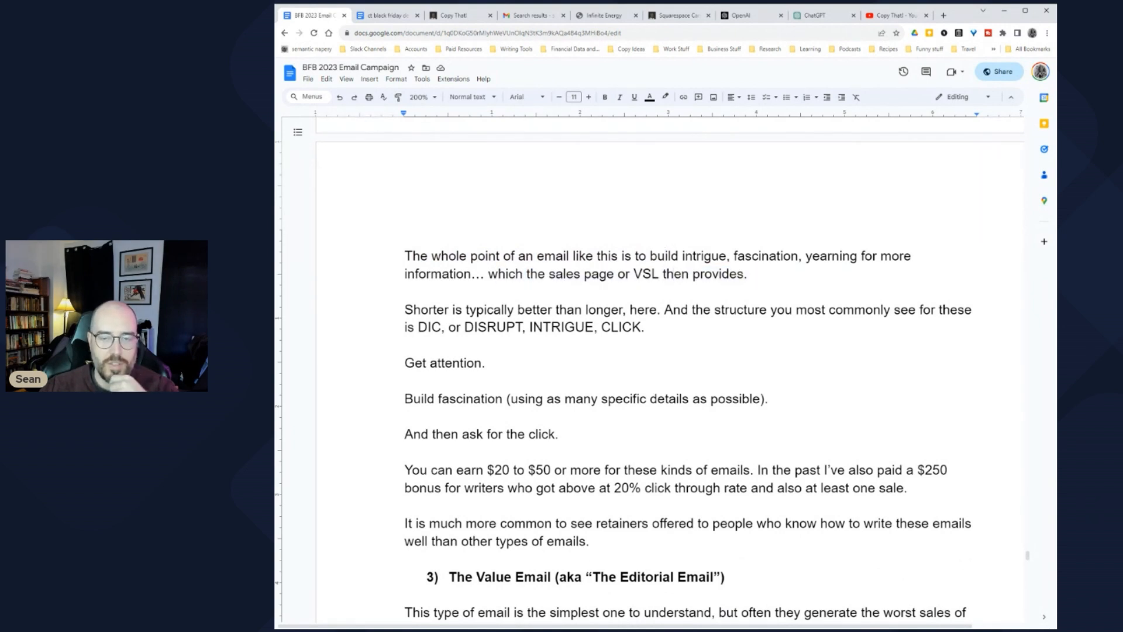
pyautogui.moveTo(412, 310); pyautogui.dragTo(656, 328)
pyautogui.click(650, 309)
# Step: Review the specific-details phrase and the $250 bonus sentence further down
pyautogui.scroll(-5, 670, 376)
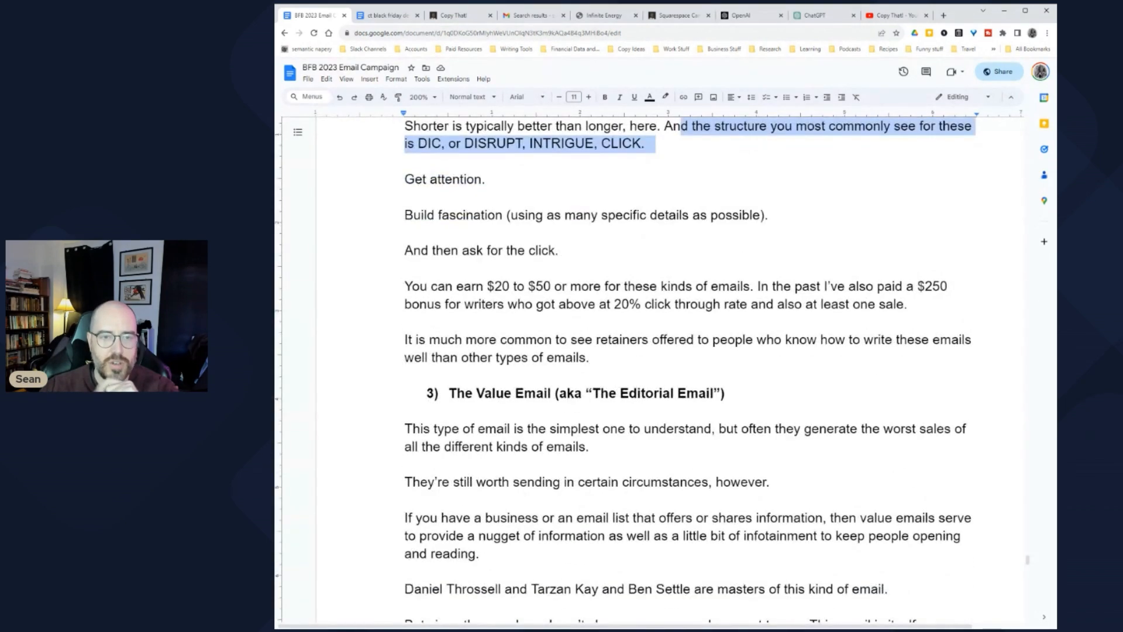
pyautogui.moveTo(547, 214); pyautogui.dragTo(778, 215)
pyautogui.click(760, 215)
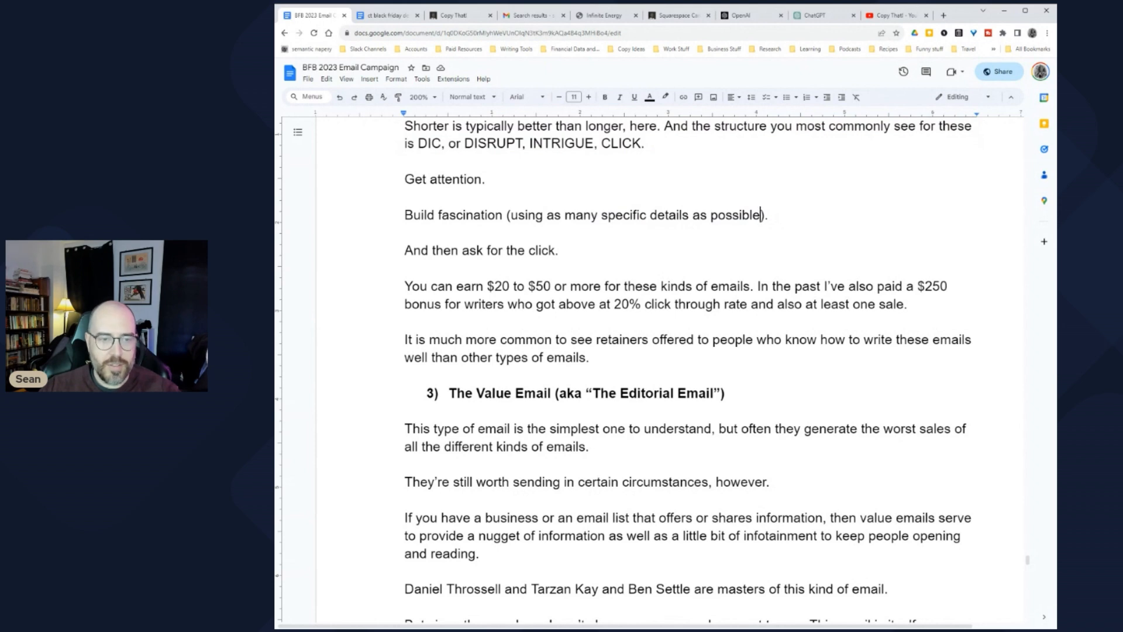
pyautogui.scroll(-2, 671, 369)
pyautogui.moveTo(405, 211); pyautogui.dragTo(698, 212)
pyautogui.click(686, 193)
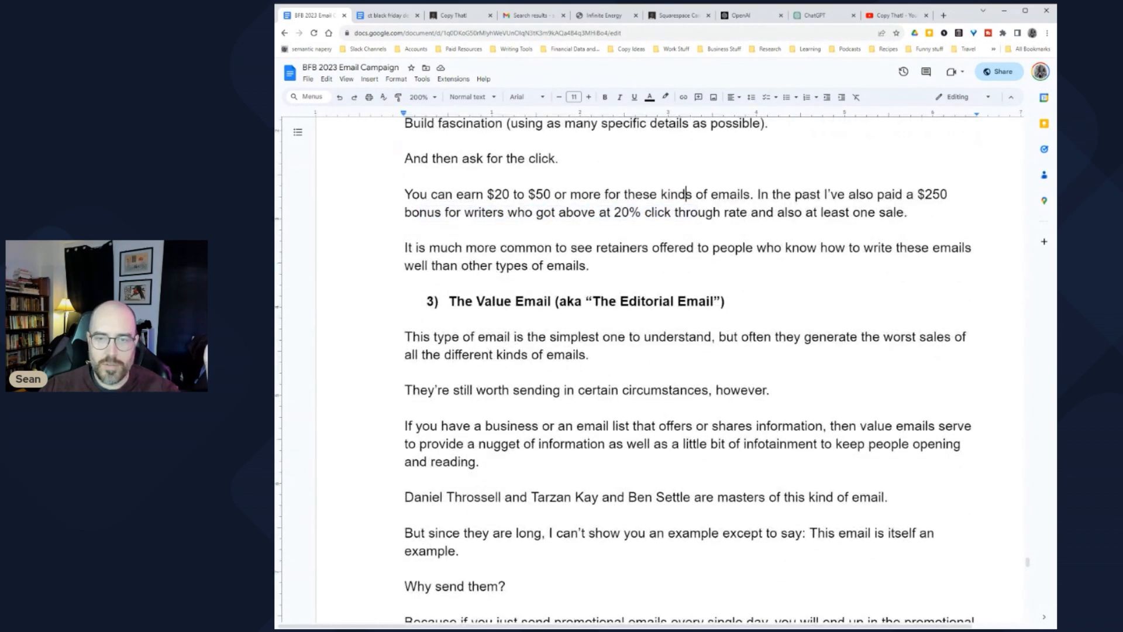
pyautogui.moveTo(404, 212); pyautogui.dragTo(642, 212)
pyautogui.click(751, 194)
pyautogui.moveTo(909, 211); pyautogui.dragTo(760, 194)
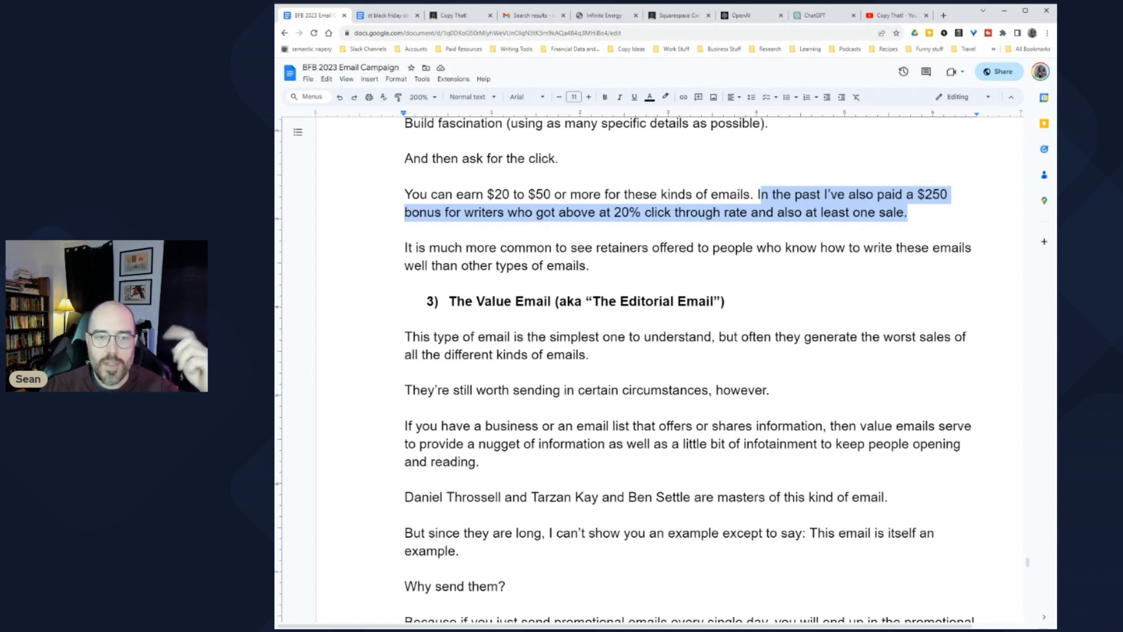
pyautogui.click(406, 247)
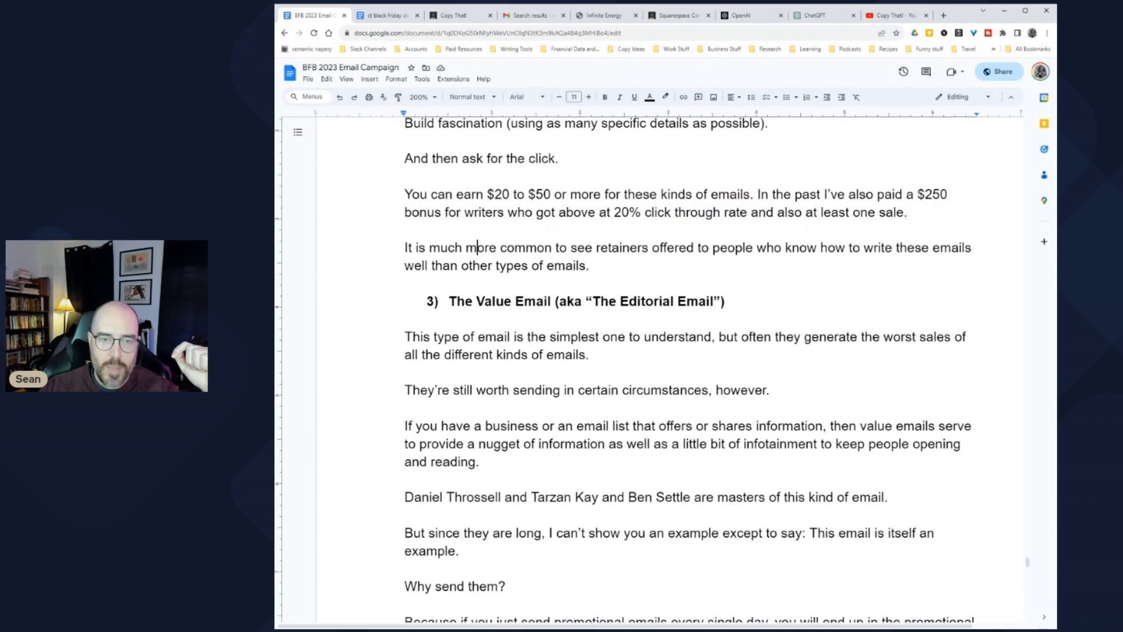
# Step: End the retainers sentence at 'than other types.' by removing 'of emails'
pyautogui.moveTo(585, 248); pyautogui.dragTo(860, 247)
pyautogui.click(860, 247)
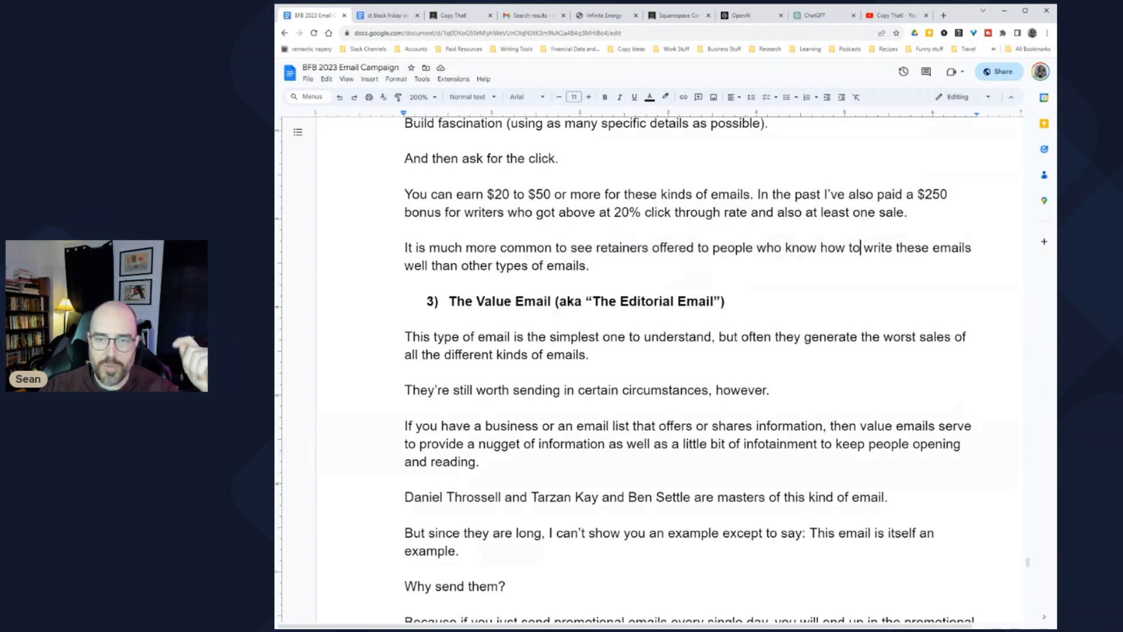
pyautogui.moveTo(431, 265); pyautogui.dragTo(574, 265)
pyautogui.click(574, 265)
pyautogui.press('BackSpace')
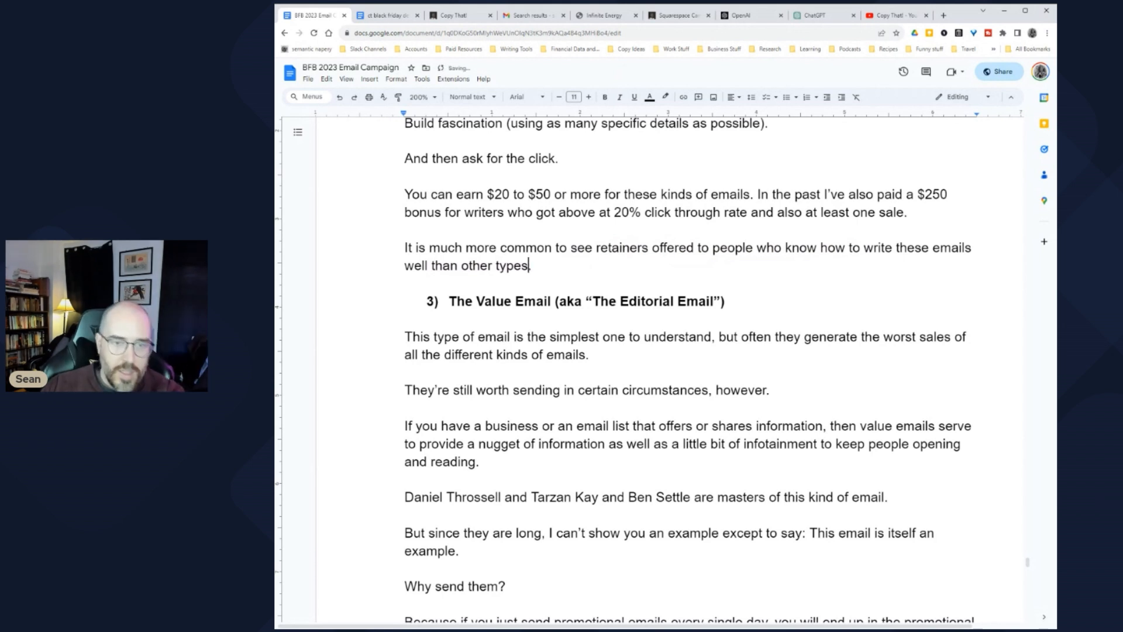
pyautogui.write('.')
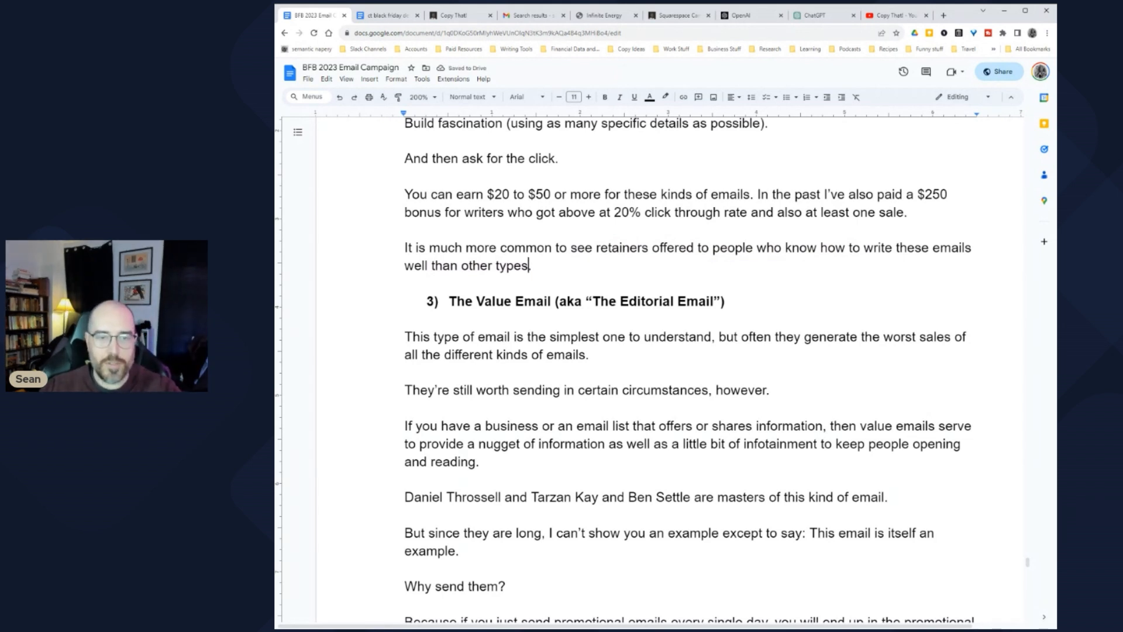
pyautogui.scroll(-2, 688, 369)
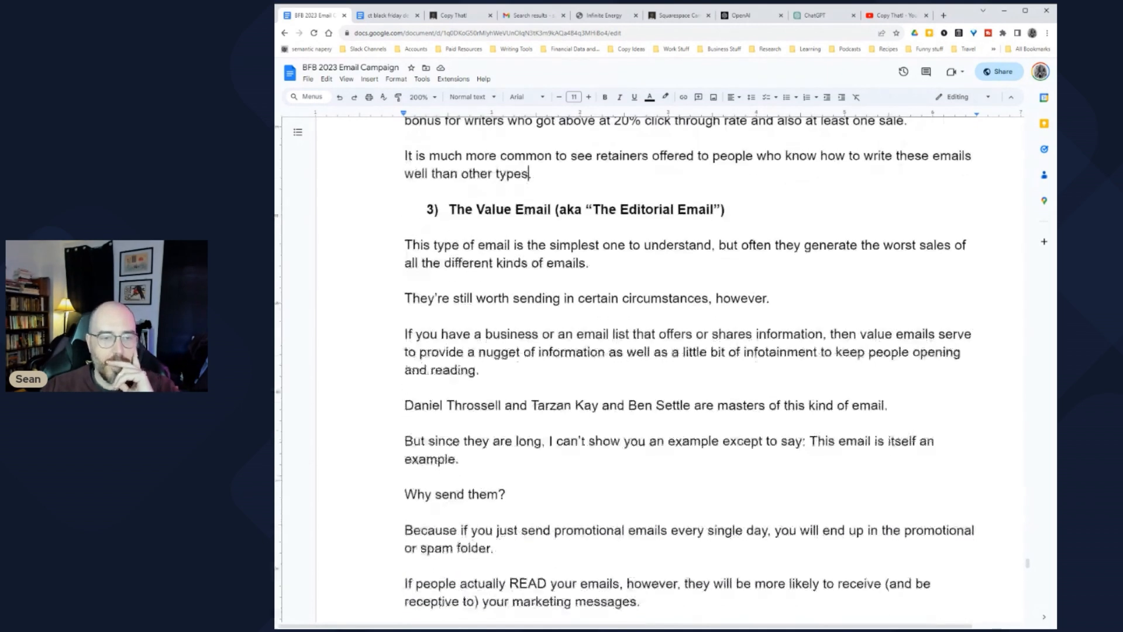
pyautogui.moveTo(450, 209); pyautogui.dragTo(717, 209)
pyautogui.click(497, 245)
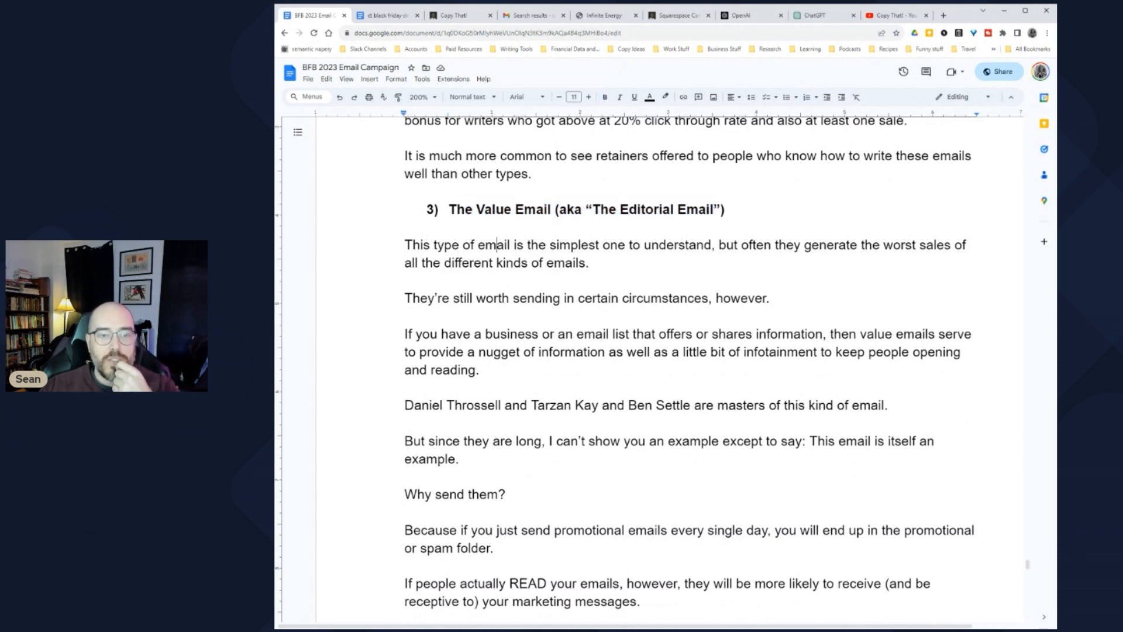
pyautogui.scroll(-1, 688, 363)
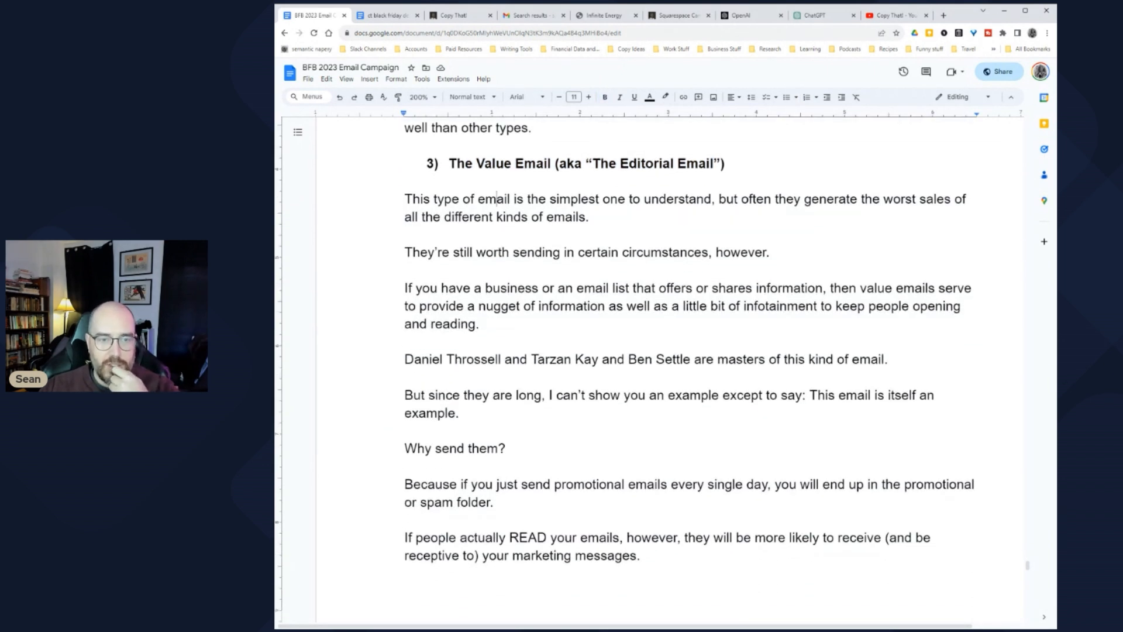
pyautogui.moveTo(434, 252); pyautogui.dragTo(777, 253)
pyautogui.click(407, 270)
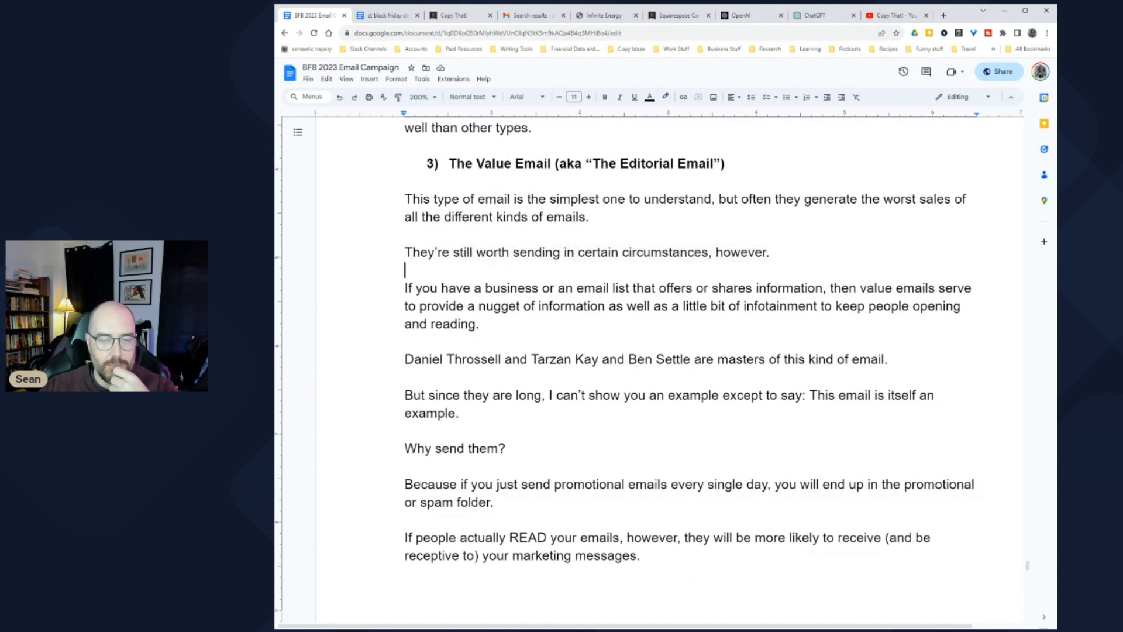
pyautogui.scroll(-2, 652, 363)
pyautogui.moveTo(418, 196); pyautogui.dragTo(690, 196)
pyautogui.click(689, 196)
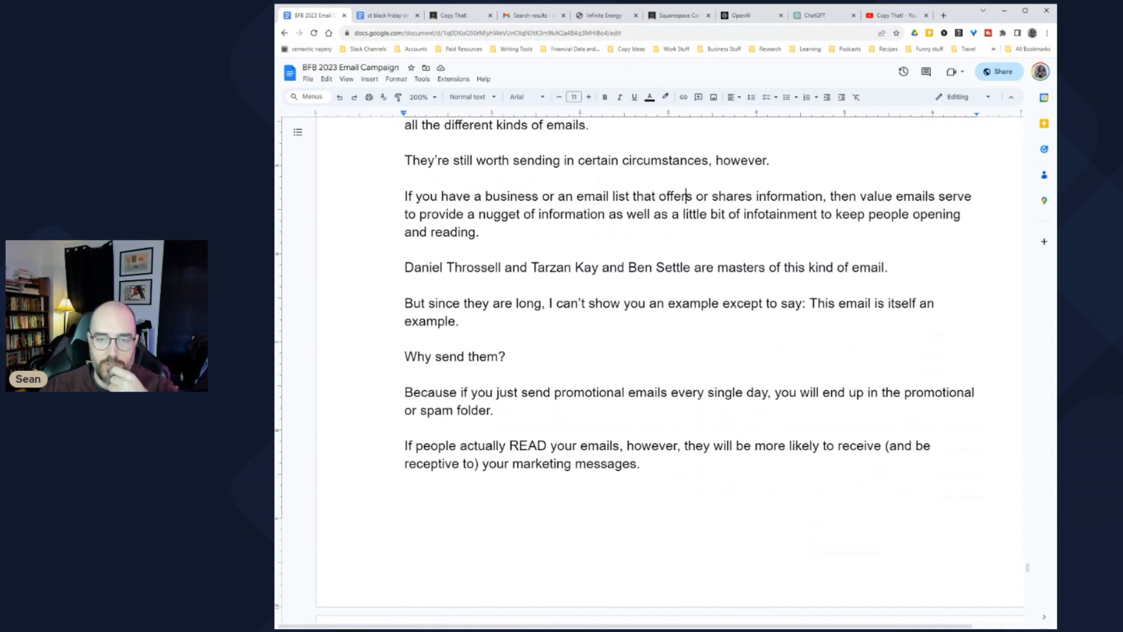
pyautogui.moveTo(409, 214); pyautogui.dragTo(815, 214)
pyautogui.click(636, 215)
pyautogui.click(815, 214)
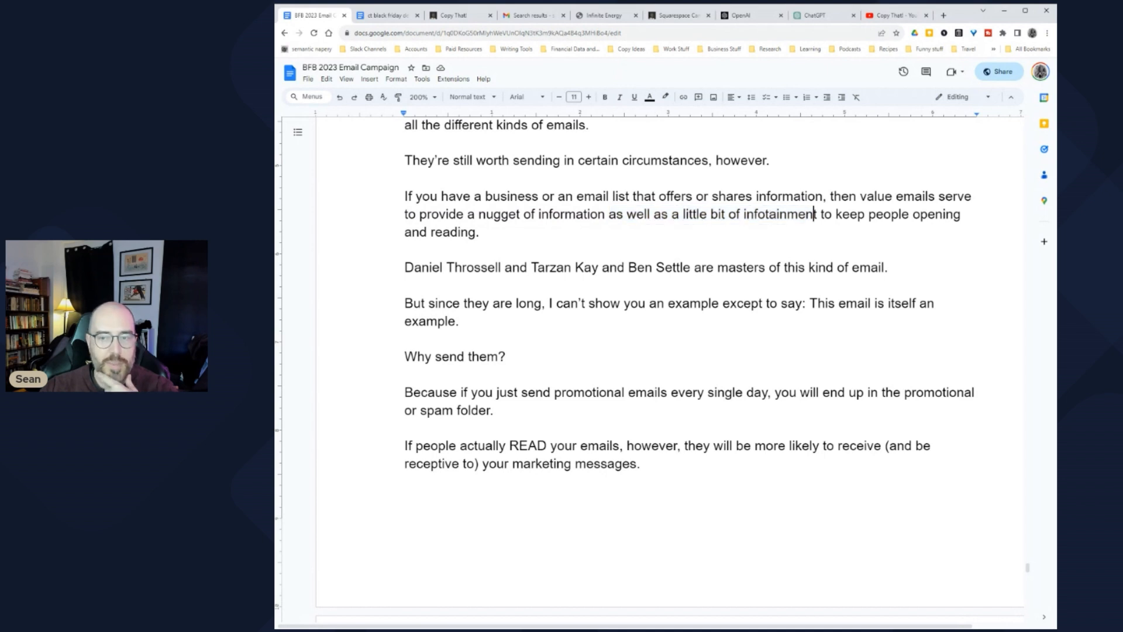
pyautogui.scroll(-1, 650, 363)
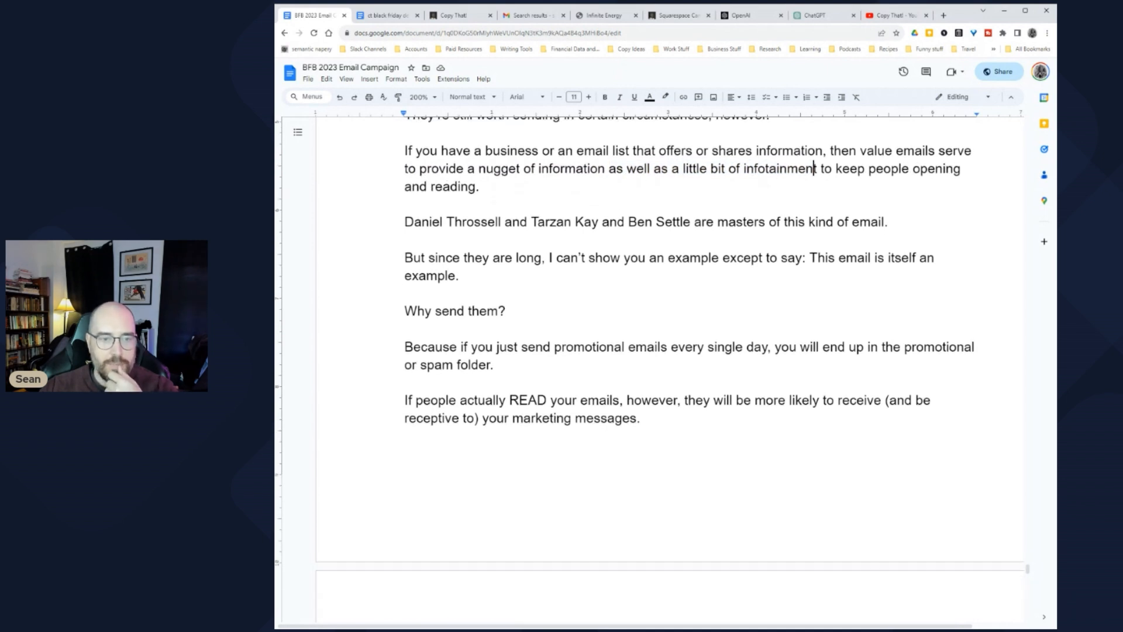
pyautogui.moveTo(440, 221); pyautogui.dragTo(901, 221)
pyautogui.click(405, 239)
pyautogui.moveTo(413, 258); pyautogui.dragTo(467, 275)
pyautogui.scroll(-1, 649, 369)
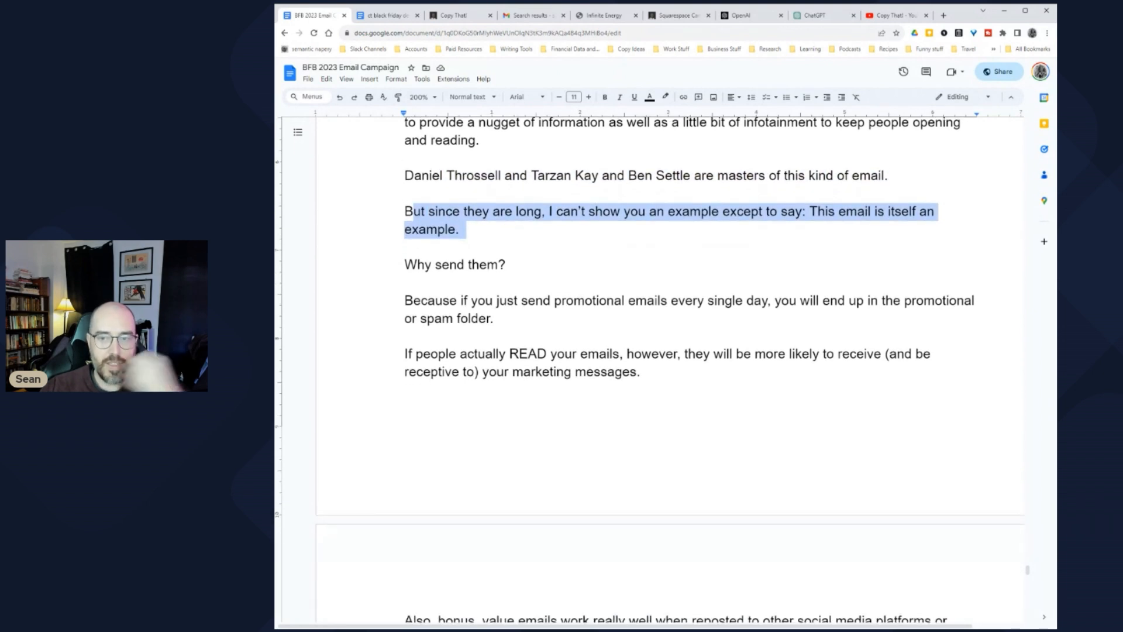
pyautogui.scroll(-2, 649, 369)
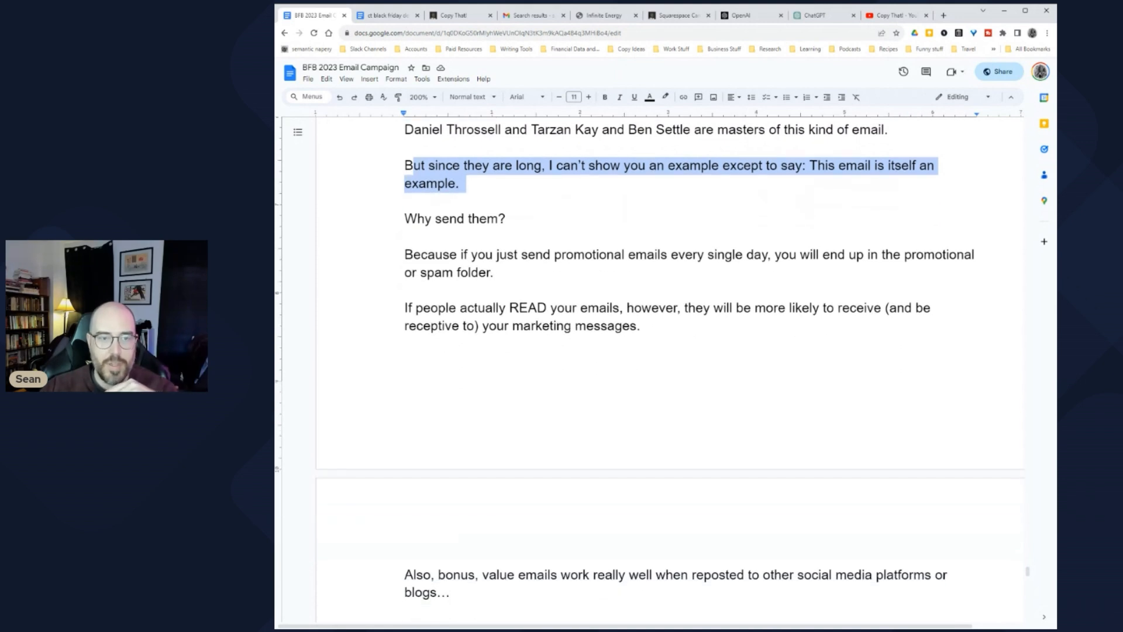
pyautogui.moveTo(443, 208); pyautogui.dragTo(503, 227)
pyautogui.click(497, 227)
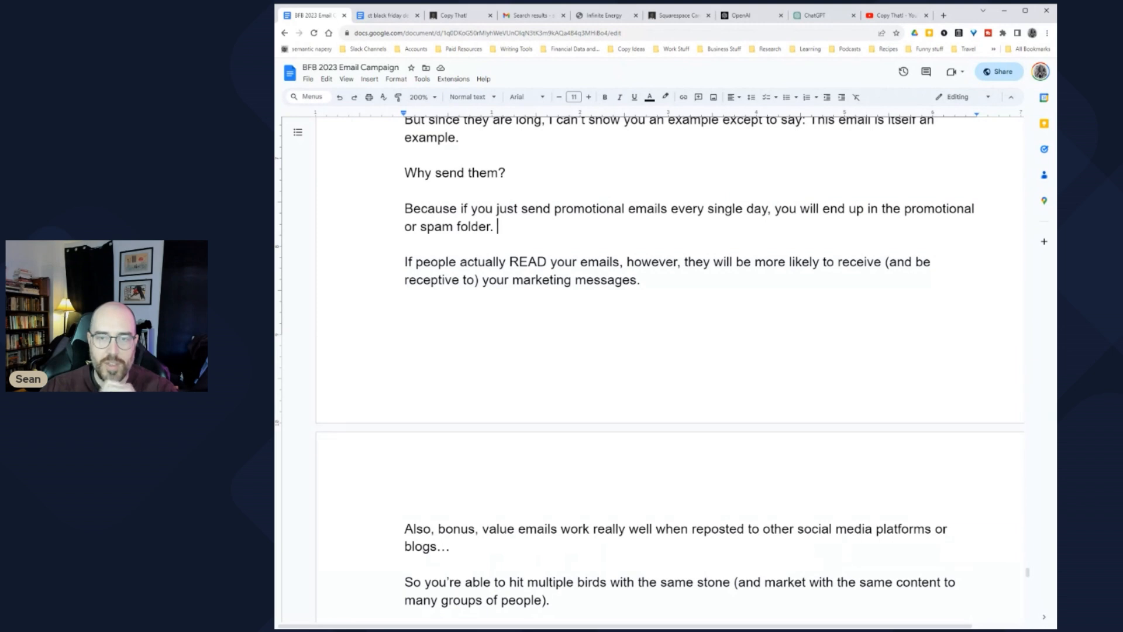
pyautogui.scroll(-2, 650, 369)
pyautogui.moveTo(405, 170); pyautogui.dragTo(652, 188)
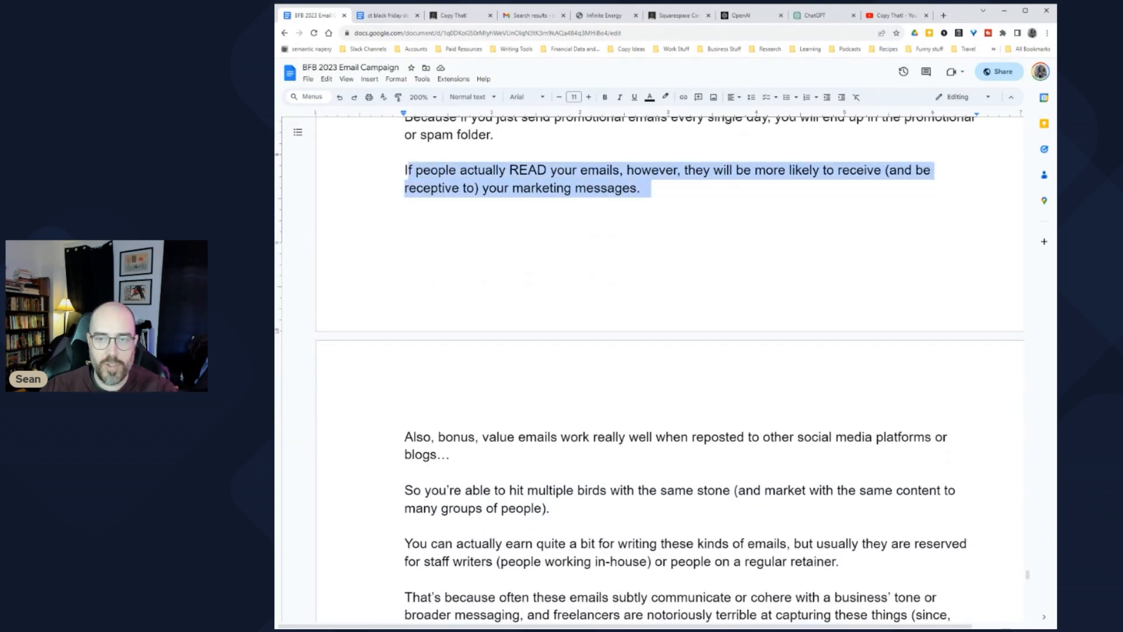
pyautogui.scroll(-5, 650, 369)
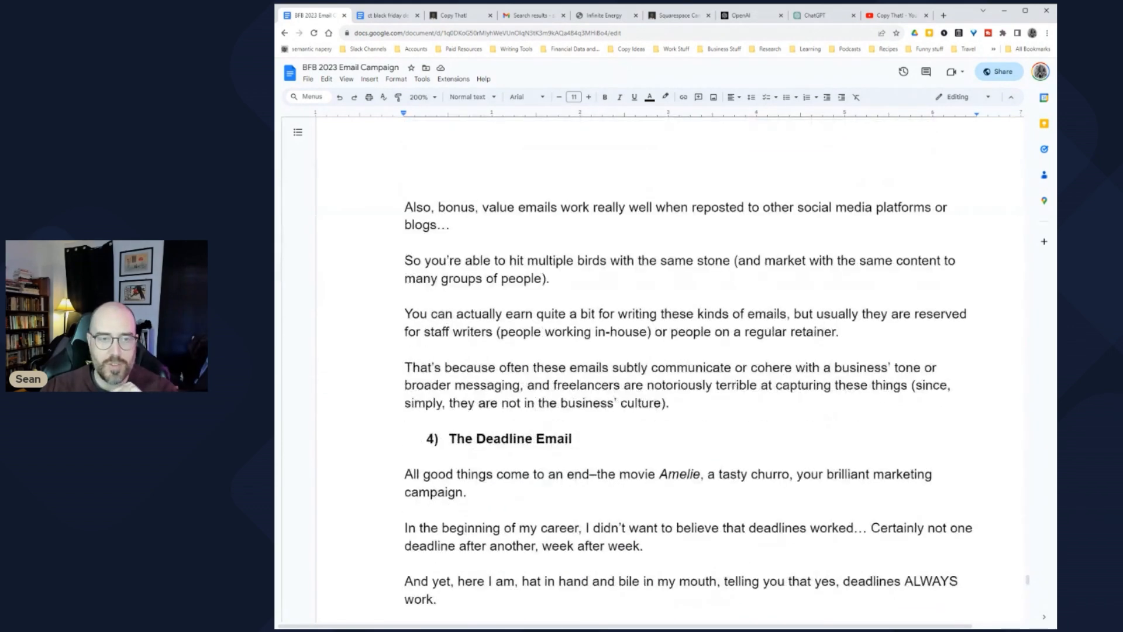
pyautogui.moveTo(482, 171); pyautogui.dragTo(457, 189)
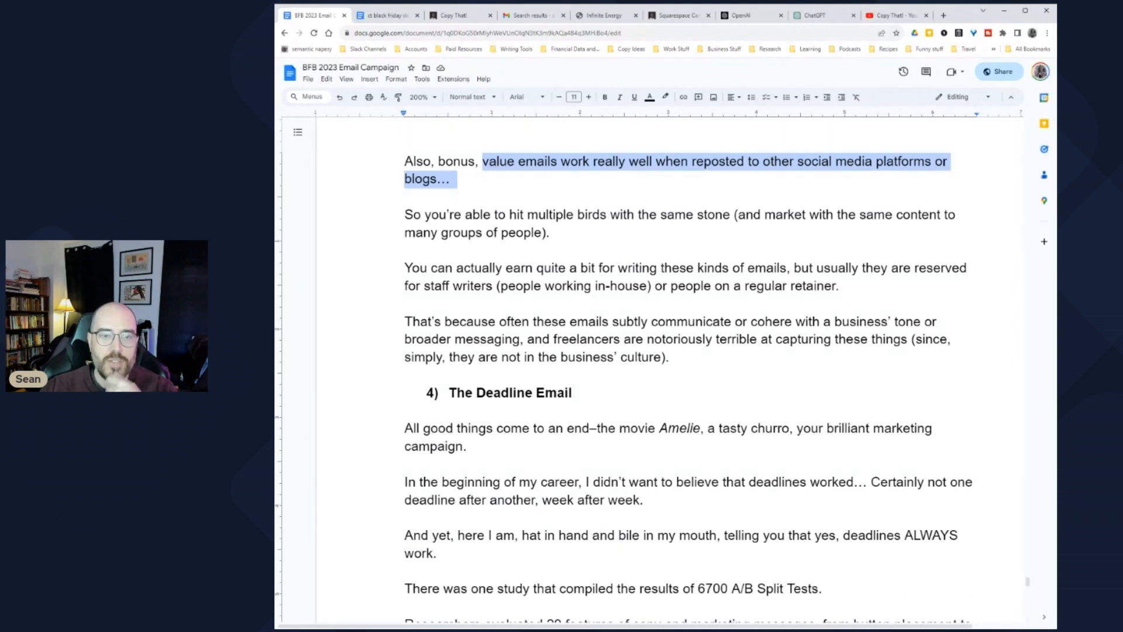
pyautogui.moveTo(490, 215); pyautogui.dragTo(761, 215)
pyautogui.click(762, 215)
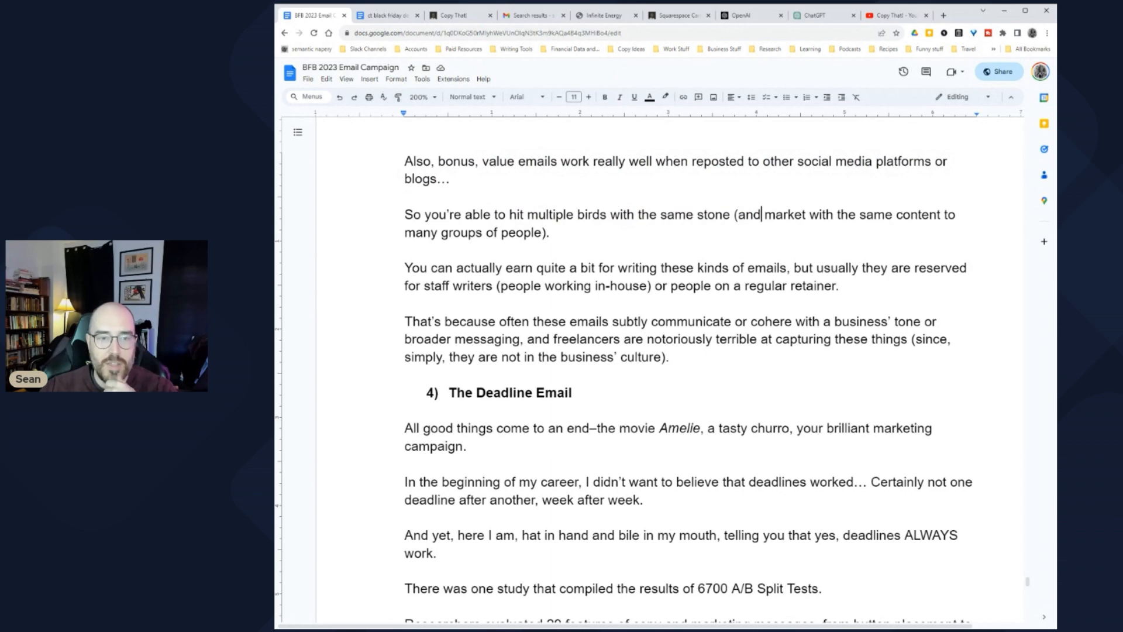
pyautogui.moveTo(405, 267); pyautogui.dragTo(639, 267)
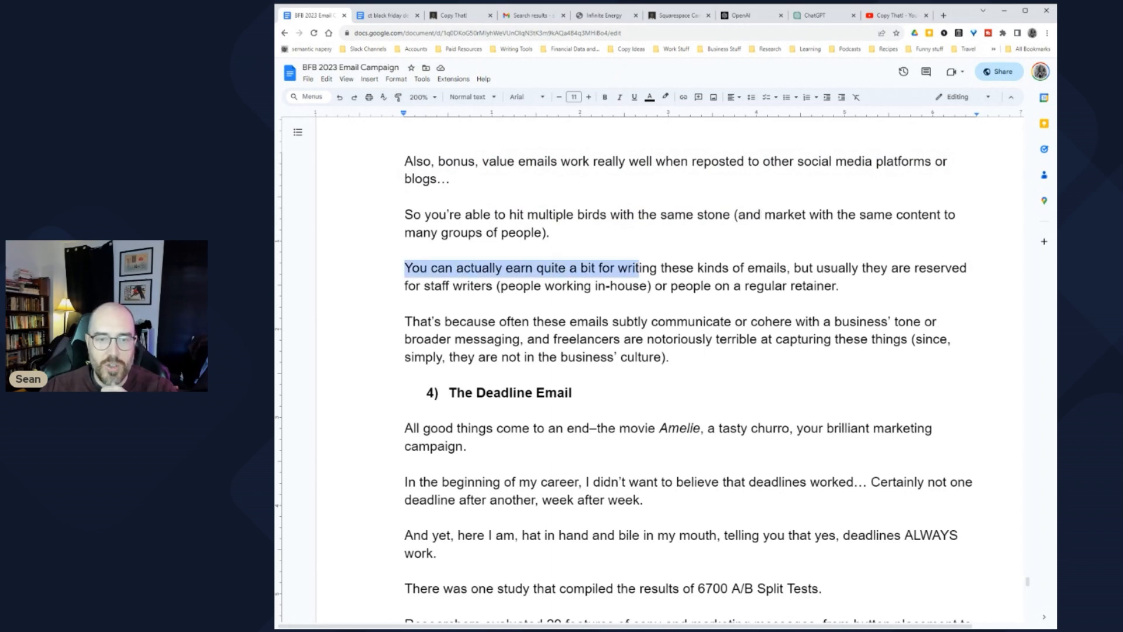
pyautogui.click(640, 267)
pyautogui.scroll(-1, 626, 378)
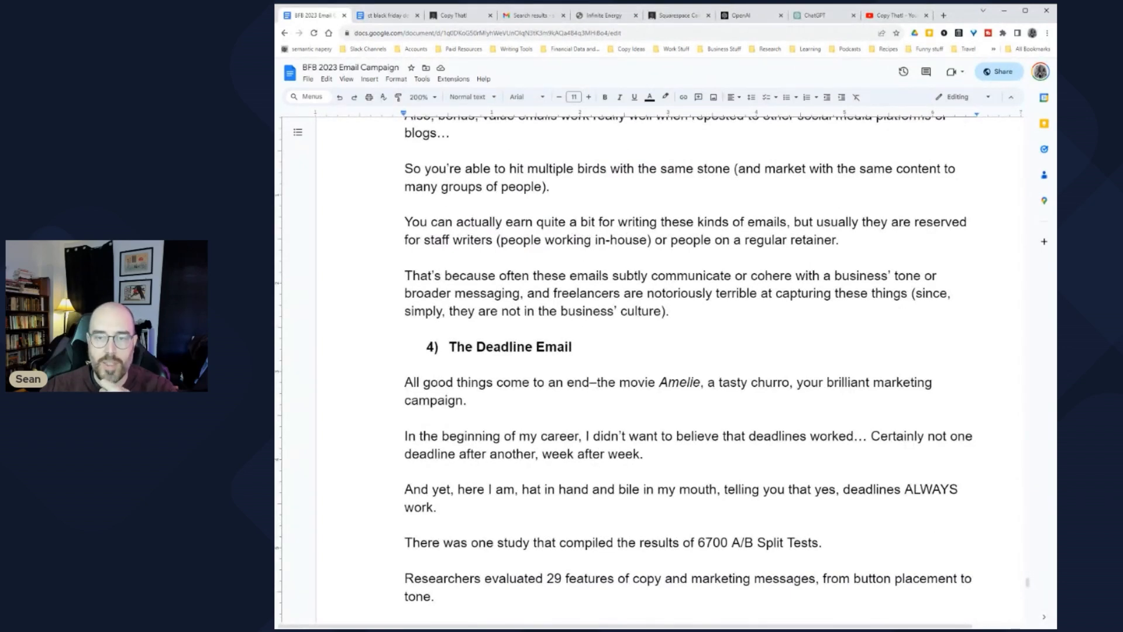
pyautogui.click(837, 240)
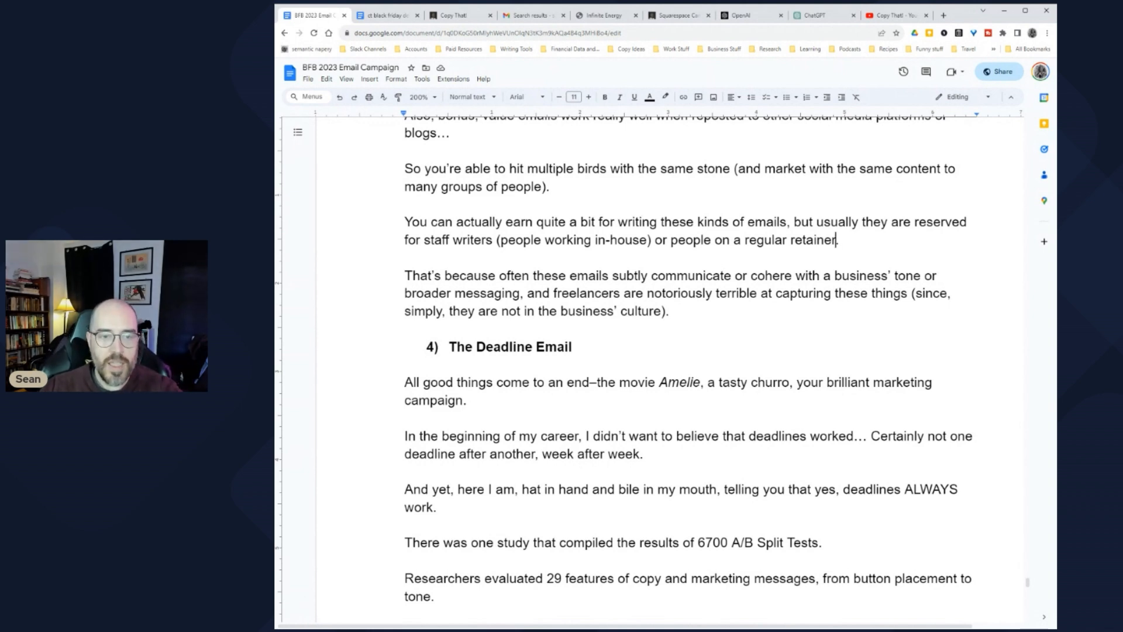
pyautogui.scroll(-1, 689, 363)
pyautogui.click(795, 230)
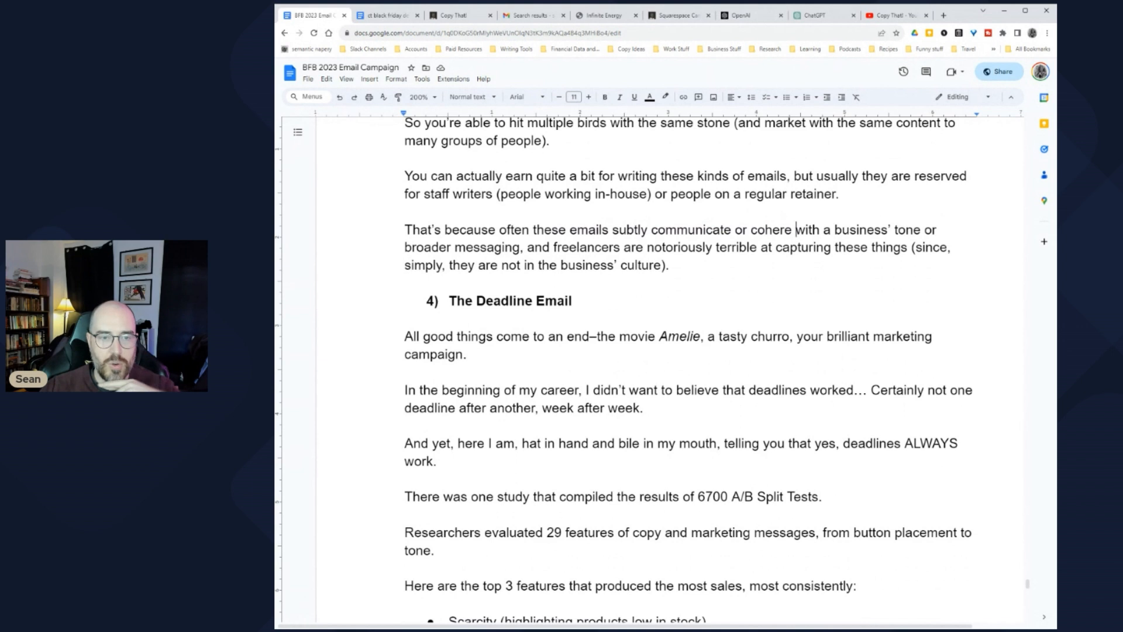
pyautogui.moveTo(530, 248); pyautogui.dragTo(750, 247)
pyautogui.click(750, 247)
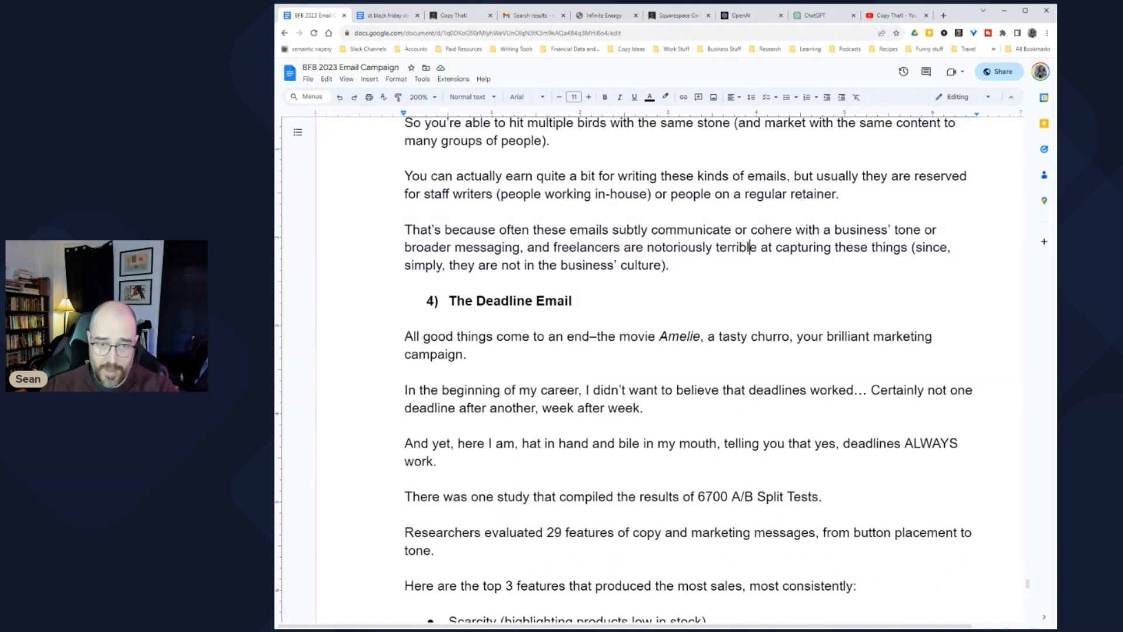
pyautogui.scroll(-2, 689, 365)
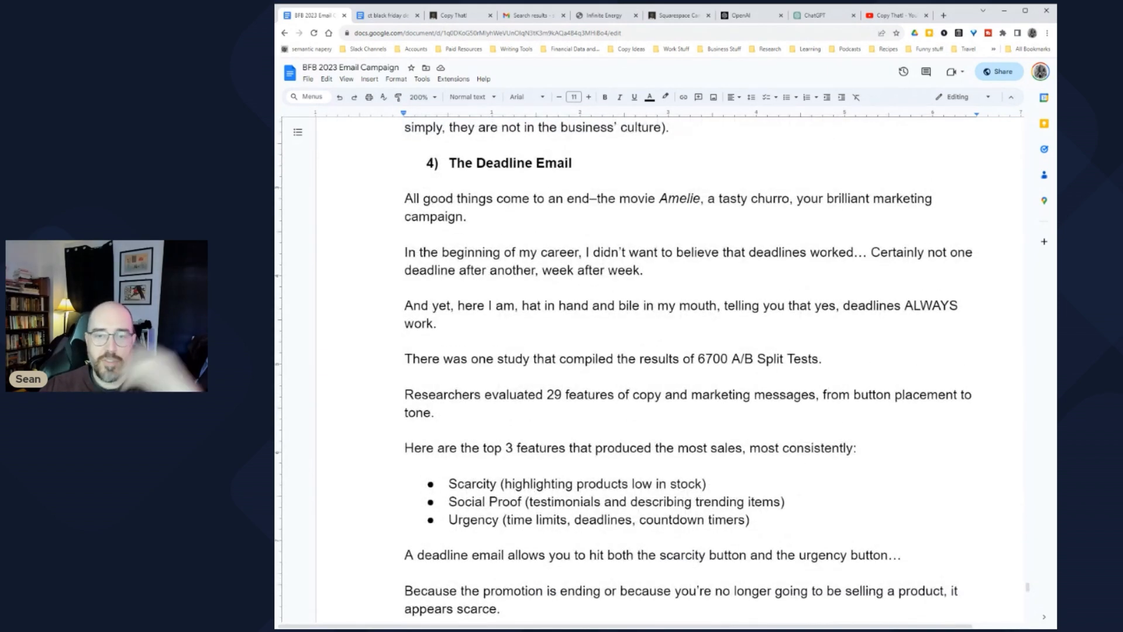
pyautogui.scroll(-2, 688, 365)
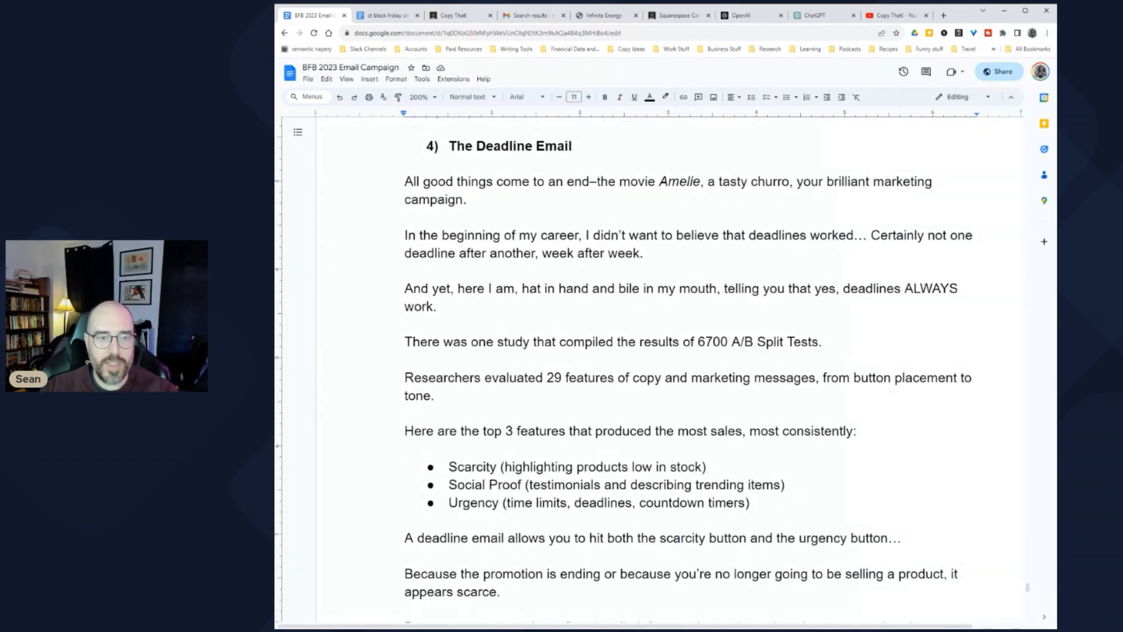
pyautogui.moveTo(442, 160); pyautogui.dragTo(644, 178)
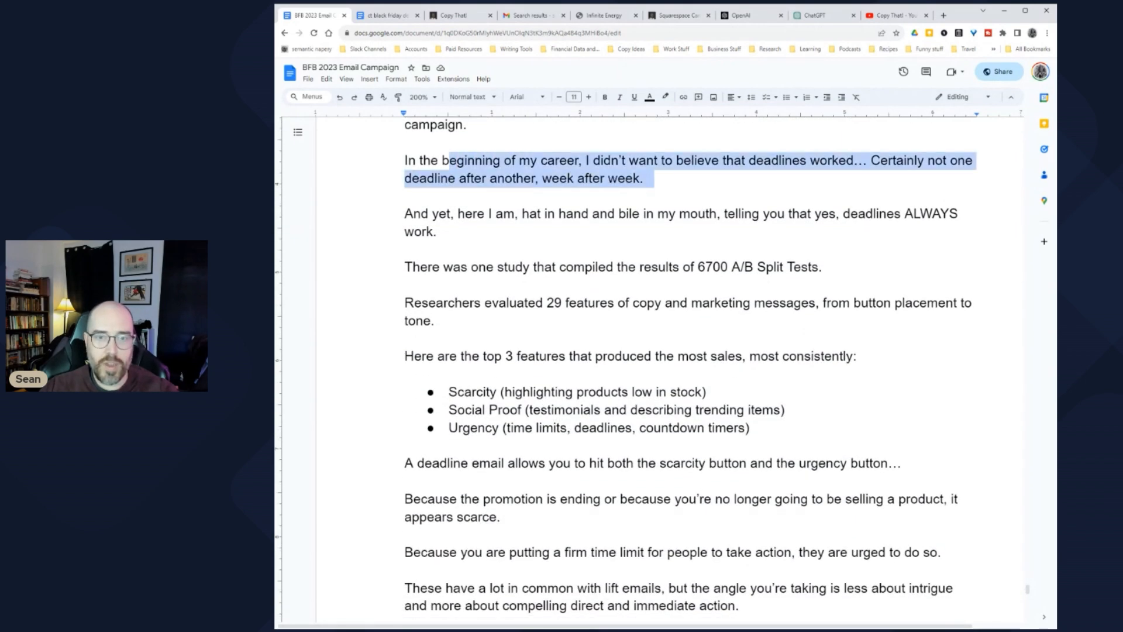
pyautogui.click(692, 160)
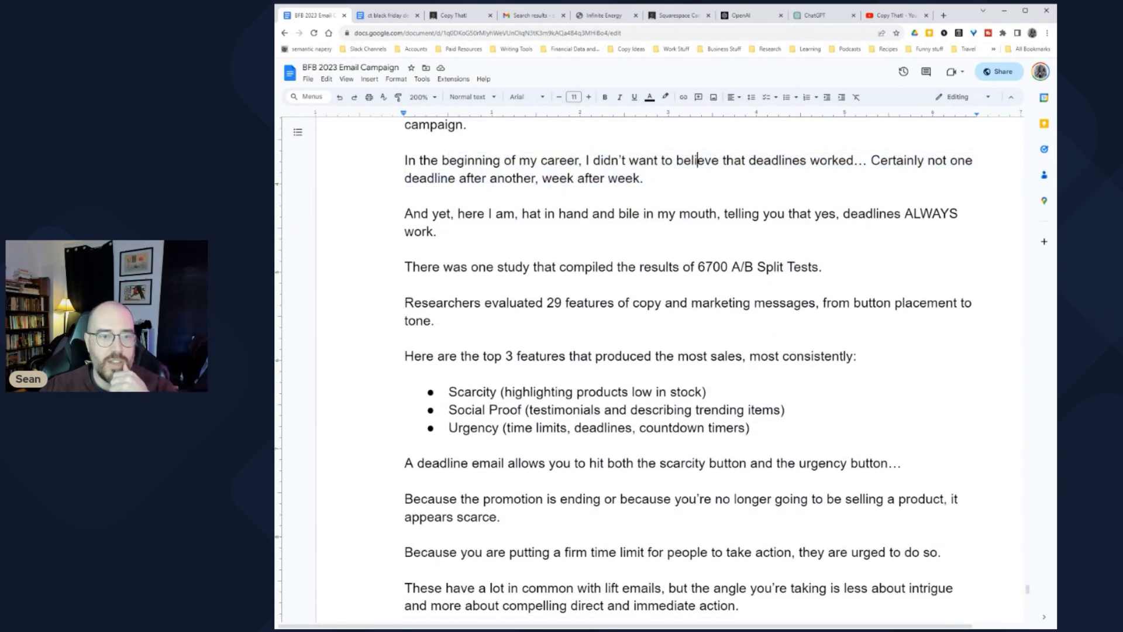
pyautogui.moveTo(433, 213); pyautogui.dragTo(447, 231)
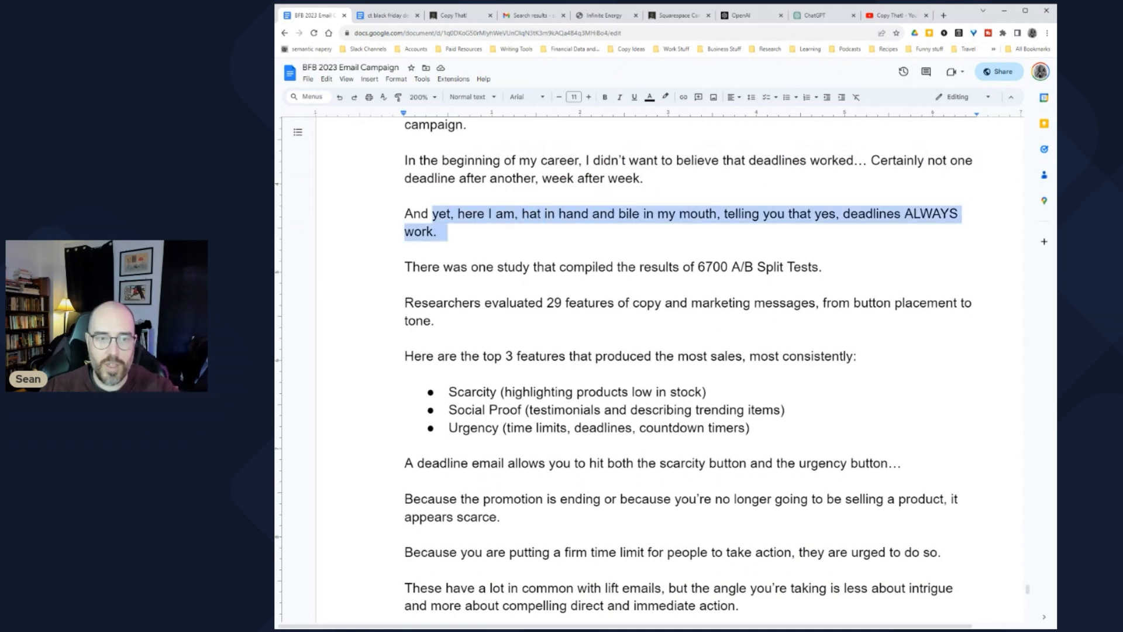
pyautogui.scroll(-2, 688, 365)
pyautogui.moveTo(497, 221); pyautogui.dragTo(744, 221)
pyautogui.click(680, 220)
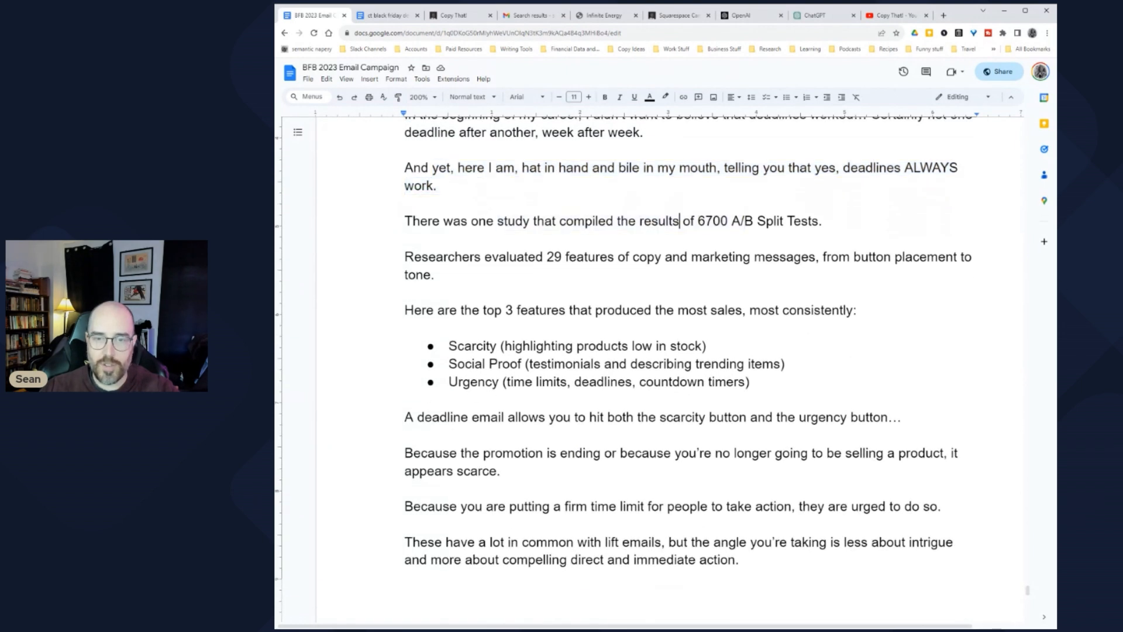
pyautogui.moveTo(405, 256); pyautogui.dragTo(446, 275)
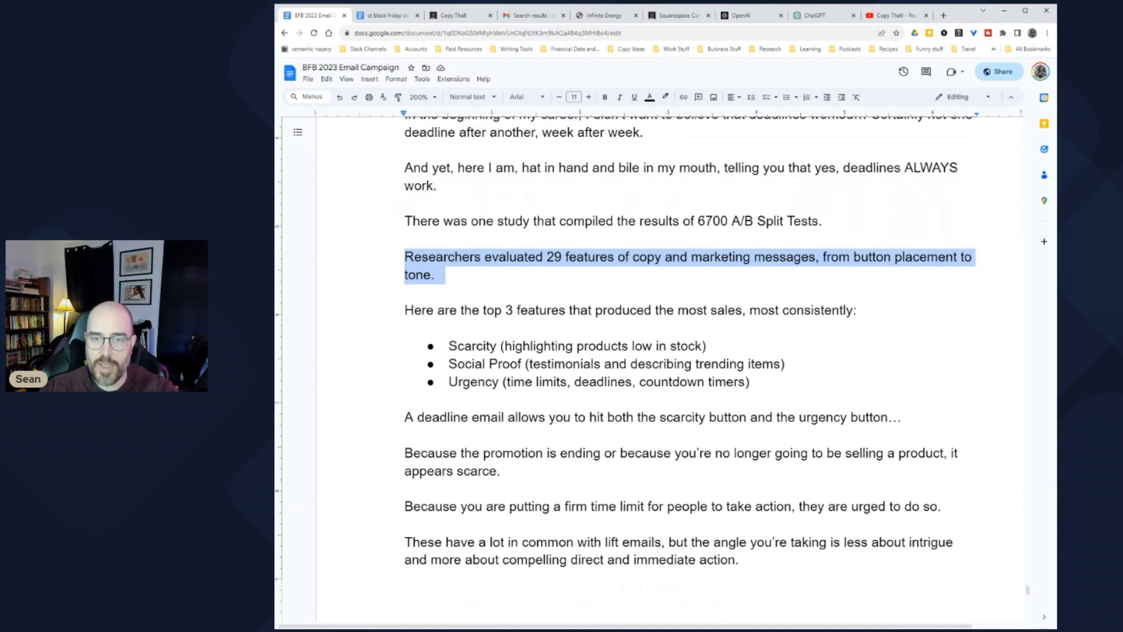
pyautogui.scroll(-2, 689, 351)
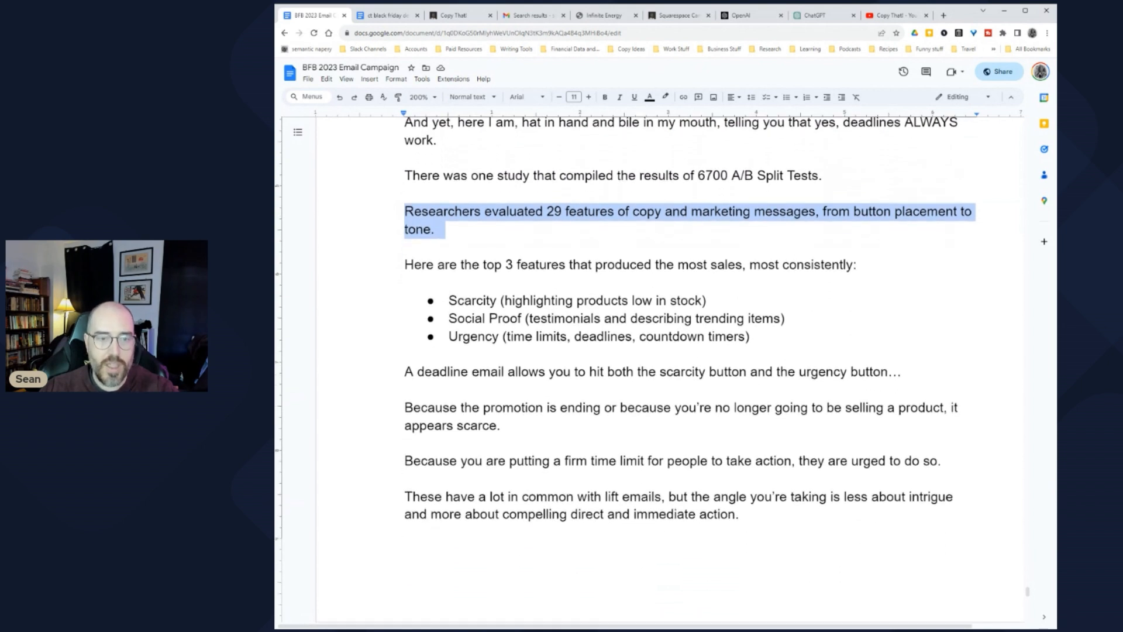
pyautogui.moveTo(460, 264); pyautogui.dragTo(762, 264)
pyautogui.click(760, 264)
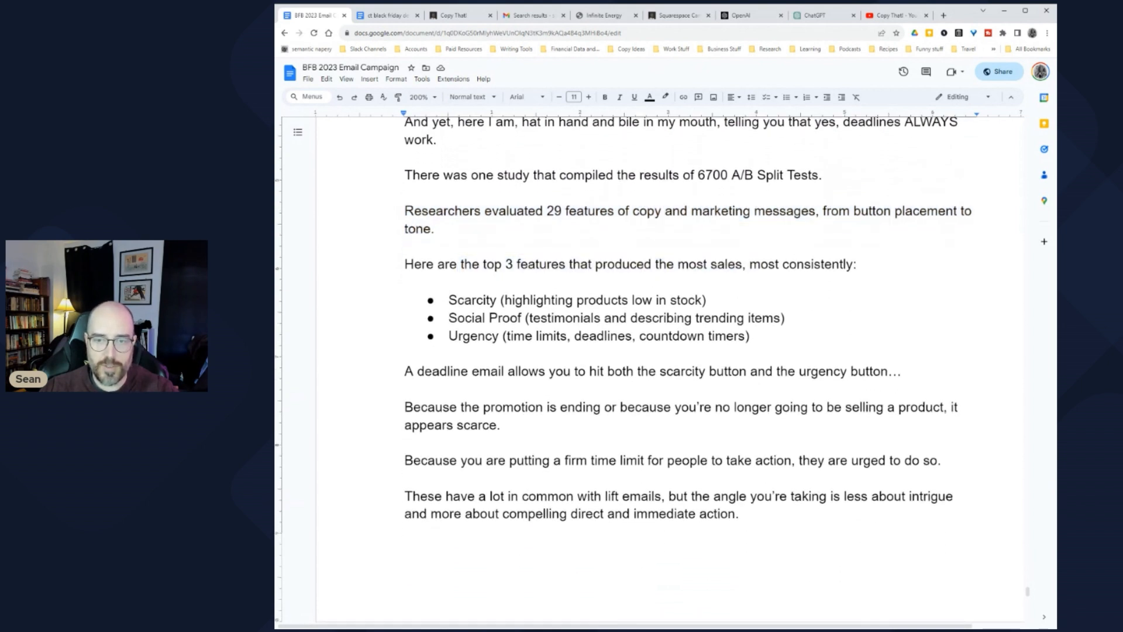
pyautogui.scroll(-3, 415, 234)
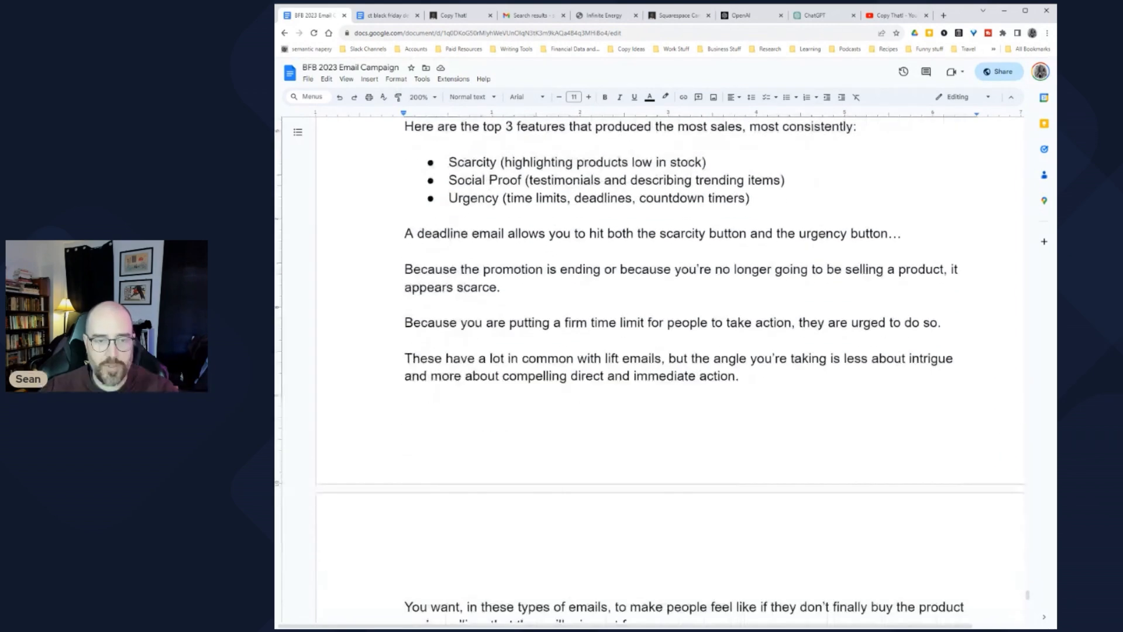
pyautogui.moveTo(415, 234); pyautogui.dragTo(904, 234)
pyautogui.scroll(-1, 904, 234)
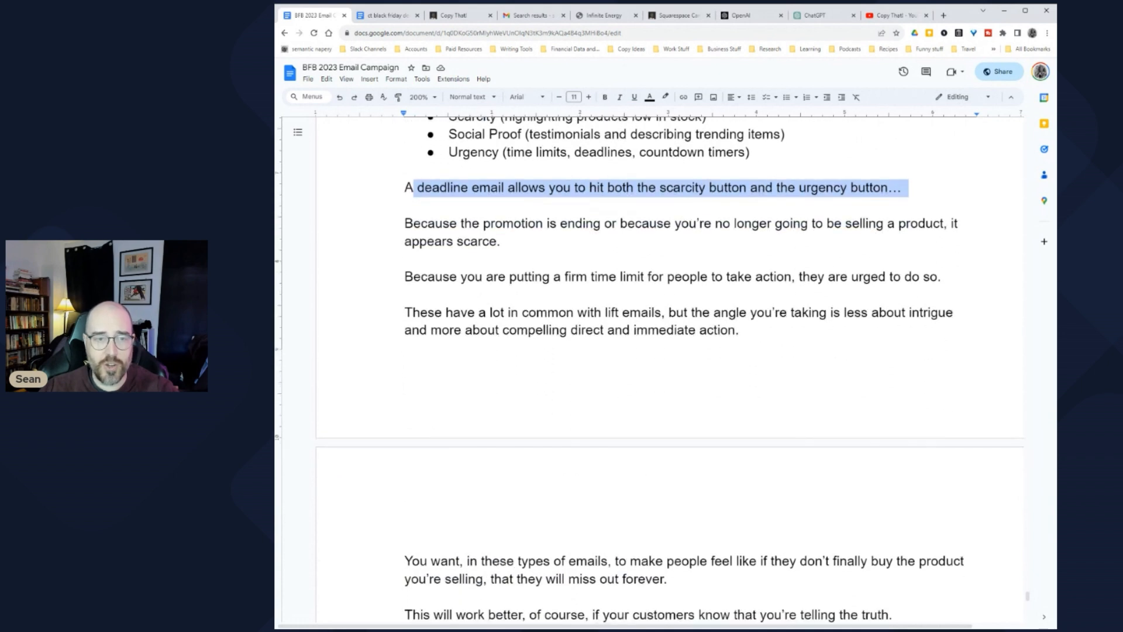
pyautogui.moveTo(405, 223); pyautogui.dragTo(511, 242)
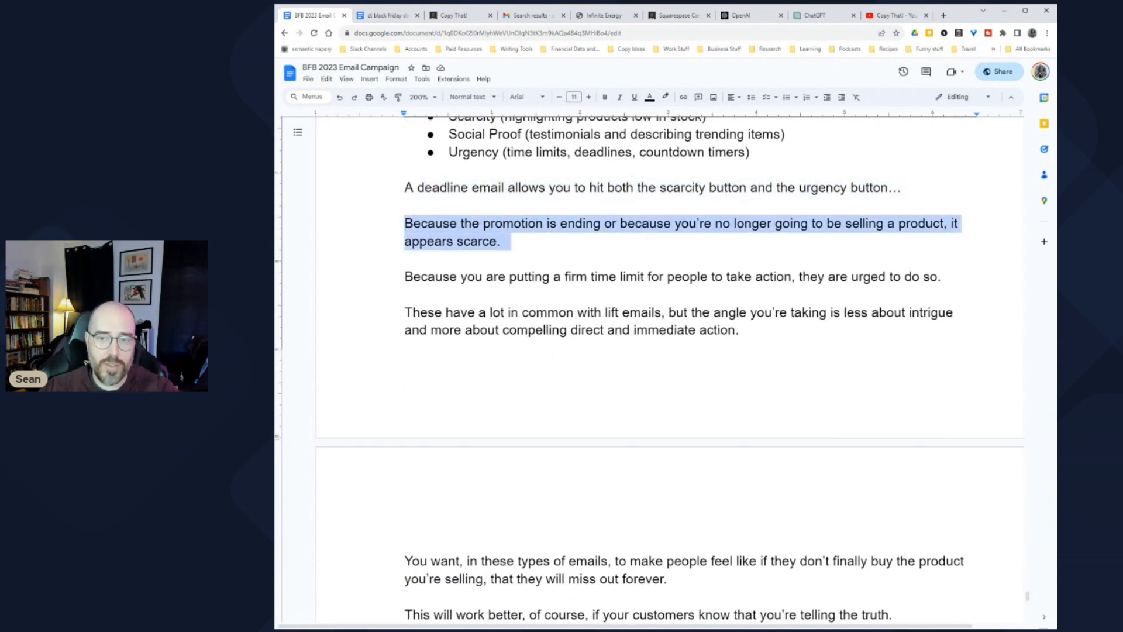
pyautogui.scroll(-1, 648, 369)
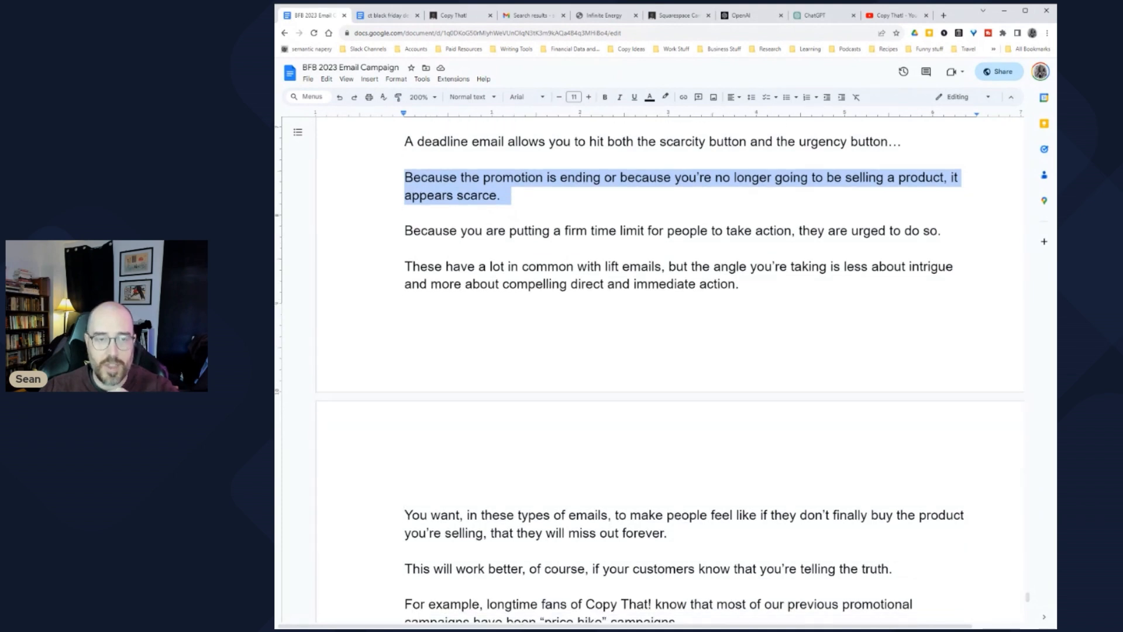
pyautogui.moveTo(427, 230); pyautogui.dragTo(623, 231)
pyautogui.moveTo(419, 266); pyautogui.dragTo(715, 267)
pyautogui.click(713, 266)
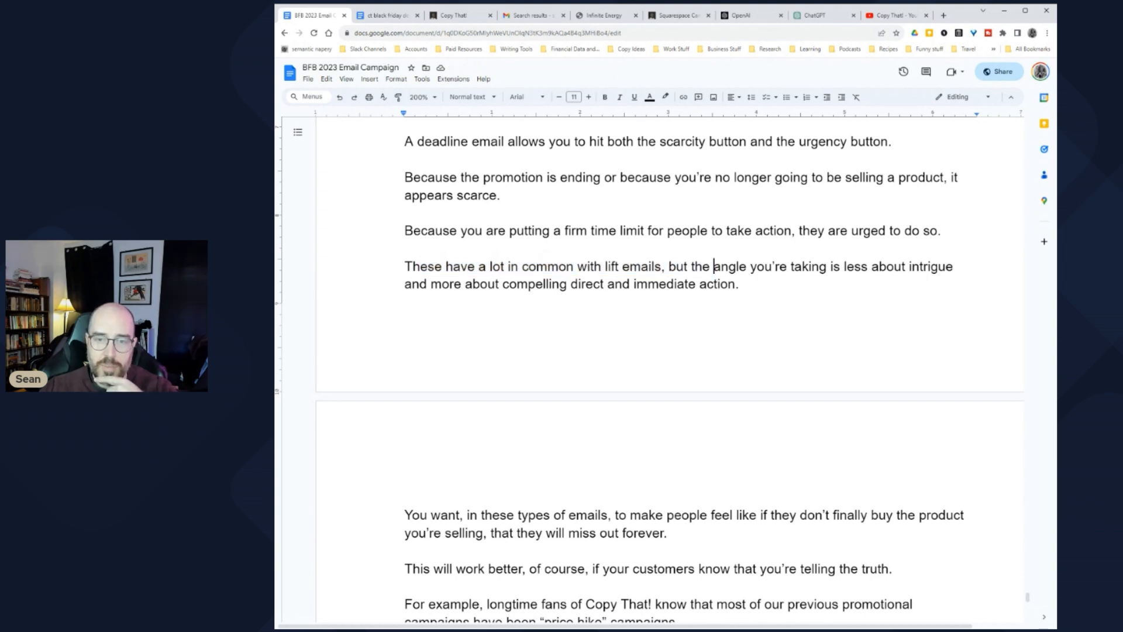
pyautogui.scroll(-1, 713, 267)
pyautogui.scroll(-1, 713, 266)
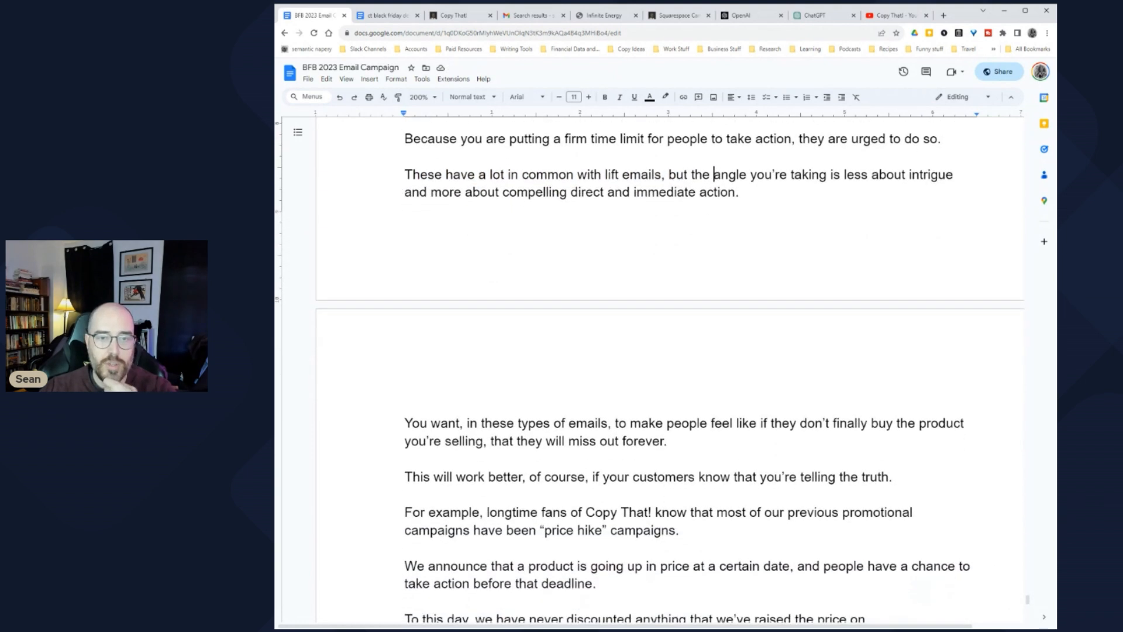
pyautogui.scroll(-5, 713, 266)
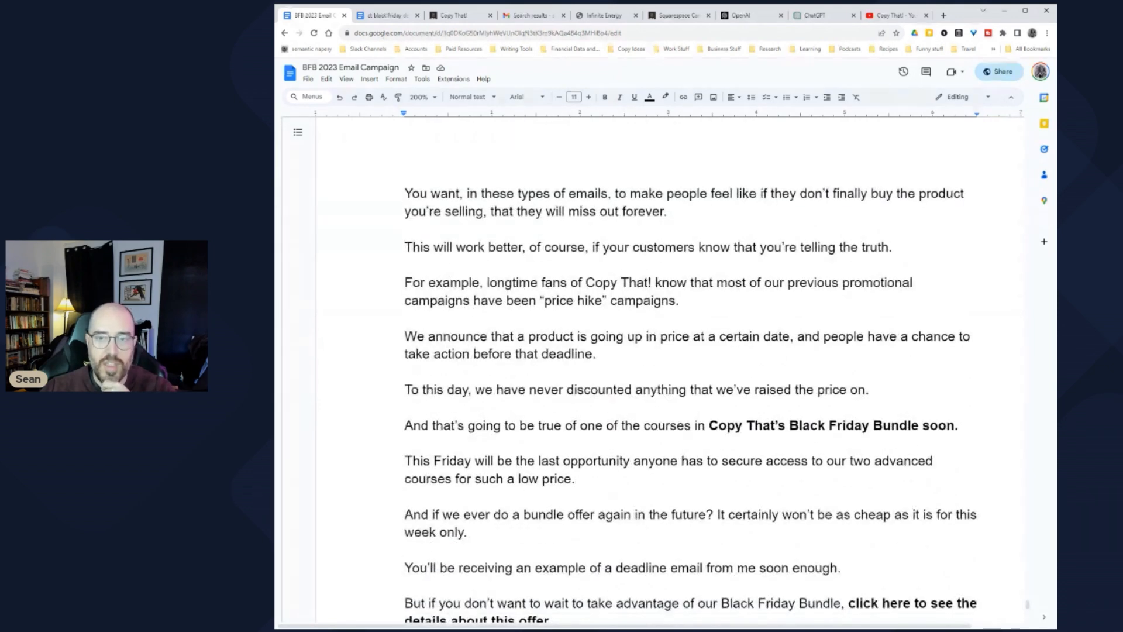
pyautogui.scroll(-3, 690, 375)
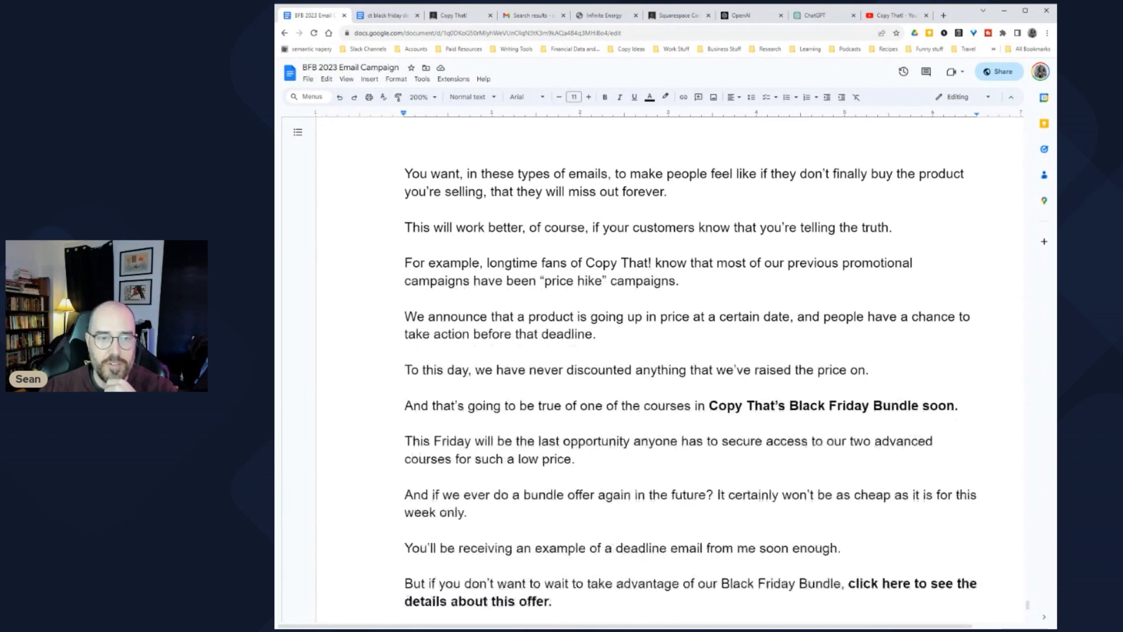
pyautogui.scroll(1, 690, 322)
pyautogui.moveTo(609, 155); pyautogui.dragTo(851, 155)
pyautogui.moveTo(425, 190); pyautogui.dragTo(729, 191)
pyautogui.click(729, 191)
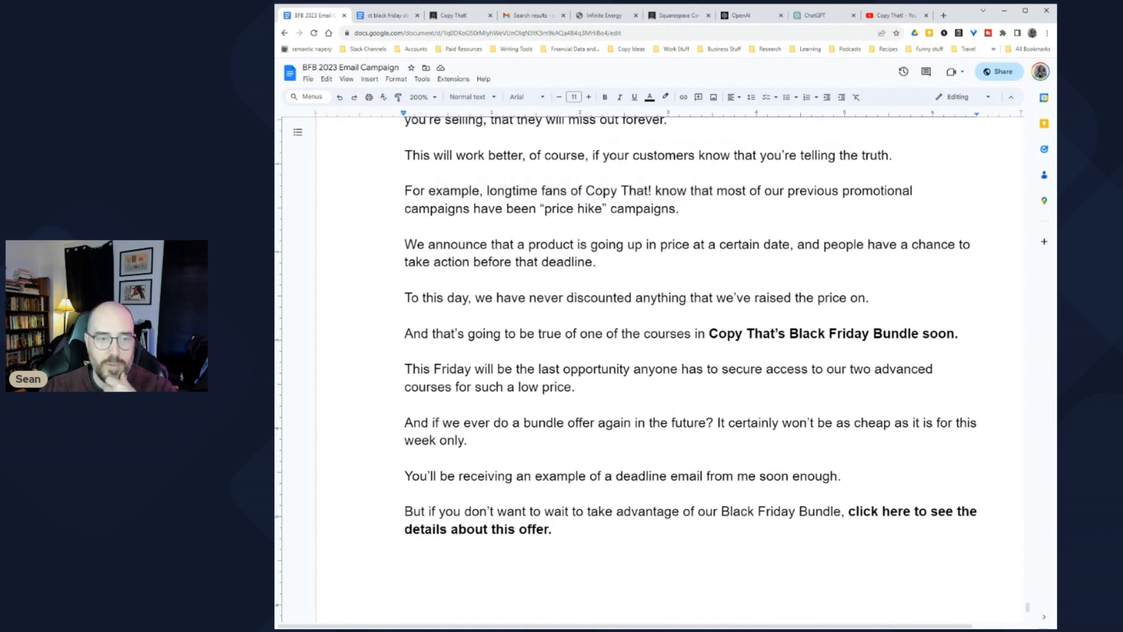
pyautogui.moveTo(425, 244); pyautogui.dragTo(793, 245)
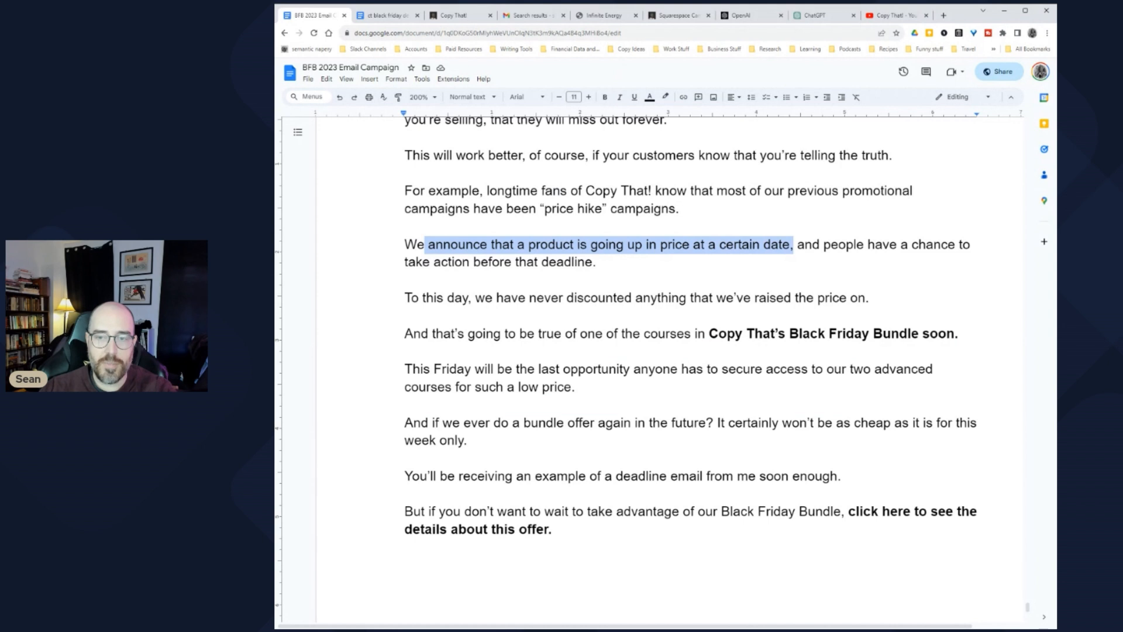
pyautogui.click(423, 262)
pyautogui.scroll(-1, 691, 325)
pyautogui.moveTo(420, 251); pyautogui.dragTo(798, 252)
pyautogui.moveTo(414, 287); pyautogui.dragTo(684, 288)
pyautogui.click(678, 287)
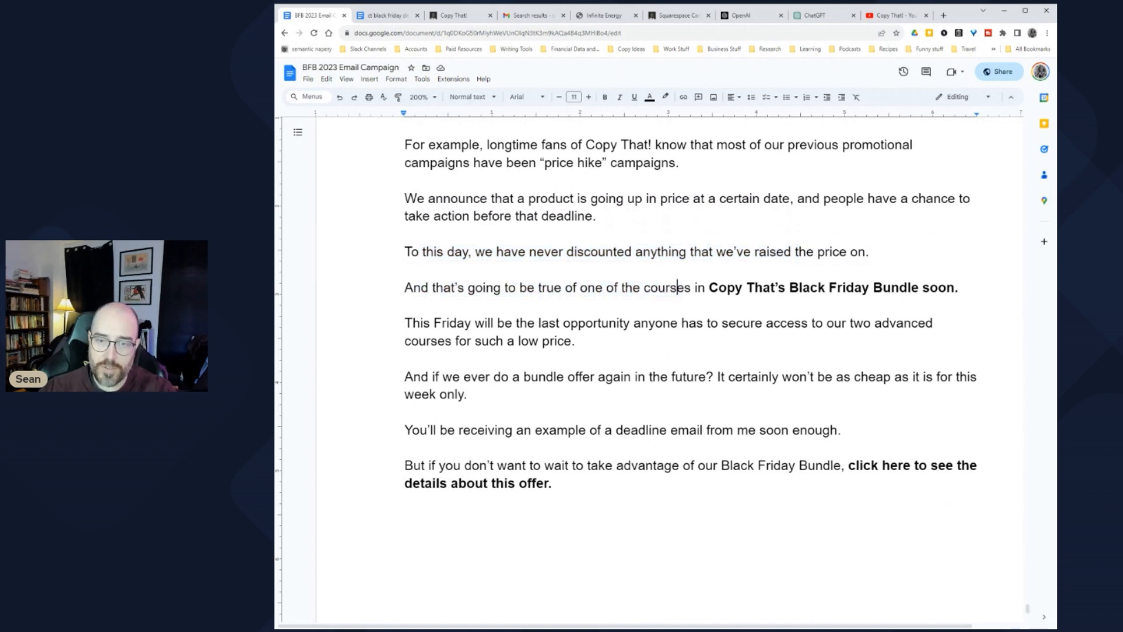
pyautogui.moveTo(423, 323); pyautogui.dragTo(936, 323)
pyautogui.click(630, 323)
pyautogui.click(851, 323)
pyautogui.scroll(-1, 690, 351)
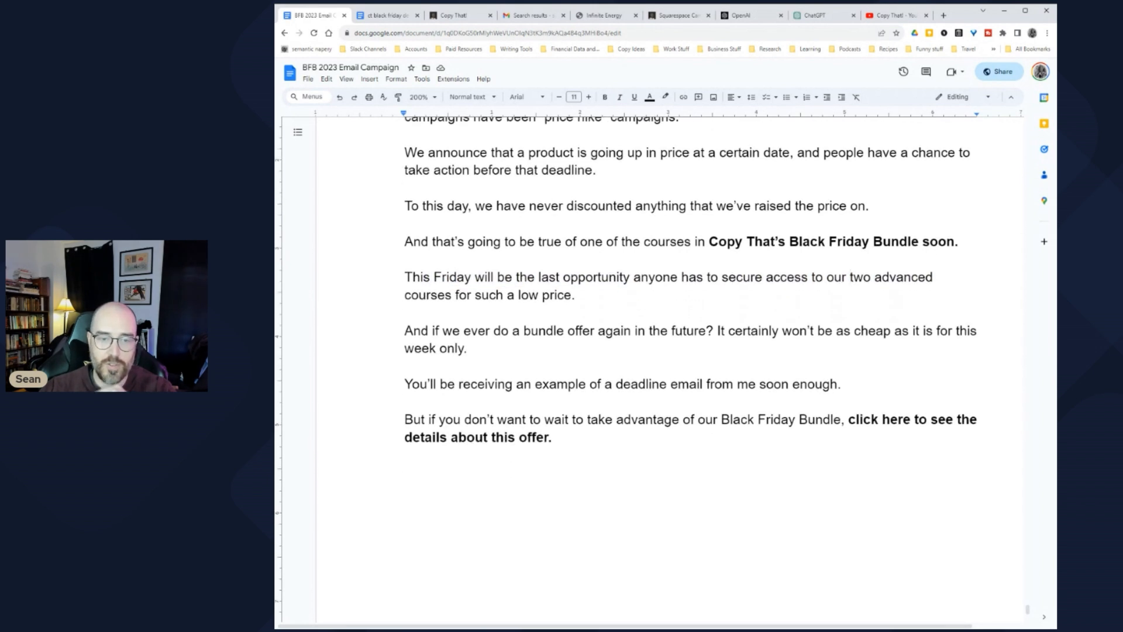
pyautogui.moveTo(413, 331); pyautogui.dragTo(747, 331)
pyautogui.click(440, 348)
pyautogui.click(506, 384)
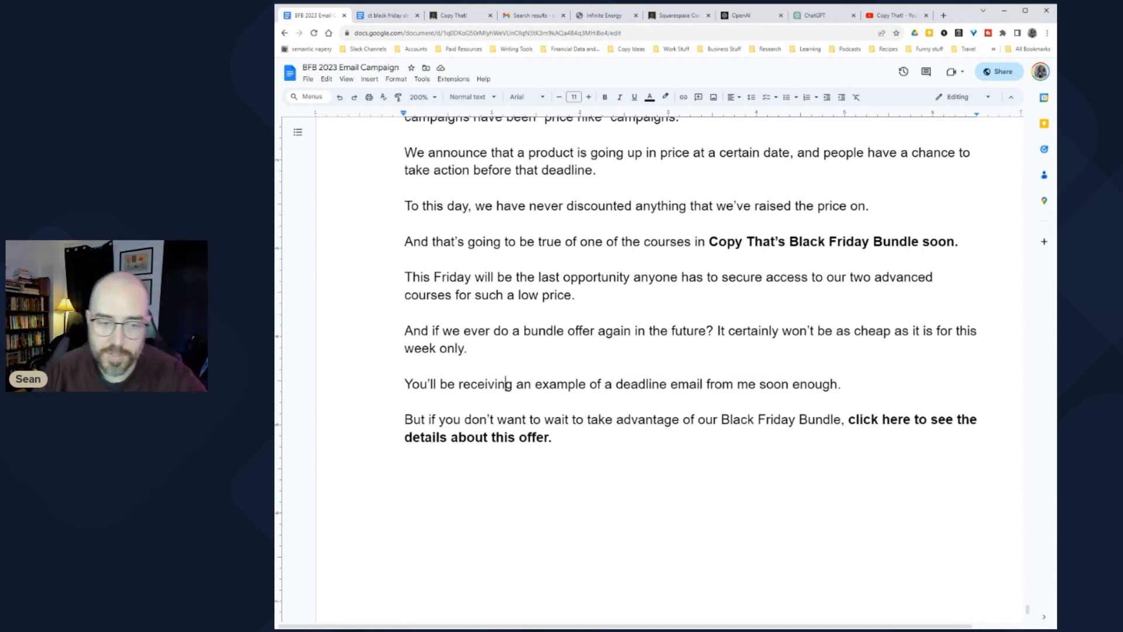
pyautogui.scroll(-3, 505, 383)
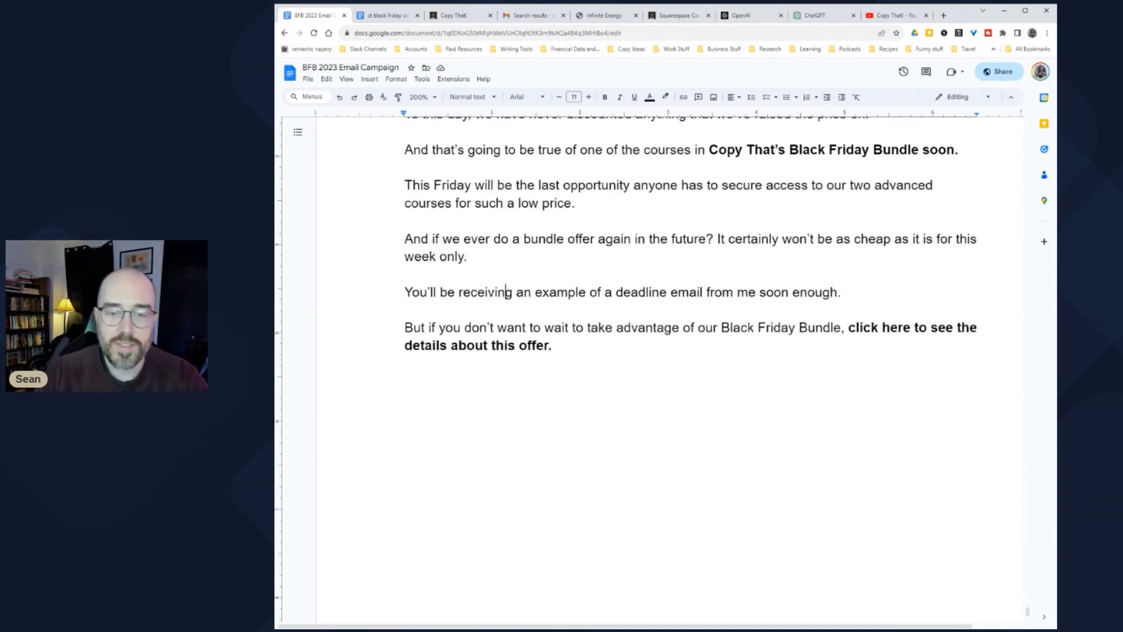
pyautogui.click(405, 381)
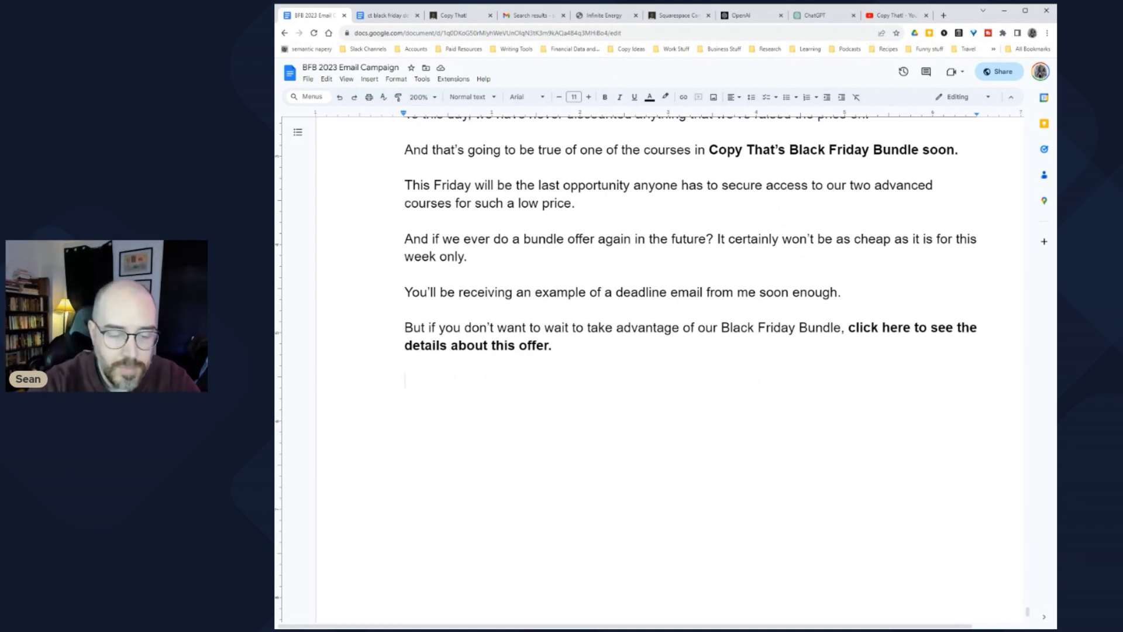
# Step: Write the closing sentence about signing up for email lists, ending it after 'email lists.' and starting a new paragraph
pyautogui.write('In the meantime, start signi')
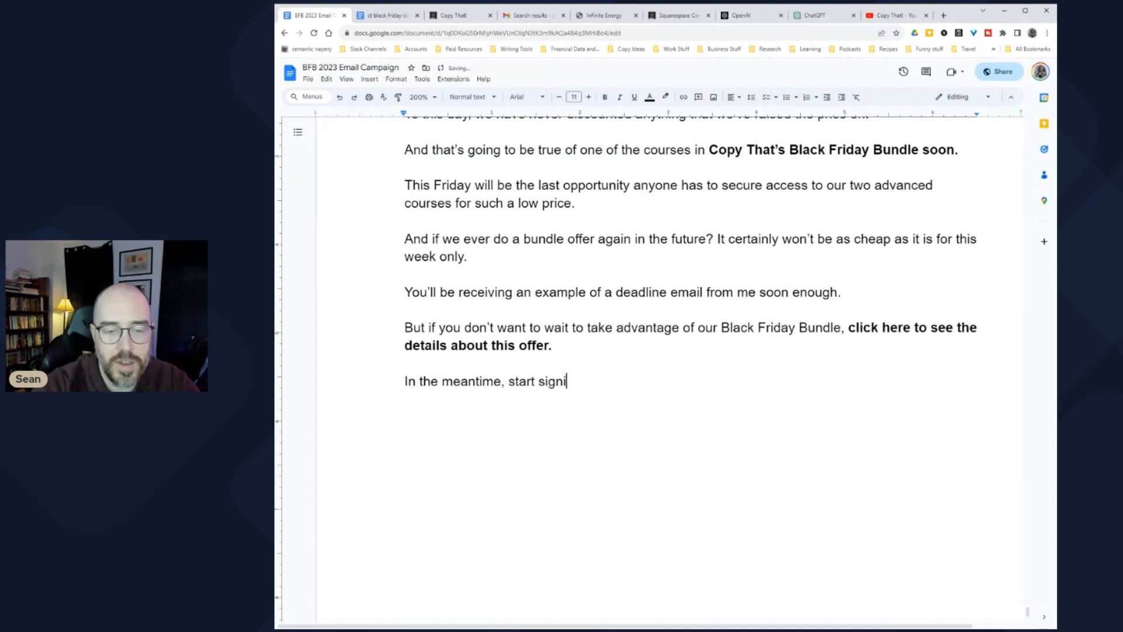
pyautogui.write('ng up for email lists and keep ')
pyautogui.write('ng a collectio')
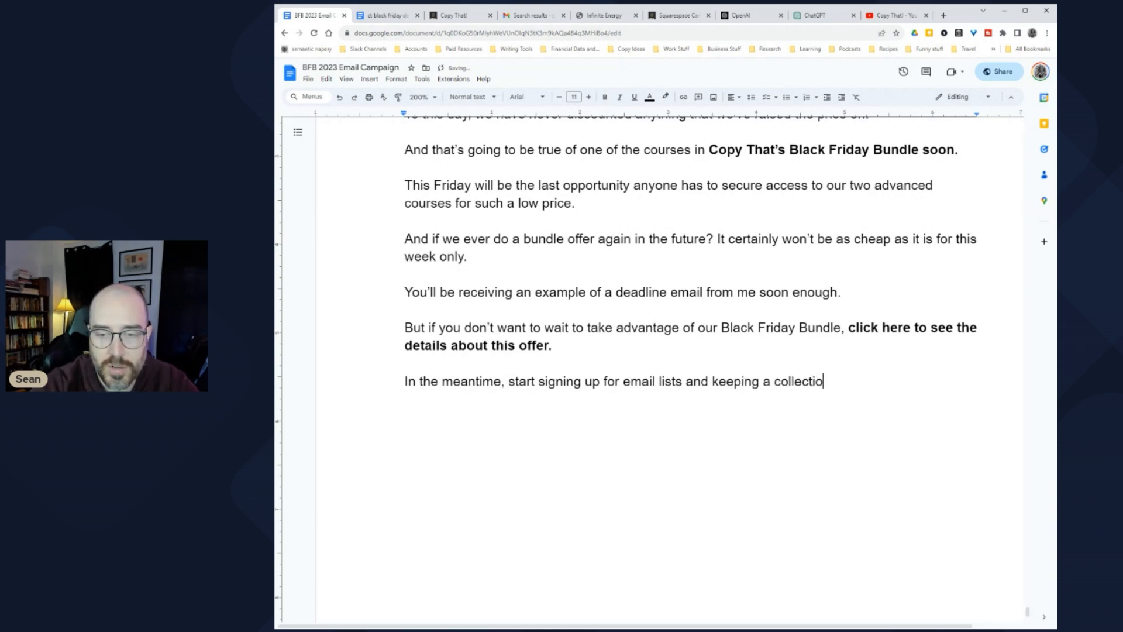
pyautogui.write('n of these (and other) types of emails so that you ')
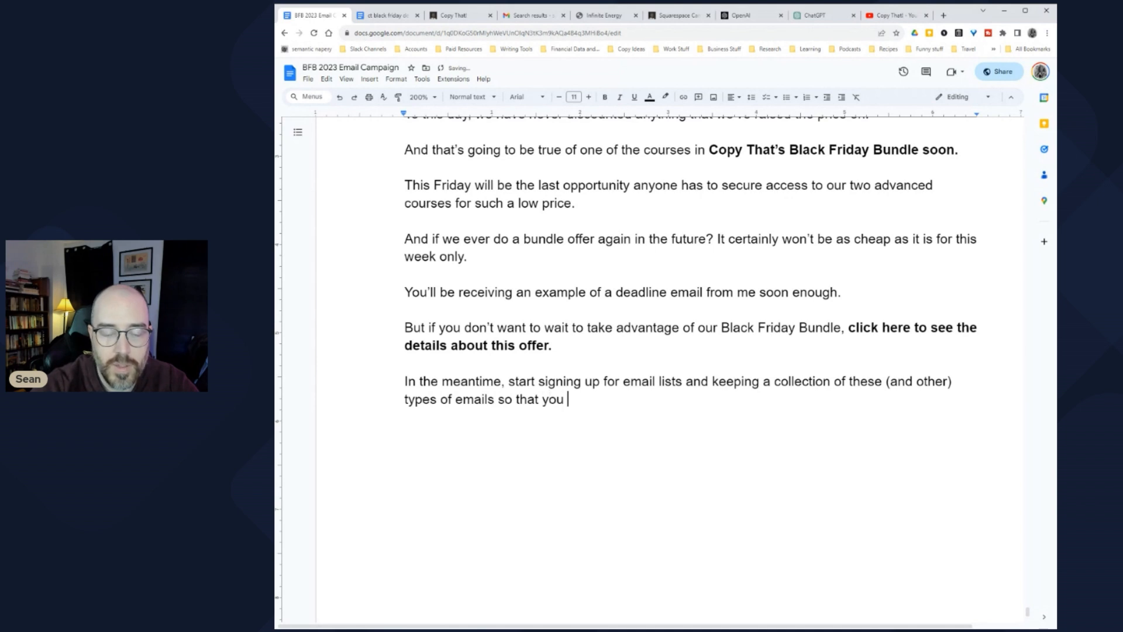
pyautogui.write('have plenty of in')
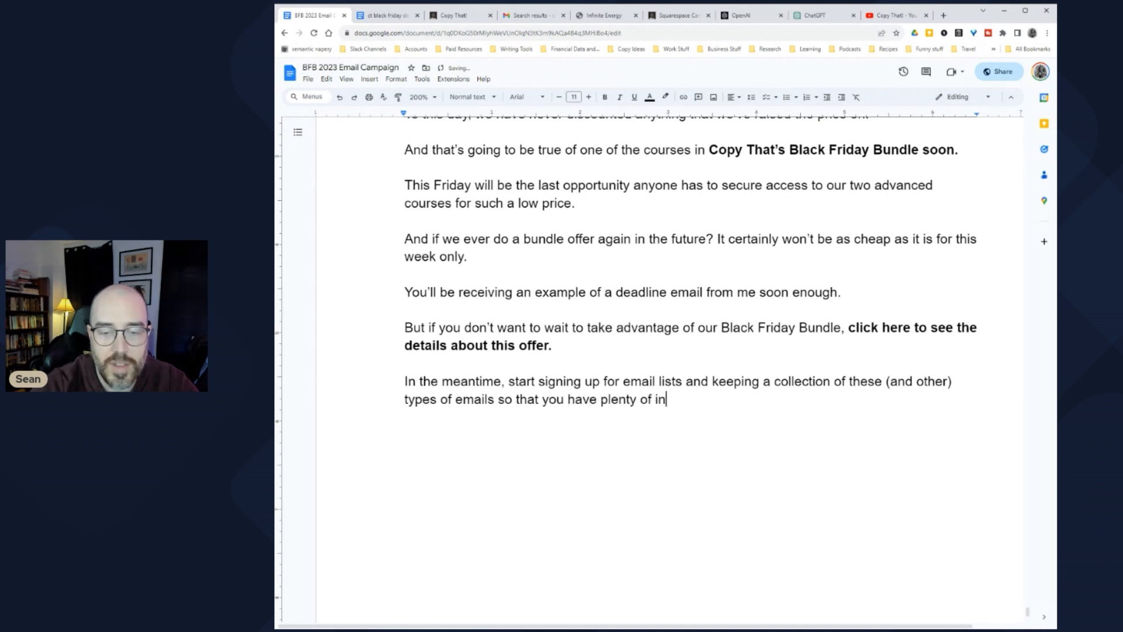
pyautogui.write('spiration to draw from when you ')
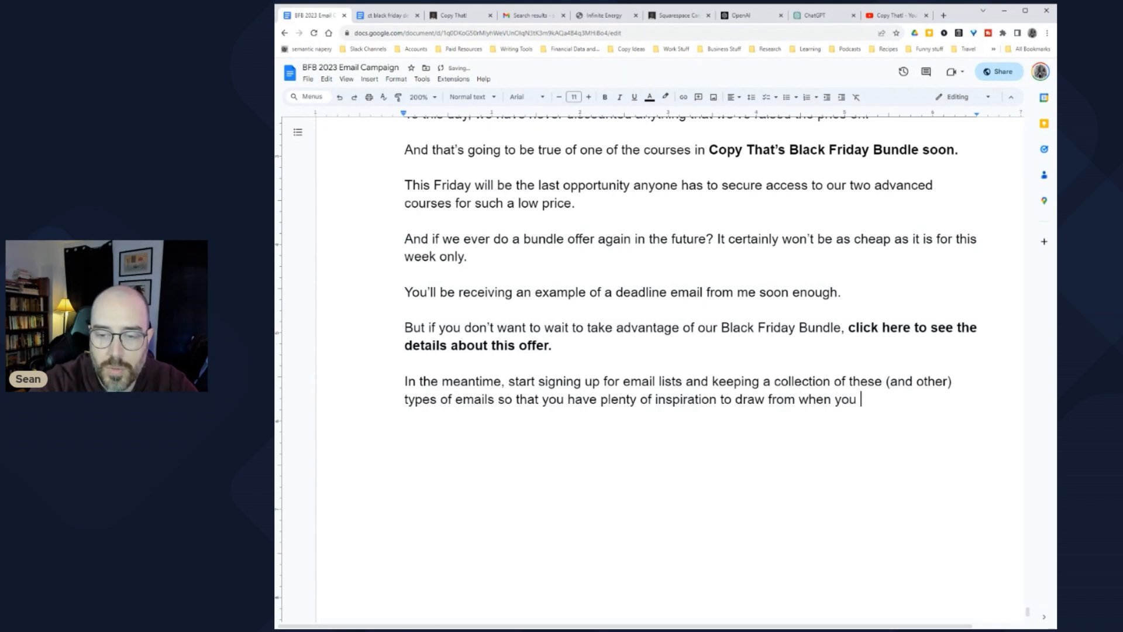
pyautogui.write('are writing for your ')
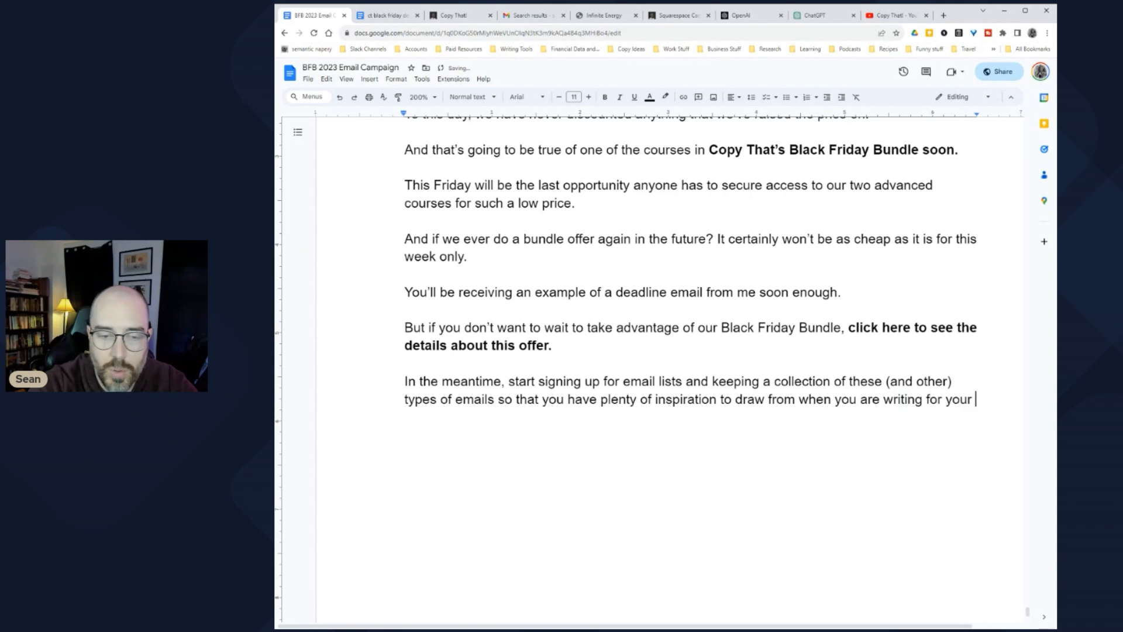
pyautogui.write('clients')
pyautogui.click(683, 381)
pyautogui.write('.')
pyautogui.press('Return')
pyautogui.press('Return')
pyautogui.press('Delete')
pyautogui.press('Delete')
pyautogui.press('Delete')
pyautogui.press('Delete')
pyautogui.press('Delete')
pyautogui.press('Delete')
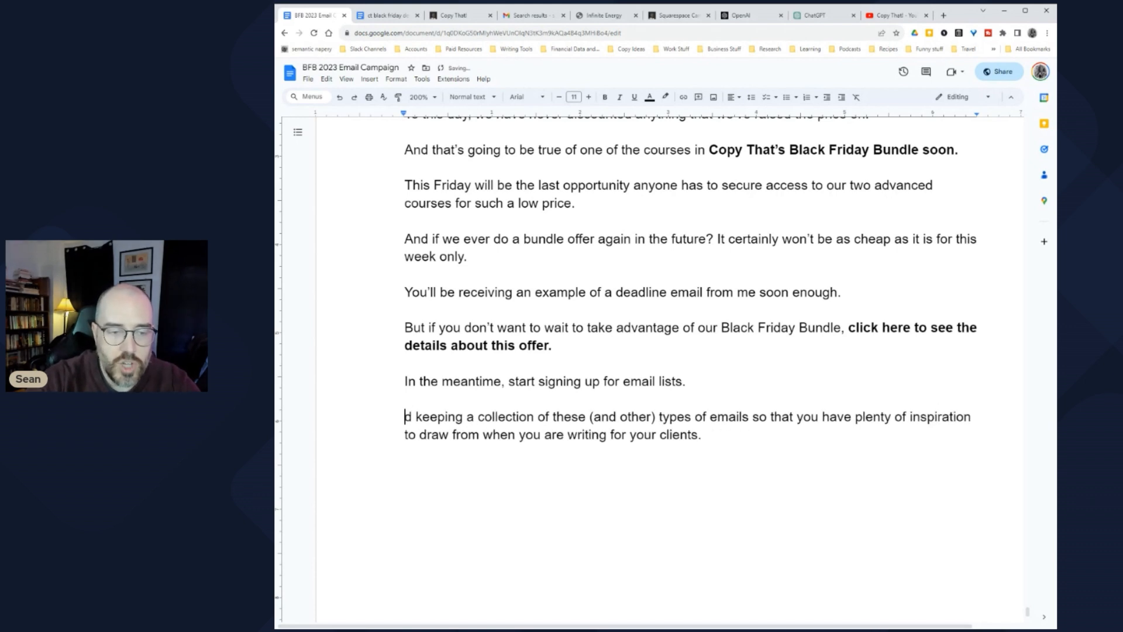
# Step: Make the new paragraph open with 'Keep a collection of these (and other) types of emails'
pyautogui.write('K')
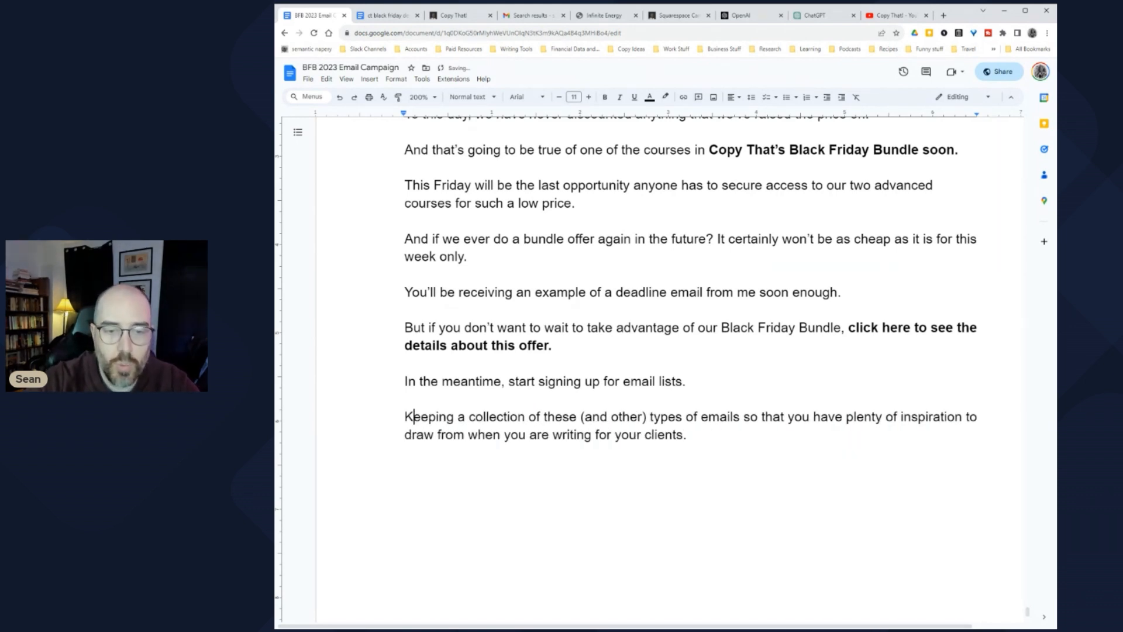
pyautogui.press('Right')
pyautogui.press('Right')
pyautogui.press('Right')
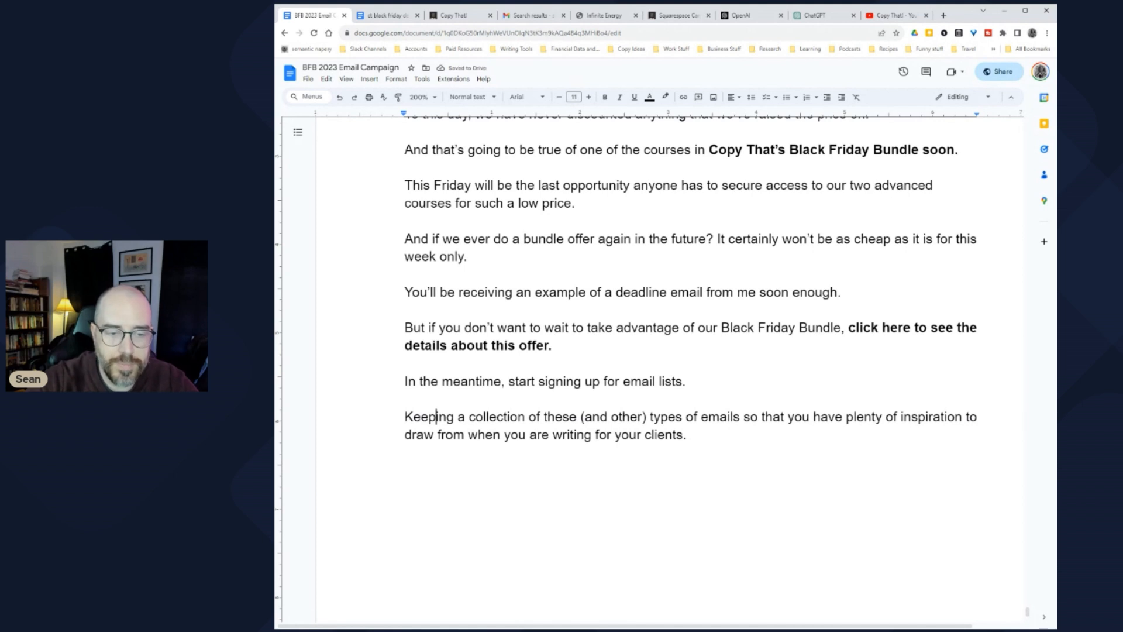
pyautogui.press('Delete')
pyautogui.press('Delete')
pyautogui.press('Delete')
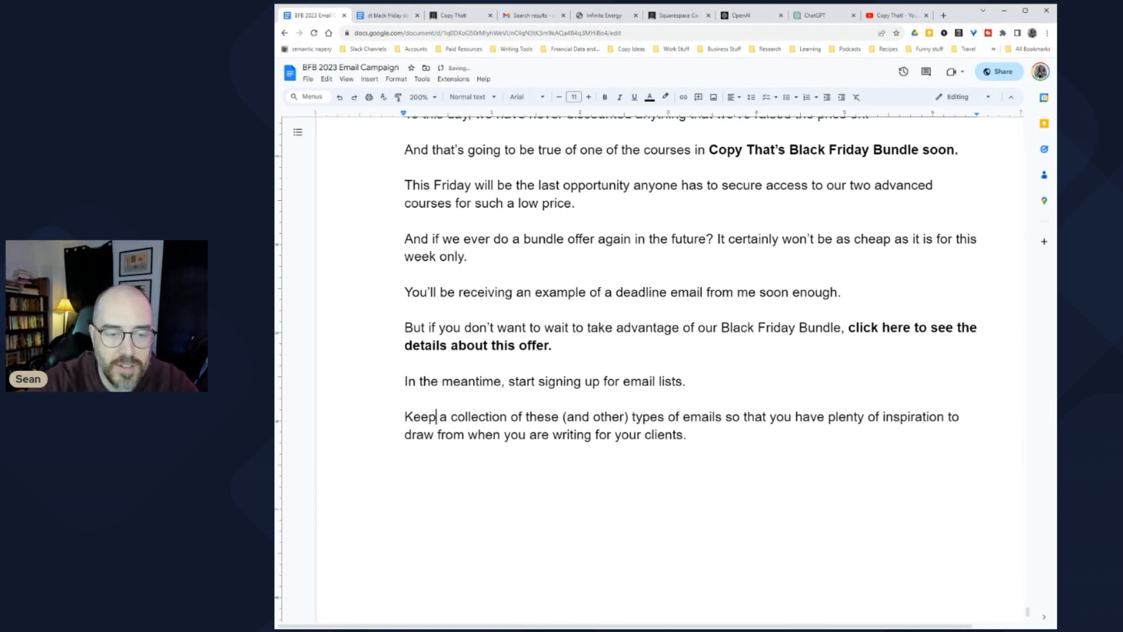
pyautogui.click(630, 416)
pyautogui.click(682, 416)
pyautogui.click(405, 452)
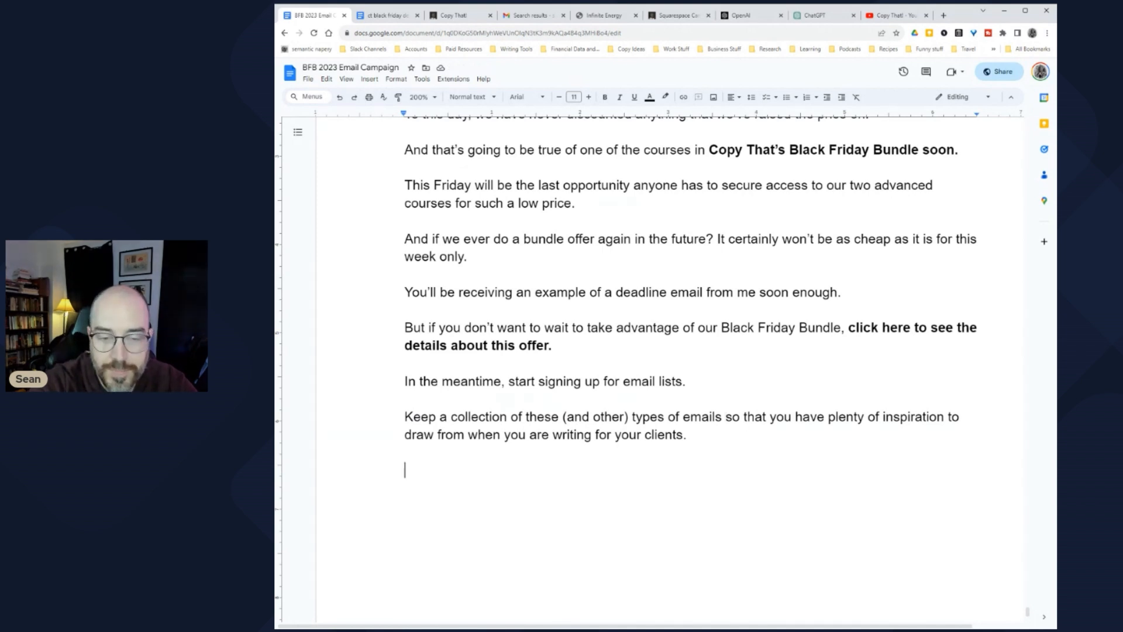
# Step: Write the paragraph: clients not using certain email types, or misusing them, is your chance to show your value
pyautogui.write('And if you have')
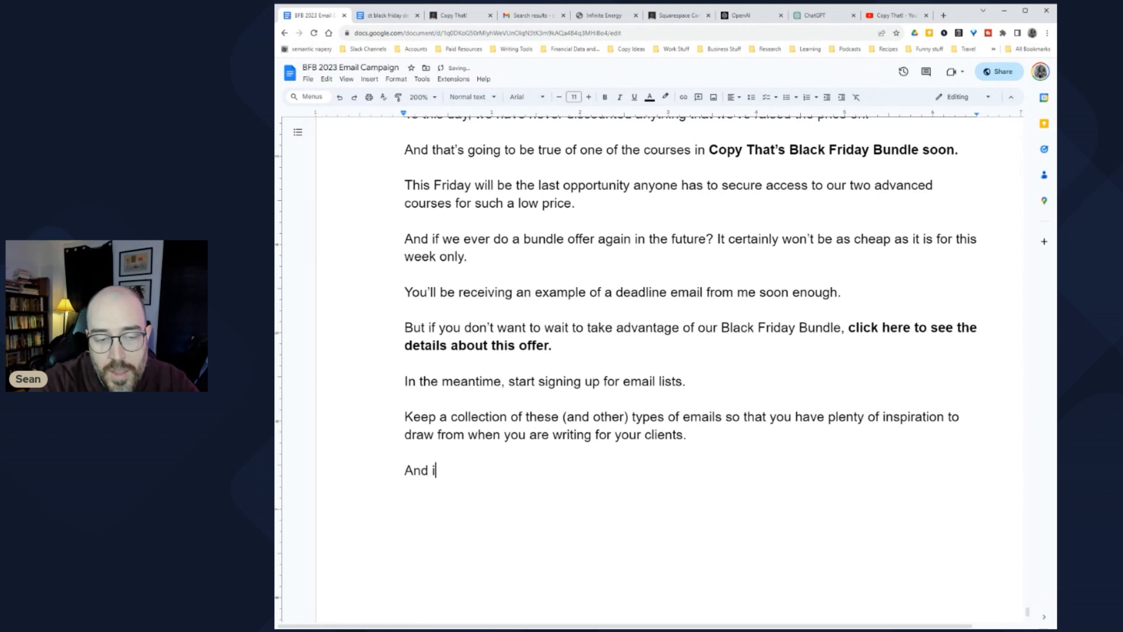
pyautogui.press('BackSpace')
pyautogui.press('BackSpace')
pyautogui.press('BackSpace')
pyautogui.press('BackSpace')
pyautogui.write("notice that clients aren't us")
pyautogui.write('ing types of emails')
pyautogui.hotkey('ctrl', 'Left')
pyautogui.hotkey('ctrl', 'Left')
pyautogui.hotkey('ctrl', 'Left')
pyautogui.write('certain')
pyautogui.press('End')
pyautogui.write(", or if they're misu")
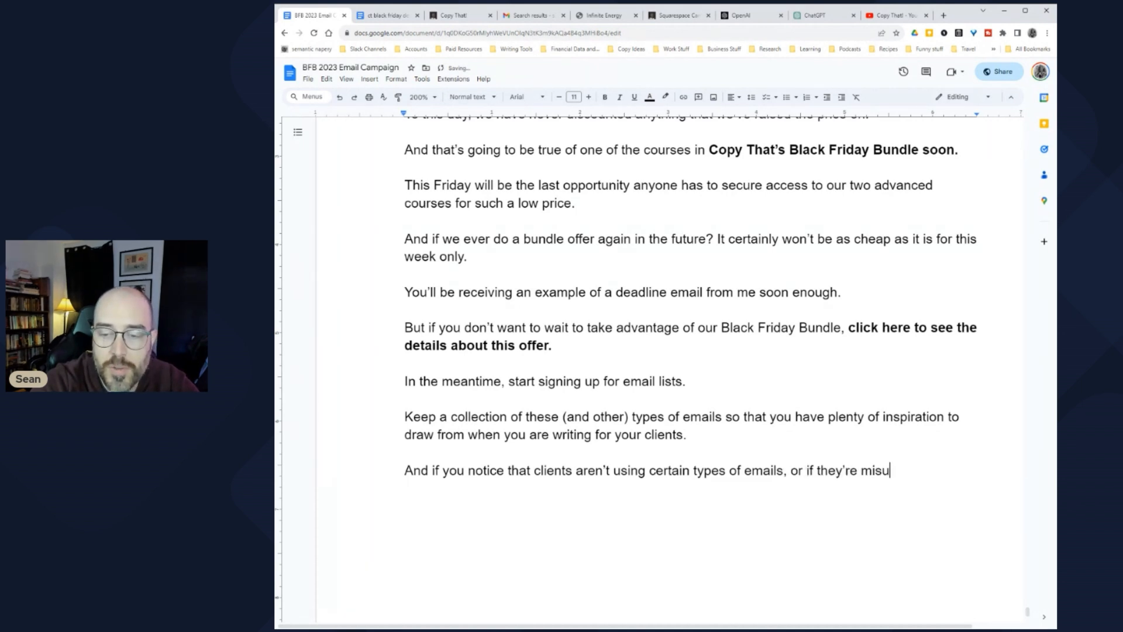
pyautogui.write("sing them, that's an opportunity for you to step in and ")
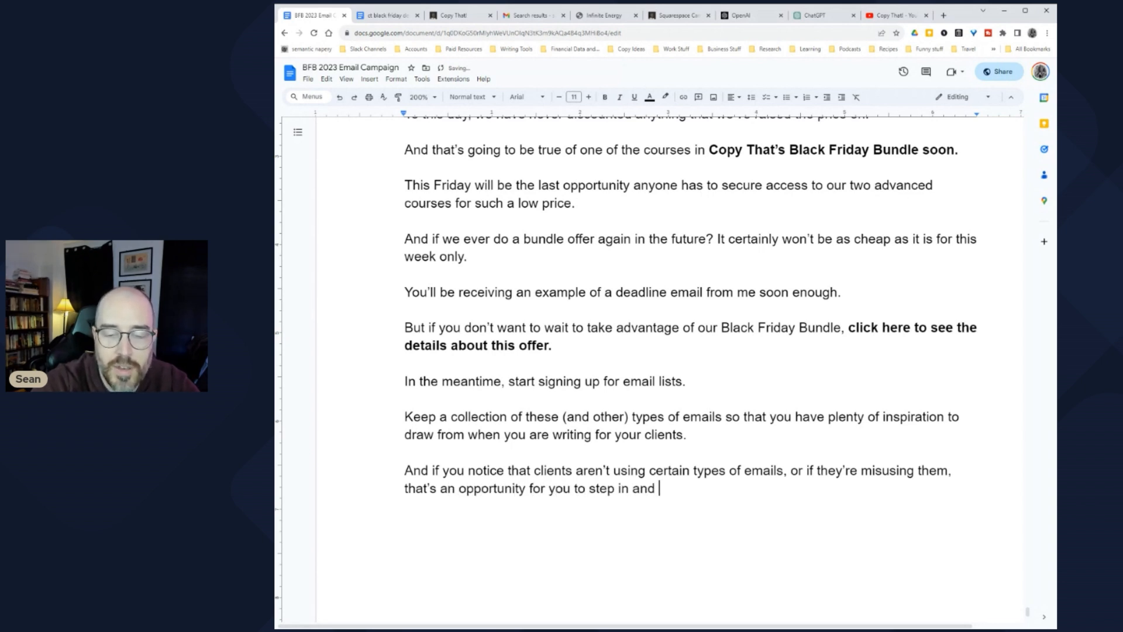
pyautogui.write('show')
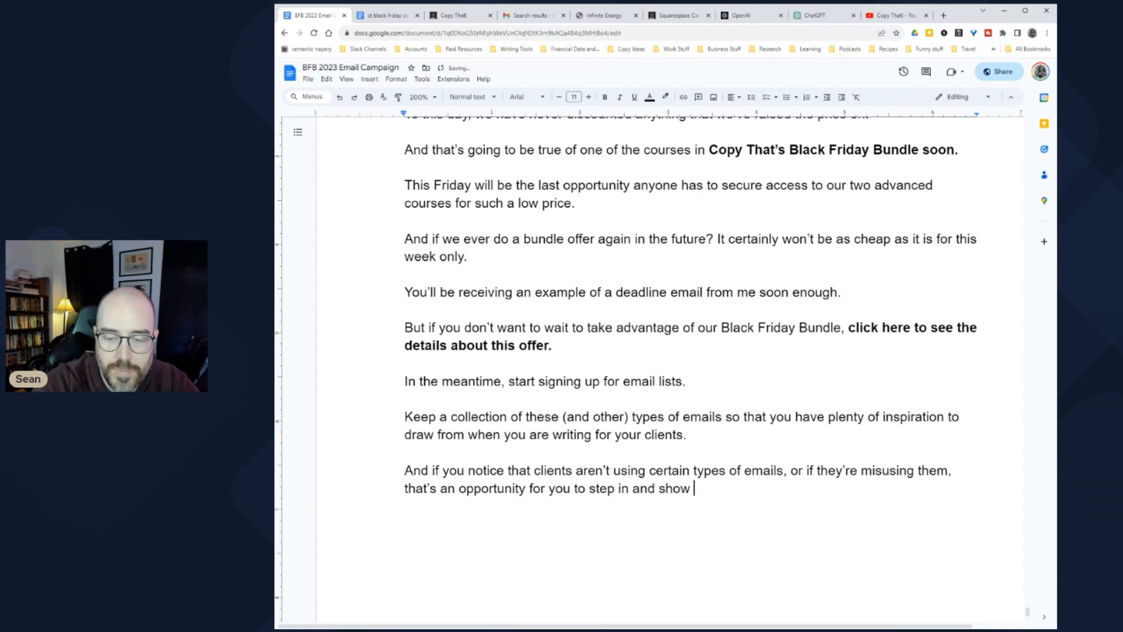
pyautogui.write(' what ')
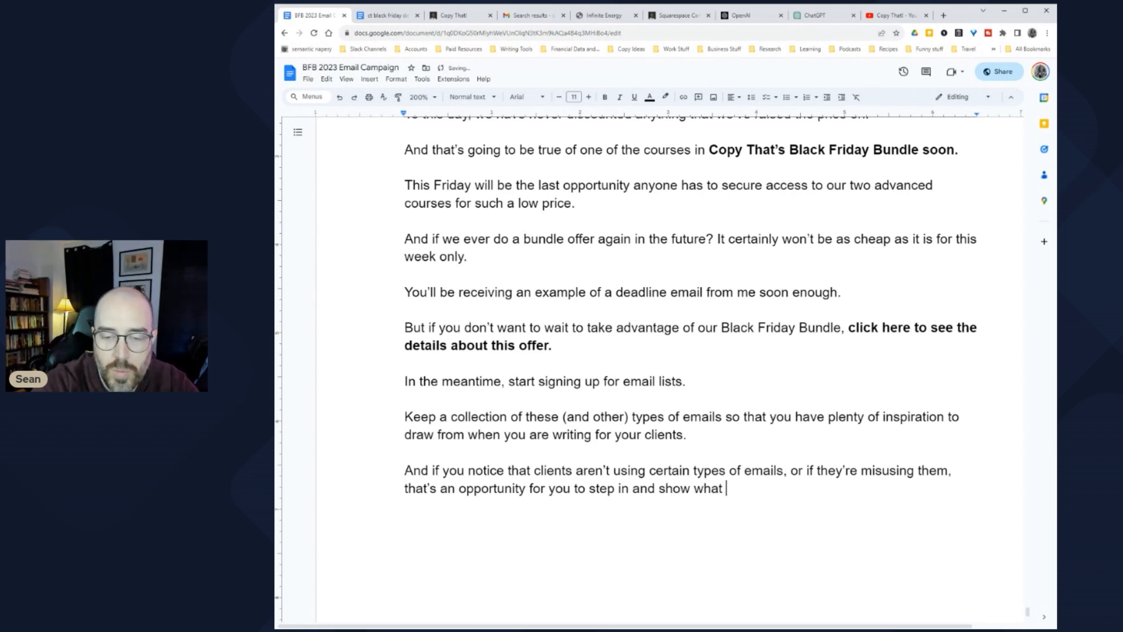
pyautogui.write("you're")
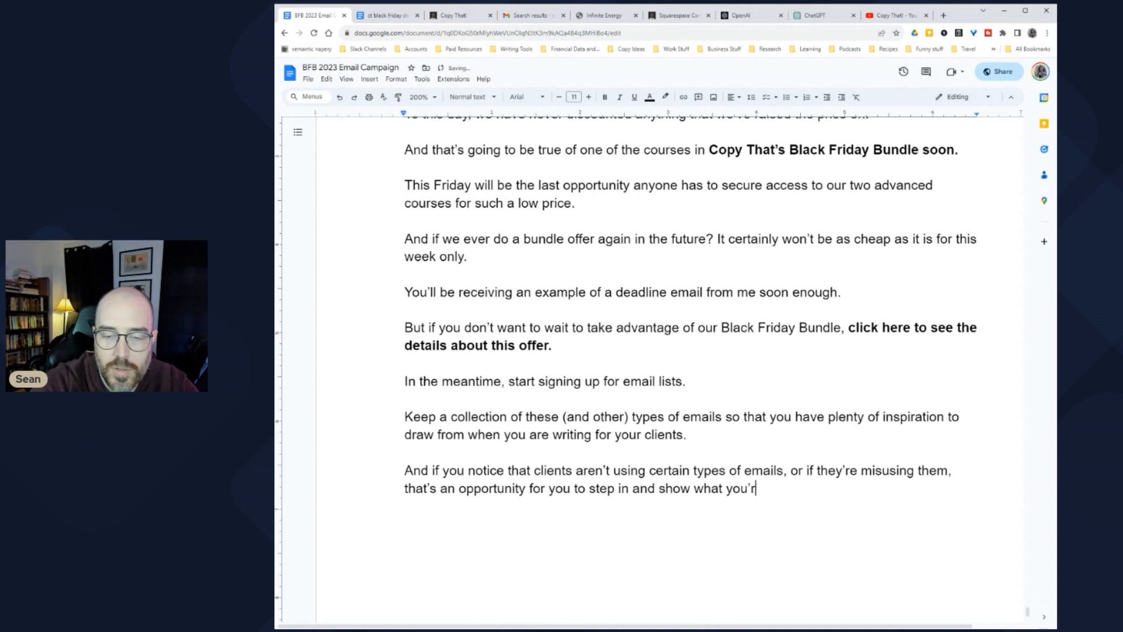
pyautogui.press('BackSpace')
pyautogui.press('BackSpace')
pyautogui.write('kind of ')
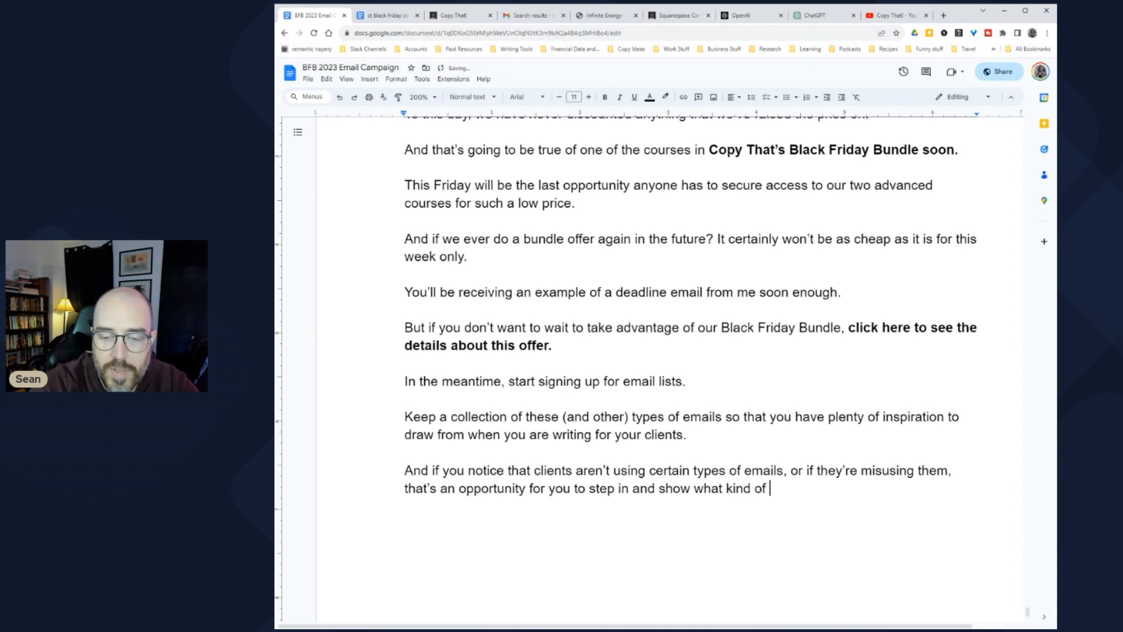
pyautogui.write('value you can deliver to them.')
pyautogui.press('Return')
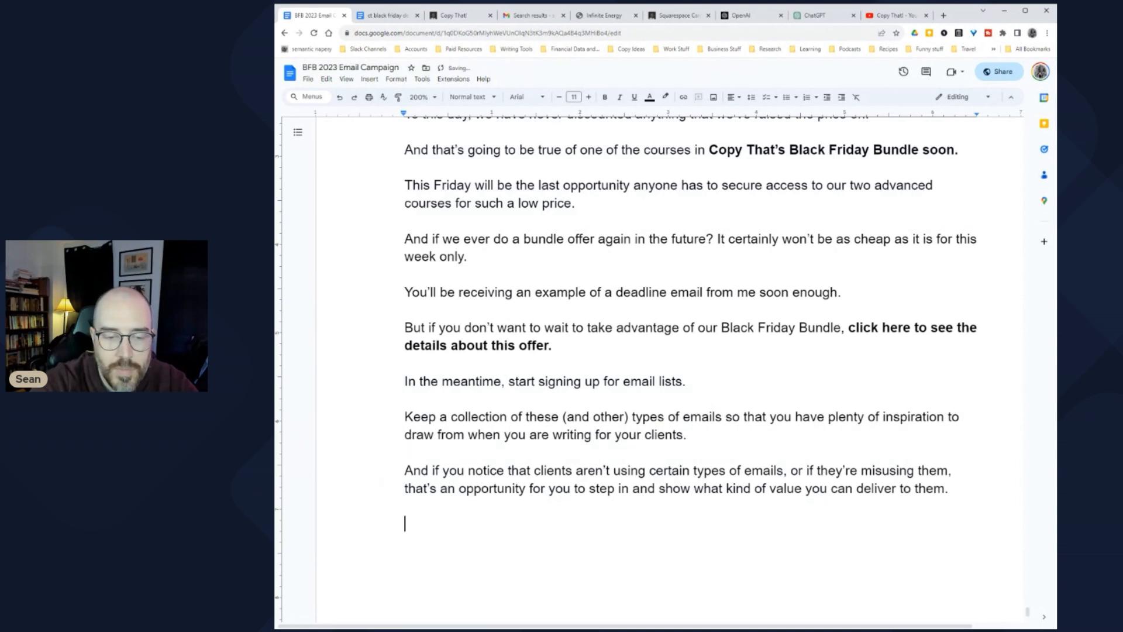
pyautogui.scroll(-3, 691, 316)
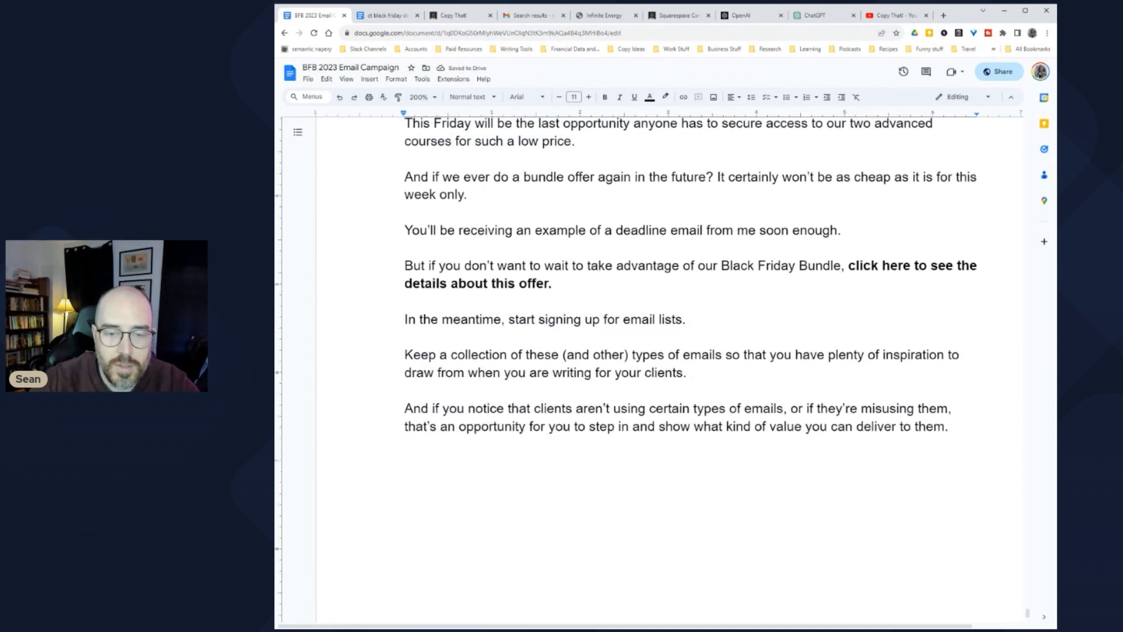
# Step: Add 'Sound good?' and 'Great.' as separate lines
pyautogui.write('The email I')
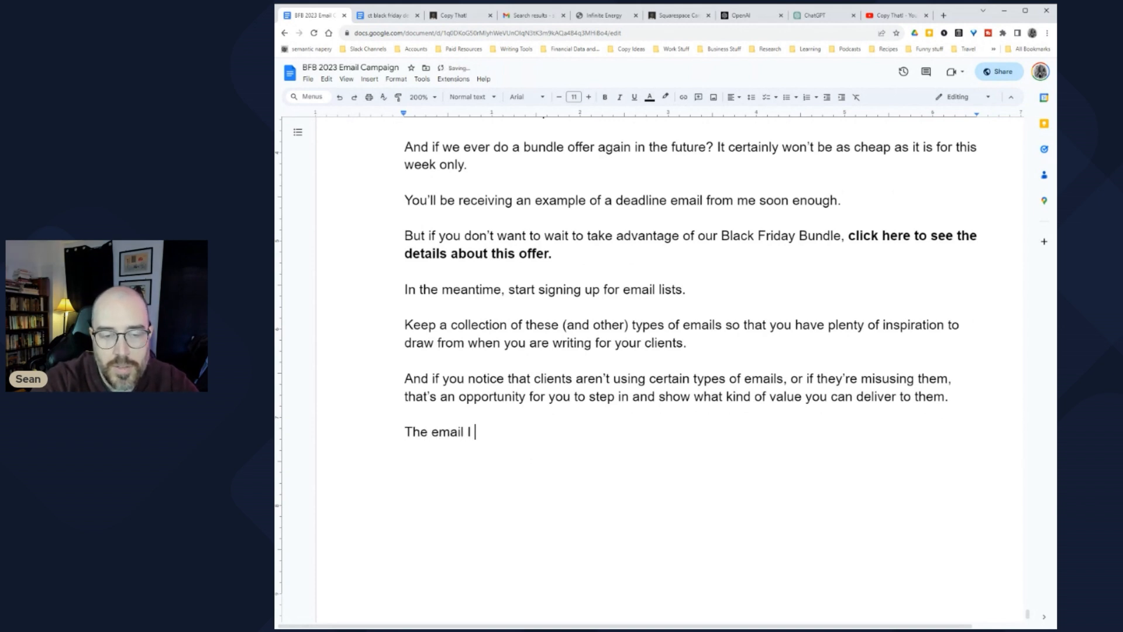
pyautogui.press('BackSpace')
pyautogui.press('BackSpace')
pyautogui.press('BackSpace')
pyautogui.press('BackSpace')
pyautogui.press('BackSpace')
pyautogui.press('BackSpace')
pyautogui.press('BackSpace')
pyautogui.write('Sound good?')
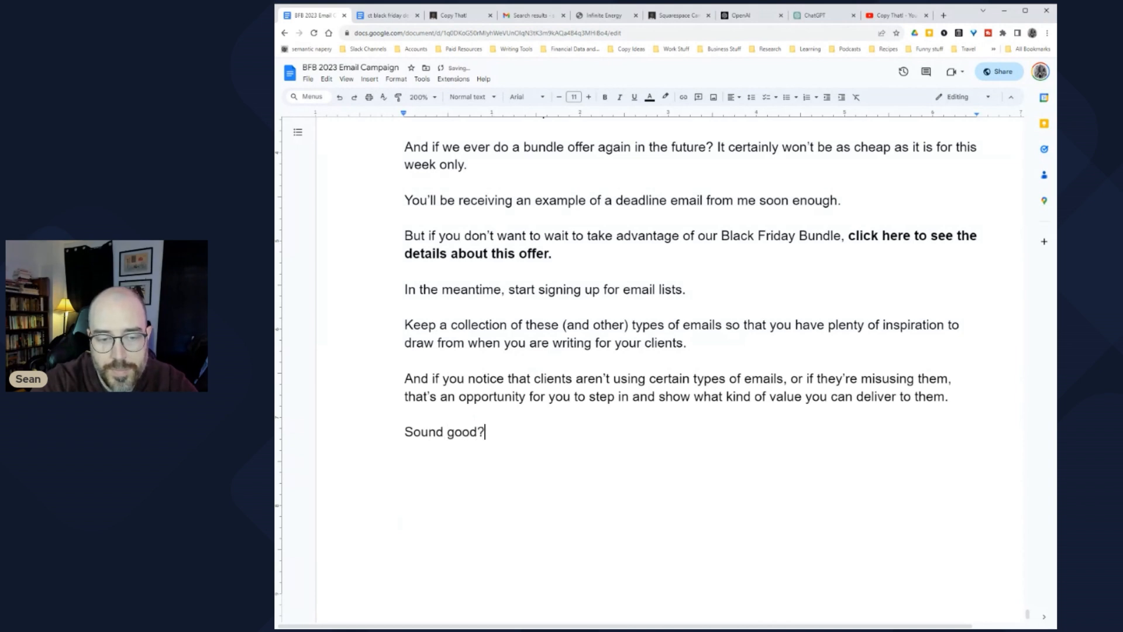
pyautogui.press('Return')
pyautogui.press('Return')
pyautogui.write('Great.')
pyautogui.press('Return')
pyautogui.press('Return')
# Step: Add the teaser calling tomorrow's email the dumbest of the campaign, 'See you then.', and the first-name sign-off
pyautogui.write("The email I'm ")
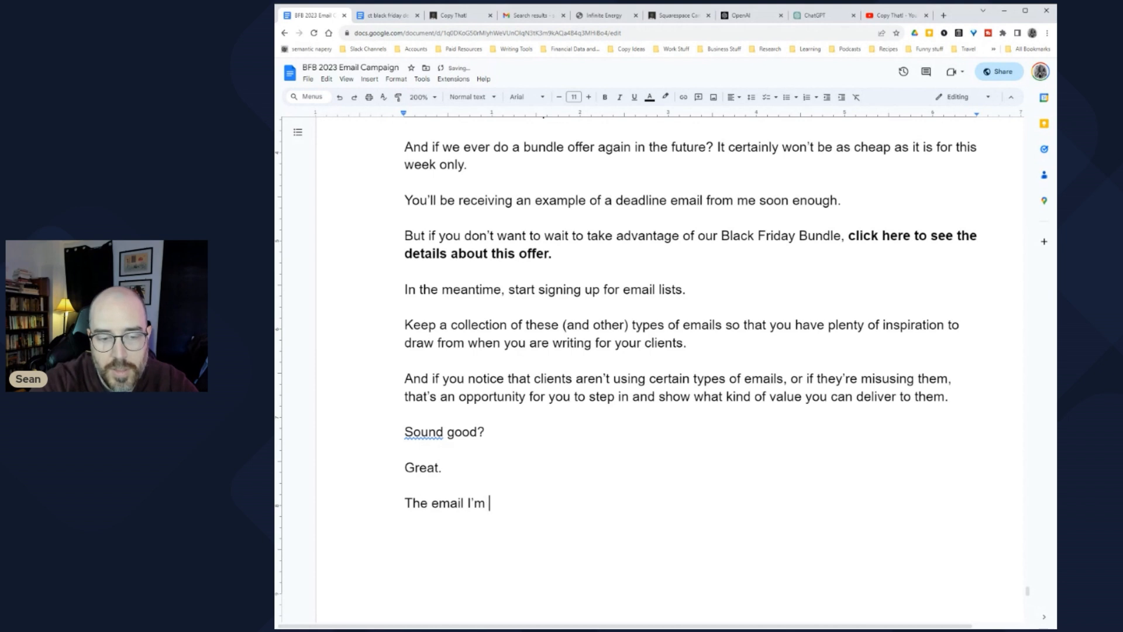
pyautogui.write('sending you tomor')
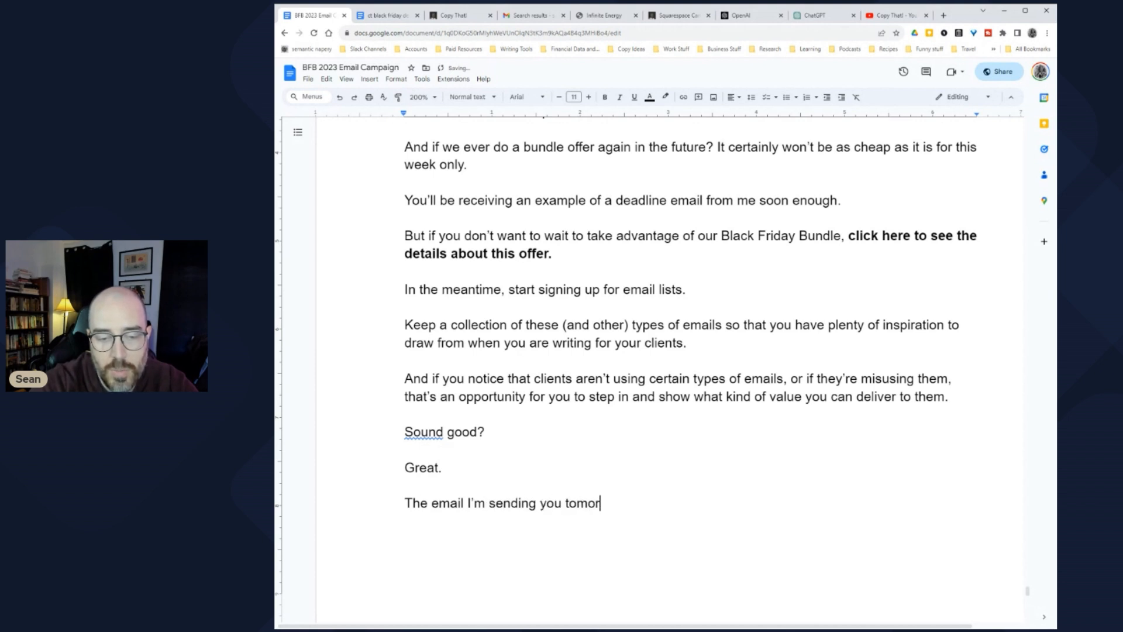
pyautogui.write('row is the ut')
pyautogui.press('BackSpace')
pyautogui.press('BackSpace')
pyautogui.write('stupid')
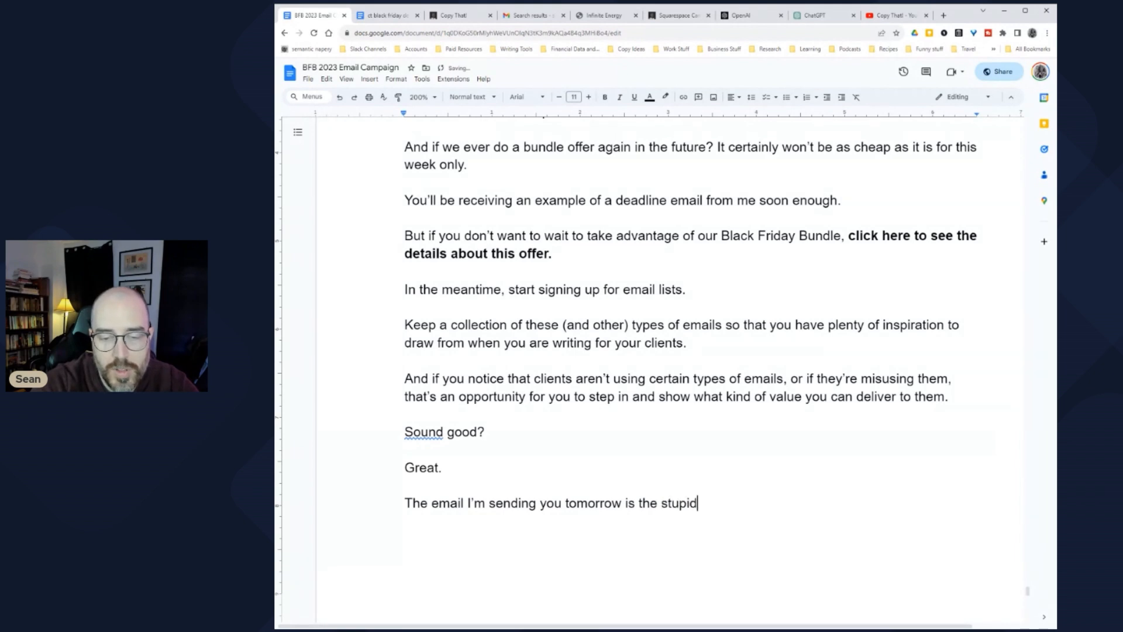
pyautogui.write('est, dumbest ')
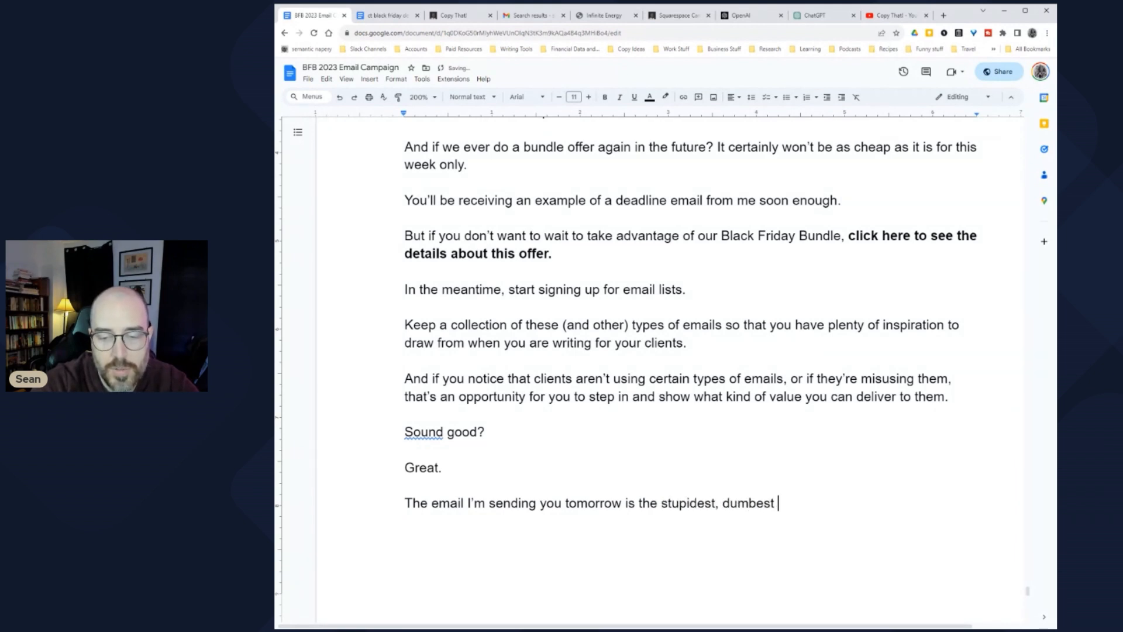
pyautogui.write('one of this entire ')
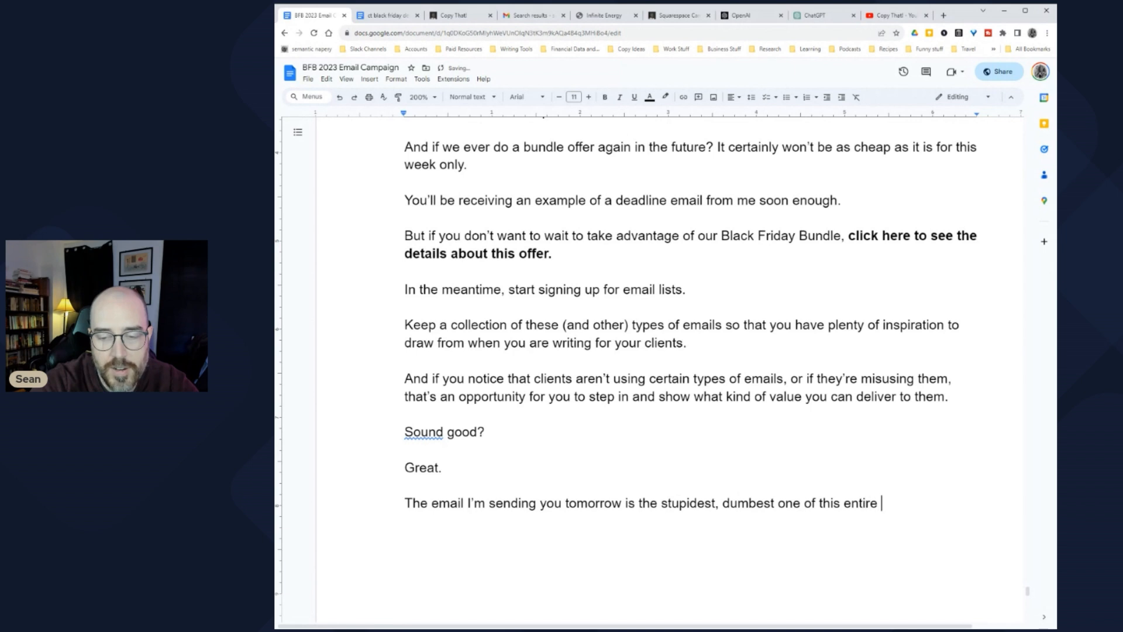
pyautogui.write('campaign an')
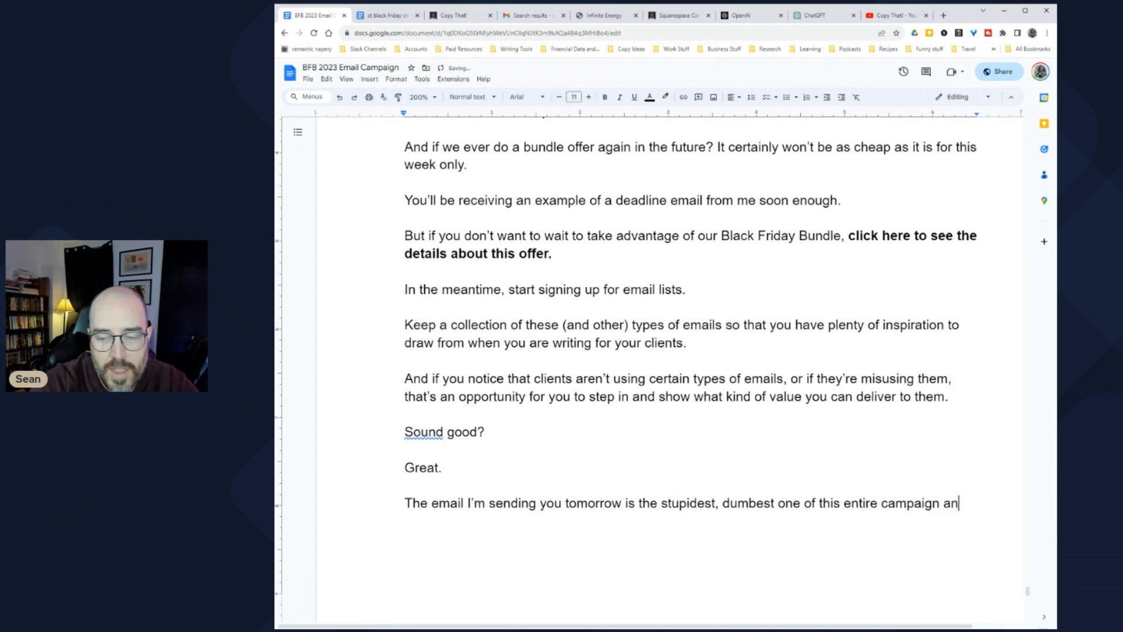
pyautogui.write('d I sincere')
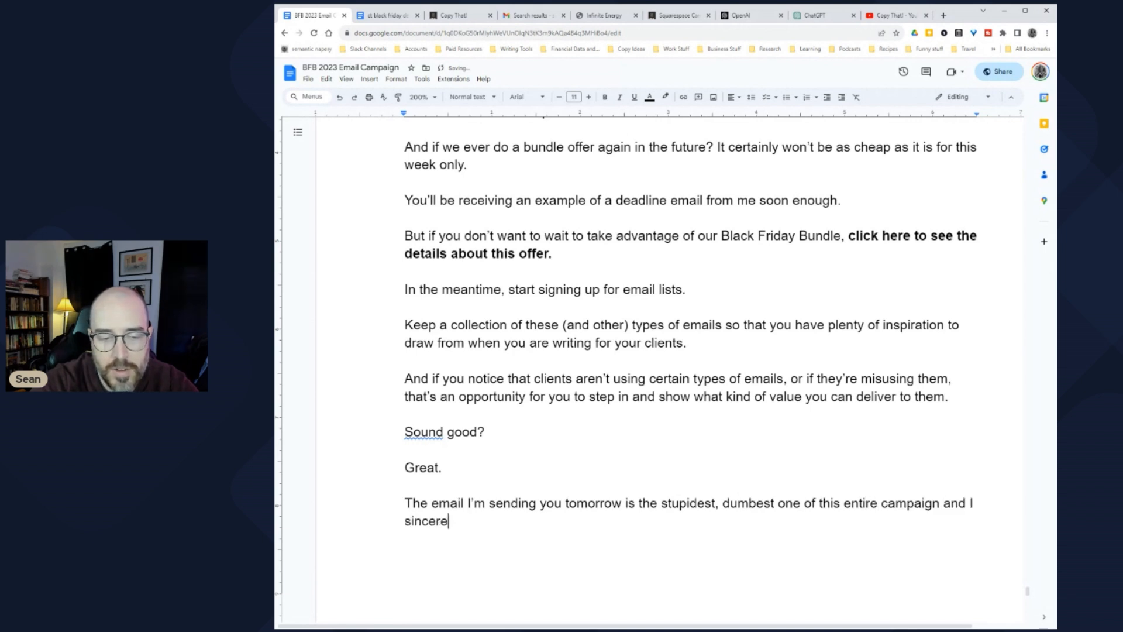
pyautogui.write('ly regret writing it.')
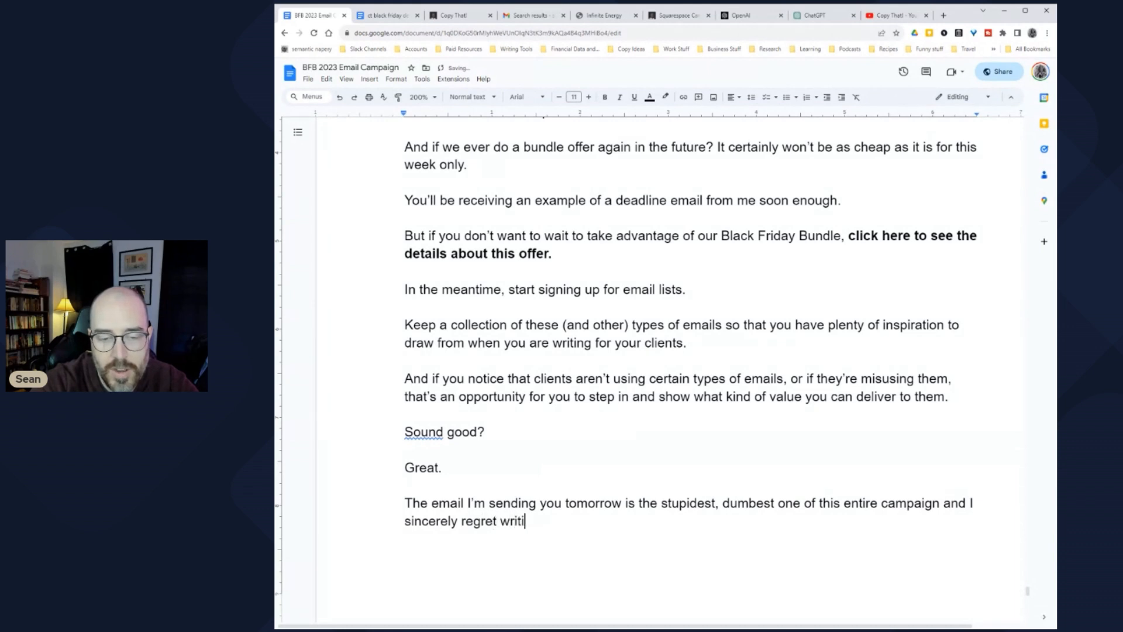
pyautogui.press('Return')
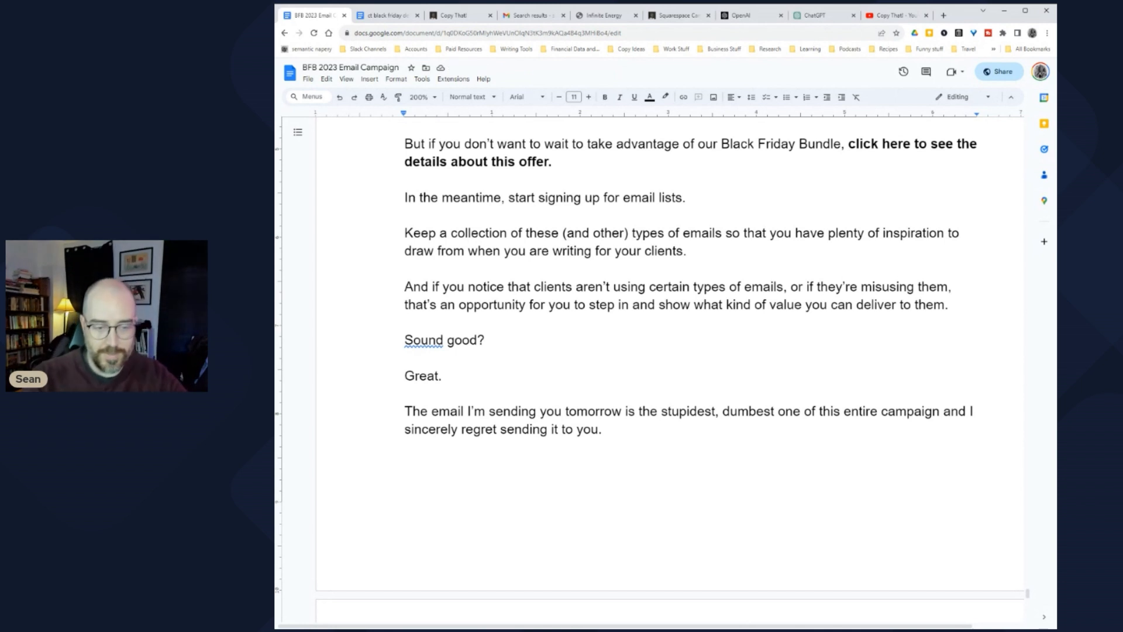
pyautogui.write('See you then.')
pyautogui.press('Return')
pyautogui.press('Return')
pyautogui.write('-Sean')
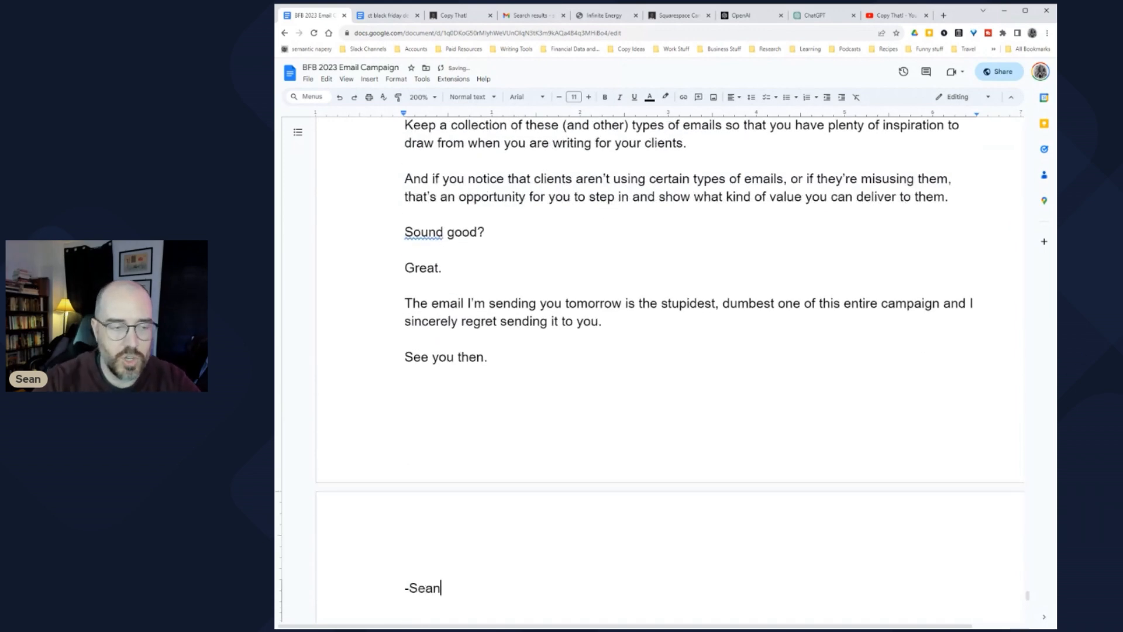
pyautogui.scroll(20, 671, 367)
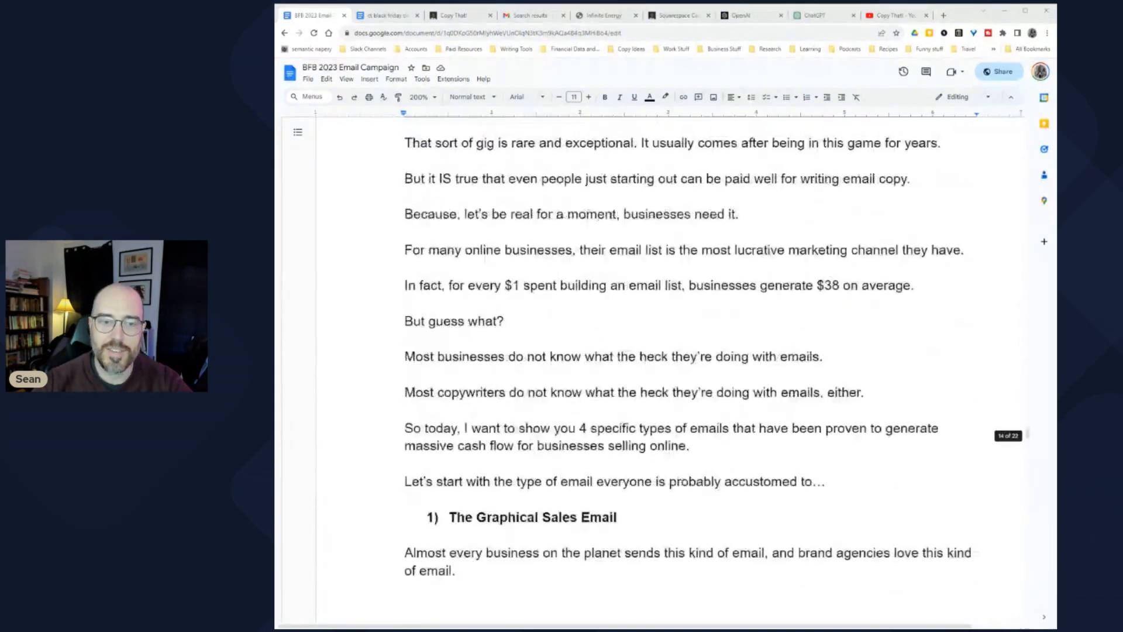
pyautogui.scroll(-6, 671, 367)
pyautogui.scroll(2, 671, 366)
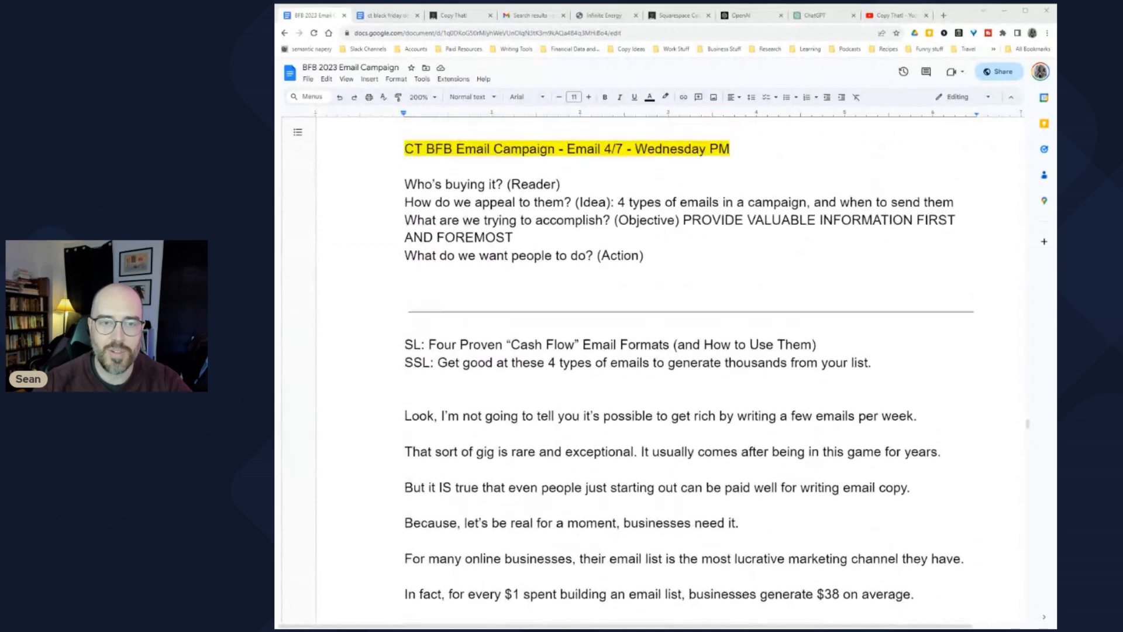
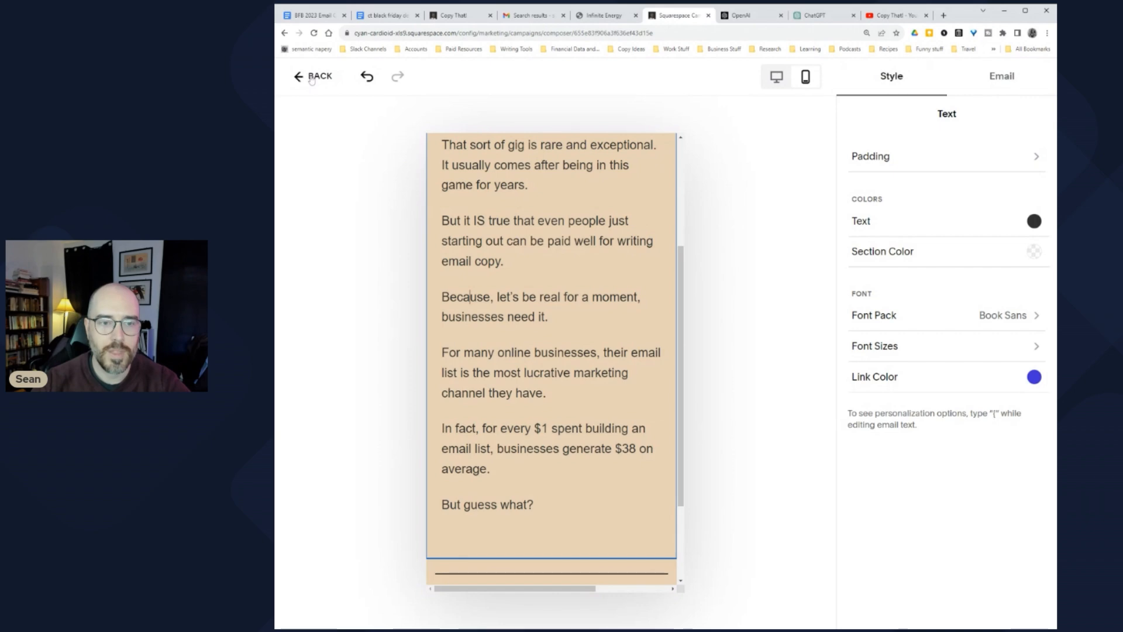
# Step: Start a Blast email from the sent 'Why gurus charge $499+' template and go to the BFB 2023 doc
pyautogui.click(316, 76)
pyautogui.click(459, 133)
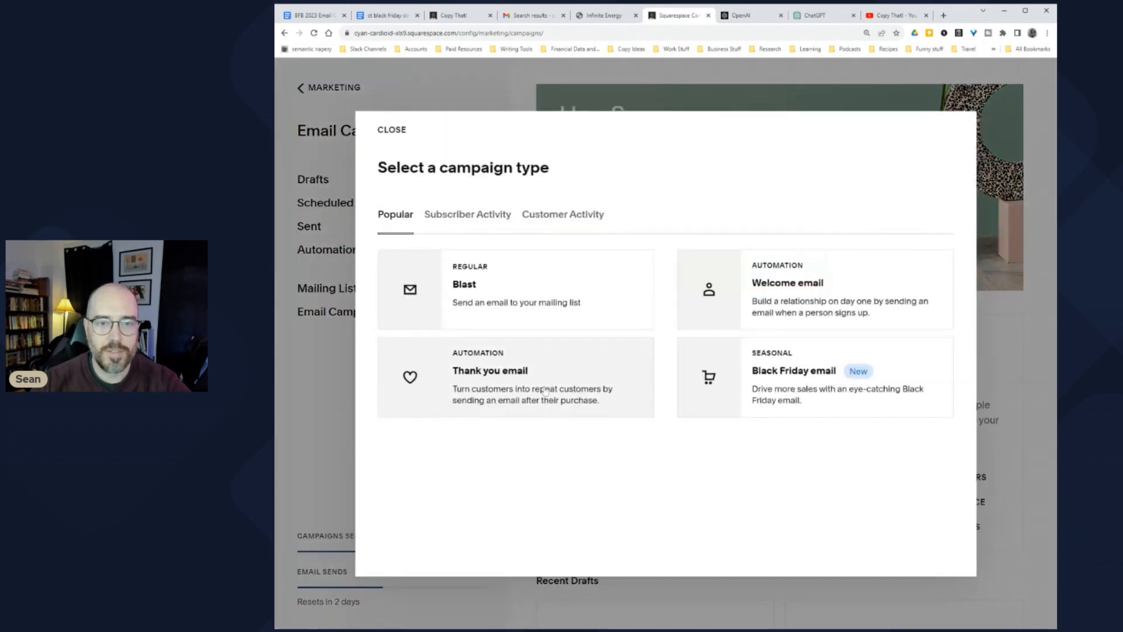
pyautogui.click(546, 292)
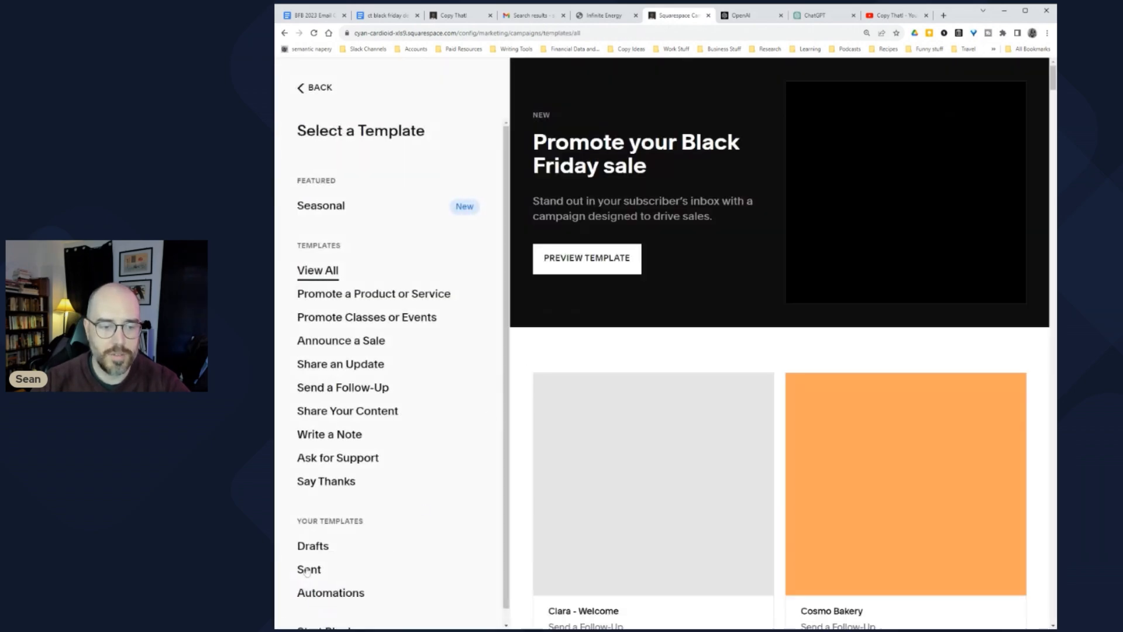
pyautogui.click(309, 569)
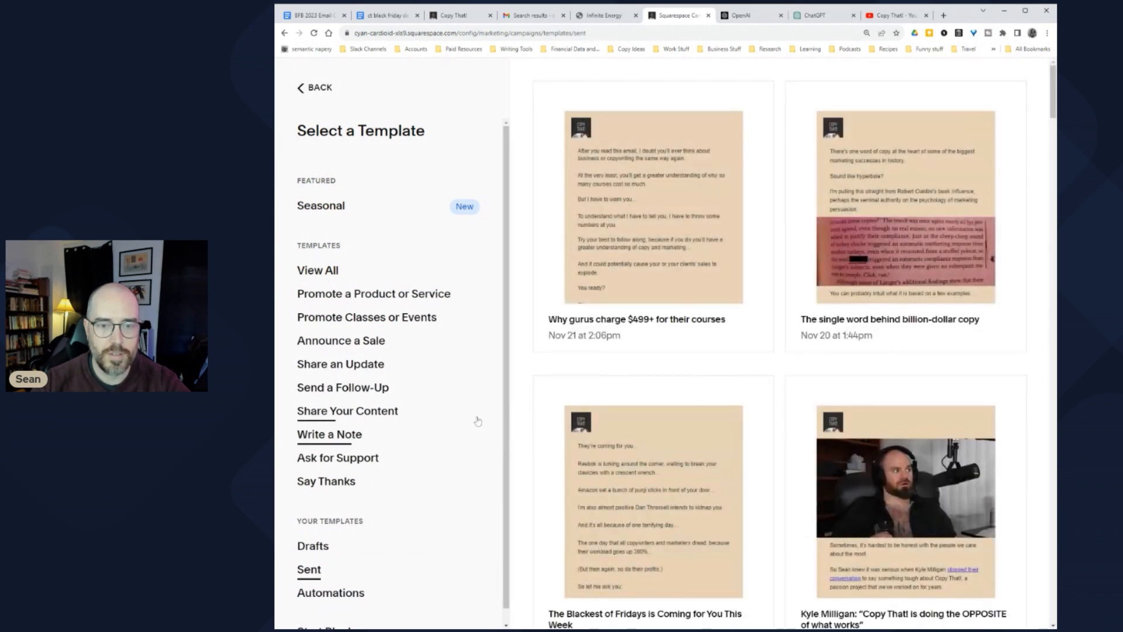
pyautogui.click(676, 199)
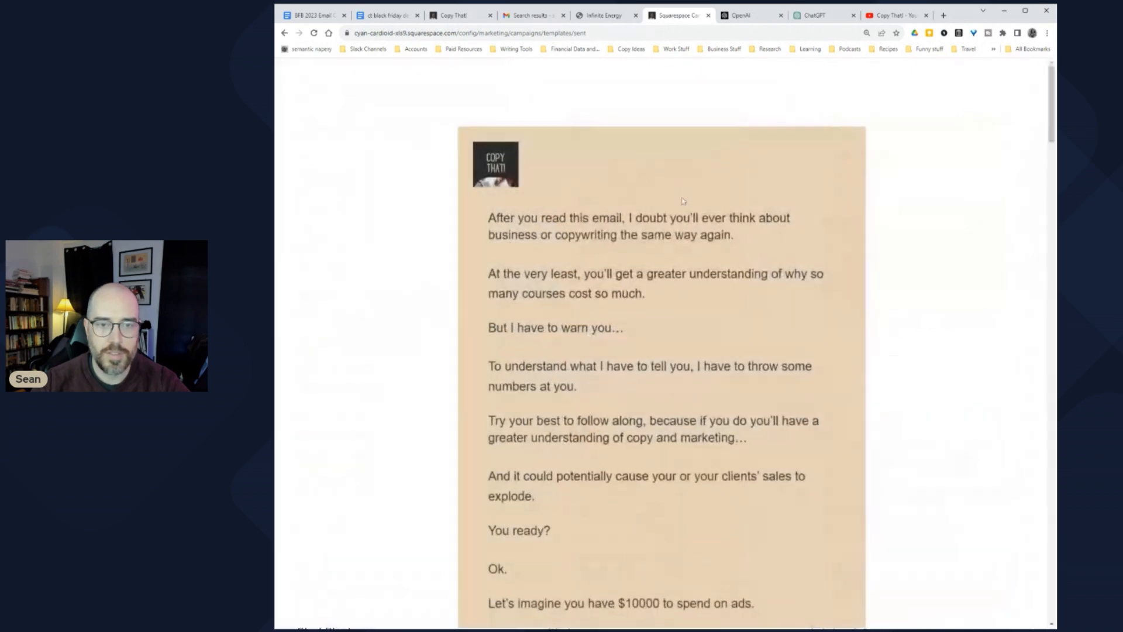
pyautogui.click(308, 16)
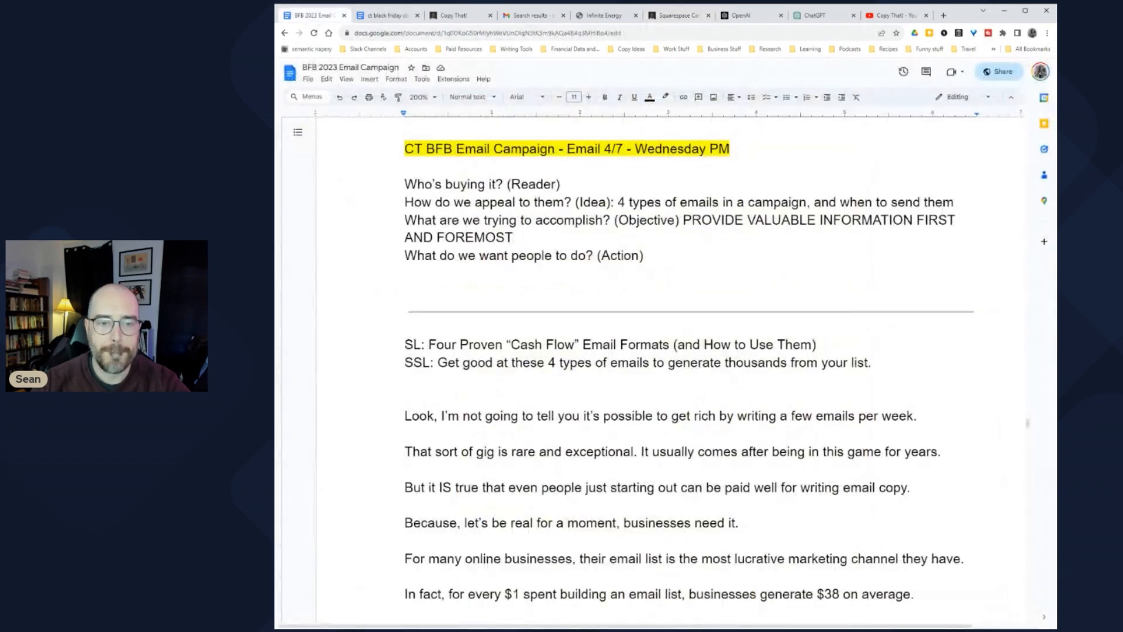
# Step: Copy the Four Proven Cash Flow Email Formats body from the doc
pyautogui.hotkey('shift', 'pagedown')
pyautogui.hotkey('shift', 'pagedown')
pyautogui.hotkey('shift', 'pagedown')
pyautogui.hotkey('shift', 'pagedown')
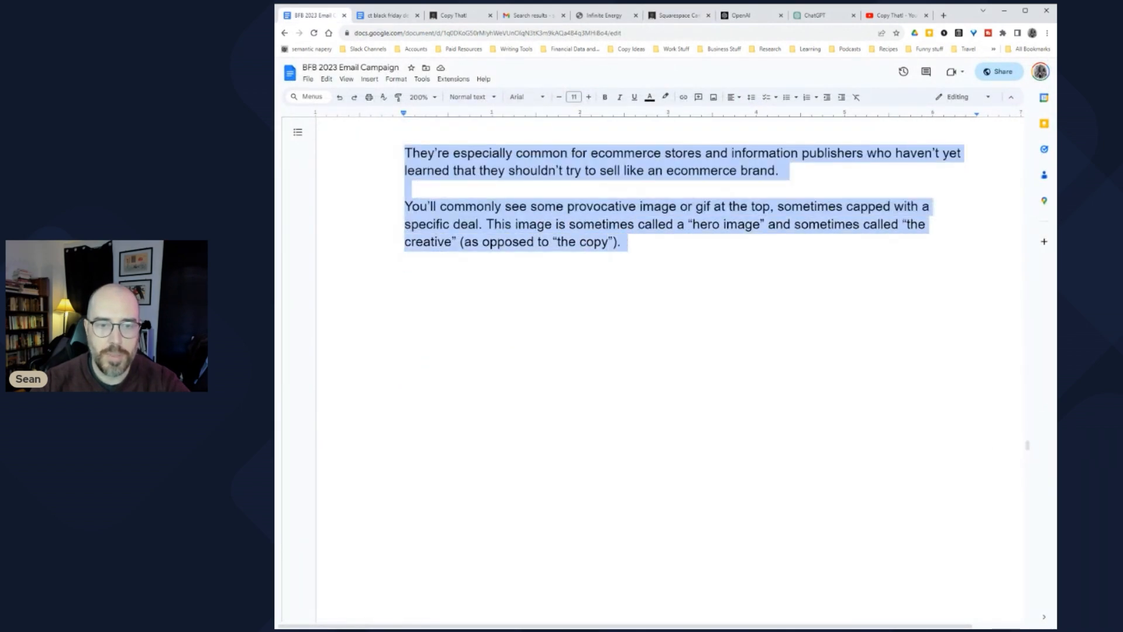
pyautogui.hotkey('ctrl', 'x')
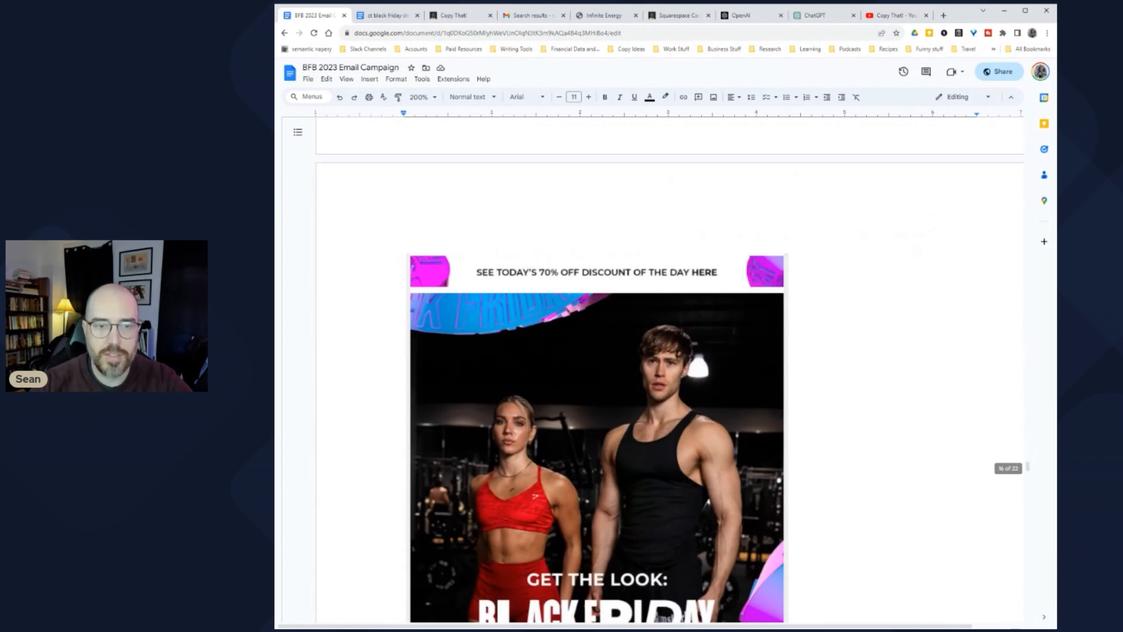
pyautogui.hotkey('ctrl', 'z')
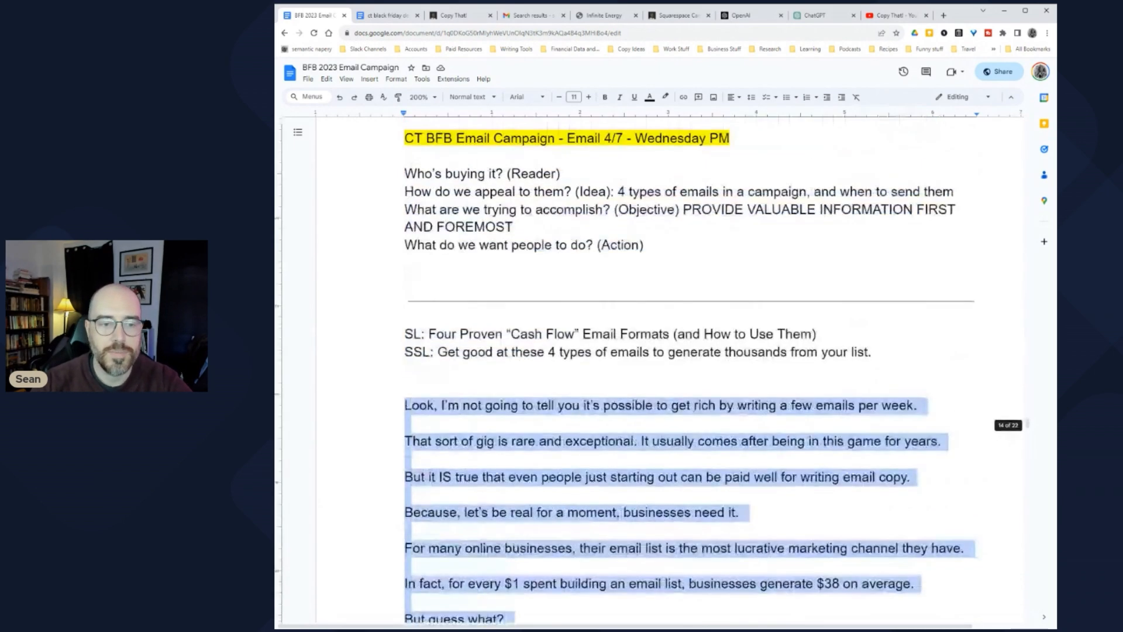
# Step: Close the OpenAI, ChatGPT and YouTube tabs and return to the Squarespace template preview
pyautogui.click(782, 16)
pyautogui.click(782, 16)
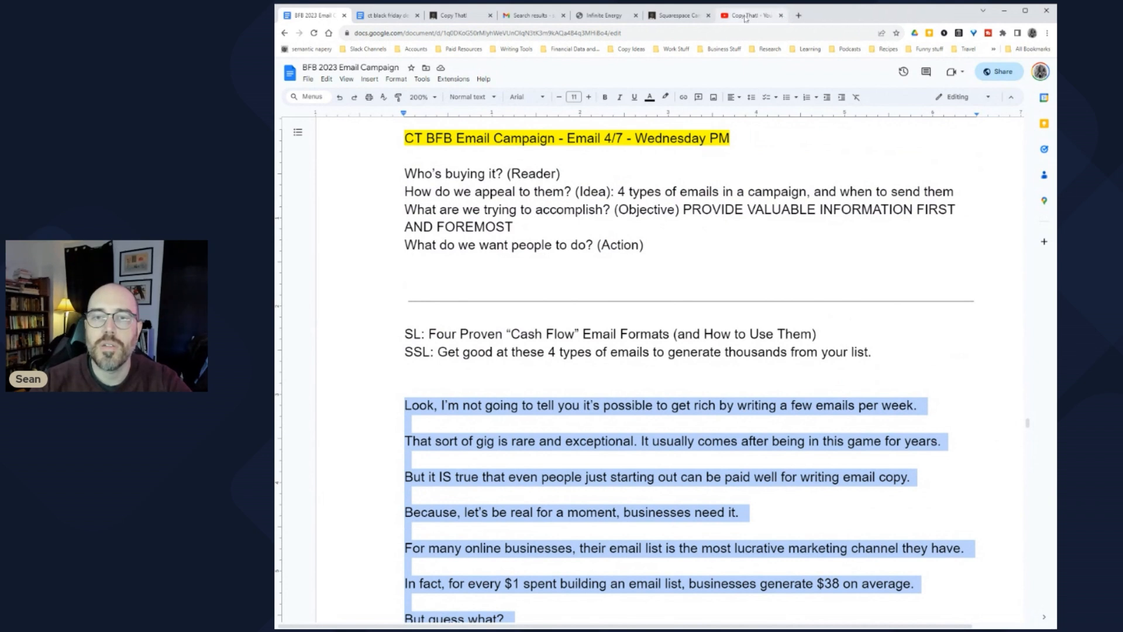
pyautogui.click(781, 16)
pyautogui.click(673, 16)
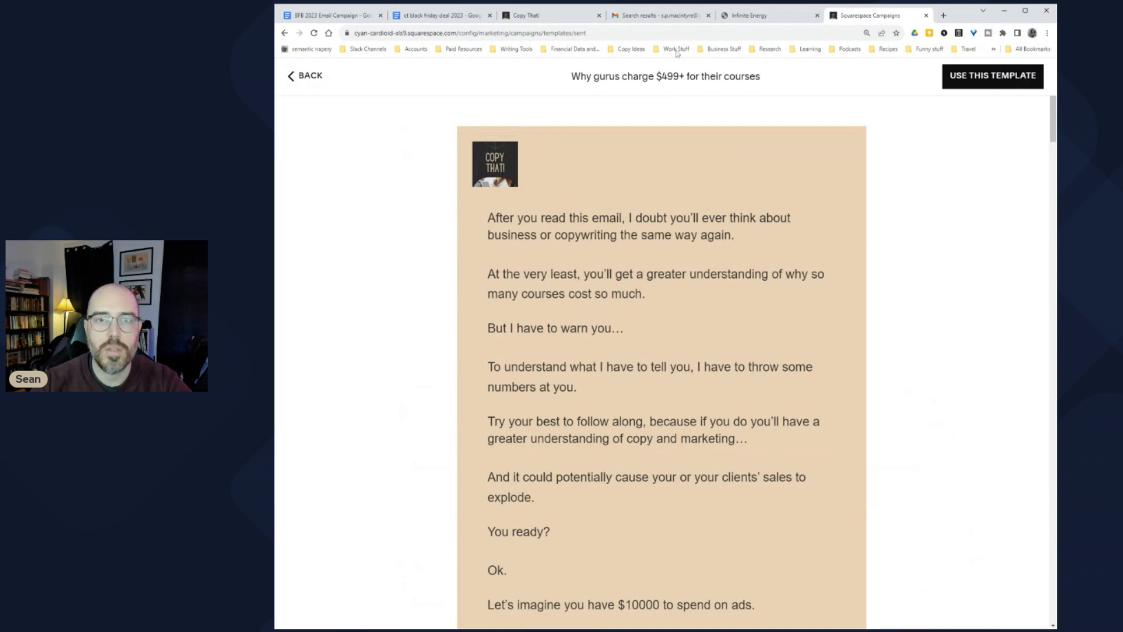
# Step: Start an email from the template with the copied body pasted into it
pyautogui.click(993, 76)
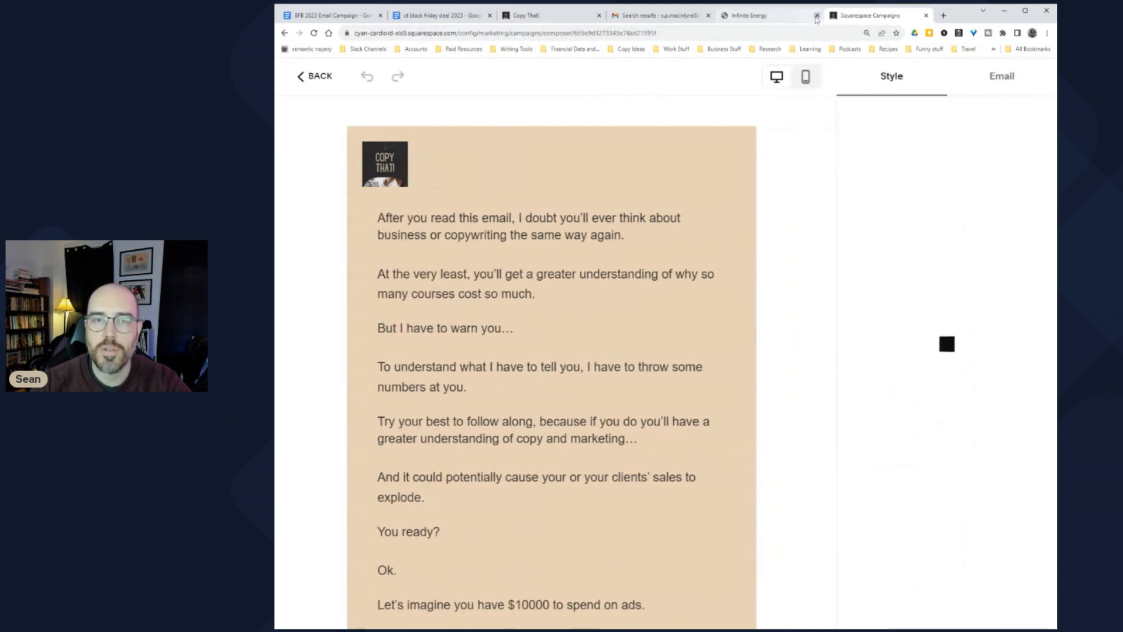
pyautogui.click(816, 15)
pyautogui.hotkey('ctrl', '1')
pyautogui.scroll(-2, 655, 293)
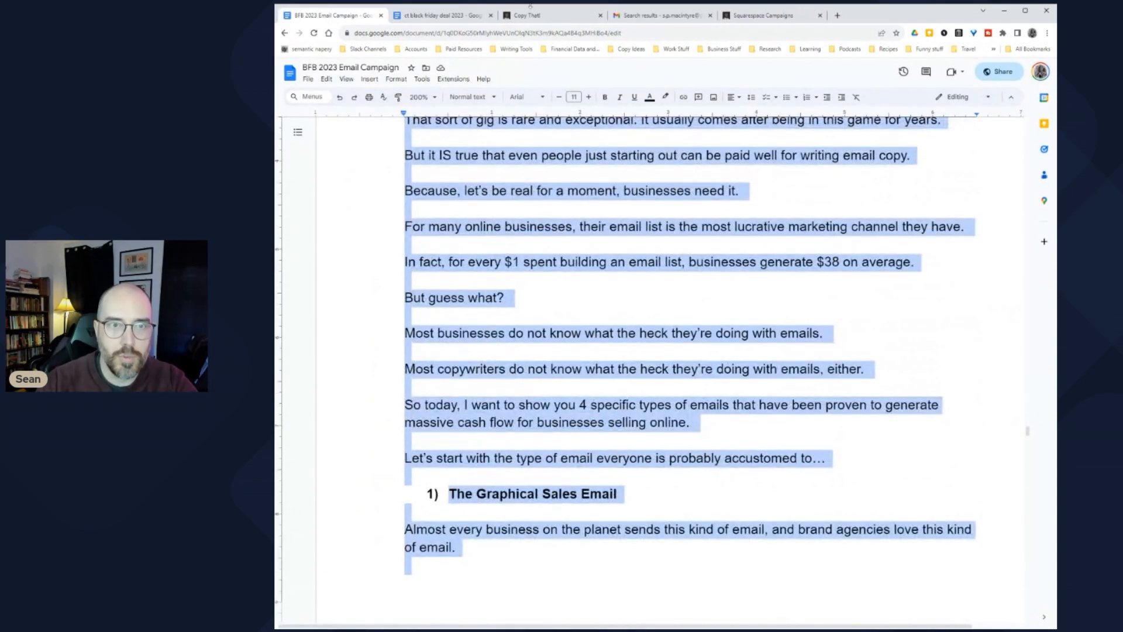
pyautogui.click(763, 15)
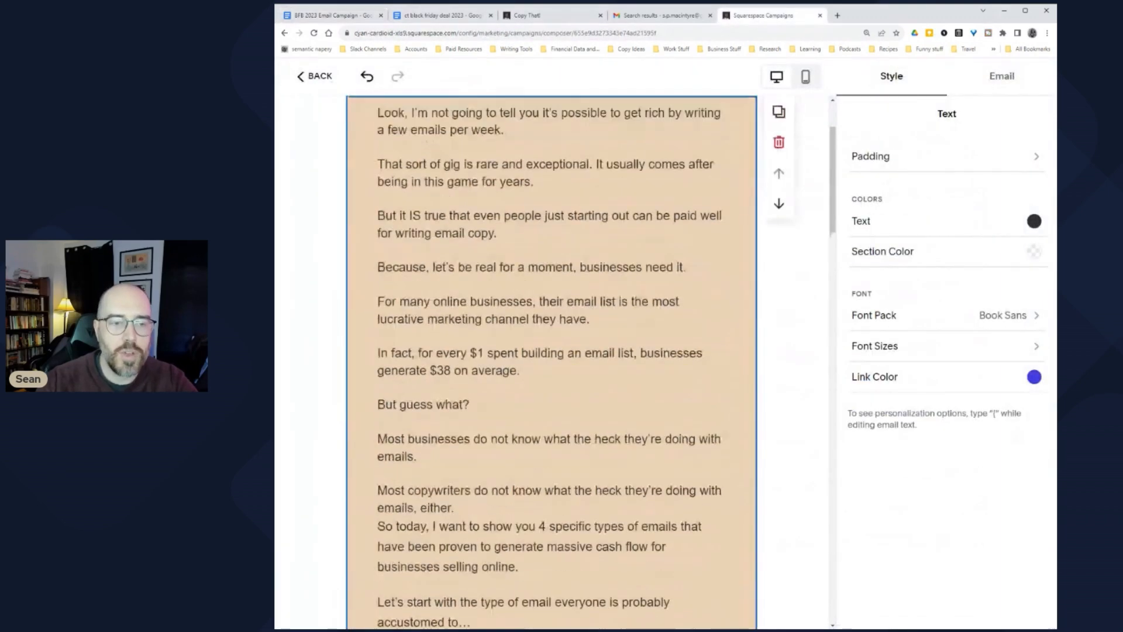
pyautogui.scroll(2, 552, 362)
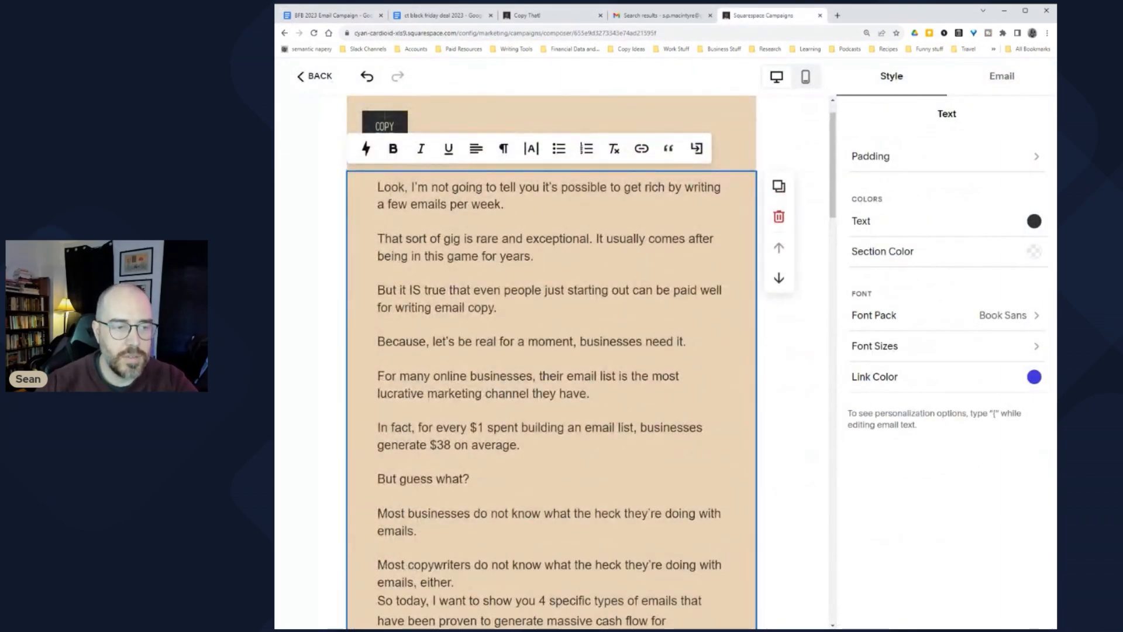
pyautogui.scroll(-3, 551, 363)
# Step: Bold the 'In fact, for every $1…' paragraph about the $38 return
pyautogui.moveTo(520, 308); pyautogui.dragTo(356, 294)
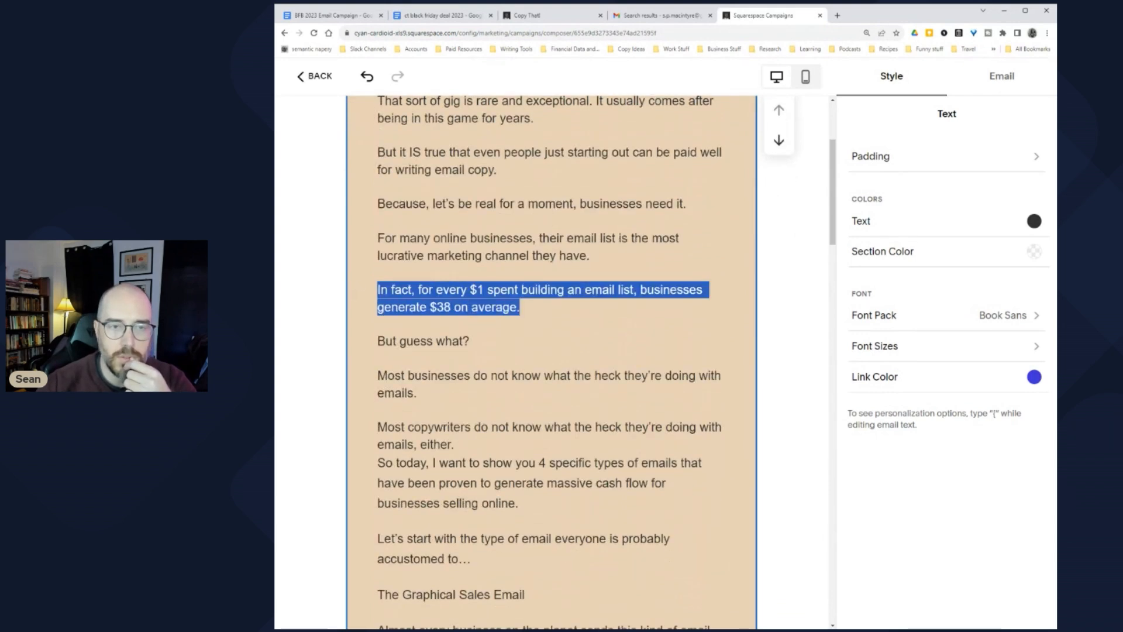
pyautogui.scroll(3, 551, 363)
pyautogui.click(394, 193)
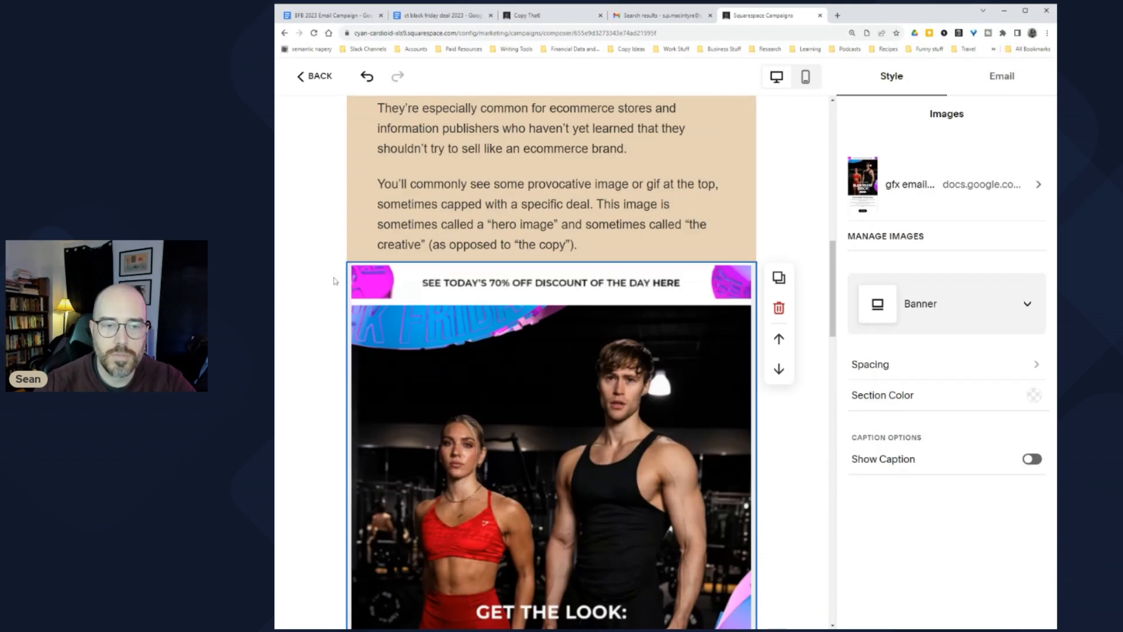
pyautogui.scroll(-7, 336, 281)
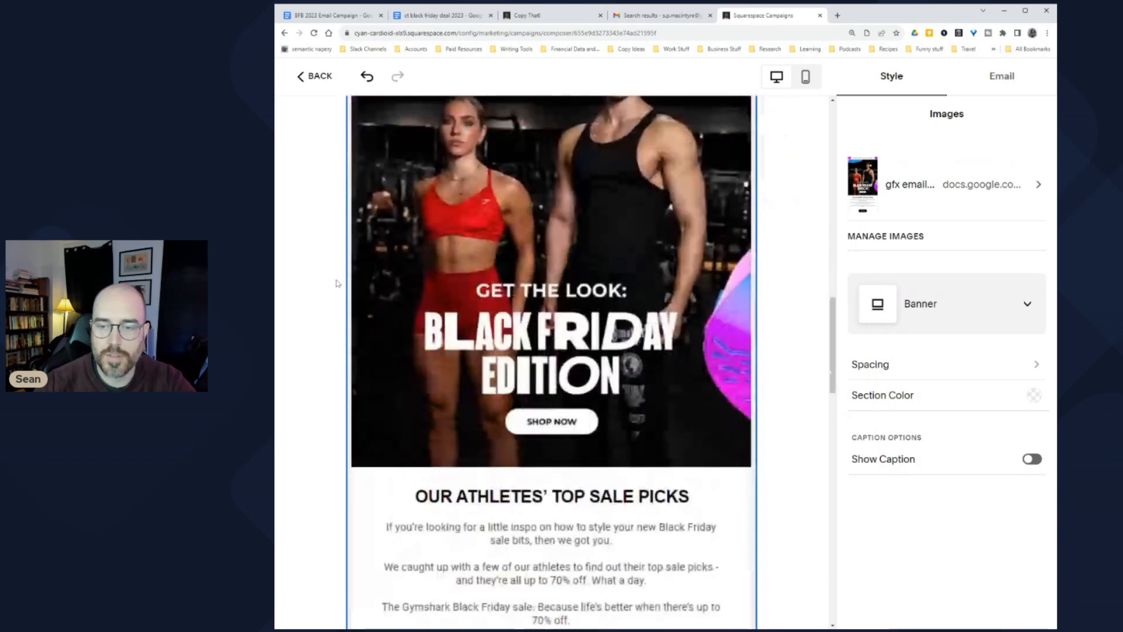
pyautogui.scroll(-6, 335, 283)
pyautogui.click(444, 410)
# Step: Make '2. The Lift' a medium heading and add a text section below the bottom image
pyautogui.click(503, 340)
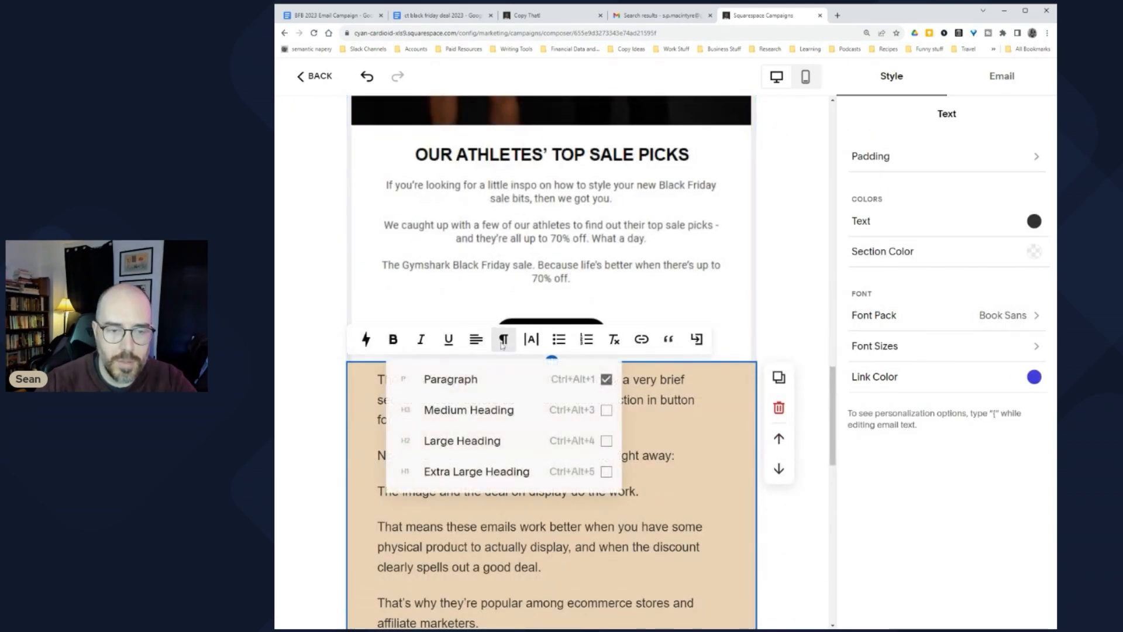
pyautogui.click(606, 409)
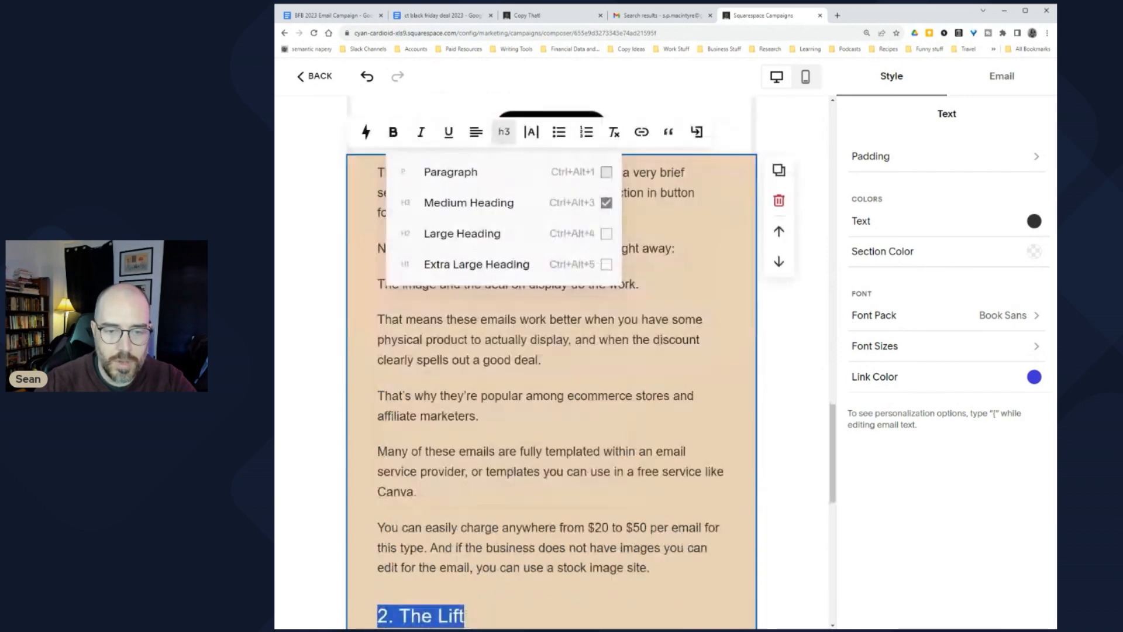
pyautogui.scroll(-10, 545, 351)
pyautogui.click(545, 419)
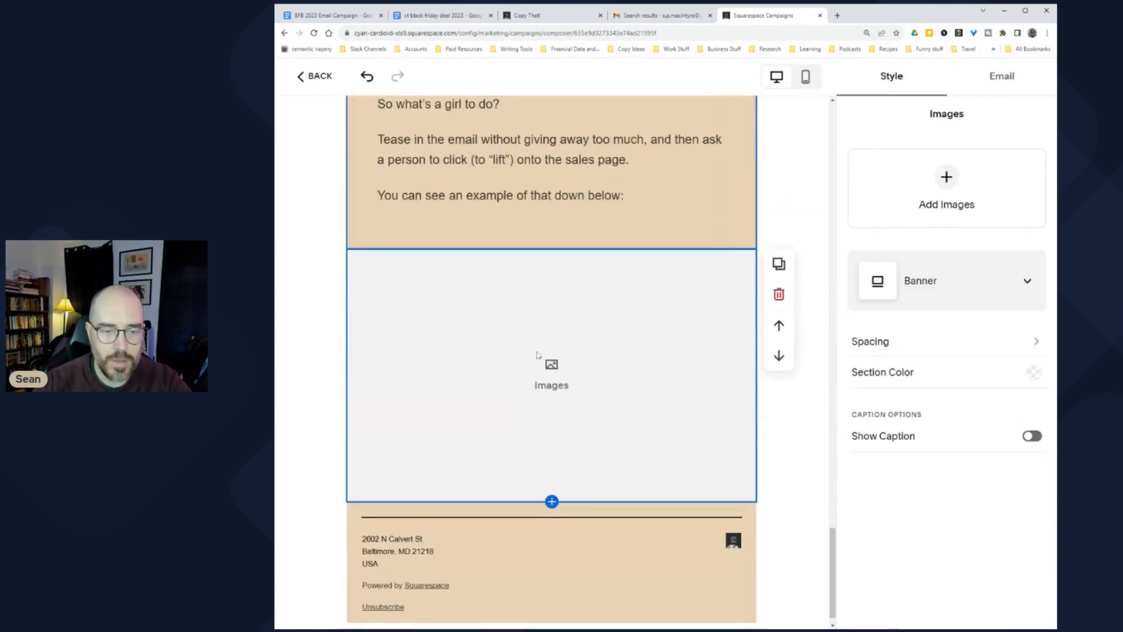
pyautogui.click(552, 479)
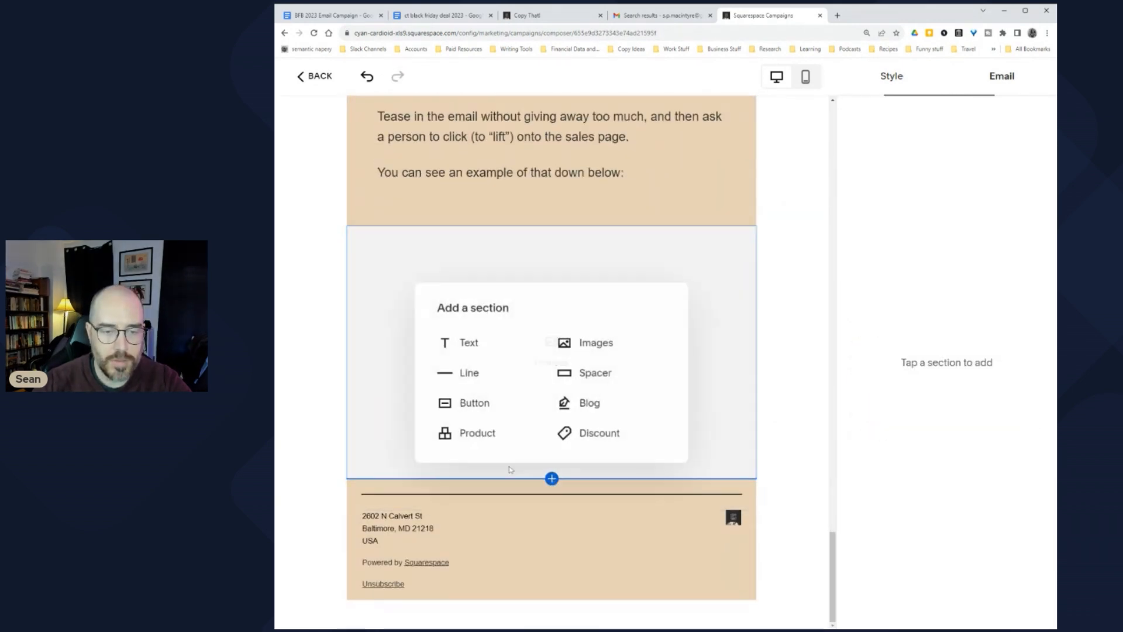
pyautogui.click(478, 344)
# Step: Set the Early Bird image block's Padding Between Sections to S
pyautogui.click(478, 343)
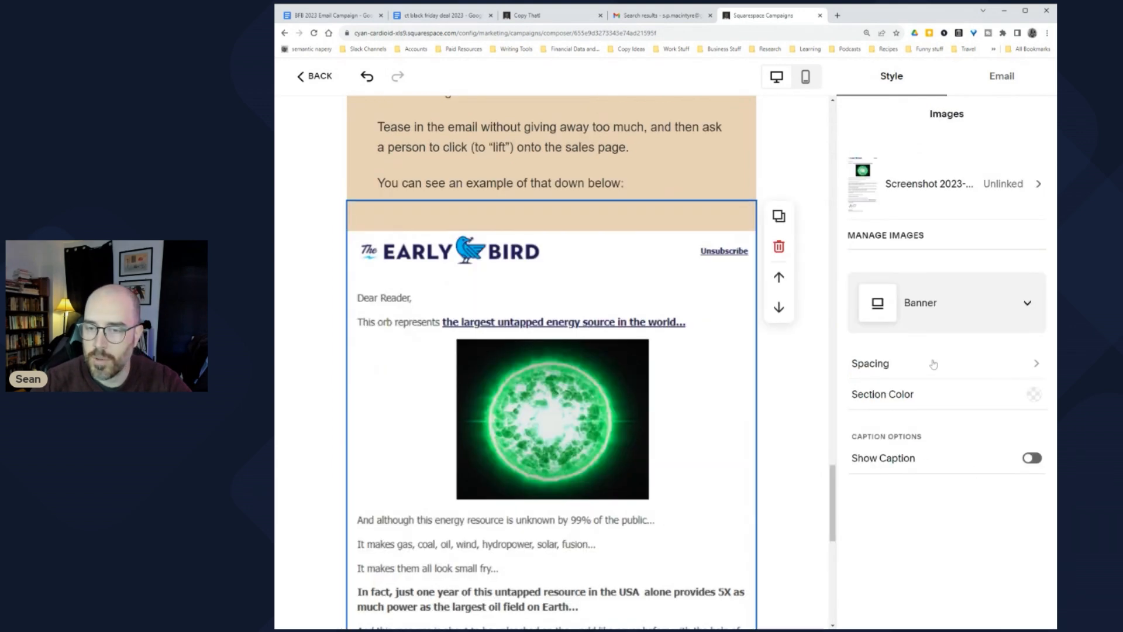
pyautogui.click(904, 364)
pyautogui.click(874, 240)
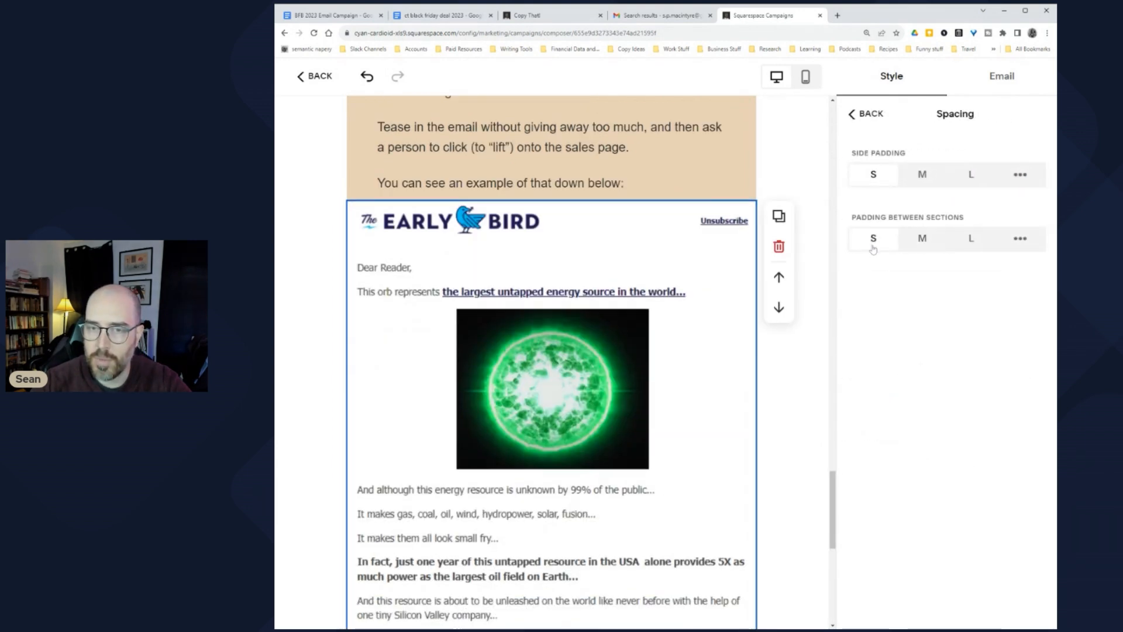
# Step: Reset the paragraph under '3. The Value Email' back to Paragraph style
pyautogui.scroll(4, 495, 278)
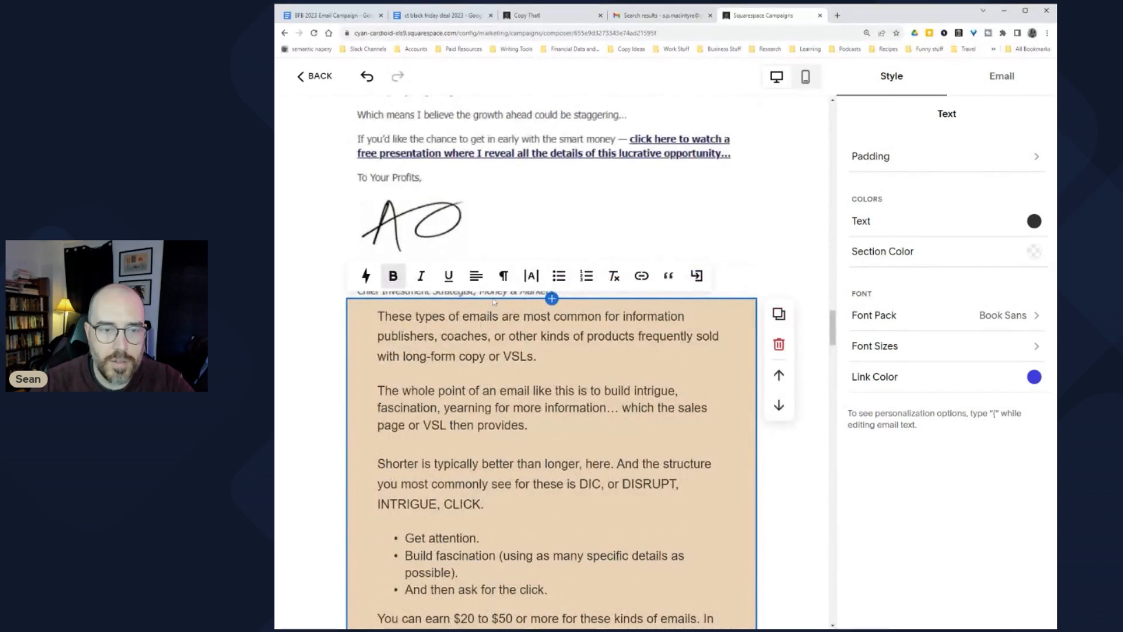
pyautogui.click(495, 278)
pyautogui.scroll(-6, 495, 277)
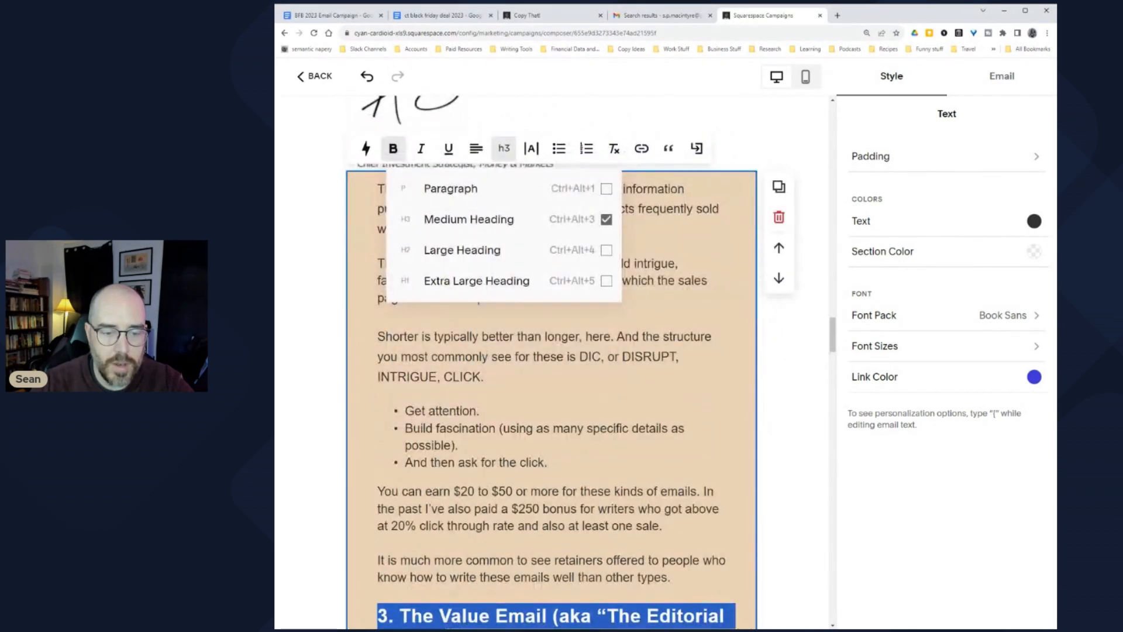
pyautogui.hotkey('ctrl', 'z')
pyautogui.scroll(4, 495, 277)
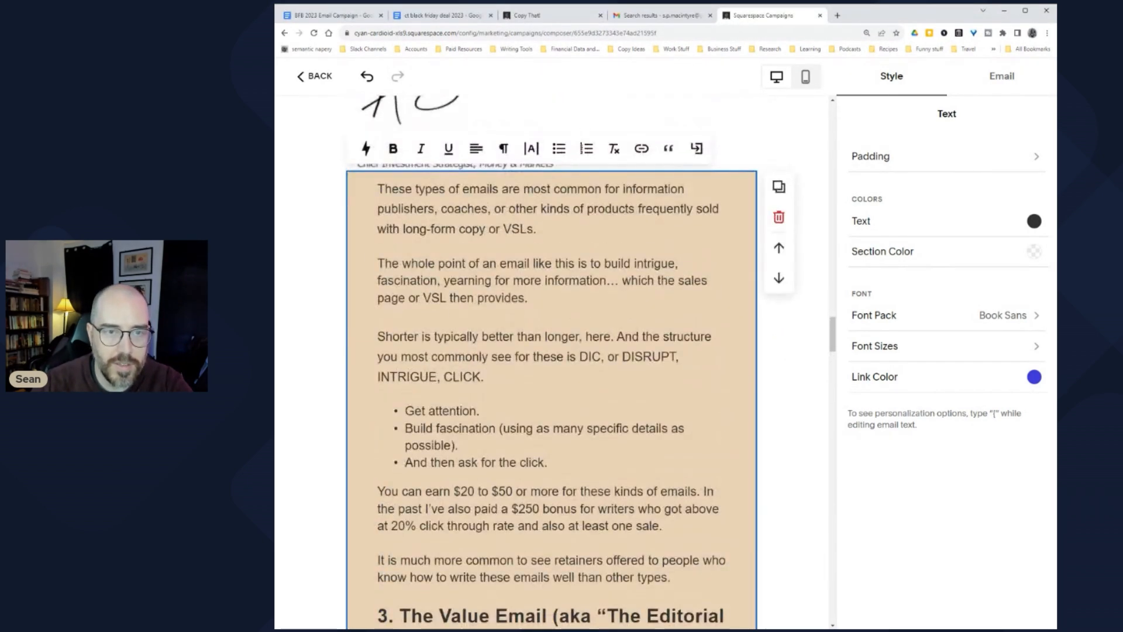
pyautogui.click(506, 150)
pyautogui.click(482, 204)
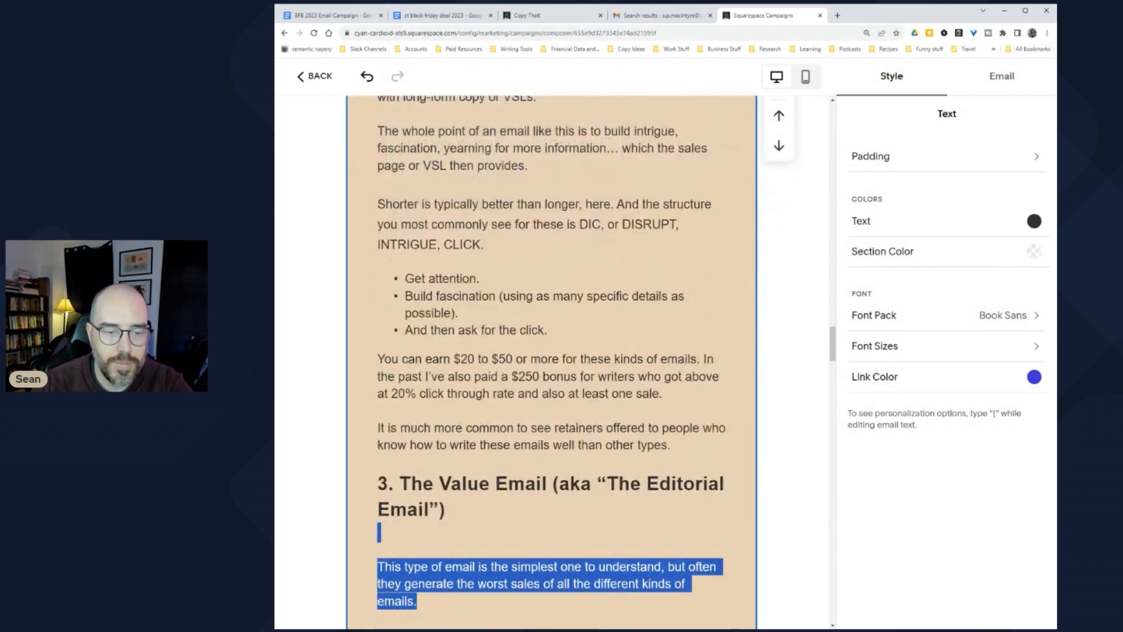
# Step: Remove the extra blank lines after the Value Email's opening paragraphs through 'however.'
pyautogui.scroll(-1, 550, 363)
pyautogui.click(379, 503)
pyautogui.scroll(-3, 550, 363)
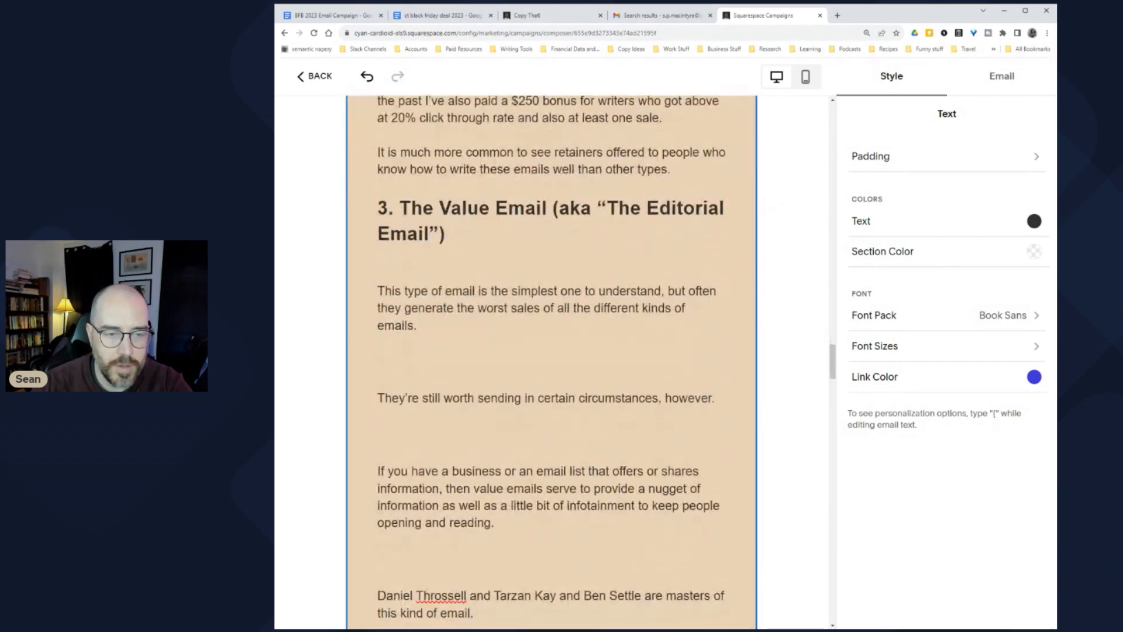
pyautogui.press('BackSpace')
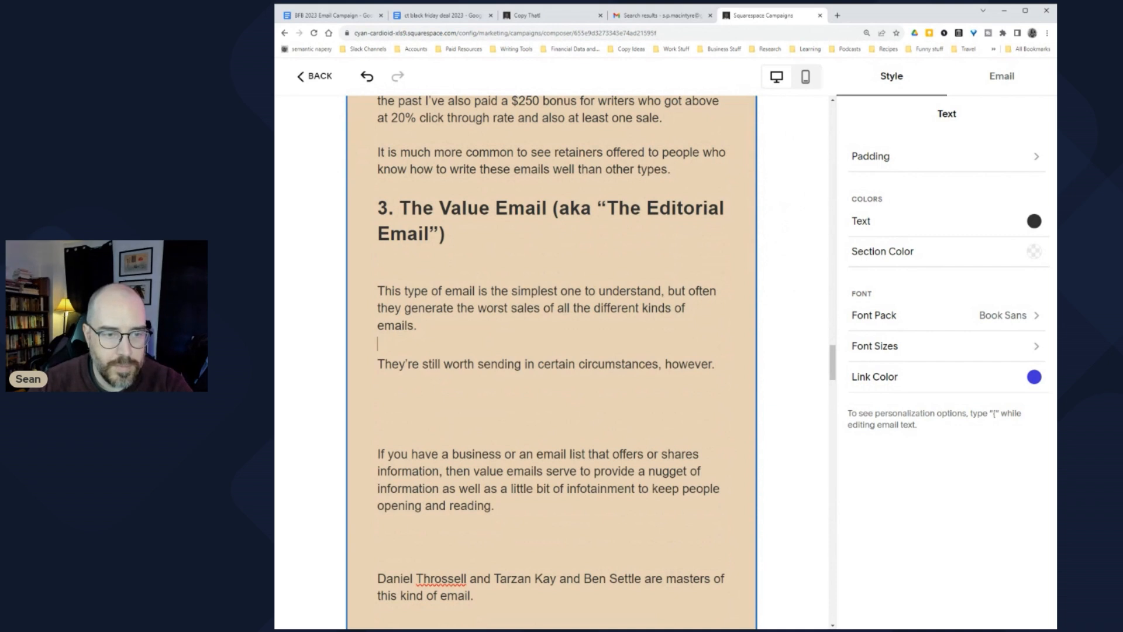
pyautogui.click(377, 400)
pyautogui.press('BackSpace')
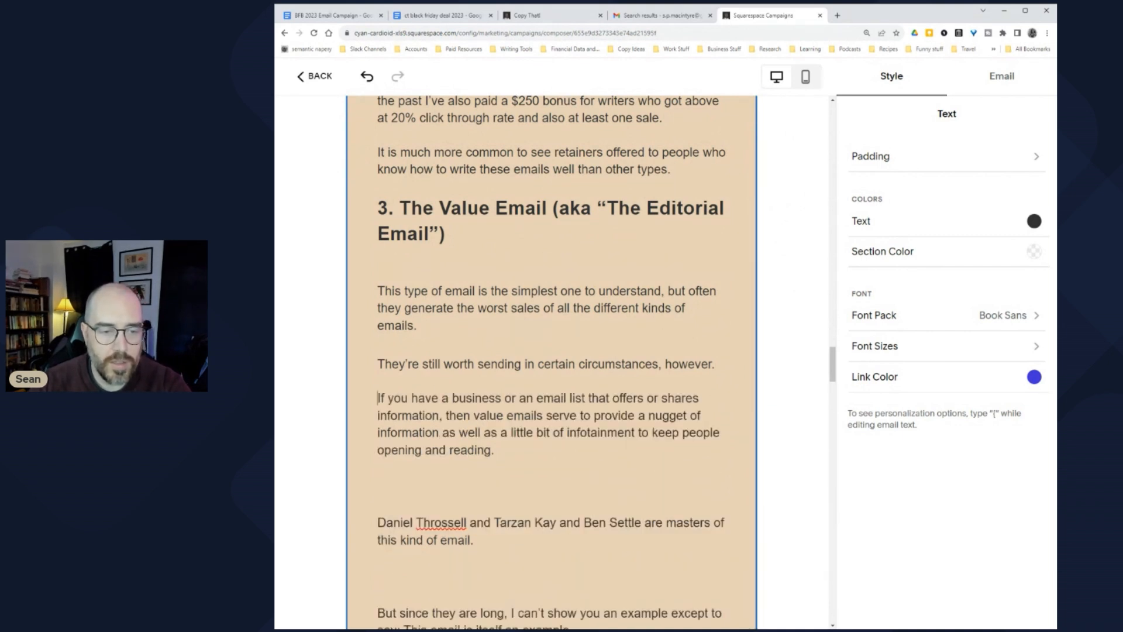
pyautogui.click(378, 488)
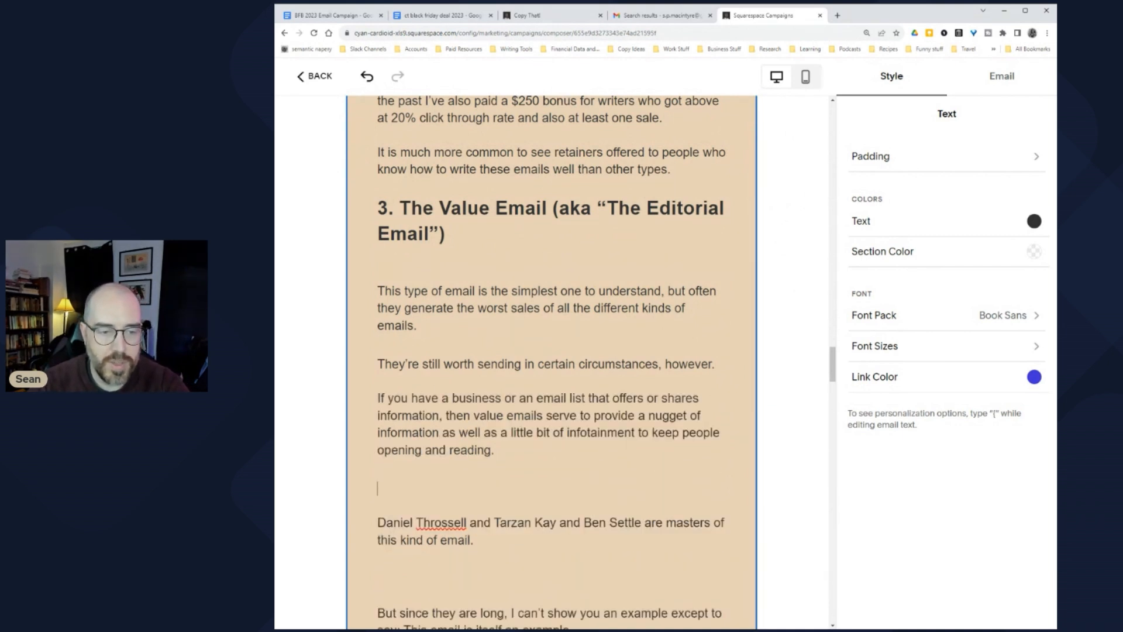
pyautogui.press('Delete')
pyautogui.press('Delete')
pyautogui.write('D')
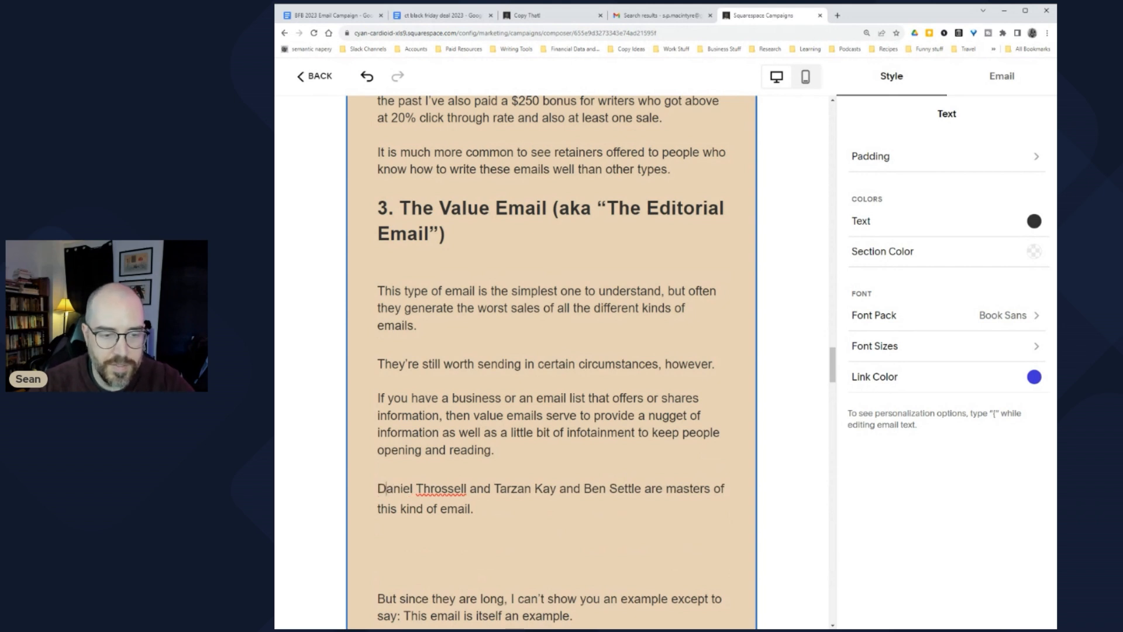
# Step: Trim the gaps around 'Why send them?' and give 'If people actually READ' its own paragraph
pyautogui.scroll(-3, 552, 363)
pyautogui.click(378, 360)
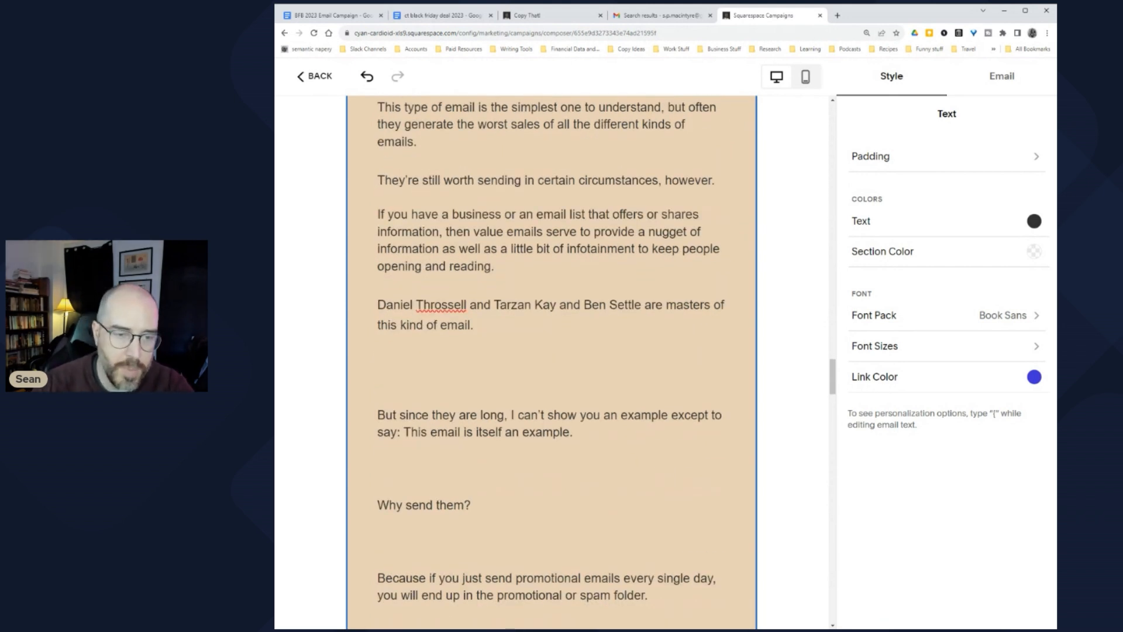
pyautogui.press('Delete')
pyautogui.click(378, 395)
pyautogui.click(378, 415)
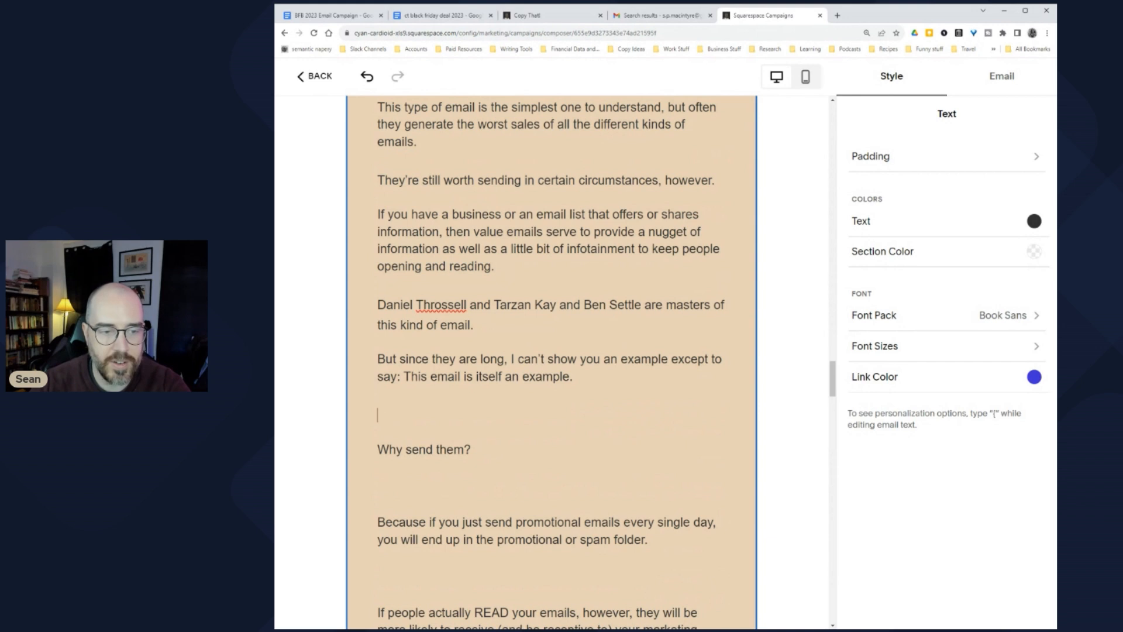
pyautogui.press('Delete')
pyautogui.press('Delete')
pyautogui.press('Delete')
pyautogui.write('W')
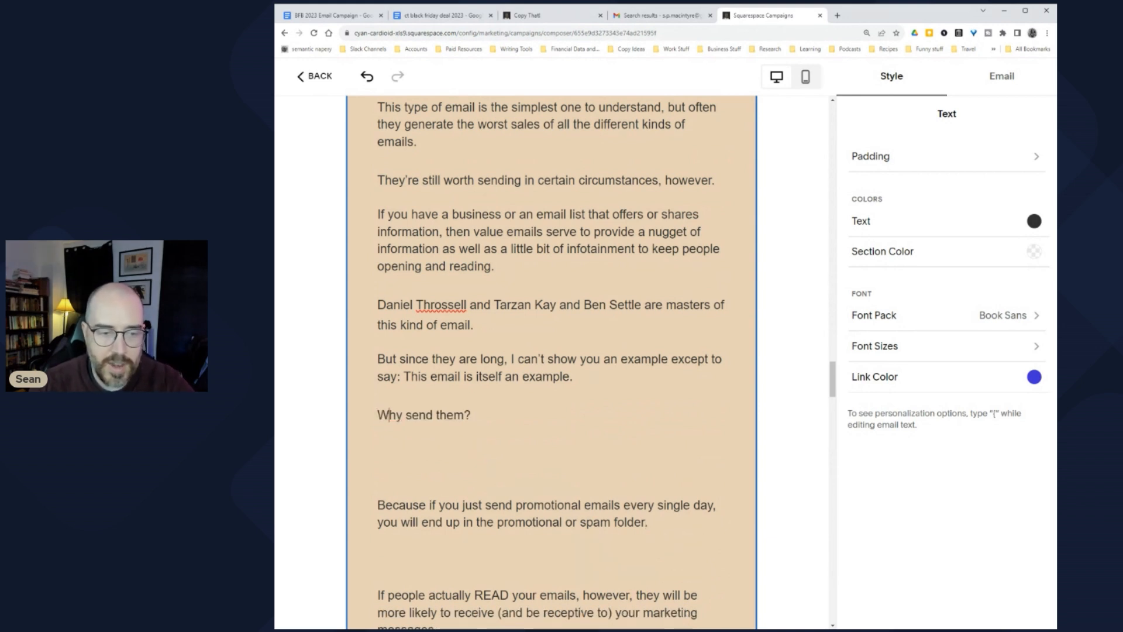
pyautogui.press('Delete')
pyautogui.click(378, 486)
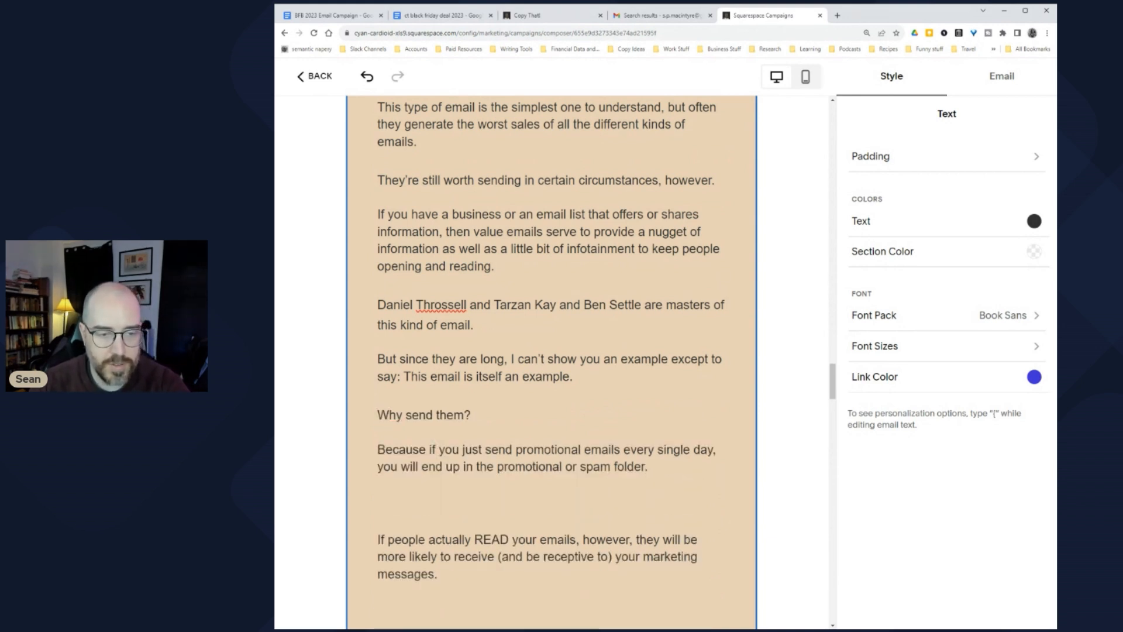
pyautogui.press('Delete')
pyautogui.press('Delete')
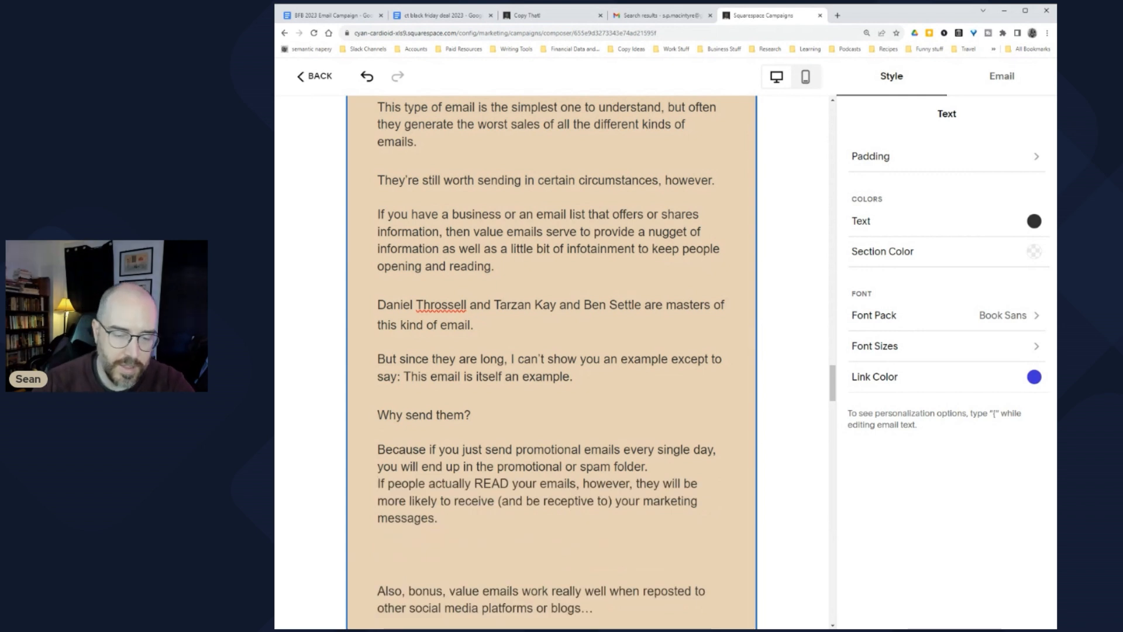
pyautogui.press('BackSpace')
pyautogui.press('Return')
pyautogui.press('Return')
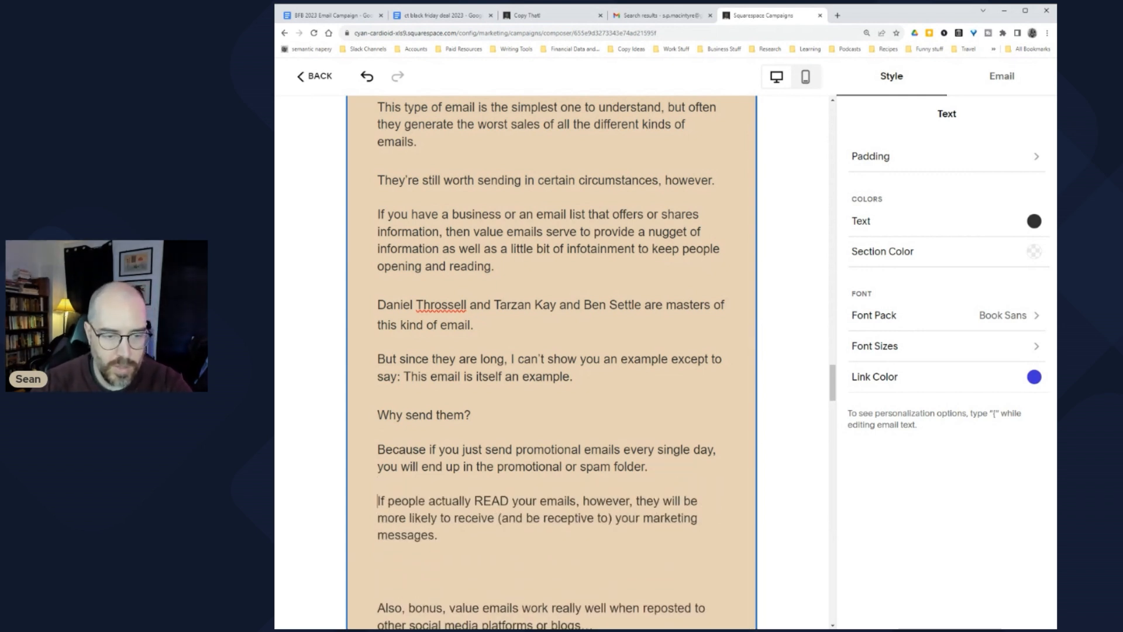
# Step: Leave a single blank line before 'Also, bonus' and before 'So you're able'
pyautogui.scroll(-2, 550, 363)
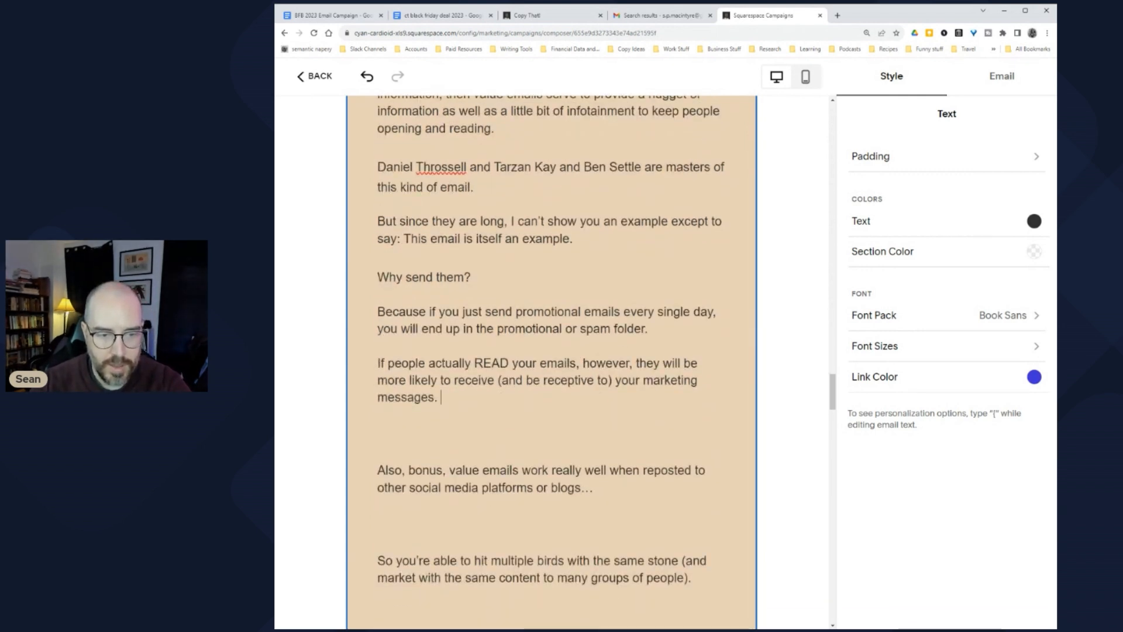
pyautogui.press('Delete')
pyautogui.press('Delete')
pyautogui.press('Delete')
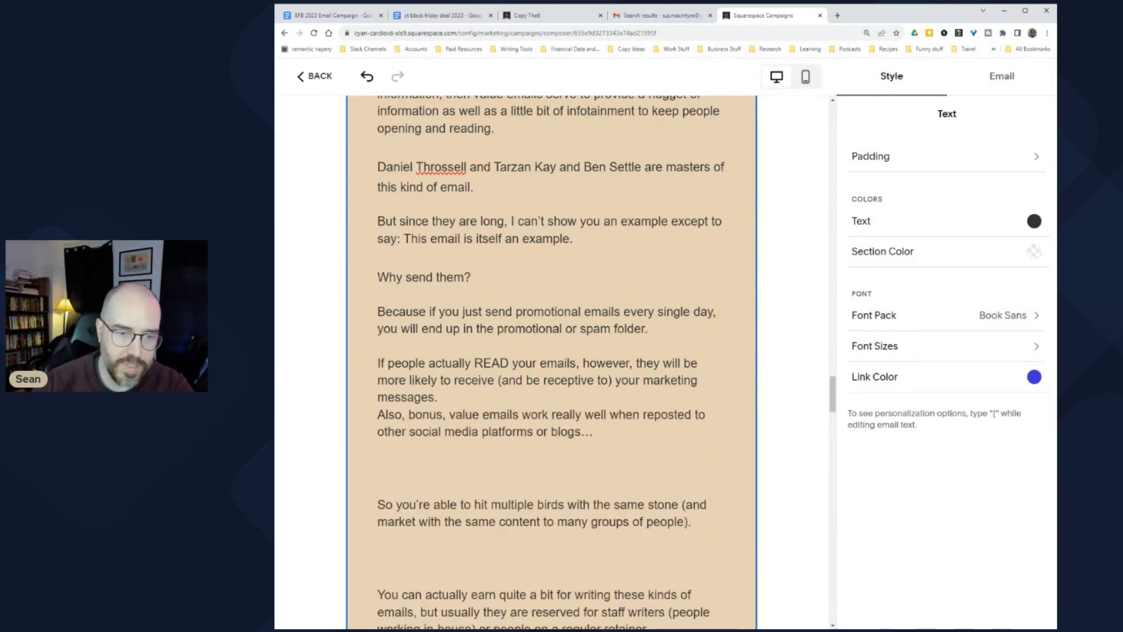
pyautogui.press('Delete')
pyautogui.press('Return')
pyautogui.click(377, 488)
pyautogui.press('BackSpace')
pyautogui.press('BackSpace')
pyautogui.press('BackSpace')
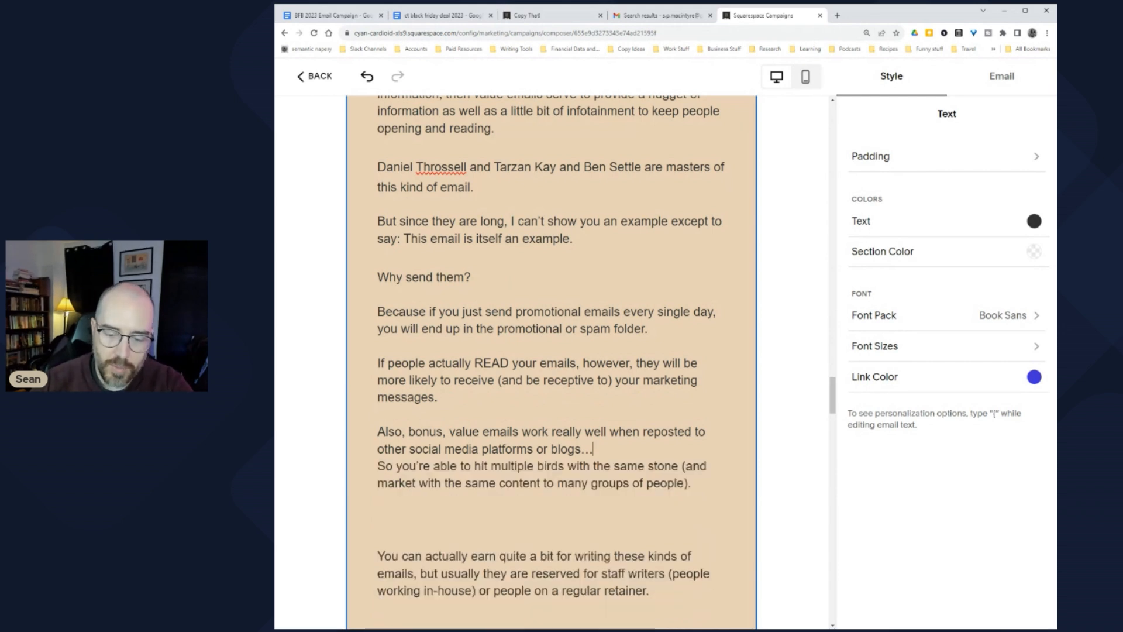
pyautogui.press('Return')
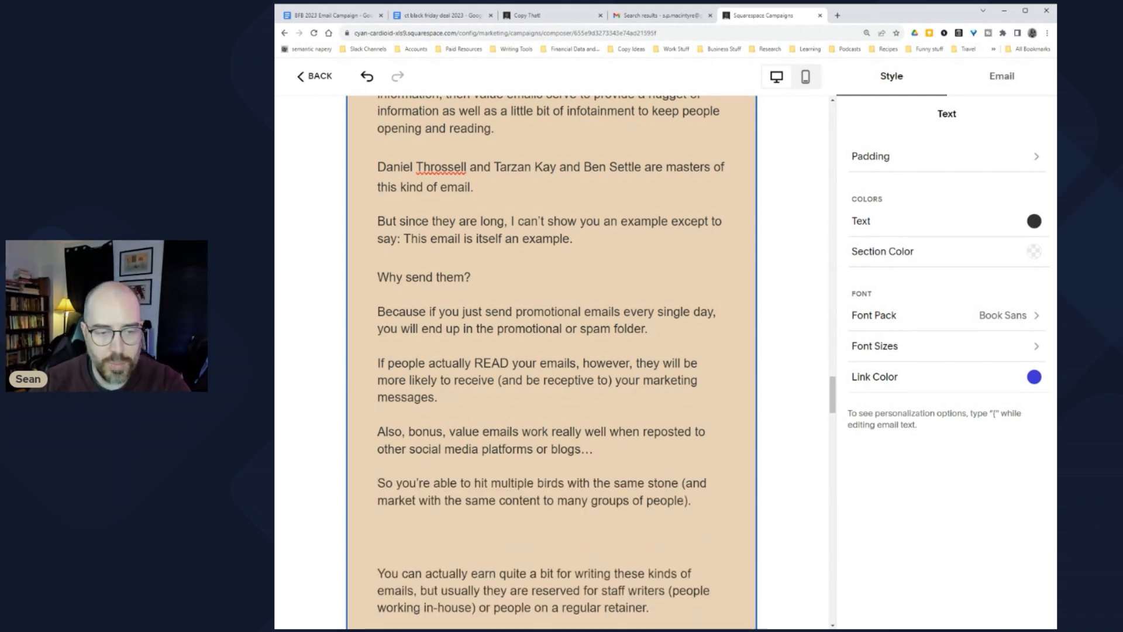
# Step: Even out spacing before 'You can actually' and below the staff-writer retainer paragraph
pyautogui.scroll(-1, 551, 351)
pyautogui.click(378, 494)
pyautogui.press('BackSpace')
pyautogui.press('BackSpace')
pyautogui.press('BackSpace')
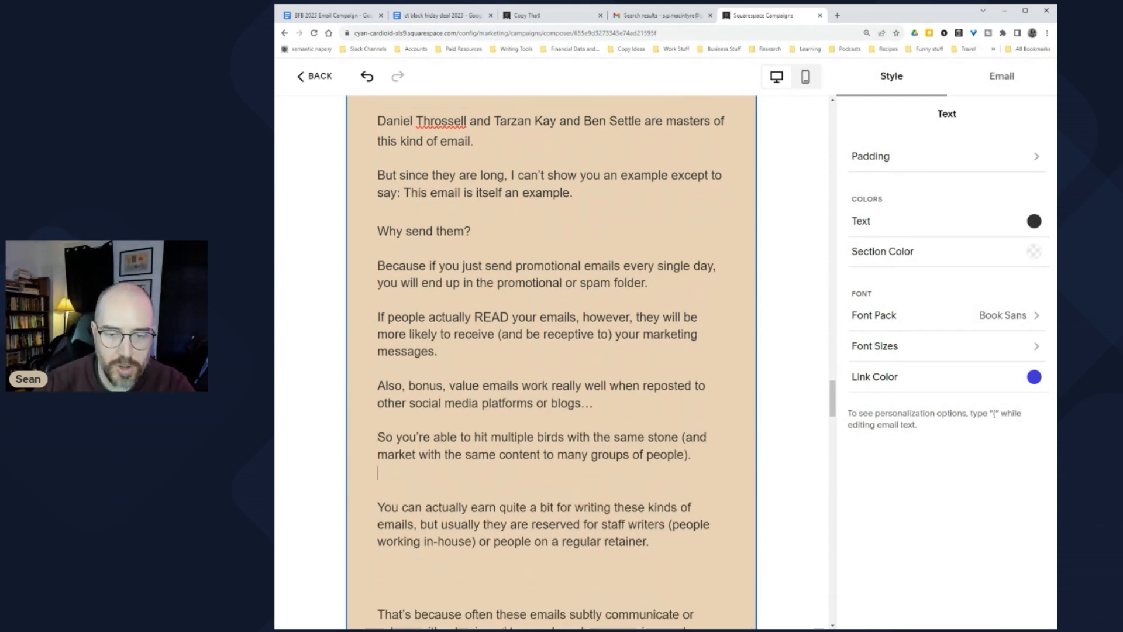
pyautogui.press('BackSpace')
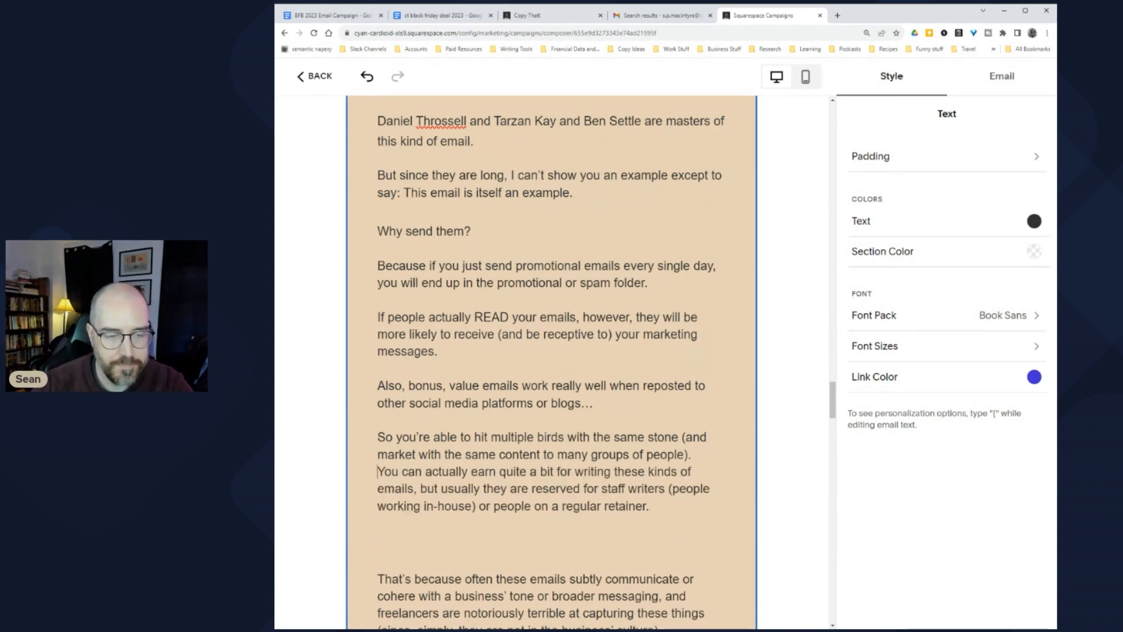
pyautogui.press('Return')
pyautogui.scroll(-3, 552, 352)
pyautogui.click(378, 424)
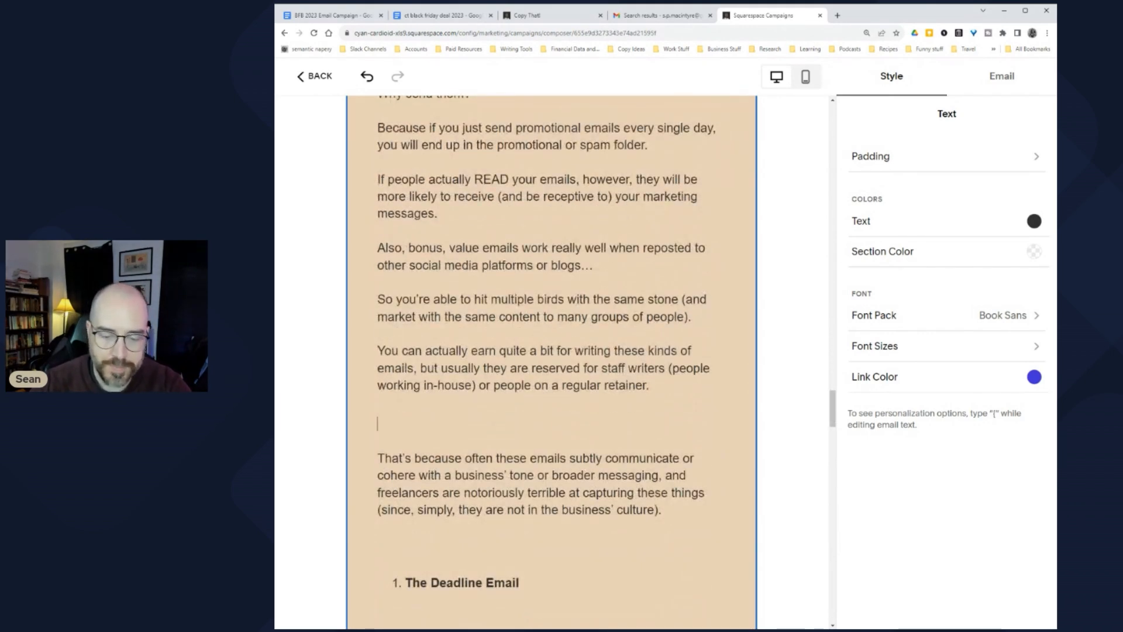
pyautogui.press('BackSpace')
pyautogui.press('BackSpace')
pyautogui.press('BackSpace')
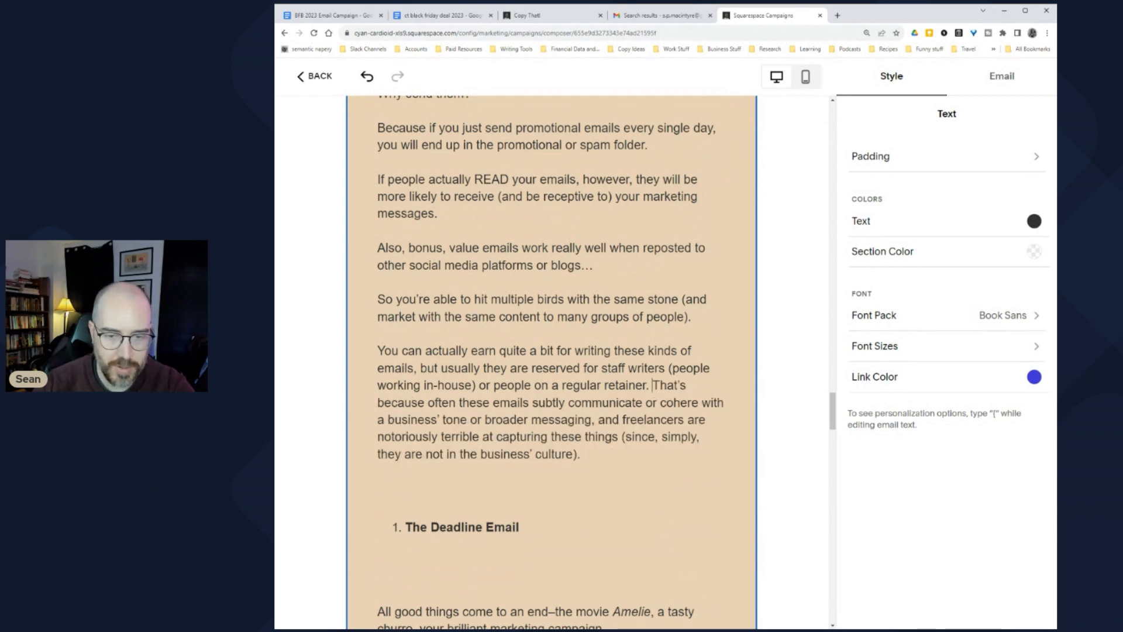
pyautogui.press('Return')
pyautogui.scroll(-3, 512, 439)
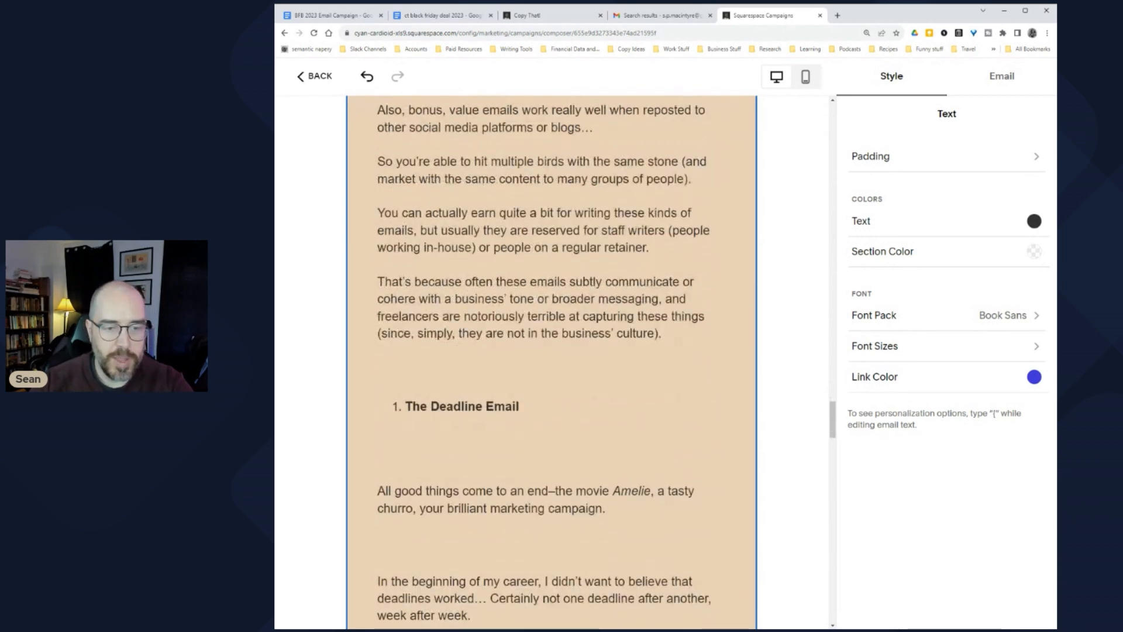
pyautogui.scroll(10, 512, 438)
pyautogui.click(512, 439)
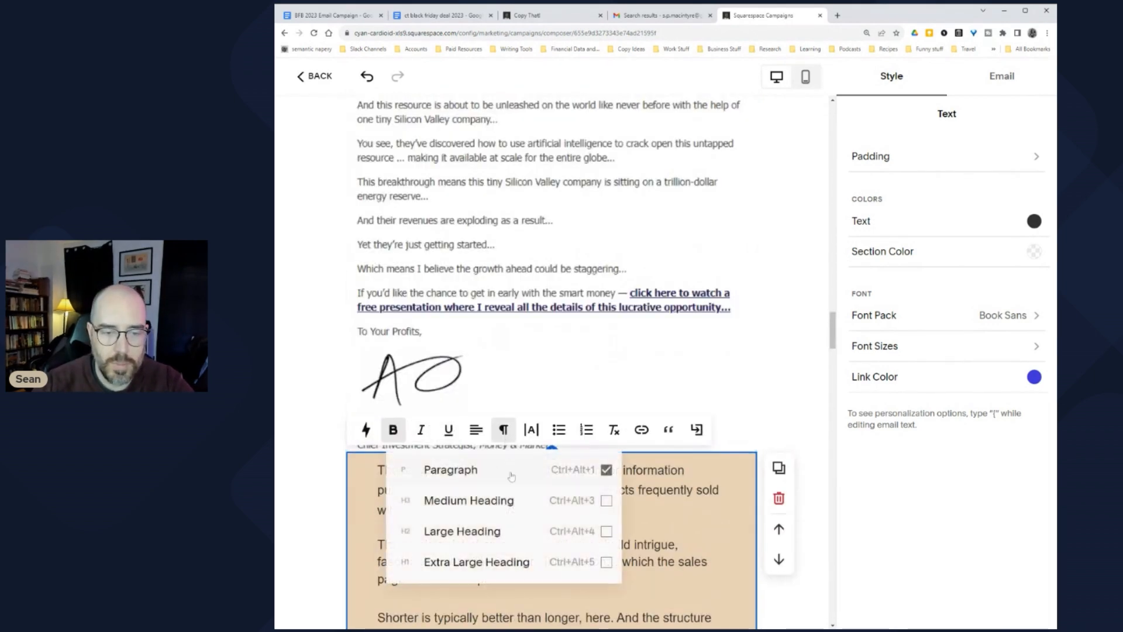
# Step: Make 'The Deadline Email' a medium heading and bold the '2. The Lift' heading
pyautogui.click(474, 501)
pyautogui.click(378, 337)
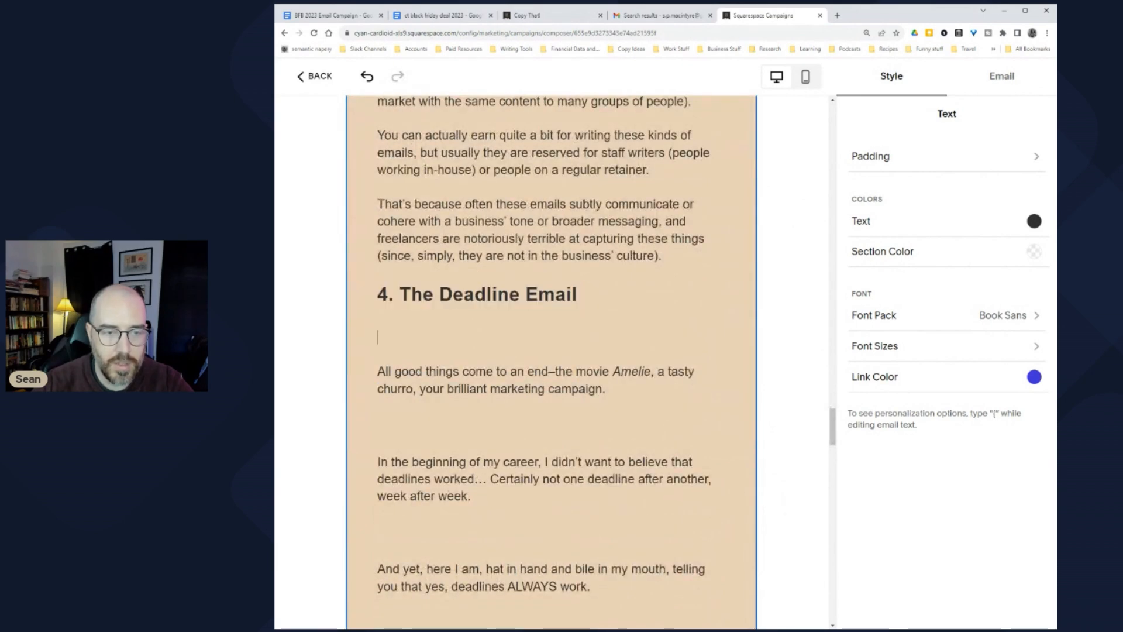
pyautogui.scroll(12, 552, 363)
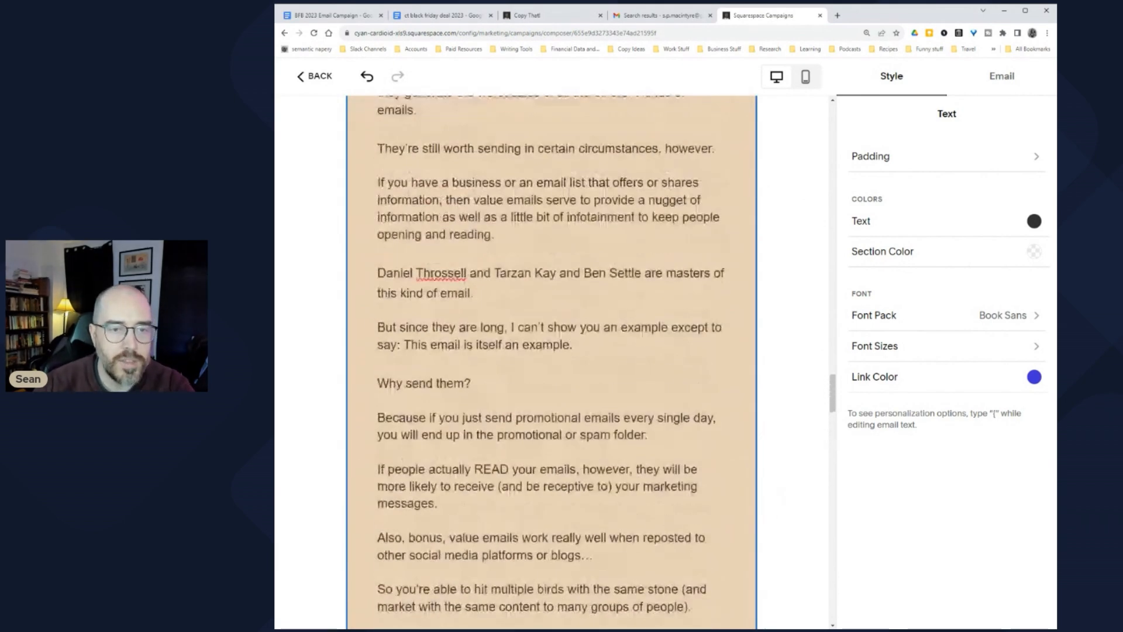
pyautogui.scroll(20, 552, 363)
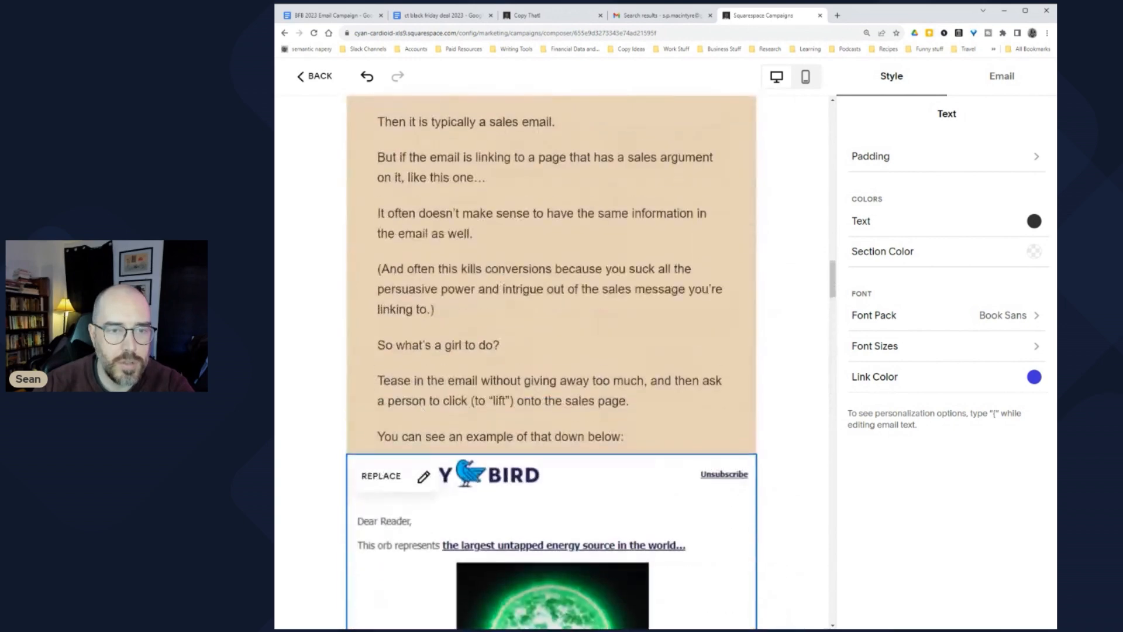
pyautogui.scroll(3, 552, 363)
pyautogui.moveTo(465, 438); pyautogui.dragTo(377, 439)
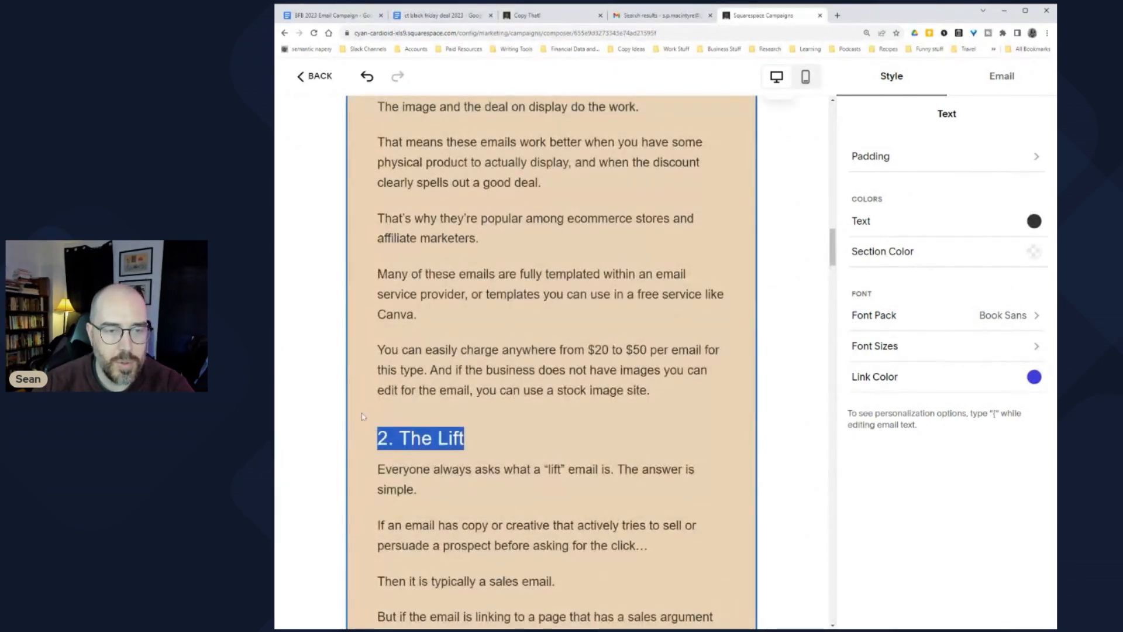
pyautogui.scroll(7, 398, 411)
pyautogui.click(393, 414)
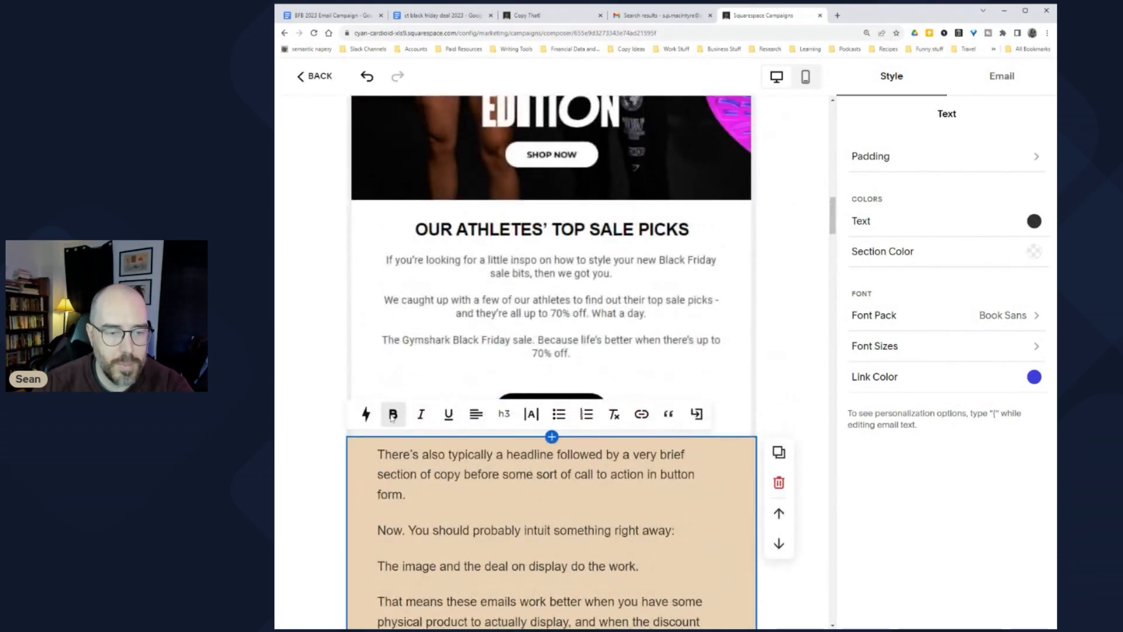
# Step: Leave a single blank line between the Value Email heading and 'This type of email'
pyautogui.scroll(-15, 401, 248)
pyautogui.click(375, 221)
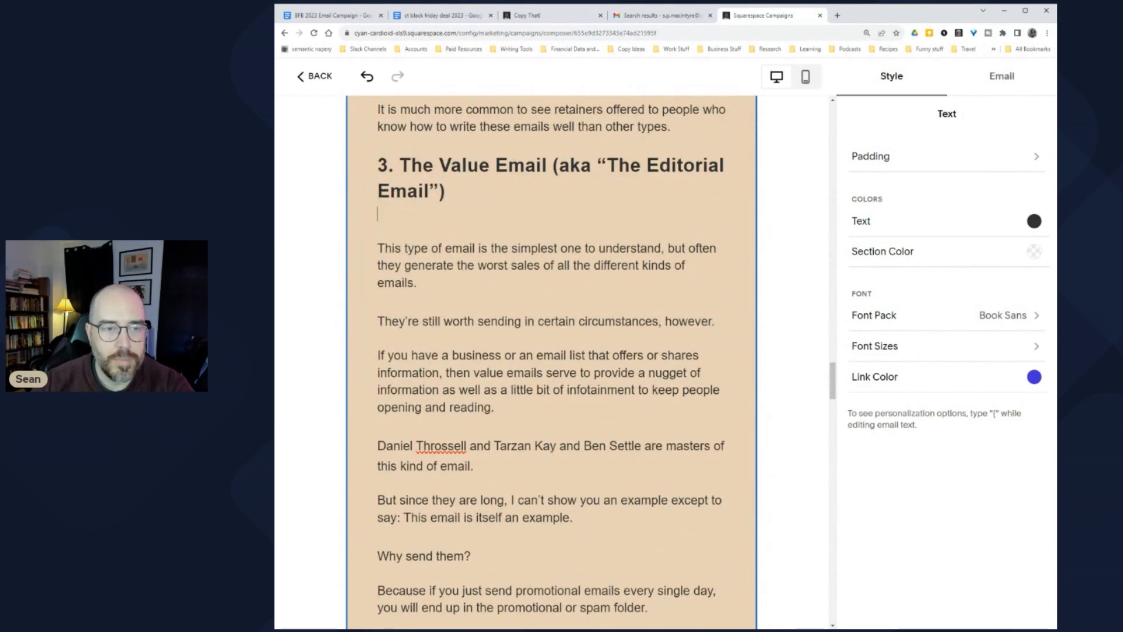
pyautogui.press('Delete')
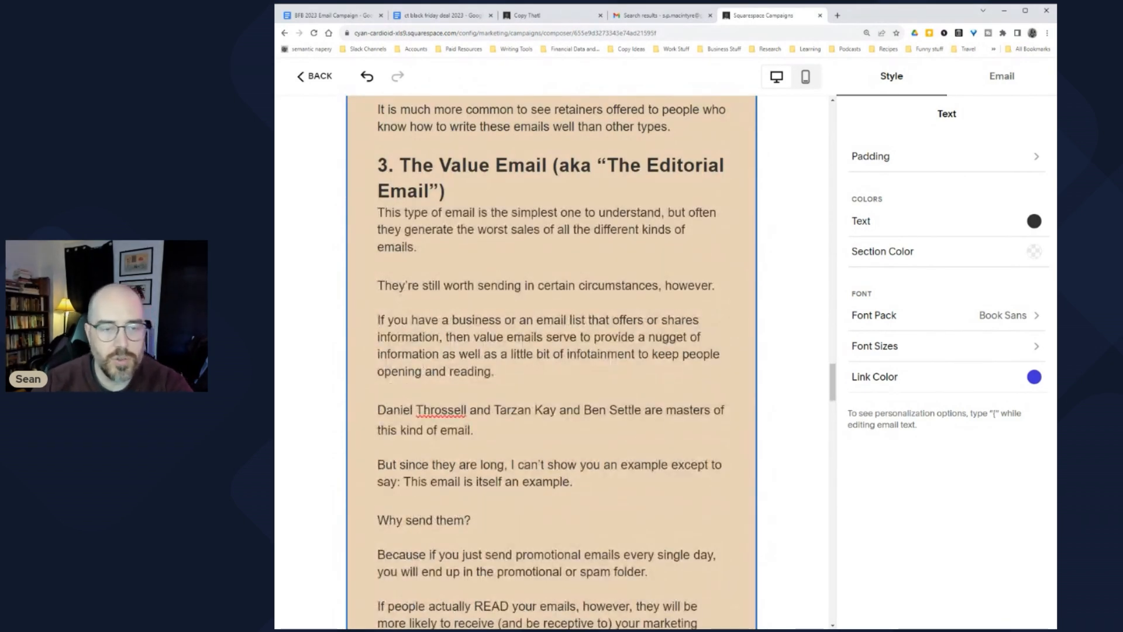
pyautogui.press('Return')
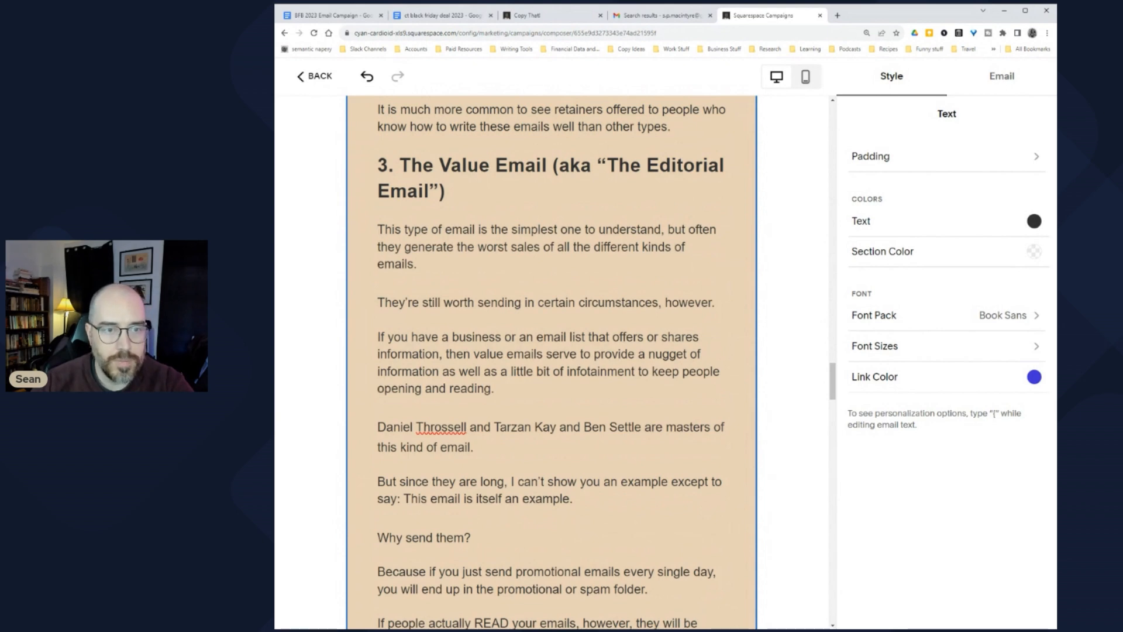
pyautogui.click(378, 283)
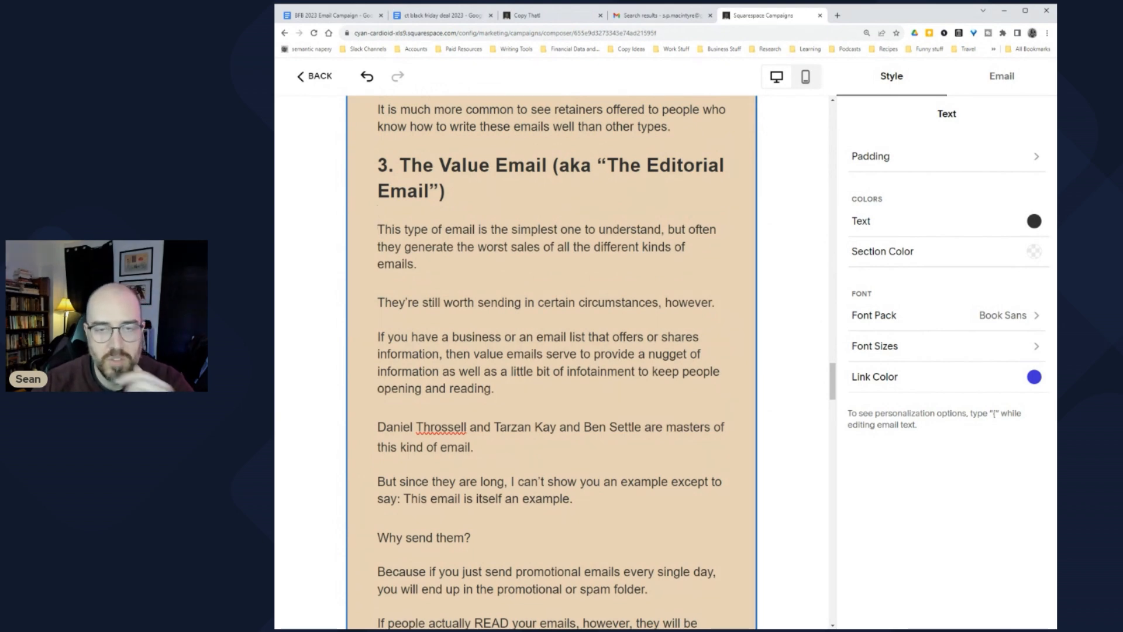
pyautogui.scroll(-4, 552, 362)
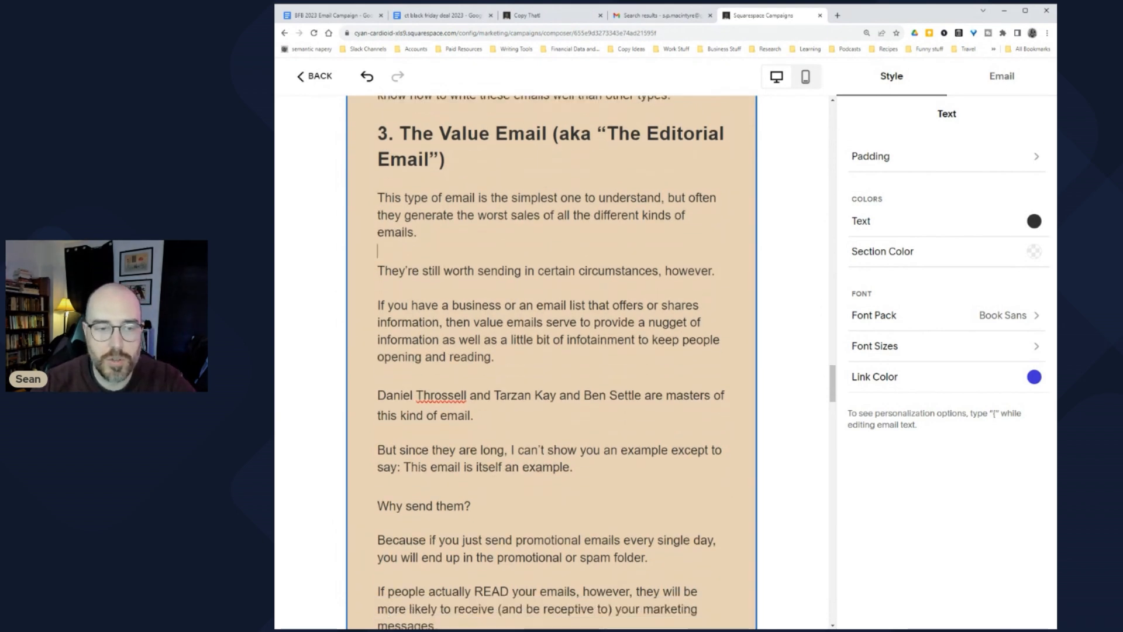
pyautogui.scroll(-4, 551, 363)
pyautogui.scroll(2, 552, 363)
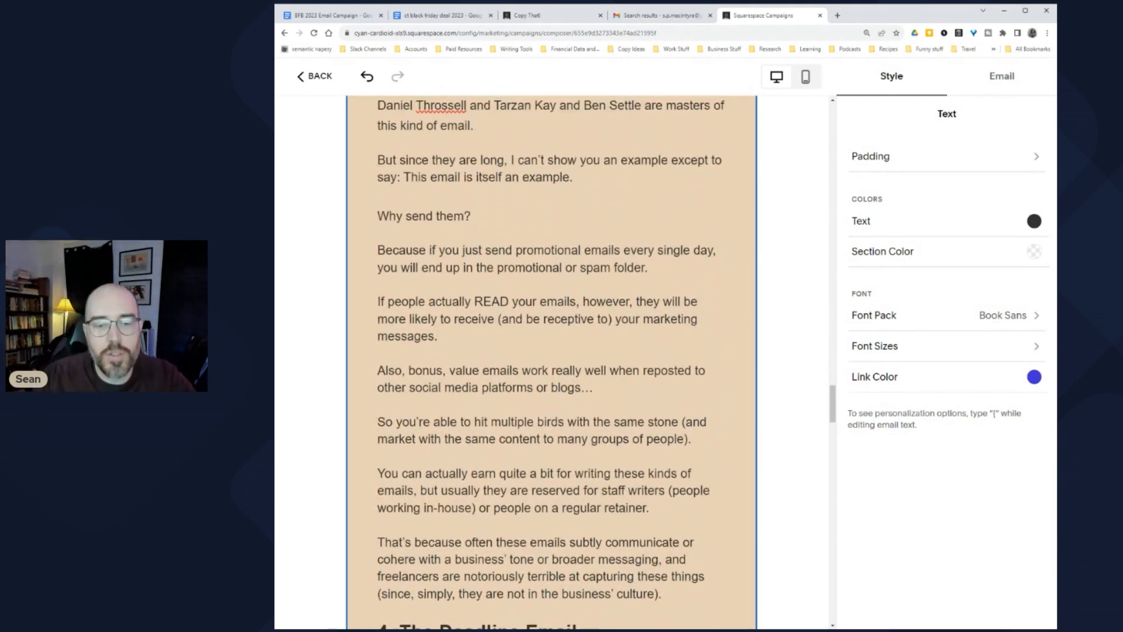
pyautogui.scroll(-12, 551, 363)
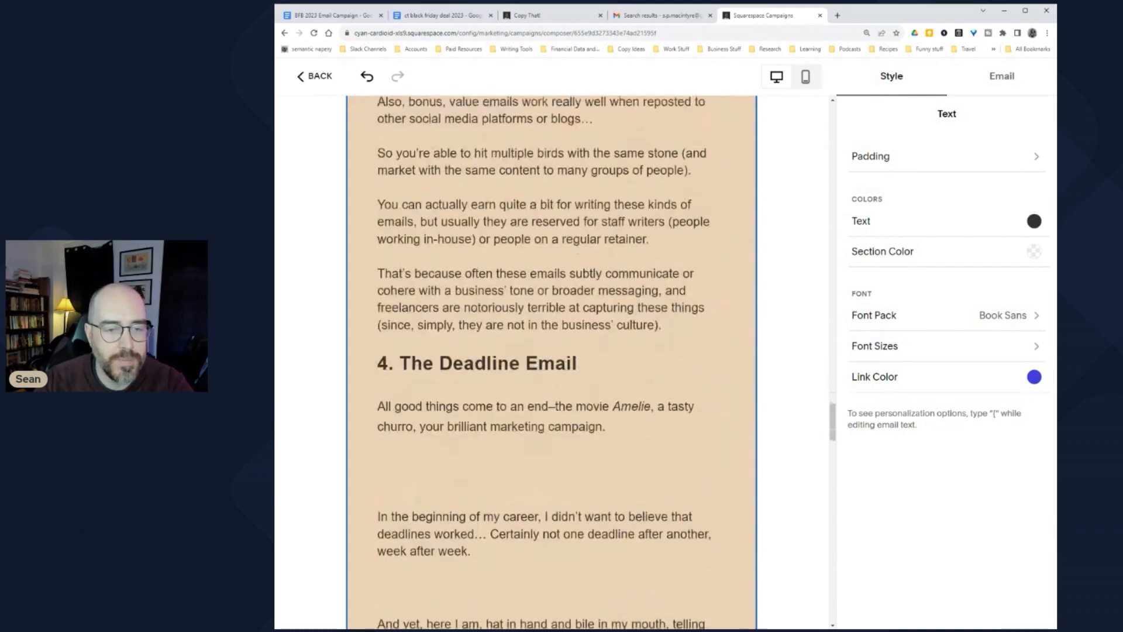
# Step: Remove extra blank lines around 'To this day', 'And that's going' and the 'This Friday' paragraph
pyautogui.click(378, 332)
pyautogui.press('BackSpace')
pyautogui.press('BackSpace')
pyautogui.press('BackSpace')
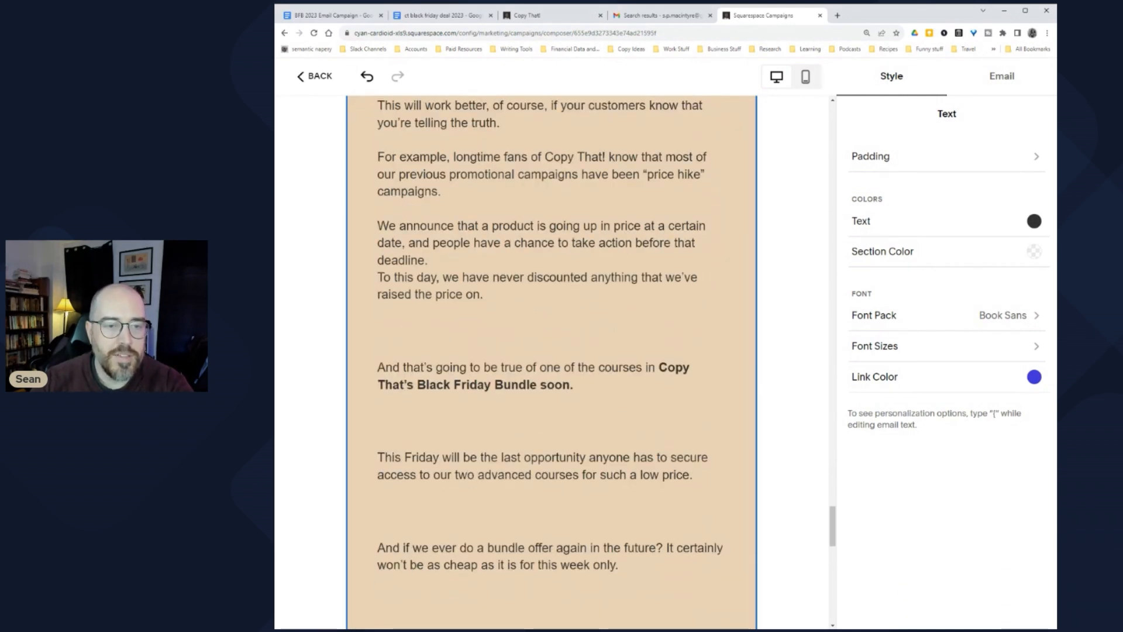
pyautogui.press('Return')
pyautogui.click(378, 330)
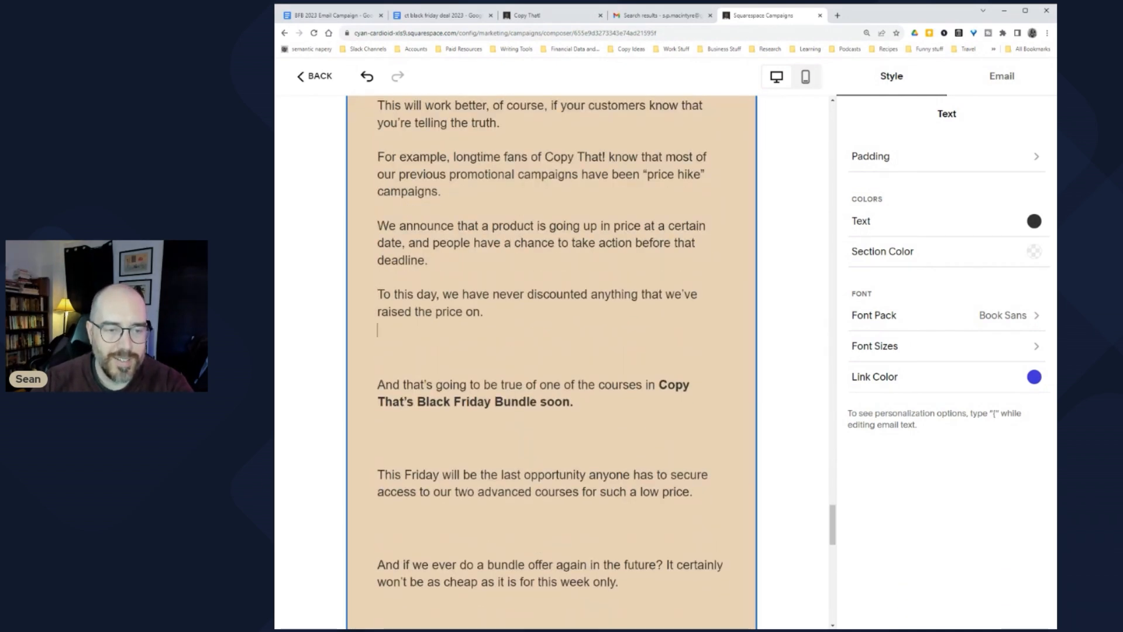
pyautogui.press('Delete')
pyautogui.press('Delete')
pyautogui.press('Return')
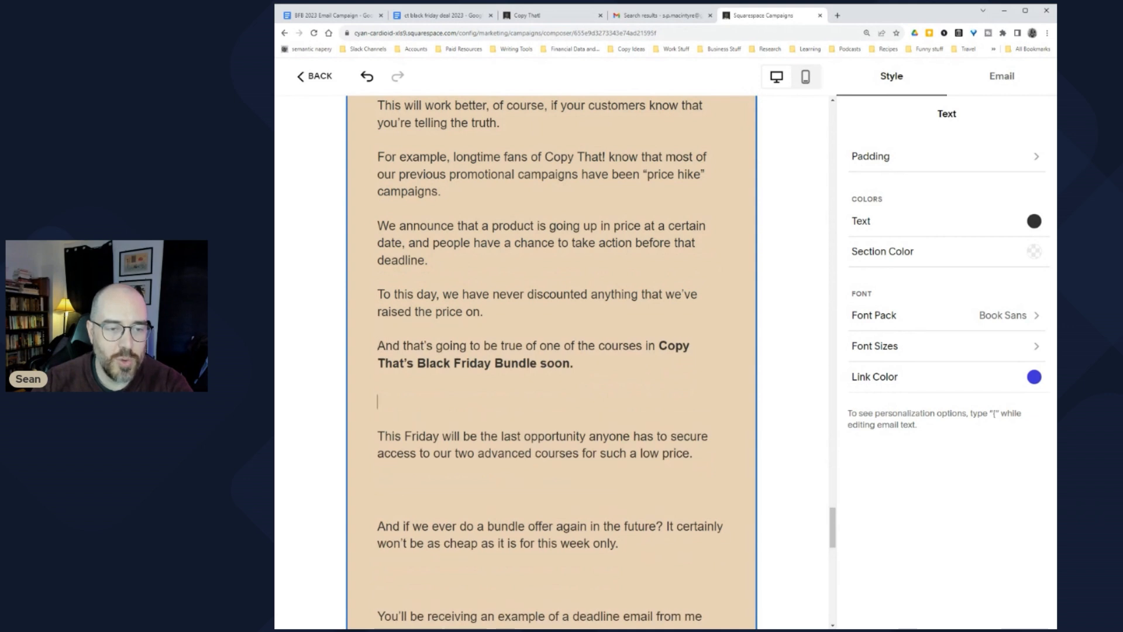
pyautogui.press('Delete')
pyautogui.press('Delete')
pyautogui.write('T')
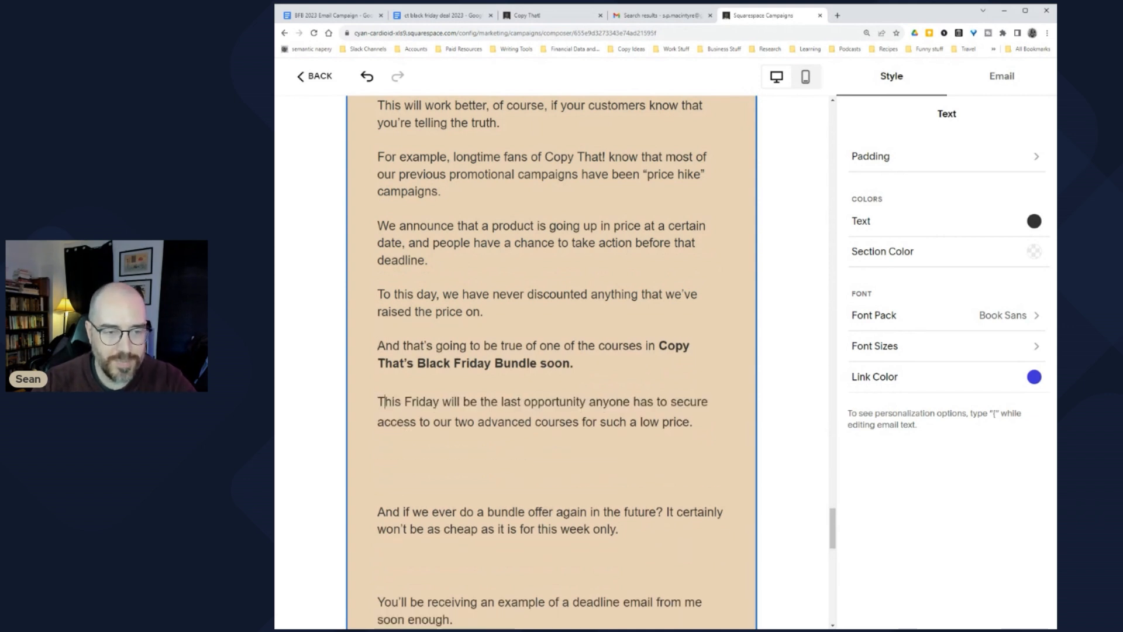
pyautogui.press('Delete')
pyautogui.press('Delete')
pyautogui.press('Delete')
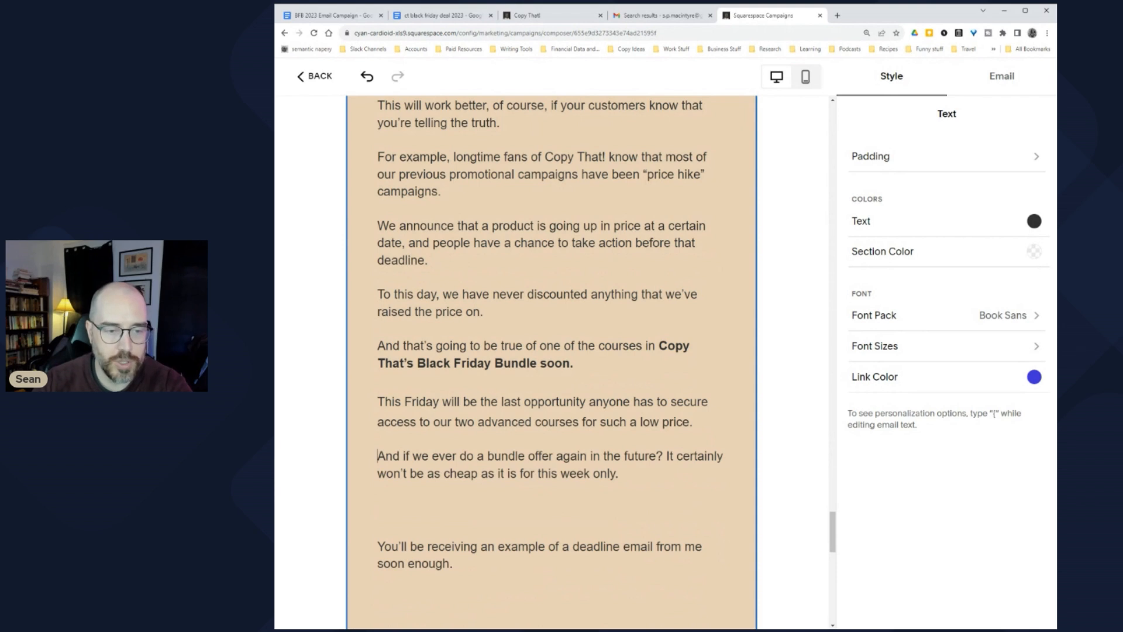
# Step: Collapse the gaps before 'You'll be receiving' and 'But if you don't want' to single breaks
pyautogui.scroll(-1, 552, 362)
pyautogui.click(378, 466)
pyautogui.press('Delete')
pyautogui.press('Delete')
pyautogui.press('Delete')
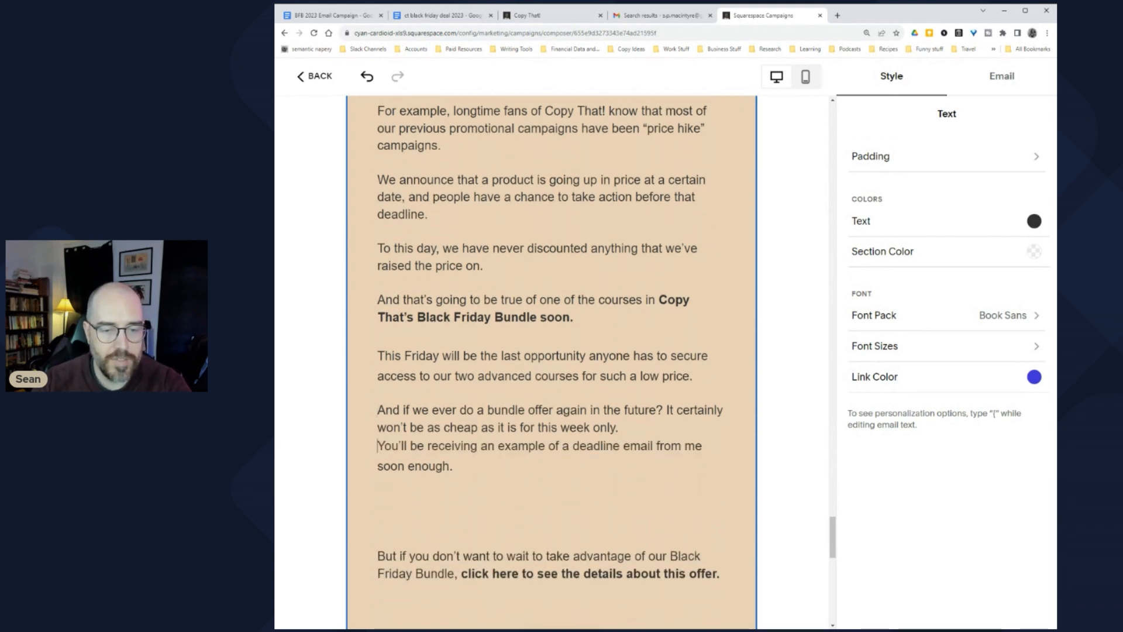
pyautogui.press('BackSpace')
pyautogui.press('Return')
pyautogui.press('Return')
pyautogui.click(377, 497)
pyautogui.press('Delete')
pyautogui.press('Delete')
pyautogui.press('Delete')
pyautogui.press('BackSpace')
pyautogui.press('Return')
pyautogui.press('Return')
# Step: Delete the extra blank lines before 'In the meantime'
pyautogui.scroll(-2, 551, 363)
pyautogui.click(378, 410)
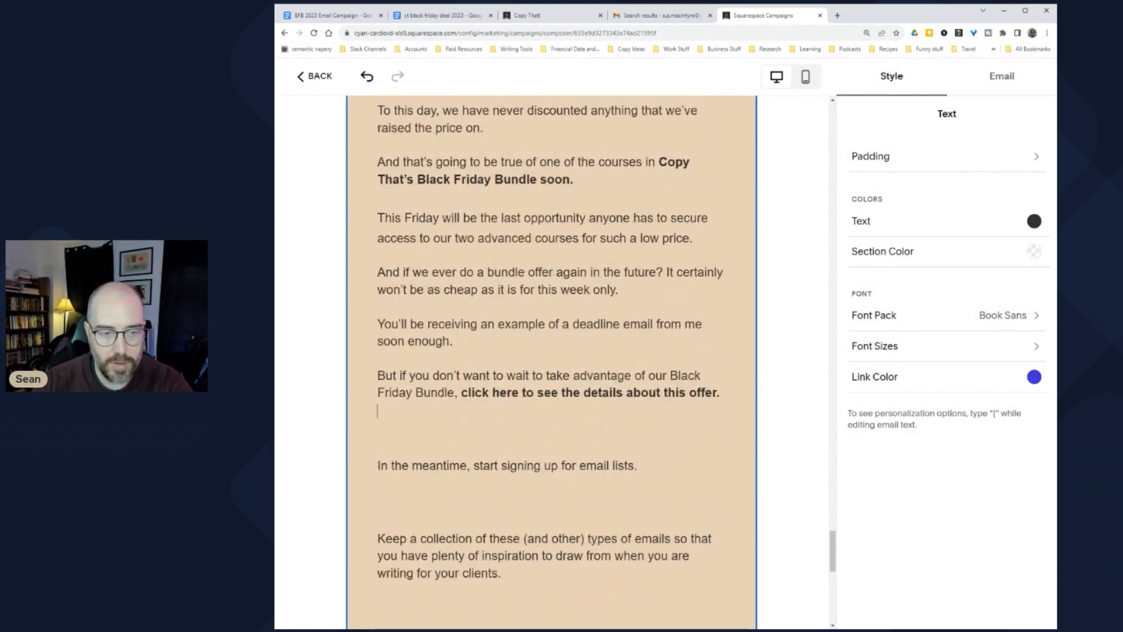
pyautogui.press('Delete')
pyautogui.press('Delete')
pyautogui.press('Return')
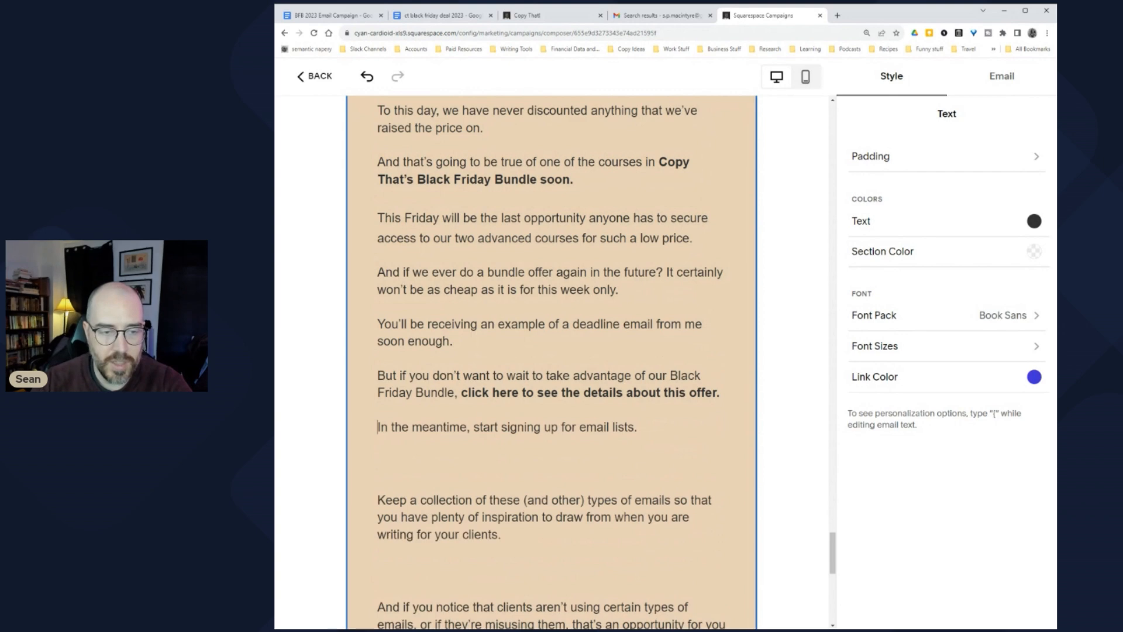
pyautogui.press('Delete')
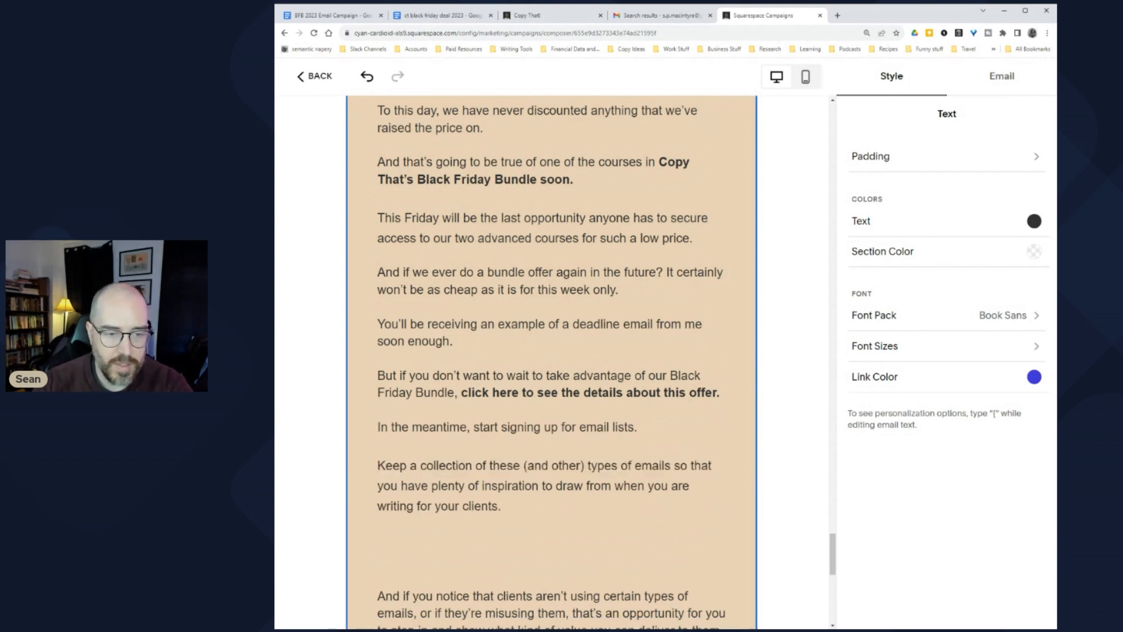
# Step: Delete the blank lines before 'And if you notice', 'Sound good?' and 'Great.'
pyautogui.scroll(-2, 552, 363)
pyautogui.click(378, 403)
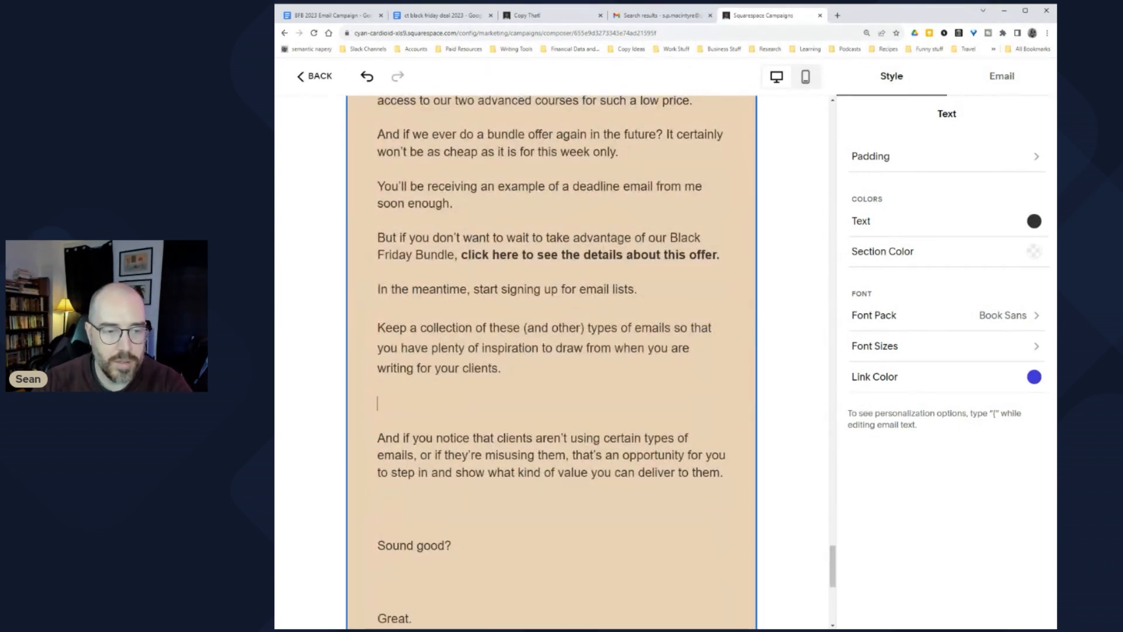
pyautogui.press('Delete')
pyautogui.press('Down')
pyautogui.press('Delete')
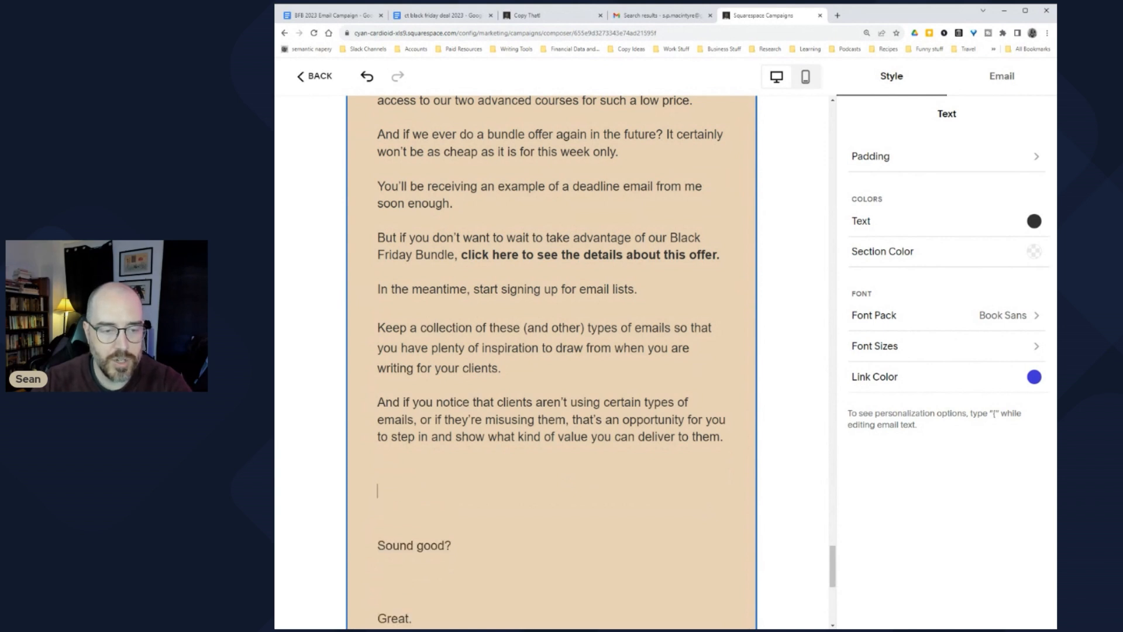
pyautogui.press('Delete')
pyautogui.press('Delete')
pyautogui.scroll(-2, 552, 362)
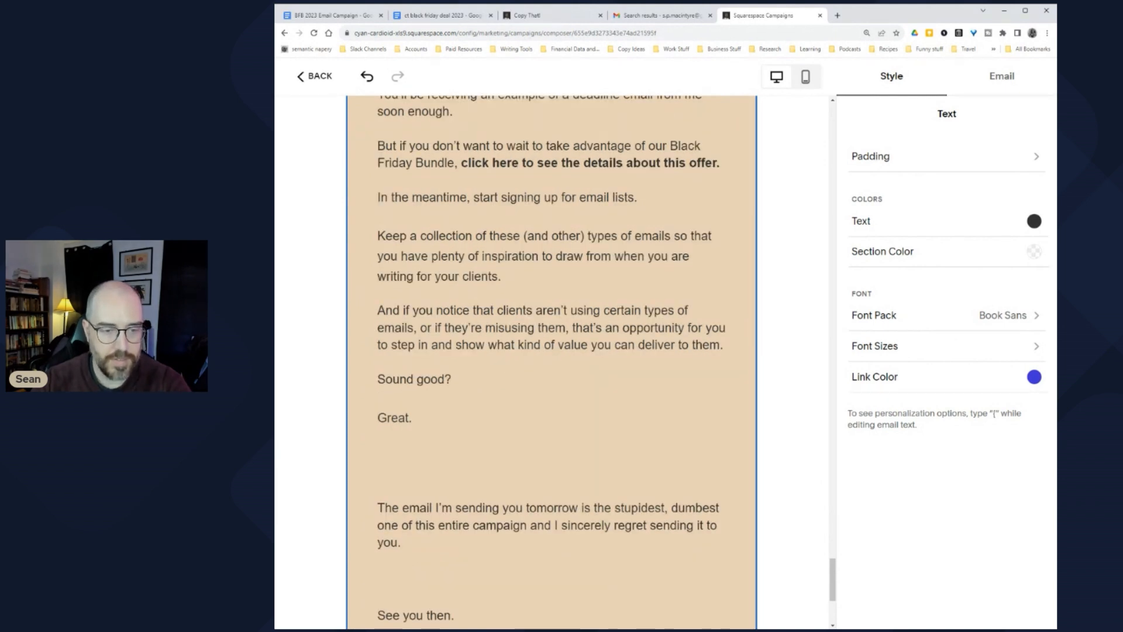
pyautogui.moveTo(412, 418); pyautogui.dragTo(369, 382)
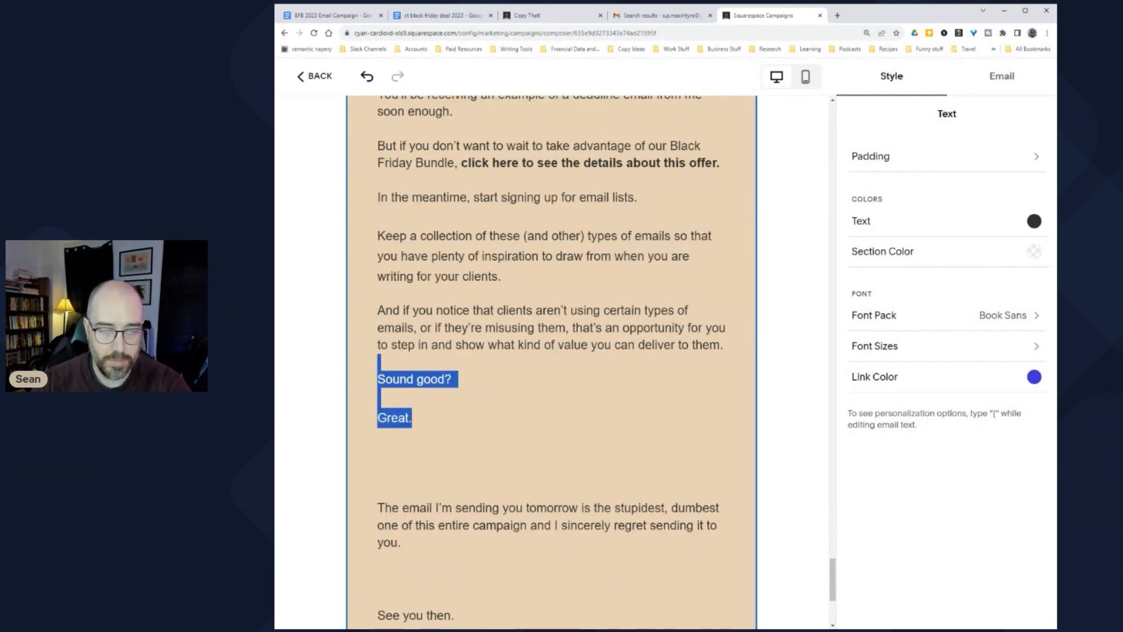
pyautogui.click(399, 379)
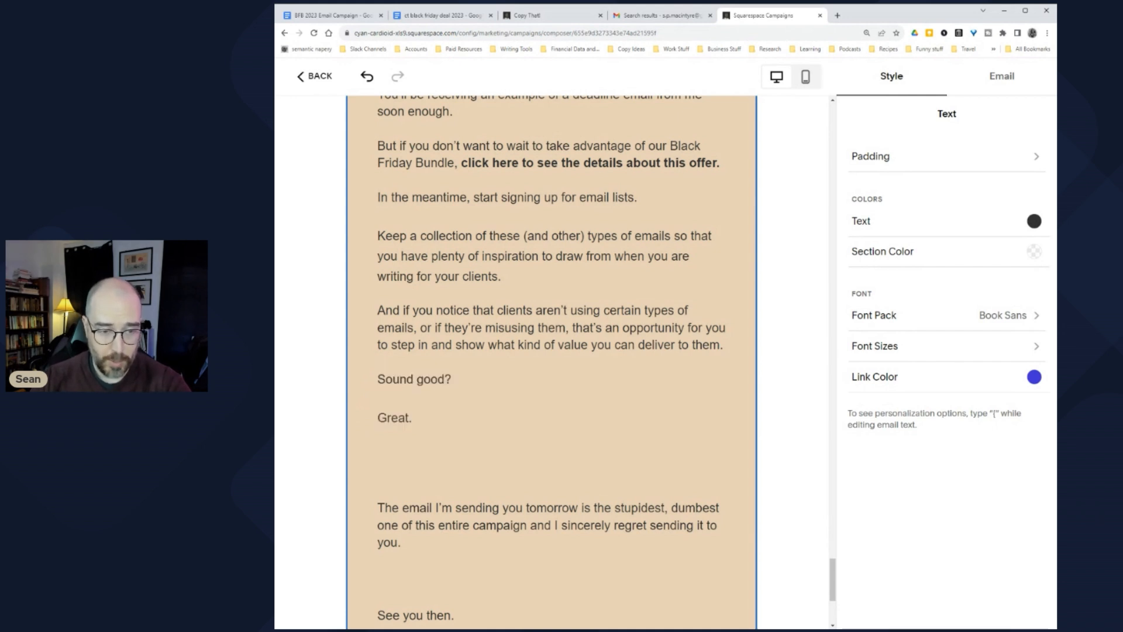
# Step: Close the gaps under 'Great.', above 'See you then.' and above the signature
pyautogui.click(378, 454)
pyautogui.press('Delete')
pyautogui.press('Delete')
pyautogui.click(378, 525)
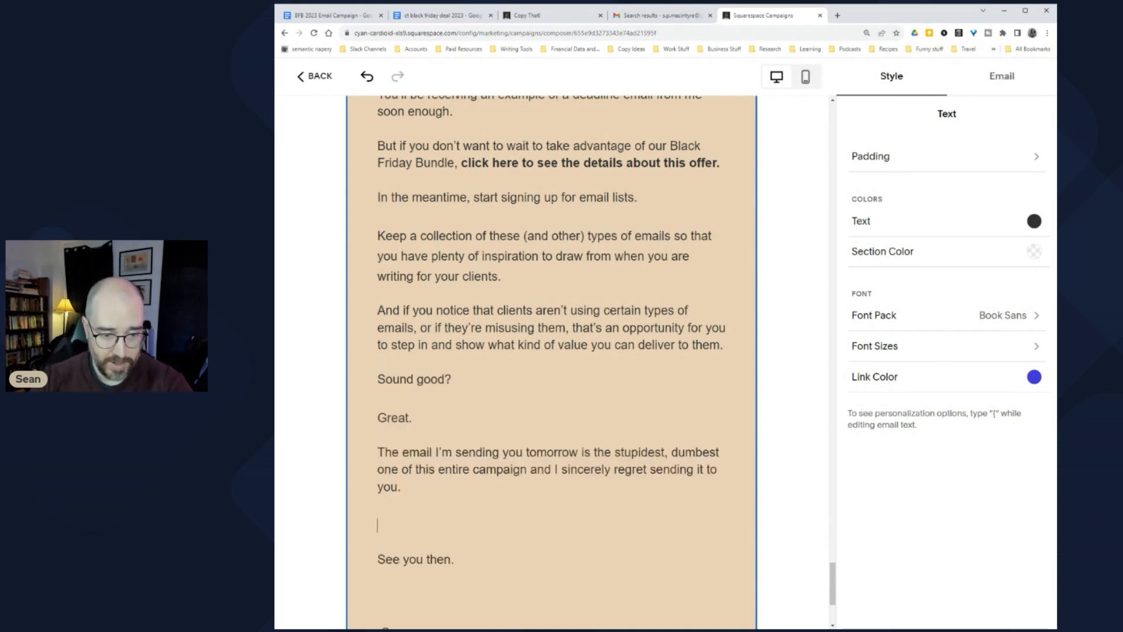
pyautogui.press('Delete')
pyautogui.click(414, 609)
pyautogui.press('Home')
pyautogui.press('BackSpace')
pyautogui.press('End')
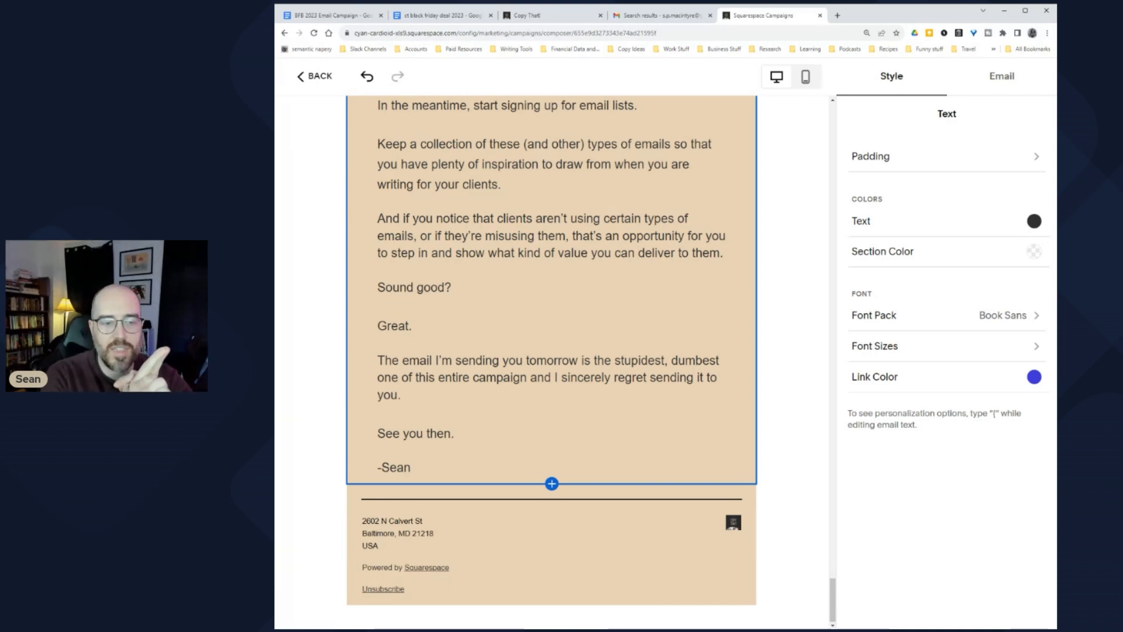
pyautogui.press('Return')
pyautogui.write('P.S.')
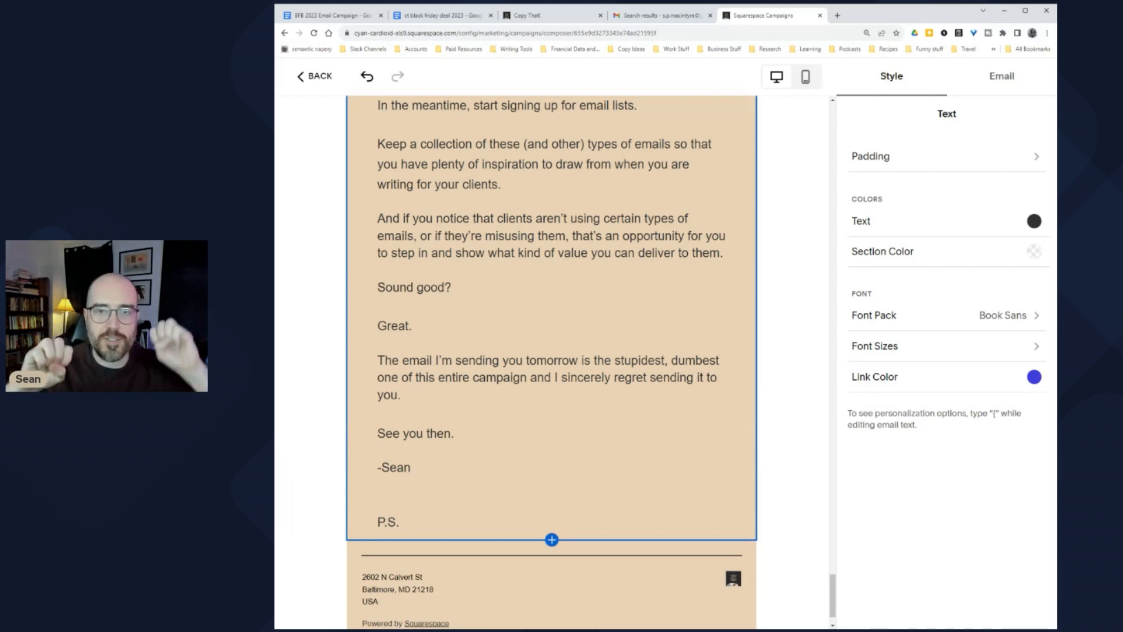
pyautogui.hotkey('shift', 'Up')
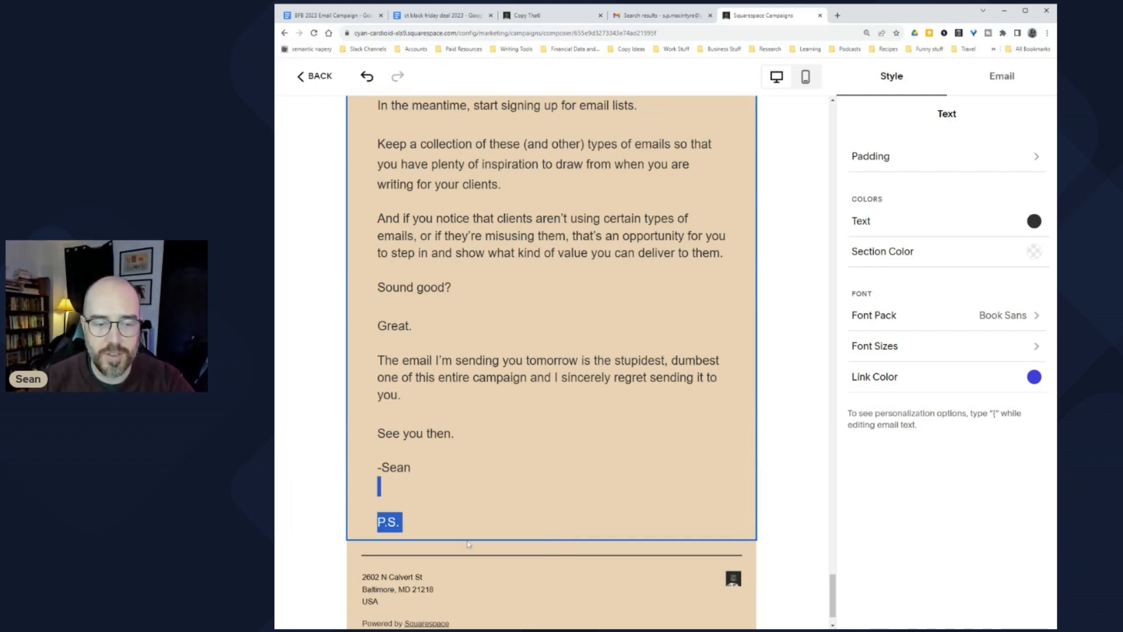
pyautogui.press('BackSpace')
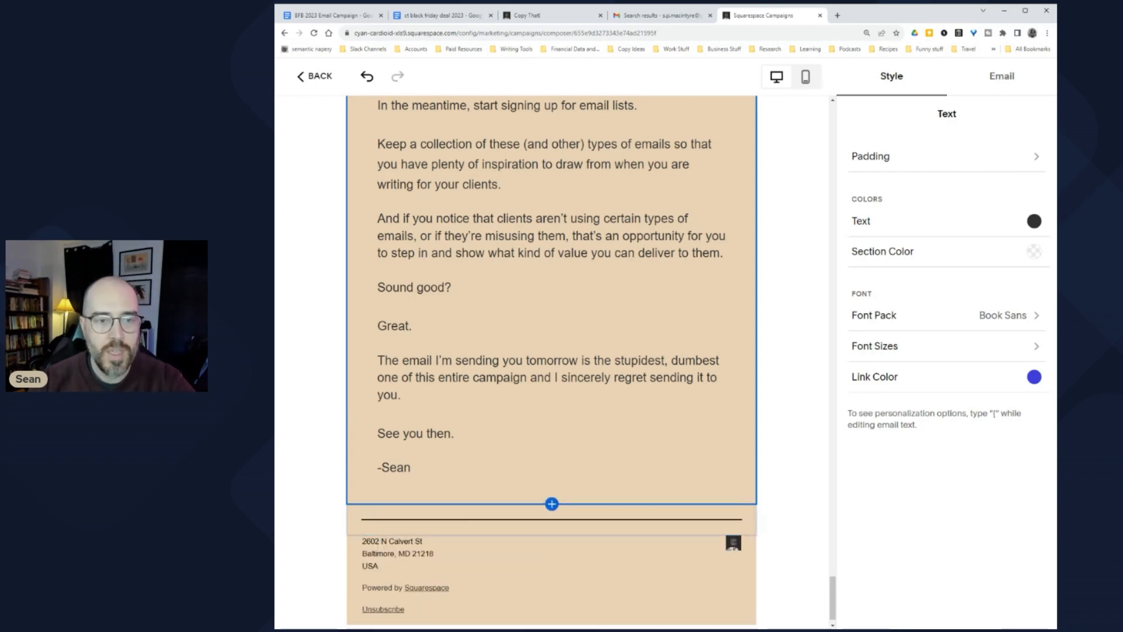
pyautogui.scroll(7, 552, 363)
pyautogui.scroll(20, 552, 363)
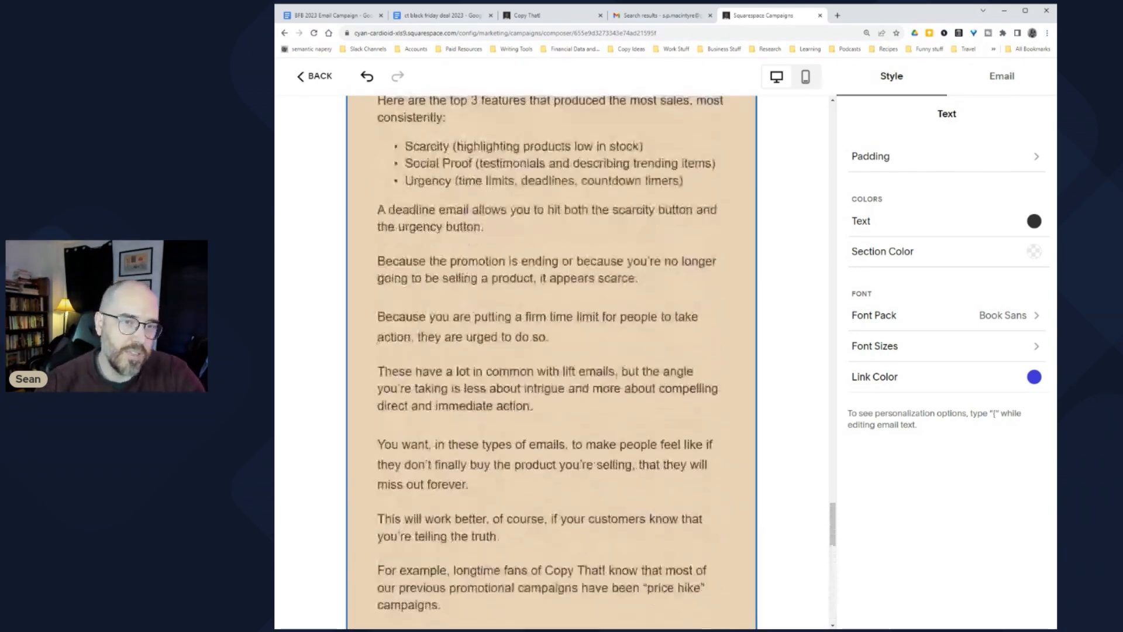
pyautogui.scroll(4, 552, 363)
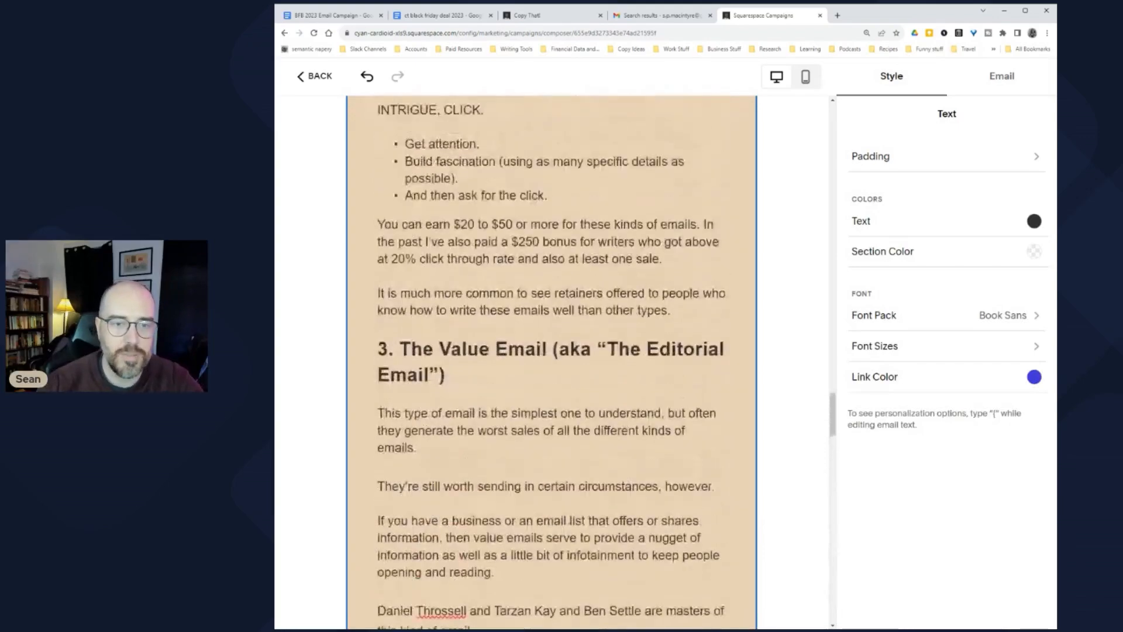
pyautogui.scroll(20, 479, 399)
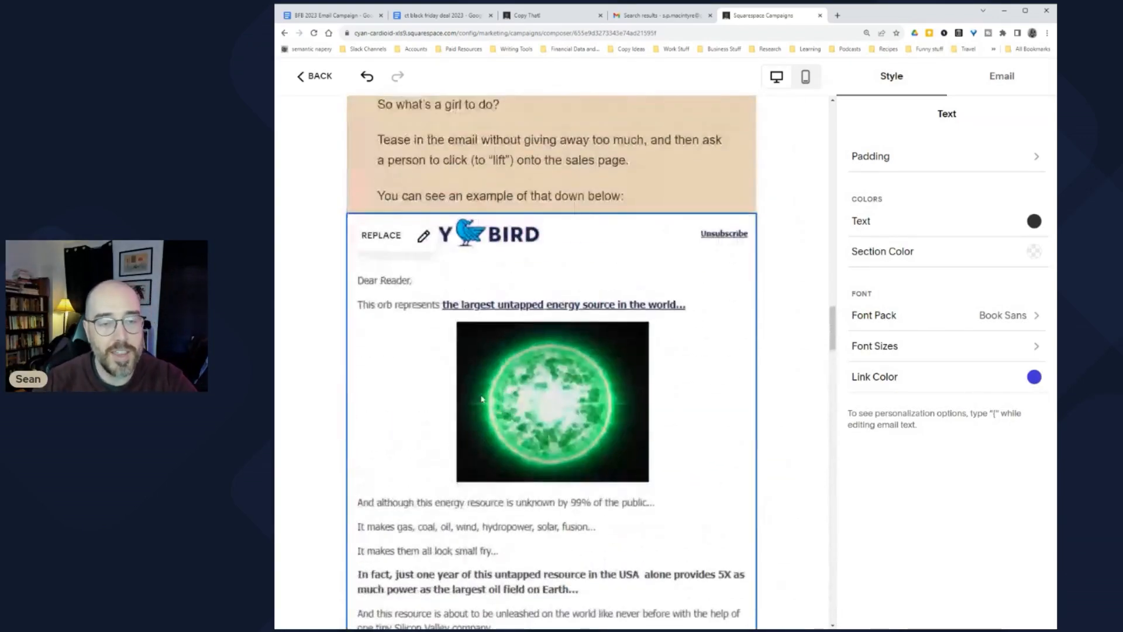
pyautogui.scroll(9, 478, 398)
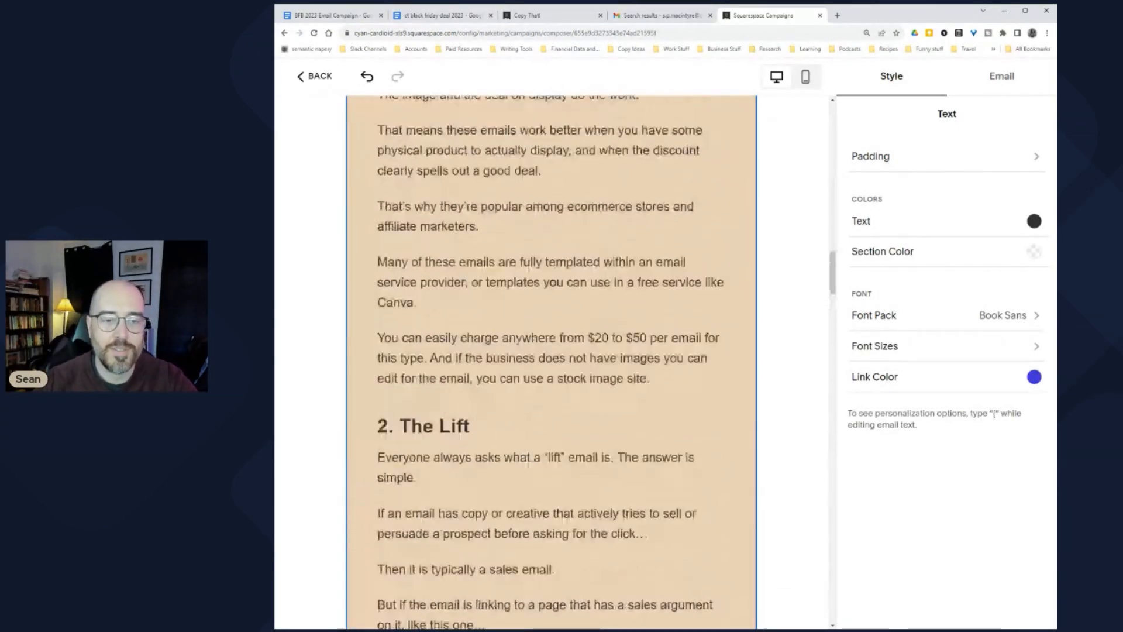
pyautogui.scroll(4, 552, 362)
pyautogui.scroll(-5, 552, 363)
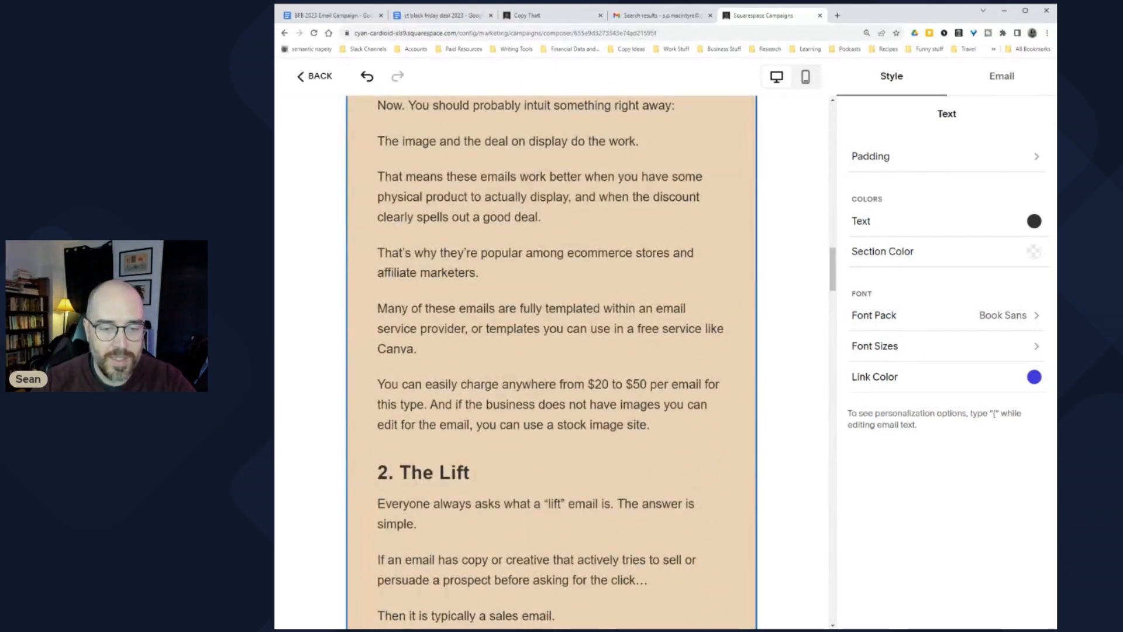
pyautogui.scroll(-9, 551, 363)
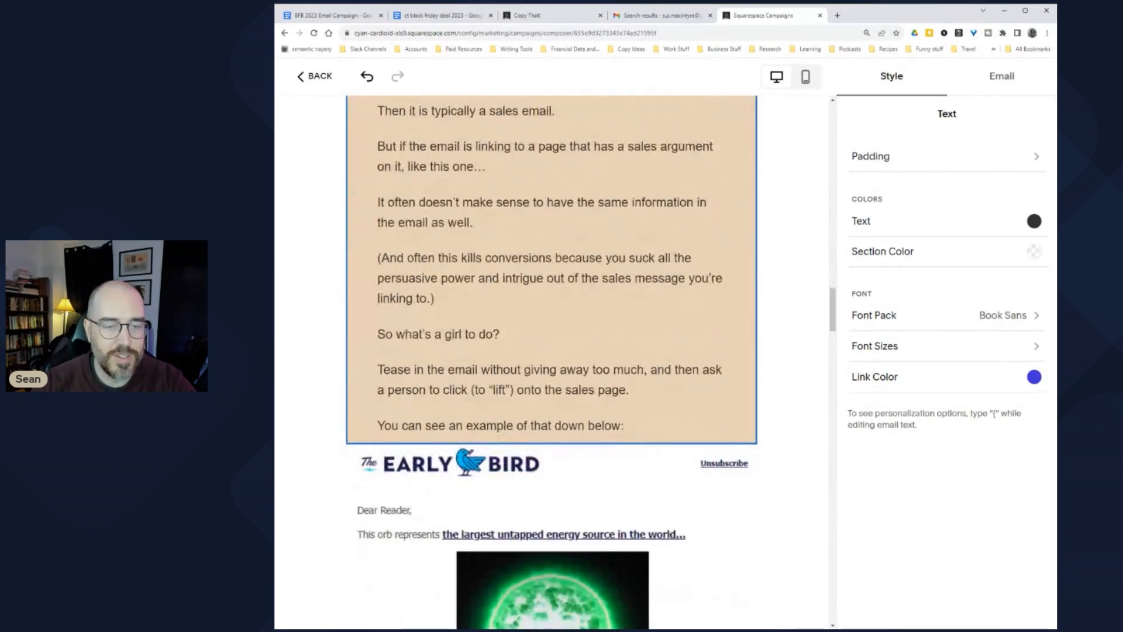
pyautogui.scroll(8, 552, 363)
pyautogui.scroll(-6, 552, 363)
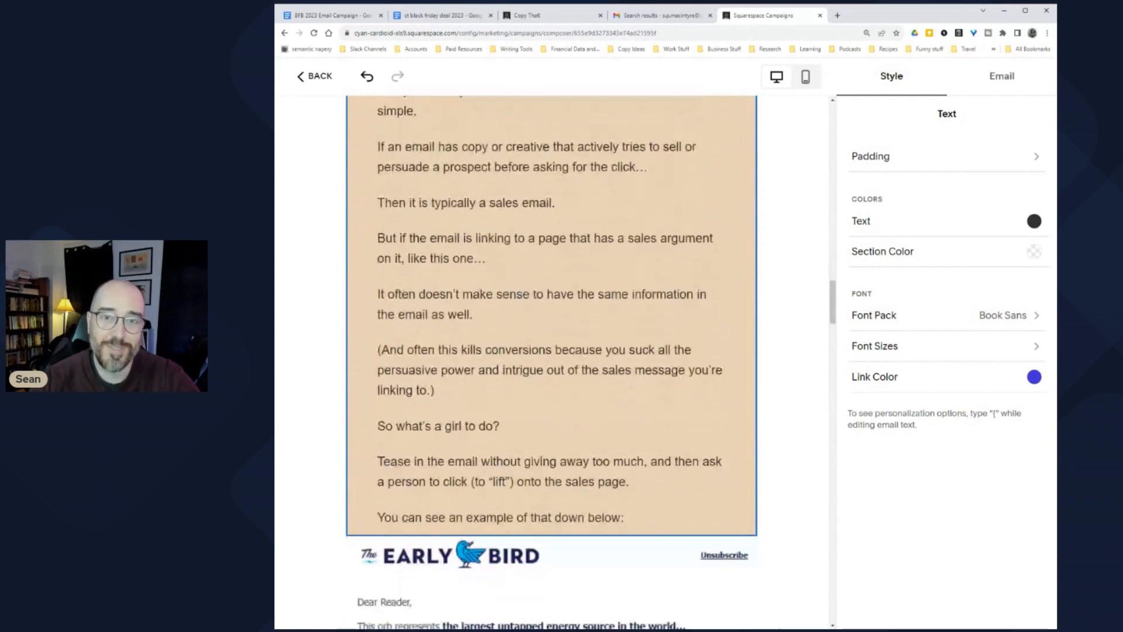
pyautogui.scroll(1, 552, 362)
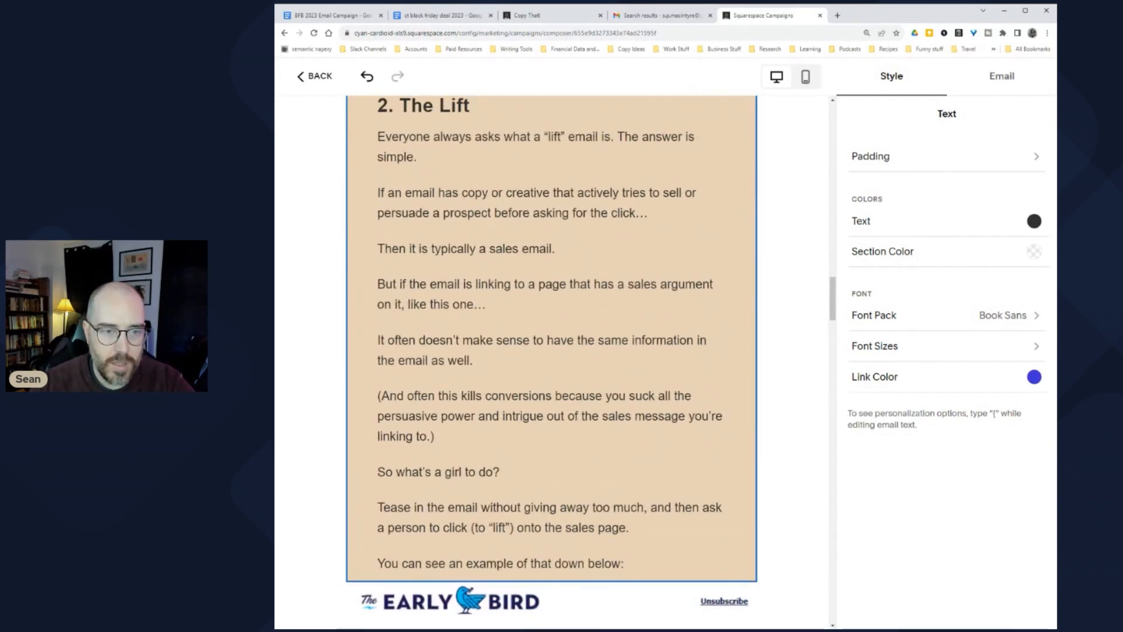
pyautogui.moveTo(408, 304); pyautogui.dragTo(486, 304)
# Step: Link the selected 'like this one…' words to the Black Friday Deal Google Doc
pyautogui.click(337, 16)
pyautogui.click(763, 16)
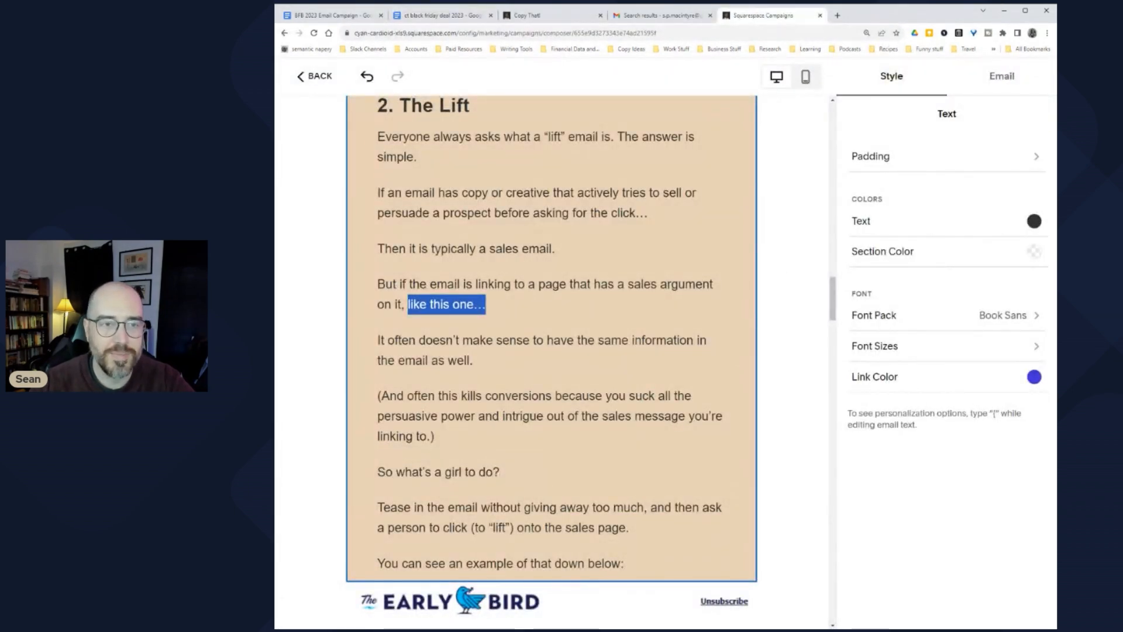
pyautogui.scroll(15, 552, 363)
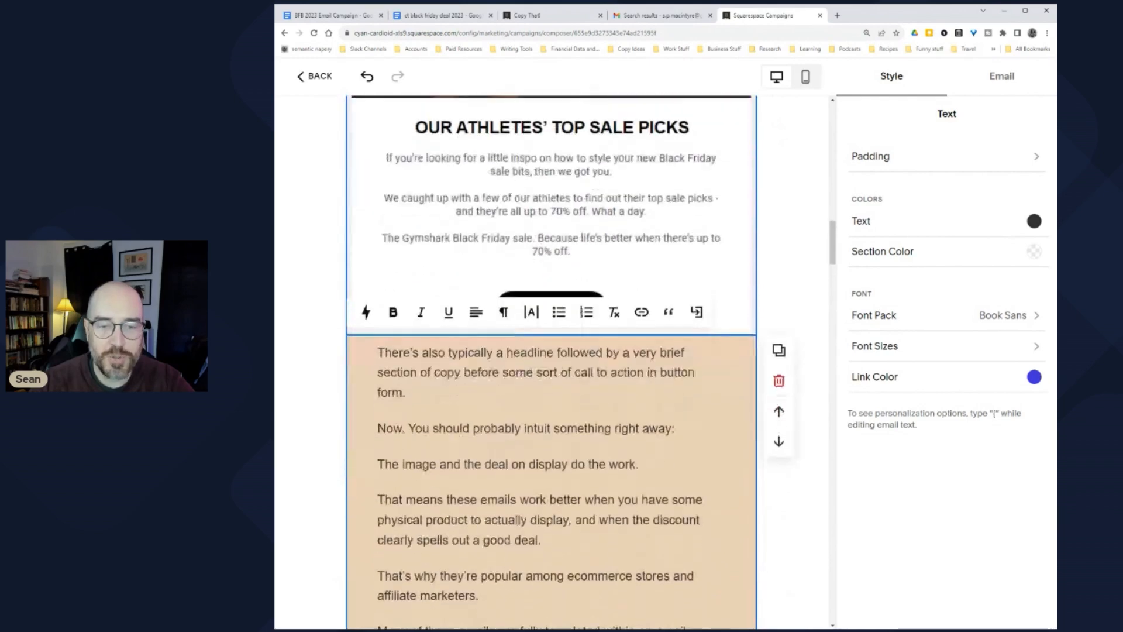
pyautogui.click(642, 310)
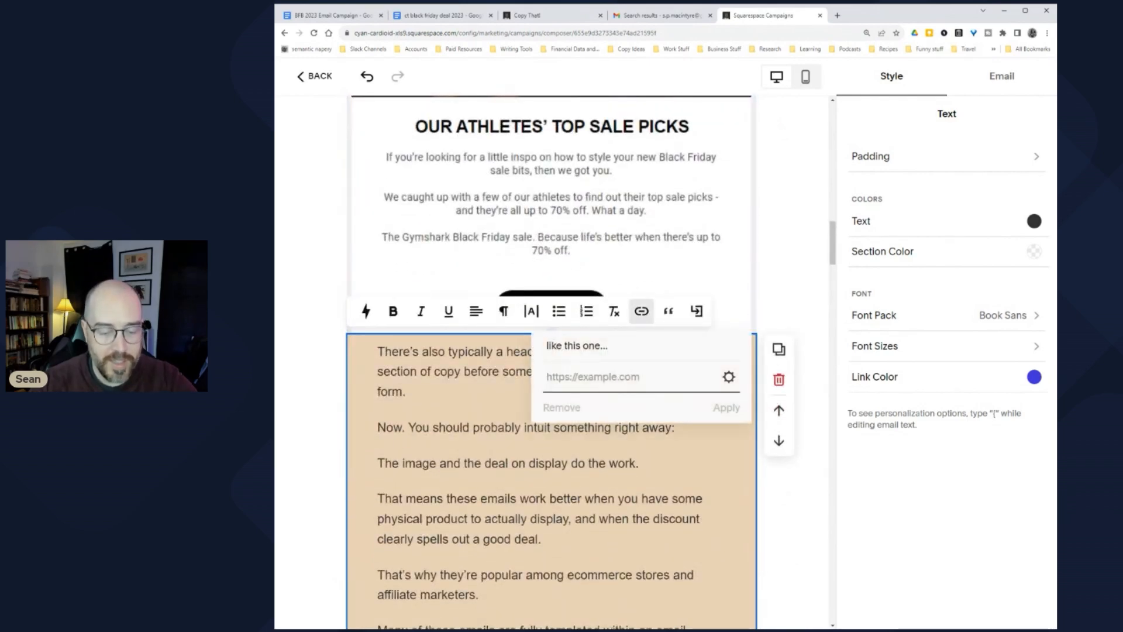
pyautogui.hotkey('ctrl', 'v')
pyautogui.click(725, 408)
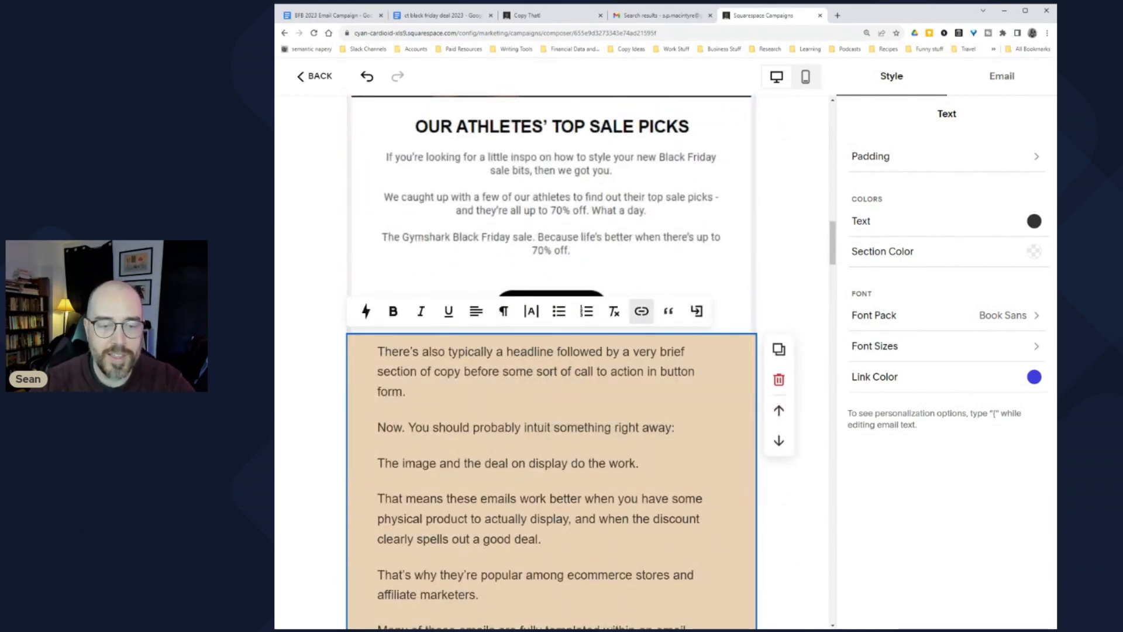
# Step: Link 'click here to see the details about this offer.' to the same deal doc
pyautogui.scroll(-10, 725, 409)
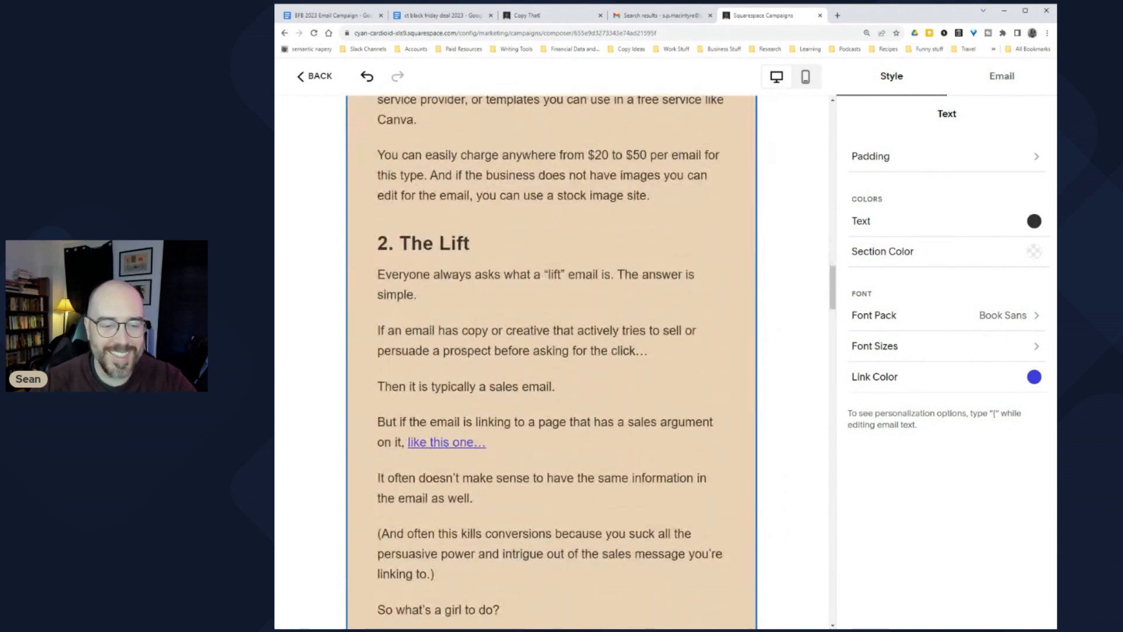
pyautogui.scroll(-15, 552, 362)
pyautogui.click(642, 156)
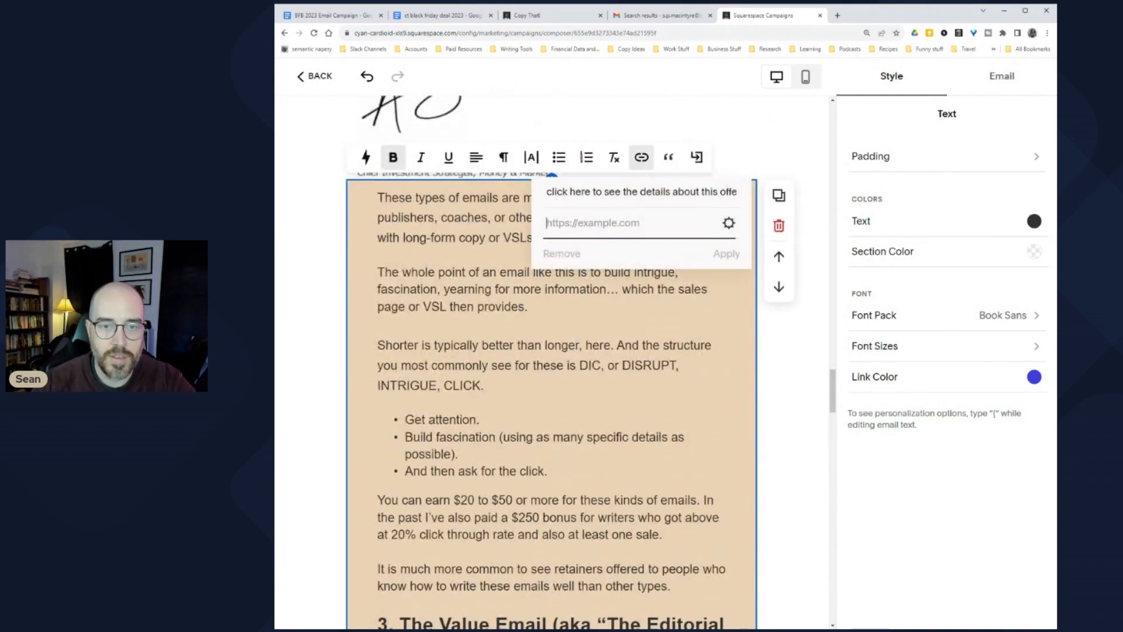
pyautogui.hotkey('ctrl', 'v')
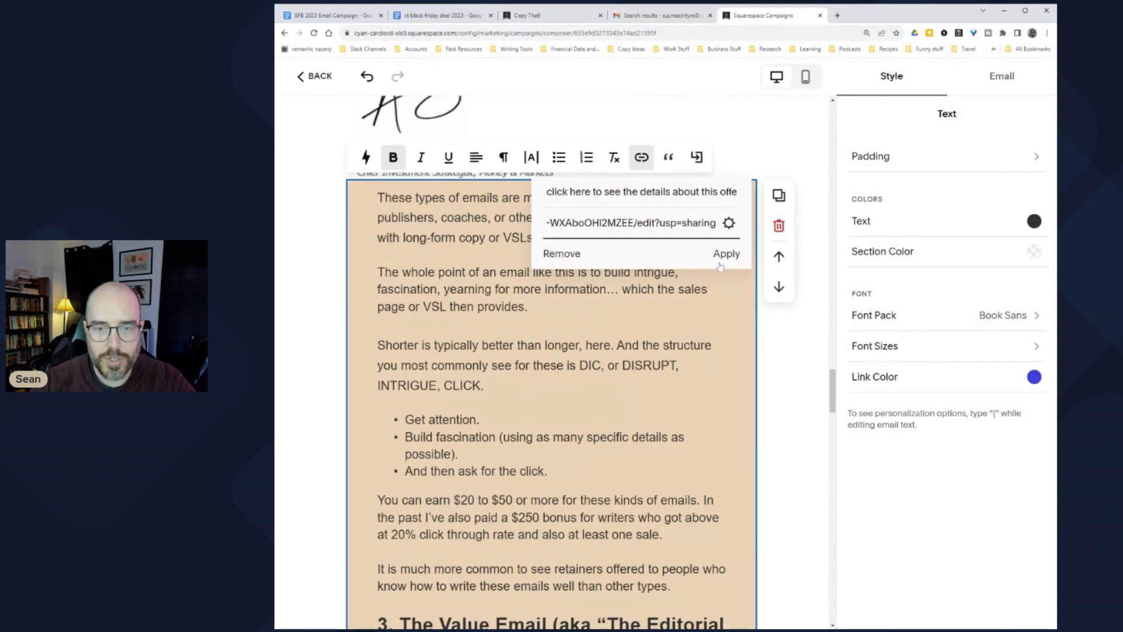
pyautogui.click(726, 253)
# Step: Scroll through the email to check the links, clearing an accidental paragraph selection
pyautogui.scroll(-15, 715, 266)
pyautogui.scroll(-20, 551, 363)
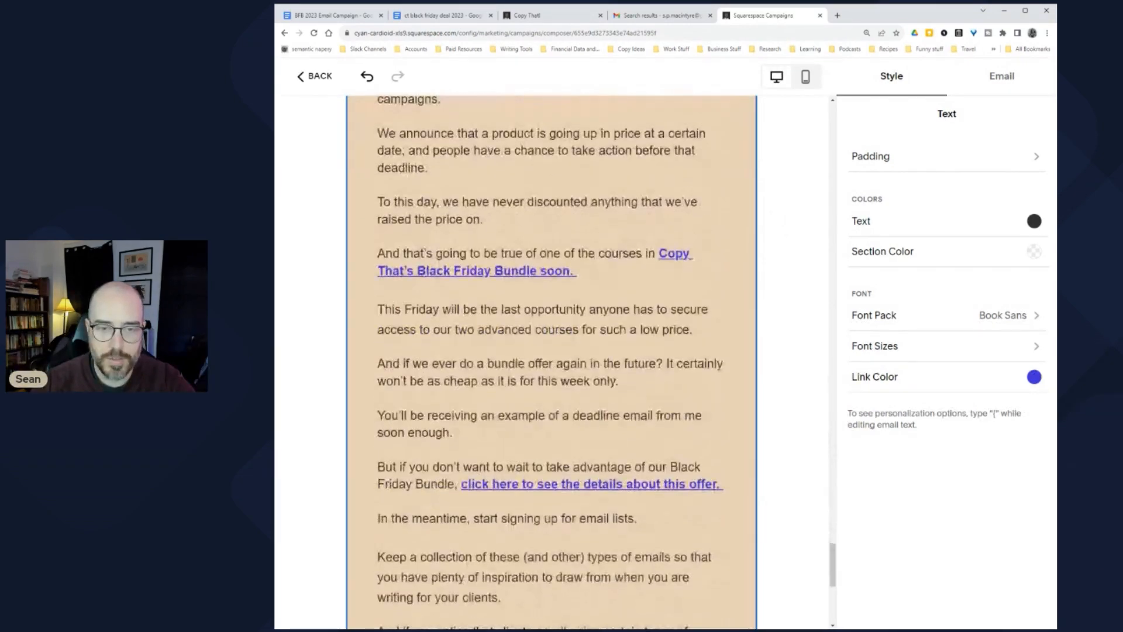
pyautogui.scroll(-3, 552, 362)
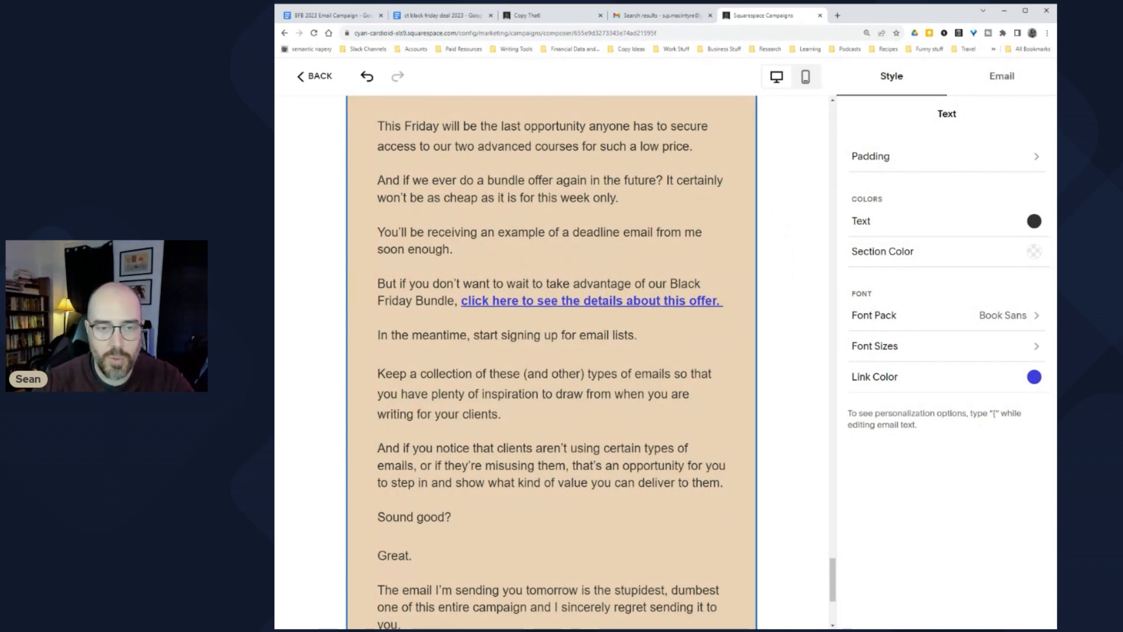
pyautogui.scroll(2, 552, 363)
pyautogui.moveTo(378, 191); pyautogui.dragTo(576, 473)
pyautogui.click(559, 473)
pyautogui.scroll(-5, 559, 473)
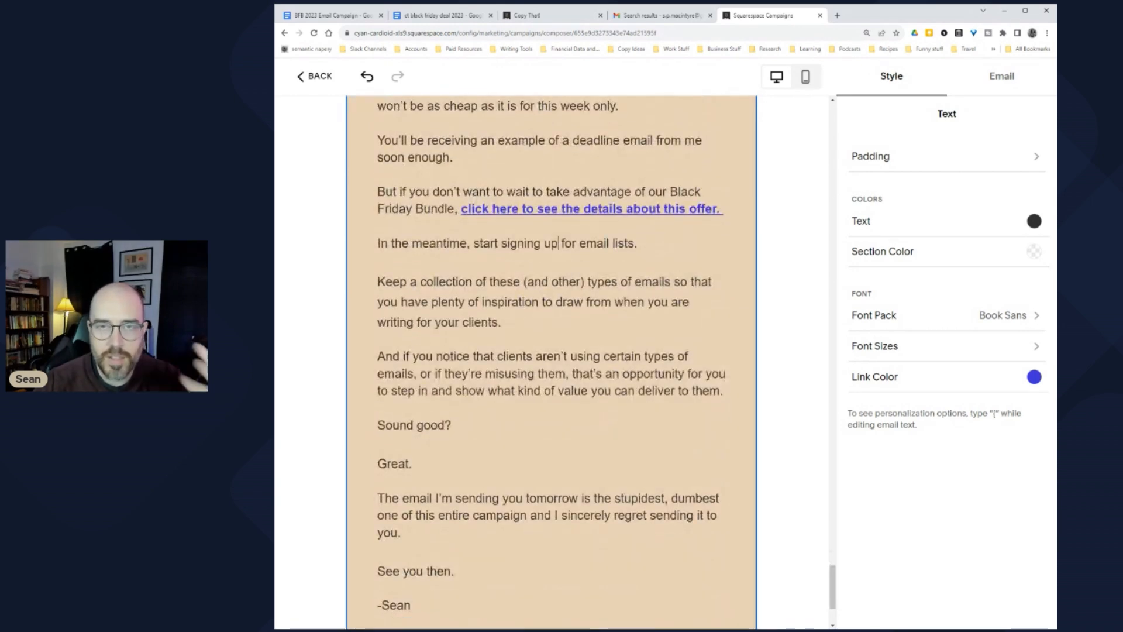
pyautogui.scroll(-3, 559, 473)
pyautogui.scroll(5, 559, 473)
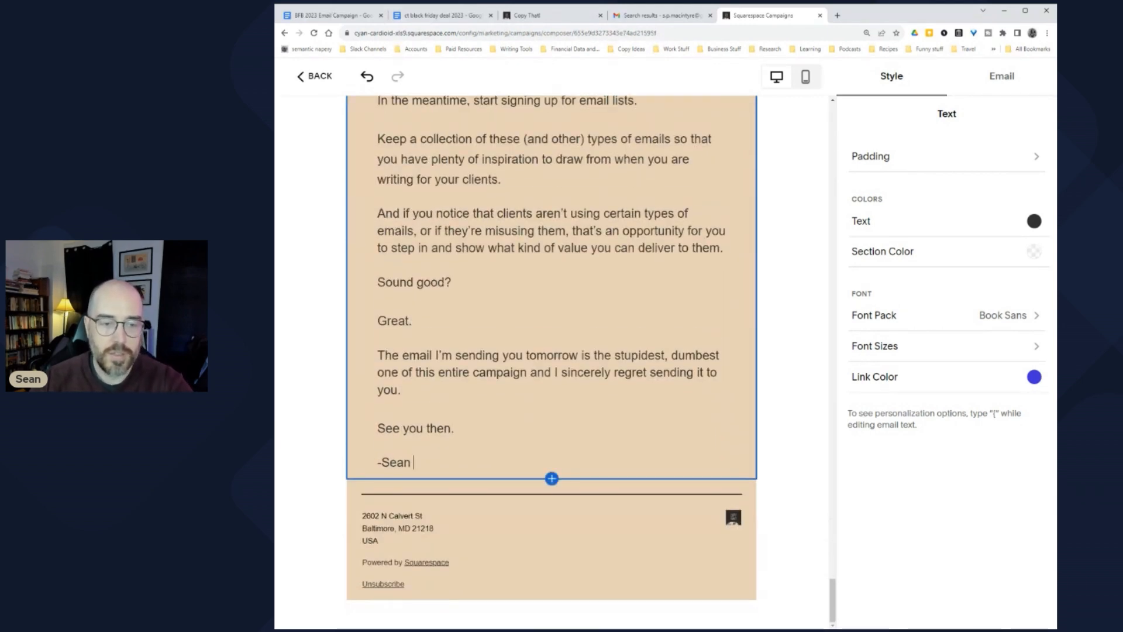
pyautogui.scroll(20, 559, 473)
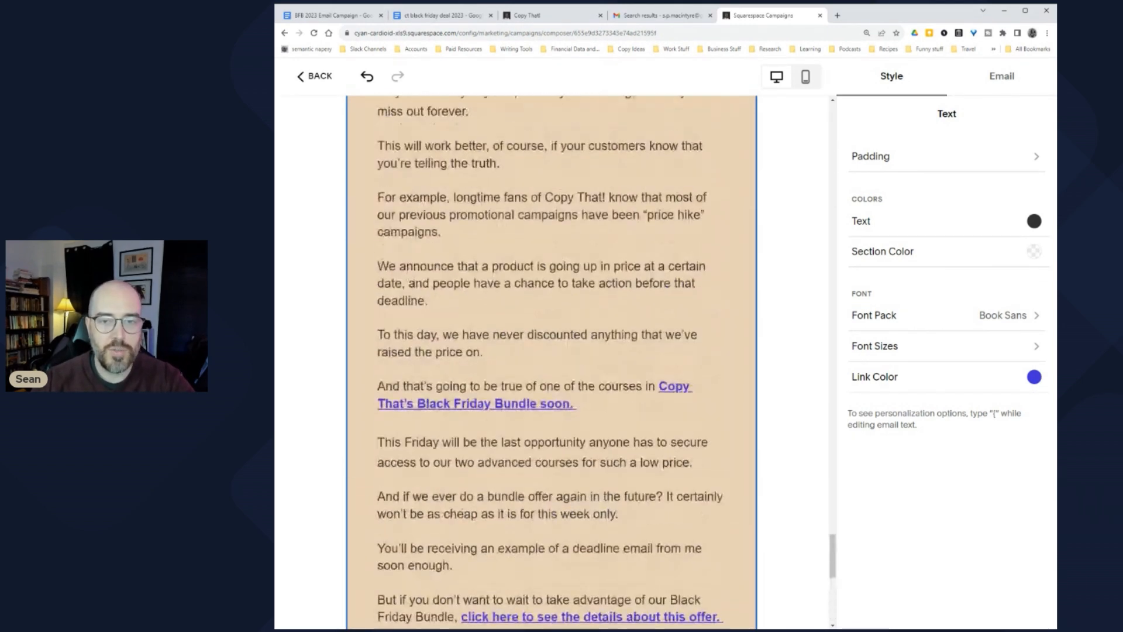
pyautogui.scroll(20, 559, 473)
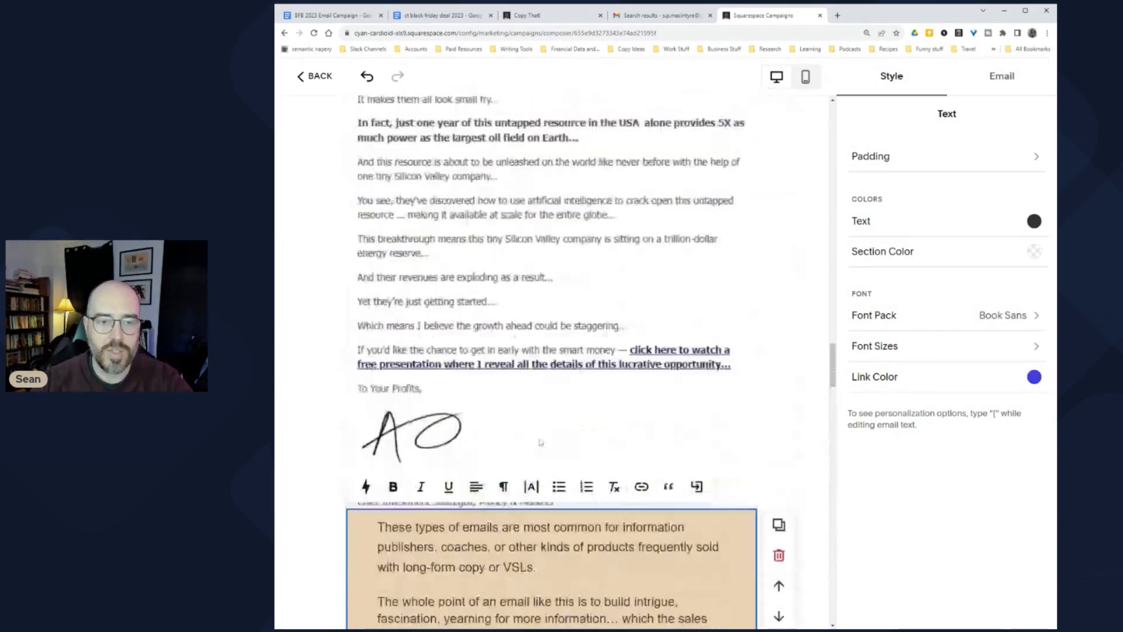
pyautogui.scroll(9, 558, 473)
# Step: Set the subject line to the doc's headline: Four Proven “Cash Flow” Email Formats (and How to Use Them)
pyautogui.hotkey('ctrl', '1')
pyautogui.scroll(-3, 669, 369)
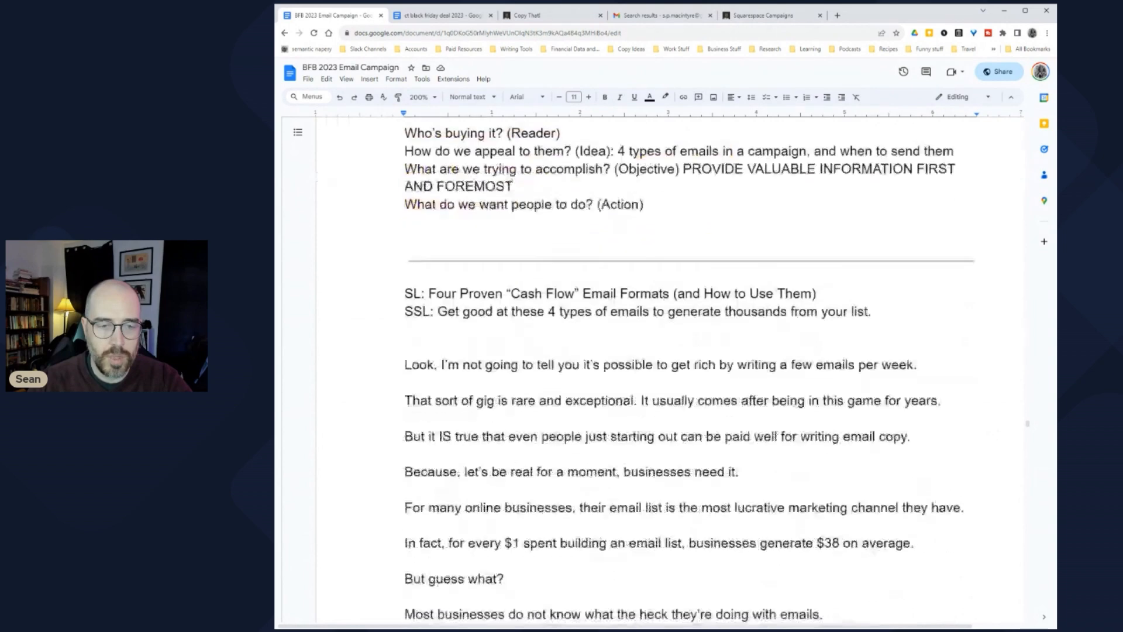
pyautogui.moveTo(429, 293); pyautogui.dragTo(801, 294)
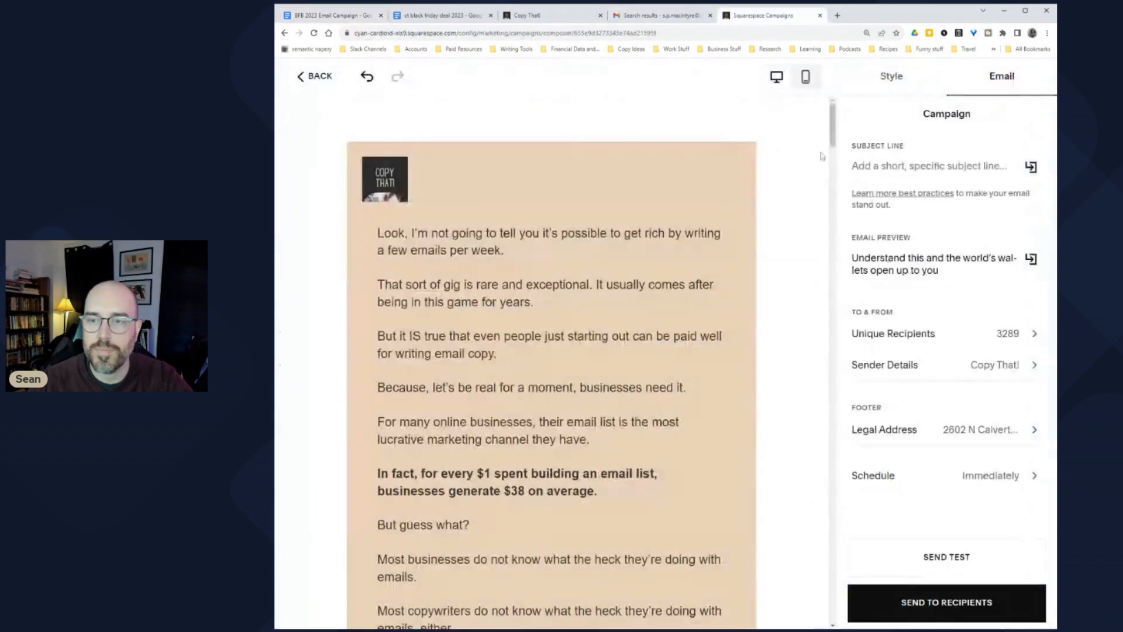
pyautogui.click(766, 15)
pyautogui.write('Four Proven "Cash Flow" Email Formats (and How to Use Them)')
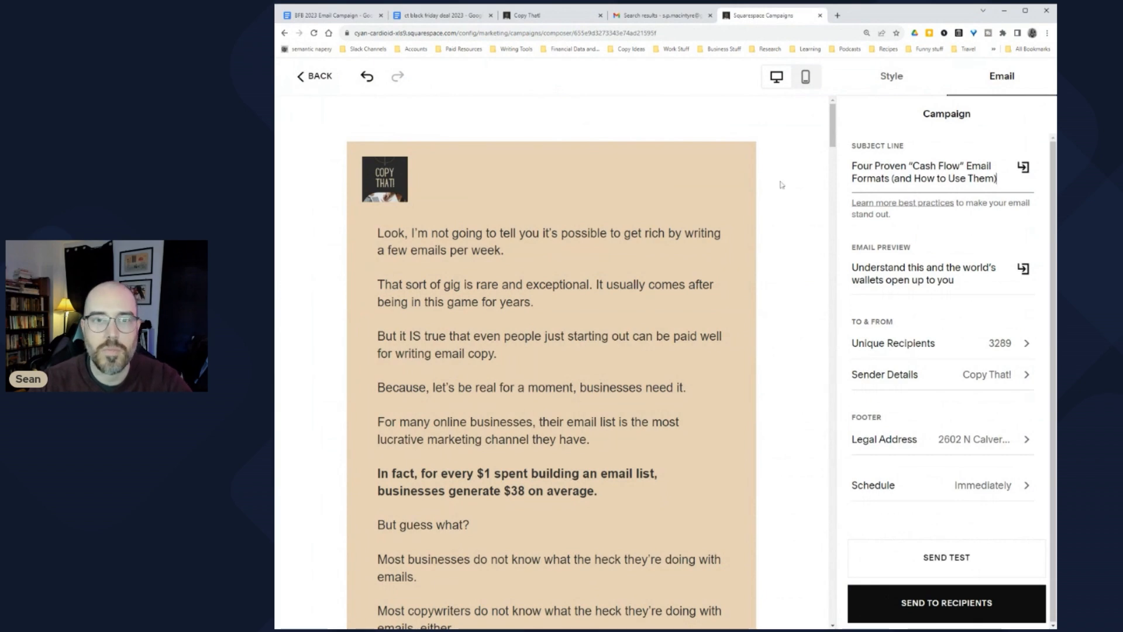
# Step: Replace the email preview text with the doc's subheadline about the 4 email types
pyautogui.click(326, 15)
pyautogui.moveTo(438, 311); pyautogui.dragTo(878, 311)
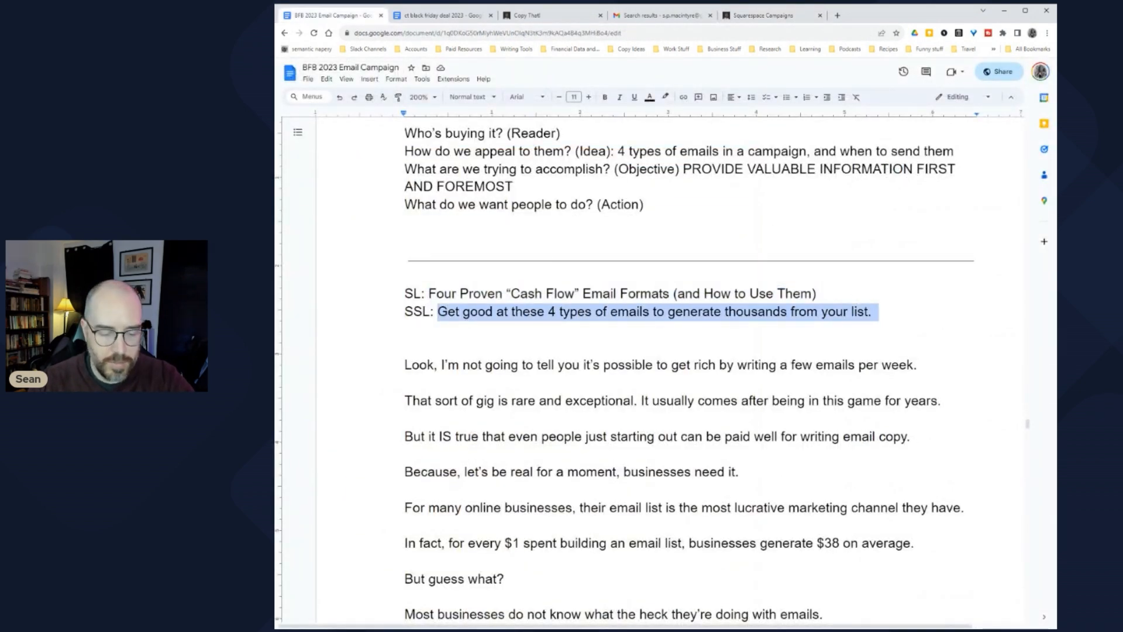
pyautogui.click(764, 15)
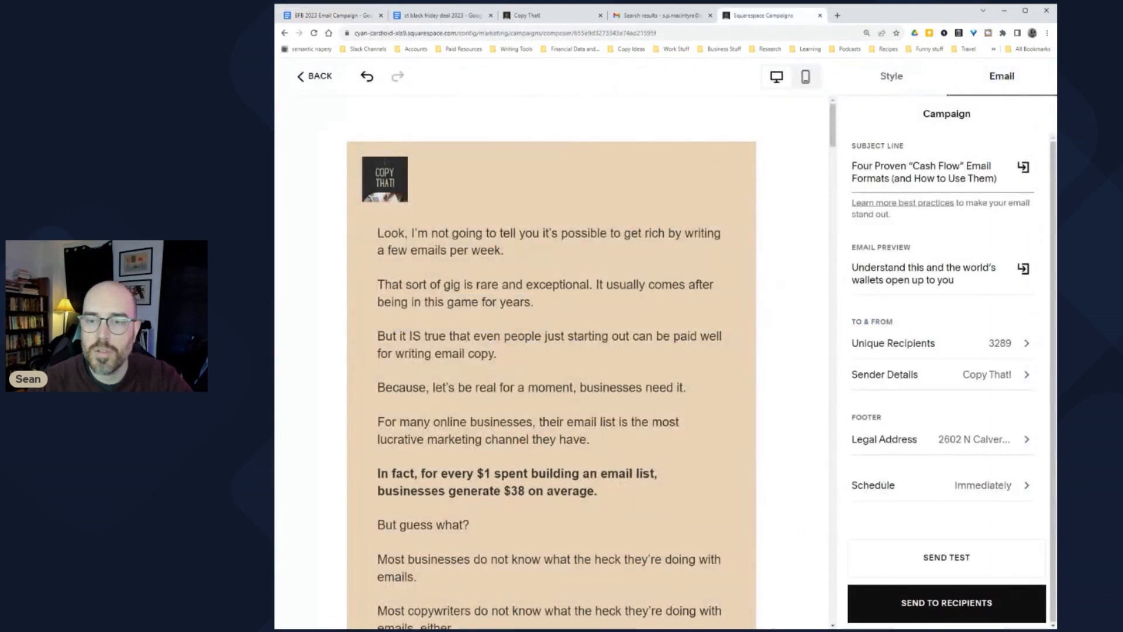
pyautogui.moveTo(955, 280); pyautogui.dragTo(822, 272)
pyautogui.hotkey('ctrl', 'v')
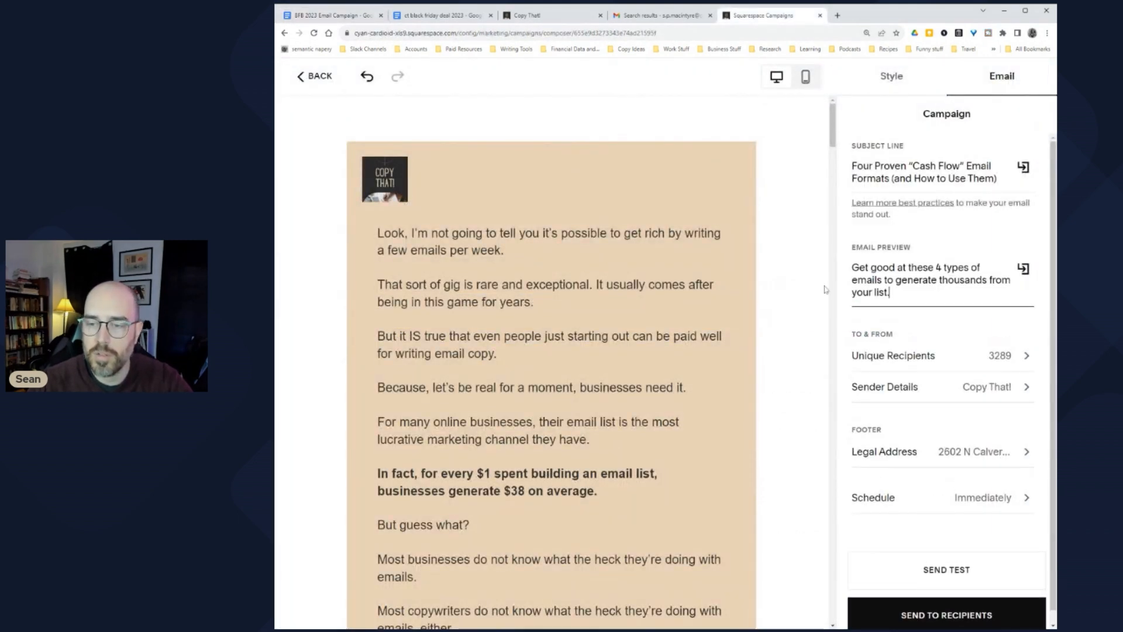
# Step: Review the Leads and Customers recipient lists, then open the test email in Gmail
pyautogui.click(928, 358)
pyautogui.scroll(-3, 889, 519)
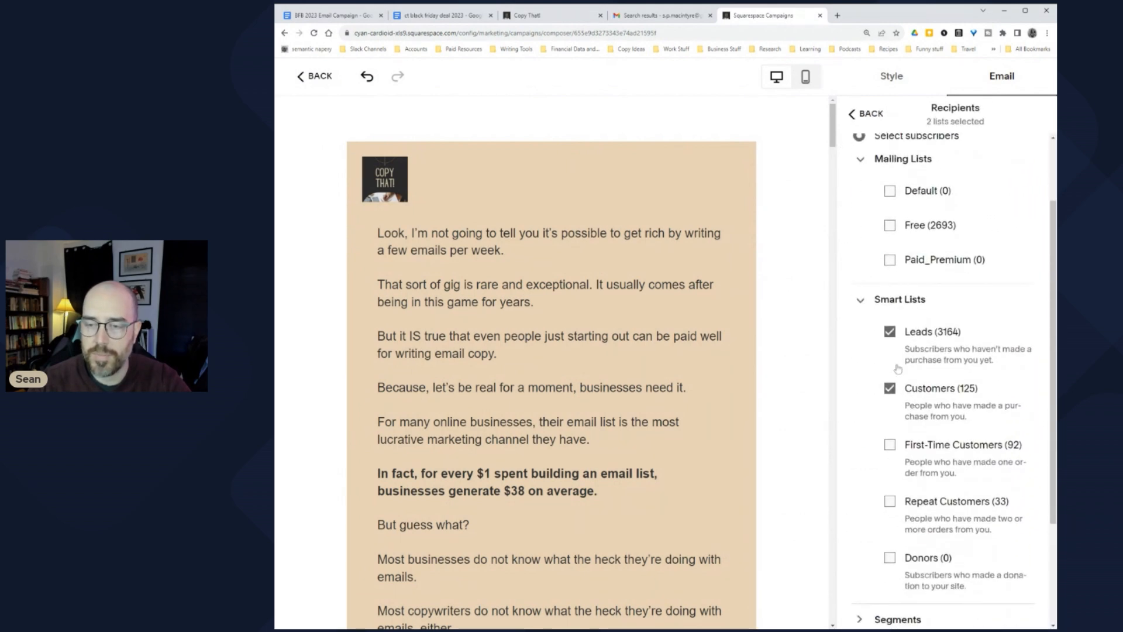
pyautogui.scroll(2, 898, 369)
pyautogui.click(872, 113)
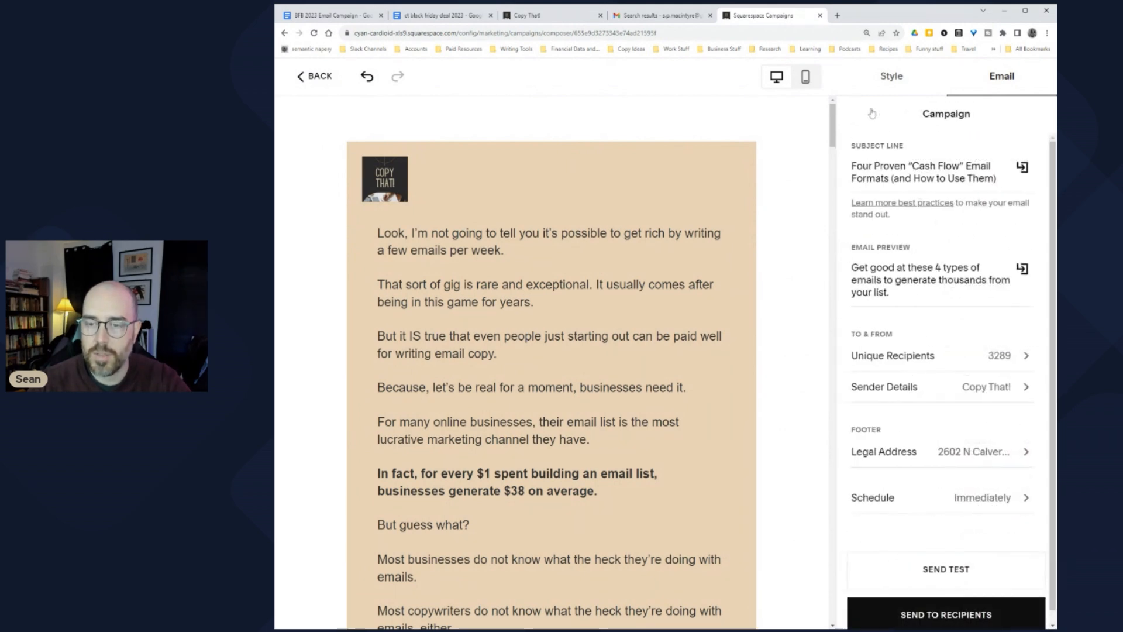
pyautogui.scroll(-1, 913, 444)
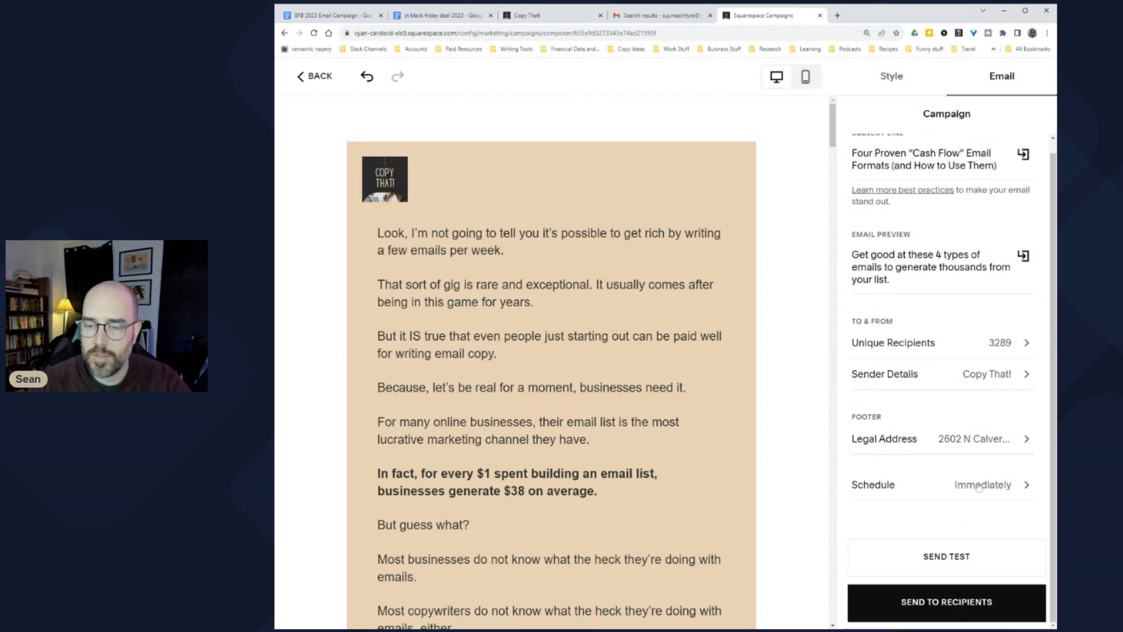
pyautogui.click(658, 16)
pyautogui.click(586, 131)
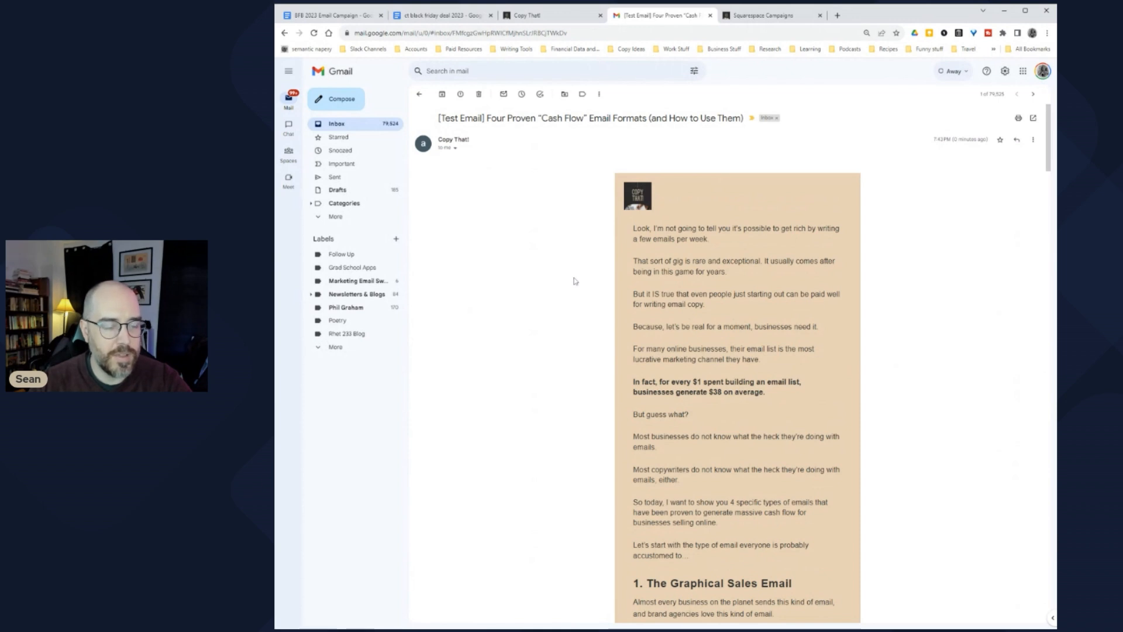
pyautogui.scroll(-12, 573, 281)
pyautogui.hotkey('ctrl', '+')
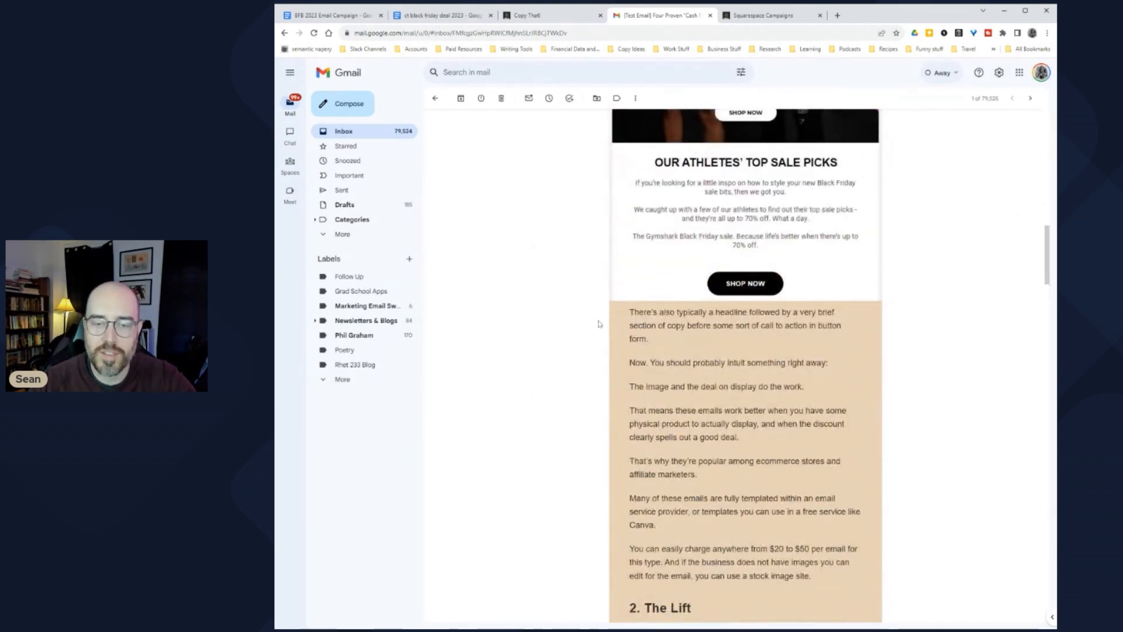
pyautogui.scroll(-9, 598, 324)
pyautogui.scroll(-10, 609, 310)
pyautogui.click(720, 435)
pyautogui.click(720, 438)
pyautogui.scroll(-3, 720, 442)
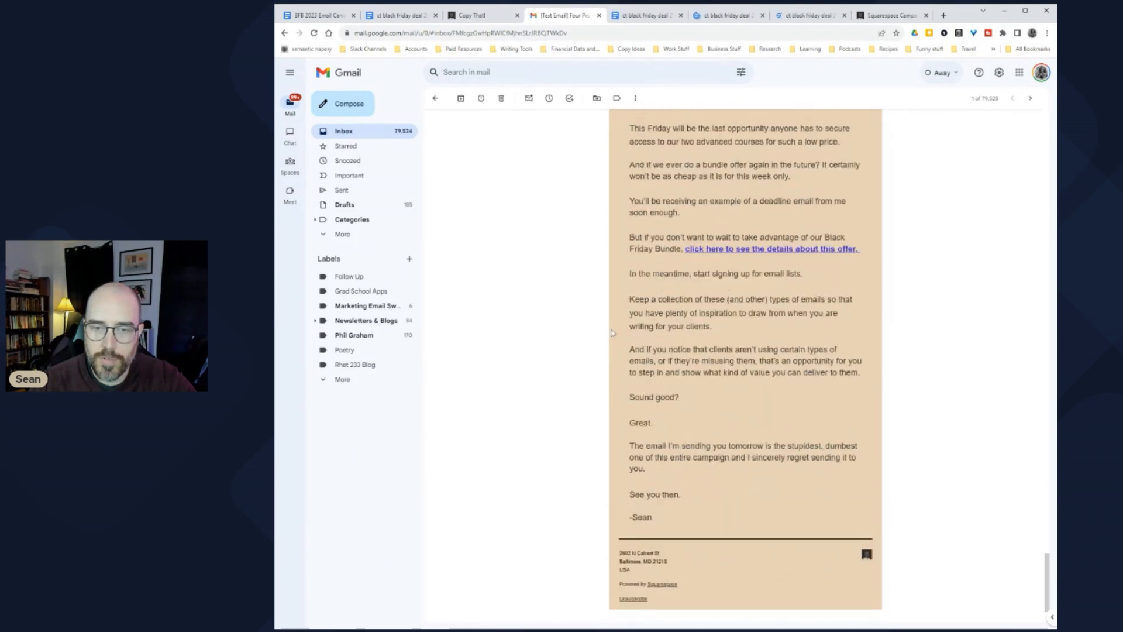
pyautogui.scroll(20, 611, 334)
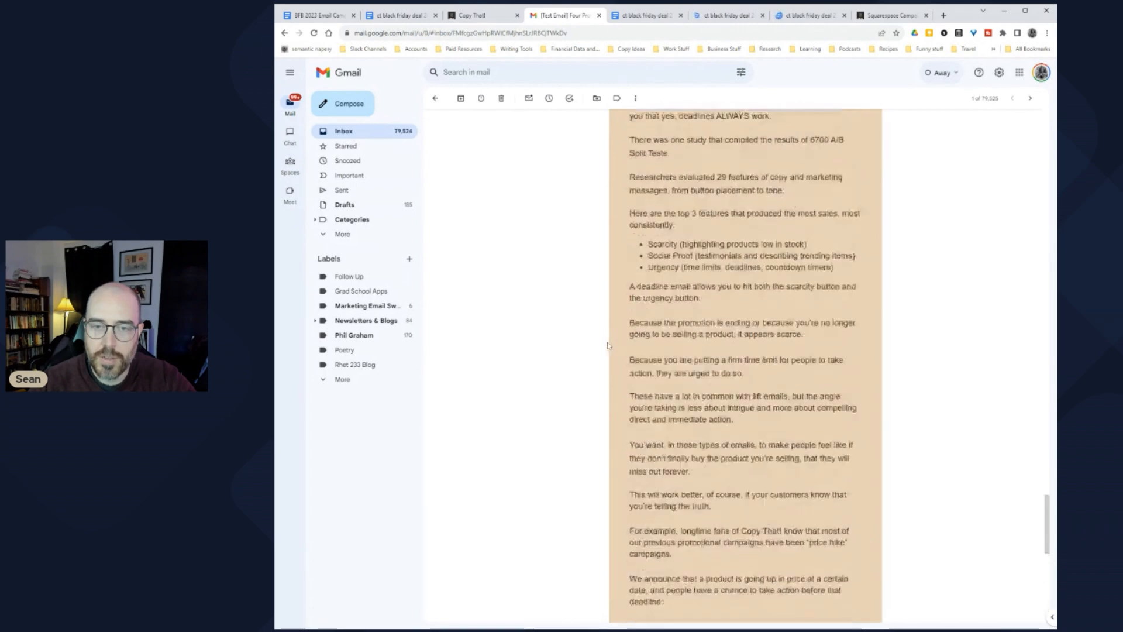
pyautogui.click(725, 15)
pyautogui.click(762, 15)
pyautogui.click(762, 15)
pyautogui.click(681, 16)
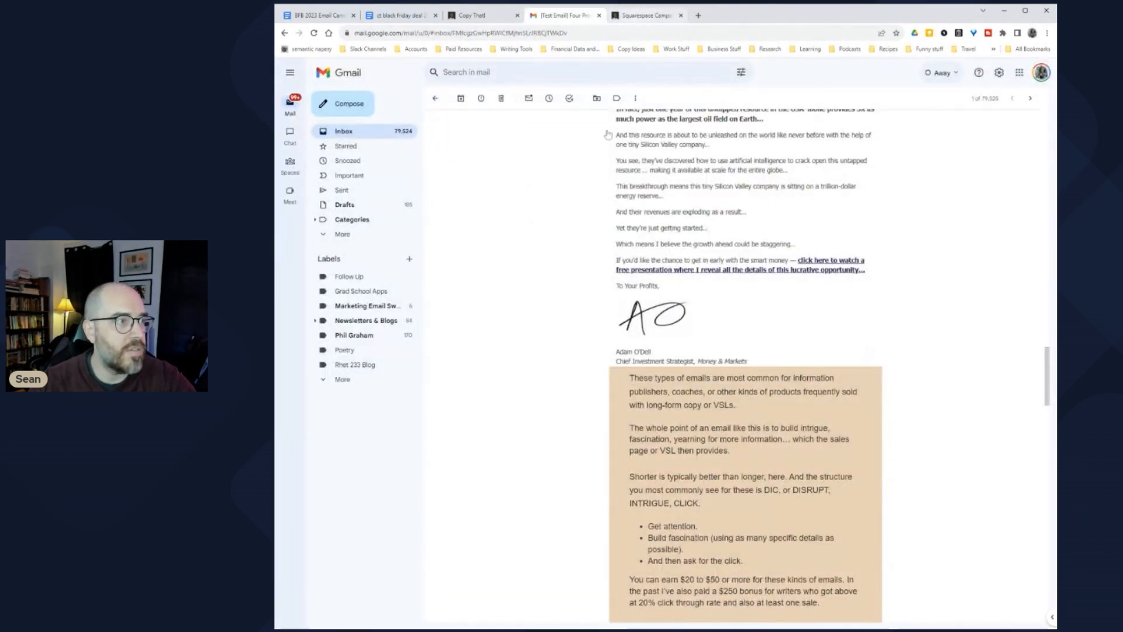
pyautogui.scroll(20, 598, 266)
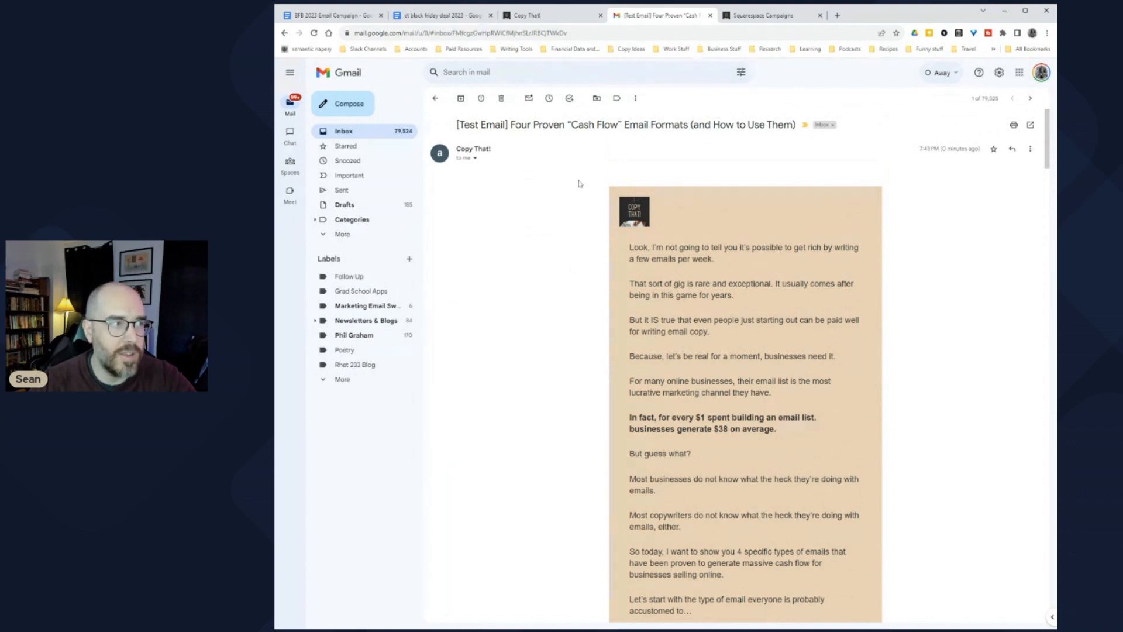
pyautogui.click(744, 18)
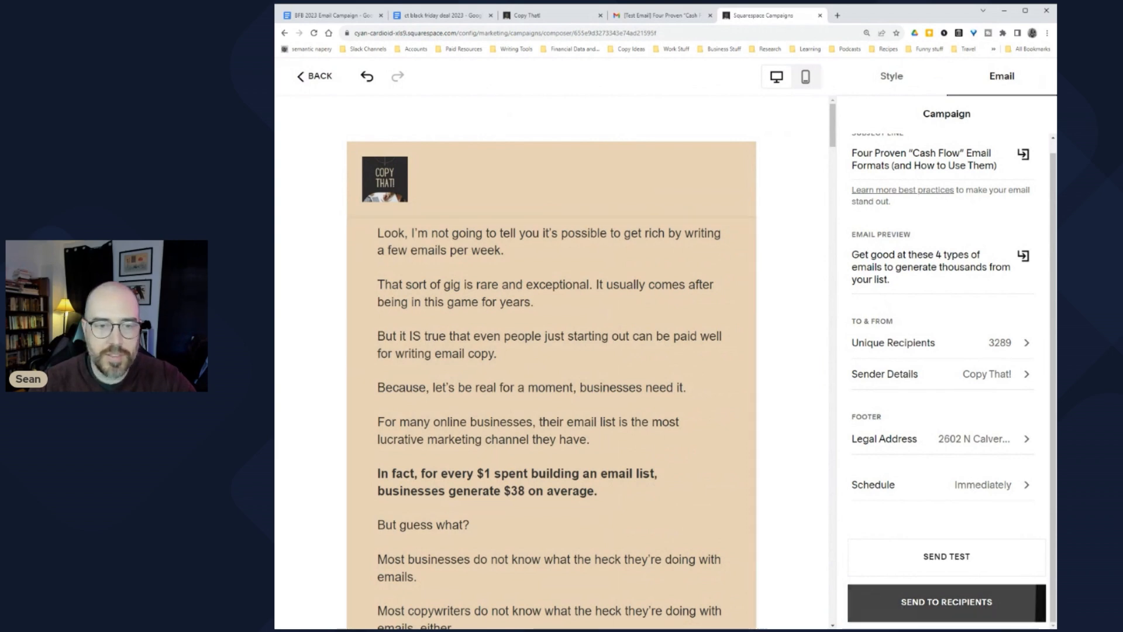
# Step: Select the Black Friday image block and switch between campaign and email style settings
pyautogui.scroll(-5, 552, 363)
pyautogui.scroll(-20, 584, 341)
pyautogui.scroll(9, 583, 342)
pyautogui.click(583, 342)
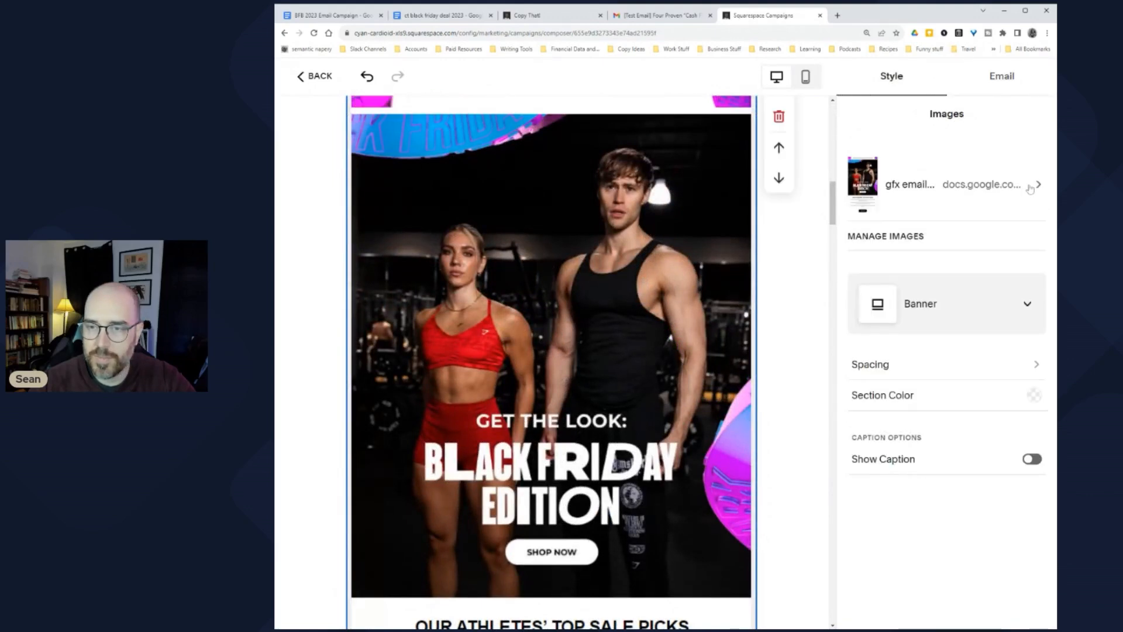
pyautogui.scroll(-20, 650, 319)
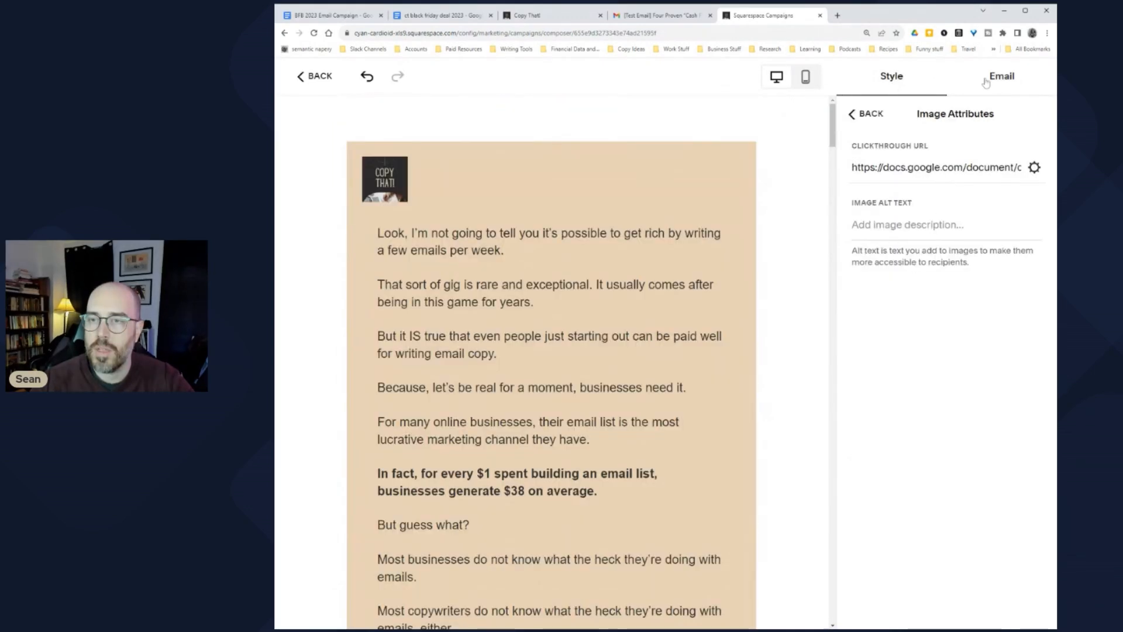
pyautogui.click(988, 82)
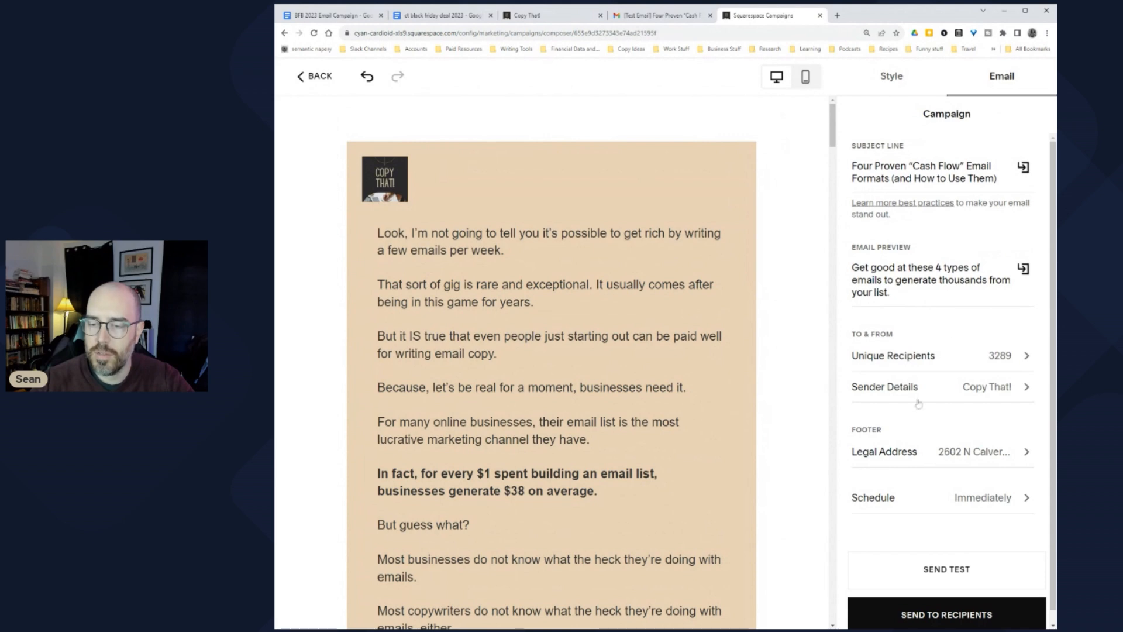
pyautogui.click(887, 82)
# Step: Reselect the image block, review the email, and return to campaign settings showing 3289 recipients
pyautogui.scroll(-20, 472, 289)
pyautogui.click(472, 290)
pyautogui.scroll(-15, 472, 290)
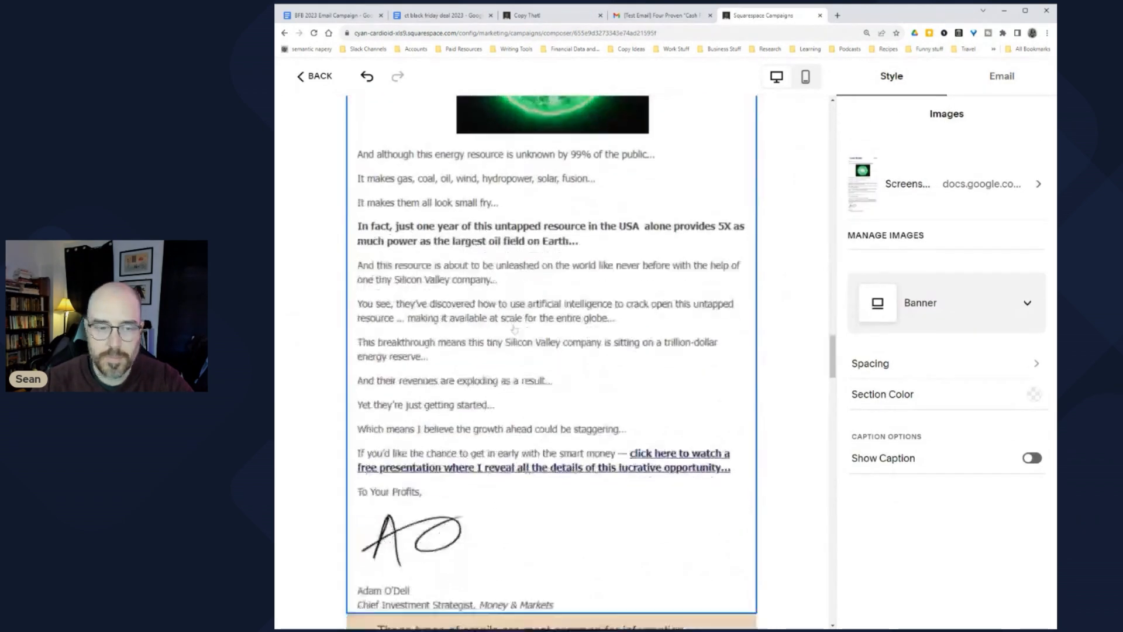
pyautogui.scroll(-15, 552, 362)
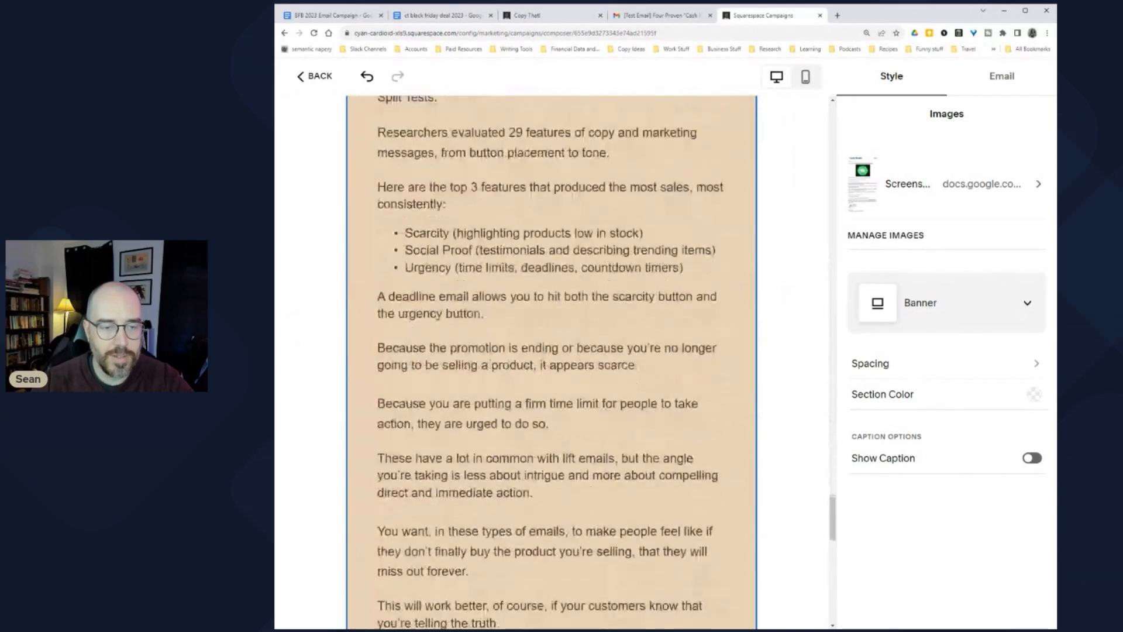
pyautogui.scroll(10, 552, 363)
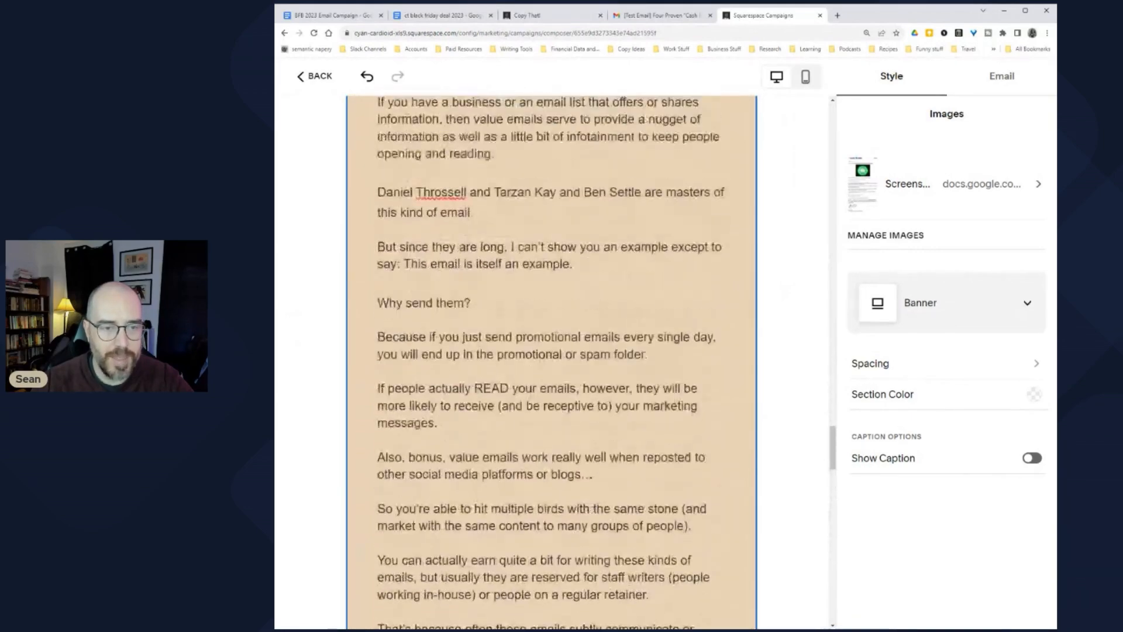
pyautogui.scroll(-20, 552, 363)
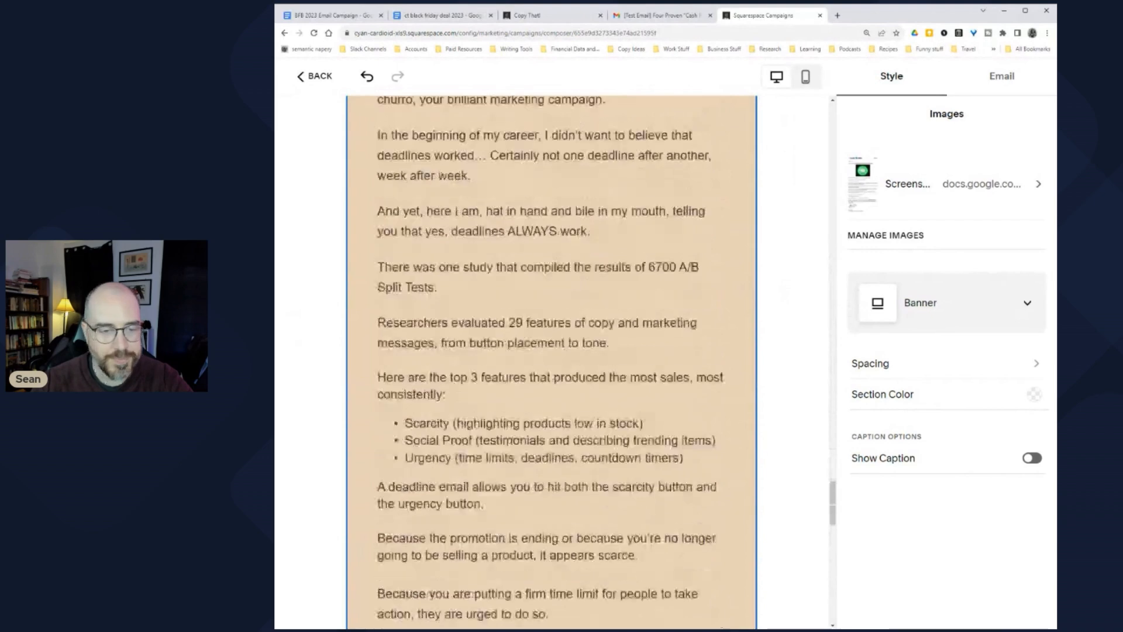
pyautogui.scroll(-2, 552, 363)
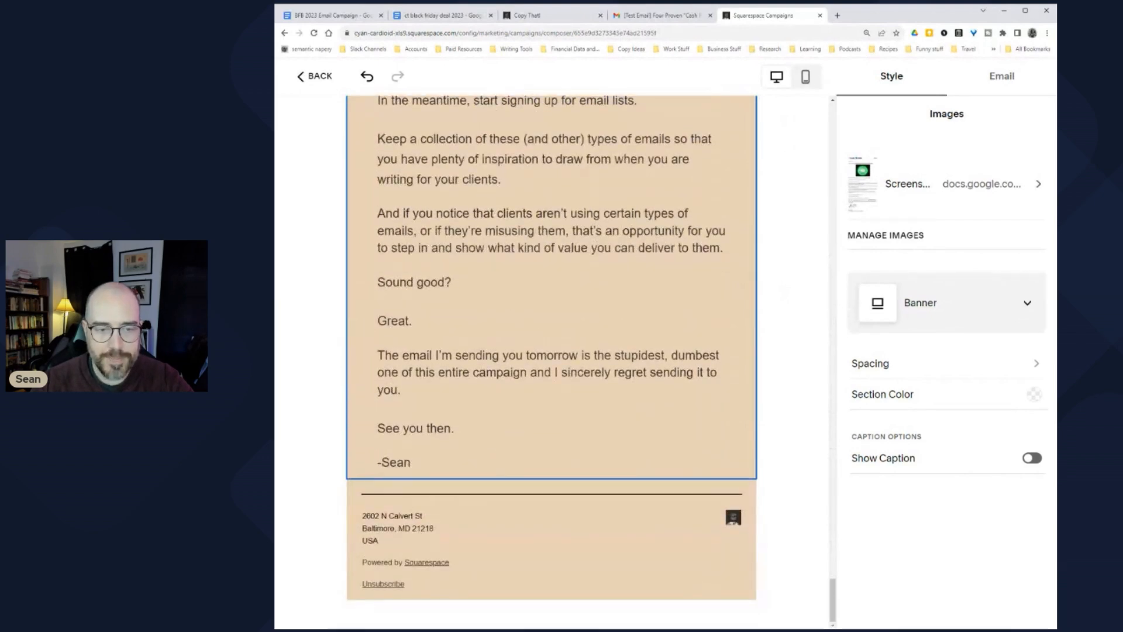
pyautogui.scroll(6, 551, 362)
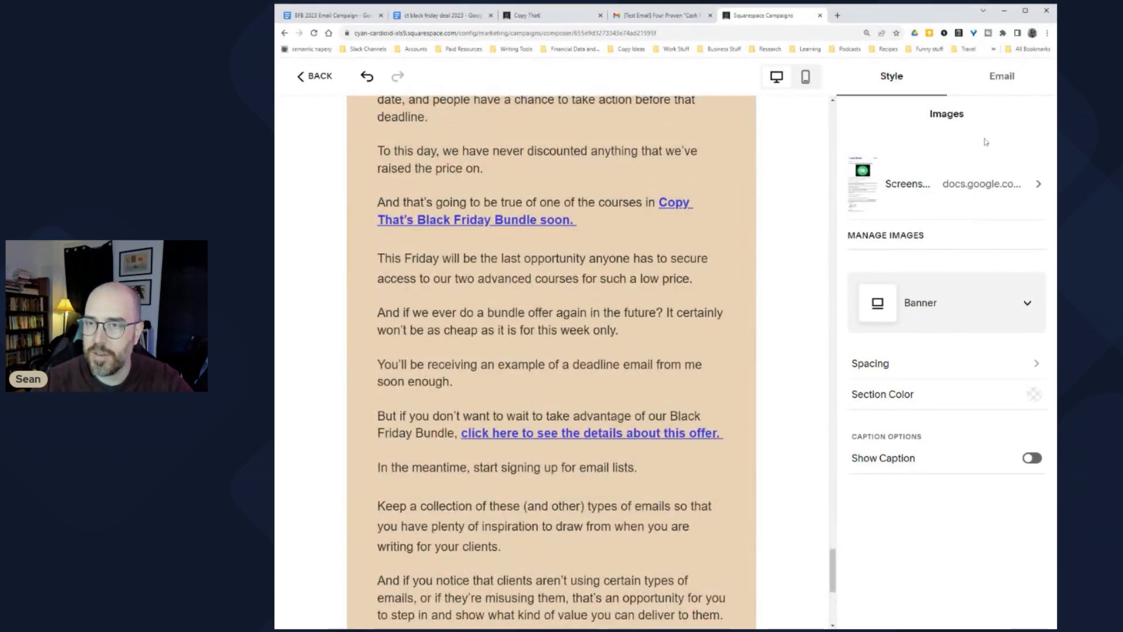
pyautogui.click(1002, 78)
pyautogui.scroll(-1, 939, 611)
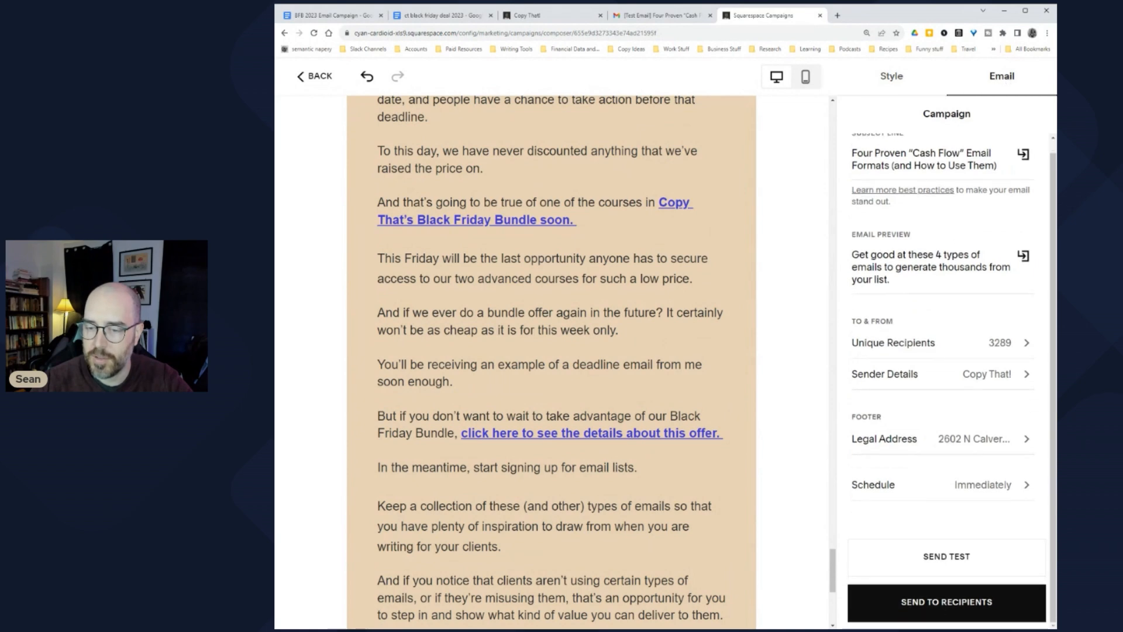
# Step: Send the campaign to the 3,289 Customers and Leads recipients and dismiss the sending notice
pyautogui.click(947, 609)
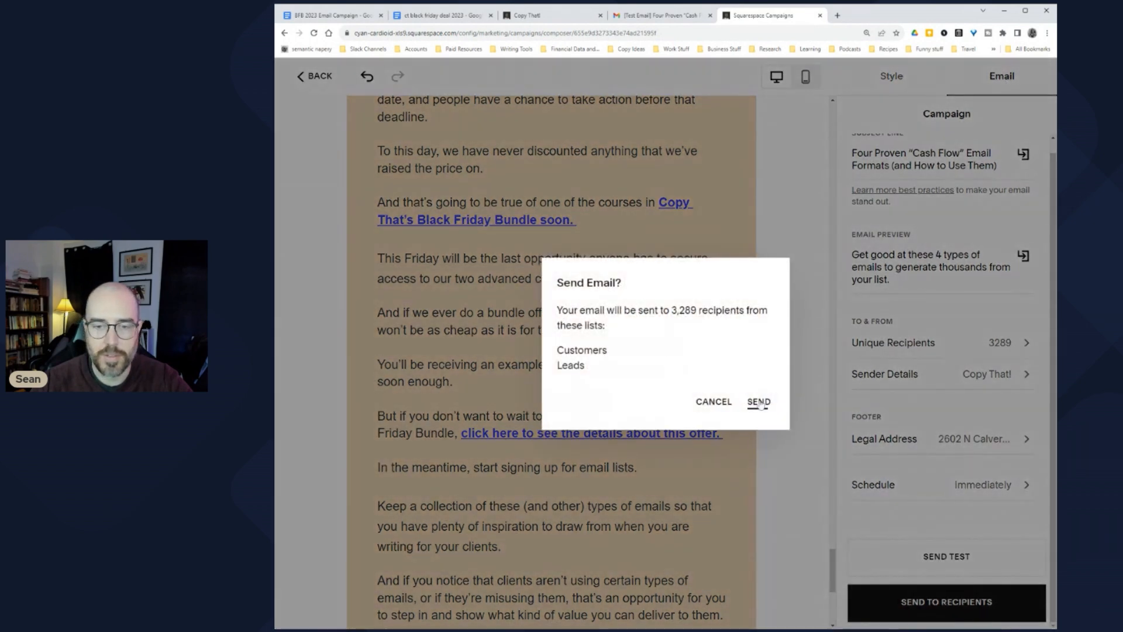
pyautogui.click(760, 403)
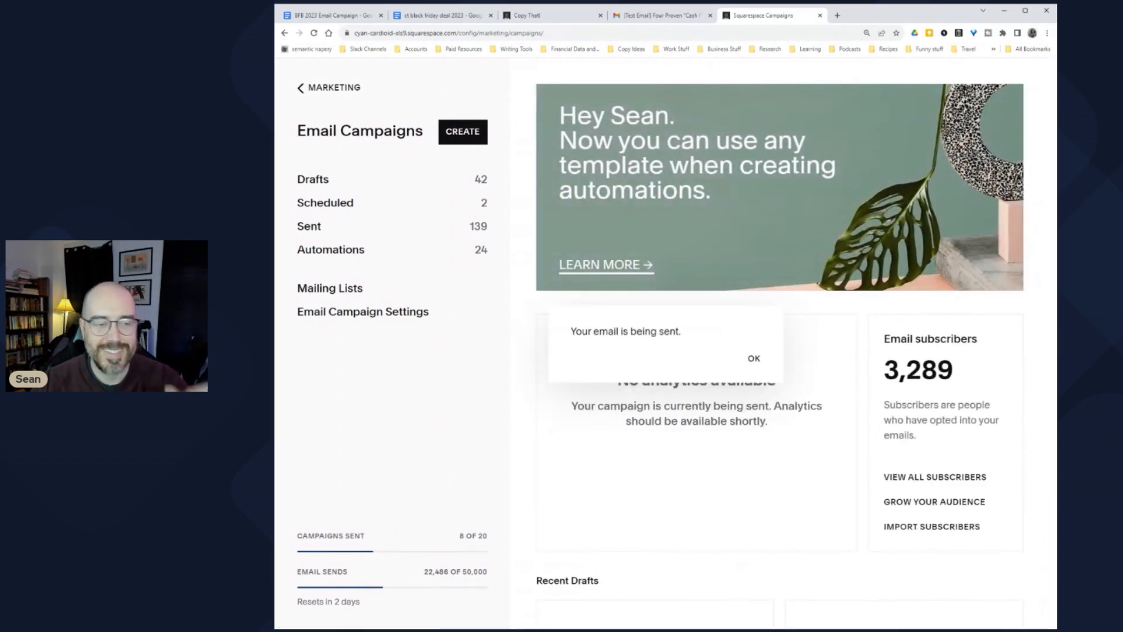
pyautogui.click(749, 360)
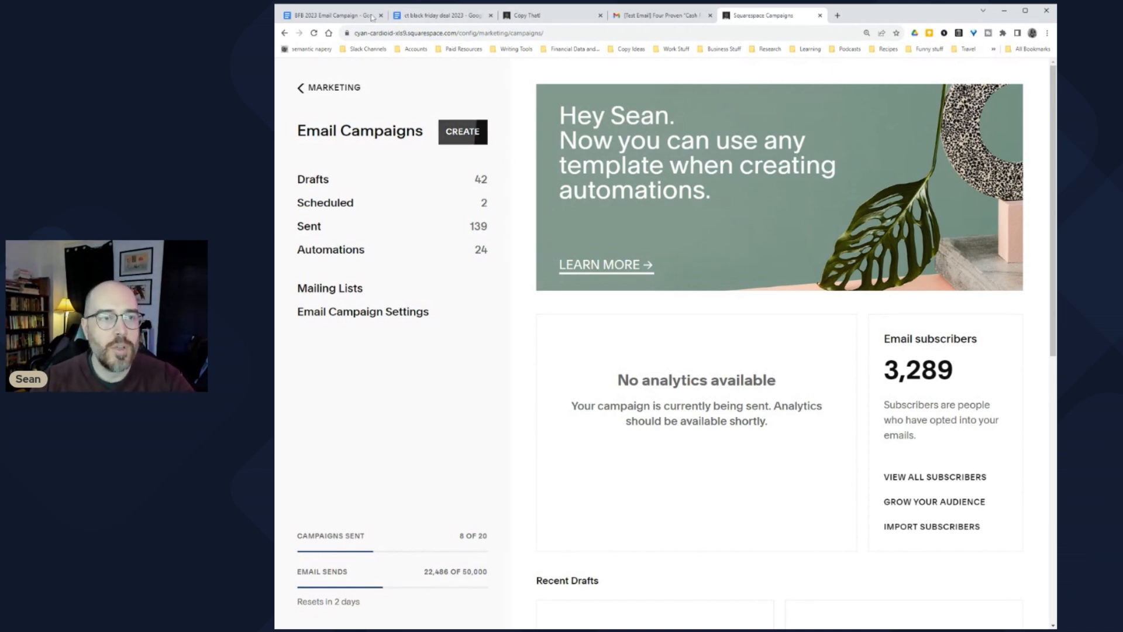
# Step: In the BFB 2023 doc, select the Deadline Emails item and the Email 6/7 Friday AM heading
pyautogui.click(327, 15)
pyautogui.scroll(15, 673, 351)
pyautogui.scroll(15, 673, 351)
pyautogui.scroll(10, 673, 351)
pyautogui.moveTo(502, 497); pyautogui.dragTo(404, 496)
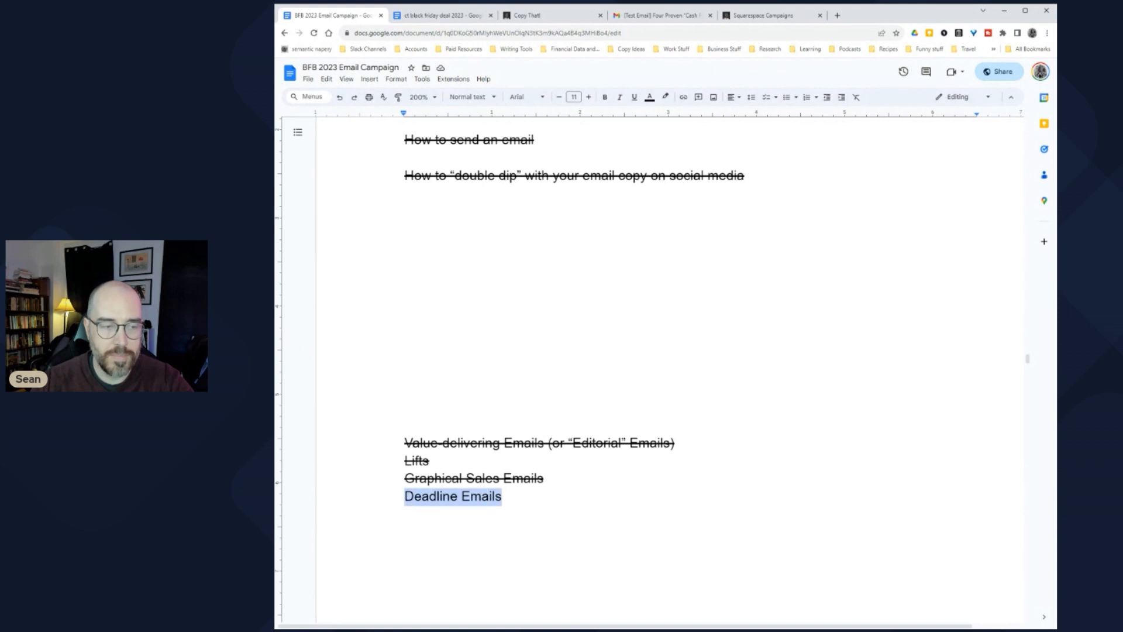
pyautogui.scroll(-20, 672, 351)
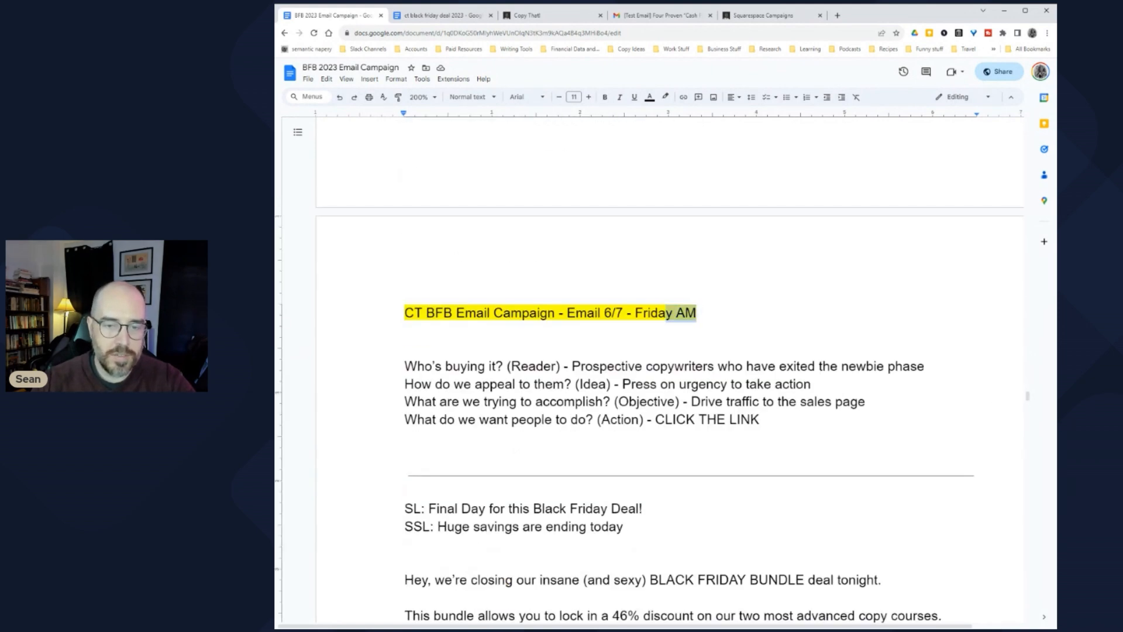
pyautogui.moveTo(697, 313); pyautogui.dragTo(405, 313)
pyautogui.hotkey('ctrl', 'c')
# Step: Insert a page break below the final '-Sean' sign-off at the end of the doc
pyautogui.scroll(-20, 673, 351)
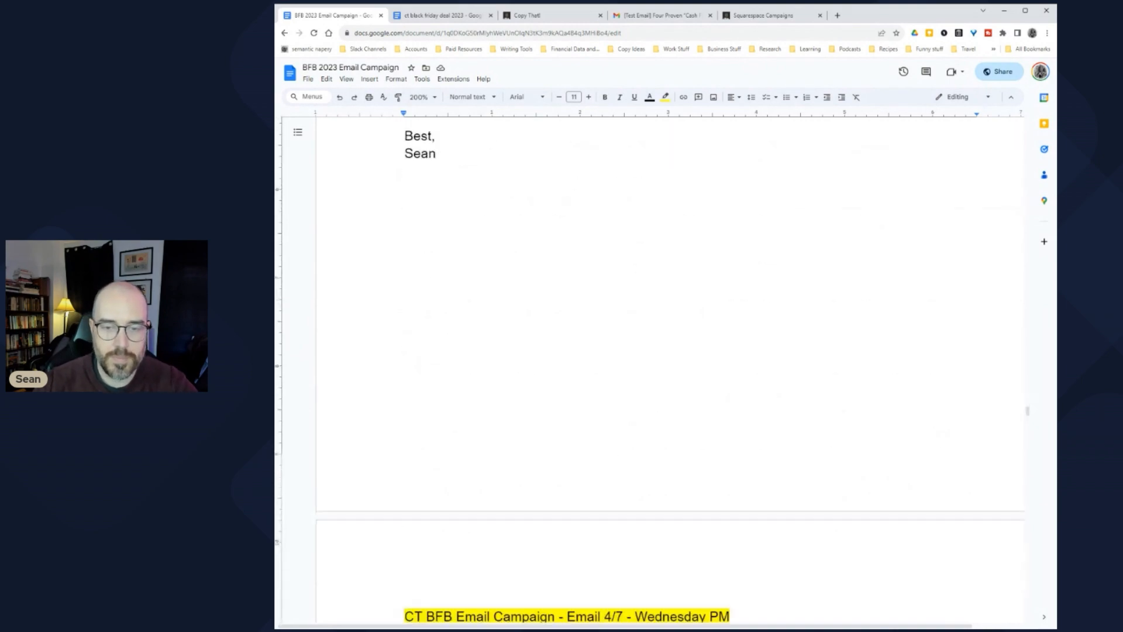
pyautogui.scroll(-20, 523, 472)
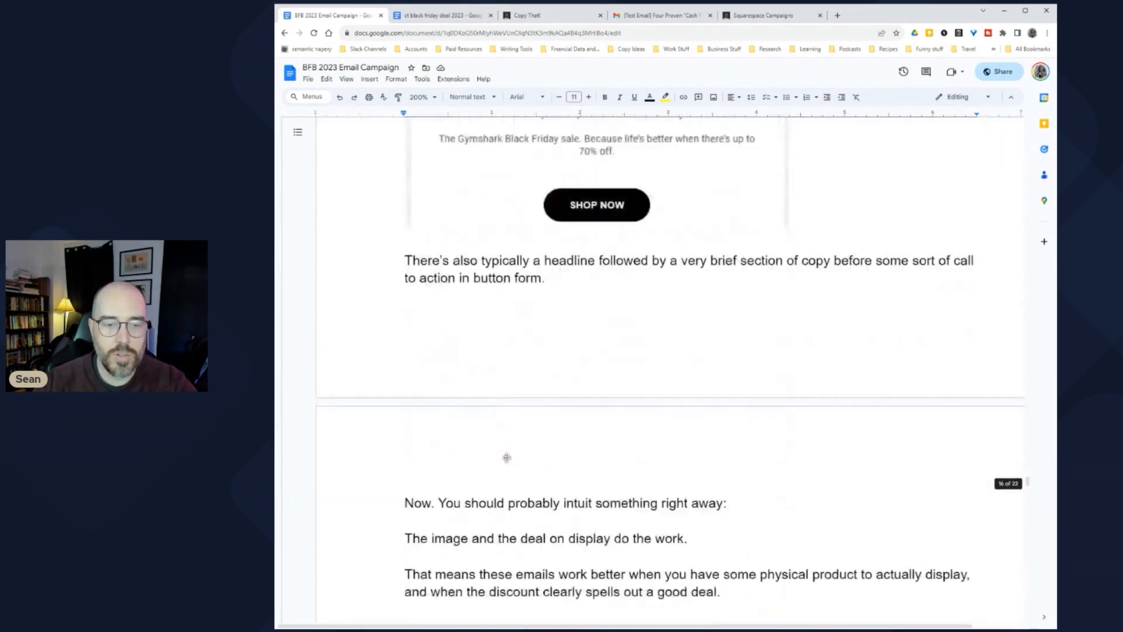
pyautogui.scroll(-20, 523, 472)
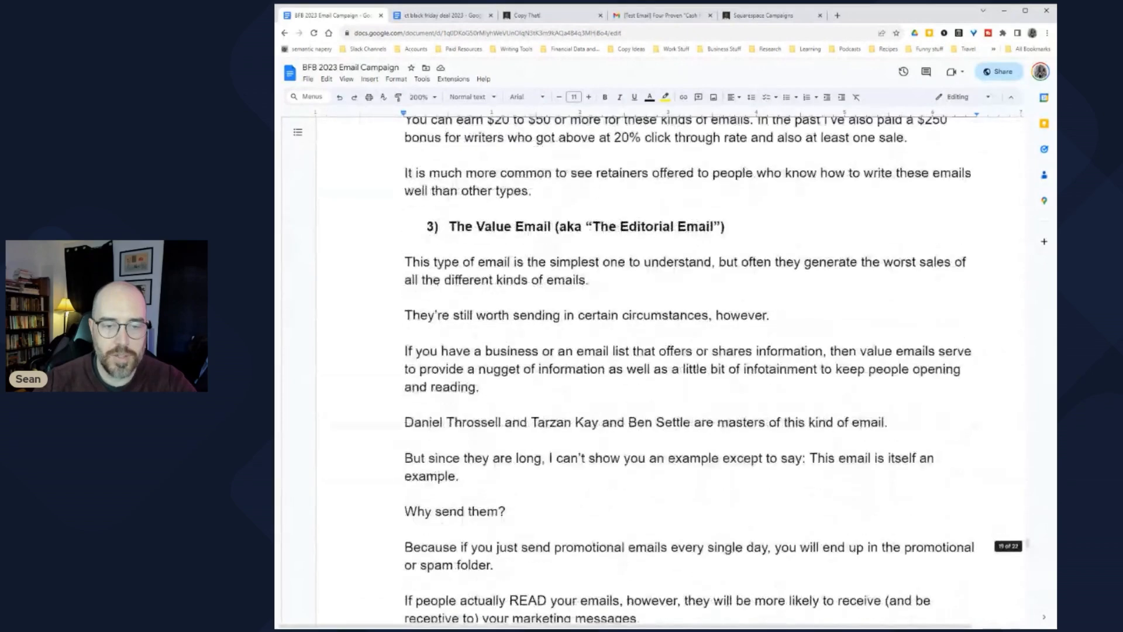
pyautogui.scroll(-15, 673, 351)
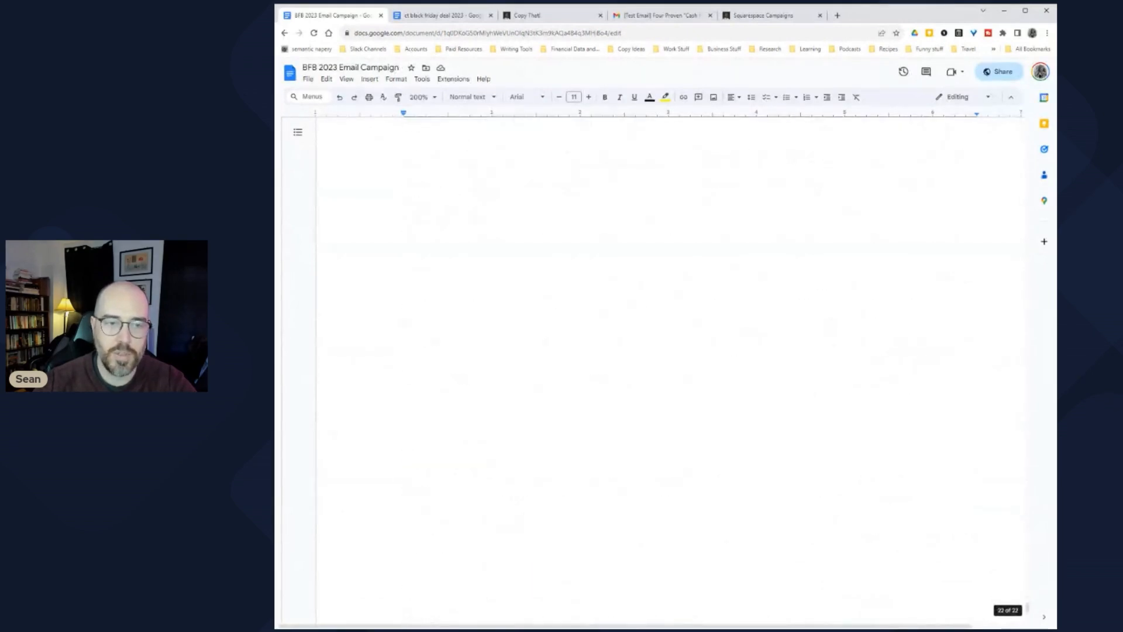
pyautogui.click(404, 332)
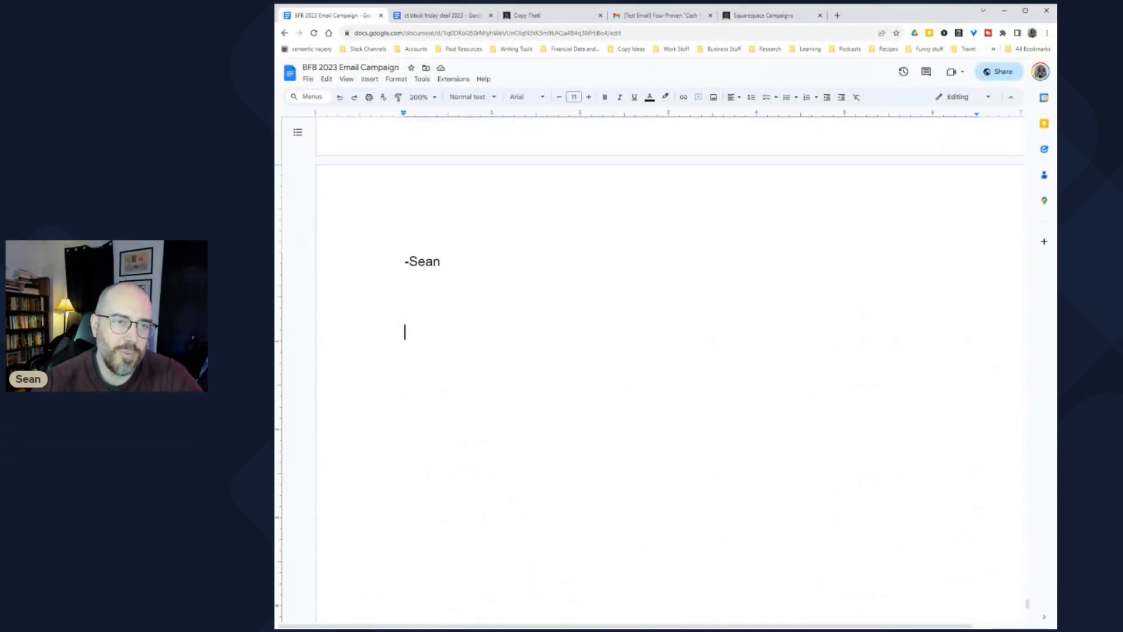
pyautogui.click(370, 78)
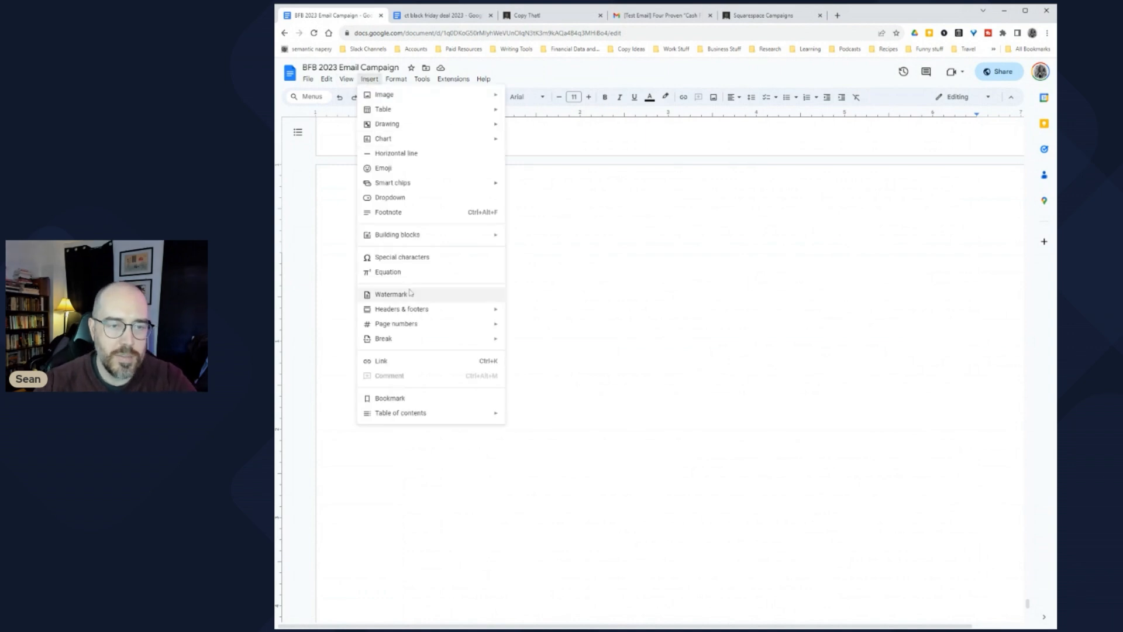
pyautogui.moveTo(455, 344)
pyautogui.click(559, 345)
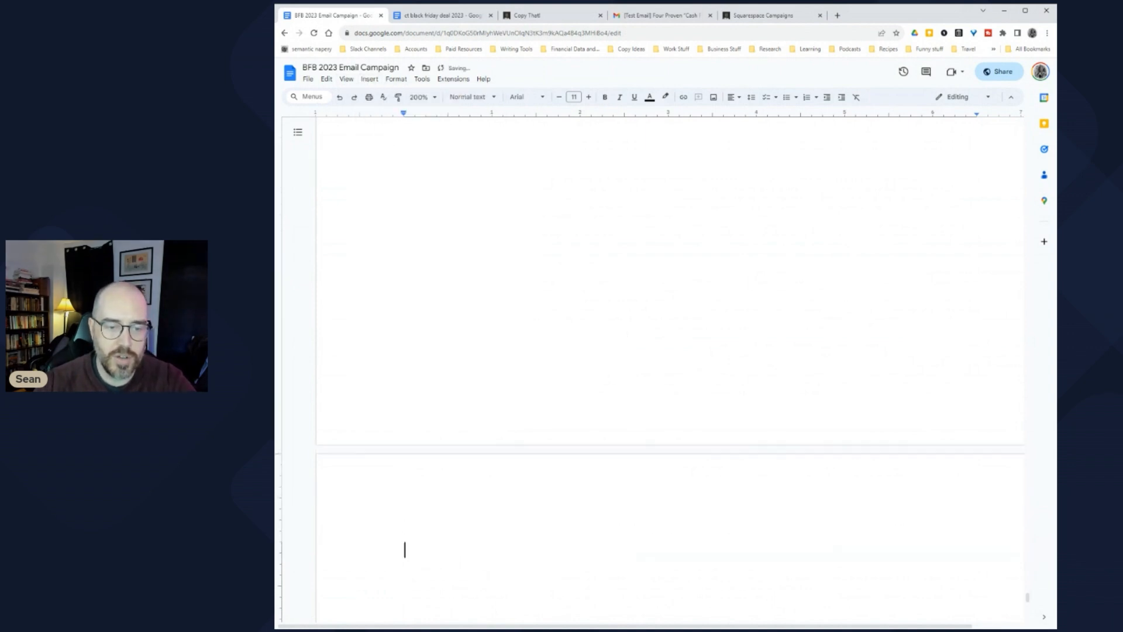
# Step: Paste the Email 6/7 heading and SL/SSL lines, changing 'Deal Ends Now' to 'Sorry to take this from you'
pyautogui.hotkey('ctrl', 'v')
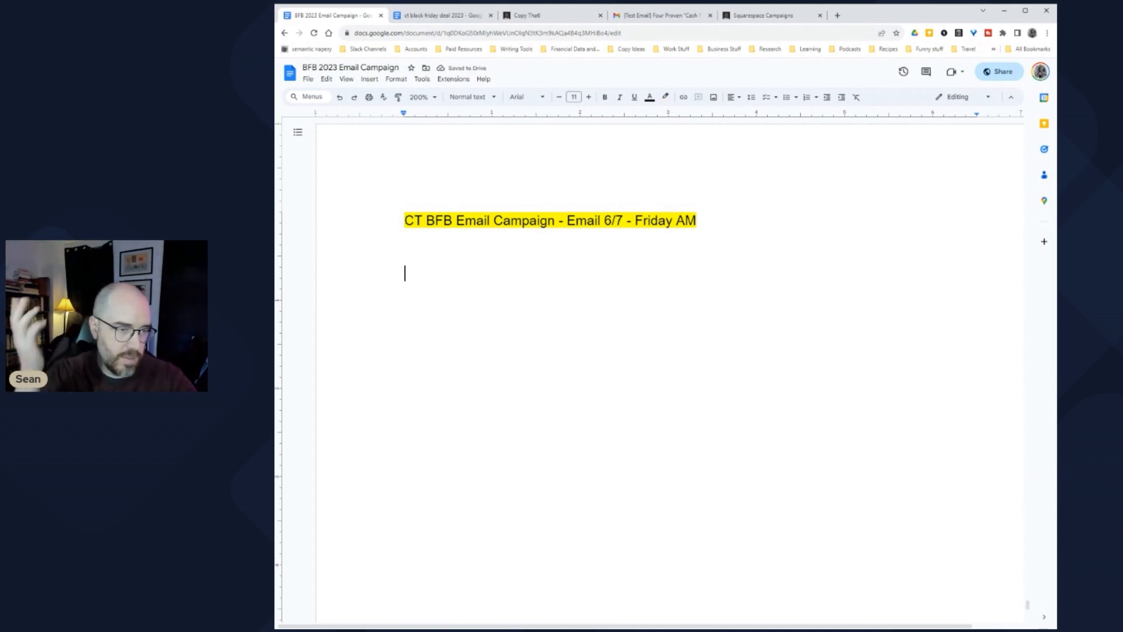
pyautogui.write('SL: Deal Ends Now SSL:')
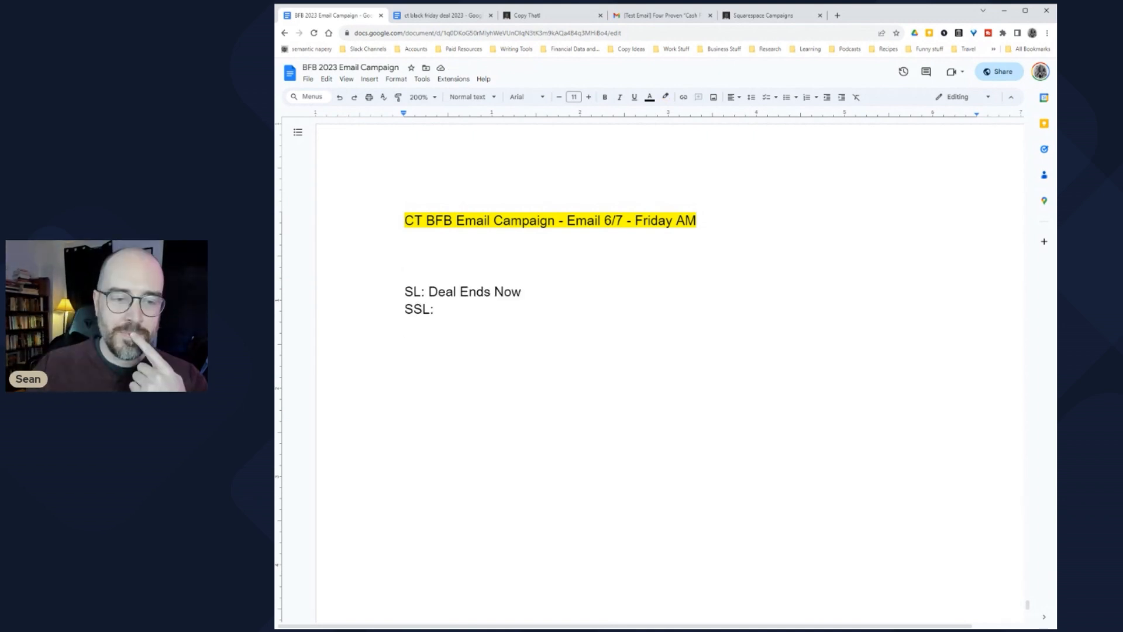
pyautogui.moveTo(522, 292); pyautogui.dragTo(428, 291)
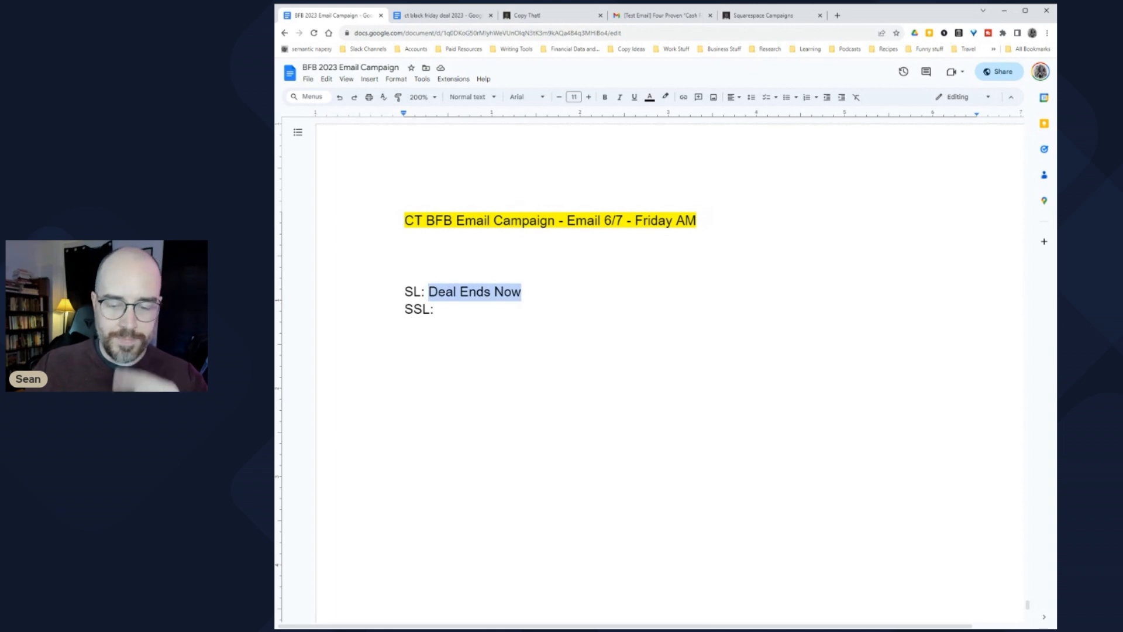
pyautogui.write('Sorry to take this from you')
# Step: Reselect the new subject line, then move the caret to the end of the SSL line
pyautogui.click(436, 309)
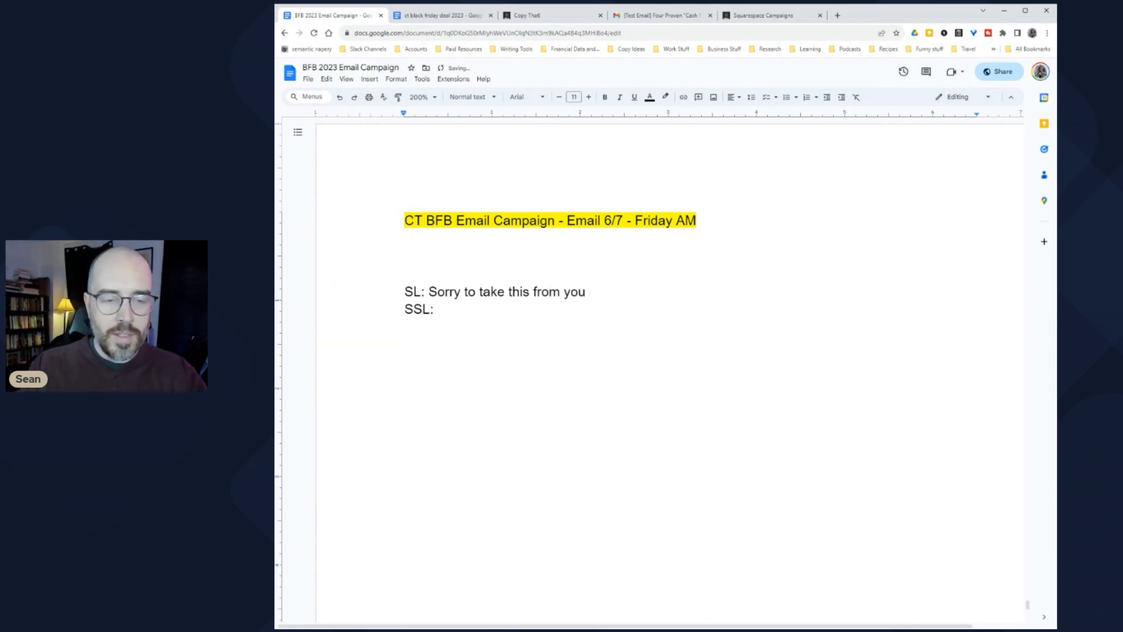
pyautogui.moveTo(429, 292); pyautogui.dragTo(591, 291)
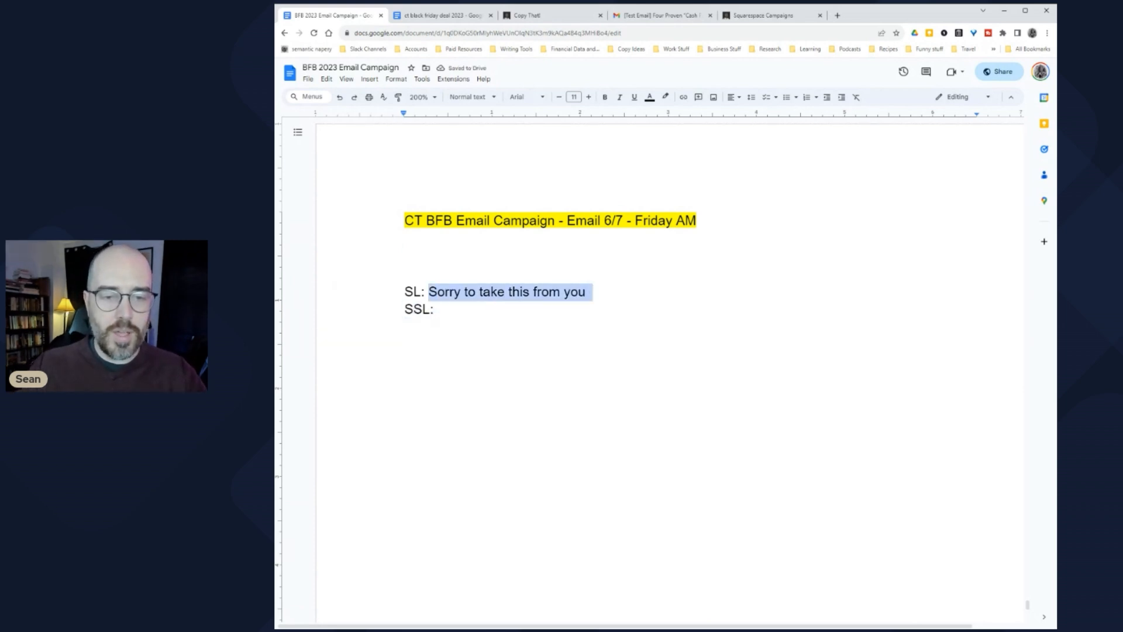
pyautogui.scroll(10, 670, 368)
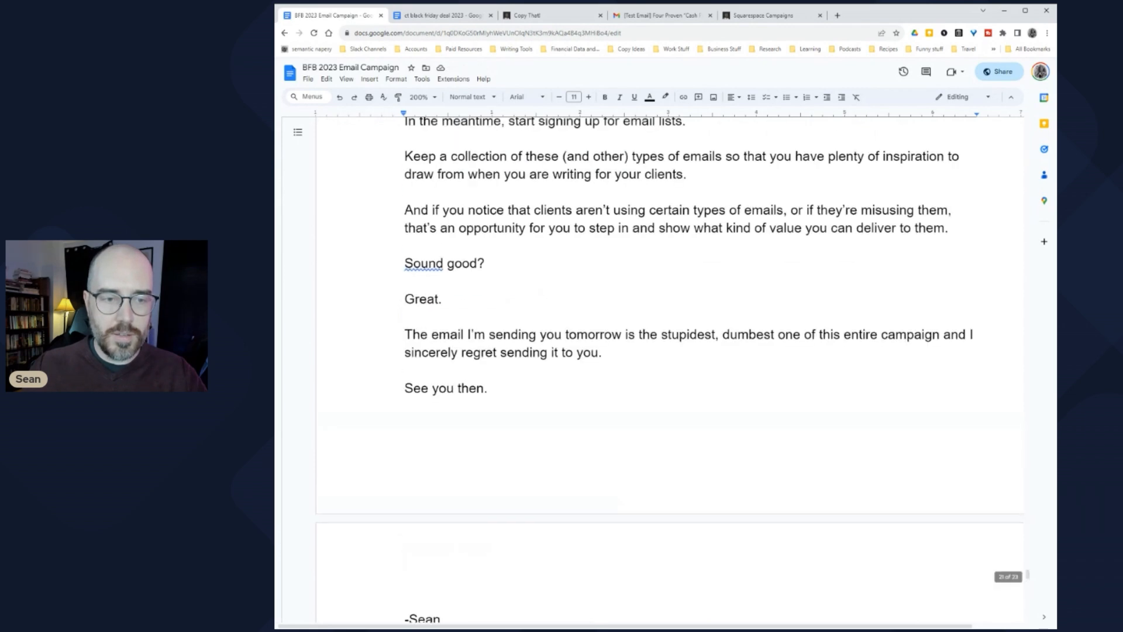
pyautogui.scroll(-10, 670, 368)
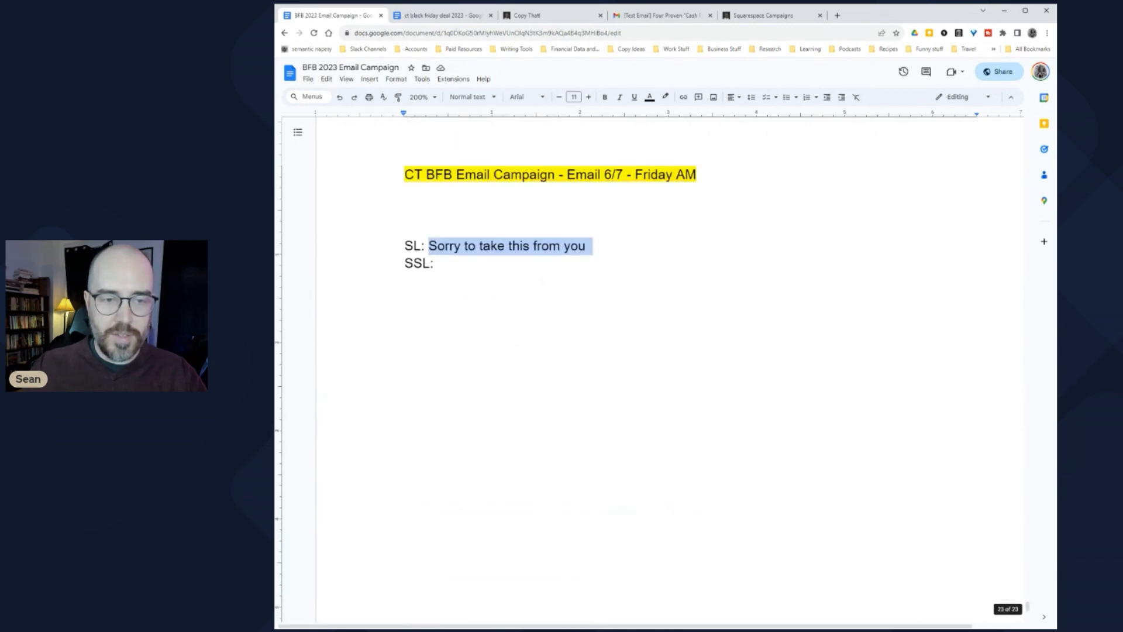
pyautogui.click(407, 300)
pyautogui.press('Up')
pyautogui.press('Up')
pyautogui.press('End')
pyautogui.hotkey('ctrl', 'shift', 'Left')
pyautogui.hotkey('ctrl', 'shift', 'Left')
pyautogui.hotkey('ctrl', 'shift', 'Left')
pyautogui.hotkey('ctrl', 'shift', 'Left')
pyautogui.hotkey('ctrl', 'shift', 'Left')
pyautogui.hotkey('ctrl', 'shift', 'Left')
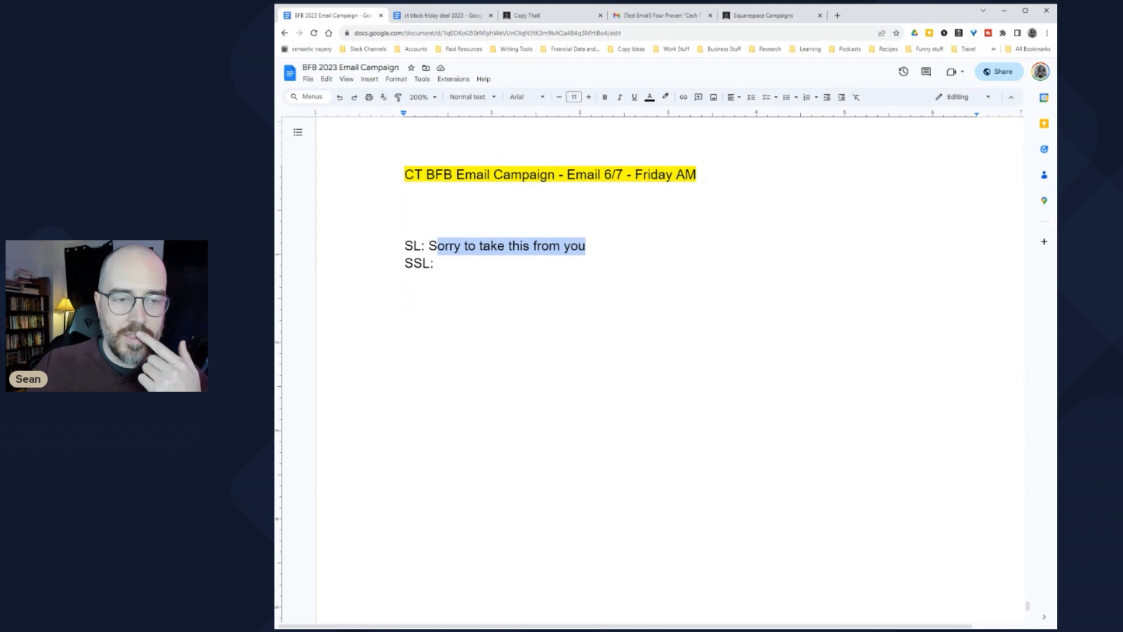
pyautogui.press('Left')
pyautogui.press('Right')
pyautogui.hotkey('shift', 'Right')
pyautogui.hotkey('shift', 'End')
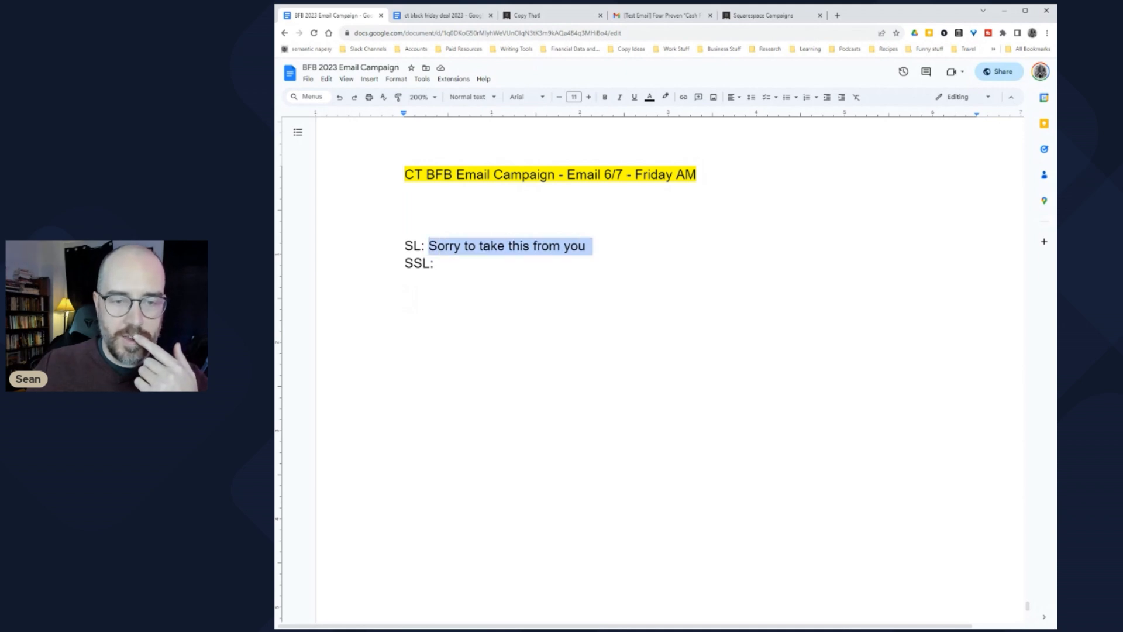
pyautogui.press('Down')
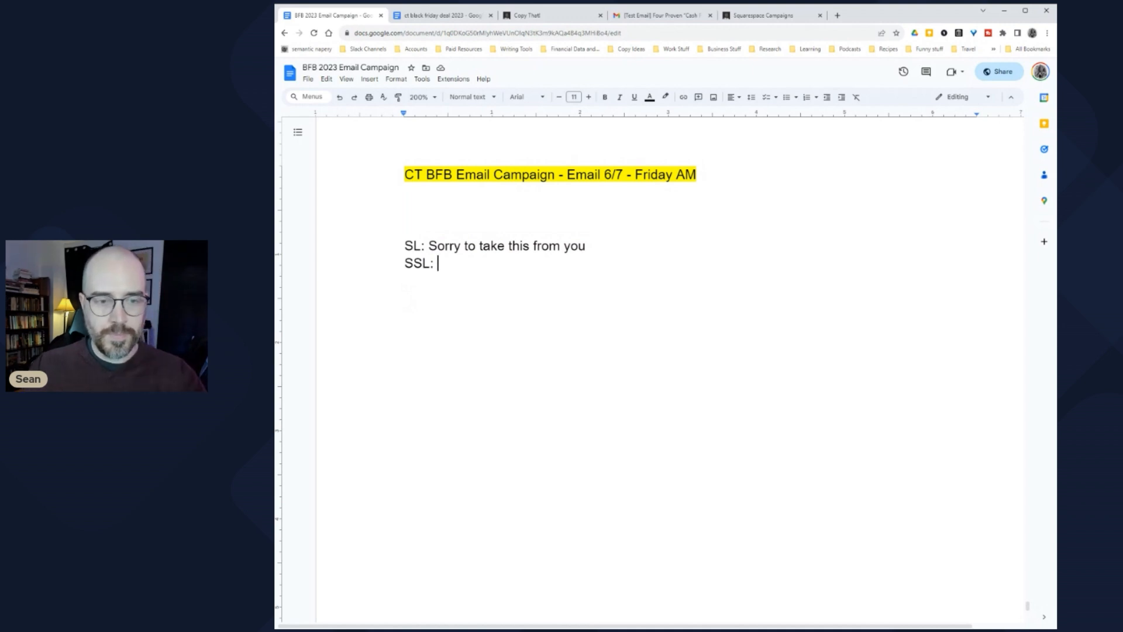
# Step: Paste the preview line and write 'If you haven't purchased yet, you only have a few hours left…'
pyautogui.write('This deal ends tonight.   This is it…  The Copy That Black Friday Bundle deal ends tonight.')
pyautogui.write("If you haven't ")
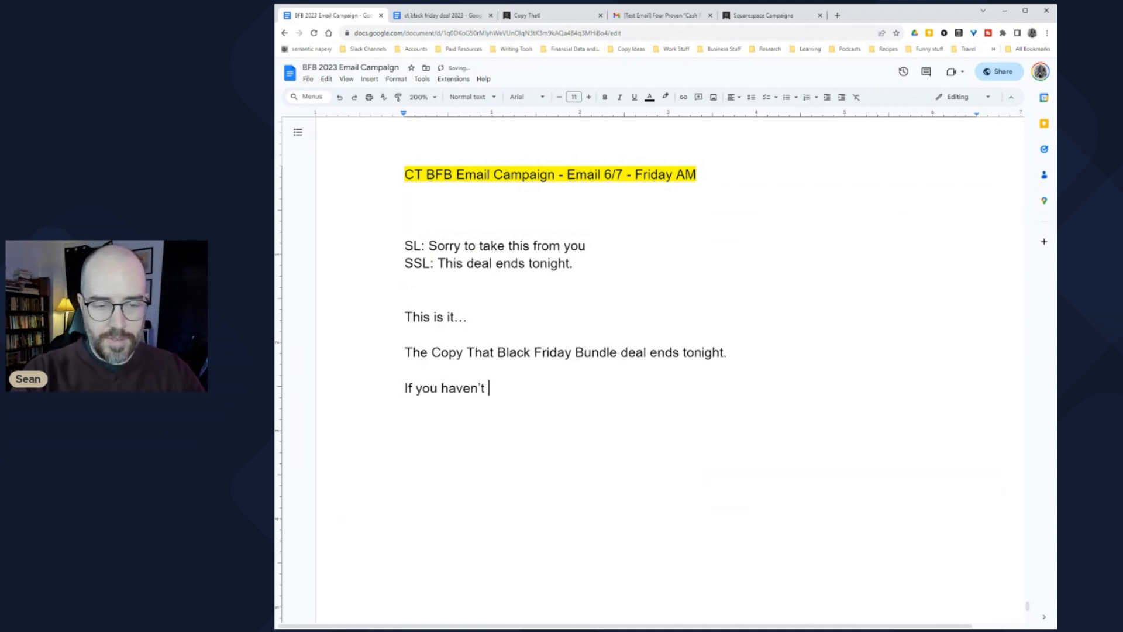
pyautogui.write('purchased ')
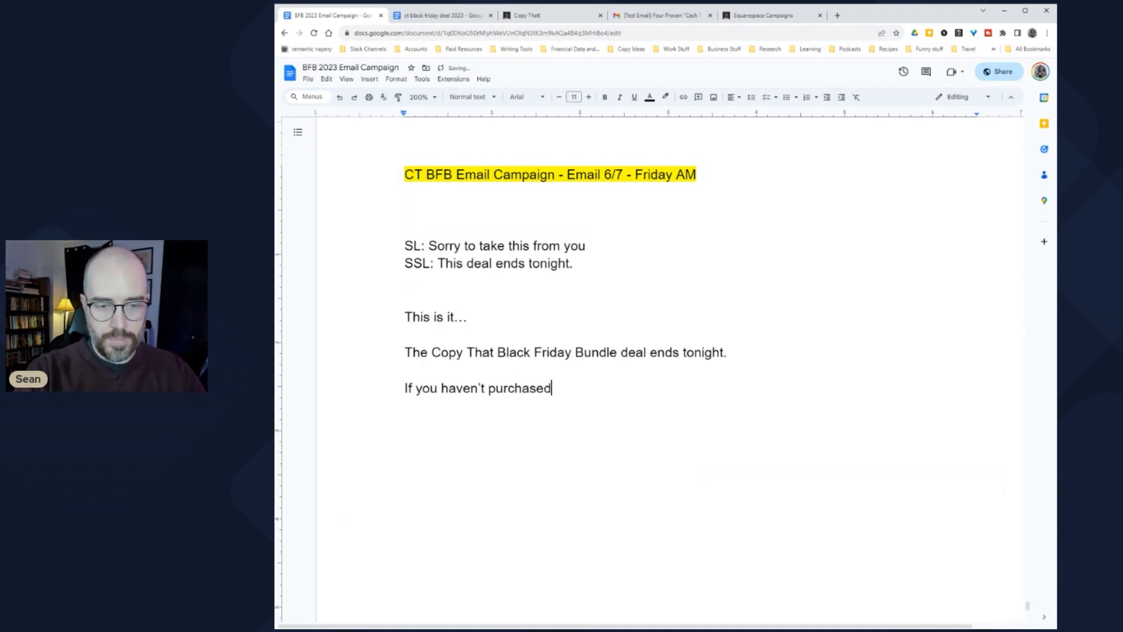
pyautogui.write('yet,')
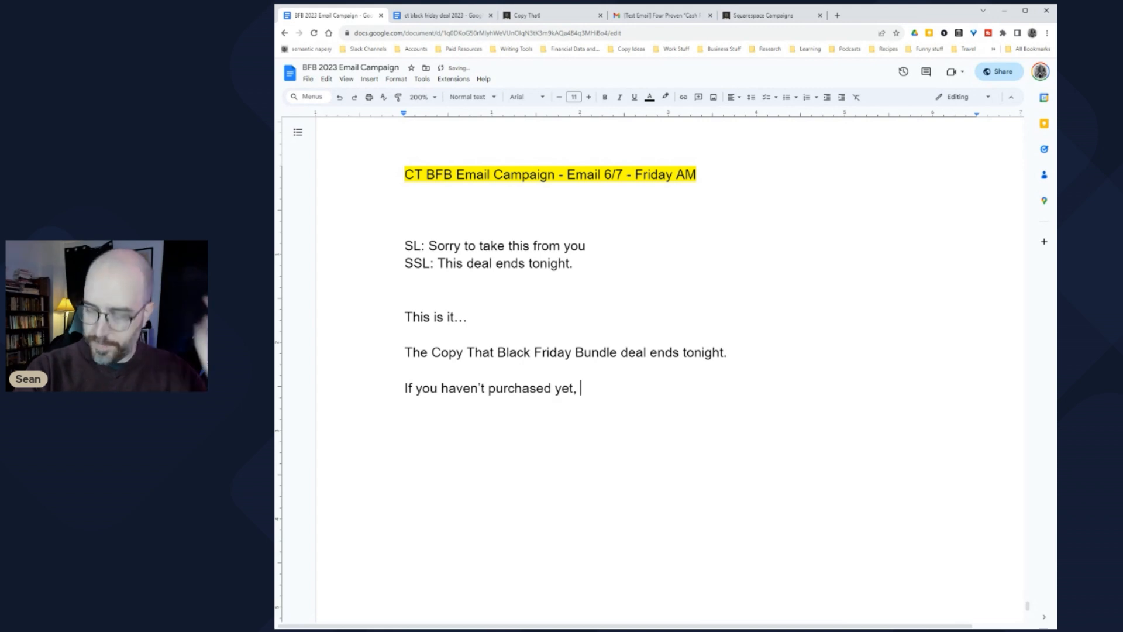
pyautogui.write(' you ')
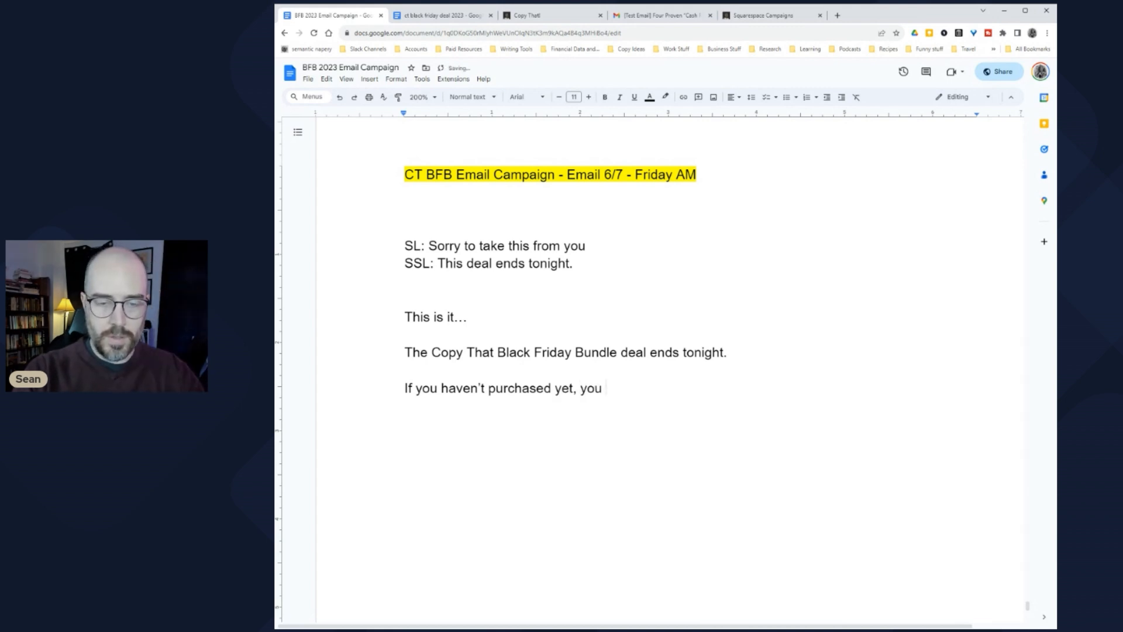
pyautogui.write('onl')
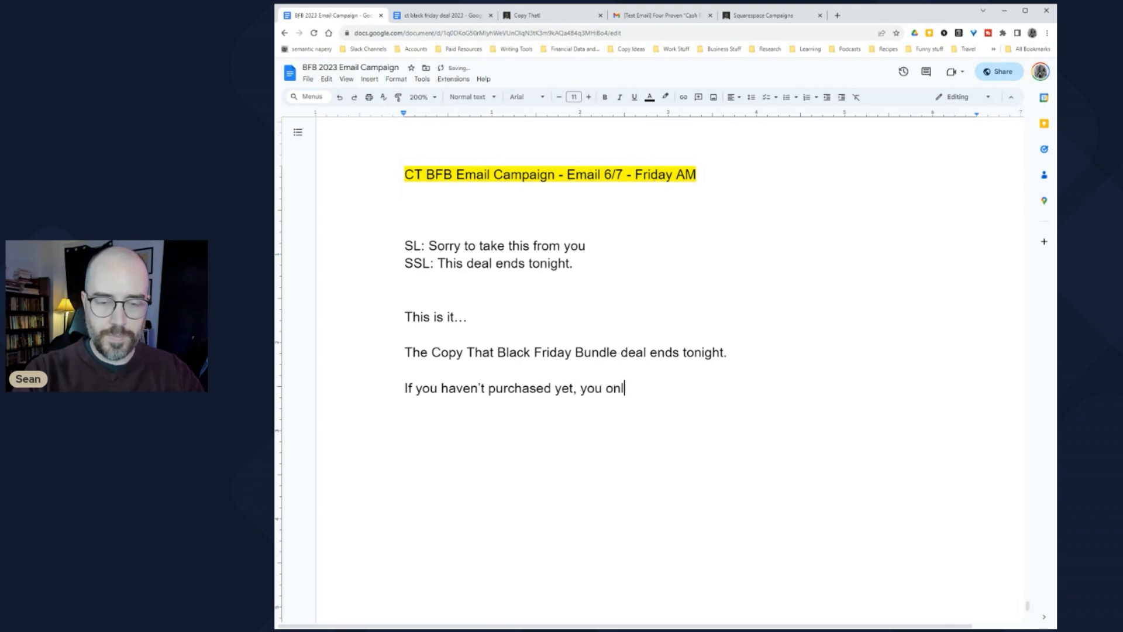
pyautogui.write('y have a few ')
pyautogui.write('hours left to act')
pyautogui.write('.')
pyautogui.press('Return')
pyautogui.press('BackSpace')
pyautogui.press('BackSpace')
pyautogui.press('BackSpace')
pyautogui.press('BackSpace')
pyautogui.press('BackSpace')
pyautogui.write('loc')
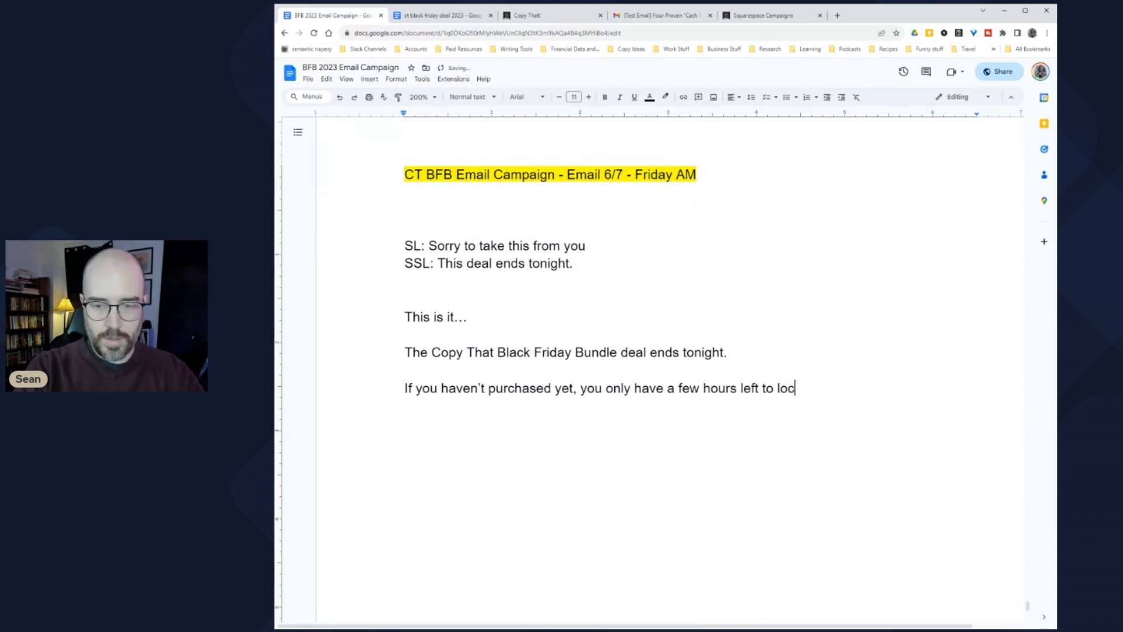
pyautogui.write('k in the best price ')
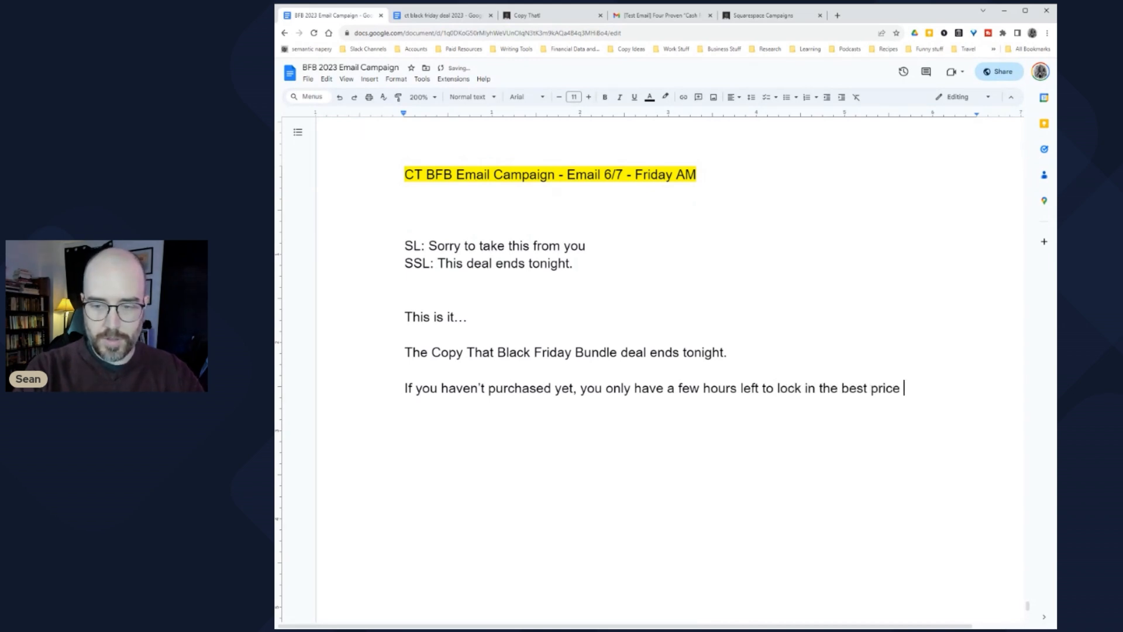
pyautogui.write('you can possibly get for our two')
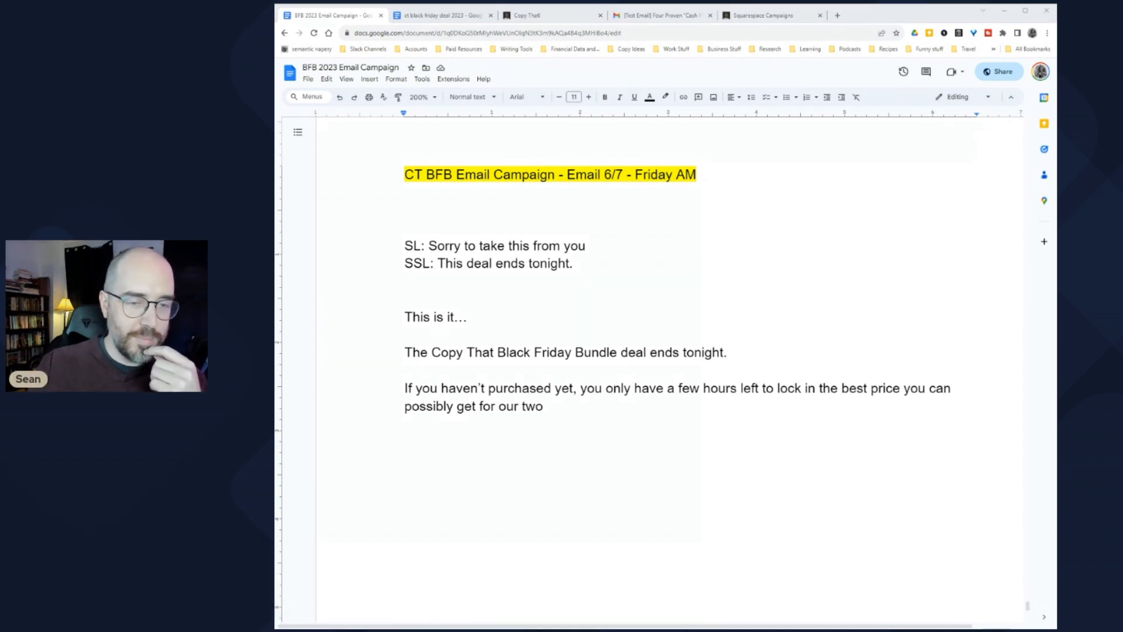
# Step: Replace 'This is it…' with 'I hope you're ready to go, my friend...Because the…'
pyautogui.tripleClick(436, 316)
pyautogui.write("I hope you'")
pyautogui.write('re ready to g')
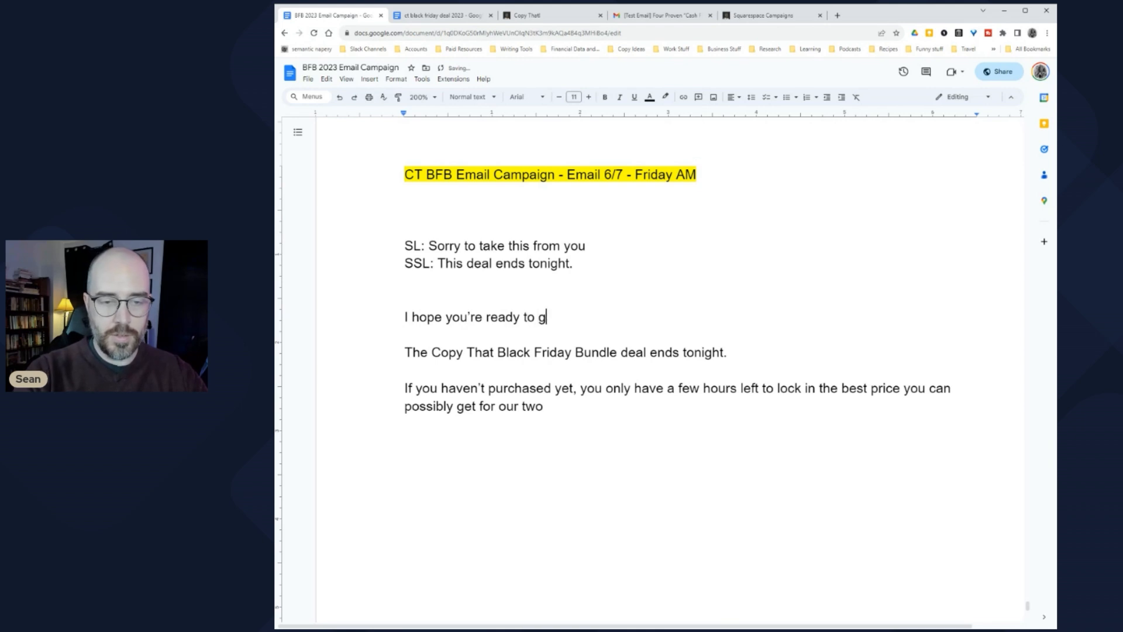
pyautogui.write('o, m')
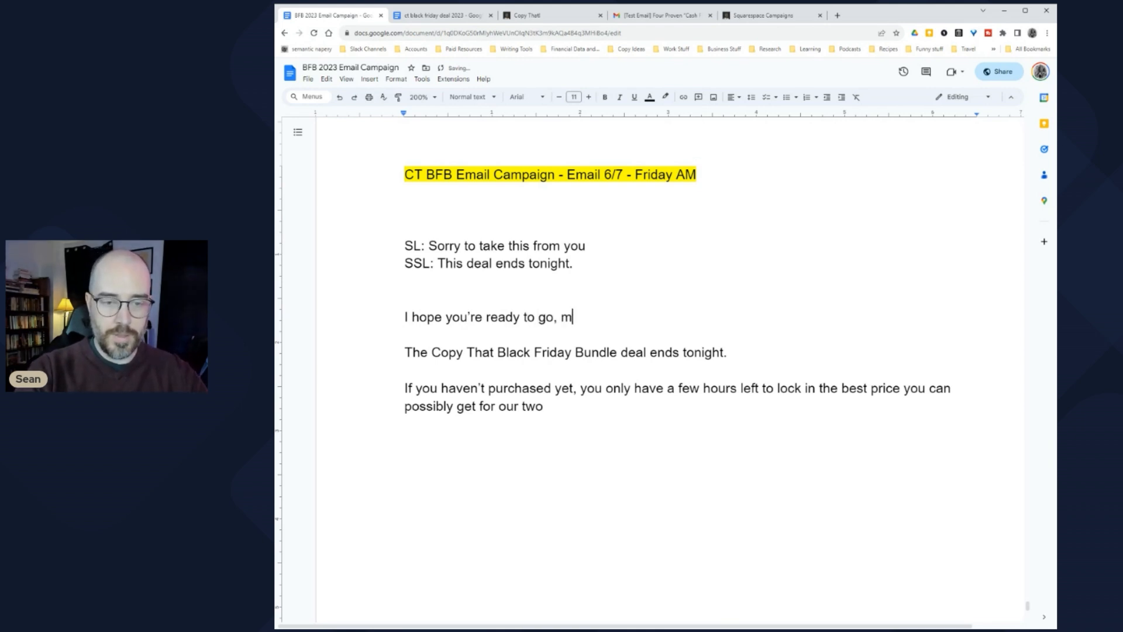
pyautogui.write('y friend...')
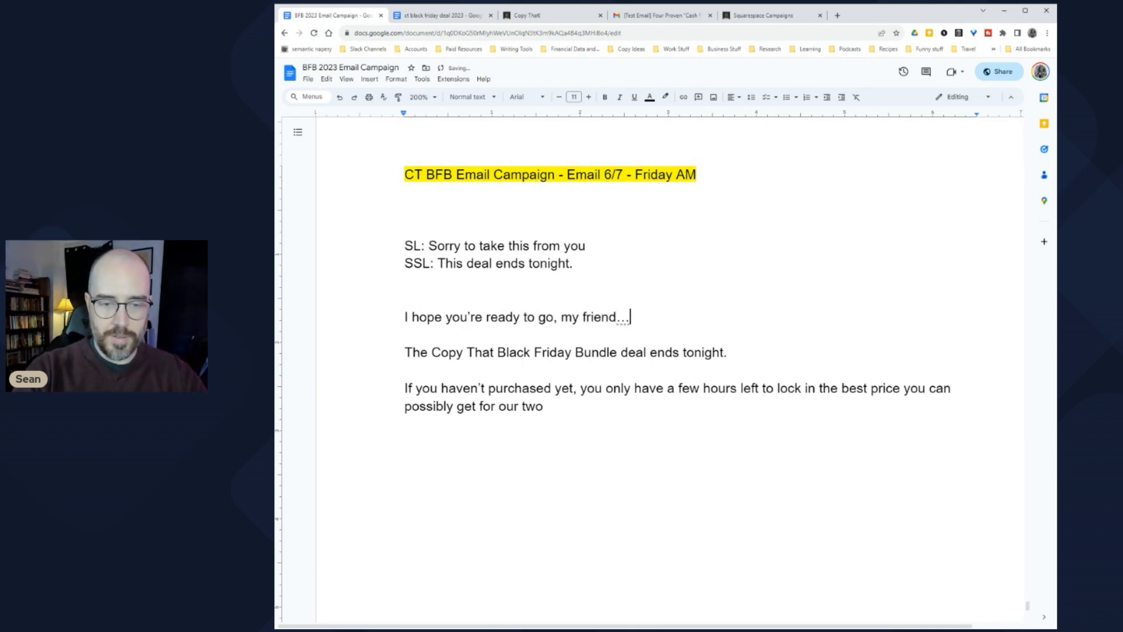
pyautogui.write('Because')
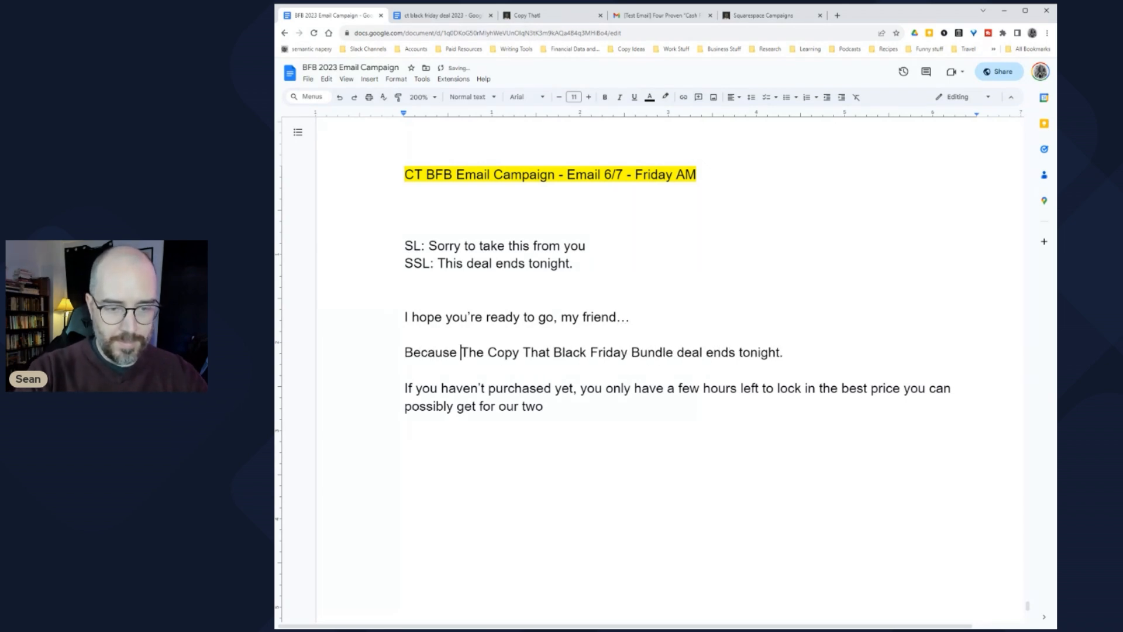
pyautogui.press('Delete')
pyautogui.write('t')
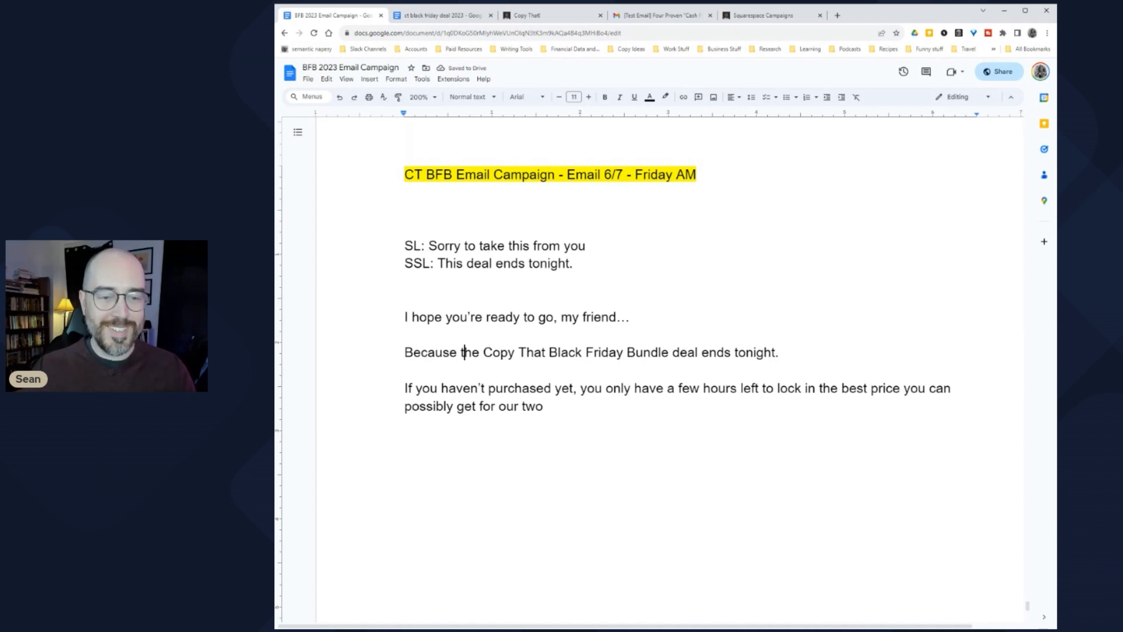
pyautogui.moveTo(475, 317); pyautogui.dragTo(553, 317)
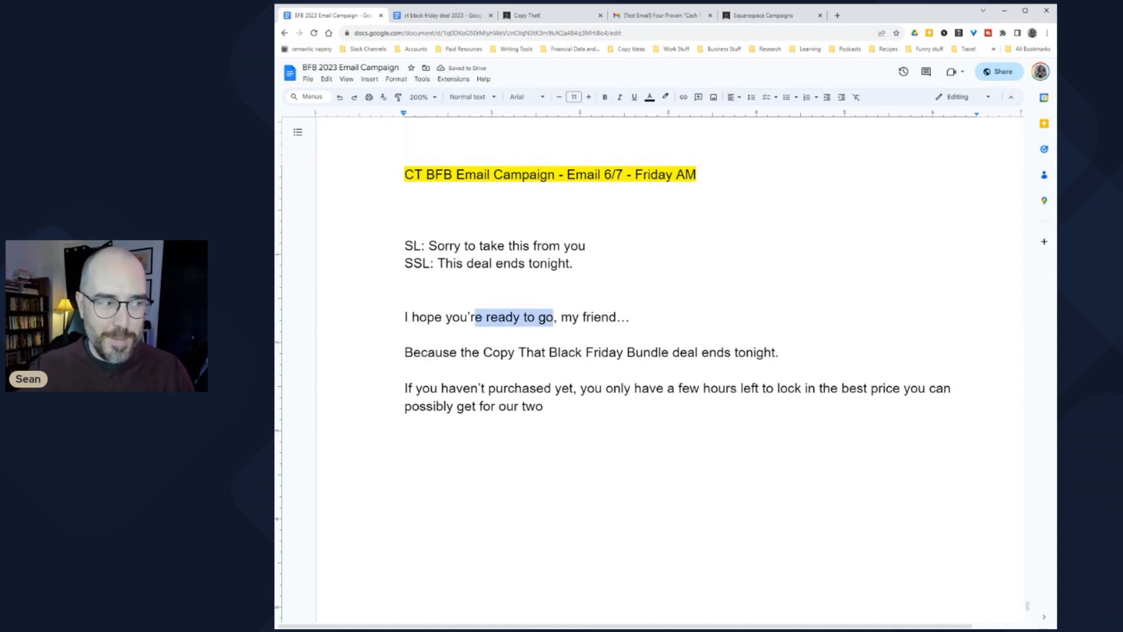
# Step: End the last paragraph with 'lifetime access to our advanced courses at the best possible price.'
pyautogui.click(550, 407)
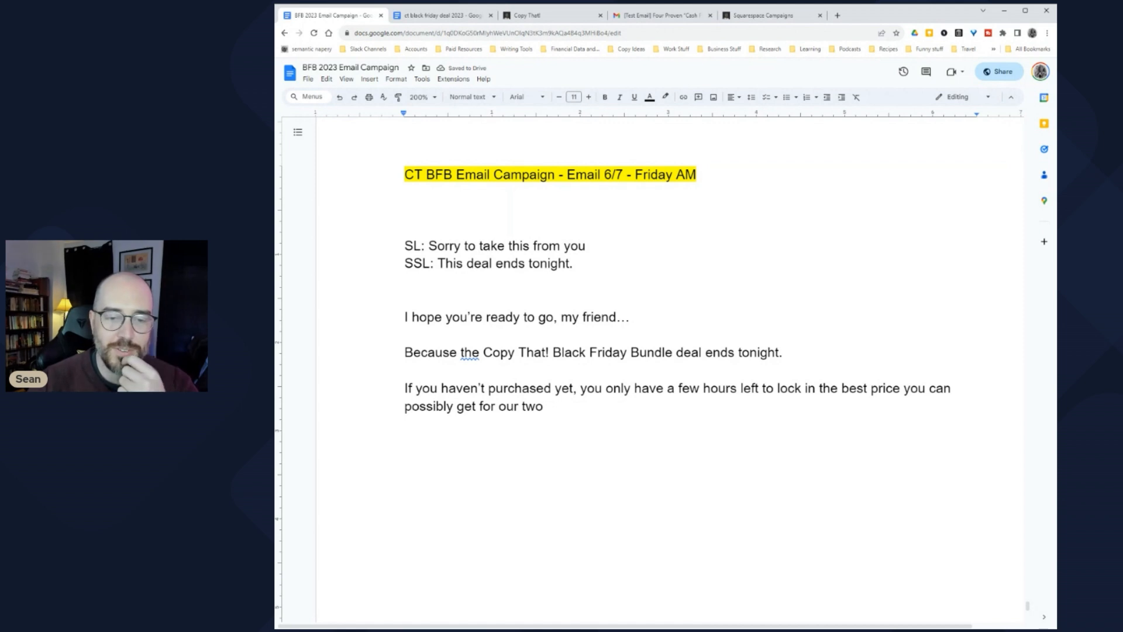
pyautogui.moveTo(595, 387); pyautogui.dragTo(762, 388)
pyautogui.click(742, 388)
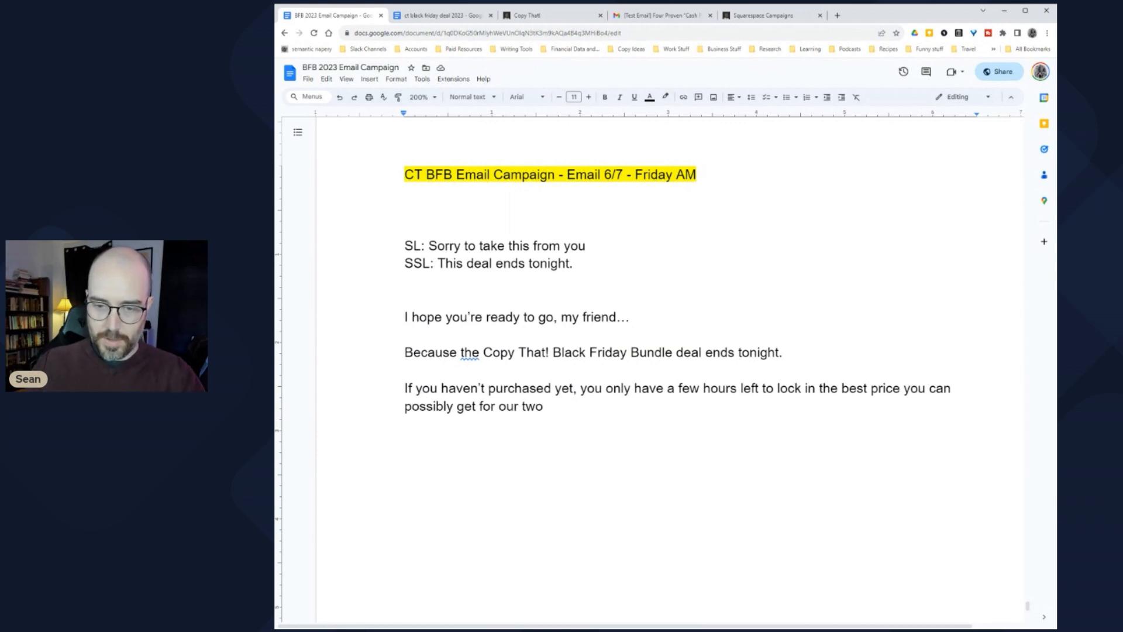
pyautogui.doubleClick(827, 388)
pyautogui.hotkey('ctrl', 'z')
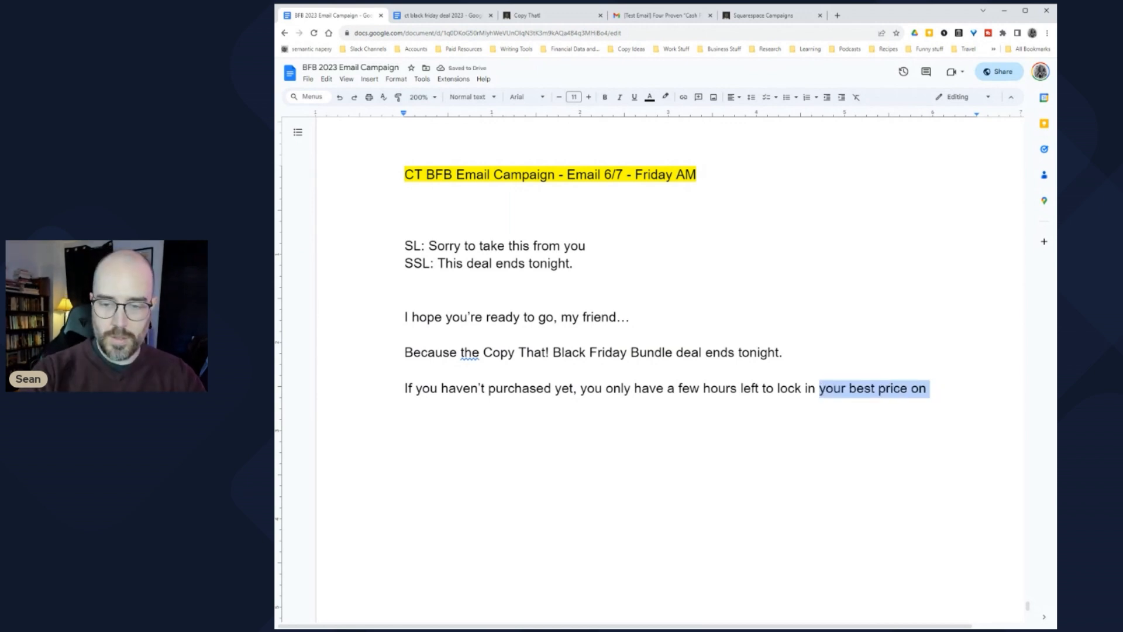
pyautogui.write('lifetime ace')
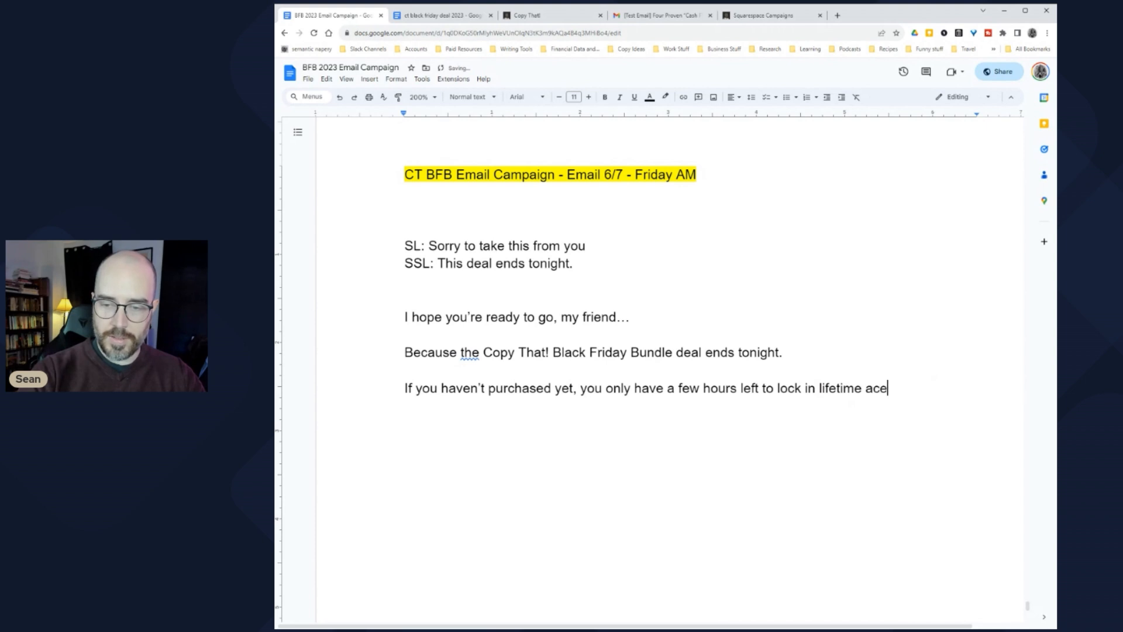
pyautogui.press('BackSpace')
pyautogui.write('cess to ou')
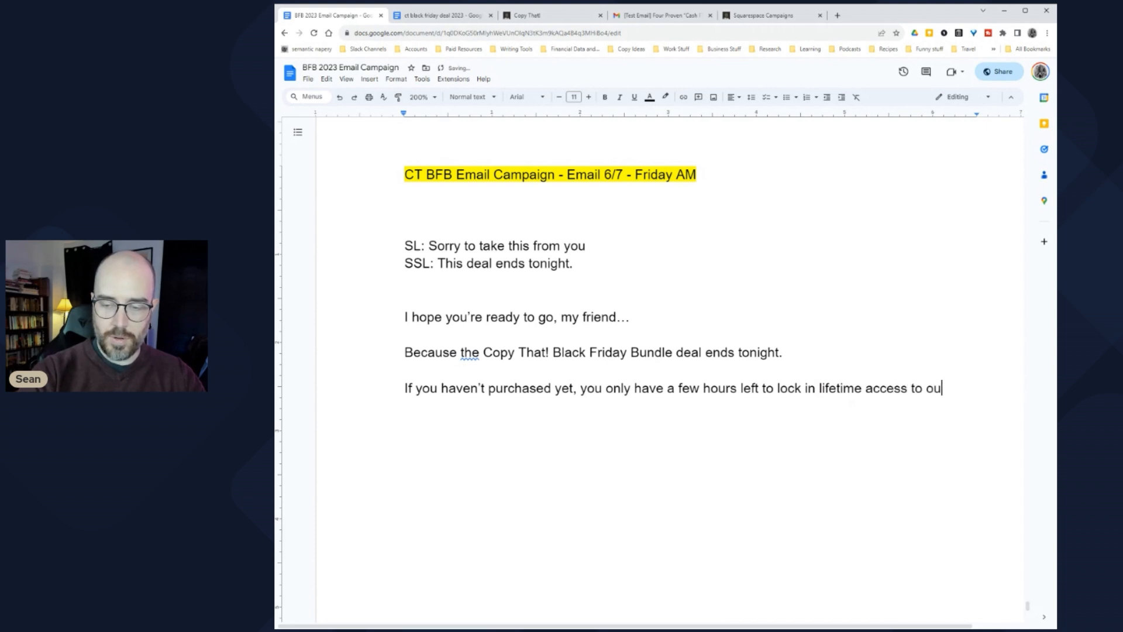
pyautogui.write('r advanced cours')
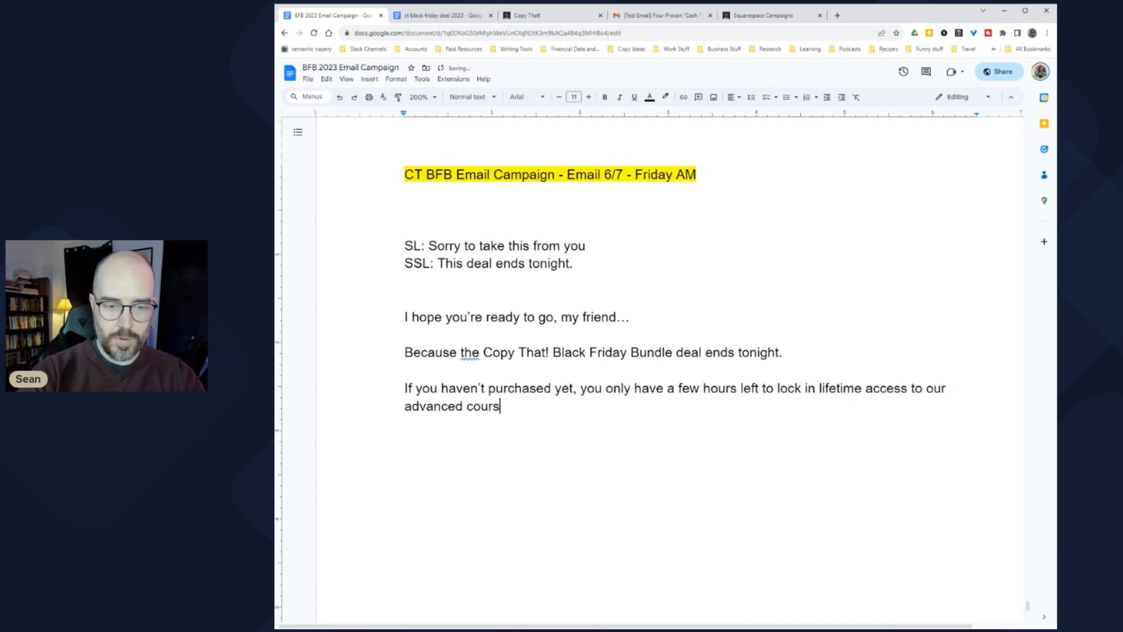
pyautogui.write('es at the best po')
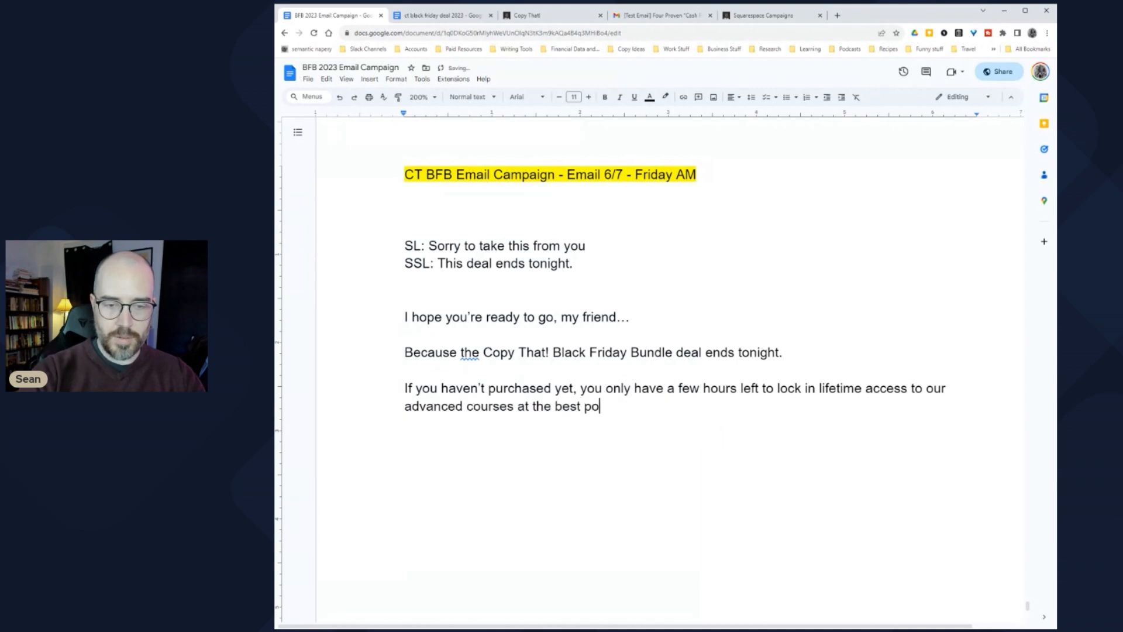
pyautogui.write('ssible rp')
pyautogui.press('BackSpace')
pyautogui.press('BackSpace')
pyautogui.write('price.')
# Step: Add 'I hate to be pushy...' and 'But now's the time to act if you're still interested in this deal.'
pyautogui.press('Return')
pyautogui.press('Return')
pyautogui.write('I hate to')
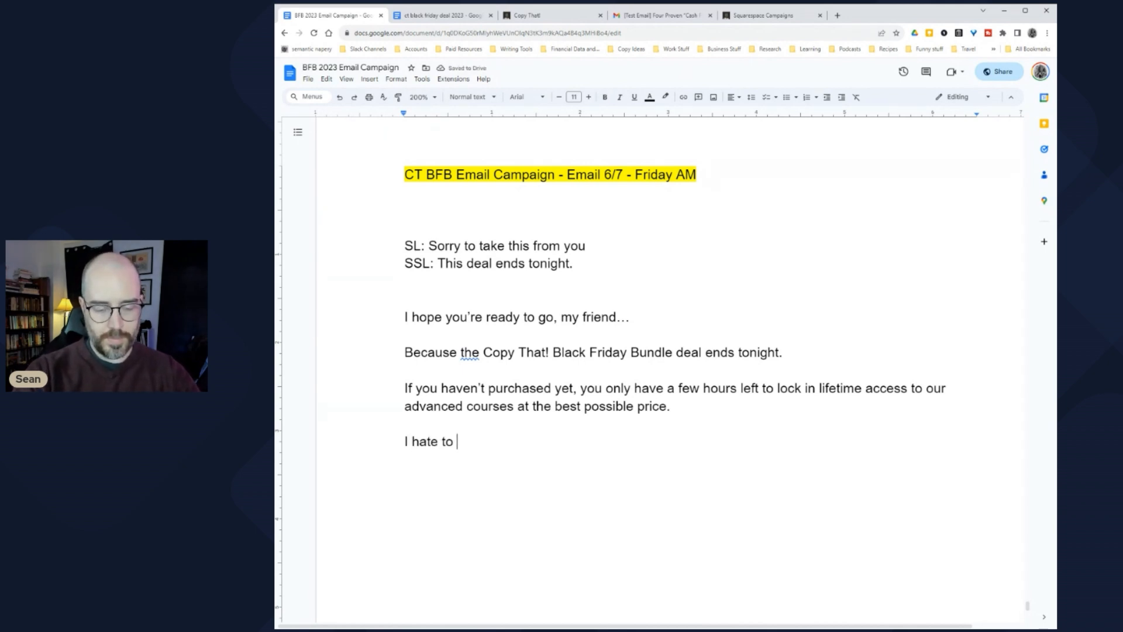
pyautogui.write(' be pushy...')
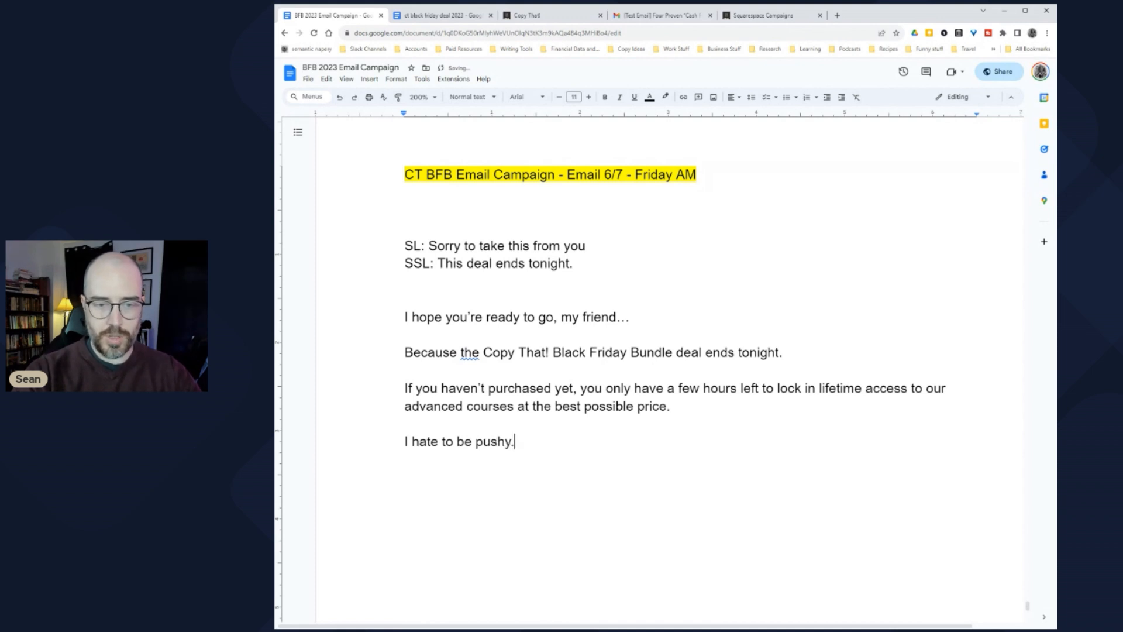
pyautogui.press('Return')
pyautogui.press('Return')
pyautogui.write('But no')
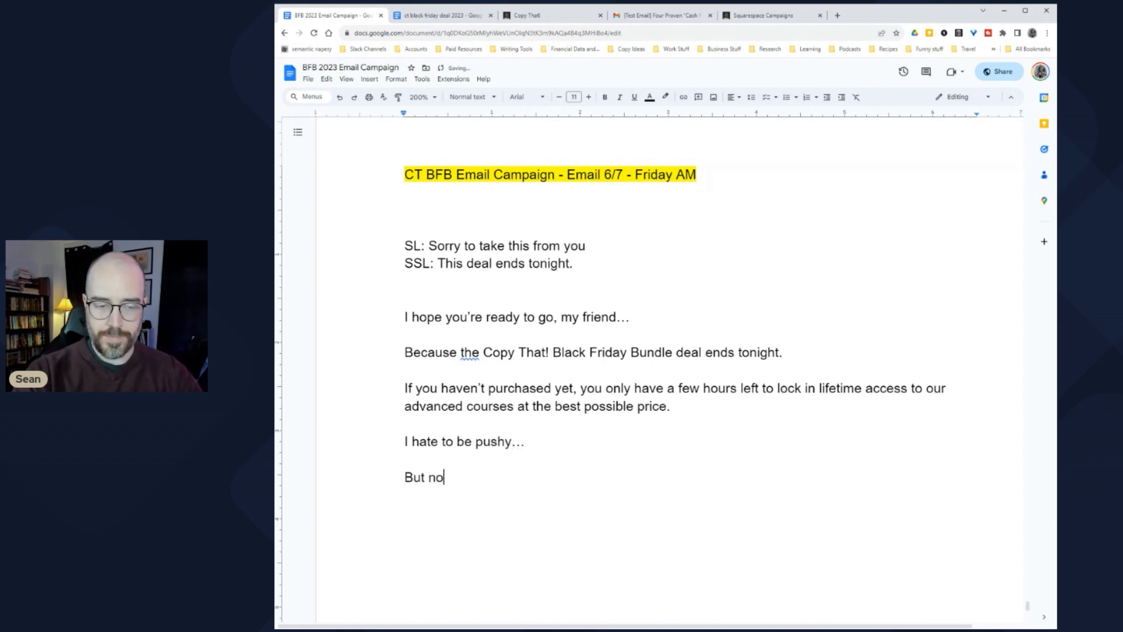
pyautogui.write("w's the tinm")
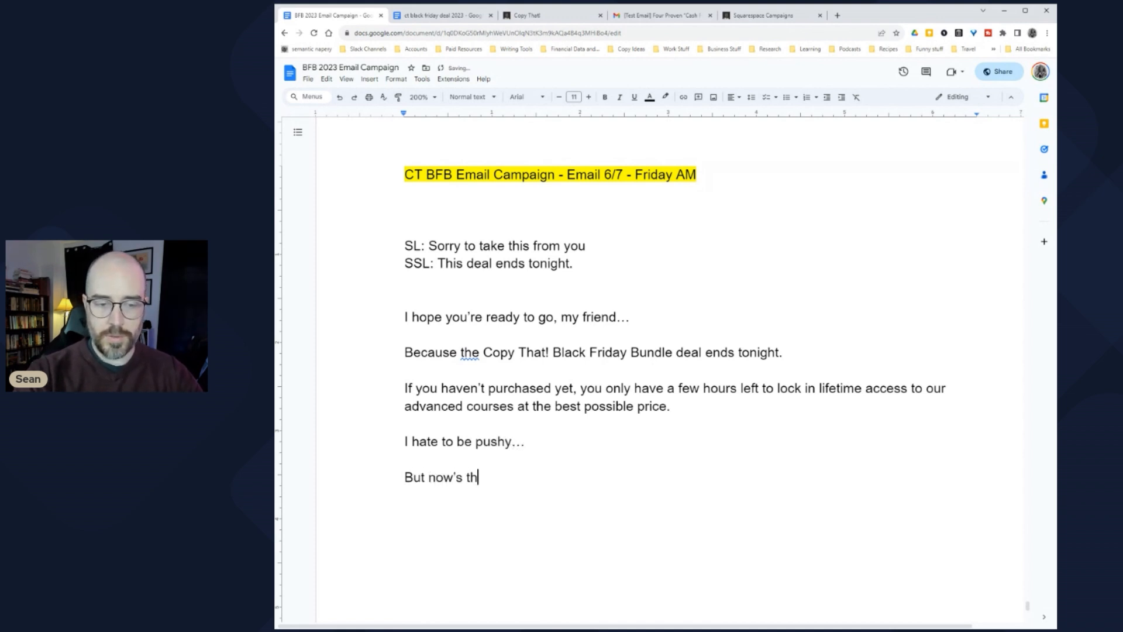
pyautogui.write('e')
pyautogui.press('BackSpace')
pyautogui.press('BackSpace')
pyautogui.press('BackSpace')
pyautogui.write('me to')
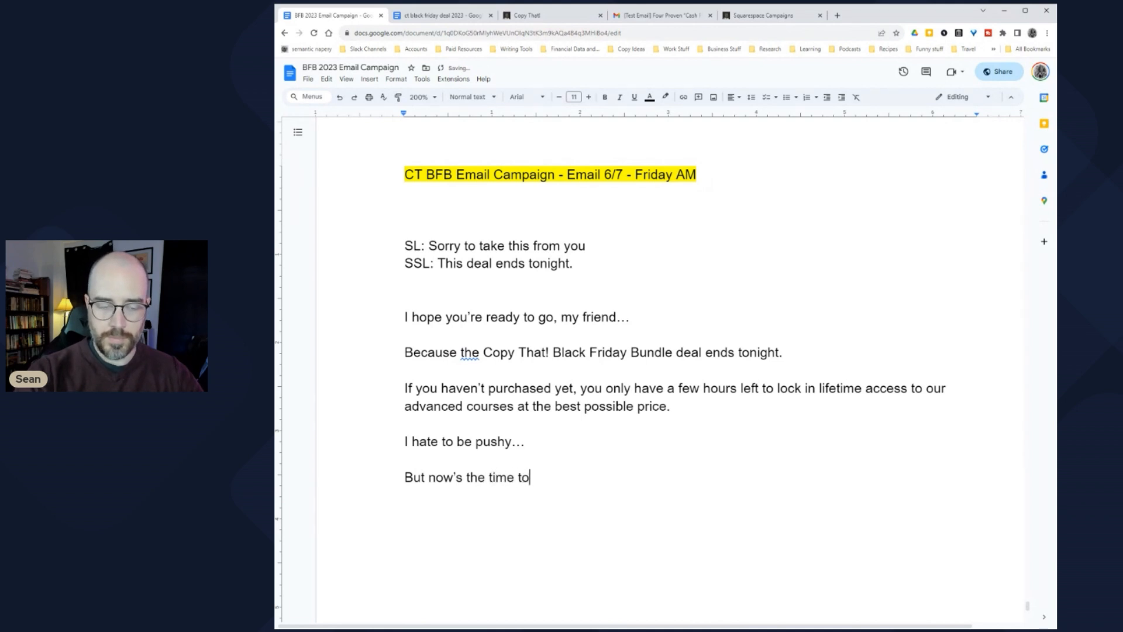
pyautogui.write(" act if you're still ")
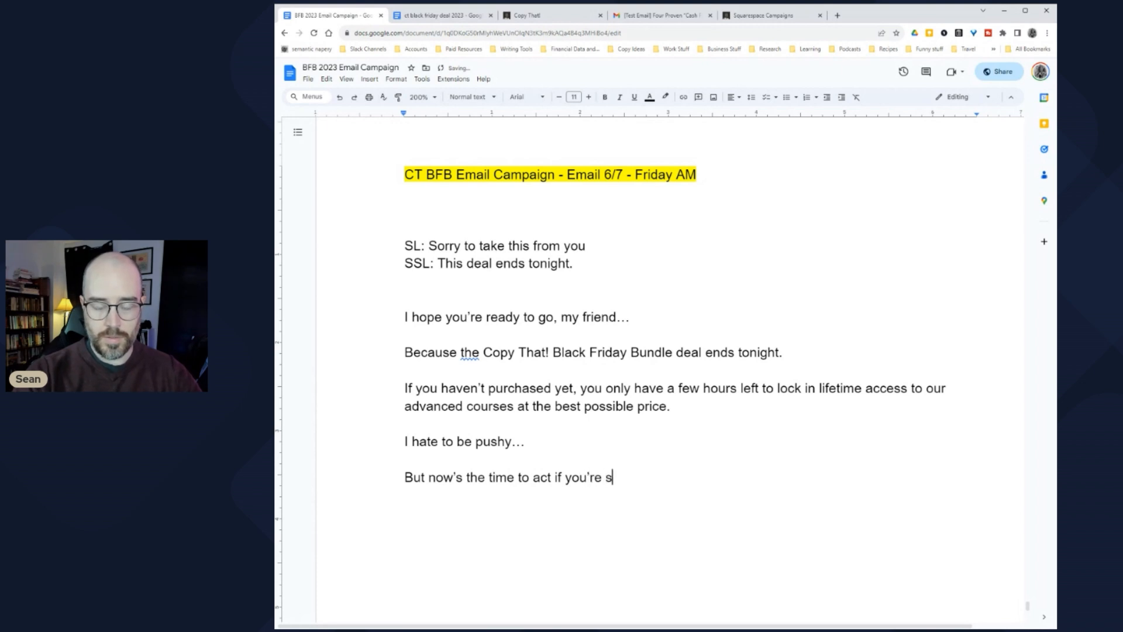
pyautogui.write('interested in ')
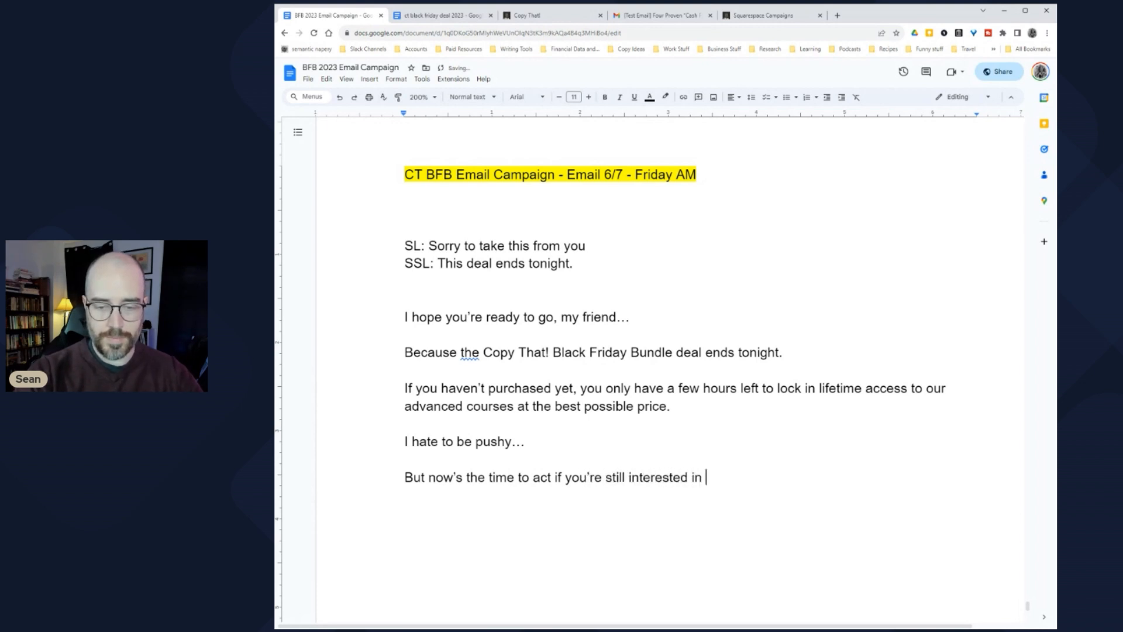
pyautogui.write('this deal')
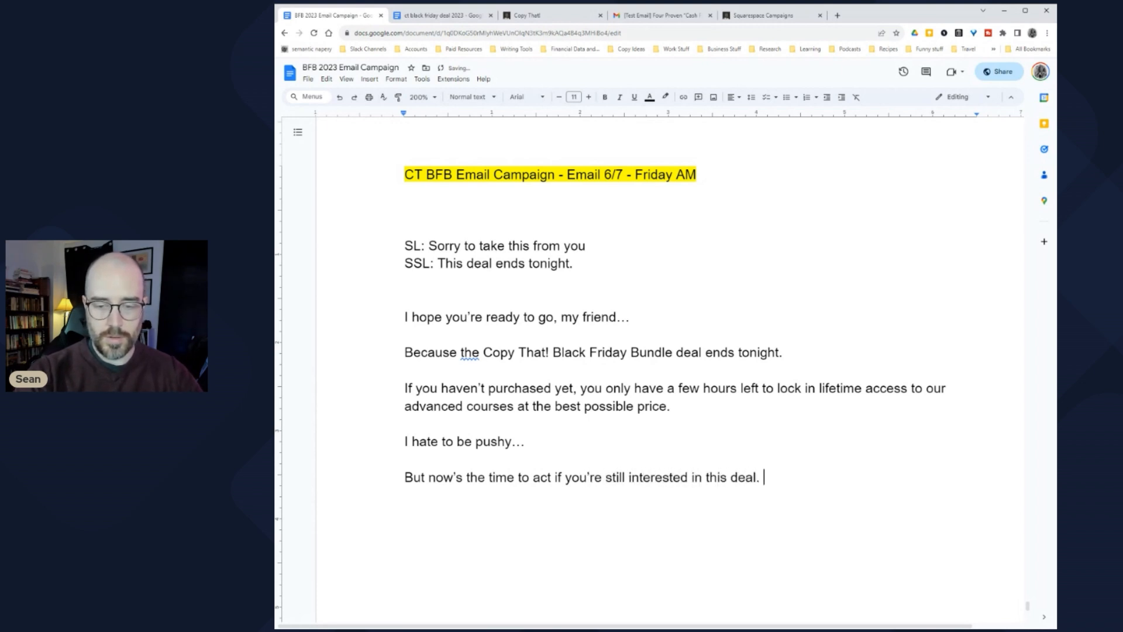
pyautogui.write('.')
pyautogui.press('Return')
pyautogui.press('Return')
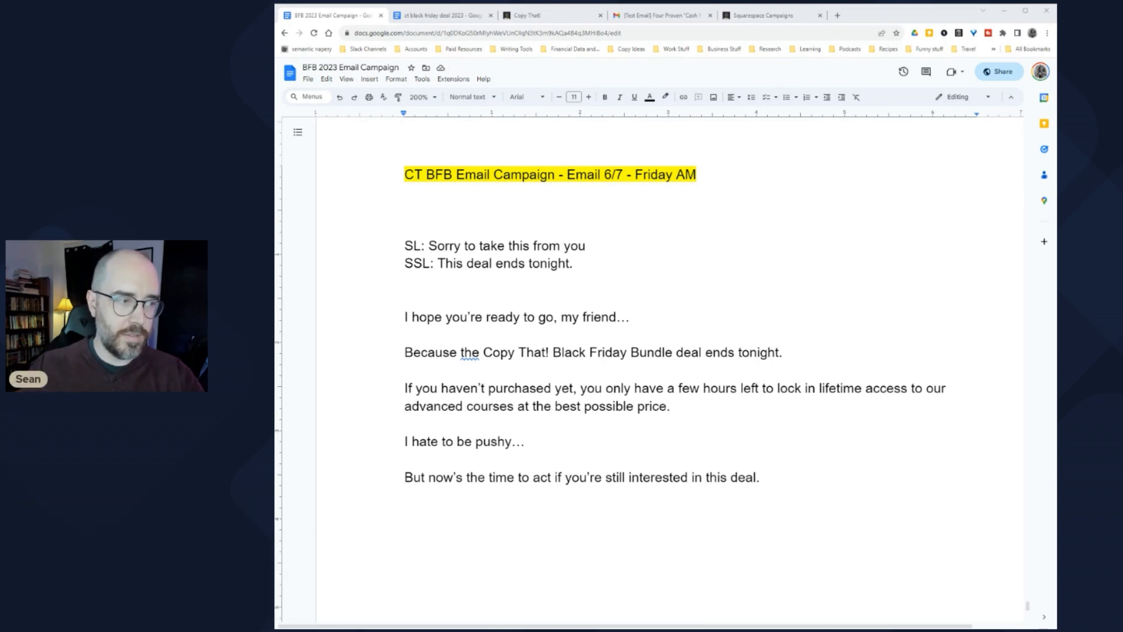
pyautogui.click(408, 513)
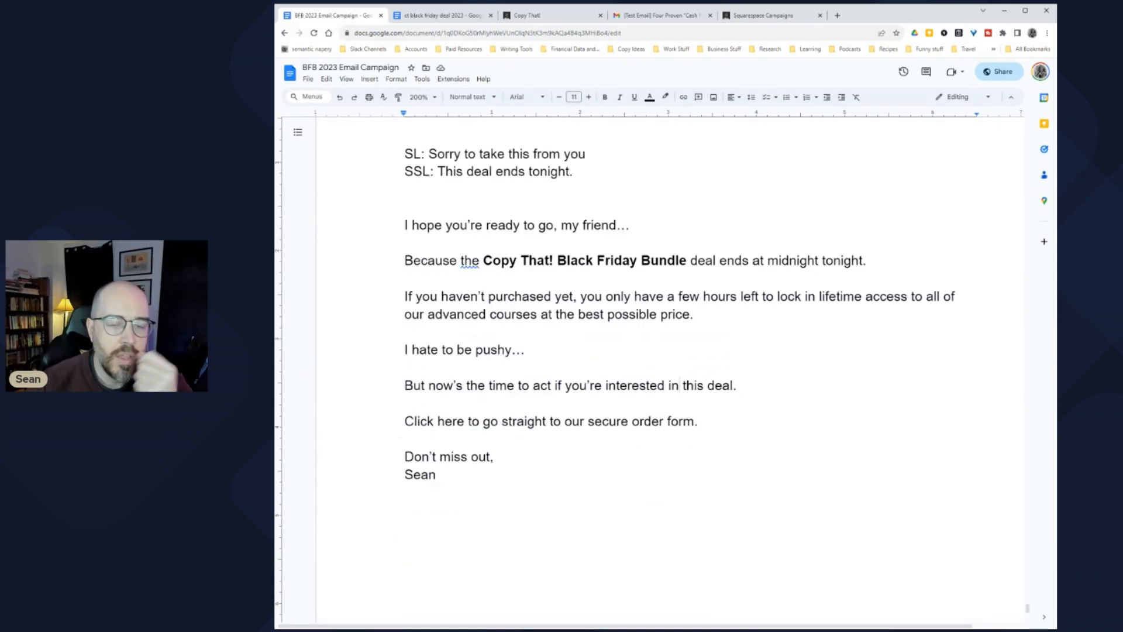
pyautogui.moveTo(695, 421); pyautogui.dragTo(588, 422)
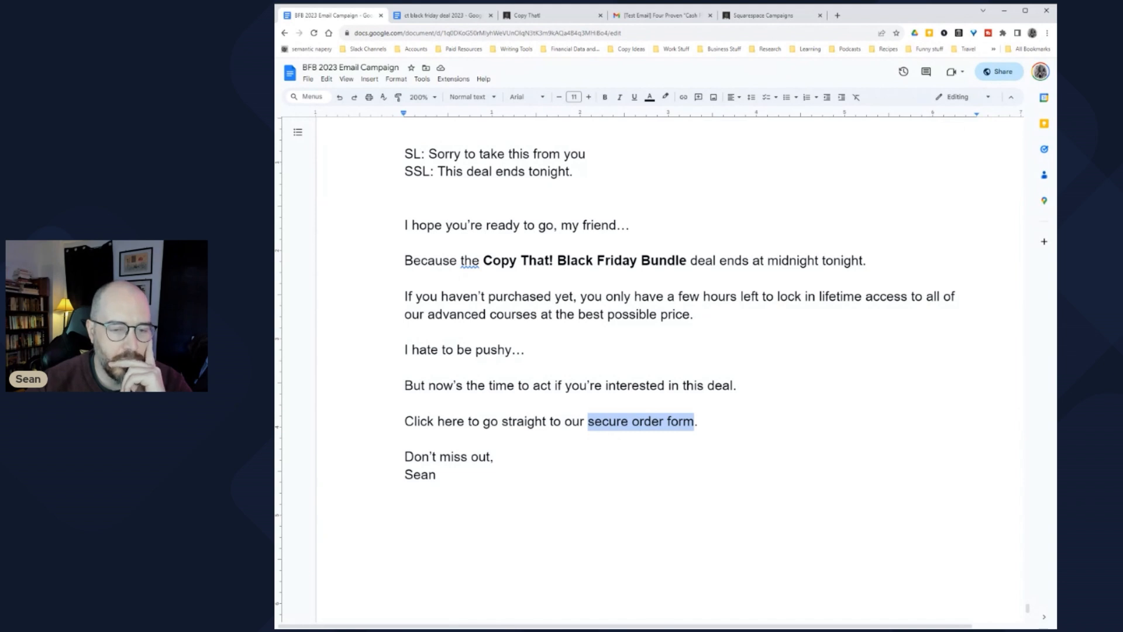
# Step: Reword the Click line to end '…get the details, but don't take too long to decide.'
pyautogui.press('BackSpace')
pyautogui.press('BackSpace')
pyautogui.press('BackSpace')
pyautogui.press('BackSpace')
pyautogui.press('BackSpace')
pyautogui.press('BackSpace')
pyautogui.press('BackSpace')
pyautogui.press('BackSpace')
pyautogui.press('BackSpace')
pyautogui.press('BackSpace')
pyautogui.press('BackSpace')
pyautogui.press('BackSpace')
pyautogui.press('BackSpace')
pyautogui.press('BackSpace')
pyautogui.press('BackSpace')
pyautogui.press('BackSpace')
pyautogui.press('BackSpace')
pyautogui.press('BackSpace')
pyautogui.press('BackSpace')
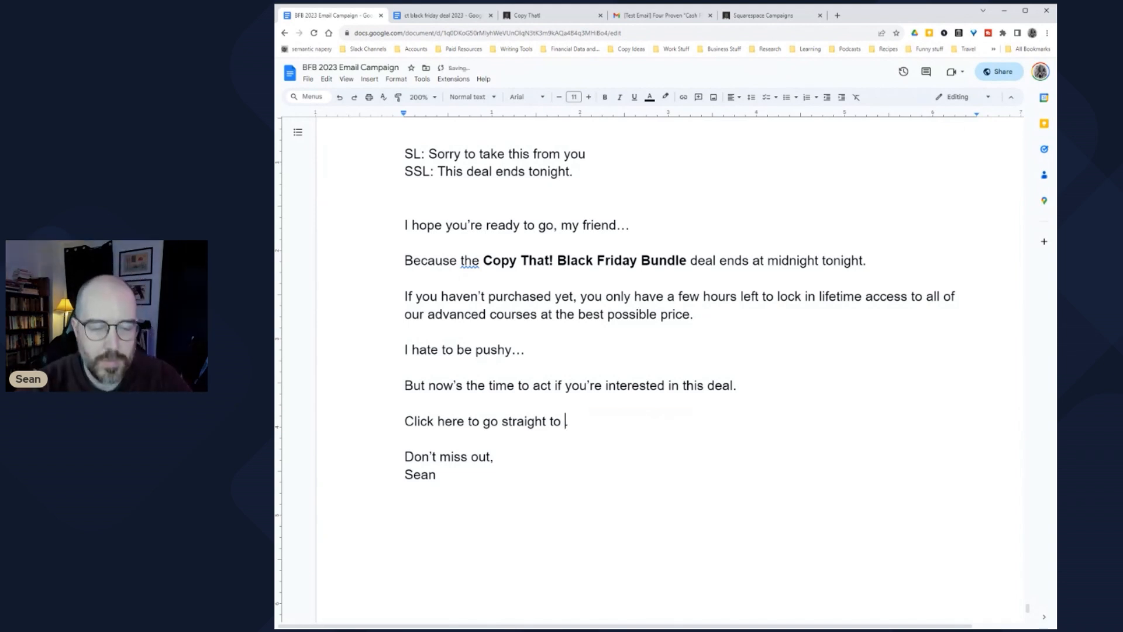
pyautogui.write('et ')
pyautogui.write('the details, but')
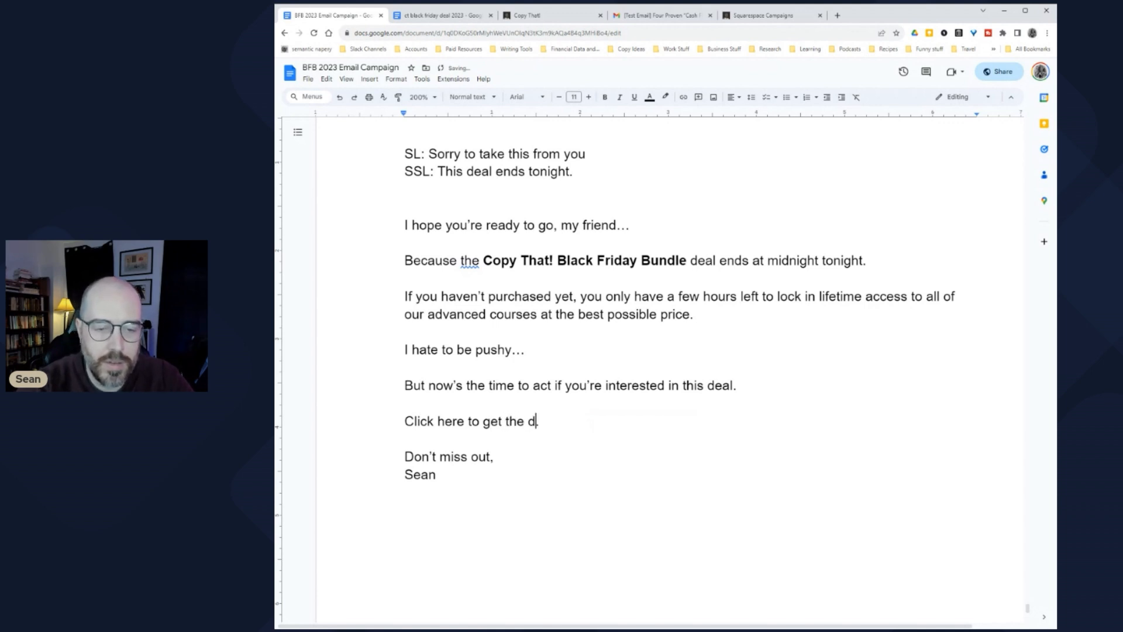
pyautogui.write(" don't ")
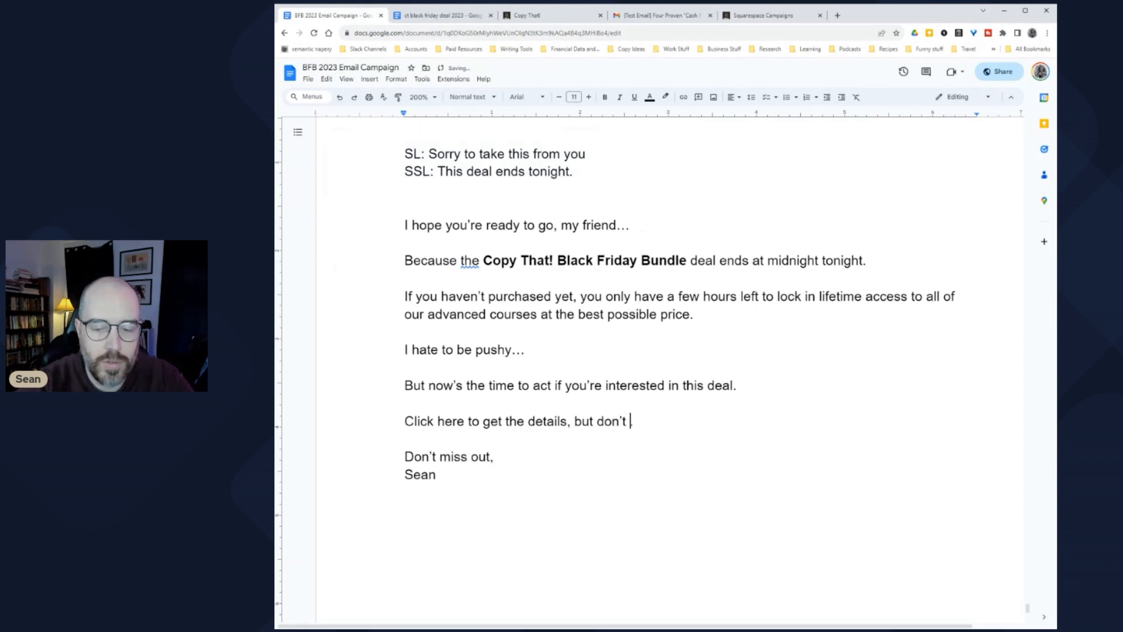
pyautogui.write('take too long.')
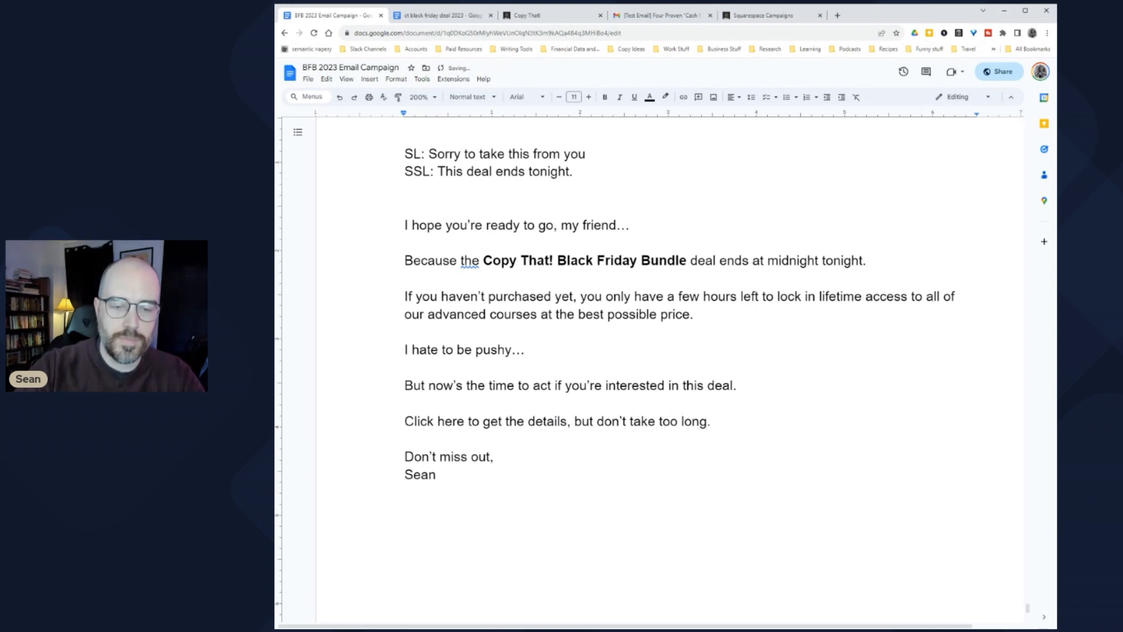
pyautogui.press('BackSpace')
pyautogui.write('to d')
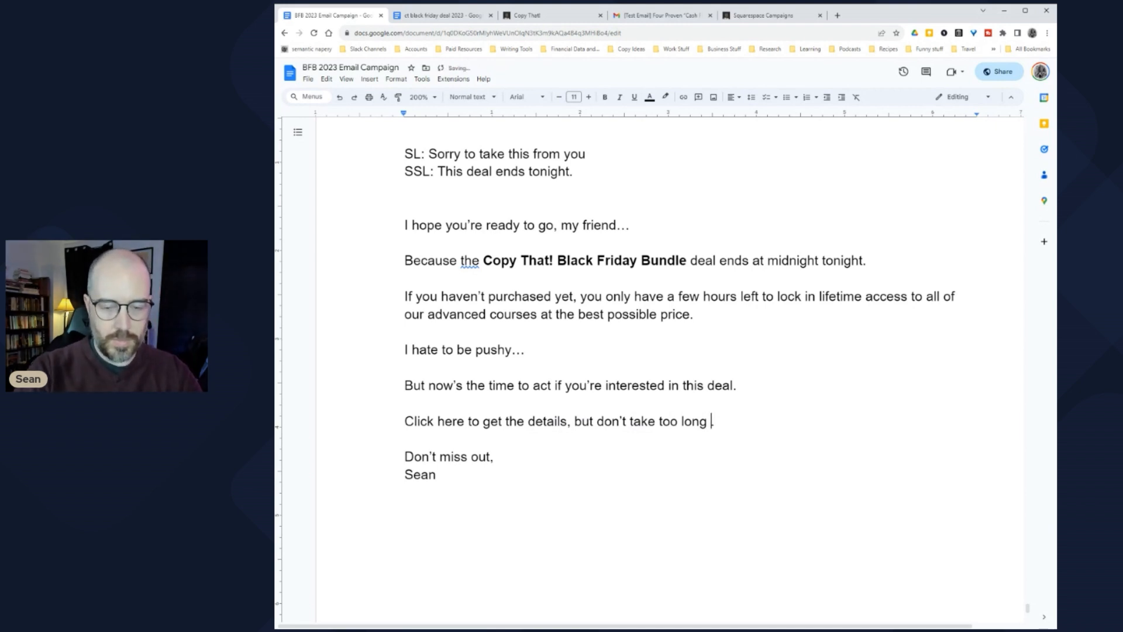
pyautogui.write('ecide.')
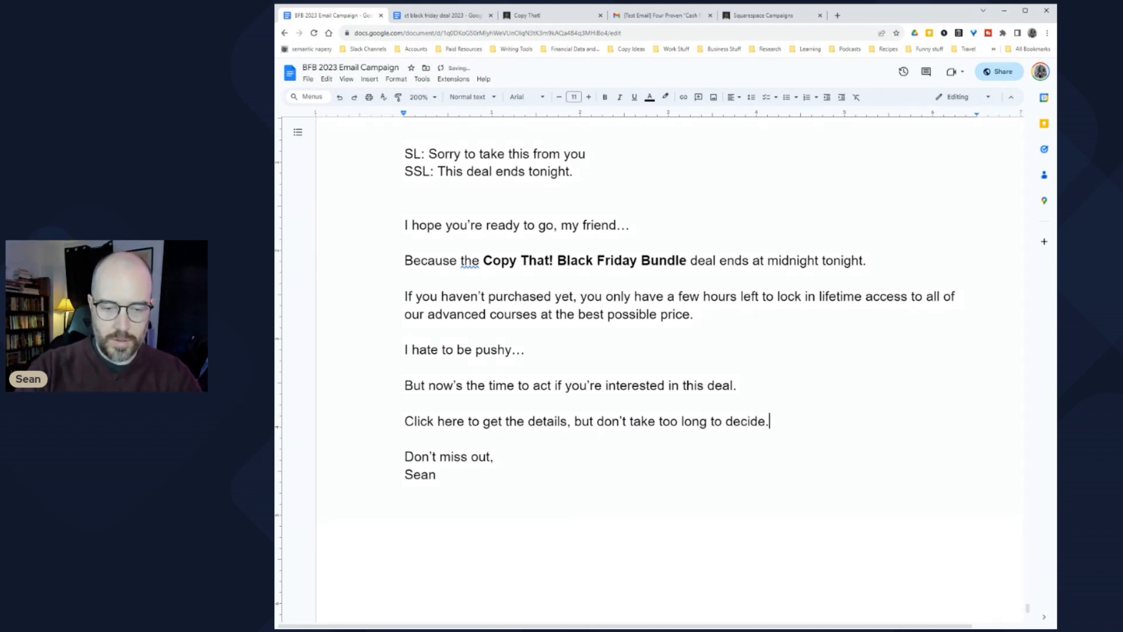
# Step: Add the line 'I've set the order form to expire…' and italicise 'tonight'
pyautogui.press('Return')
pyautogui.press('Return')
pyautogui.write("I've ")
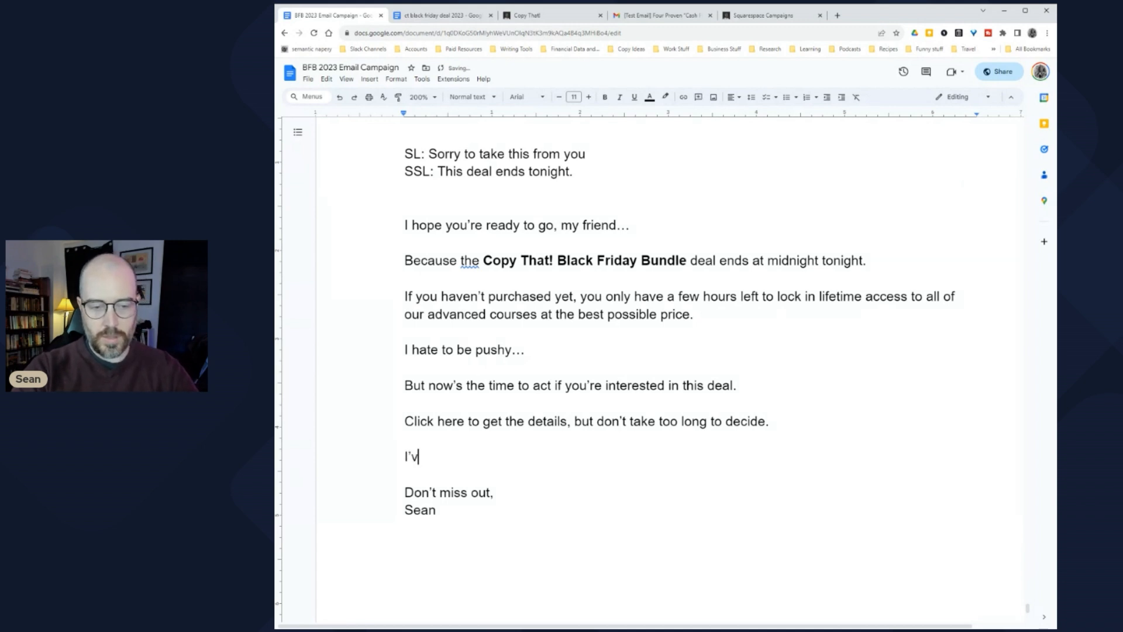
pyautogui.write('set the ')
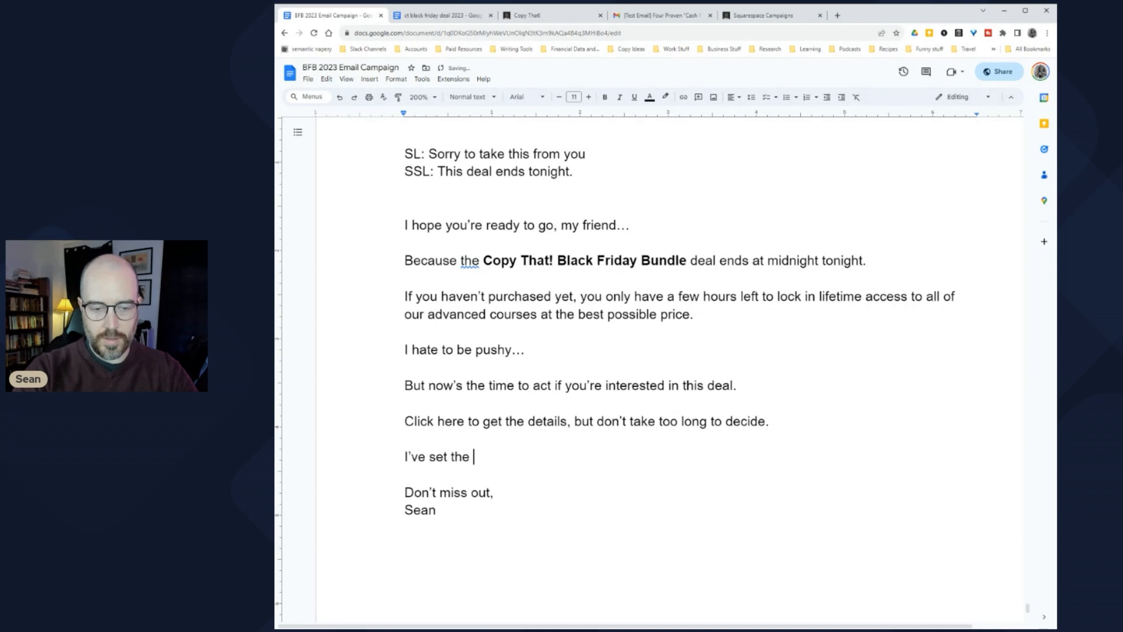
pyautogui.write('order form to expire at exactly midnight.')
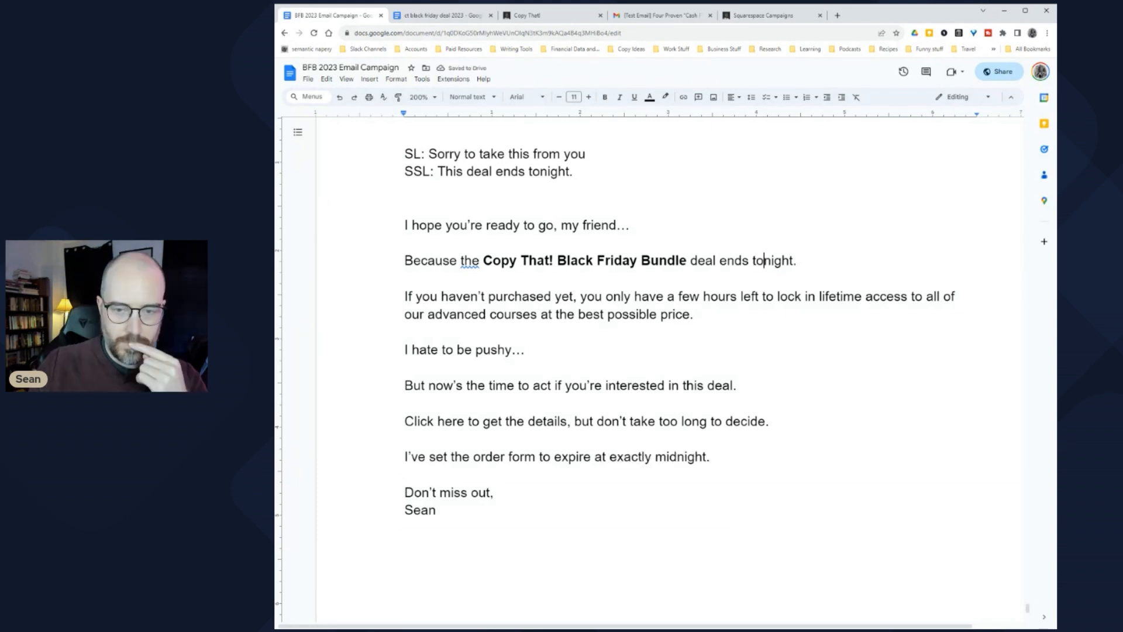
pyautogui.doubleClick(773, 261)
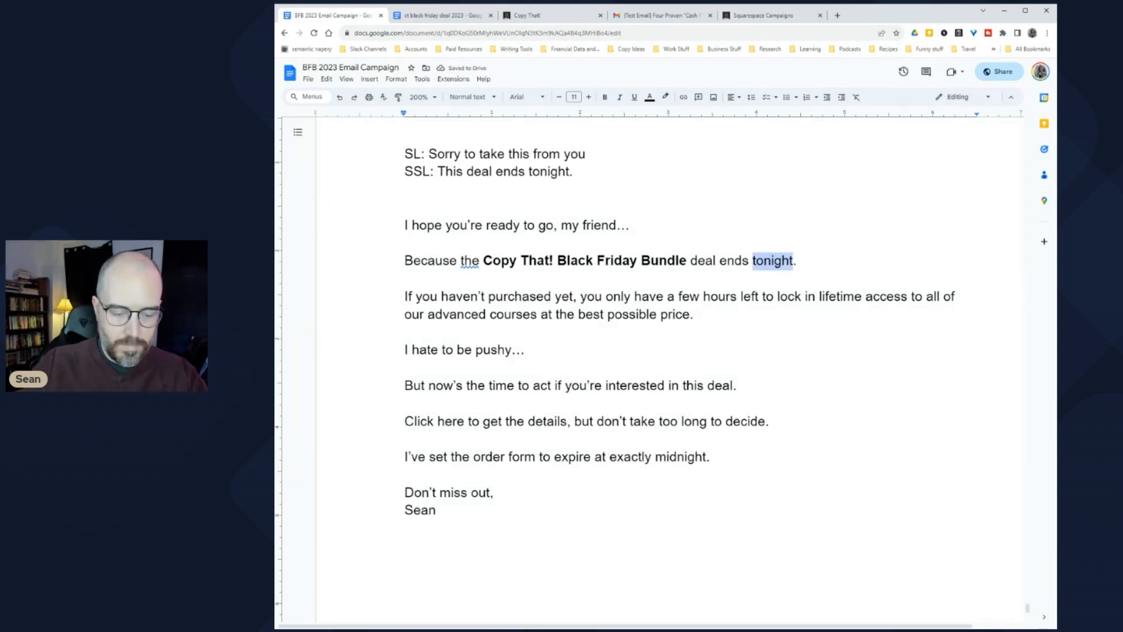
pyautogui.hotkey('ctrl', 'i')
pyautogui.click(608, 385)
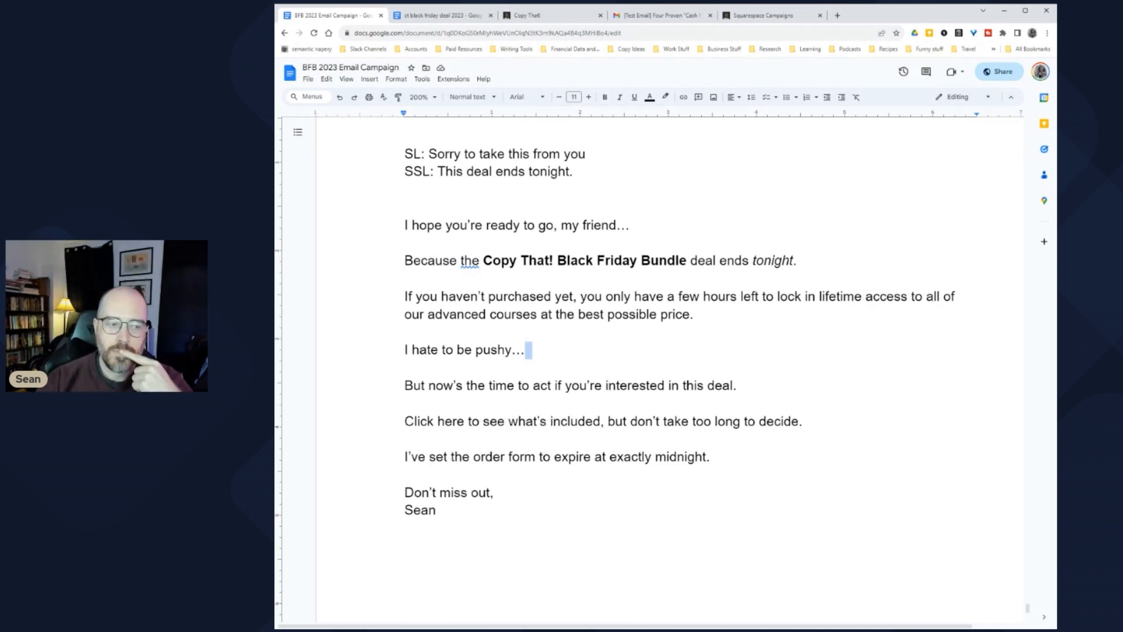
# Step: Bold the lifetime-access price phrase and the 'Click here to see what's included' phrase
pyautogui.click(471, 297)
pyautogui.moveTo(412, 224); pyautogui.dragTo(630, 225)
pyautogui.moveTo(413, 260); pyautogui.dragTo(679, 260)
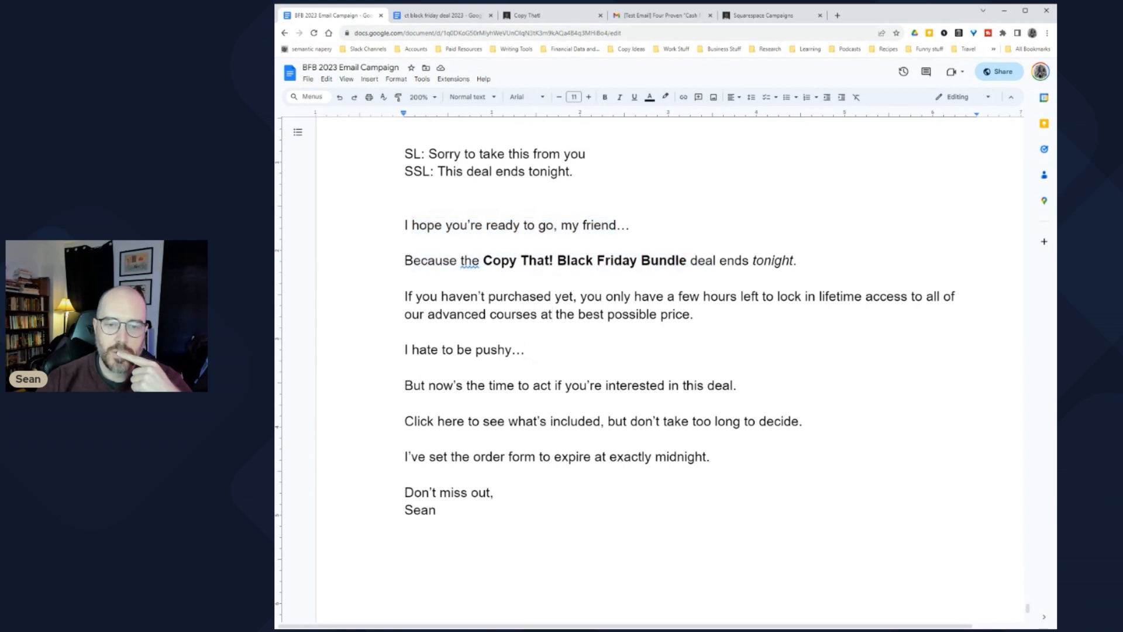
pyautogui.moveTo(819, 297); pyautogui.dragTo(694, 315)
pyautogui.hotkey('ctrl', 'b')
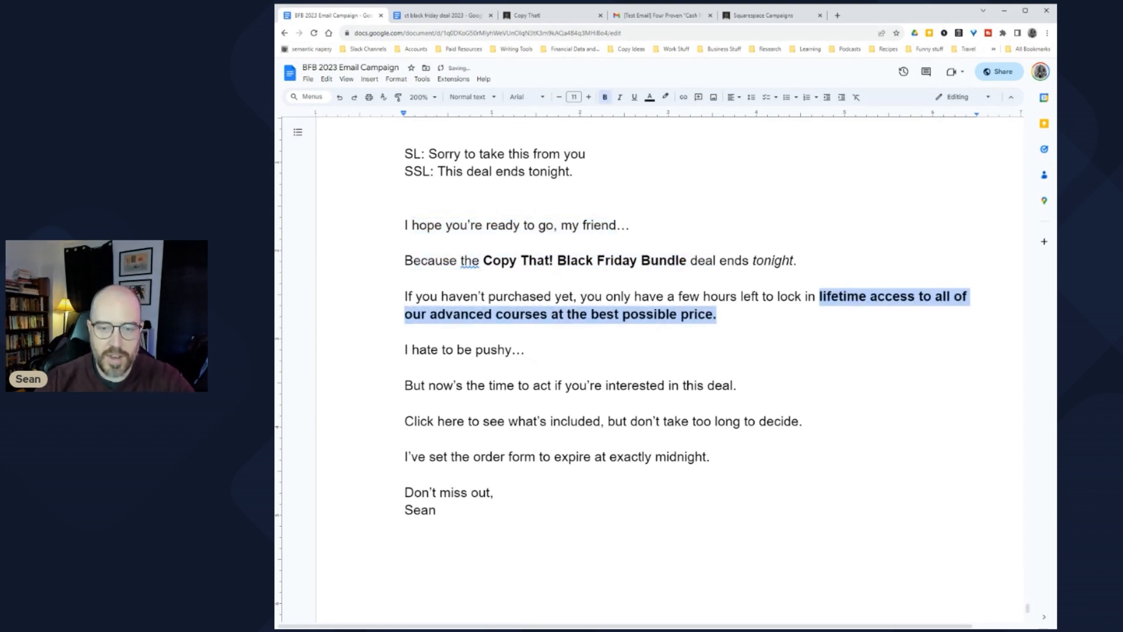
pyautogui.click(406, 403)
pyautogui.moveTo(406, 404); pyautogui.dragTo(618, 422)
pyautogui.hotkey('ctrl', 'b')
# Step: Replace the period after 'midnight' with ', eastern time.' in the deadline line
pyautogui.click(520, 456)
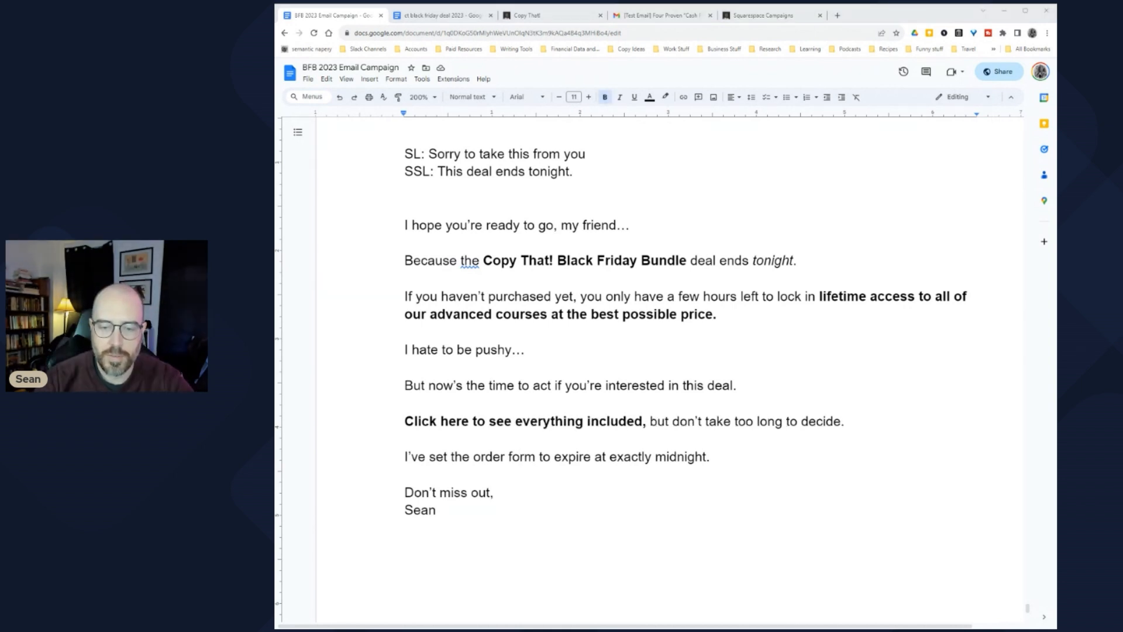
pyautogui.click(709, 456)
pyautogui.press('BackSpace')
pyautogui.write(', ET')
pyautogui.press('BackSpace')
pyautogui.press('BackSpace')
pyautogui.write('eastern time.')
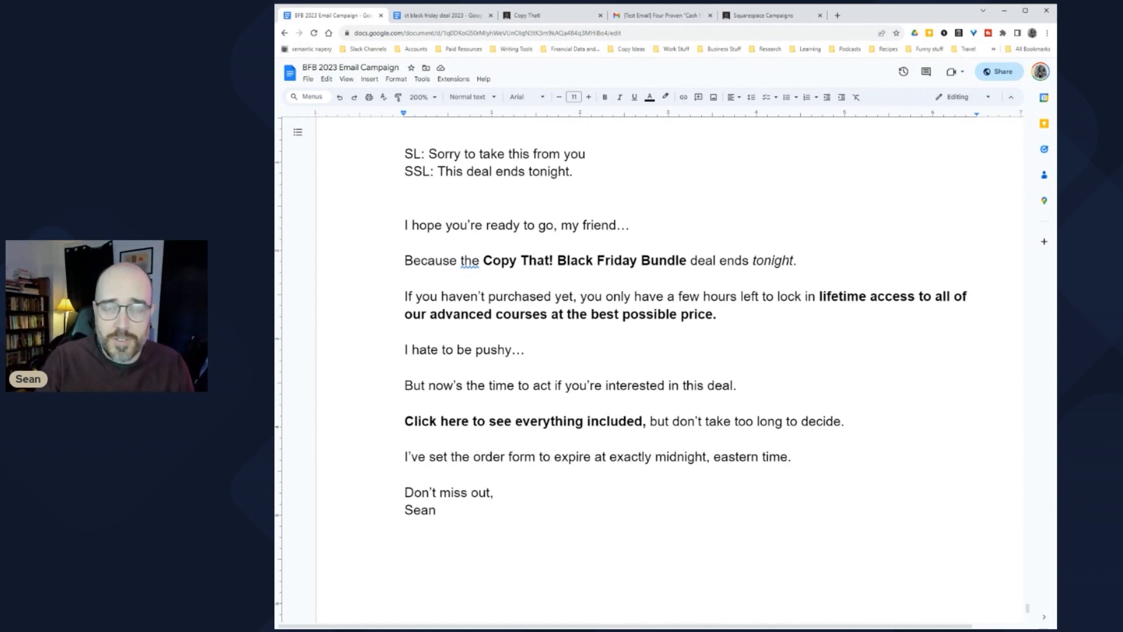
# Step: End the order-form sentence so it reads 'expire at exactly midnight, eastern time.'
pyautogui.write('.')
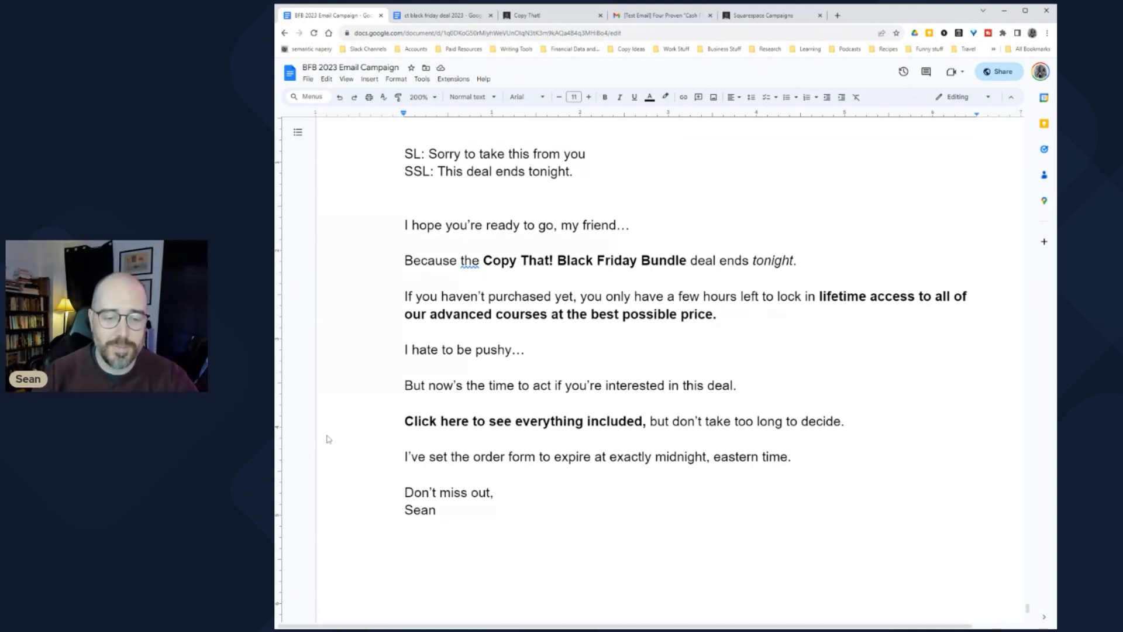
pyautogui.click(437, 510)
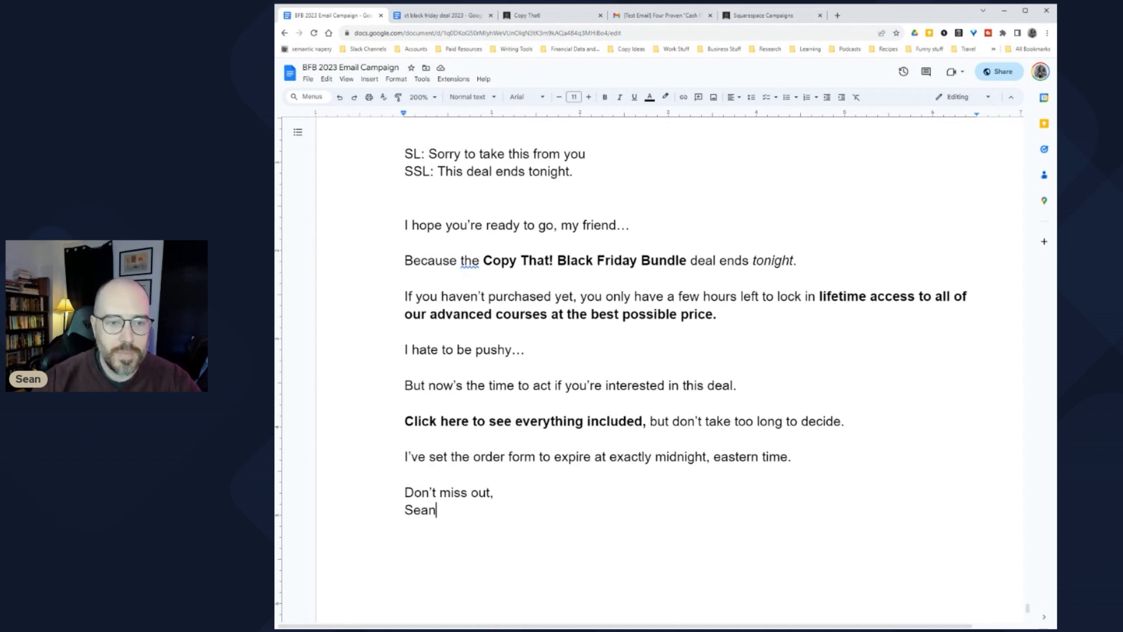
# Step: Select the Email 6/7 body copy, from 'I hope you're ready' down to the signature
pyautogui.keyDown('shift'); pyautogui.click(404, 260); pyautogui.keyUp('shift')
pyautogui.hotkey('shift', 'Up')
pyautogui.hotkey('shift', 'Up')
pyautogui.hotkey('shift', 'Up')
pyautogui.hotkey('shift', 'Down')
pyautogui.hotkey('shift', 'Down')
pyautogui.hotkey('shift', 'Up')
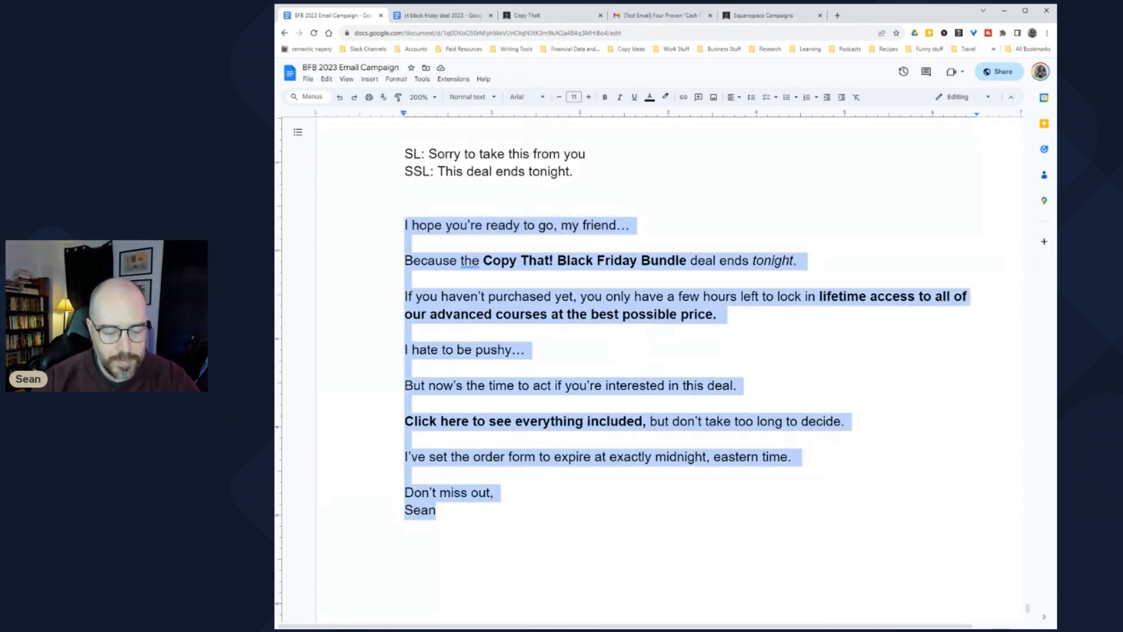
# Step: Start a new blast email from the previously sent Cash Flow email as template
pyautogui.click(772, 16)
pyautogui.click(472, 136)
pyautogui.click(495, 295)
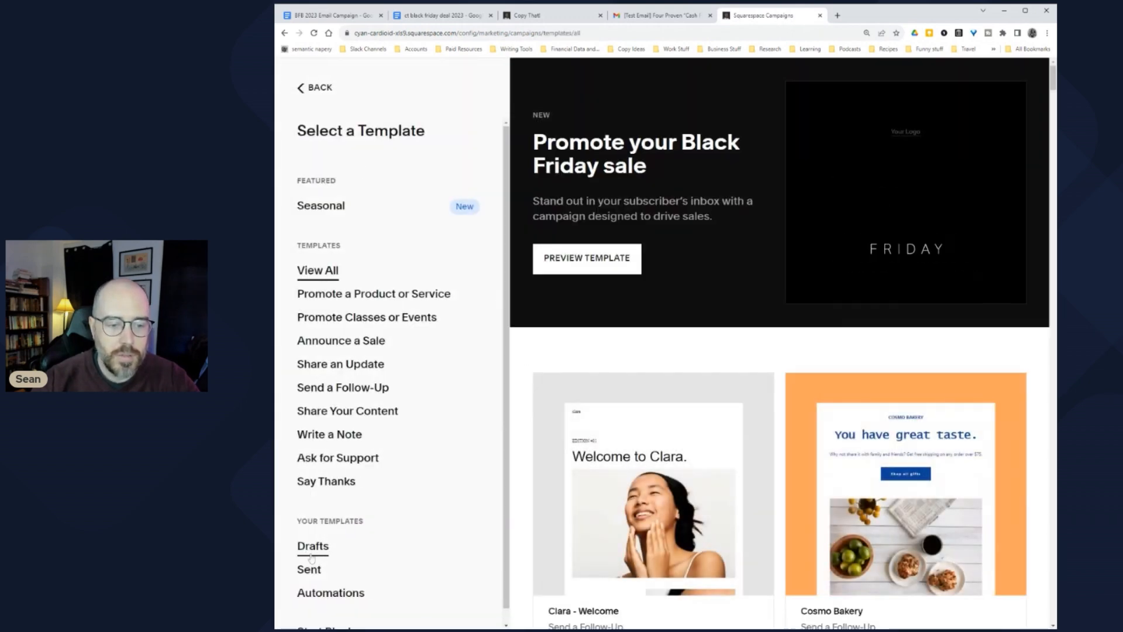
pyautogui.click(319, 573)
pyautogui.click(581, 126)
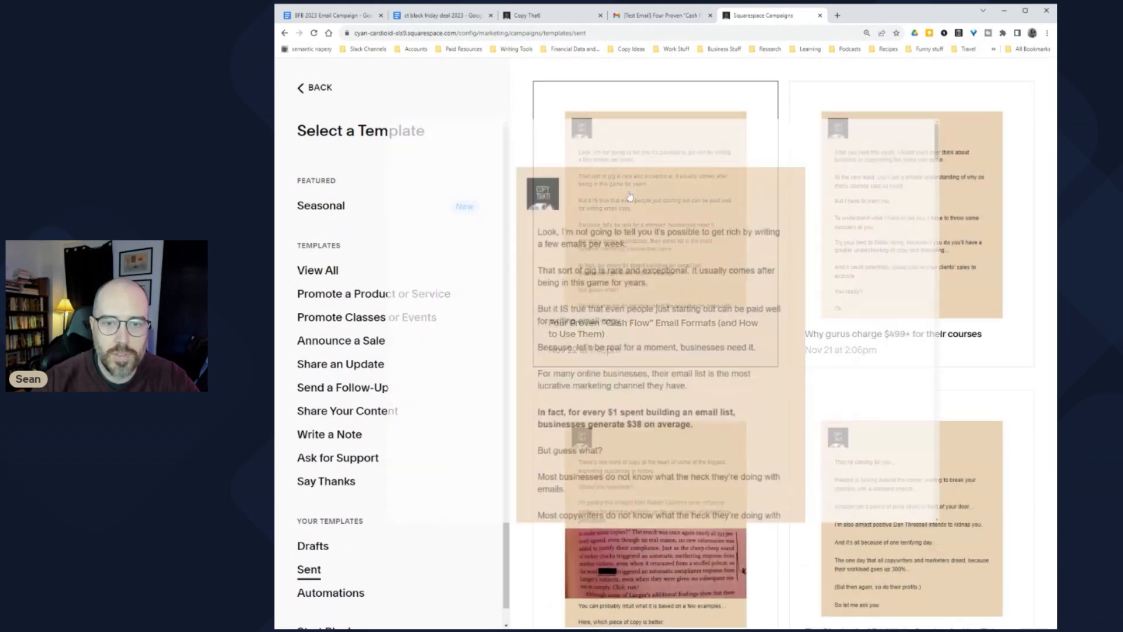
pyautogui.click(1009, 74)
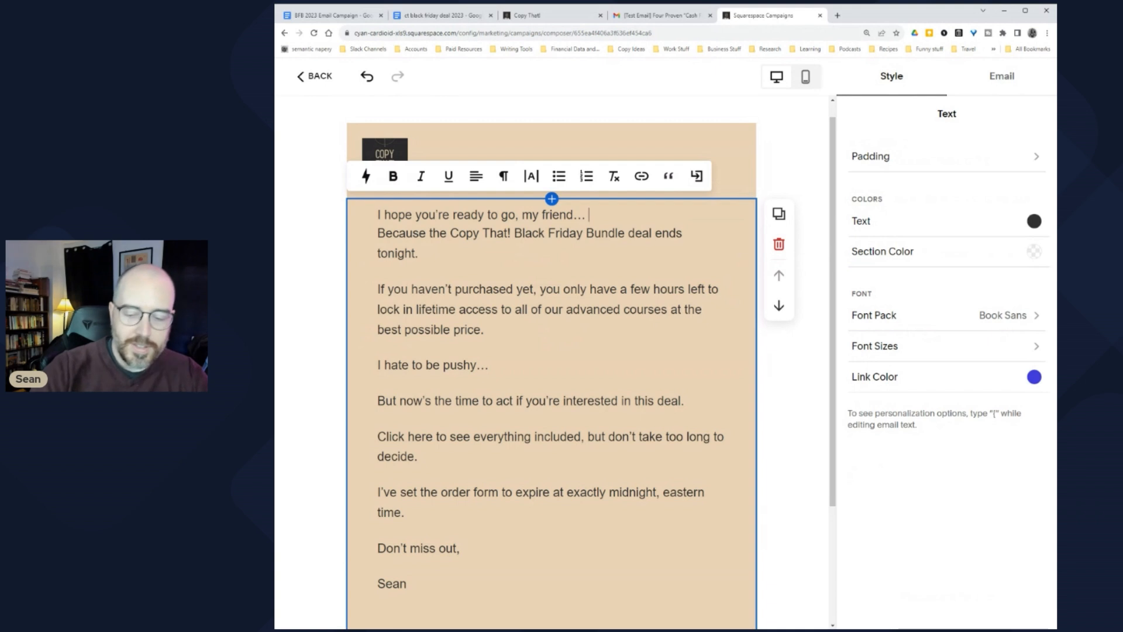
# Step: Restore paragraph breaks before the Because, If you haven't, I hate to be pushy and But now's lines
pyautogui.click(378, 232)
pyautogui.press('BackSpace')
pyautogui.press('Return')
pyautogui.click(378, 304)
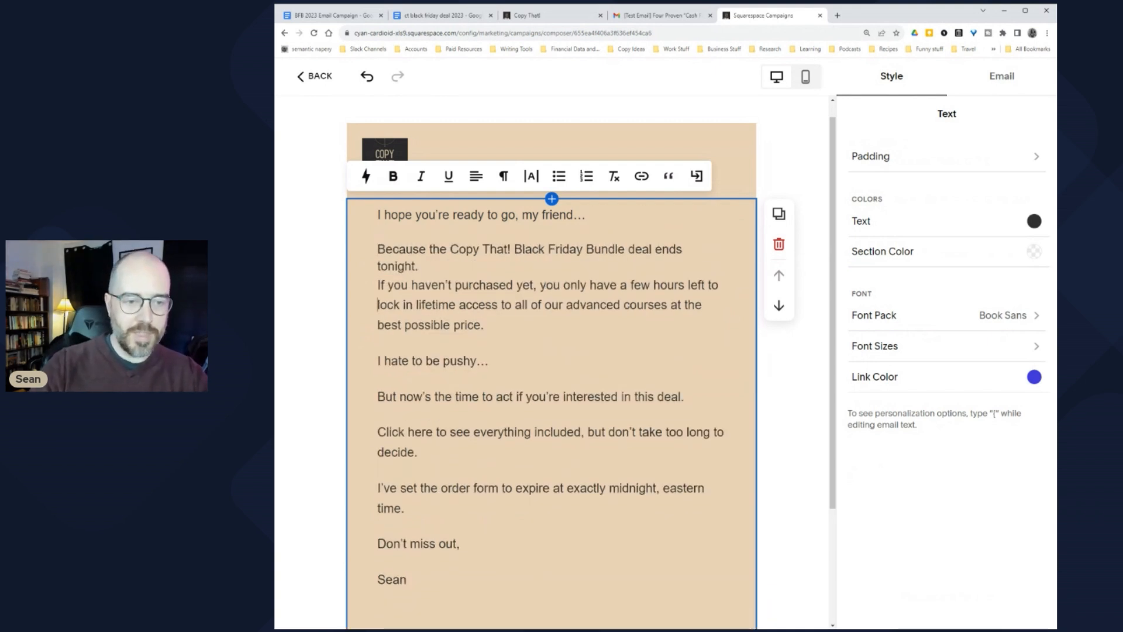
pyautogui.click(378, 285)
pyautogui.press('BackSpace')
pyautogui.press('Return')
pyautogui.click(378, 335)
pyautogui.click(378, 354)
pyautogui.press('BackSpace')
pyautogui.press('Return')
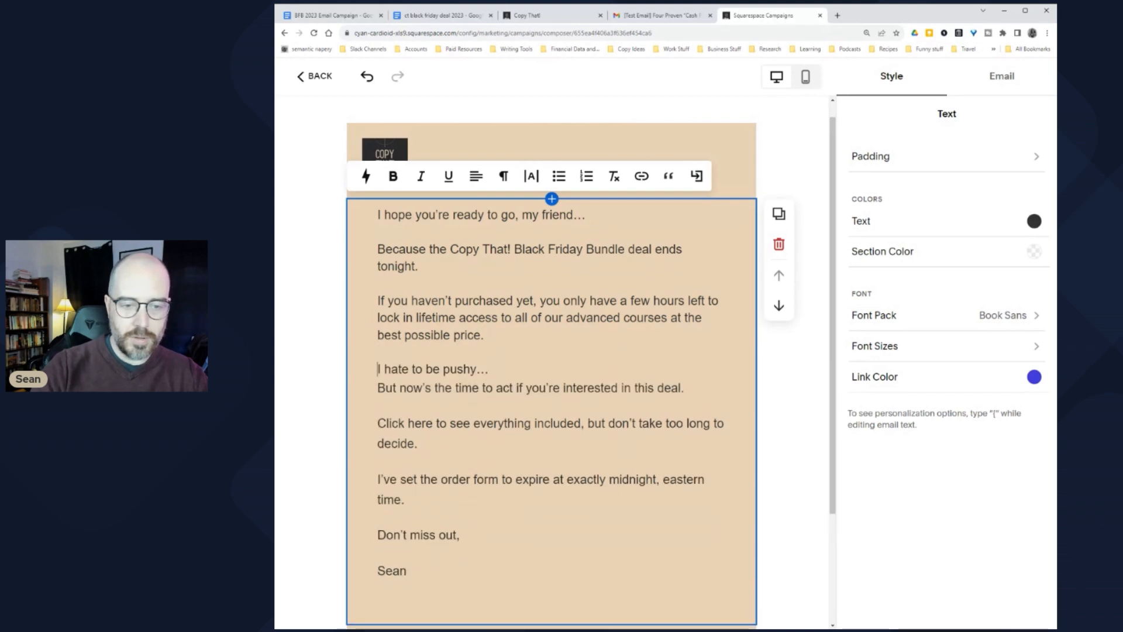
pyautogui.click(378, 387)
pyautogui.press('BackSpace')
pyautogui.press('Return')
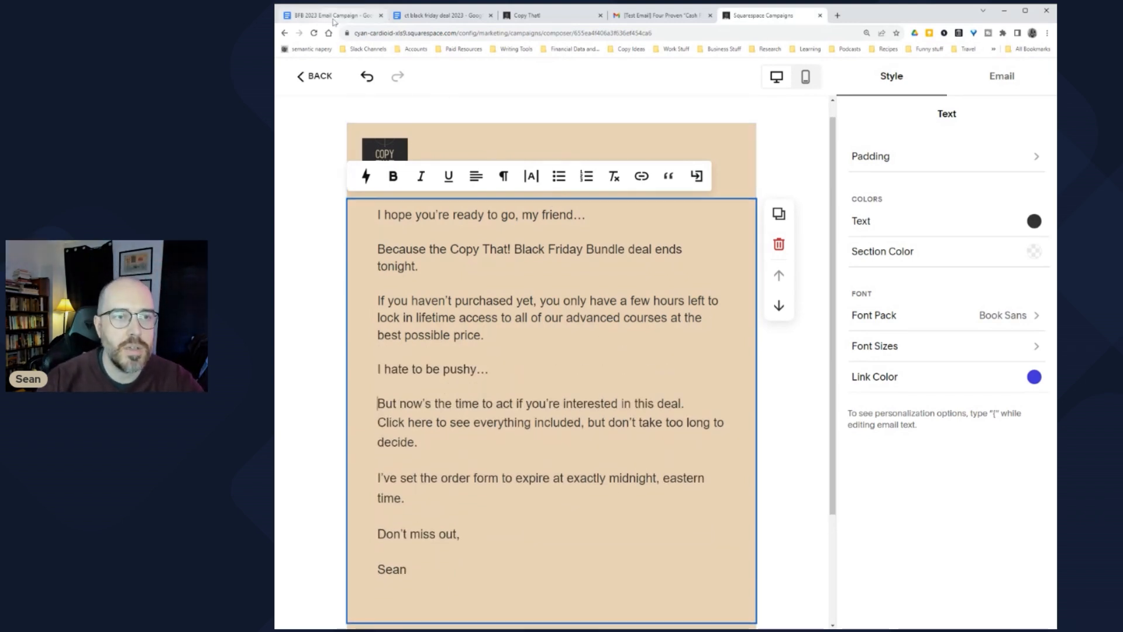
# Step: Return to the BFB 2023 Email Campaign doc and clear the body selection
pyautogui.click(442, 15)
pyautogui.click(332, 16)
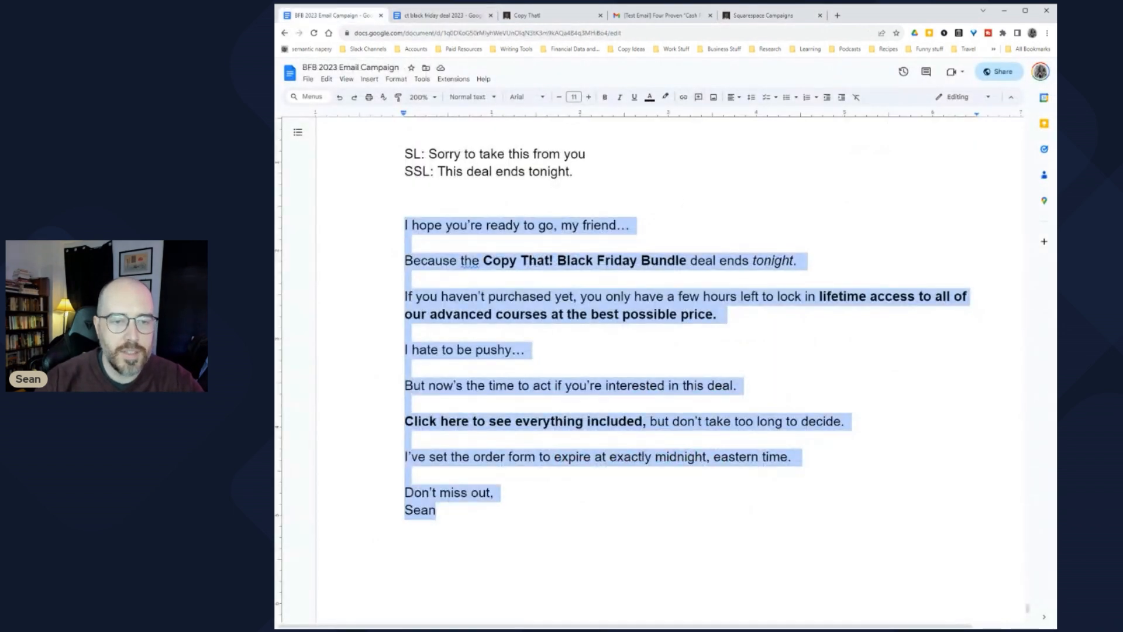
pyautogui.click(405, 367)
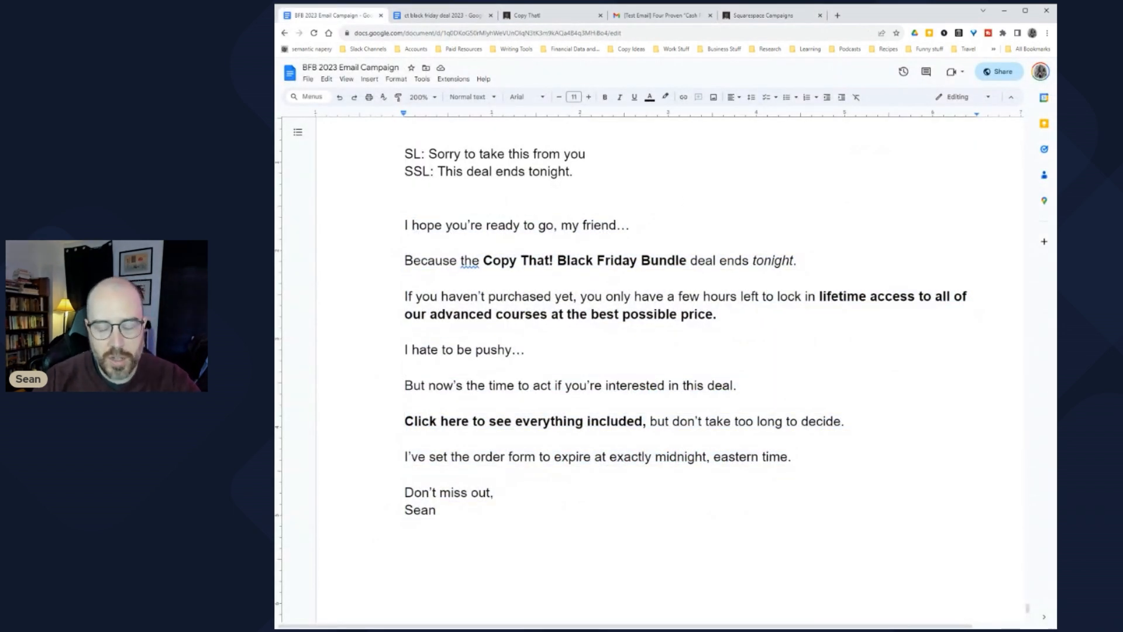
# Step: Underline 'Copy That! Black Friday Bundle' and make its text blue with no highlight
pyautogui.moveTo(483, 261); pyautogui.dragTo(687, 261)
pyautogui.hotkey('ctrl', 'u')
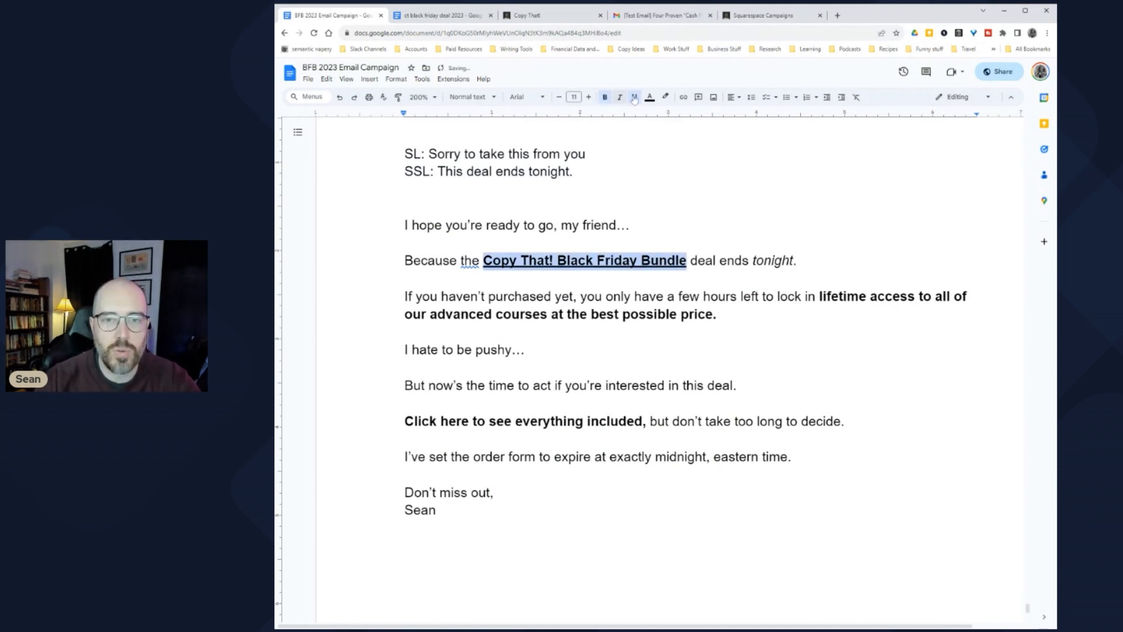
pyautogui.click(665, 96)
pyautogui.click(741, 146)
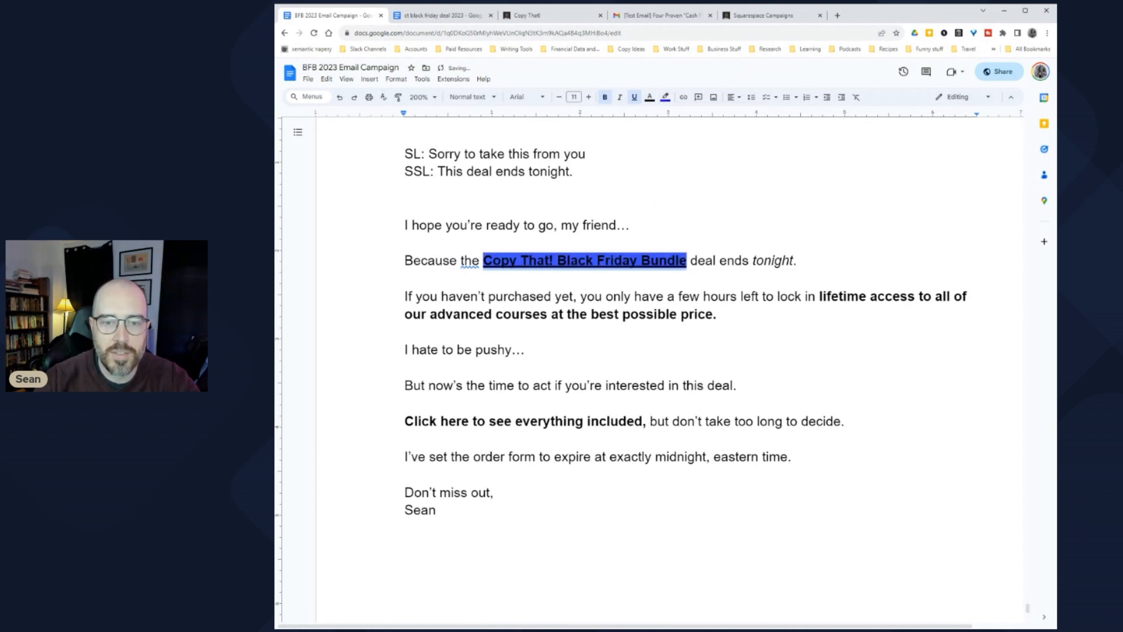
pyautogui.click(666, 96)
pyautogui.click(679, 119)
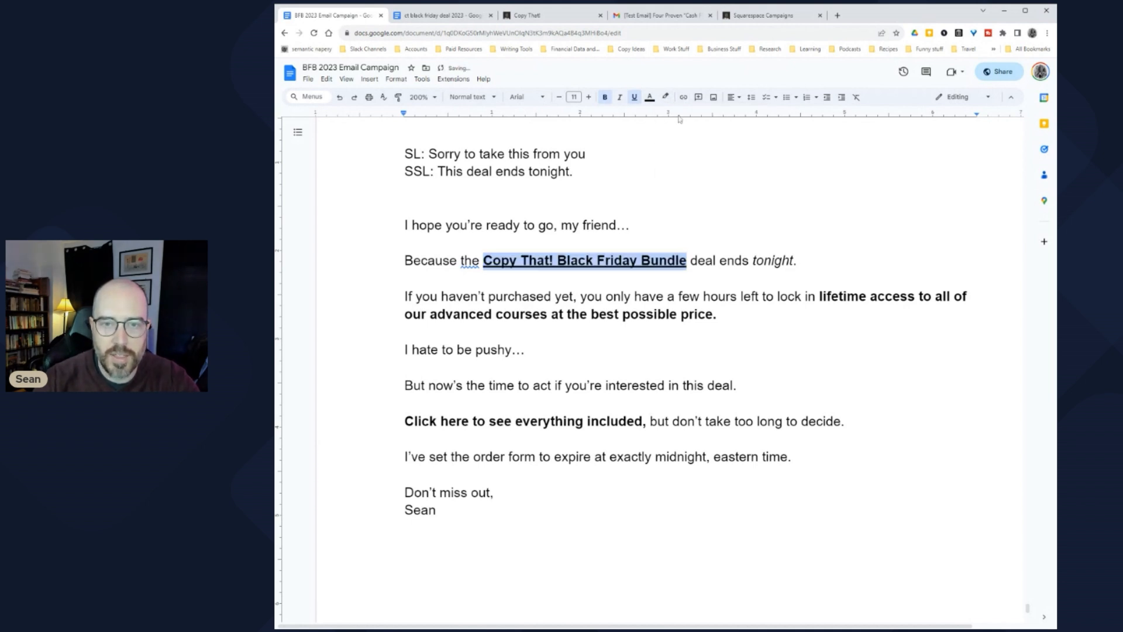
pyautogui.click(649, 97)
pyautogui.click(724, 130)
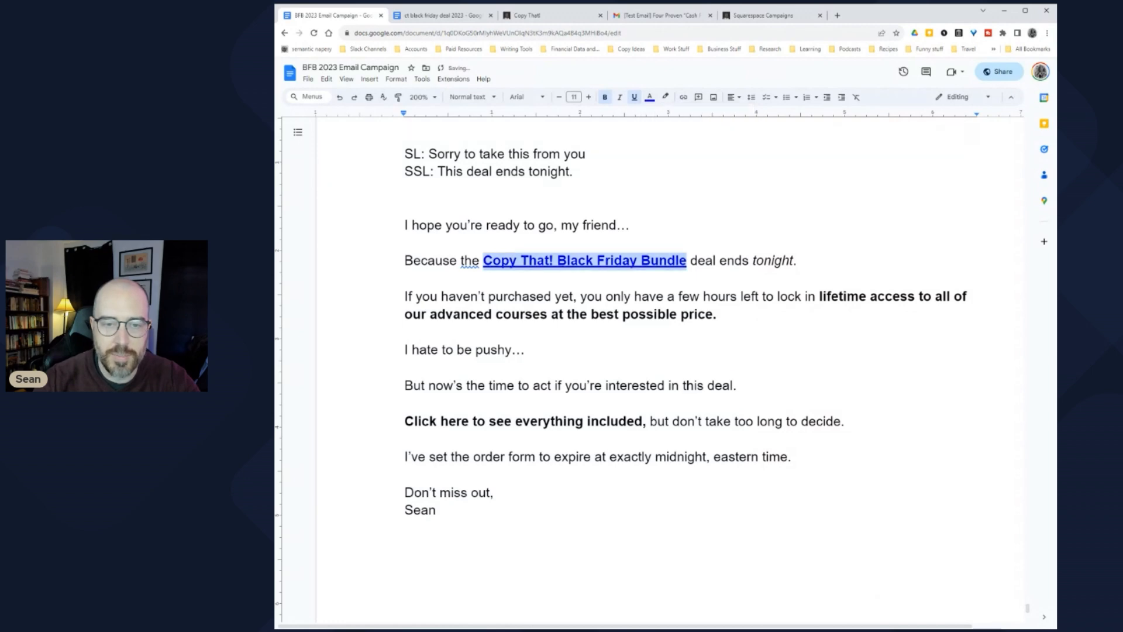
# Step: Reselect the bundle name in the deal-ends line to check its link formatting
pyautogui.click(530, 296)
pyautogui.scroll(4, 685, 351)
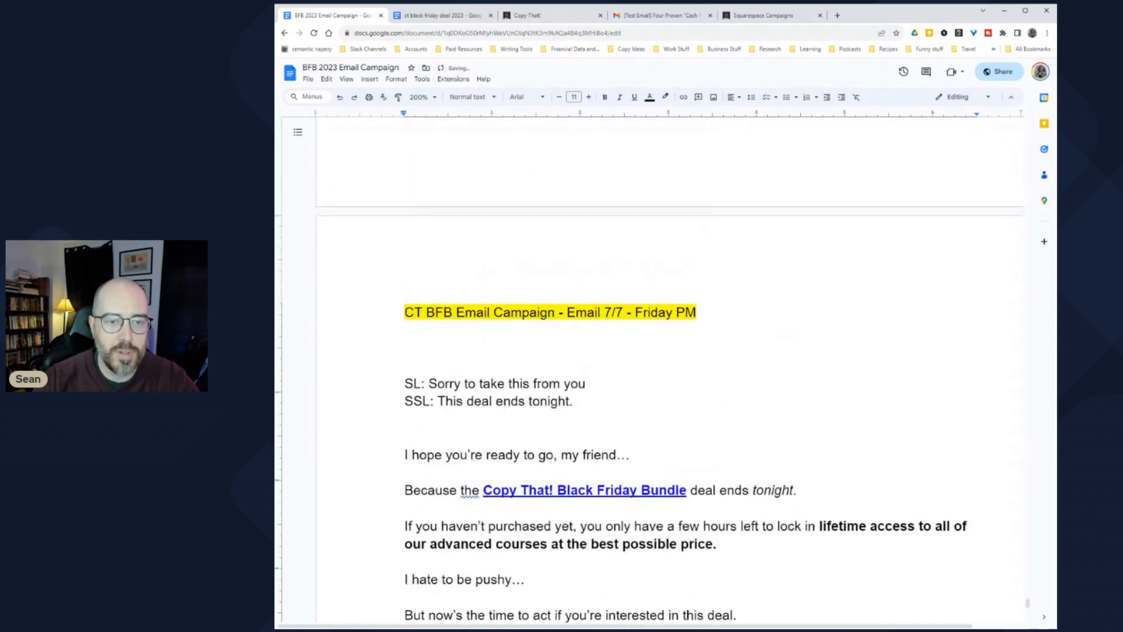
pyautogui.click(405, 347)
pyautogui.scroll(-2, 655, 351)
pyautogui.moveTo(484, 352); pyautogui.dragTo(686, 352)
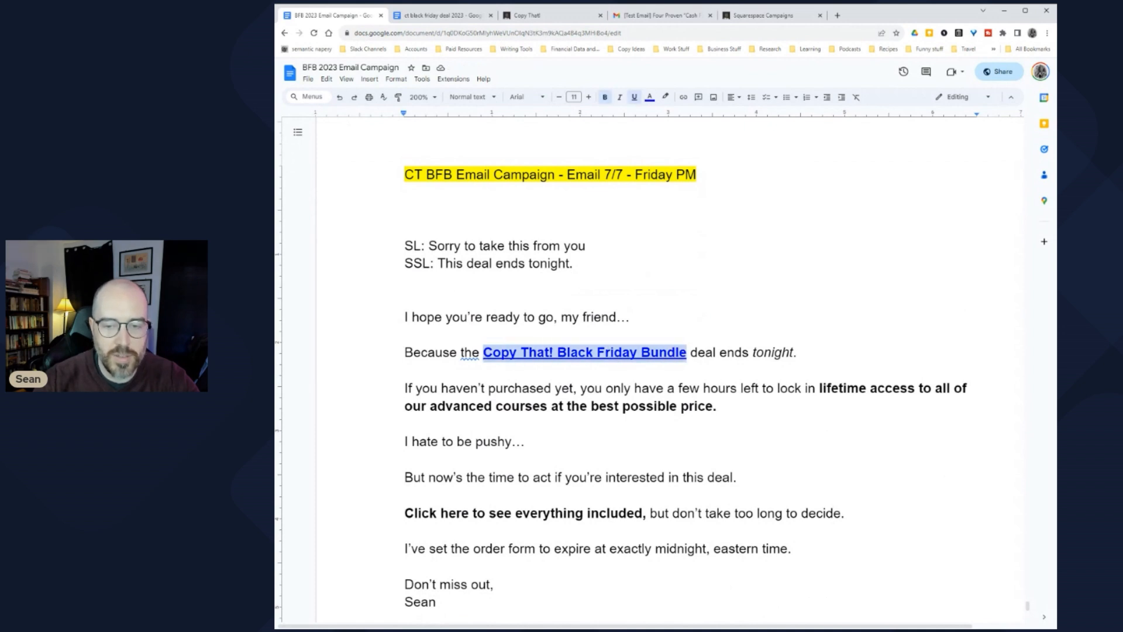
pyautogui.click(408, 370)
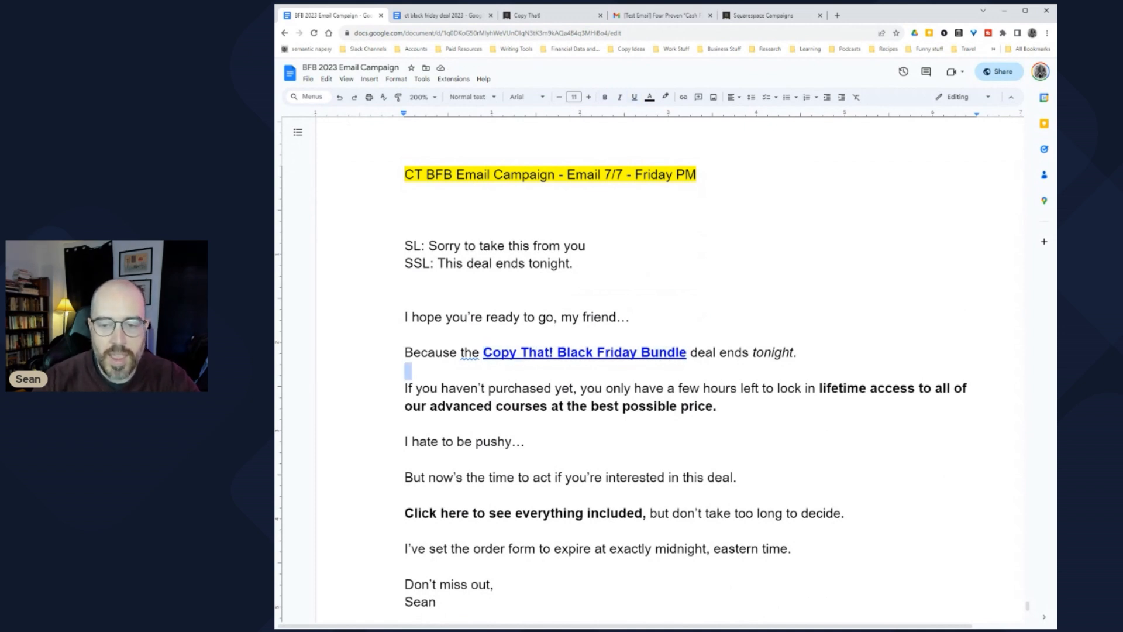
pyautogui.click(484, 352)
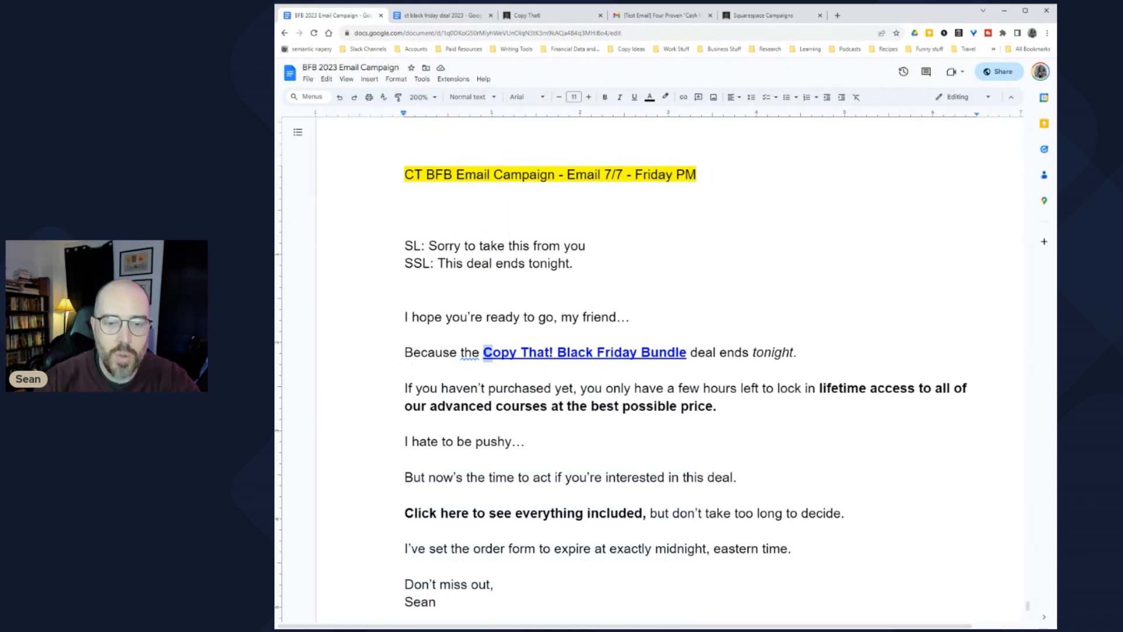
pyautogui.moveTo(483, 352); pyautogui.dragTo(686, 352)
pyautogui.click(624, 406)
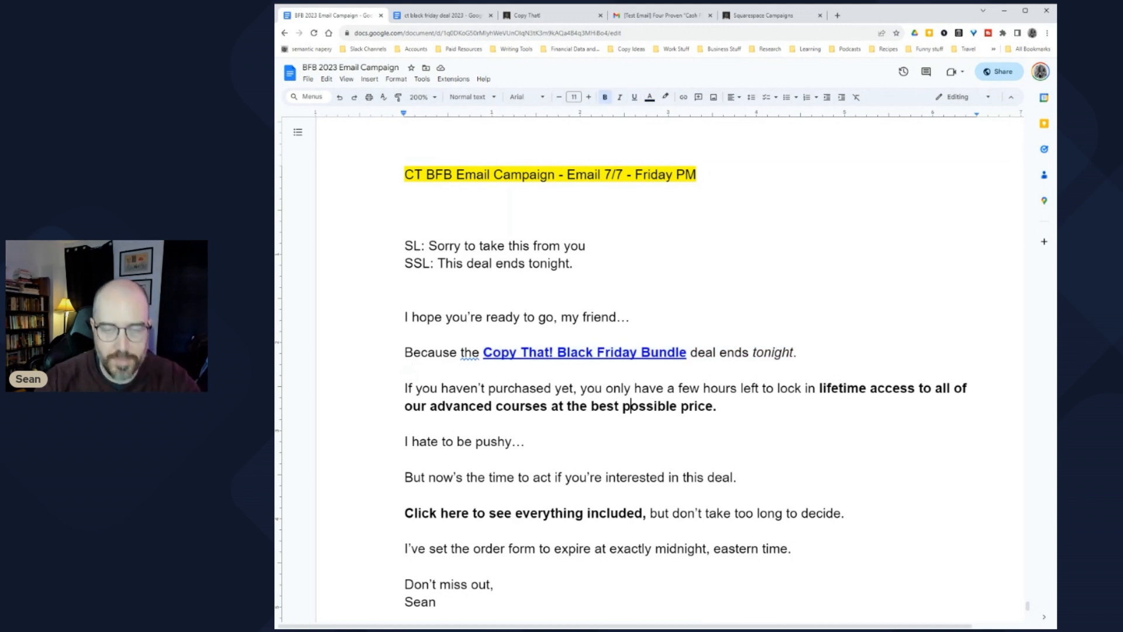
# Step: Bold the Copy That! Black Friday Bundle link in the Squarespace email
pyautogui.click(771, 15)
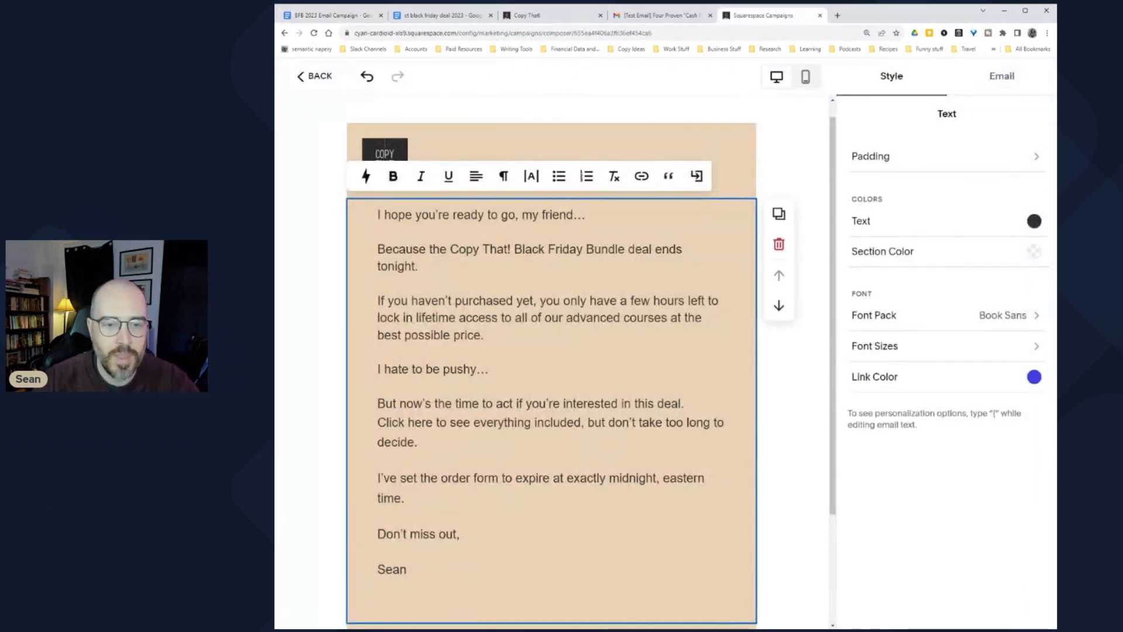
pyautogui.moveTo(450, 249); pyautogui.dragTo(625, 249)
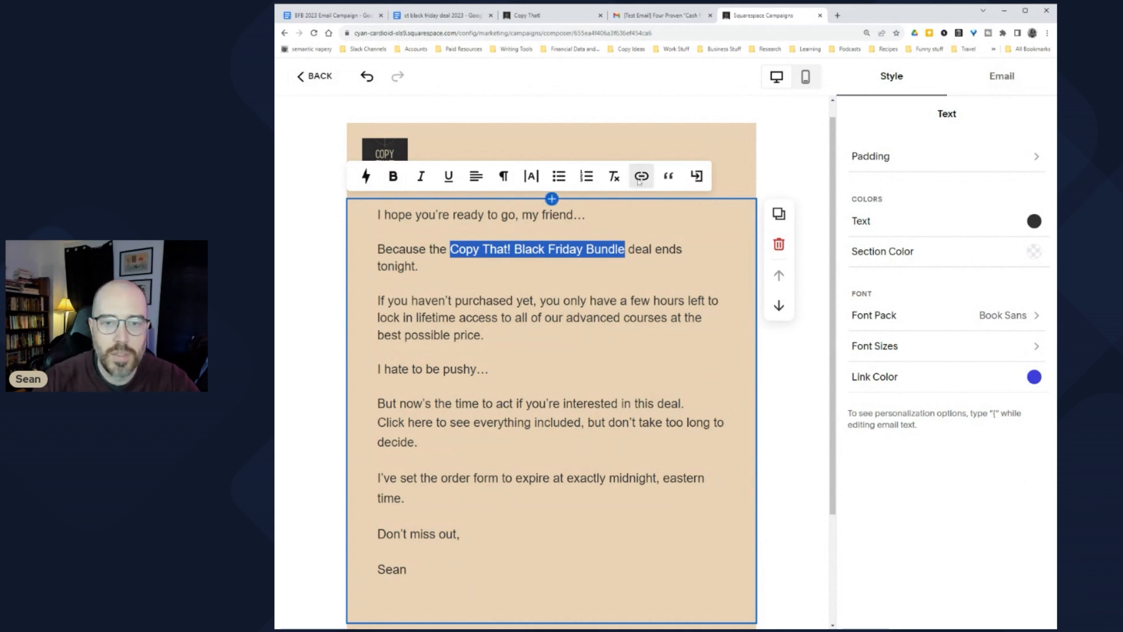
pyautogui.click(484, 18)
pyautogui.click(766, 16)
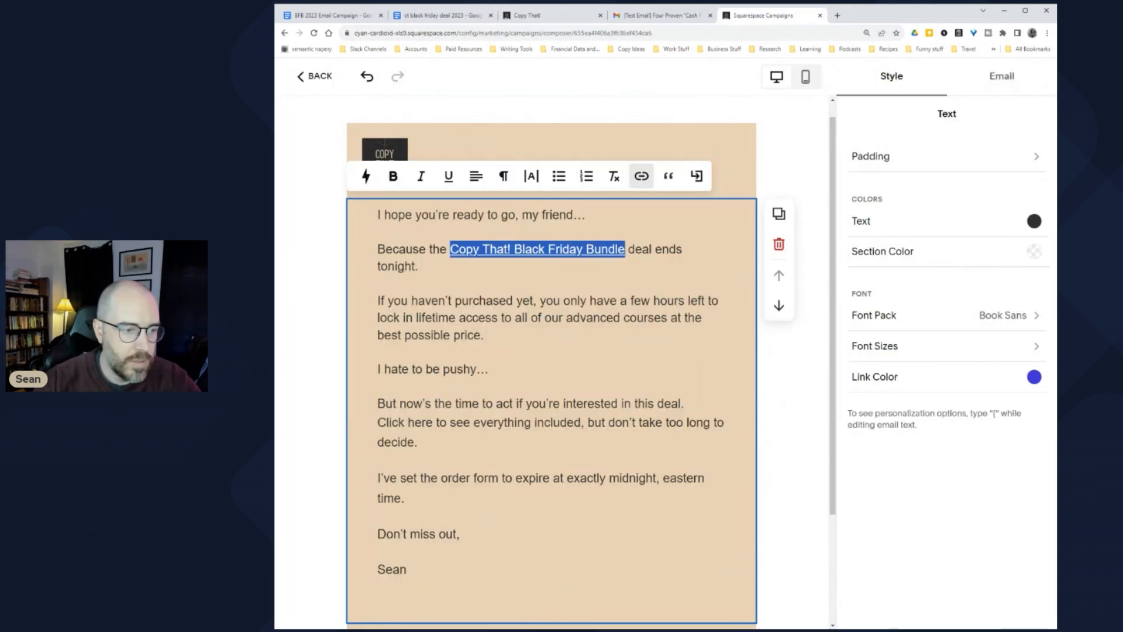
pyautogui.click(394, 177)
pyautogui.click(393, 300)
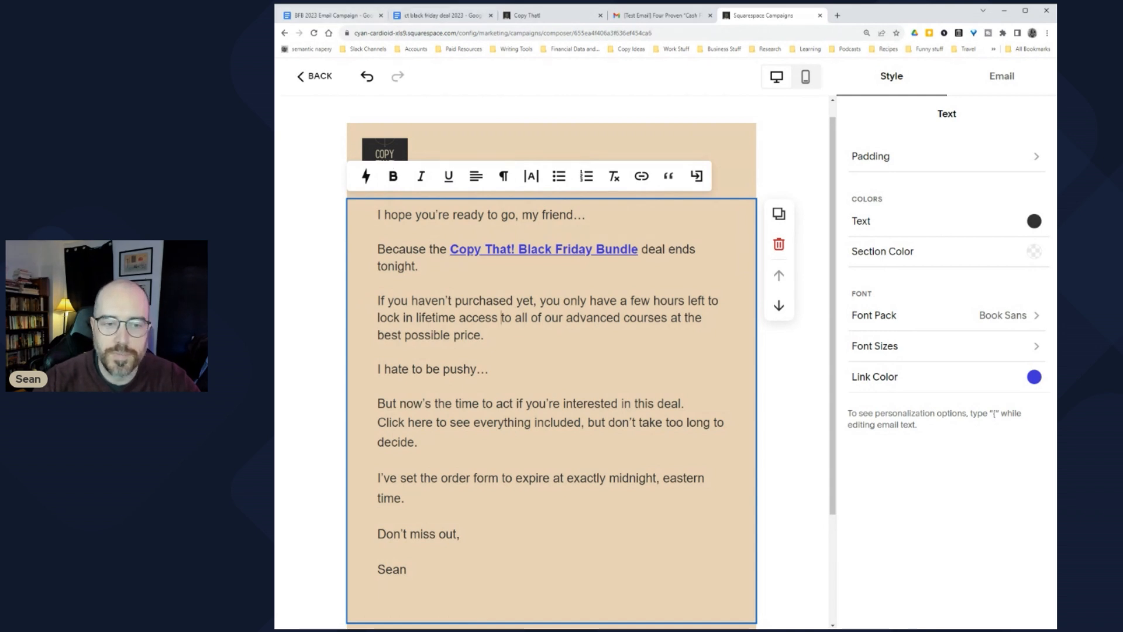
# Step: Link the lifetime-access phrase to the pasted offer document URL
pyautogui.click(442, 16)
pyautogui.click(347, 18)
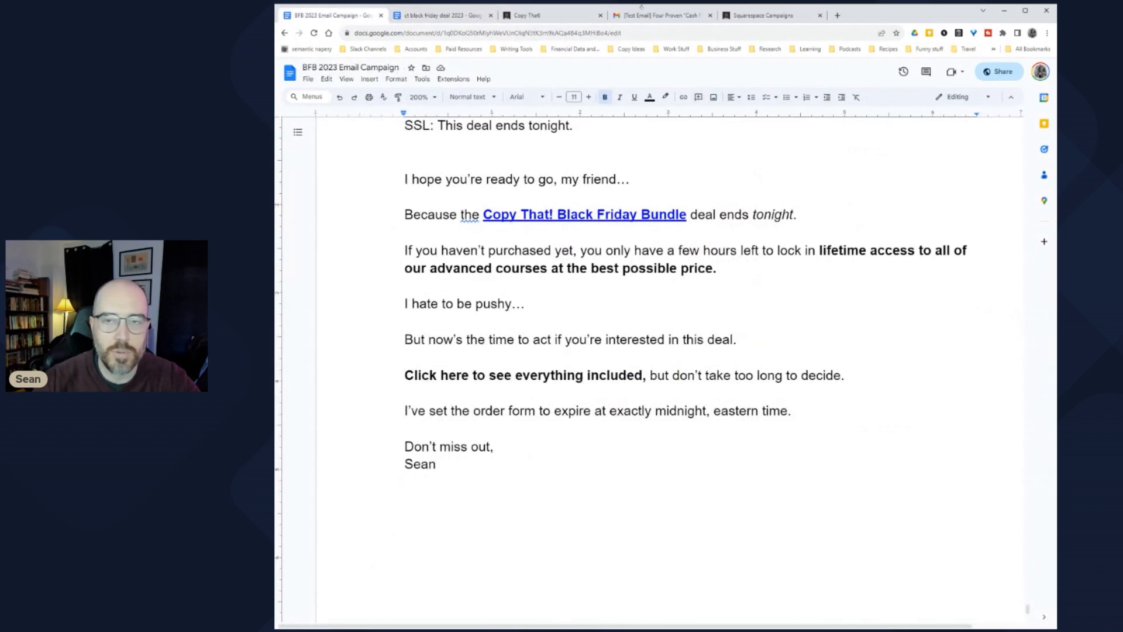
pyautogui.click(763, 16)
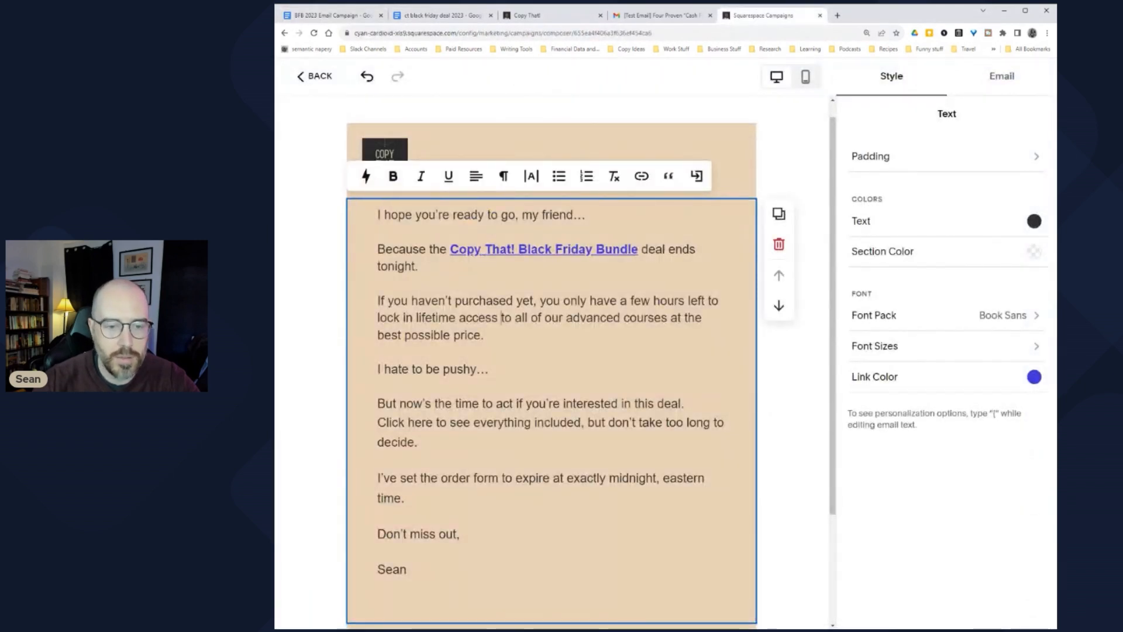
pyautogui.moveTo(416, 318); pyautogui.dragTo(480, 334)
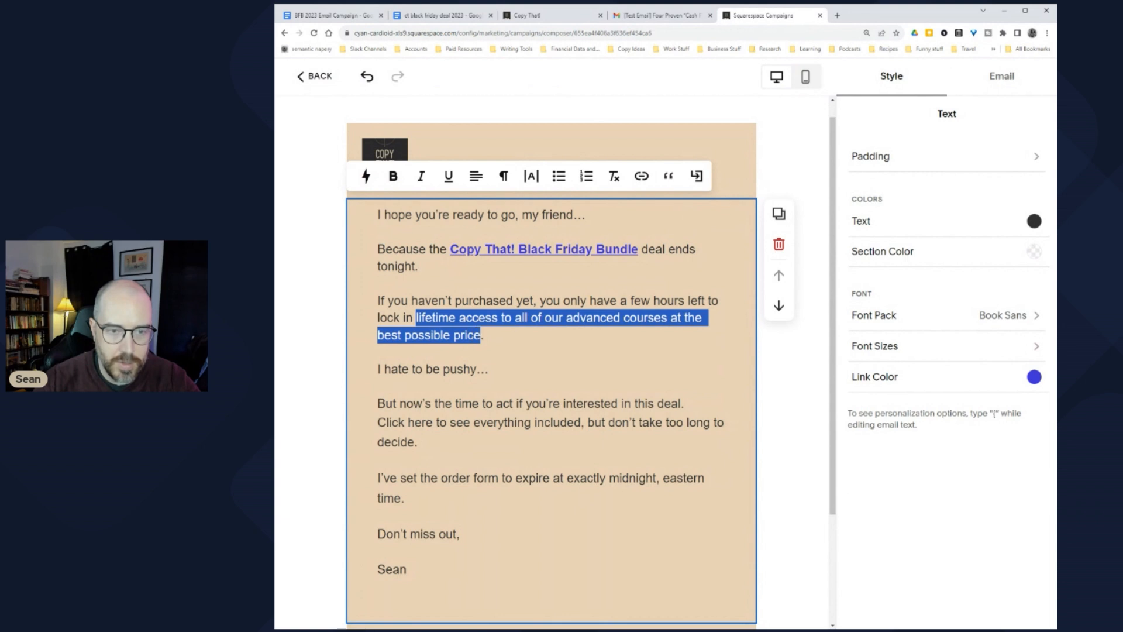
pyautogui.click(642, 175)
pyautogui.hotkey('ctrl', 'v')
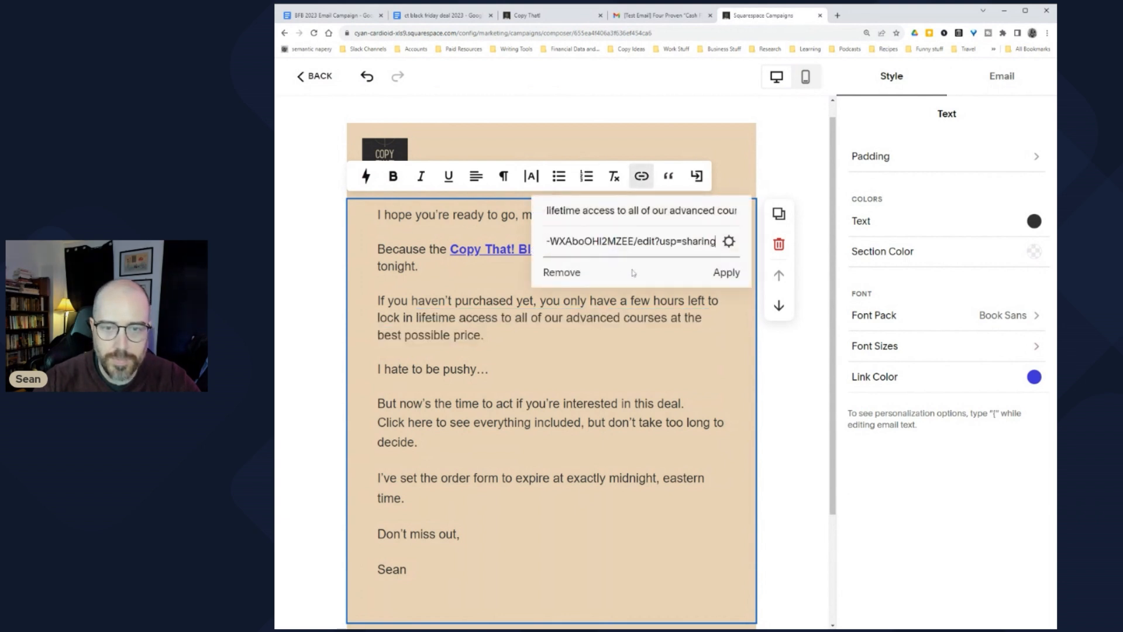
pyautogui.click(720, 273)
# Step: Link the Click here sentence to the same URL and make it bold
pyautogui.tripleClick(550, 398)
pyautogui.click(642, 130)
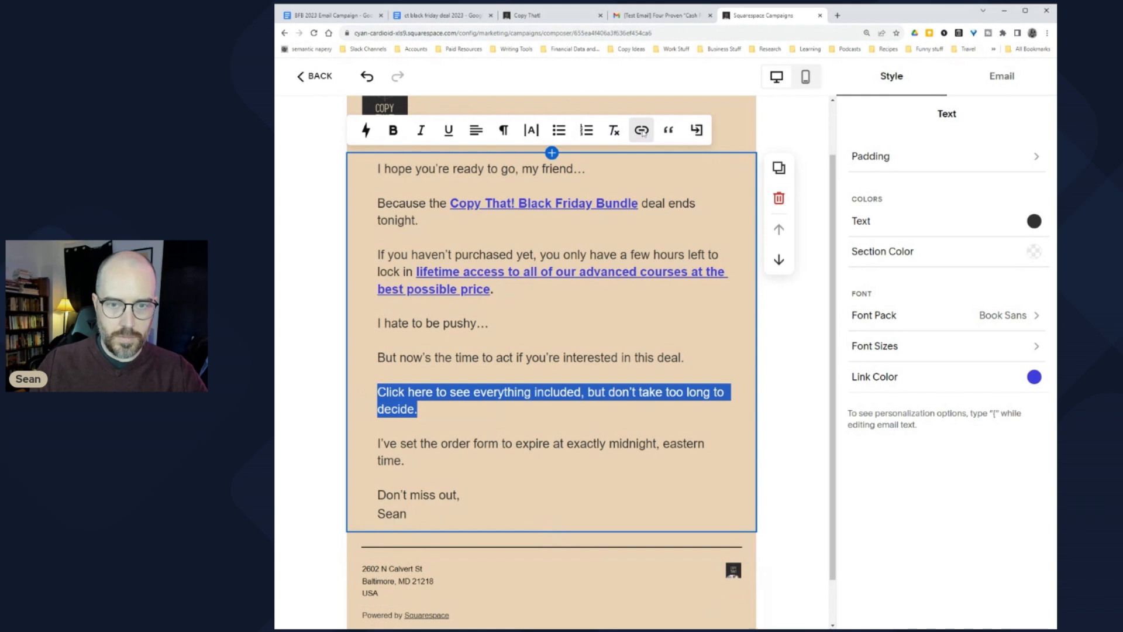
pyautogui.hotkey('ctrl', 'v')
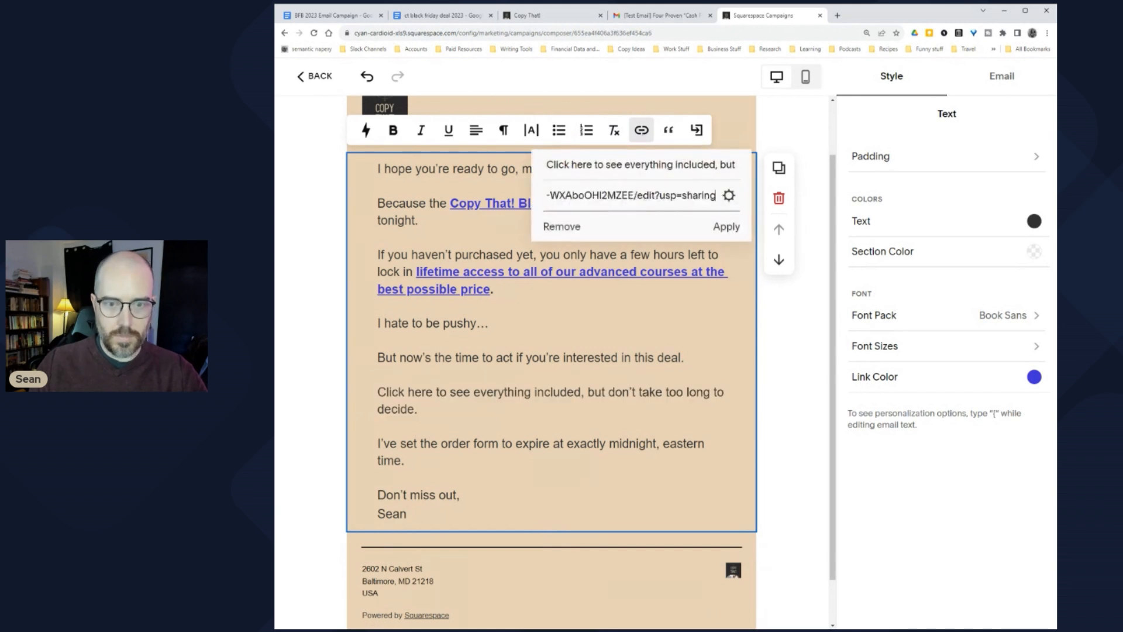
pyautogui.click(727, 227)
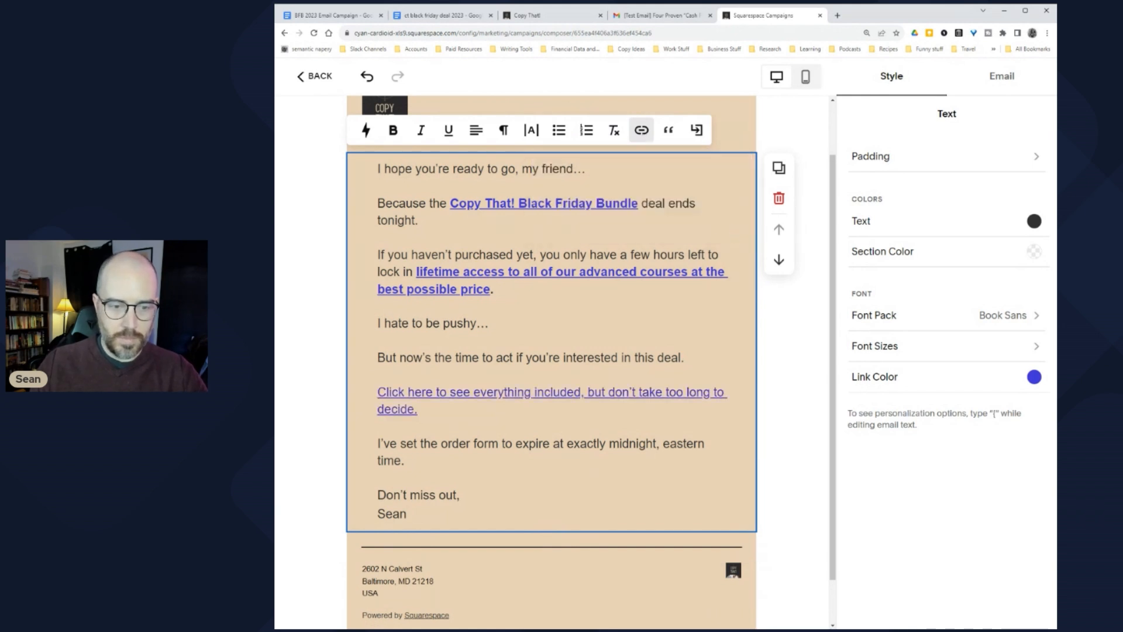
pyautogui.tripleClick(368, 395)
pyautogui.click(393, 130)
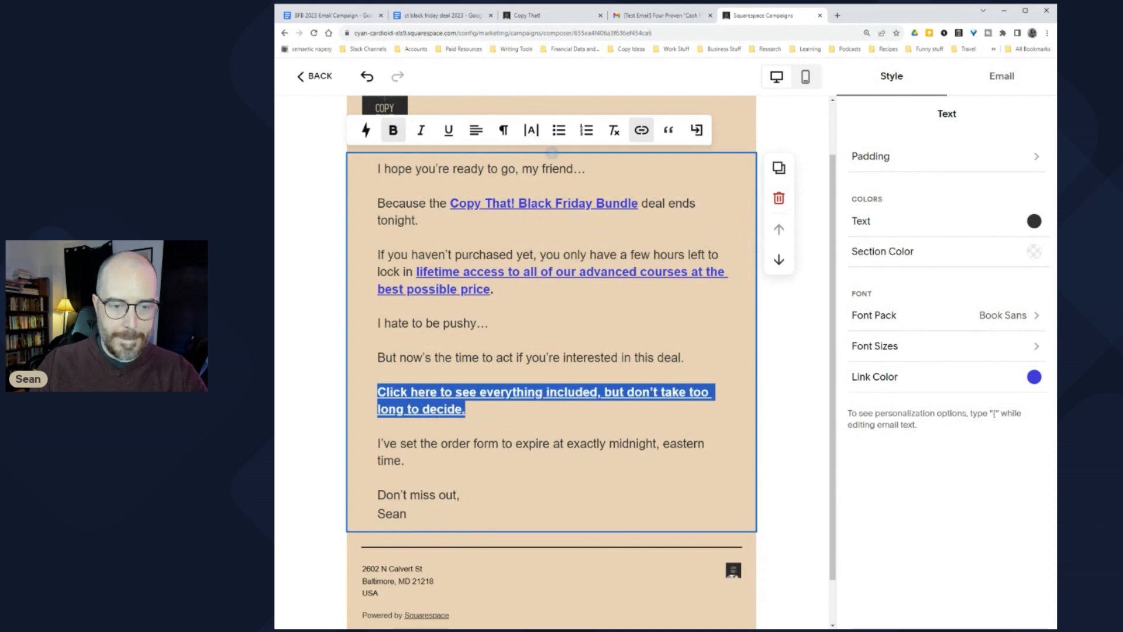
pyautogui.press('Right')
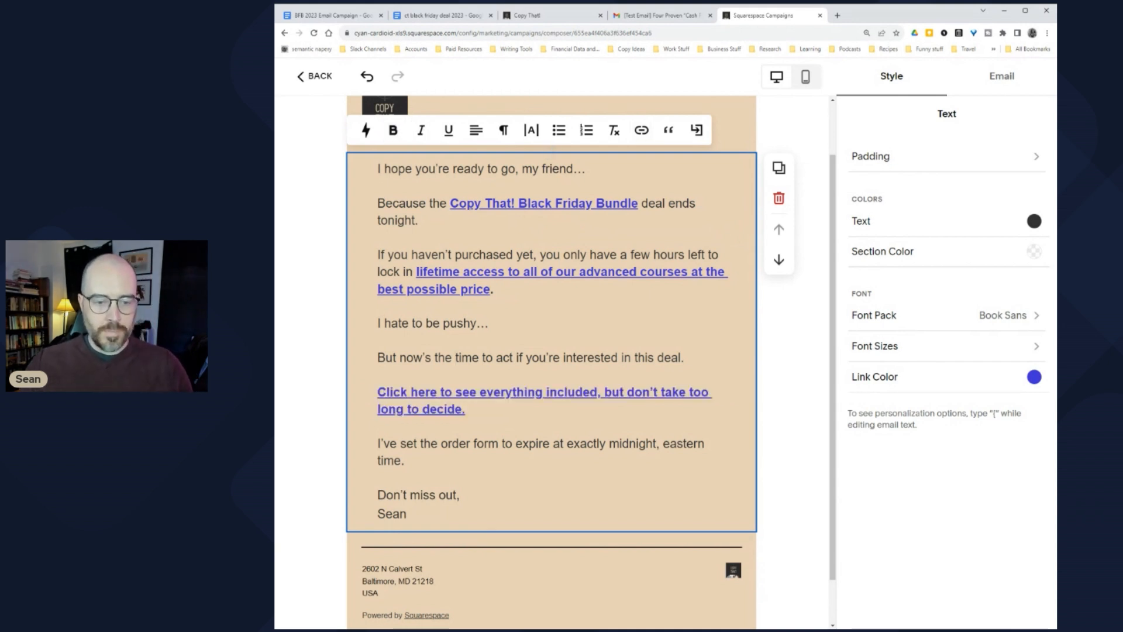
pyautogui.press('Down')
pyautogui.press('Down')
pyautogui.press('Down')
pyautogui.press('Down')
pyautogui.press('Down')
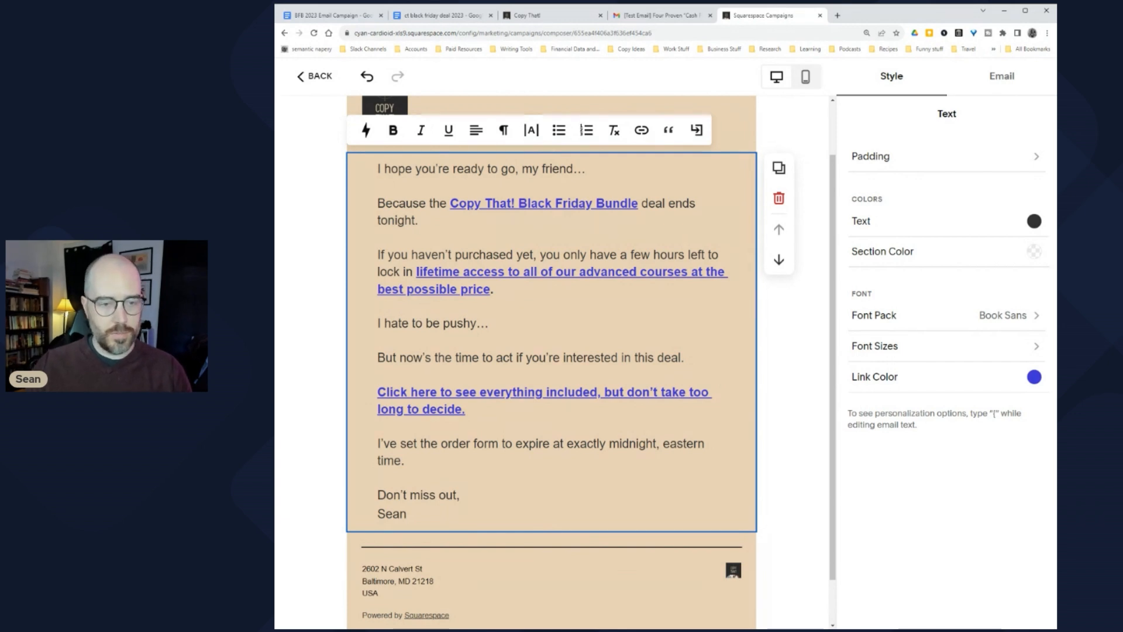
pyautogui.click(796, 376)
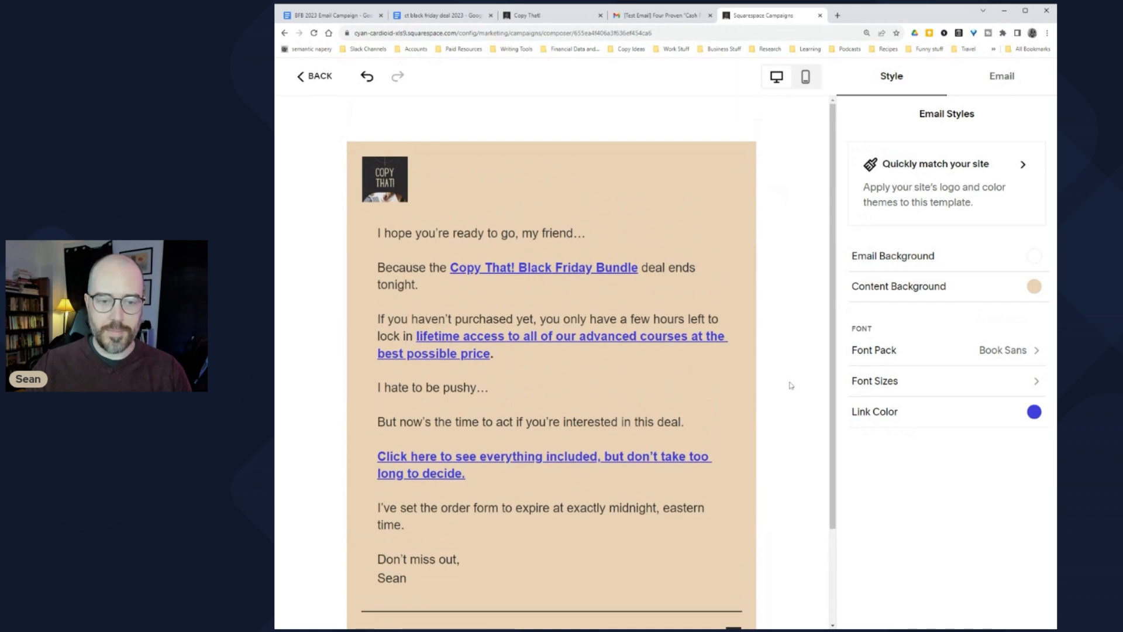
# Step: Set the email subject to 'Sorry to take this from you', copied from the doc
pyautogui.click(1001, 76)
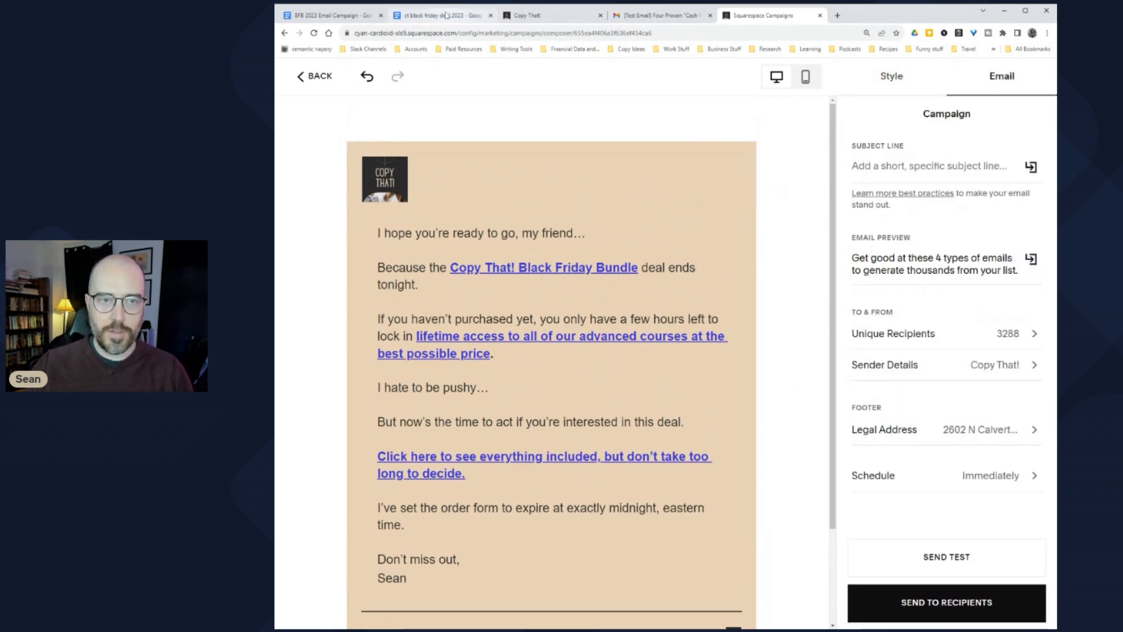
pyautogui.click(324, 17)
pyautogui.scroll(3, 643, 351)
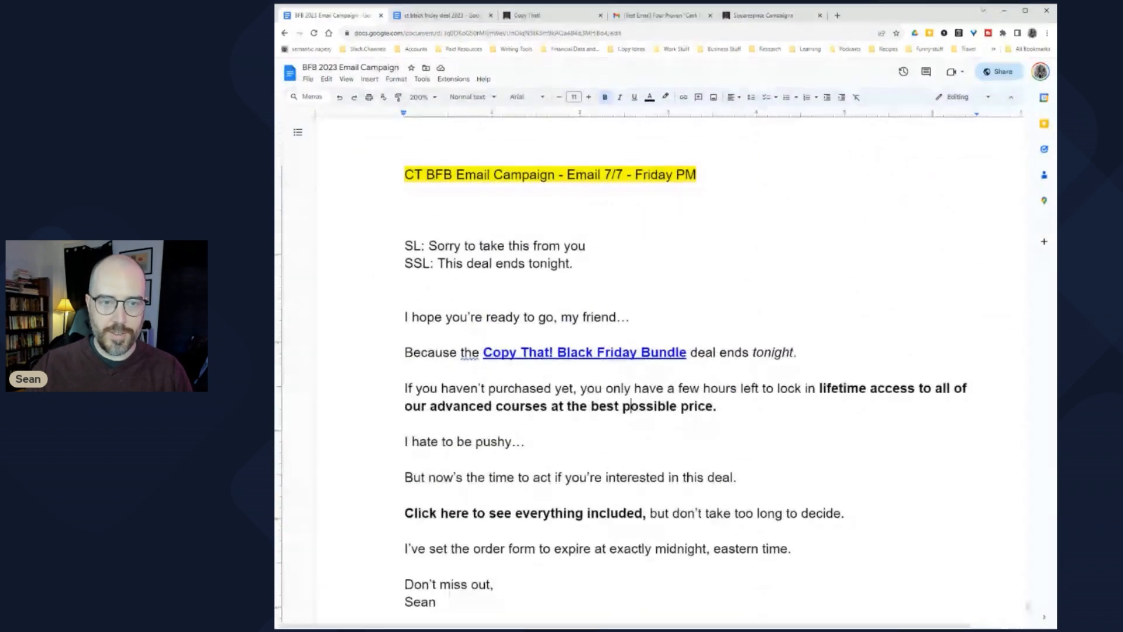
pyautogui.moveTo(477, 246); pyautogui.dragTo(421, 246)
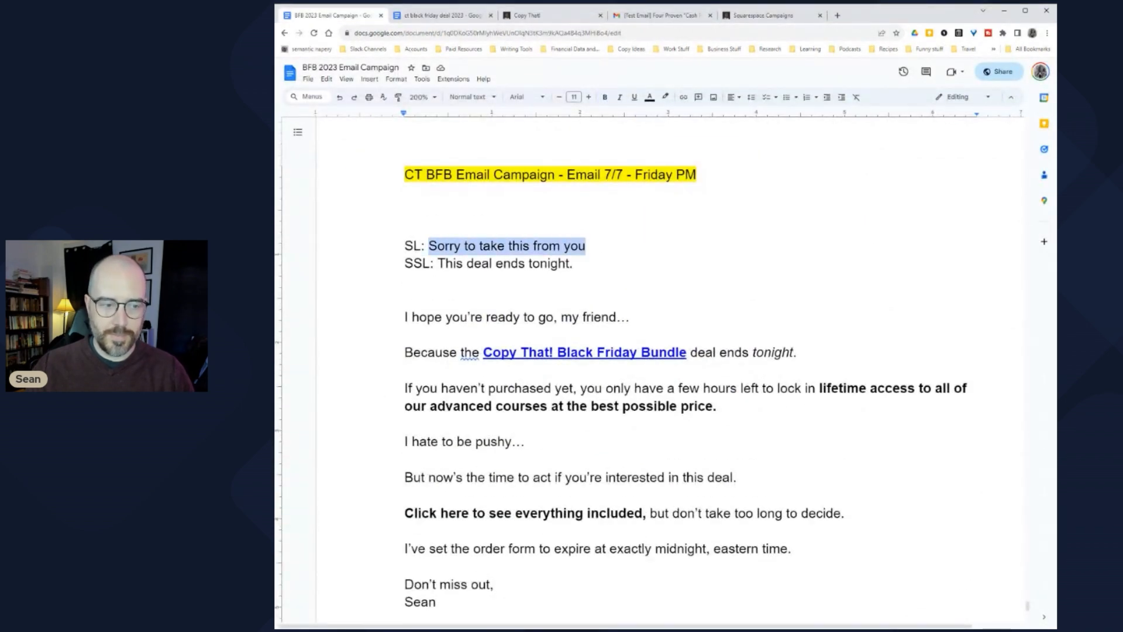
pyautogui.hotkey('ctrl', 'c')
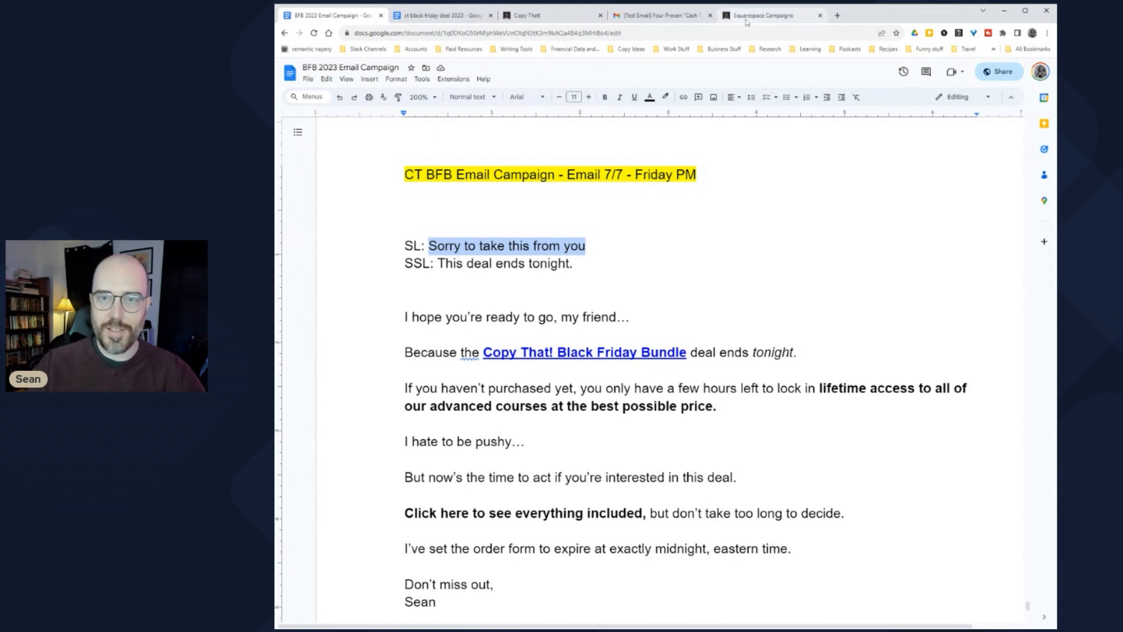
pyautogui.click(761, 15)
pyautogui.click(923, 171)
pyautogui.hotkey('ctrl', 'v')
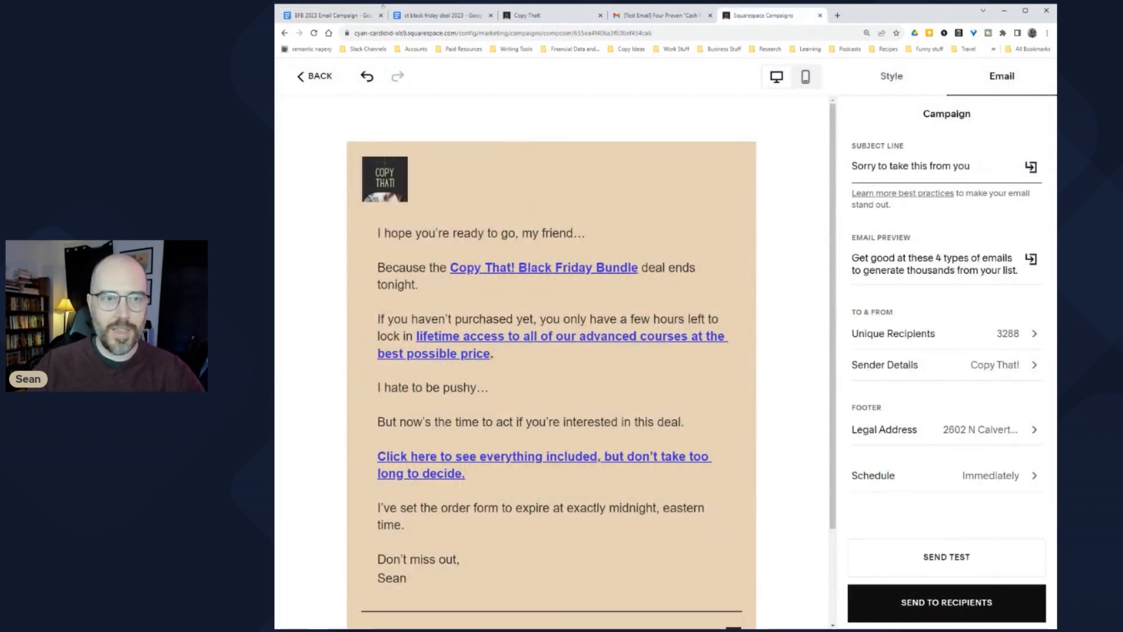
# Step: Replace the preview text with 'This deal ends tonight.'
pyautogui.click(331, 15)
pyautogui.moveTo(573, 264); pyautogui.dragTo(434, 263)
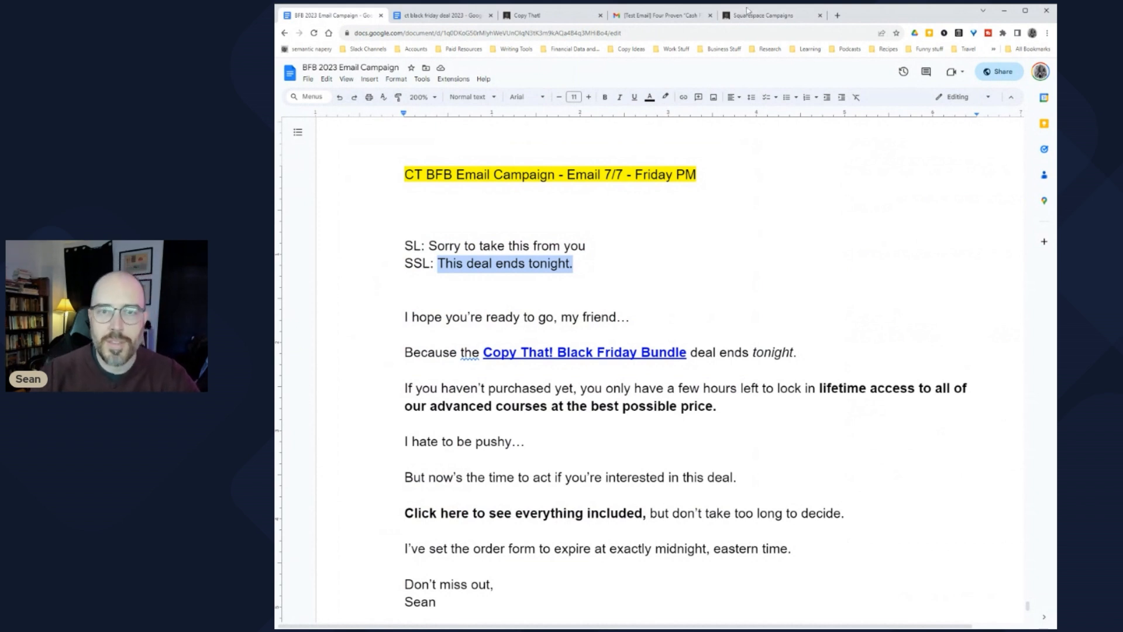
pyautogui.click(754, 15)
pyautogui.click(925, 266)
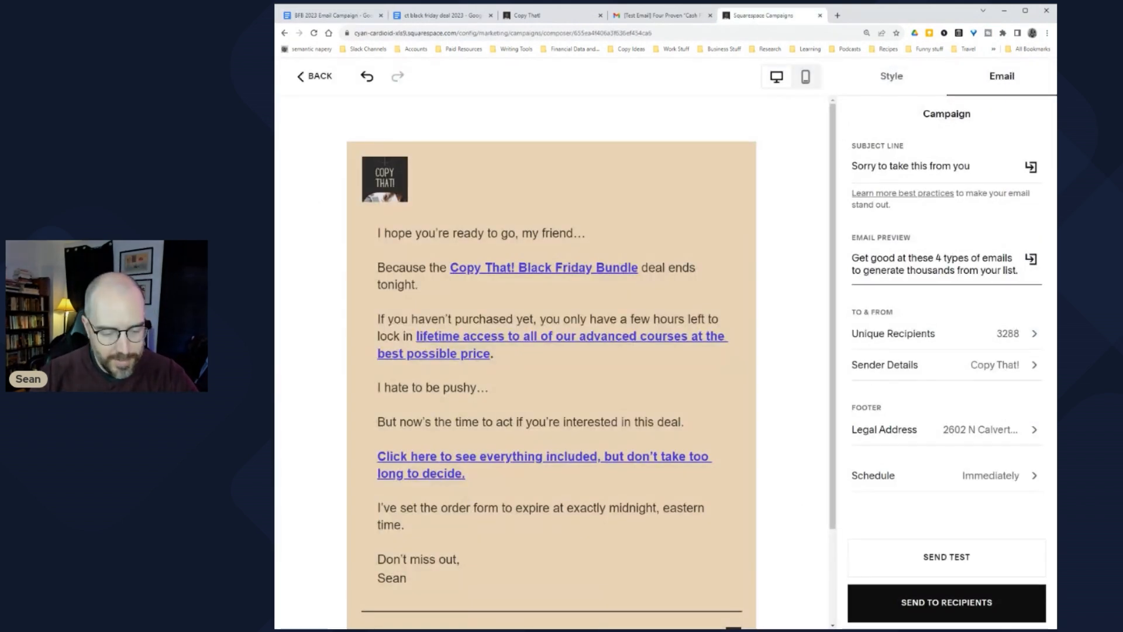
pyautogui.hotkey('ctrl', 'a')
pyautogui.hotkey('ctrl', 'v')
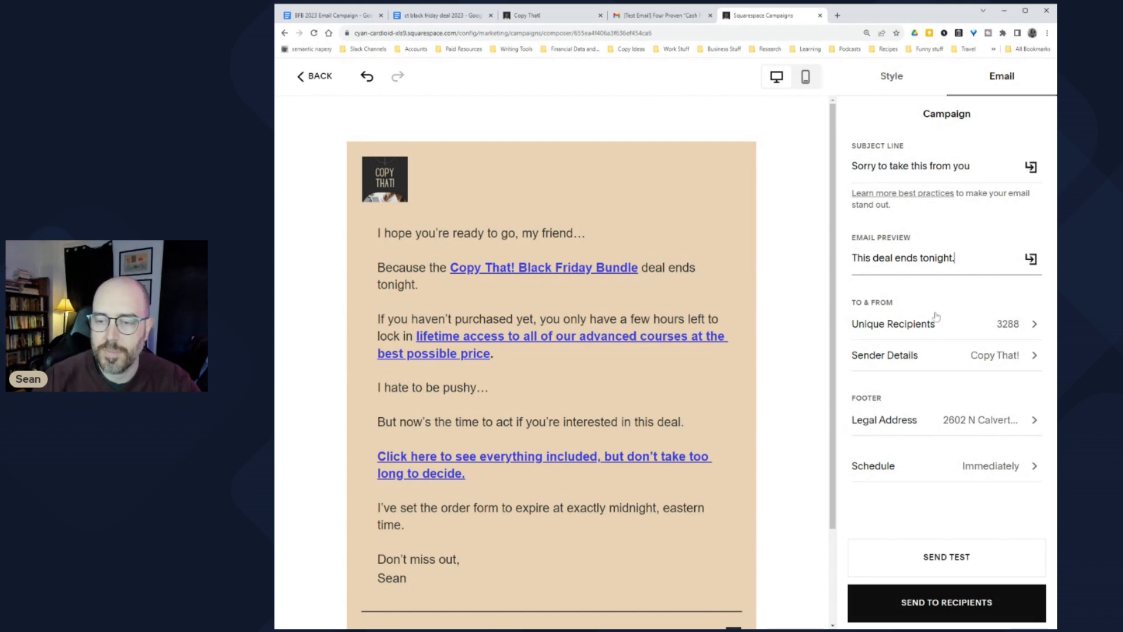
# Step: Review the recipient lists and schedule the send for Nov 24 at 8:15pm
pyautogui.click(979, 331)
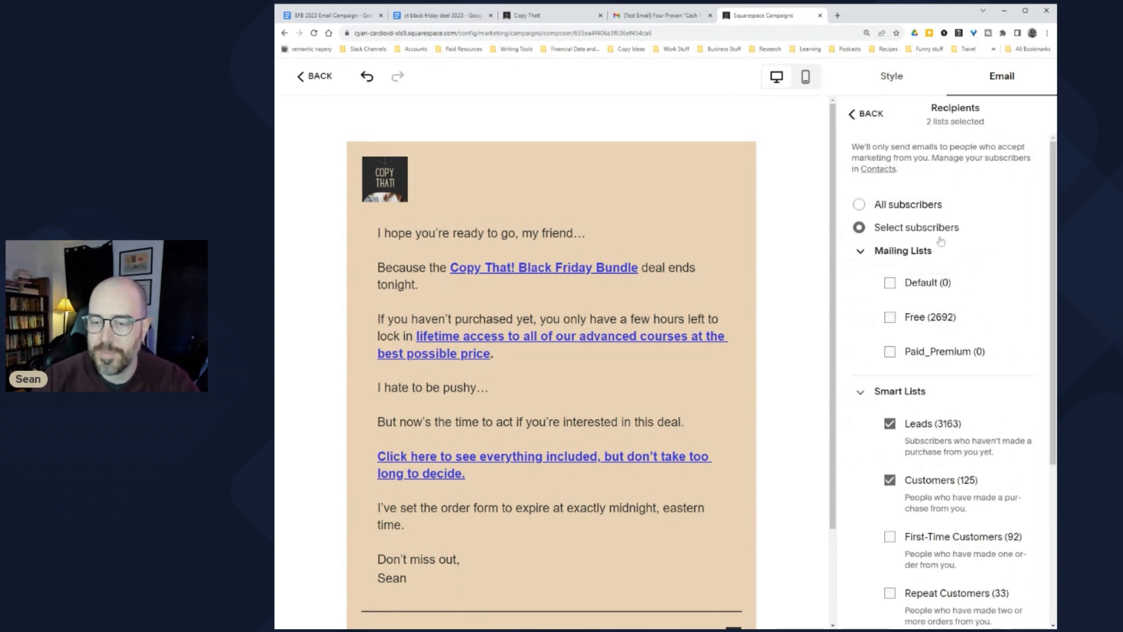
pyautogui.scroll(-3, 948, 252)
pyautogui.click(867, 114)
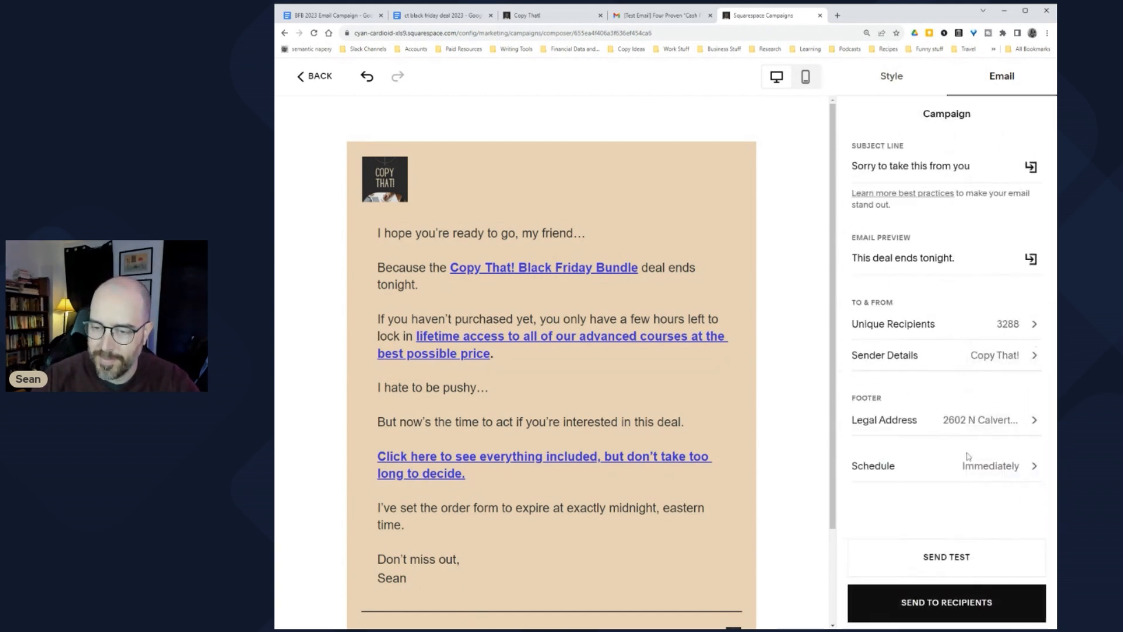
pyautogui.click(990, 464)
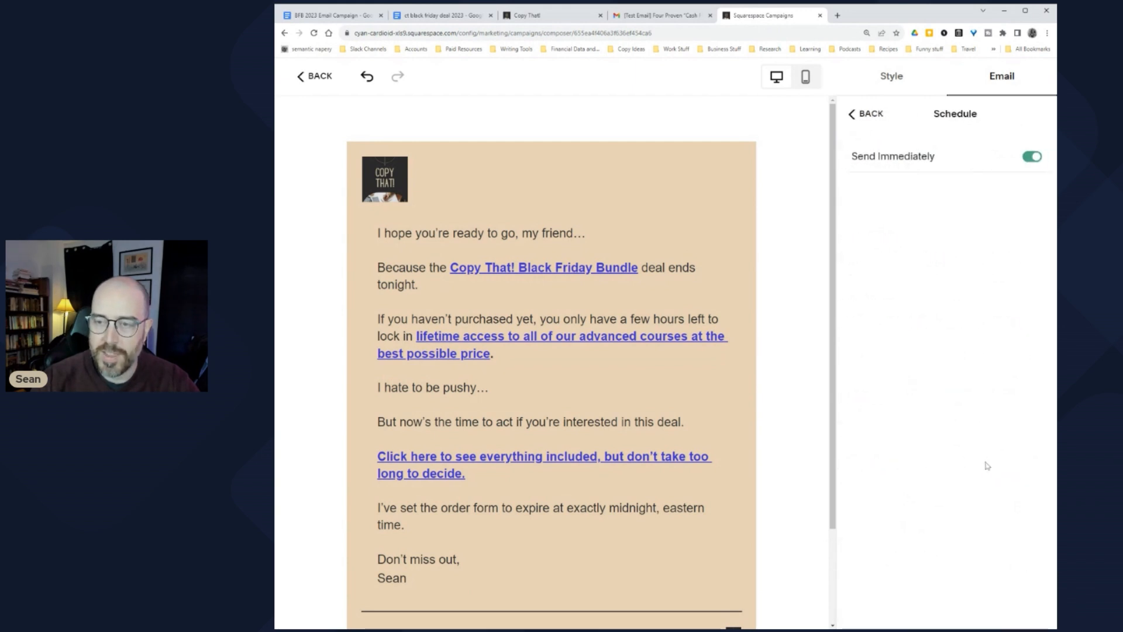
pyautogui.click(1032, 157)
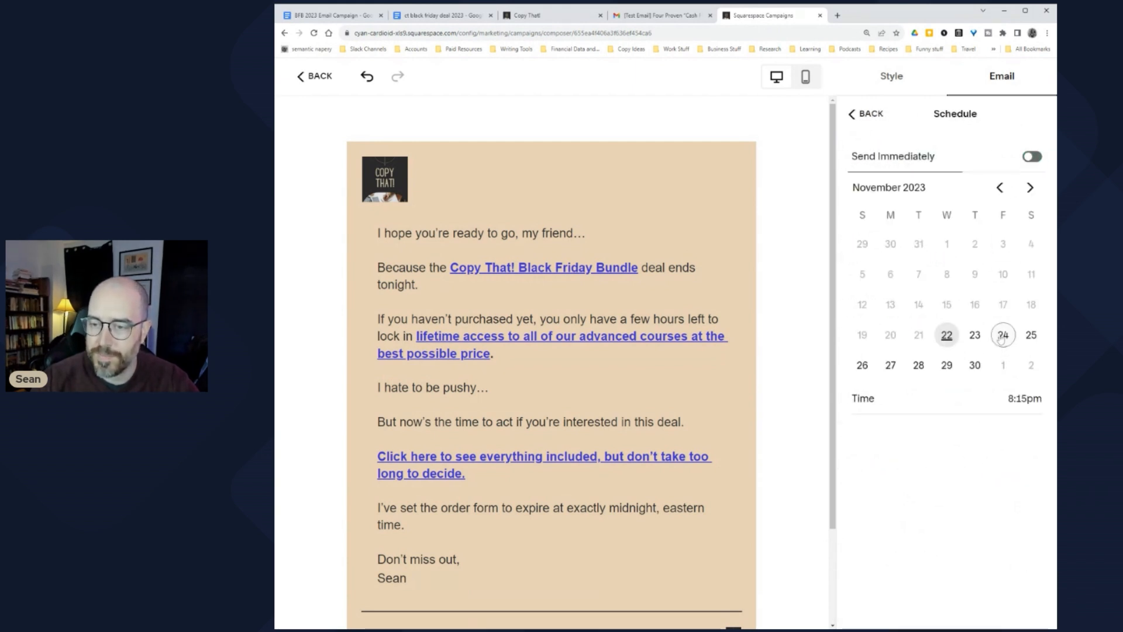
pyautogui.click(998, 409)
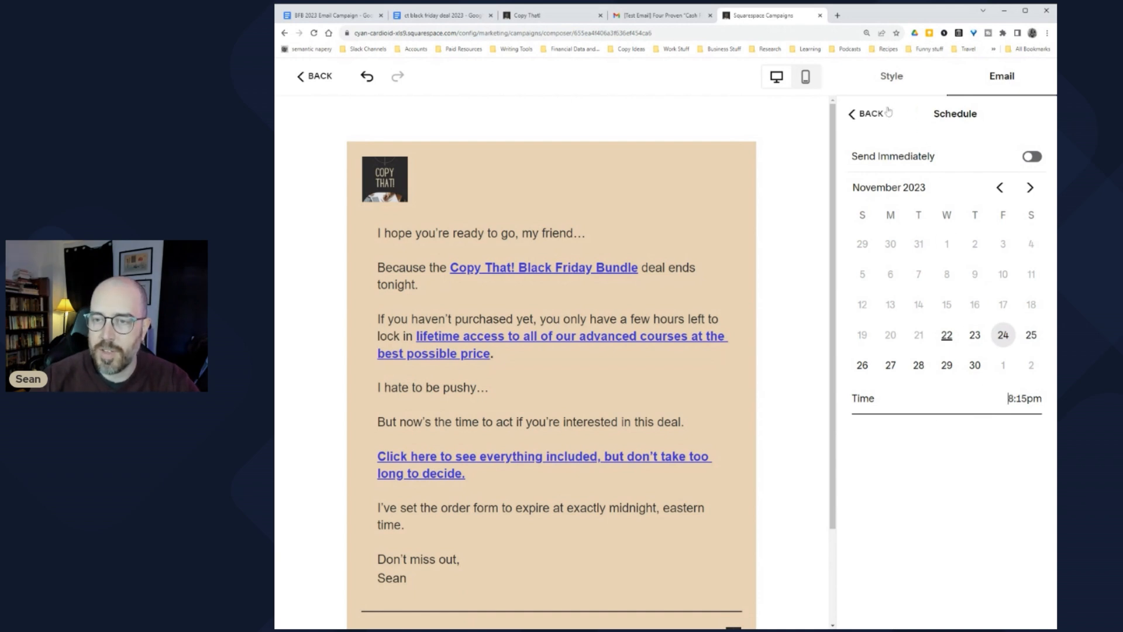
pyautogui.click(866, 113)
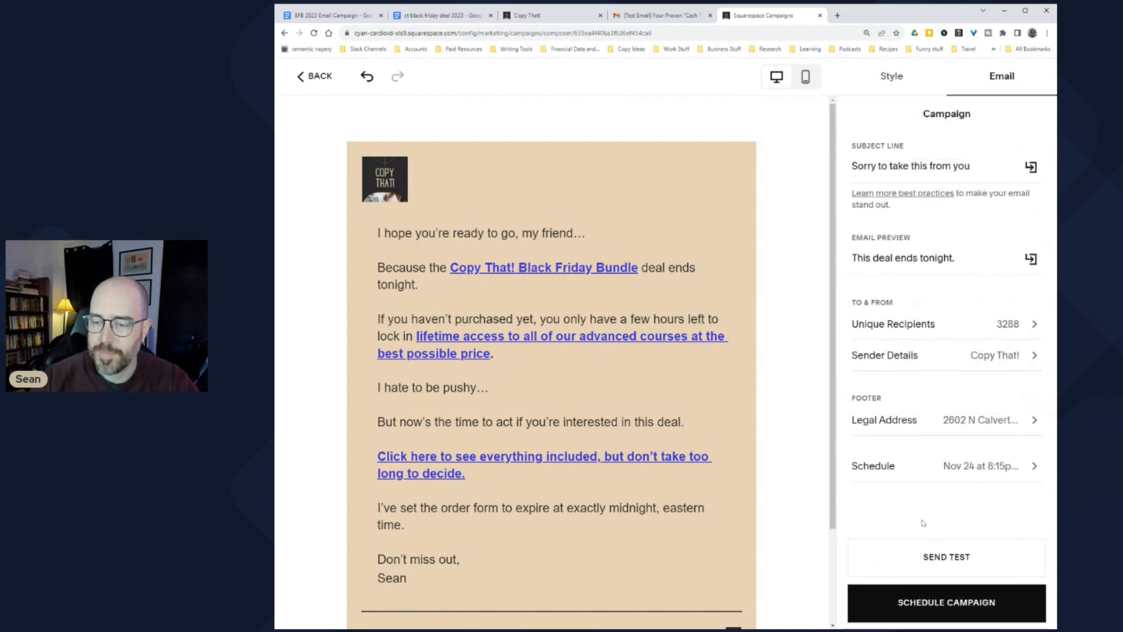